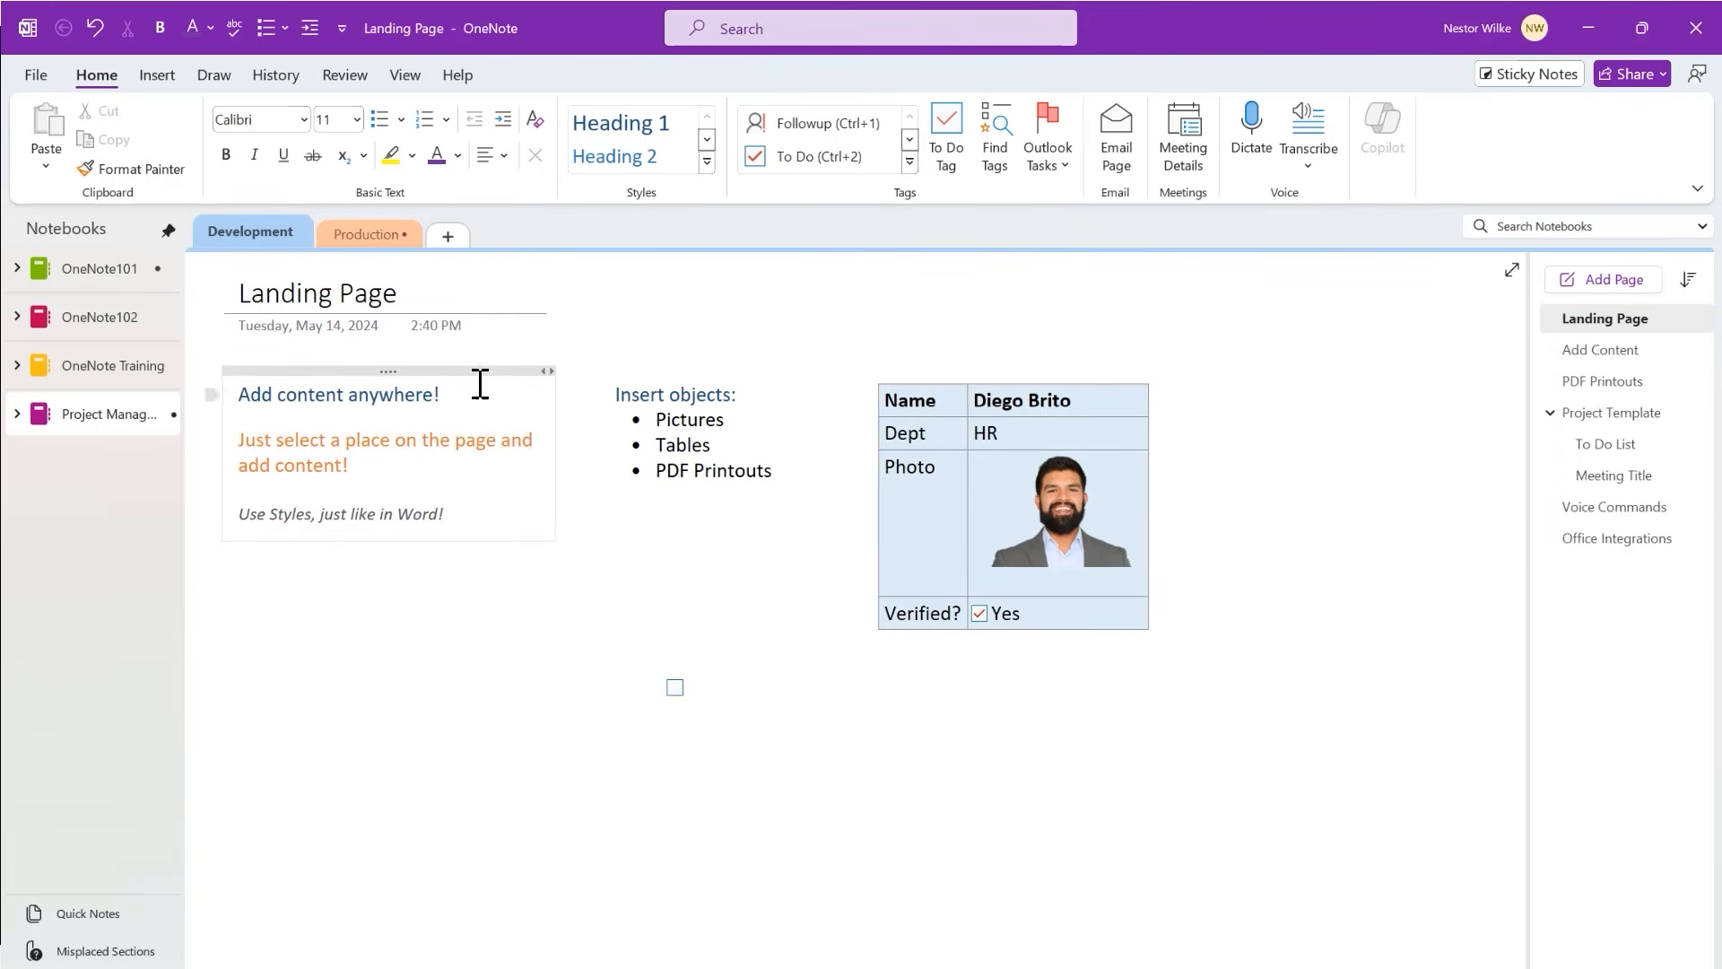
- Examine the styled text note and the bulleted Insert objects list on the Landing Page
mouse_move(475, 370)
left_mouse_down()
mouse_move(488, 461)
mouse_move(596, 515)
mouse_move(610, 505)
mouse_move(584, 524)
mouse_move(488, 454)
mouse_move(454, 384)
left_mouse_up()
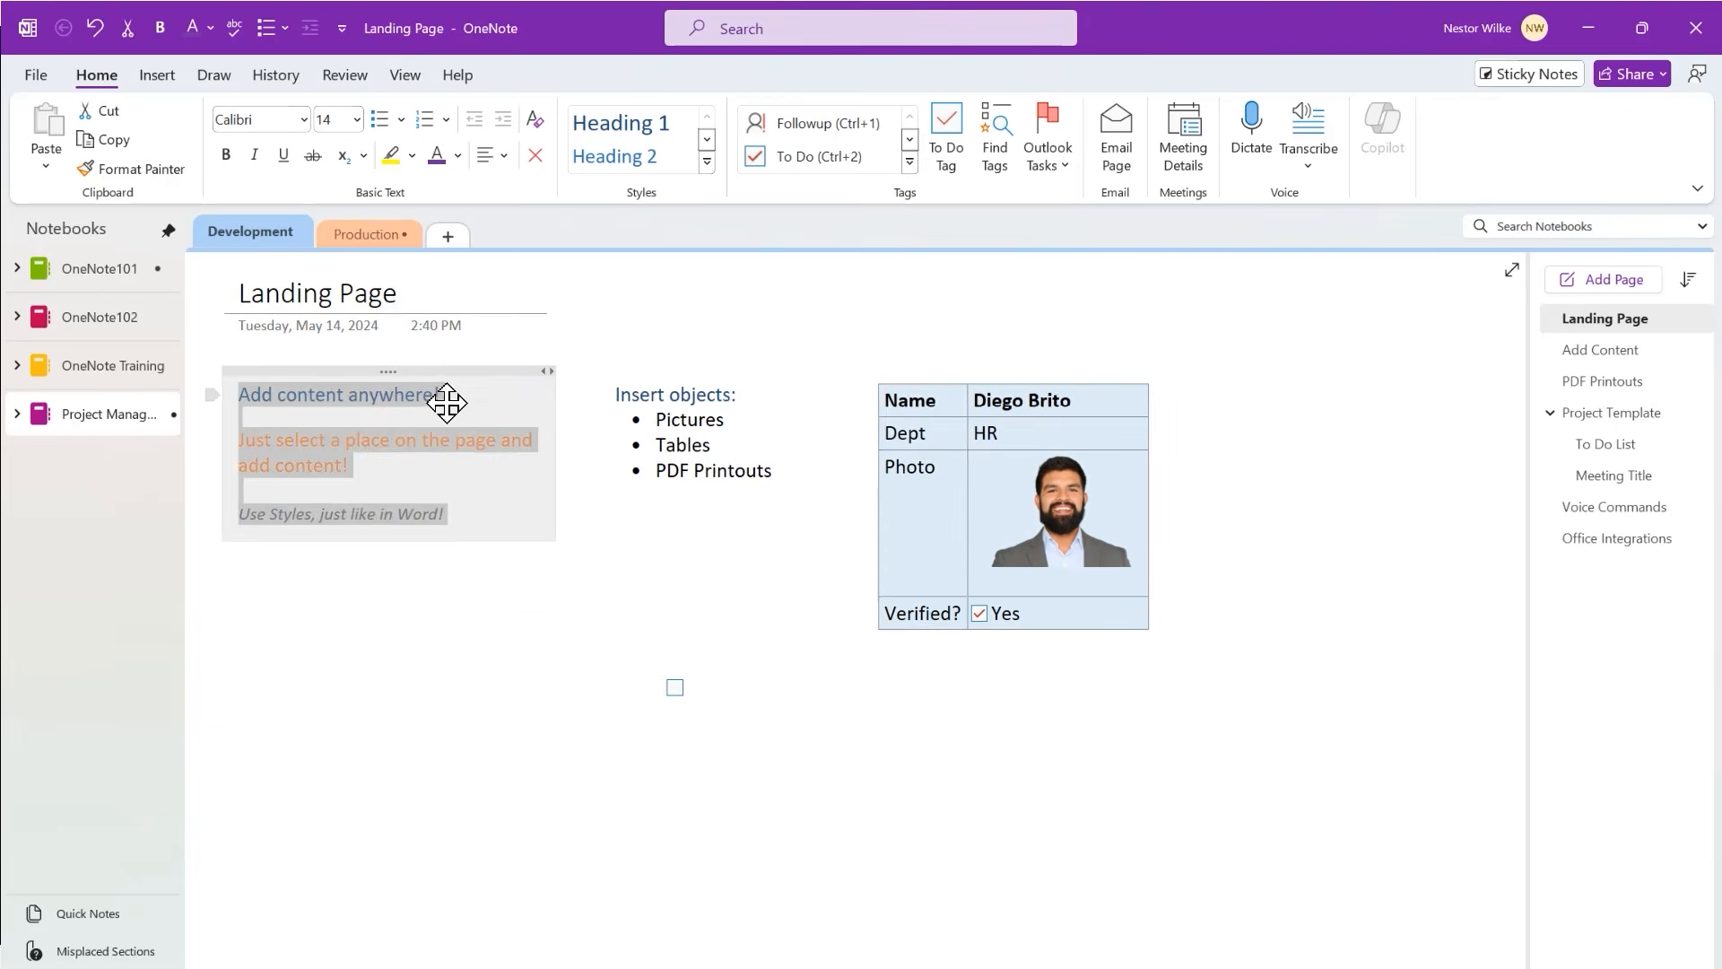
left_click(419, 394)
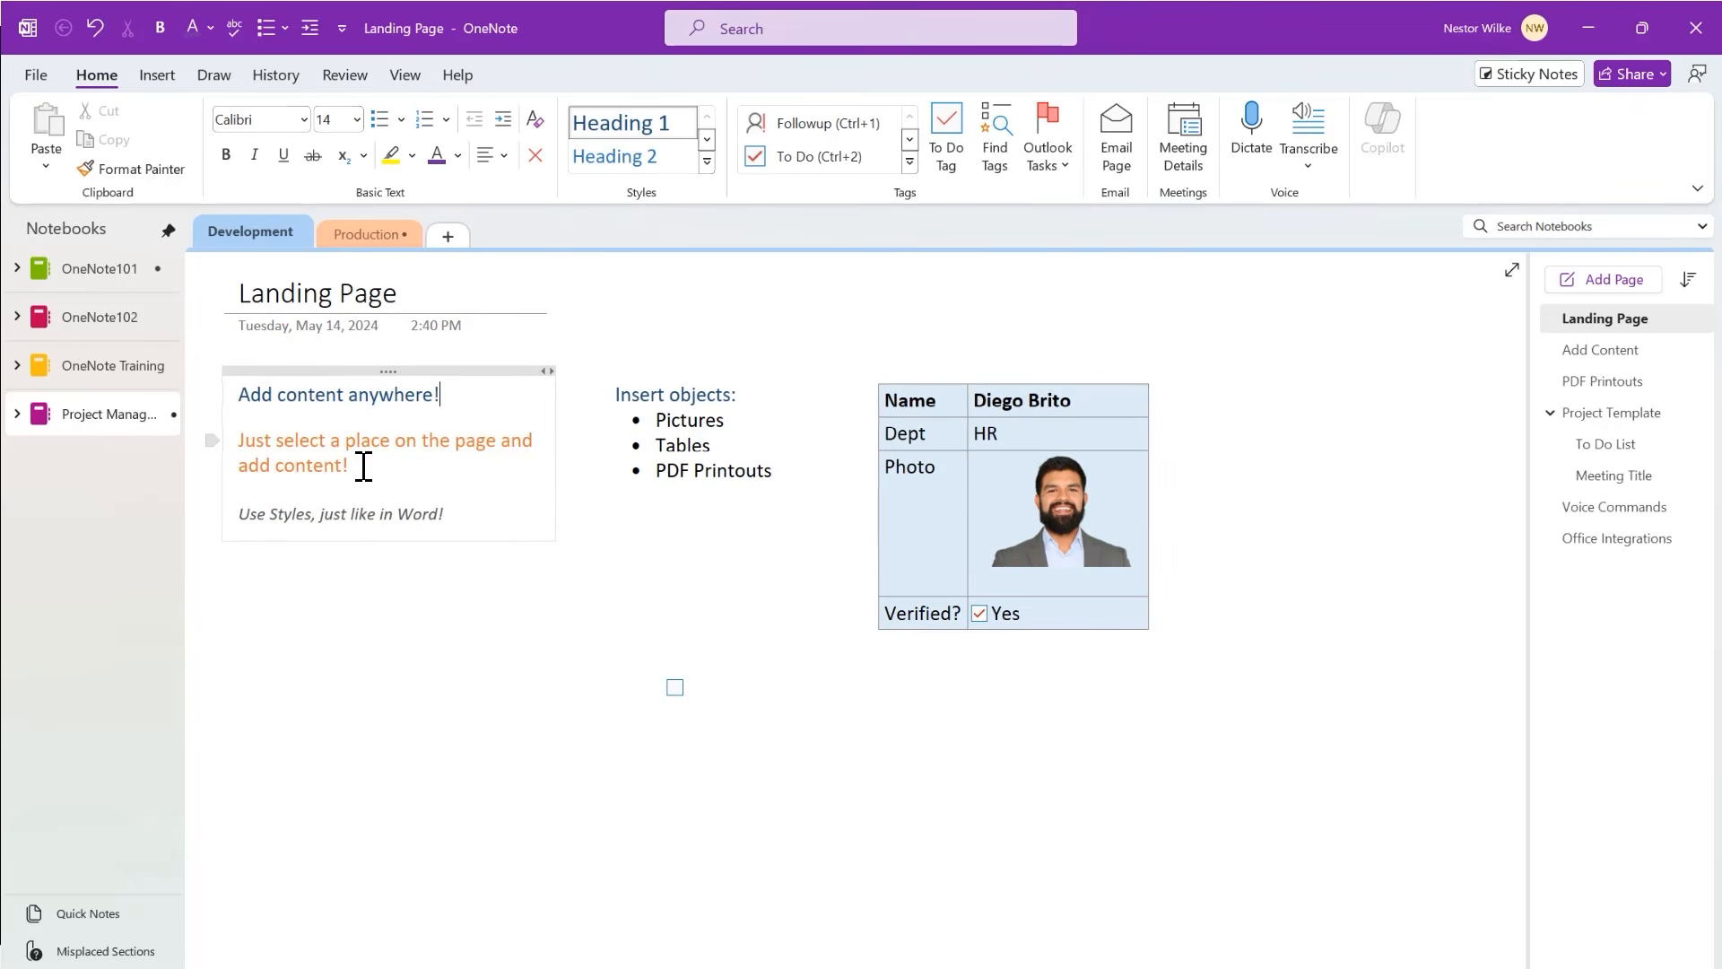
left_click_drag(360, 466, 253, 439)
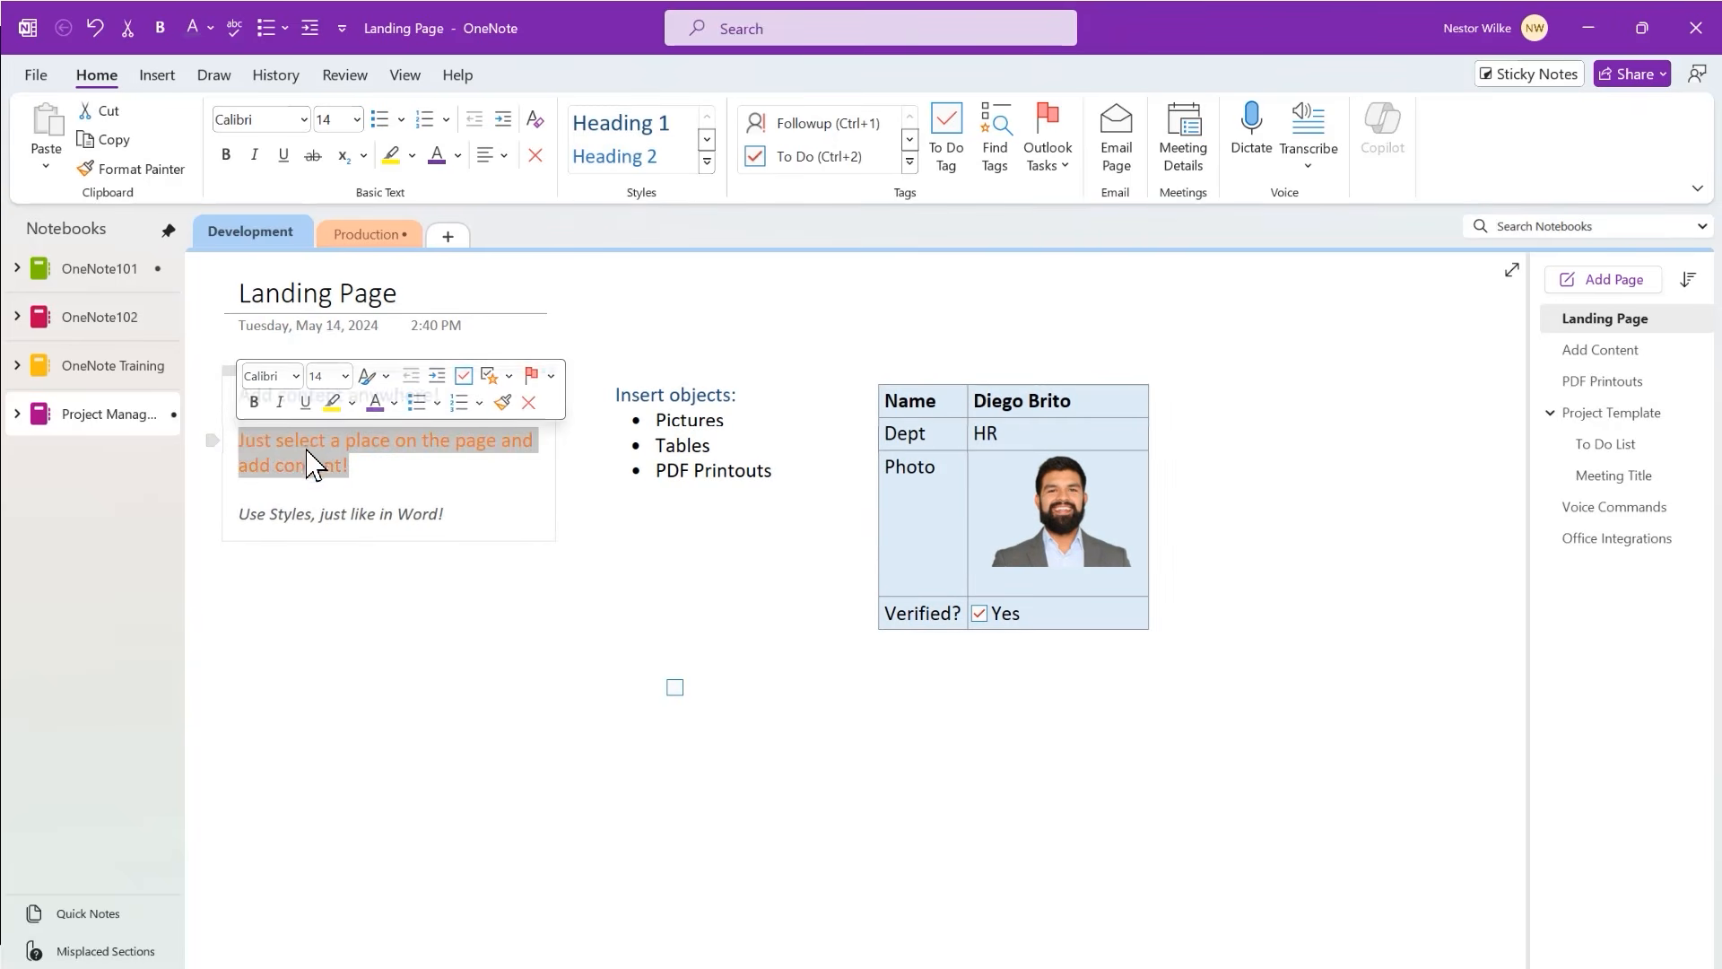
left_click(391, 434)
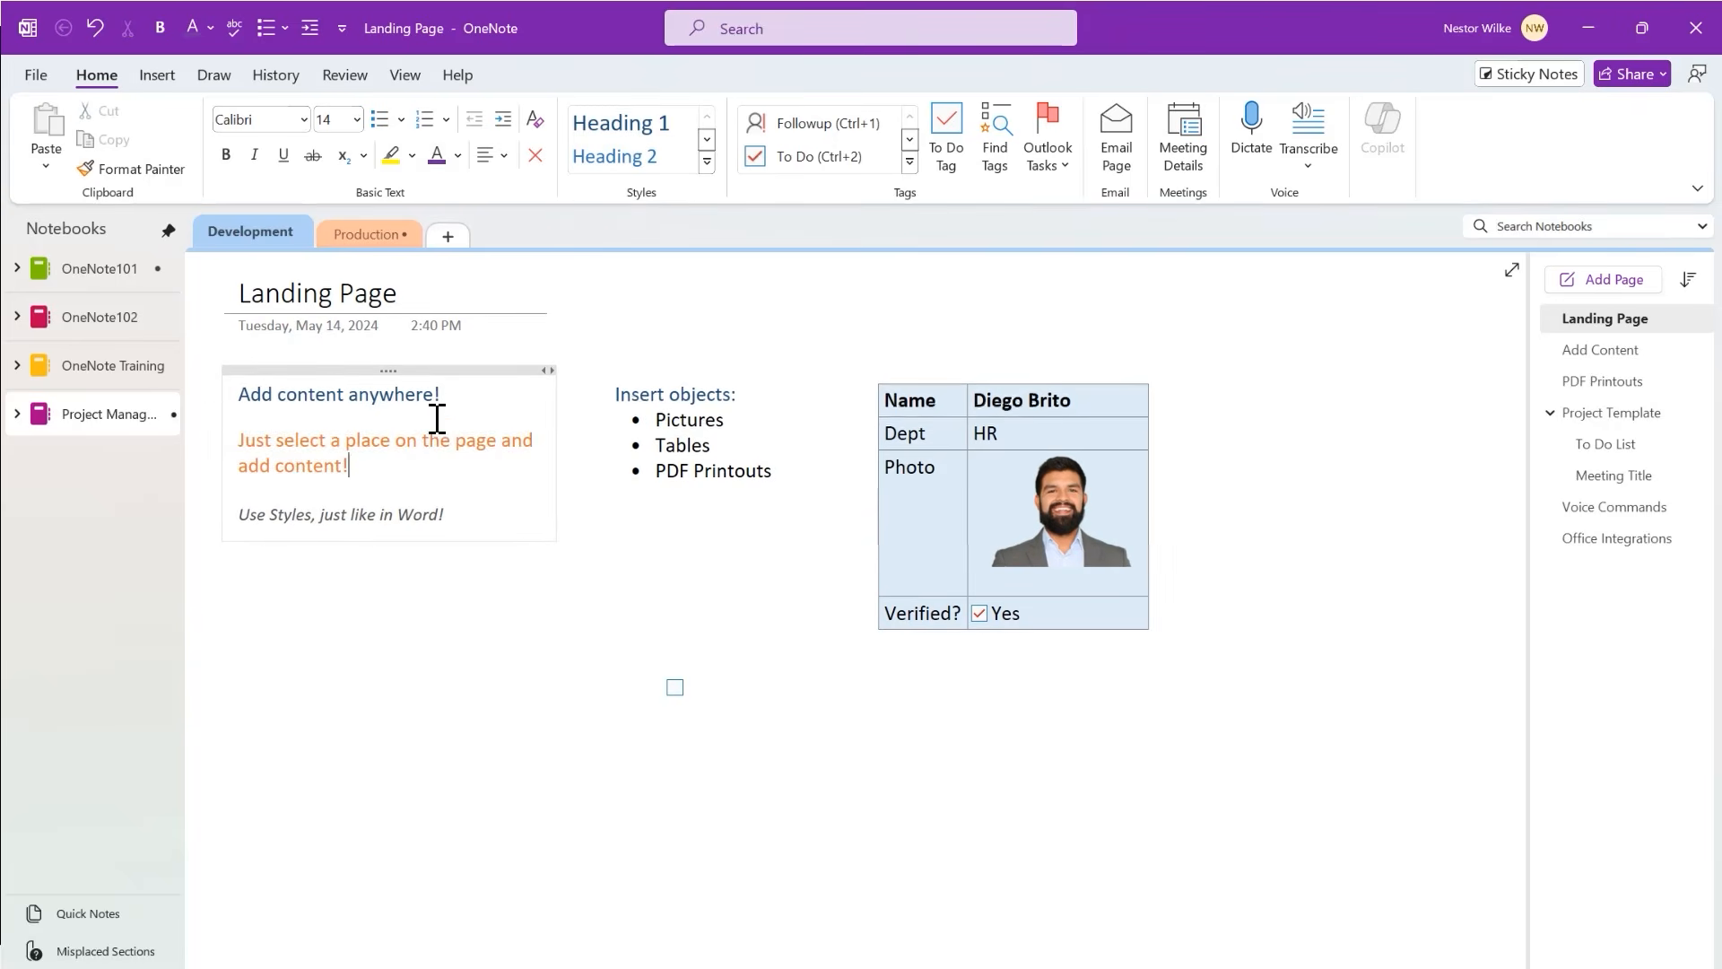
left_click(421, 514)
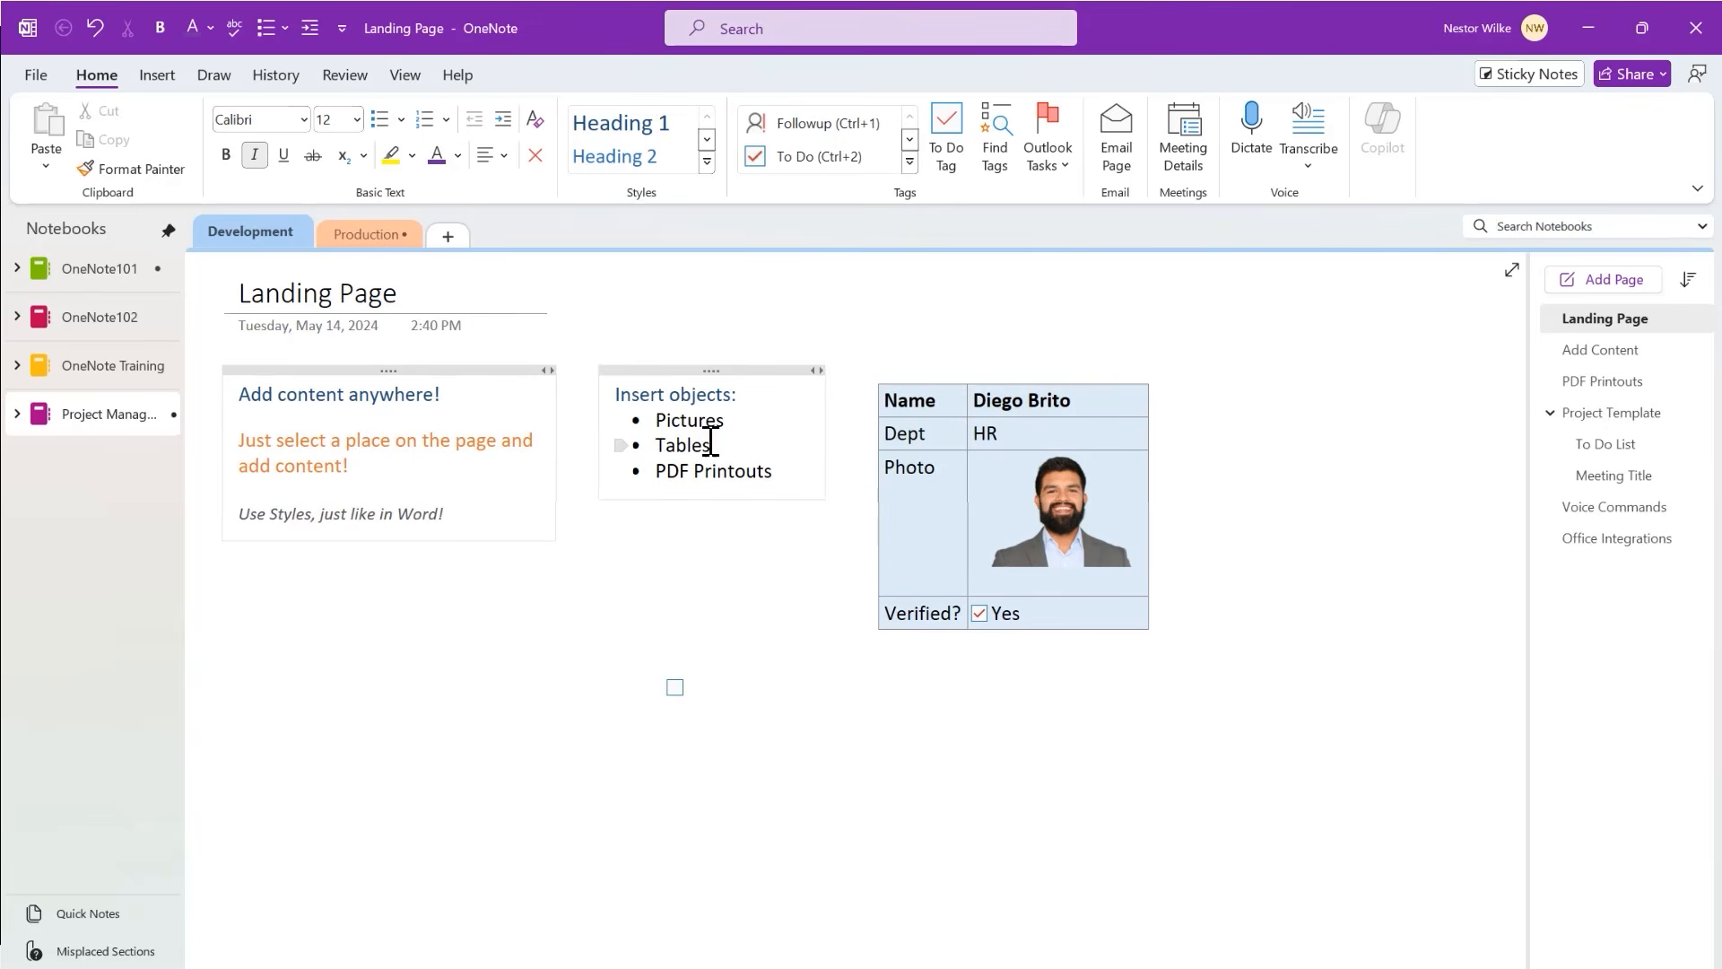
left_click(734, 423)
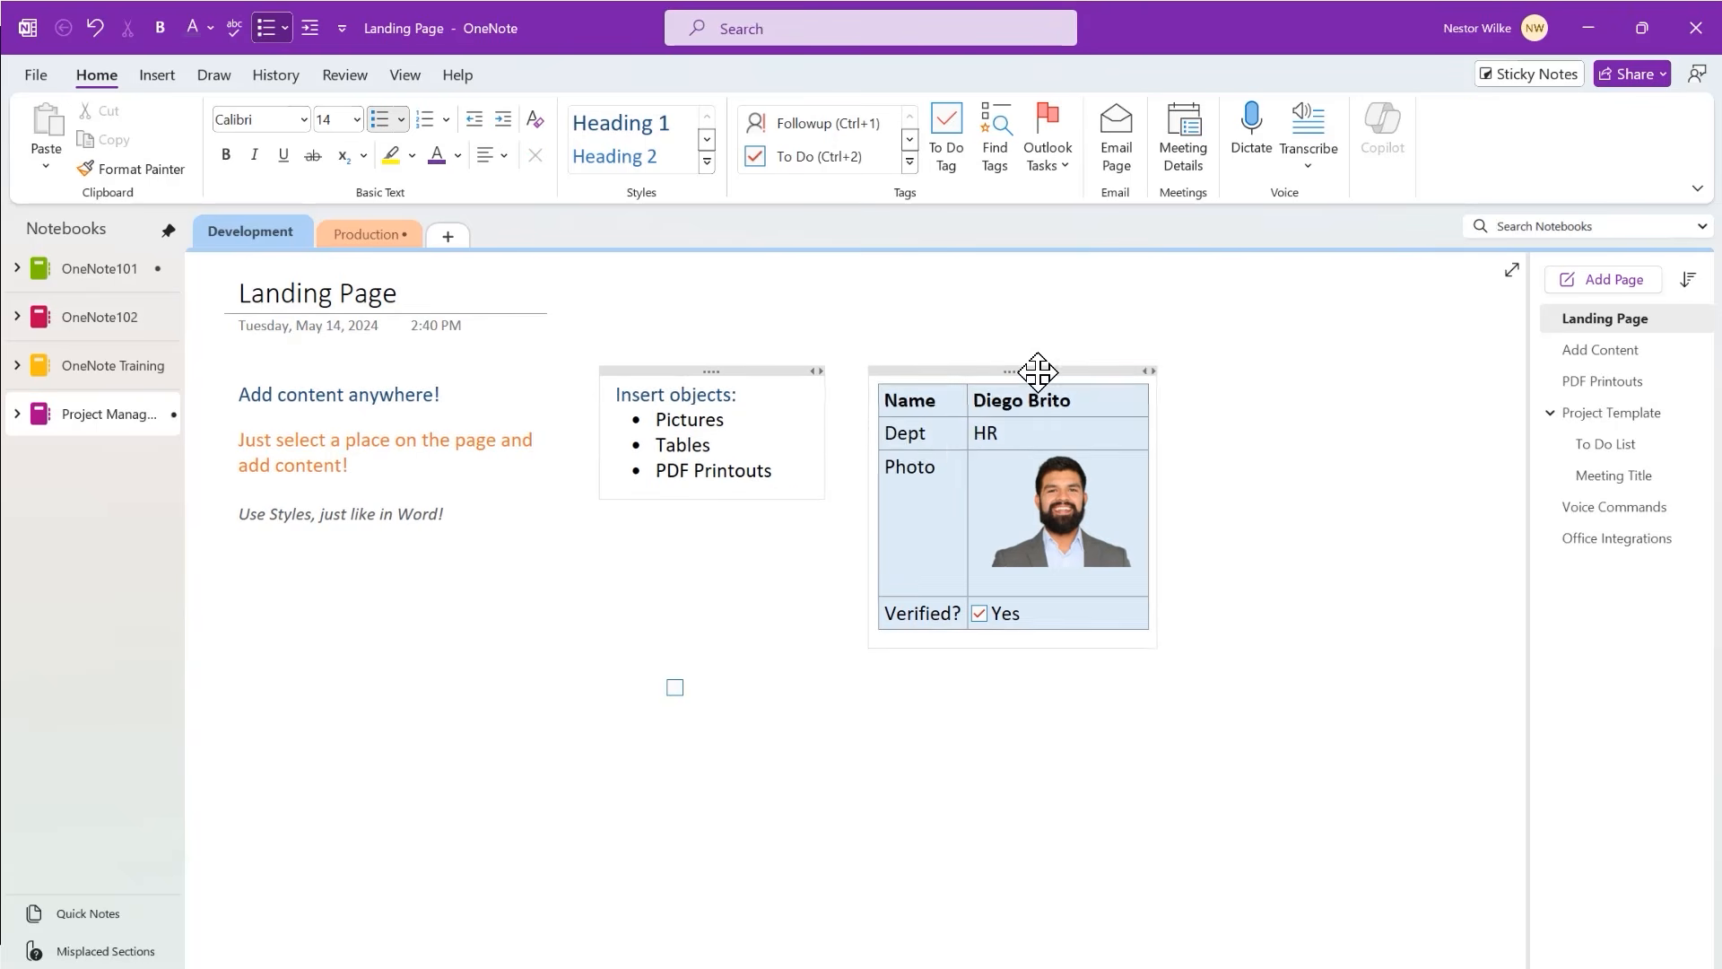
- Move the employee details table slightly to the right on the Landing Page and bring up its table editing options
left_click(1045, 371)
left_click_drag(1045, 371, 1096, 372)
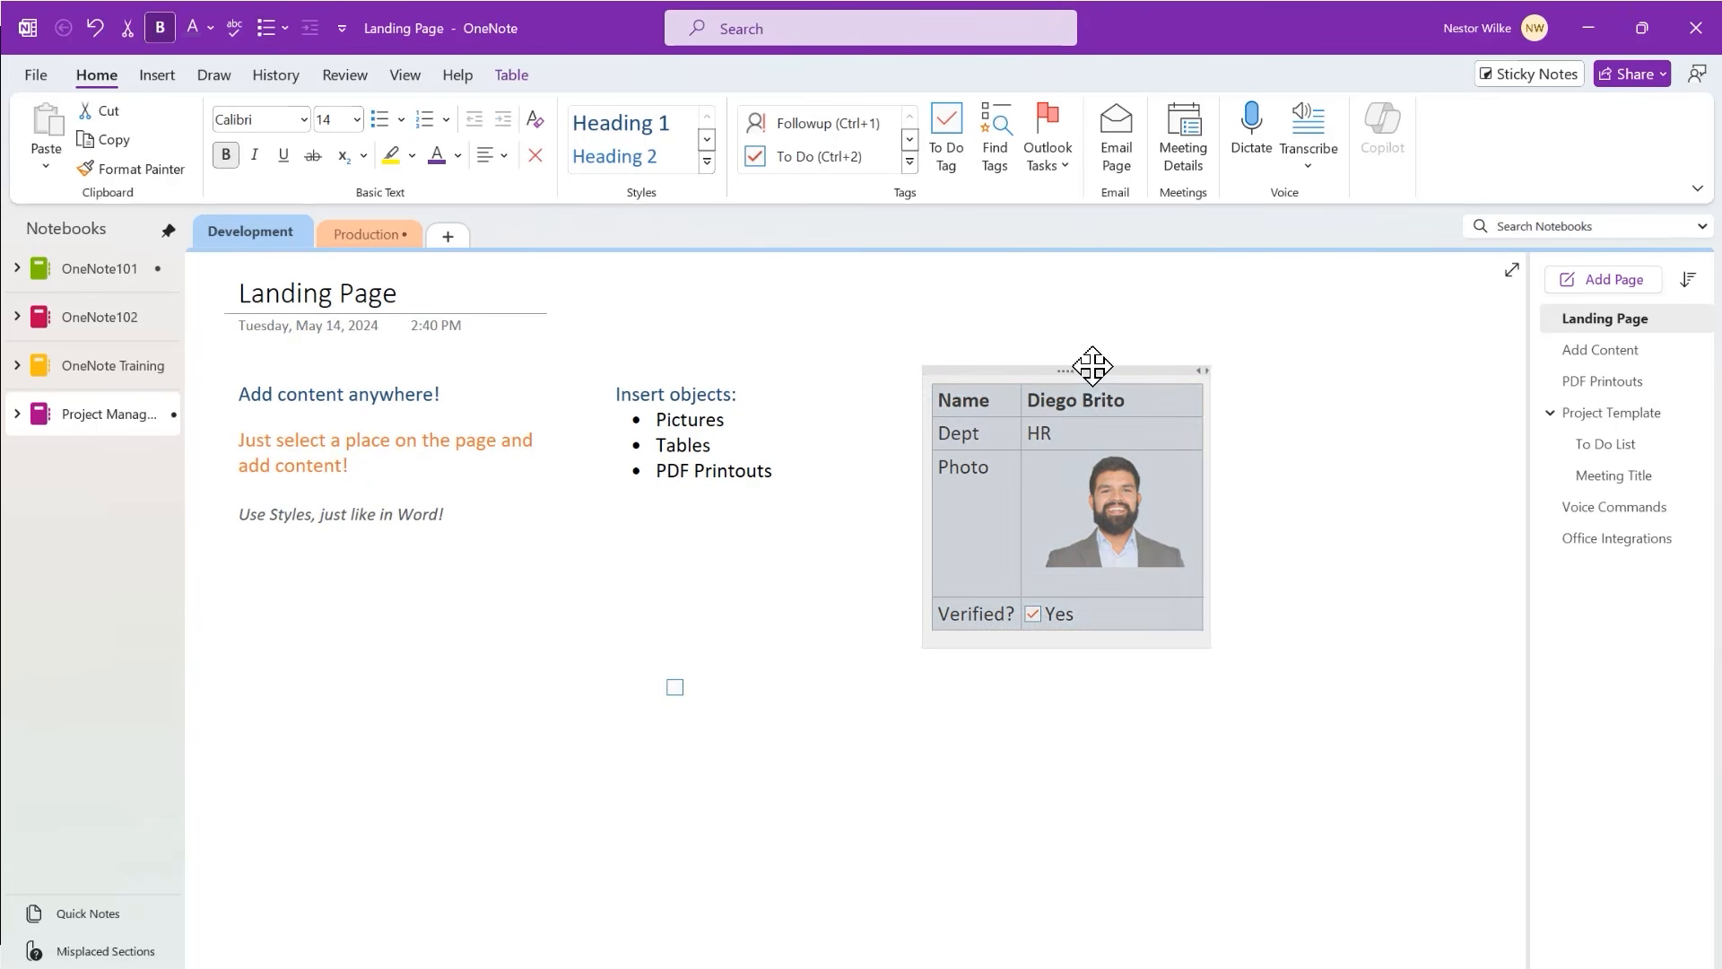
left_click(512, 75)
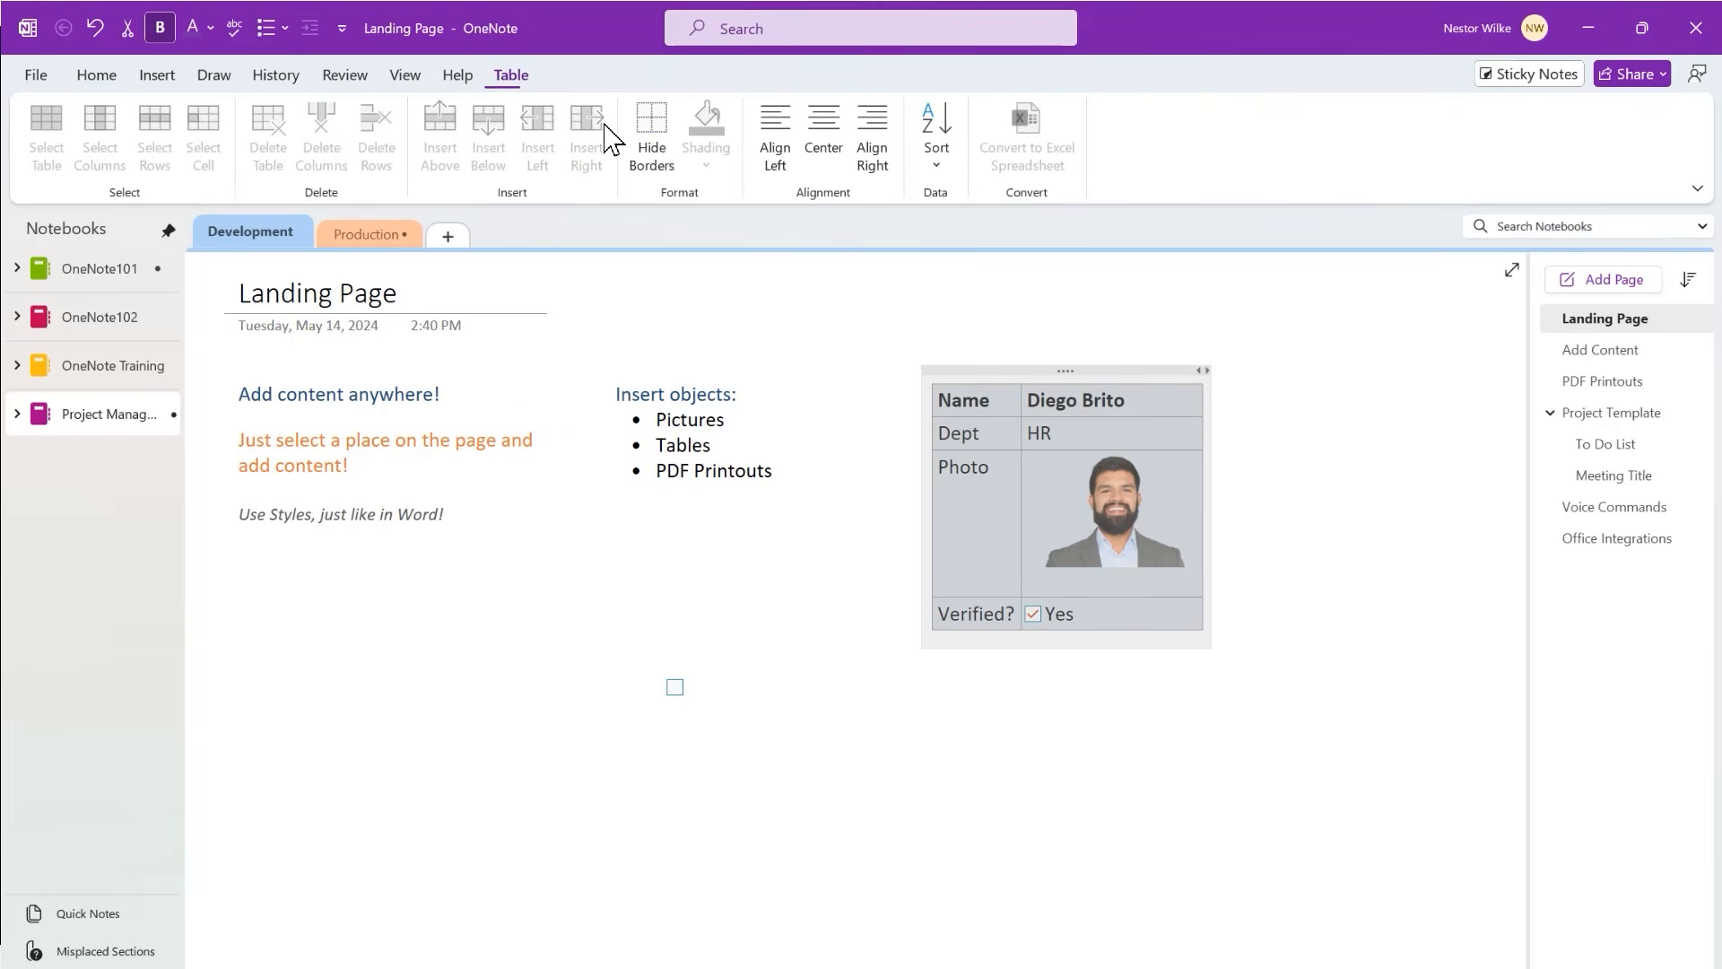
left_click(1001, 405)
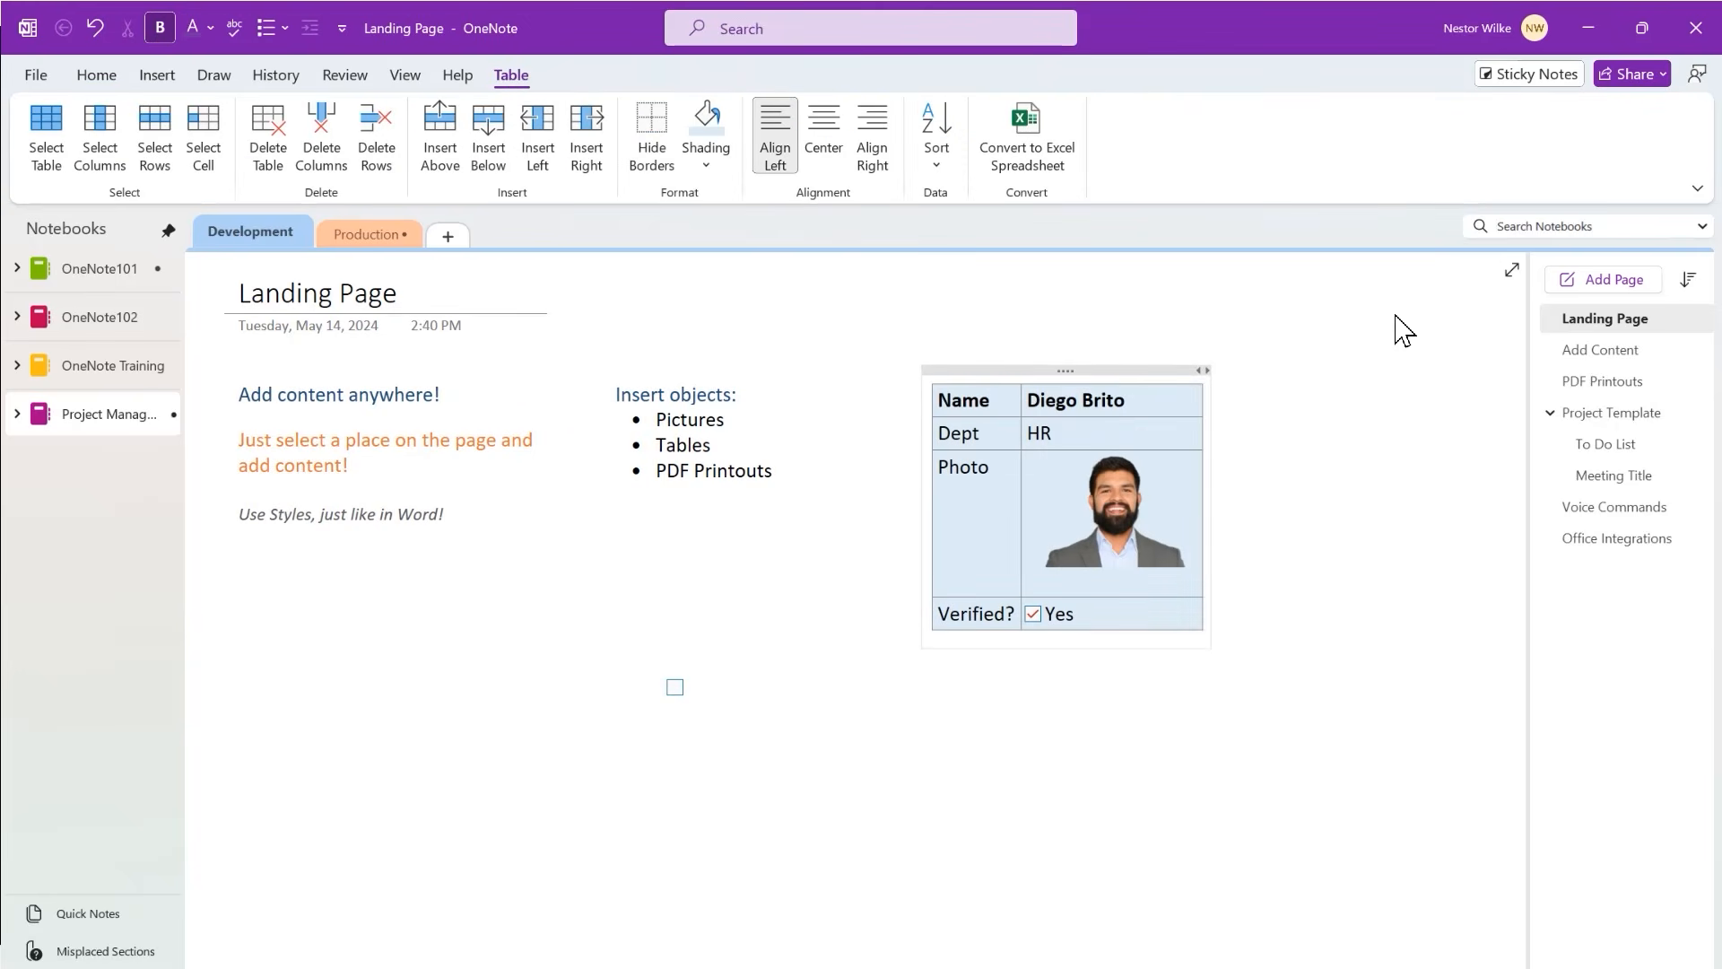
- Review the Add Content page's screen clipping and the text copied from it, with the available insert options displayed
left_click(1622, 357)
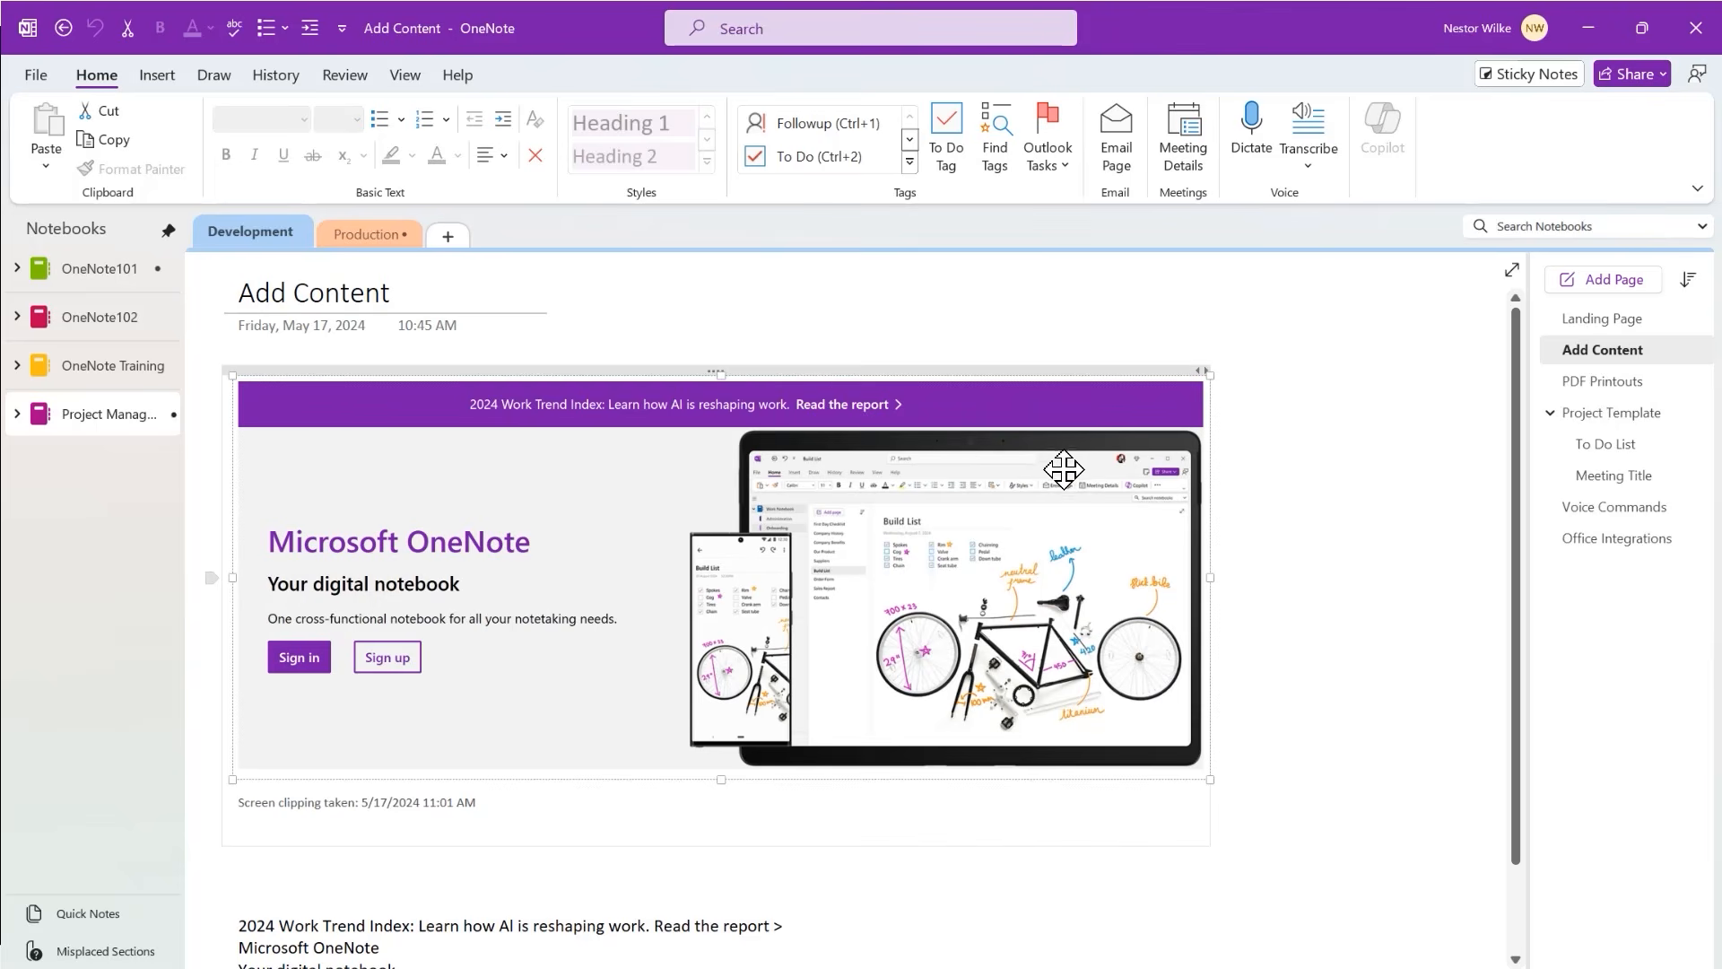
left_click(161, 77)
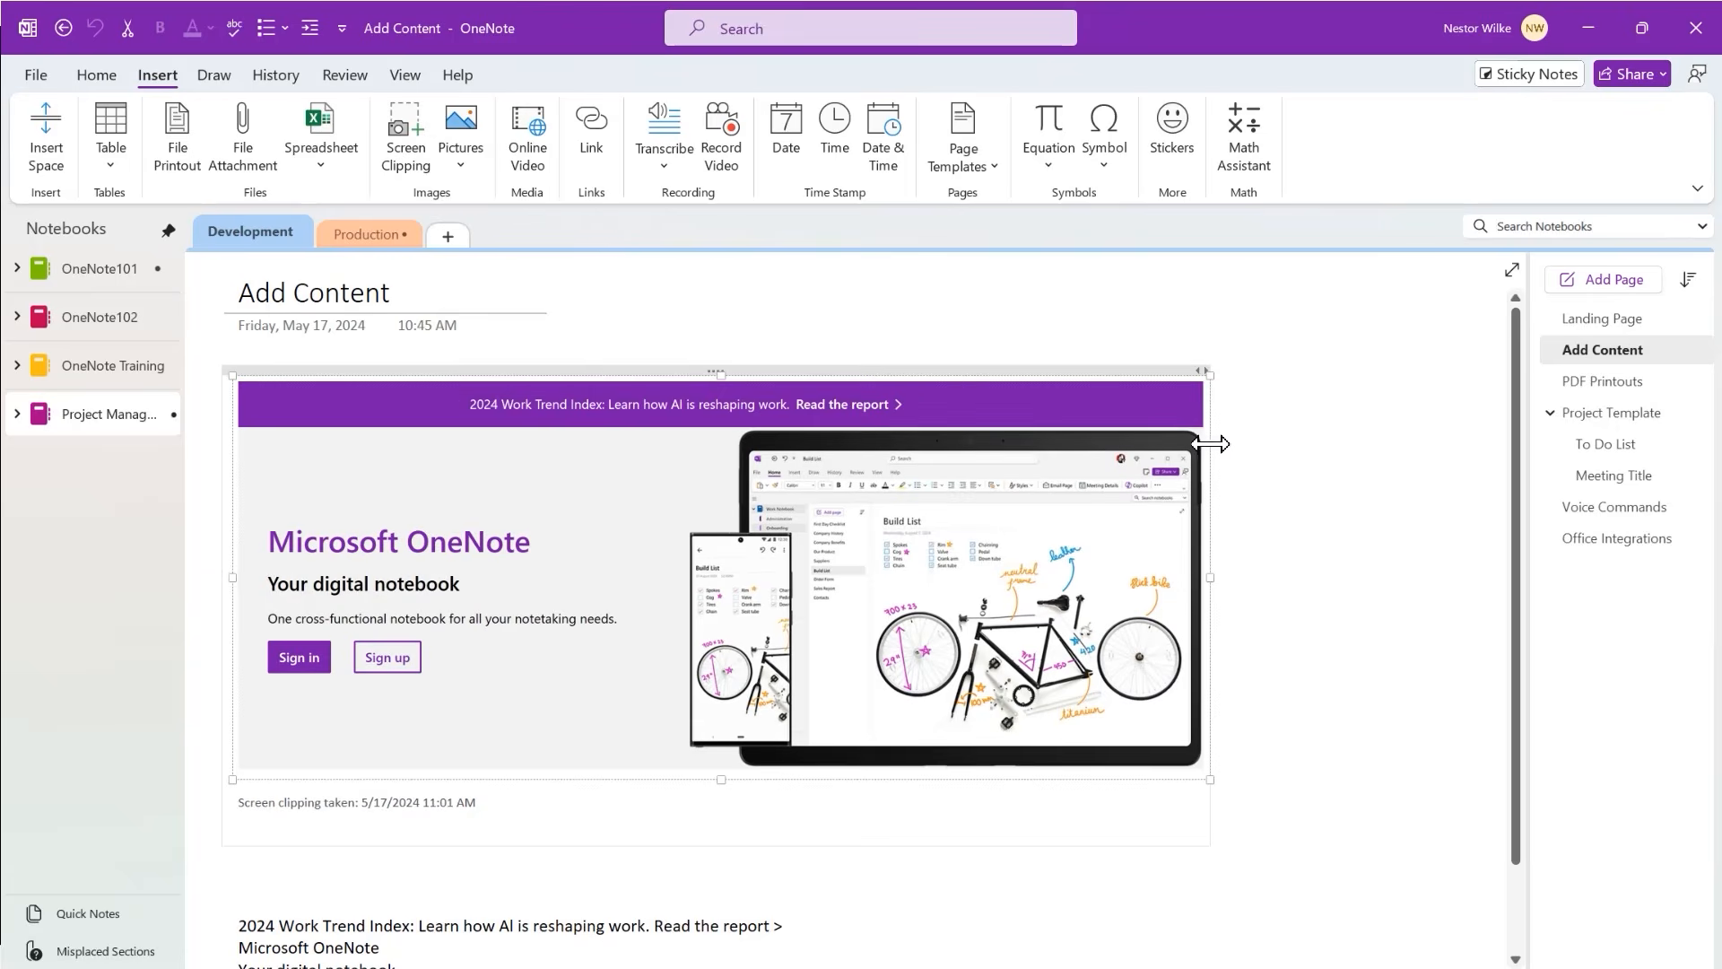
left_click(1272, 416)
scroll(1272, 416, "down", 3)
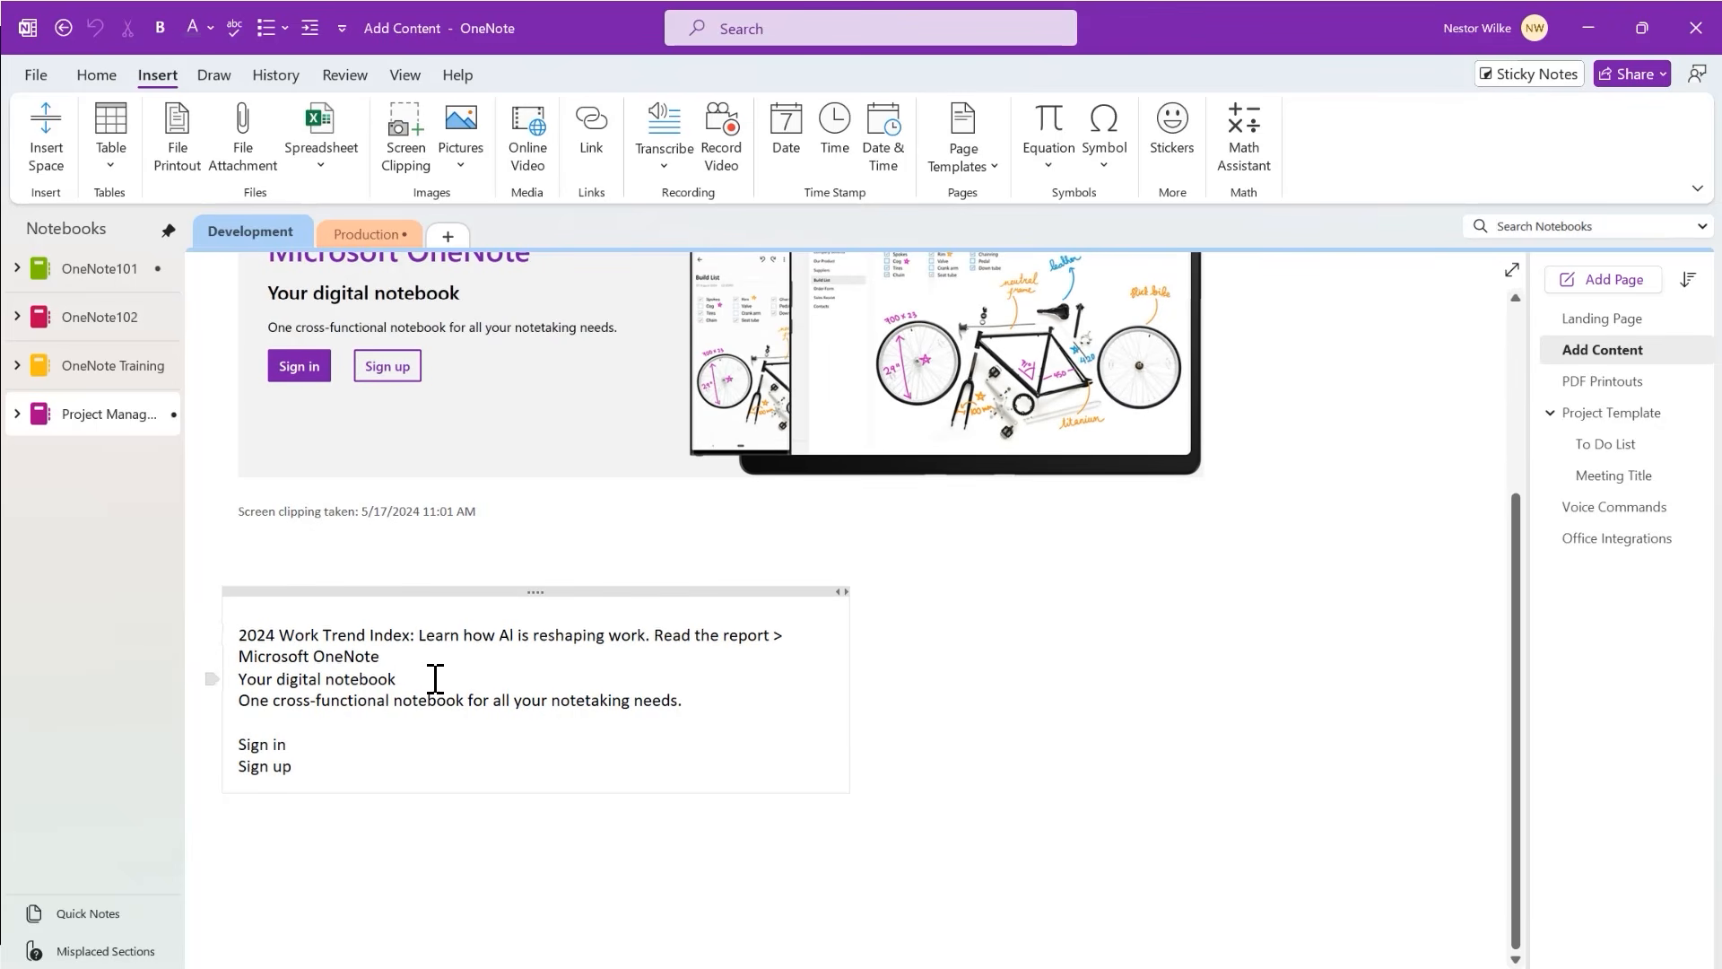
scroll(525, 667, "up", 3)
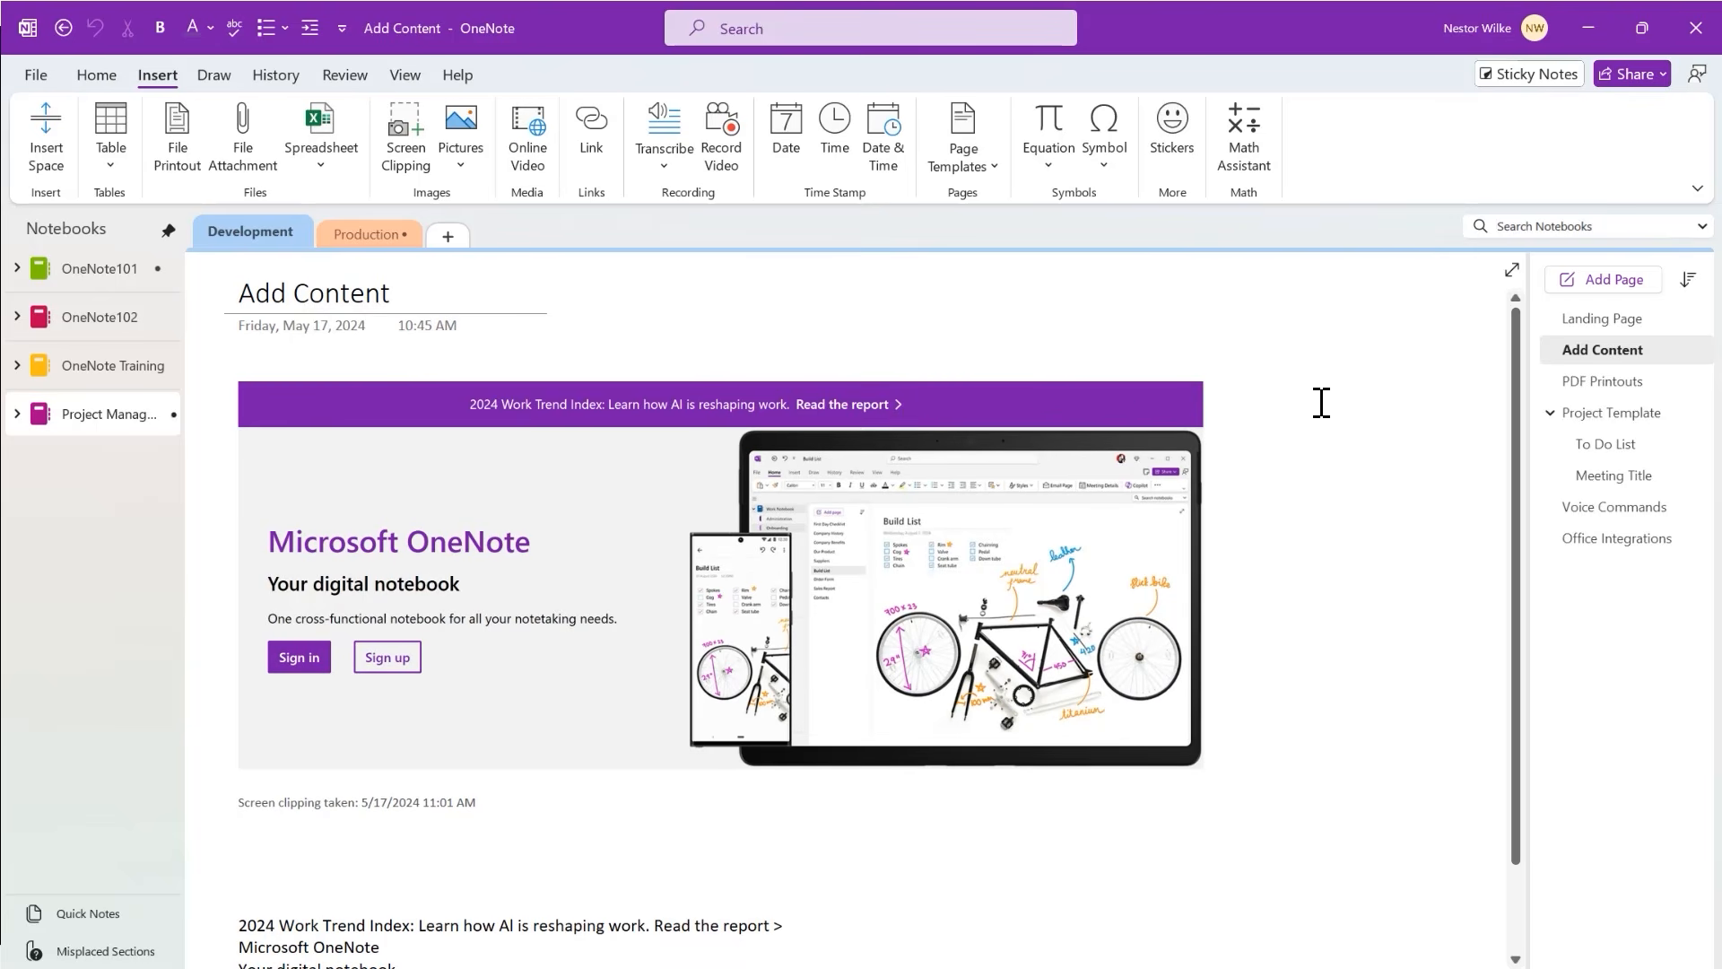
- View the Pitch deck printout on the PDF Printouts page and select its first slide image
left_click(1556, 382)
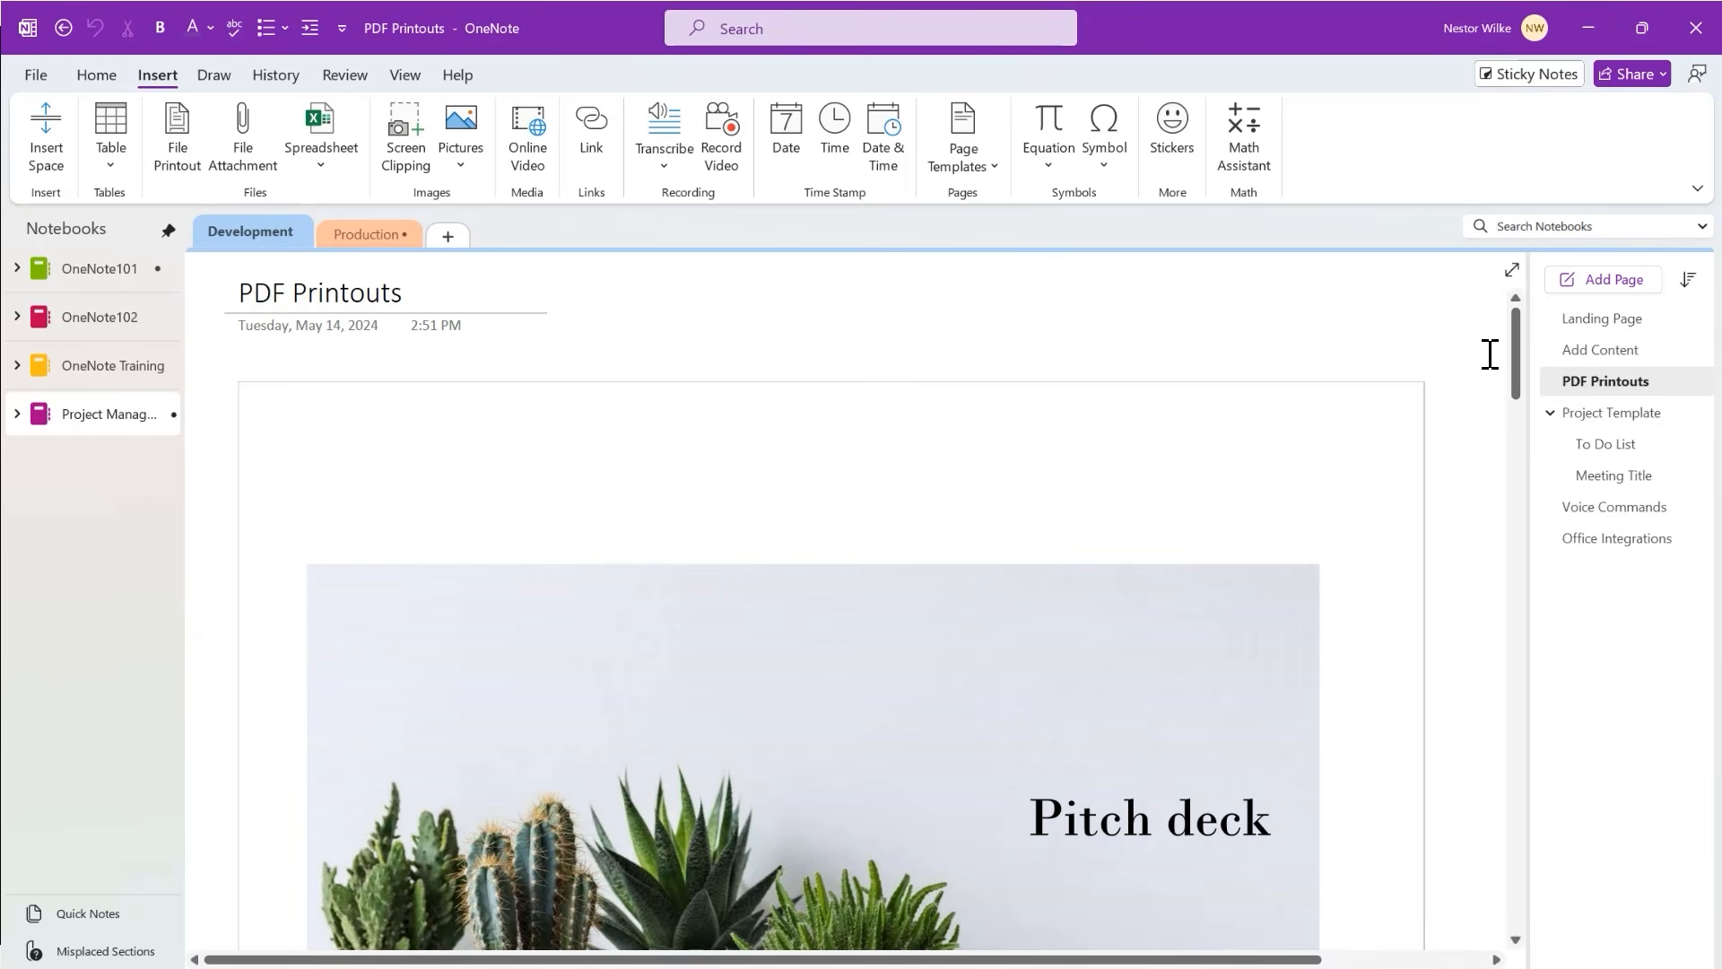
left_click_drag(1516, 324, 1518, 349)
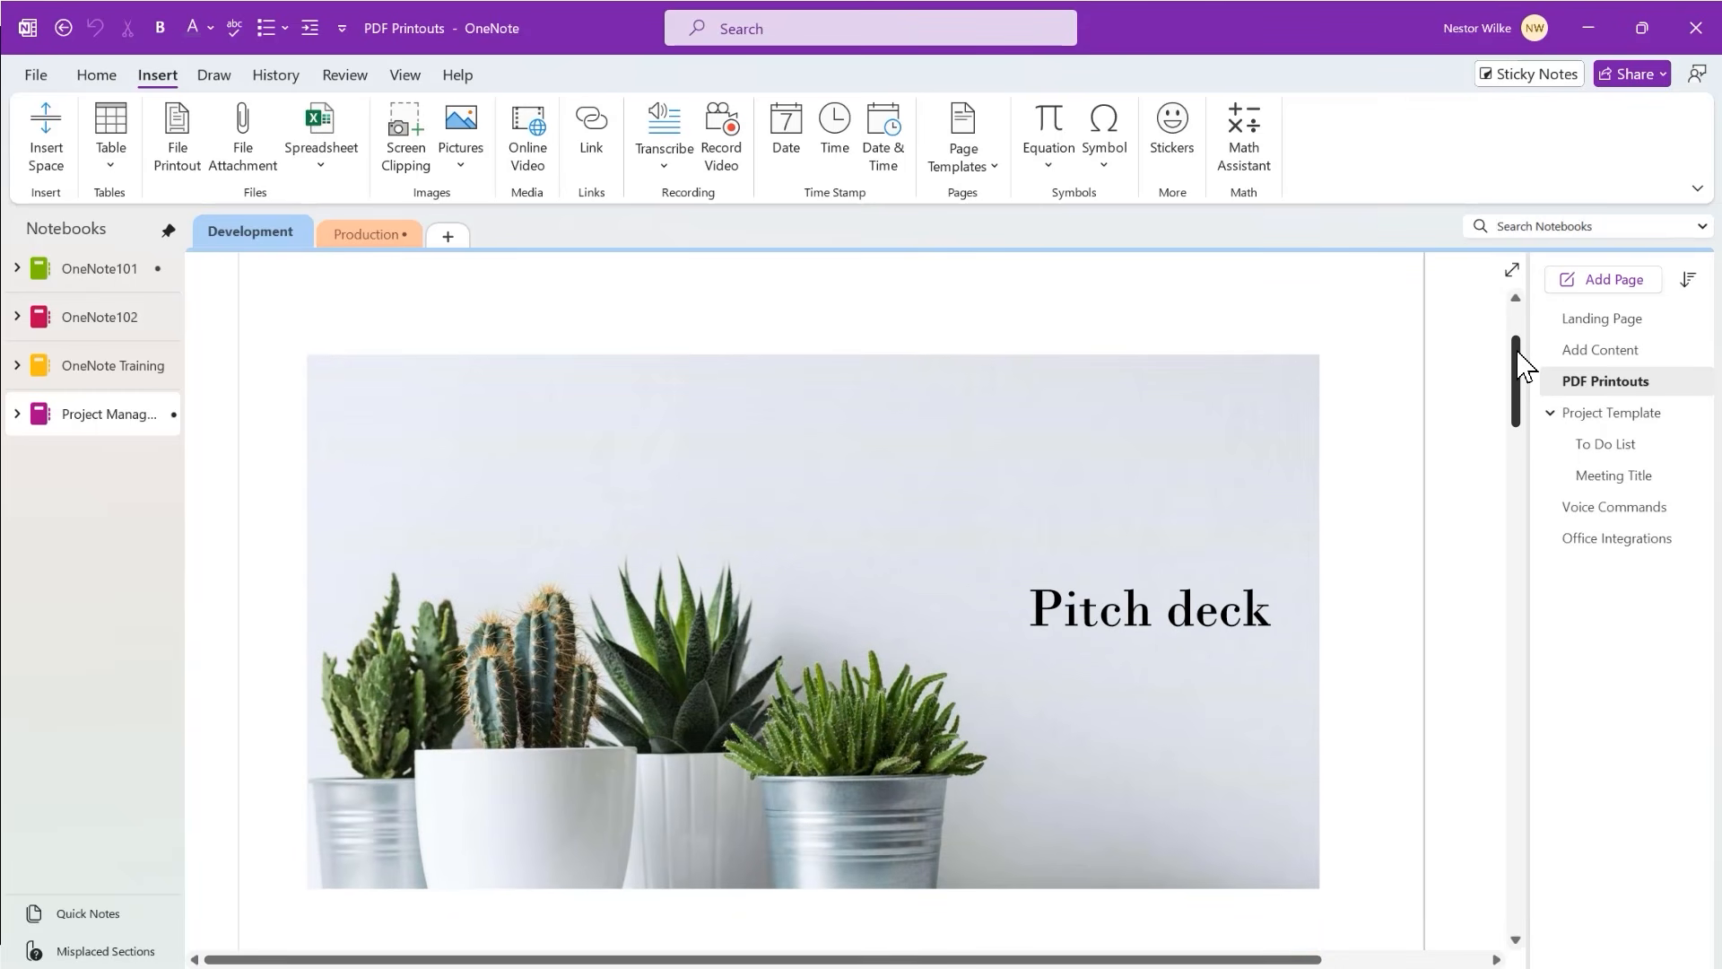
mouse_move(1518, 351)
left_mouse_down()
mouse_move(1518, 773)
mouse_move(1534, 339)
left_mouse_up()
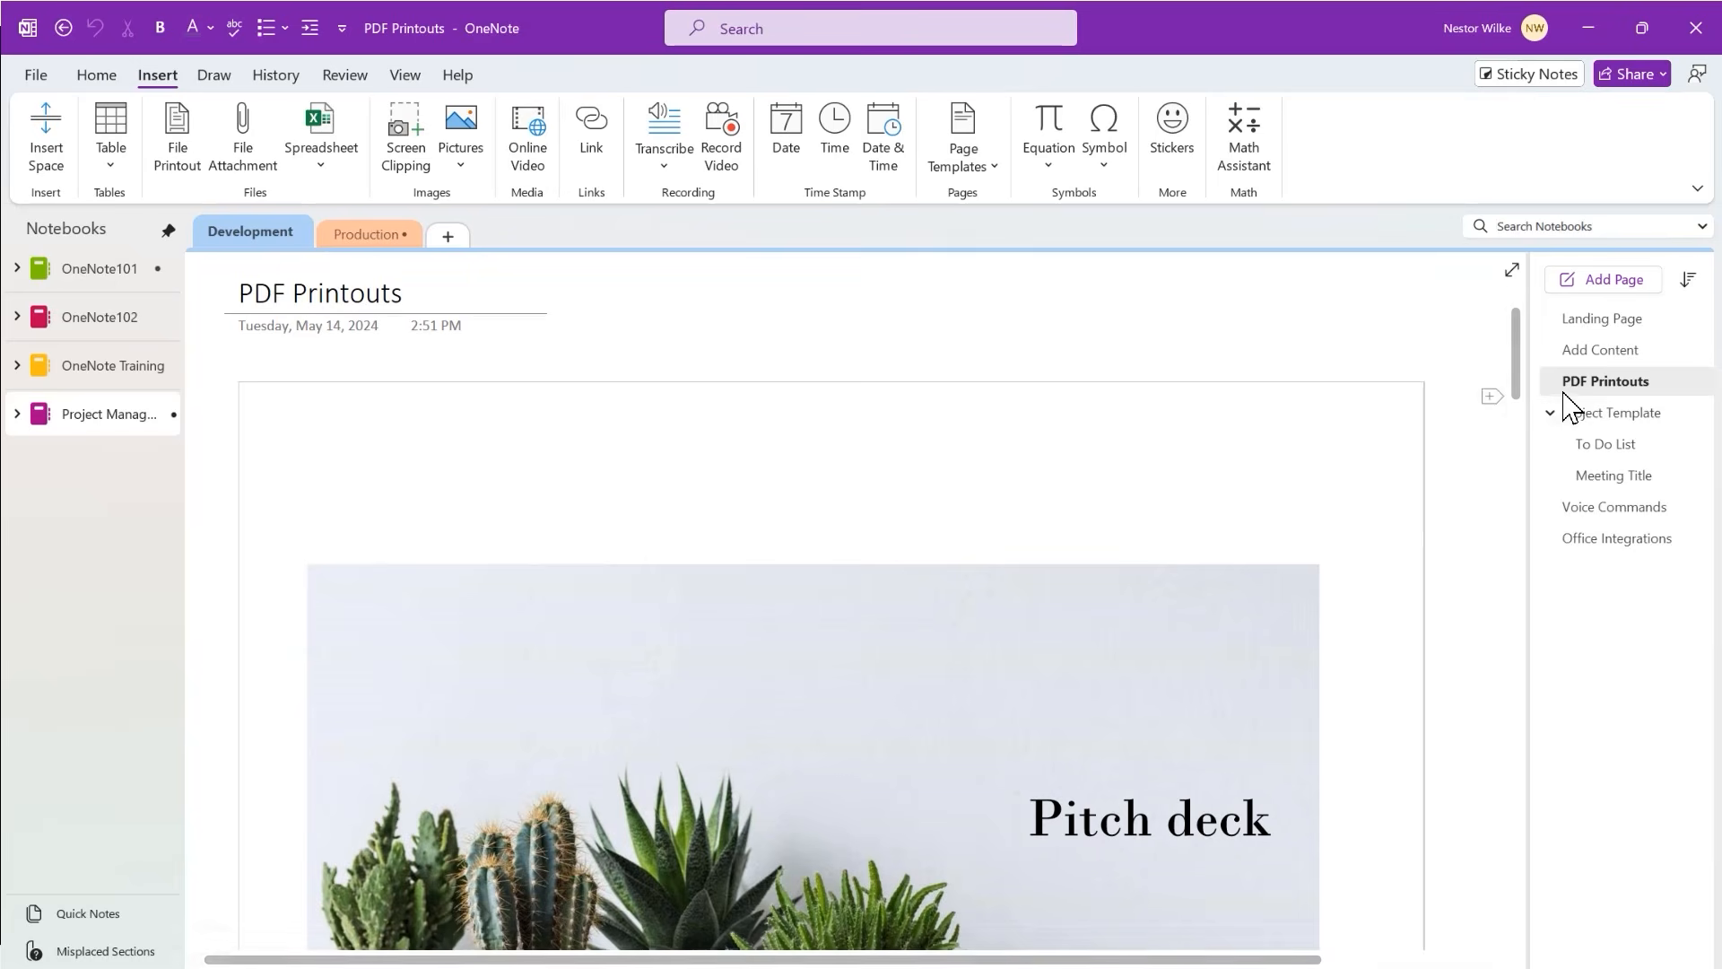
left_click(1144, 595)
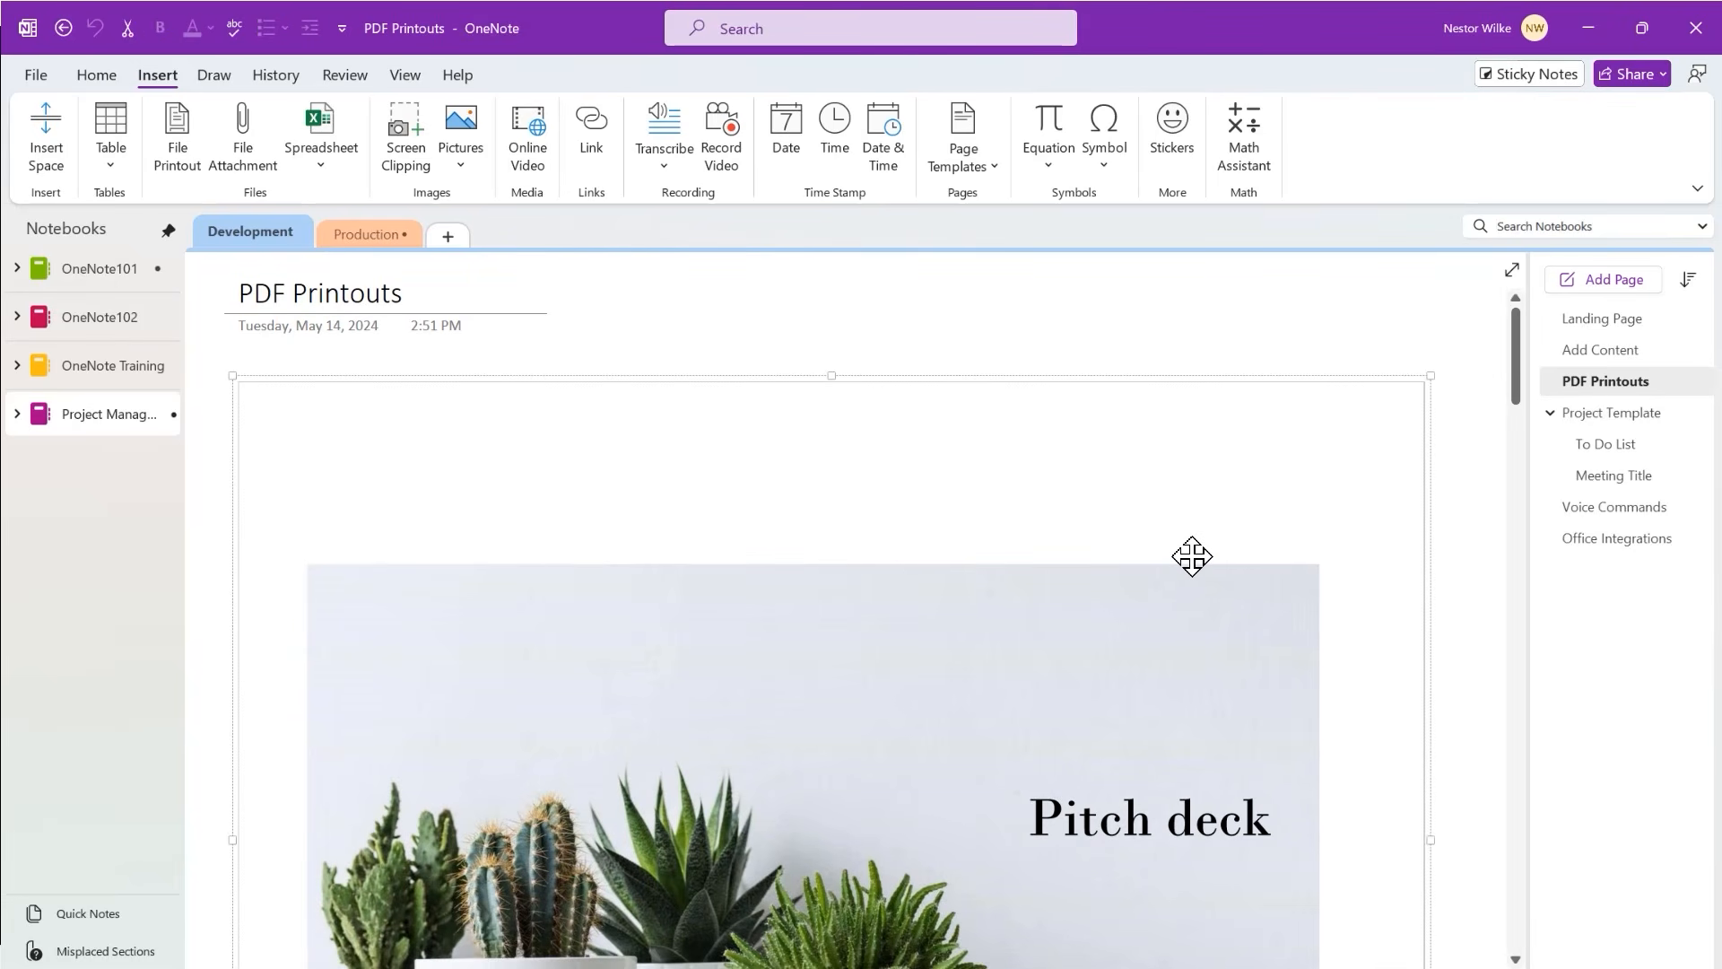
- View the Project Template page, and mark Task 12 as complete under Low Priority on the To Do List subpage
left_click(1612, 413)
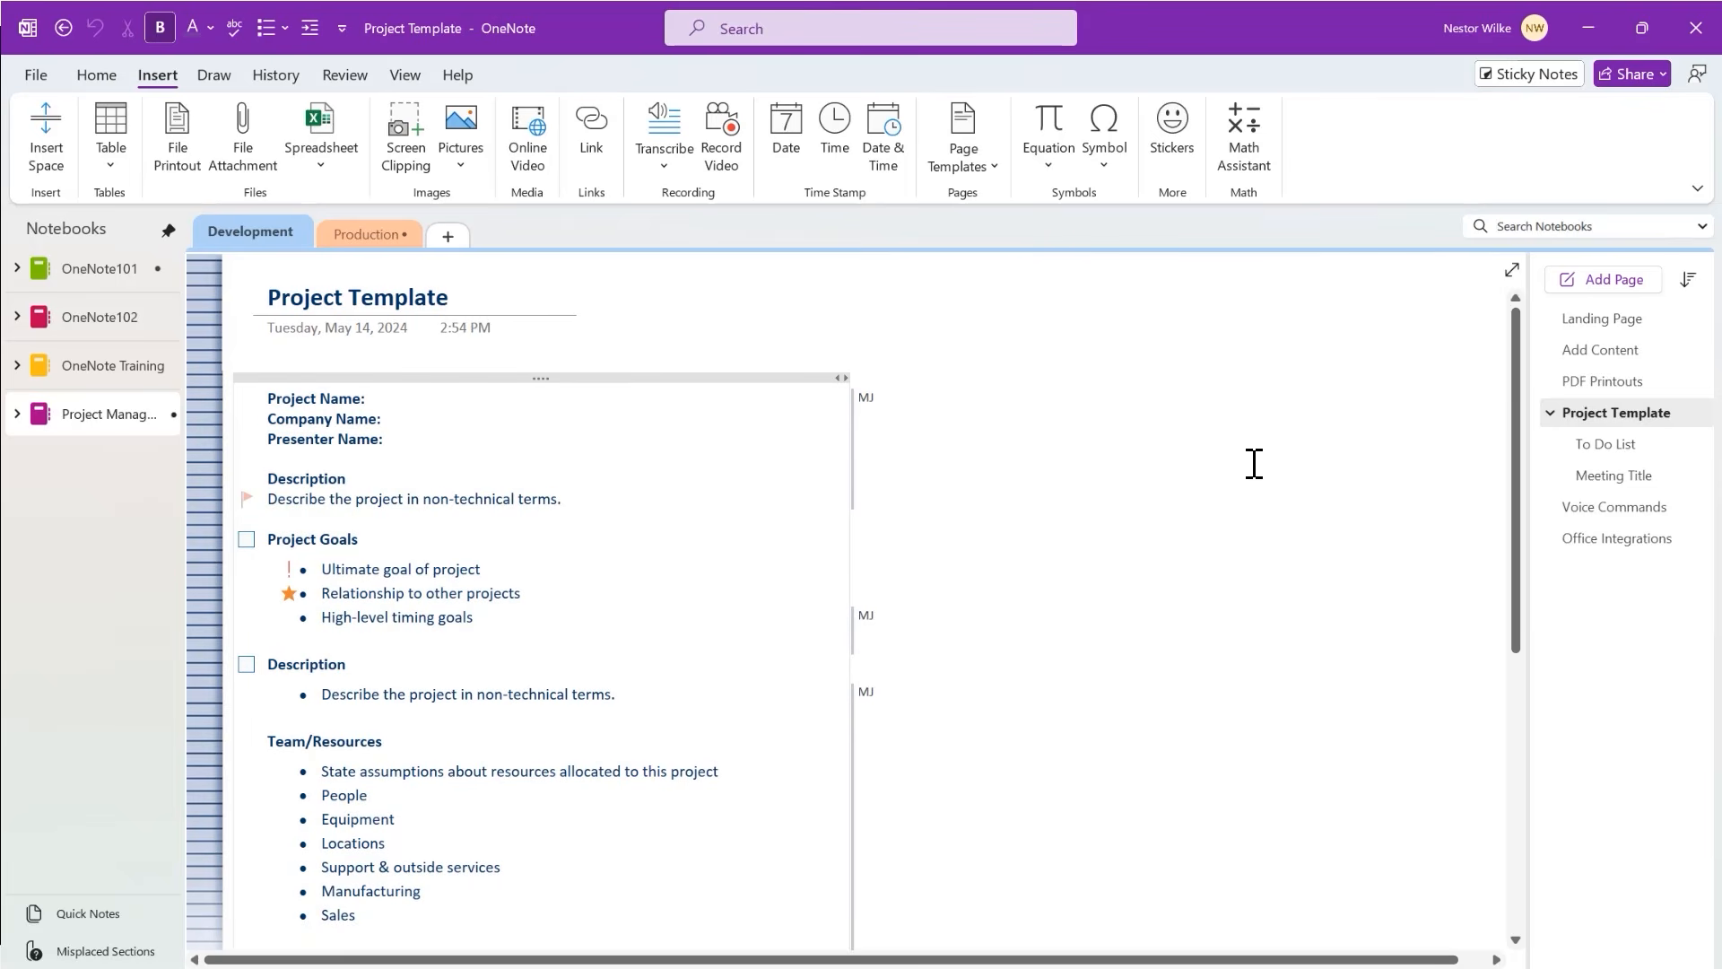
left_click(1620, 444)
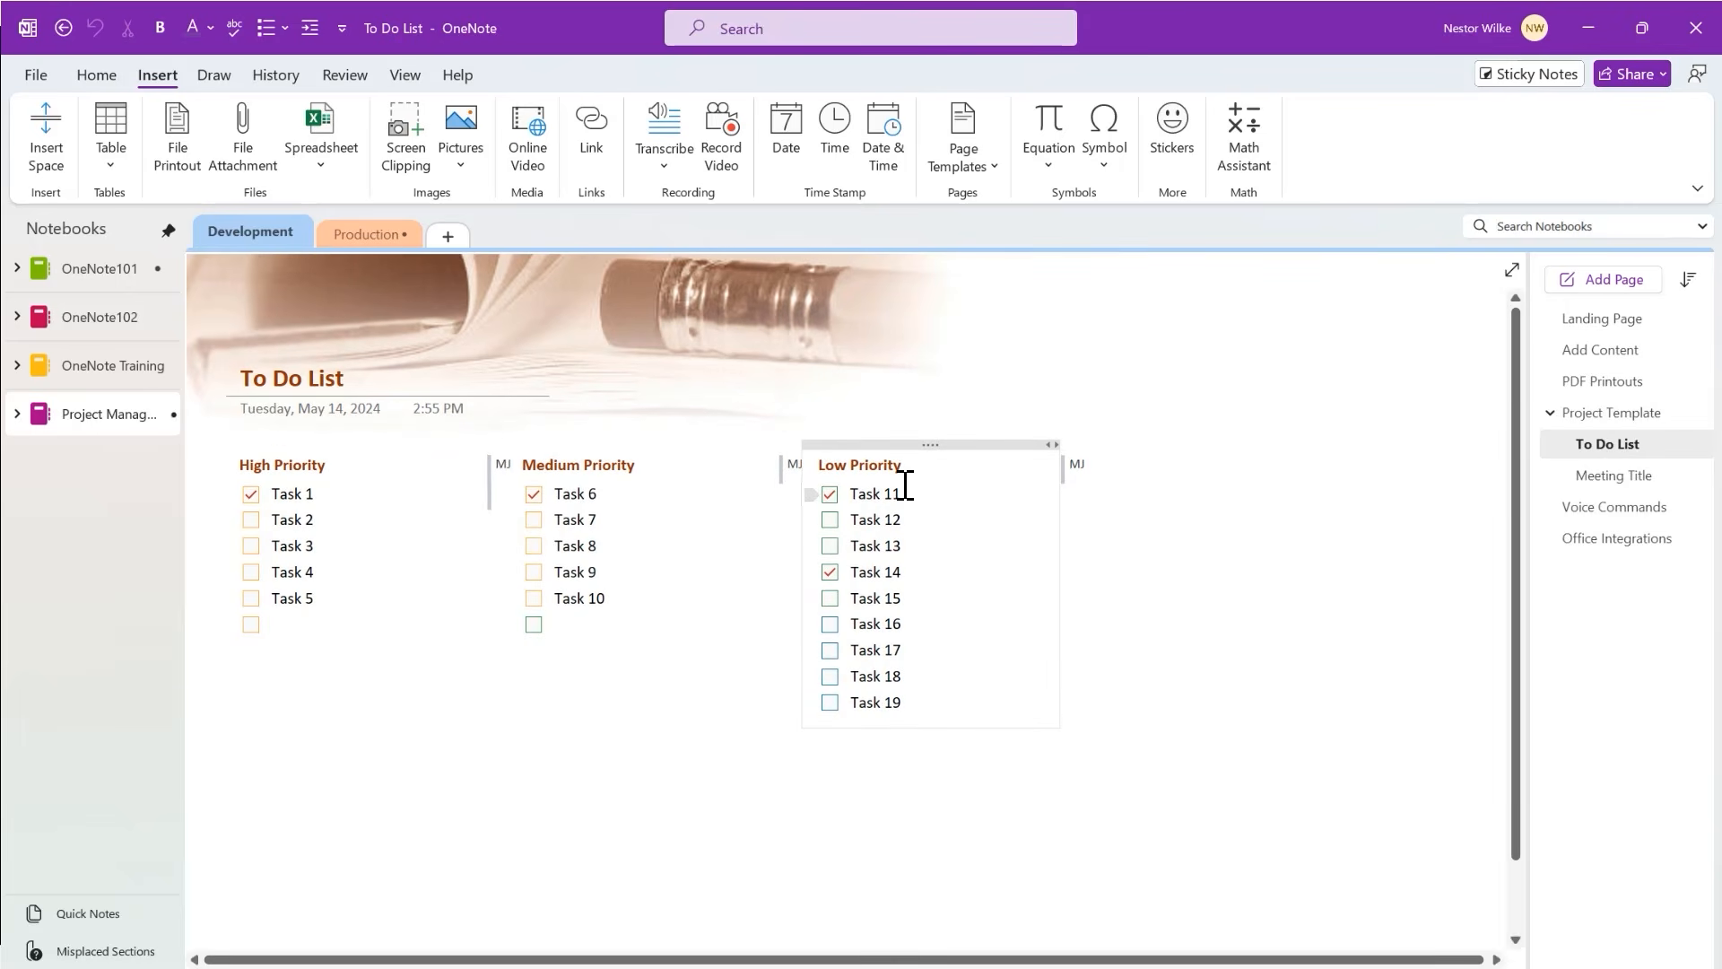
left_click(830, 522)
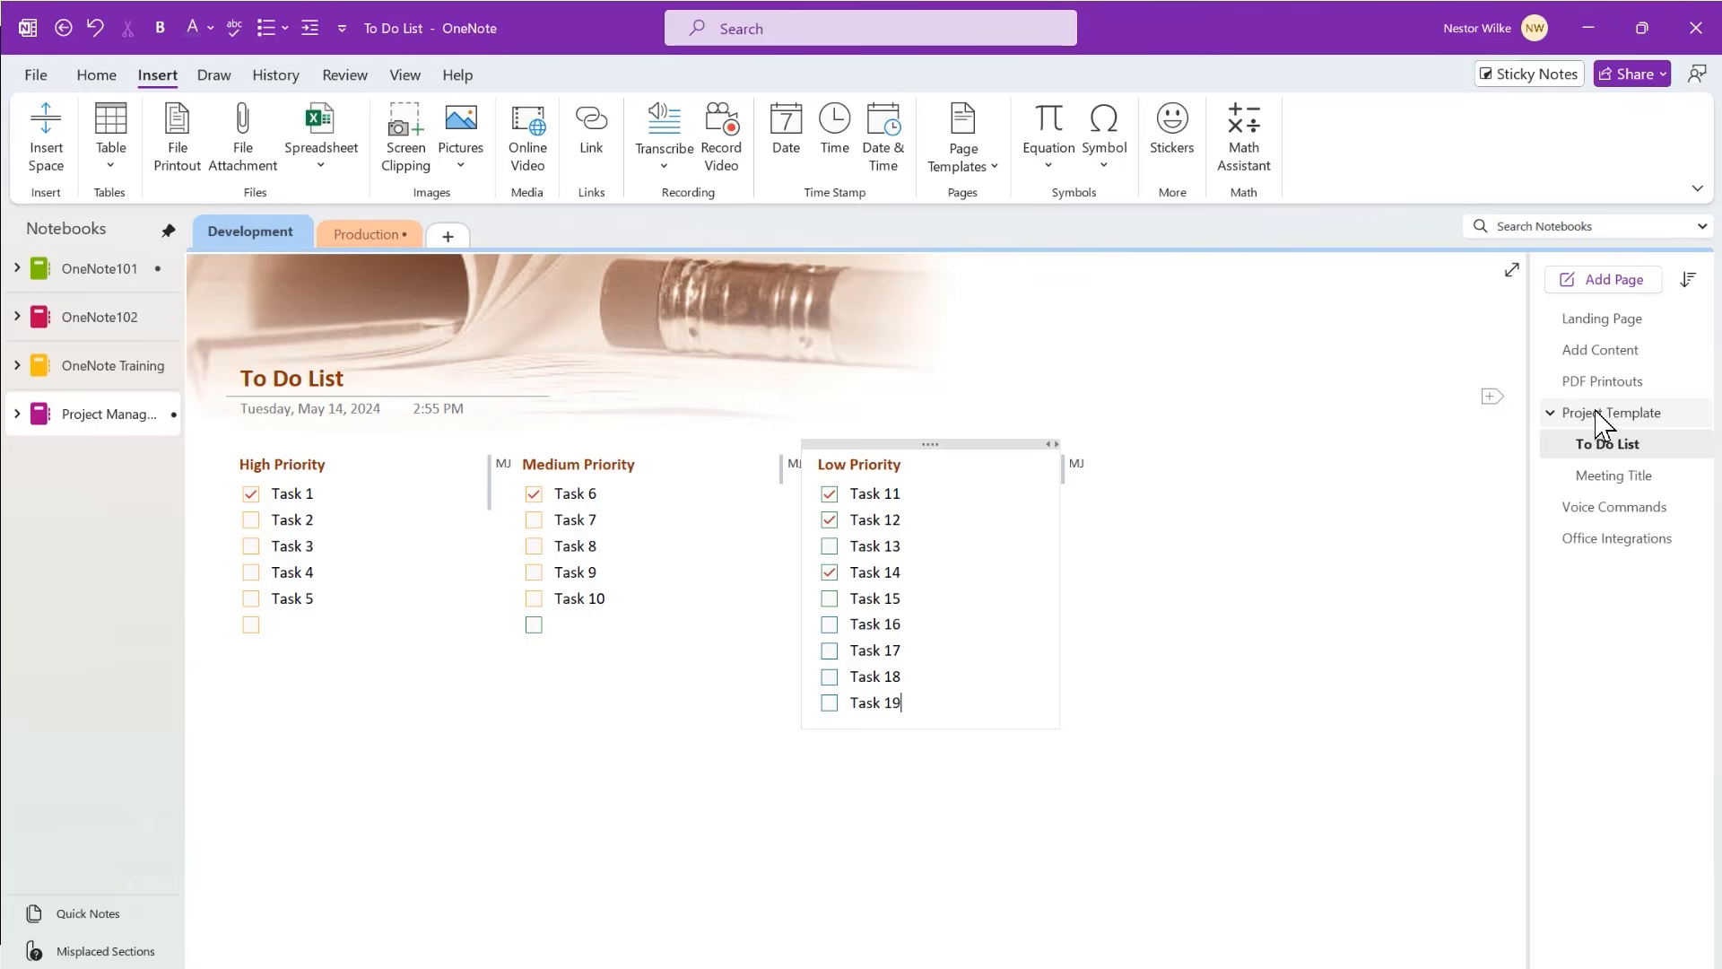
- Move the Project AAR meeting details note slightly to the right on the Meeting Title subpage
left_click(1617, 486)
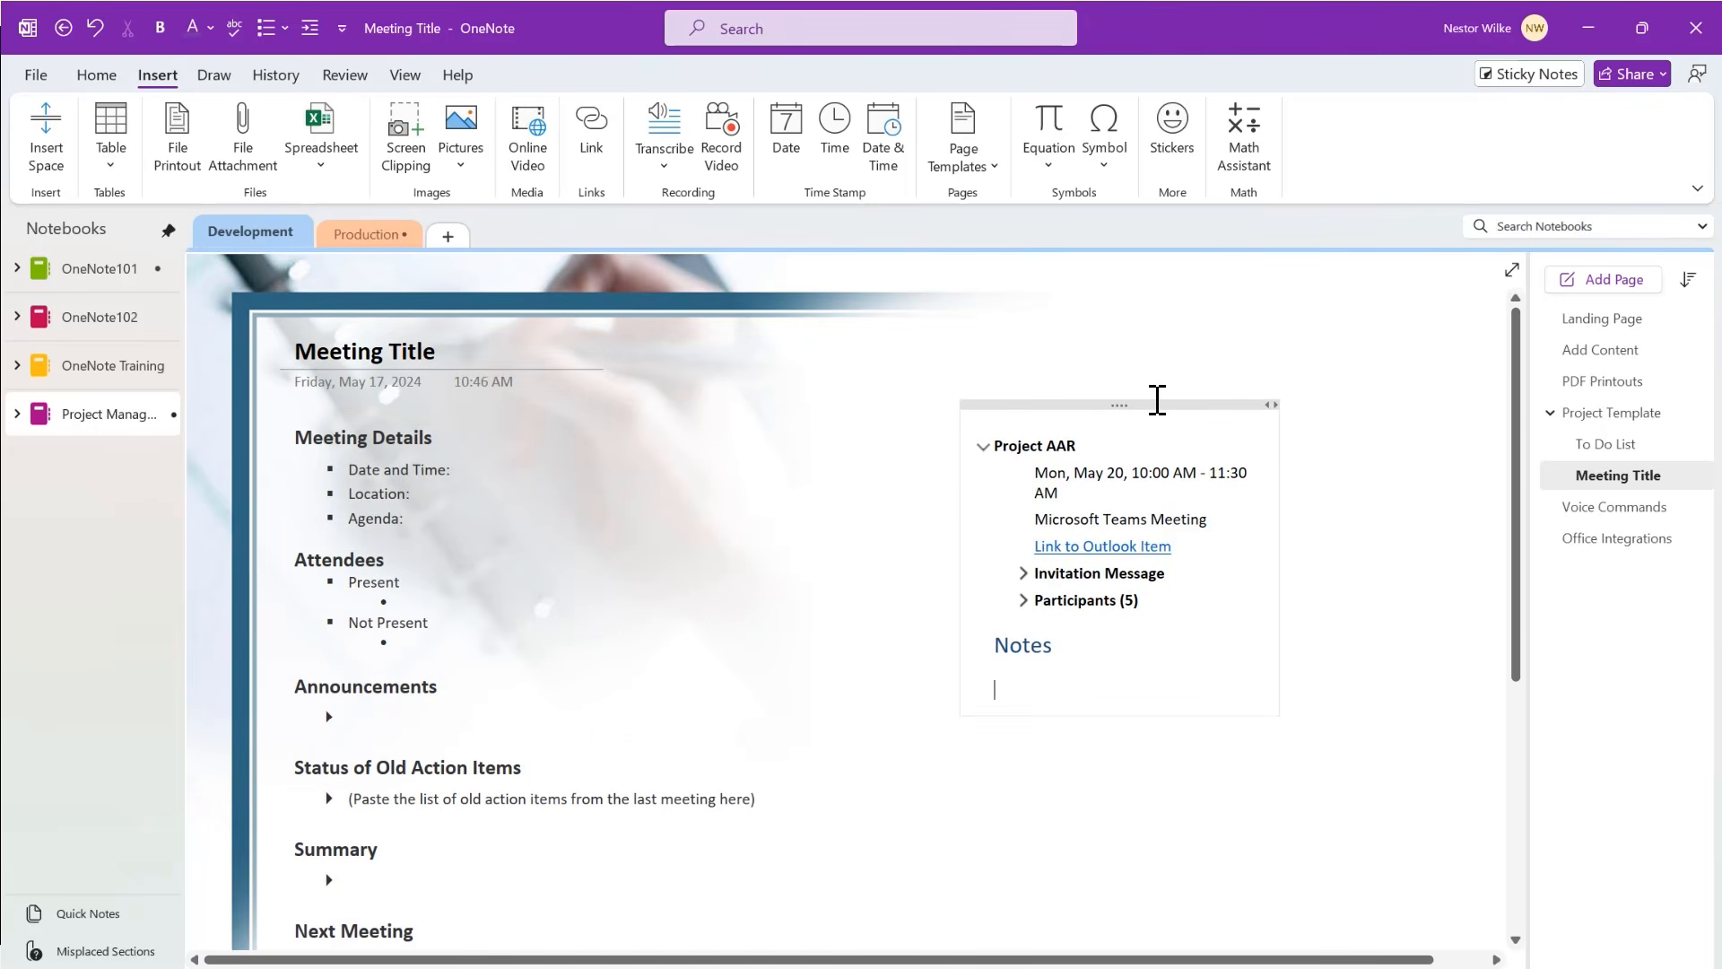
left_click_drag(1143, 405, 1171, 407)
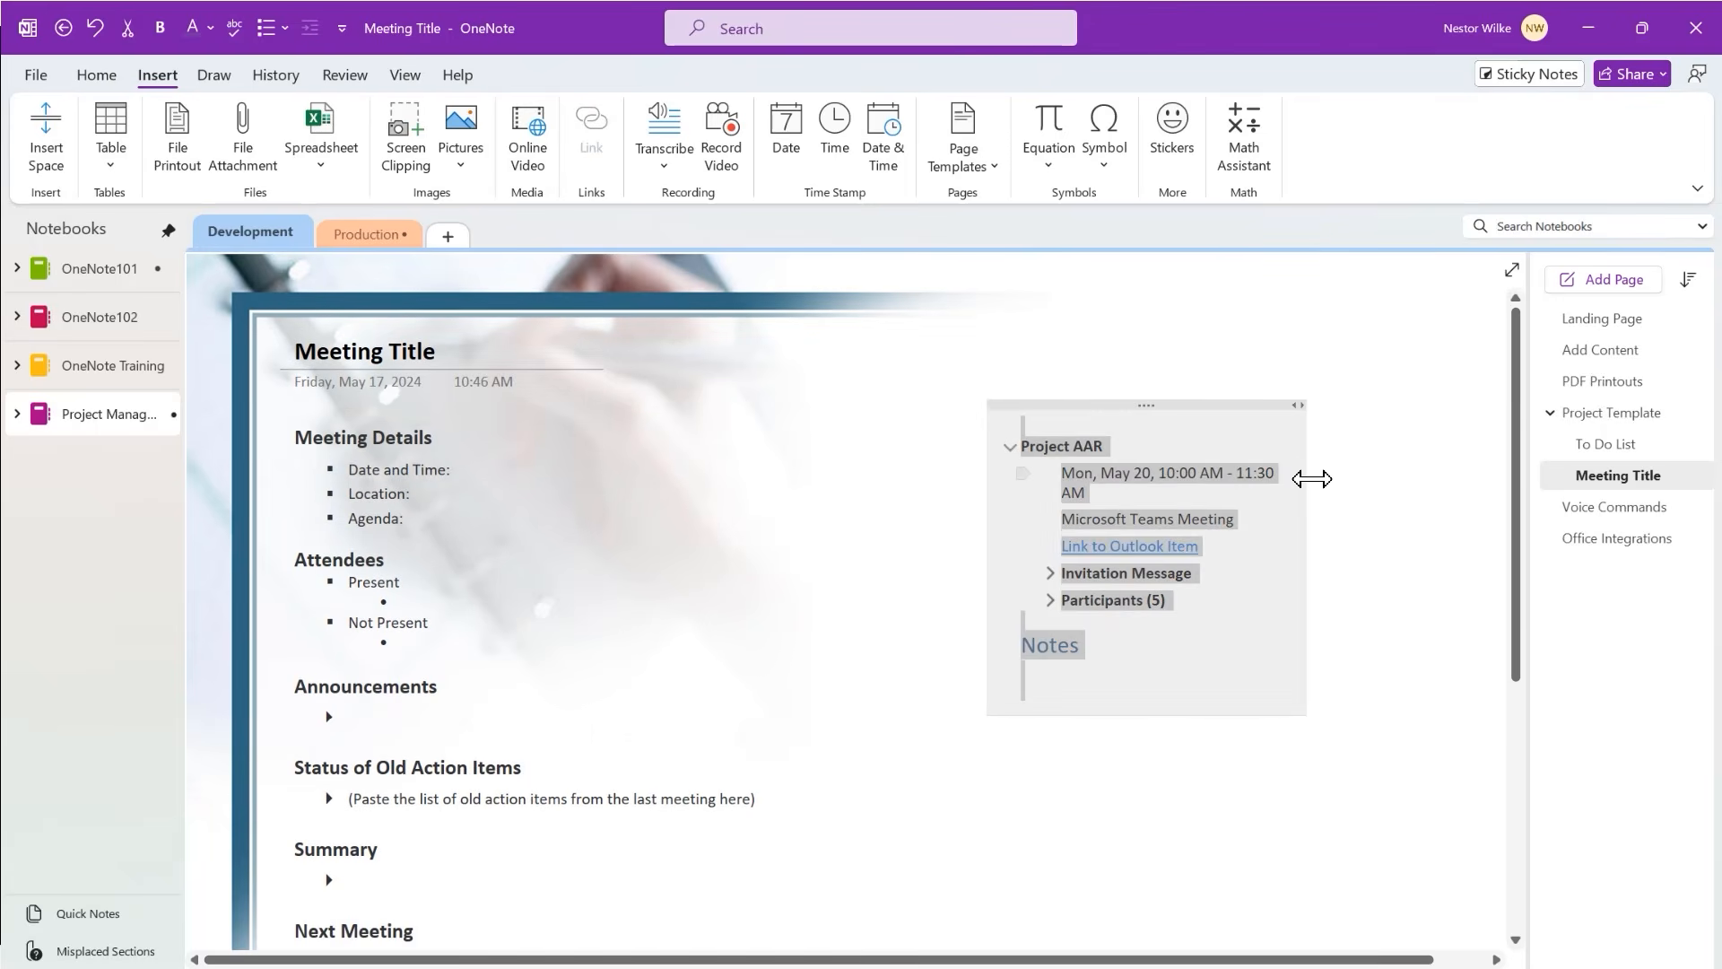
left_click(1325, 477)
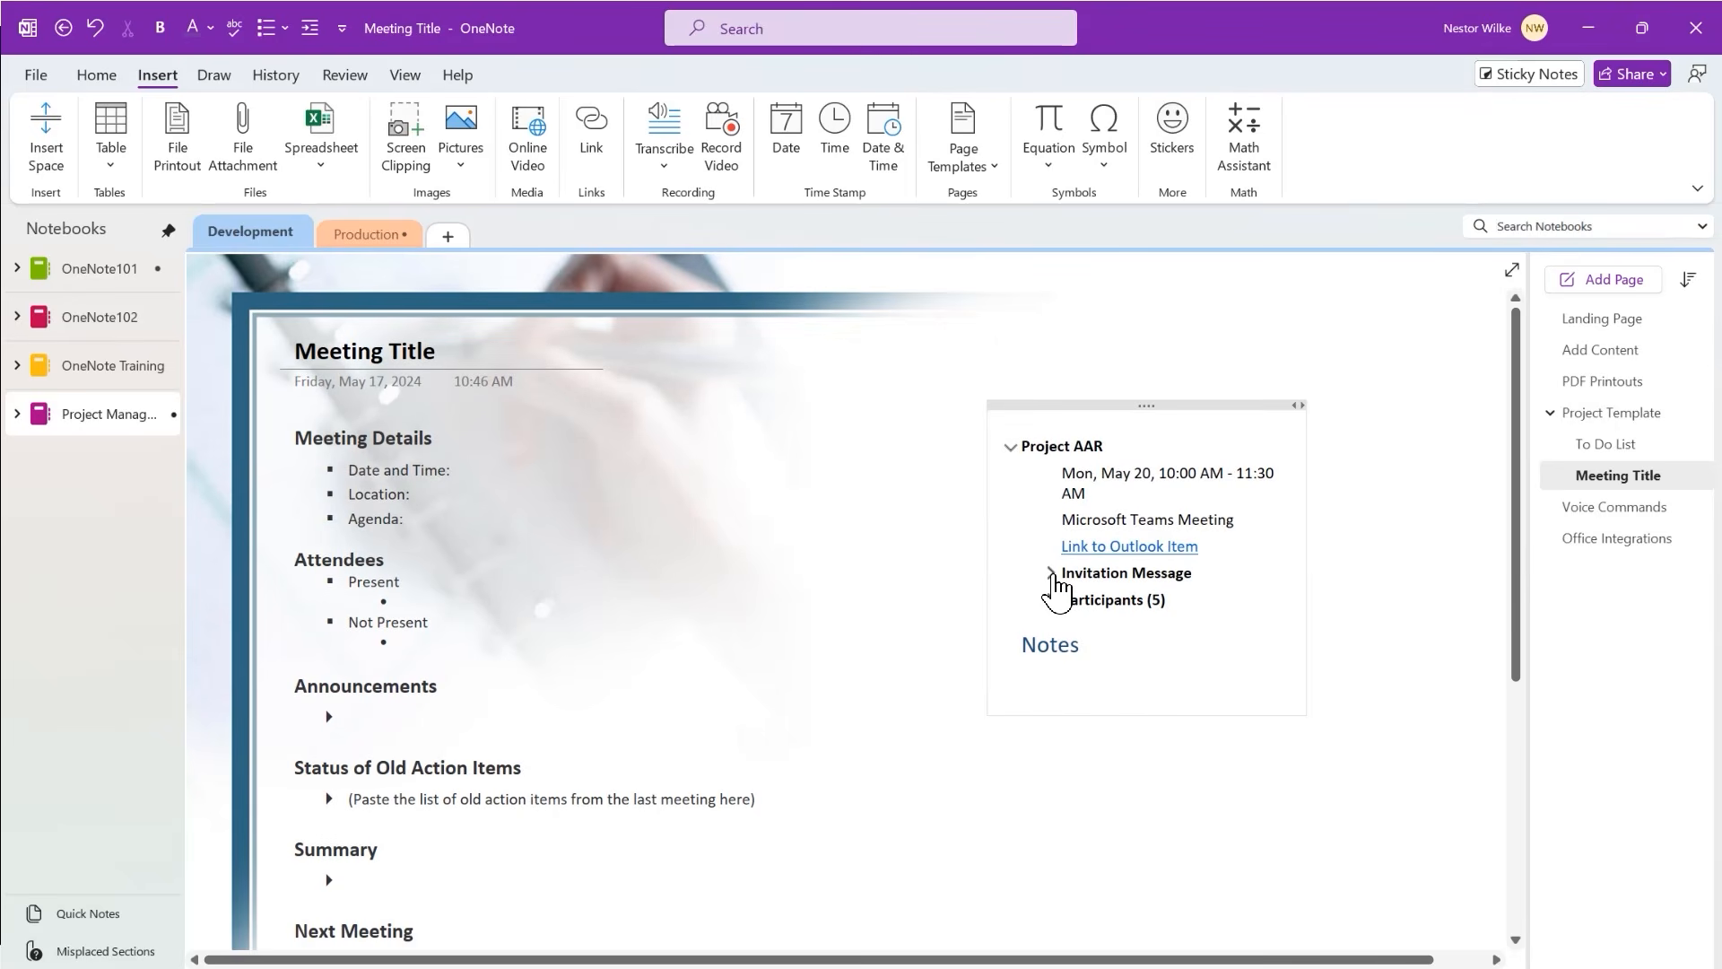
- Expand and collapse the Invitation Message and Participants sections of the Project AAR meeting details to inspect their contents
left_click(1053, 574)
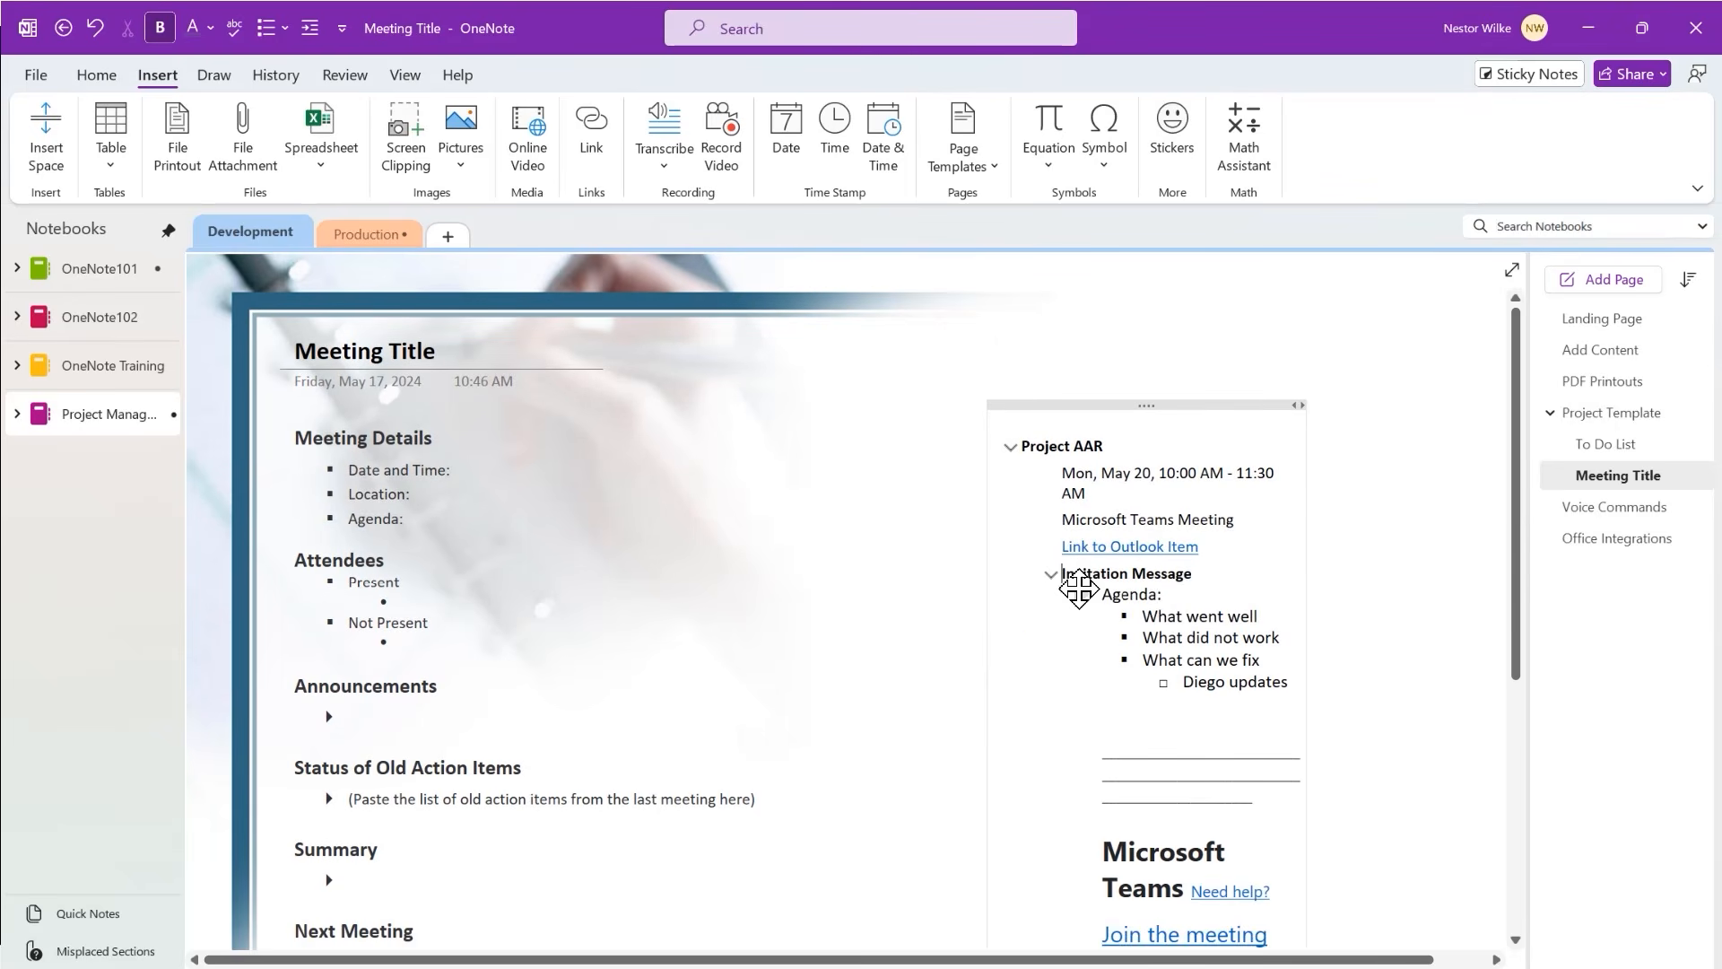
left_click(1051, 574)
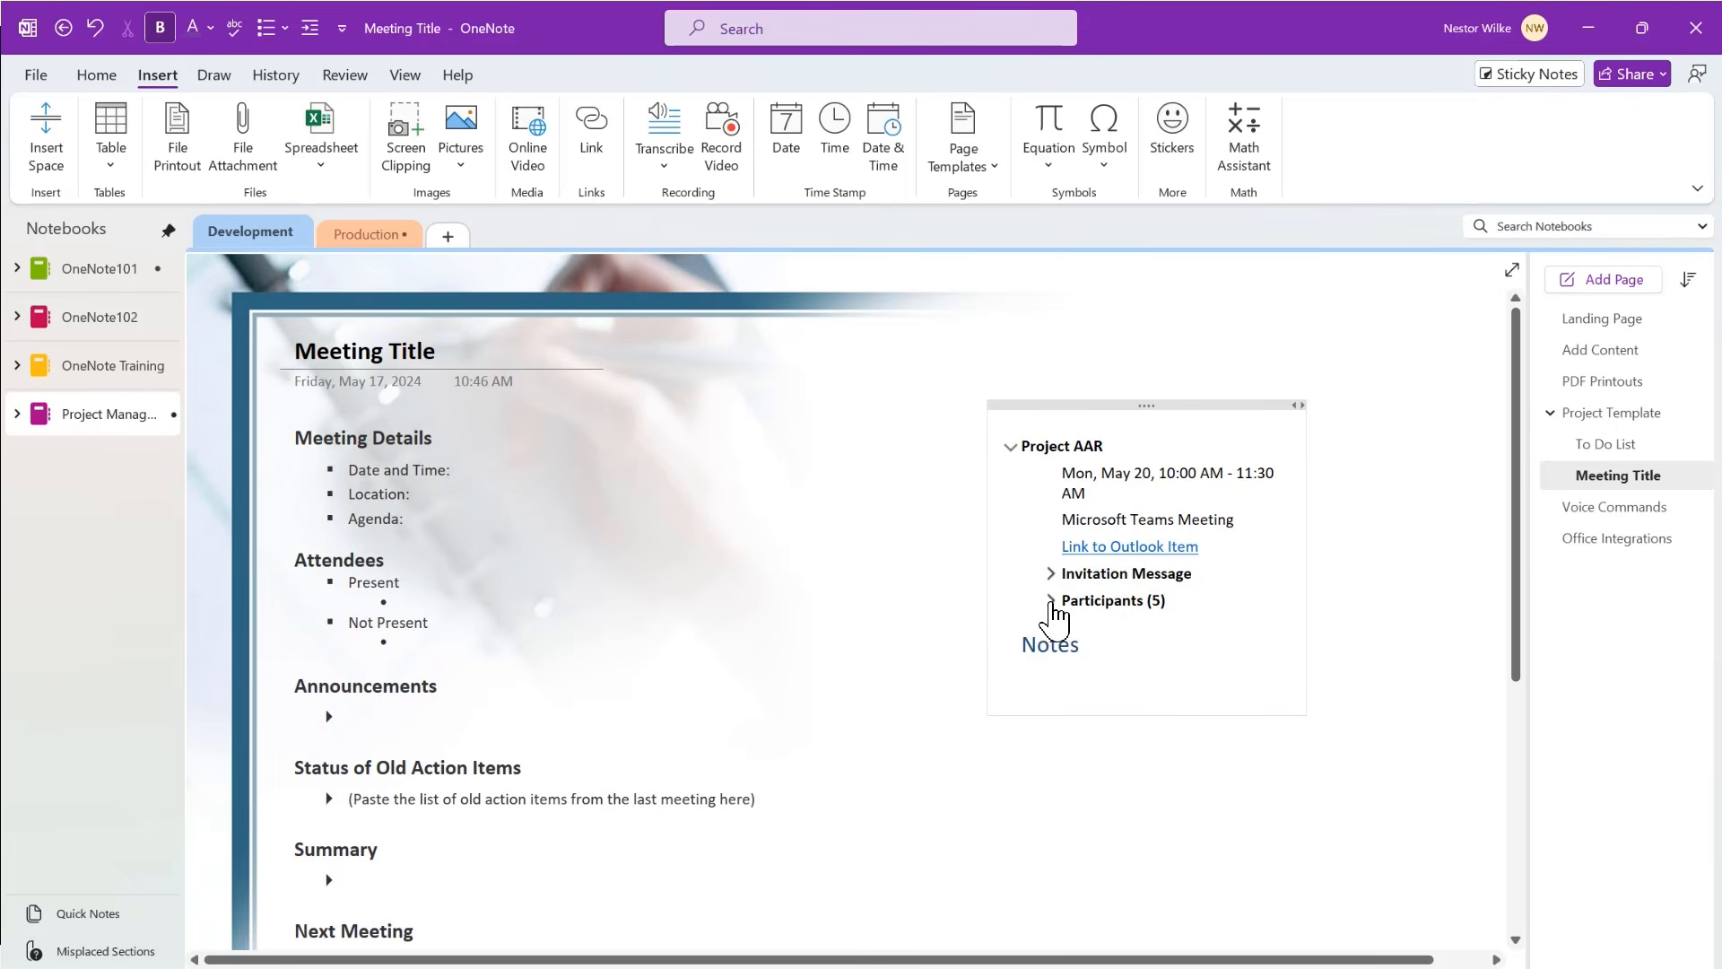
left_click(1051, 601)
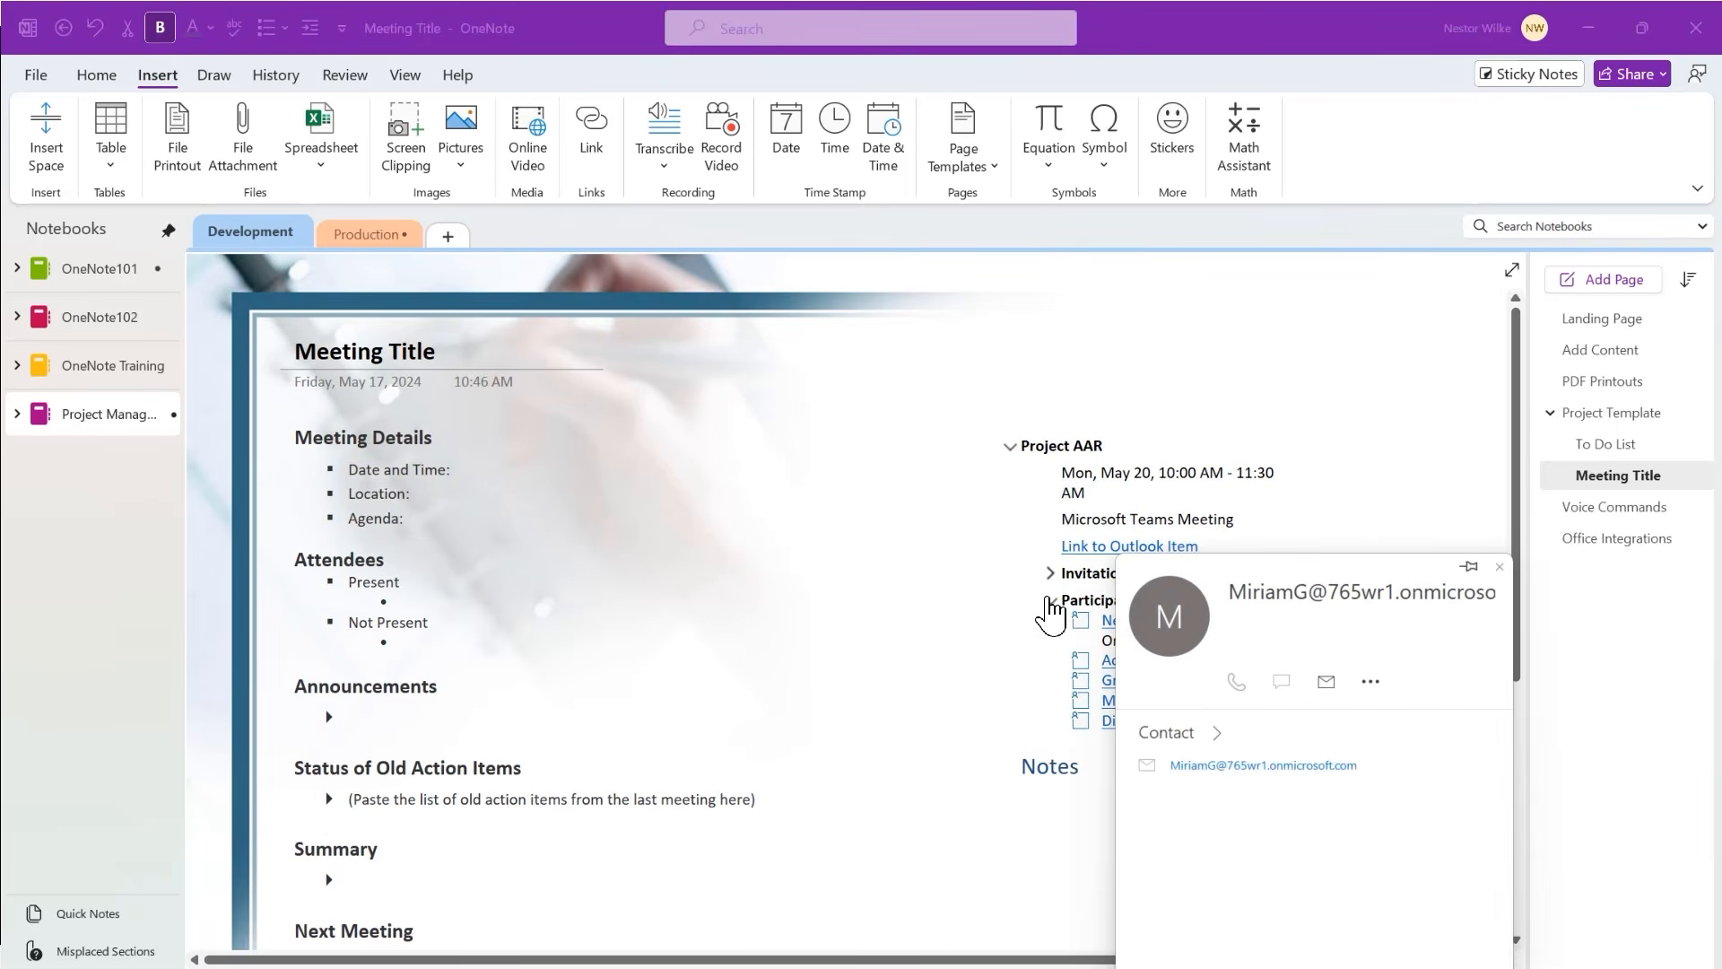
left_click(1051, 601)
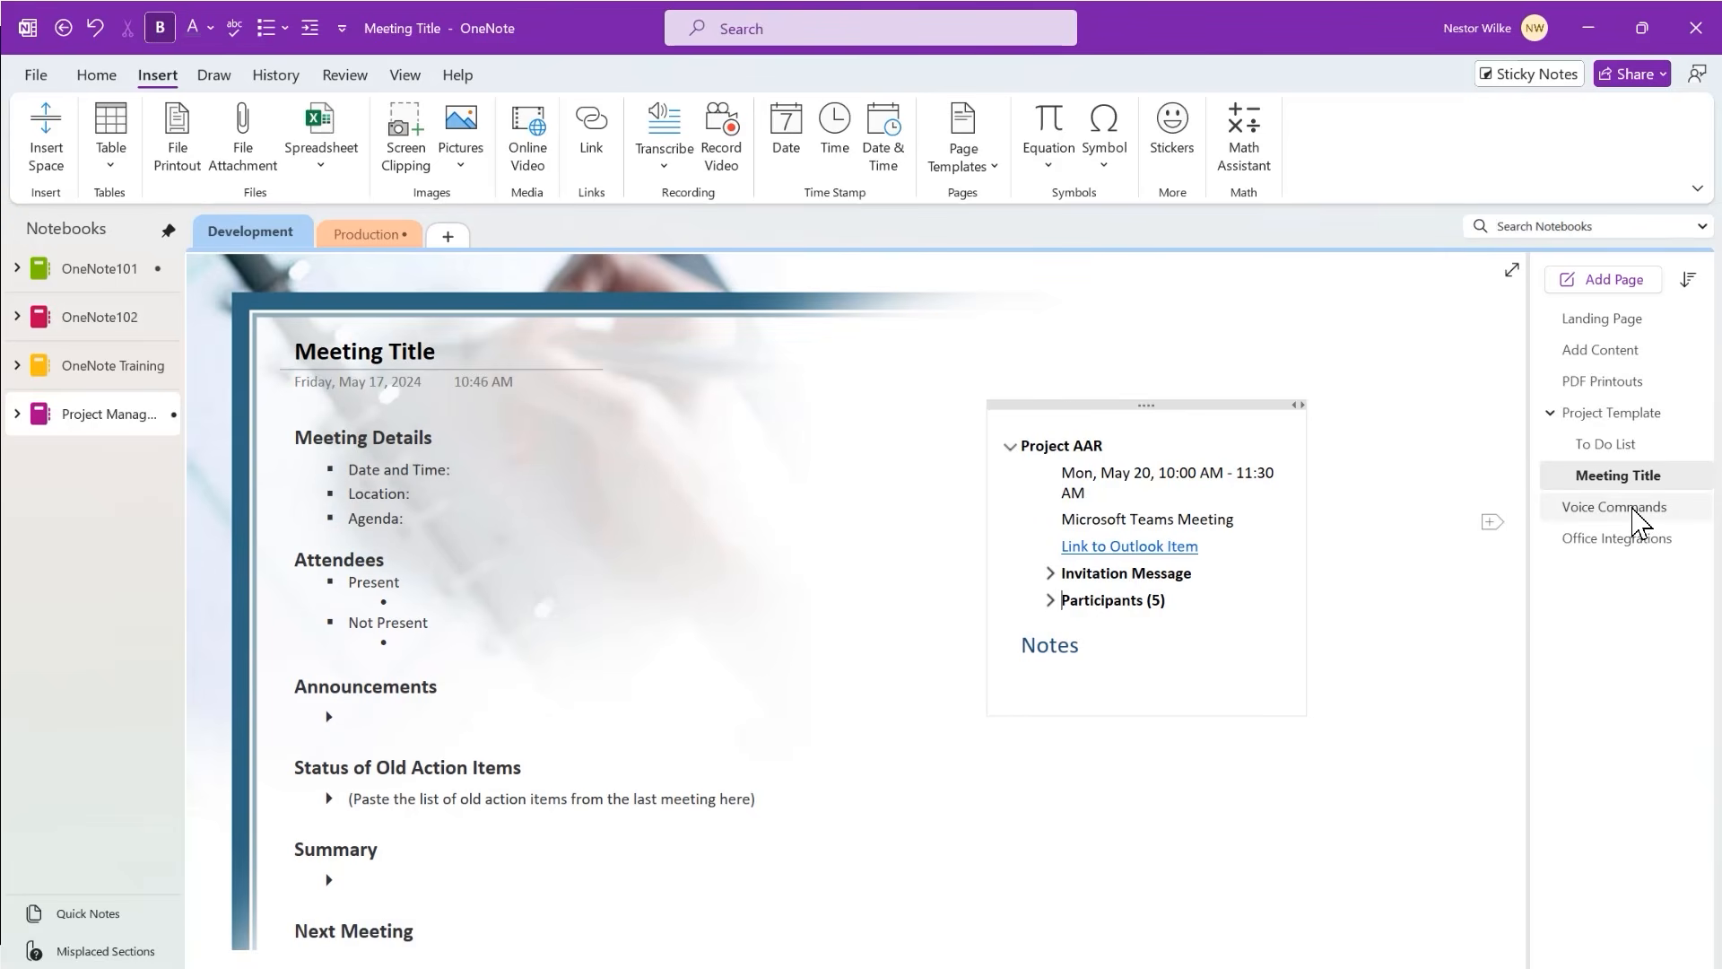
- Review the dictated text and transcript on the Voice Commands page, and the Outlook and MS Teams examples on Office Integrations
left_click(1633, 508)
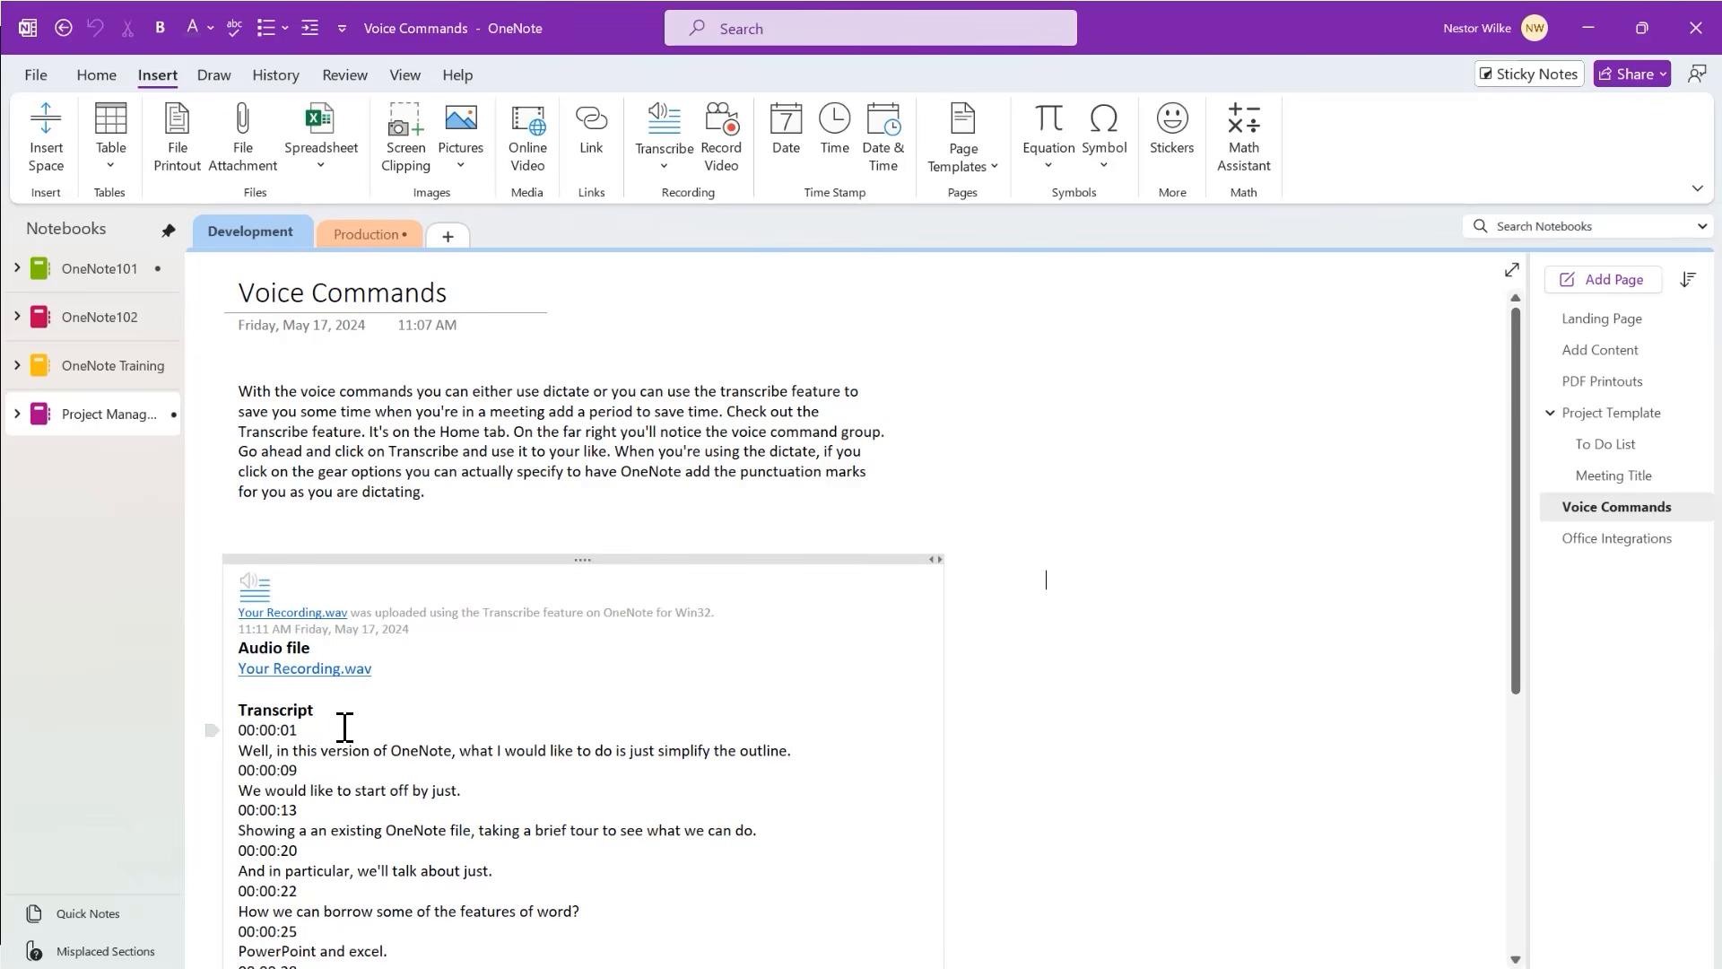
scroll(453, 715, "down", 3)
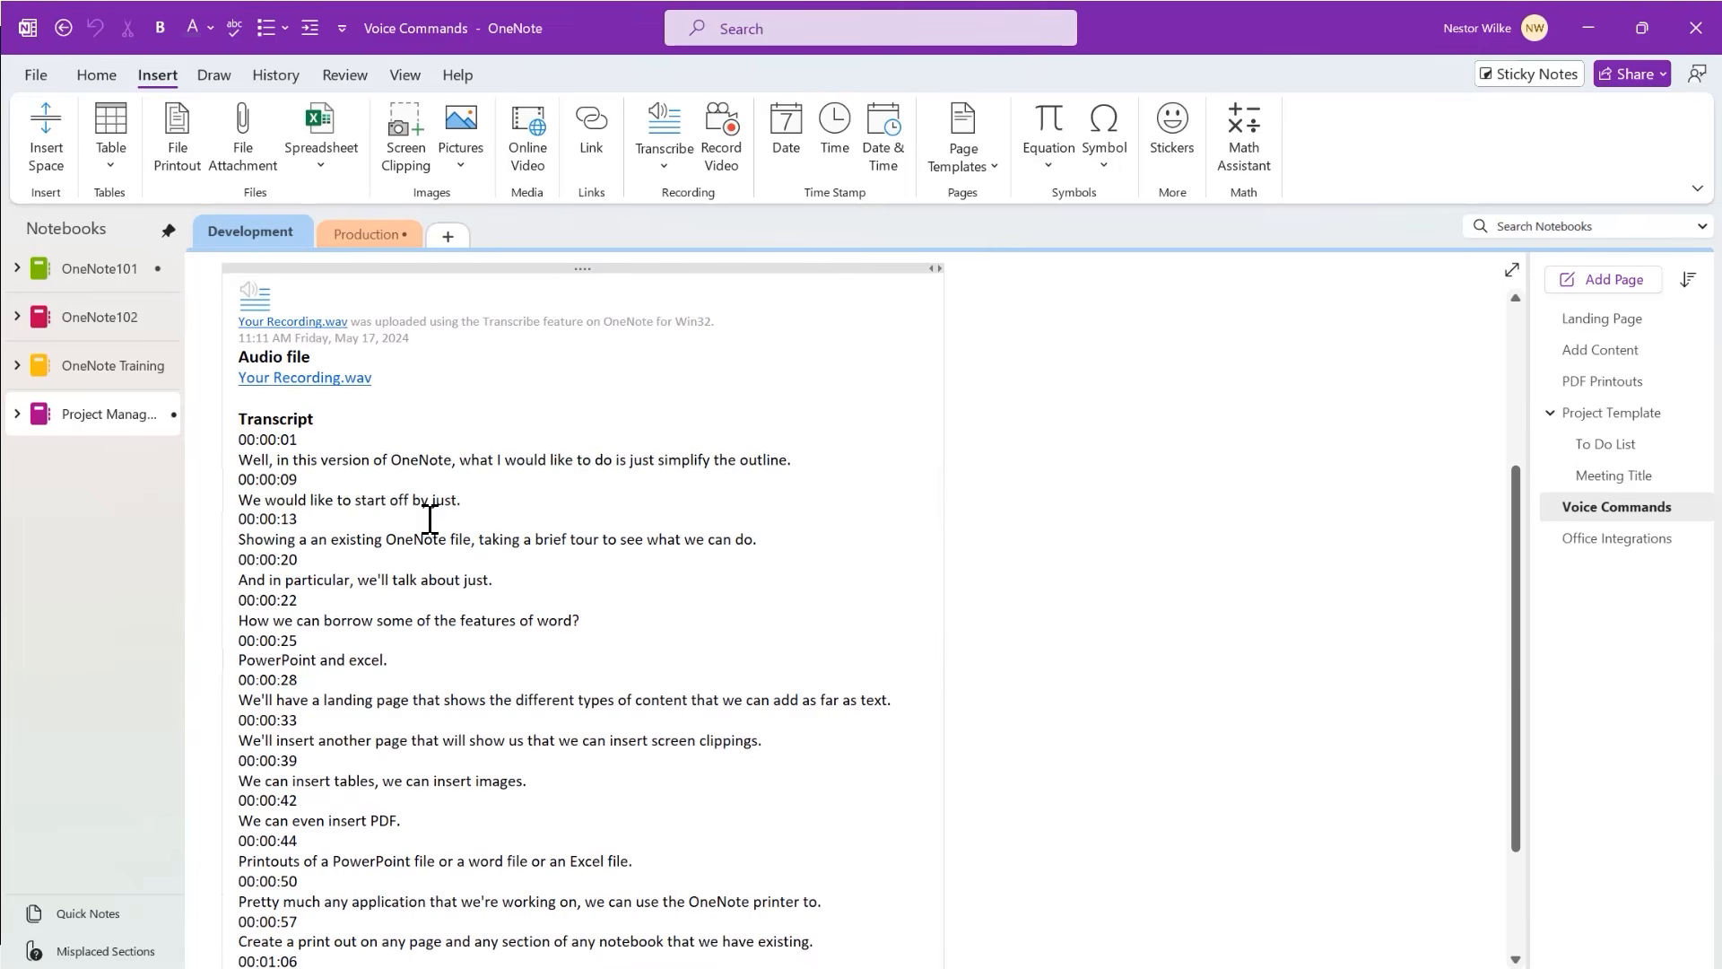
scroll(435, 511, "up", 3)
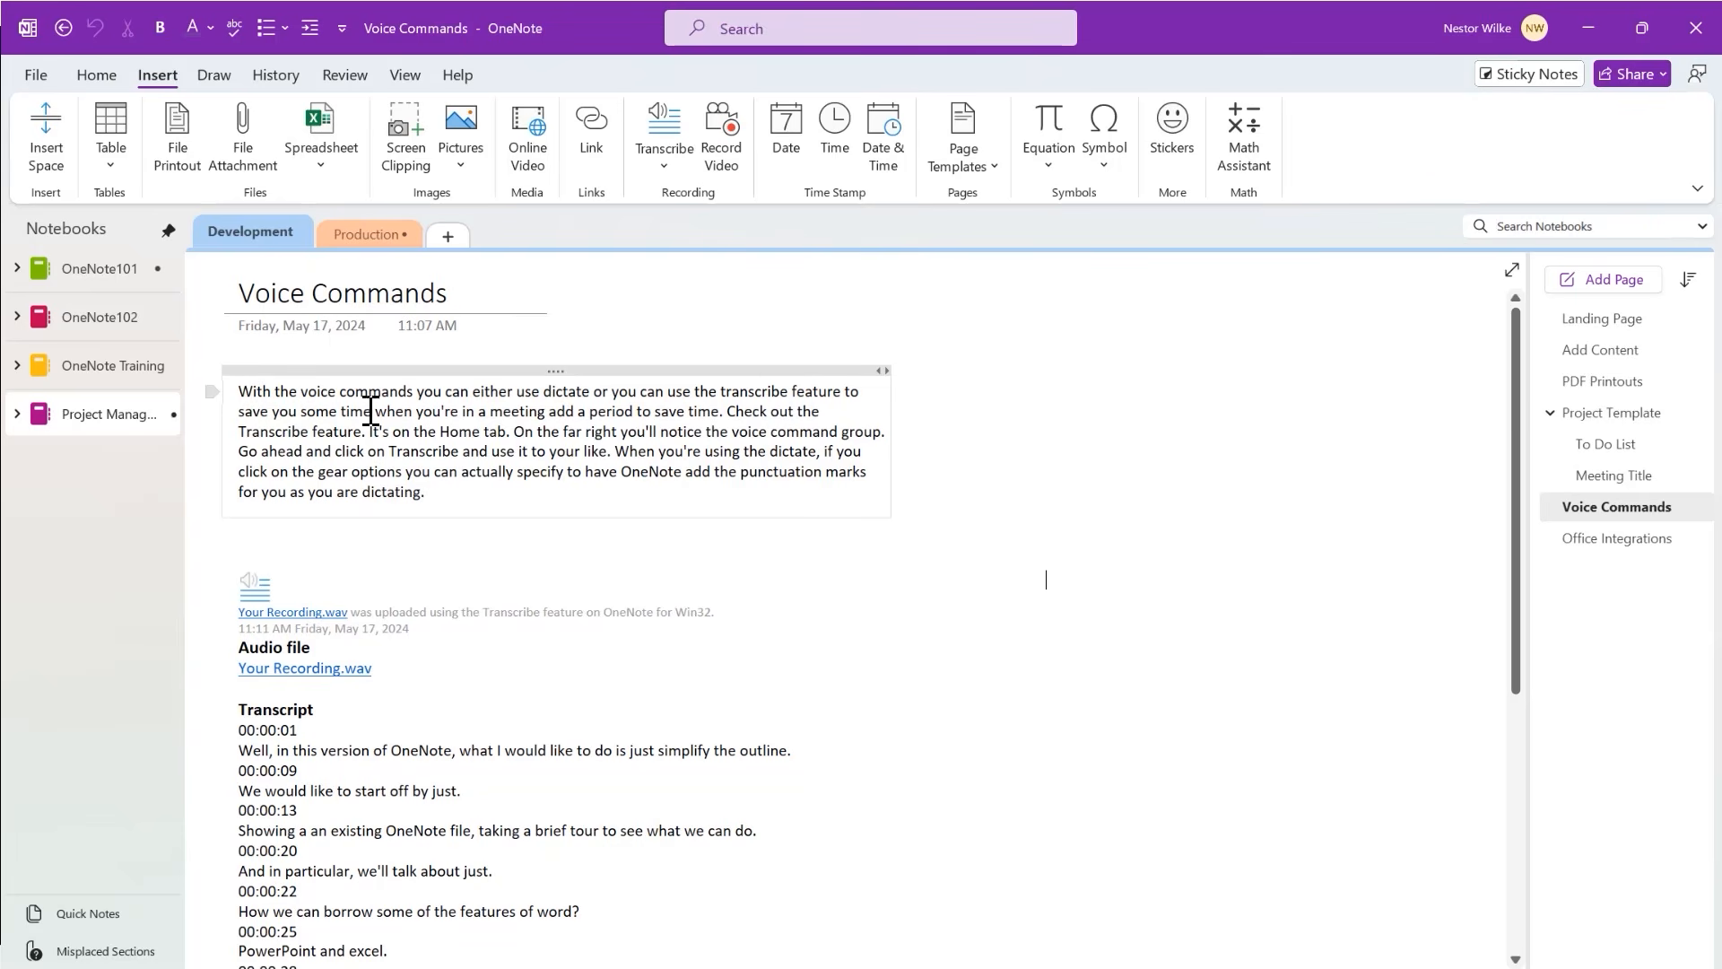
left_click(1624, 544)
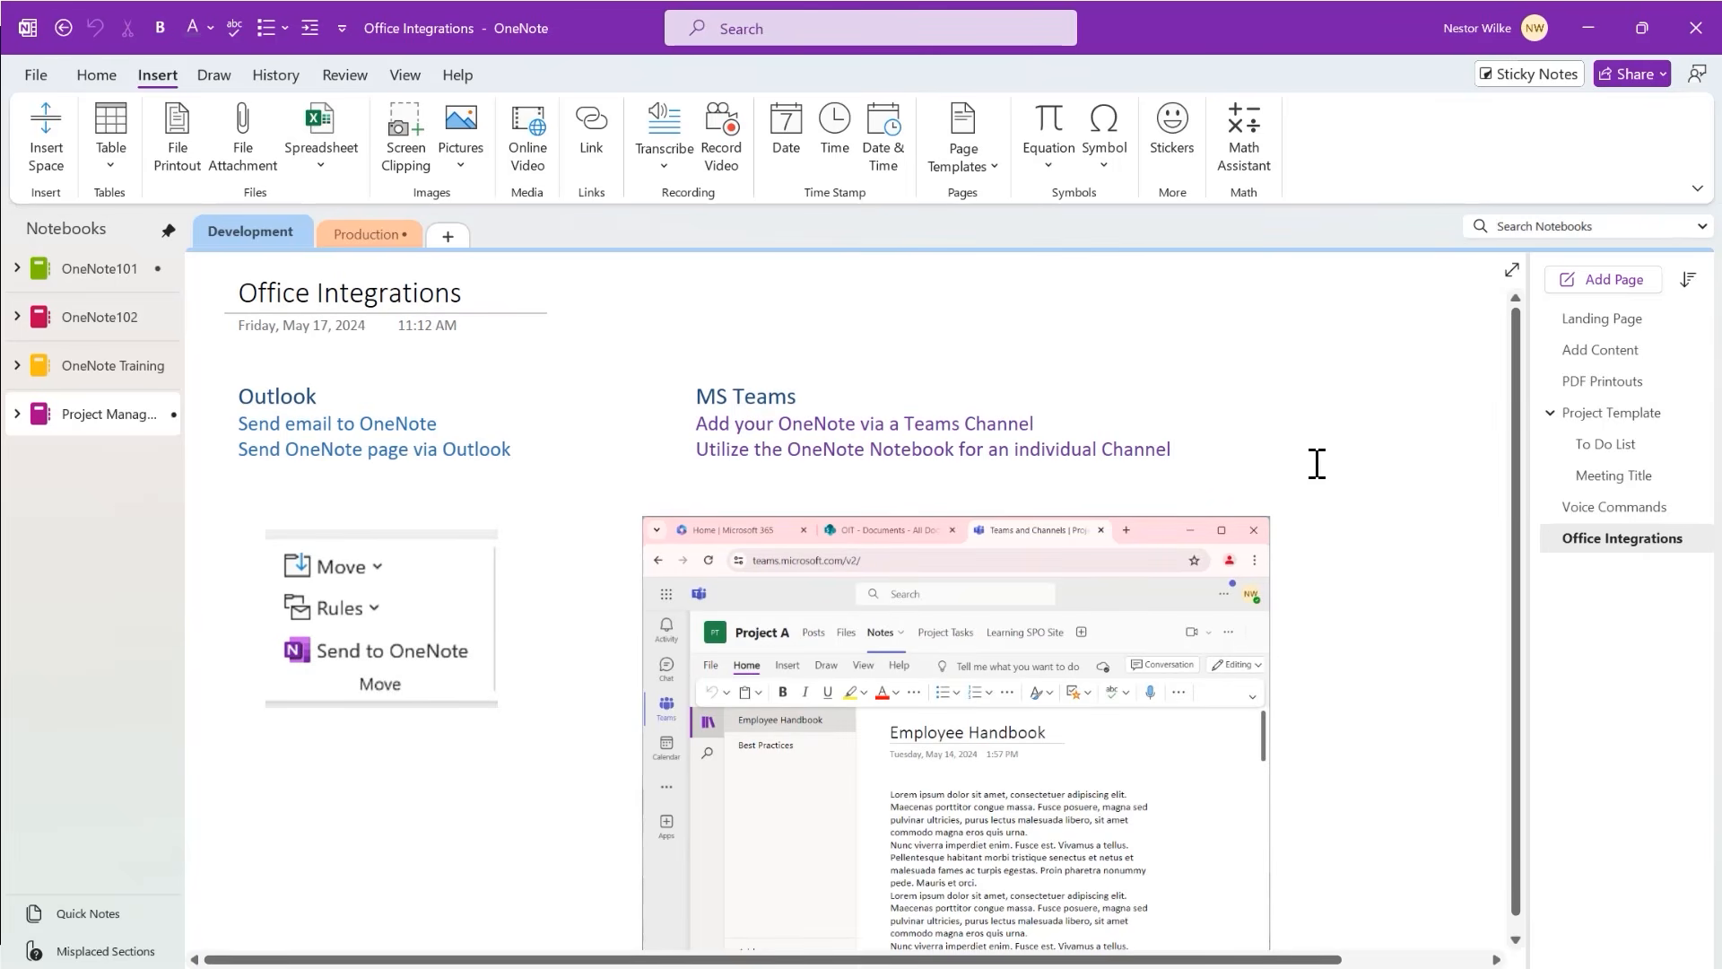
scroll(1317, 464, "down", 2)
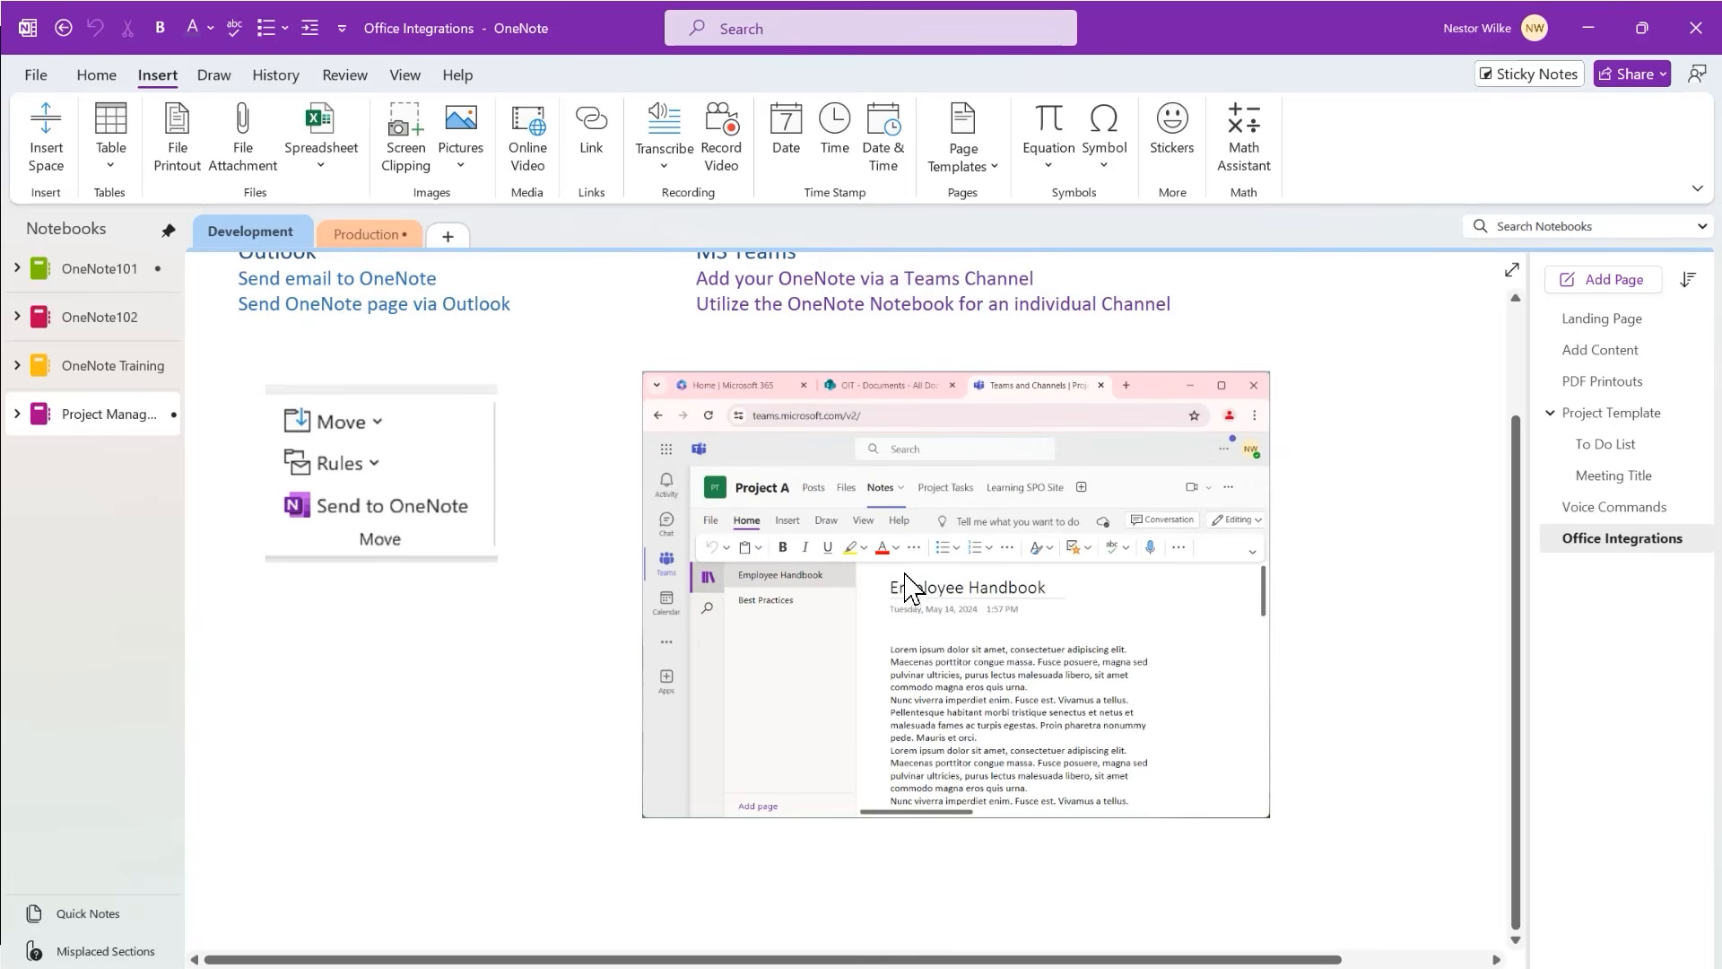
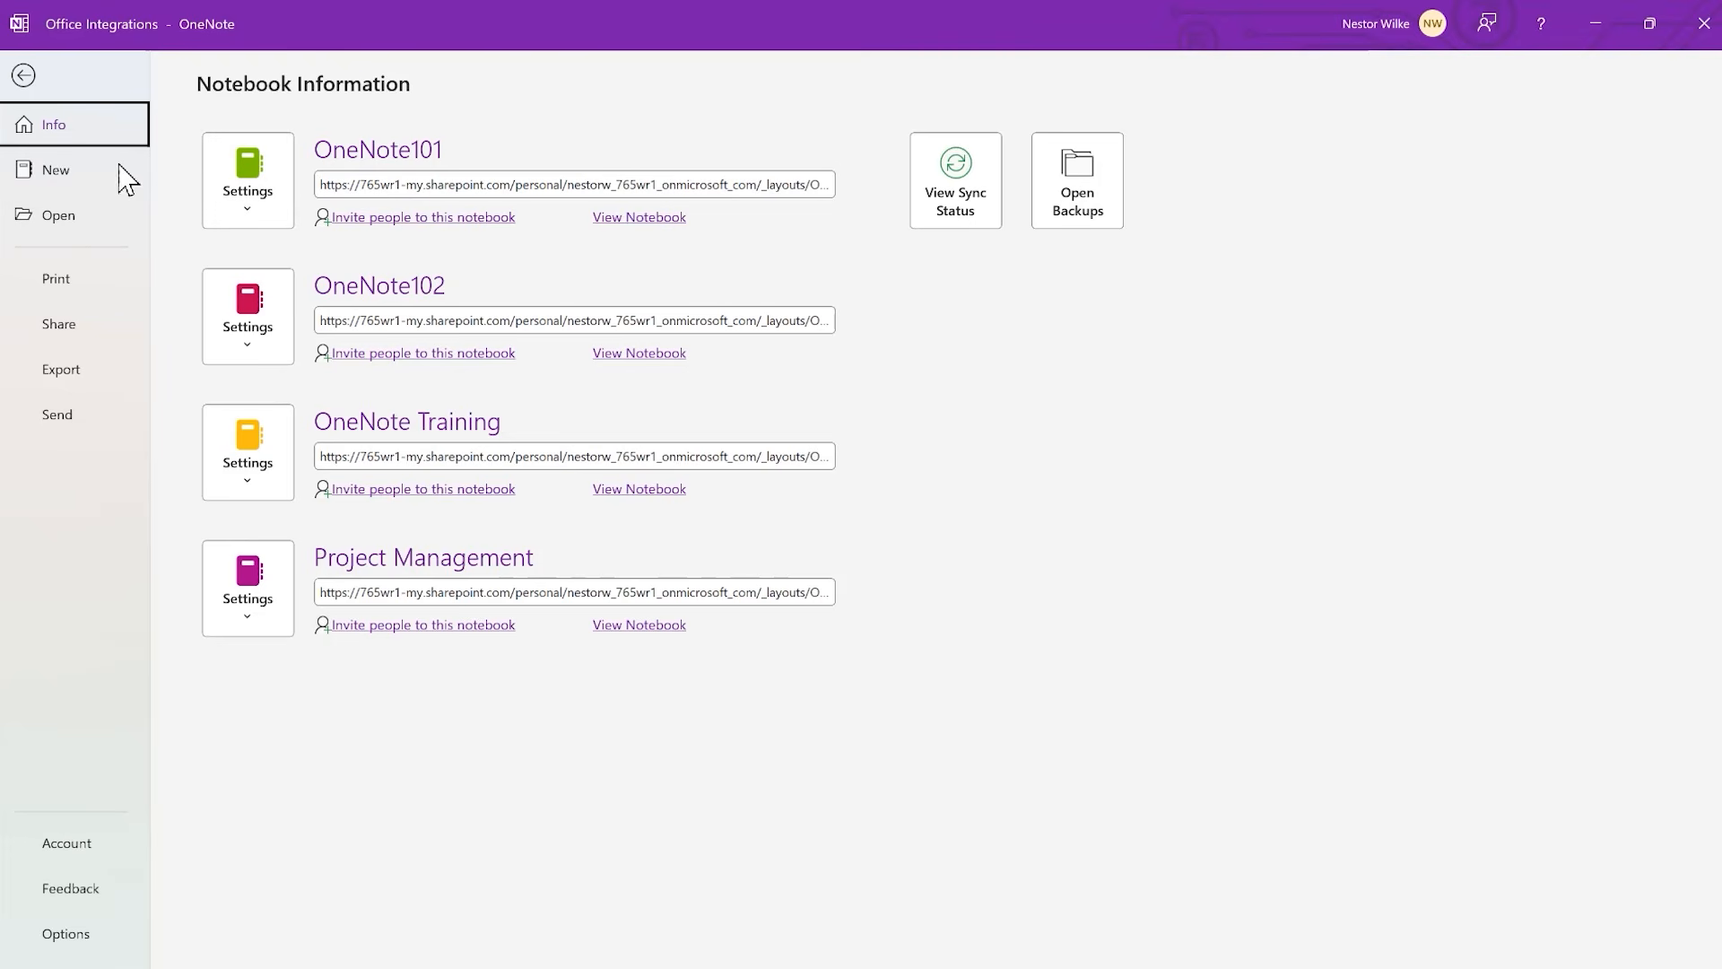
- Create a new notebook named OneNote Introduction in the Documents folder of the OneDrive account
left_click(61, 183)
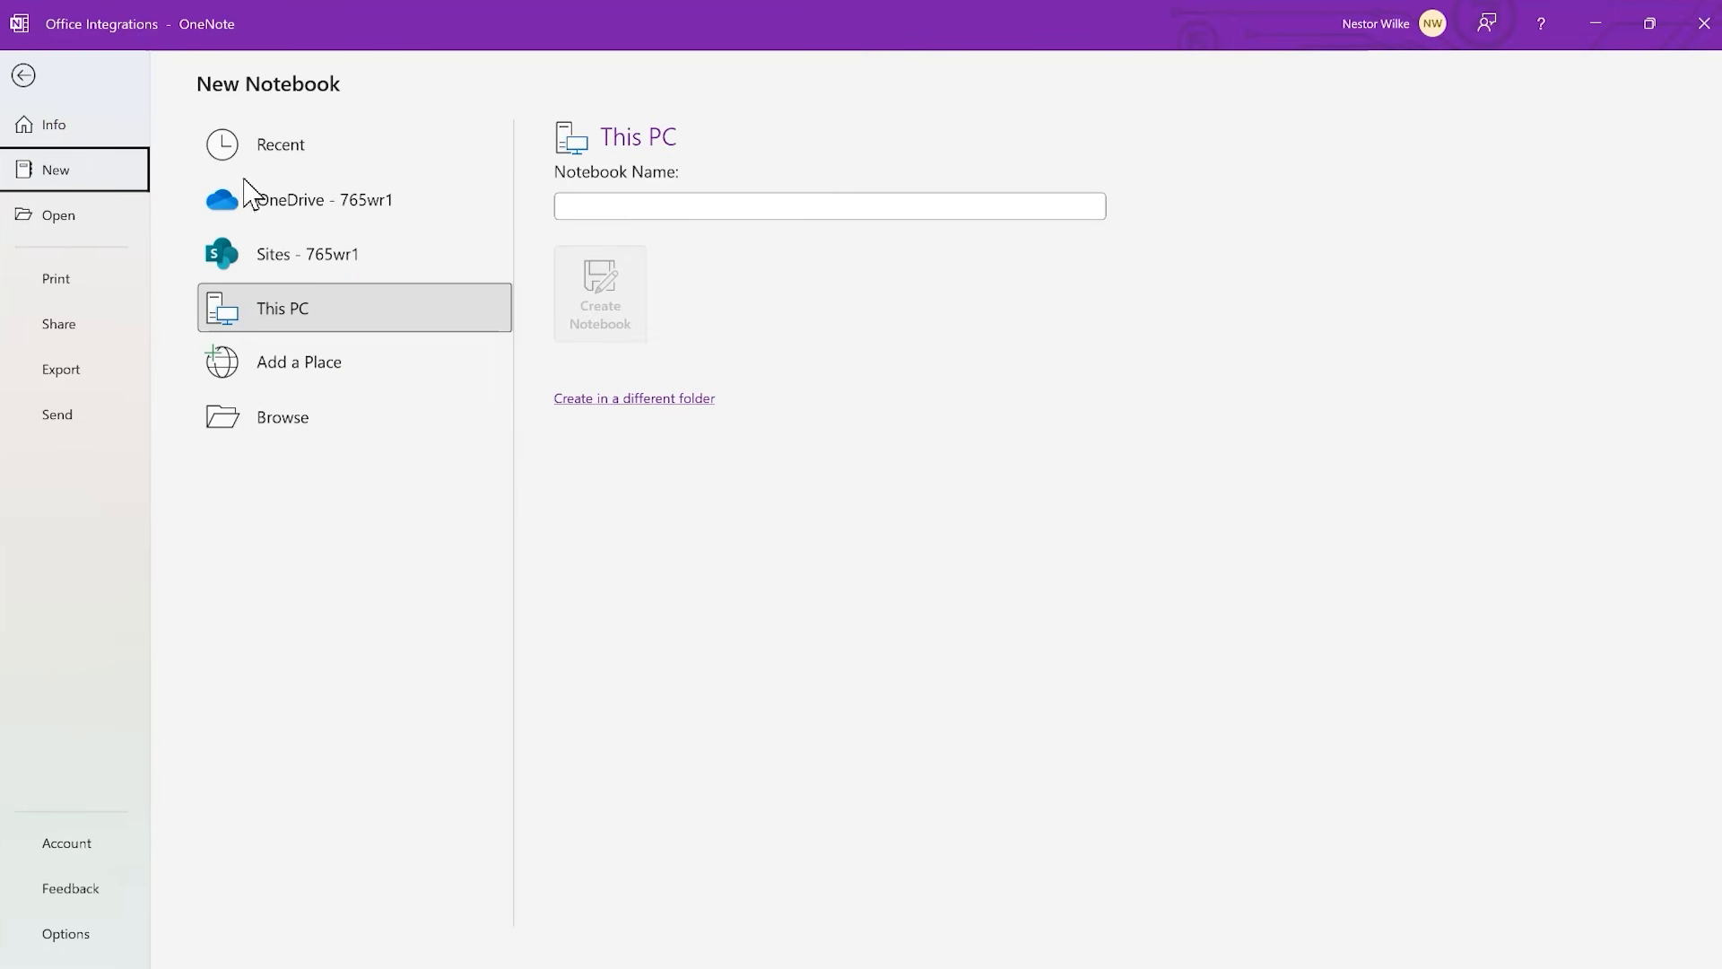
left_click(653, 198)
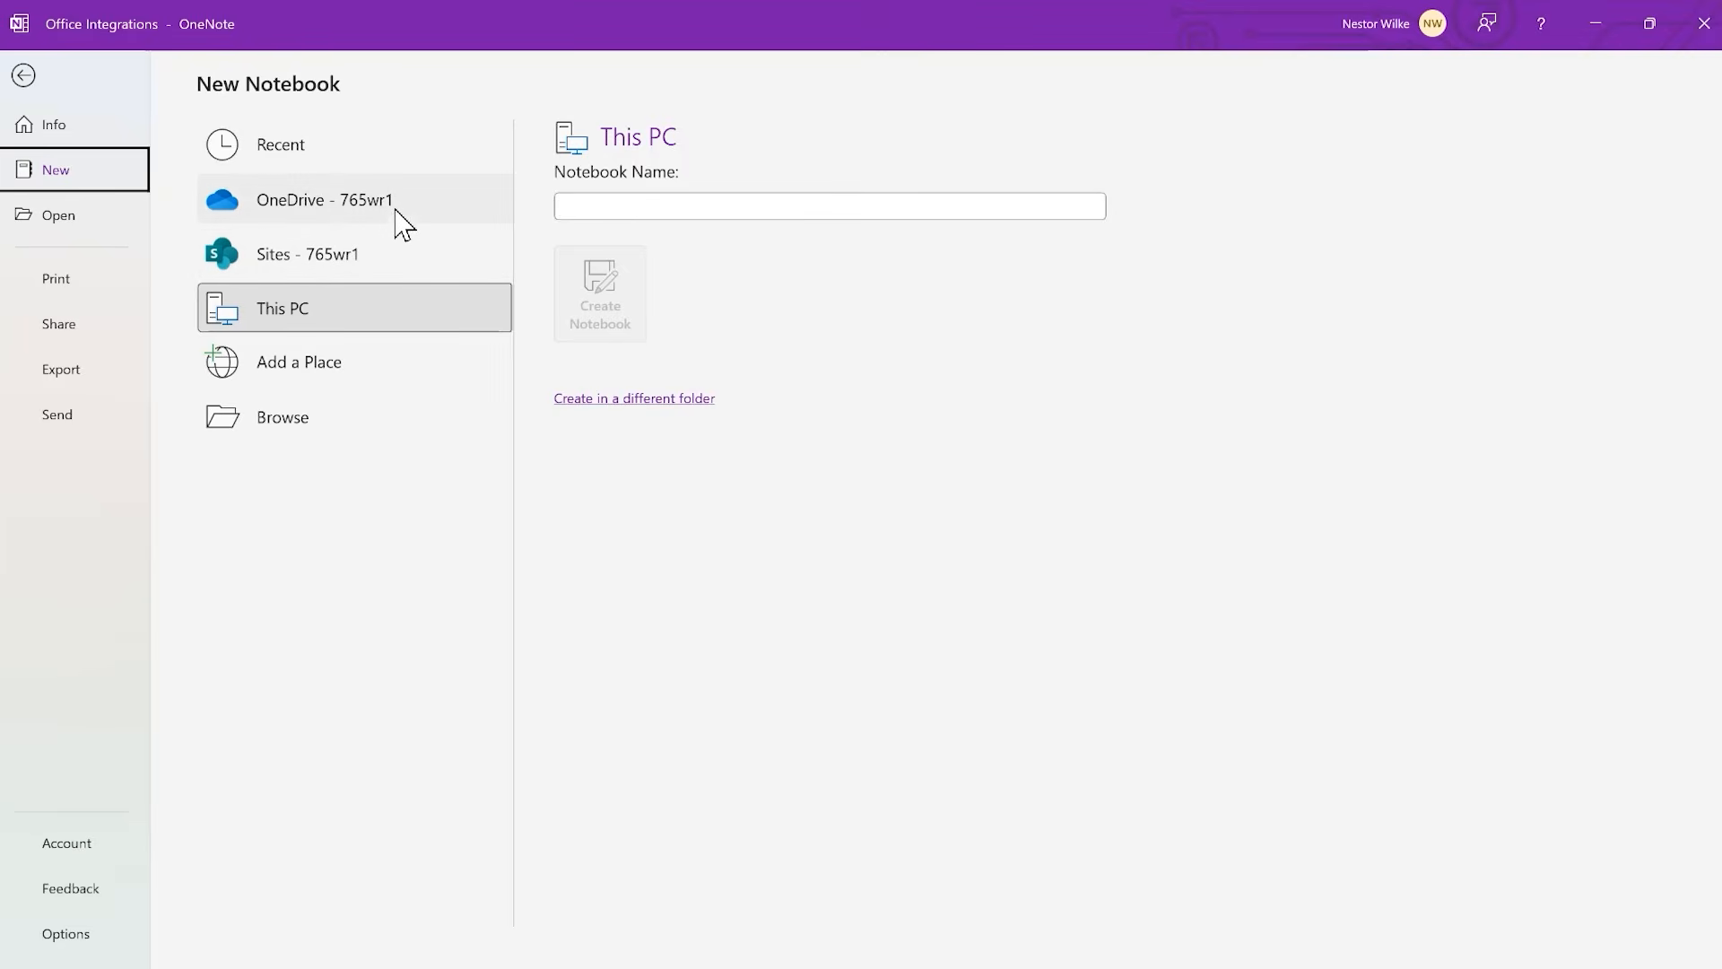
left_click(340, 205)
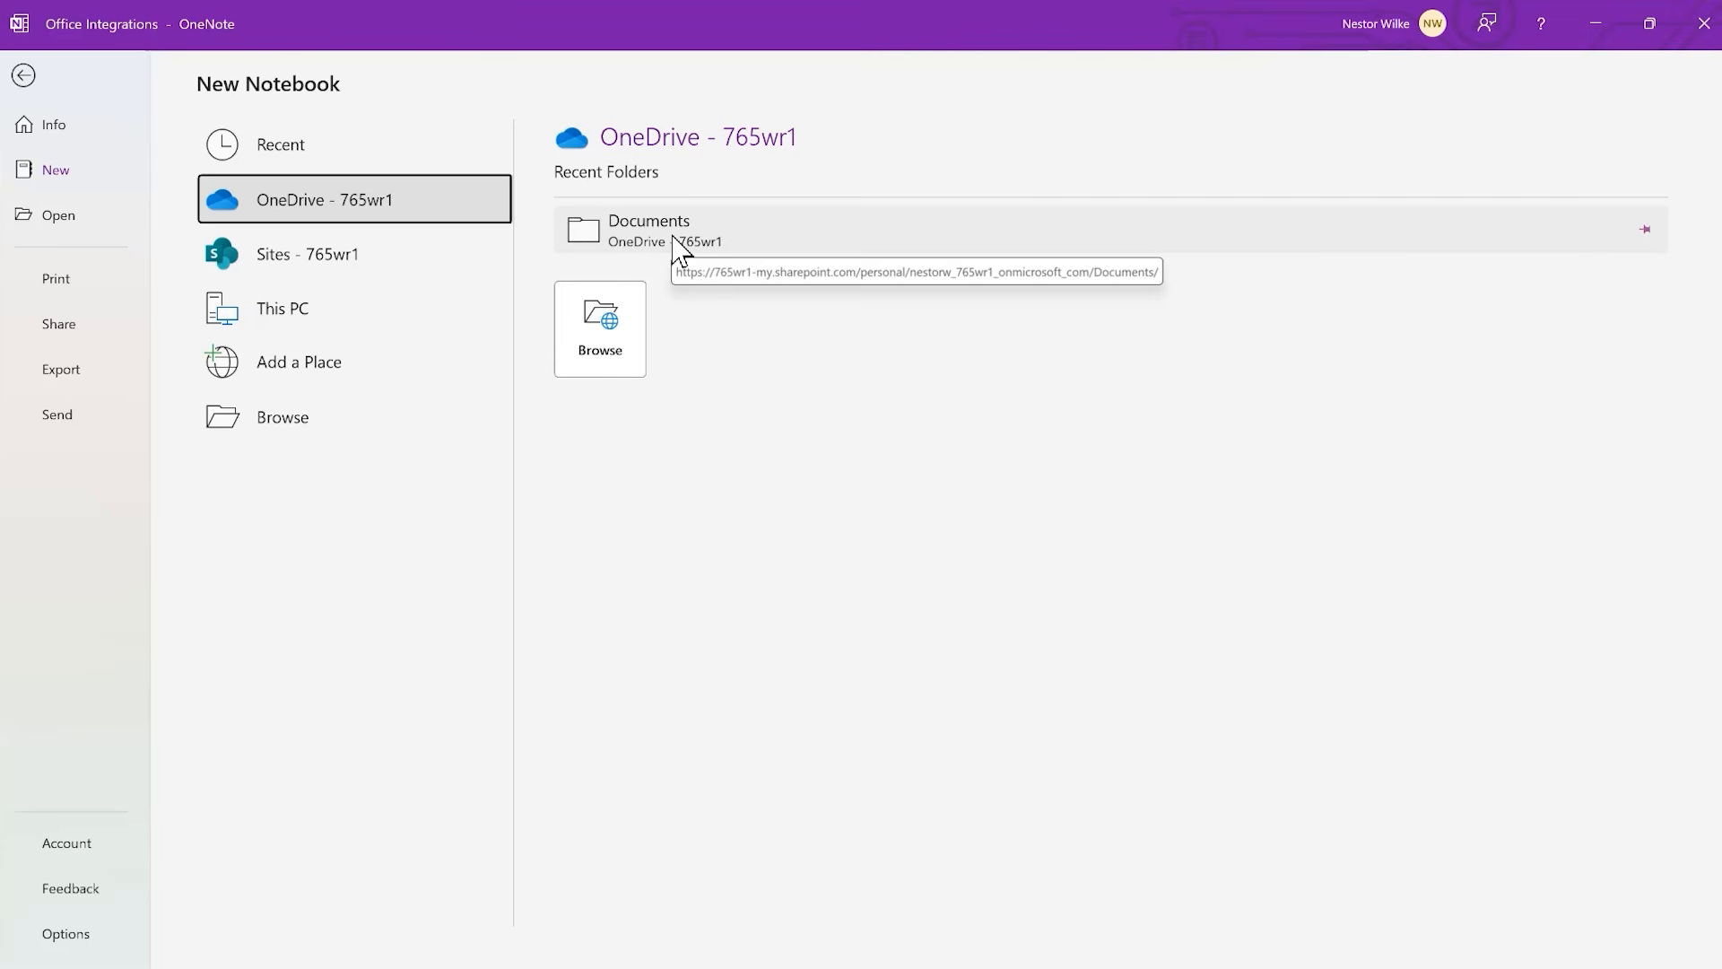
left_click(679, 248)
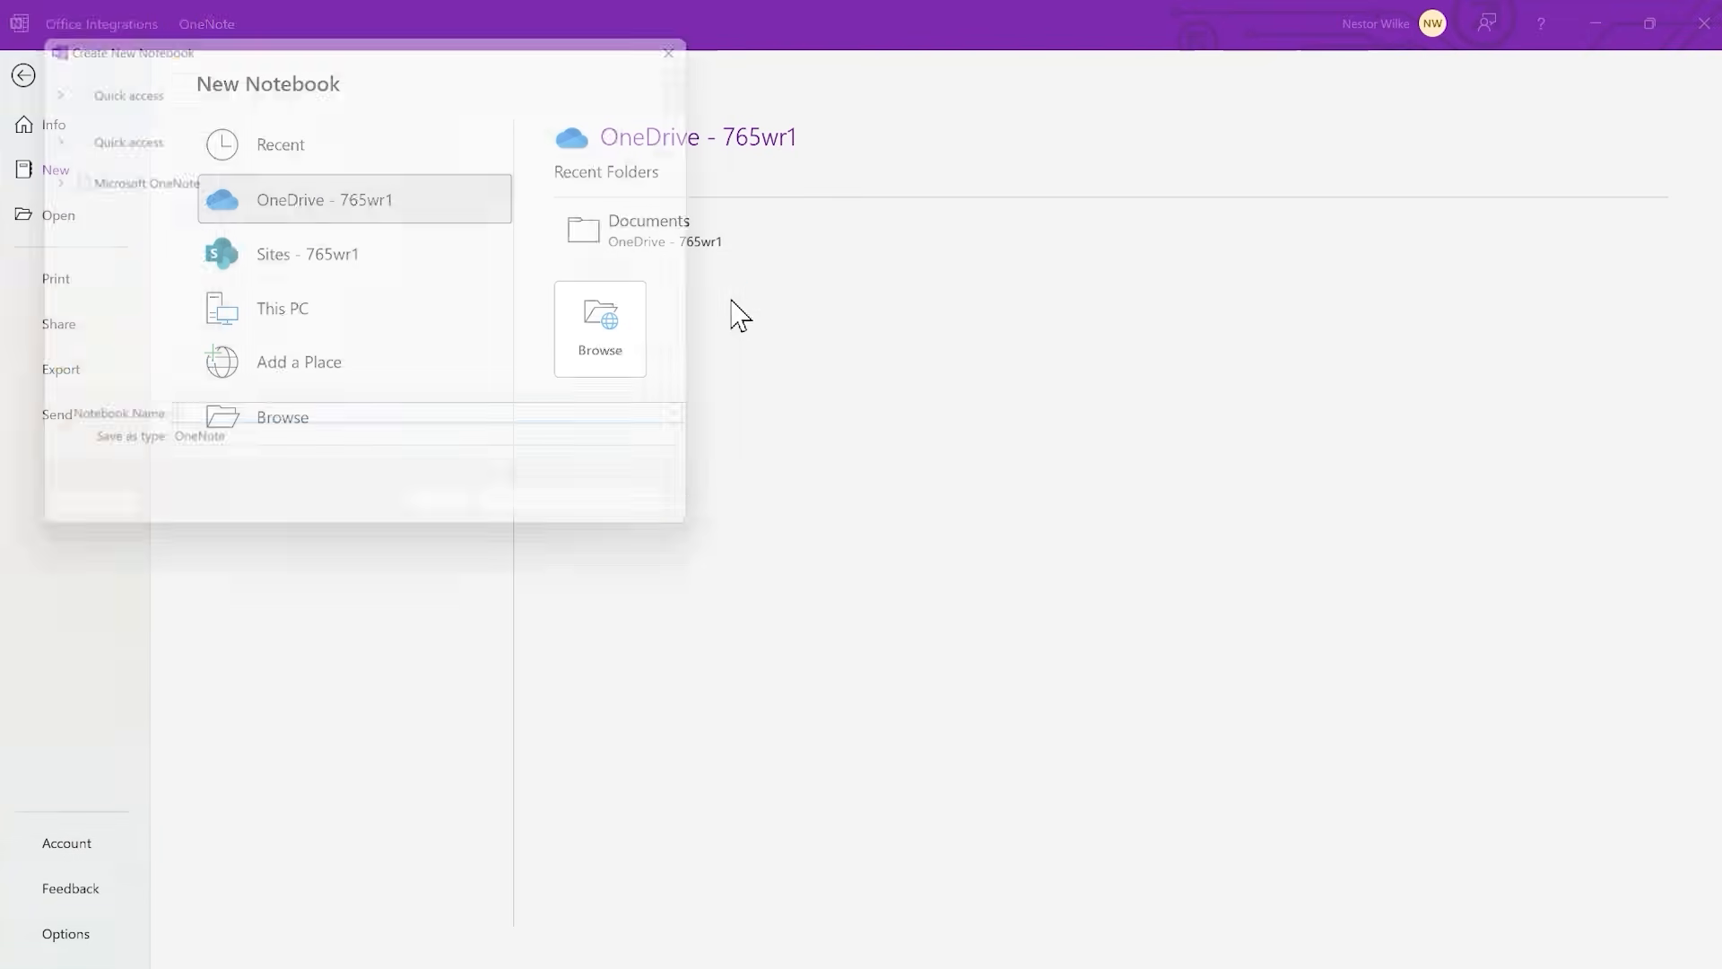
left_click_drag(389, 27, 914, 91)
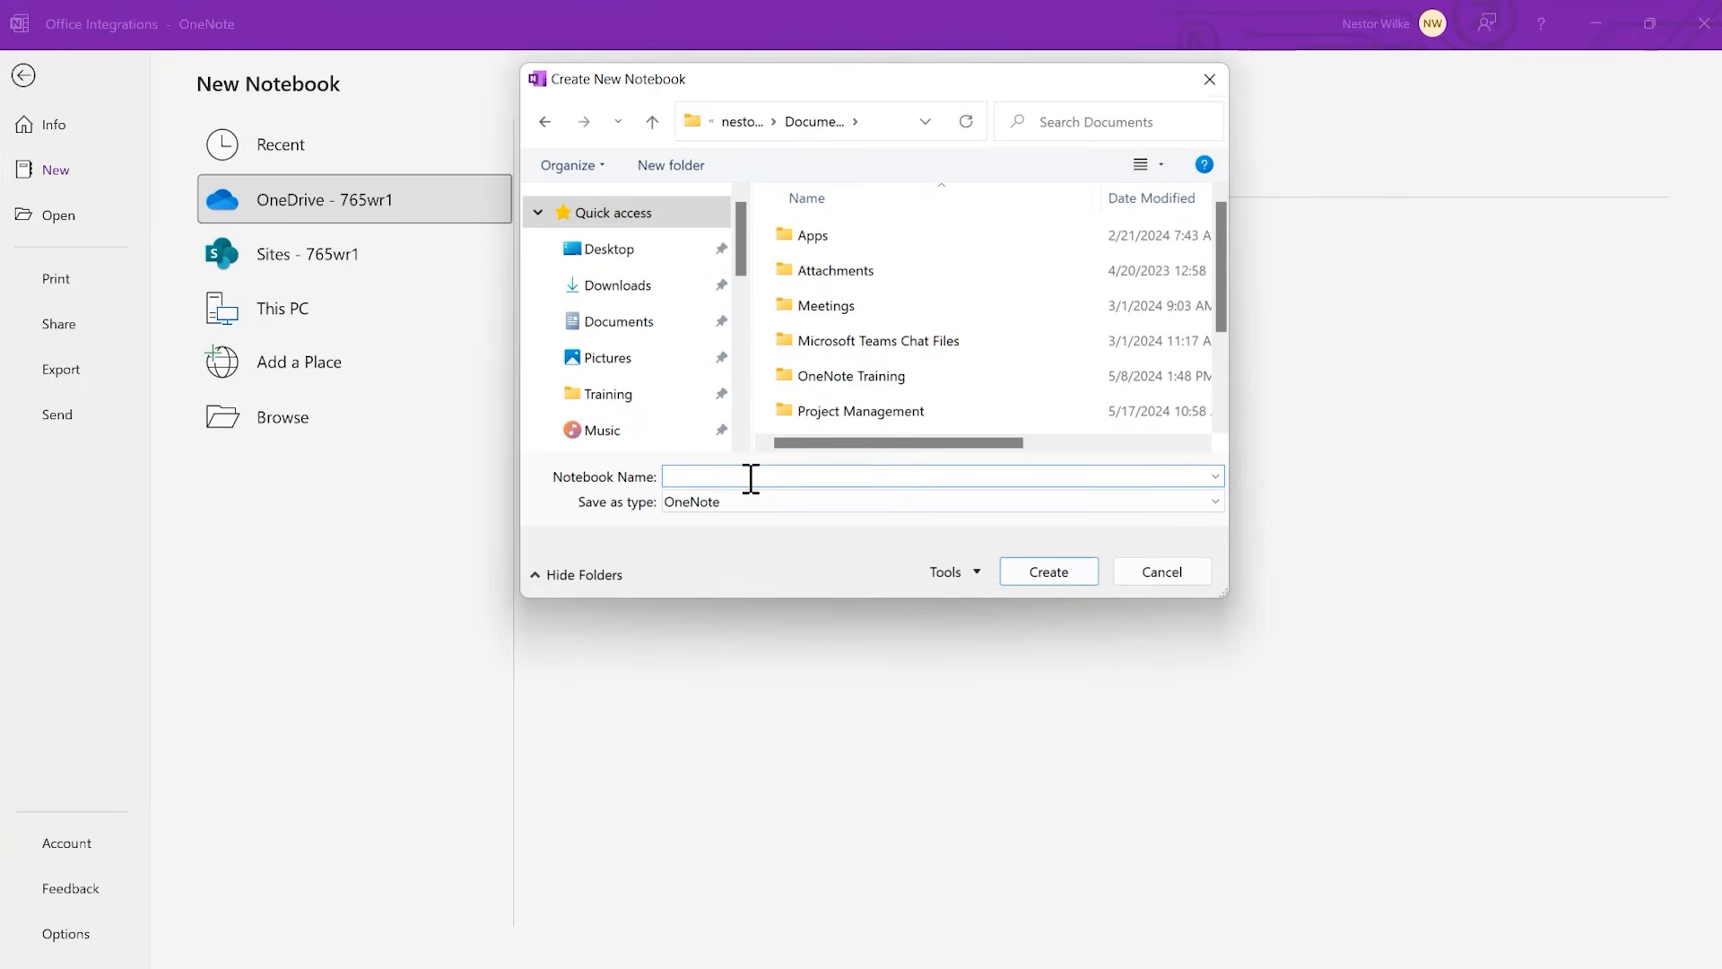
type("OneNote Introduction")
left_click(1059, 579)
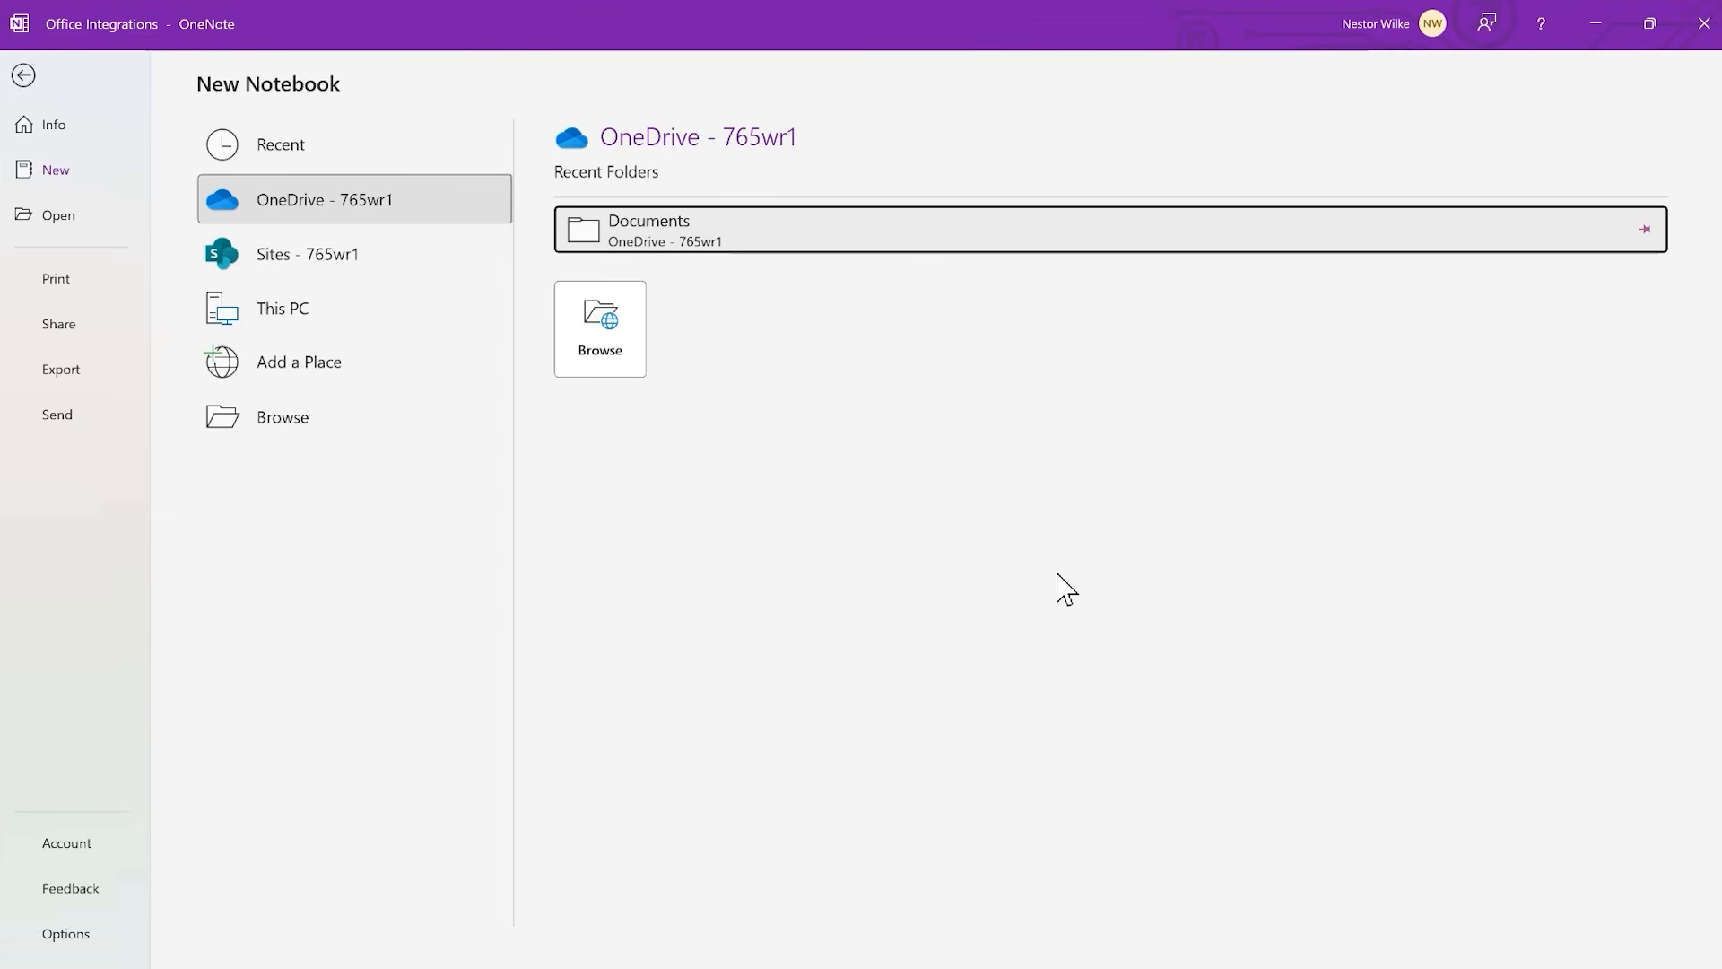
- Decline sharing the newly created notebook with other people for now
left_click_drag(930, 473, 999, 323)
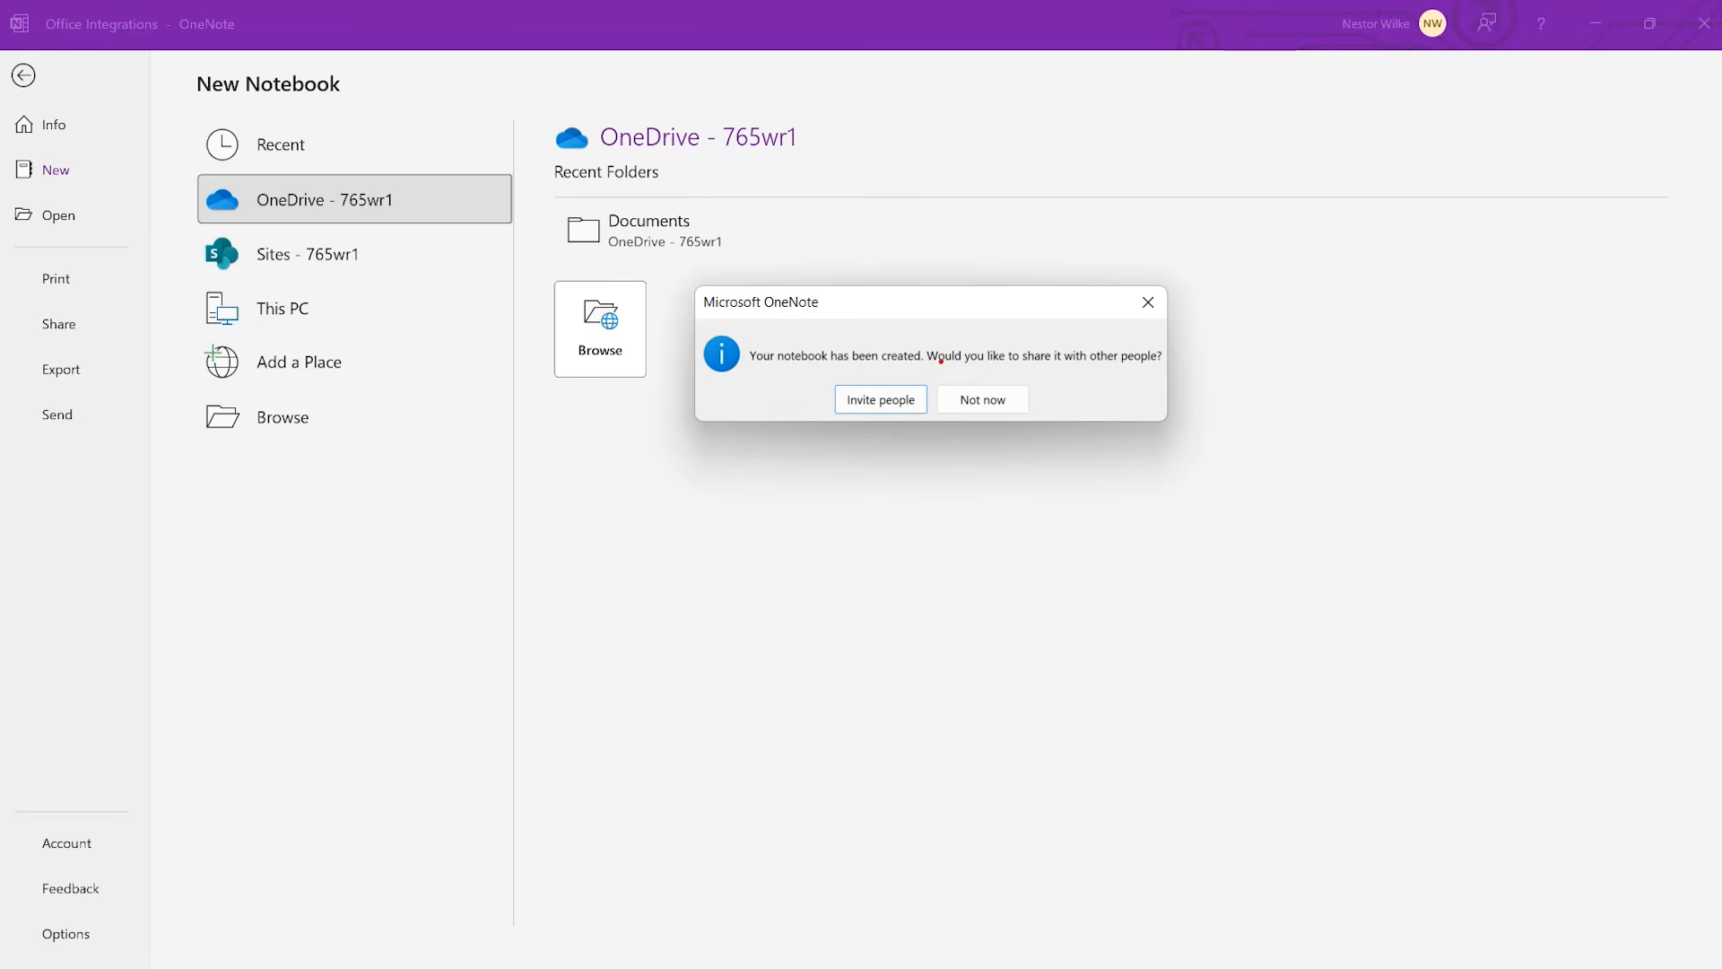
left_click_drag(824, 381, 929, 419)
mouse_move(1009, 387)
left_mouse_down()
mouse_move(1028, 402)
mouse_move(1067, 373)
left_mouse_up()
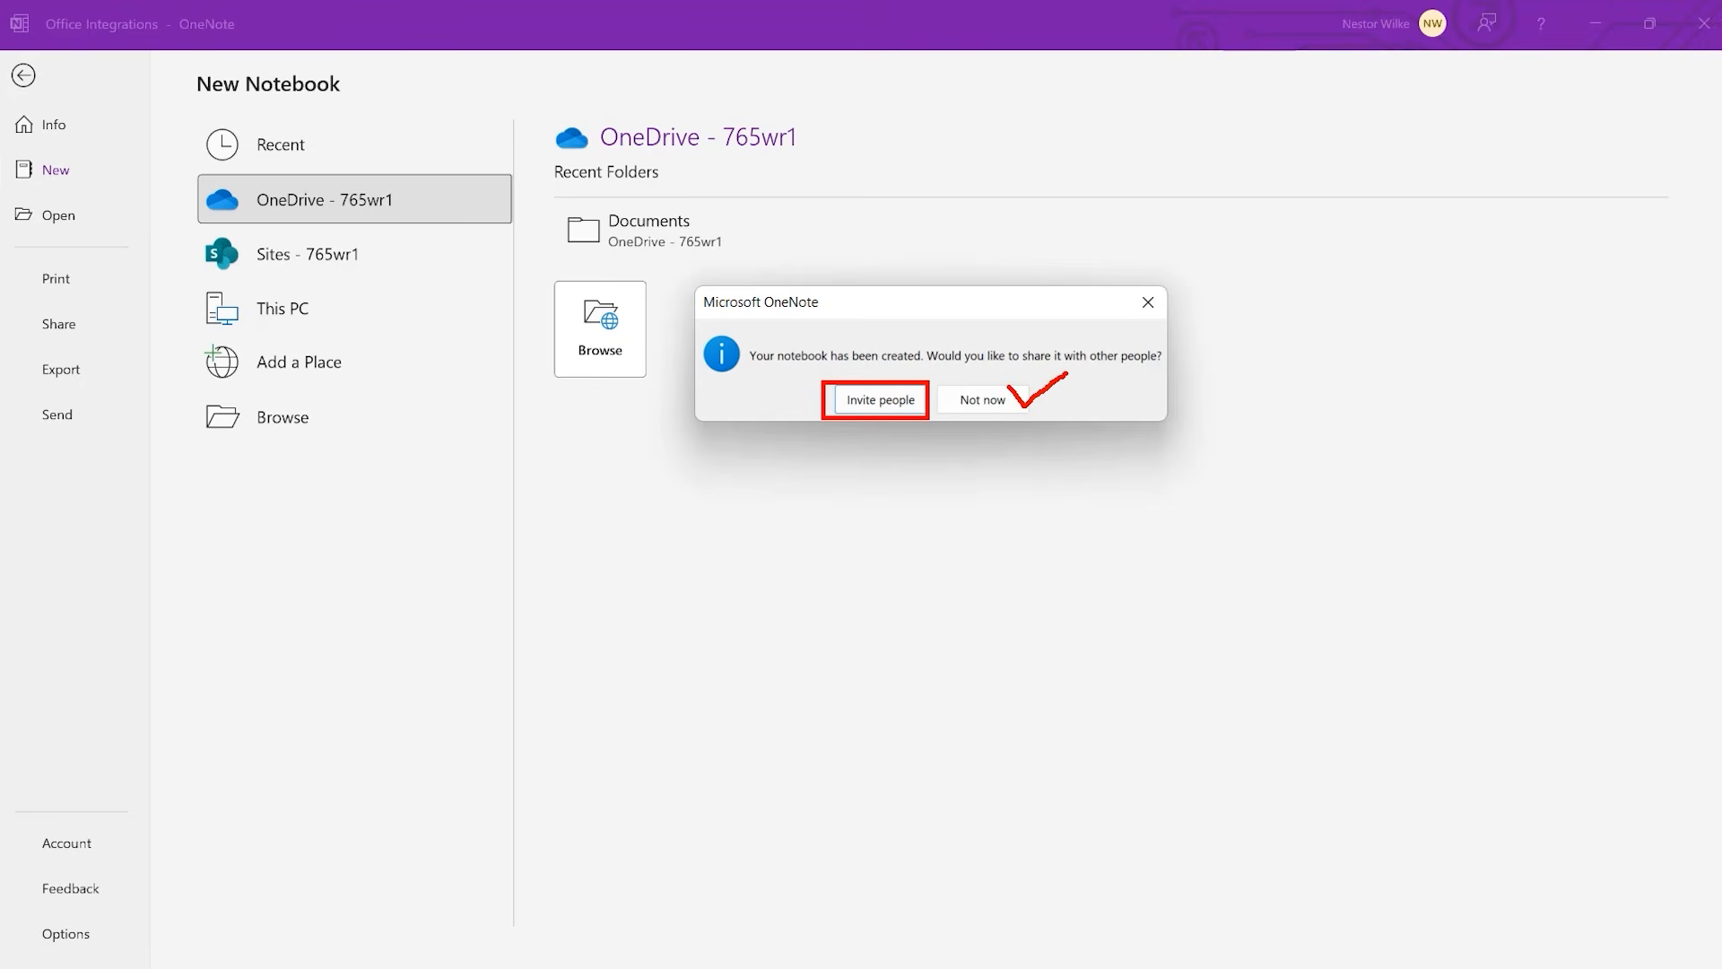
left_click(1005, 403)
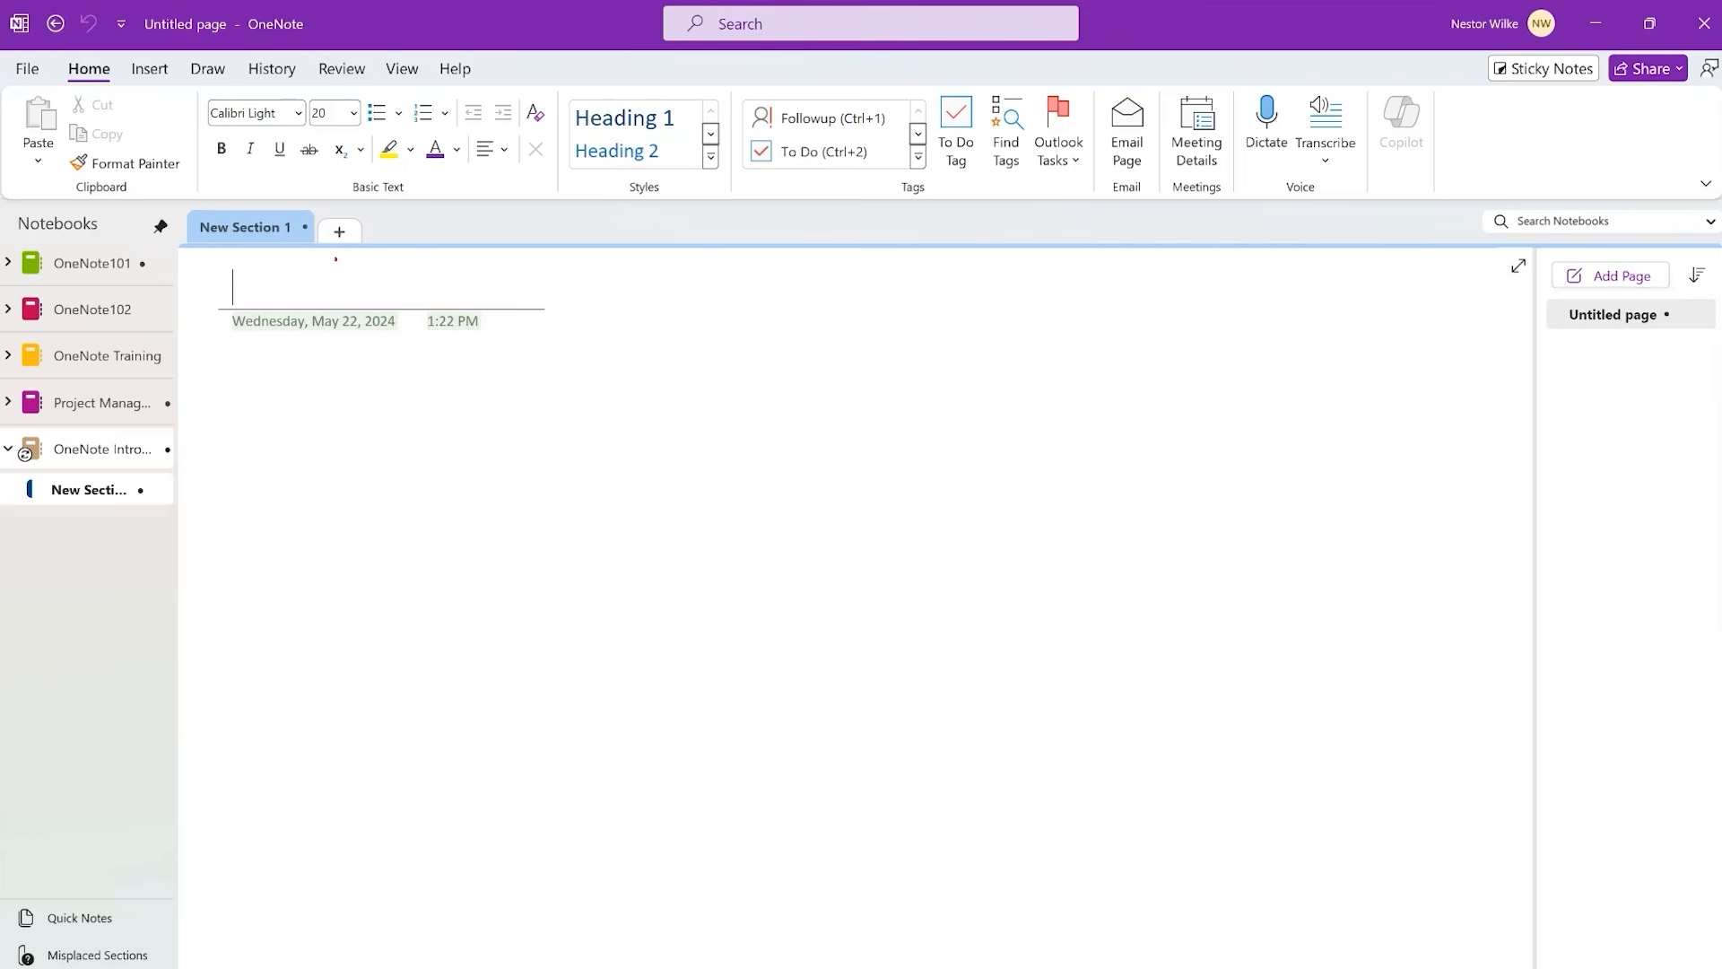
left_click_drag(183, 207, 320, 245)
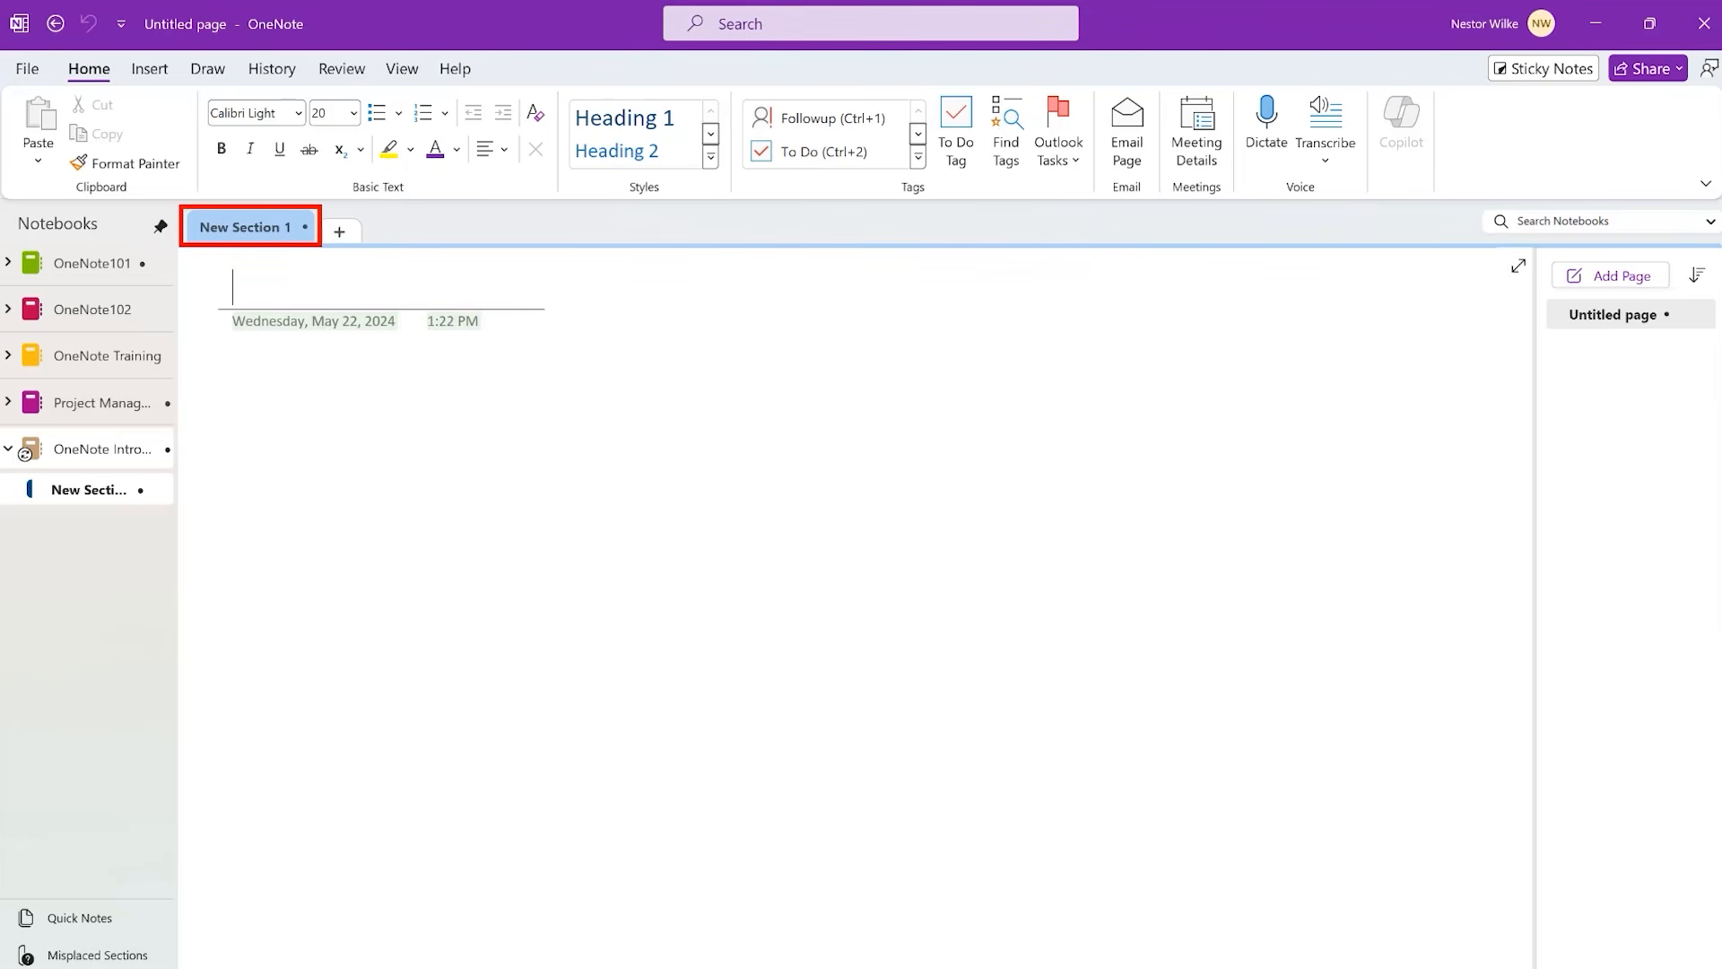
left_click_drag(1544, 291, 1715, 340)
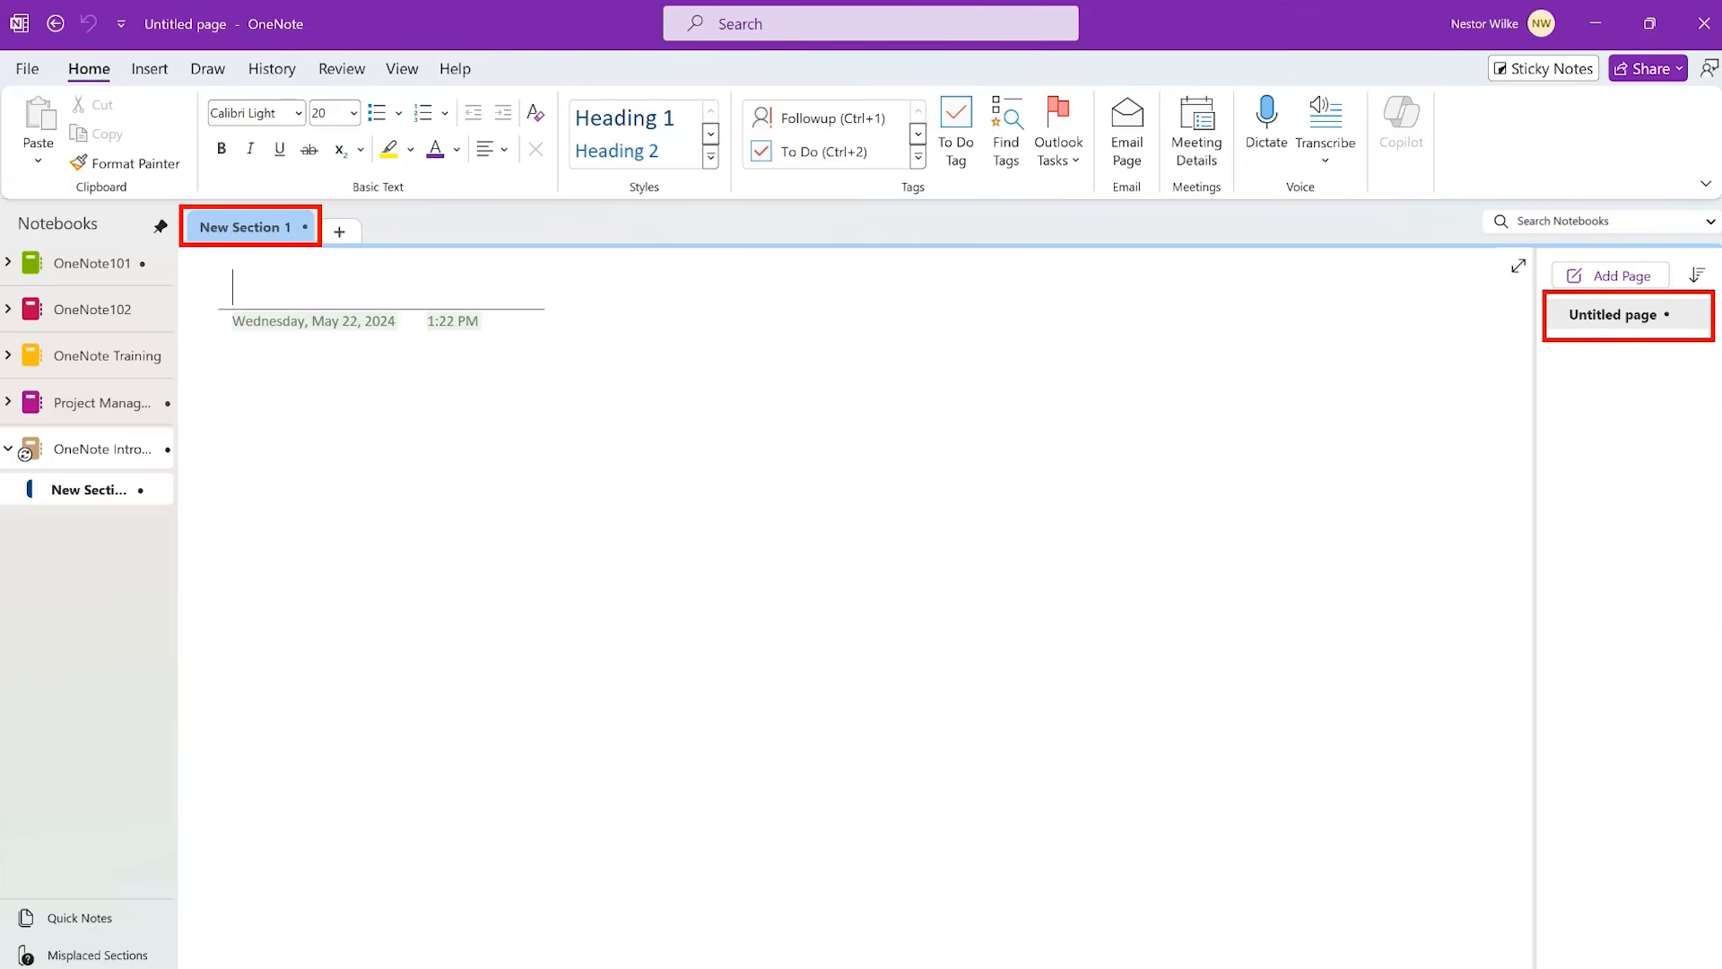
mouse_move(368, 244)
left_mouse_down()
mouse_move(328, 250)
mouse_move(354, 273)
mouse_move(367, 249)
left_mouse_up()
mouse_move(1580, 361)
left_mouse_down()
mouse_move(1613, 373)
mouse_move(1599, 391)
mouse_move(1589, 346)
mouse_move(1557, 394)
mouse_move(1634, 381)
mouse_move(1611, 357)
left_mouse_up()
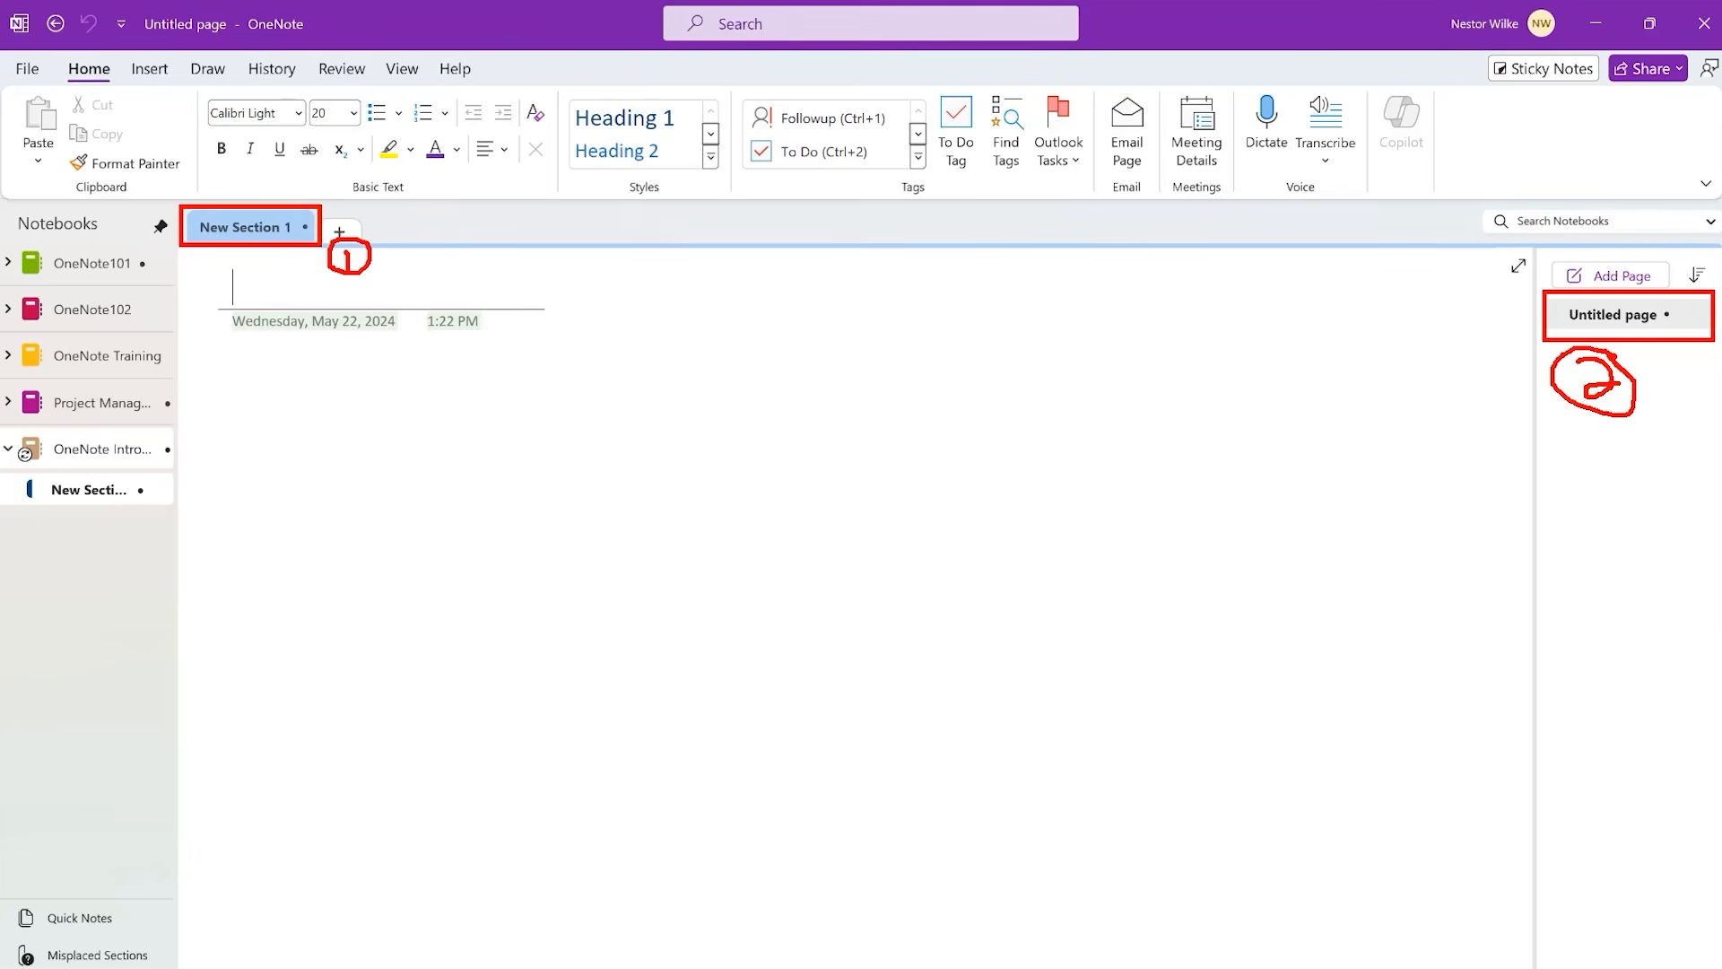
key("Escape")
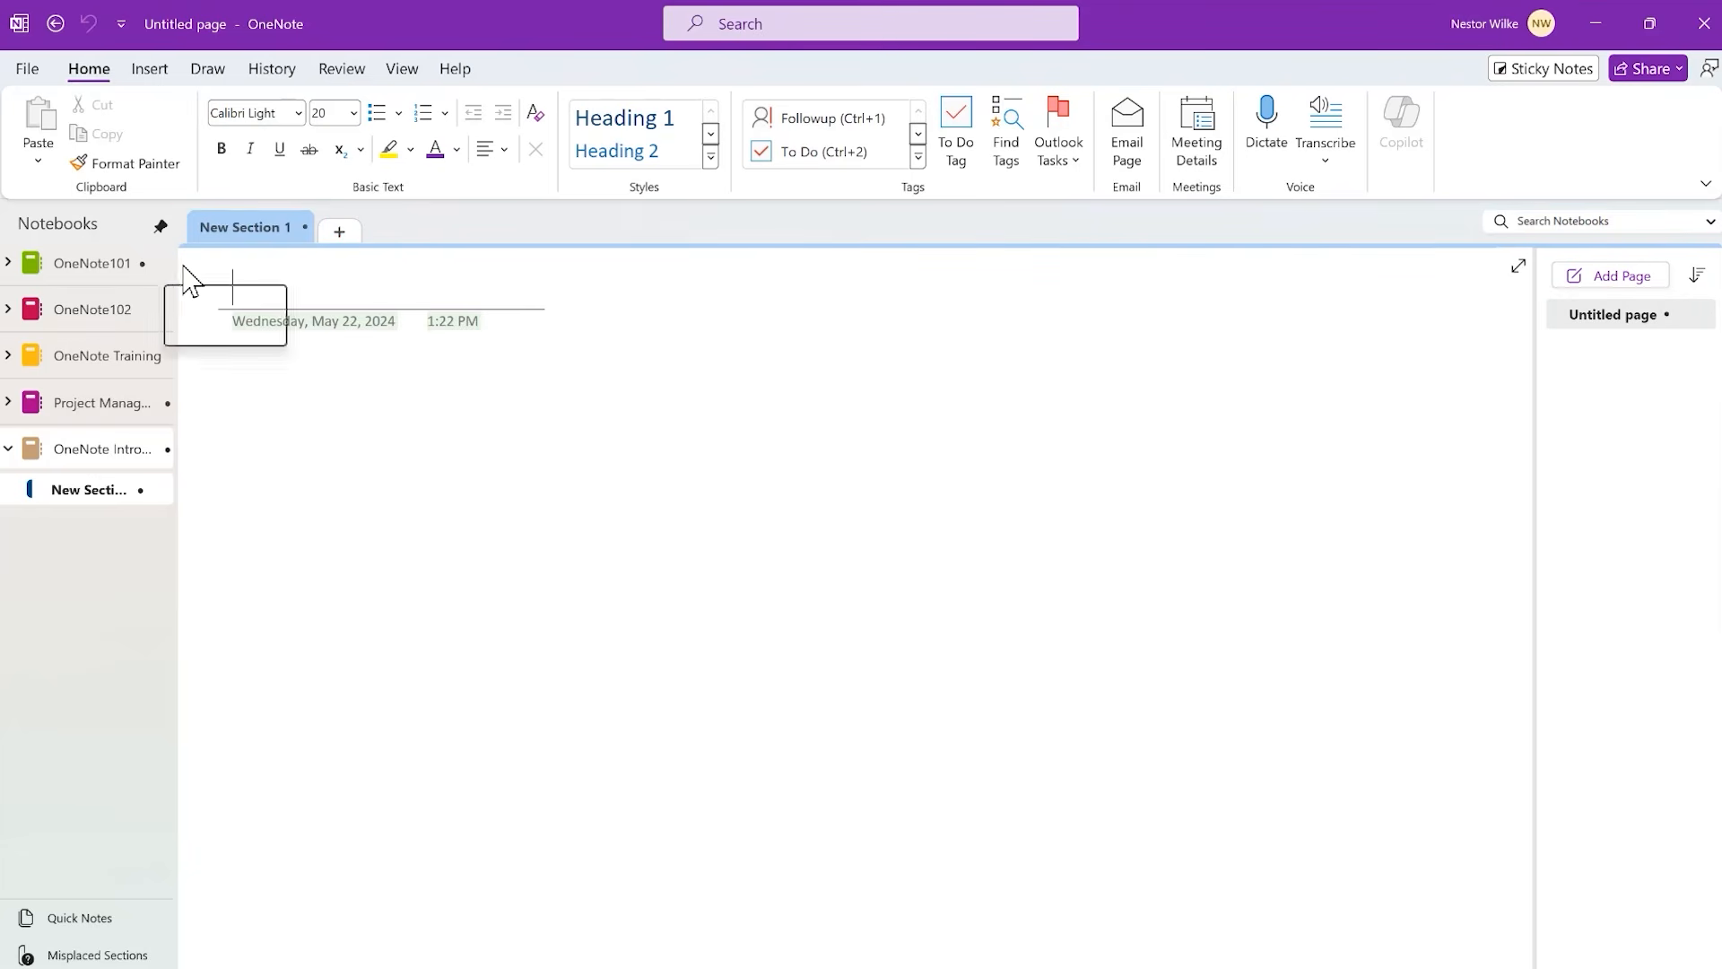
key("ctrl+2")
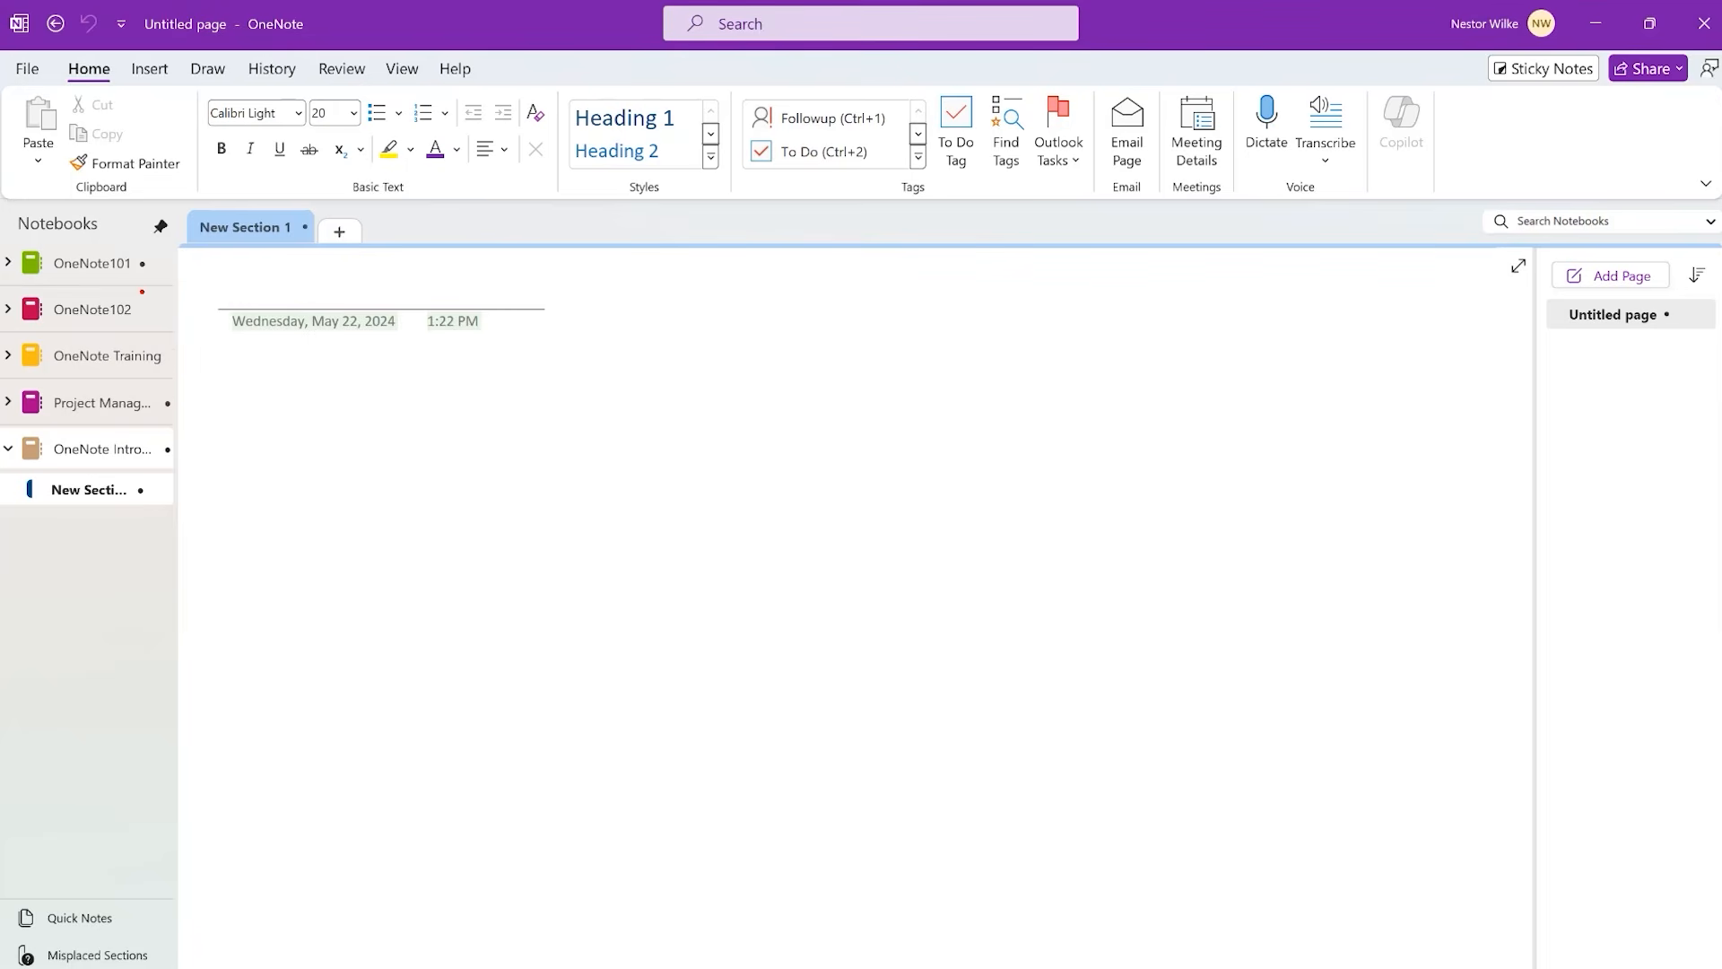
left_click_drag(2, 237, 177, 521)
mouse_move(170, 215)
left_mouse_down()
mouse_move(135, 244)
mouse_move(169, 221)
mouse_move(285, 446)
left_mouse_up()
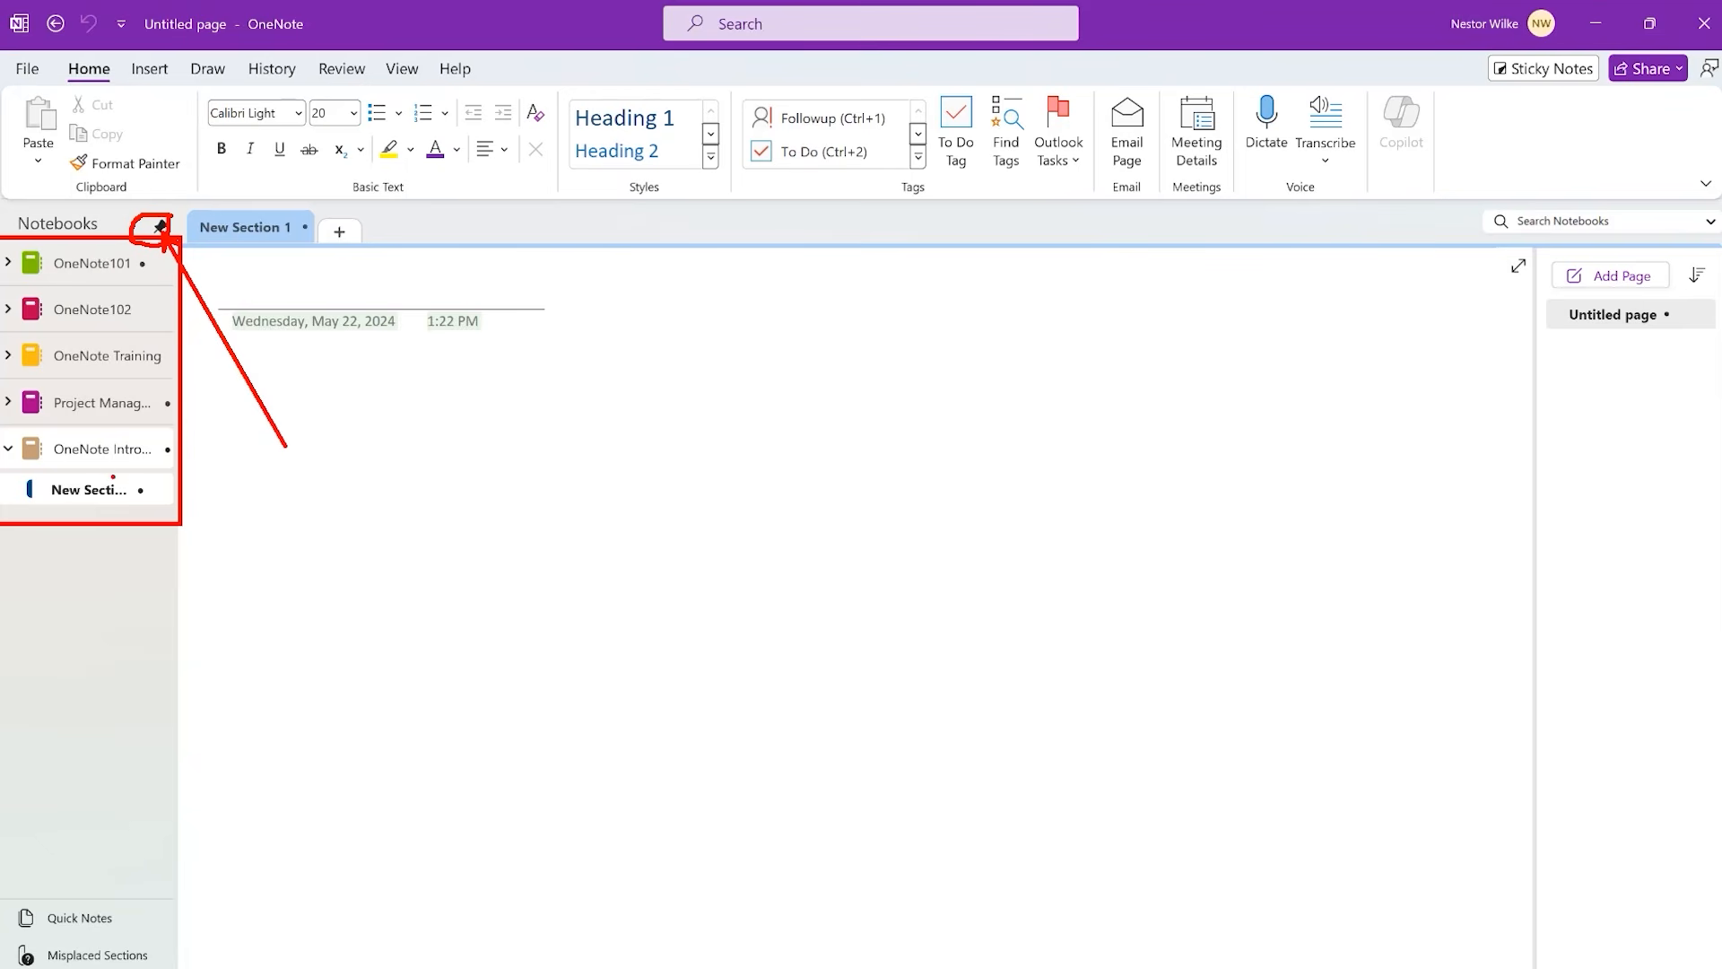
key("Escape")
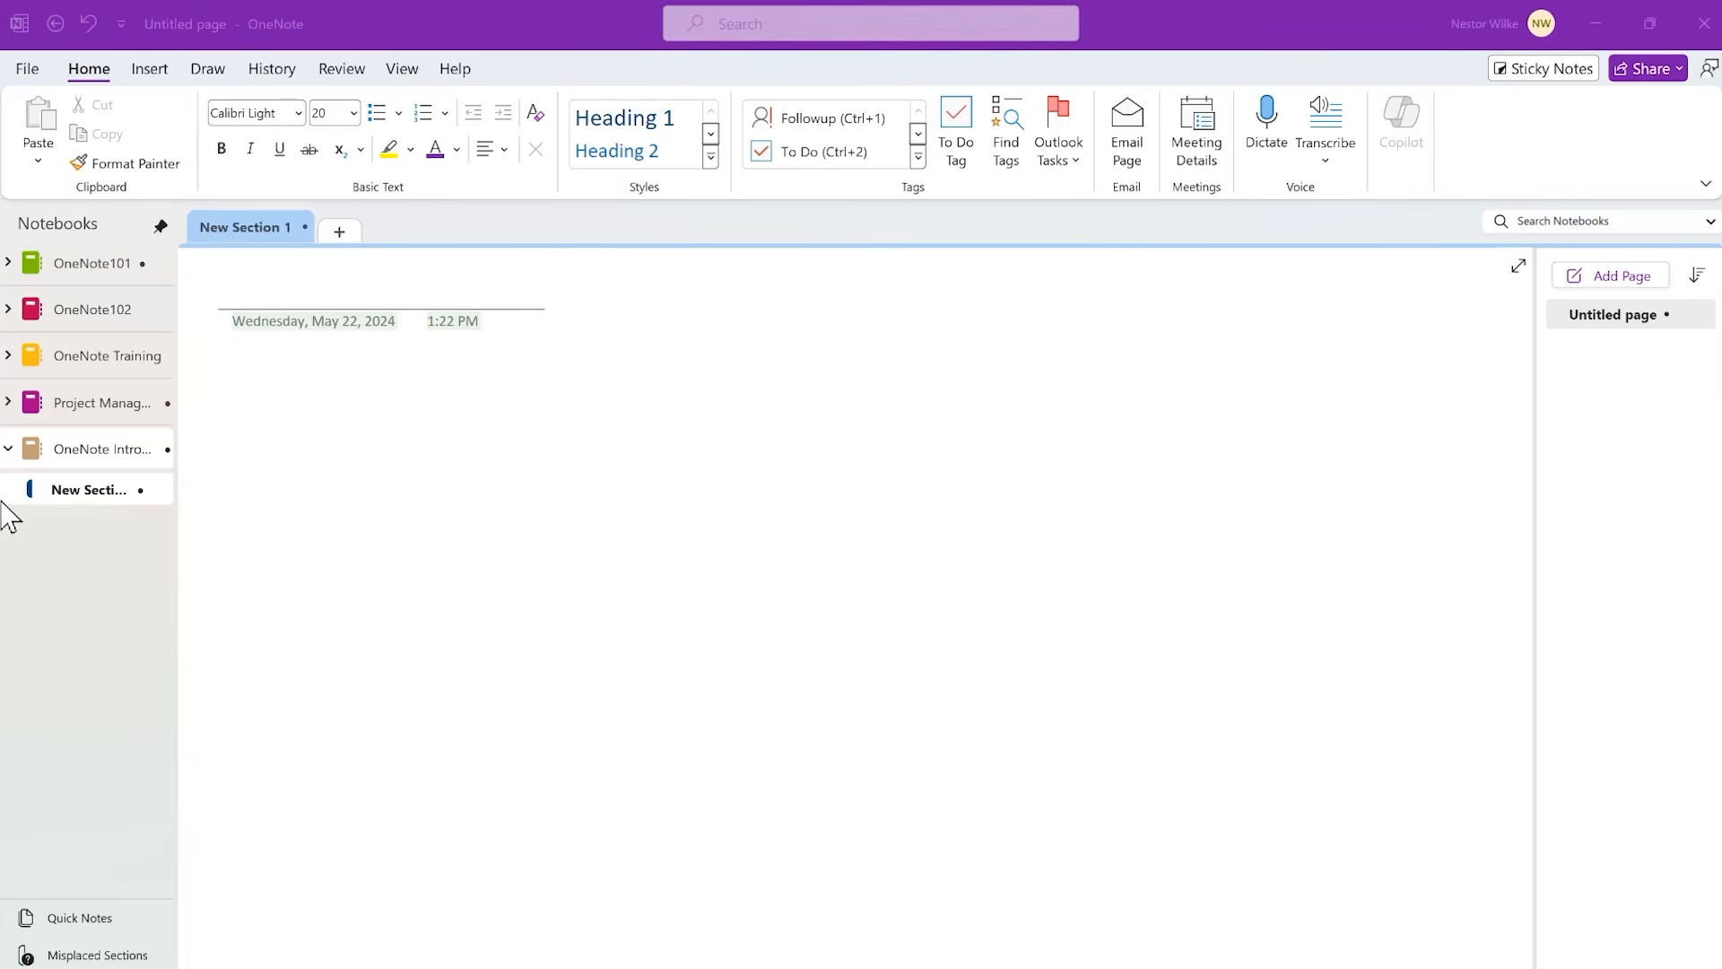
- Unpin the notebook list from the side of the page, and pin it back in place
left_click(160, 227)
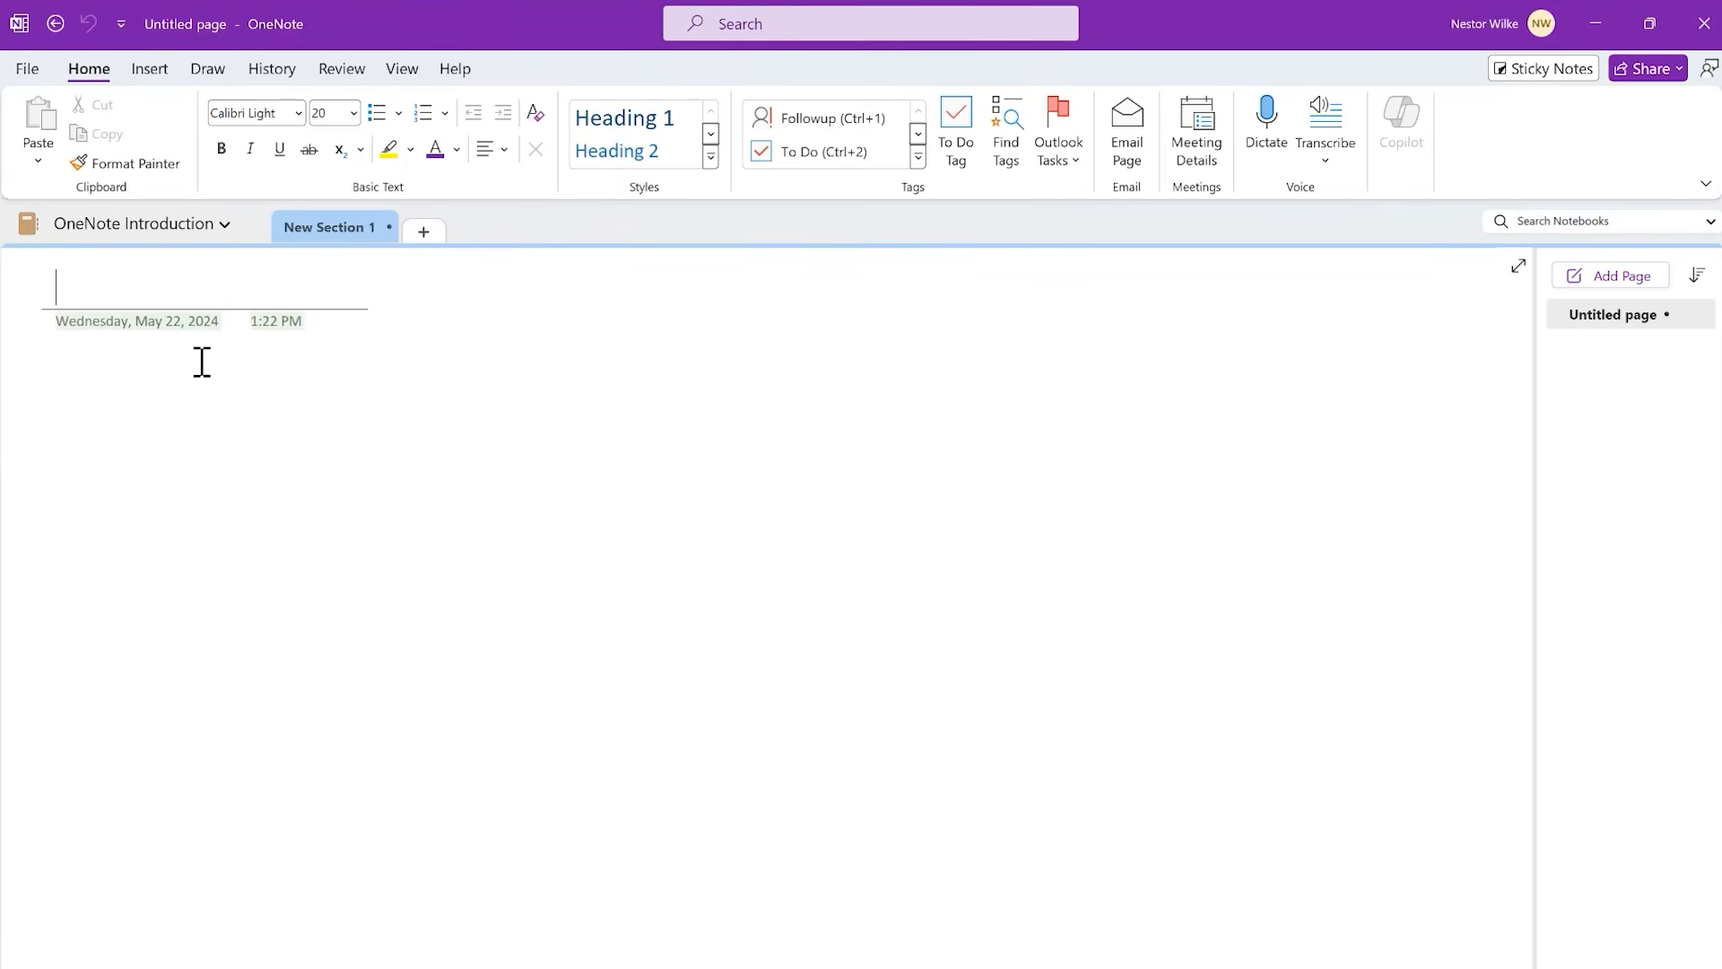
left_click(225, 228)
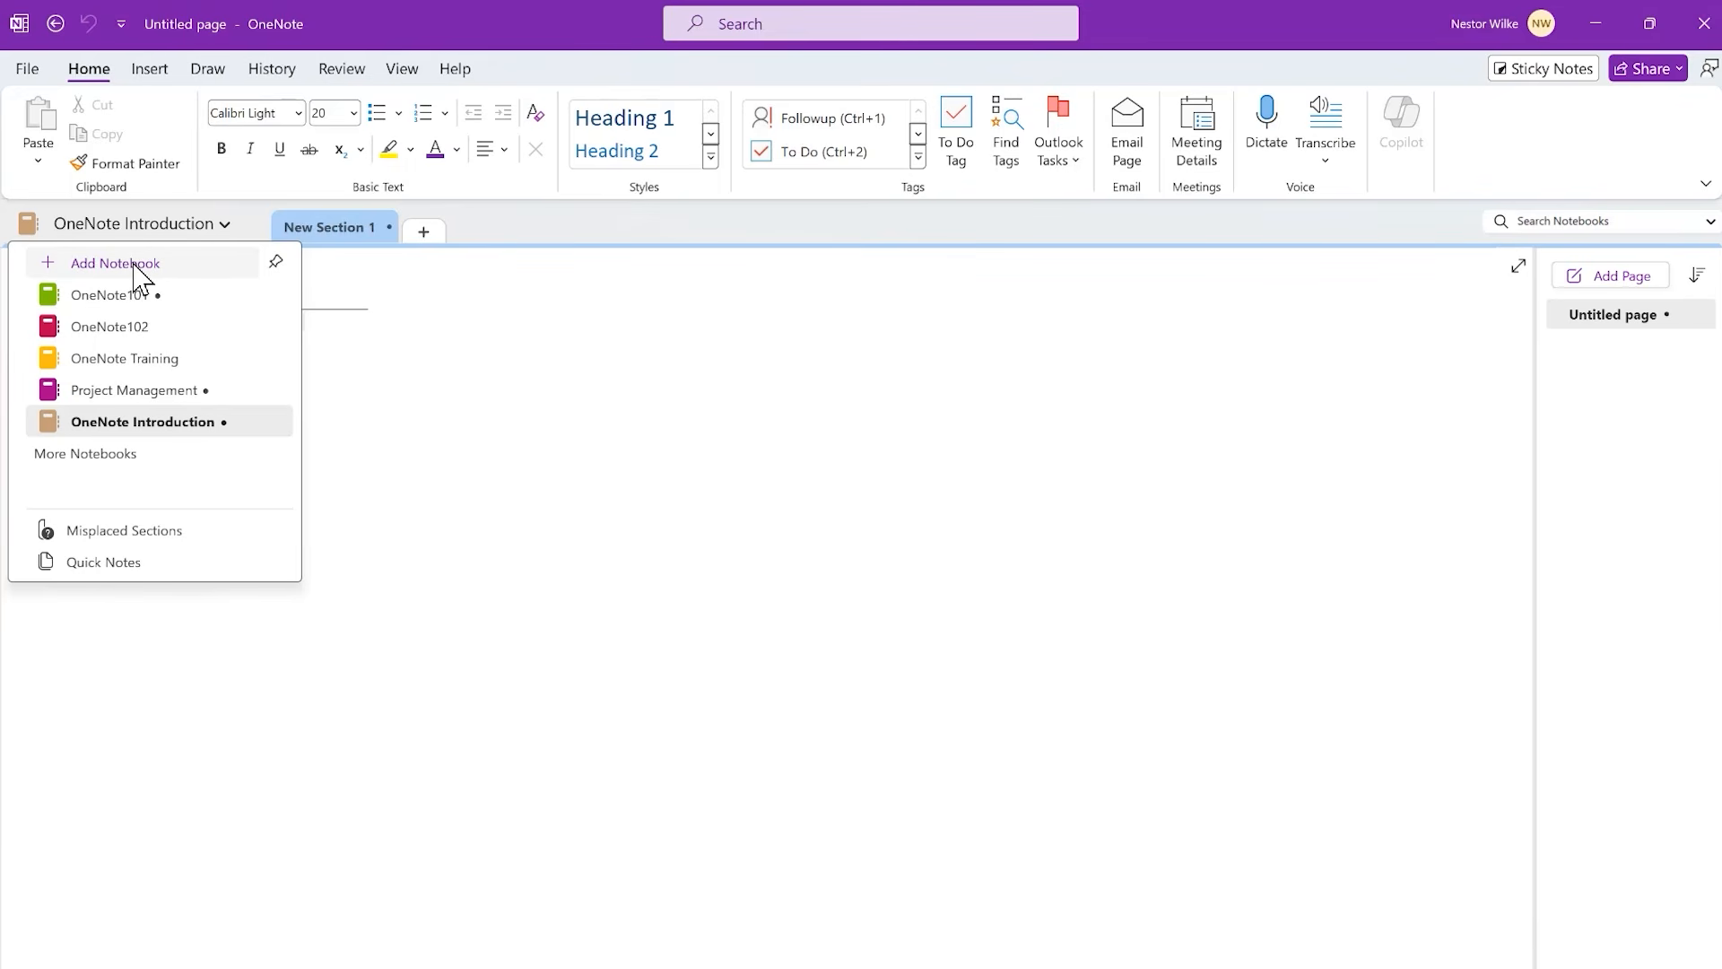
left_click(276, 262)
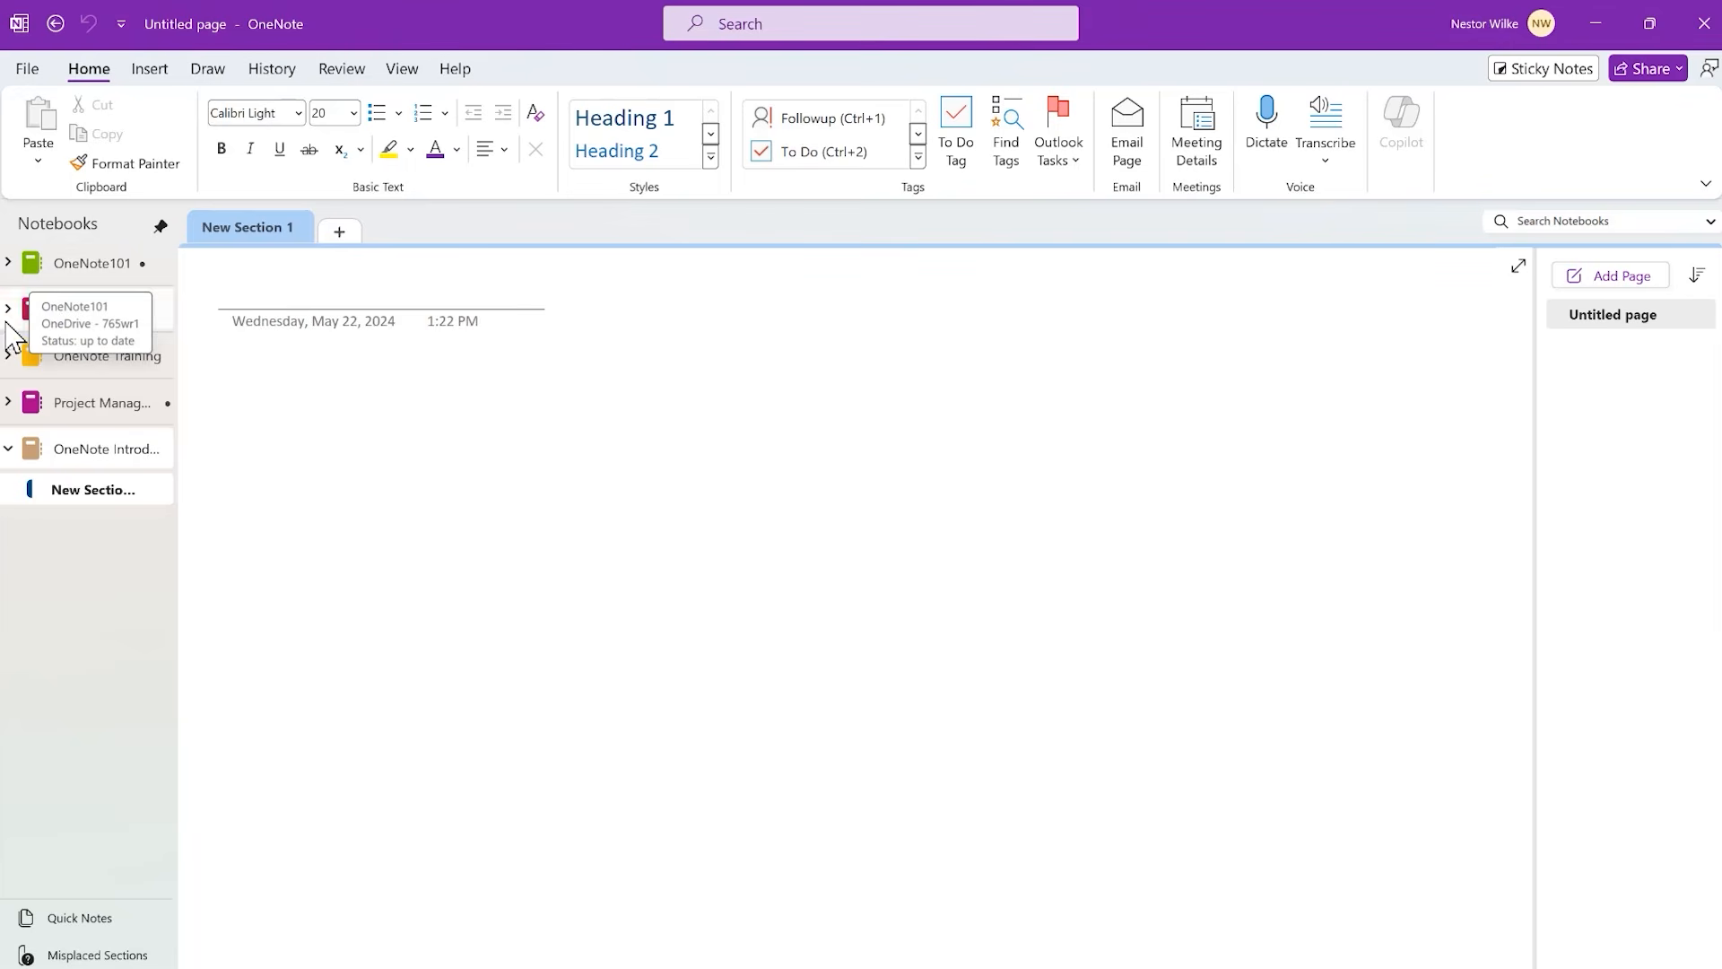
- Expand the OneNote101, OneNote102, OneNote Training and Project Management notebooks to view their sections, and collapse them again
left_click(8, 263)
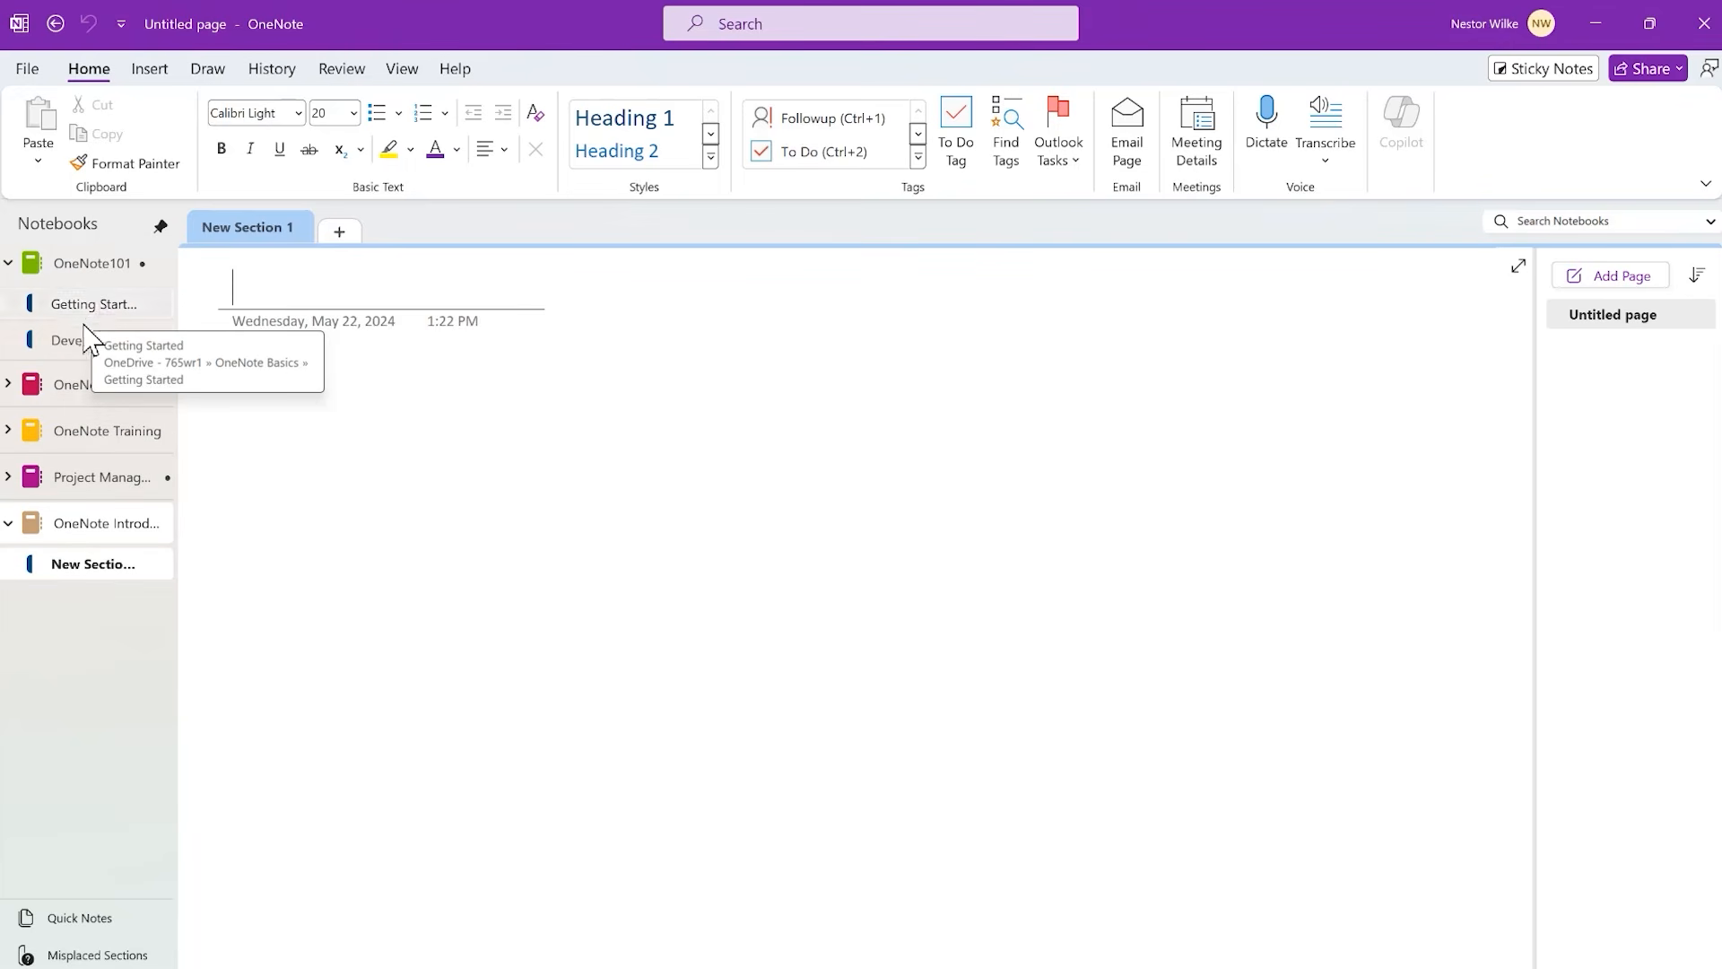
left_click(15, 385)
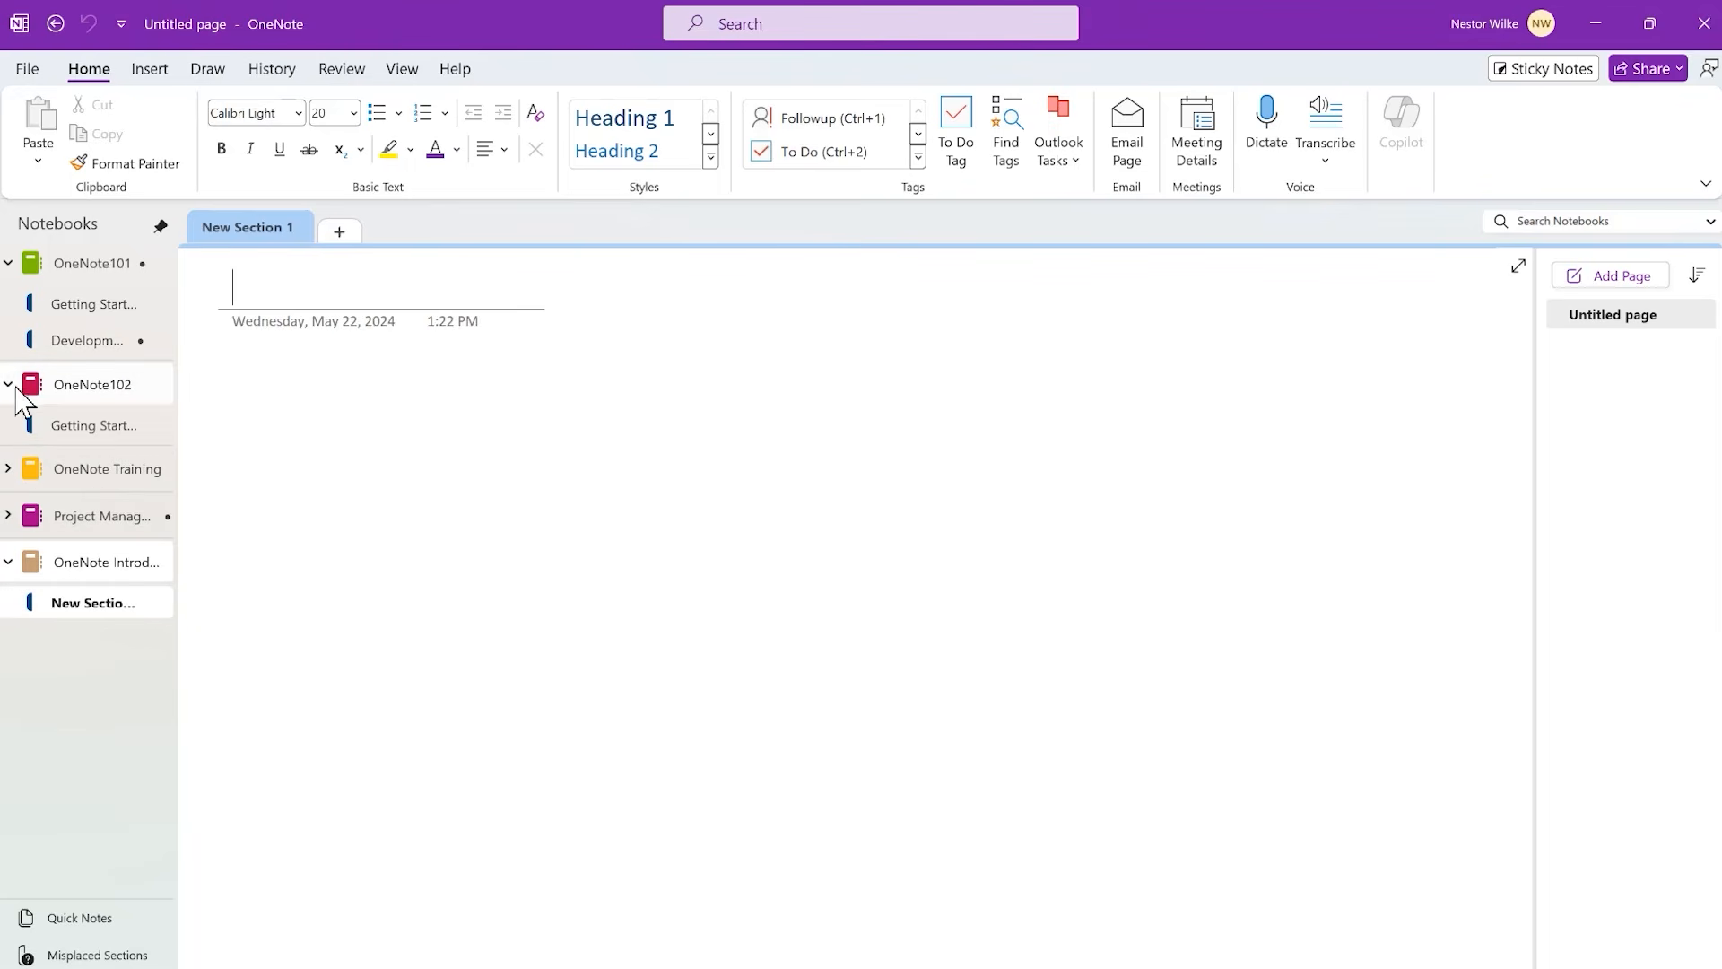
left_click(8, 469)
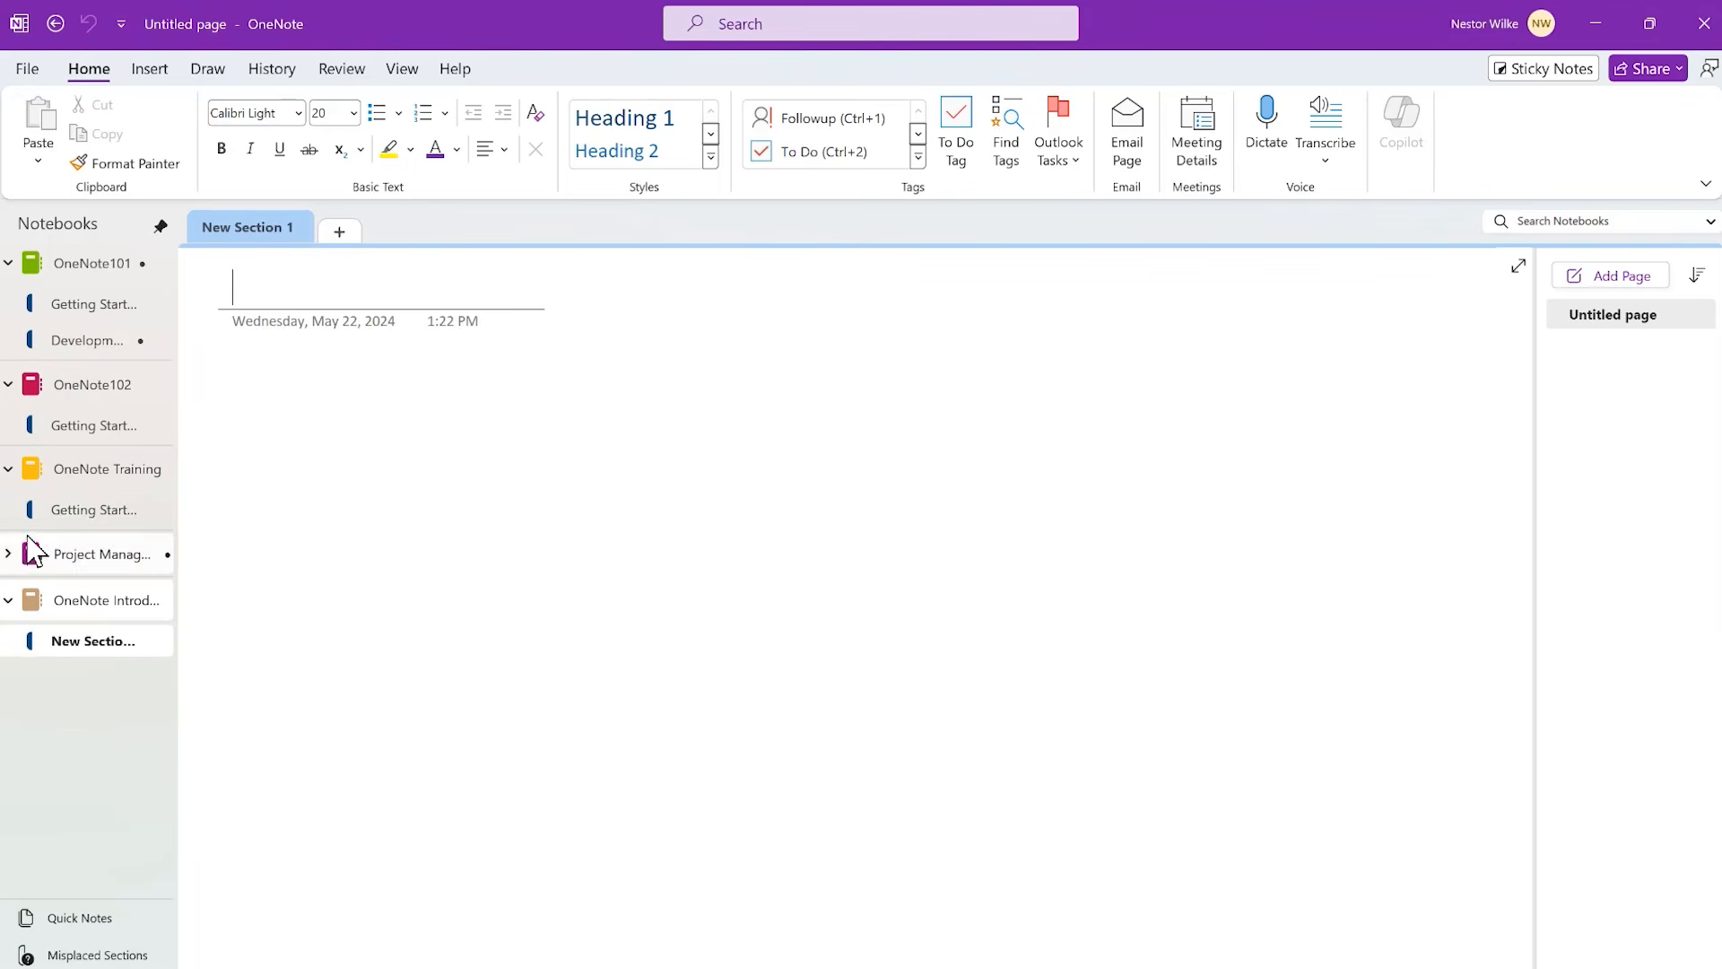
left_click(9, 554)
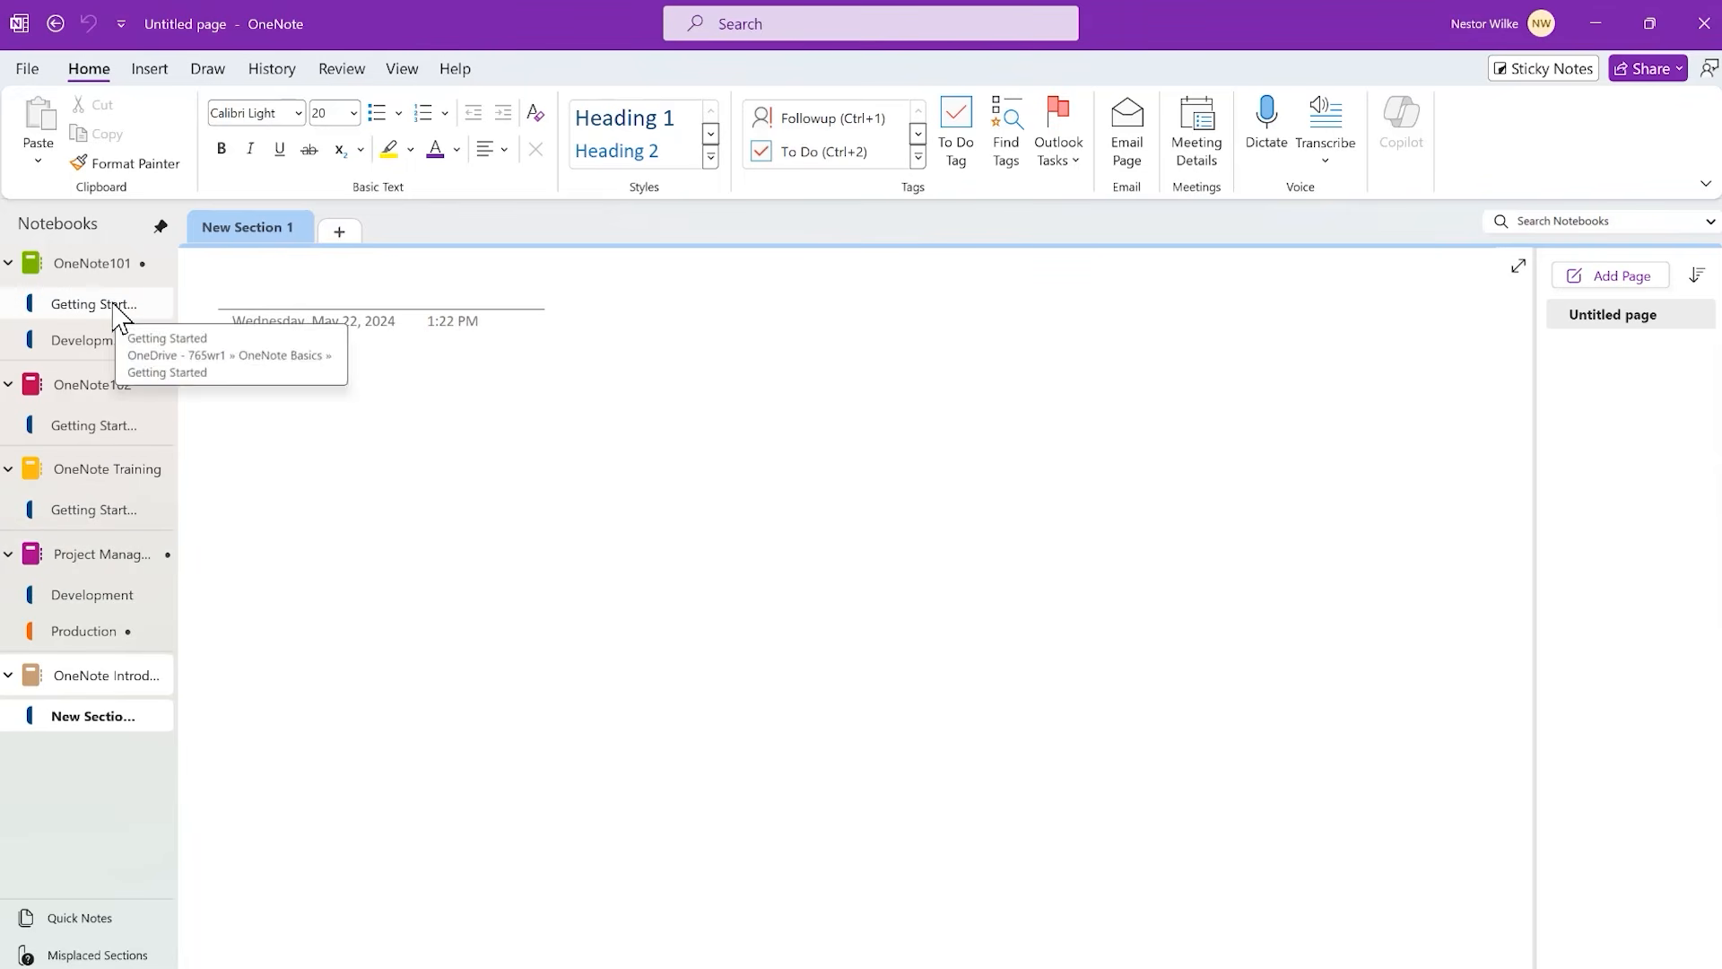
left_click(9, 264)
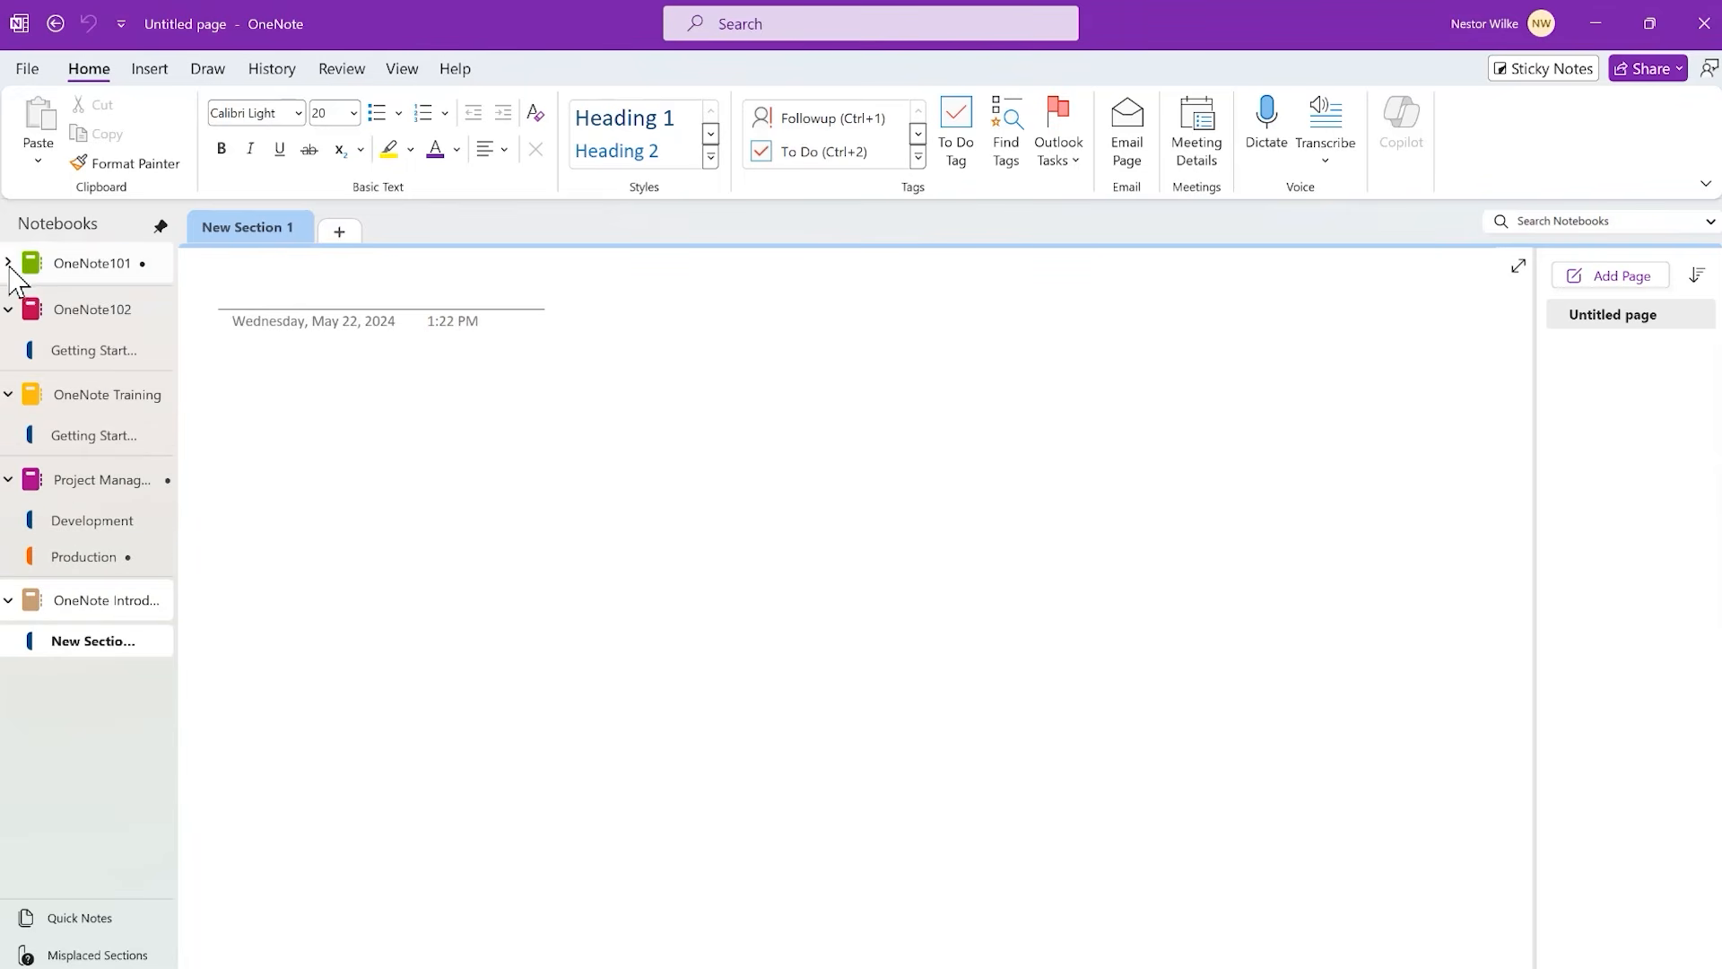
left_click(9, 308)
left_click(10, 355)
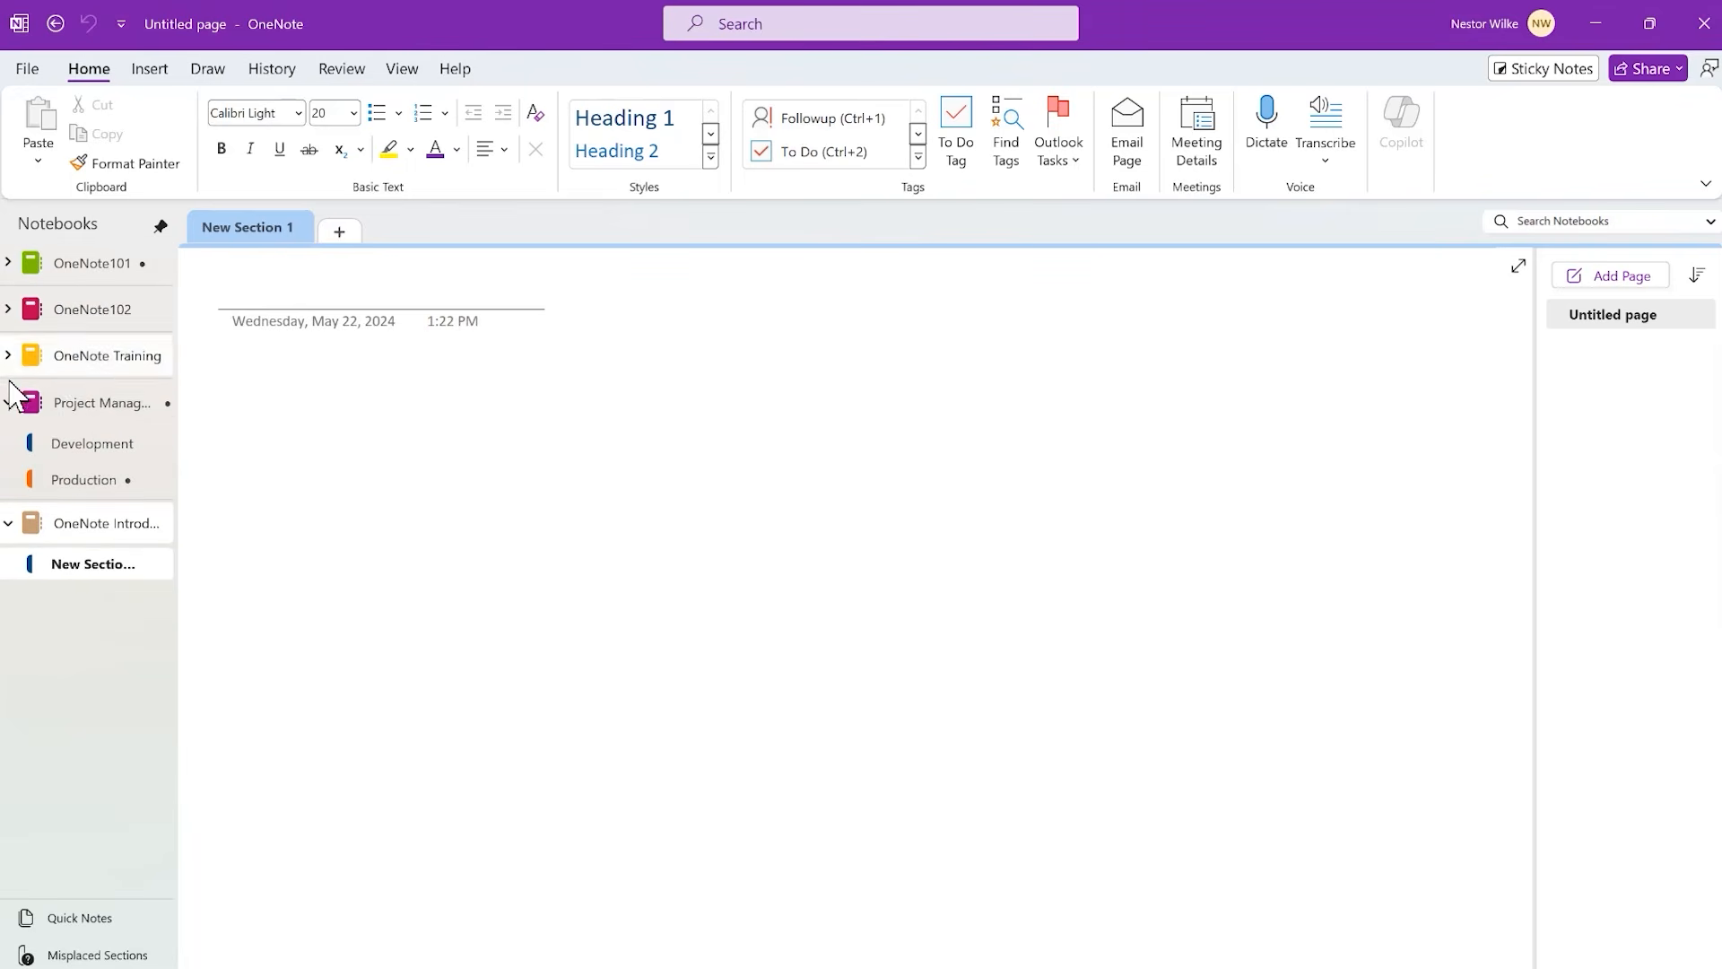
left_click(9, 401)
- Unpin the notebook list, and check the available notebooks in the OneNote Introduction drop-down list
left_click(158, 226)
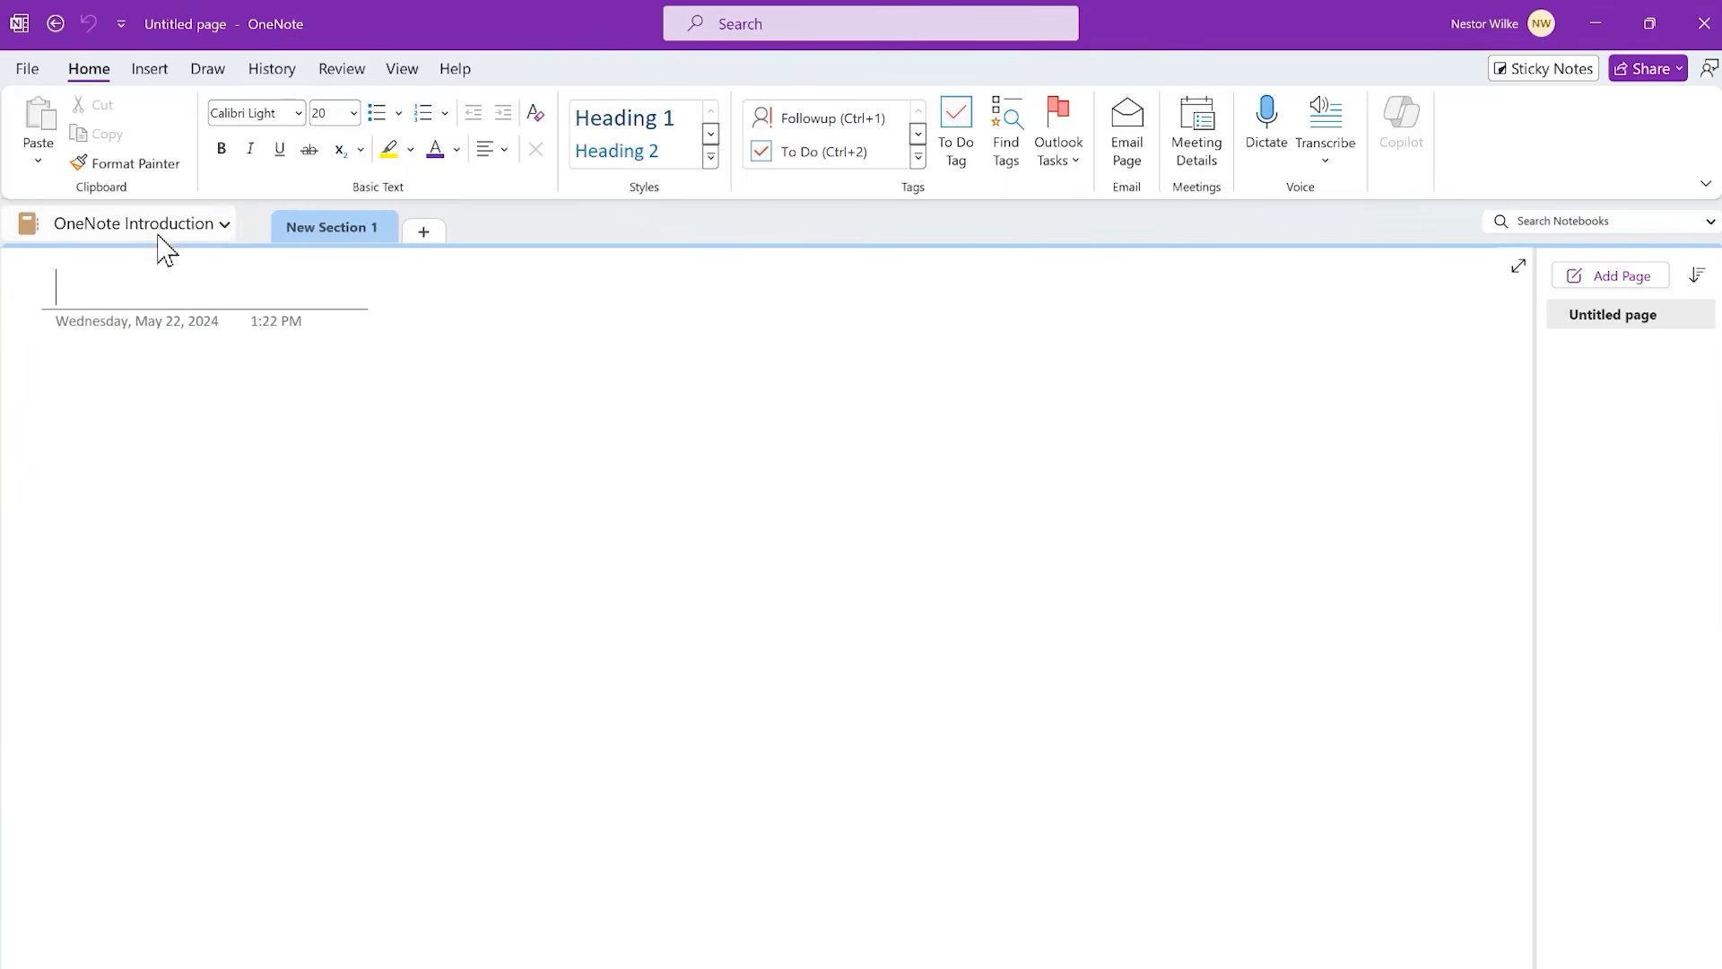
left_click(225, 226)
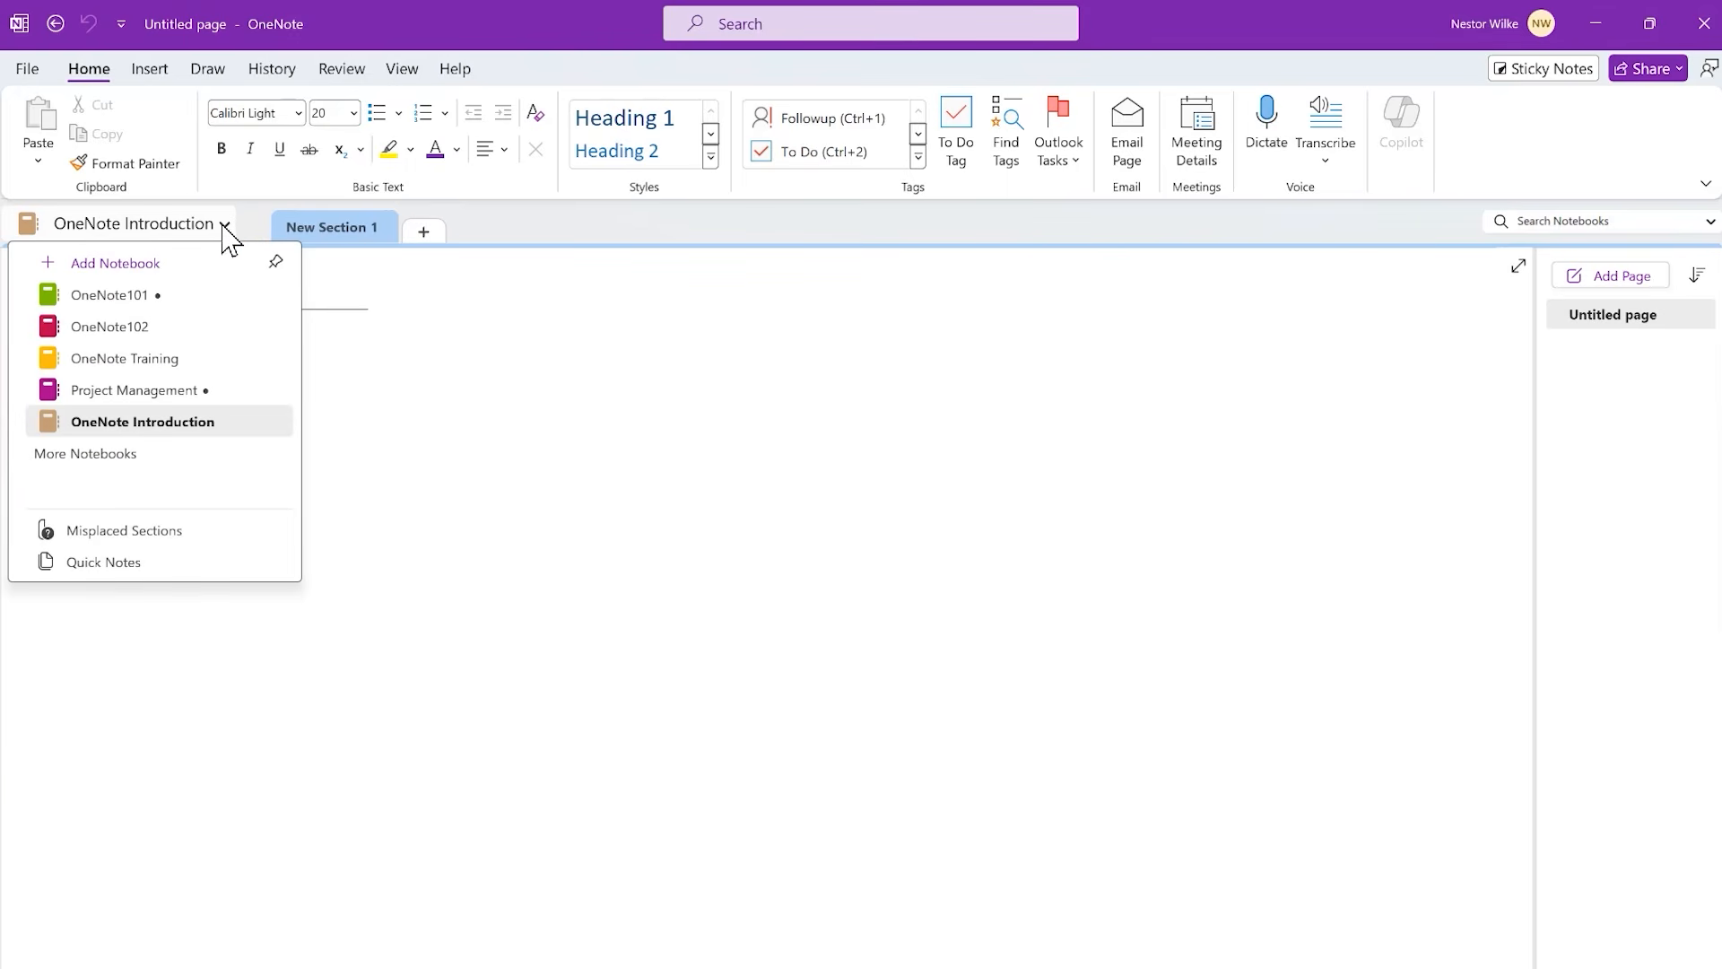
left_click(362, 369)
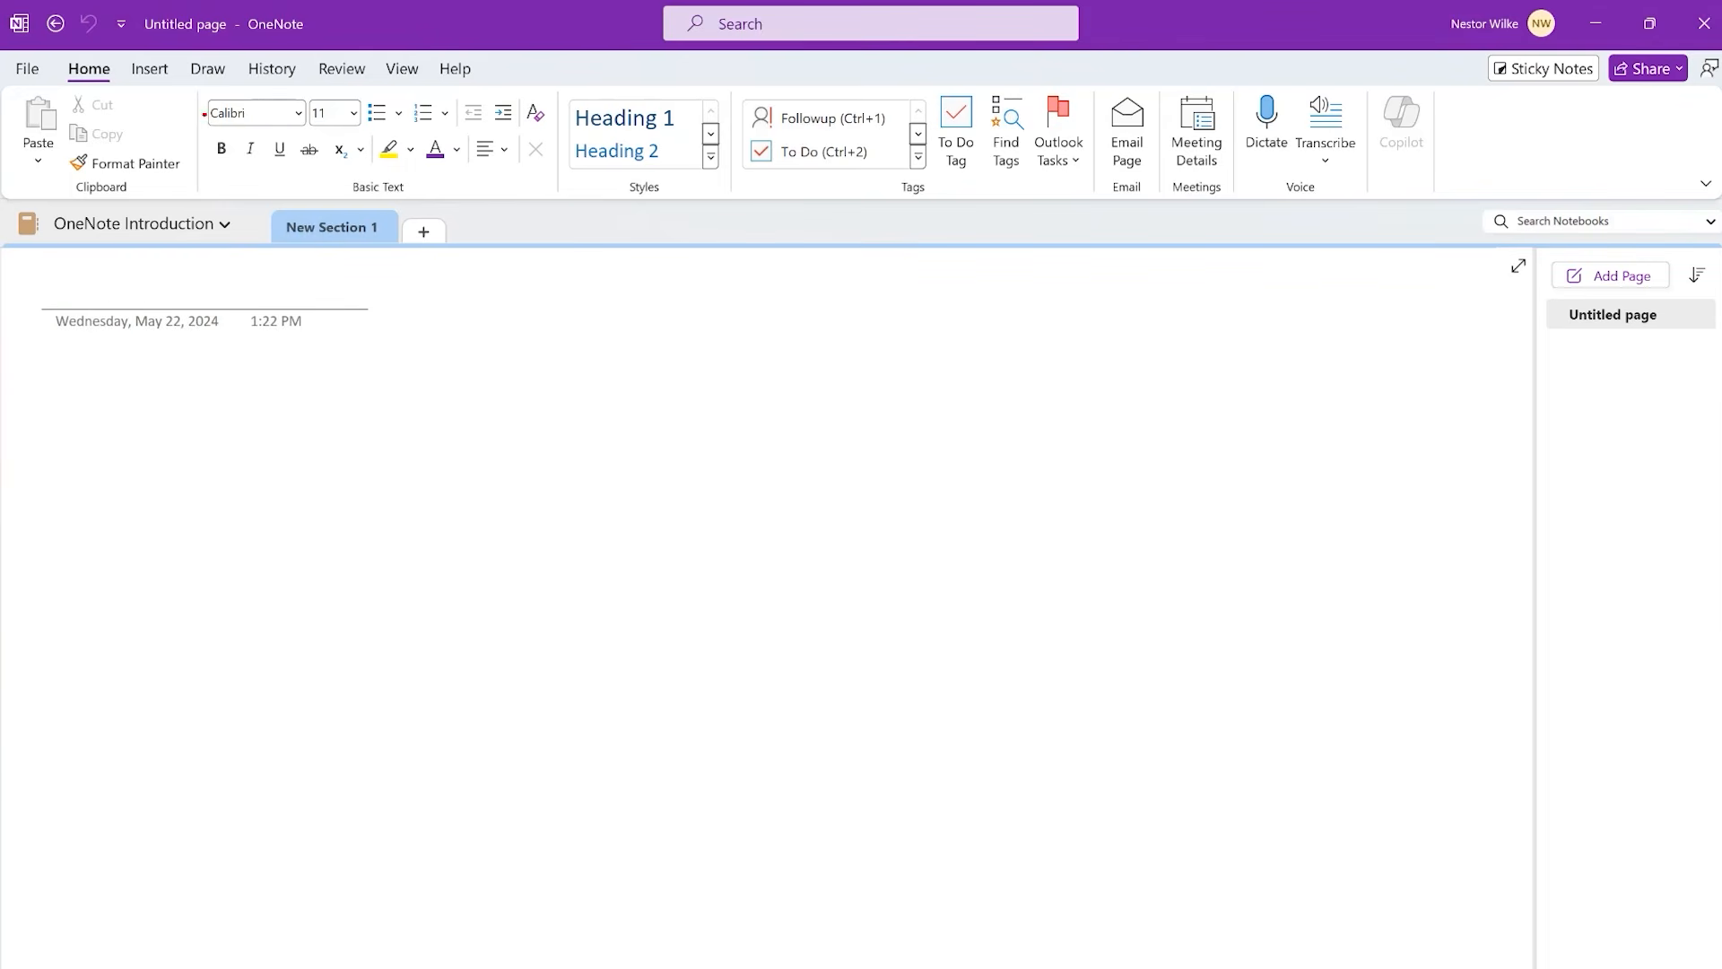
mouse_move(7, 57)
left_mouse_down()
mouse_move(193, 83)
mouse_move(494, 84)
left_mouse_up()
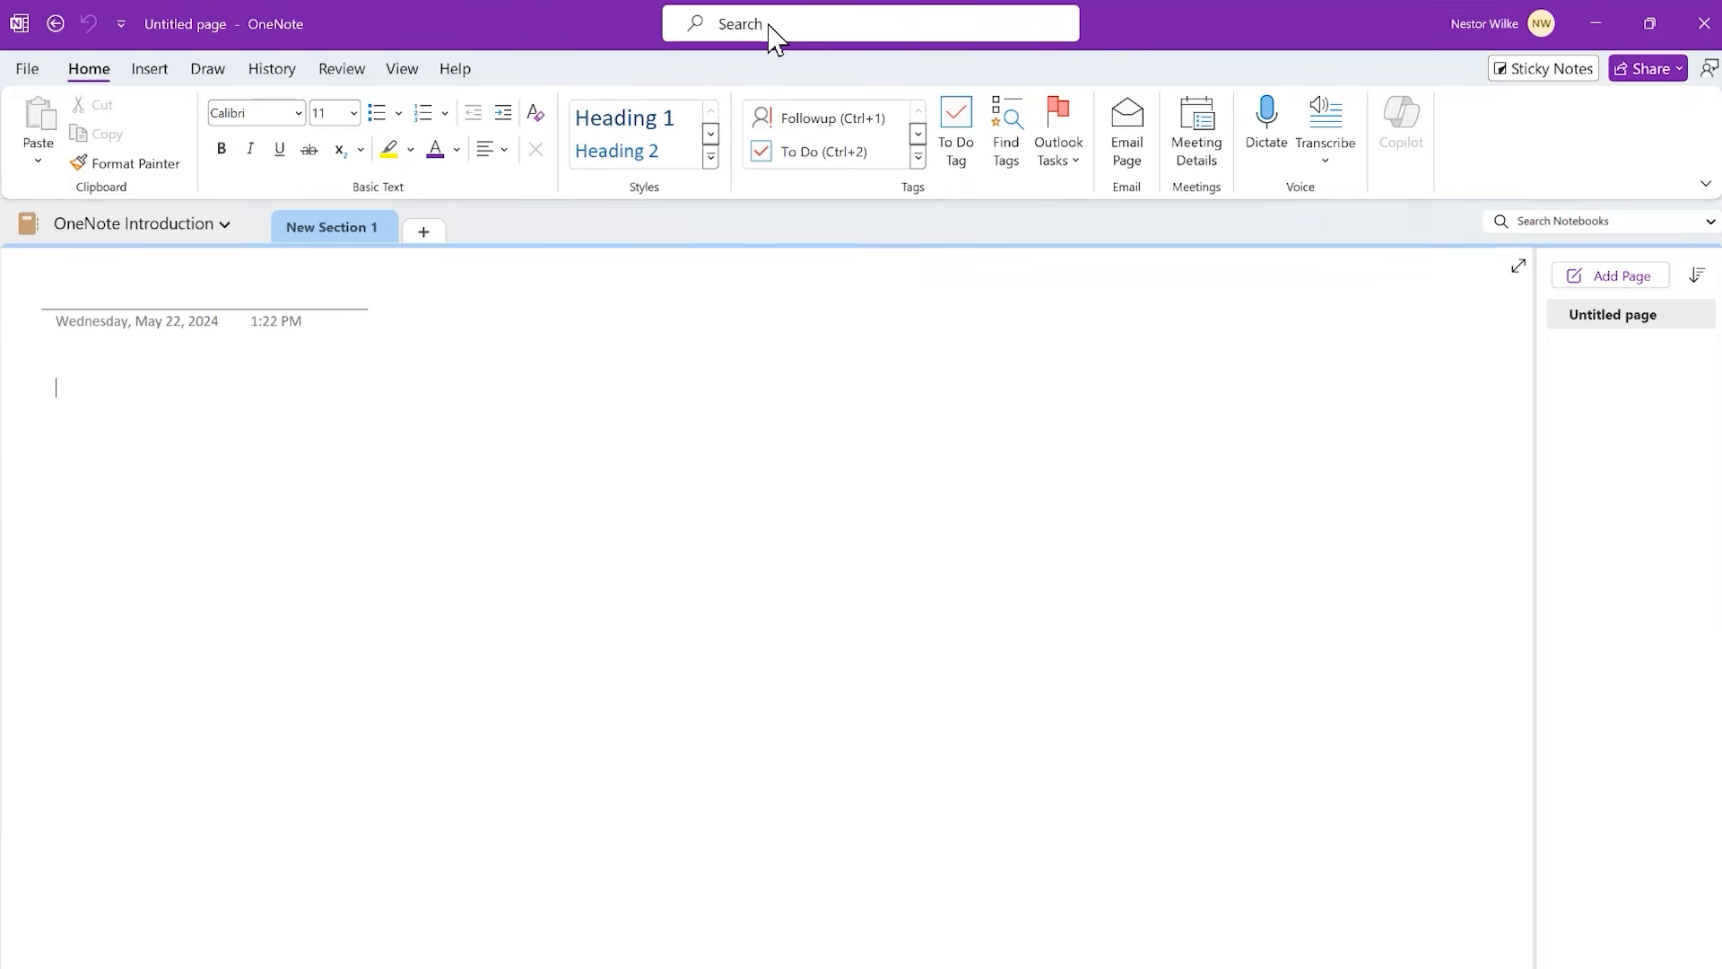
- Show the untitled page in Full Page View, and return to Normal View
left_click(400, 72)
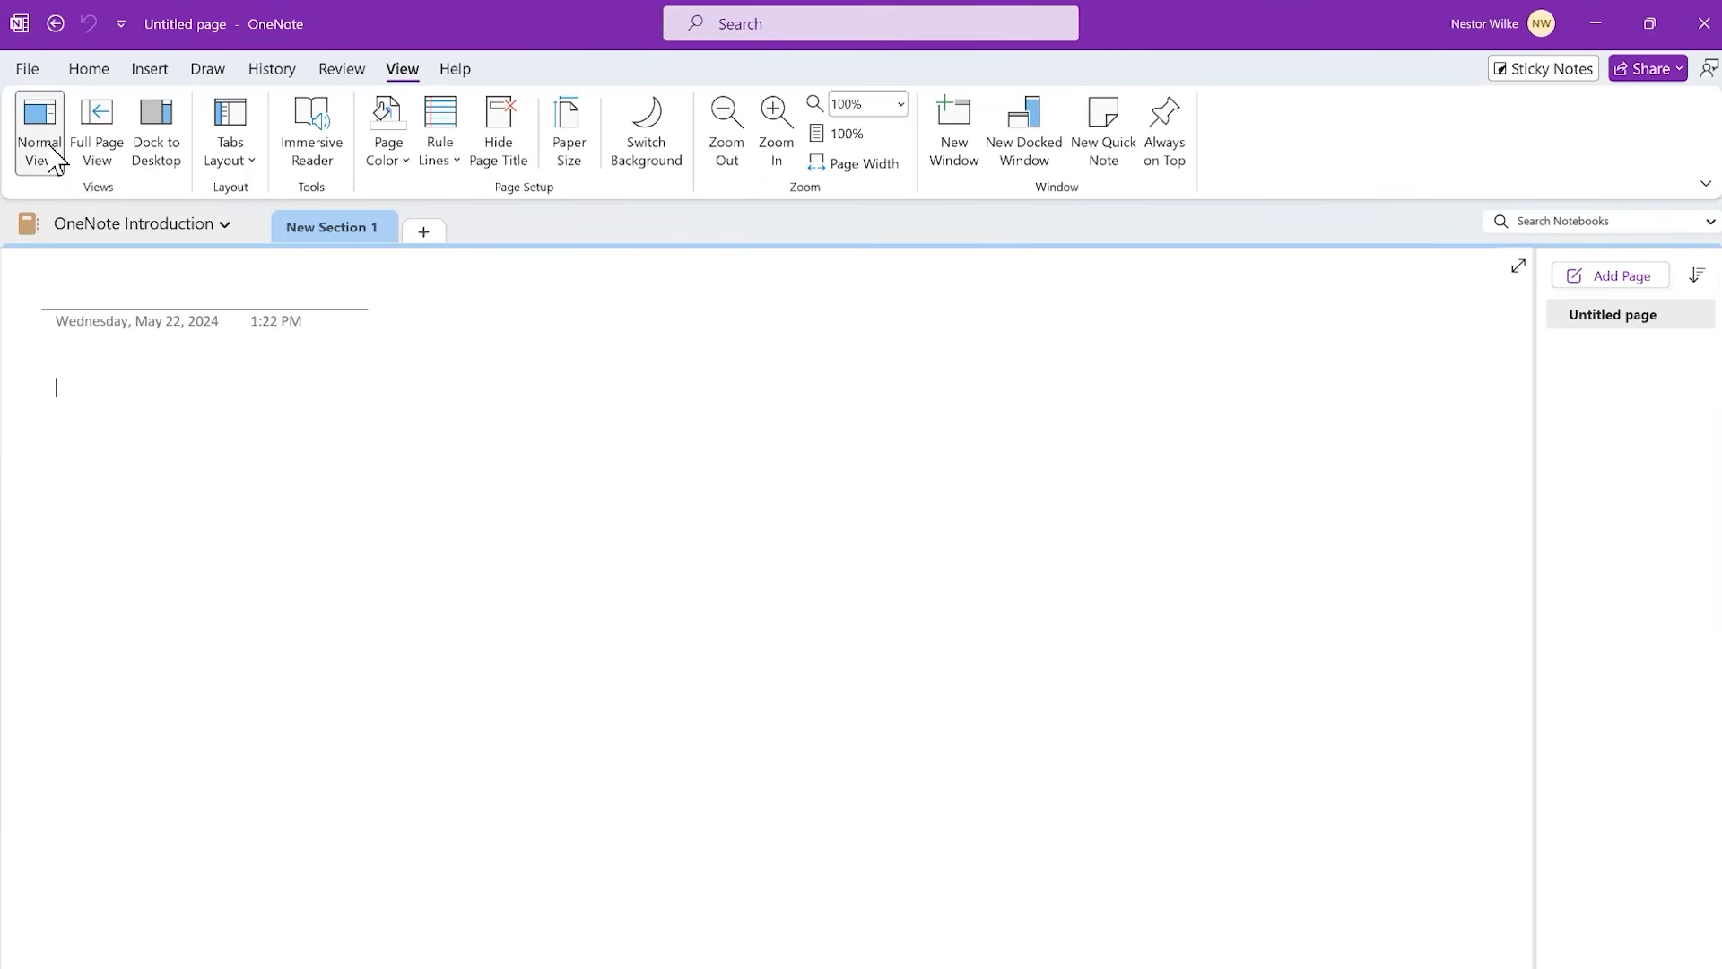
left_click(105, 153)
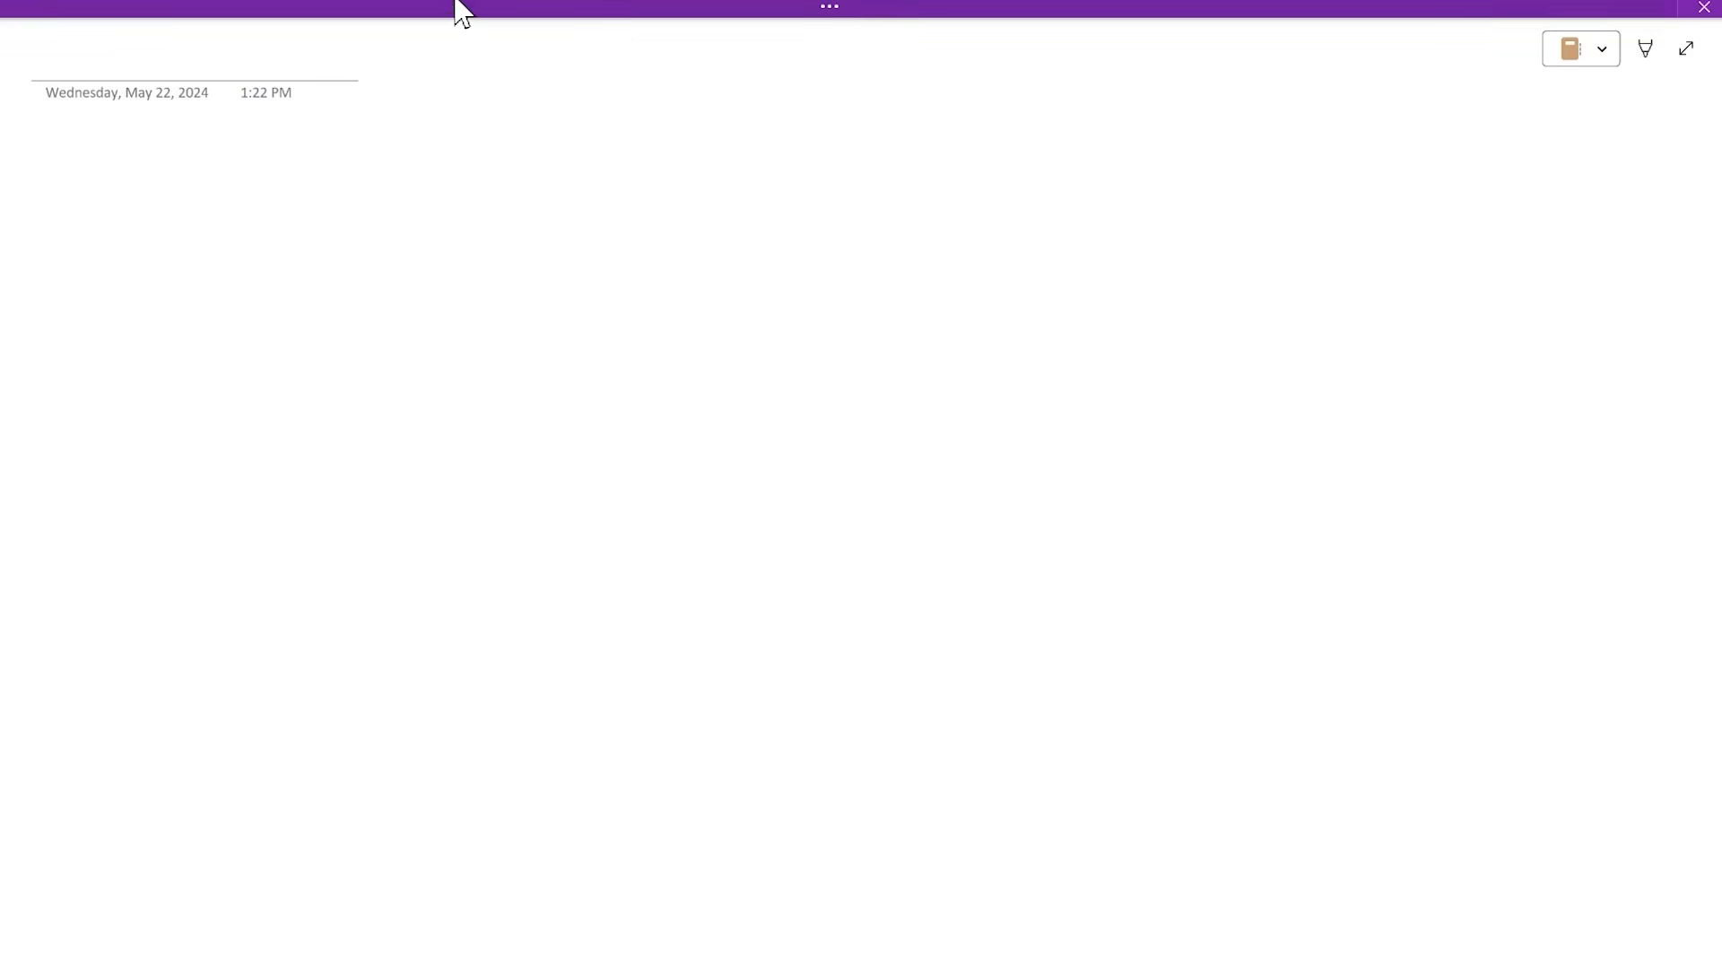
left_click(1690, 46)
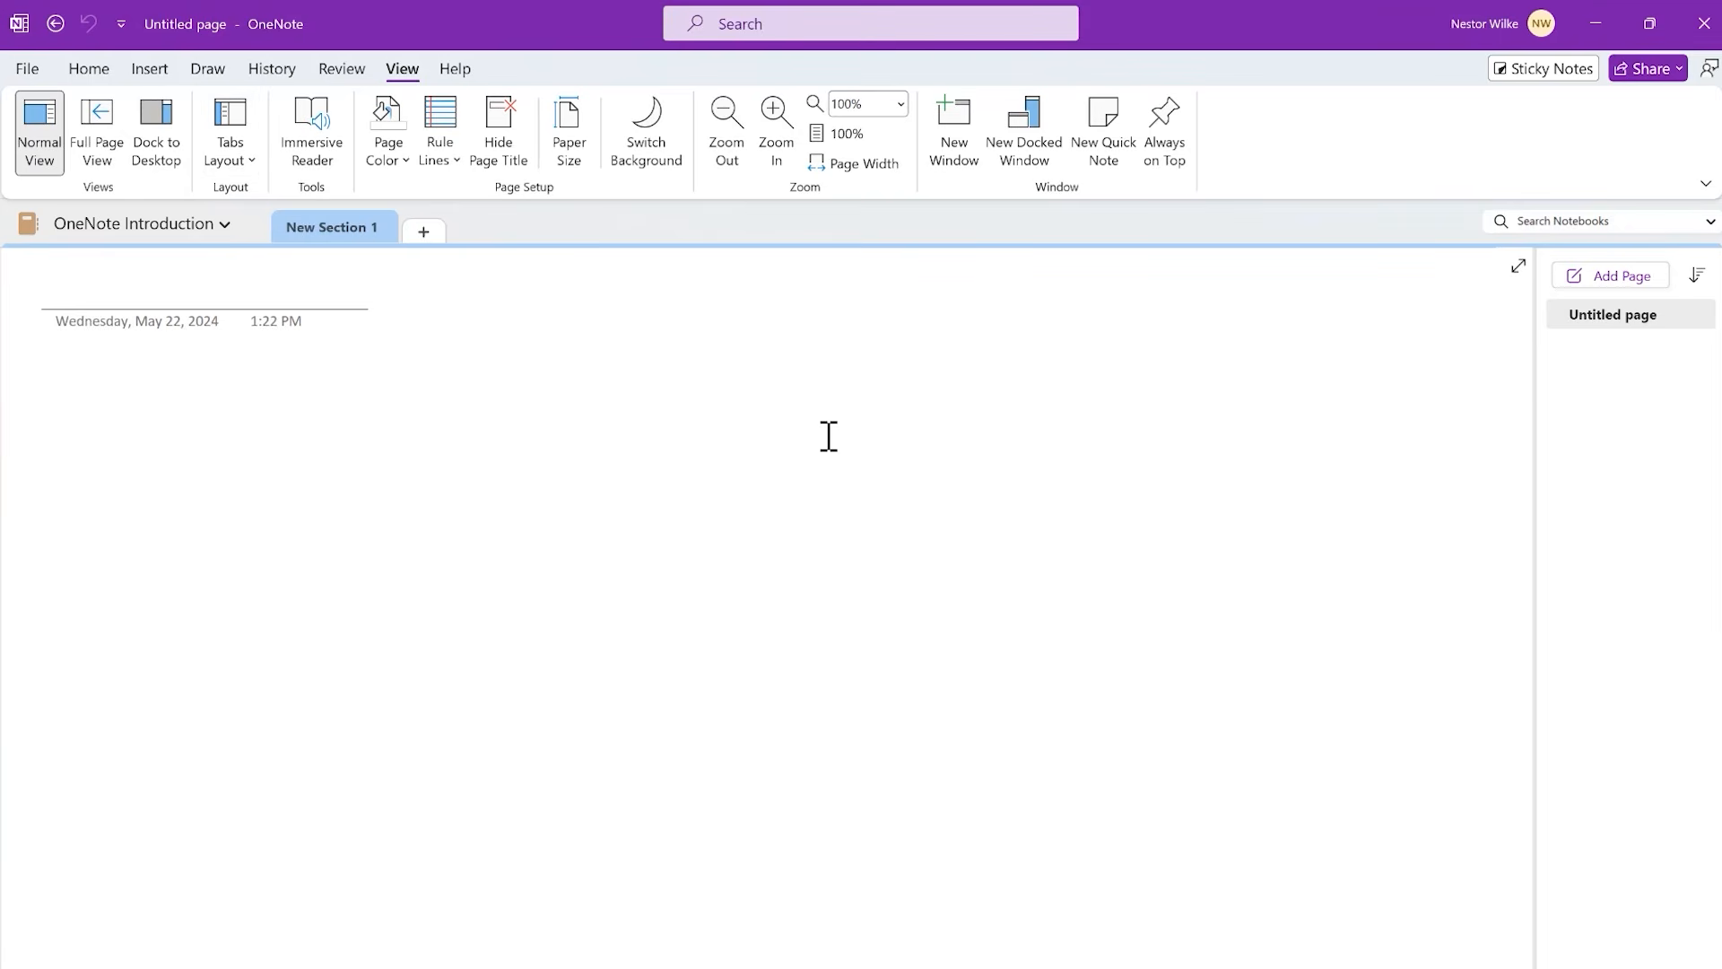
- Zoom the untitled page in to 110% and out to about 91%, and set the zoom back to 100%
scroll(829, 436, "up", 1)
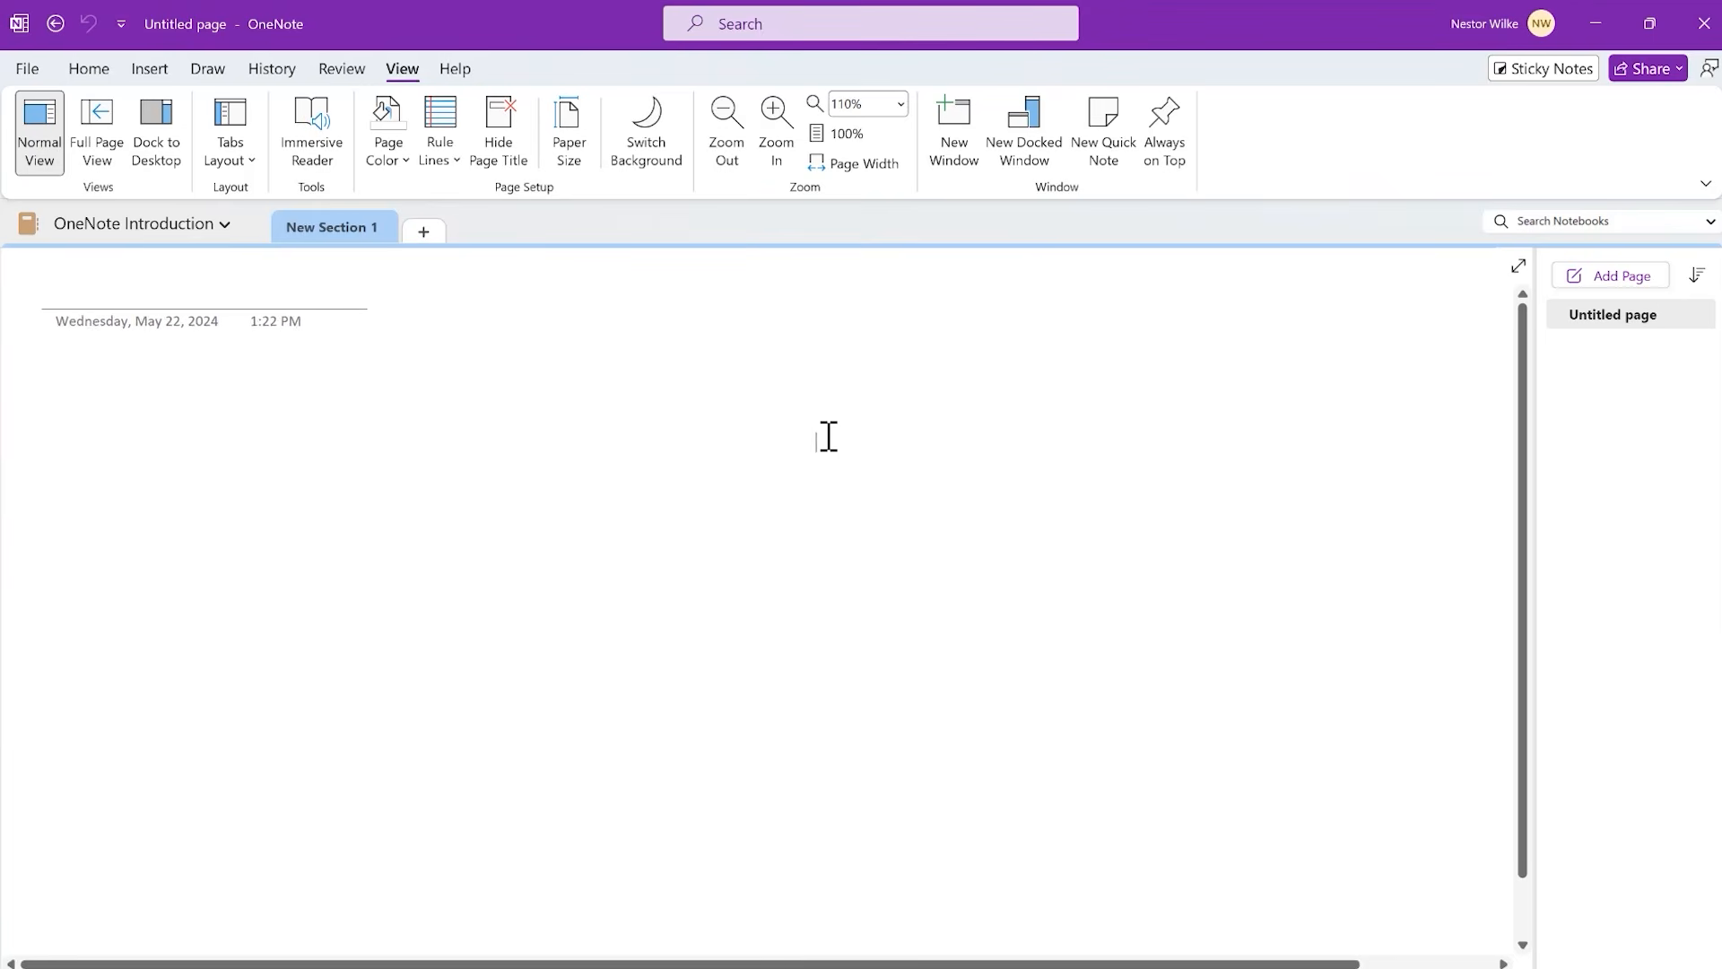
scroll(828, 421, "down", 1)
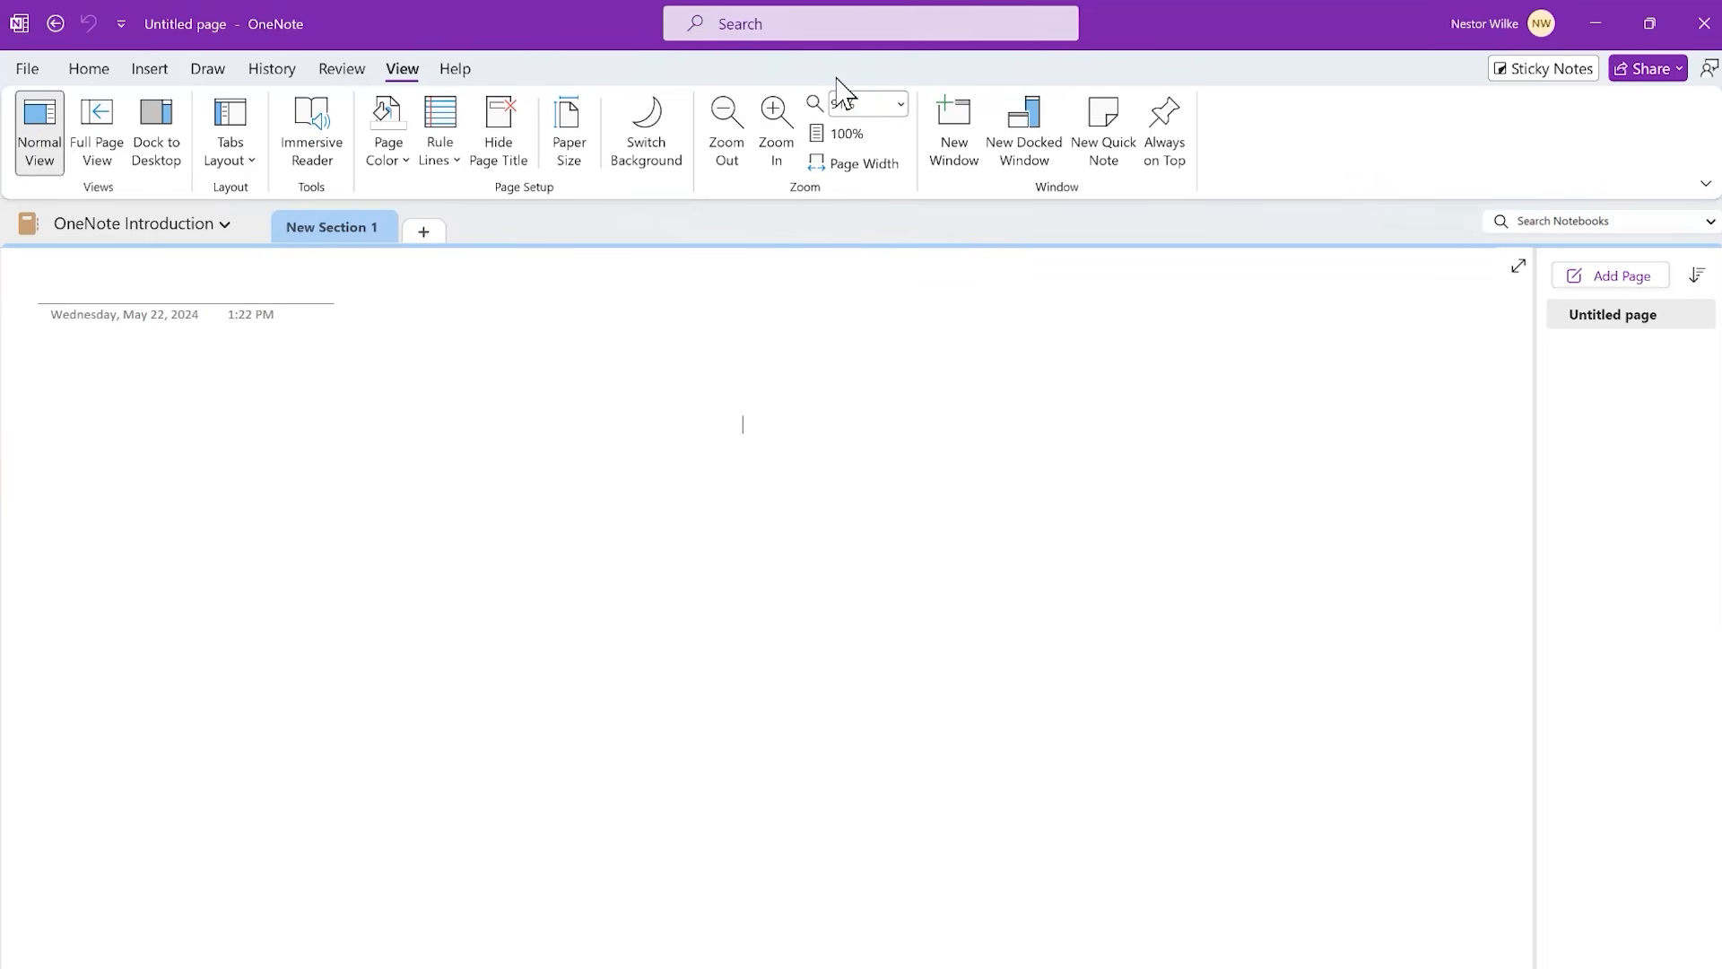
left_click(905, 104)
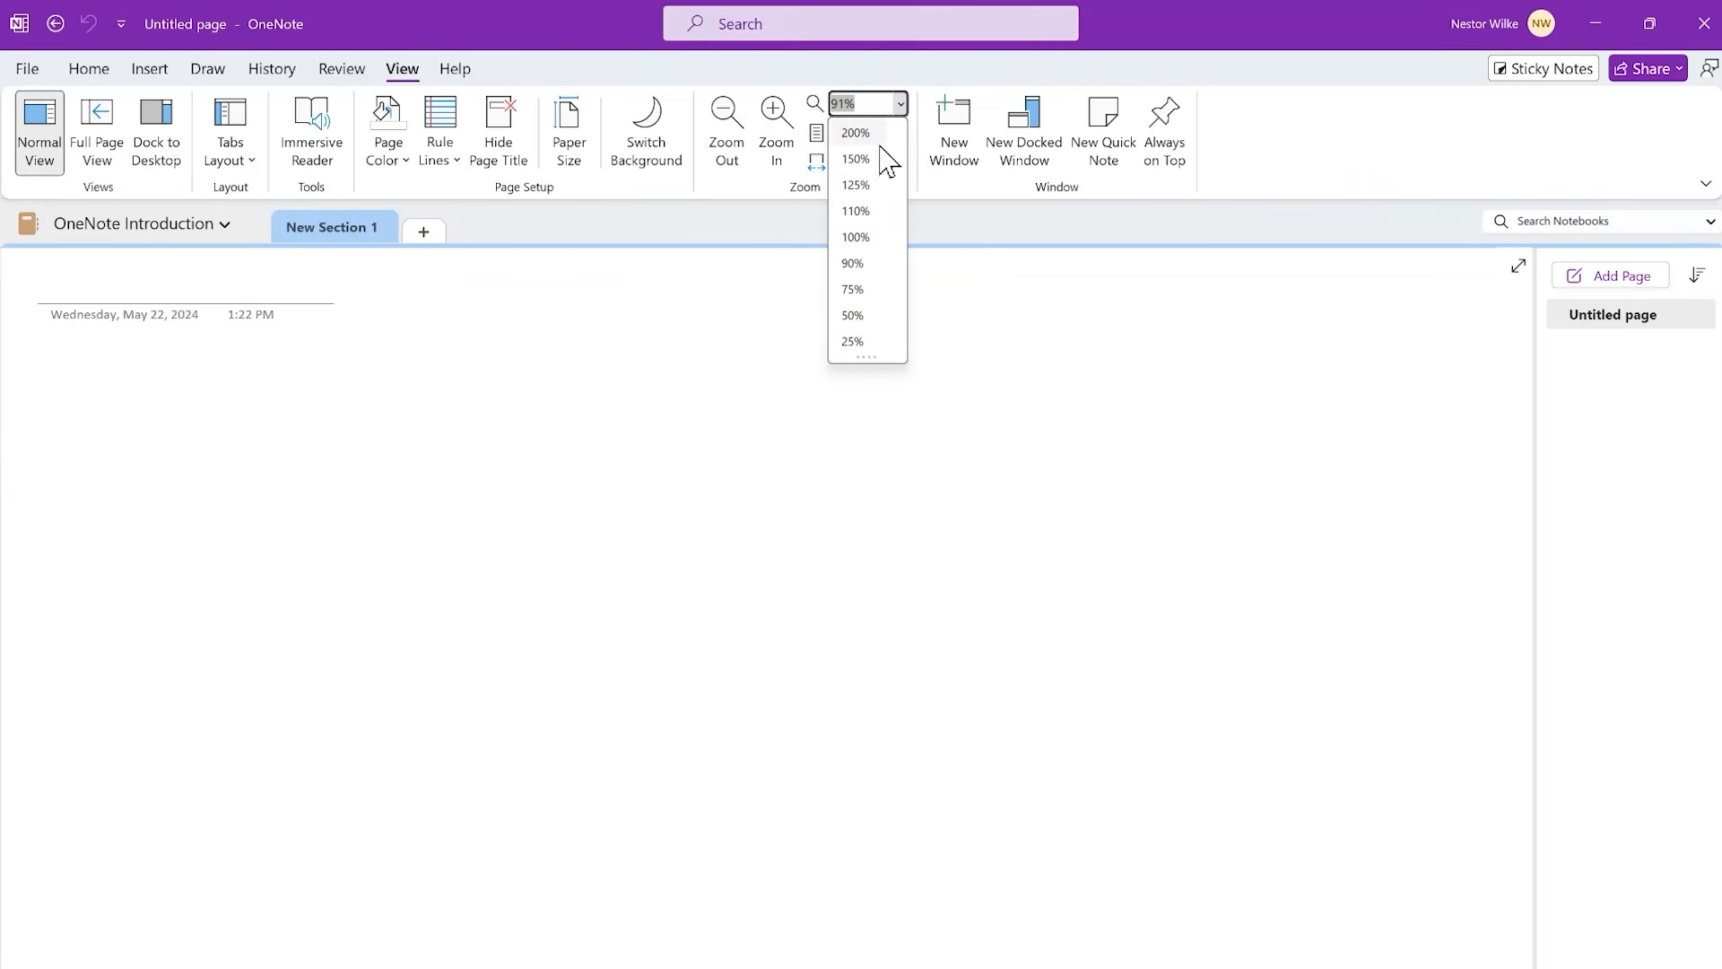
left_click(860, 234)
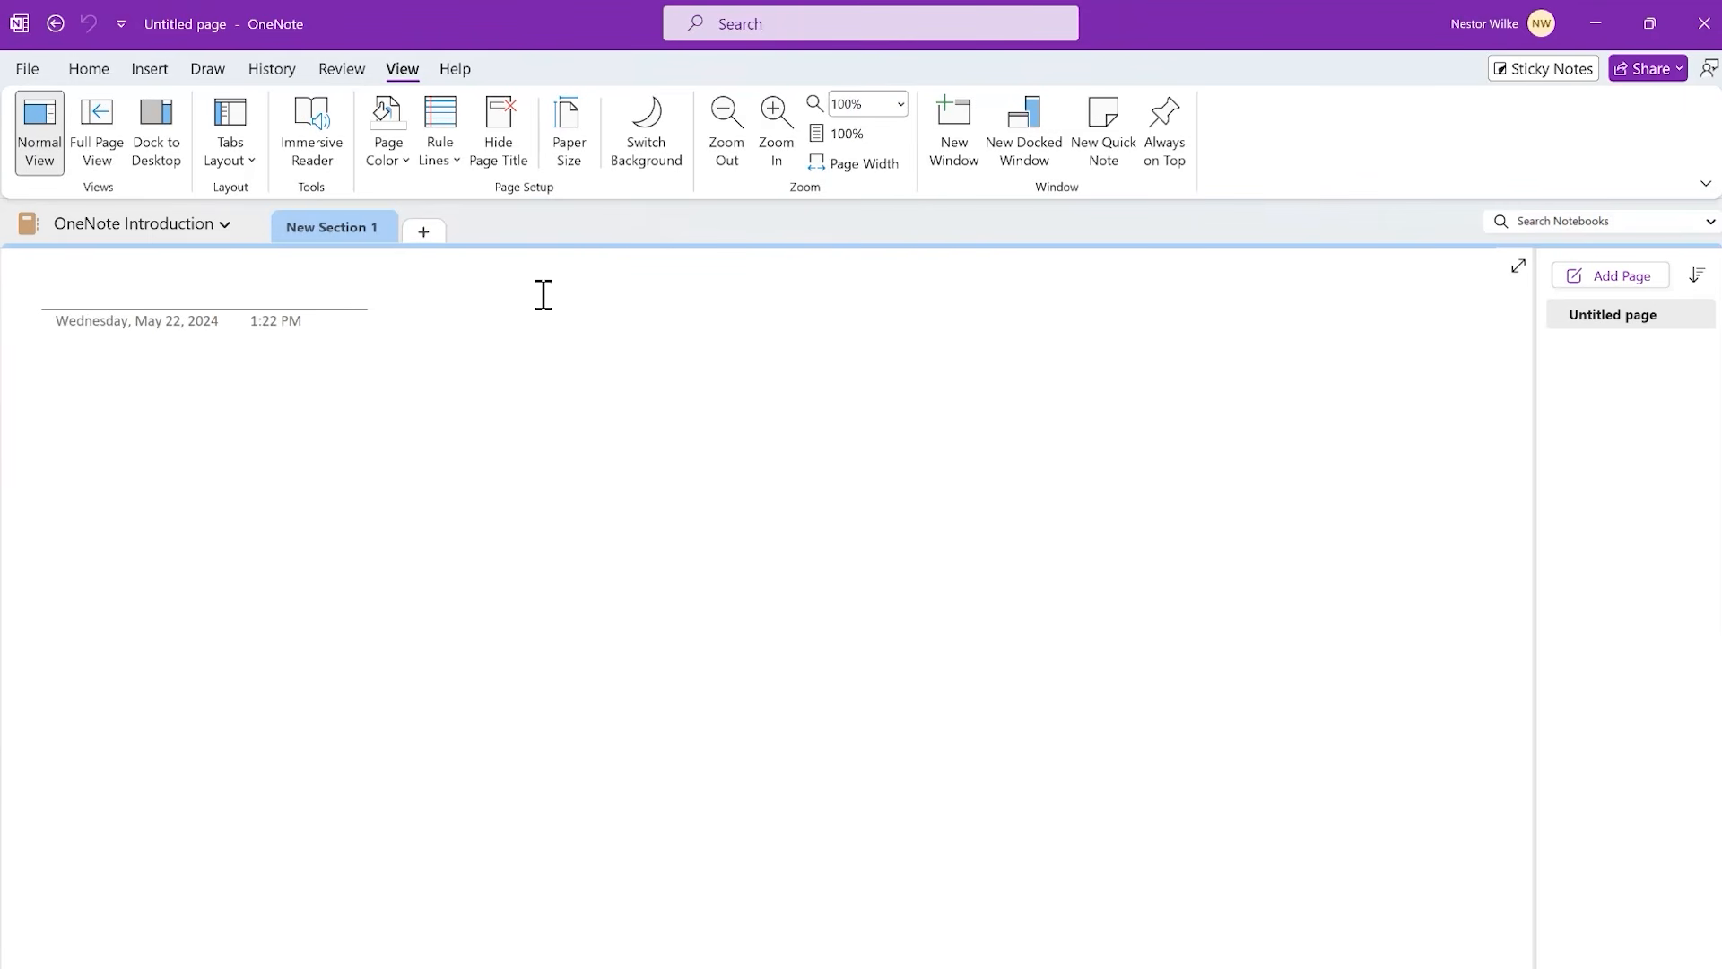
- Add the Font Color, Text Highlight Color and Bold commands to the Quick Access Toolbar
left_click(89, 72)
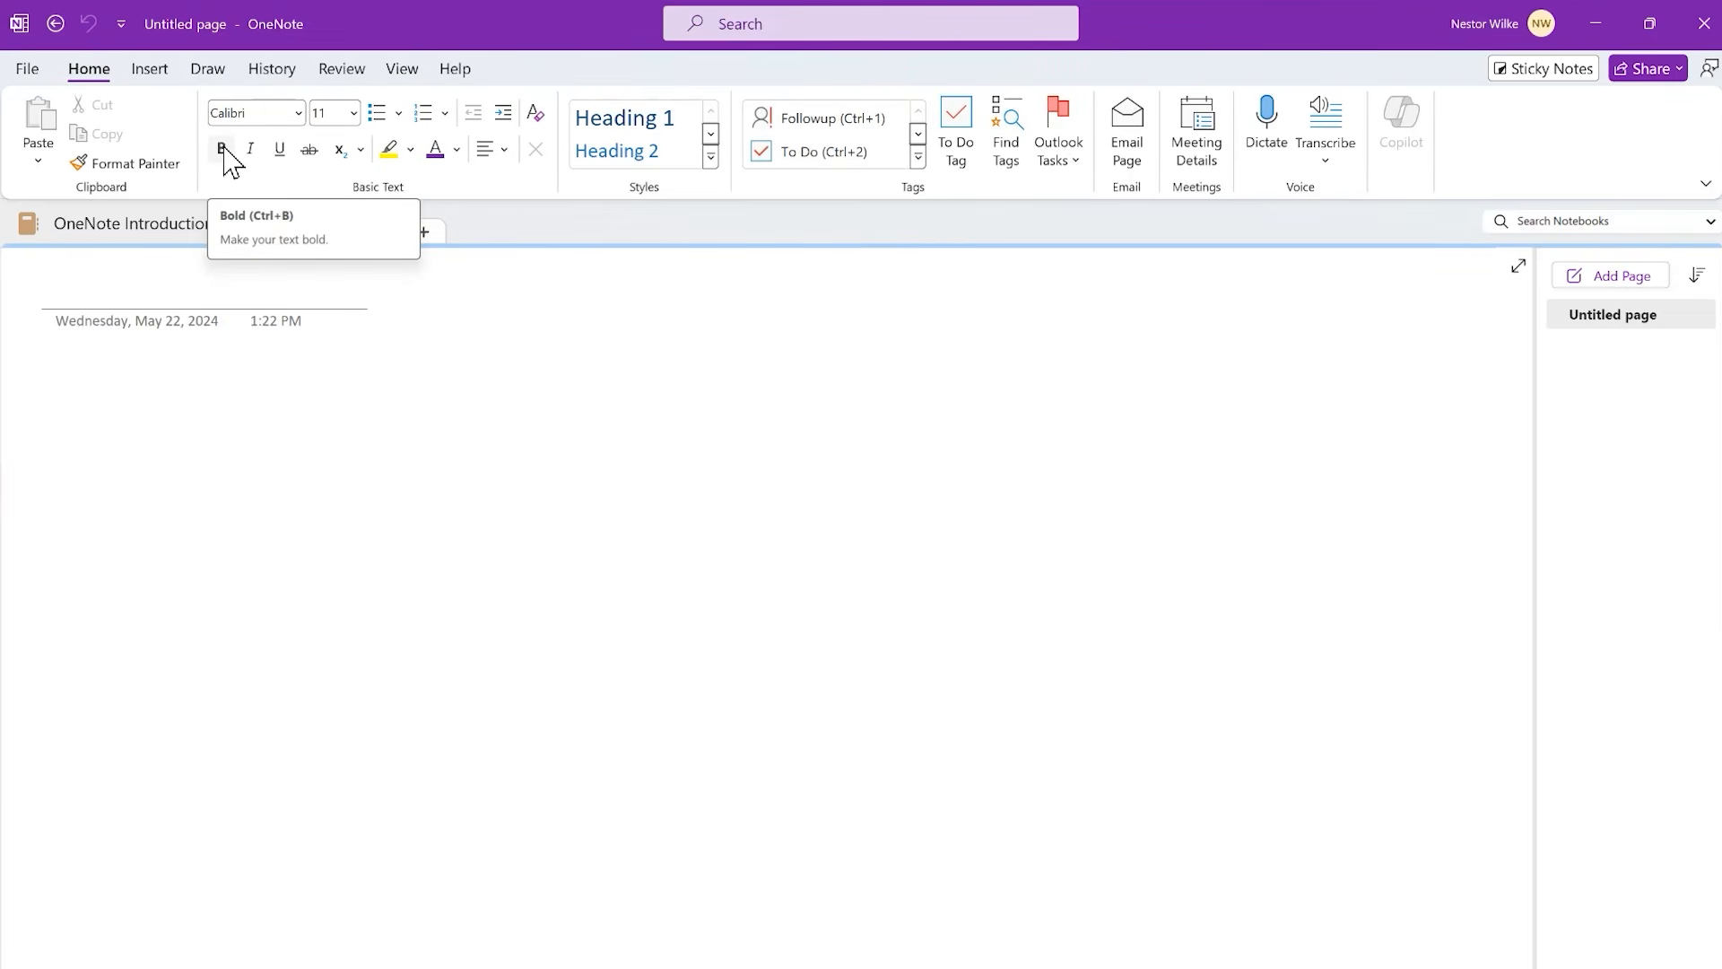
right_click(439, 158)
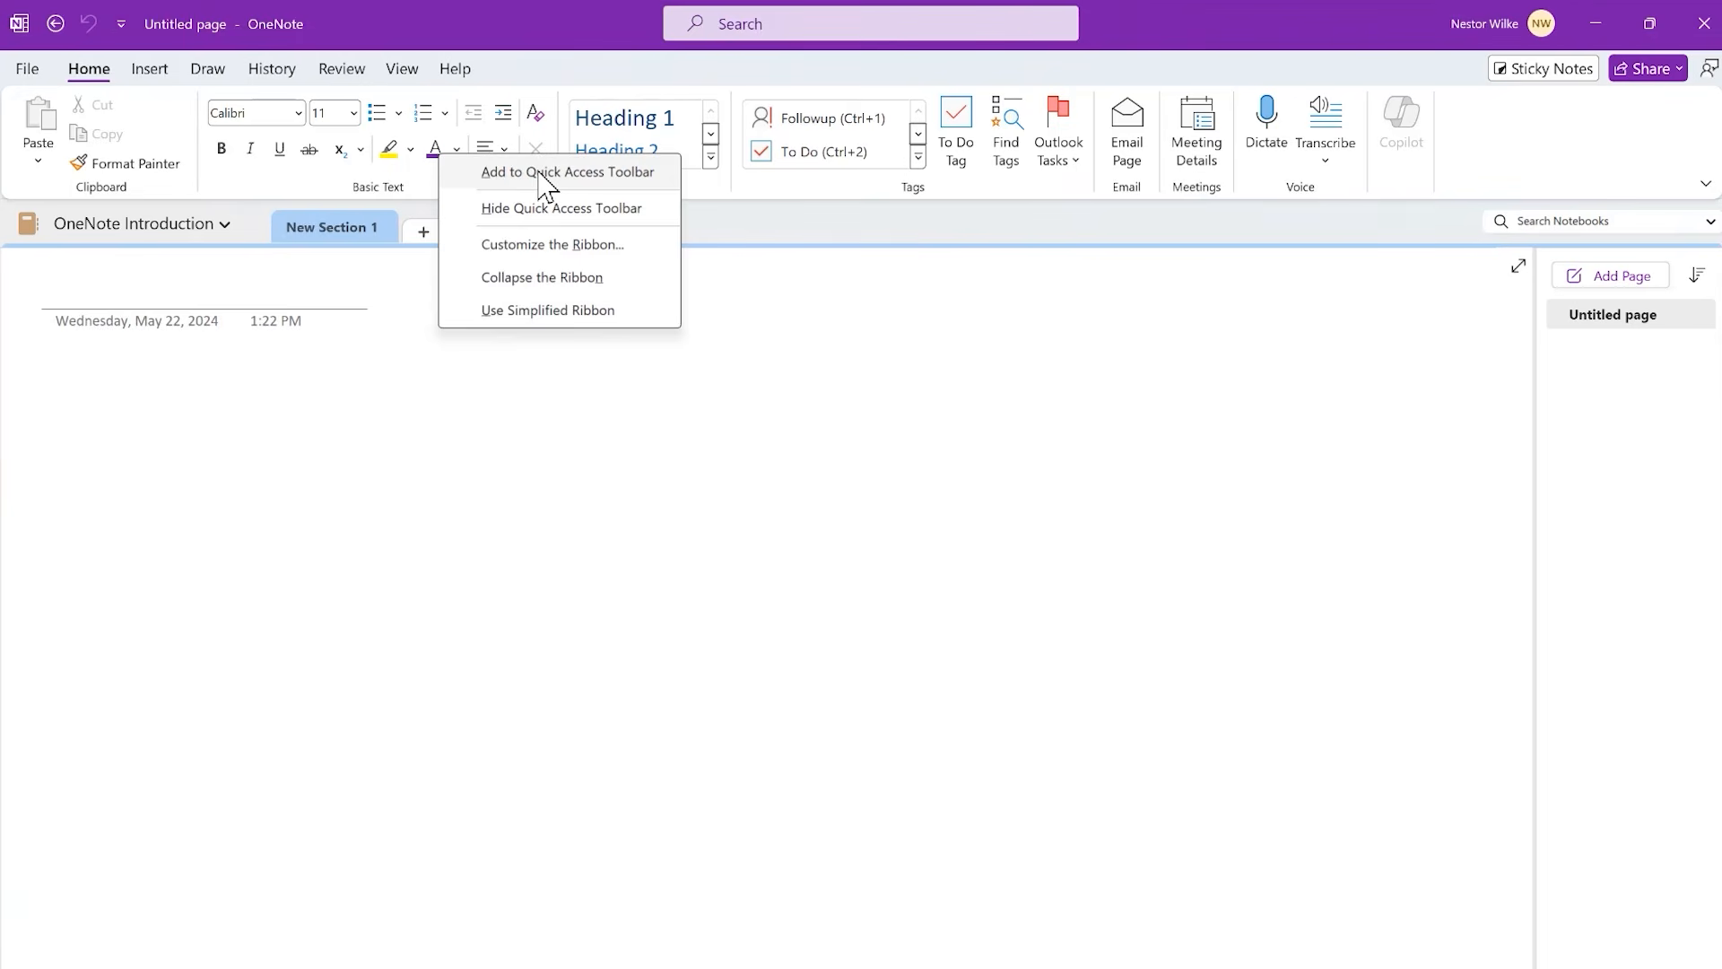
left_click(547, 173)
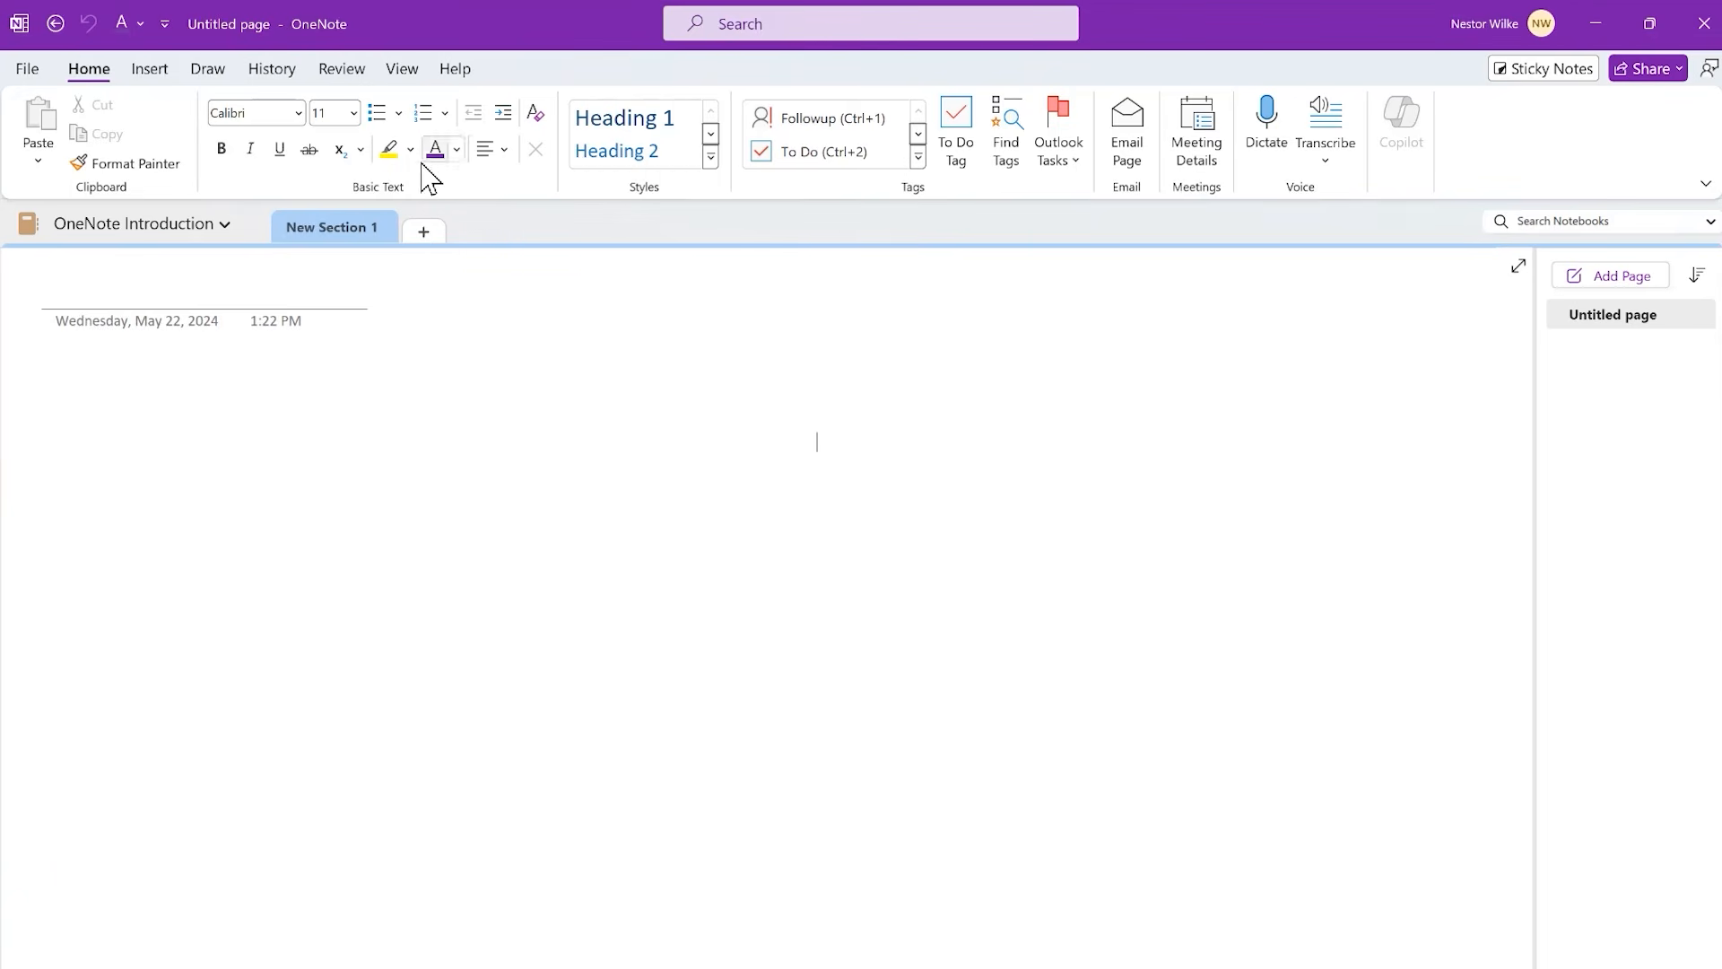
right_click(397, 154)
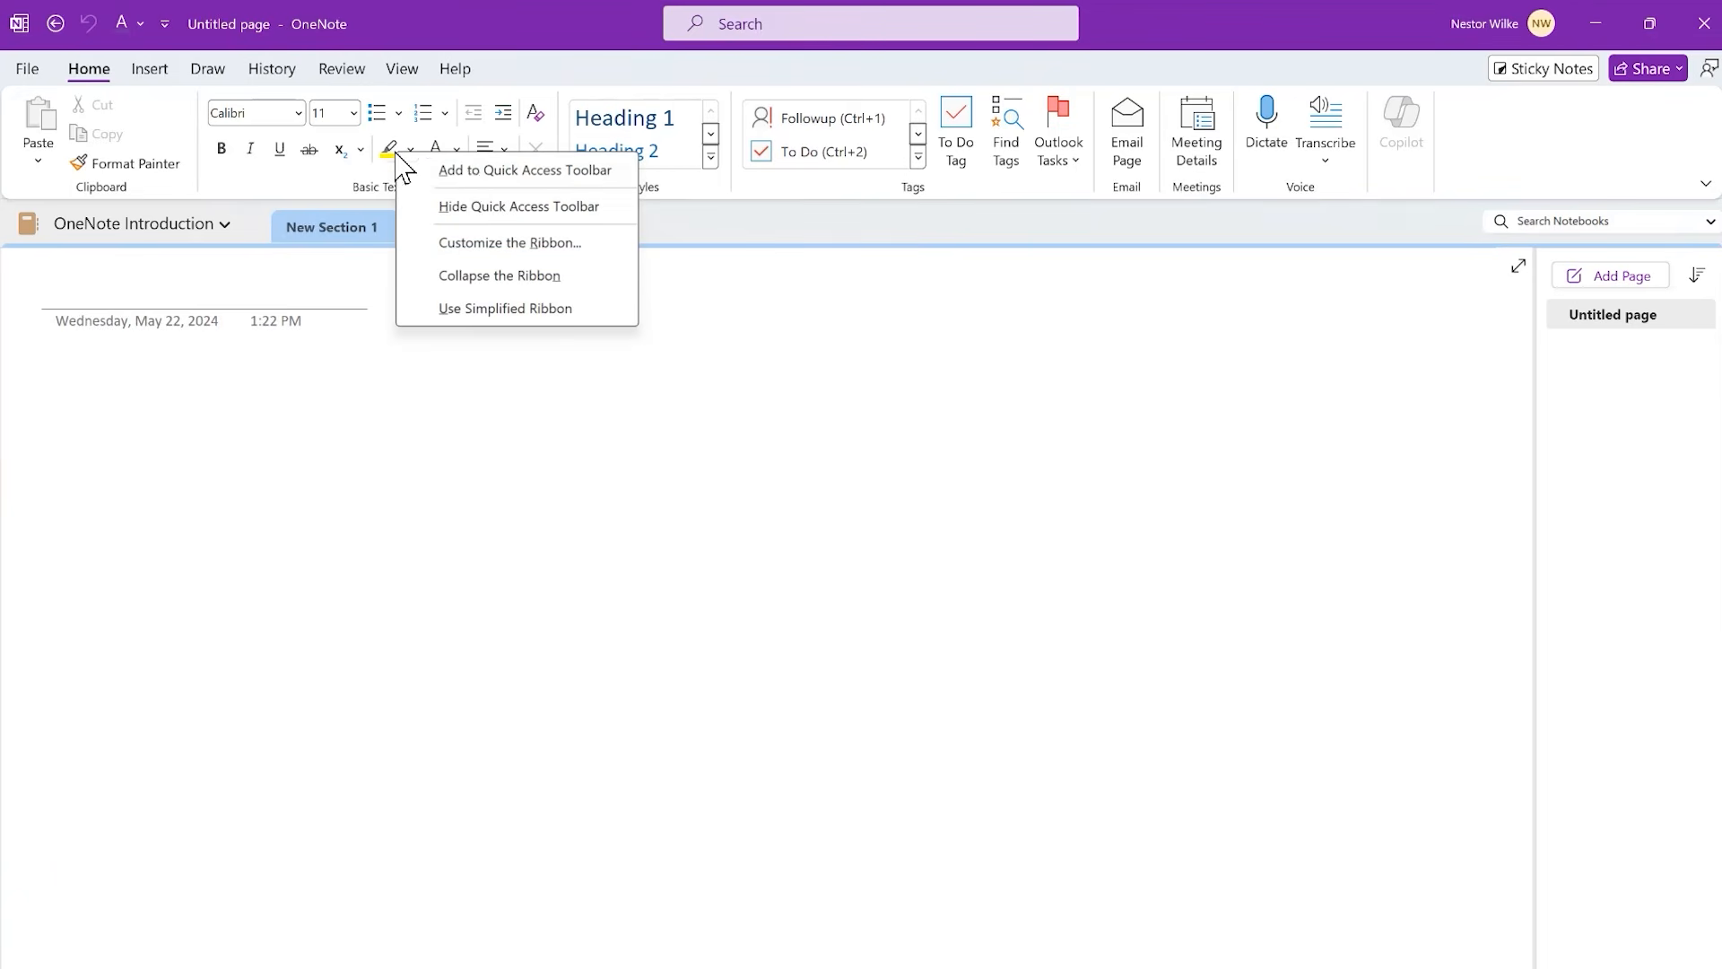
left_click(480, 171)
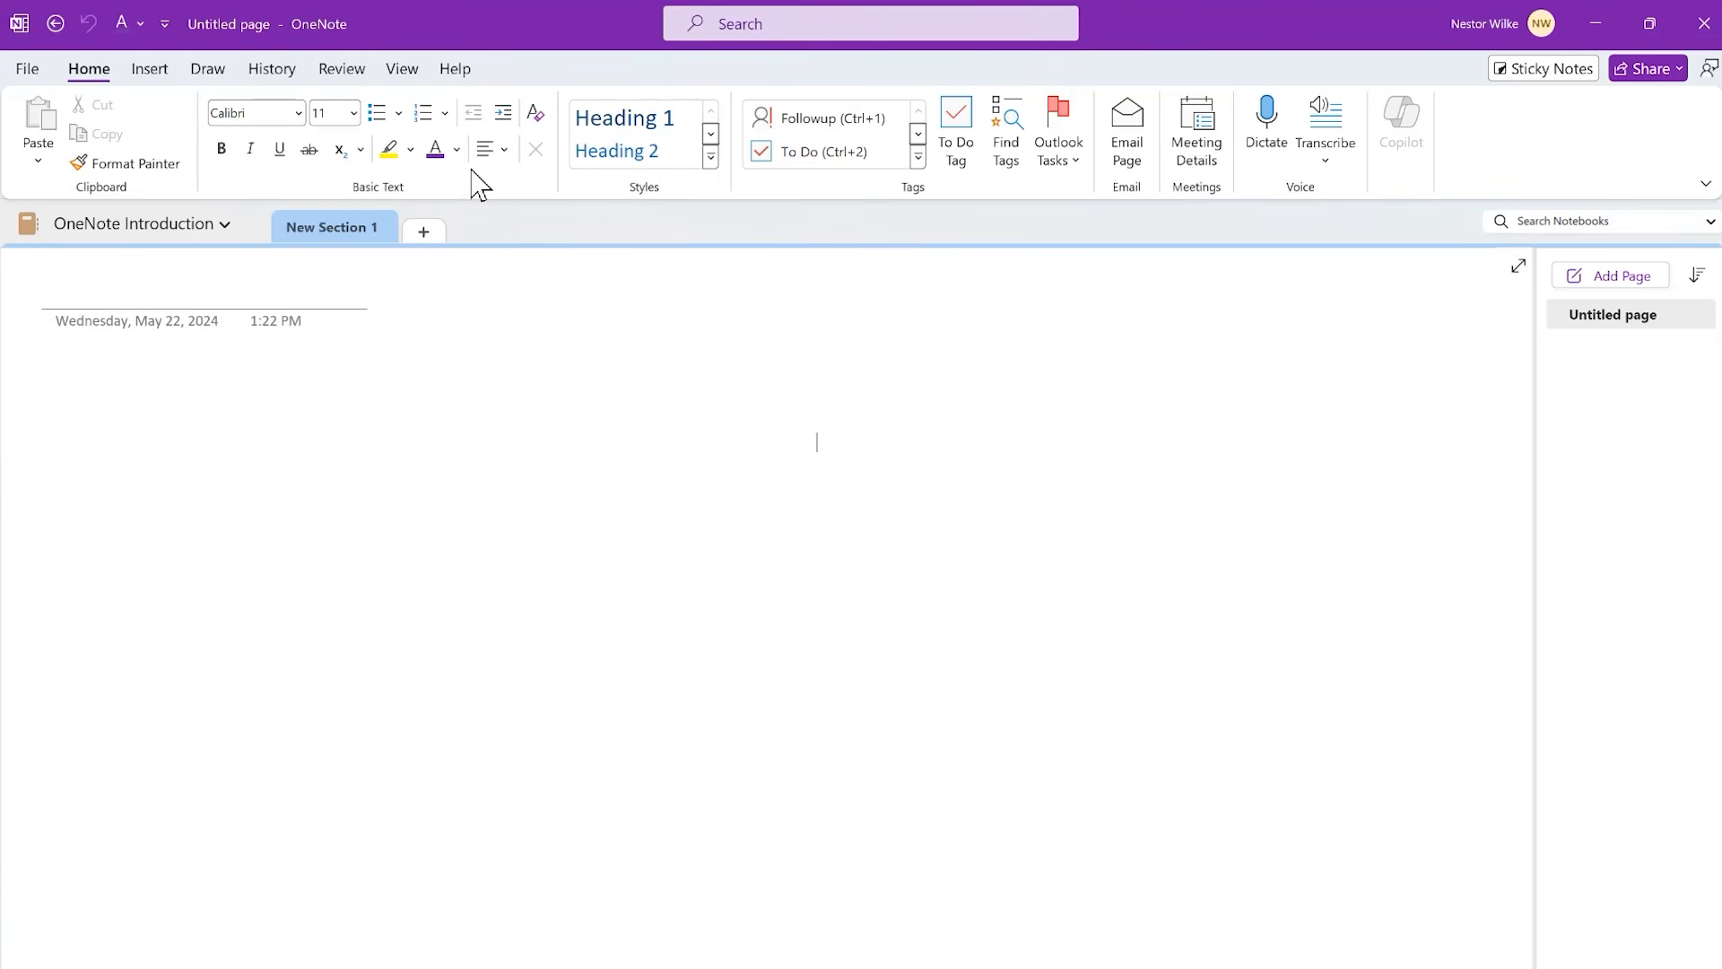
right_click(222, 153)
left_click(293, 167)
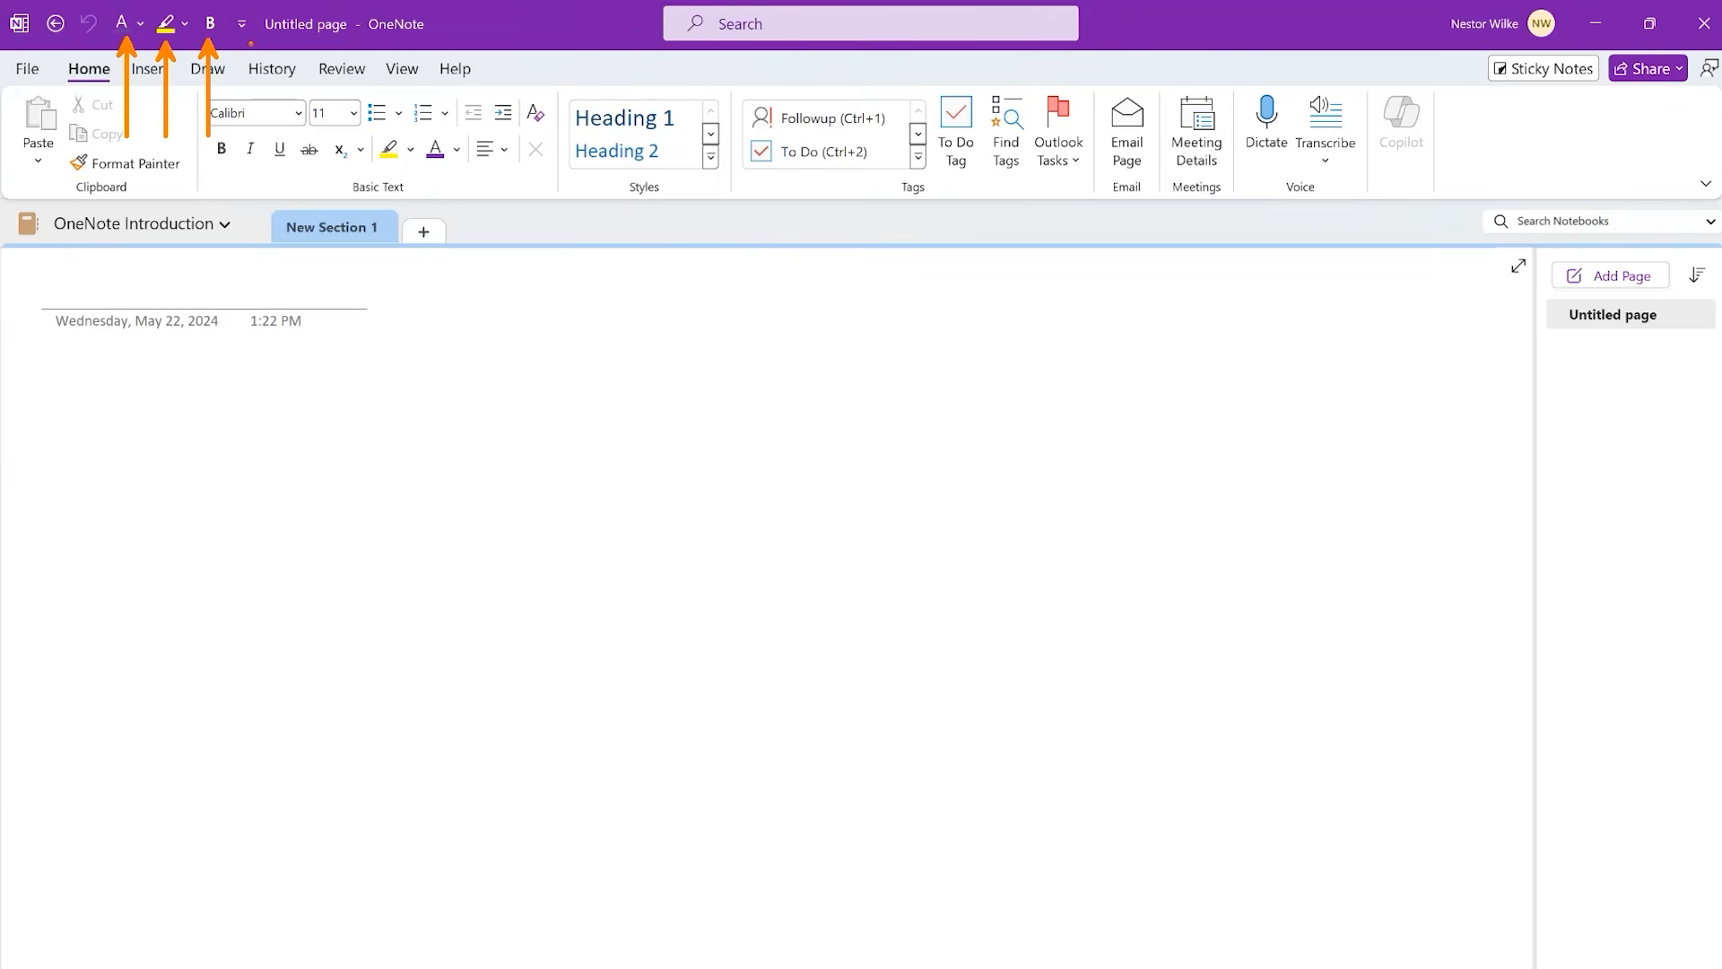
left_click(816, 440)
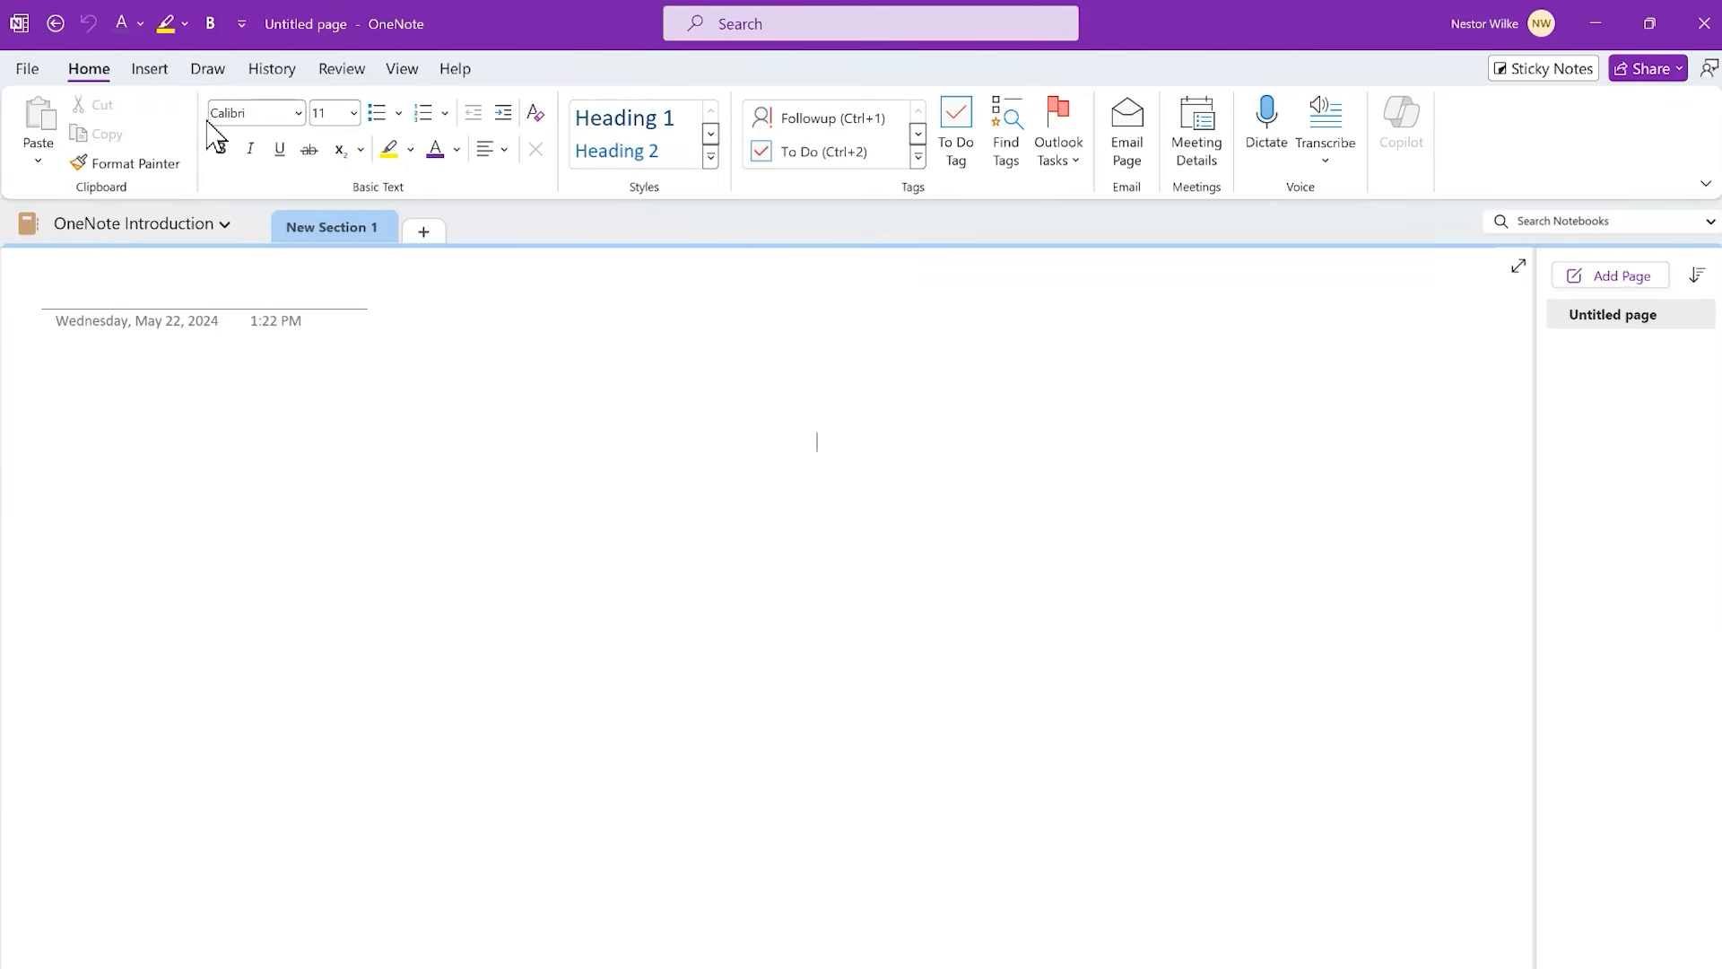
- Set the Quick Access Toolbar to show below the ribbon
left_click(241, 24)
left_click(240, 26)
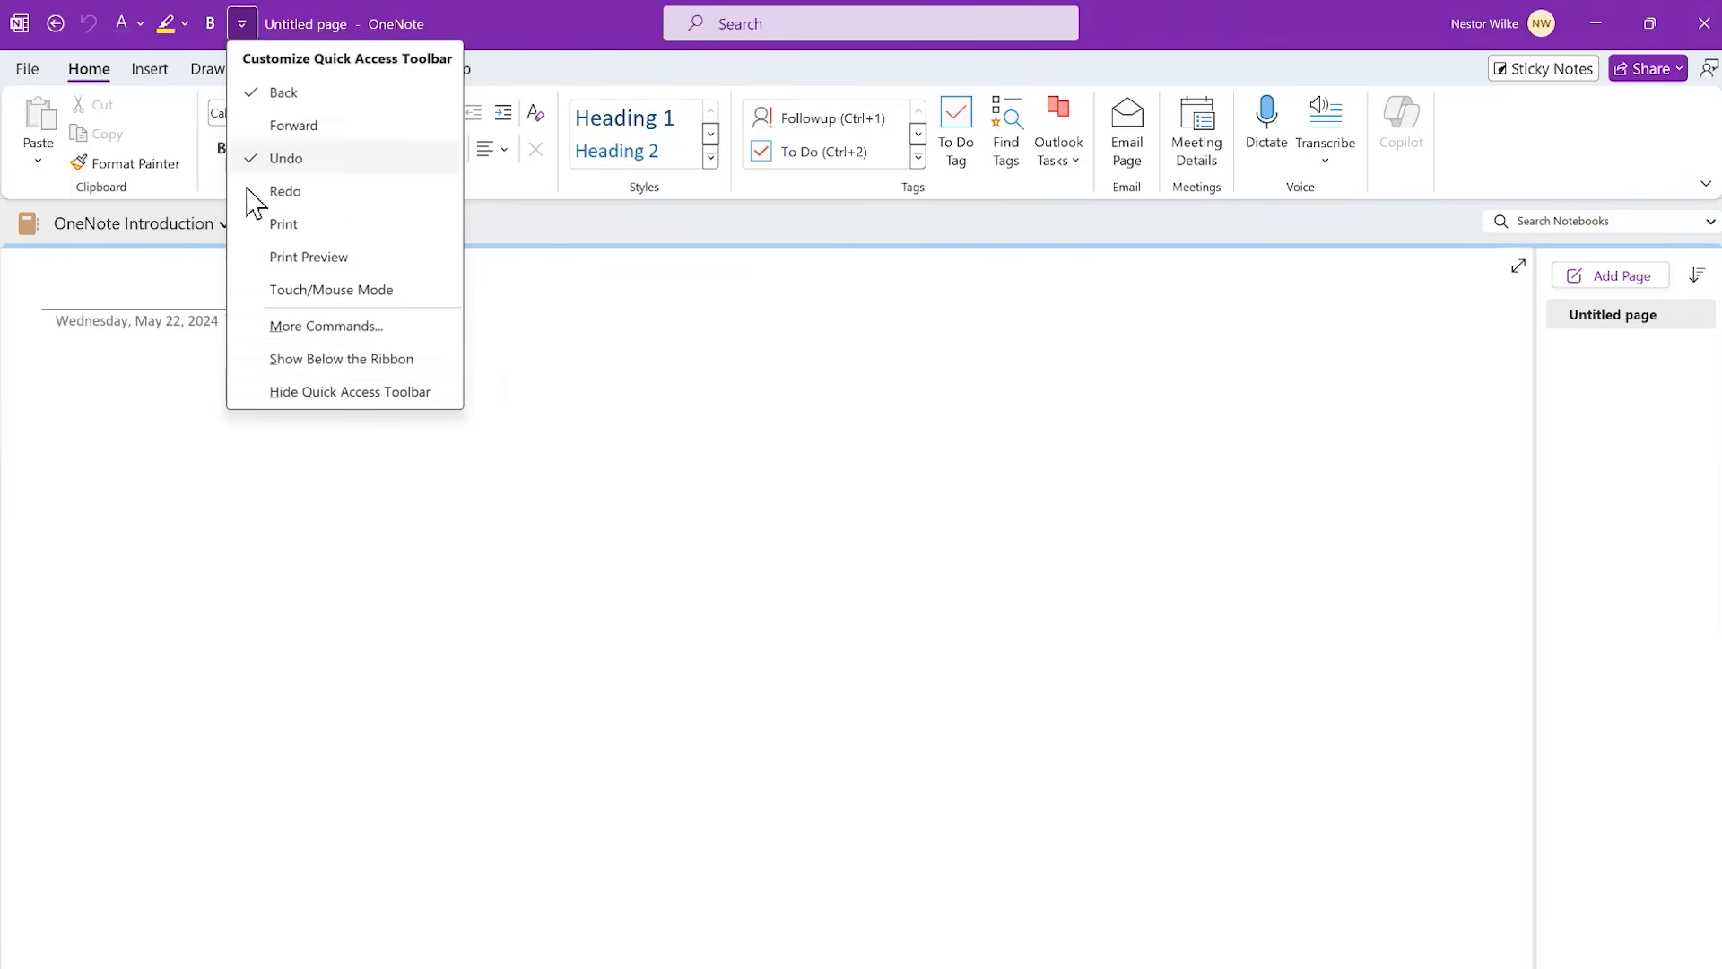
left_click(323, 358)
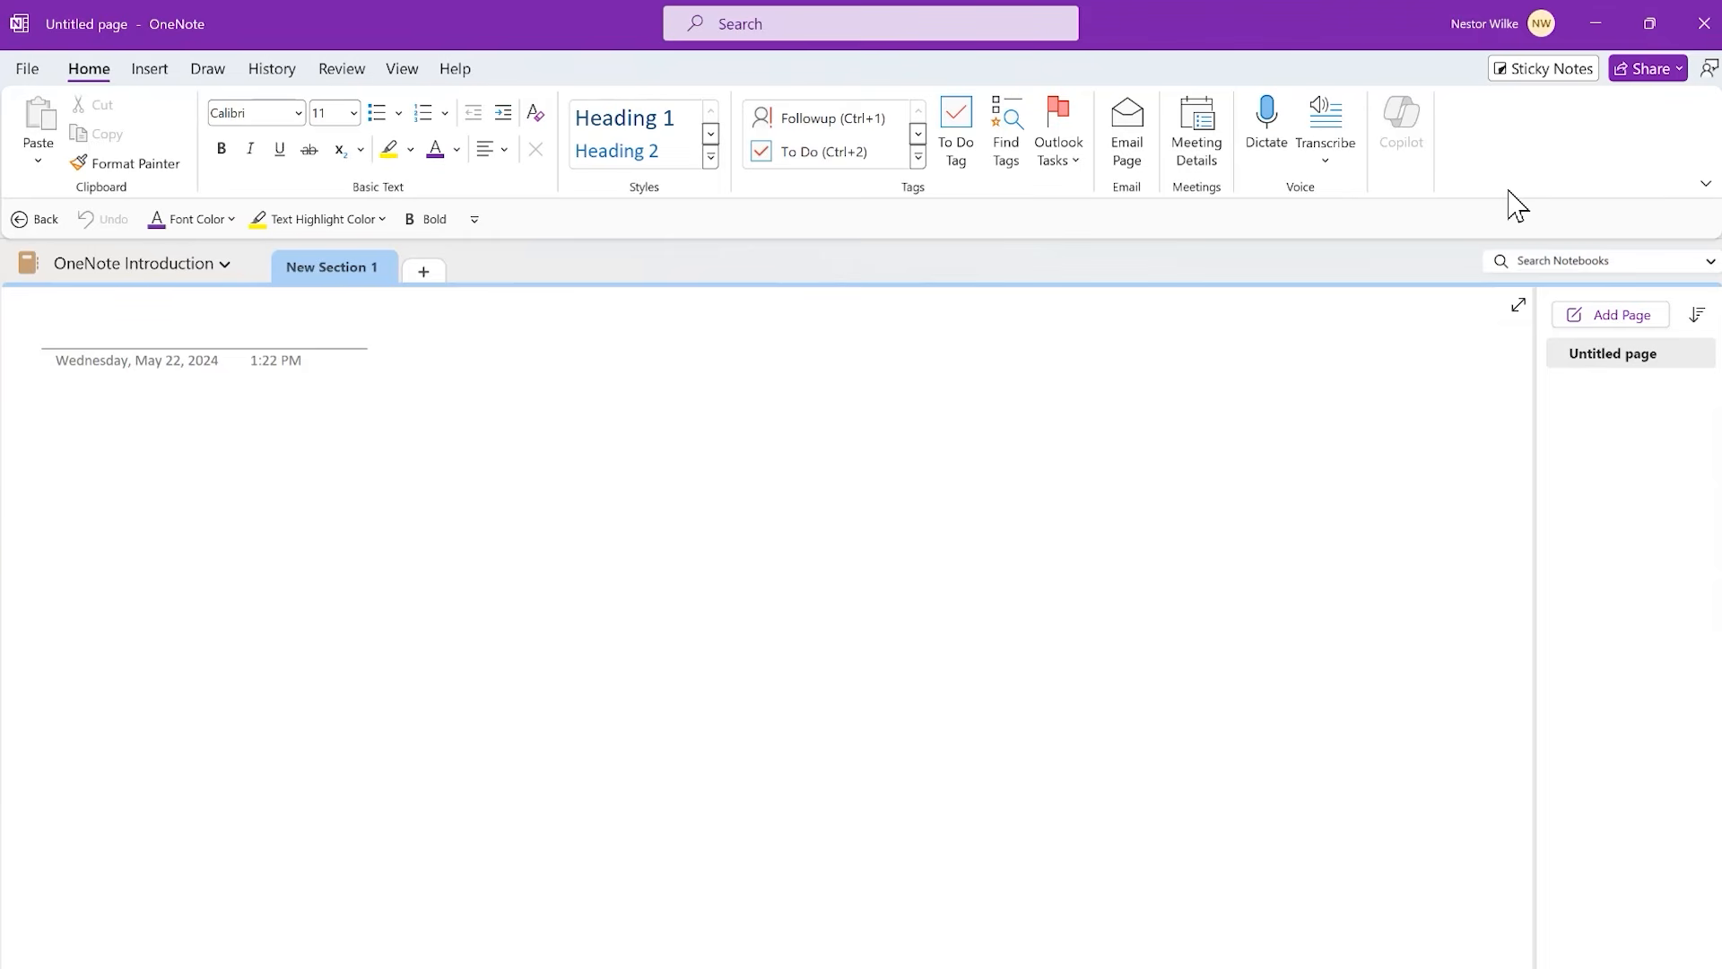
- Review the ribbon display options, and switch the ribbon layout to Simplified Ribbon
left_click(1705, 189)
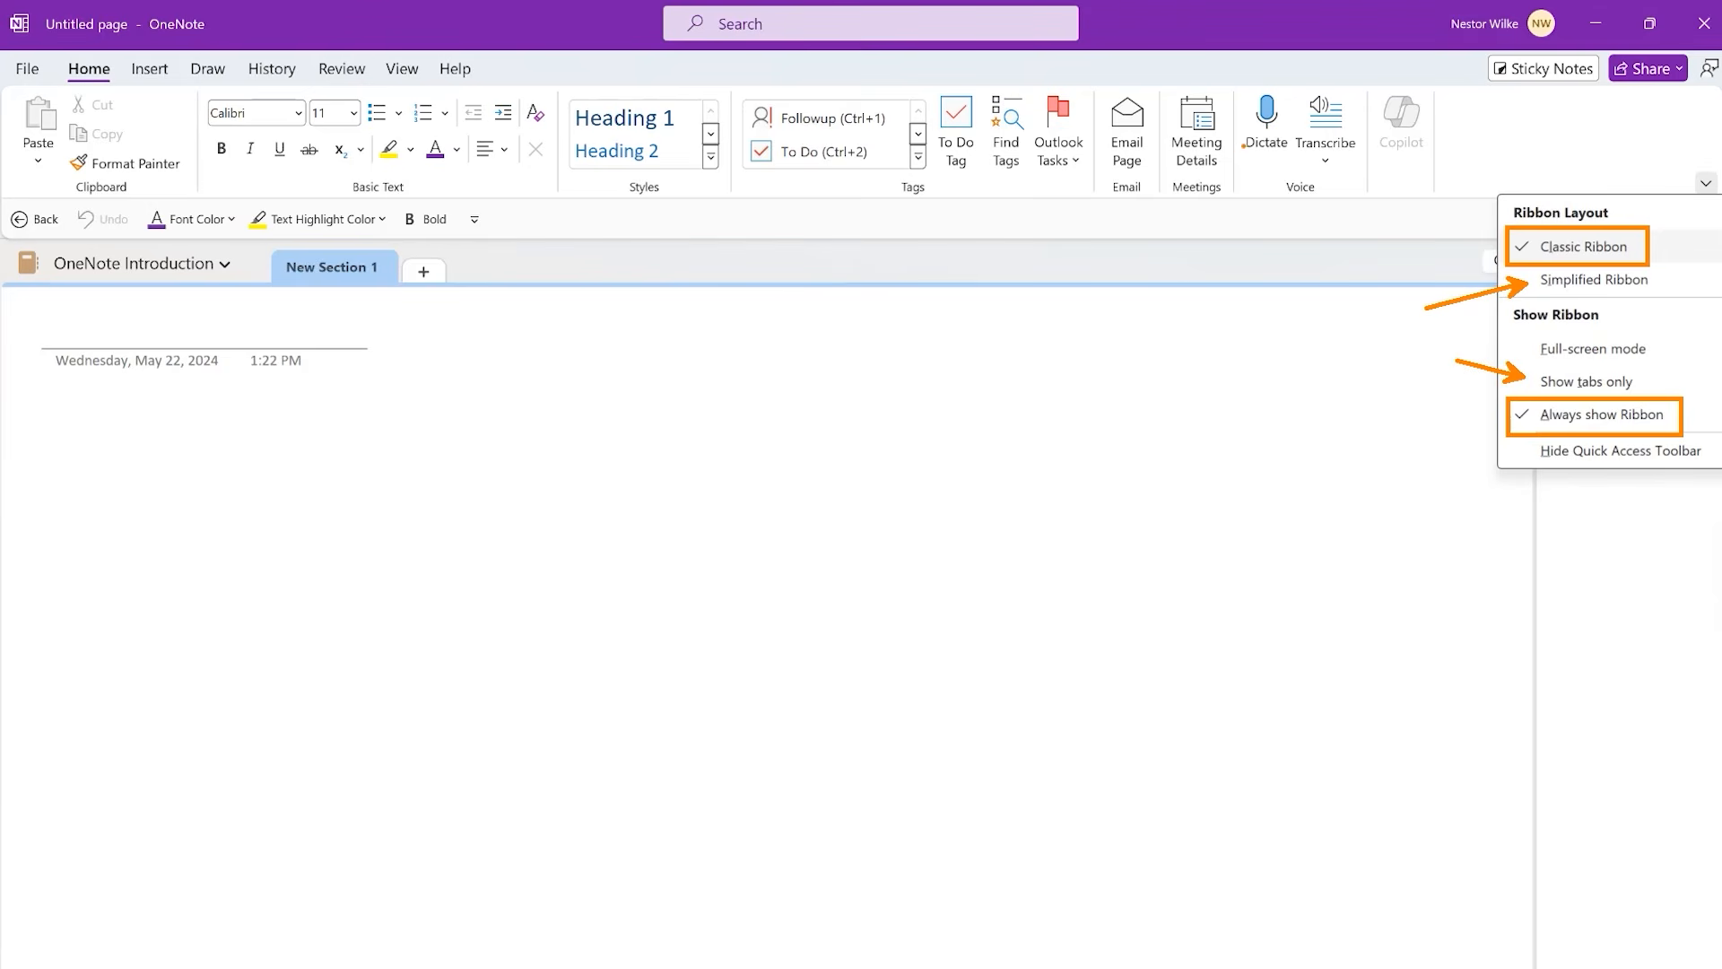
left_click(155, 311)
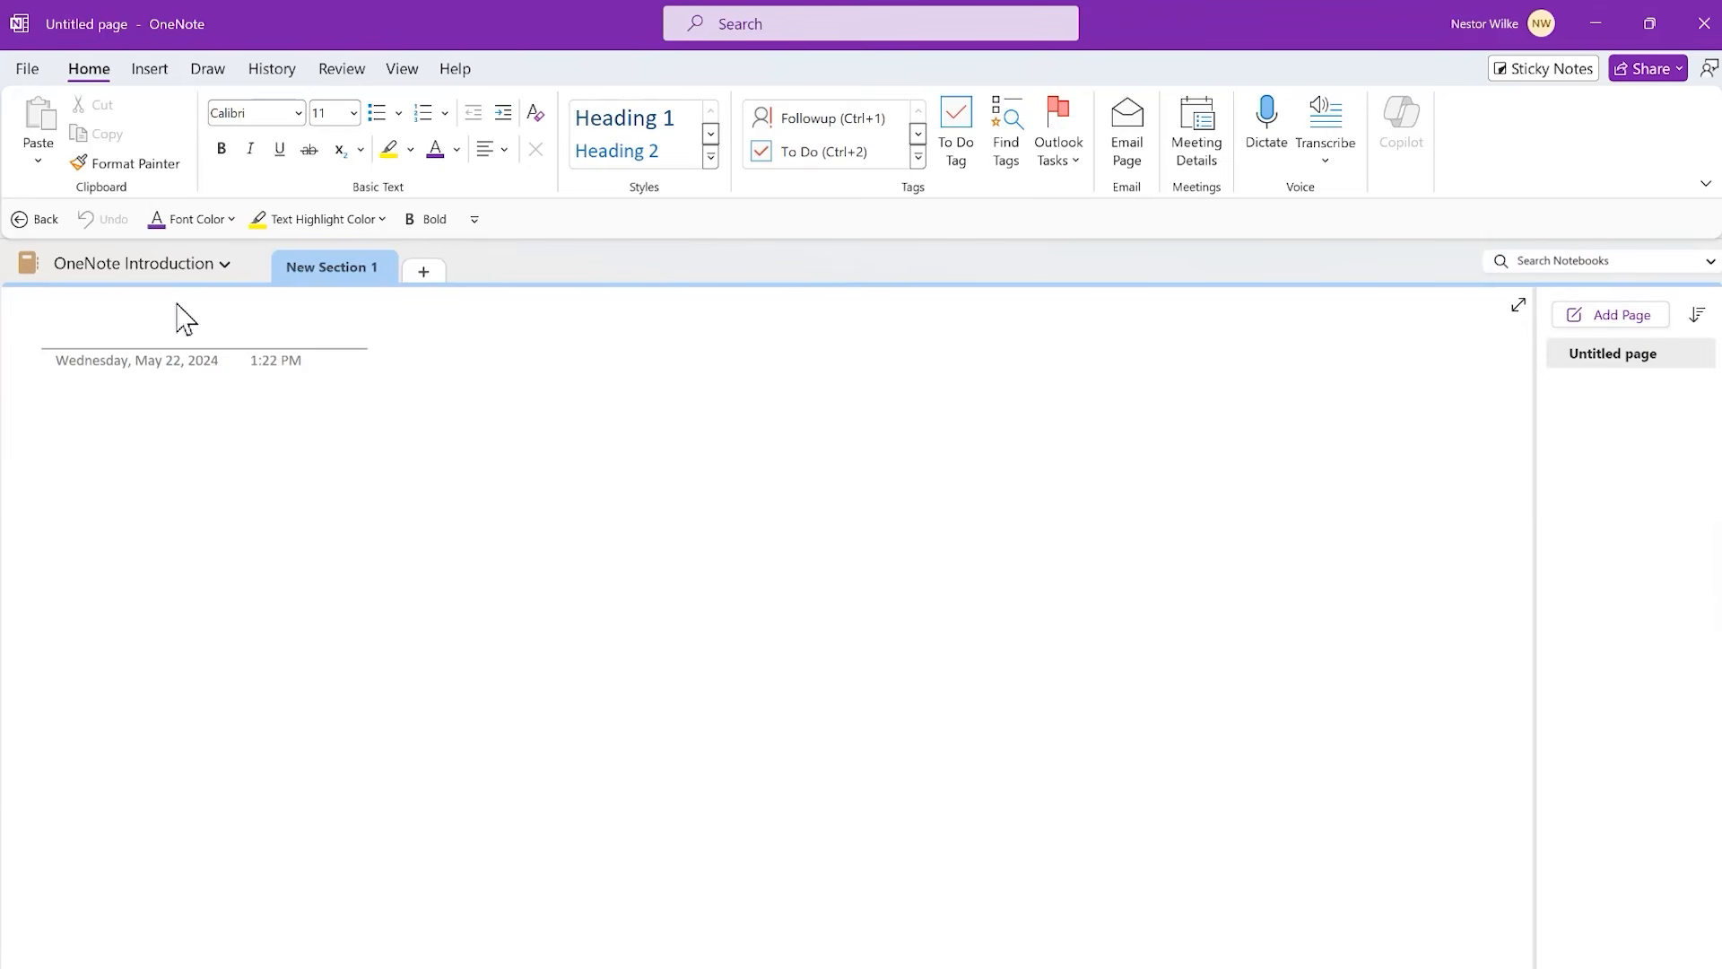
left_click(1706, 186)
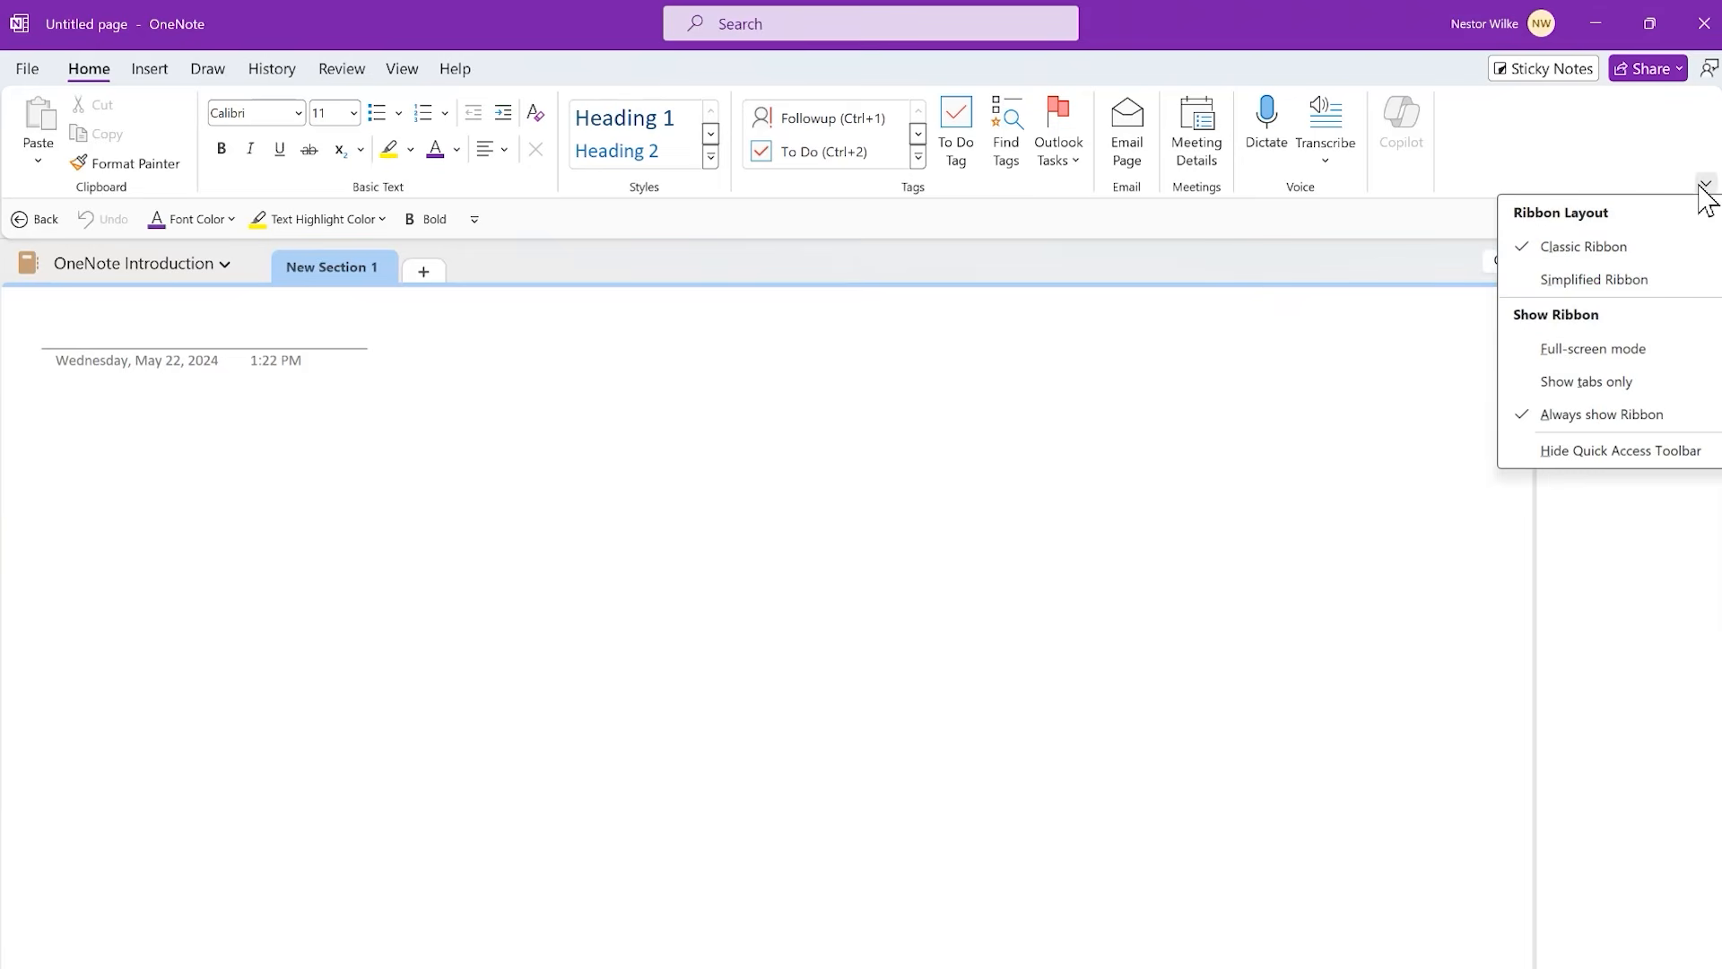
left_click(1581, 281)
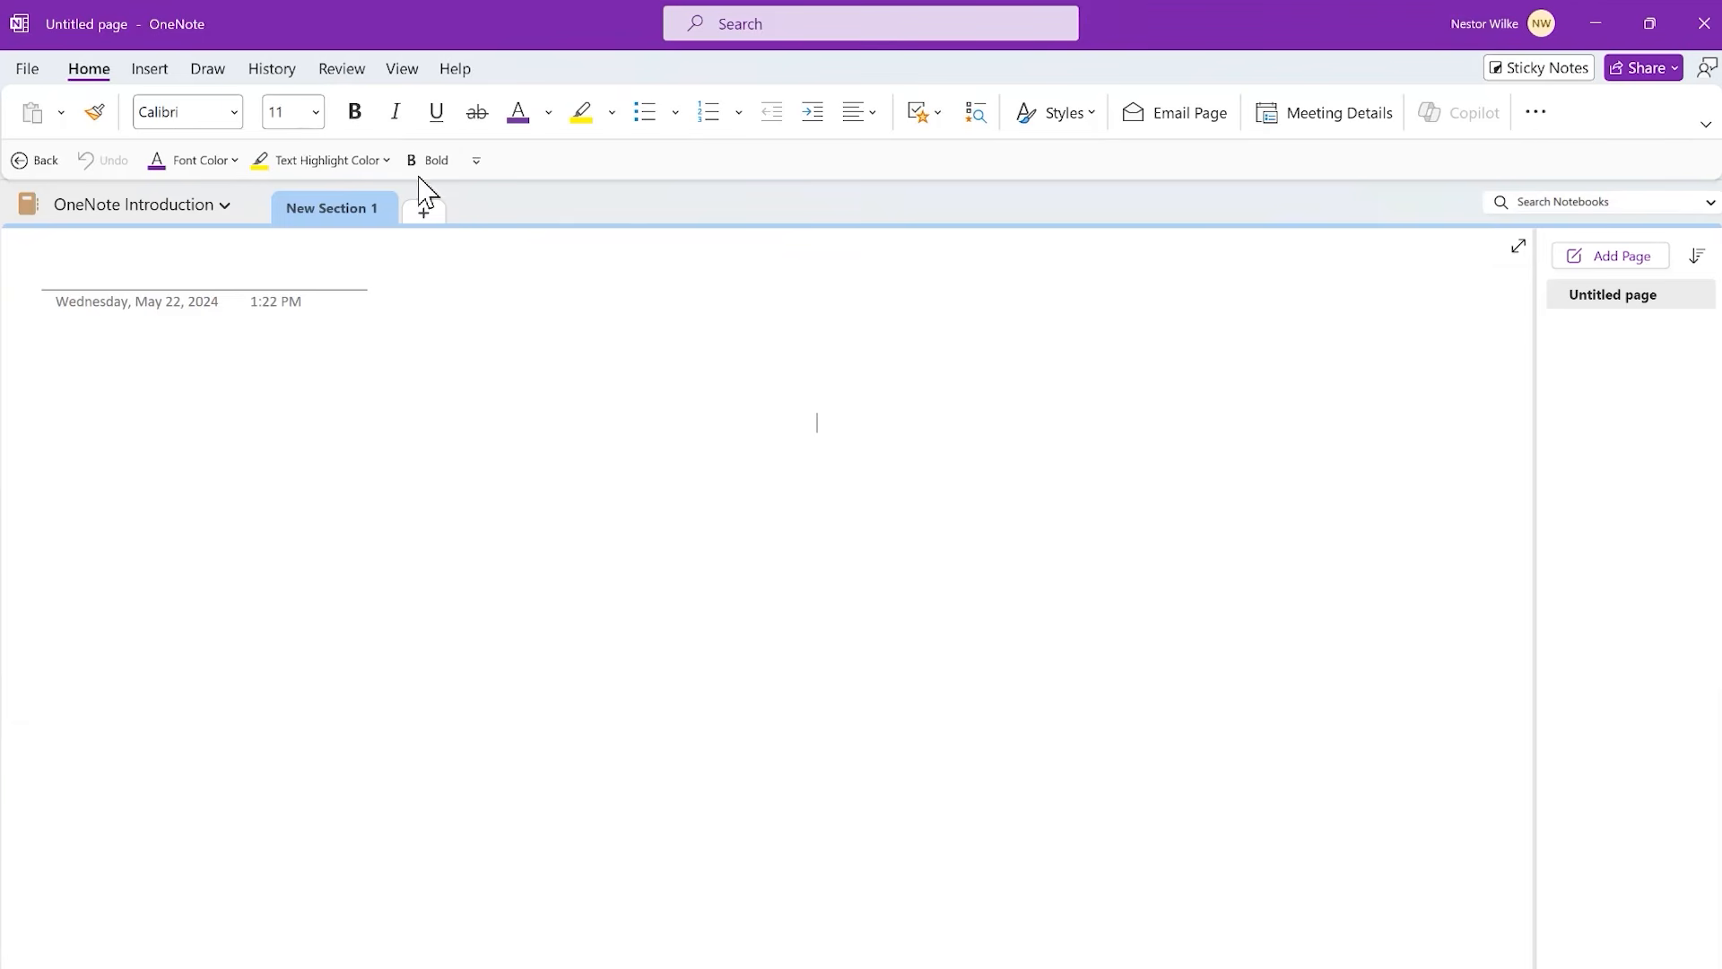
- Examine the simplified Insert commands, including the additional ones in the overflow list
left_click(153, 71)
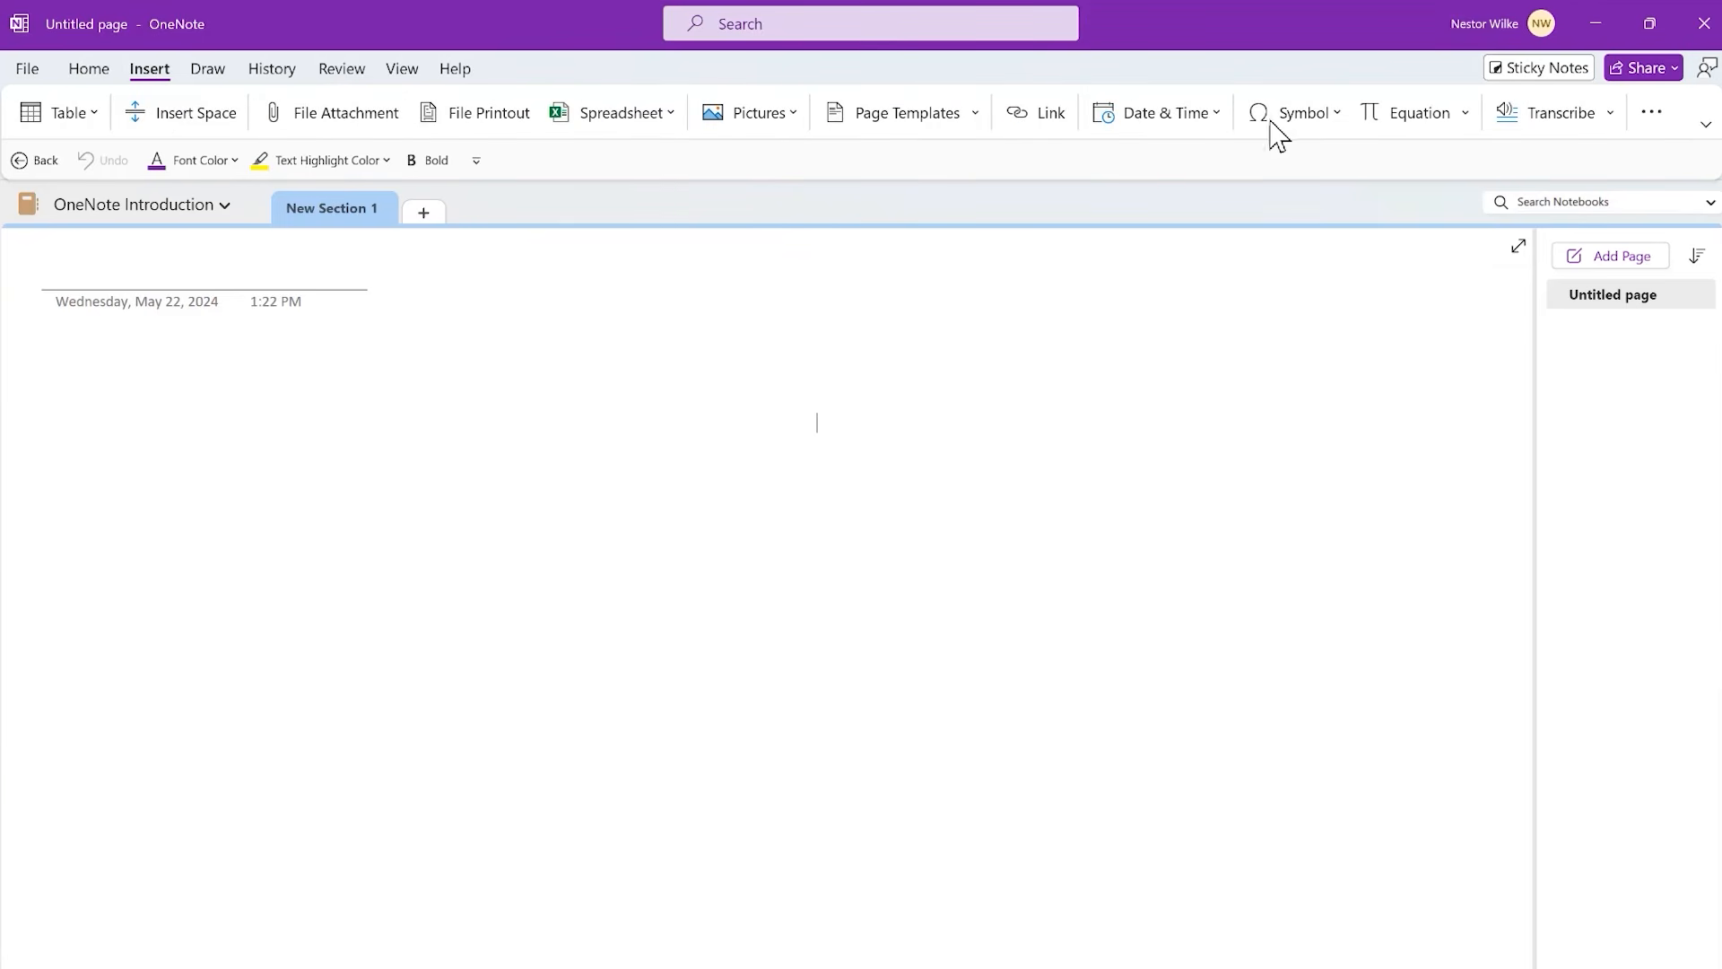
left_click(1666, 130)
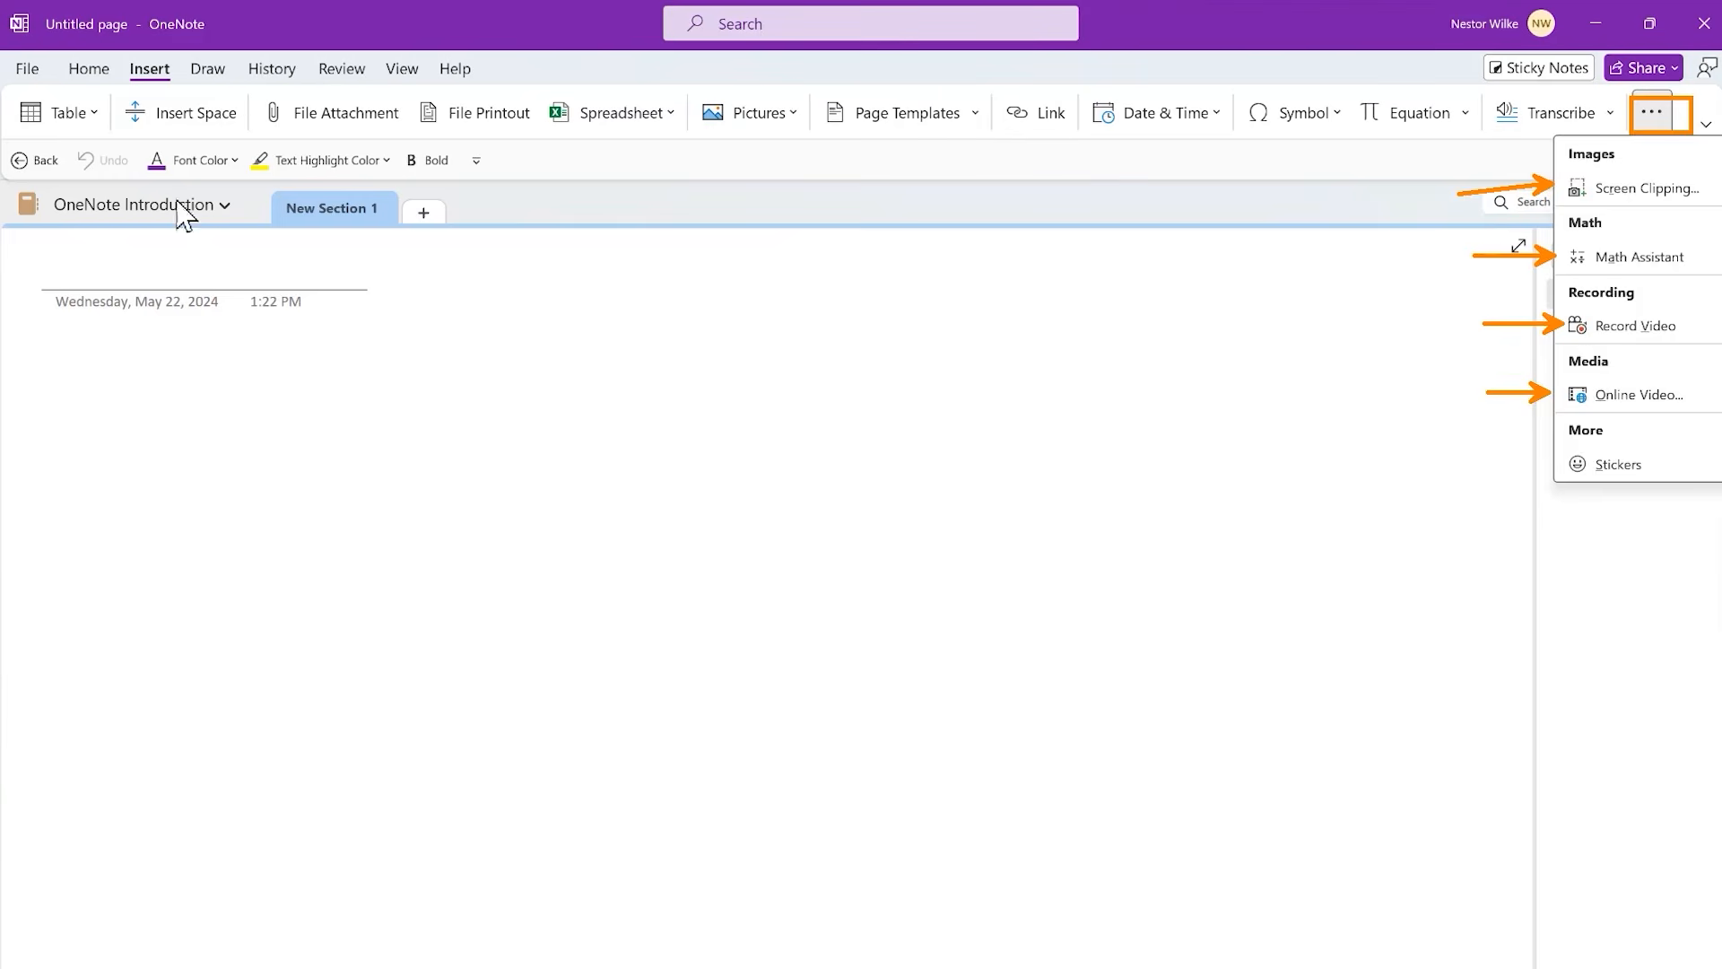
left_click(289, 220)
- Set the ribbon to show tabs only, and reveal the Home commands temporarily
left_click(1707, 126)
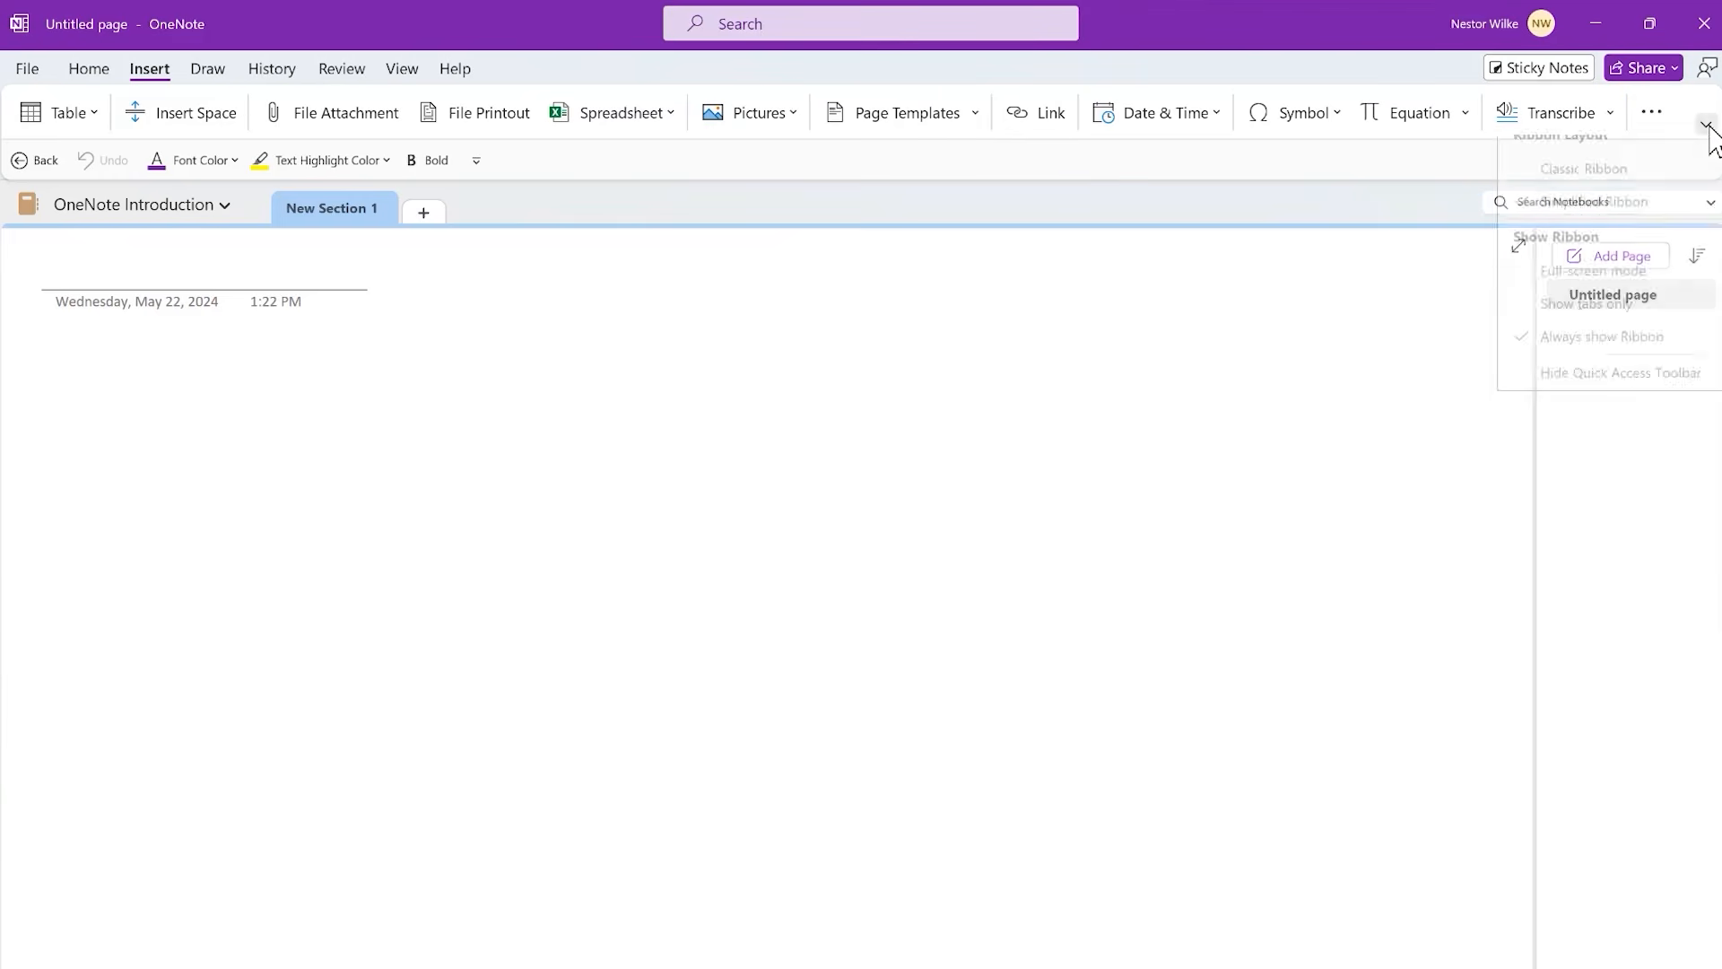
left_click(1566, 323)
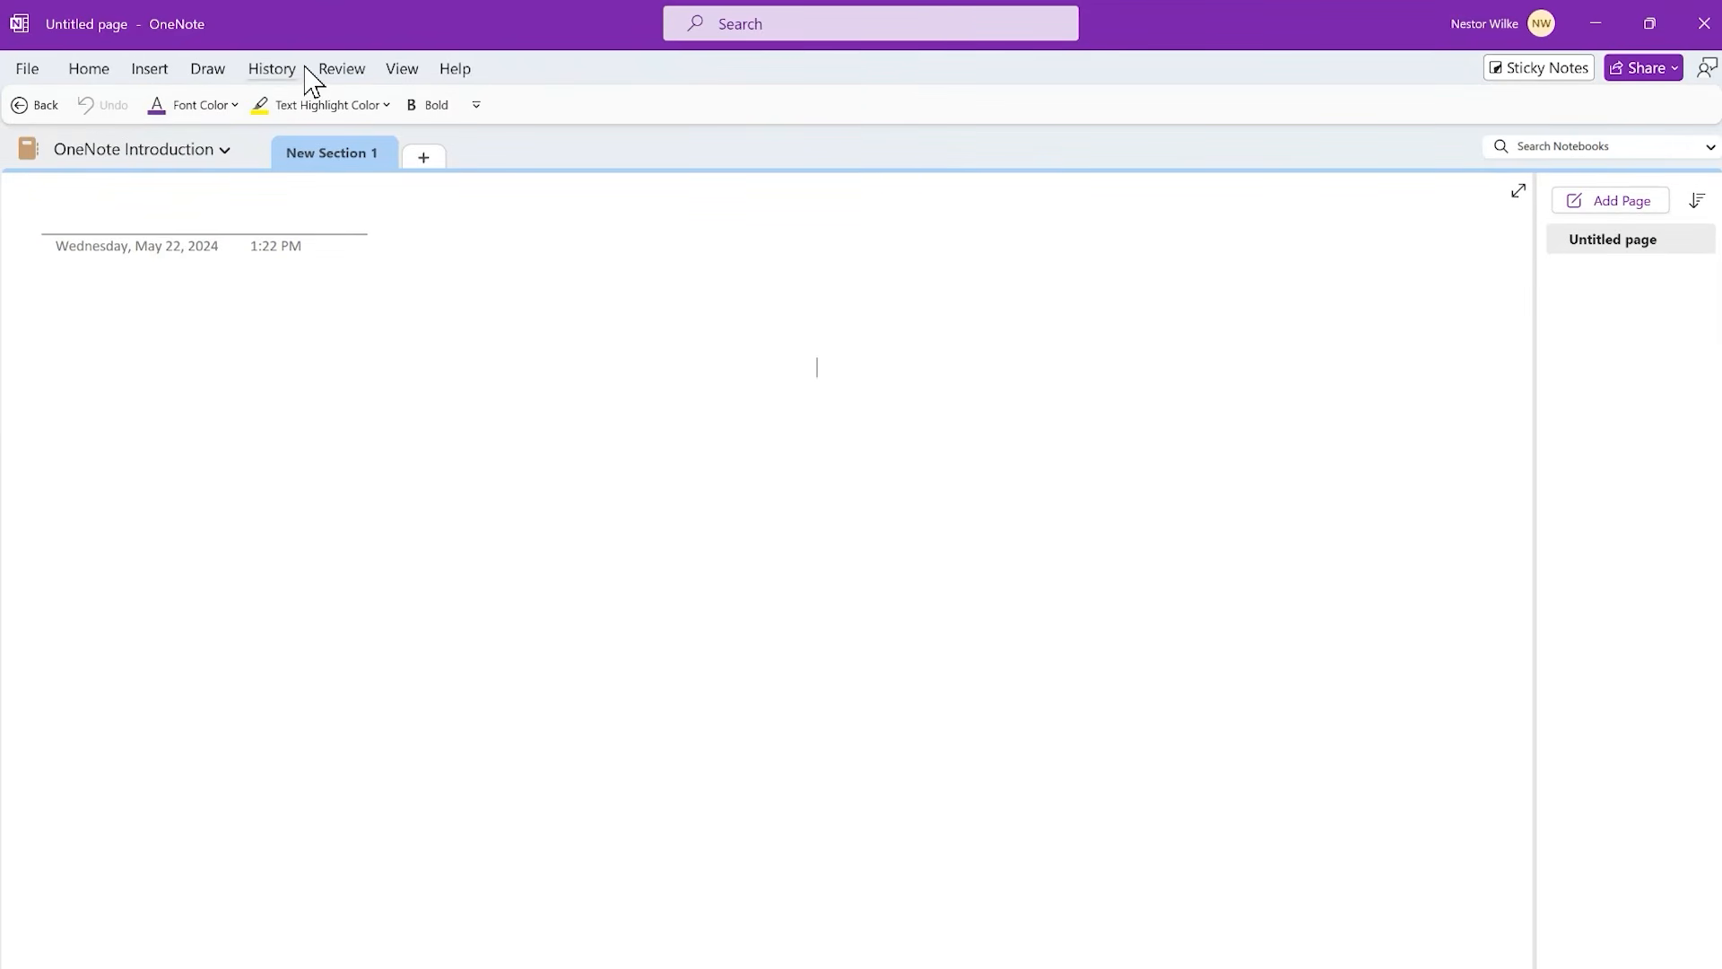
left_click(102, 75)
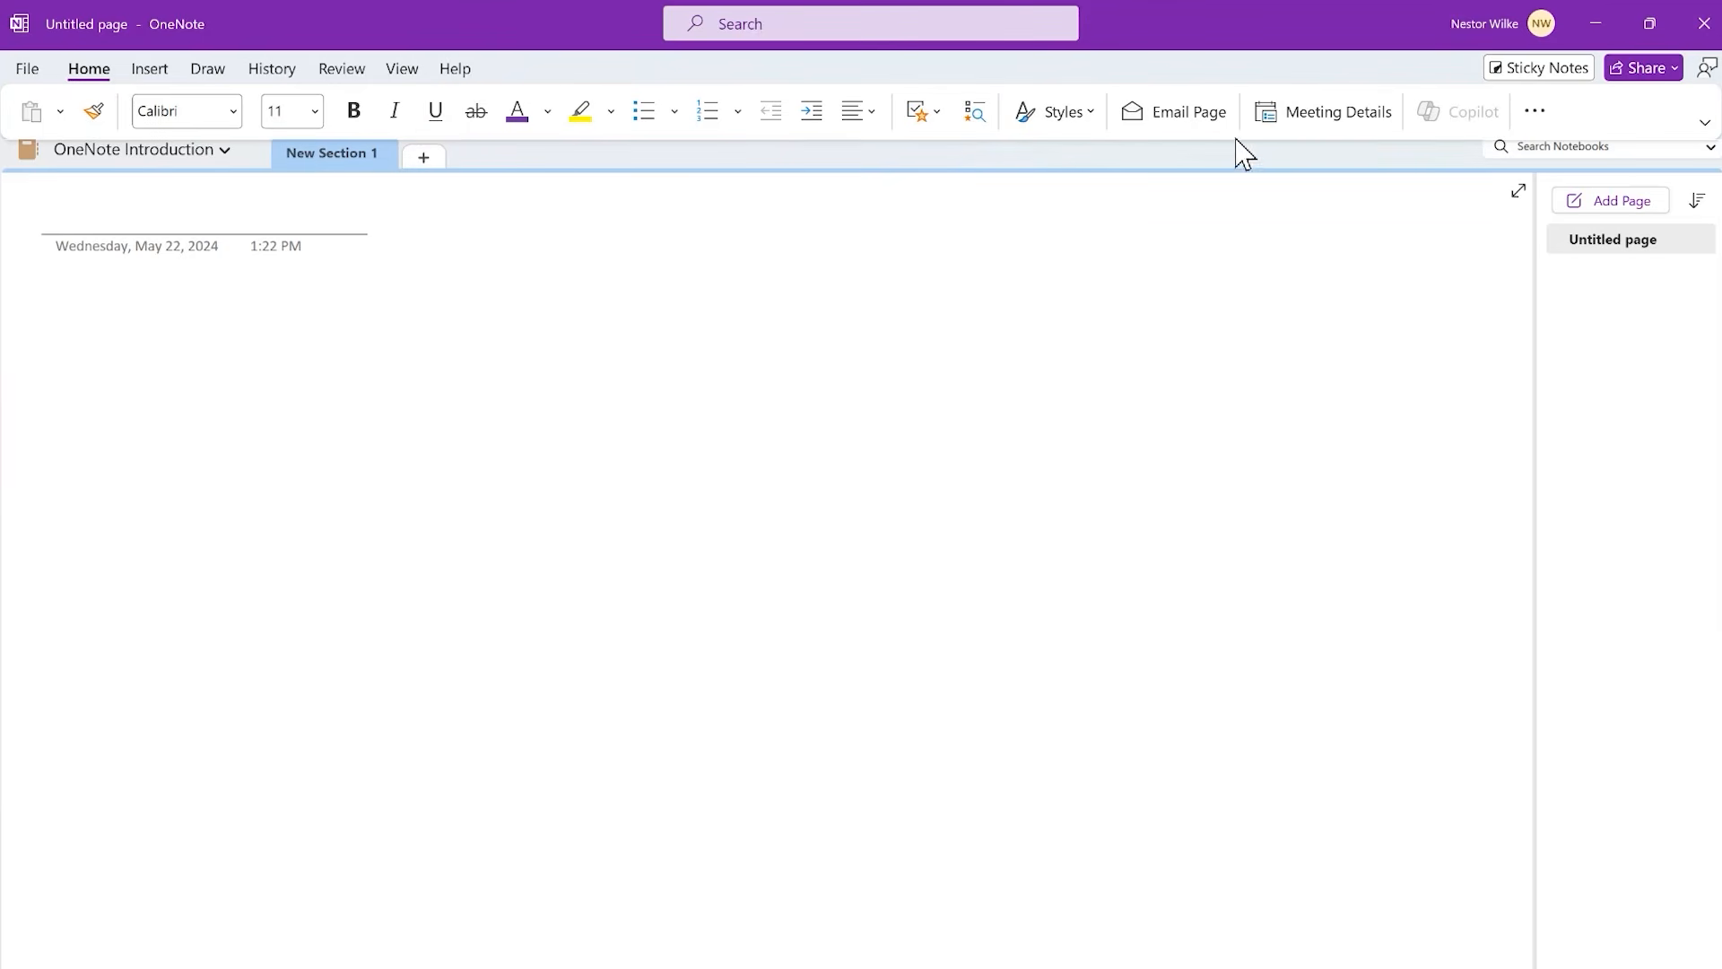
- Restore the Classic Ribbon layout with the ribbon always shown, and review its display options again
left_click(1707, 120)
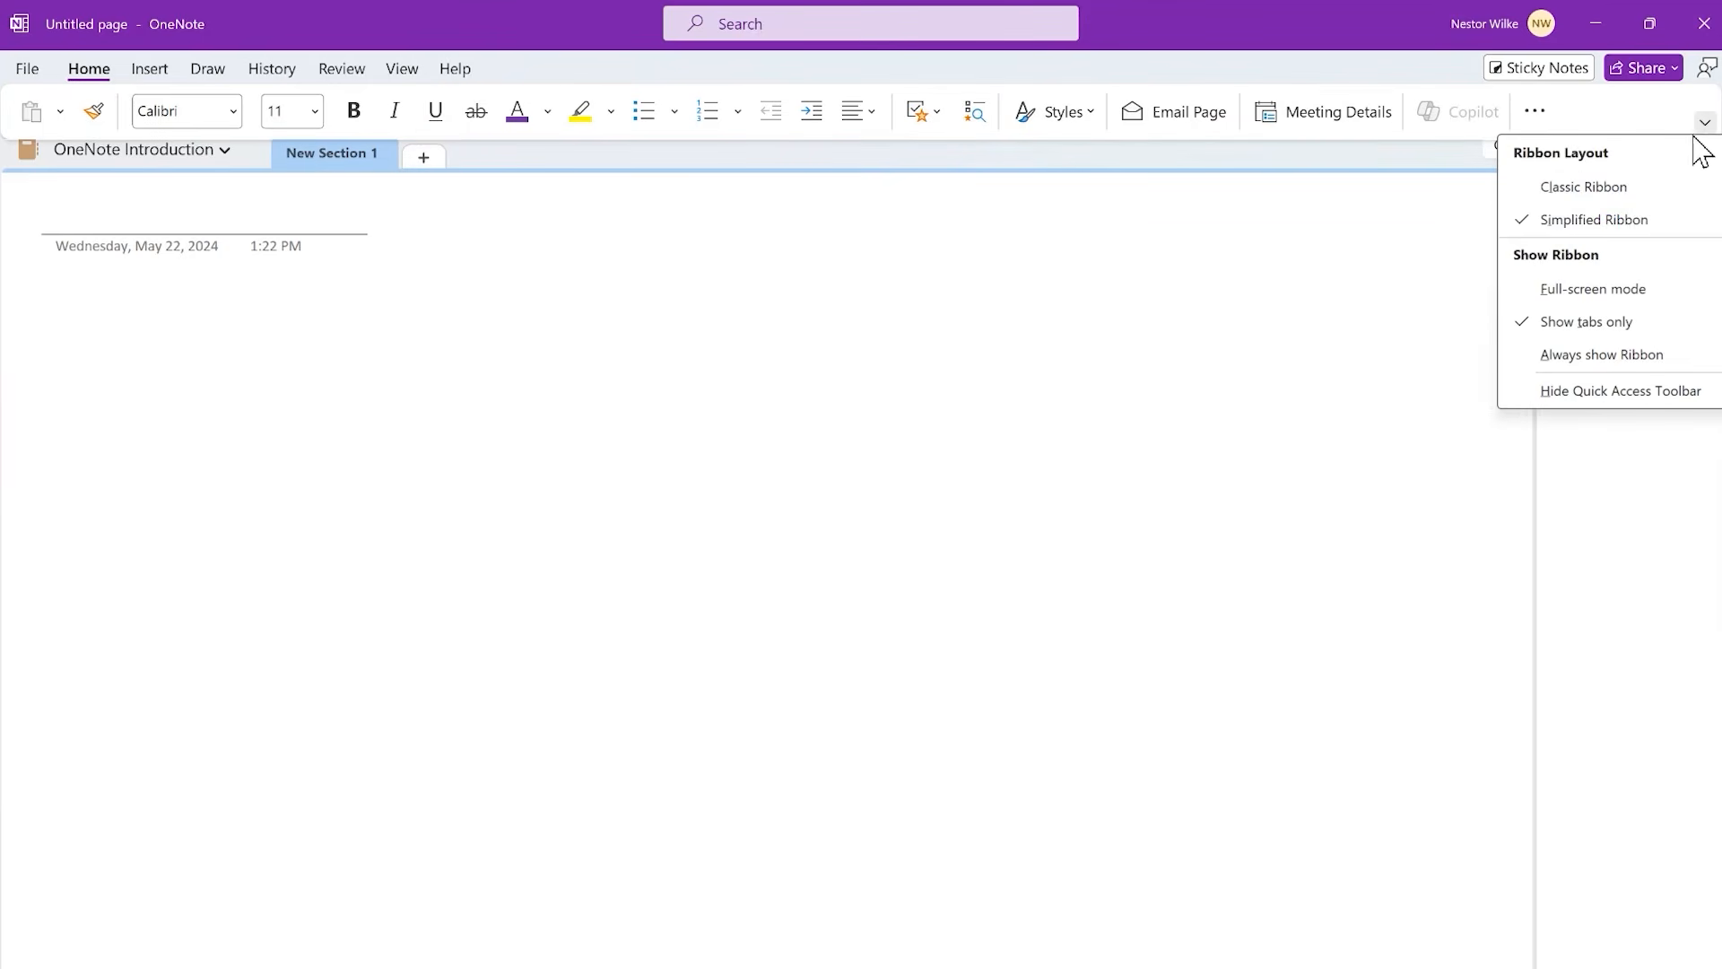
left_click(1587, 186)
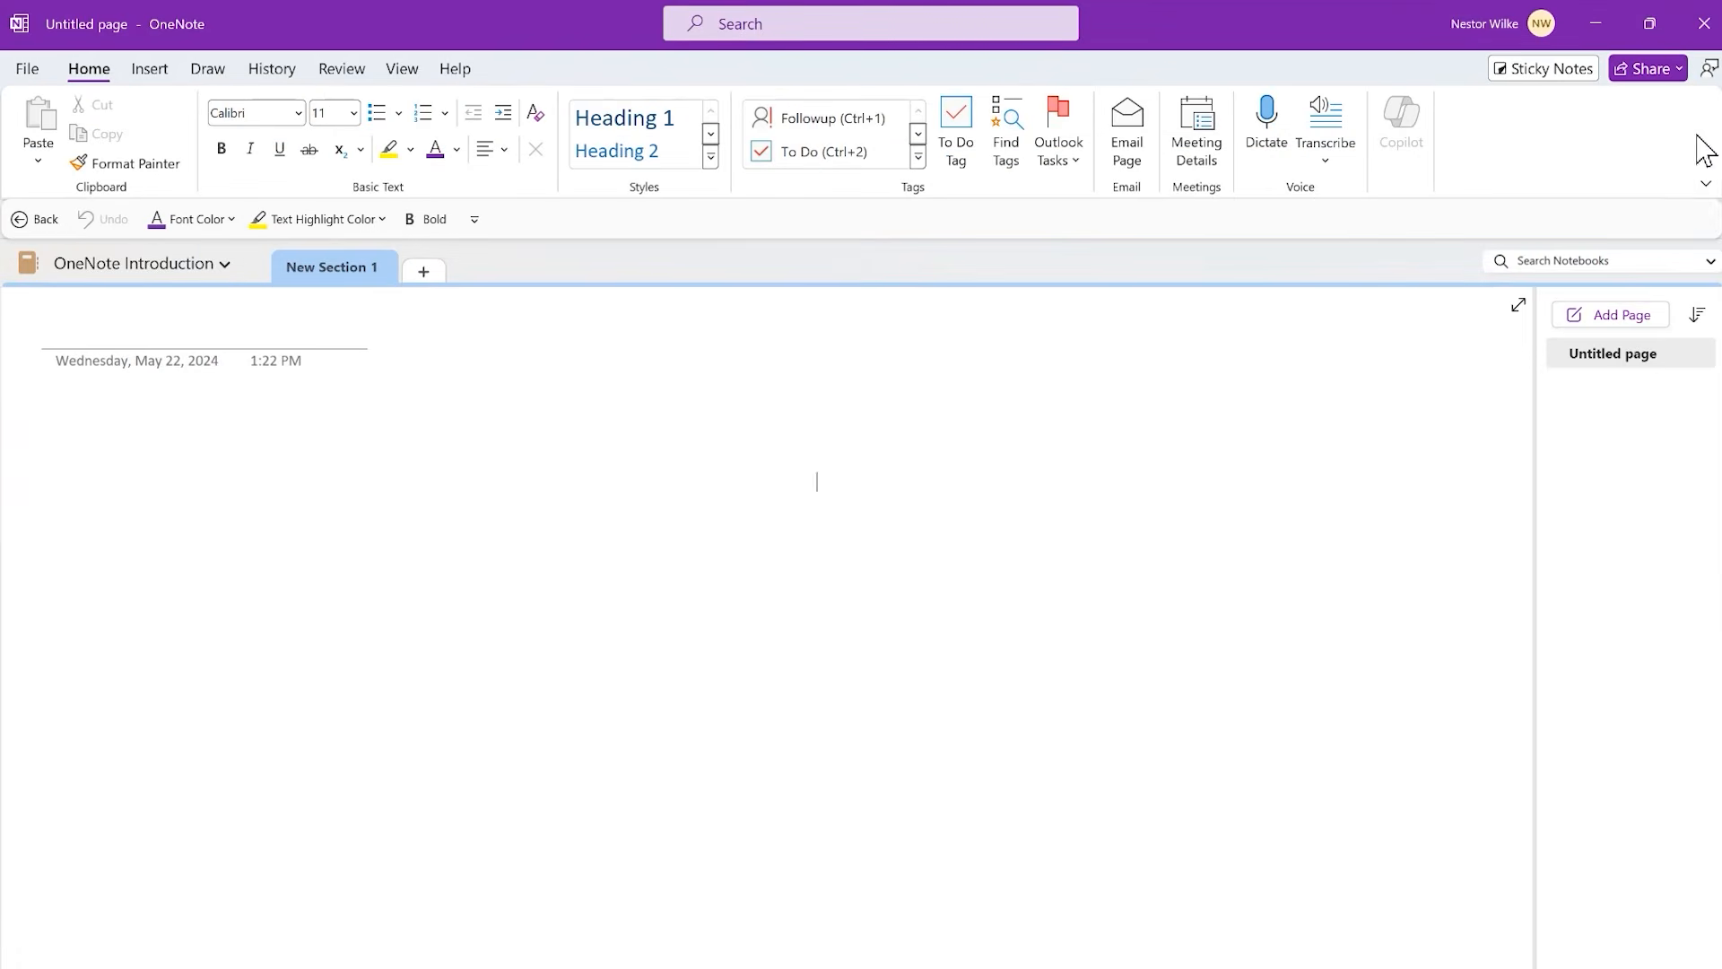
left_click(1706, 184)
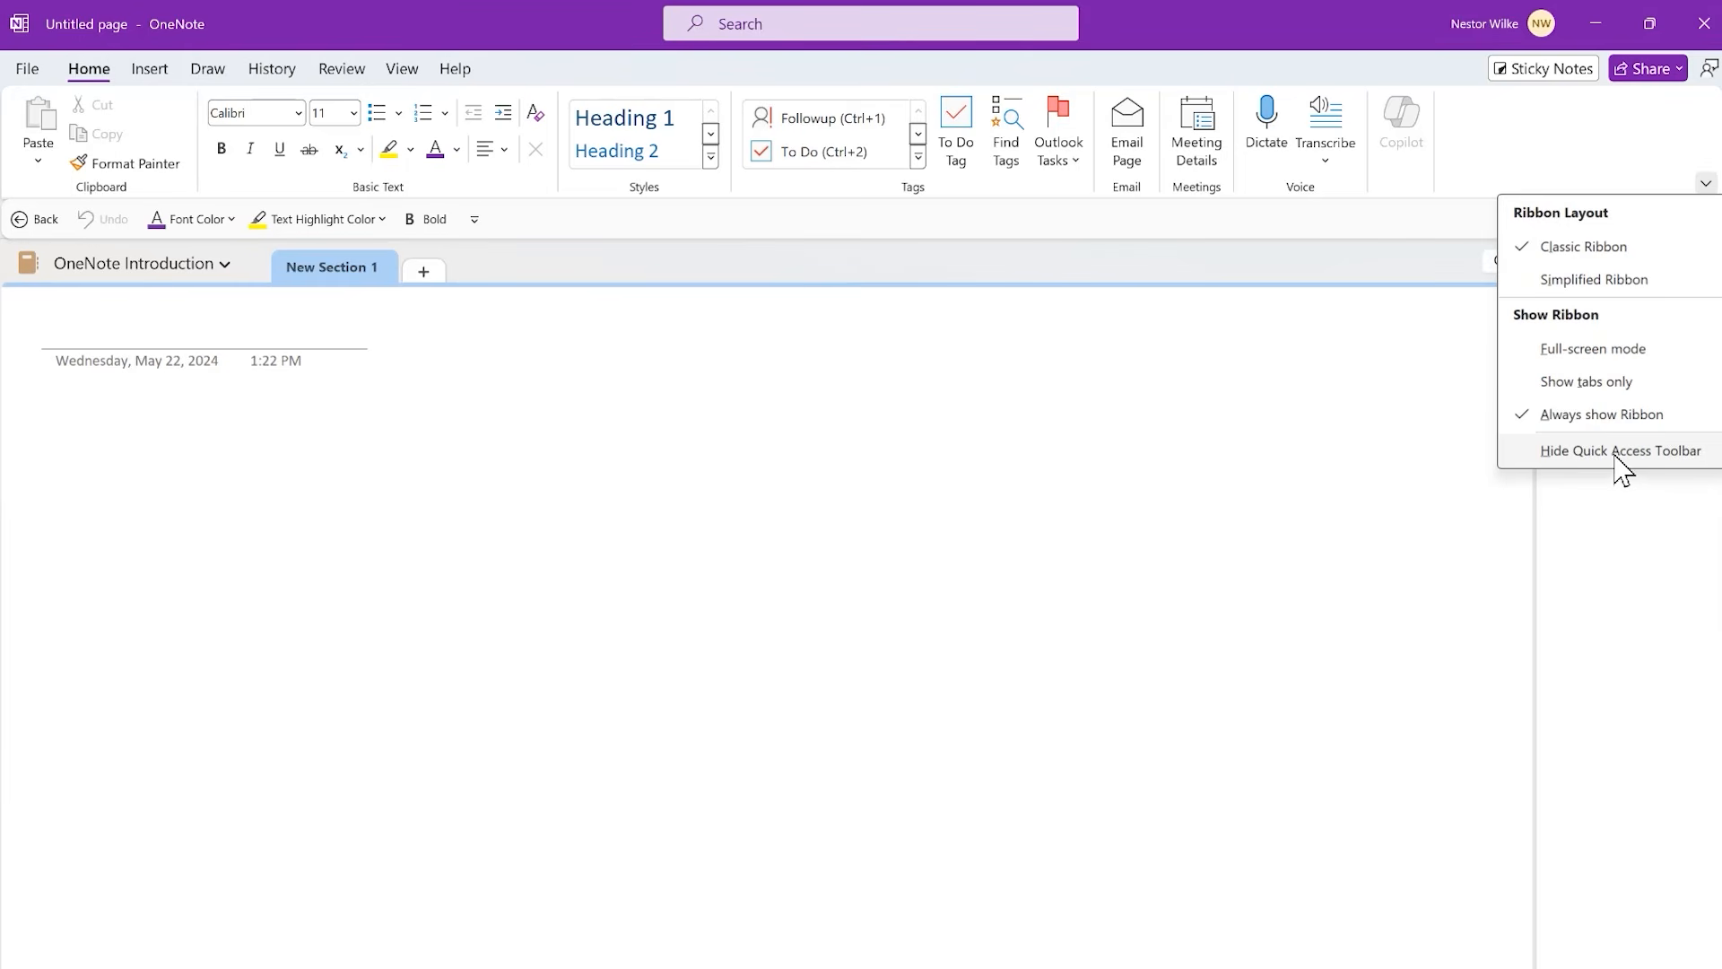
left_click(1370, 505)
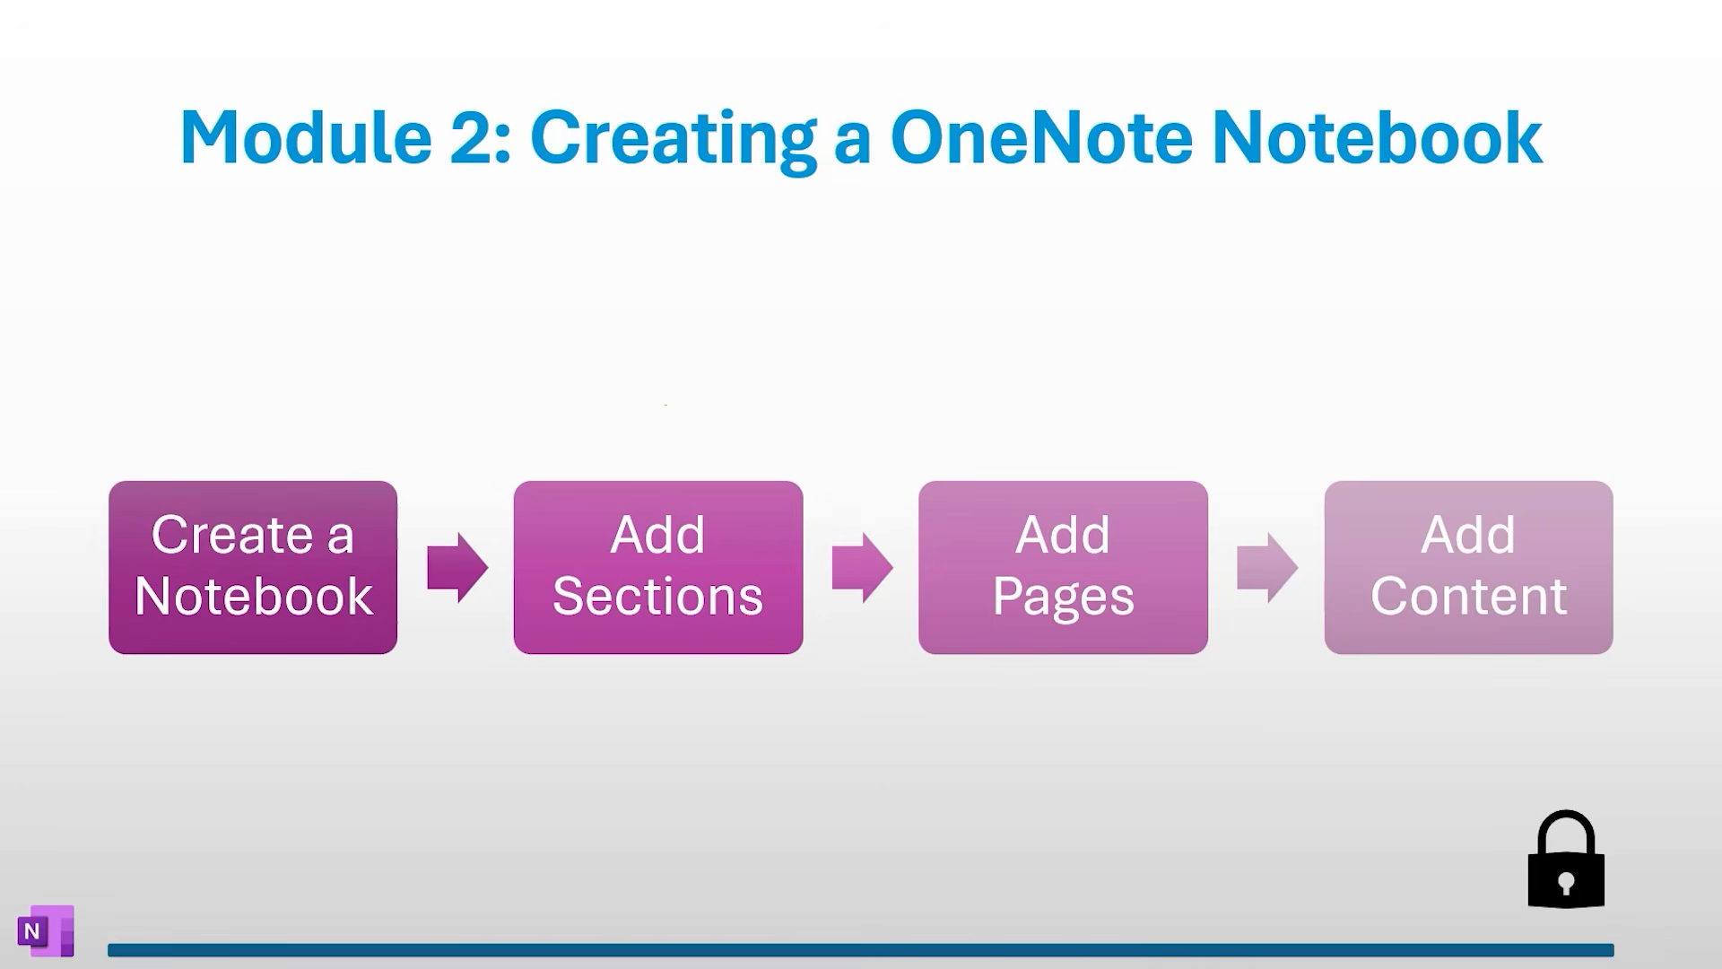
mouse_move(645, 365)
left_mouse_down()
mouse_move(695, 437)
mouse_move(949, 359)
mouse_move(1082, 439)
mouse_move(1177, 384)
mouse_move(1368, 405)
mouse_move(1429, 437)
left_mouse_up()
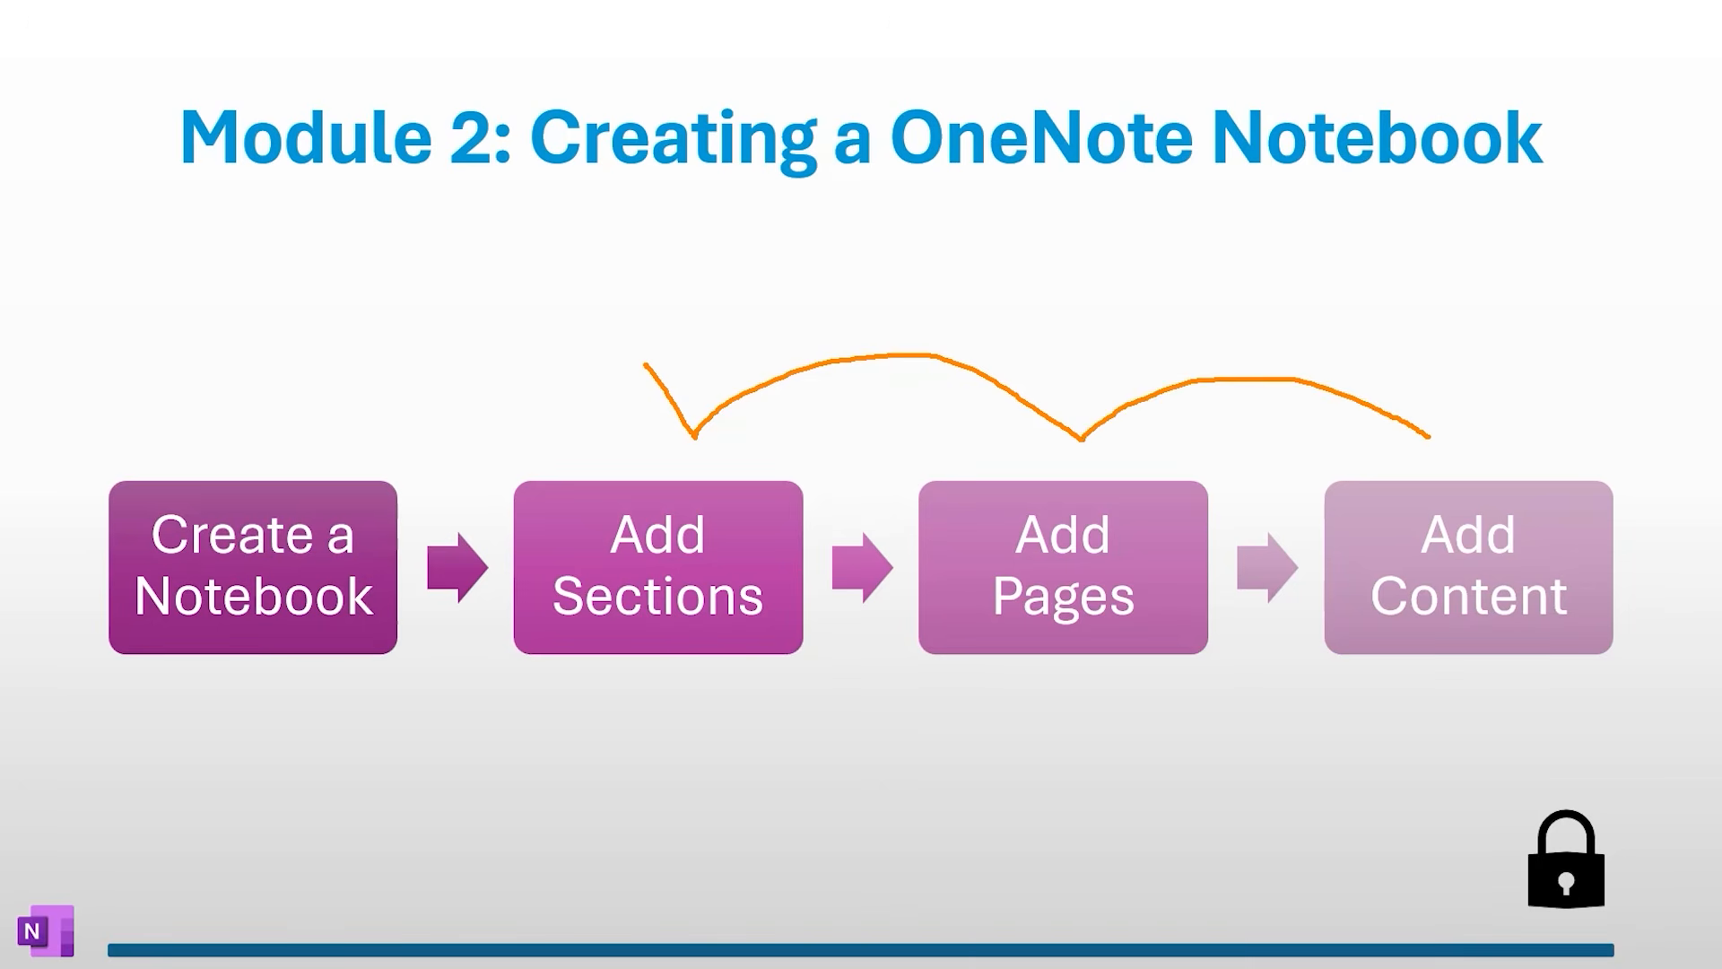
key("e")
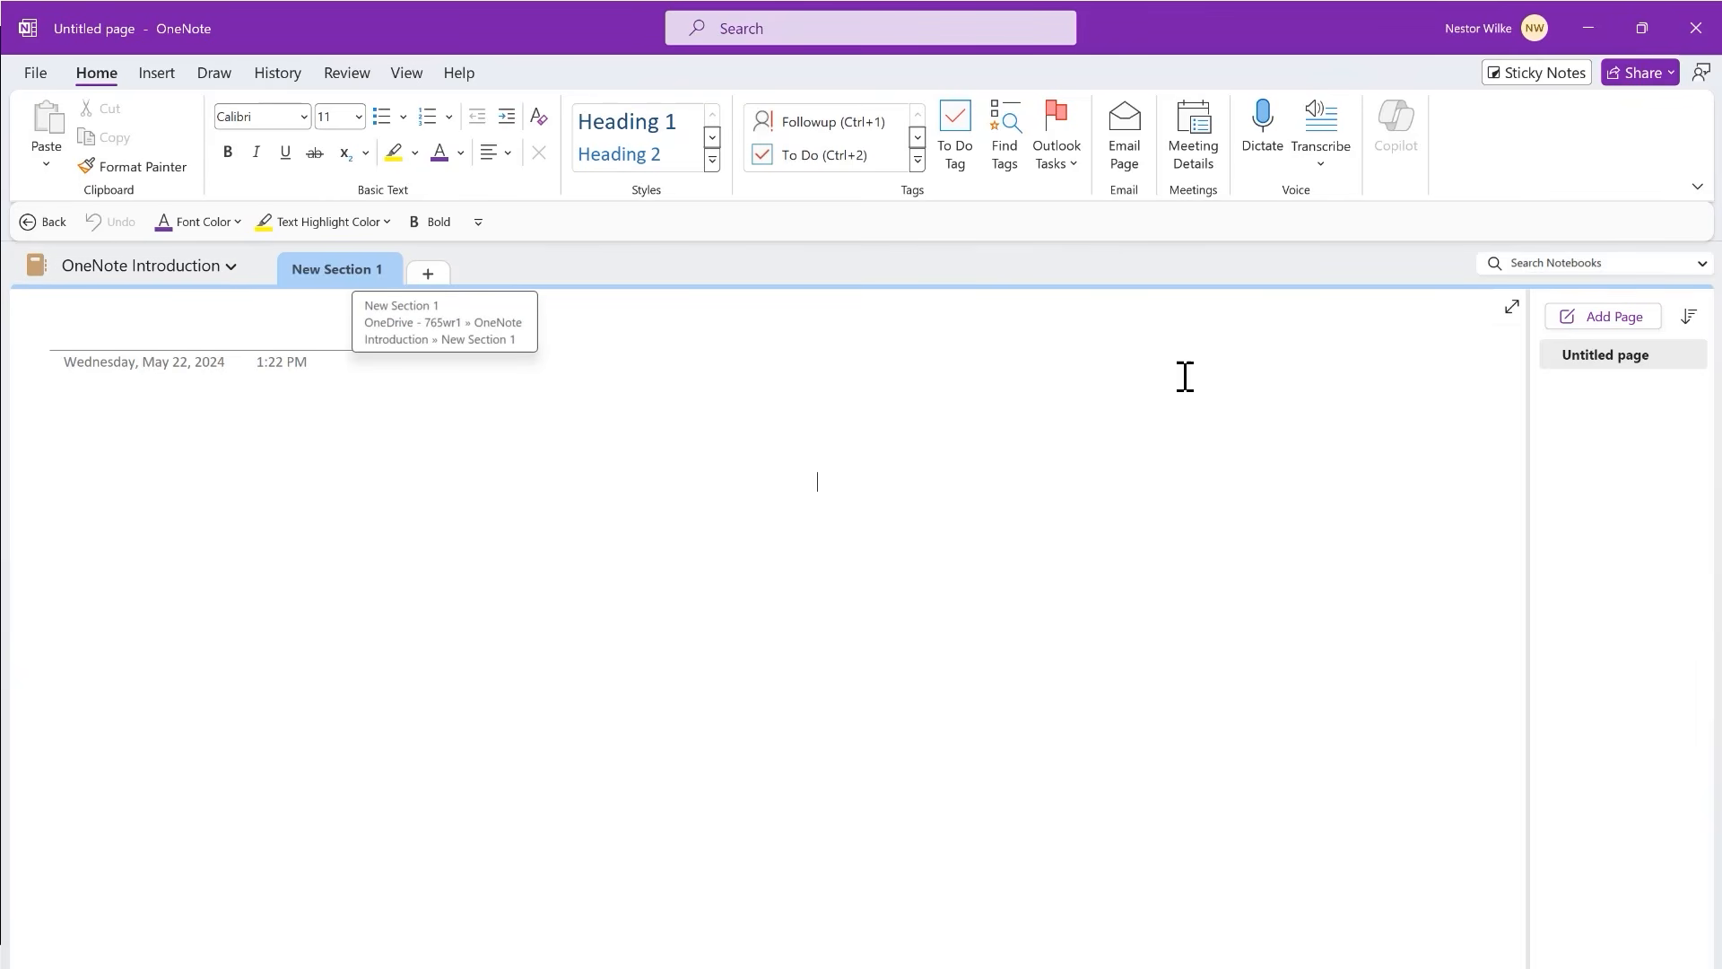
- Give the untitled page in New Section 1 the title Layout
right_click(1588, 370)
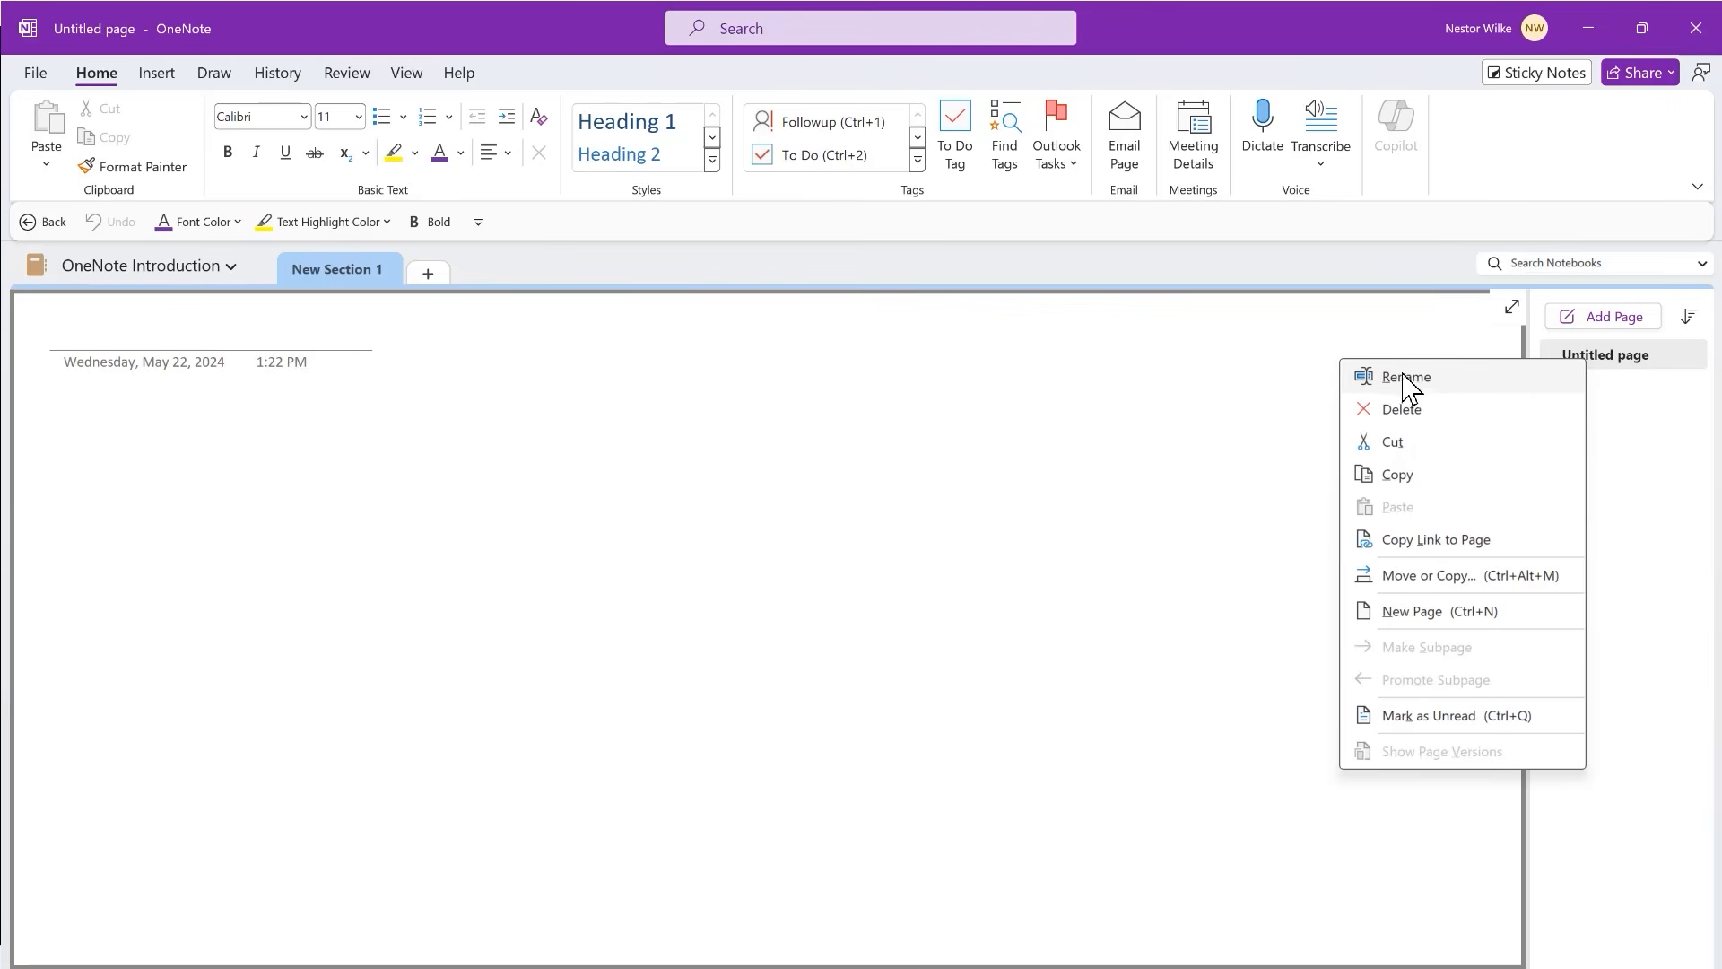
left_click(230, 332)
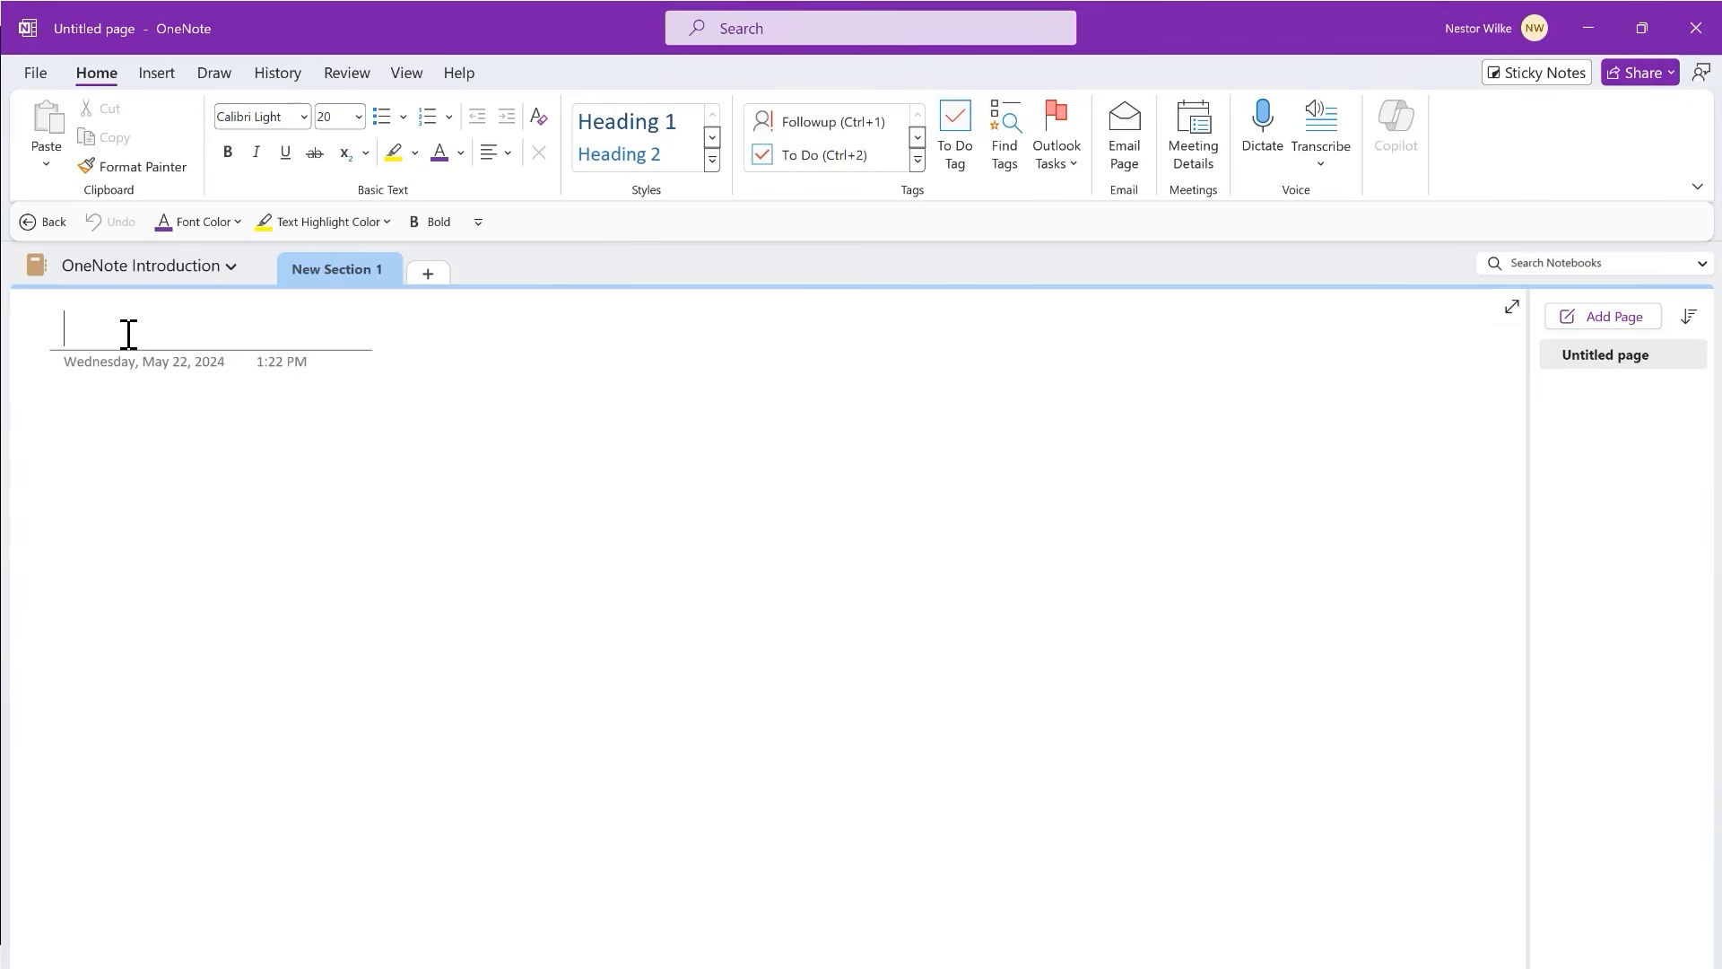
type("Lay")
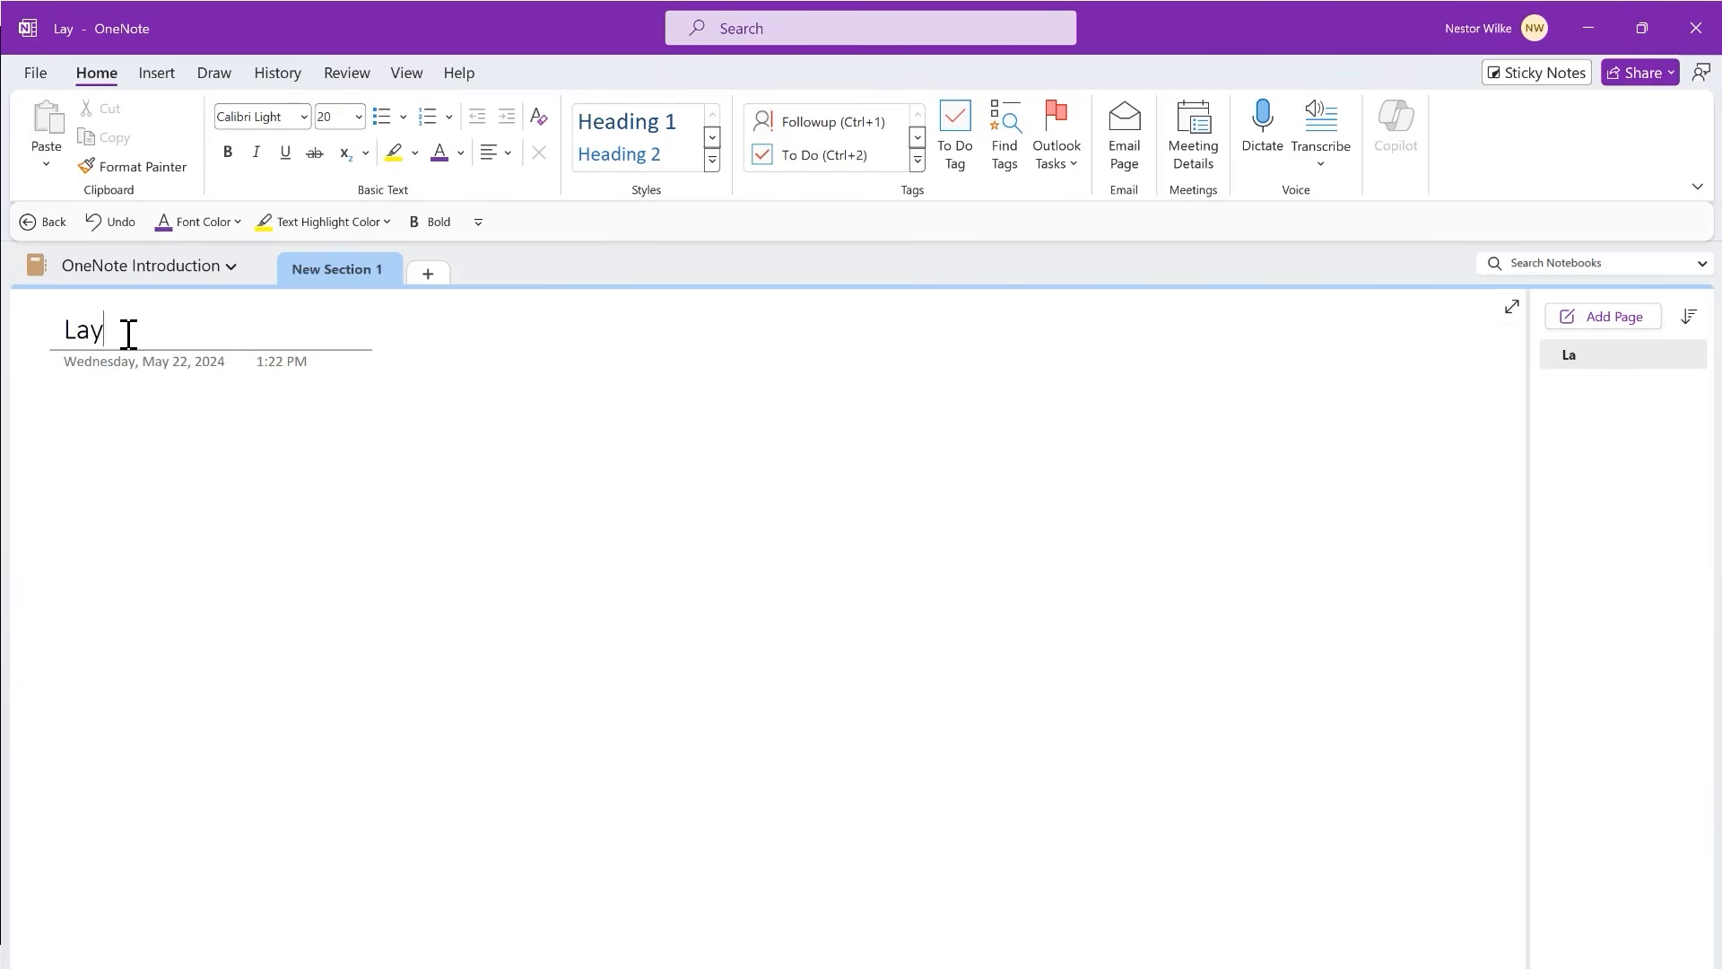
type("out")
- Add a note near the middle of the Layout page with Notebook as its first line
left_click(90, 417)
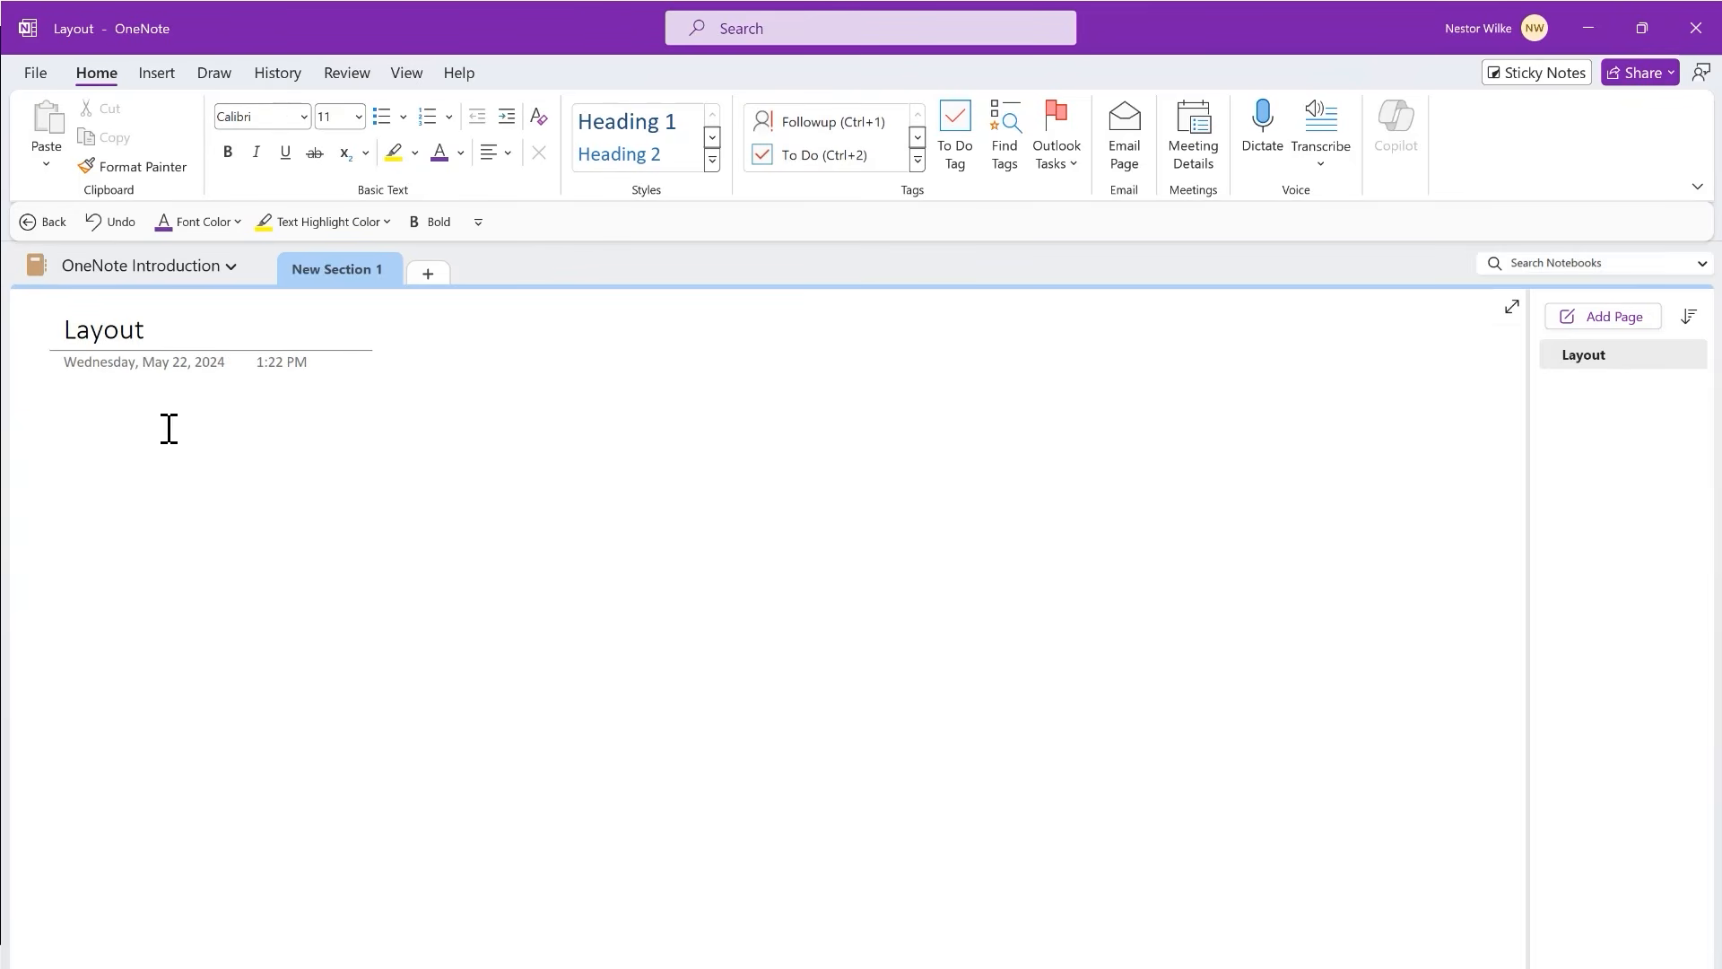
left_click(67, 425)
left_click(887, 803)
type("Notebook")
key("Return")
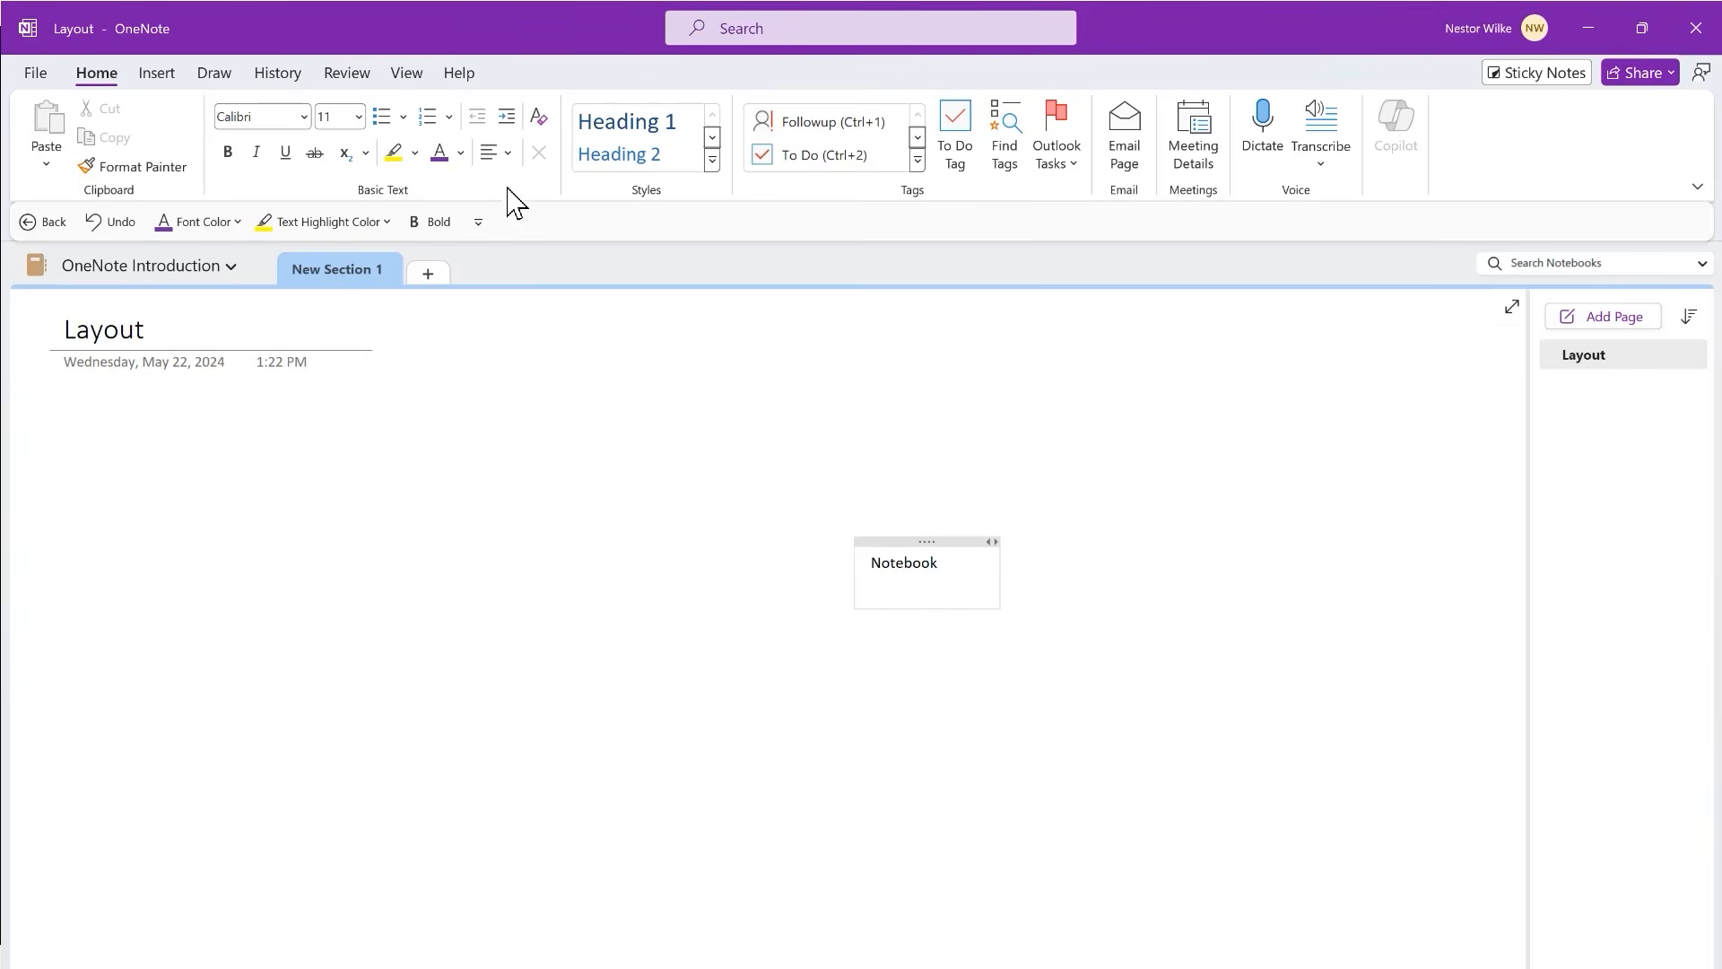
- Build a nested bulleted list under Notebook with Section, Page one level deeper, and Sub-Page below that
left_click(382, 117)
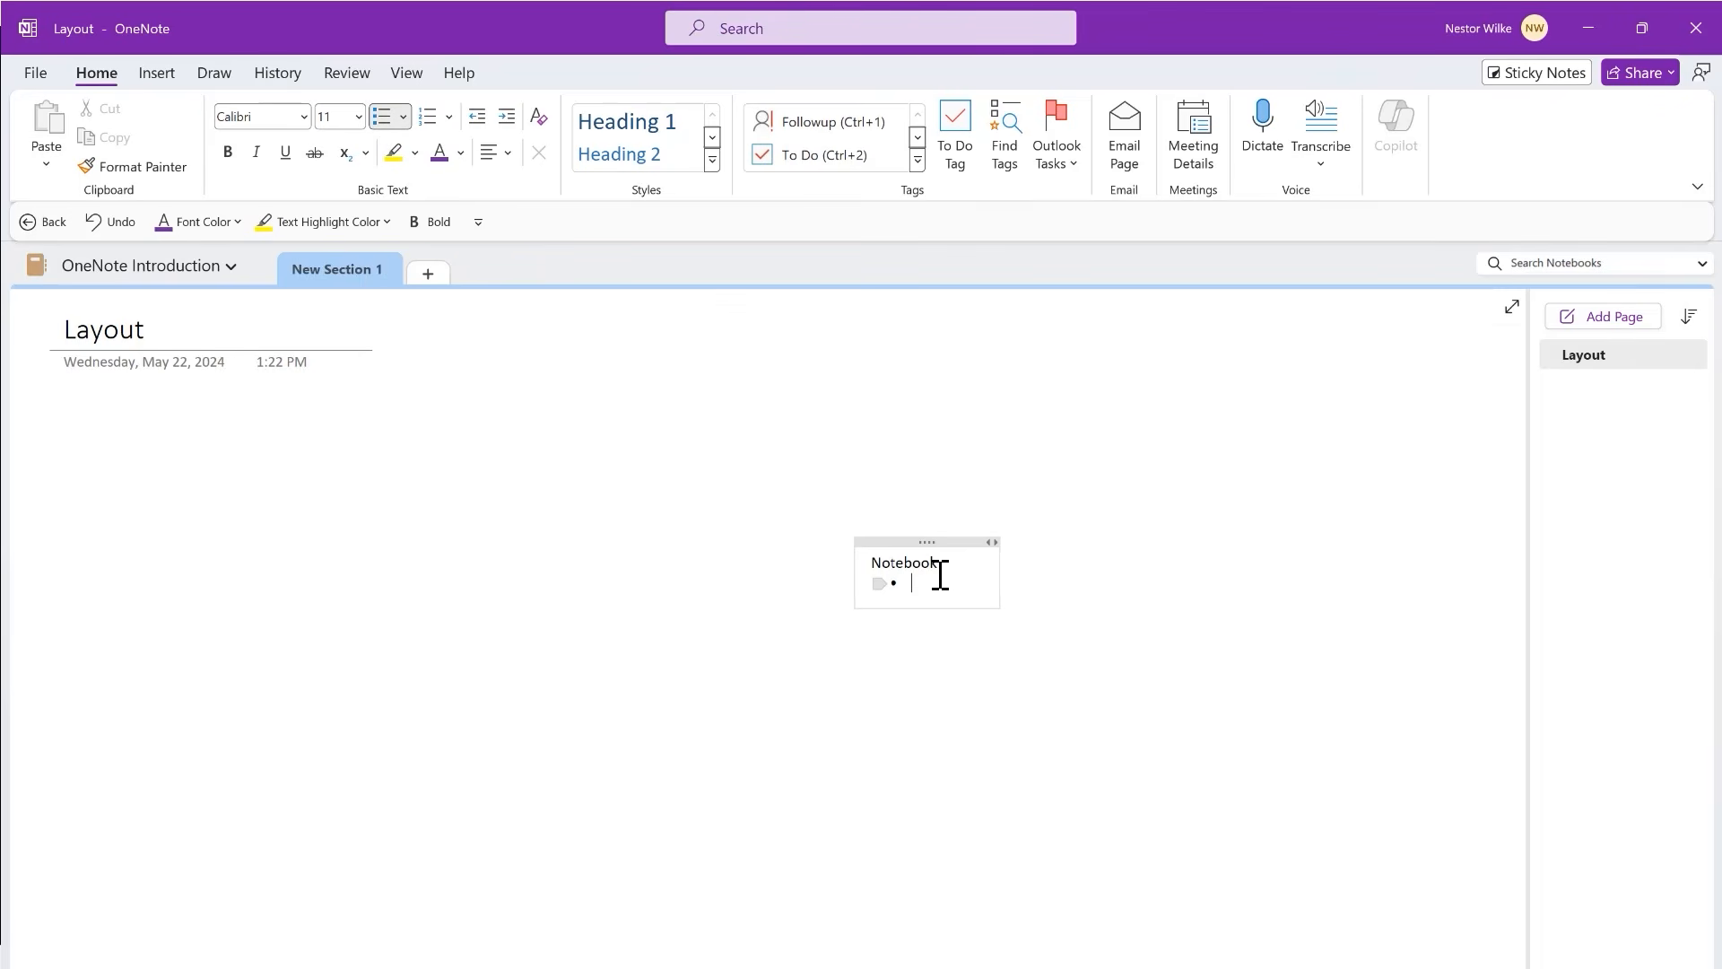
type("Section")
key("Return")
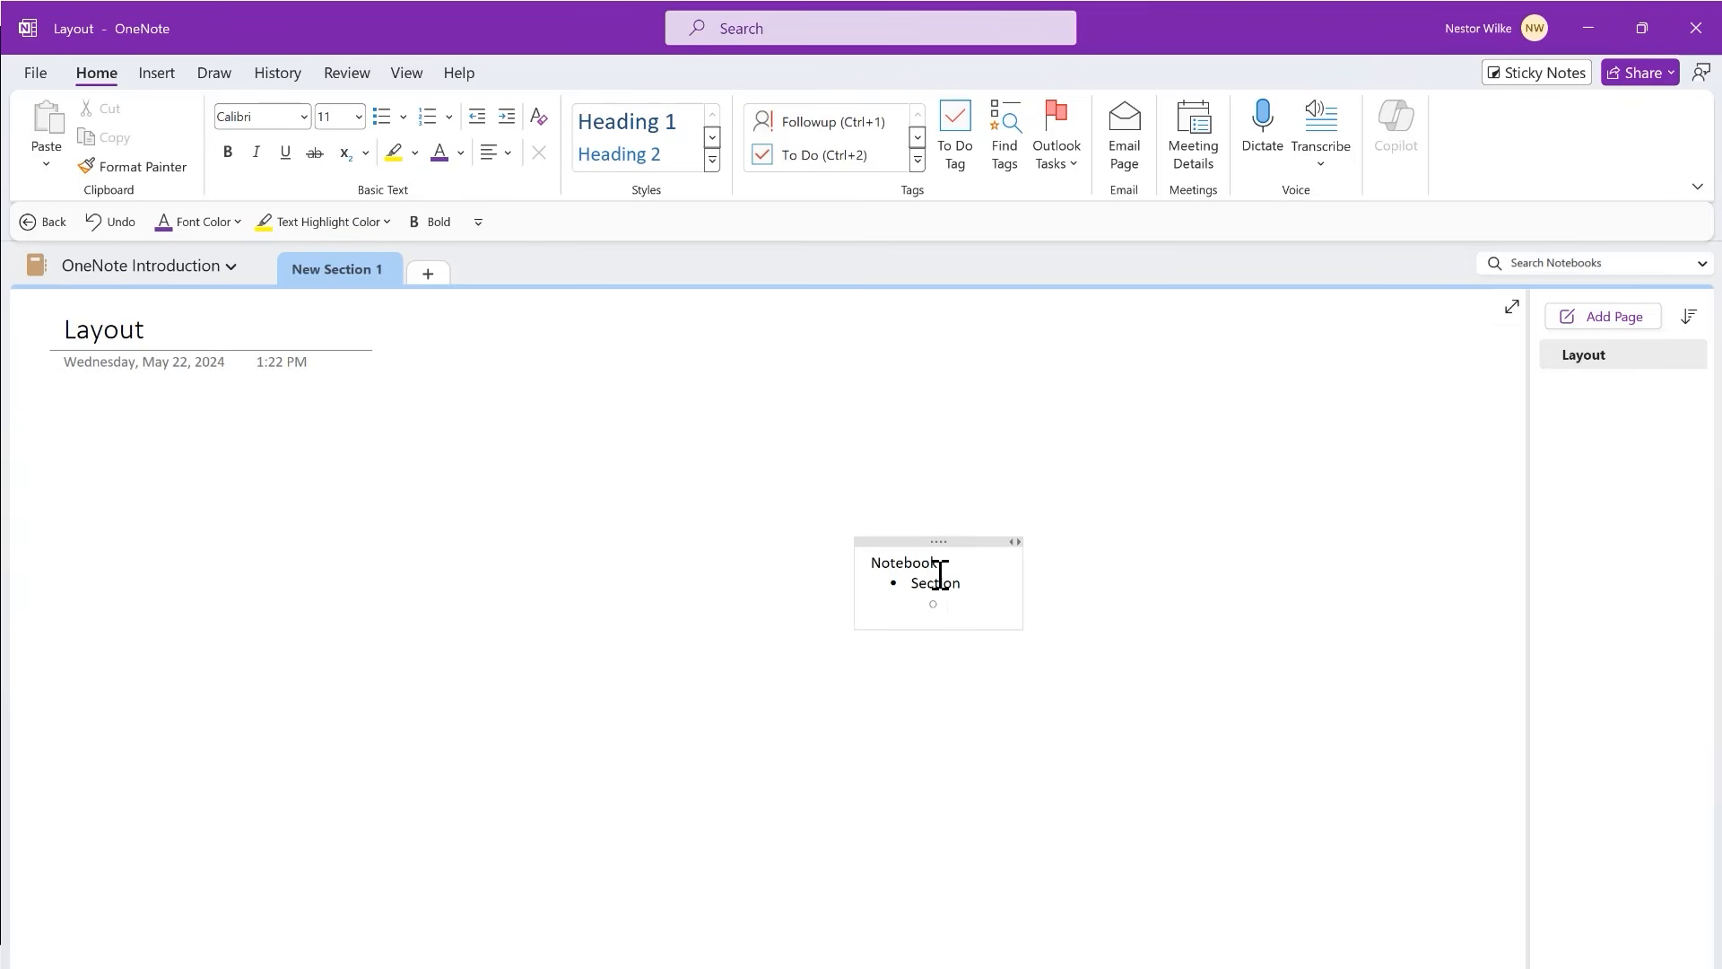
type("Page")
key("Return")
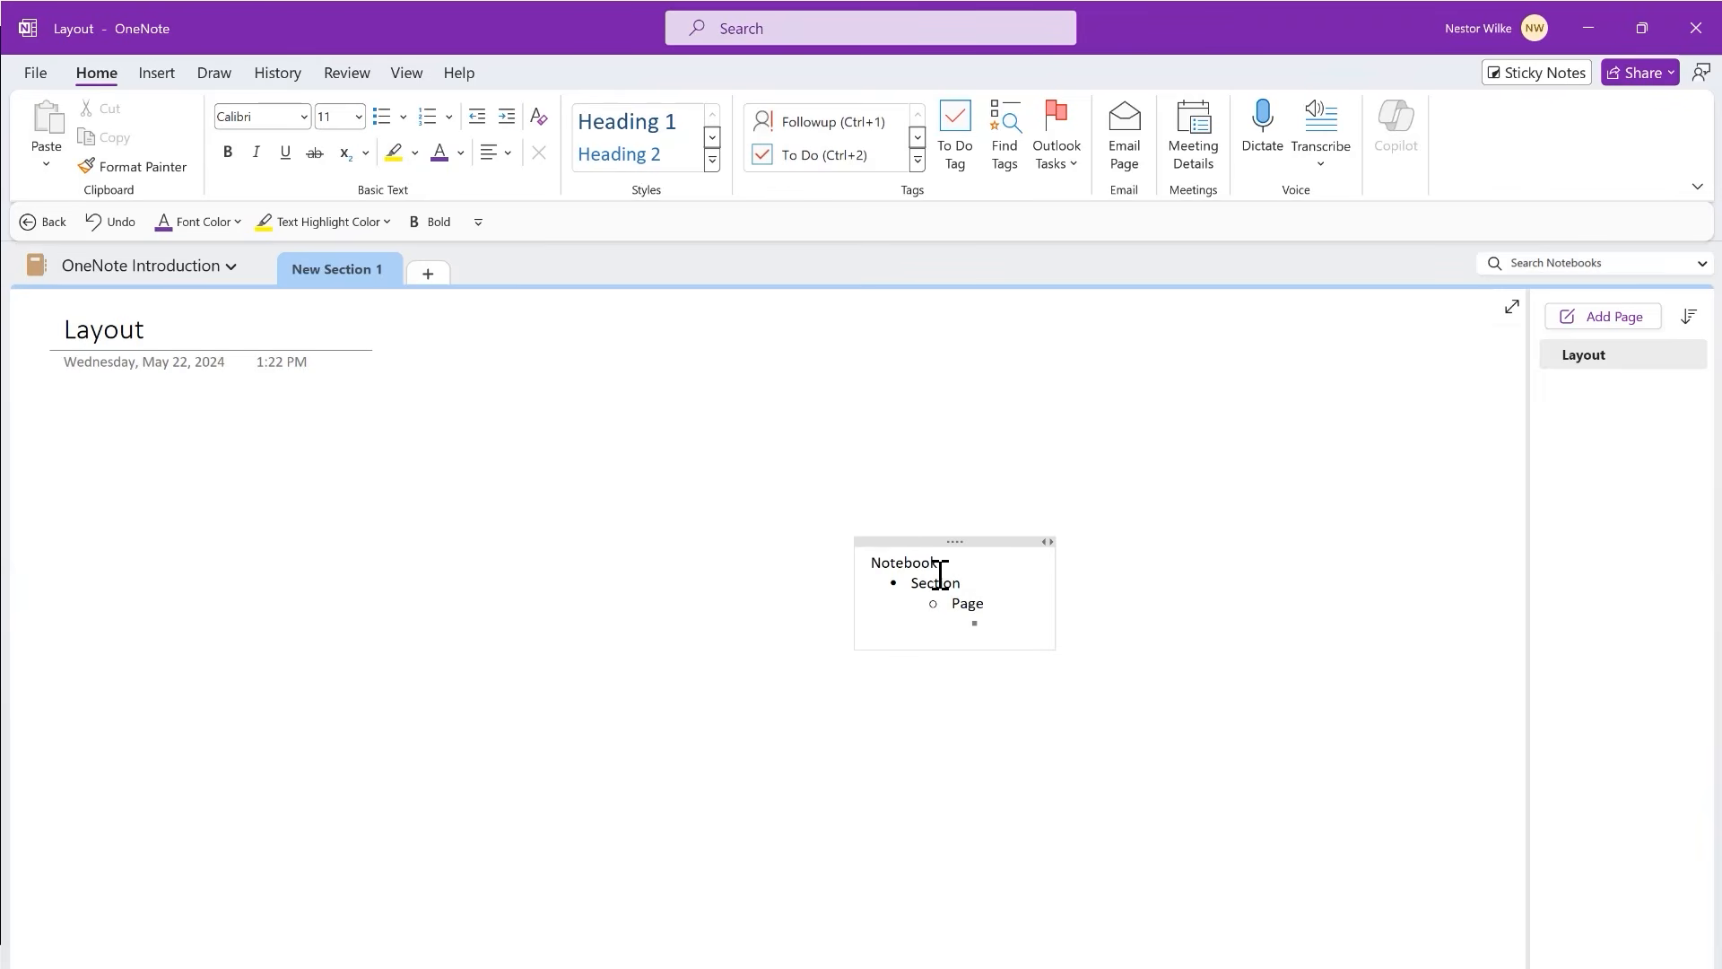
type("Su")
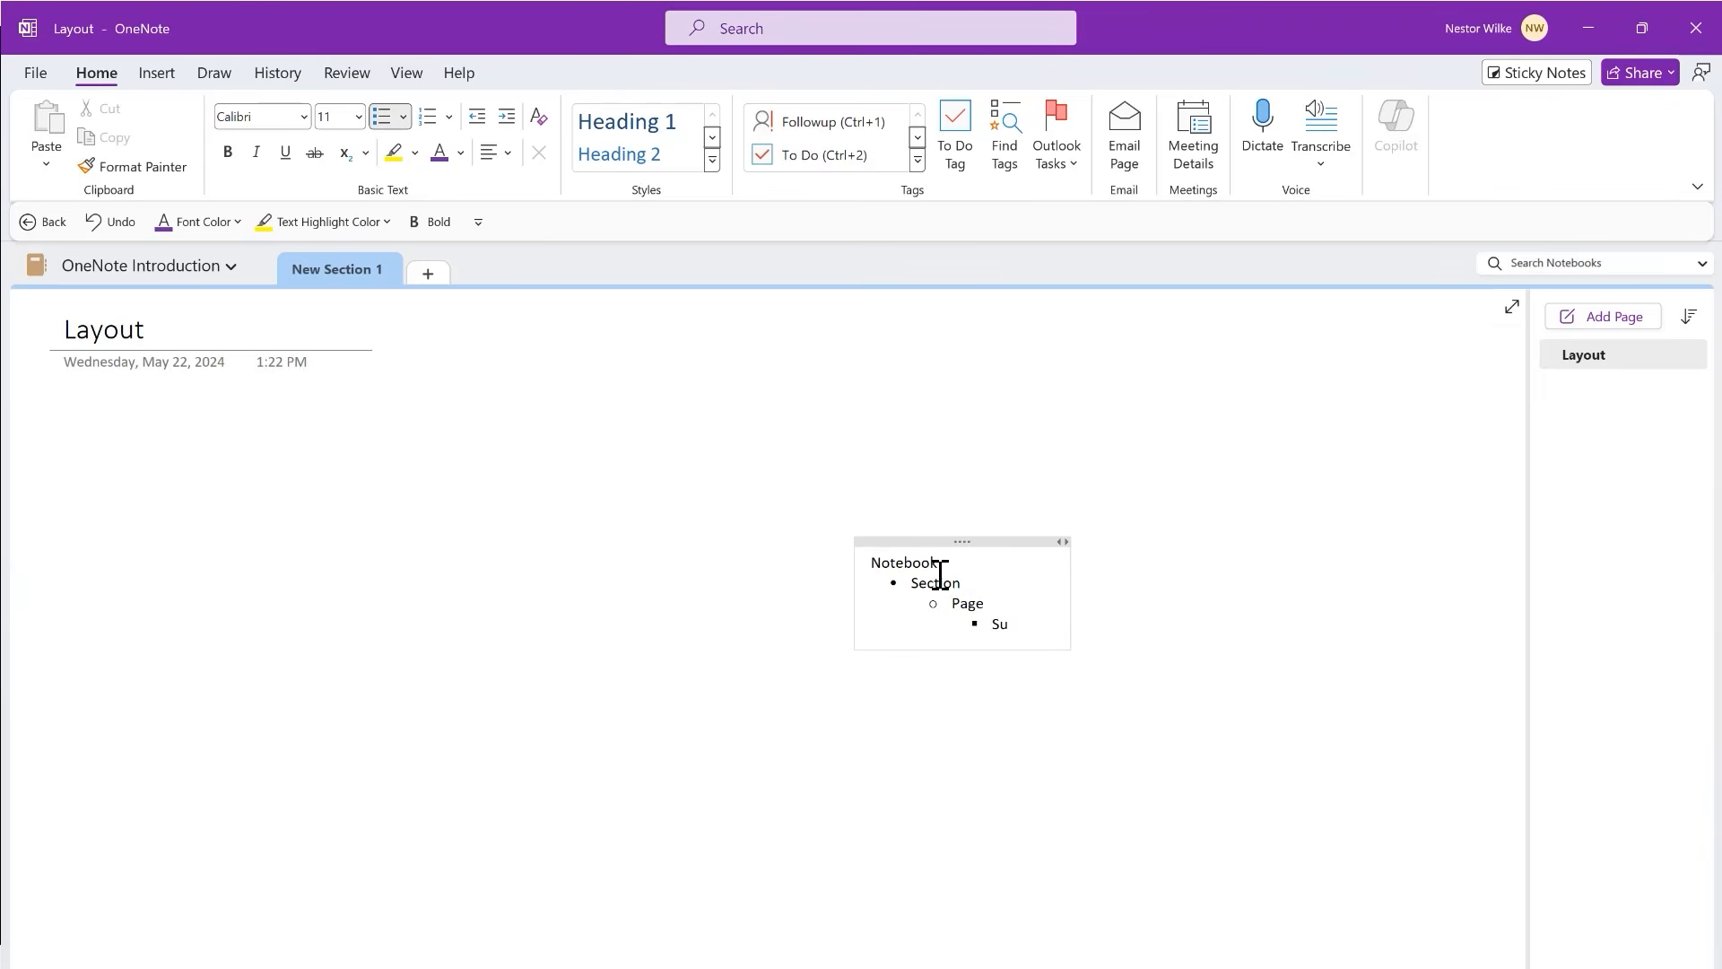
type("b-Page")
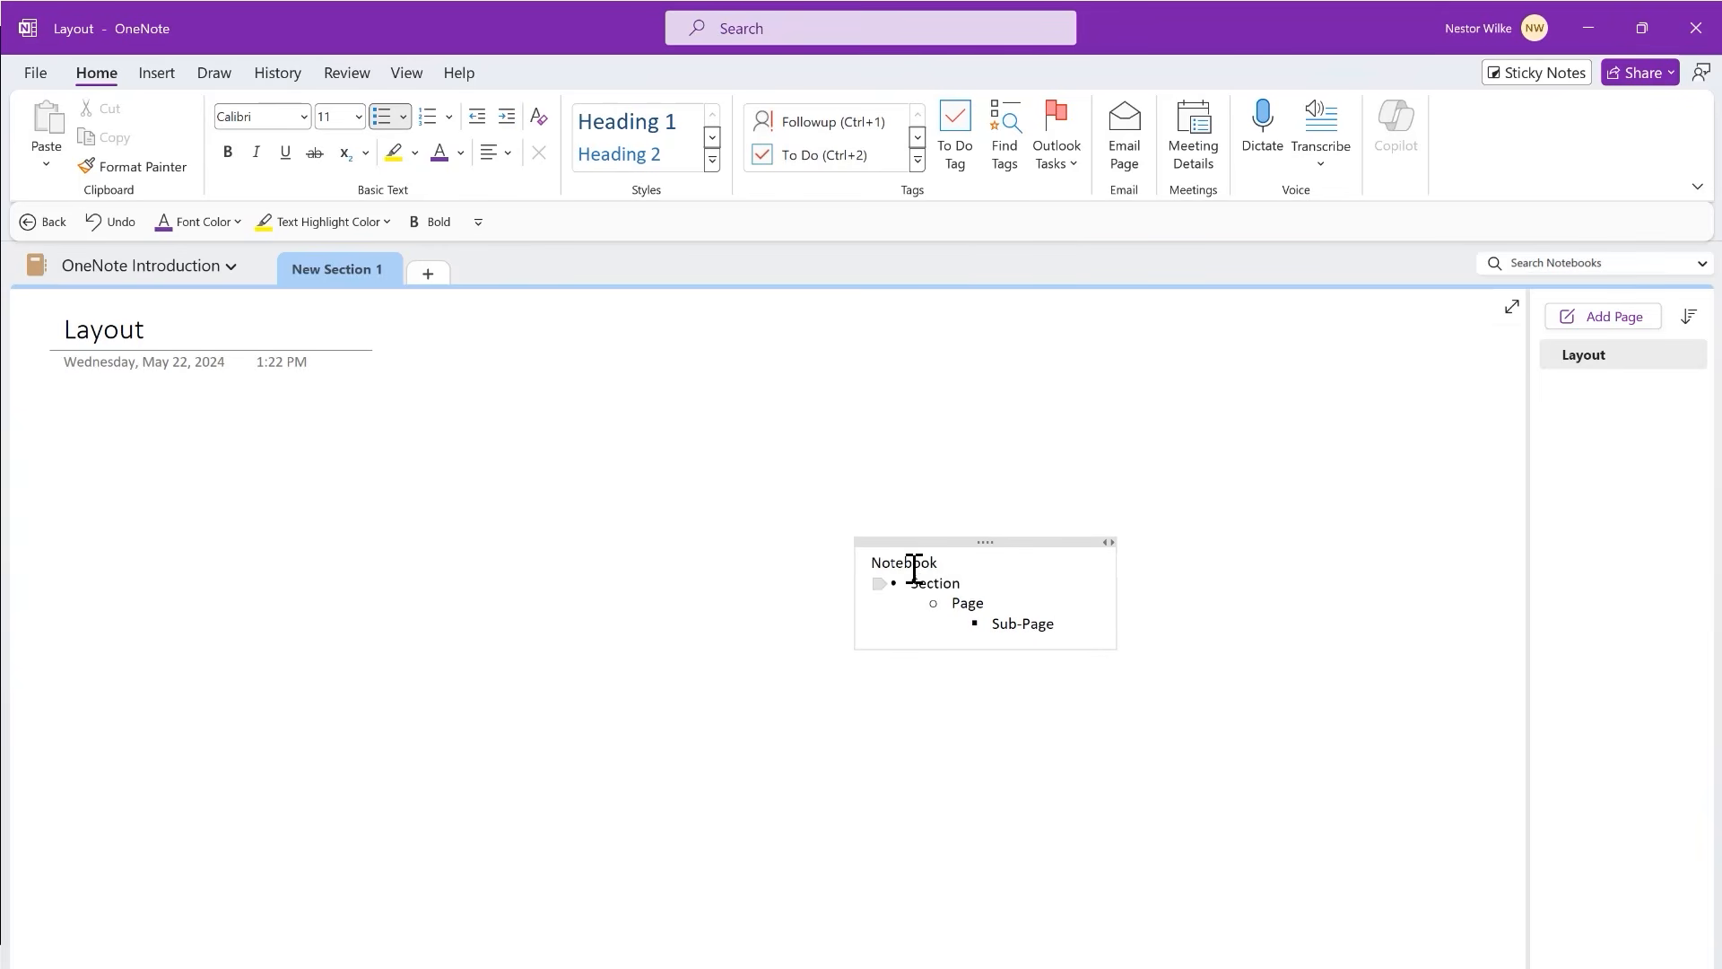
double_click(902, 565)
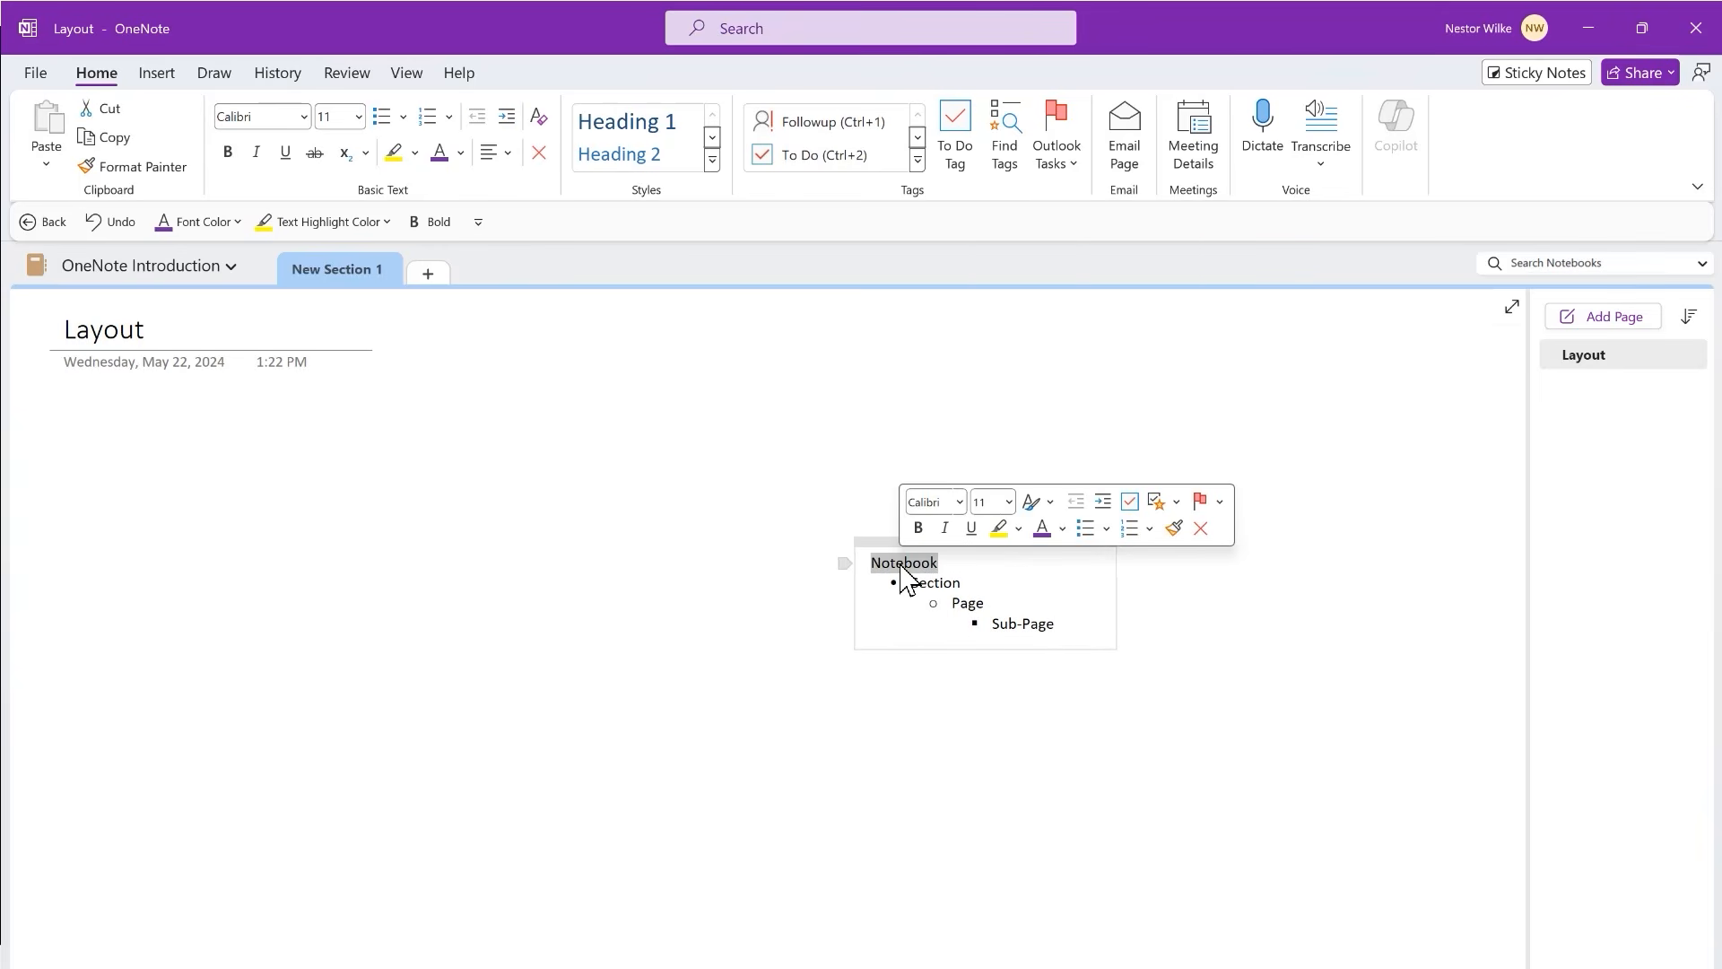
- Add a second note beside the Notebook outline with Digital Notebook as its first line
left_click(583, 550)
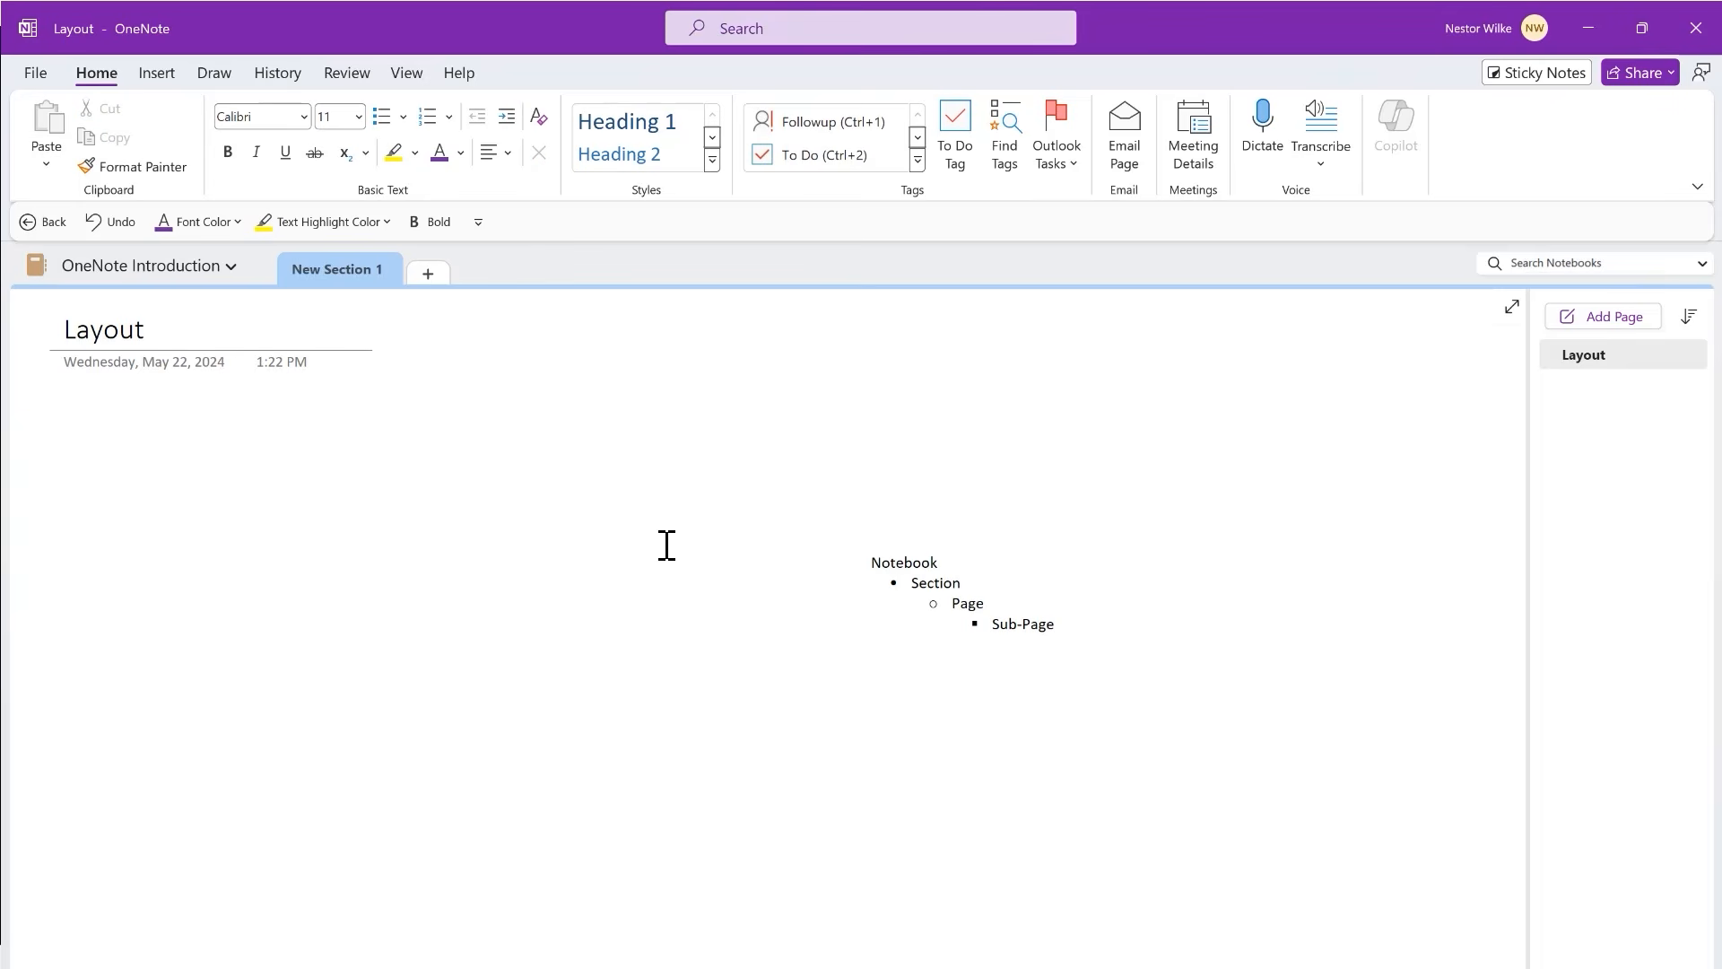
type("Dig")
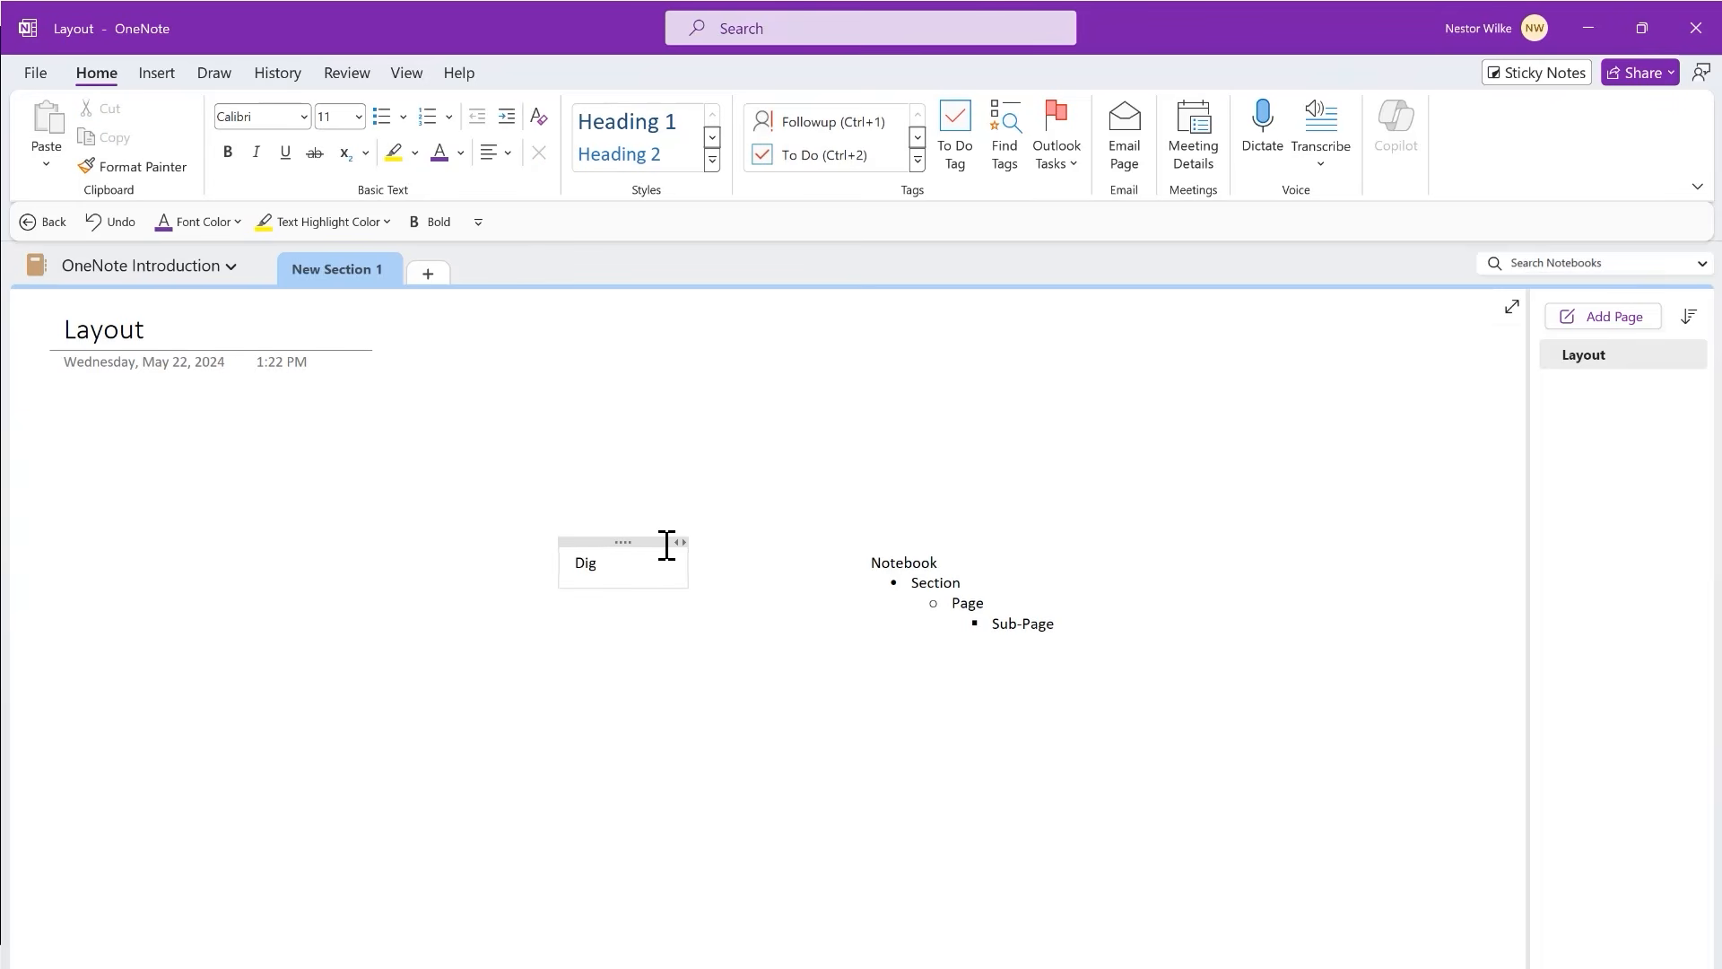
type("ital Notebook")
key("Return")
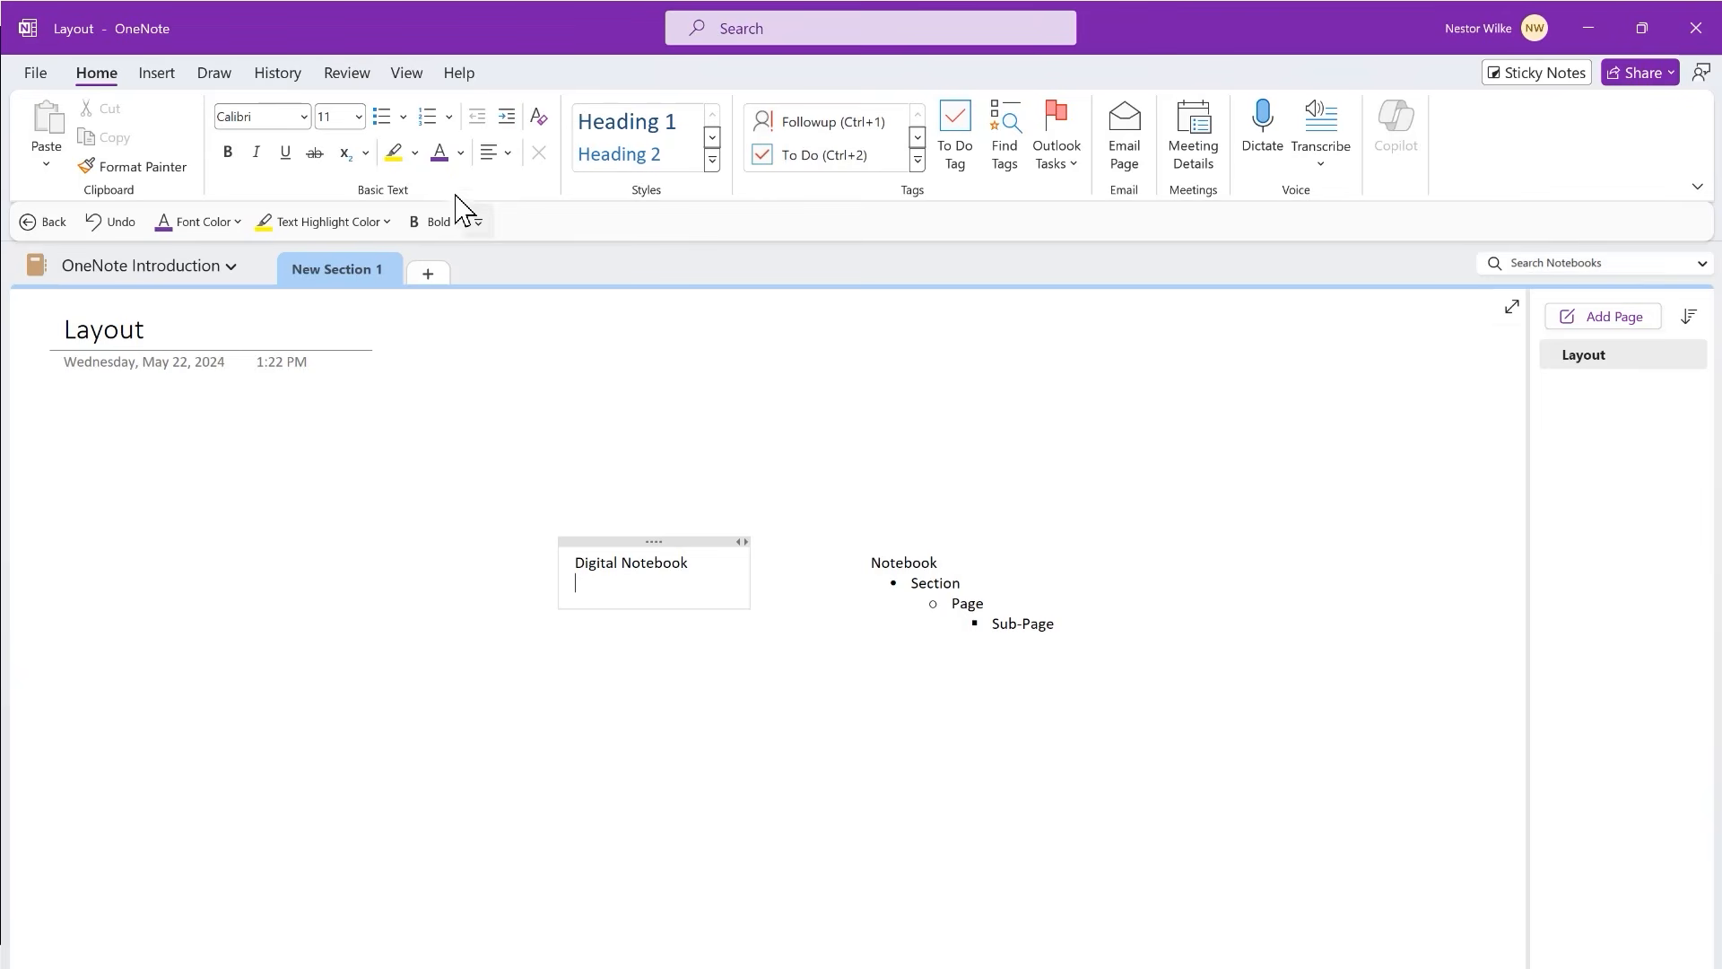
- List From any mobile device and Internet connection as bullets under Digital Notebook
left_click(381, 117)
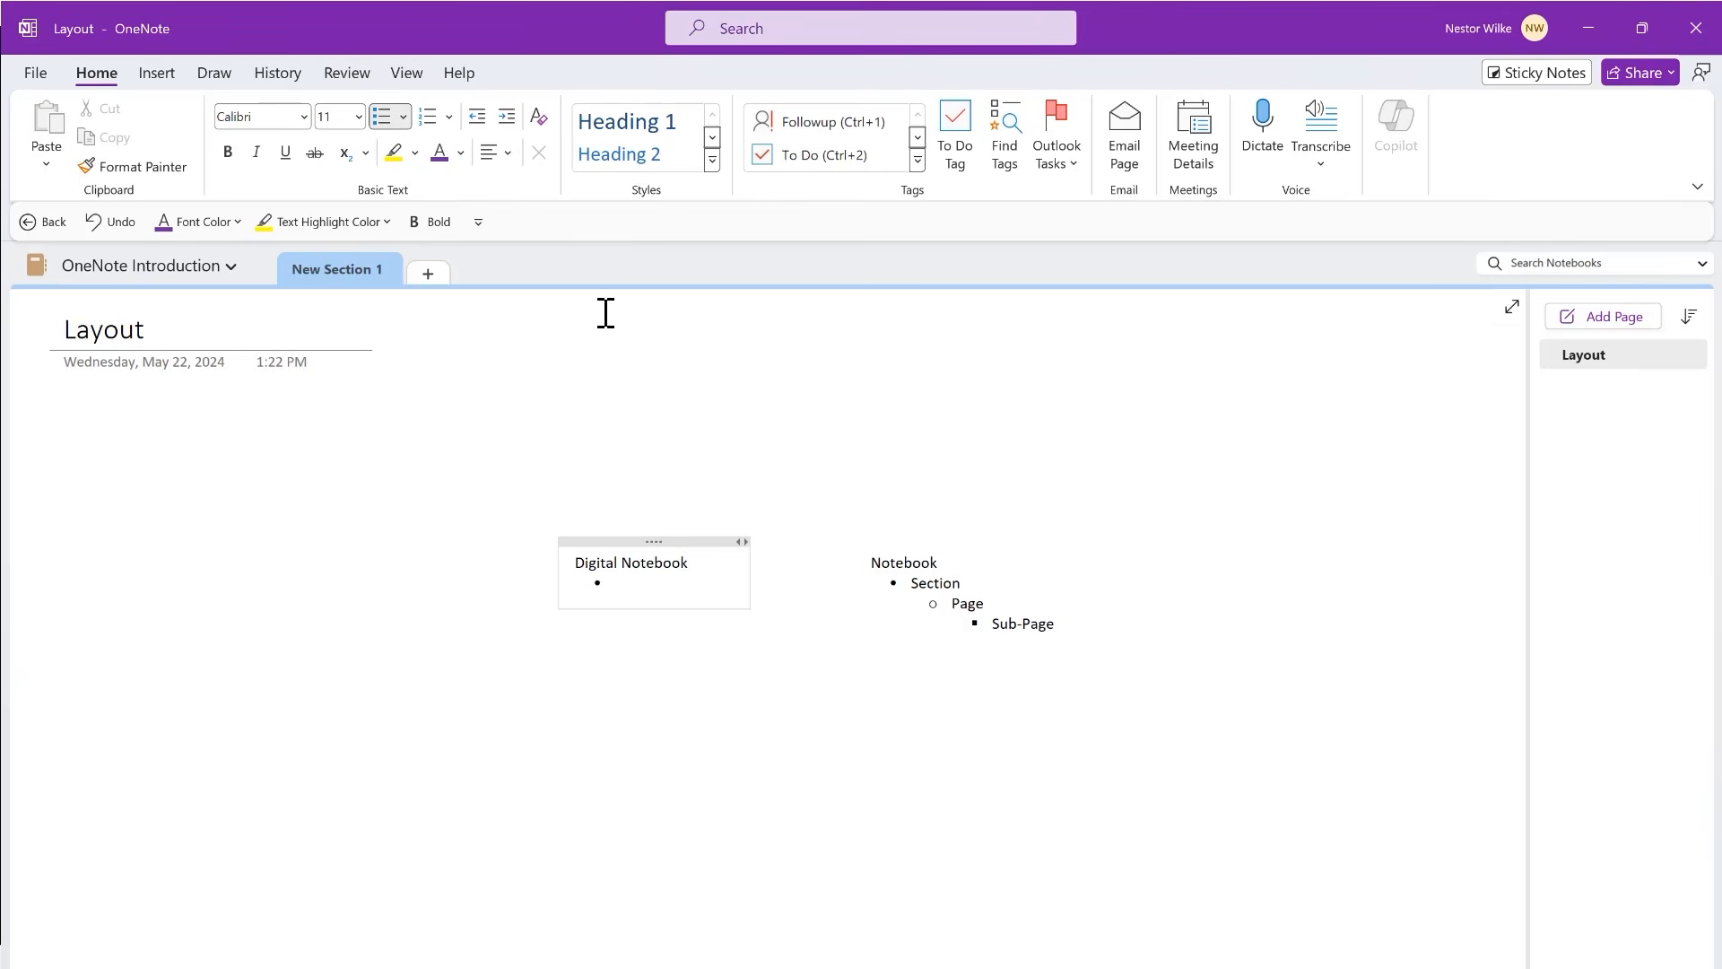
type("From any mobile de")
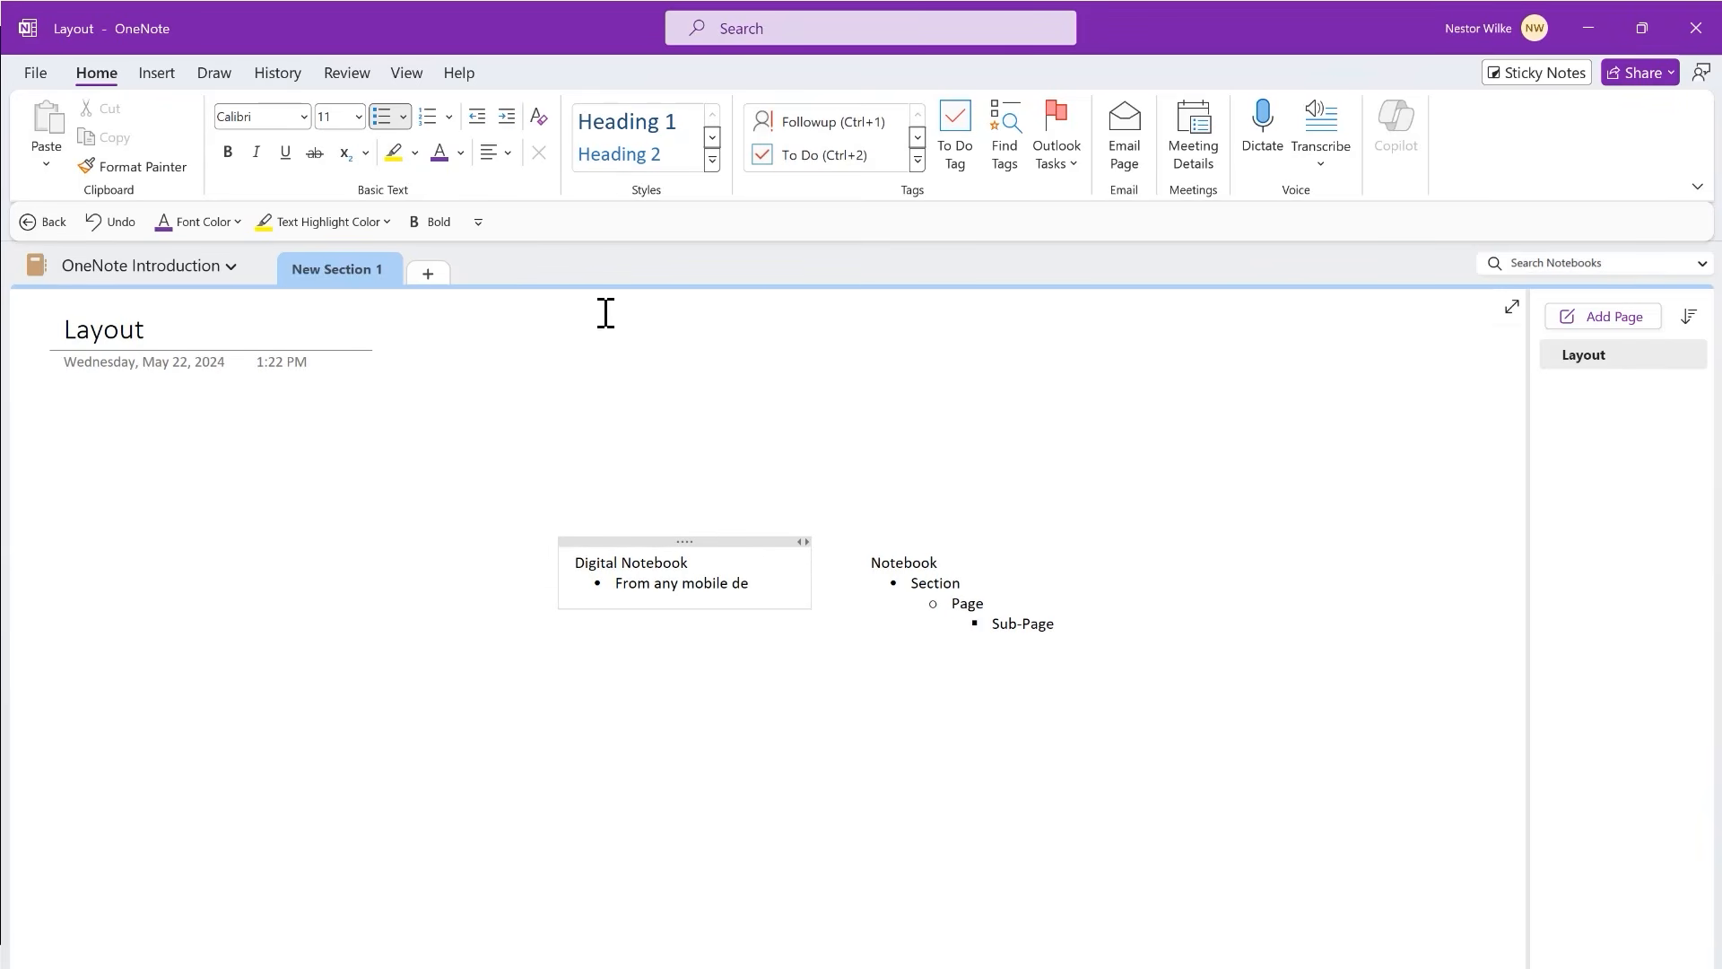
type("vice")
key("Return")
type("Interne")
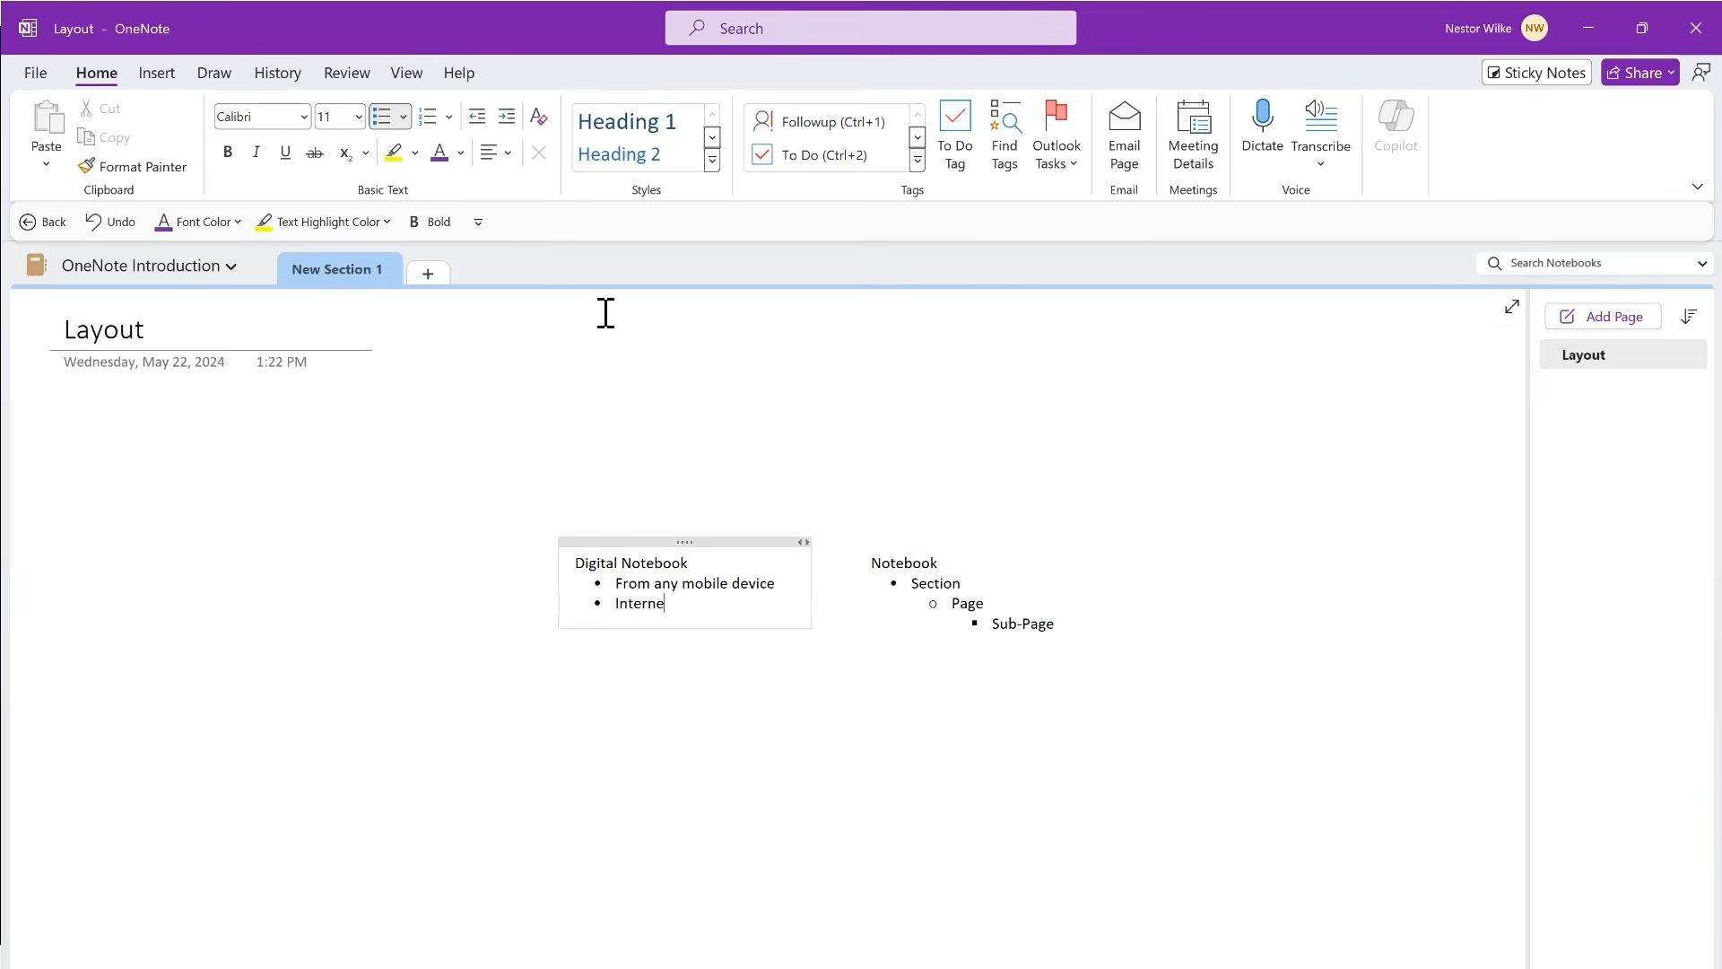
type("t connection")
left_click(744, 660)
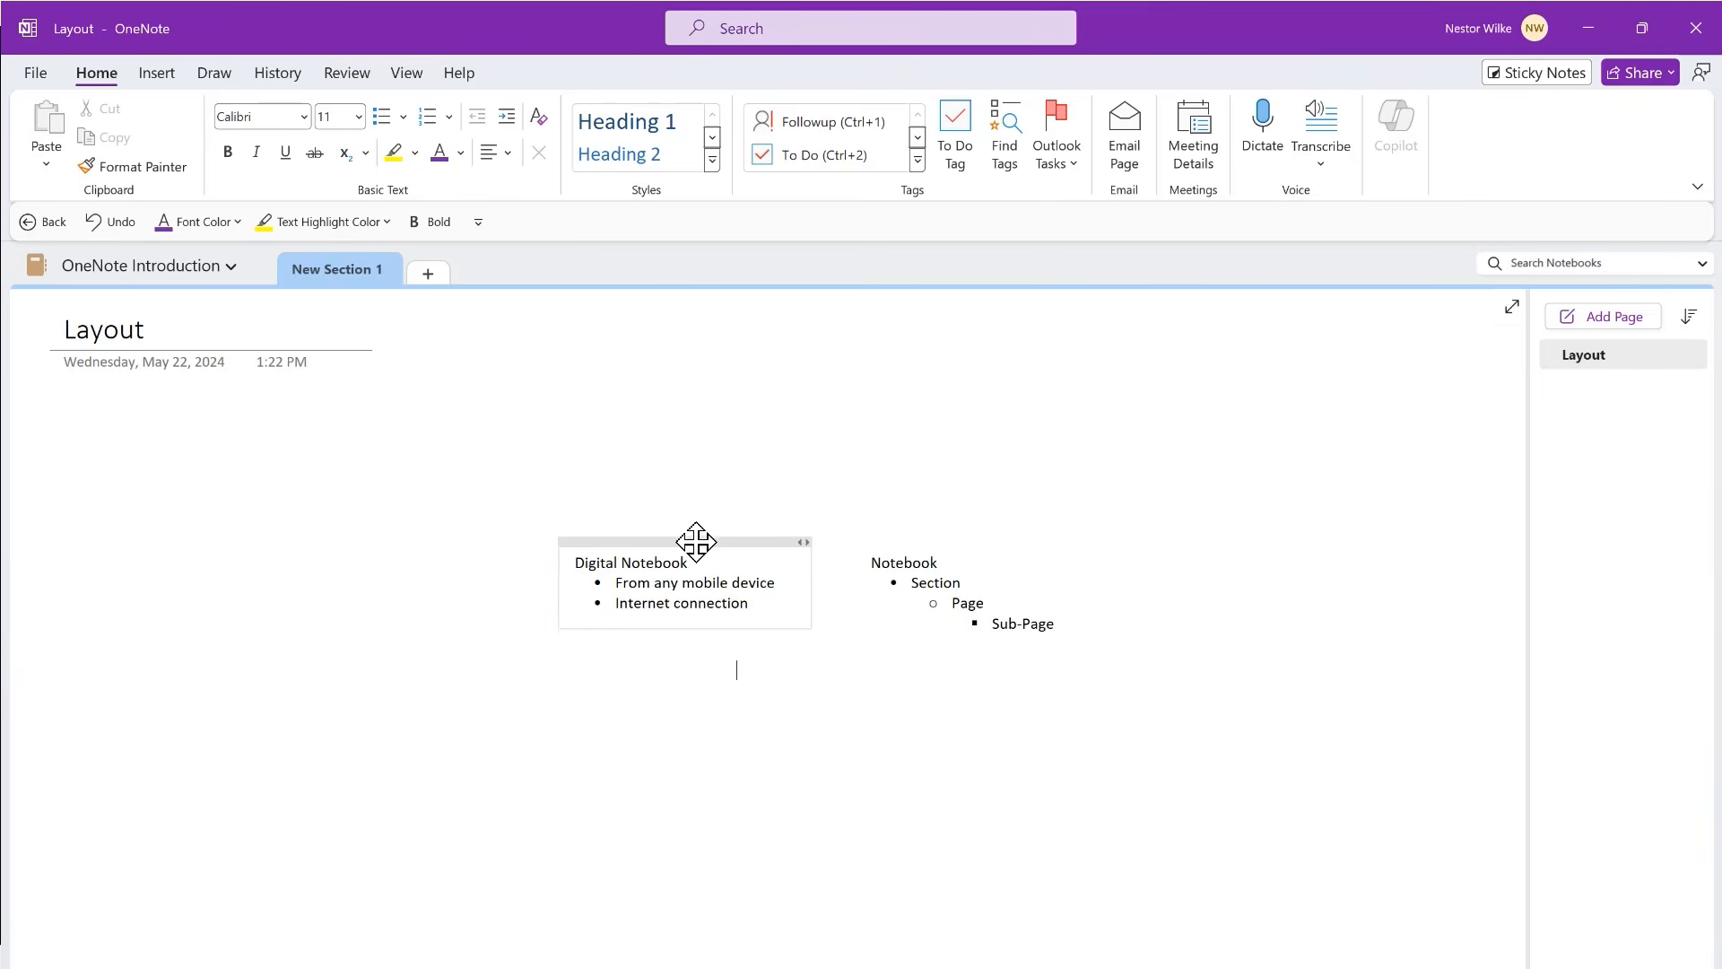
- Move the Digital Notebook note directly below the page title and the Notebook outline beside it at the same height
left_click_drag(711, 542, 201, 411)
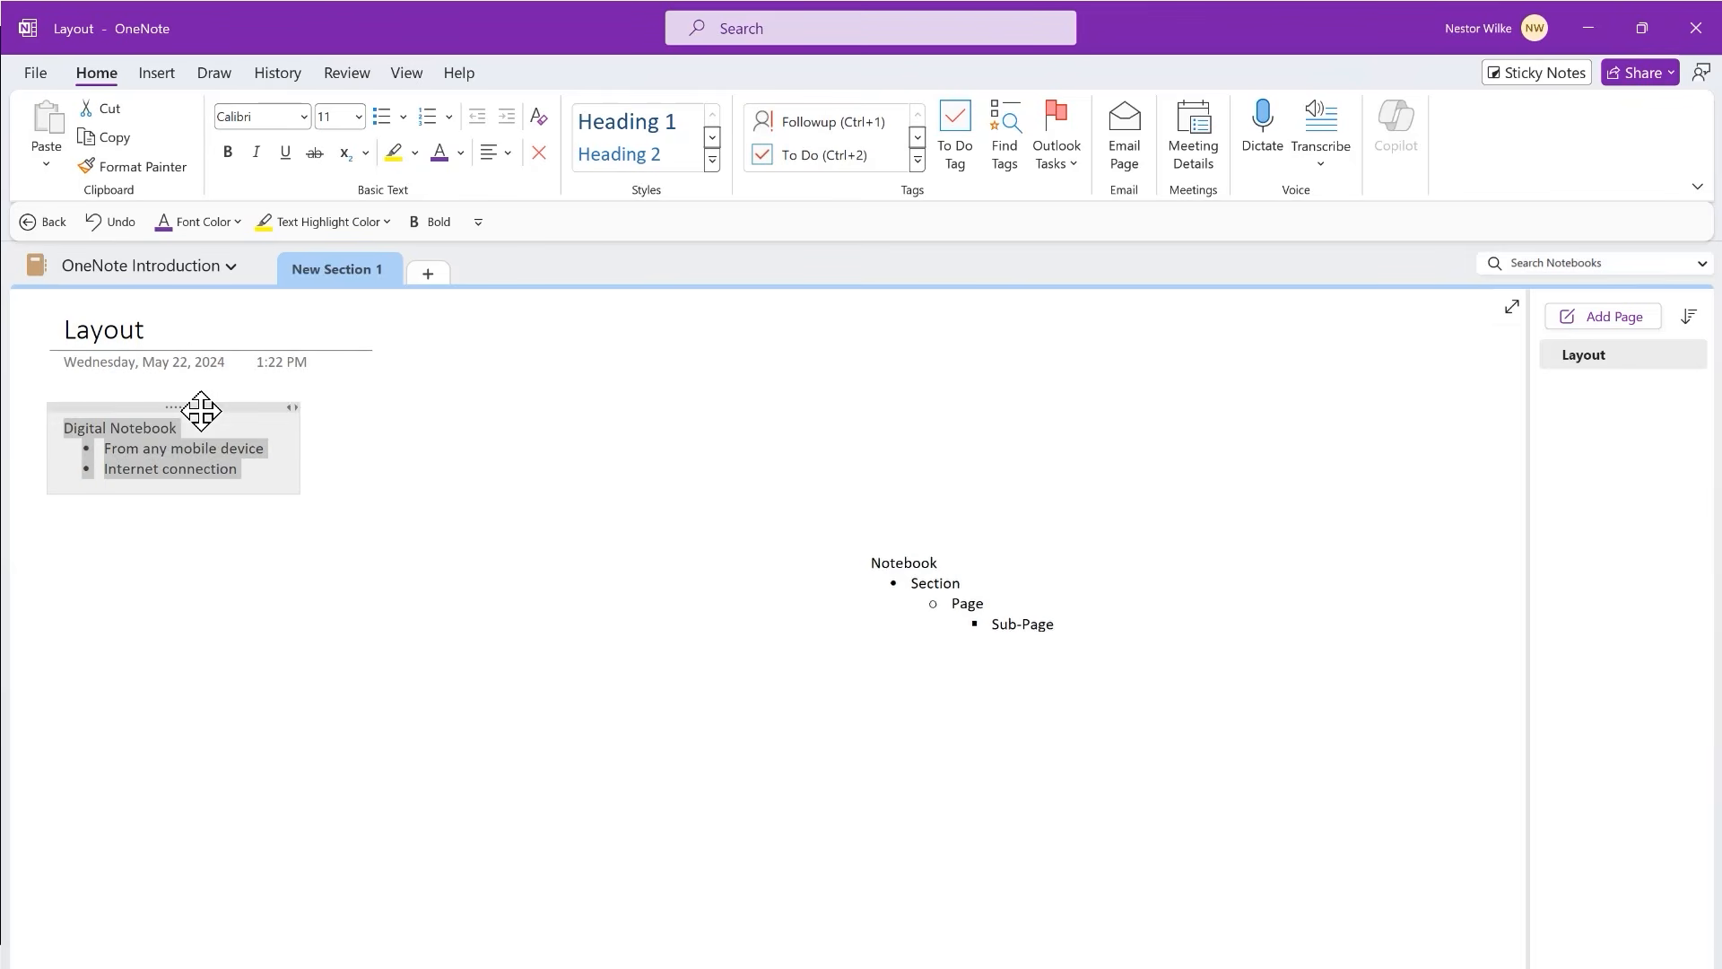
left_click(942, 588)
left_click_drag(994, 542, 567, 424)
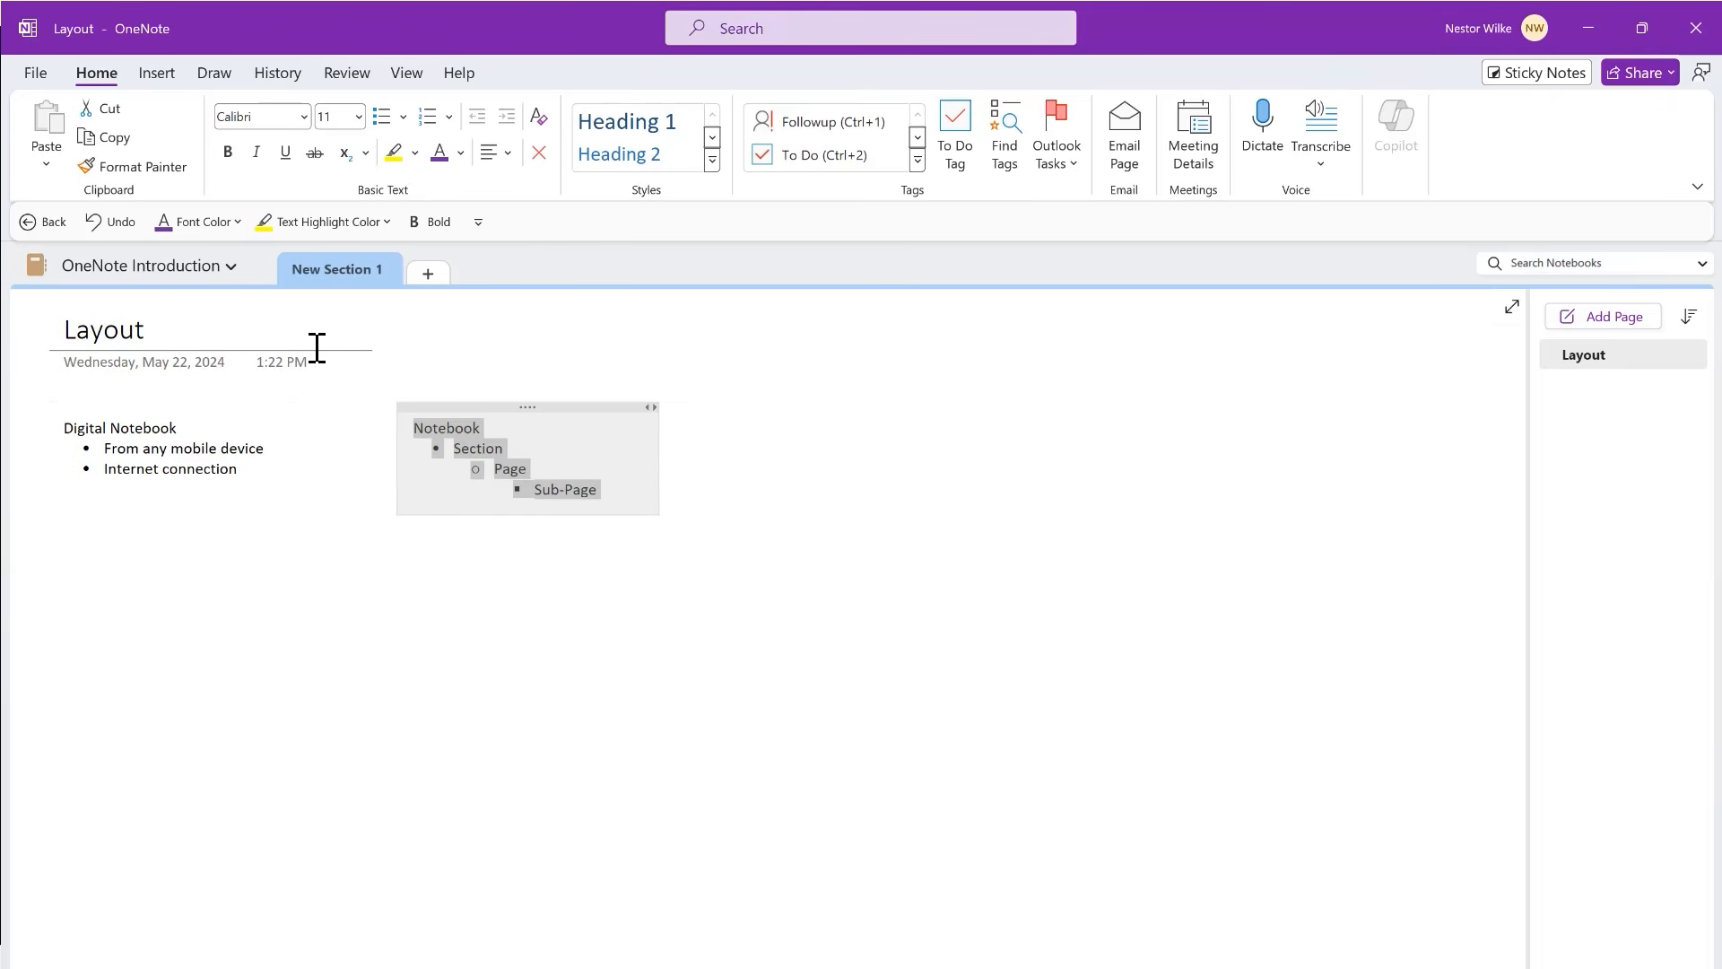
- Rename the section New Section 1 as Getting Started
right_click(335, 269)
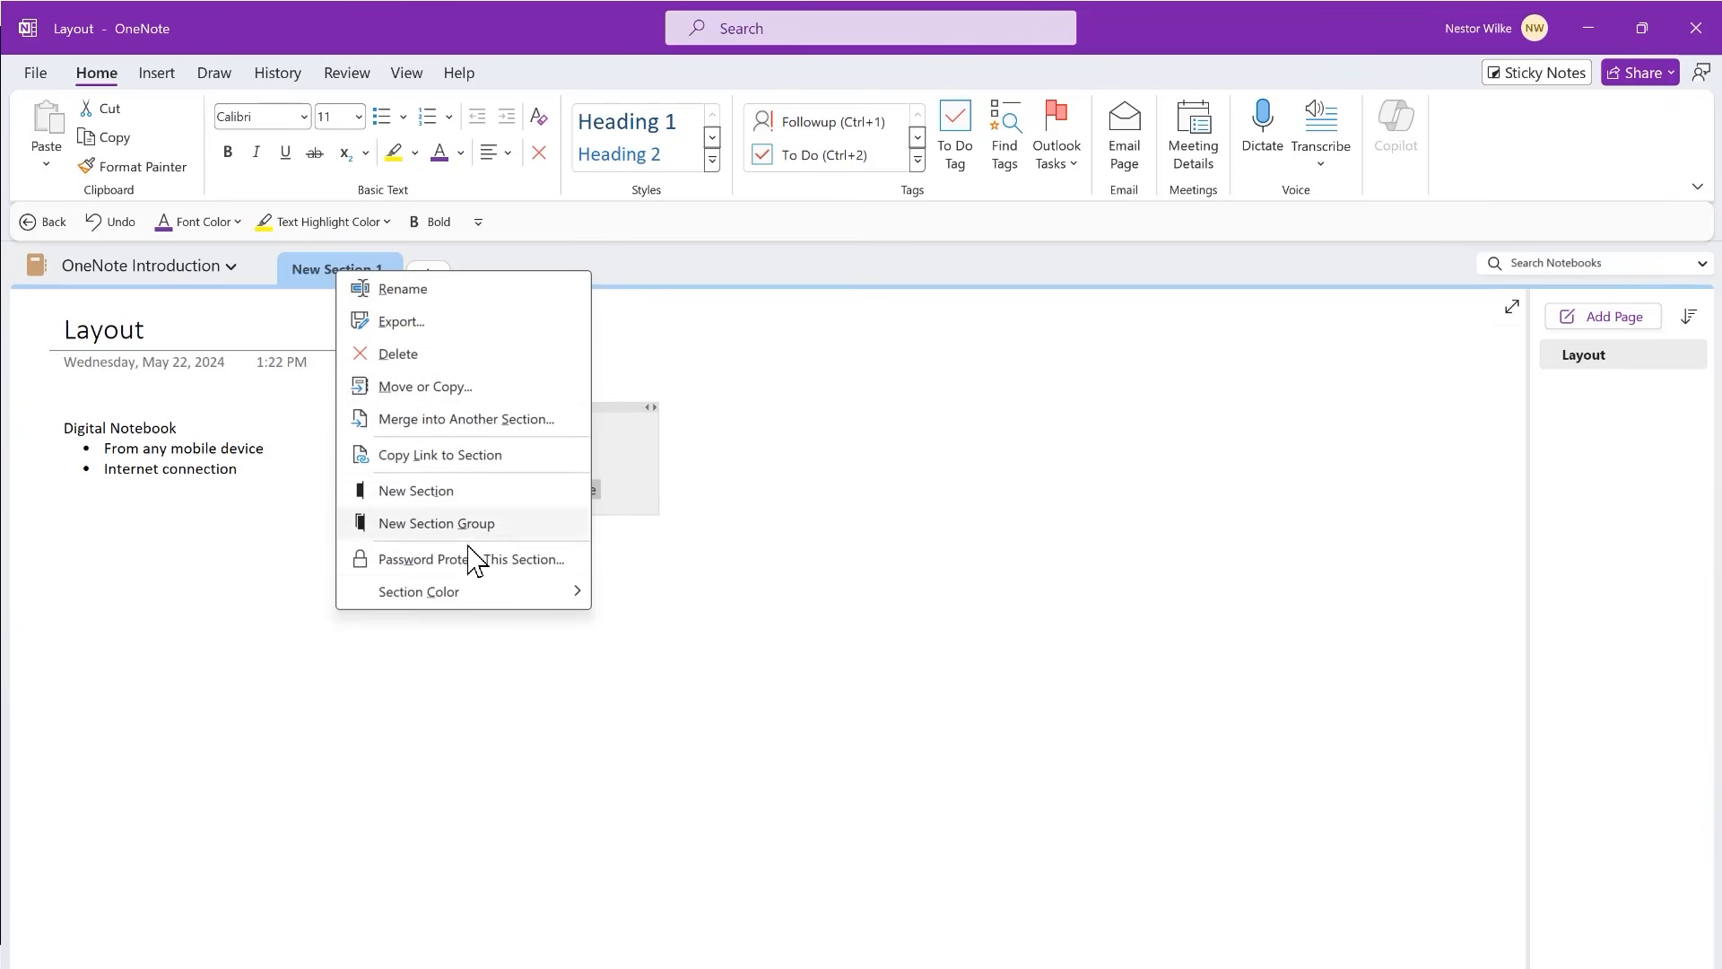
left_click(417, 292)
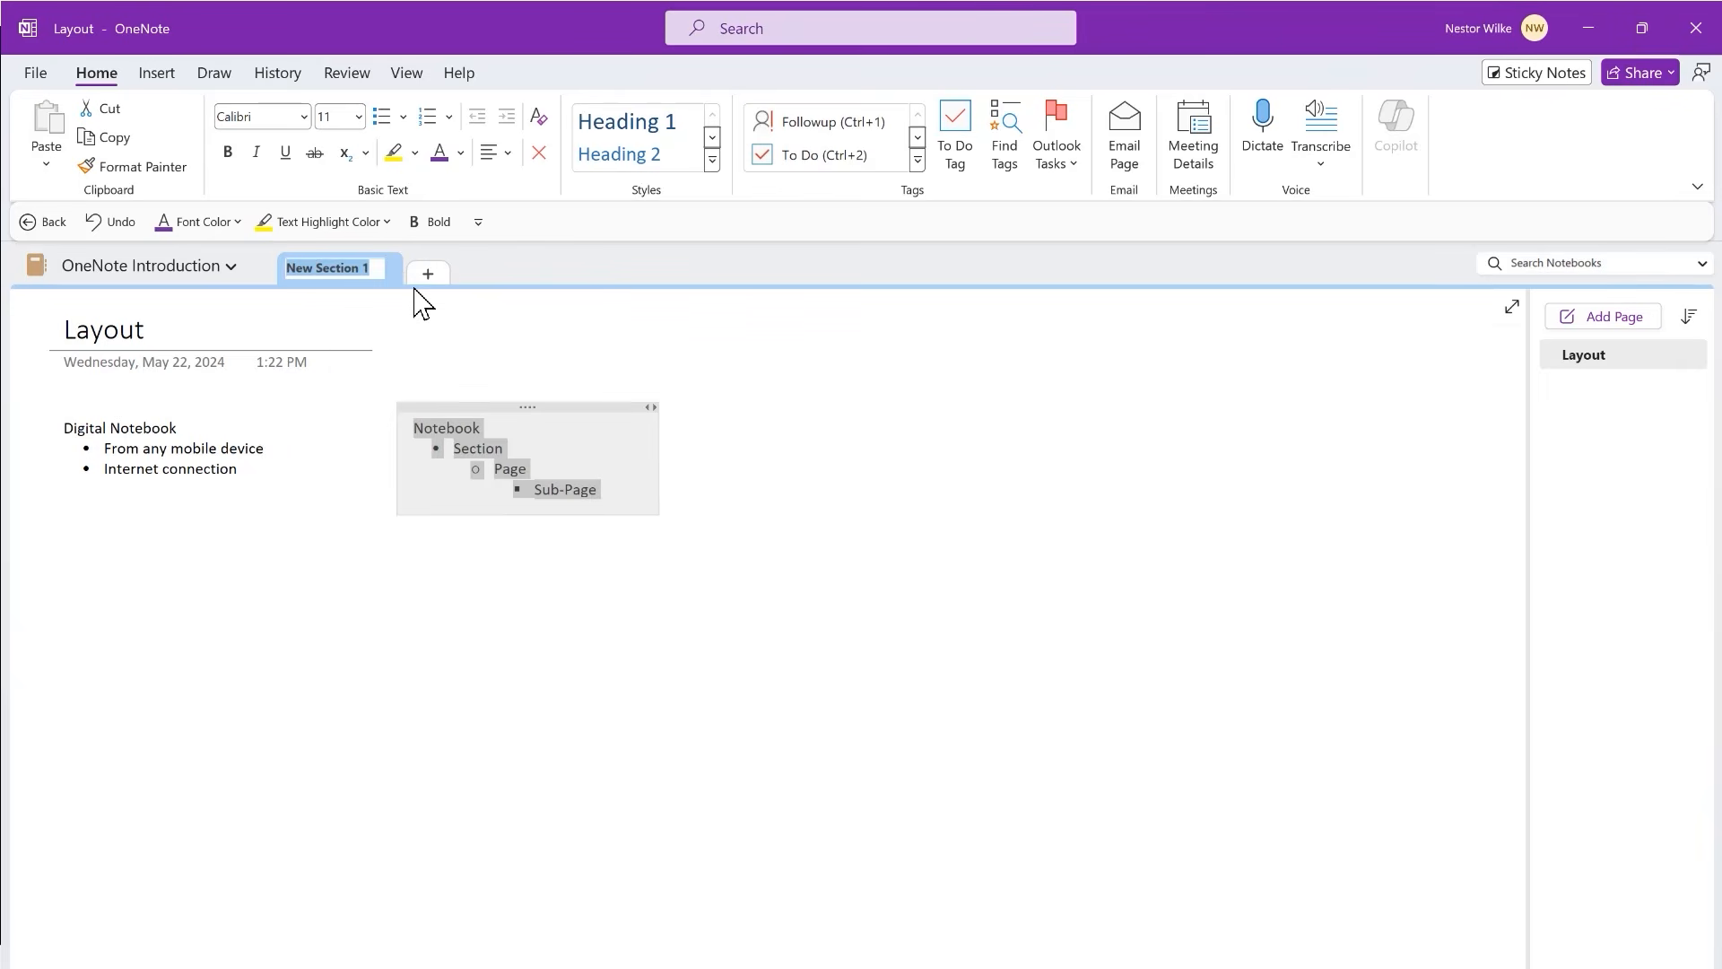
type("Getting Started")
key("Return")
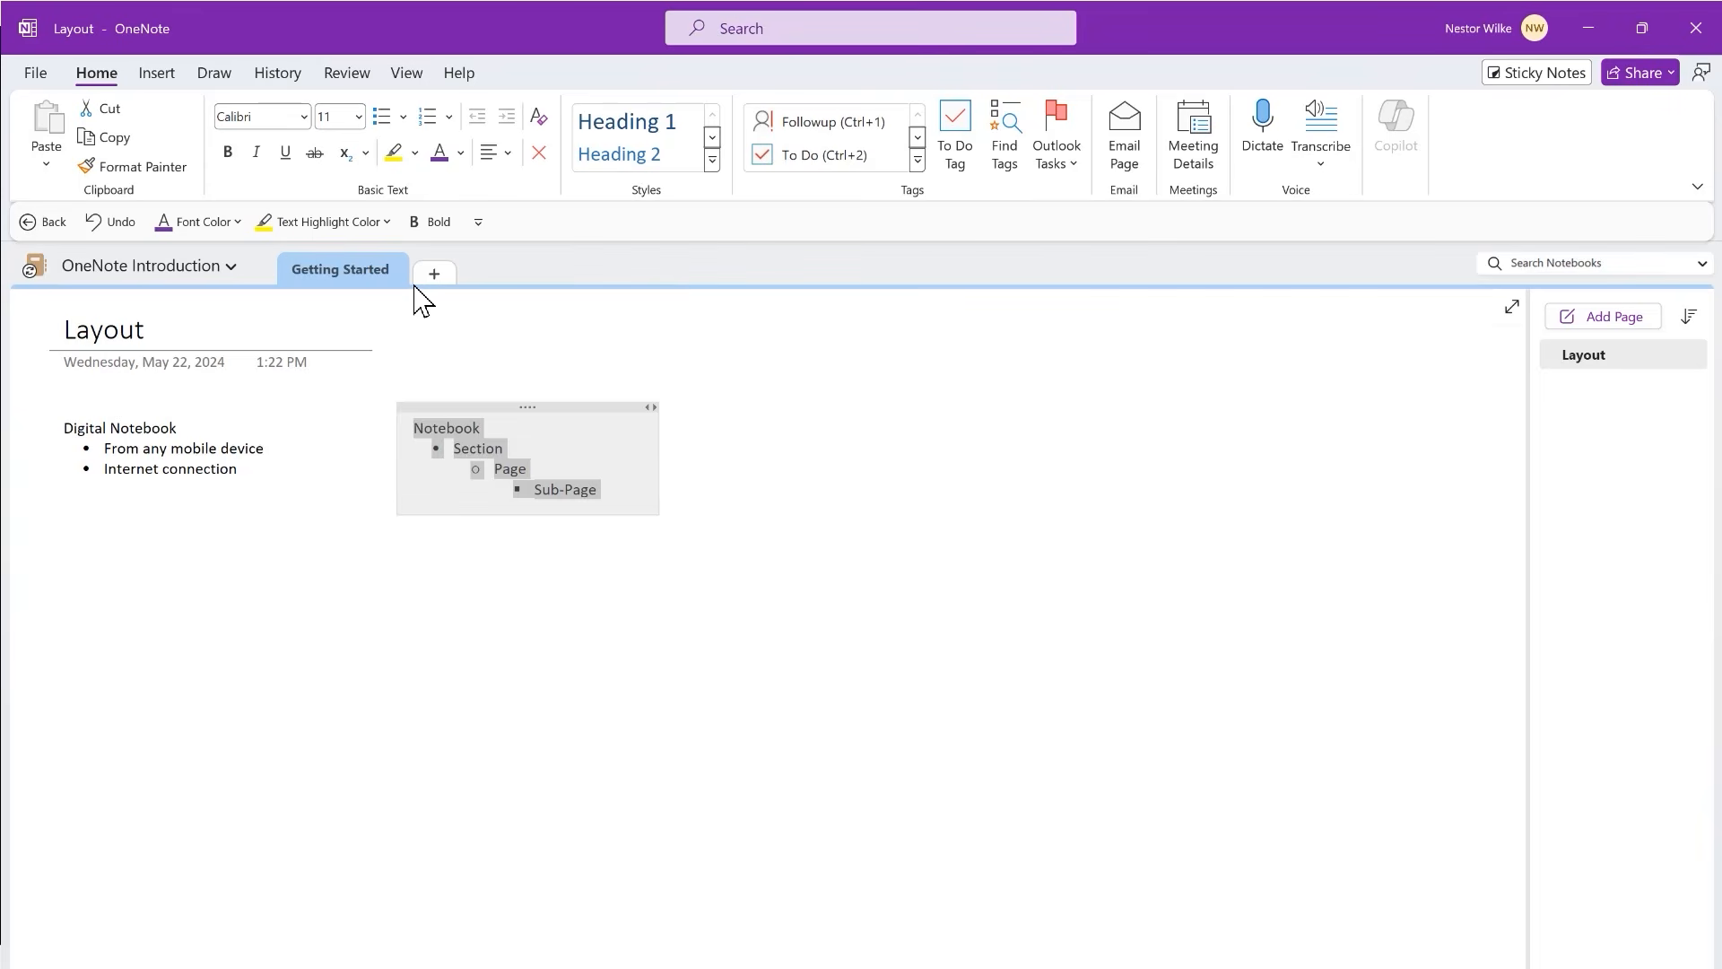
- Change the Getting Started section's color to Orange
right_click(365, 274)
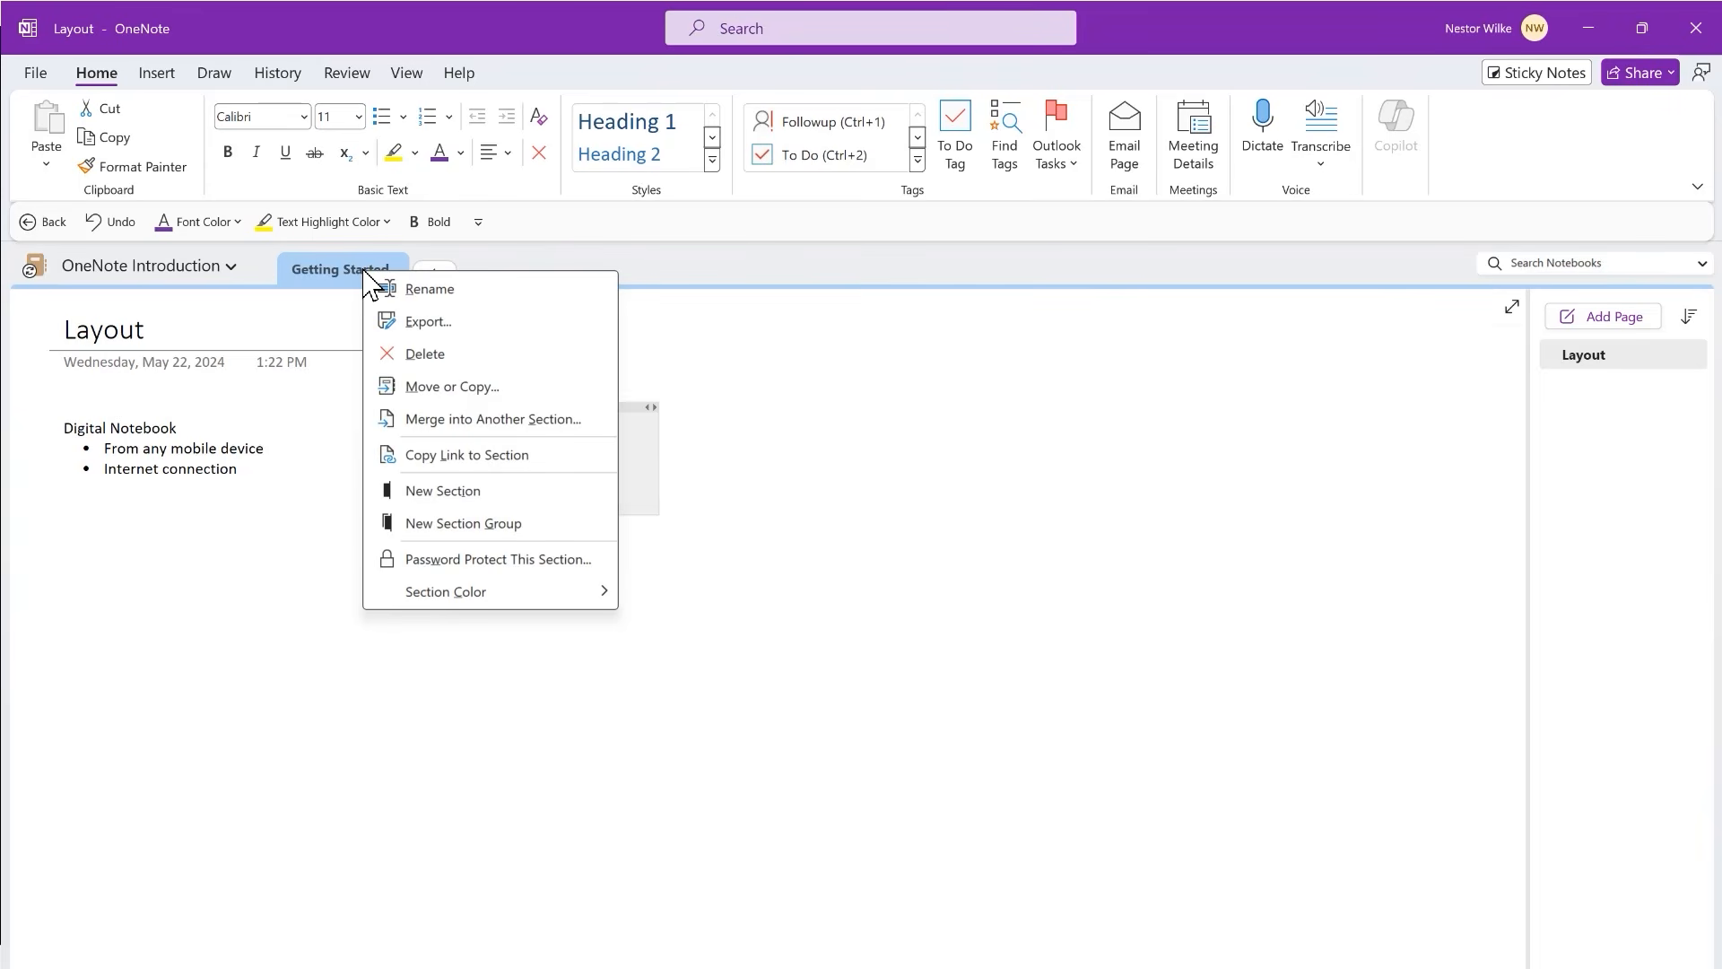
mouse_move(601, 593)
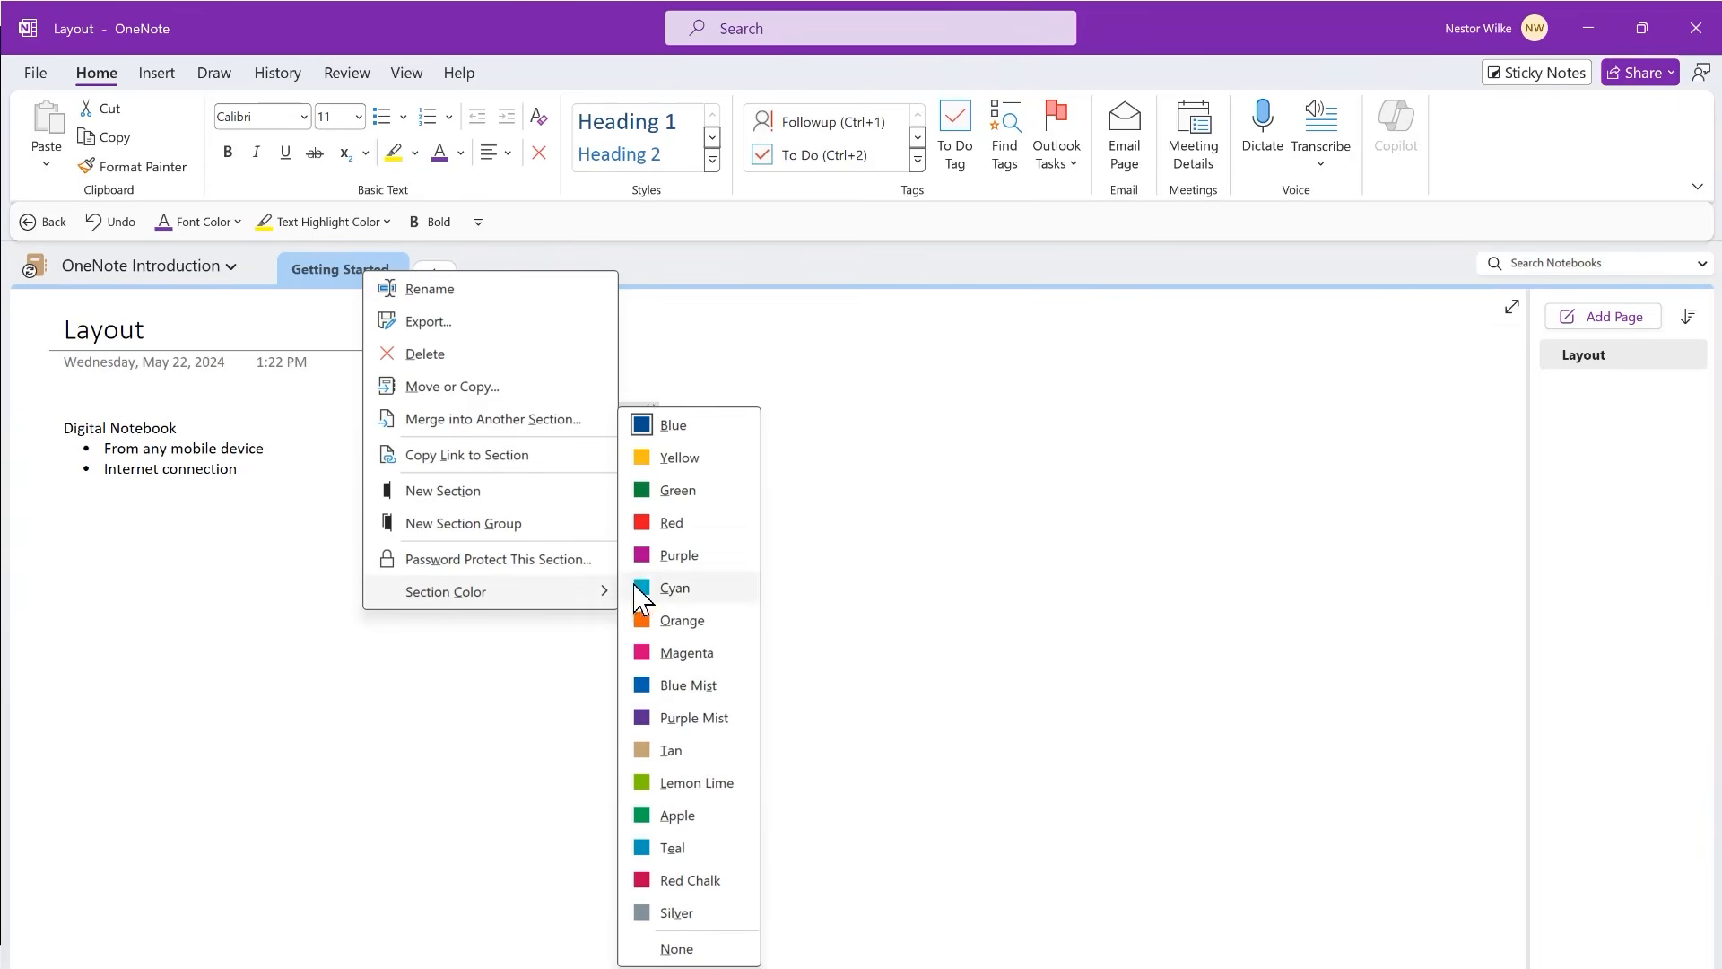
left_click(672, 624)
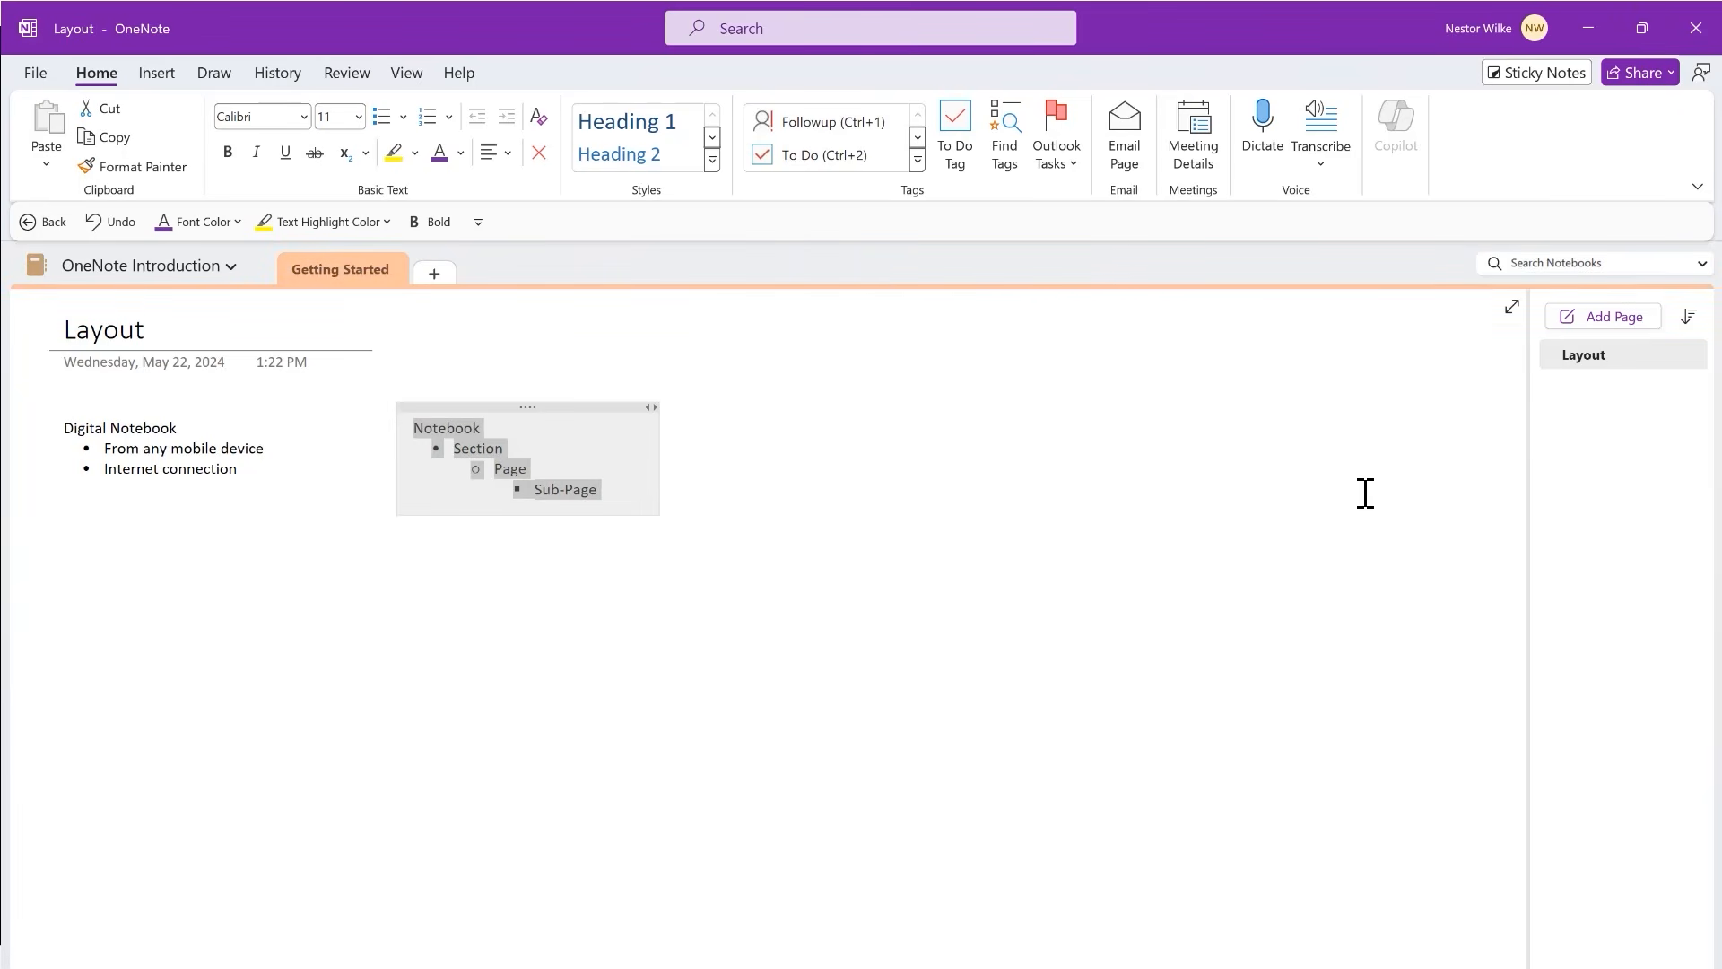
left_click(820, 474)
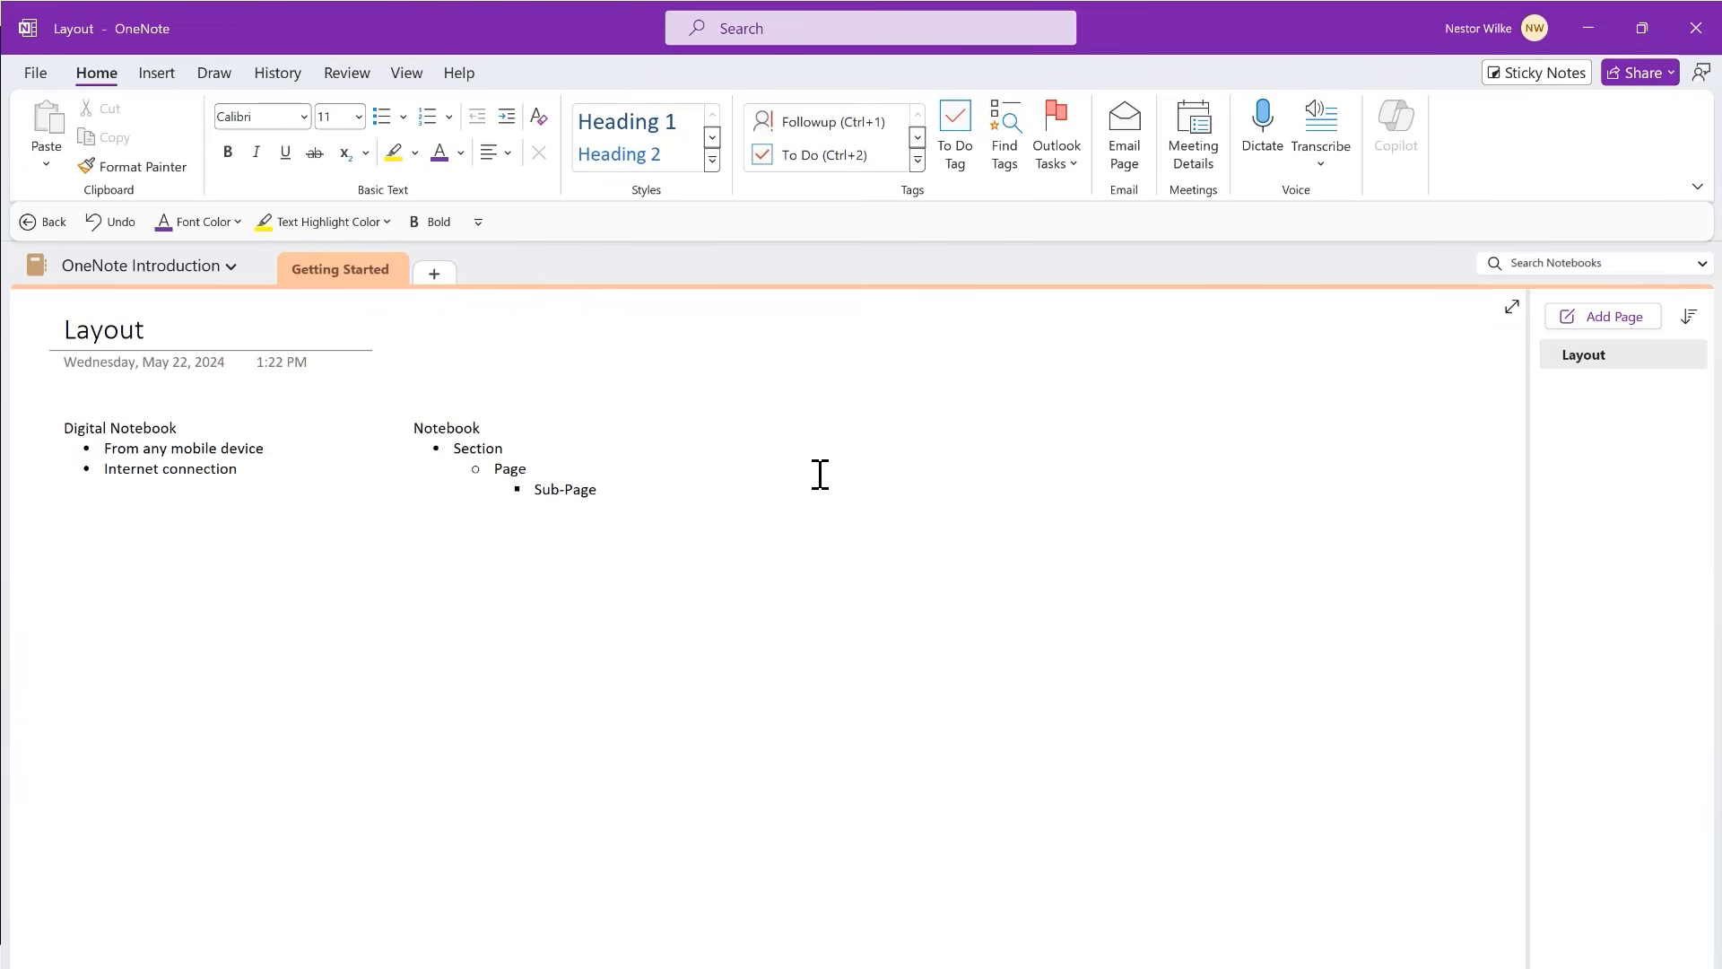
- Check which text style the page title Layout uses among the available styles
double_click(155, 428)
left_click(157, 446)
left_click(165, 427)
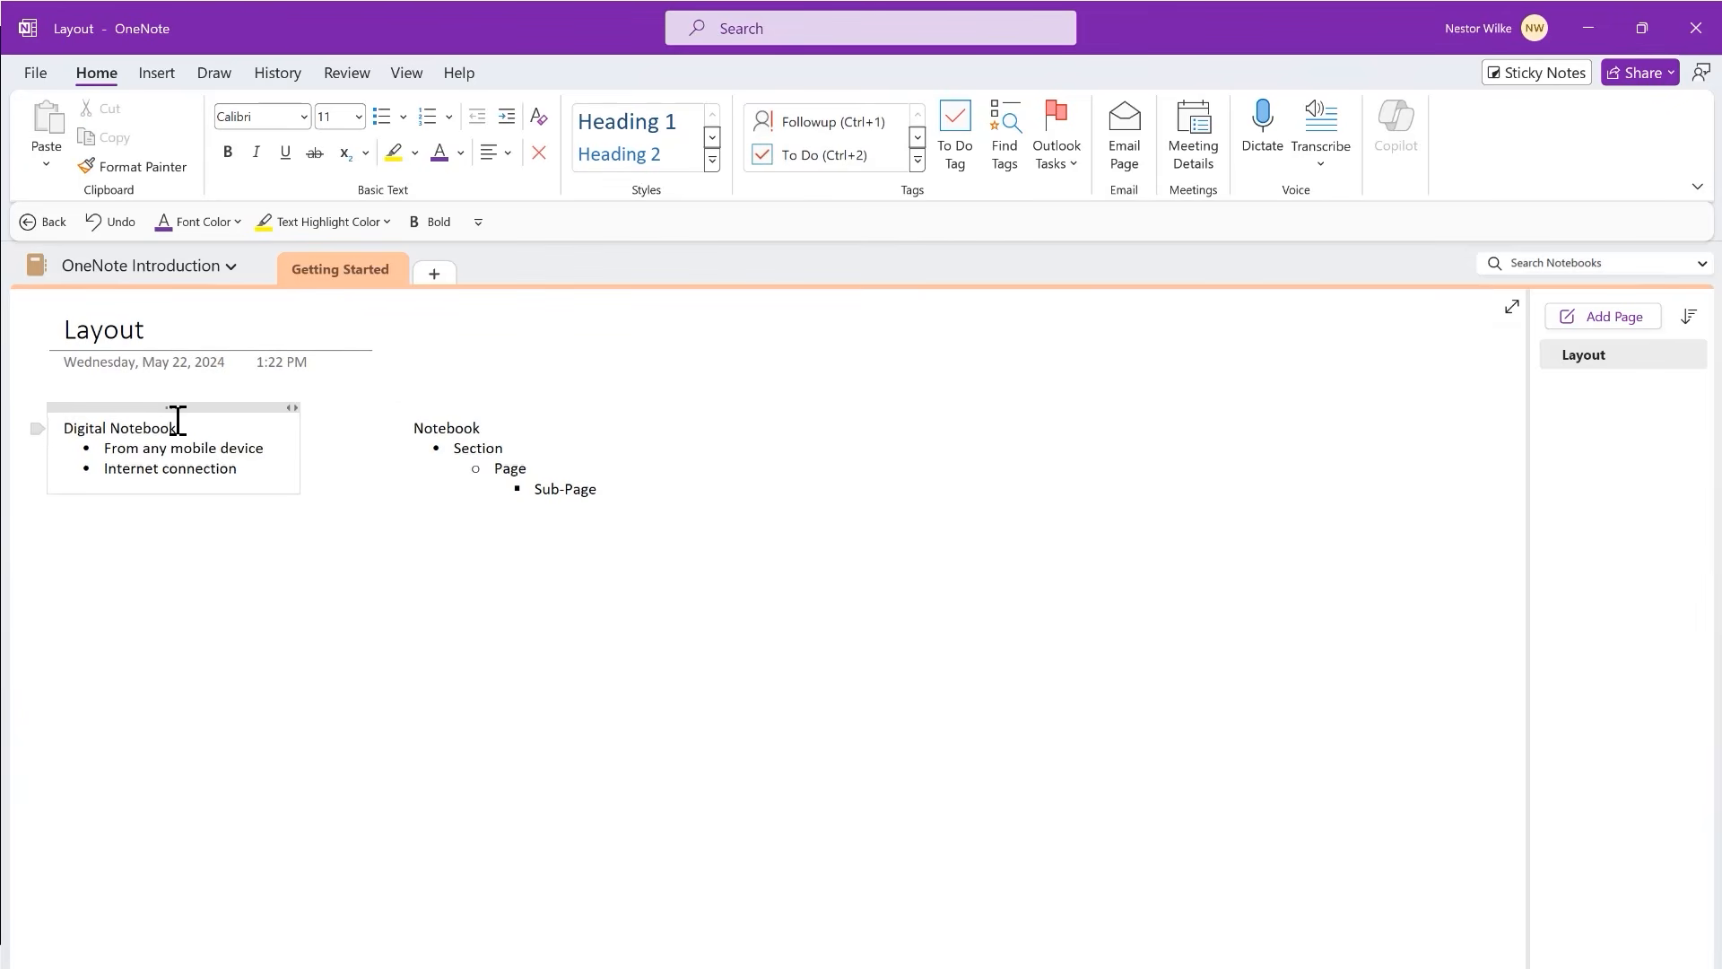
left_click(144, 330)
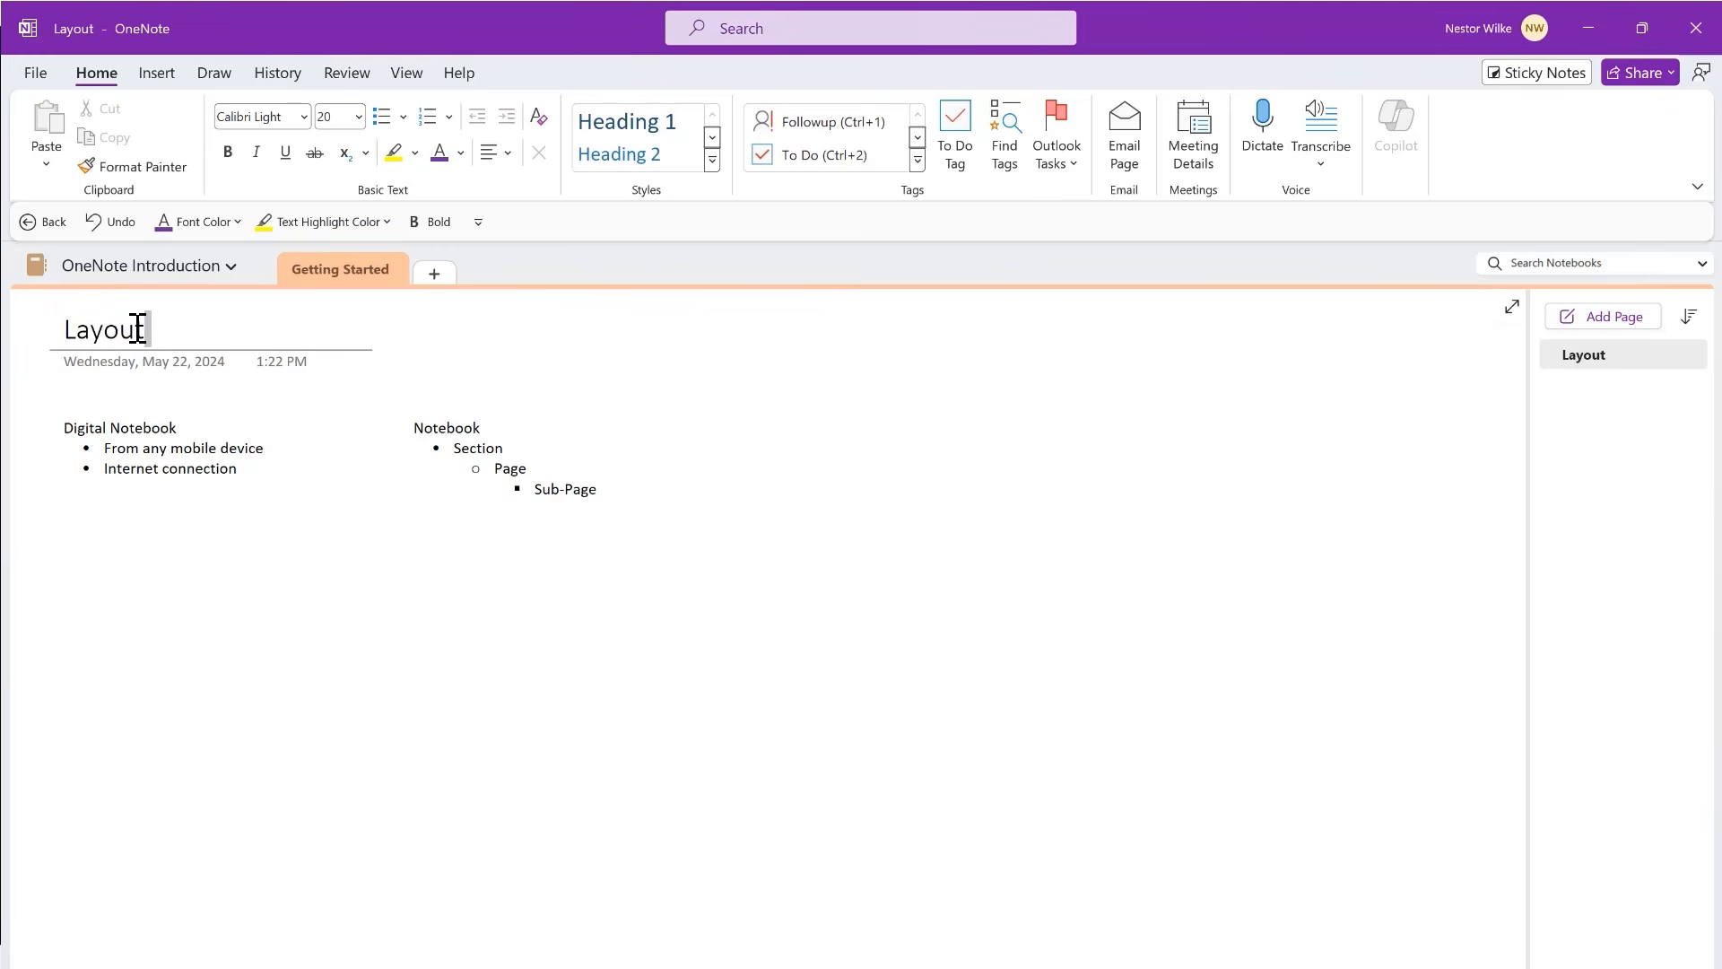
left_click_drag(136, 331, 62, 329)
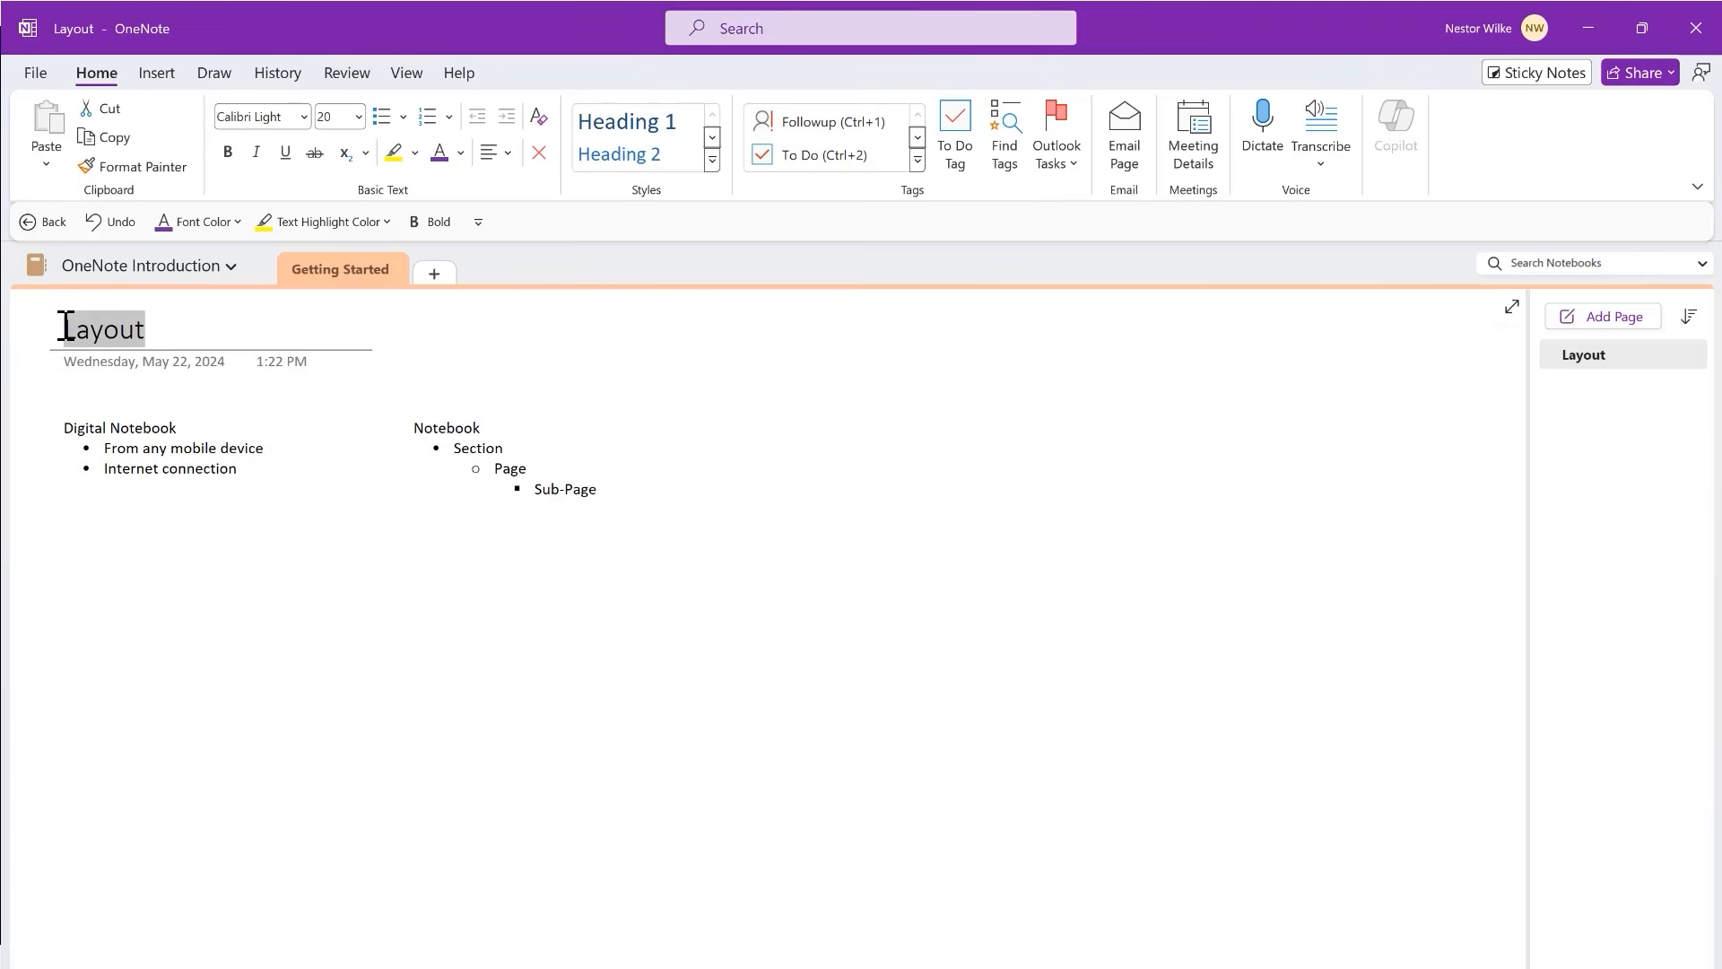
left_click(713, 161)
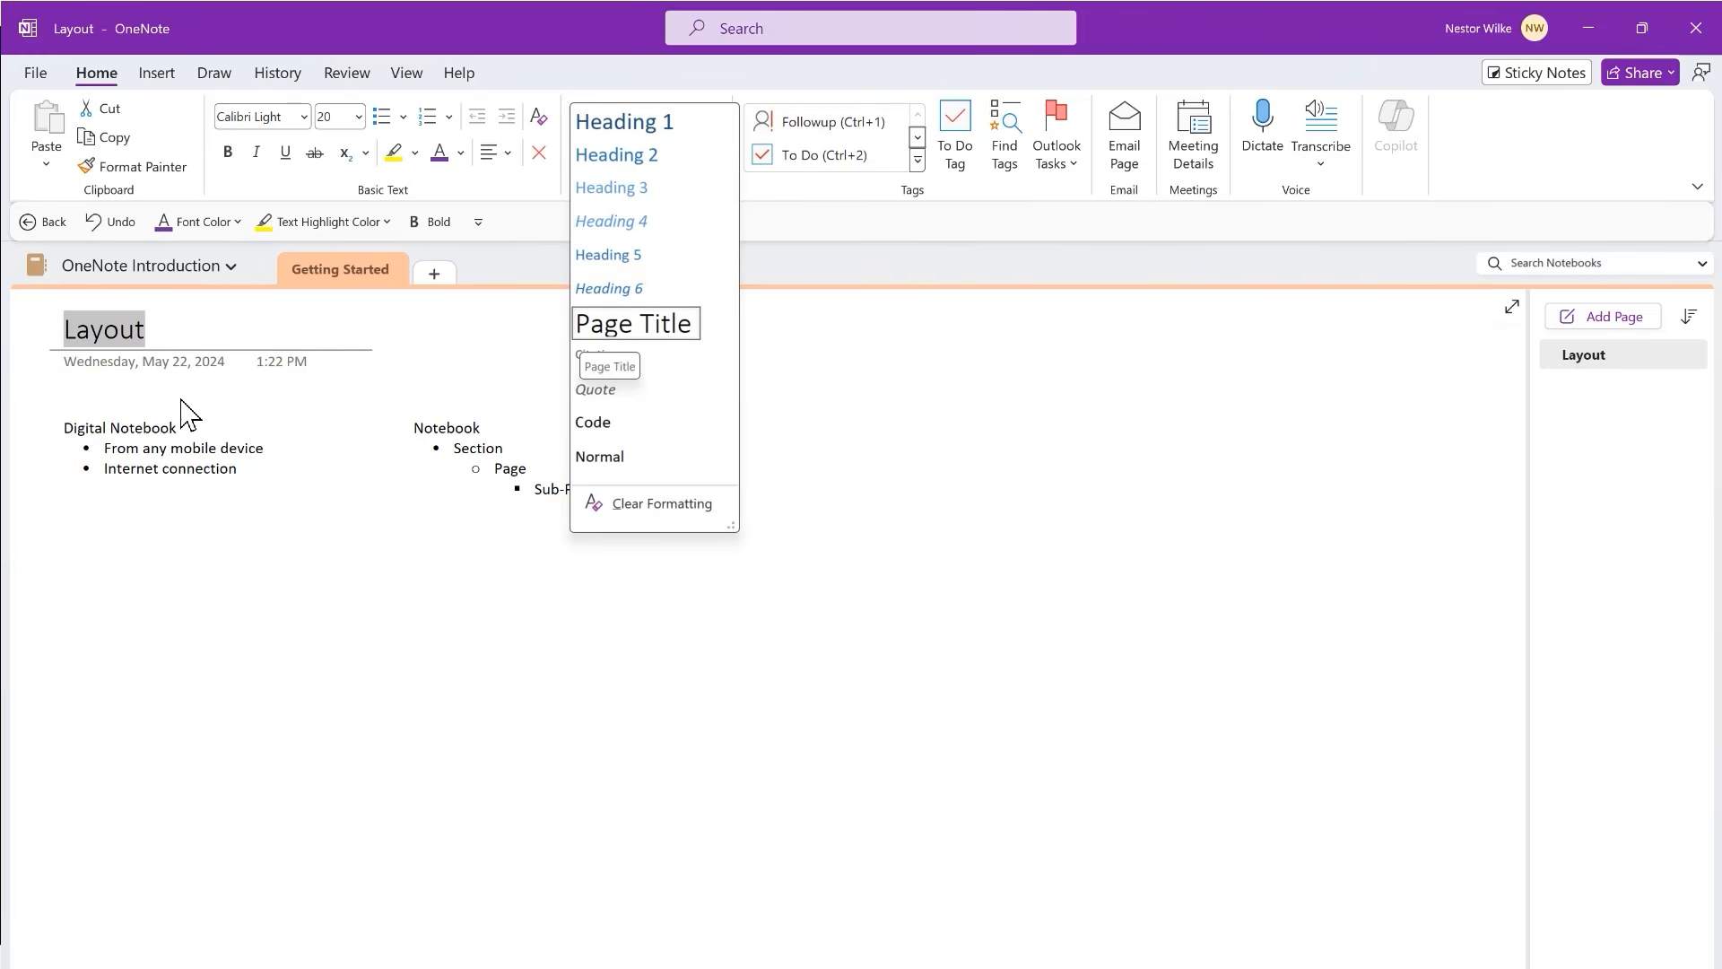
- Apply the Heading 1 style to the Digital Notebook line
left_click(168, 432)
left_click(167, 428)
double_click(167, 428)
left_click_drag(169, 428, 69, 427)
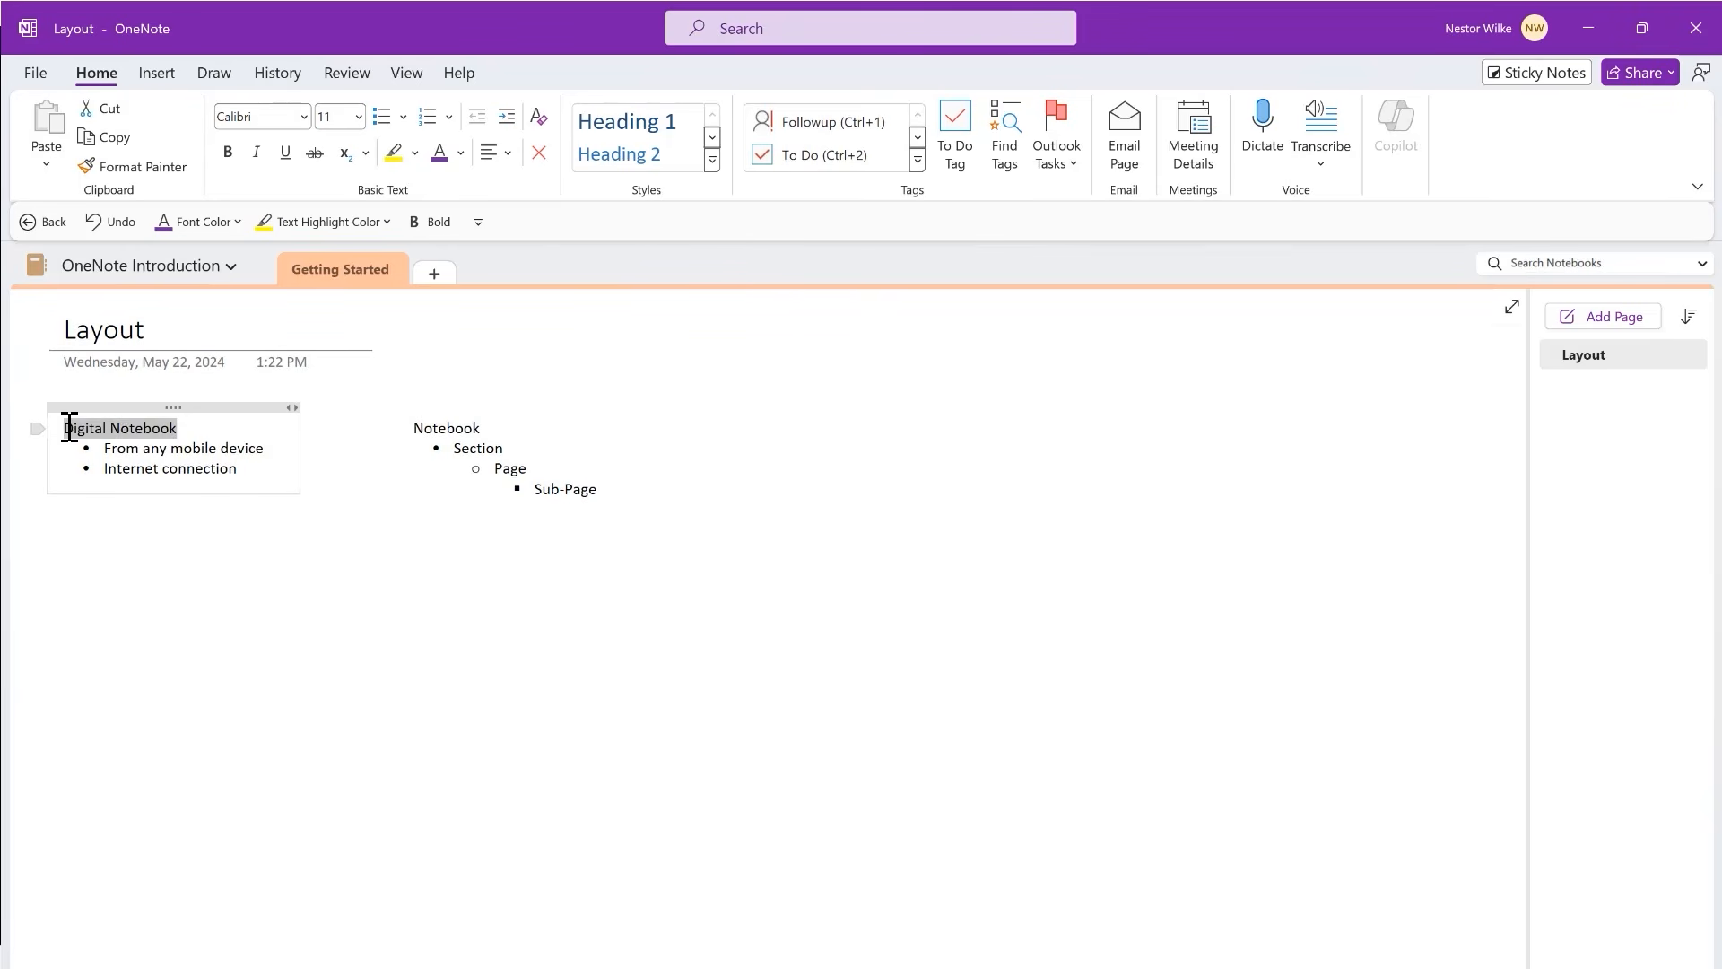
left_click(652, 130)
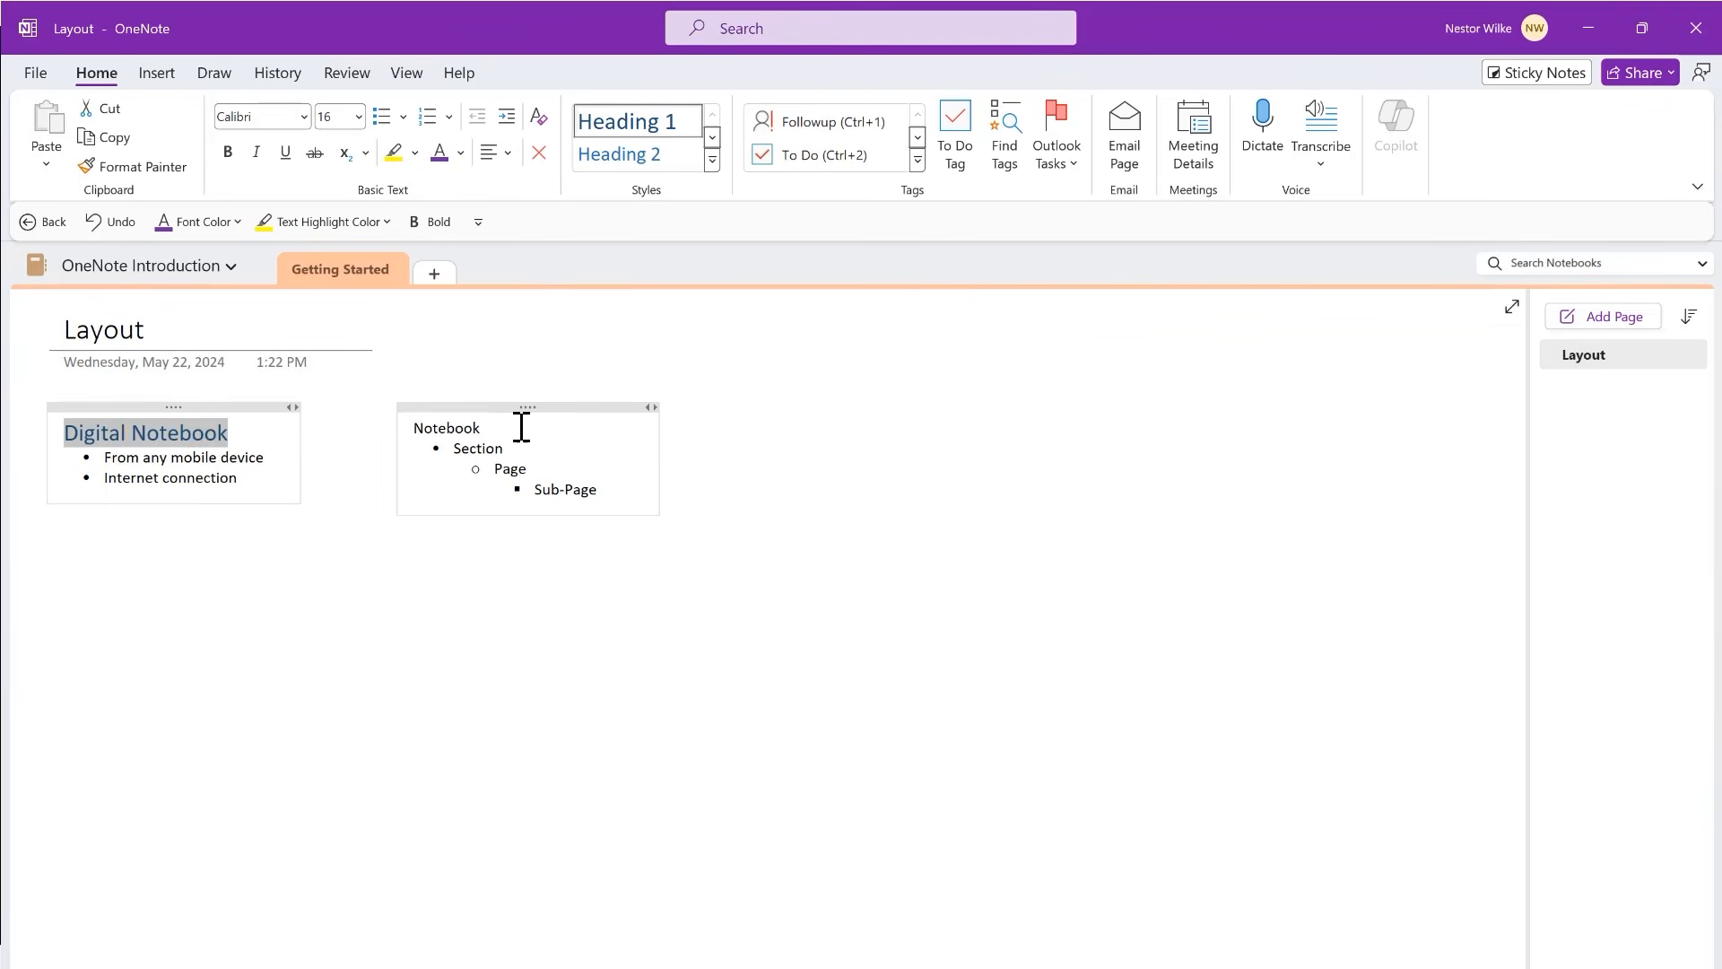
- Format the Notebook line above the Section outline with the Heading 1 style
left_click(476, 428)
left_click_drag(489, 428, 421, 428)
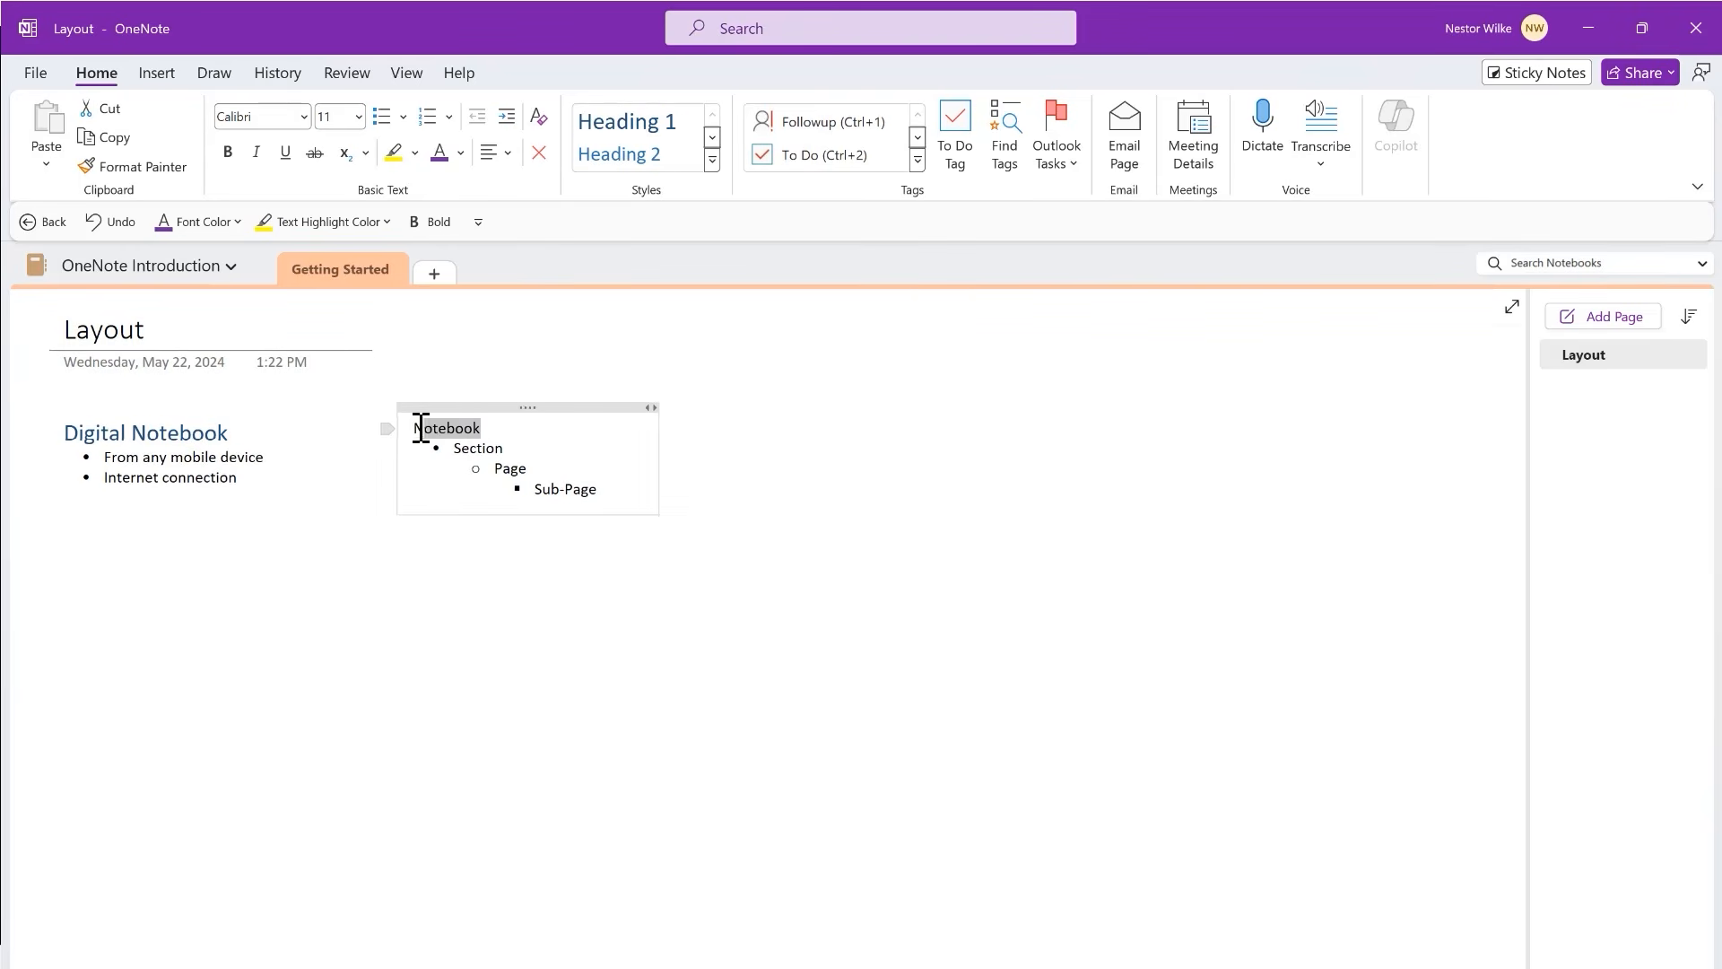
left_click(639, 130)
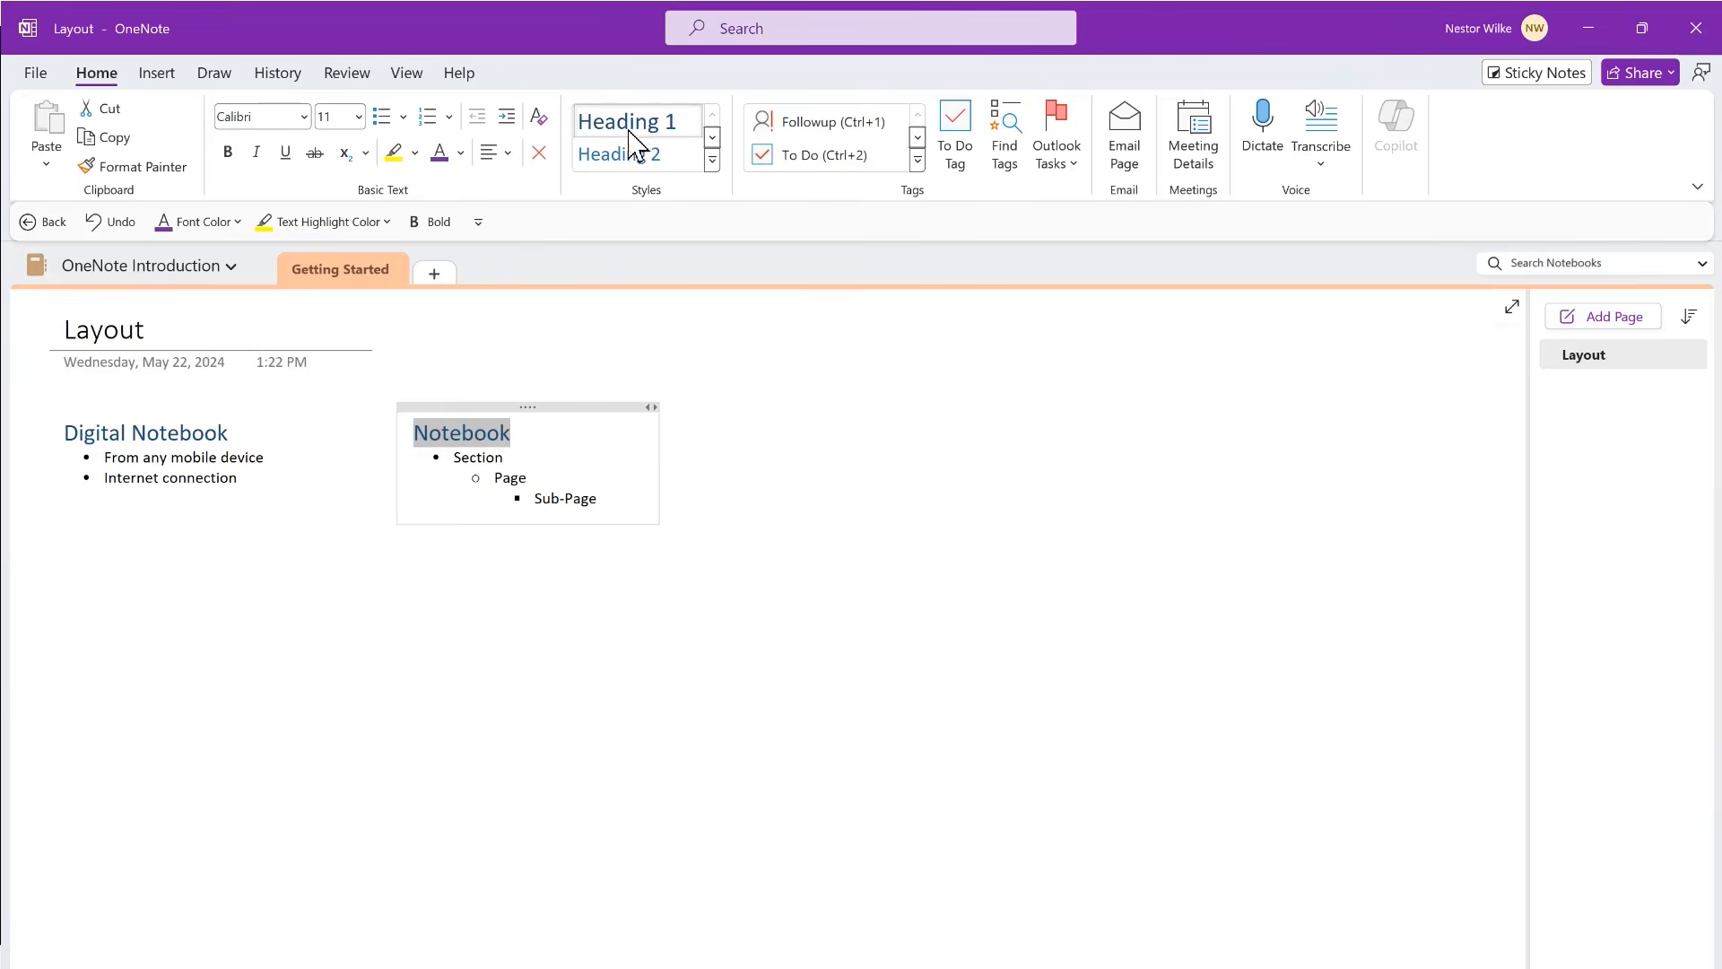
- Italicize the two bullets under Digital Notebook
left_click(240, 504)
left_click_drag(257, 481, 96, 456)
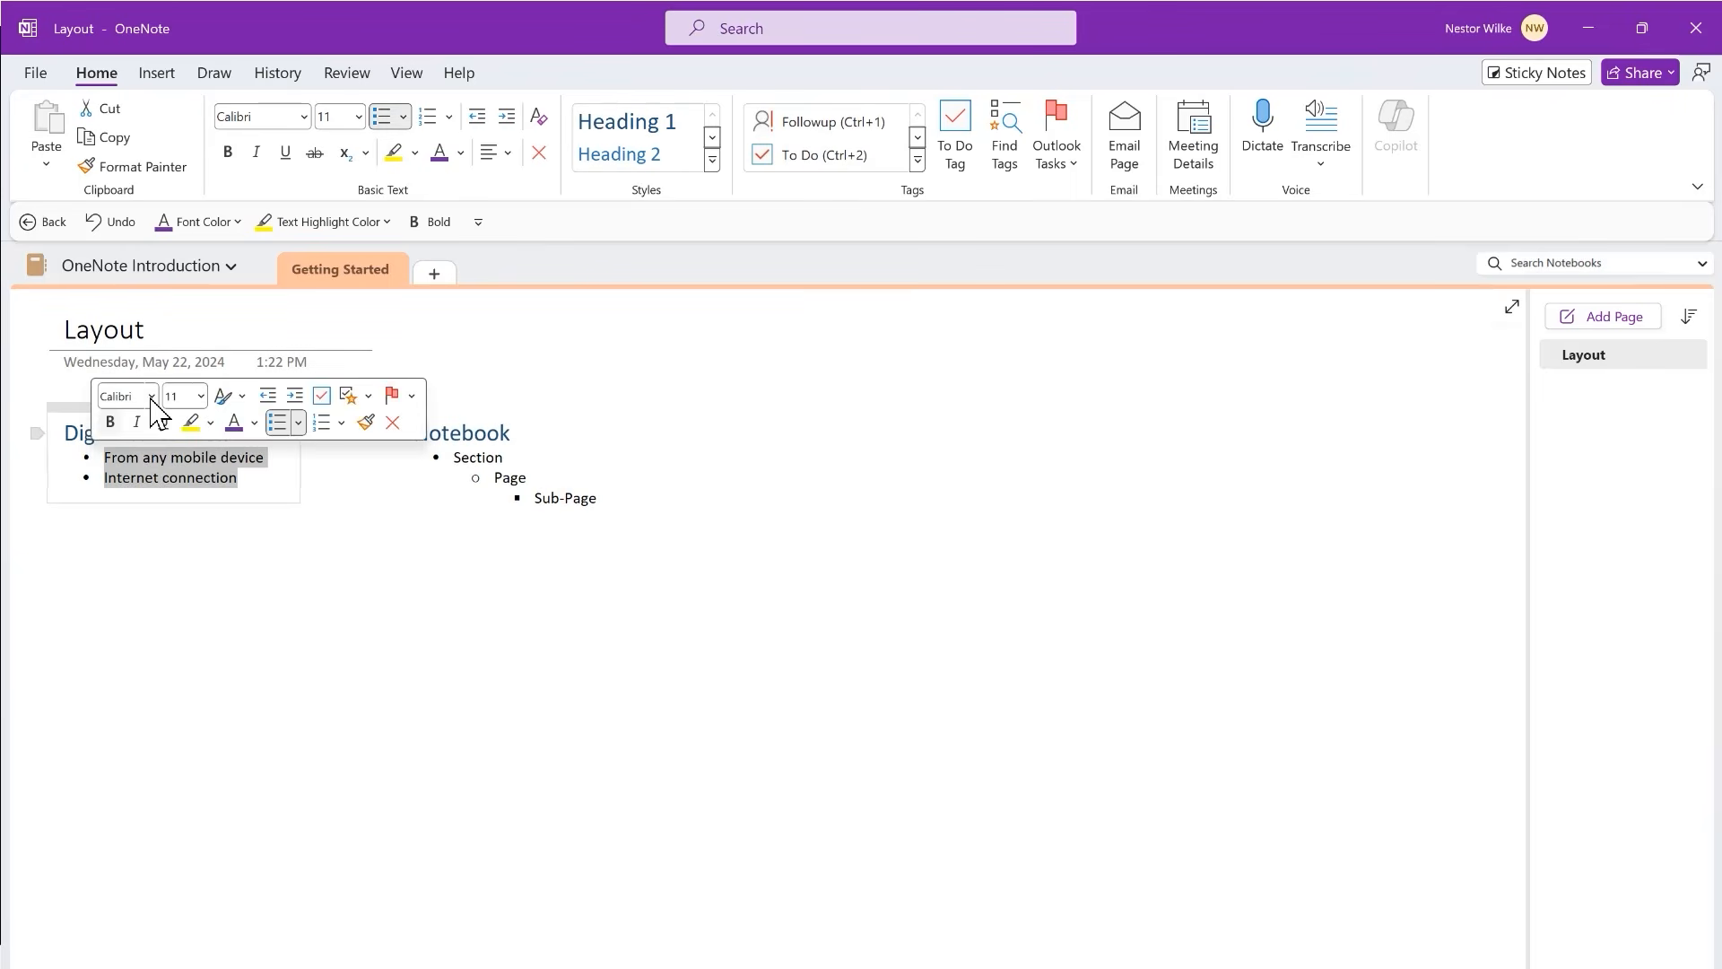
left_click(257, 155)
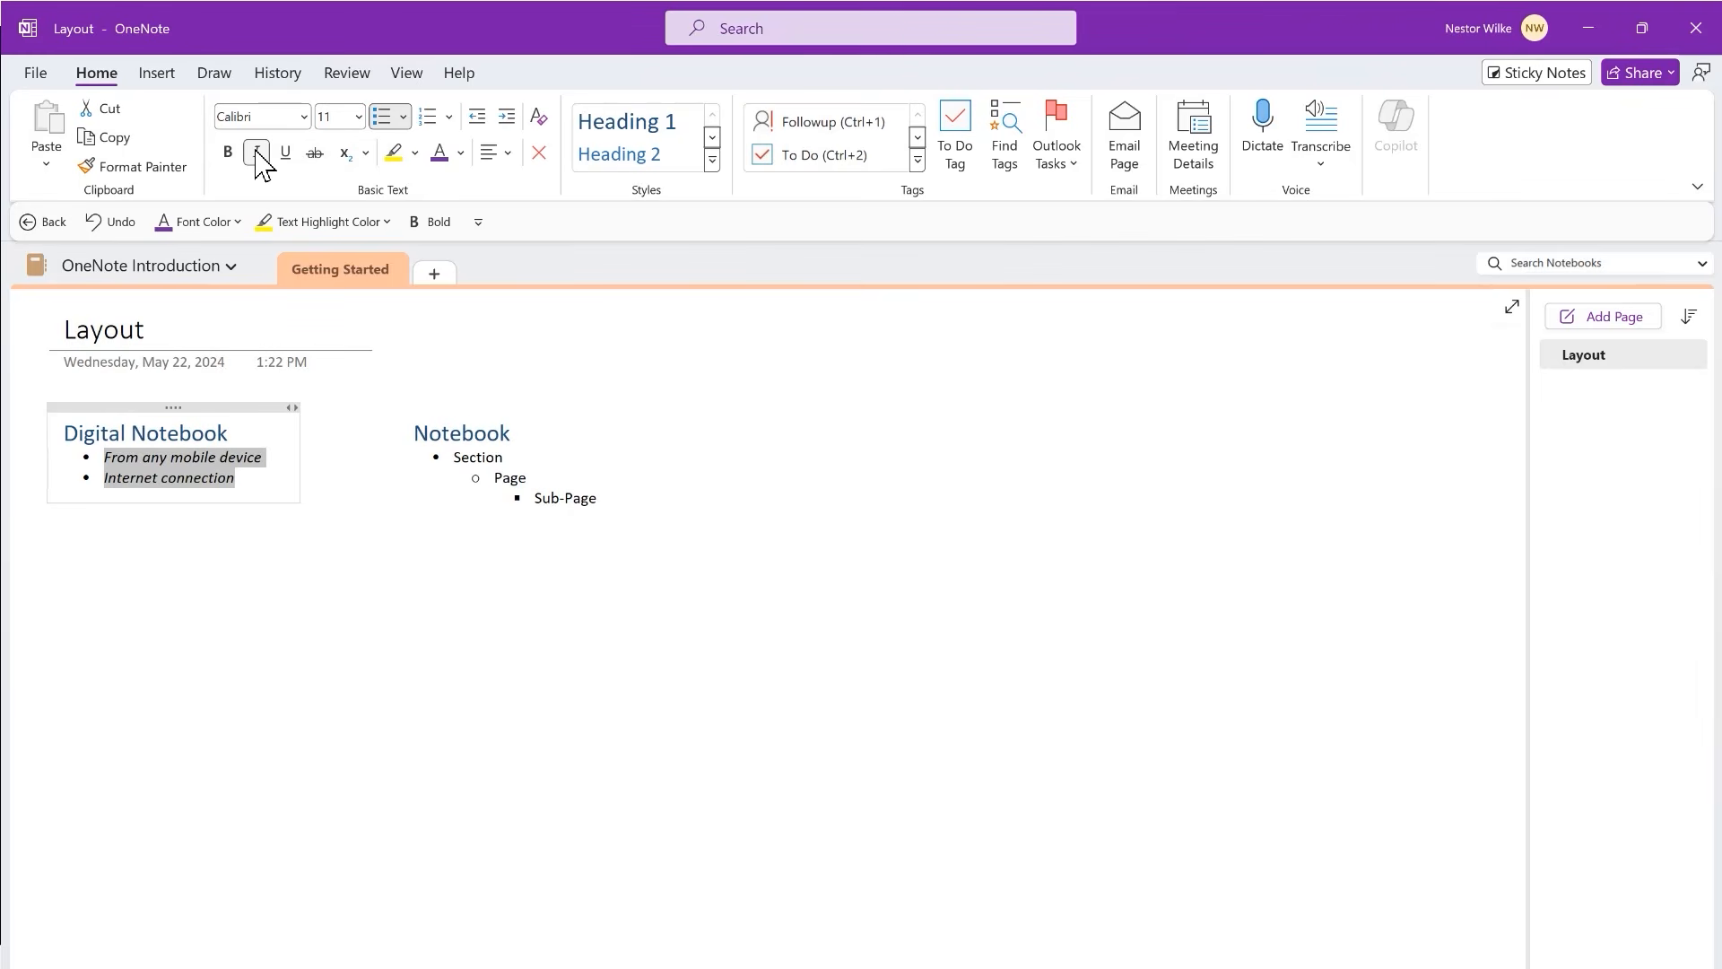
- Color the bullets under both Digital Notebook and Notebook with the light blue theme font color
left_click(460, 154)
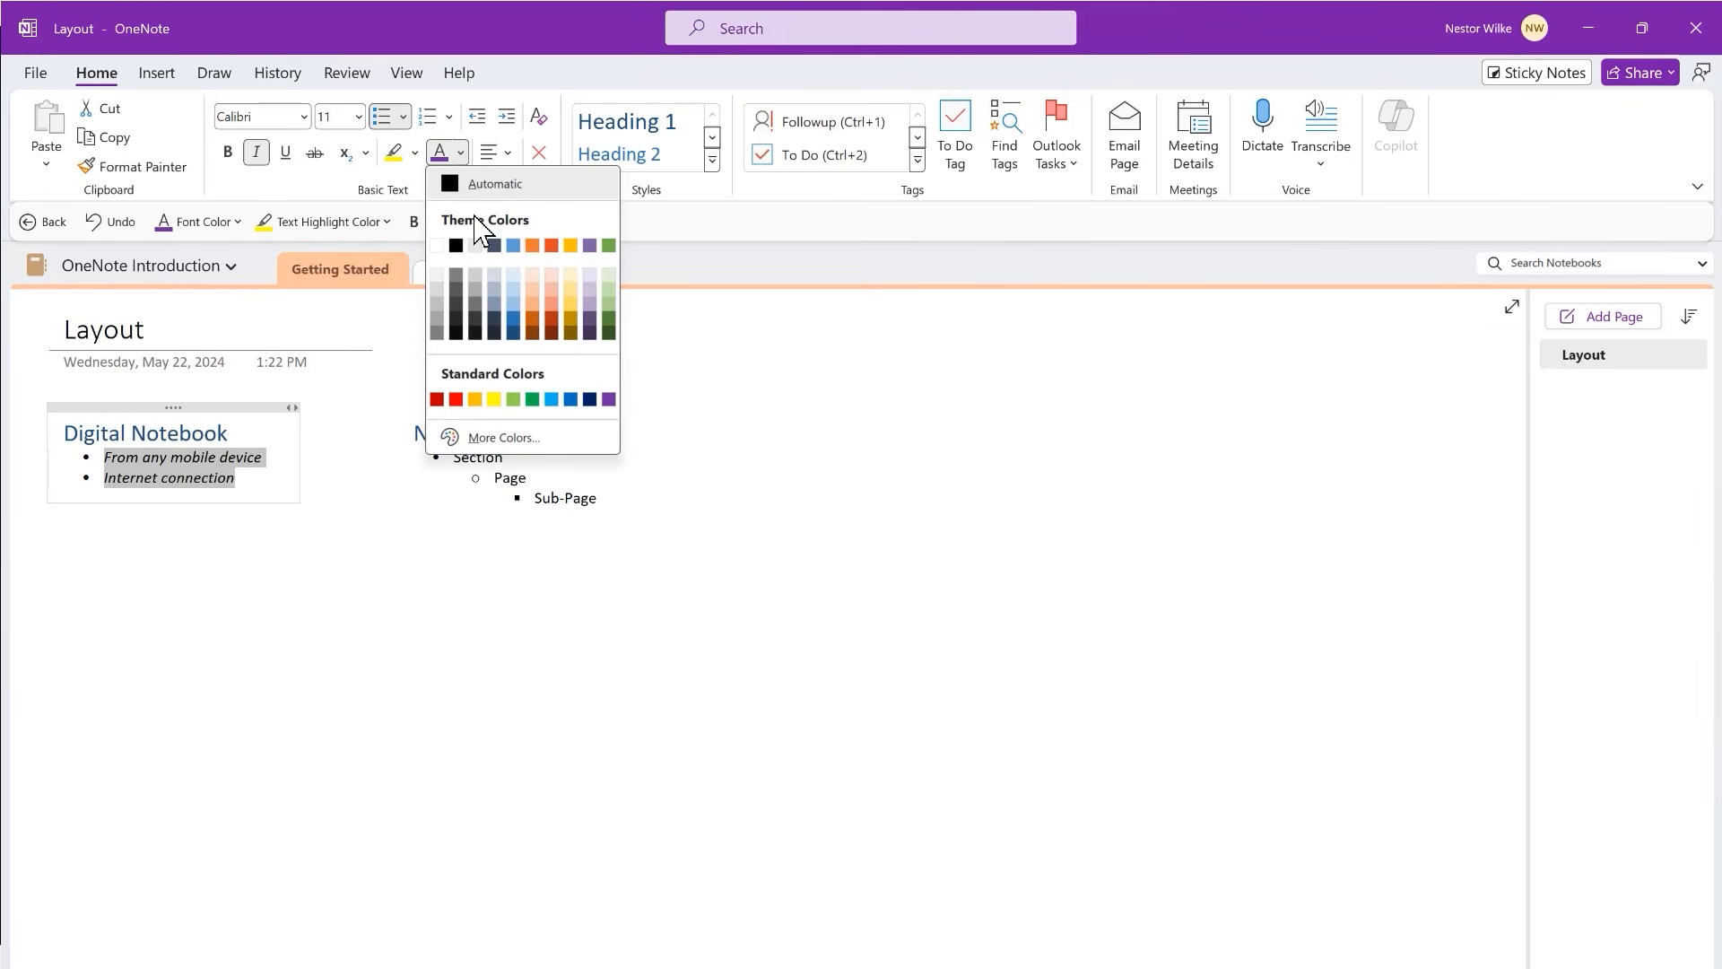
left_click(514, 247)
left_click_drag(599, 499, 458, 465)
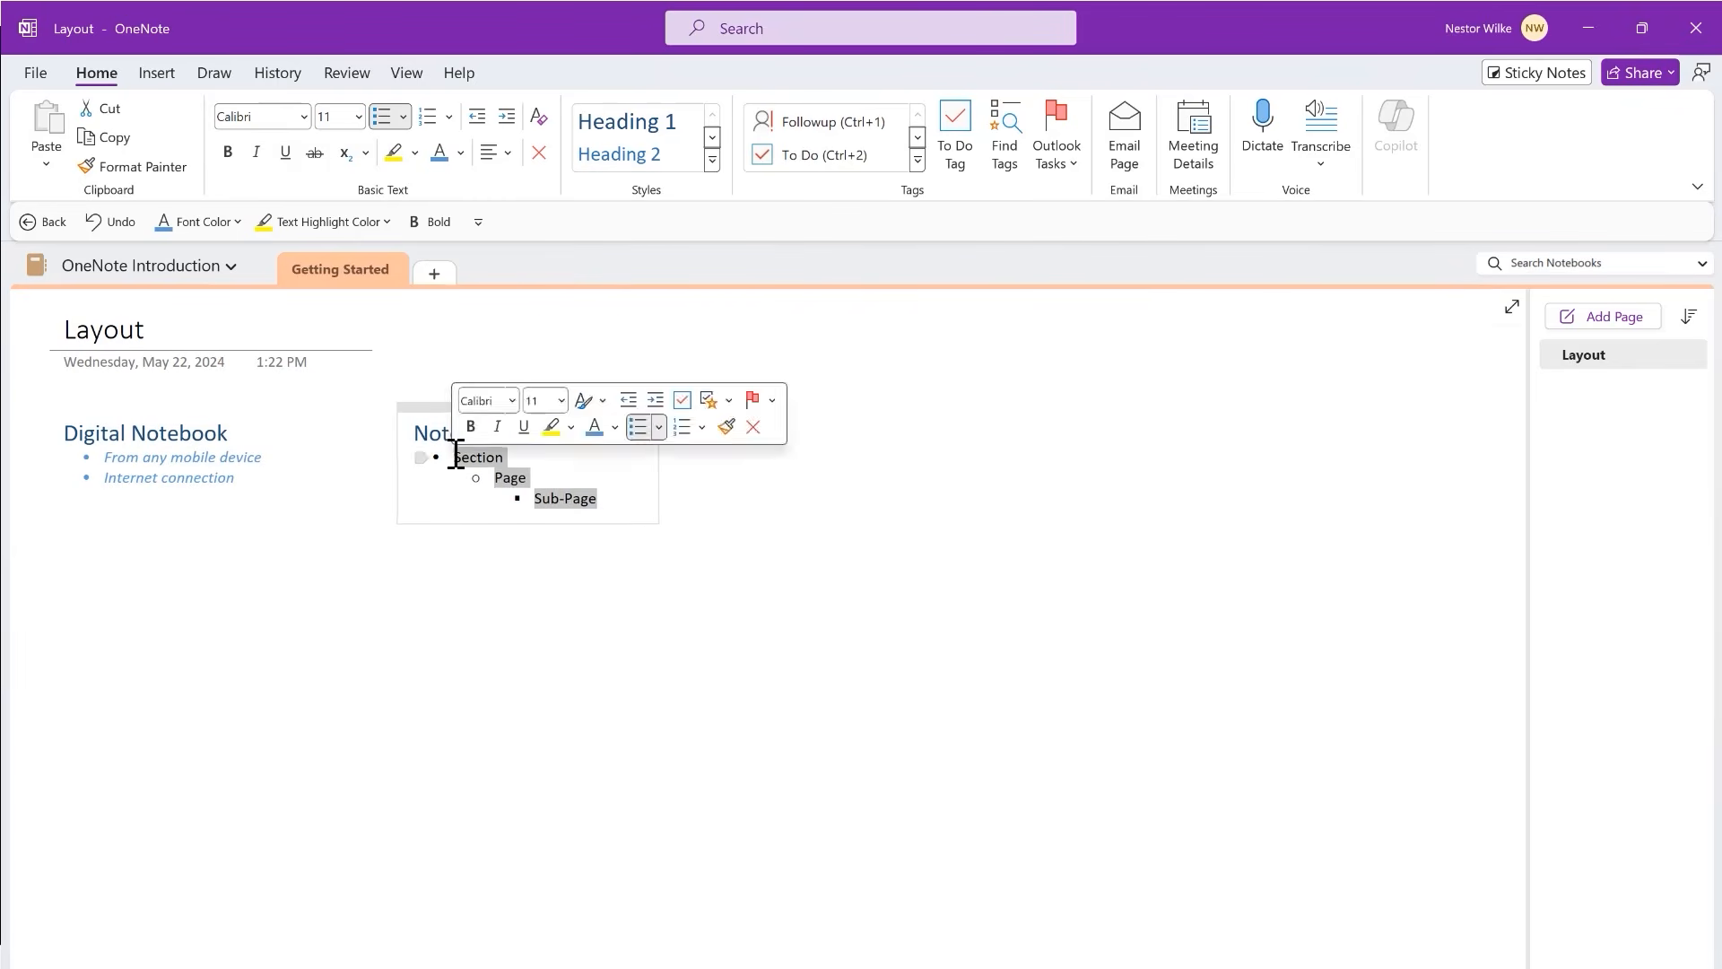
left_click(446, 161)
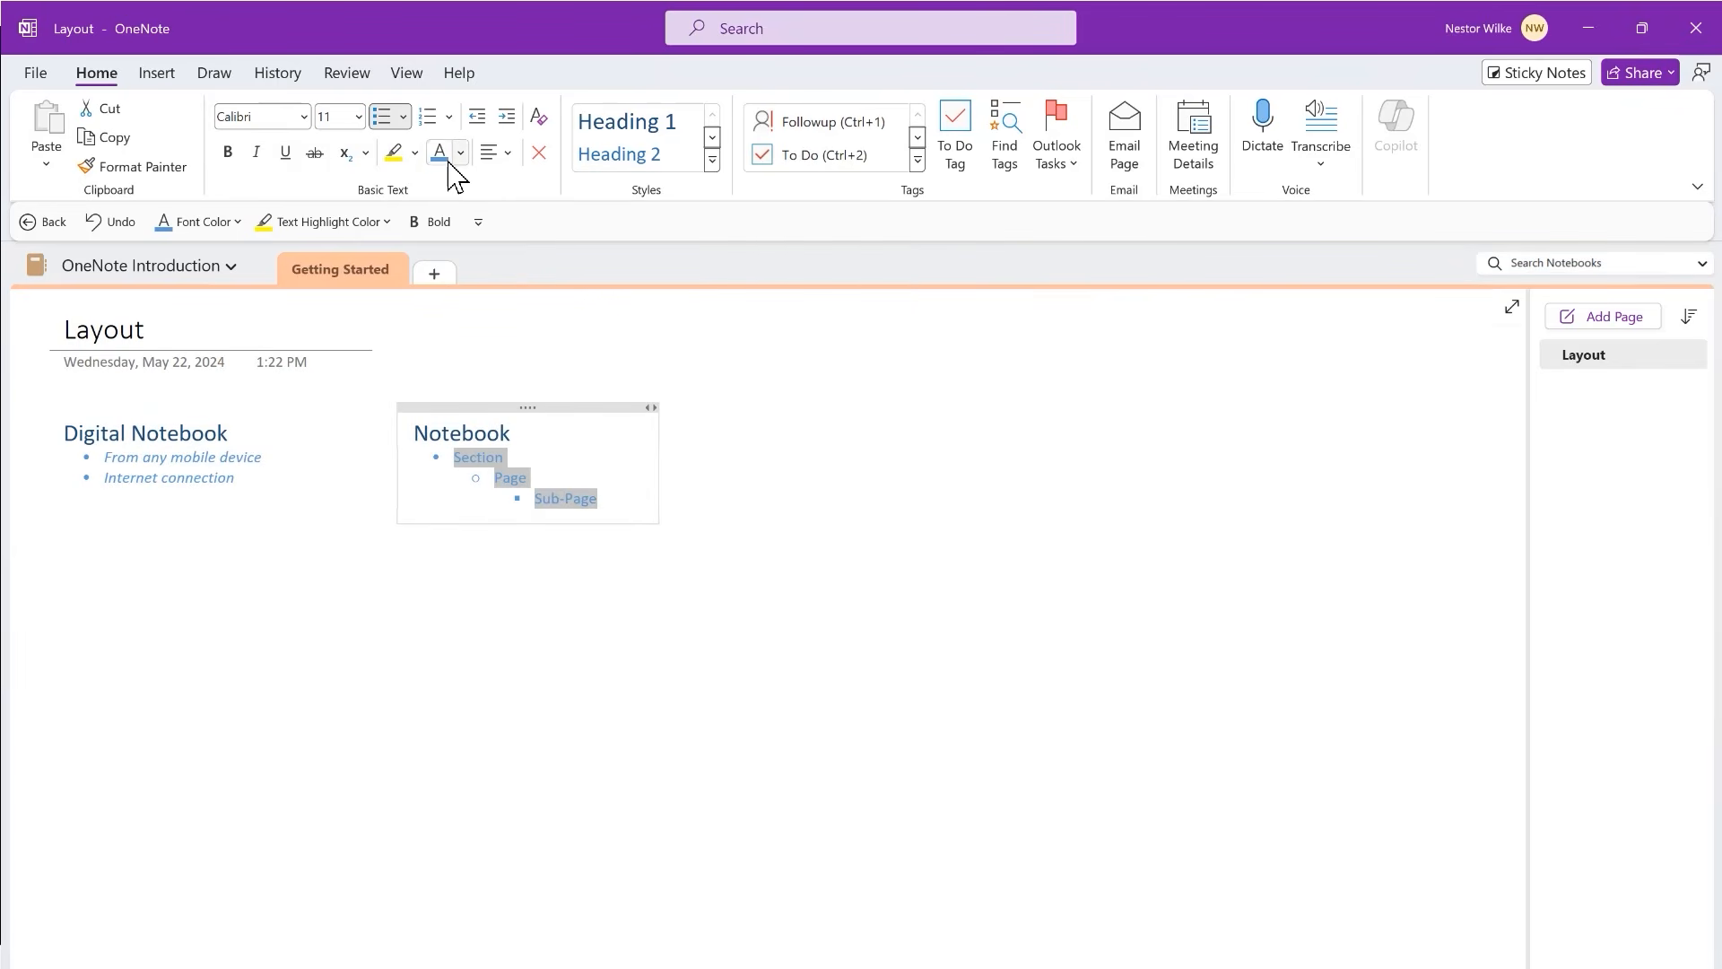
- Italicize the Section, Page and Sub-Page bullets under Notebook
left_click(256, 152)
left_click(801, 446)
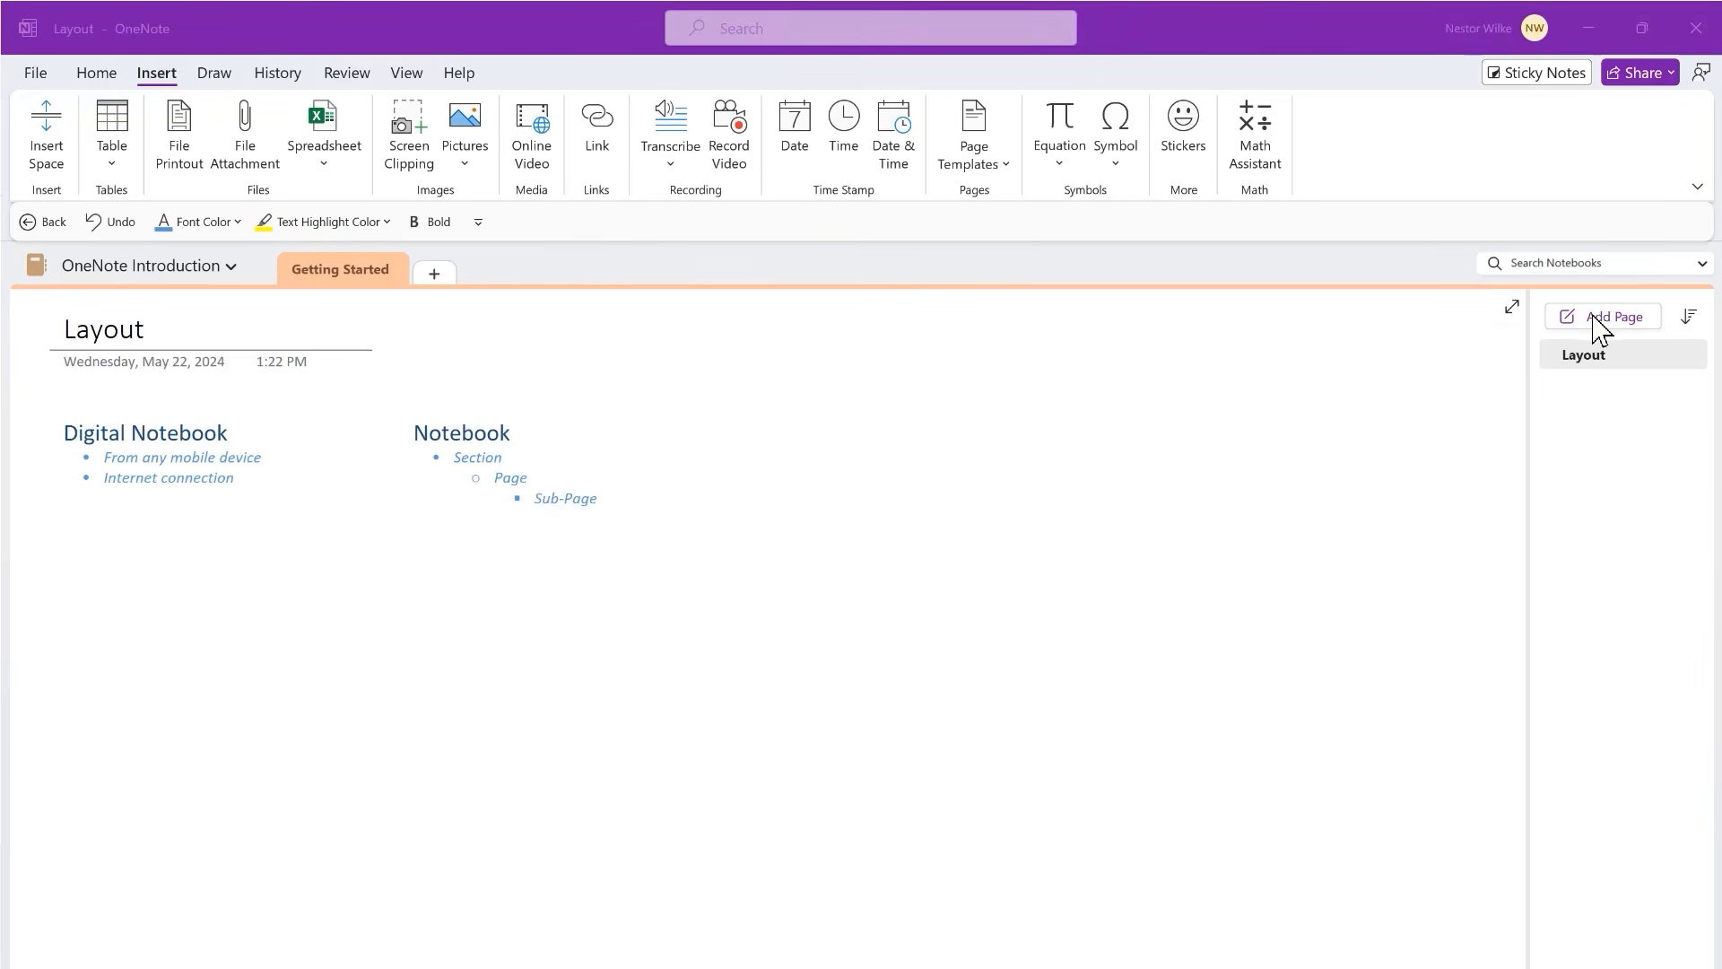
- Add two new pages below the Layout page in the Getting Started section
left_click(1618, 427)
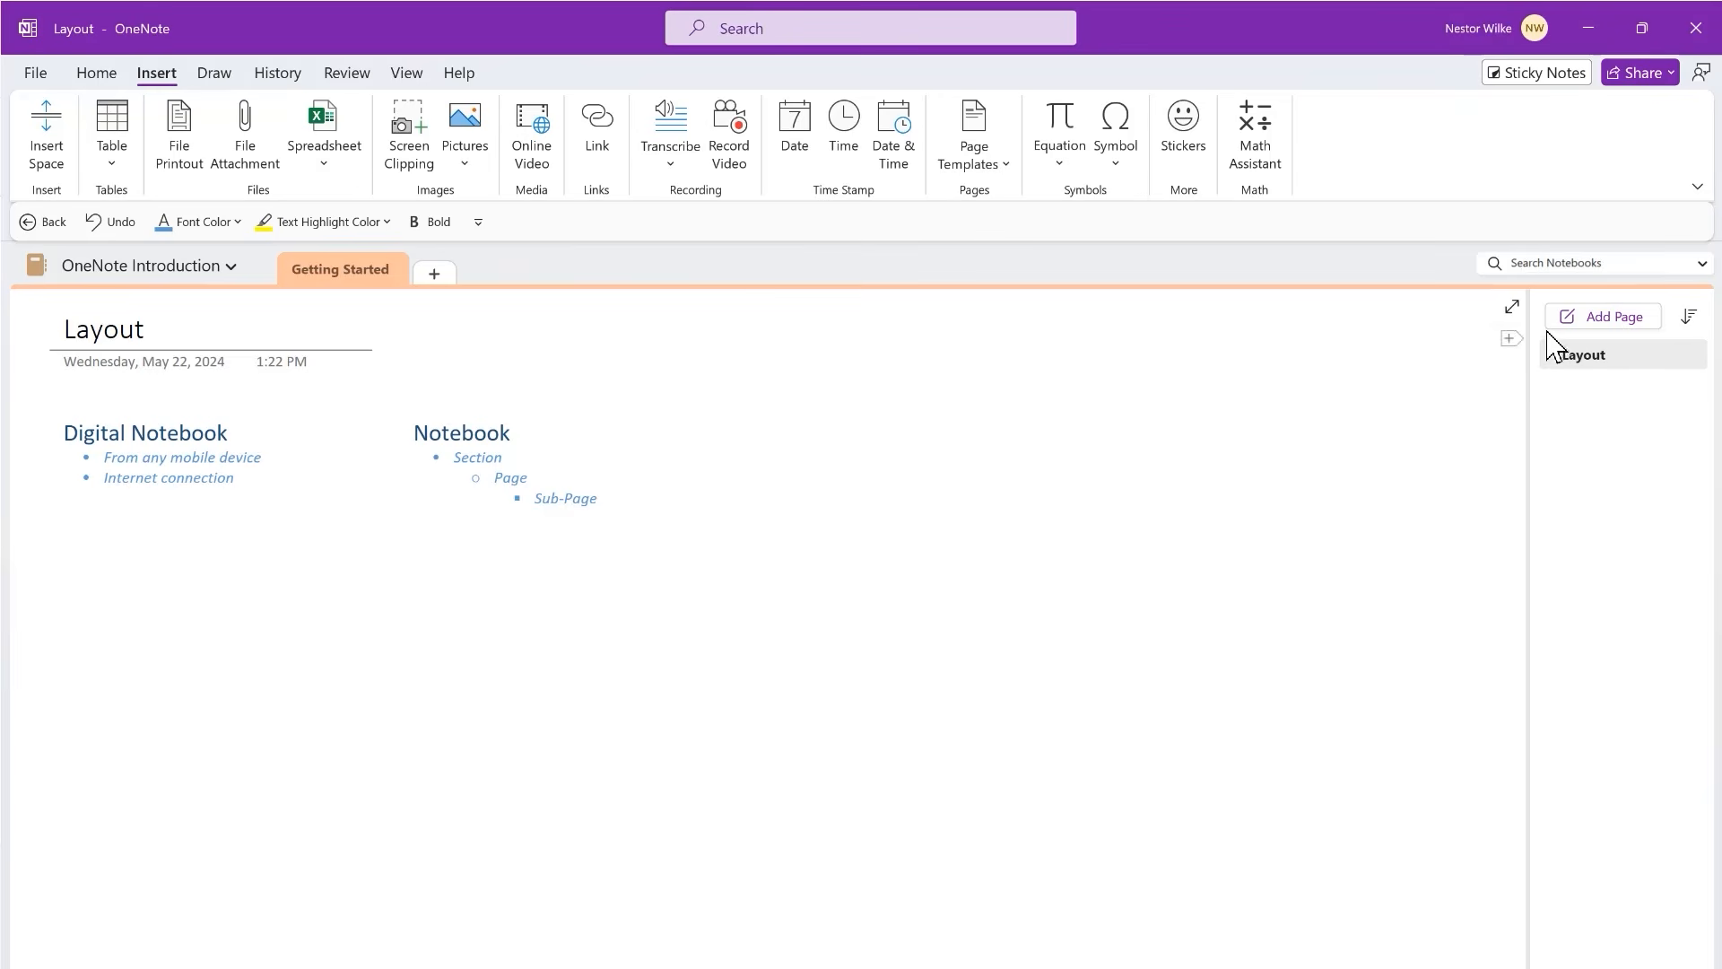
left_click(1597, 319)
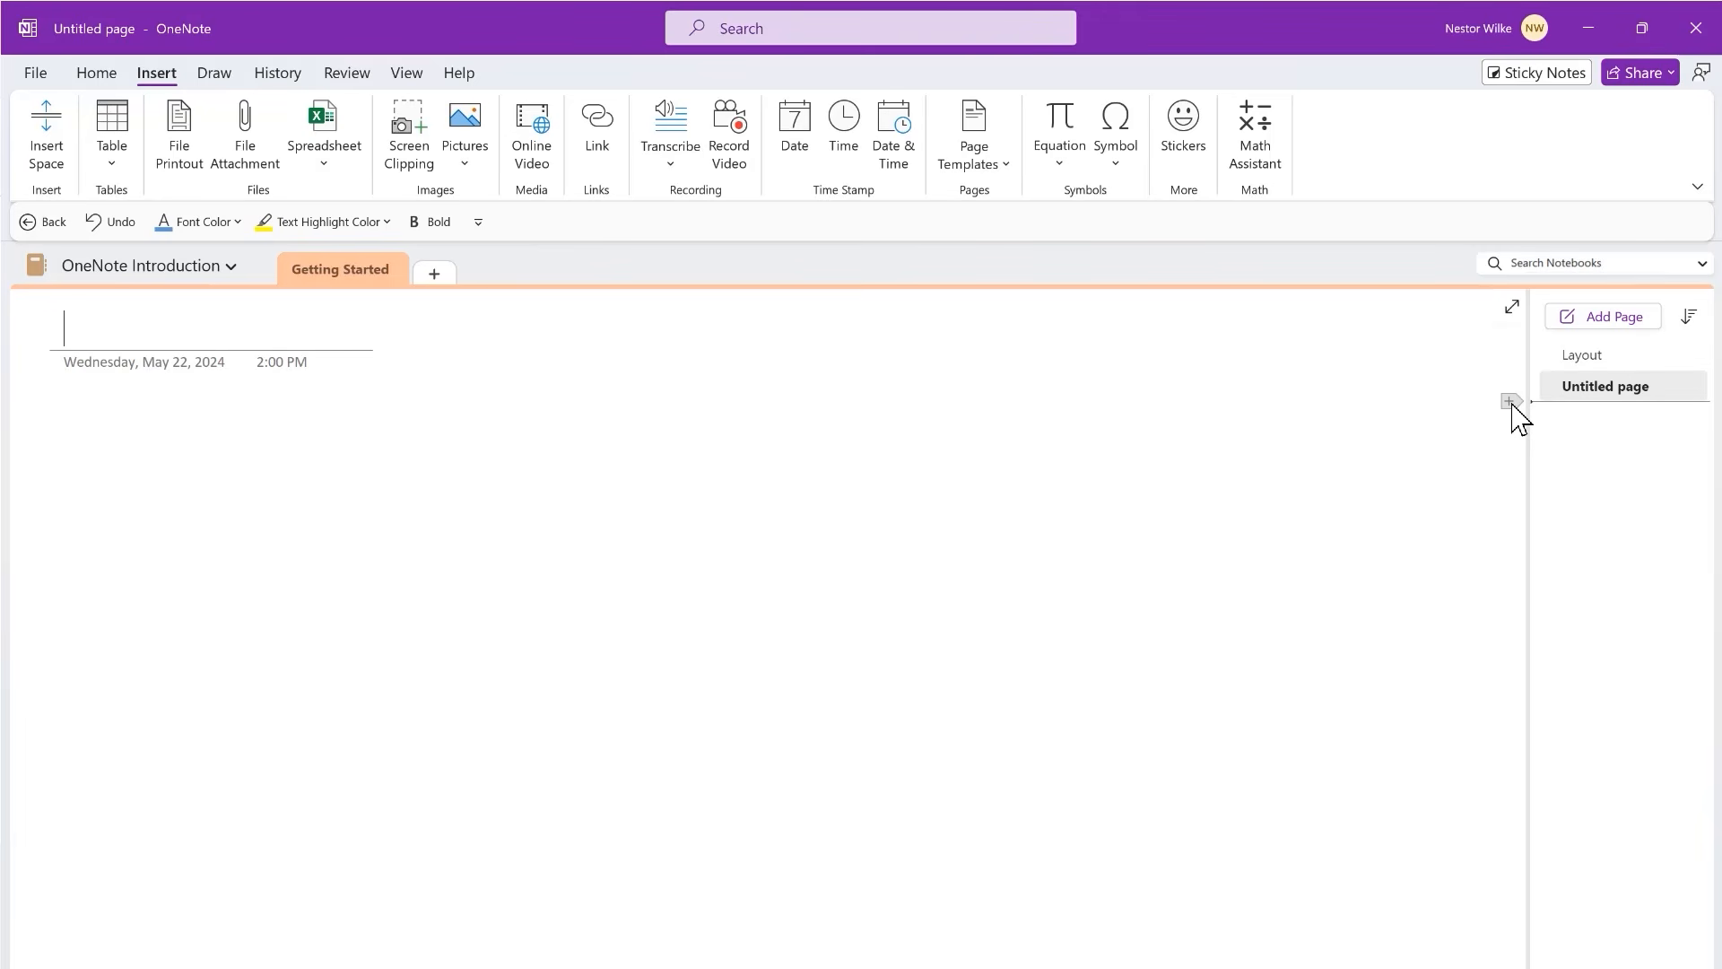
left_click(1511, 401)
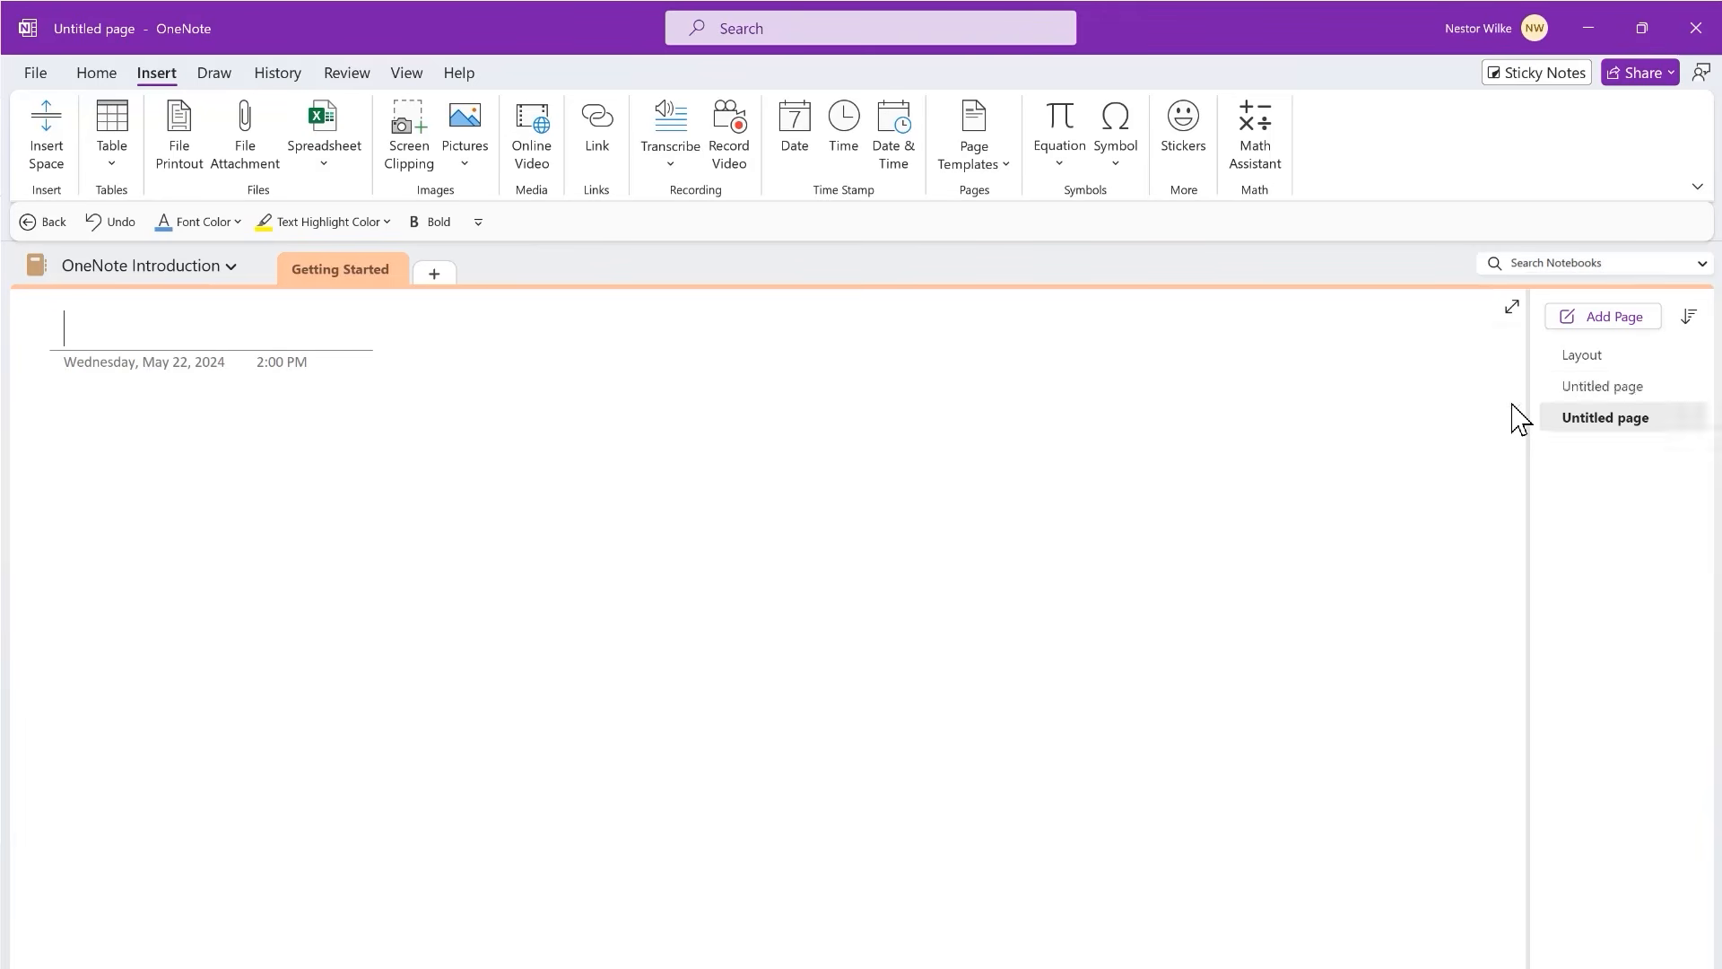
- Rename the first untitled page below Layout as Adding Content
left_click(1602, 388)
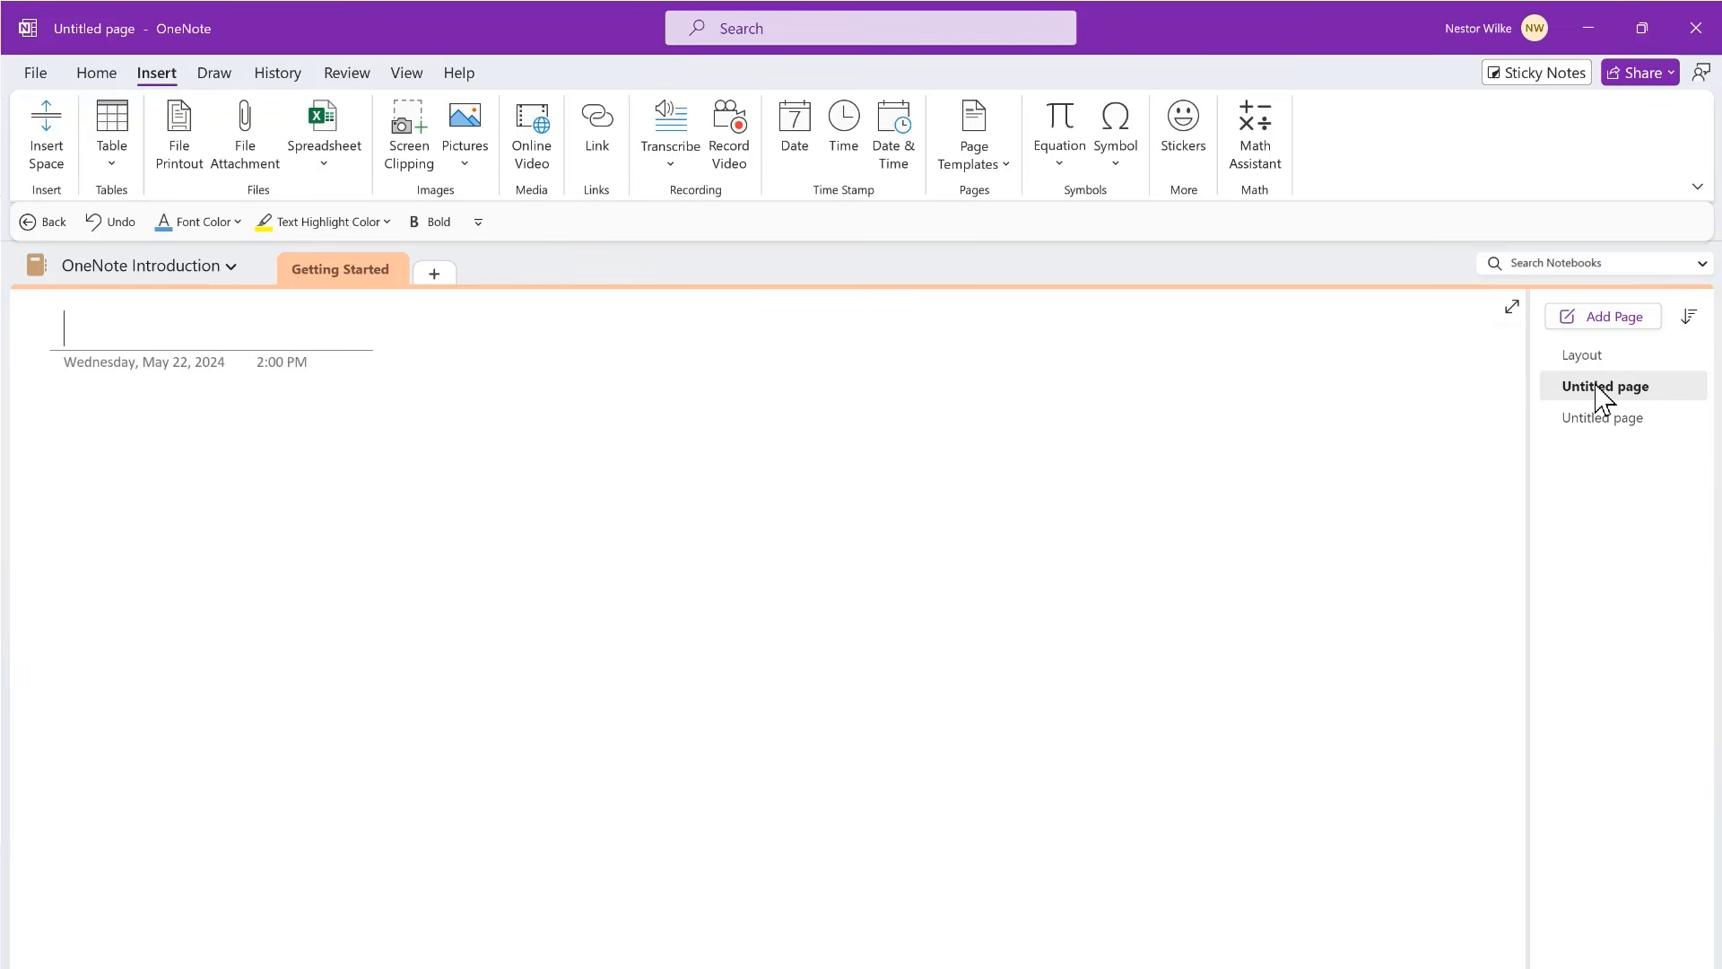
right_click(1592, 388)
left_click(1417, 410)
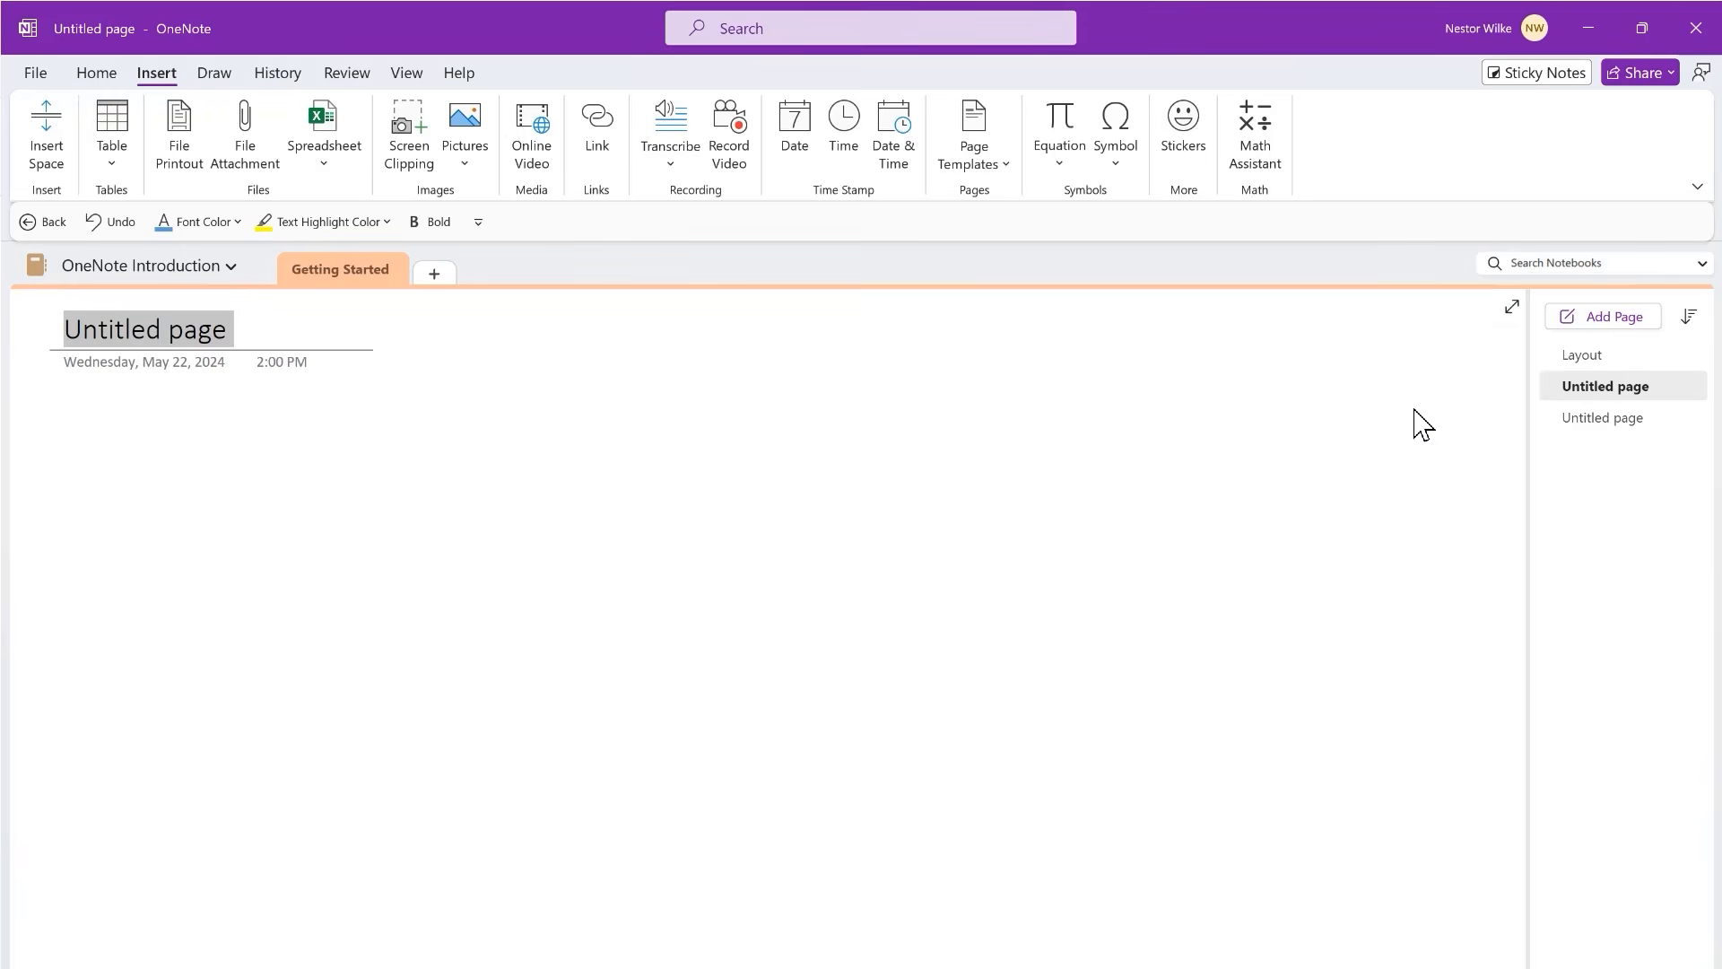
type("Ad")
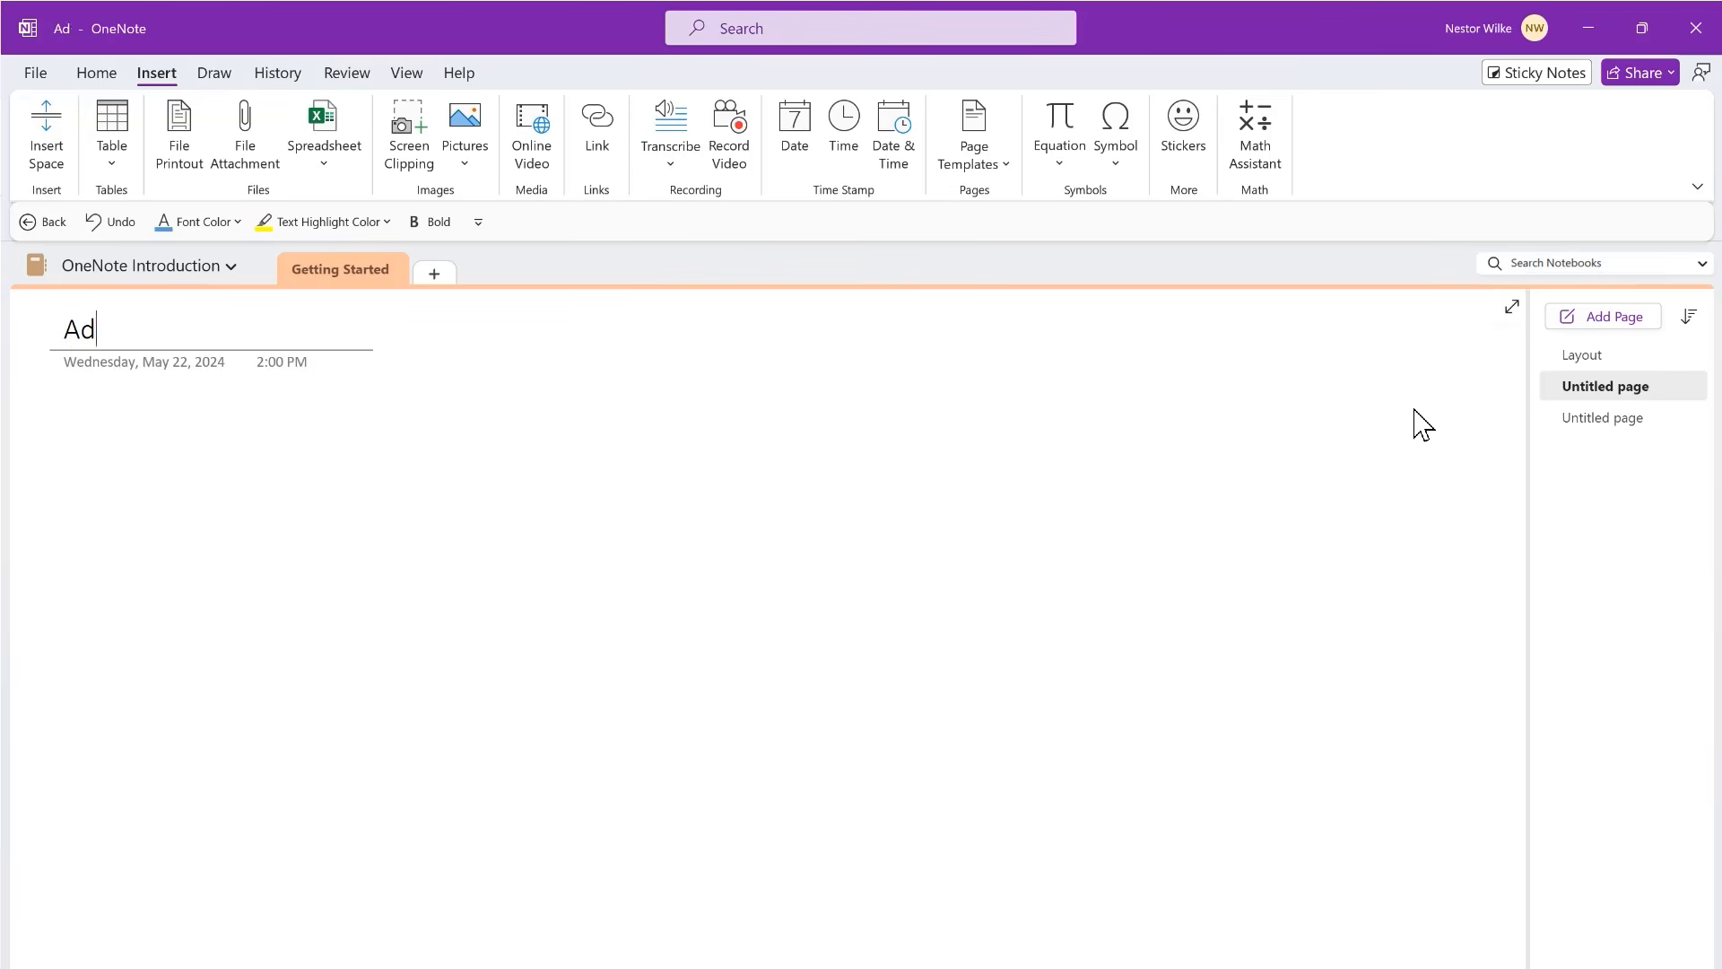
type("ding Co")
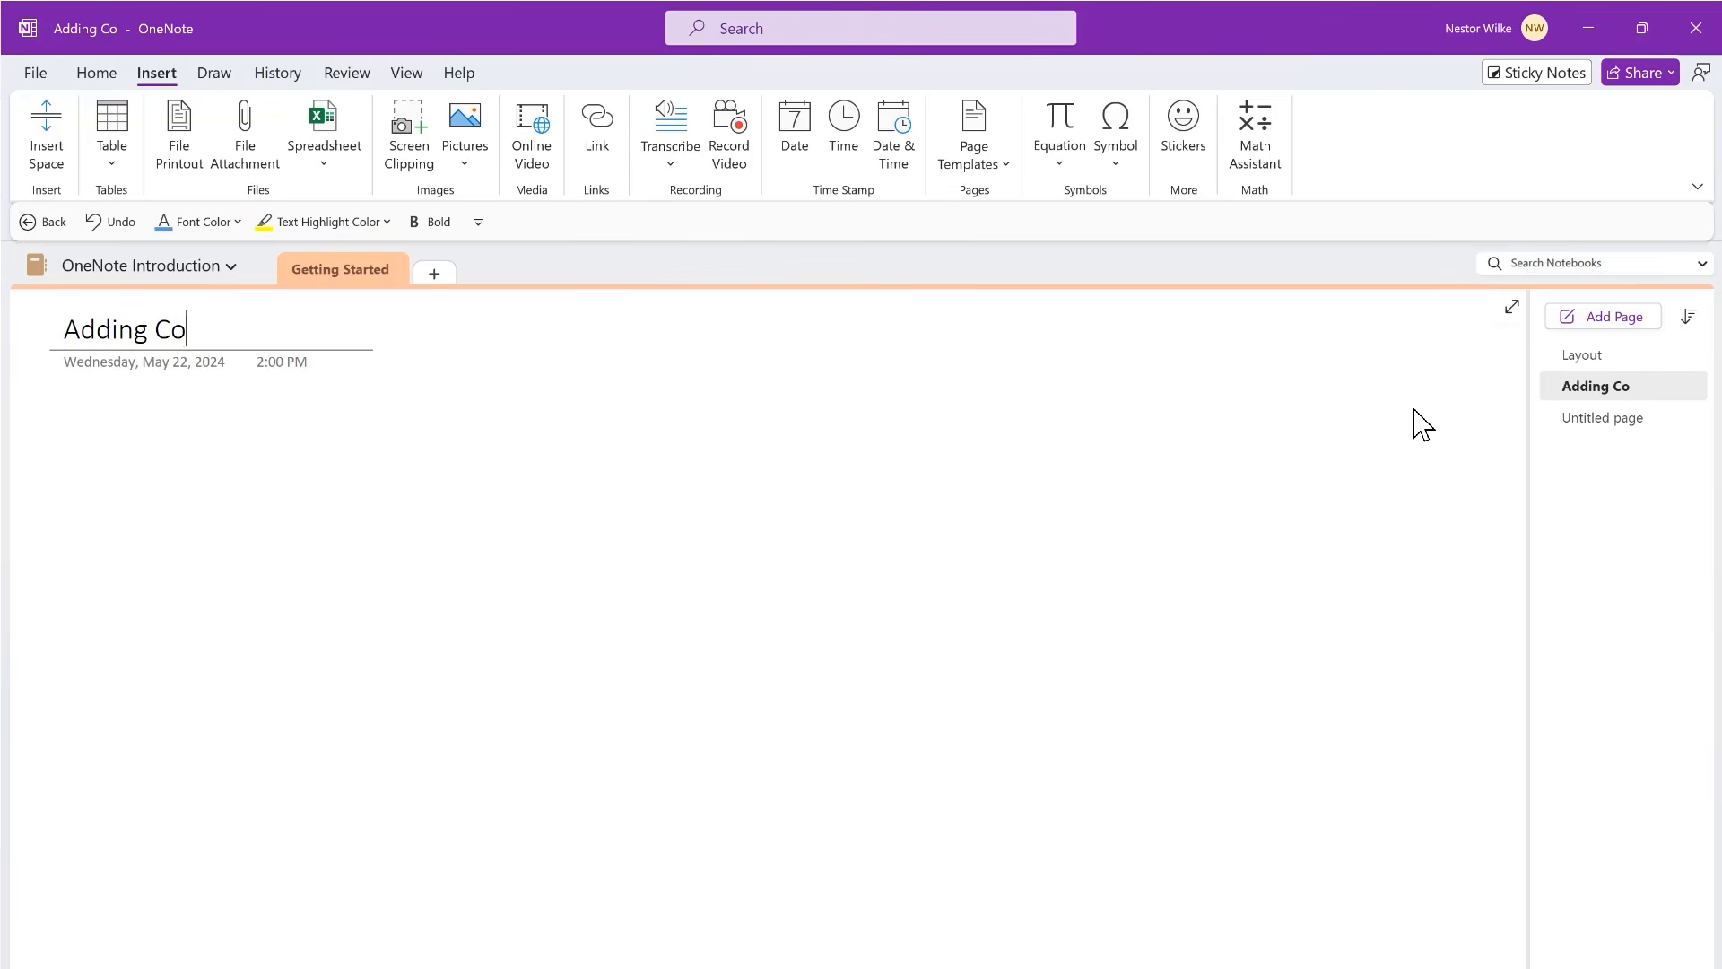
type("ntent")
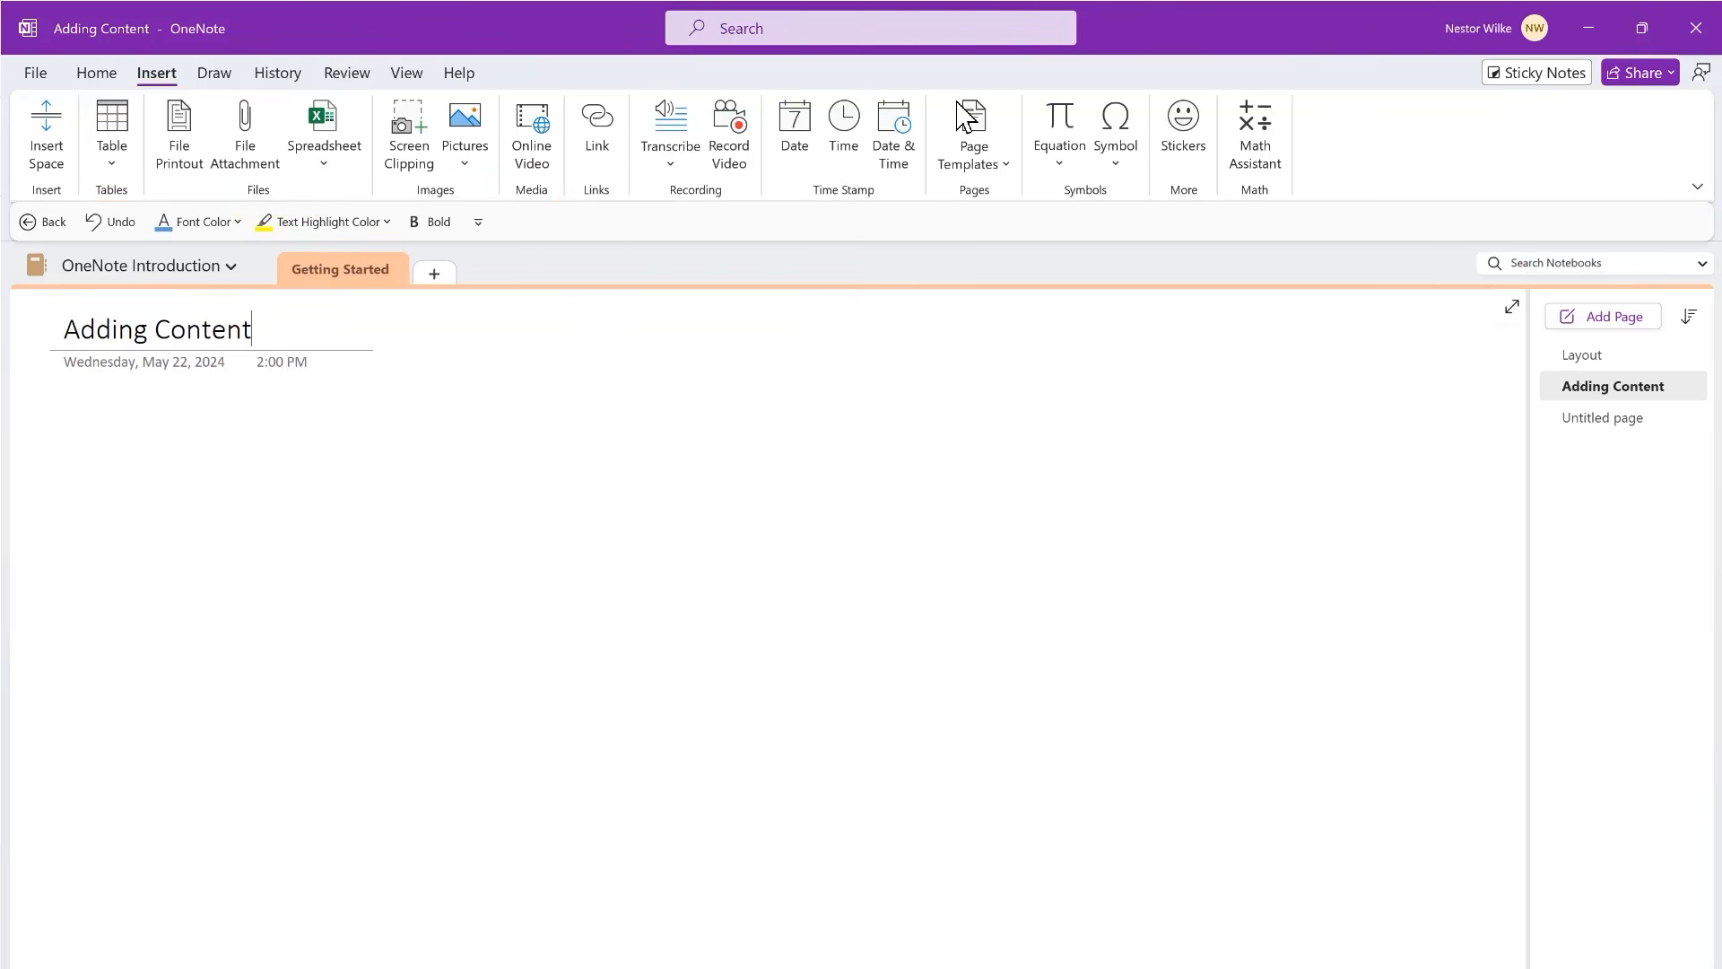
- Rename the remaining untitled page as Tables and Files
right_click(1598, 426)
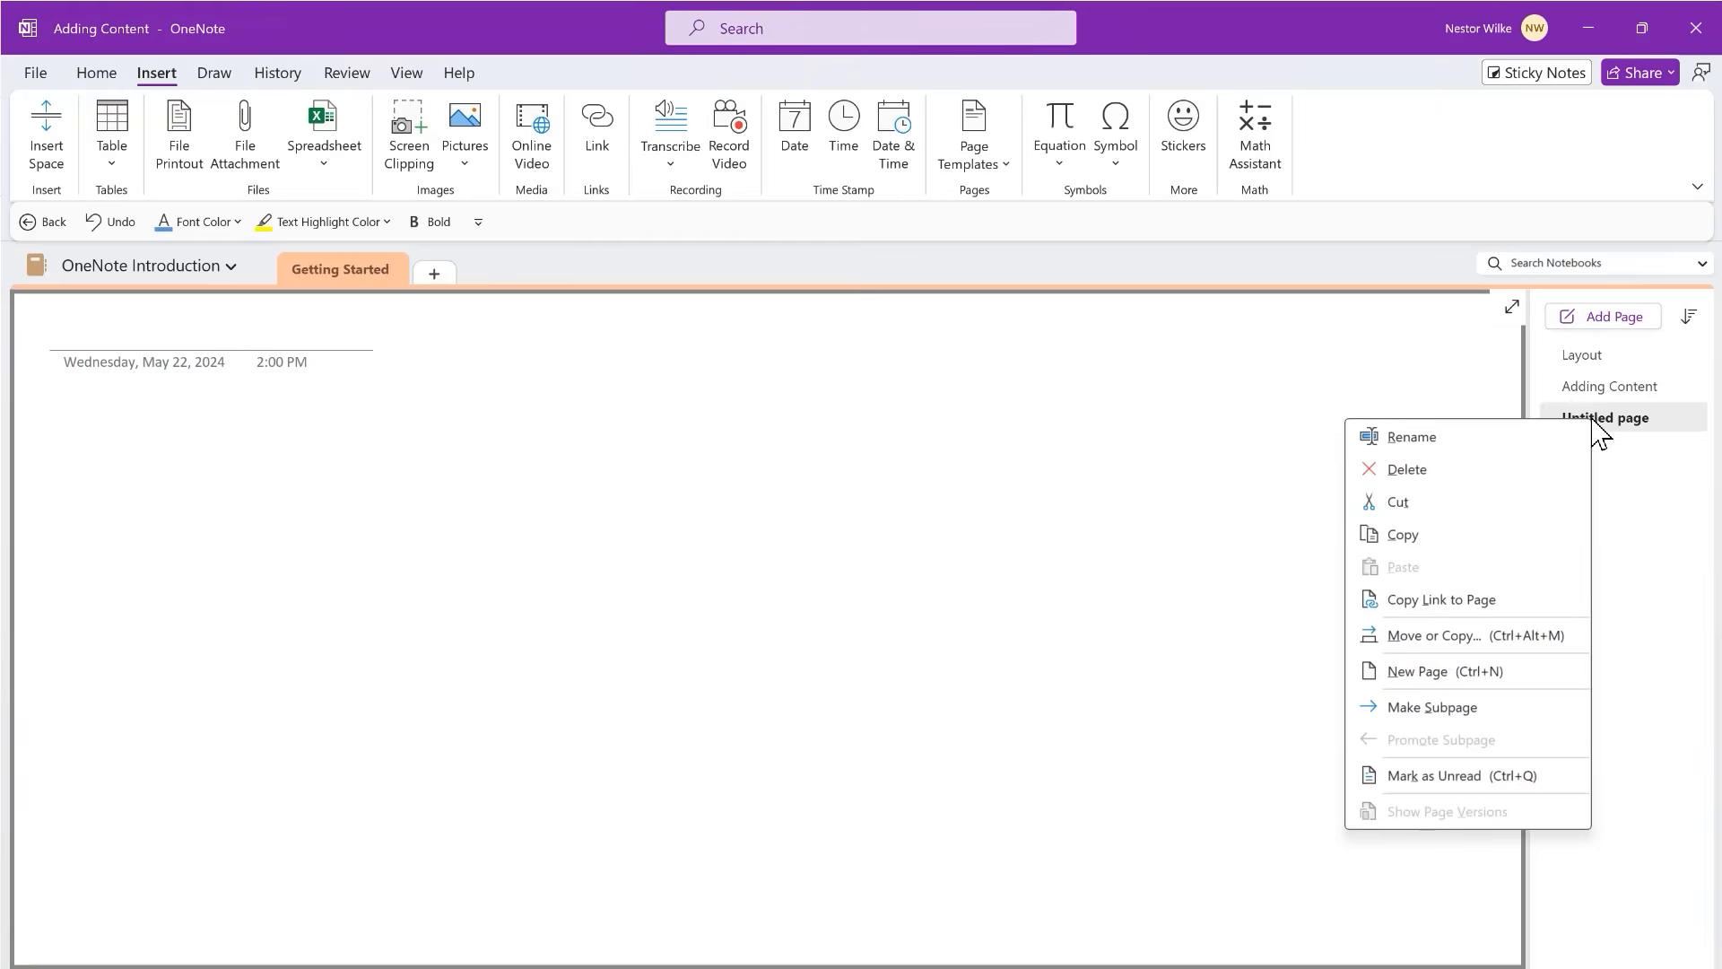
left_click(1440, 442)
type("Table")
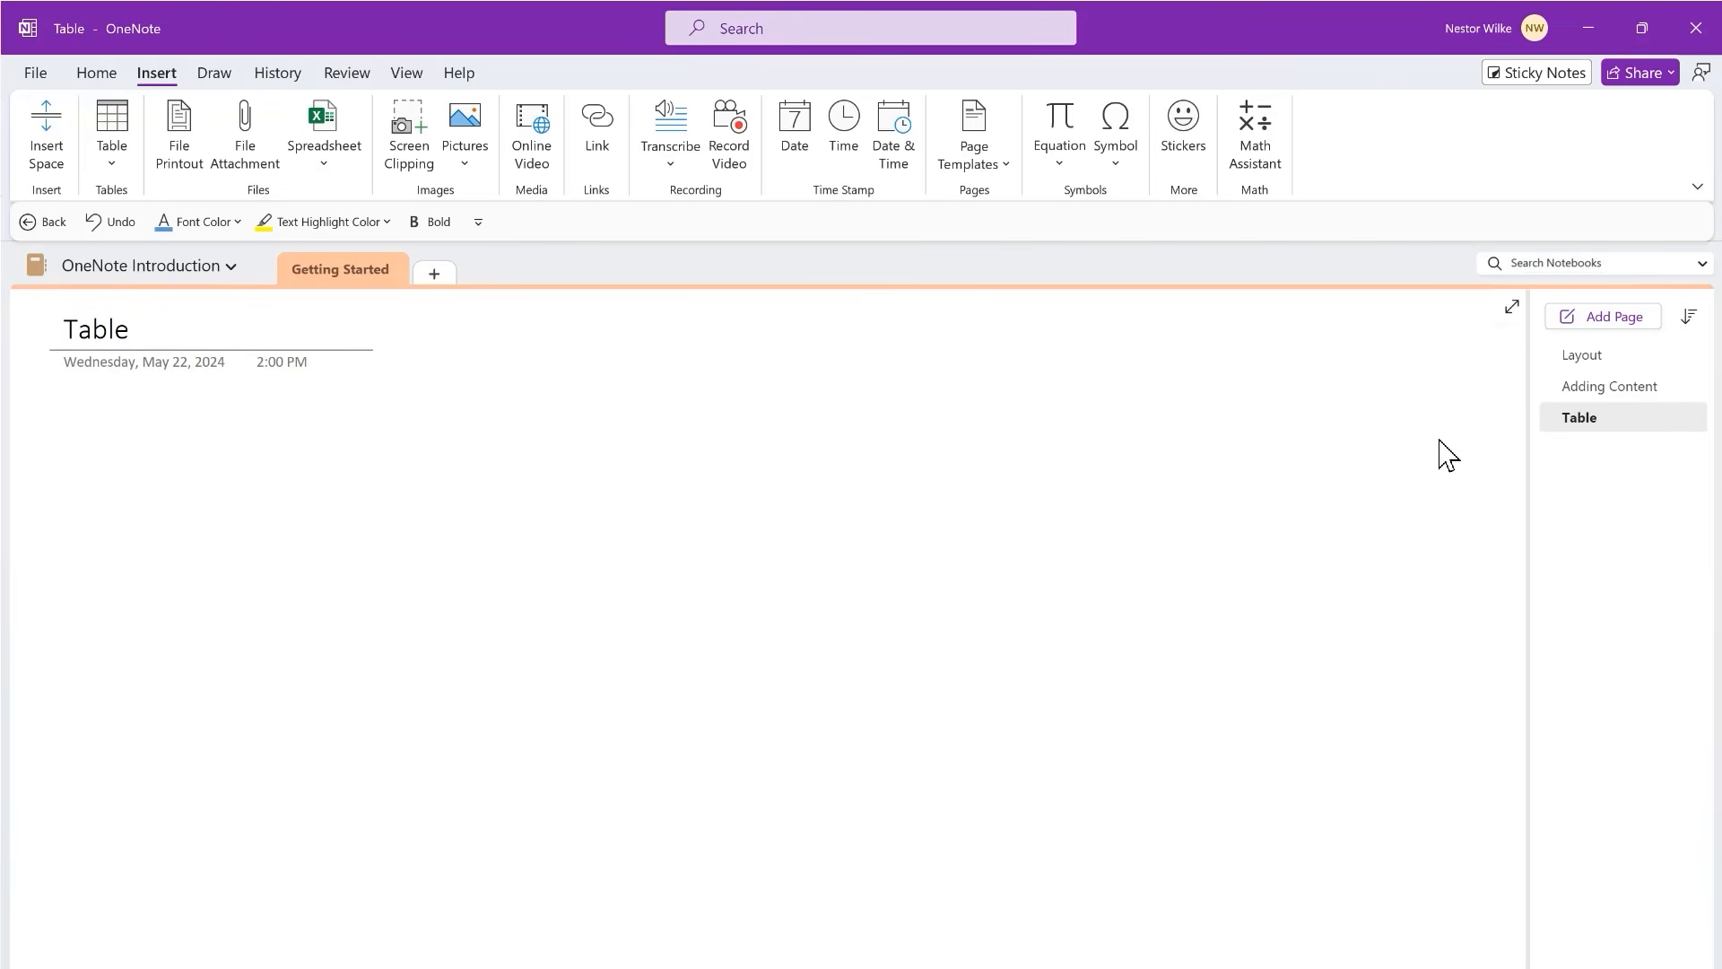
type("s and")
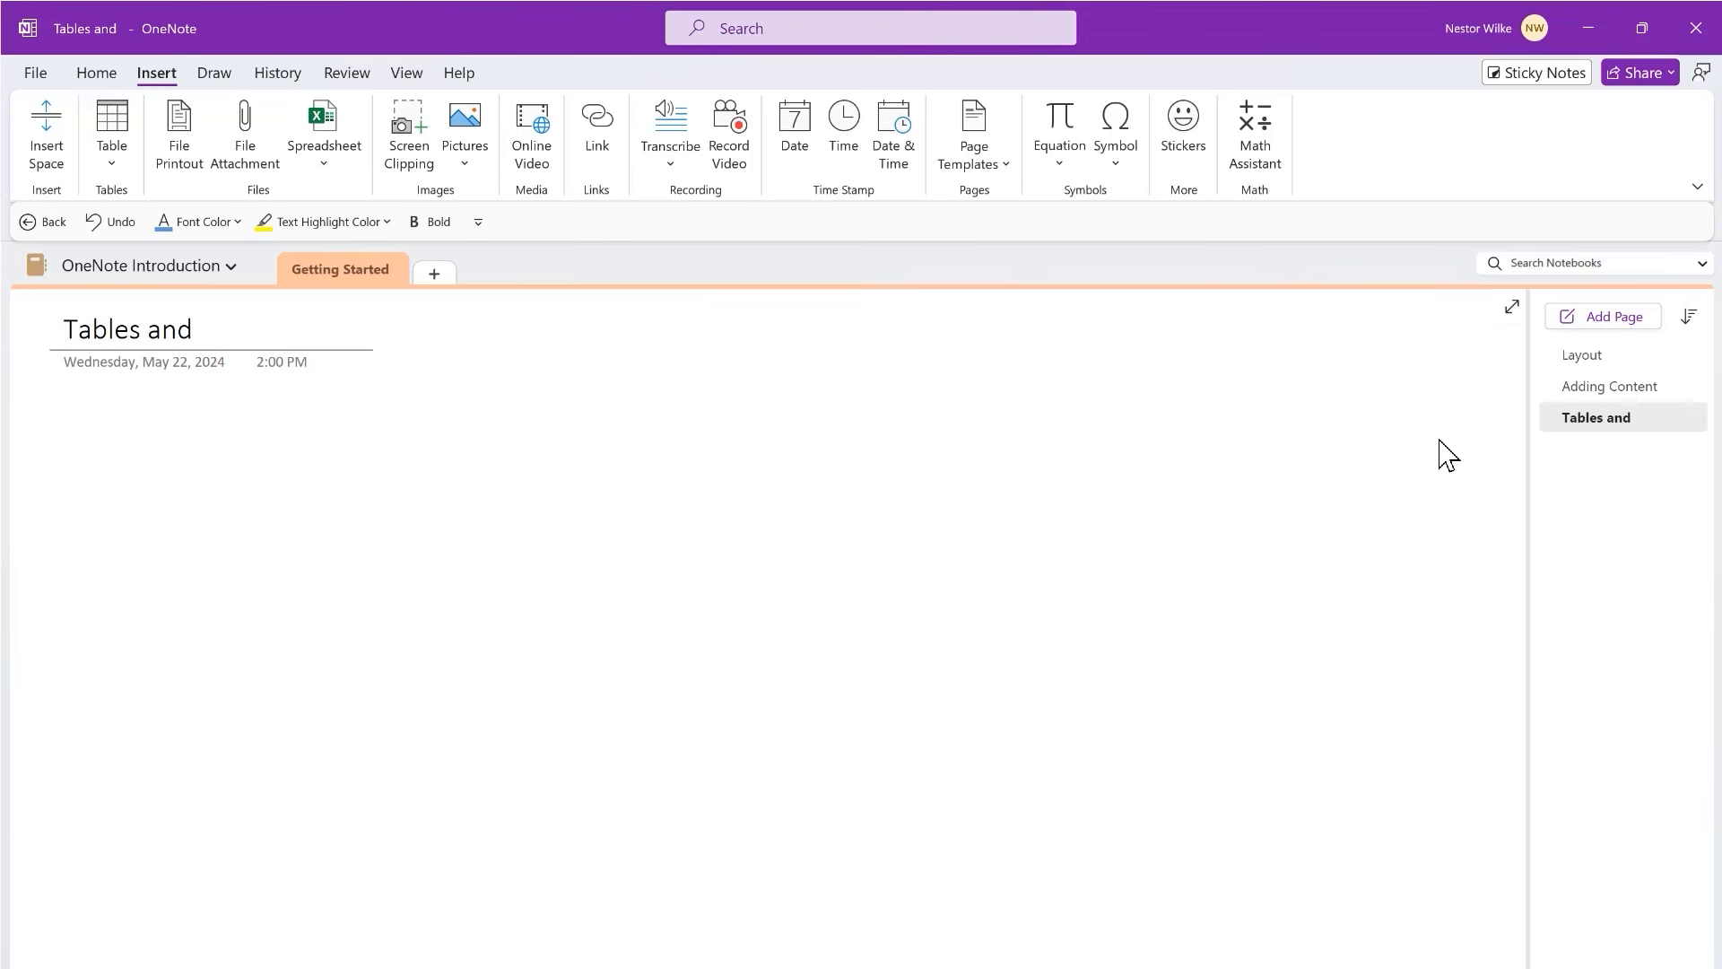
type(" Files")
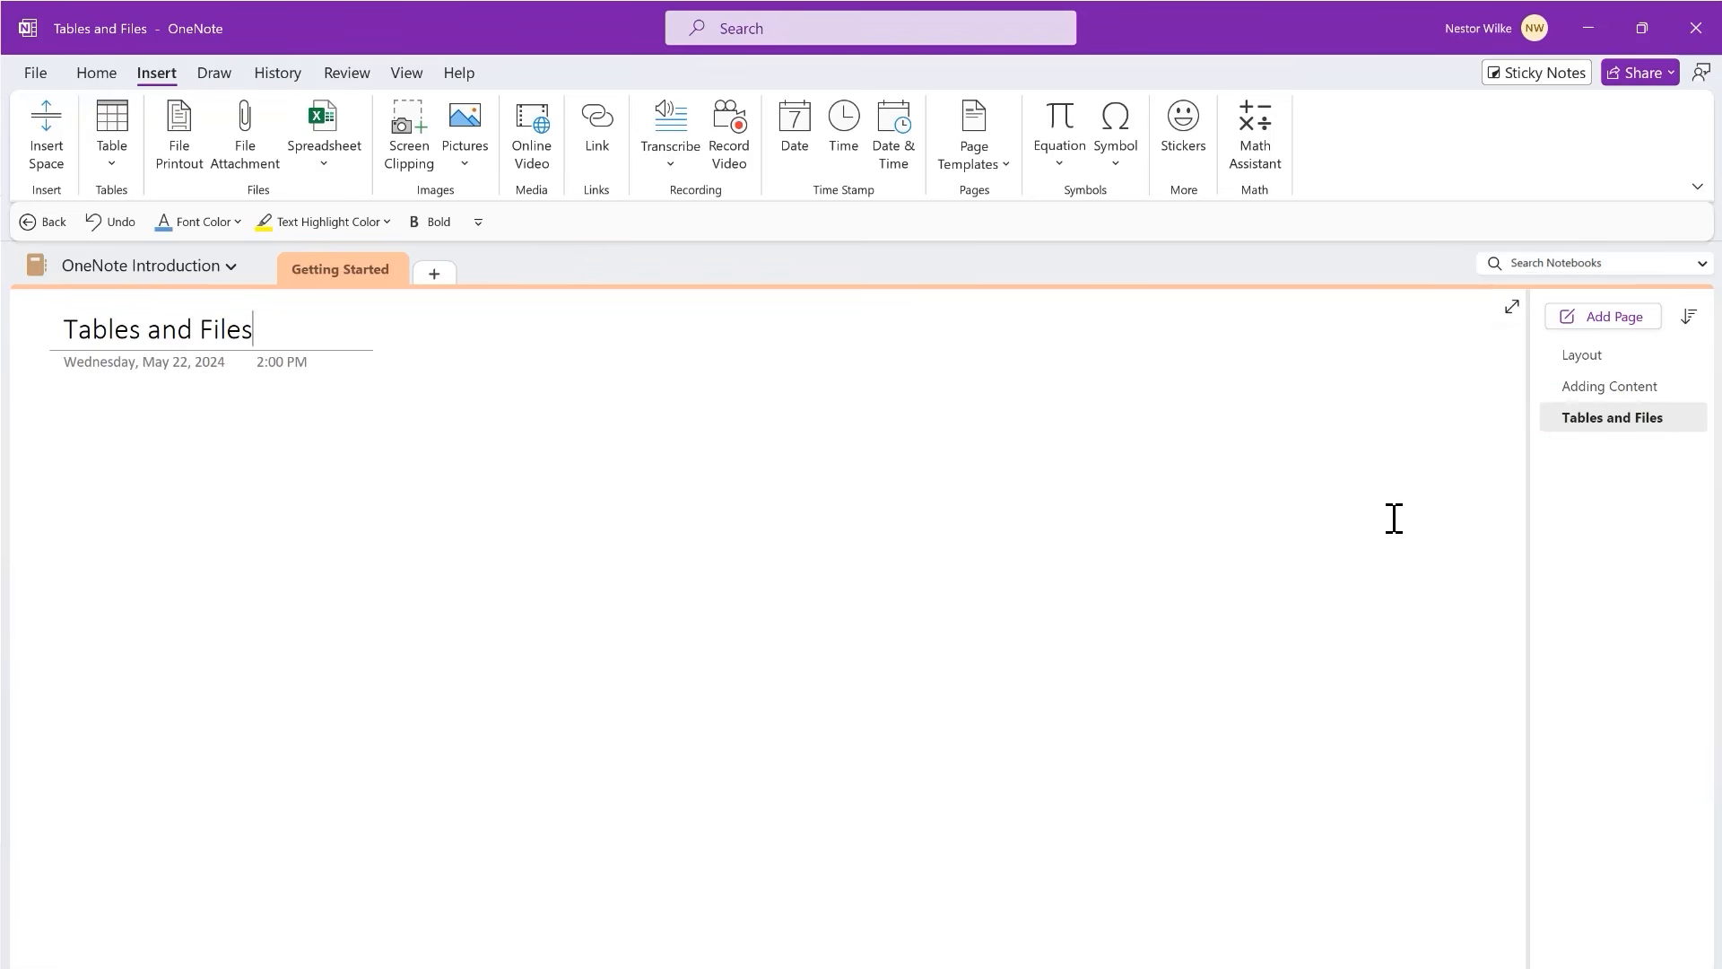
- Make Tables and Files a subpage of Adding Content
right_click(1610, 419)
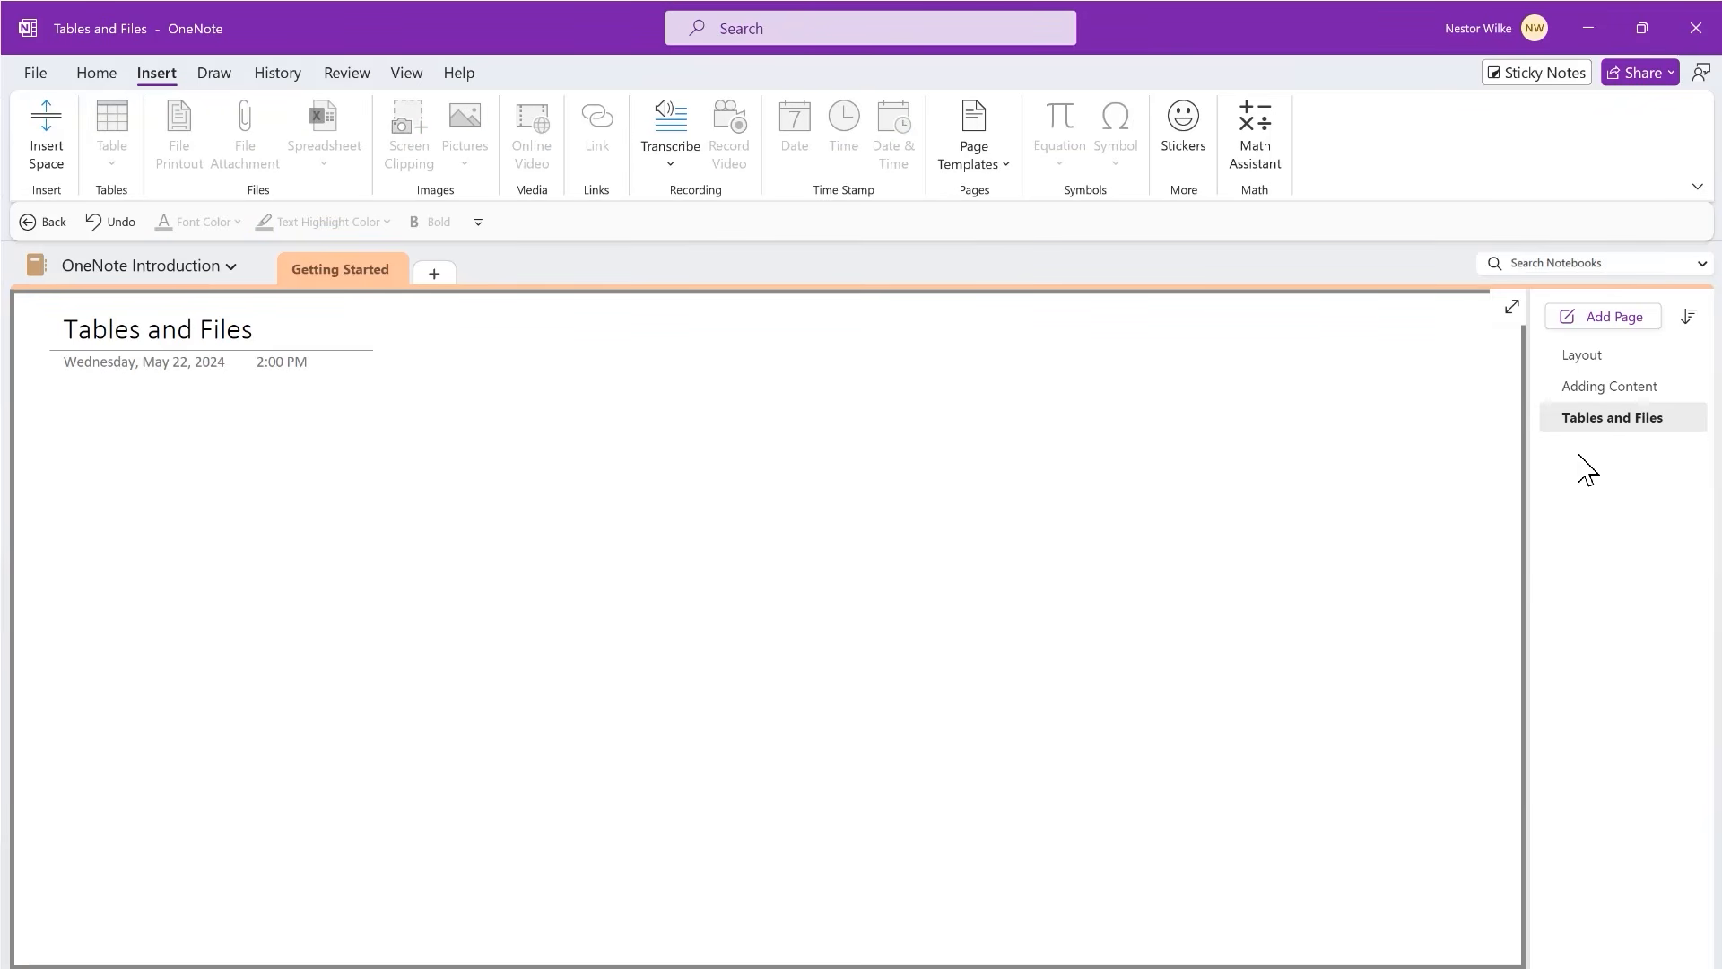
right_click(1604, 419)
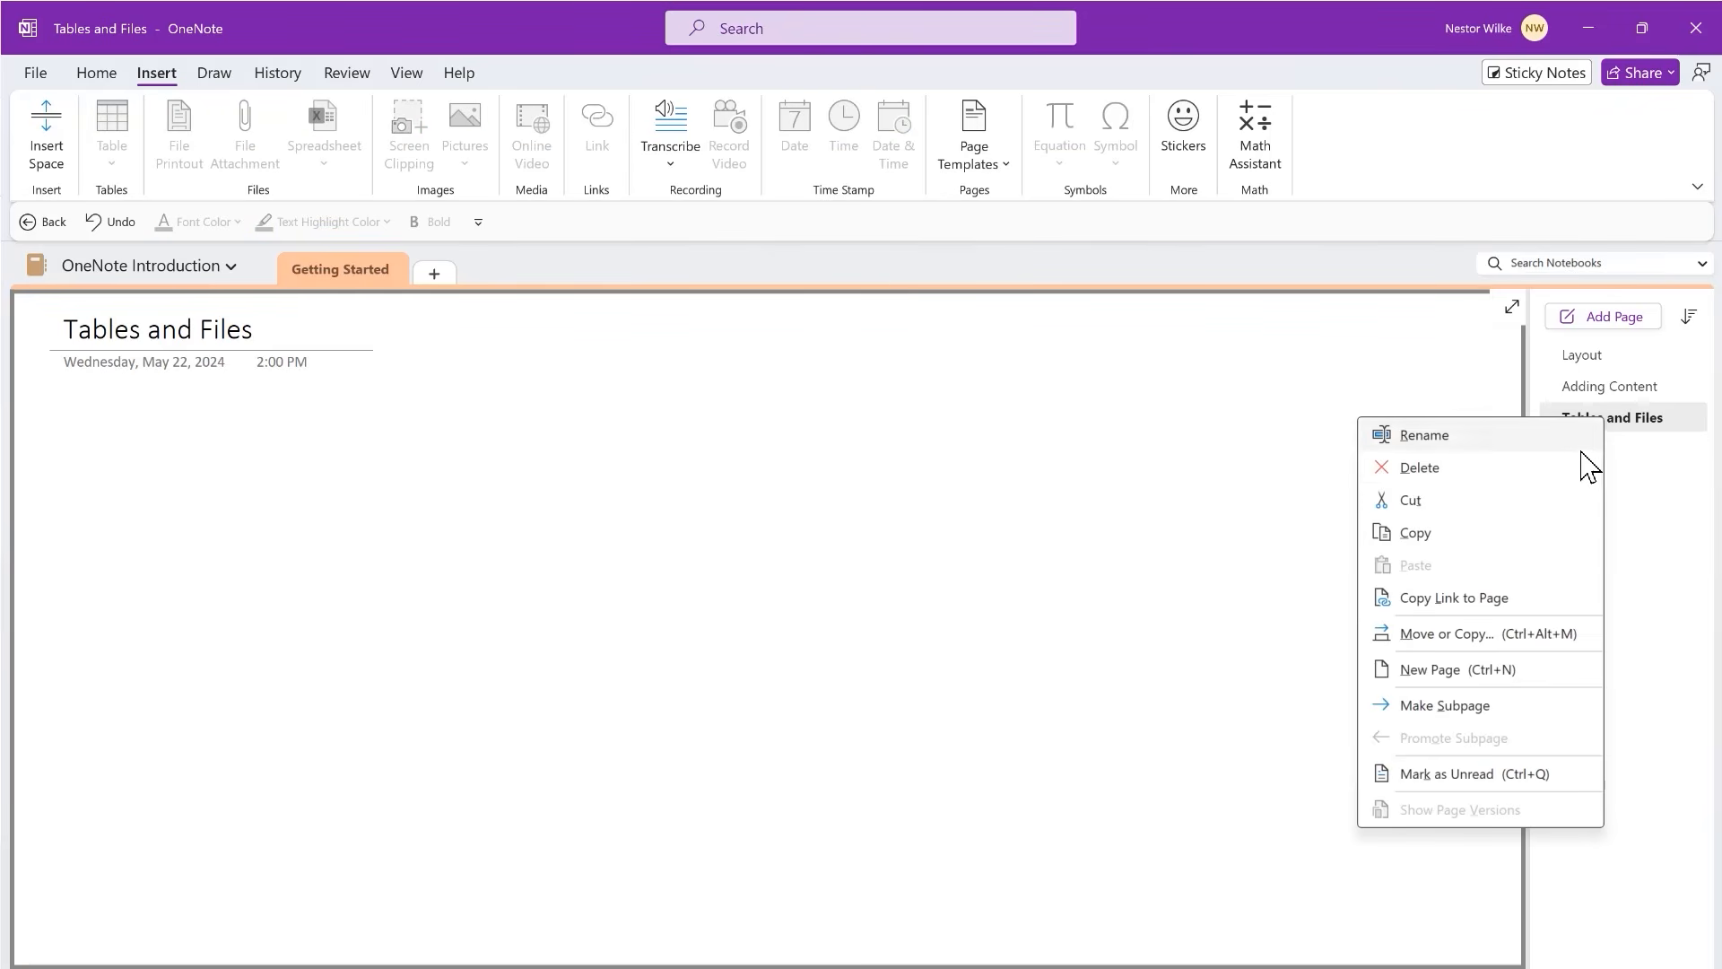
left_click(1437, 707)
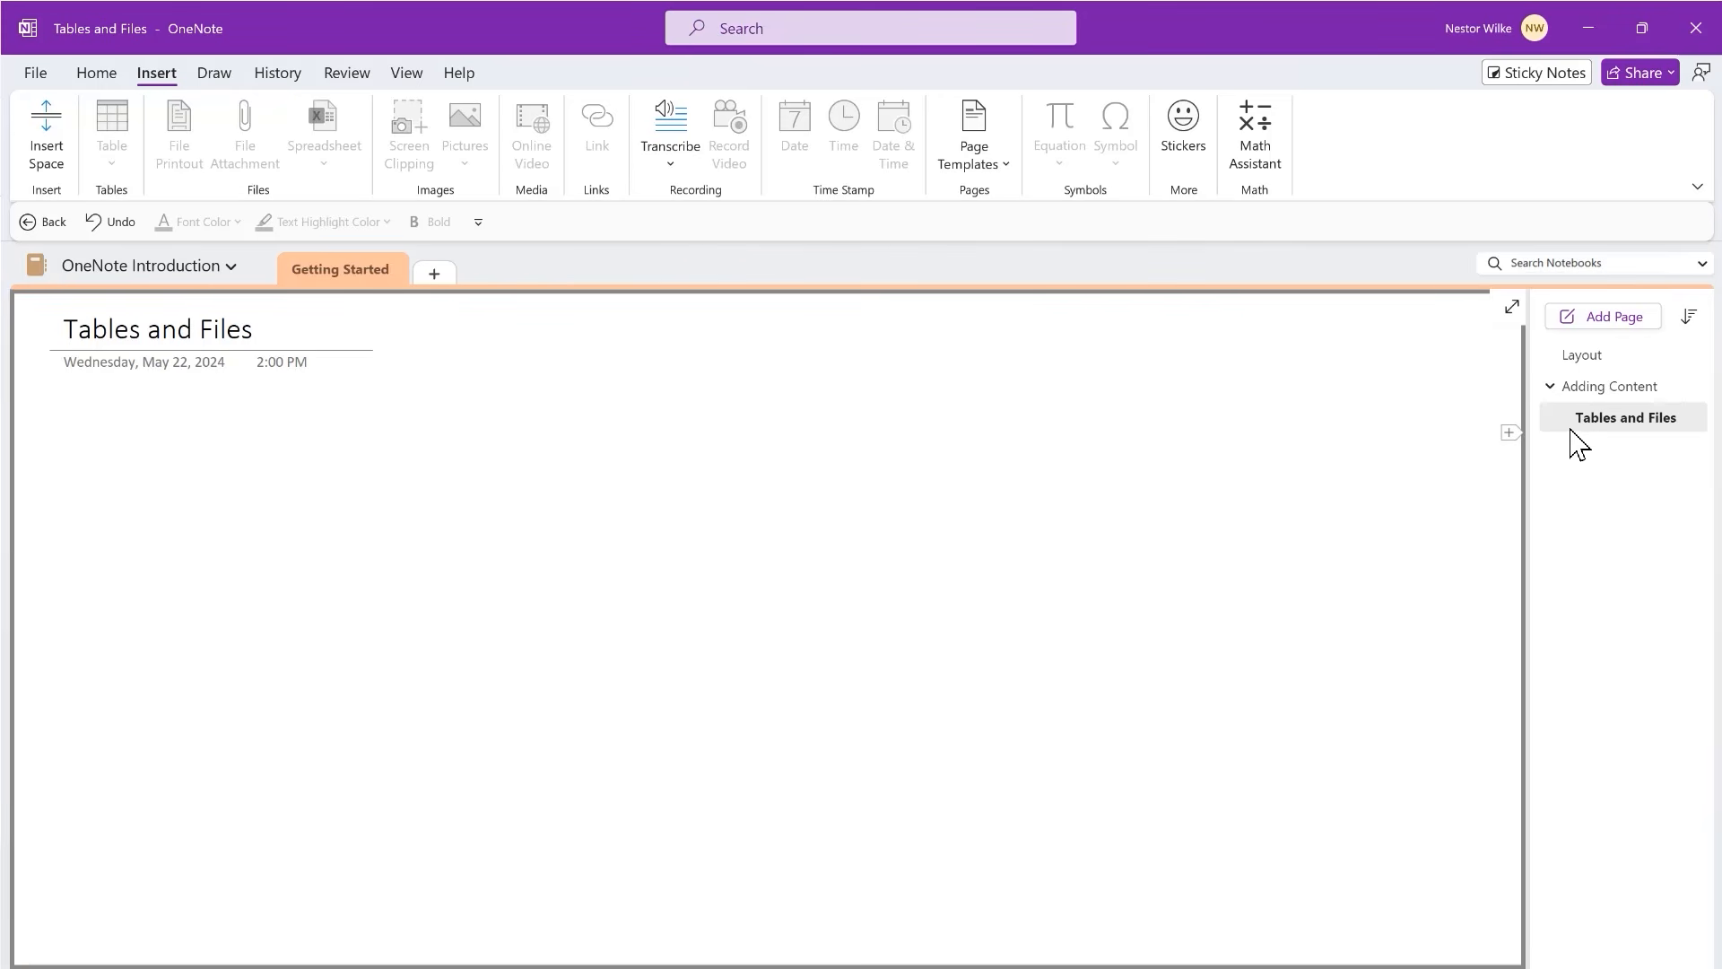
- Add a subpage below Tables and Files, shifting it out to page level and back in to subpage level
left_click(1513, 434)
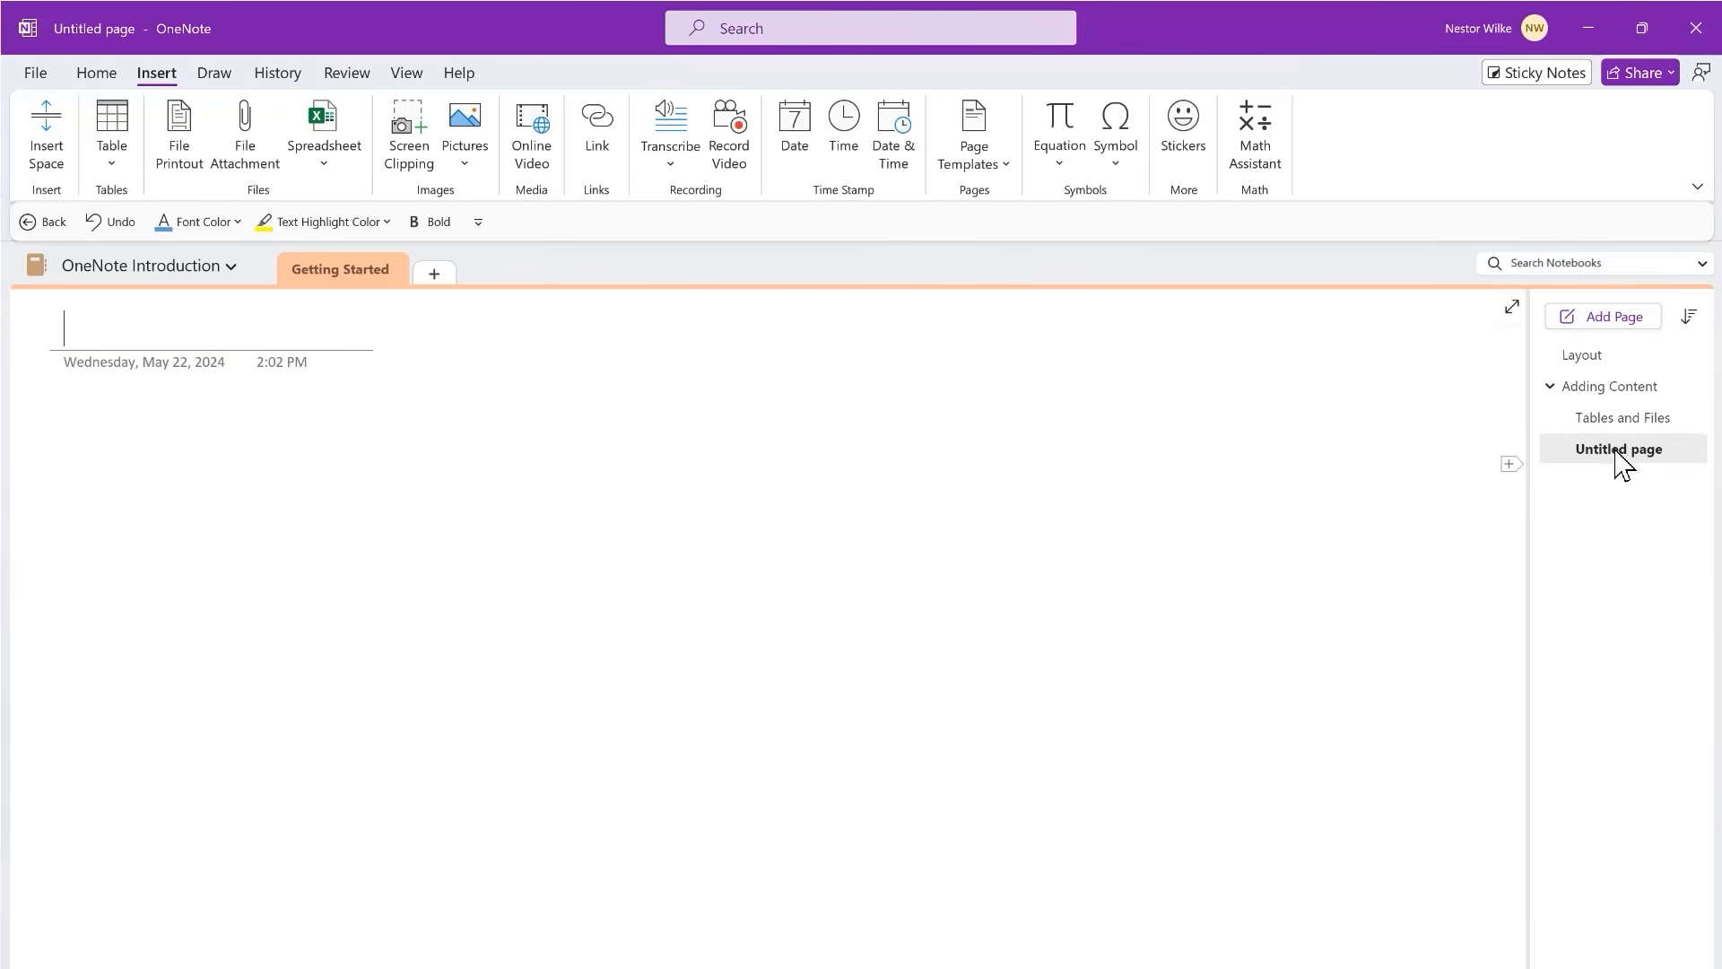
left_click_drag(1623, 462, 1572, 460)
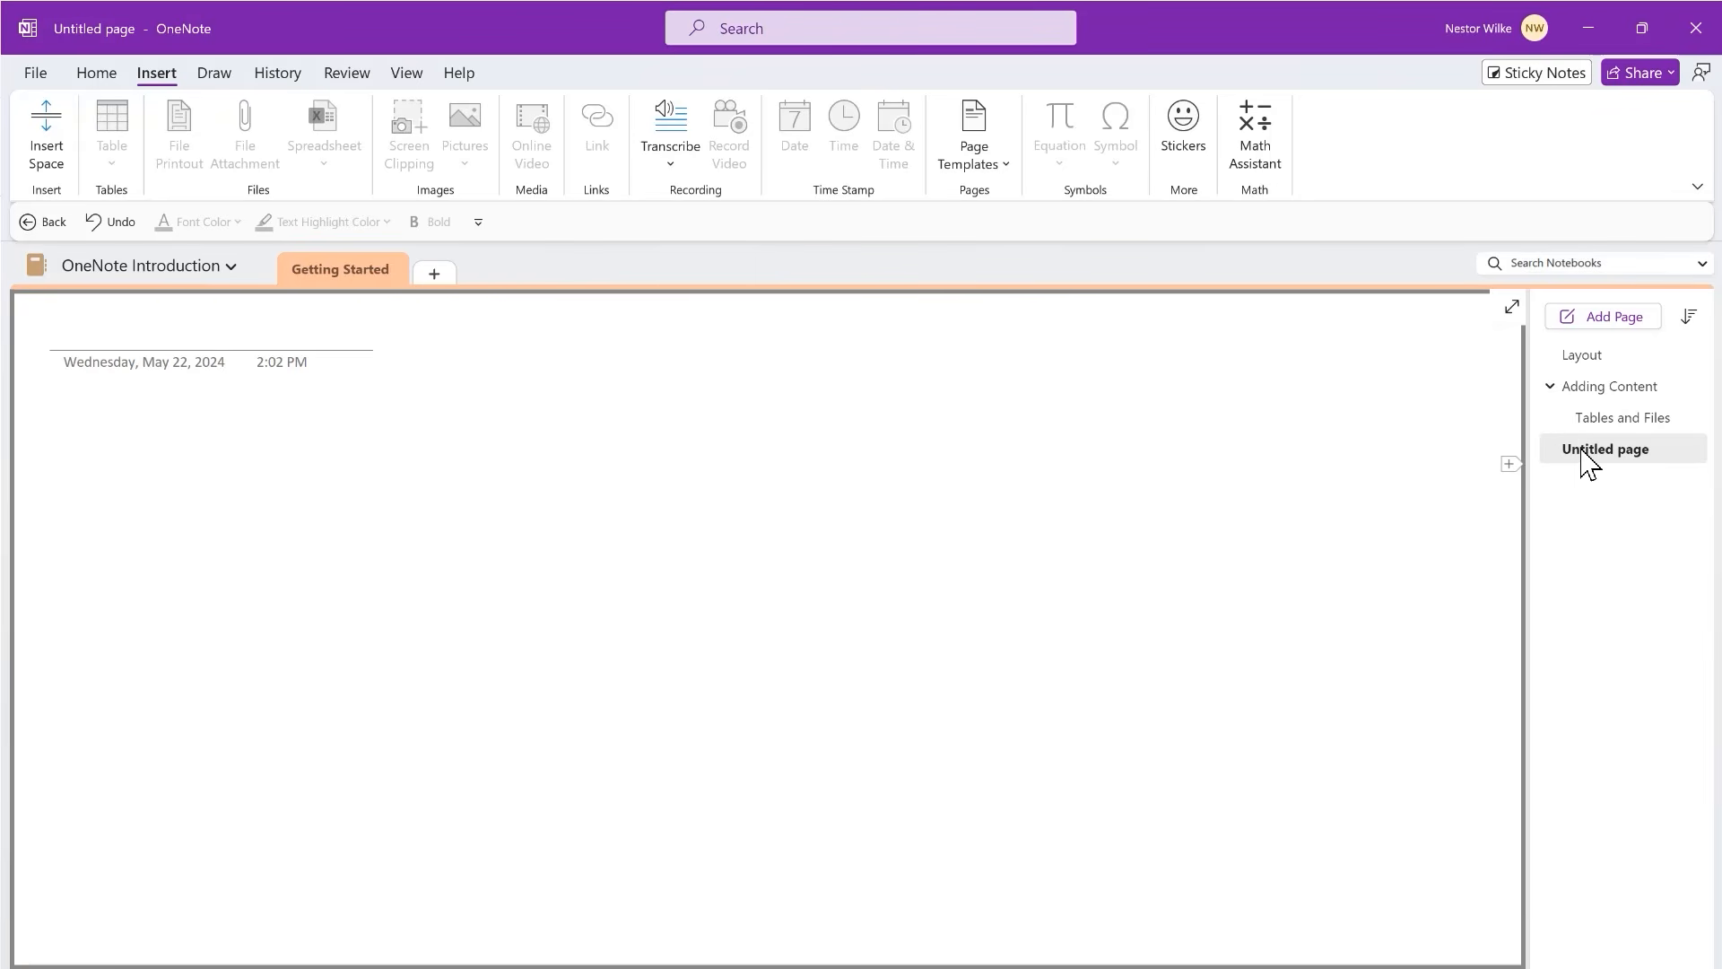
left_click_drag(1584, 452, 1602, 464)
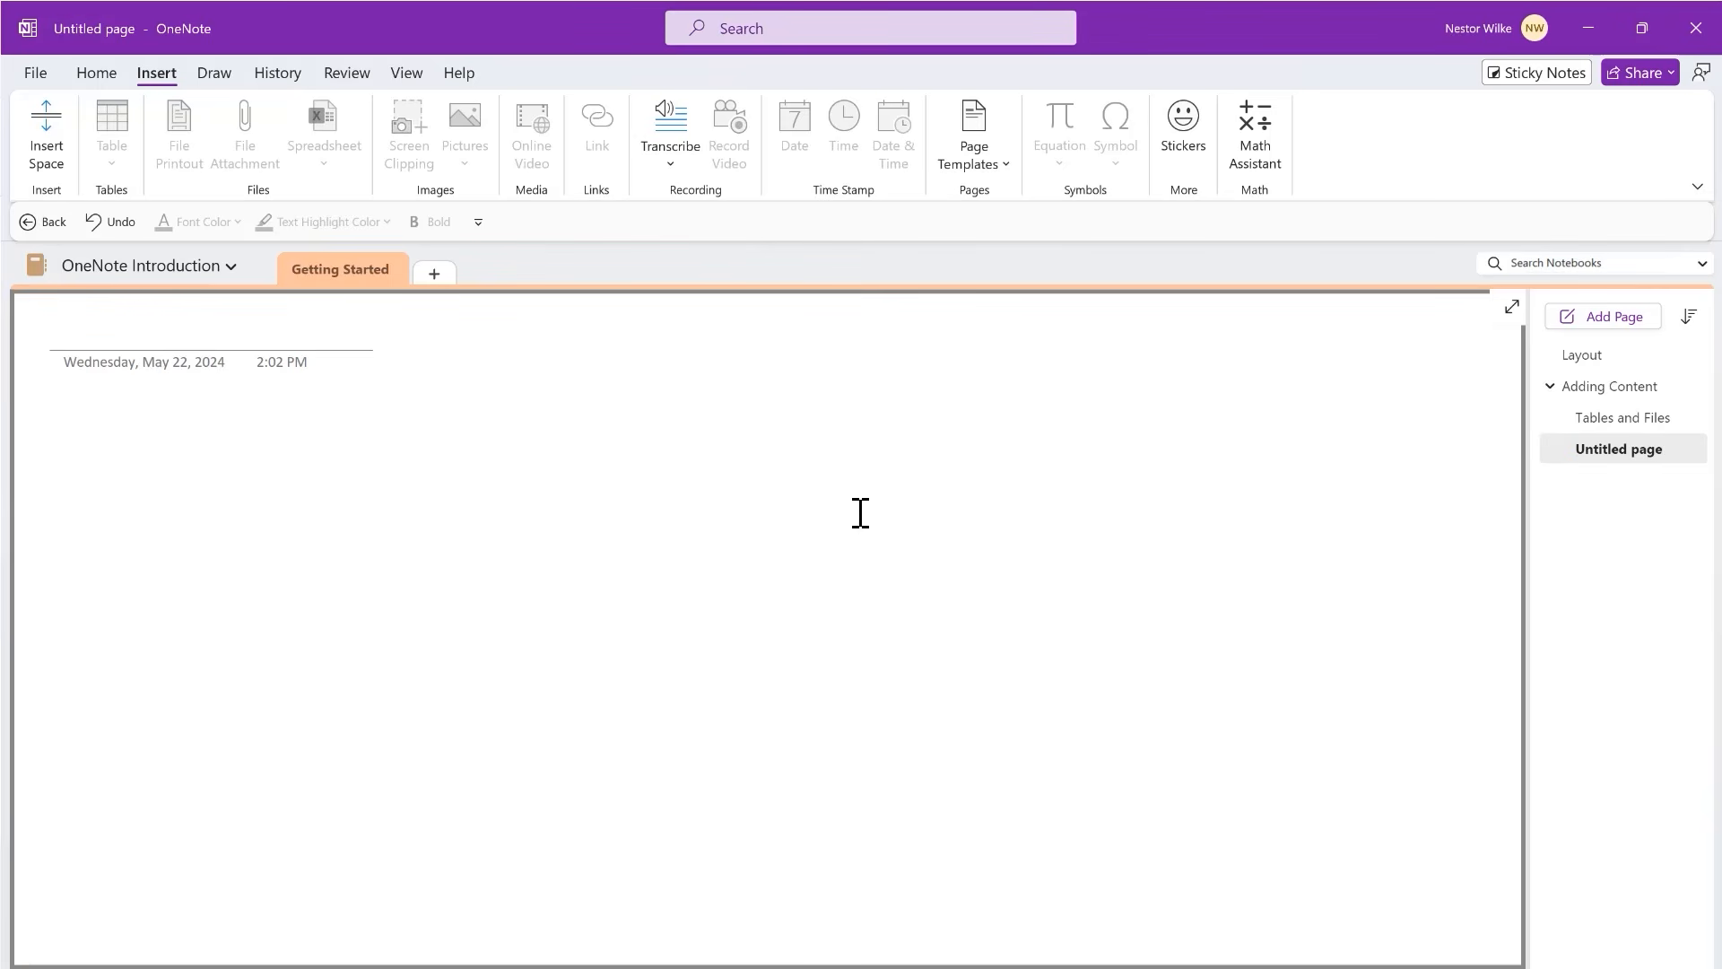
- Rename the untitled subpage under Adding Content as Images and Media
right_click(1618, 452)
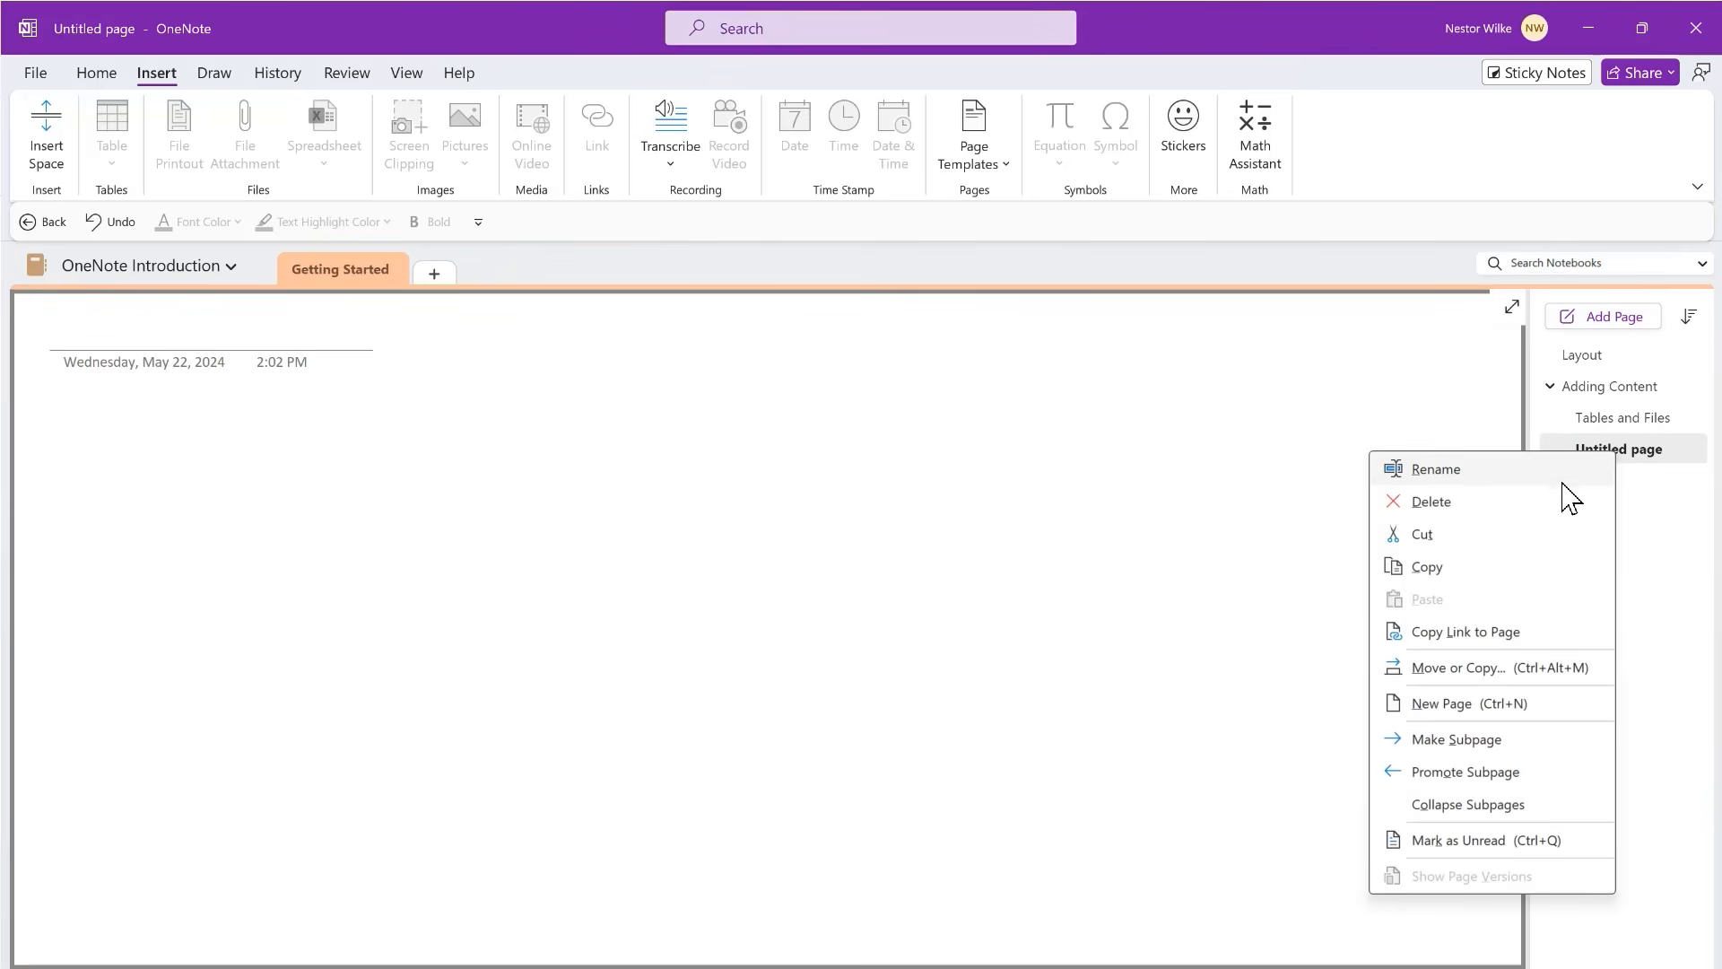
left_click(1436, 470)
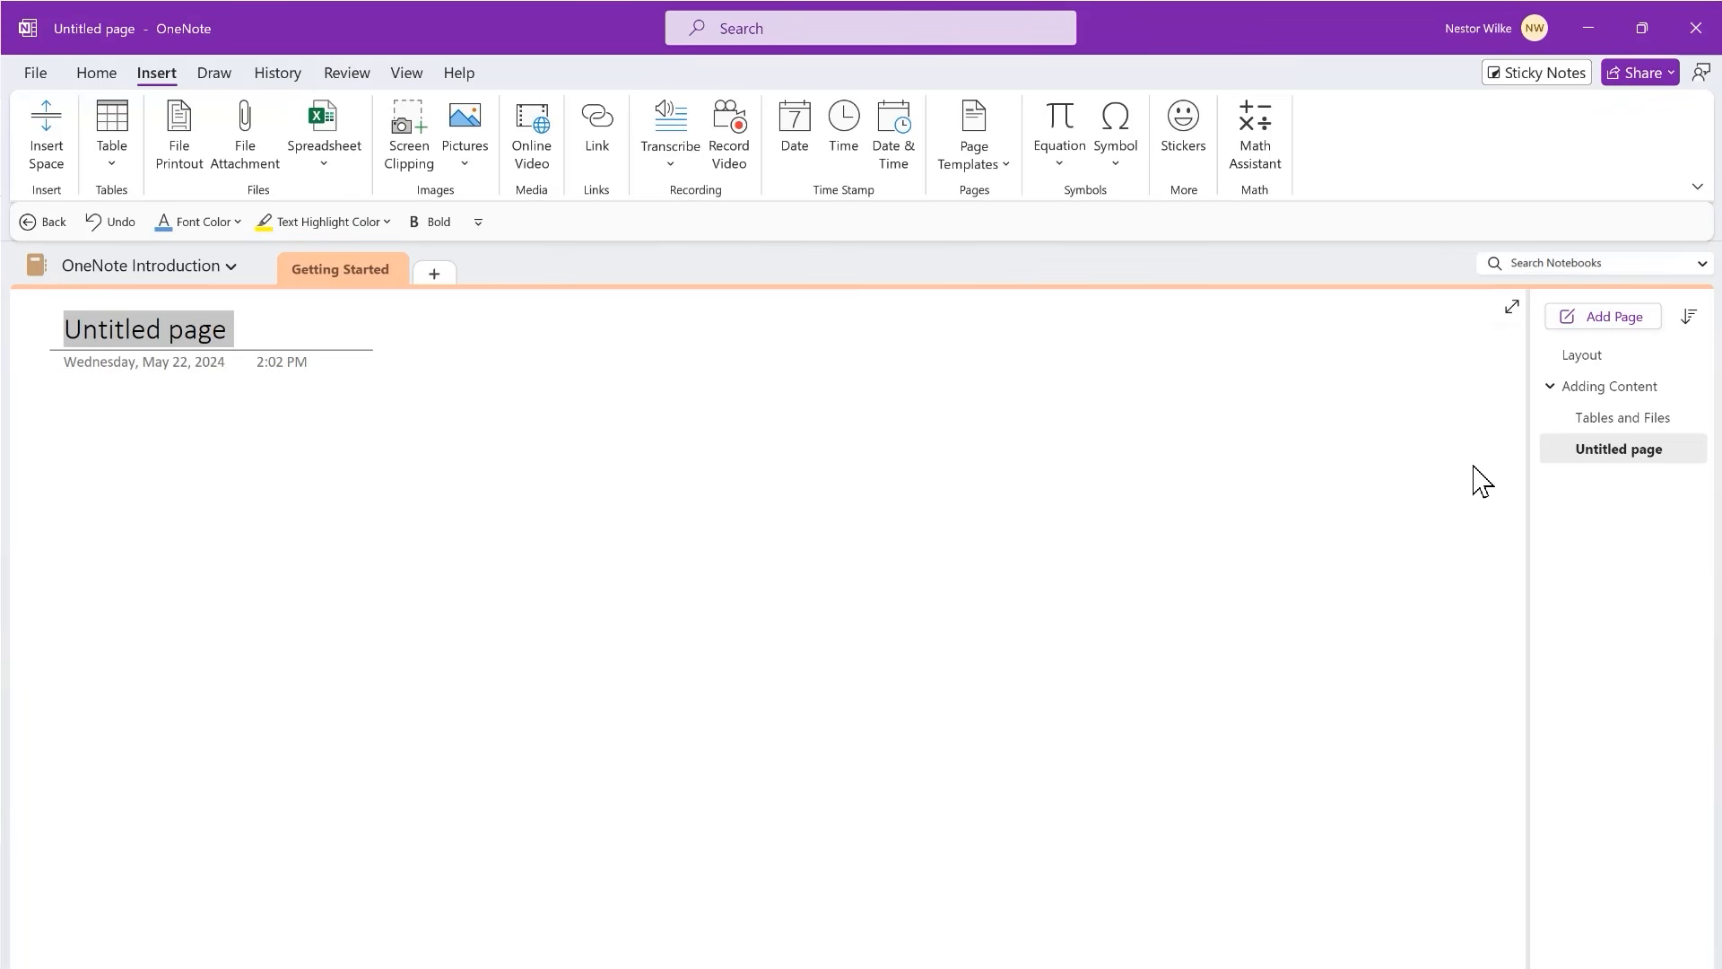
type("Imag")
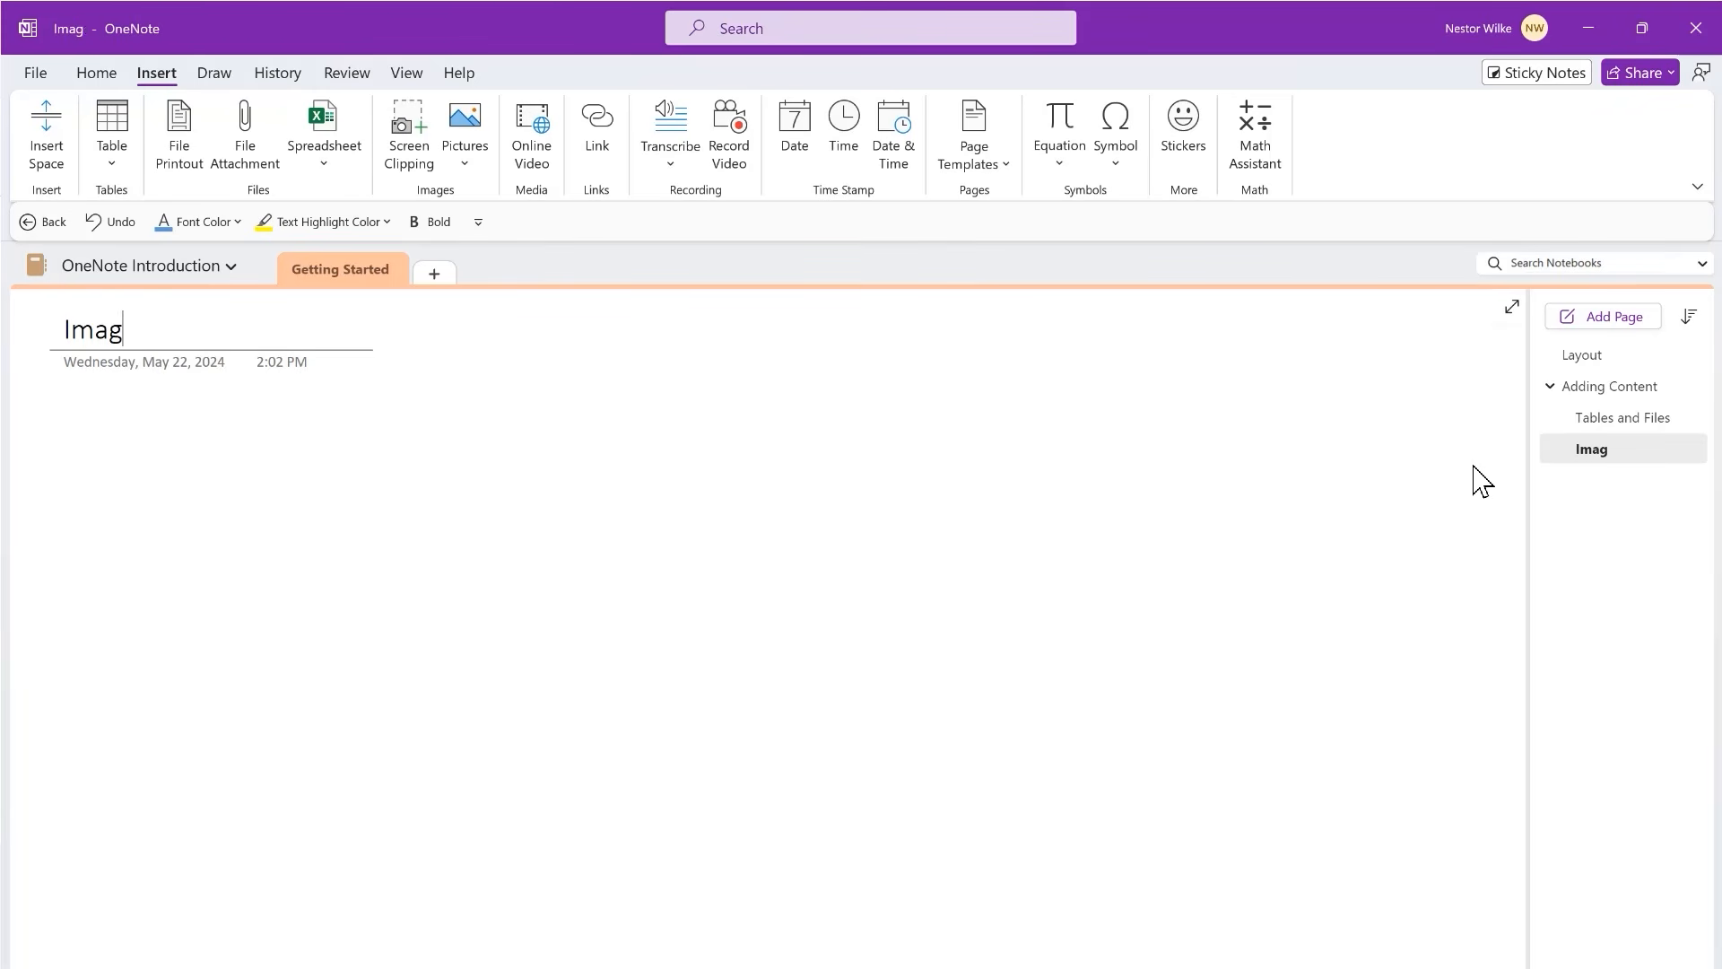
type("es and M")
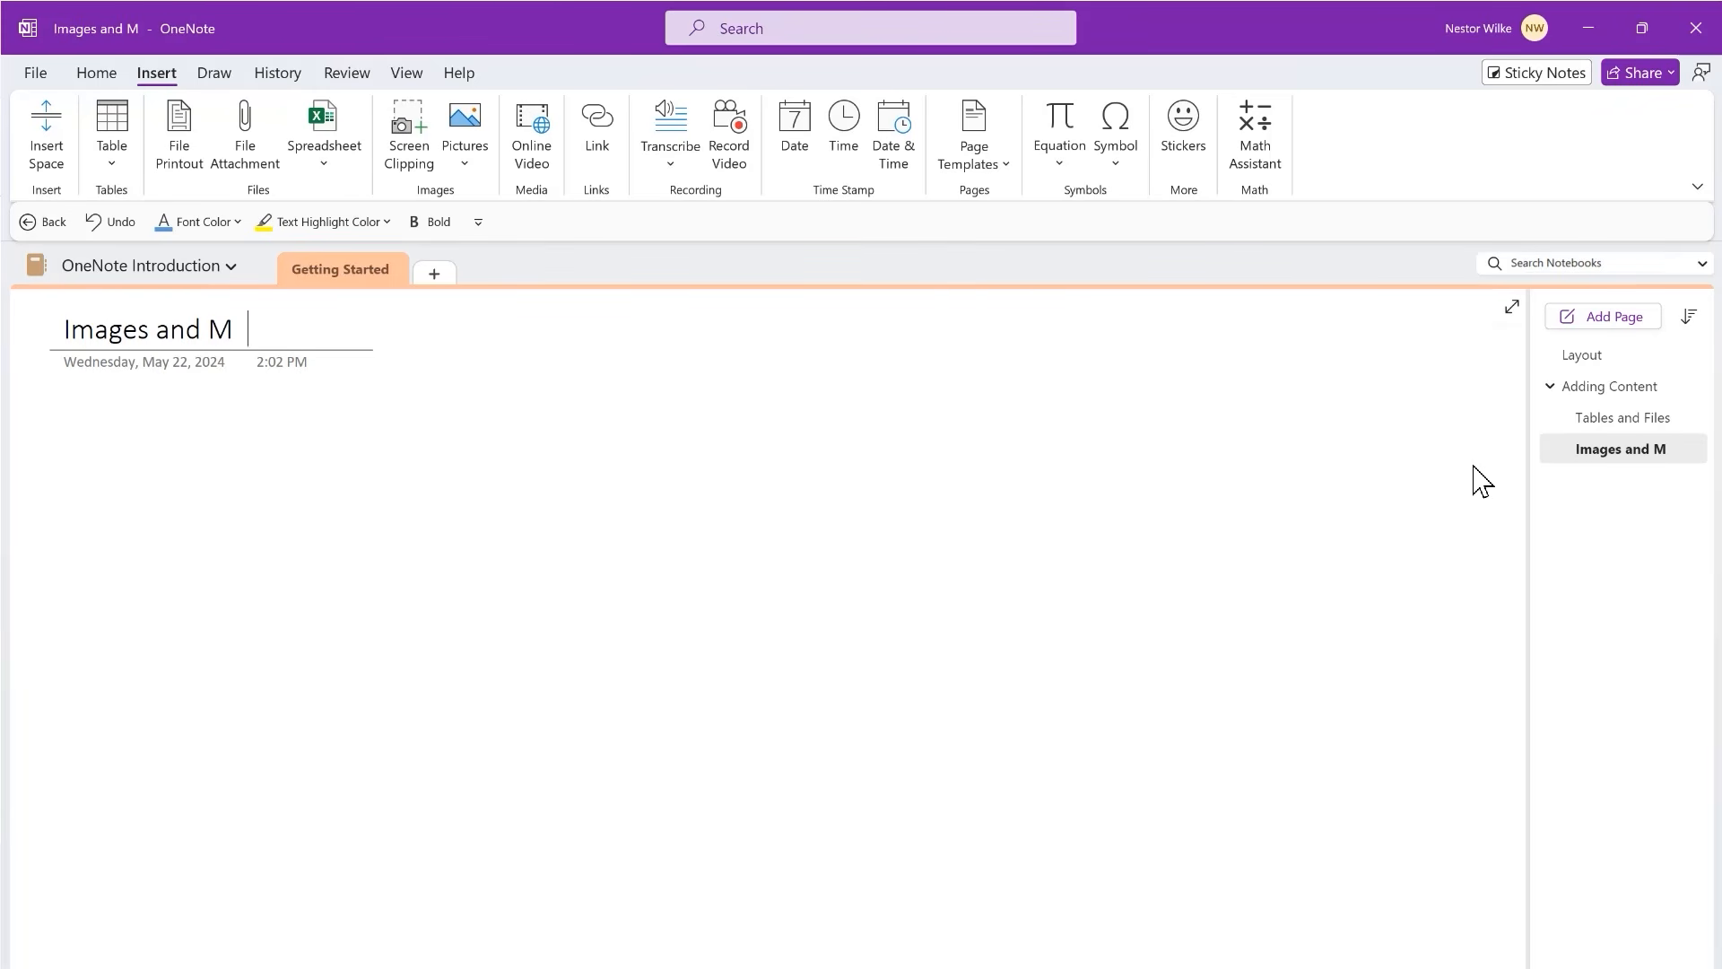
type("edia")
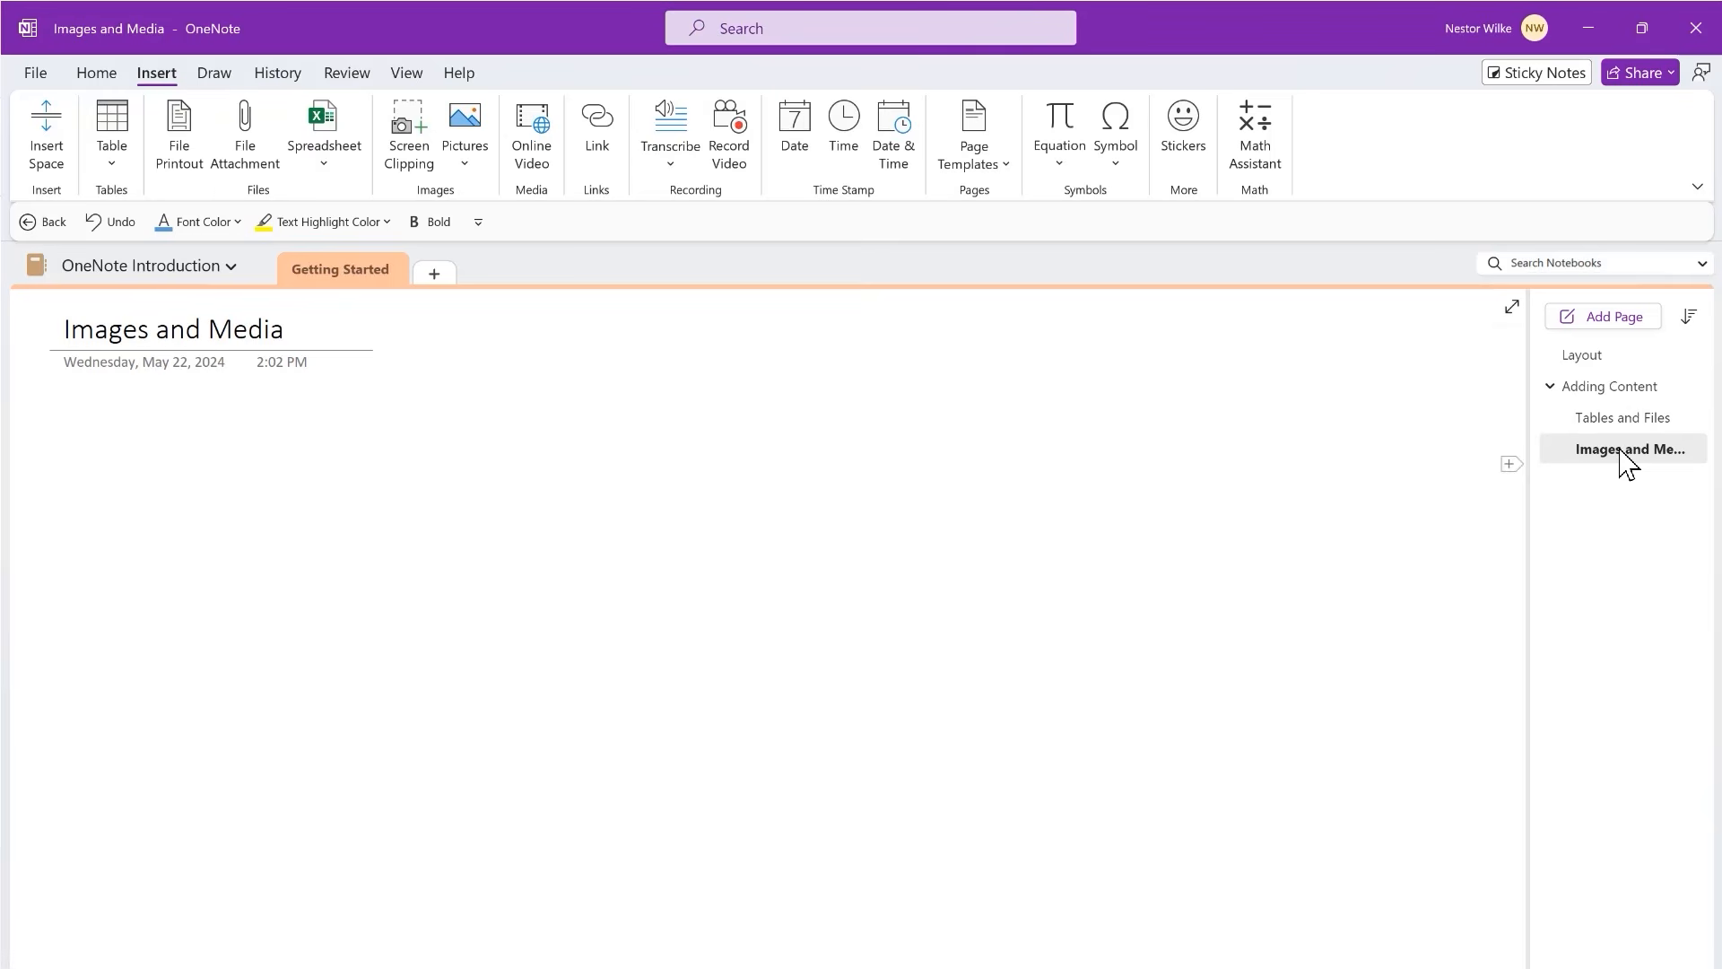
- Promote Images and Media to a top-level page and return it to subpage level under Adding Content
left_click(1615, 447)
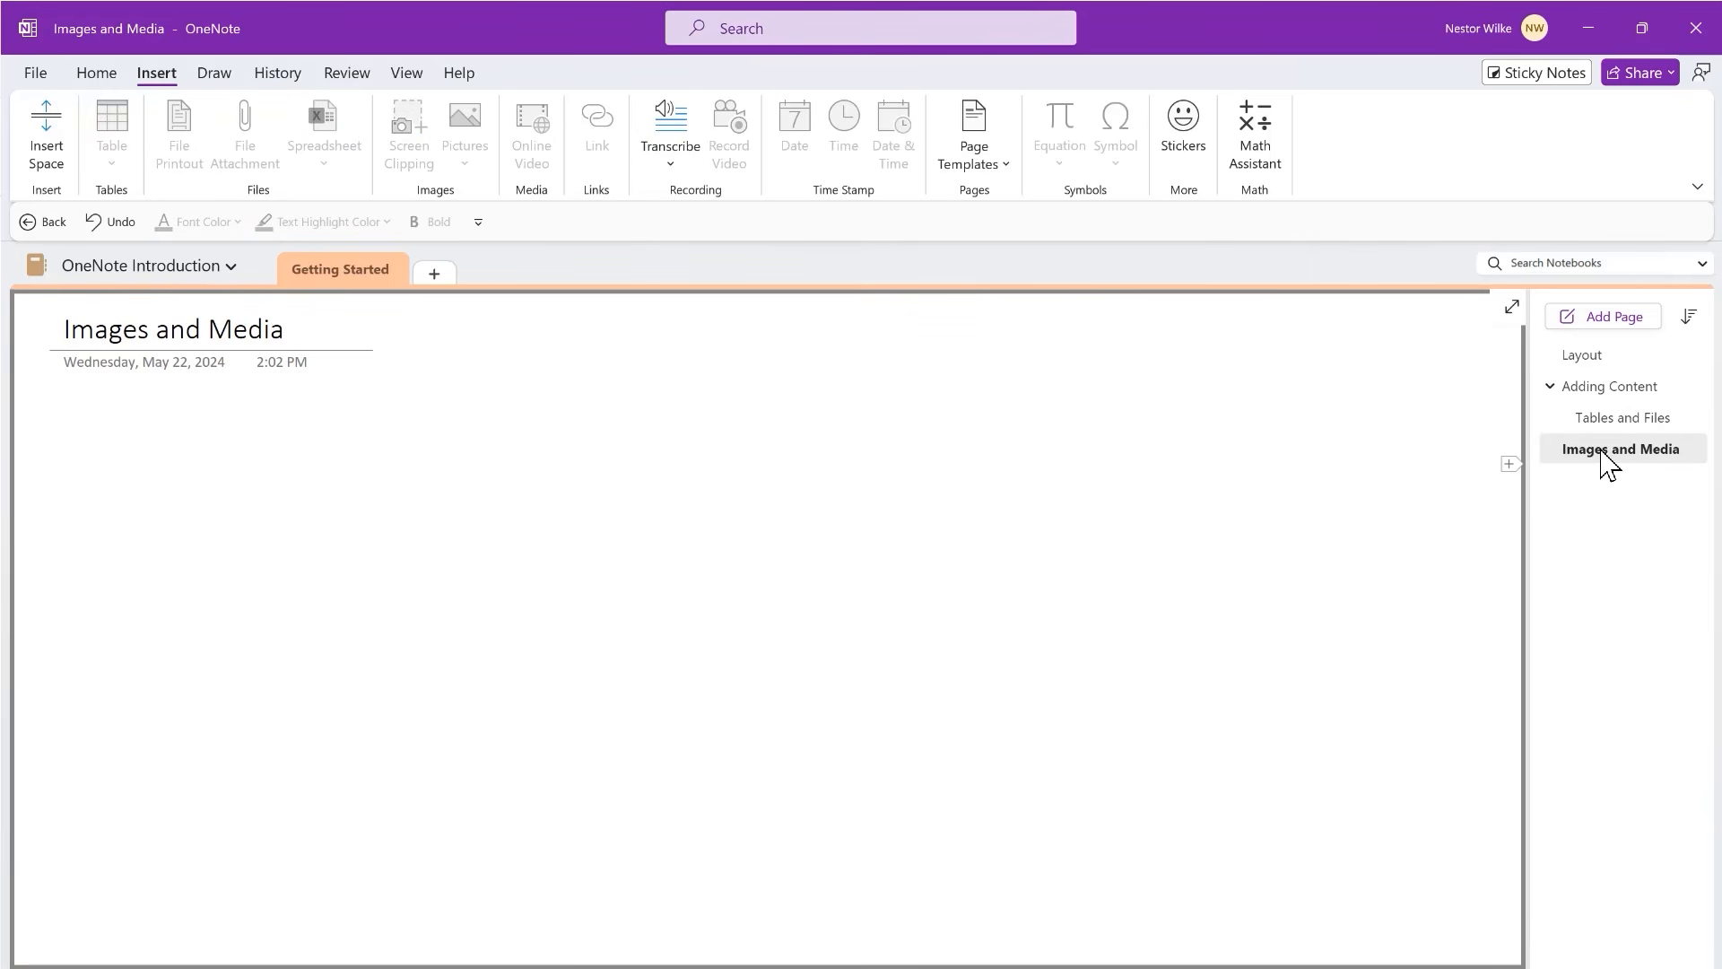
mouse_move(1608, 462)
left_mouse_down()
mouse_move(1593, 449)
mouse_move(1618, 450)
left_mouse_up()
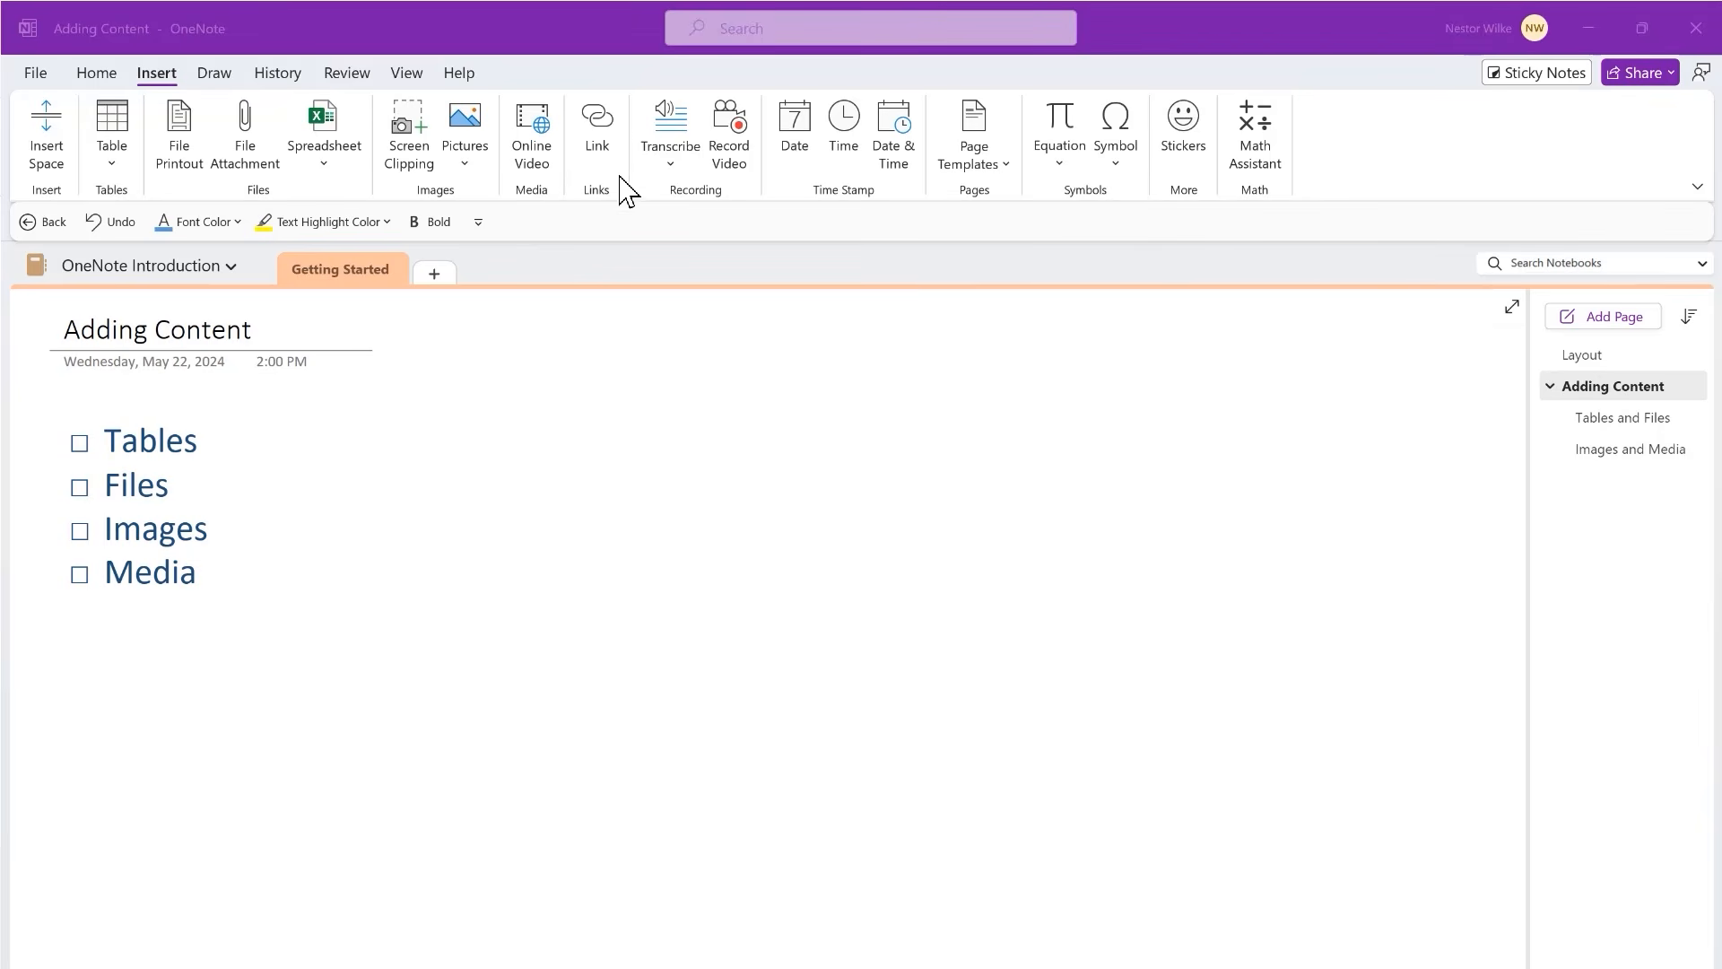
- Insert a 3x3 table below the title of the Tables and Files page
left_click(1635, 420)
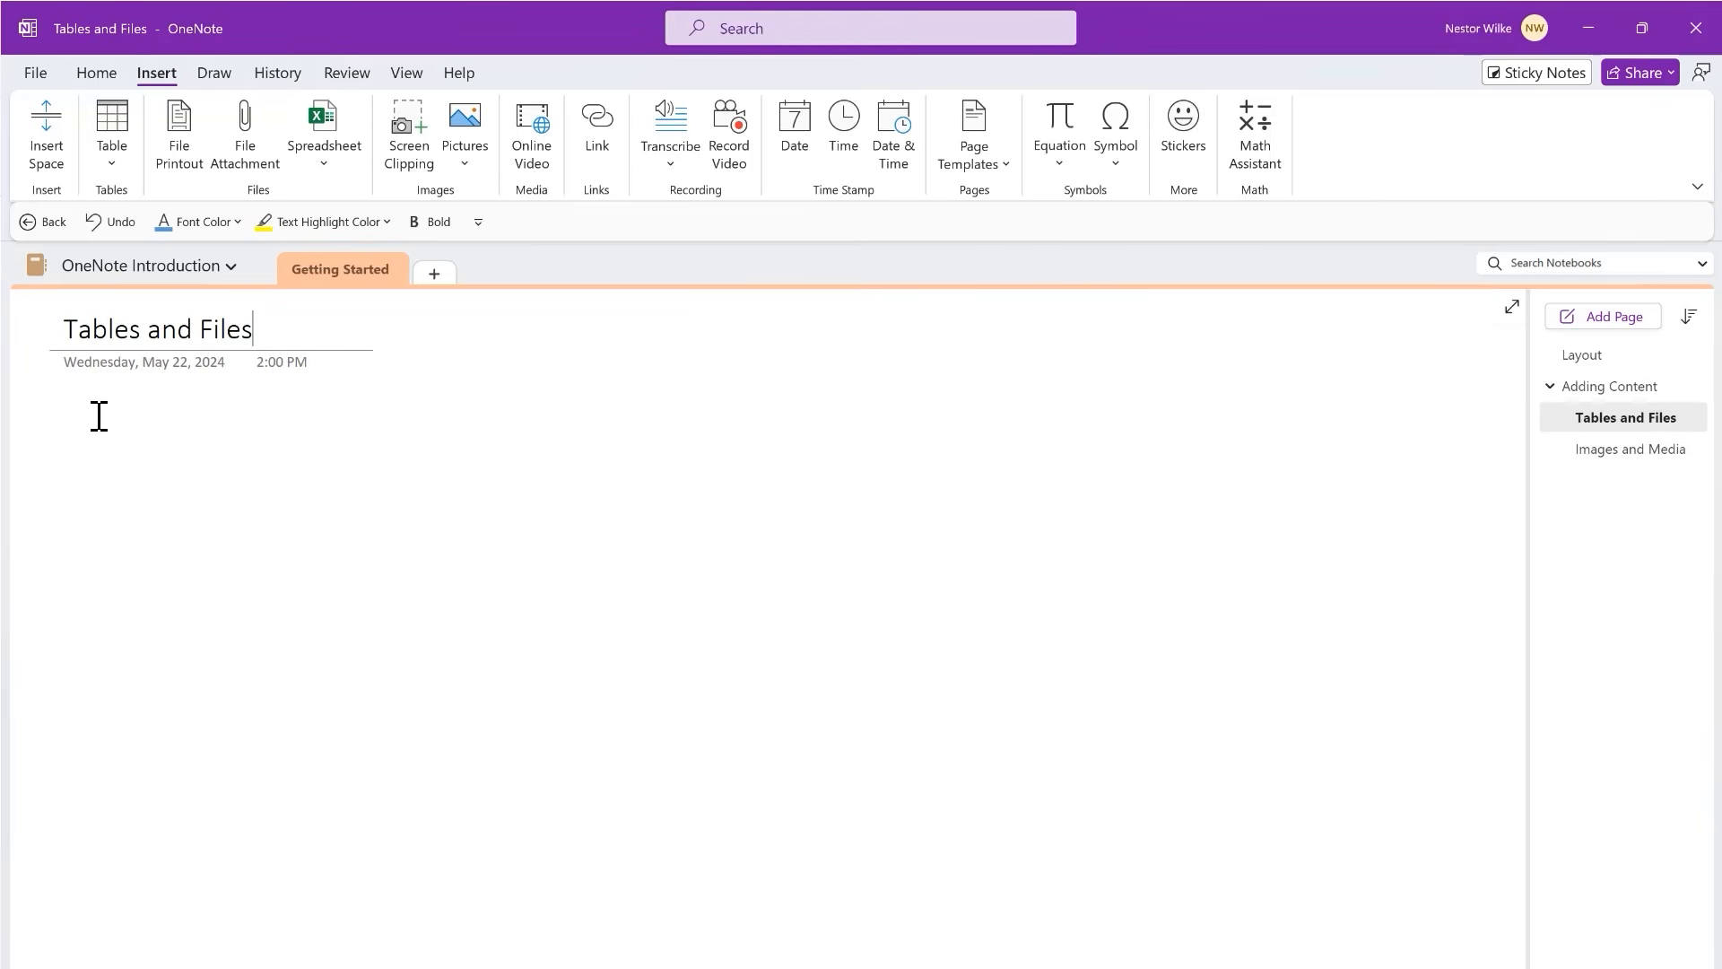
left_click(70, 422)
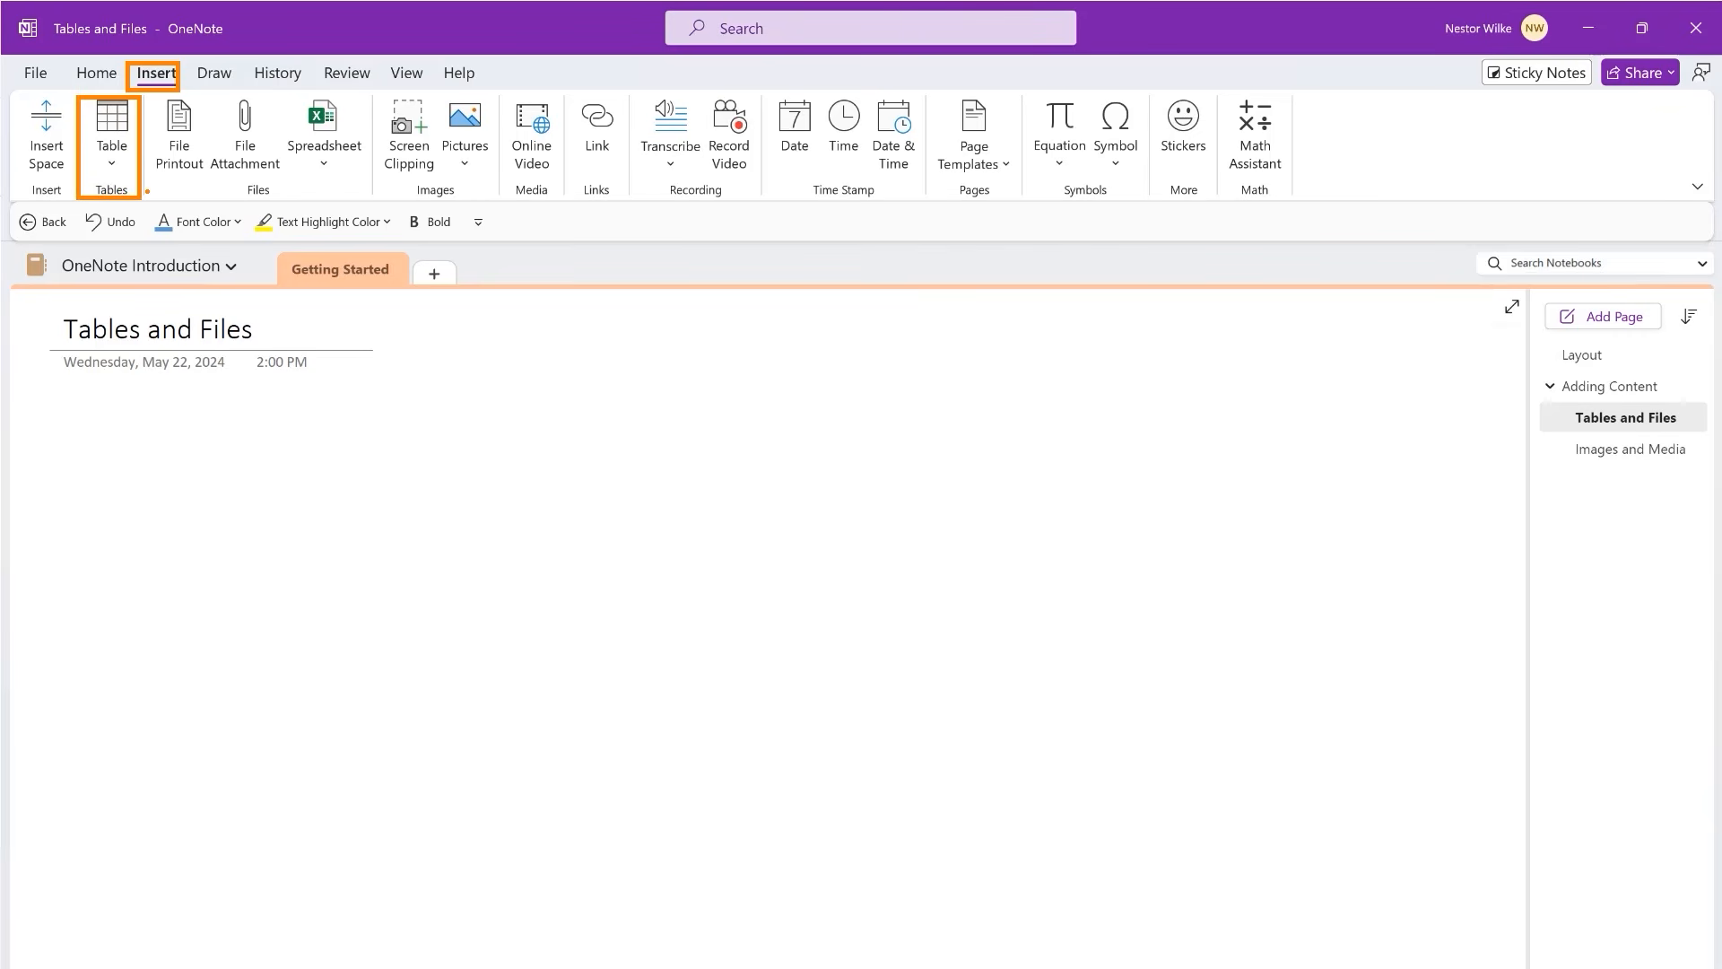
key("Escape")
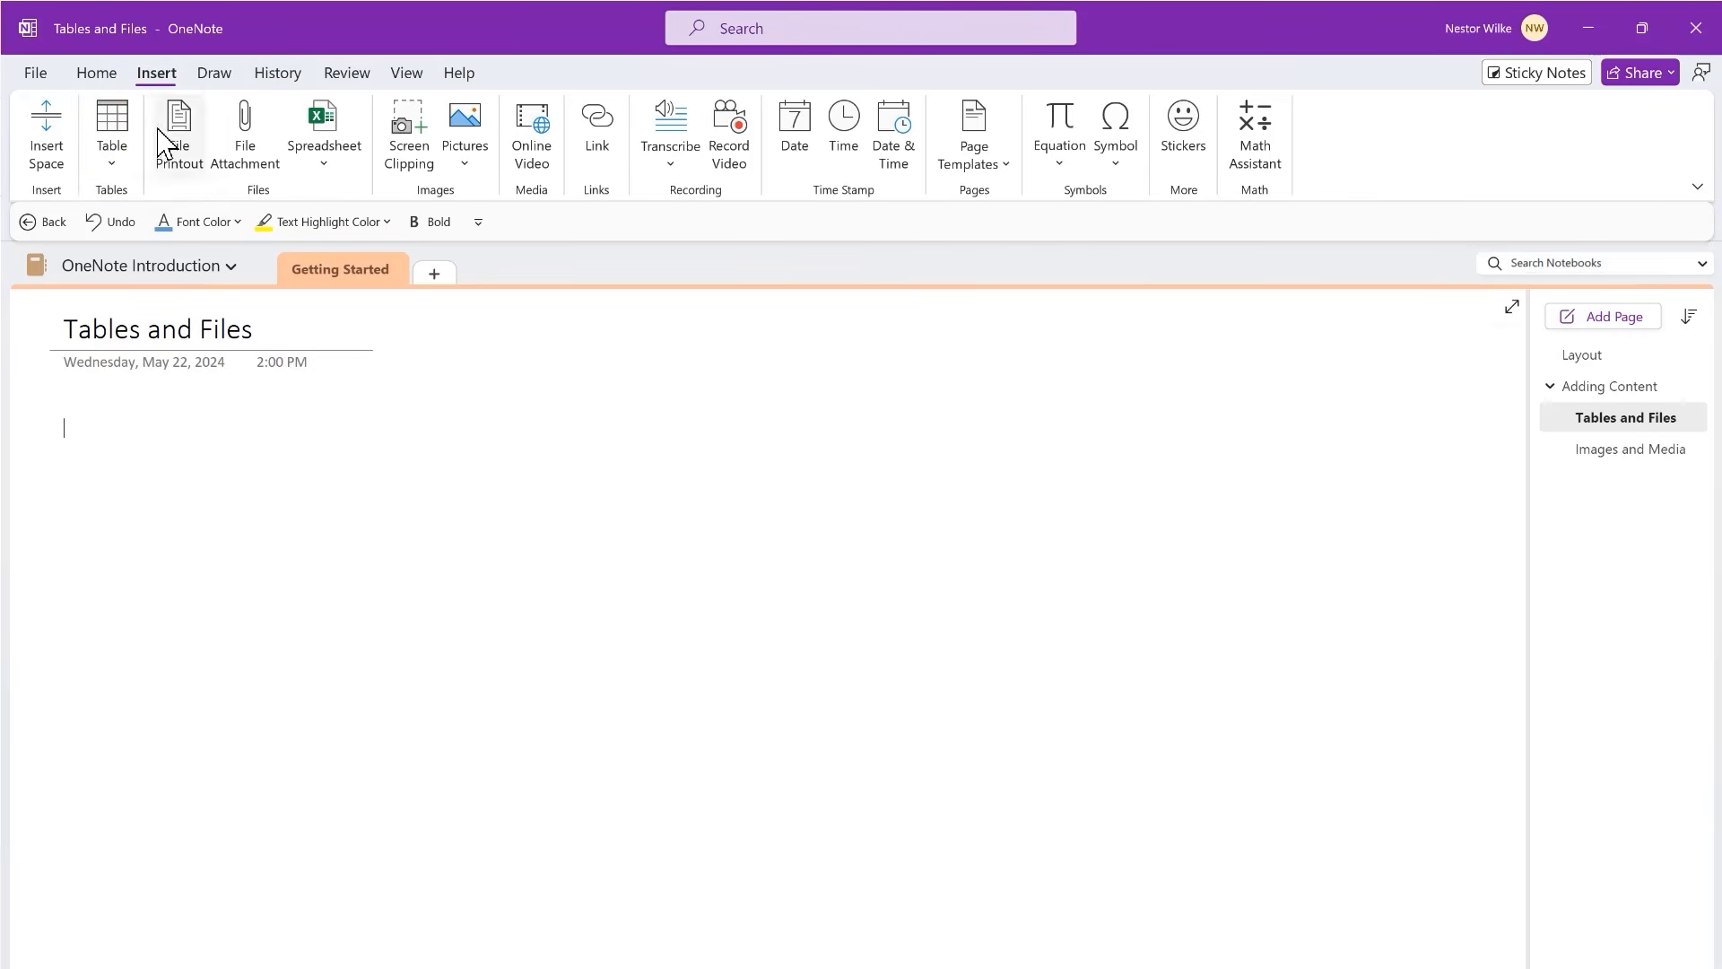
left_click(114, 166)
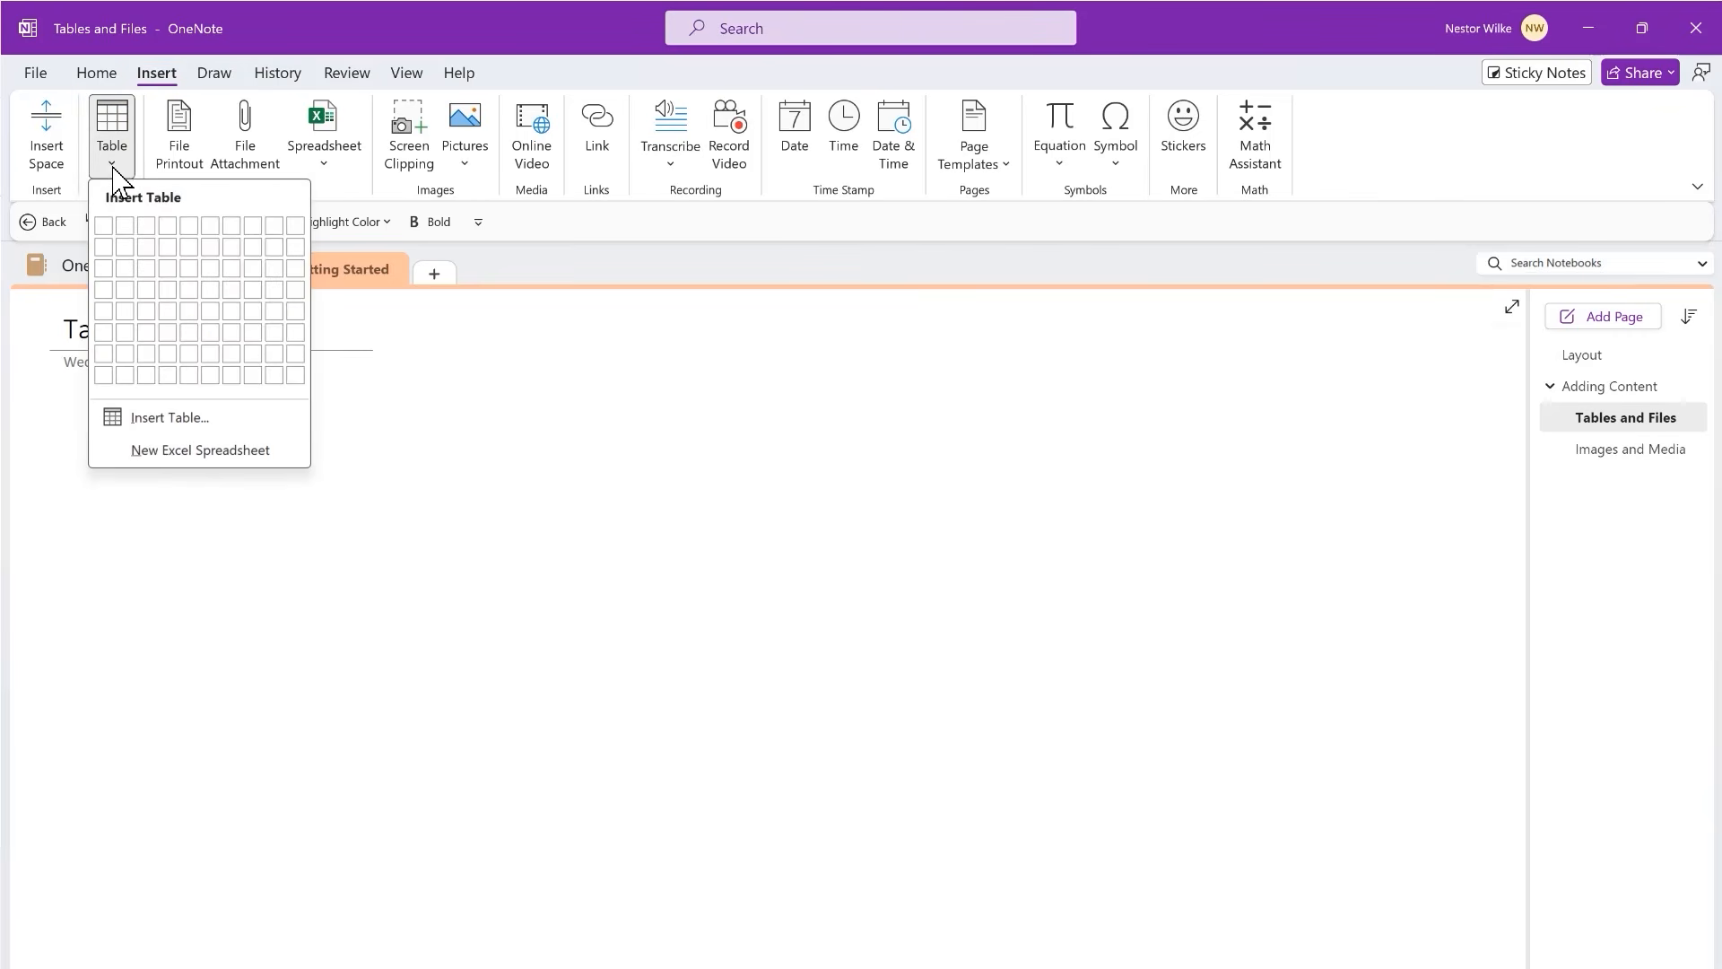
left_click(147, 269)
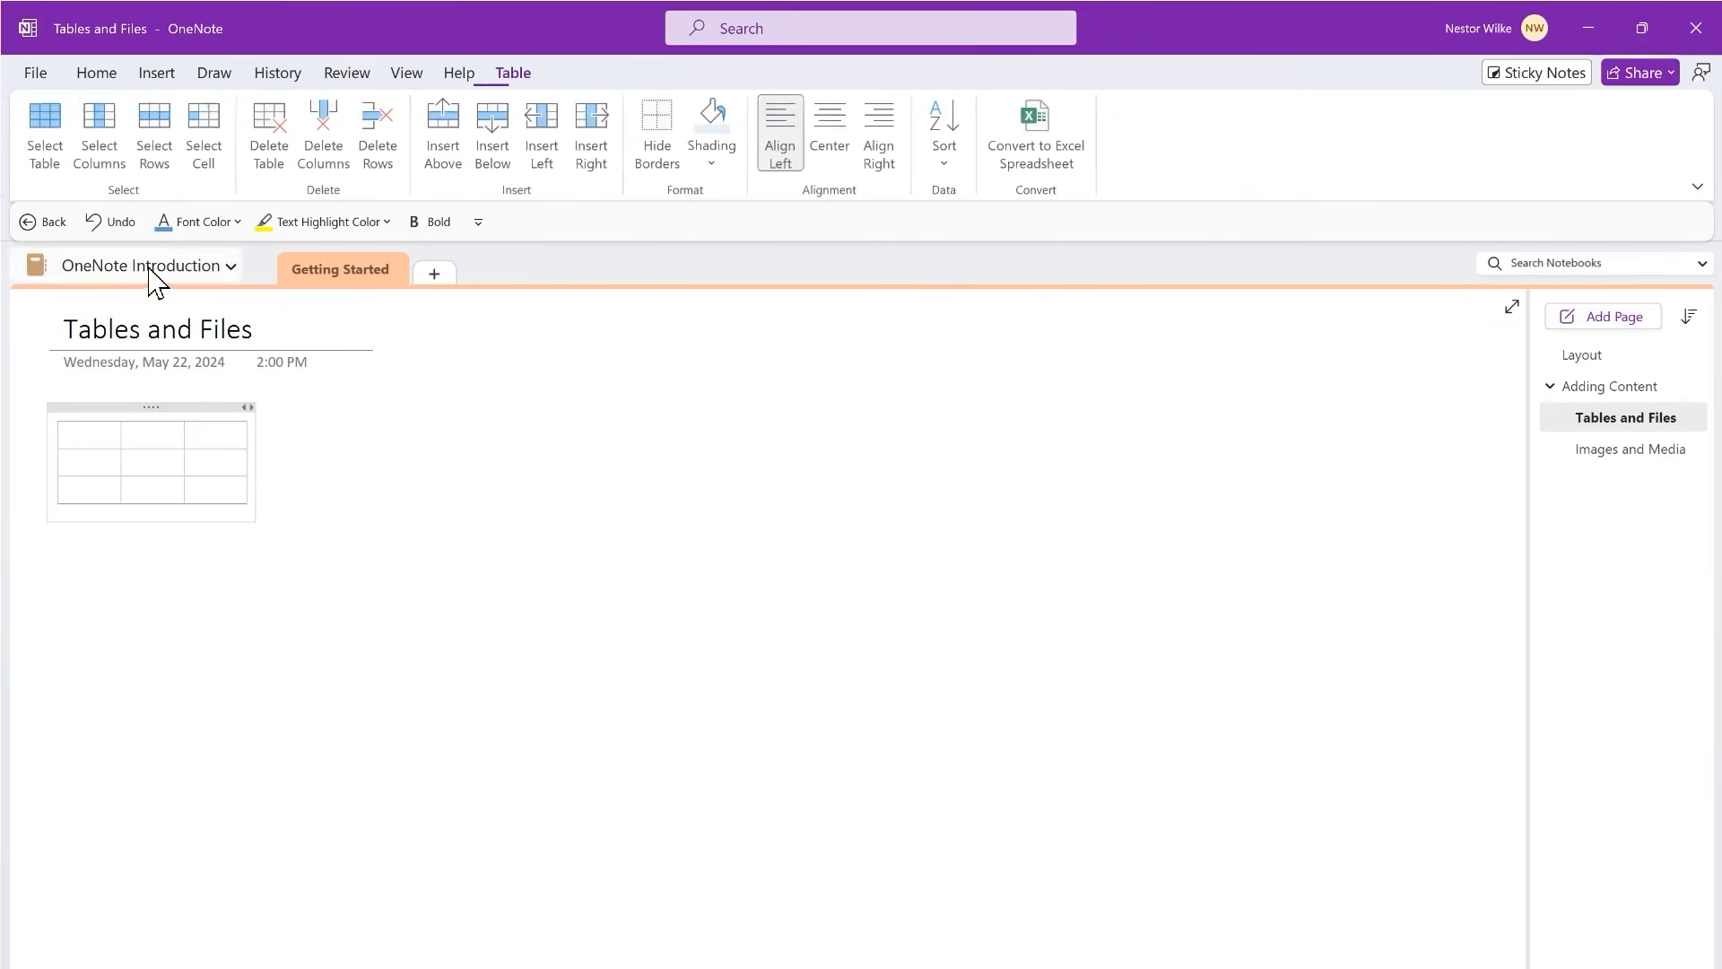
- Move the 3x3 table toward the middle of the page and enter Col1 in its first cell
left_click_drag(199, 409, 934, 449)
left_click(843, 462)
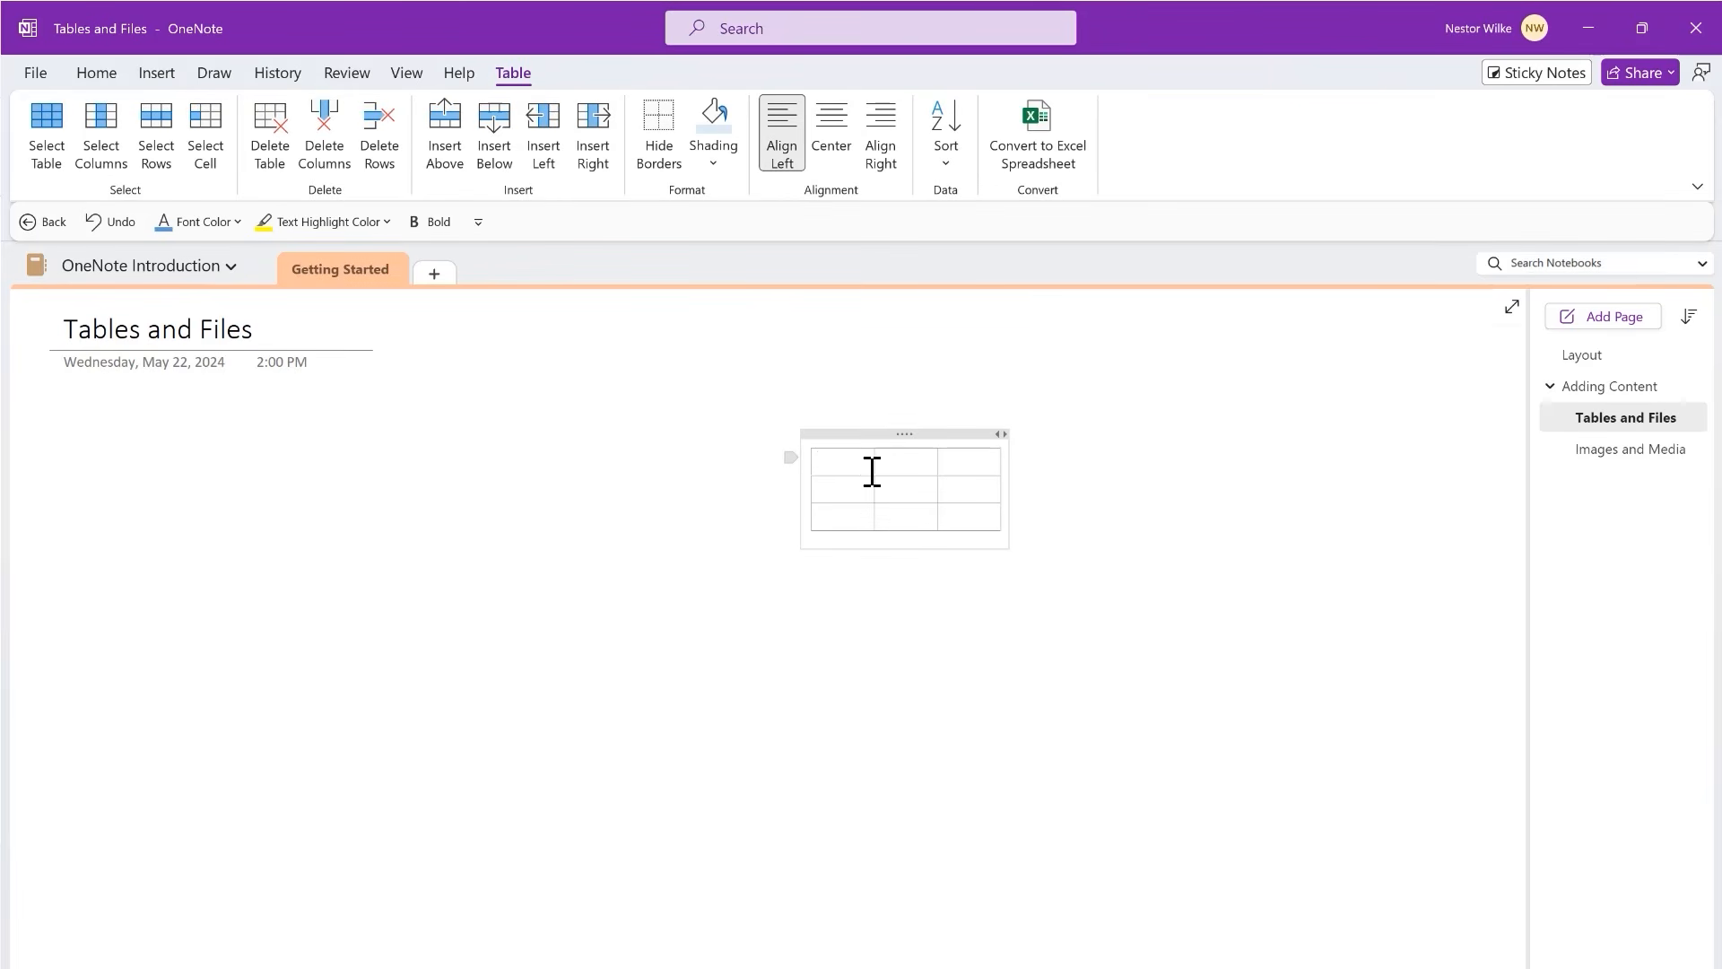
type("Col1")
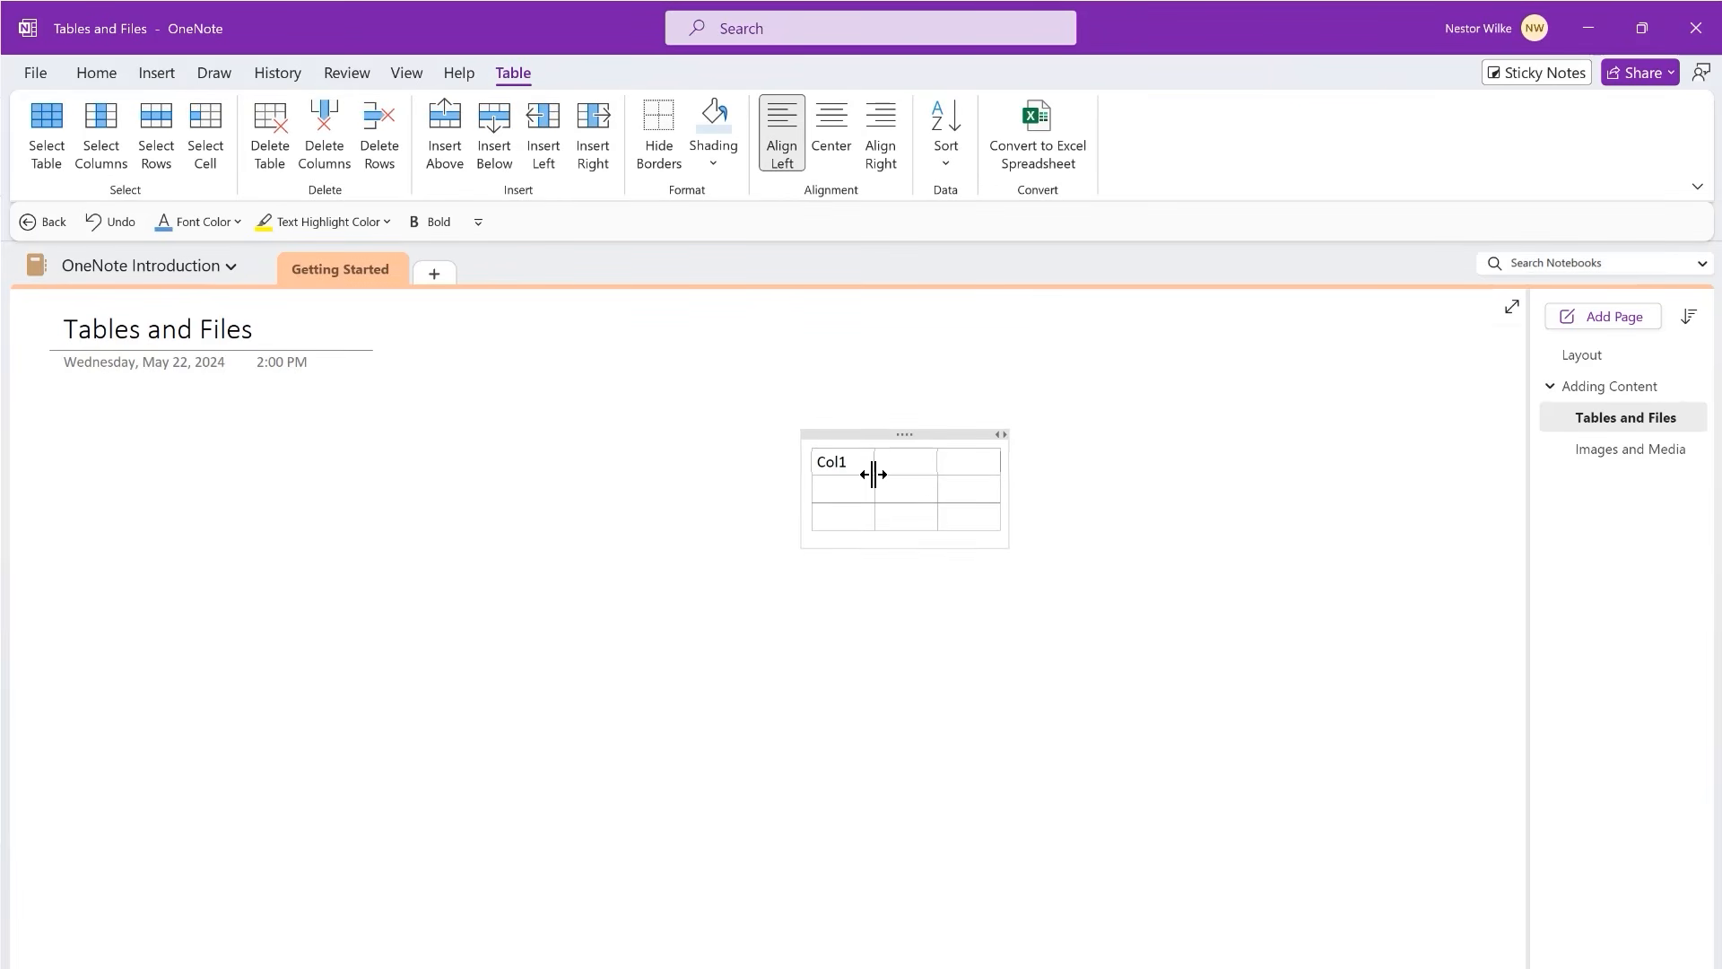
left_click(588, 484)
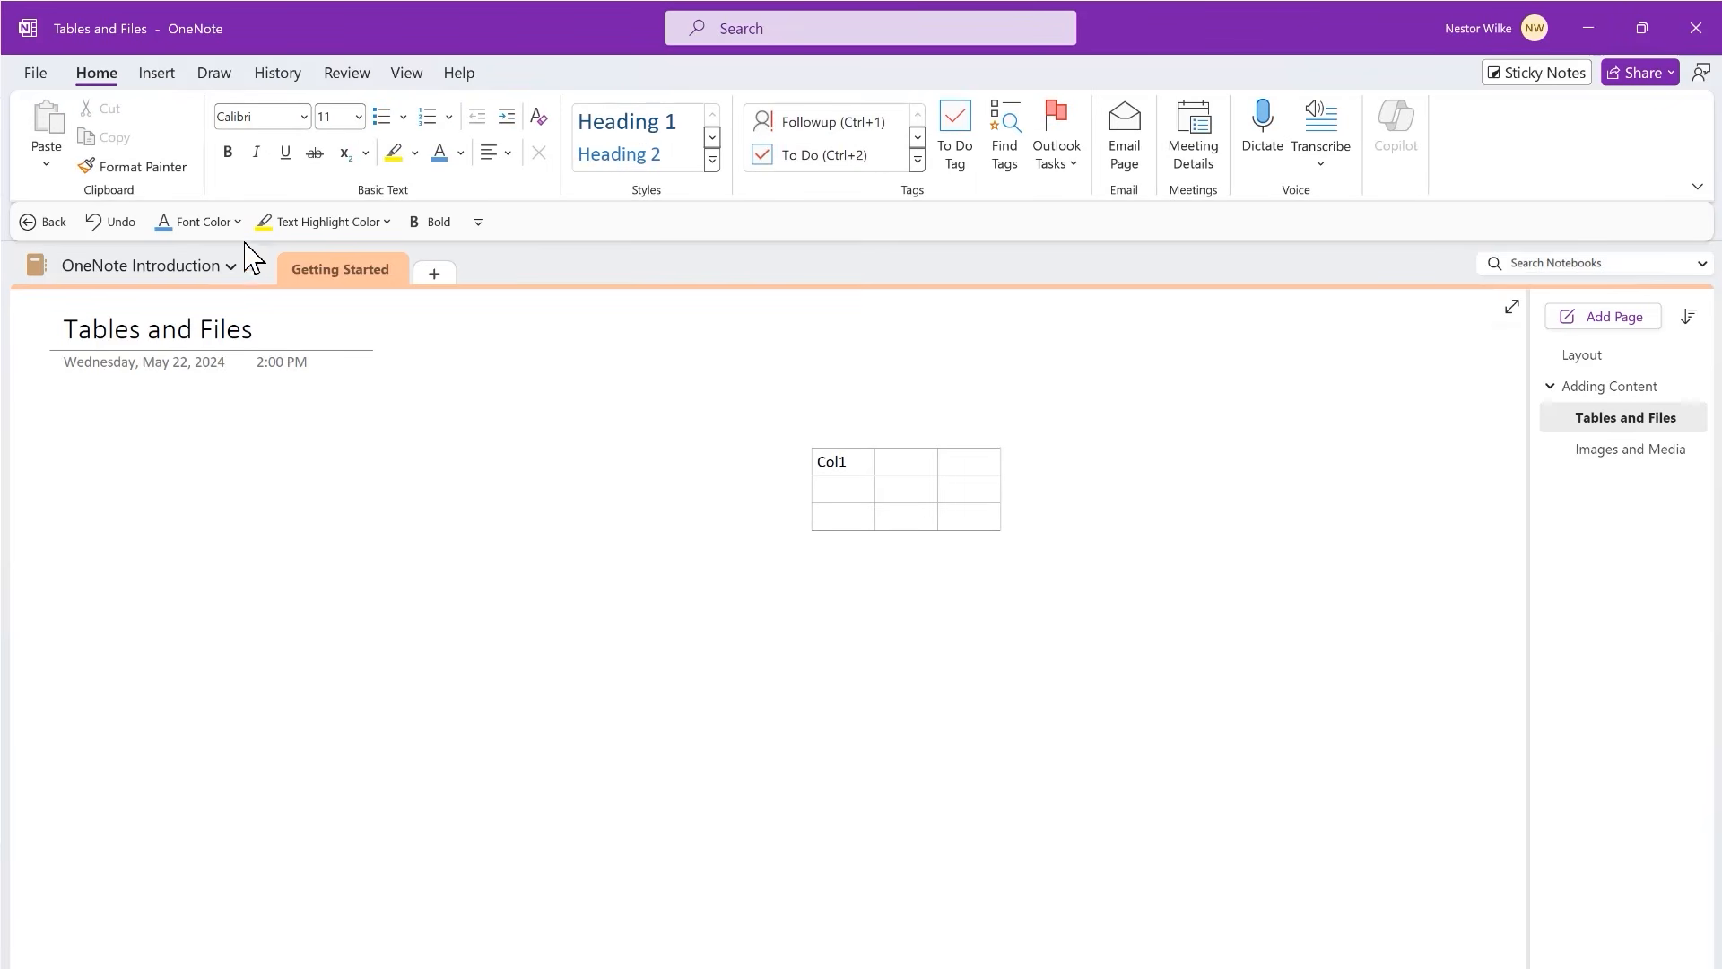
left_click(157, 76)
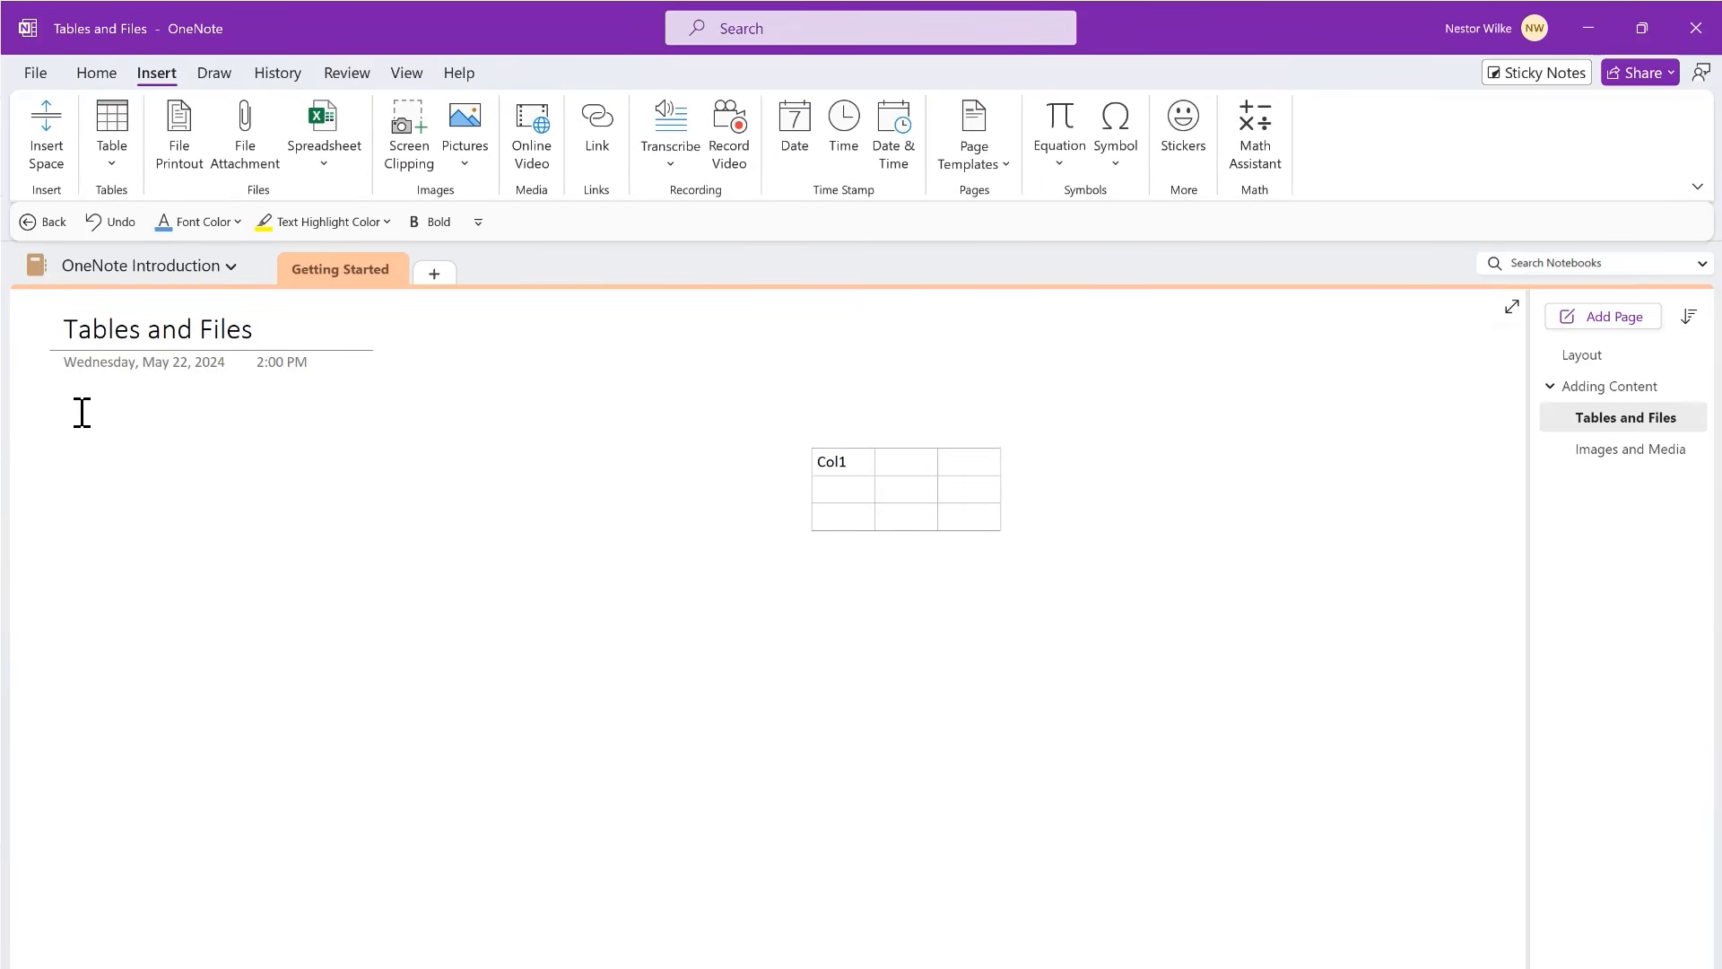
- Insert a second table with 3 columns and 3 rows below the page title and move it slightly inward, level with the Col1 table
left_click(115, 171)
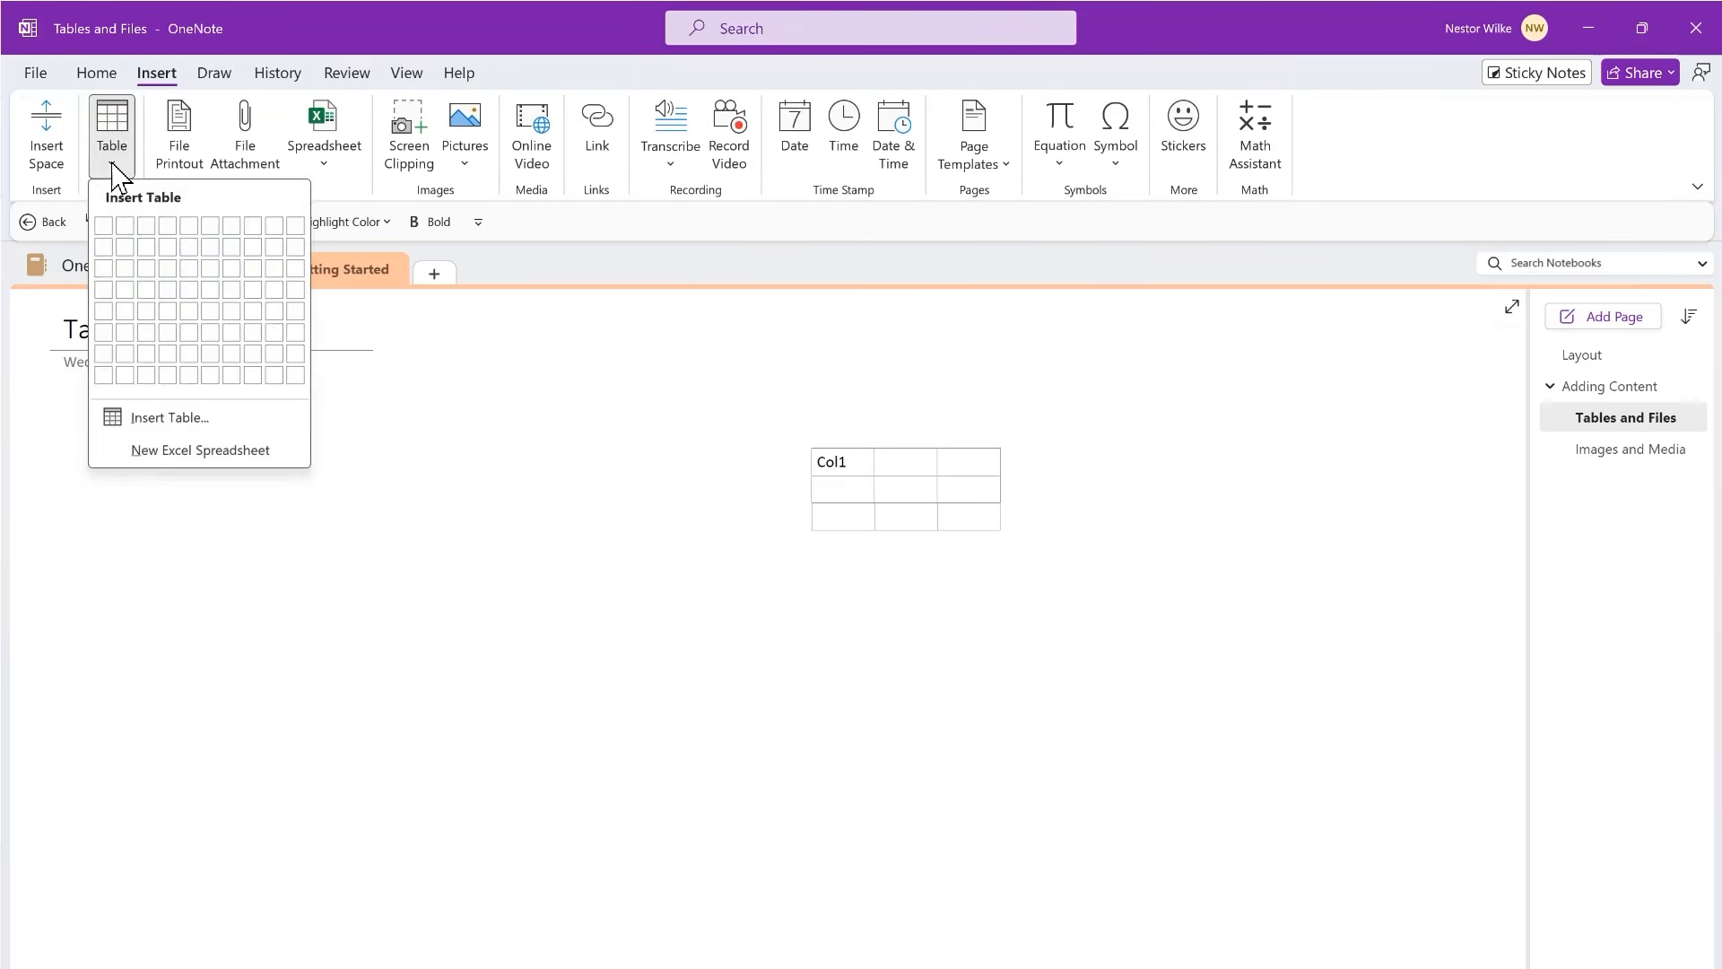
left_click(186, 420)
left_click_drag(966, 490, 553, 395)
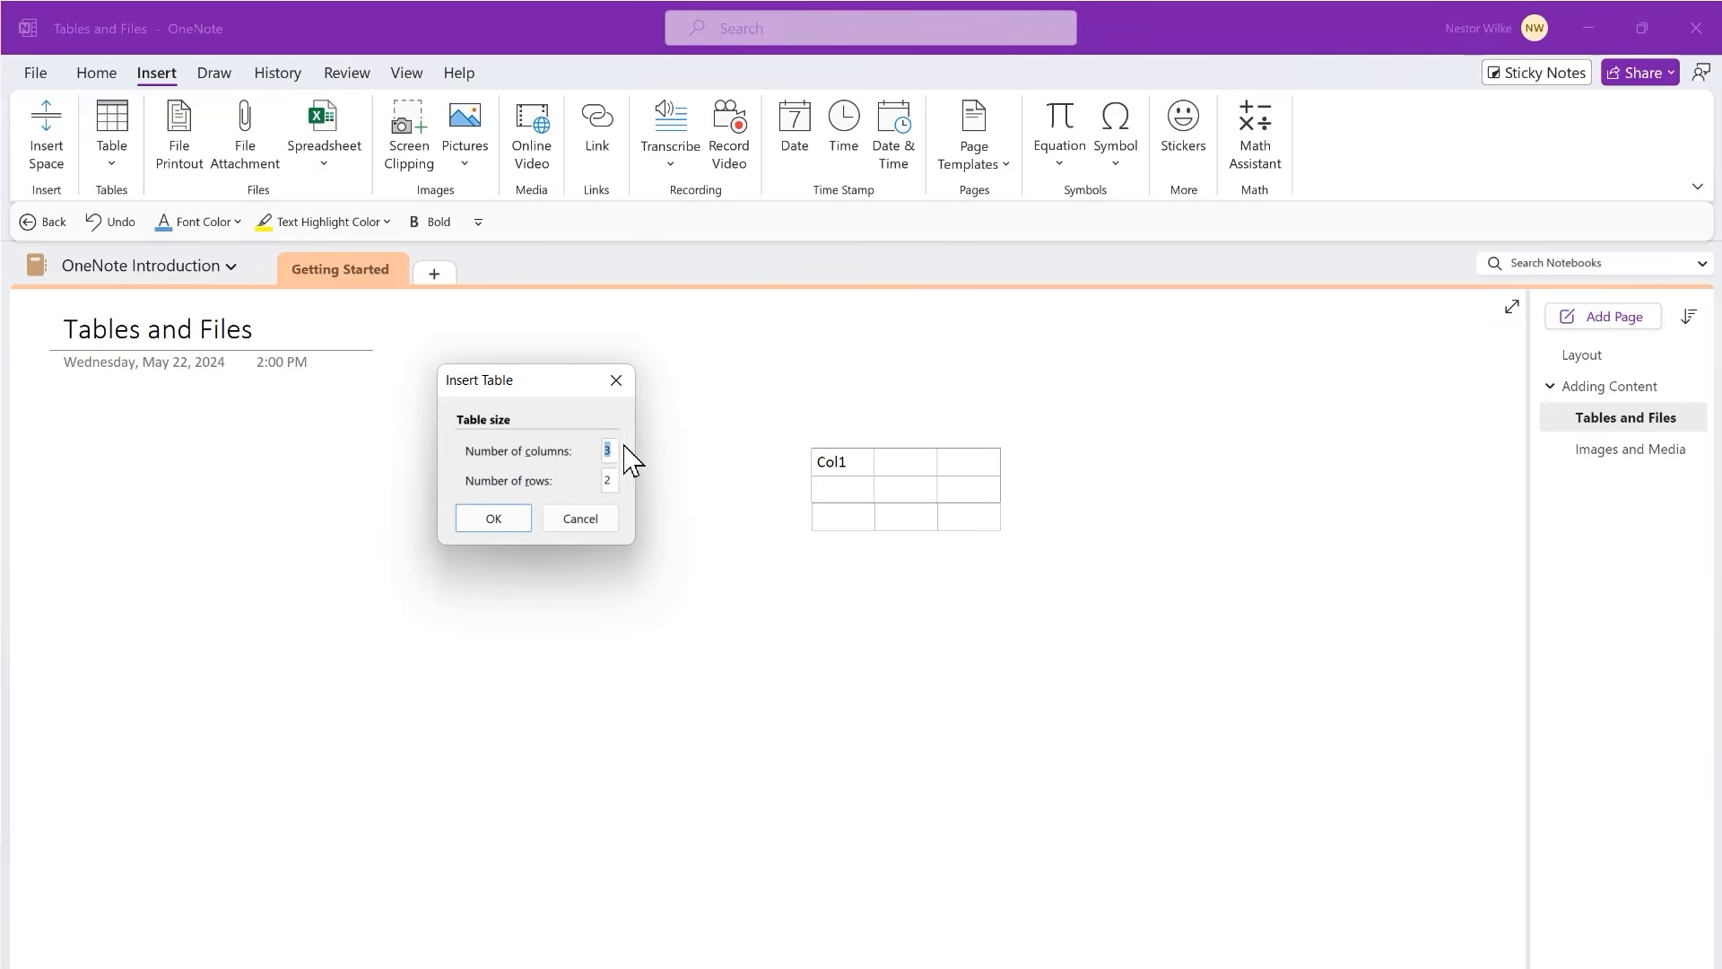
double_click(609, 481)
type("3")
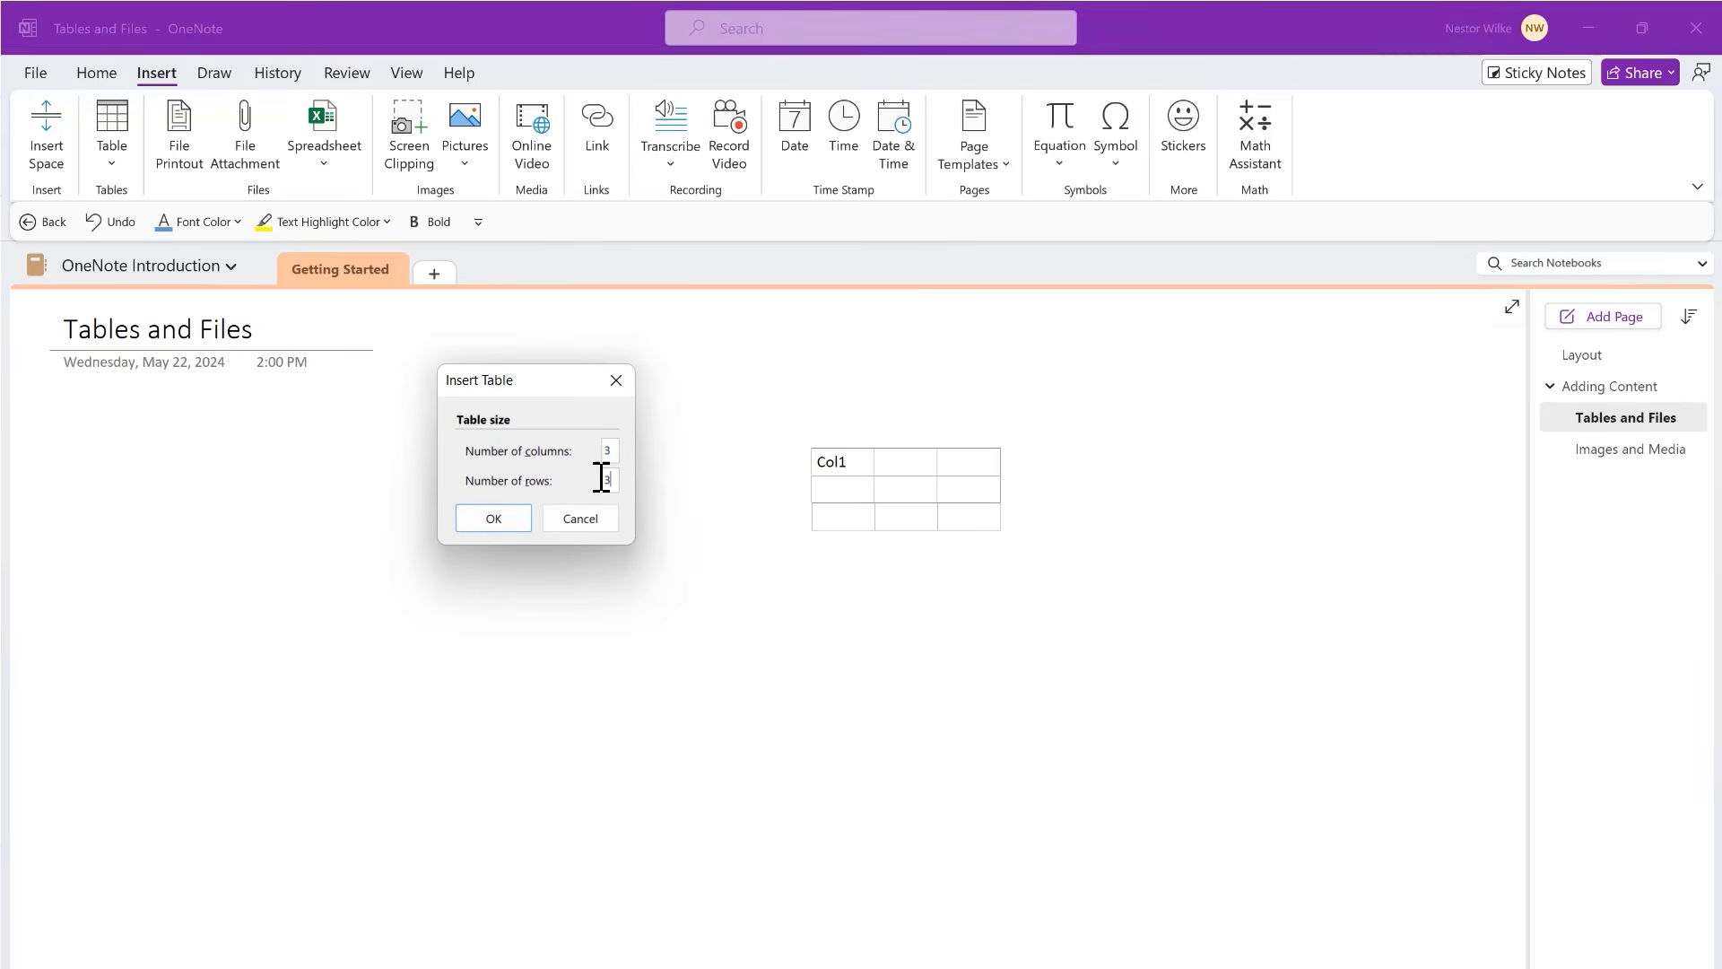
left_click(491, 527)
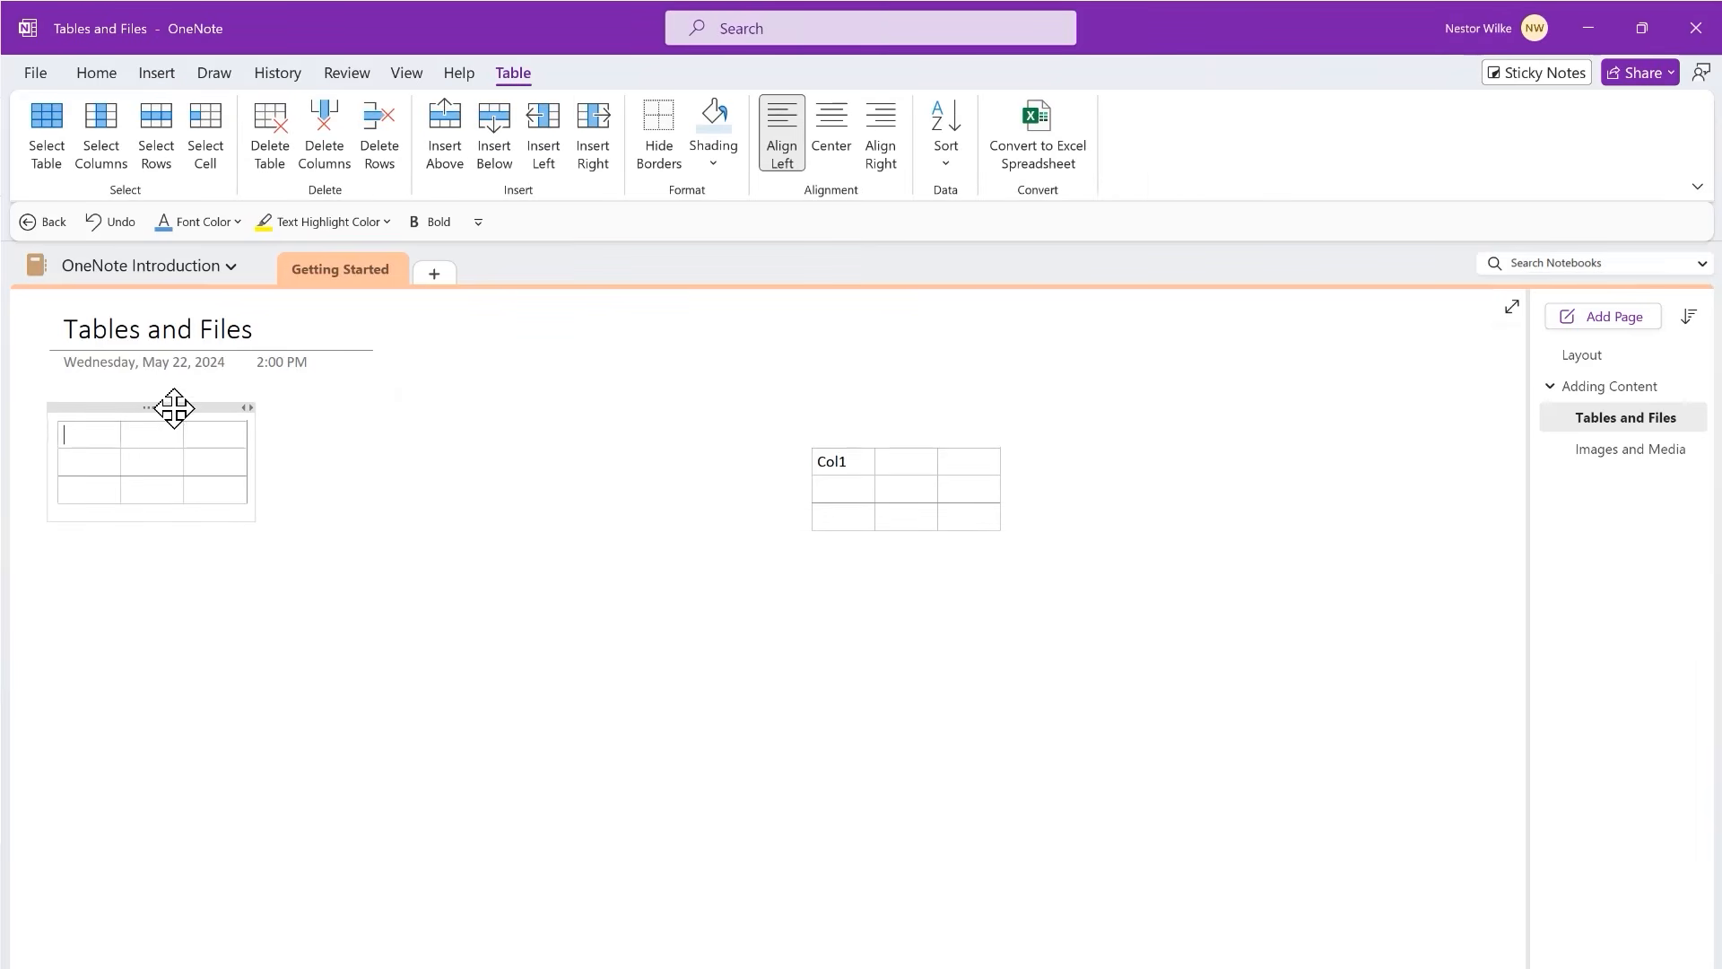
left_click_drag(180, 410, 367, 431)
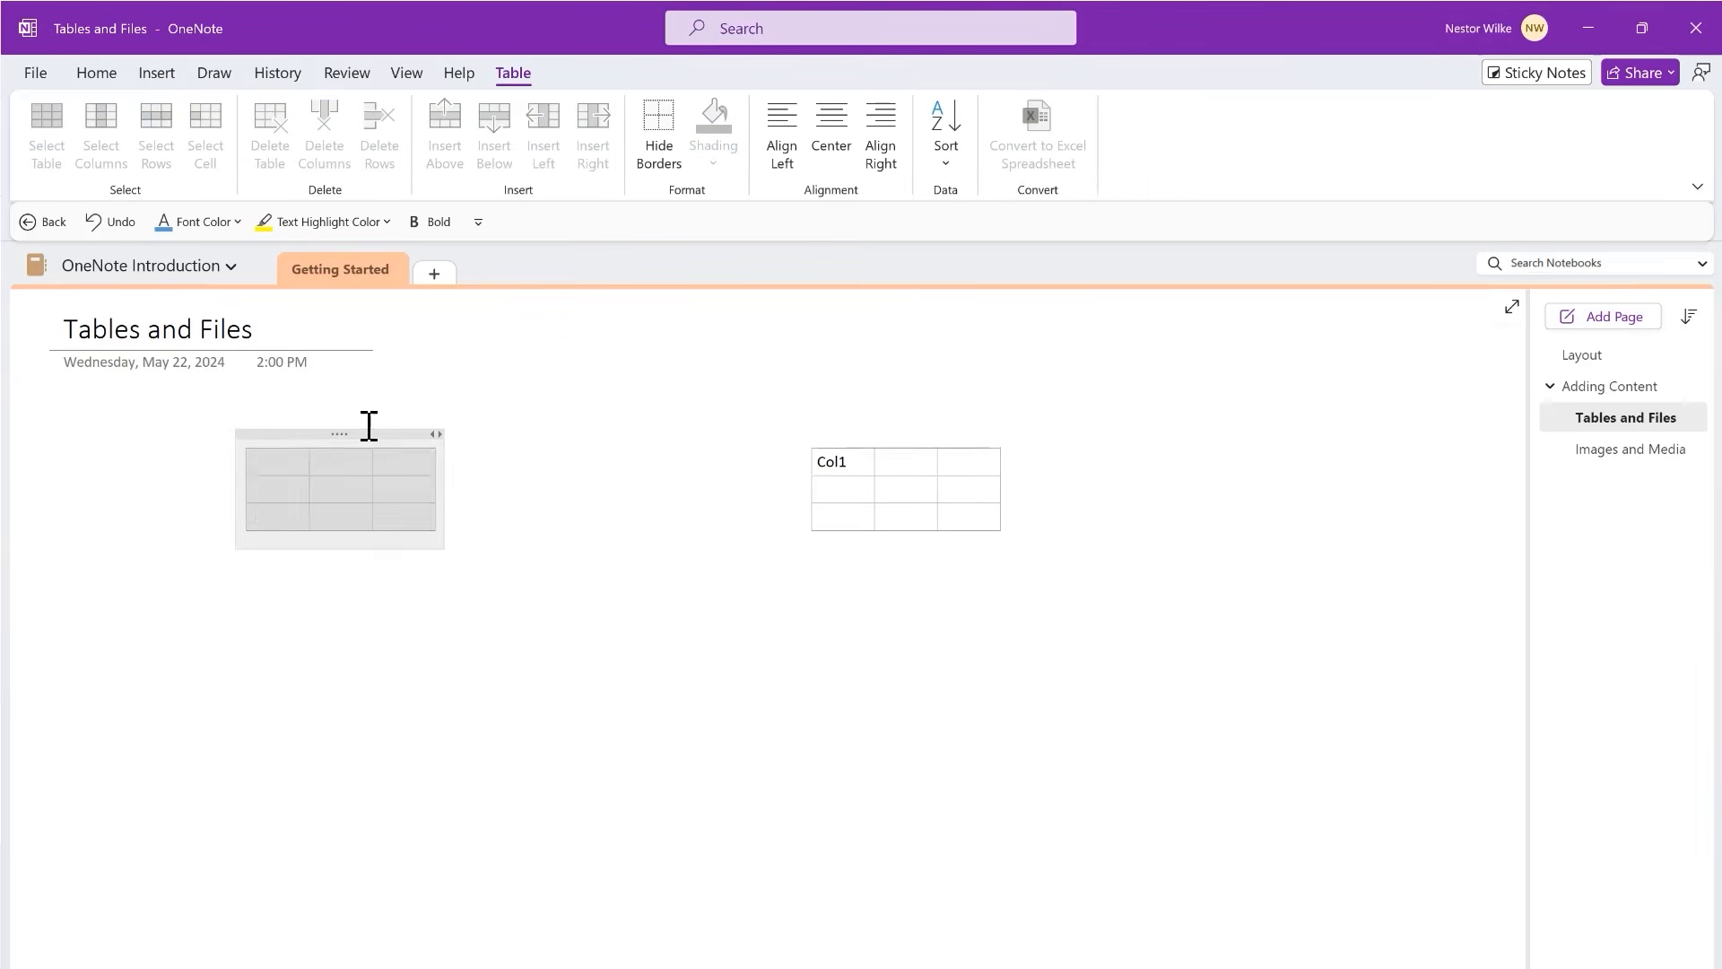
- Fill the new table's header row with Task, Status and Start Date, and its first column with Task 1 and Task 2
left_click(287, 465)
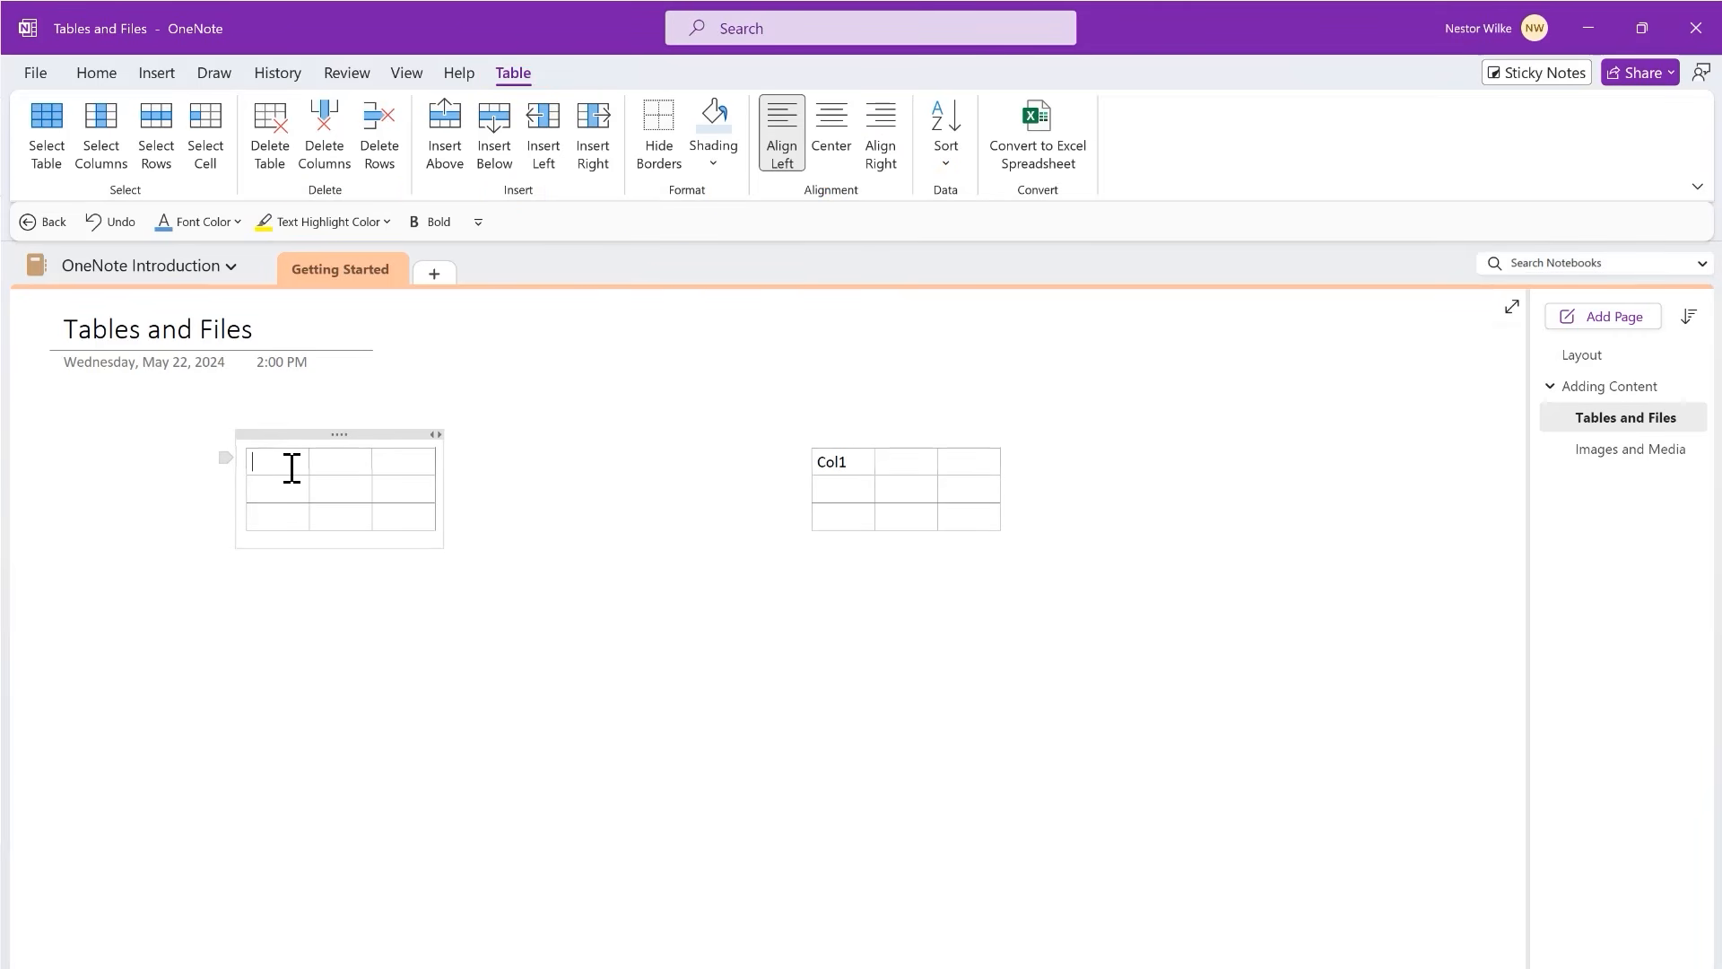
type("TaskT")
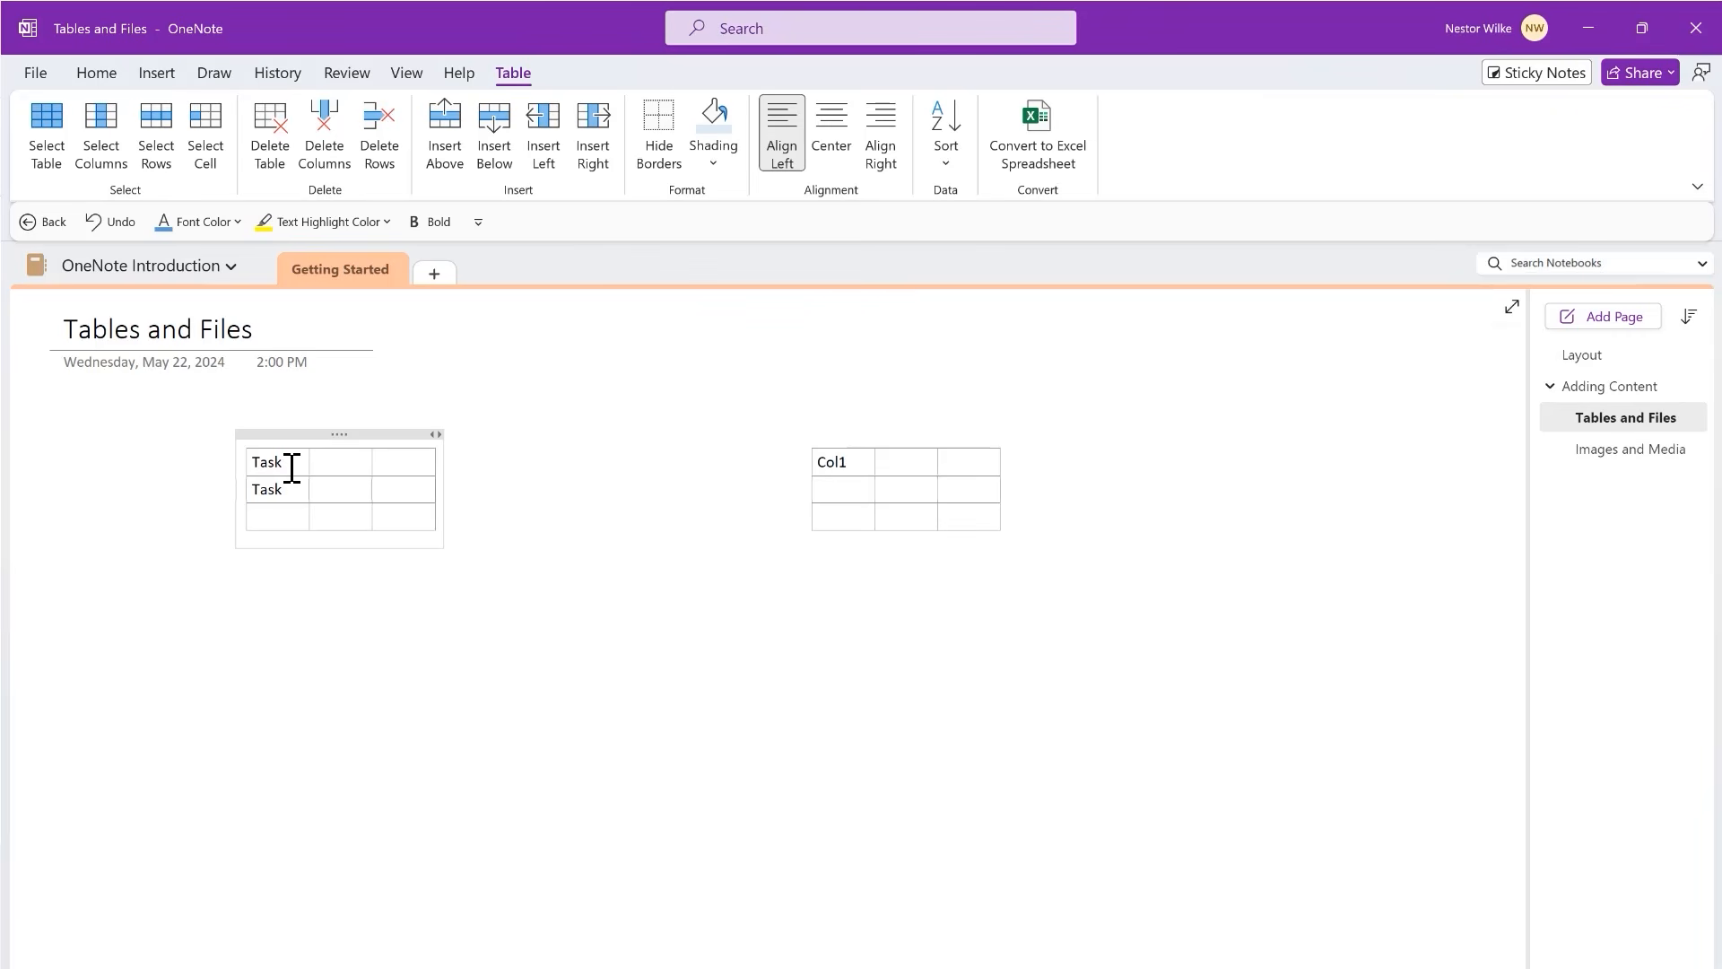
type("Task 2")
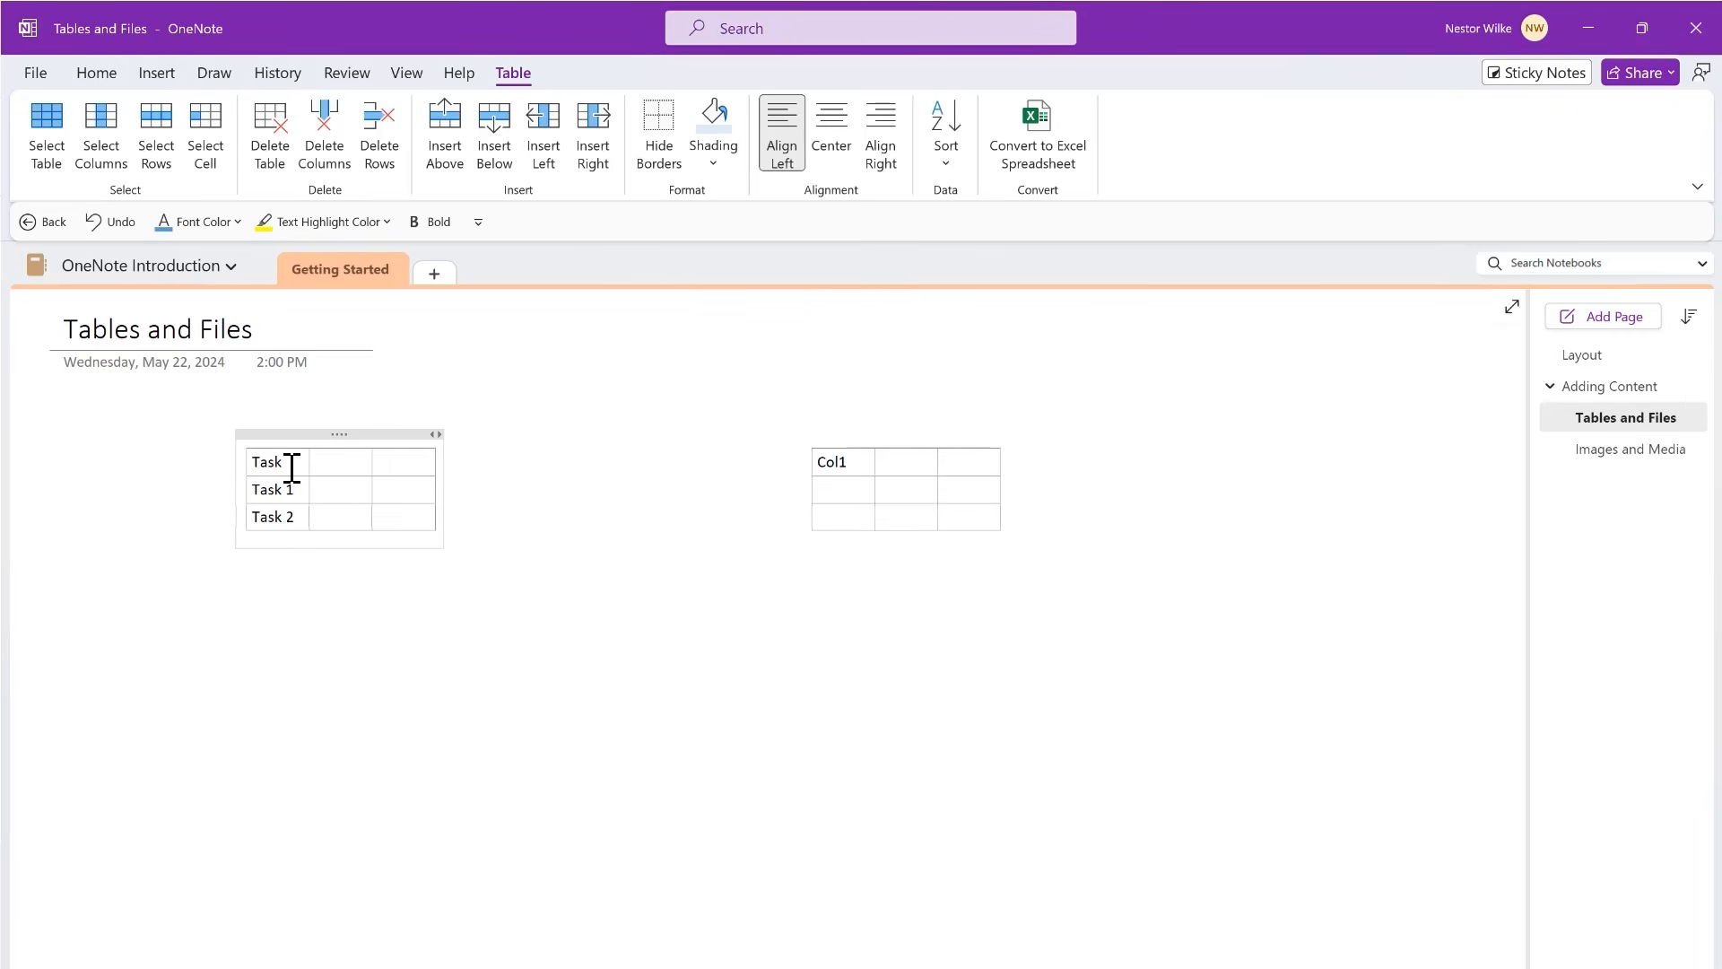
left_click(335, 463)
type("Status")
key("Tab")
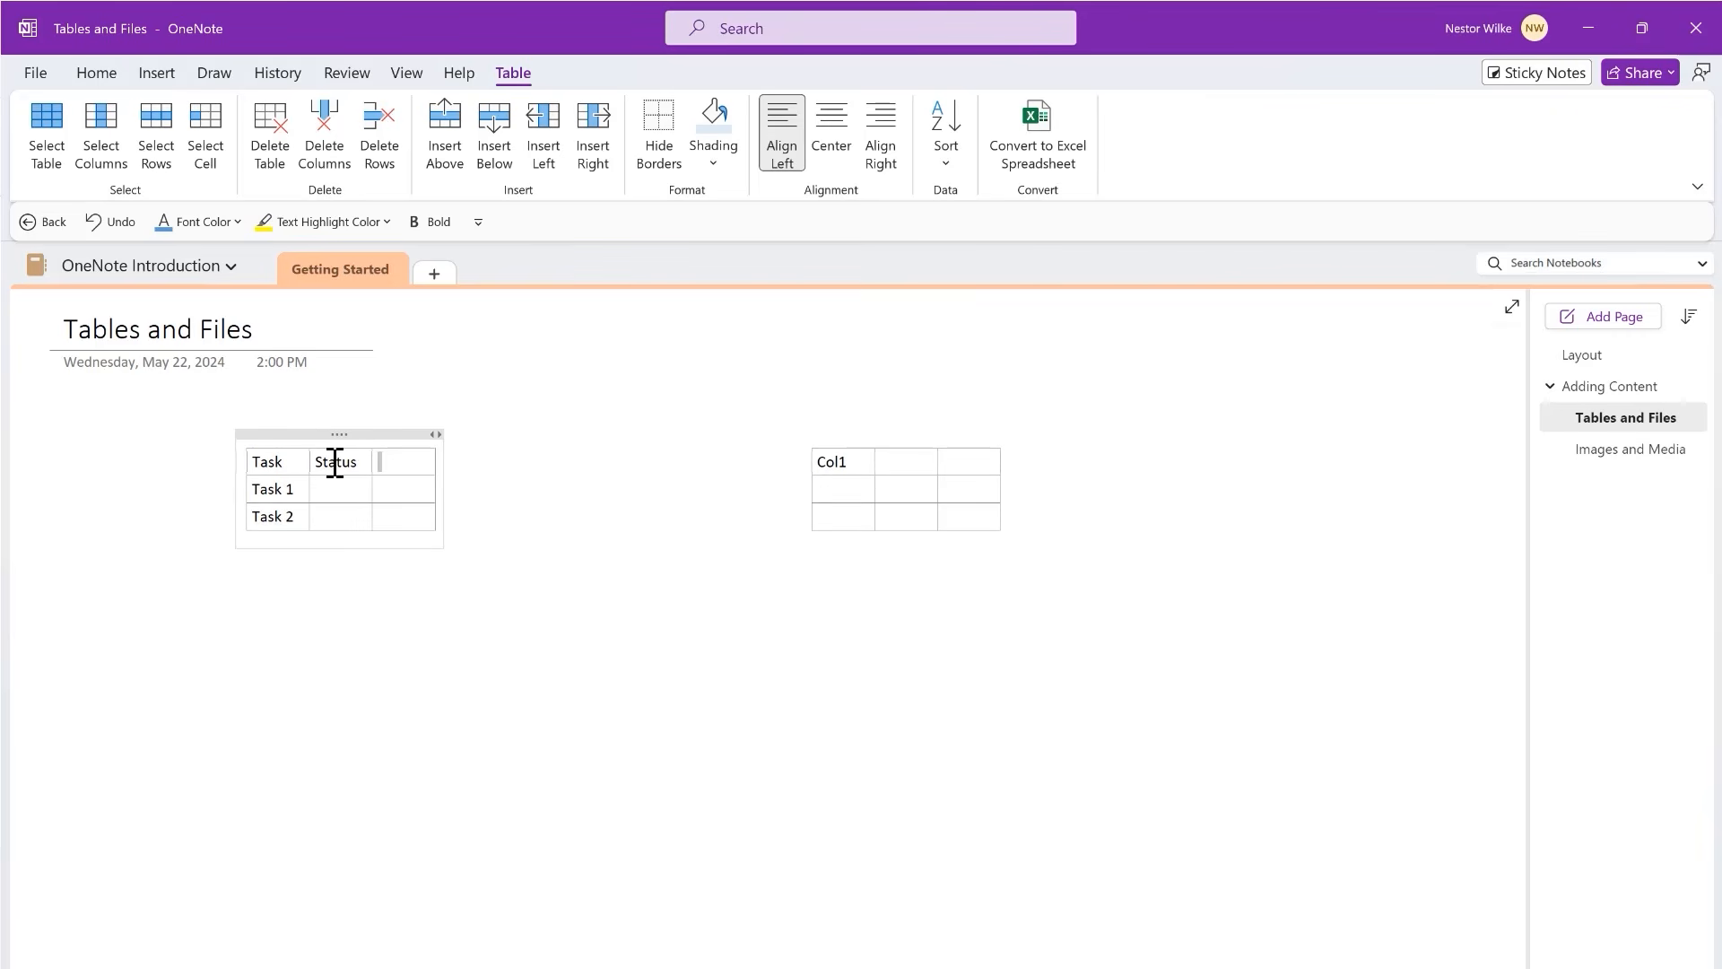
type("Start Date")
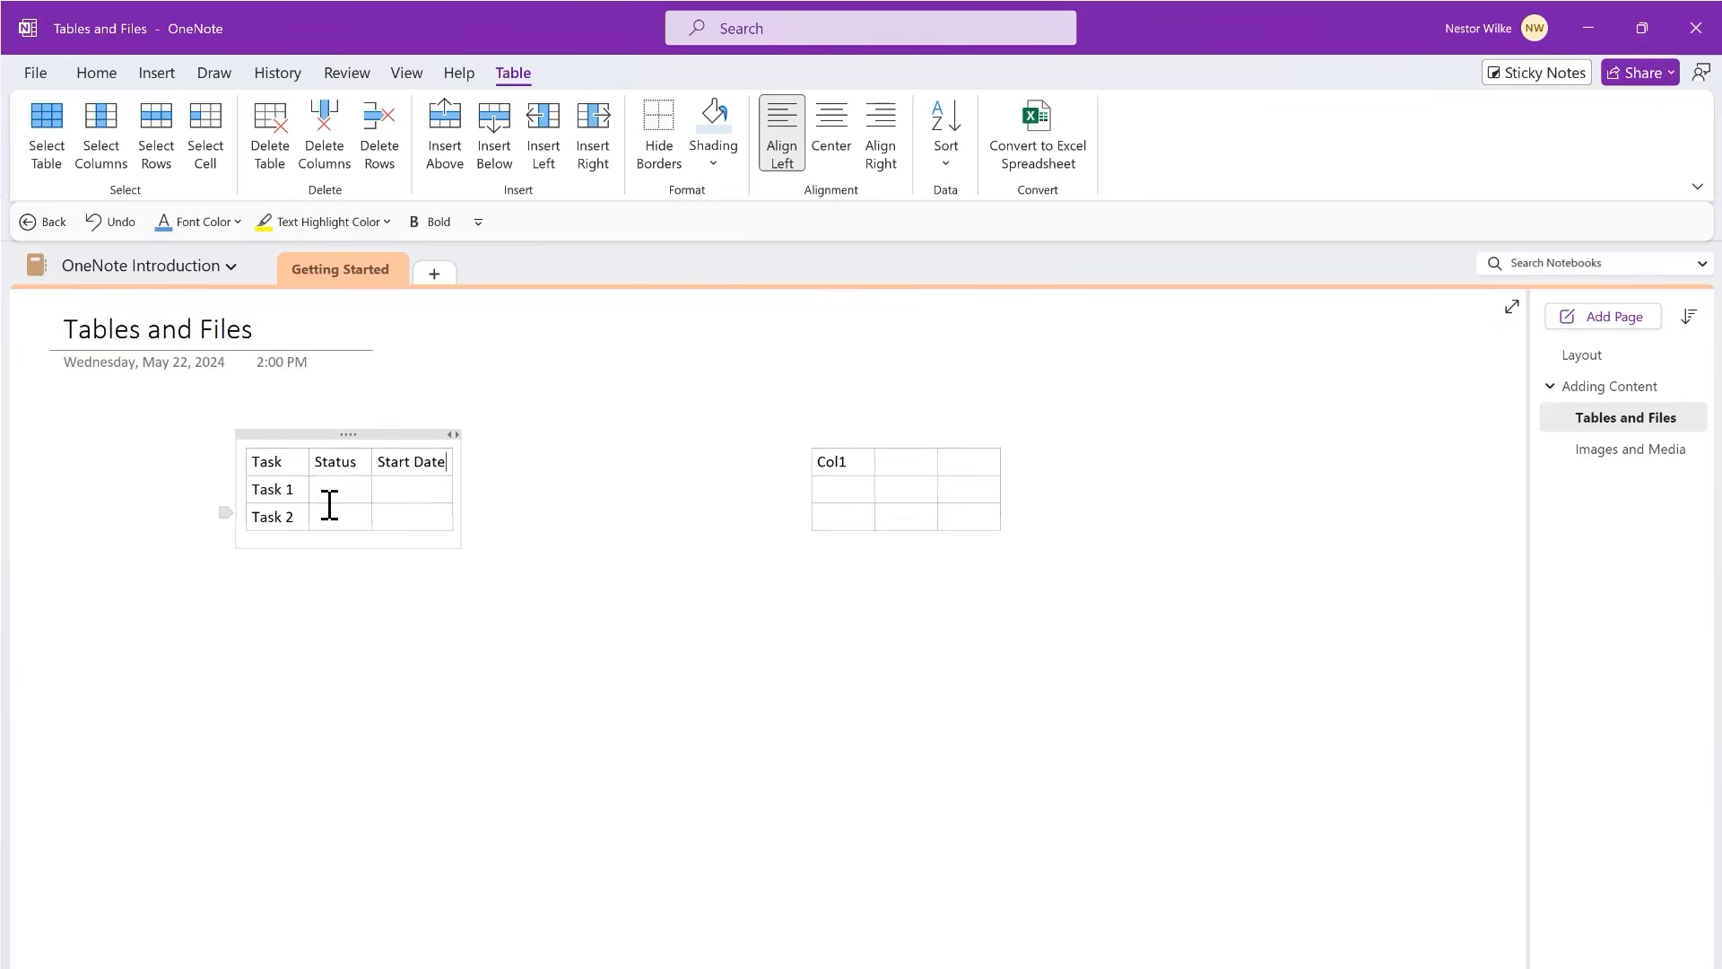
- Set the font size of all text in the task table to 18
left_click_drag(396, 511, 264, 470)
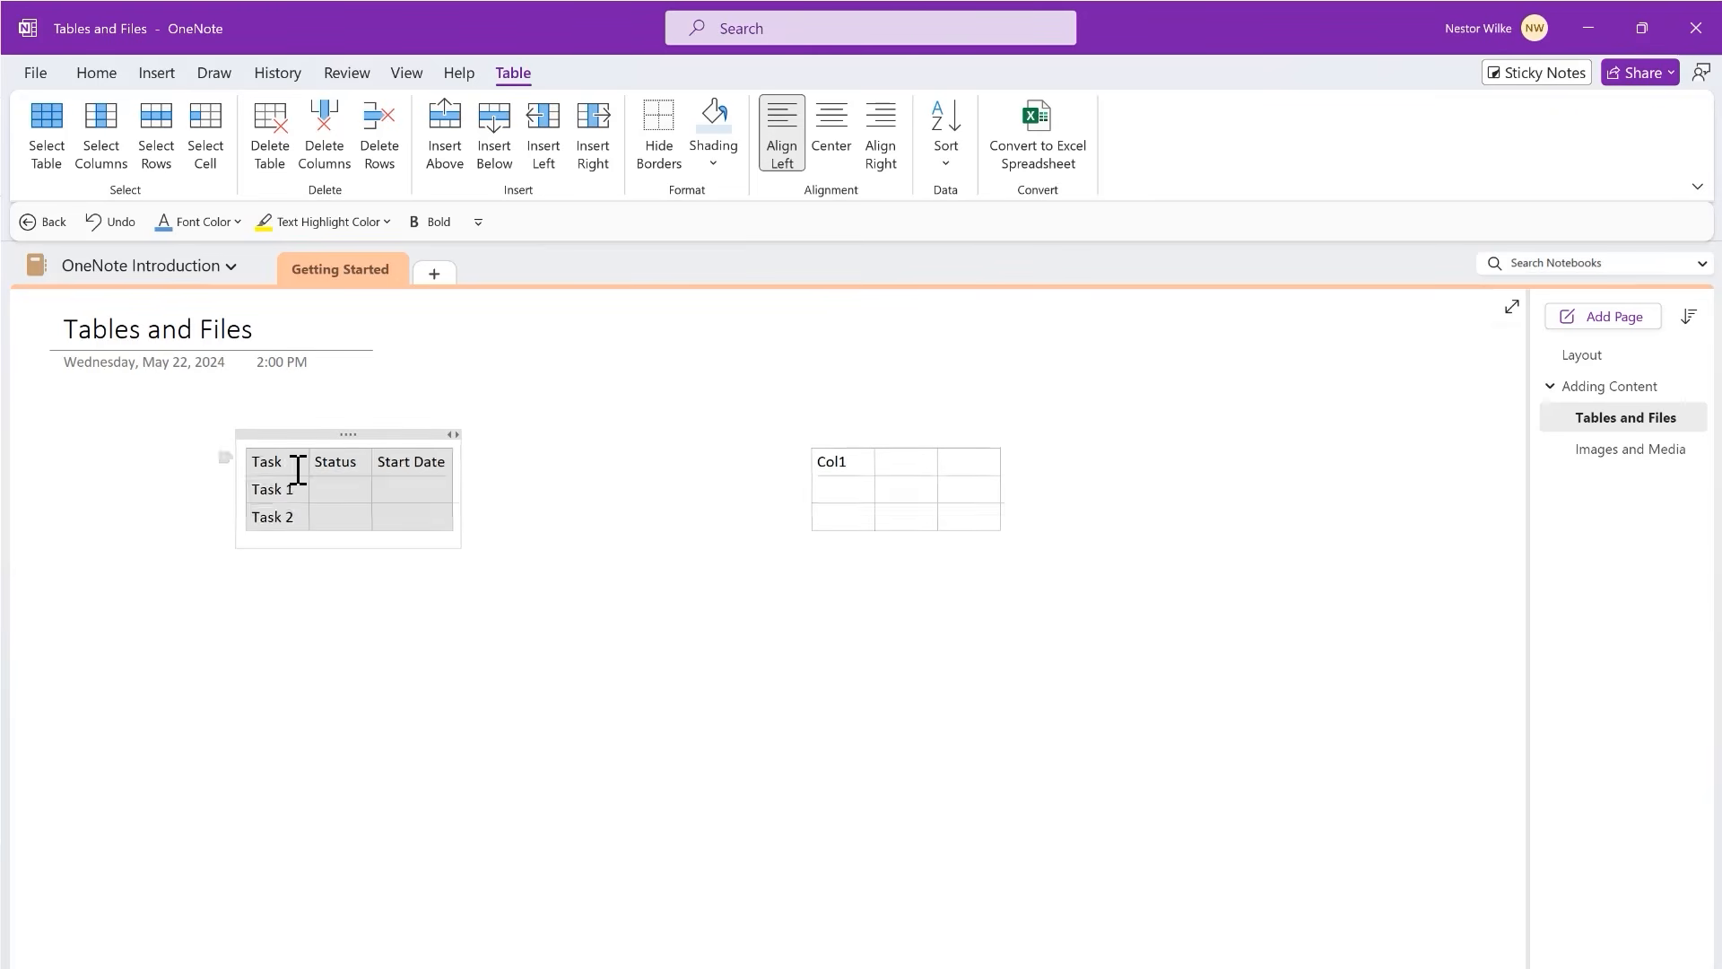
left_click(97, 72)
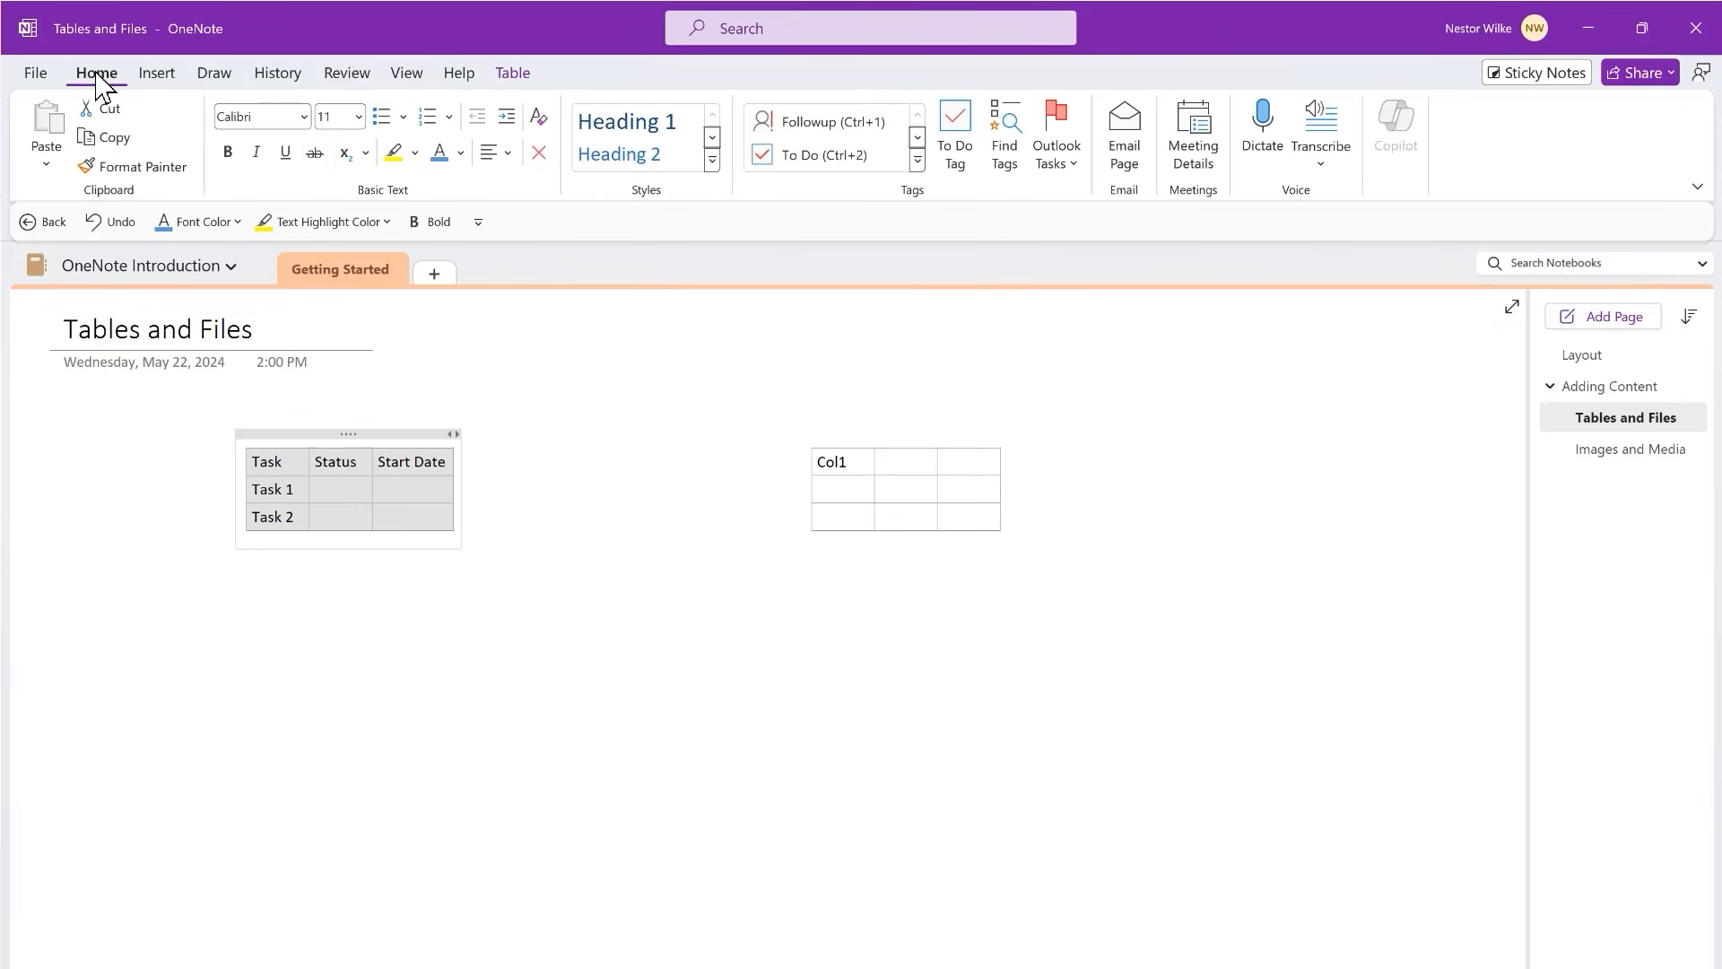
left_click(355, 117)
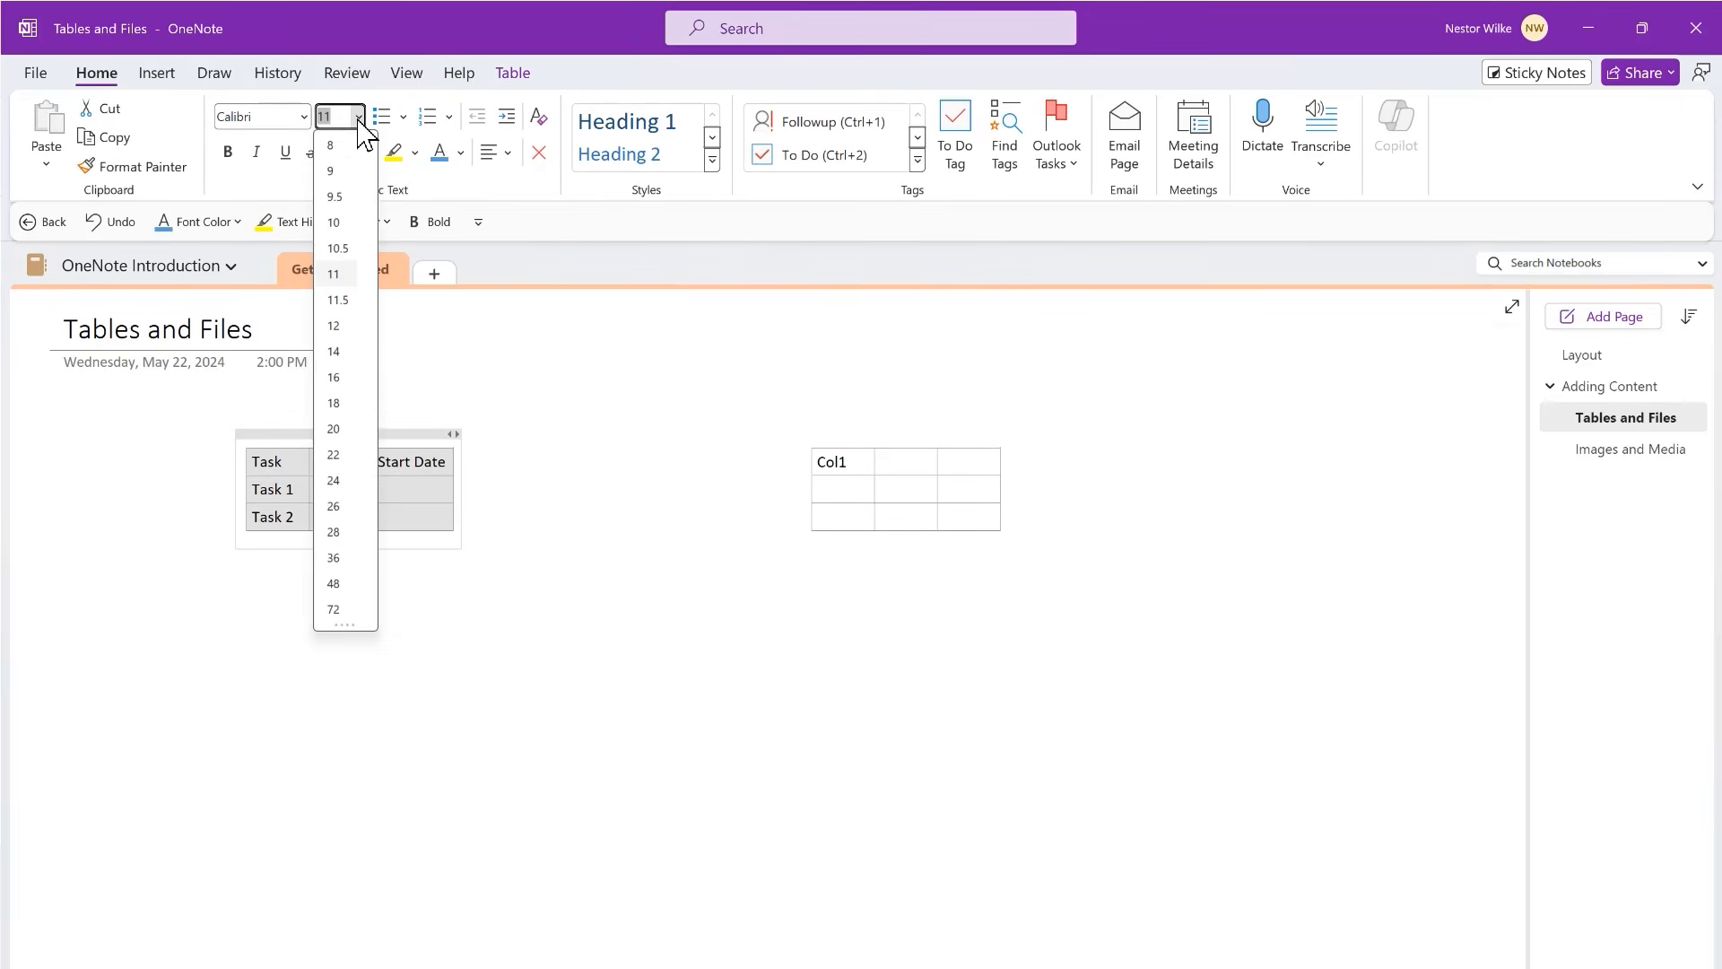
left_click(338, 403)
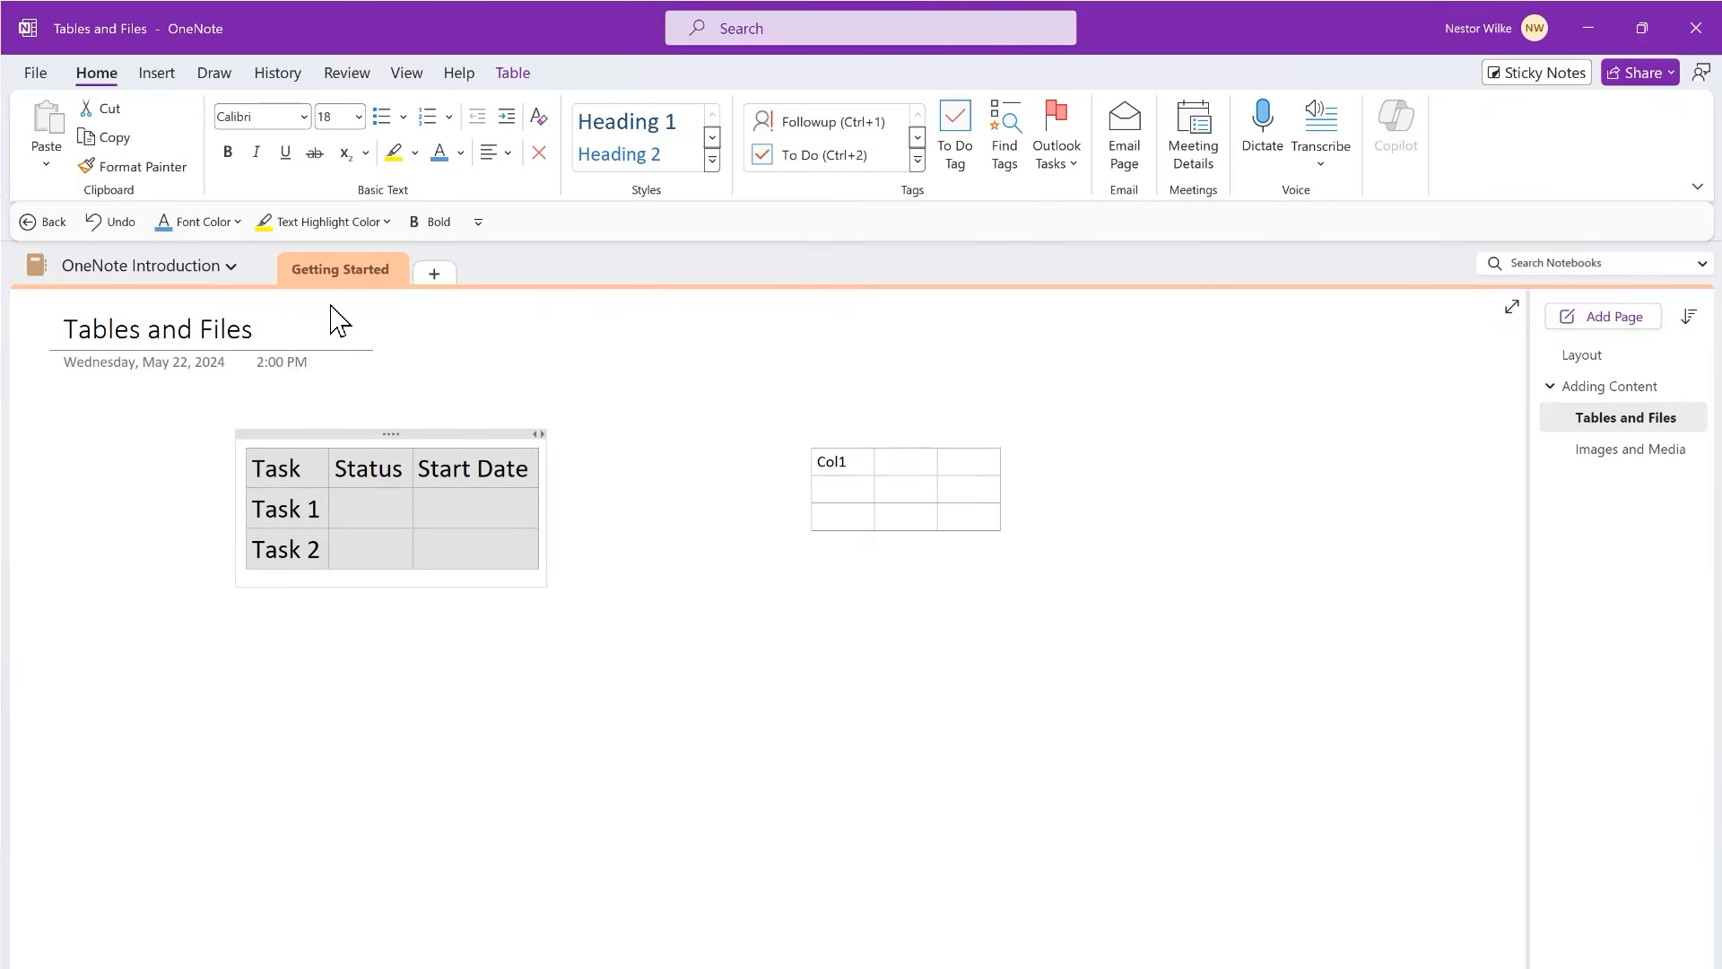
- Make the task table's header row bold and shade it light blue
left_click(430, 470)
left_click_drag(256, 467, 474, 470)
left_click(227, 153)
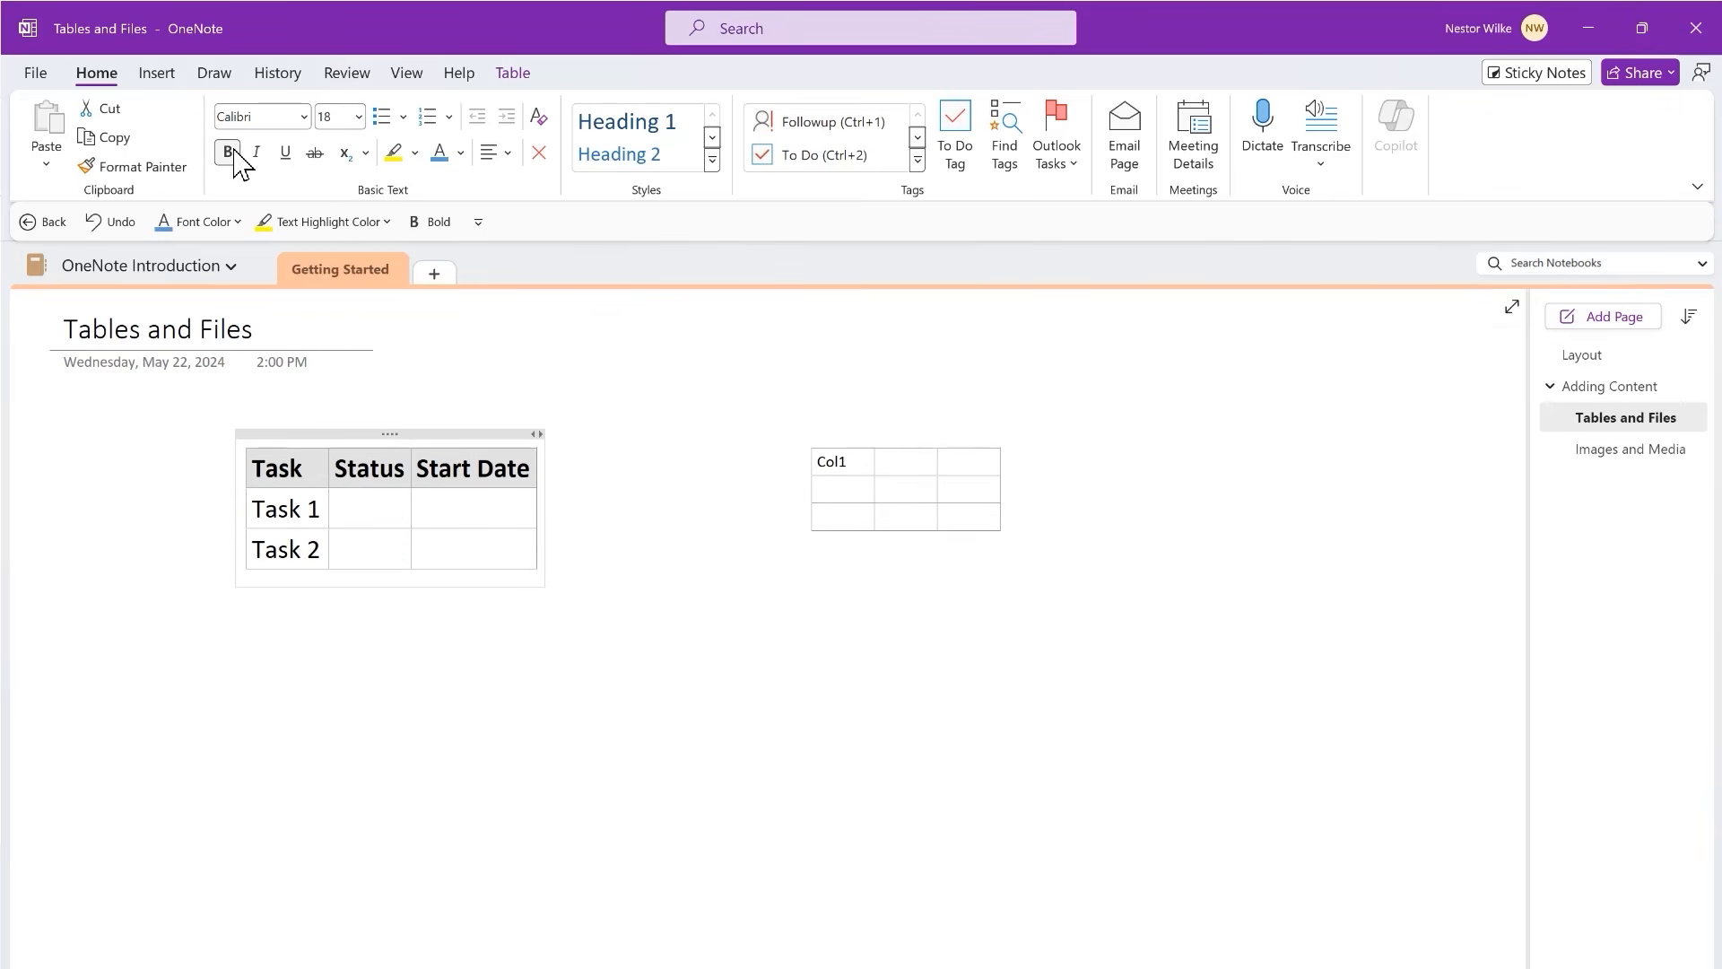
left_click(513, 73)
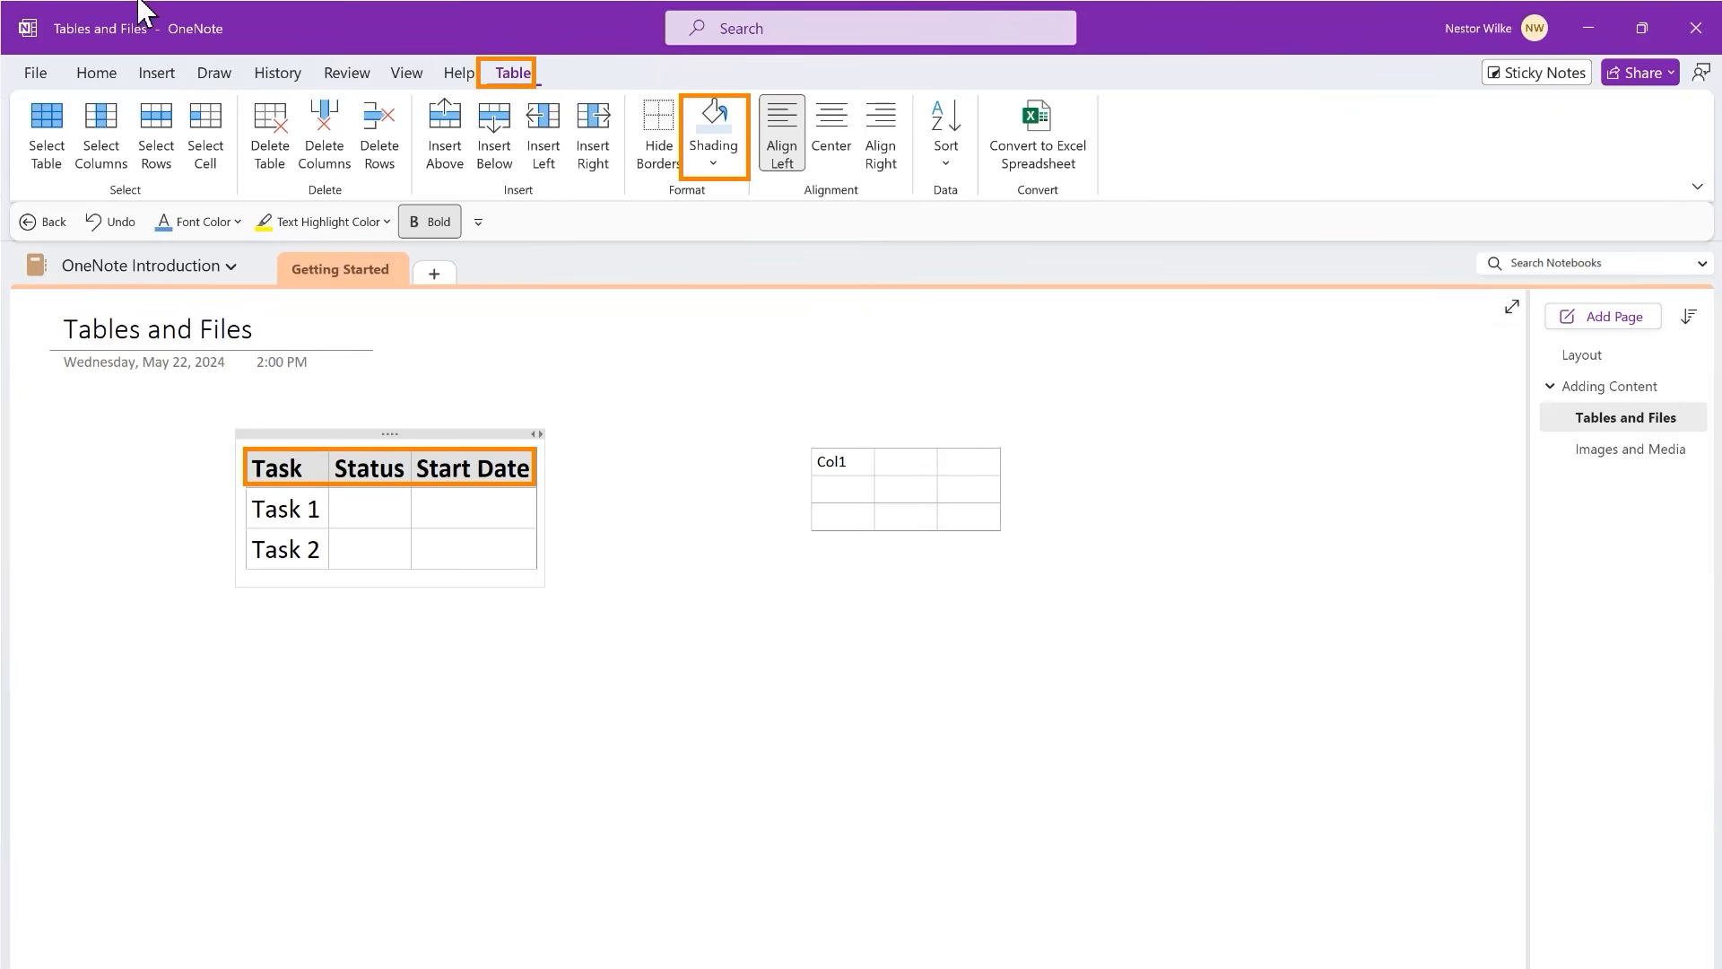
left_click(714, 163)
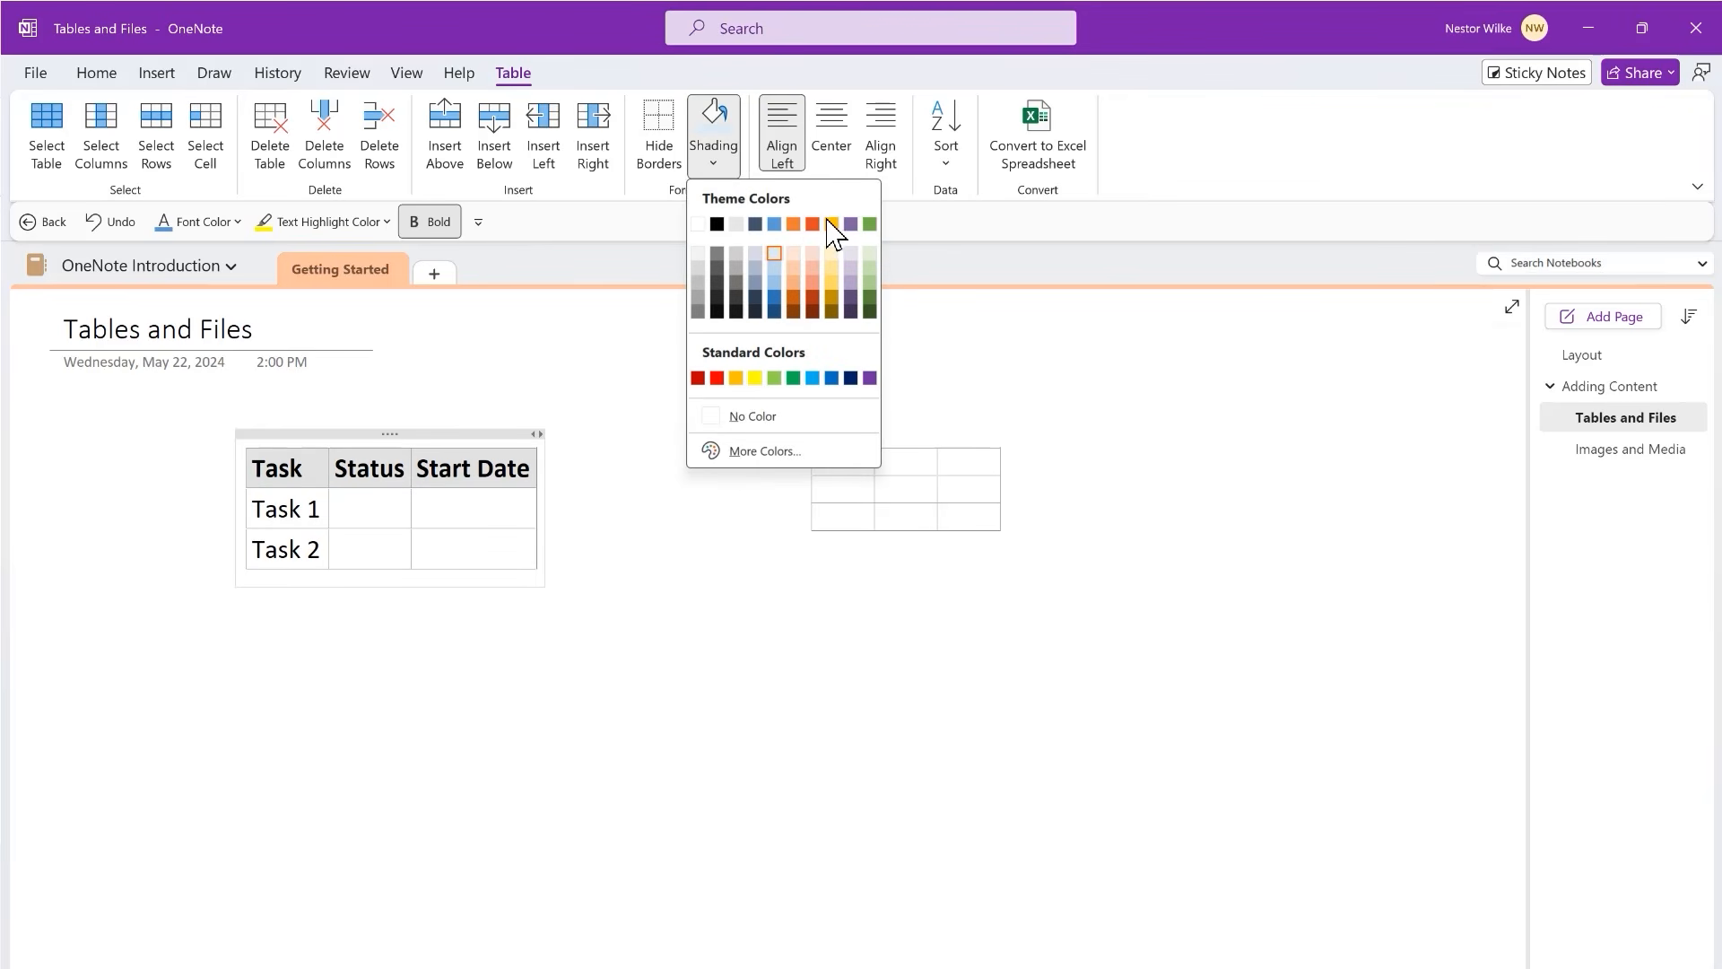
left_click(772, 280)
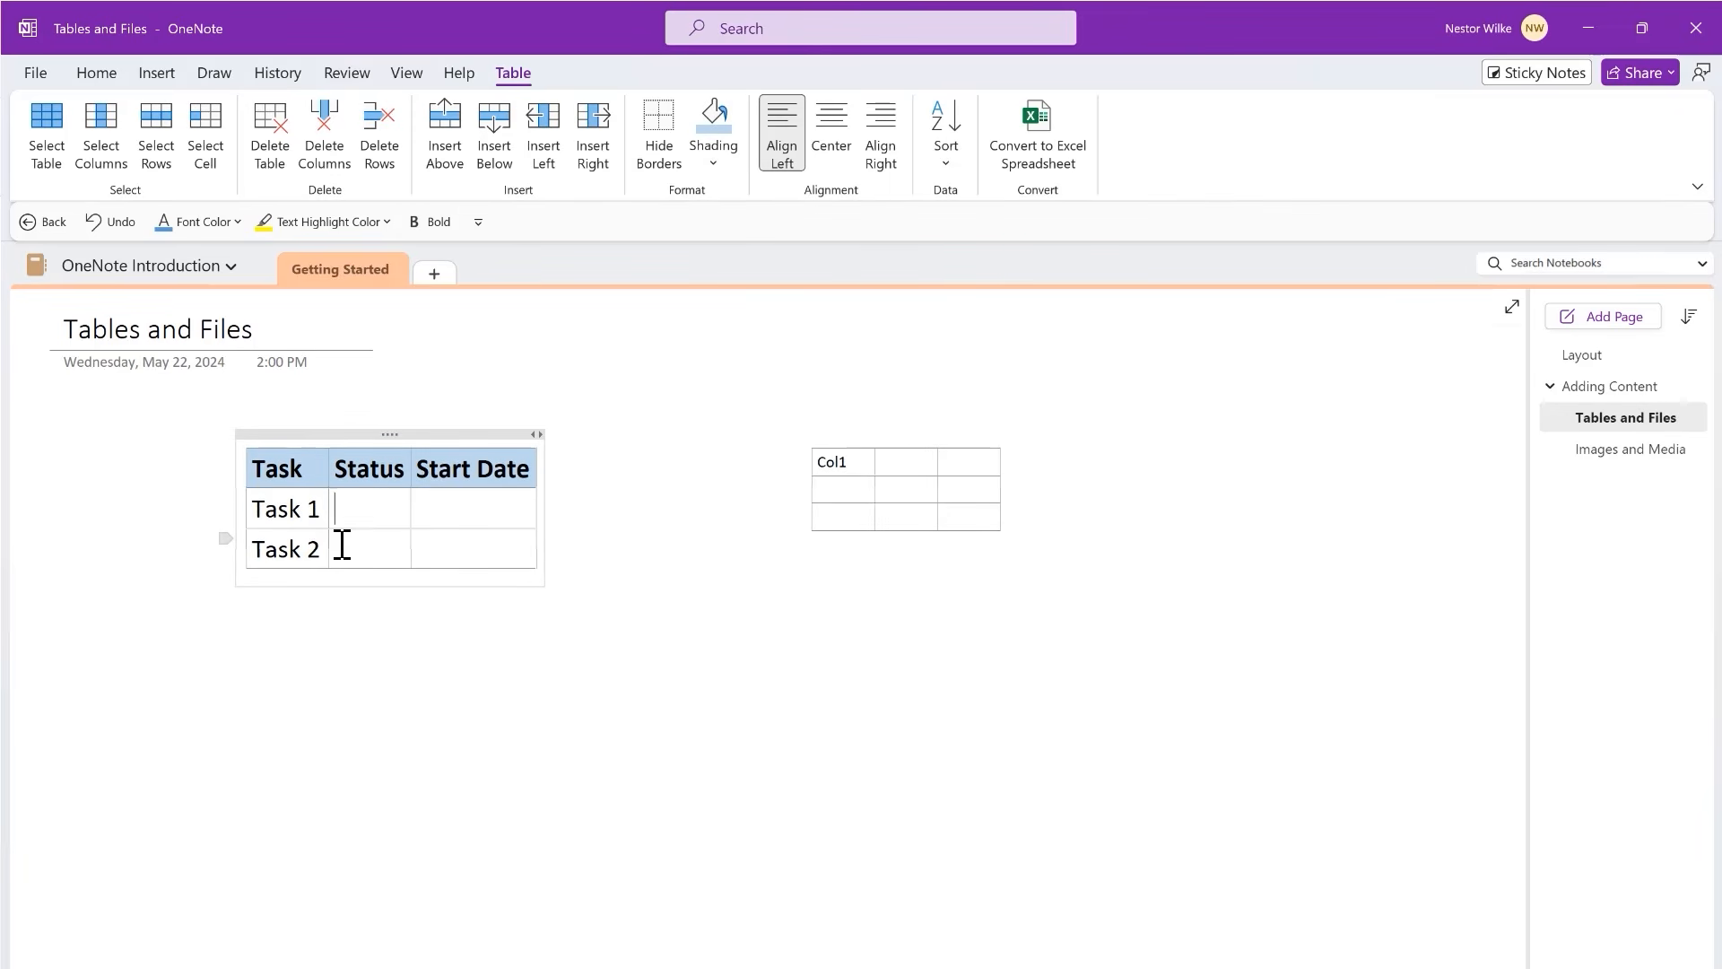
- Make the Task 1 and Task 2 entries in the task table's first column bold
left_click_drag(327, 550, 259, 505)
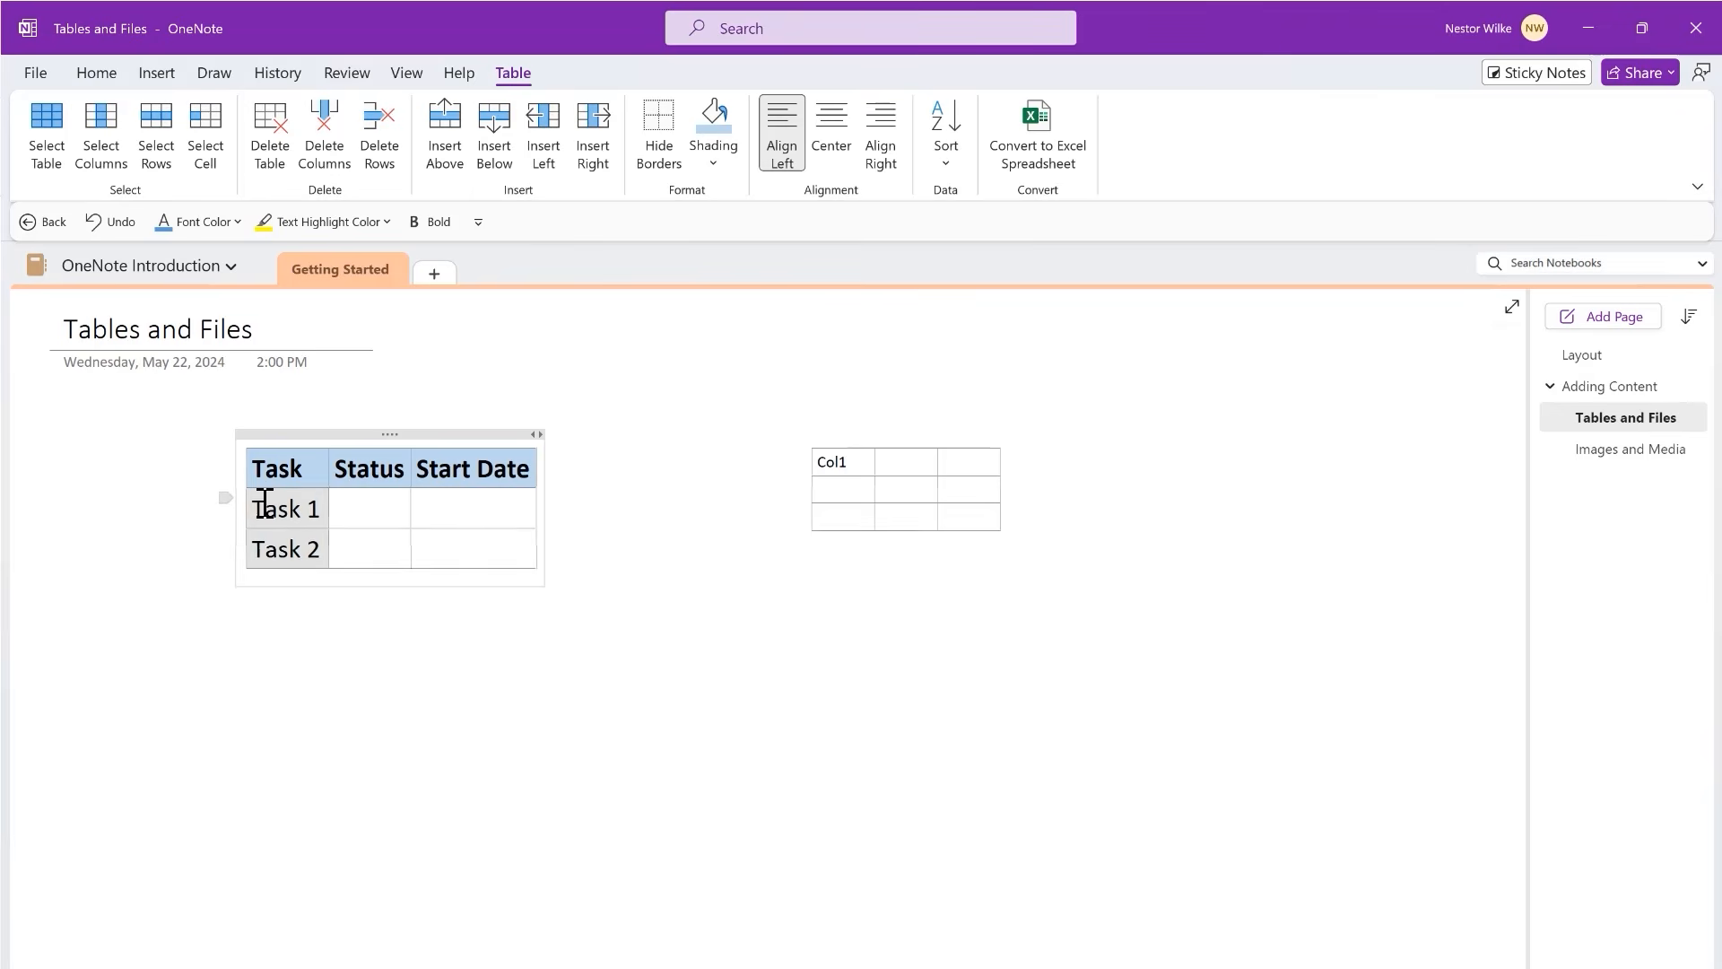
left_click(97, 74)
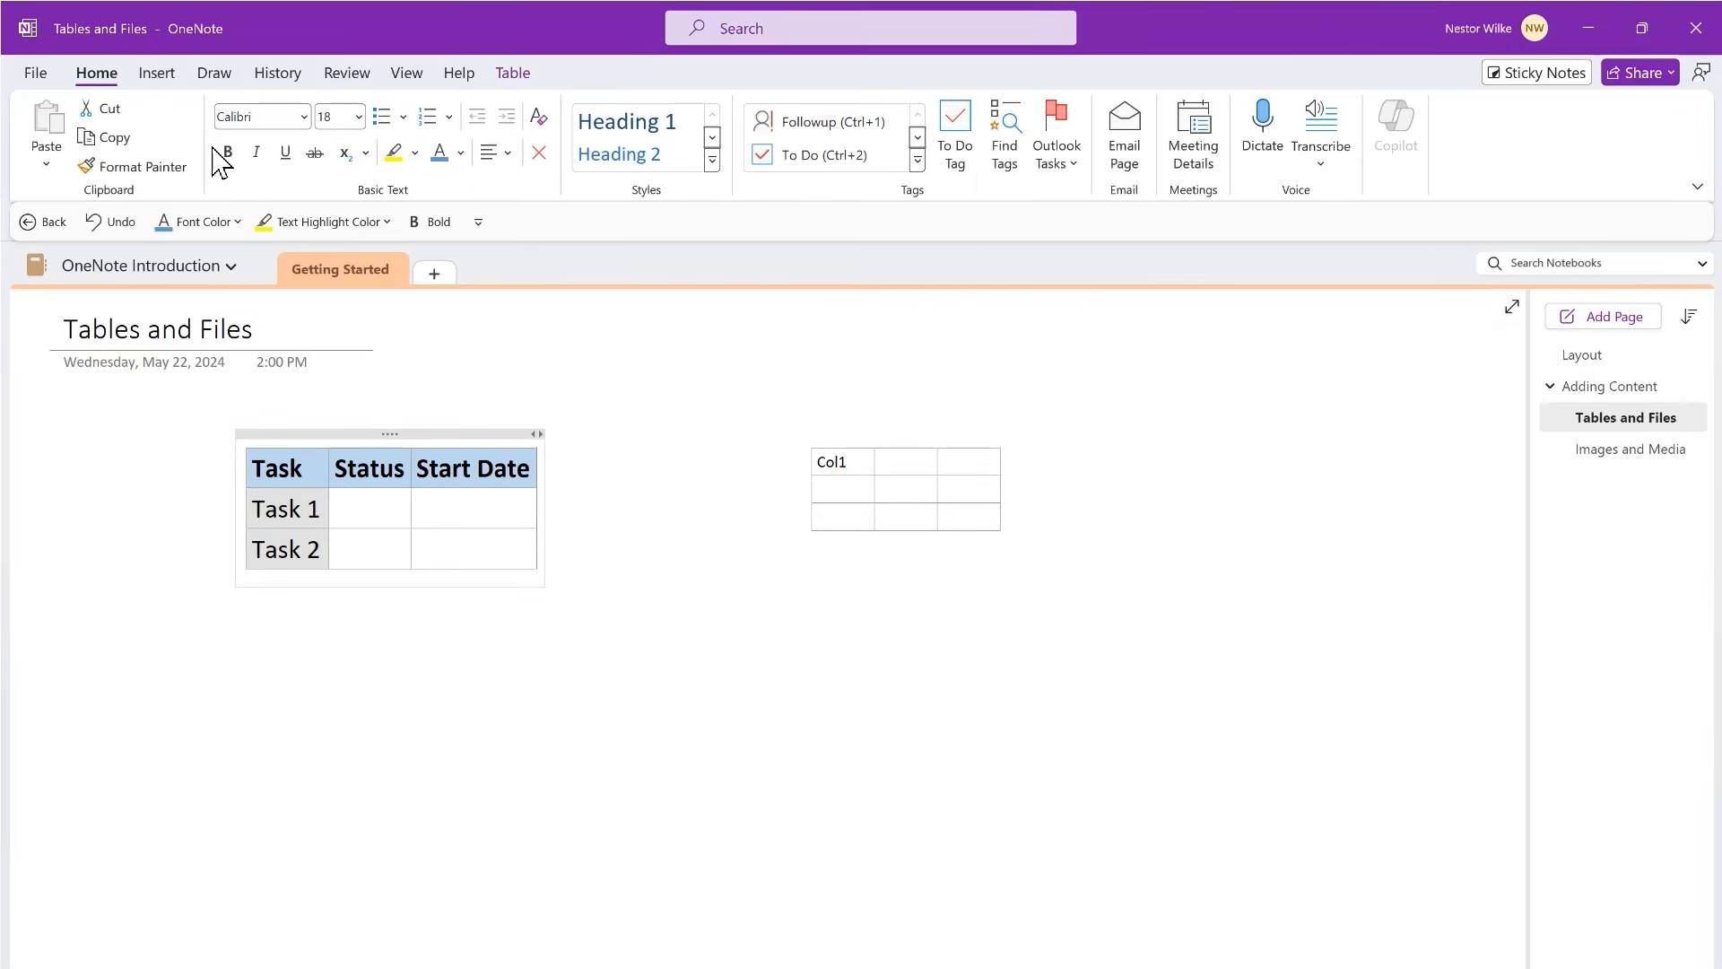
left_click(228, 152)
left_click(382, 509)
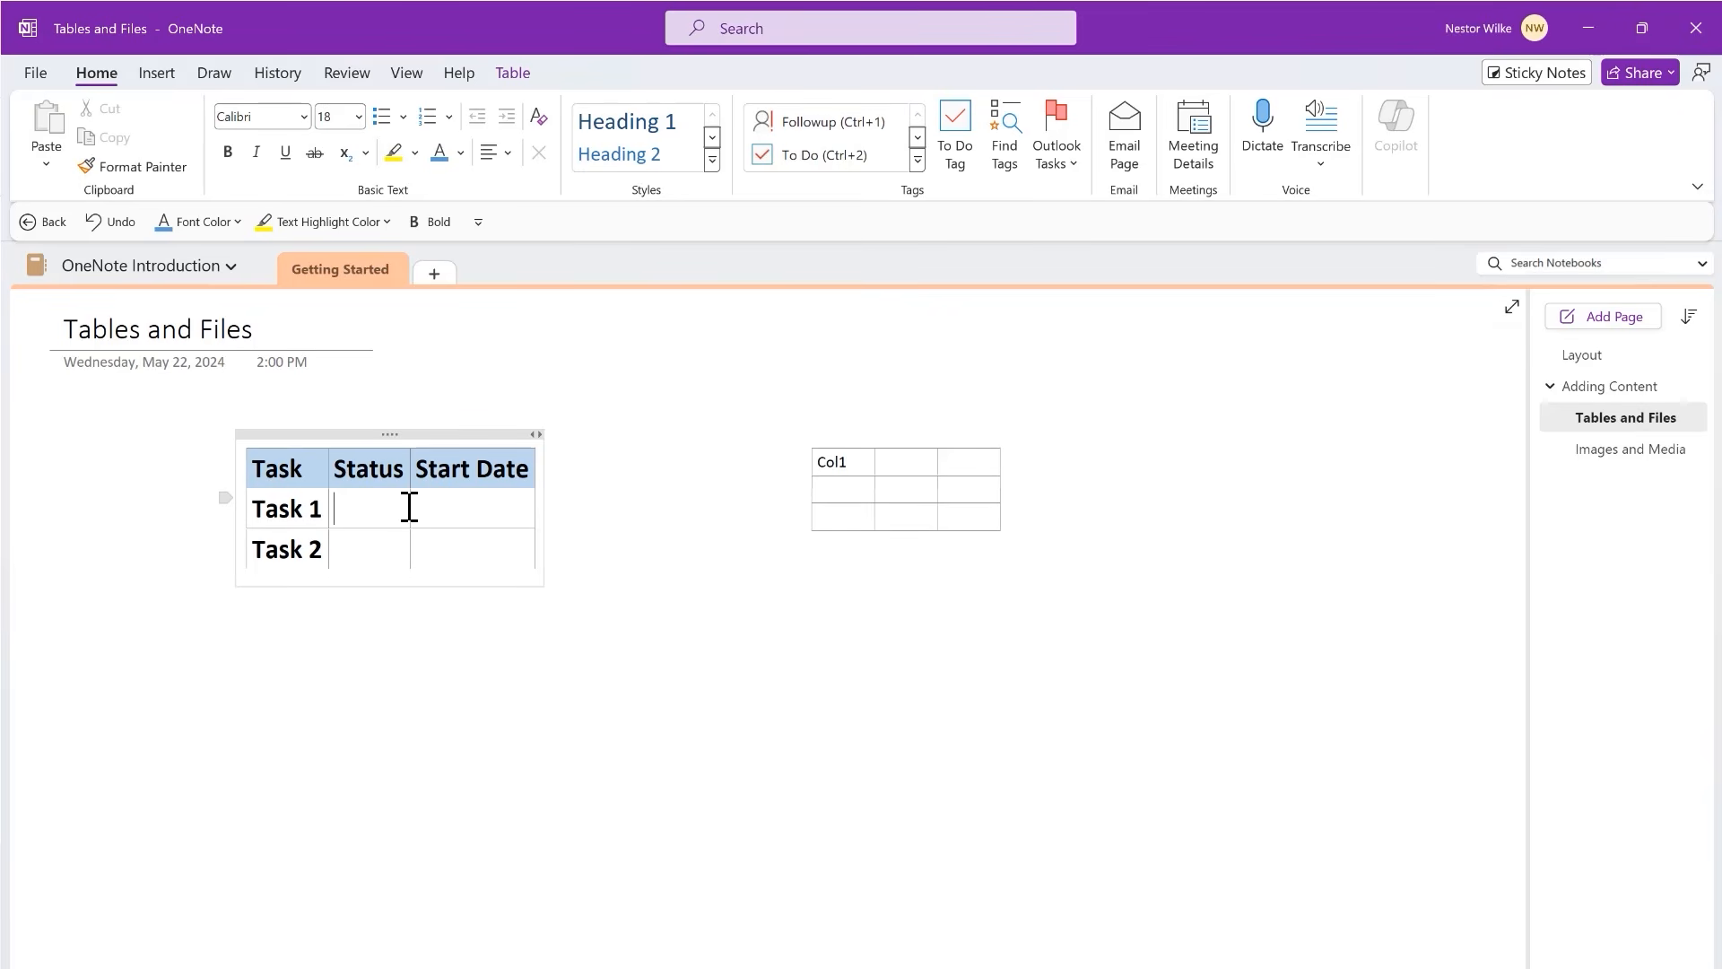
- Insert a new column to the right of the Start Date column in the task table
left_click(512, 509)
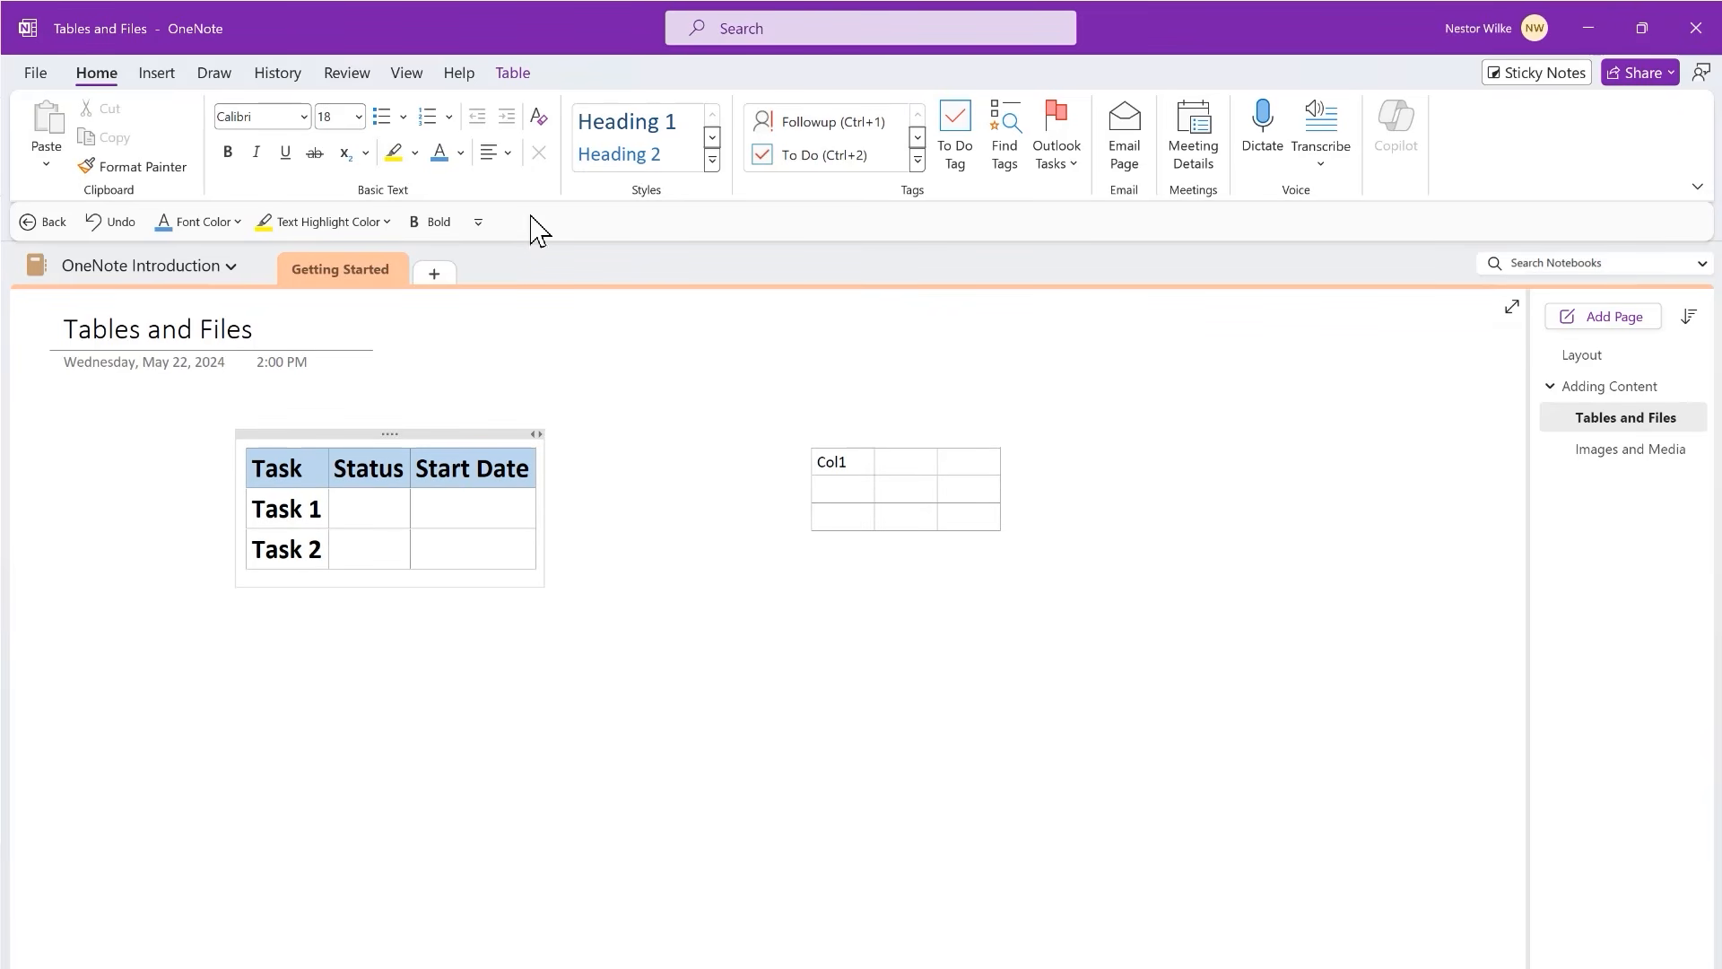
left_click(517, 75)
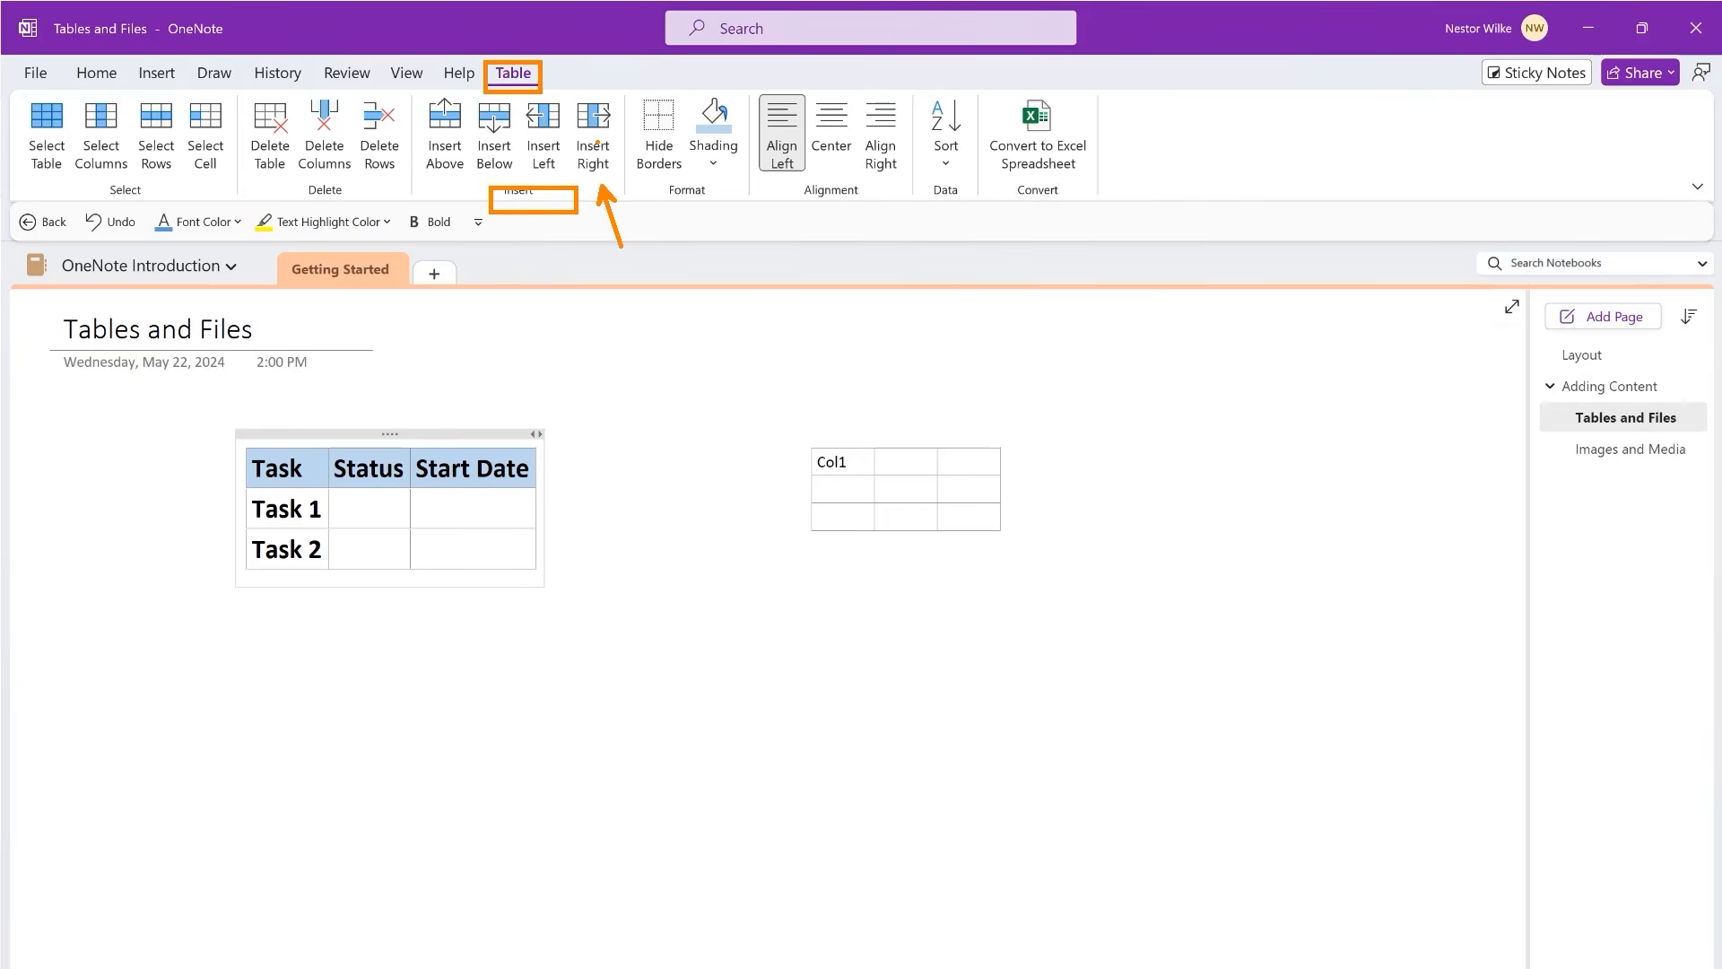
left_click(595, 144)
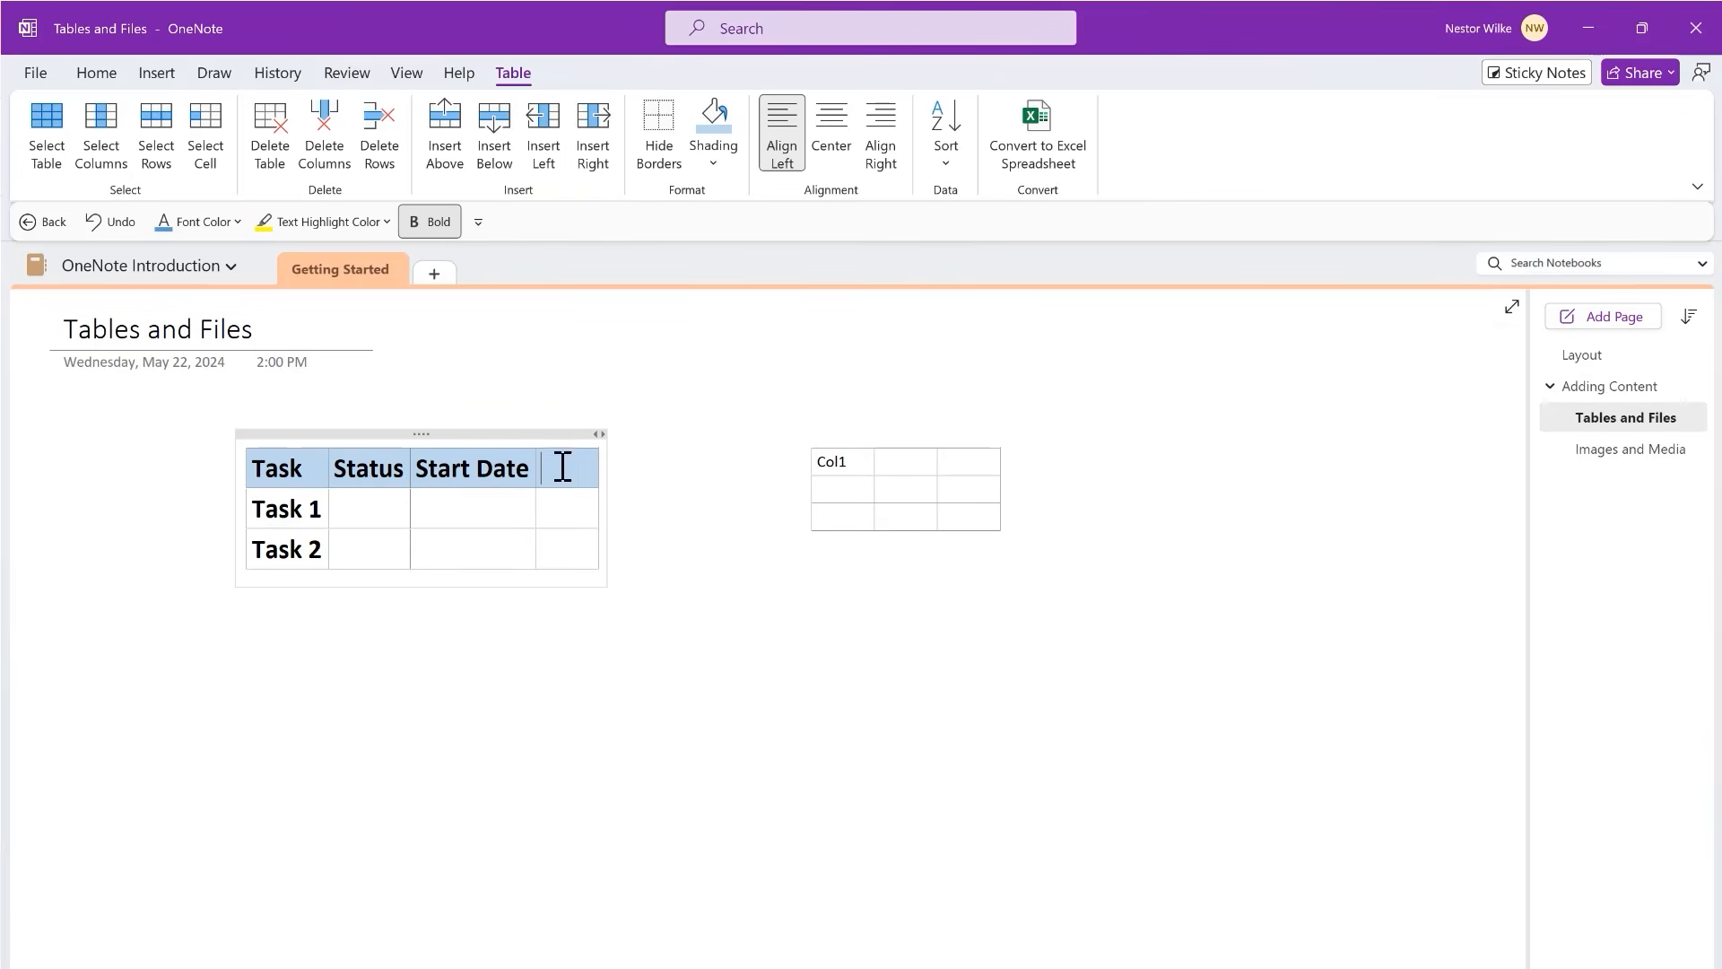
- Insert a row below Task 2 and enter Task 3 in its first cell
left_click(492, 553)
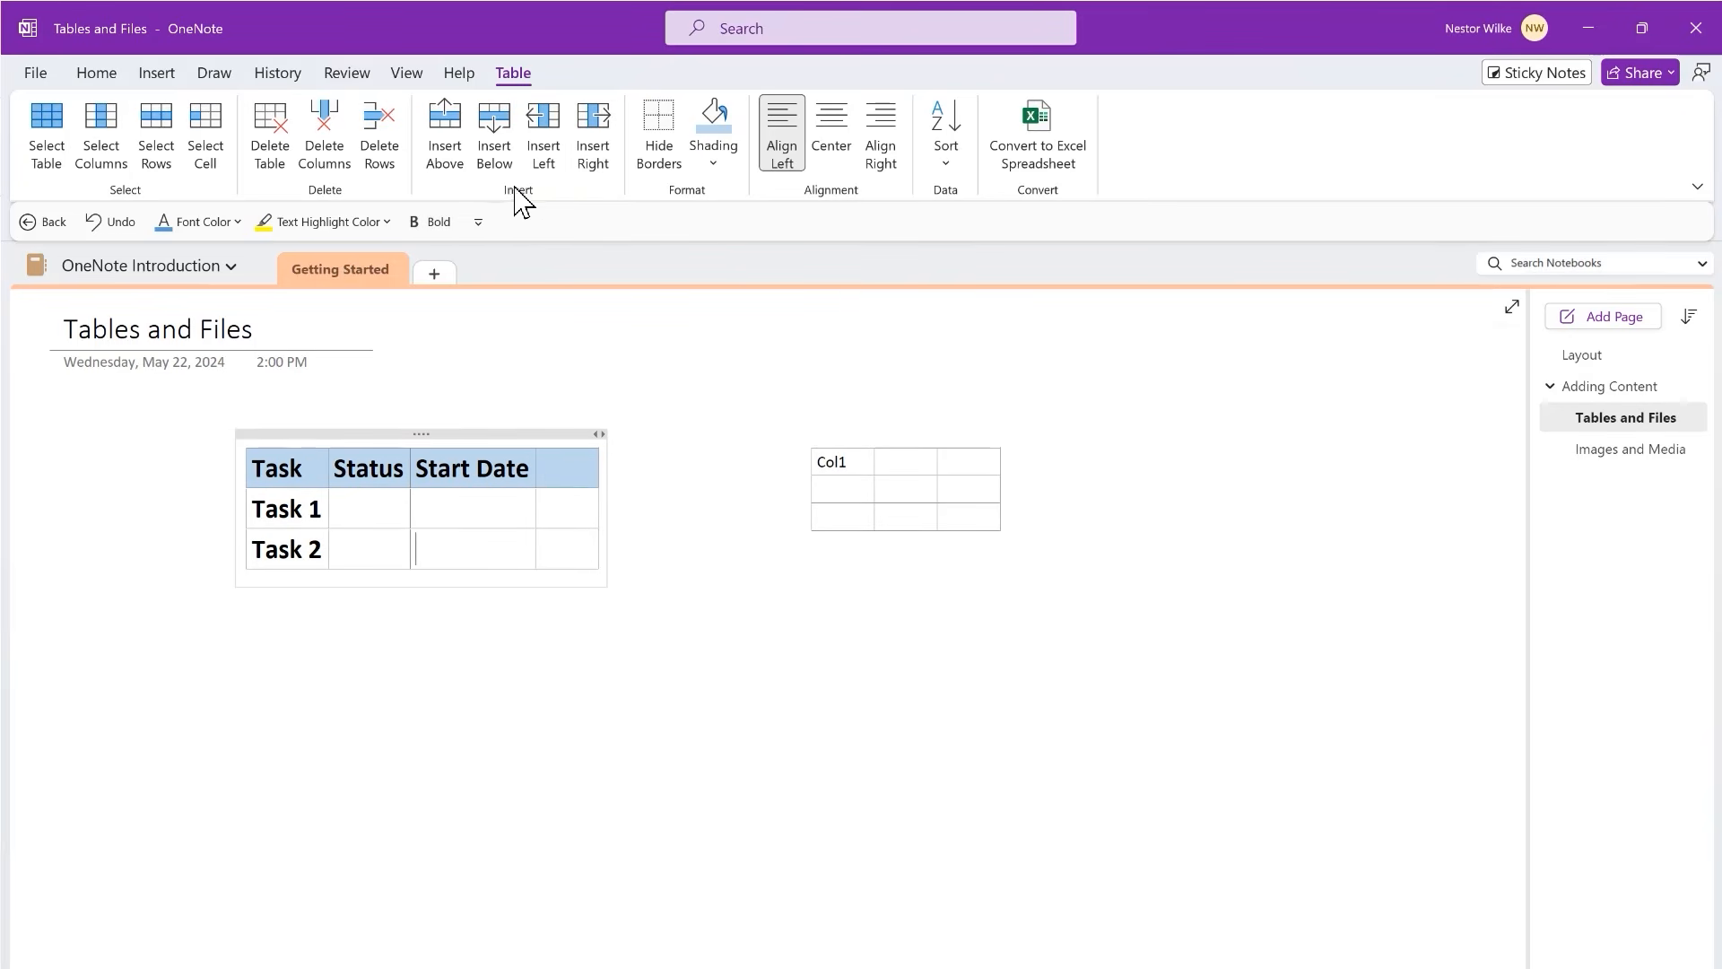
left_click(502, 152)
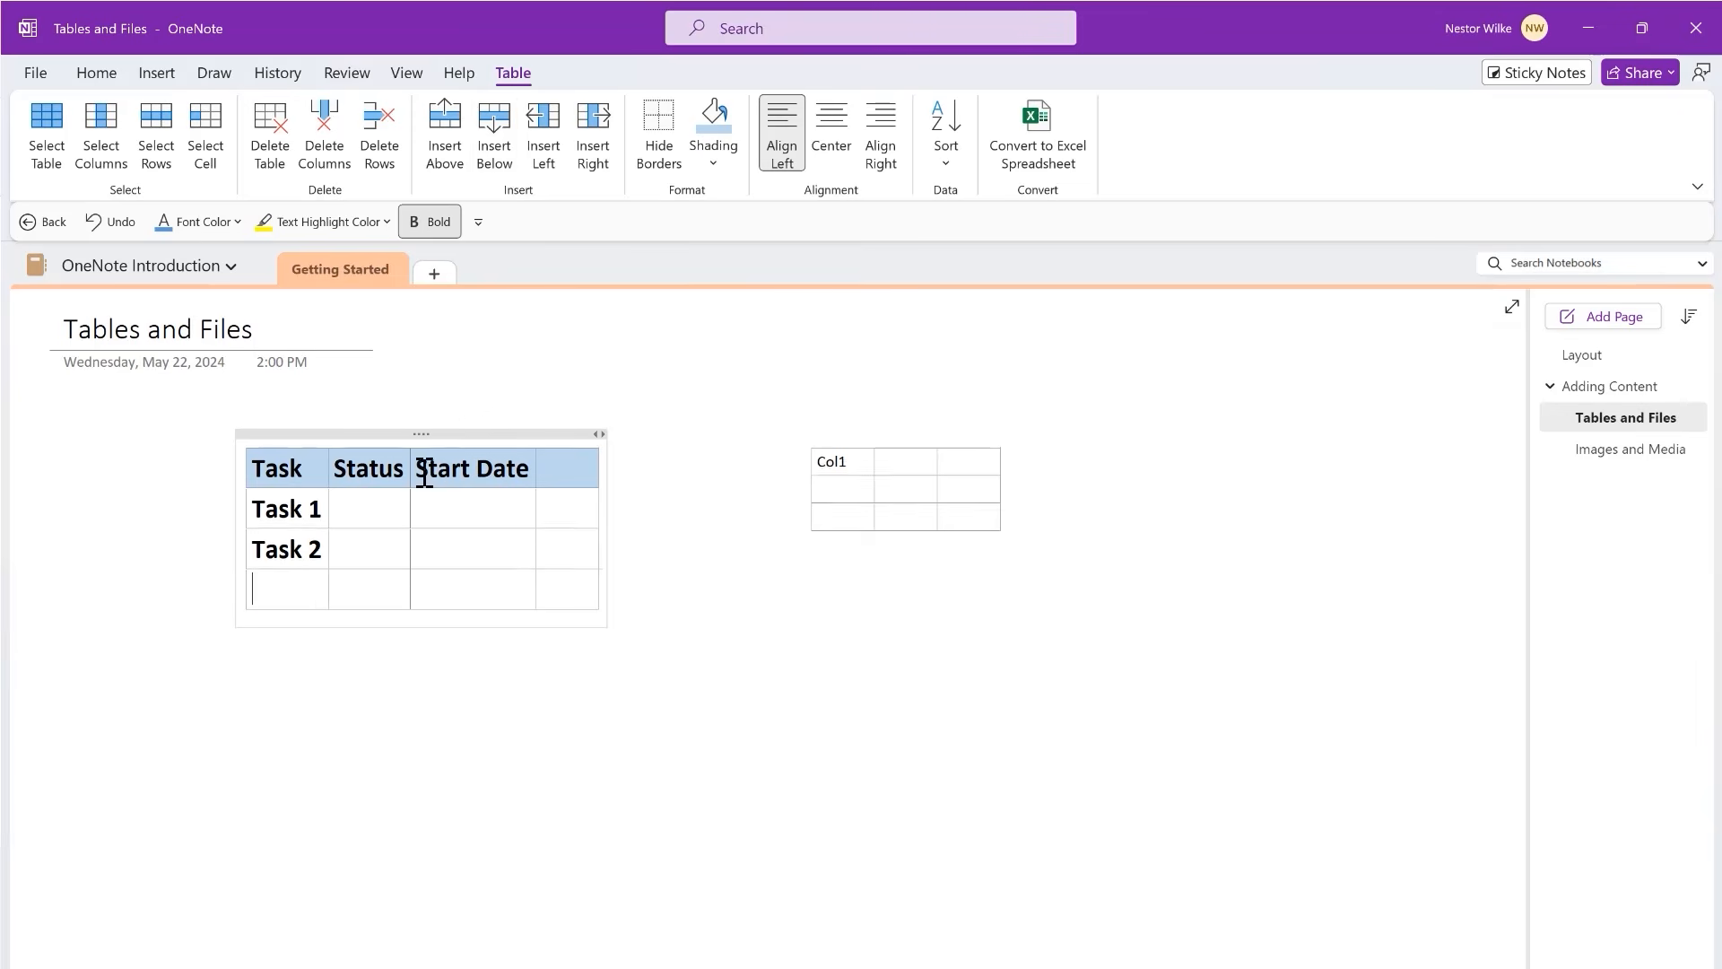
type("Task 3")
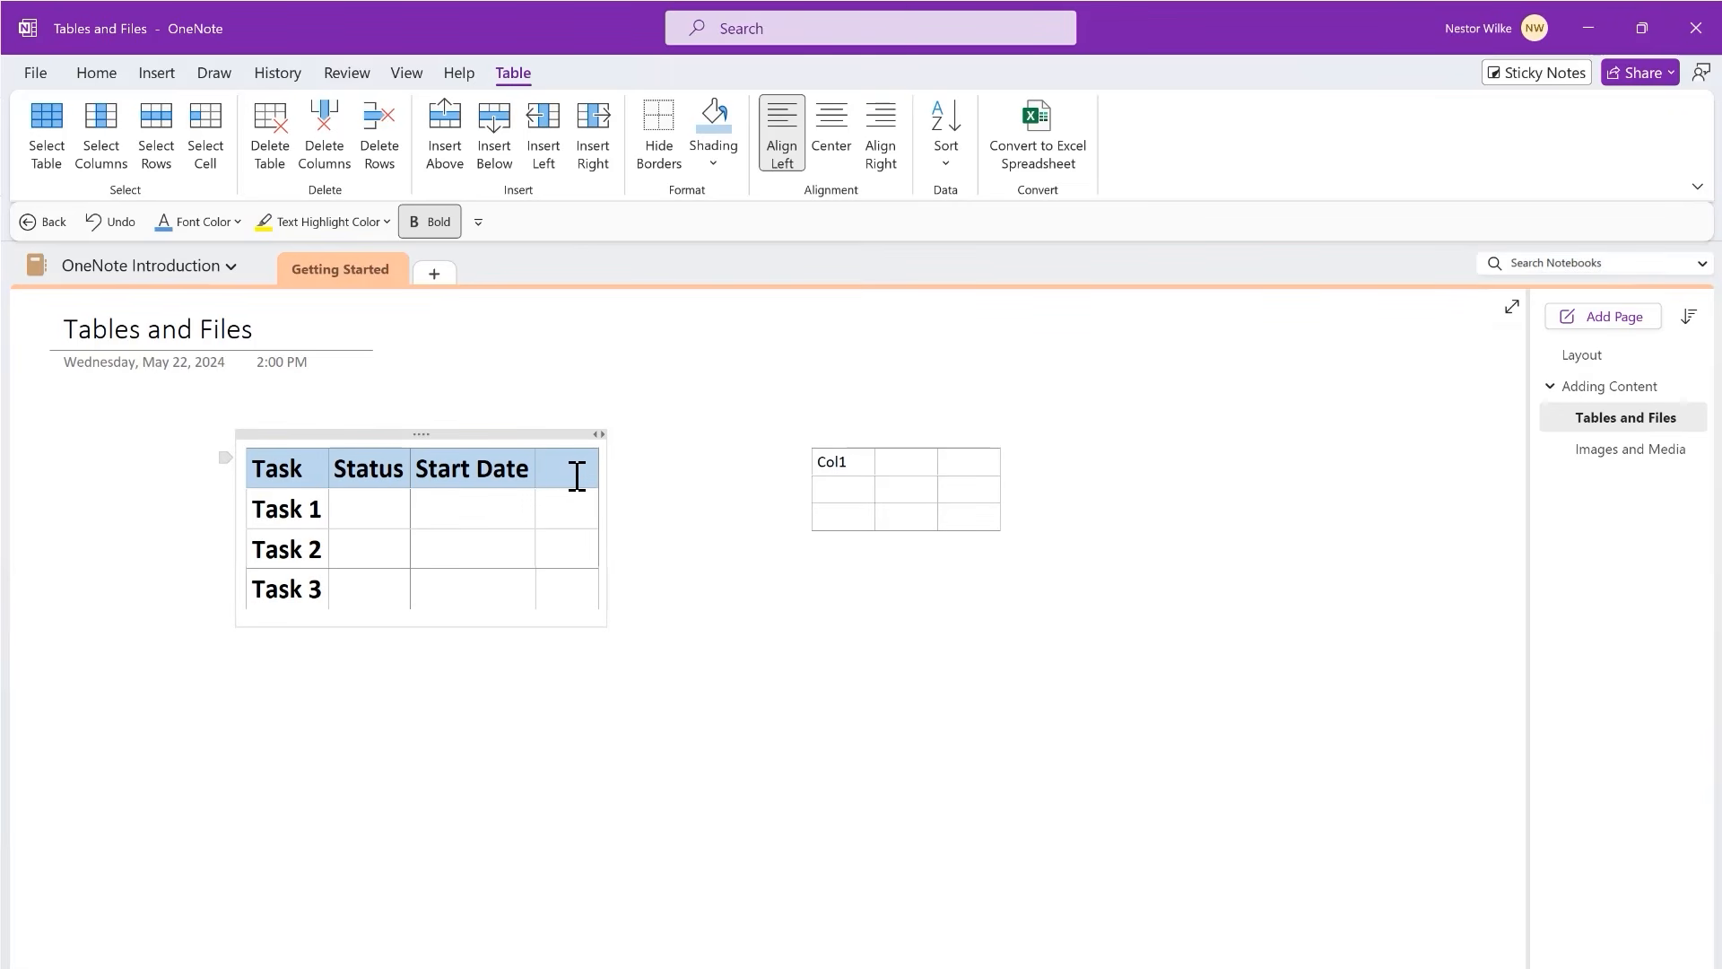
- Enter Progress as the header of the empty last column and move the task table closer to the page title
type("Progr")
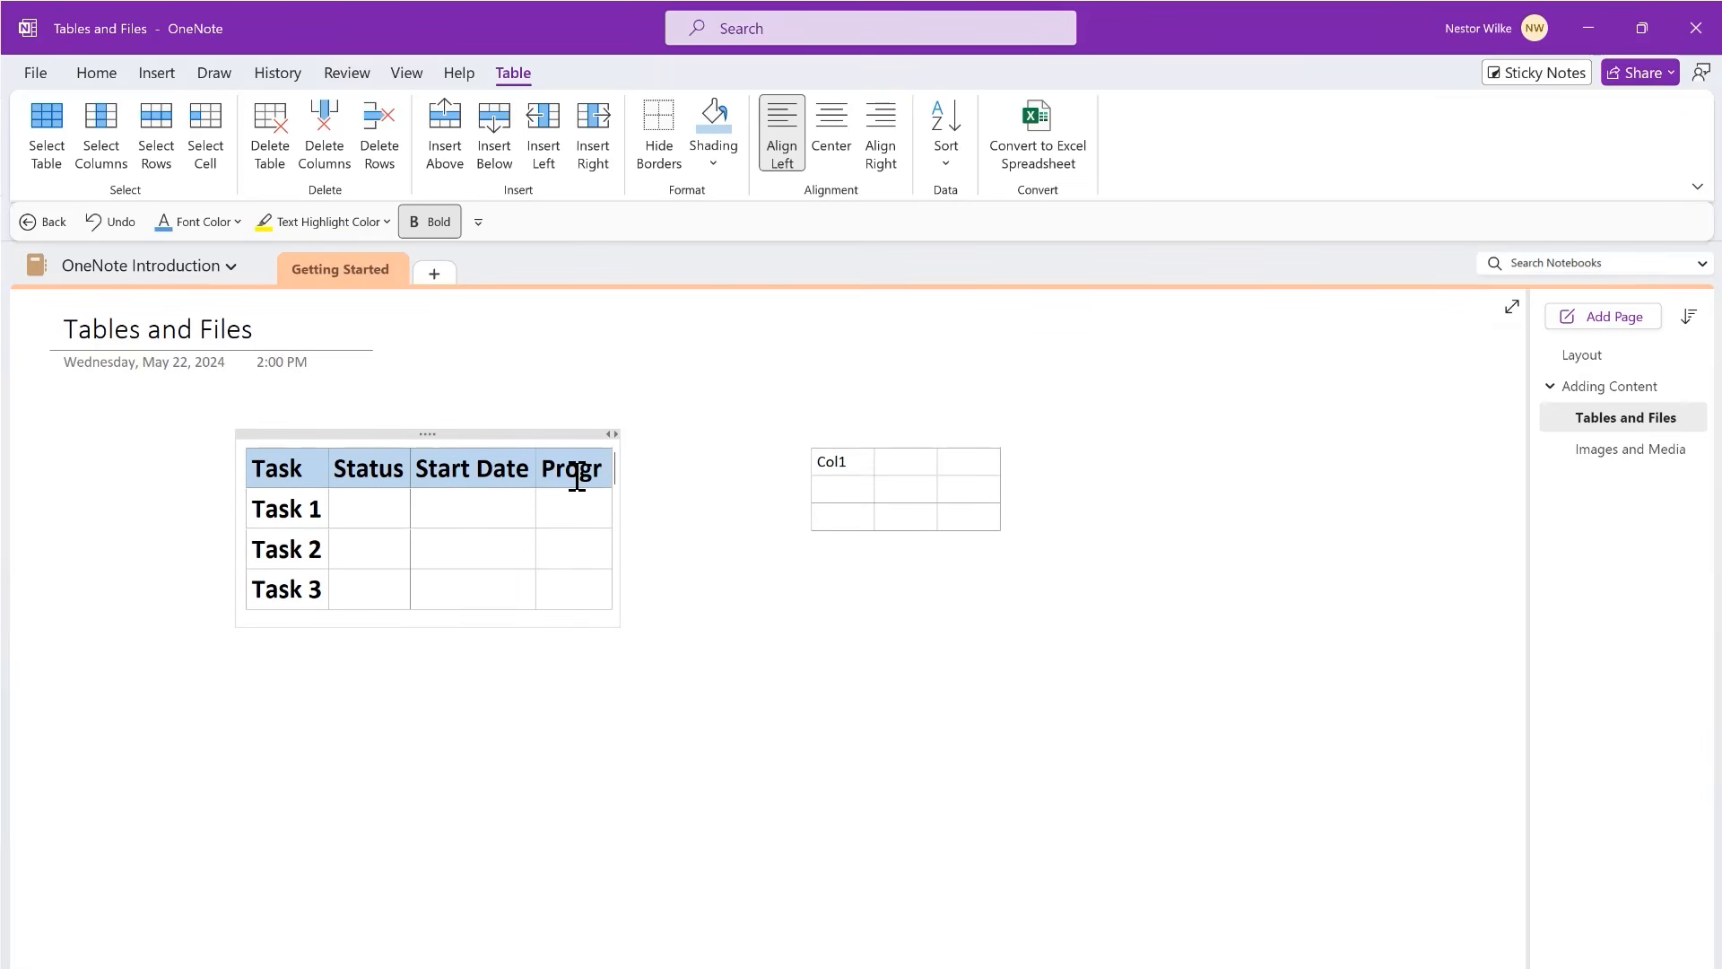
type("ess")
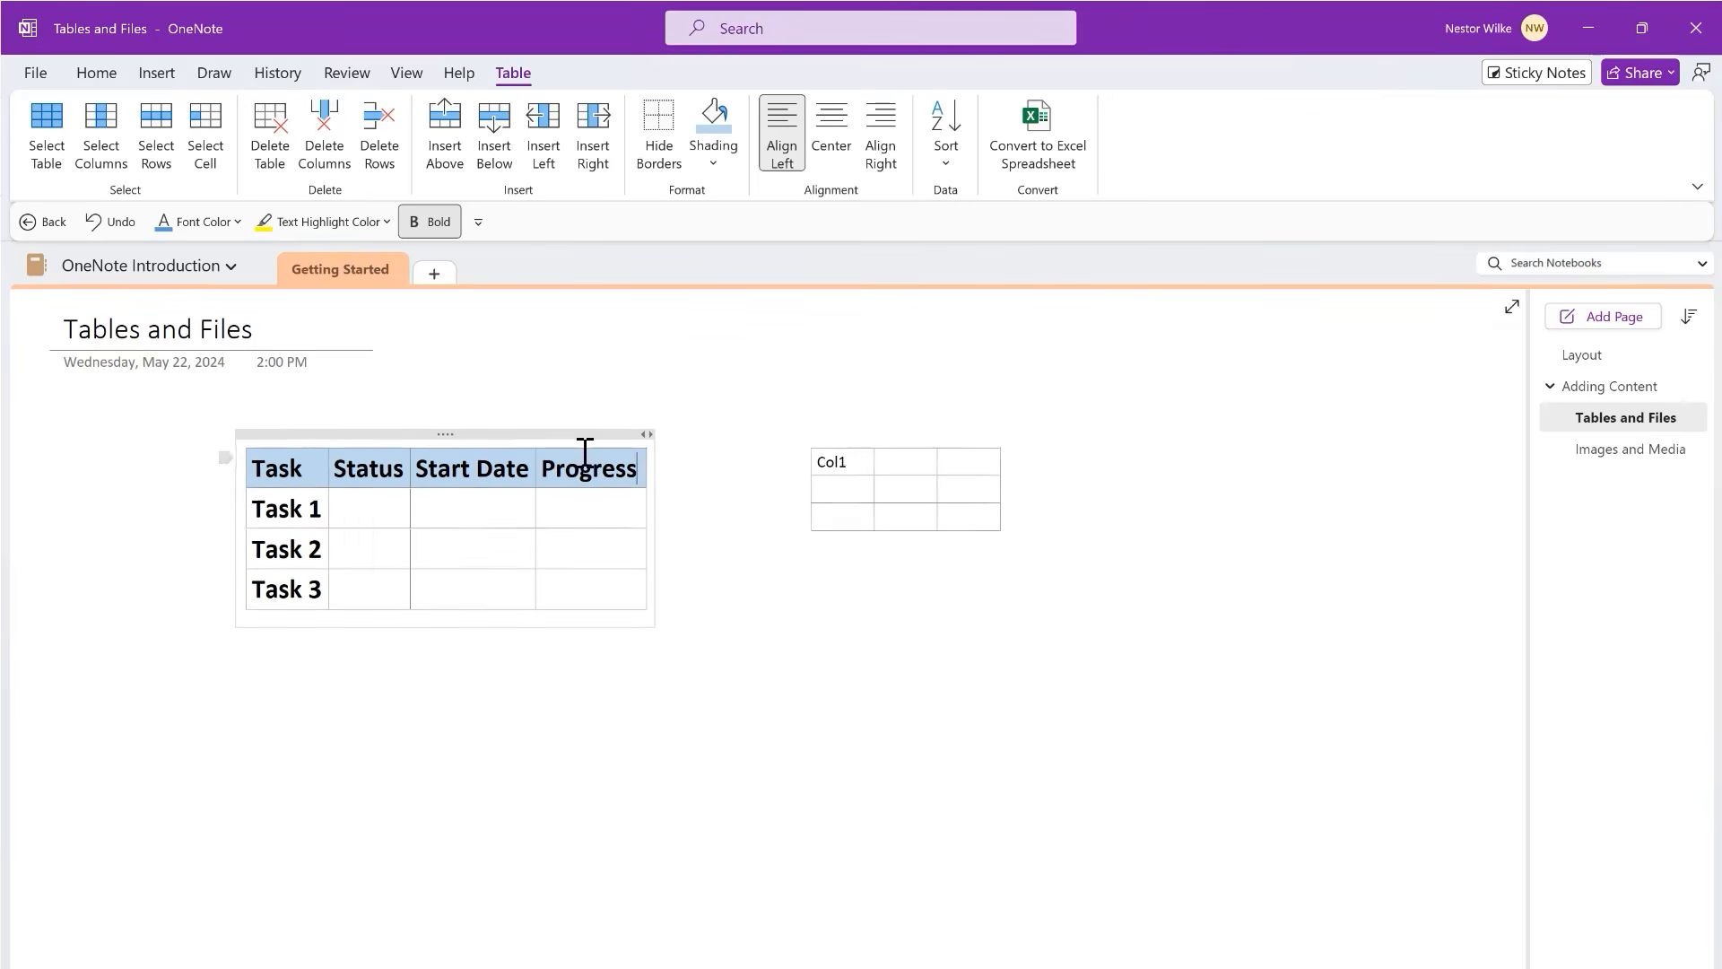
left_click_drag(577, 437, 404, 411)
- Insert a new Excel spreadsheet on the page below the task table
left_click(118, 642)
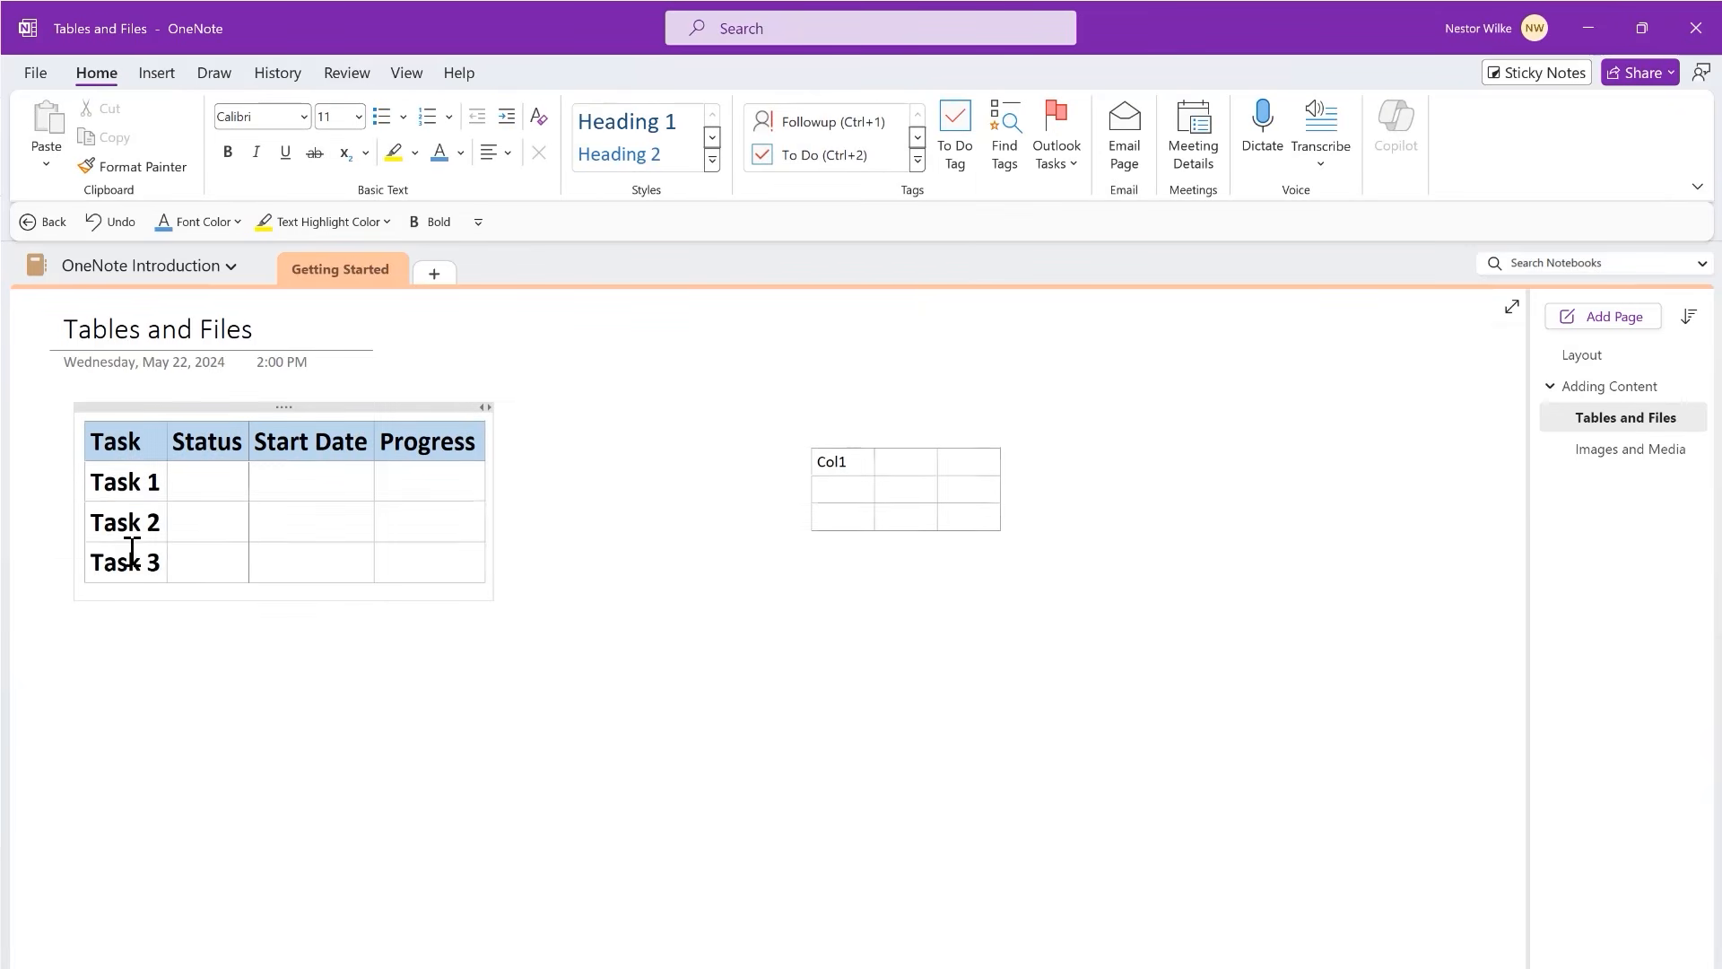
left_click(158, 73)
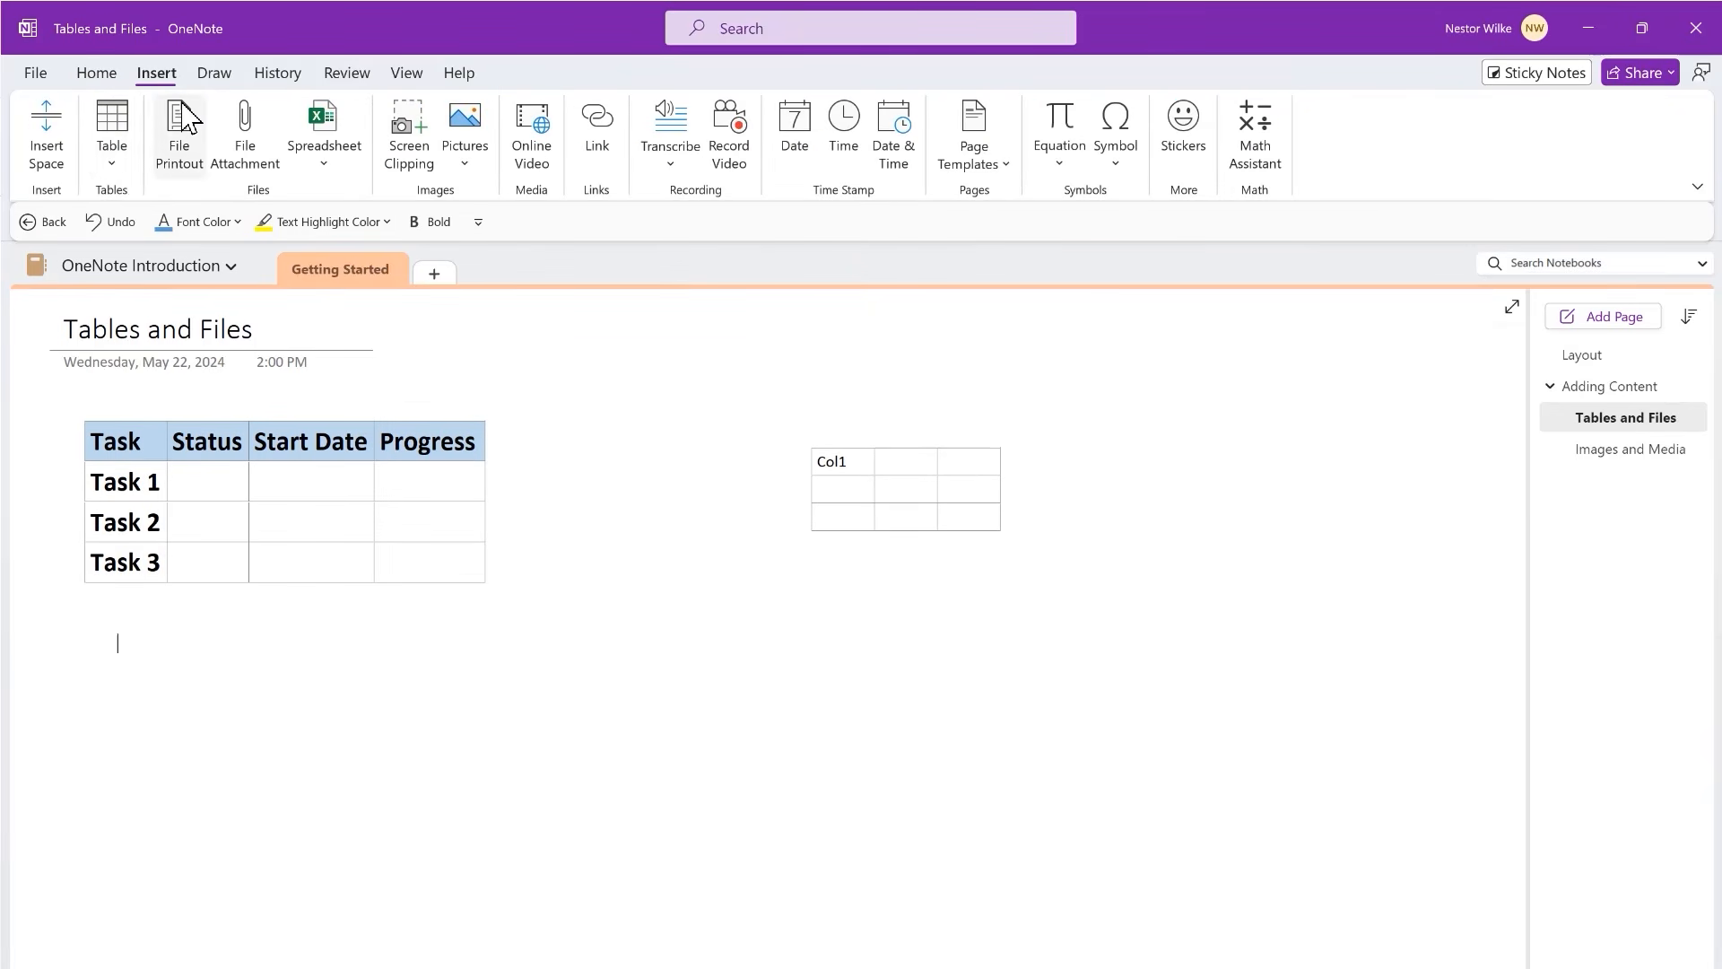
left_click(120, 170)
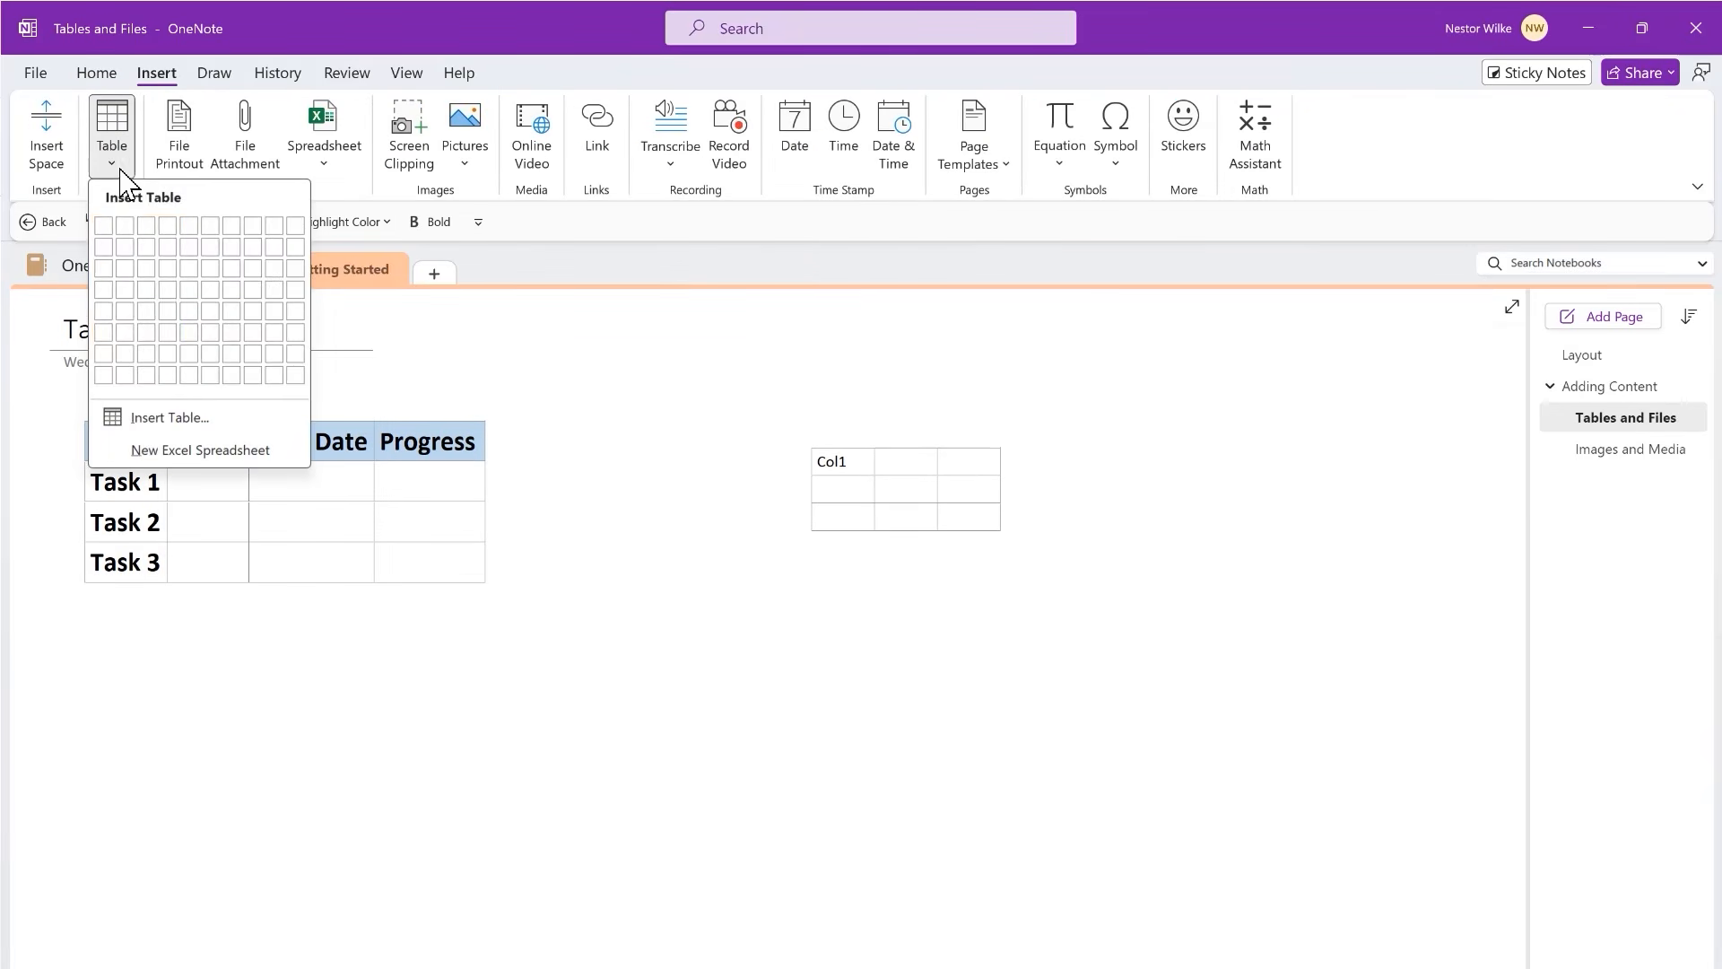
left_click(198, 451)
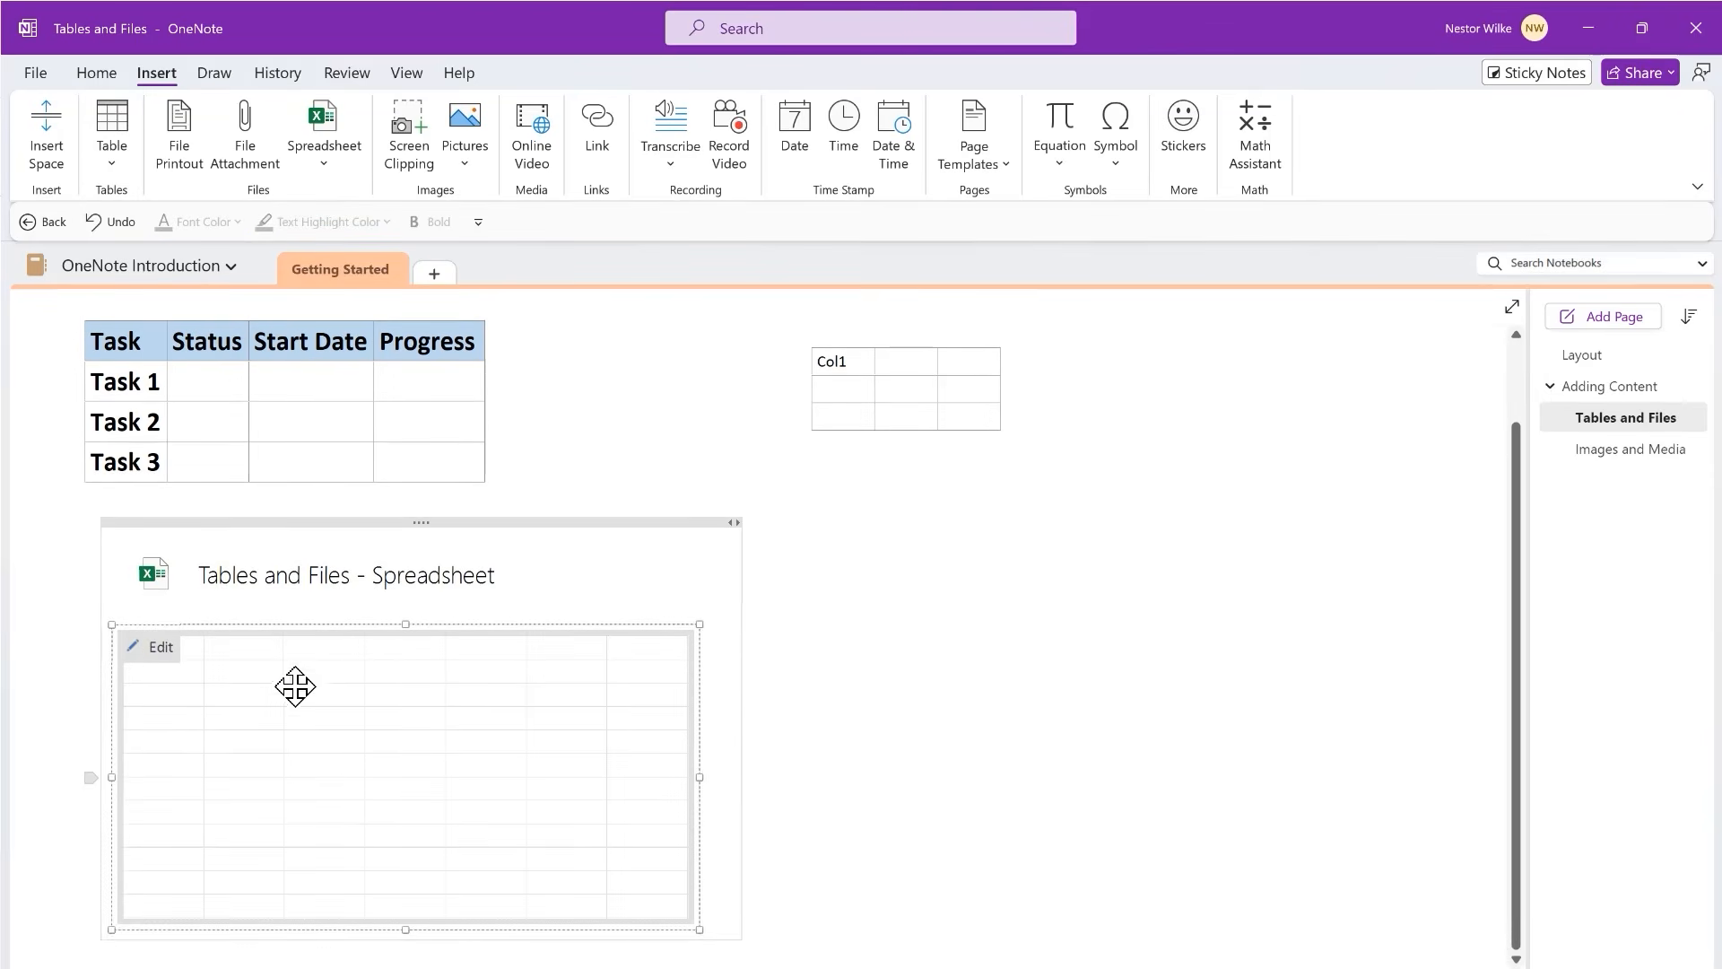
- Open the embedded spreadsheet in Excel and fill in Product, Sales and Profit columns for Product 1 through Product 10, starting in cell A1
left_click(145, 648)
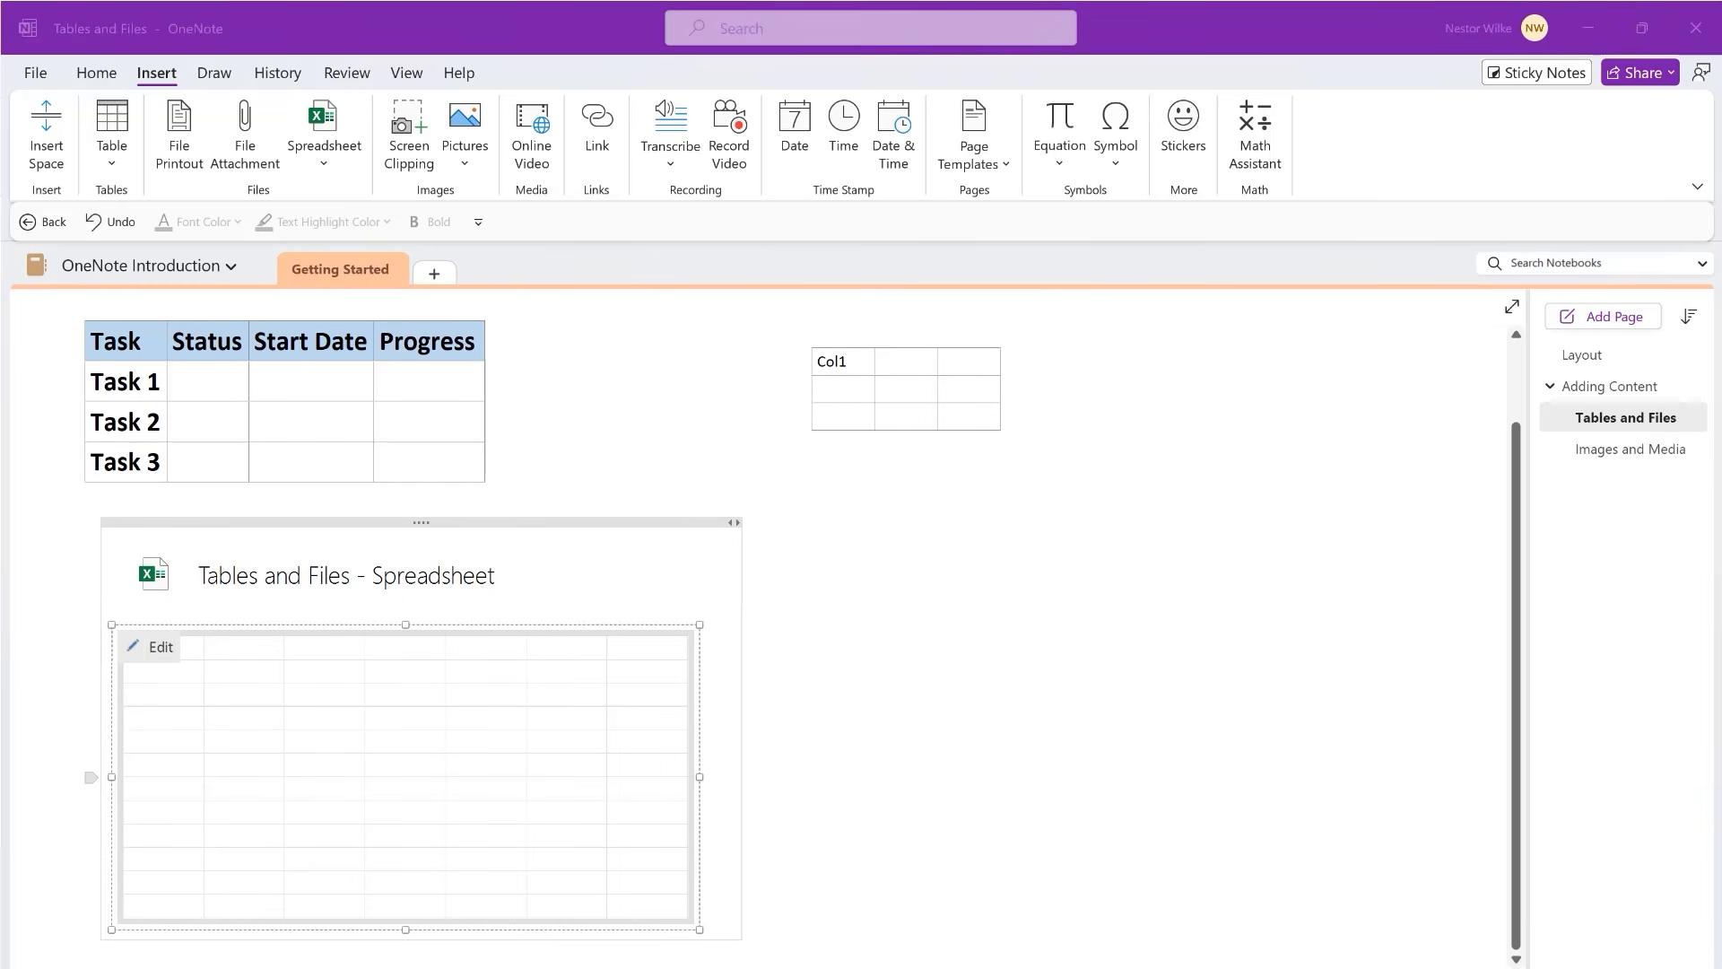
left_click_drag(1721, 310, 1087, 325)
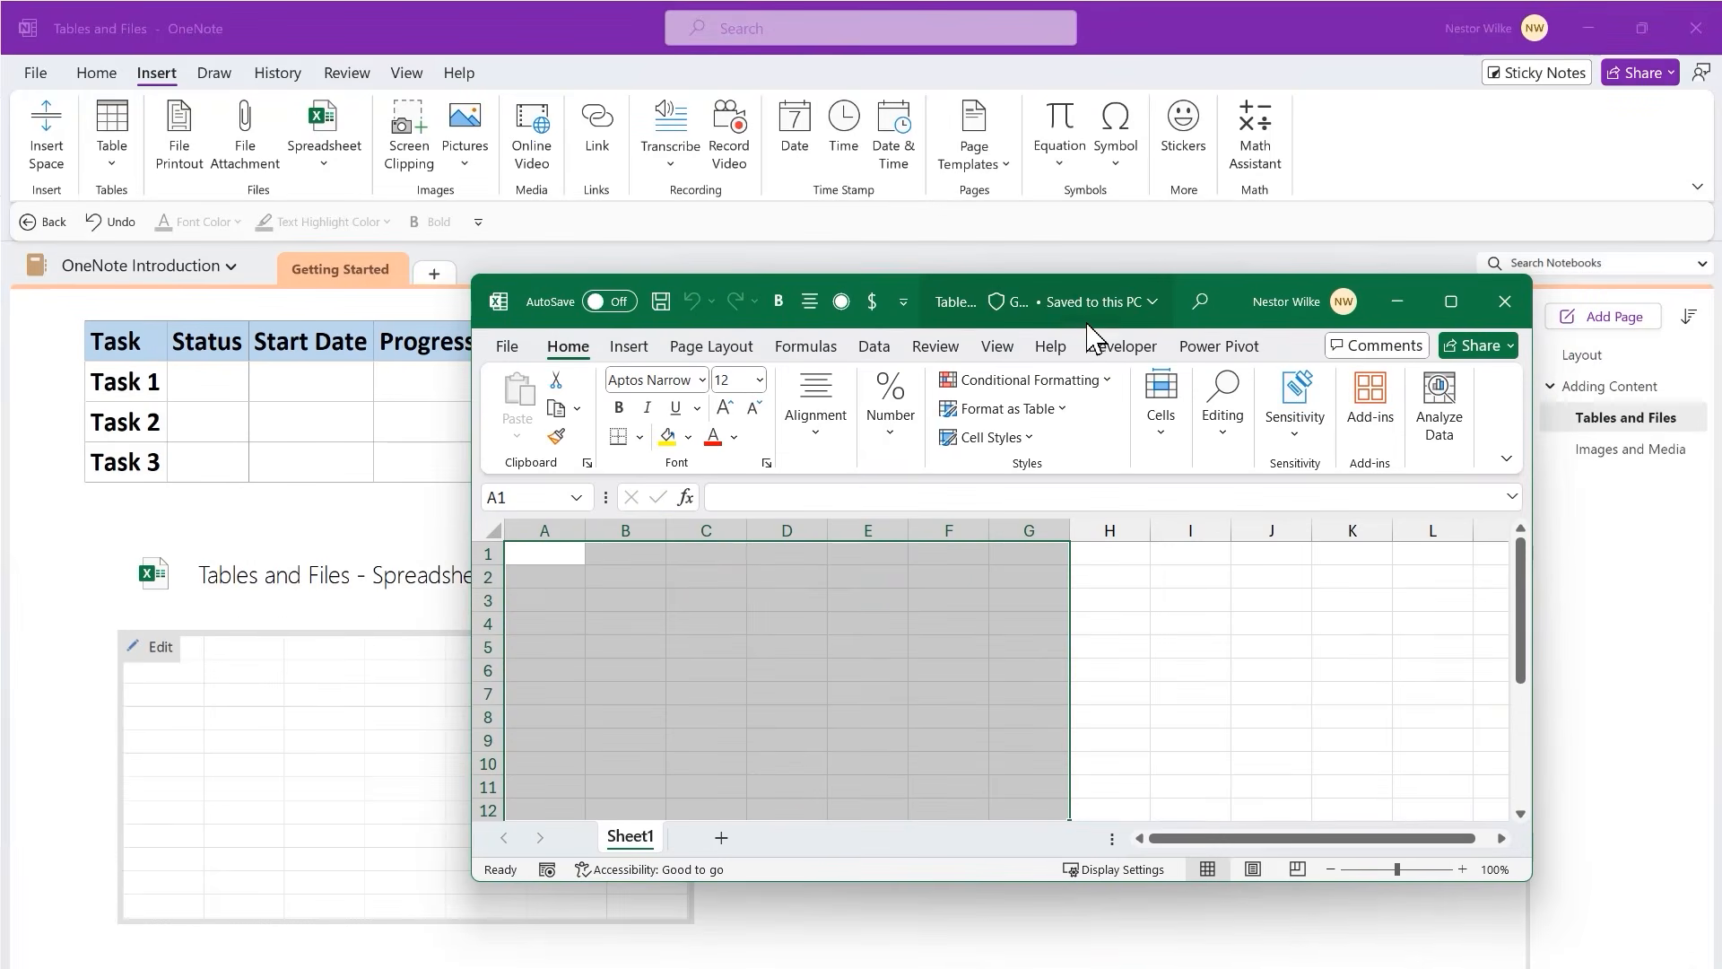
left_click(559, 555)
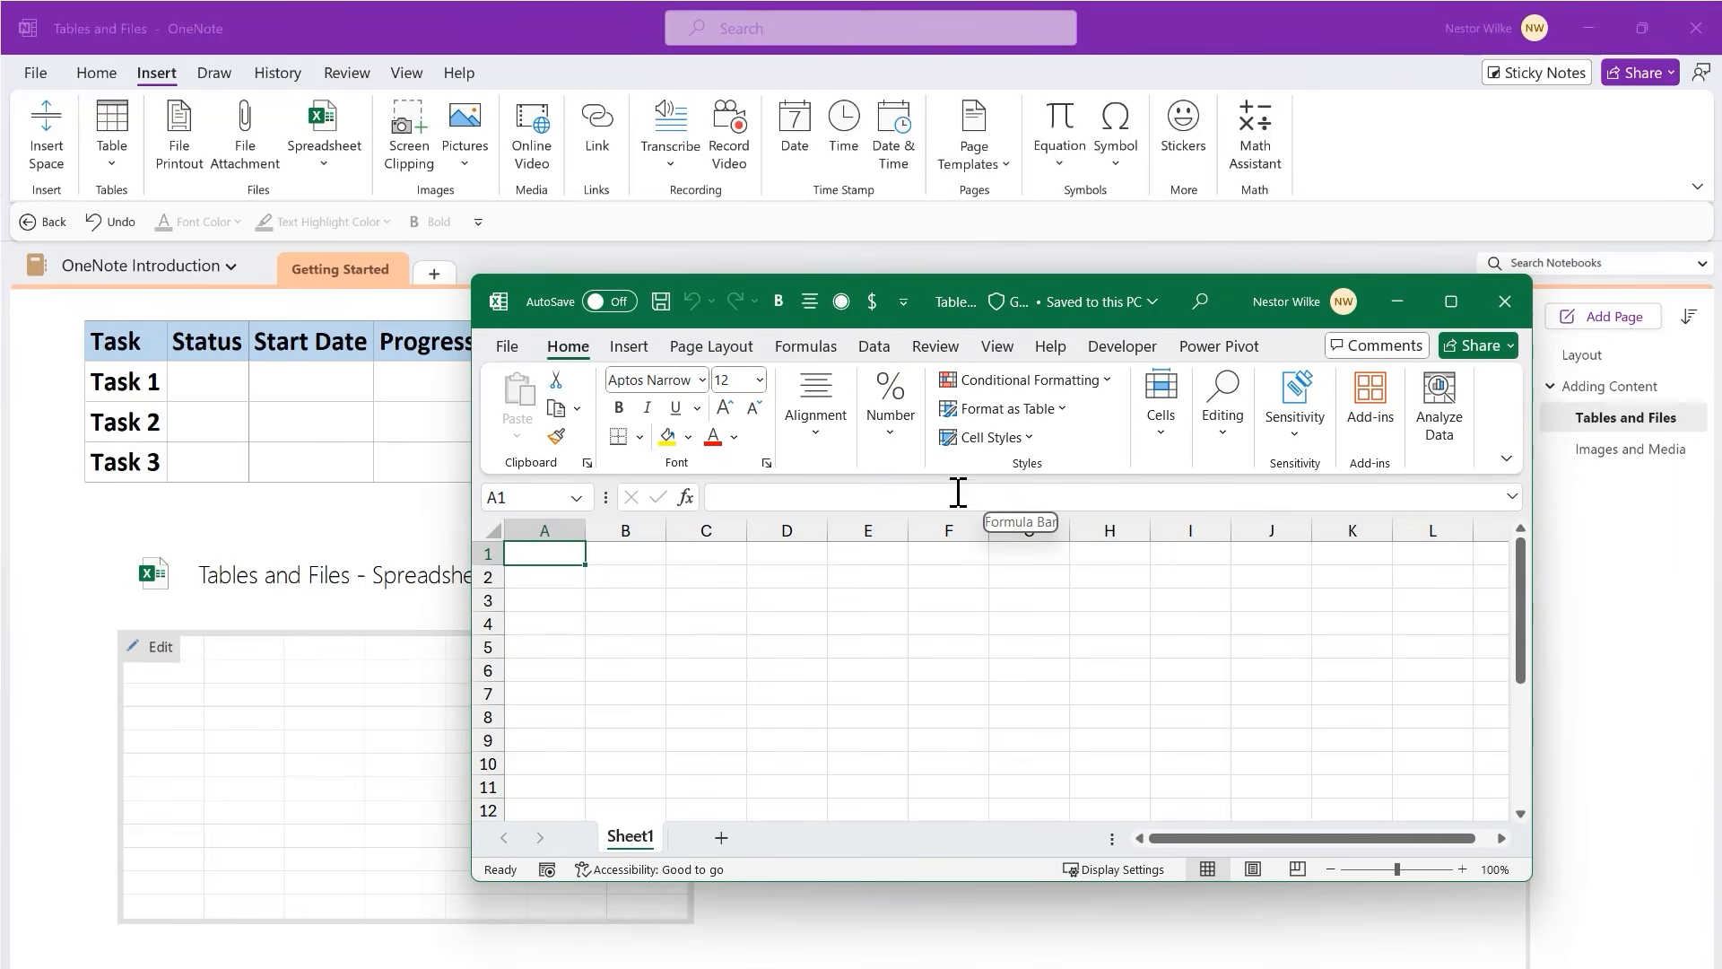
left_click(806, 351)
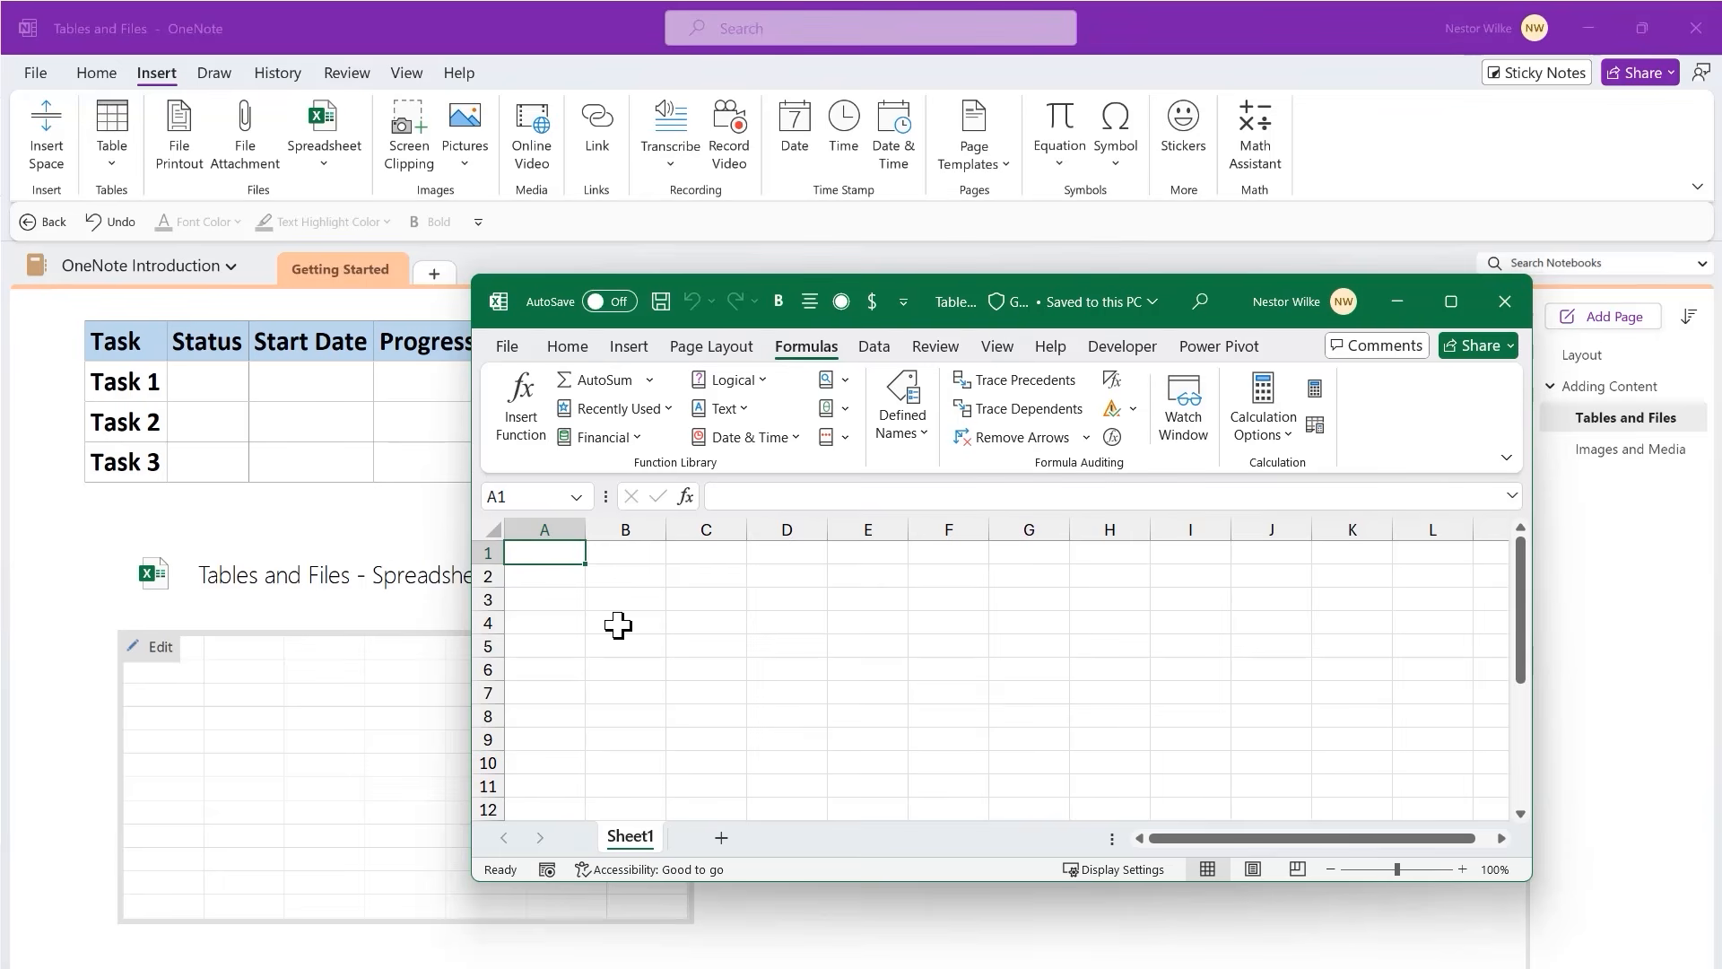
type("Product\tSales\tProfit Product 1\t$ 248.34\t$ 47.18 Product 2\t$ 204.77\t$ 38.91 Product 3\t$ 365.89\t$ 69.52 Product 4\t$ 323.02\t$ 61.37 Product 5\t$ 338.85\t$ 64.38 Product 6\t$ 275.59\t$ 52.36 Product 7\t$ 350.71\t$ 66.64 Product 8\t$ 385.97\t$ 73.33 Product 9\t$ 205.35\t$ 39.02 Product 10\t$ 227.06\t$ 43.14")
key("Down")
key("Down")
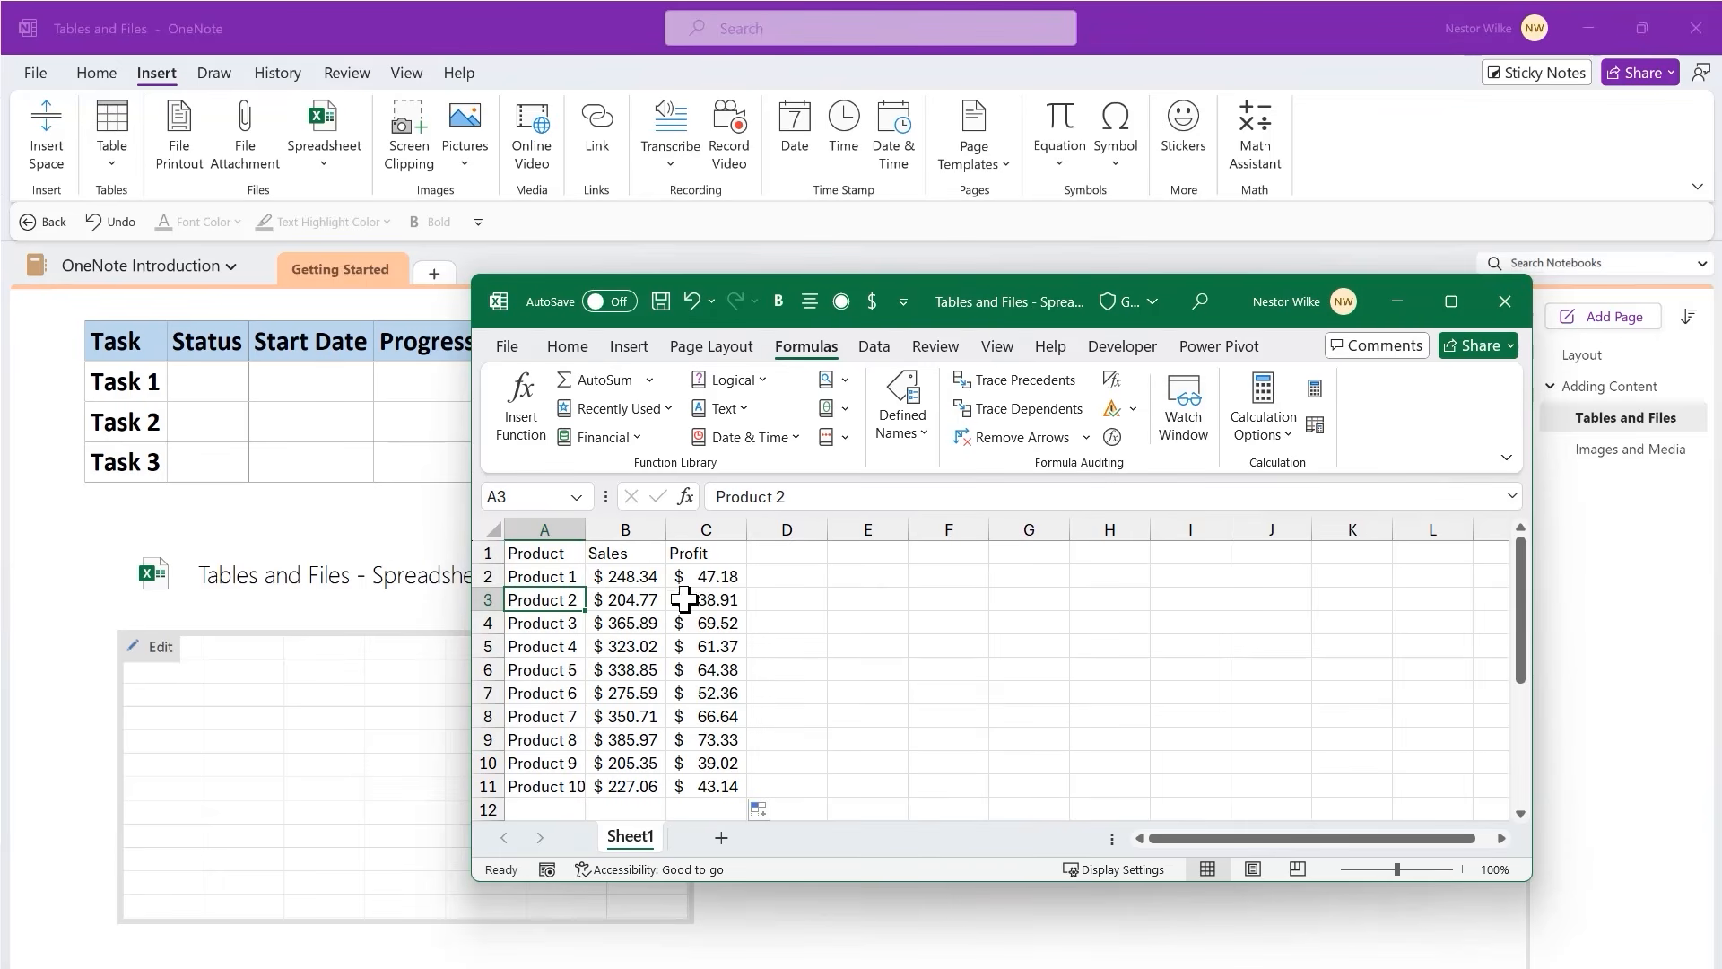
- Check a few product data cells and close the Excel window, saving the changes to the embedded spreadsheet
left_click(721, 577)
left_click(715, 620)
left_click(718, 692)
left_click(592, 601)
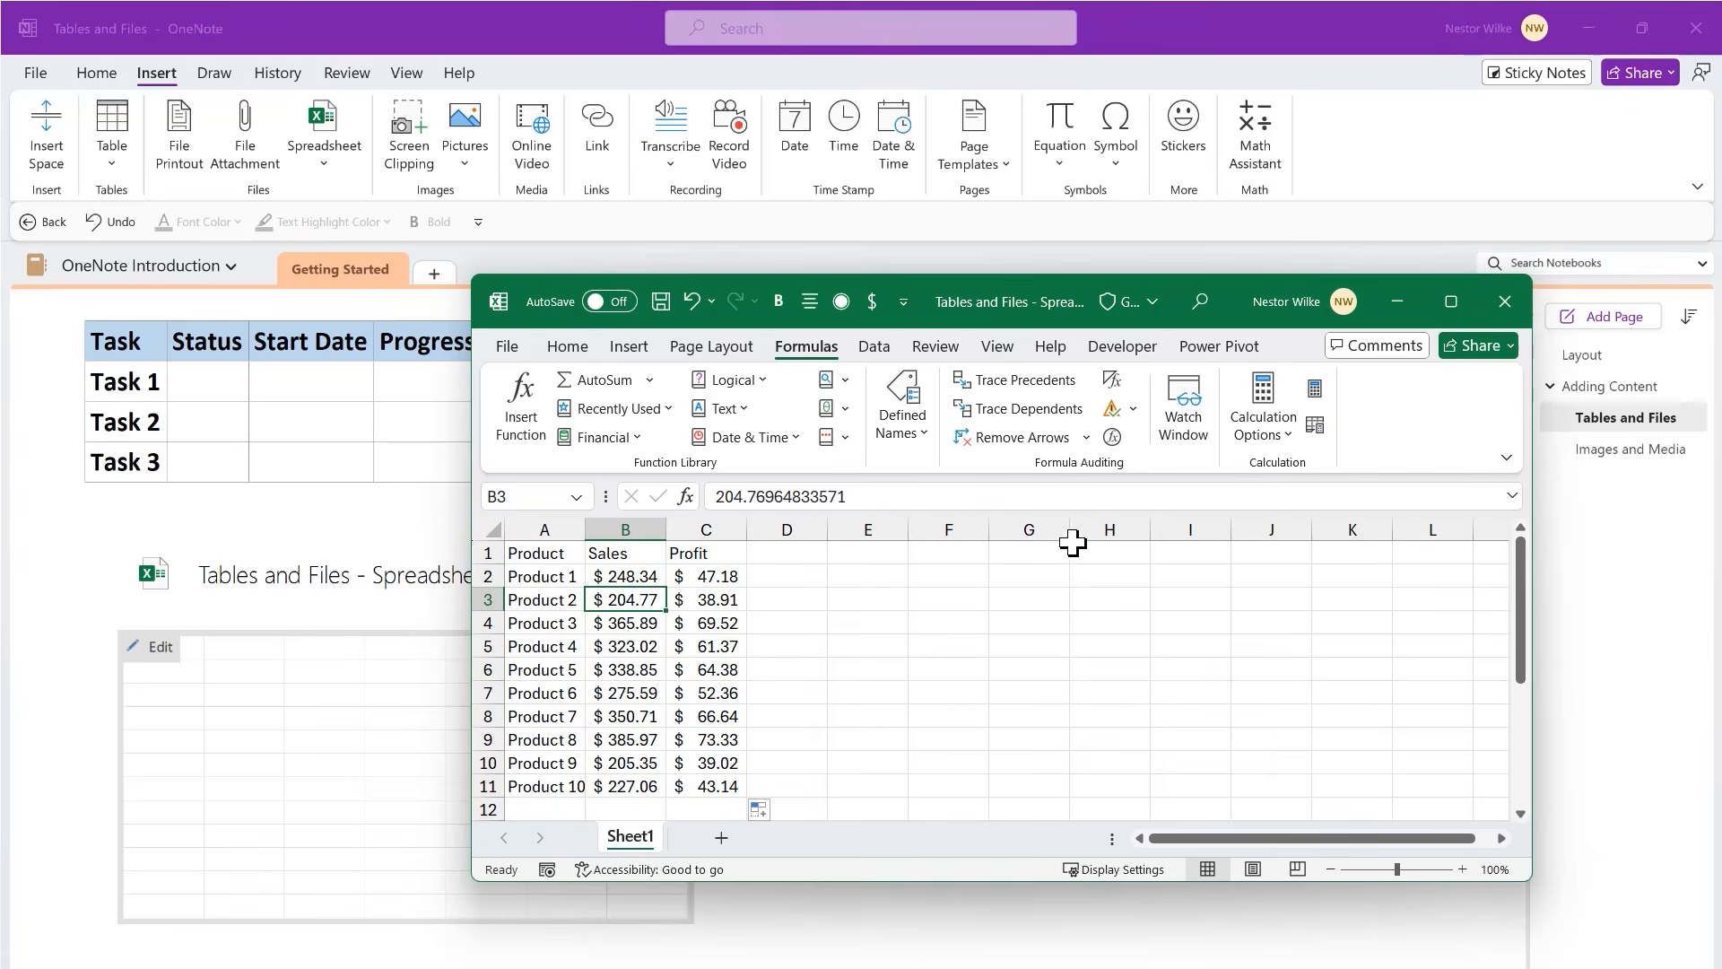
left_click(1505, 309)
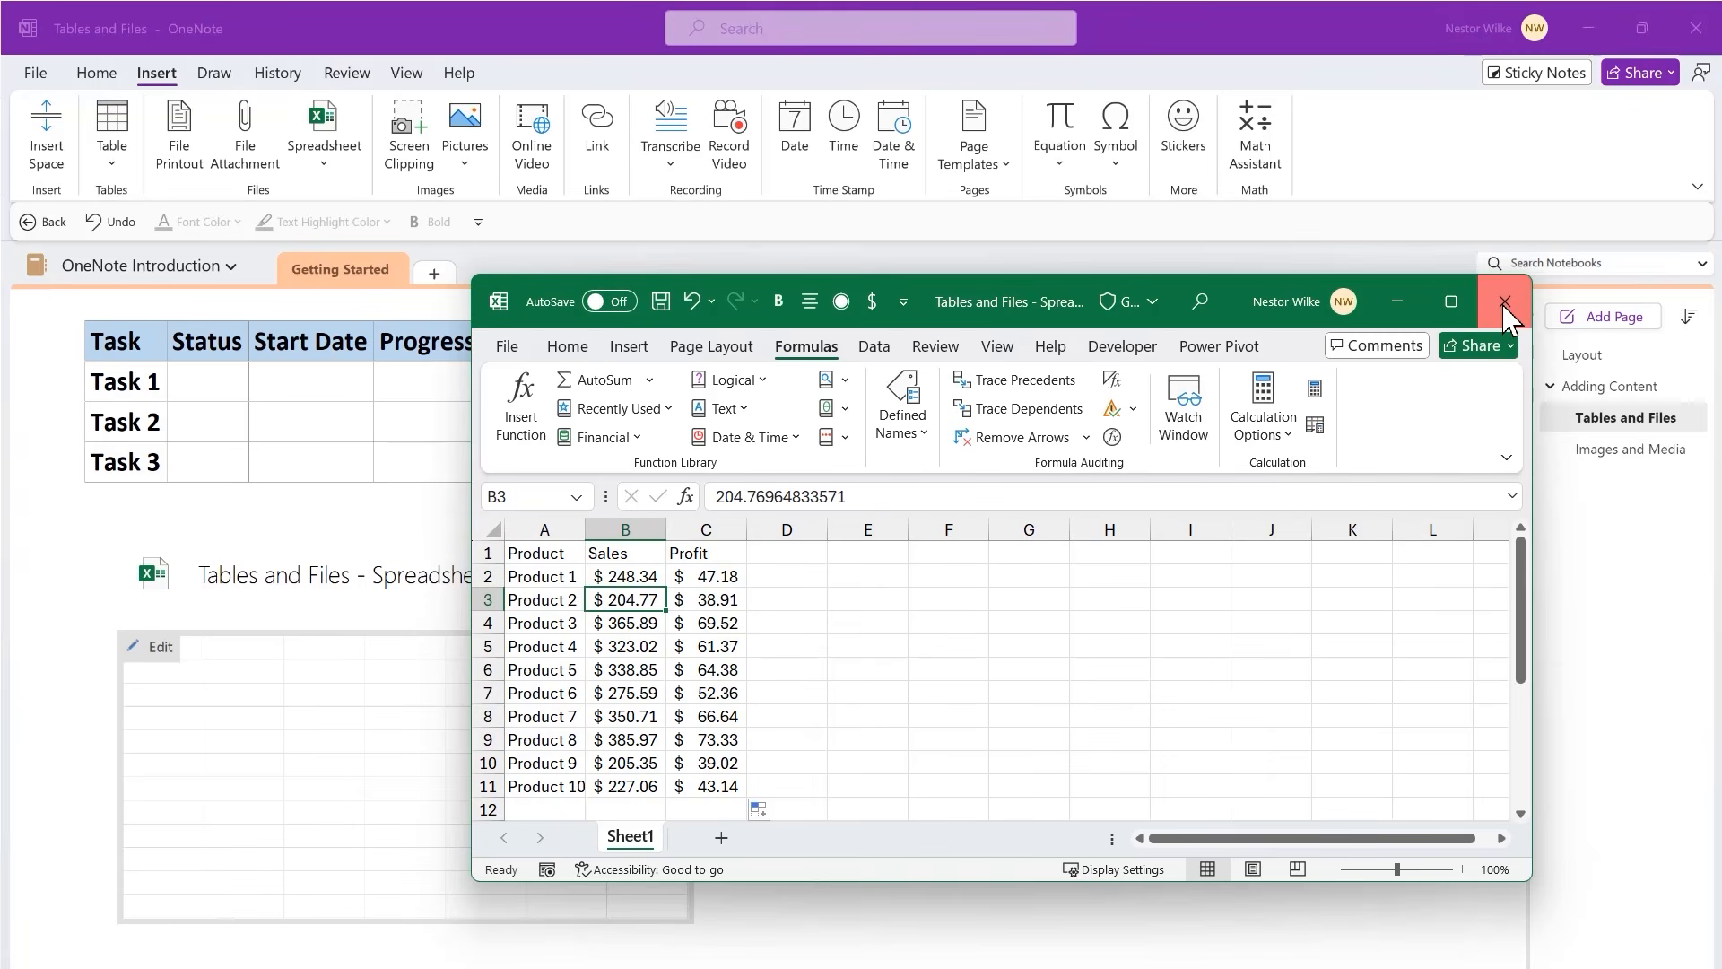
left_click(798, 529)
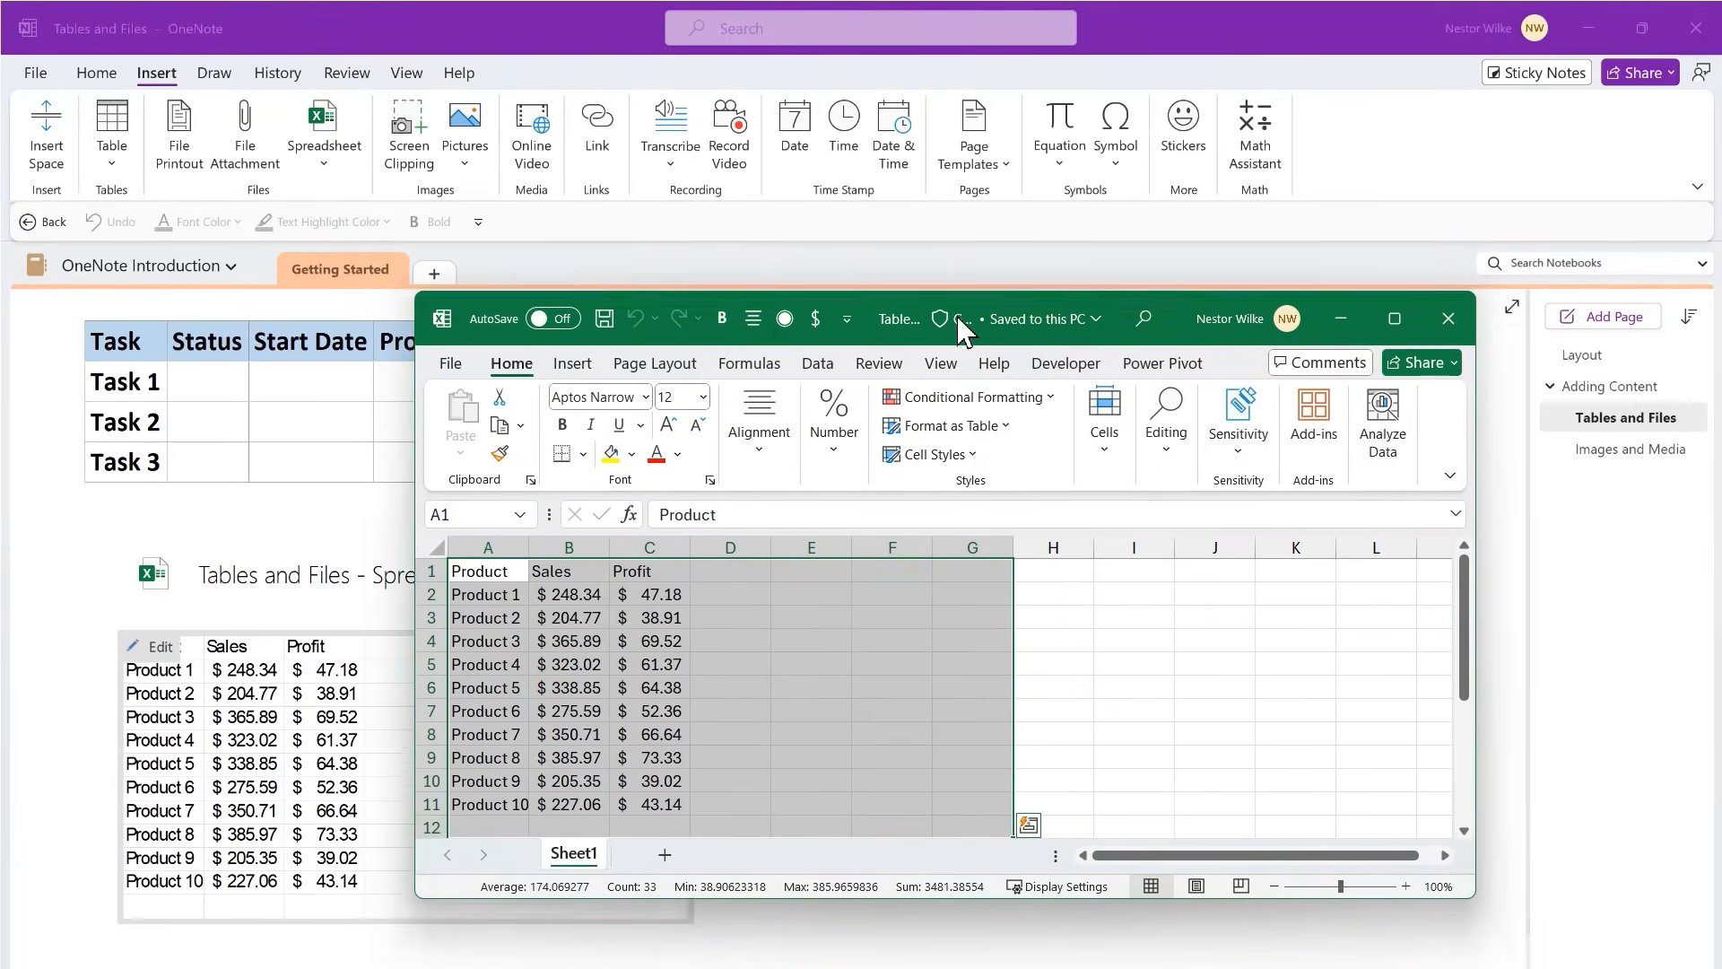
- Reopen the embedded spreadsheet in Excel, check the product data and close it again
left_click(548, 612)
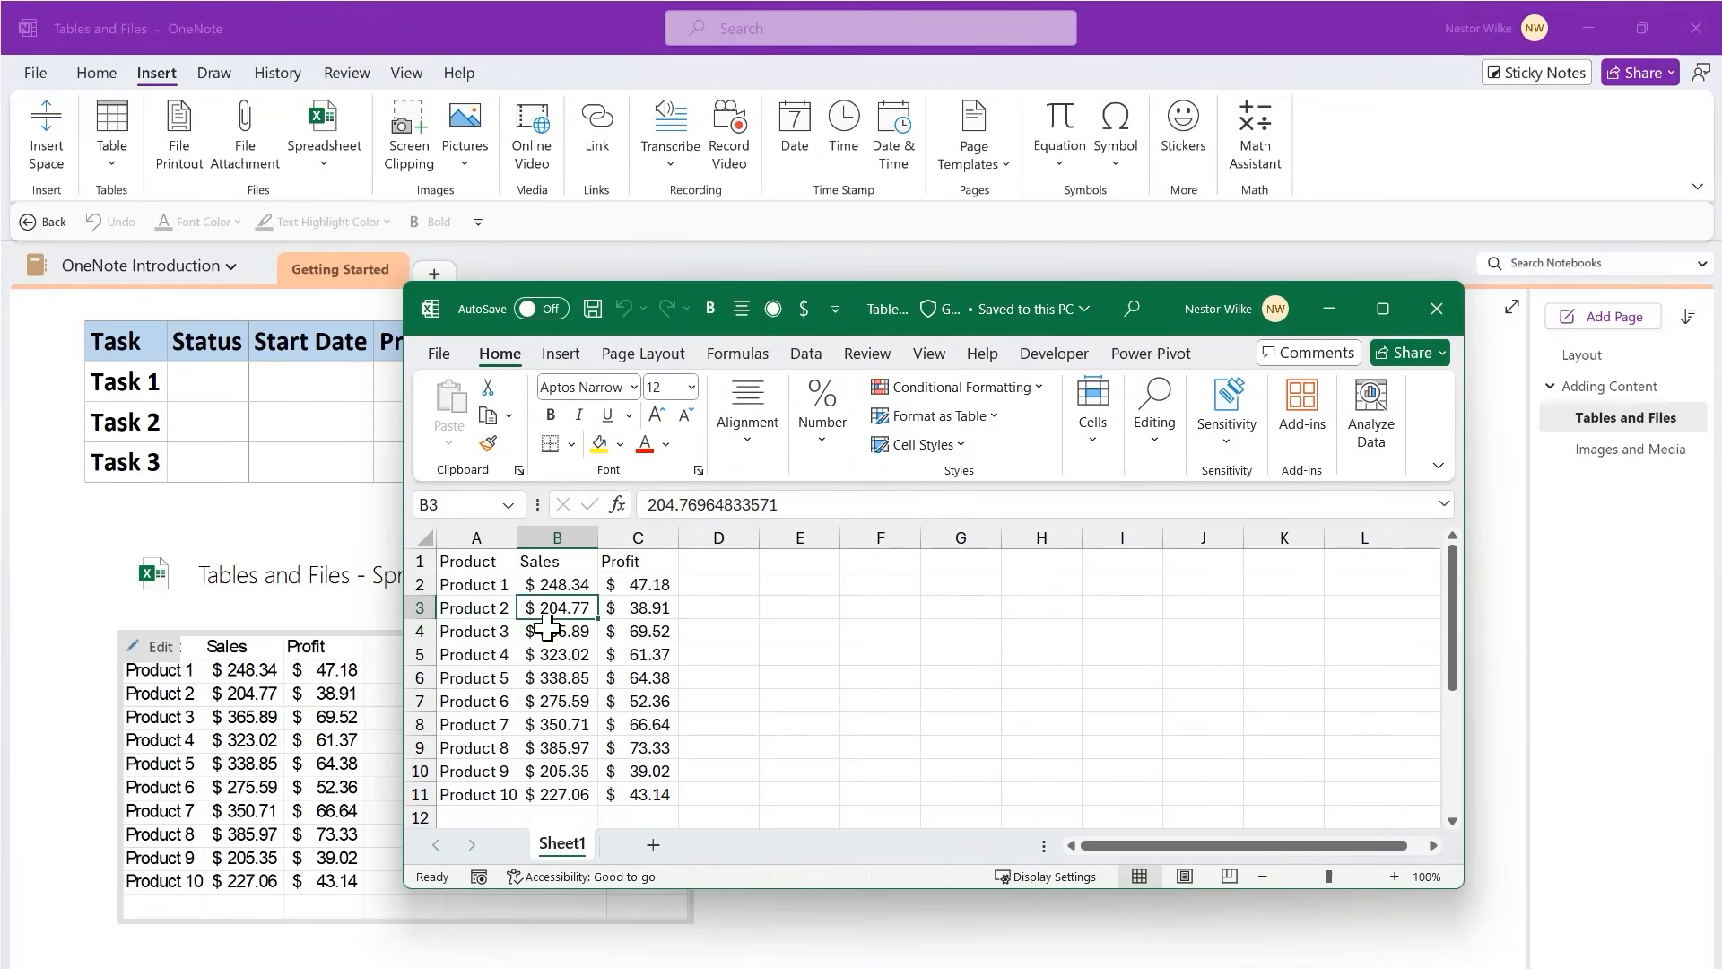
left_click(500, 634)
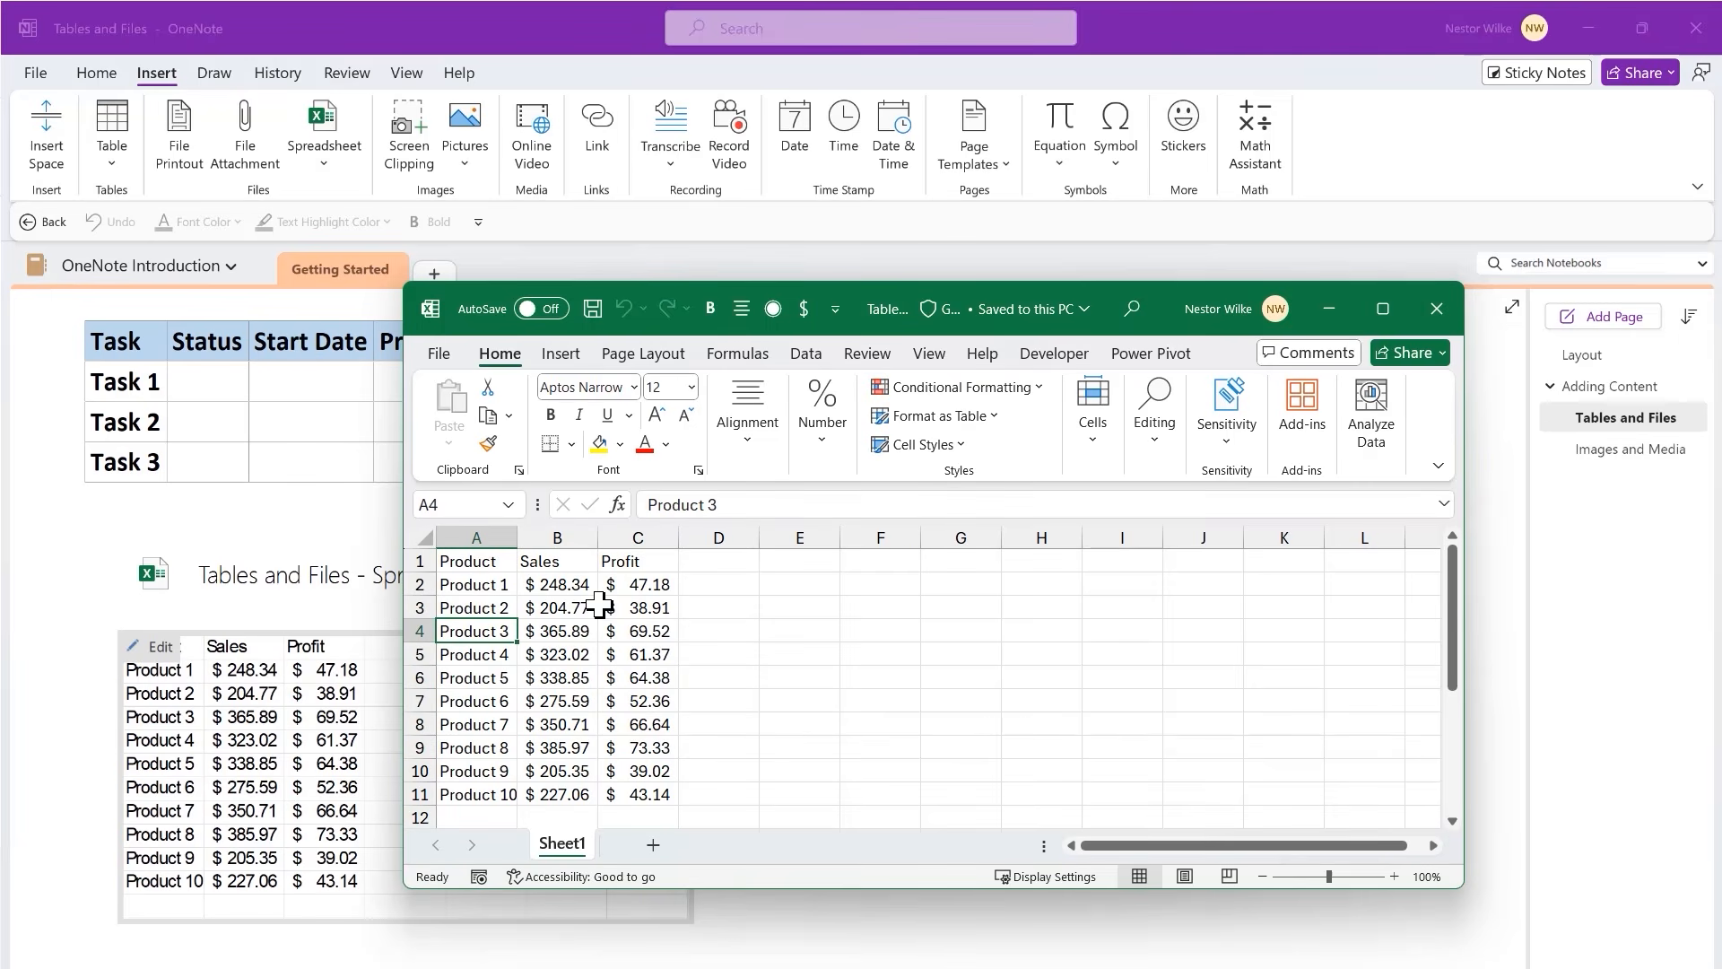
left_click(1438, 311)
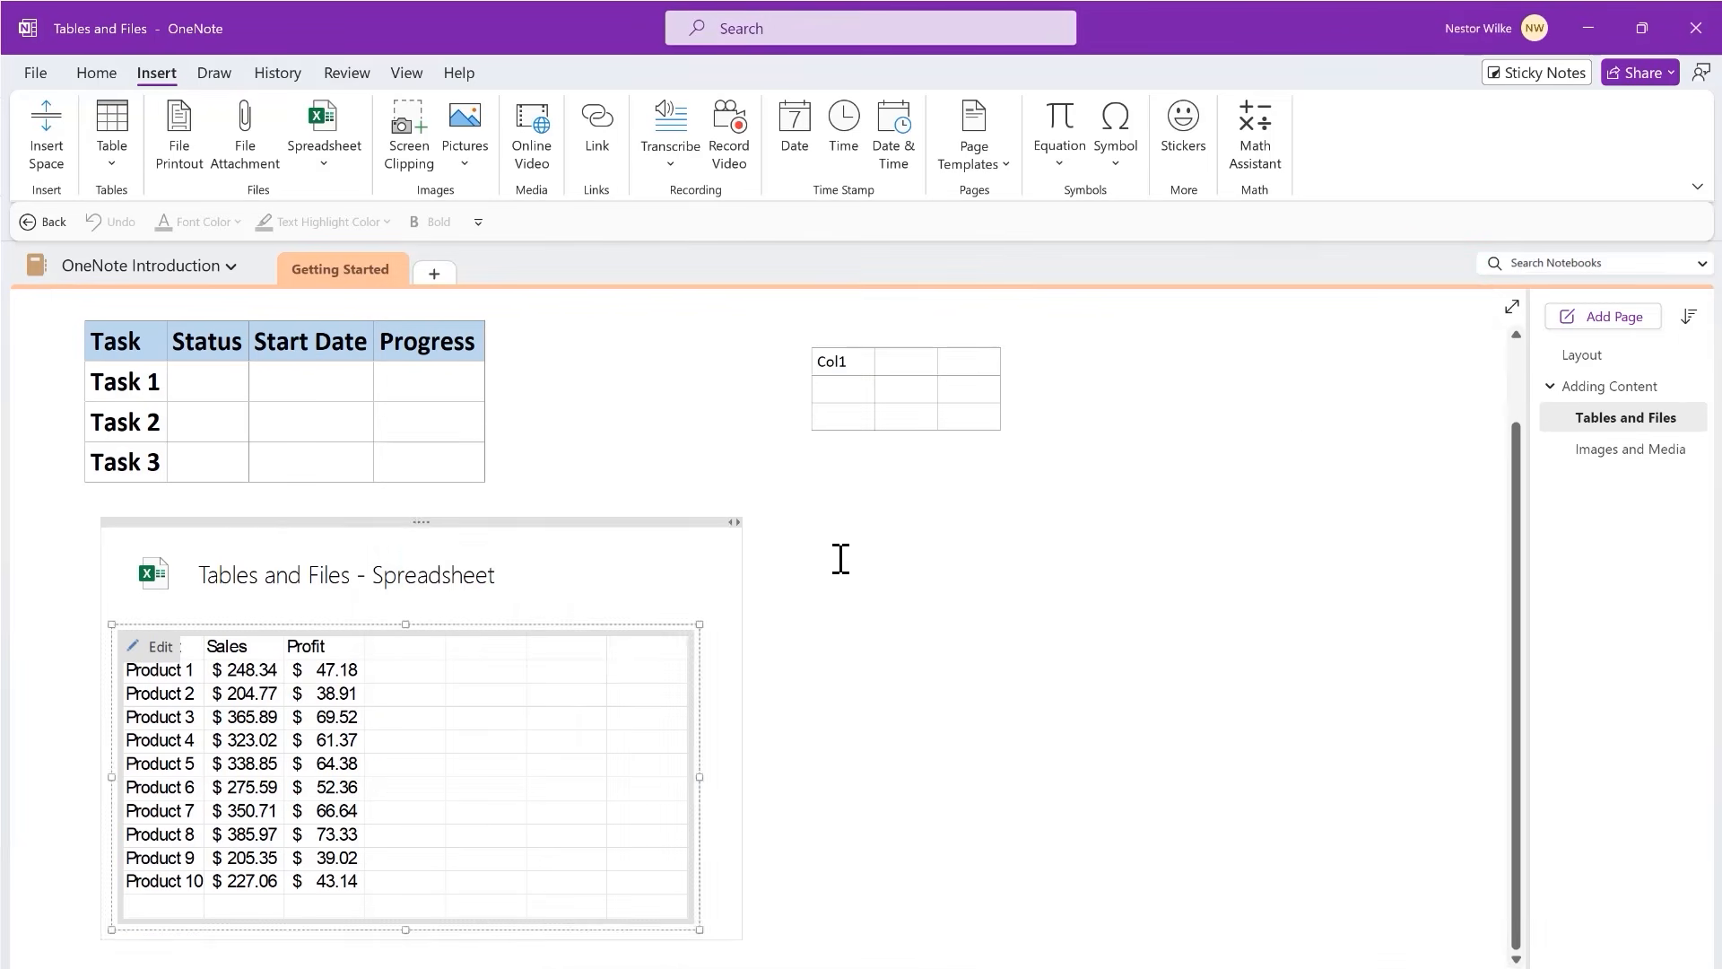
- Move the small Col1 table farther right and place the embedded spreadsheet between it and the task table
scroll(809, 561, "up", 2)
left_click(907, 461)
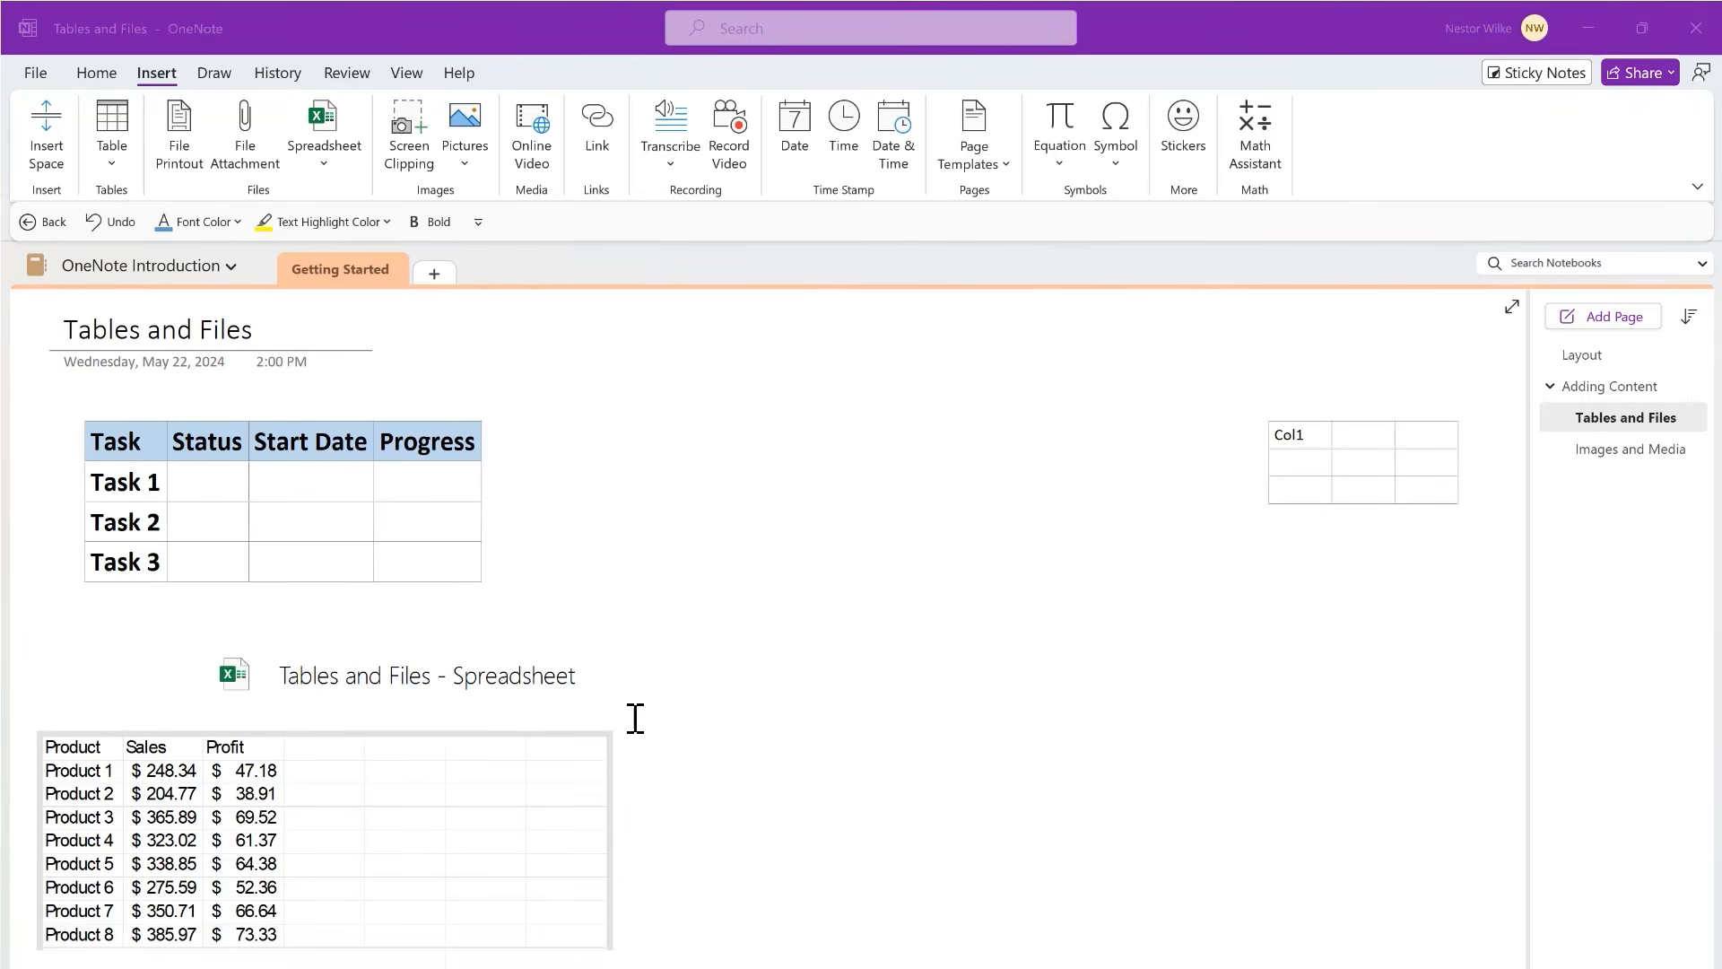
left_click(296, 738)
left_click_drag(296, 739, 873, 411)
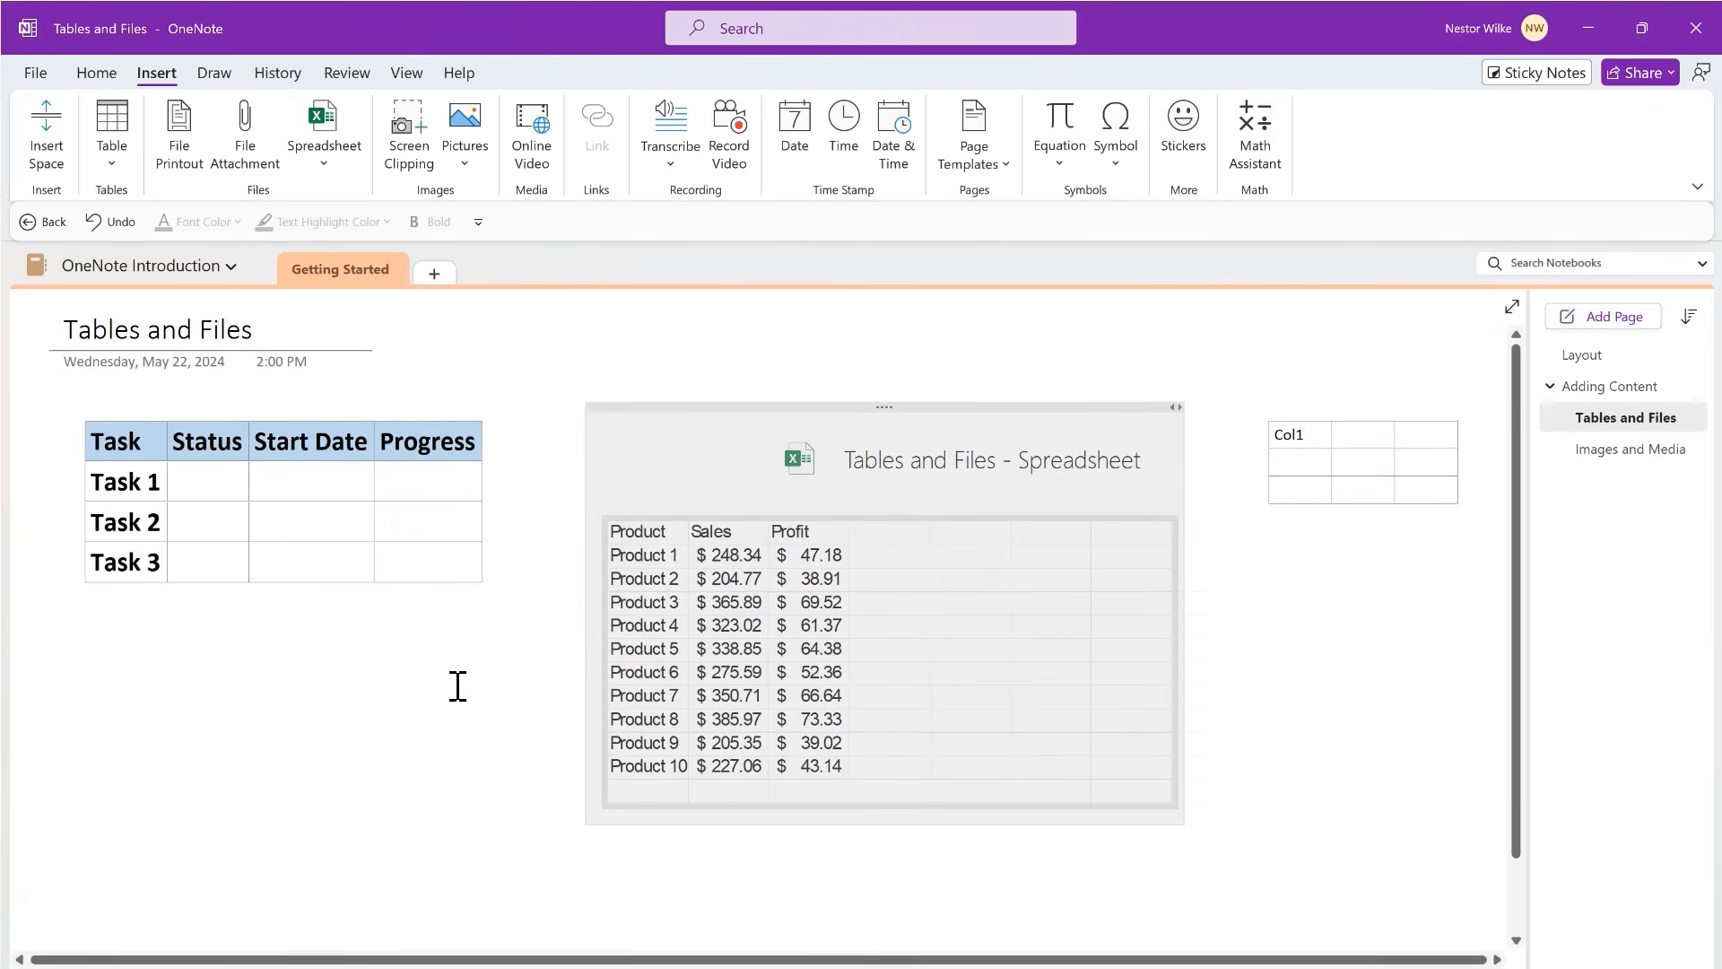
- Insert a file printout of the BASIC presentation in the empty area below the spreadsheet
left_click(399, 707)
scroll(399, 708, "down", 1)
scroll(400, 708, "down", 5)
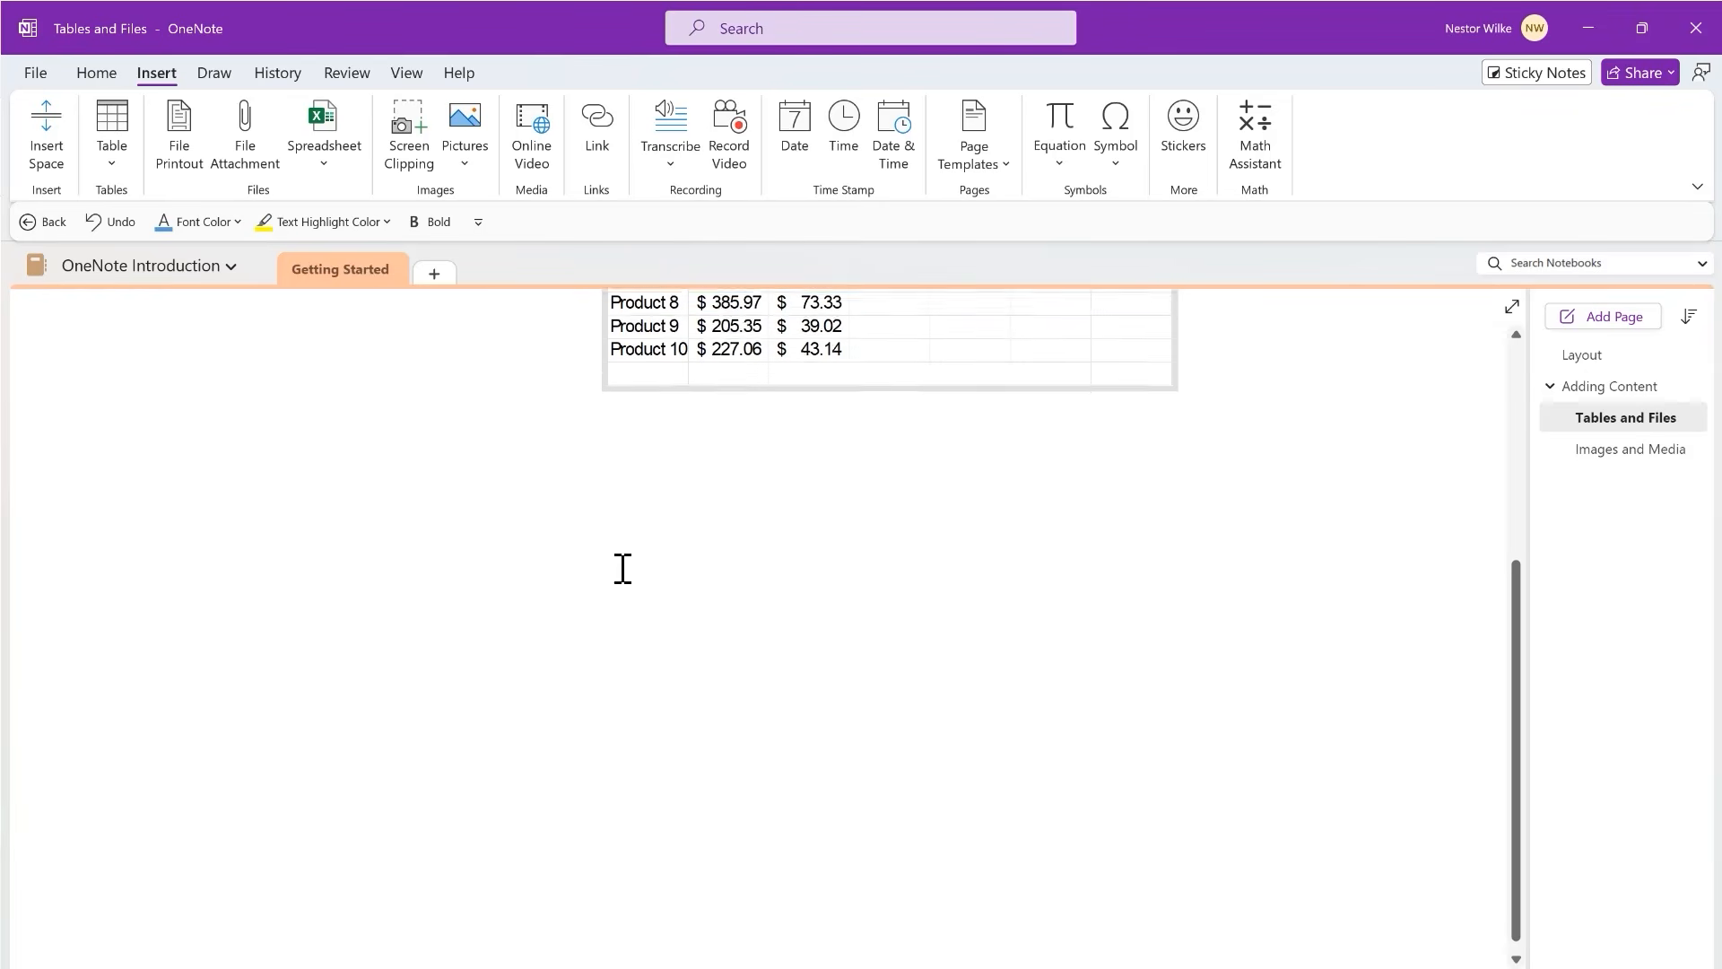
left_click(73, 471)
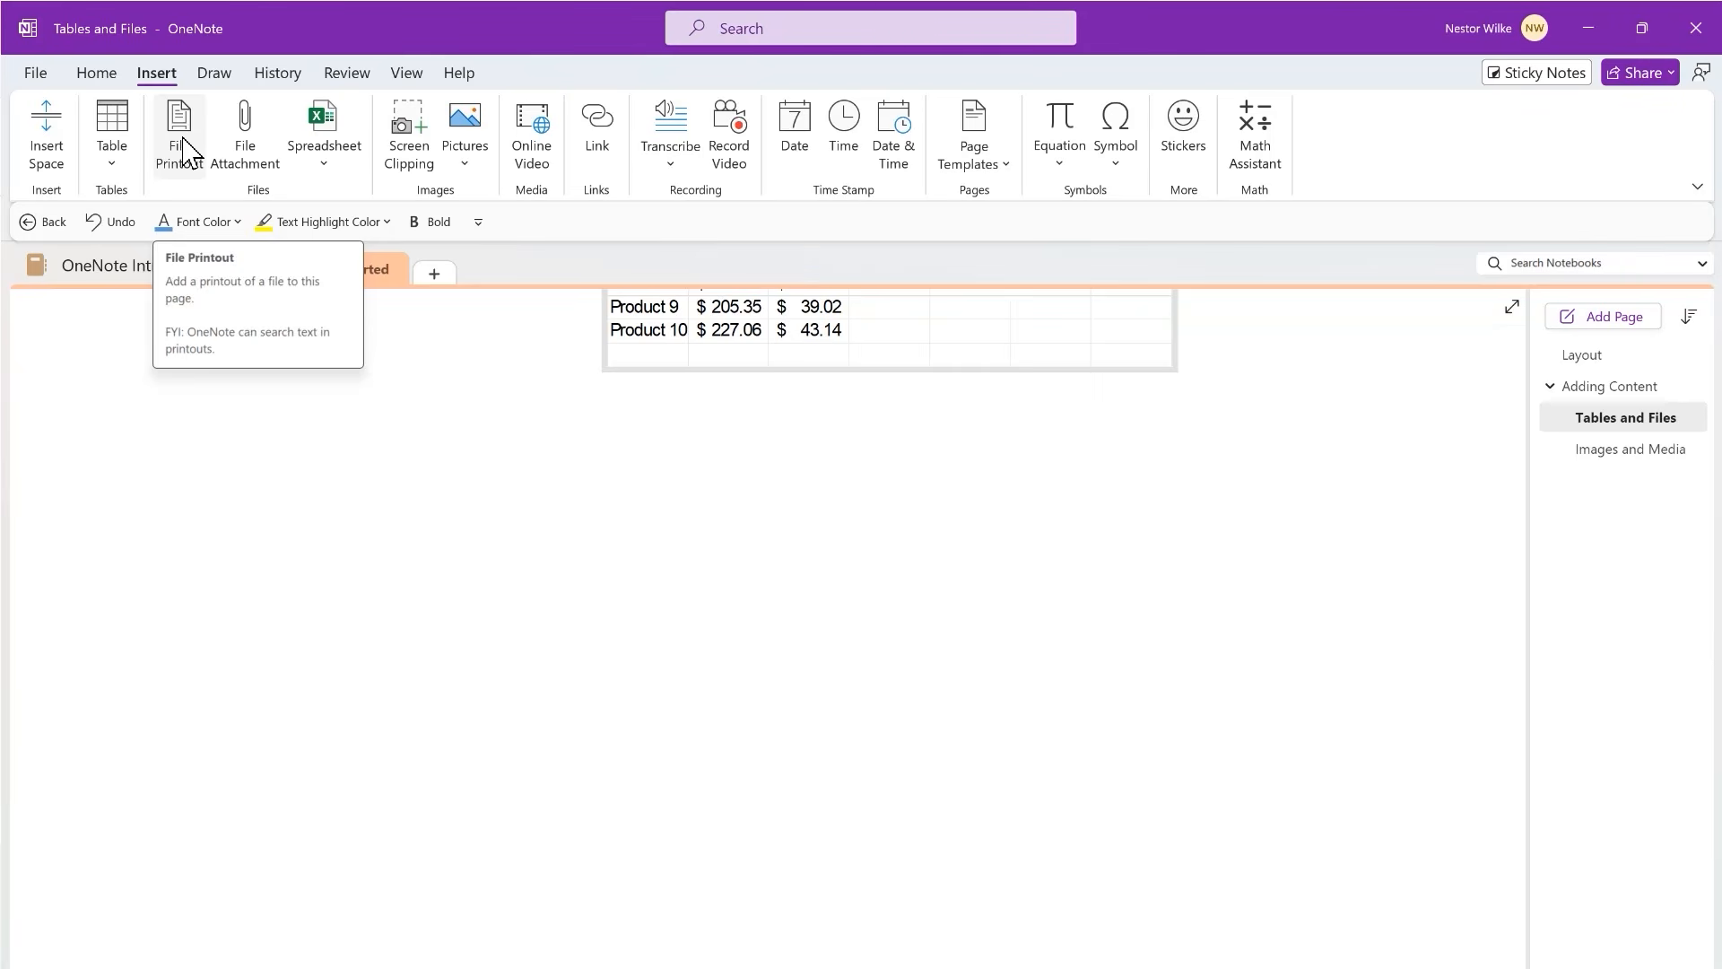
left_click(184, 151)
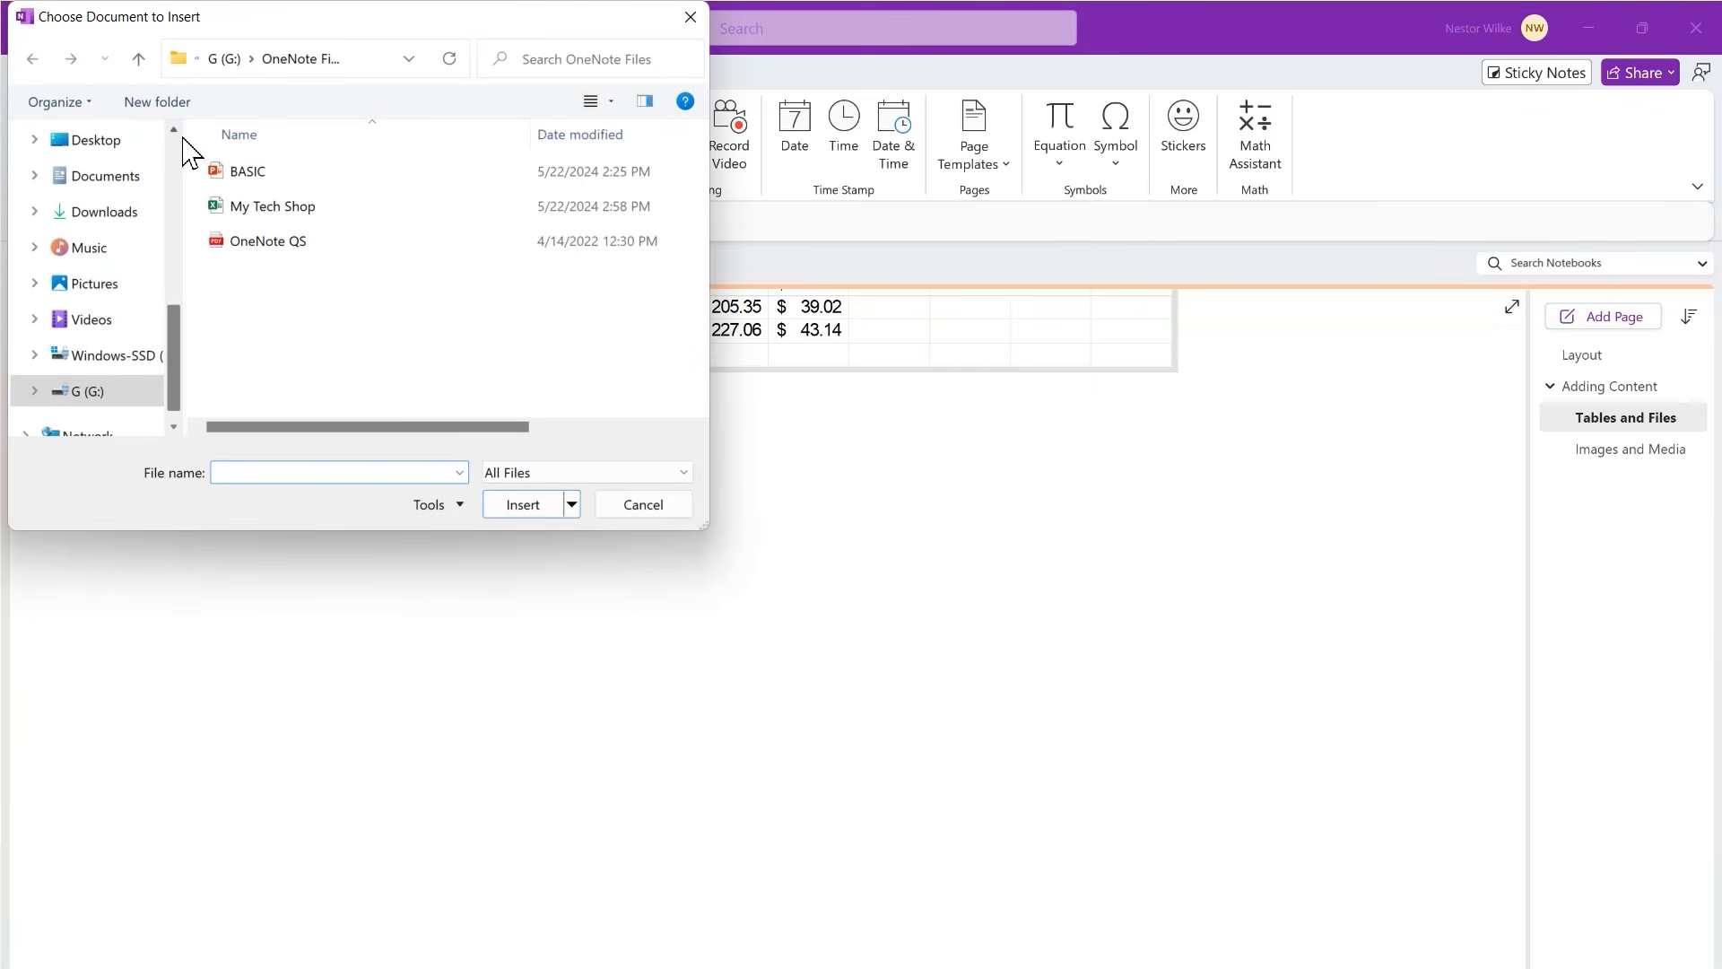
left_click(263, 178)
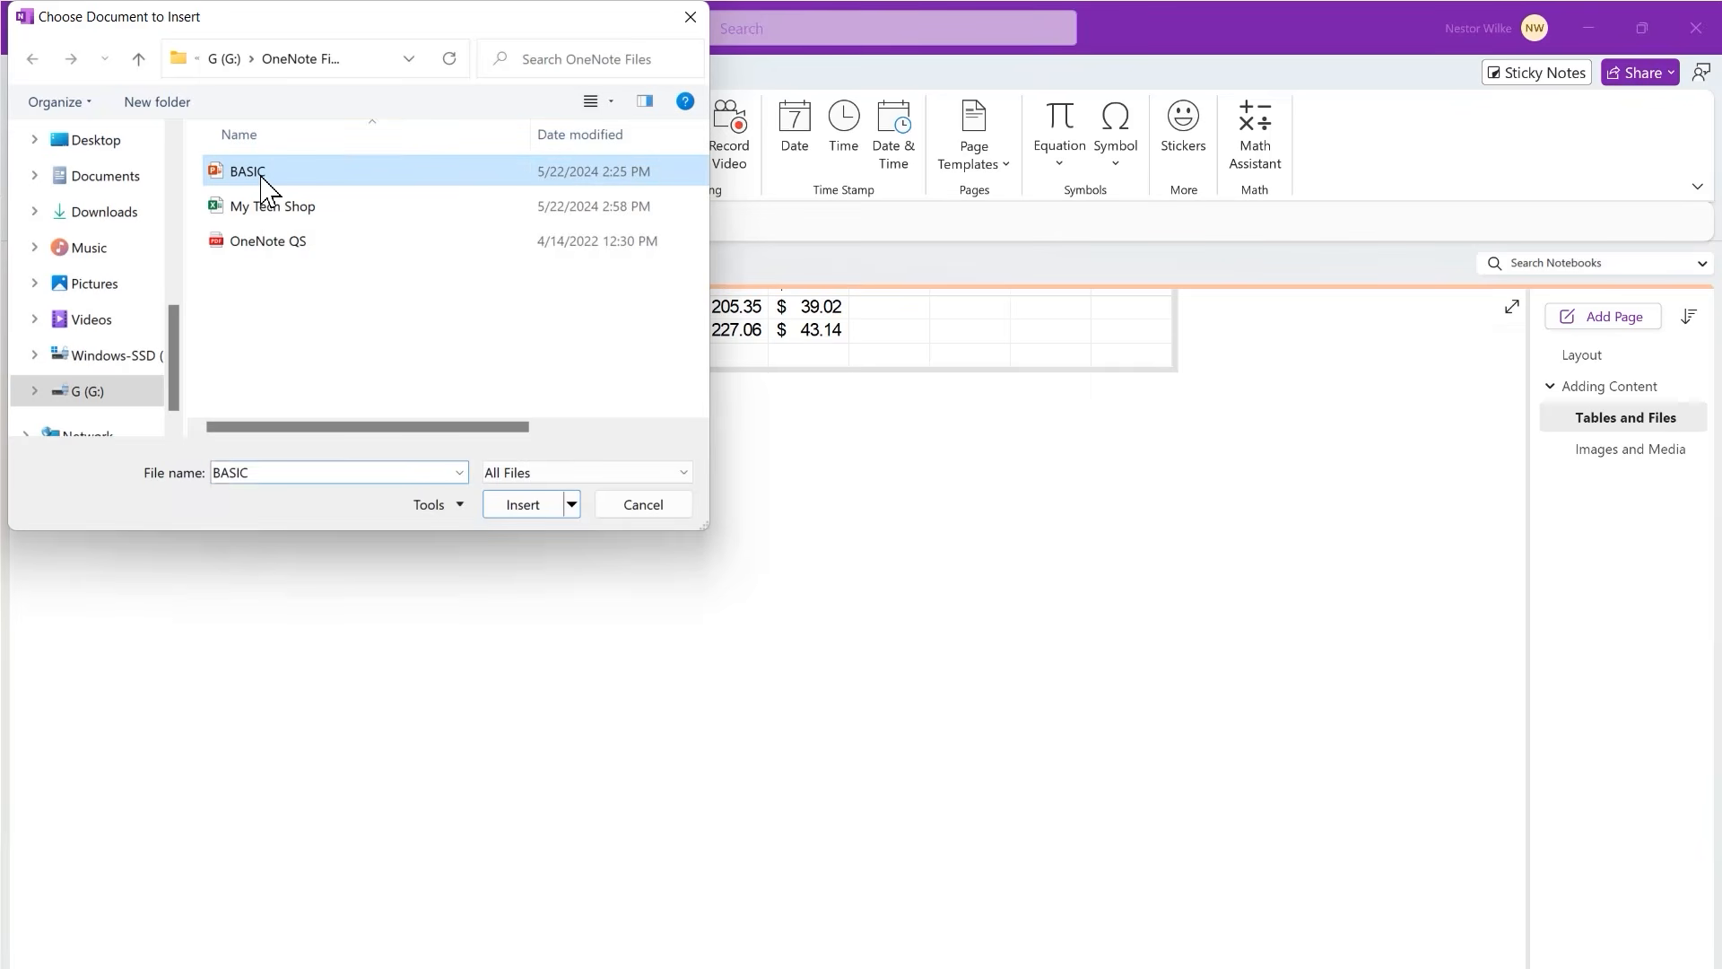
left_click(523, 505)
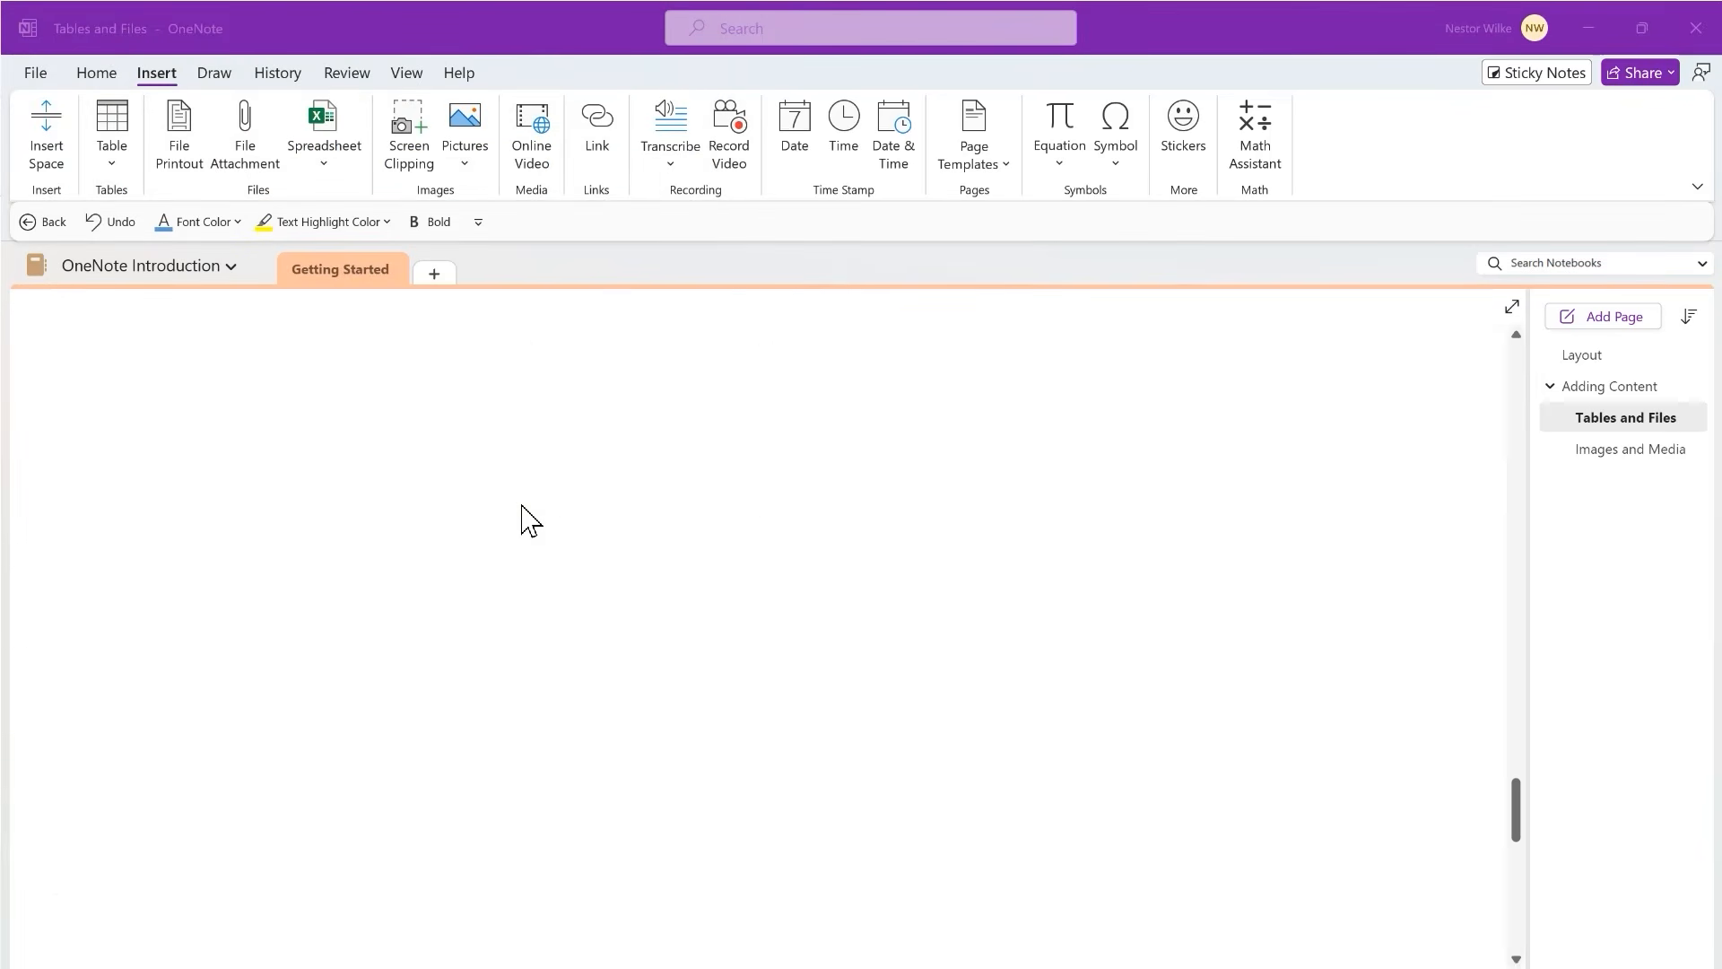
- Examine the slide pages of the BASIC printout inserted on the Tables and Files page
scroll(523, 513, "up", 15)
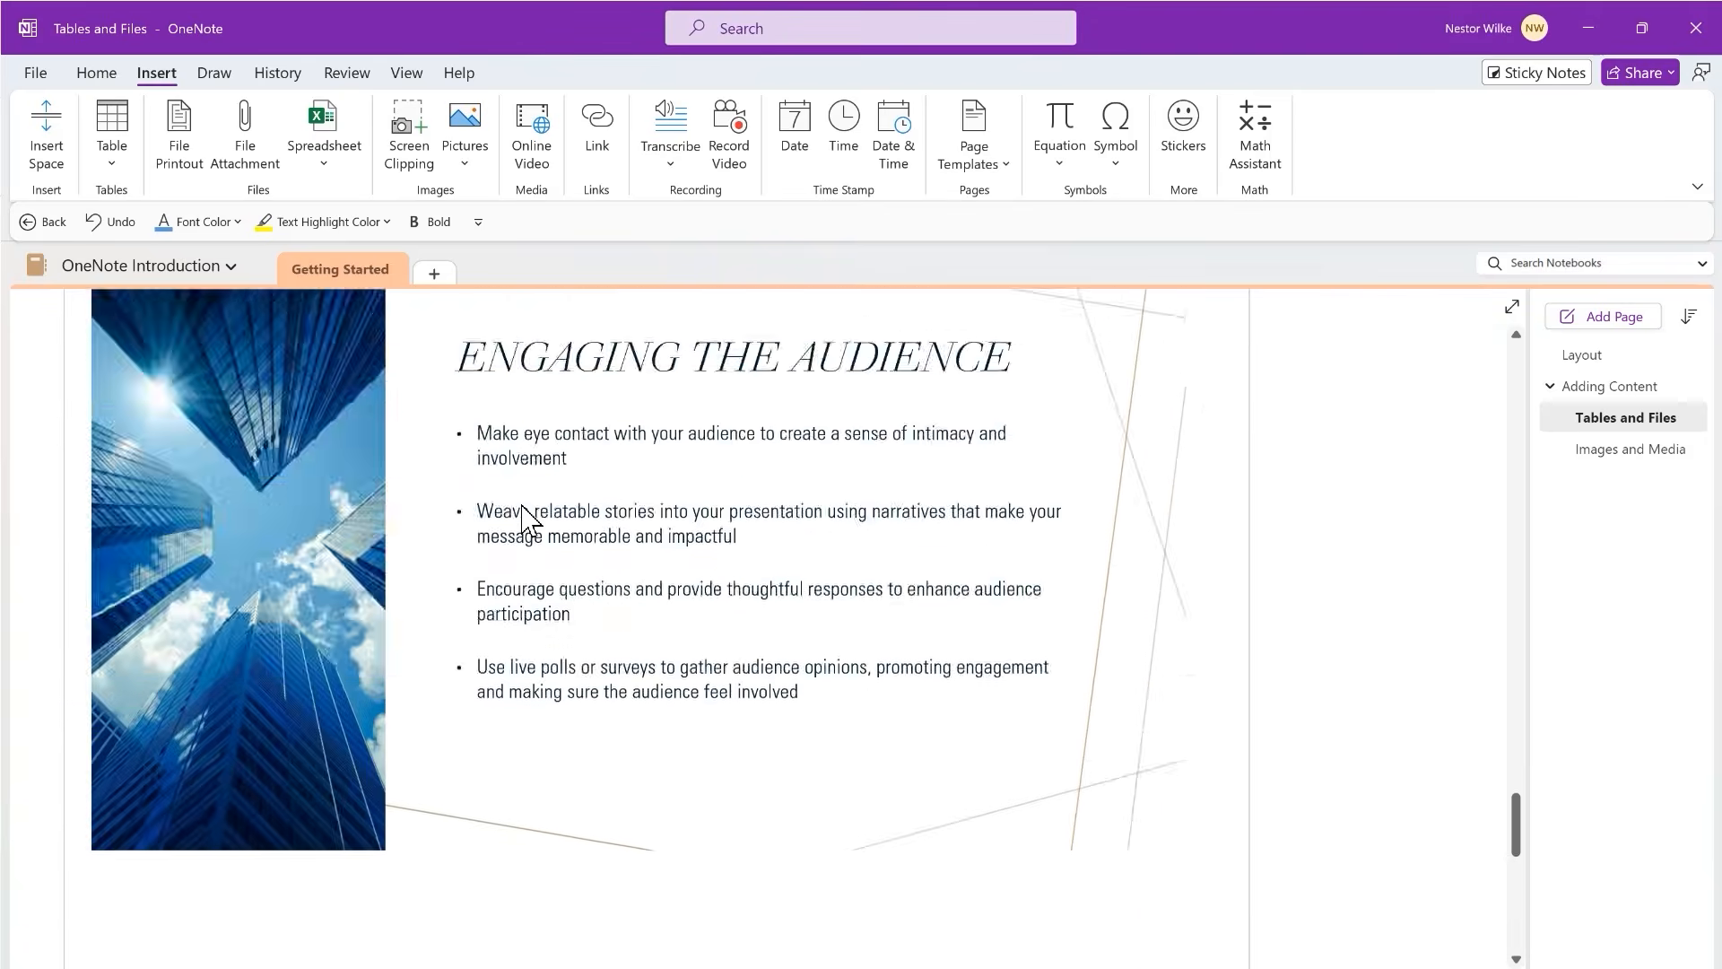
scroll(530, 519, "up", 15)
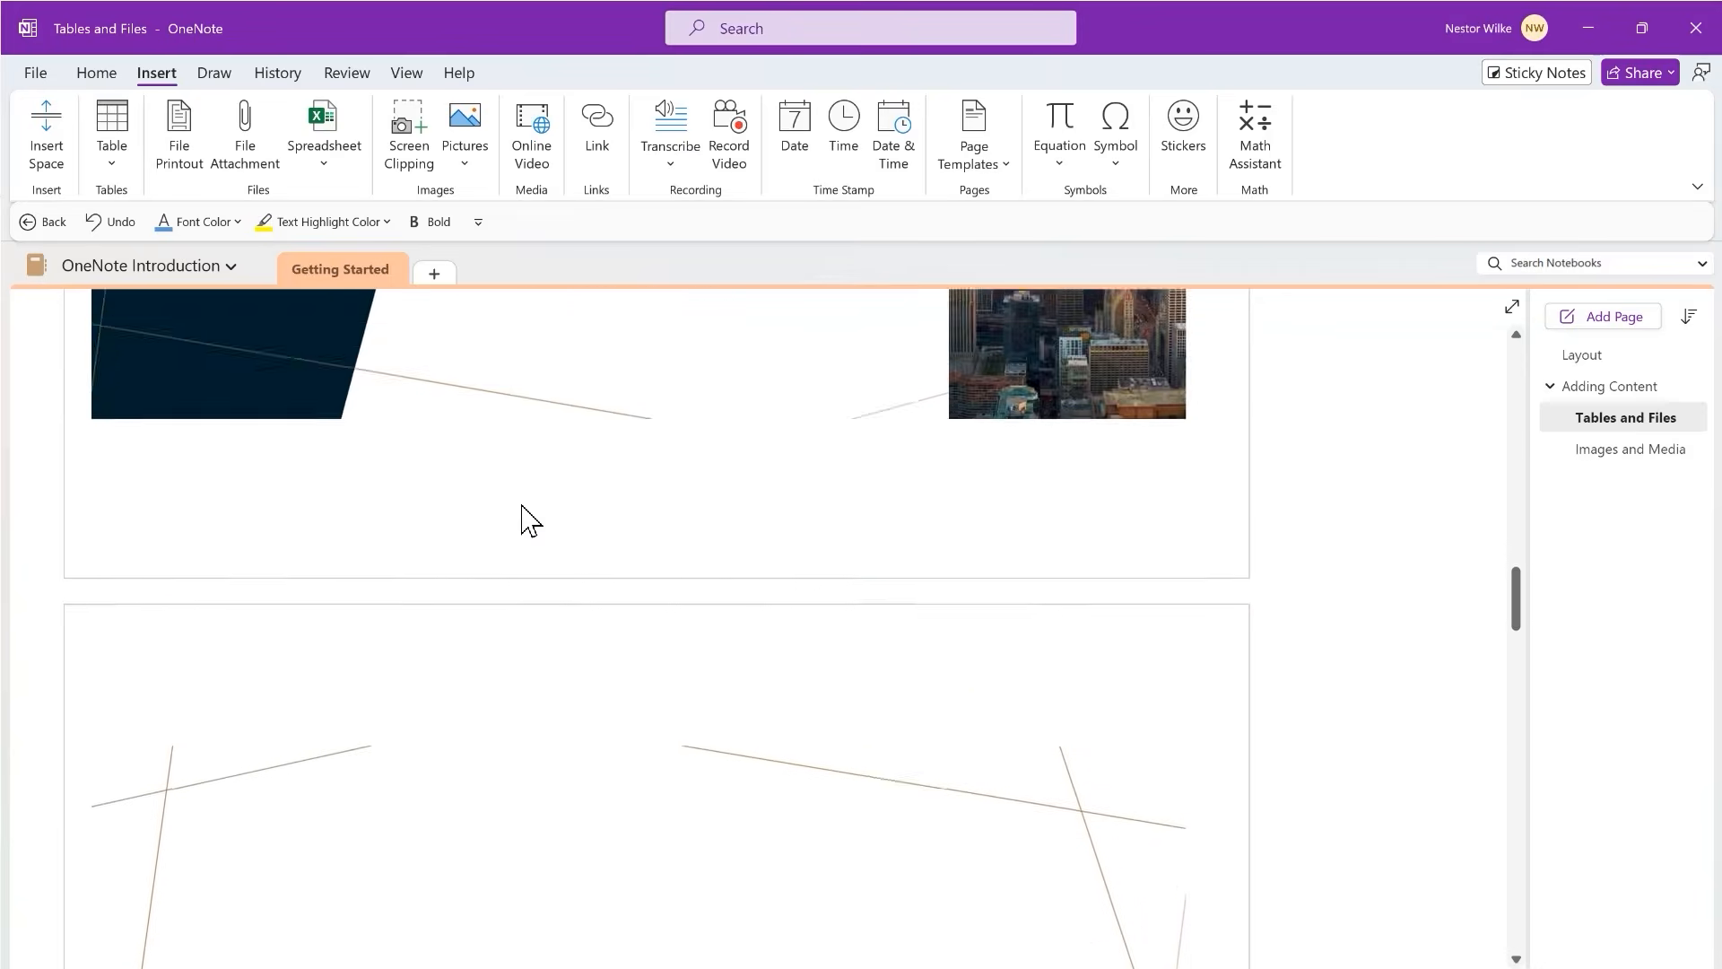
scroll(525, 519, "down", 2)
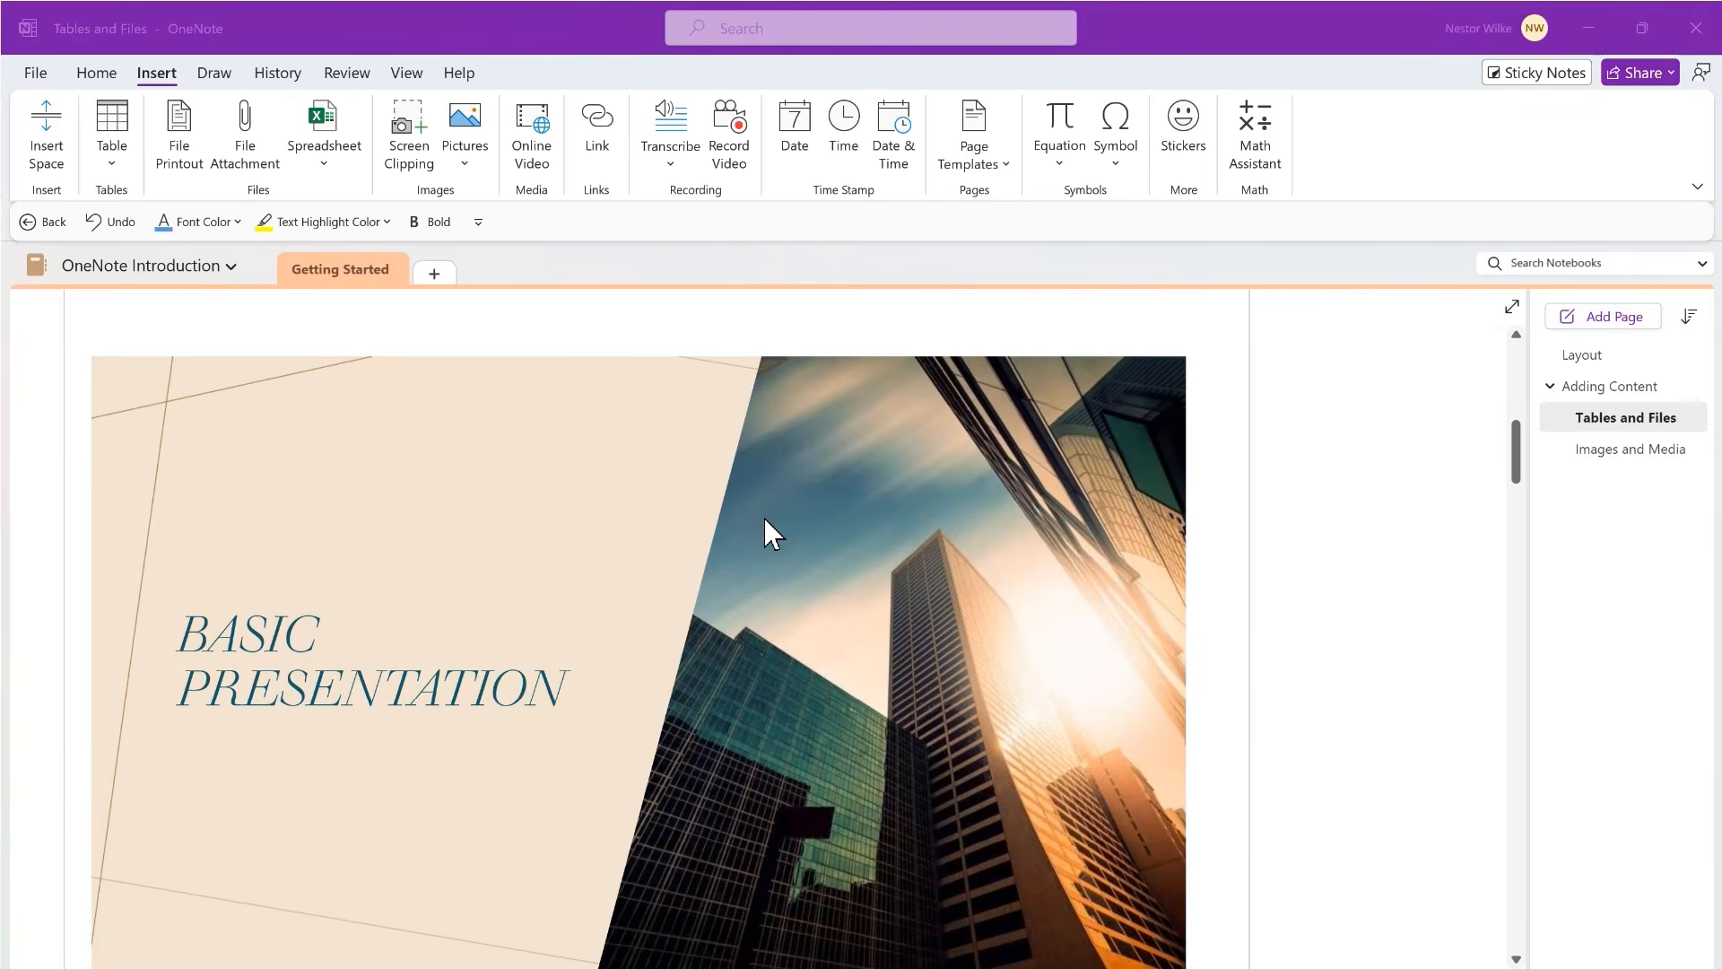
scroll(781, 523, "down", 2)
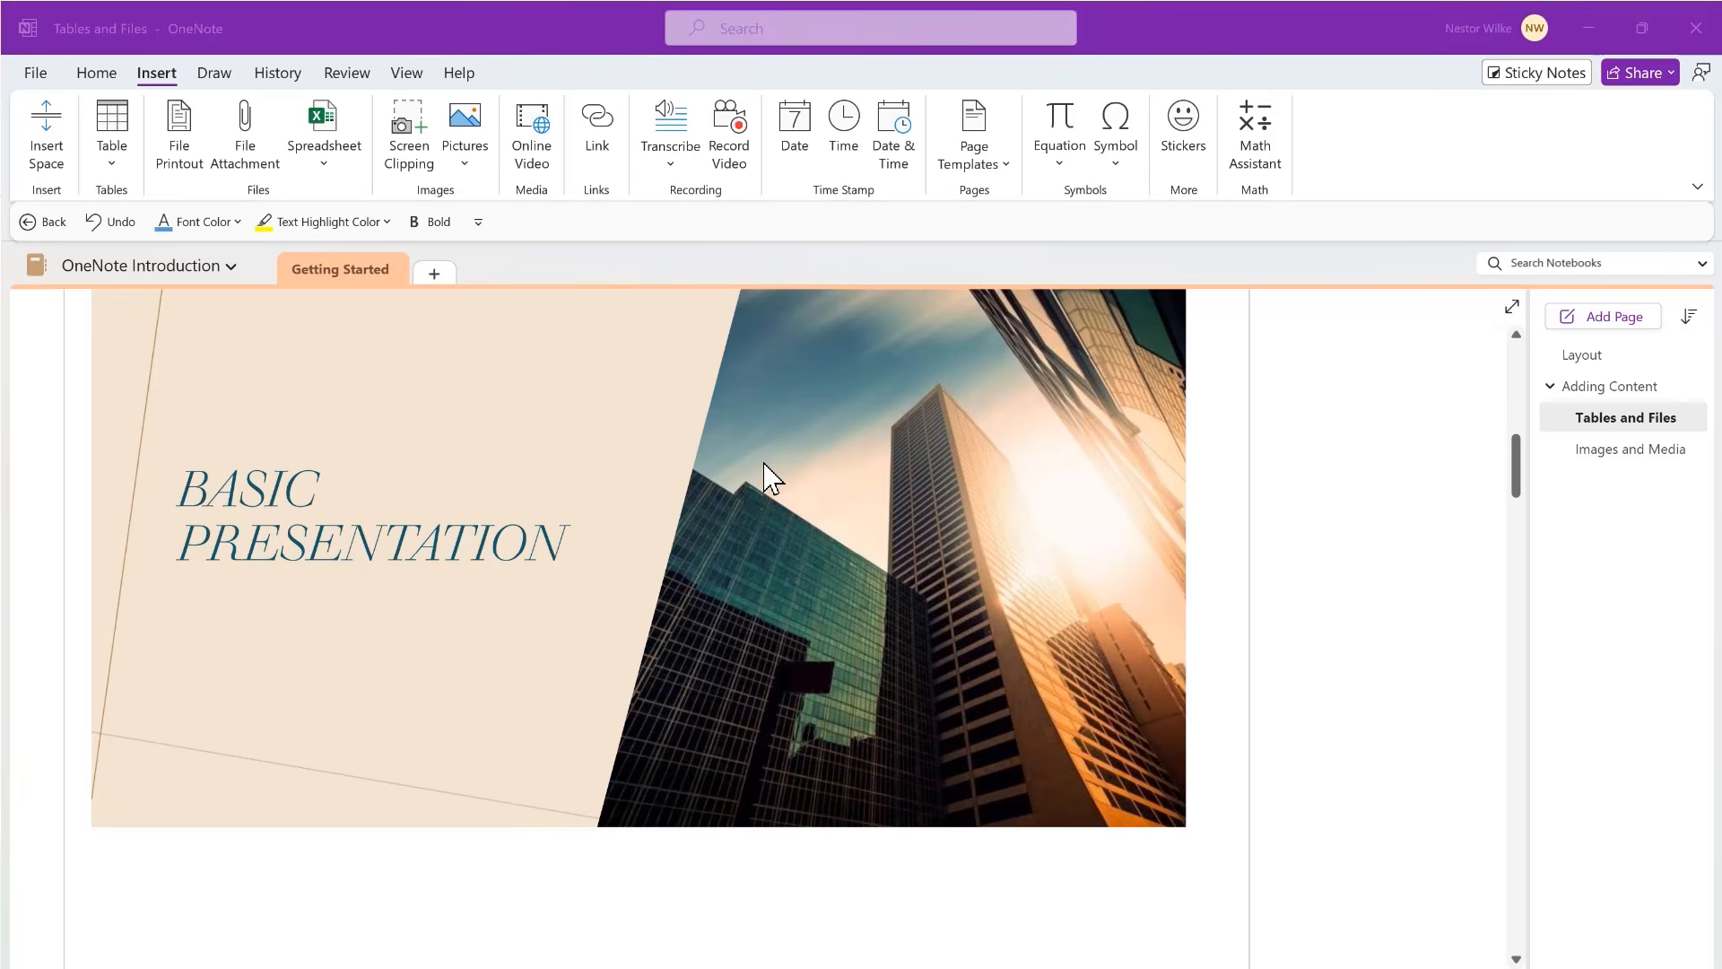
scroll(772, 478, "down", 5)
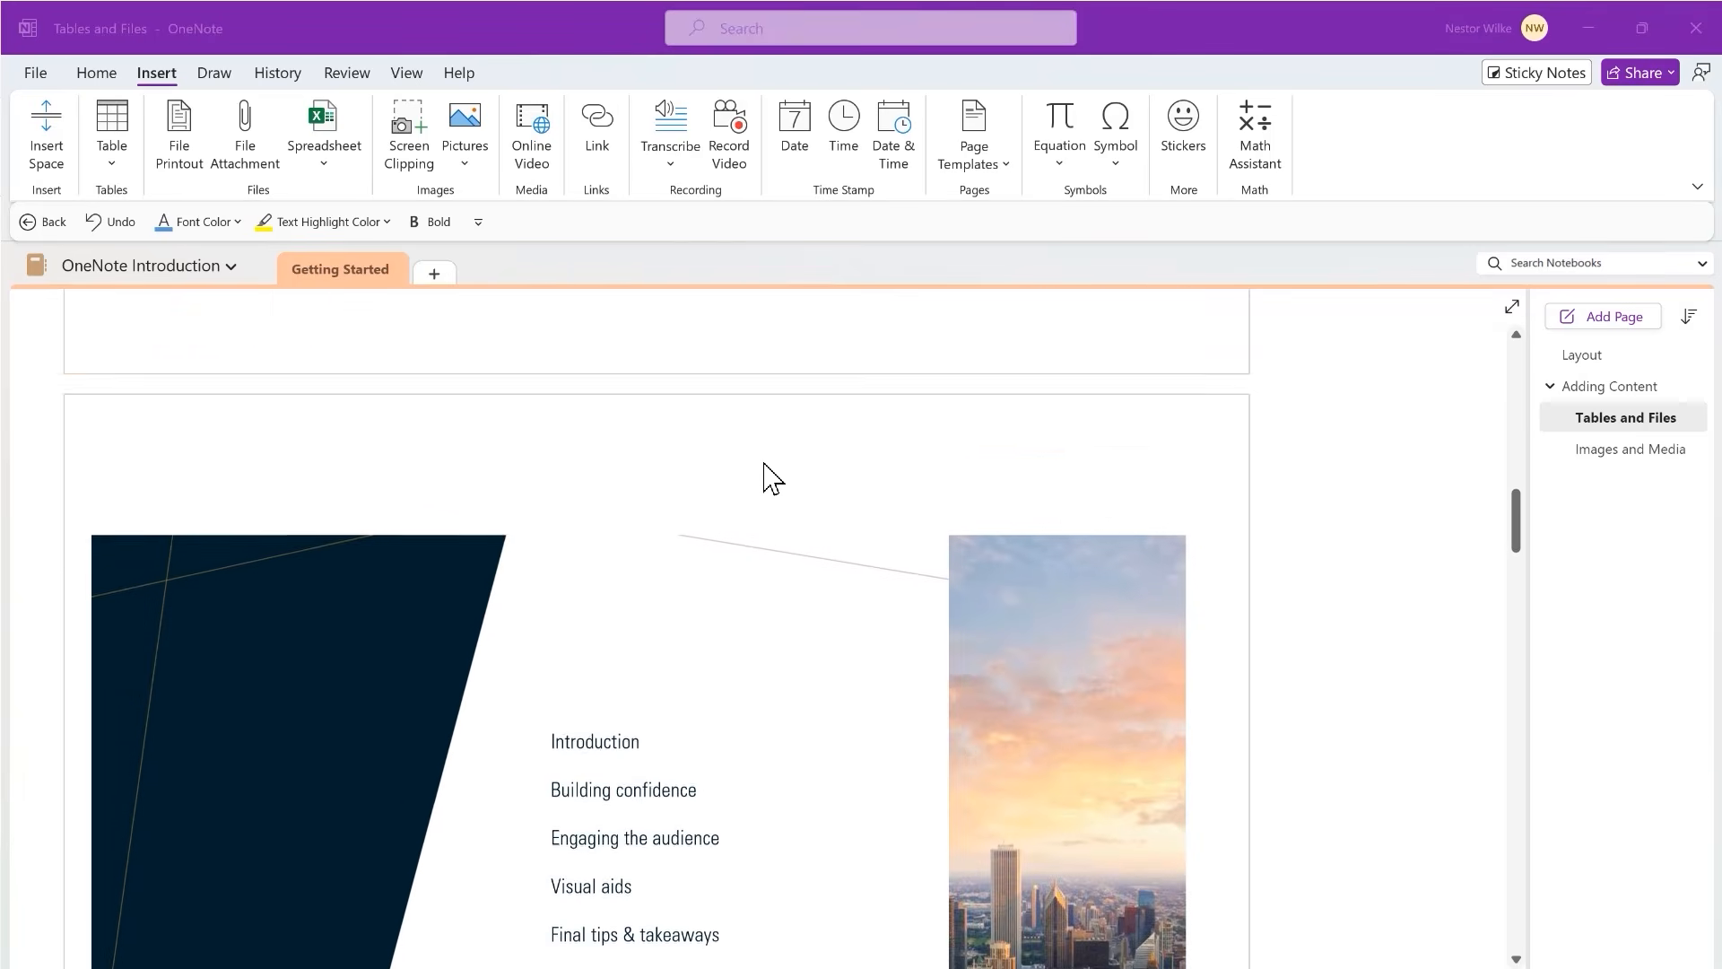
scroll(772, 478, "down", 2)
scroll(764, 475, "down", 8)
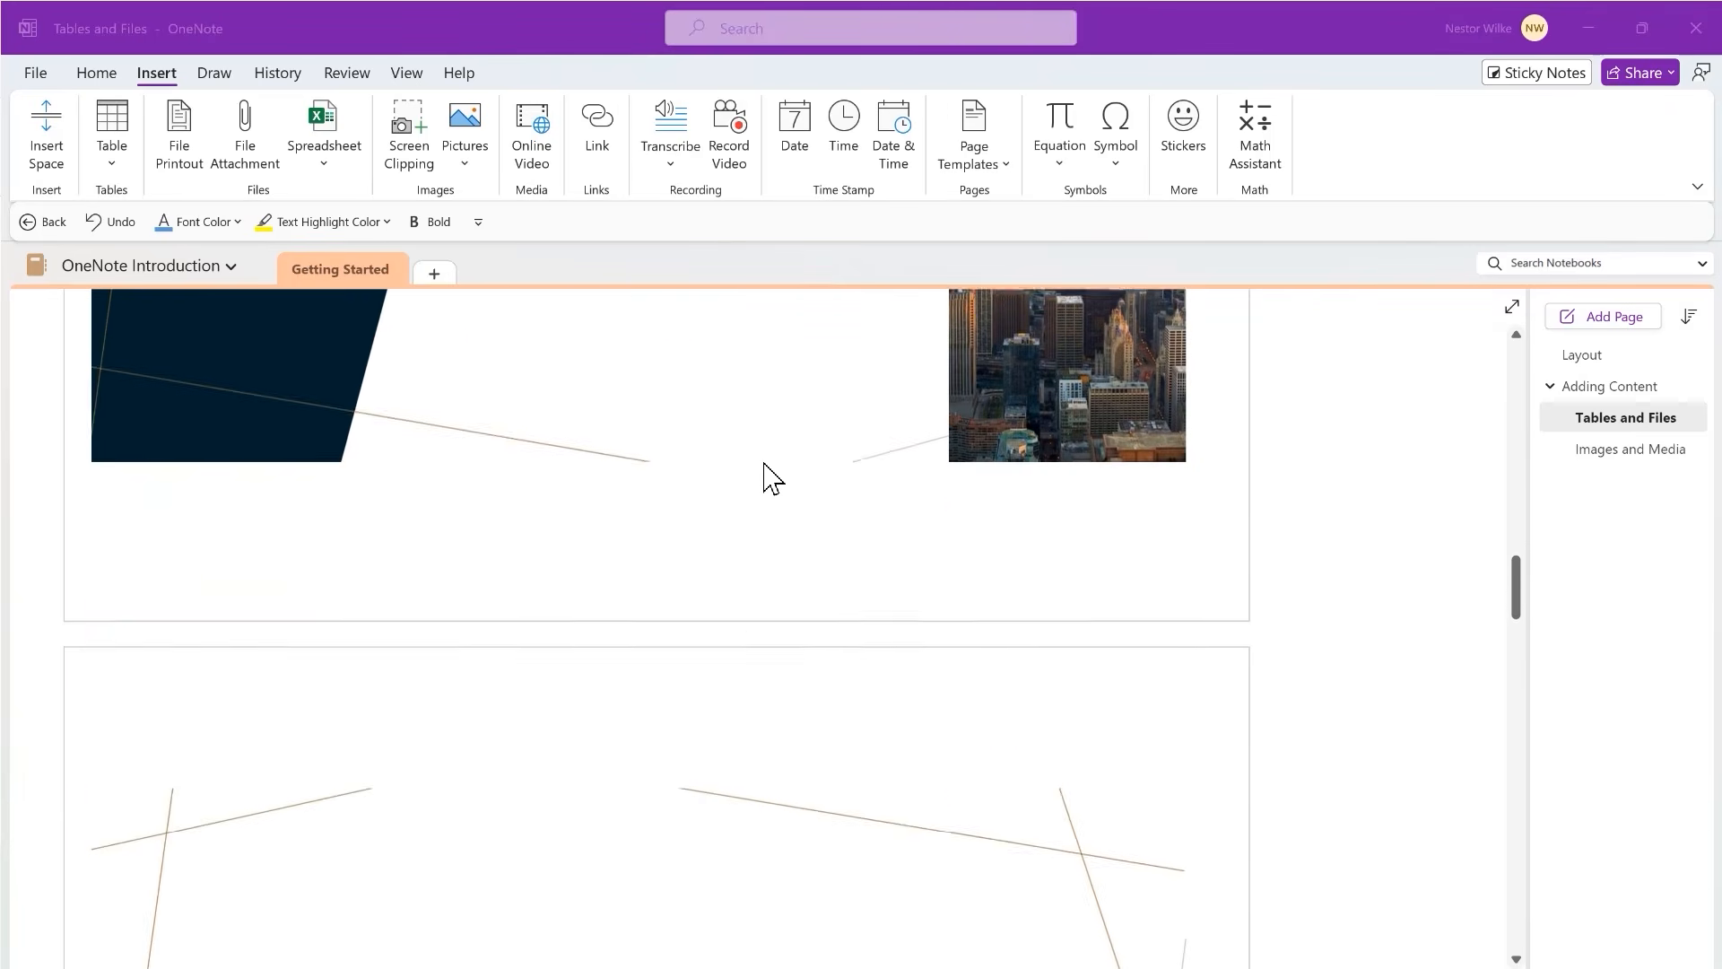
scroll(765, 475, "down", 10)
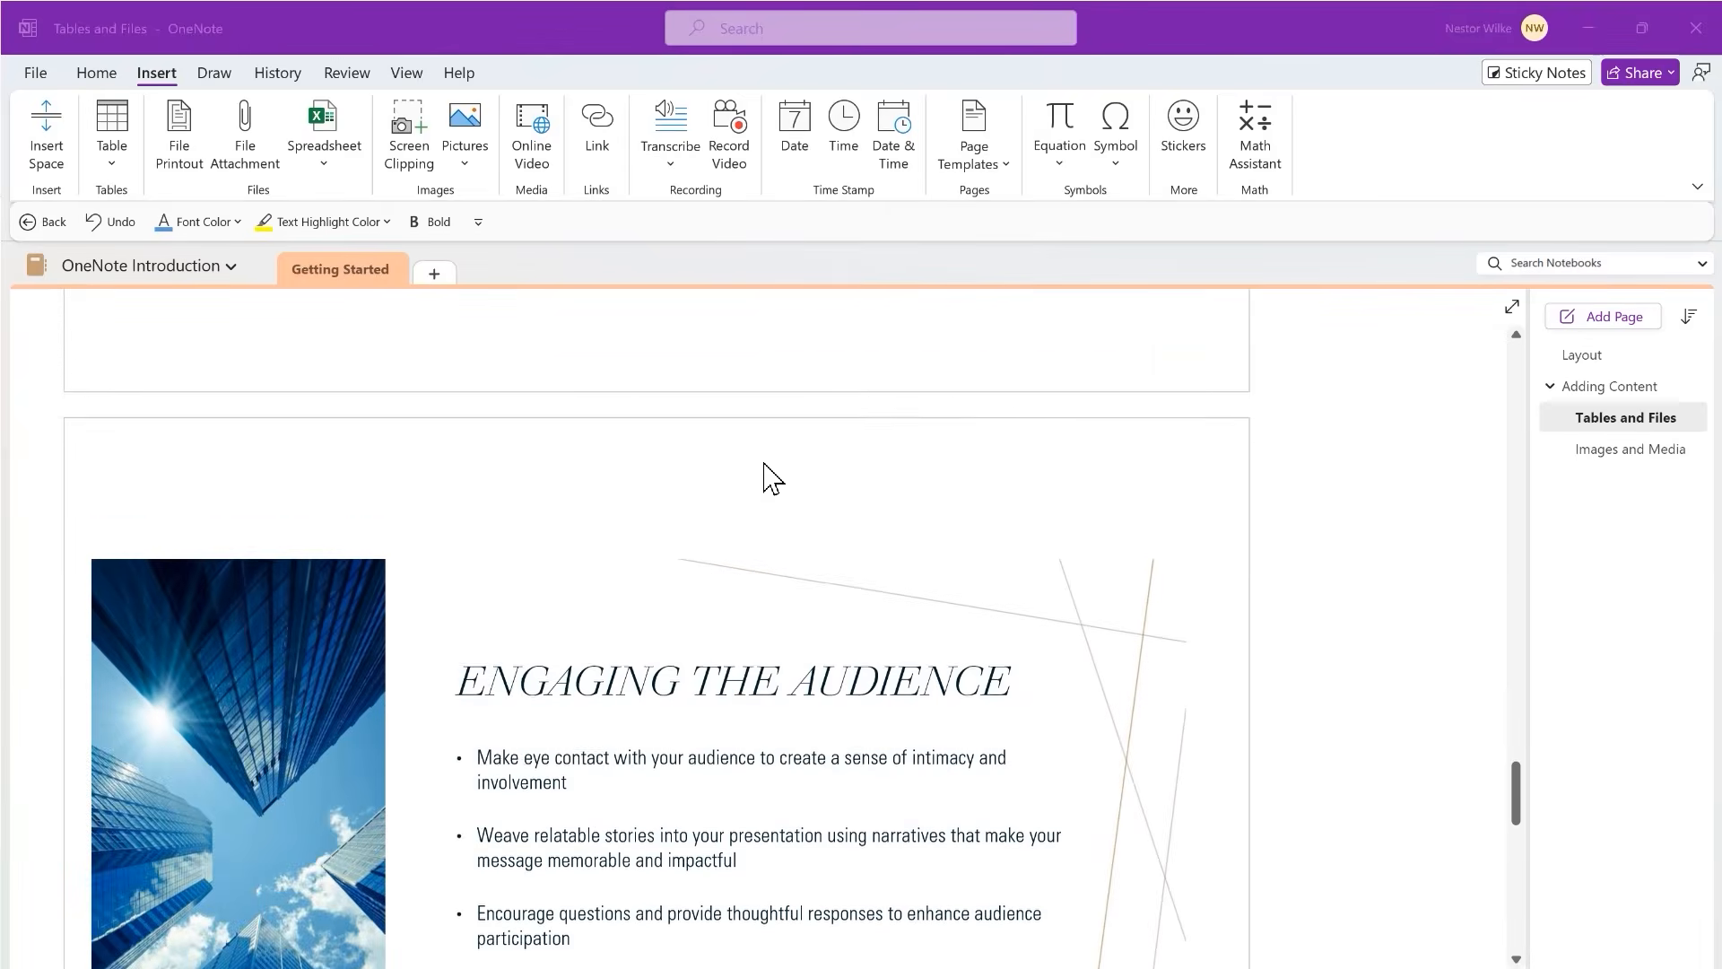
scroll(773, 479, "up", 5)
scroll(767, 475, "up", 5)
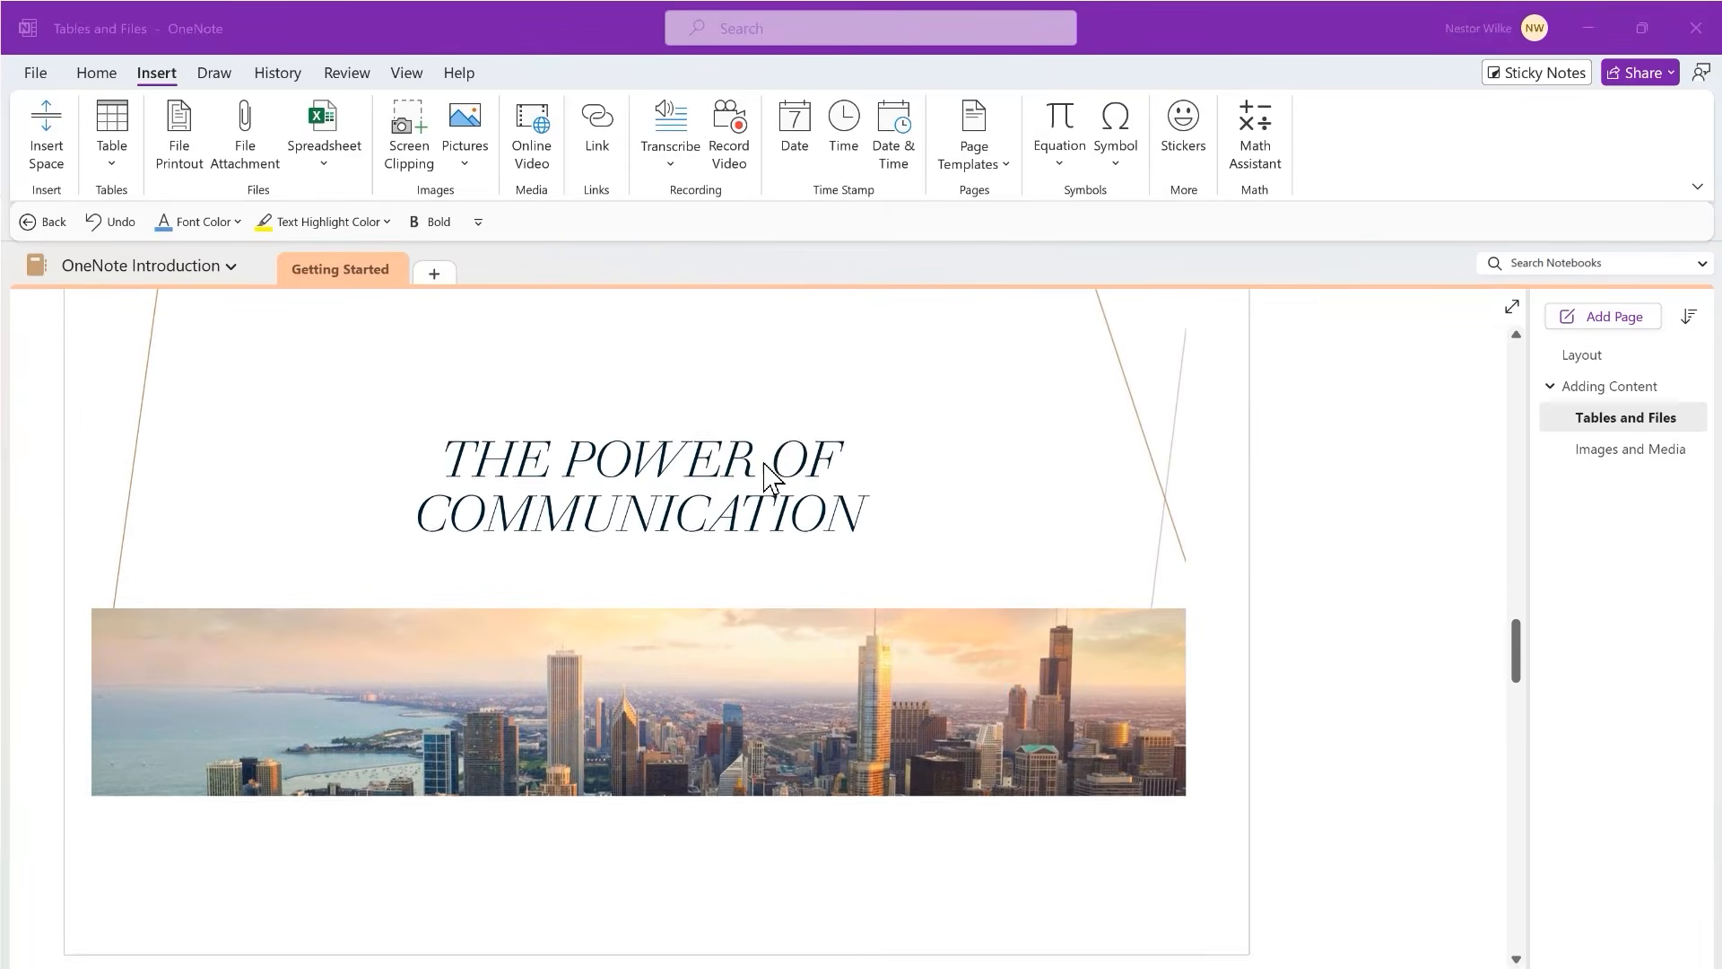
- View the printout slides in full page view and return to the normal view
left_click(1515, 314)
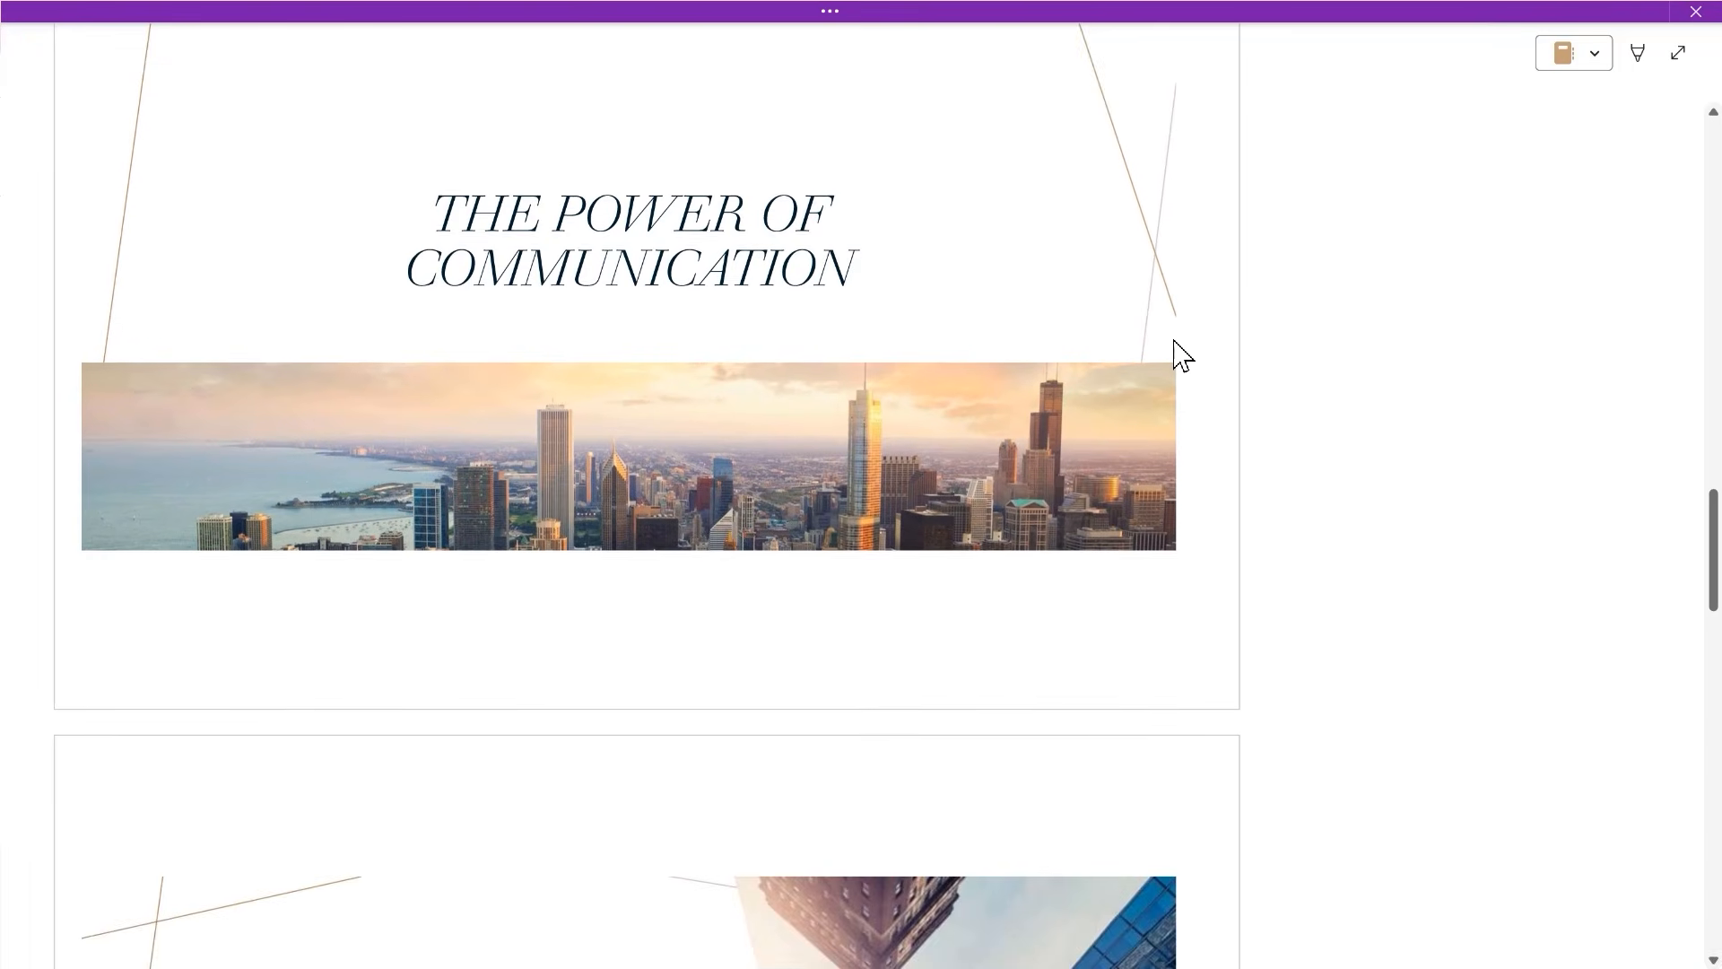
scroll(1173, 353, "up", 5)
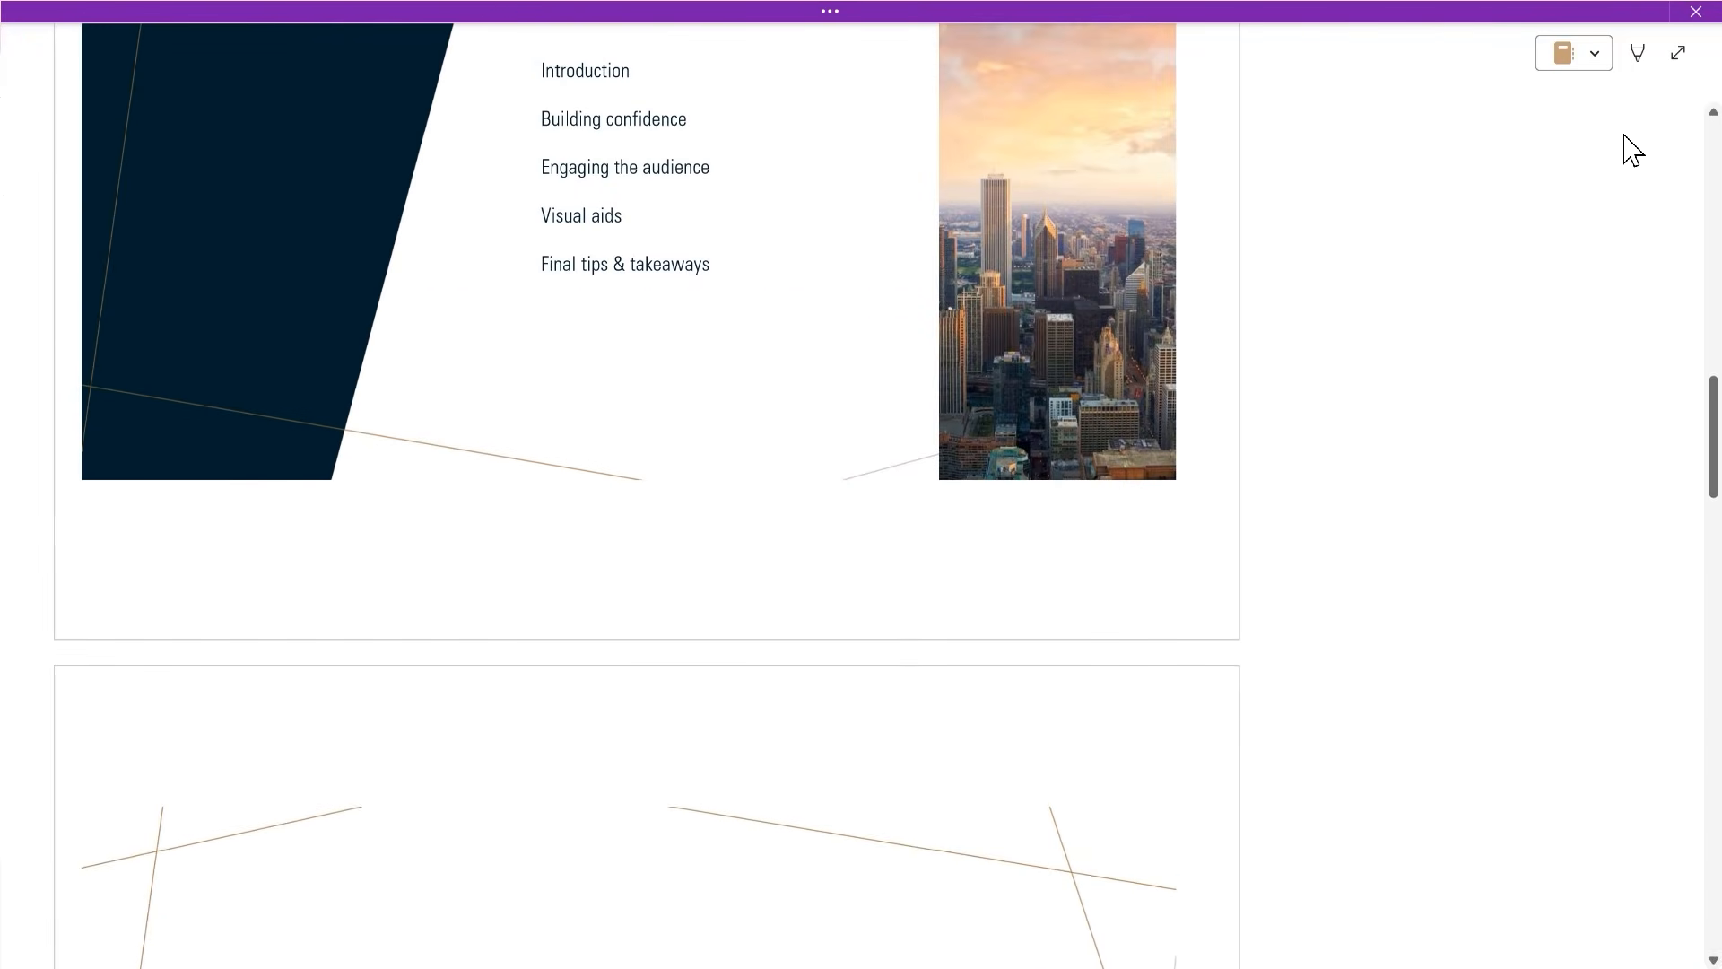
left_click(1678, 53)
scroll(544, 544, "up", 10)
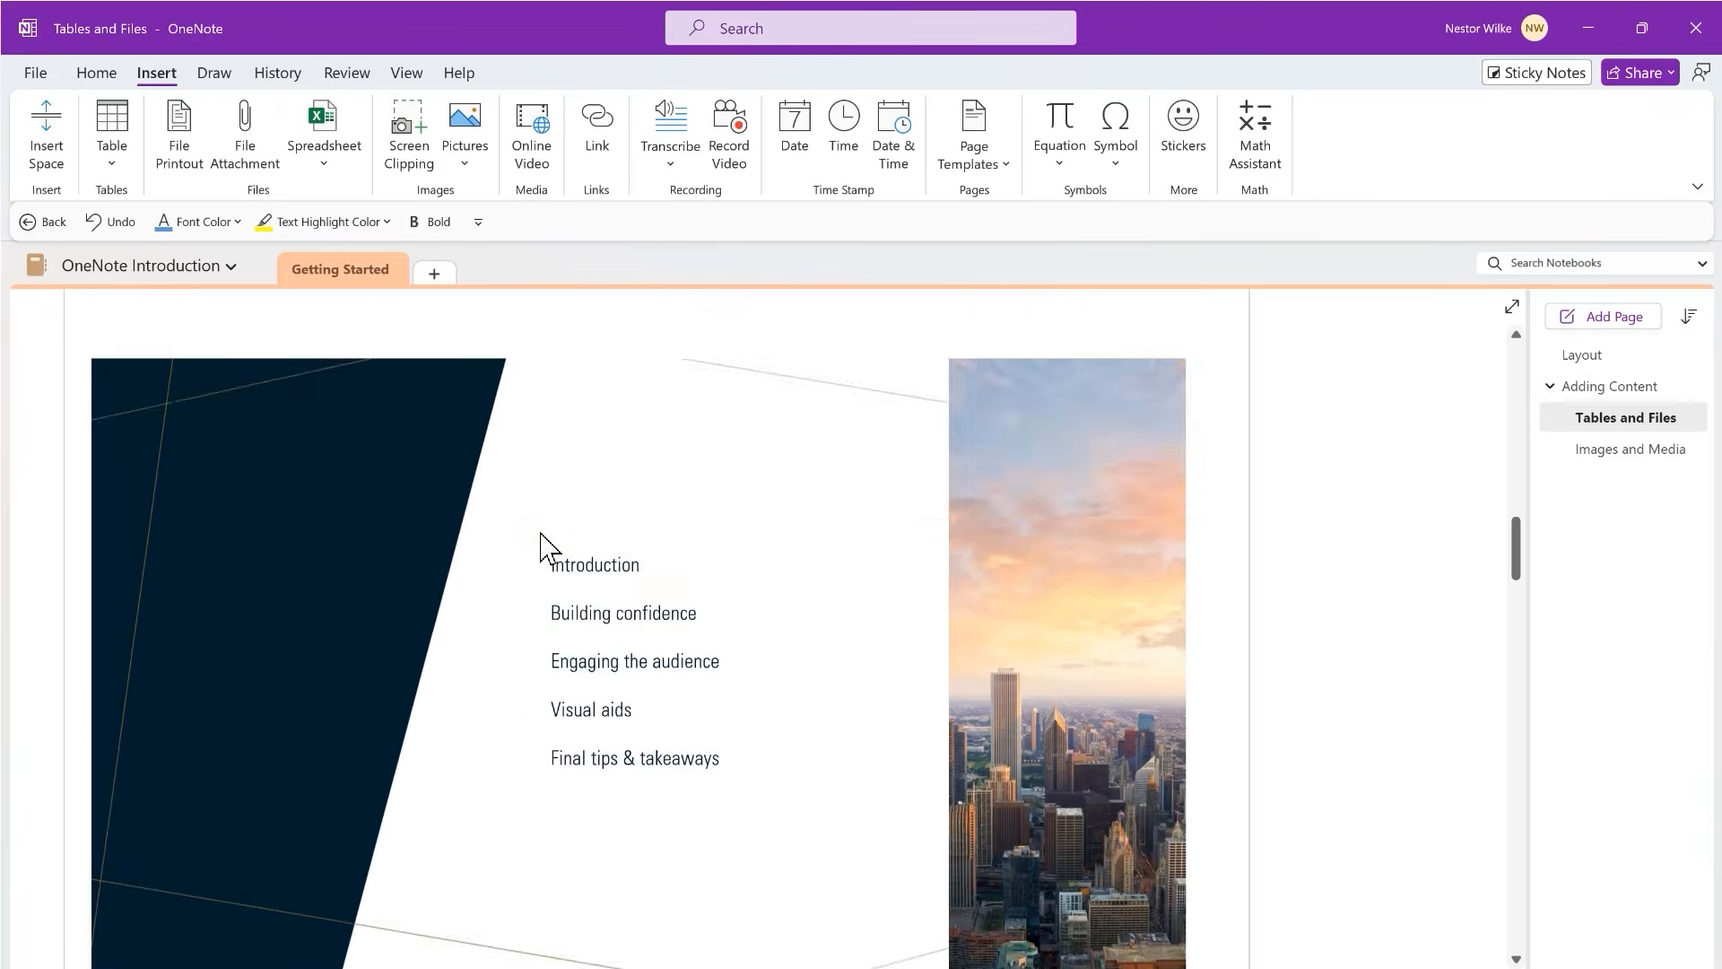
- Open the BASIC presentation in PowerPoint from its file icon above the printout, accept the file warning and browse the slides
scroll(542, 535, "up", 3)
scroll(542, 628, "down", 2)
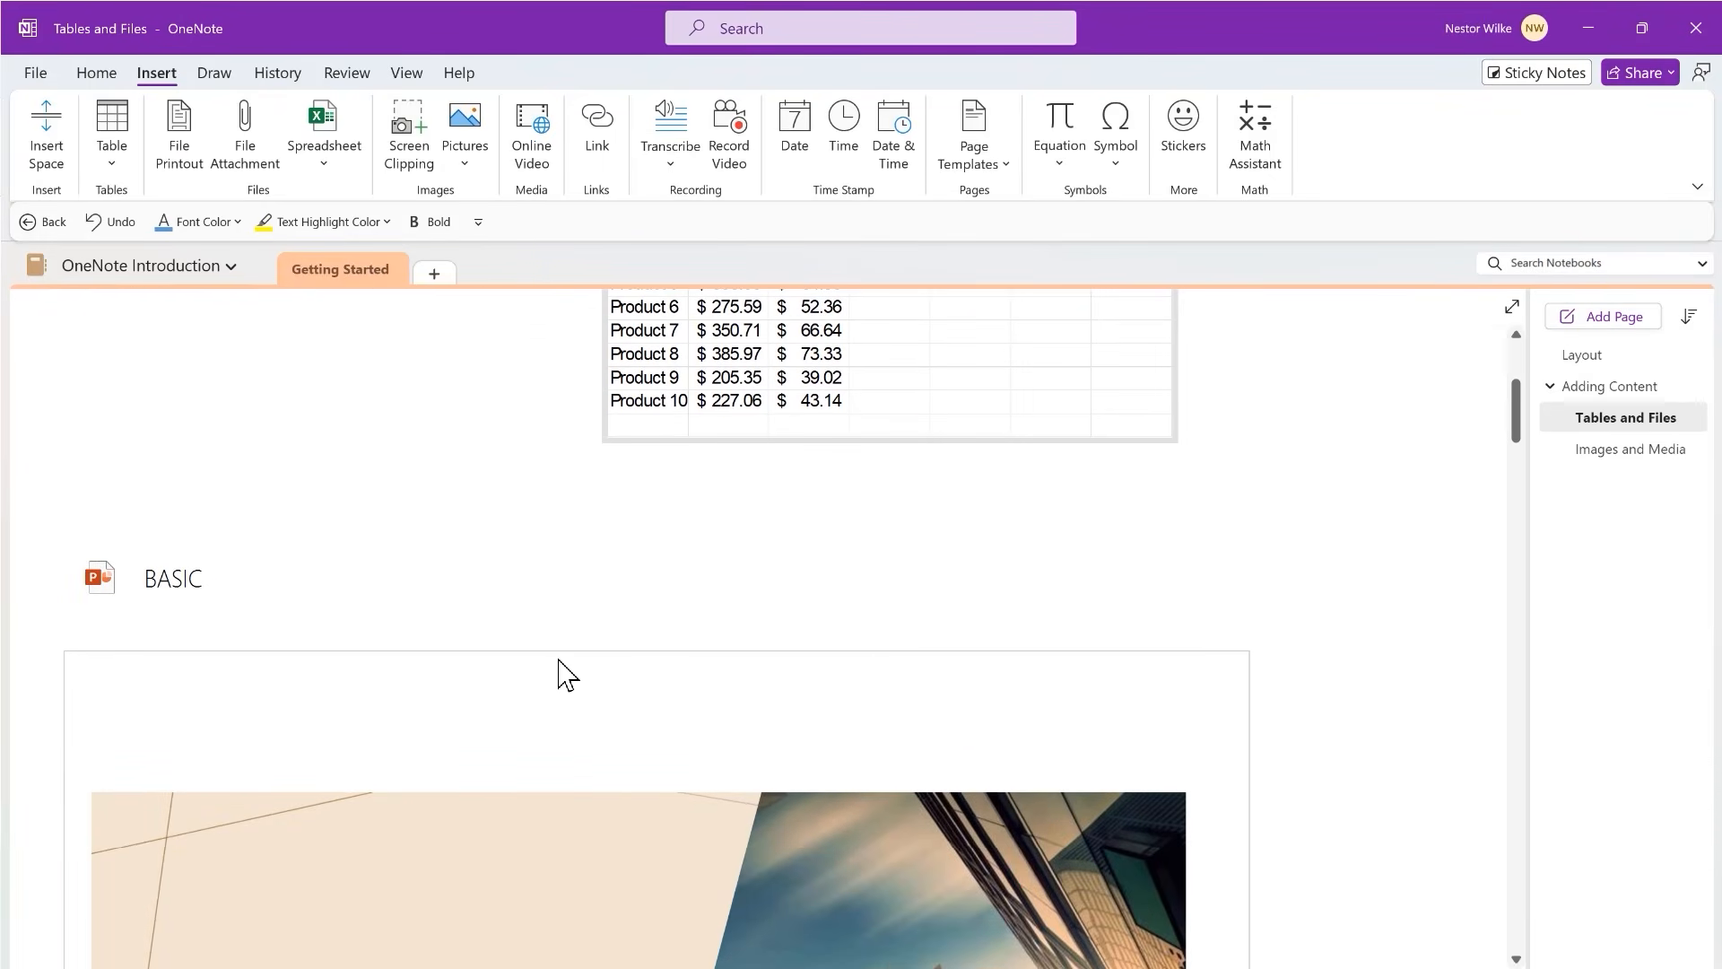
mouse_move(57, 524)
left_mouse_down()
mouse_move(84, 556)
mouse_move(229, 617)
left_mouse_up()
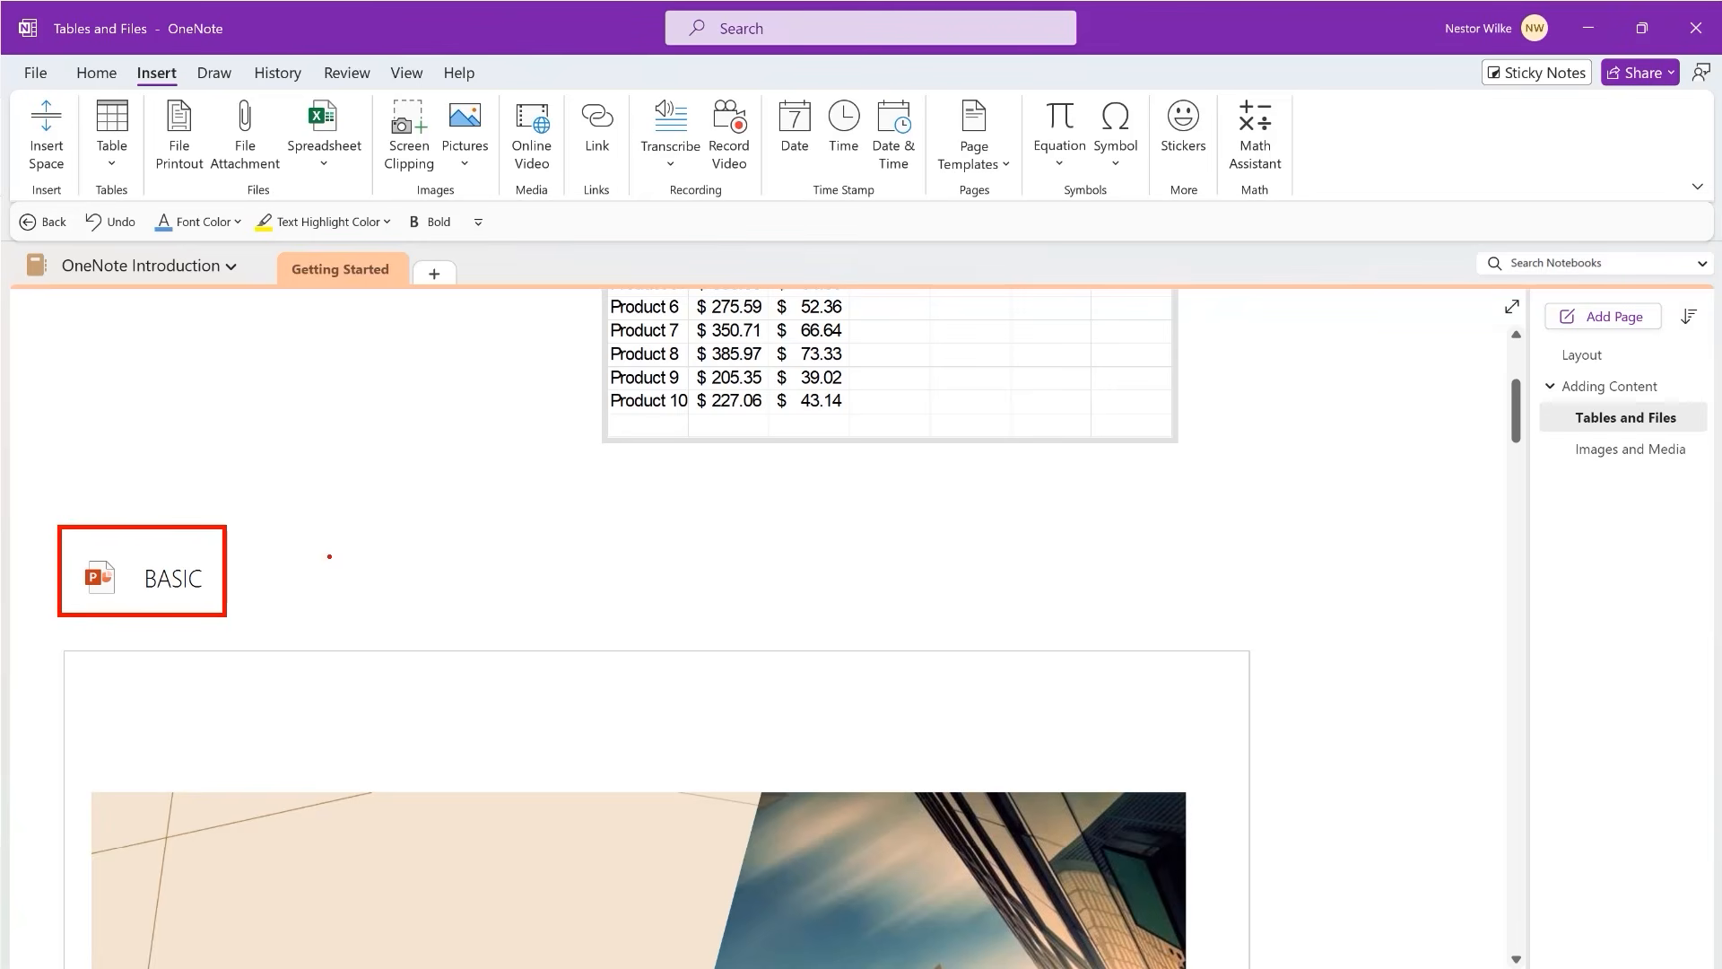
left_click_drag(172, 503, 253, 422)
double_click(95, 581)
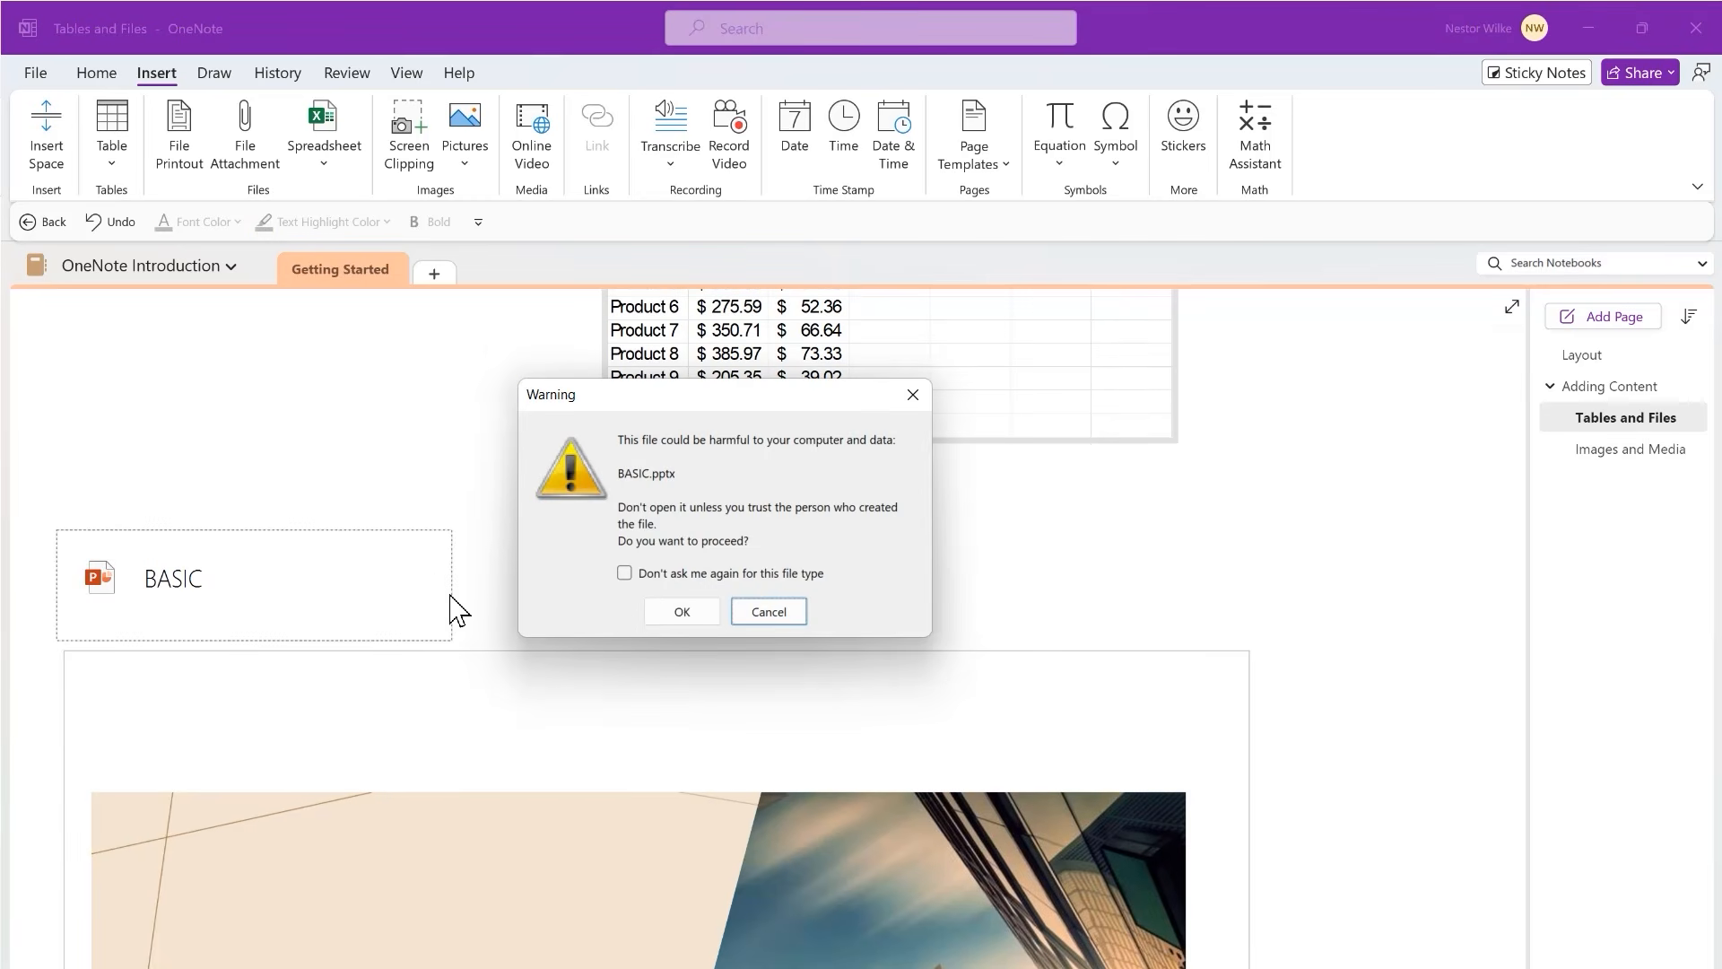
left_click(678, 612)
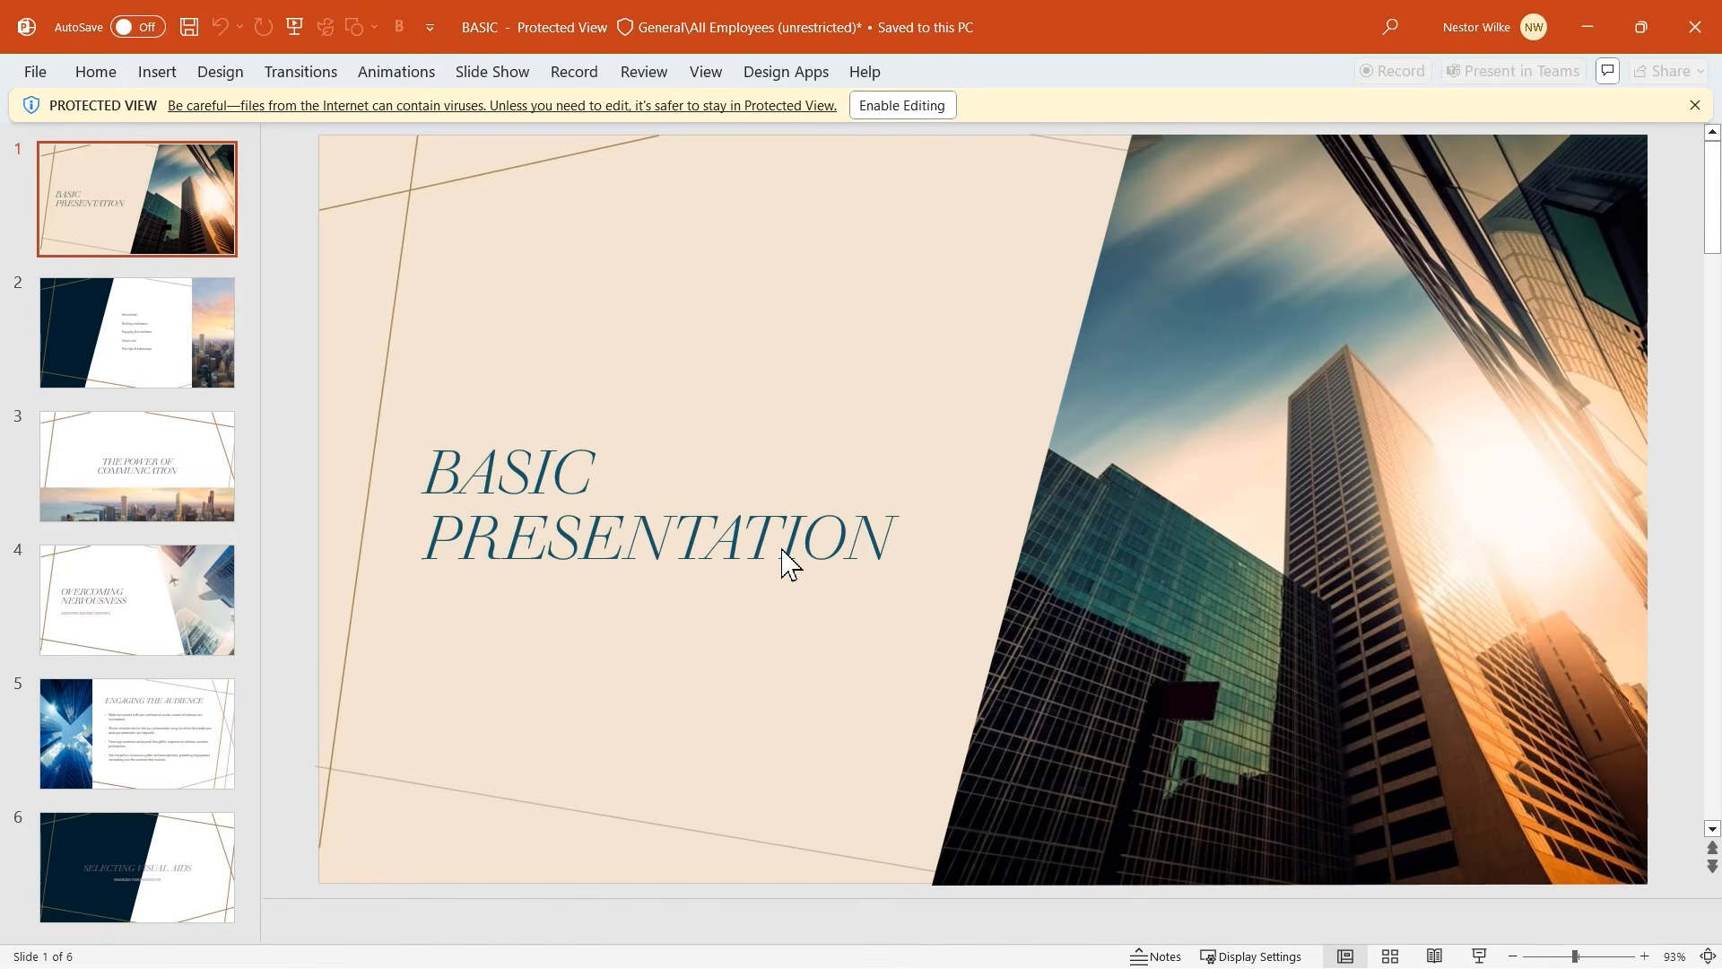
scroll(933, 462, "down", 2)
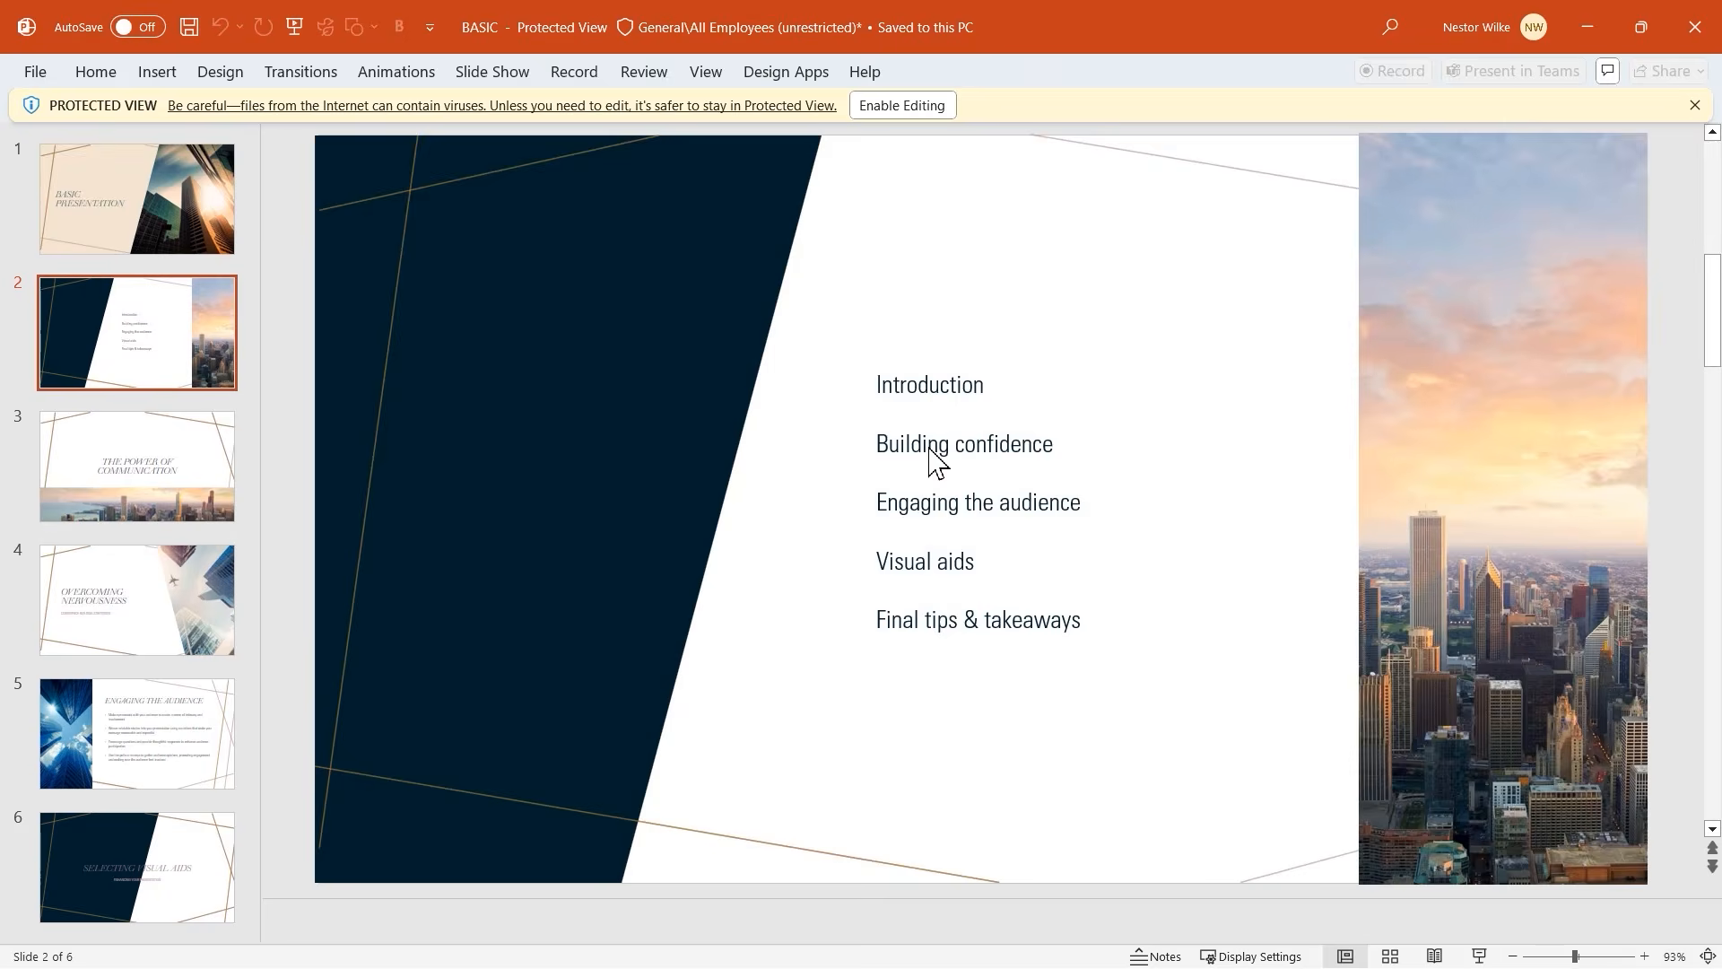
scroll(933, 462, "down", 1)
scroll(933, 462, "down", 1)
scroll(933, 462, "up", 4)
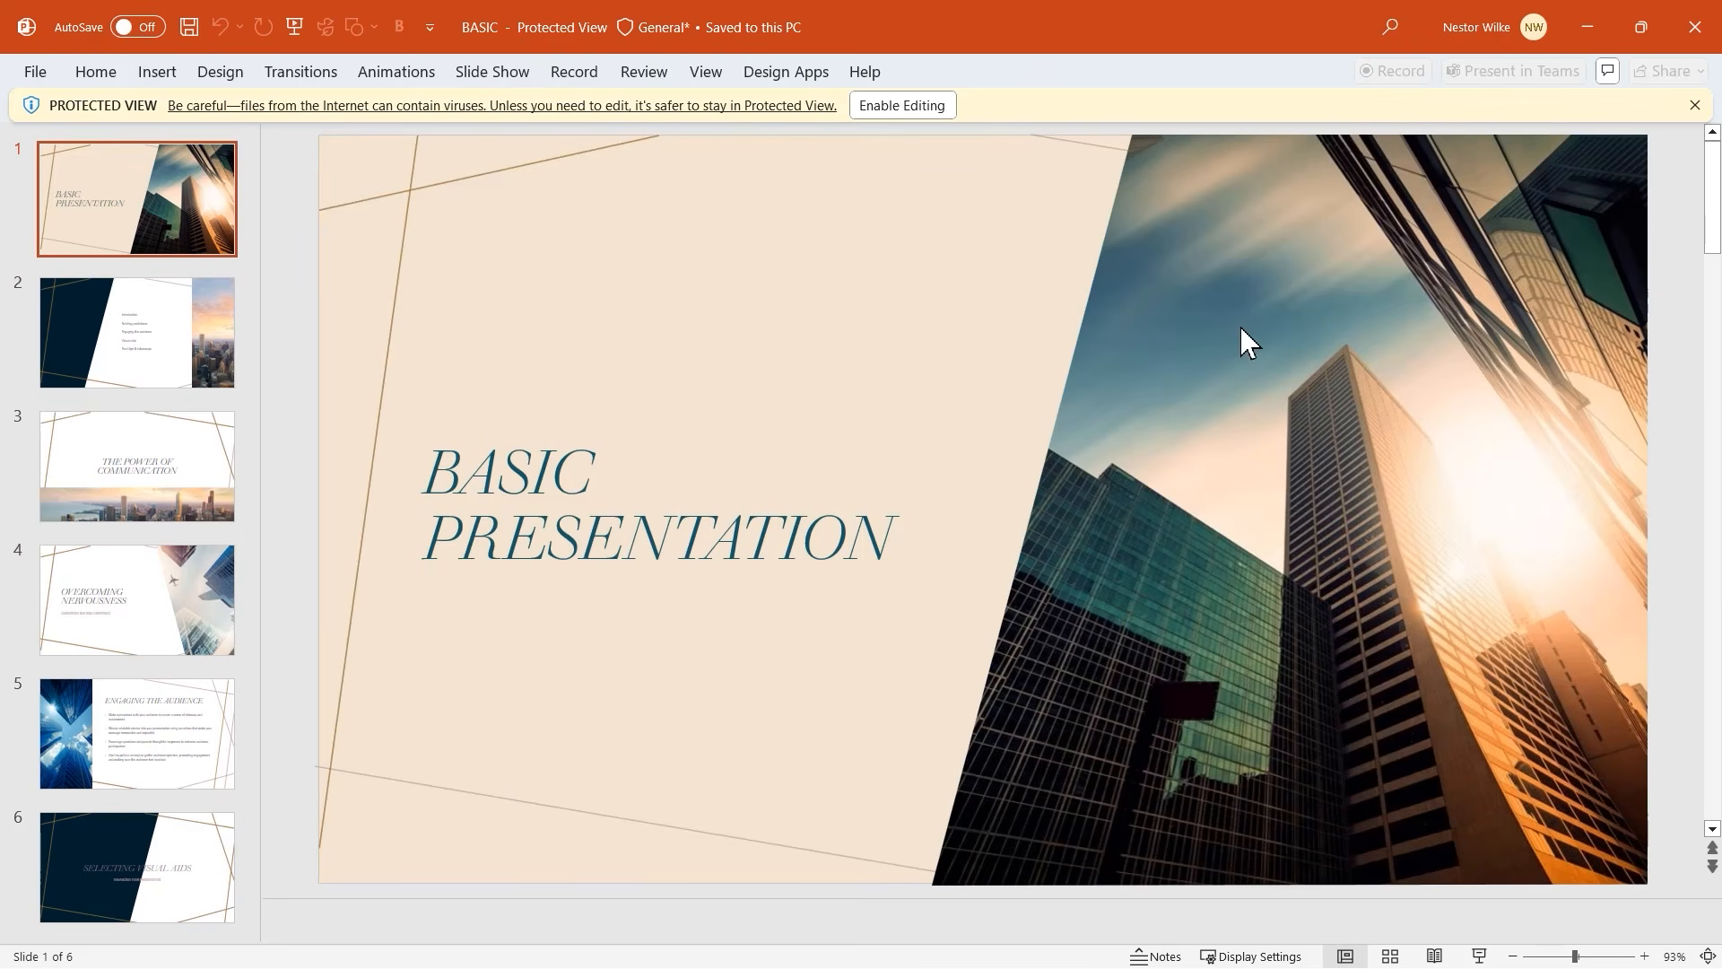
- Close the presentation, return to OneNote and attach the OneNote QS PDF as a file below the BASIC printout
left_click(1692, 34)
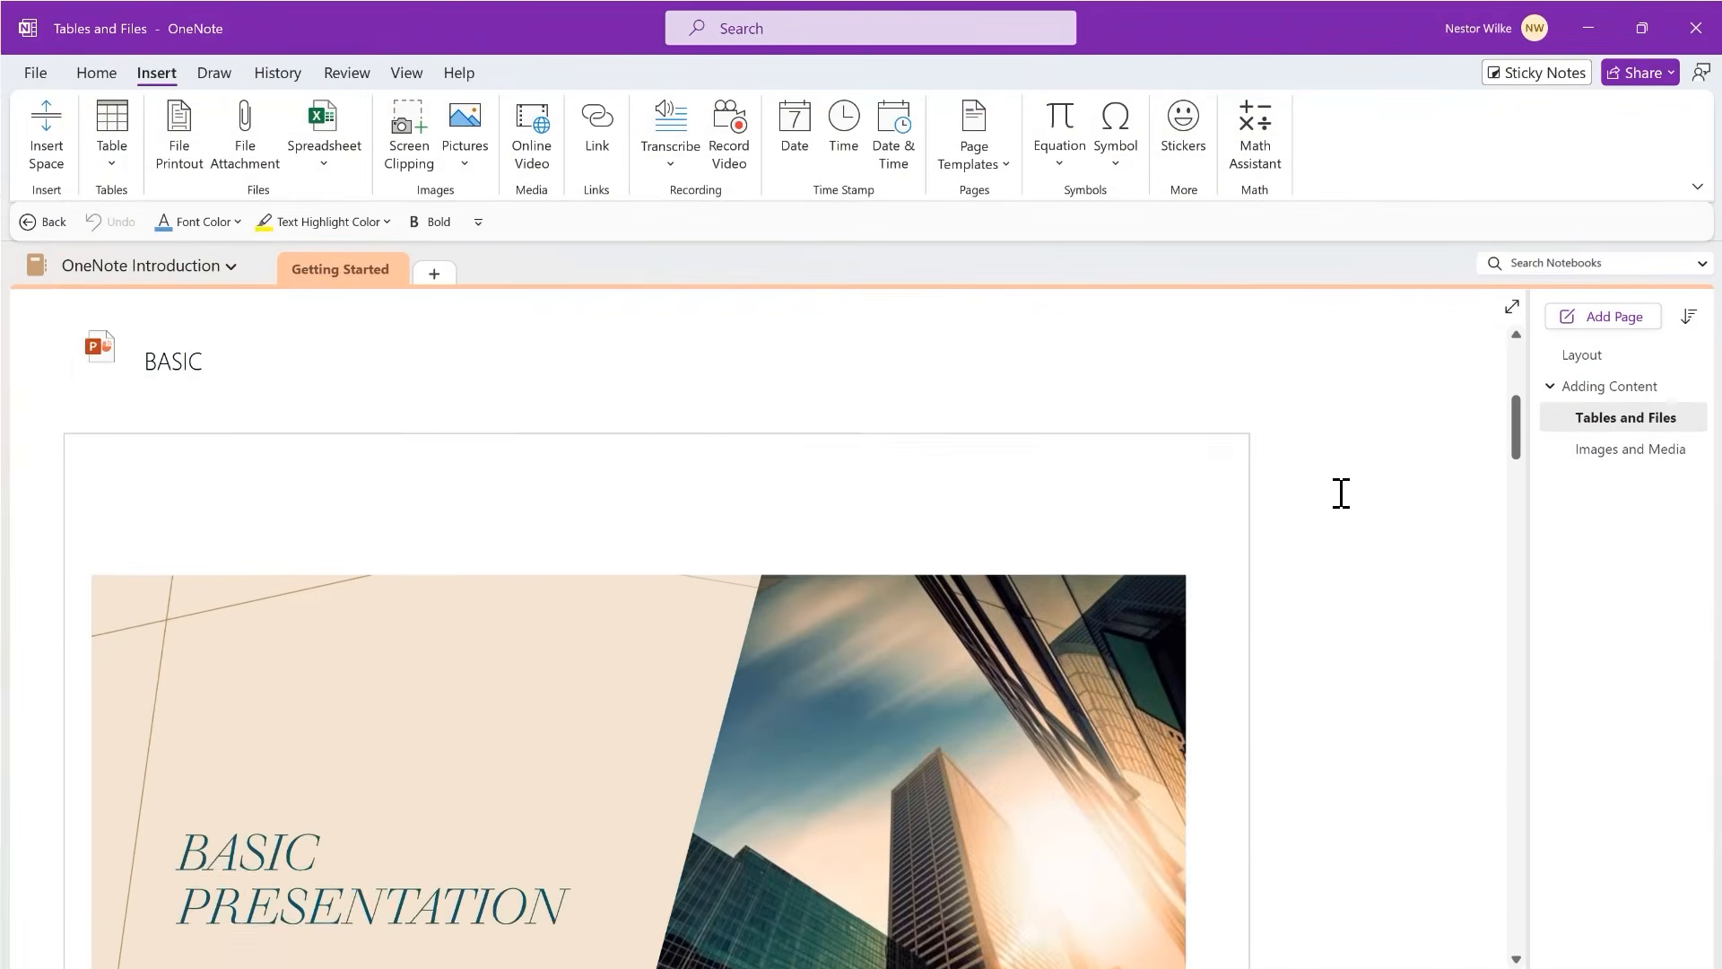
scroll(1342, 492, "down", 15)
scroll(1345, 491, "down", 15)
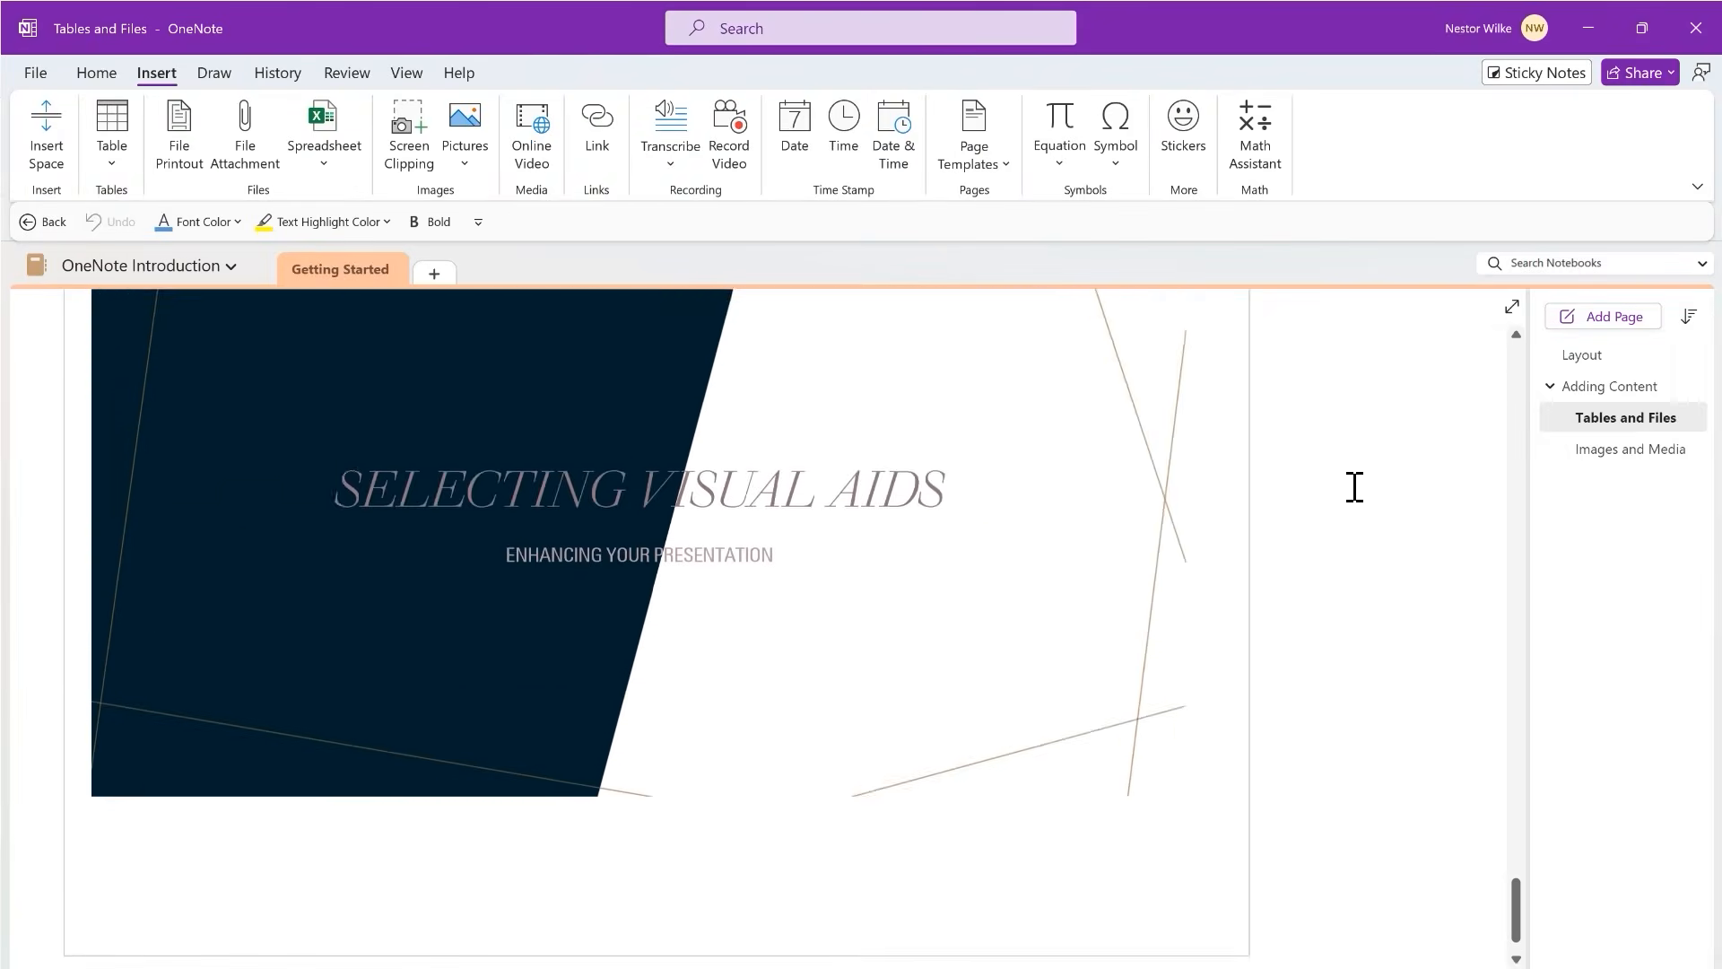
scroll(1355, 487, "down", 4)
left_click(69, 673)
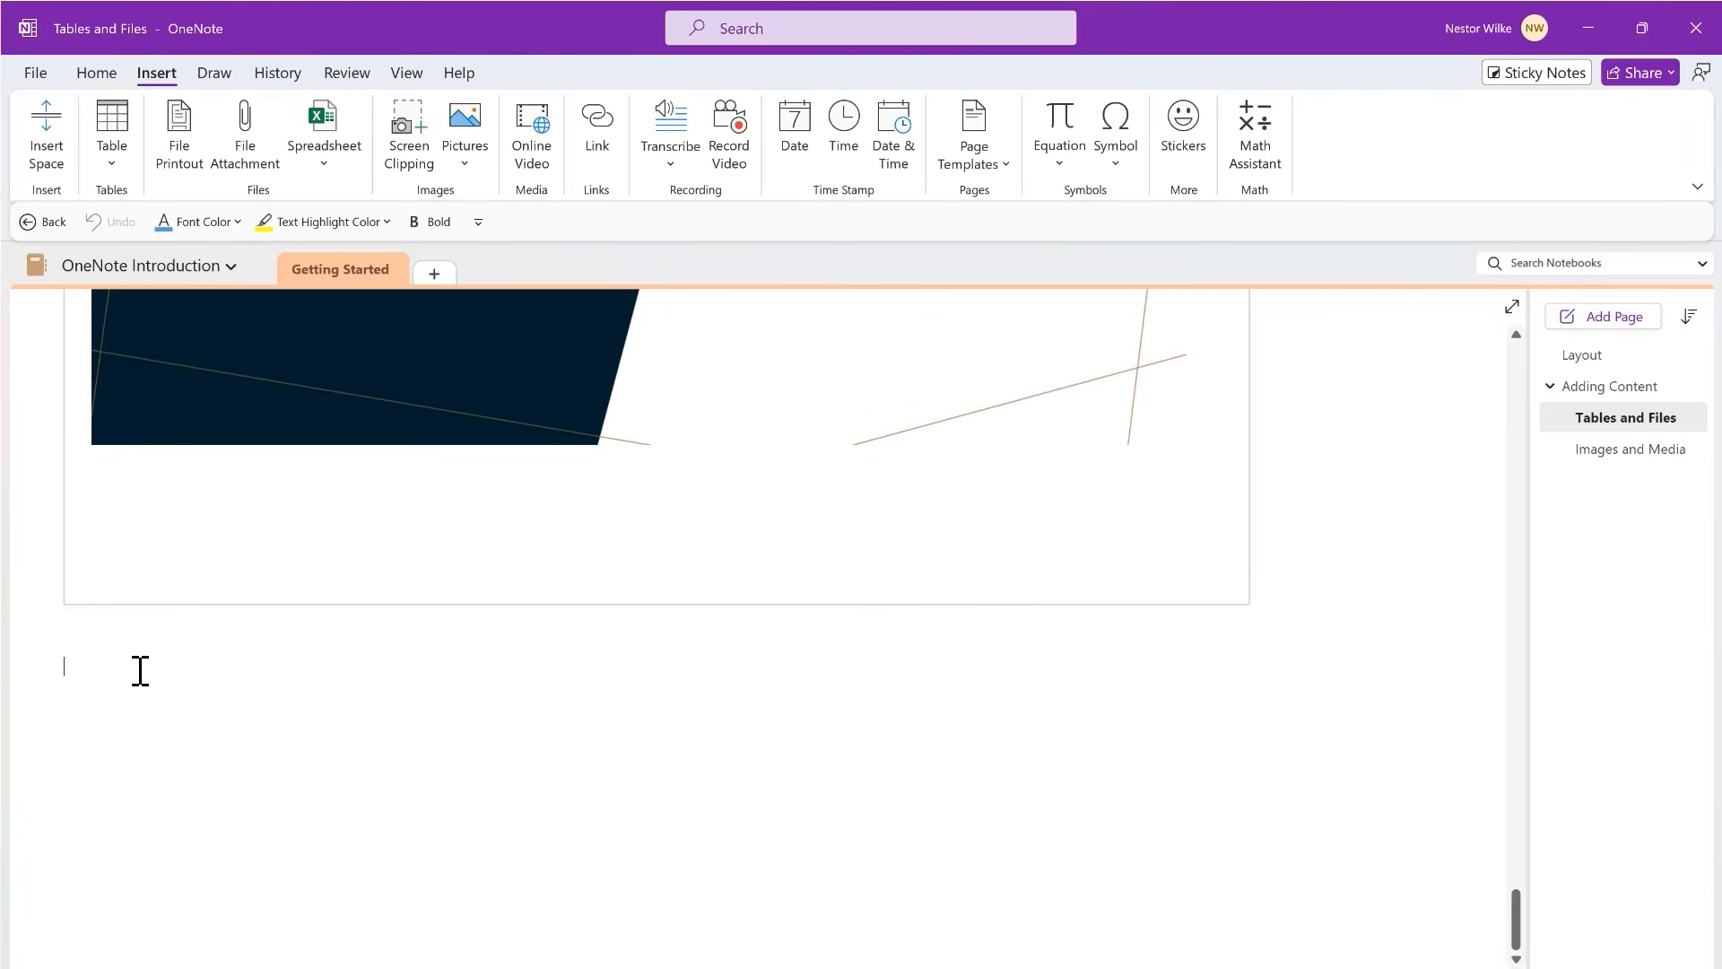
left_click(244, 142)
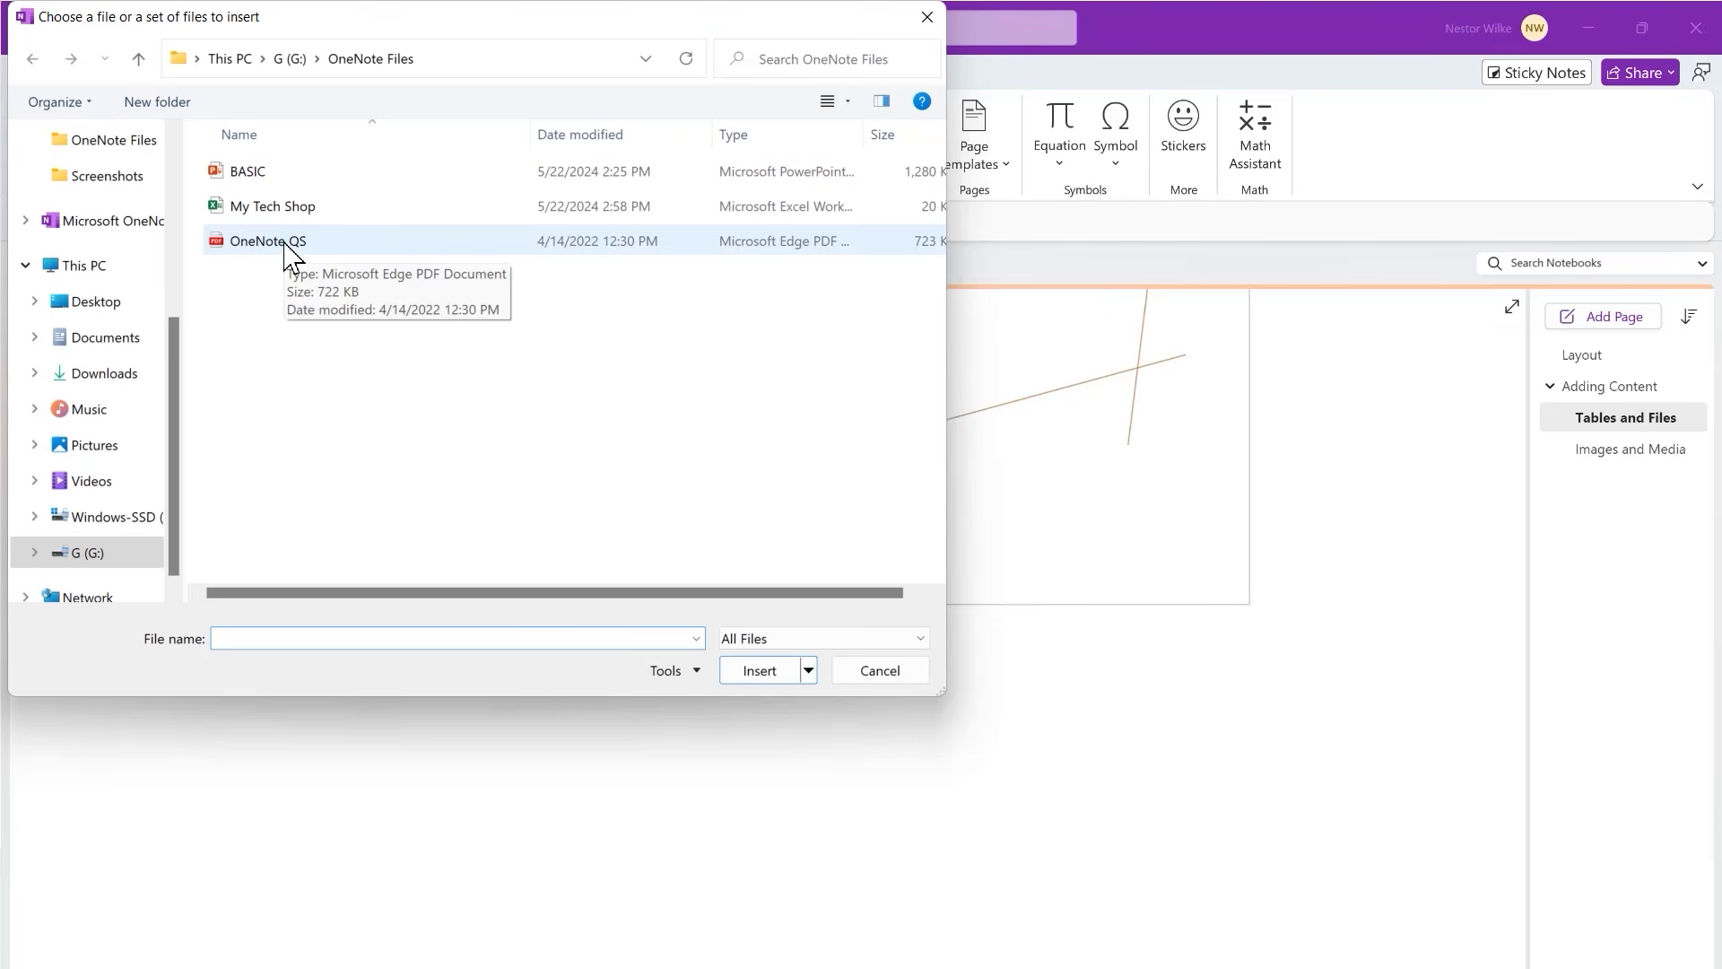
left_click(283, 244)
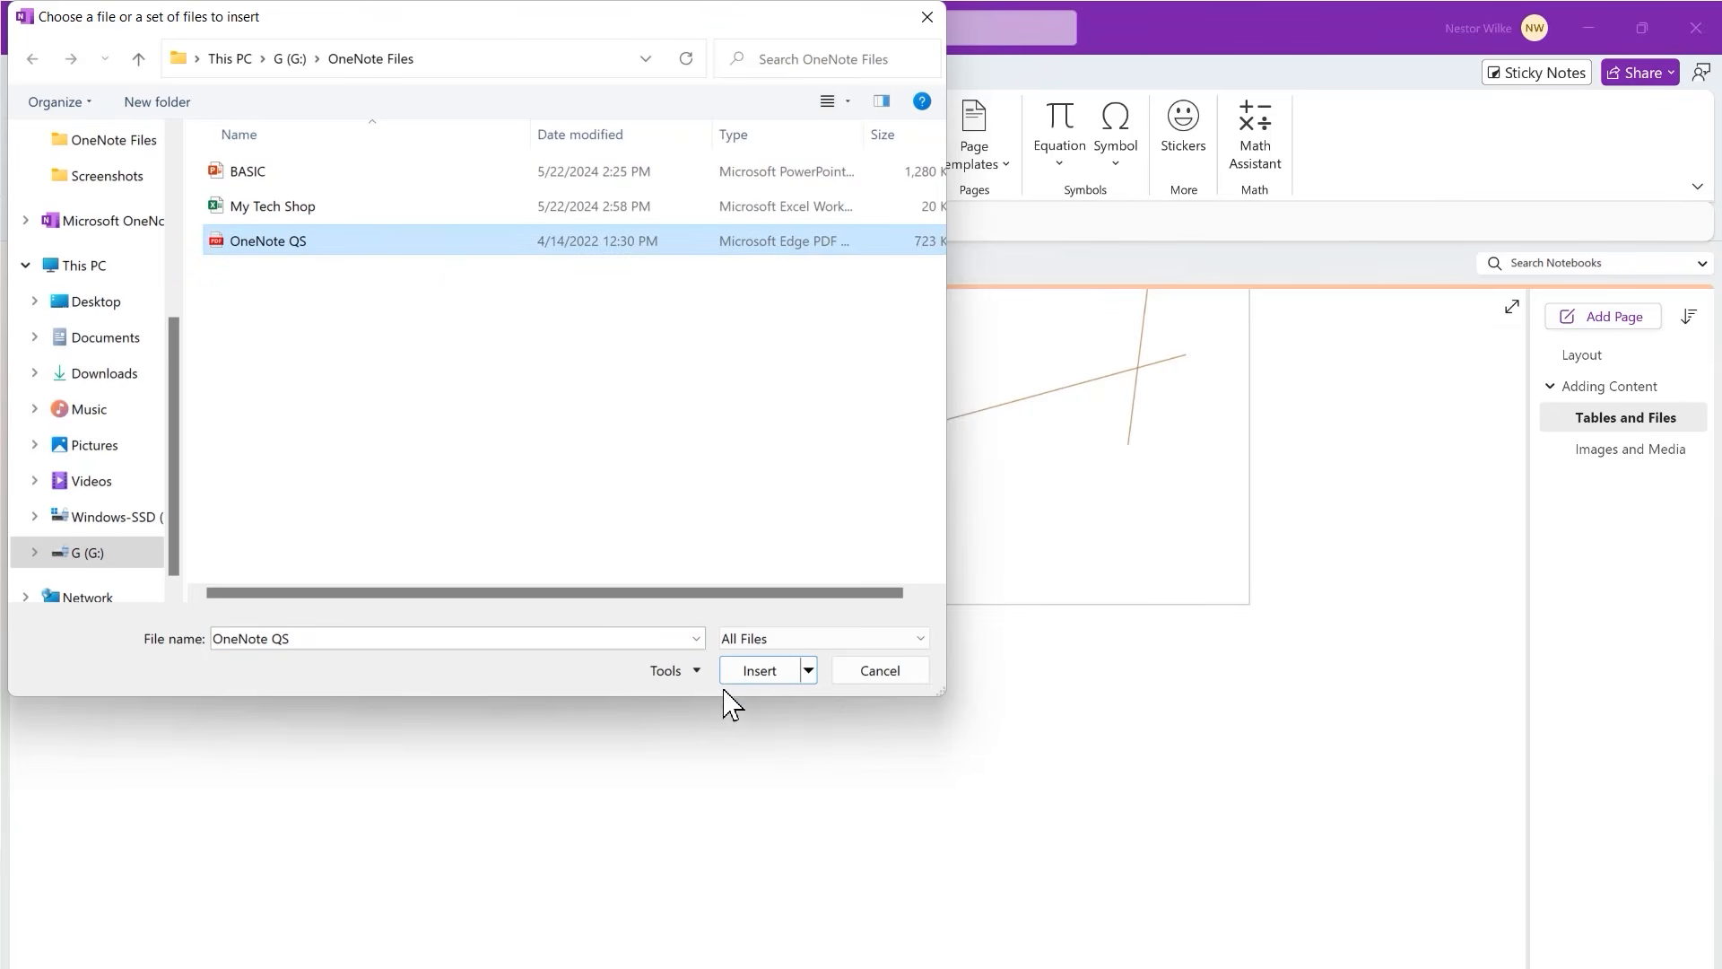
left_click(764, 676)
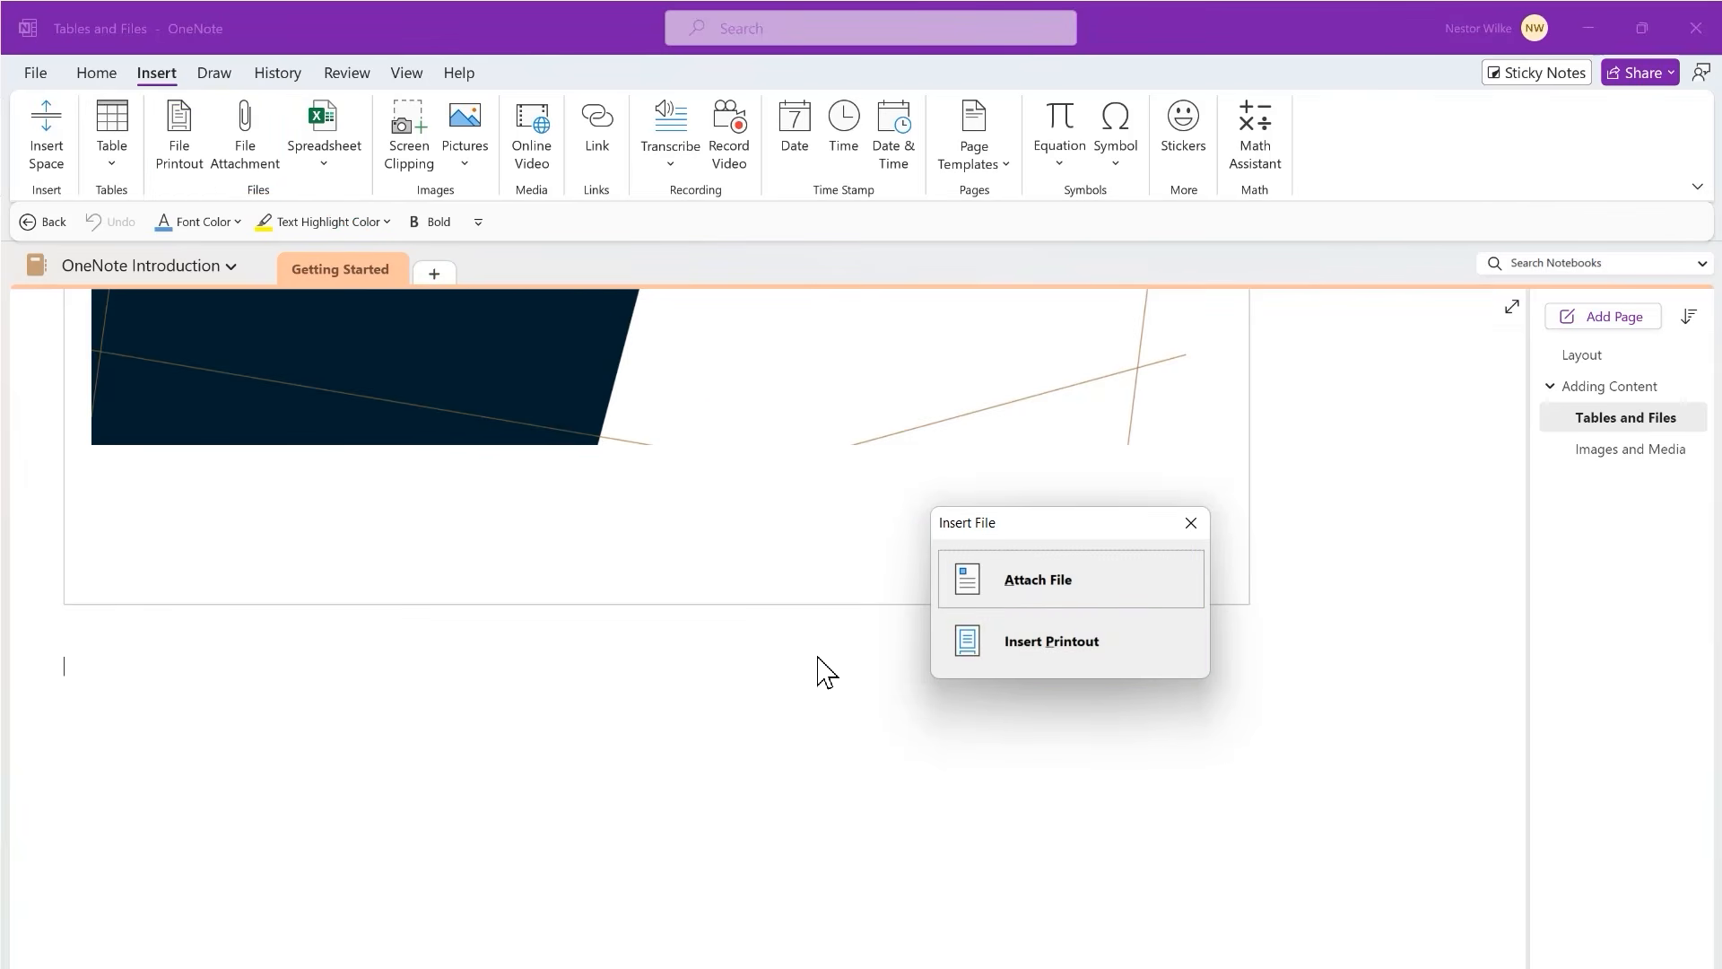
left_click(1060, 581)
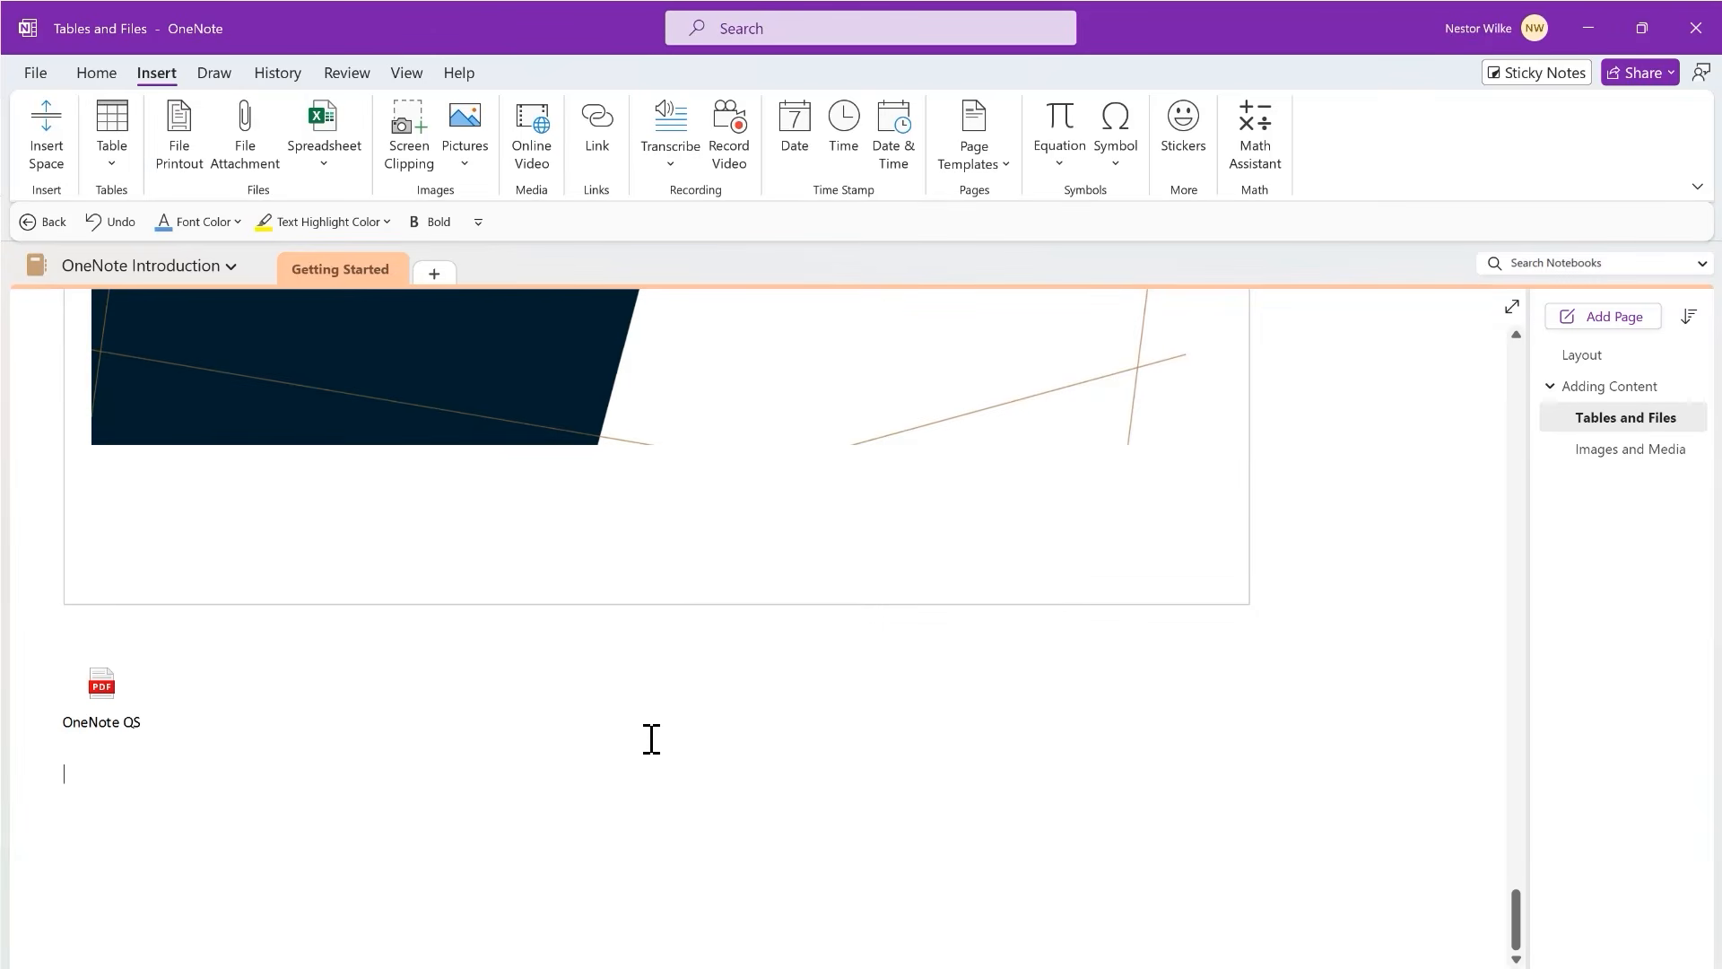
- Insert the existing My Tech Shop Excel workbook as an attached file below the OneNote QS attachment
scroll(545, 726, "down", 2)
scroll(544, 727, "down", 2)
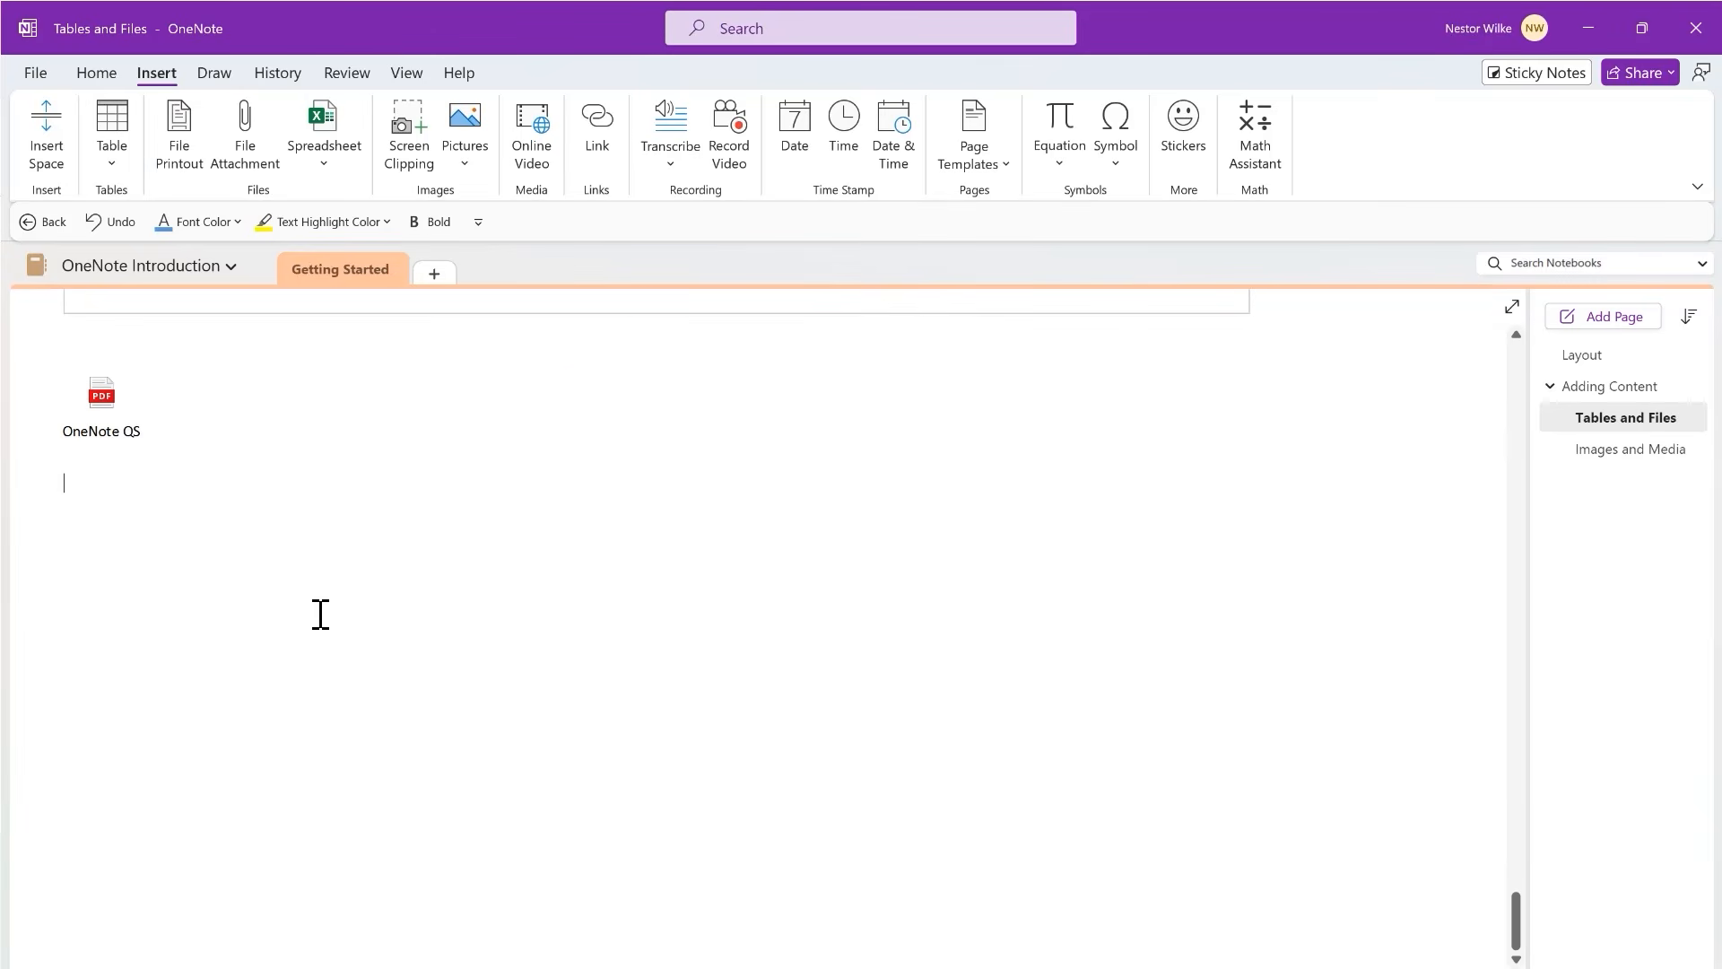
scroll(409, 596, "up", 1)
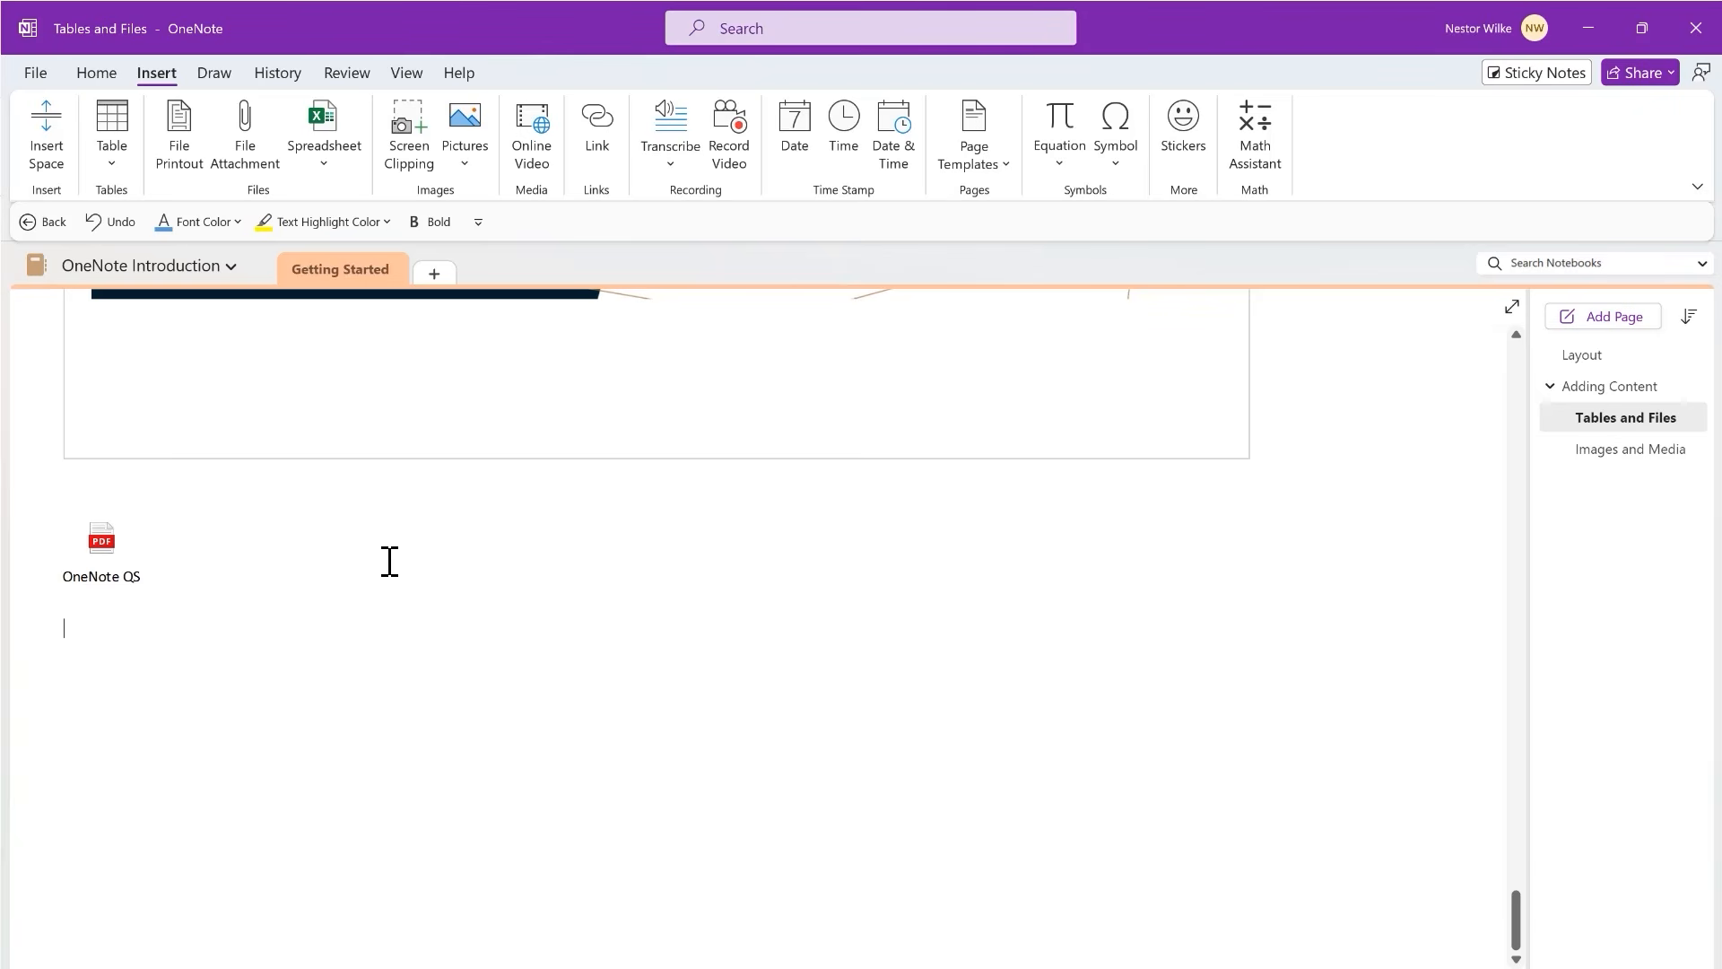
scroll(389, 561, "up", 2)
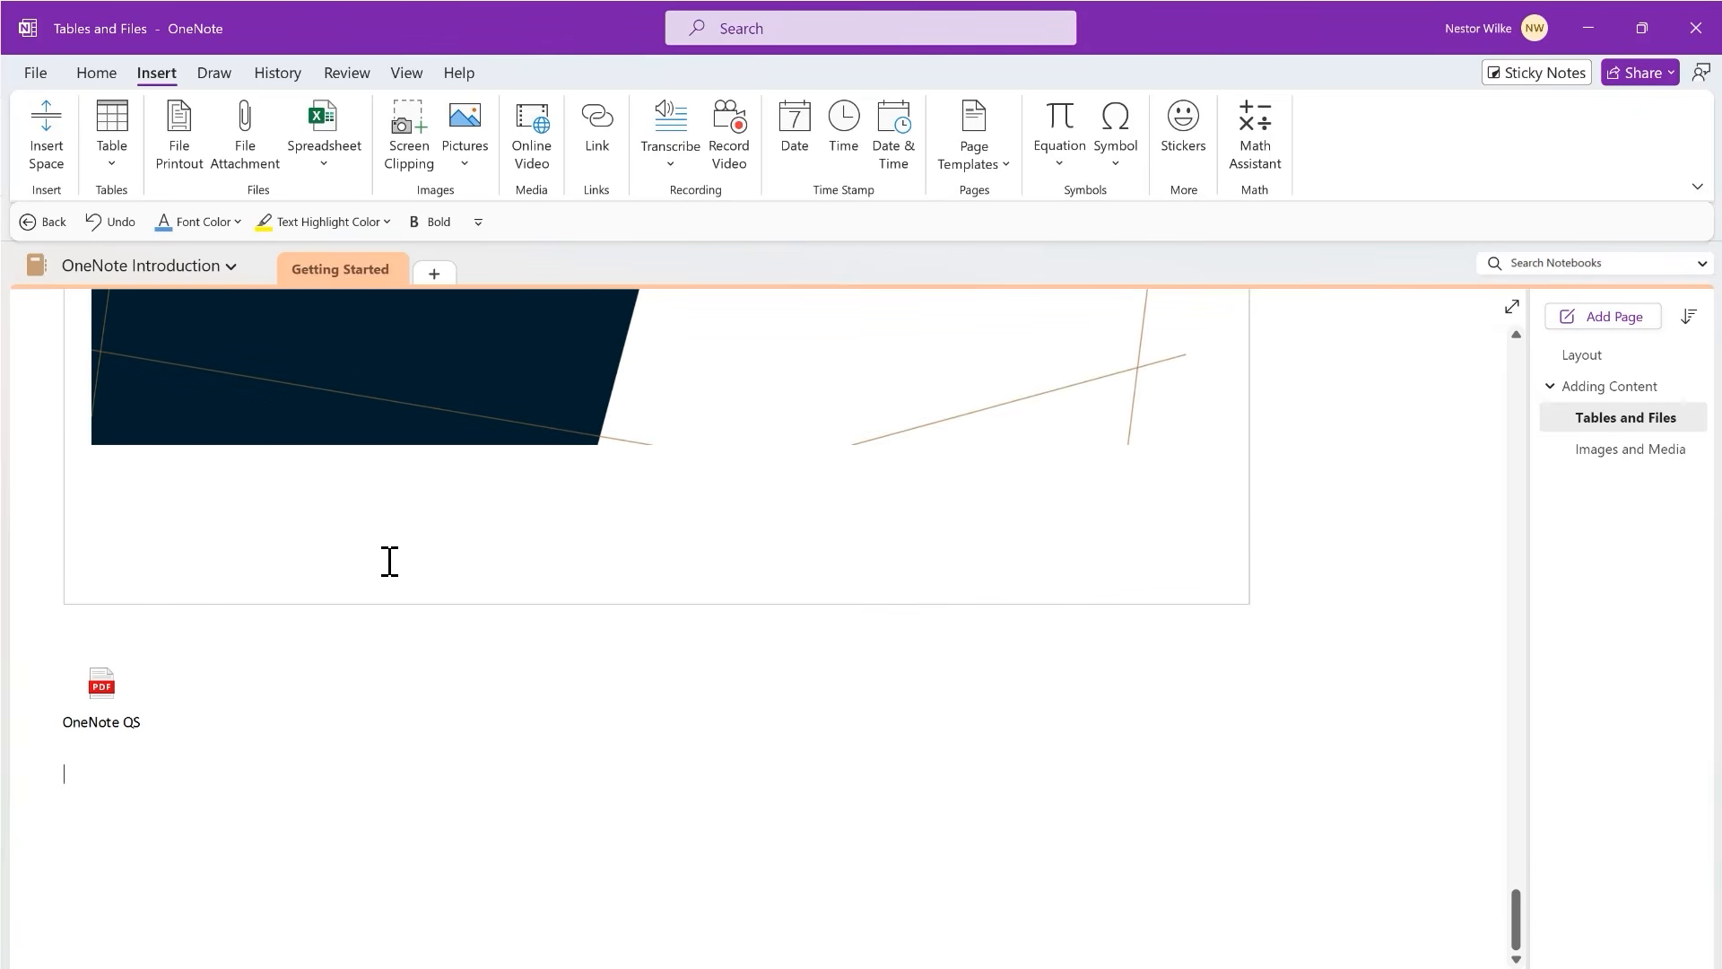
scroll(500, 569, "down", 2)
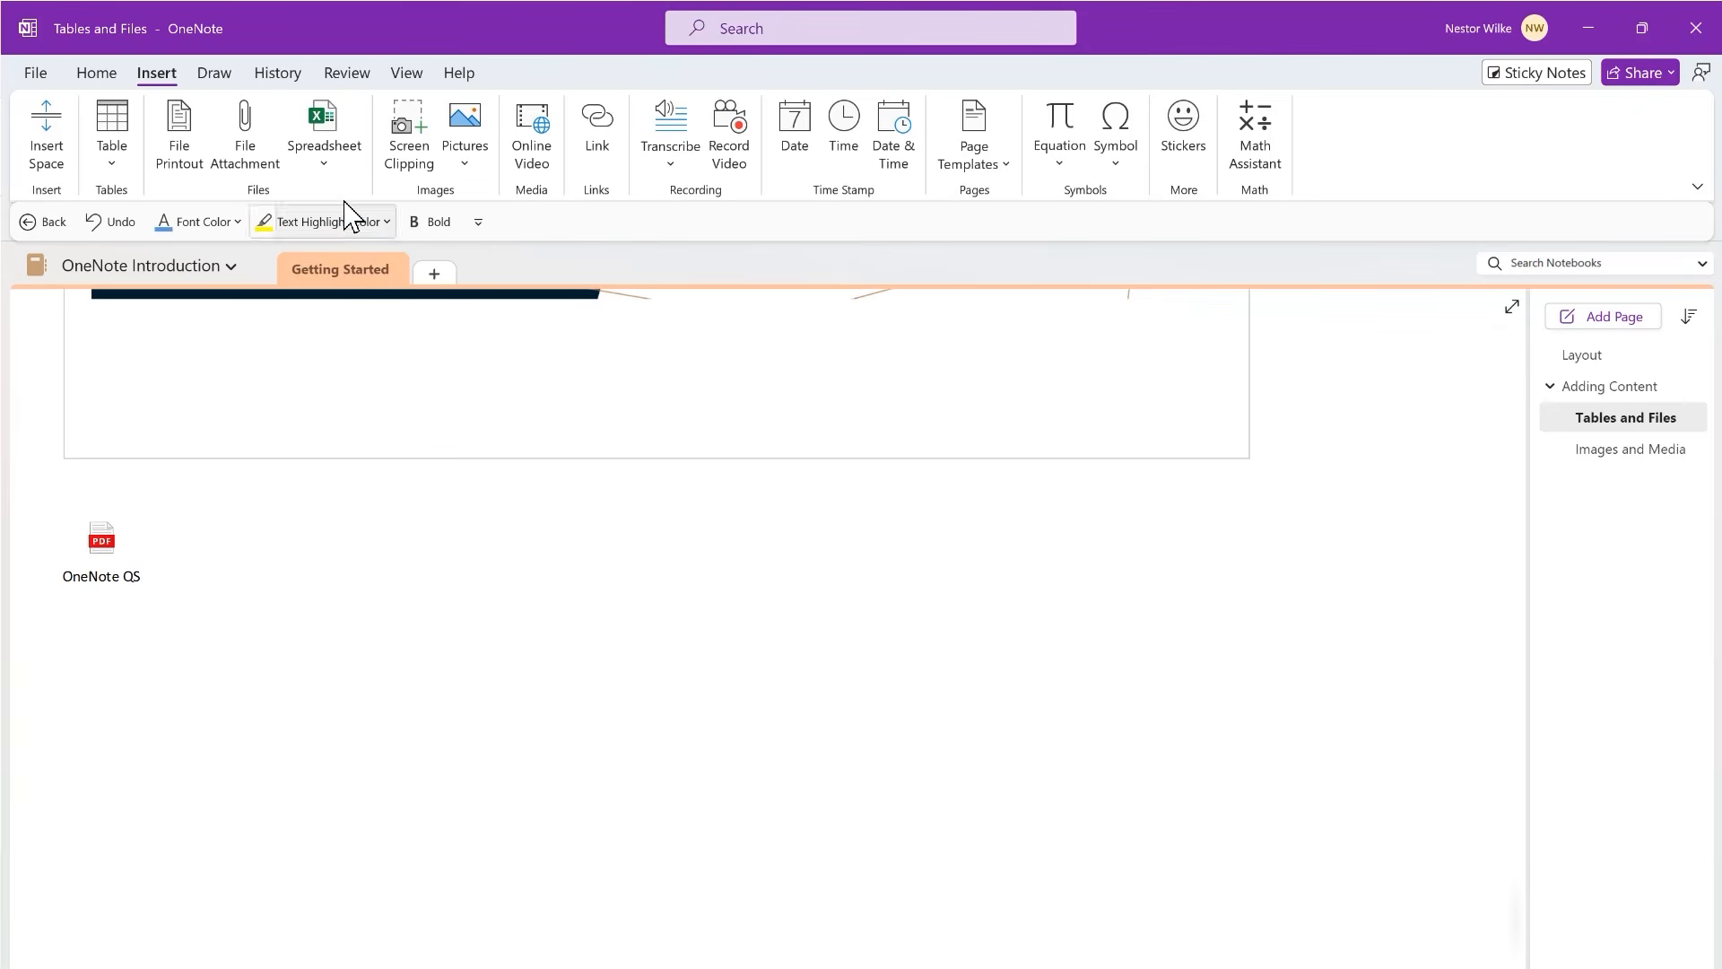
left_click(331, 171)
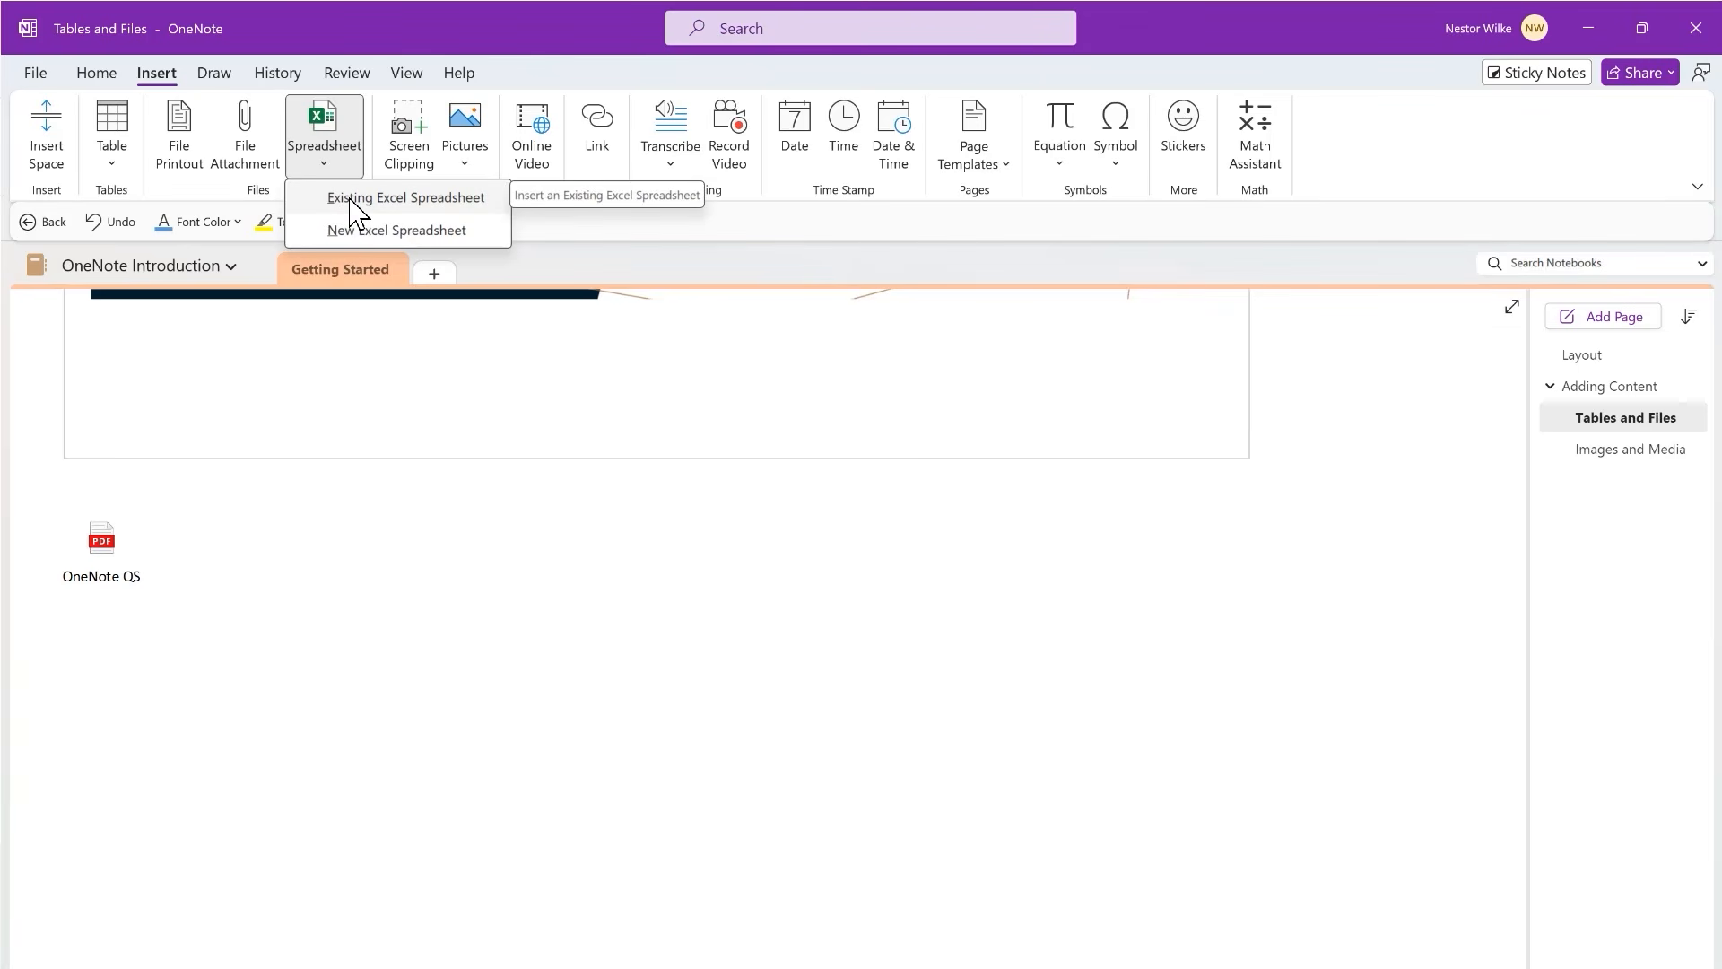
left_click(420, 208)
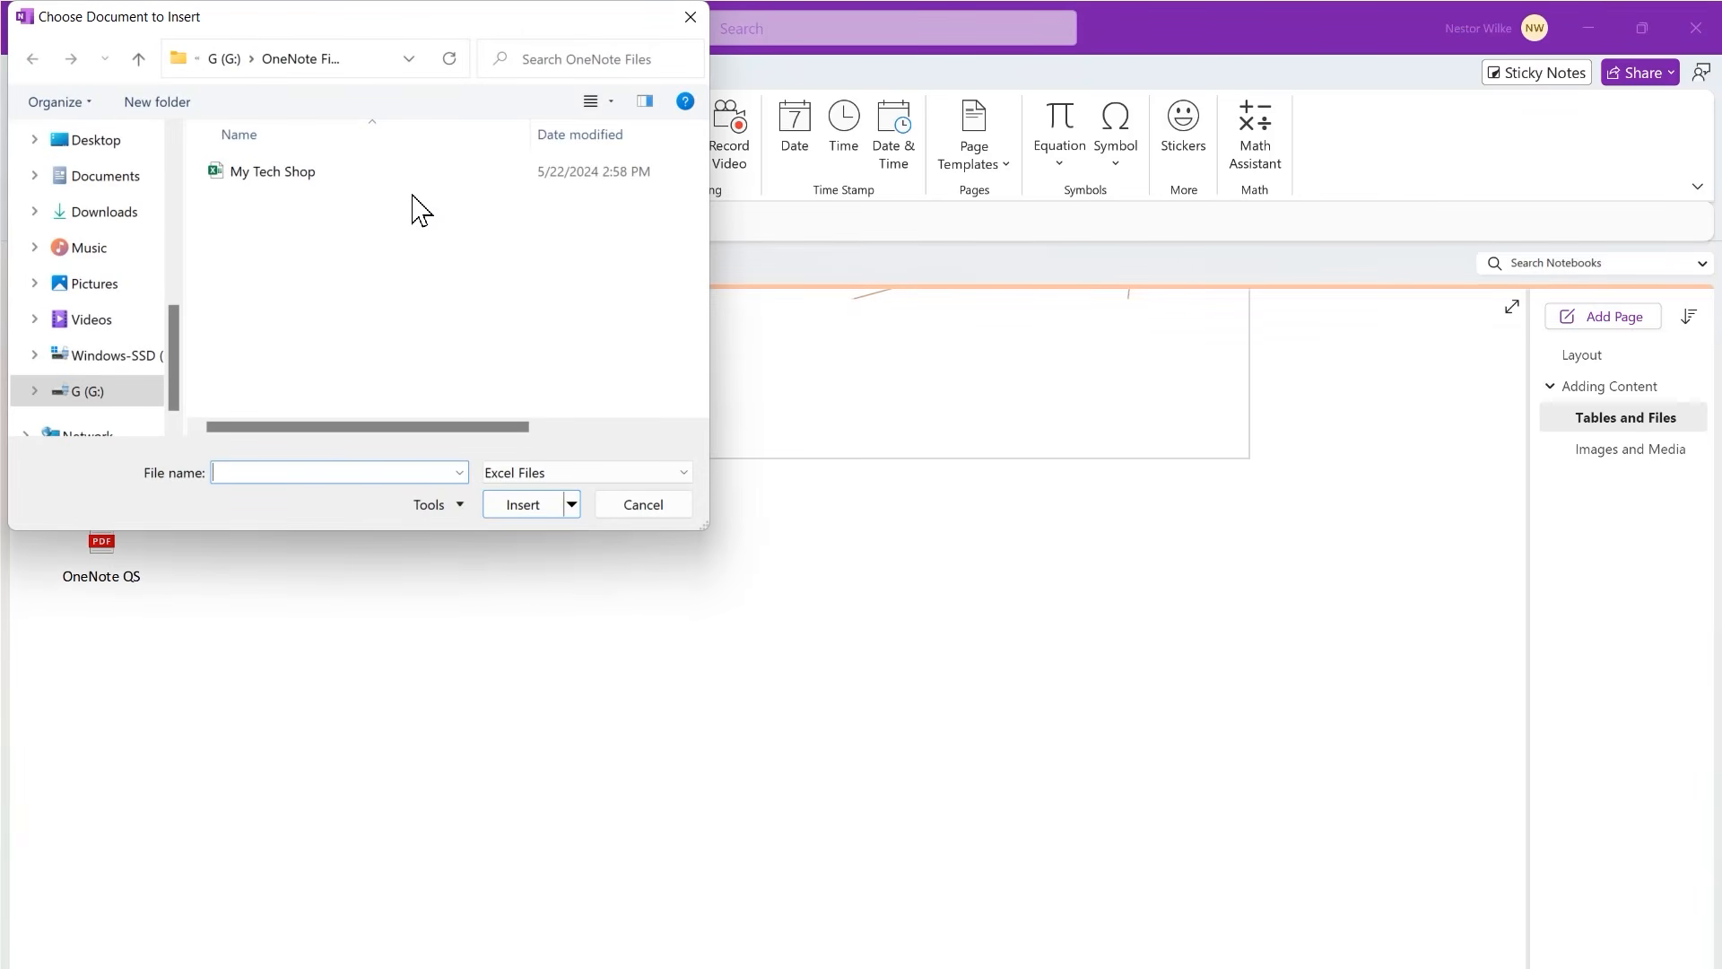
left_click(296, 174)
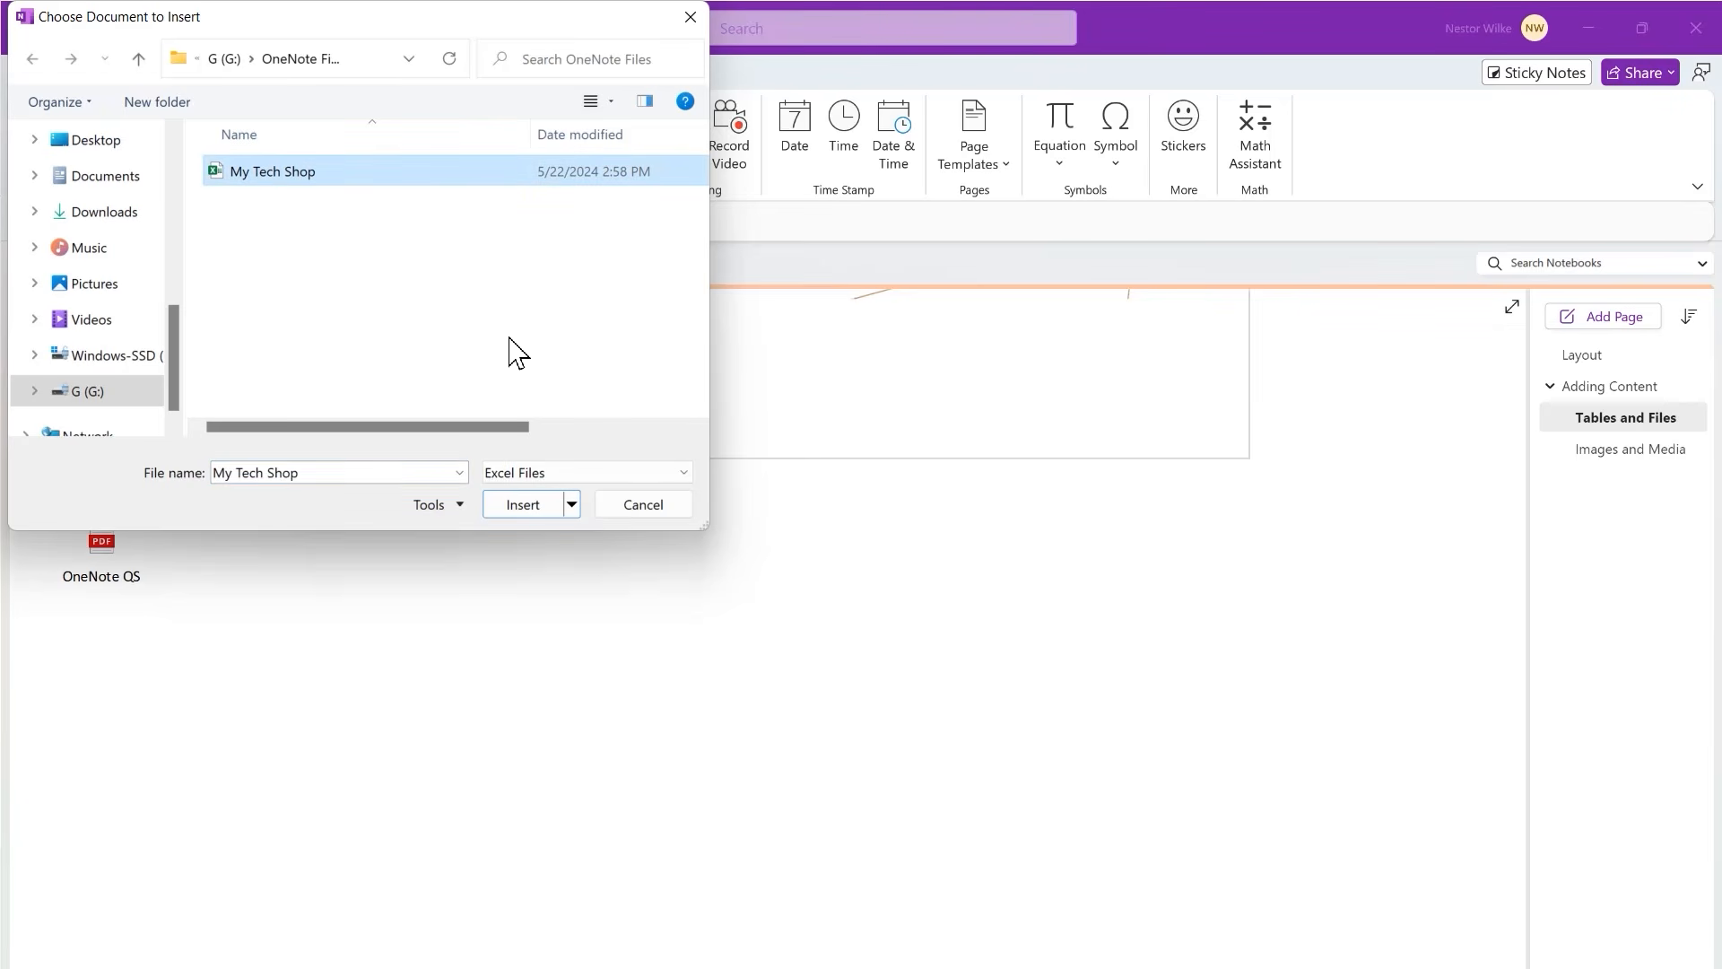
left_click(523, 506)
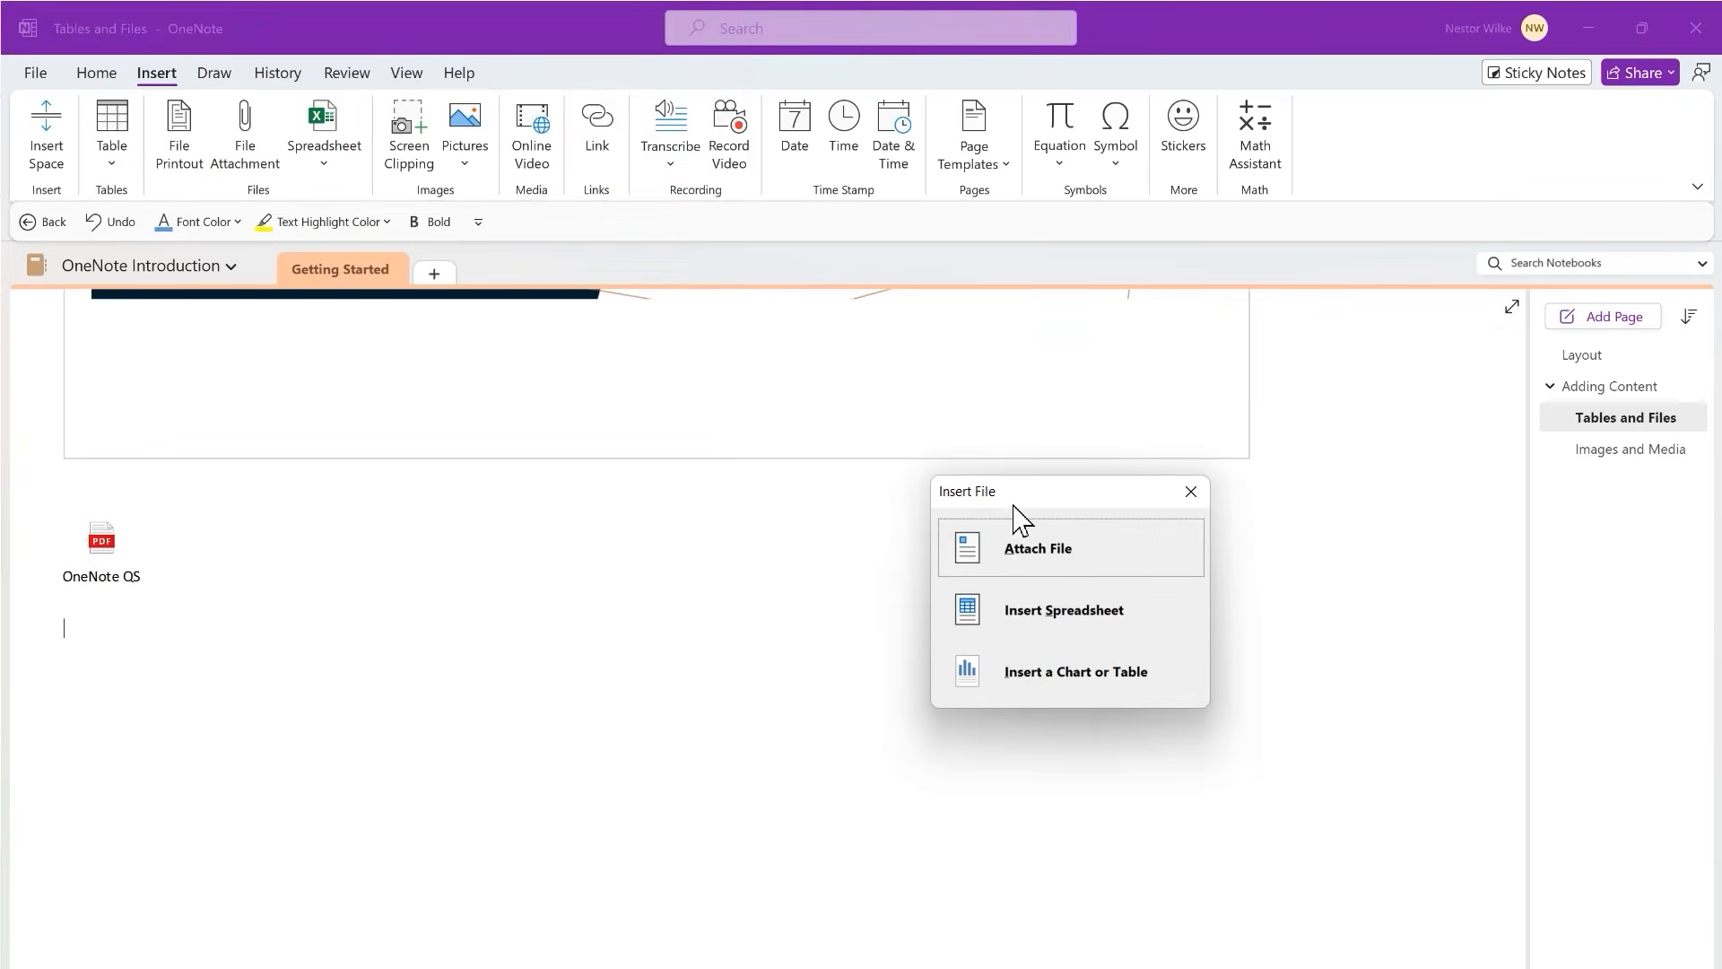
left_click_drag(1038, 503, 981, 491)
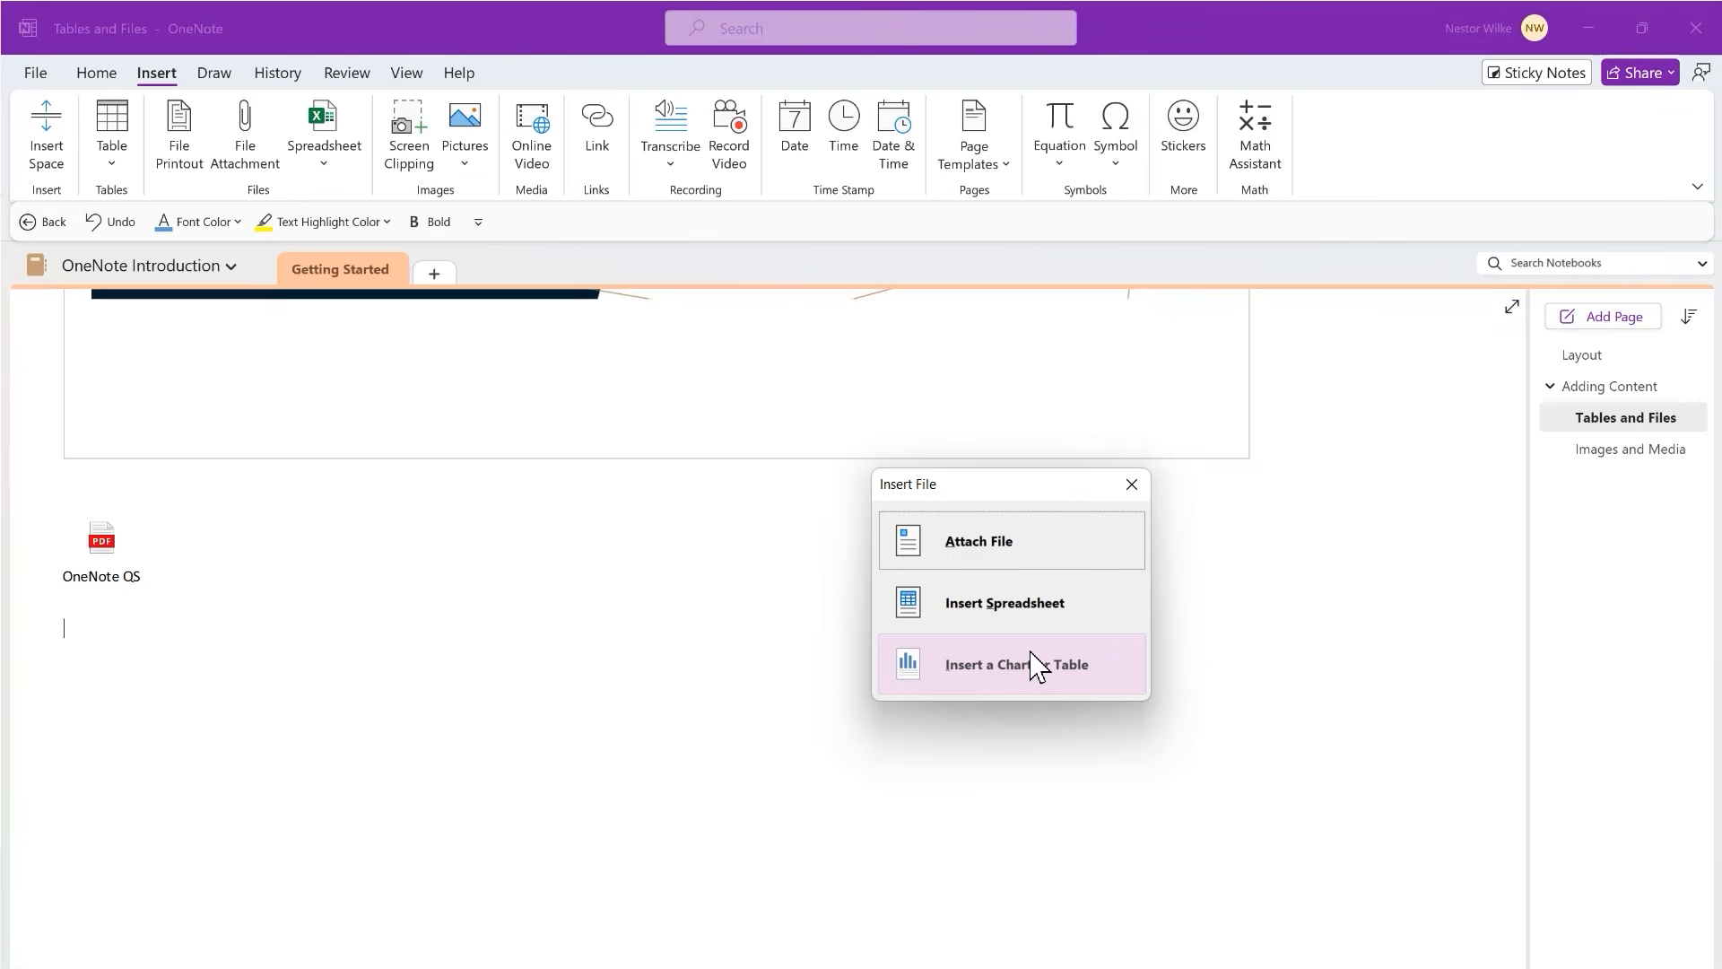
left_click(990, 547)
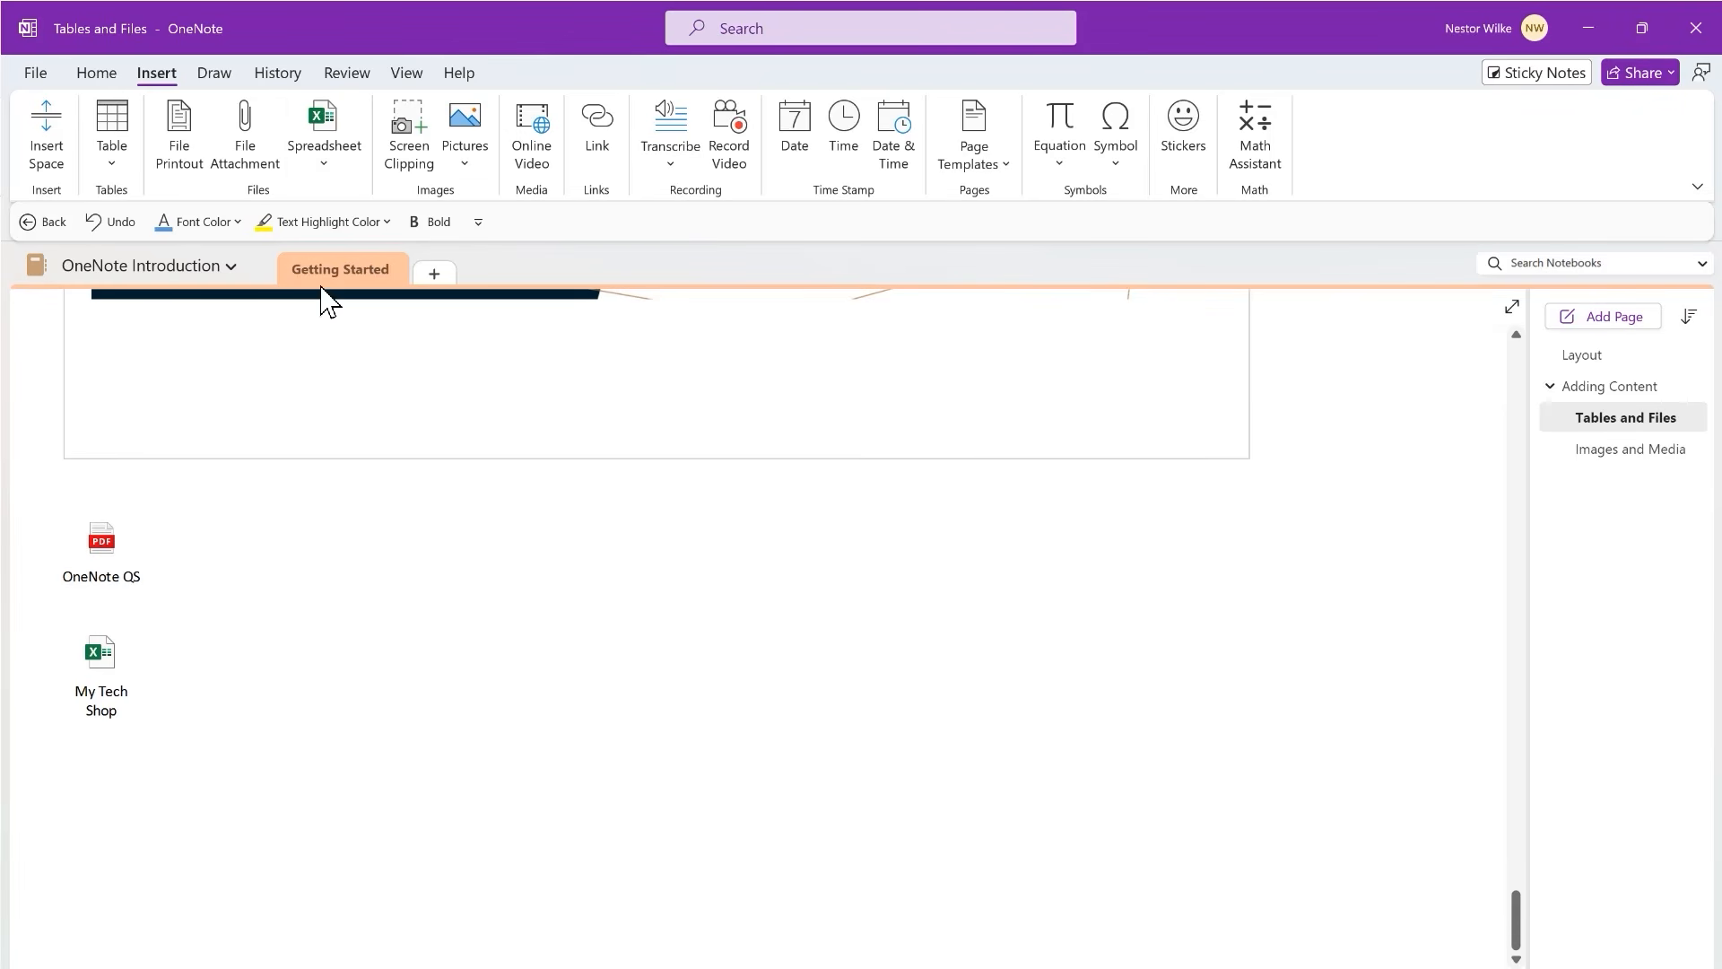
- Insert the existing My Tech Shop workbook again as an embedded spreadsheet below its file attachment
left_click(326, 167)
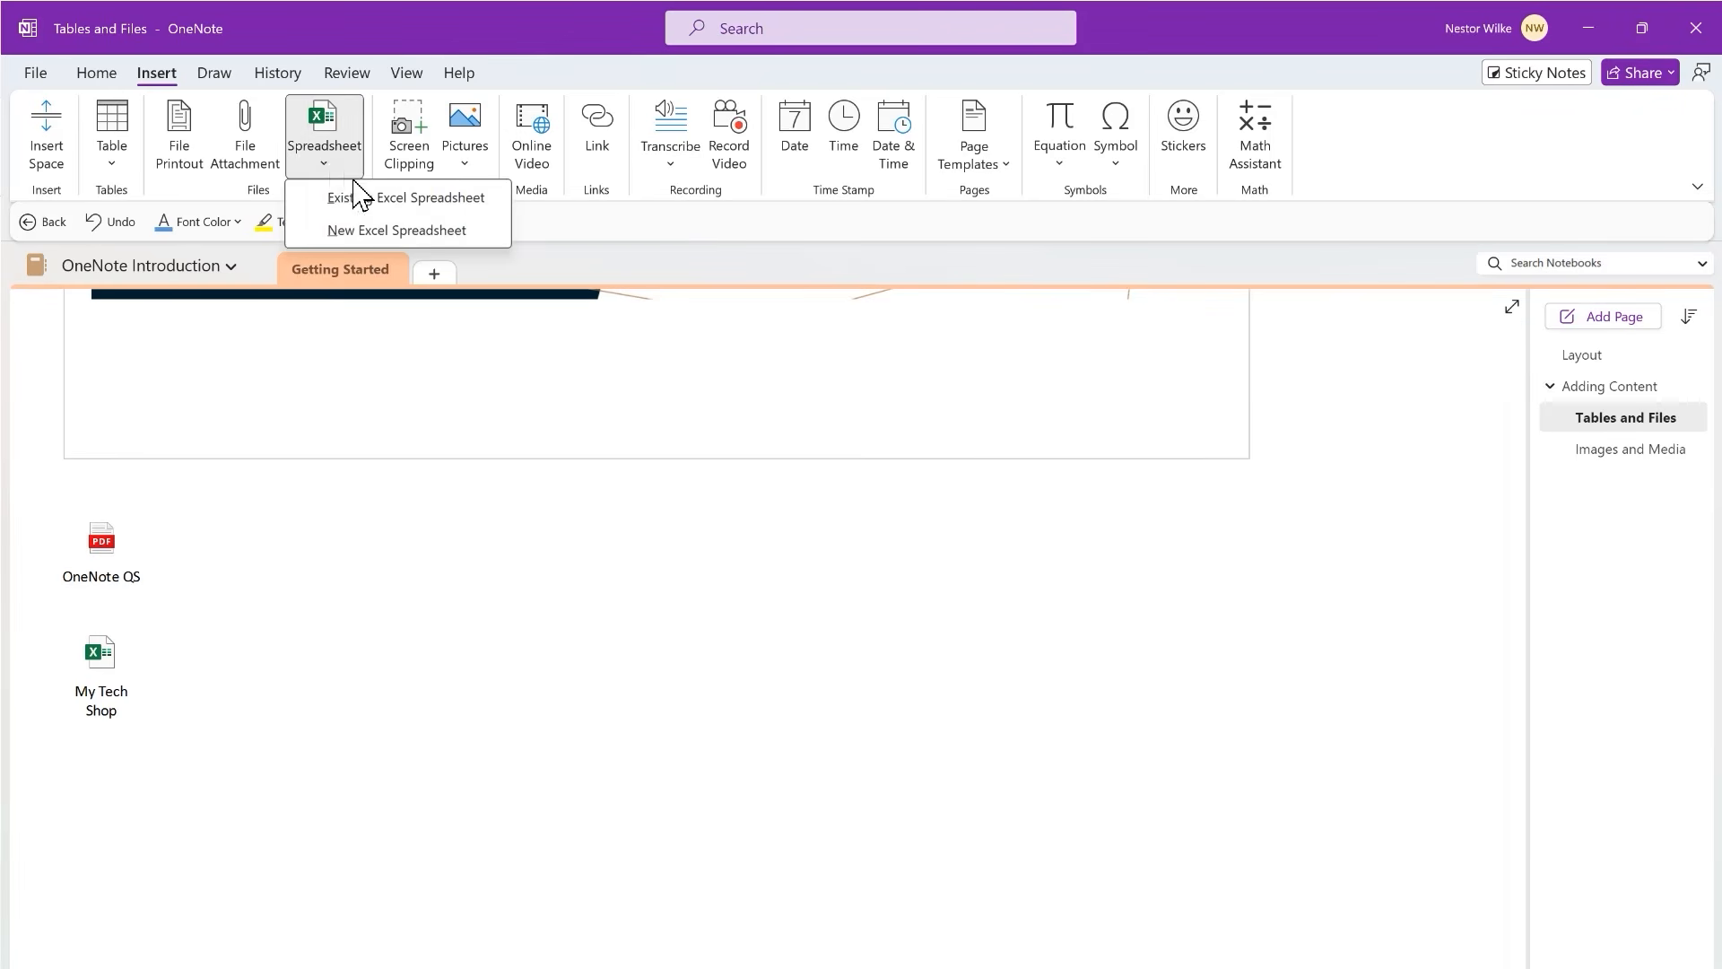
left_click(395, 205)
left_click(269, 171)
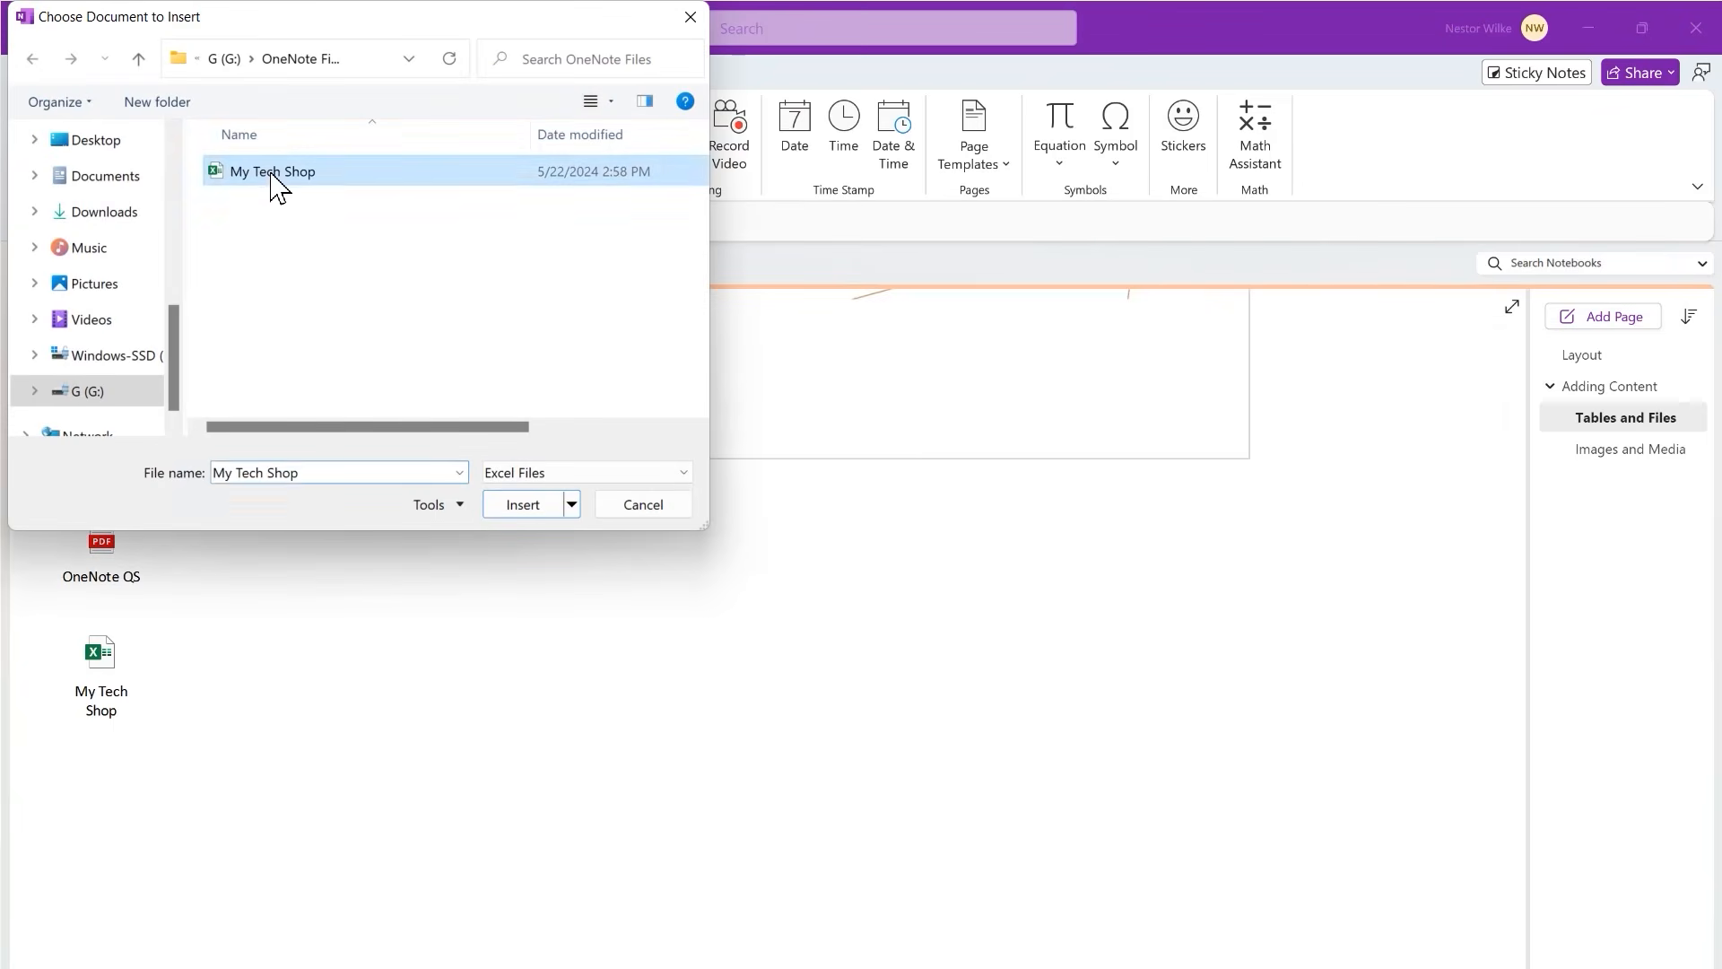
left_click(523, 504)
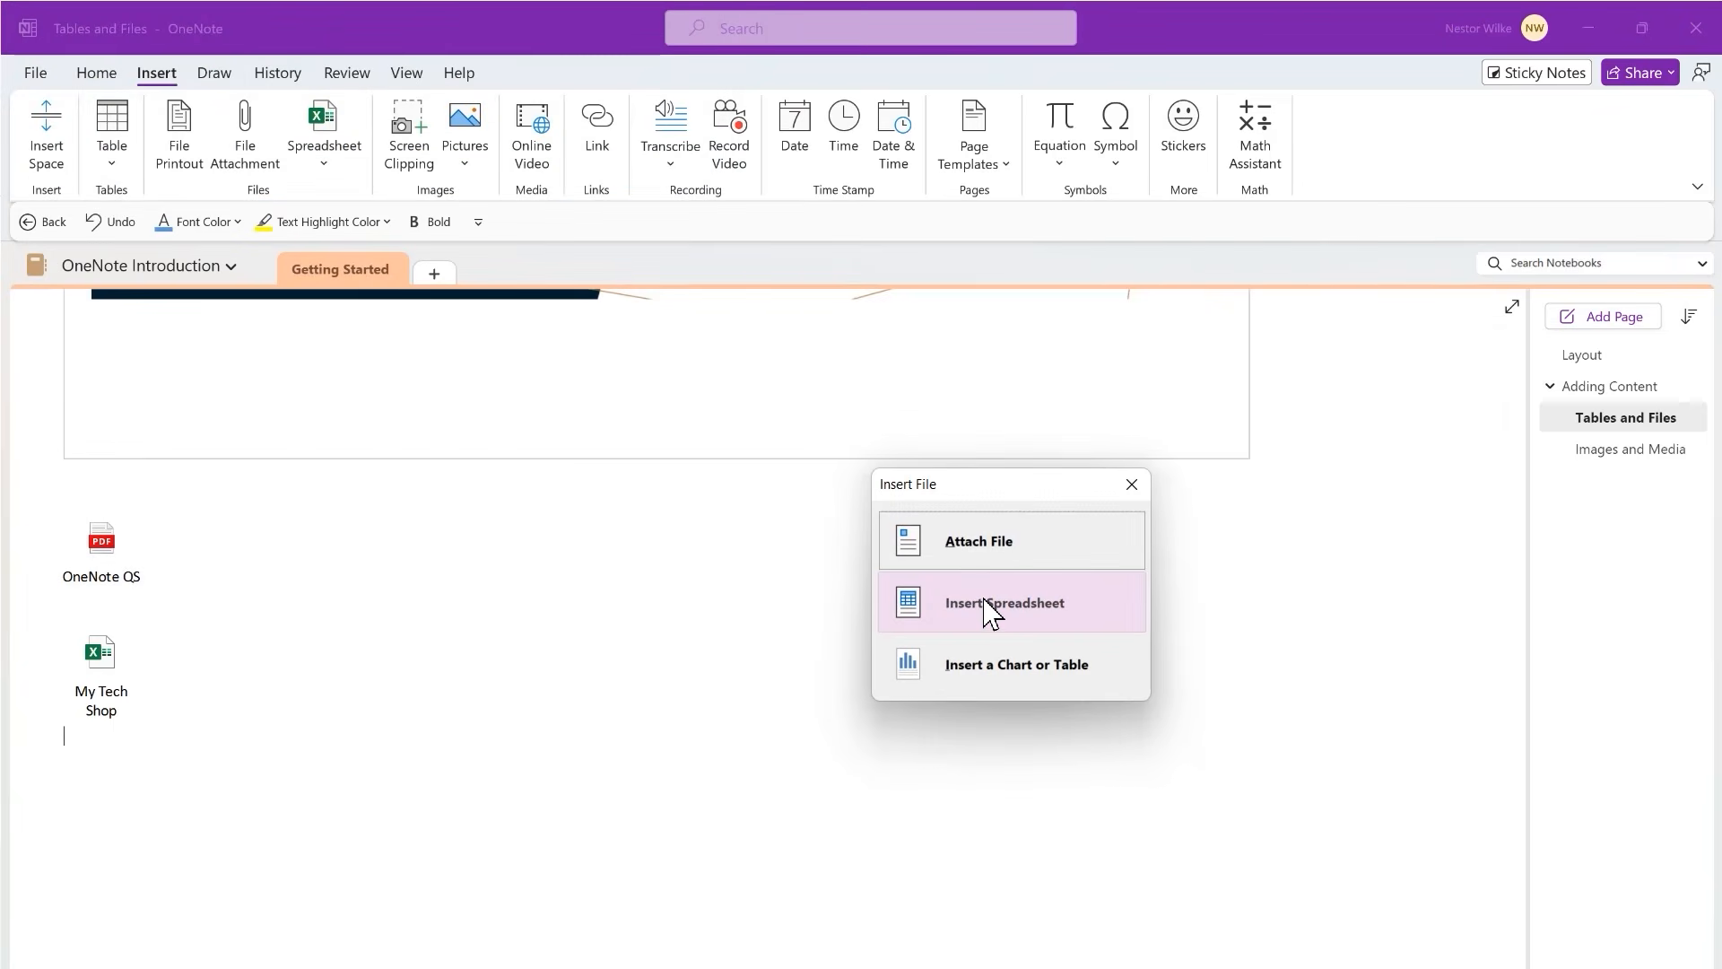
left_click(984, 601)
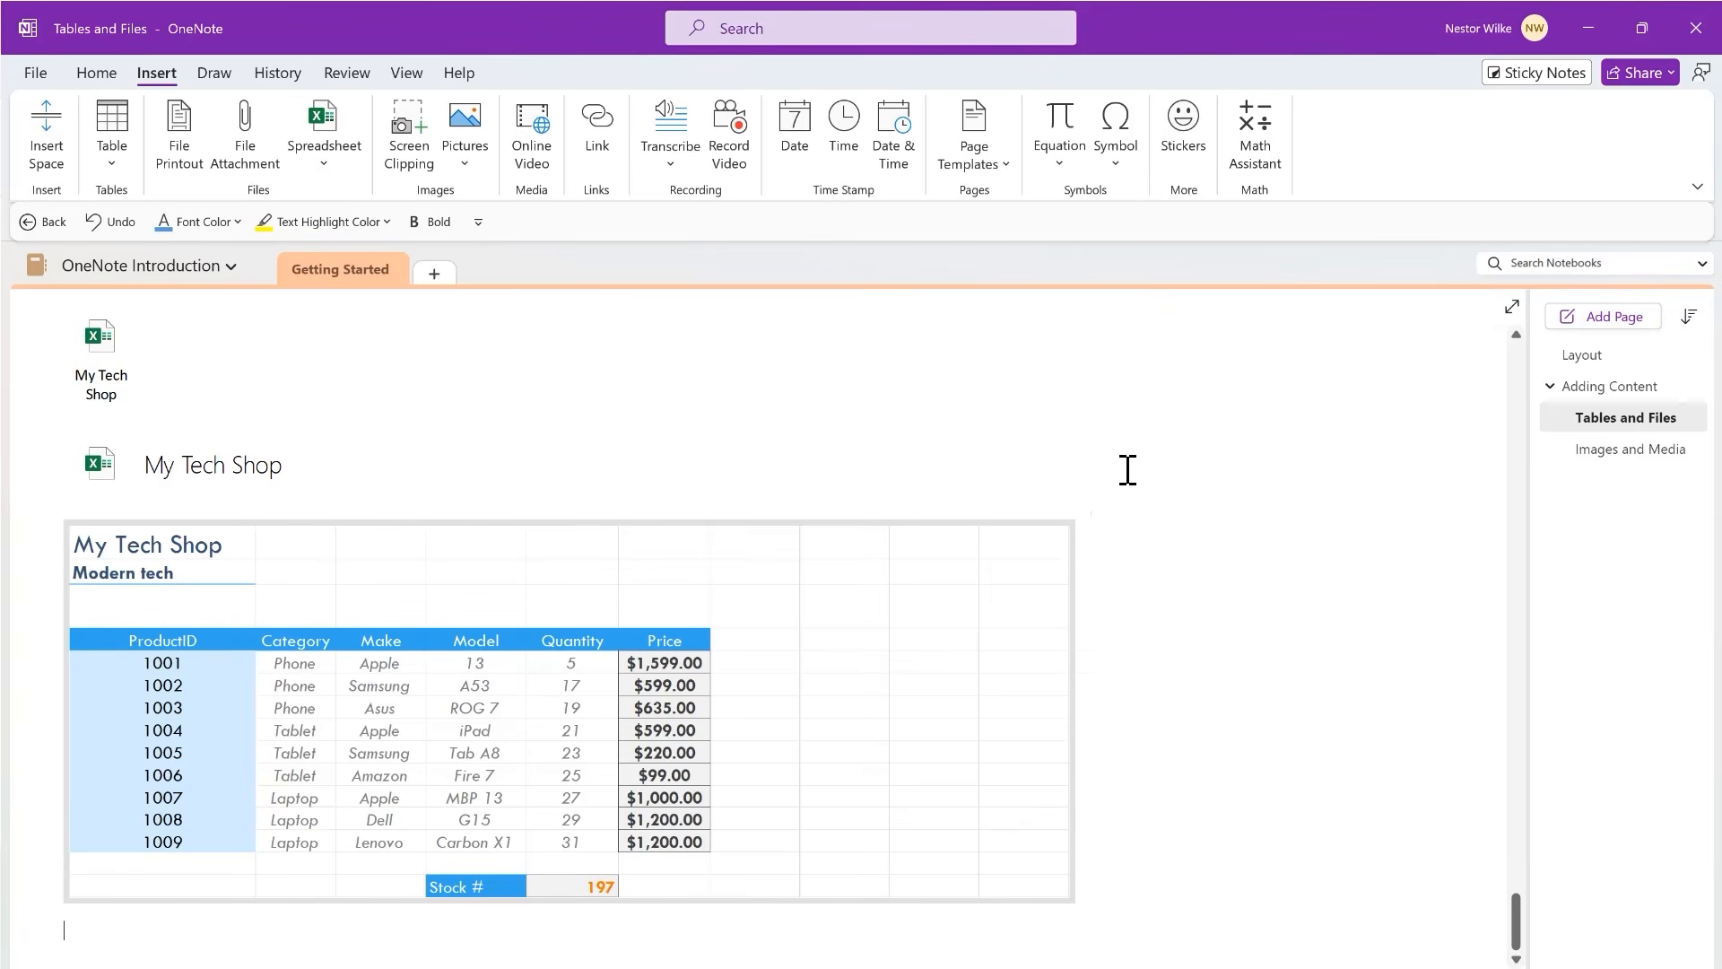
- Open the embedded My Tech Shop spreadsheet for editing in Excel and inspect its product cells and Stock # formula
scroll(1166, 475, "down", 3)
mouse_move(535, 532)
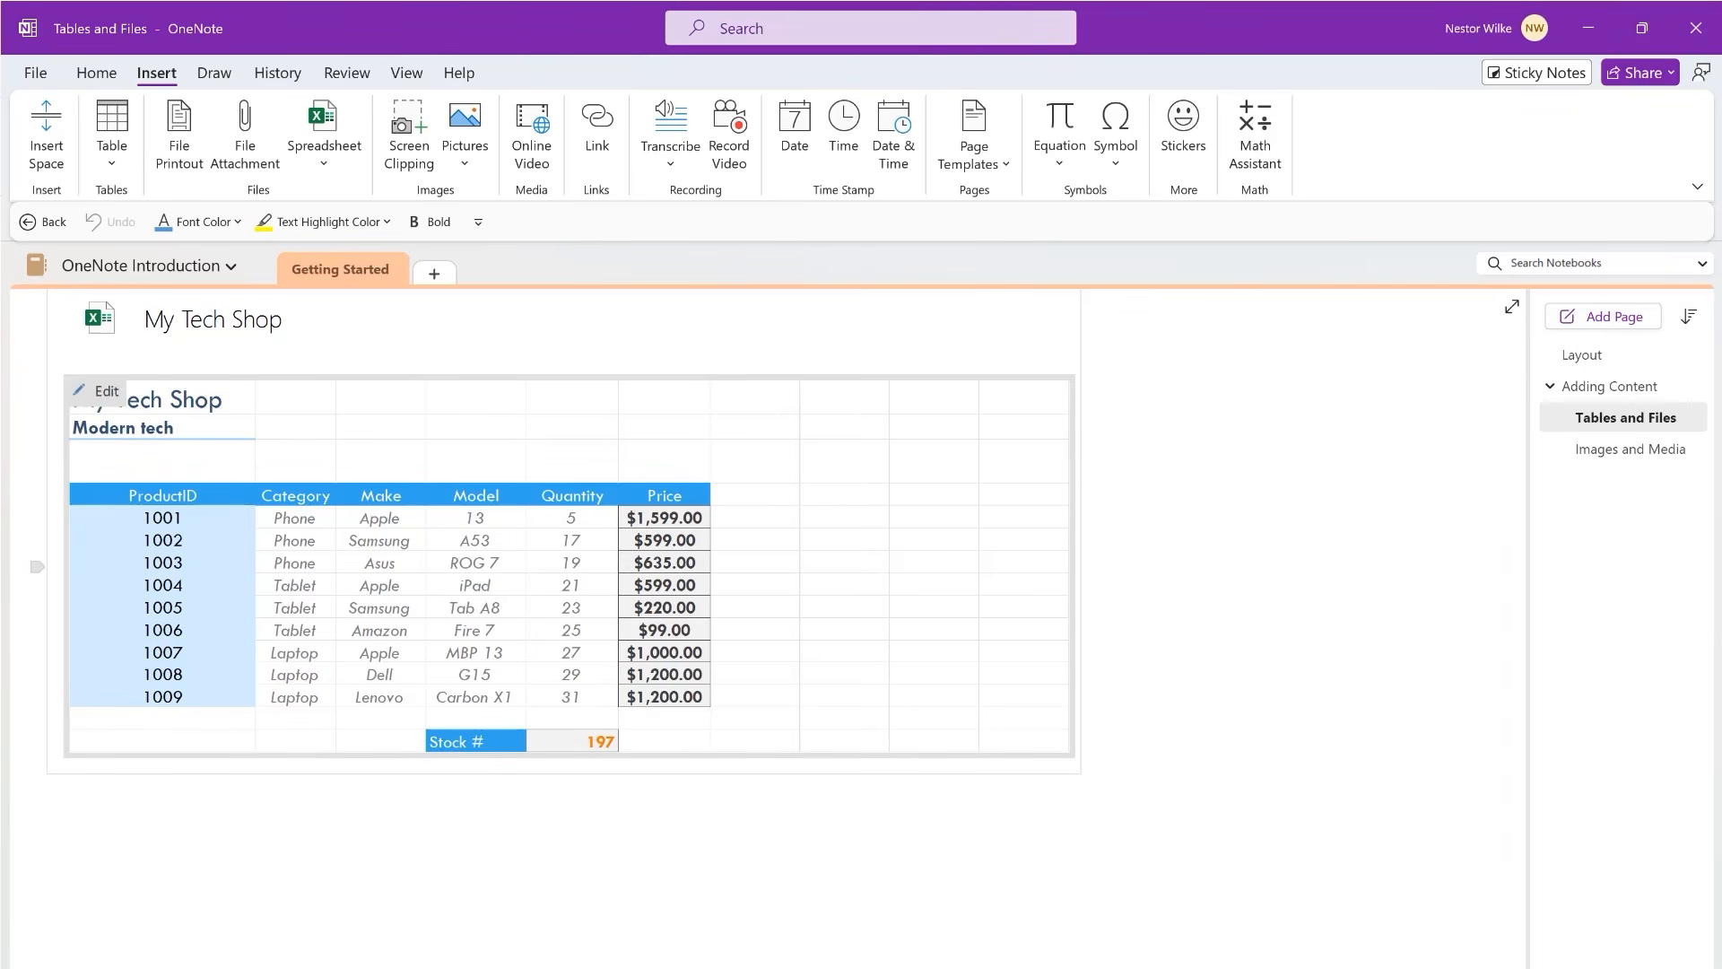
left_click(388, 529)
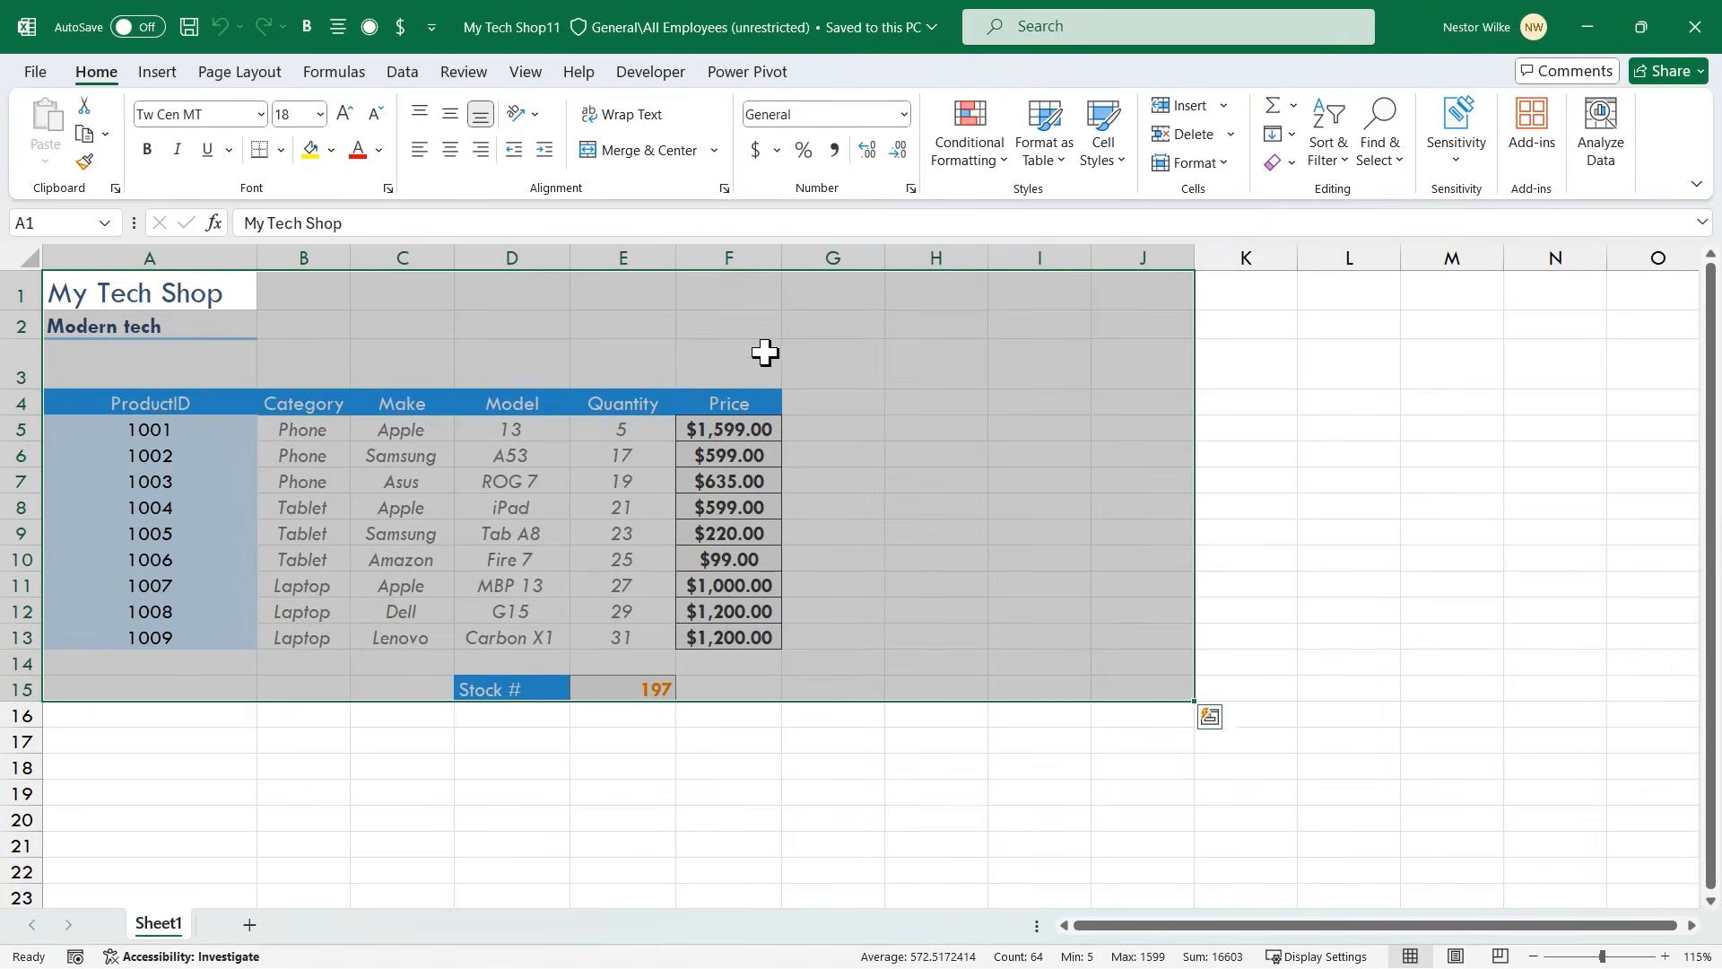
left_click(307, 453)
left_click(734, 430)
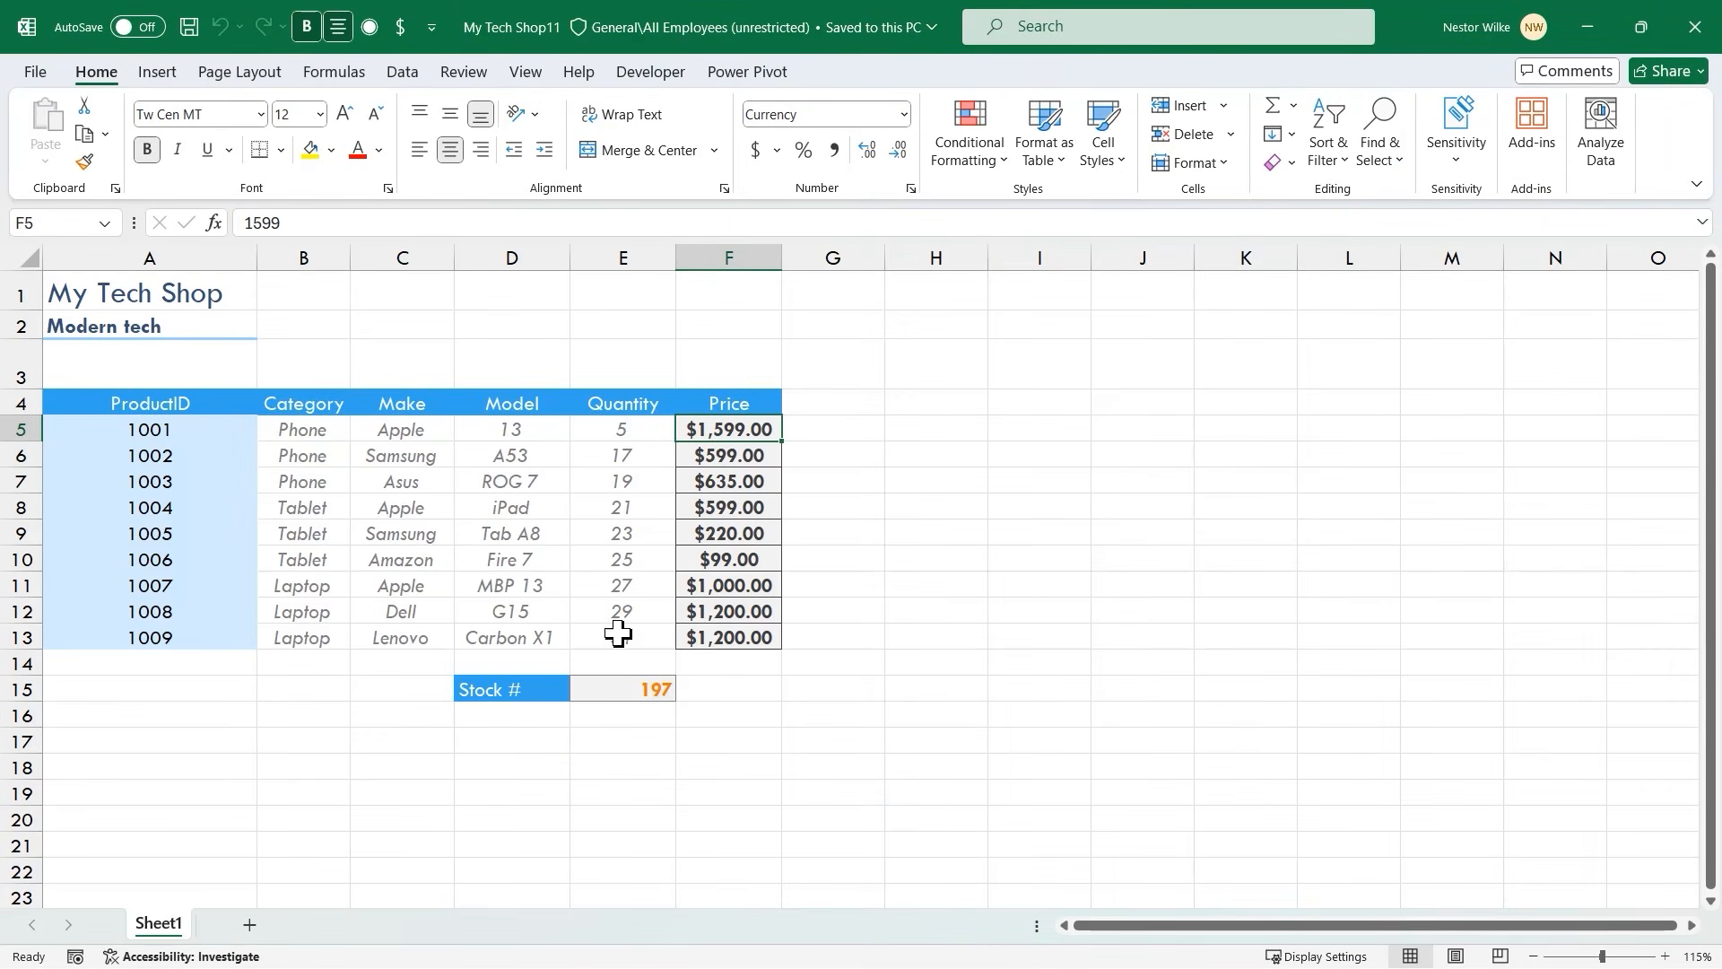
left_click(617, 691)
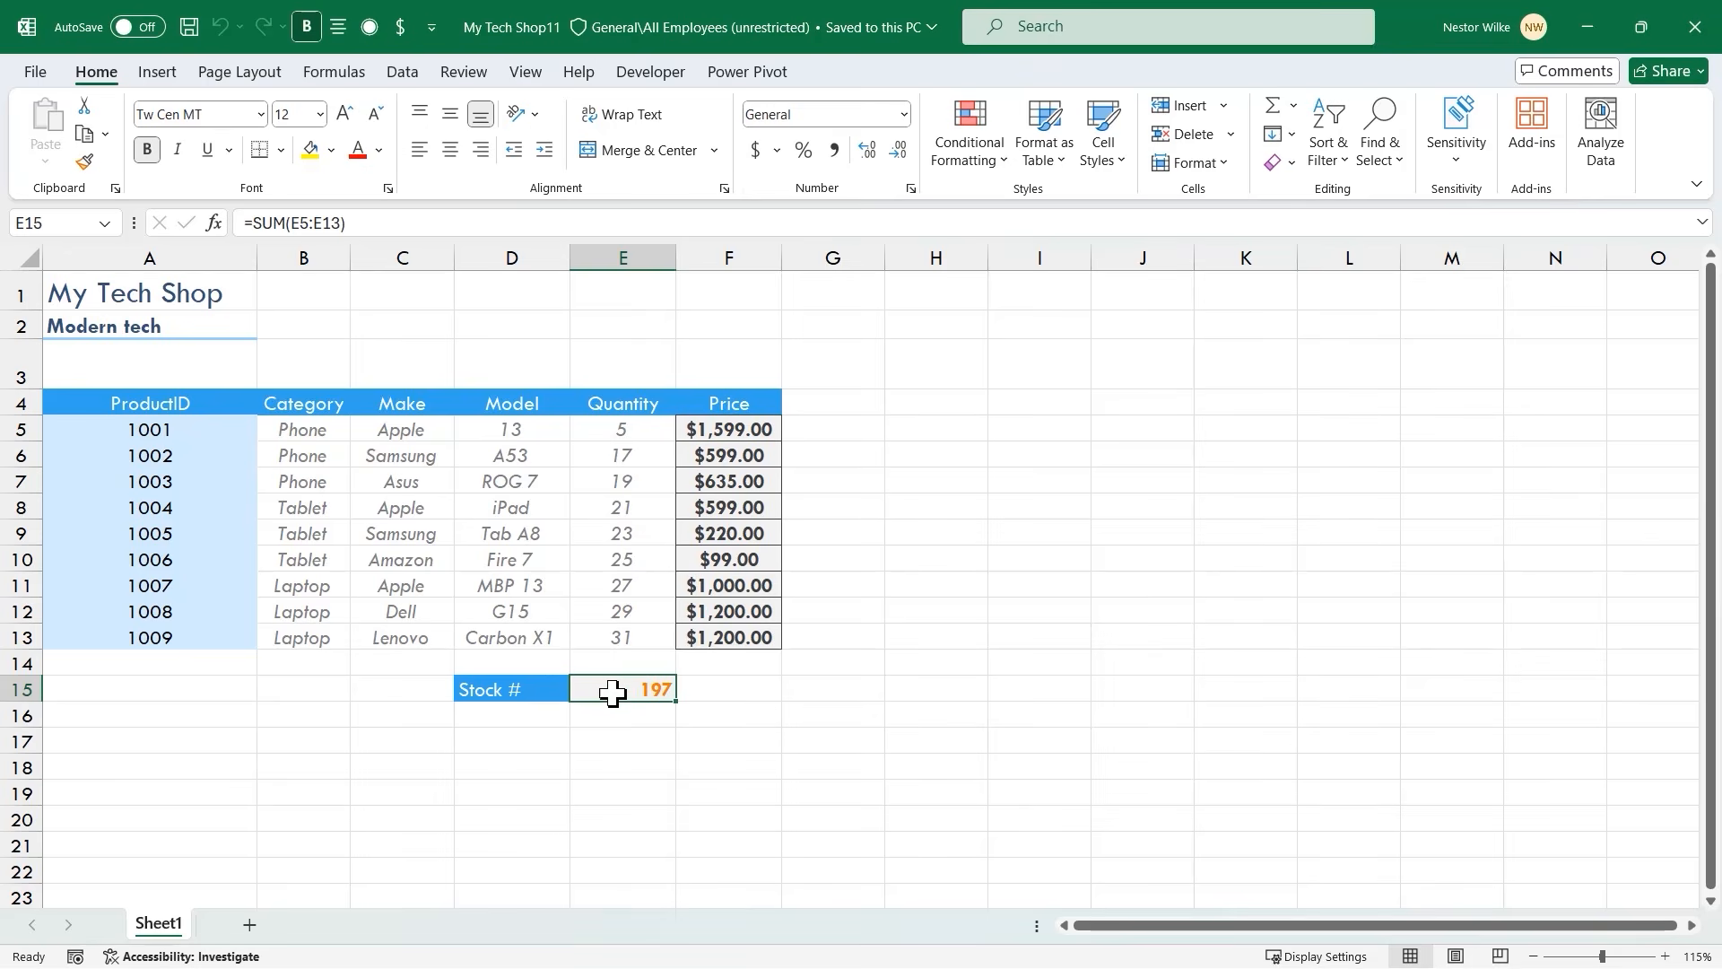
left_click(482, 471)
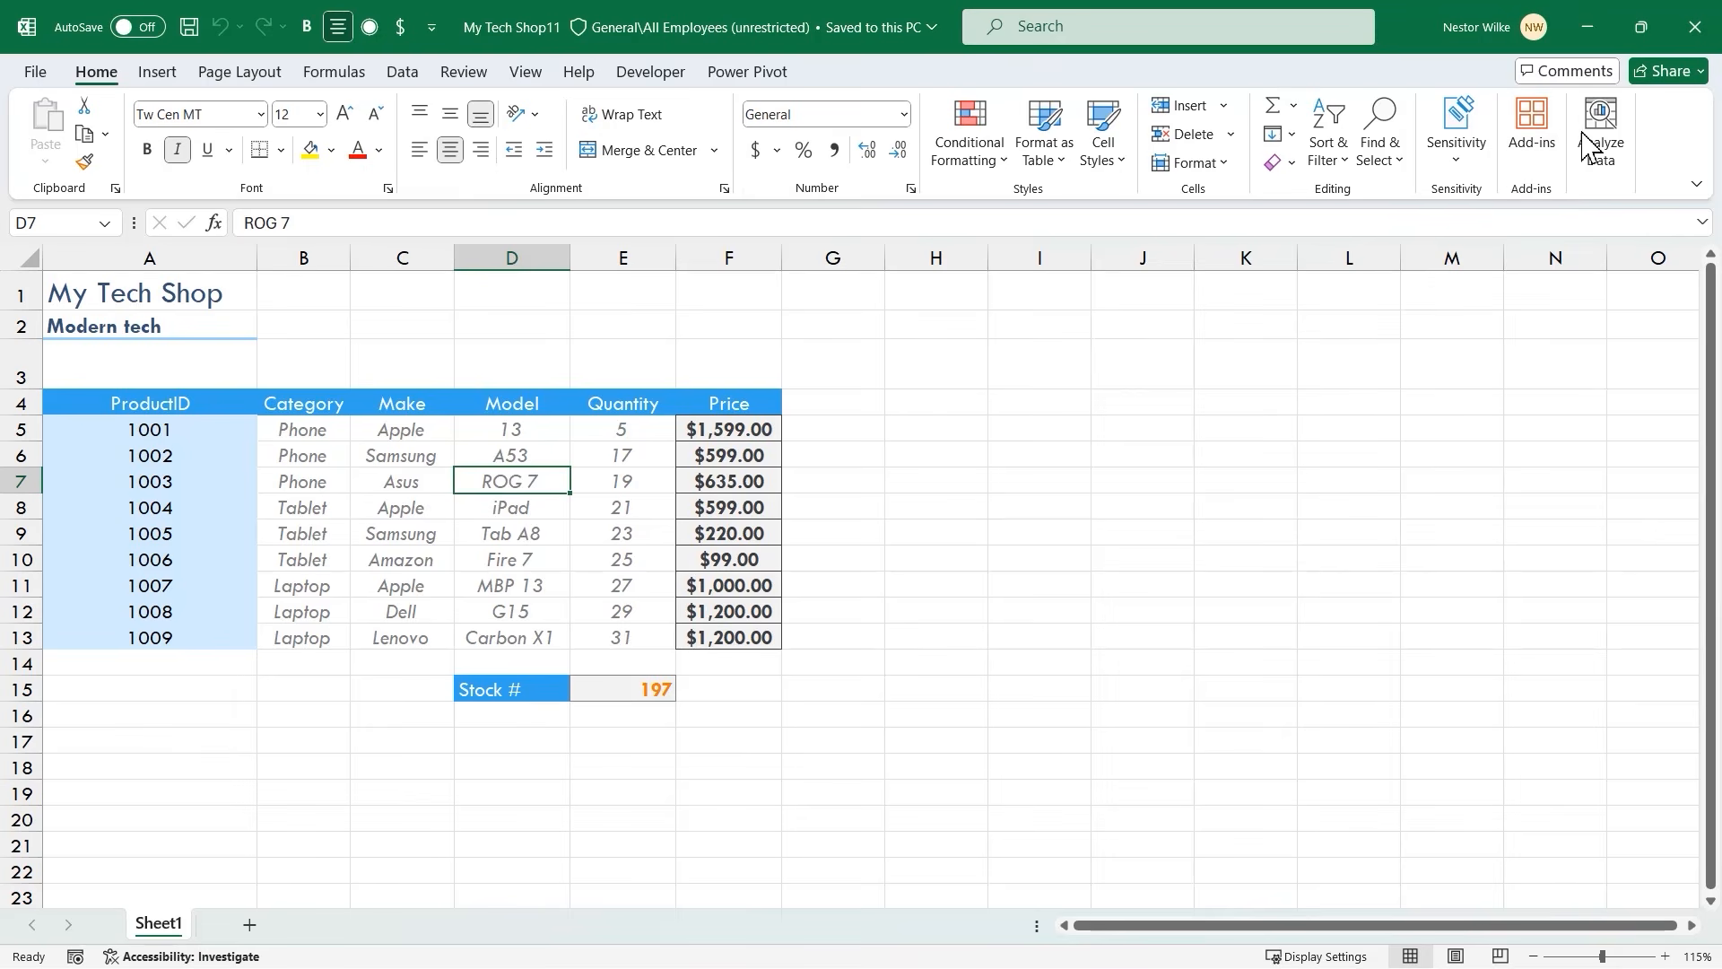
- Set the quantity of product 1001 to 25, then close the workbook and save the changes
left_click(610, 432)
key("BackSpace")
type("25")
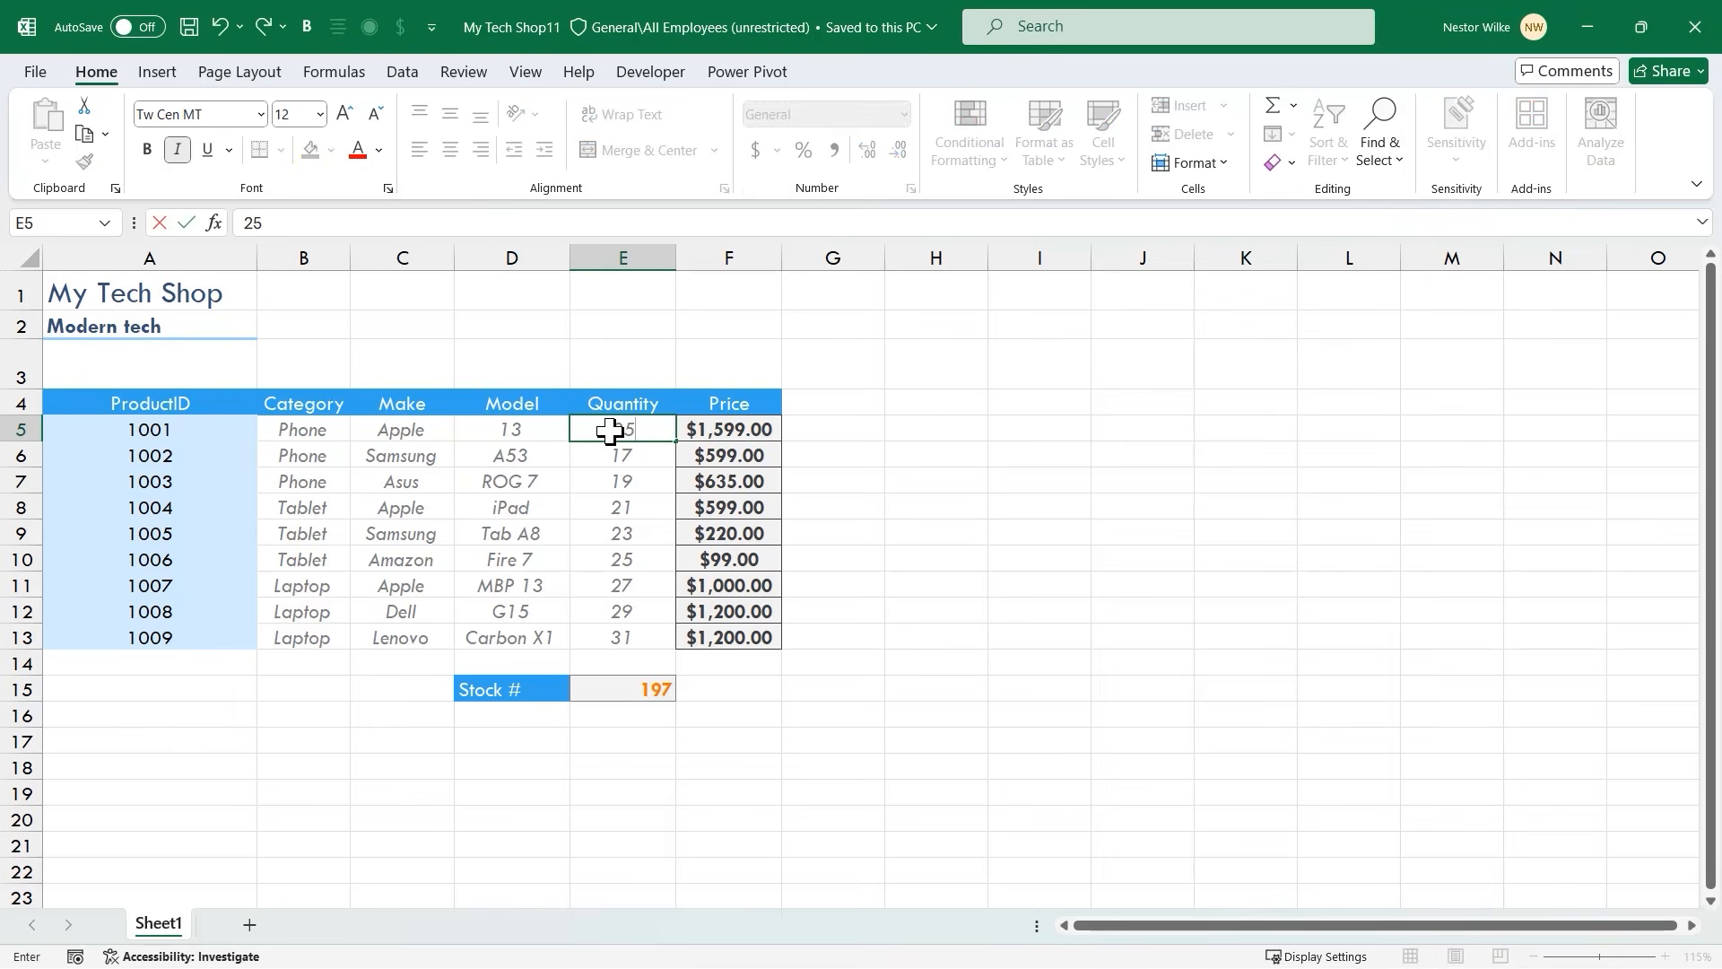
key("Return")
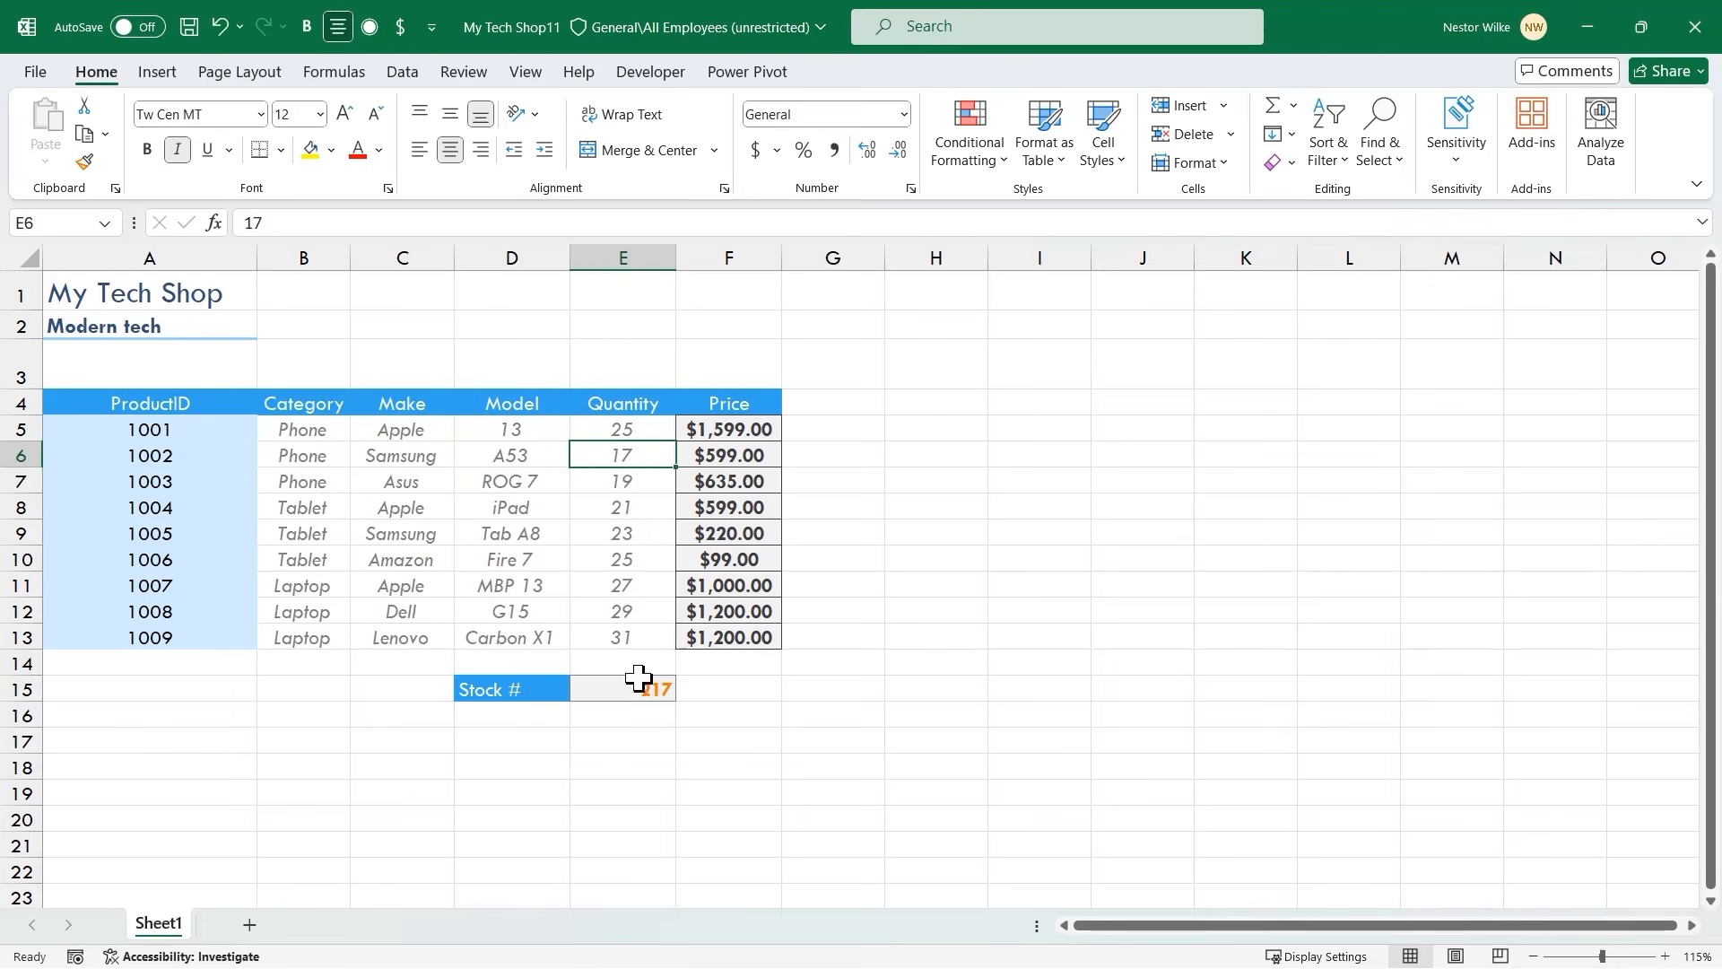
left_click(1695, 27)
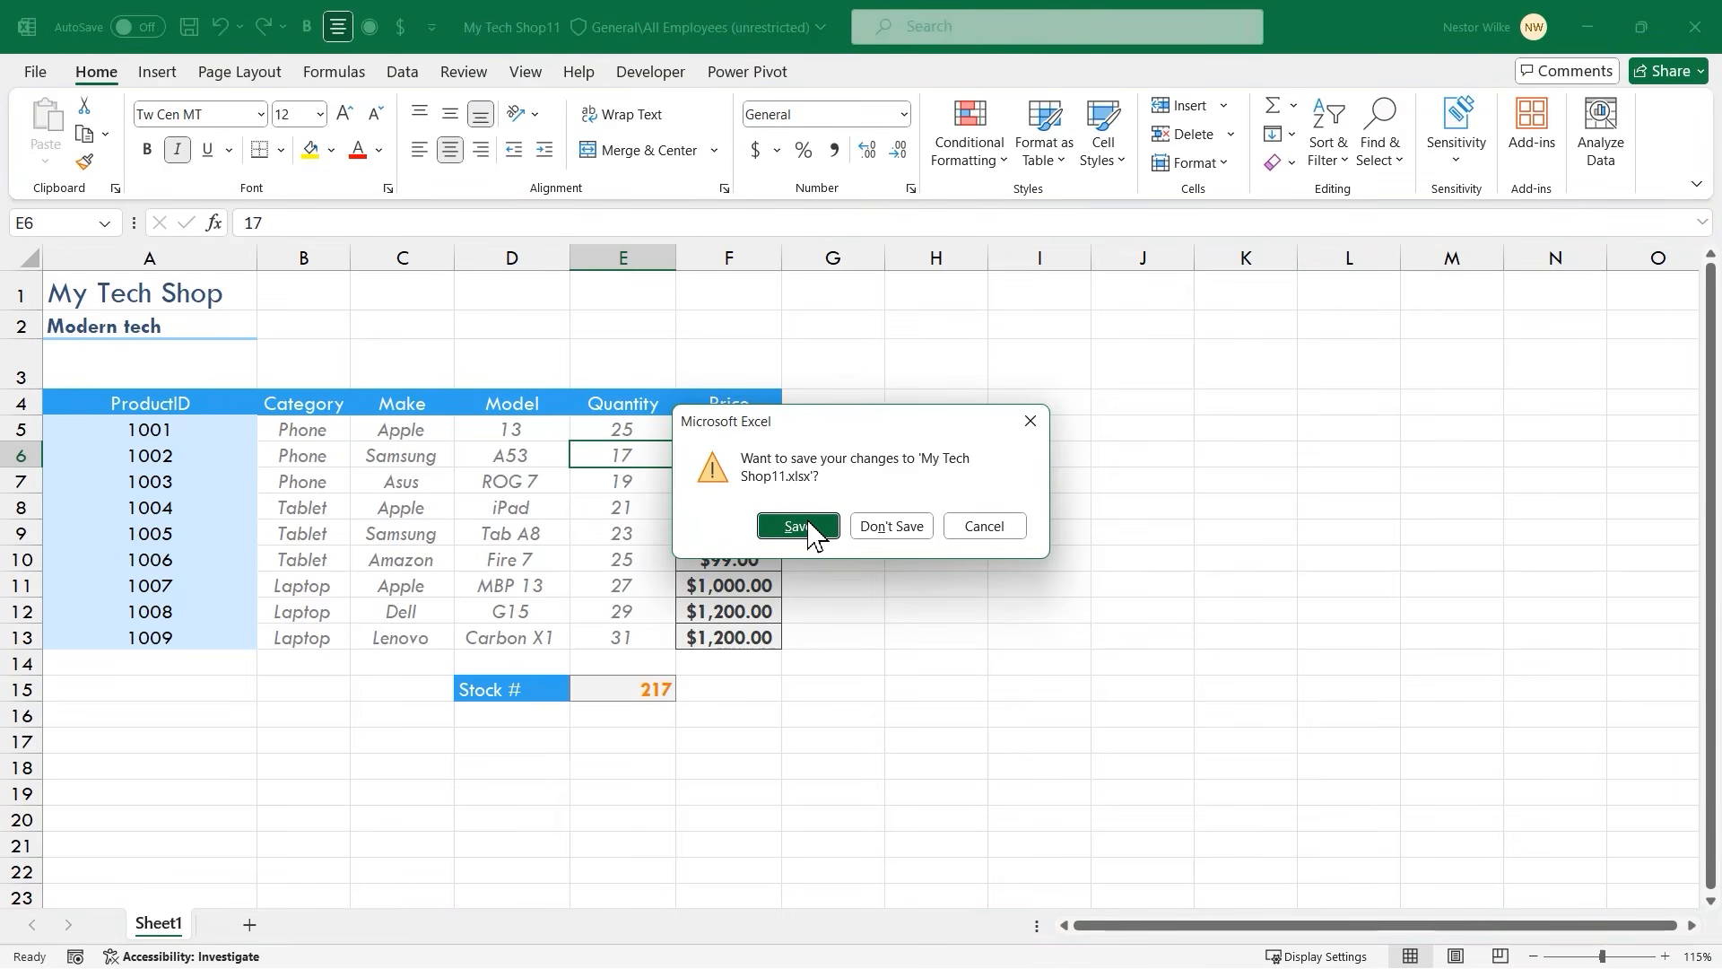
left_click(798, 526)
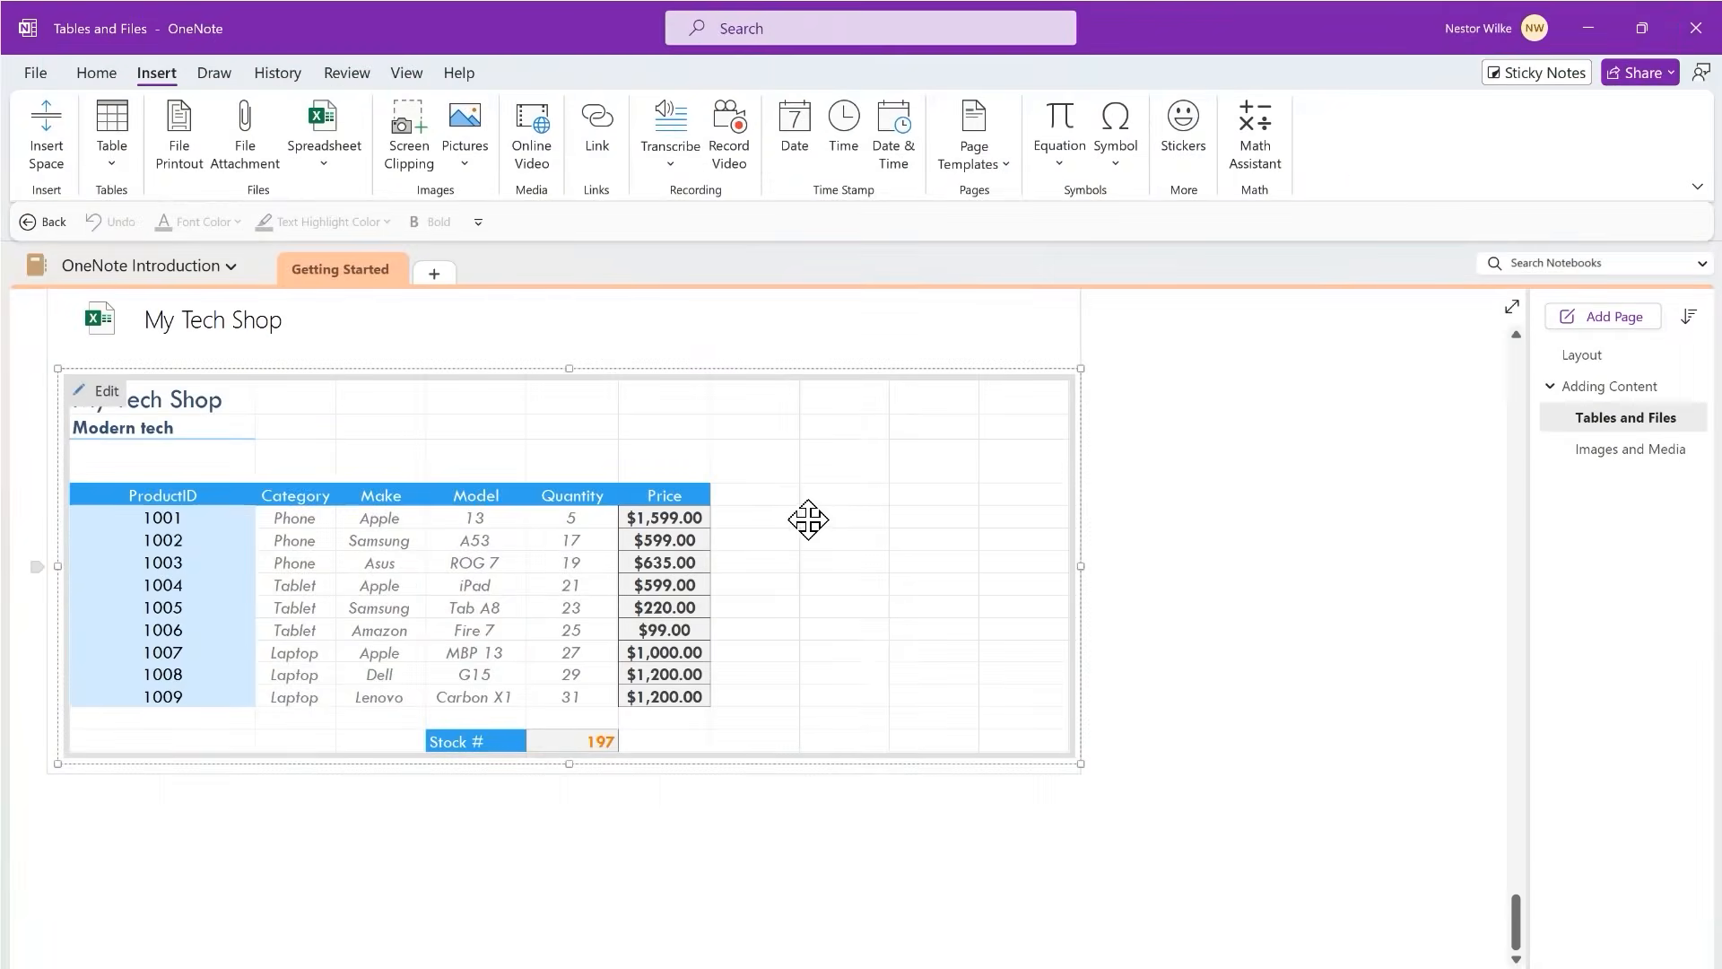
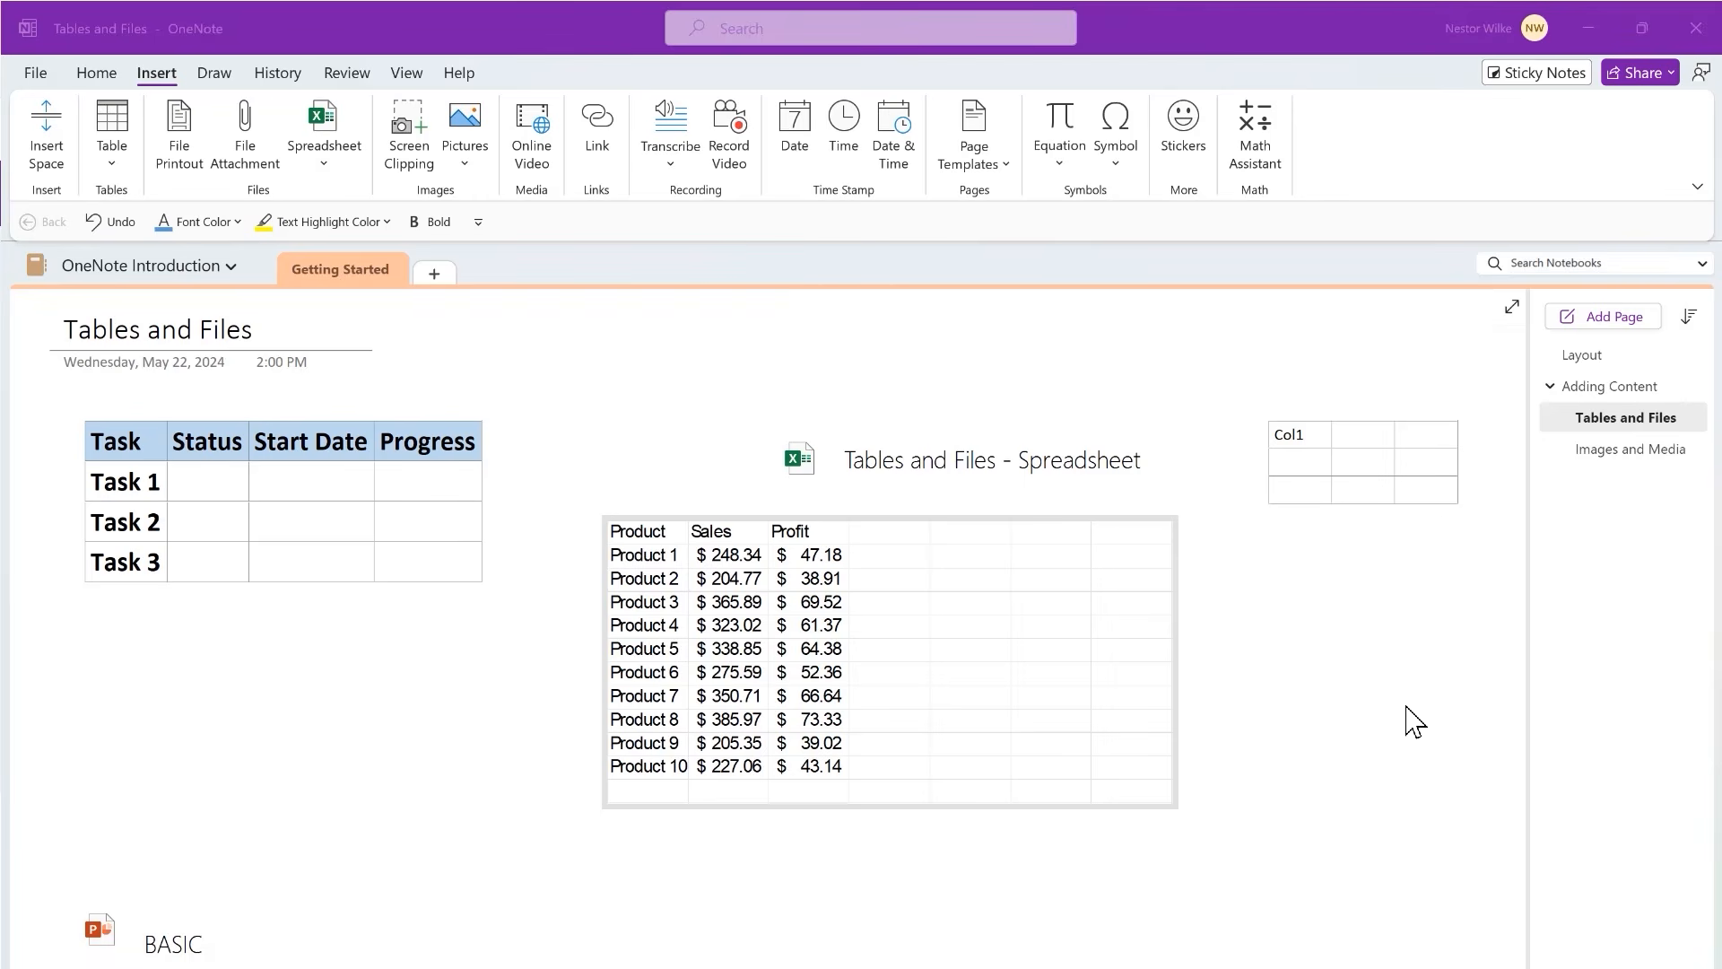
- Go to the Images and Media page and capture a screen clipping of the tablet and phone image on the Microsoft OneNote webpage
left_click(1620, 455)
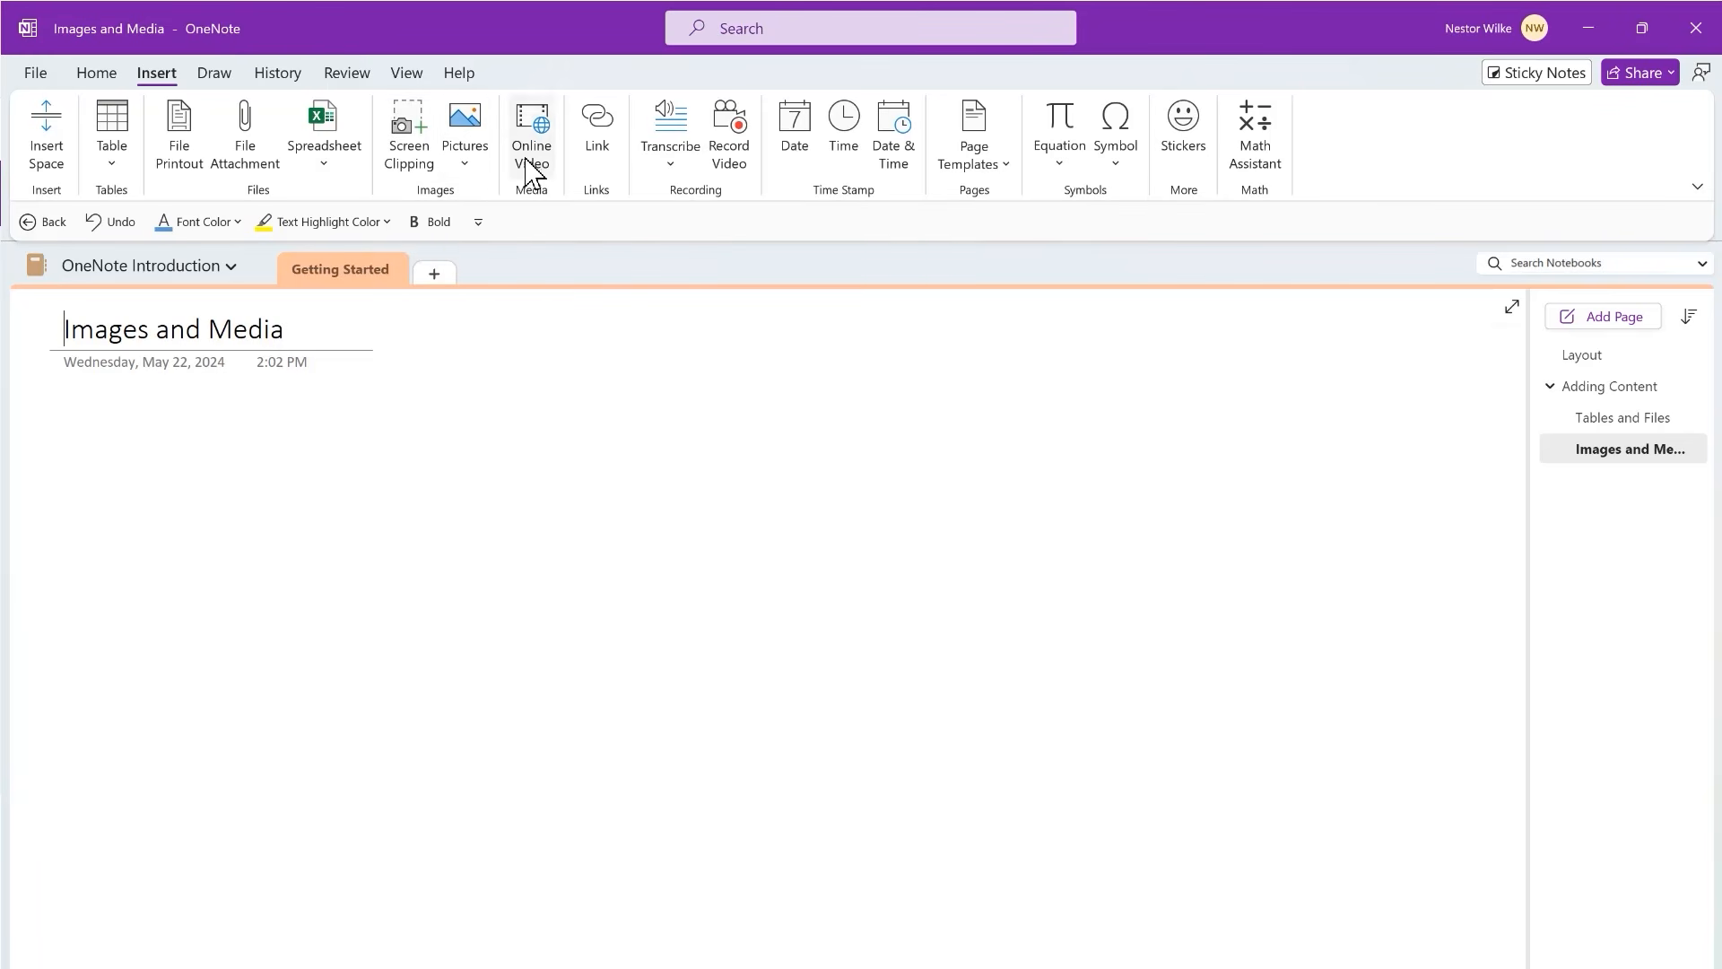
left_click(397, 143)
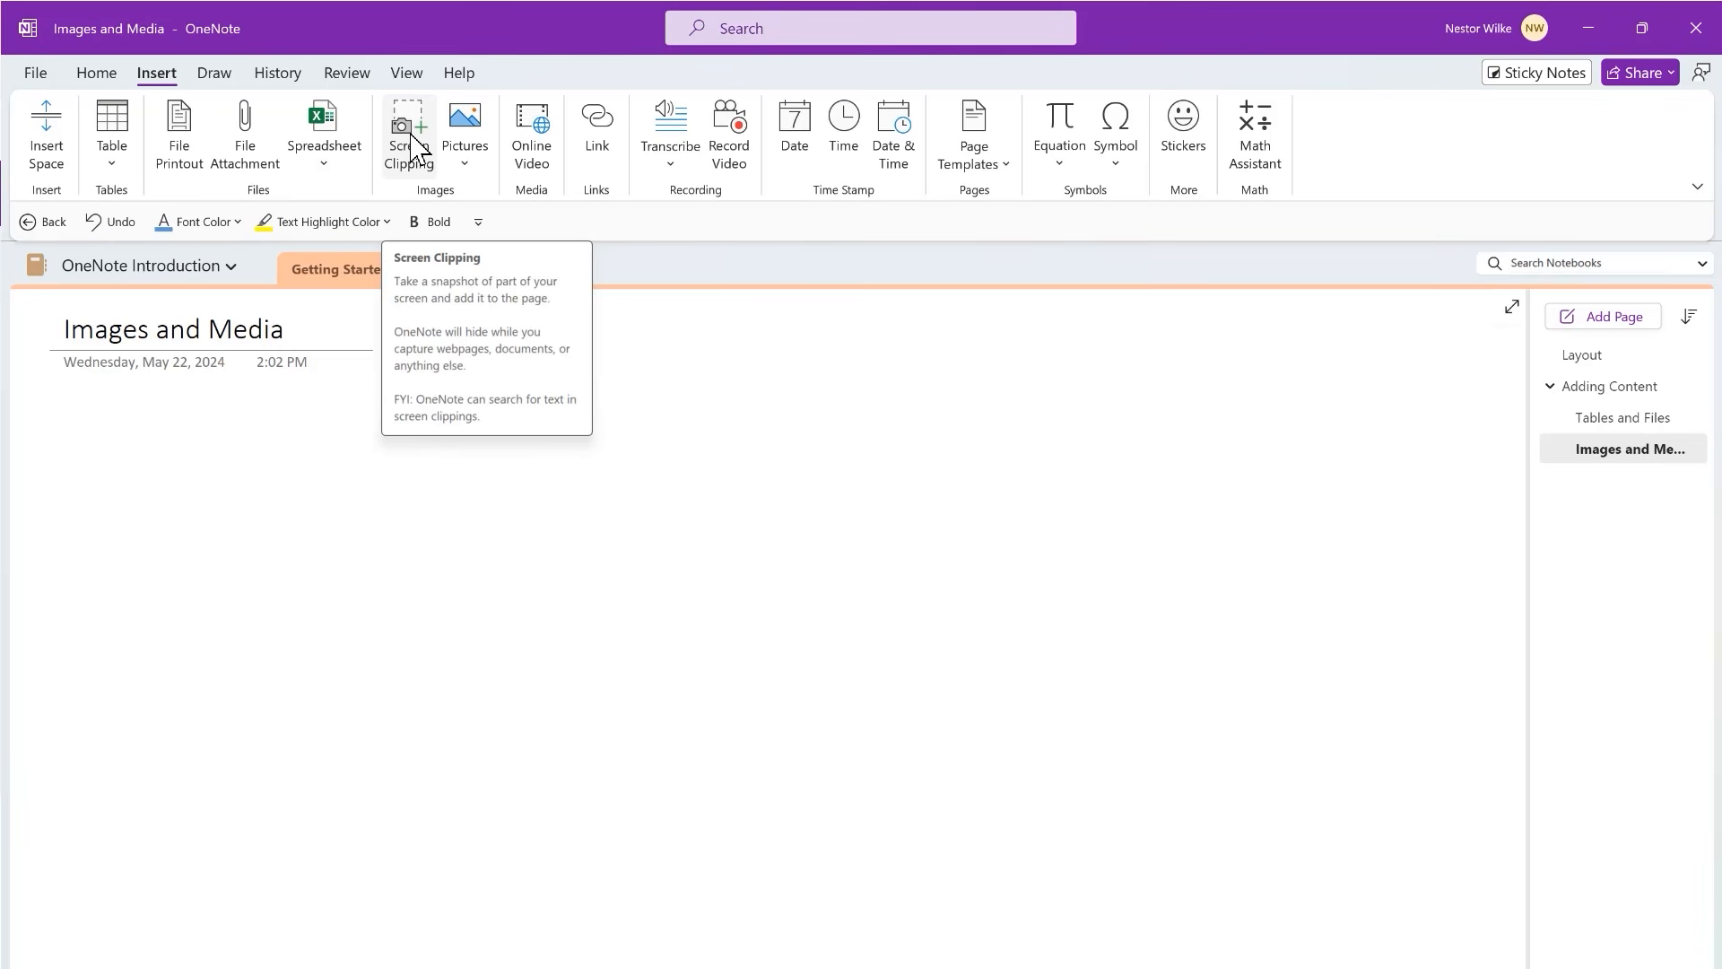
left_click(413, 148)
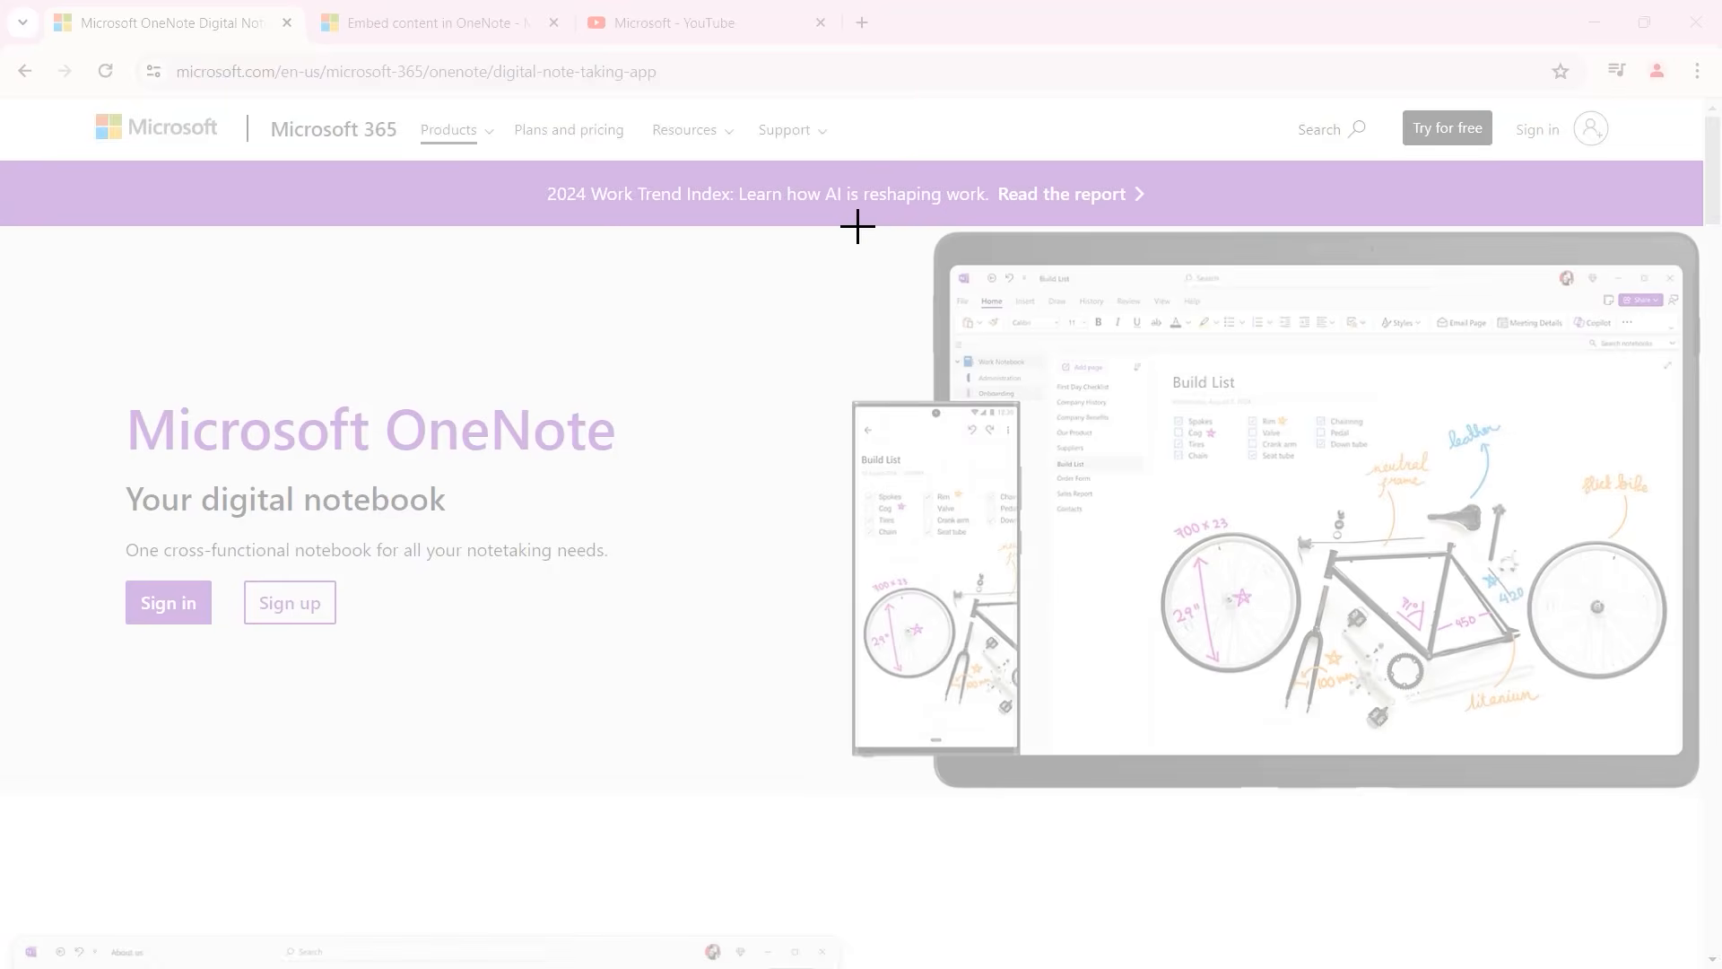
left_click_drag(858, 228, 1700, 793)
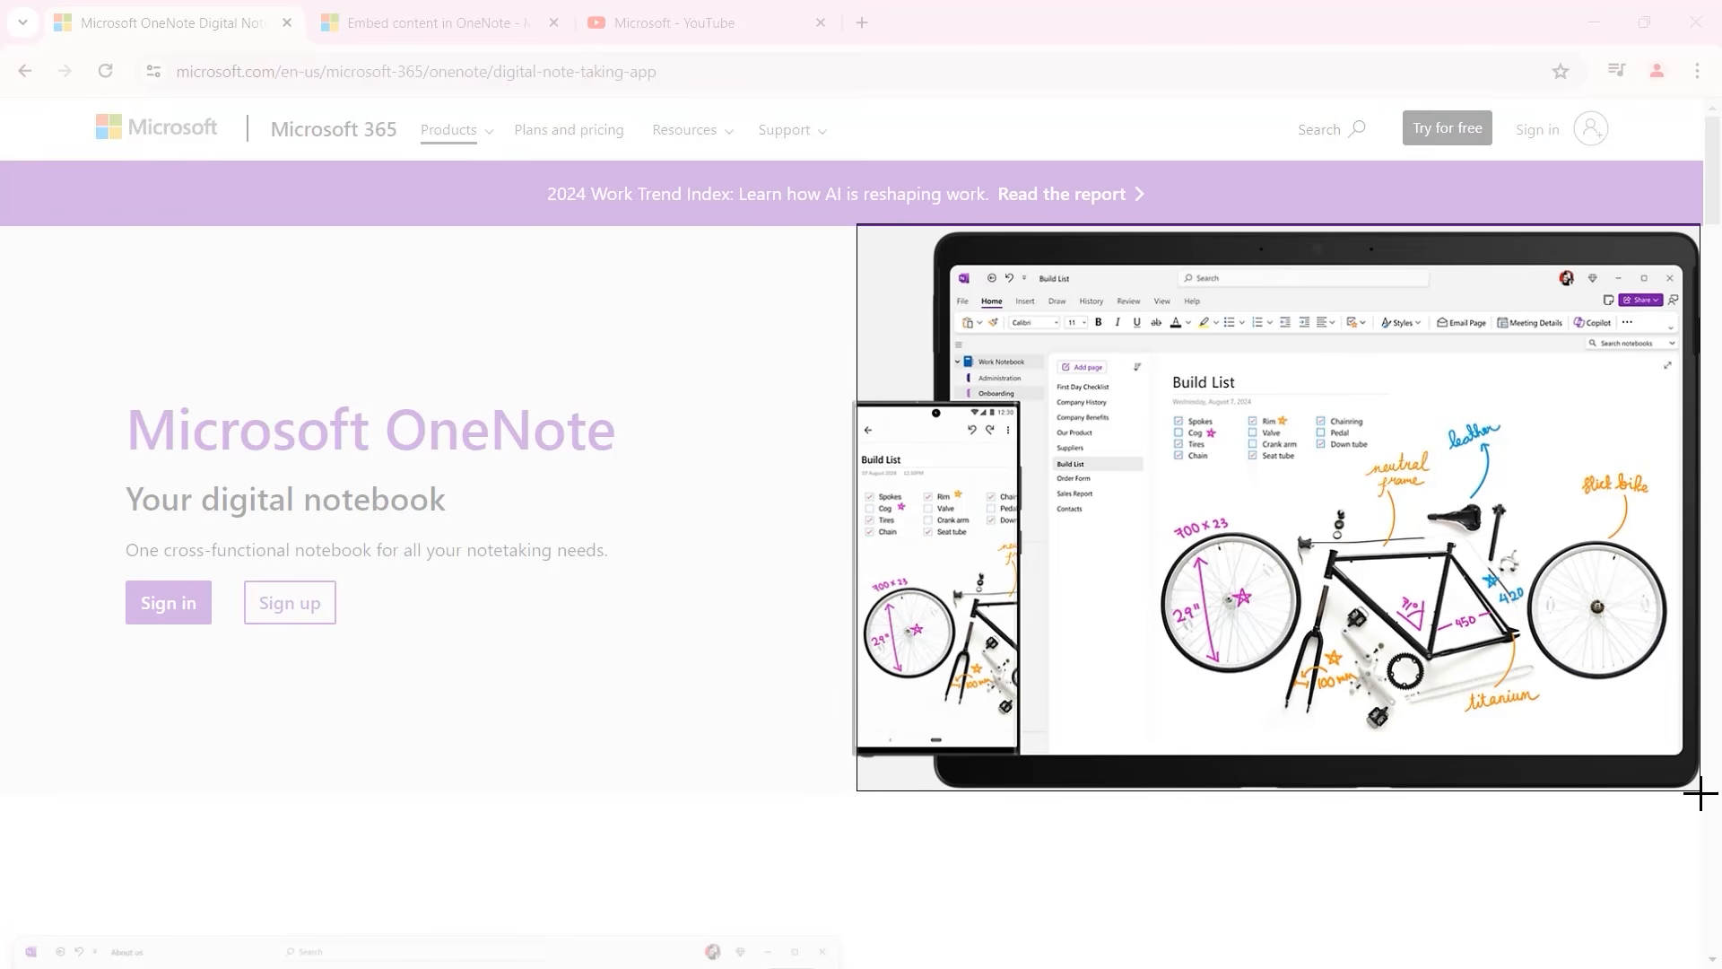
- Complete the screen clipping of the tablet and phone region and check its note container on the Images and Media page
left_click_drag(1700, 793, 1700, 794)
left_click(385, 662)
mouse_move(418, 407)
left_mouse_down()
mouse_move(439, 412)
mouse_move(418, 409)
left_mouse_up()
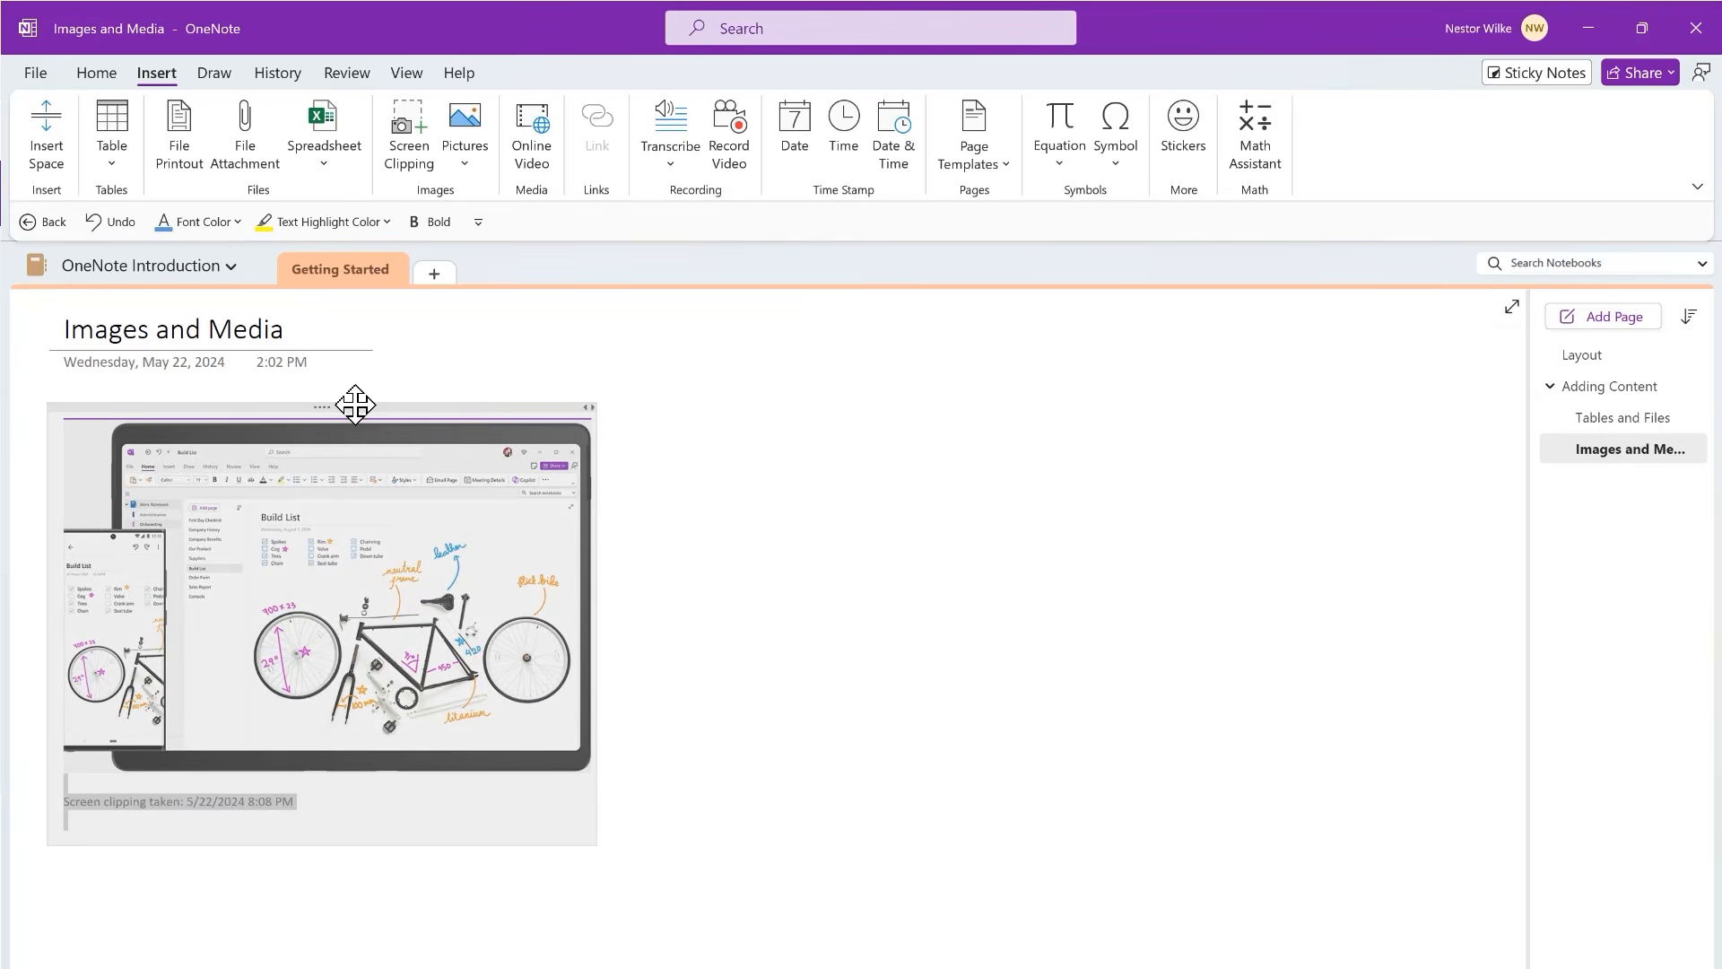
left_click(868, 585)
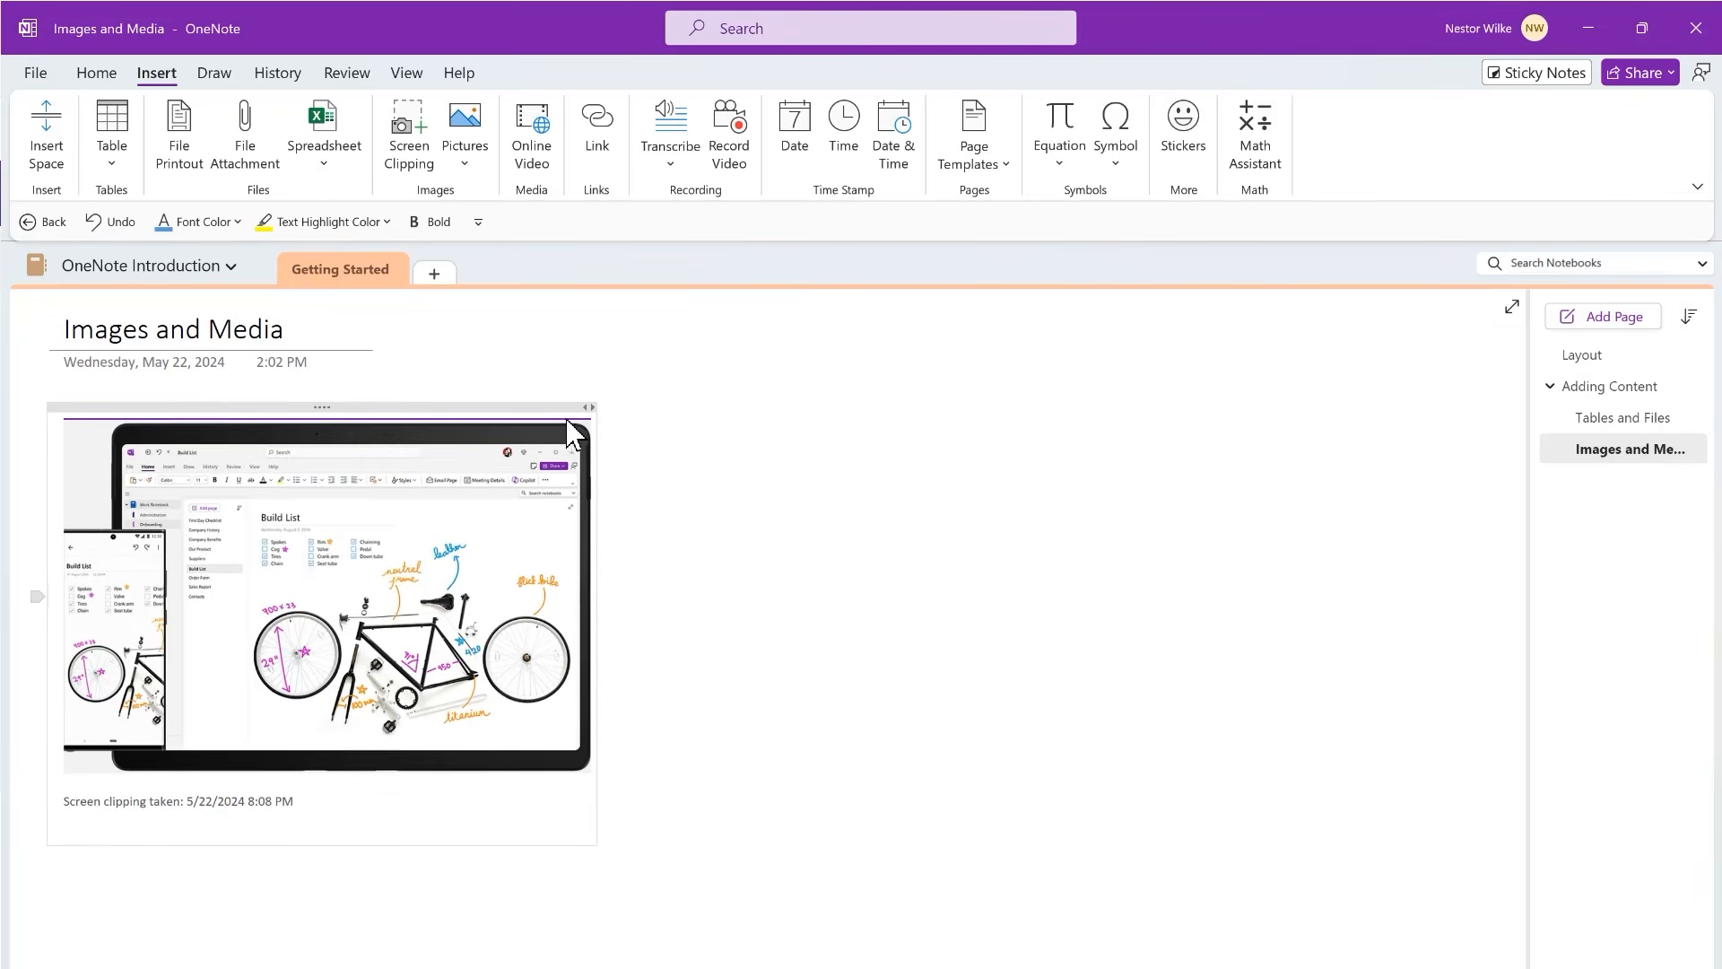
- Enlarge the tablet and phone screen clipping proportionally by about one third
left_click(453, 536)
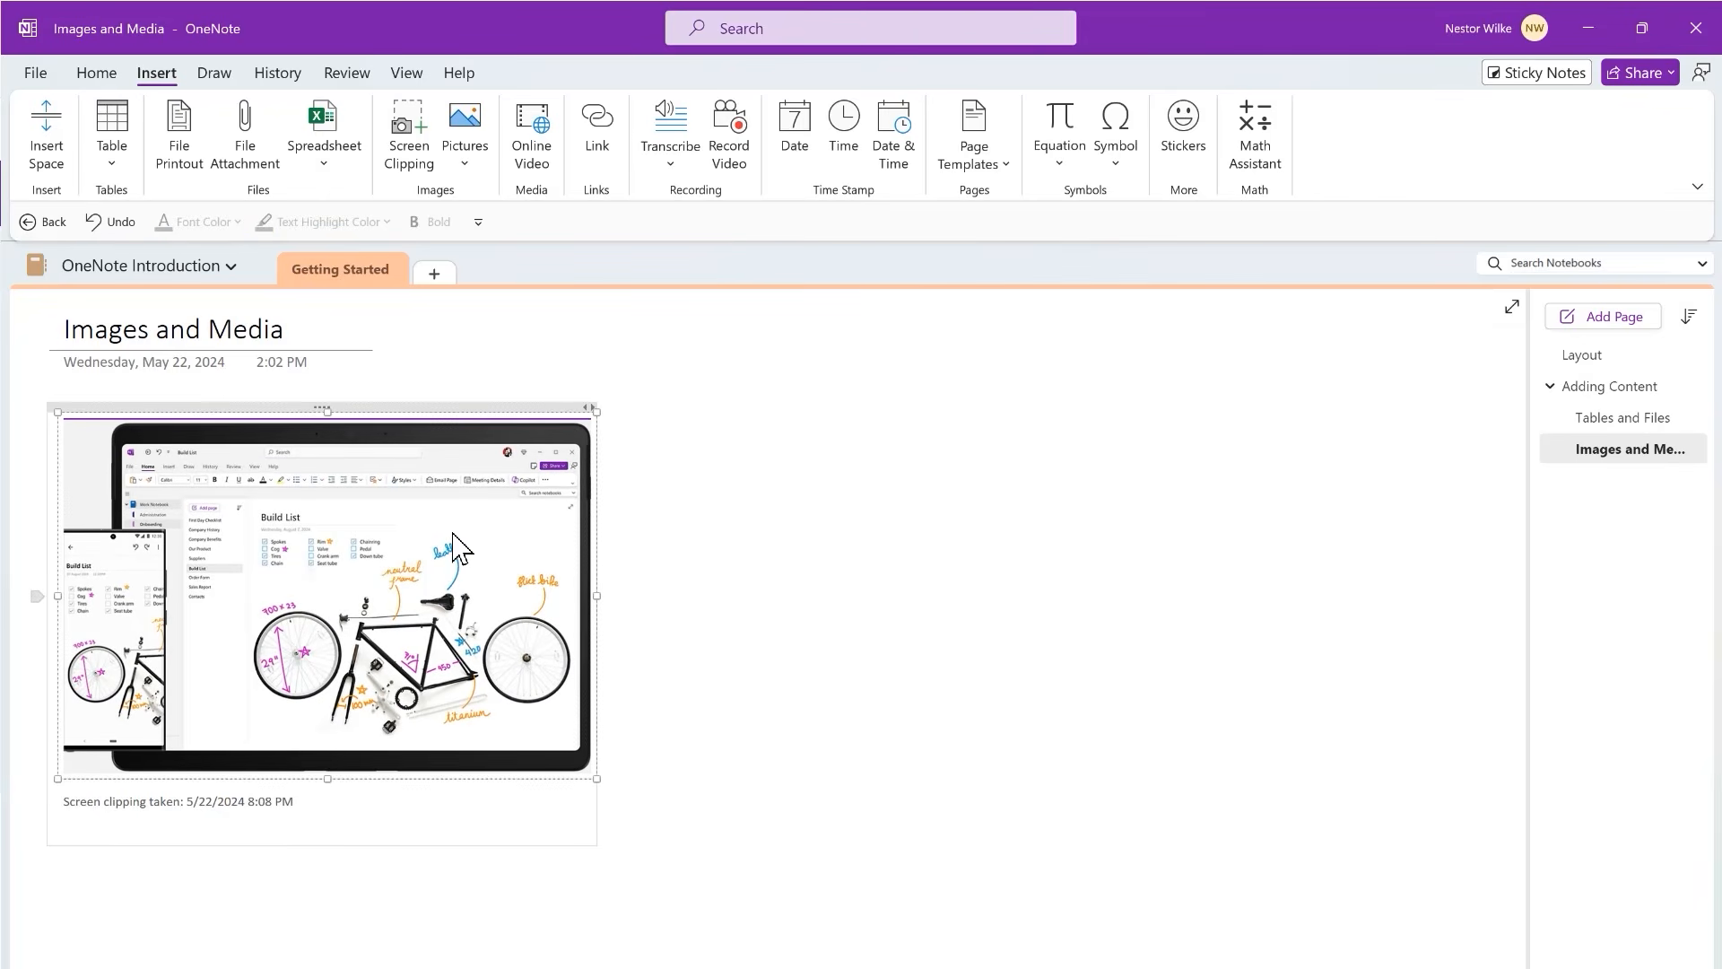
left_click_drag(597, 780, 645, 838)
left_click(605, 782)
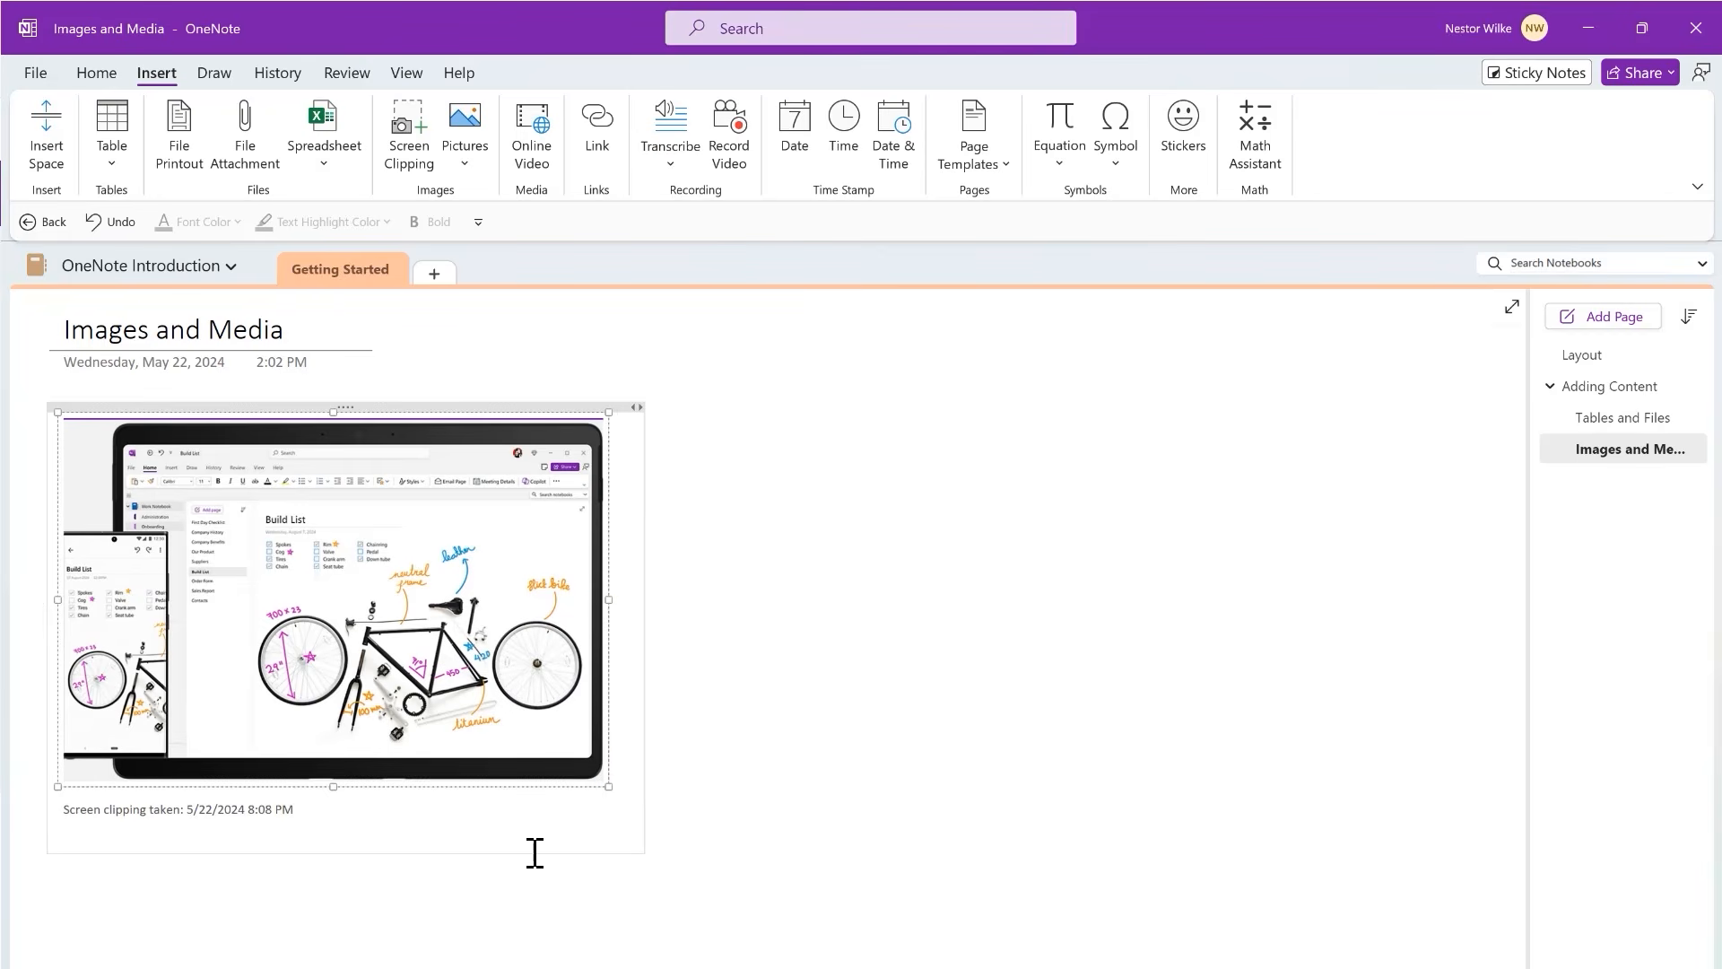
left_click_drag(604, 793, 781, 872)
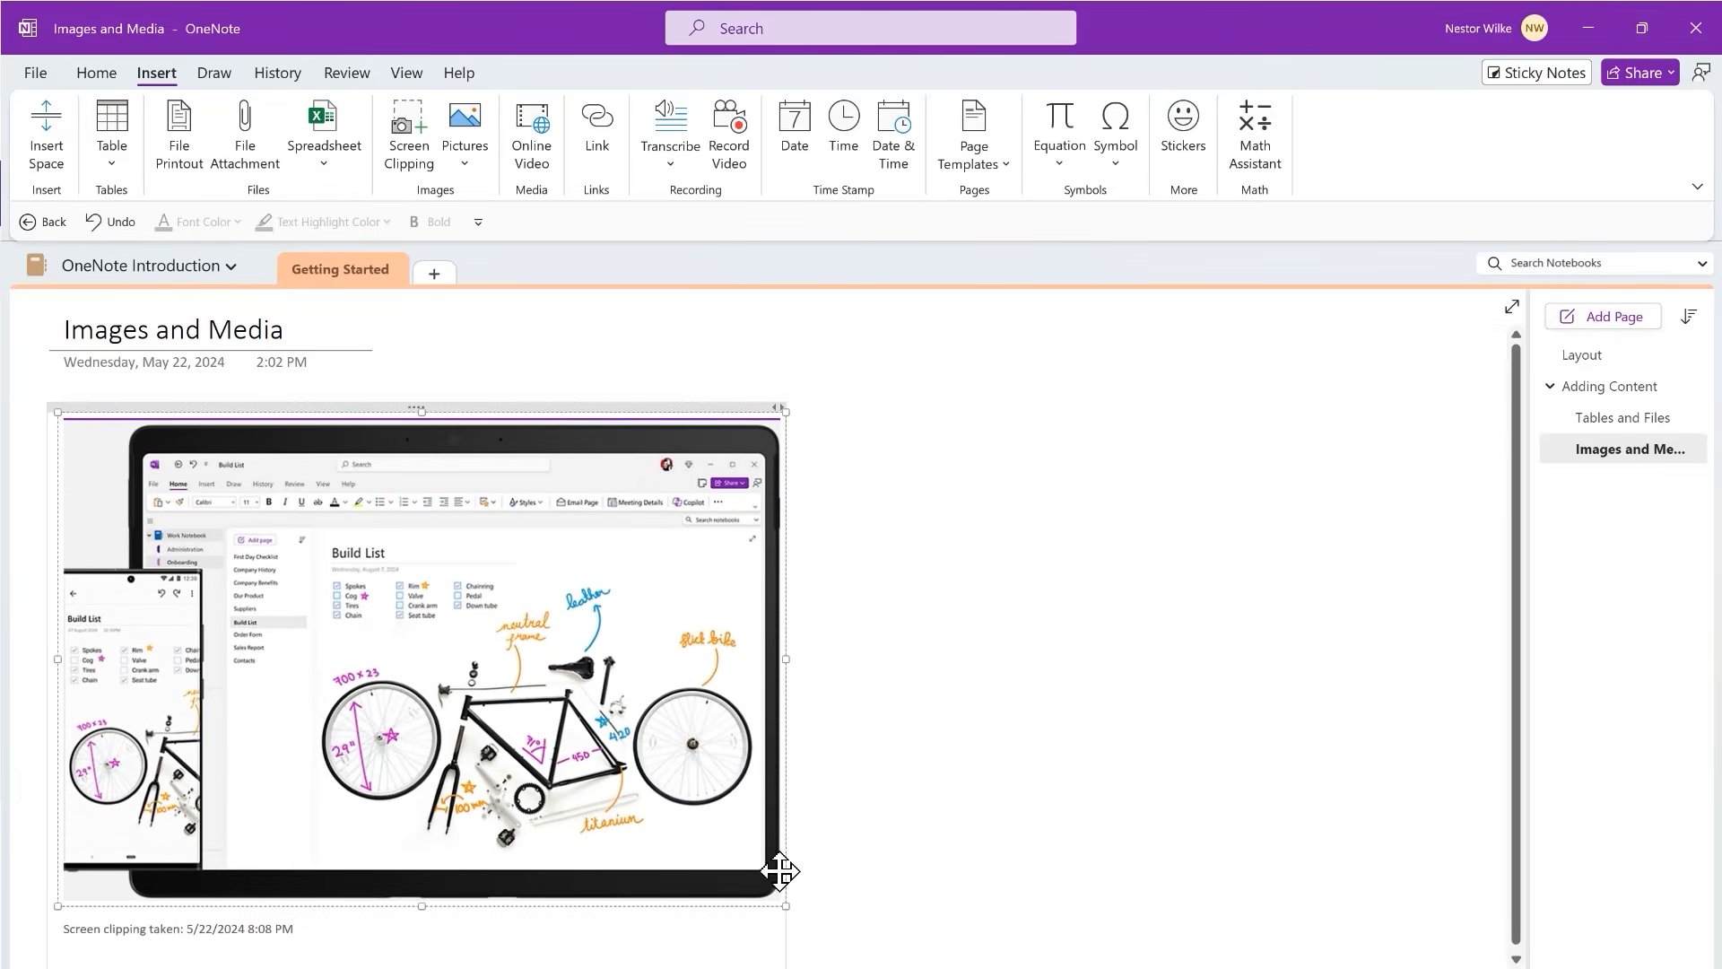
- Move the screen clipping together with its caption horizontally toward the middle of the page
left_click(536, 407)
left_click(1057, 508)
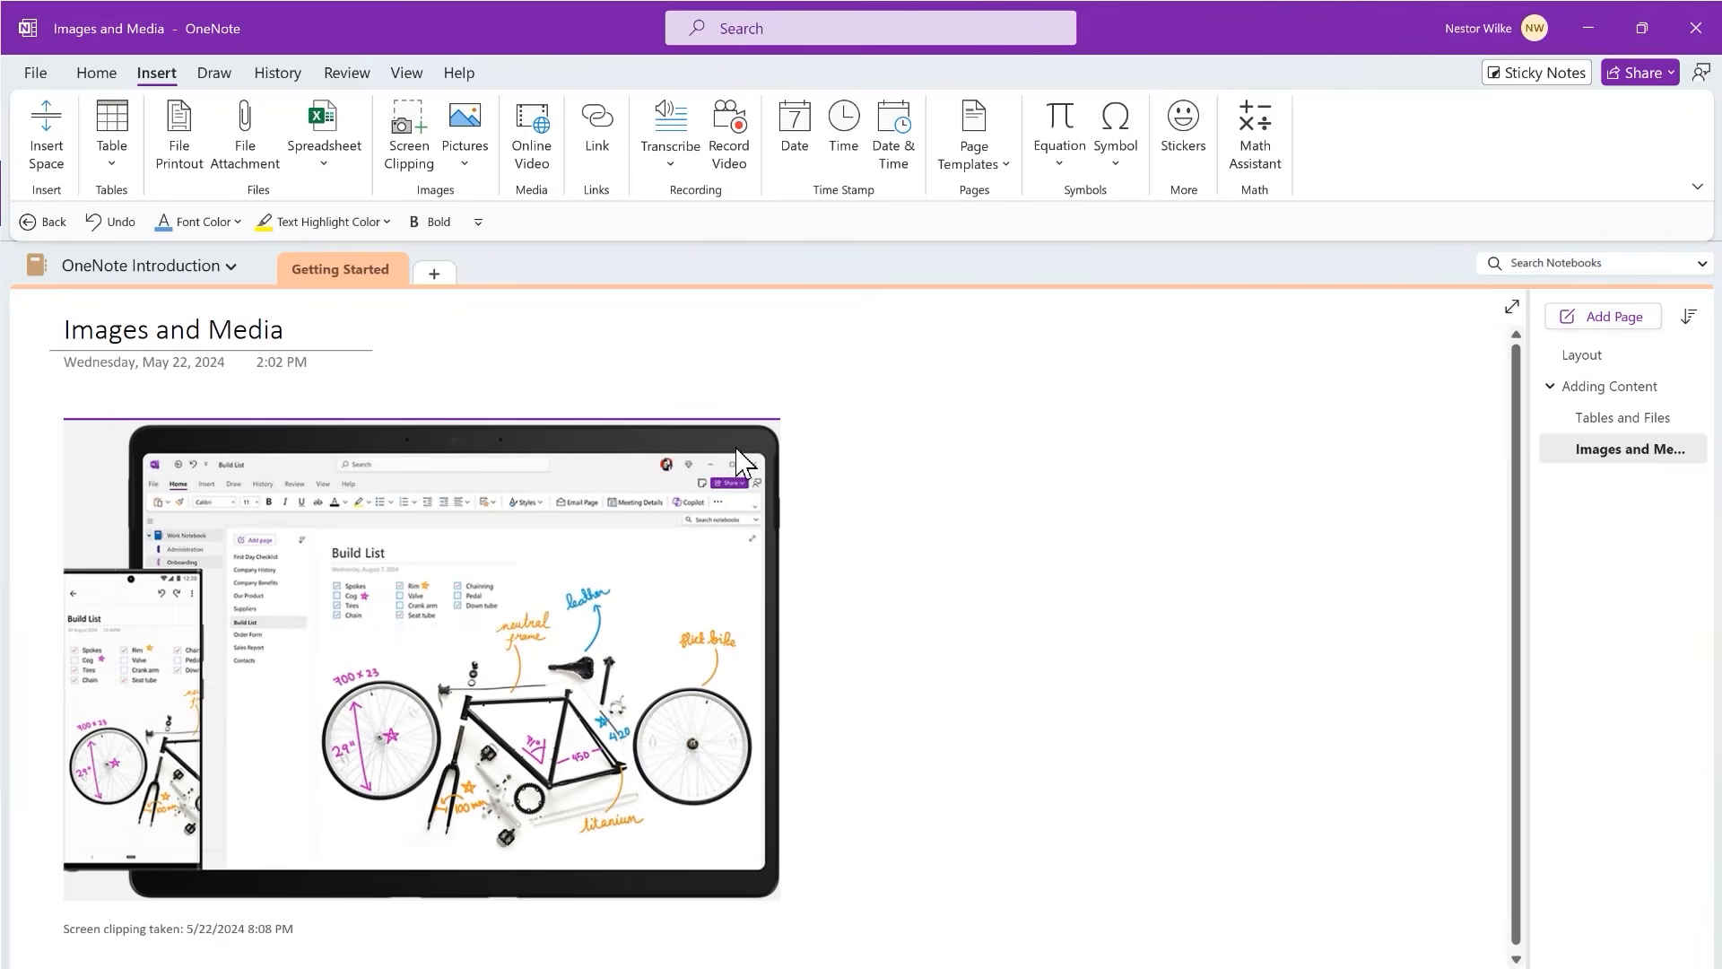
left_click_drag(429, 407, 778, 407)
left_click(1276, 526)
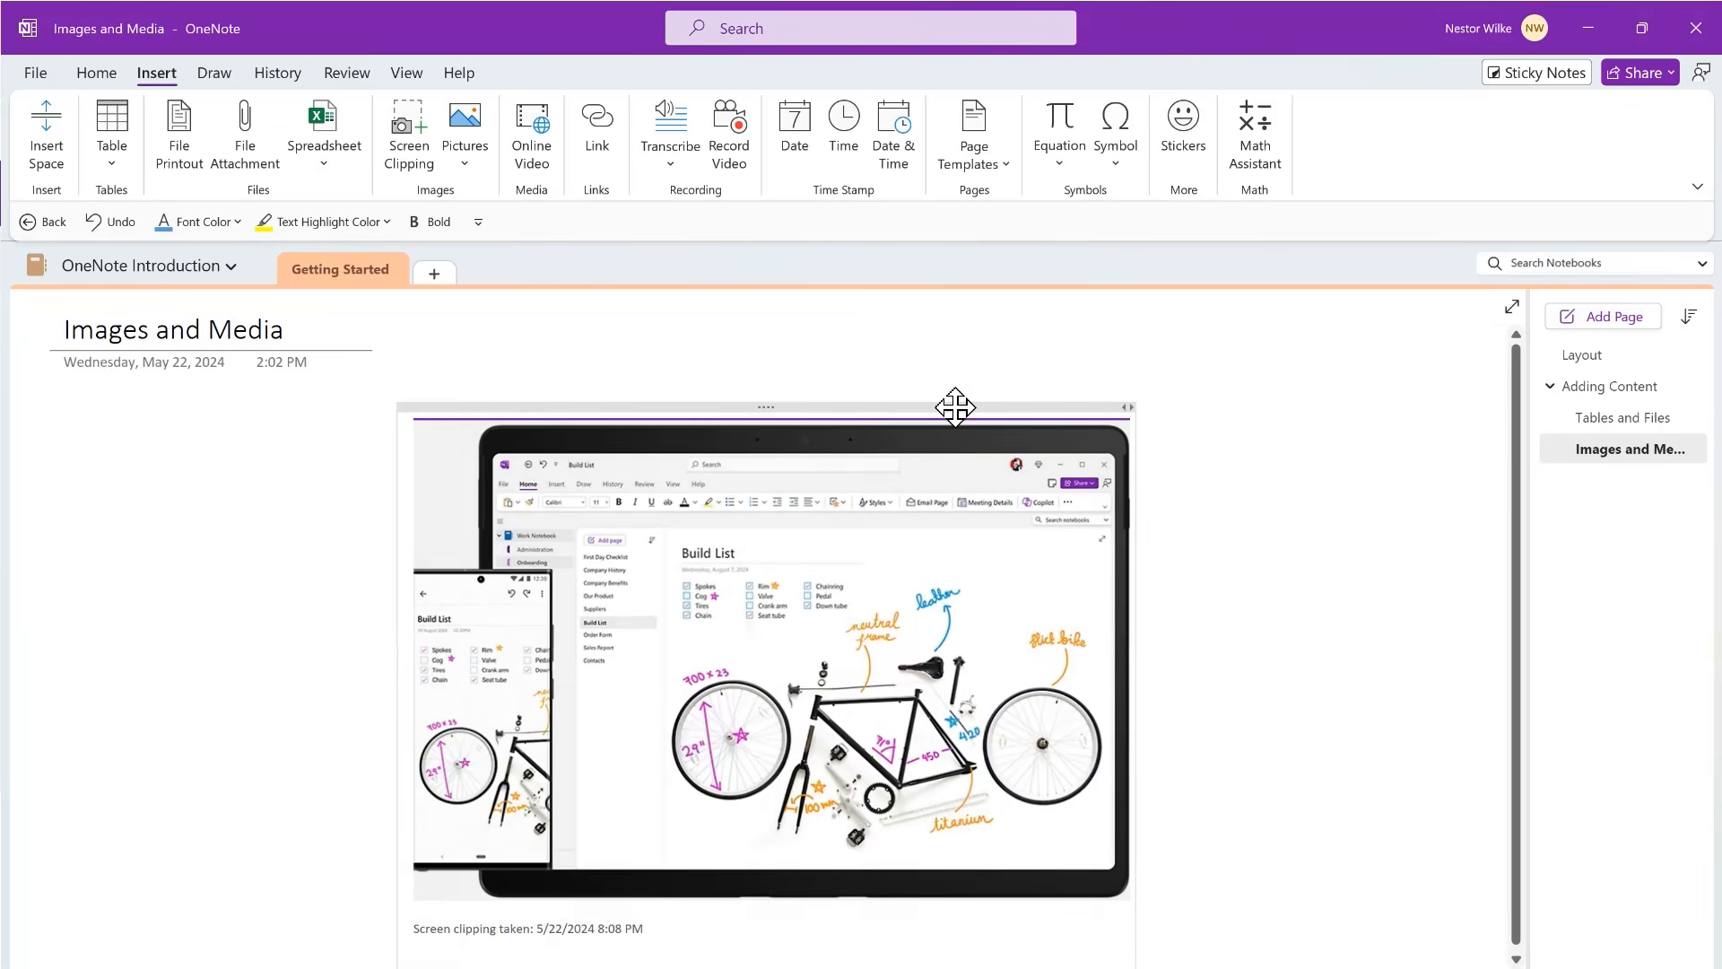
left_click_drag(953, 405, 942, 404)
- Place the insertion point in the empty space below the screen clipping and search online pictures for "learning"
scroll(1230, 481, "down", 5)
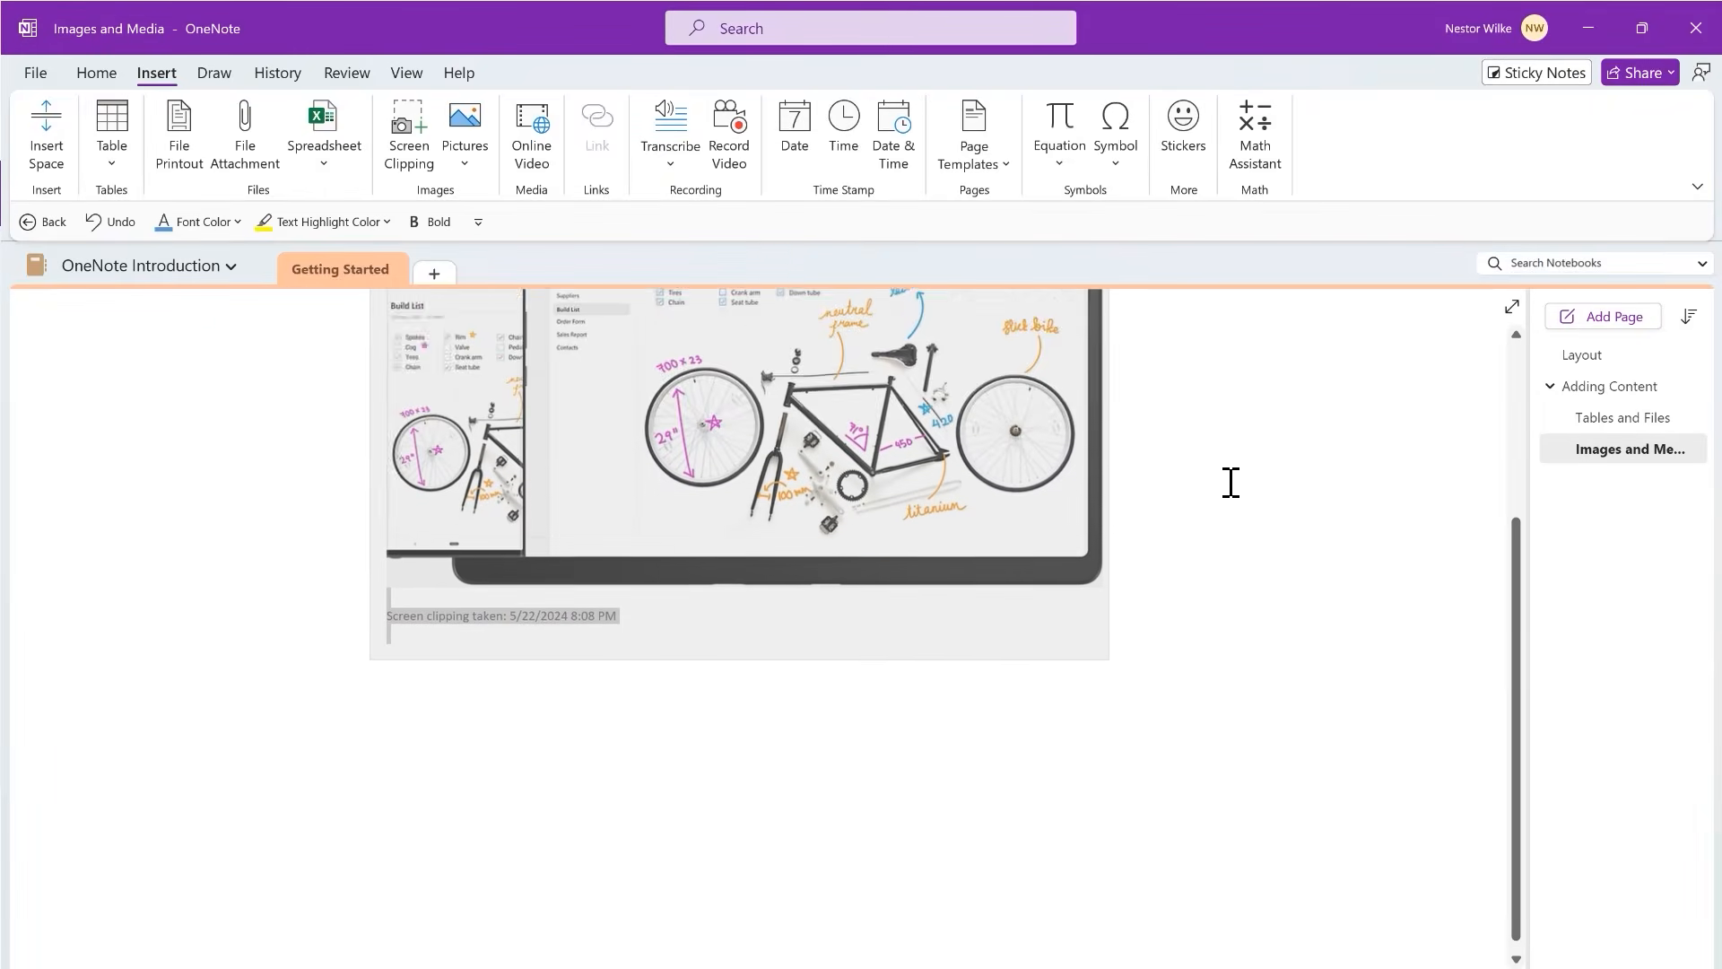
left_click(368, 632)
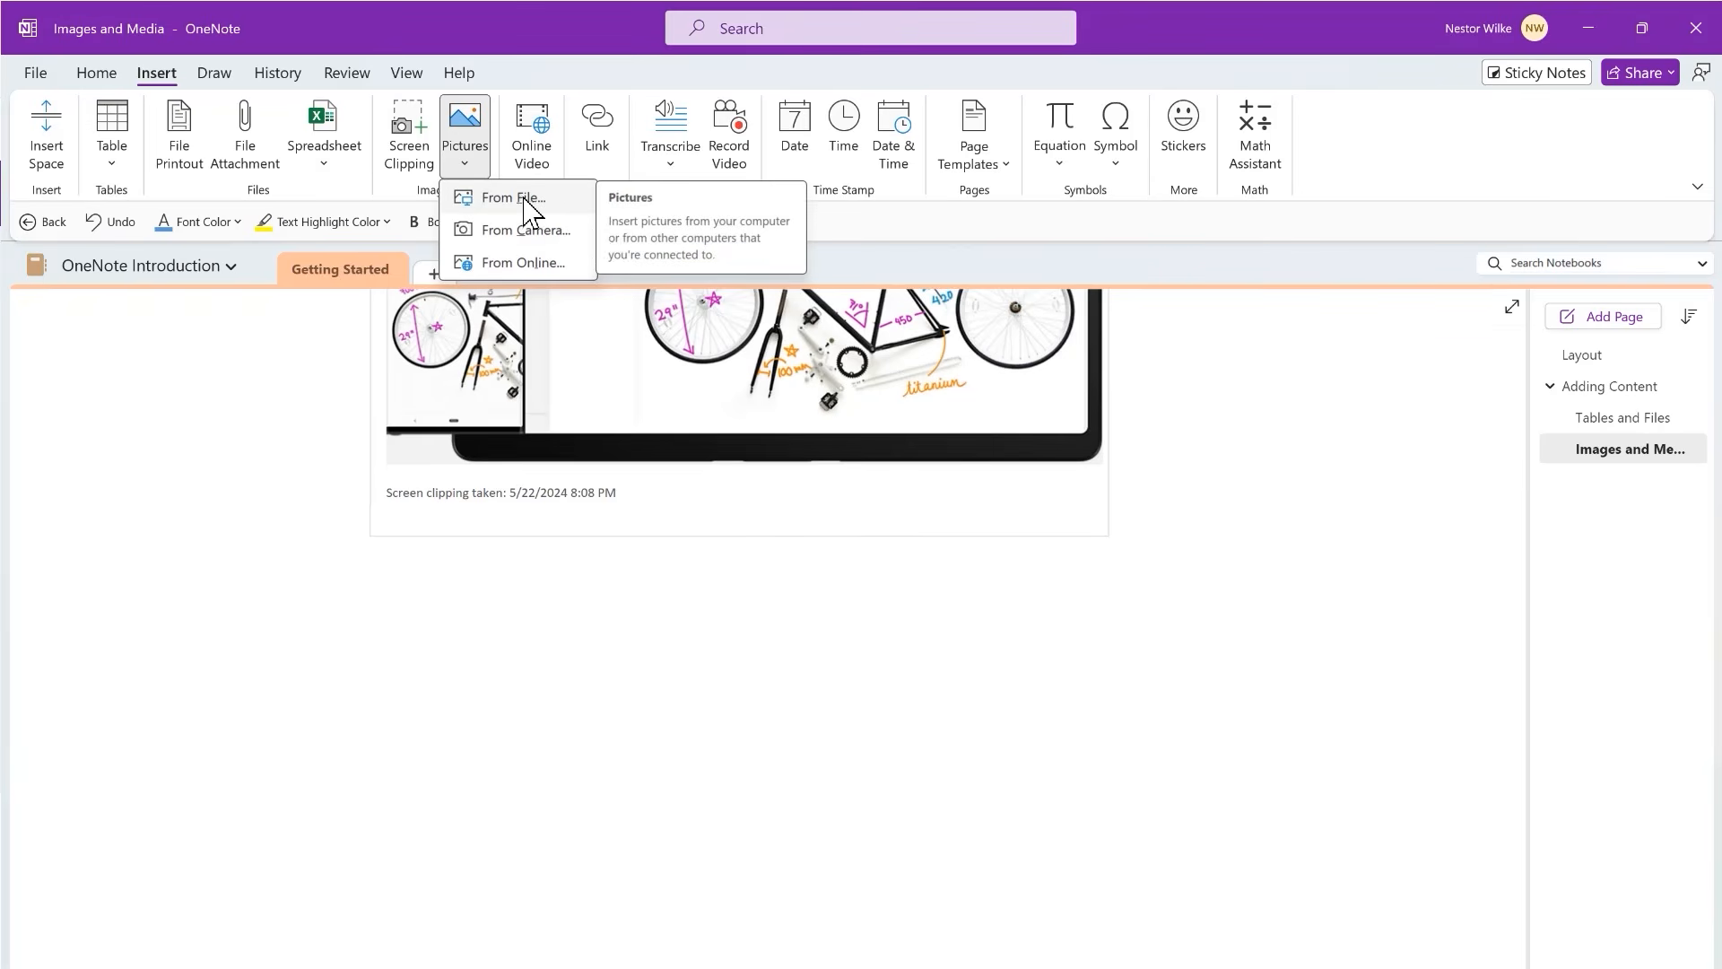
left_click(515, 264)
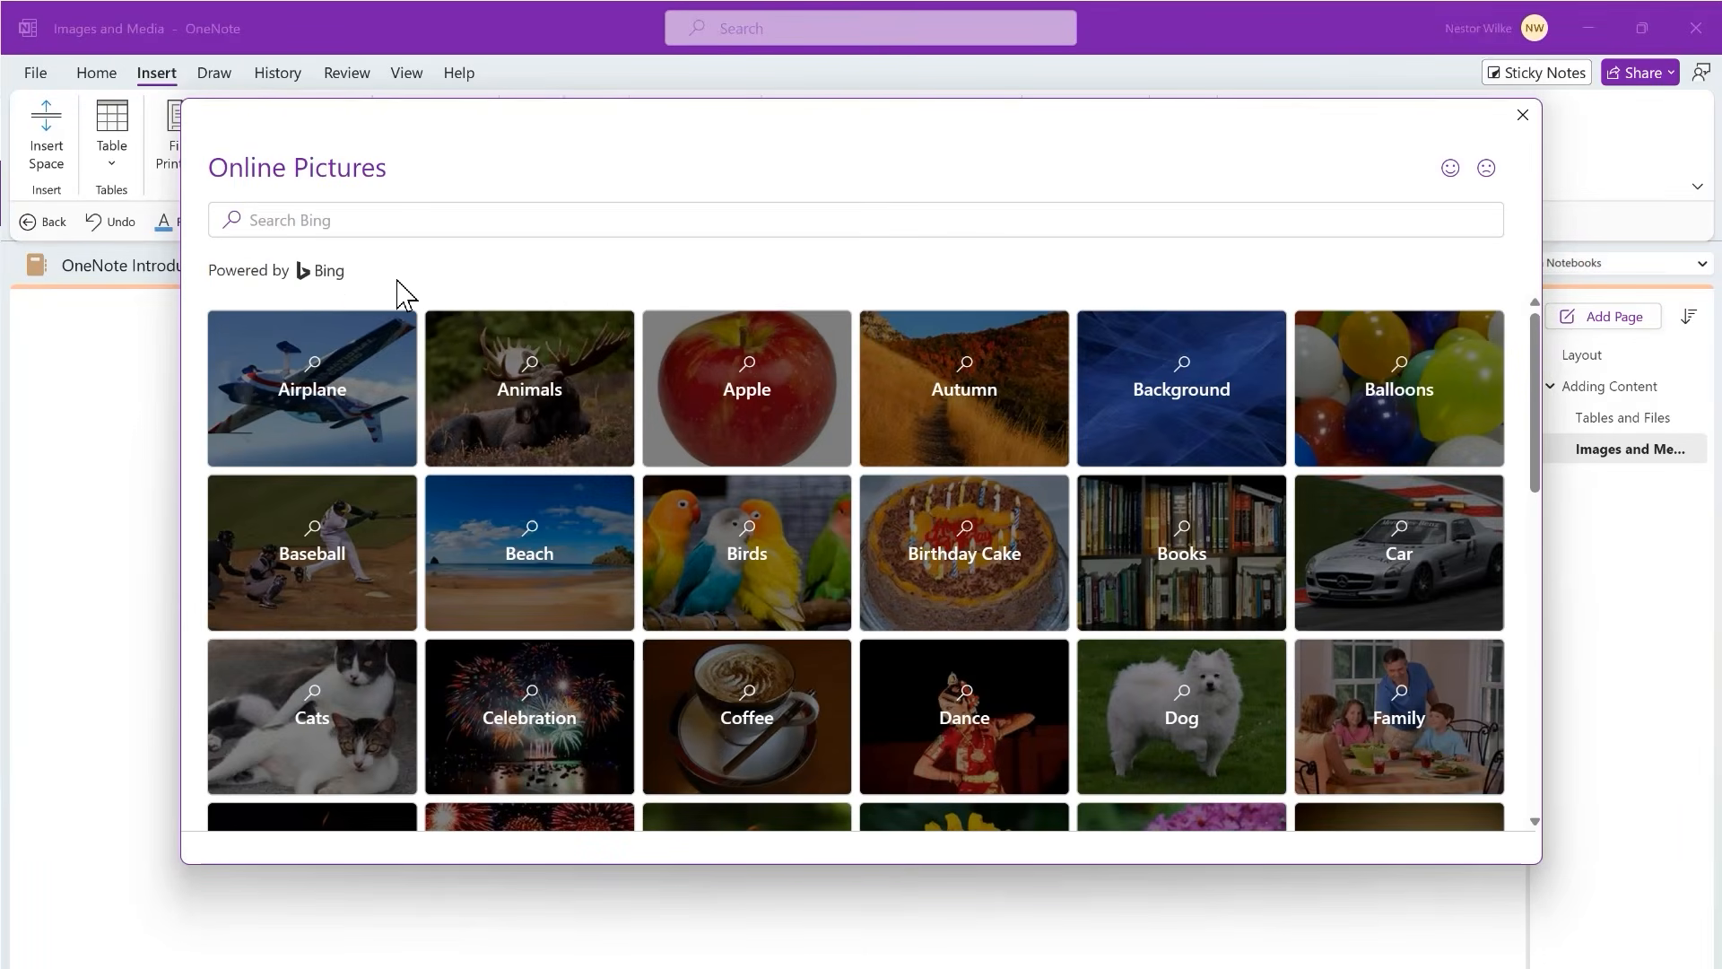
left_click(730, 228)
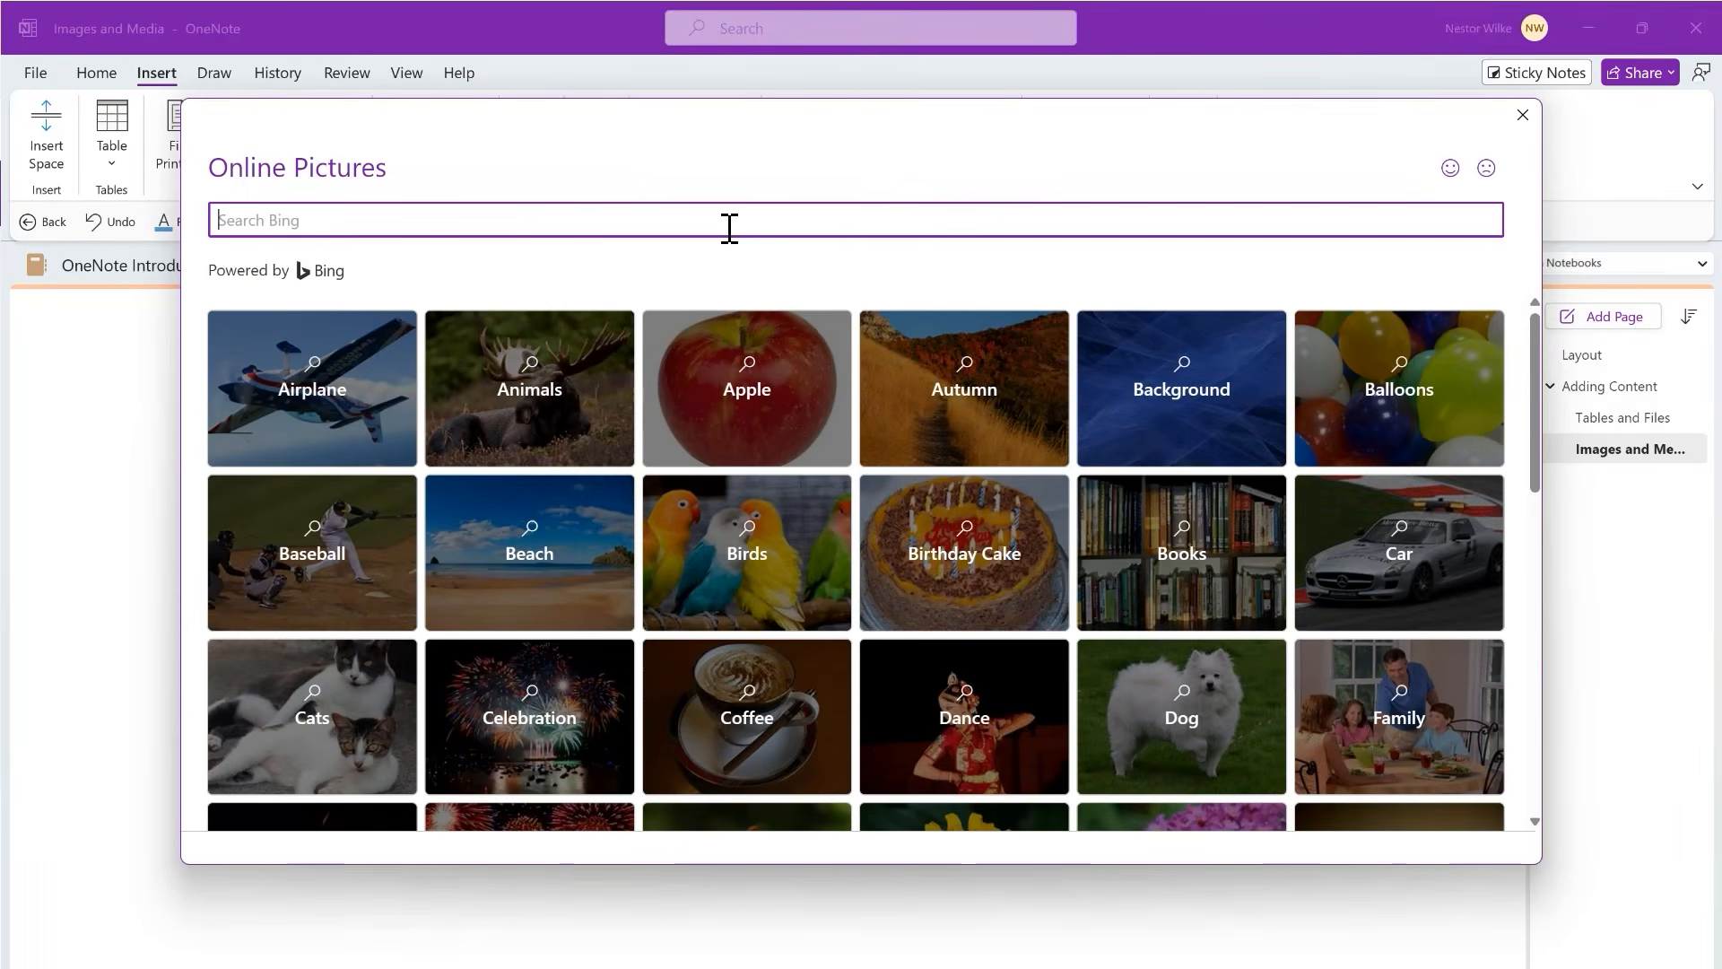
type("learning")
key("Return")
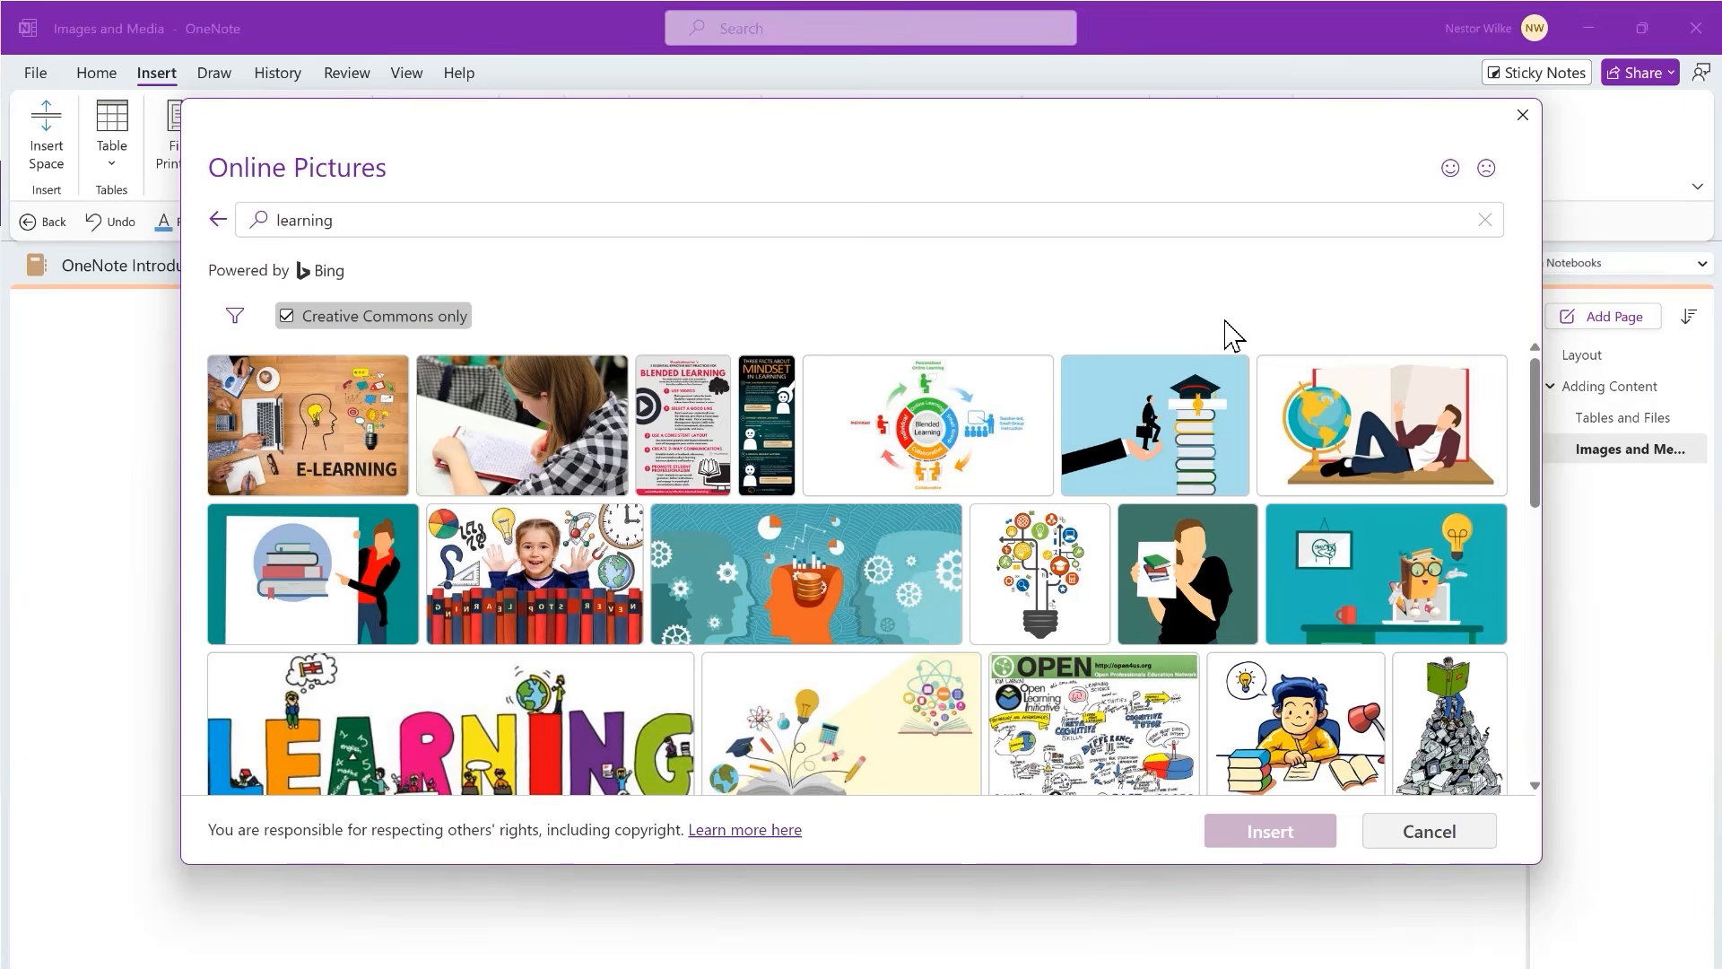
- Browse the learning picture results with the Creative Commons only filter on and off, leaving the filter enabled
scroll(1202, 421, "down", 10)
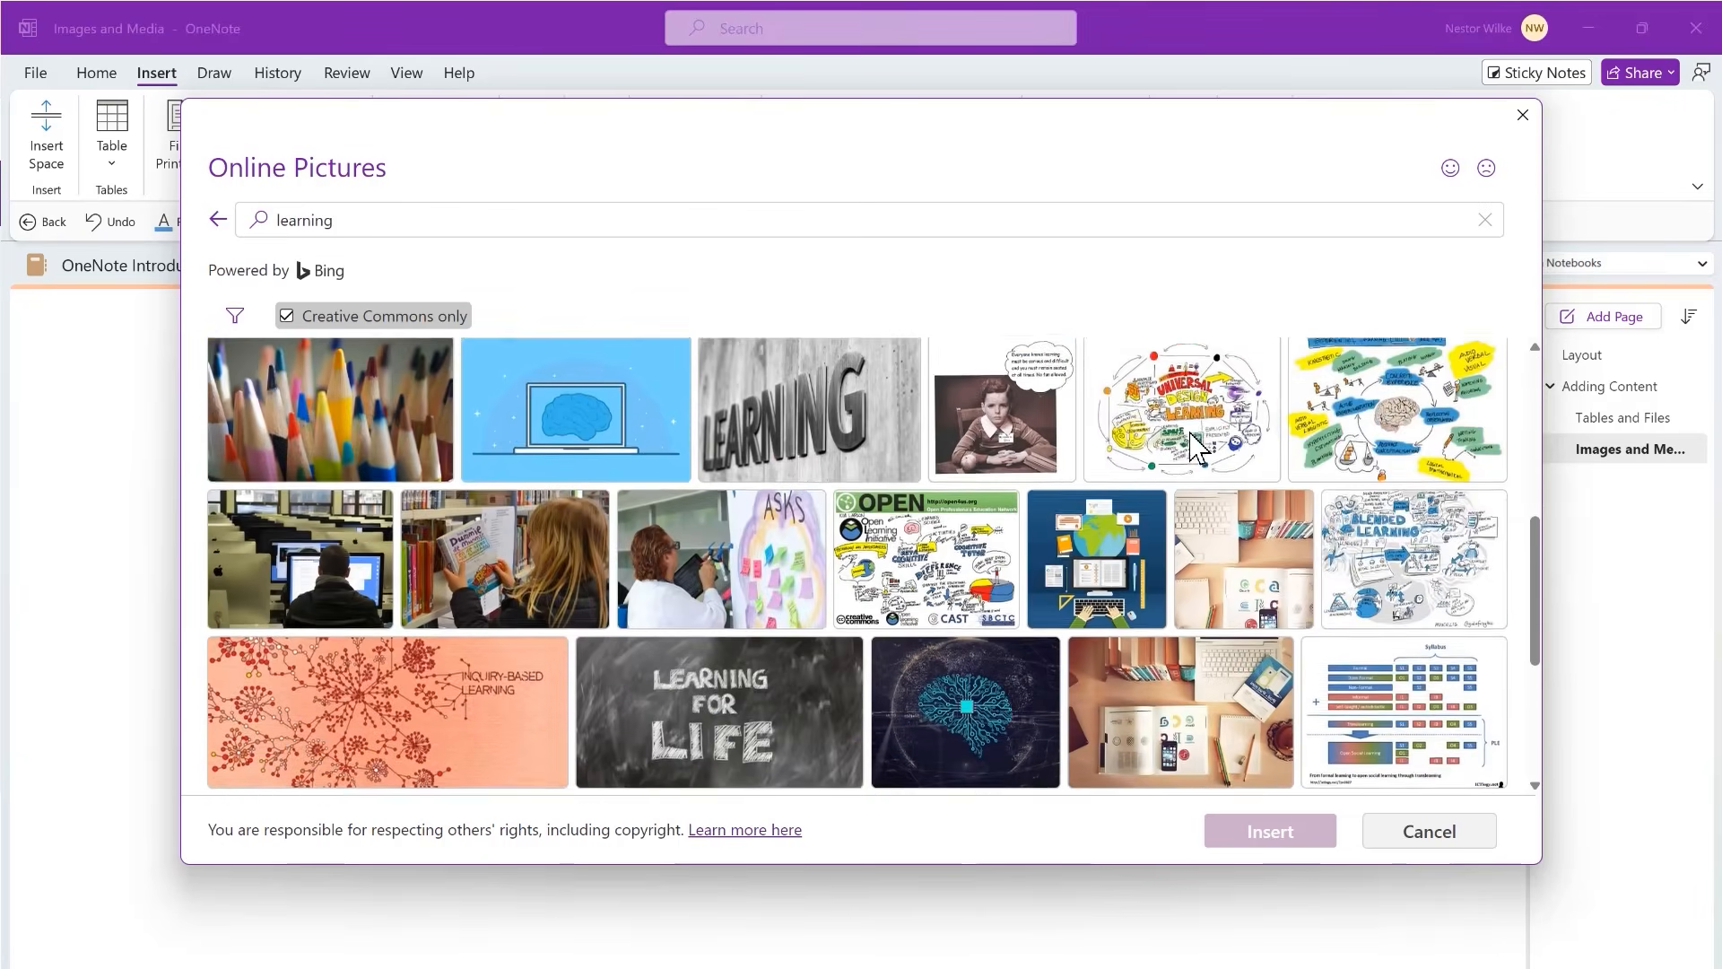
scroll(1198, 446, "down", 3)
scroll(1193, 443, "up", 5)
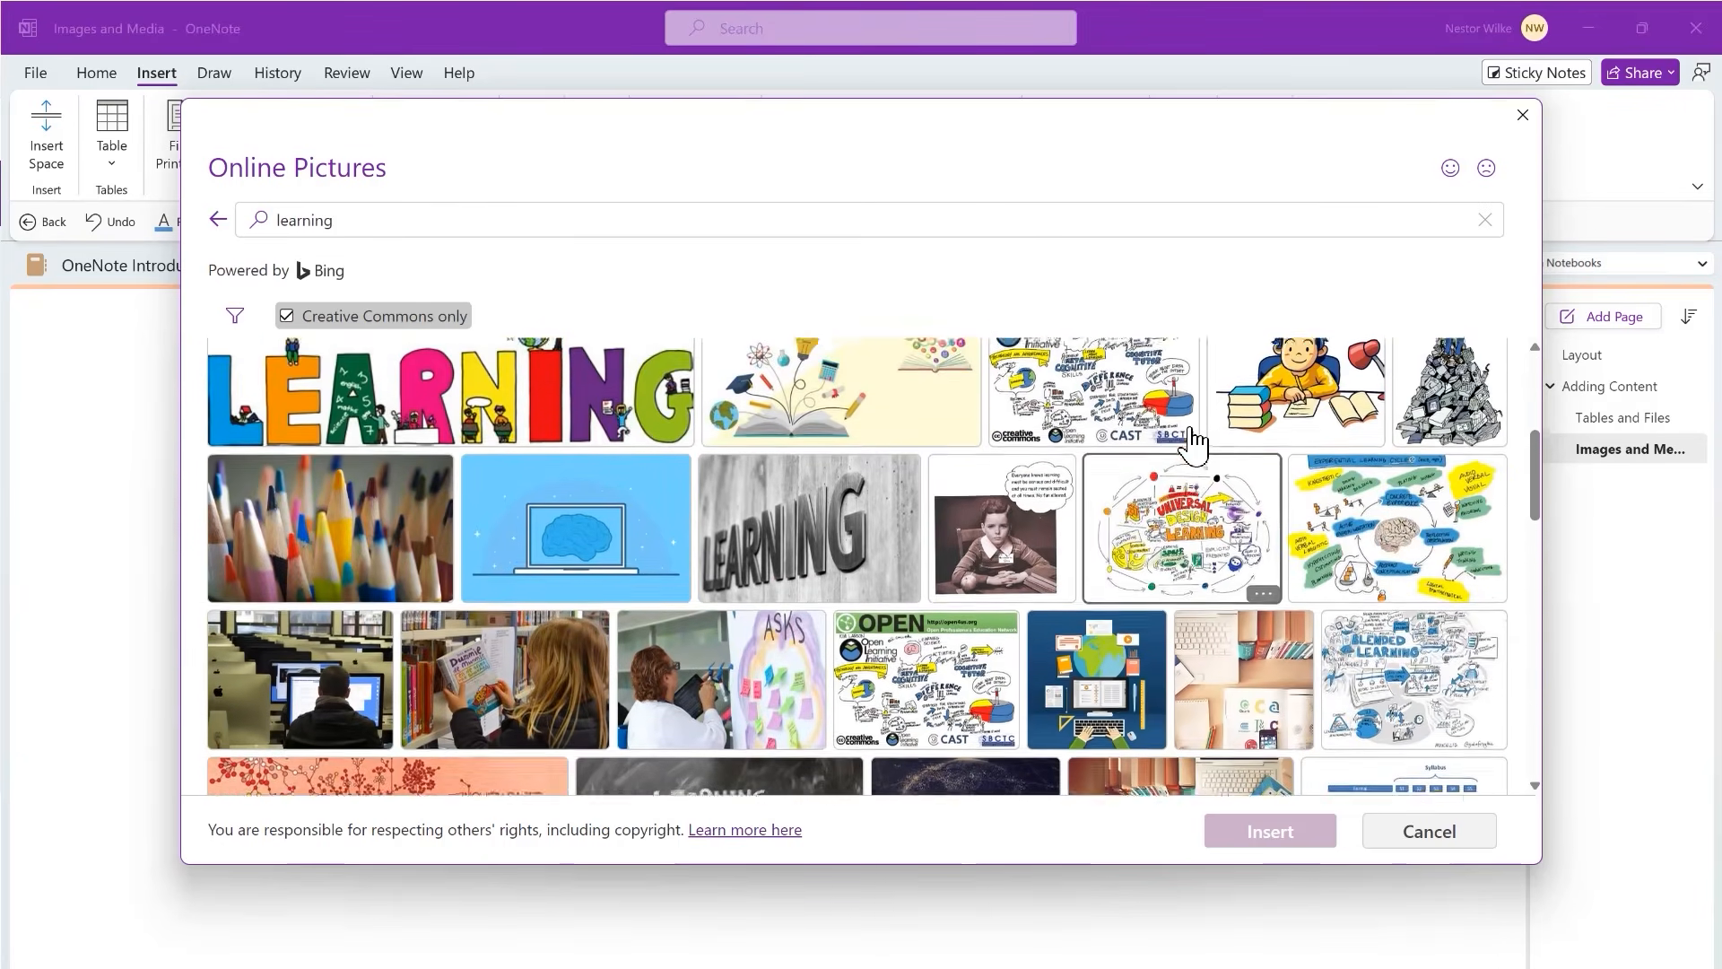
scroll(1193, 442, "up", 5)
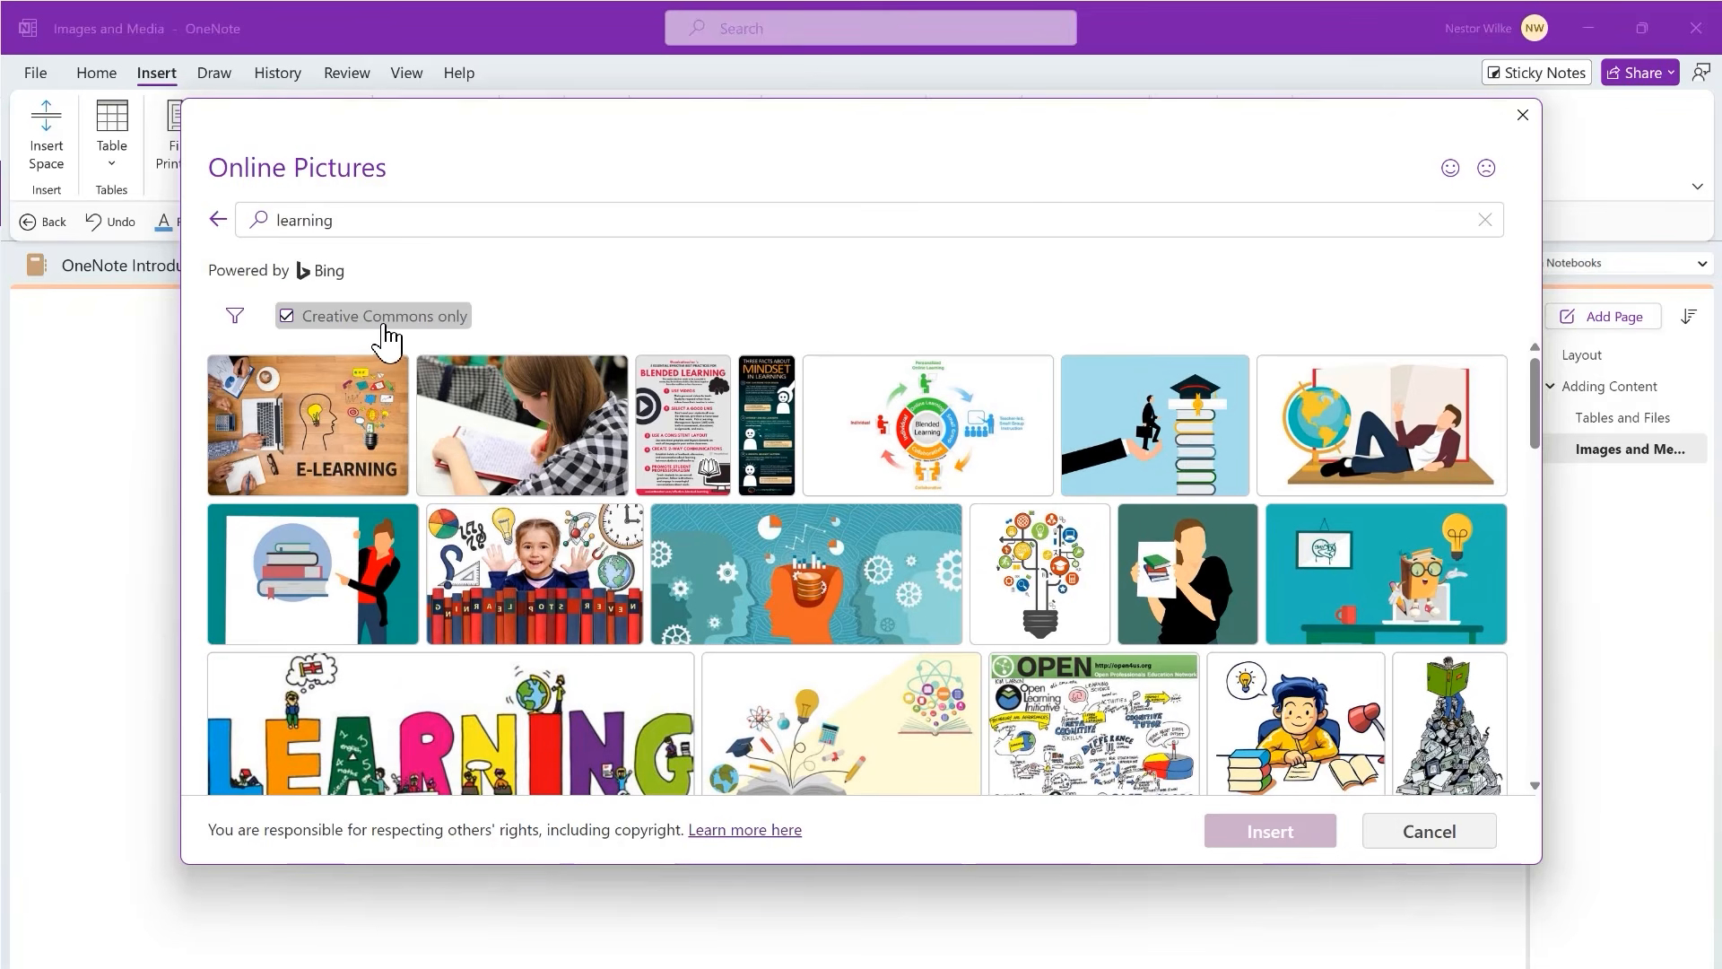
left_click(287, 316)
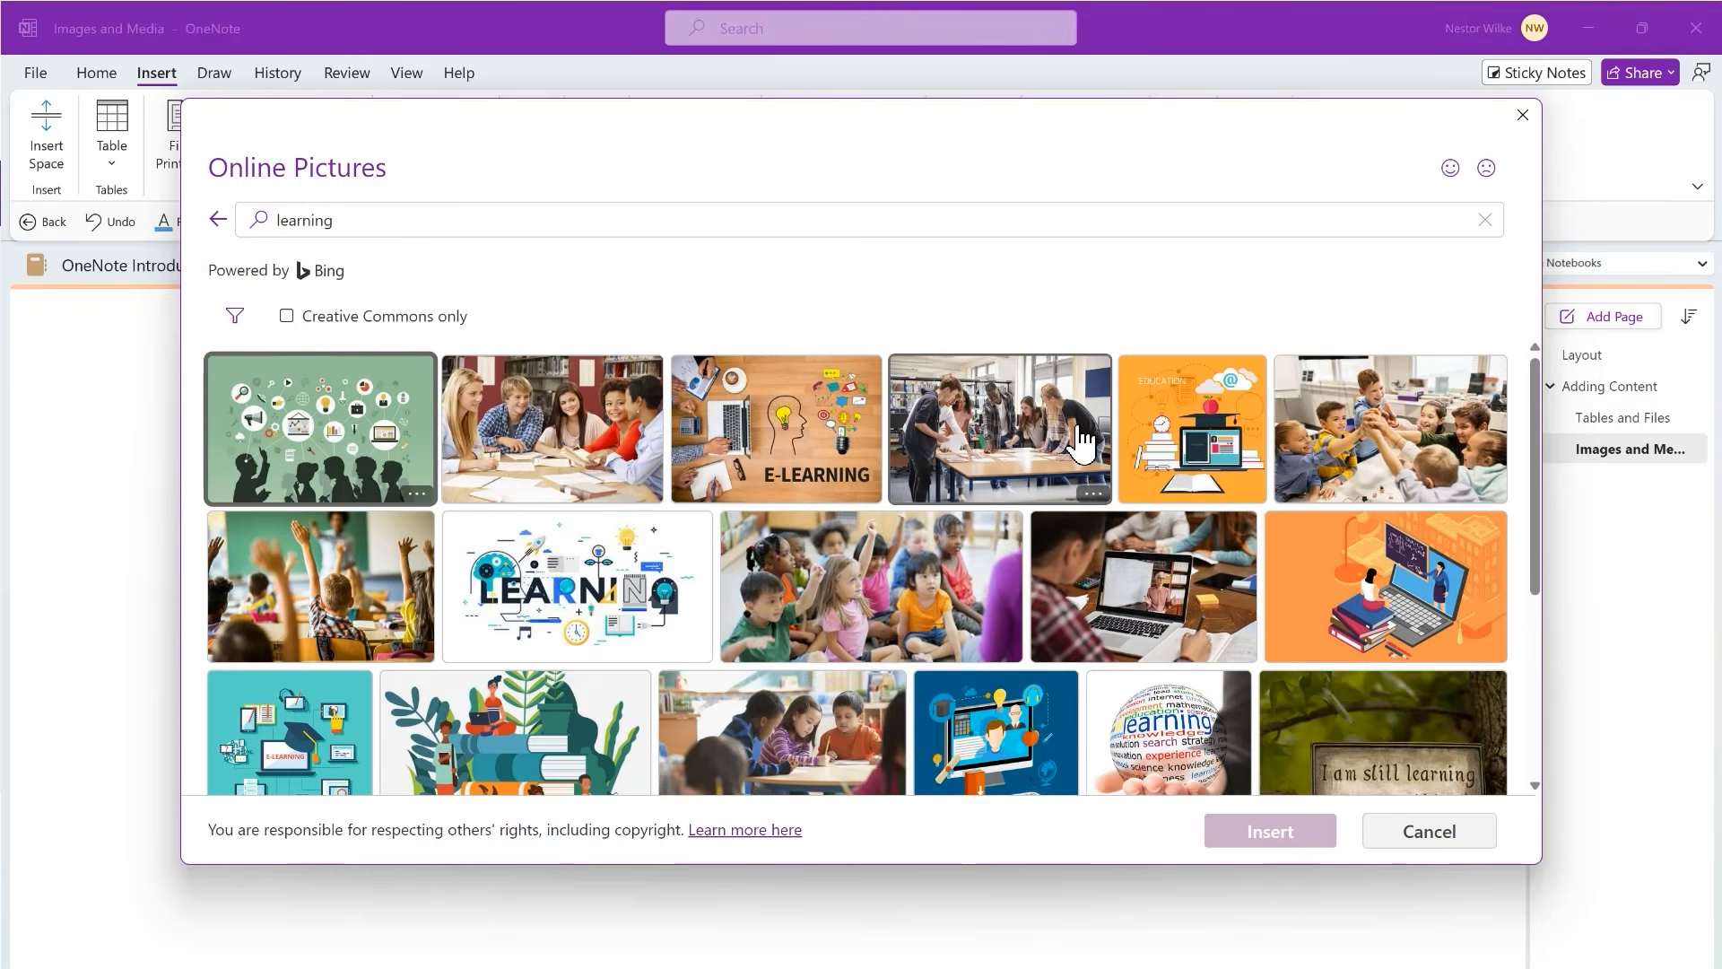
scroll(1083, 439, "down", 5)
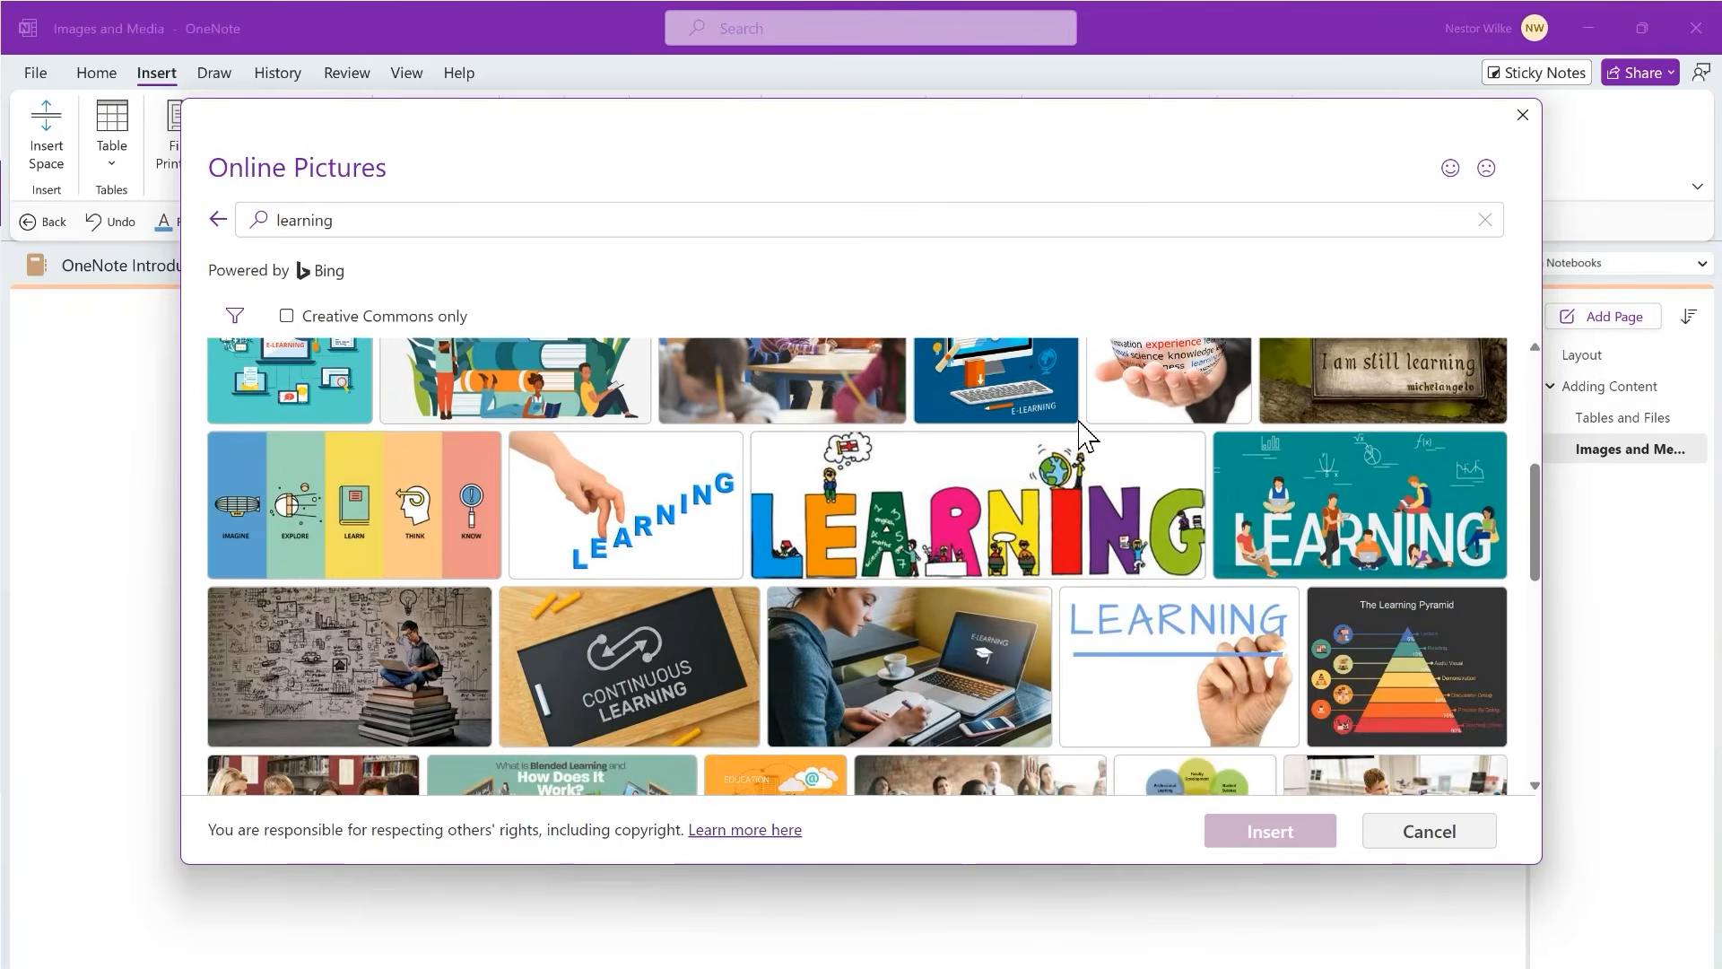
scroll(1081, 422, "up", 5)
left_click(312, 321)
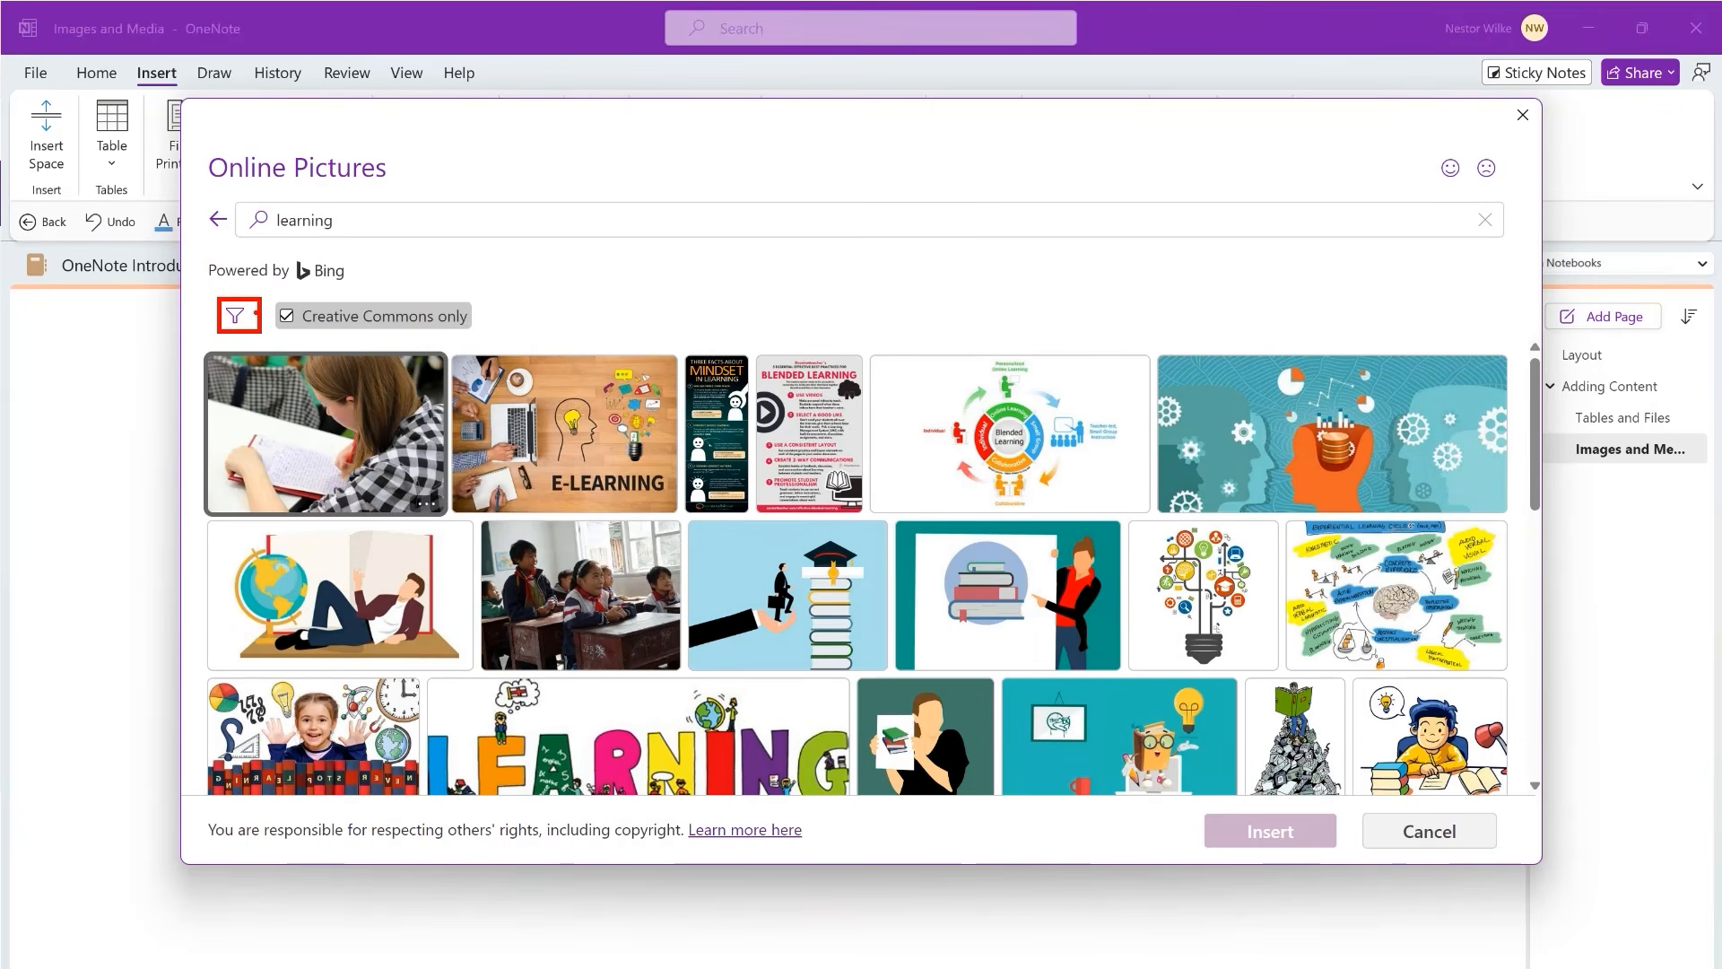
- Review the size, type, layout and color filters for online pictures, then close the picture search without inserting anything
left_click(241, 318)
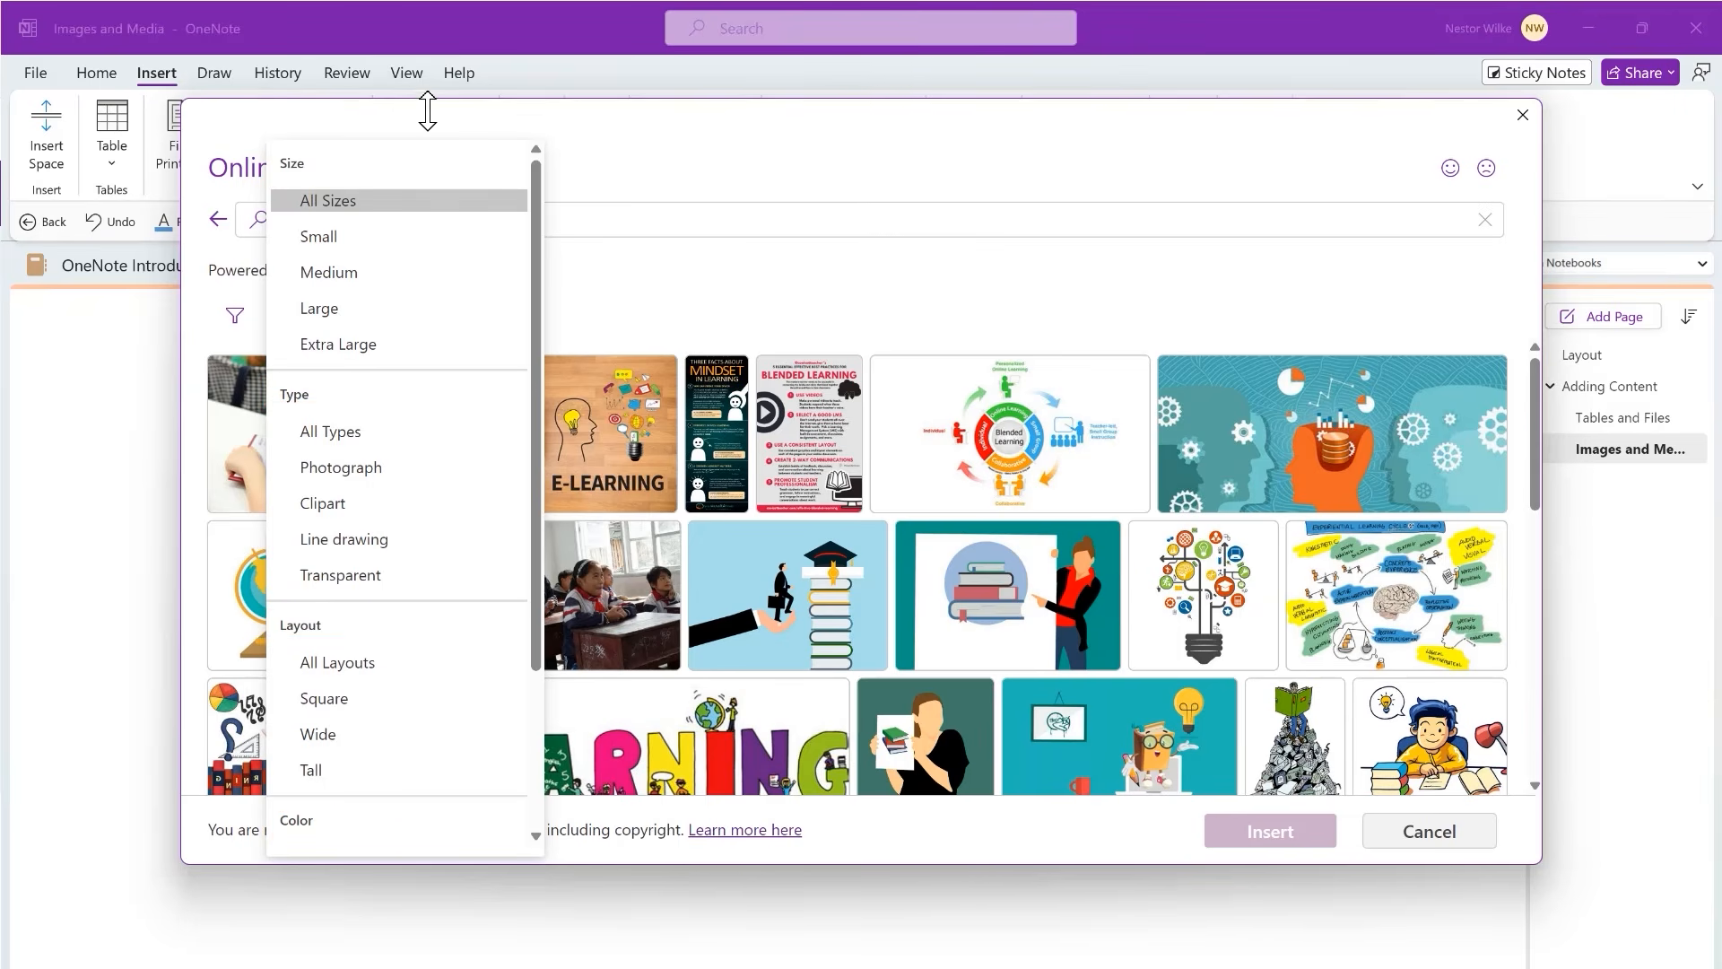
scroll(541, 362, "down", 2)
scroll(541, 362, "down", 4)
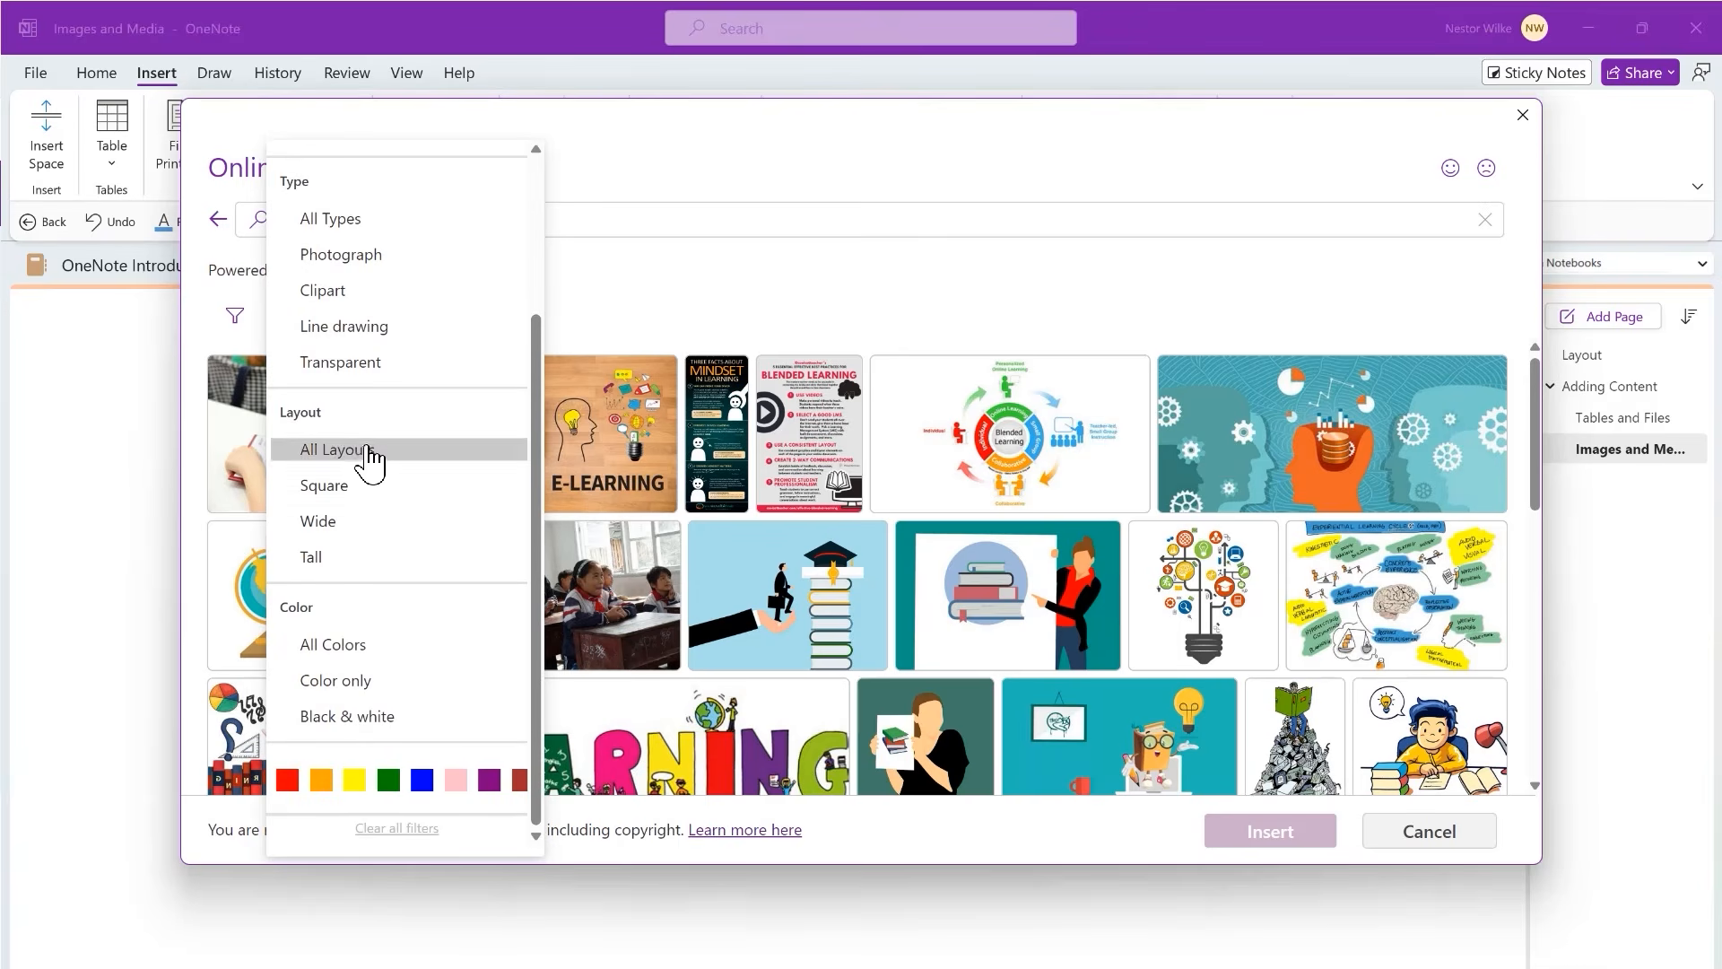
left_click(1354, 146)
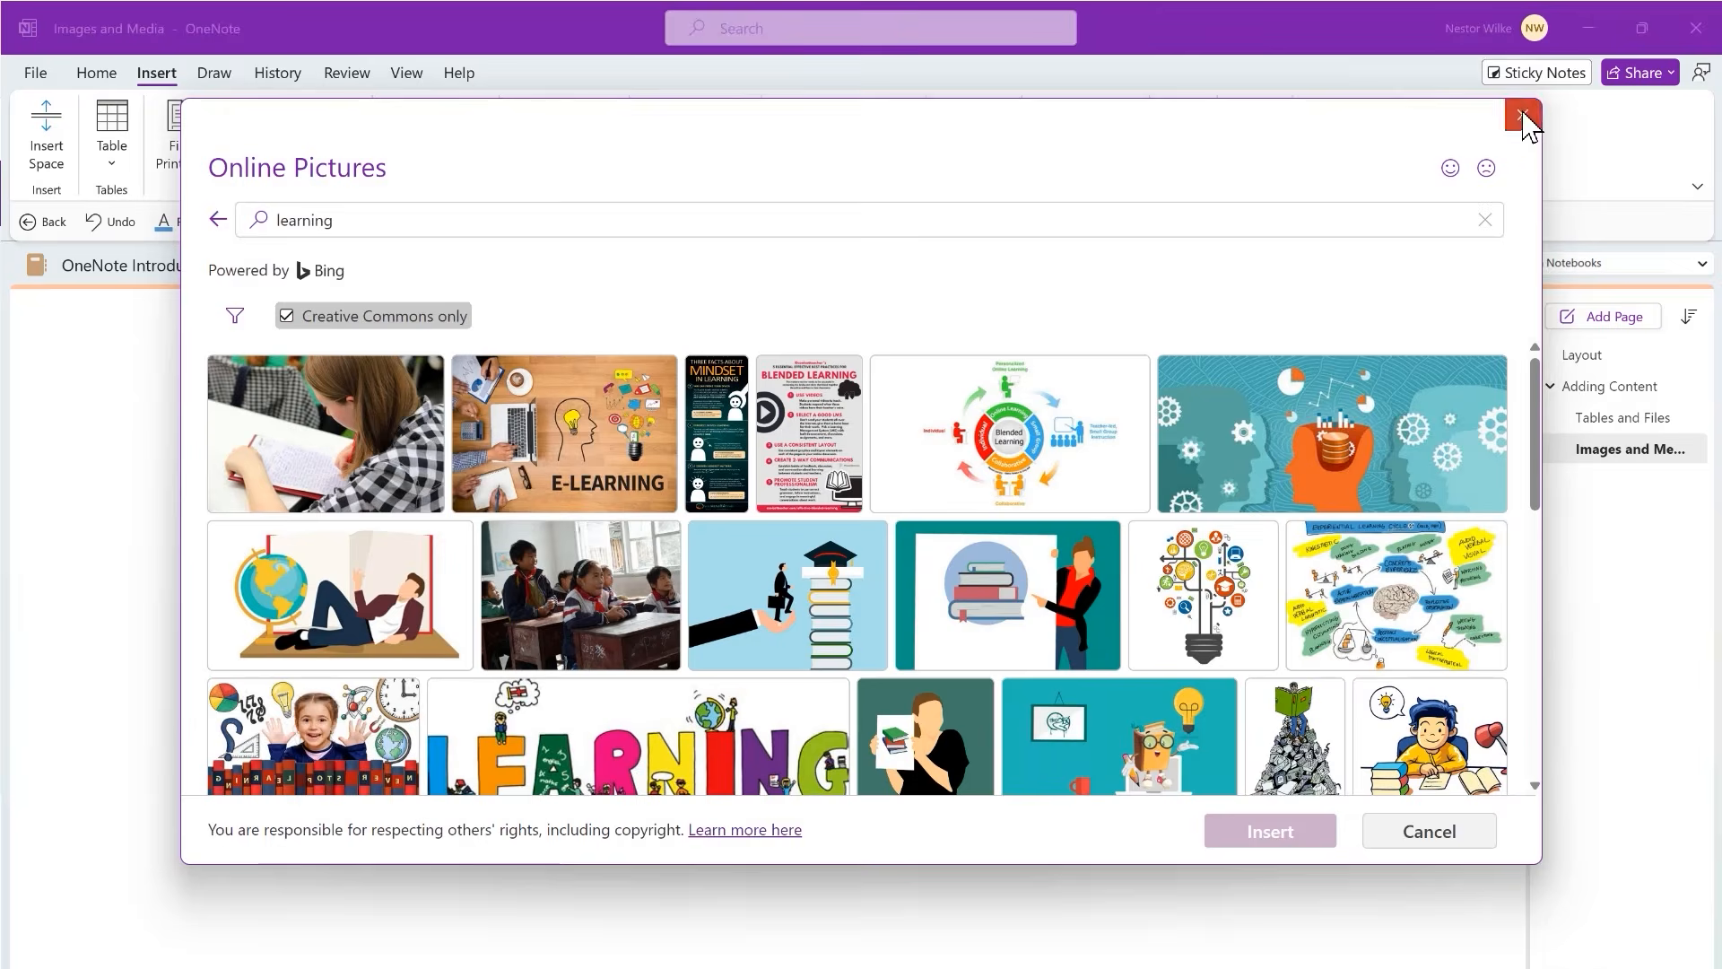
left_click(1520, 116)
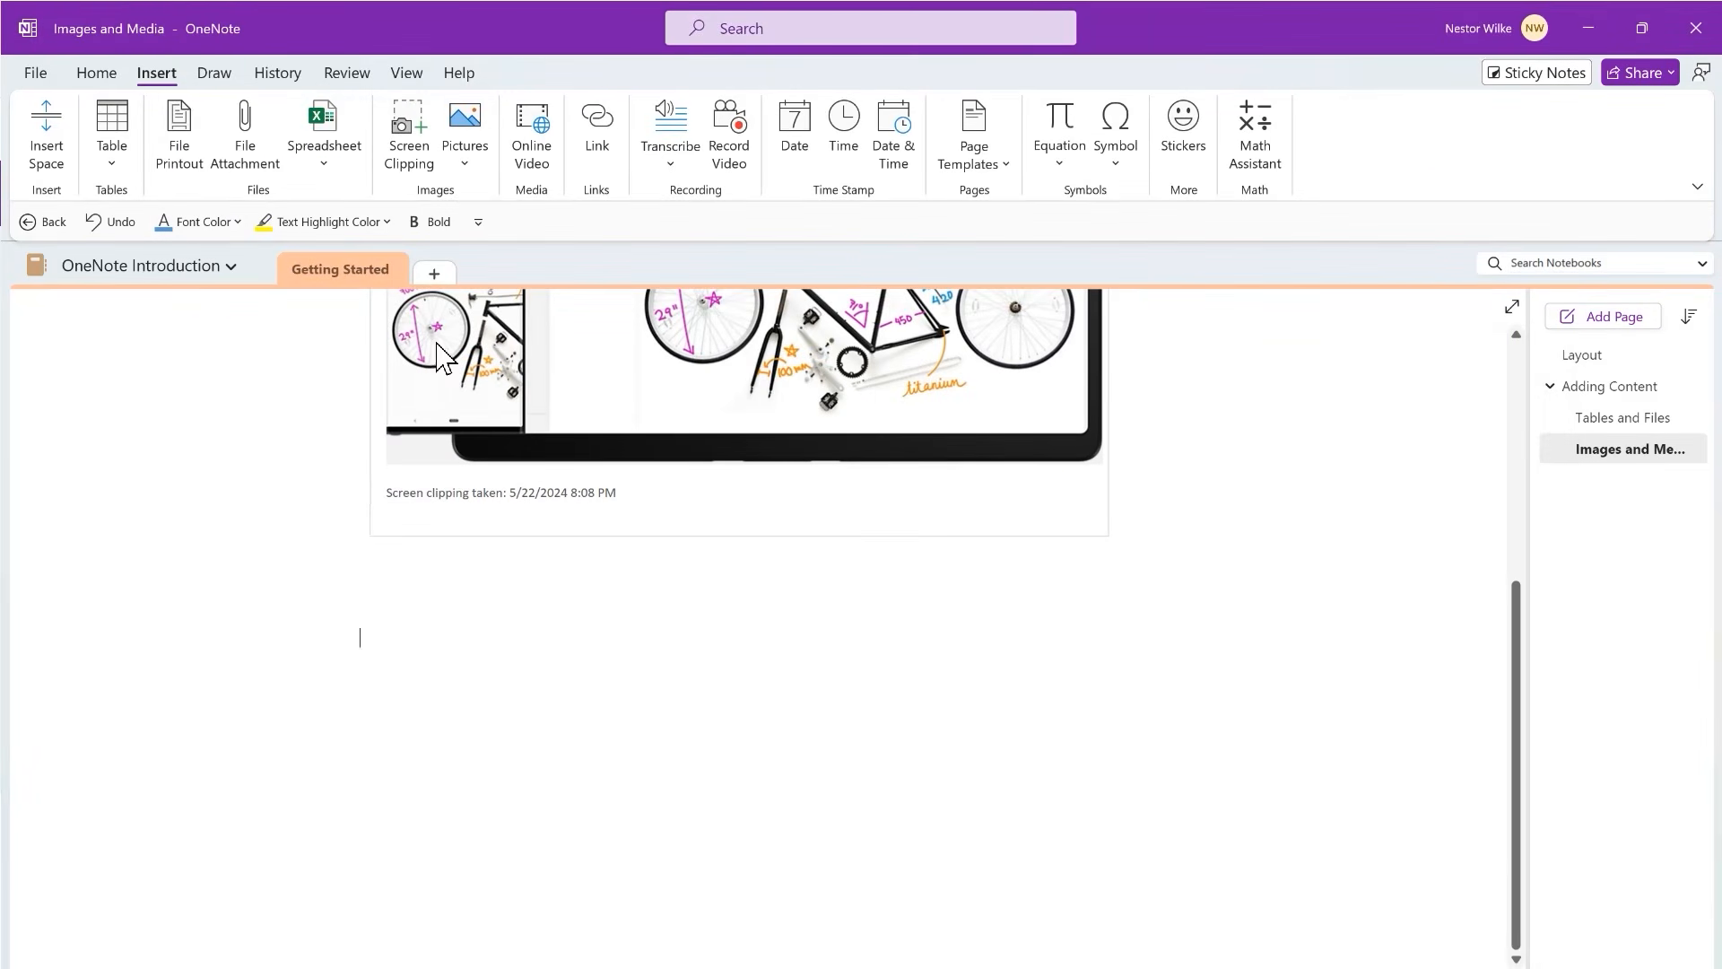
- Insert the picture file kiss from the OneNote Files folder below the screen clipping
left_click(465, 161)
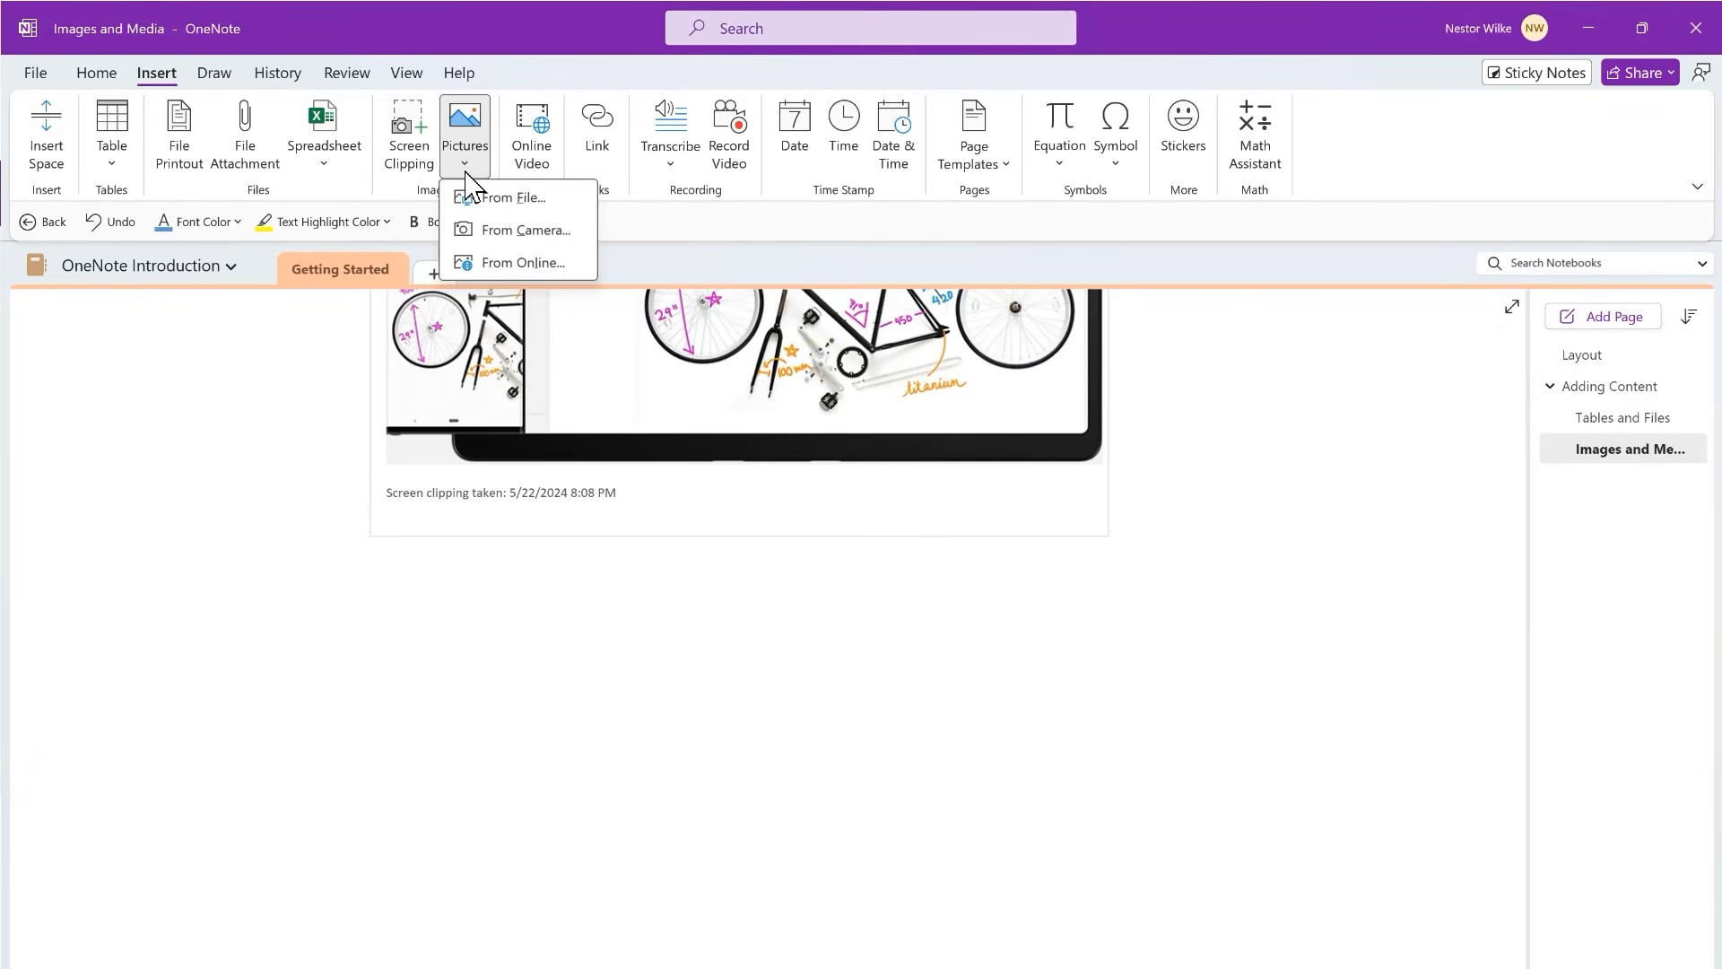
left_click(504, 199)
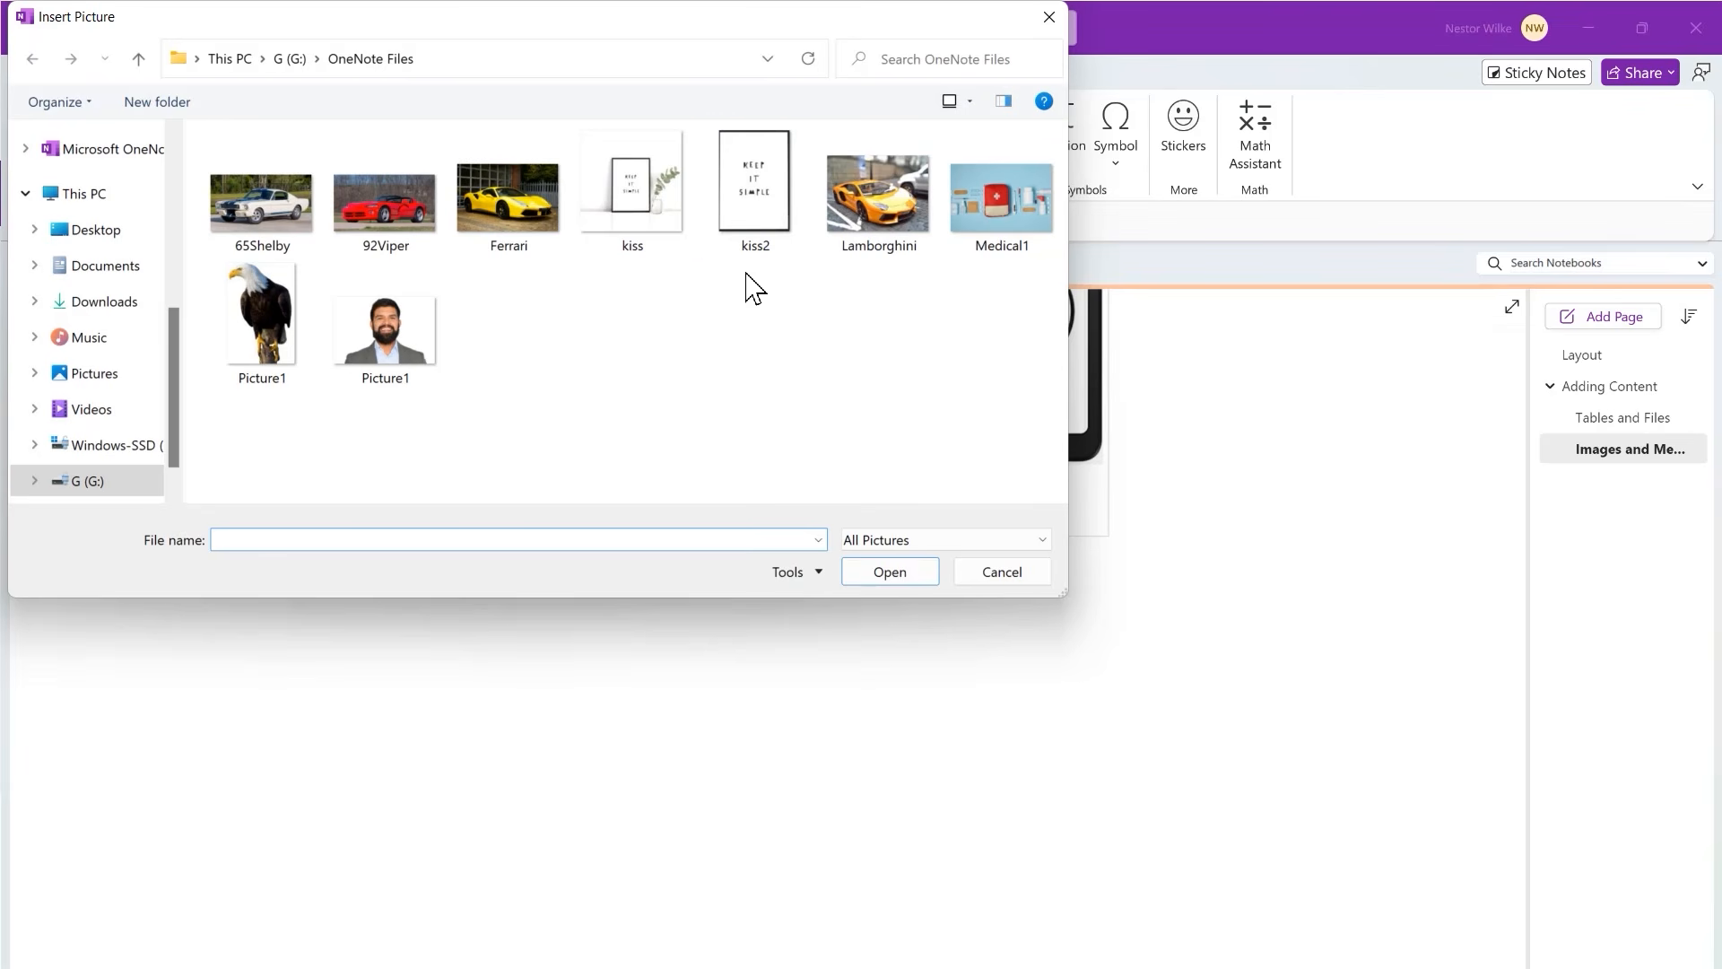
left_click(631, 184)
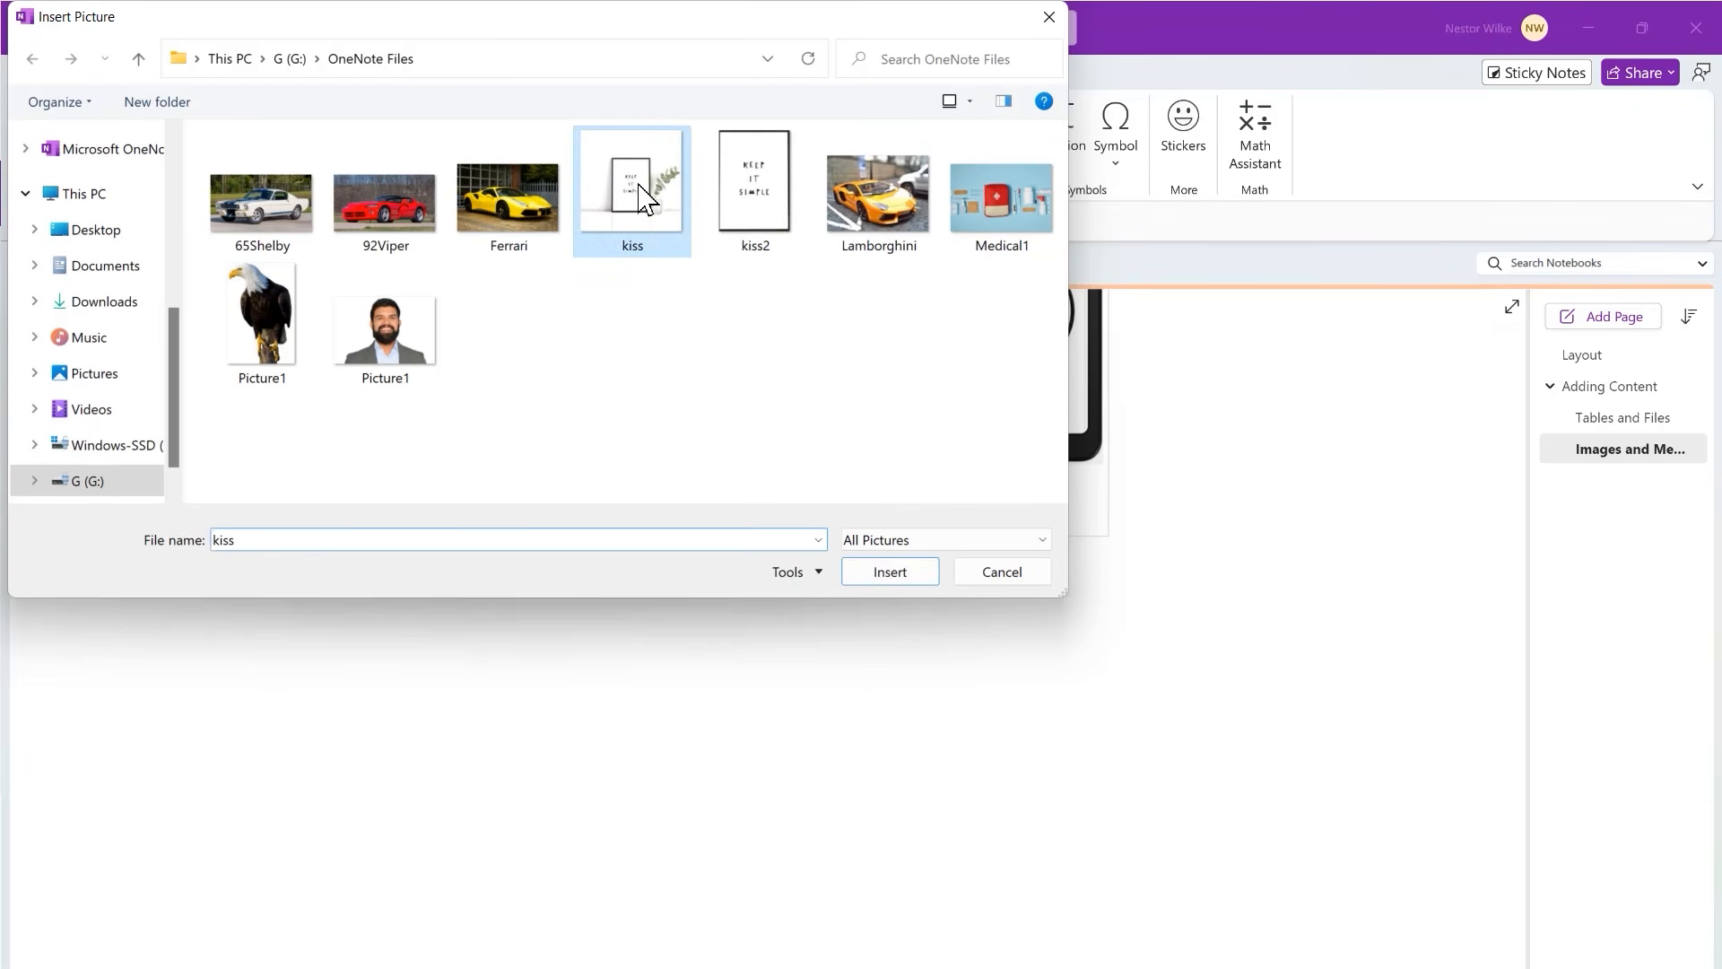
left_click(899, 576)
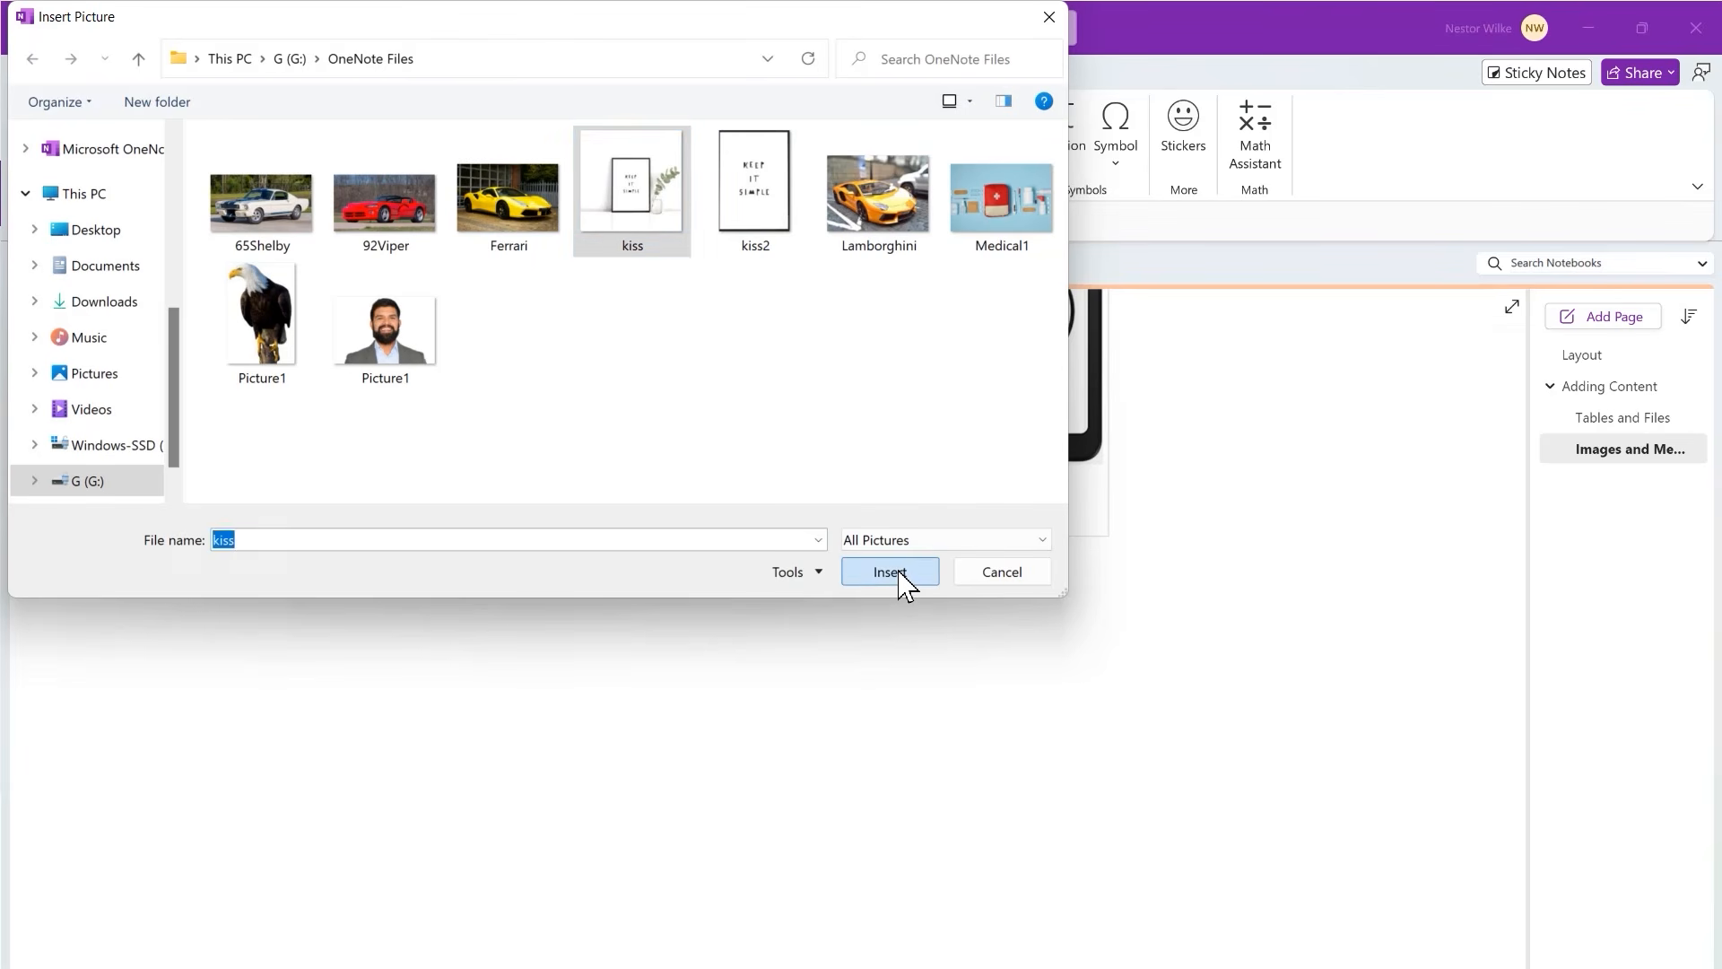
left_click(671, 558)
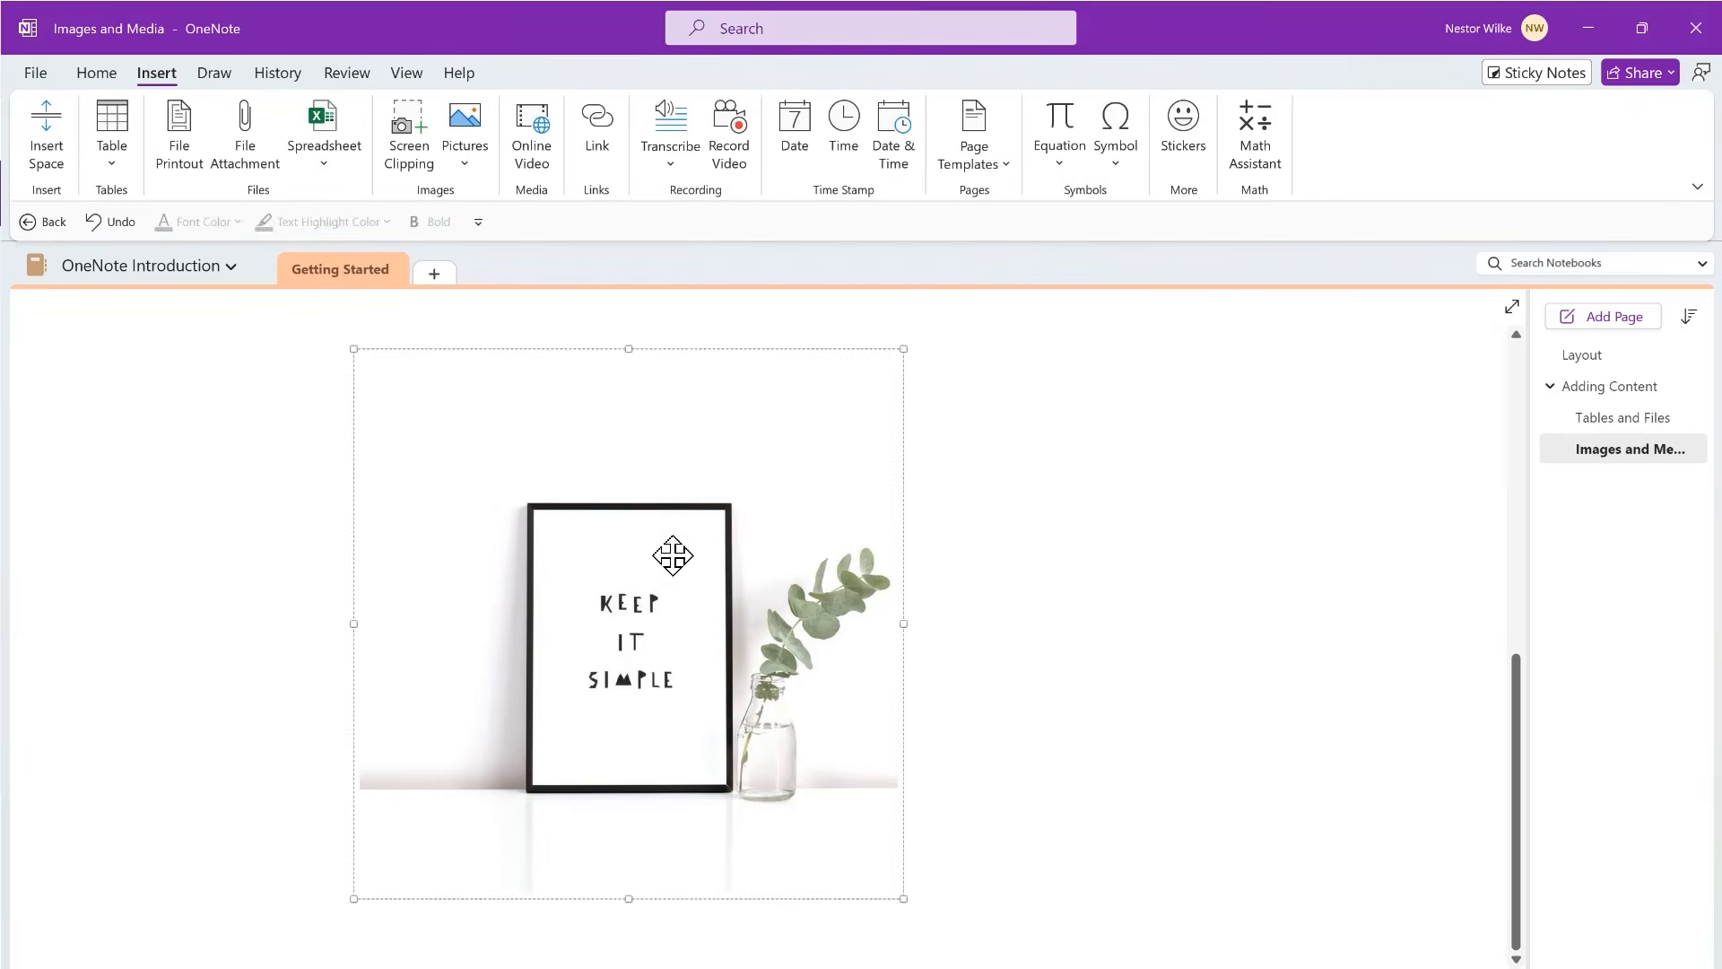
scroll(673, 475, "up", 3)
scroll(684, 488, "up", 4)
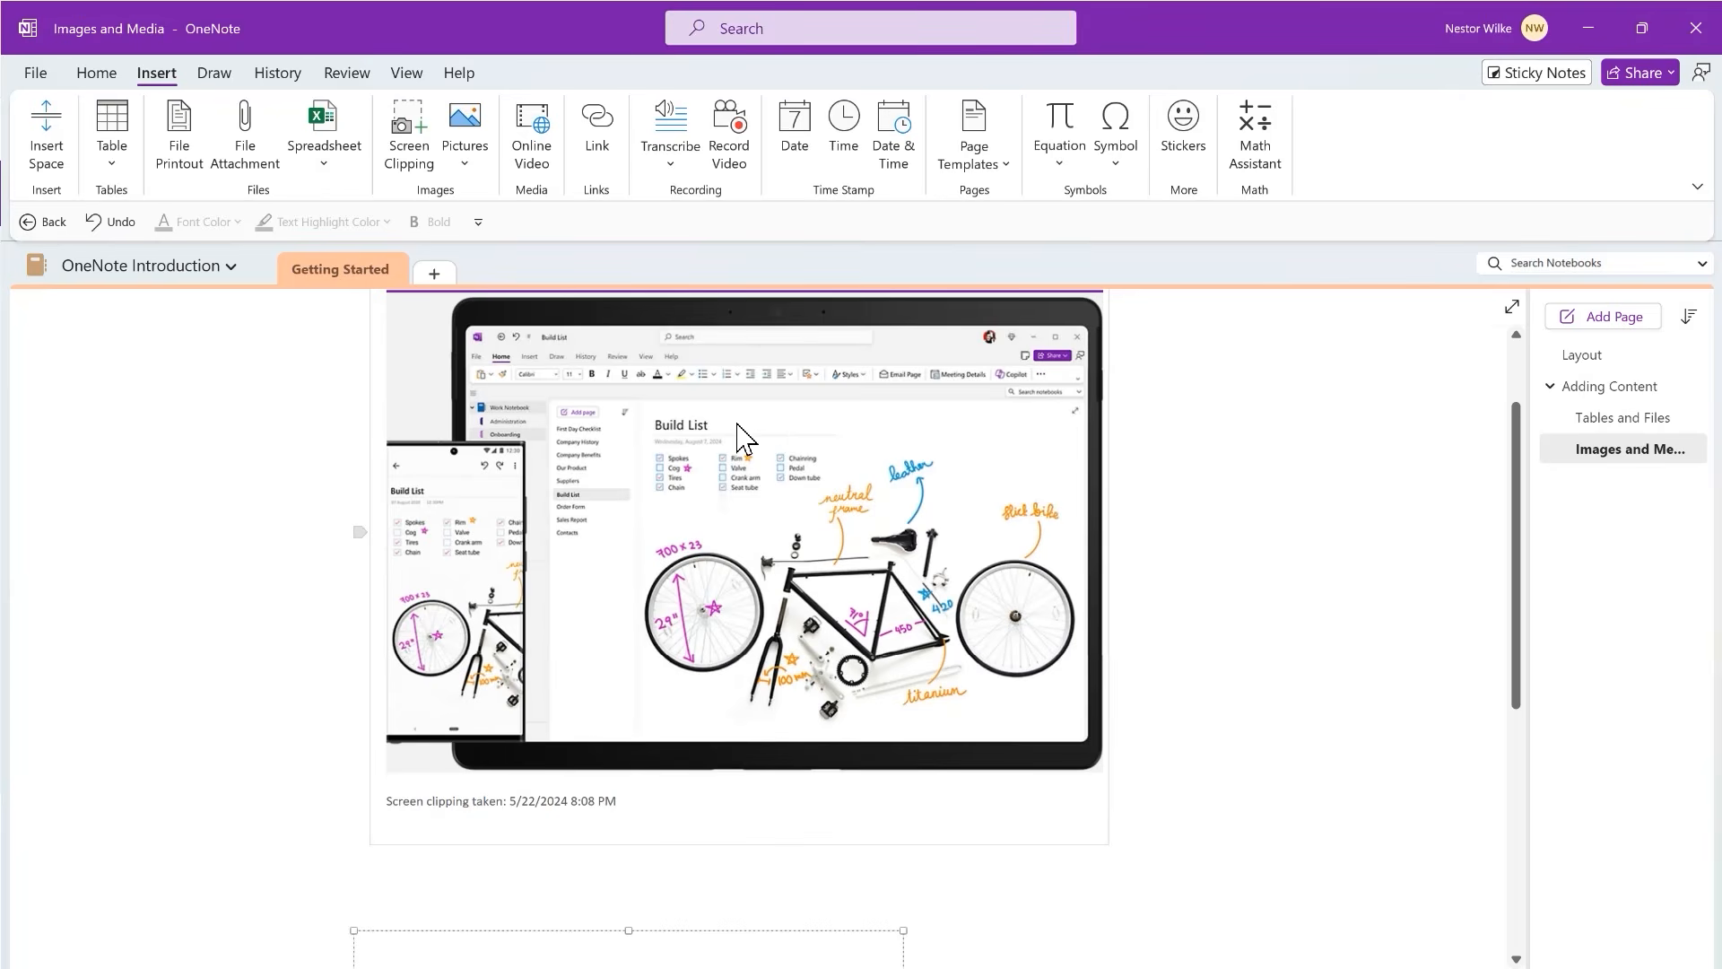
scroll(738, 437, "down", 7)
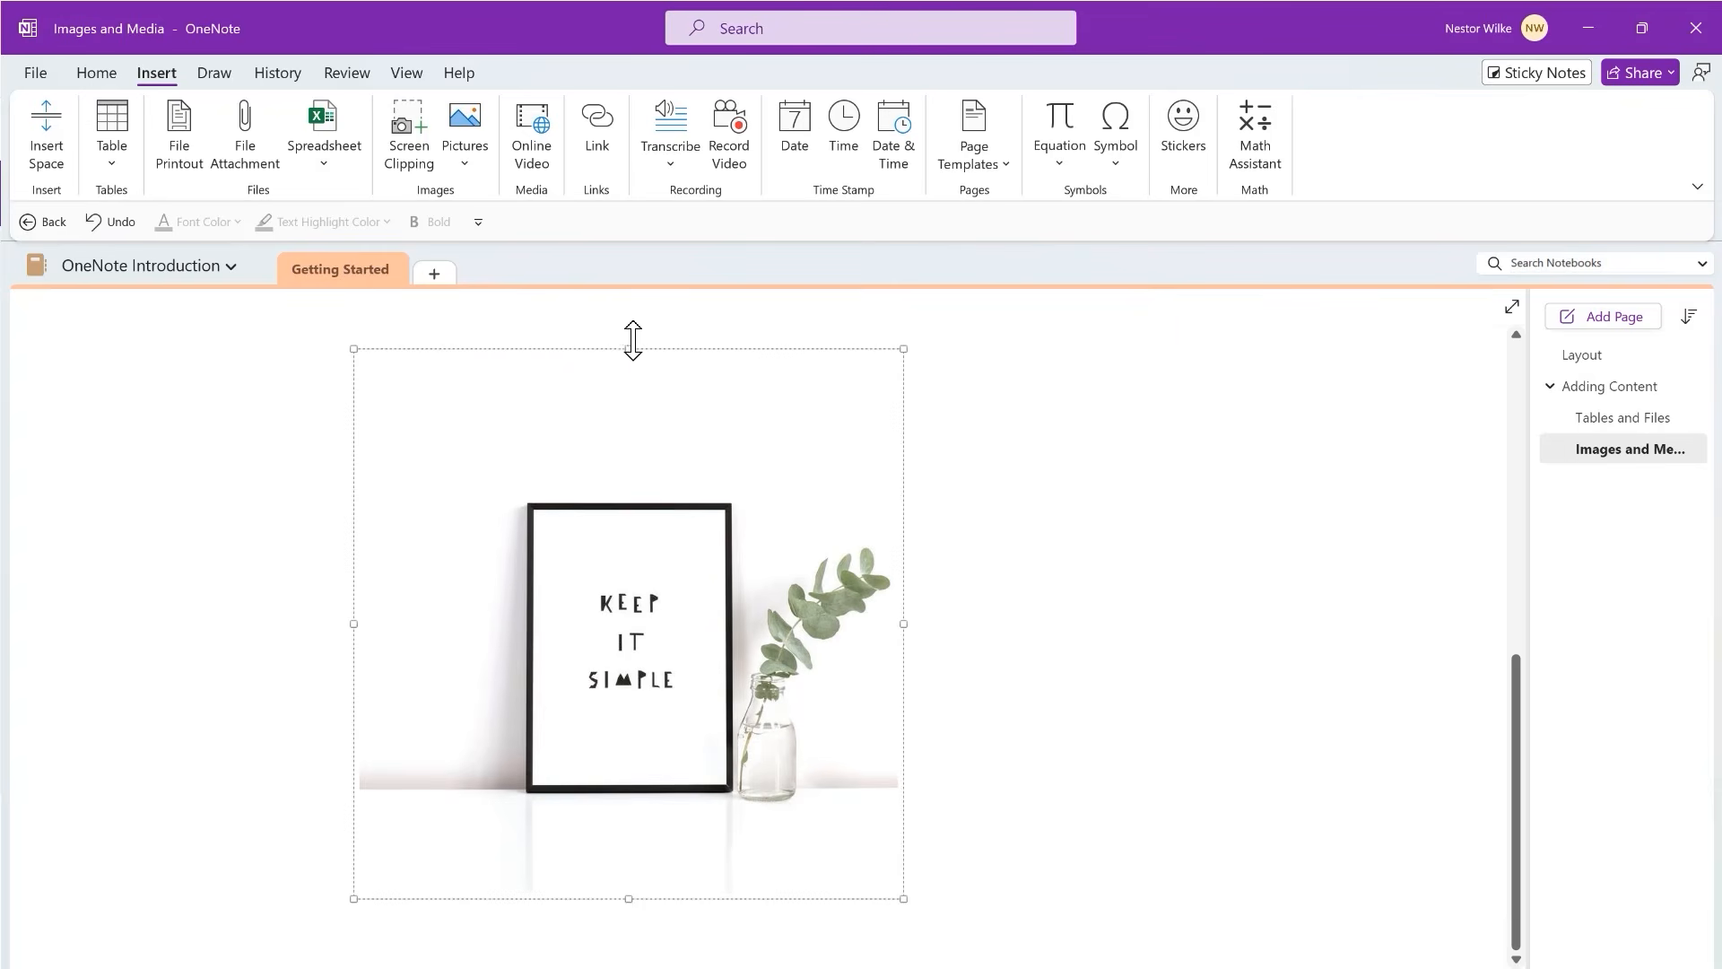
left_click(474, 173)
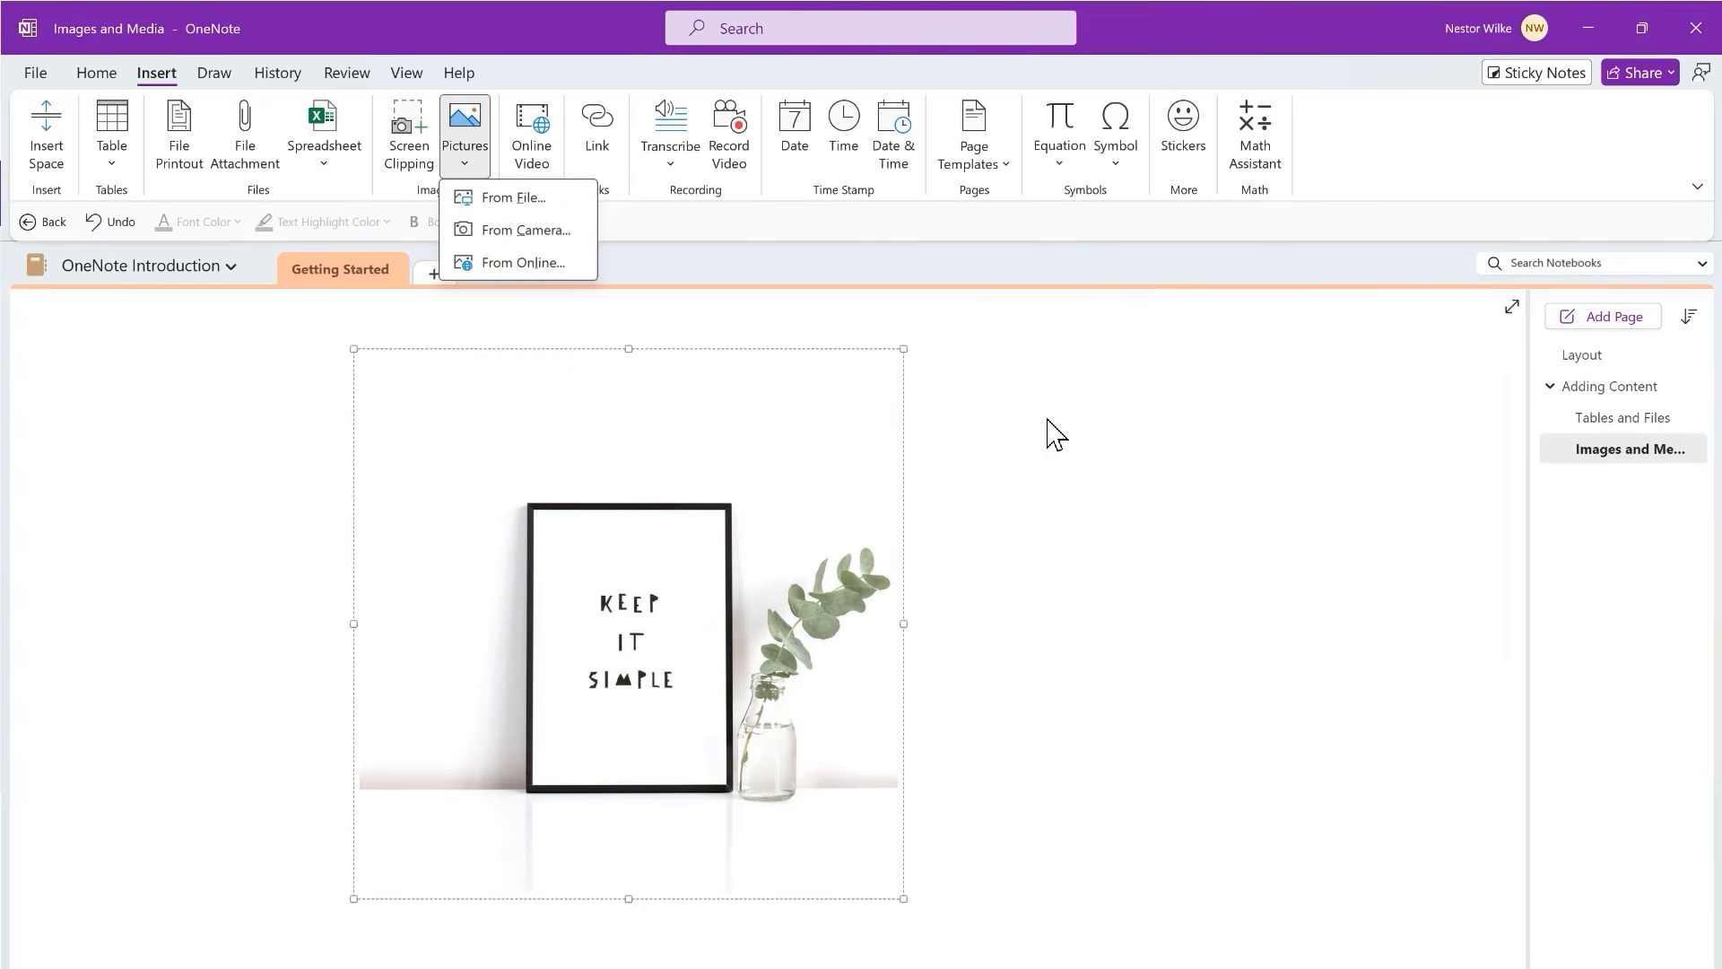
left_click(999, 431)
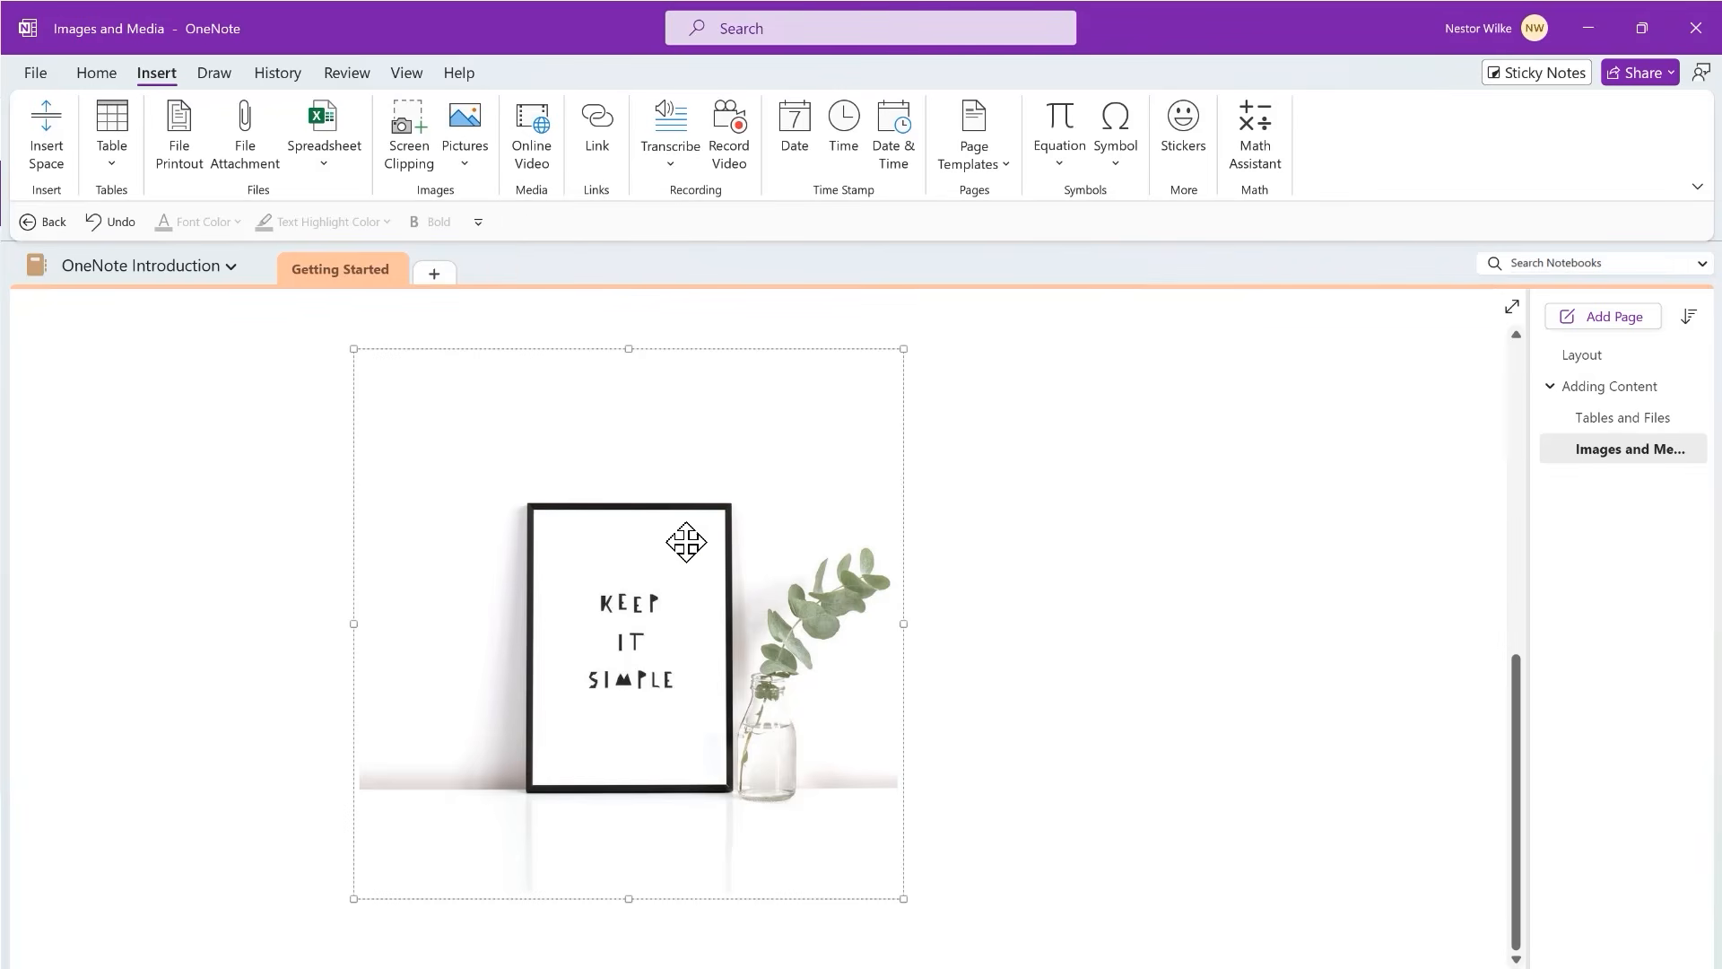
- Resize the Keep It Simple picture proportionally to about 10% larger than its inserted size
scroll(815, 542, "down", 3)
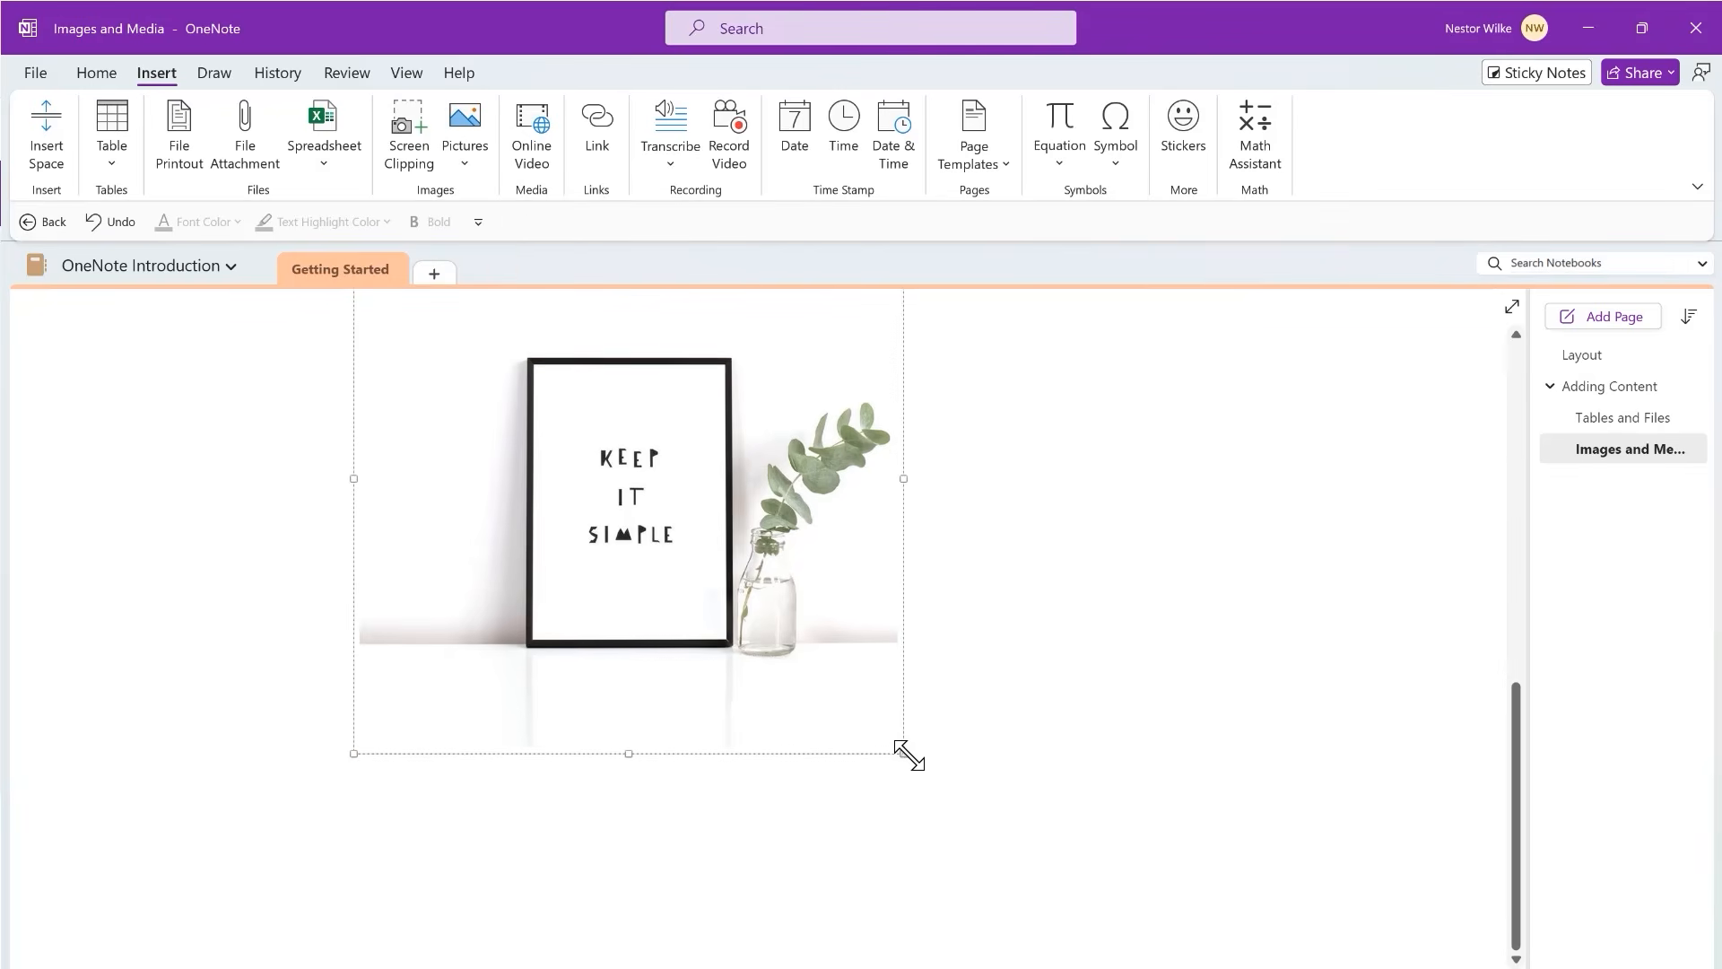
left_click_drag(904, 753, 1049, 816)
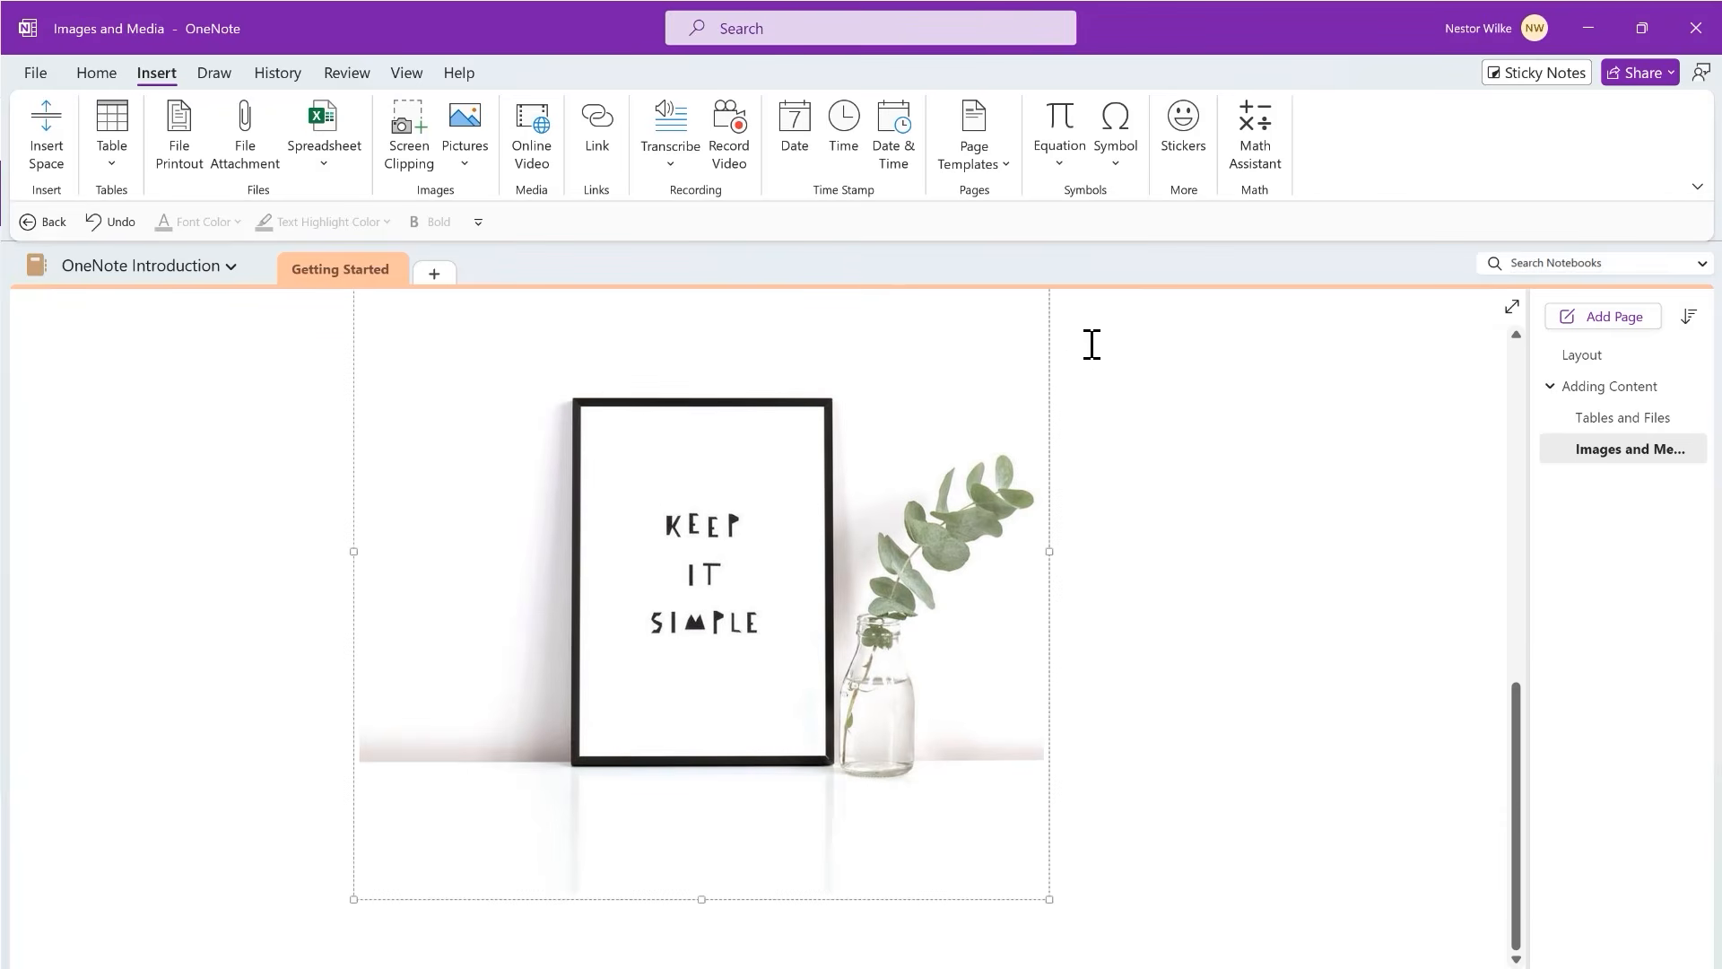
left_click_drag(1050, 897, 958, 808)
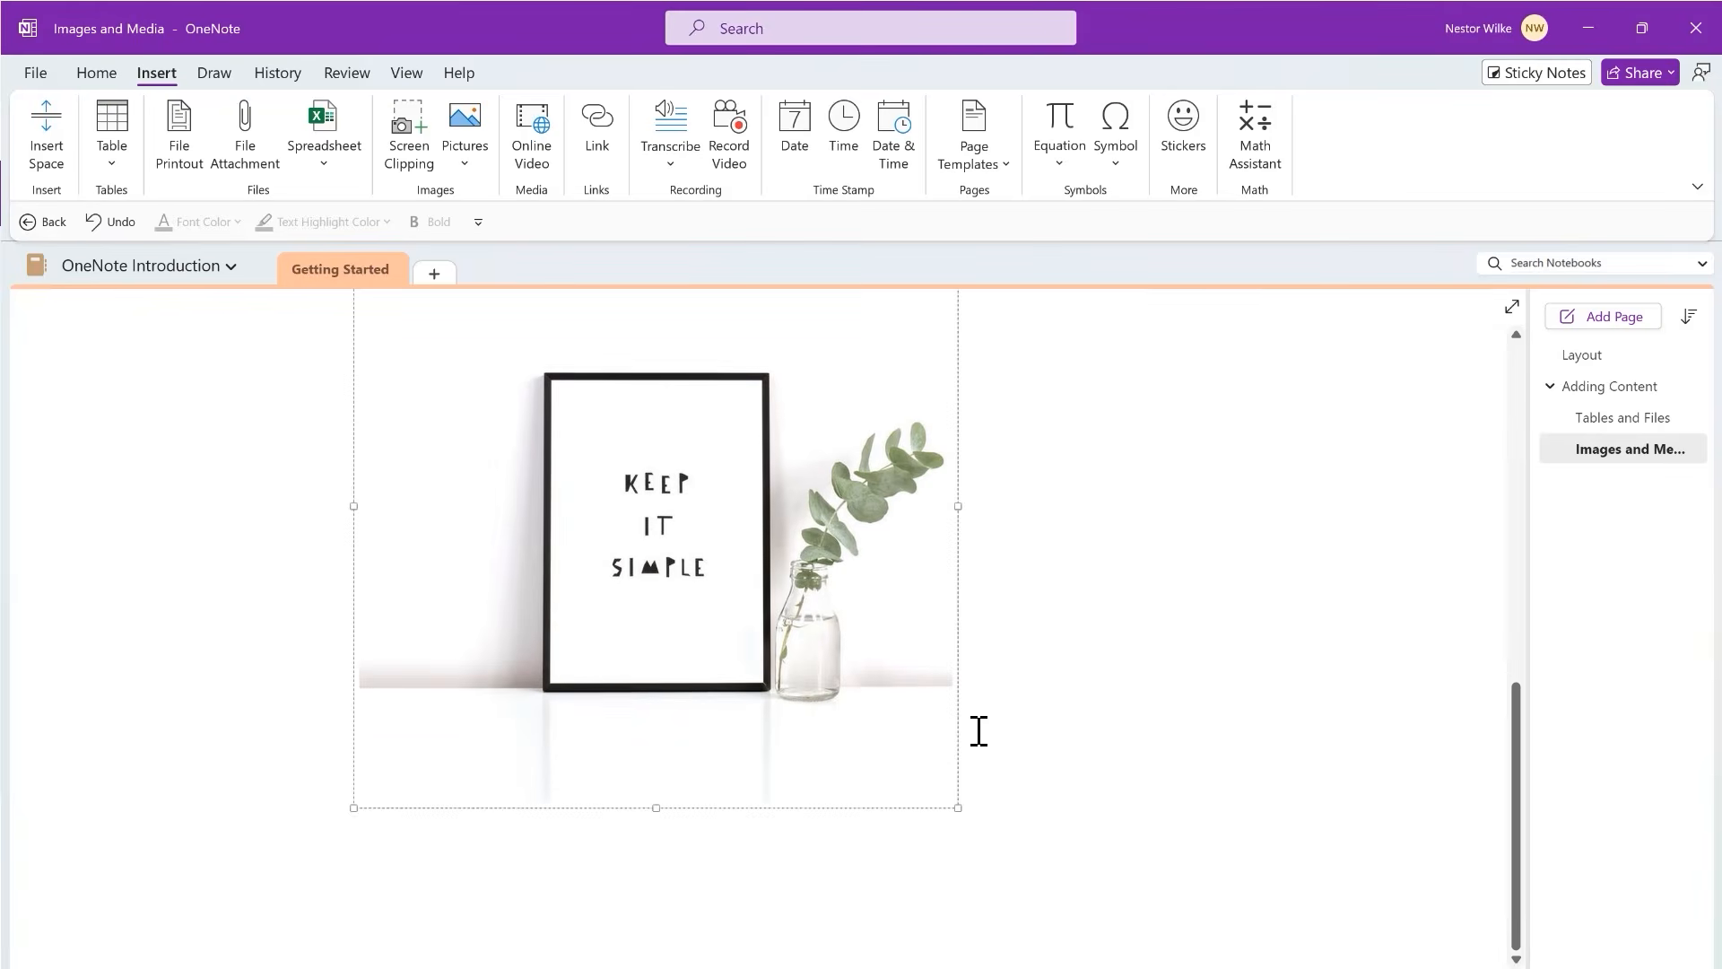
scroll(1024, 650, "up", 3)
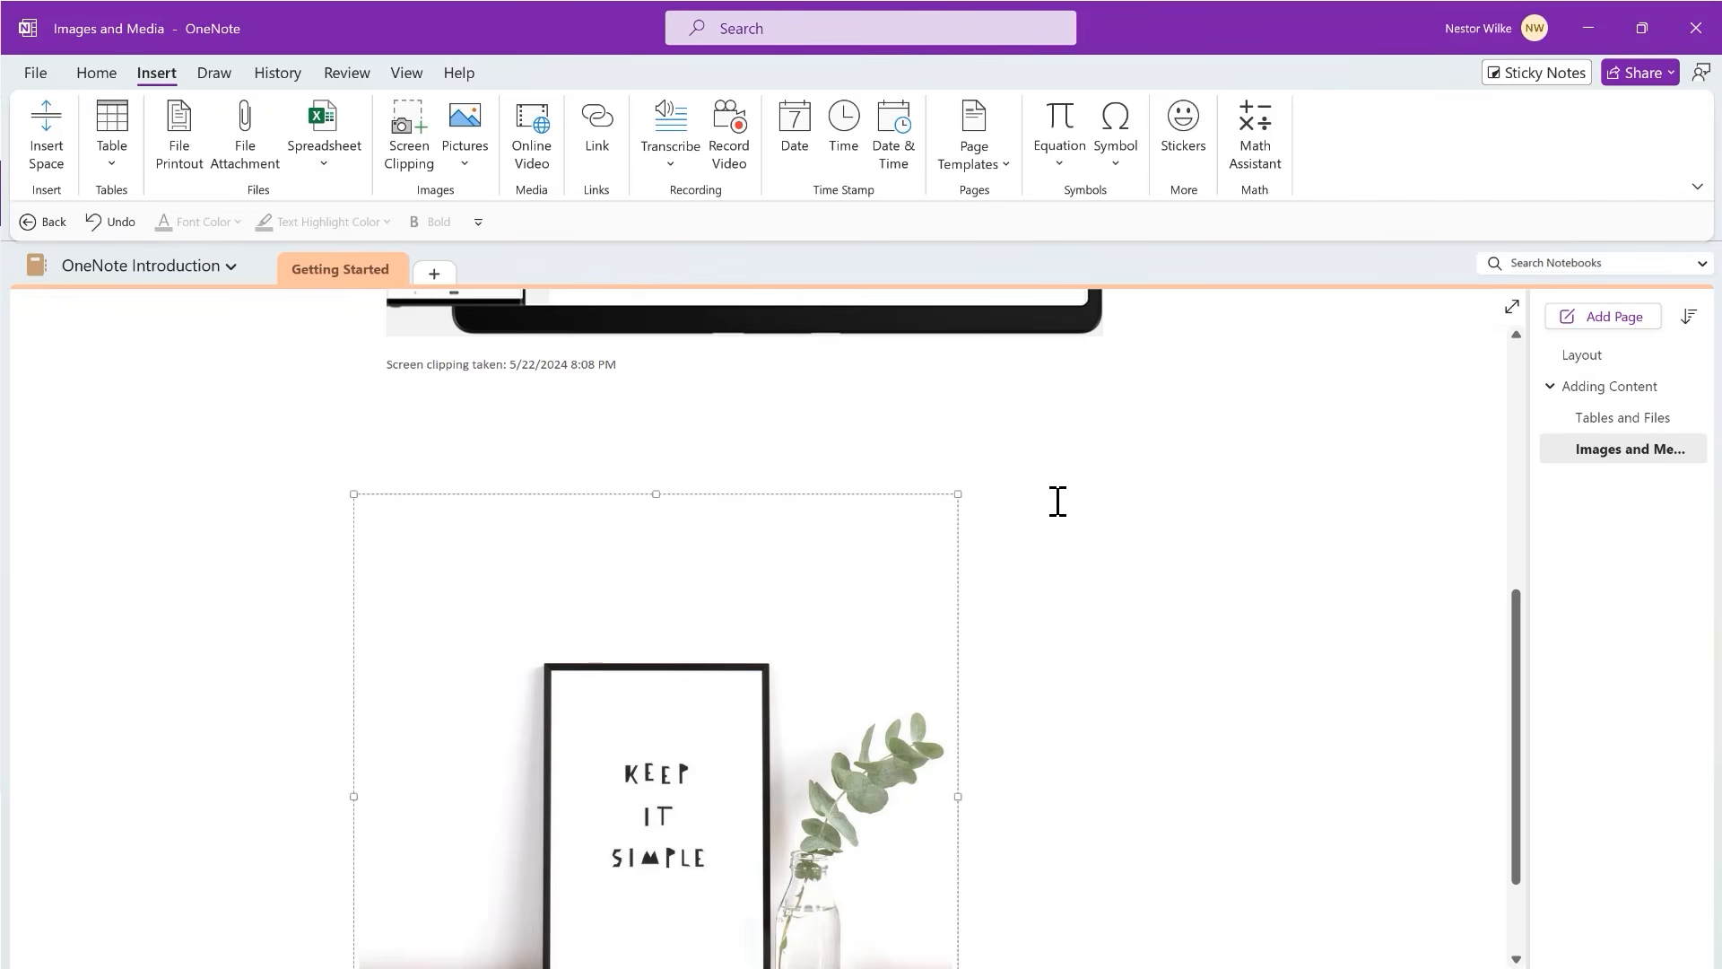
- Move the Keep It Simple picture beside the screen clipping and place the insertion point just below the clipping's caption
left_click_drag(816, 496, 611, 403)
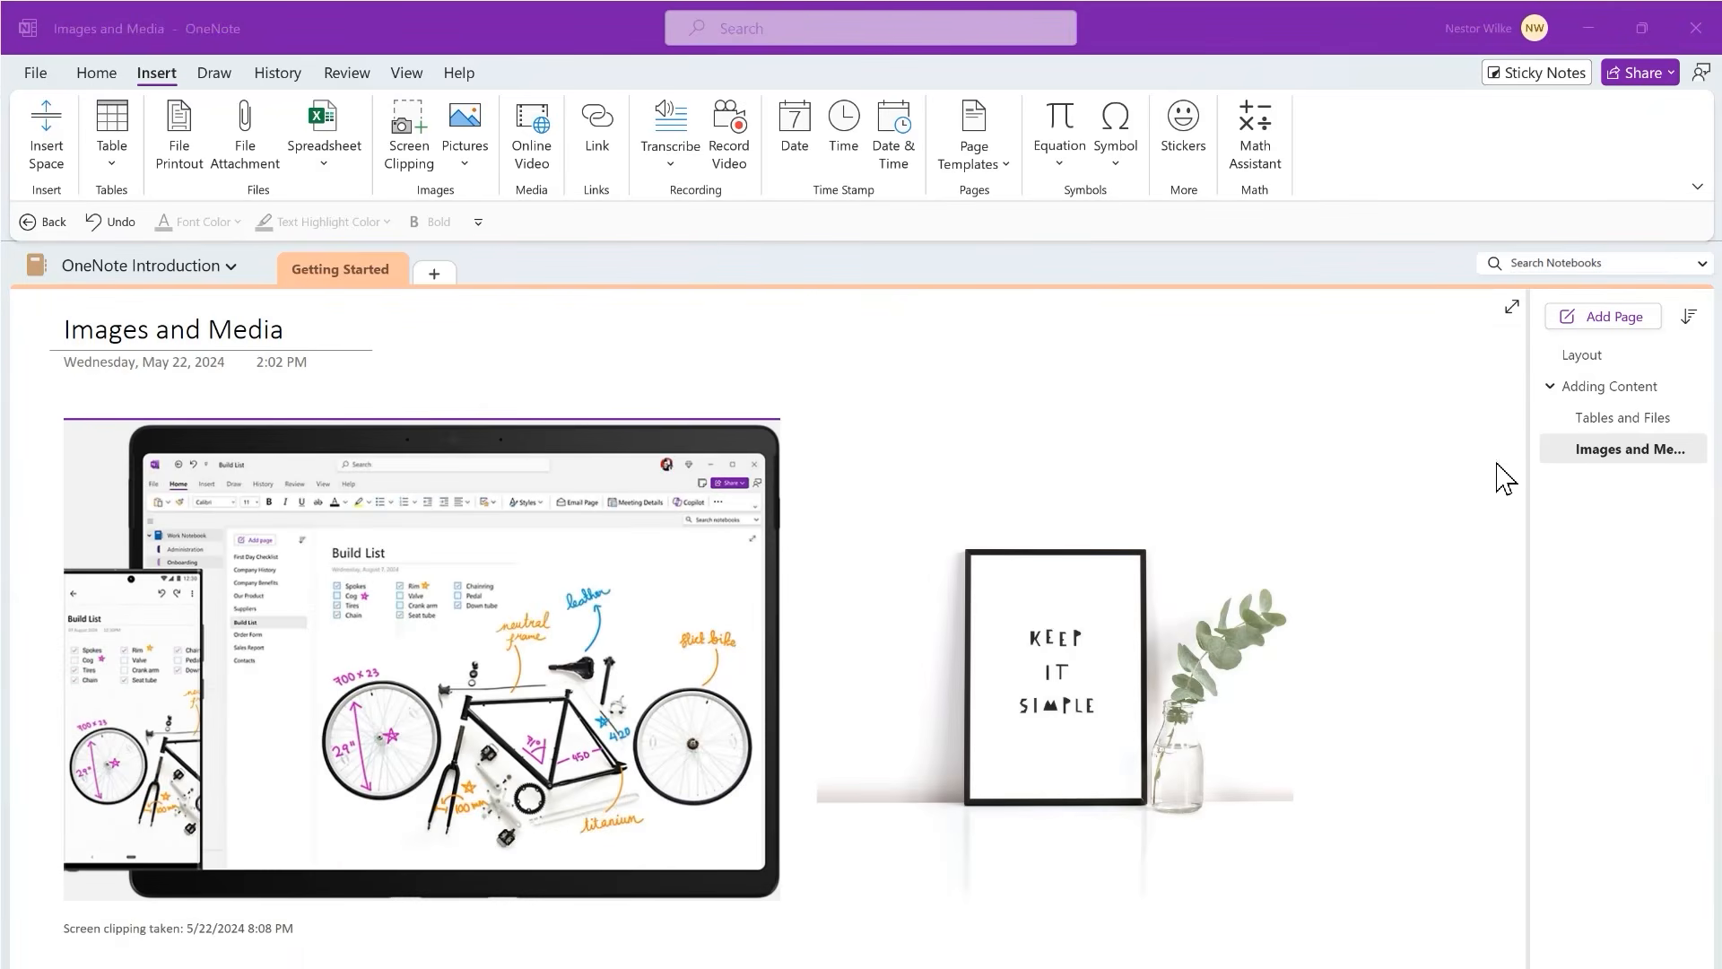
scroll(788, 467, "down", 3)
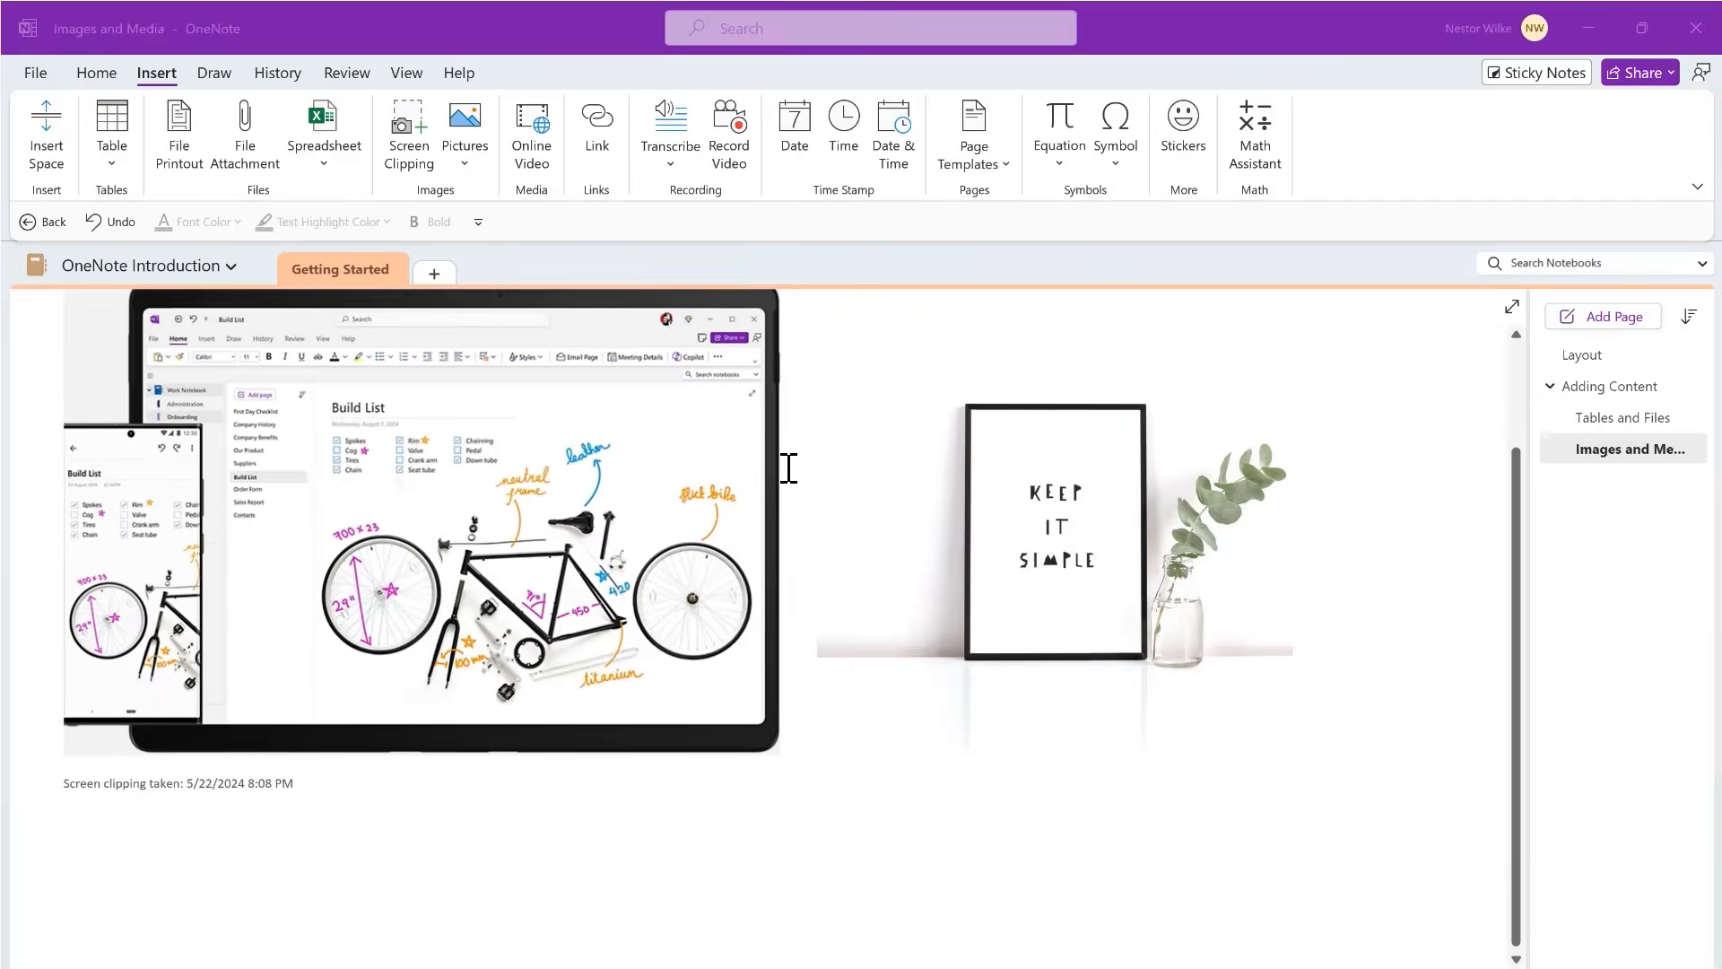
scroll(788, 468, "down", 2)
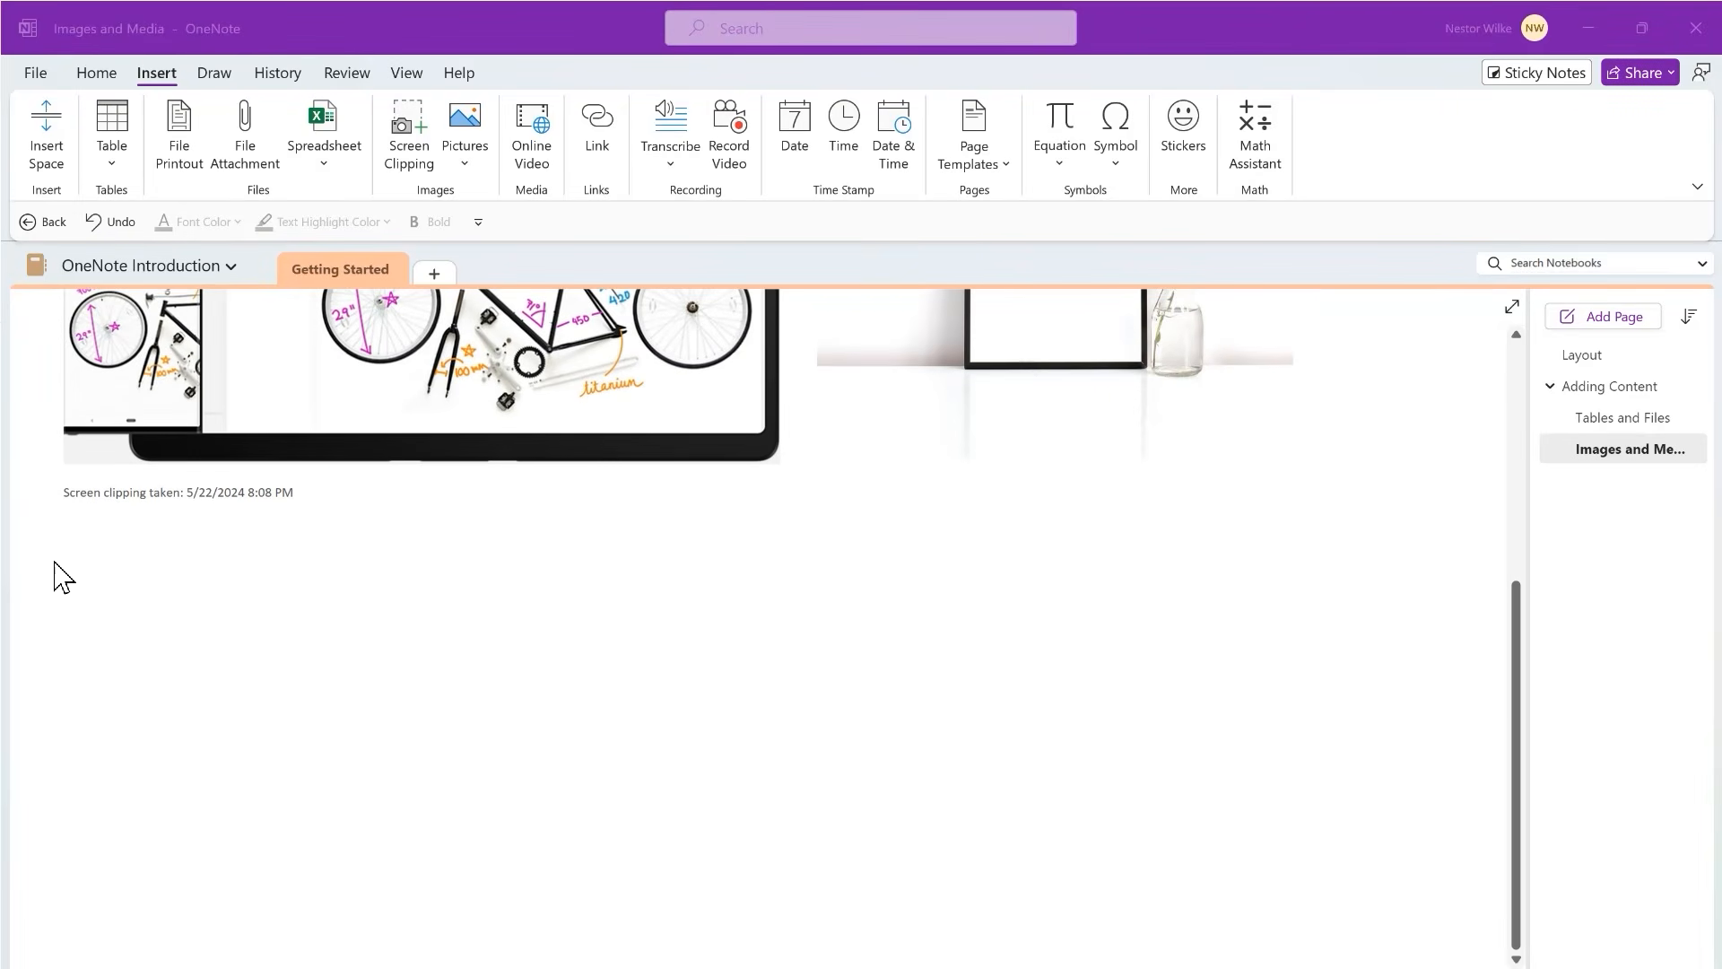
left_click(99, 566)
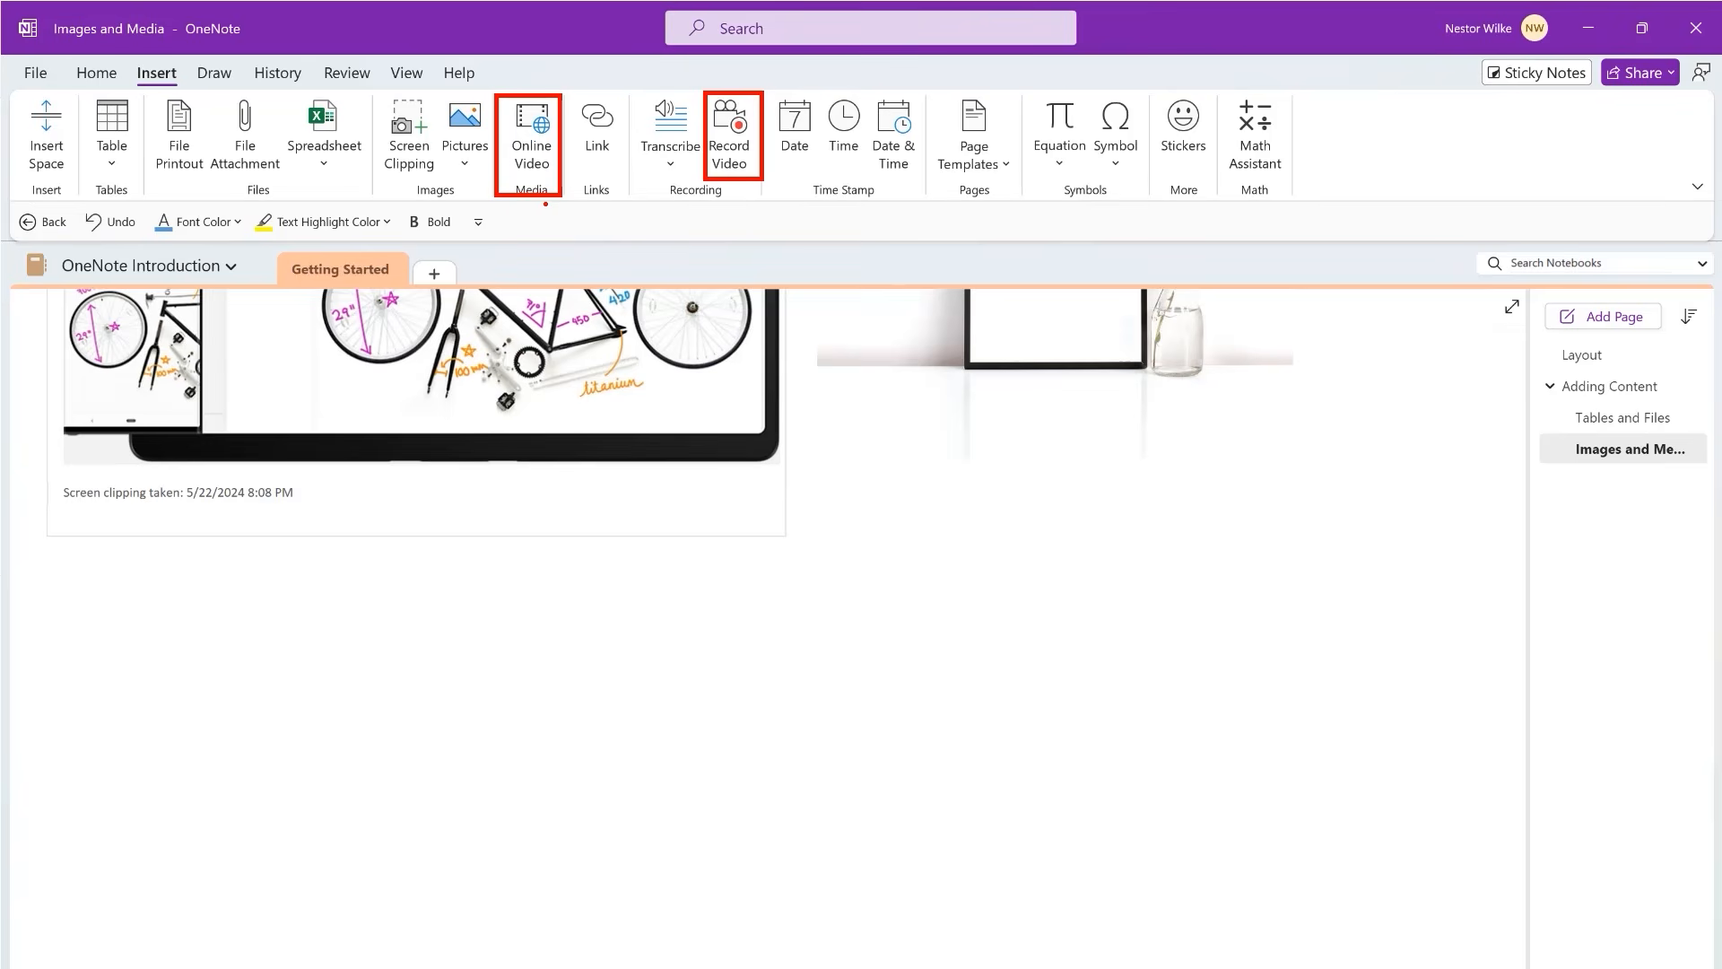
- Check the Insert Online Video options without inserting anything, then switch to Chrome and review the supported sites on the Embed content in OneNote page
left_click(535, 137)
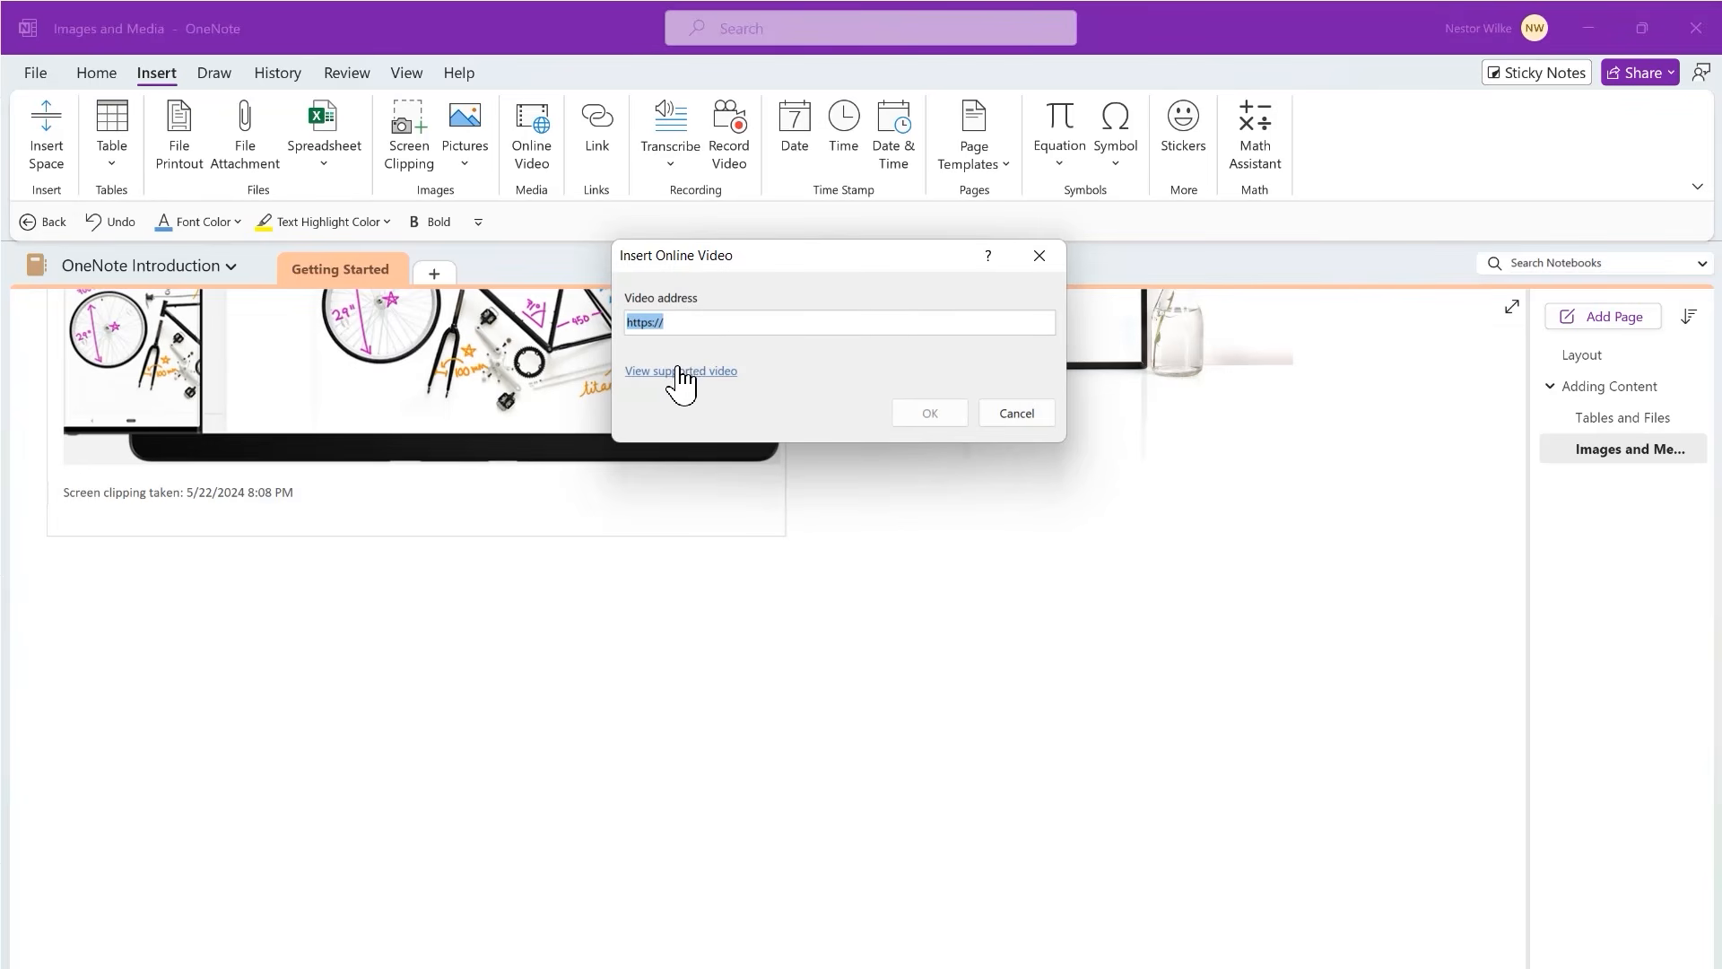
left_click(1018, 414)
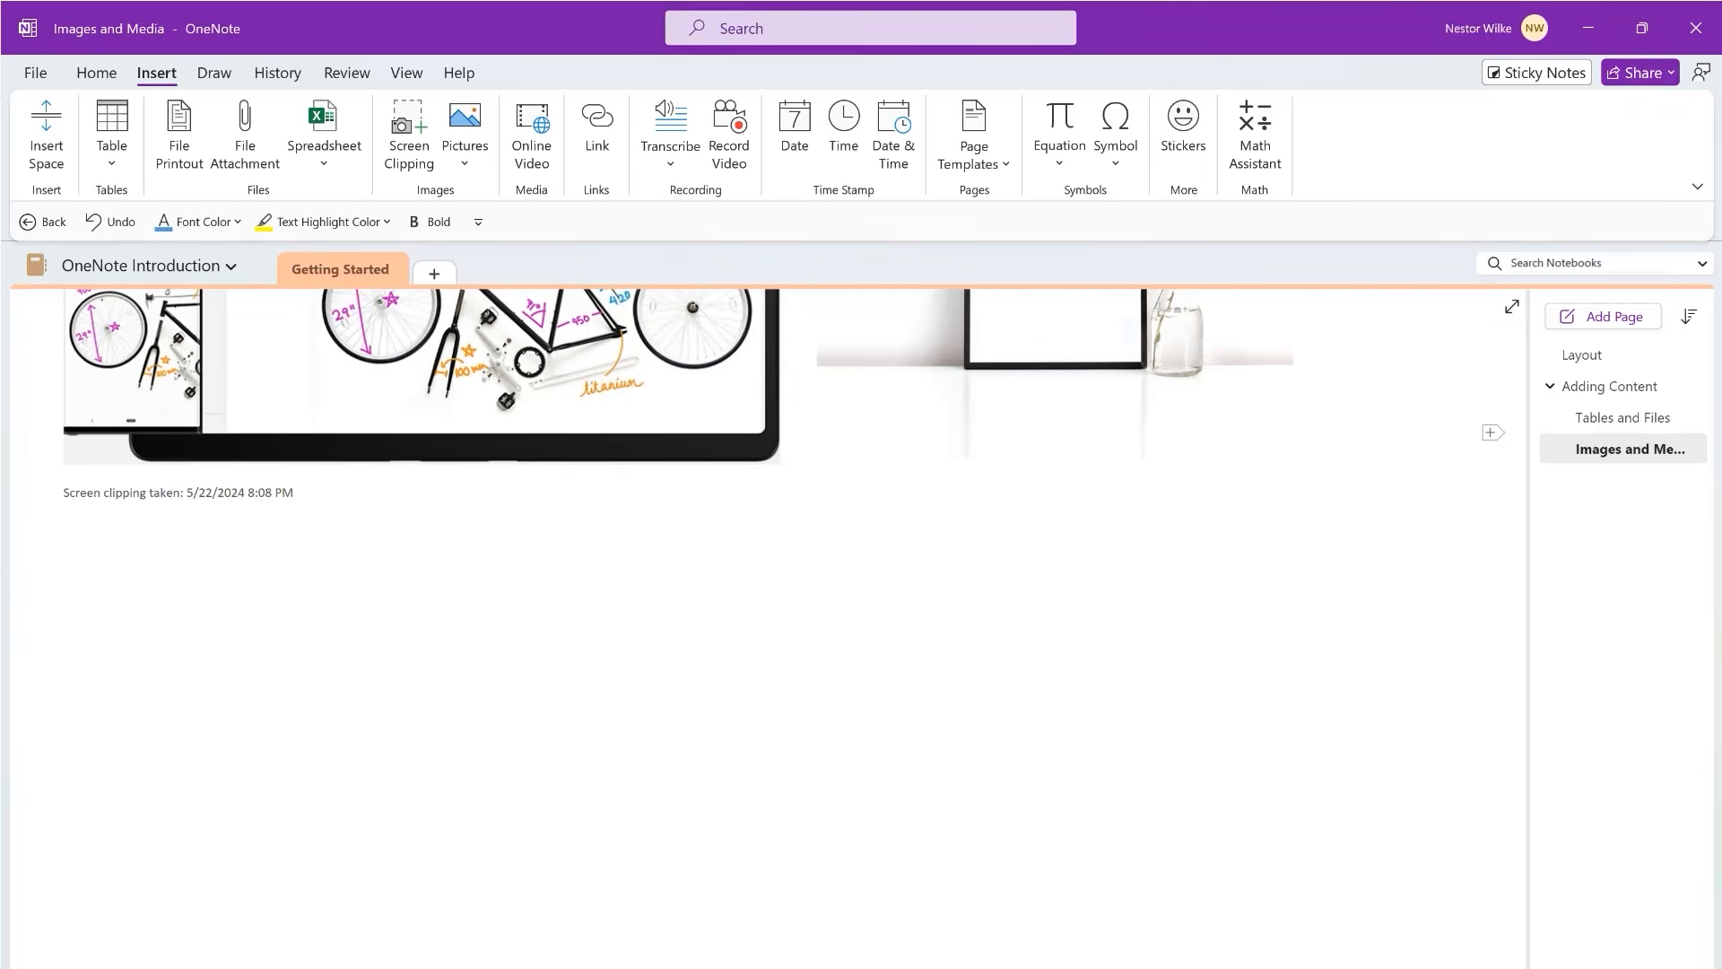
key("alt+Tab")
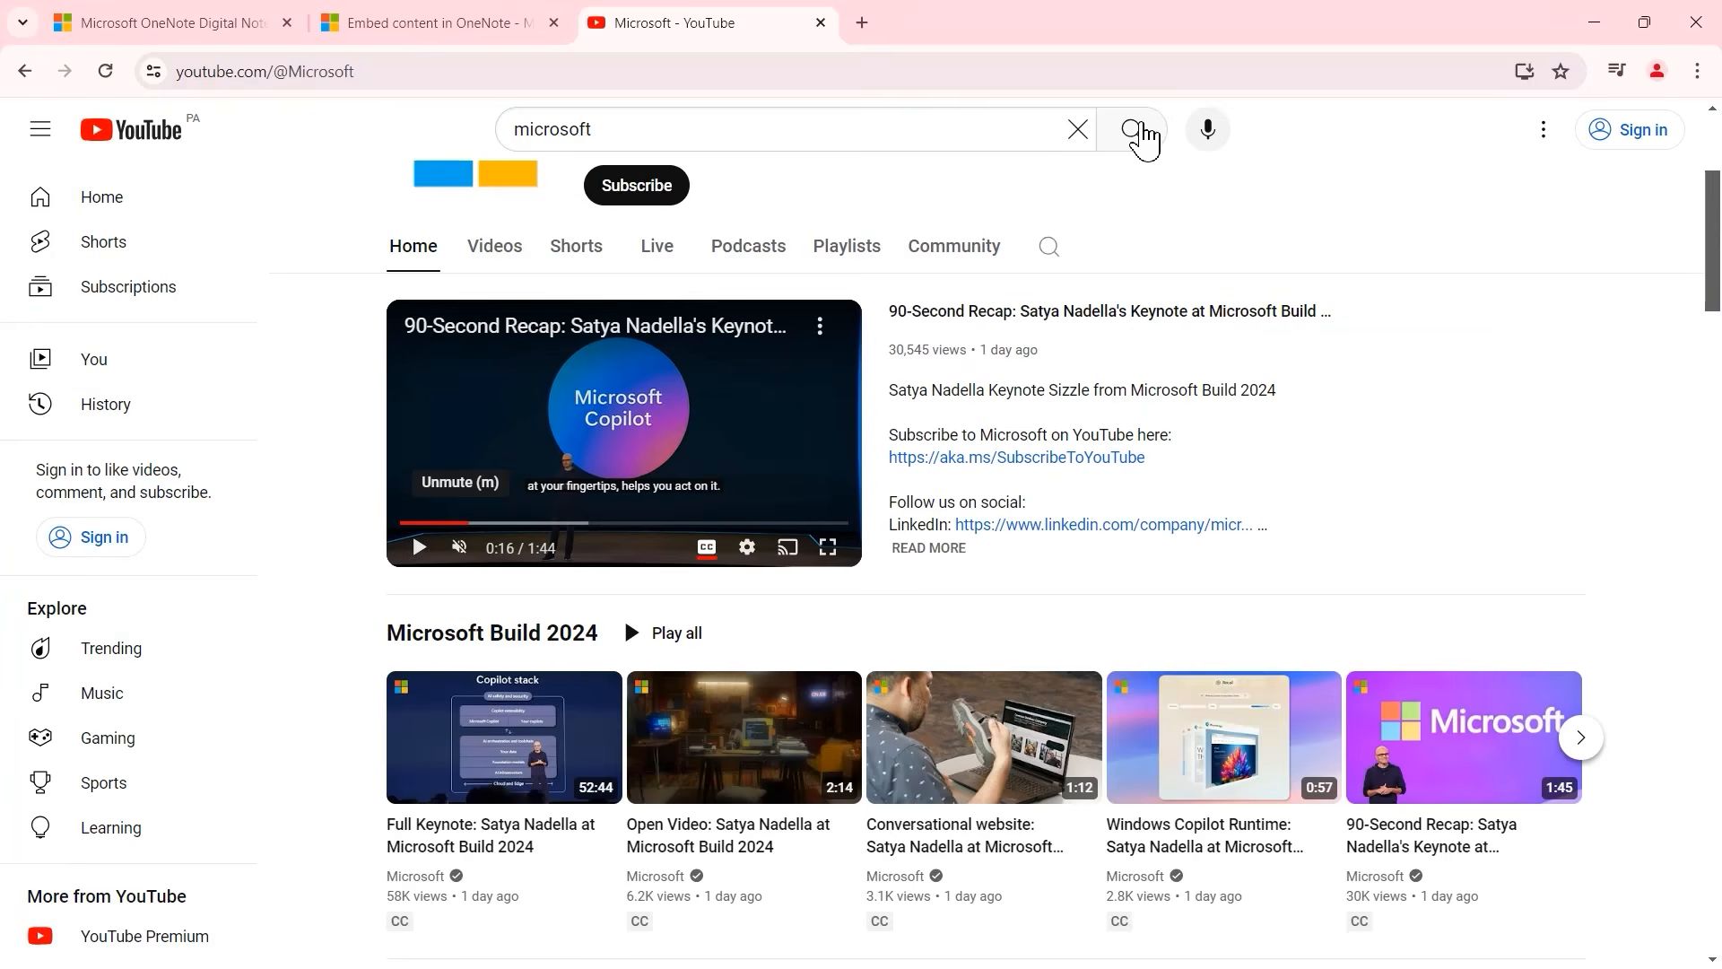
left_click(445, 27)
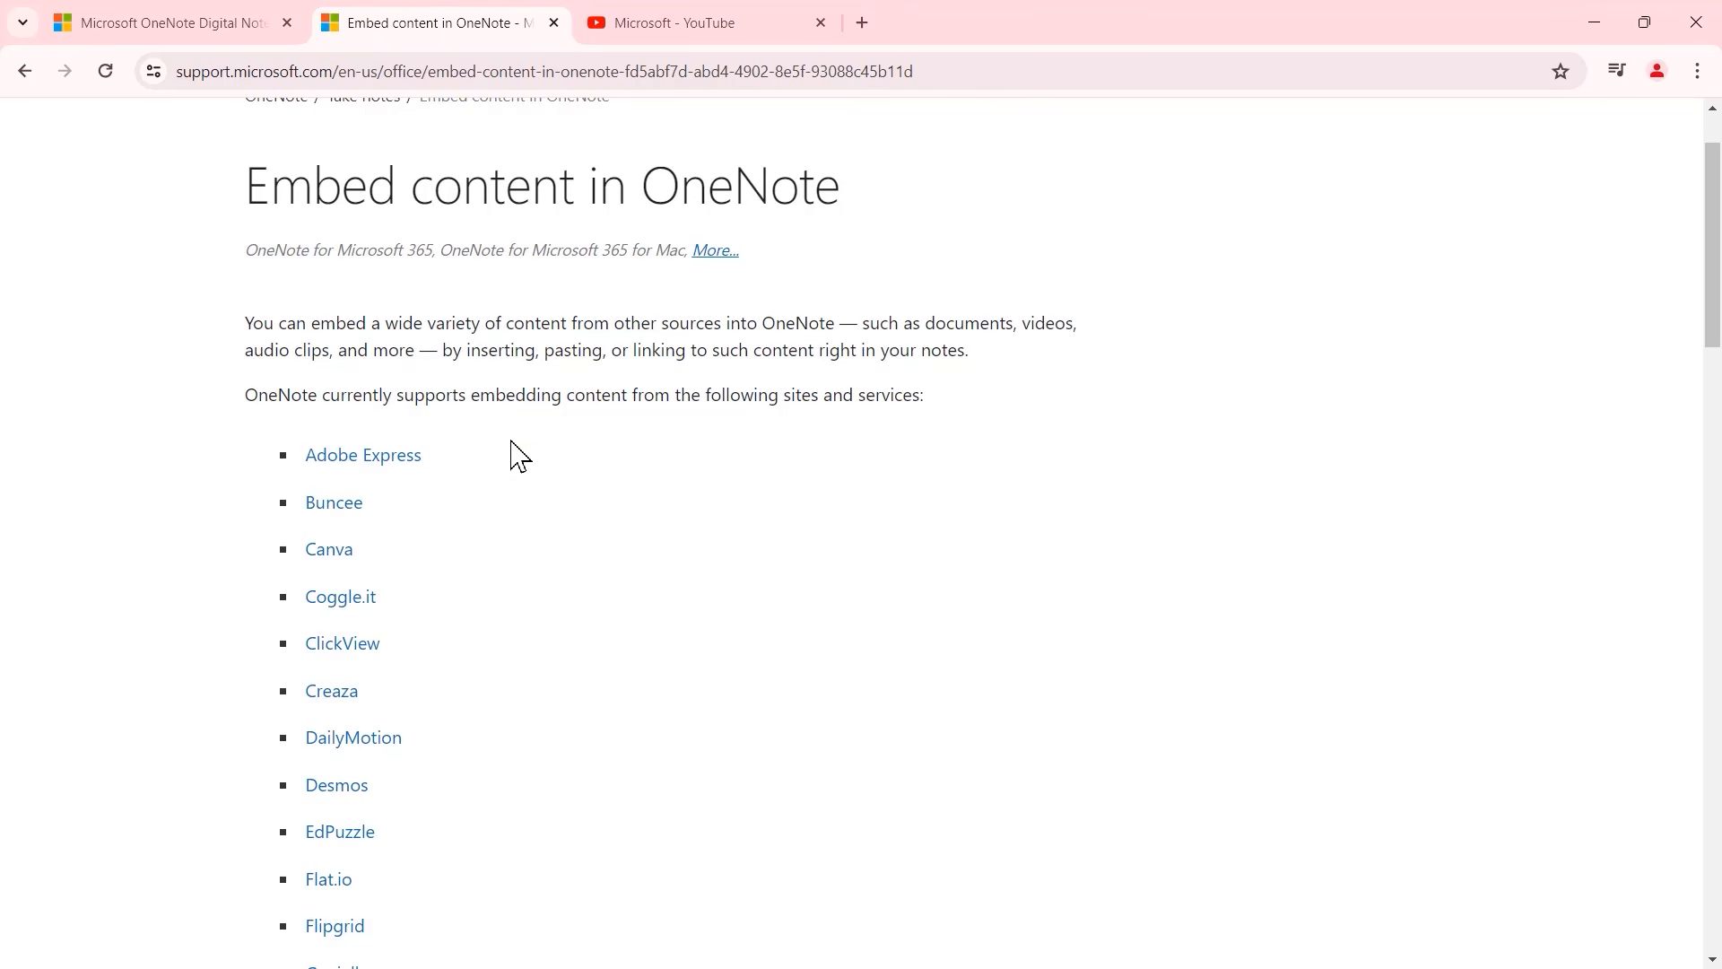
scroll(518, 456, "down", 2)
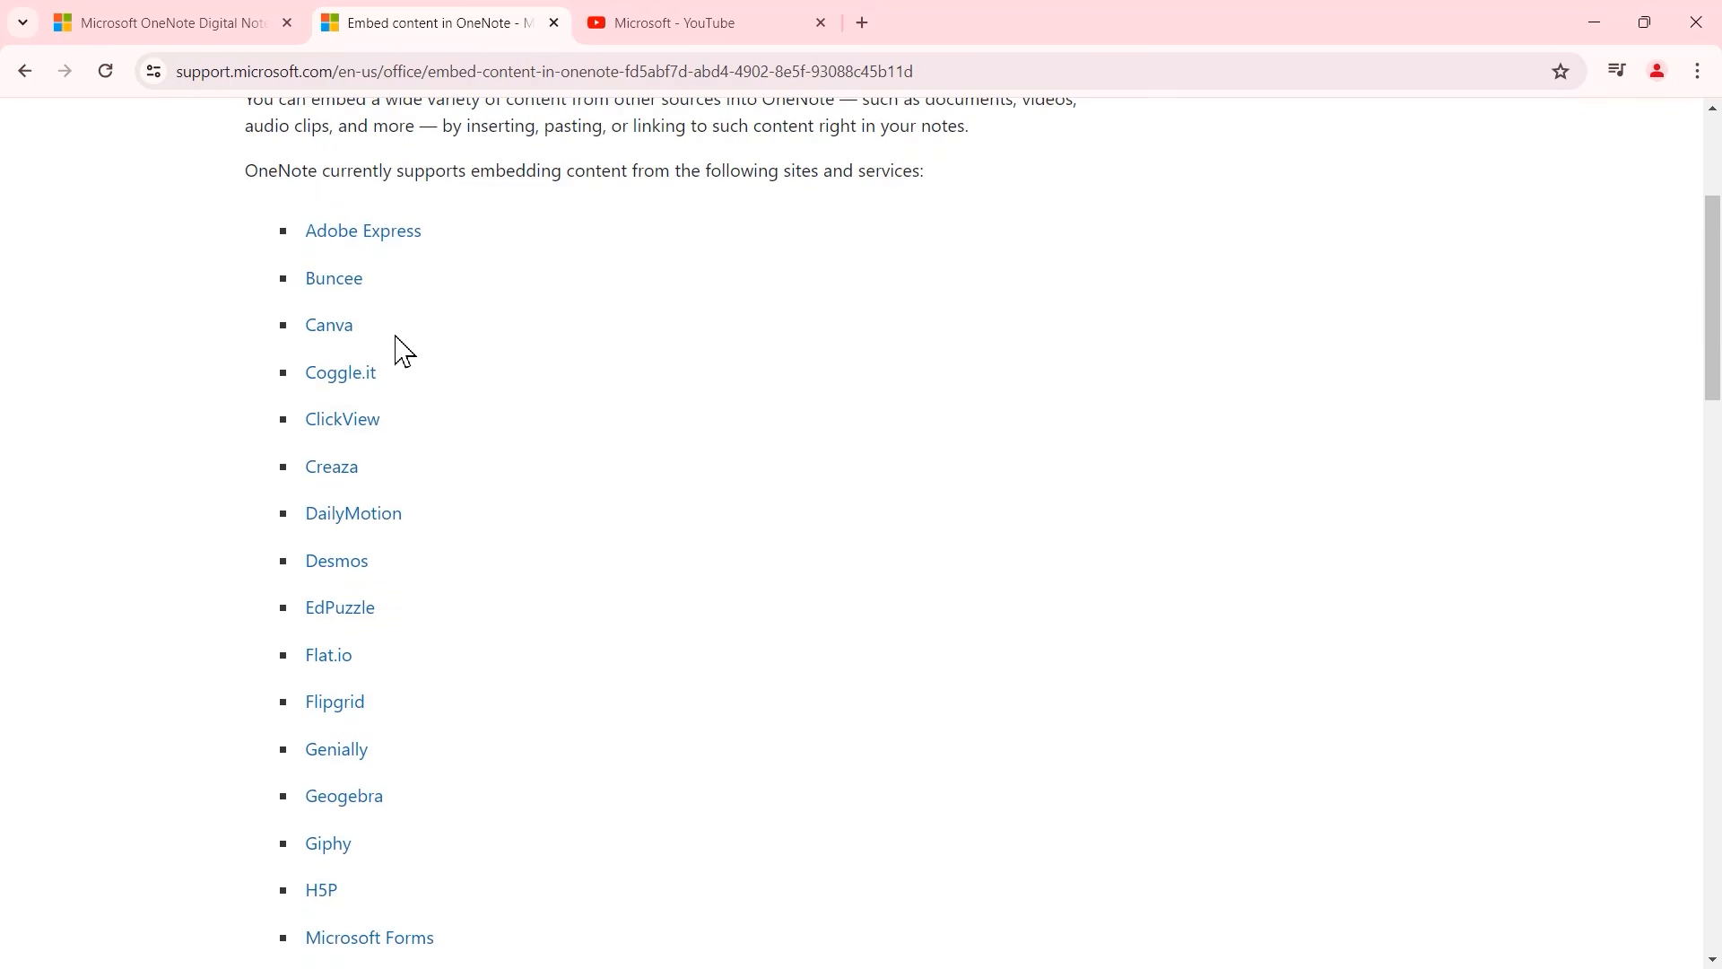
scroll(606, 449, "down", 6)
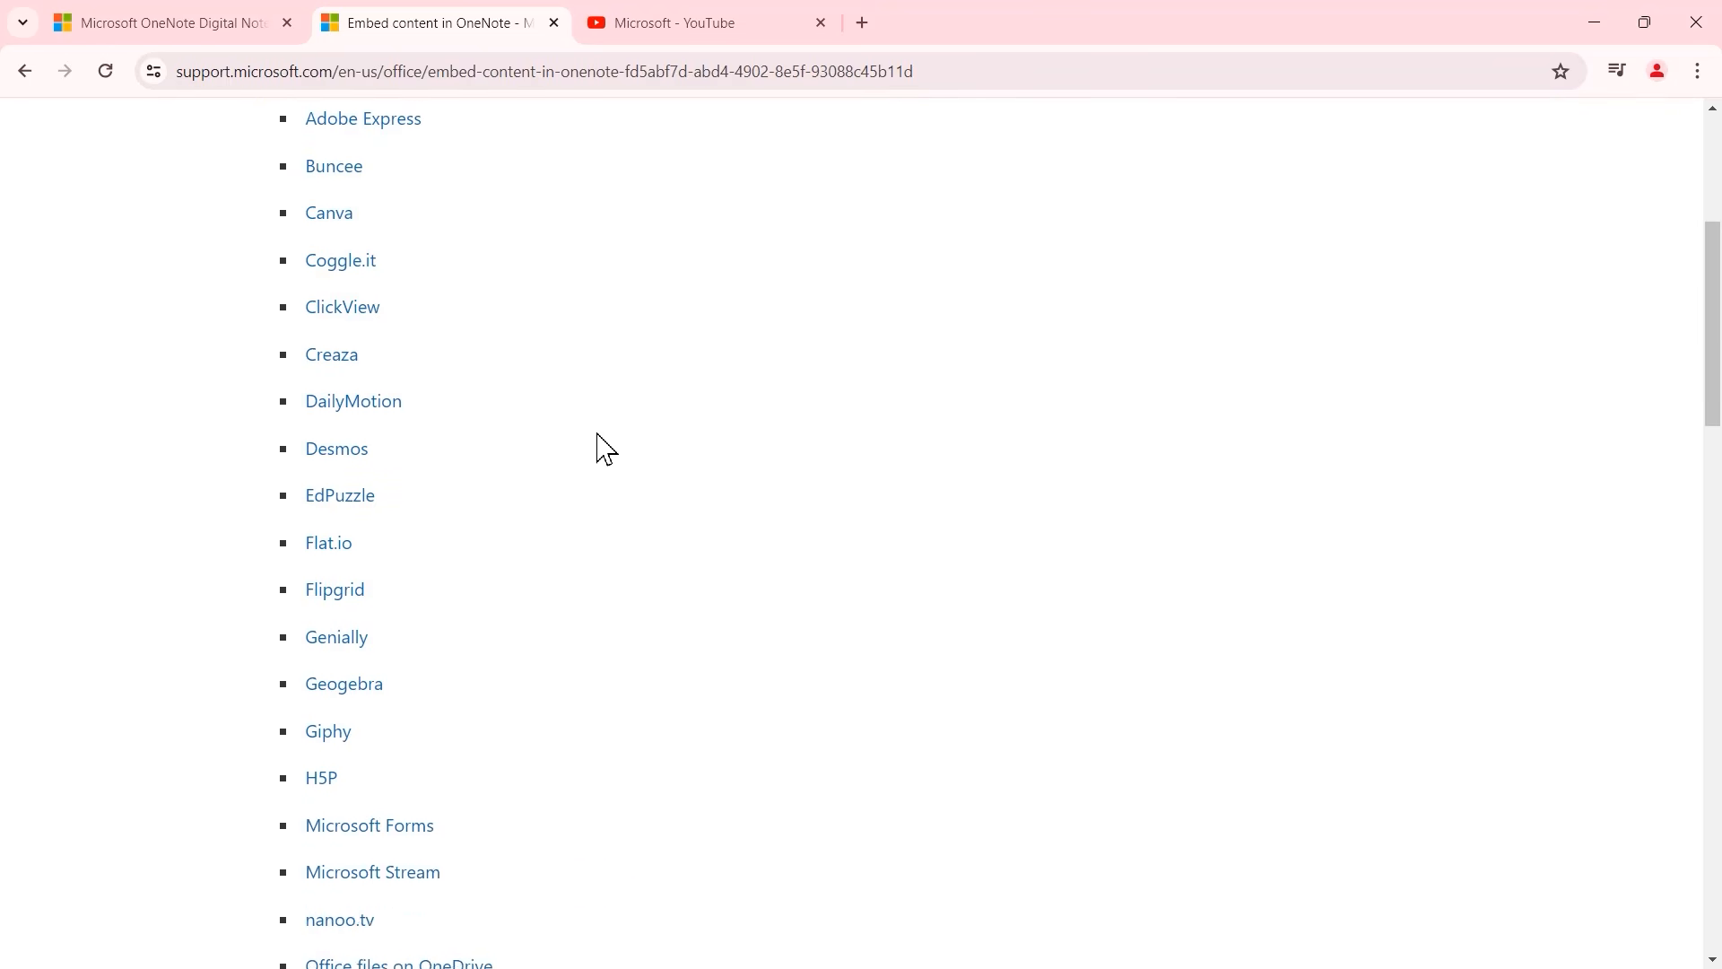
scroll(604, 449, "down", 6)
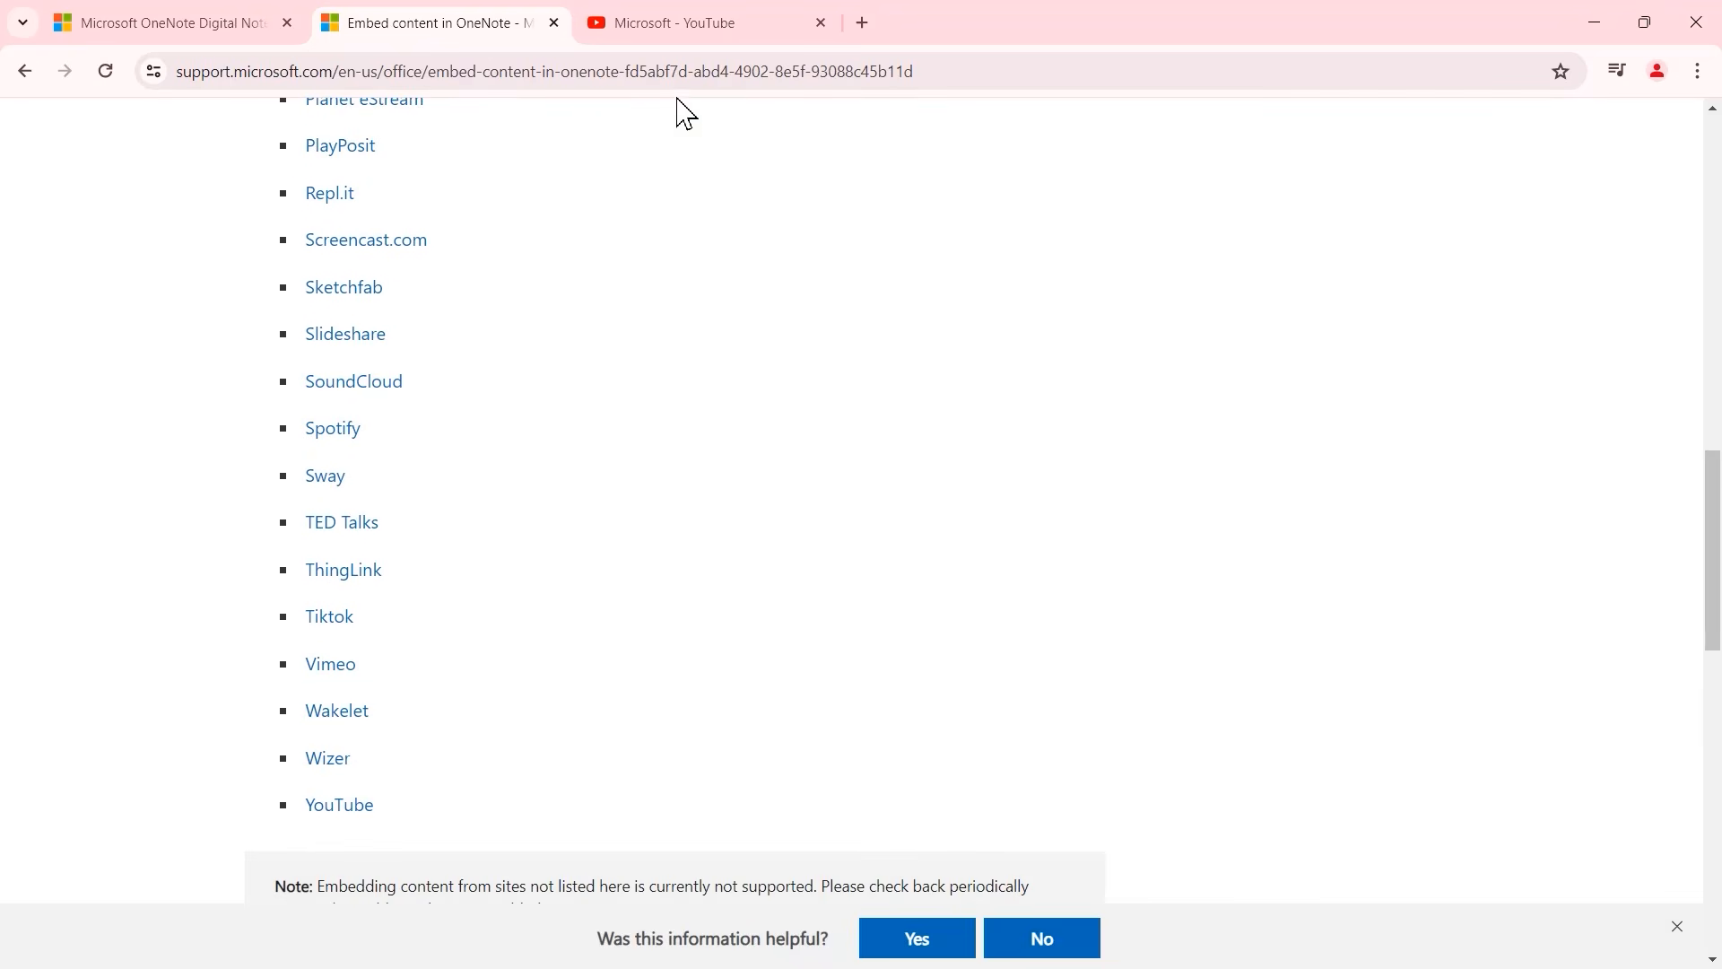
- Copy the video URL of the 90-Second Recap keynote video from the Microsoft YouTube channel
mouse_move(701, 36)
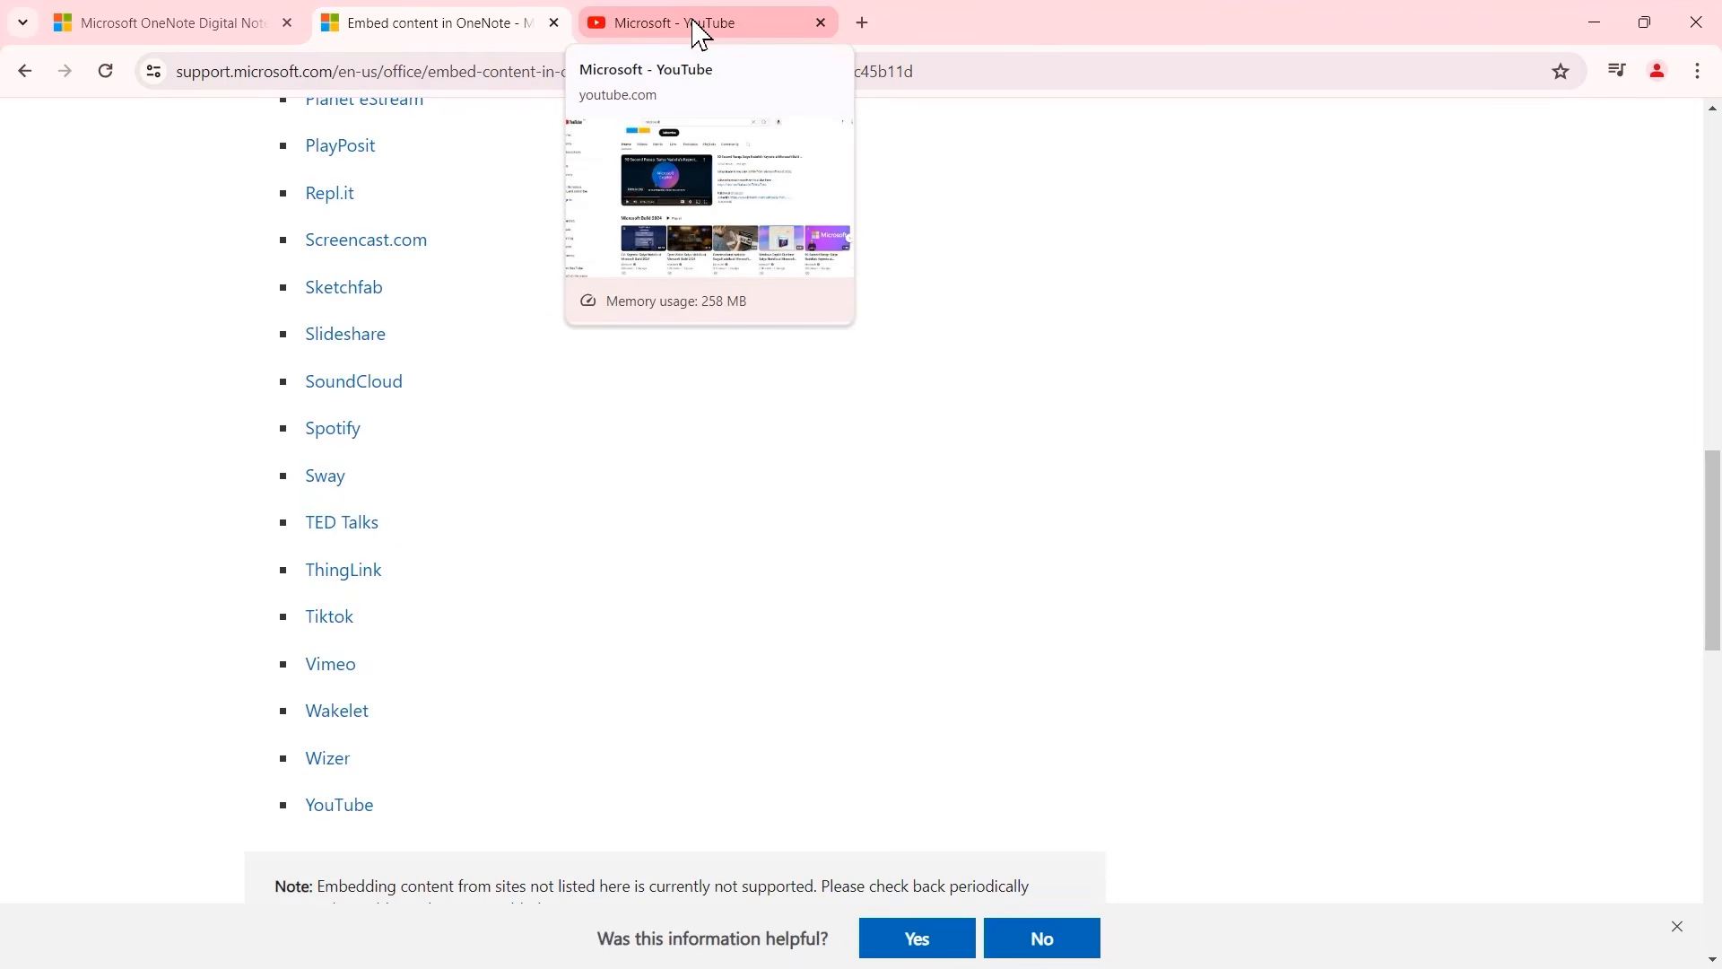
left_click(698, 25)
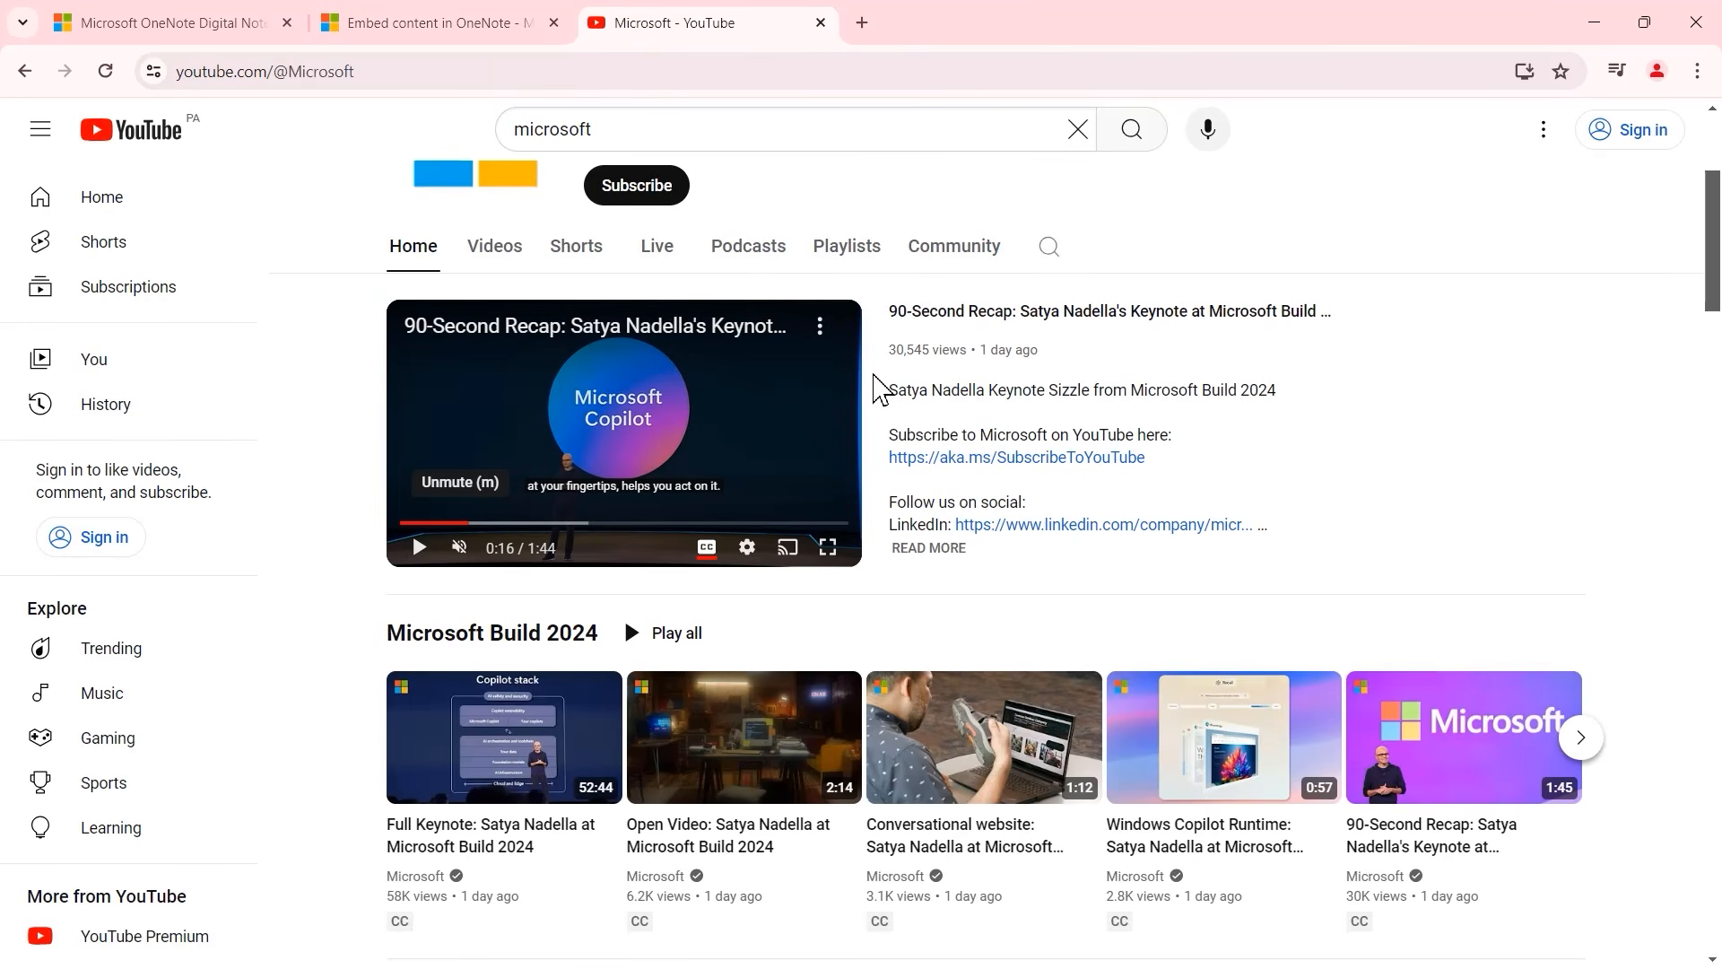
right_click(729, 403)
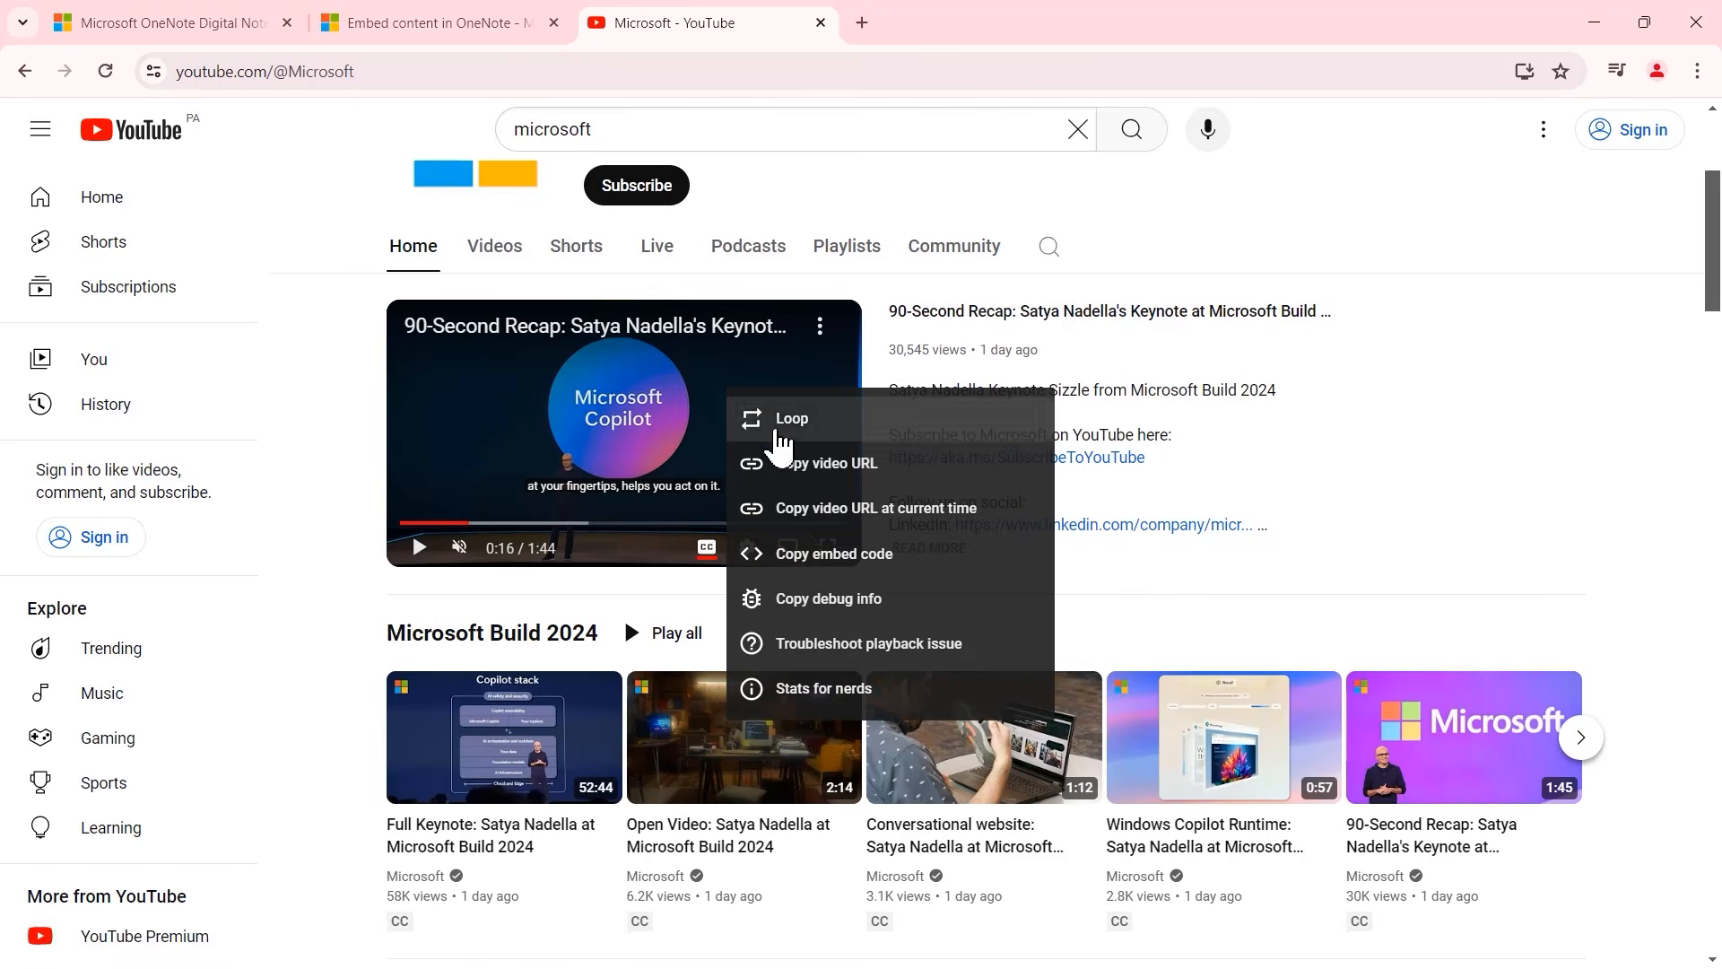
left_click(846, 464)
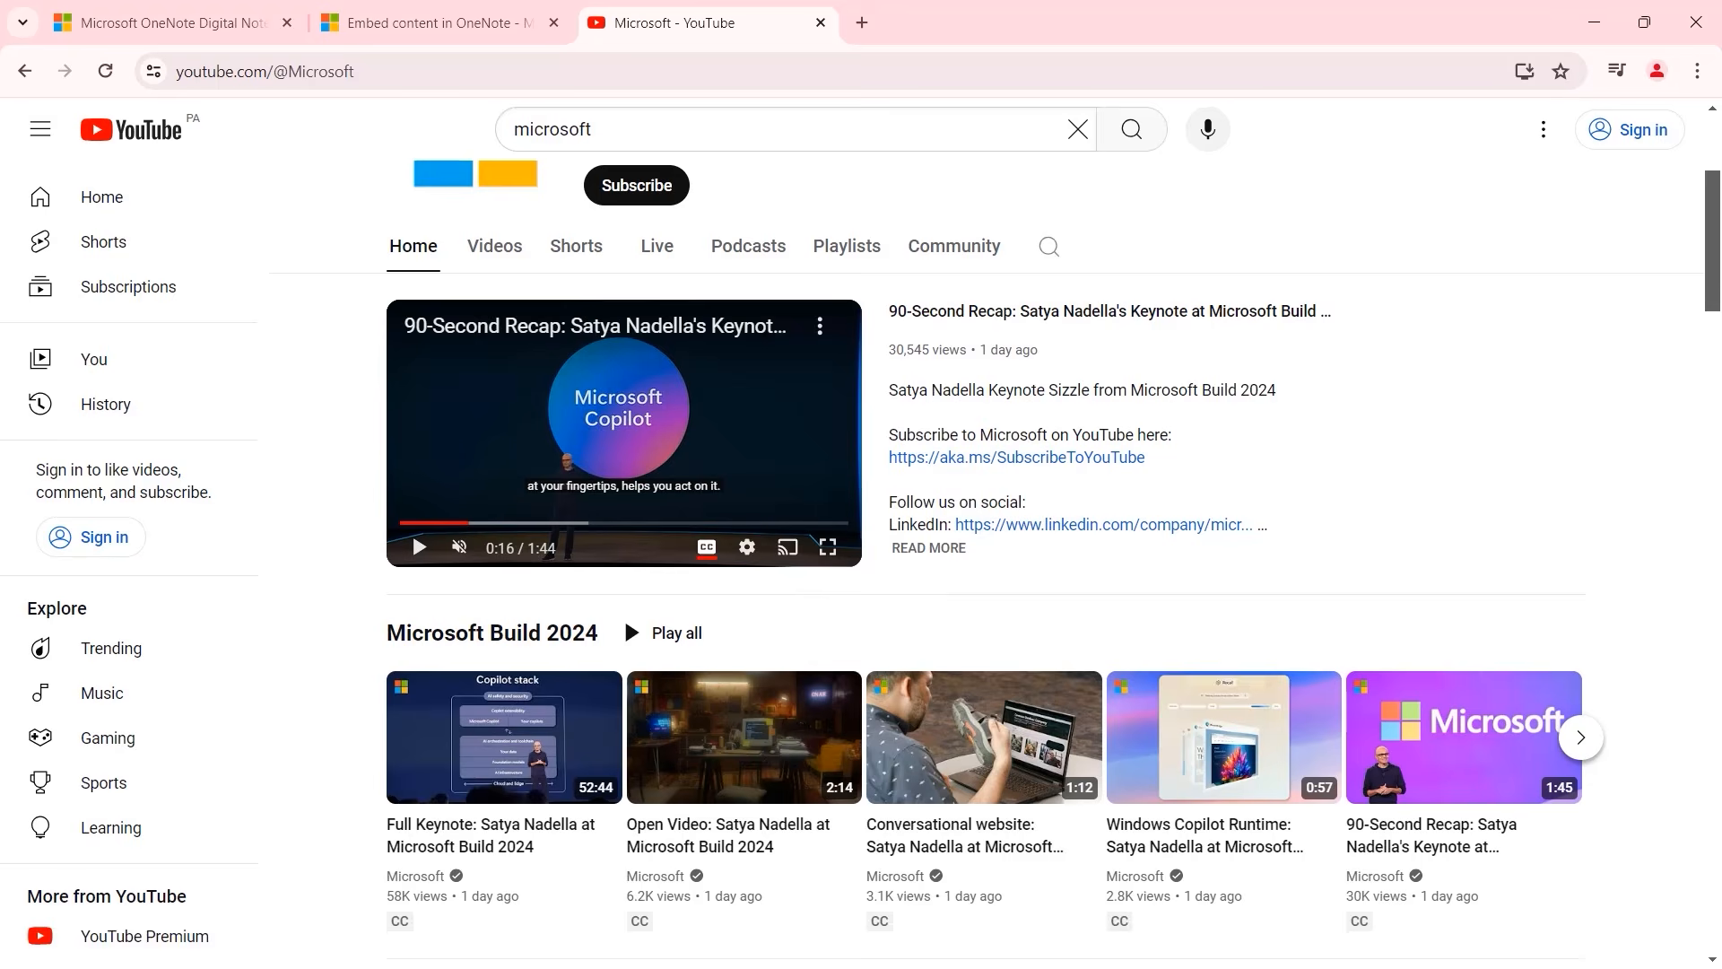
key("alt+Tab")
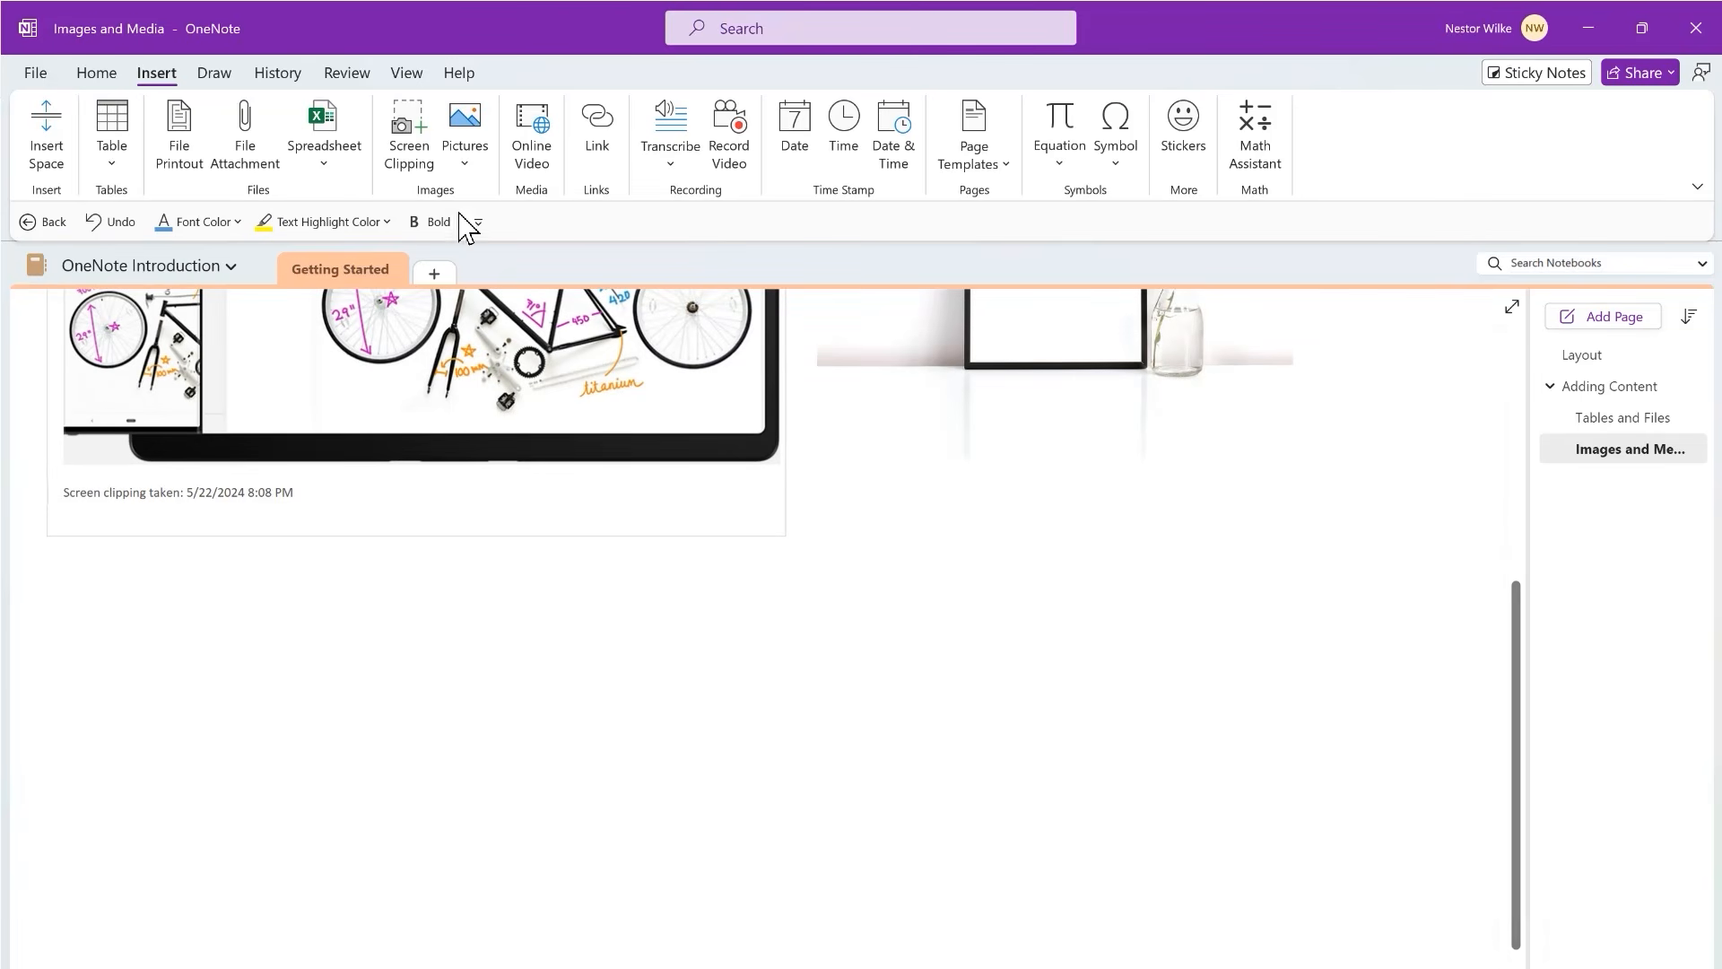
left_click(536, 153)
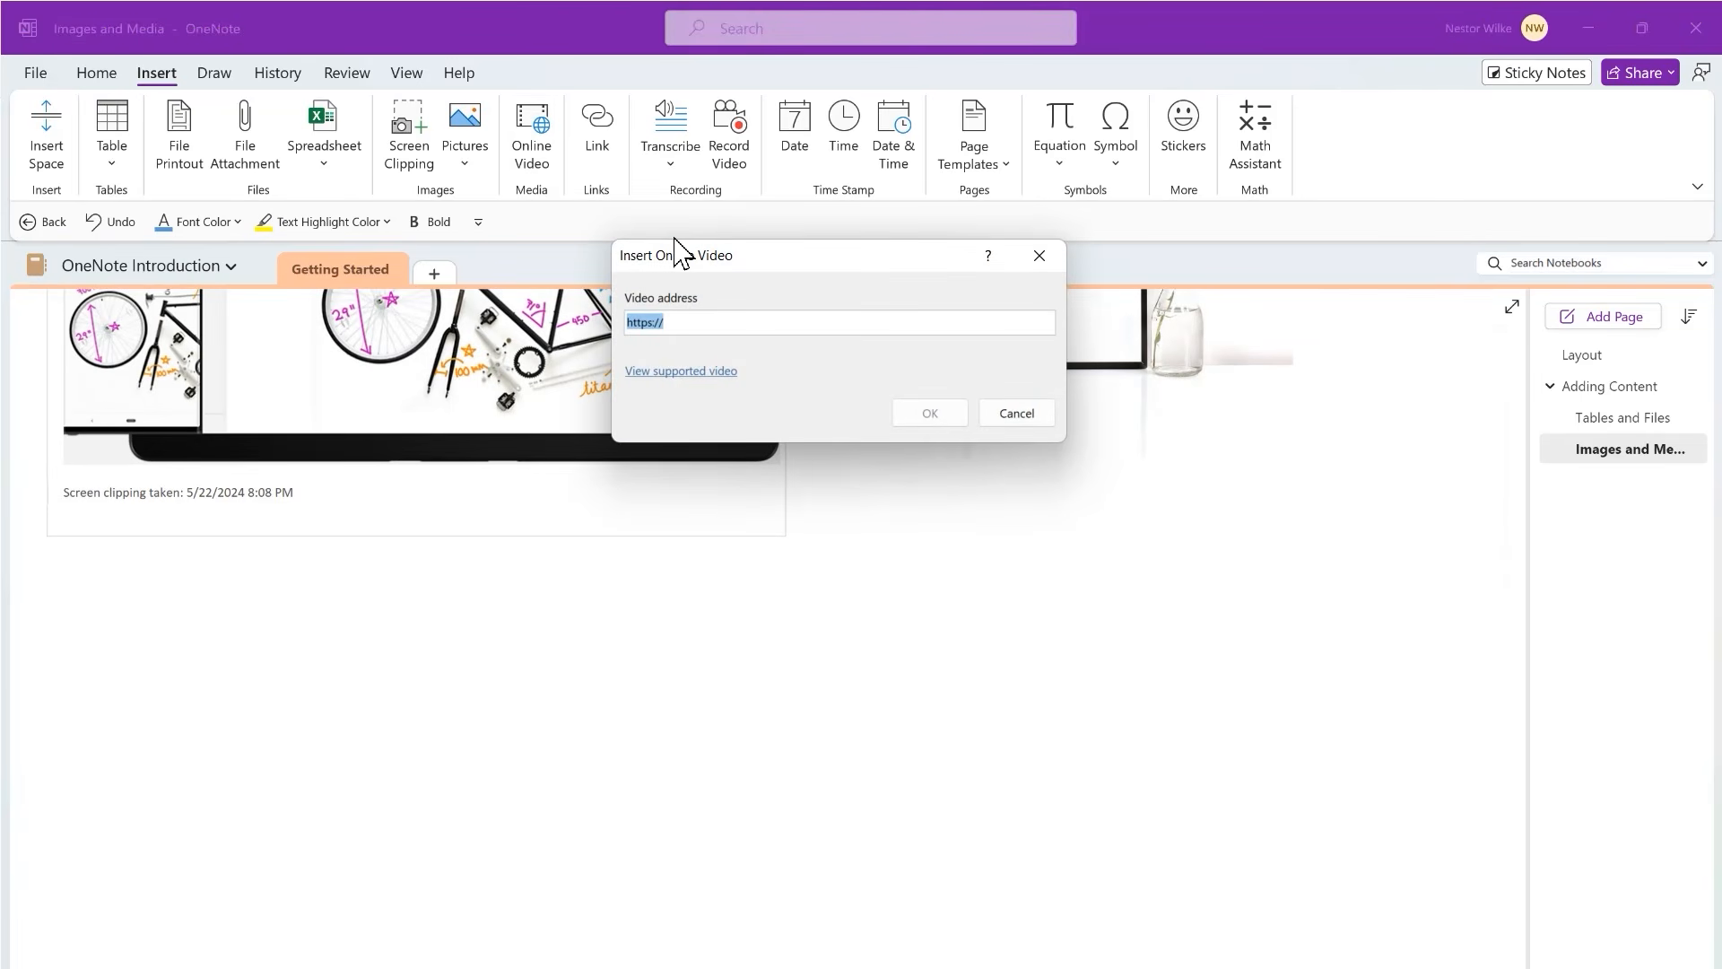
type("https://youtu.be/vBCrJaLseQc")
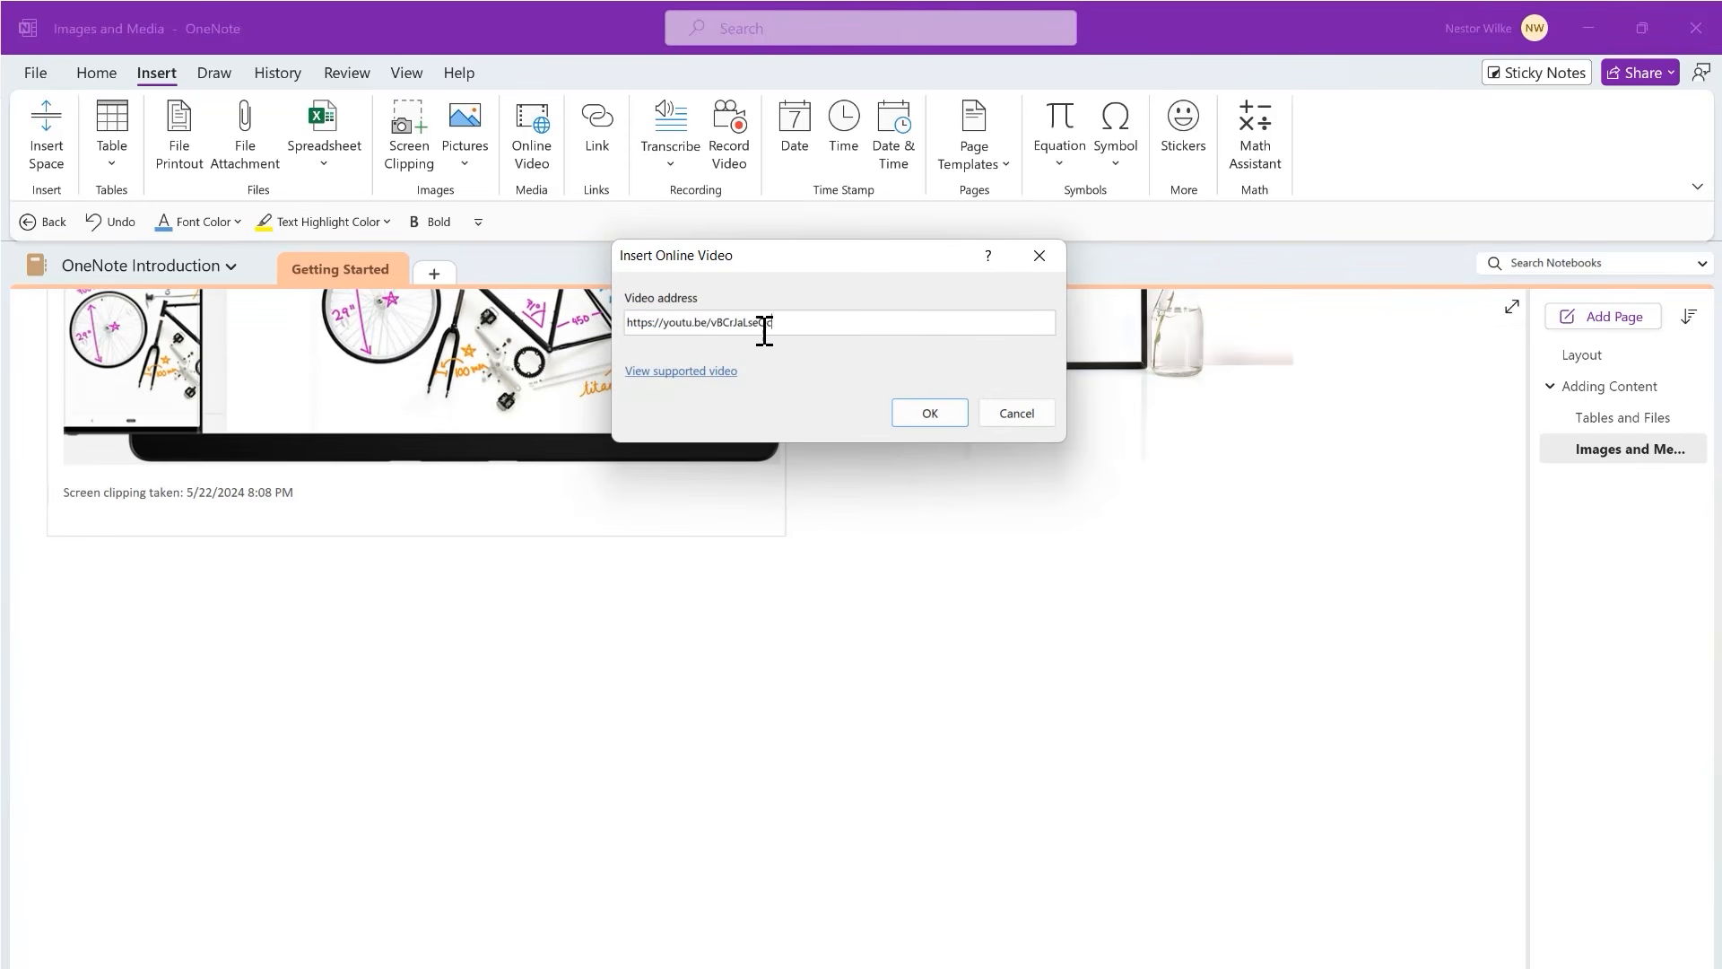
left_click(931, 414)
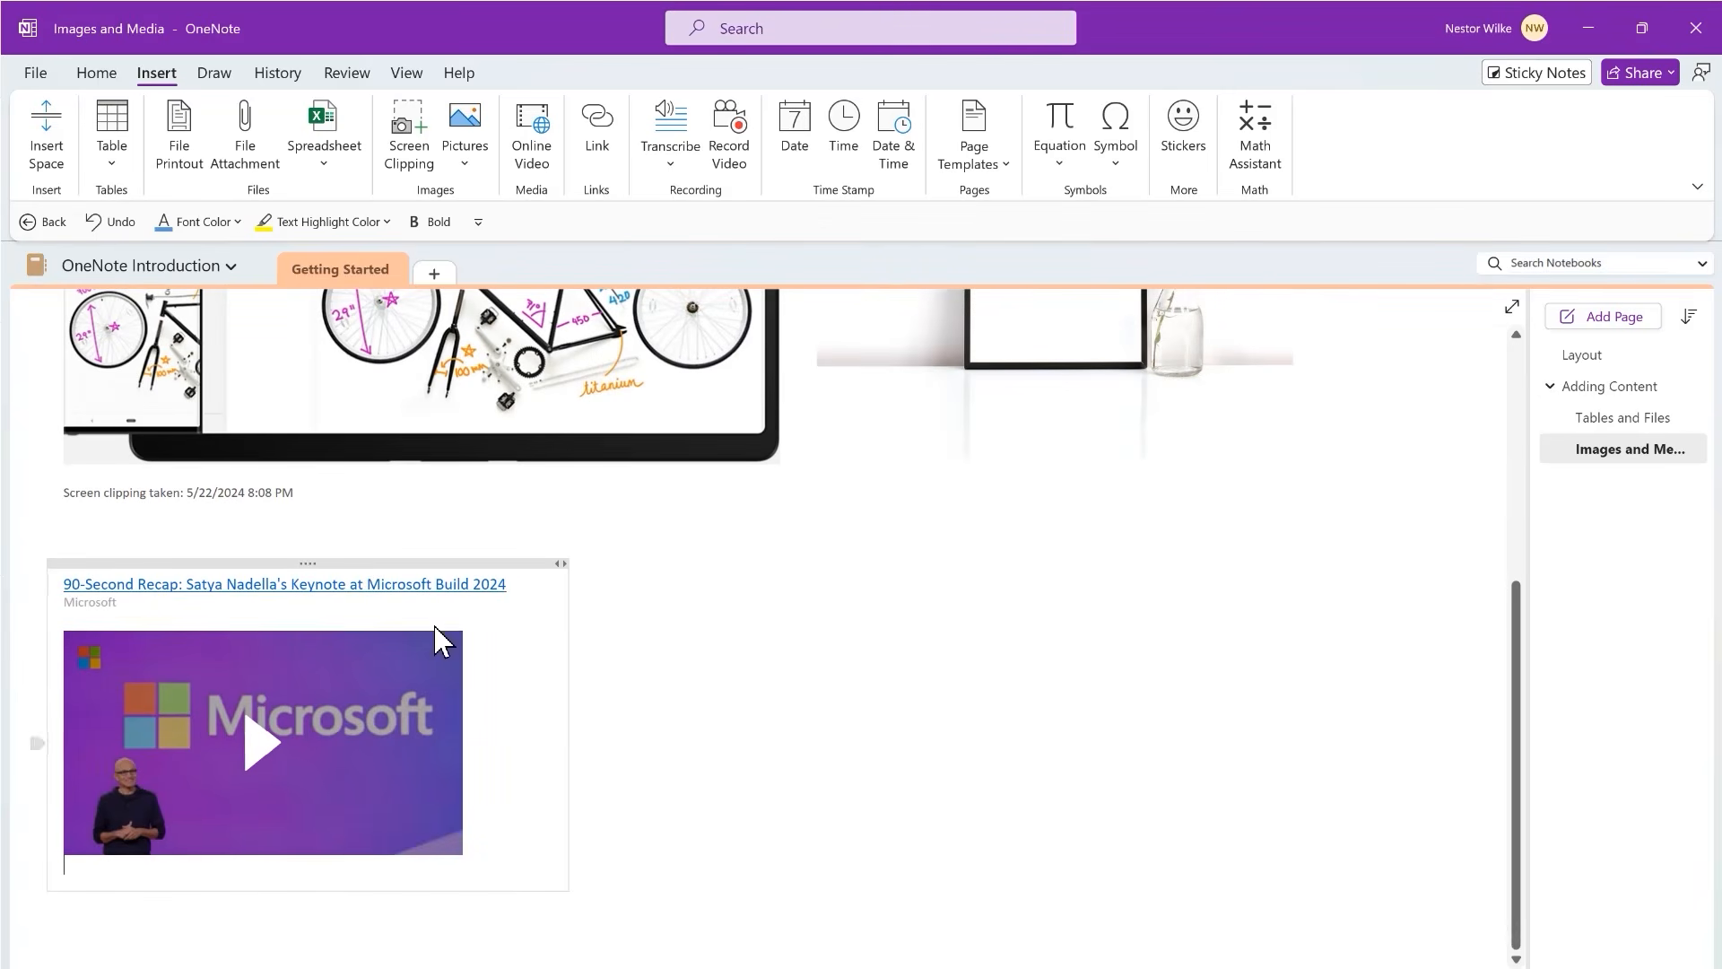
- Enlarge the embedded video to about twice its width and move its container toward the middle of the page
scroll(748, 581, "down", 1)
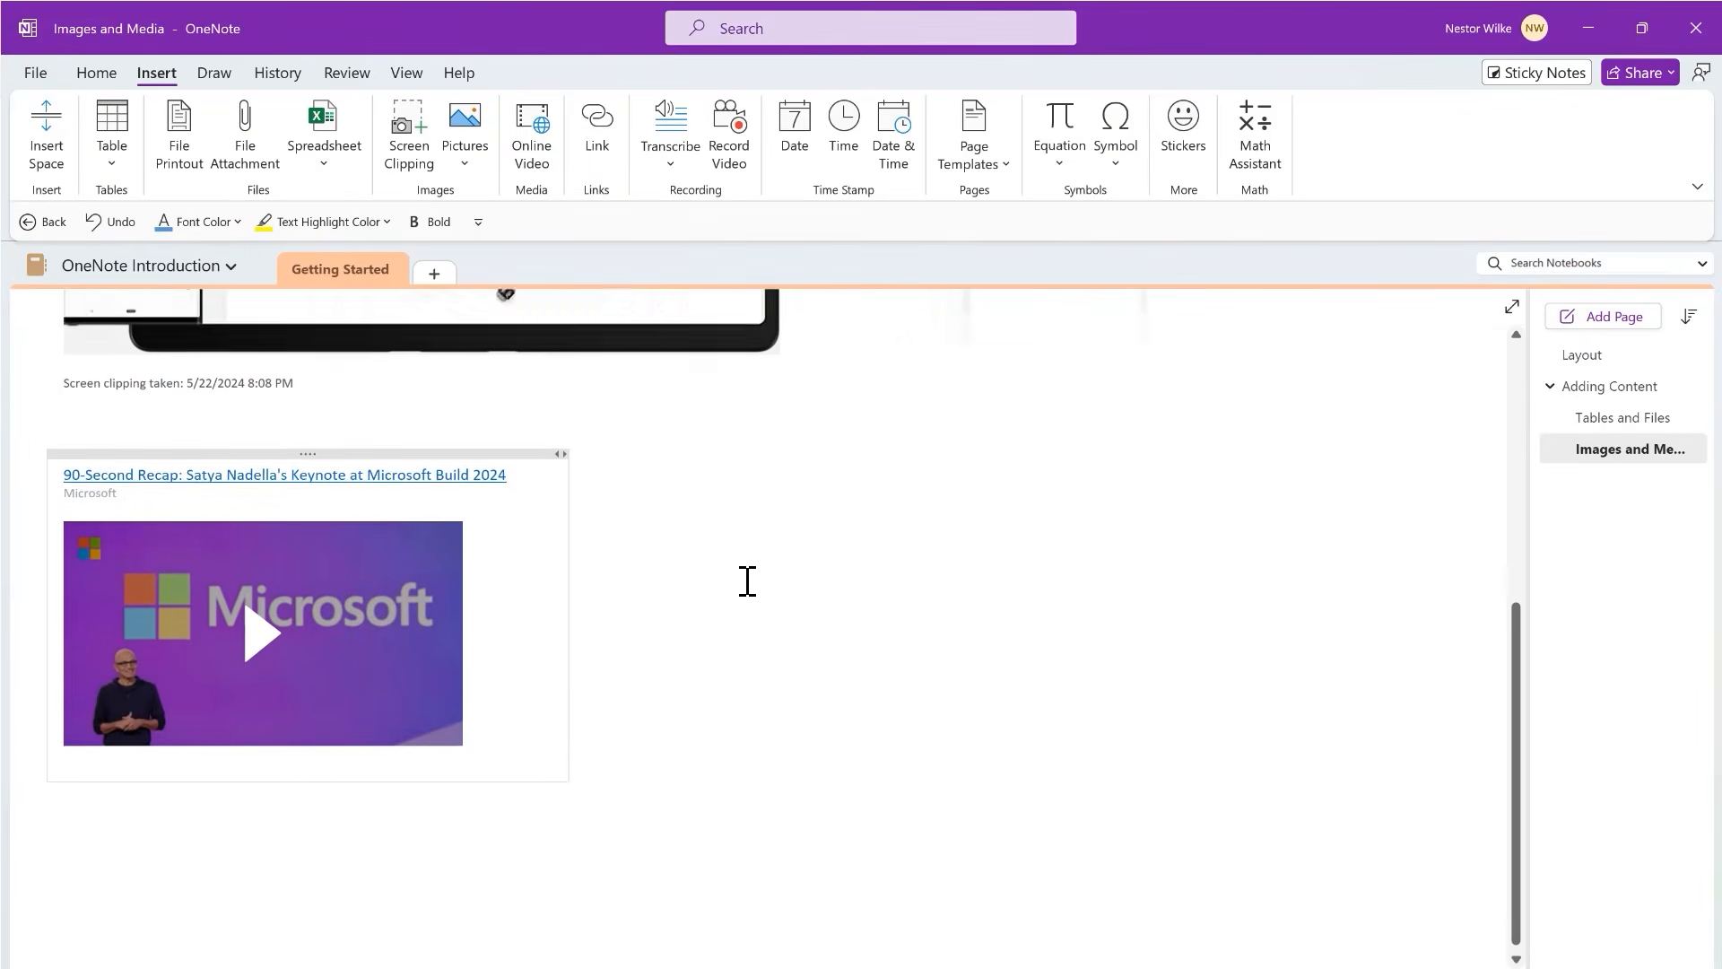
left_click(485, 520)
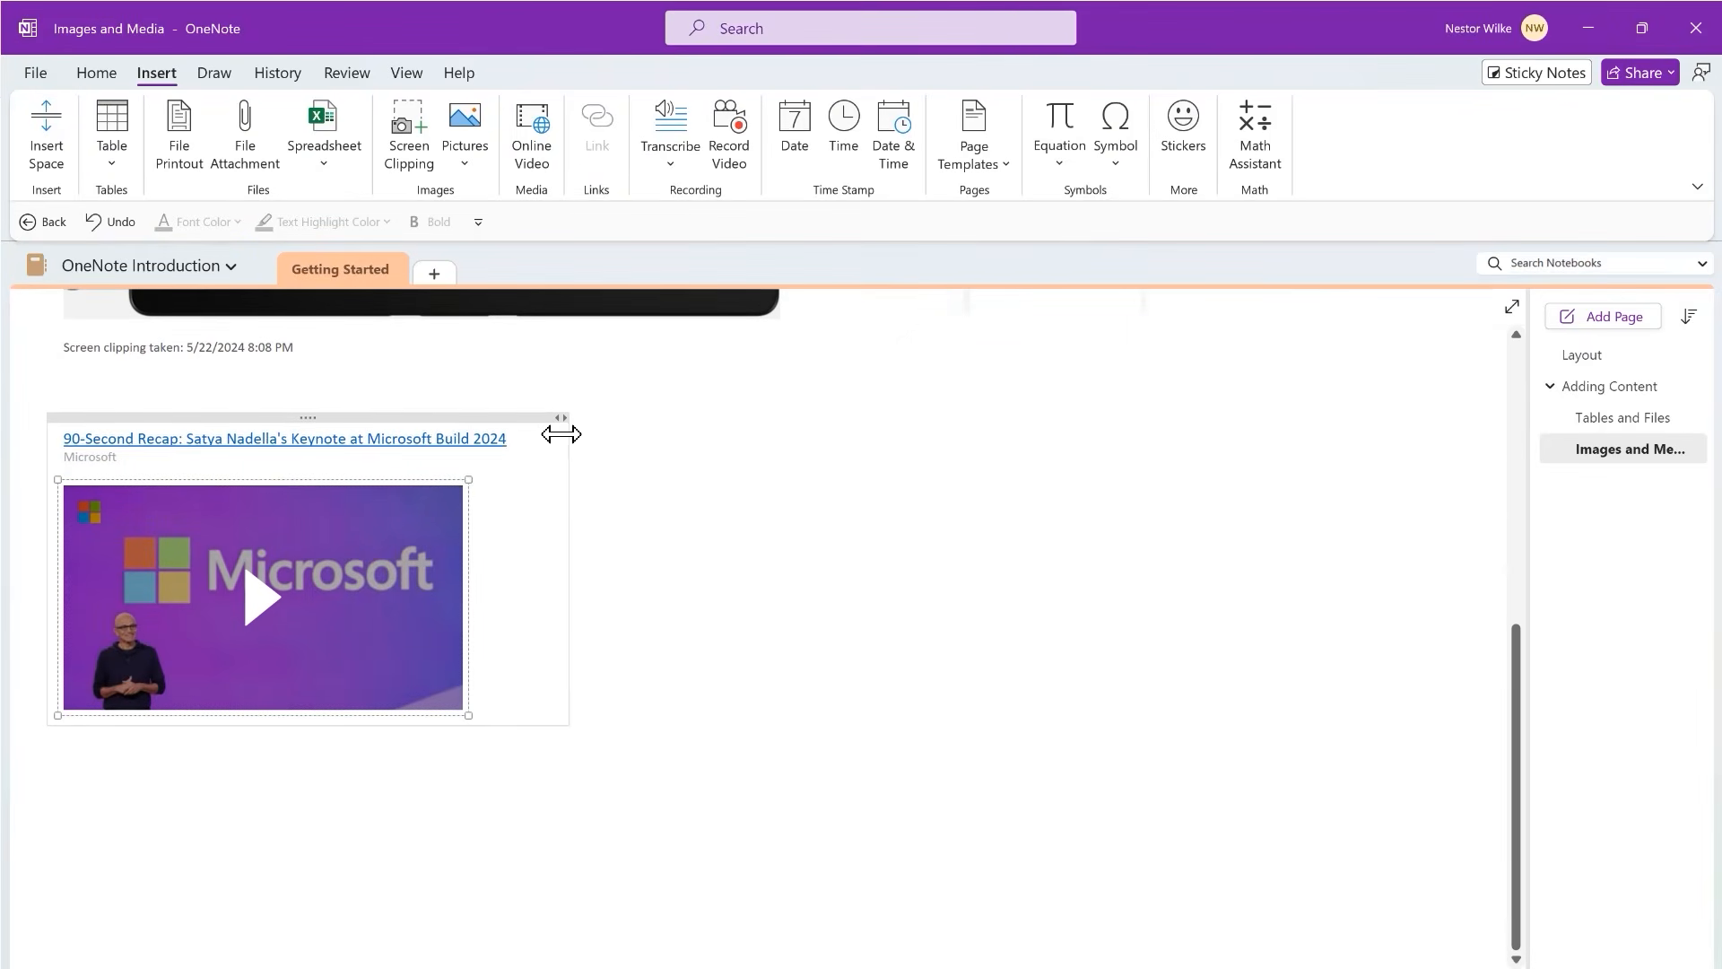
left_click_drag(468, 715, 839, 877)
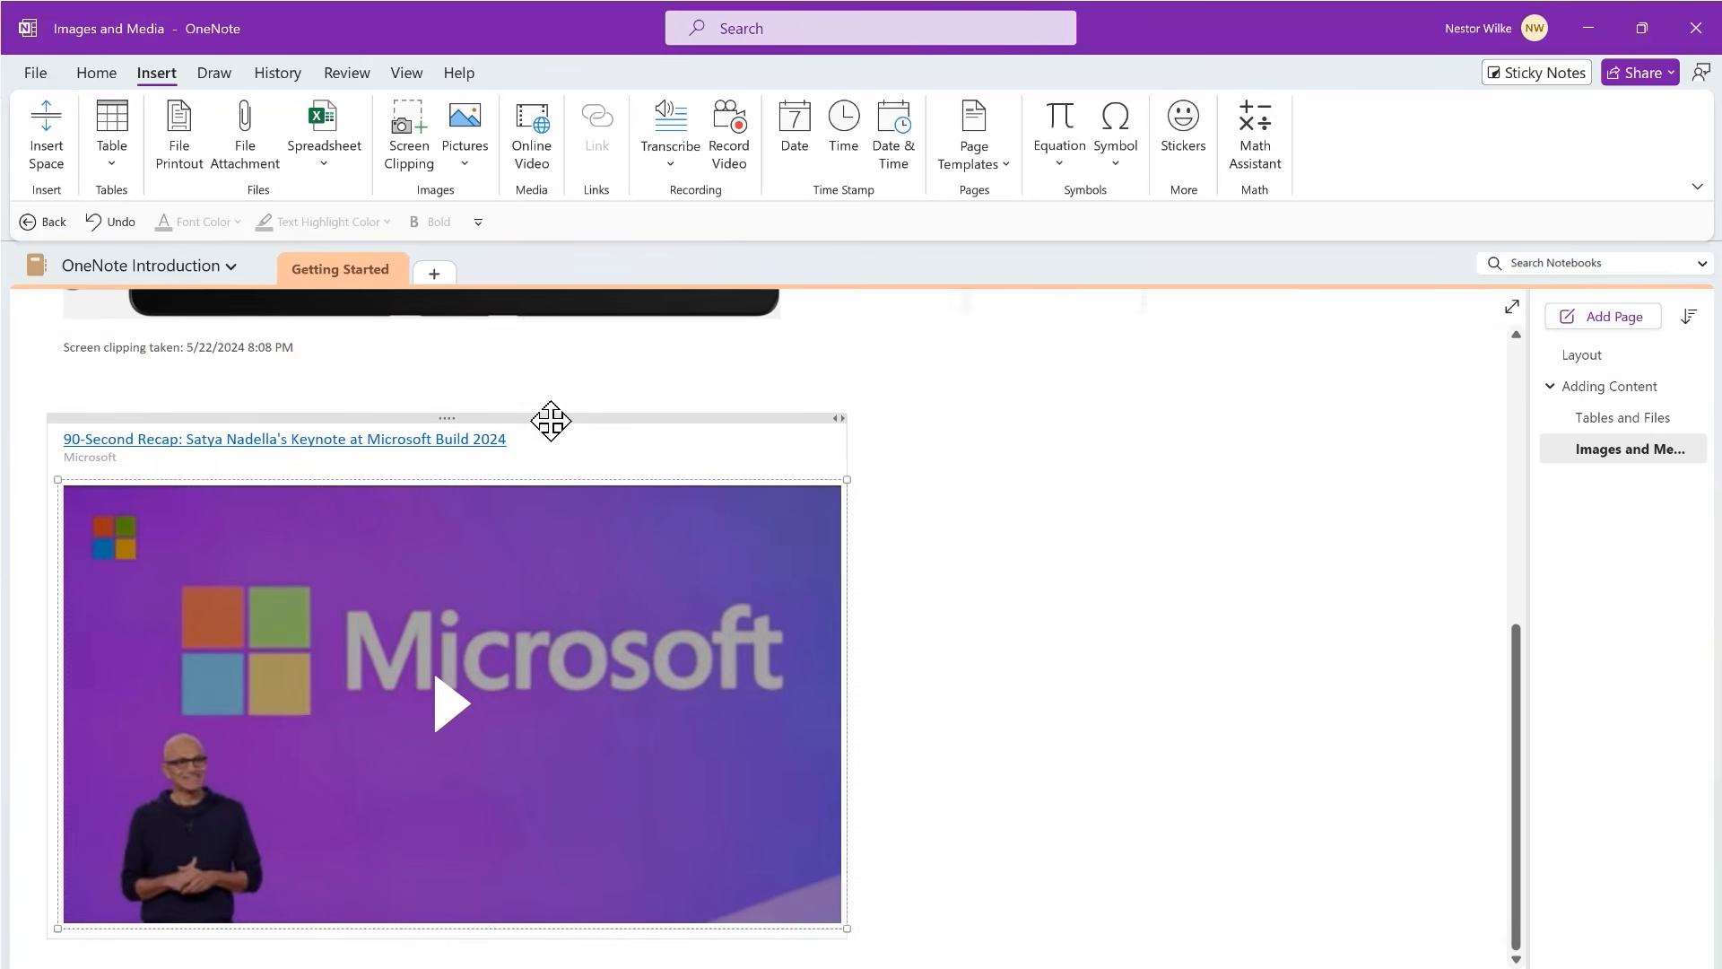
left_click_drag(565, 419, 900, 385)
left_click(1303, 581)
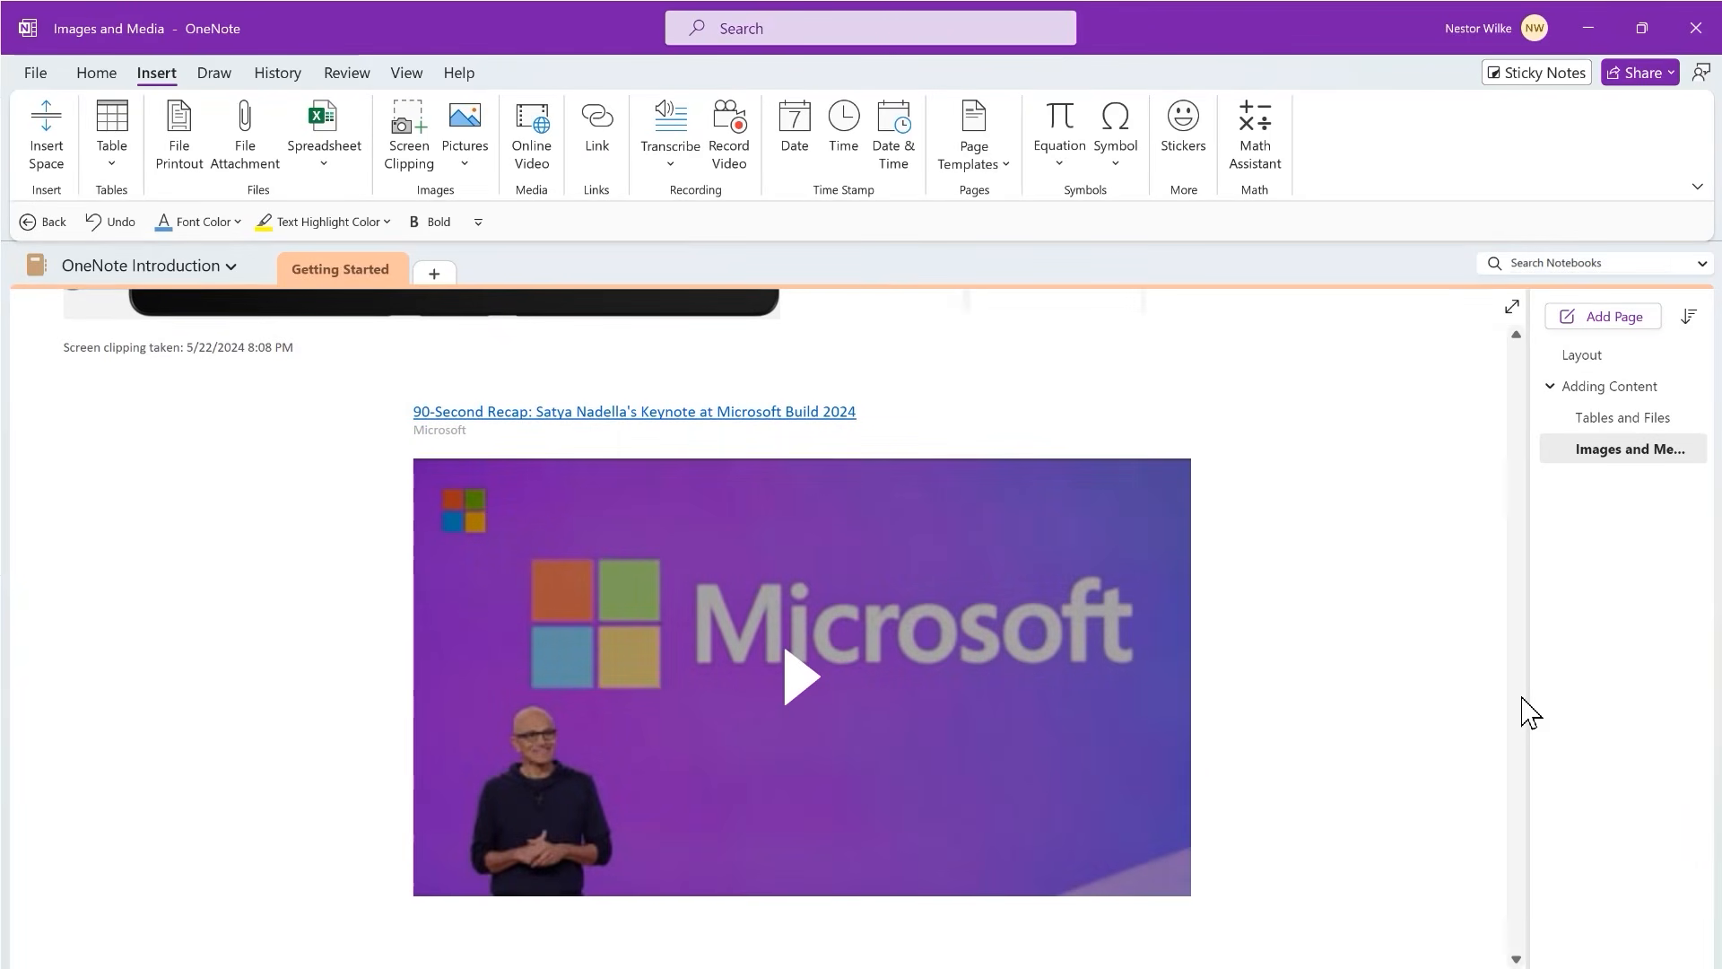
- Play the embedded keynote video with its sound muted and try to show it in full screen
scroll(1166, 596, "down", 2)
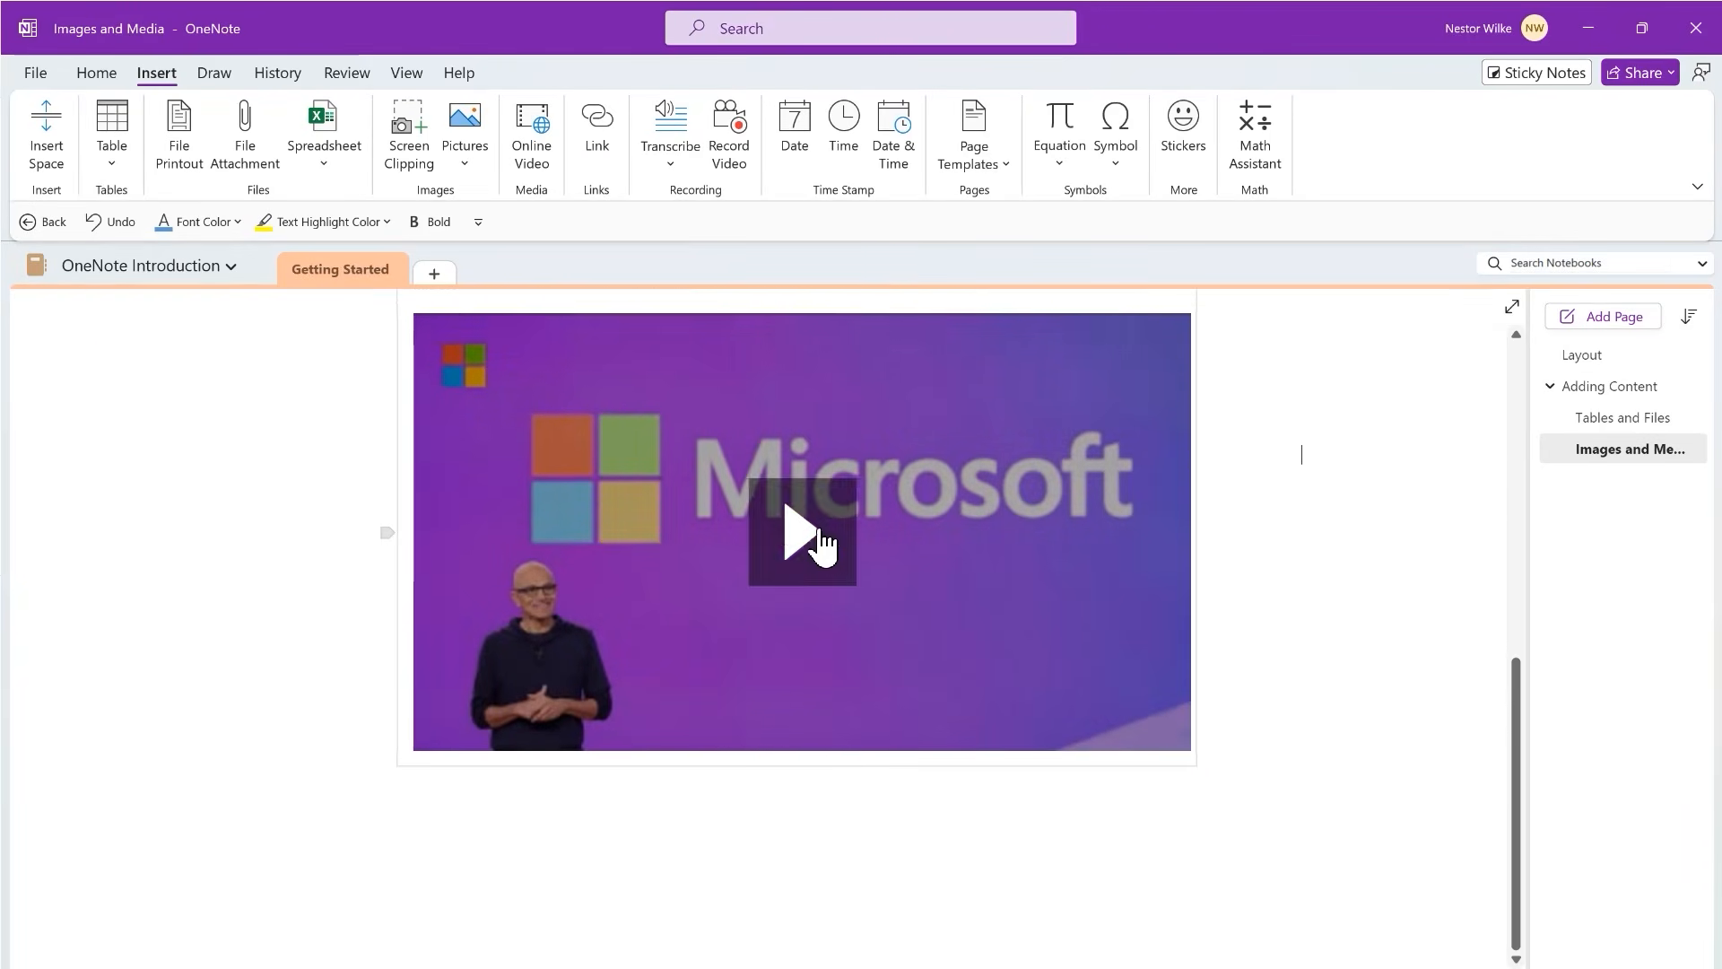
left_click(799, 534)
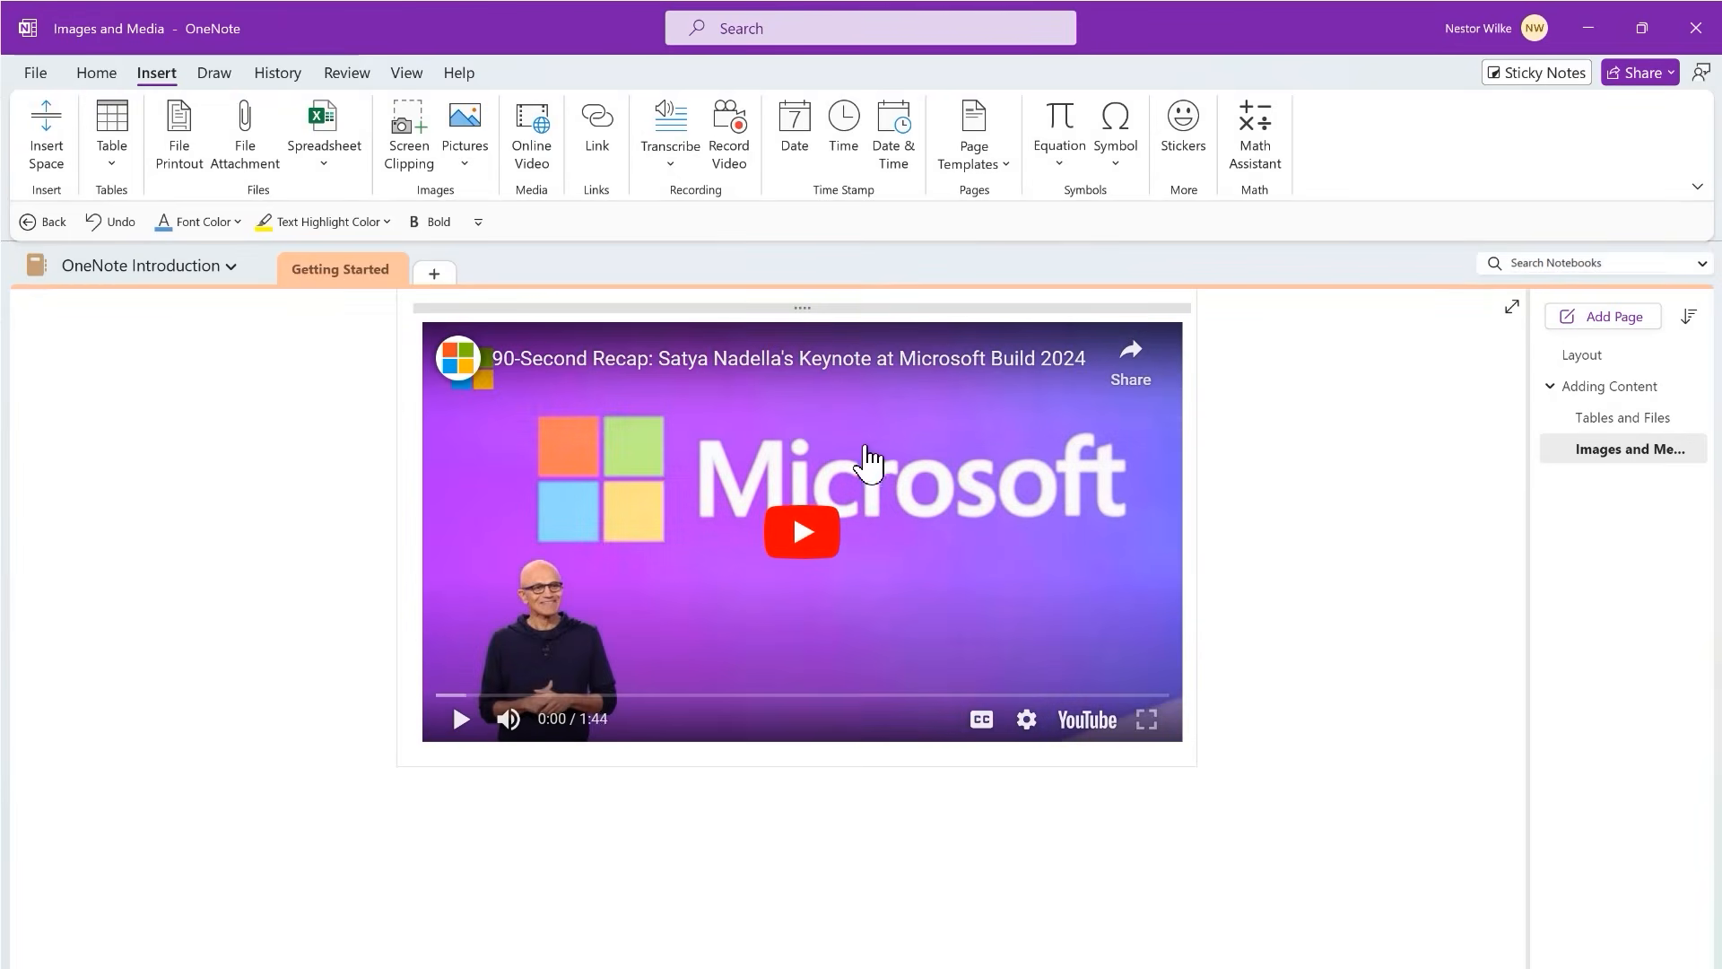
left_click(509, 722)
left_click(459, 723)
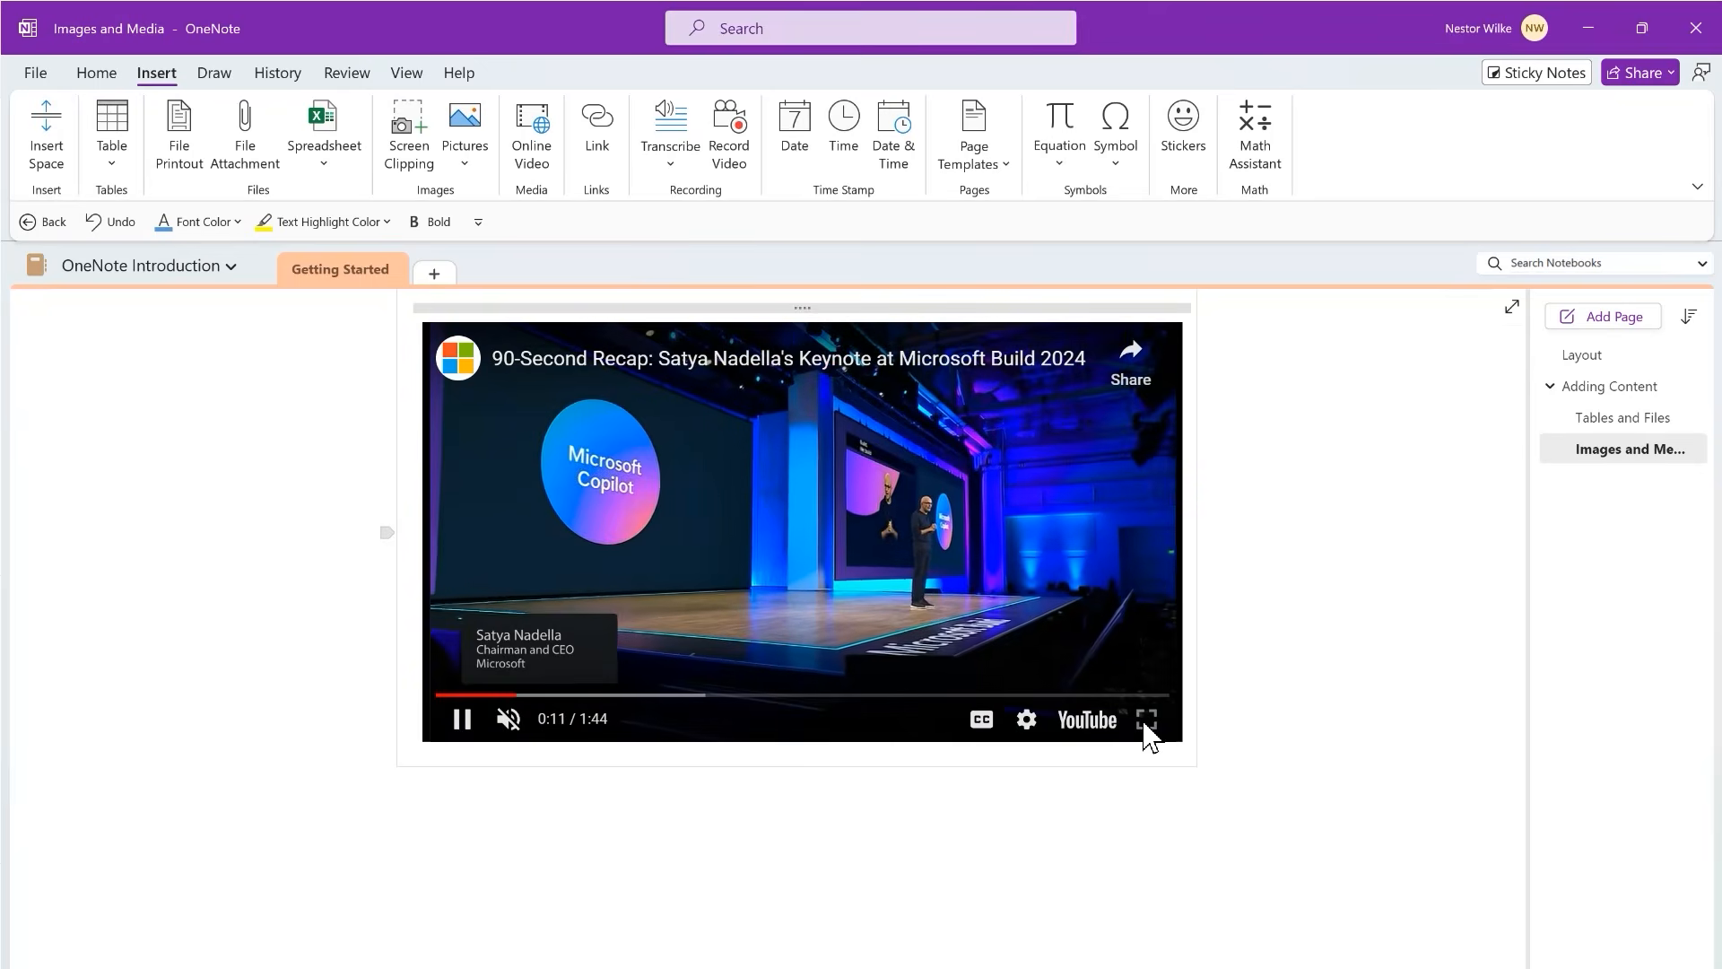
left_click(1148, 723)
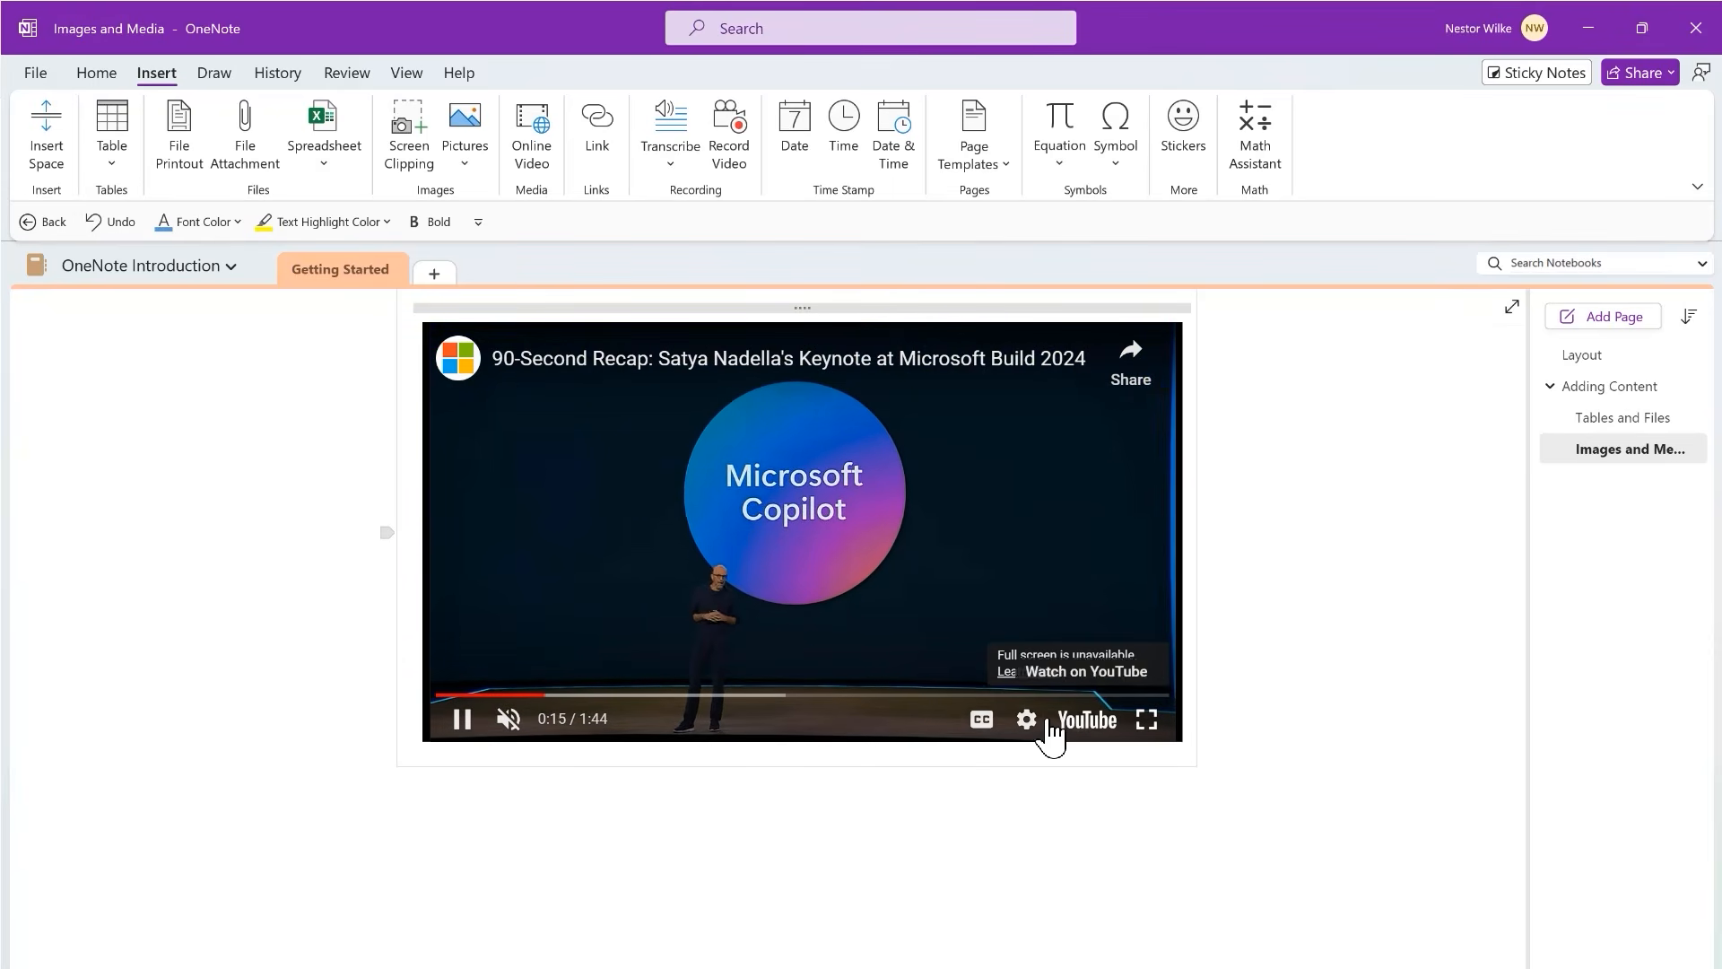
- Turn on closed captions for the embedded video, set its quality to 720p and pause playback
left_click(982, 720)
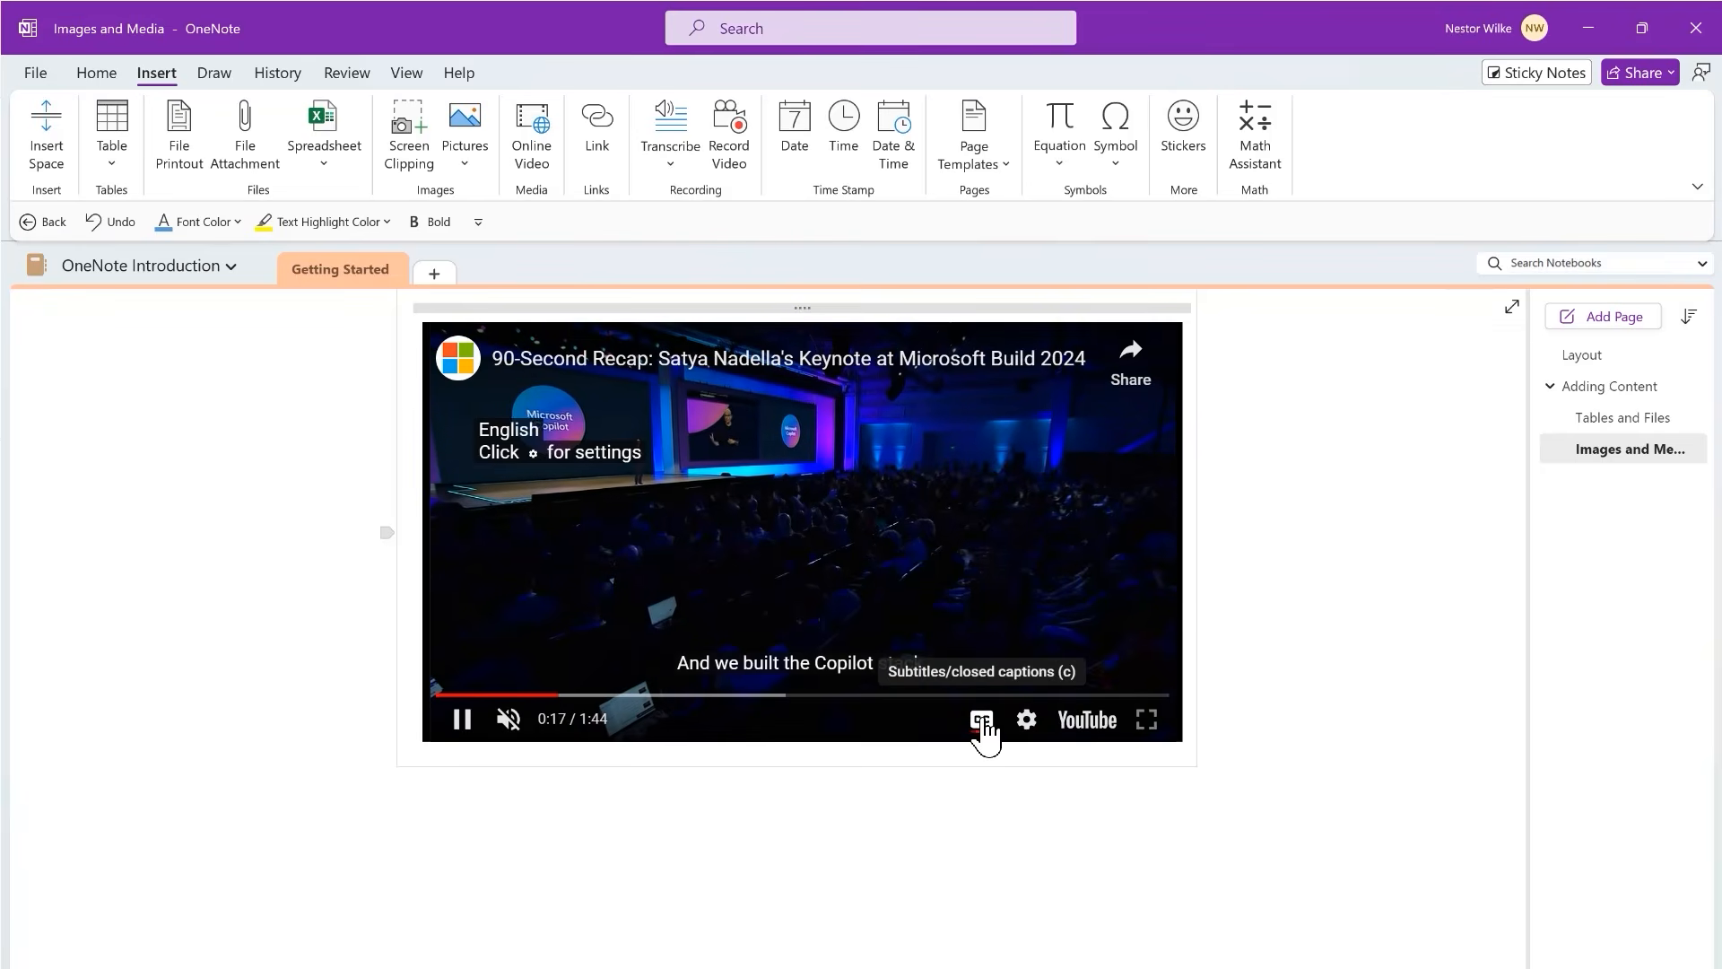
left_click(1027, 721)
left_click(1134, 662)
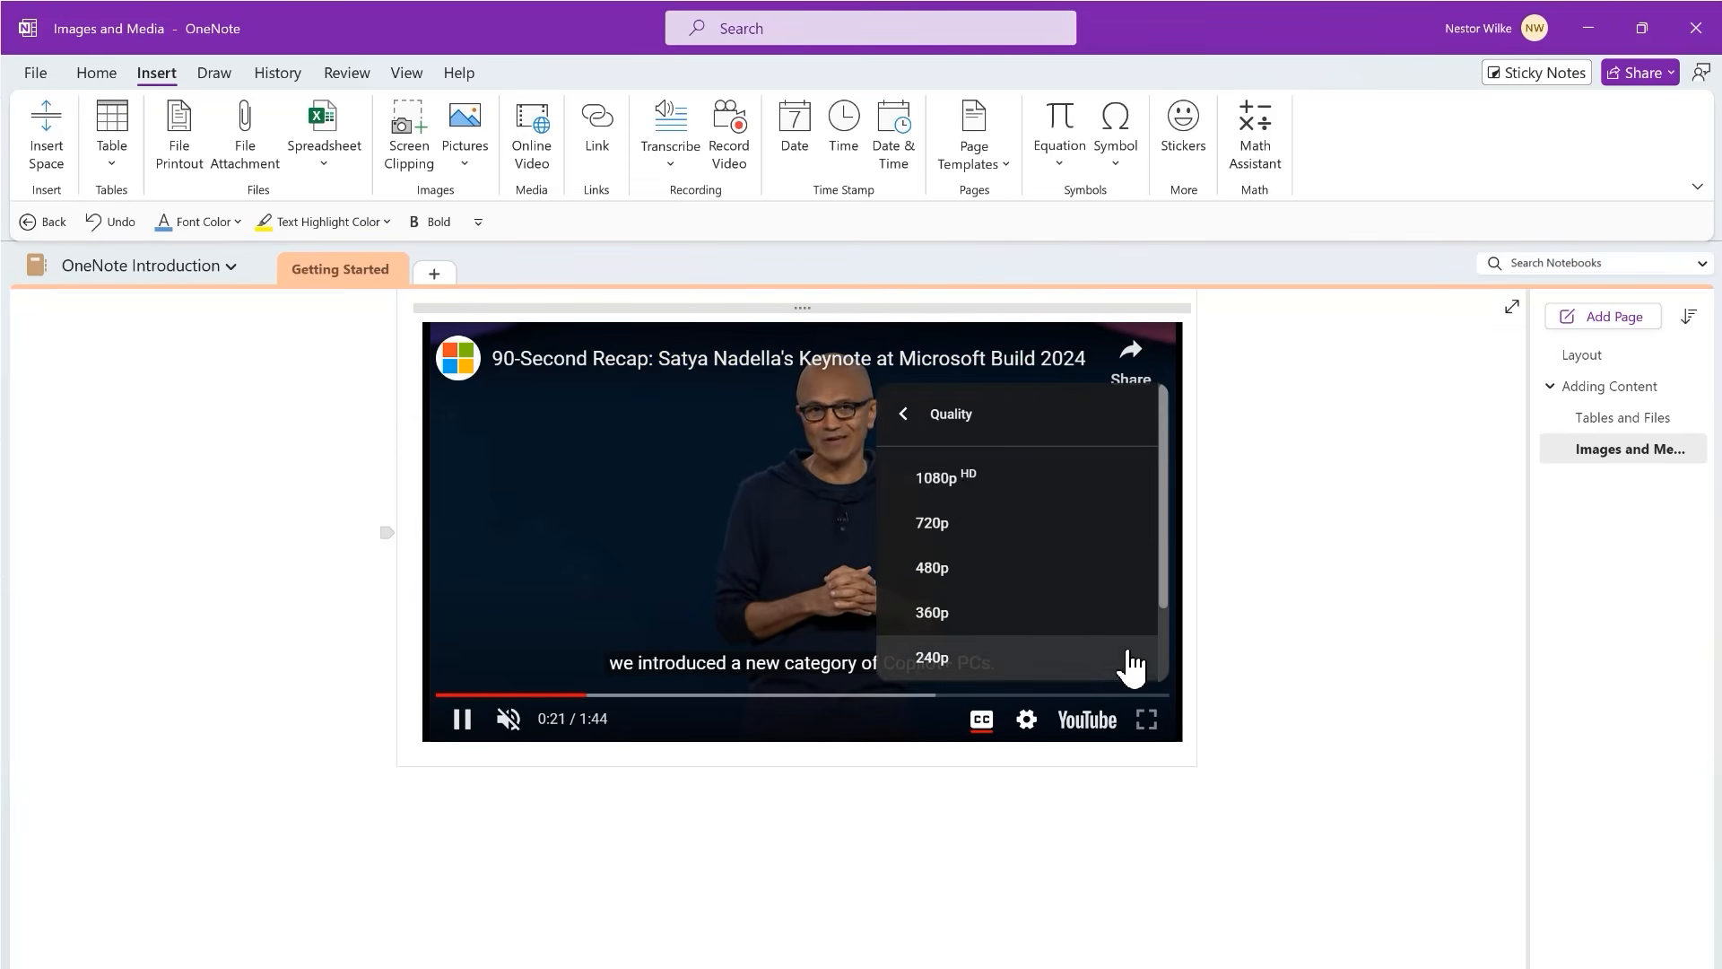
left_click(941, 520)
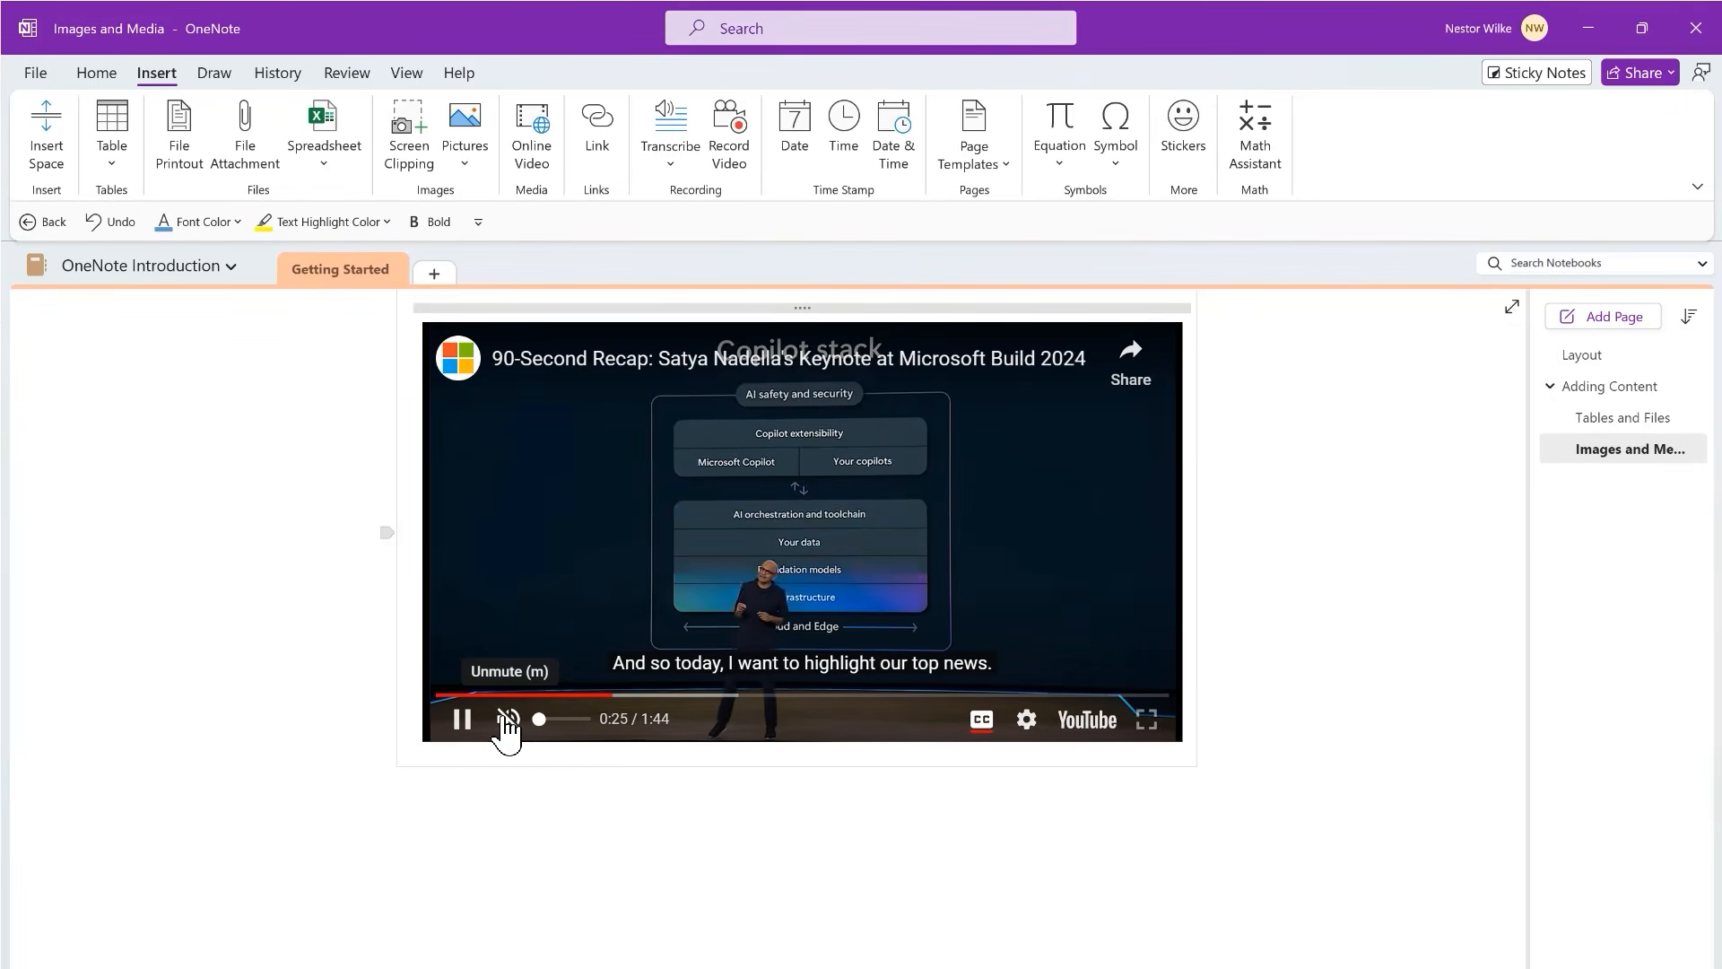
left_click(463, 722)
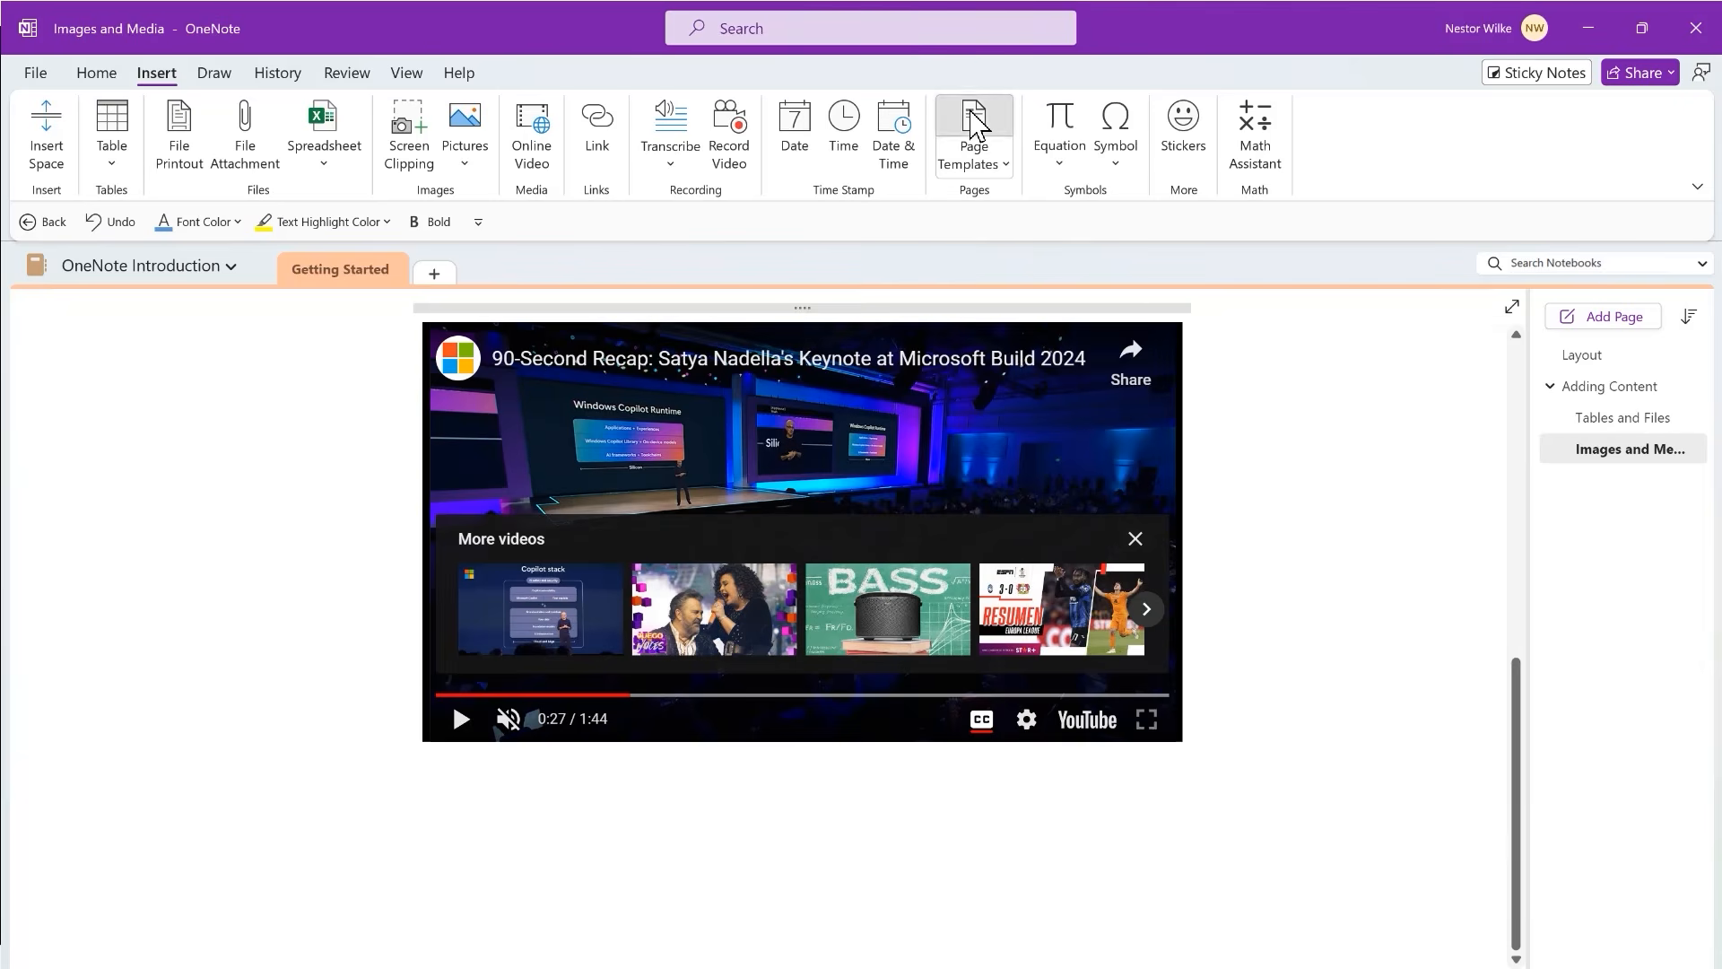
- Open the page templates and look through the templates offered in the Academic and Blank categories
left_click(976, 126)
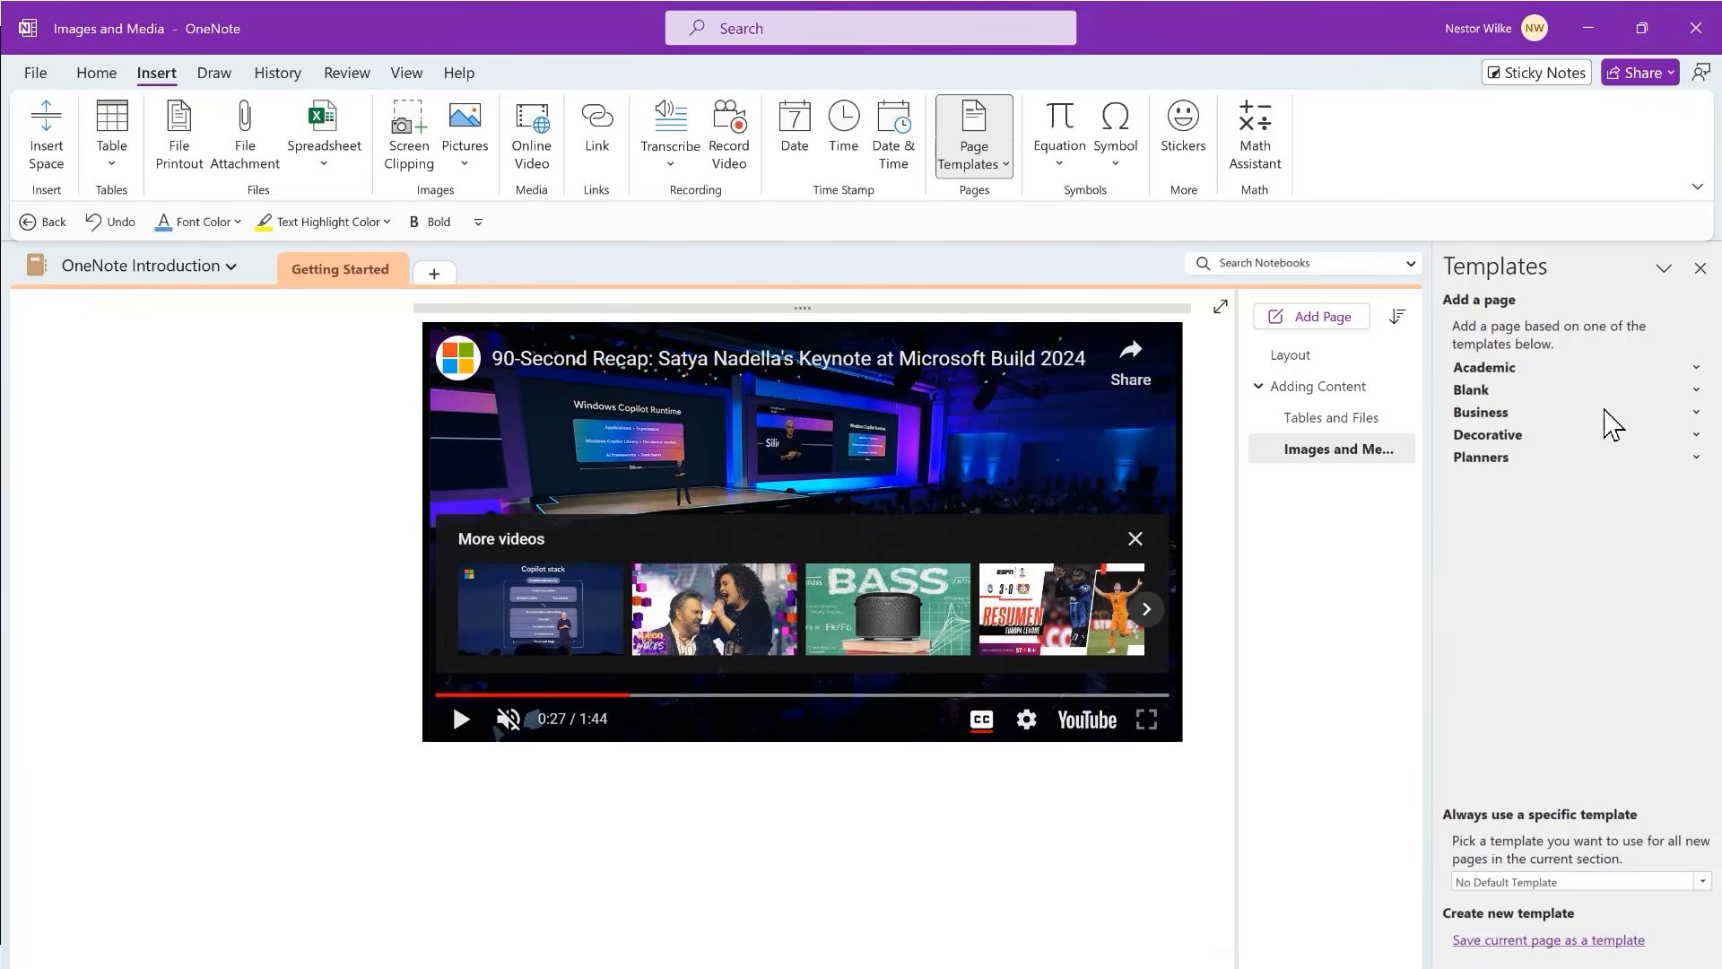
left_click(1698, 368)
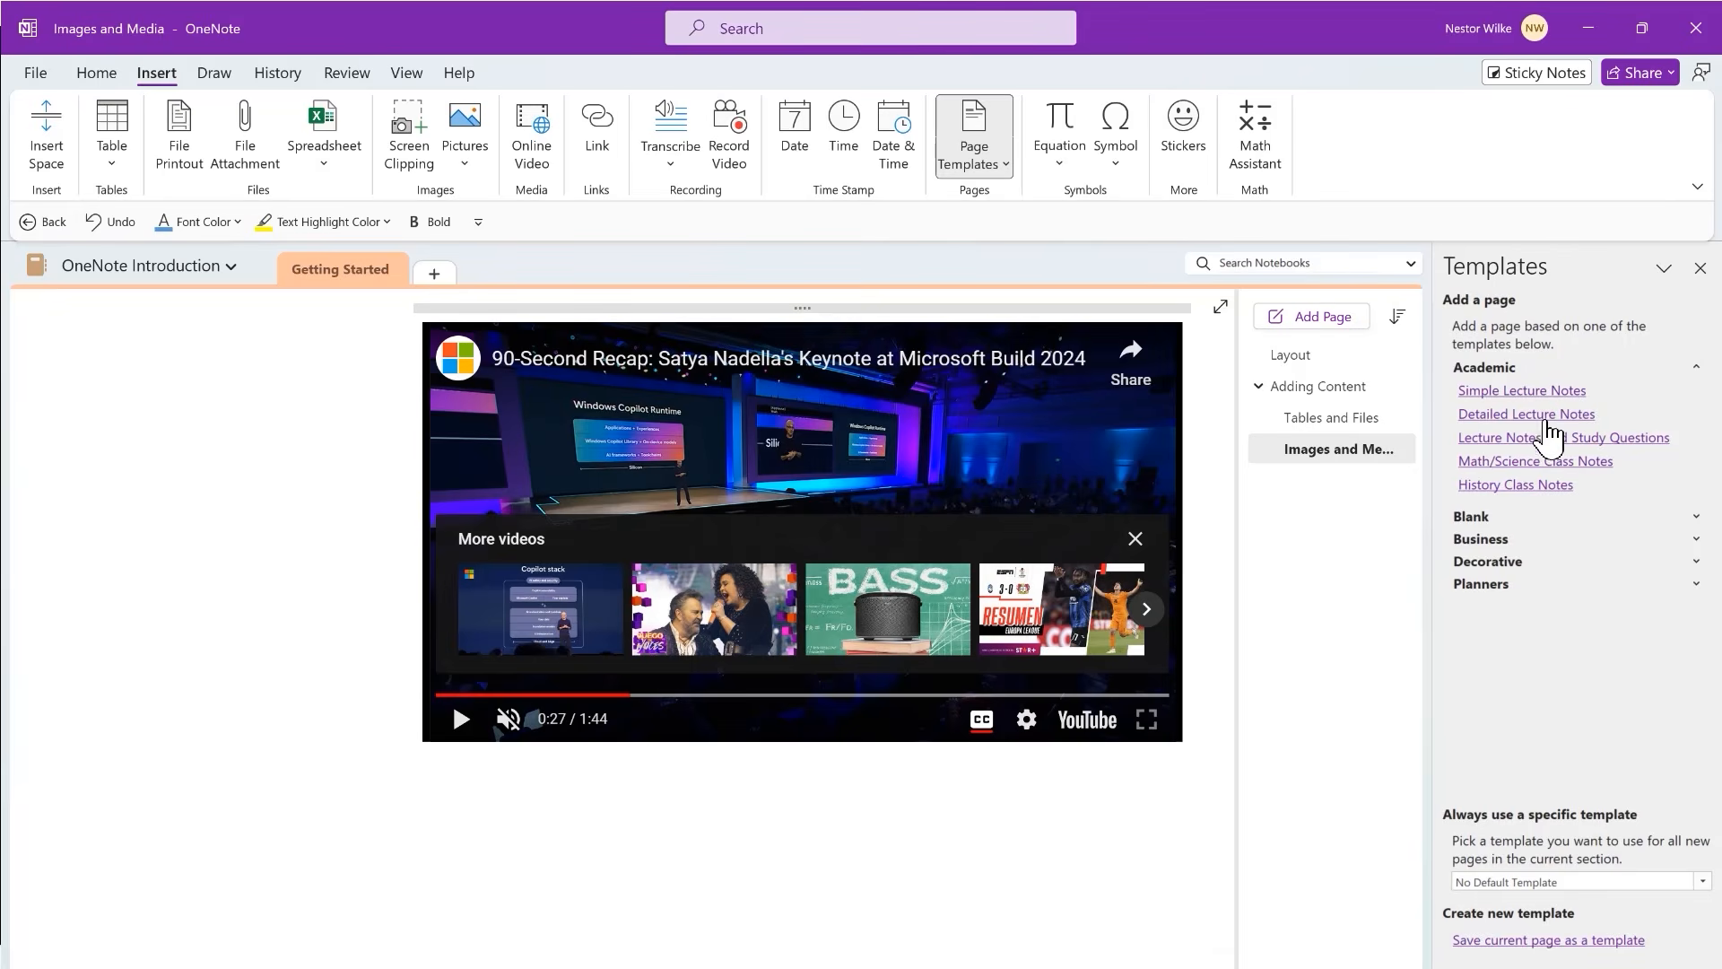
left_click(1700, 373)
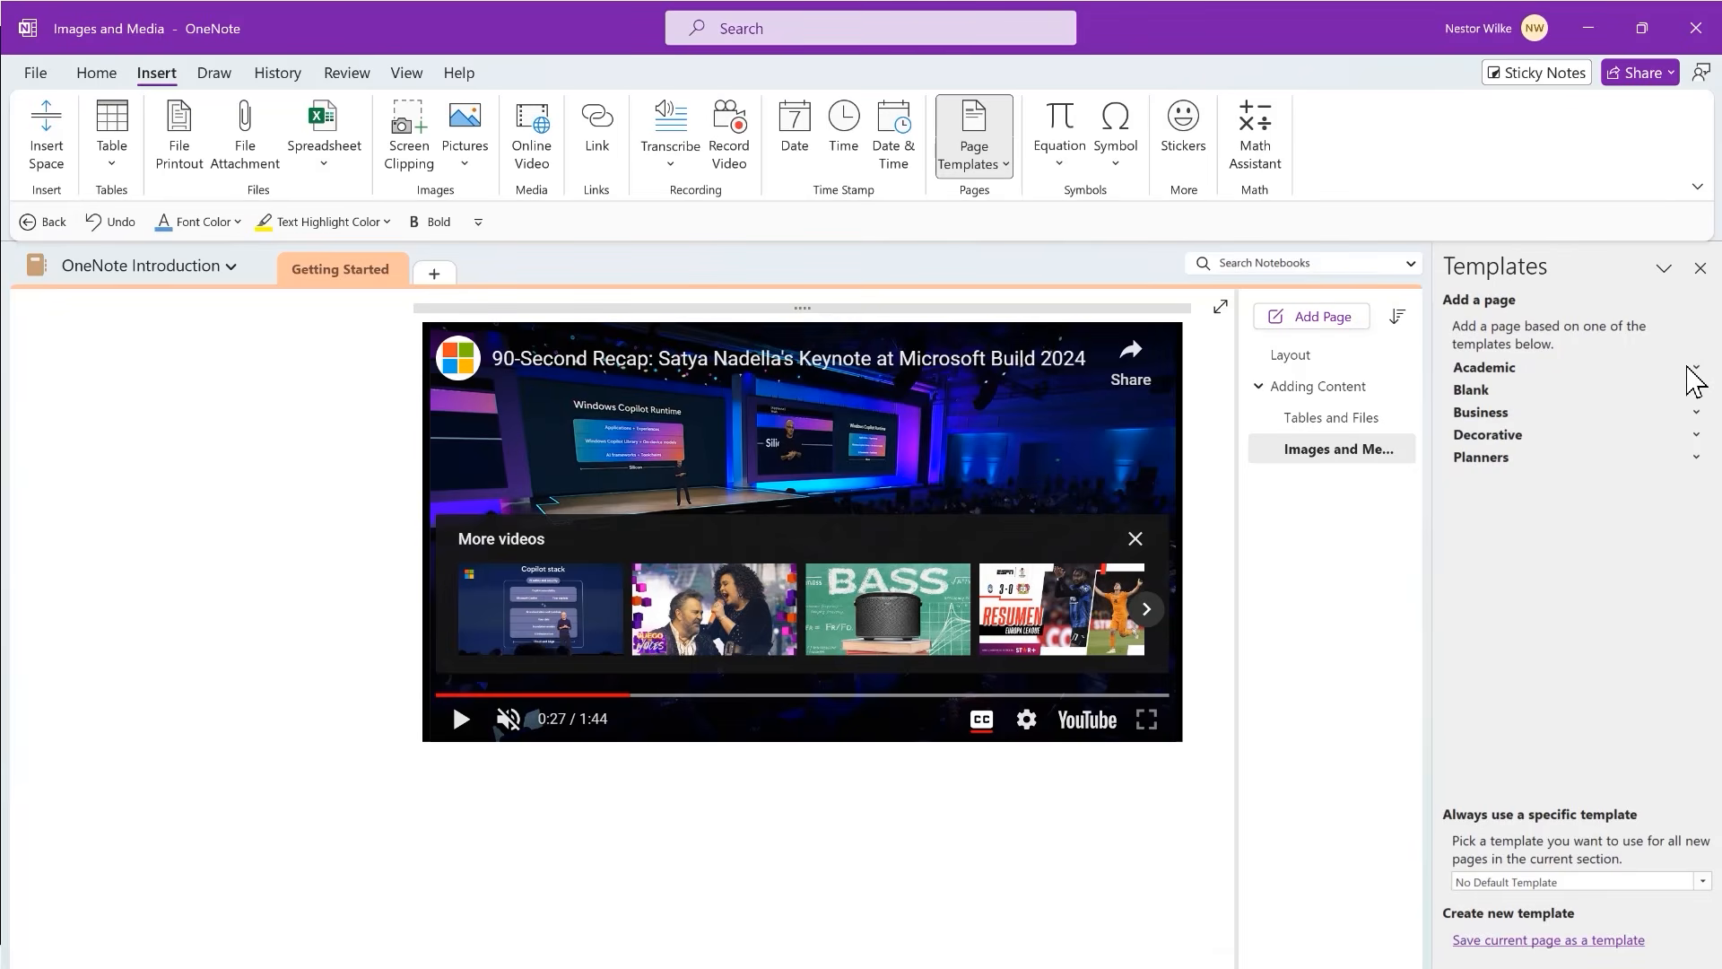
left_click(1698, 395)
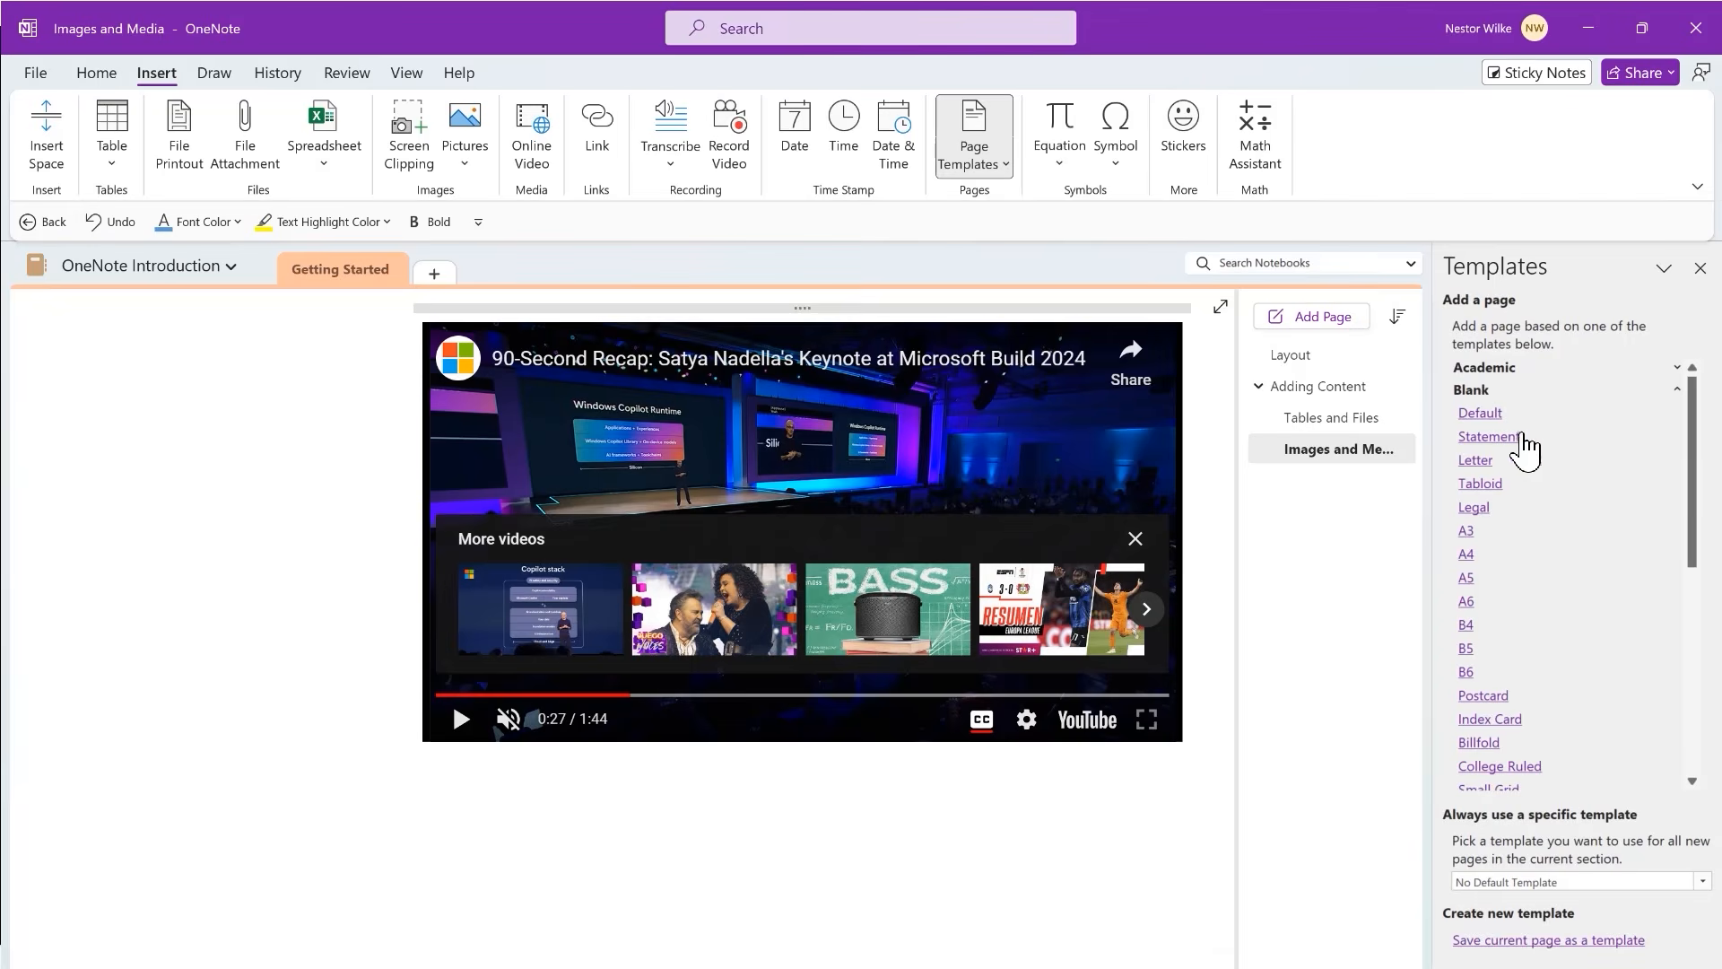
left_click_drag(1692, 481, 1679, 395)
left_click(1677, 391)
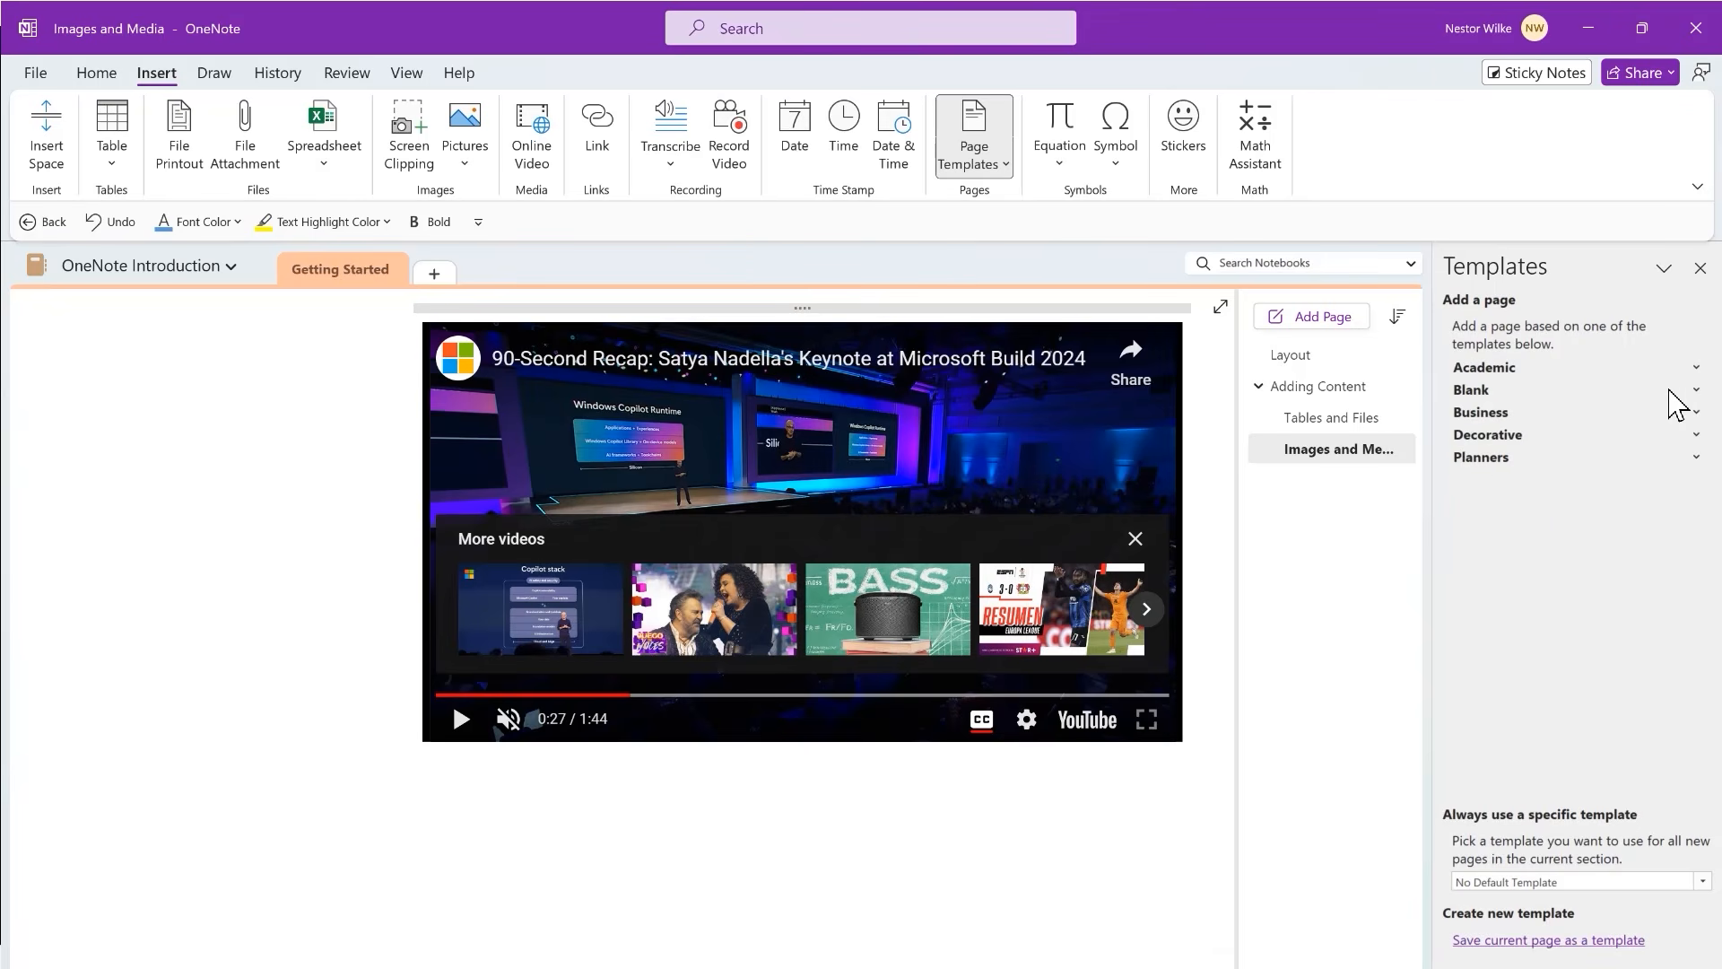
- Add a page from the Business template Project Overview, review its sections and enter OneNote Training as the project name
left_click(1699, 413)
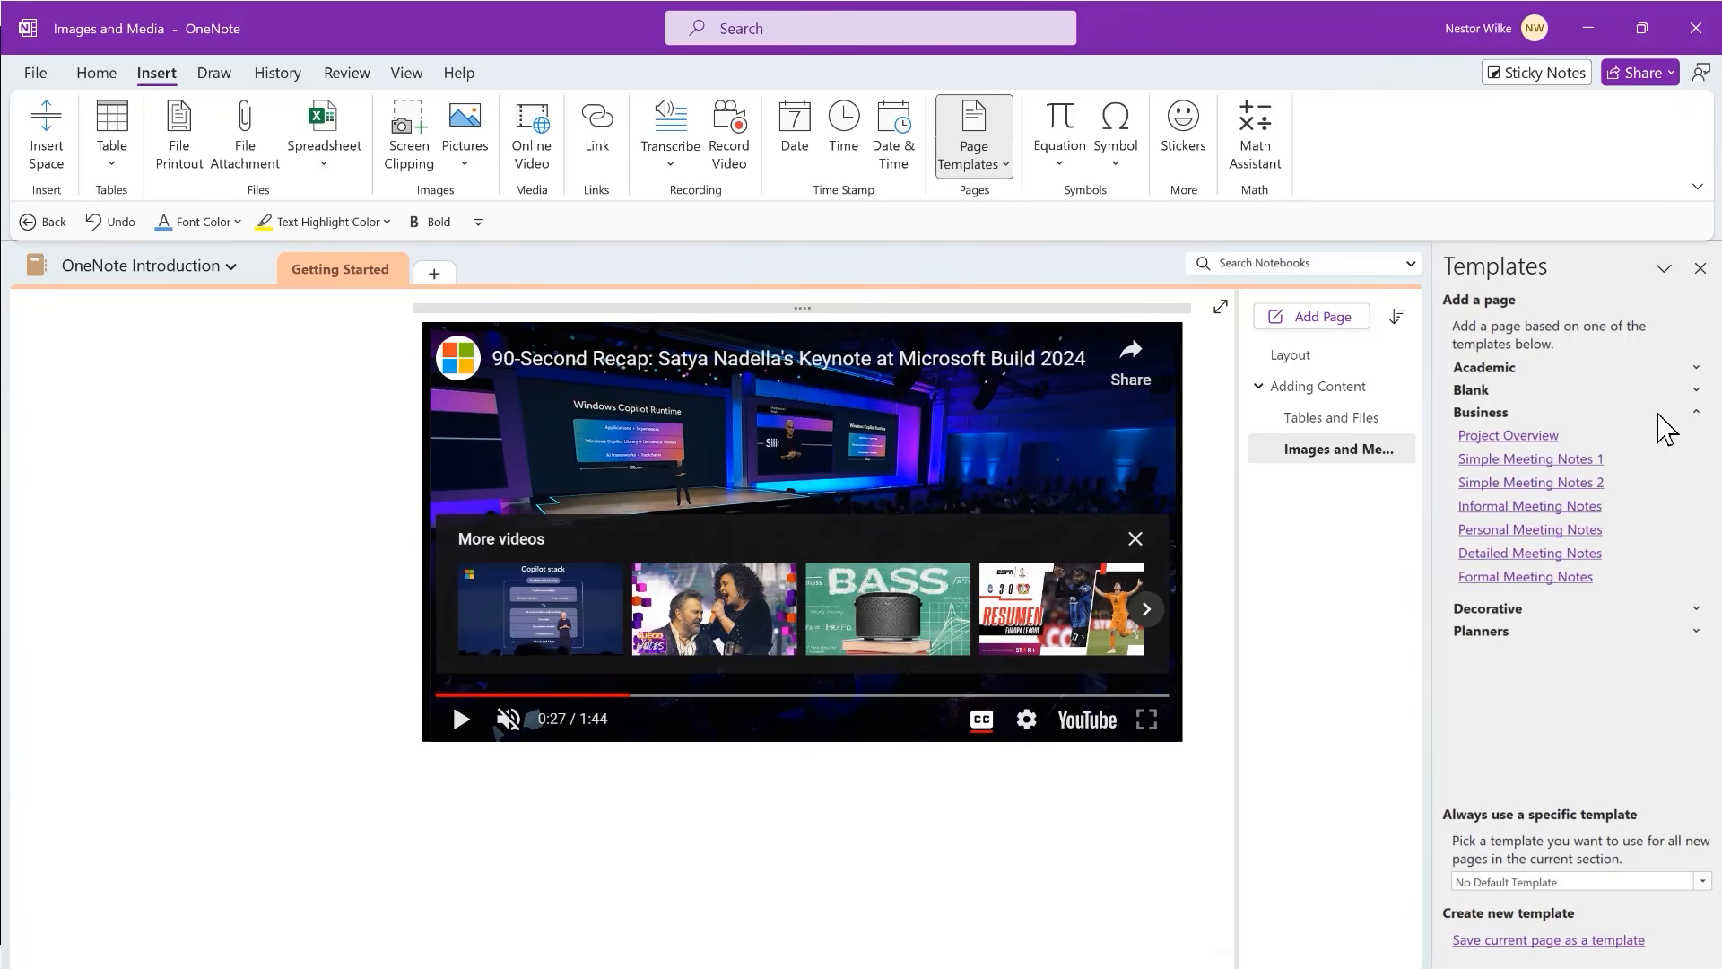
left_click(1525, 436)
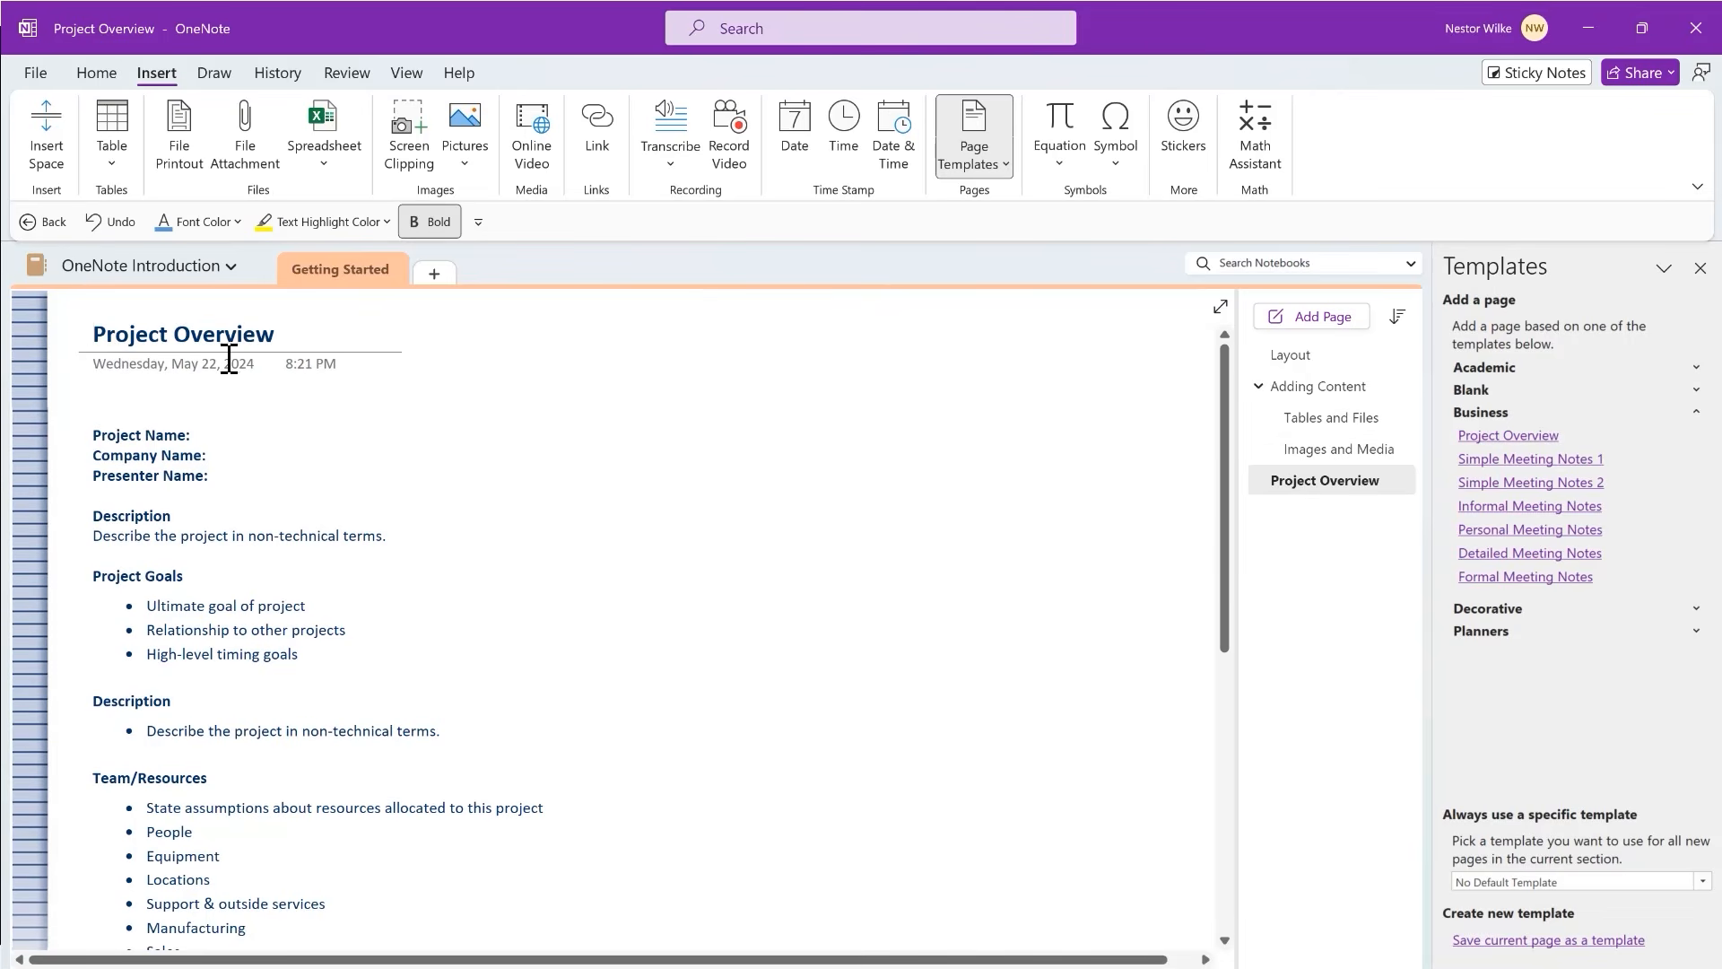
left_click(231, 434)
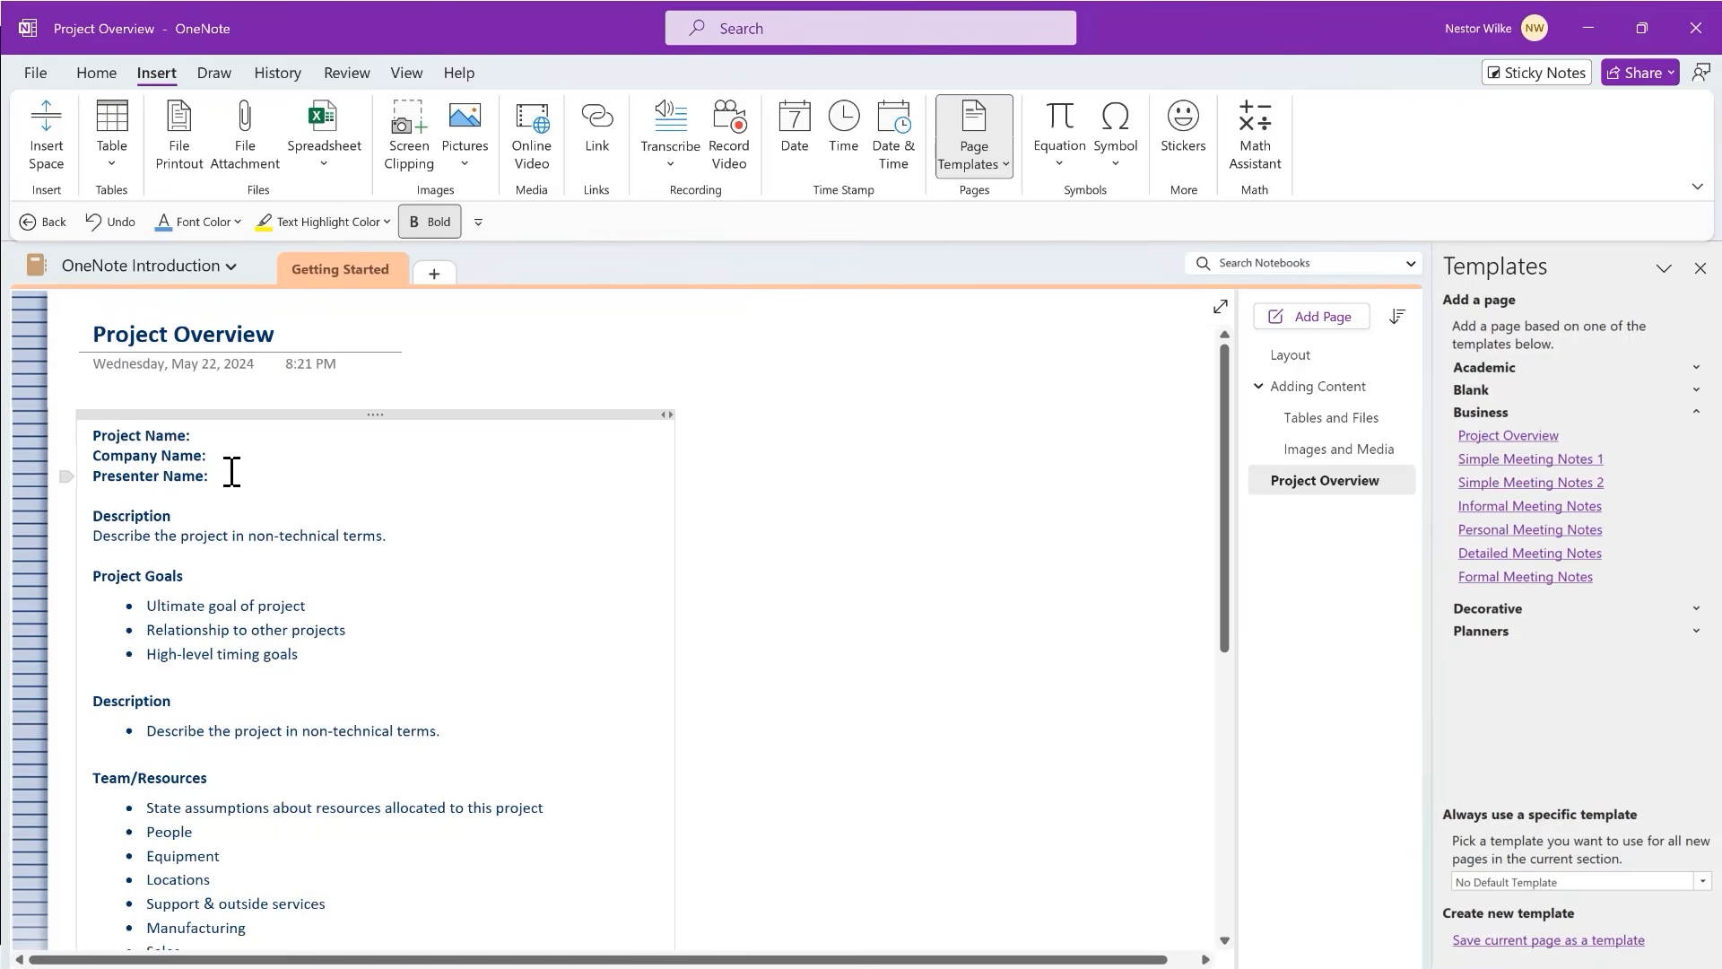
scroll(366, 484, "down", 6)
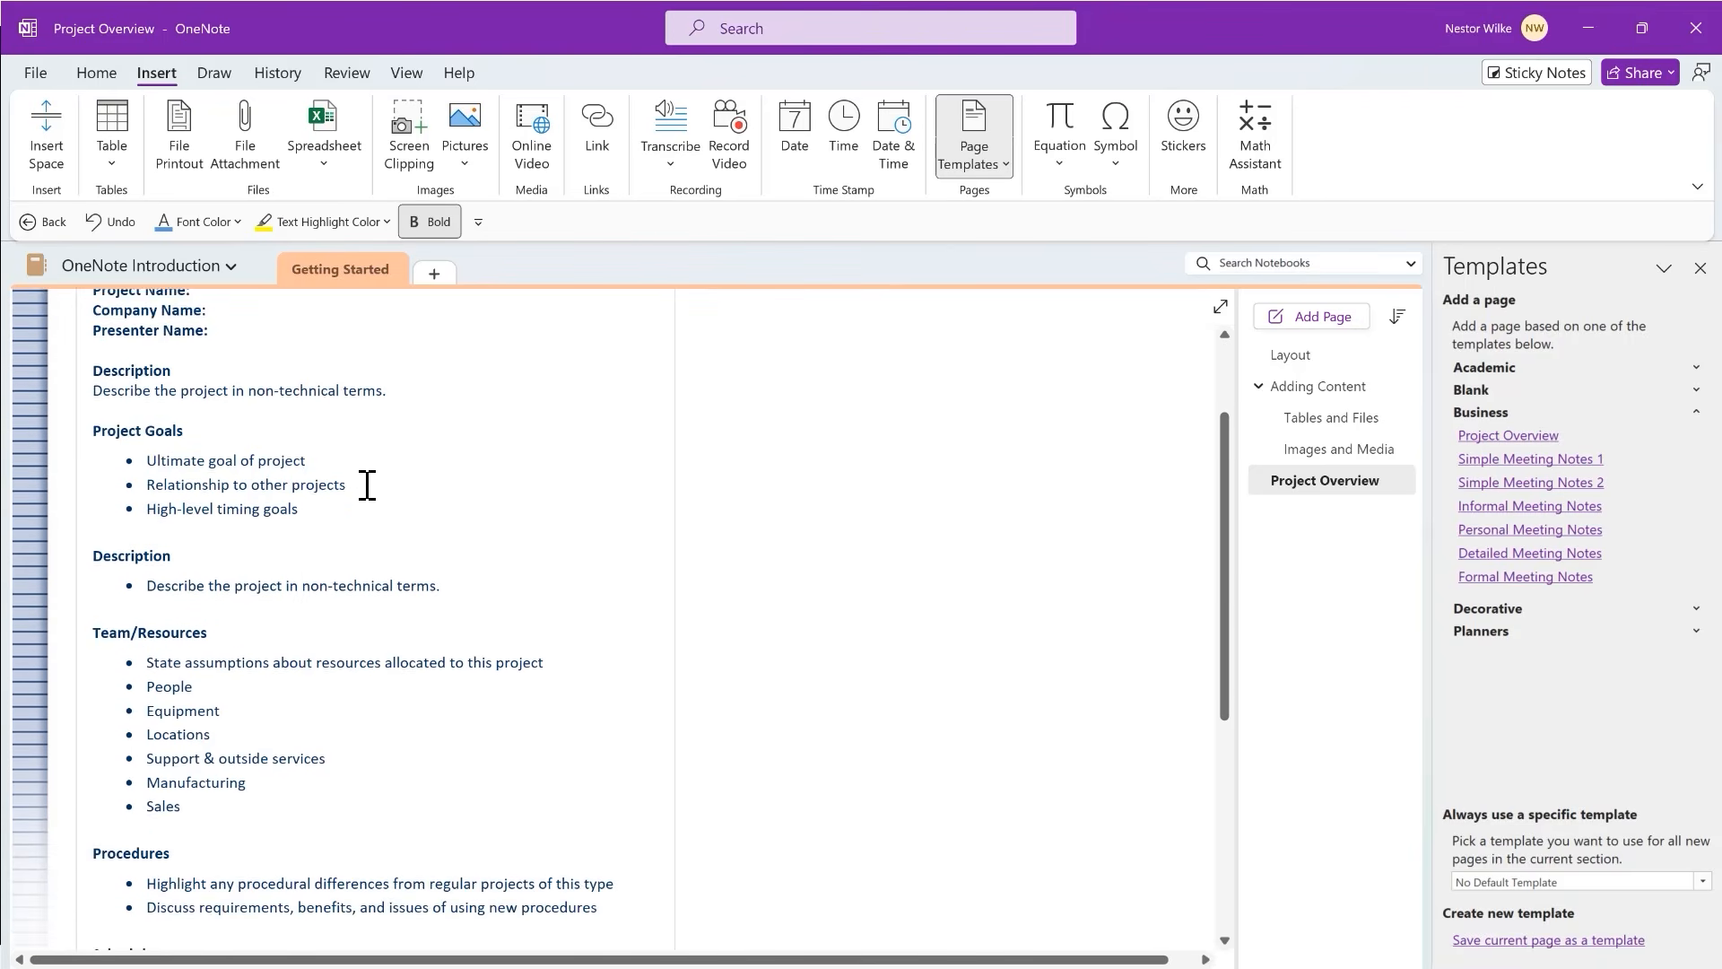
scroll(367, 485, "down", 3)
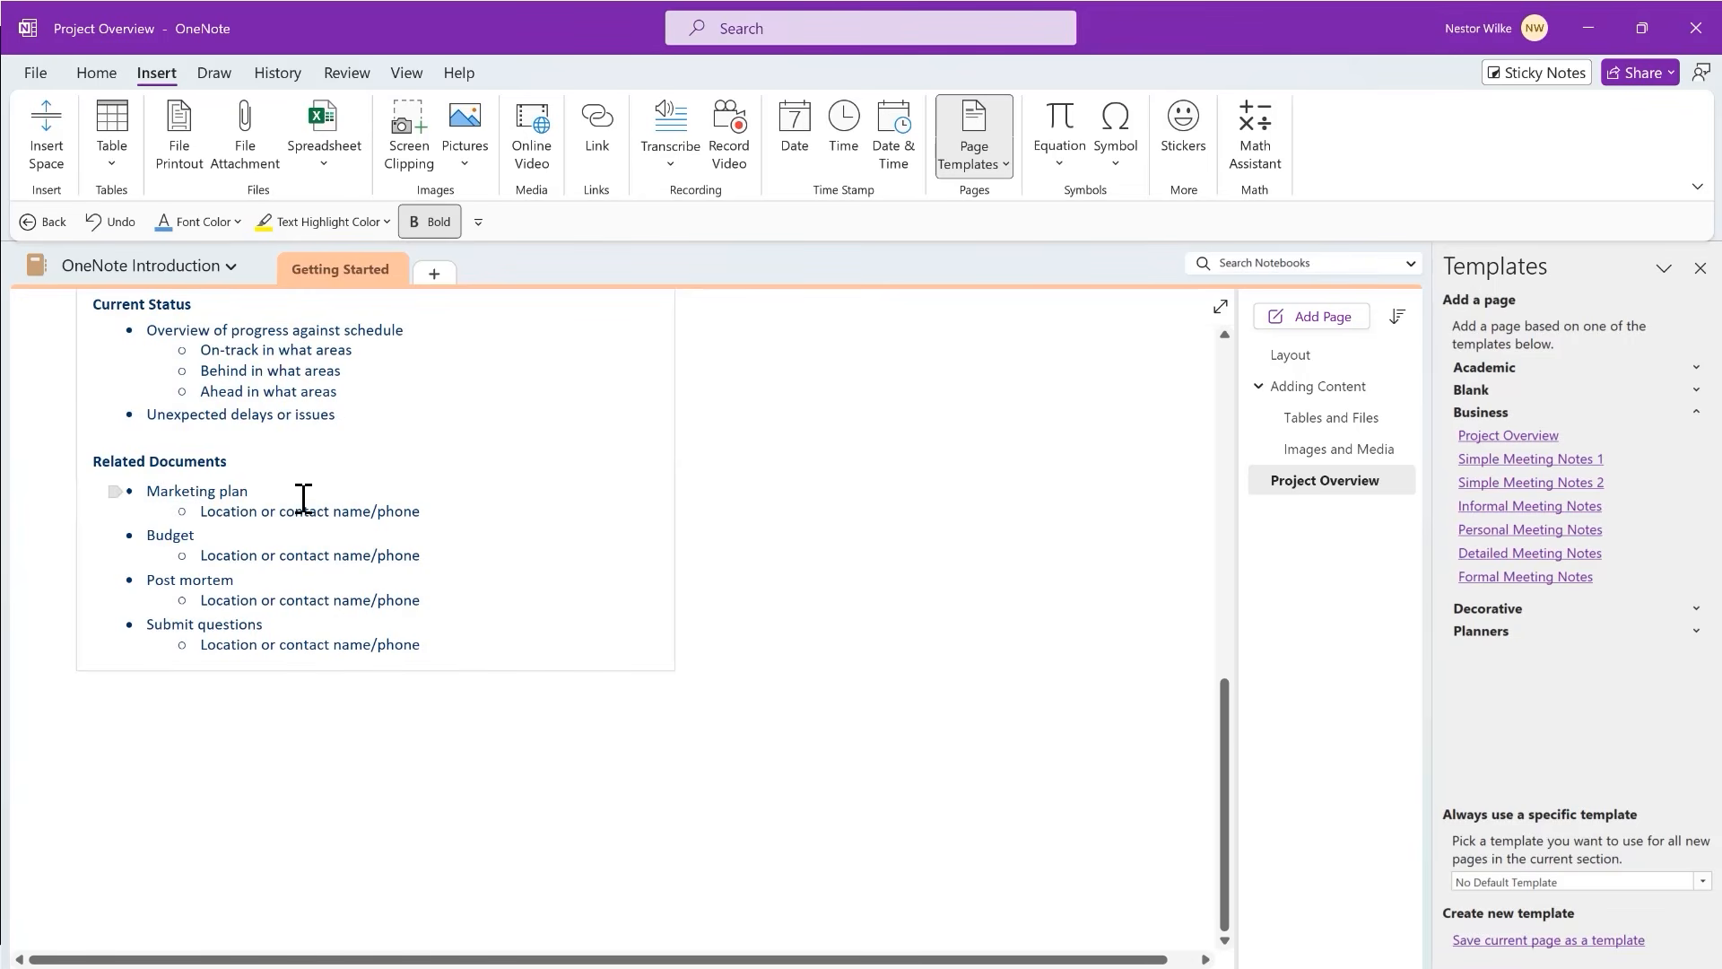
scroll(304, 499, "up", 5)
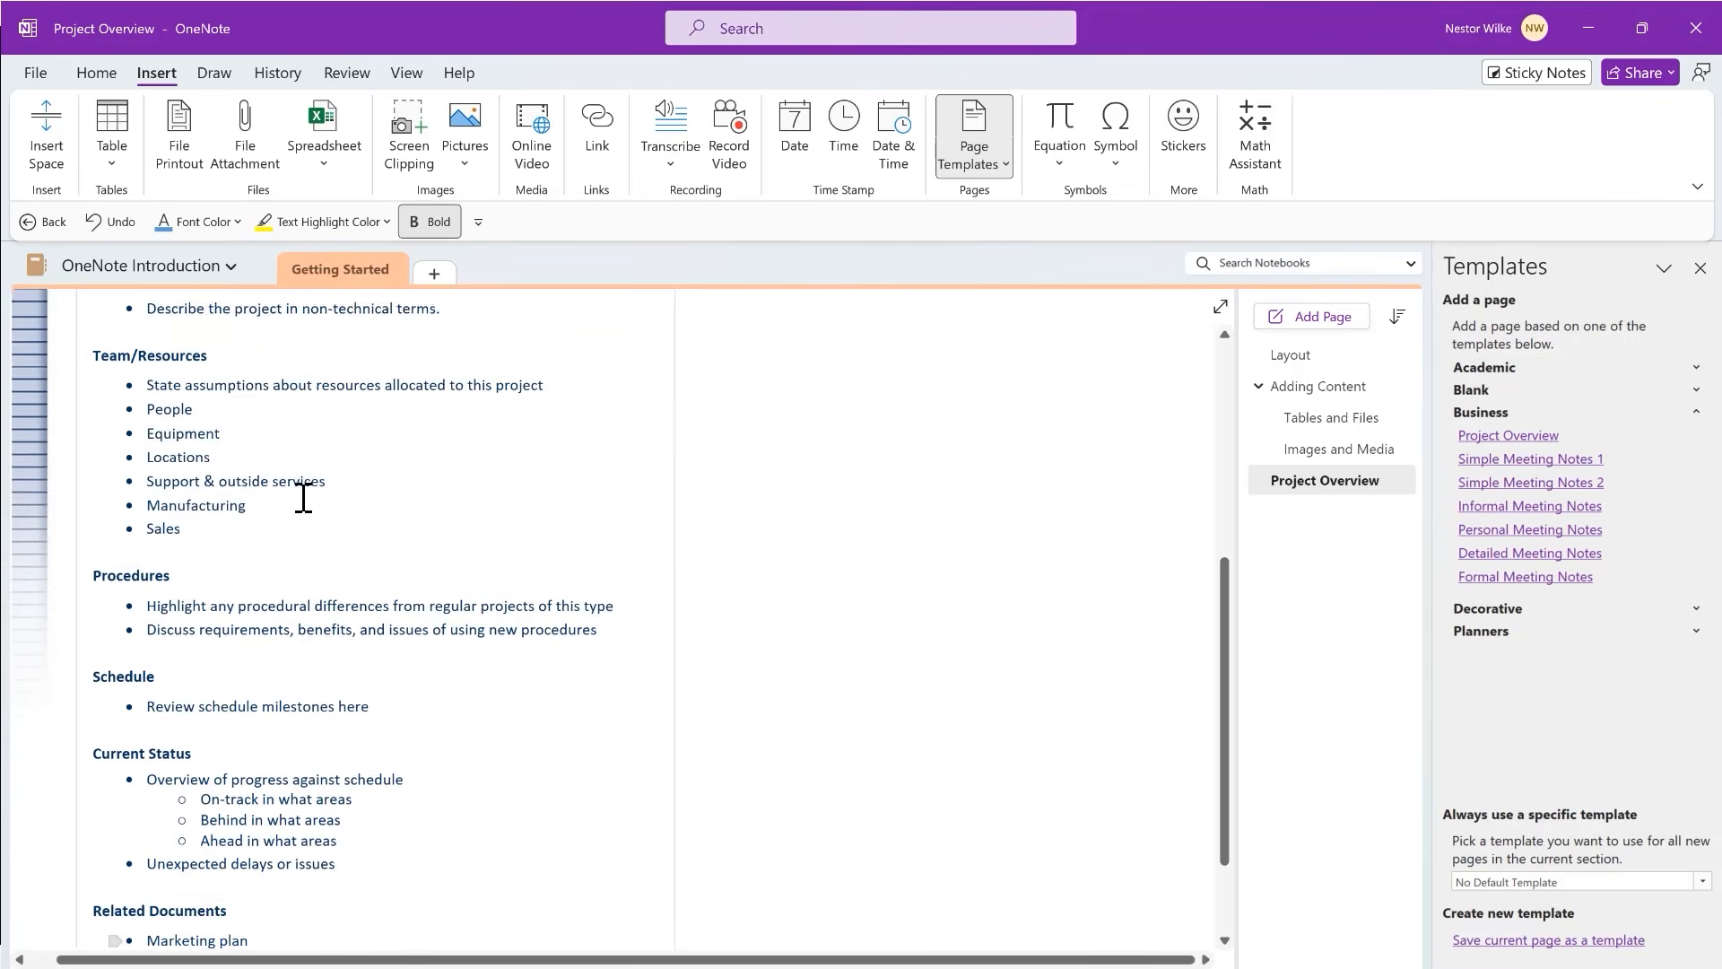
scroll(304, 499, "up", 5)
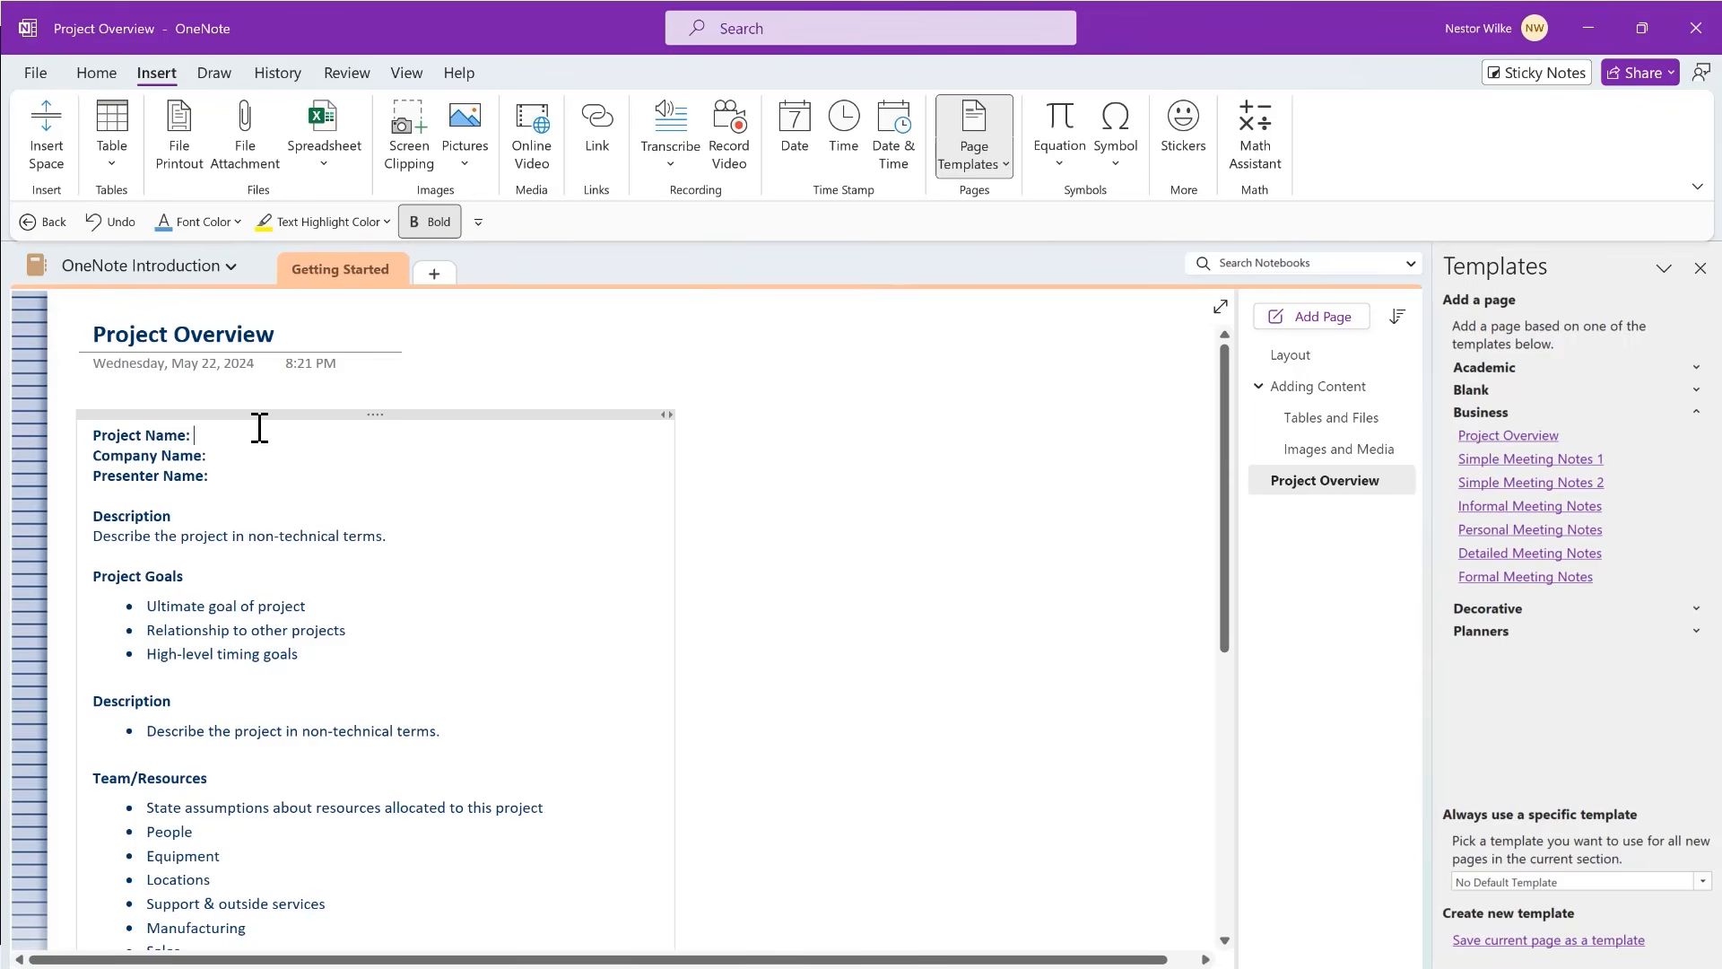
type("OneNote Training")
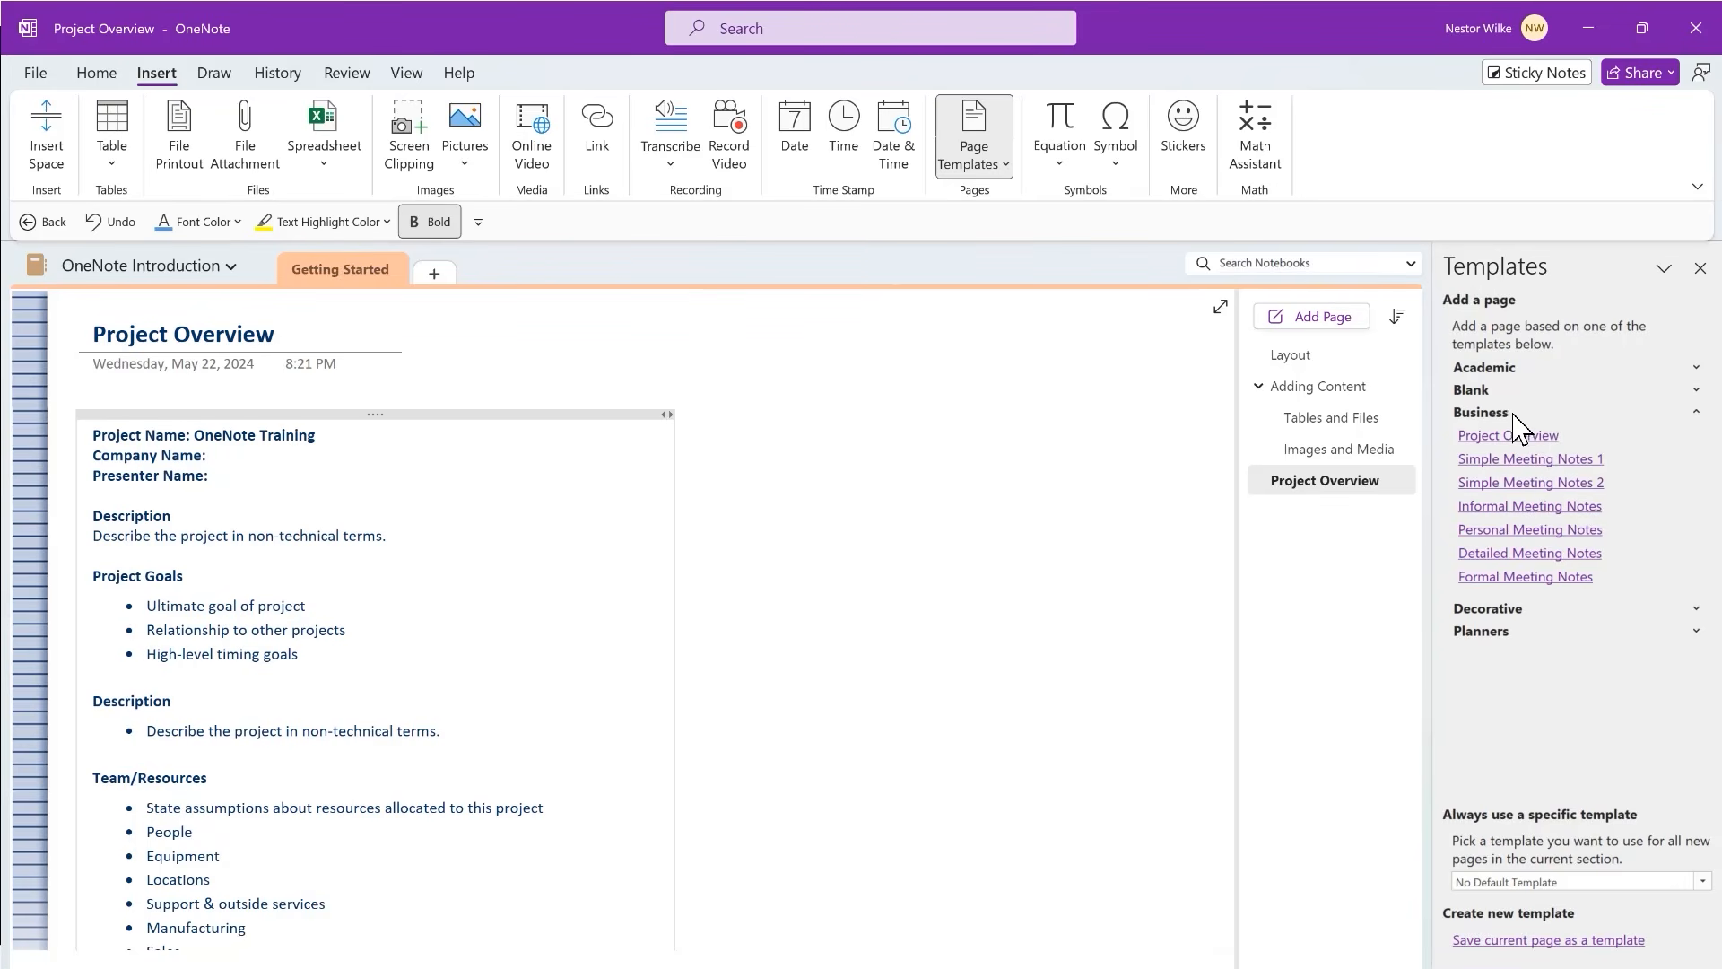
- Add a page from the Business template Detailed Meeting Notes and review its sections down to Next Meeting
left_click(1550, 554)
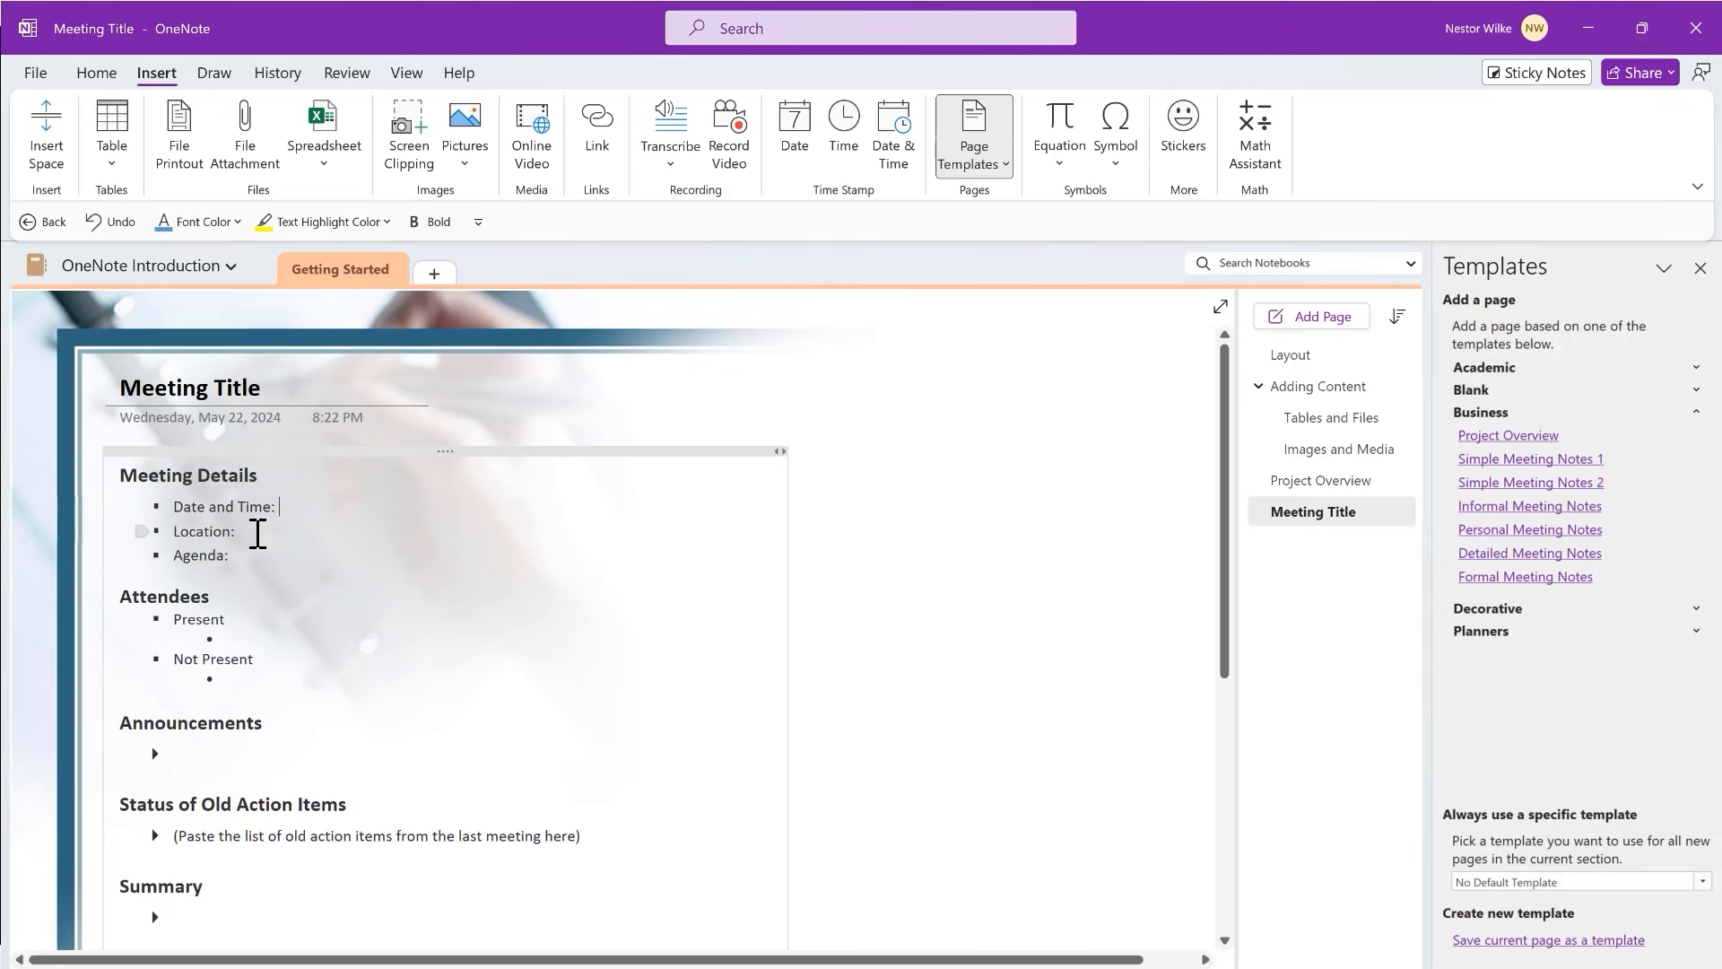
scroll(308, 537, "down", 5)
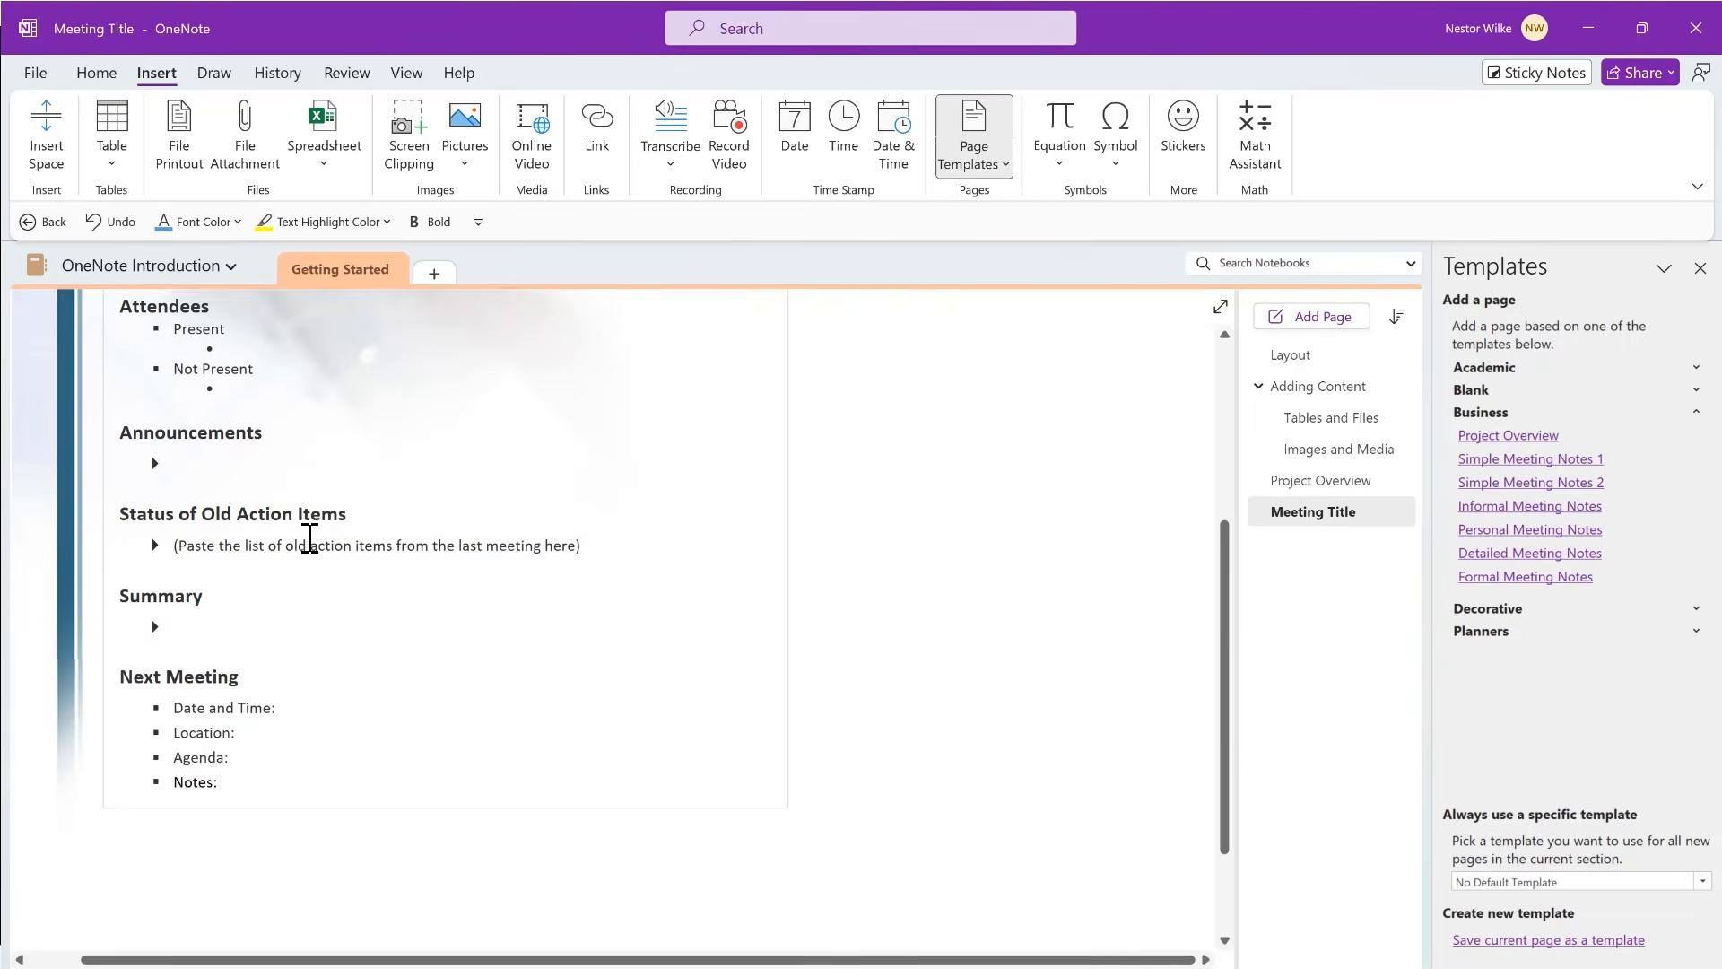
scroll(309, 538, "down", 2)
scroll(309, 538, "up", 4)
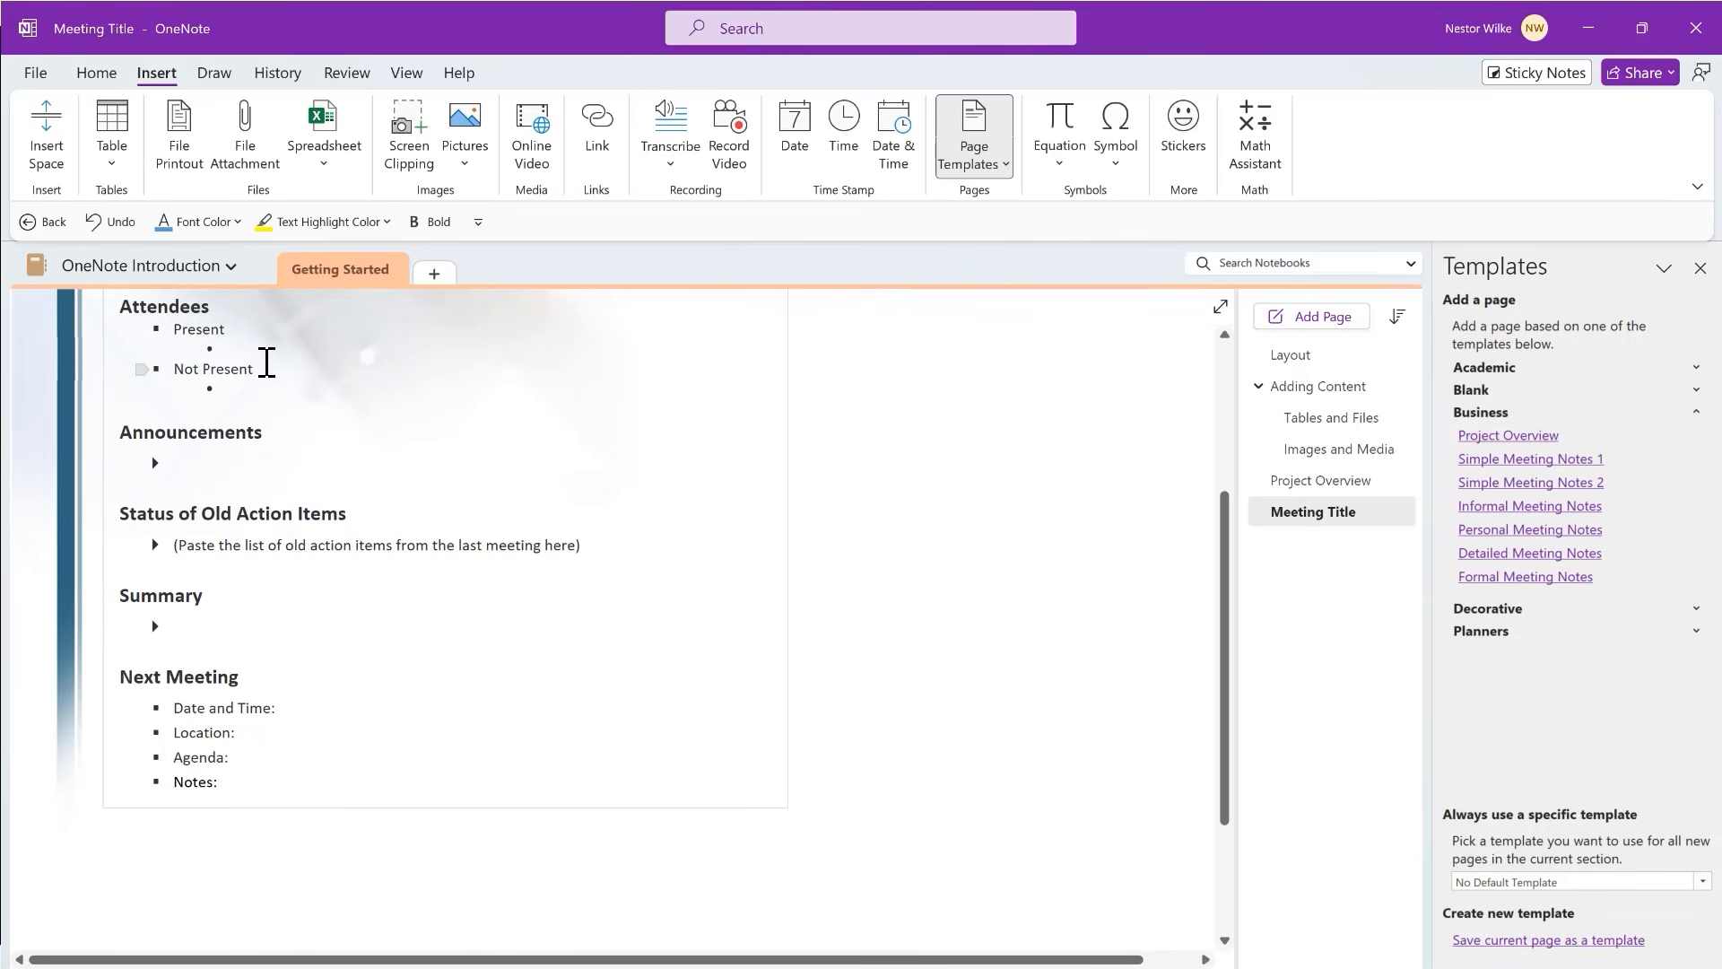
scroll(267, 363, "up", 2)
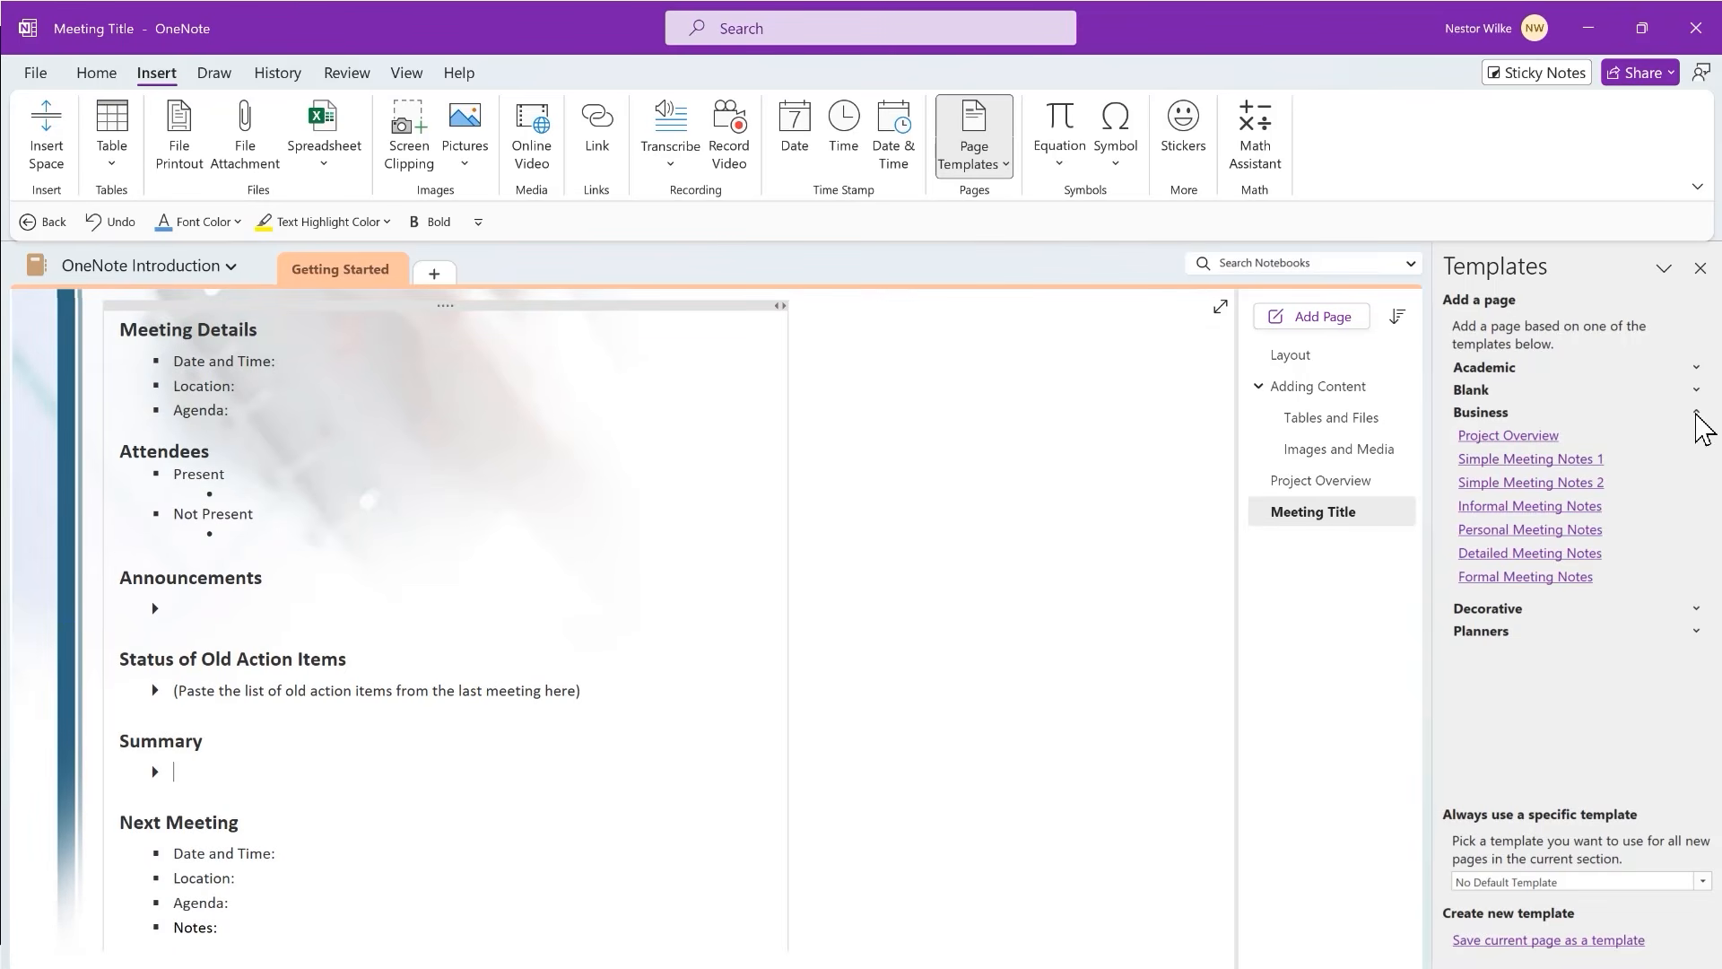
- Collapse the Business template category and make the Meeting Title page a subpage of Project Overview
left_click(1698, 413)
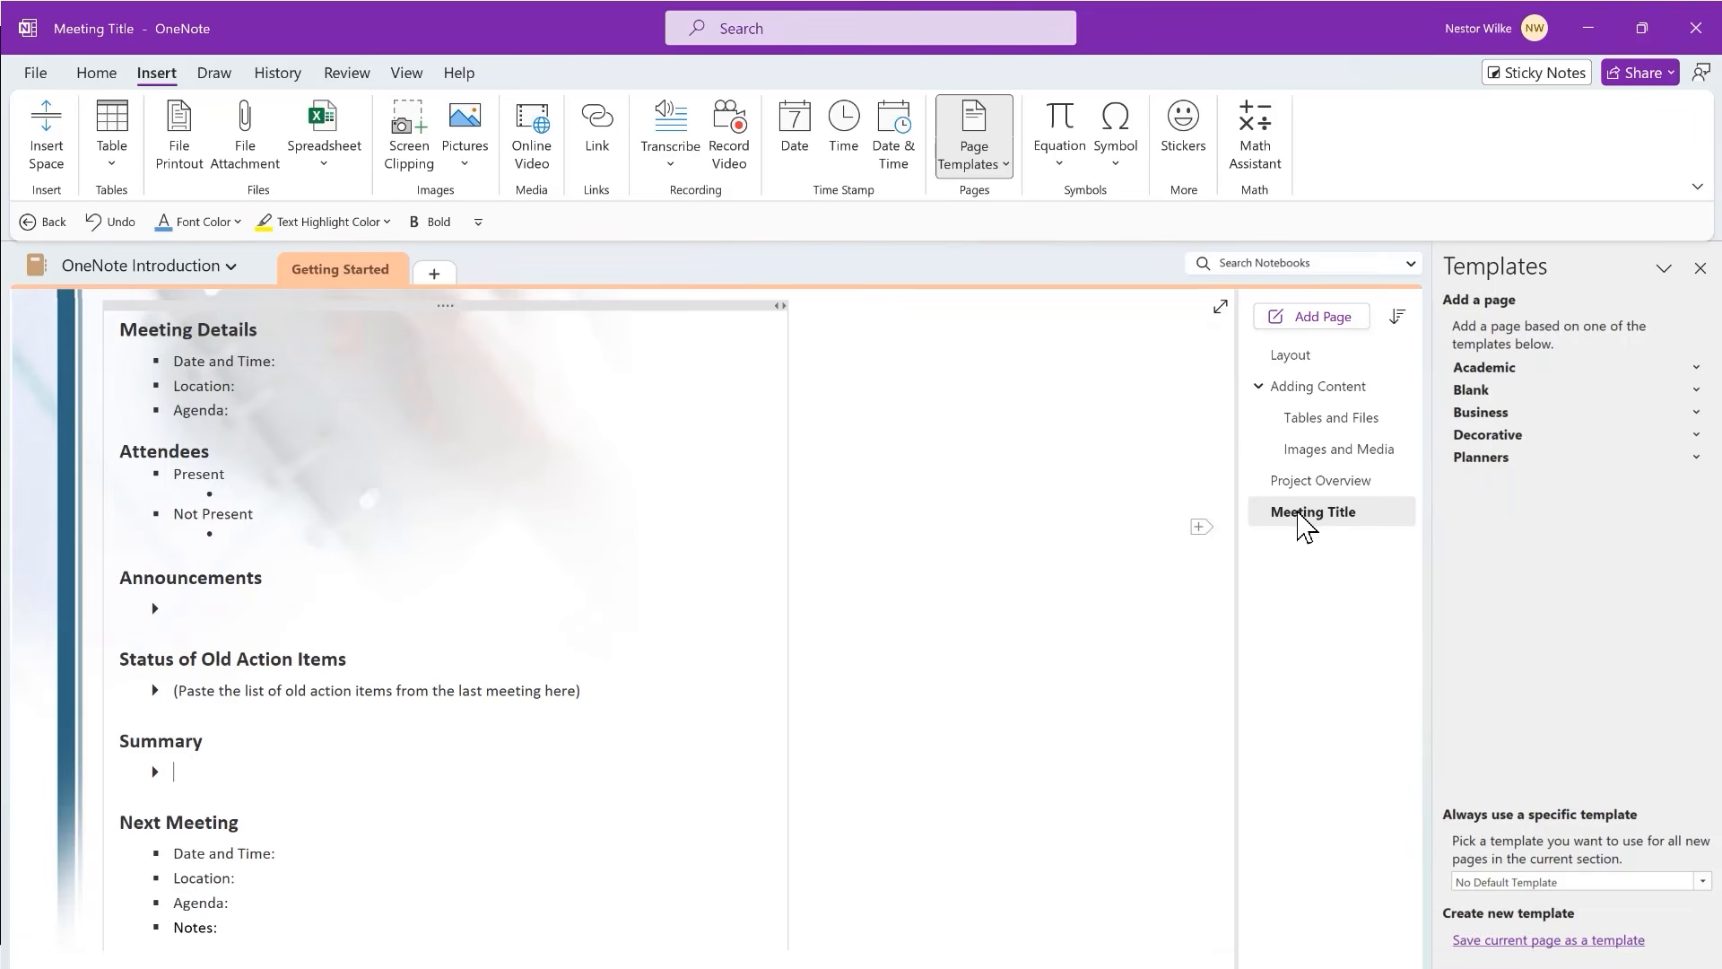
mouse_move(1292, 512)
left_mouse_down()
mouse_move(1326, 523)
mouse_move(1301, 510)
left_mouse_up()
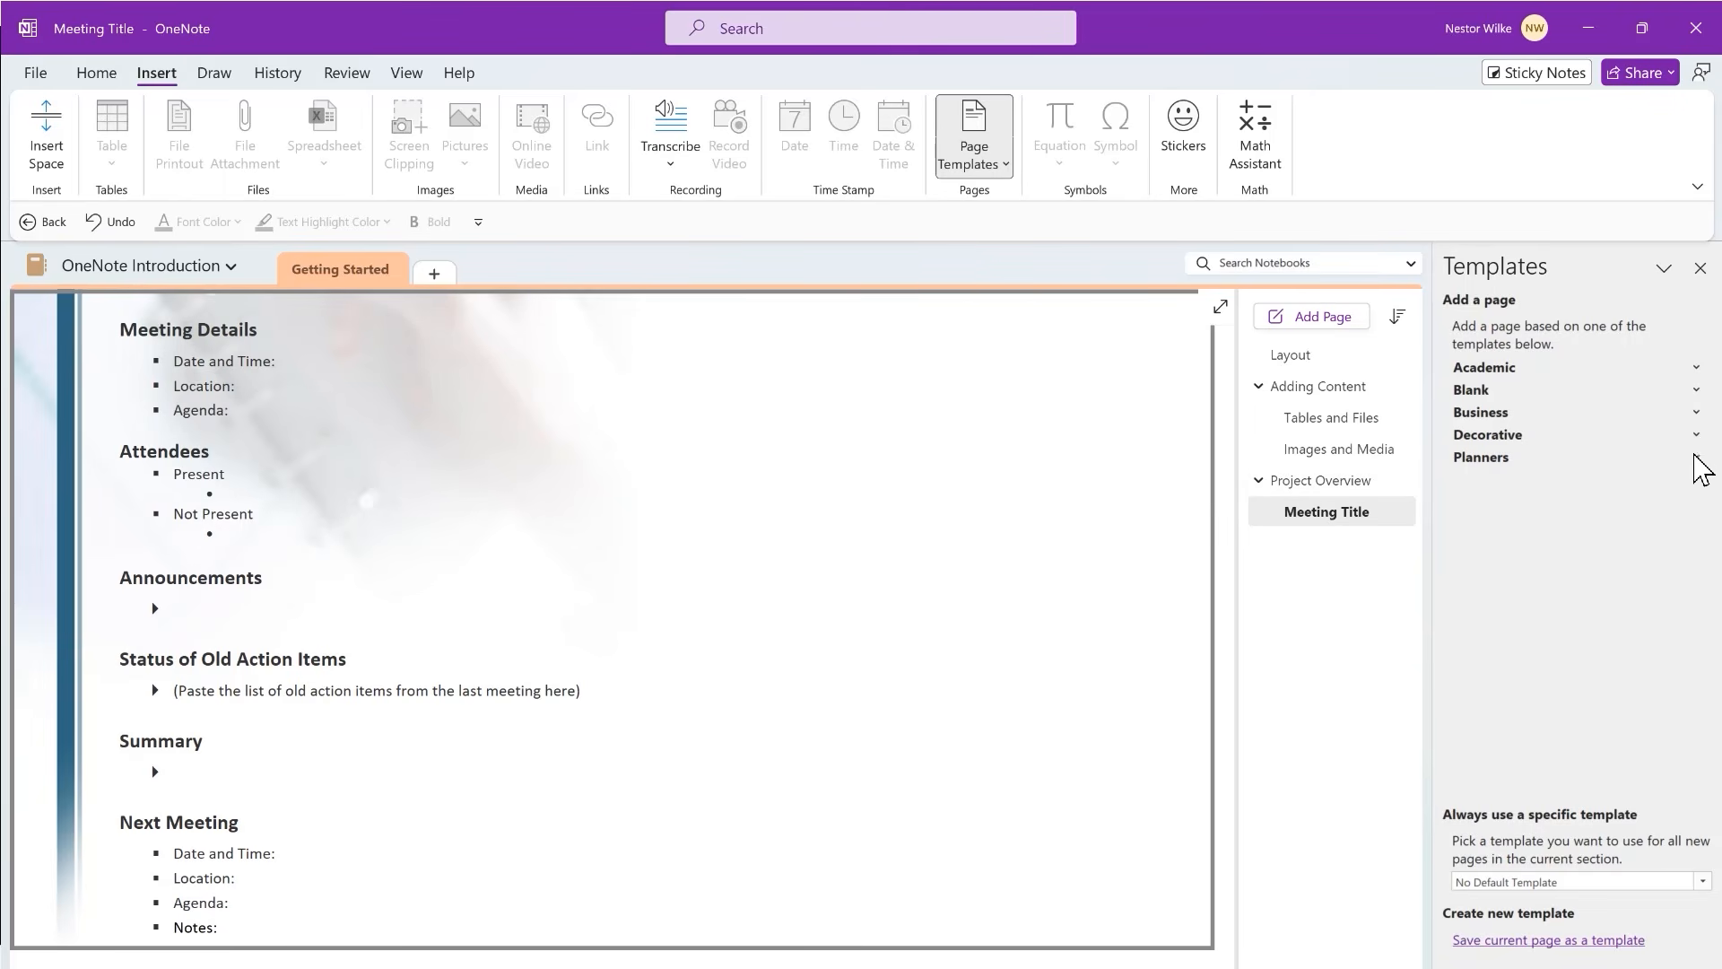
- Add a page from the Project To Do List planner template, nest it under Project Overview and look through its task lists
left_click(1696, 457)
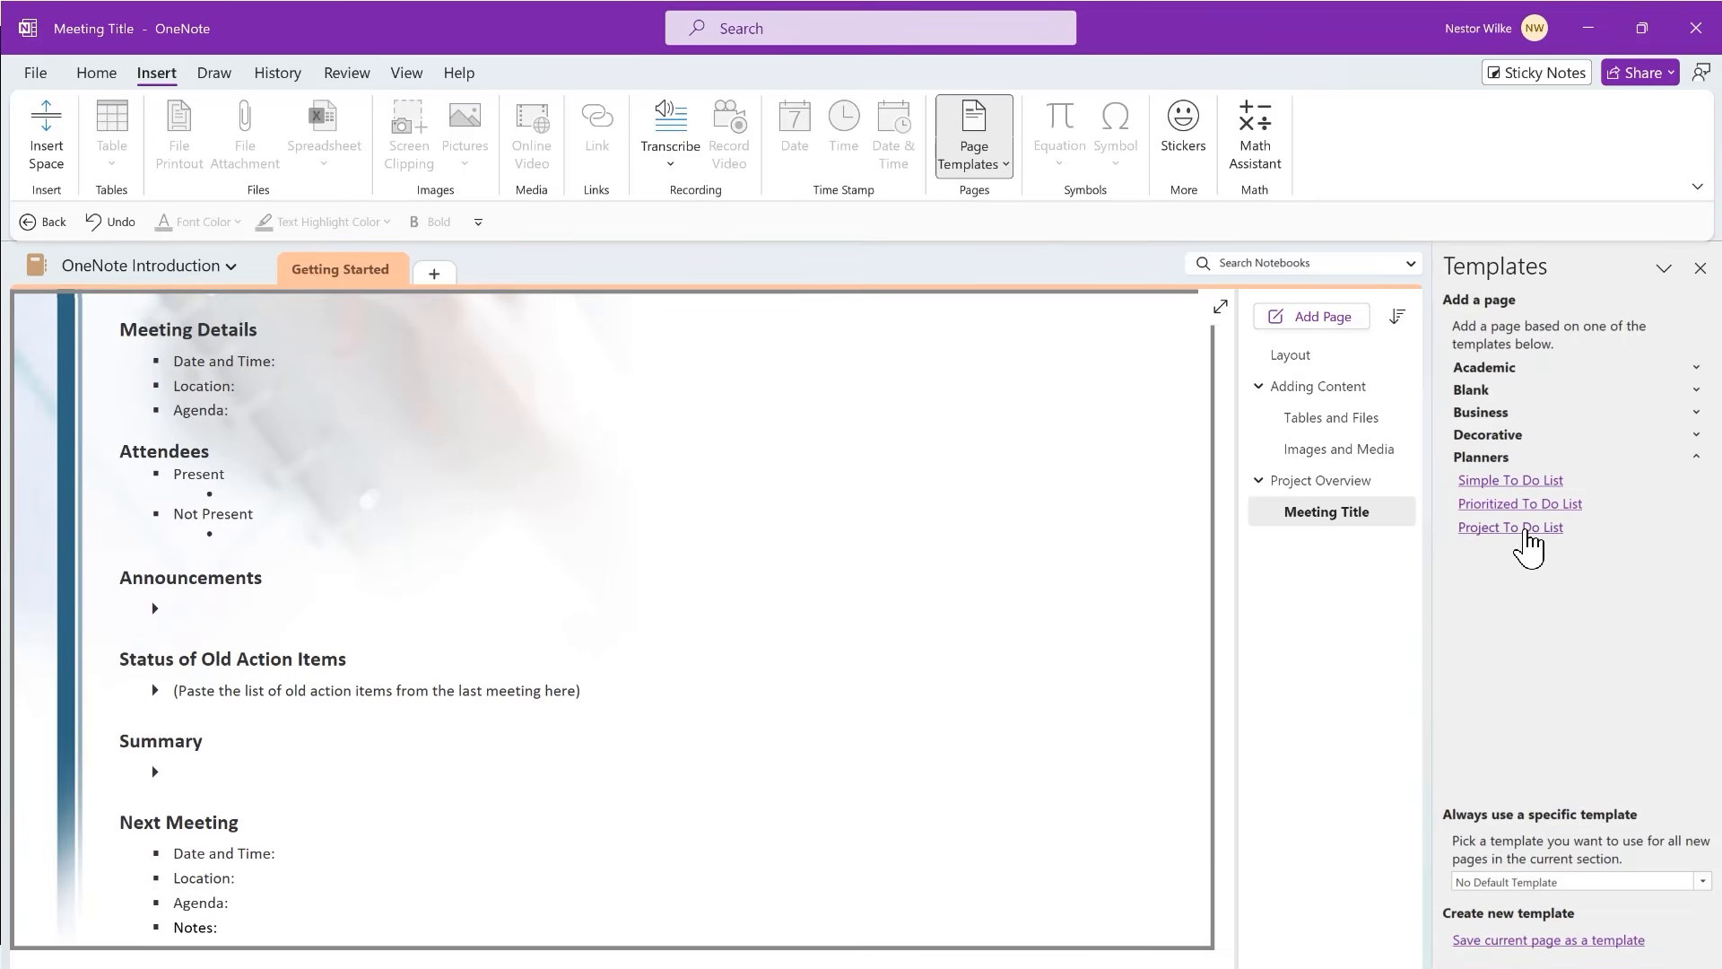
left_click(1528, 529)
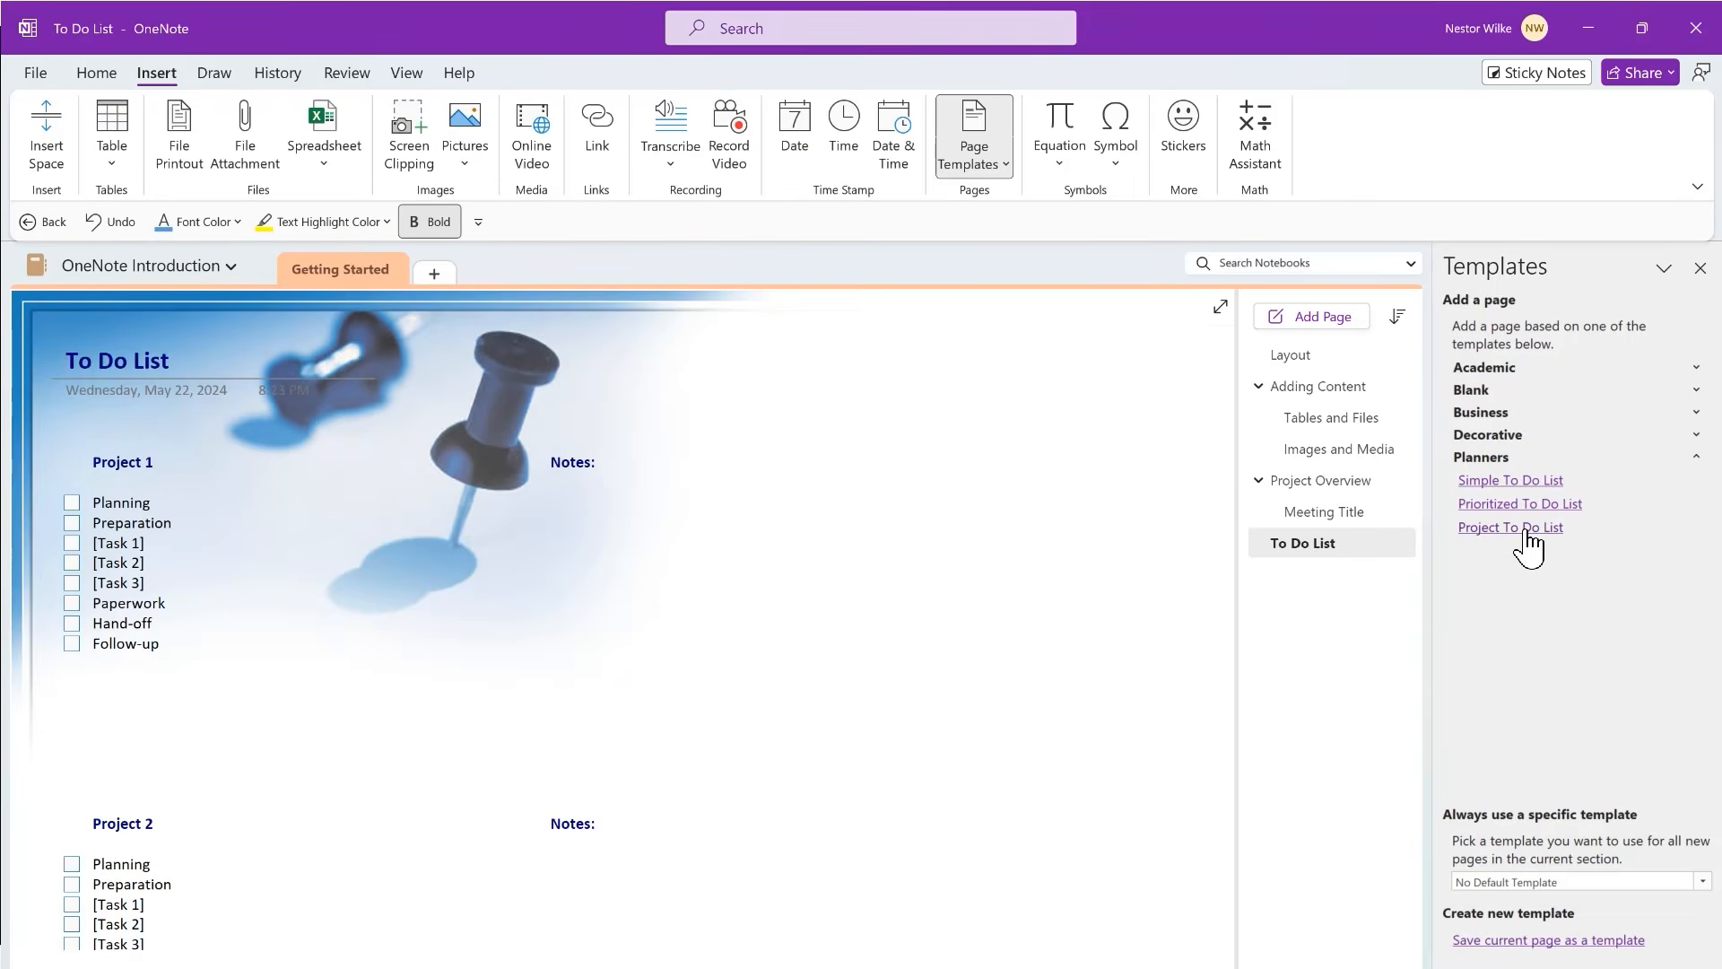
left_click_drag(1306, 542, 1322, 544)
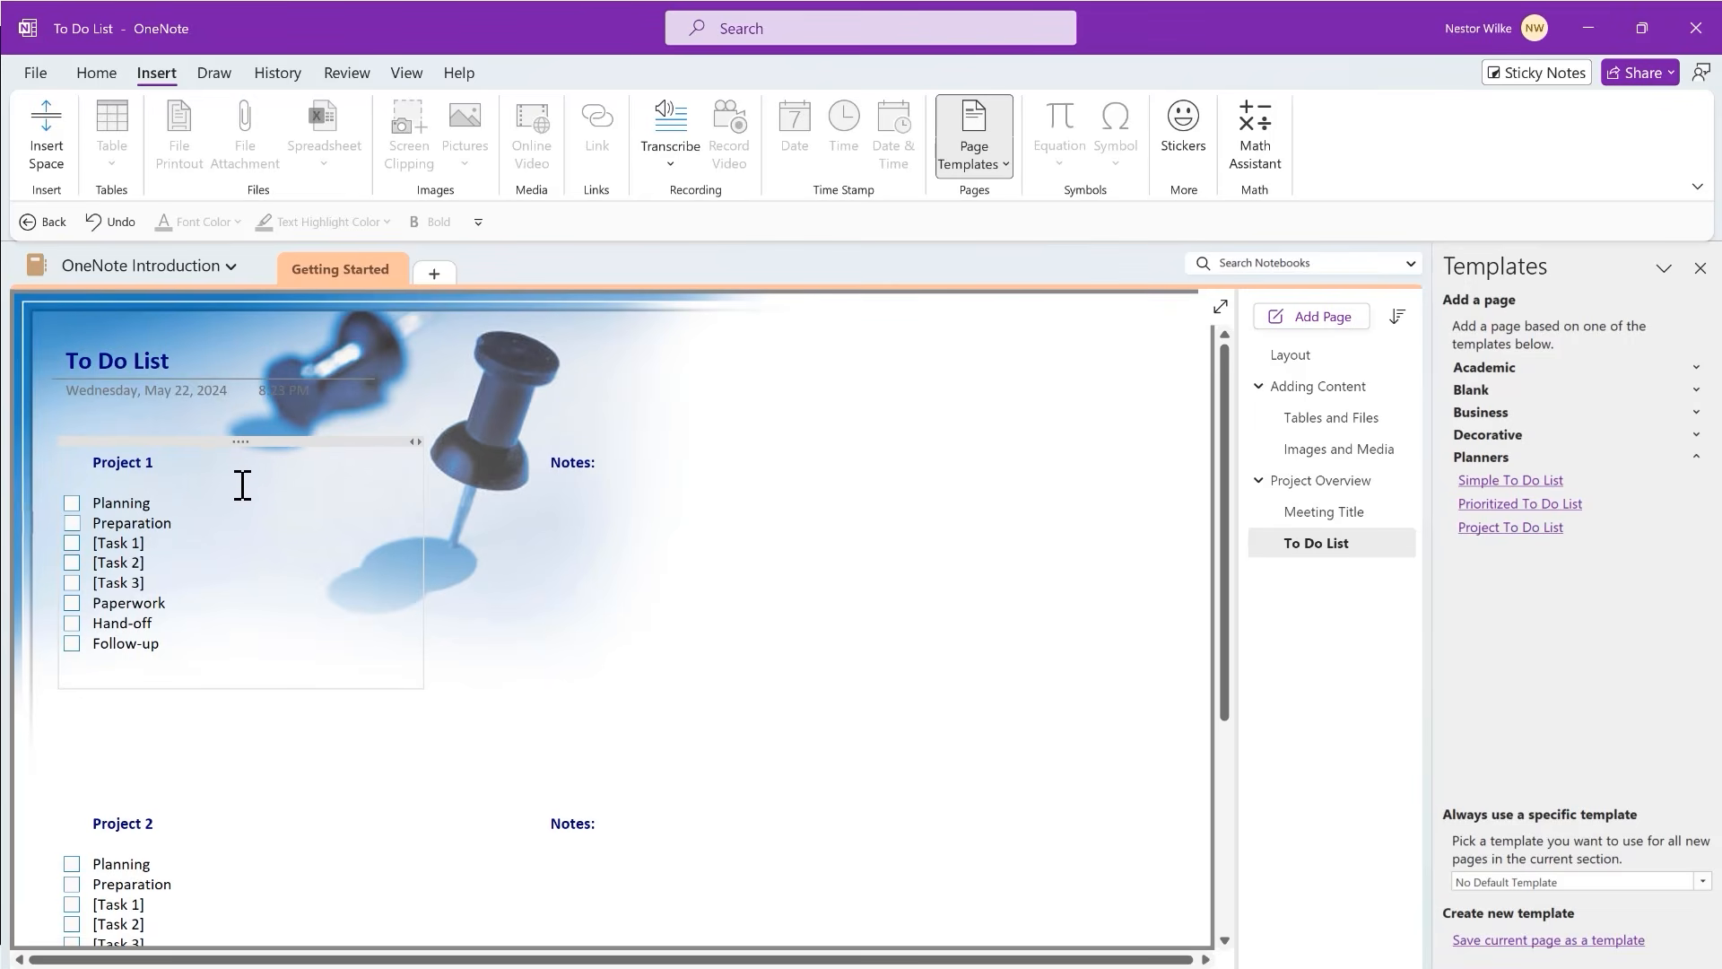
scroll(242, 487, "down", 3)
scroll(242, 489, "up", 5)
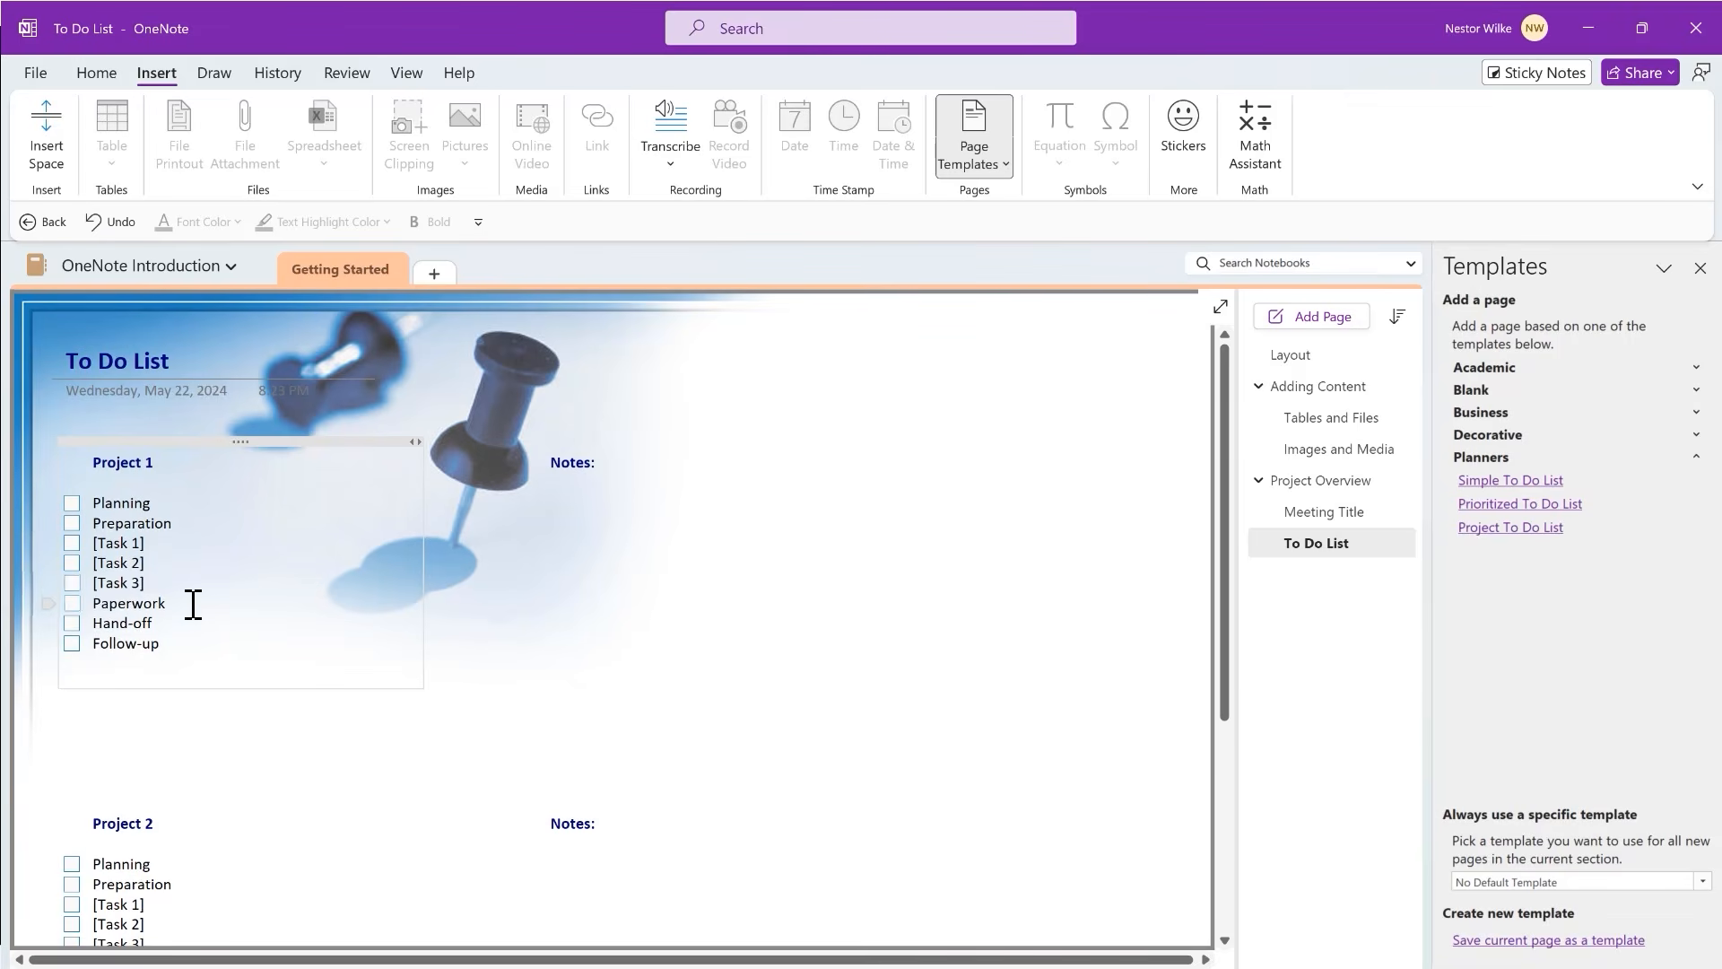
scroll(215, 632, "down", 2)
scroll(222, 647, "up", 2)
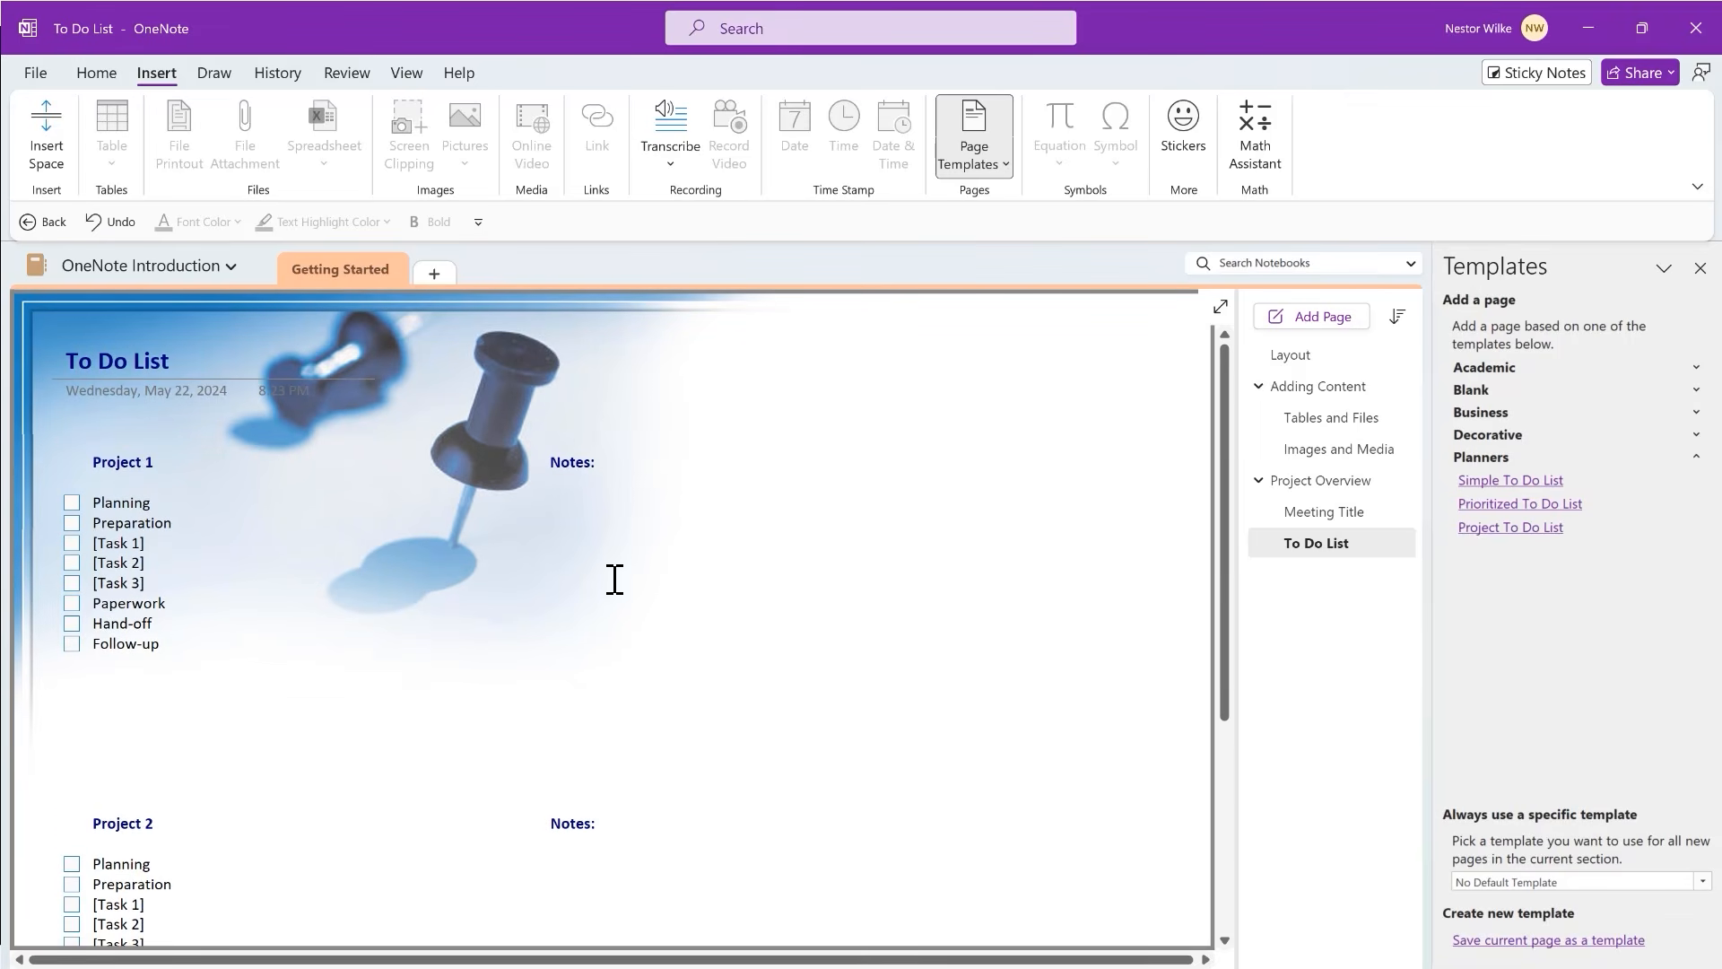
- Delete the project-based To Do List page
right_click(1324, 558)
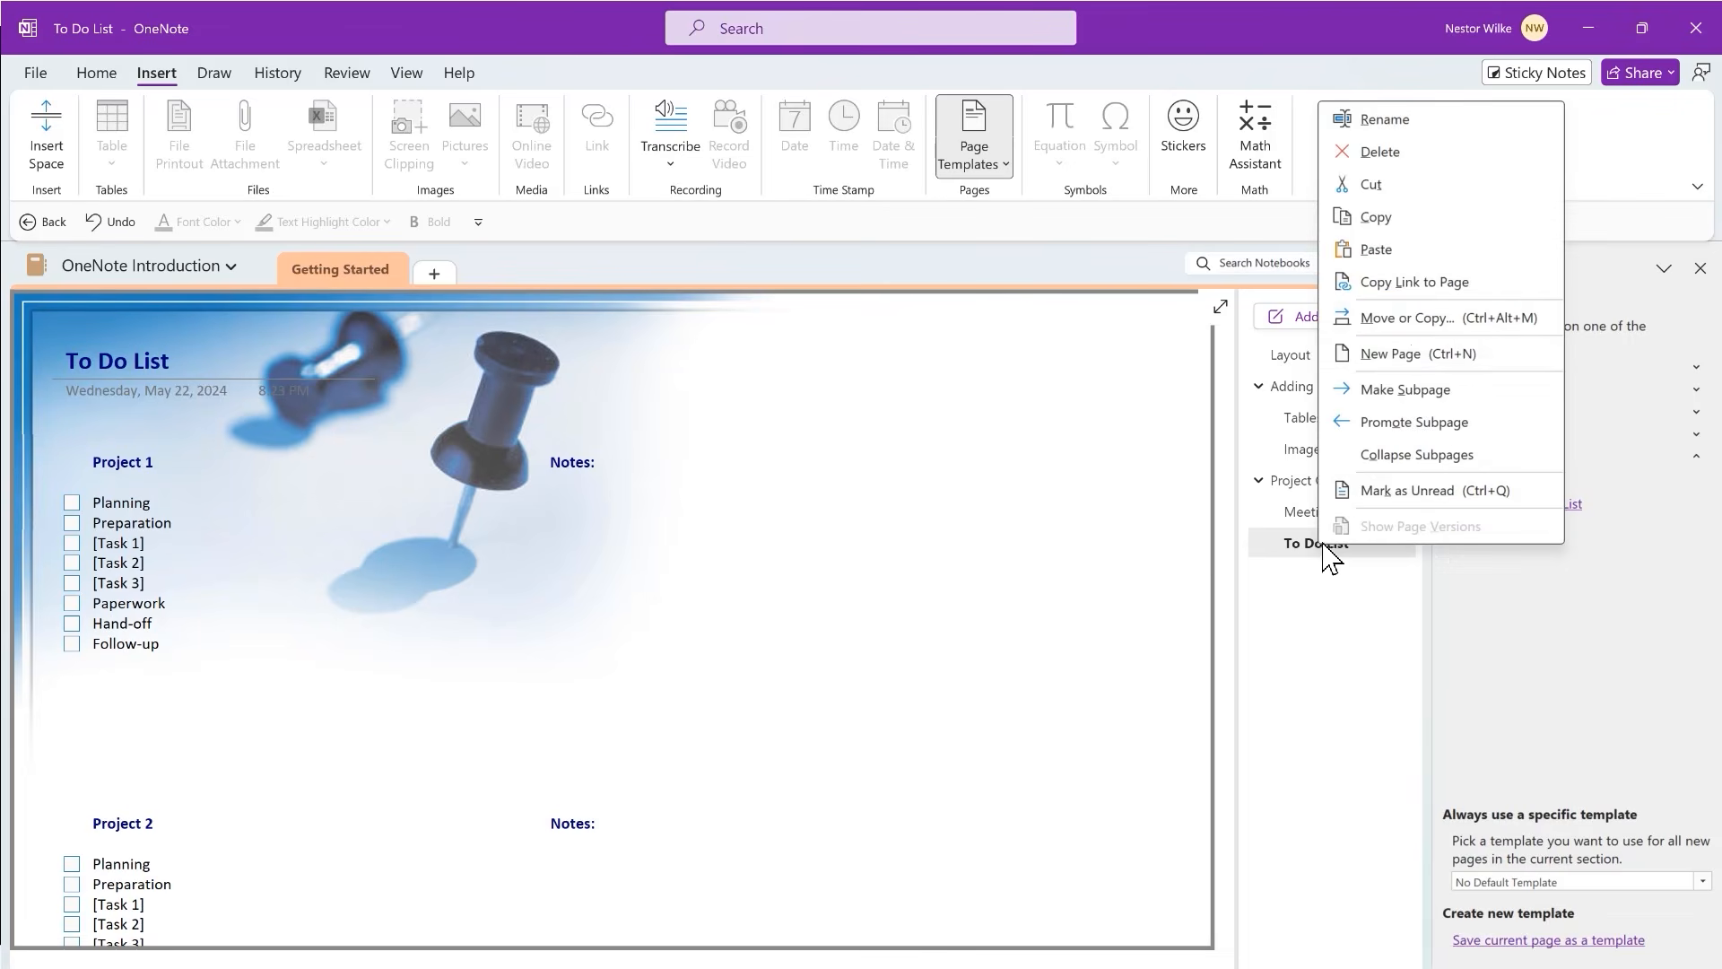
left_click(1386, 159)
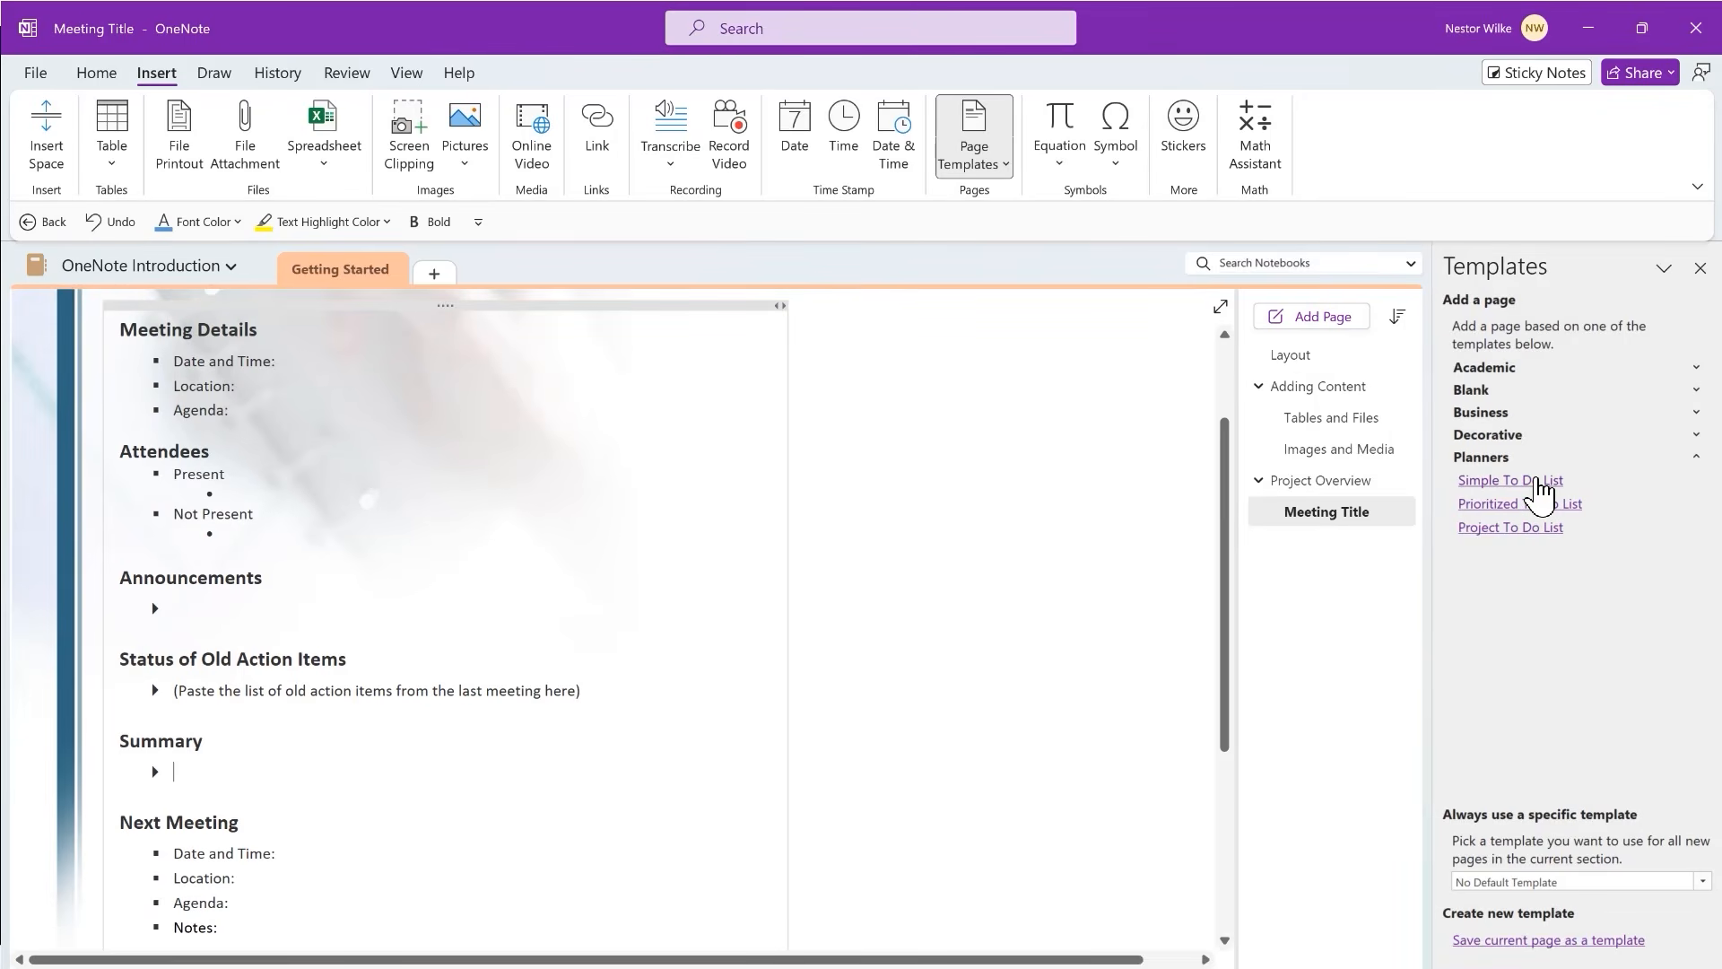
- Add a page from the Simple To Do List template, enter "Task 1" as the first item and check it off
left_click(1536, 482)
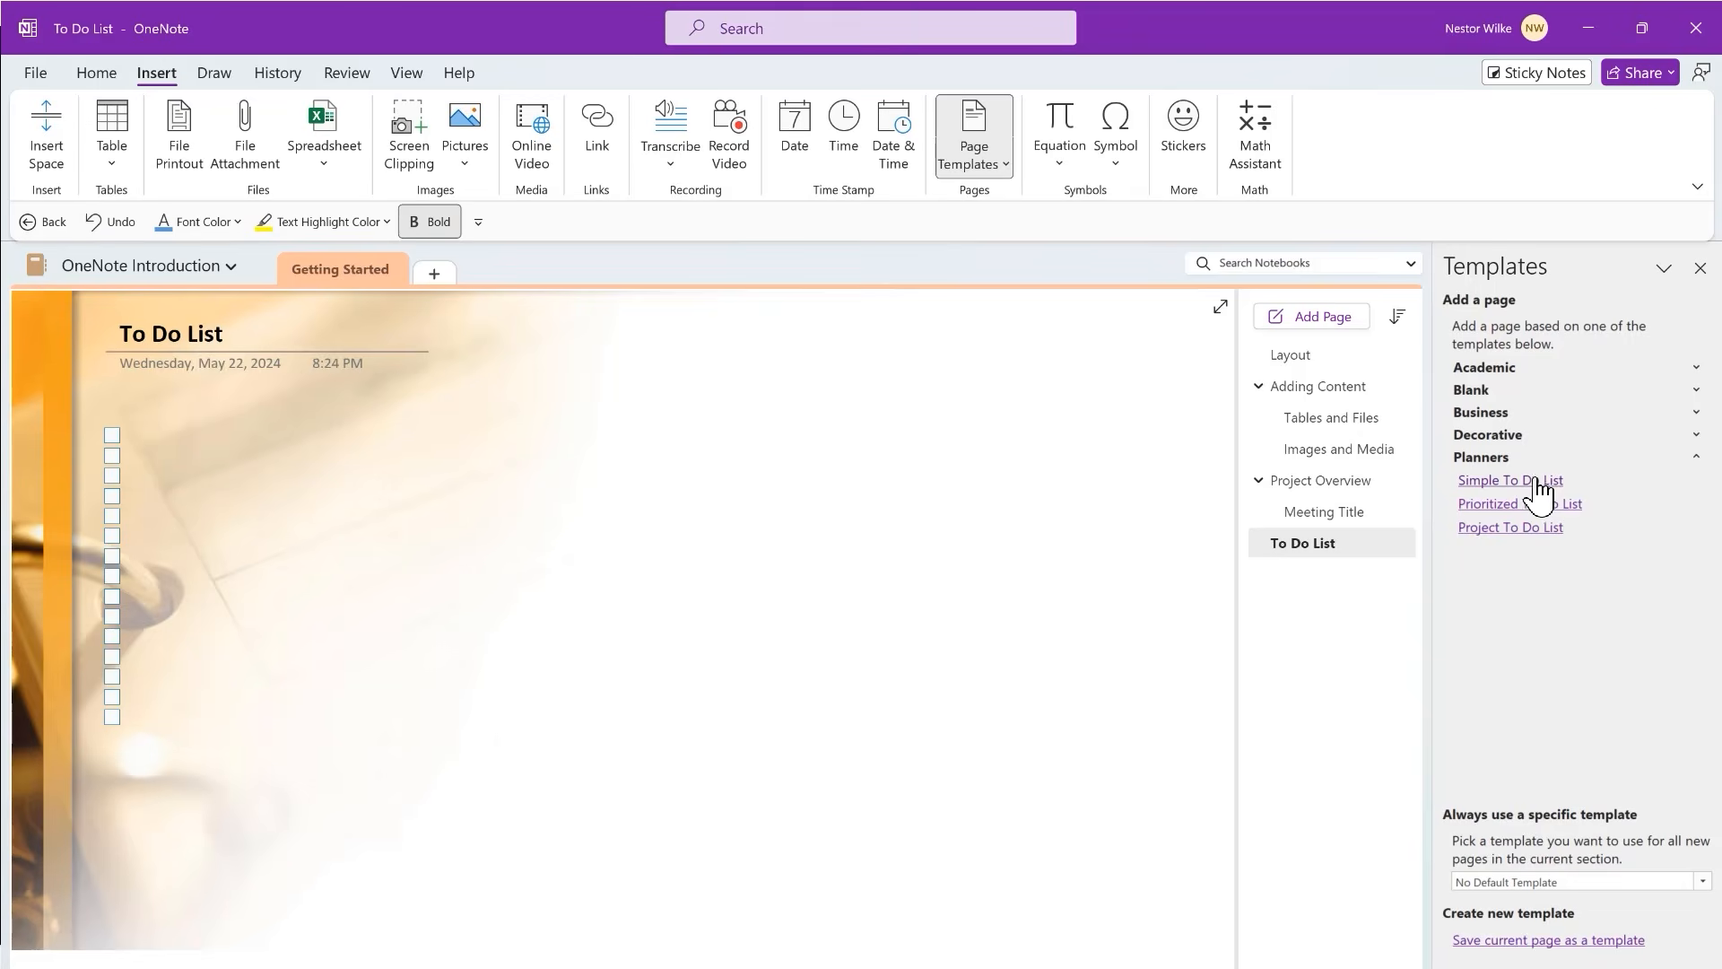
left_click(142, 436)
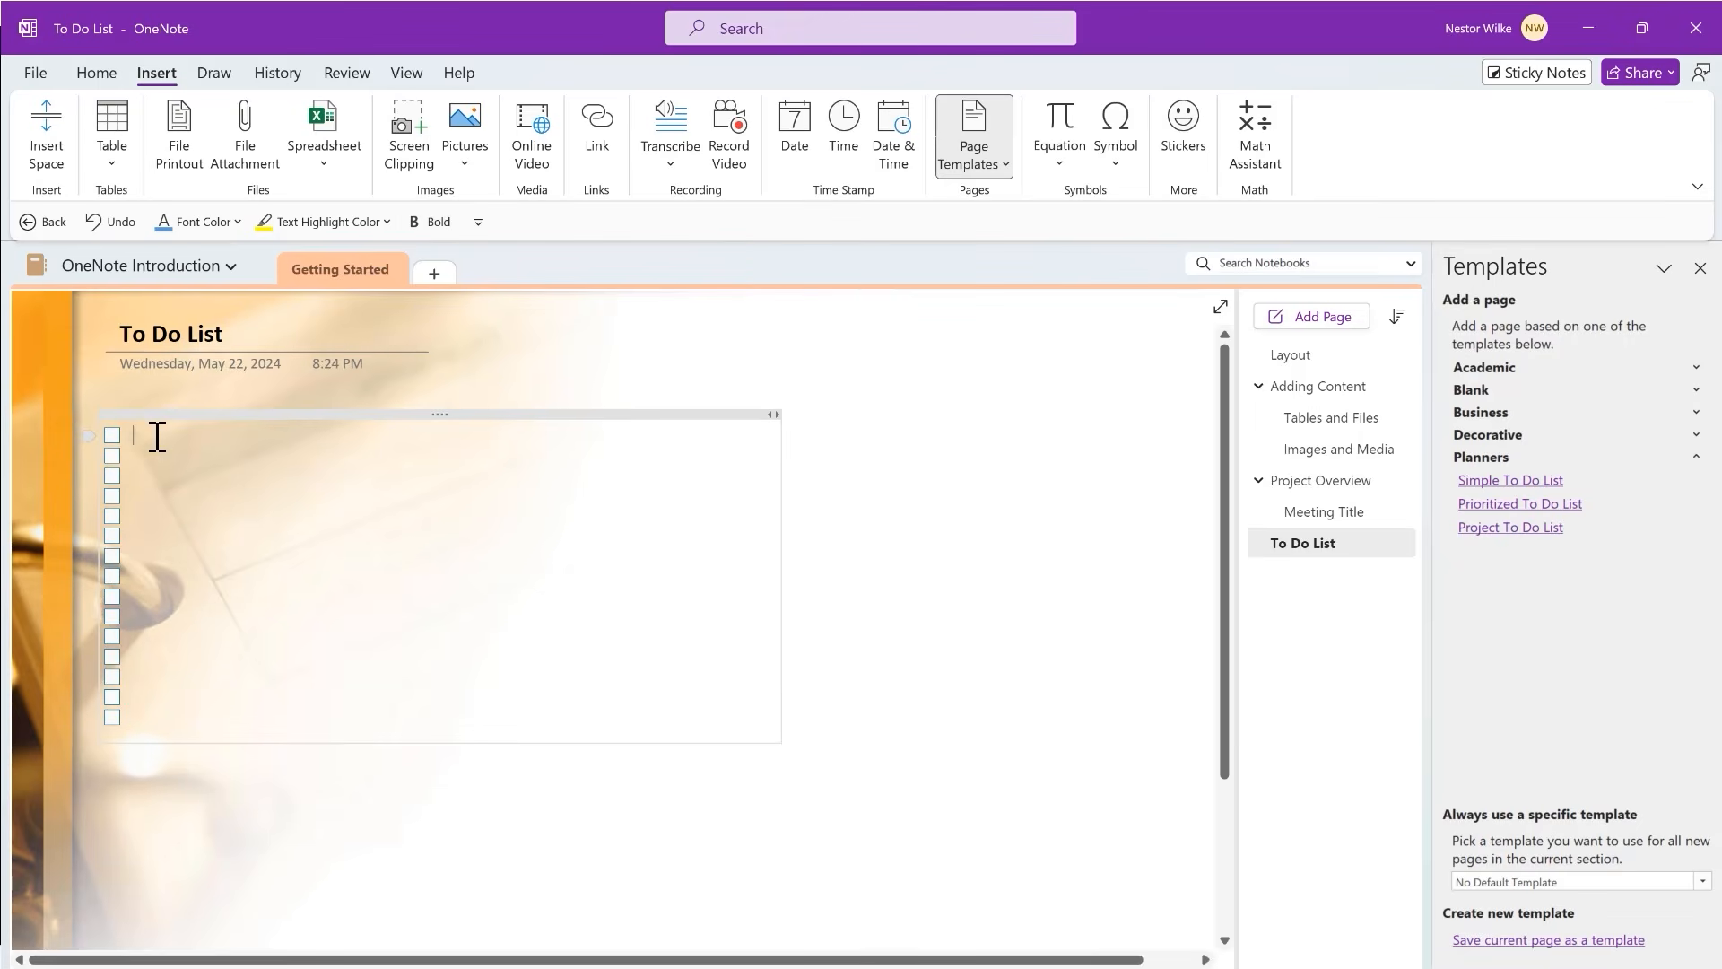
type("Task 1")
left_click(112, 437)
- Add a page from the Blue Clouds decorative template
left_click(1697, 457)
left_click(1695, 436)
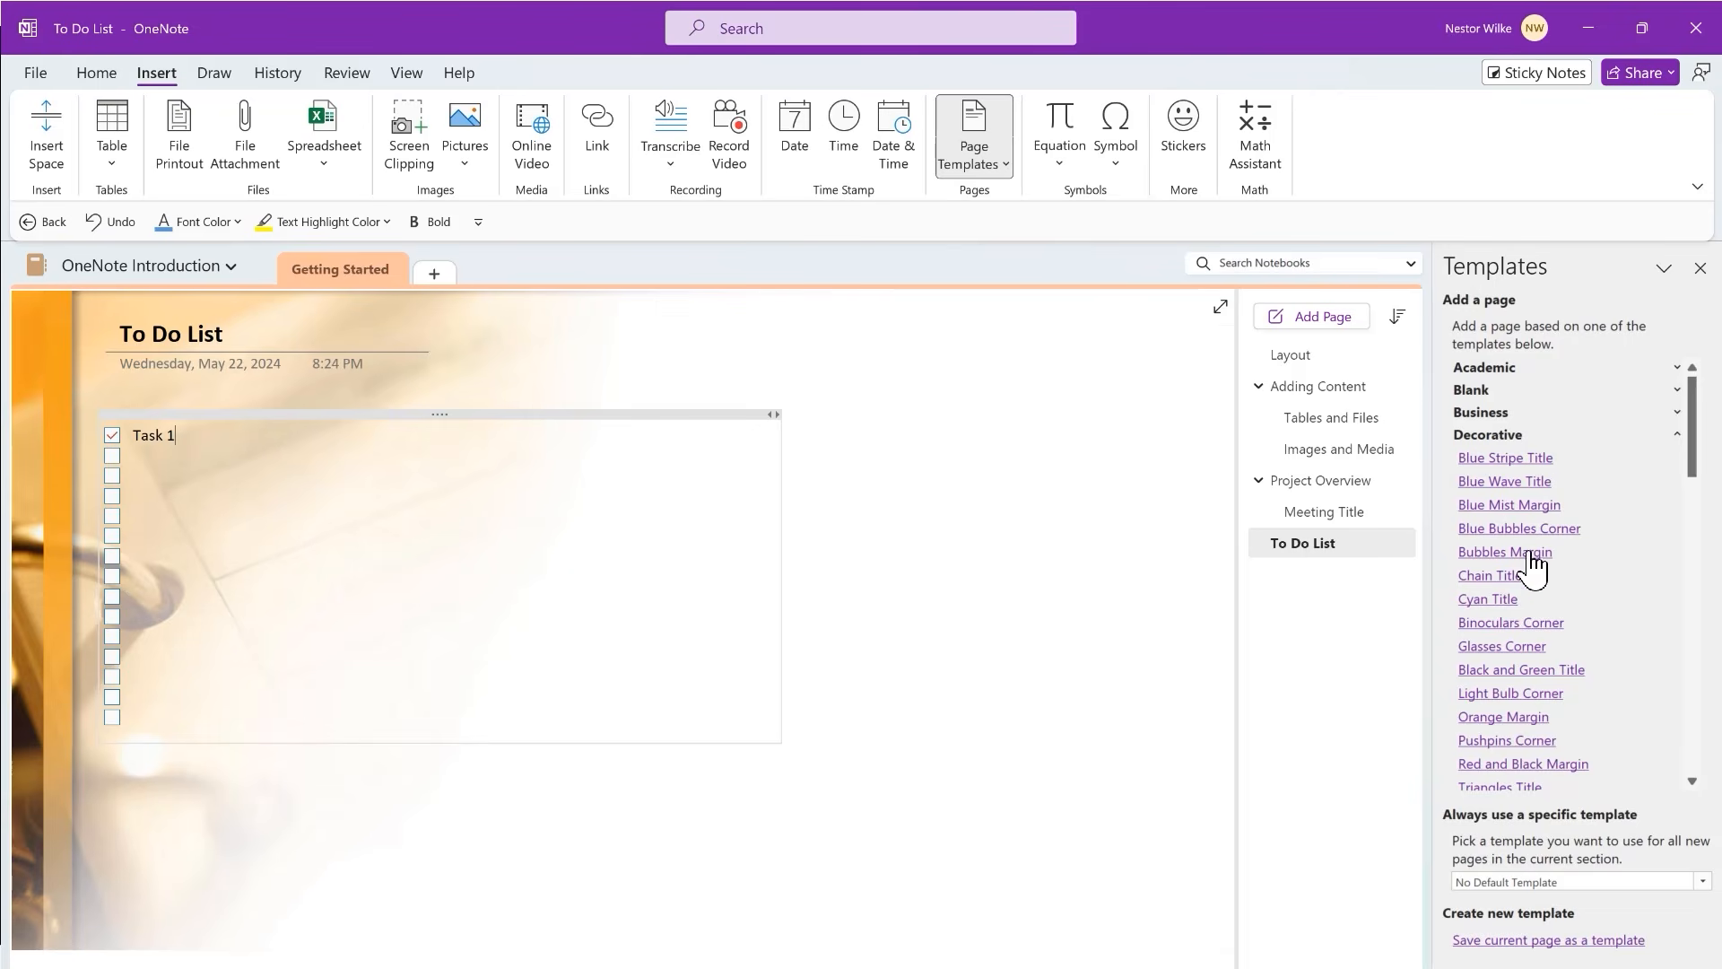
scroll(1565, 592, "down", 1)
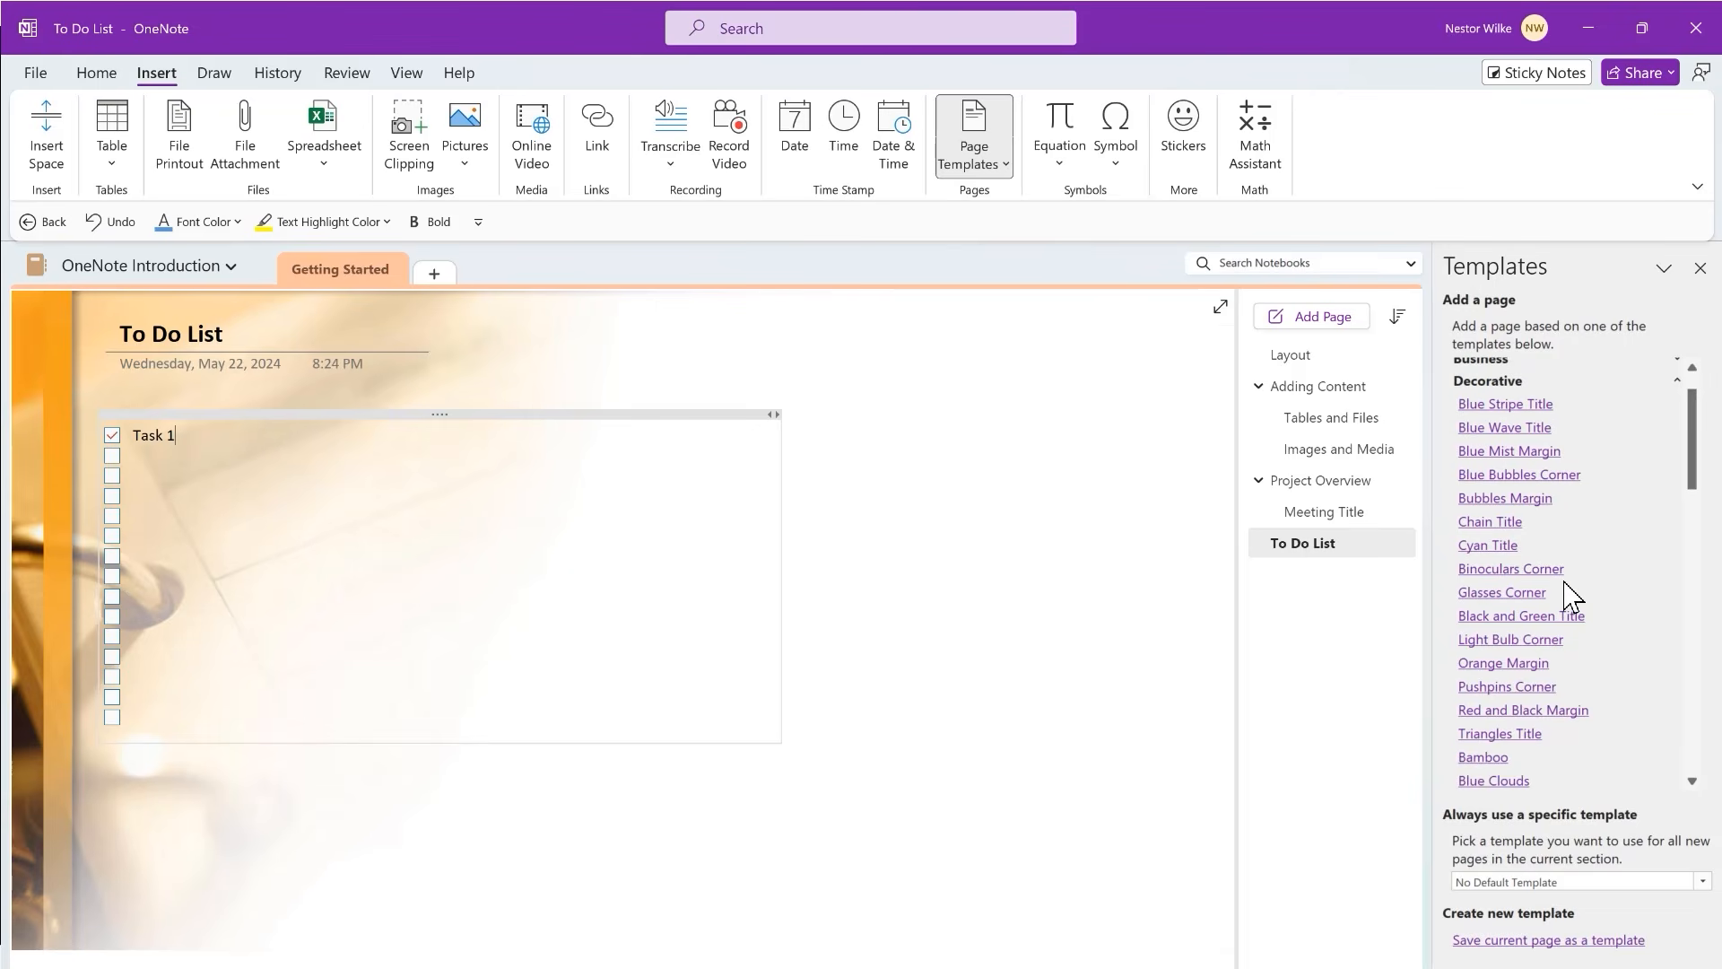
scroll(1569, 595, "down", 1)
left_click(1513, 737)
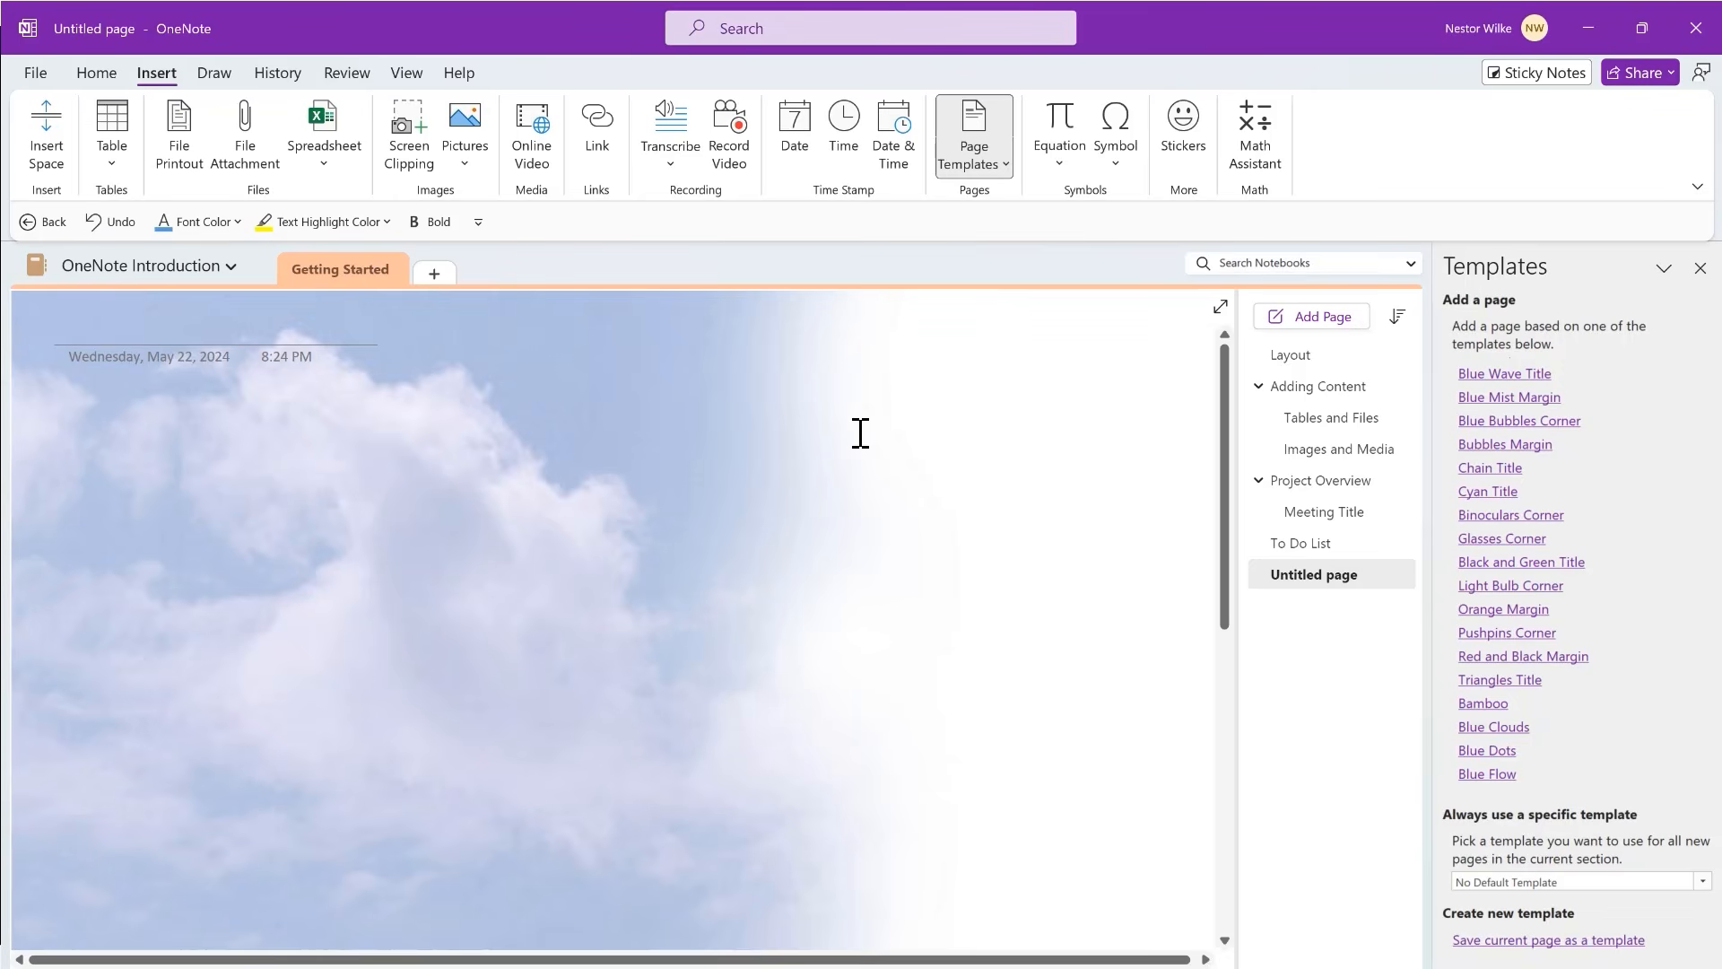
- Delete the untitled page with the cloud background
right_click(1310, 588)
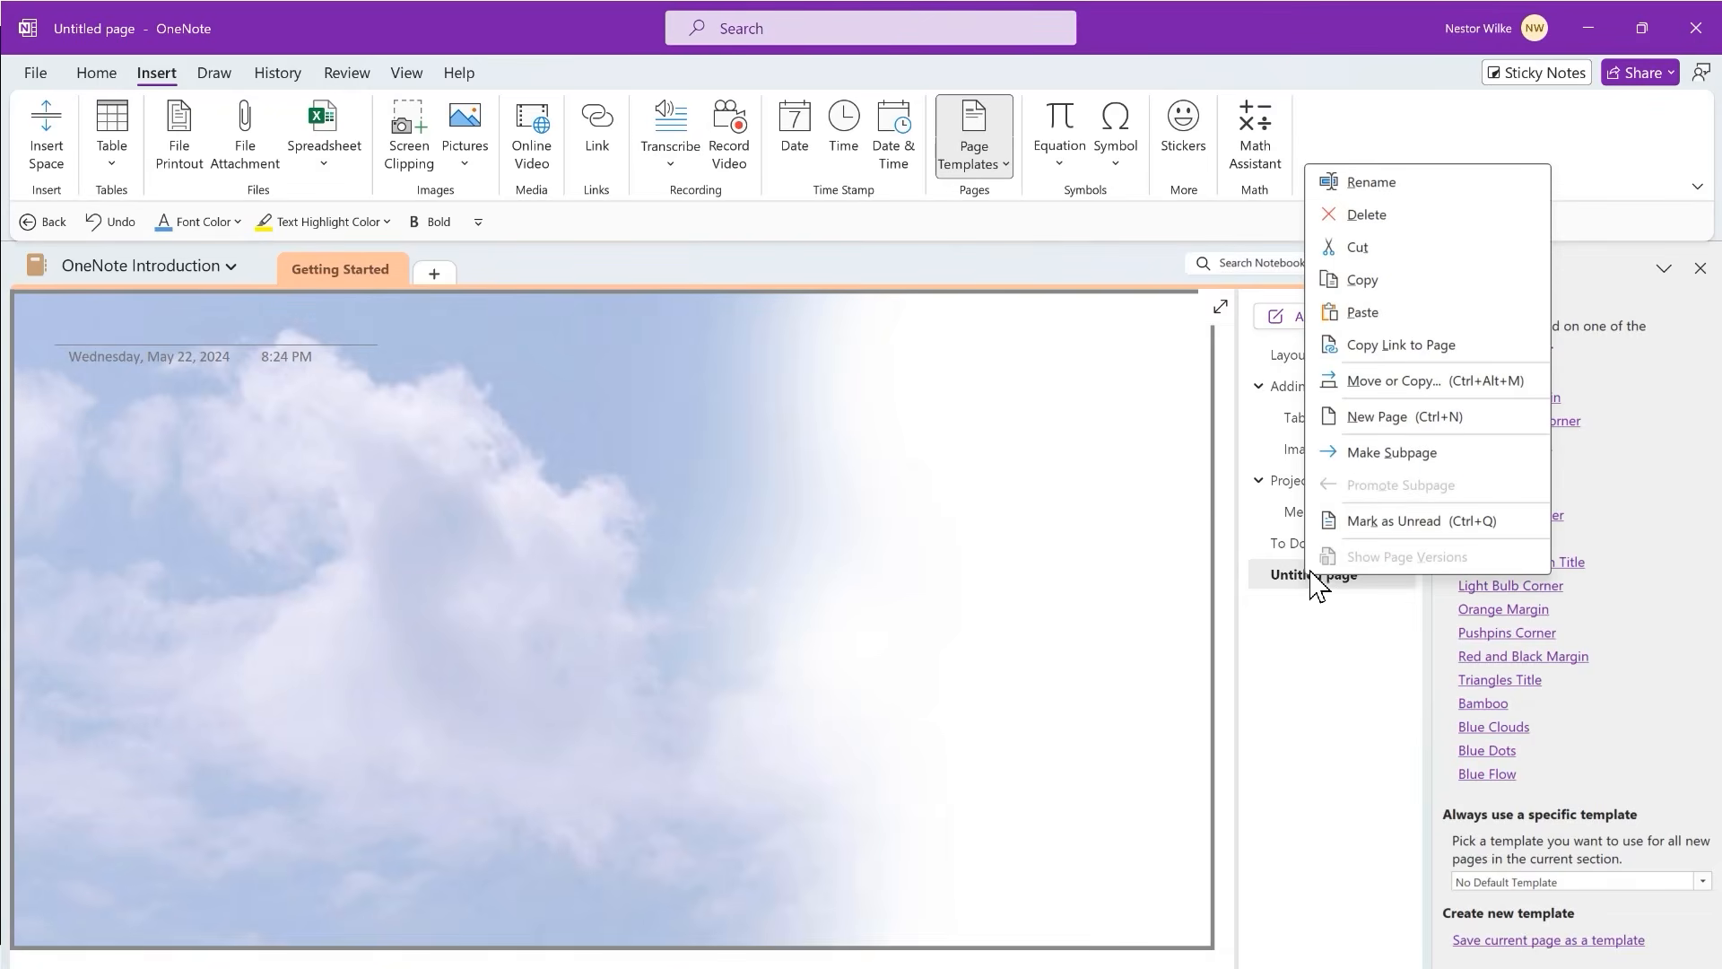
left_click(1372, 222)
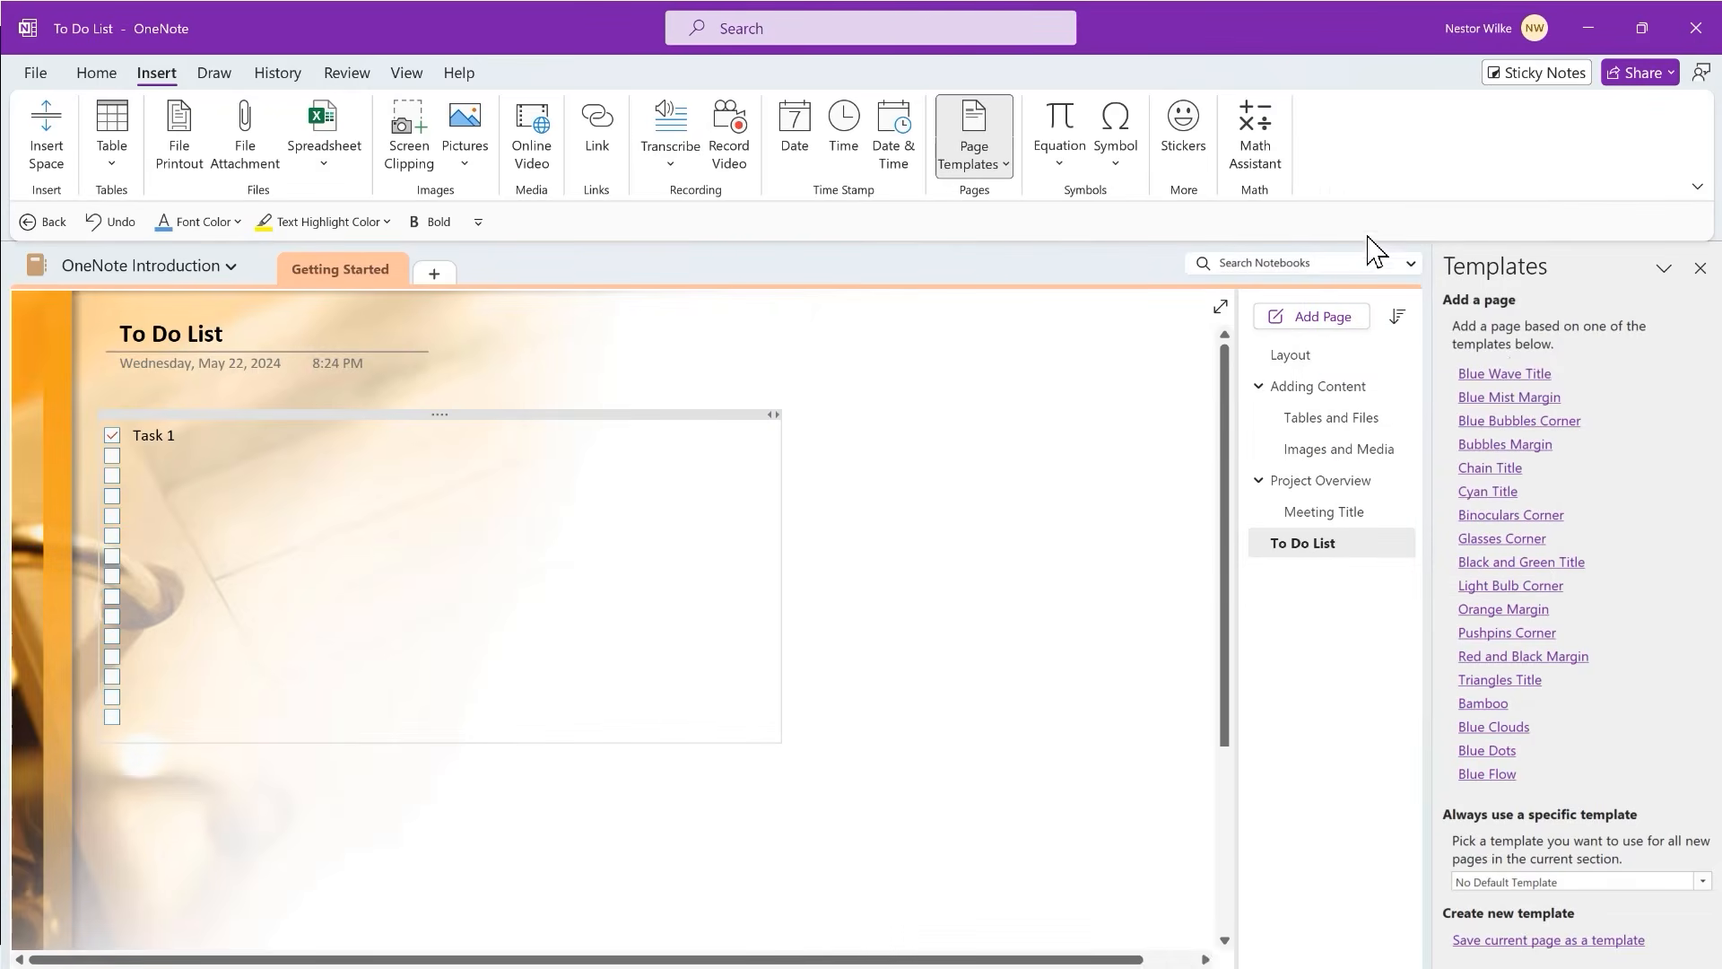
- Make the To Do List page a subpage of Project Overview, and open the Project Overview page
left_click(1305, 543)
left_click_drag(1305, 543, 1319, 543)
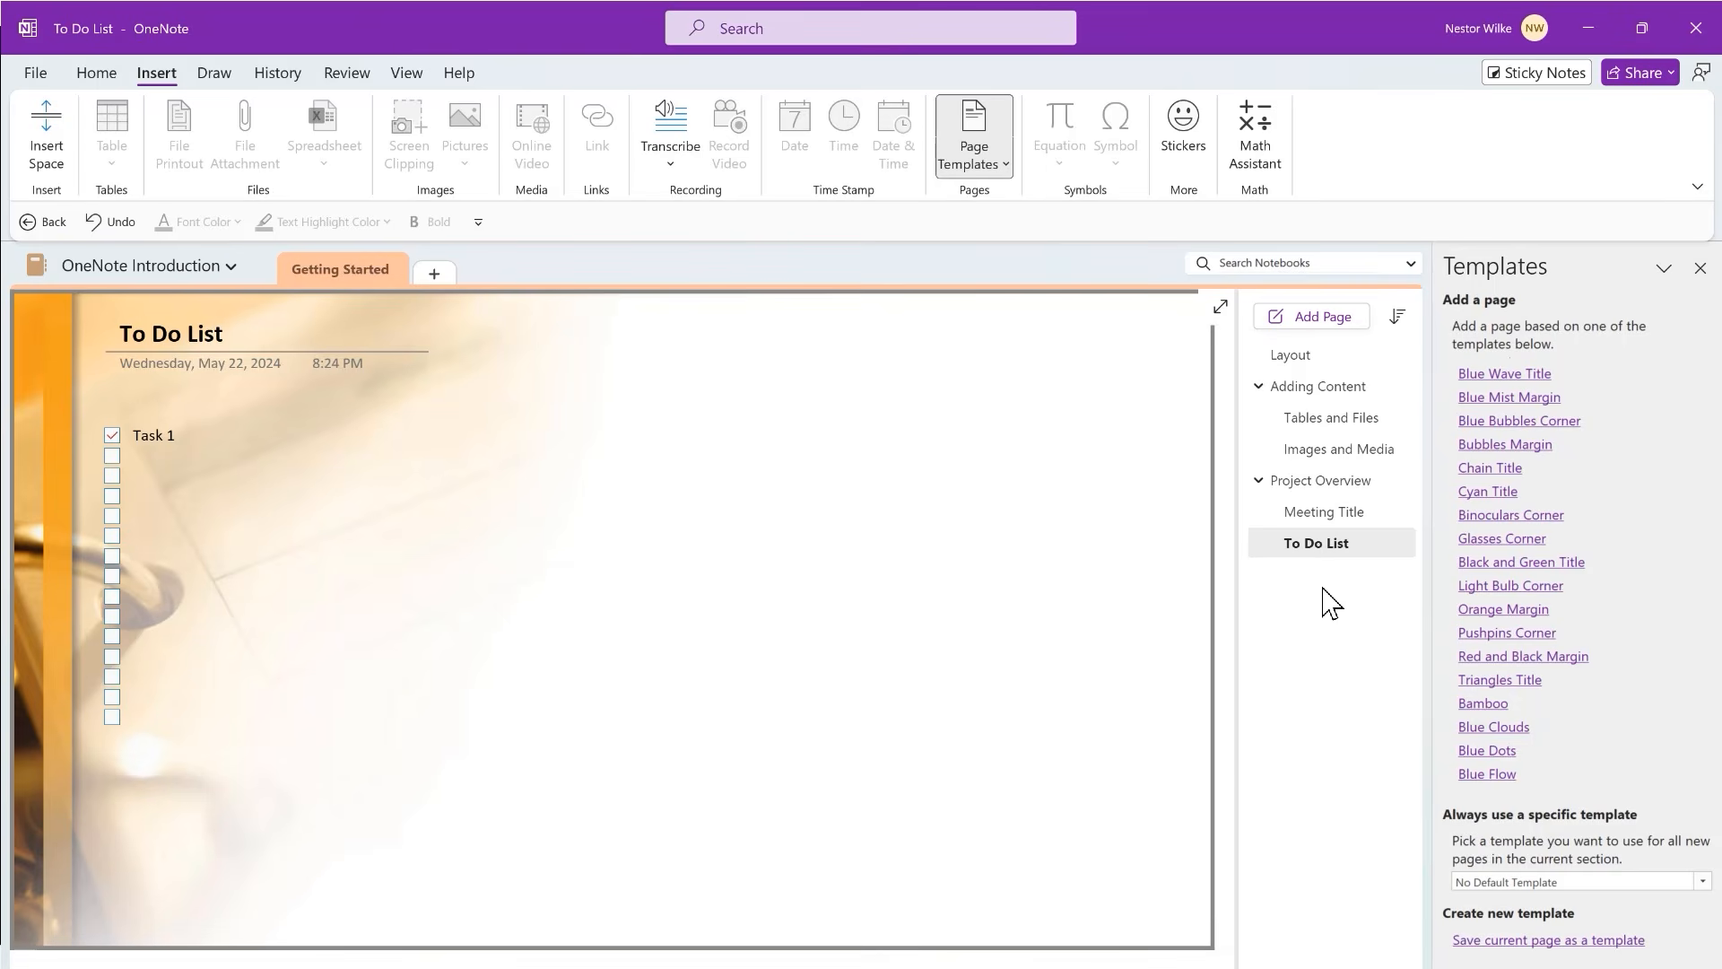
left_click(1319, 484)
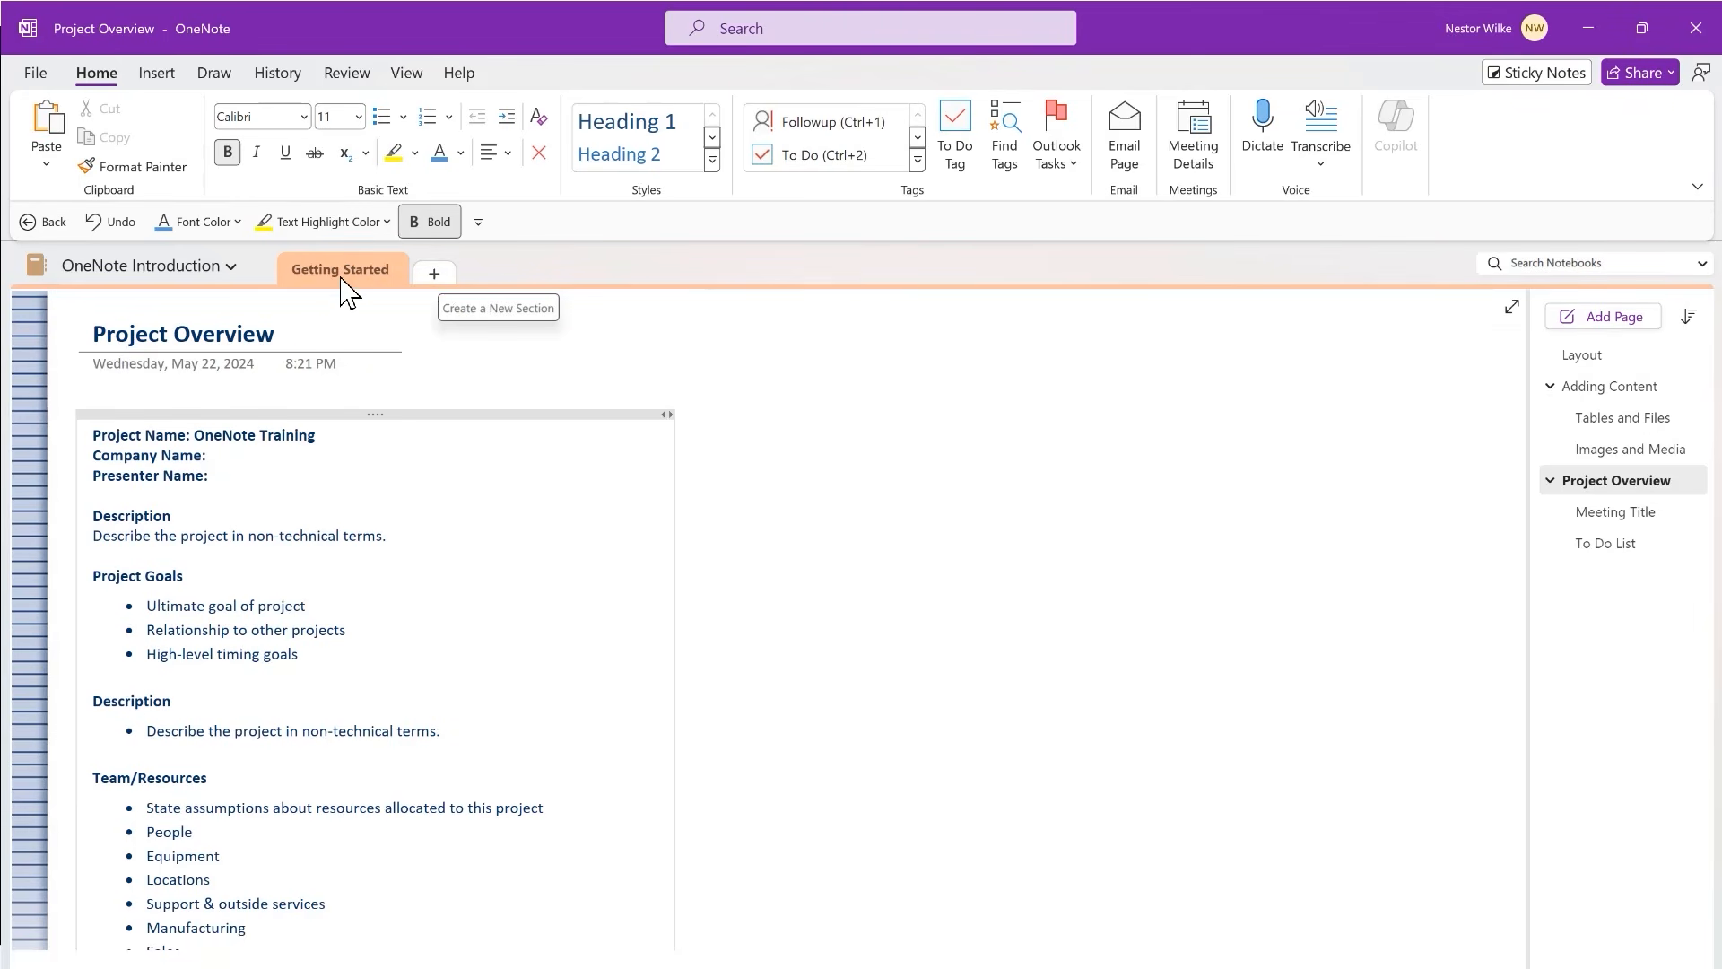
- Create a new section named "Integrations" in the OneNote Introduction notebook
right_click(299, 272)
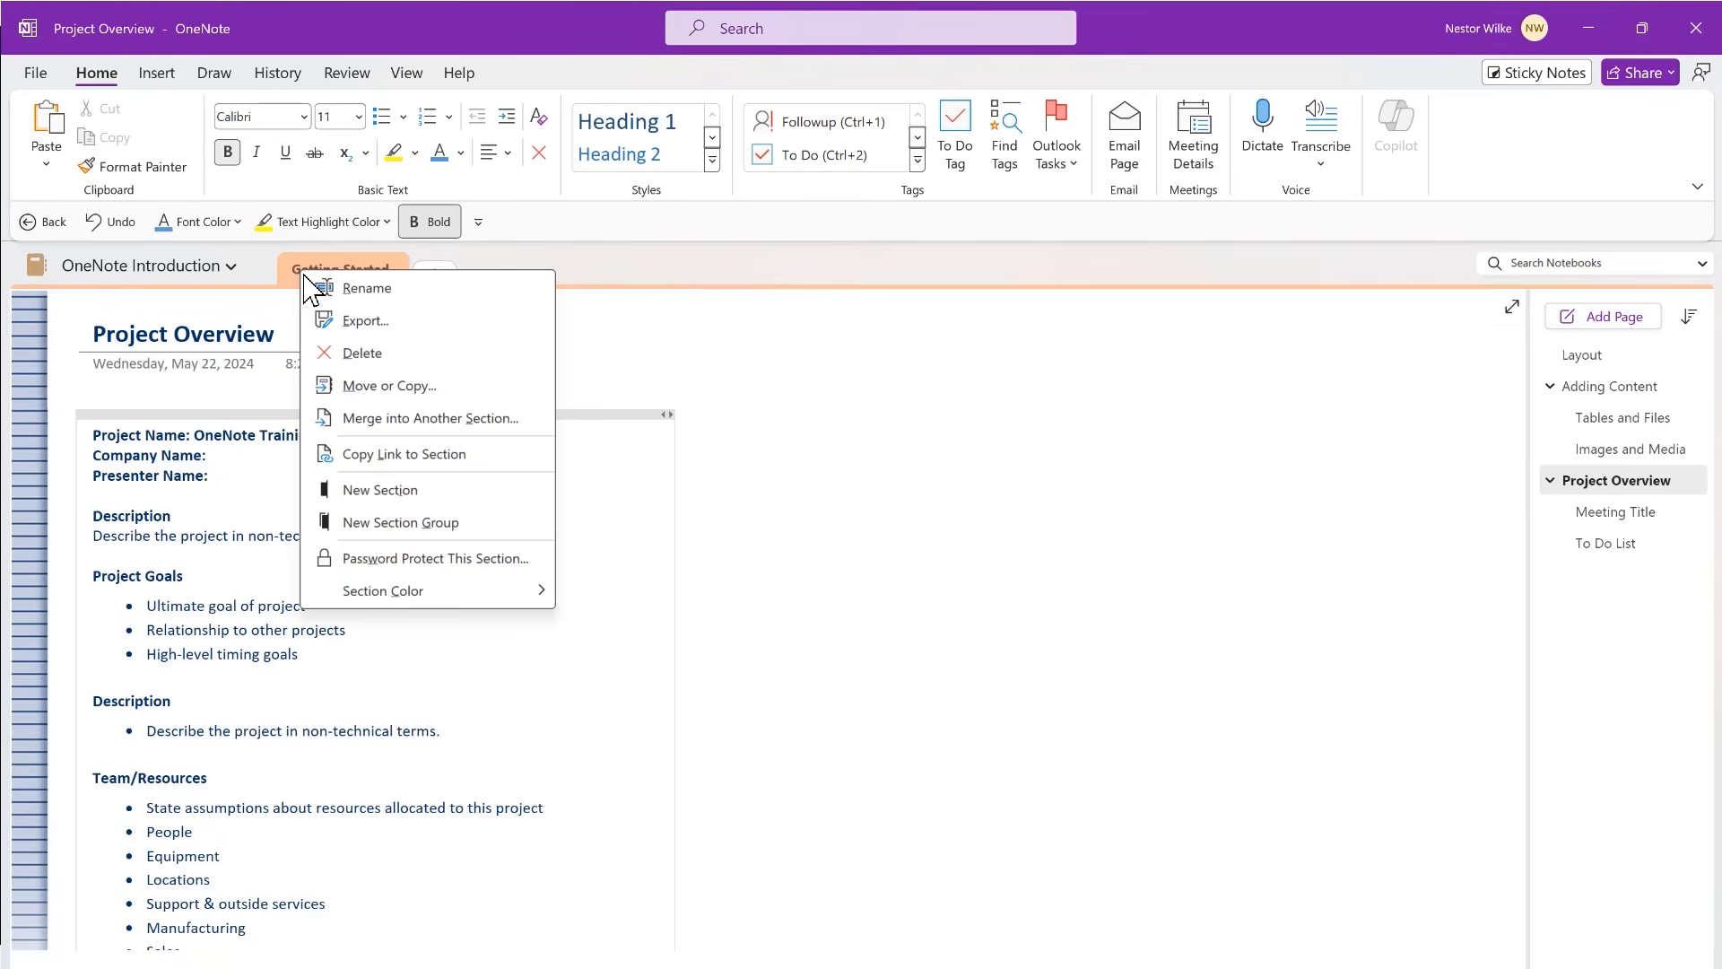
left_click(386, 487)
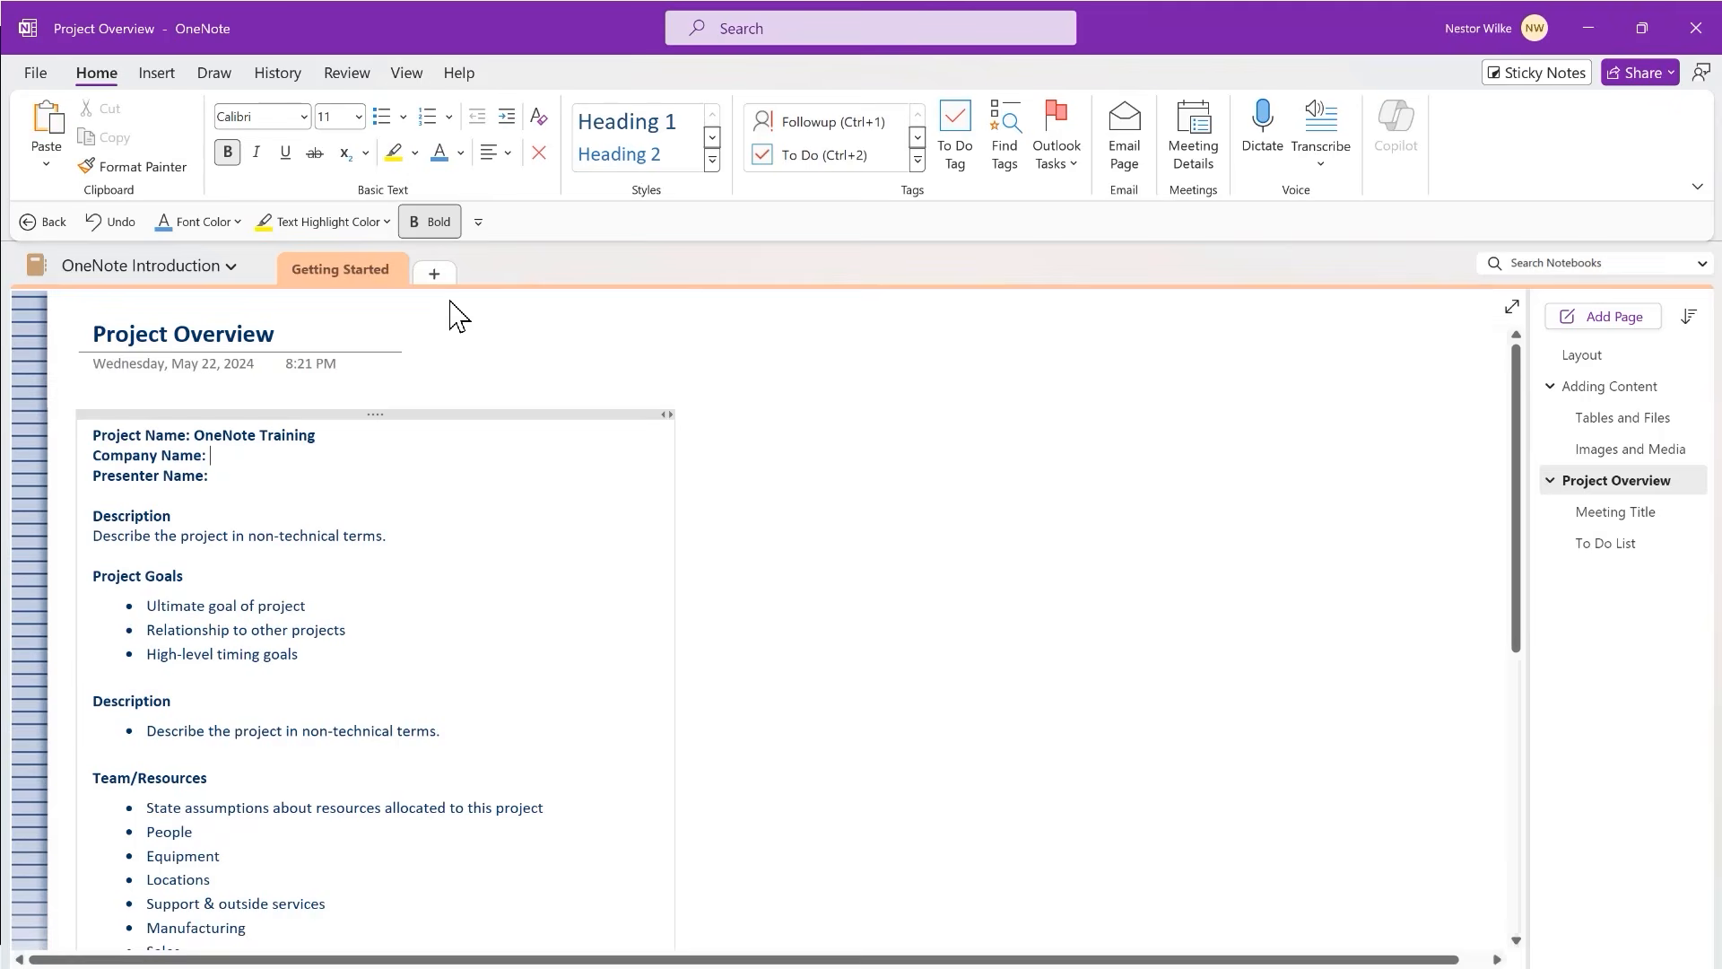
left_click(440, 274)
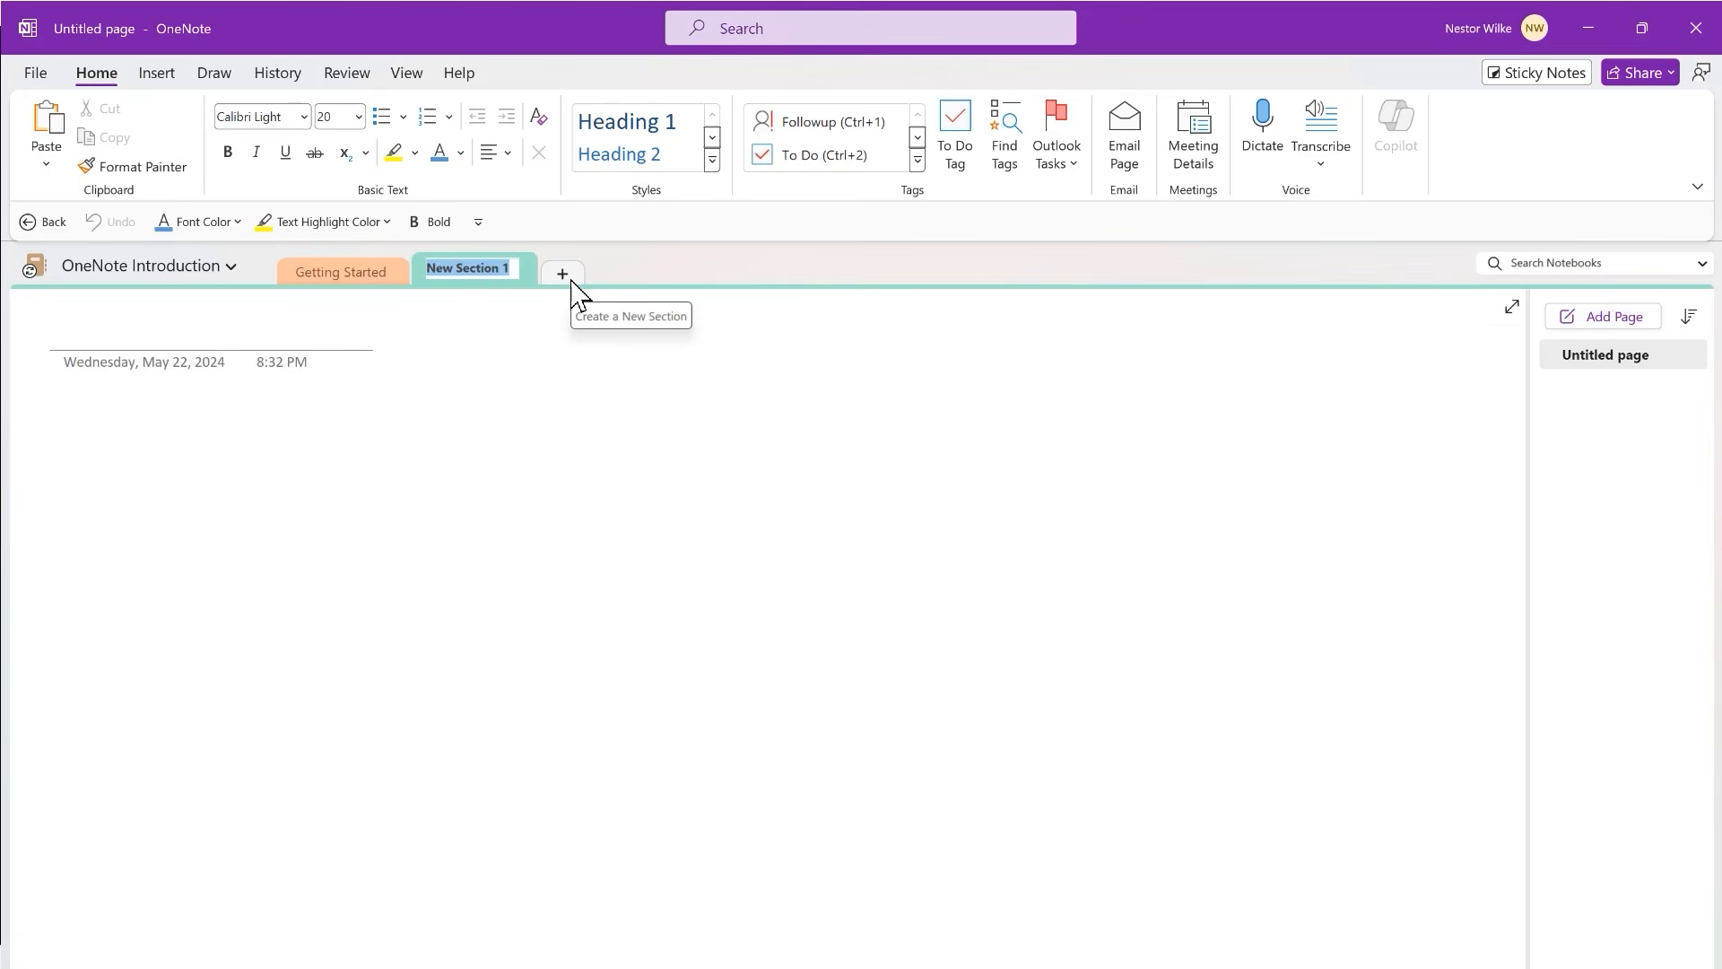
type("Integrations")
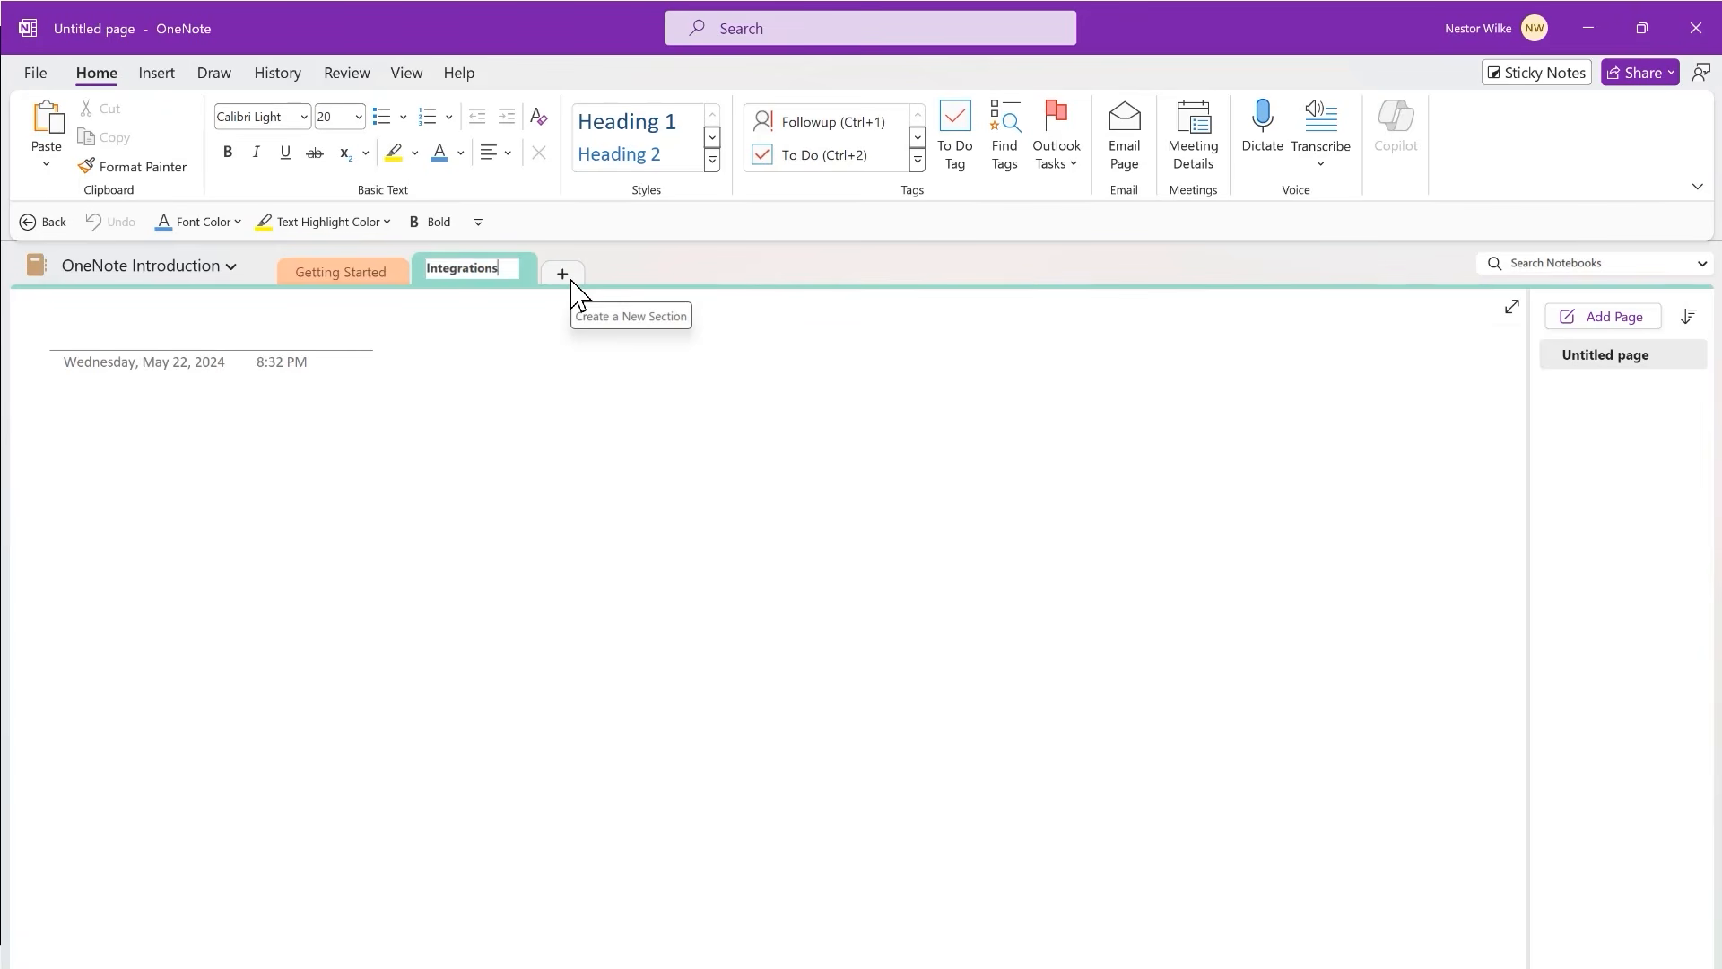
key("Return")
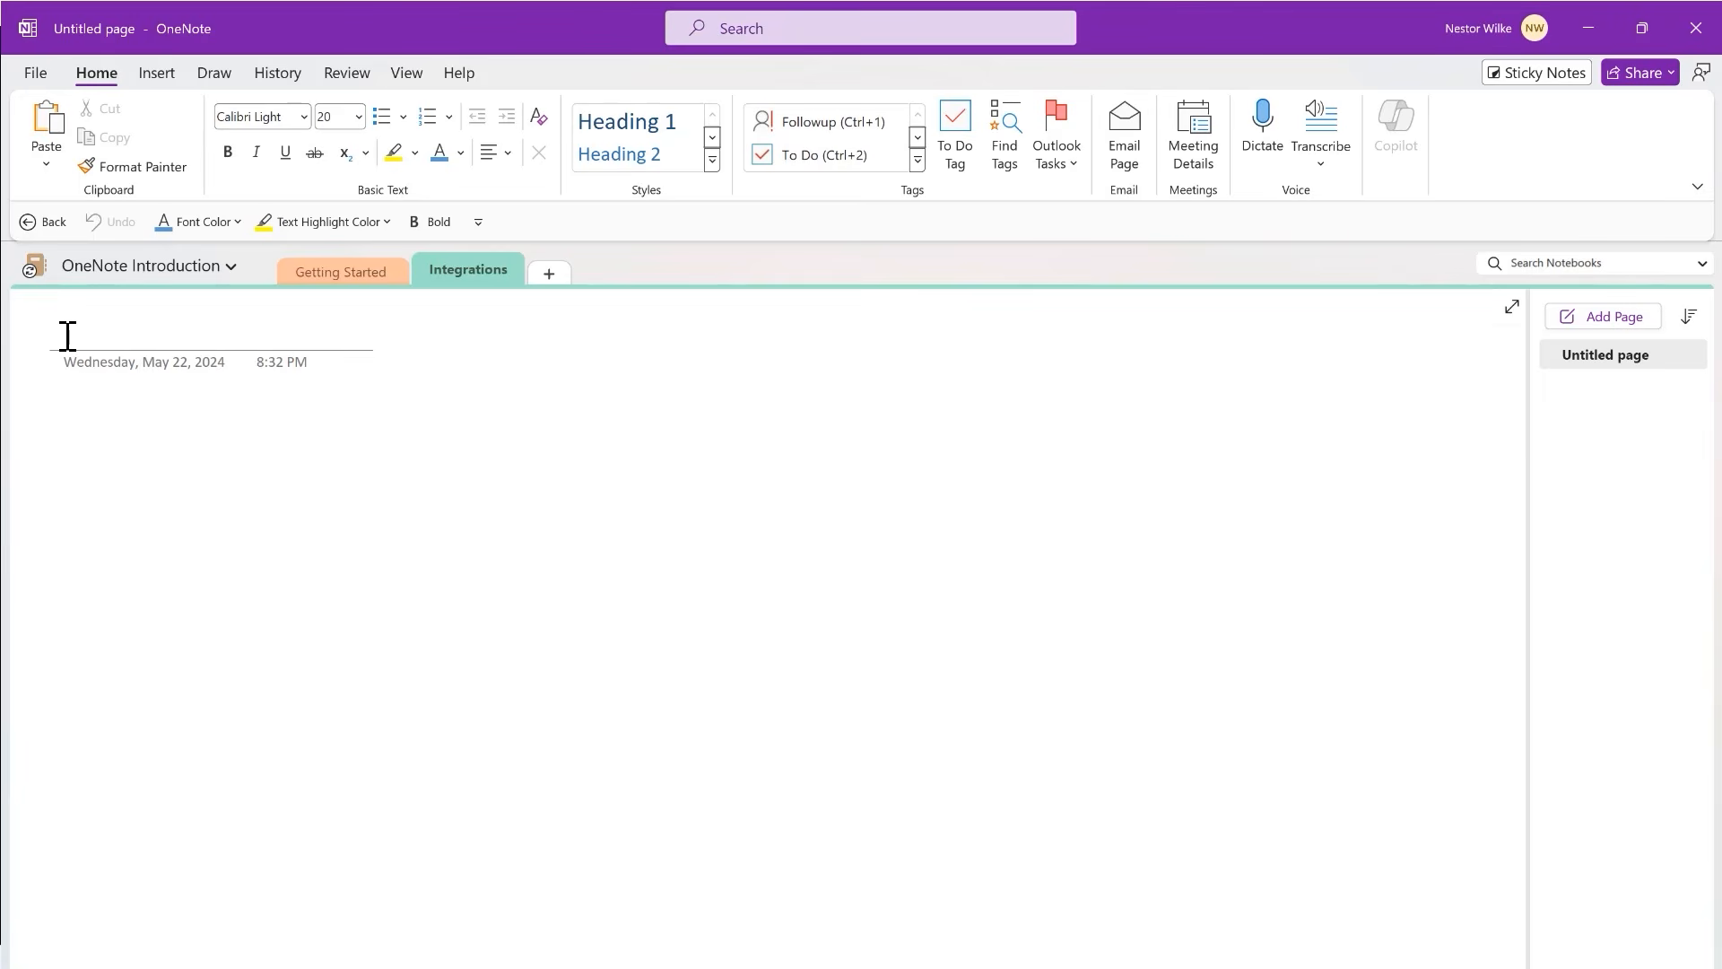
- Title the new section's blank page "Outlook and Teams" and place the cursor in its body
type("Outlook and Teams")
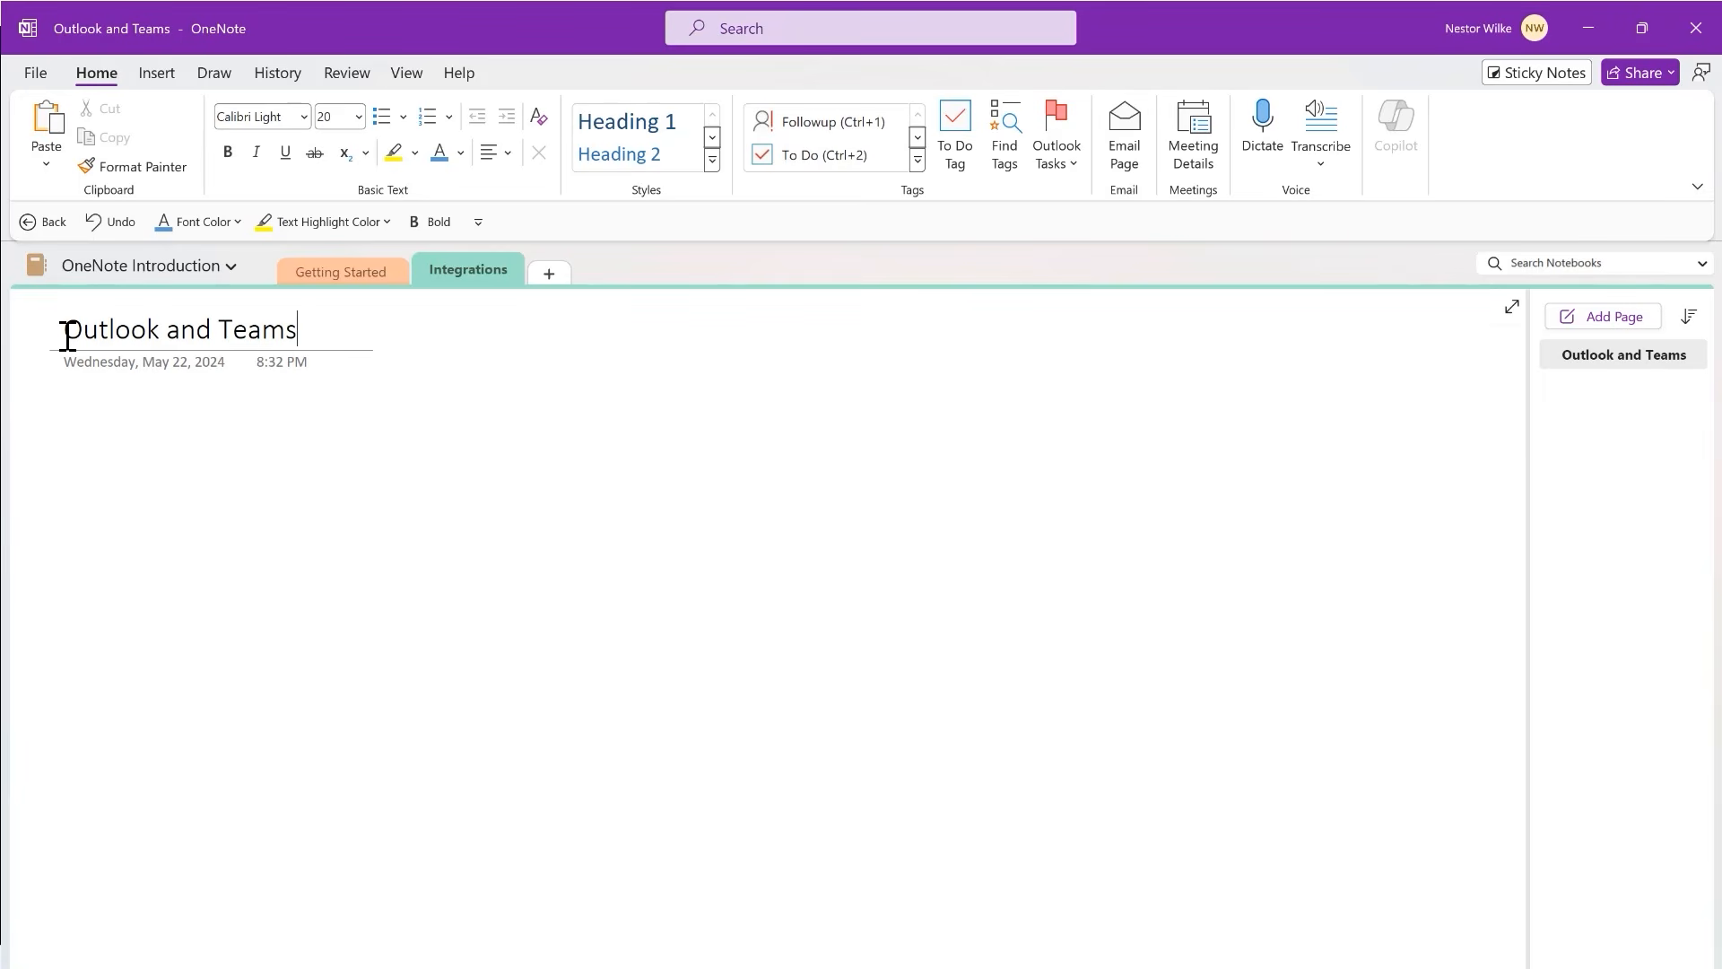
key("Return")
left_click_drag(60, 62, 125, 89)
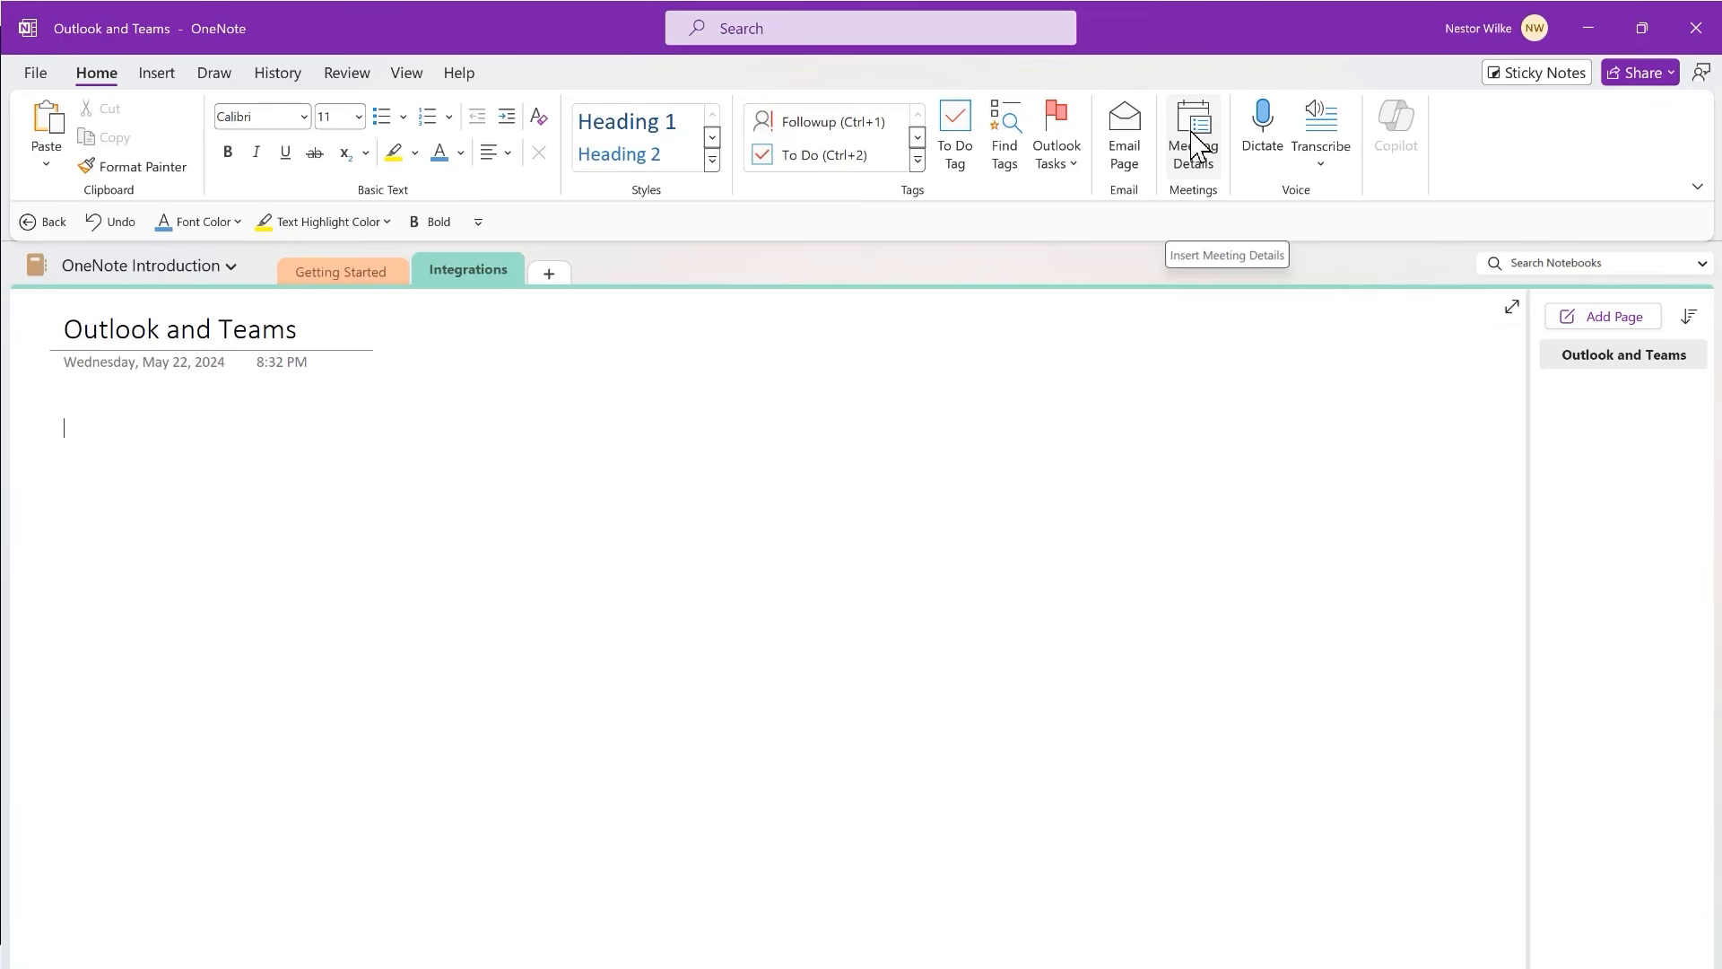
- Open the meeting details list, view the meetings for May 23, 2024, and return to May 22, 2024
left_click(1193, 146)
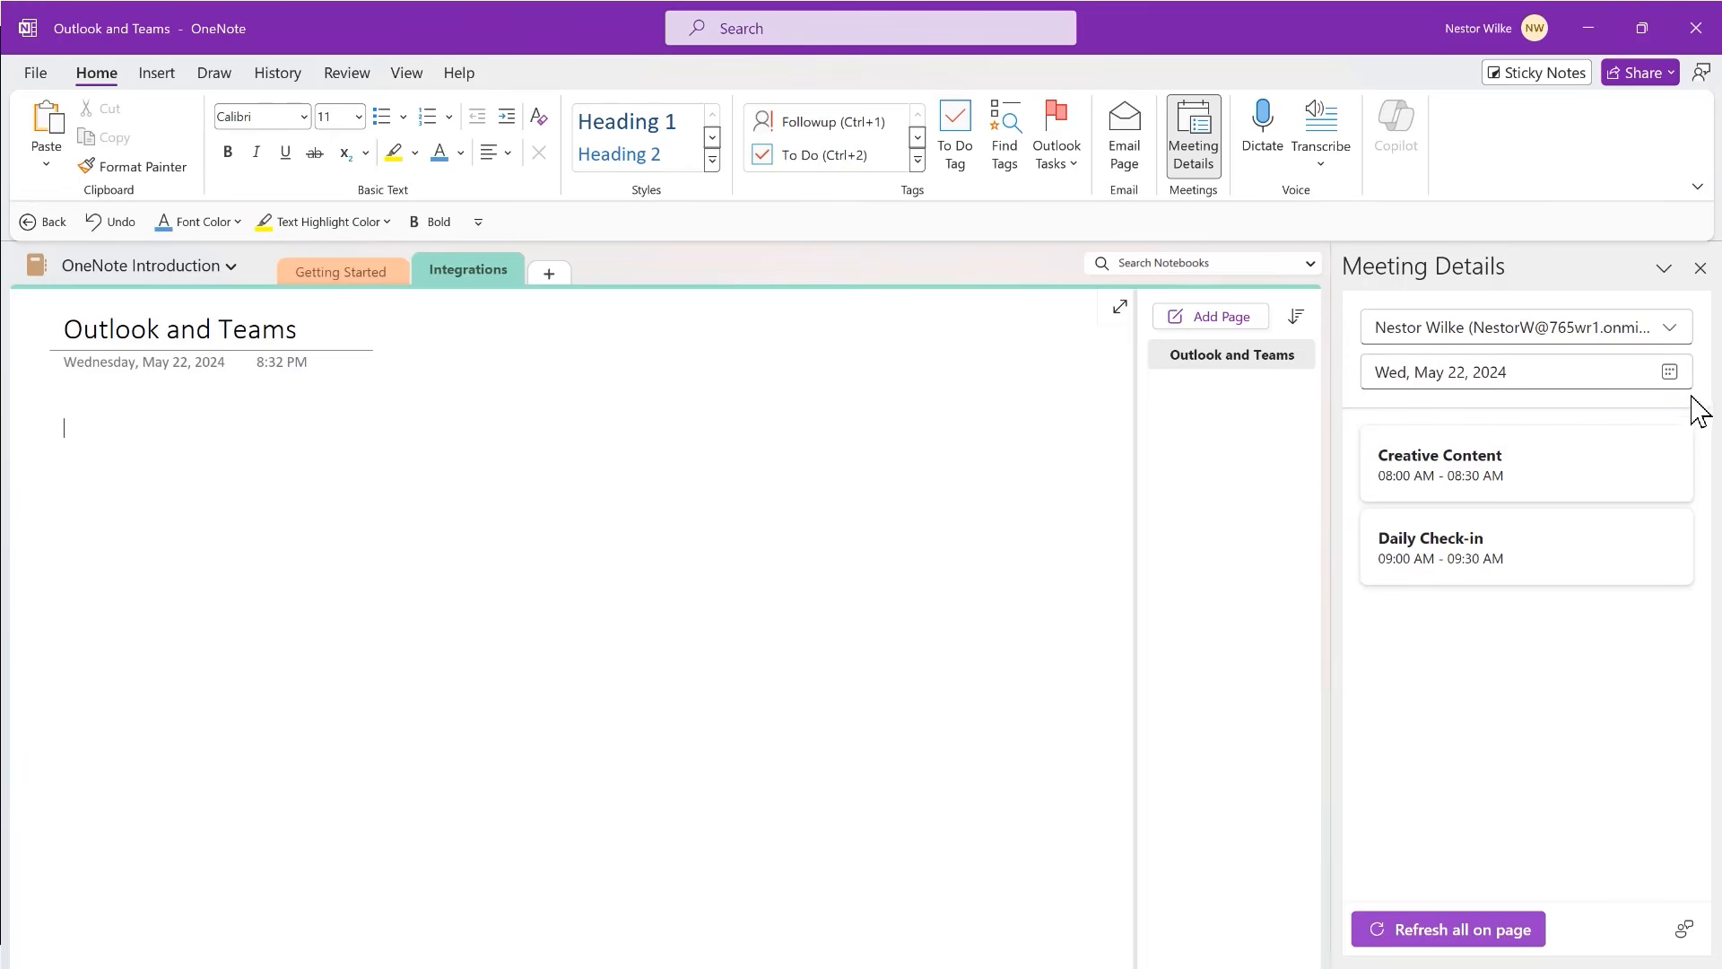
left_click(1673, 372)
left_click(1515, 583)
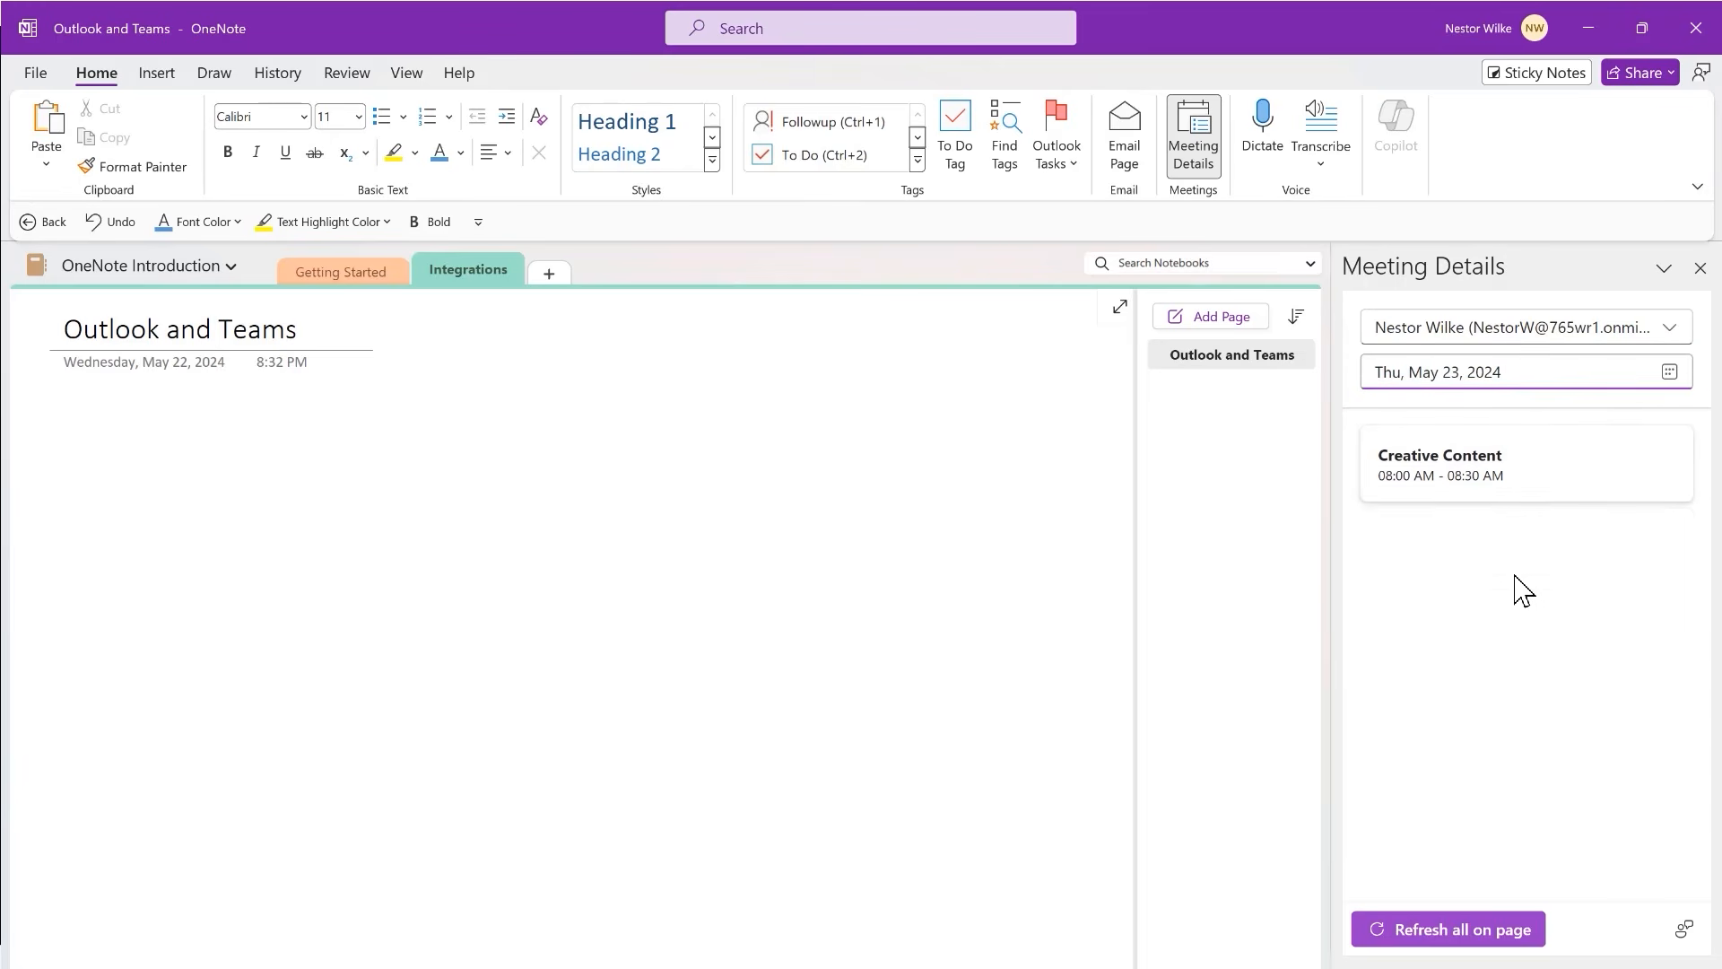
left_click(1670, 371)
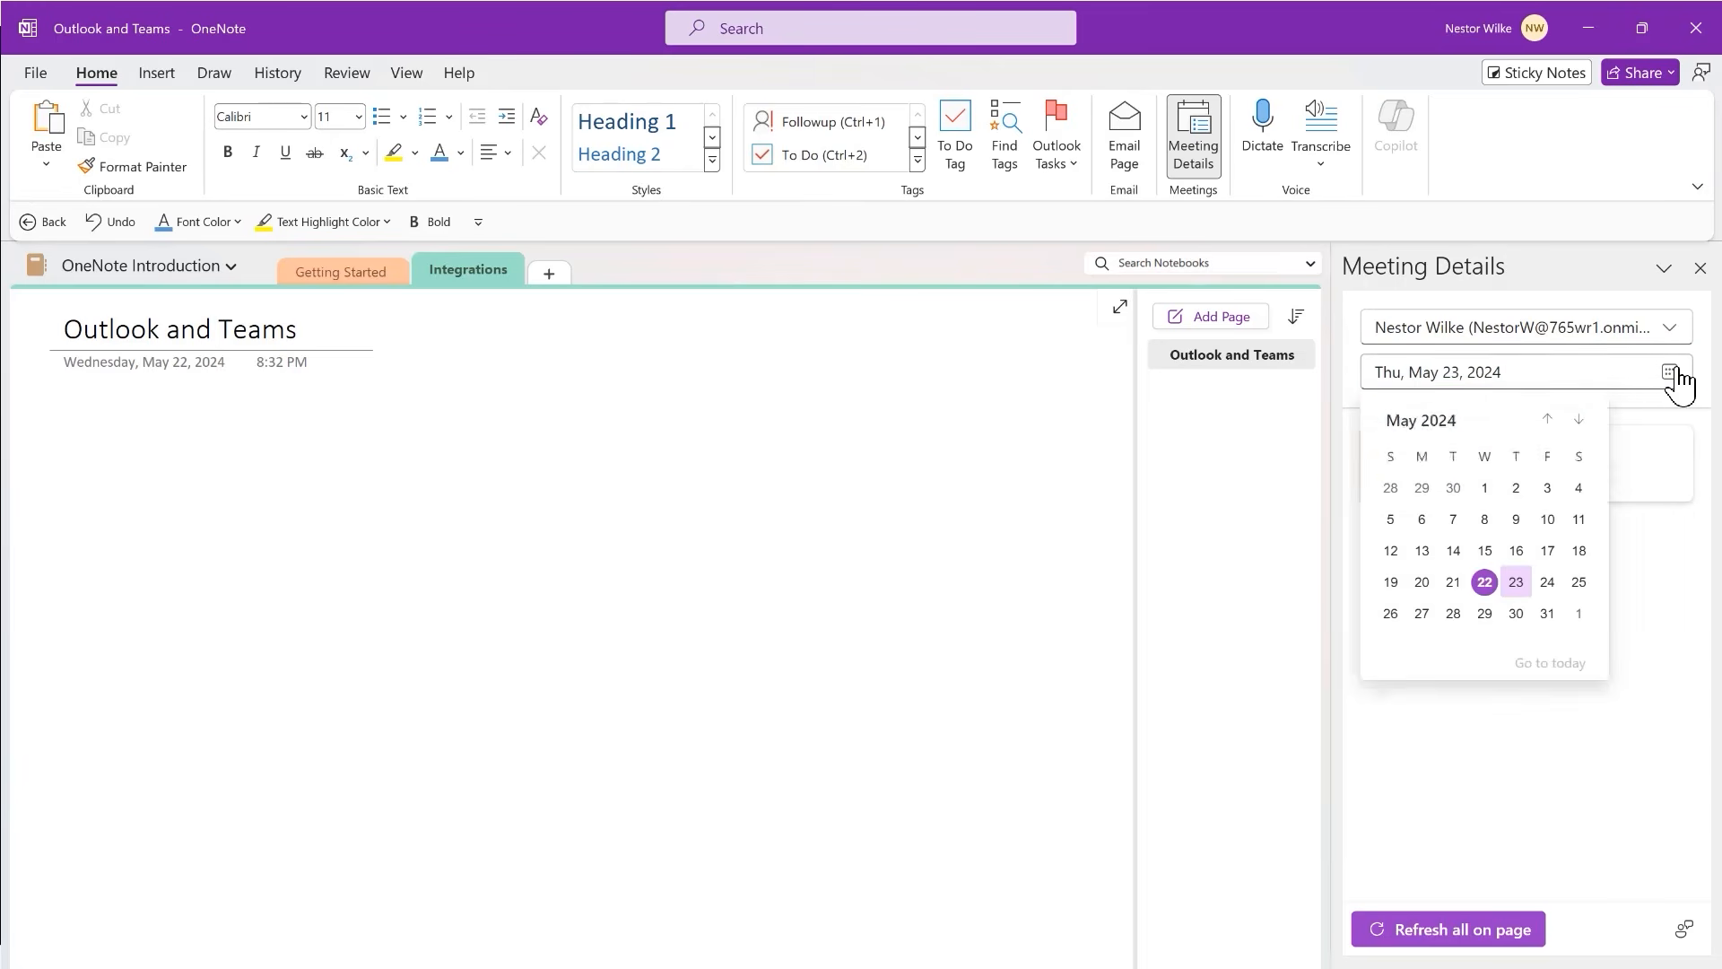
left_click(1485, 583)
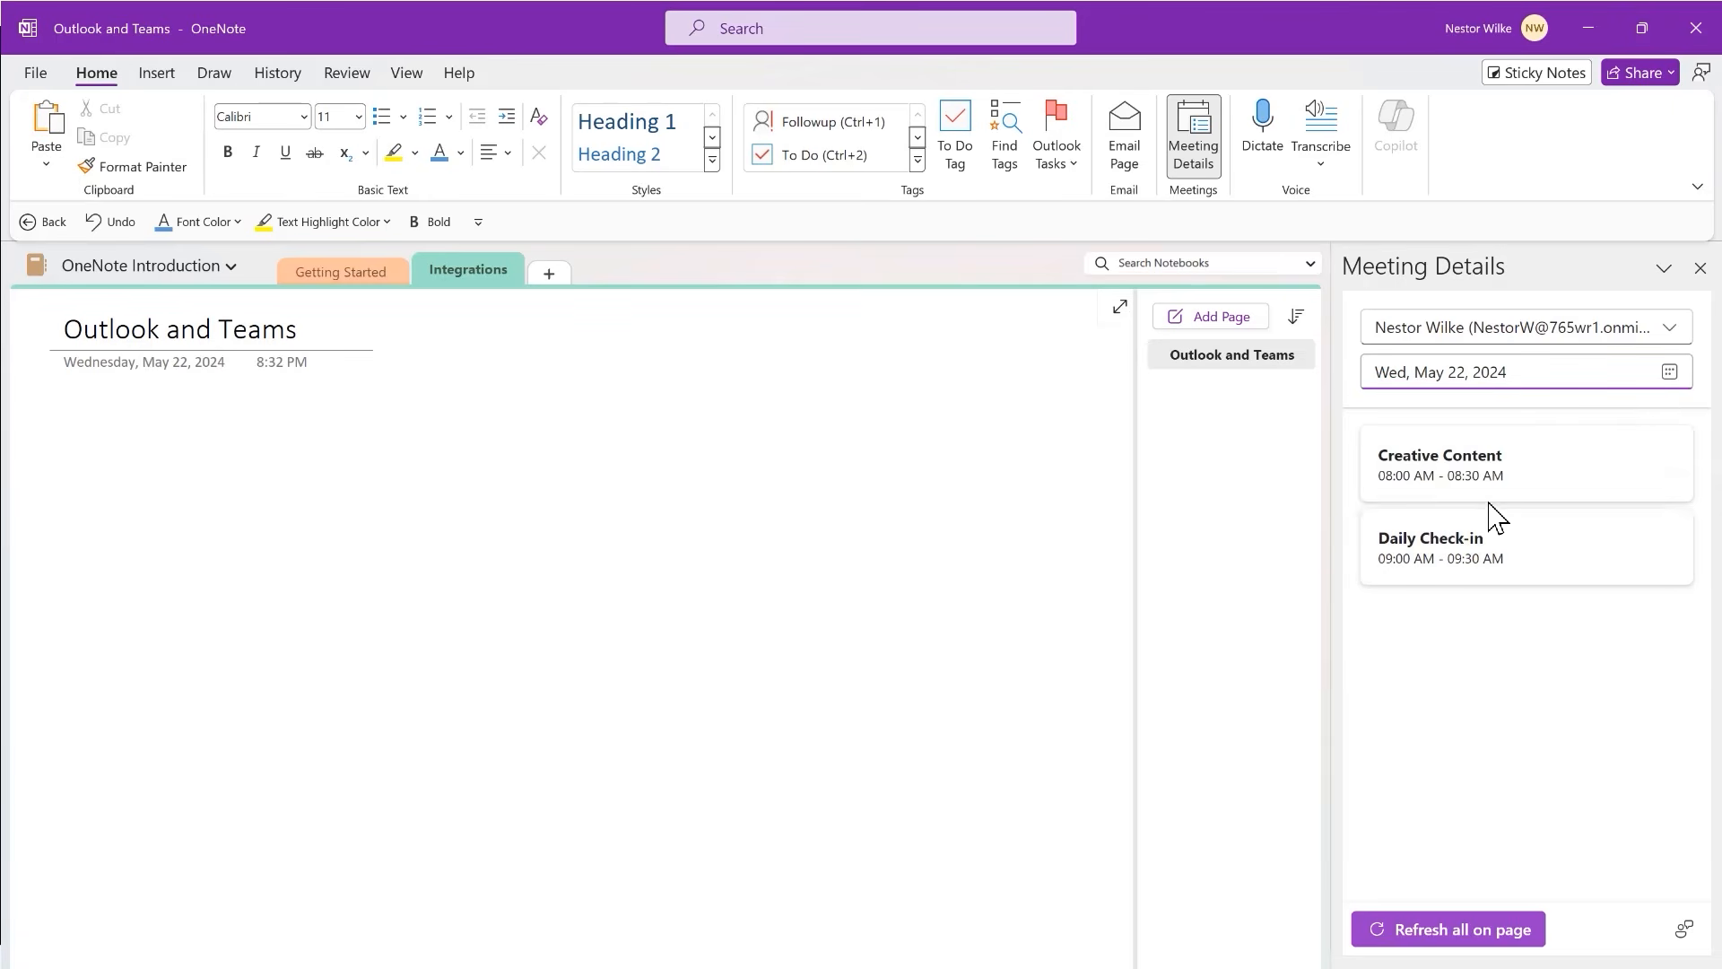
- Insert the details of the 9:00 AM Daily Check-in meeting into the Outlook and Teams page
left_click(1444, 924)
left_click(1442, 551)
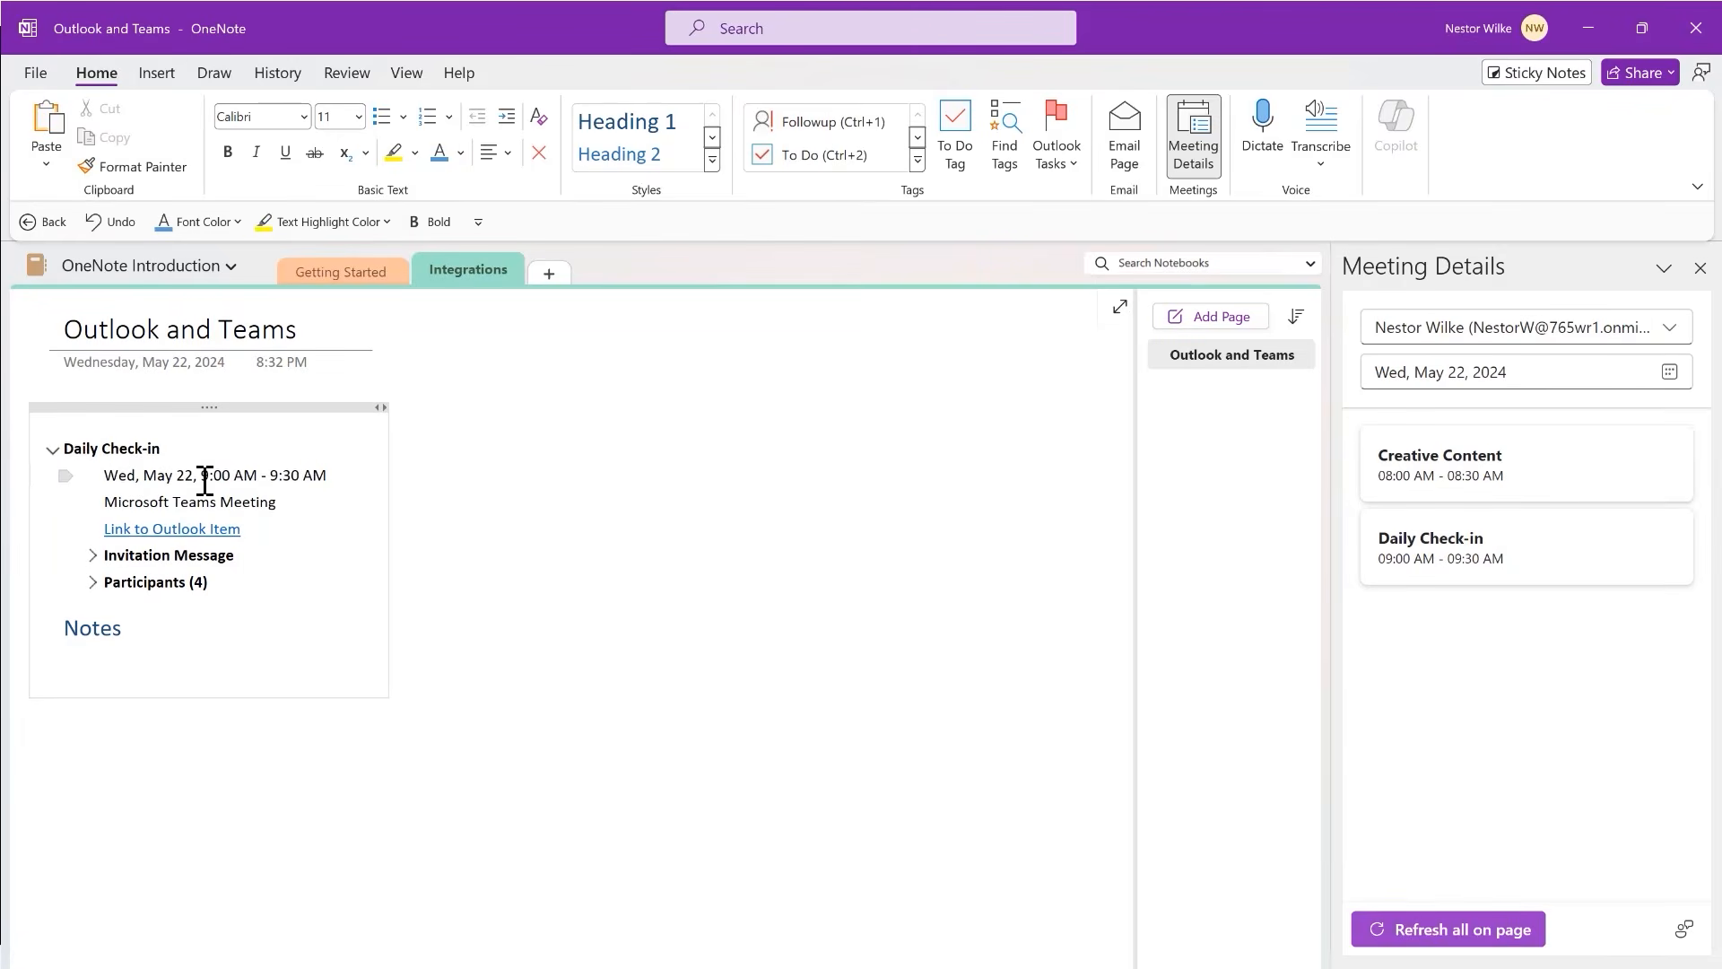
- Review the Daily Check-in invitation message and participants by expanding them, and enter "Add details" under Notes
left_click(92, 556)
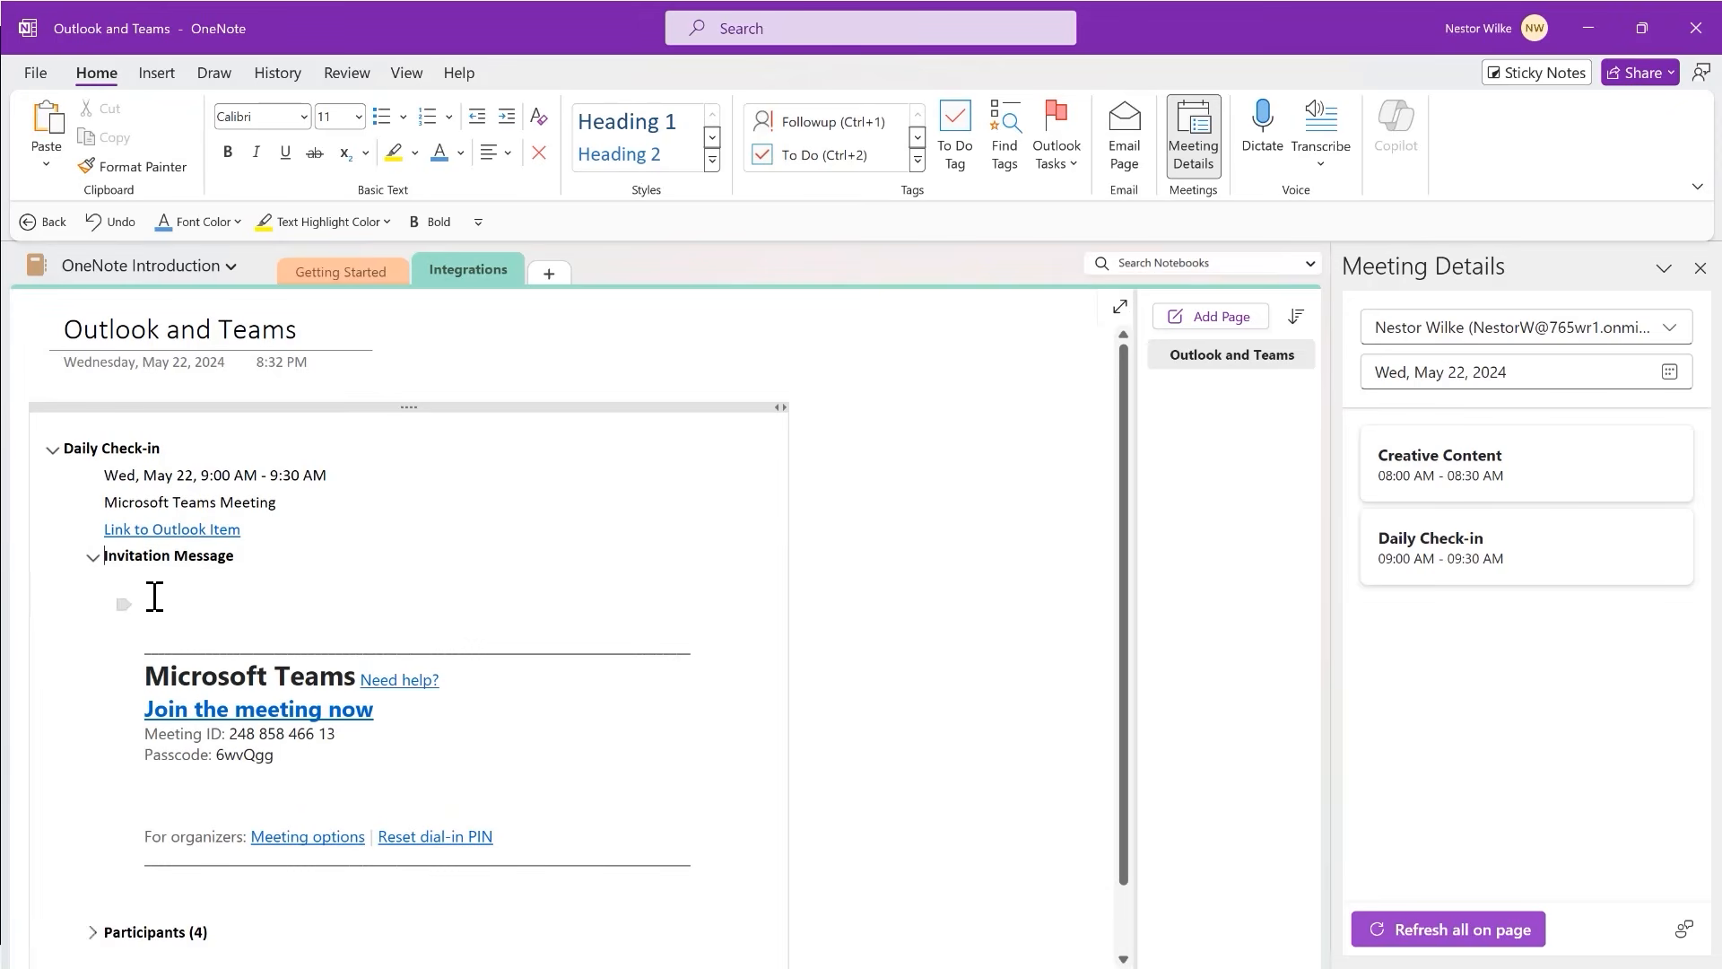
left_click(92, 556)
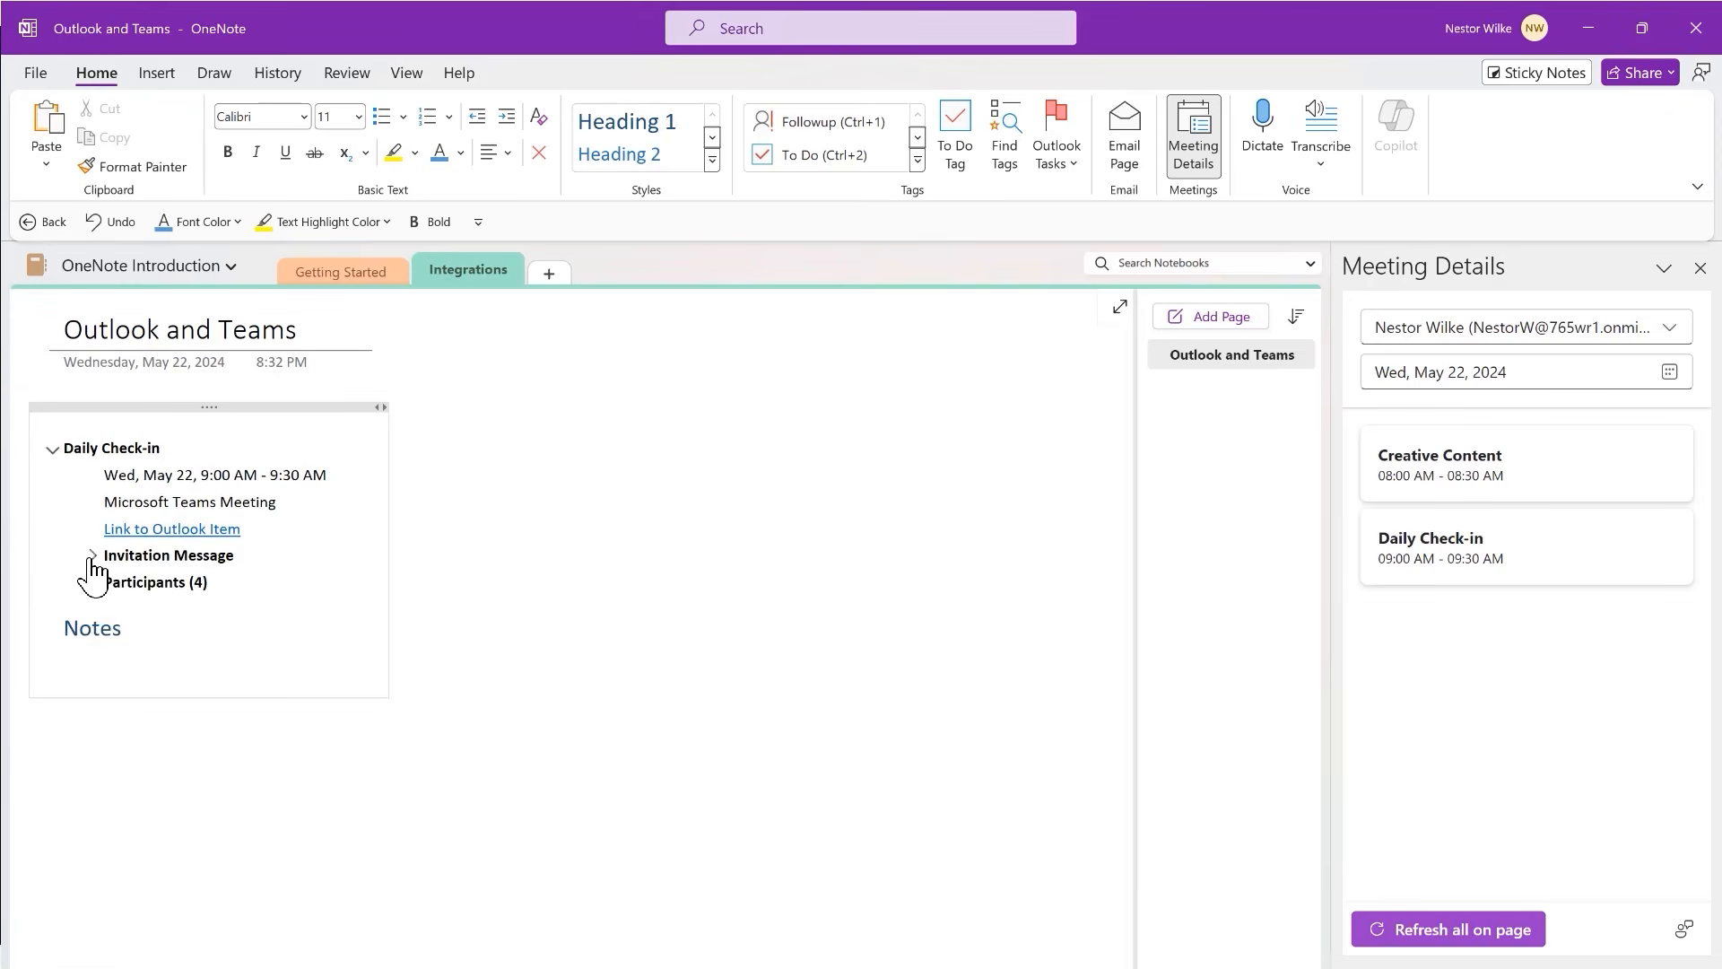
left_click(92, 583)
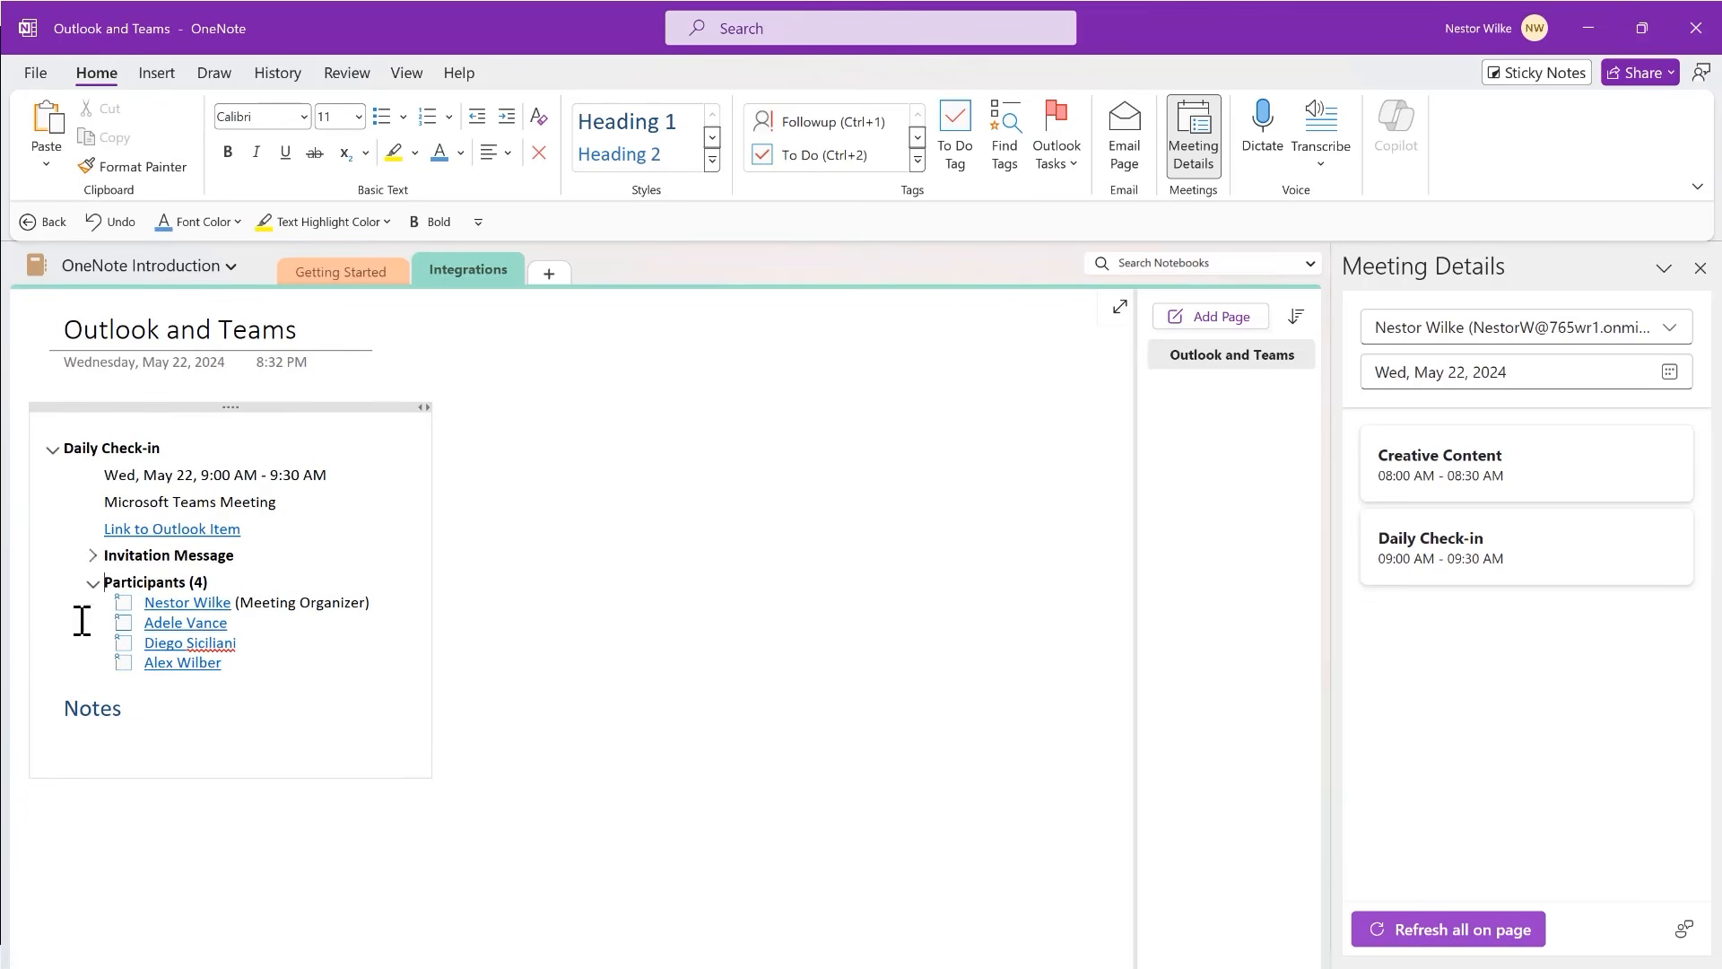
left_click(92, 585)
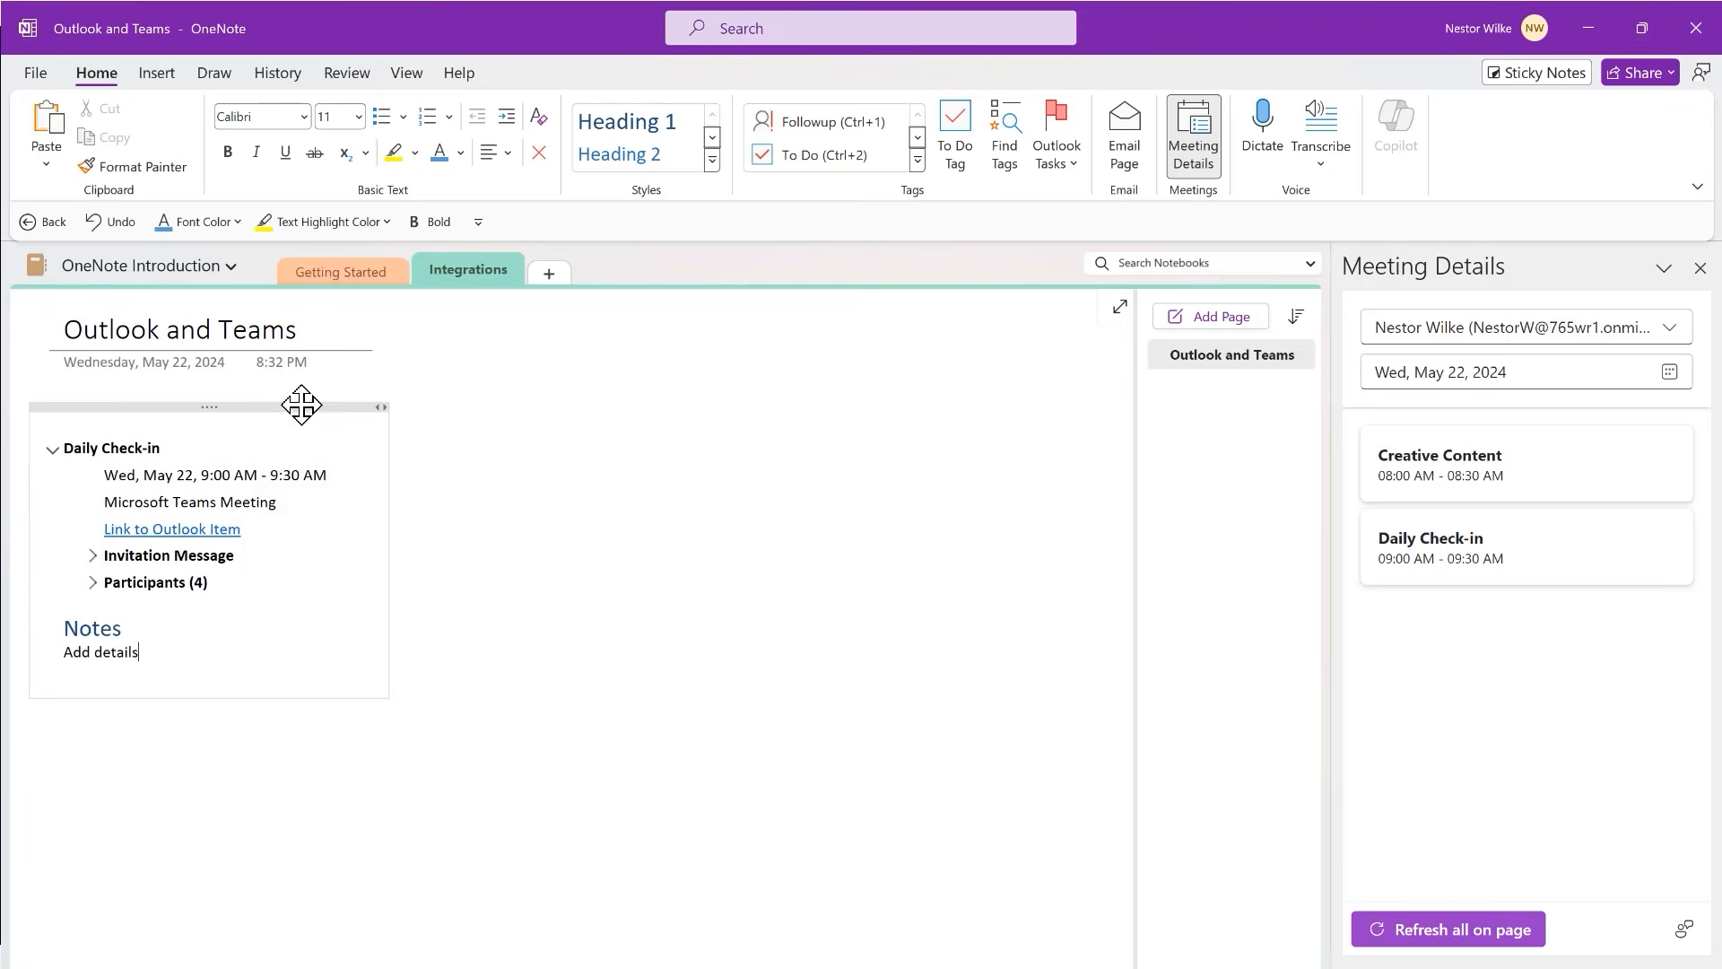
left_click(93, 558)
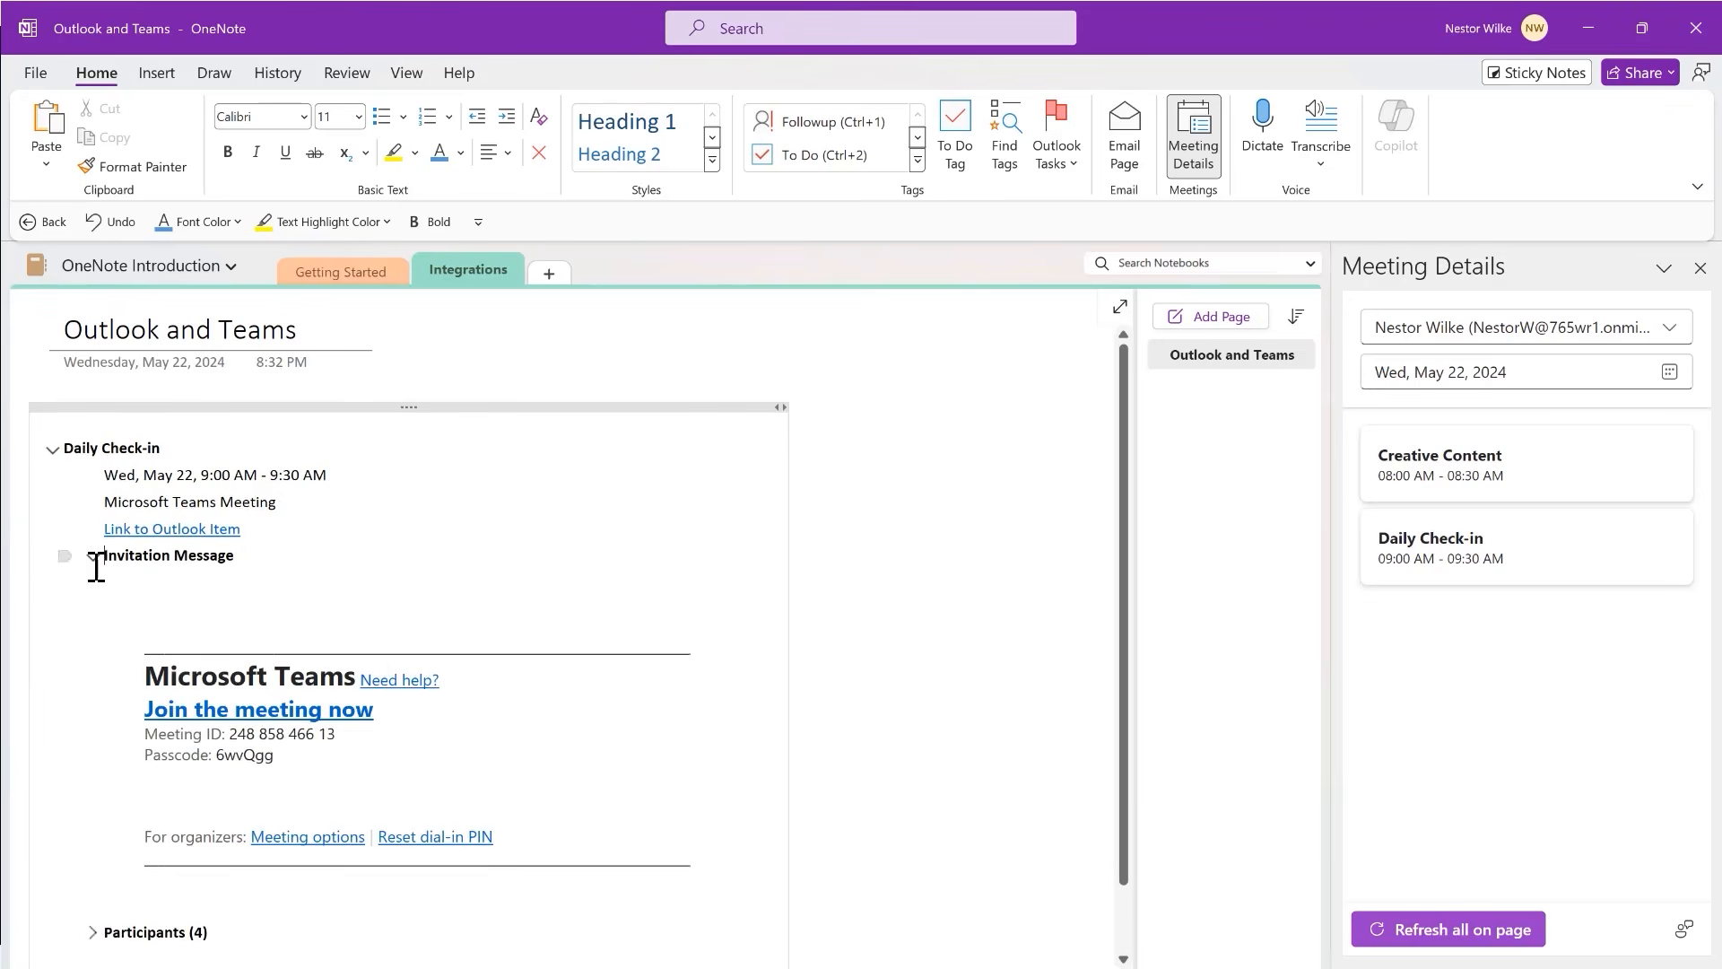
- Expand the Participants list of the Daily Check-in meeting and create an email from the Outlook and Teams page
left_click(91, 935)
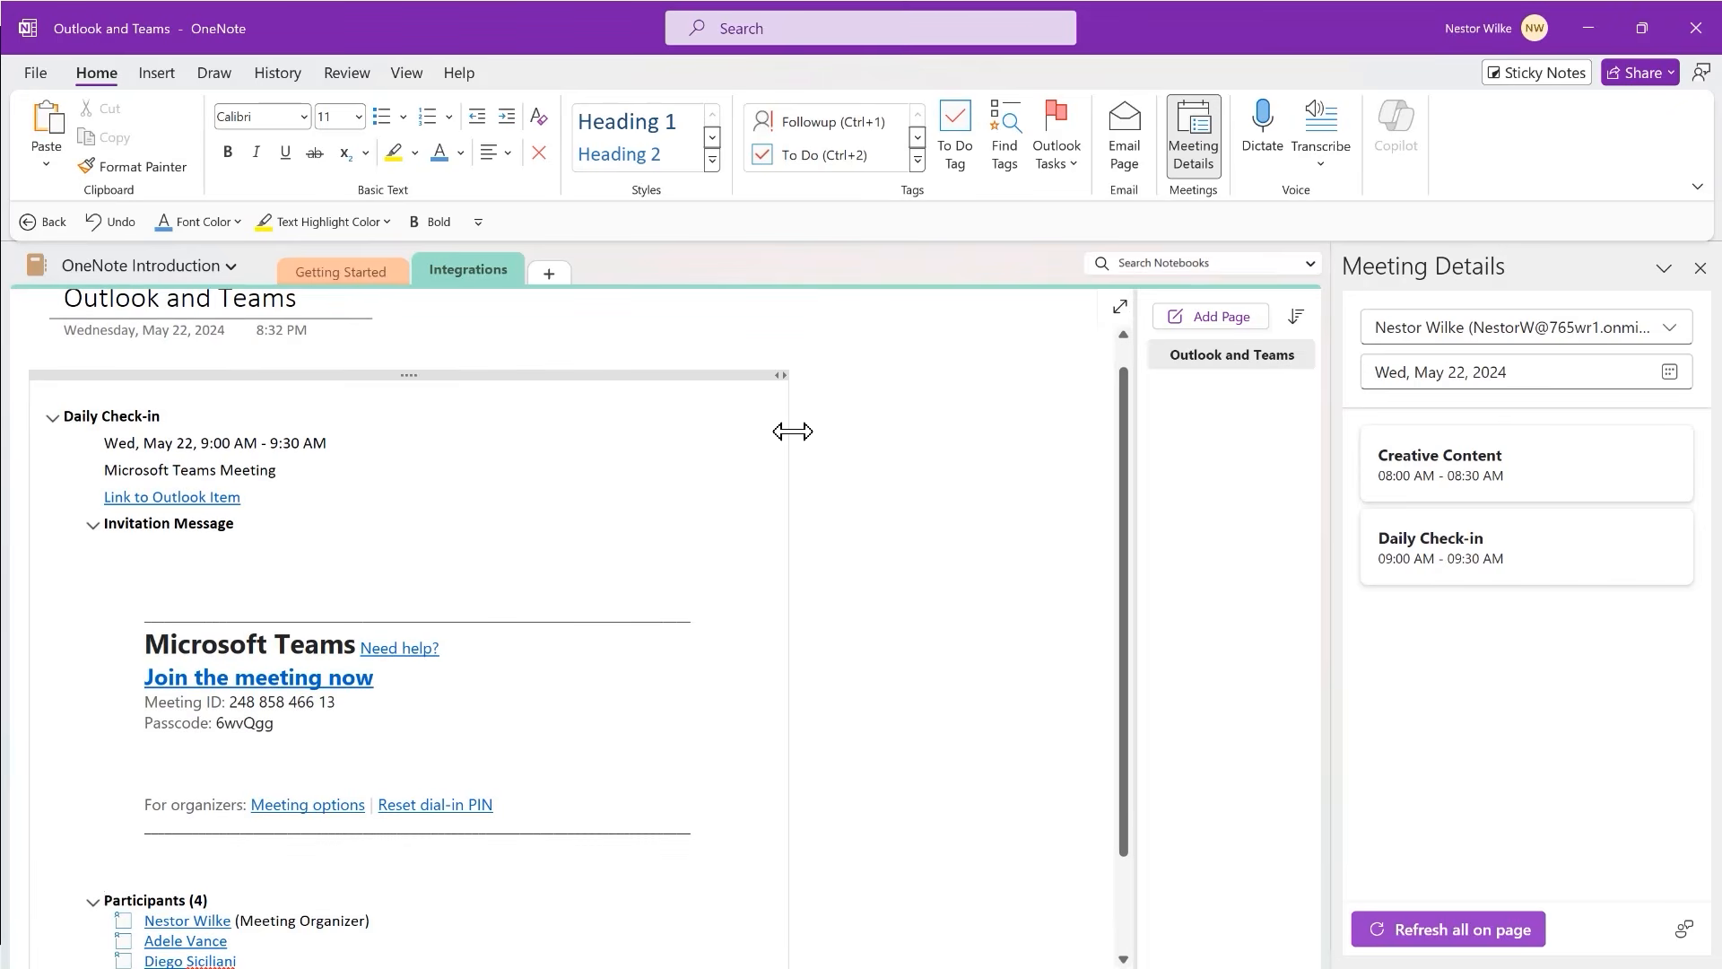
left_click(1126, 148)
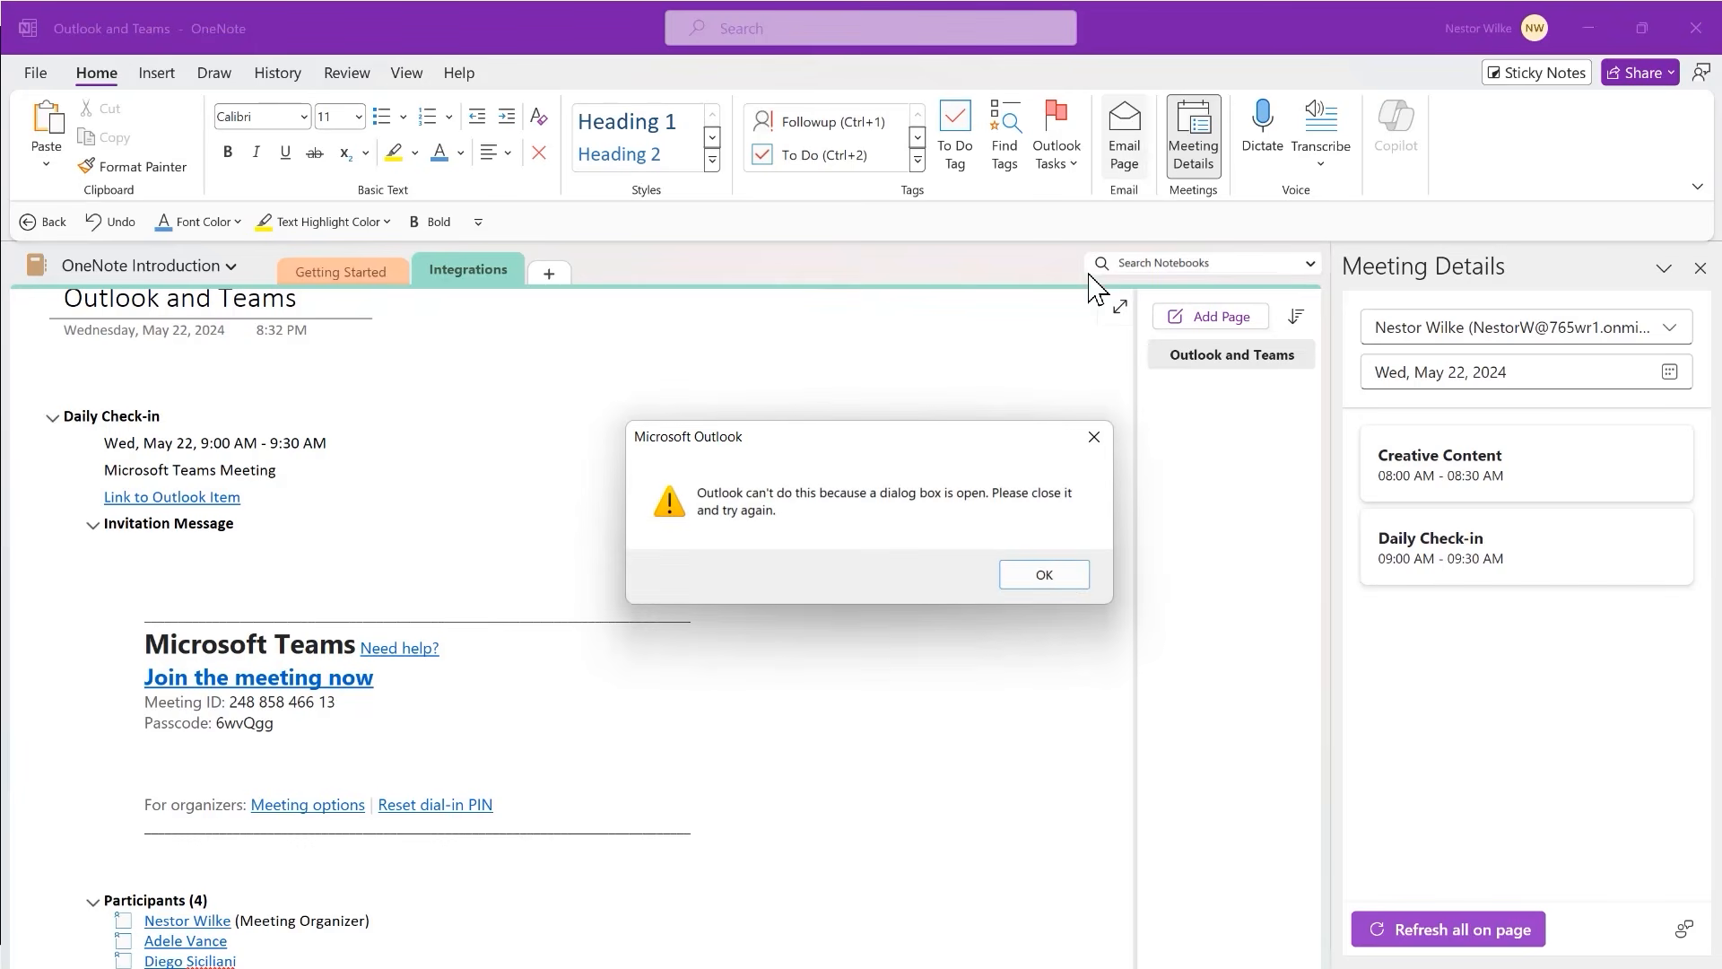
left_click(1045, 579)
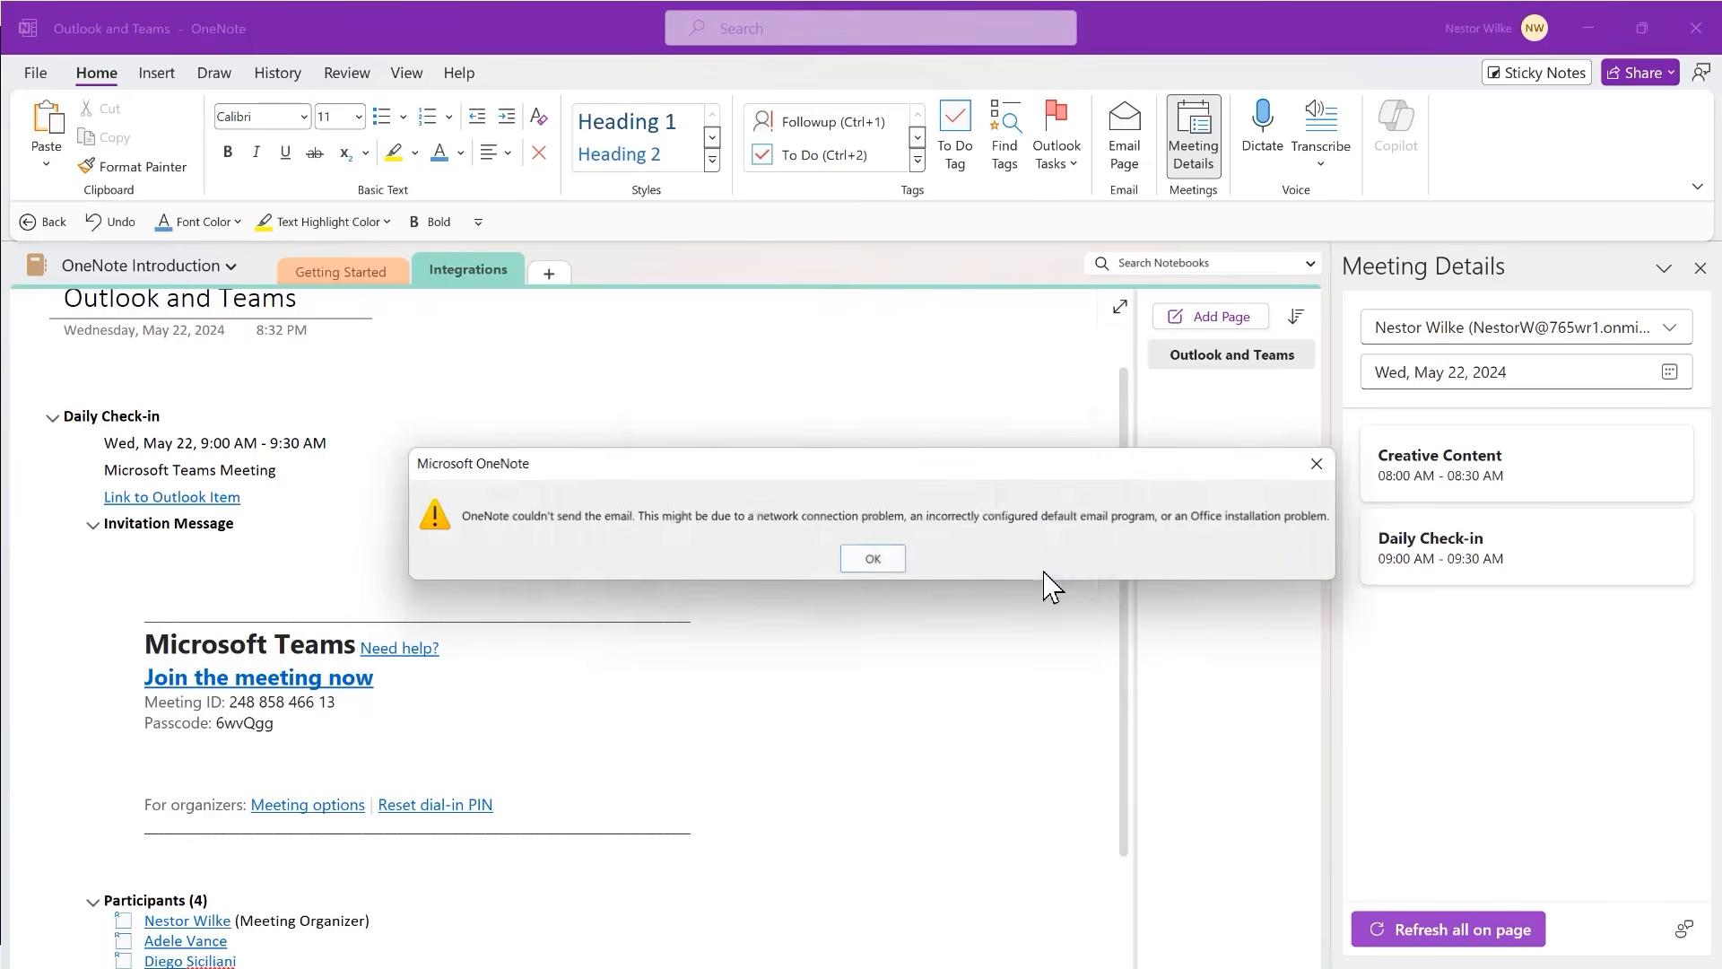
left_click(869, 558)
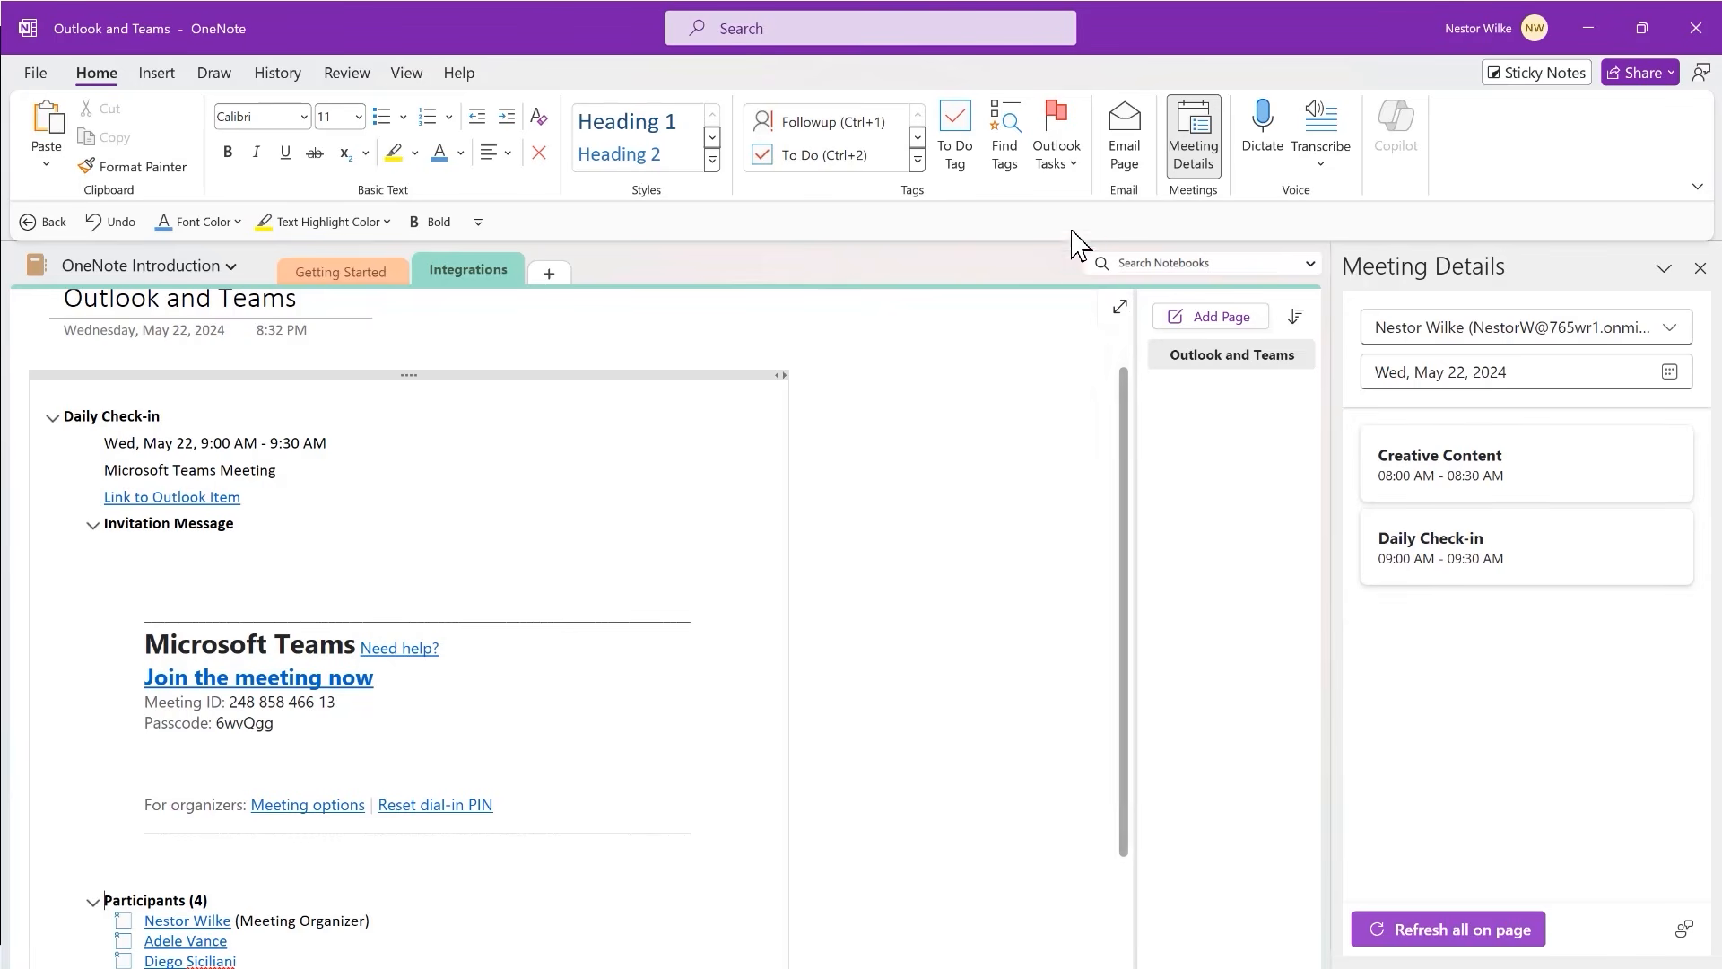
left_click(1128, 152)
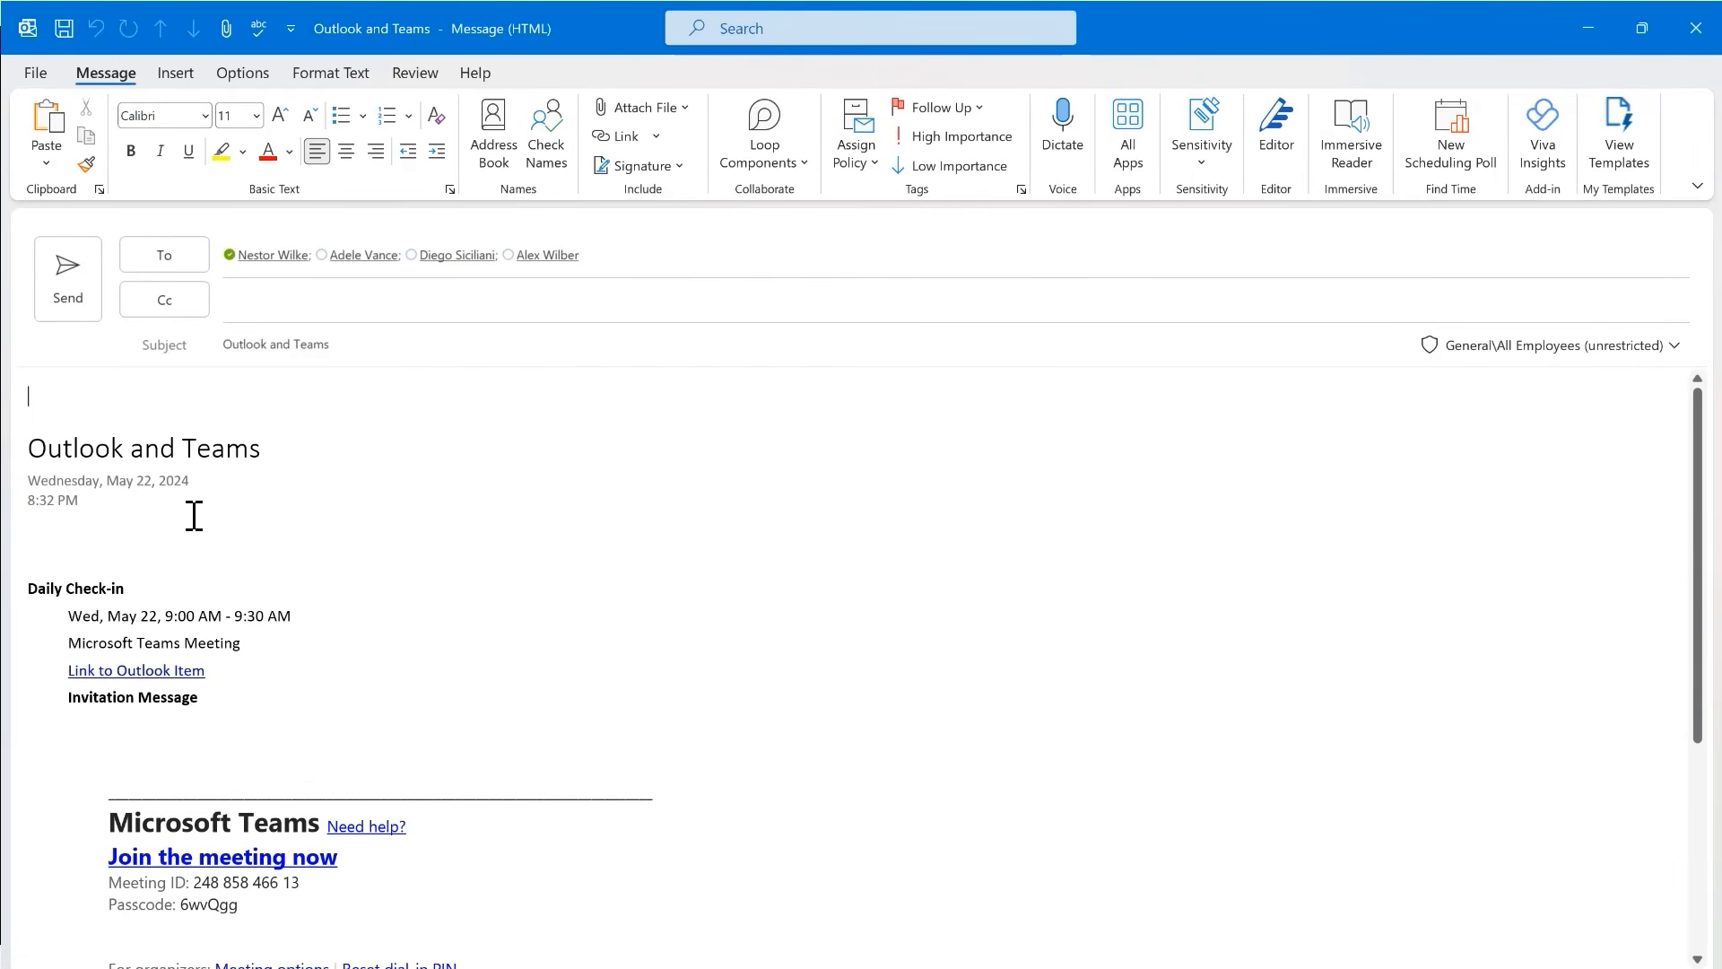
- Review the email's body and replace all of its To recipients with a single colleague
scroll(508, 579, "down", 1)
scroll(507, 579, "down", 5)
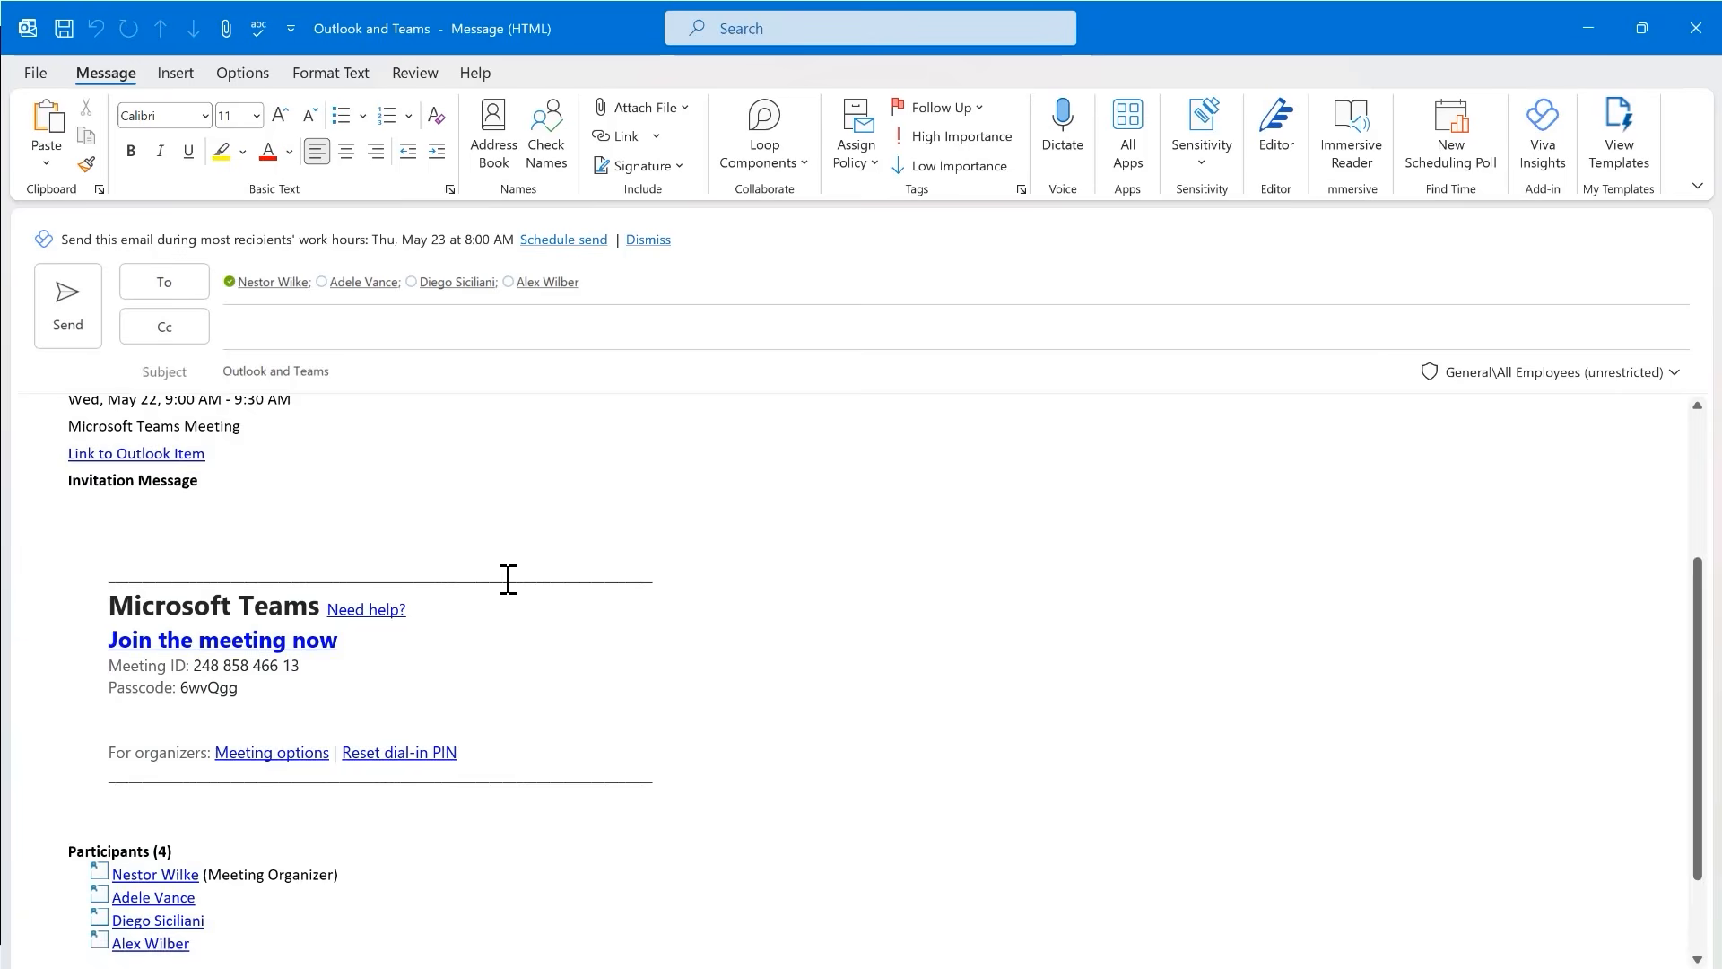
scroll(508, 579, "up", 6)
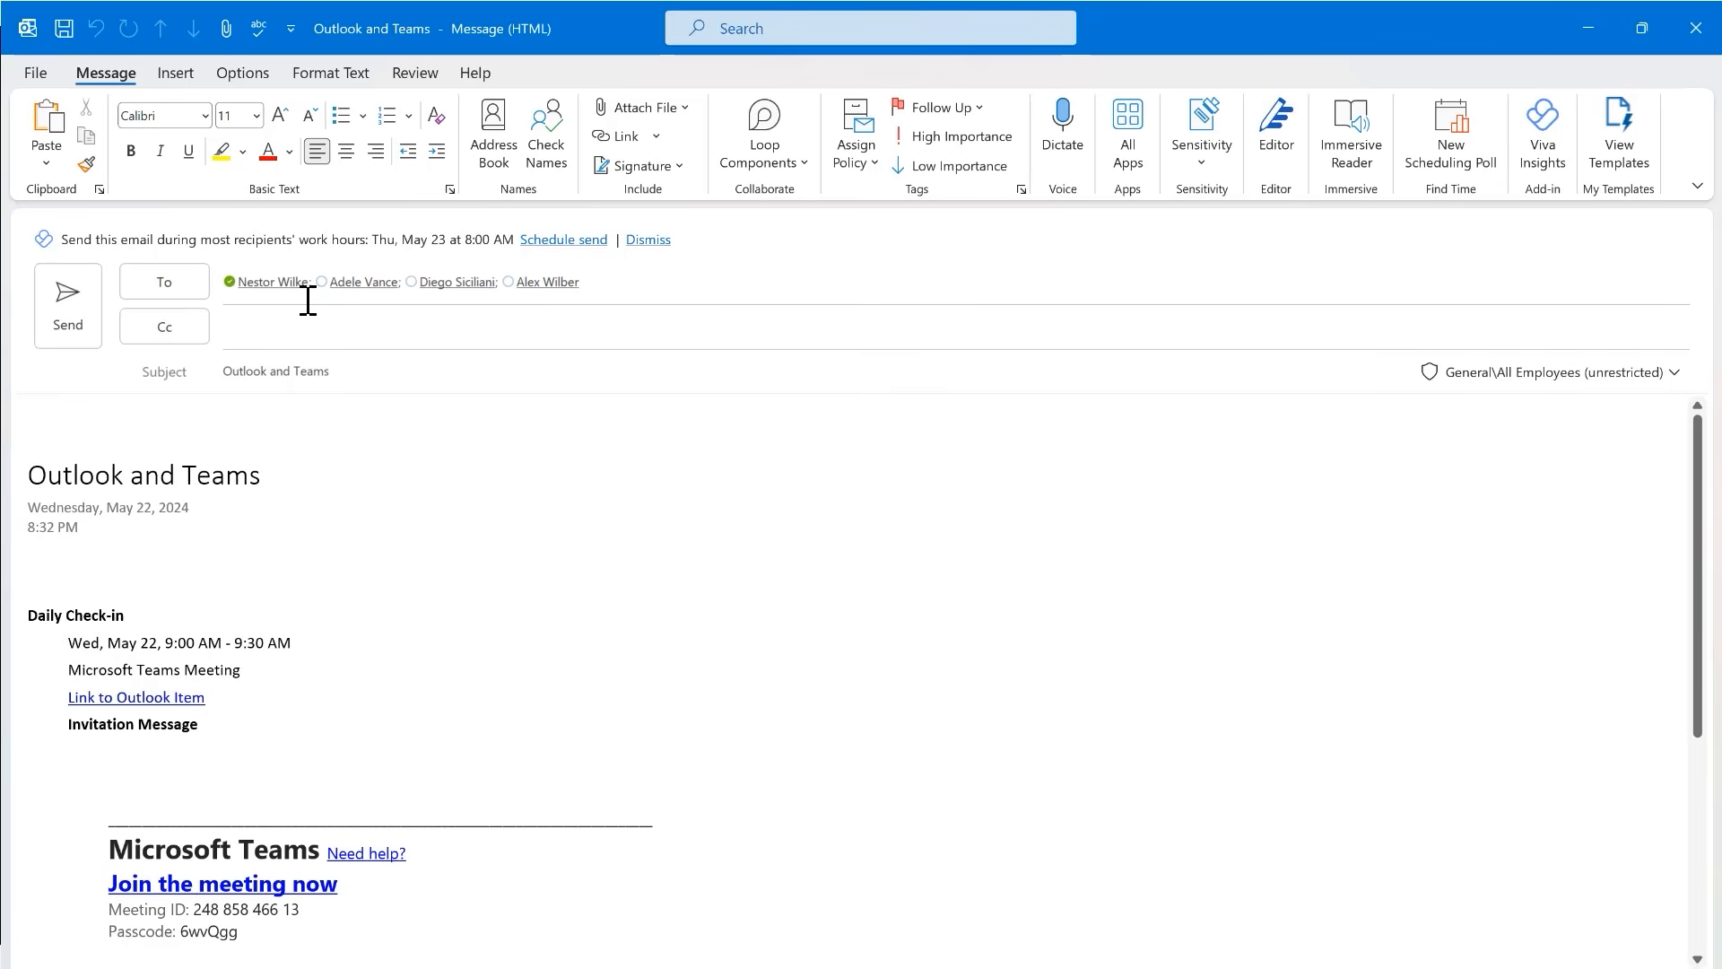
left_click_drag(584, 285, 258, 292)
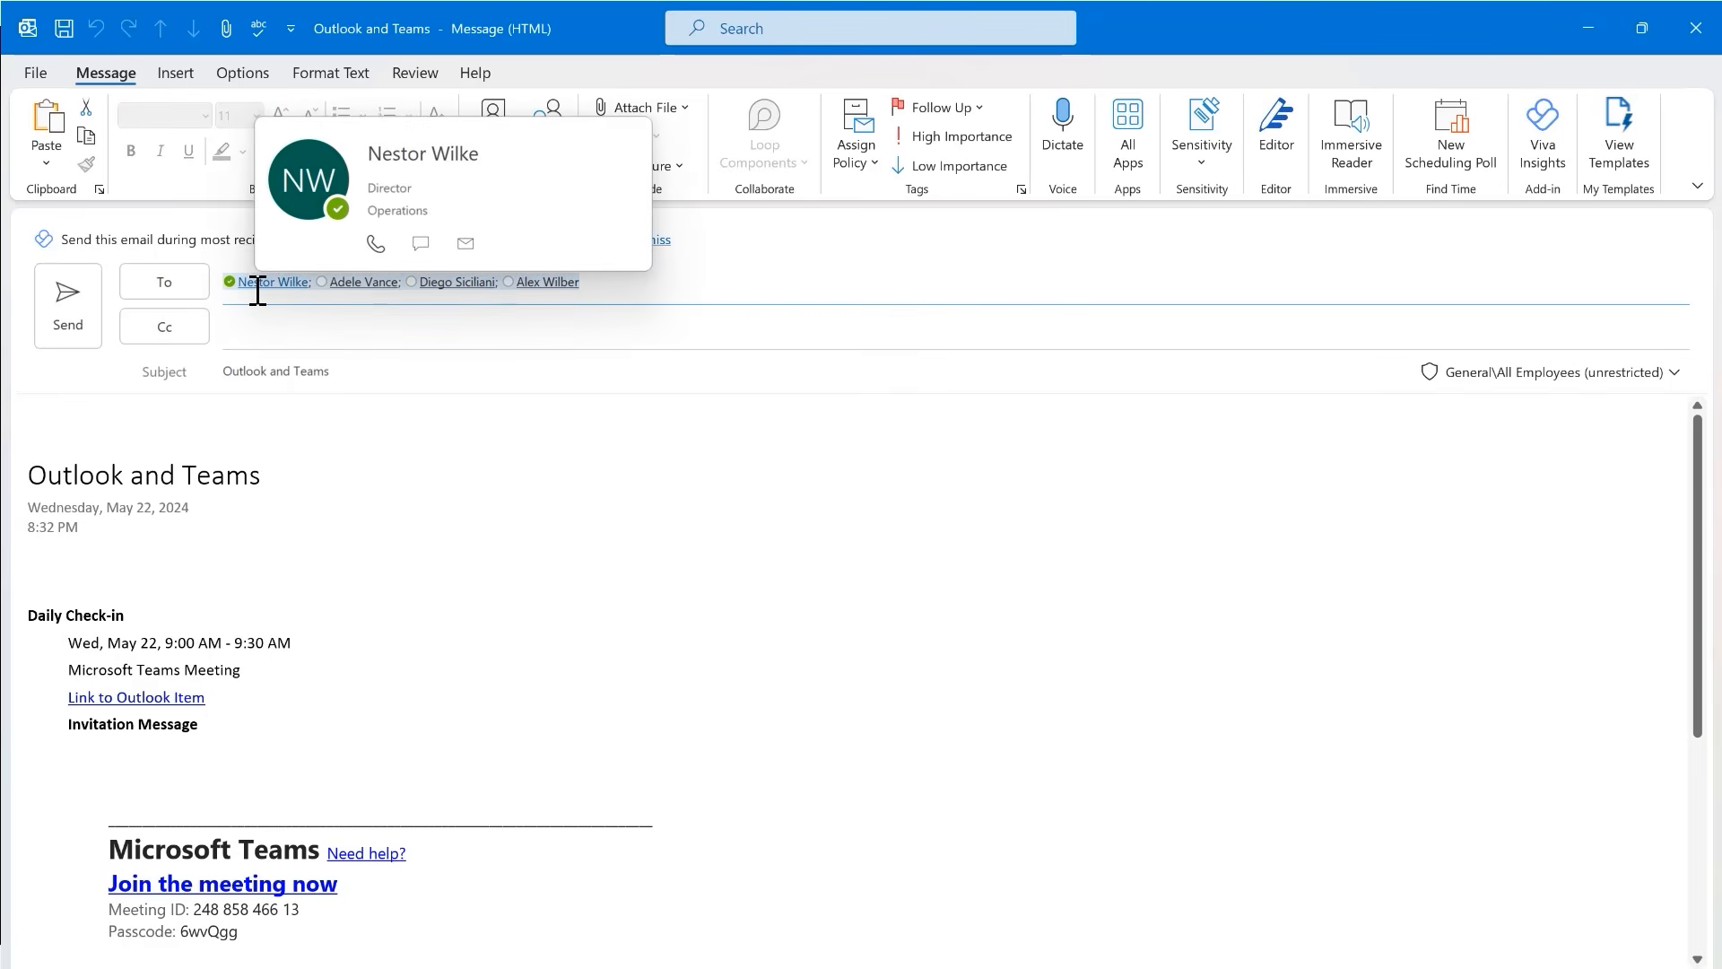
key("Delete")
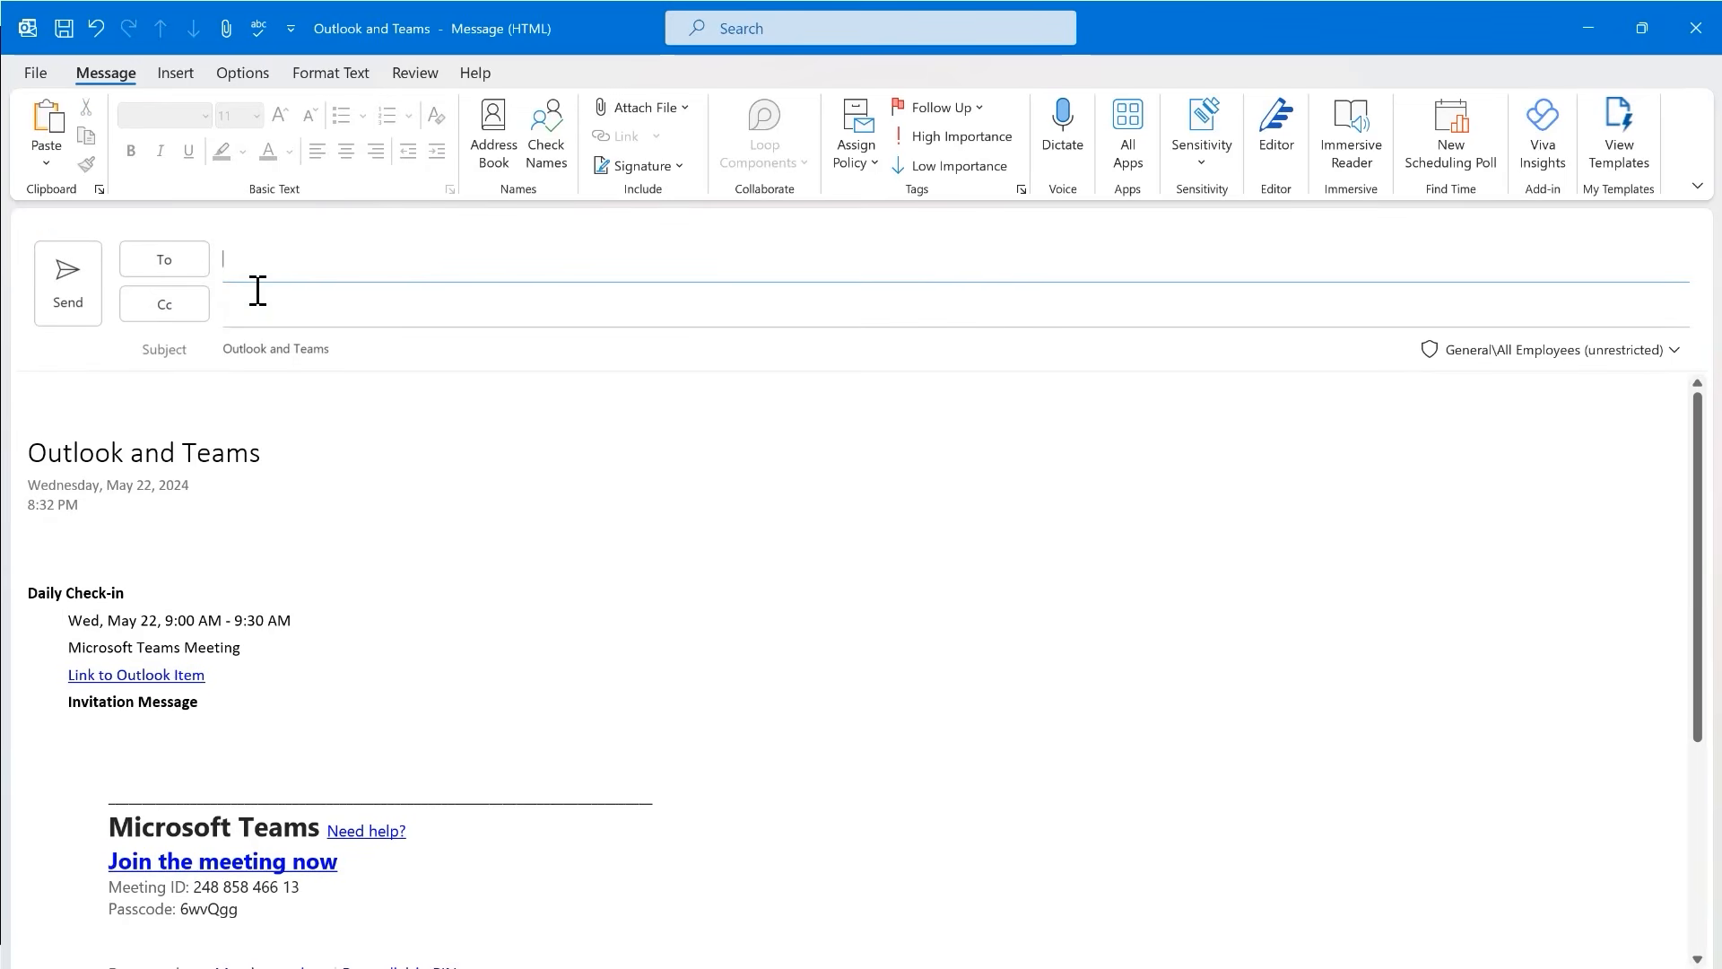
type("grad")
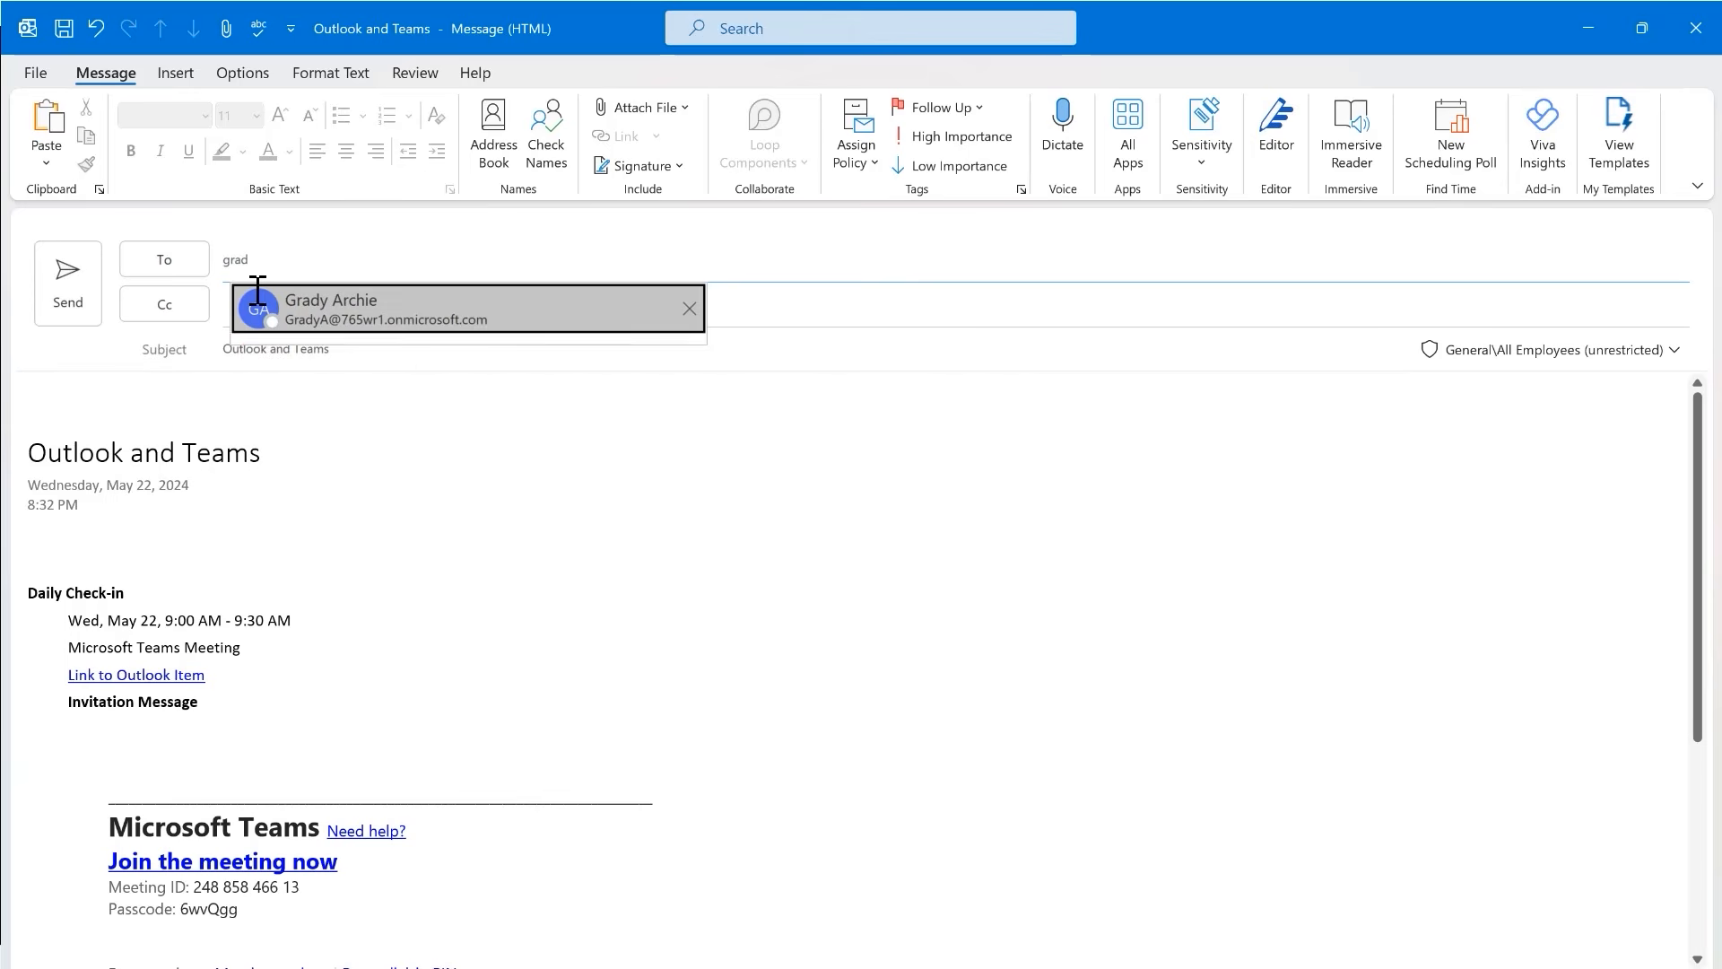
left_click(432, 318)
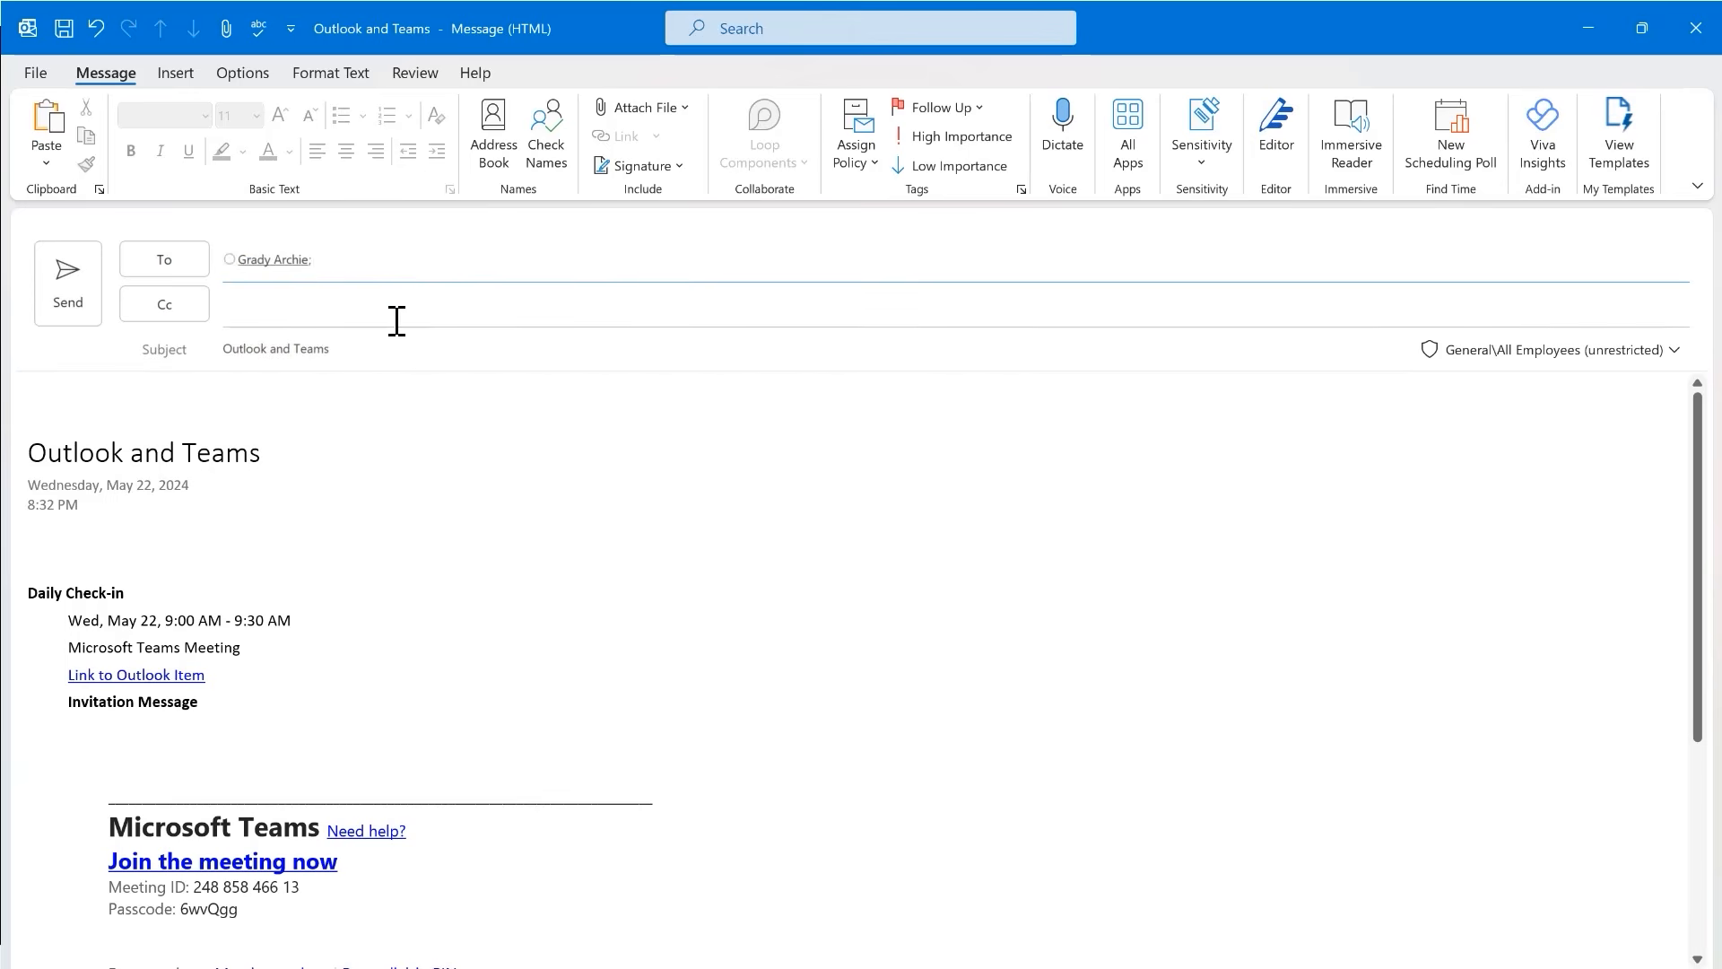
- Add the text "Please review." above the page content in the email and send it
left_click(197, 390)
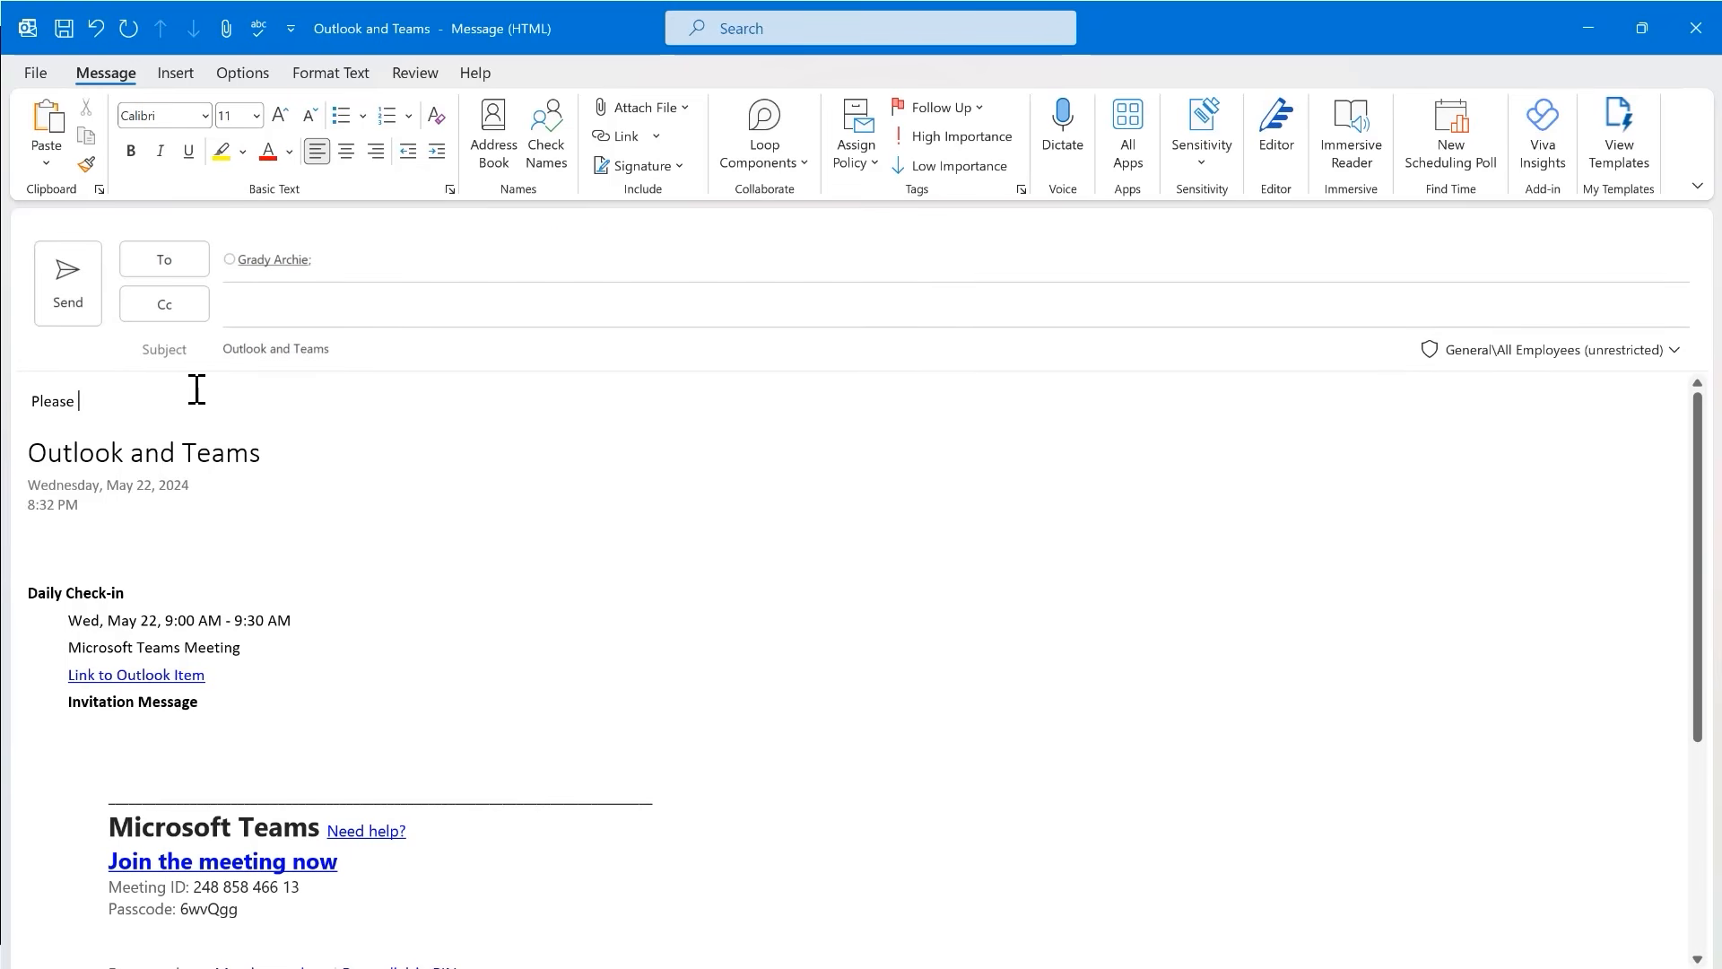
type("Please revie")
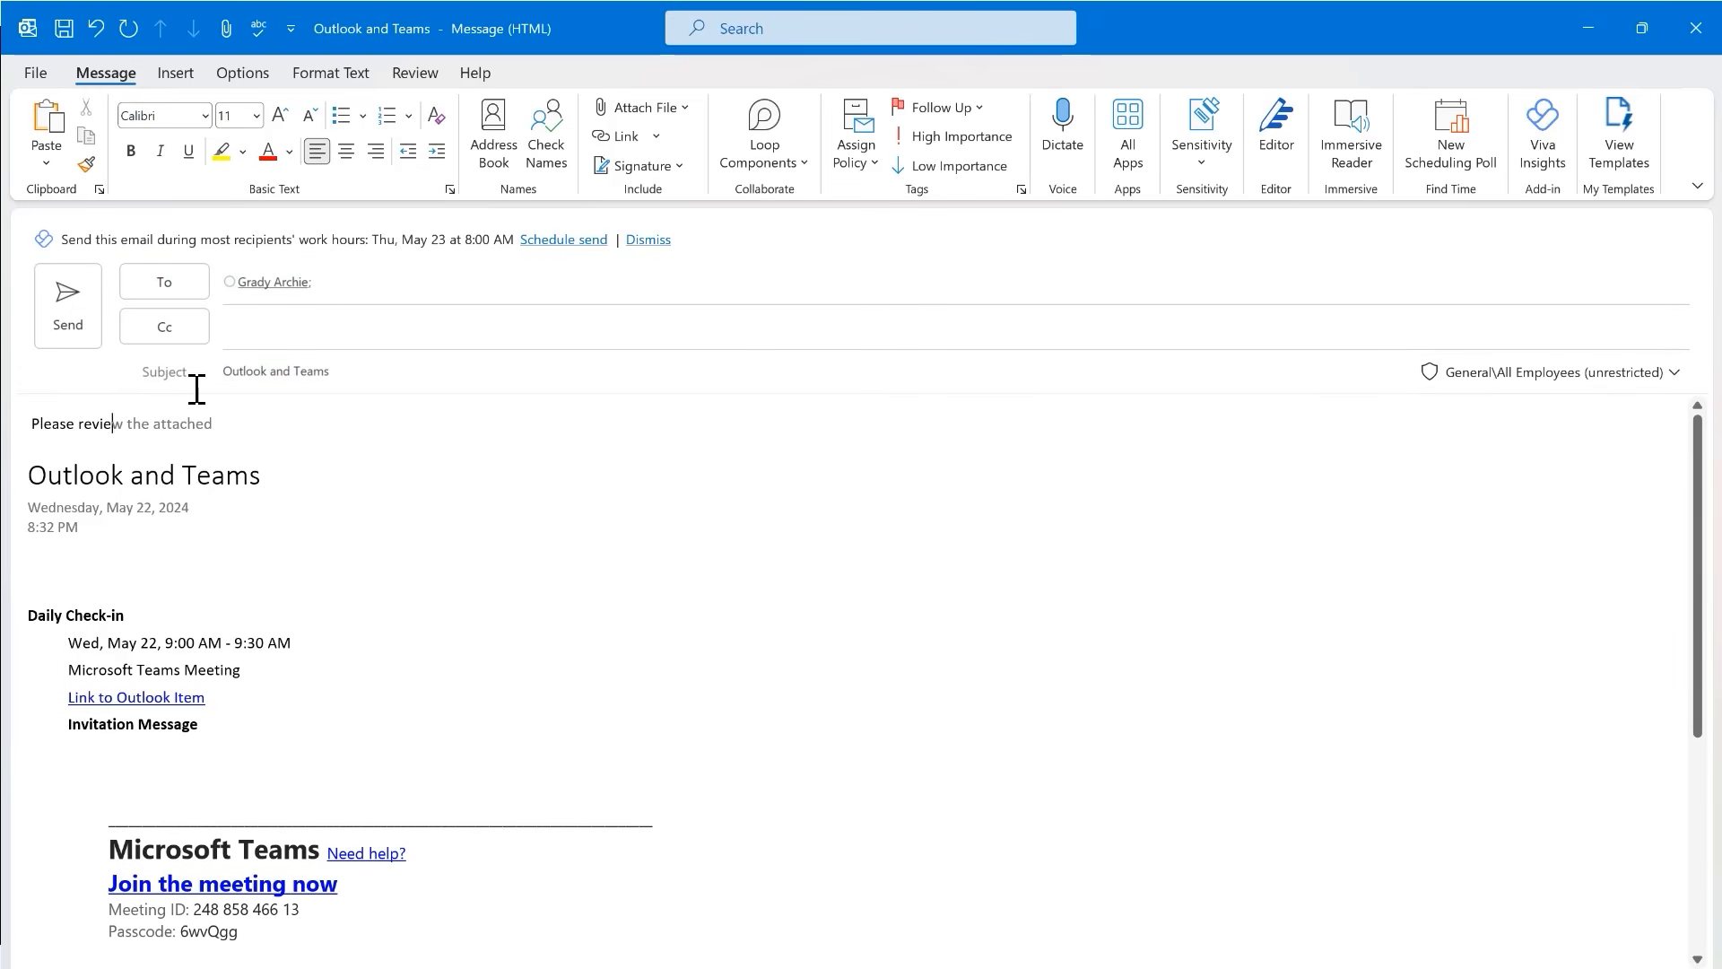
type("w.")
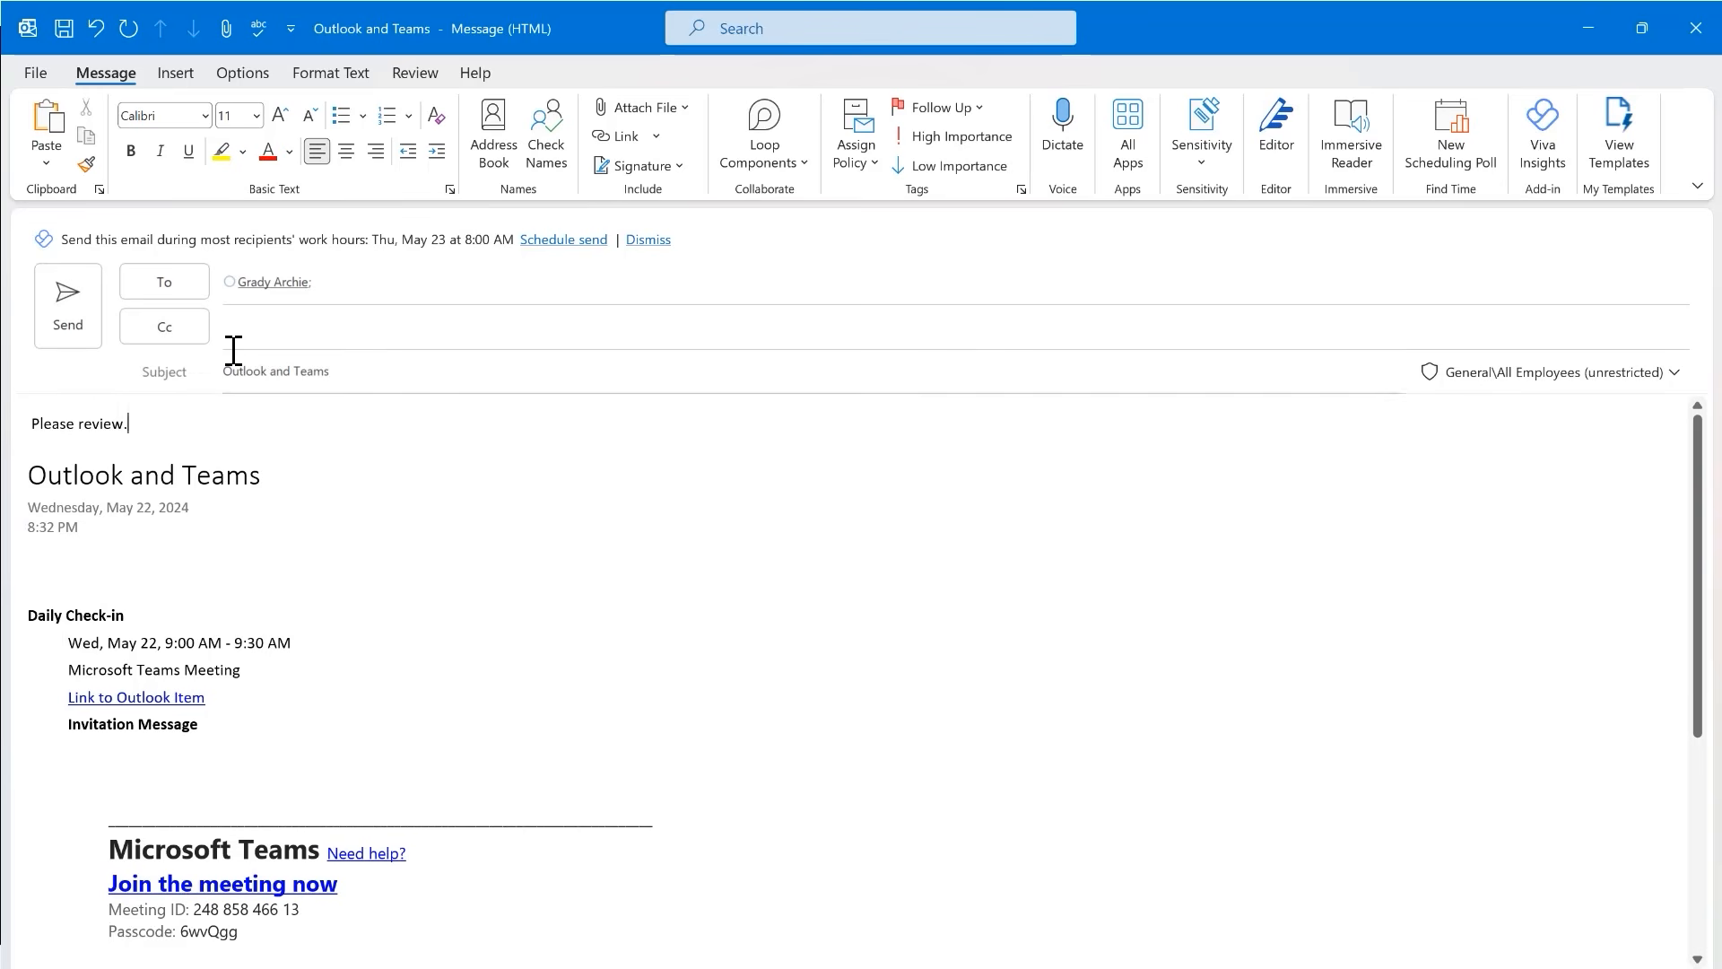
left_click(85, 328)
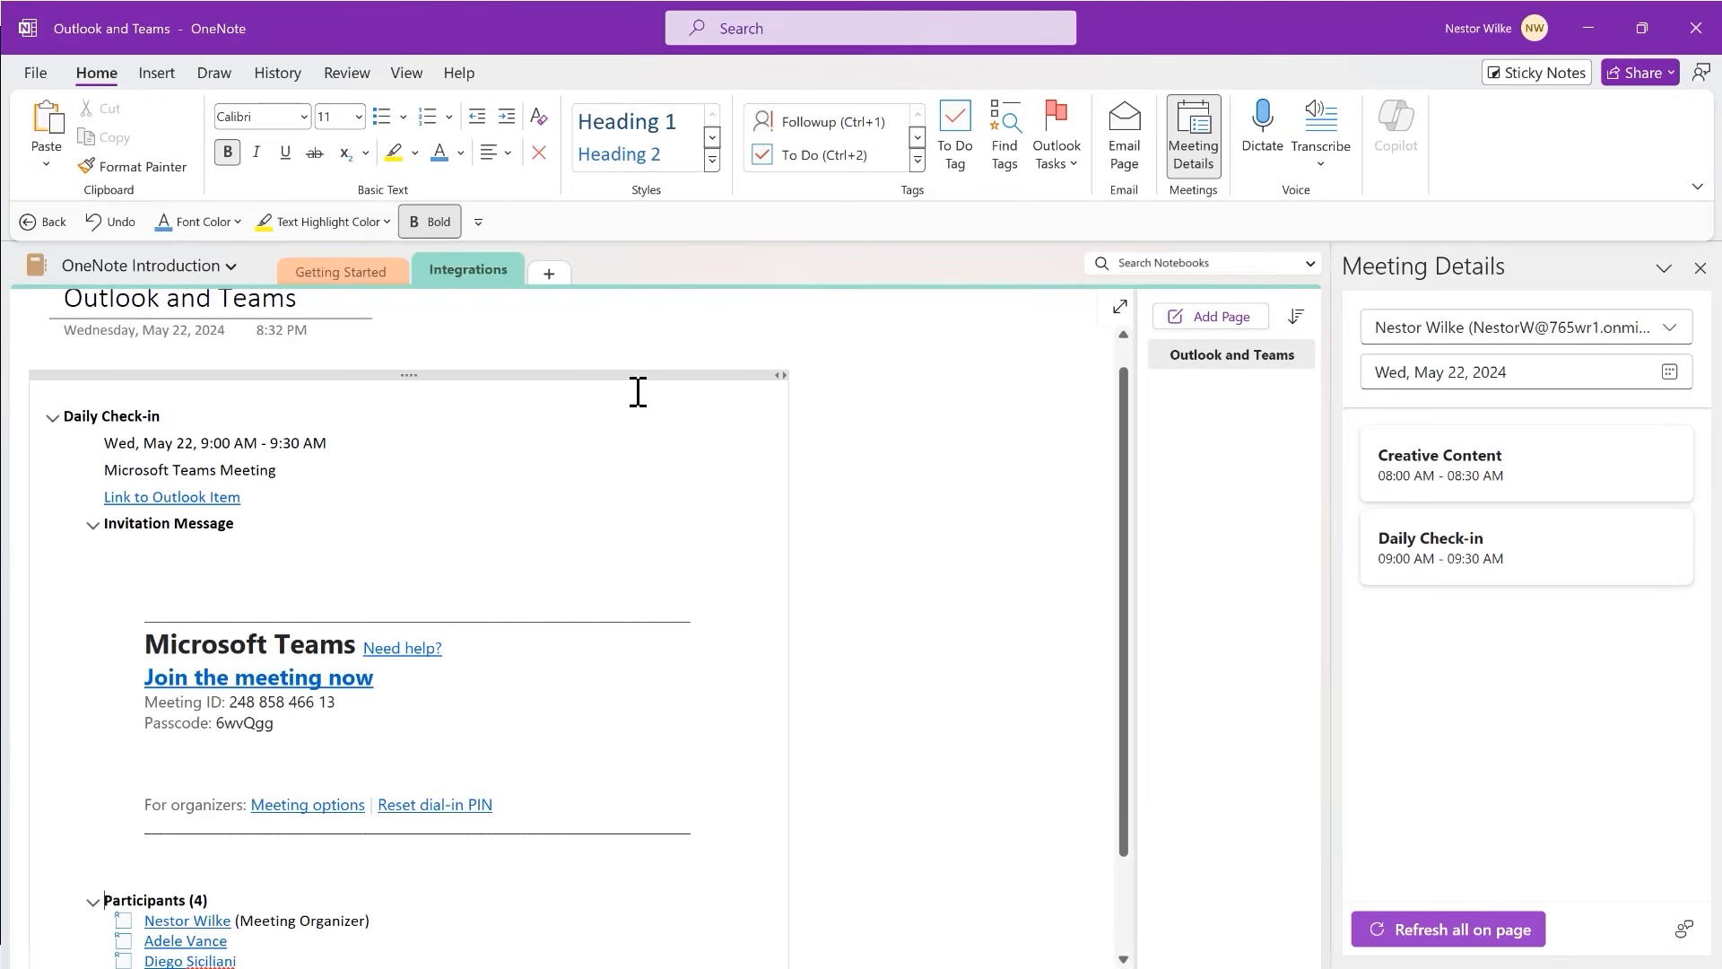
- Open the Tables and Files page in the Getting Started section and look through its tables and embedded files
left_click(364, 285)
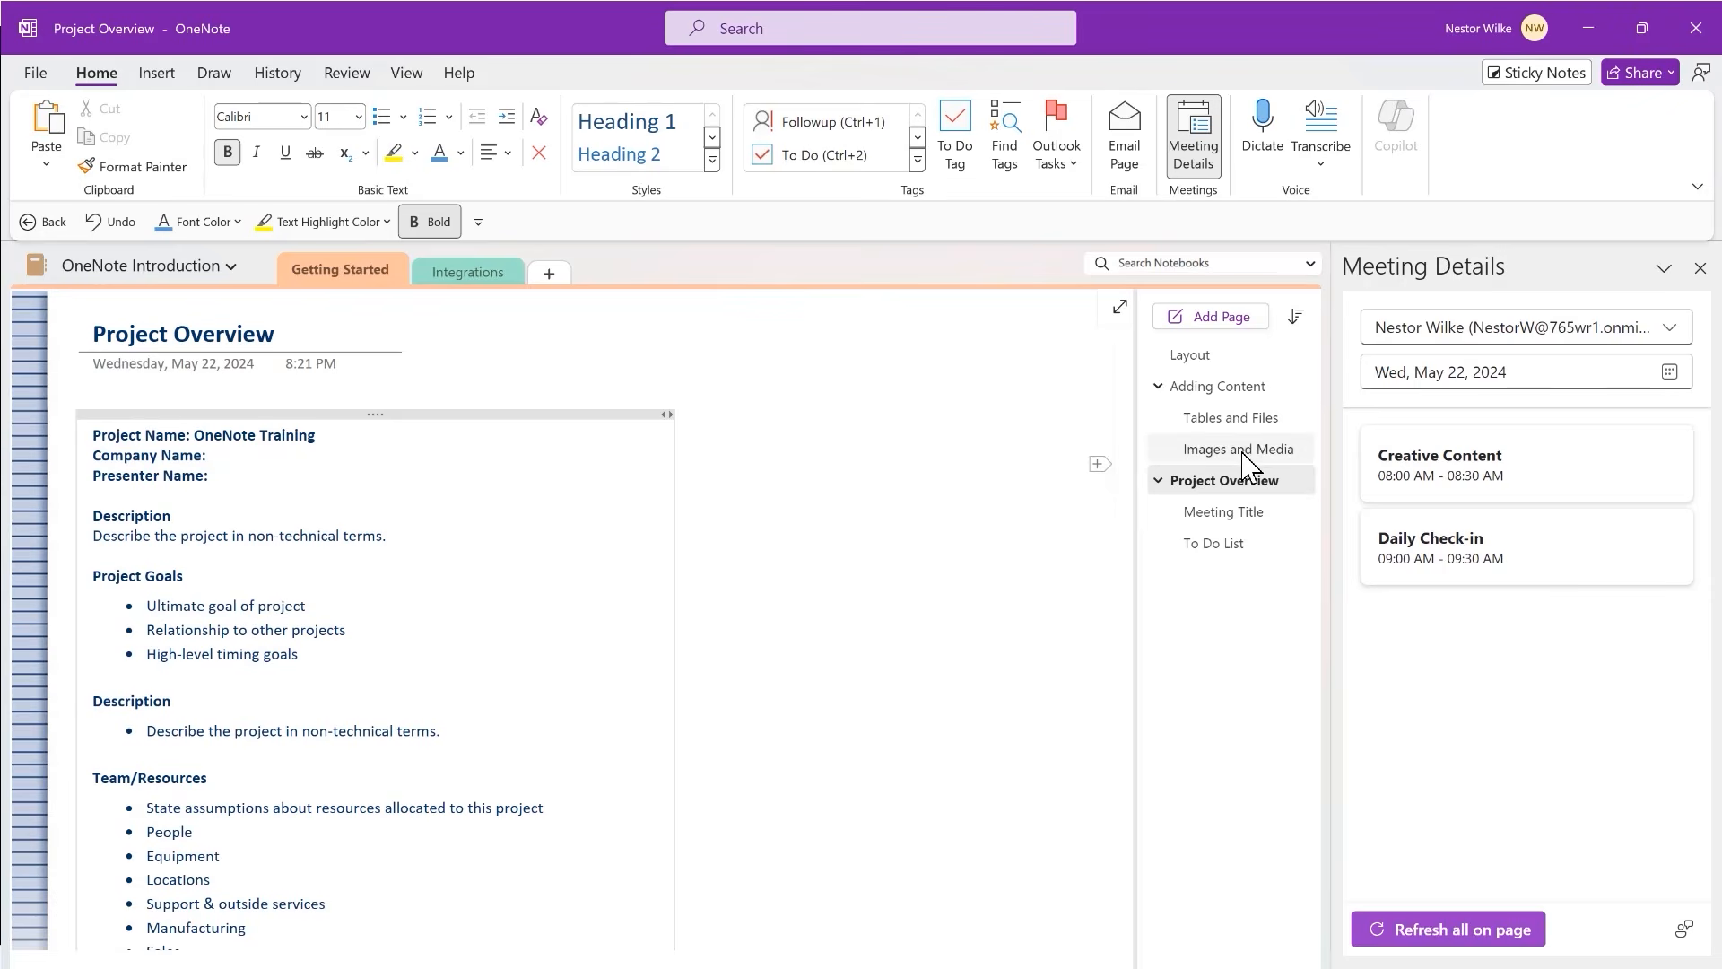
left_click(1242, 417)
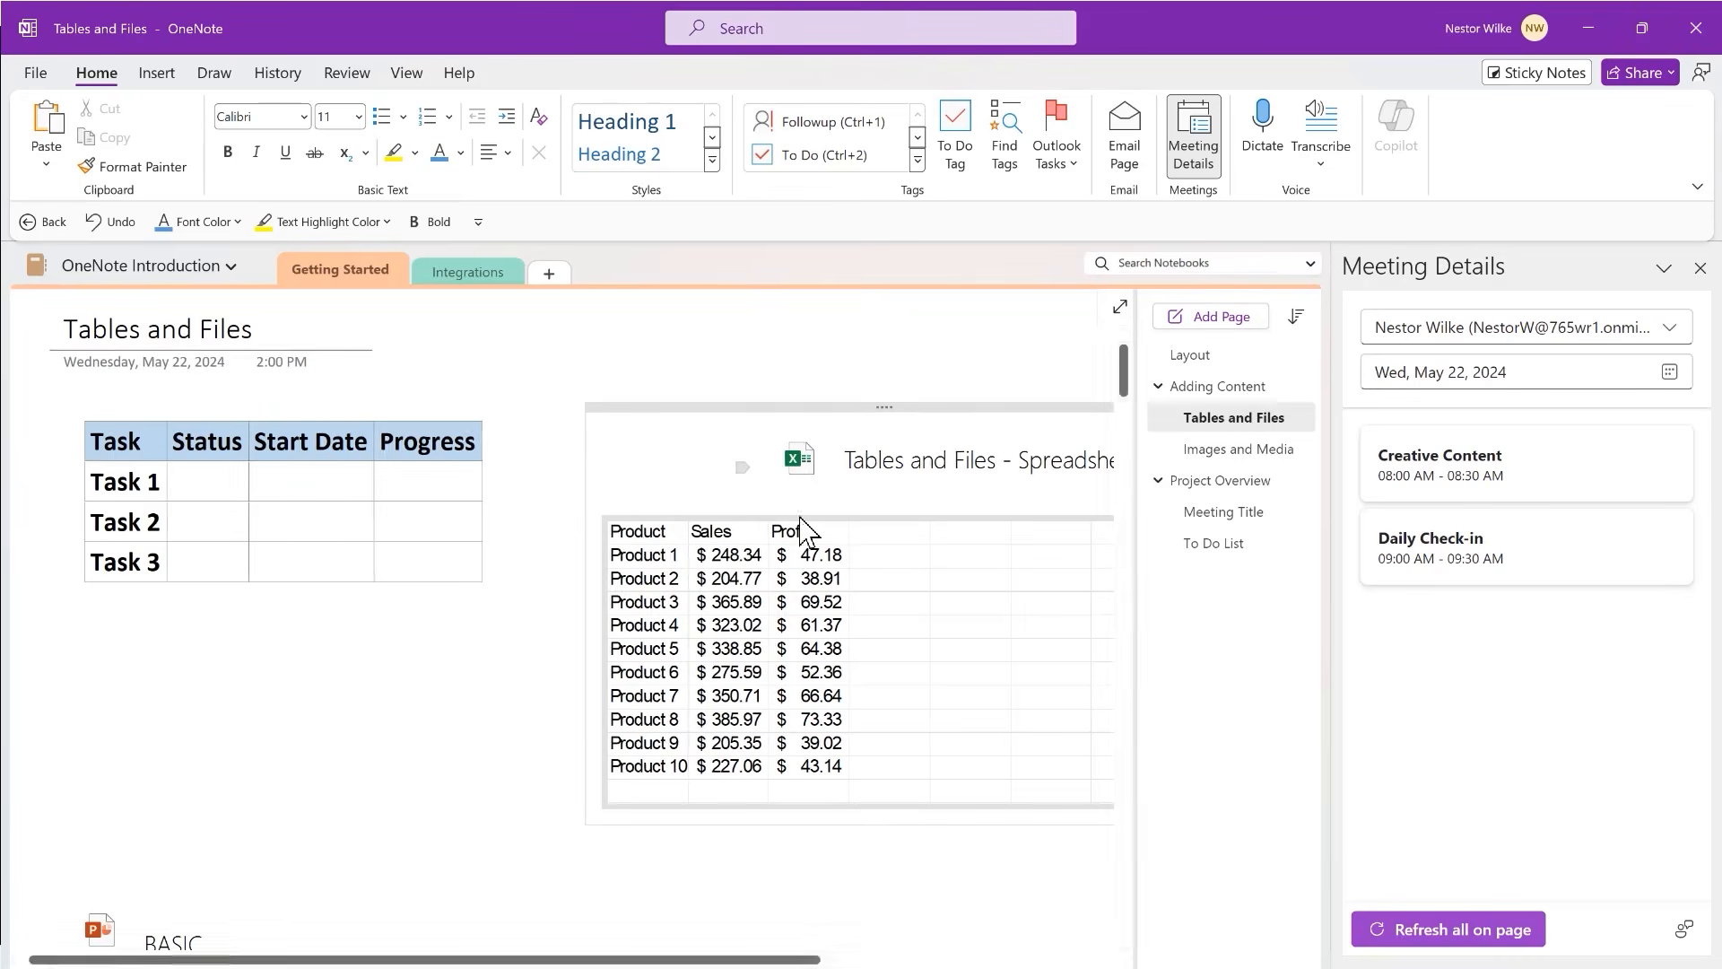
scroll(801, 529, "down", 3)
scroll(800, 522, "down", 13)
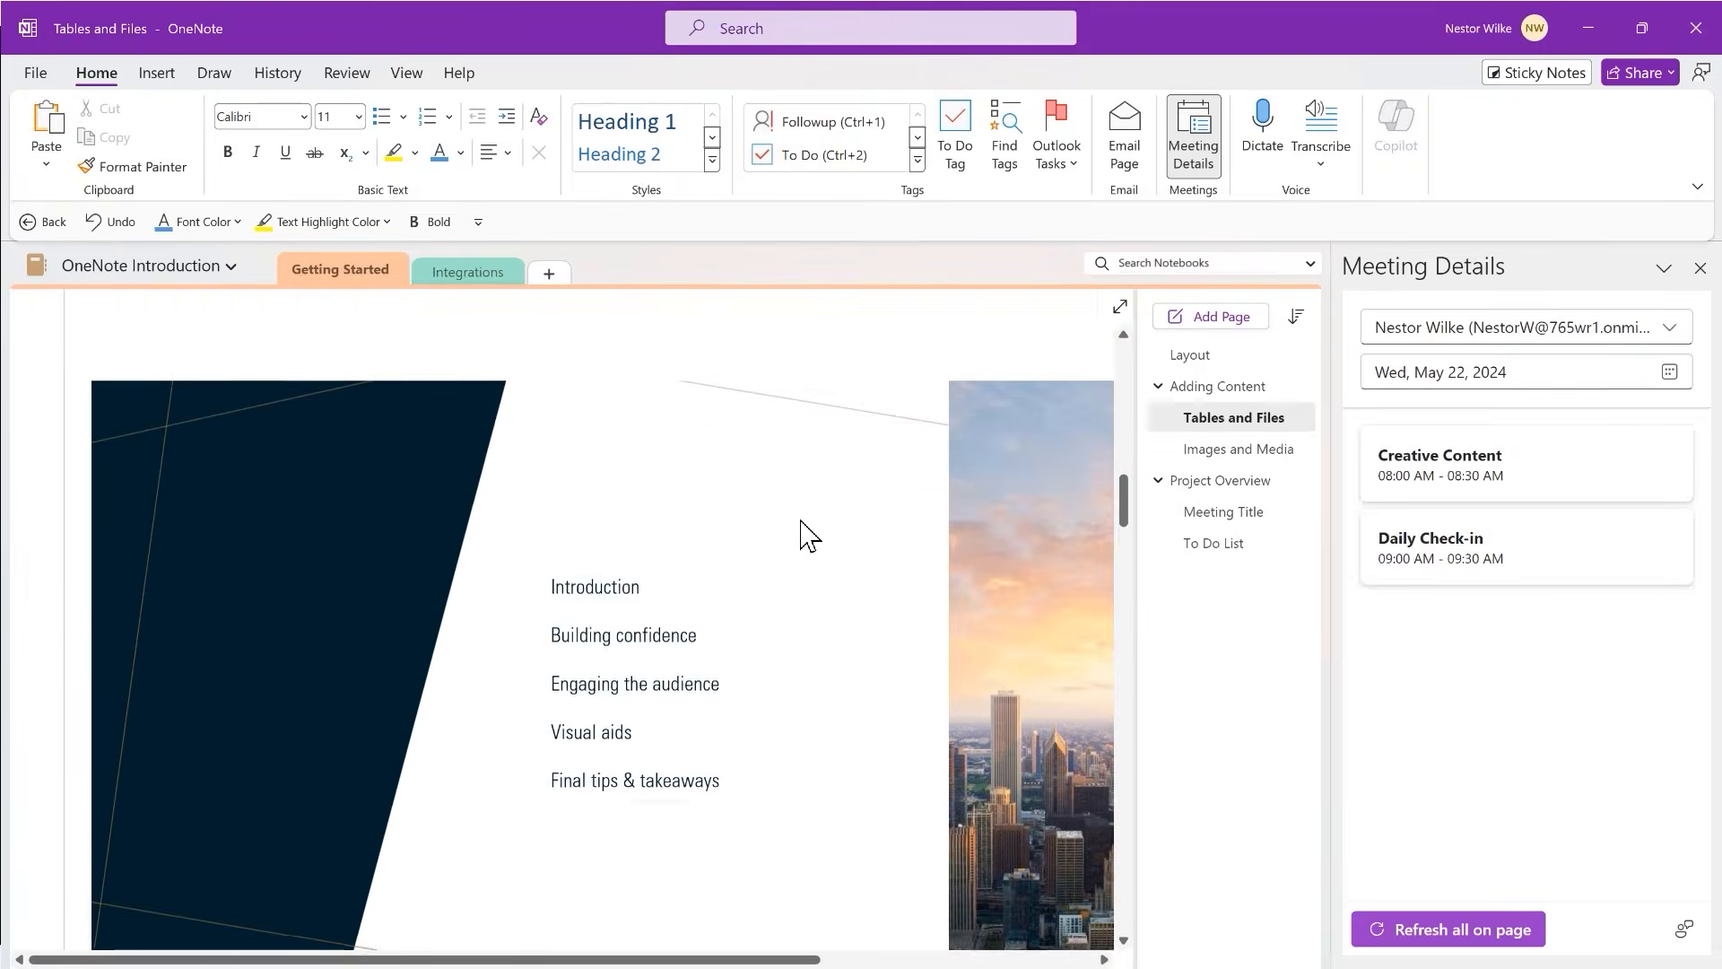
scroll(808, 521, "up", 7)
scroll(807, 525, "up", 9)
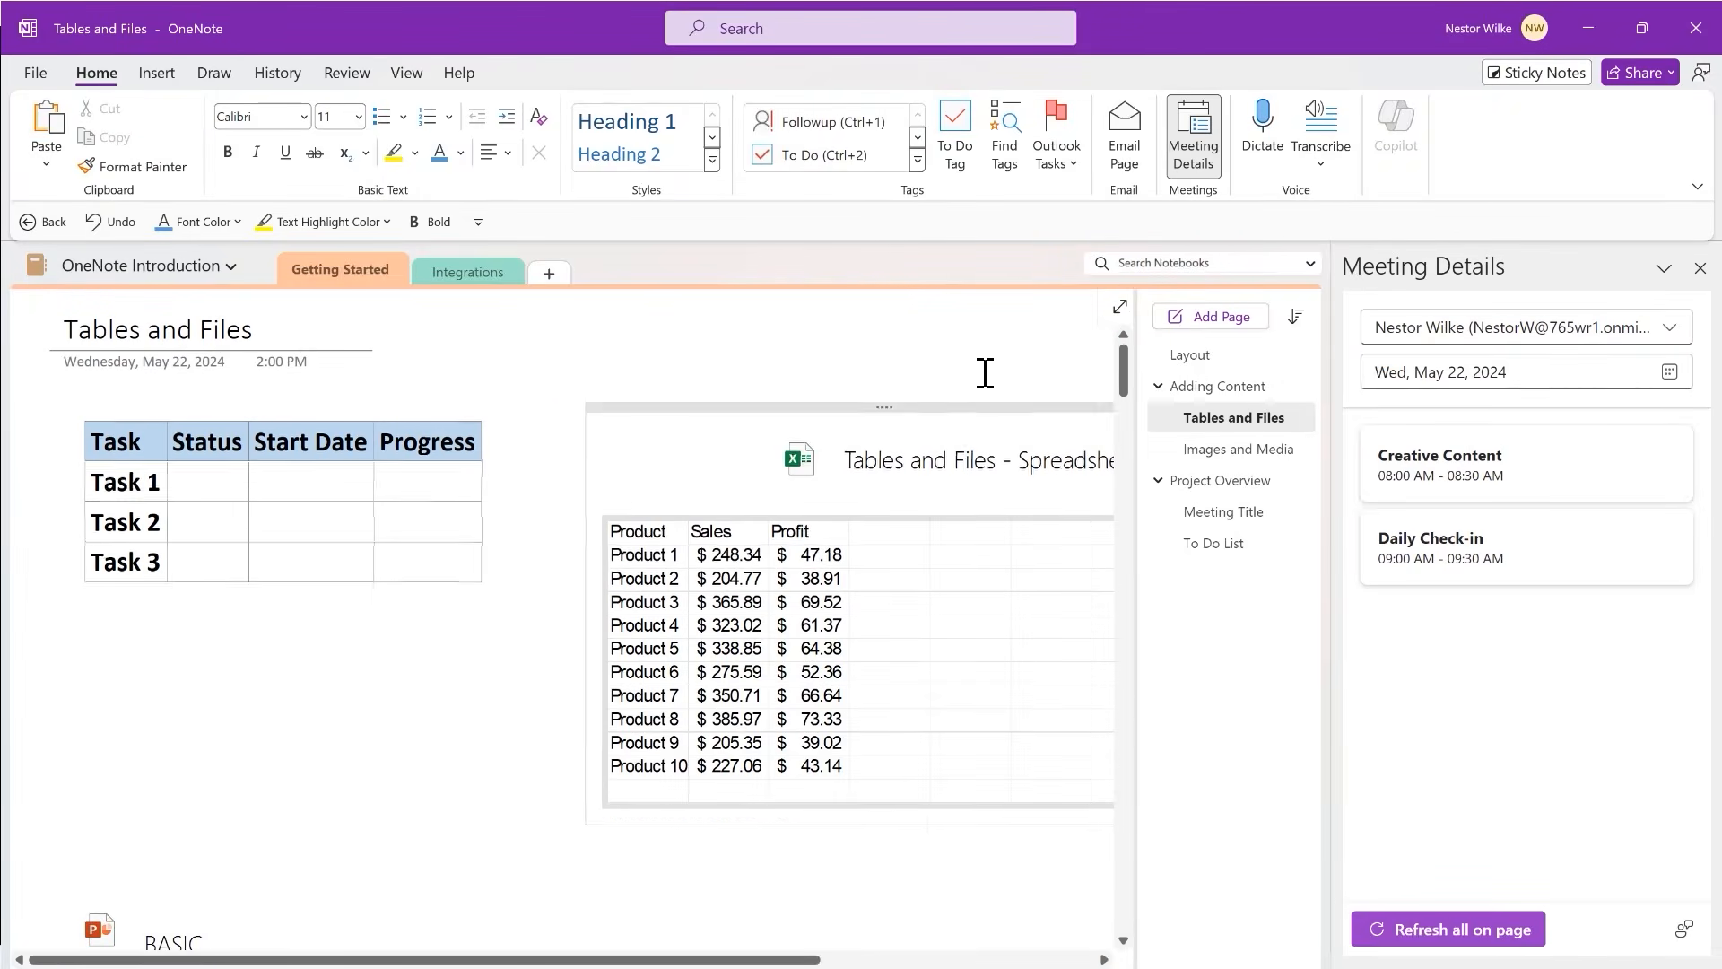
- Create an email from the Tables and Files page, review its attachments and body, and discard it without saving
left_click(1136, 162)
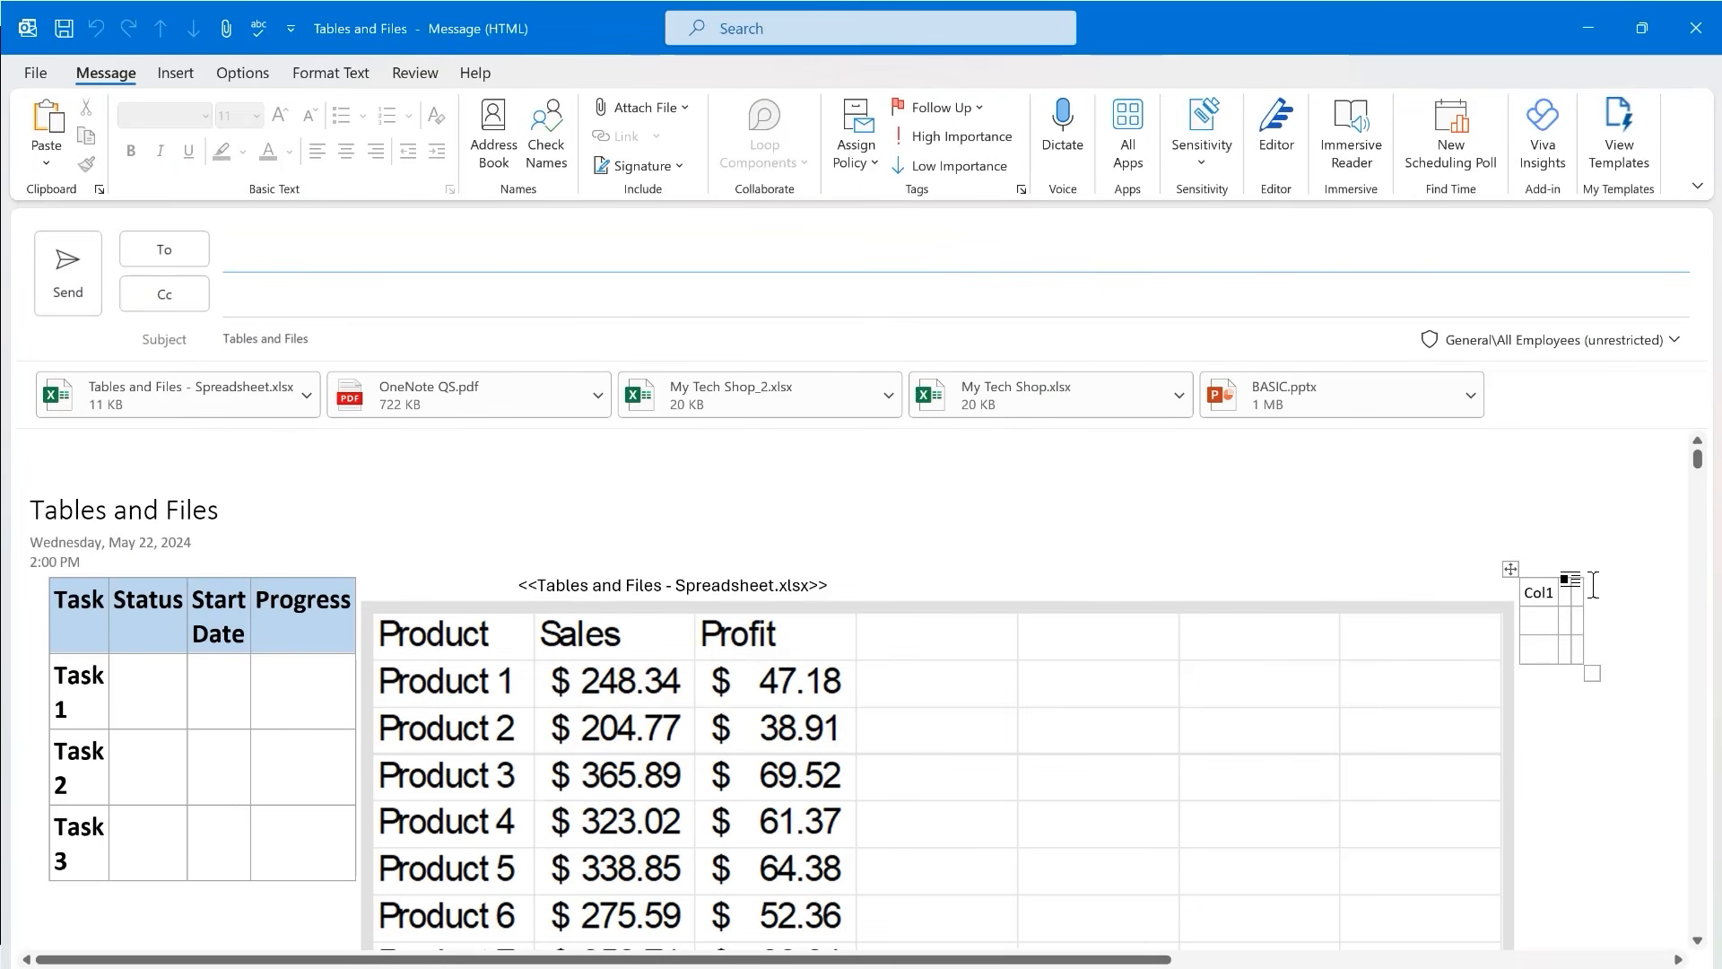
scroll(1593, 585, "down", 3)
scroll(1606, 585, "down", 10)
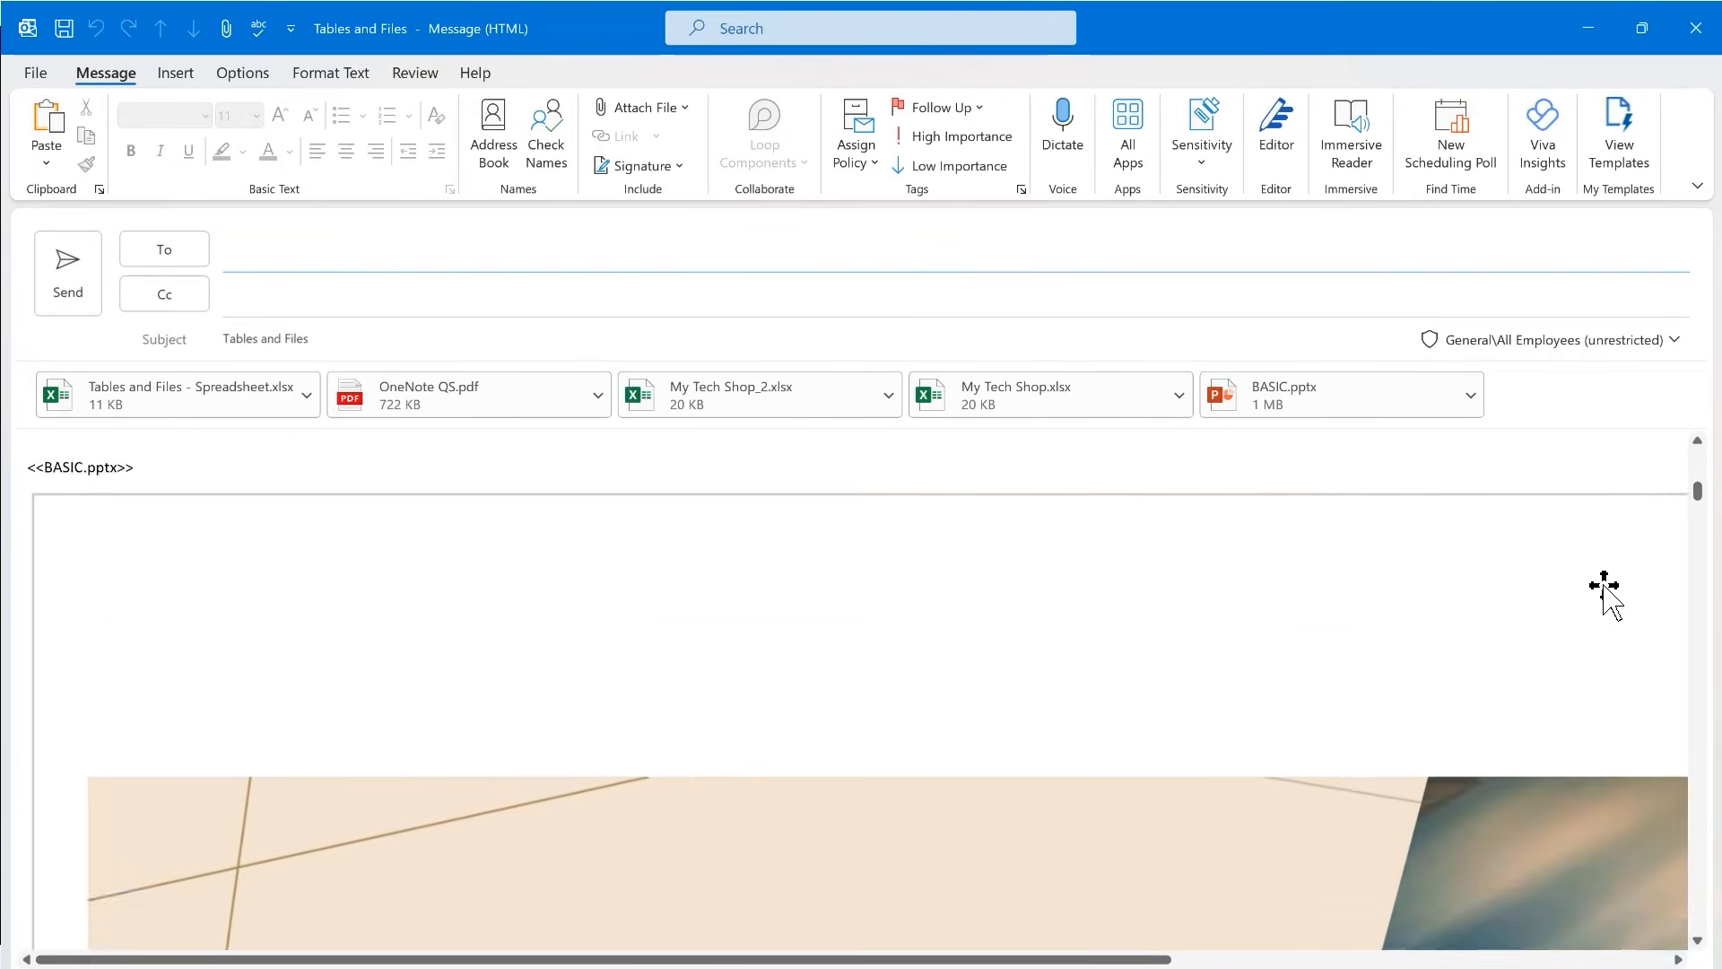
scroll(1605, 584, "down", 10)
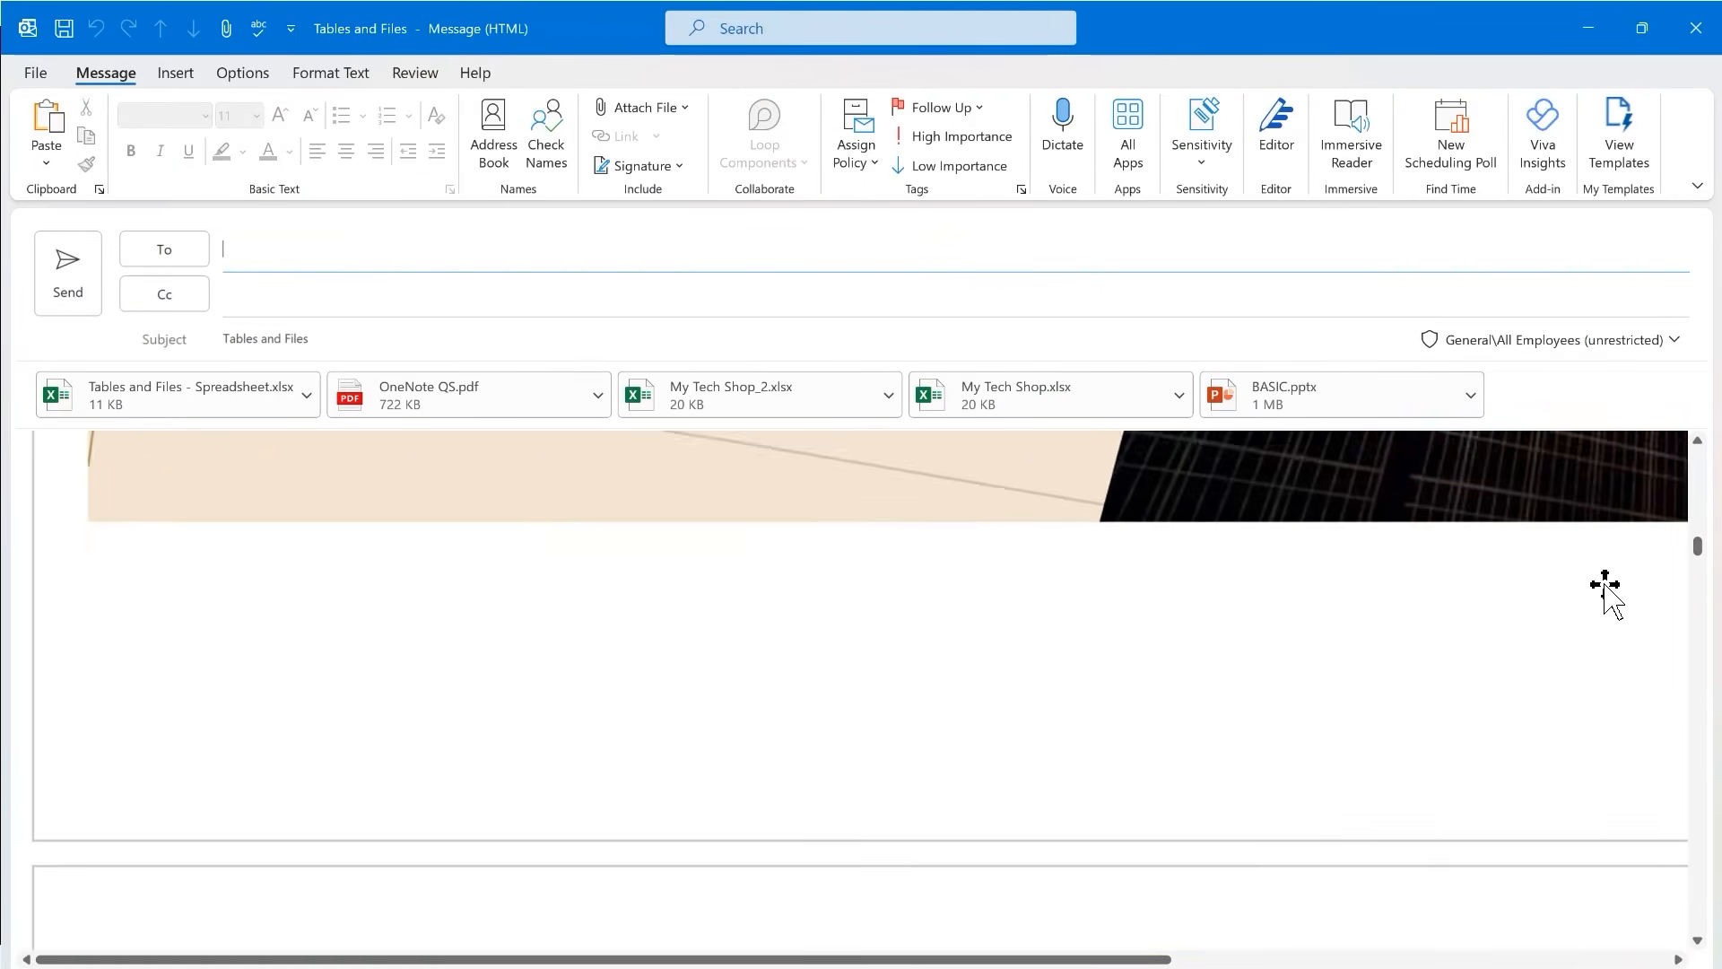
scroll(1612, 584, "down", 10)
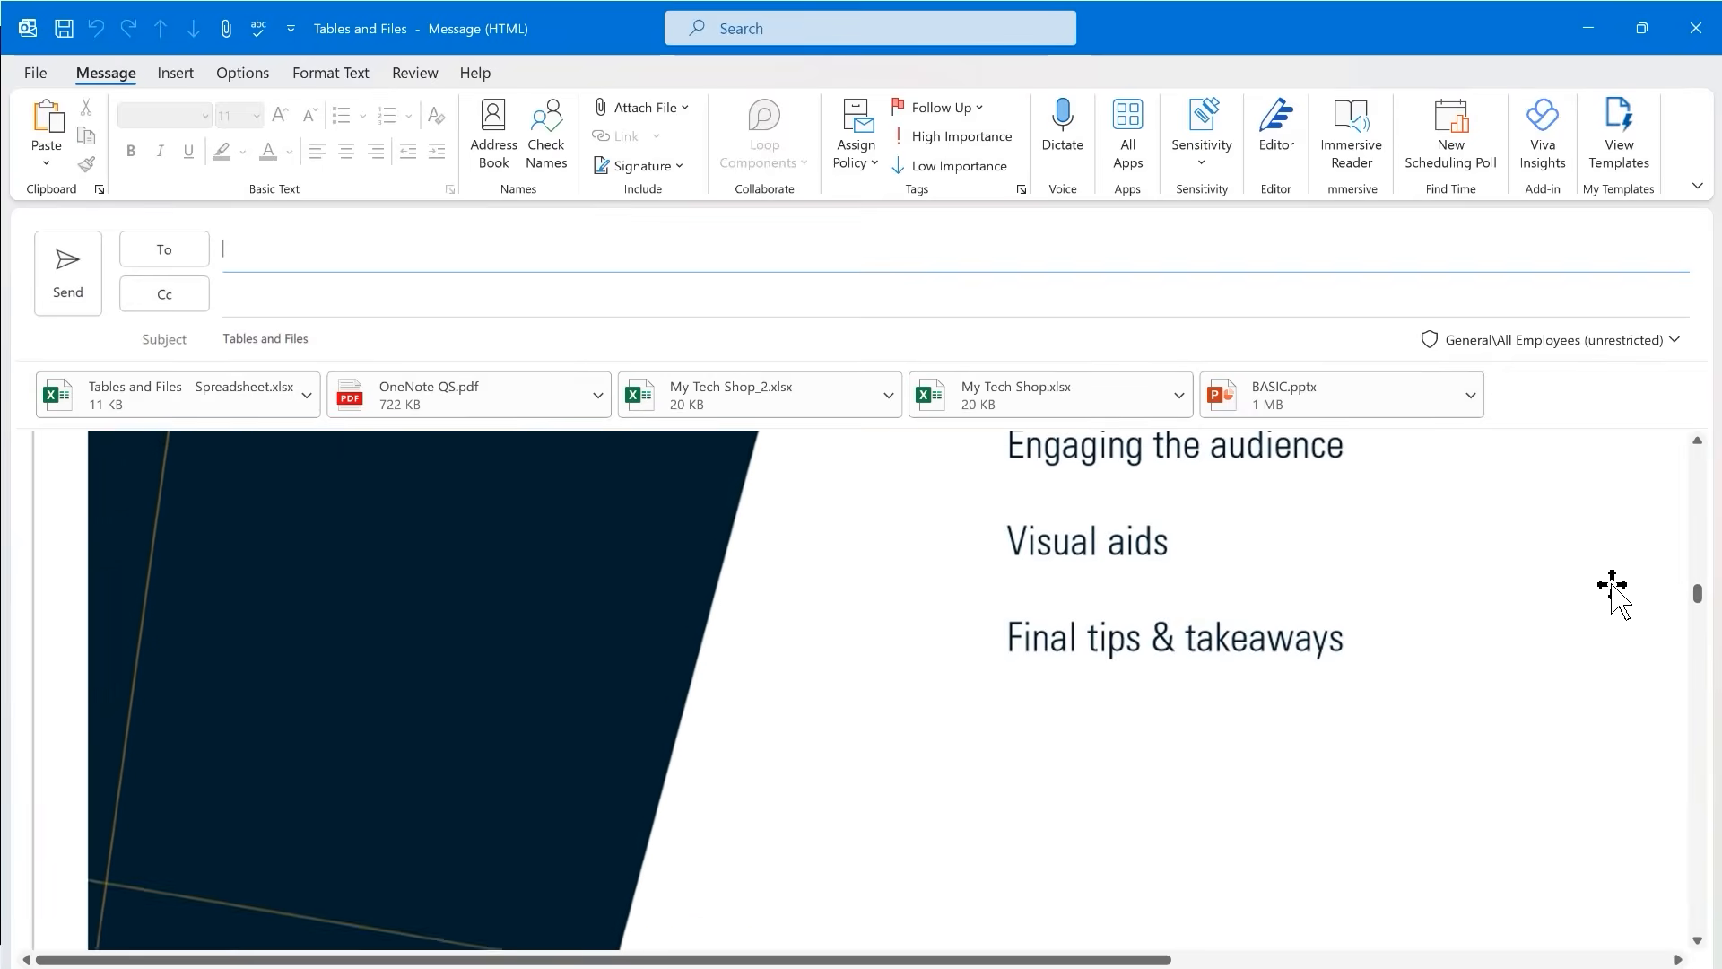
scroll(1612, 584, "up", 10)
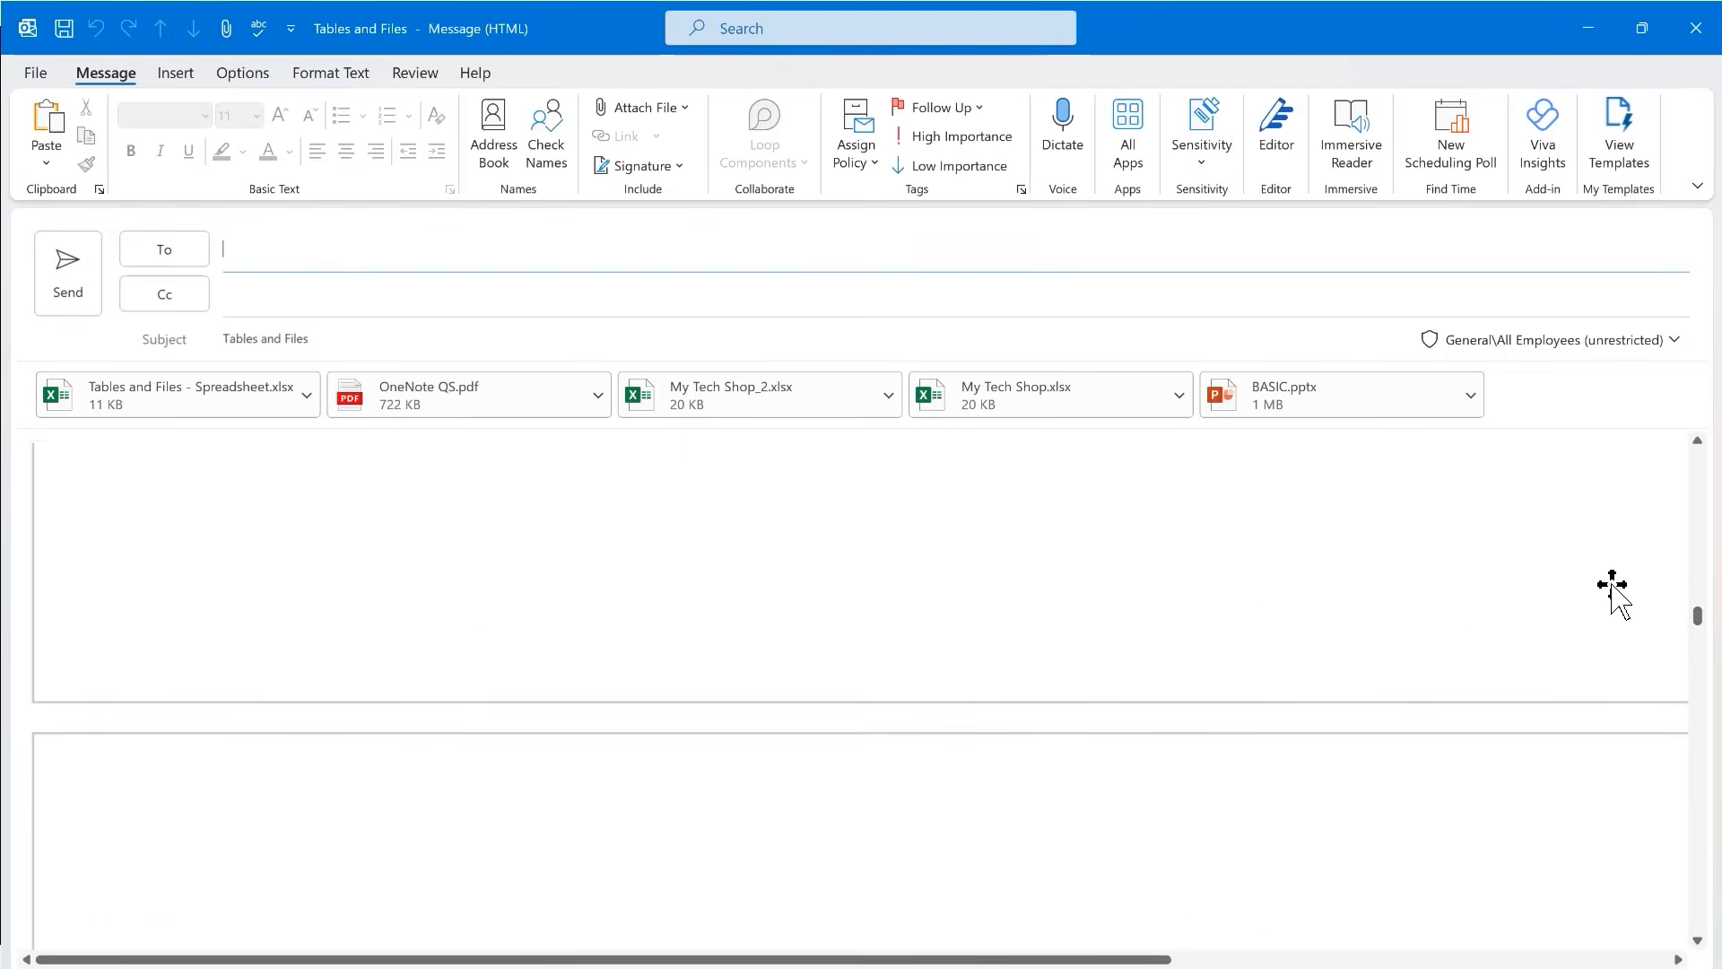
scroll(1607, 587, "up", 10)
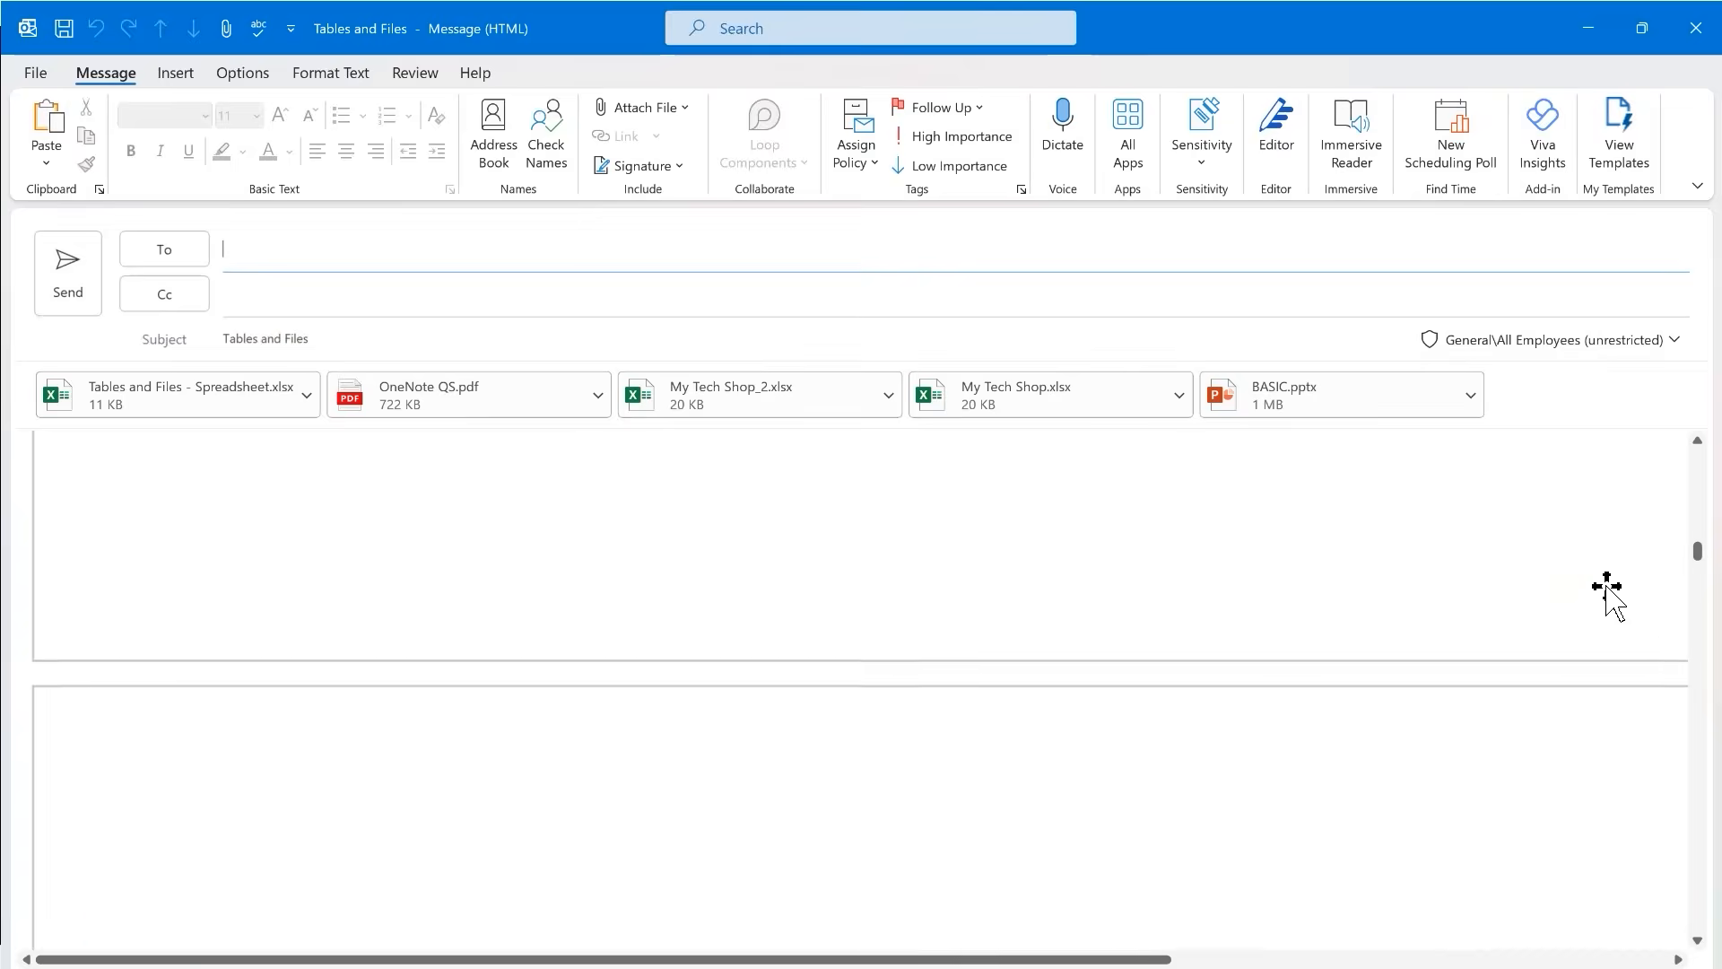
scroll(1606, 584, "up", 2)
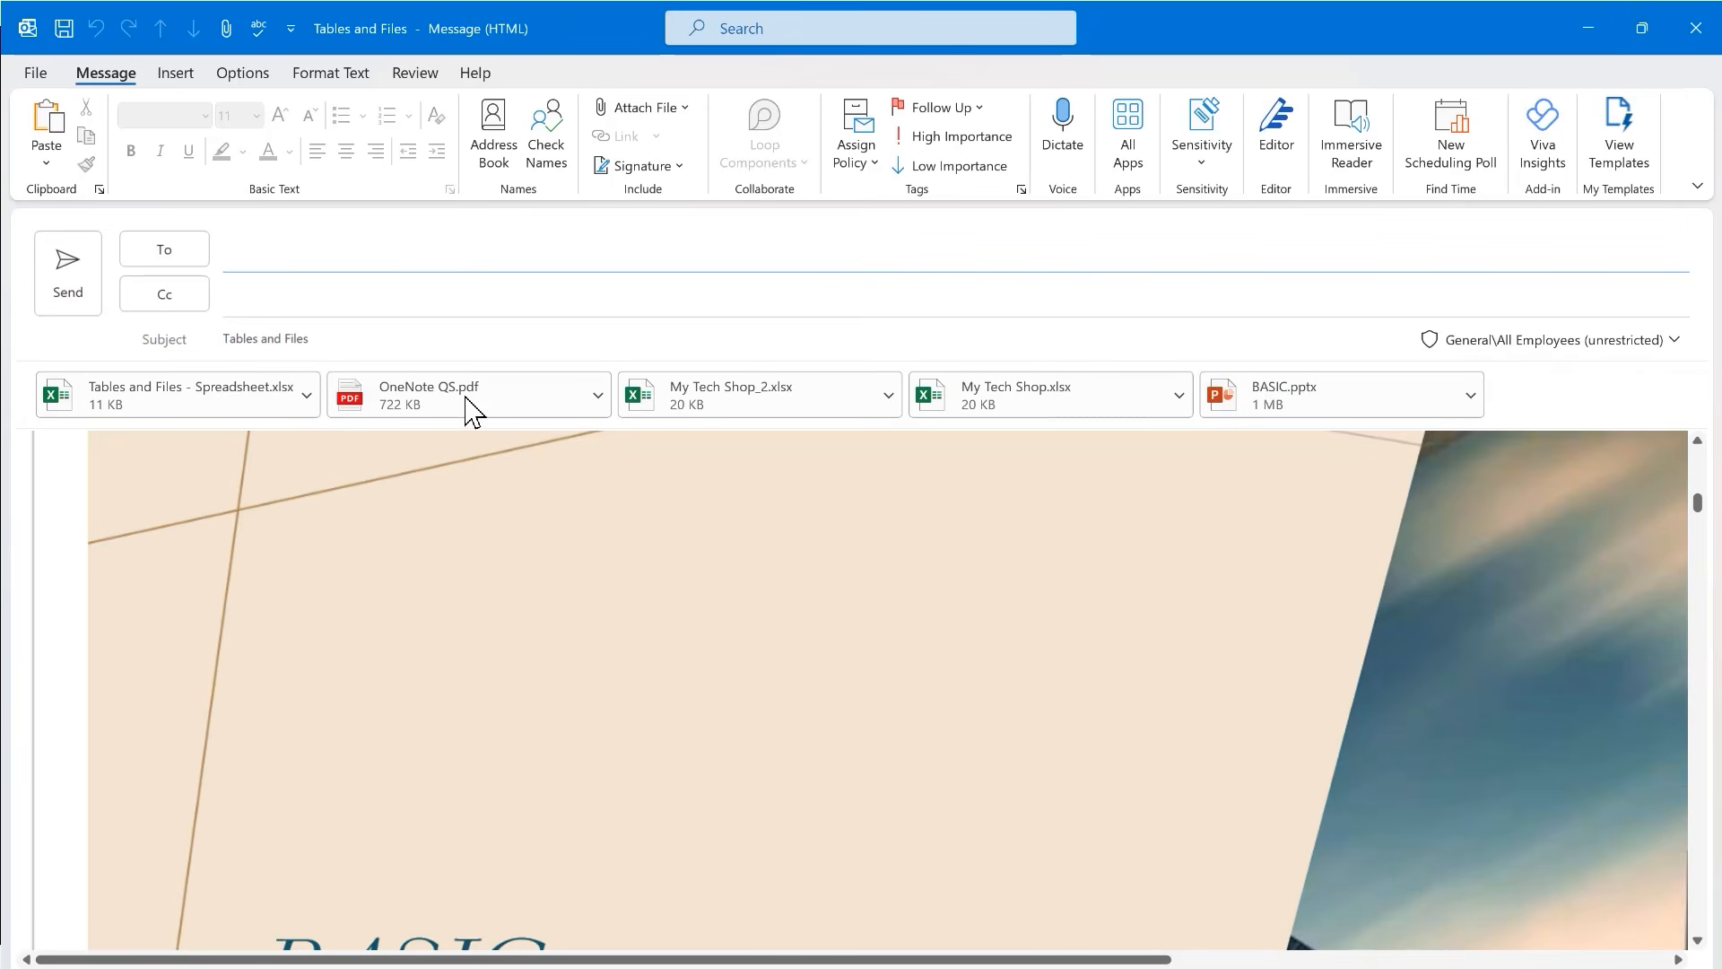
left_click(1691, 27)
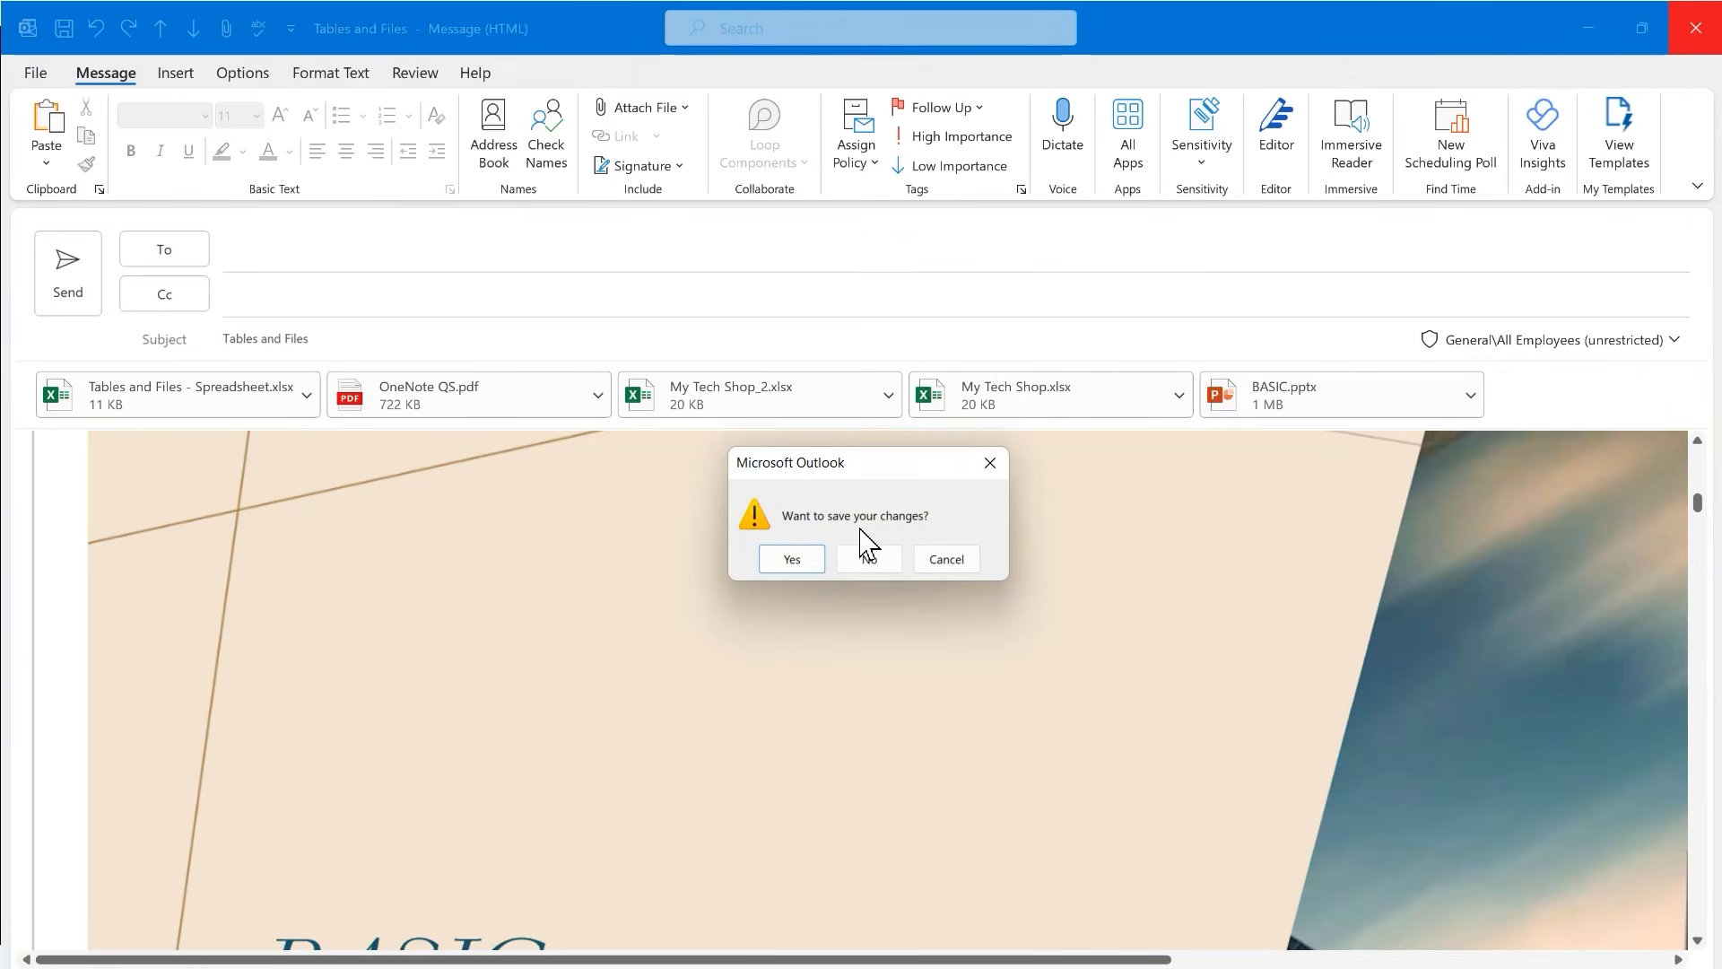
left_click(867, 560)
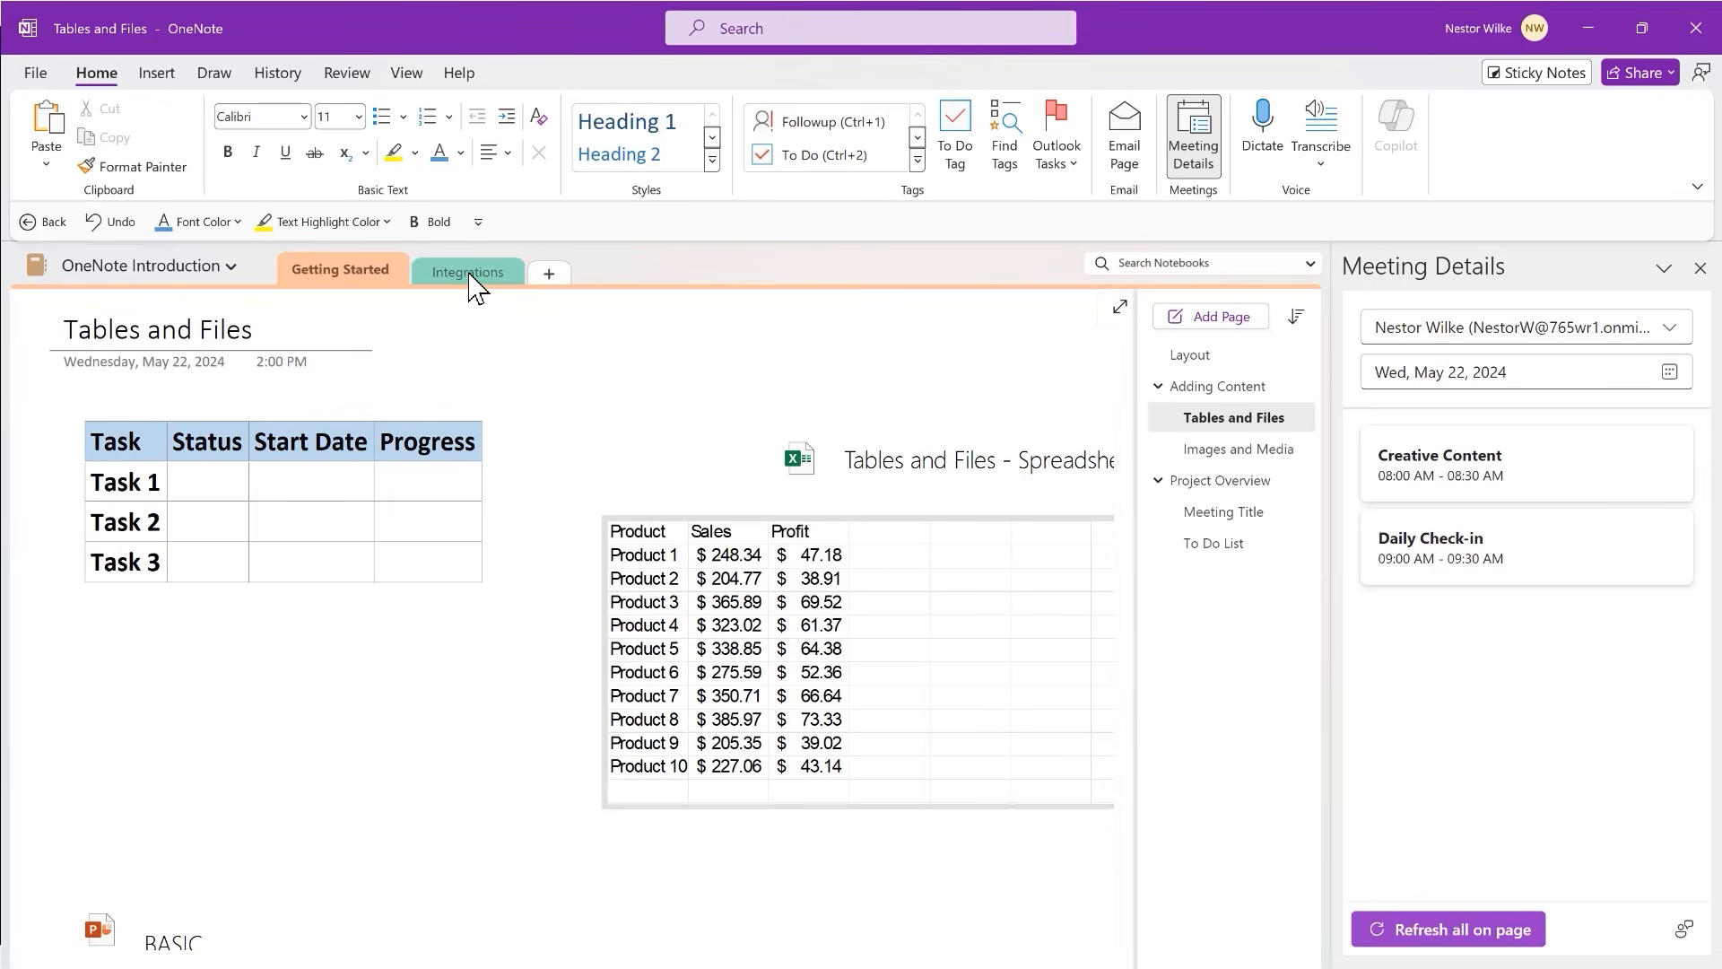
- Return to the Integrations section, and switch to Outlook to open the SharePoint Online message about the "Practice File_PowerPoint_Module 4-rec" link being used
left_click(473, 276)
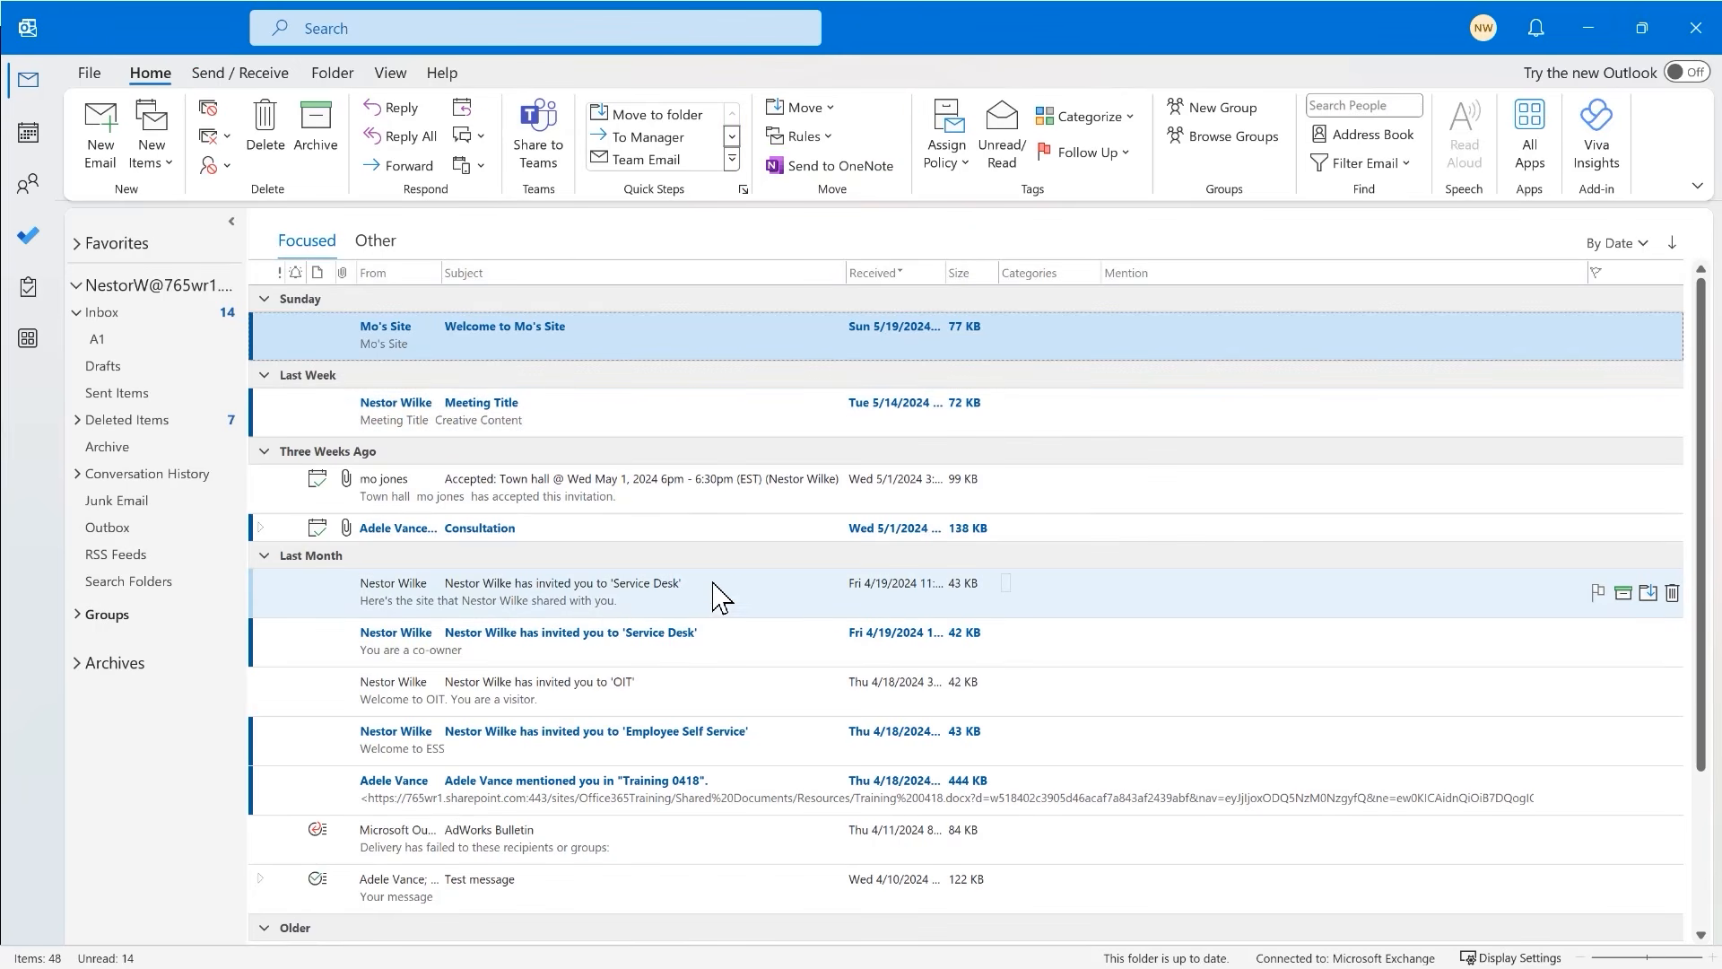
scroll(762, 566, "down", 3)
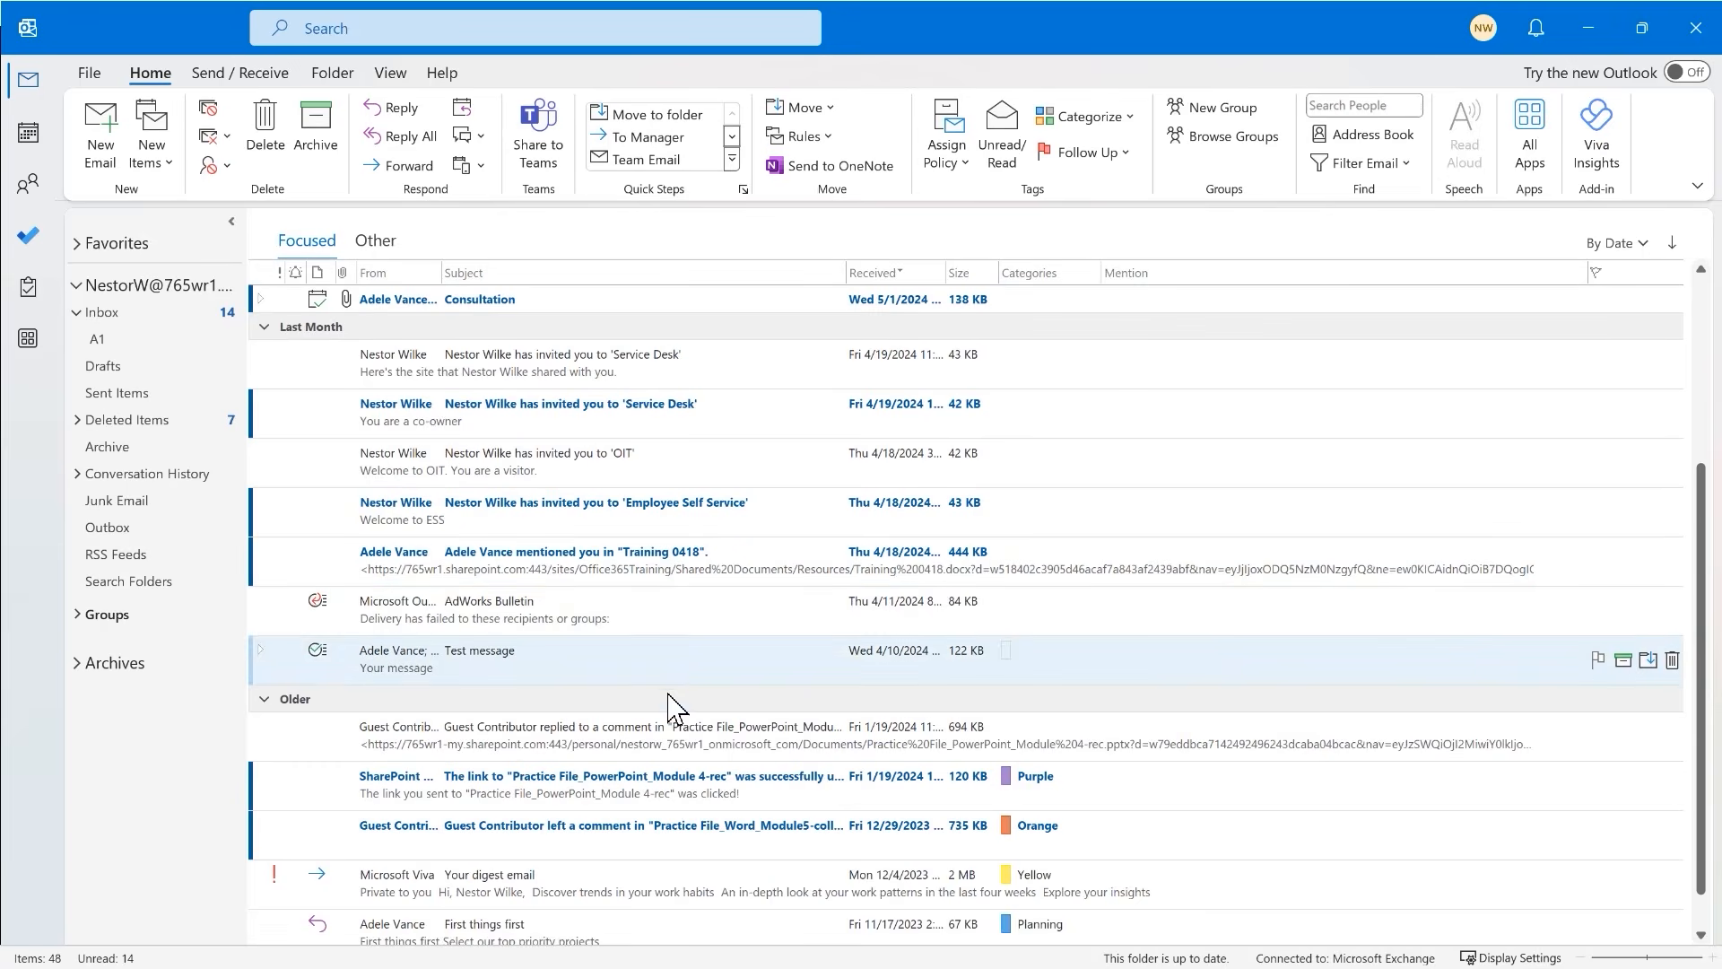
left_click(615, 789)
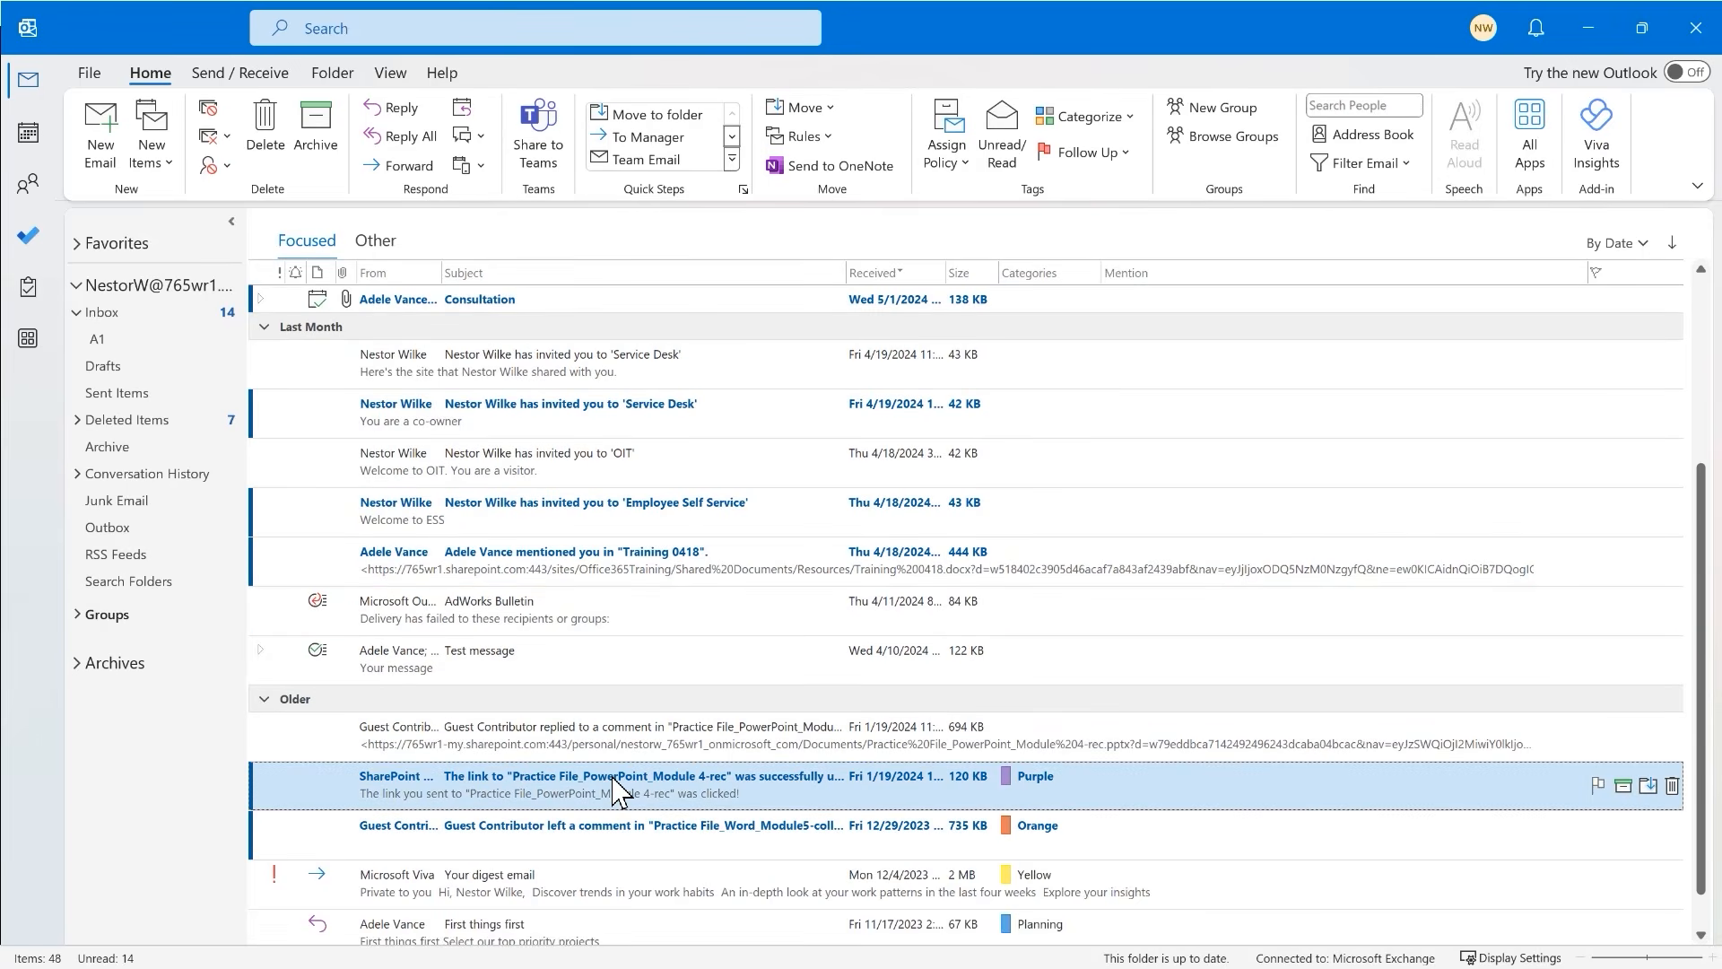
double_click(615, 789)
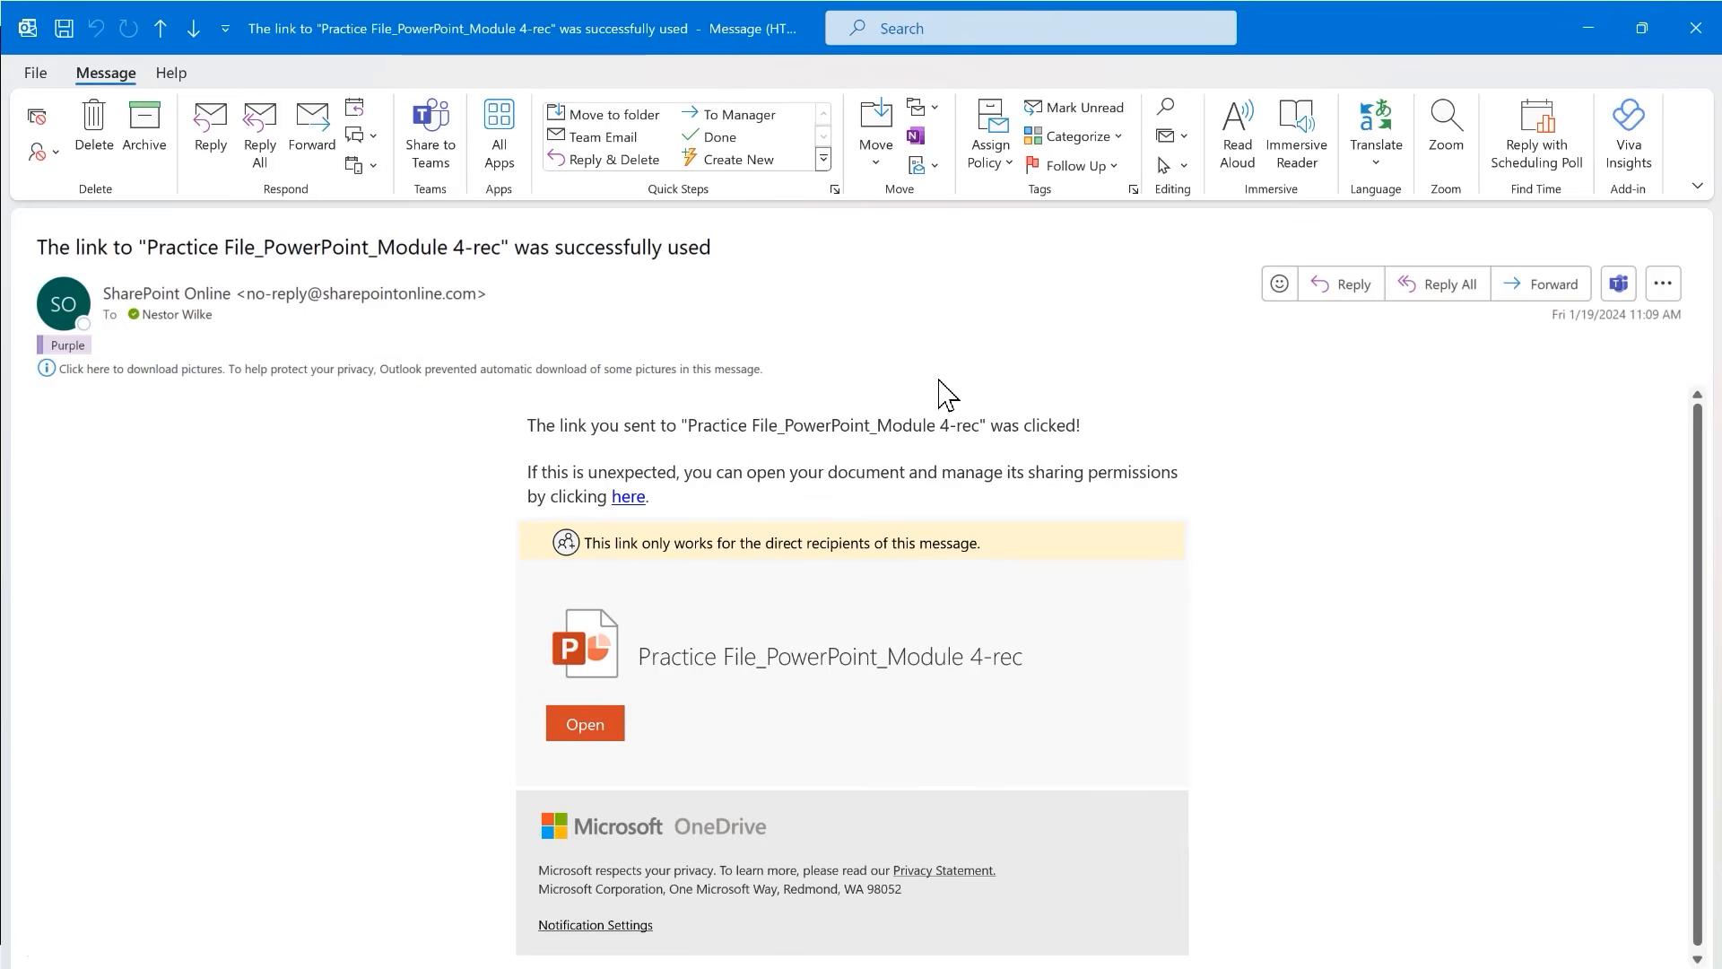
- Send the open message to the Outlook and Teams page in the OneNote Introduction notebook's Integrations section and review it in OneNote
left_click(917, 136)
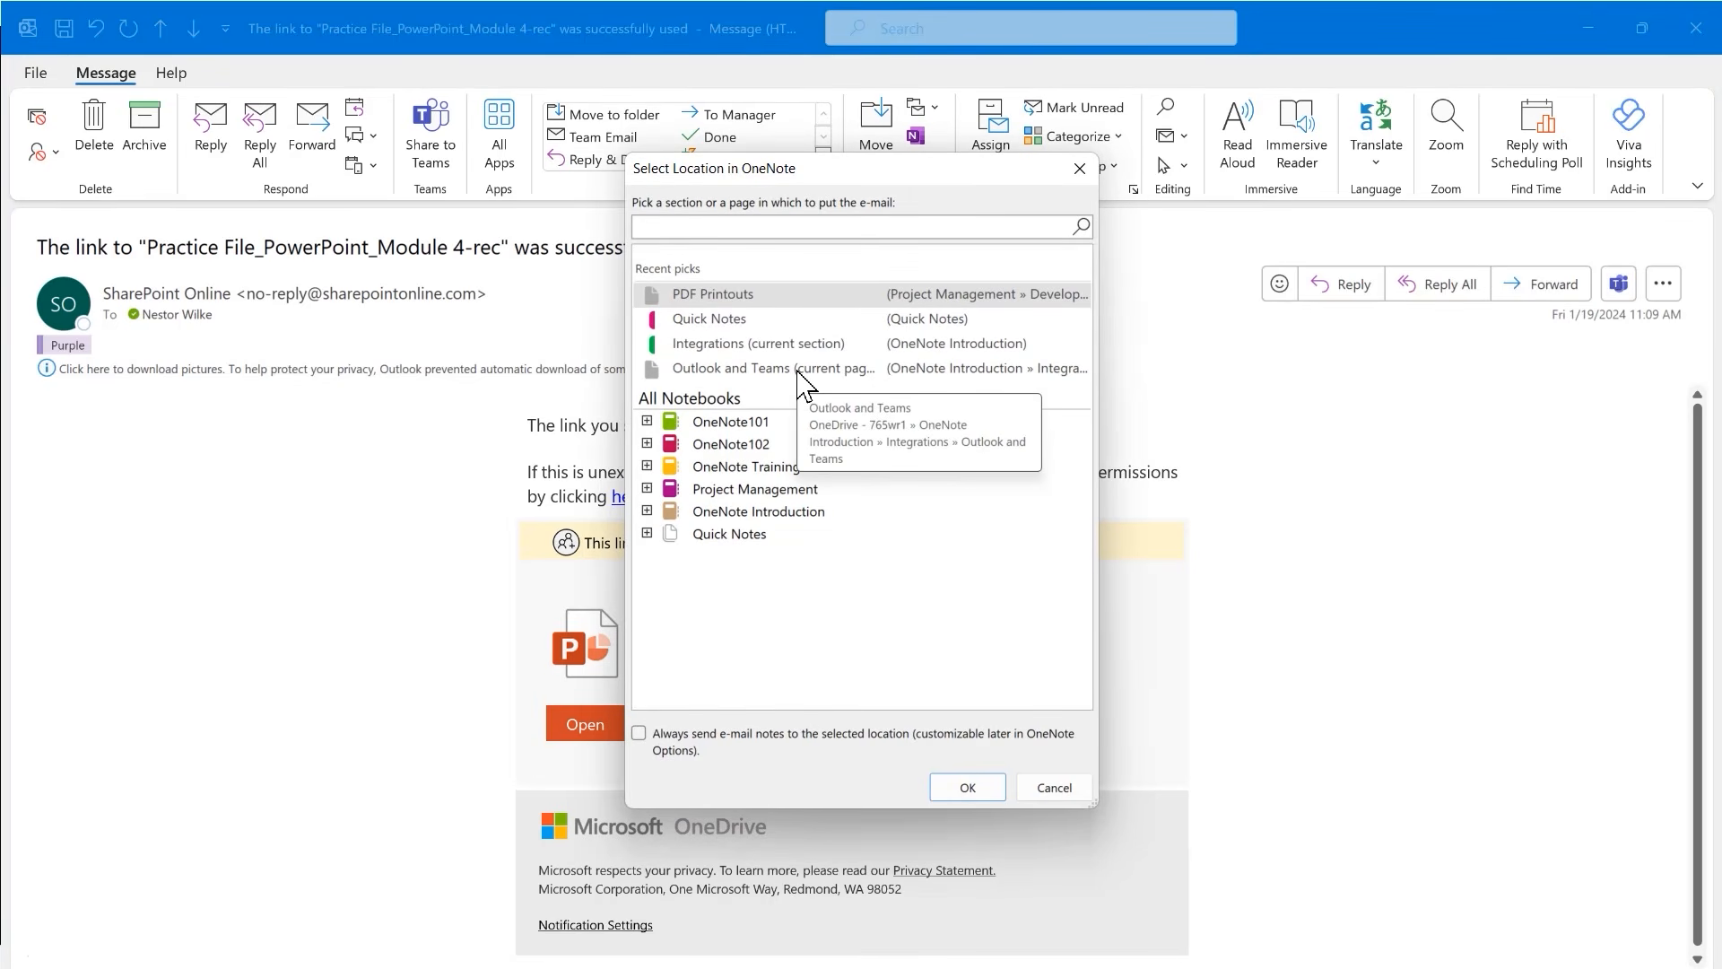
left_click(646, 512)
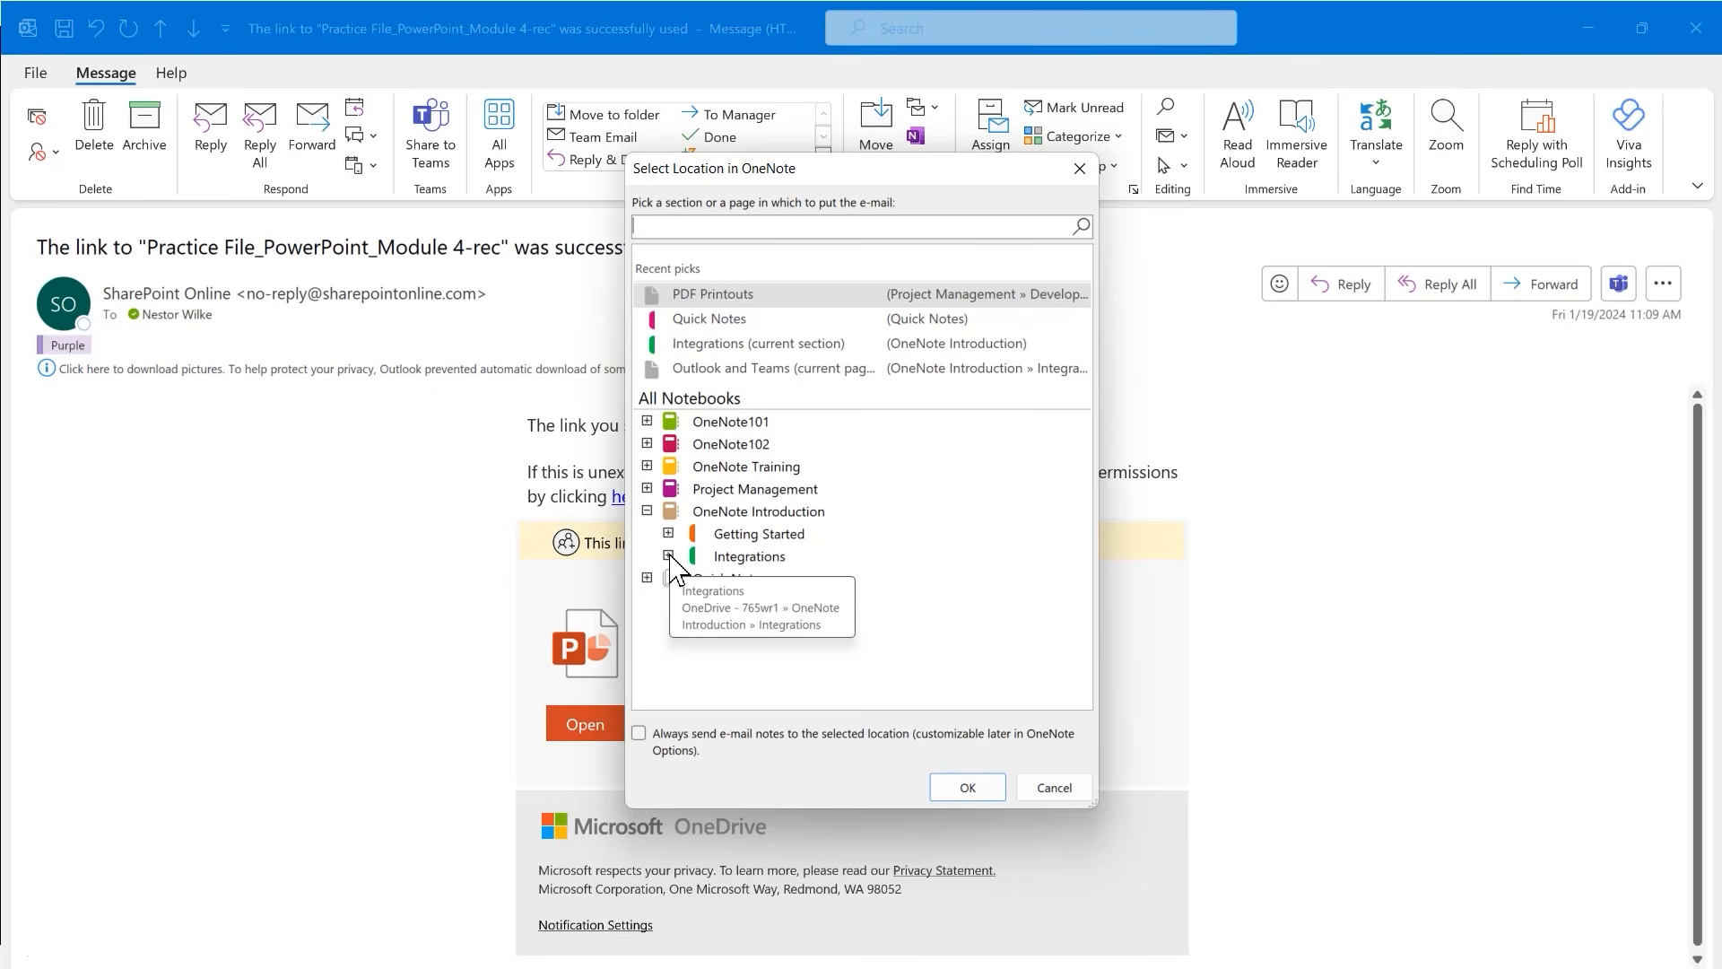
left_click(668, 557)
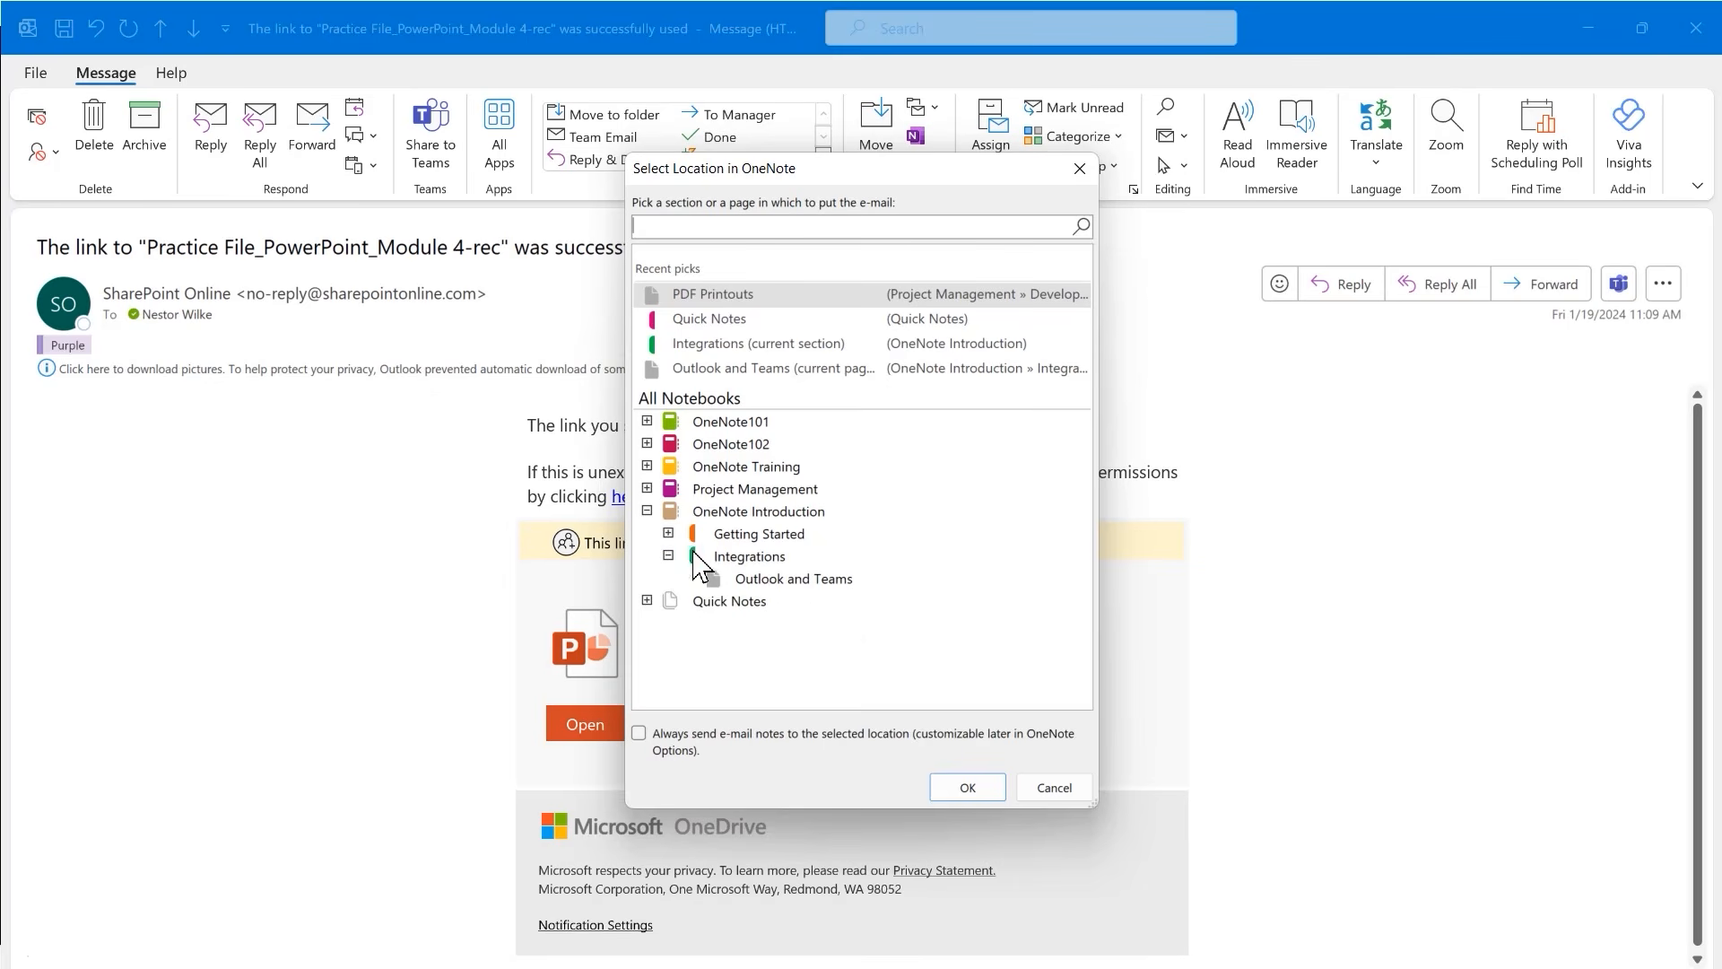
left_click(764, 580)
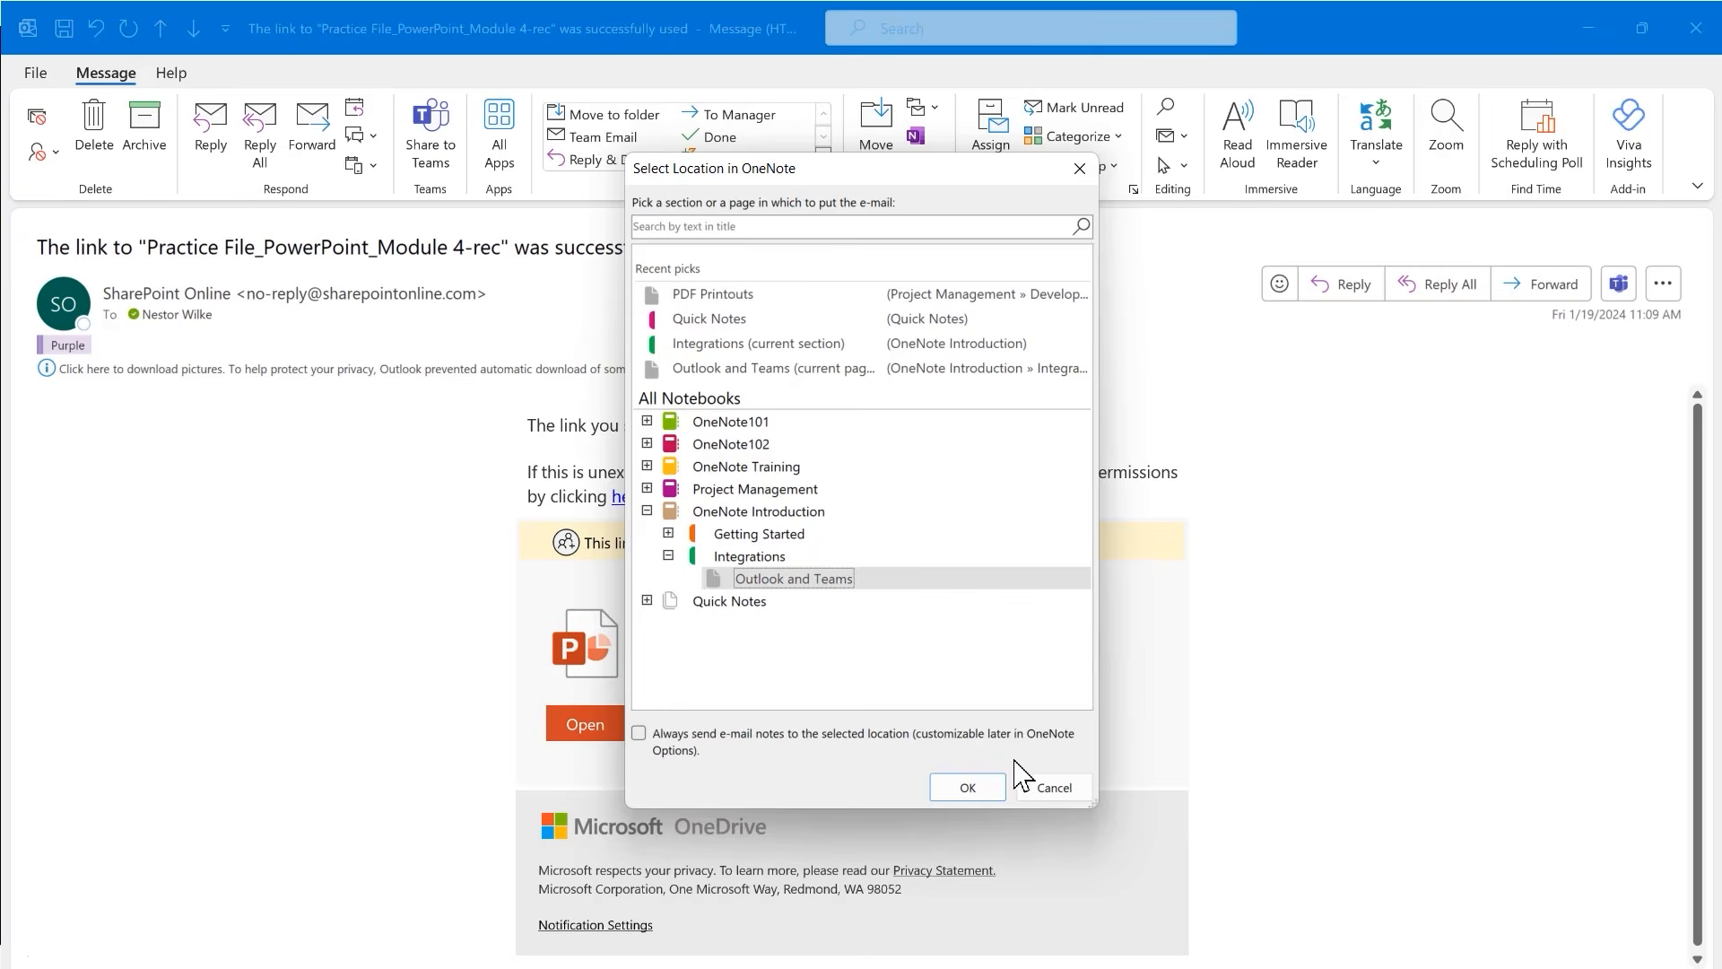
left_click(967, 788)
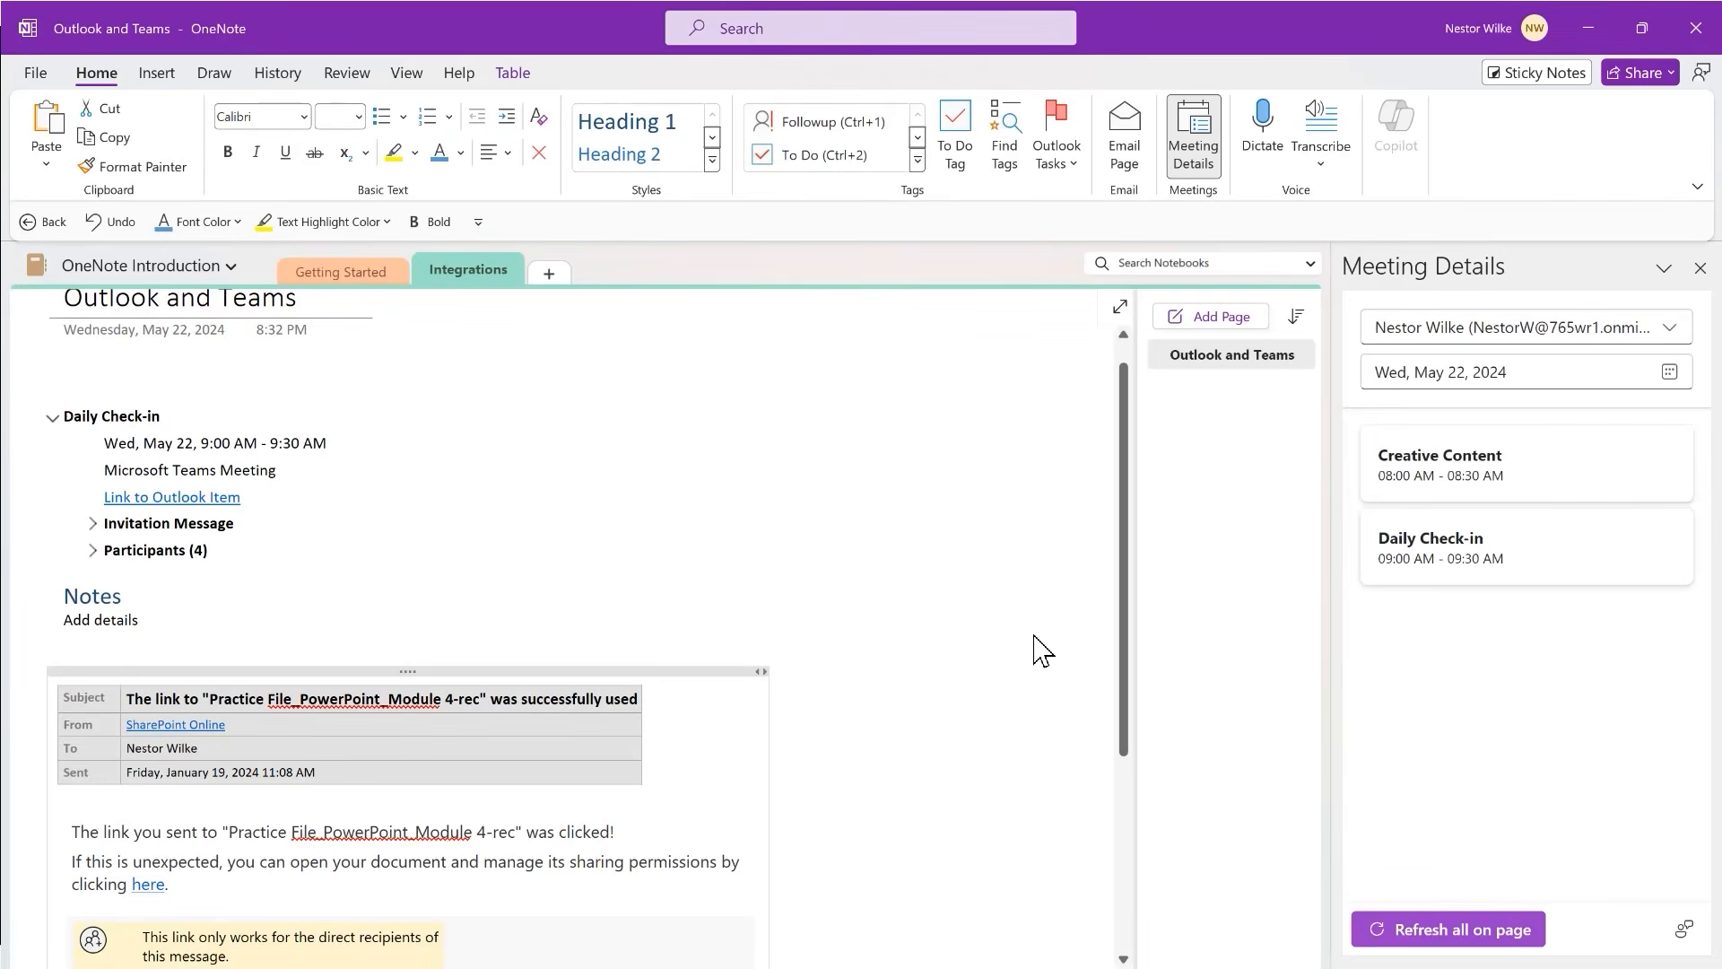
scroll(733, 481, "down", 3)
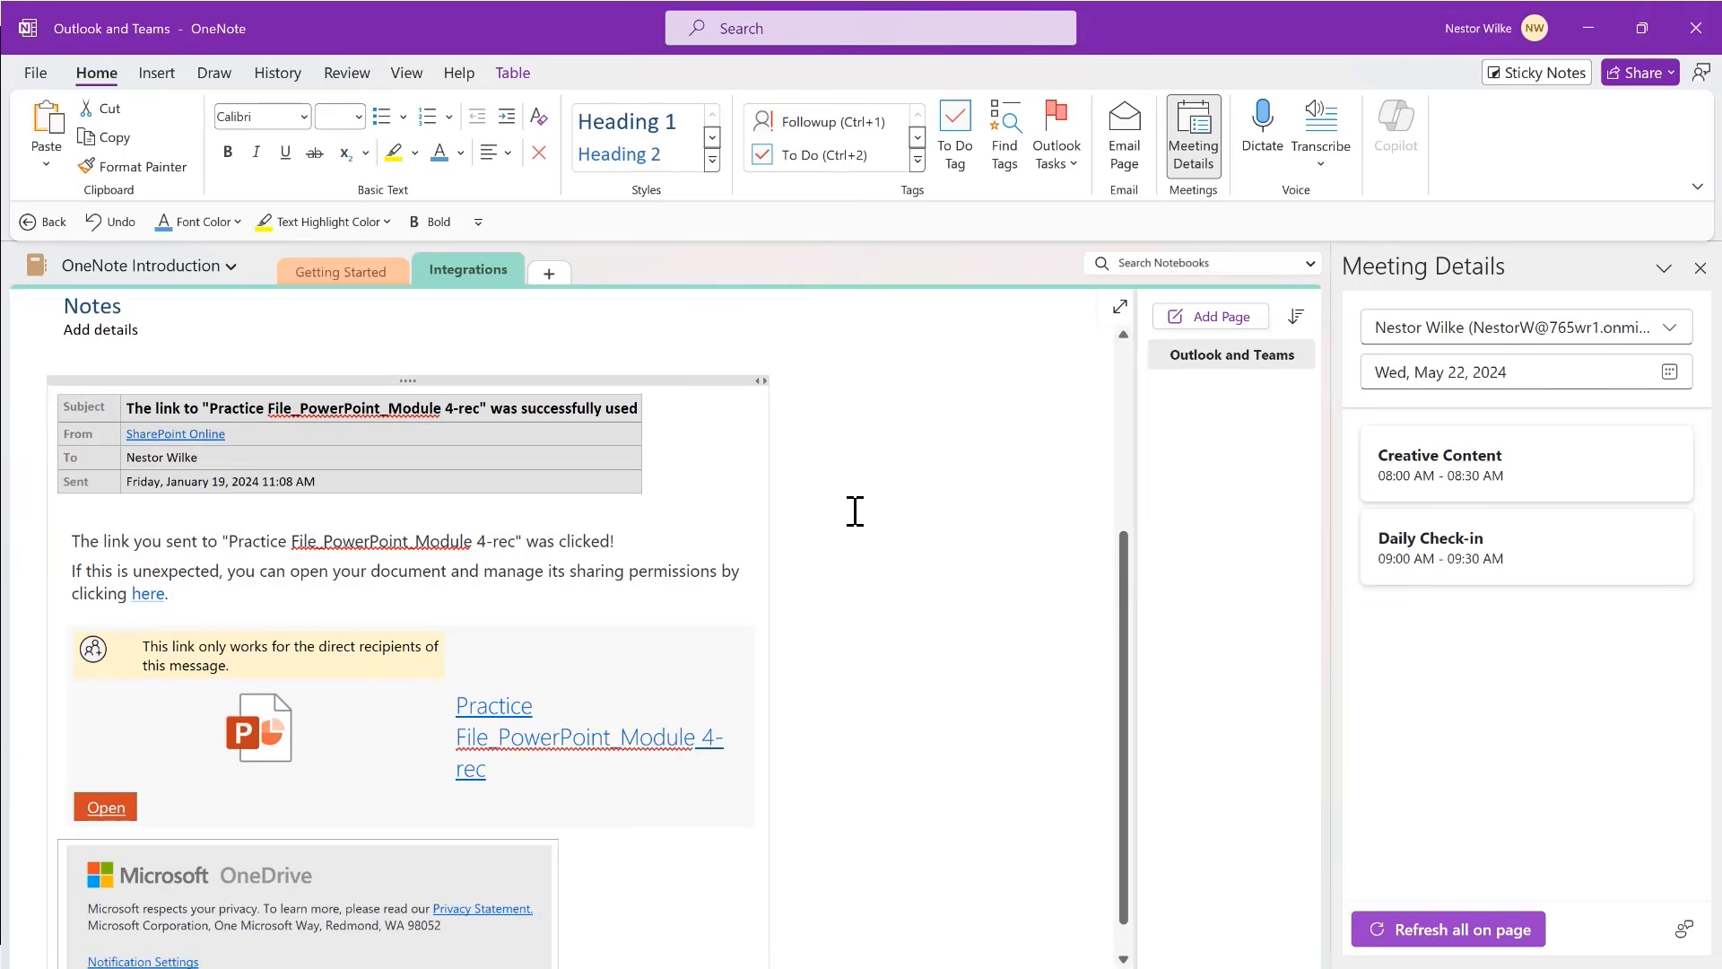
scroll(855, 511, "down", 4)
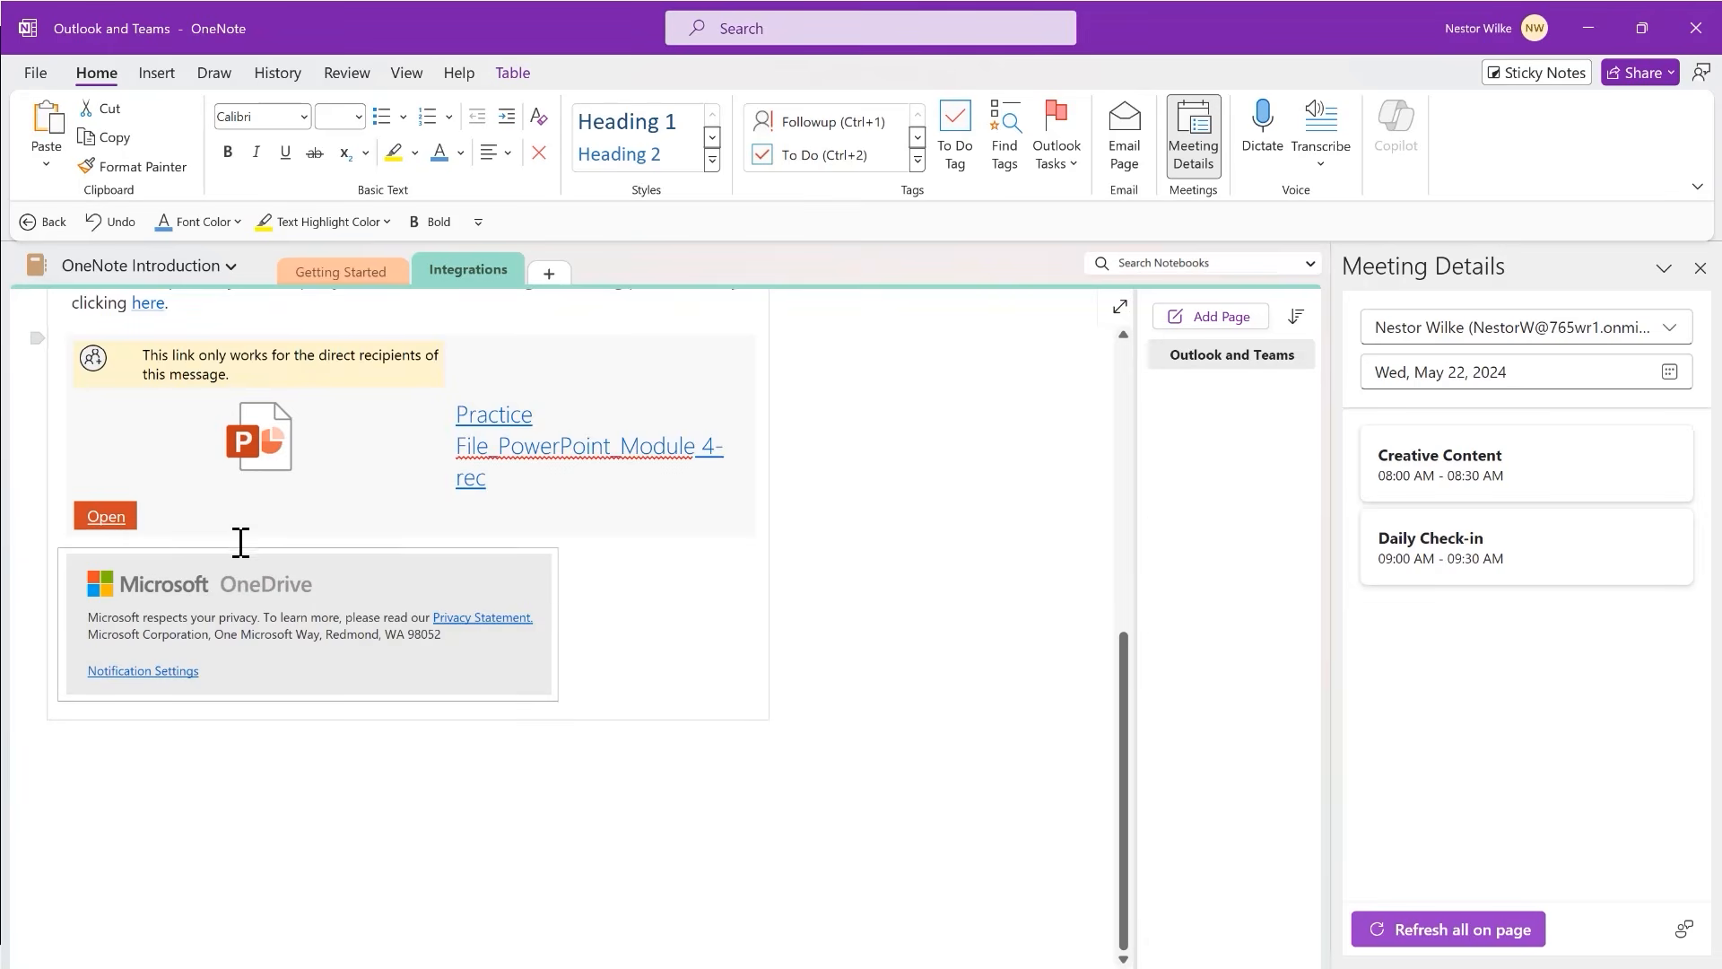
scroll(878, 545, "down", 3)
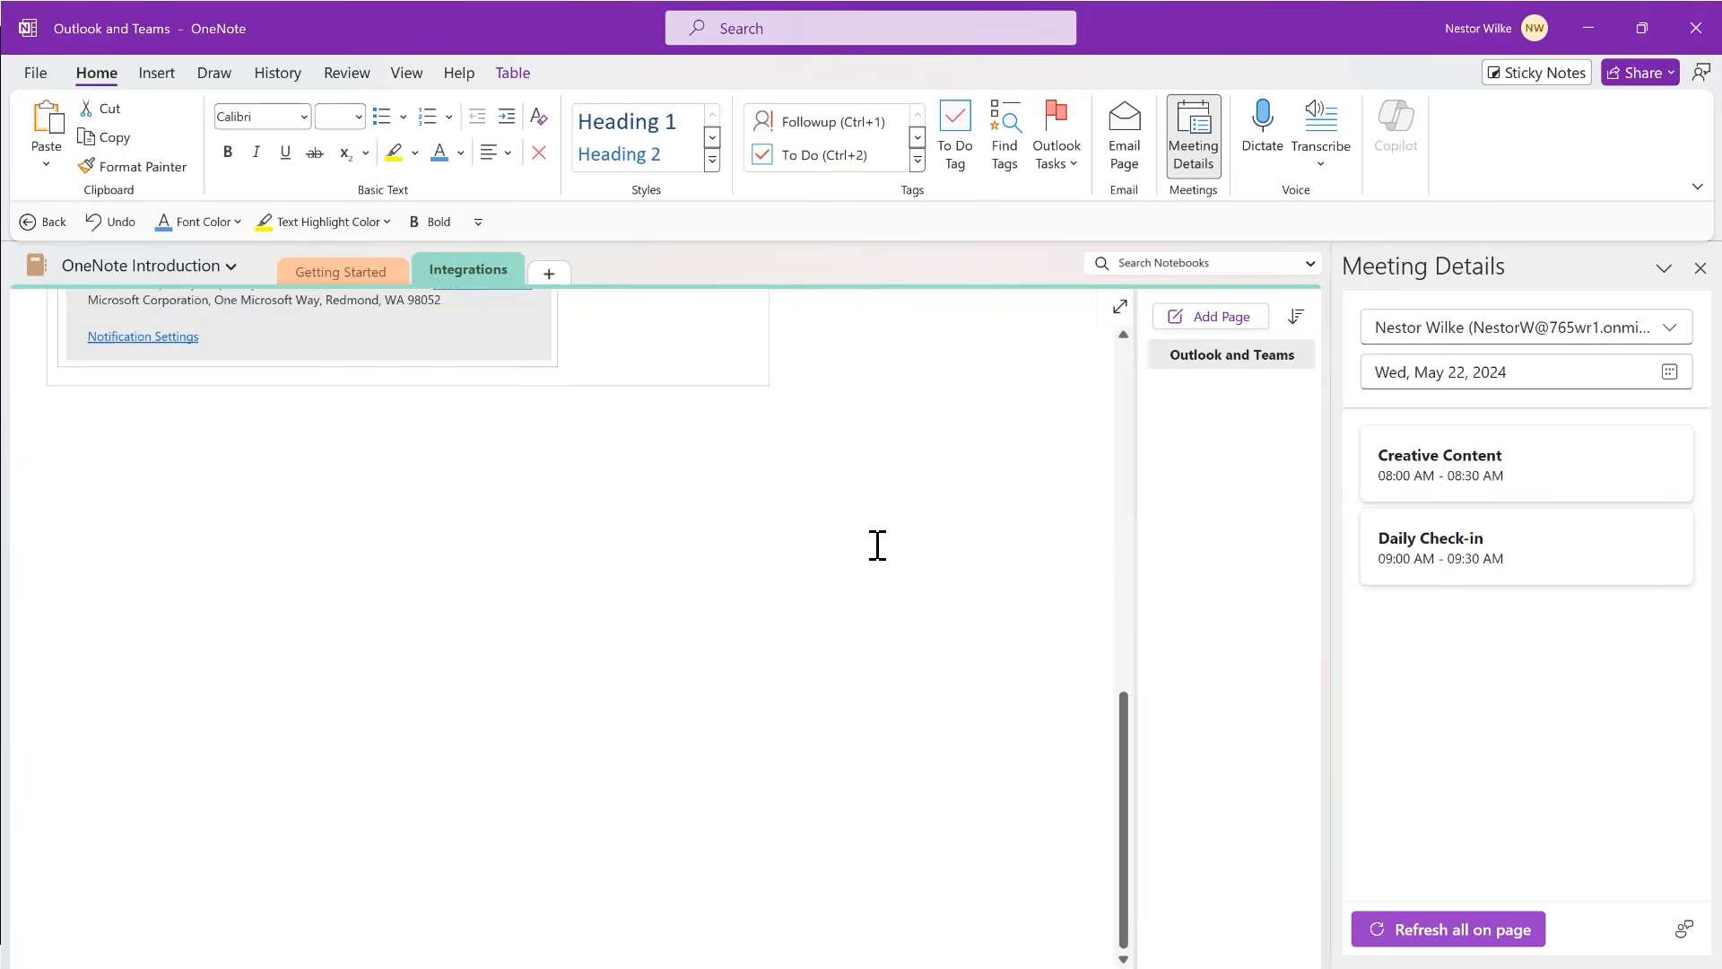
scroll(875, 545, "up", 4)
scroll(875, 545, "up", 5)
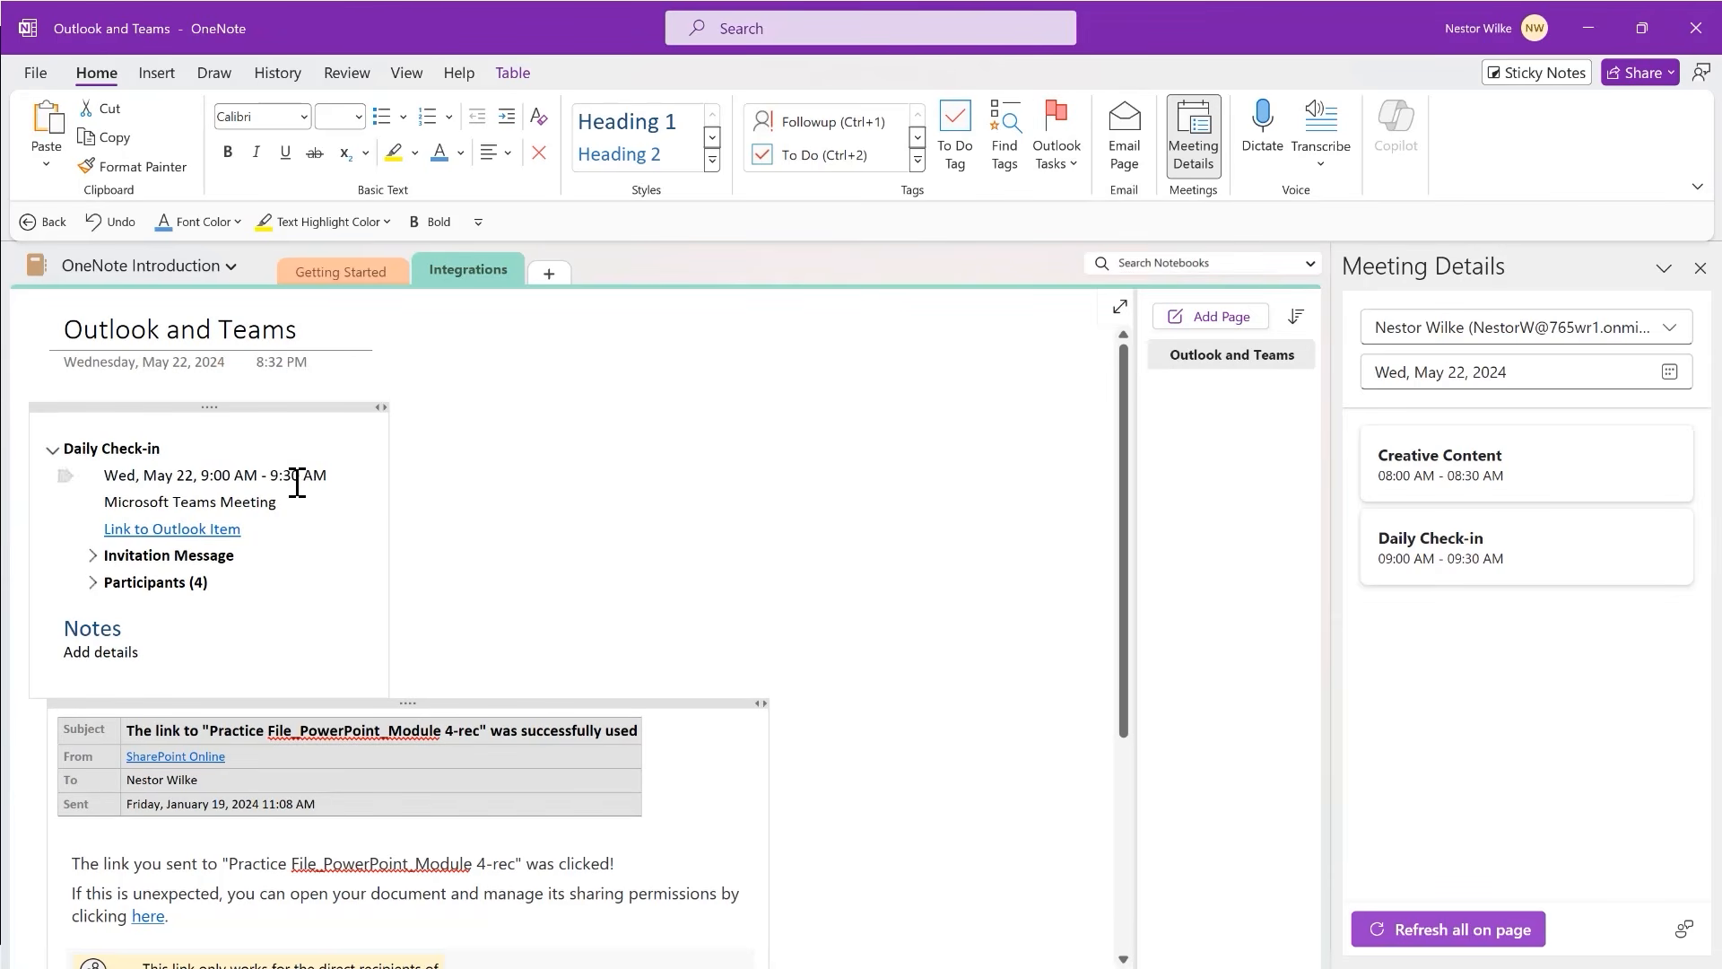
- Create a custom Outlook task from the Notes heading, starting 5/22/2024 and due 5/24/2024
left_click(63, 625)
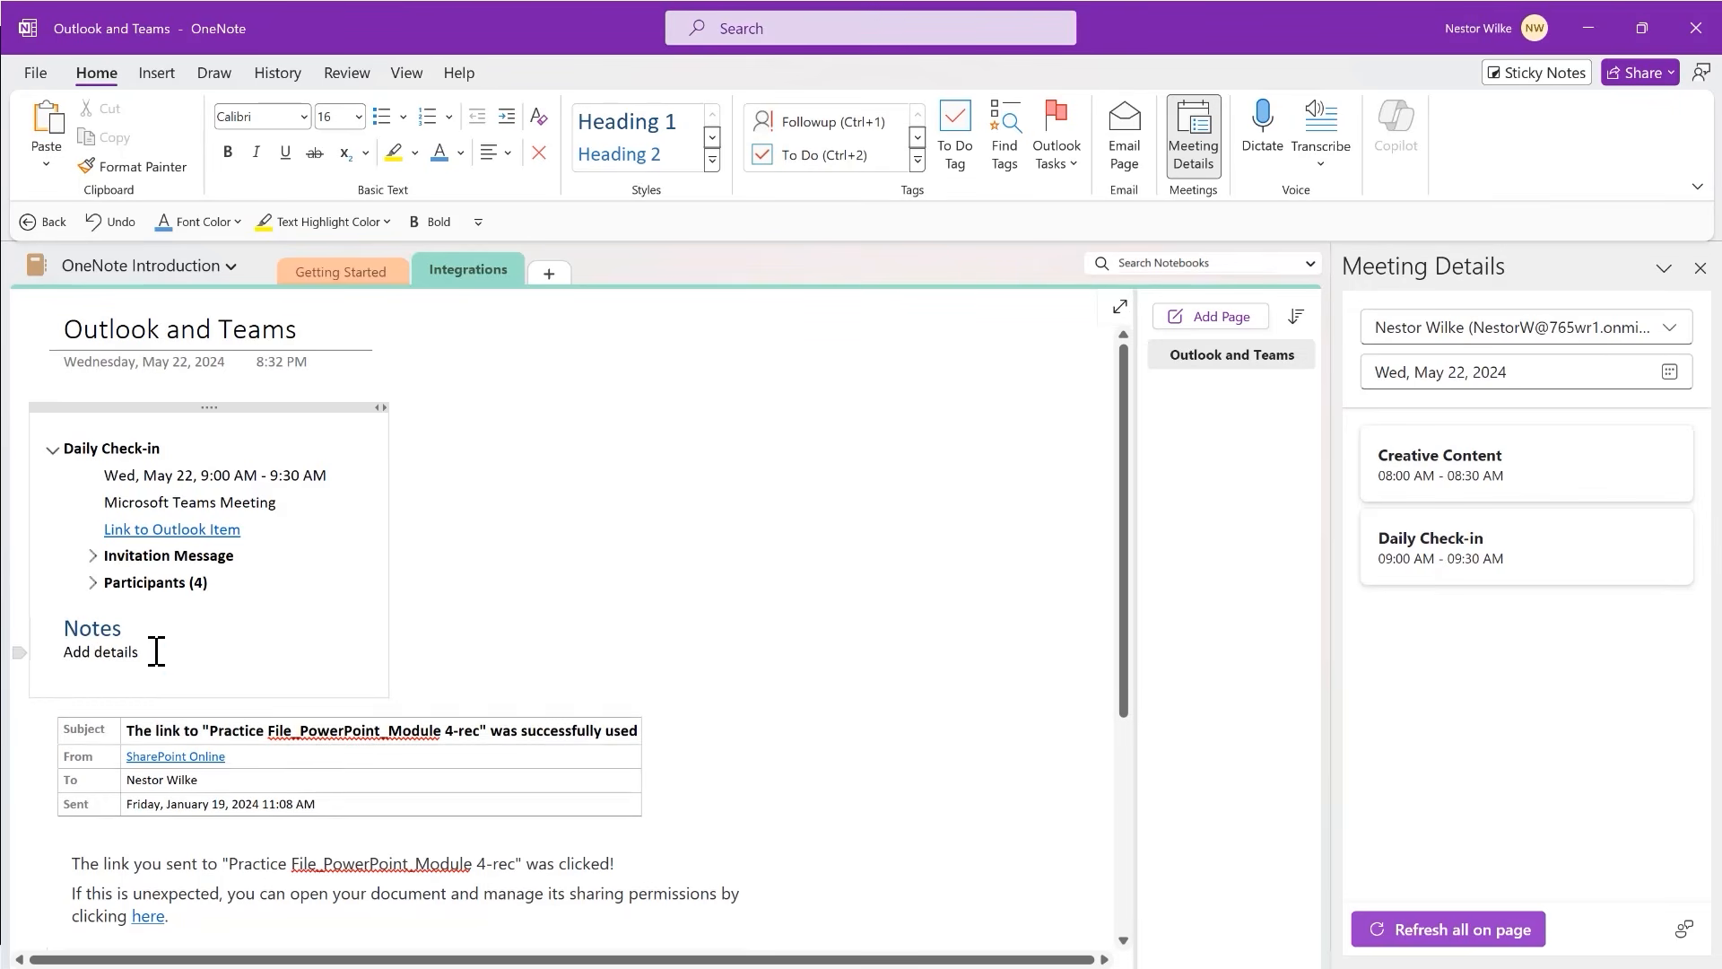
left_click(1066, 131)
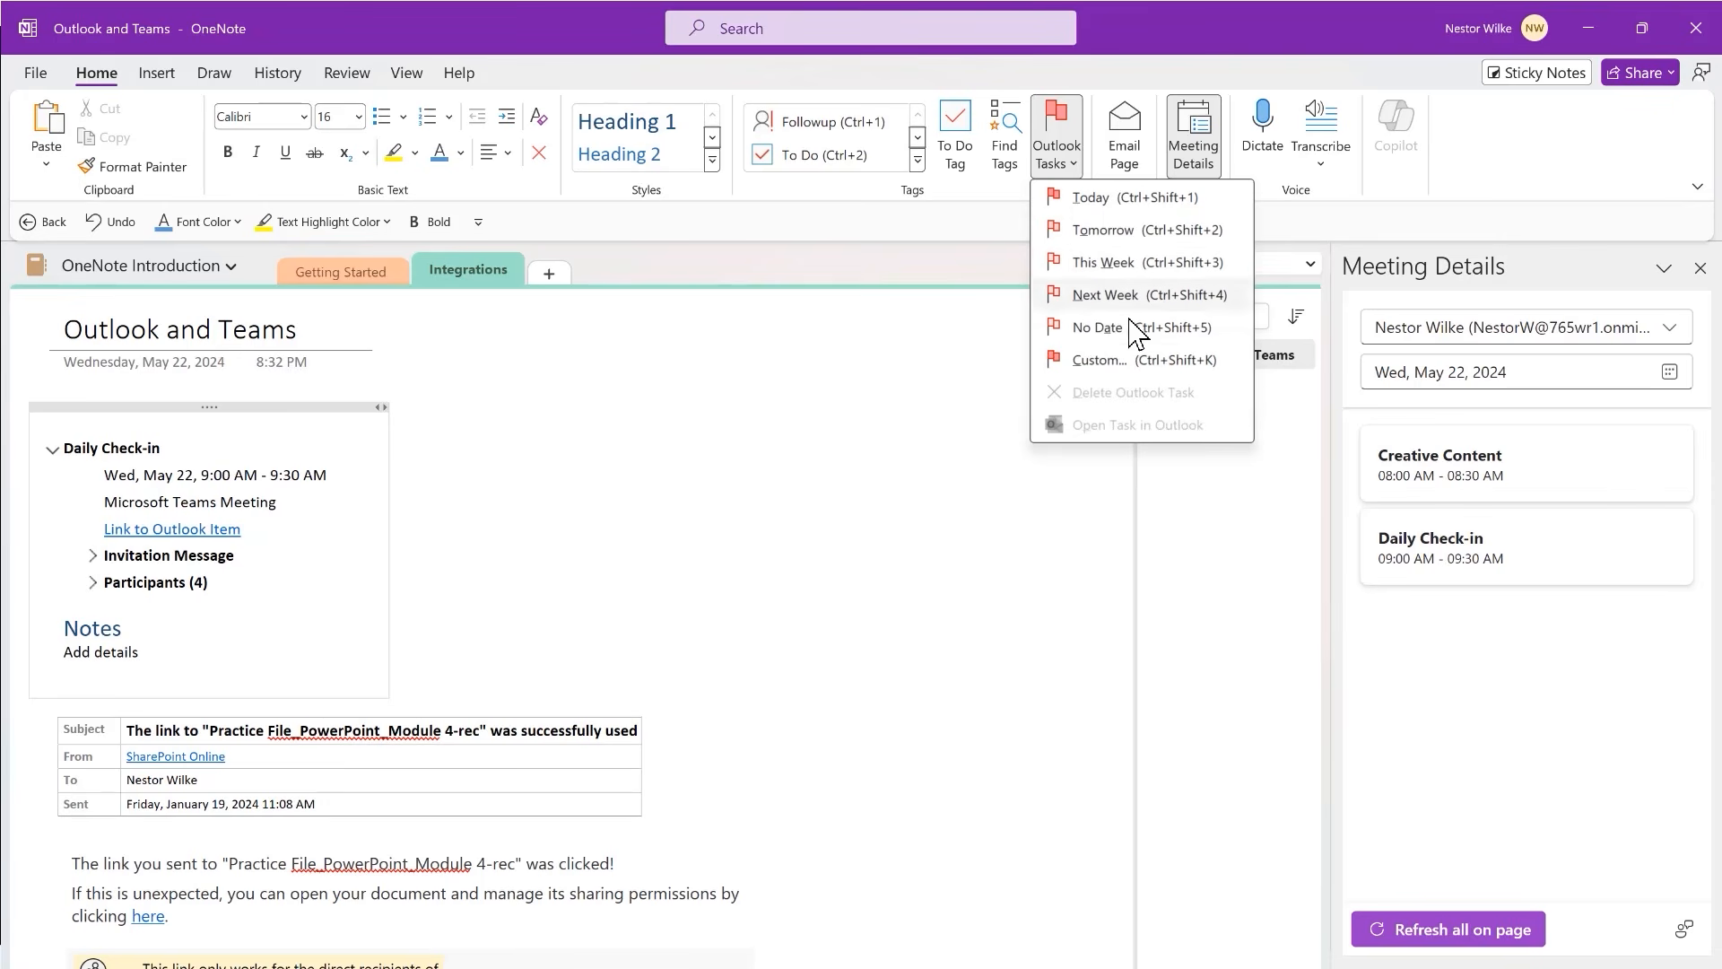
left_click(1097, 362)
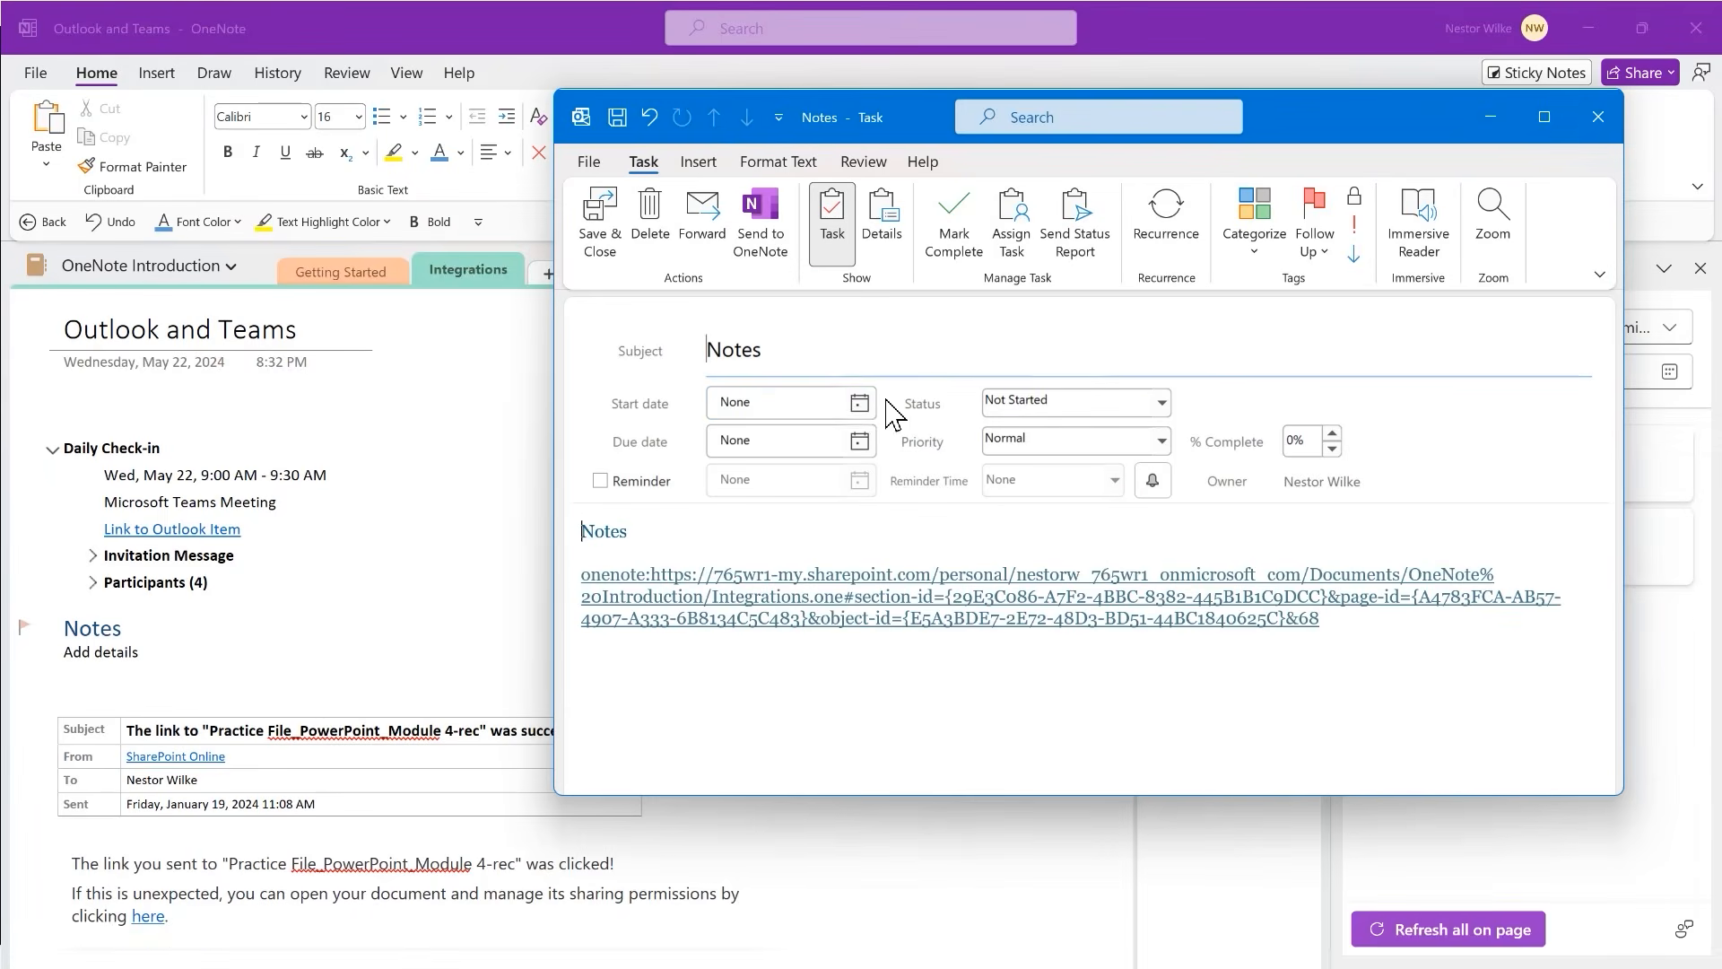
left_click(860, 405)
left_click(752, 566)
left_click(859, 467)
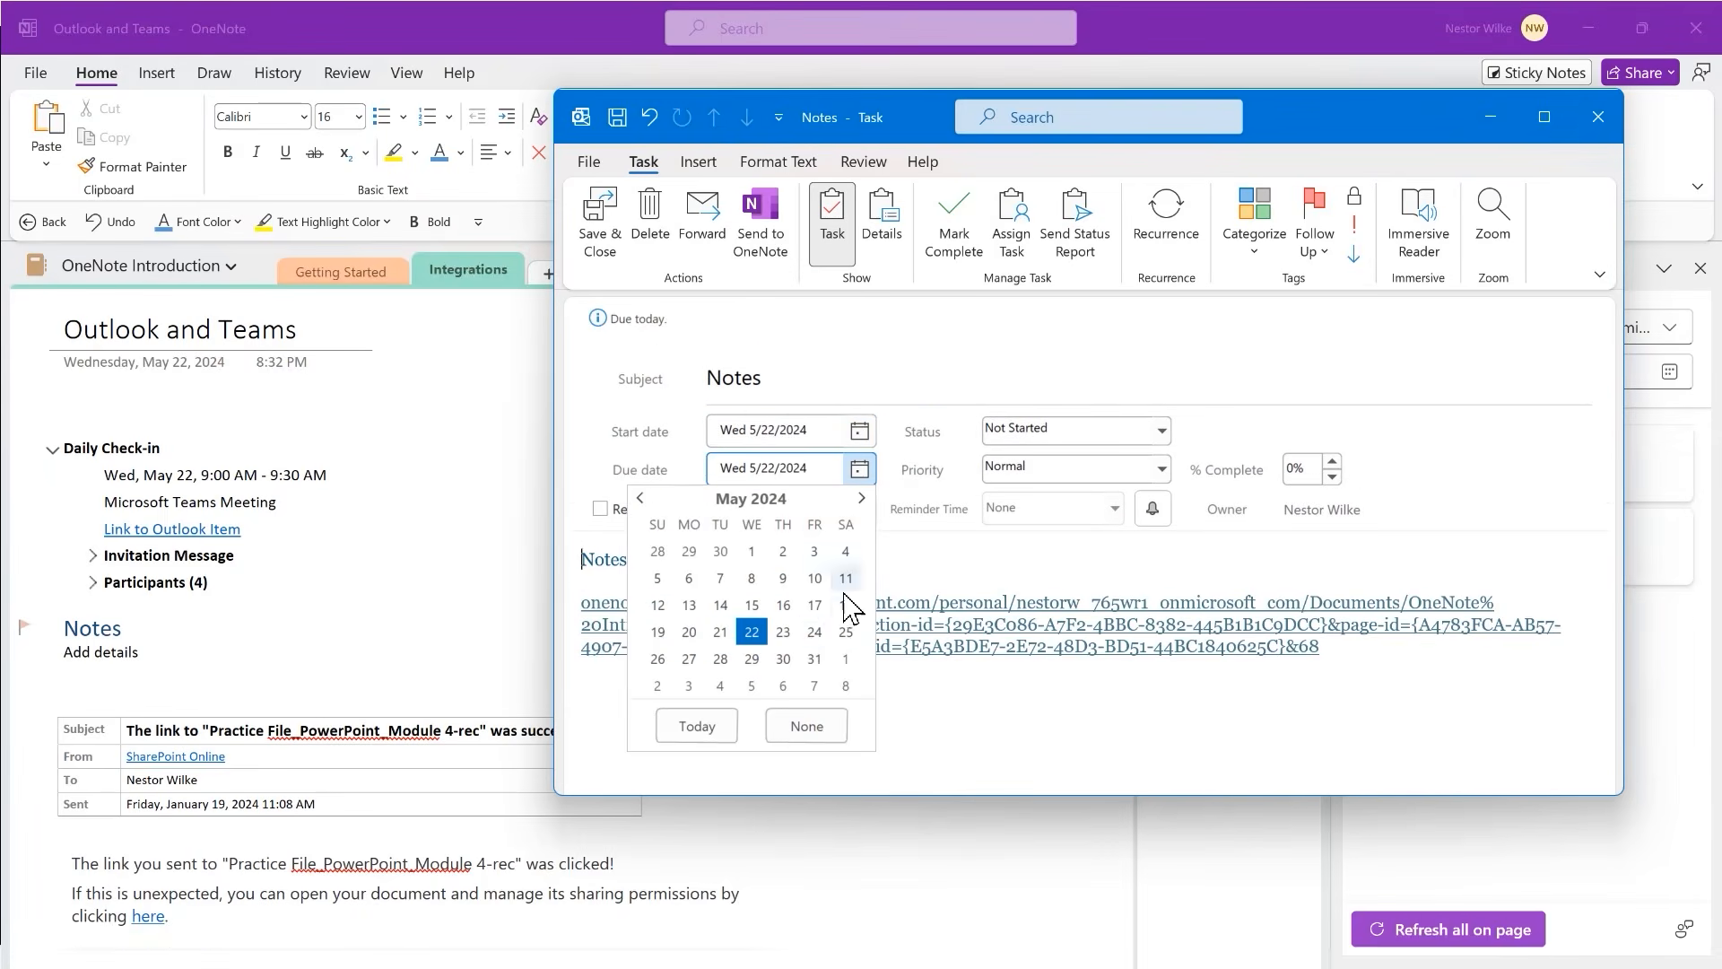
left_click(815, 632)
- Set the task's subject to "Agenda Items", its status to In Progress and its priority to High, and save it
left_click(793, 384)
double_click(791, 384)
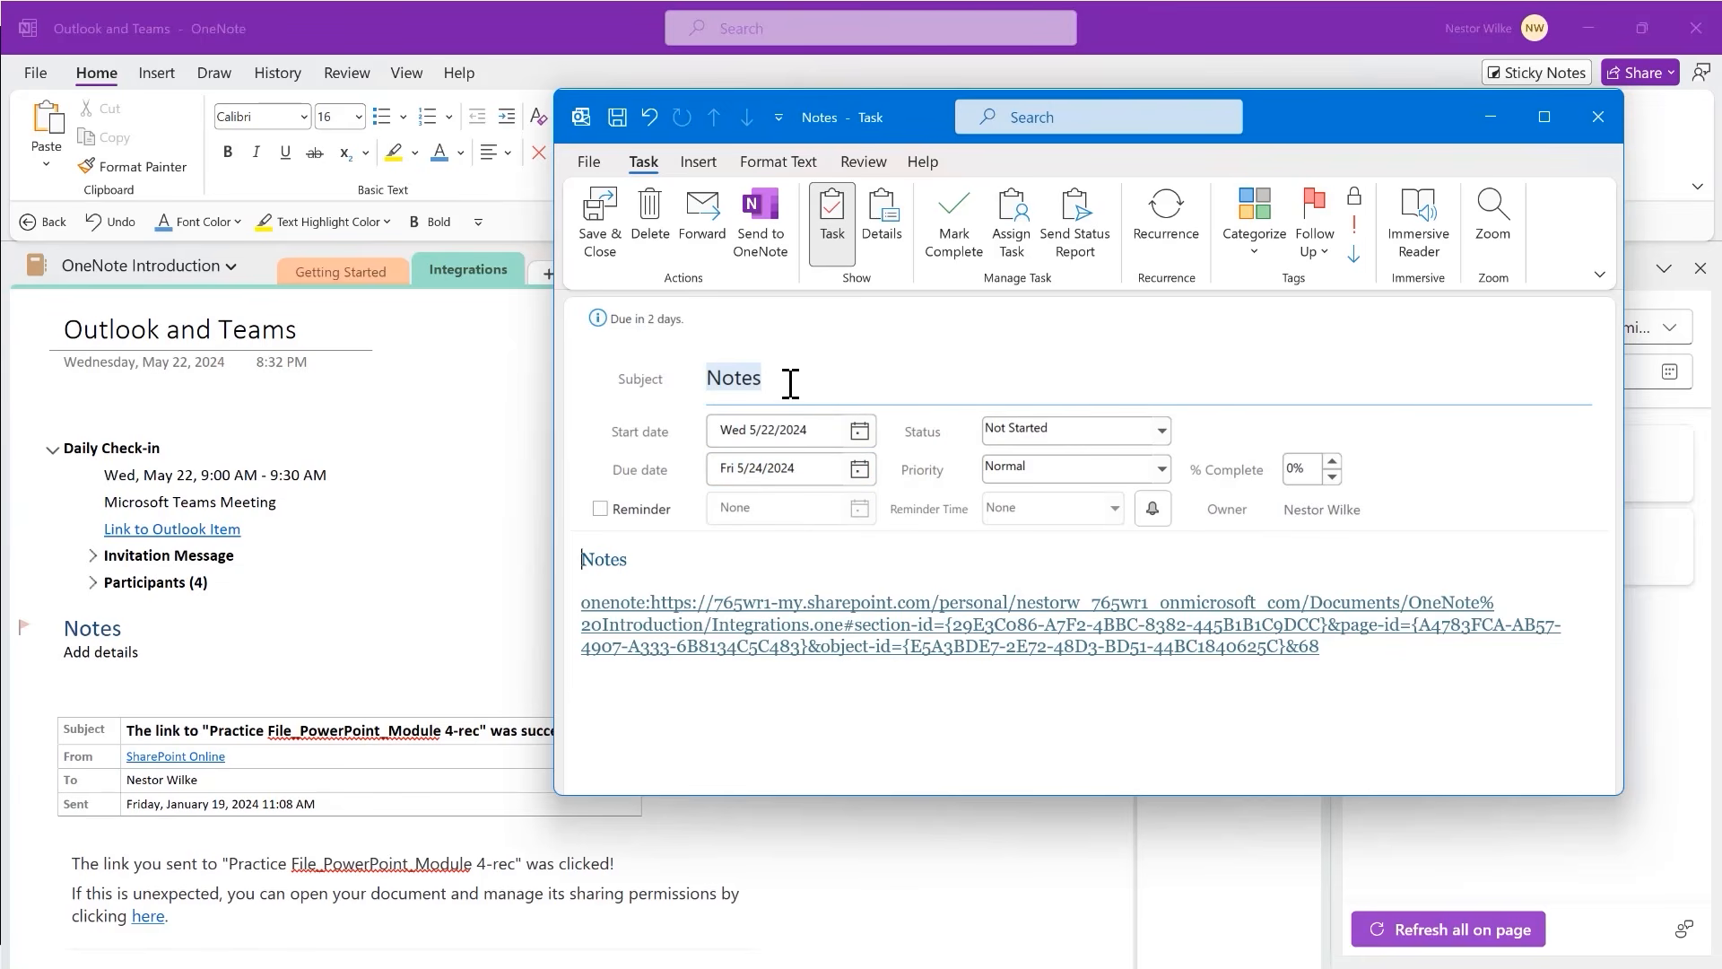
type("Agenda Items")
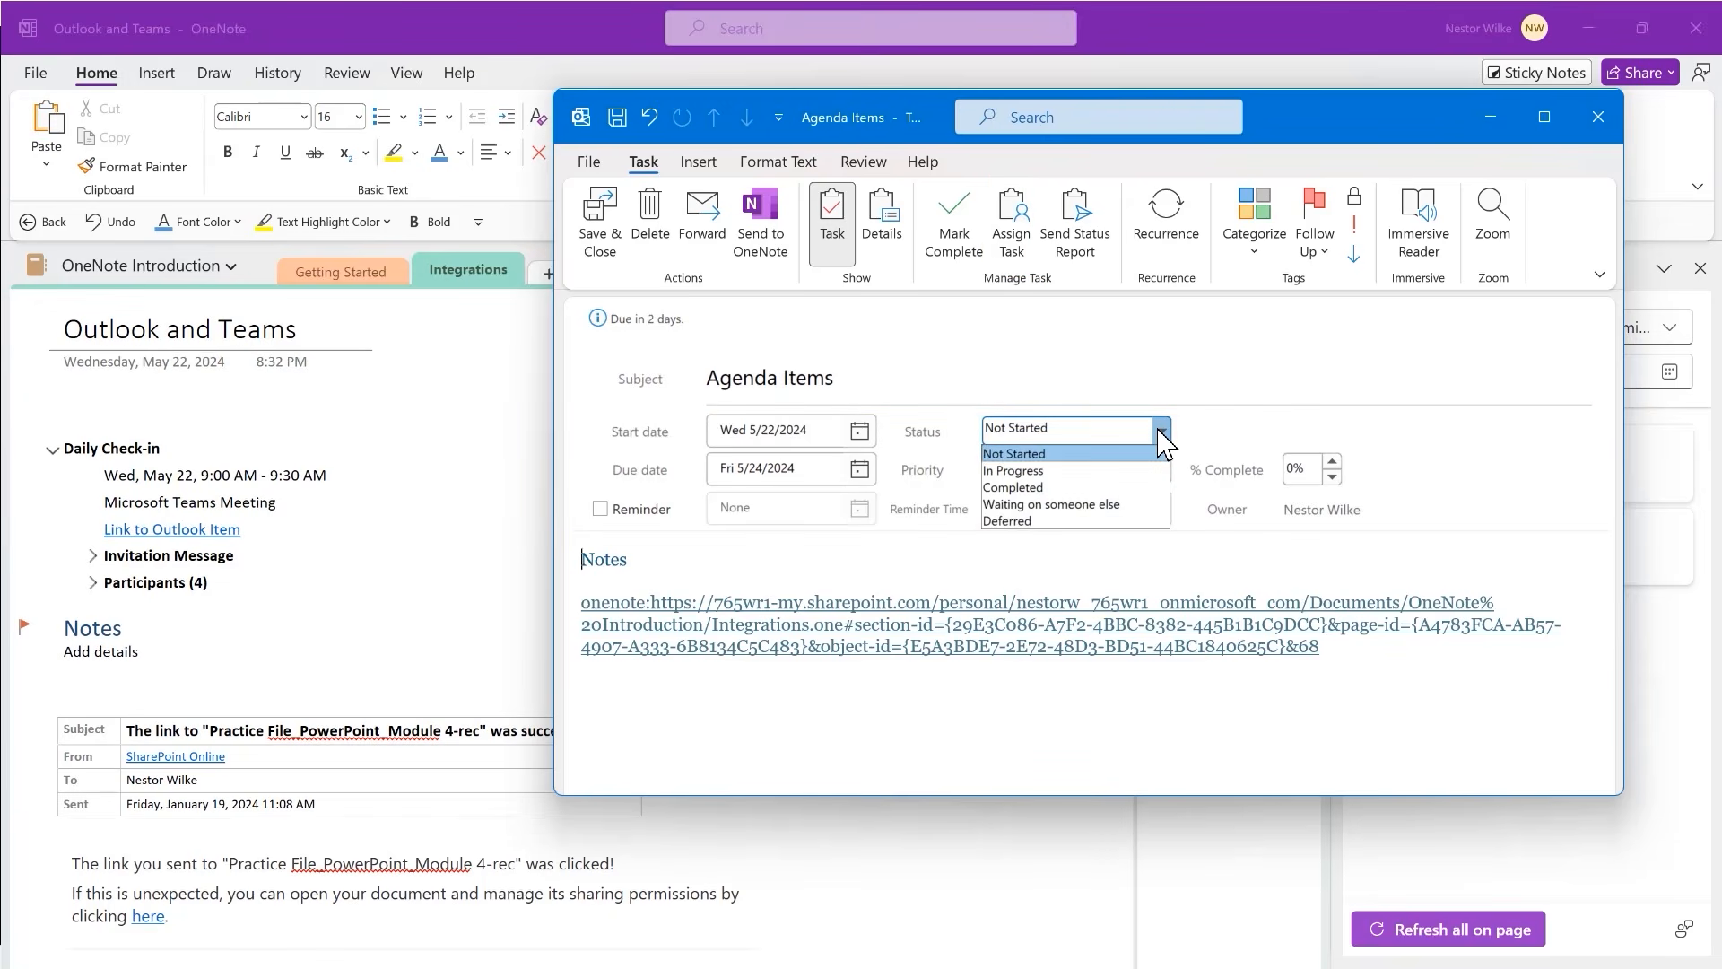
left_click(1139, 472)
left_click(1161, 468)
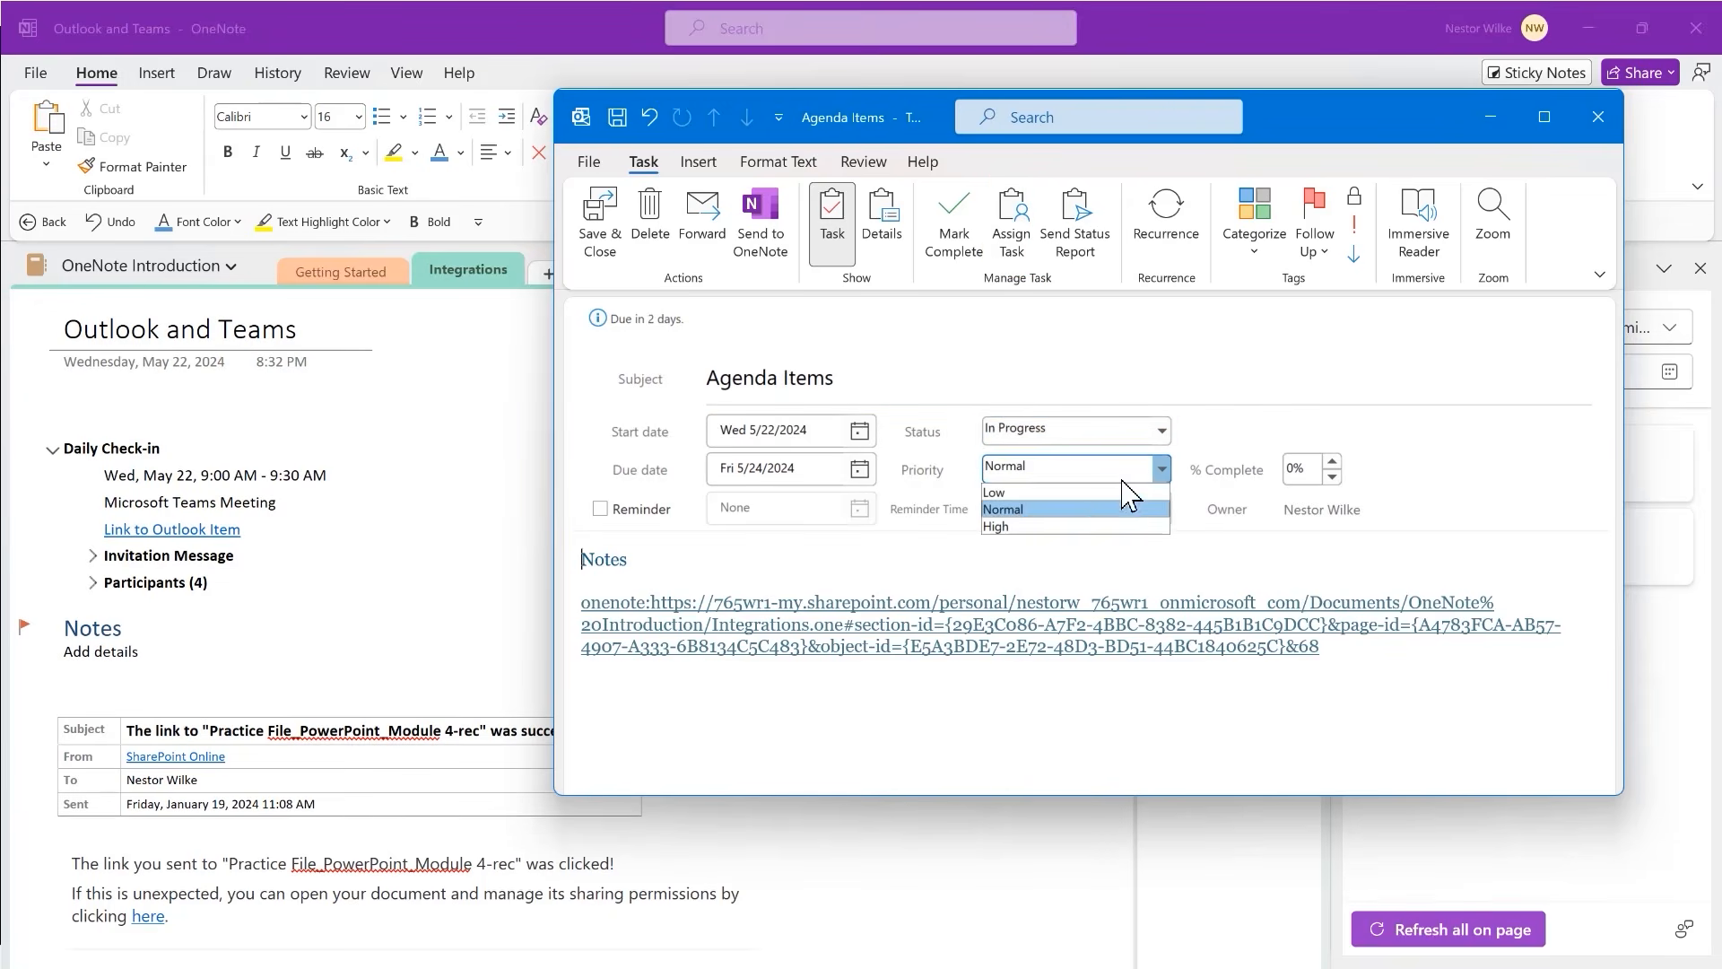
left_click(1051, 527)
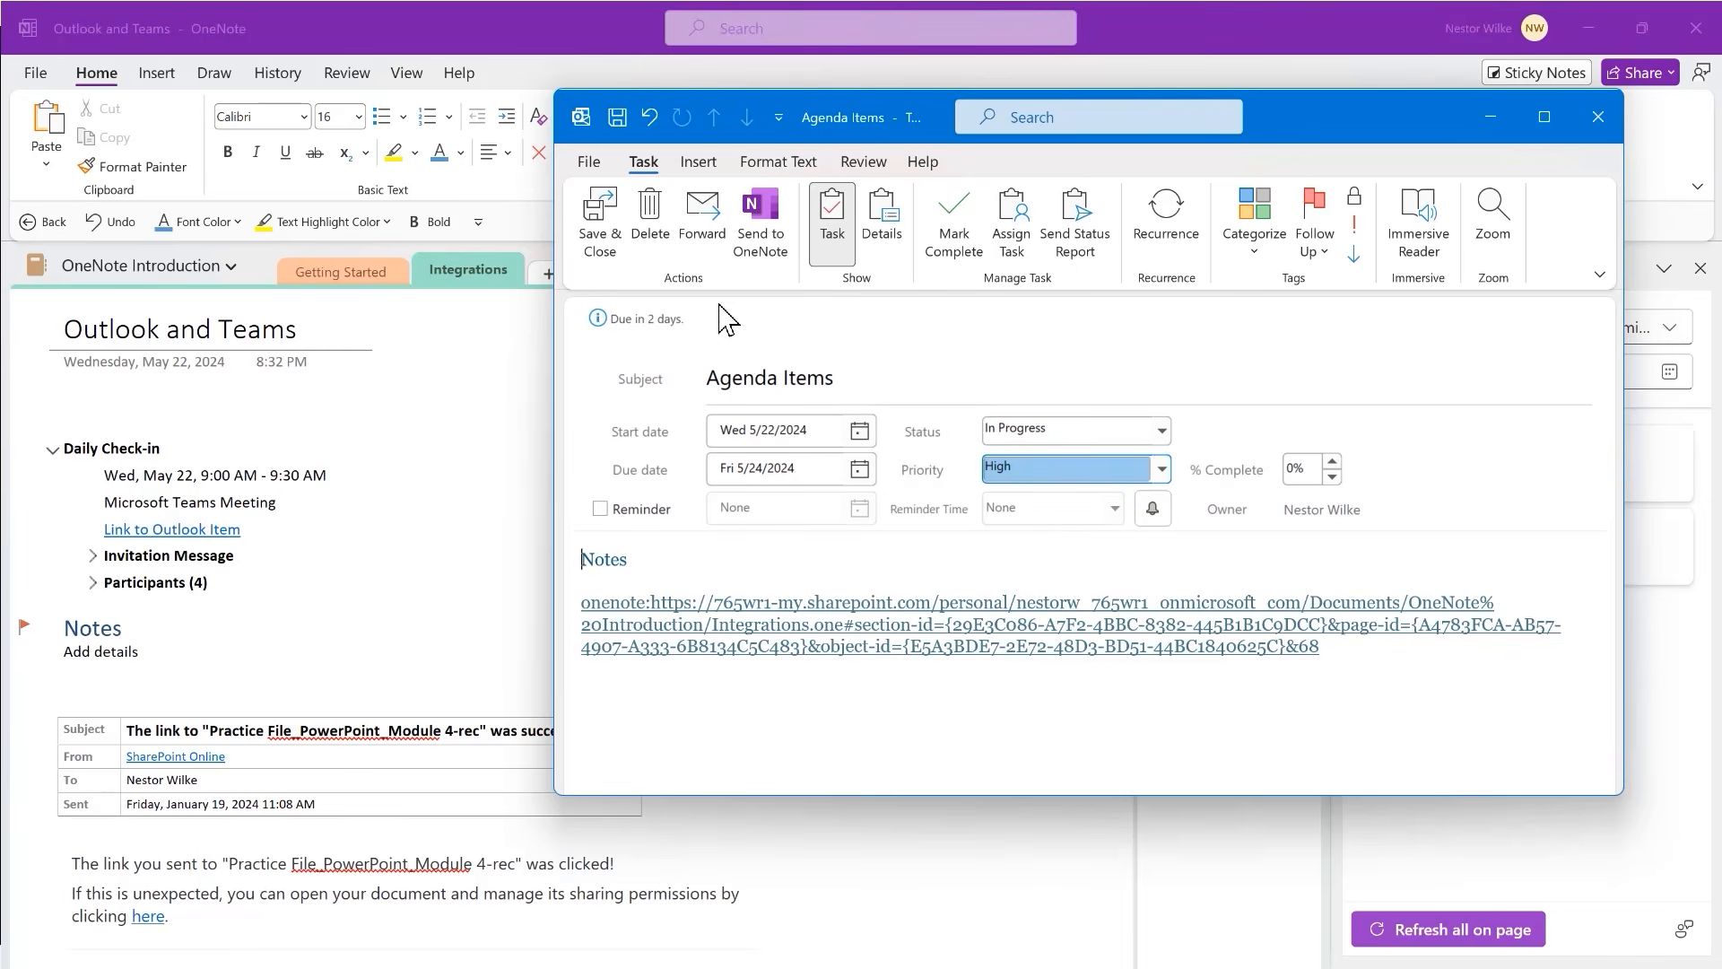
left_click(607, 219)
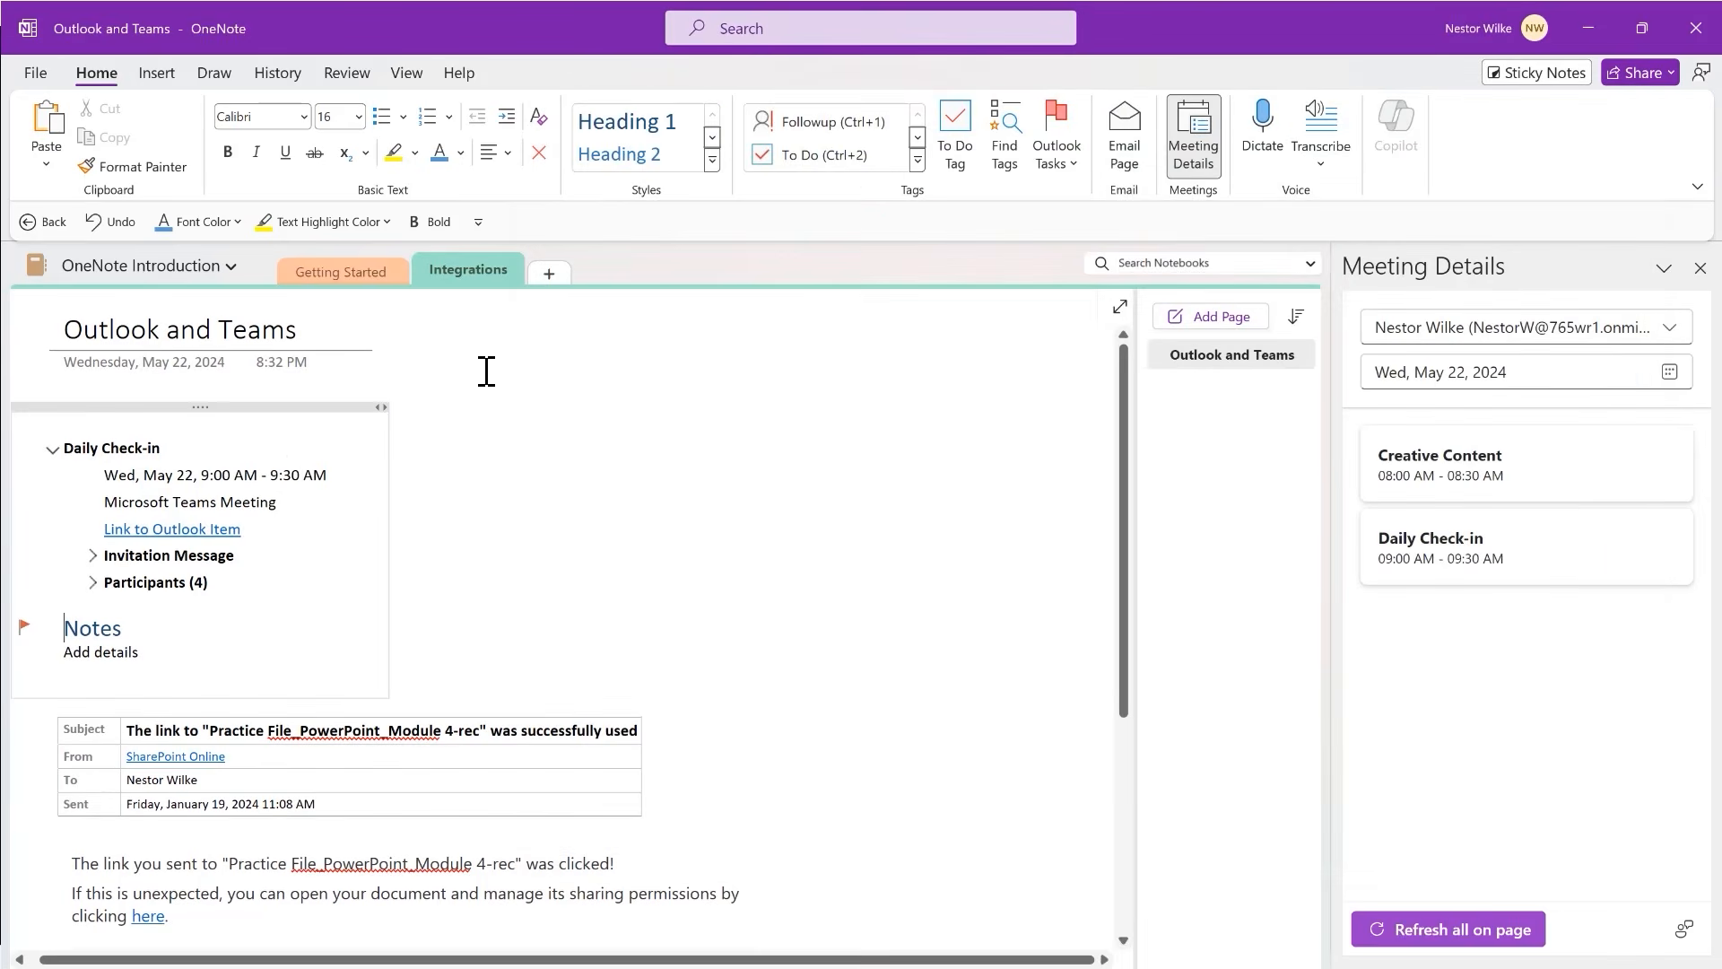
- Switch to Outlook, open the Agenda Items task from the To-Do List, and mark it complete
mouse_move(25, 629)
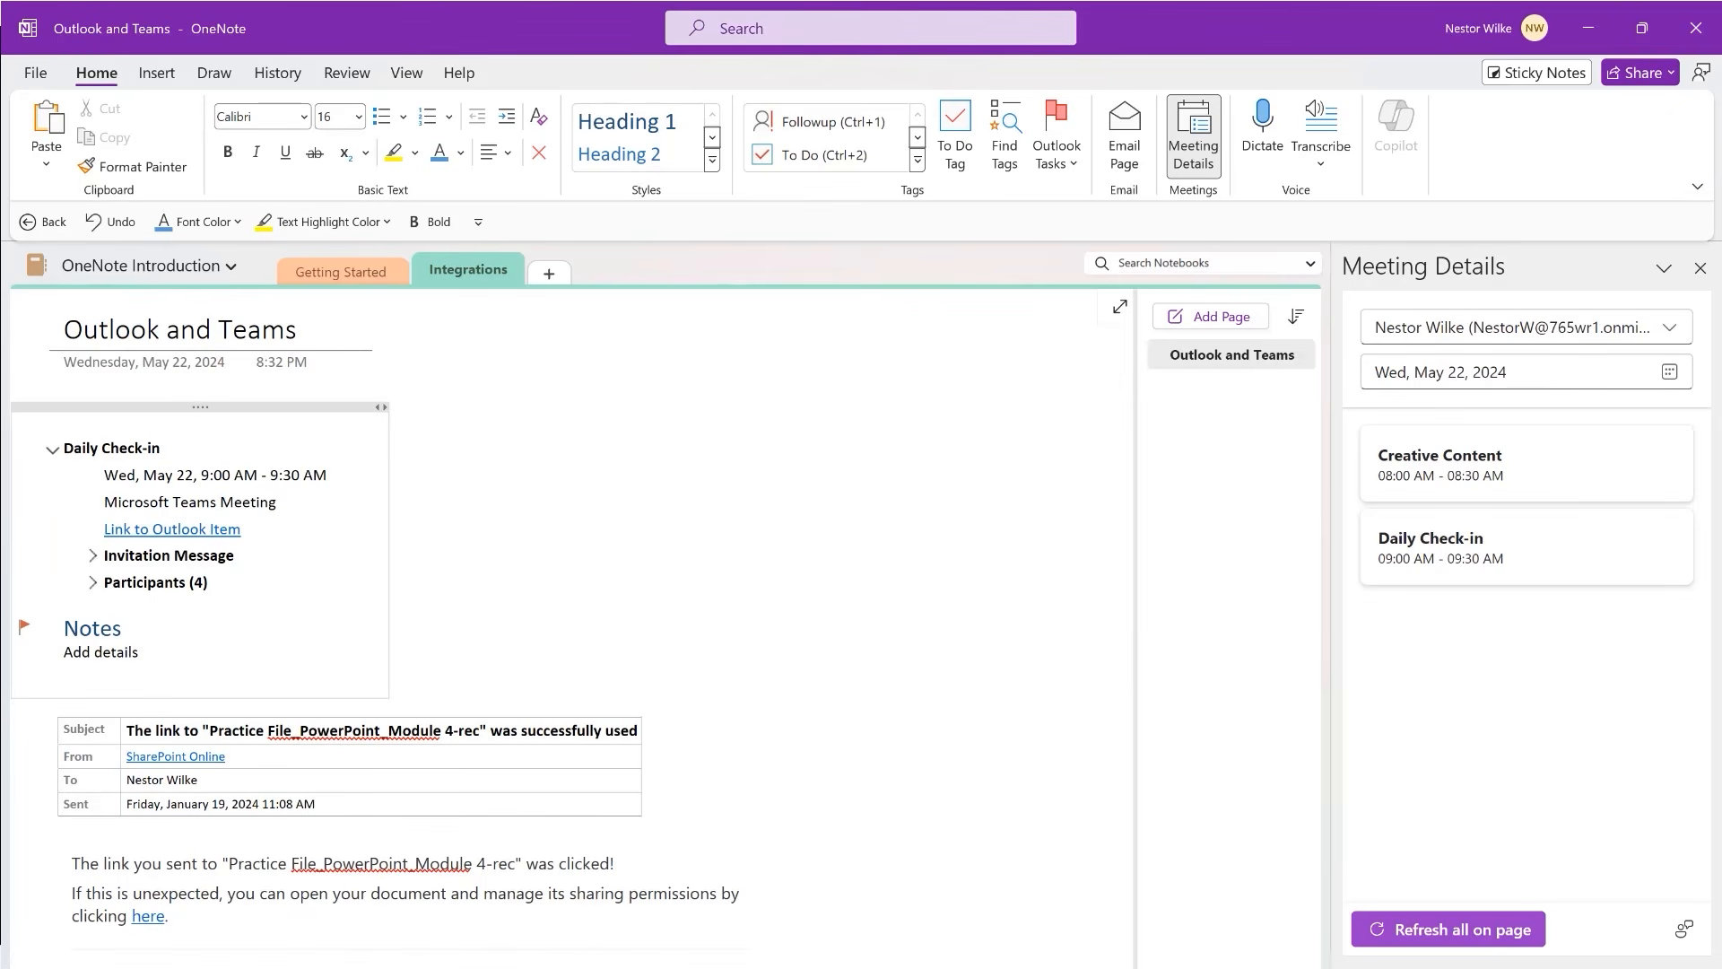
key("alt+Tab")
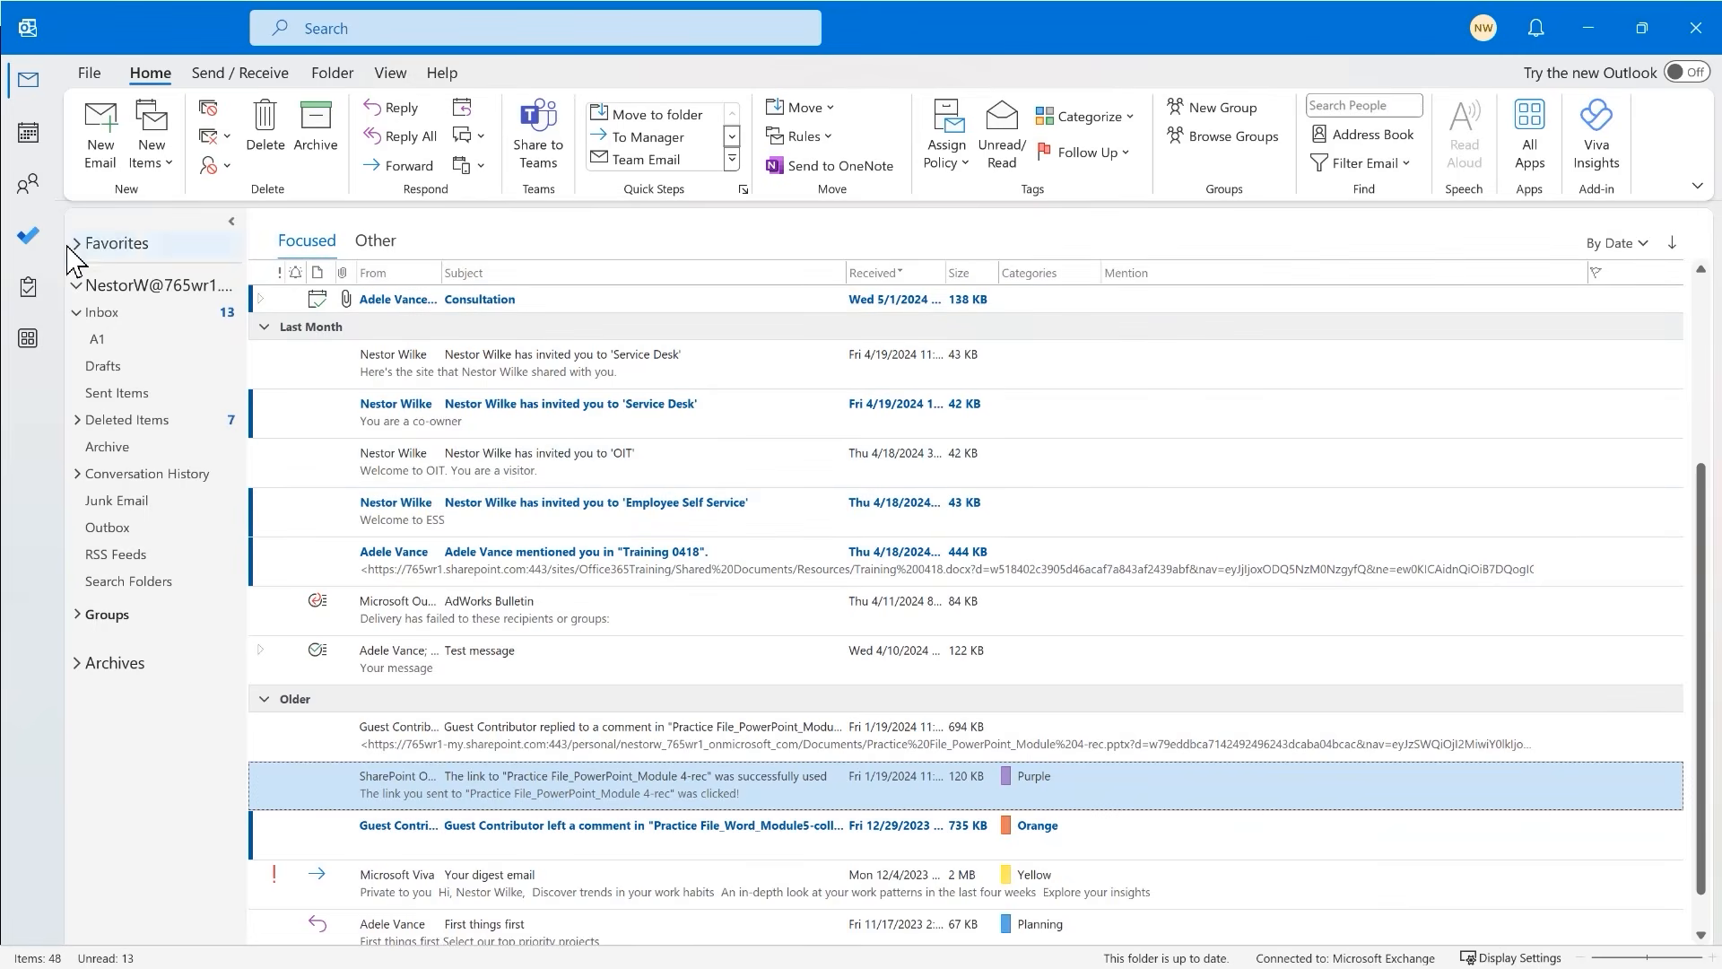
left_click(28, 289)
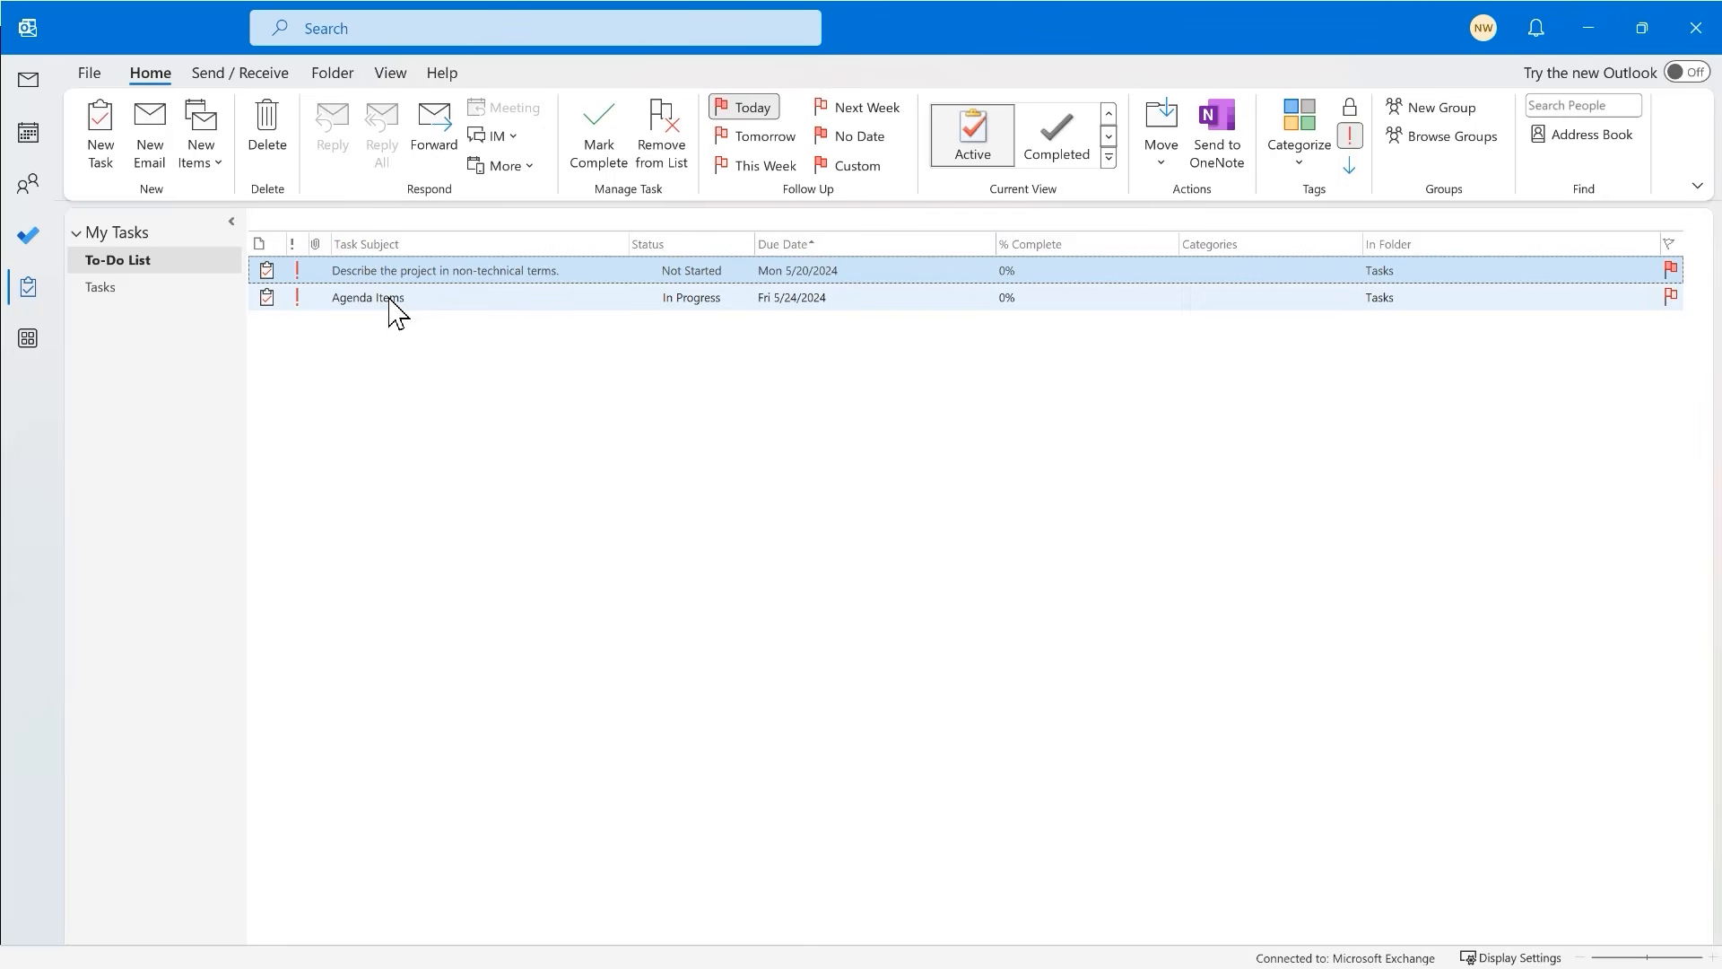
double_click(391, 303)
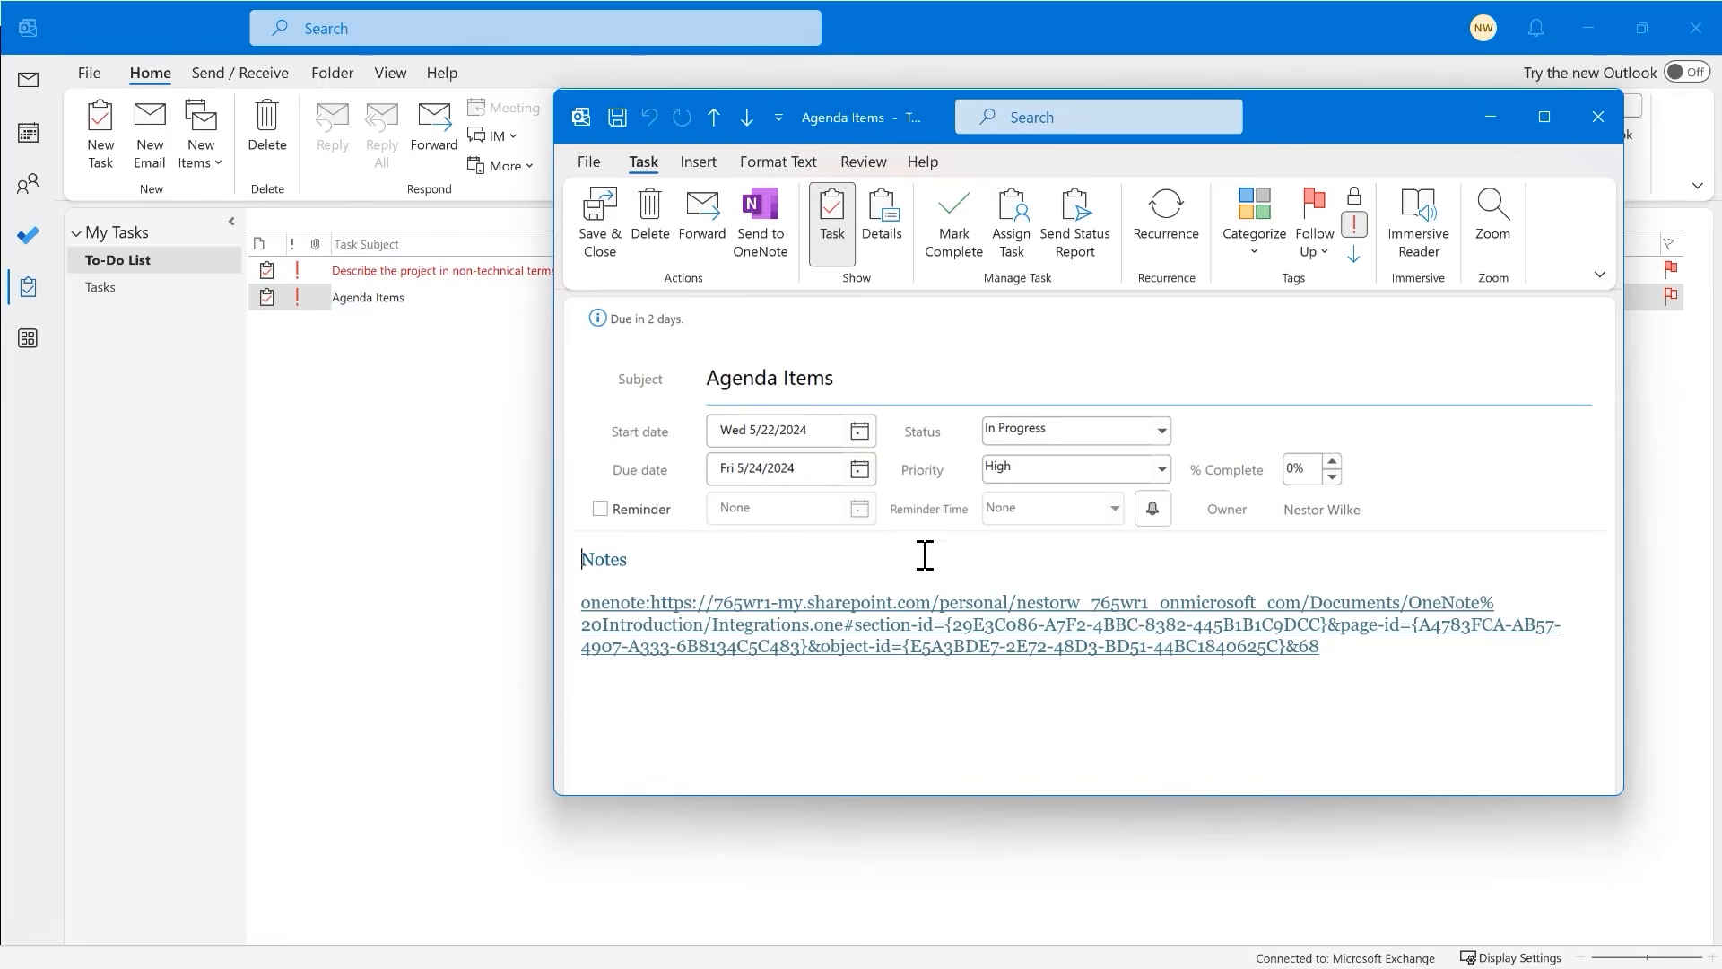
left_click(957, 222)
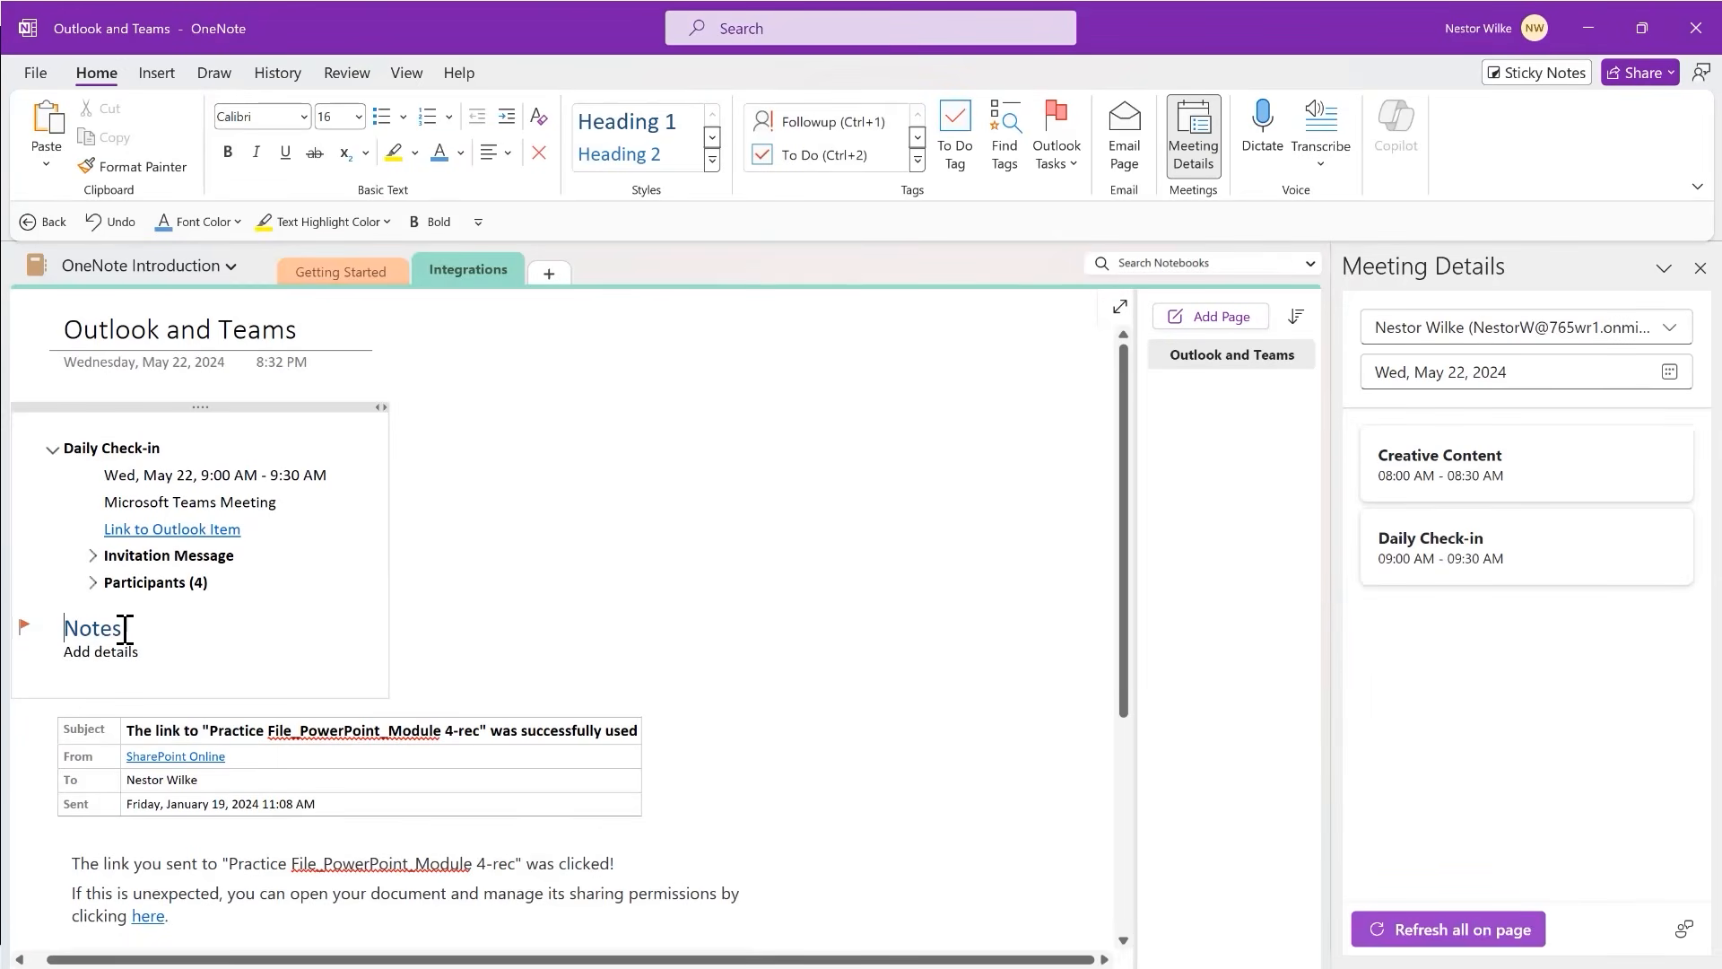
- Return to OneNote and check the Notes heading's task flag, switching to the Getting Started section and back to Integrations
mouse_move(30, 631)
left_click(358, 279)
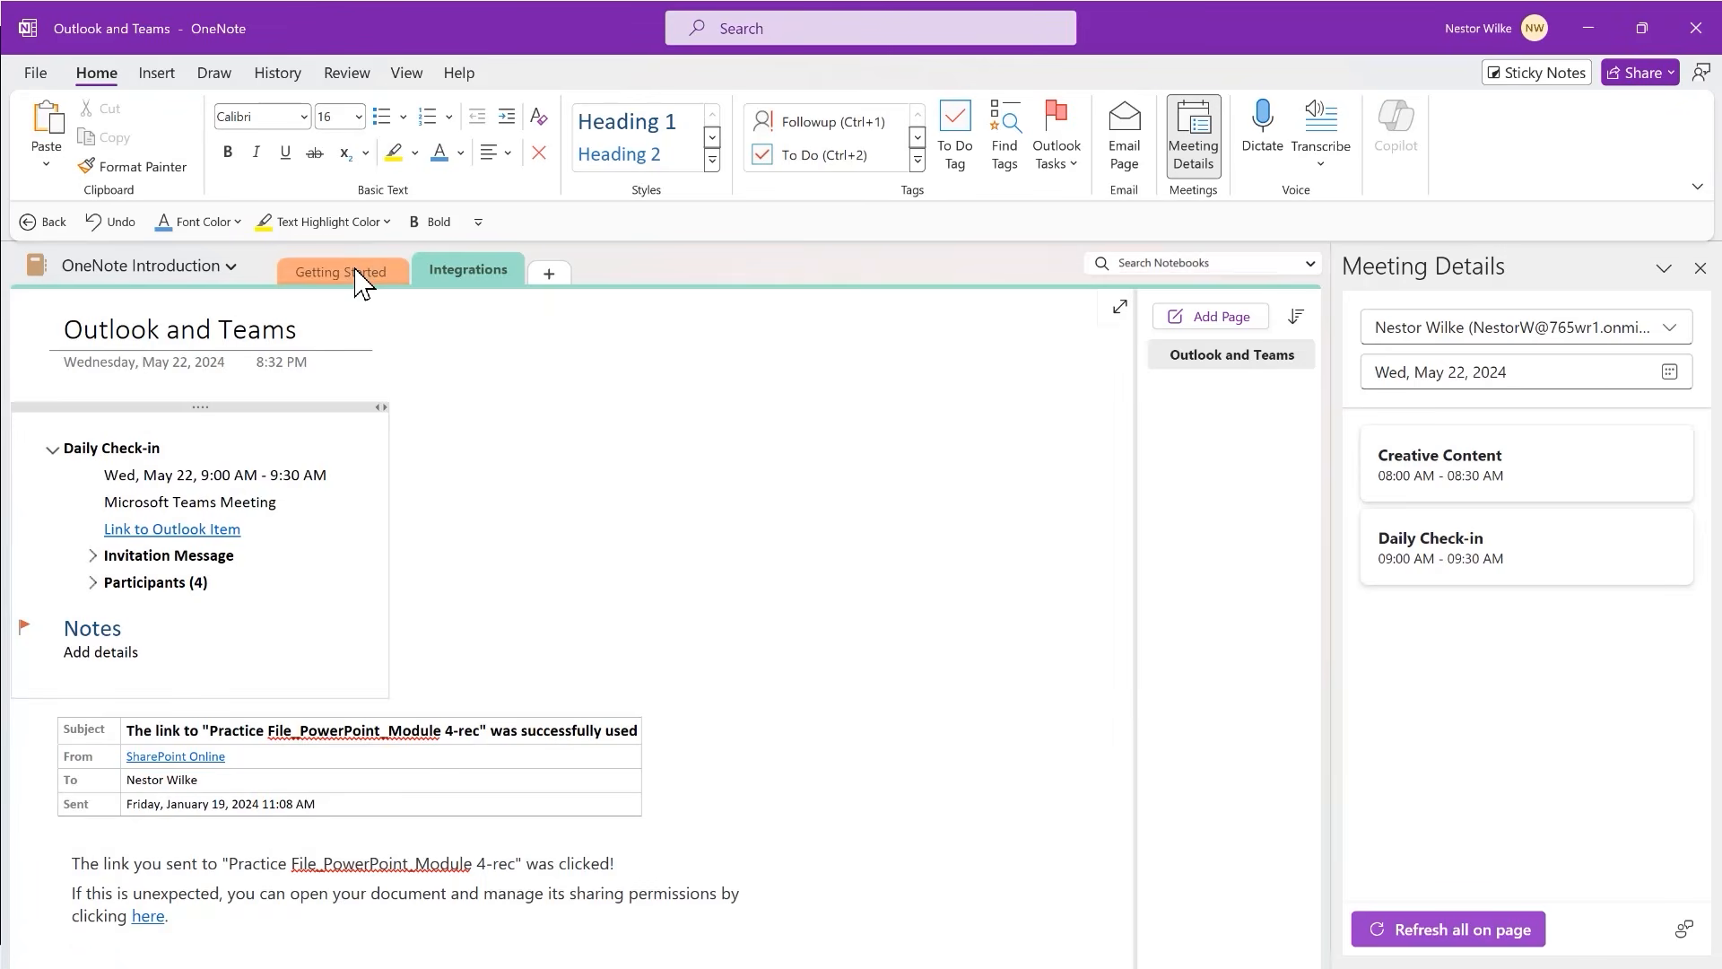
left_click(453, 274)
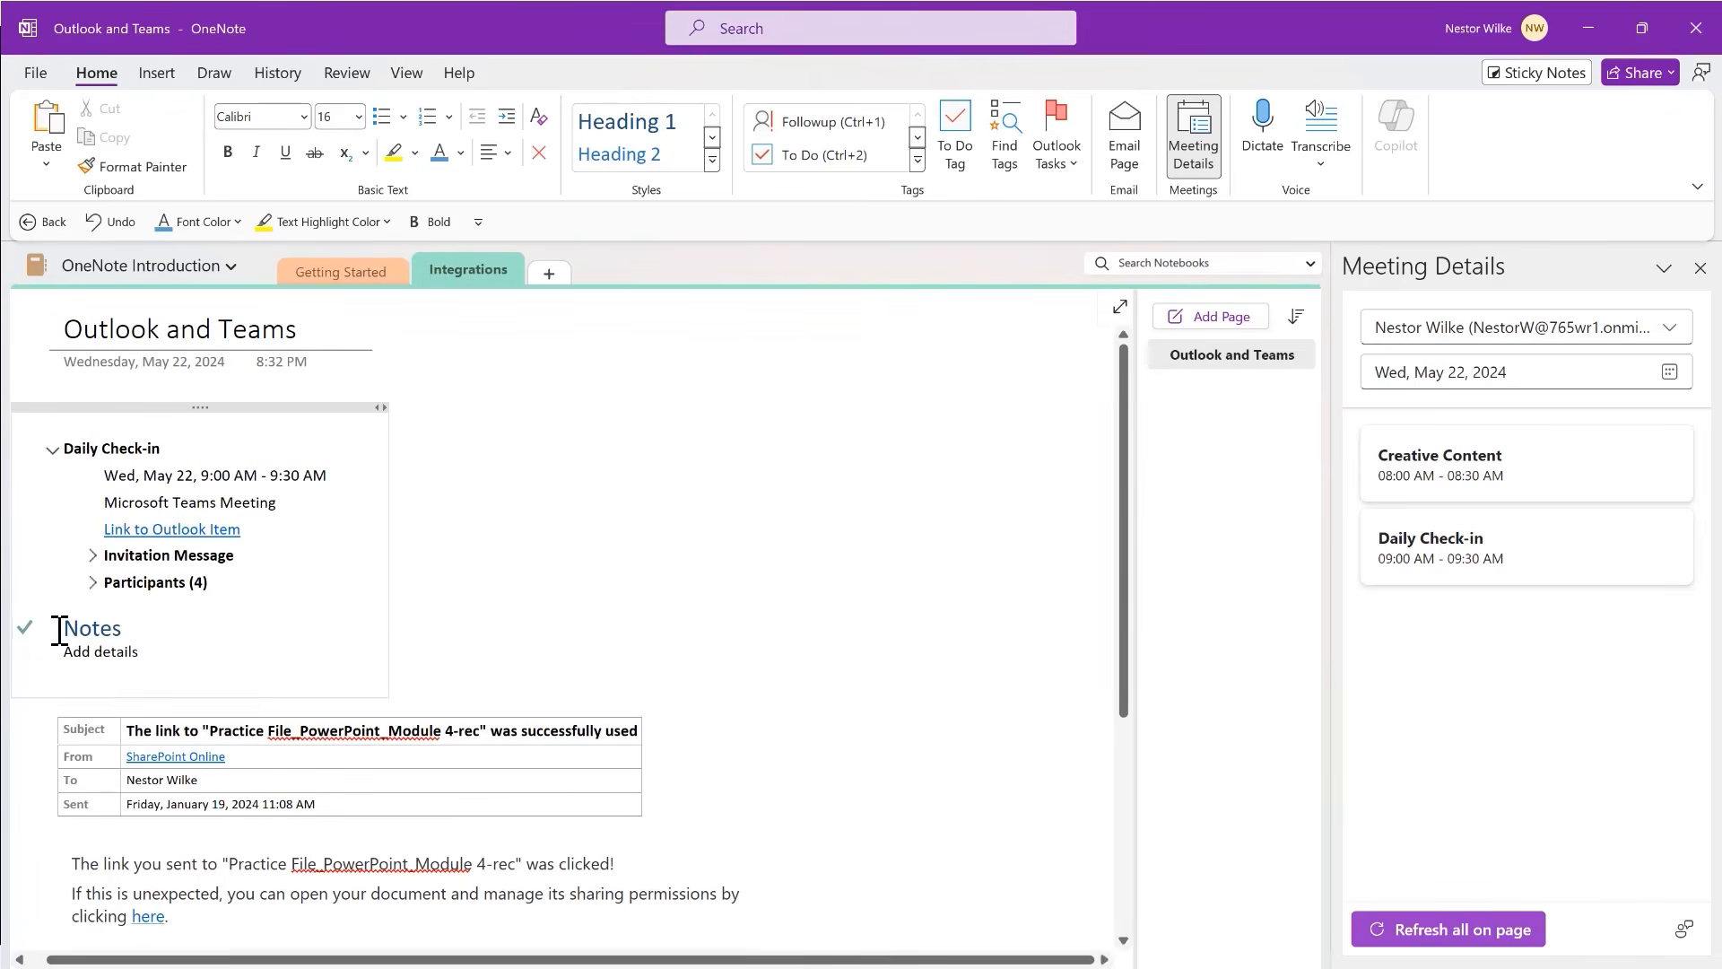
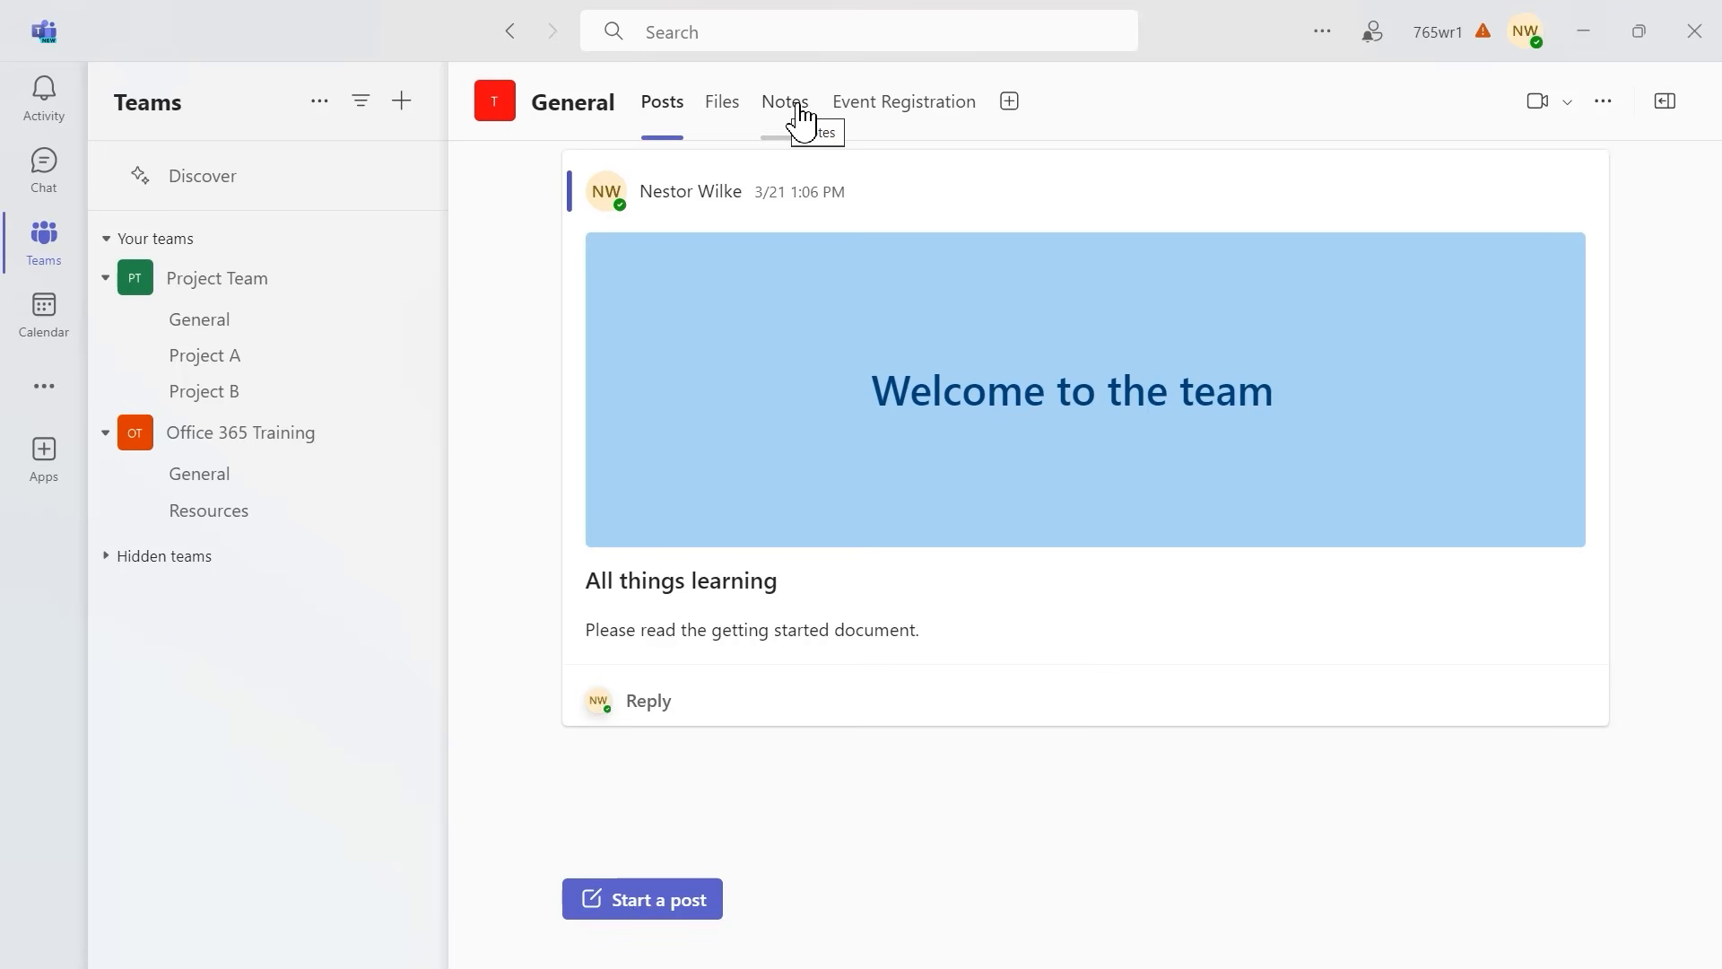
- In Teams, open the Office 365 Training General channel's notes, title the blank page "Page 1", and add another page
left_click(801, 115)
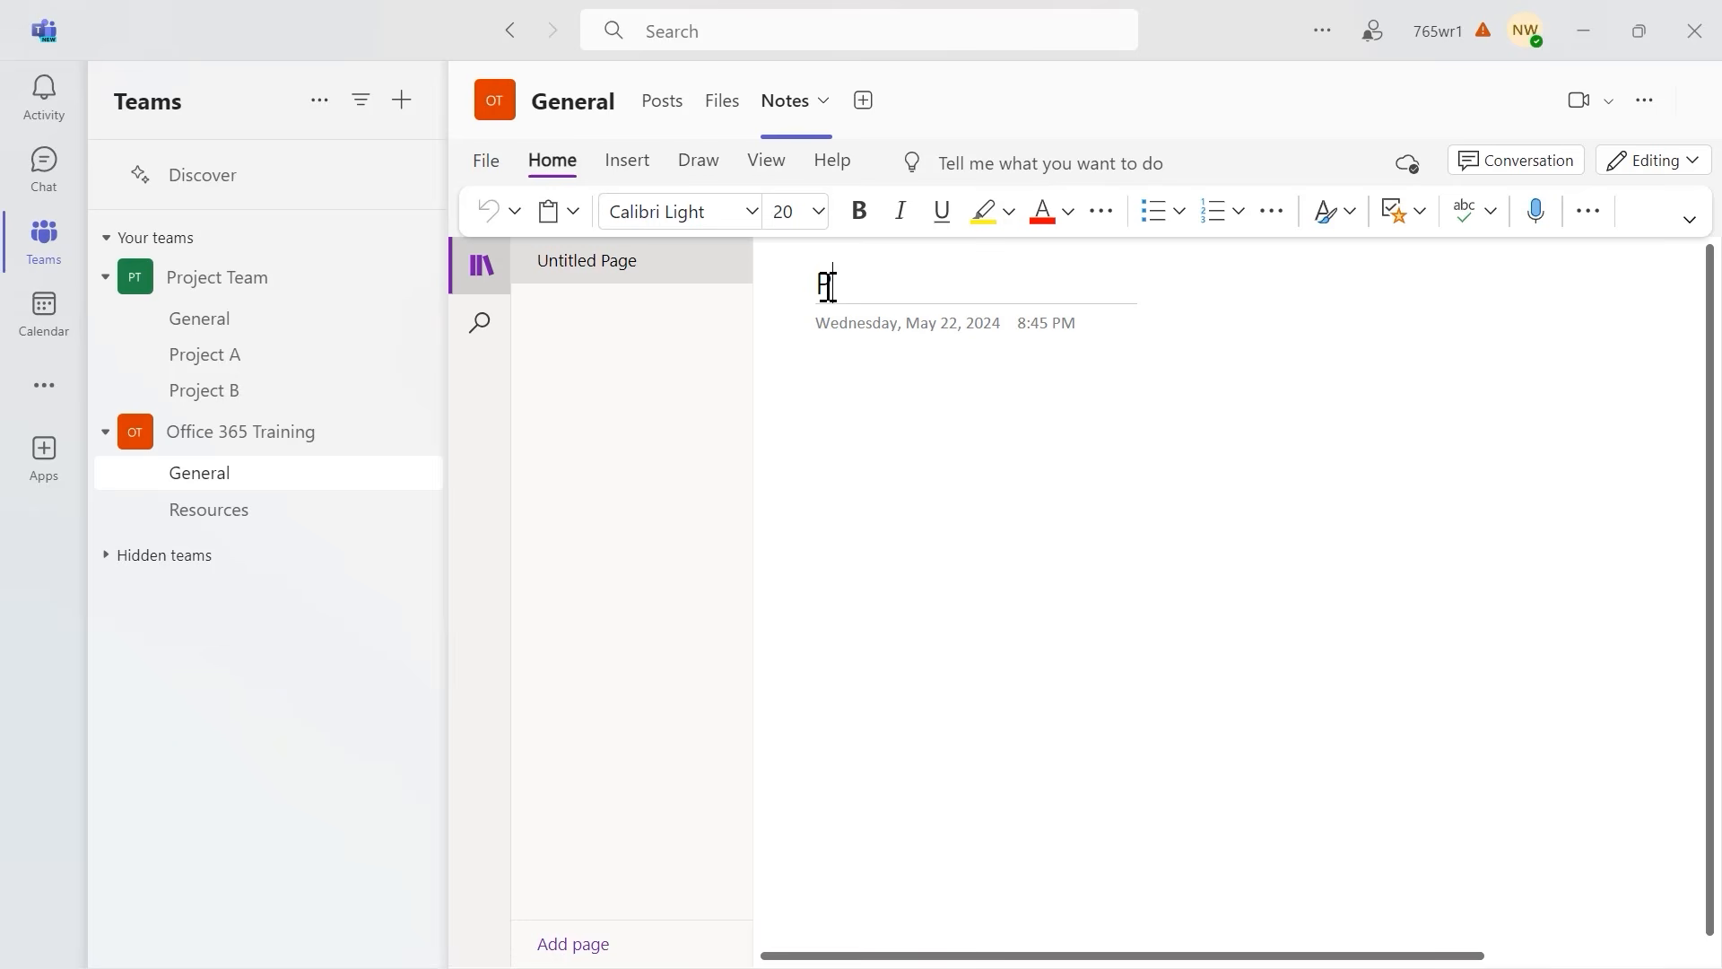
type("age 1")
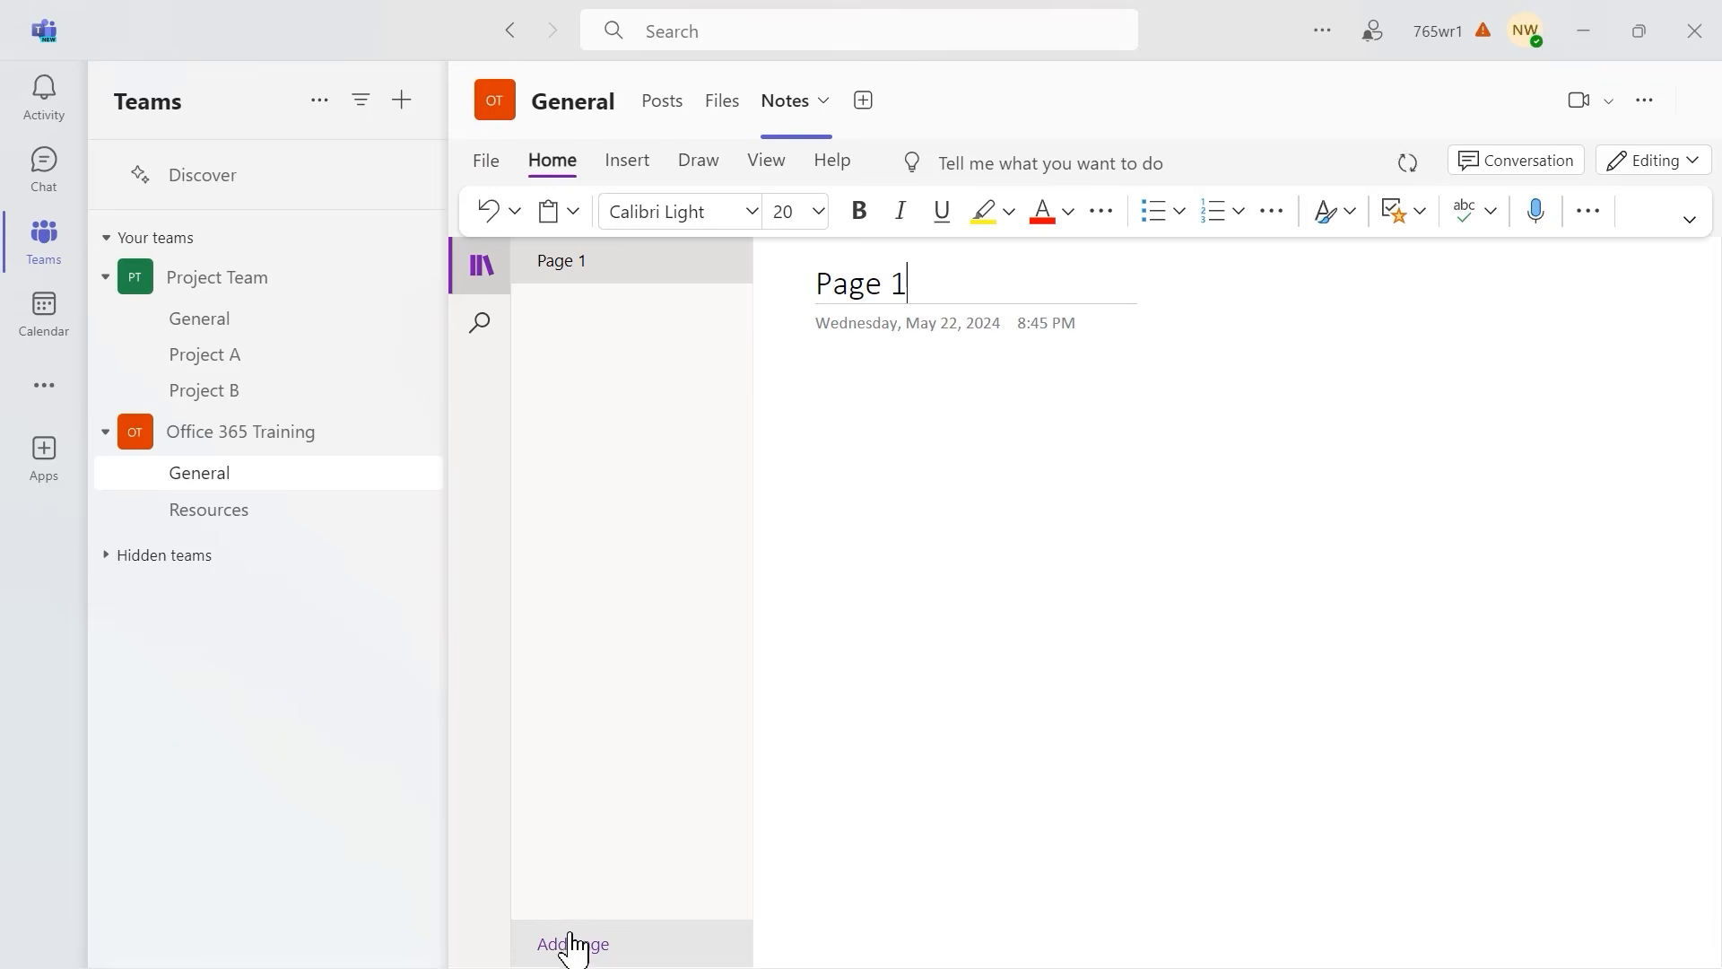
left_click(571, 944)
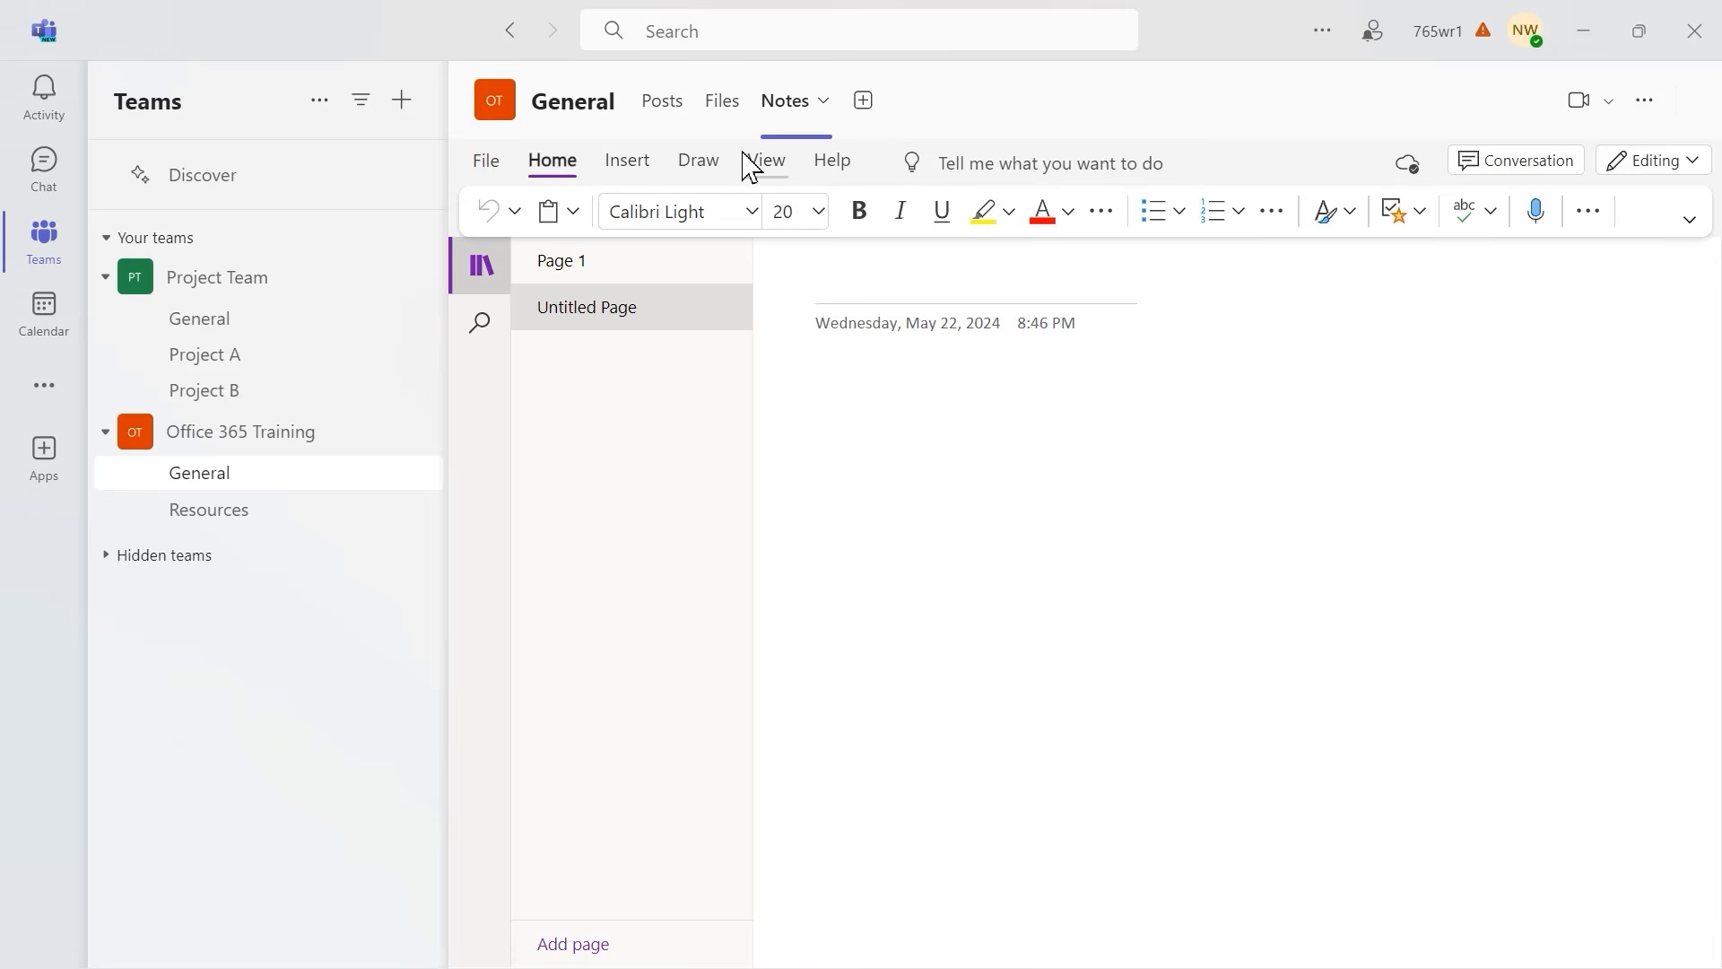
- Open the notes of the Project A channel and view the Employee Handbook and Best Practices pages
left_click(215, 359)
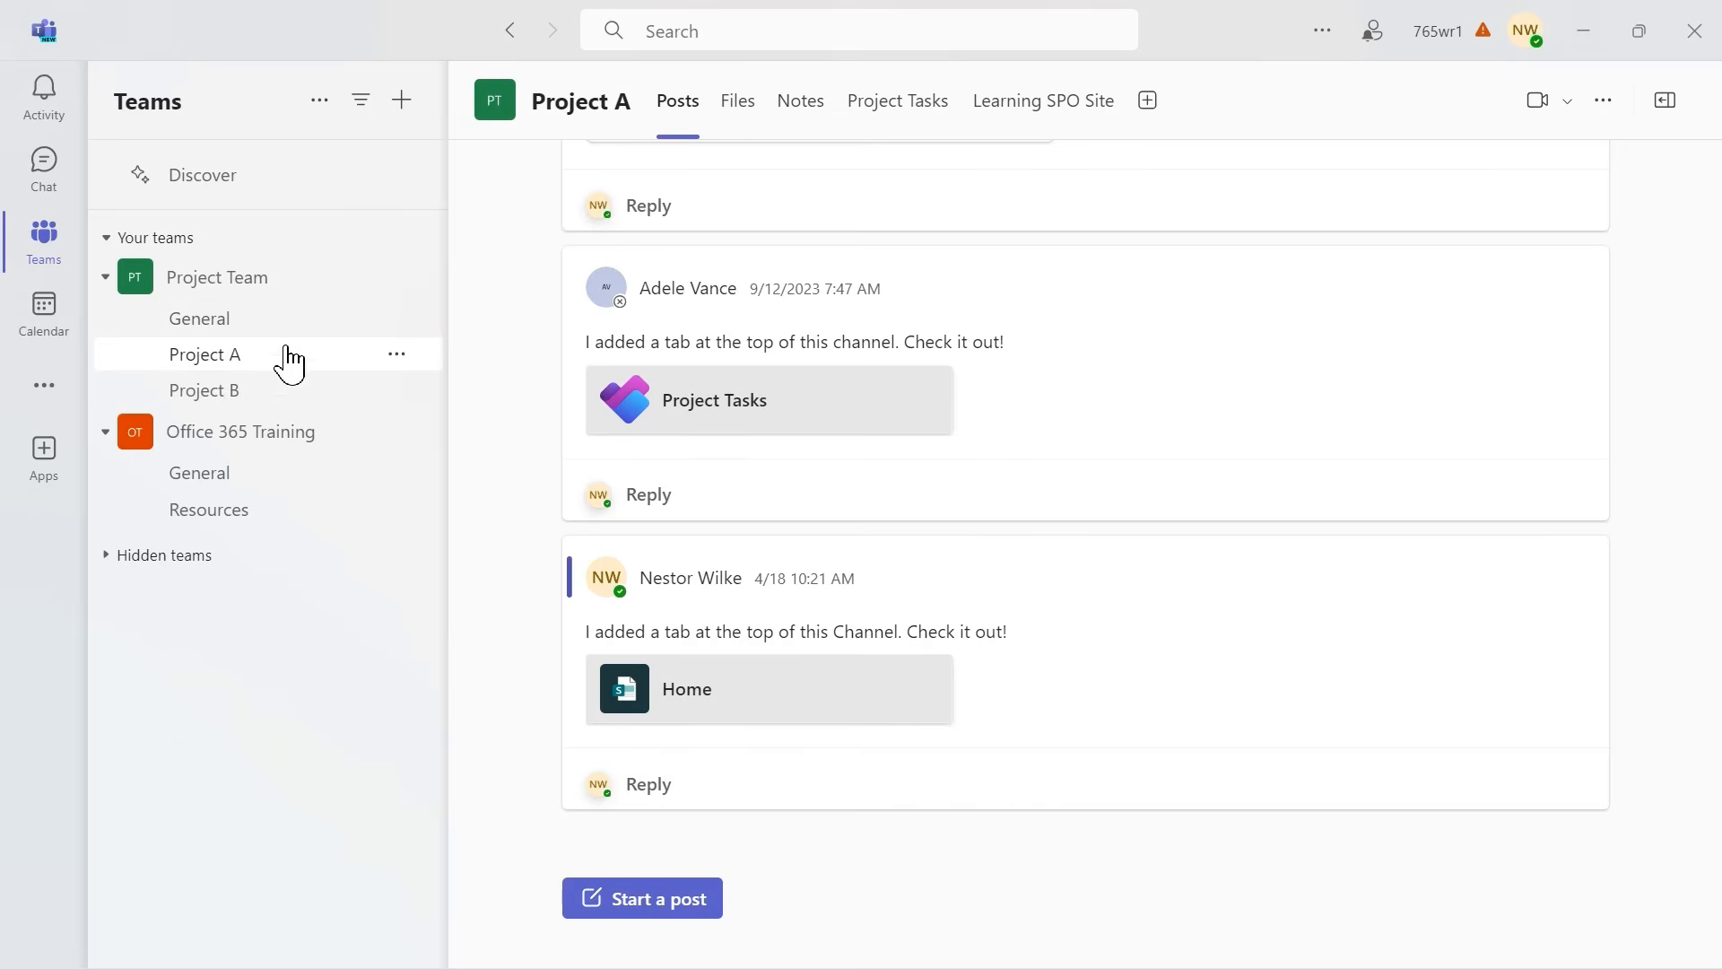
left_click(802, 106)
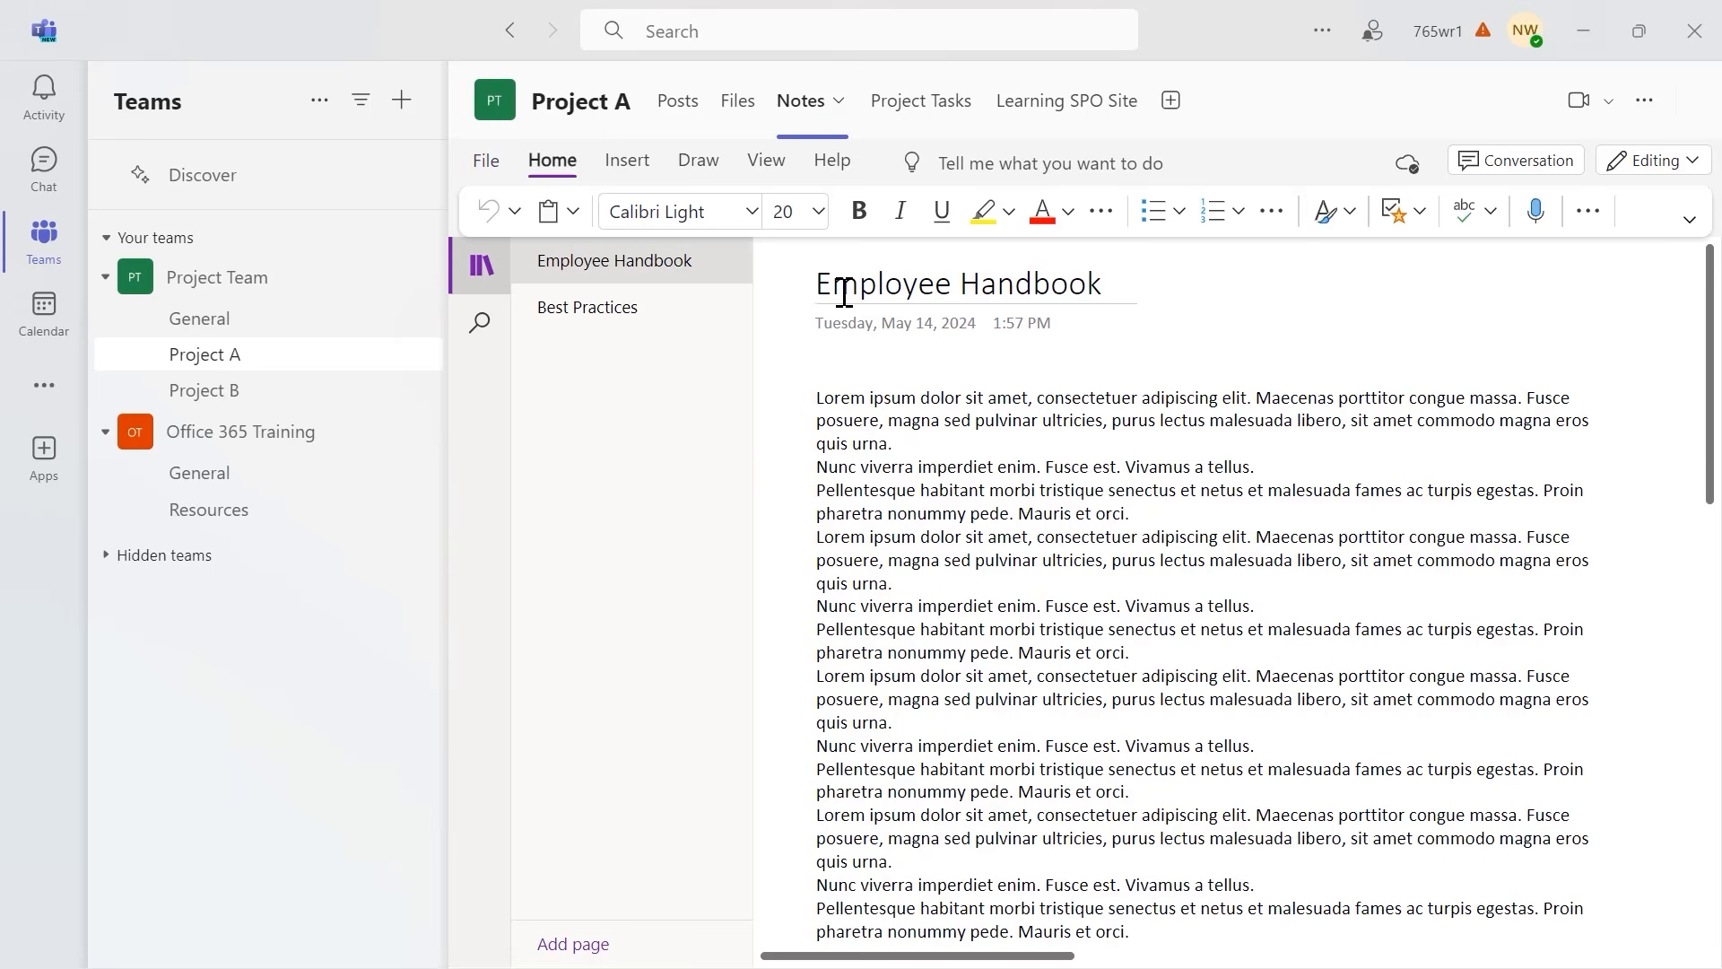
left_click(607, 328)
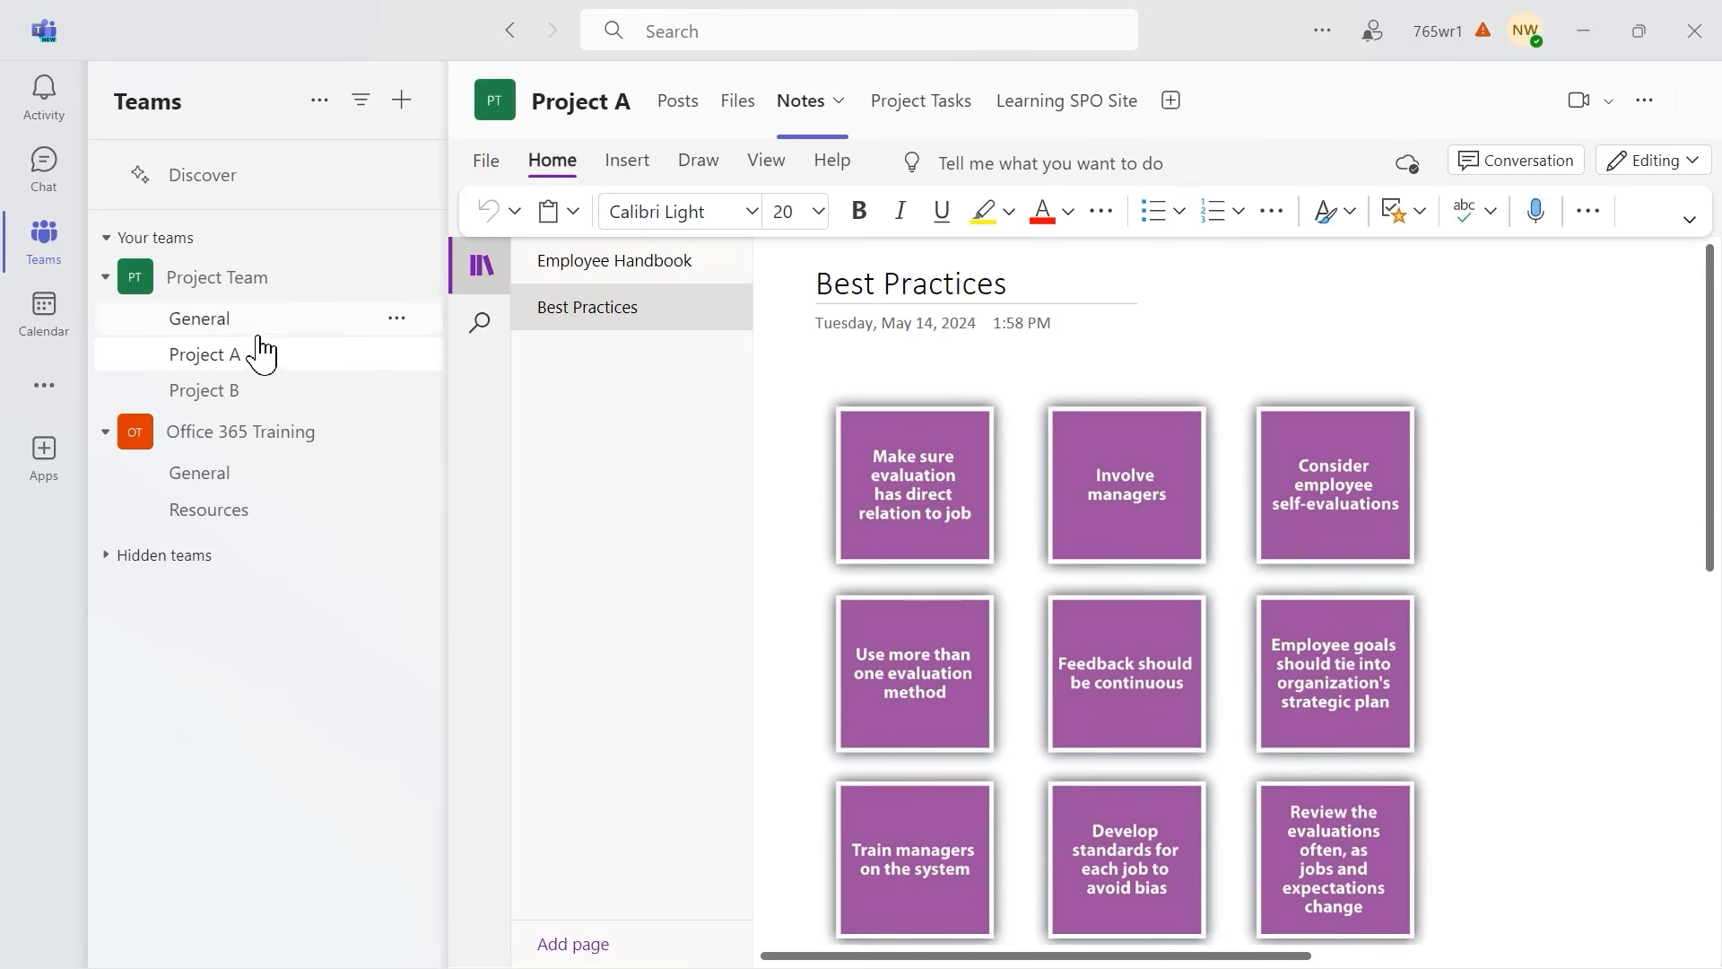
- Add a OneNote tab for the OneNote Training notebook to the Project A channel
left_click(1171, 104)
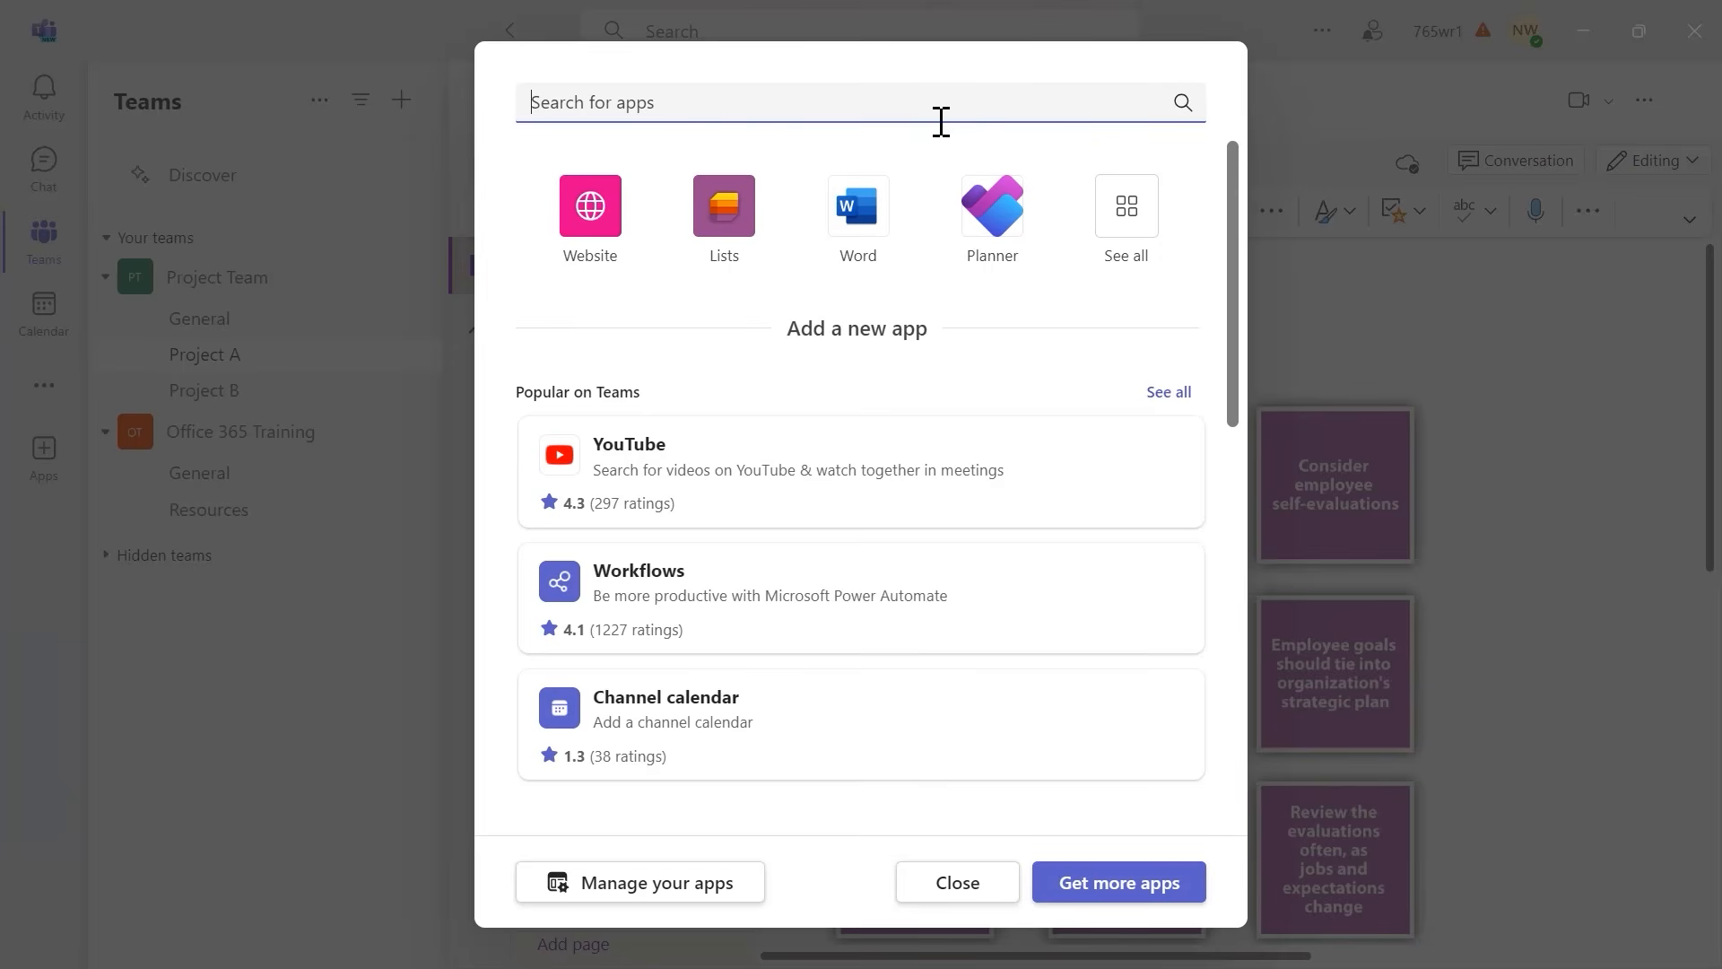
type("onenote")
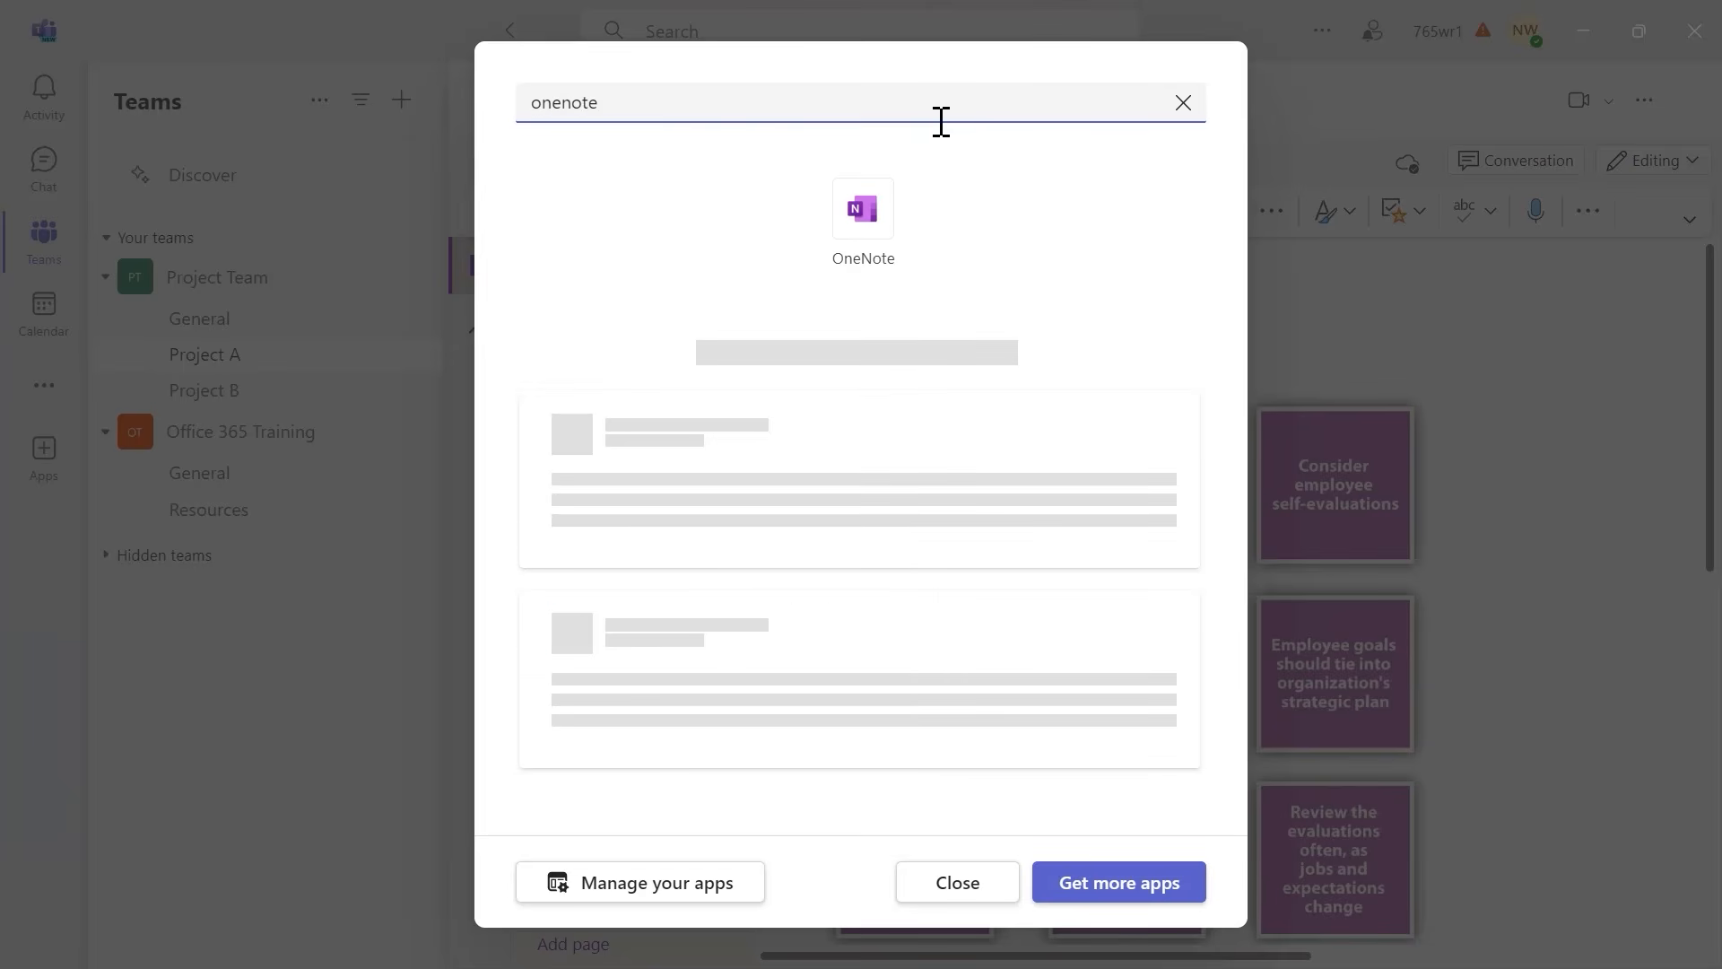
left_click(869, 227)
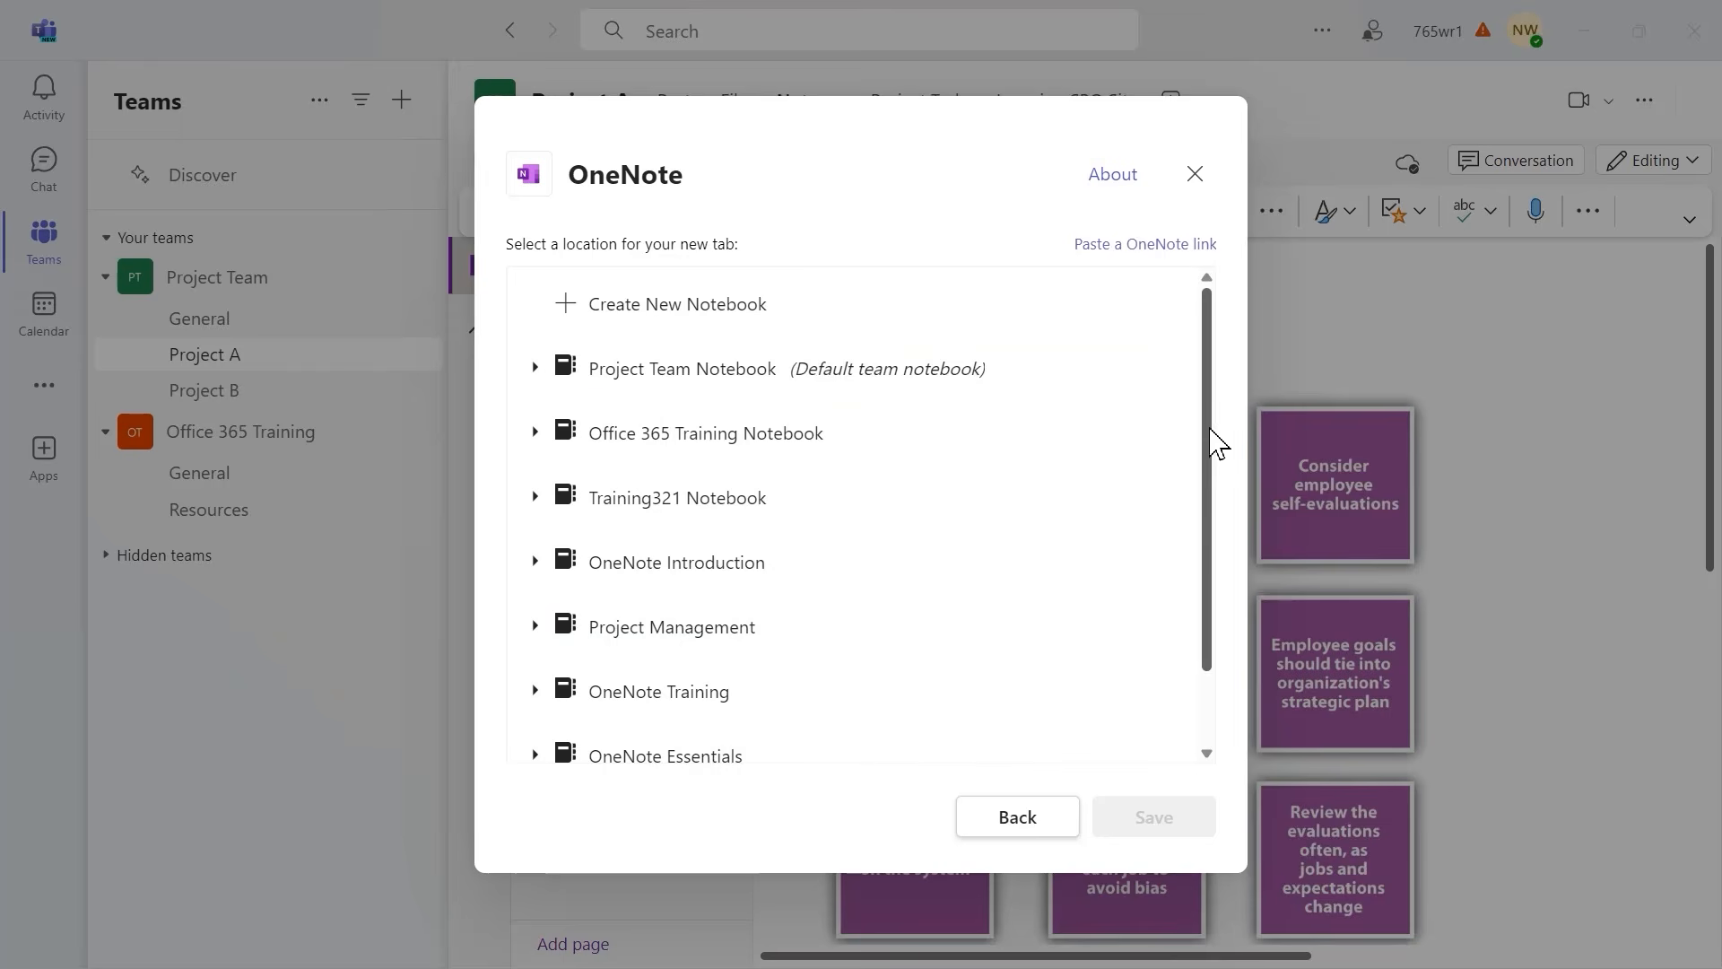
left_click_drag(1205, 449, 1211, 538)
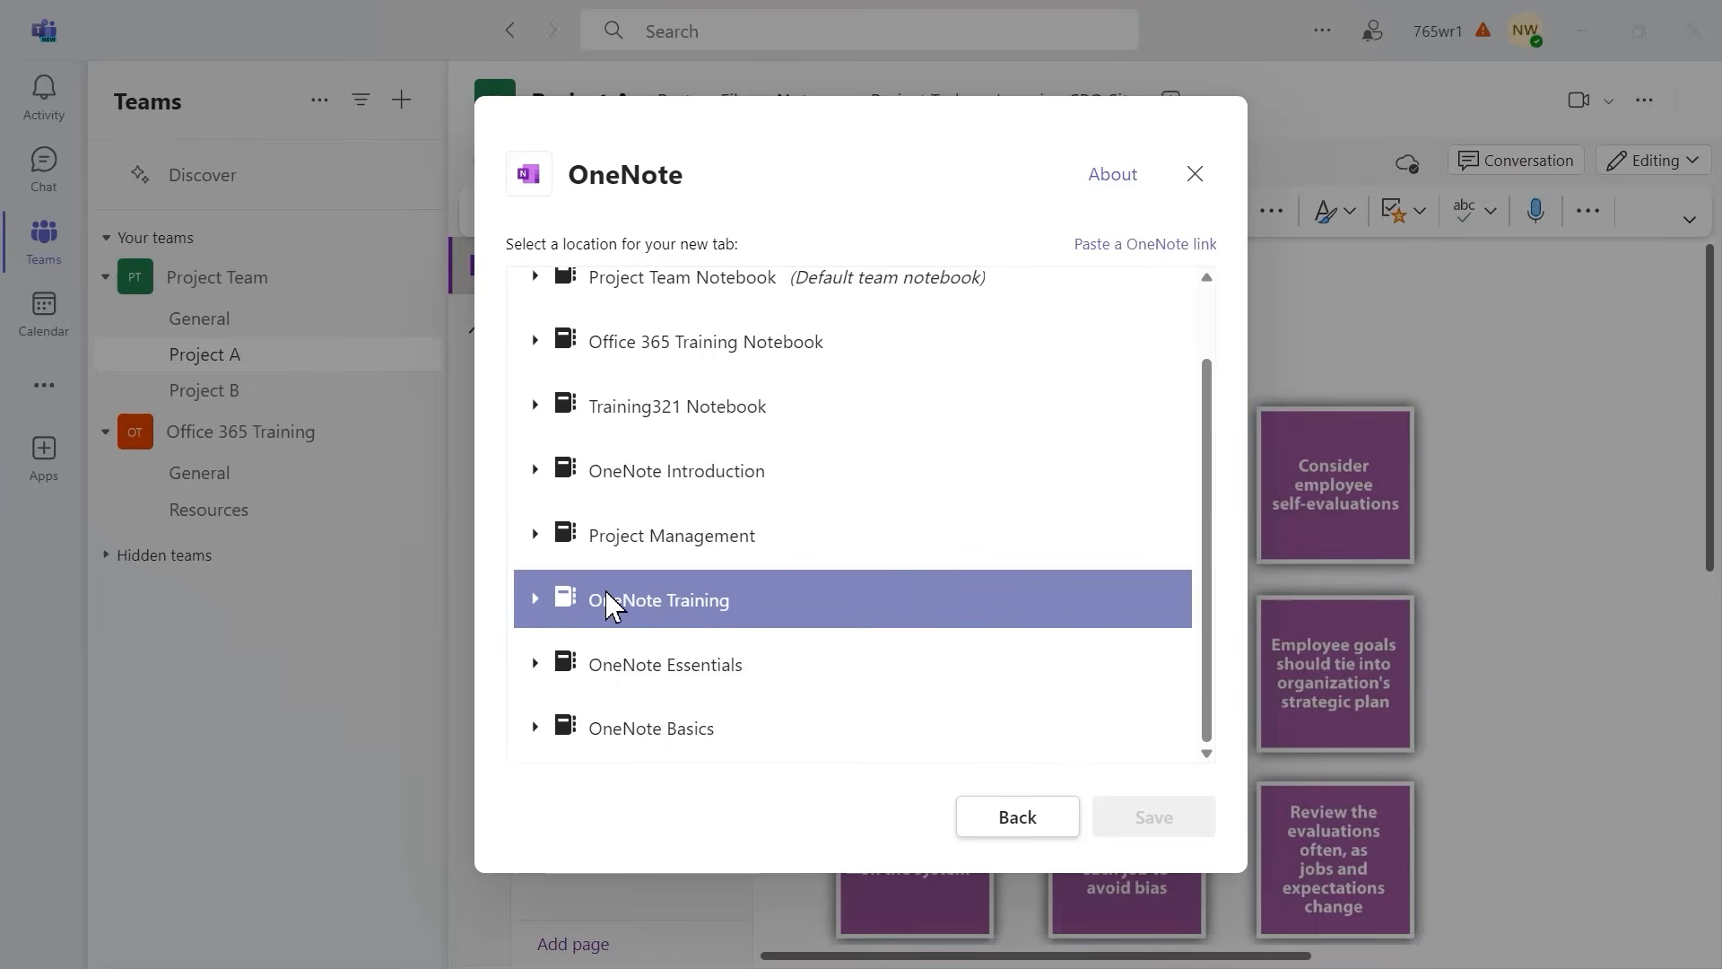
left_click(679, 610)
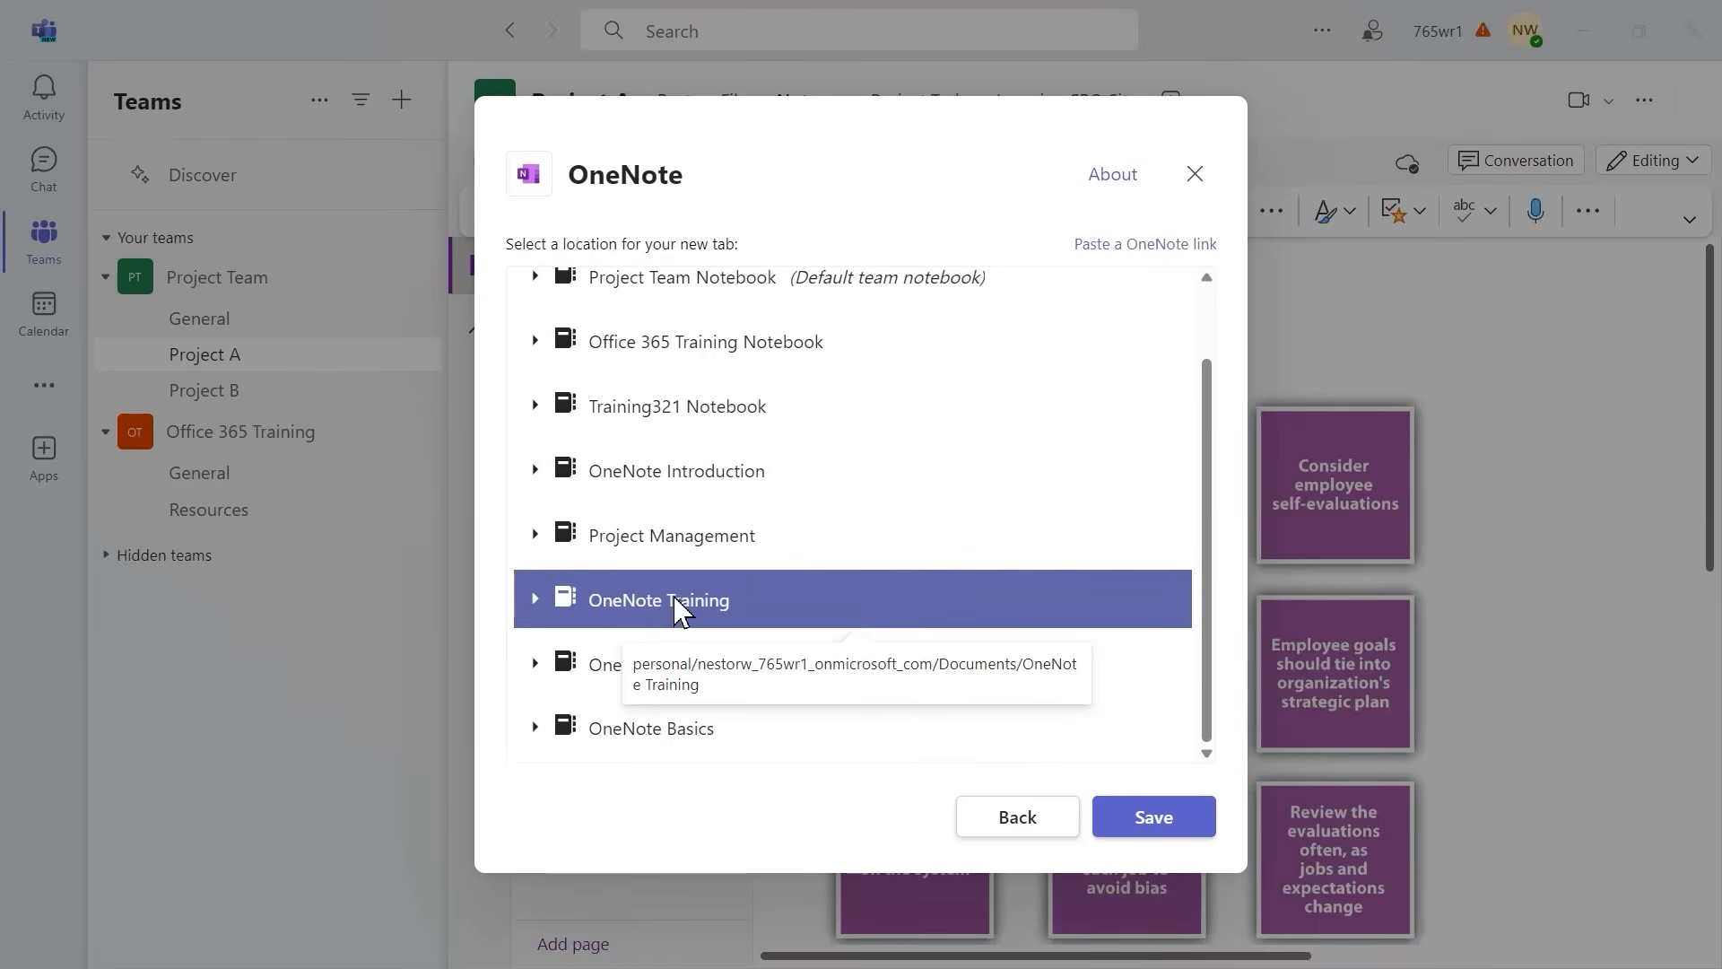
left_click(1154, 818)
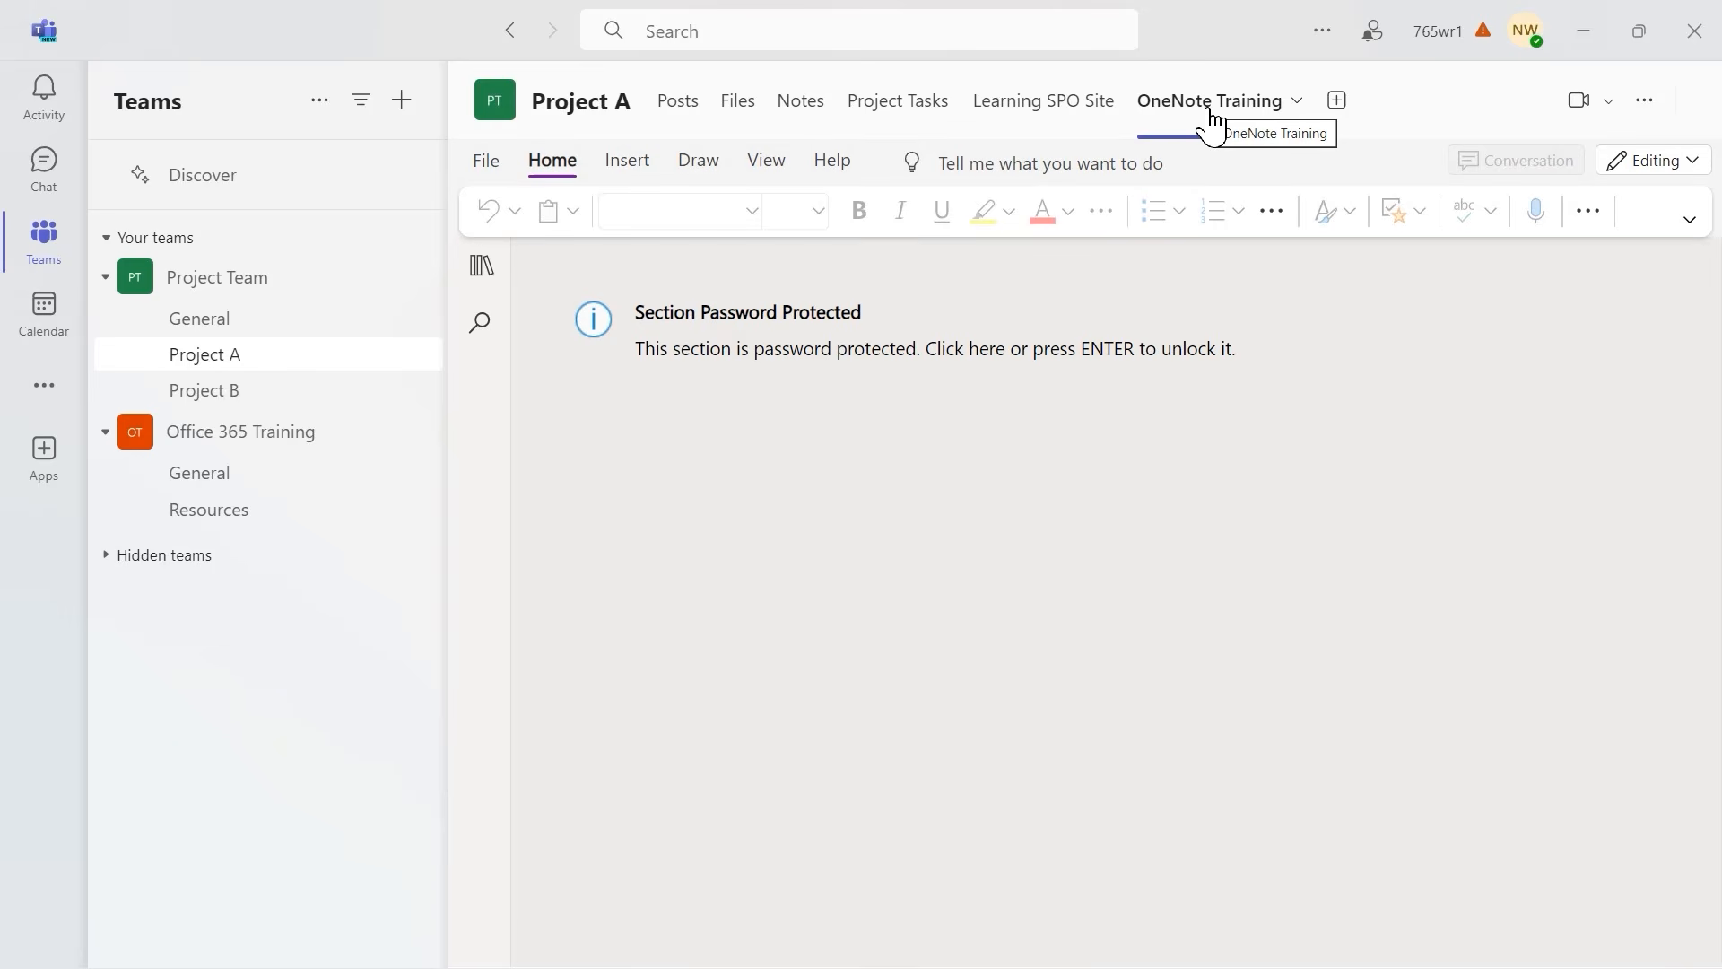
- Add another OneNote tab to the Project A channel, linked to the OneNote Introduction notebook
left_click(1329, 104)
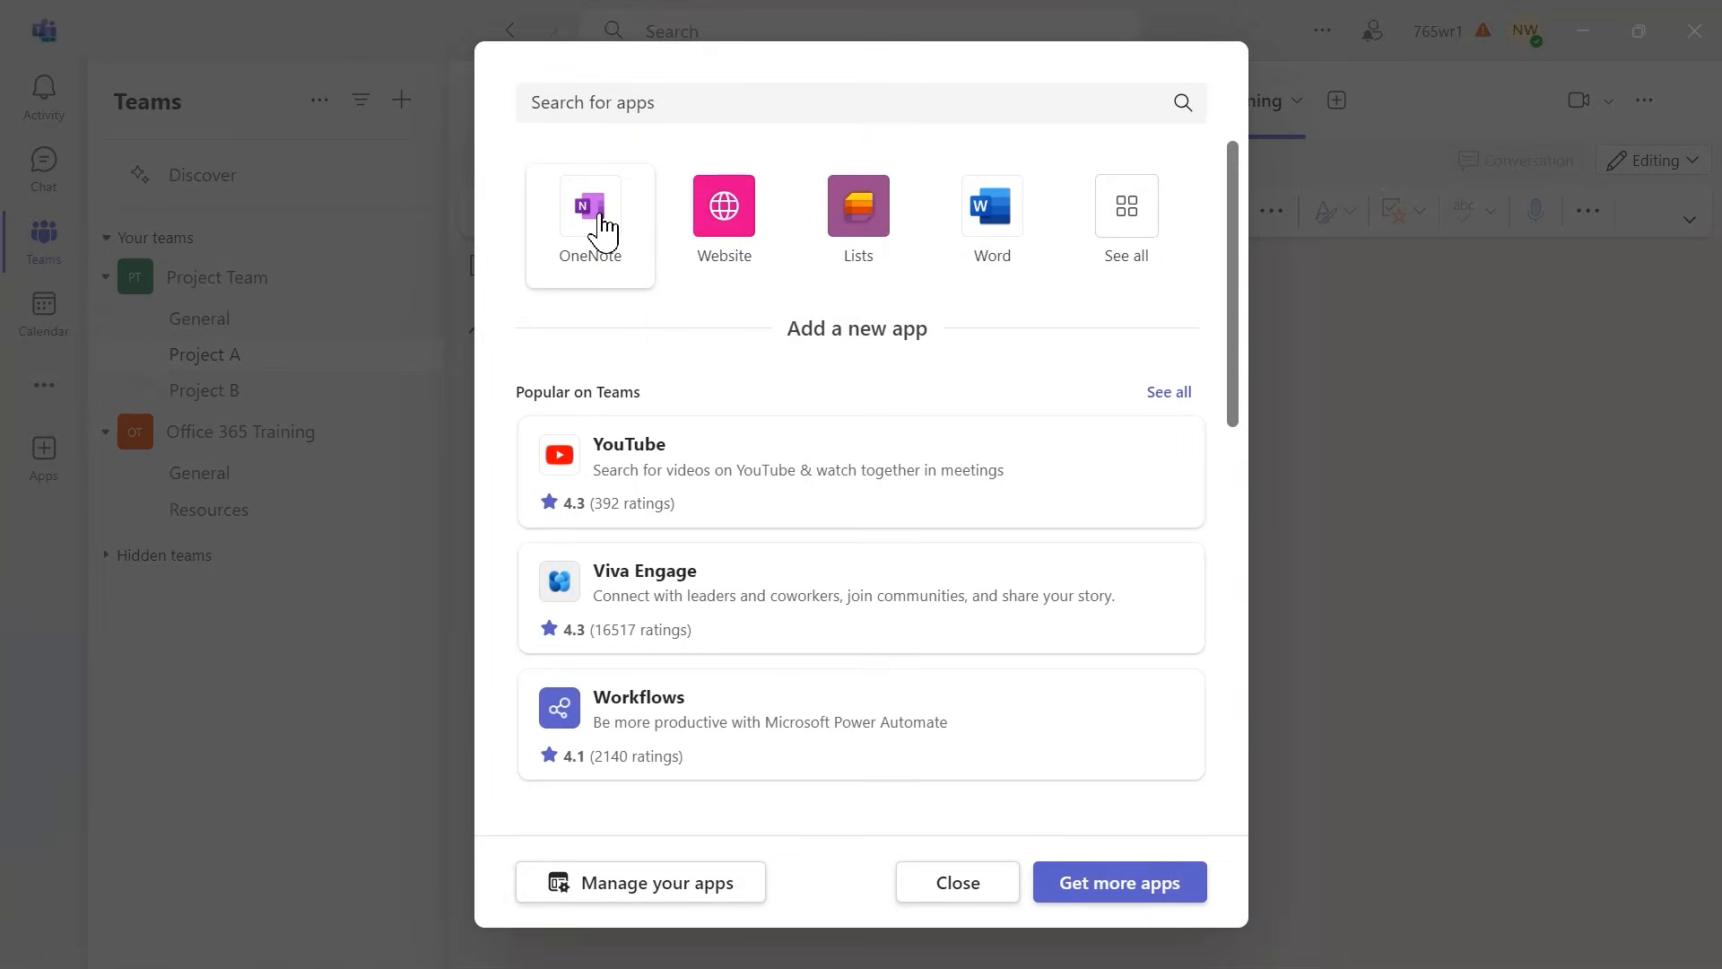
left_click(598, 228)
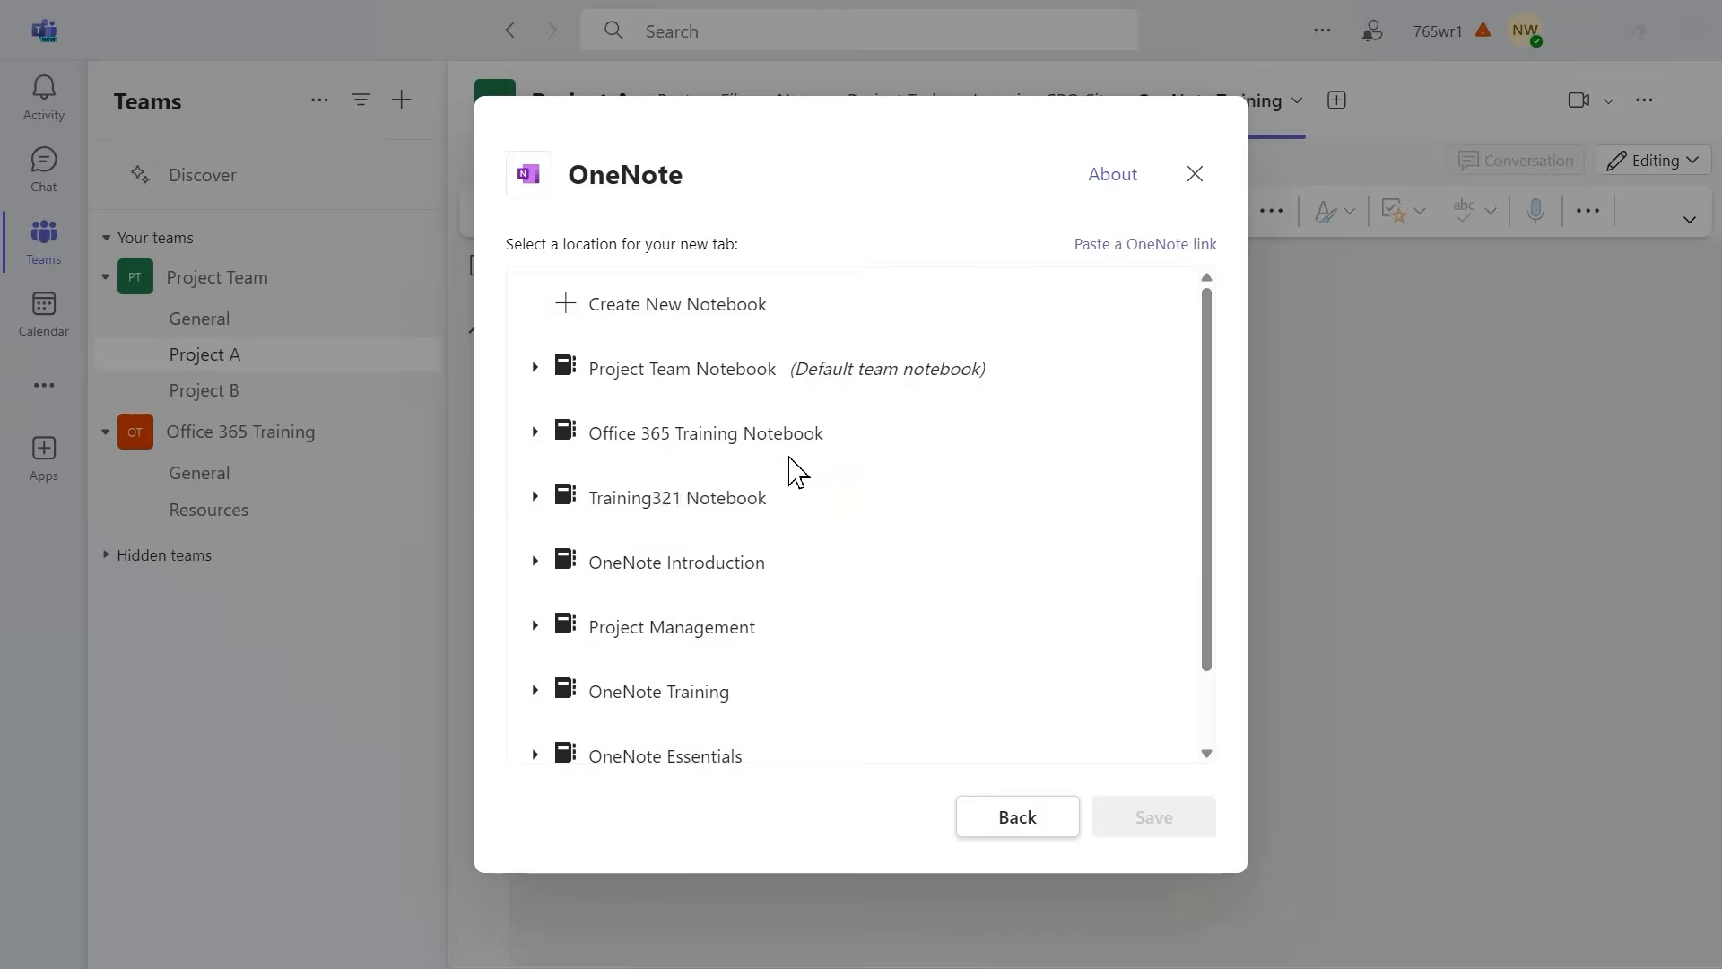
left_click(696, 639)
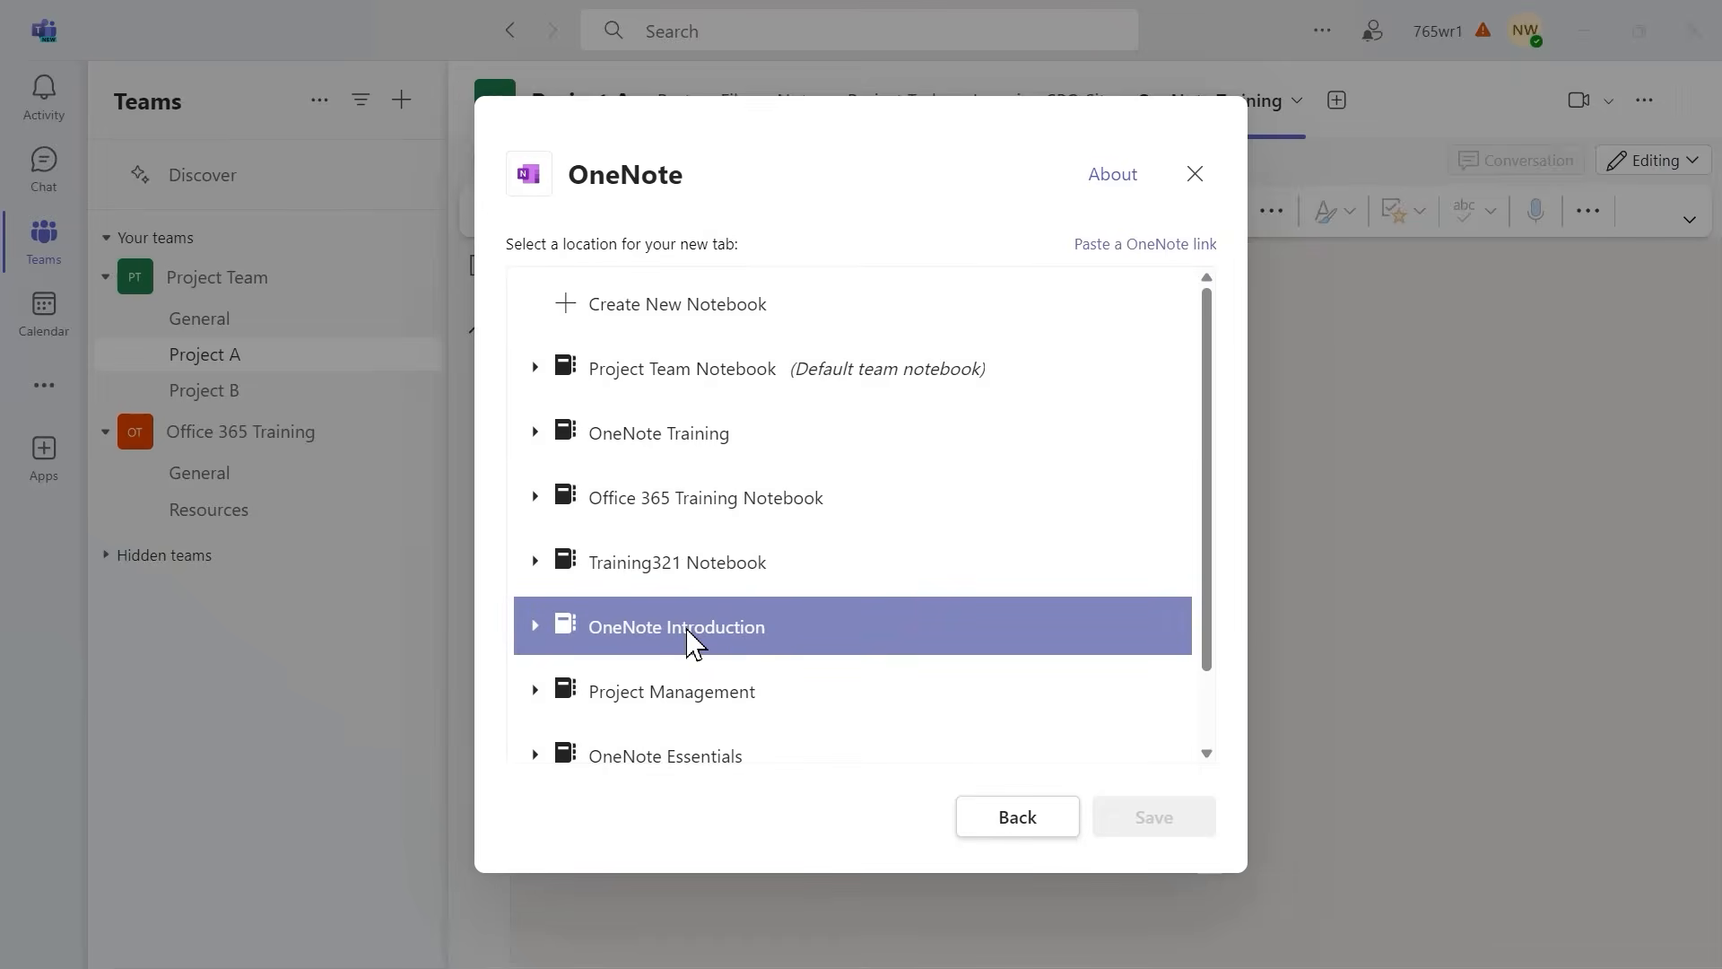
left_click(1146, 830)
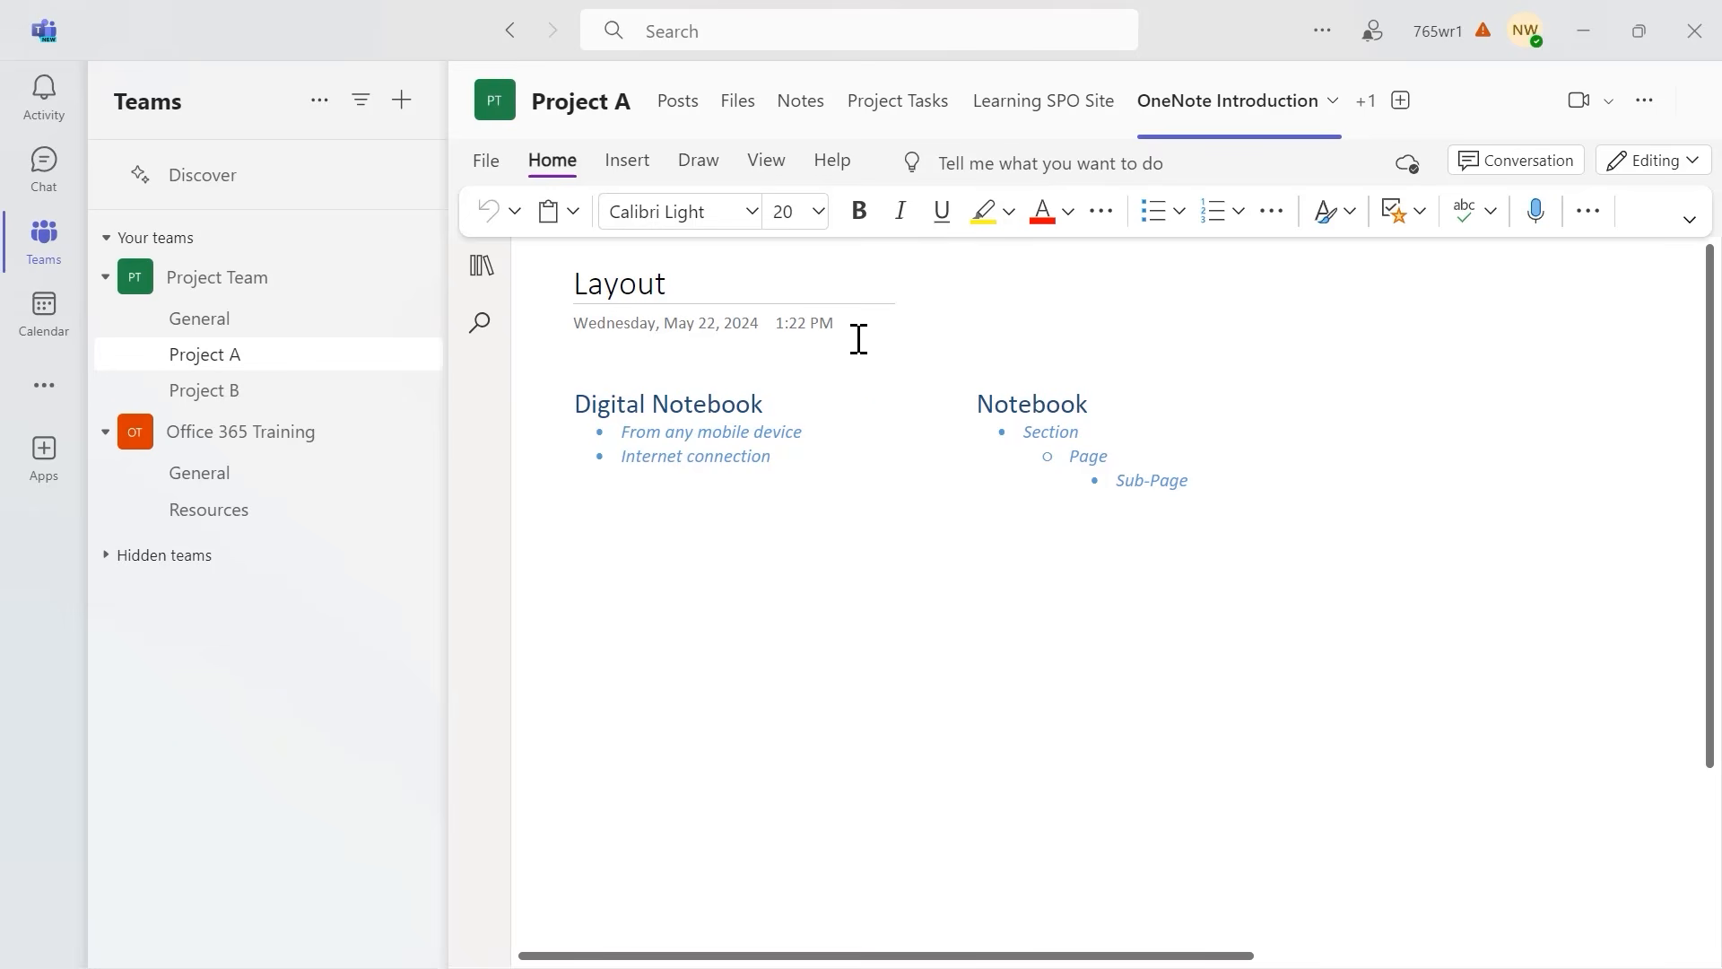
- Show the OneNote Introduction notebook's sections and view the Adding Content, Tables and Files, and Images and Media pages, including the embedded video
left_click(489, 281)
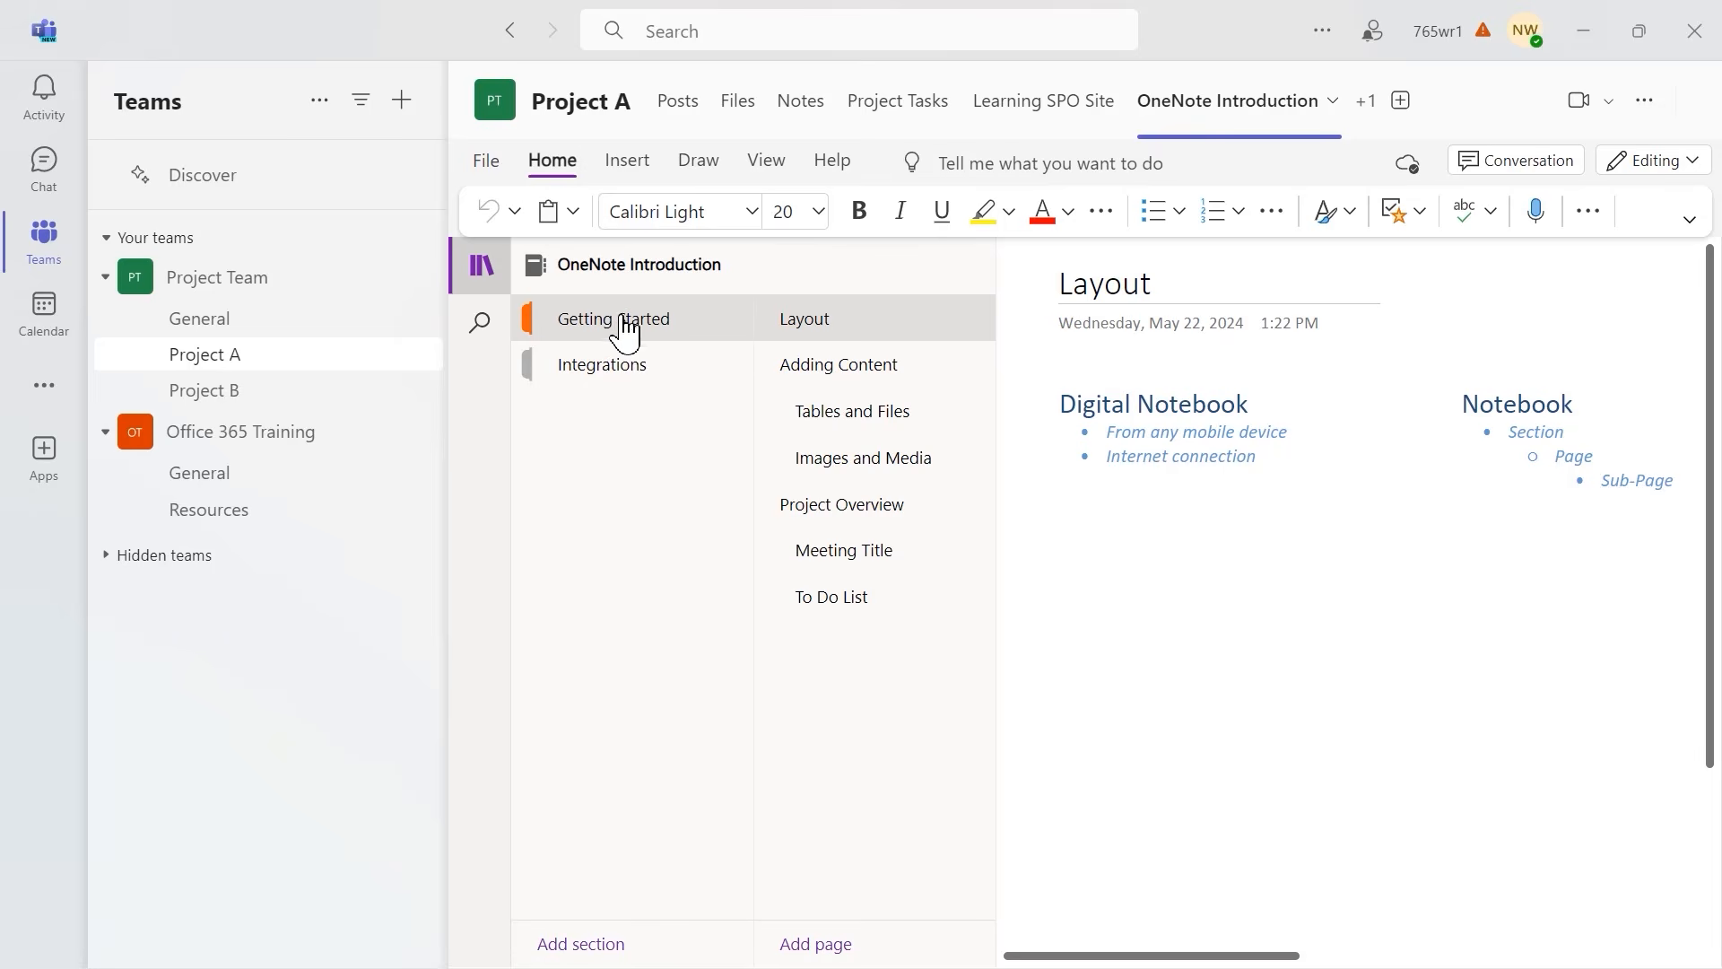
left_click(852, 373)
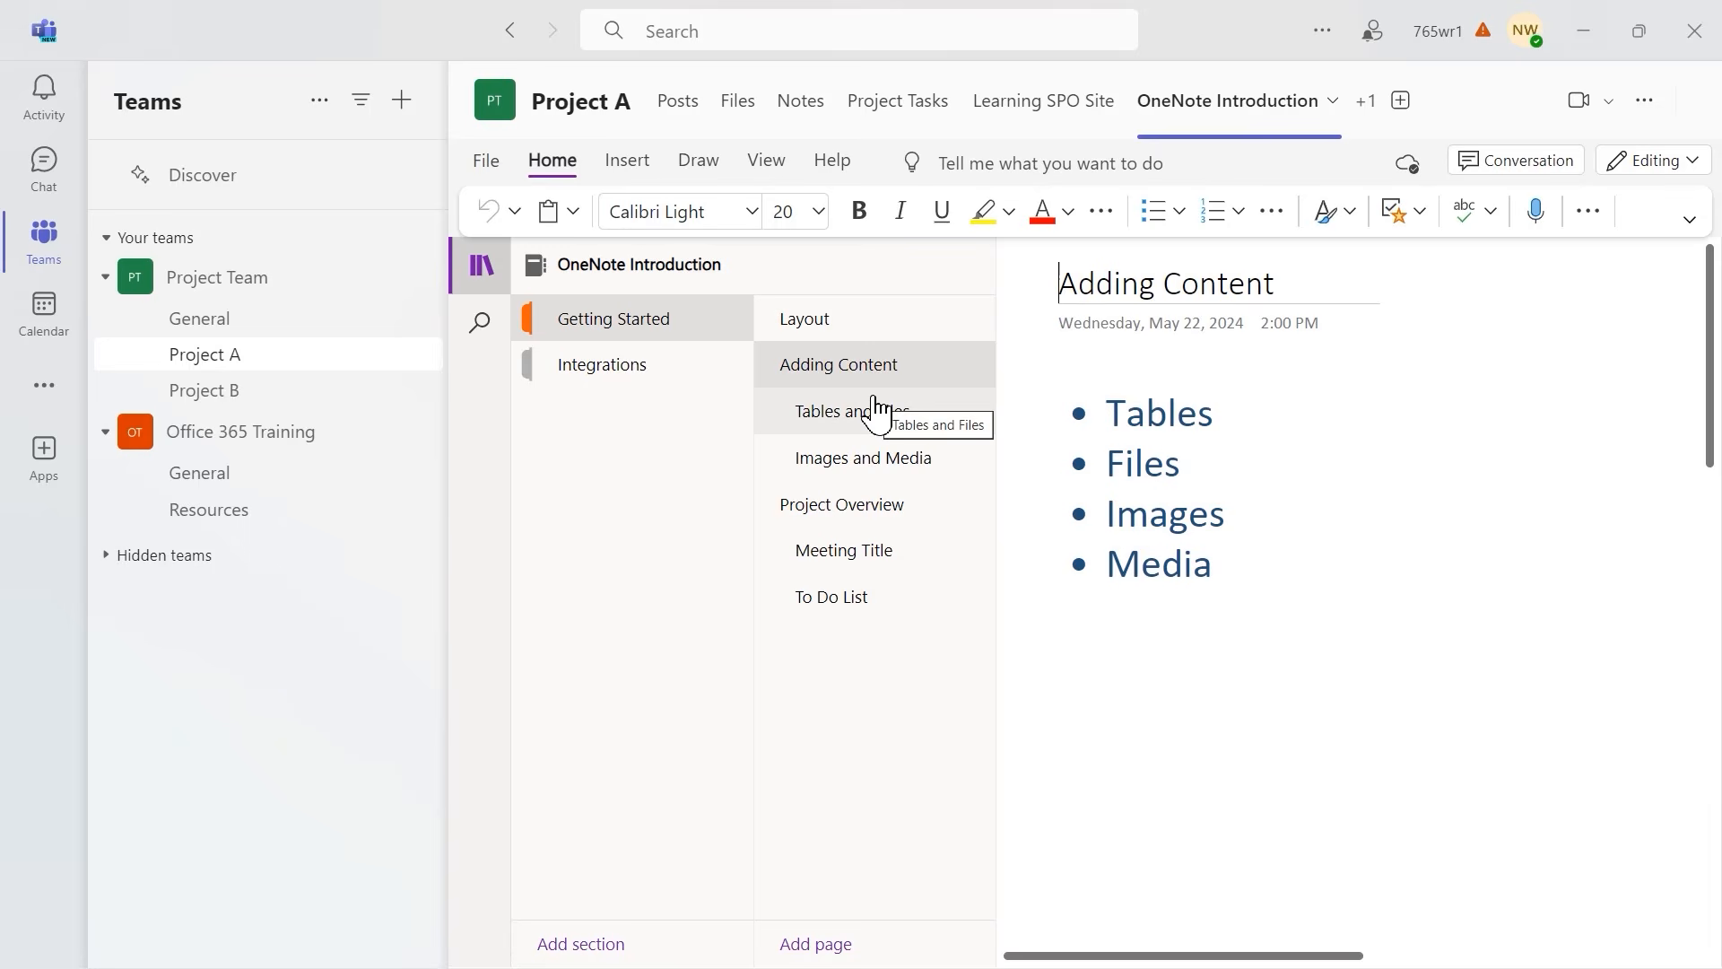
left_click(875, 424)
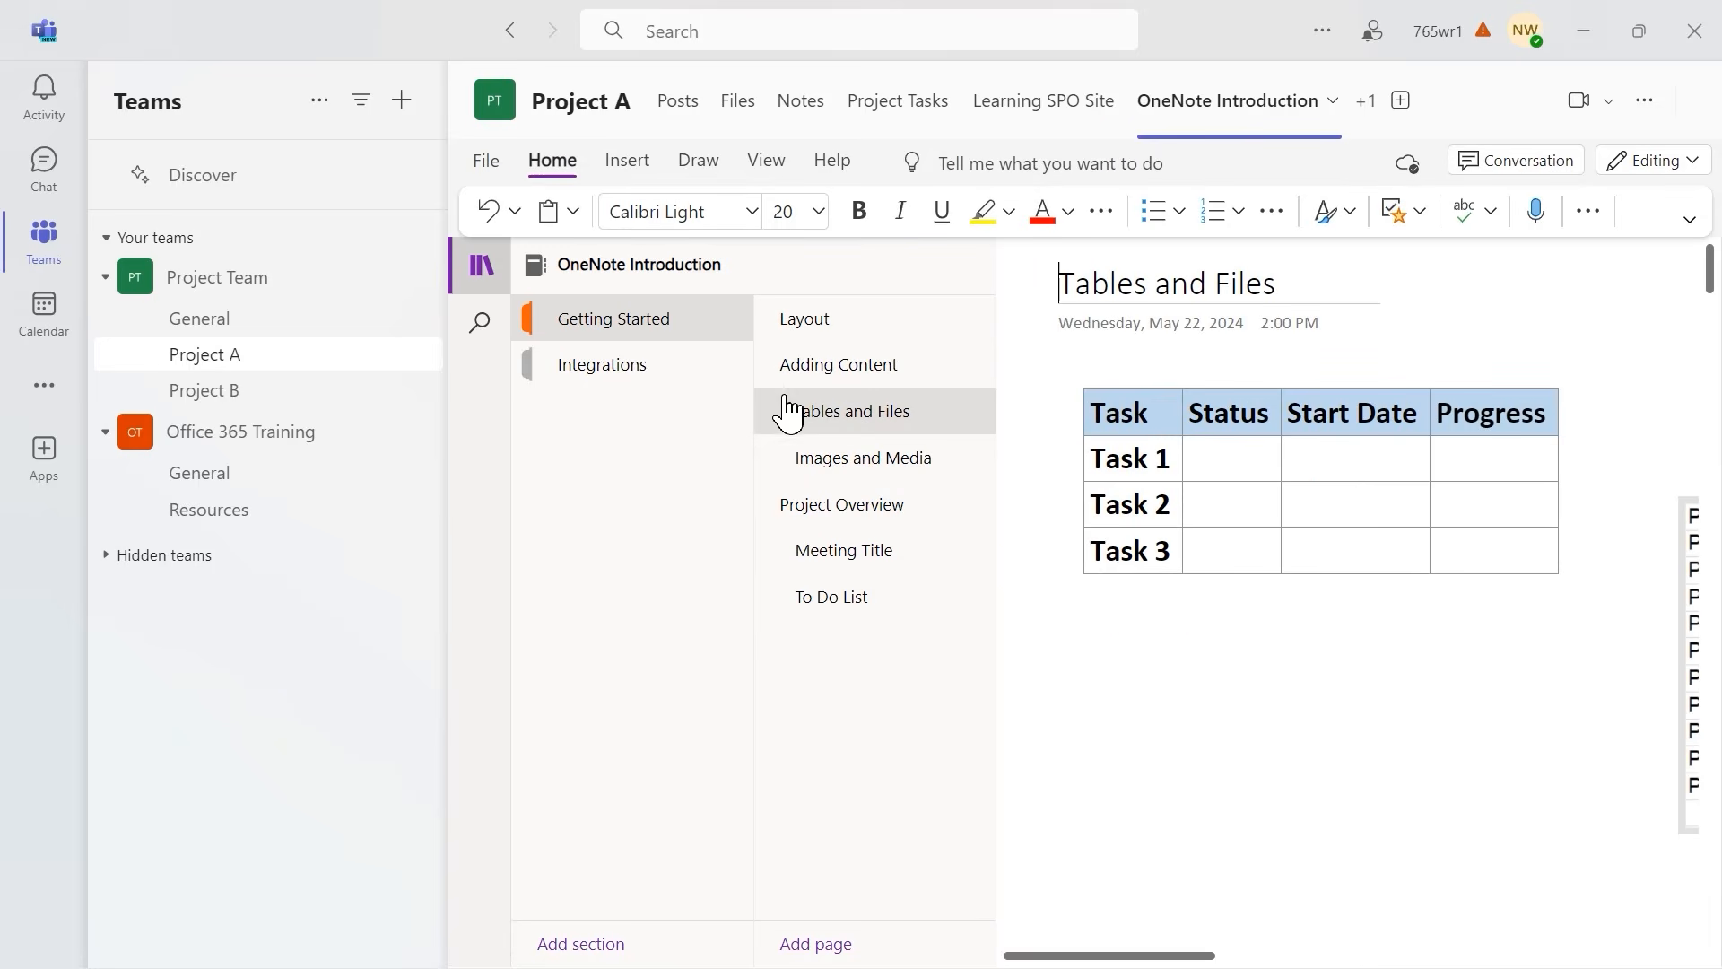
left_click(869, 472)
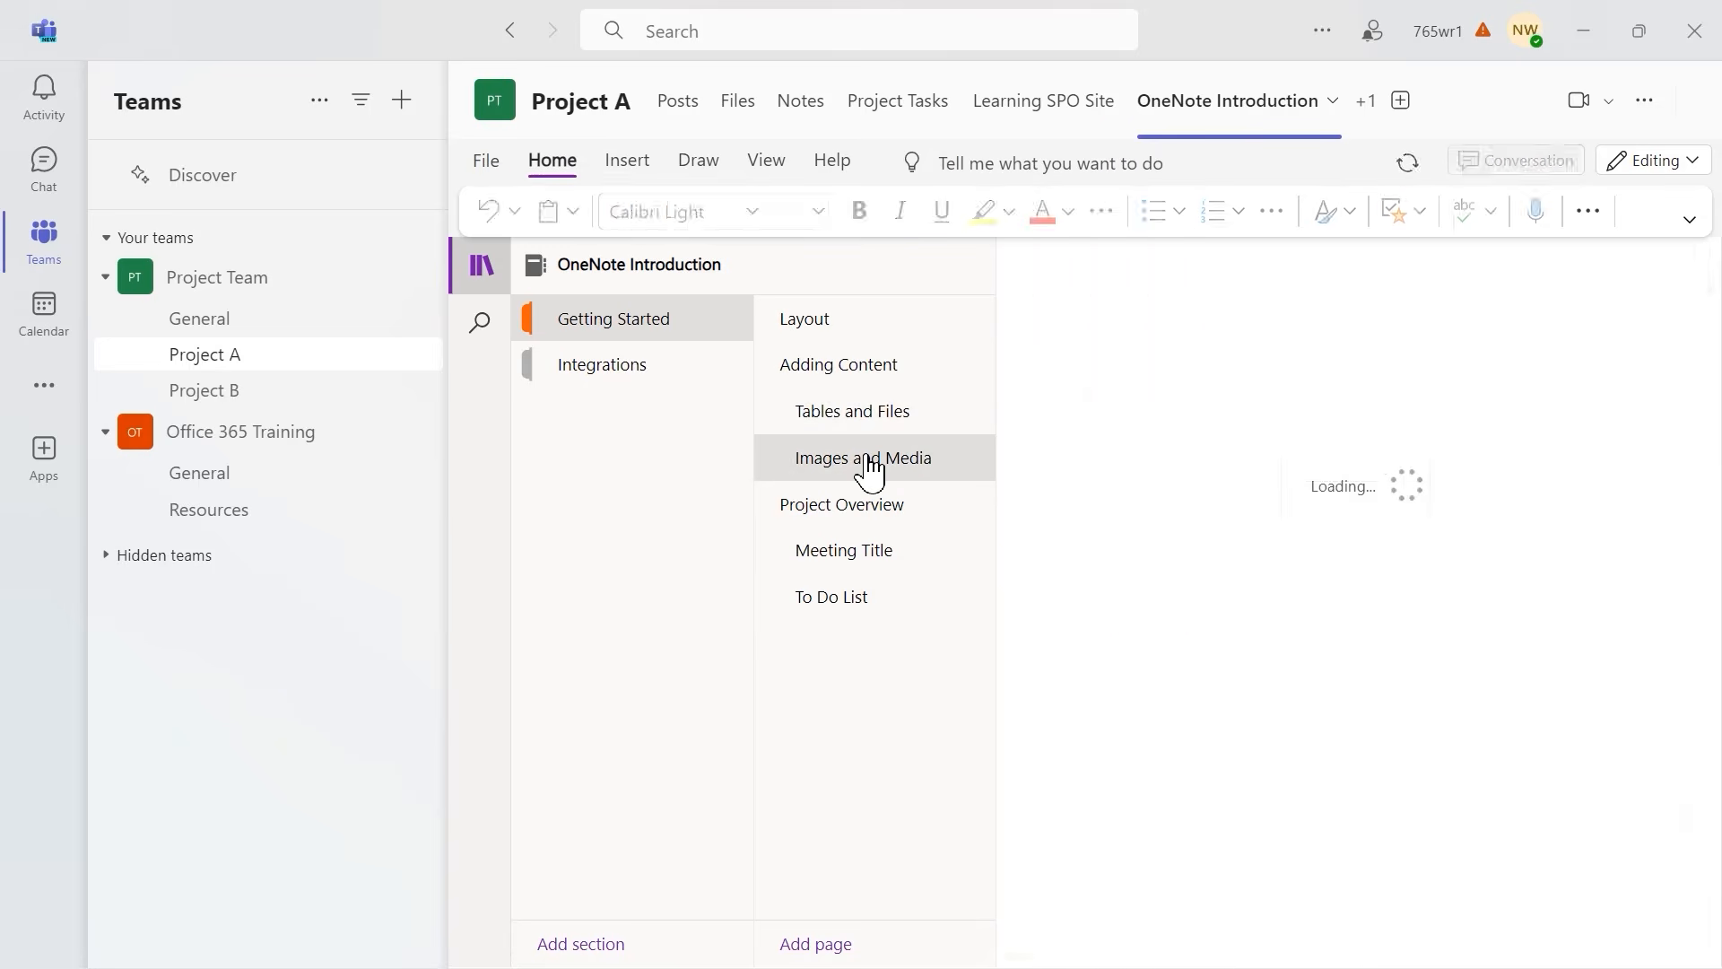
scroll(1443, 668, "down", 1)
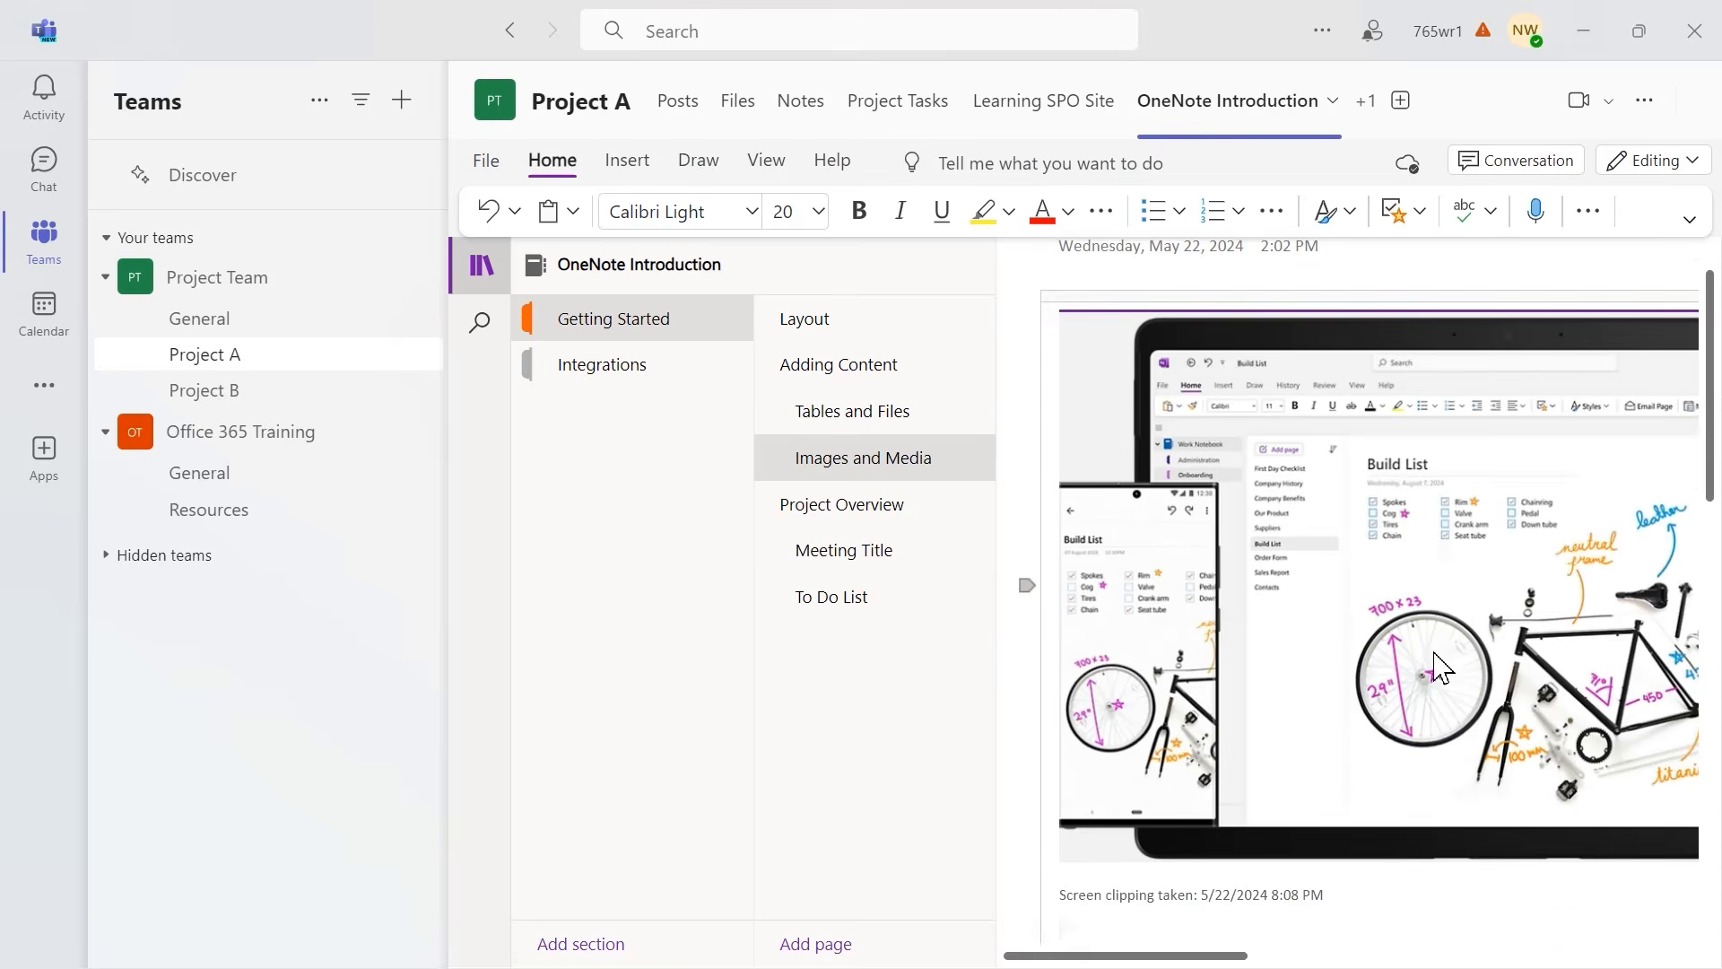
scroll(1440, 668, "down", 6)
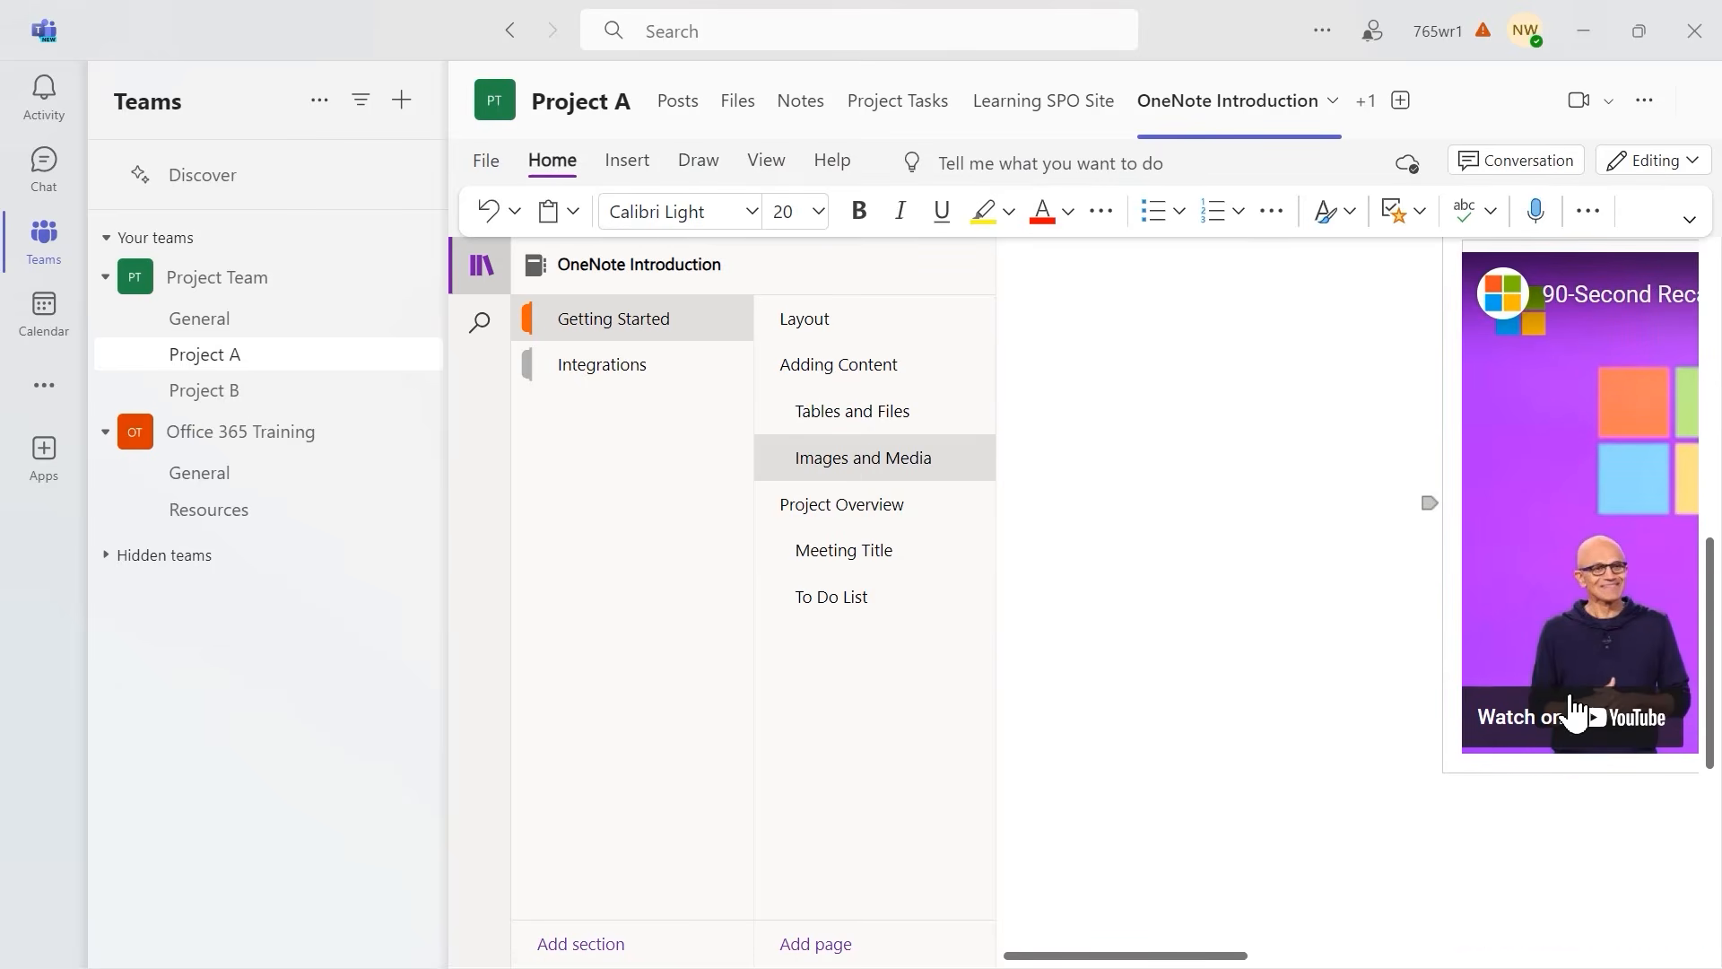
left_click_drag(1210, 949, 1414, 949)
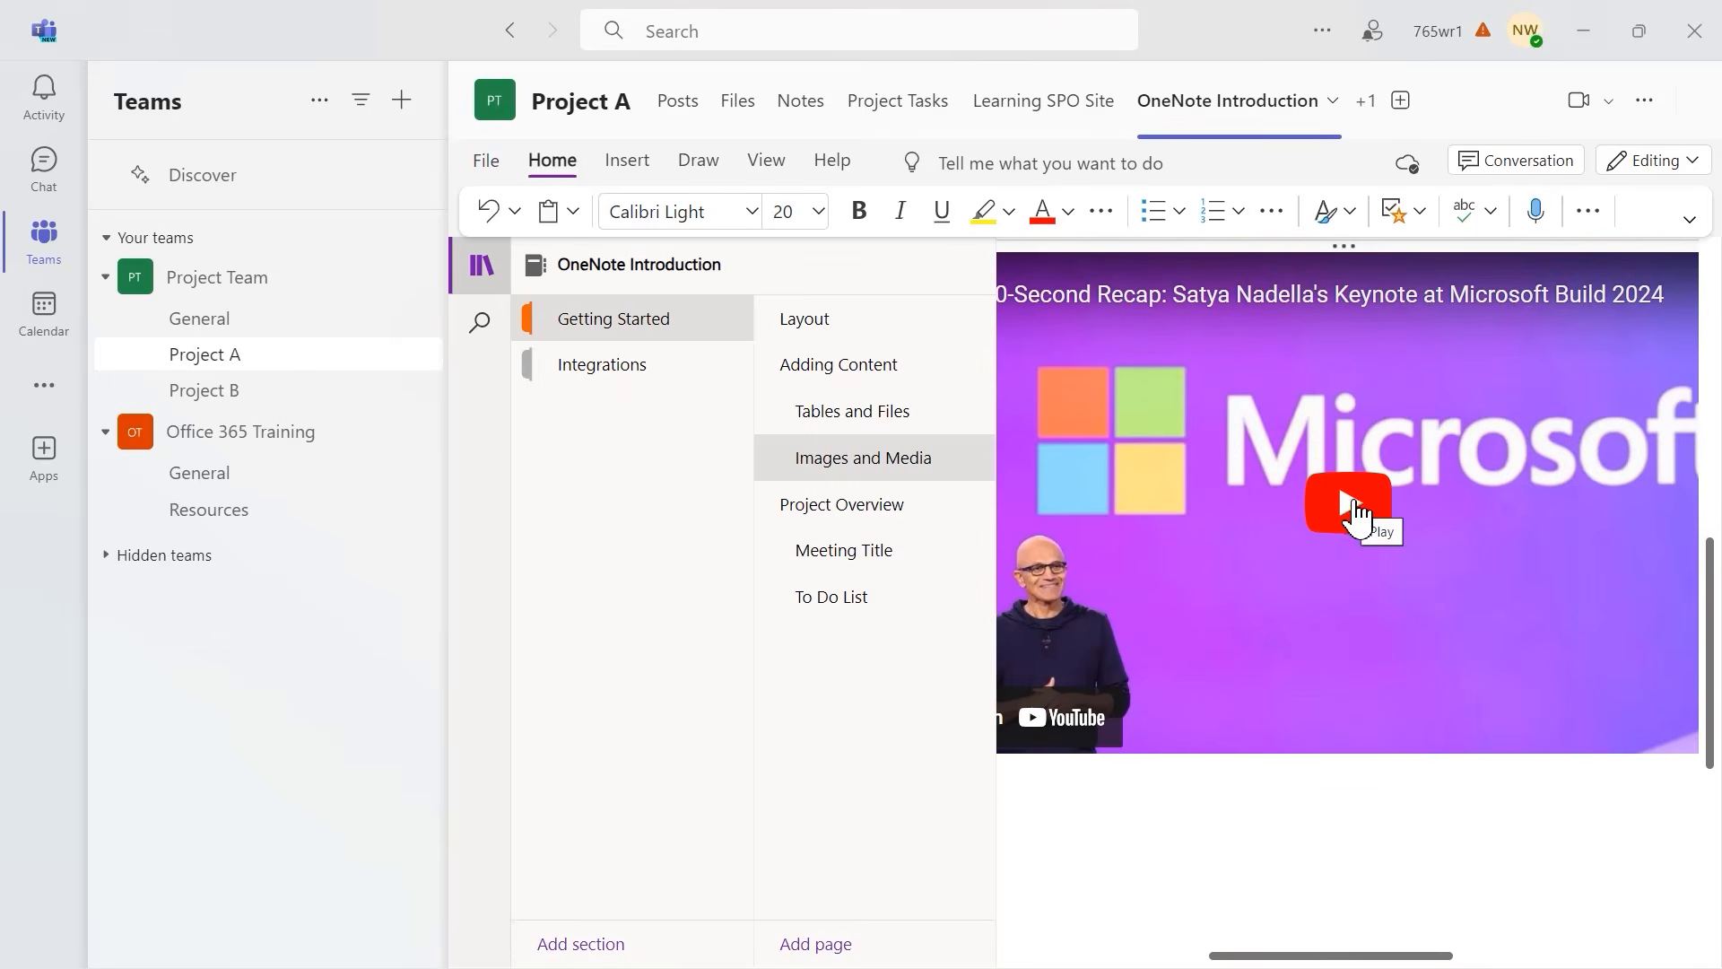
left_click_drag(1268, 950, 1026, 928)
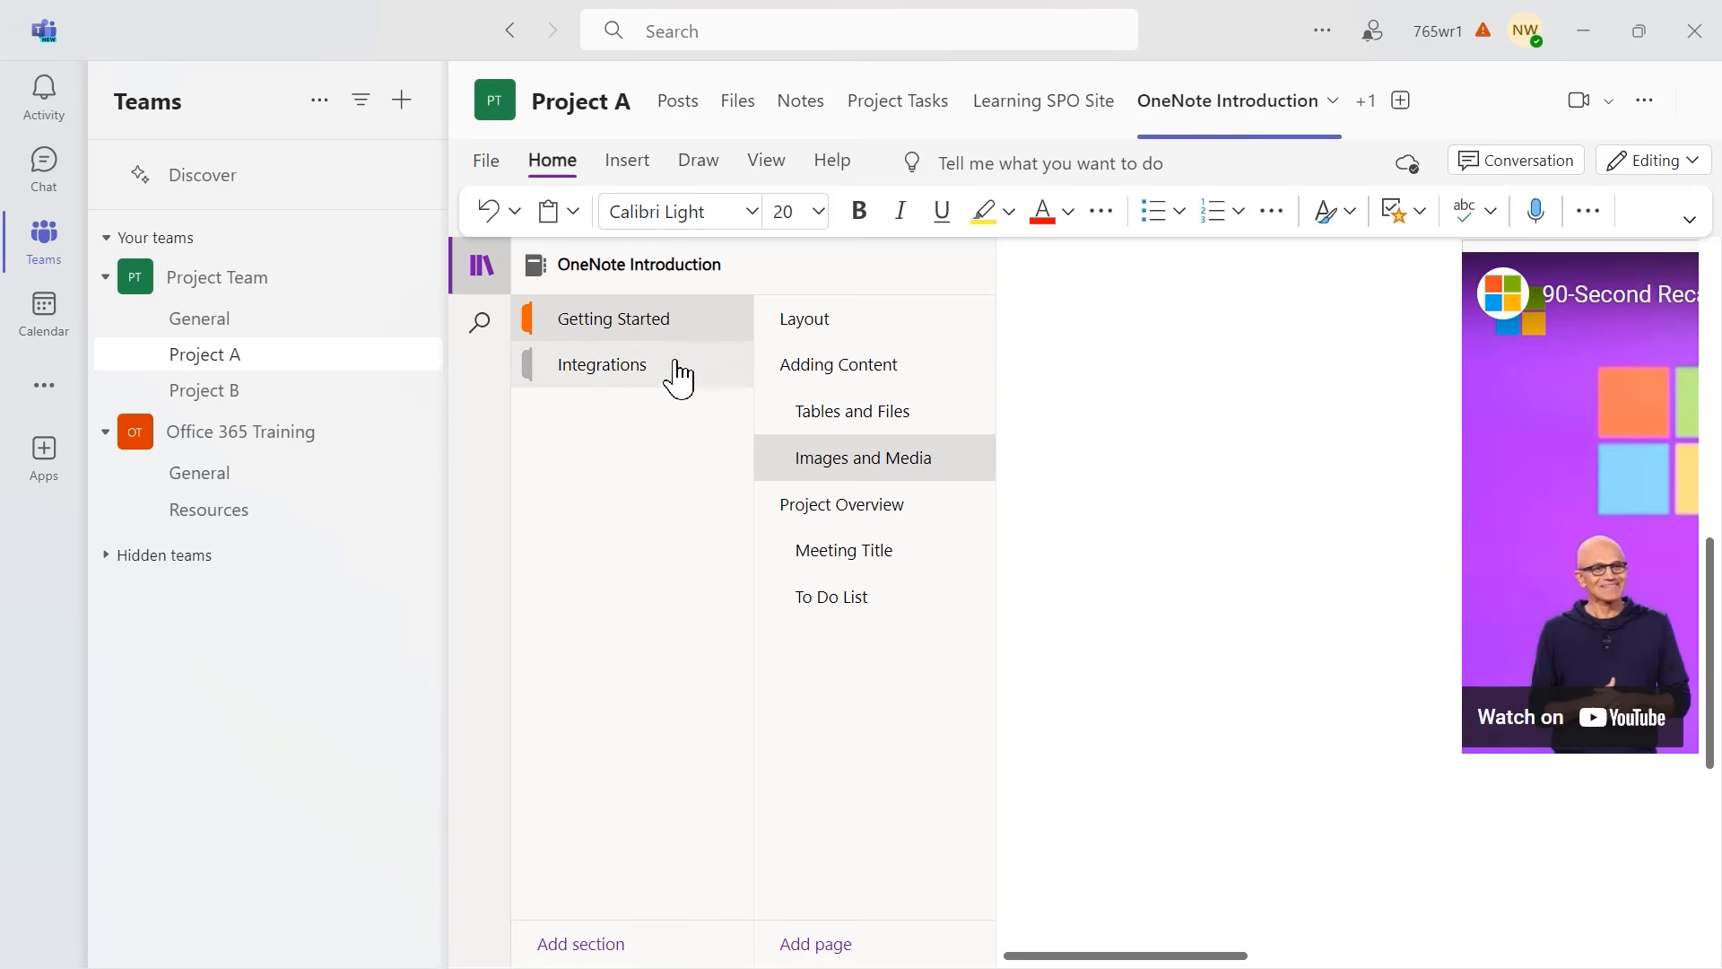
- Check the full ribbon layout and collapse it again, and read through the Project Overview page with the section list narrowed
left_click(1690, 221)
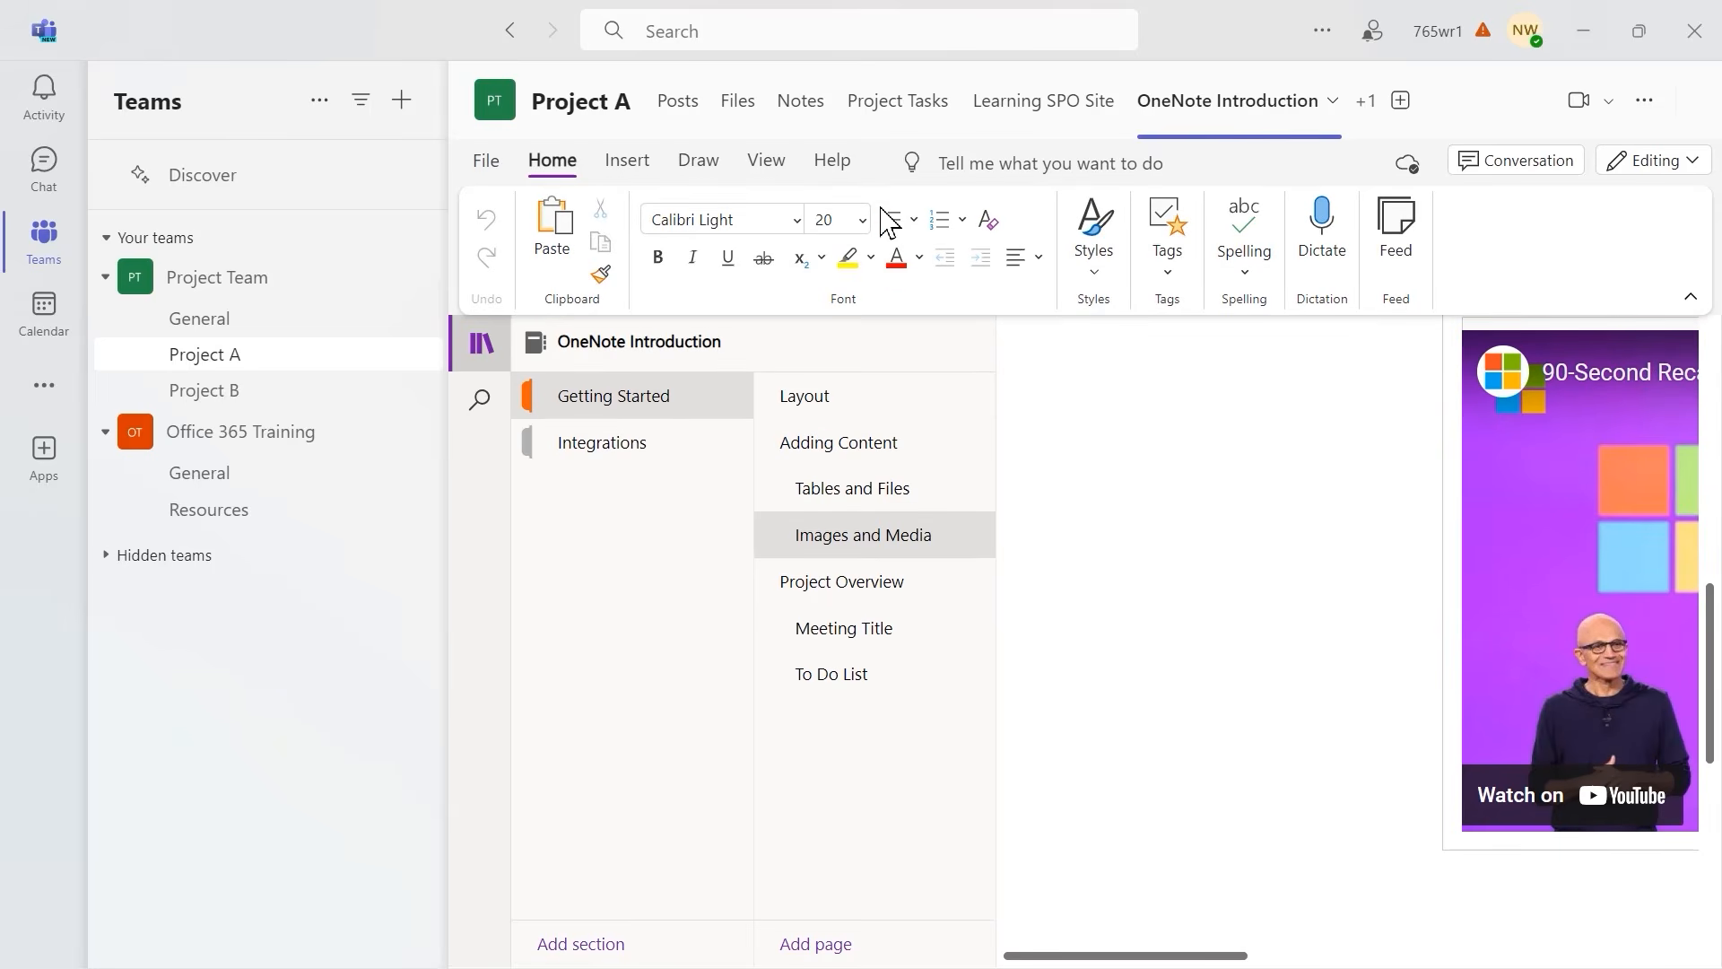
left_click(1690, 297)
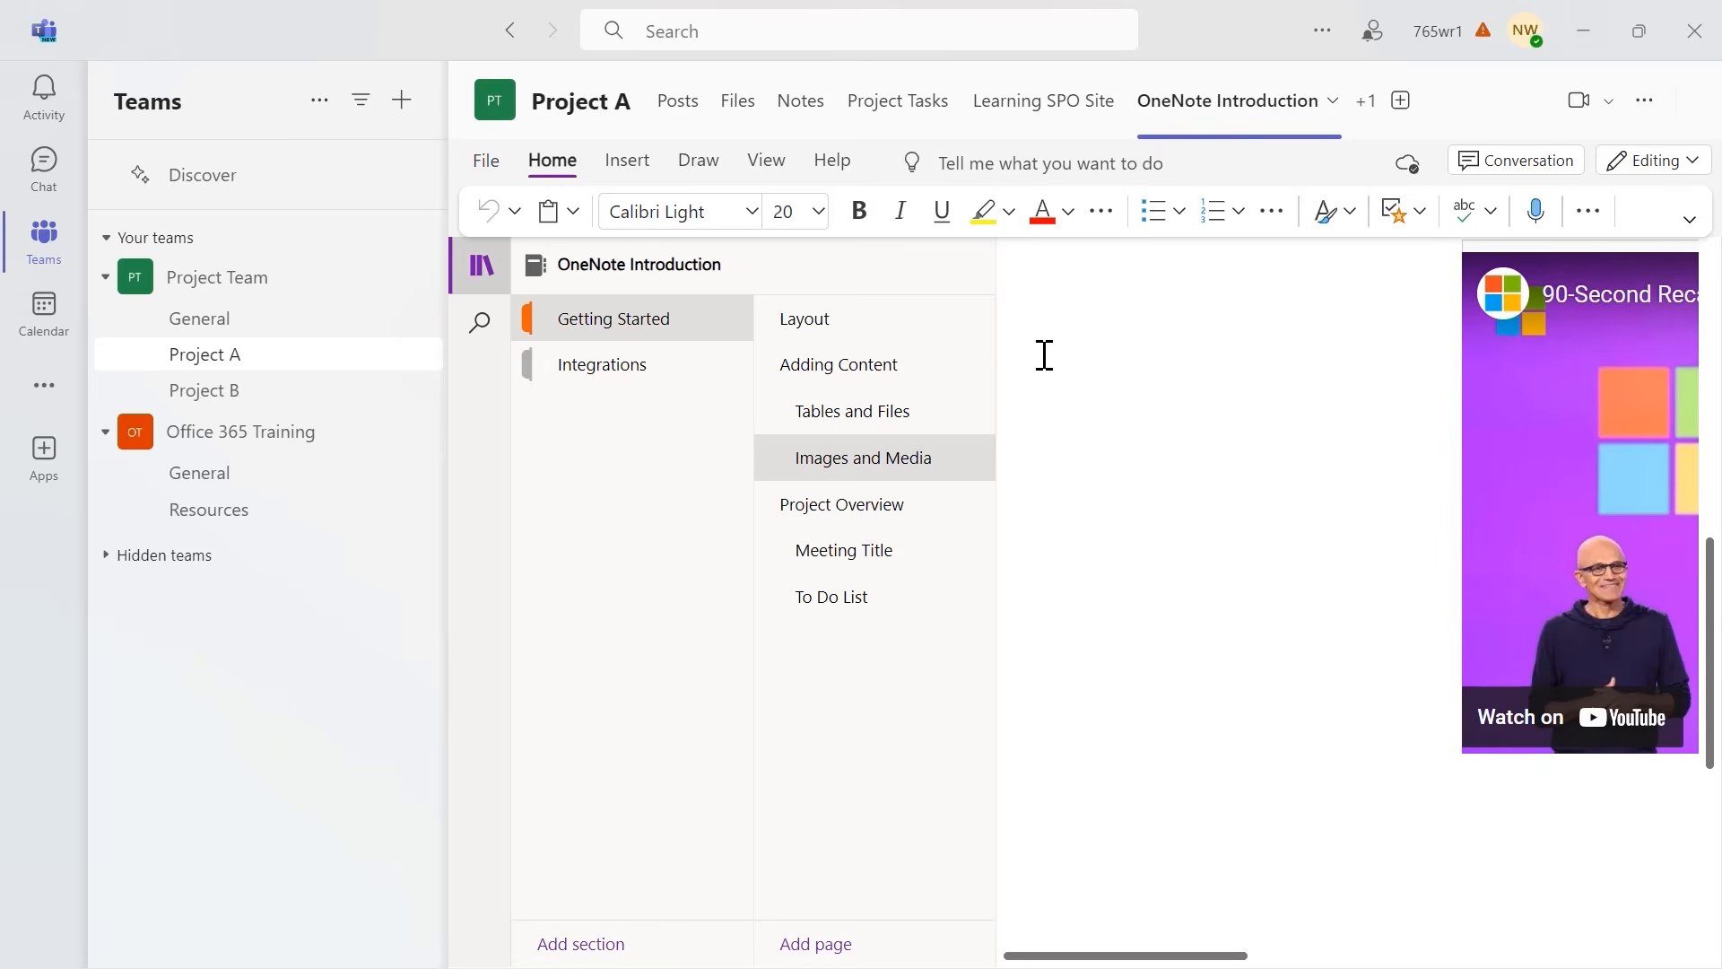
left_click(868, 513)
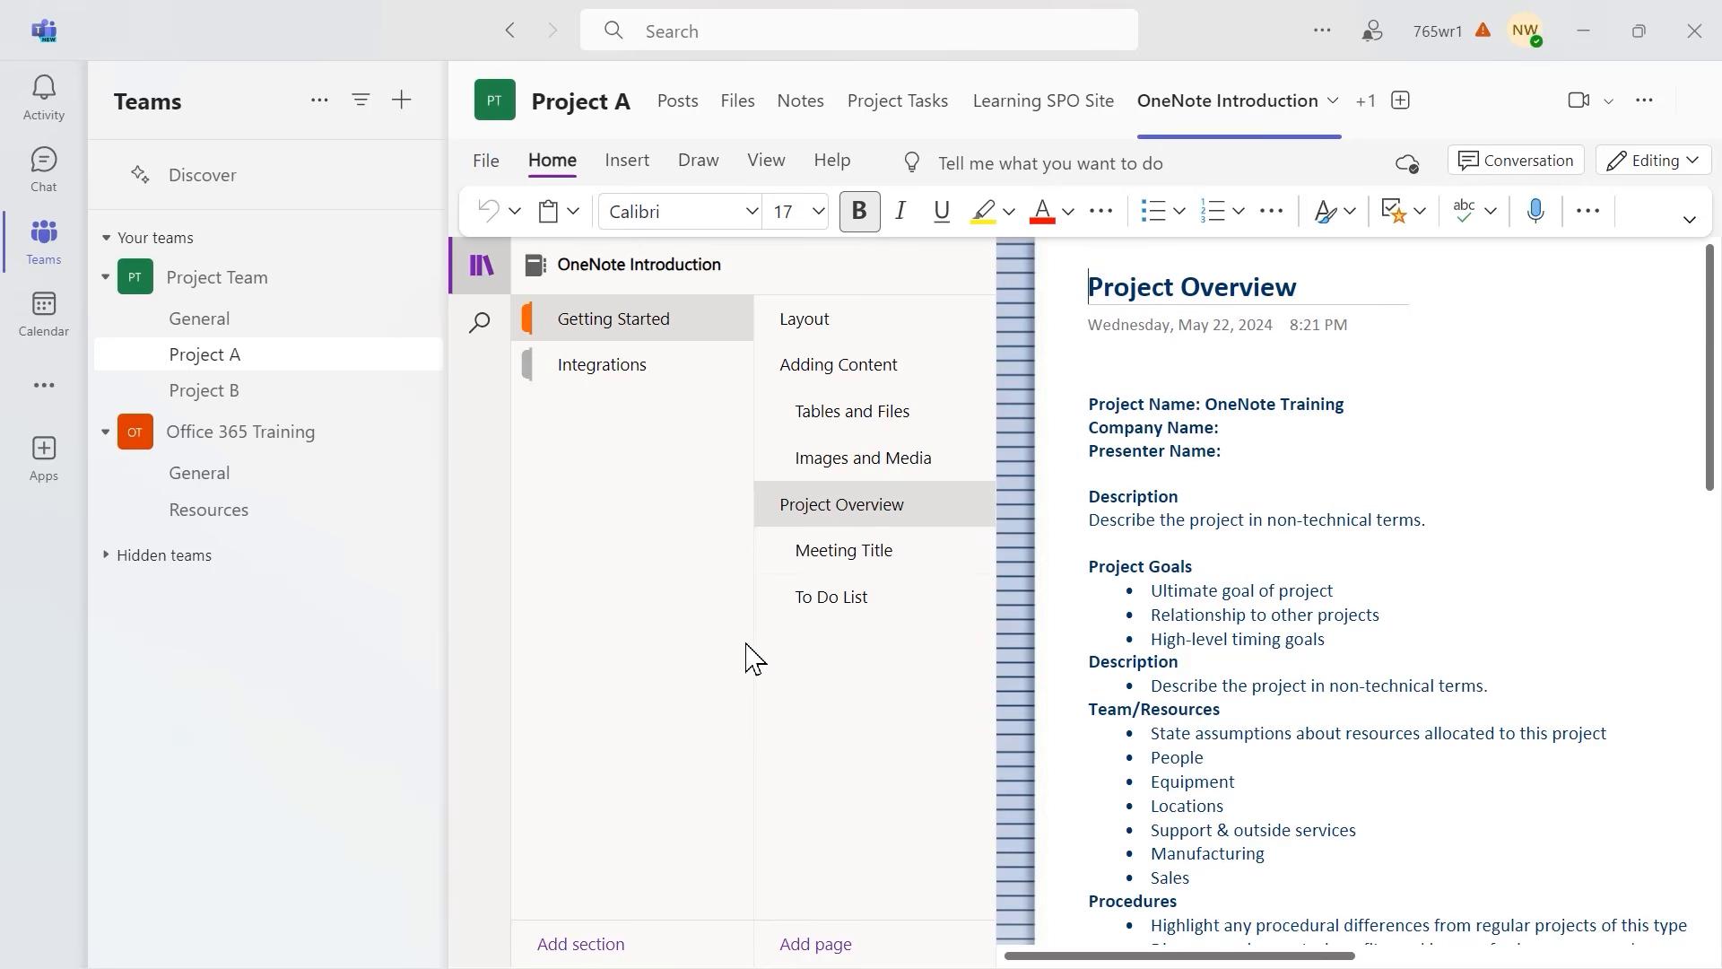
left_click_drag(752, 638, 674, 646)
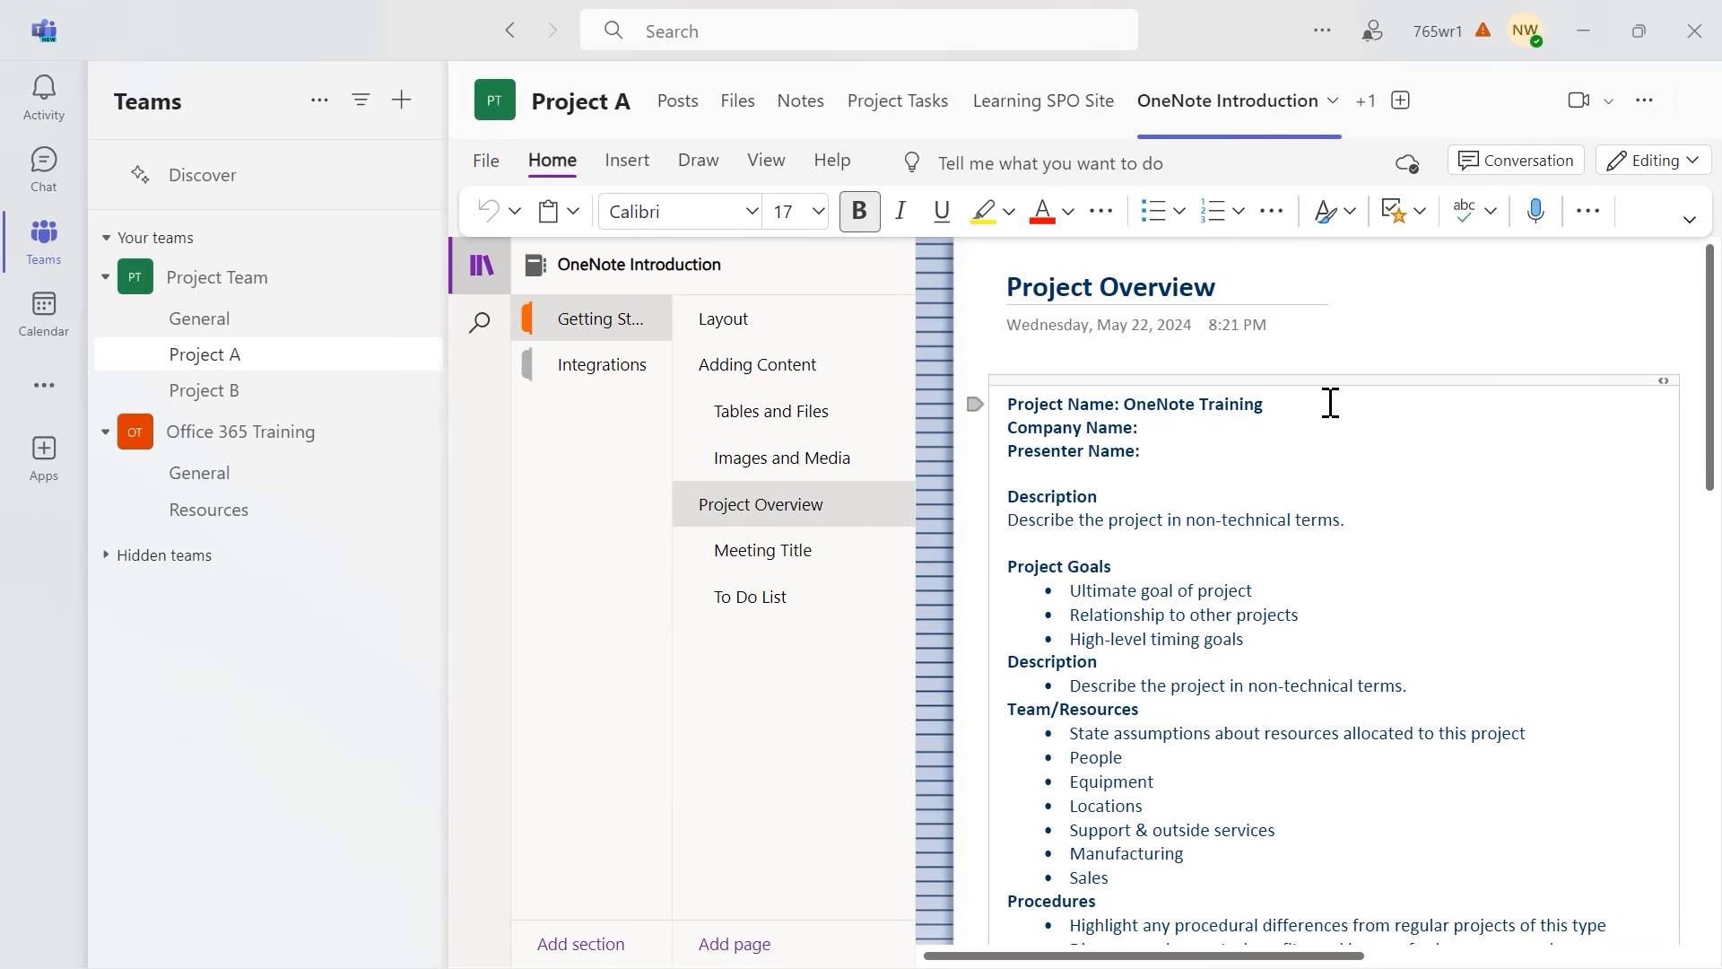
scroll(1351, 475, "down", 2)
scroll(1352, 476, "down", 6)
scroll(1352, 475, "up", 8)
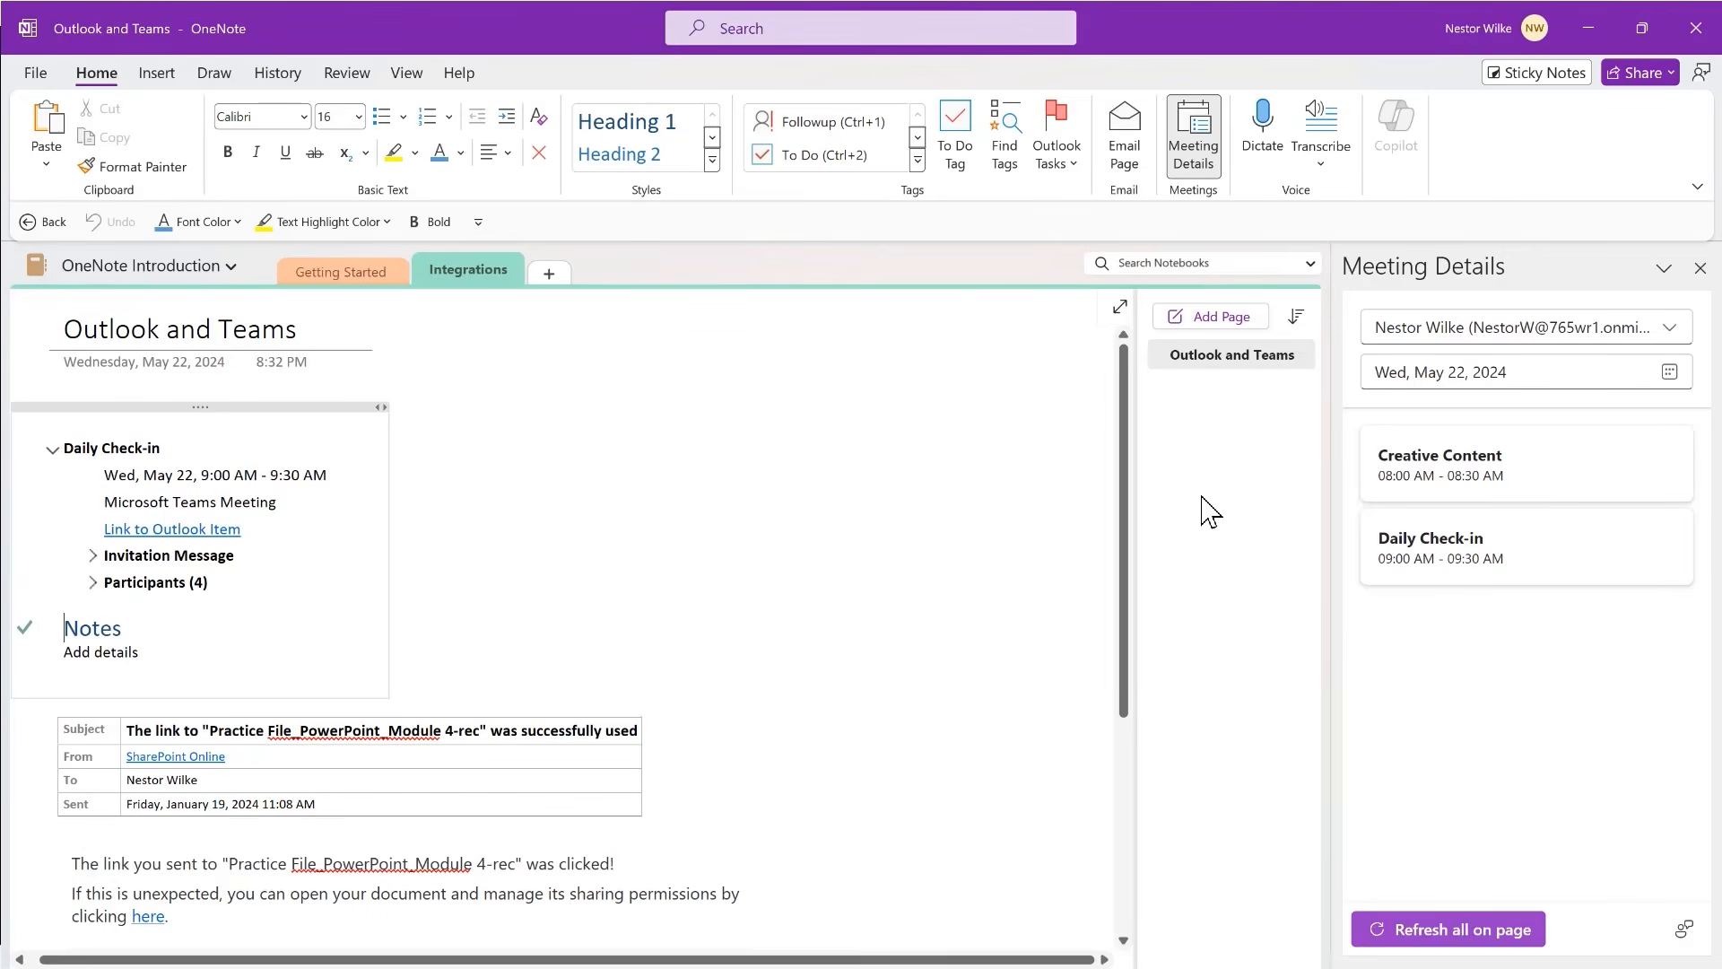
- Switch to the OneNote desktop app, add a section named "New Features" to the OneNote Introduction notebook, and title its page "Tagging"
left_click(549, 274)
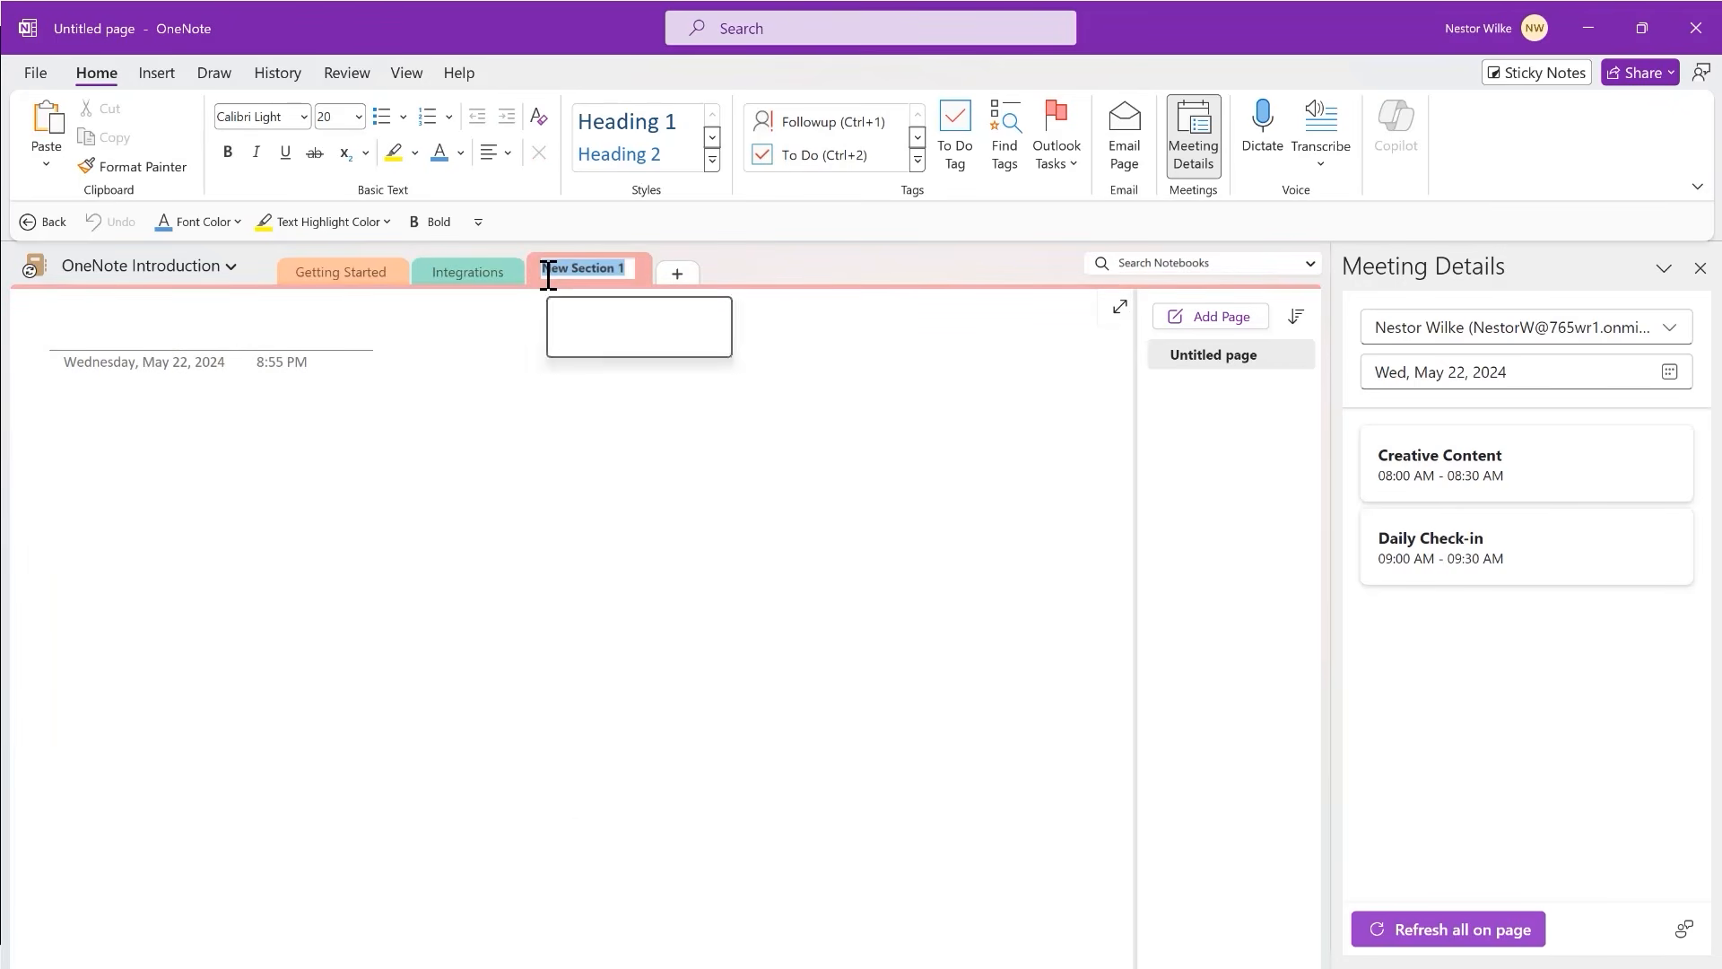
type("New Features")
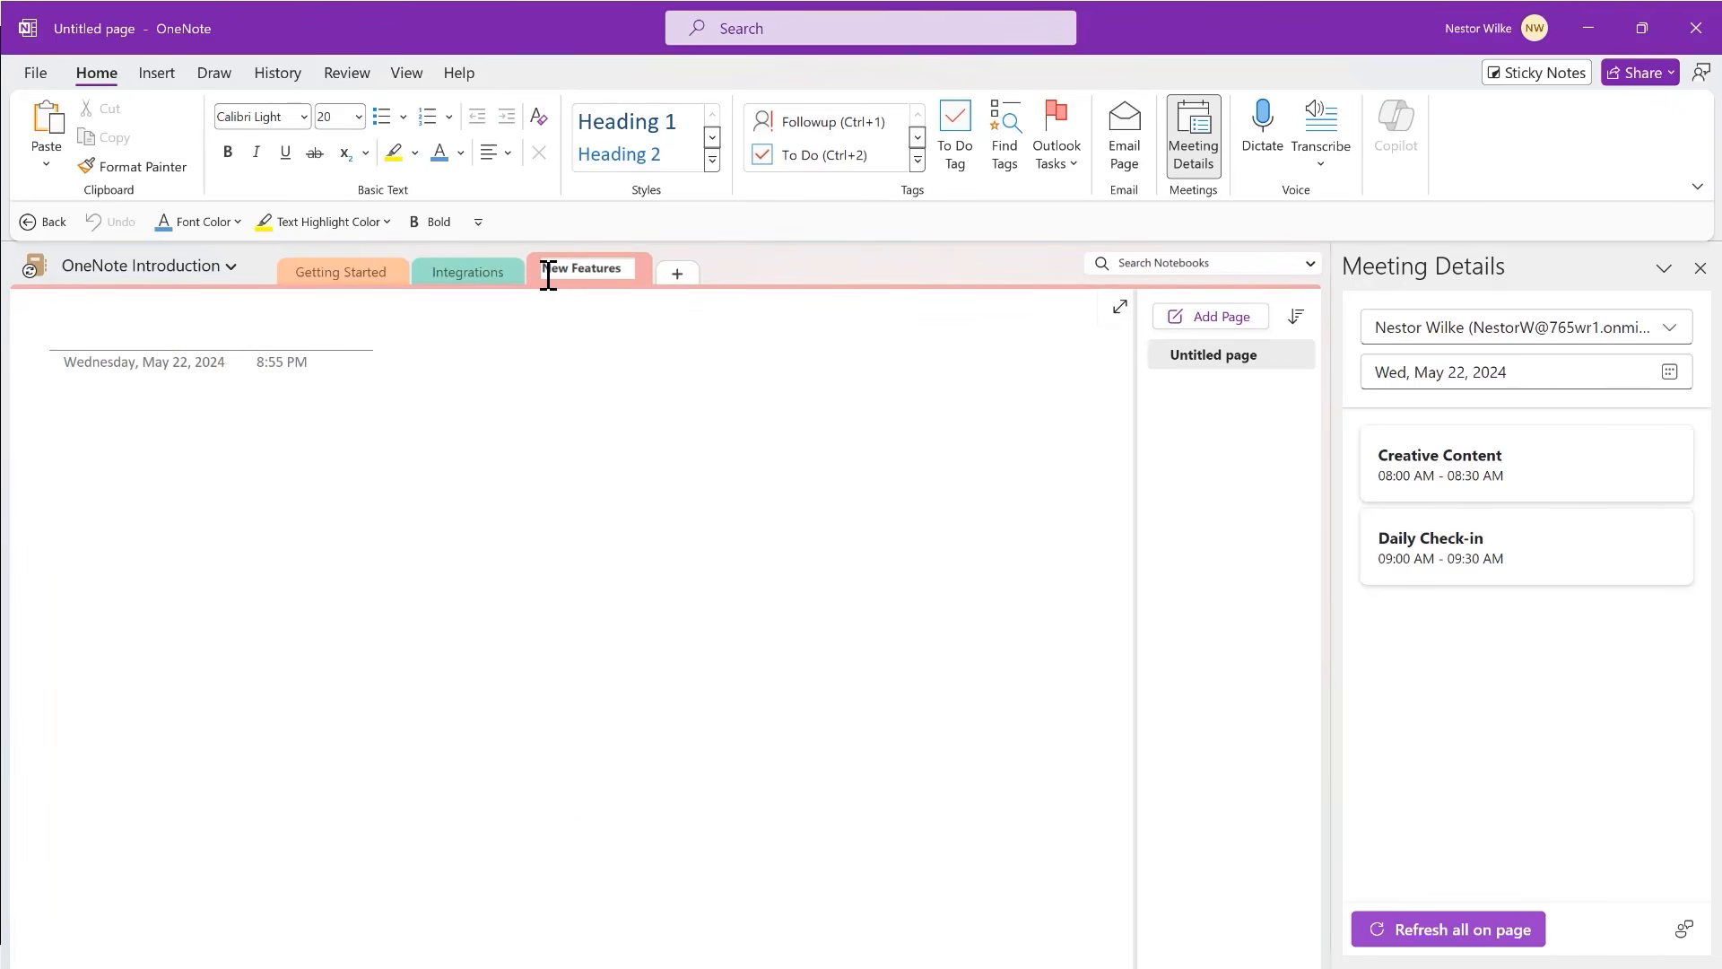
left_click(281, 325)
type("Taggi")
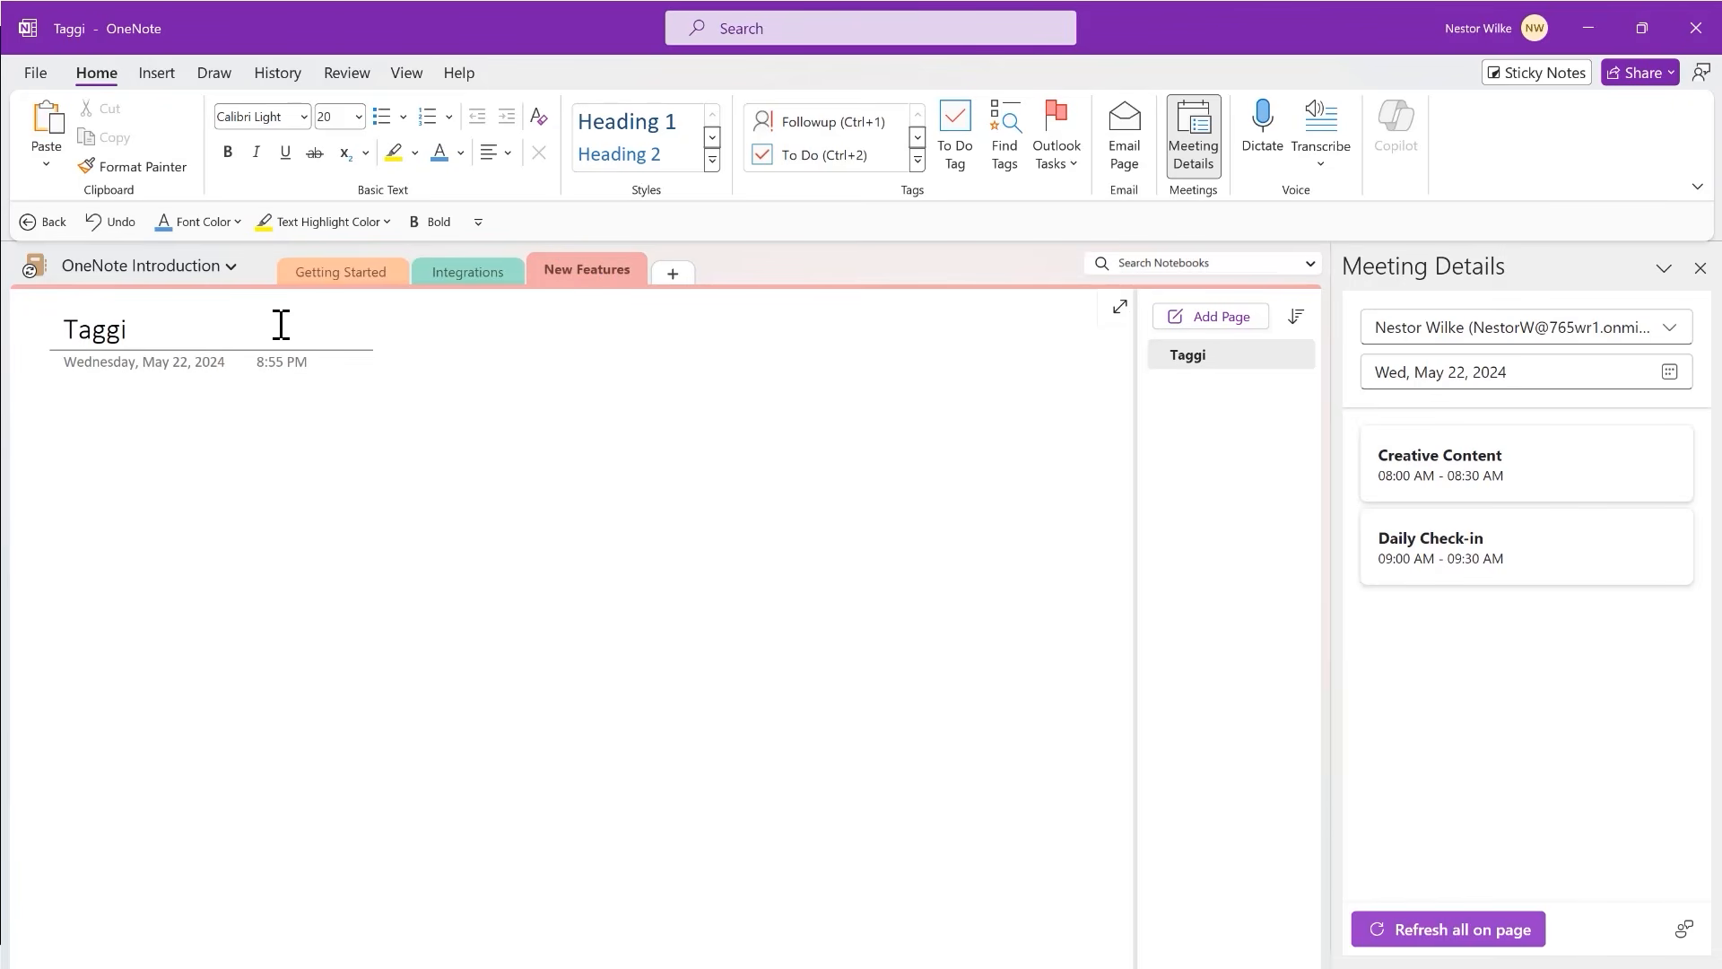
type("ng")
key("Return")
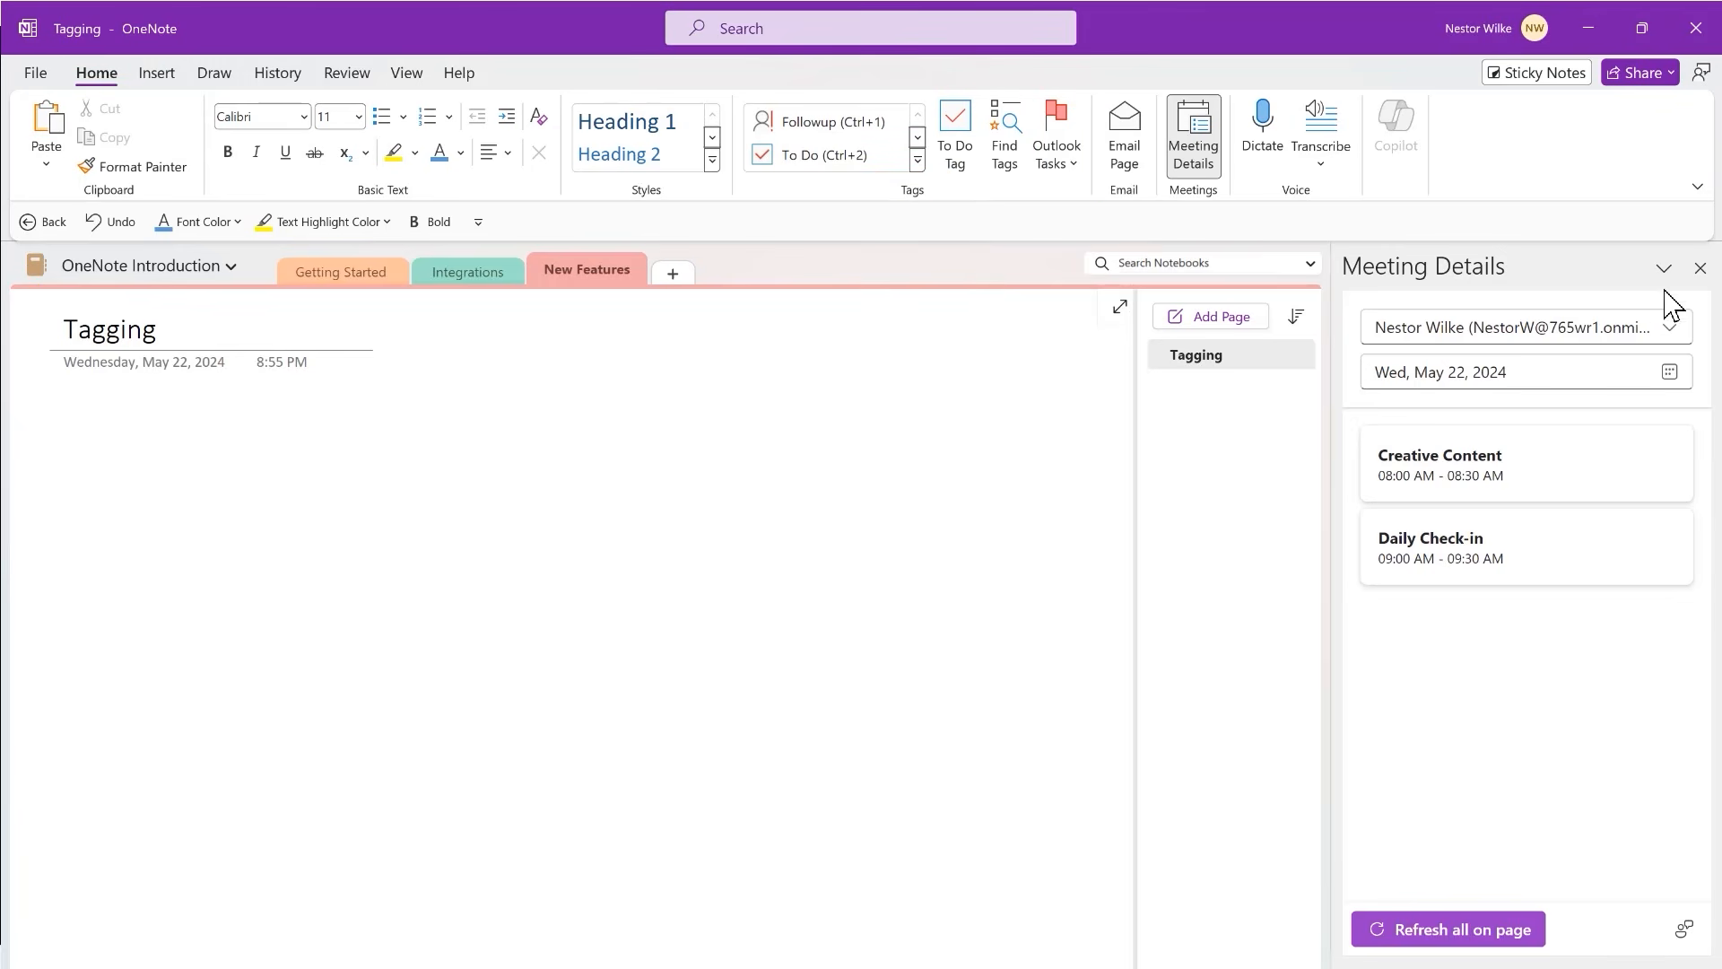
- Close the meeting details and look through the full list of available note tags
left_click(1700, 267)
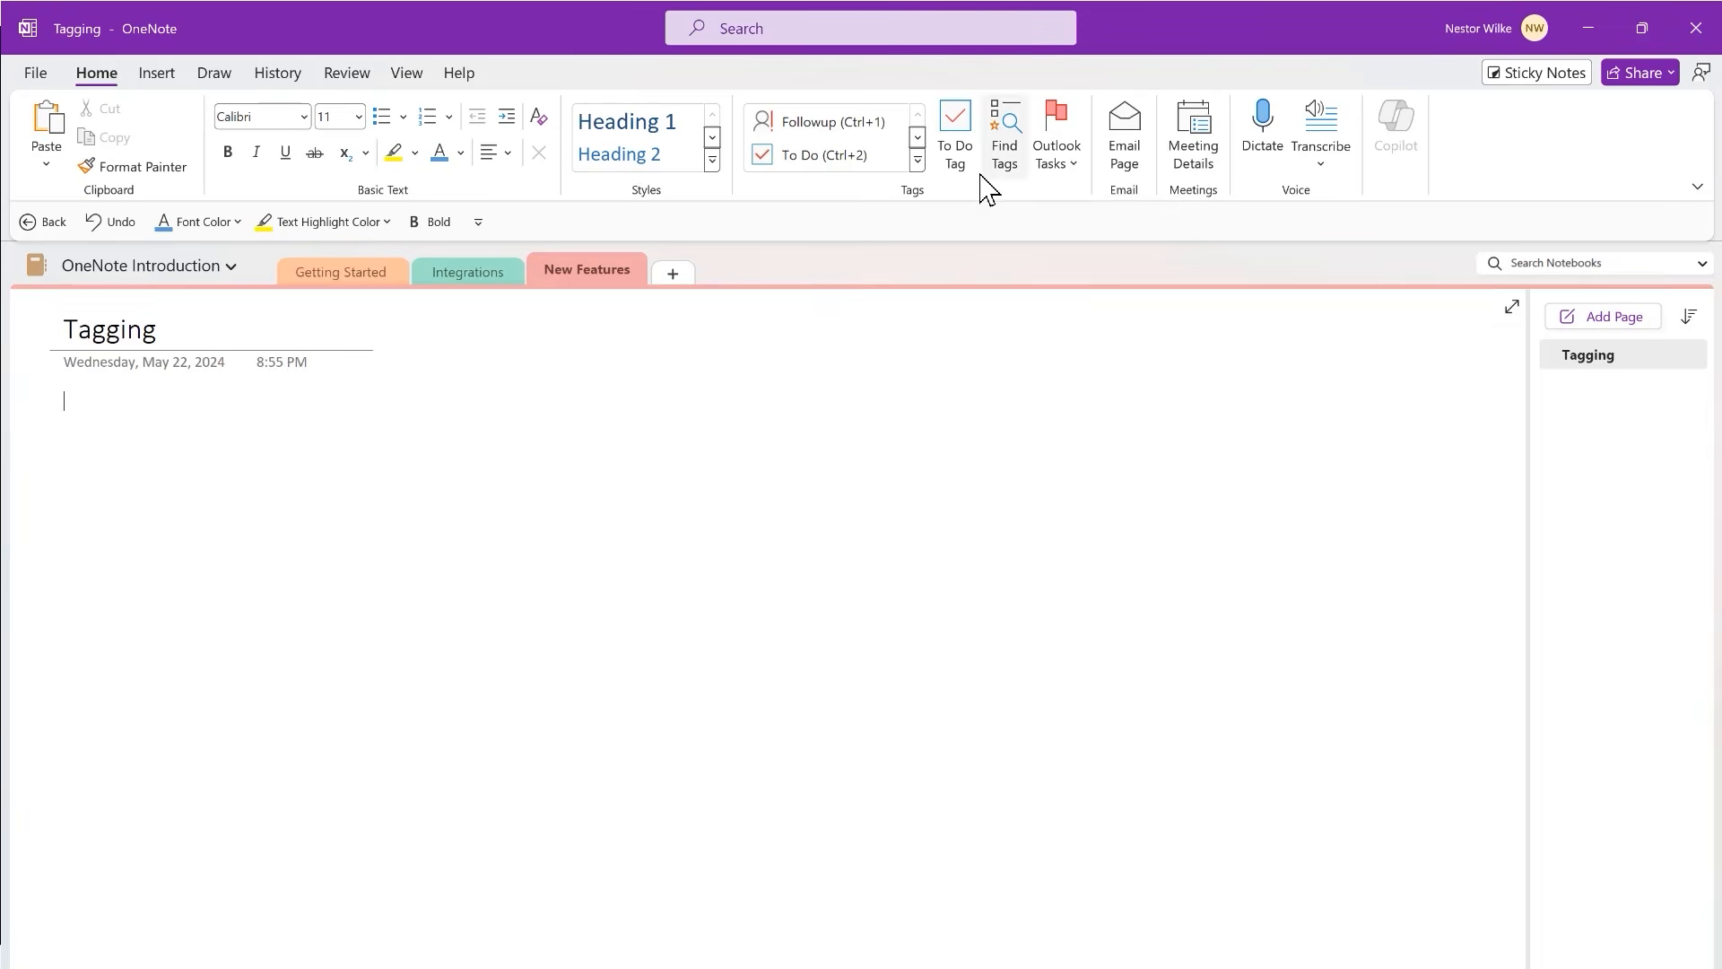
left_click(918, 161)
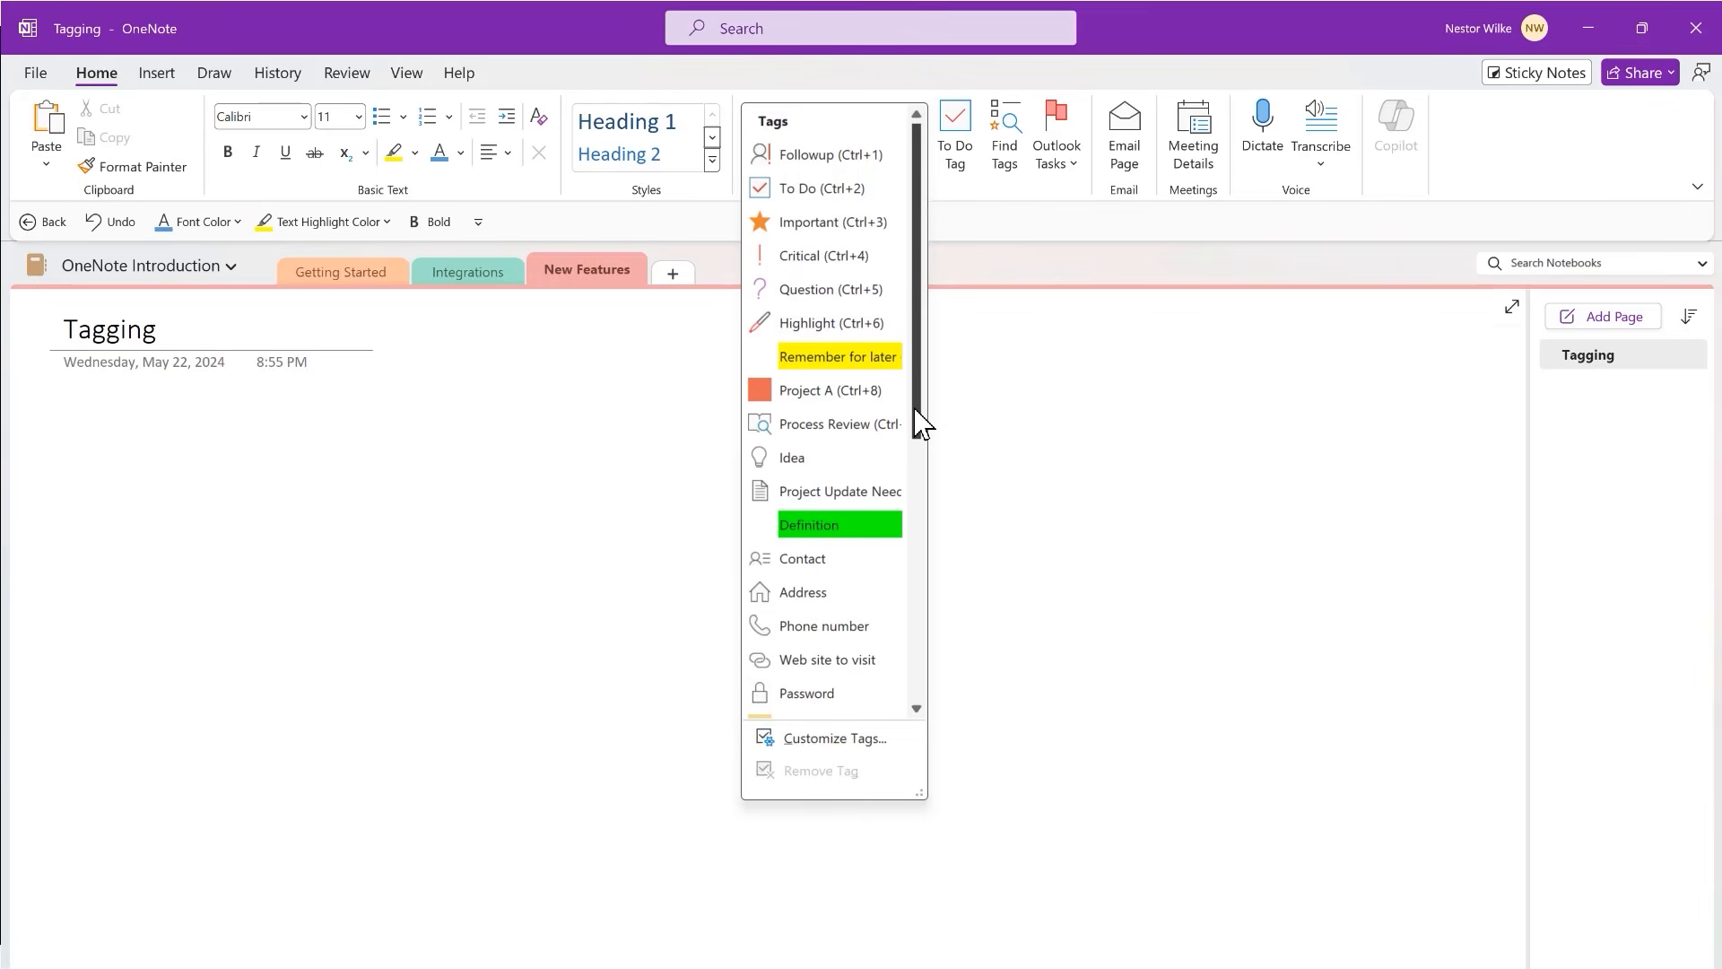
scroll(933, 462, "down", 1)
left_click_drag(933, 458, 932, 390)
left_click(560, 434)
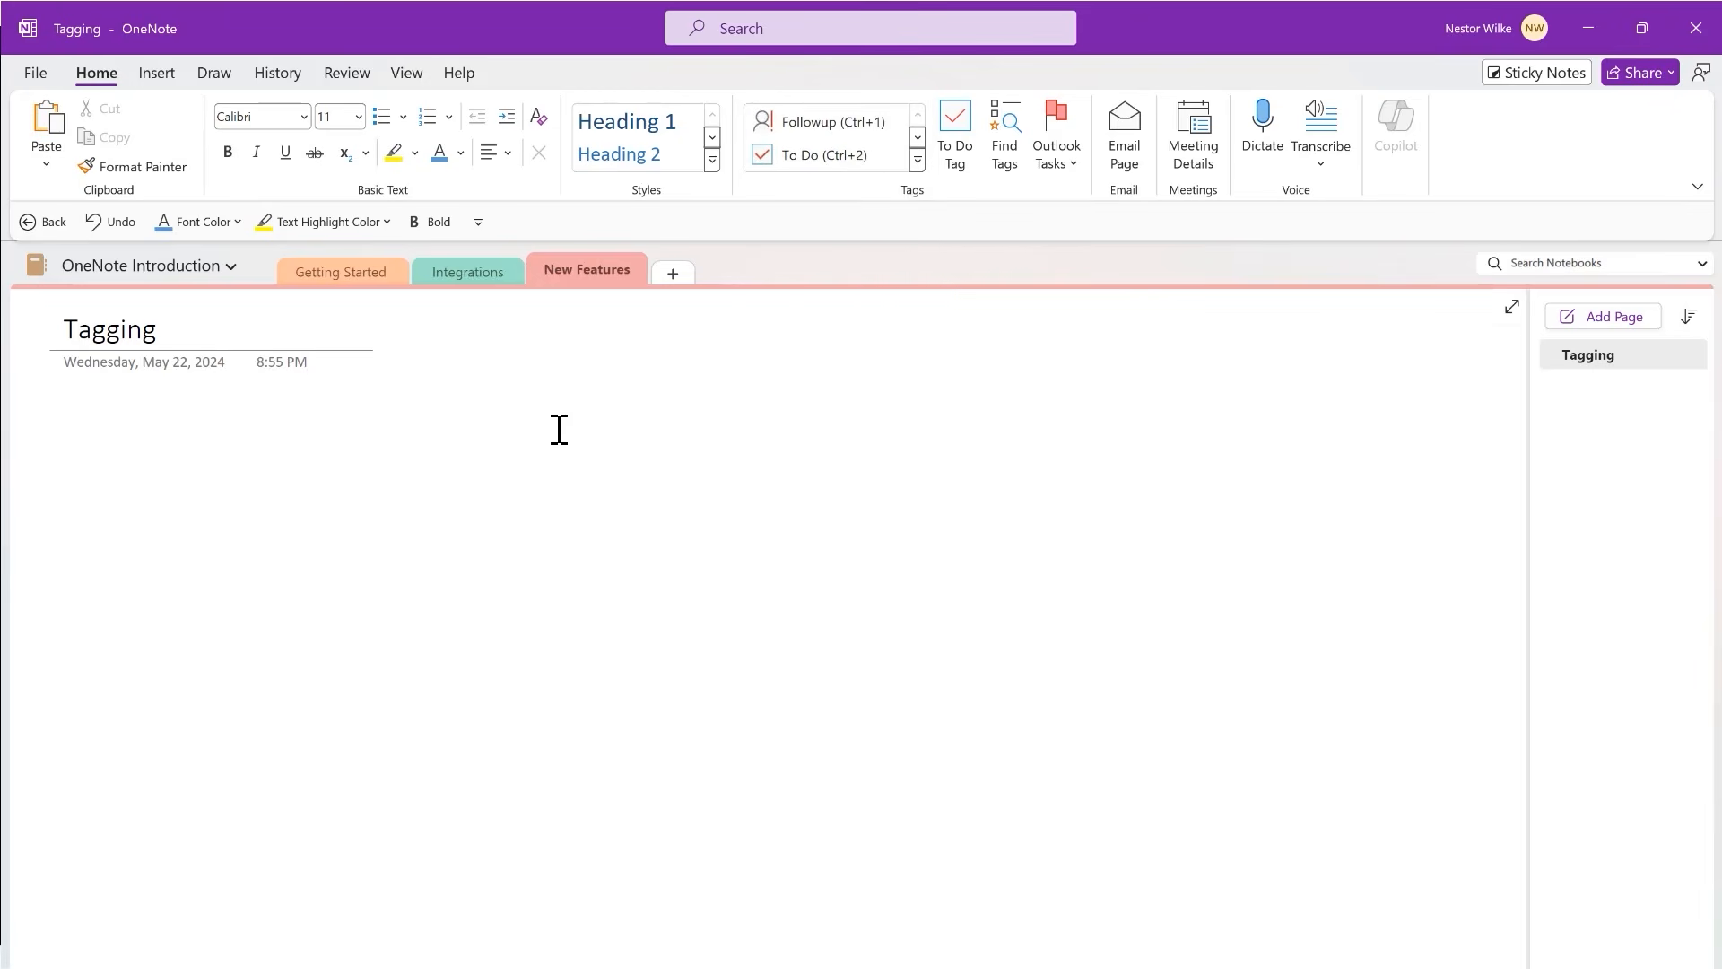
- Copy the Daily Check-in meeting details and notes from the Integrations section's Outlook and Teams page into the Tagging page
left_click(476, 272)
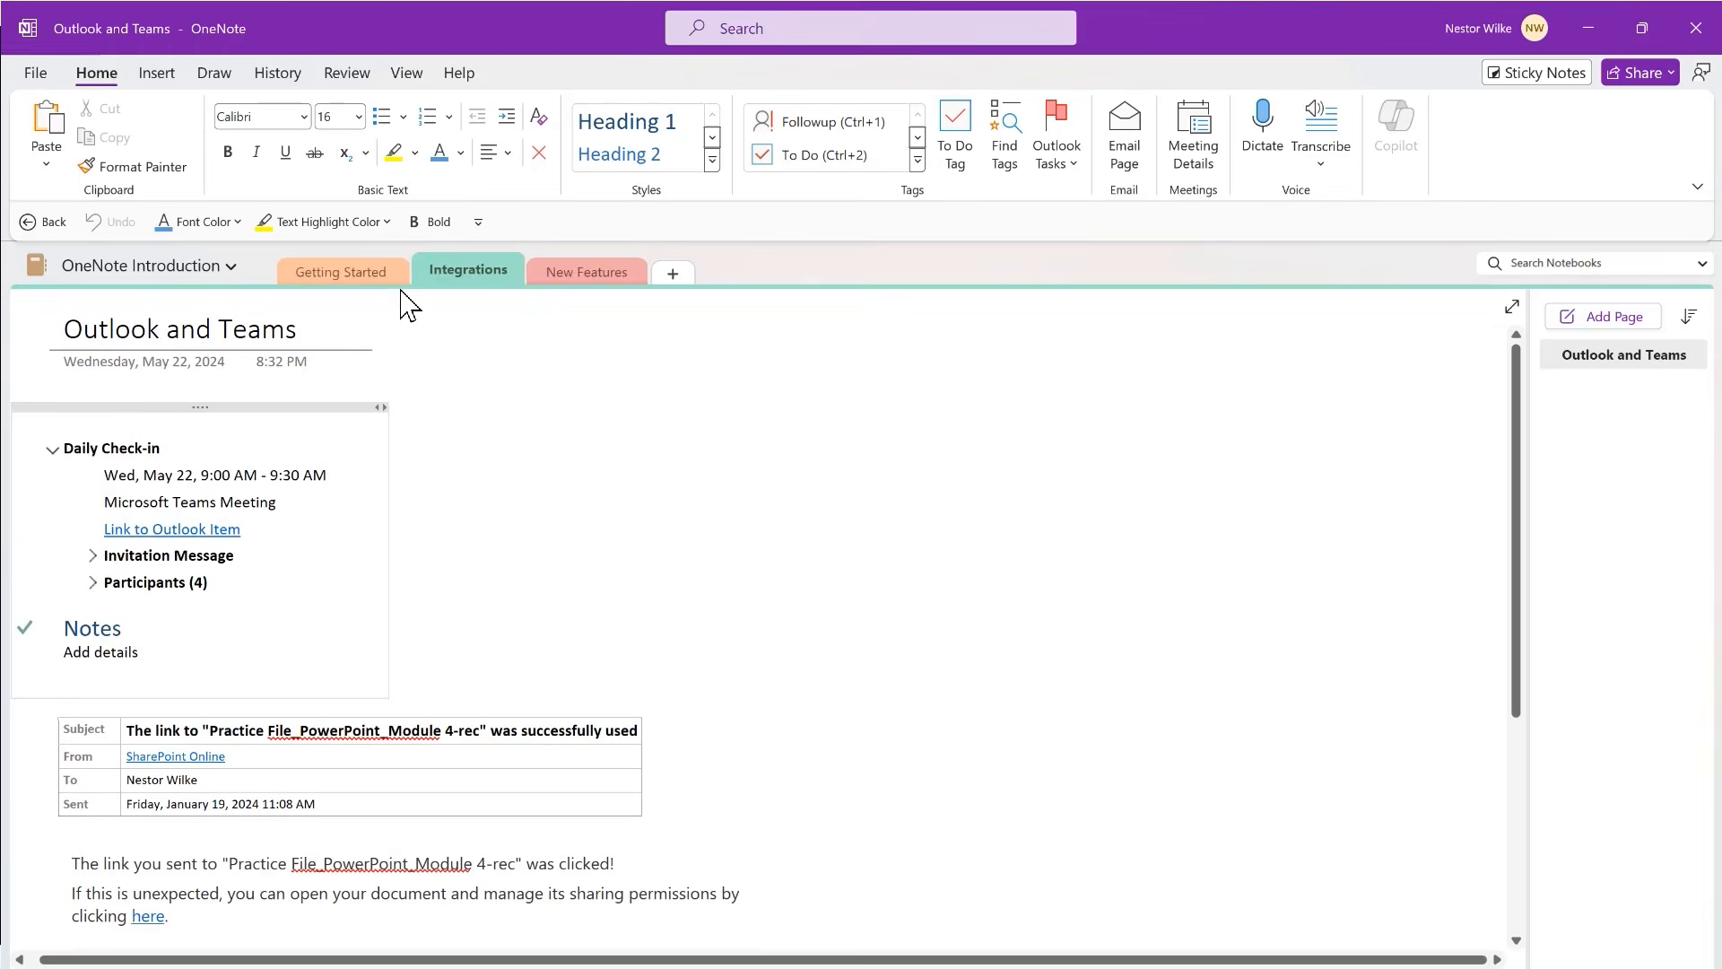
left_click(368, 272)
left_click(474, 274)
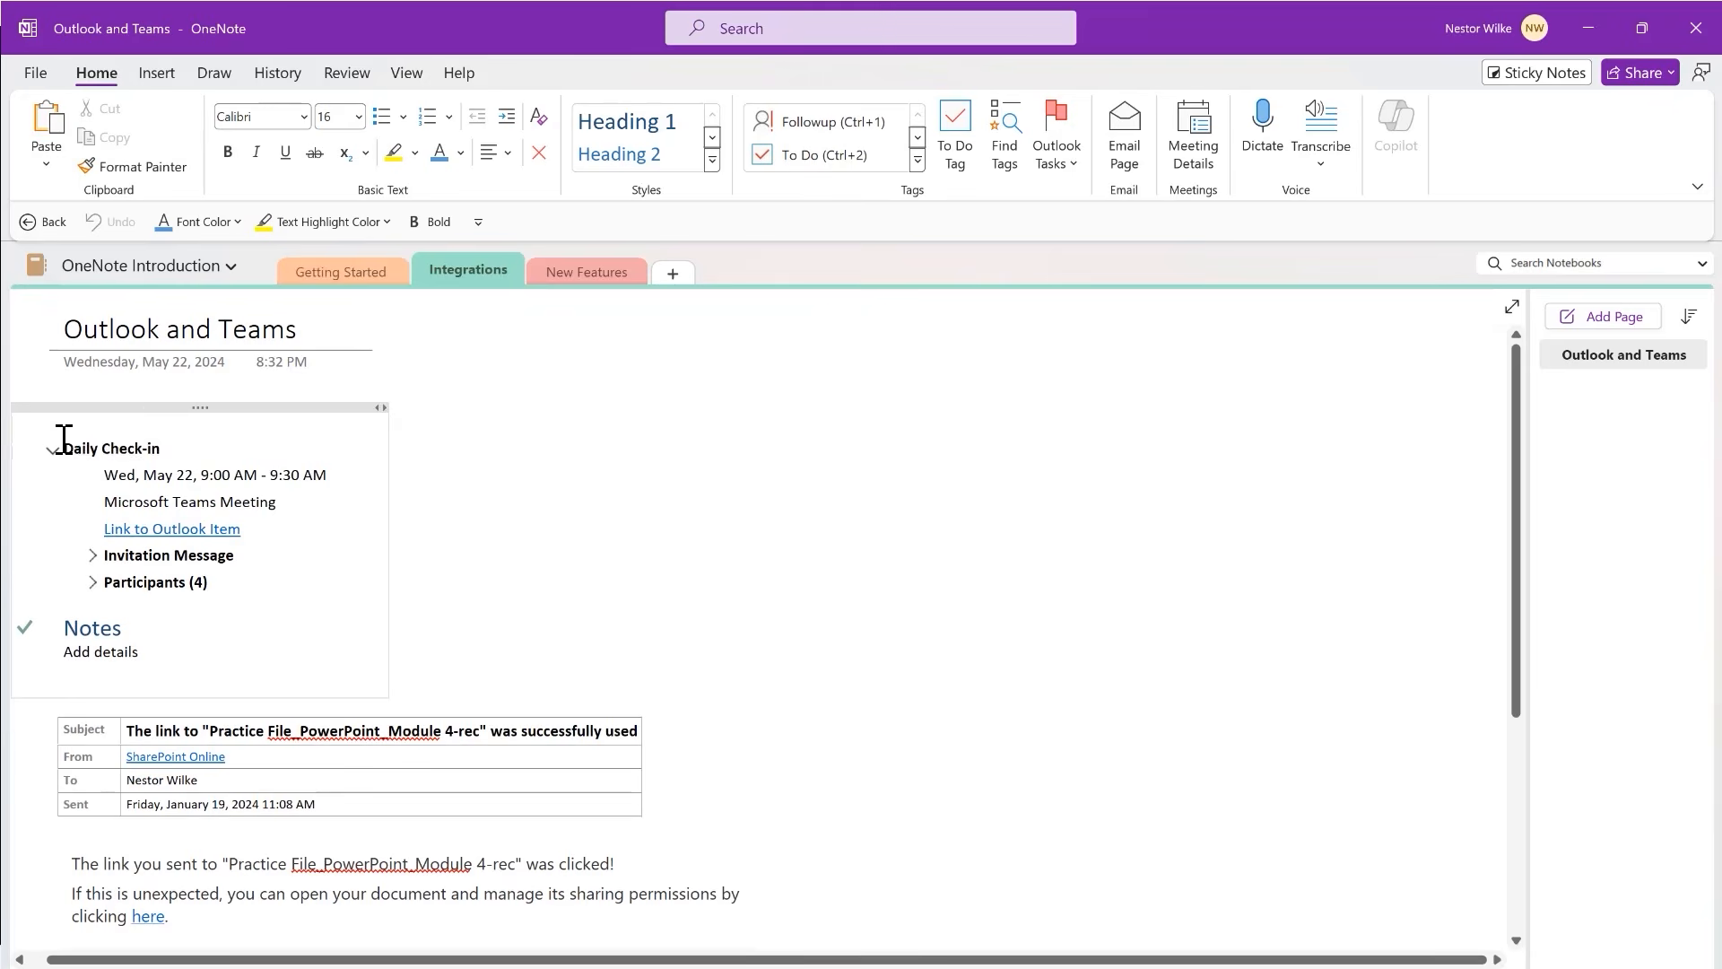
left_click_drag(61, 446, 188, 651)
key("ctrl+c")
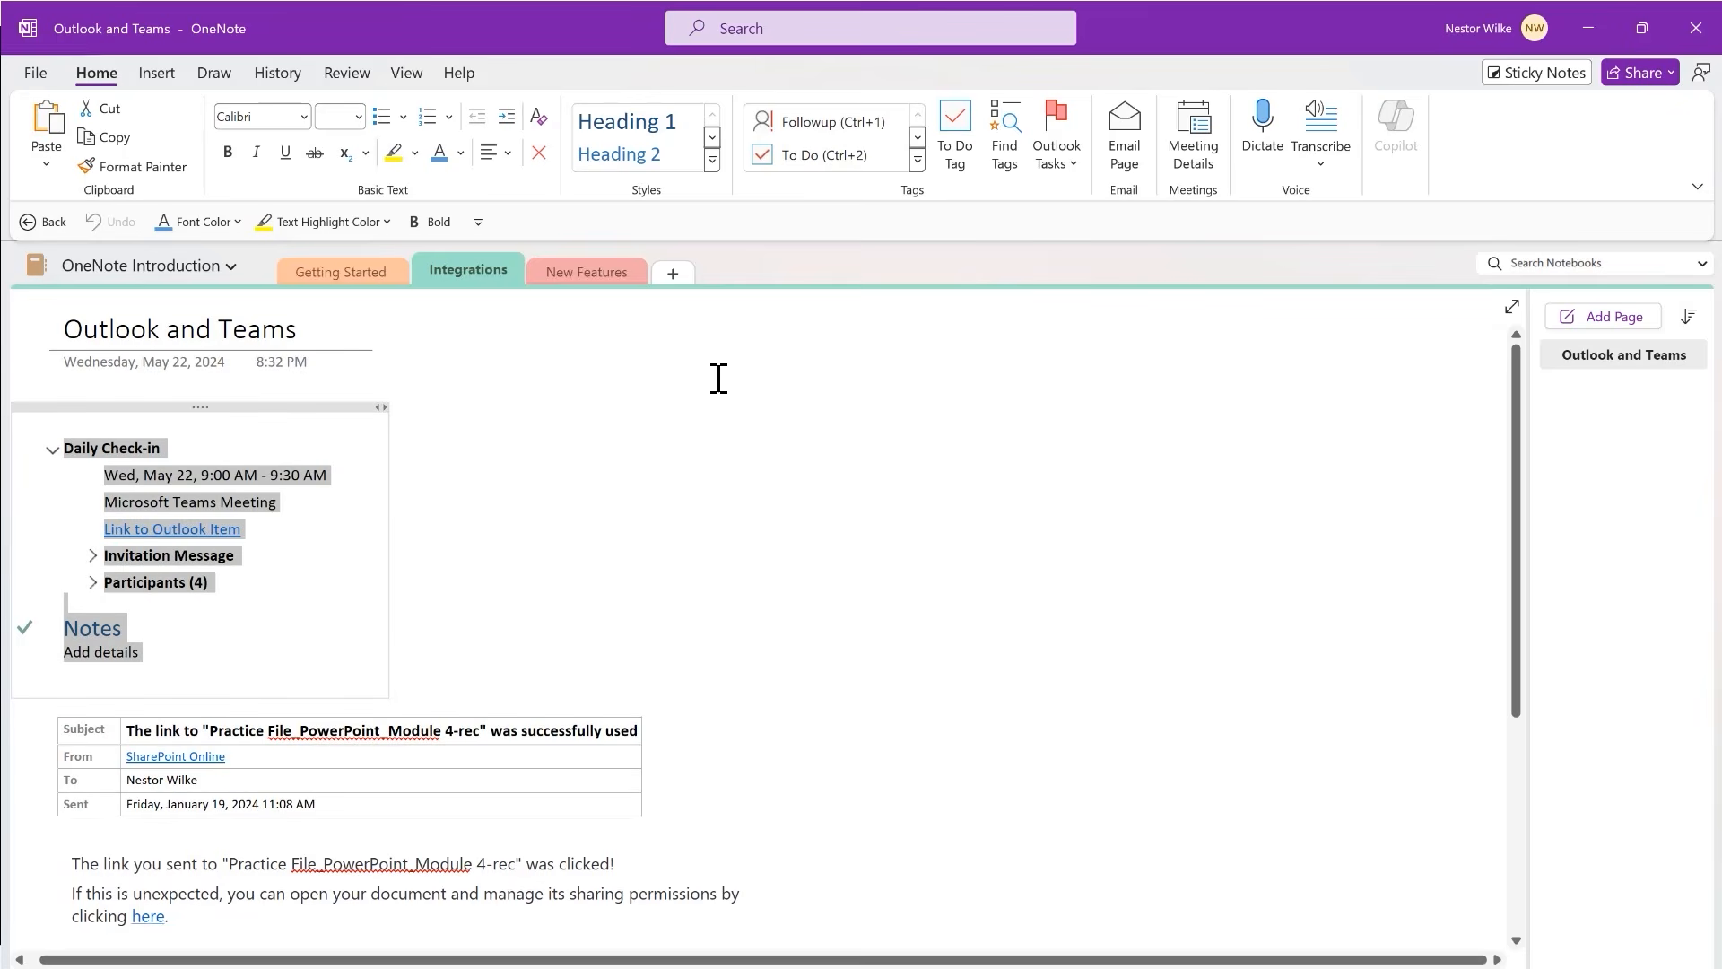
left_click(585, 271)
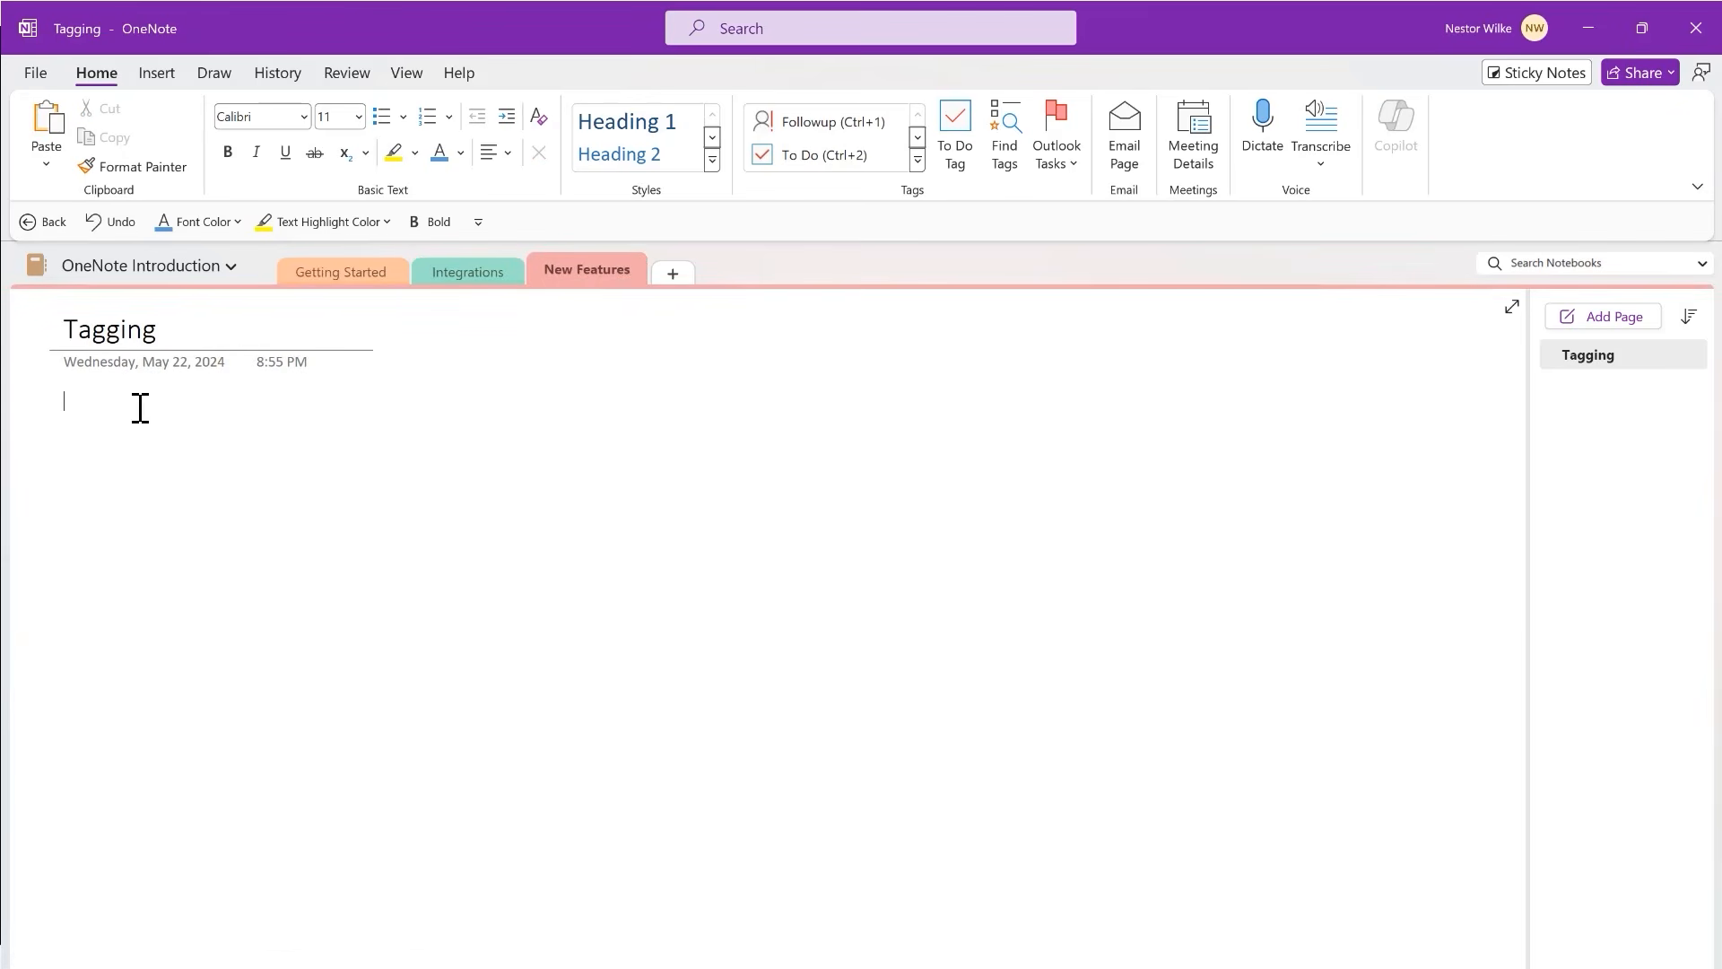
key("ctrl+v")
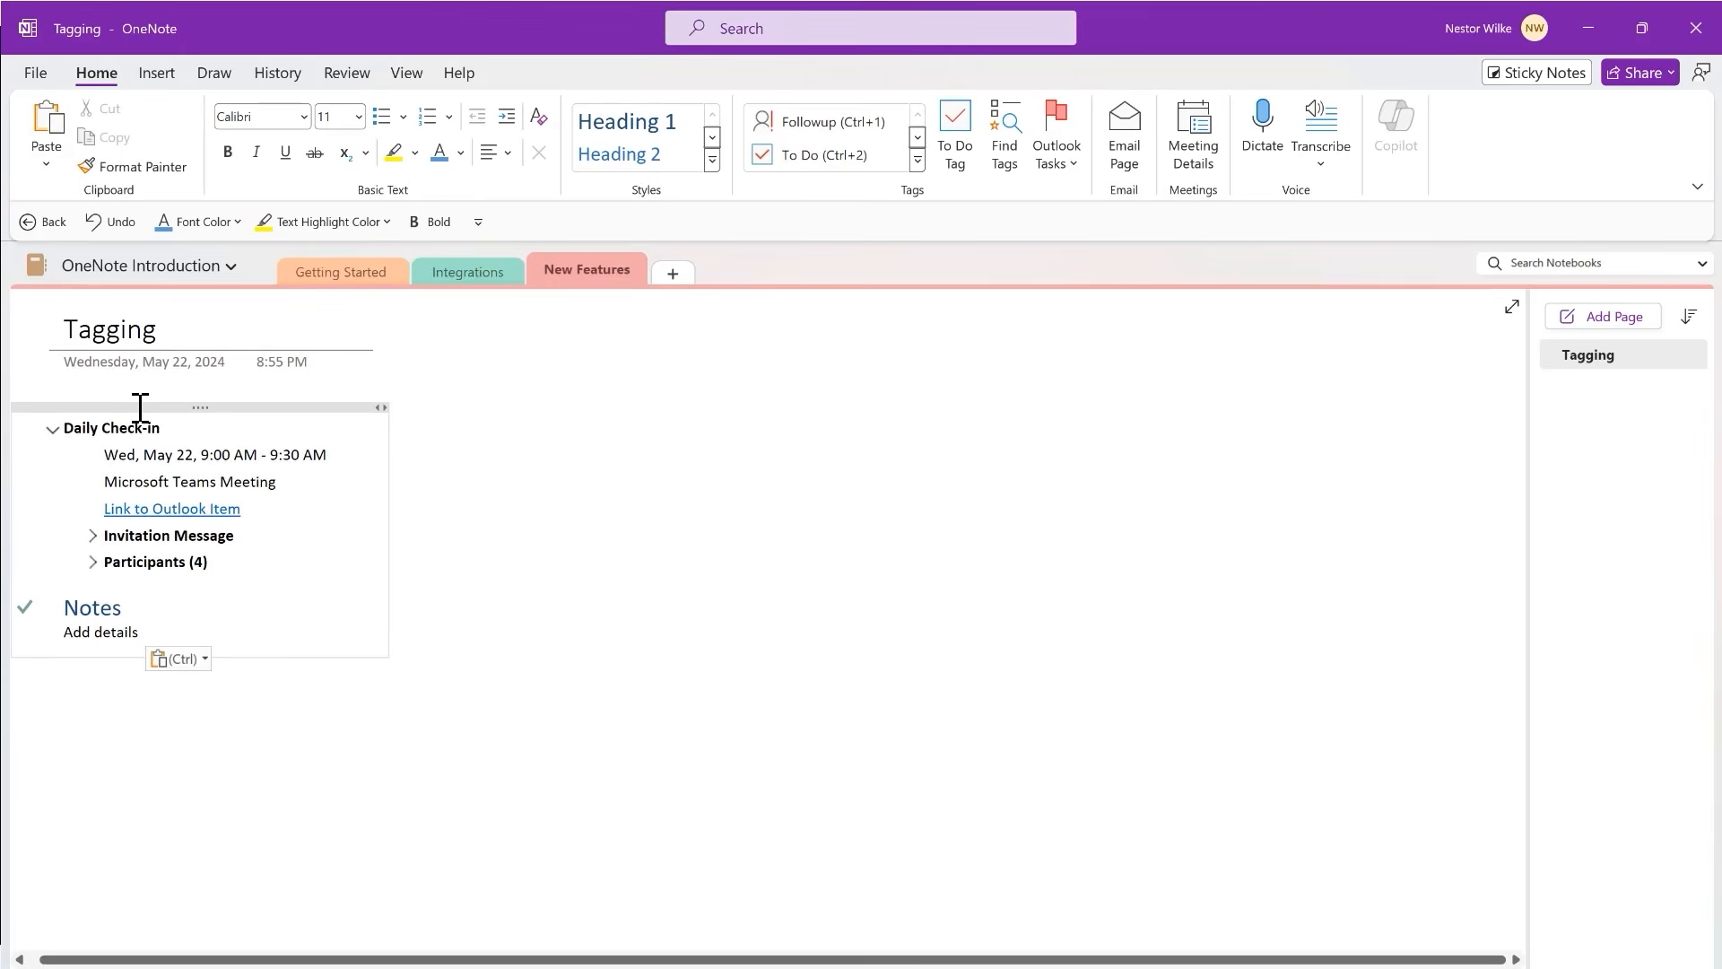
- Expand the meeting's invitation message, and tag the Participants line as Followup and the "Add details" note as To Do
left_click(92, 537)
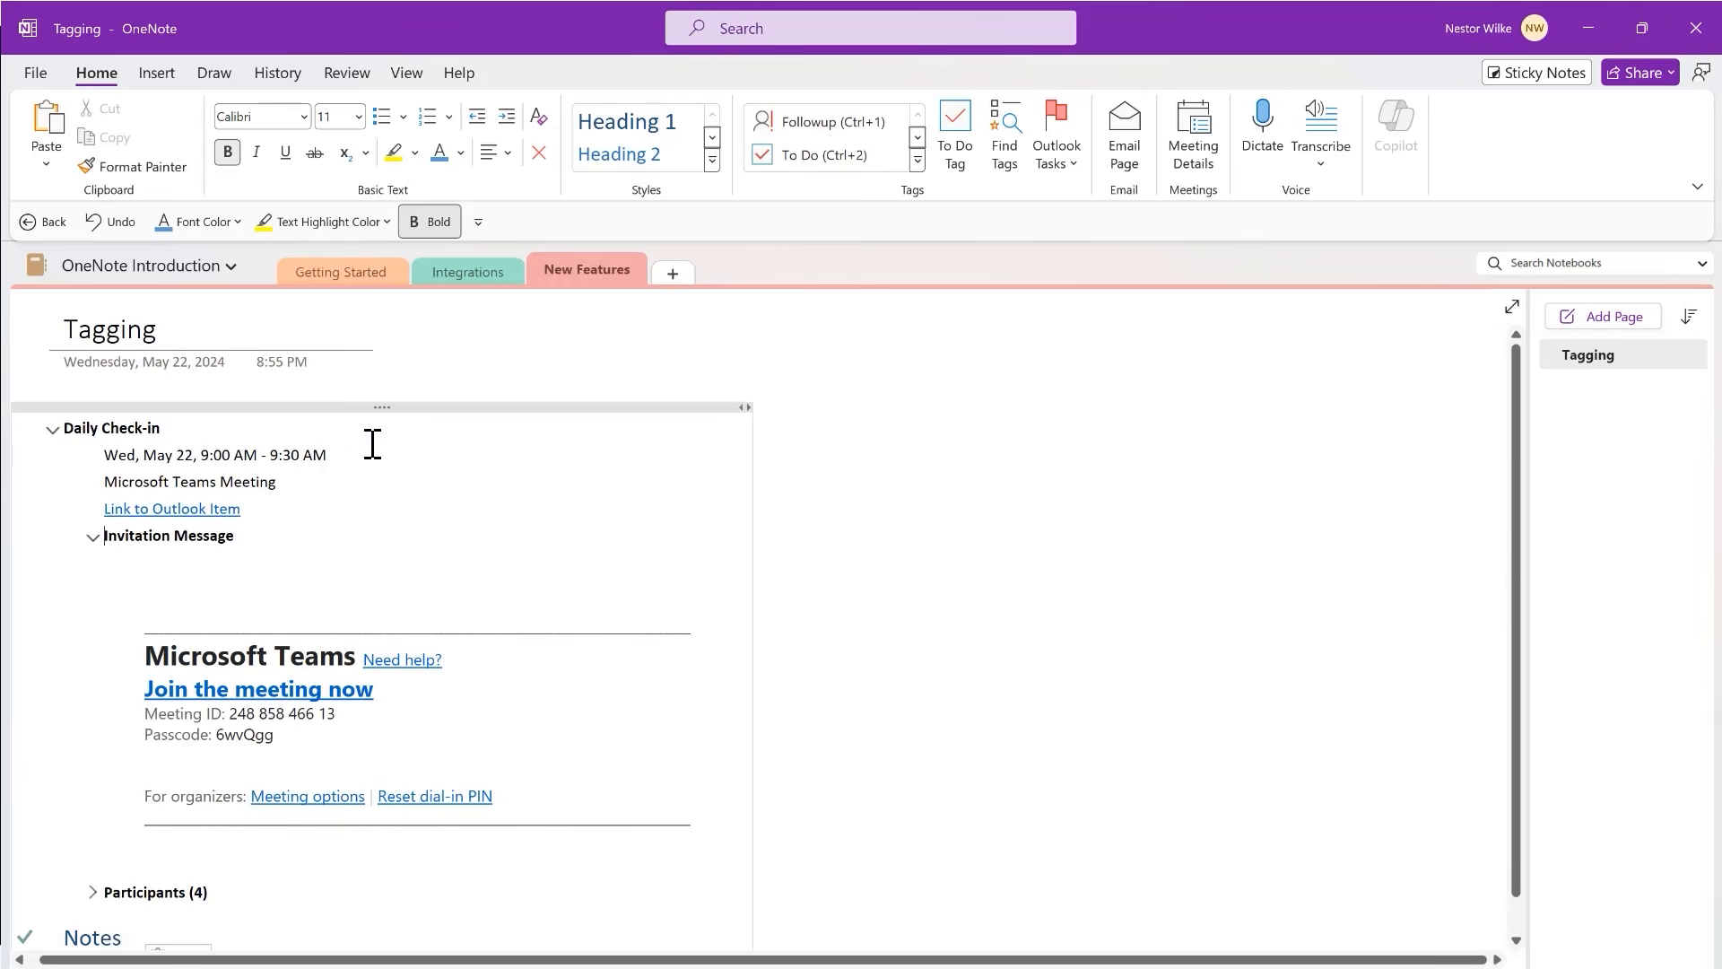
scroll(309, 455, "down", 5)
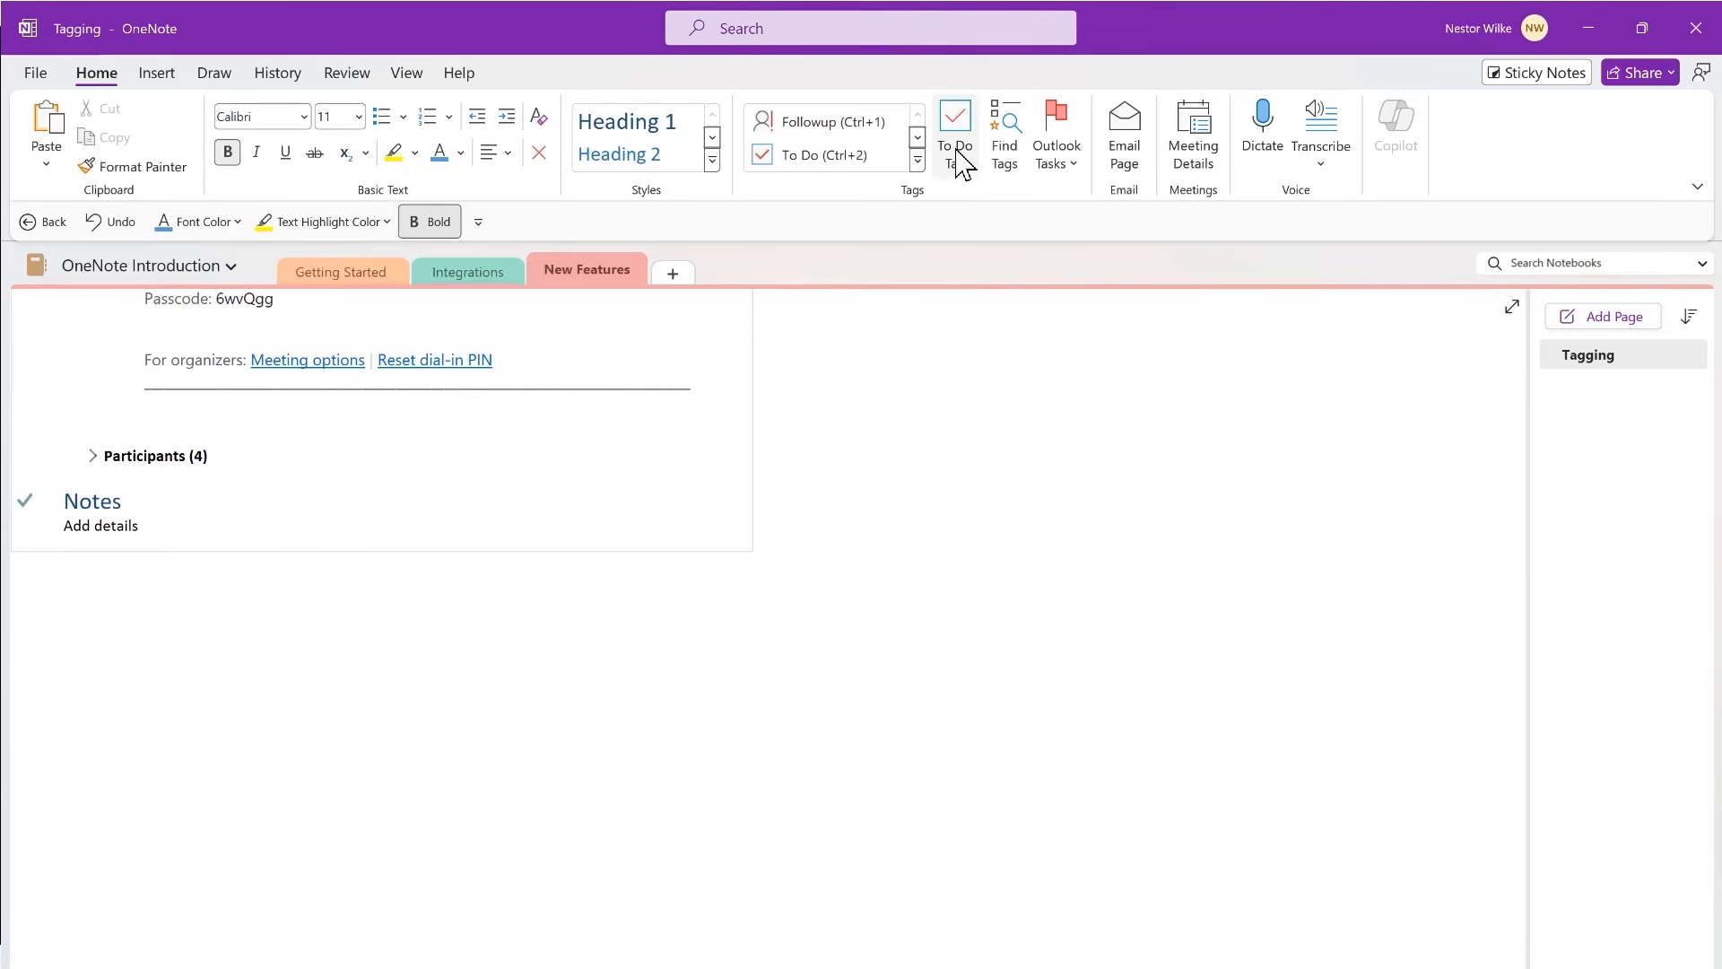
left_click(917, 161)
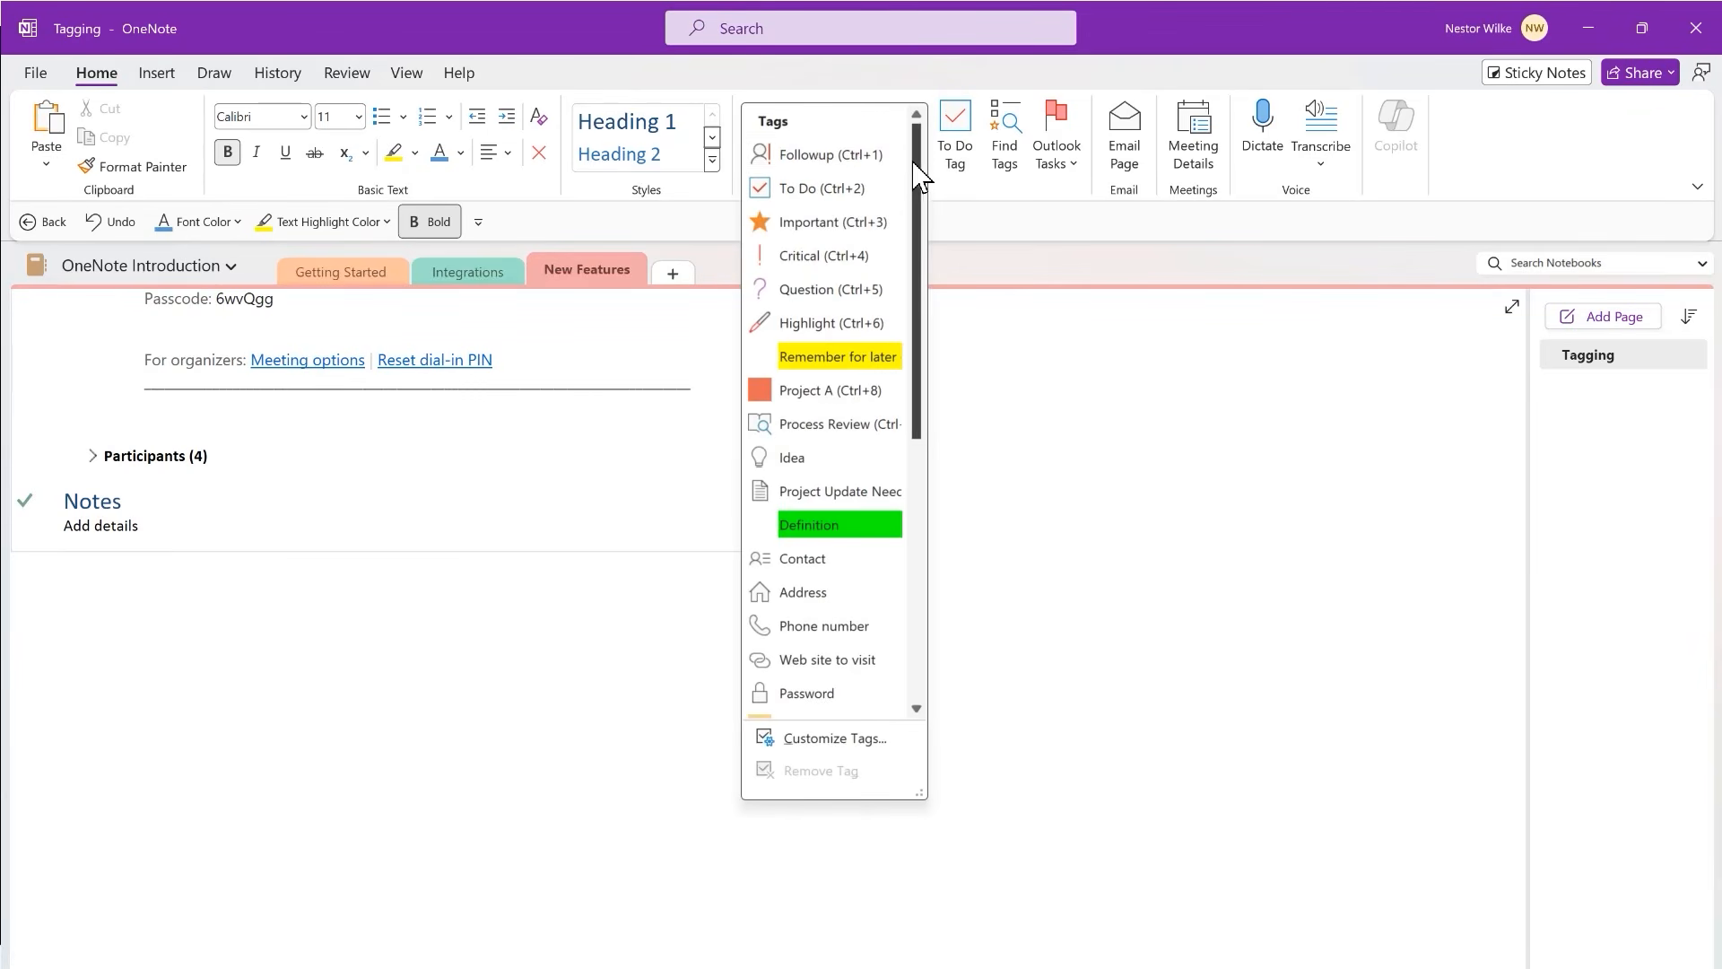
left_click(853, 160)
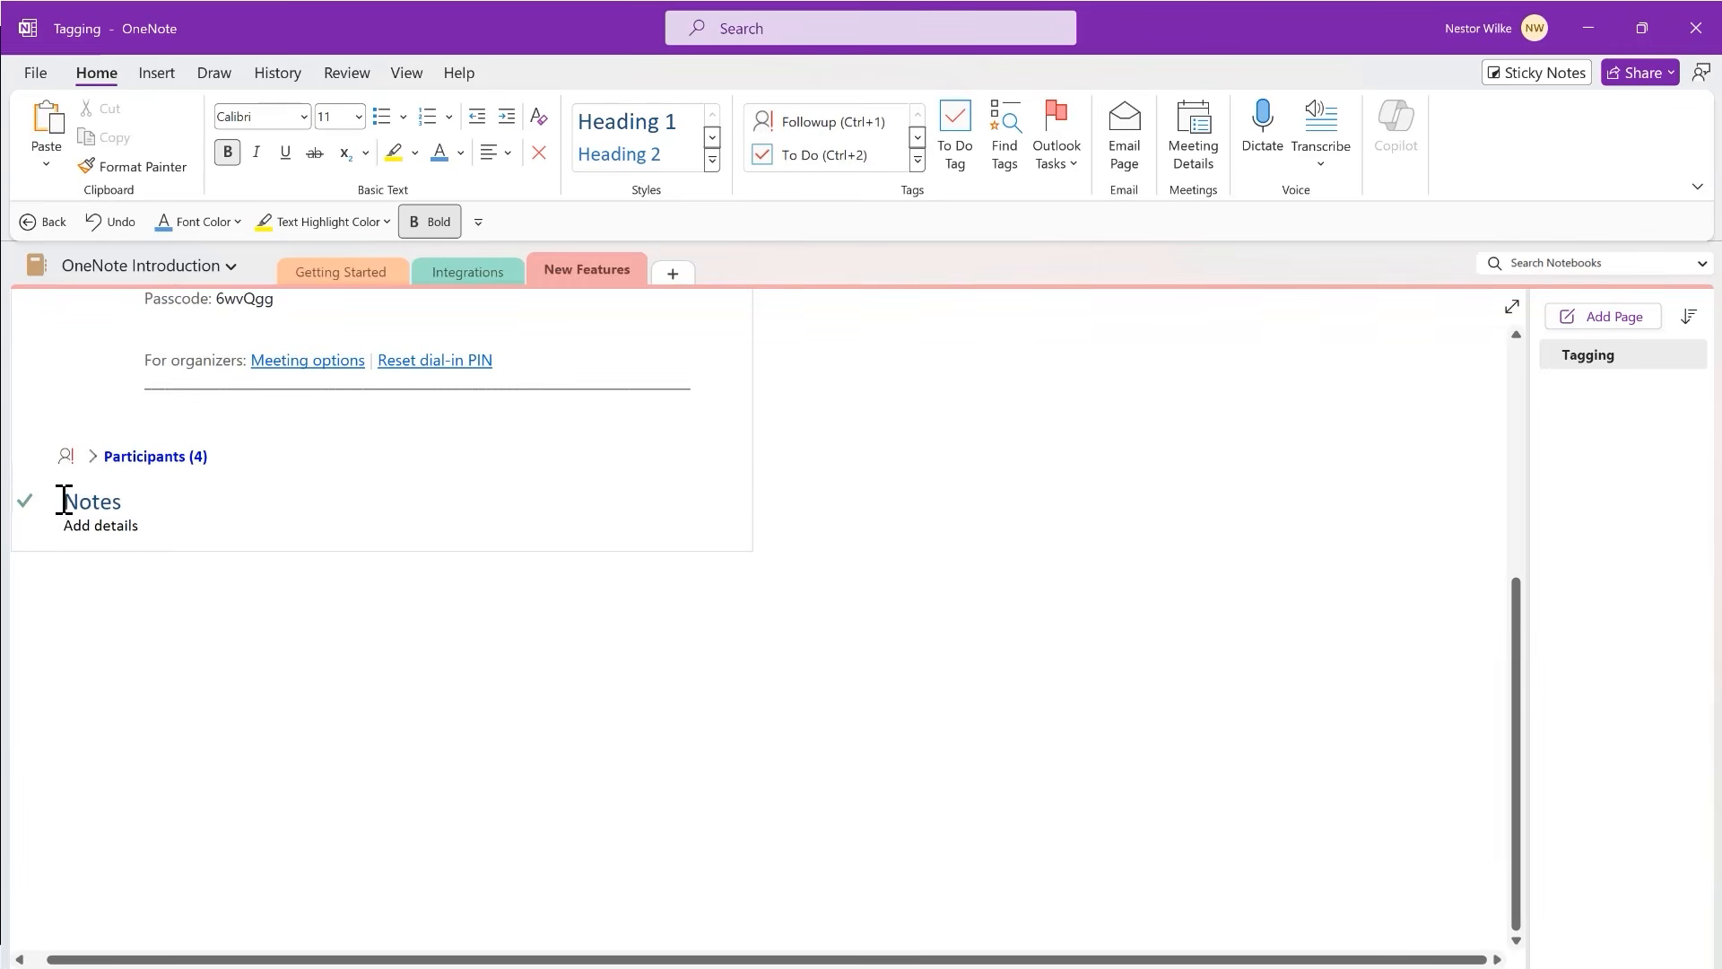
left_click(147, 525)
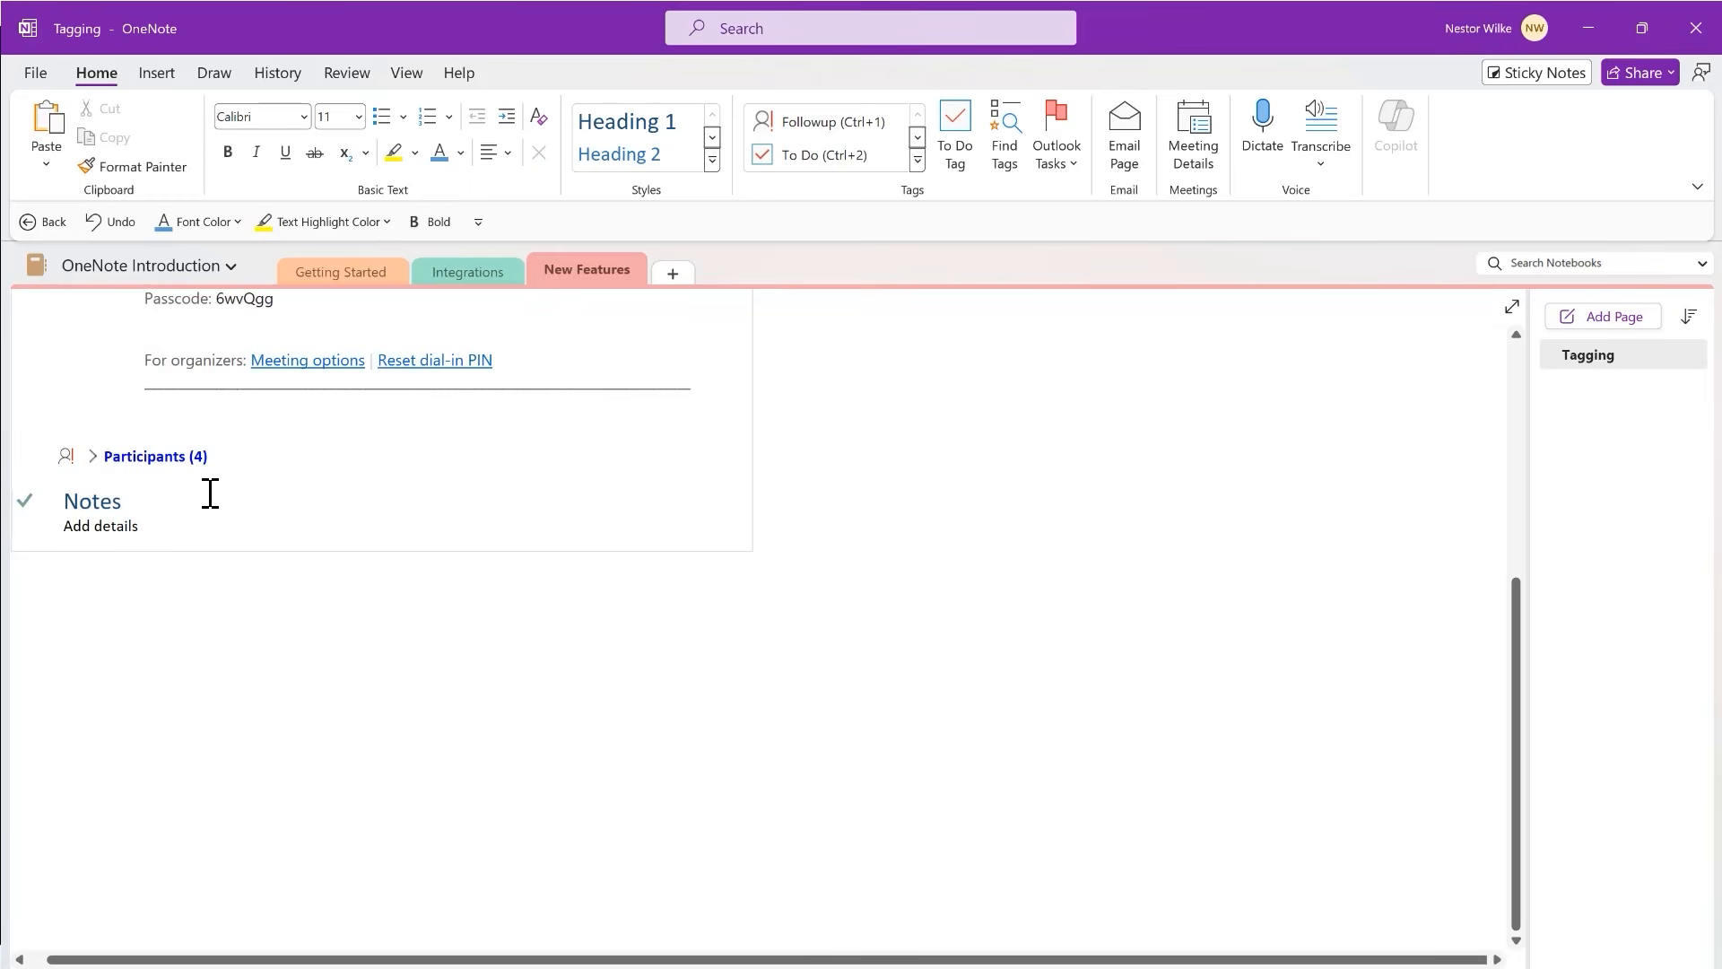
left_click(822, 161)
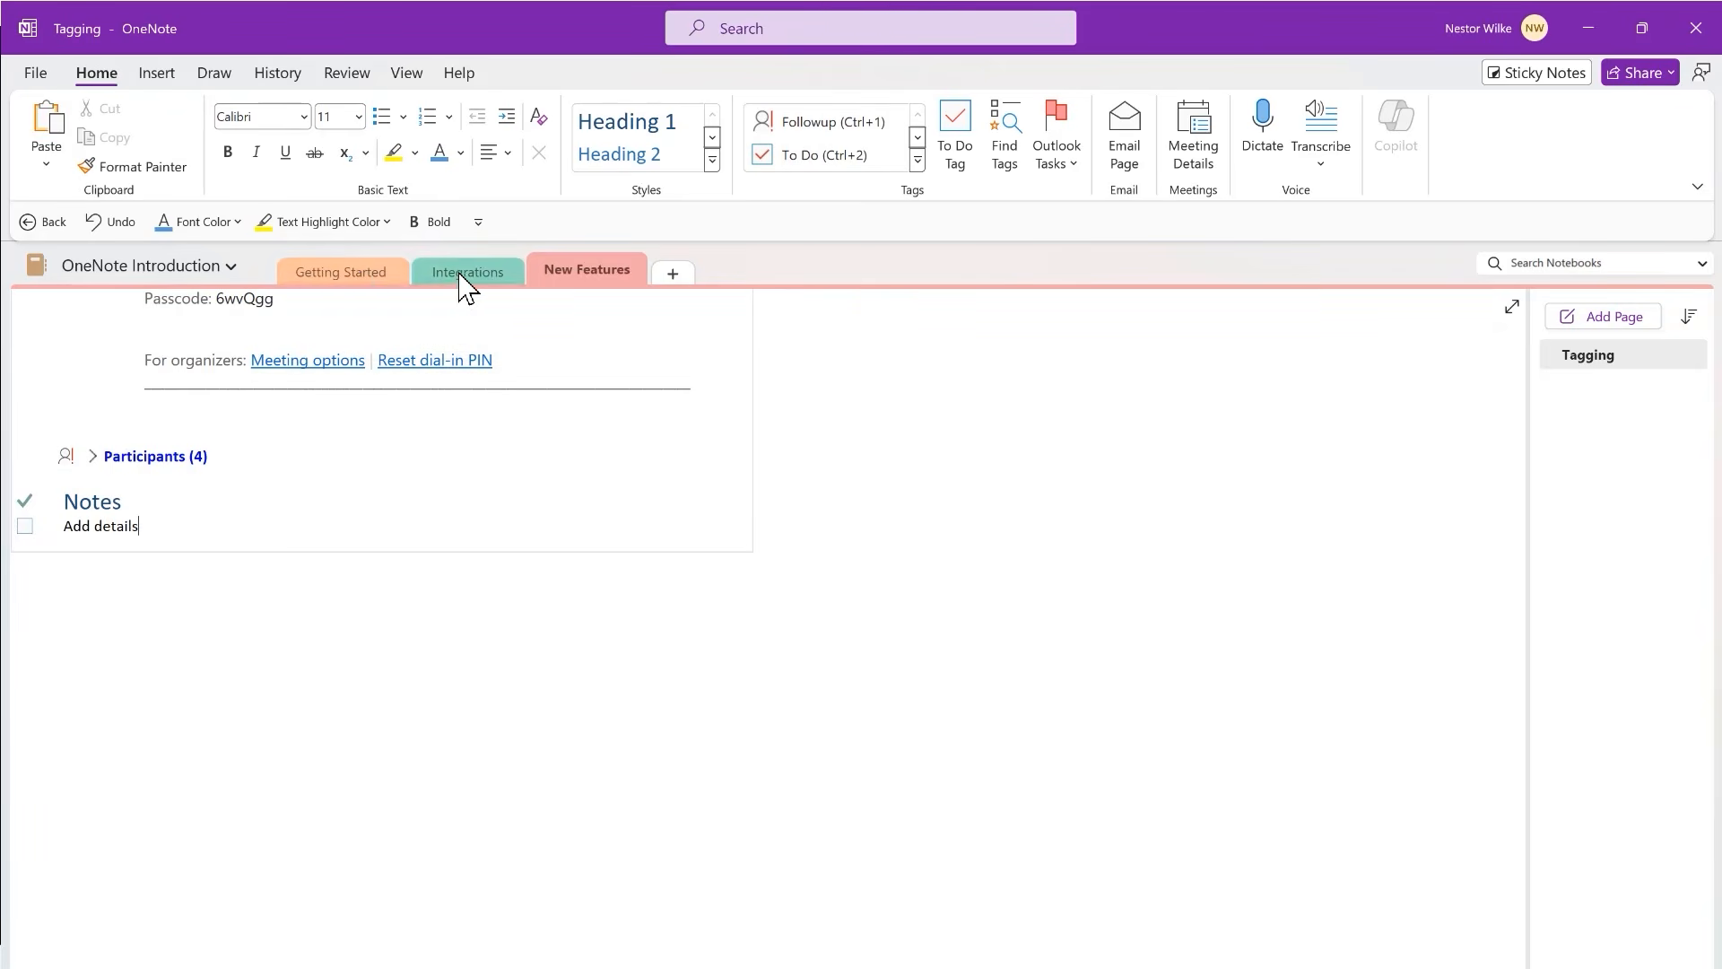
- On the Getting Started section's Project Overview page, tag the Project Goals heading as Important and the Team/Resources heading as Critical
left_click(386, 279)
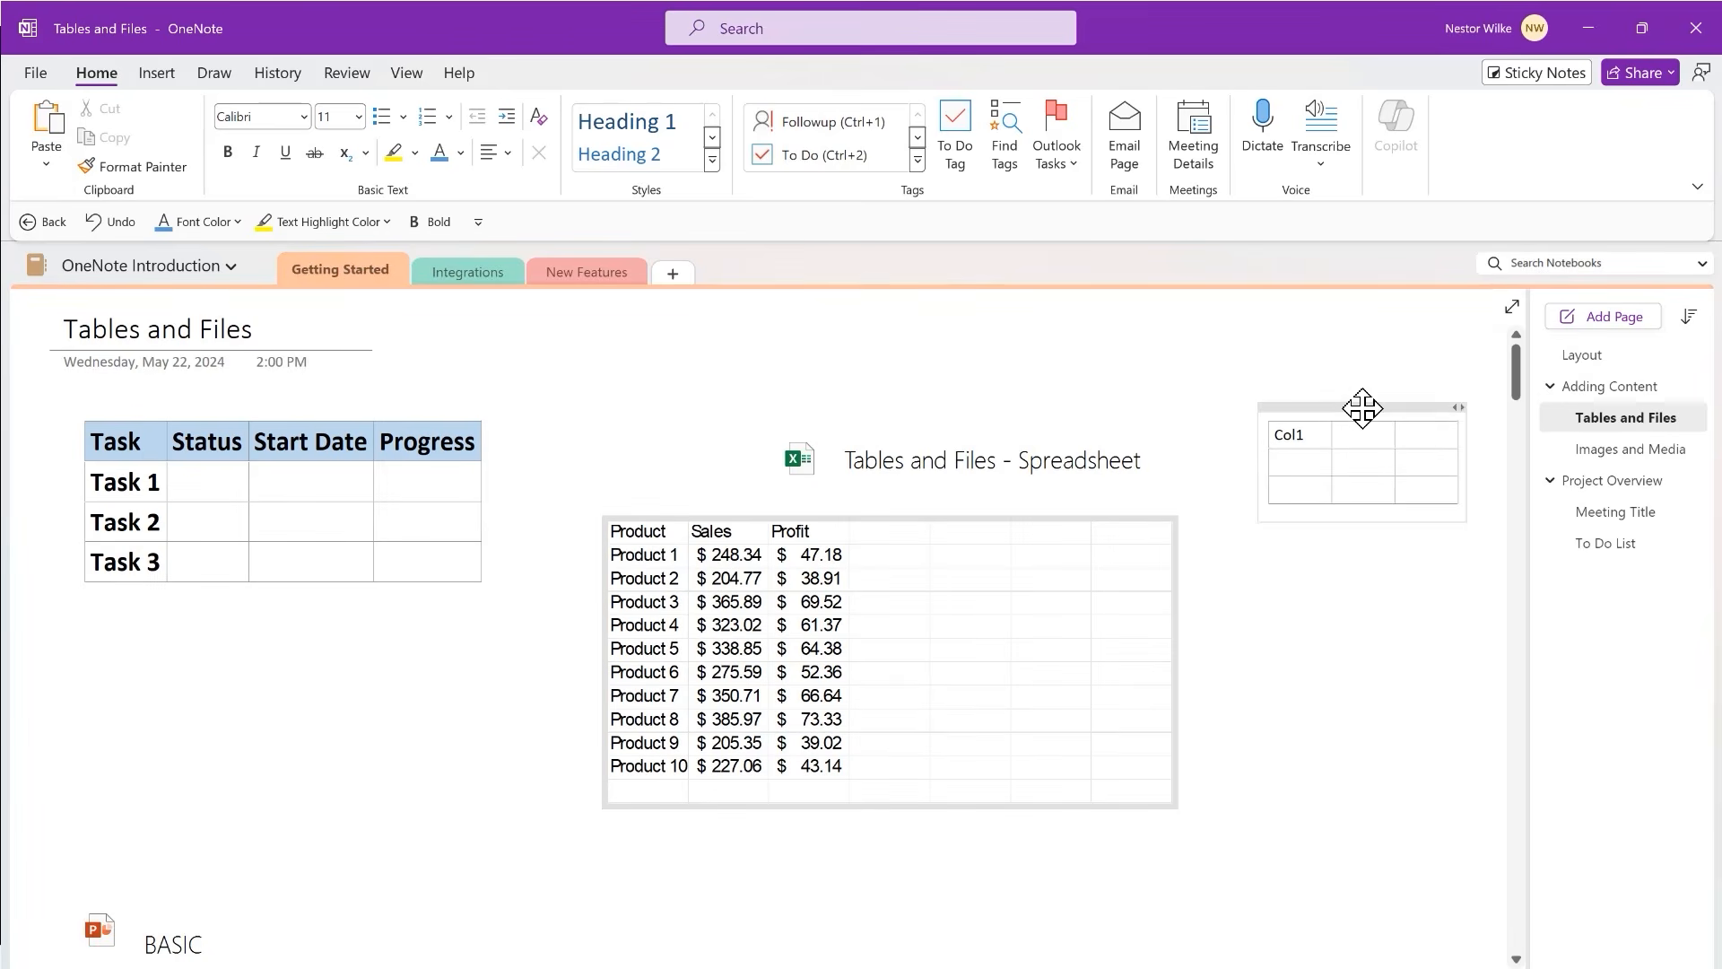
left_click(1614, 485)
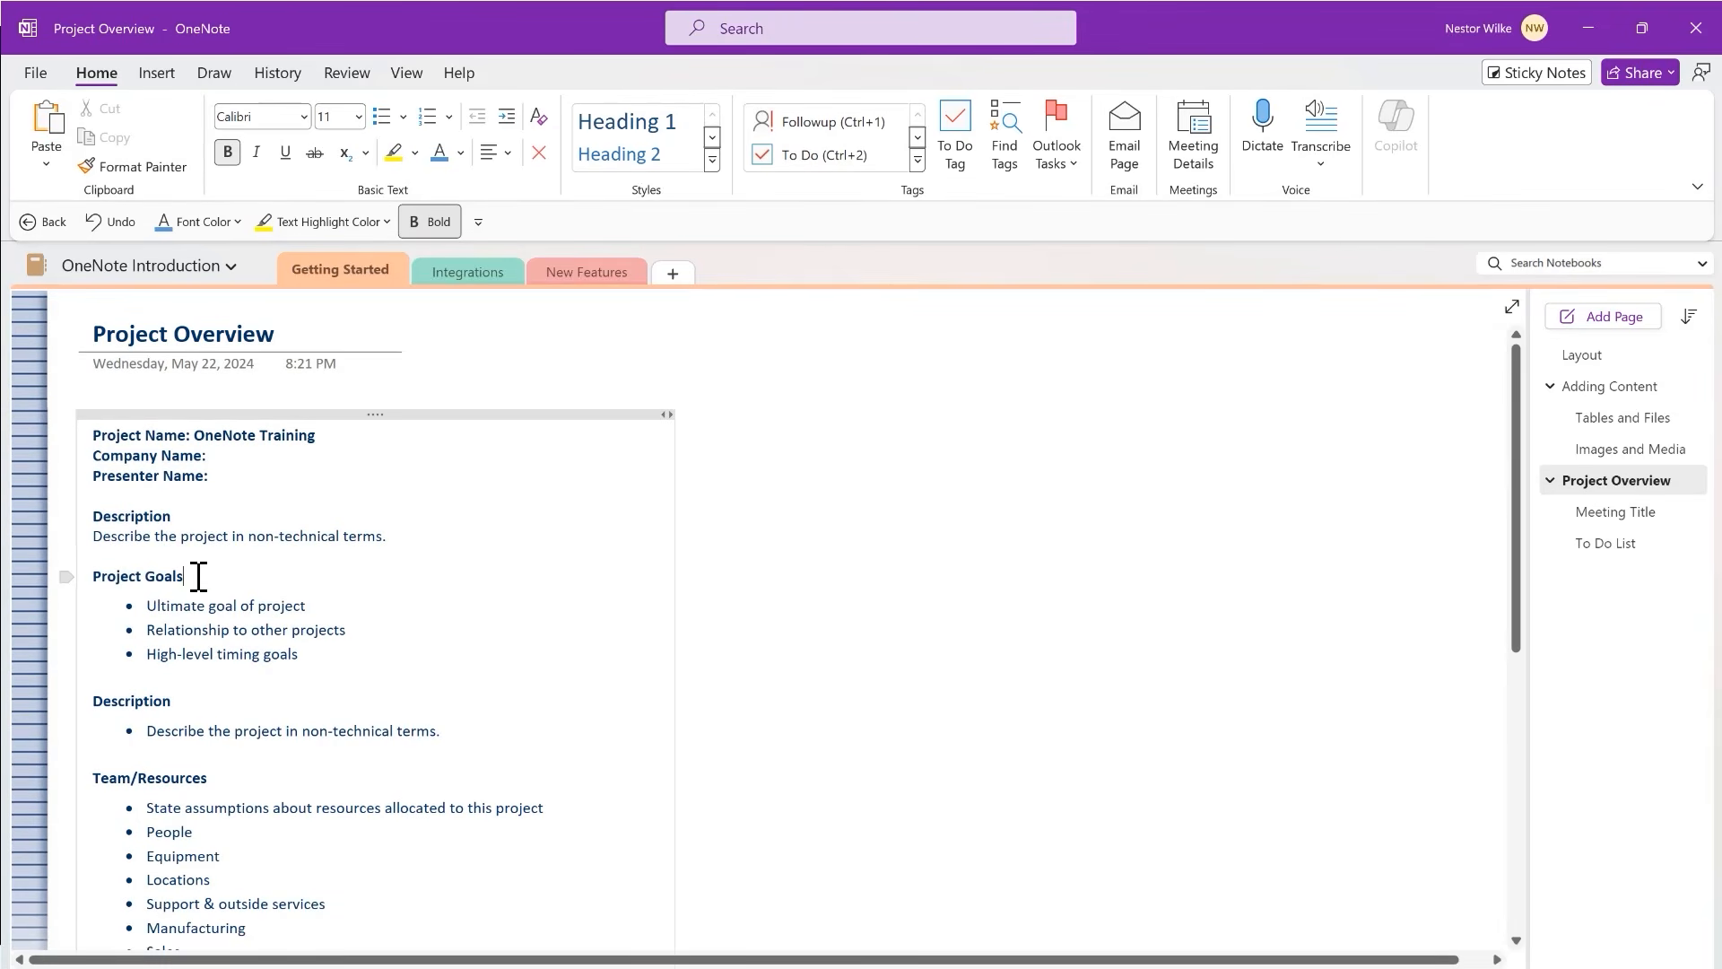
left_click(917, 161)
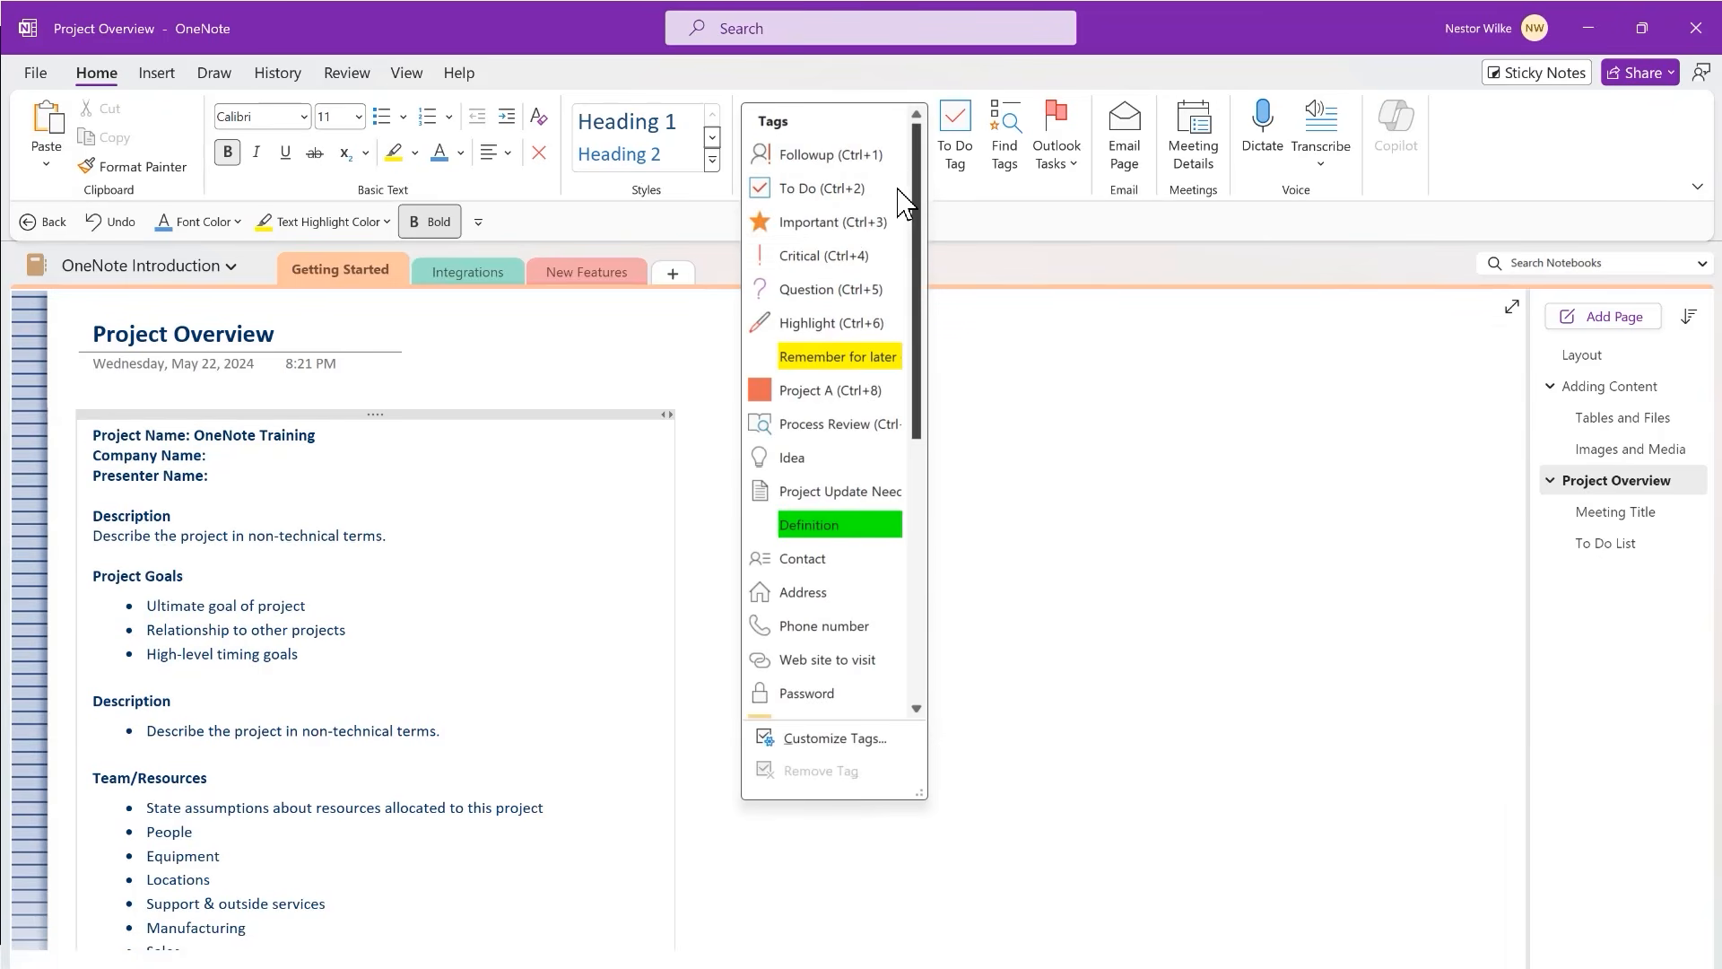
left_click(866, 221)
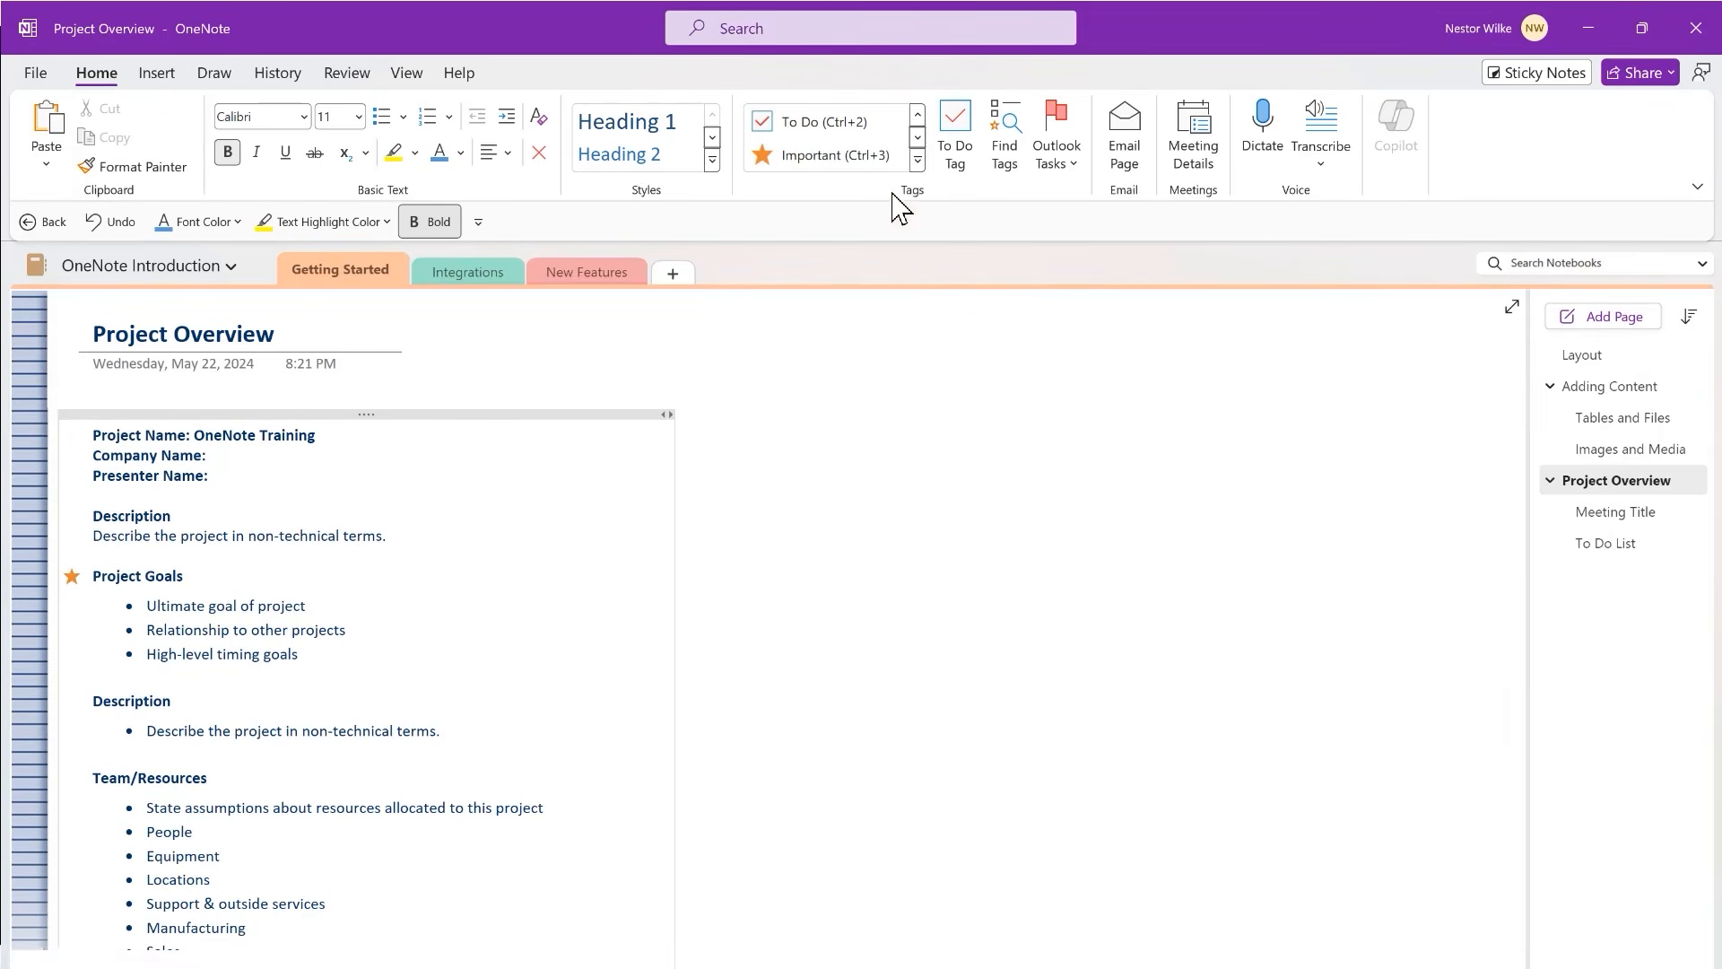
left_click(918, 160)
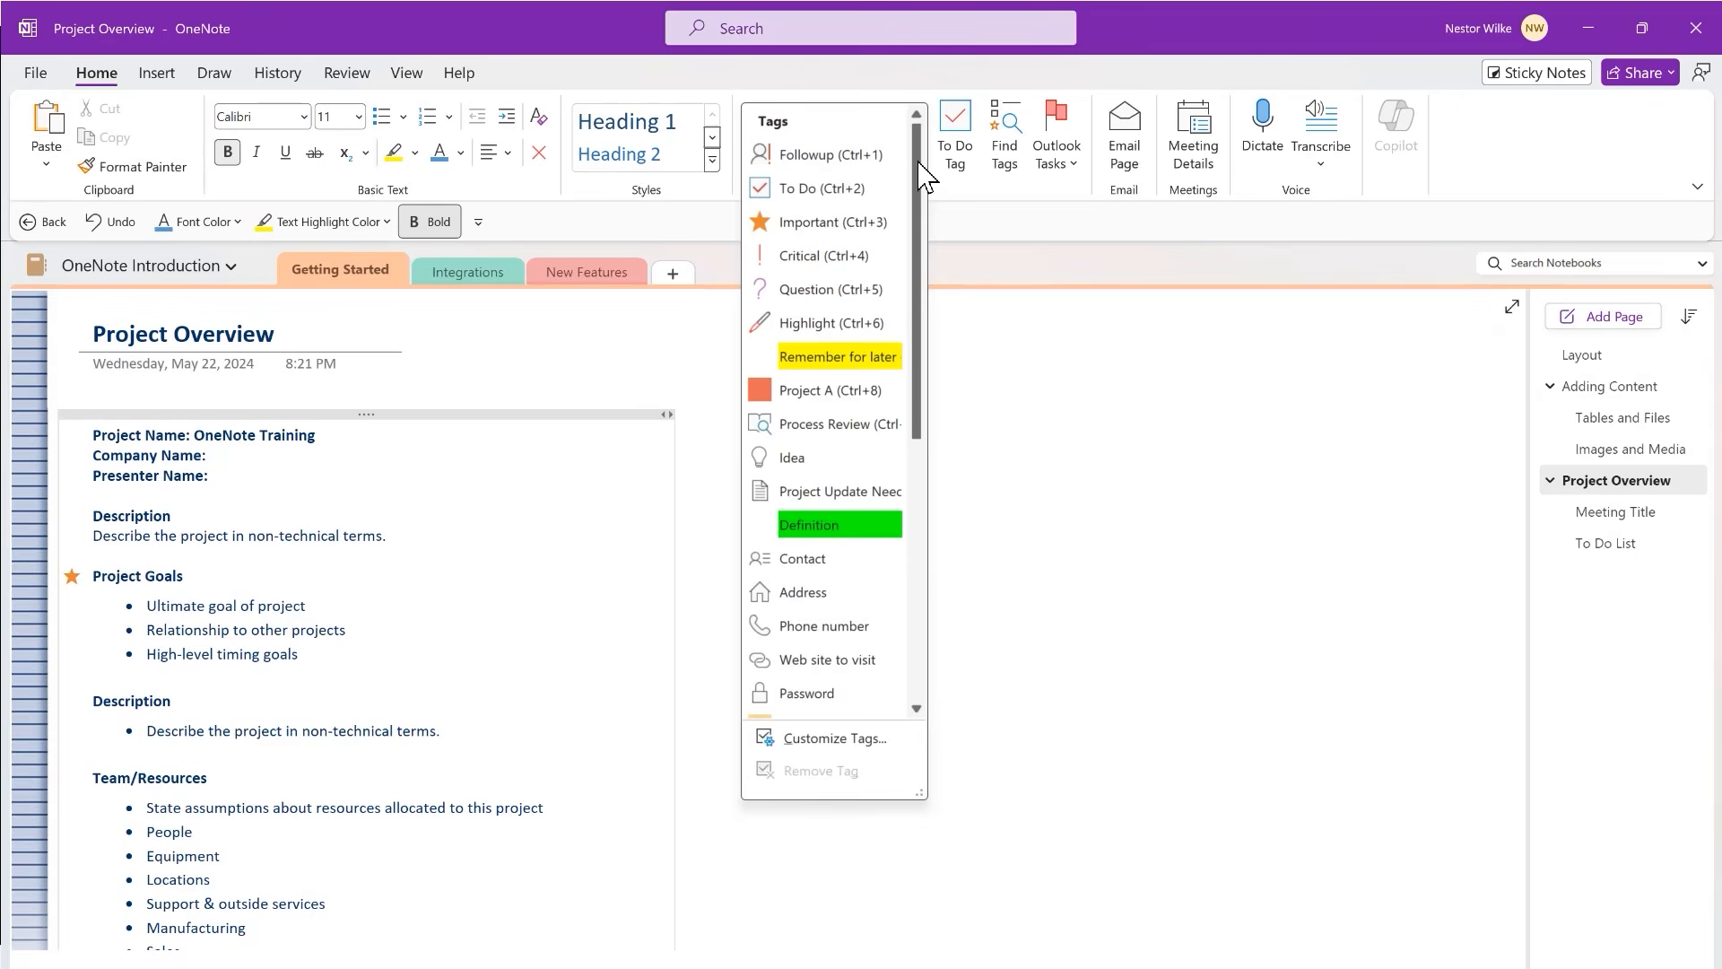
left_click(820, 259)
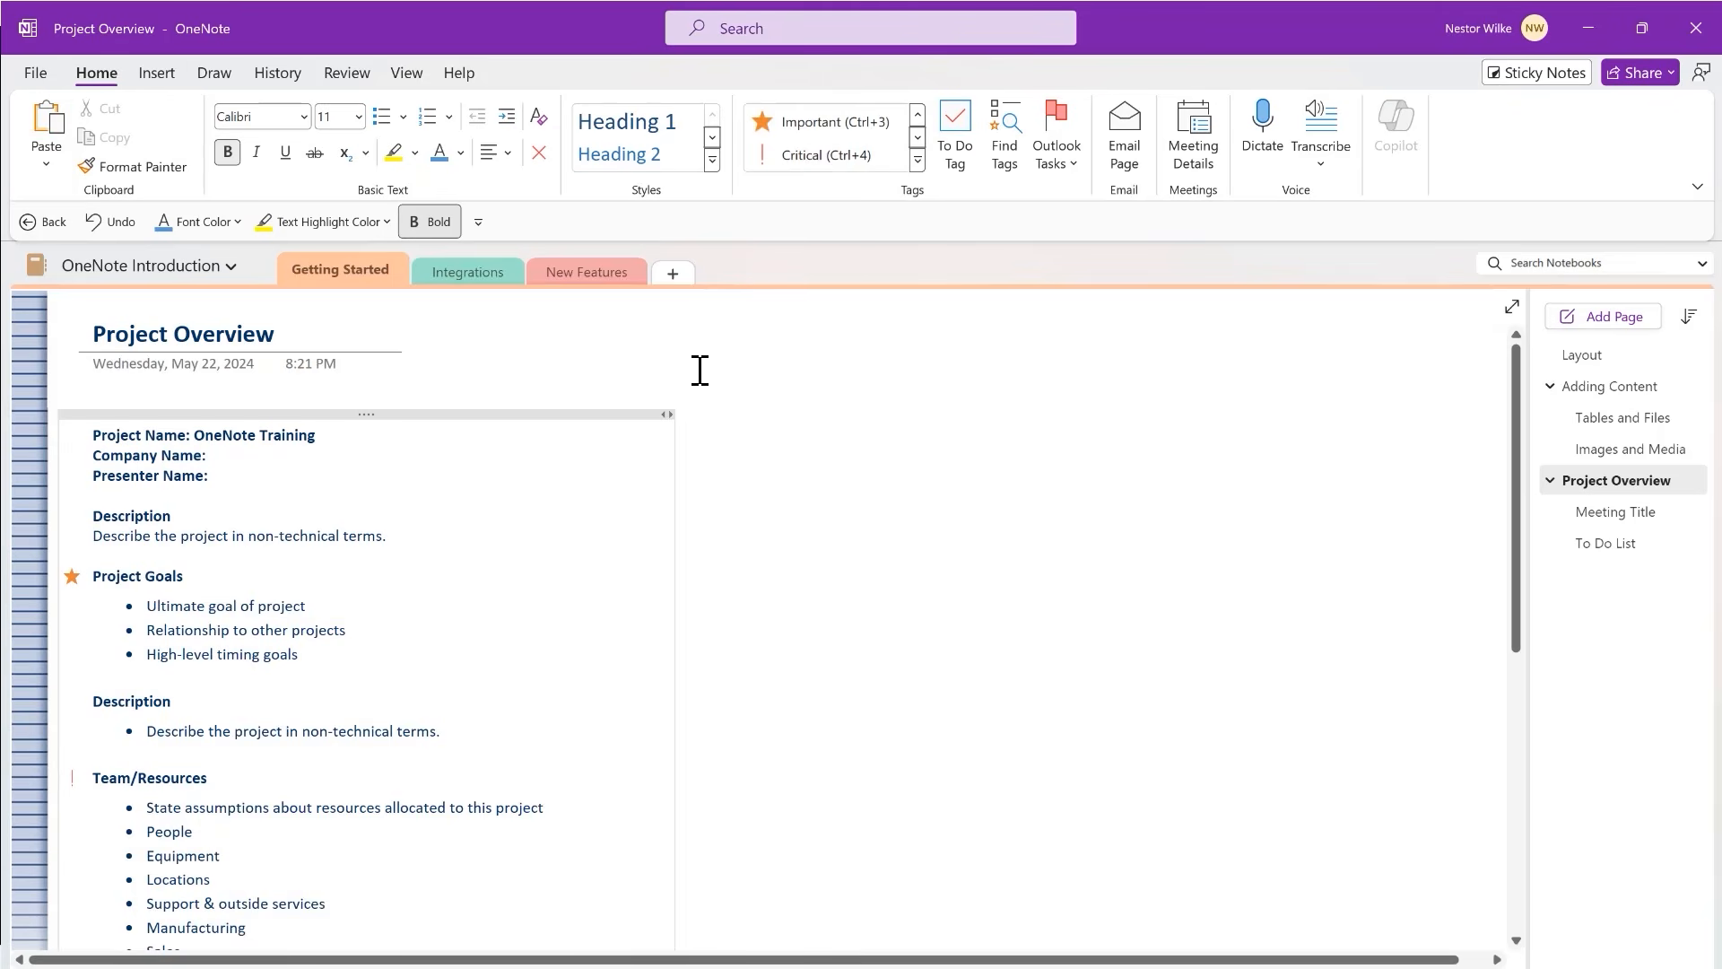
- Look through the full set of note tags, and open tag customization to review the tags listed there
left_click(918, 162)
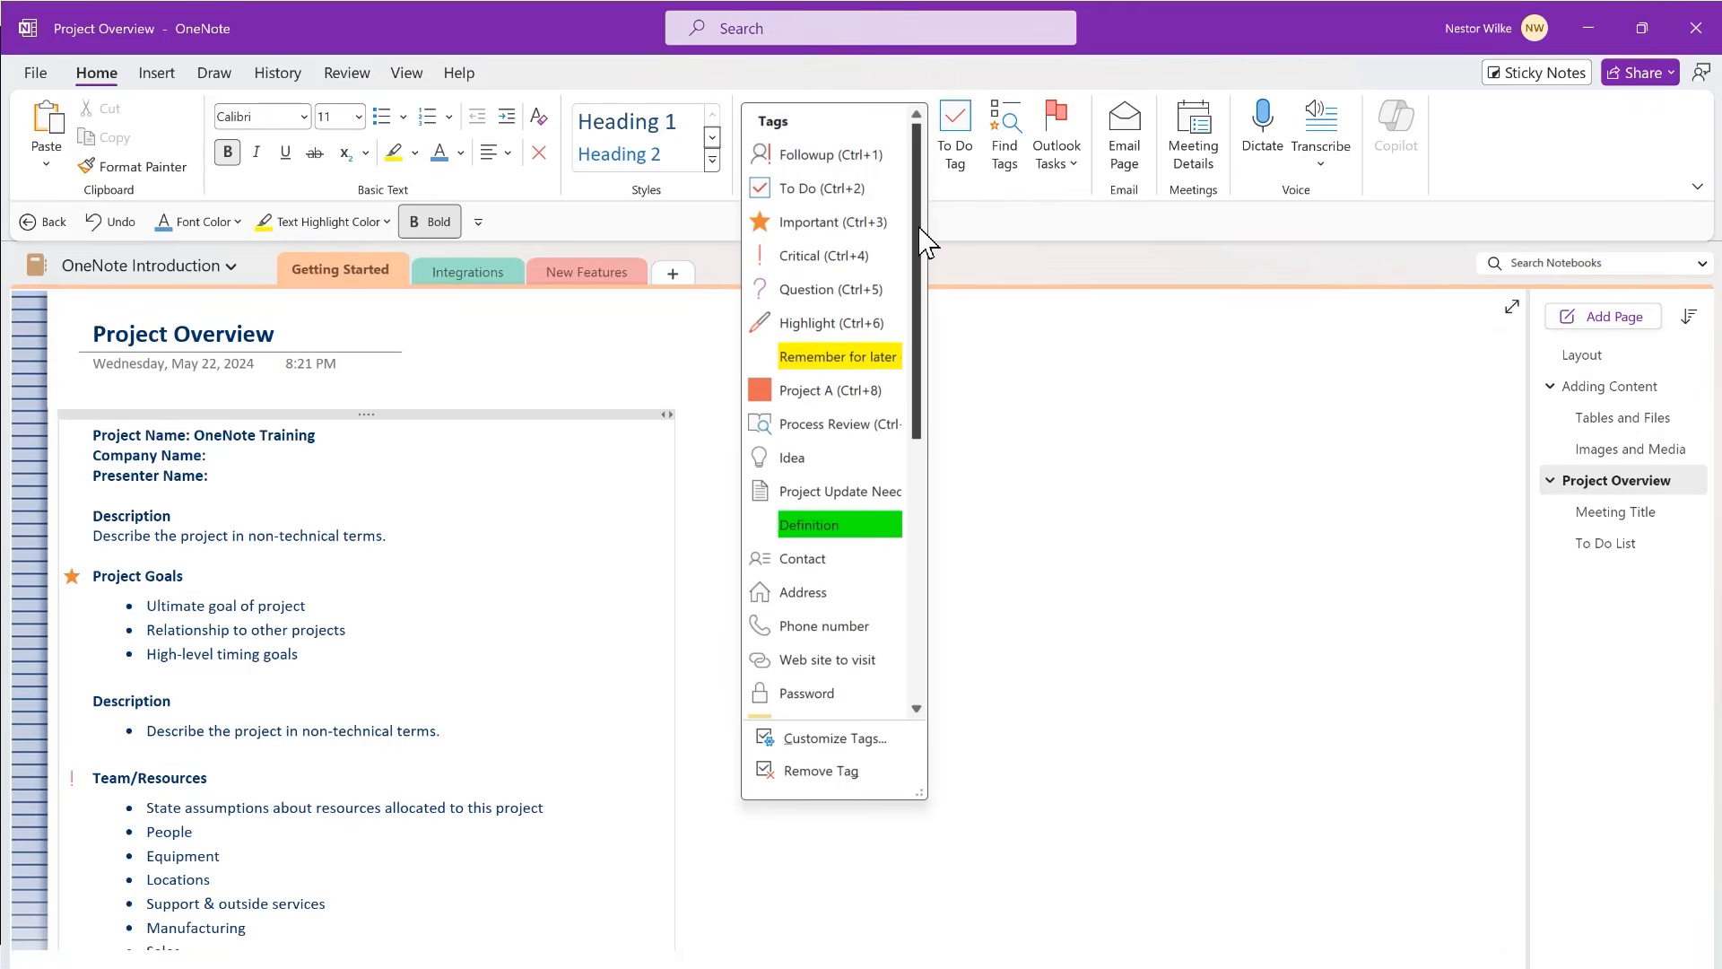
left_click_drag(920, 228, 909, 505)
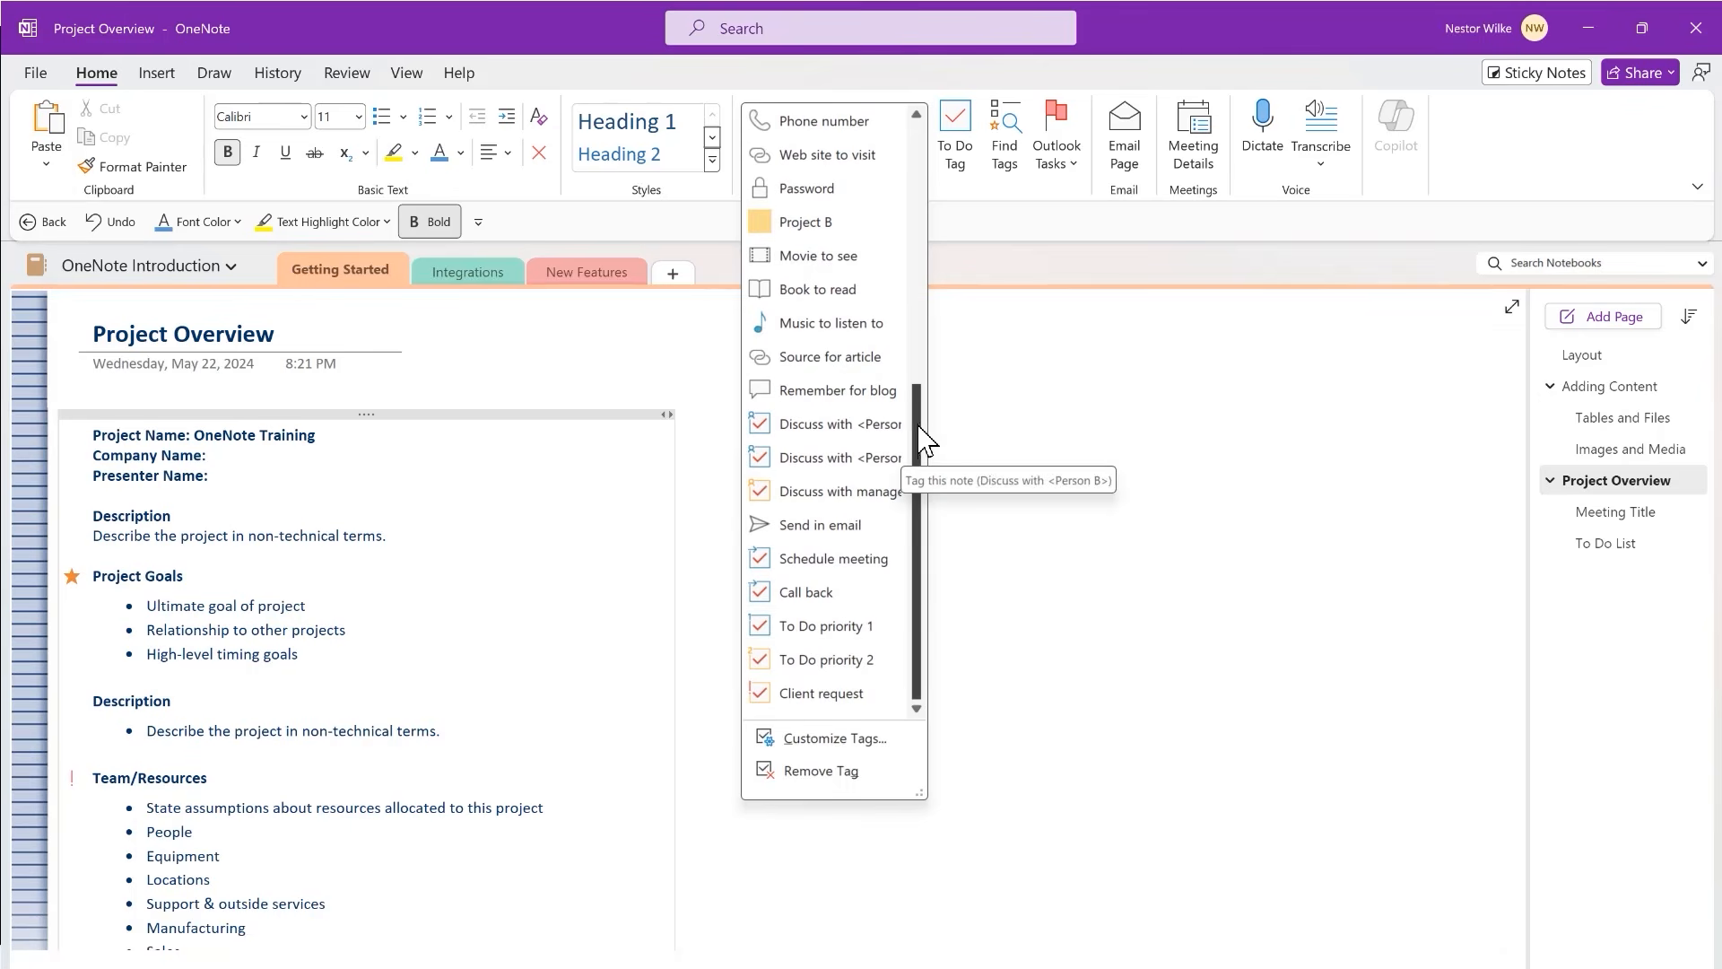
left_click_drag(916, 421, 931, 158)
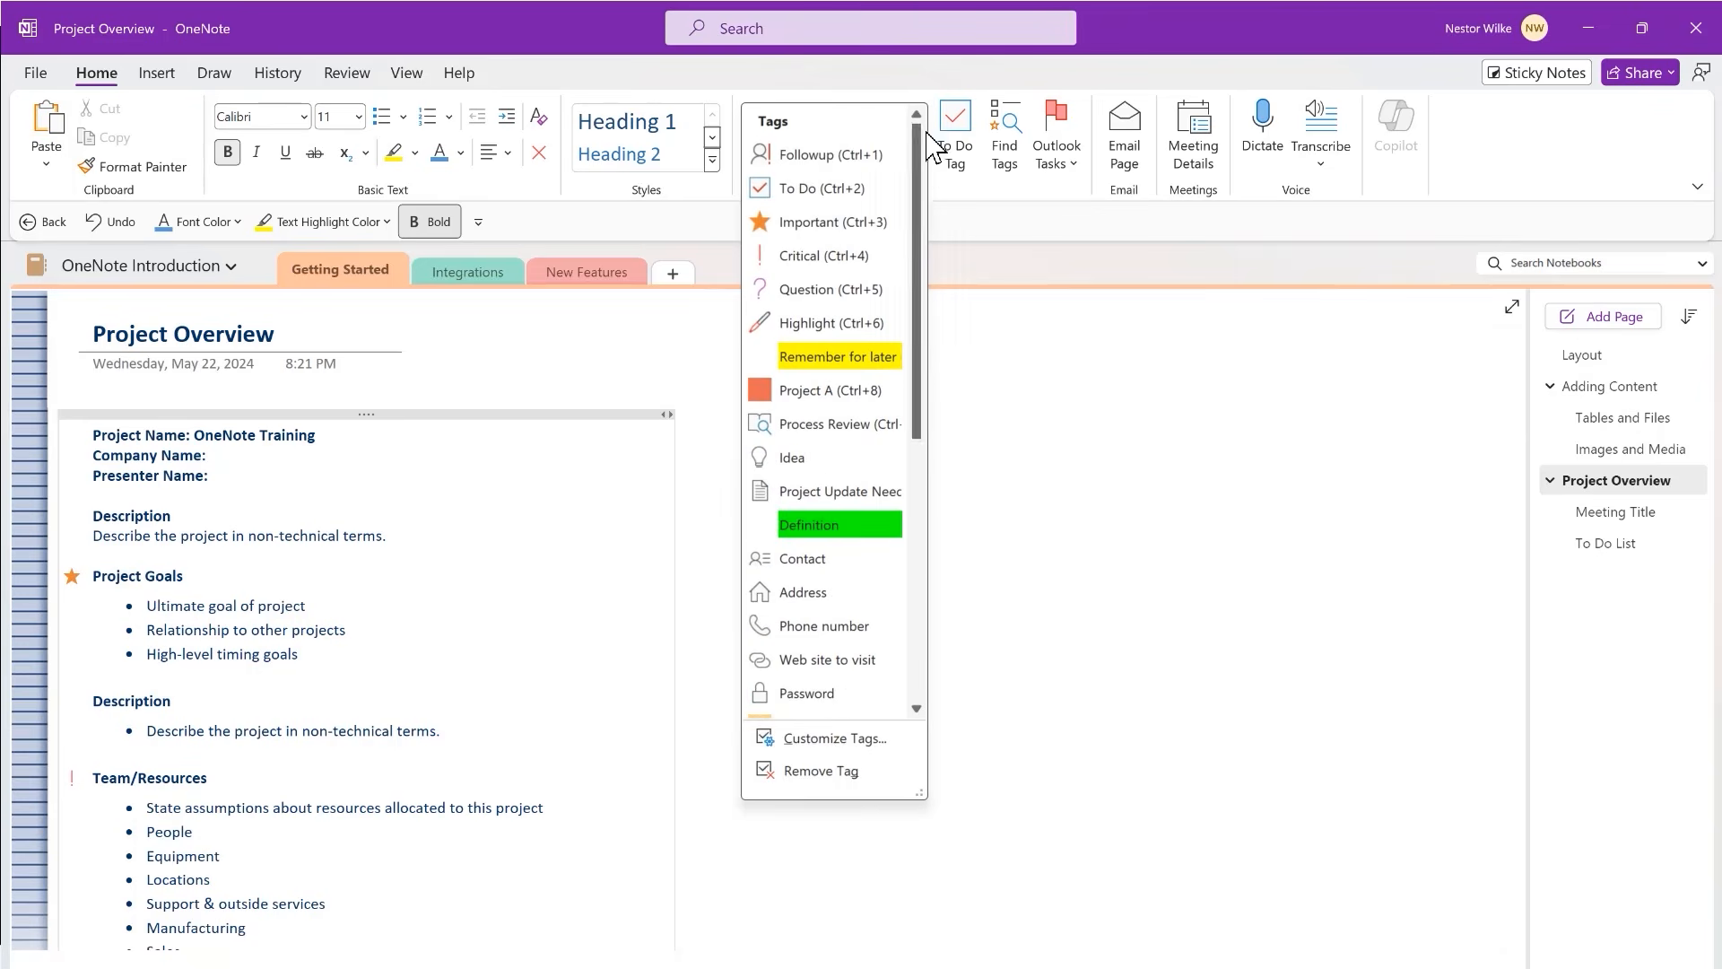
left_click(850, 738)
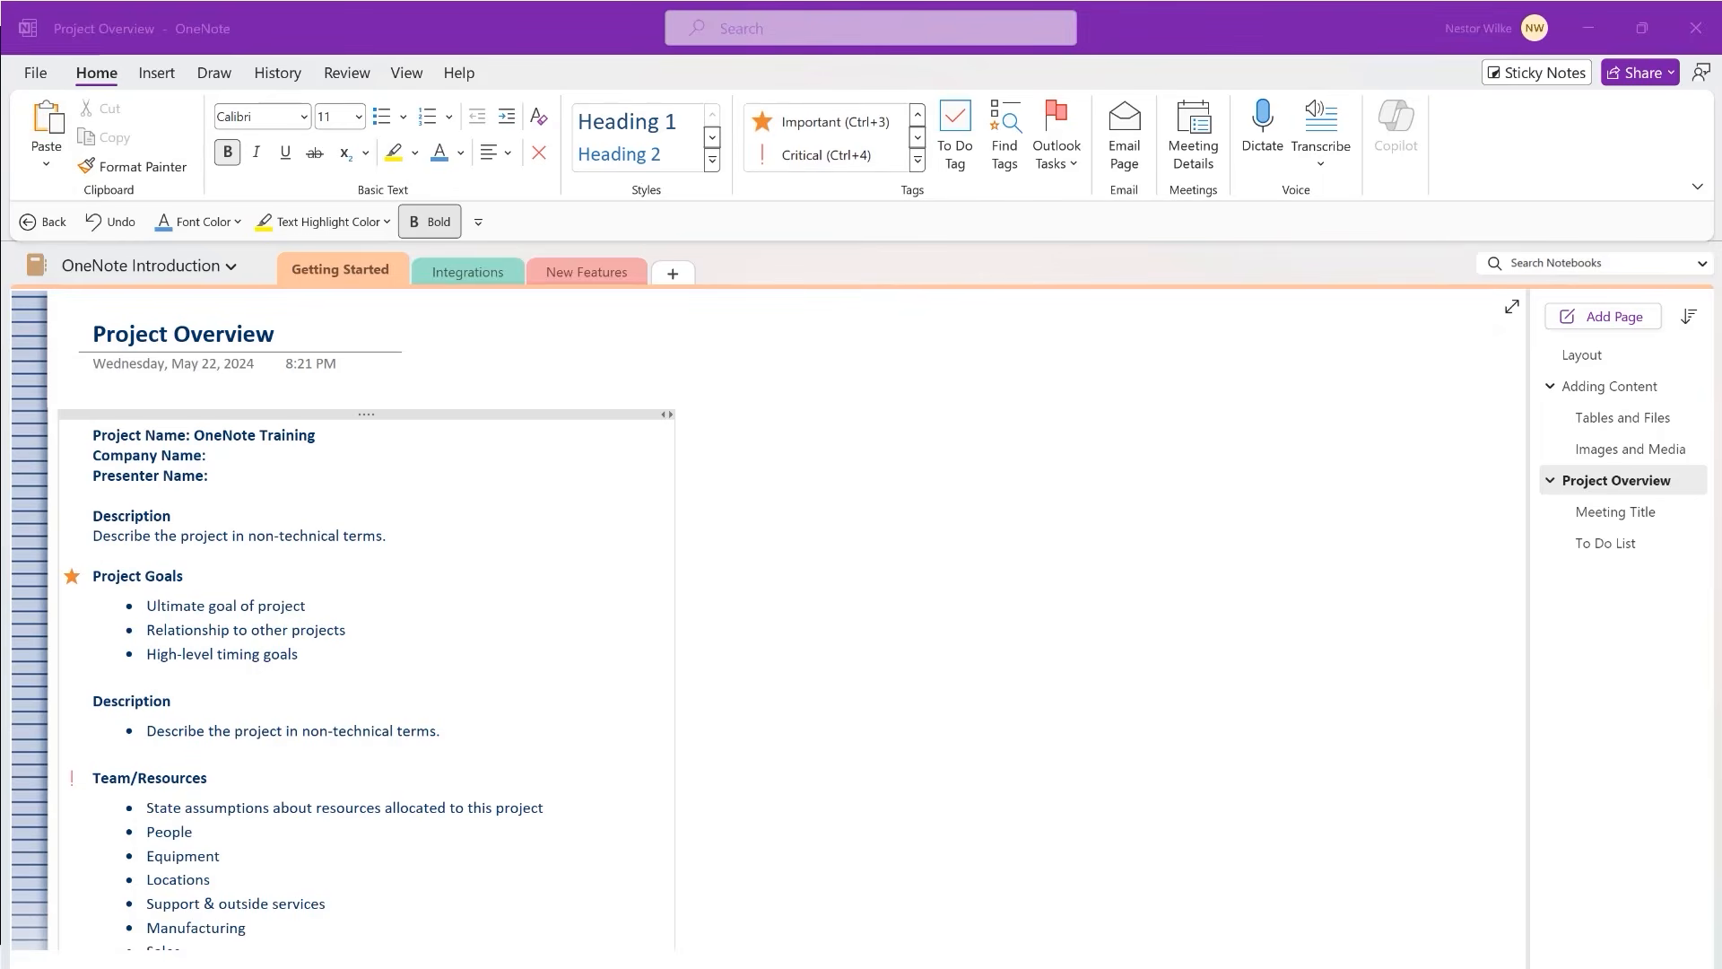
left_click_drag(1721, 376, 940, 301)
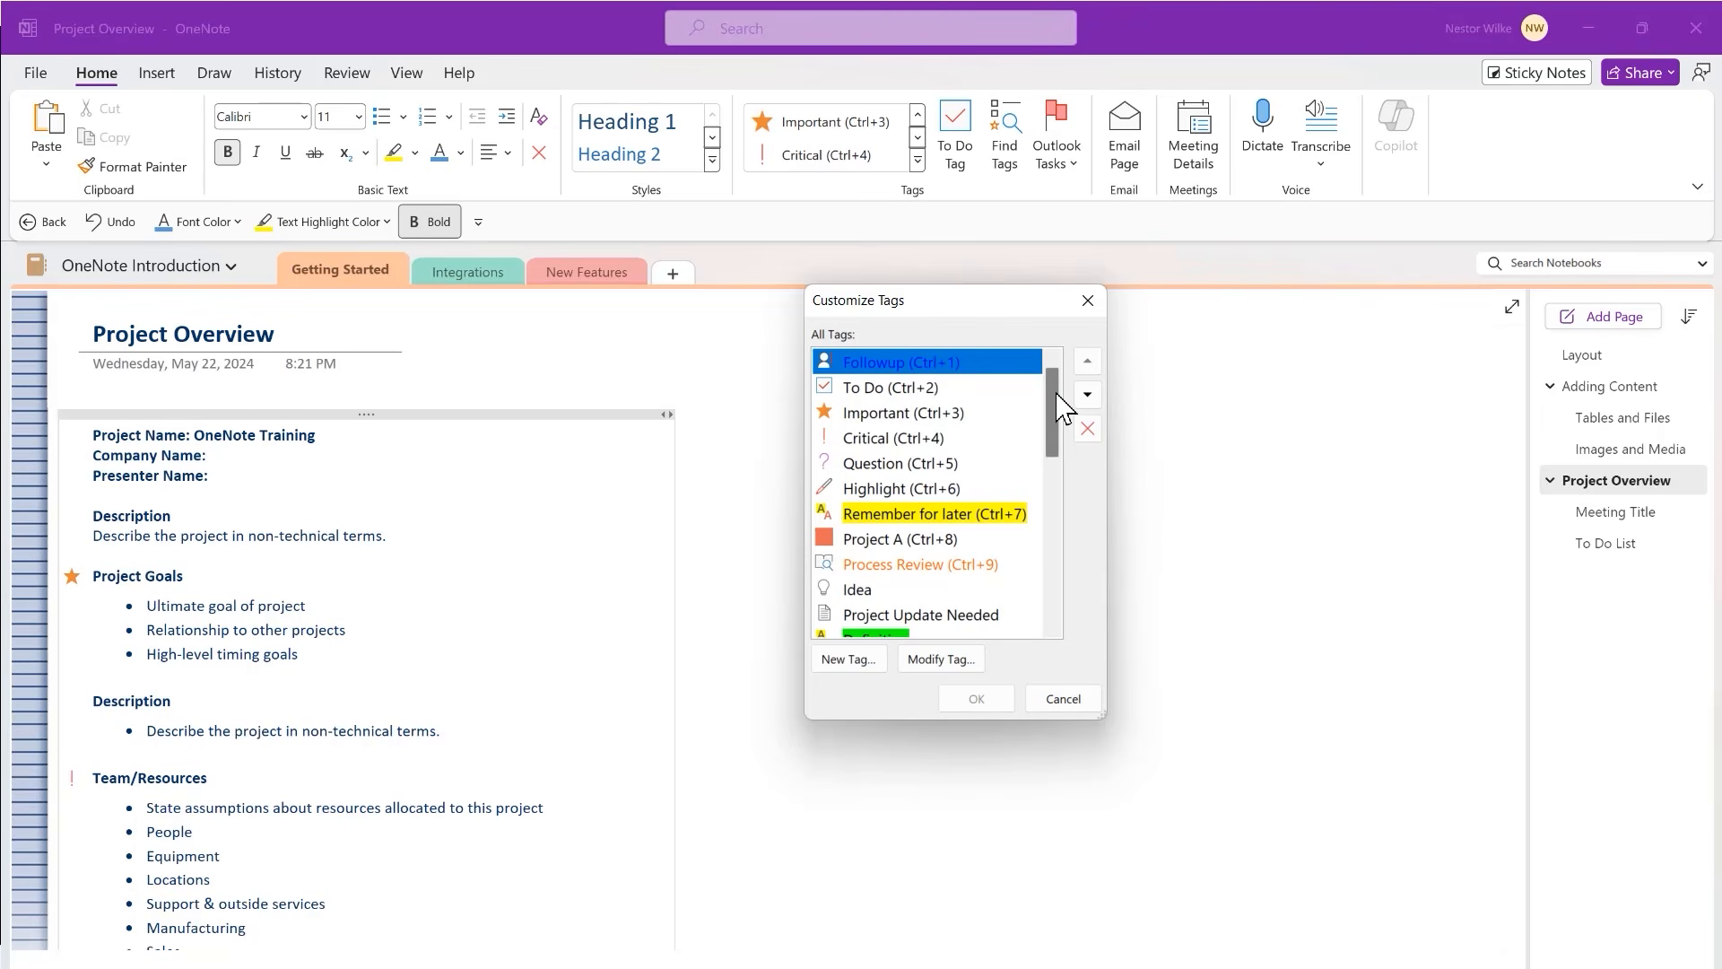
scroll(1058, 404, "down", 1)
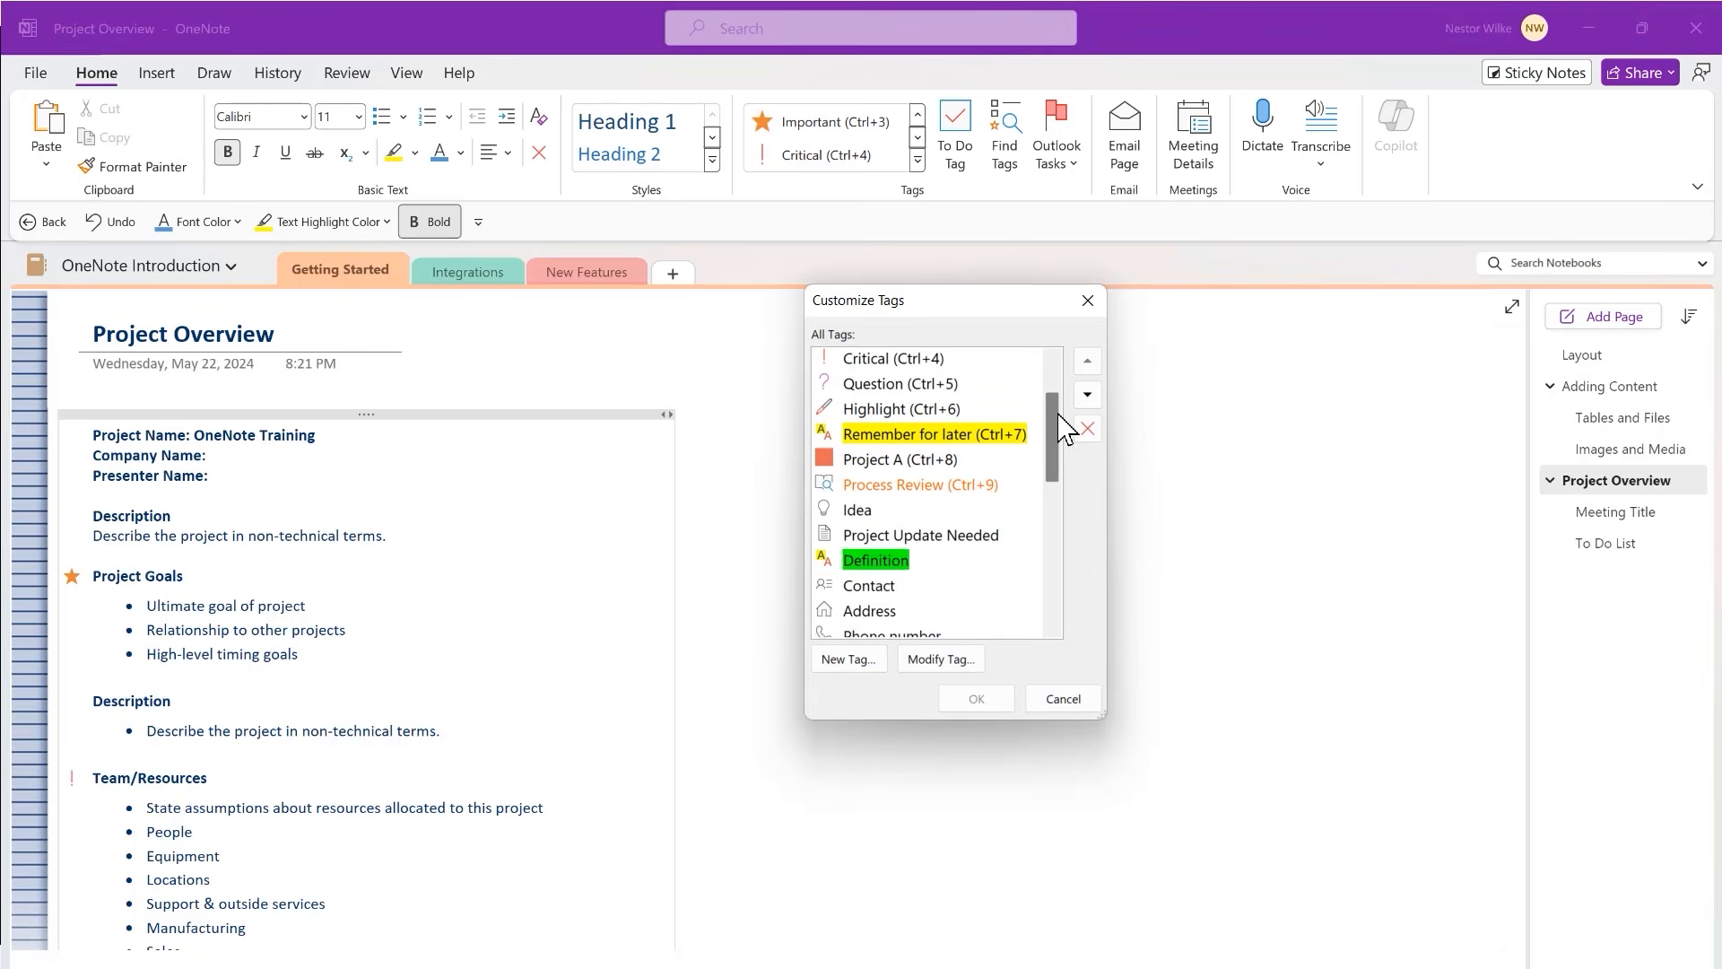
scroll(1059, 404, "up", 1)
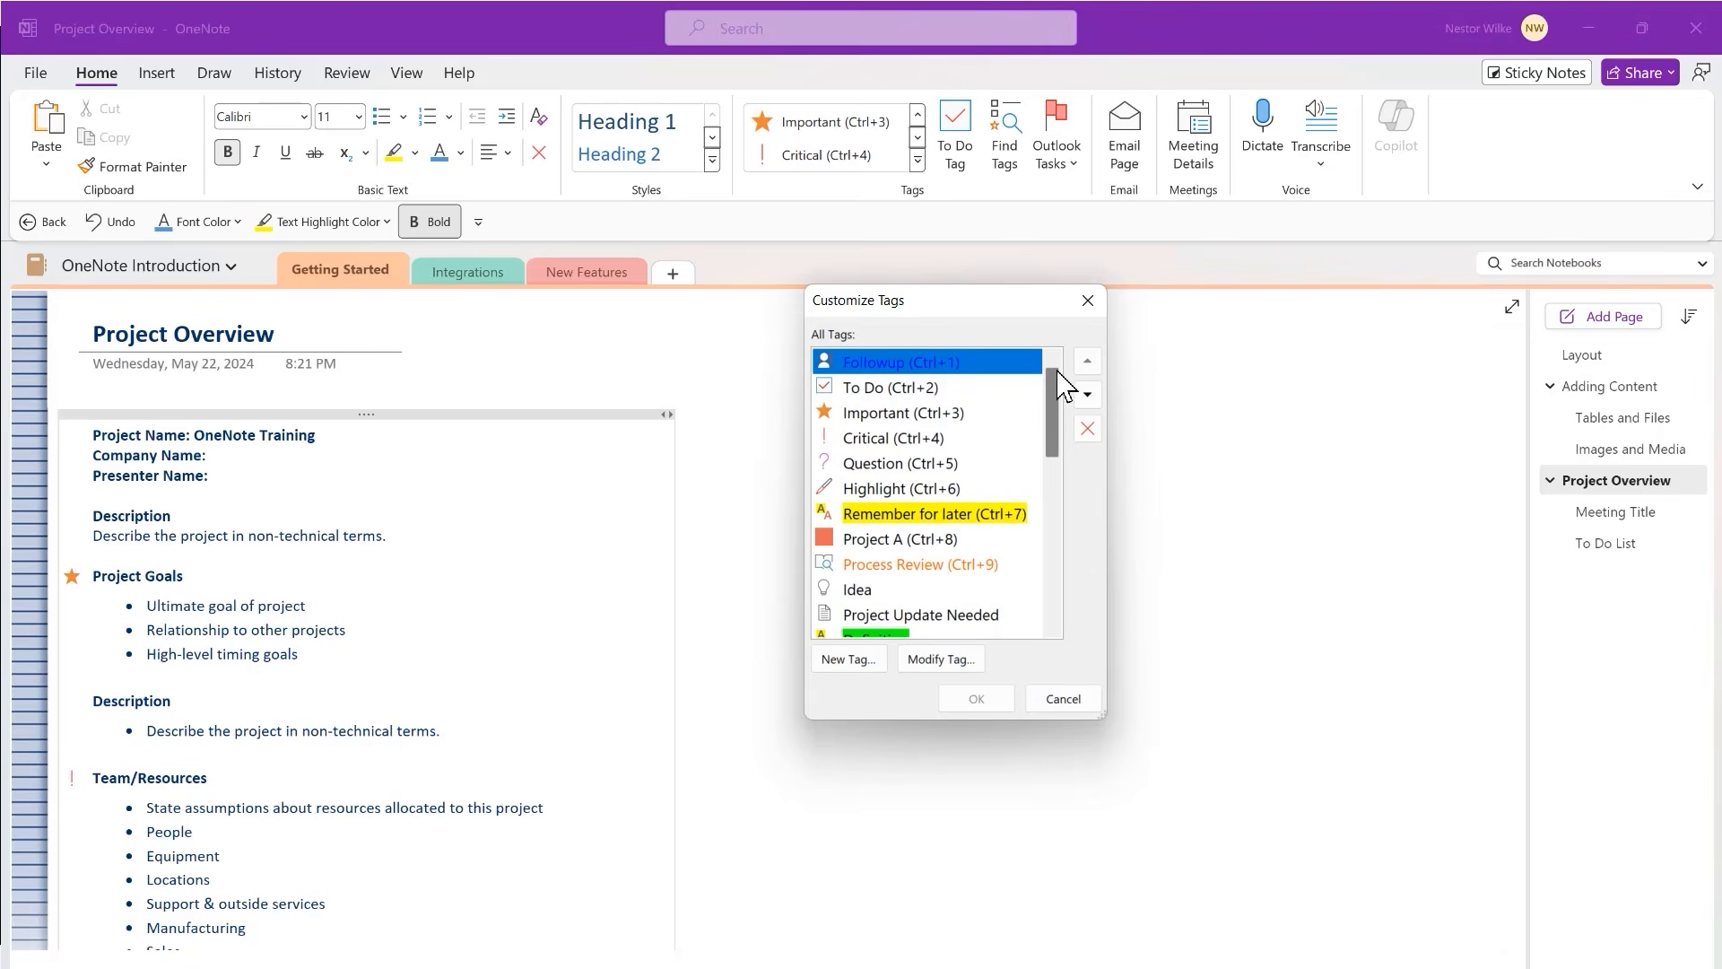
- Create a tag named "Milestone" with the Notebook Icon symbol and a turquoise font color, and place it directly below Followup
left_click(850, 660)
left_click_drag(1499, 269, 988, 317)
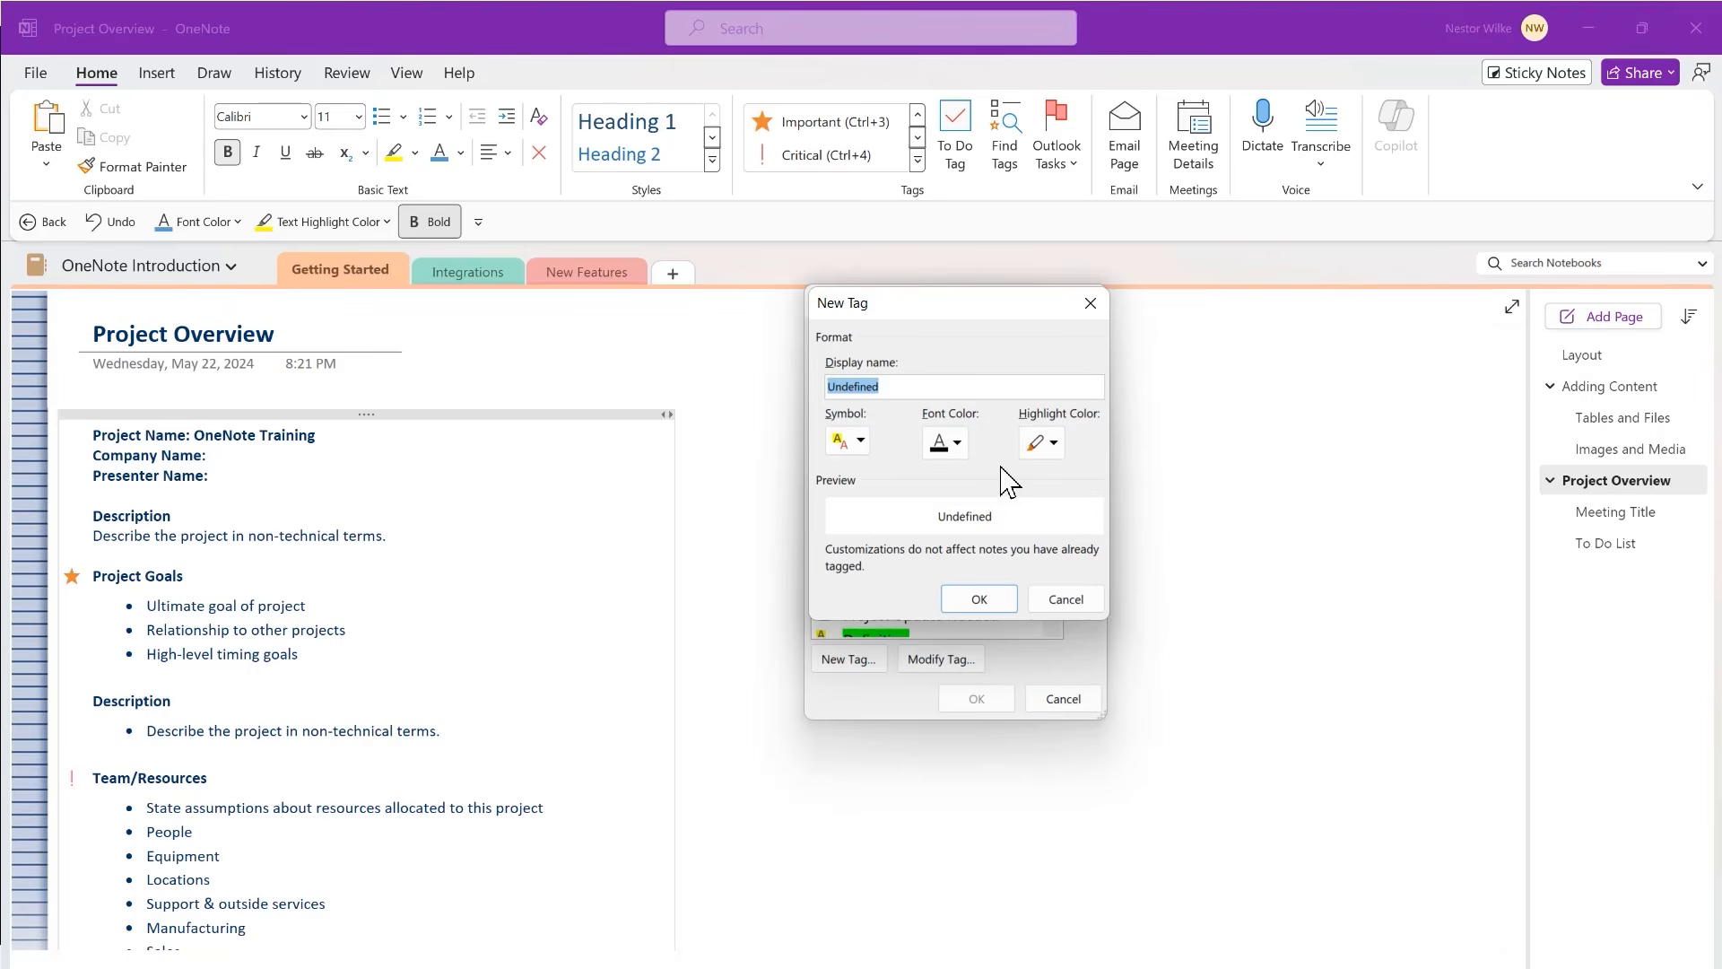
type("Milestone")
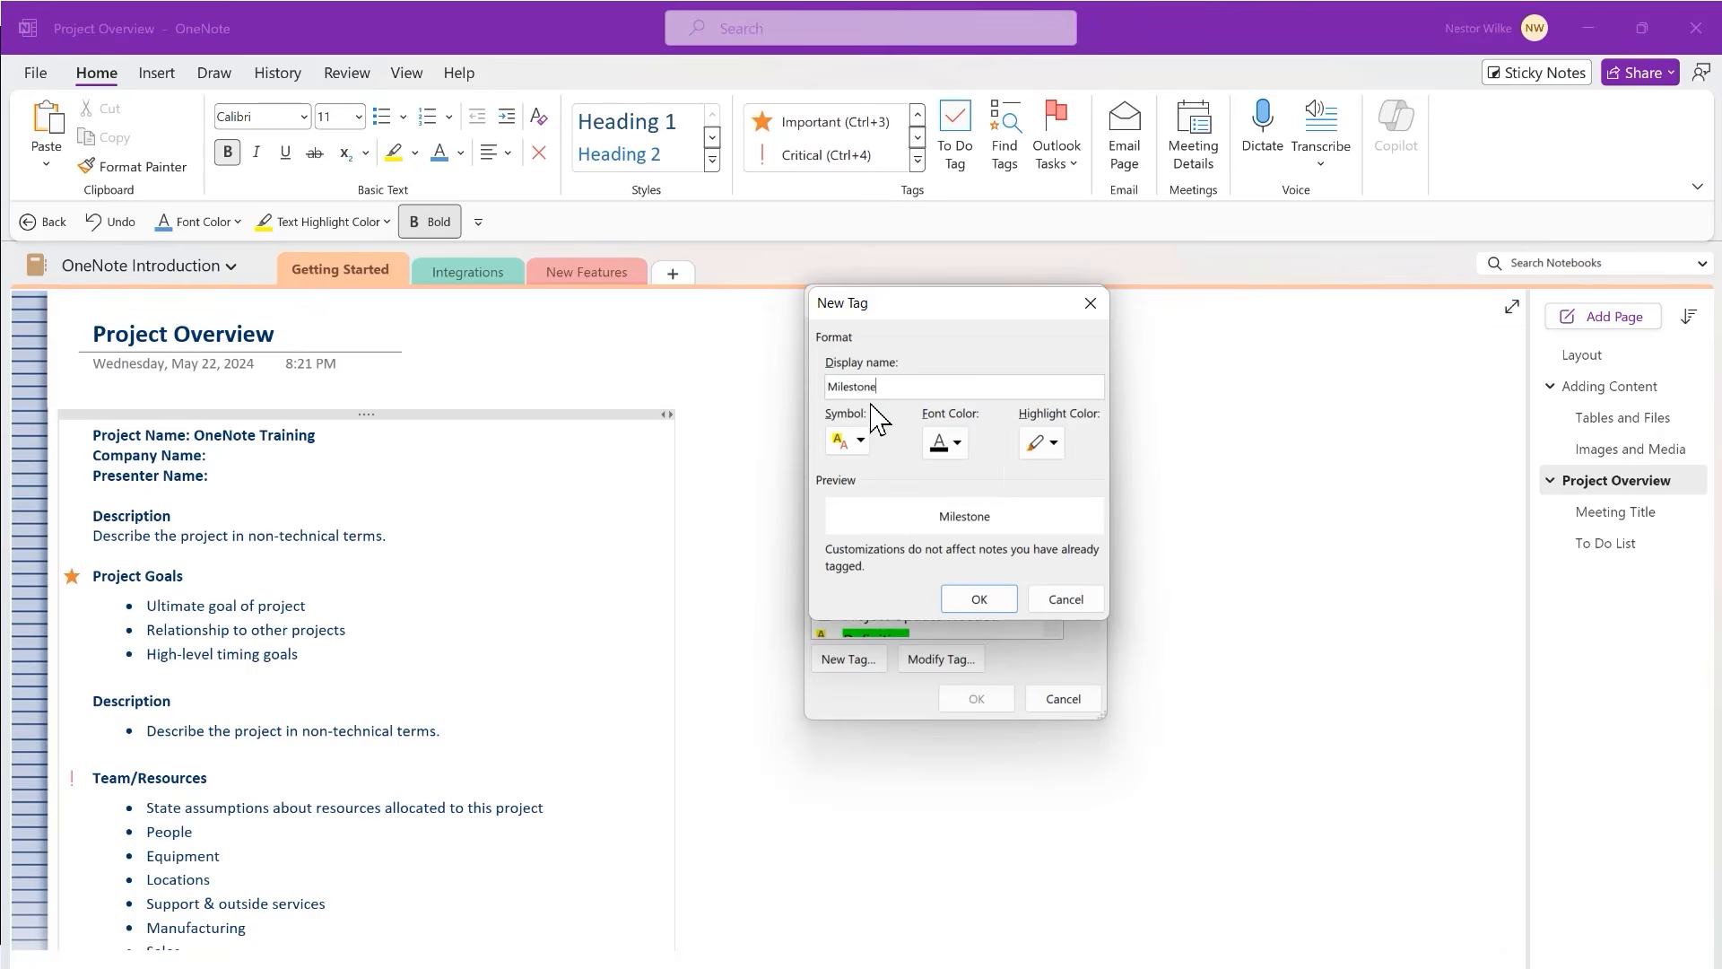
left_click(860, 442)
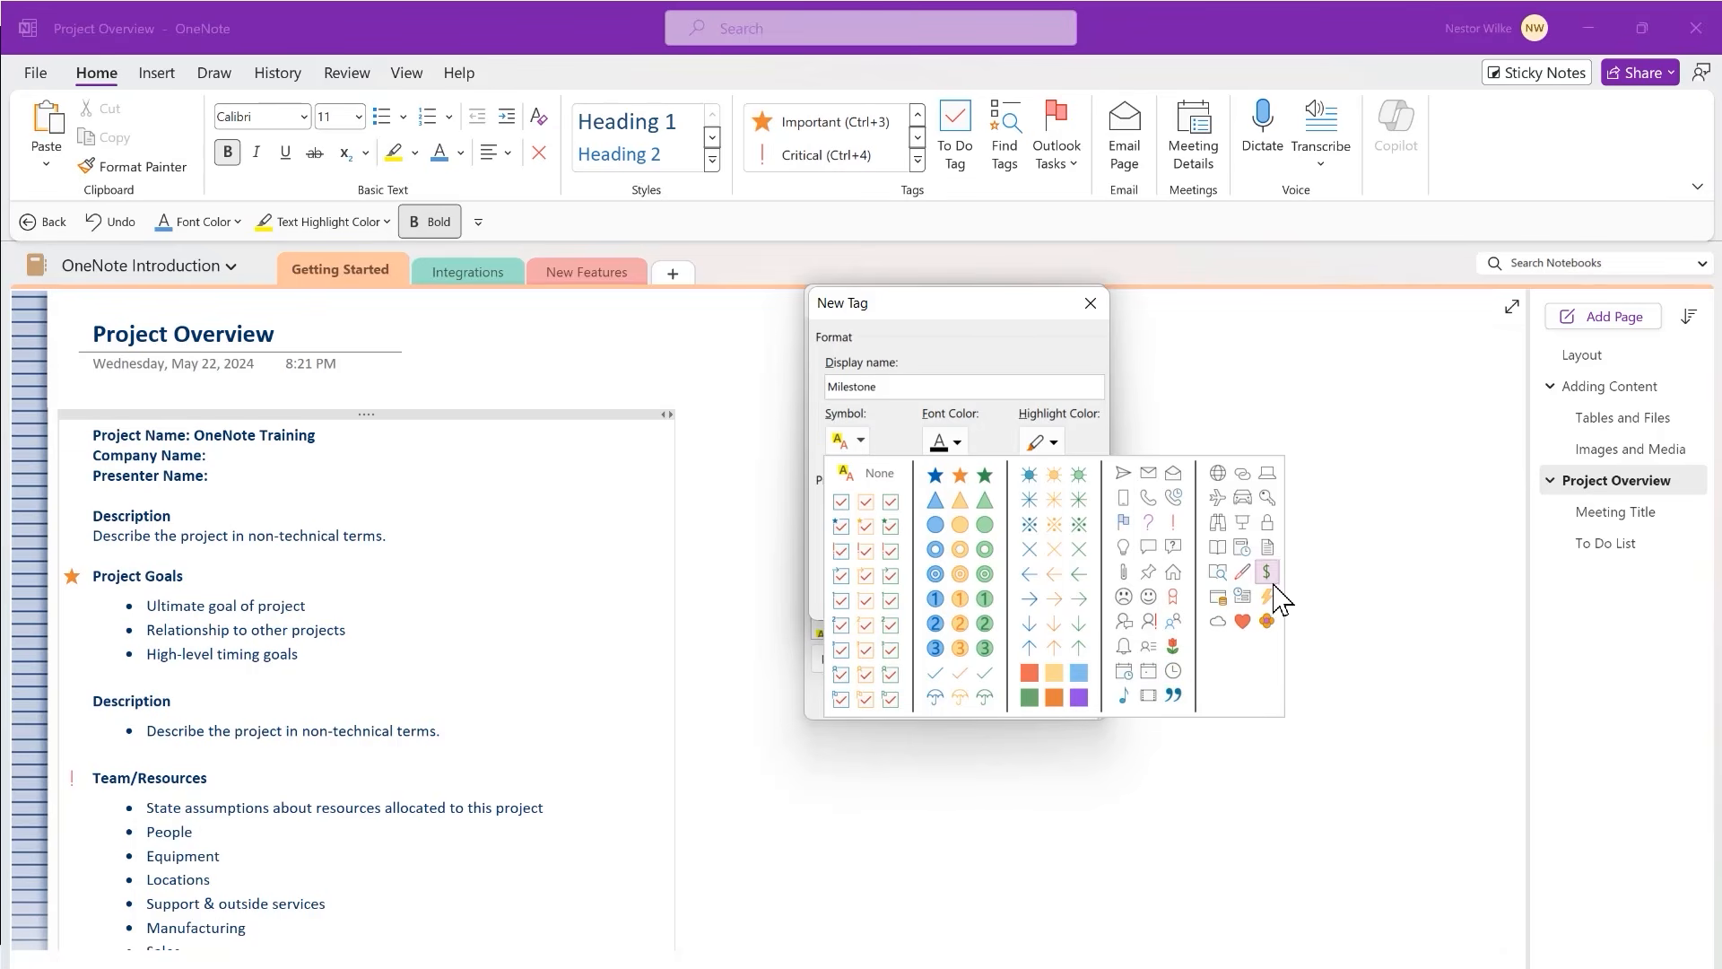
left_click(1242, 549)
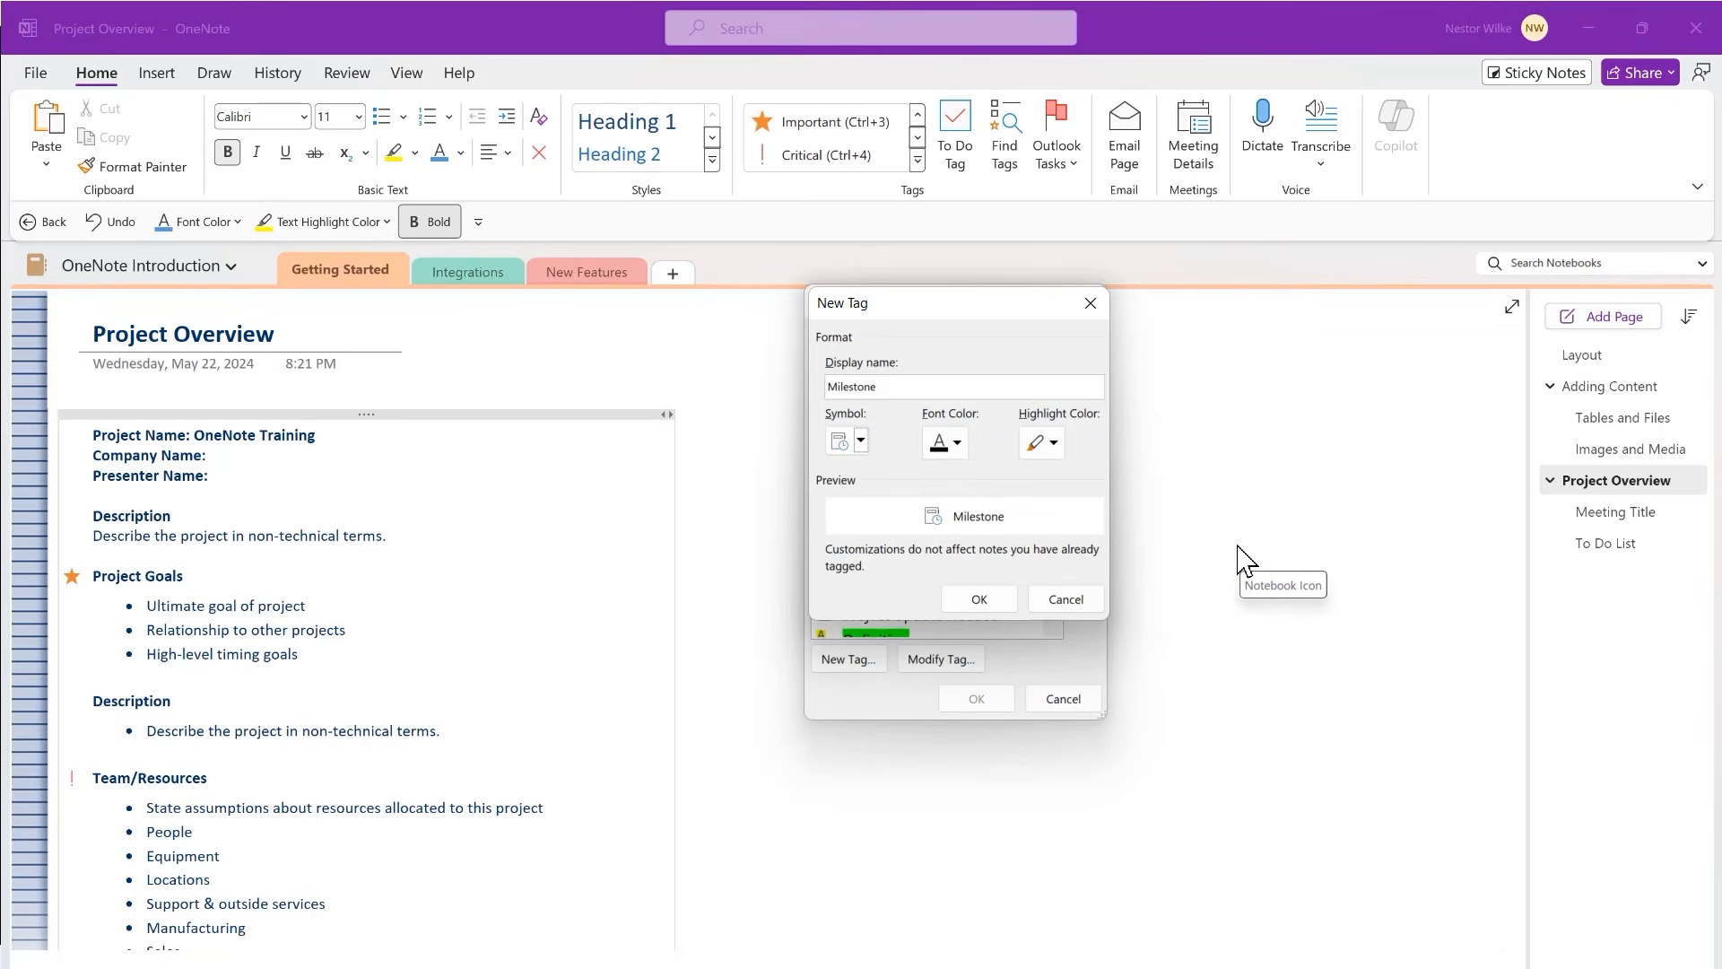
left_click(957, 441)
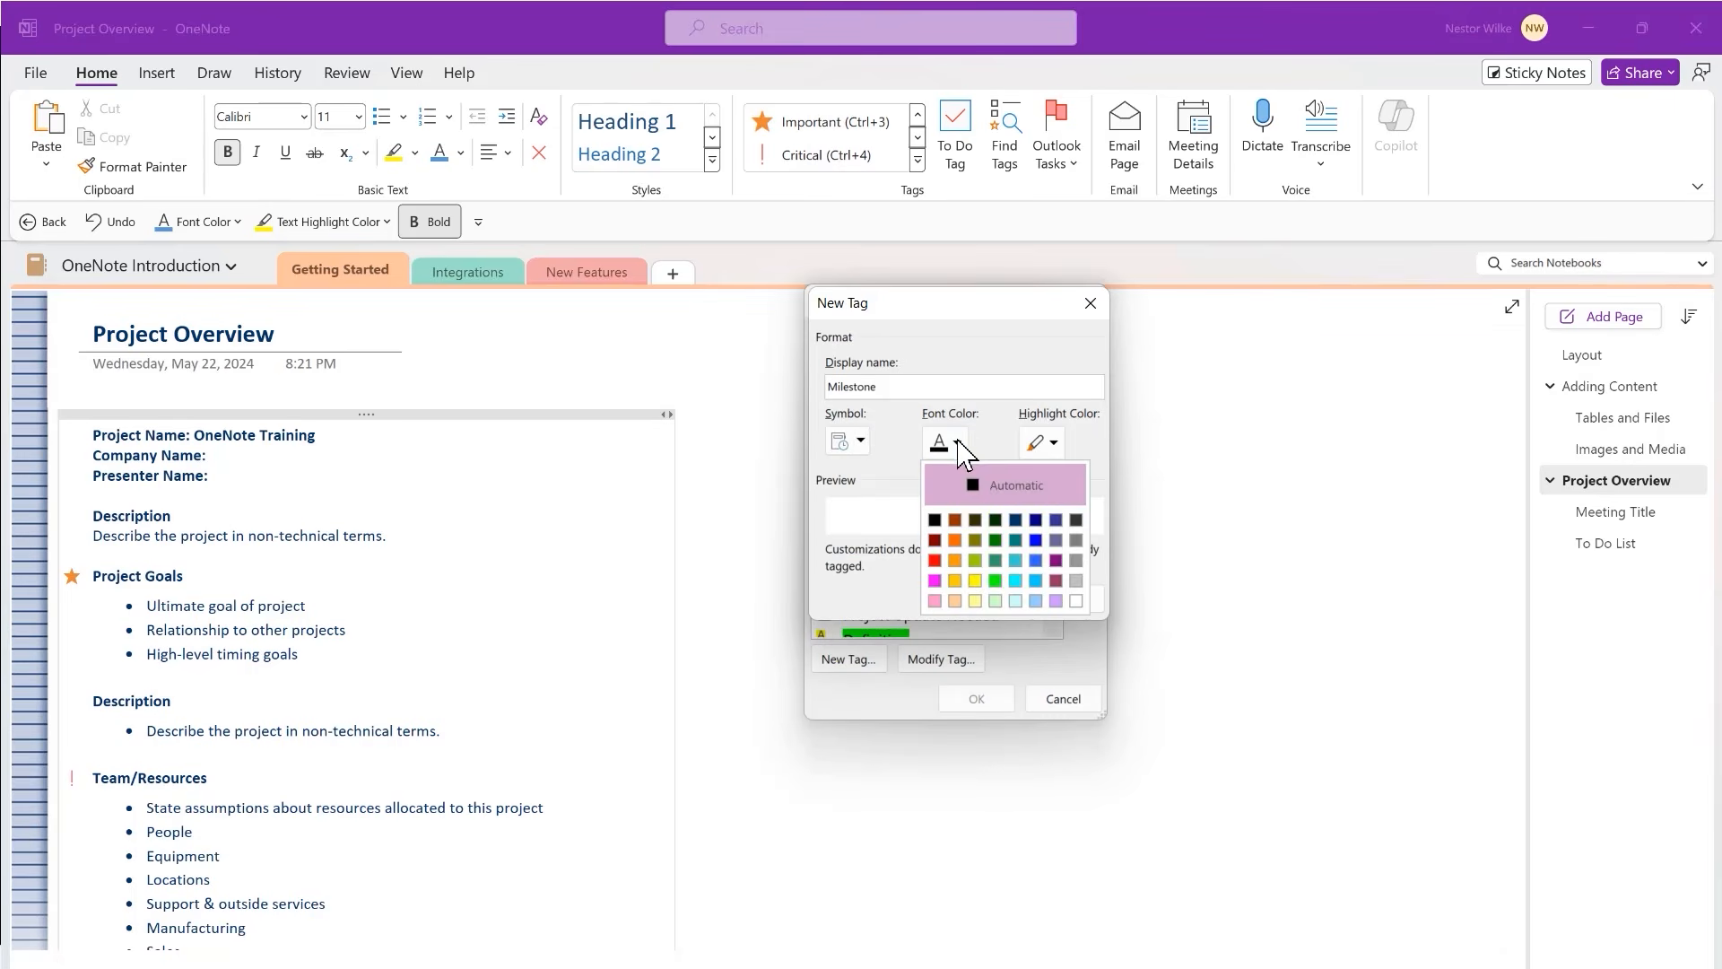
left_click(1015, 581)
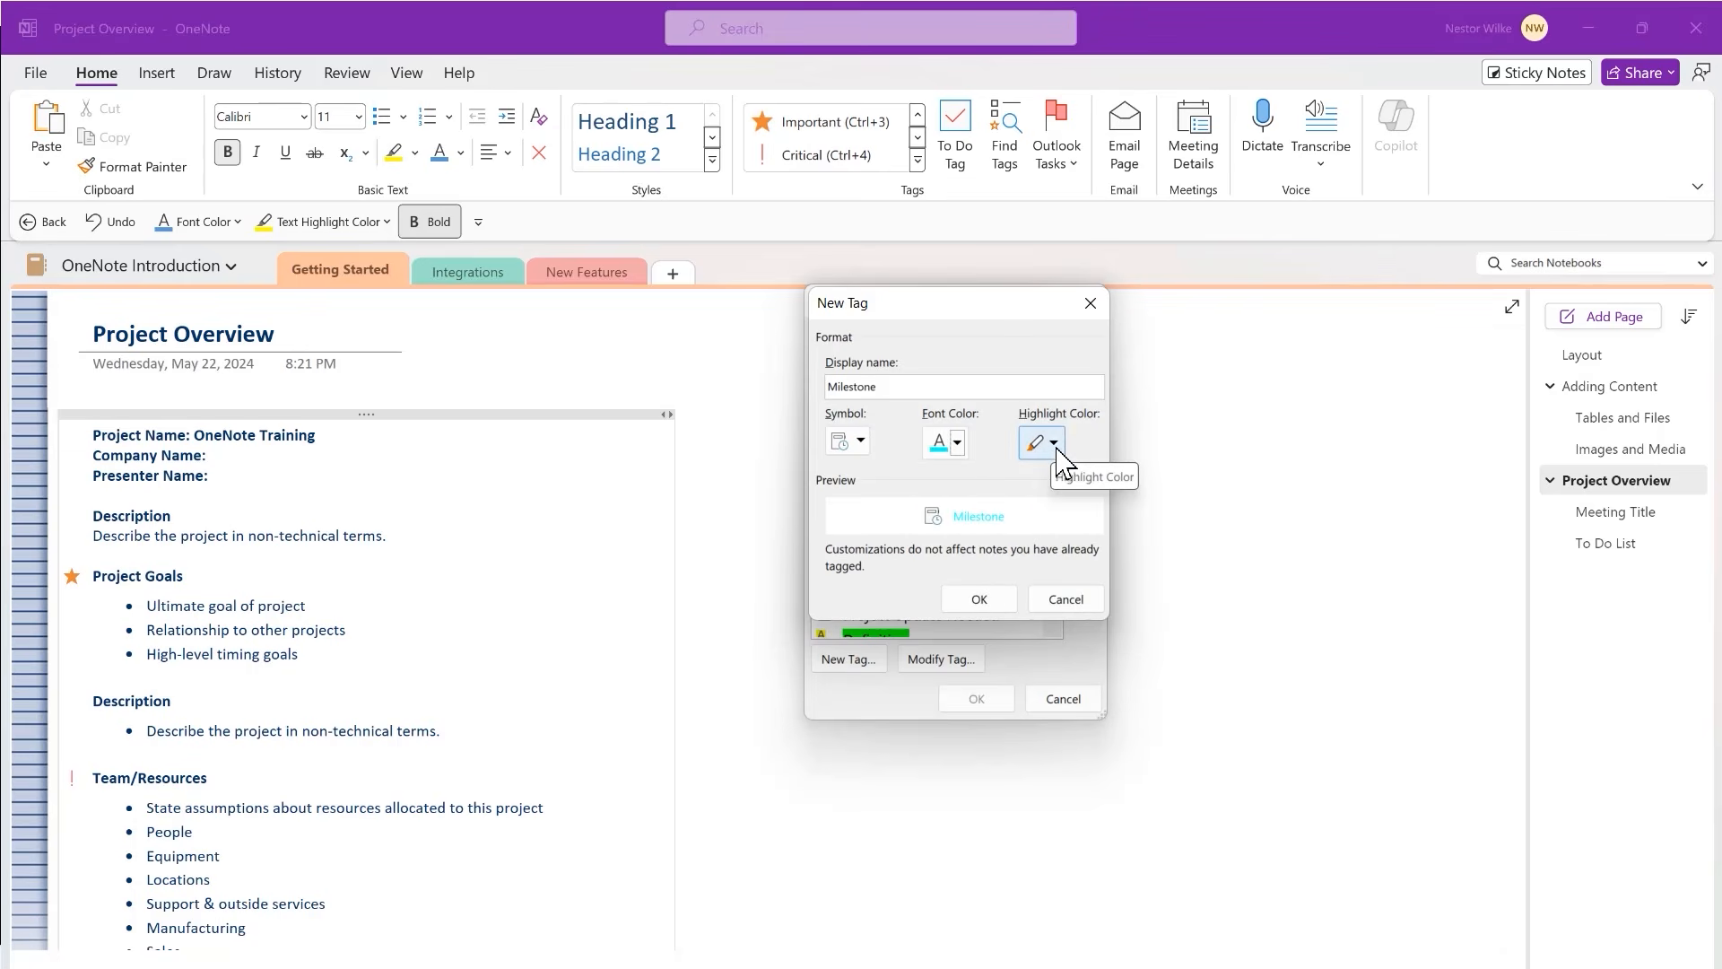
left_click(984, 599)
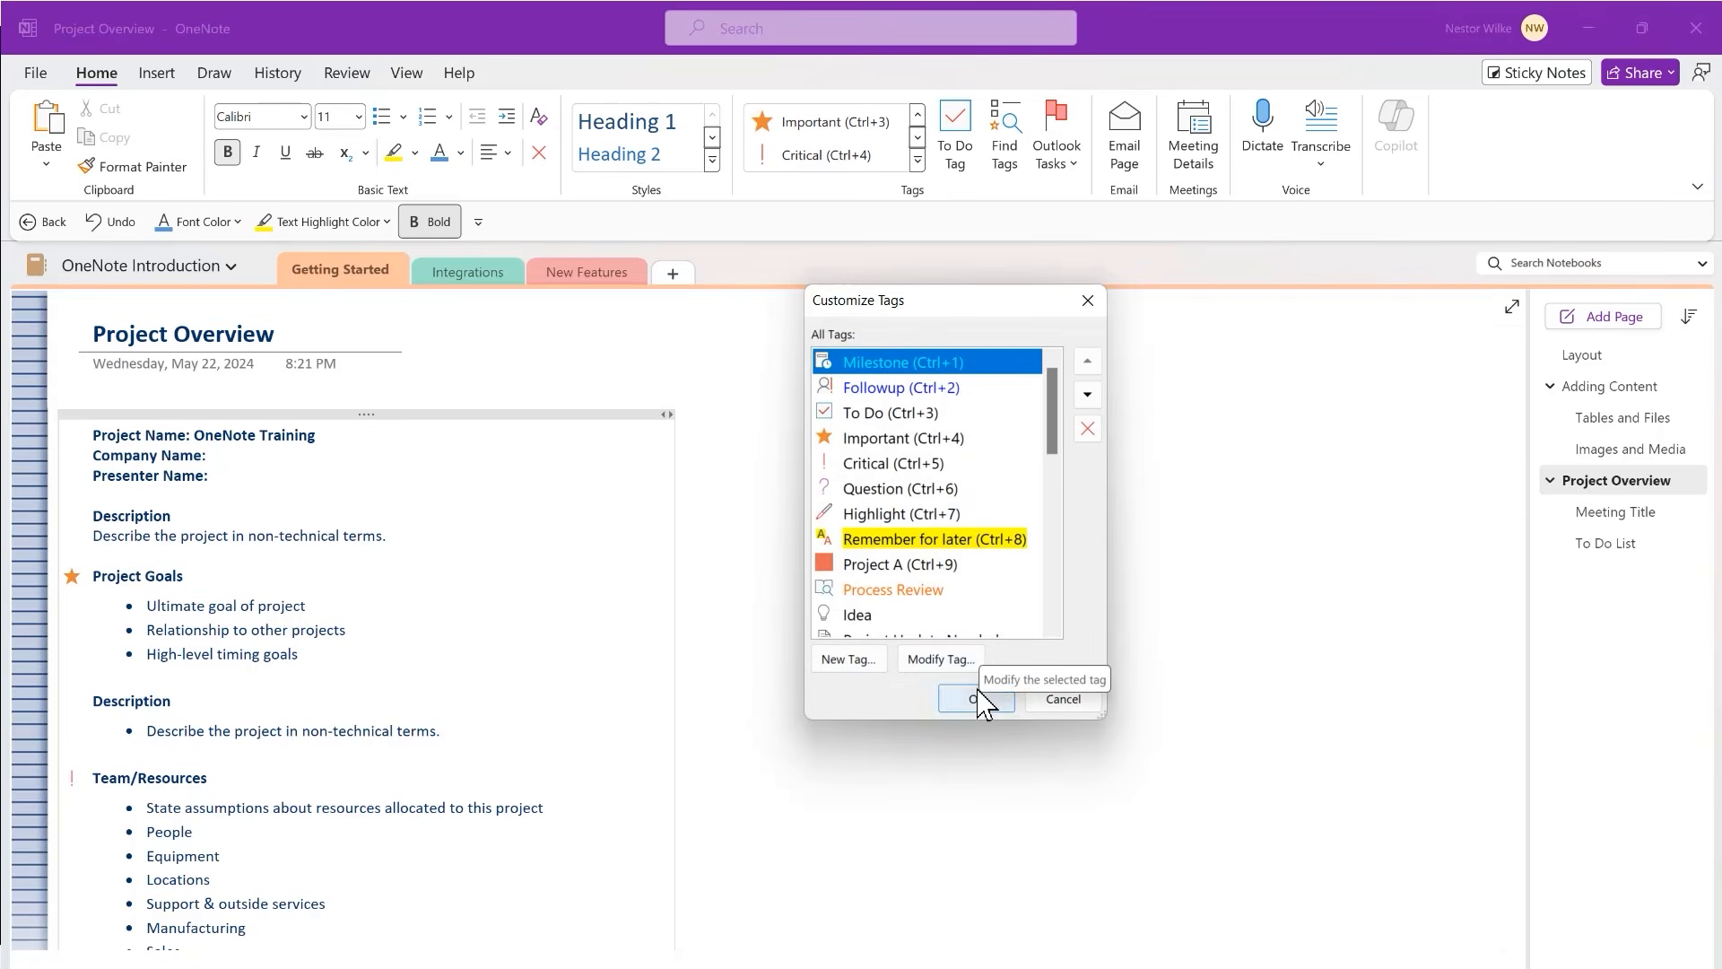
left_click(1088, 395)
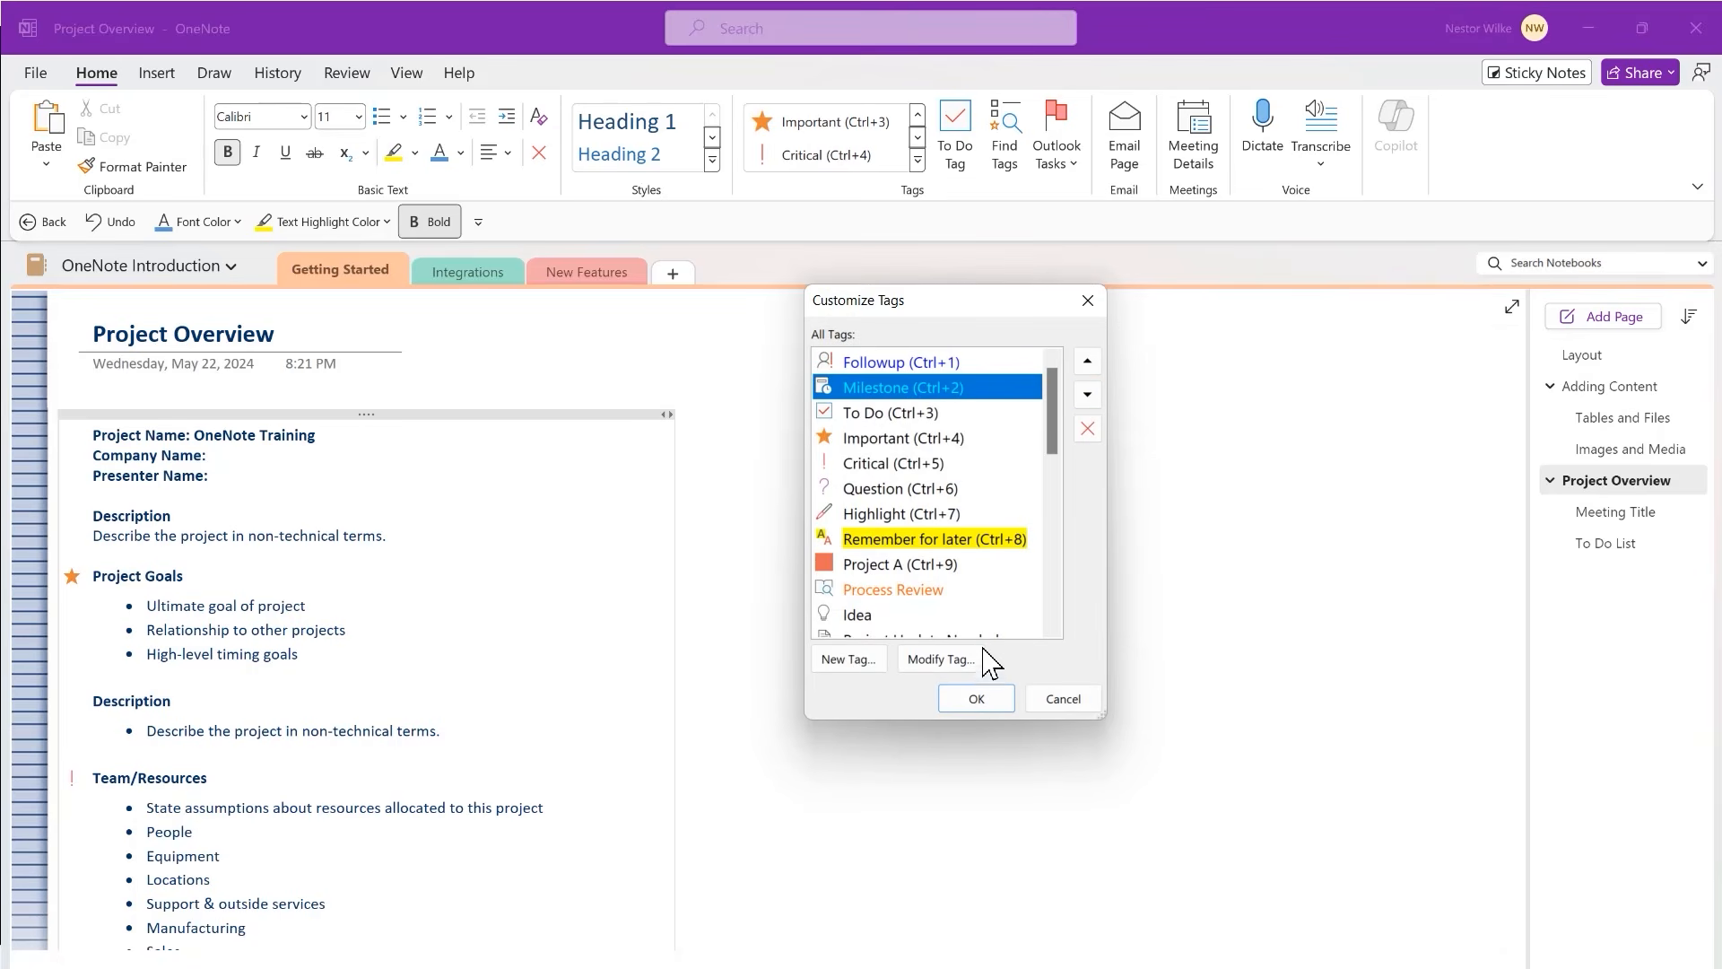
- Change the Important tag's font color to red and save the tag customizations
left_click(909, 440)
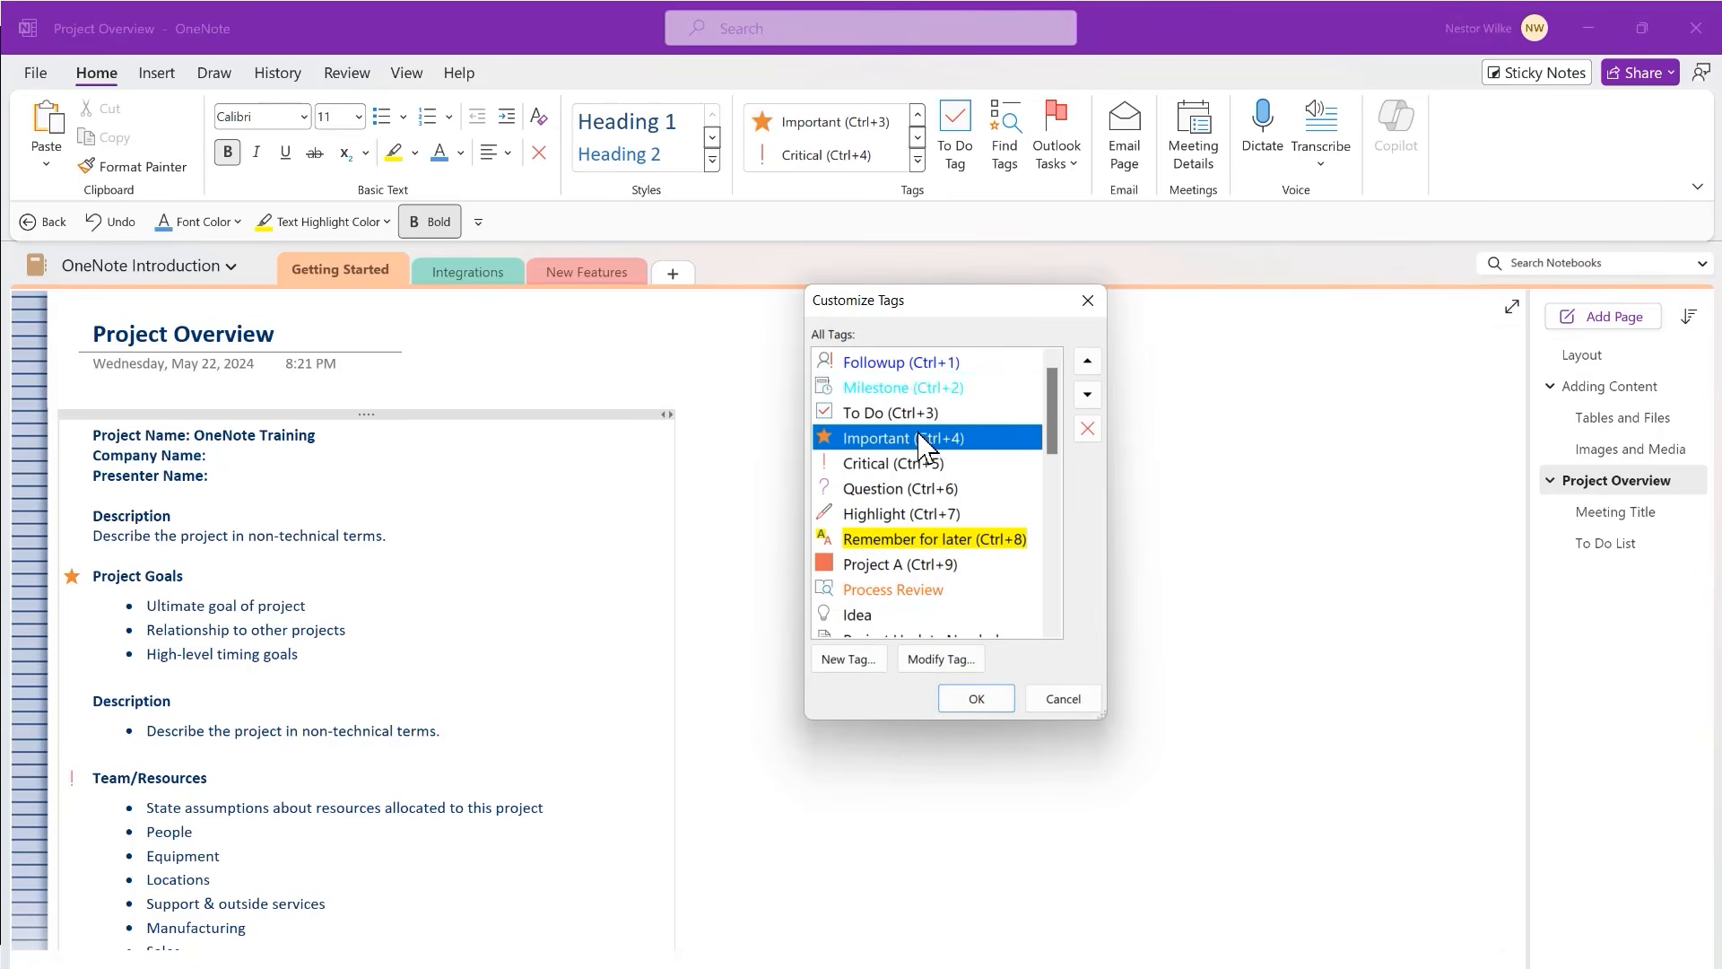
left_click(949, 666)
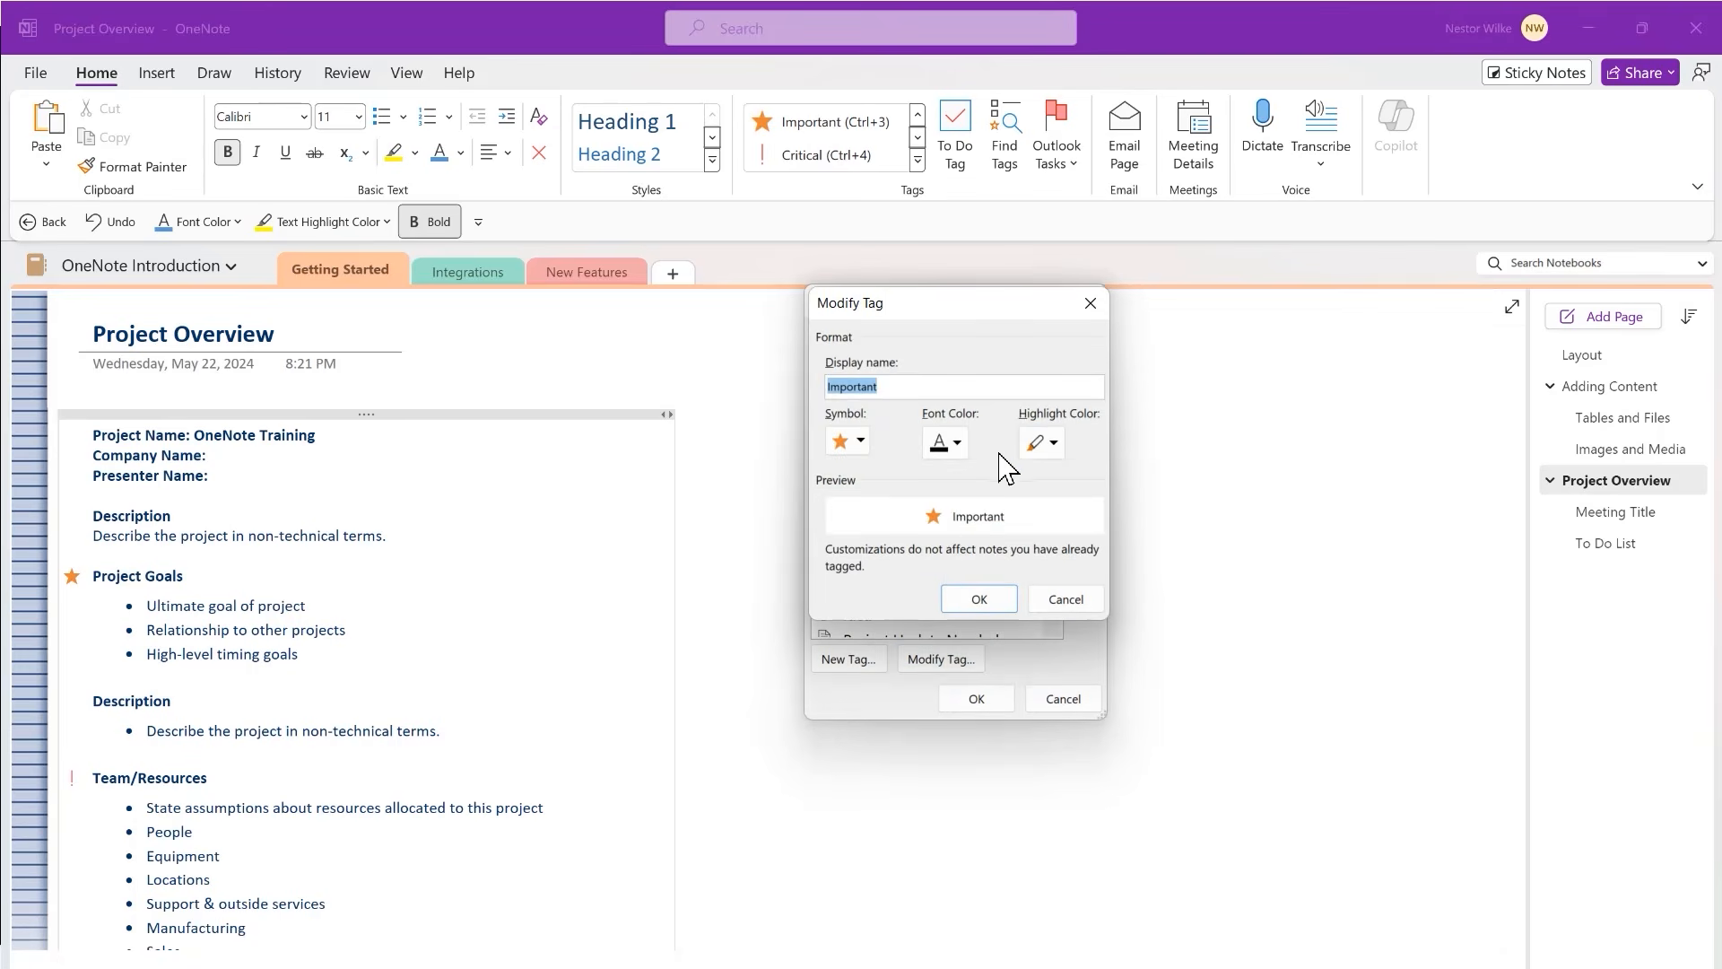
left_click(956, 445)
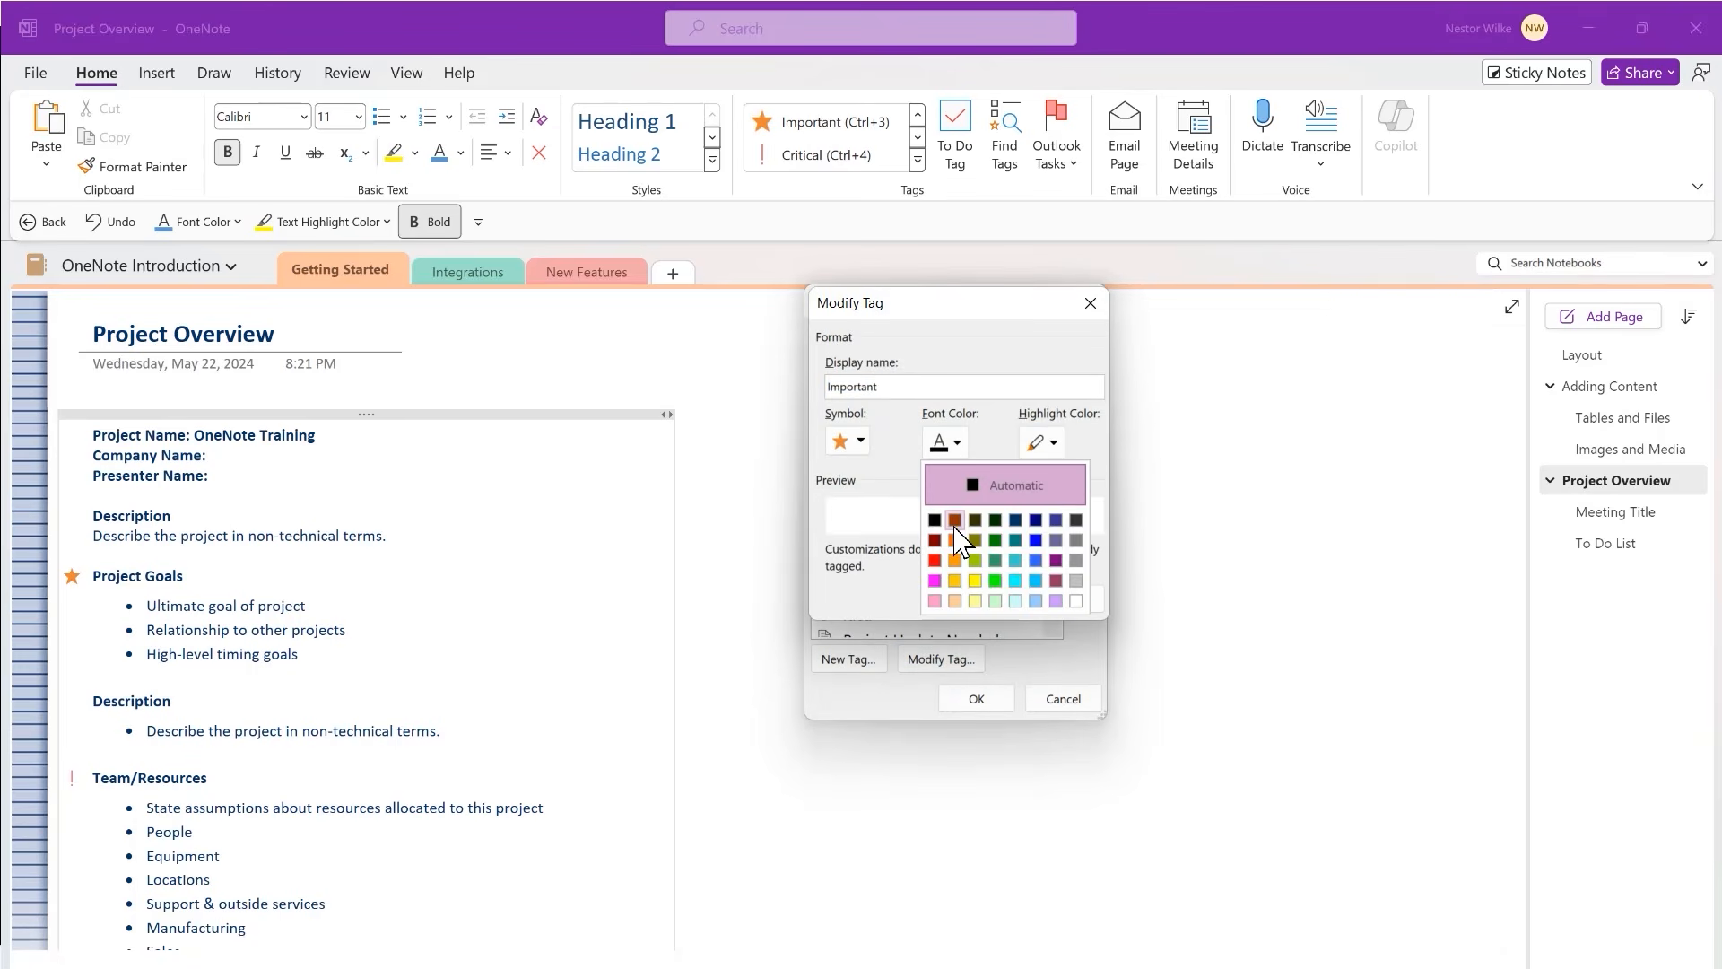
left_click(934, 560)
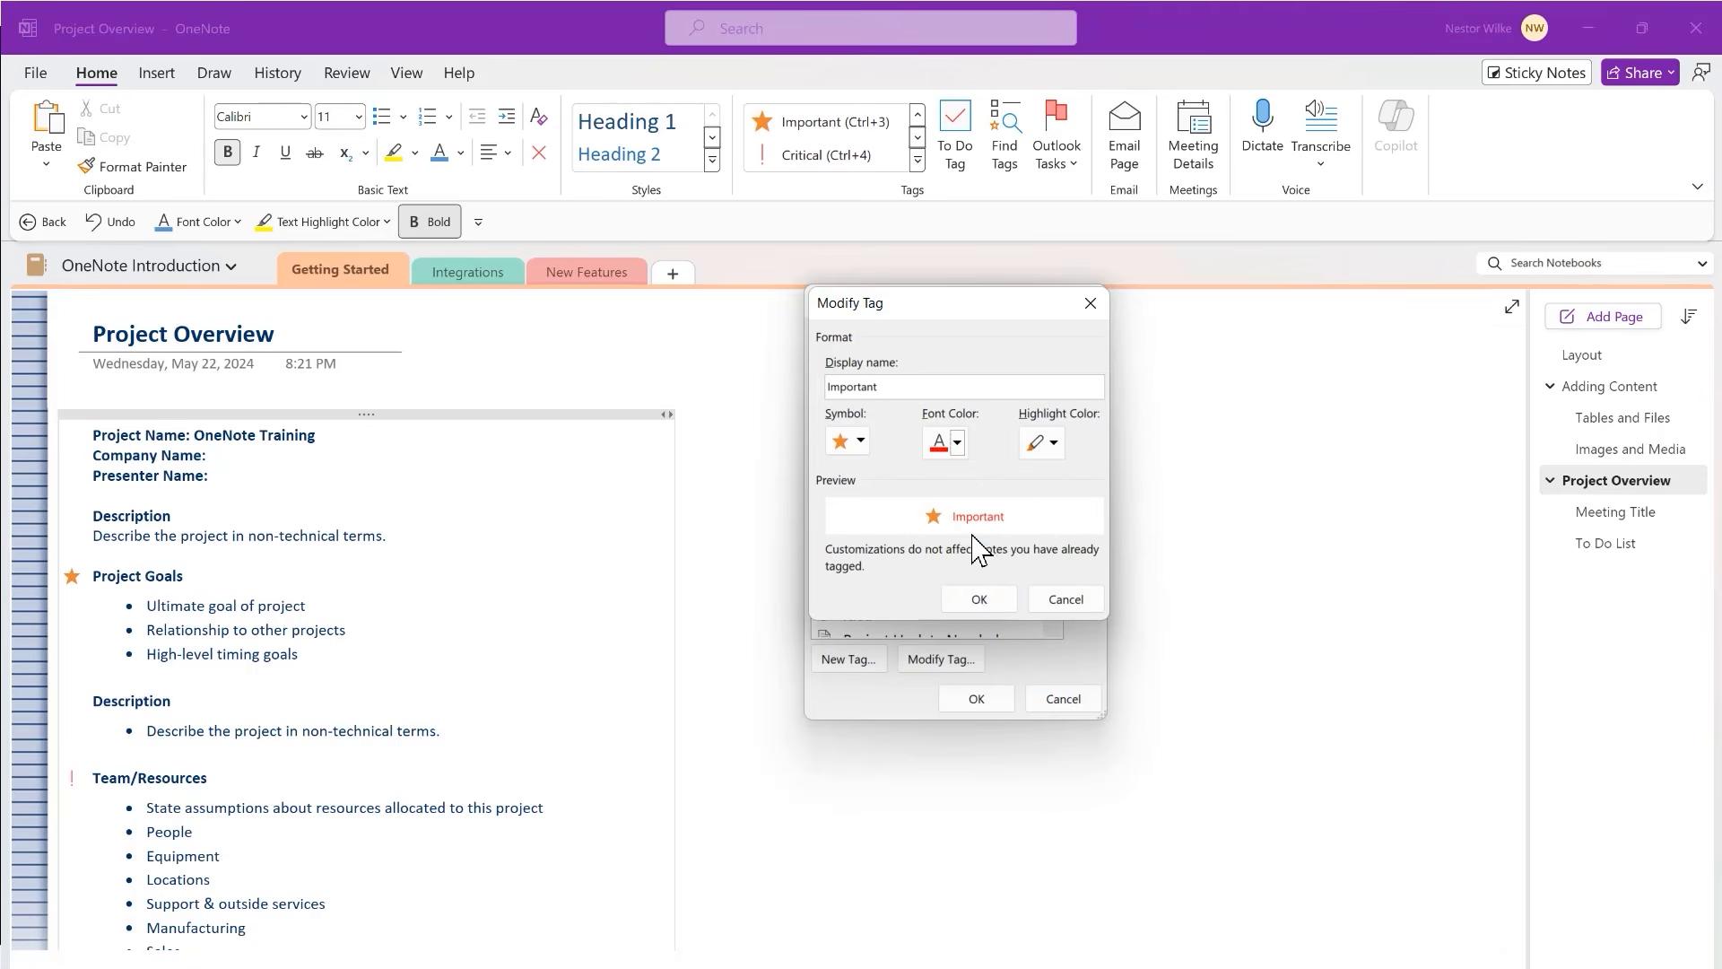
left_click(980, 599)
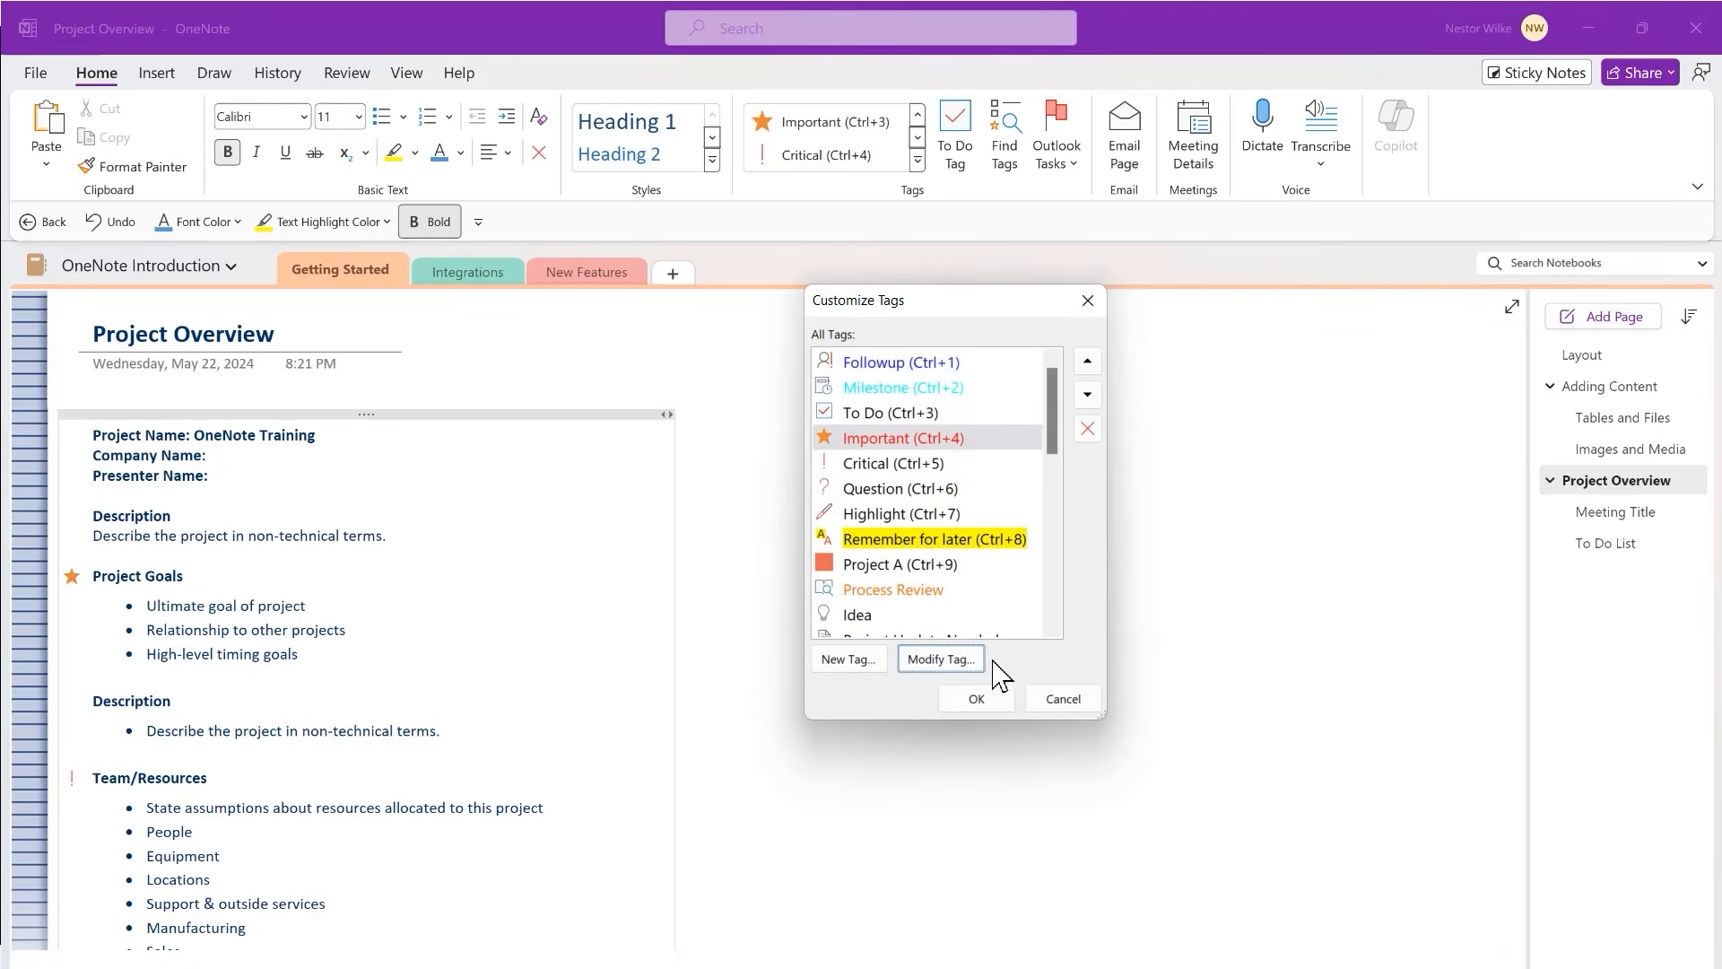
left_click(980, 700)
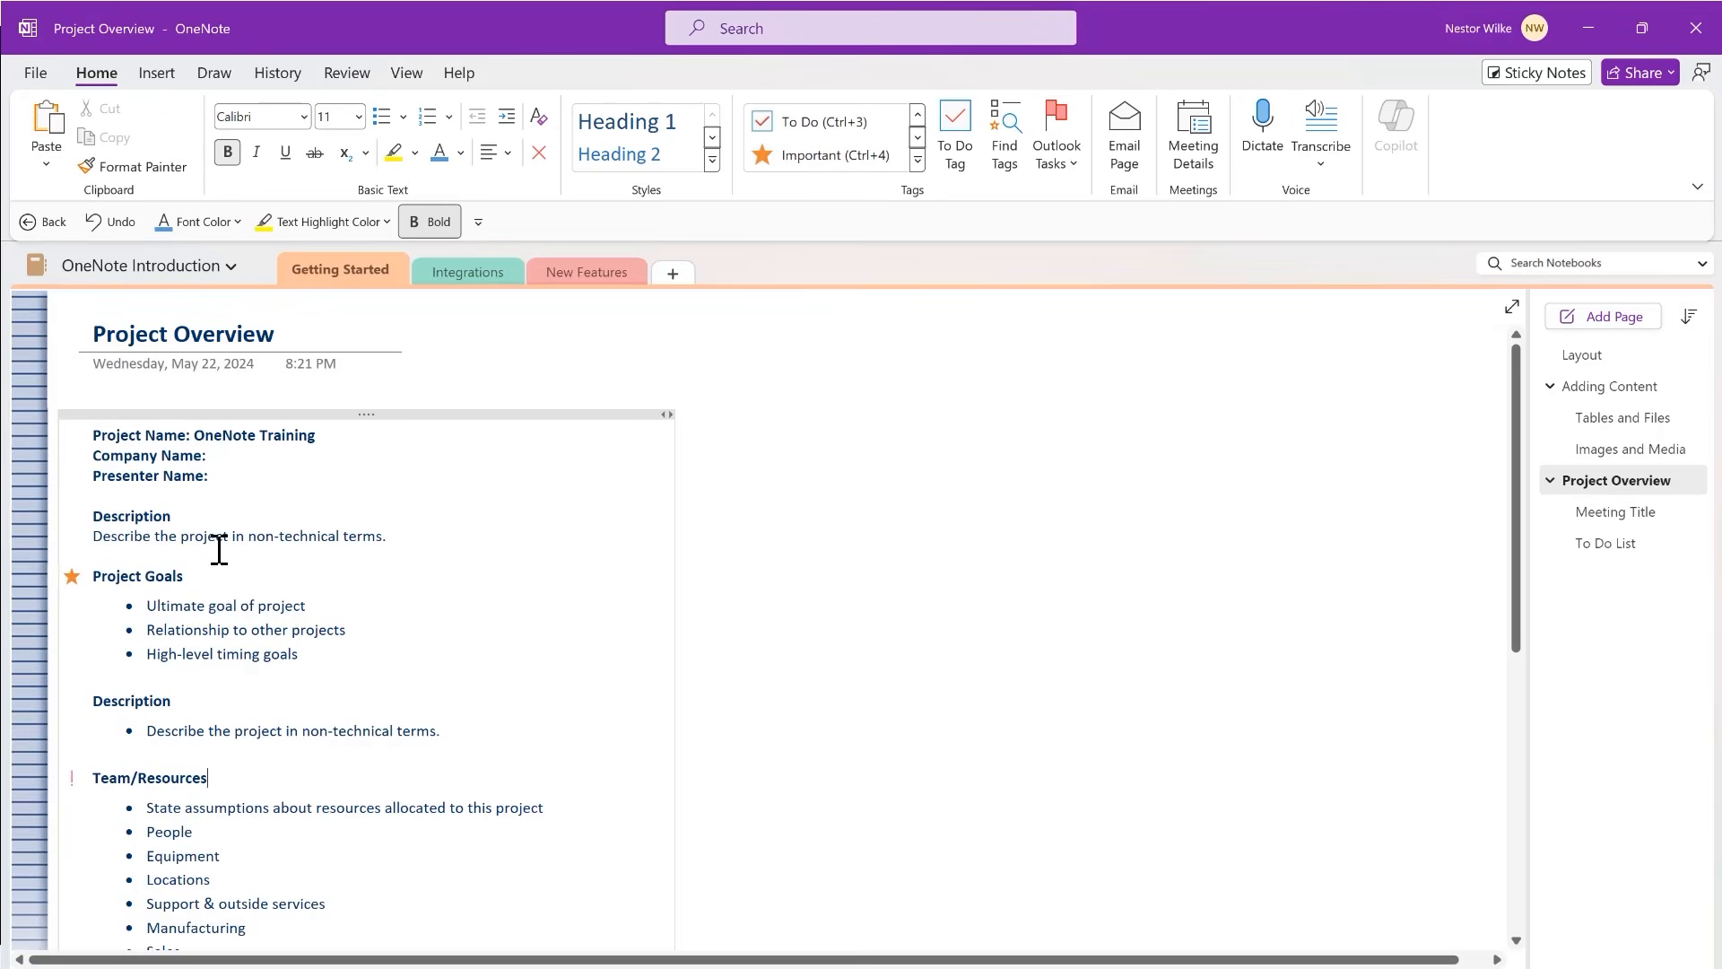
- Tag the Description heading between Project Goals and Team/Resources on the Project Overview page as Milestone
scroll(219, 549, "down", 8)
scroll(230, 547, "down", 2)
scroll(230, 548, "up", 5)
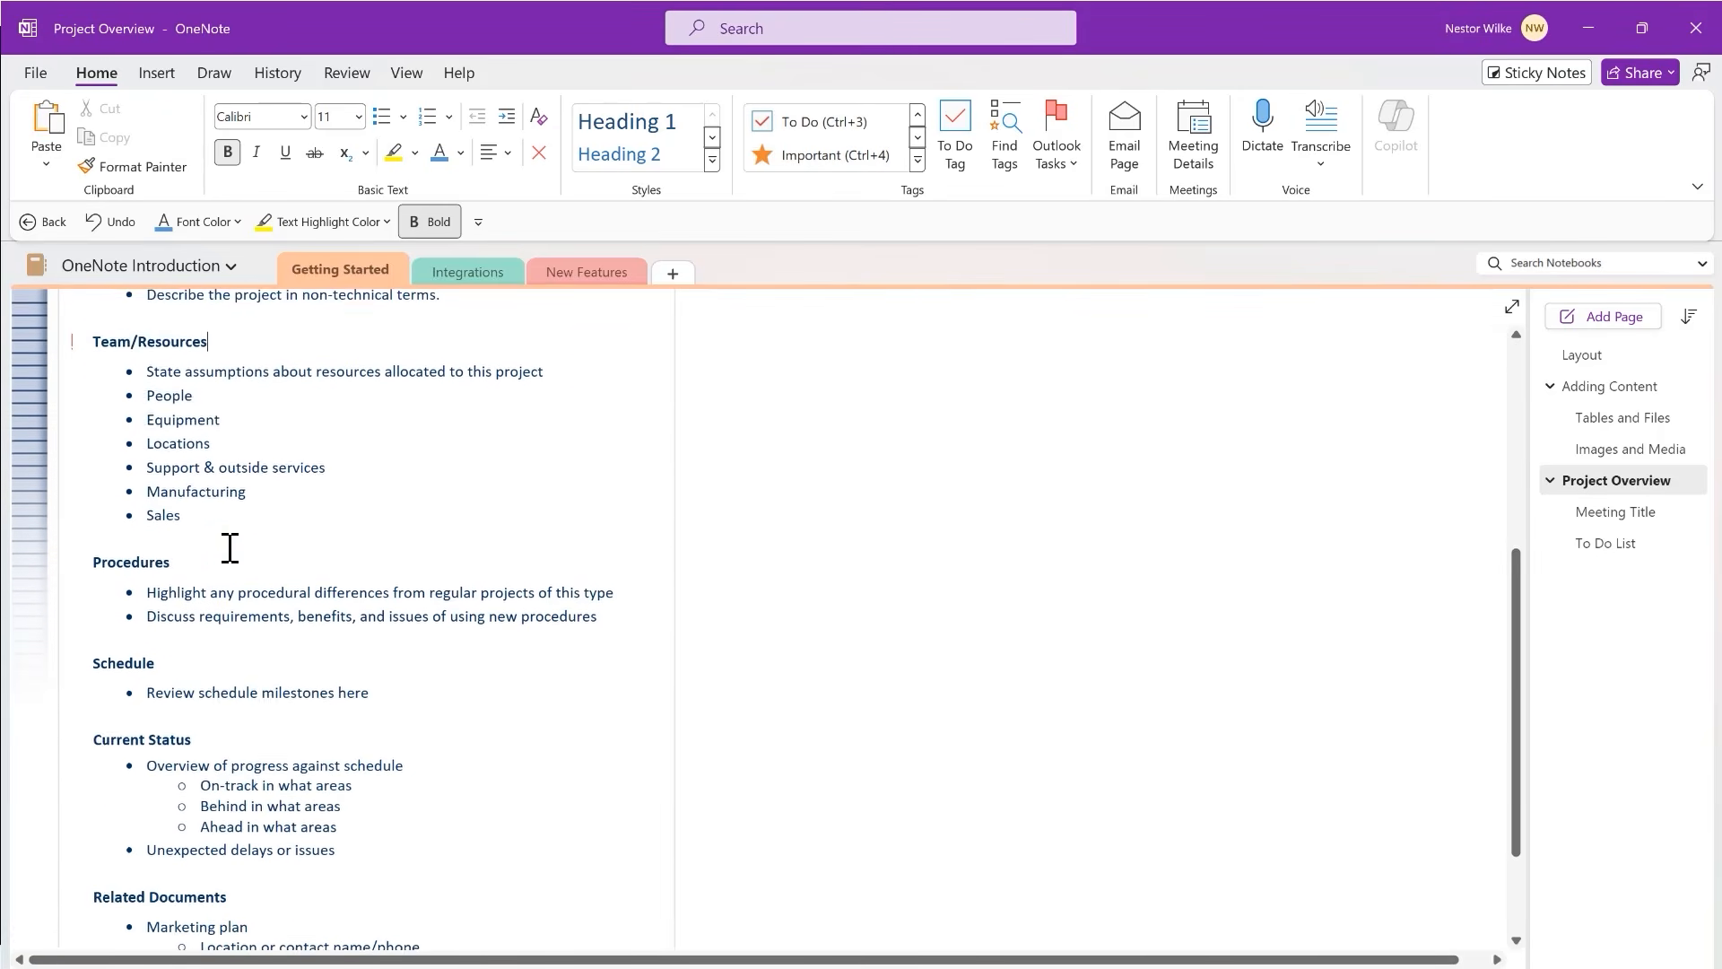
scroll(230, 547, "up", 3)
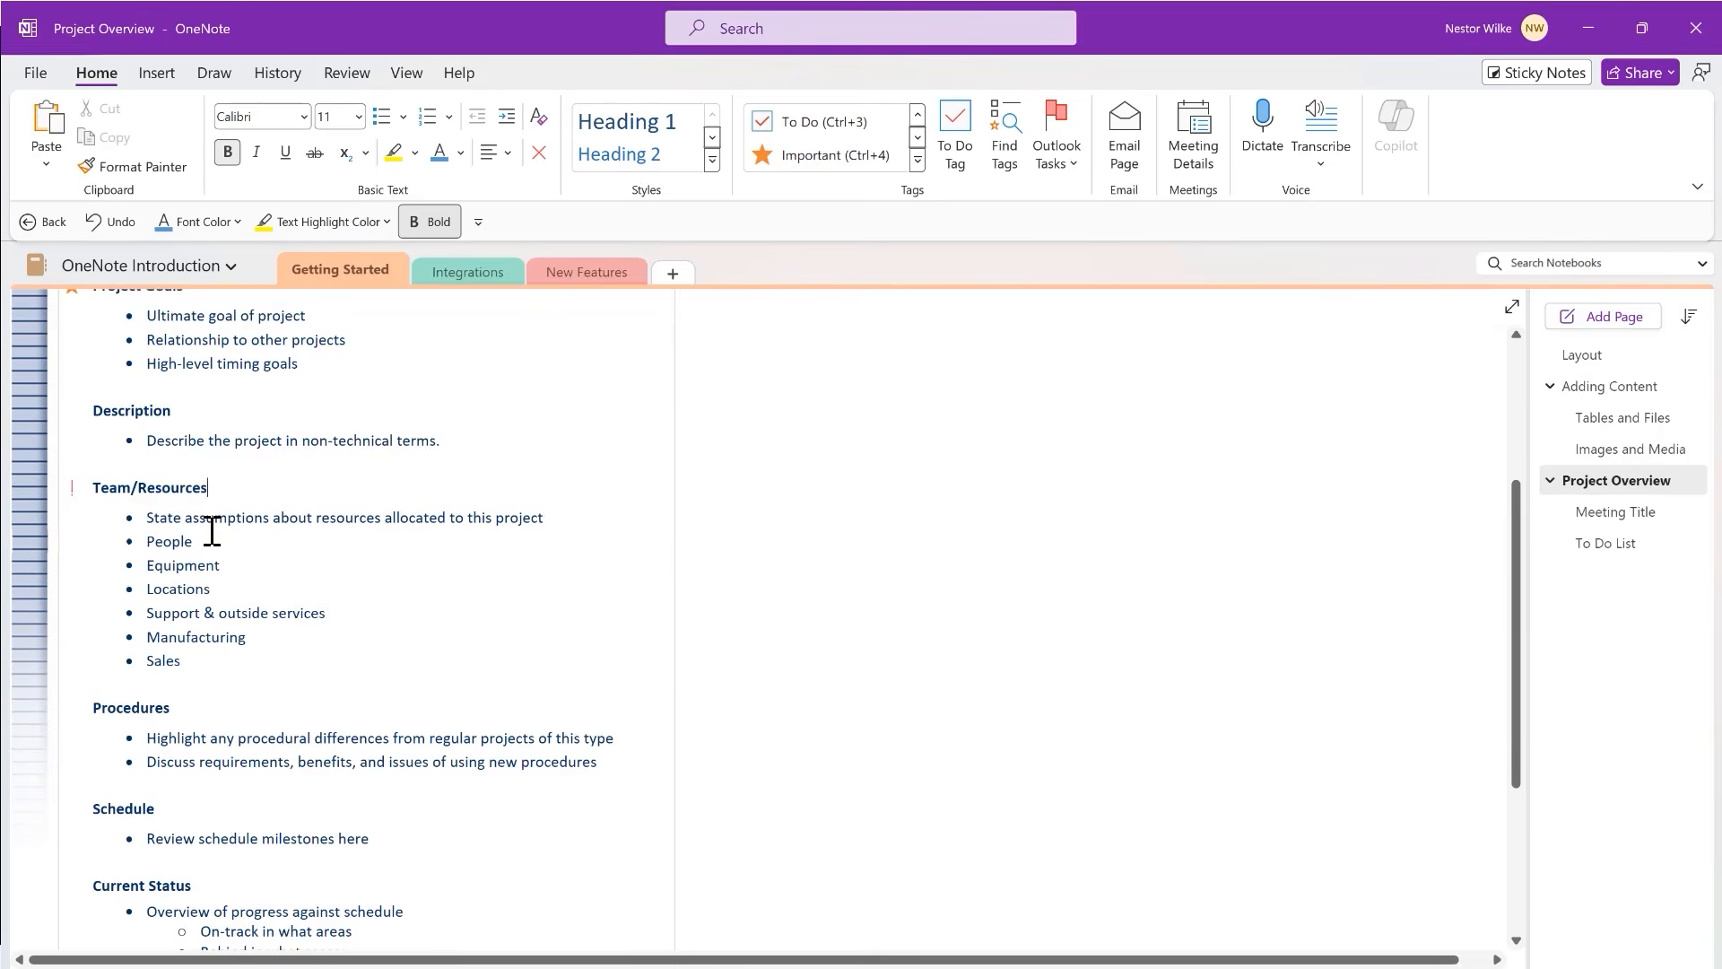
scroll(212, 530, "up", 6)
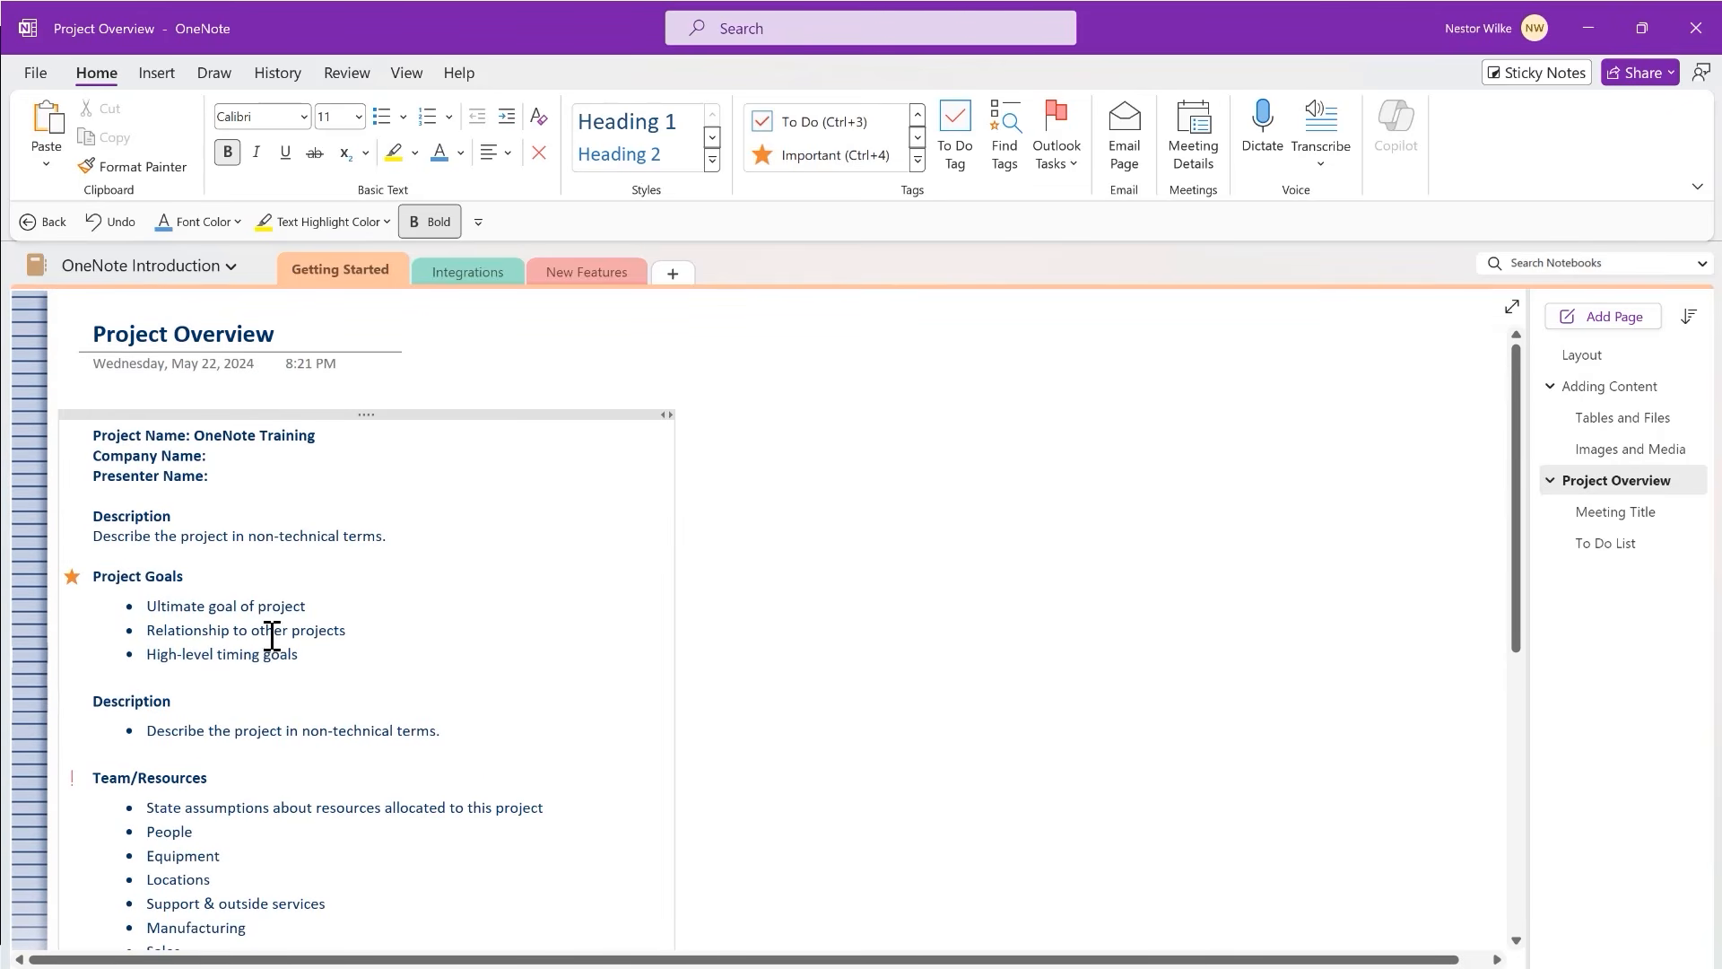
left_click(917, 162)
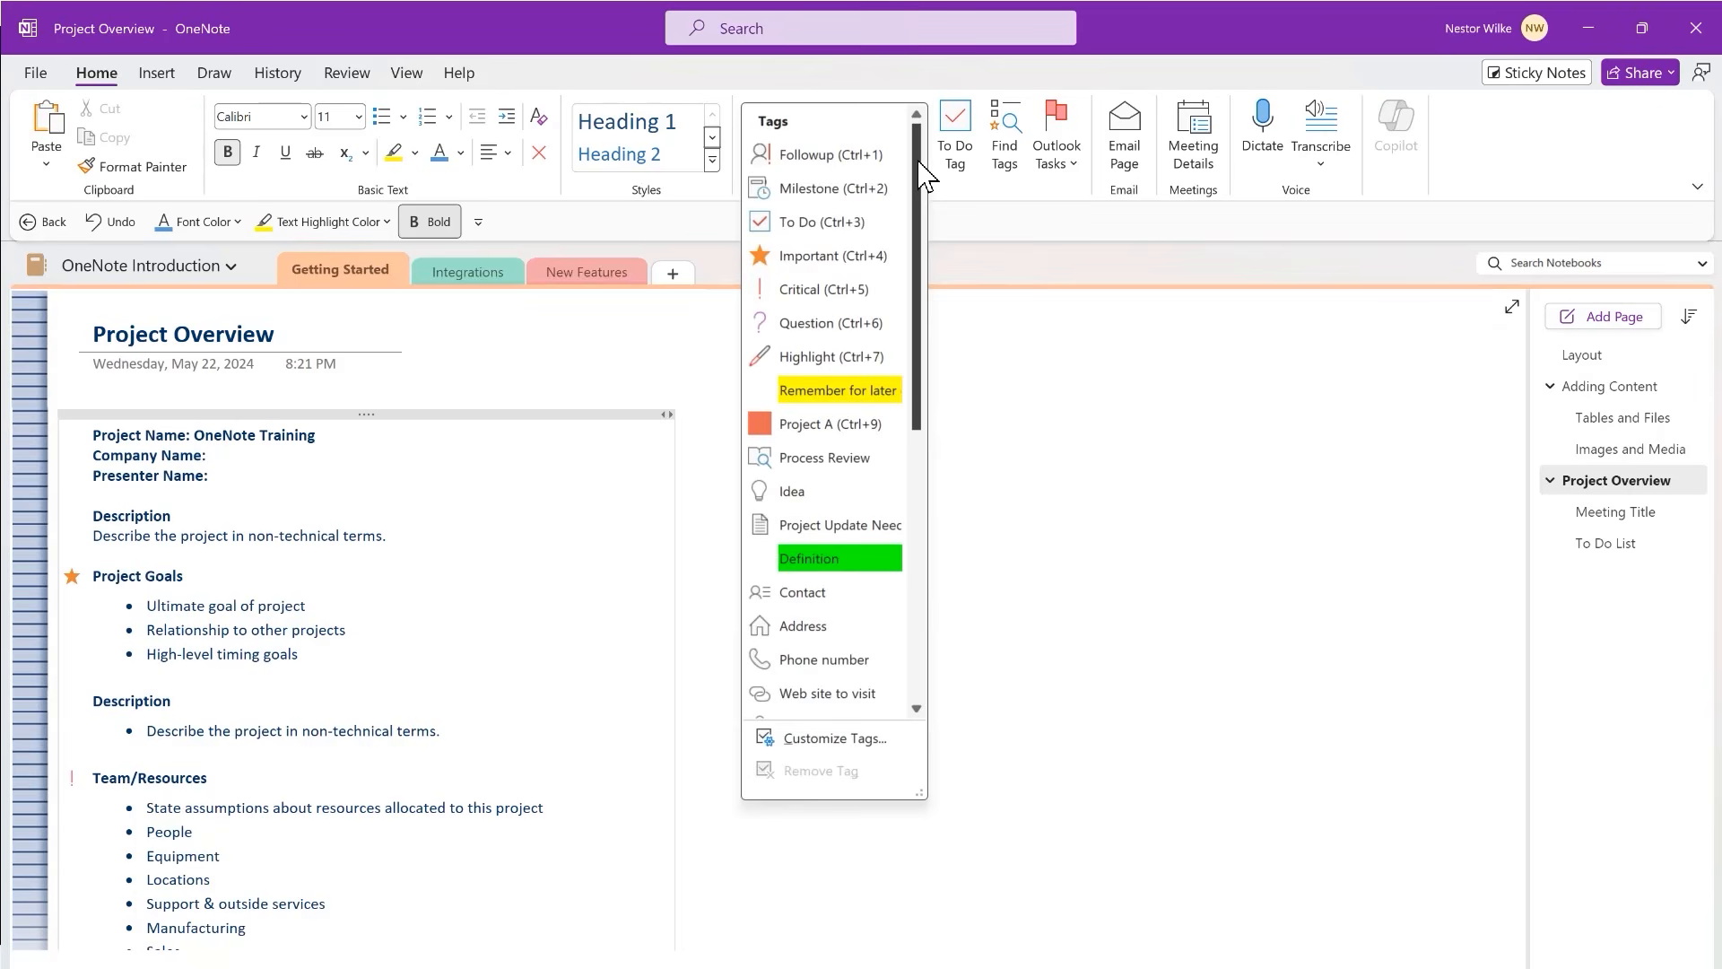
left_click(830, 190)
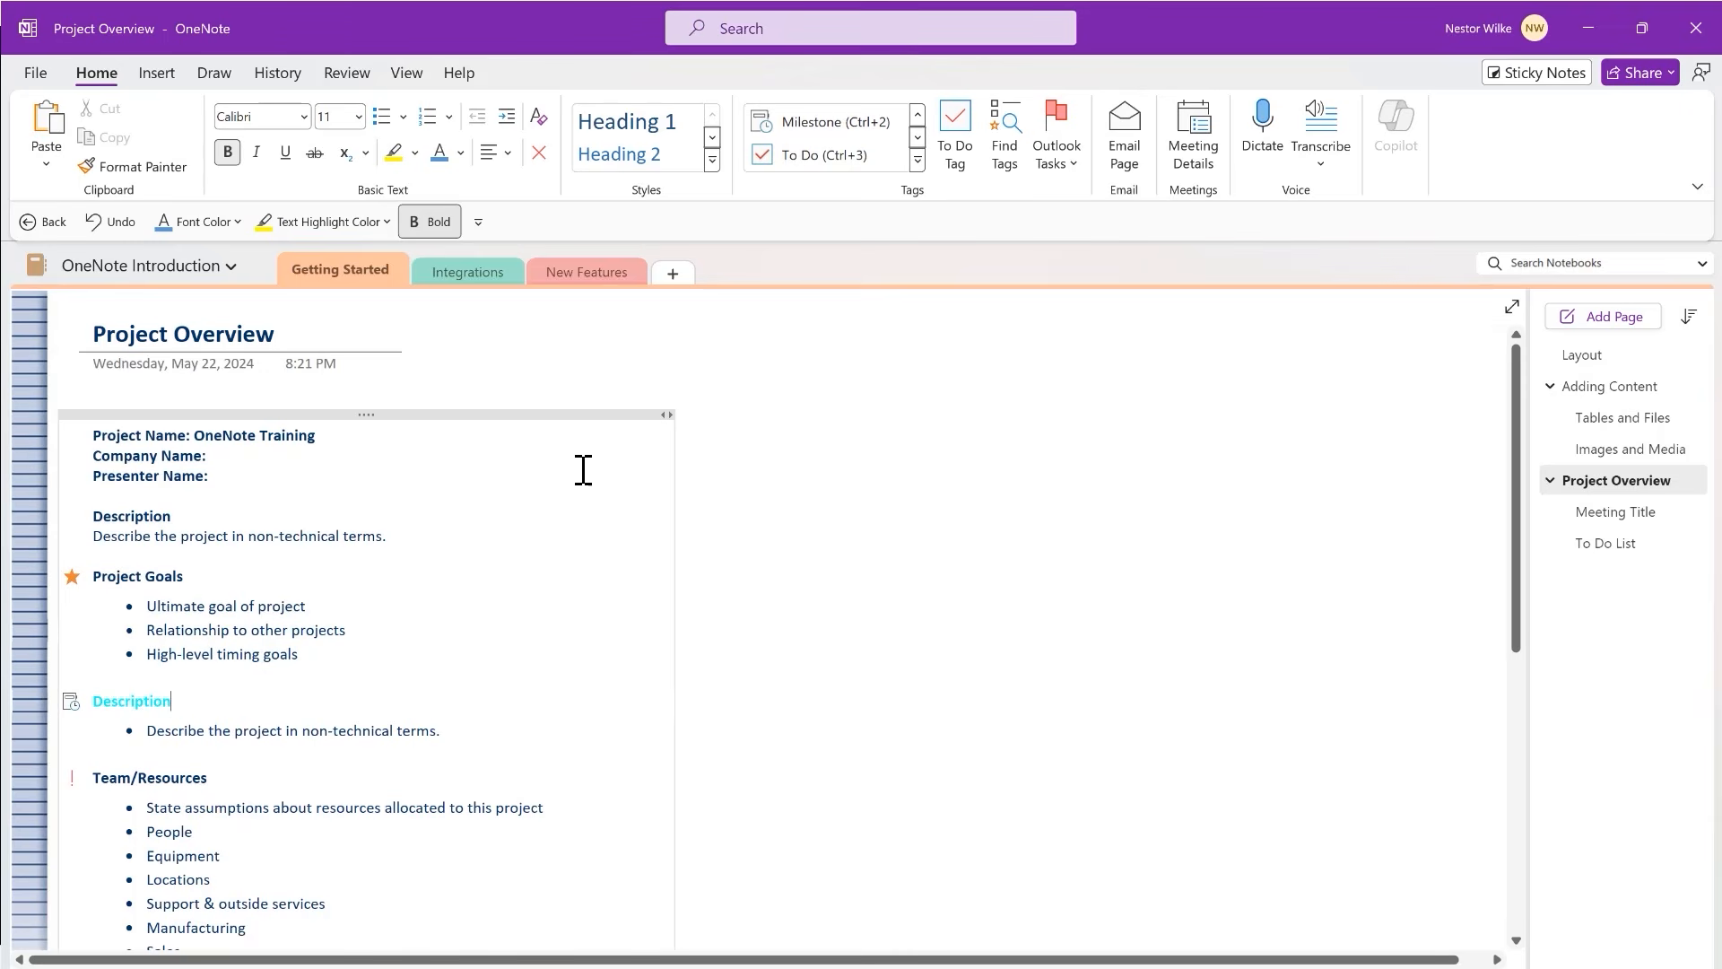
- Open the summary of tagged notes, widen it, and review its grouping options and the notes listed under each tag
left_click(1005, 143)
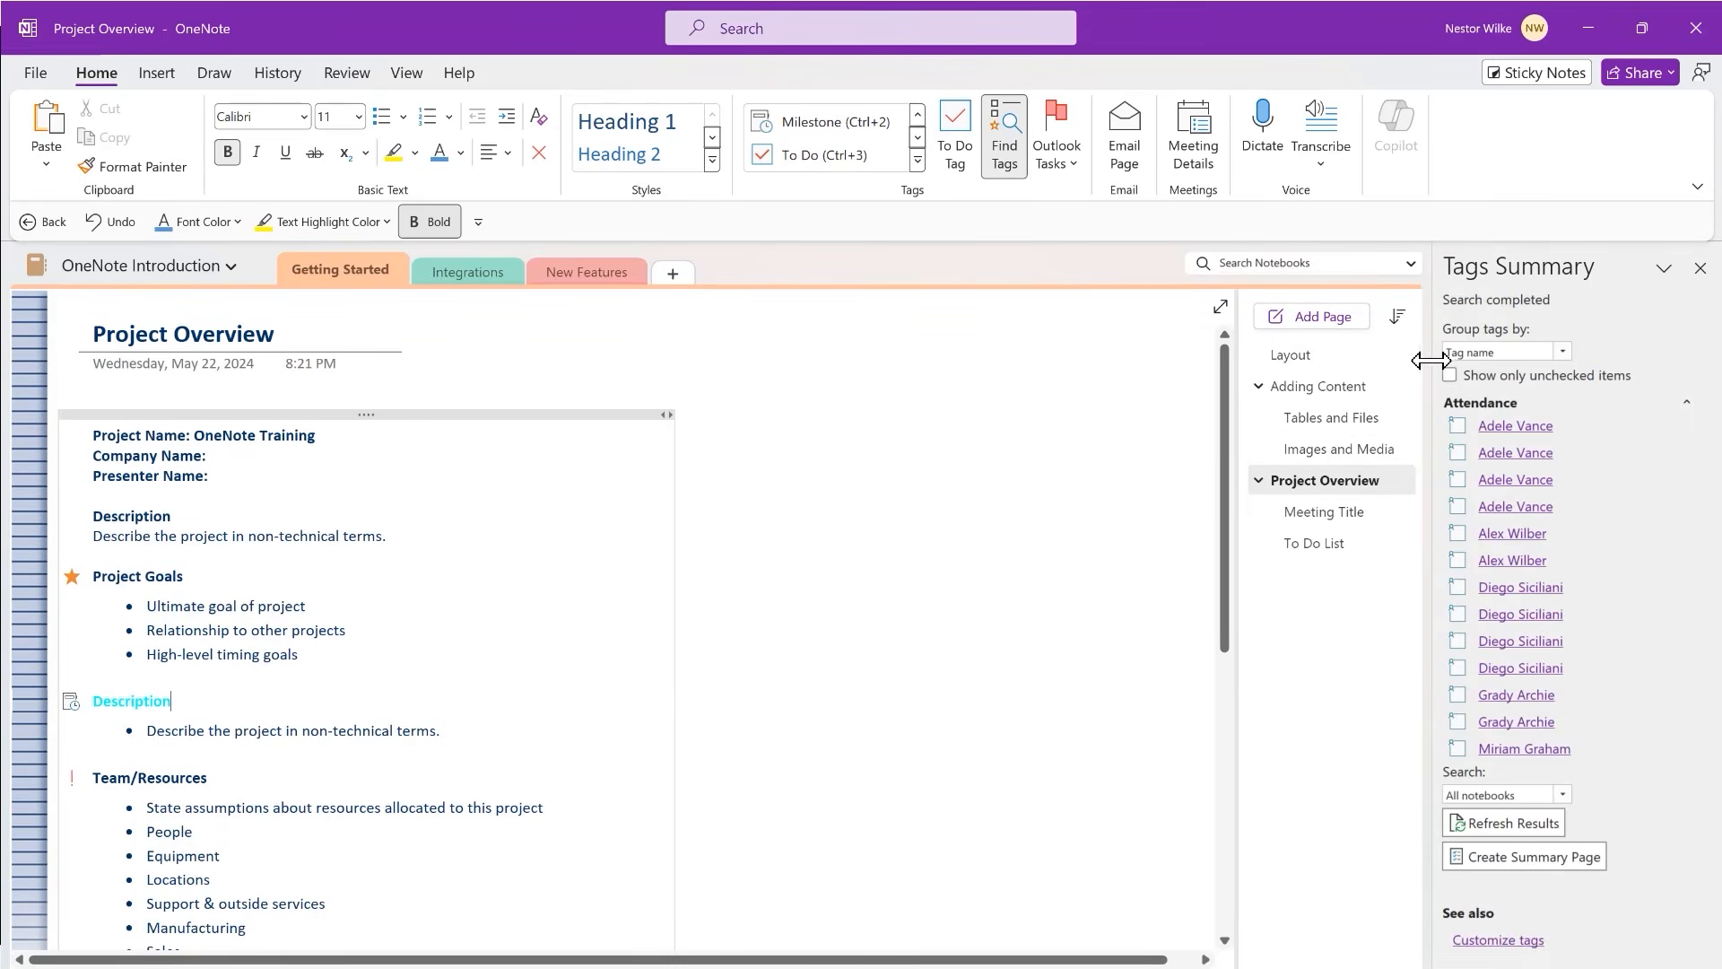
left_click_drag(1430, 334, 1369, 335)
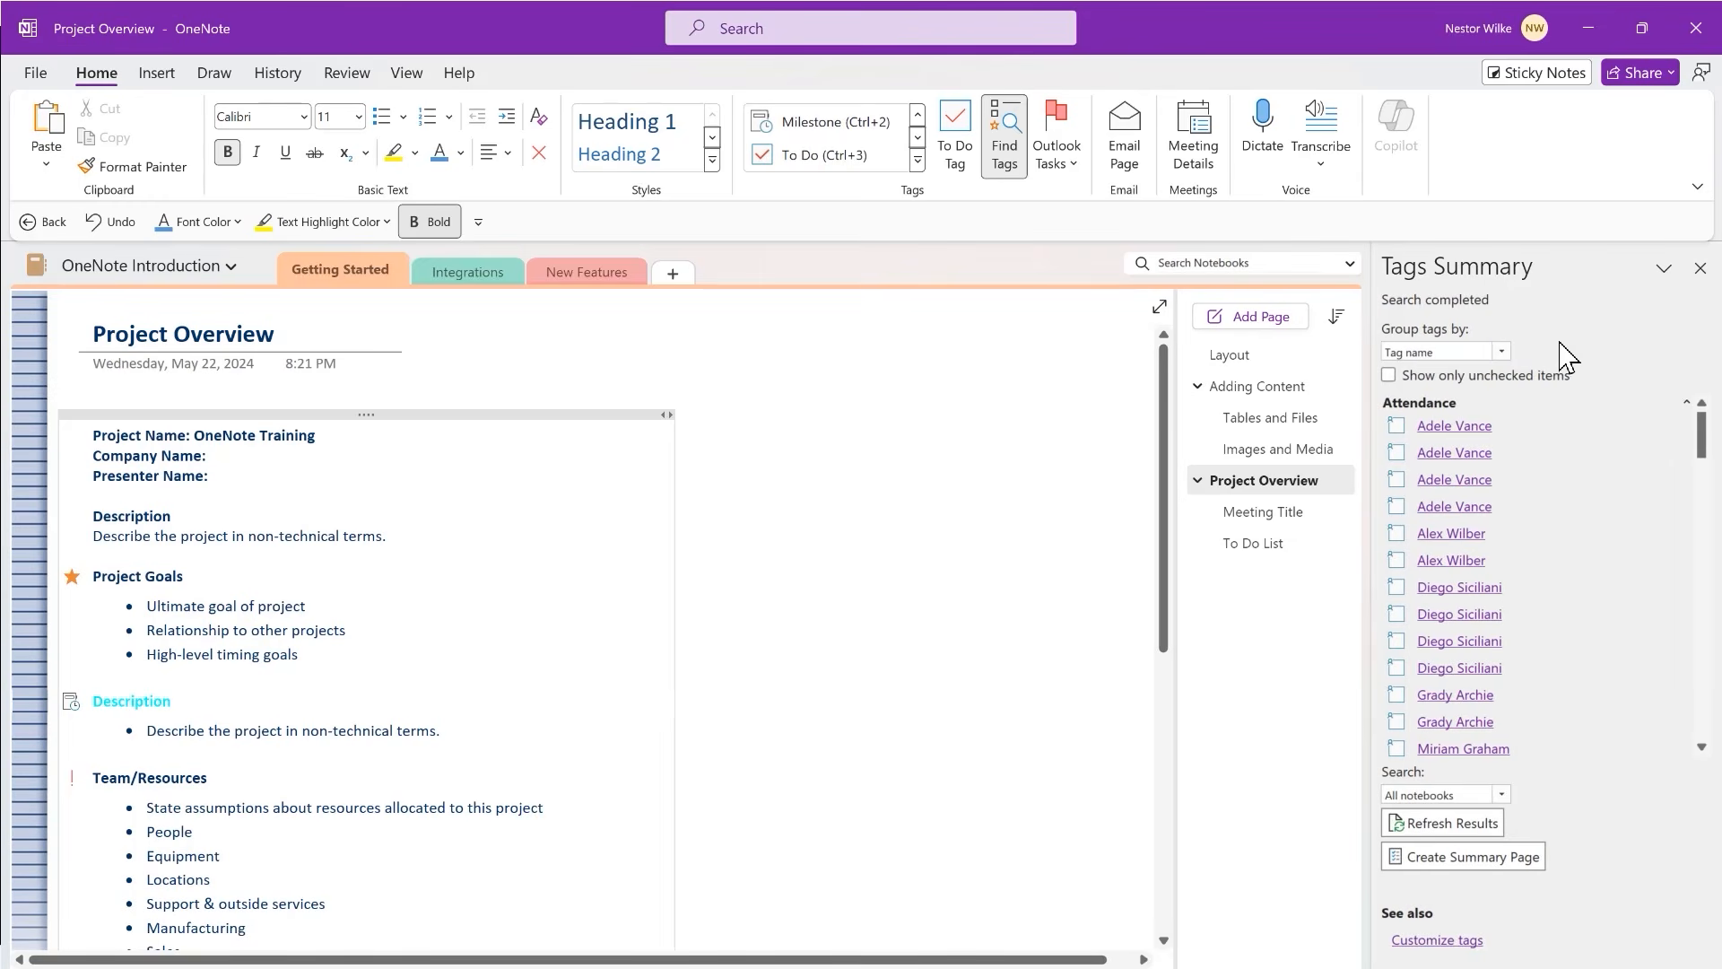
left_click(1503, 353)
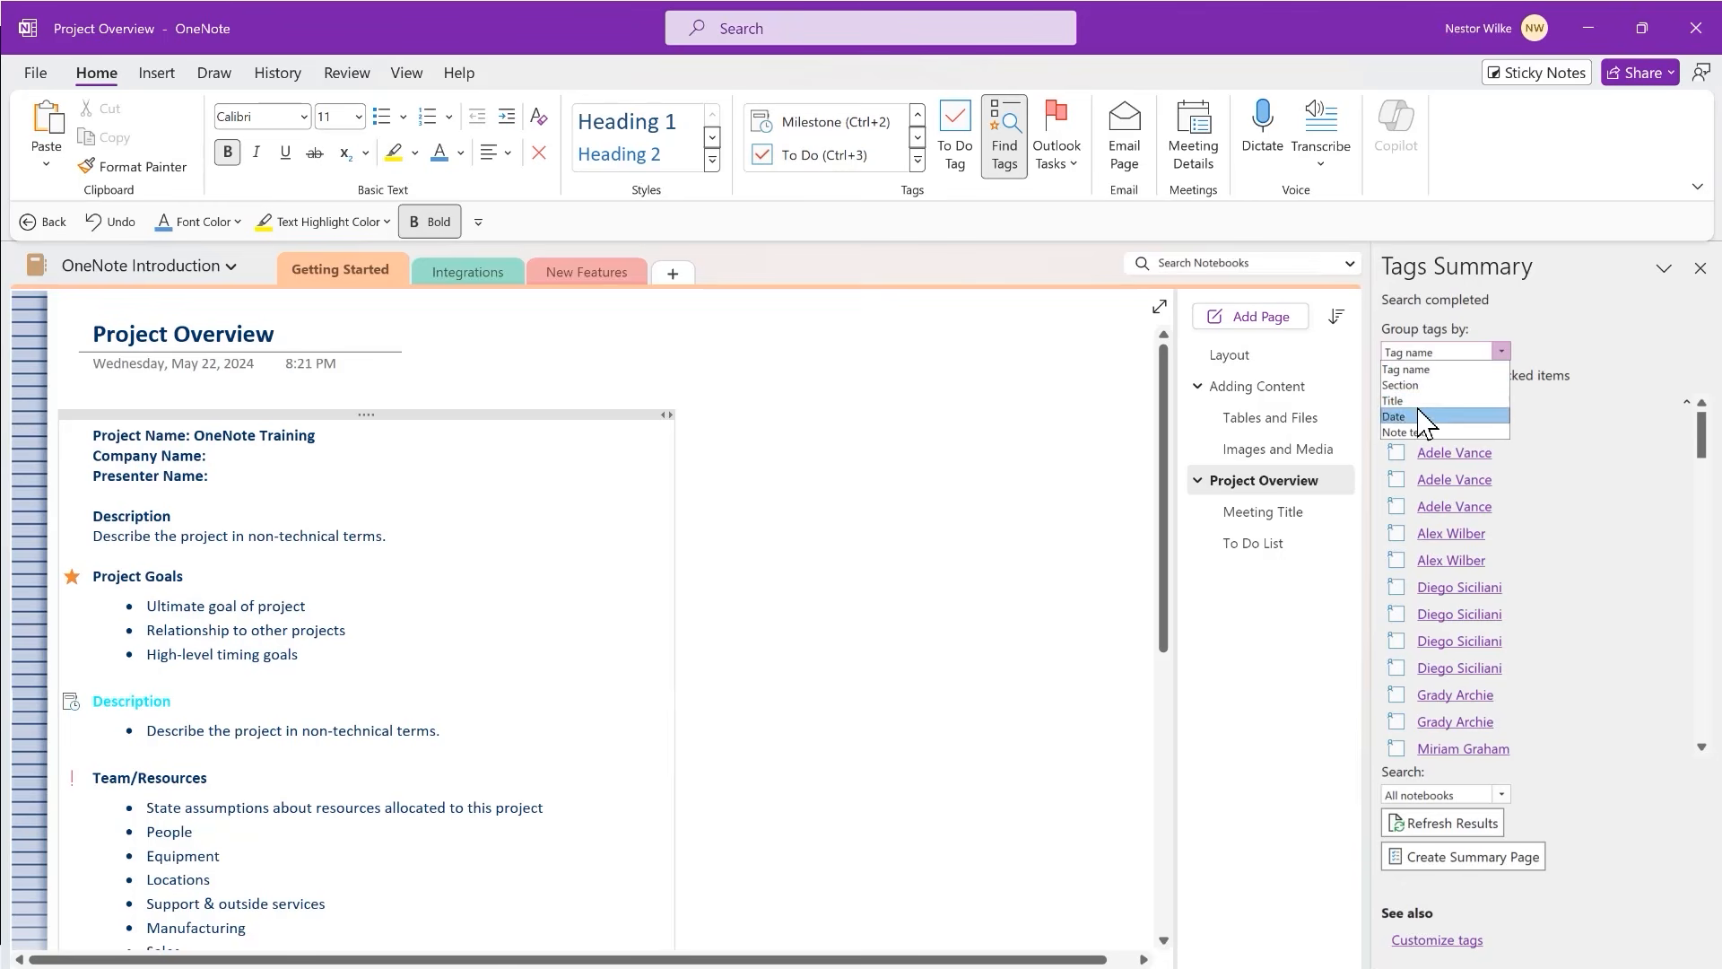
left_click(1569, 342)
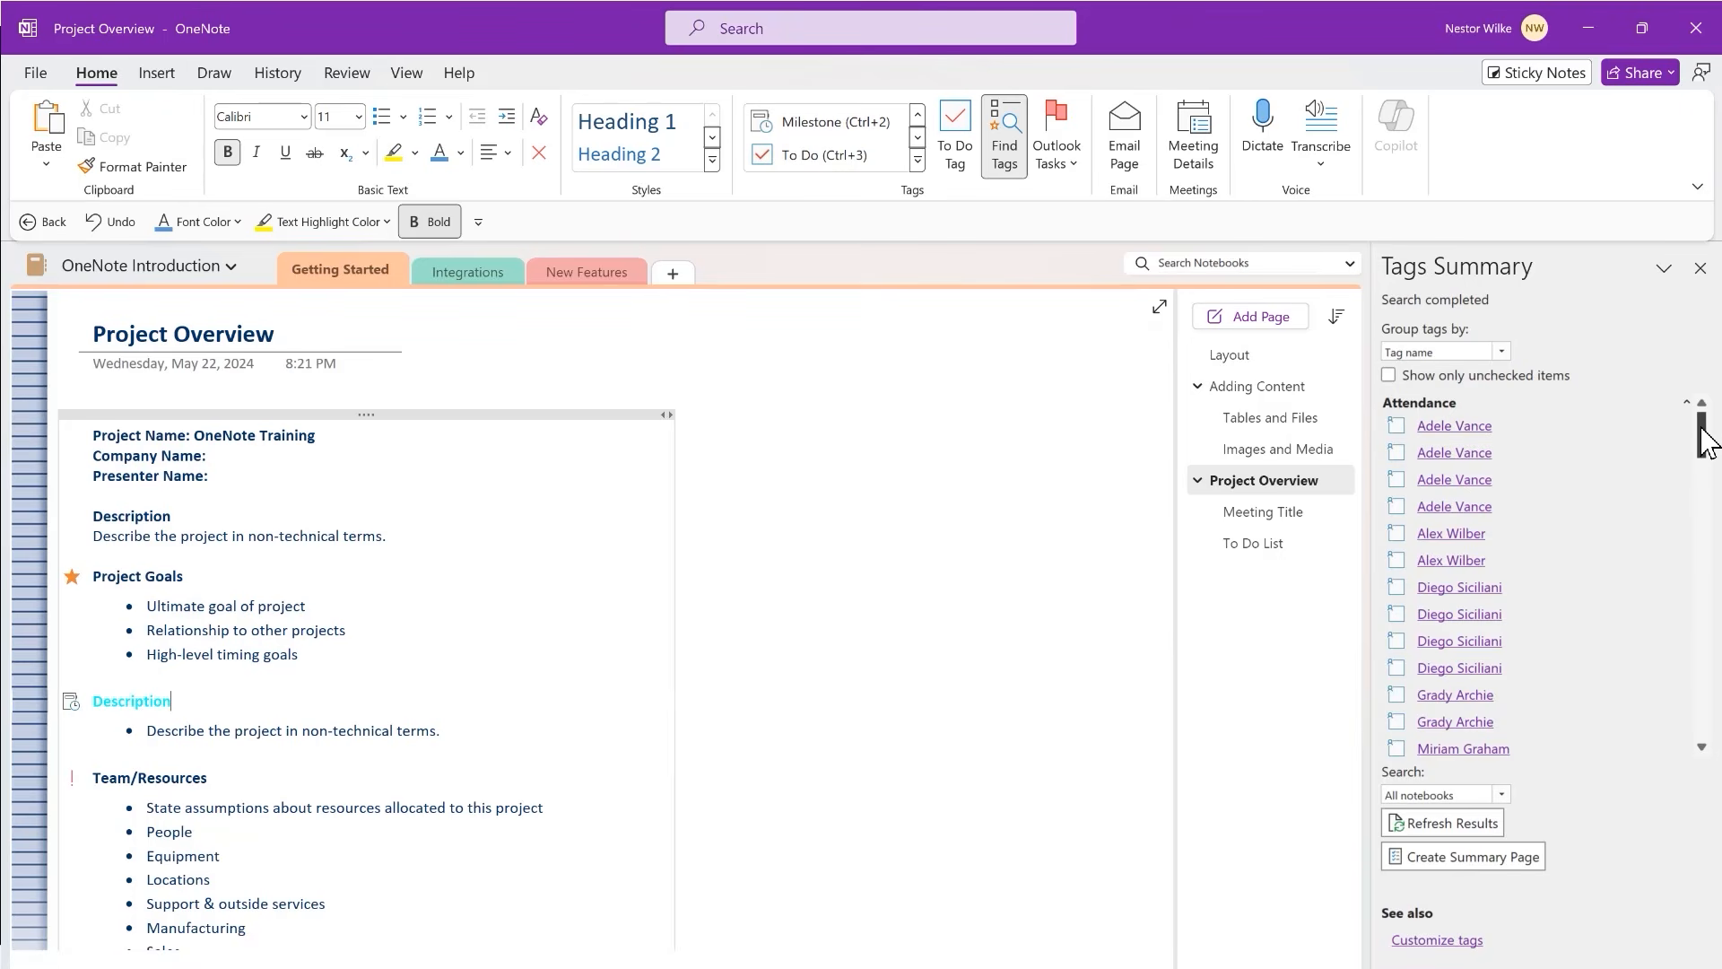
left_click_drag(1705, 440, 1704, 500)
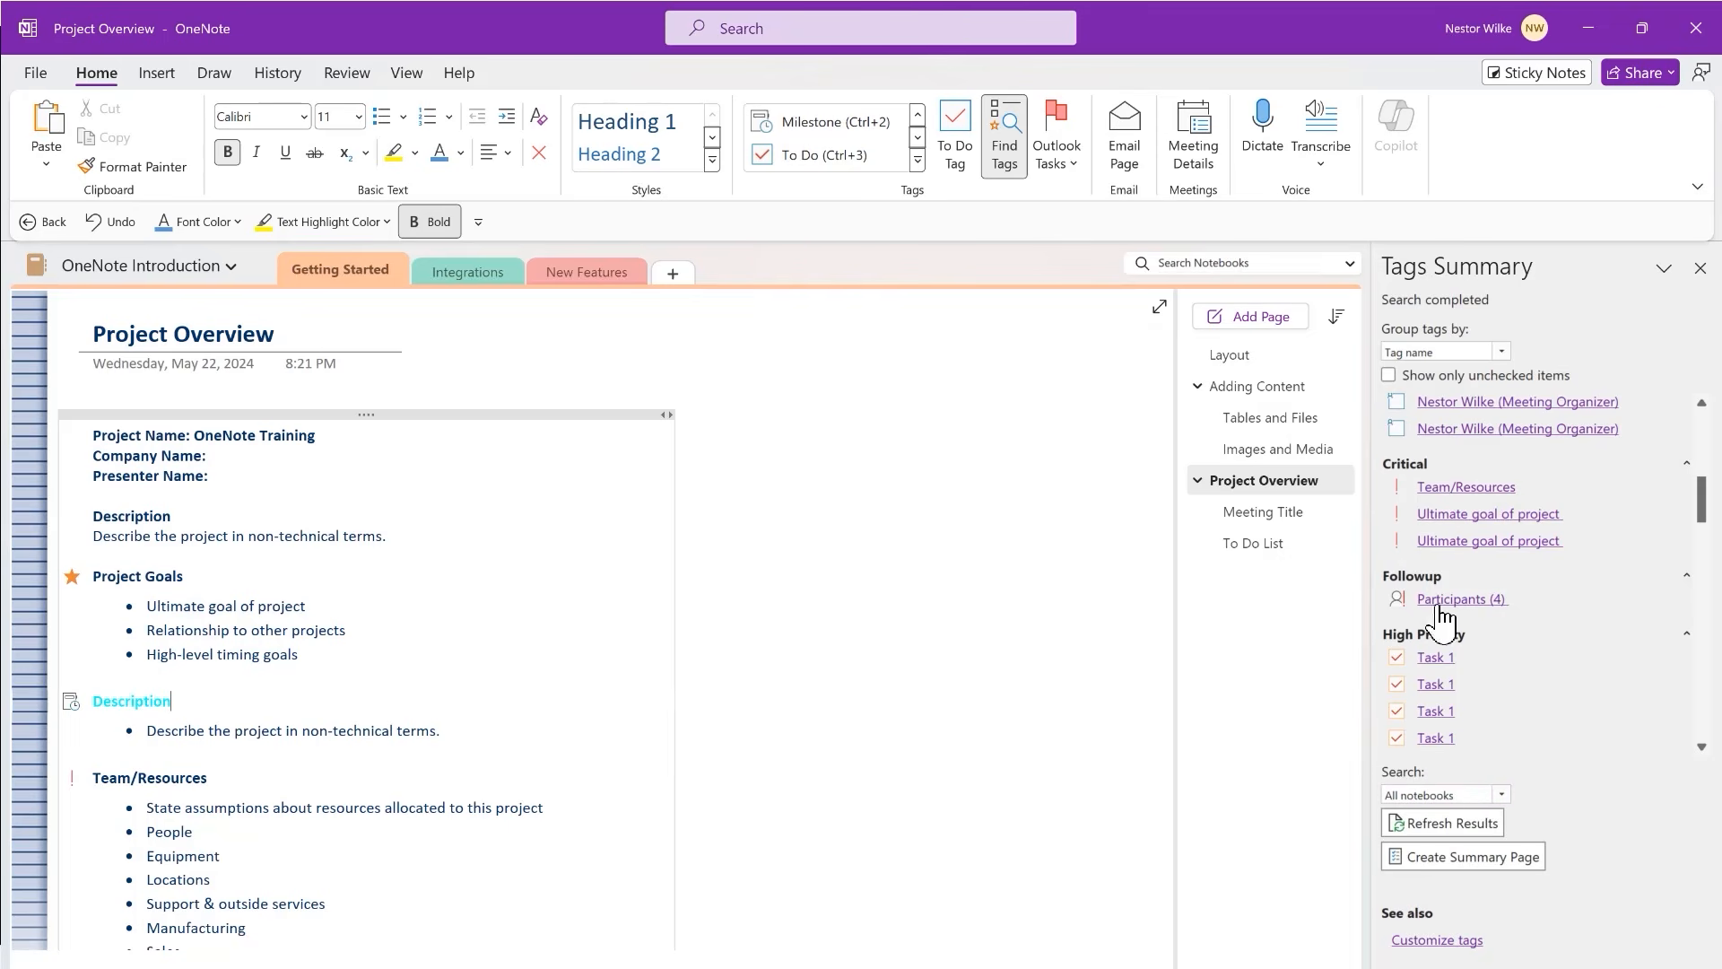
- Limit the tag search to this notebook and look through the listed notes
left_click(1501, 795)
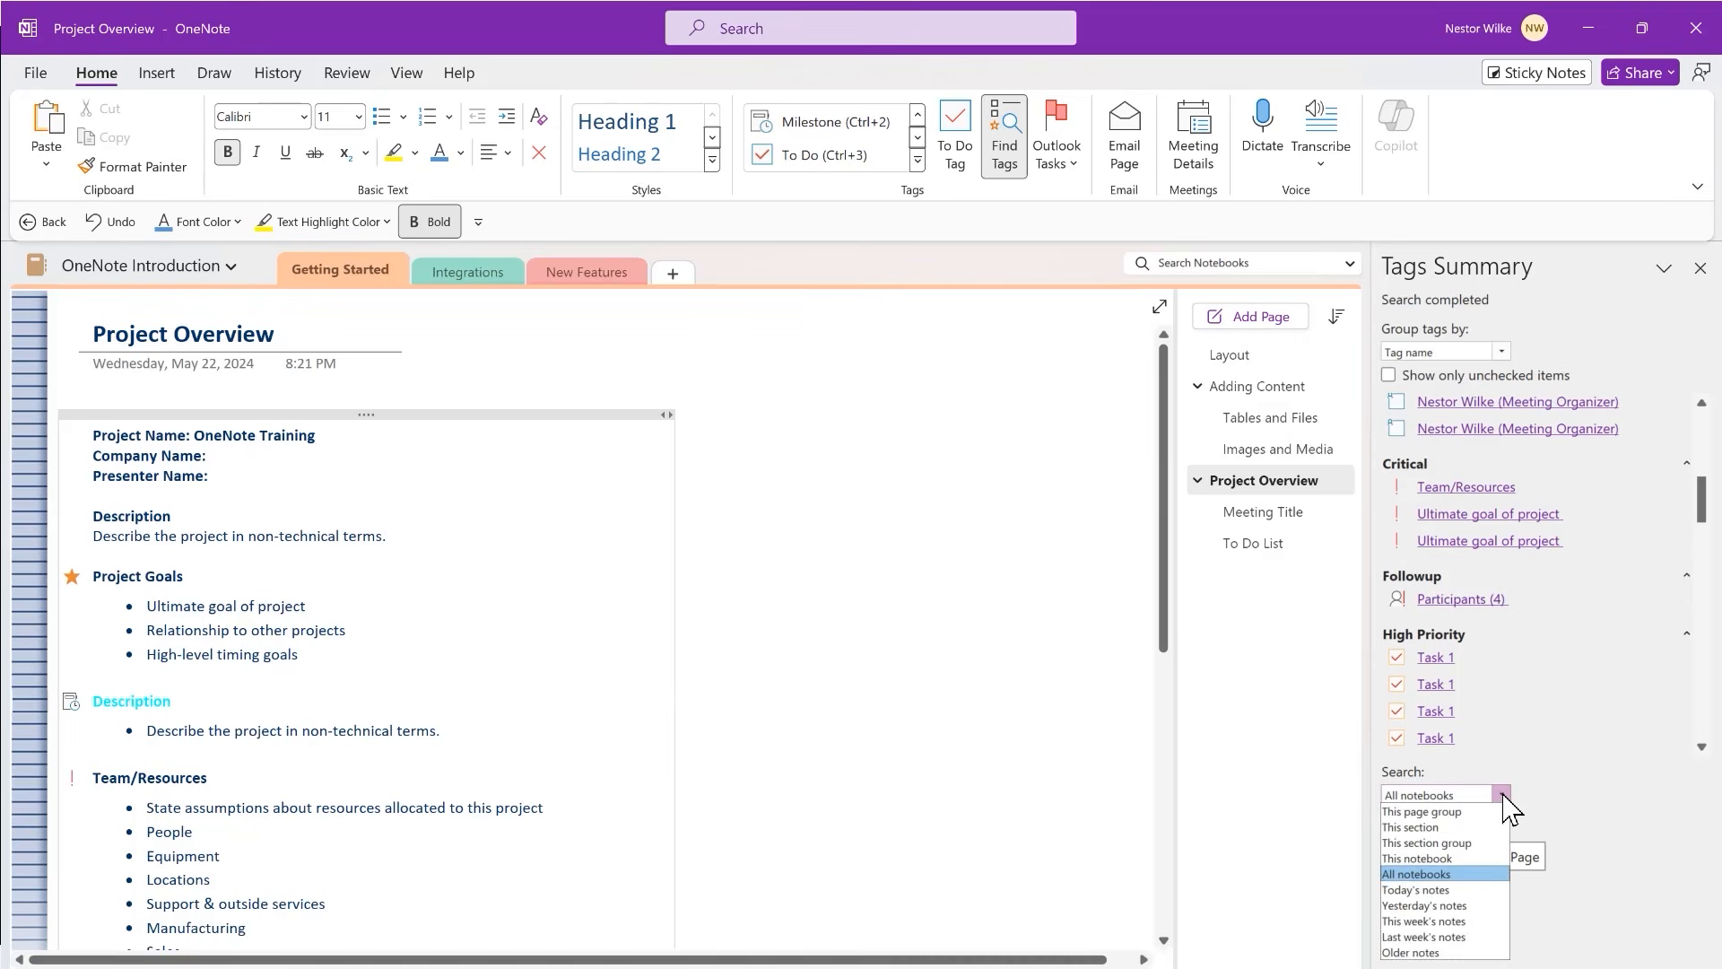
left_click(1444, 858)
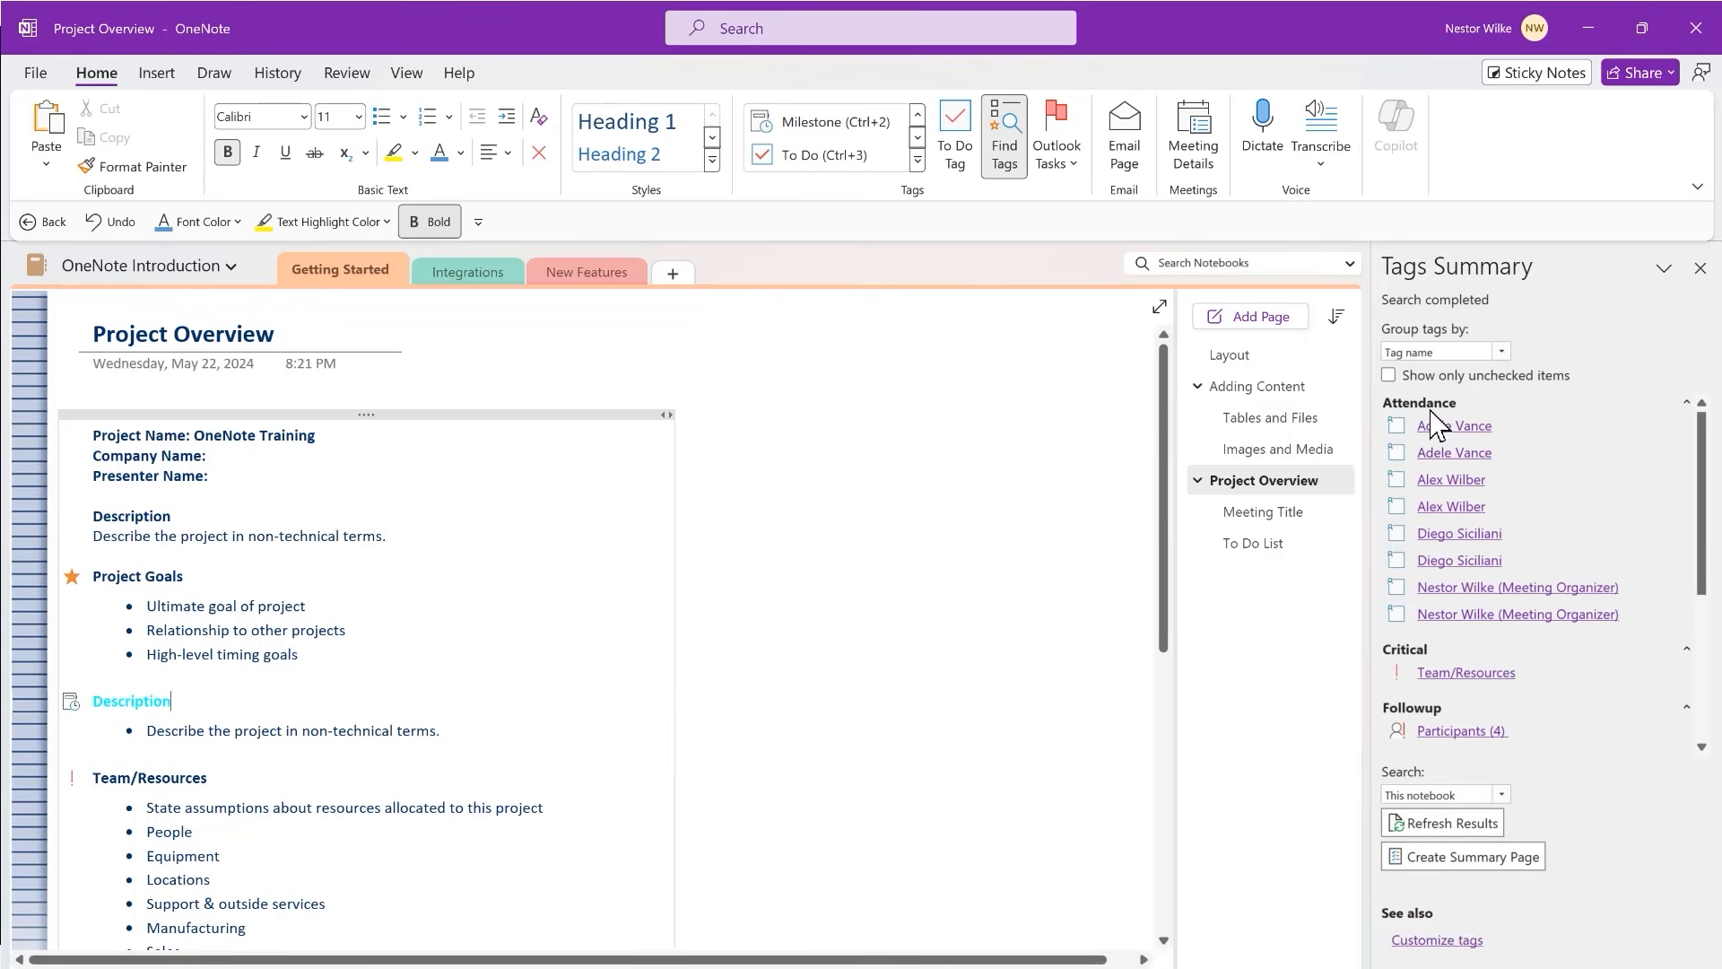
scroll(1566, 538, "down", 1)
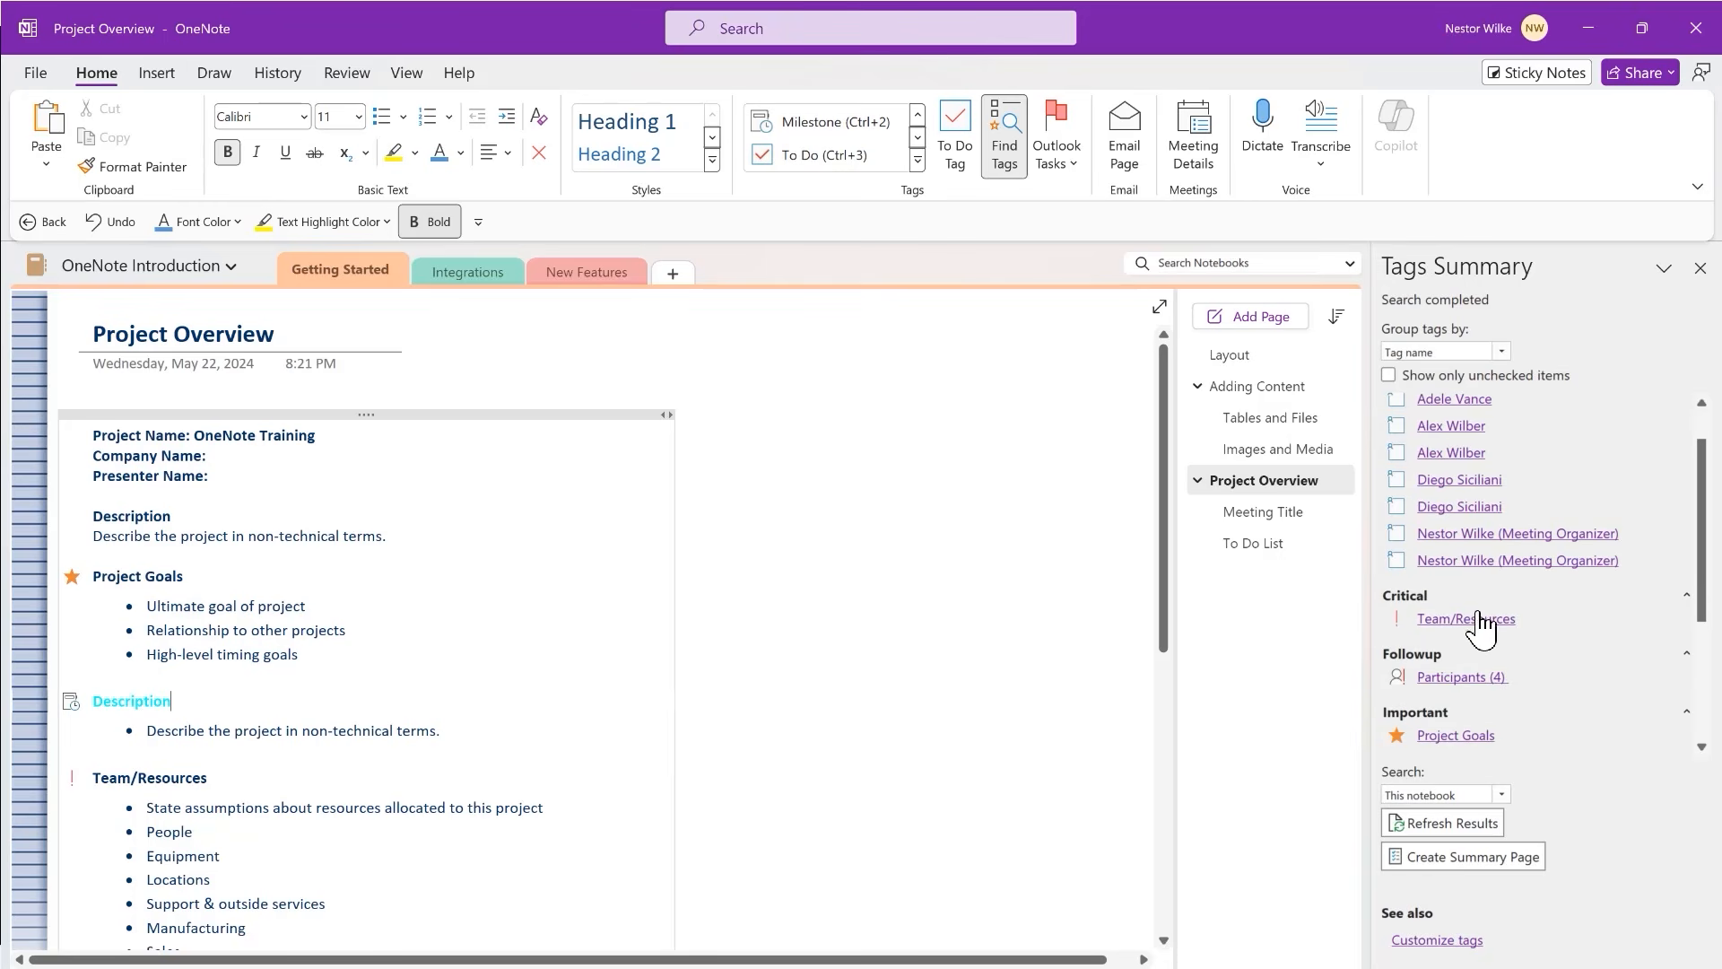
- From the New Features section, follow the summary's links to the Critical note Team/Resources and the Important note Project Goals, and review the remaining tags
left_click(590, 272)
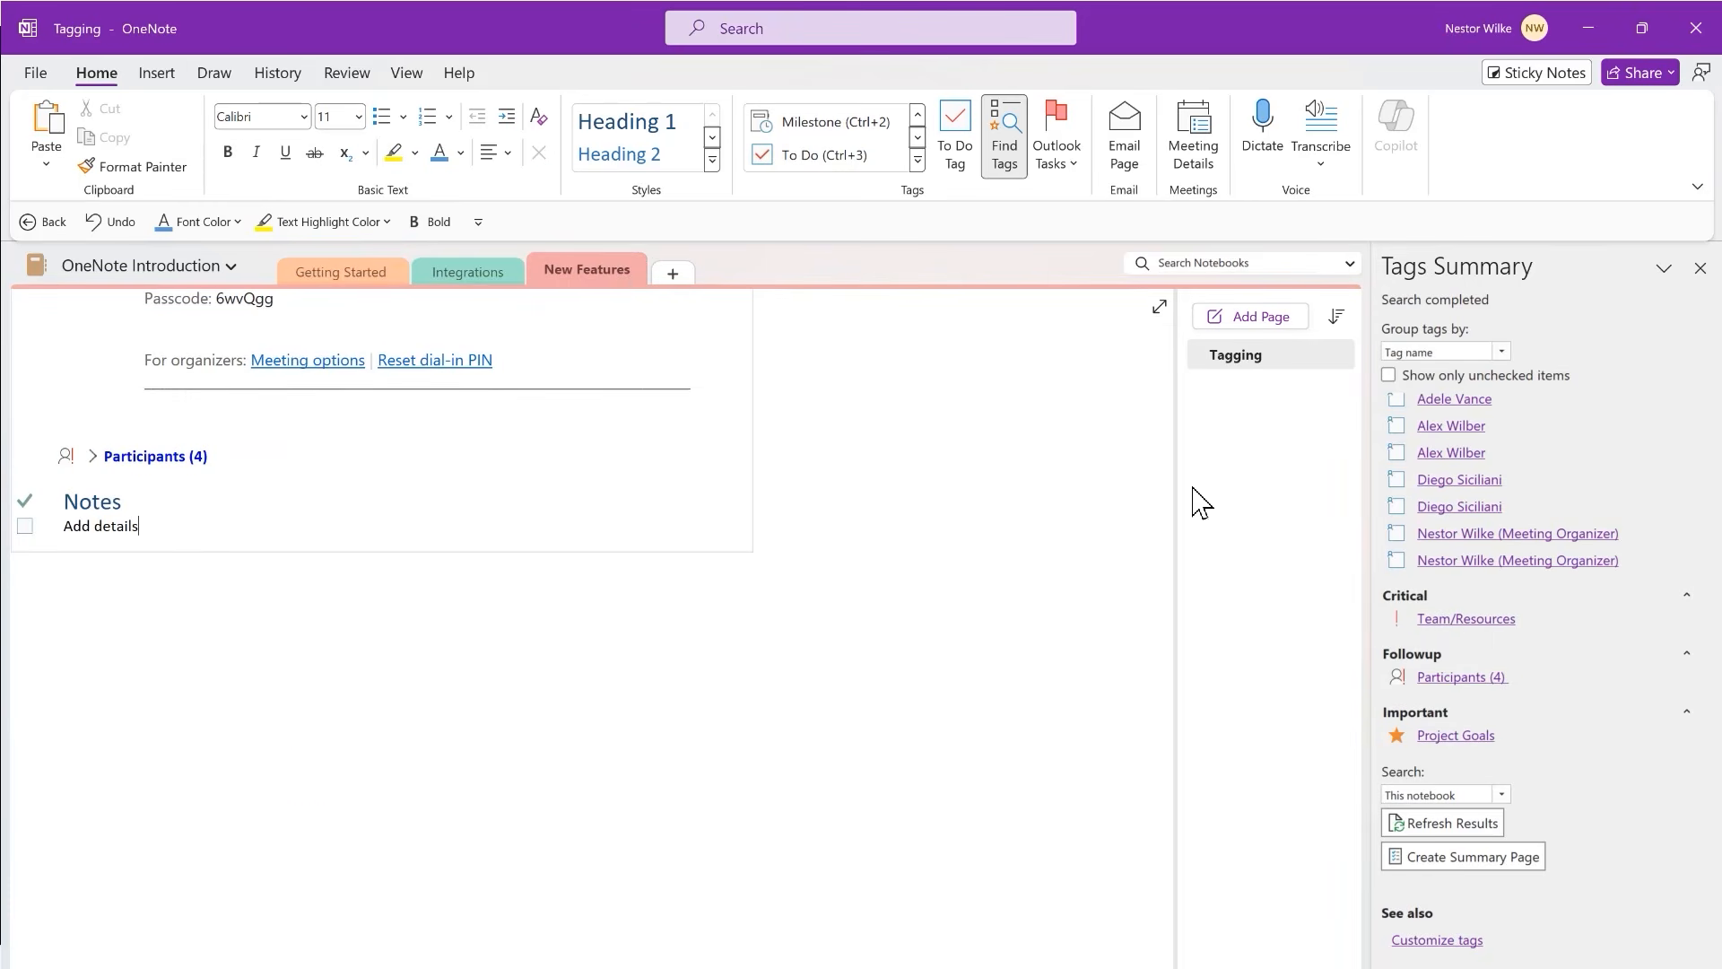
left_click(1468, 621)
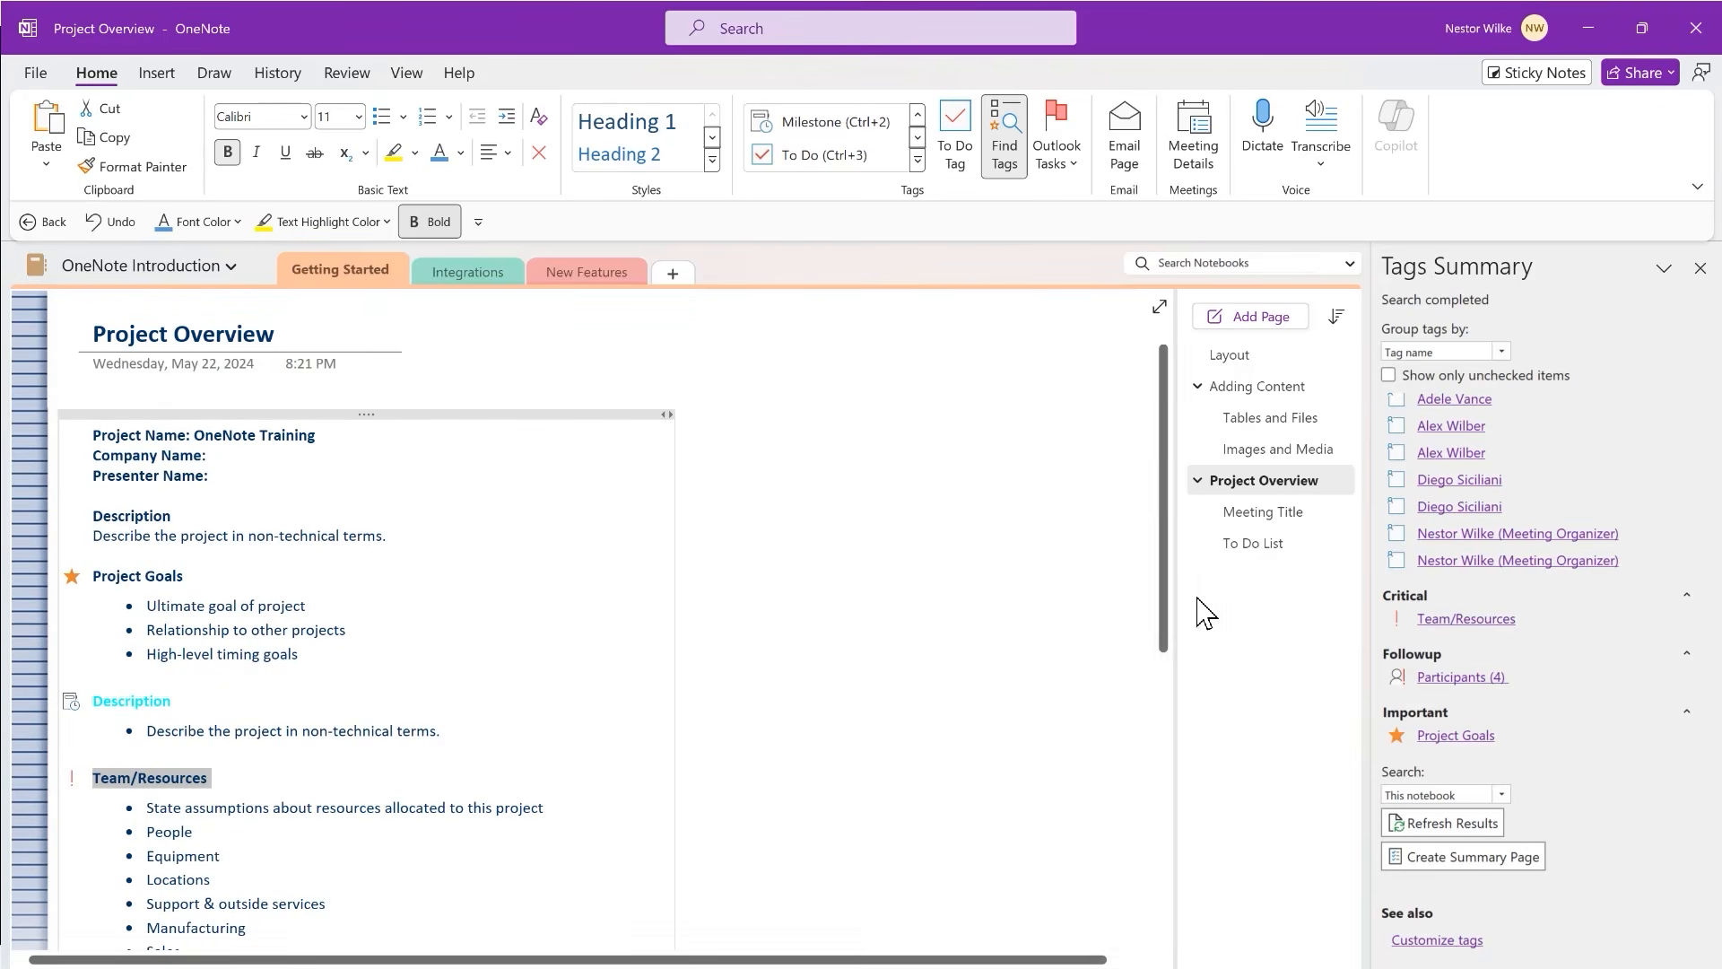
left_click(1468, 739)
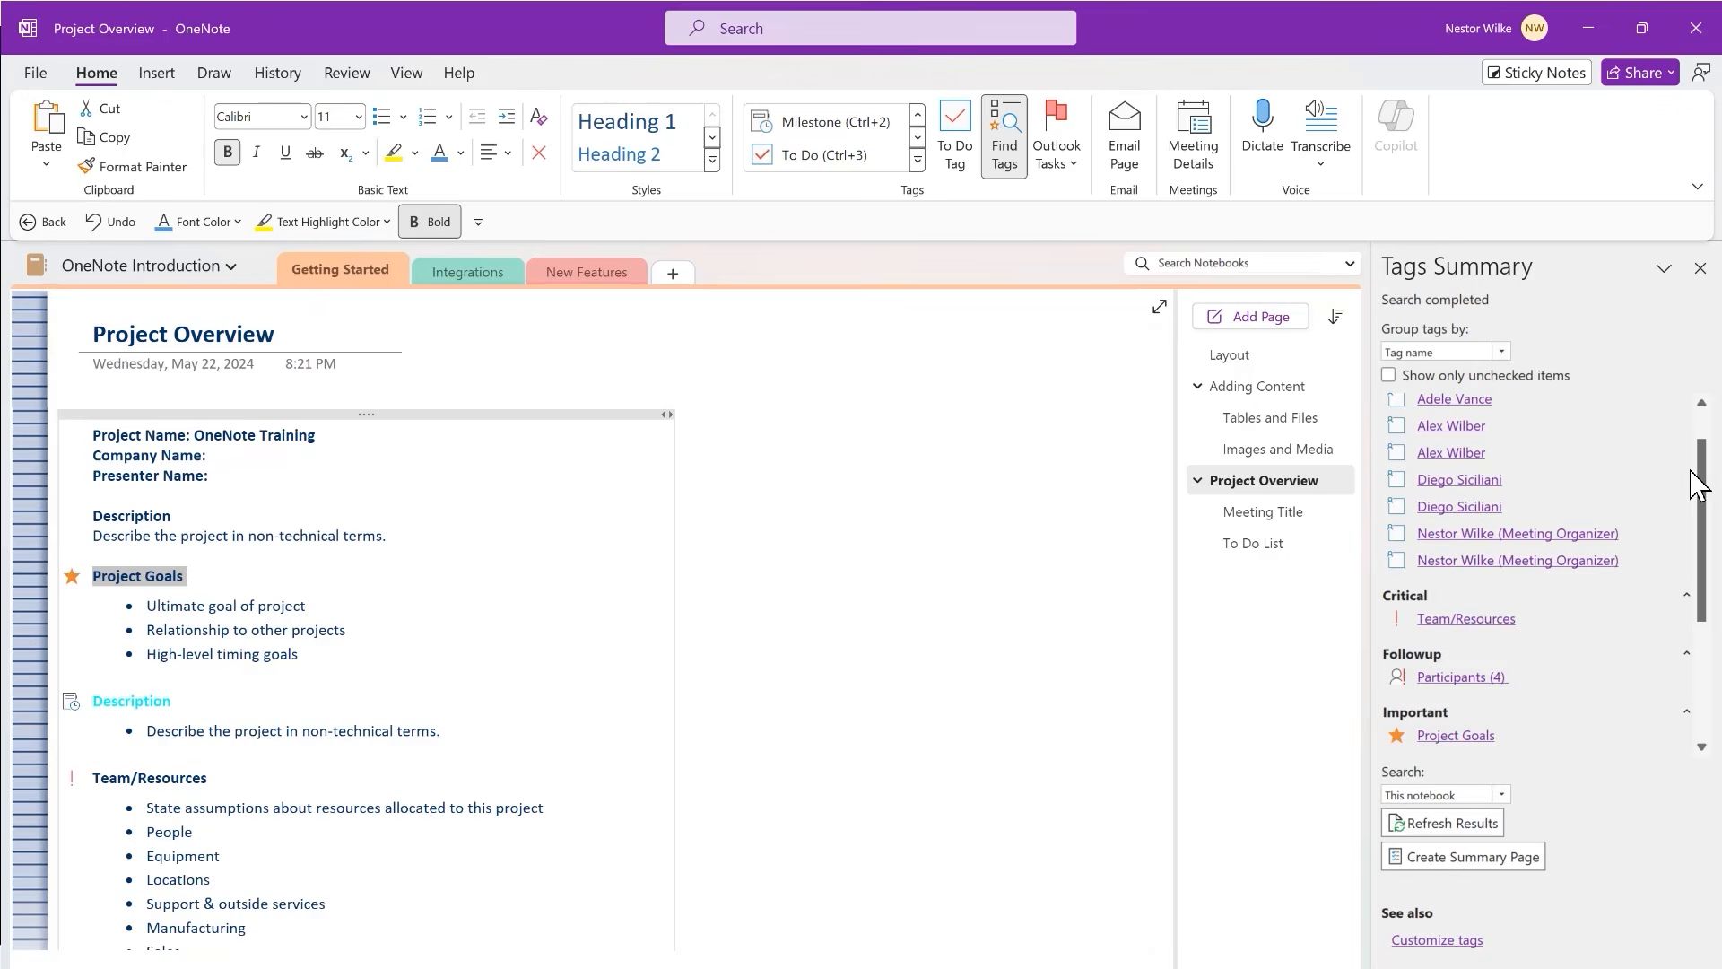
left_click_drag(1709, 457, 1715, 574)
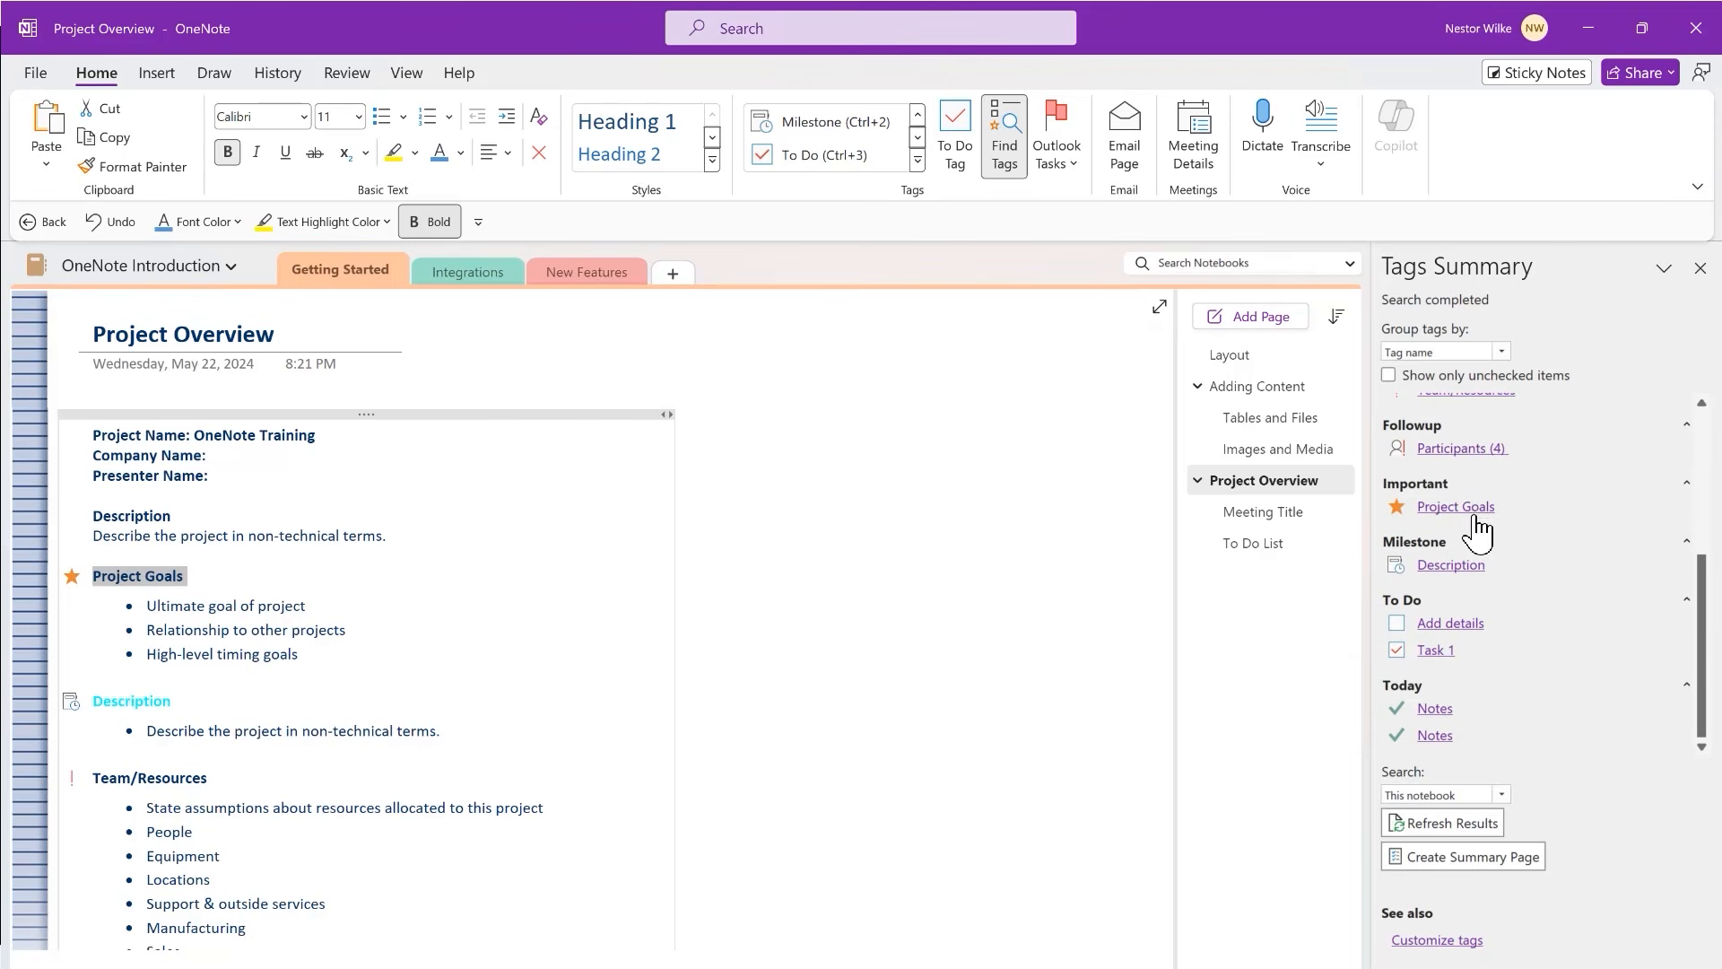
- Refresh the tag search results and create a summary page of the tagged notes in the Getting Started section
left_click(1503, 353)
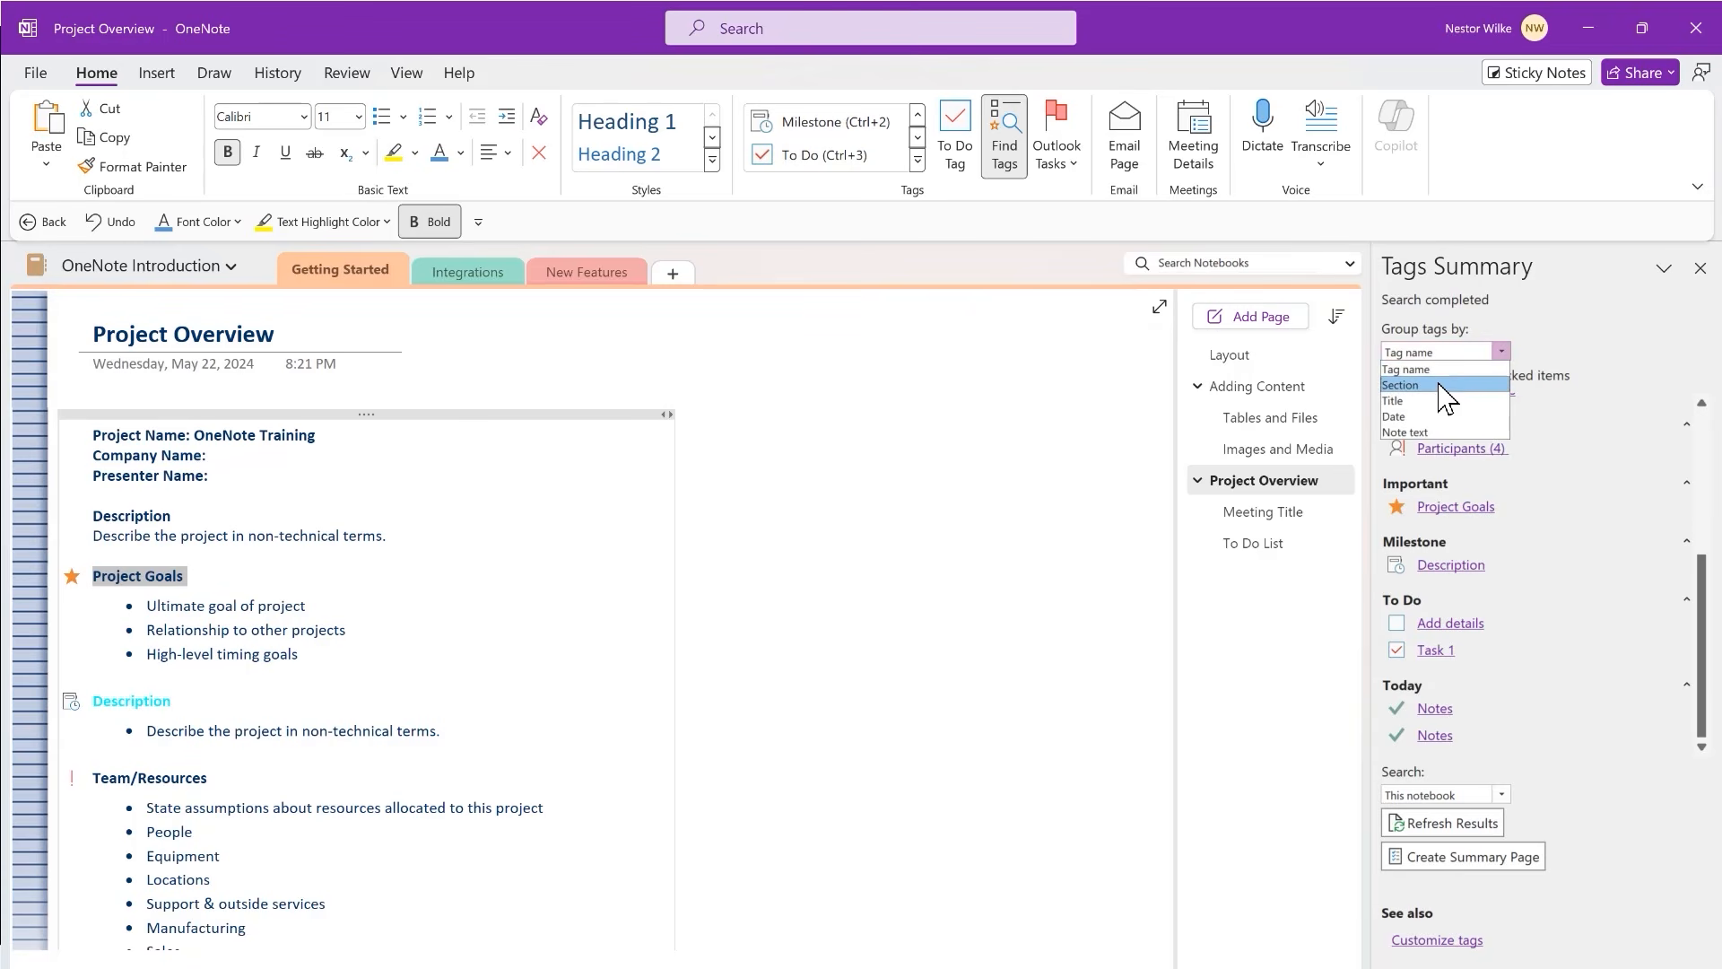
left_click(1570, 310)
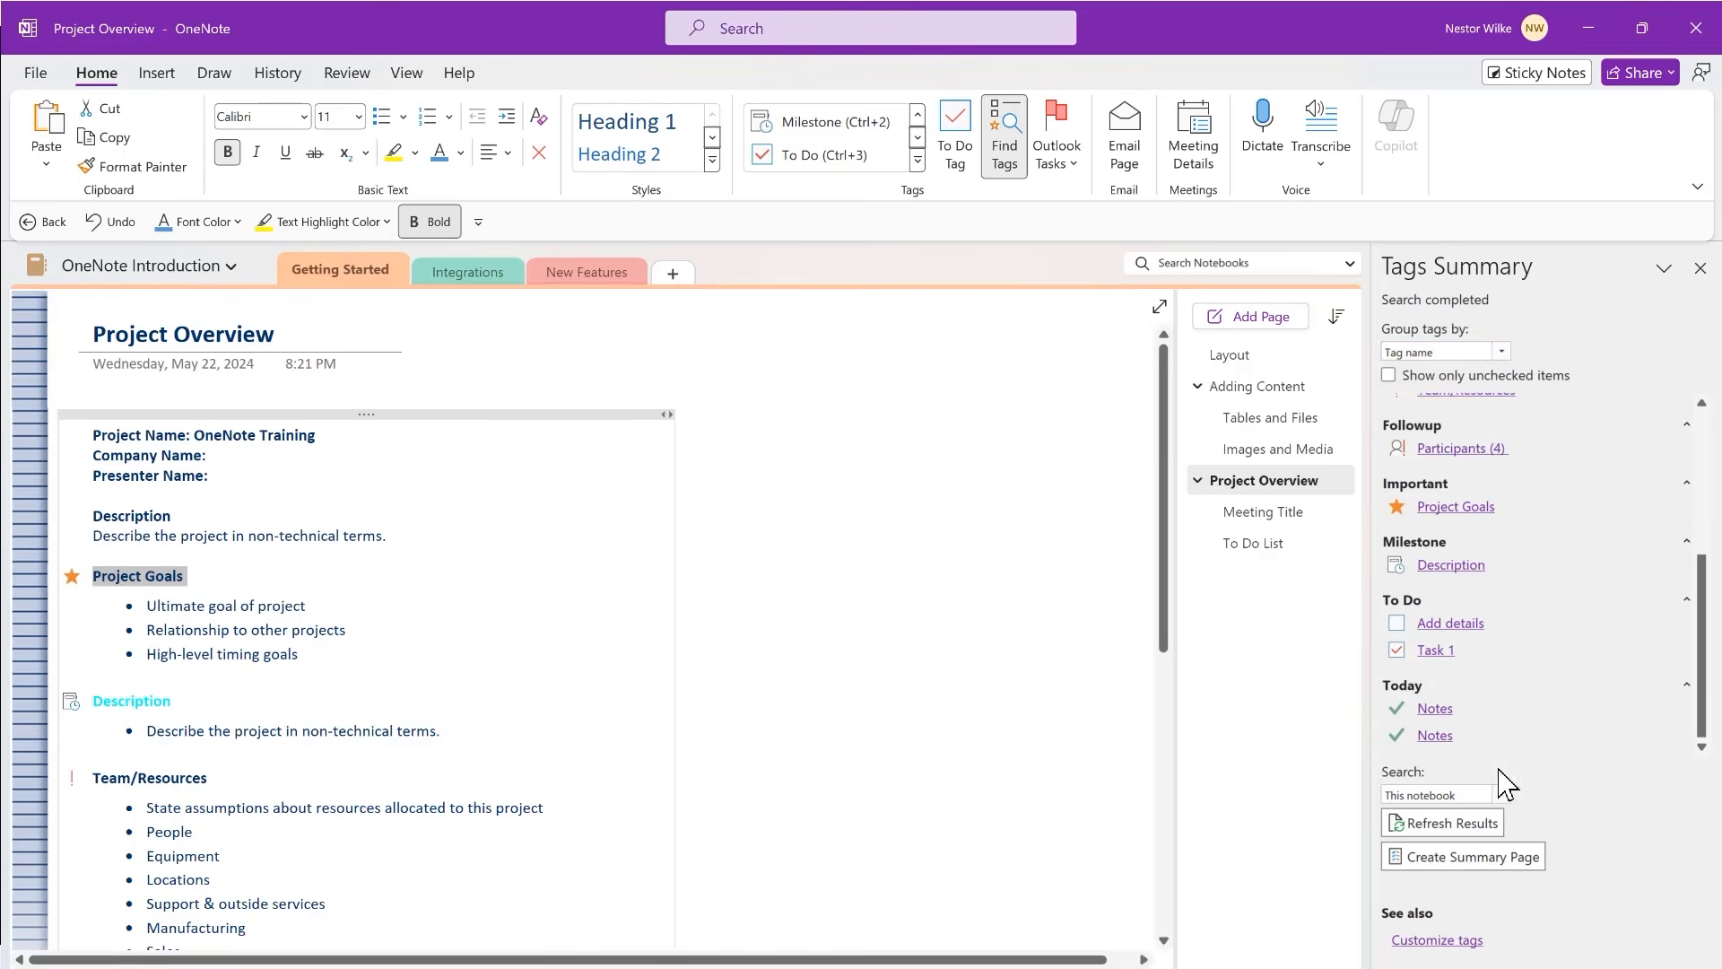
left_click(1457, 825)
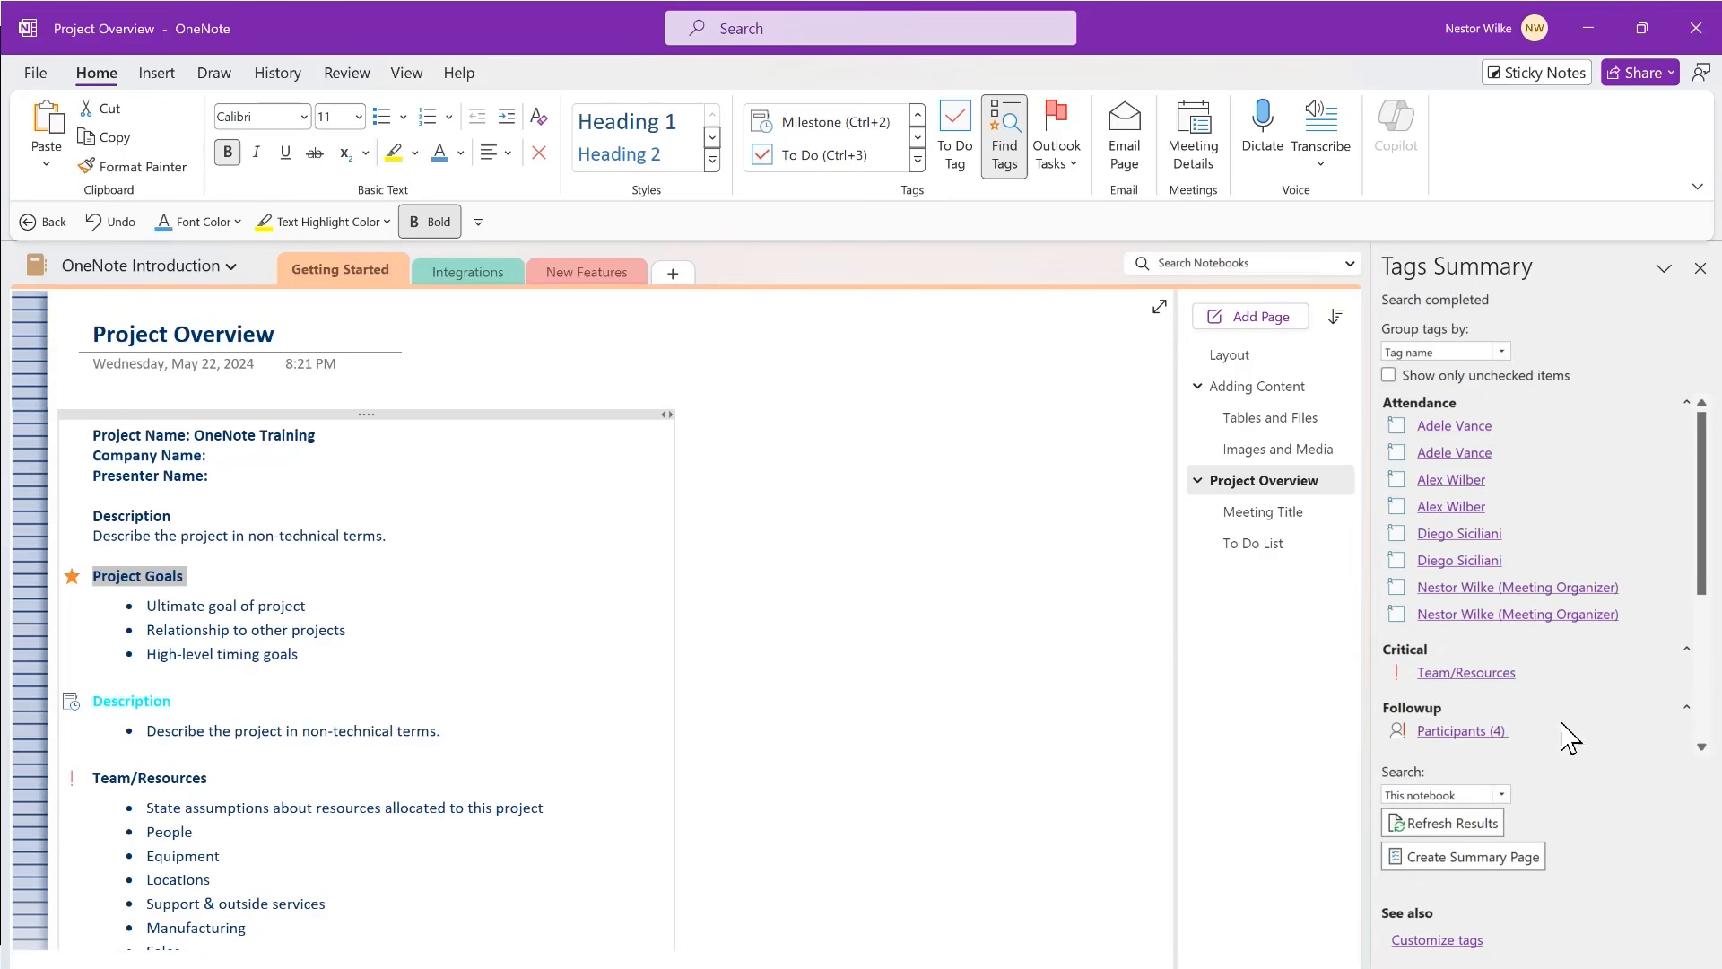
left_click(1463, 859)
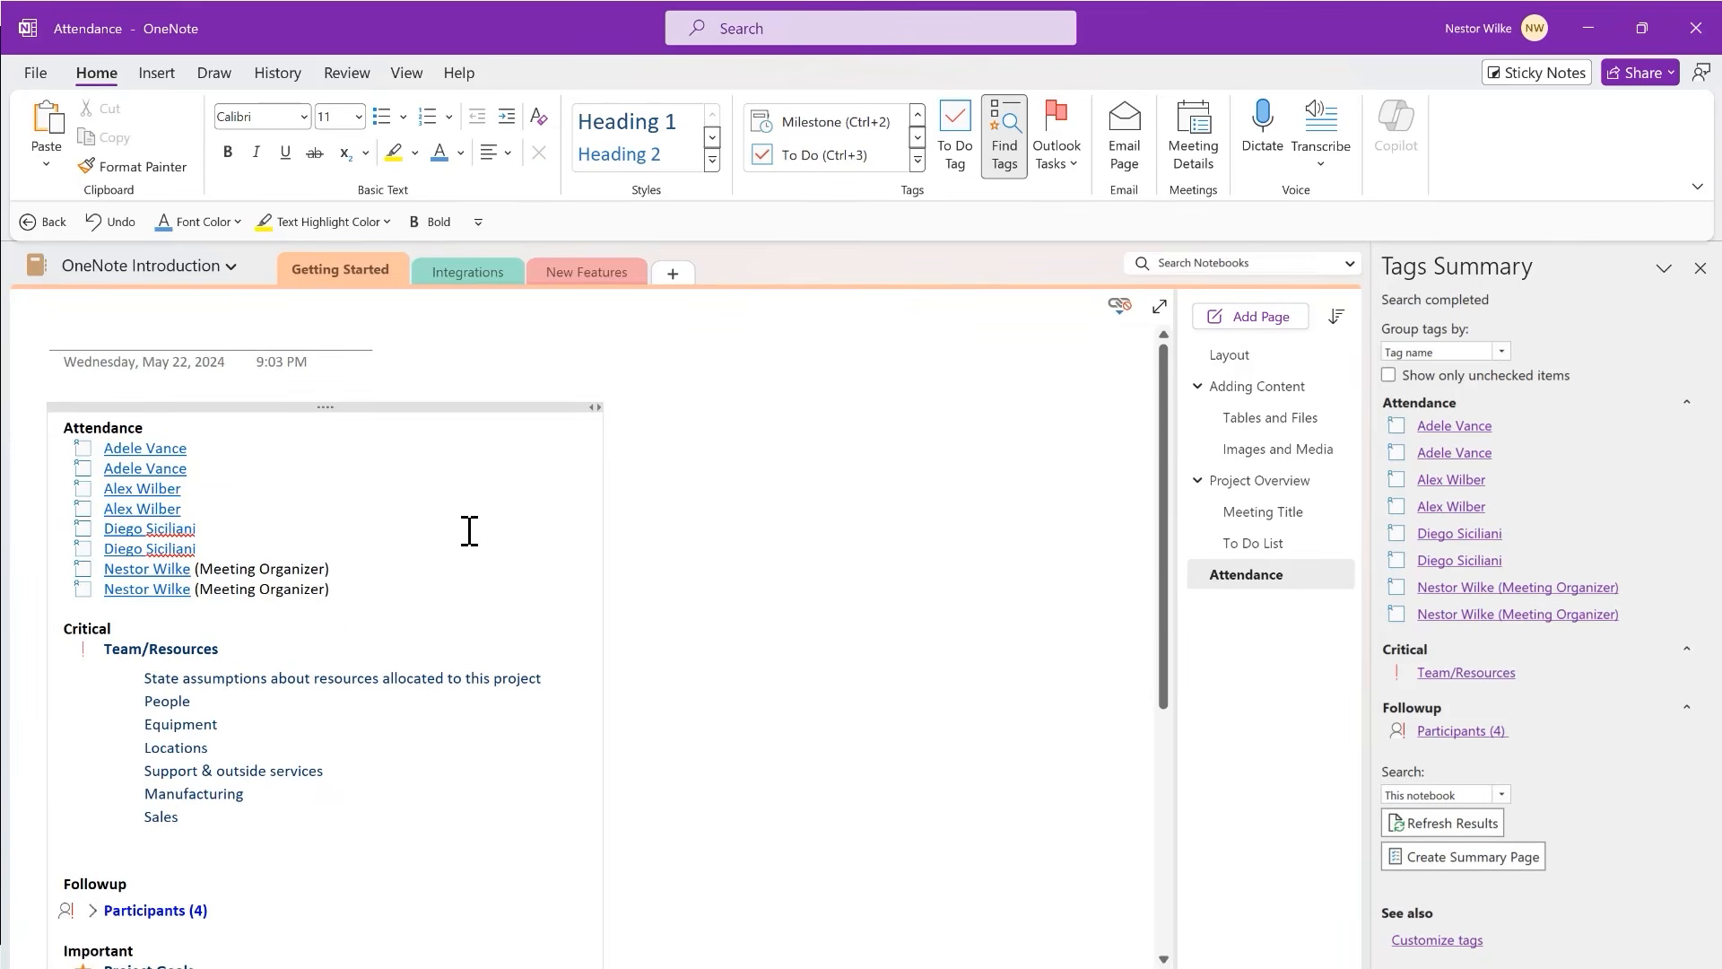
scroll(464, 530, "down", 5)
scroll(747, 511, "down", 3)
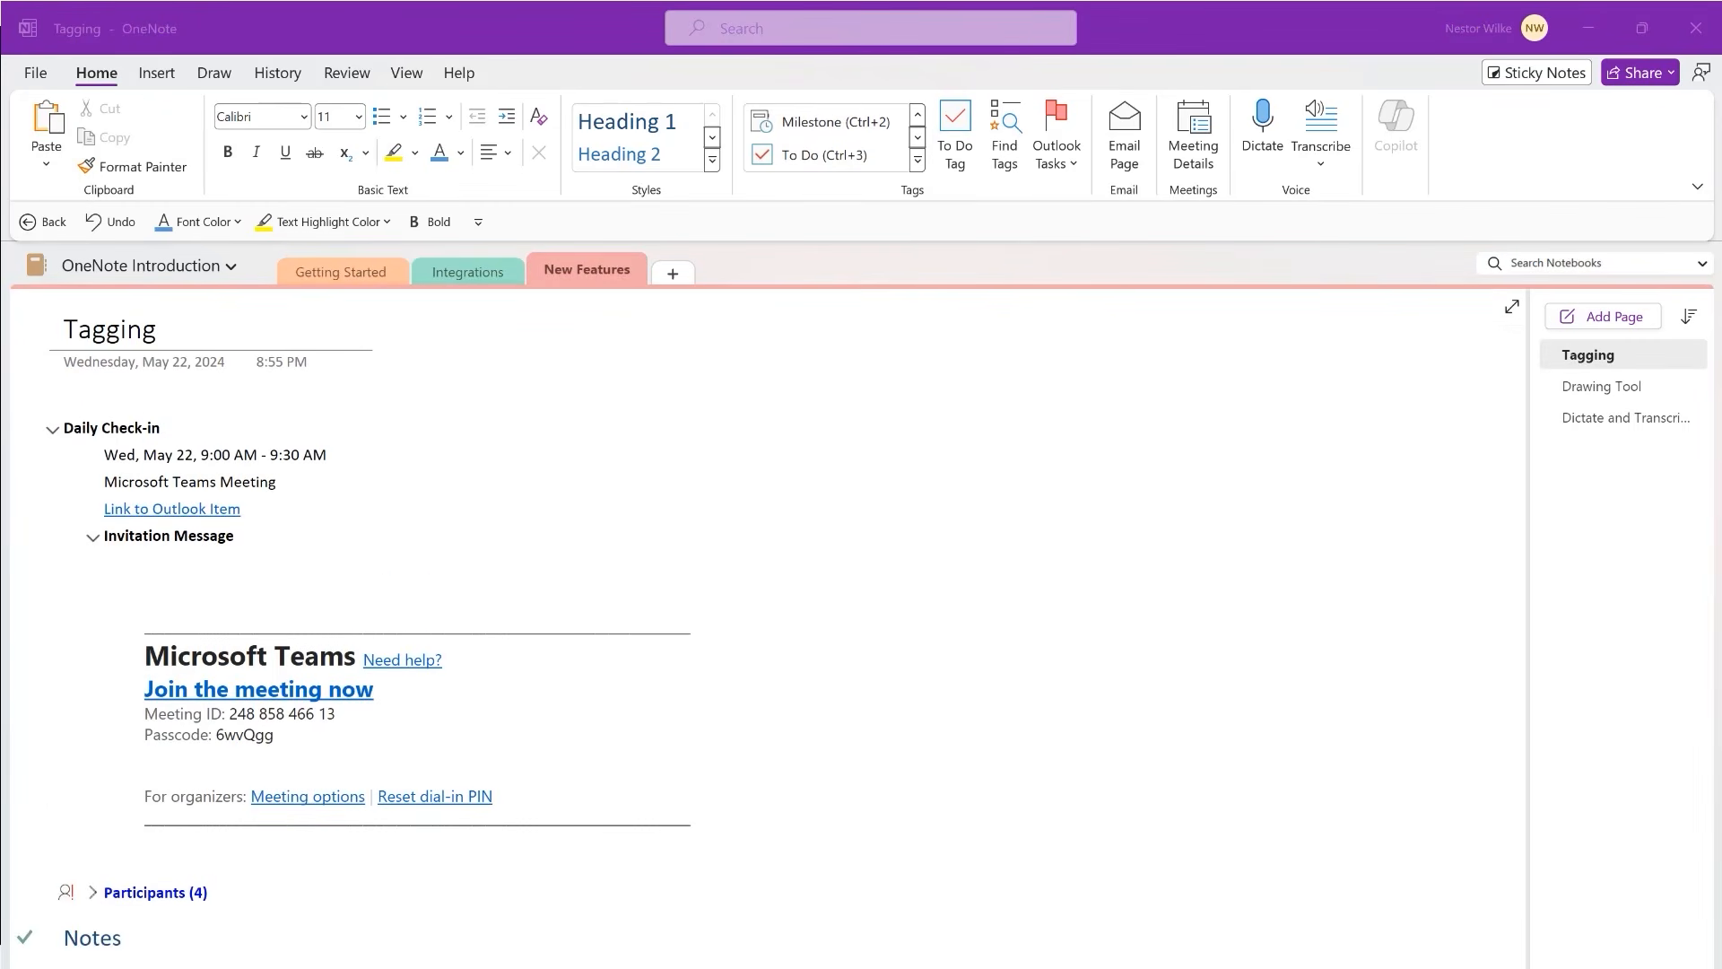
- Open the Drawing Tool page in the New Features section and view the ribbon customization options without changing them
left_click(1601, 395)
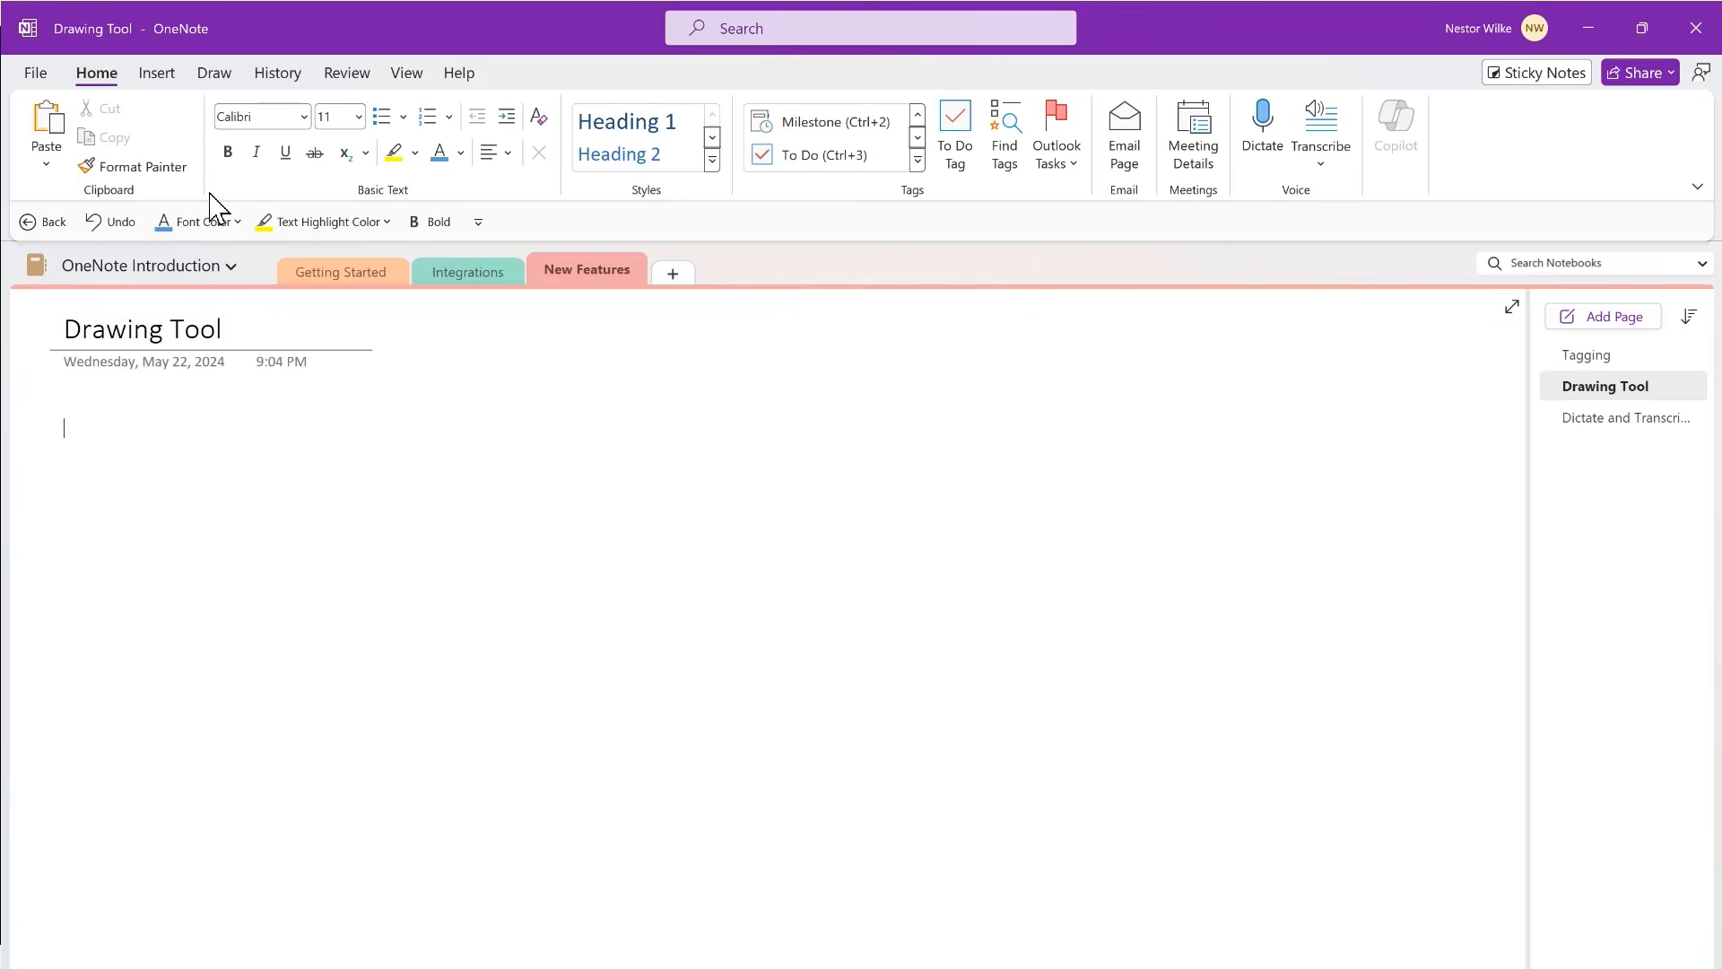
right_click(213, 75)
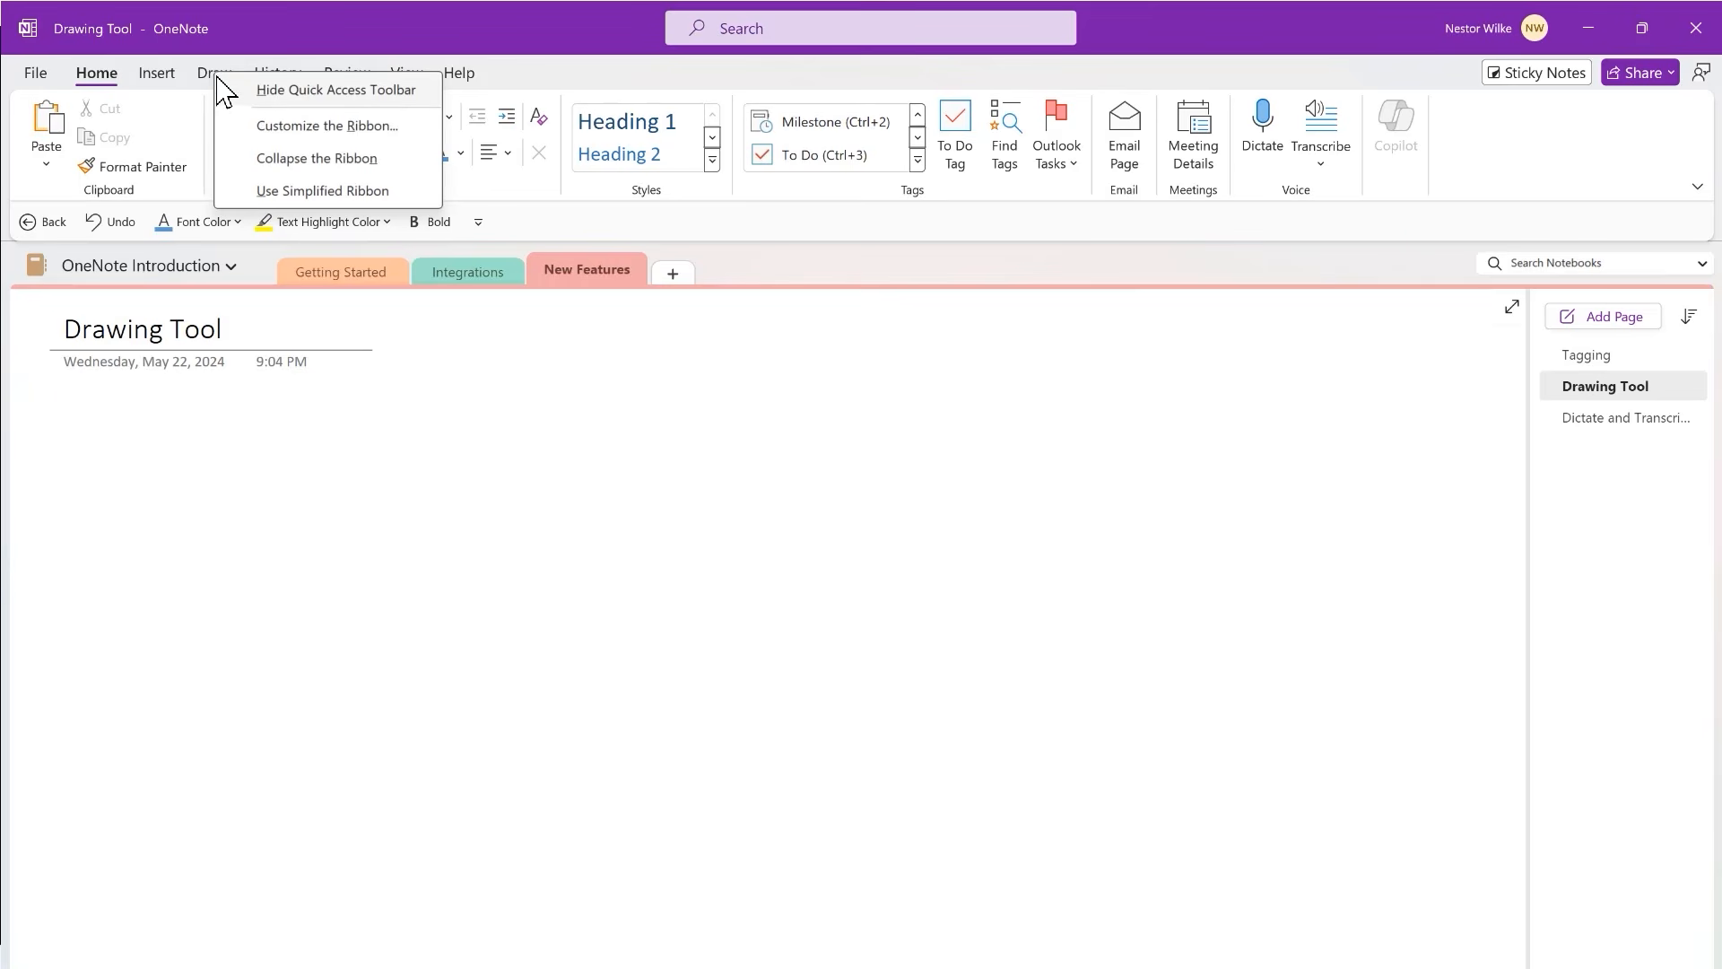
left_click(256, 131)
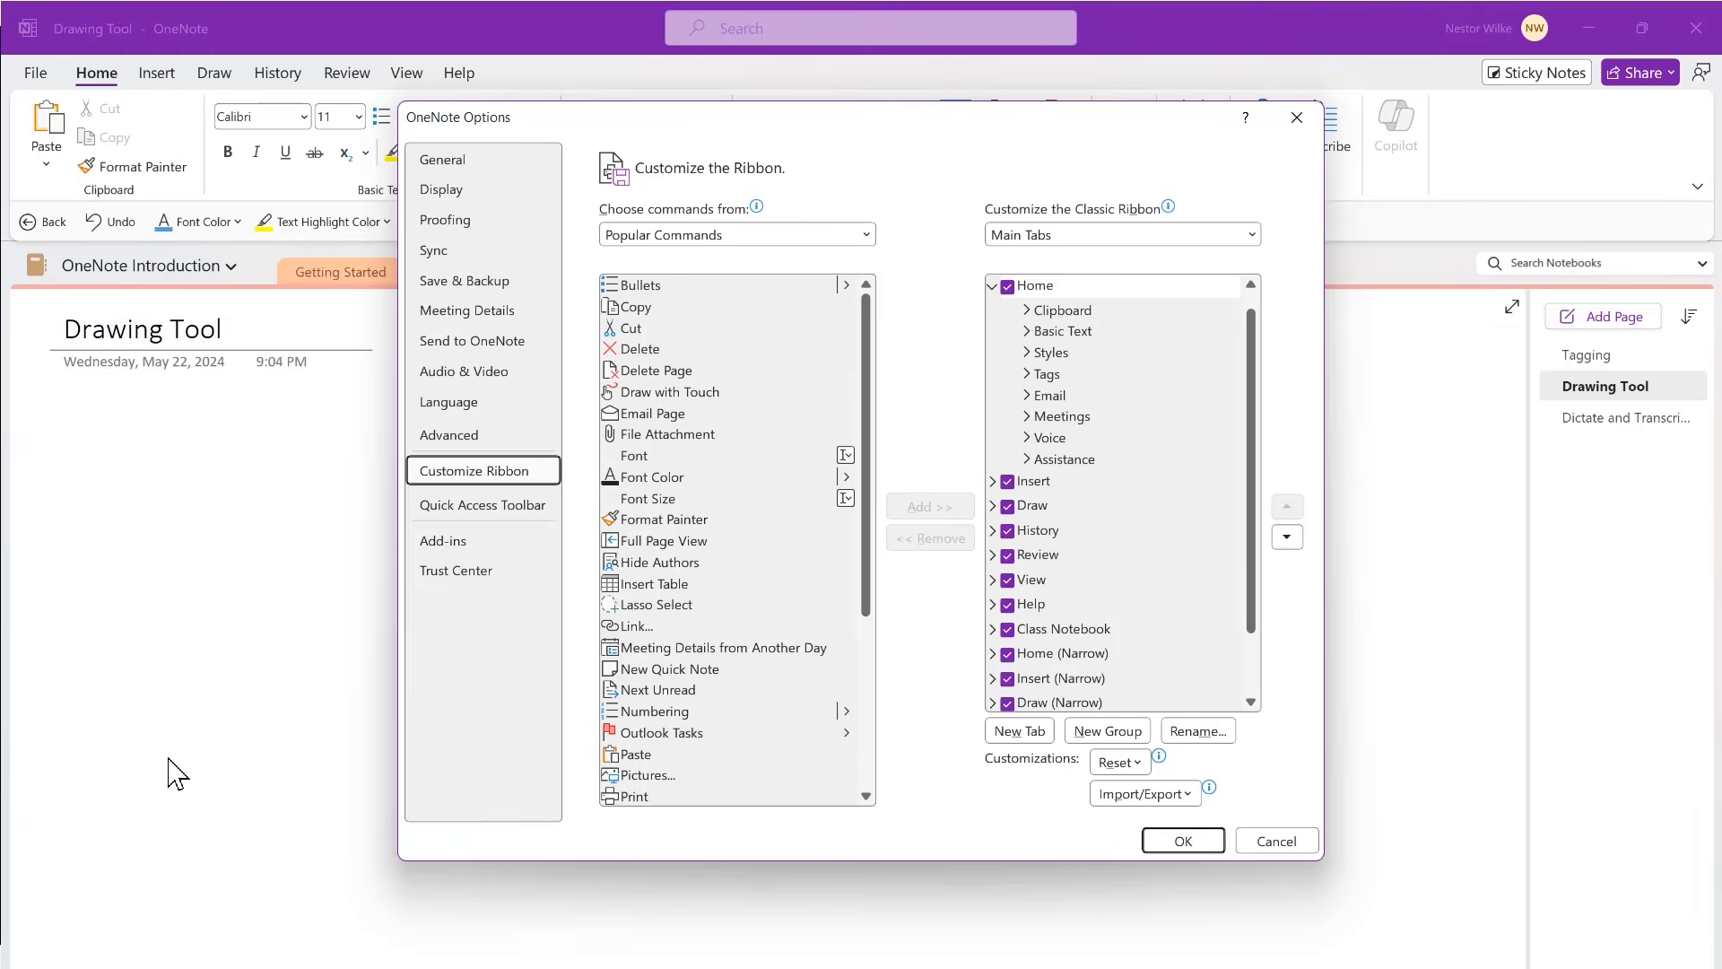
left_click(1284, 840)
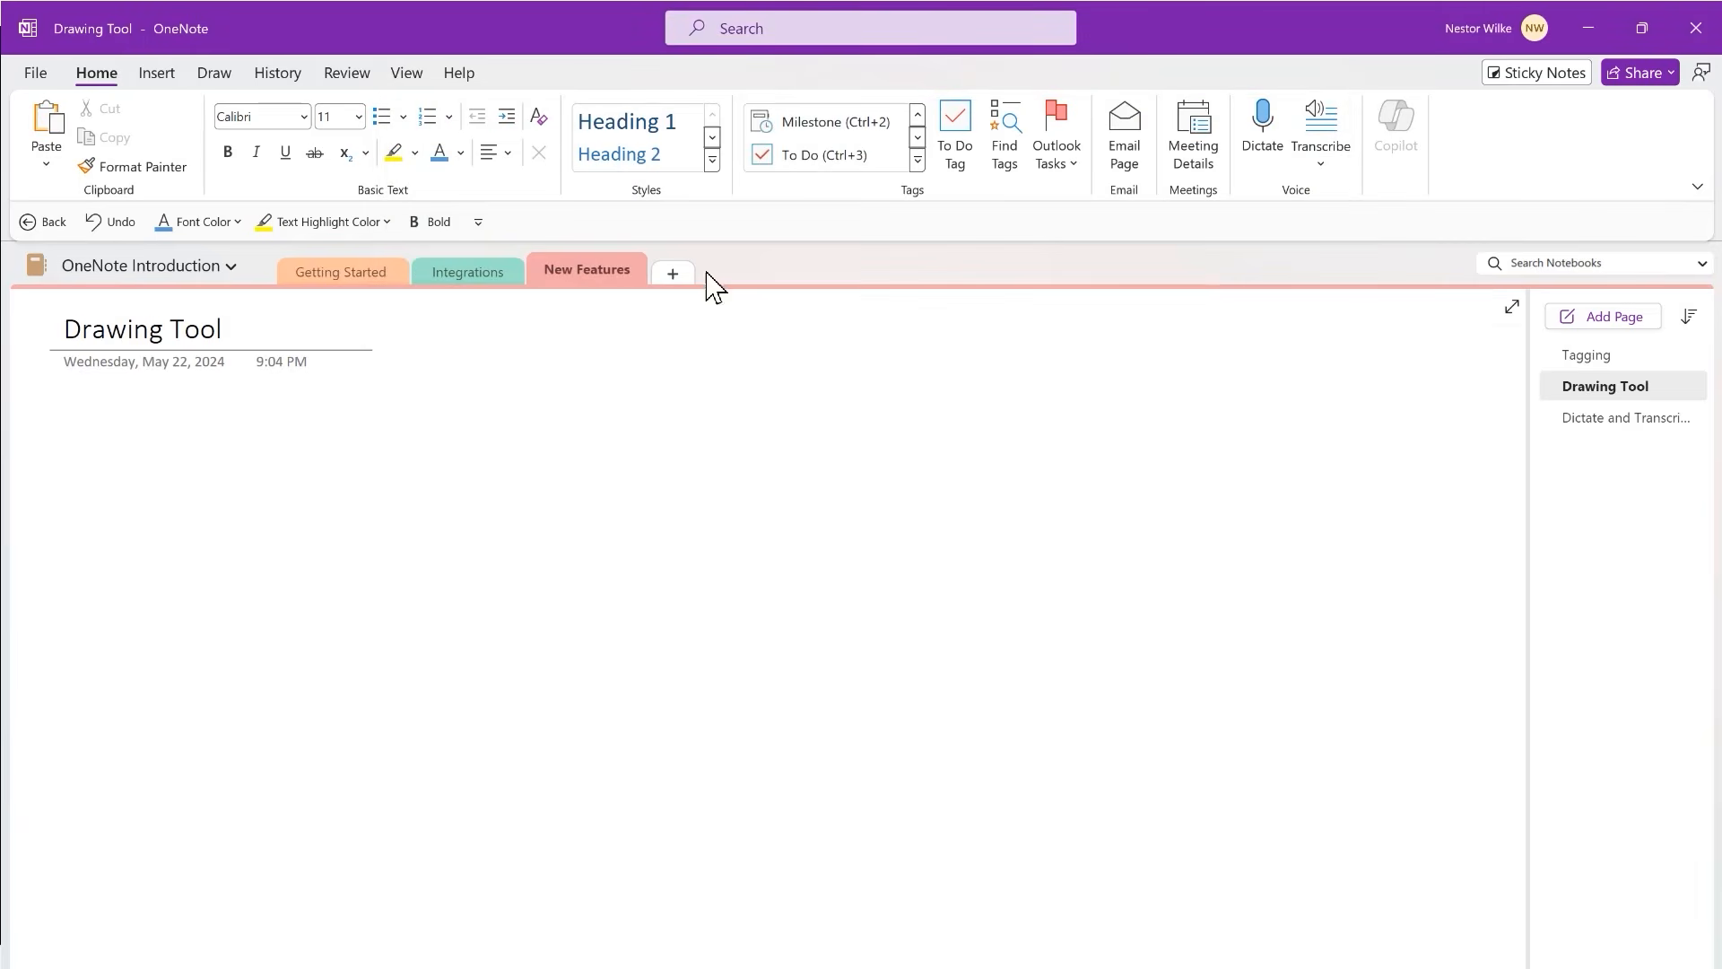
- Change the black pen's color to red and draw a curved arrow pointing right below the Drawing Tool title
left_click(218, 75)
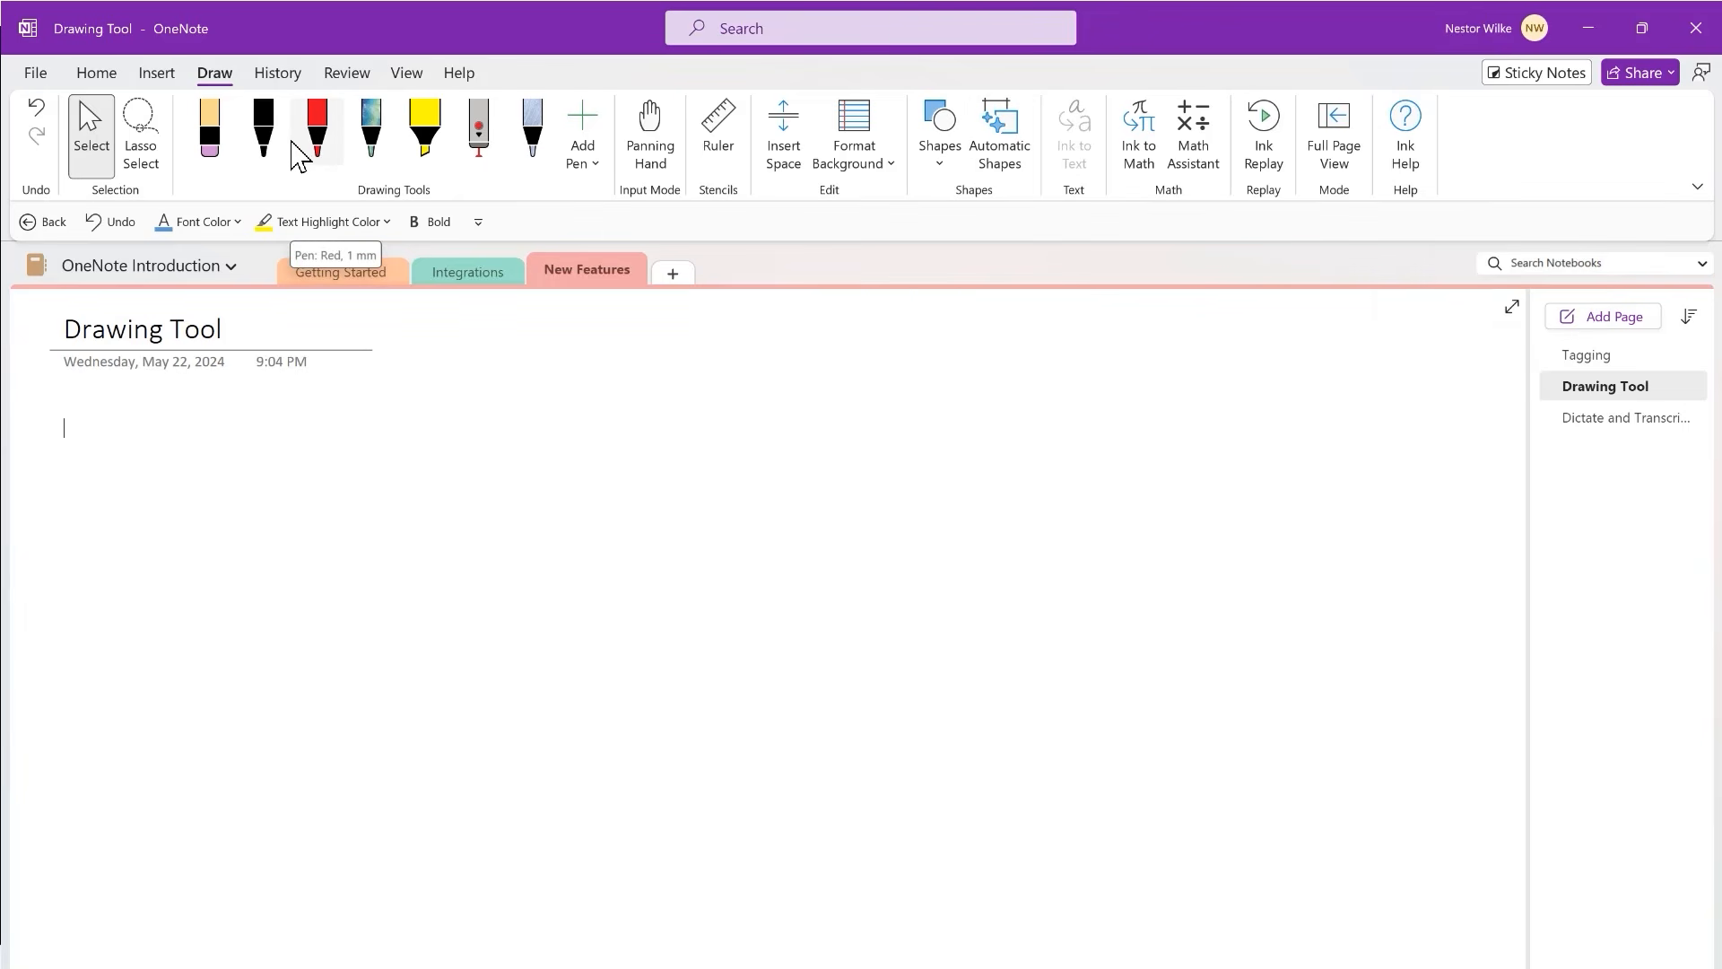
left_click(261, 137)
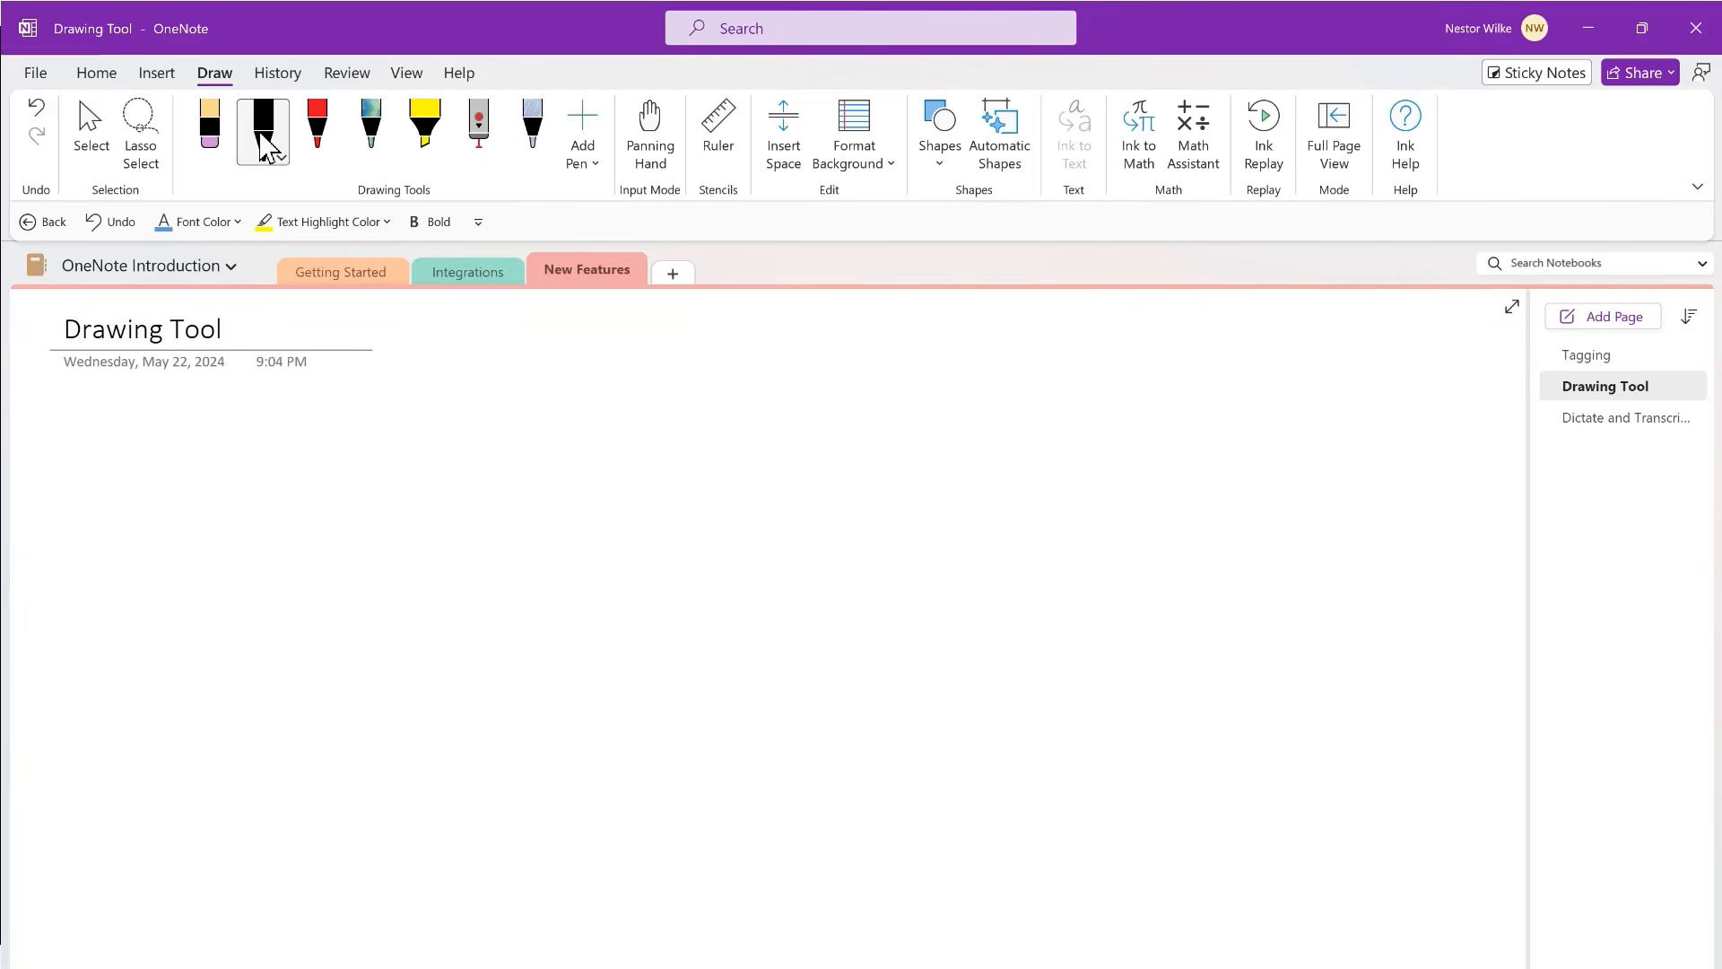
left_click(283, 159)
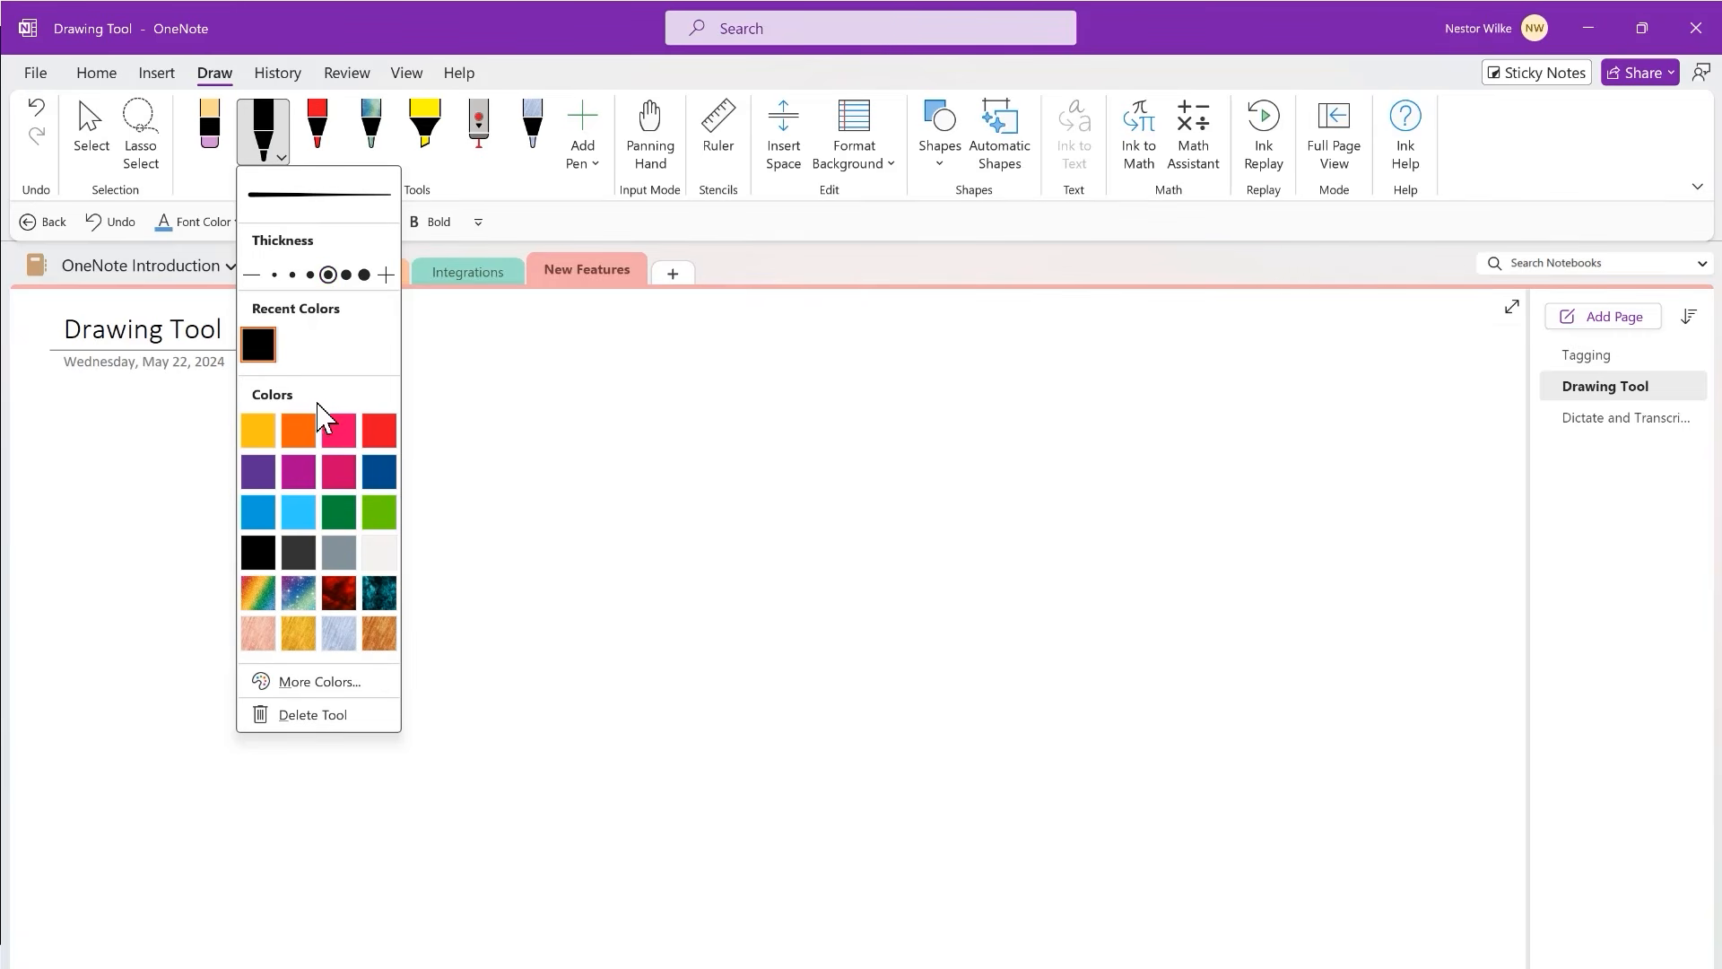
left_click(380, 438)
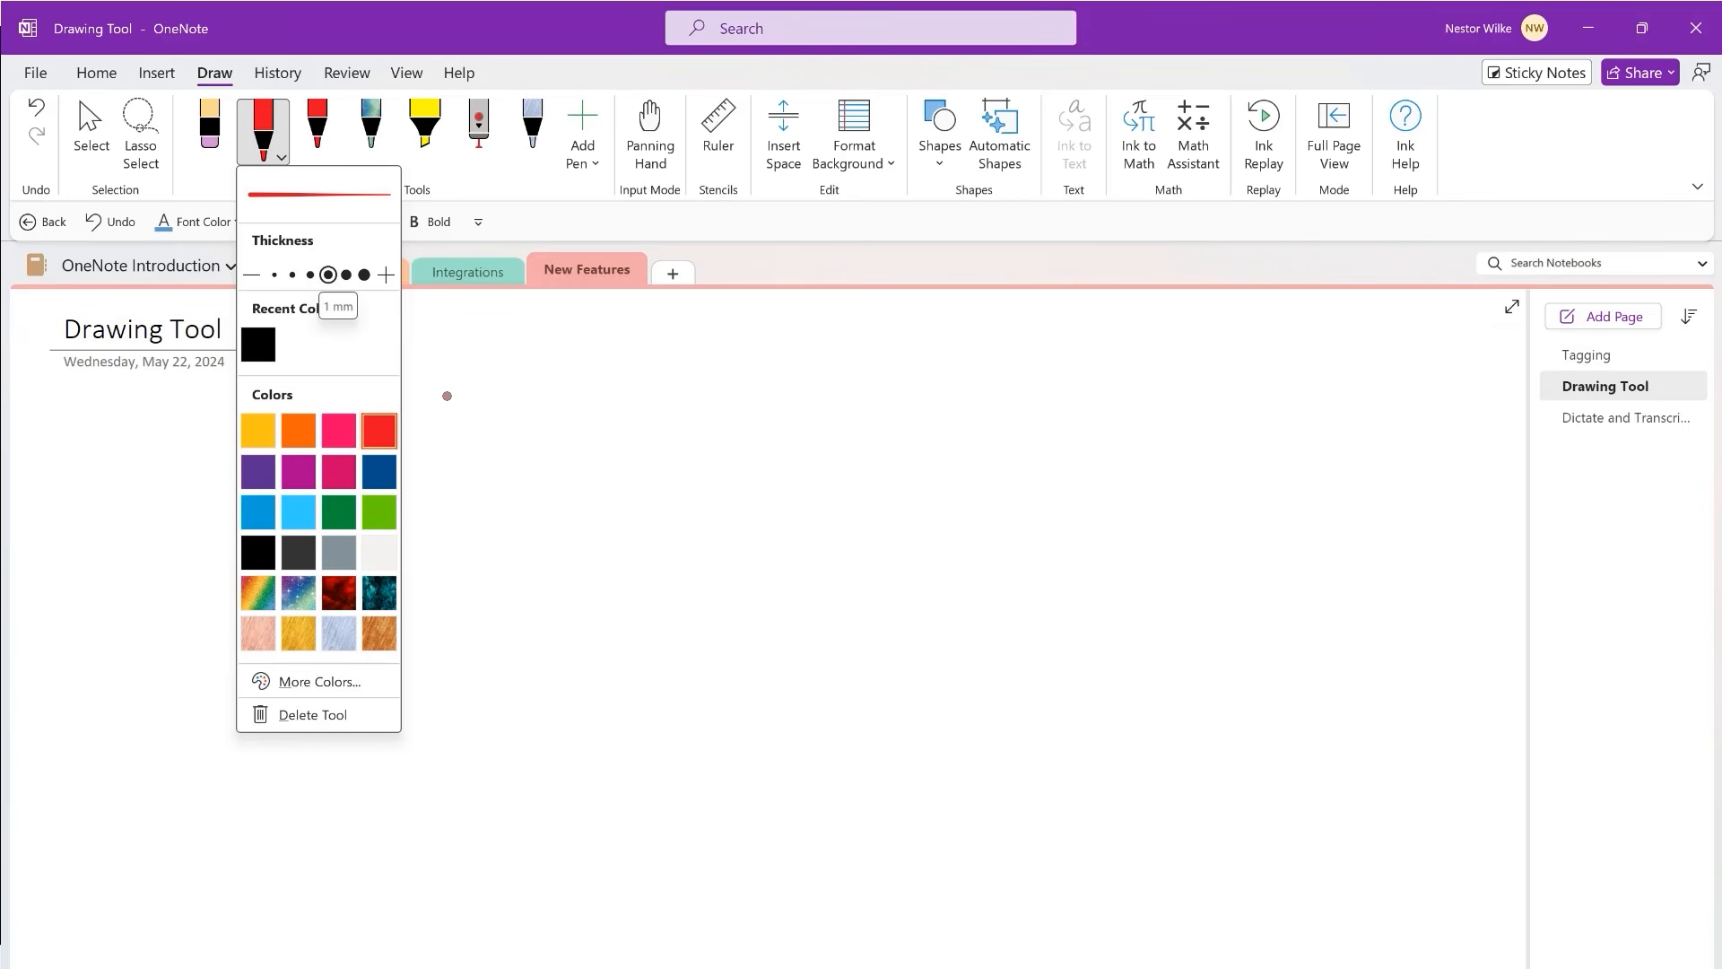
left_click(499, 192)
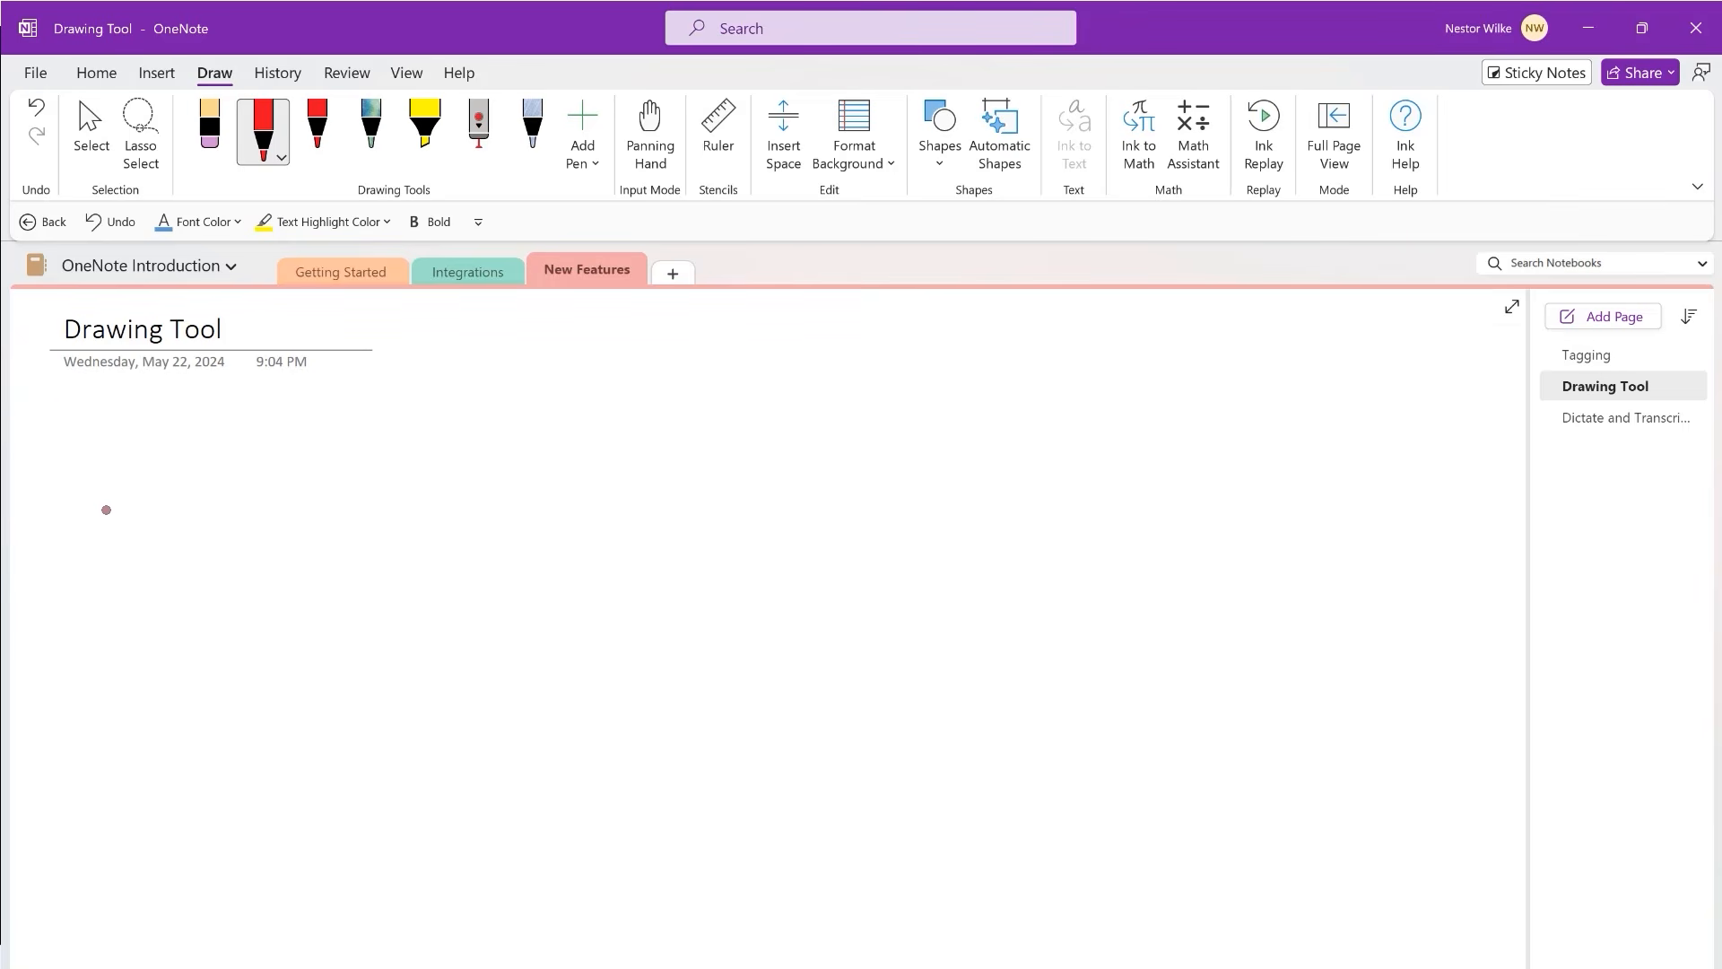
mouse_move(118, 482)
left_mouse_down()
mouse_move(251, 460)
mouse_move(224, 482)
left_mouse_up()
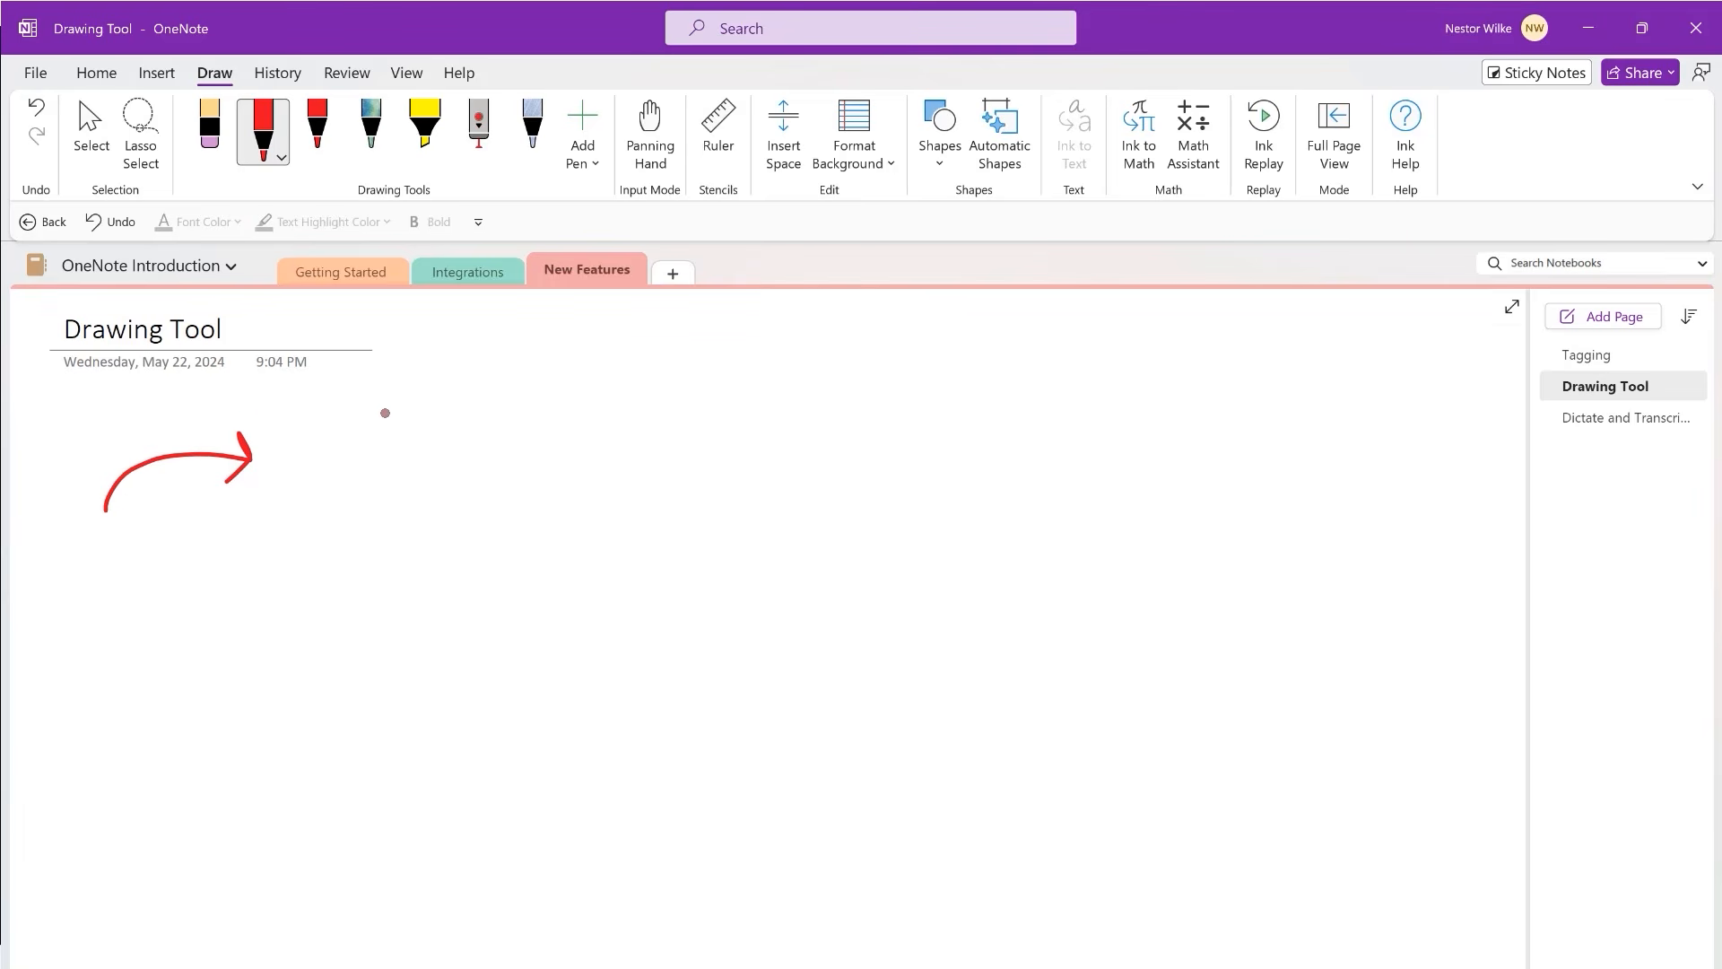
left_click(90, 125)
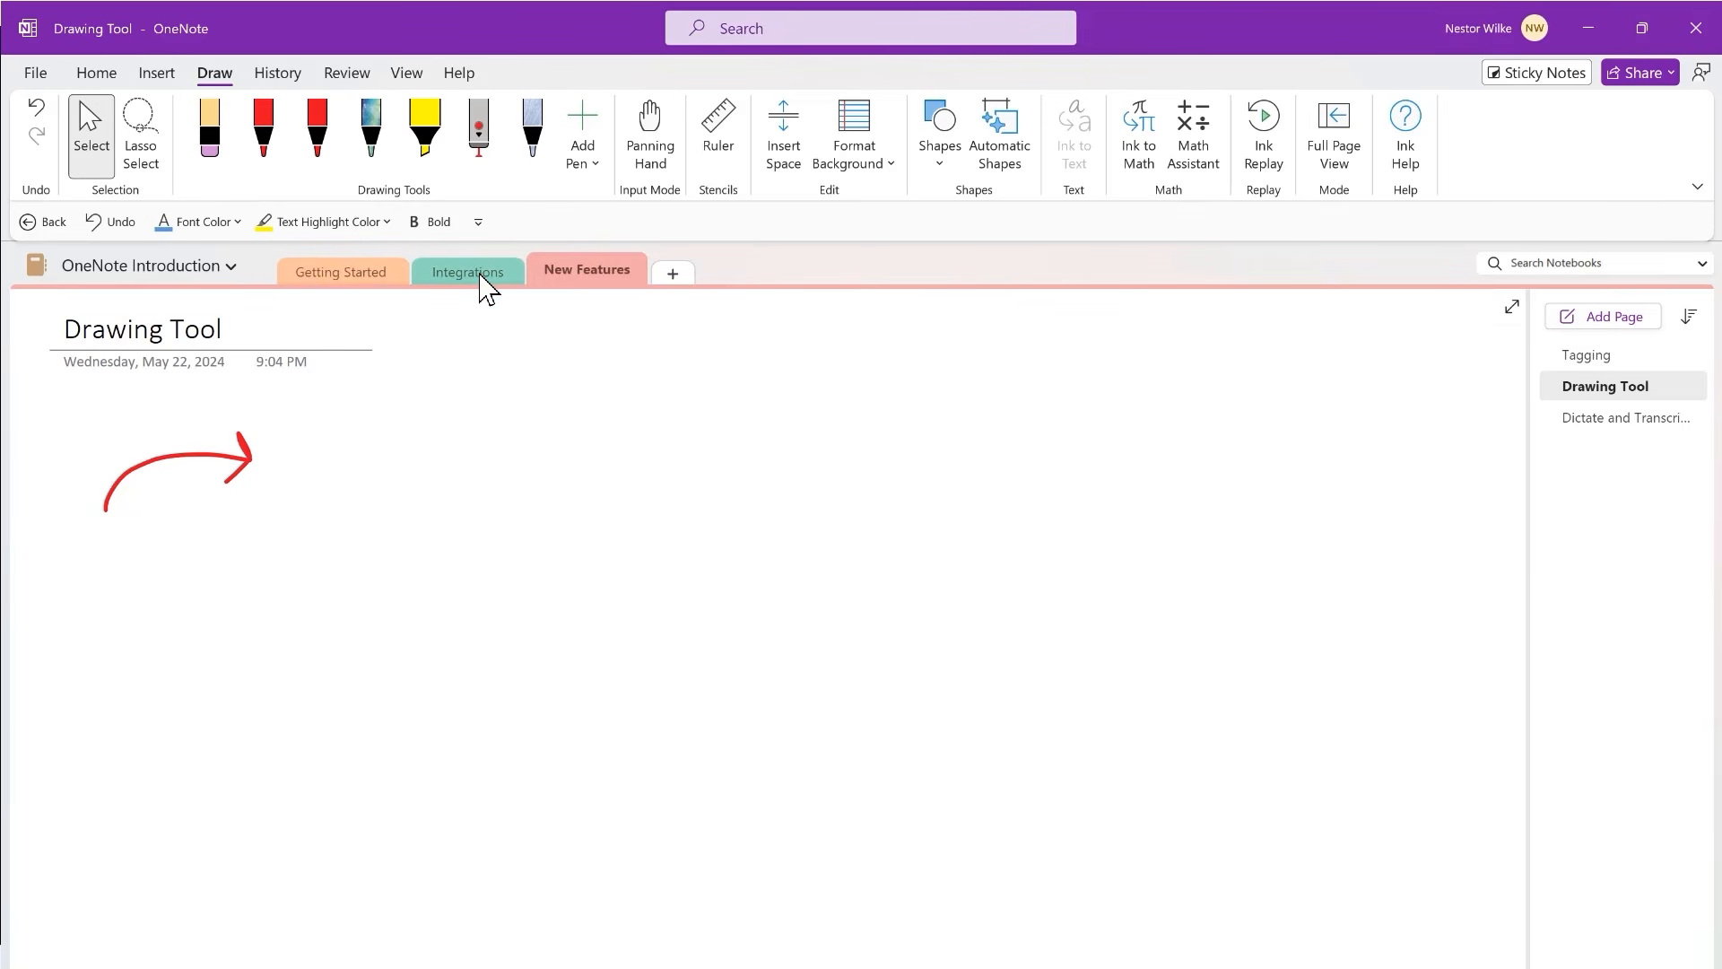
- Open the Images and Media page in the Getting Started section at its two images
left_click(390, 278)
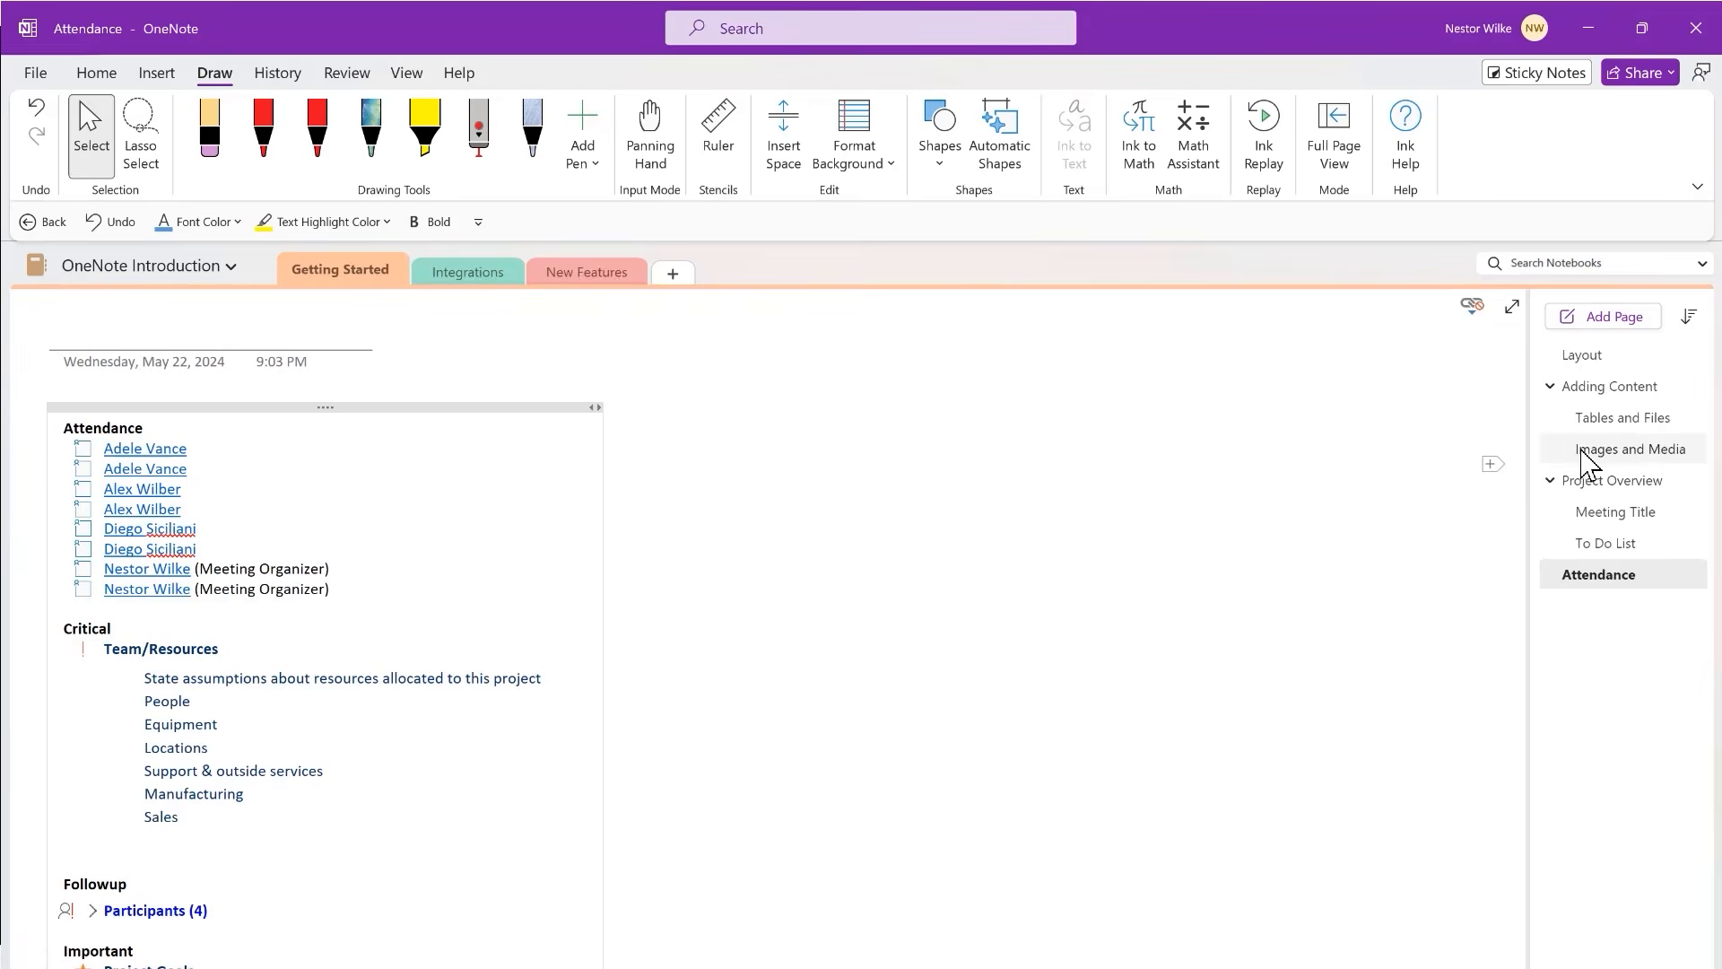
left_click(1619, 450)
scroll(1324, 478, "up", 5)
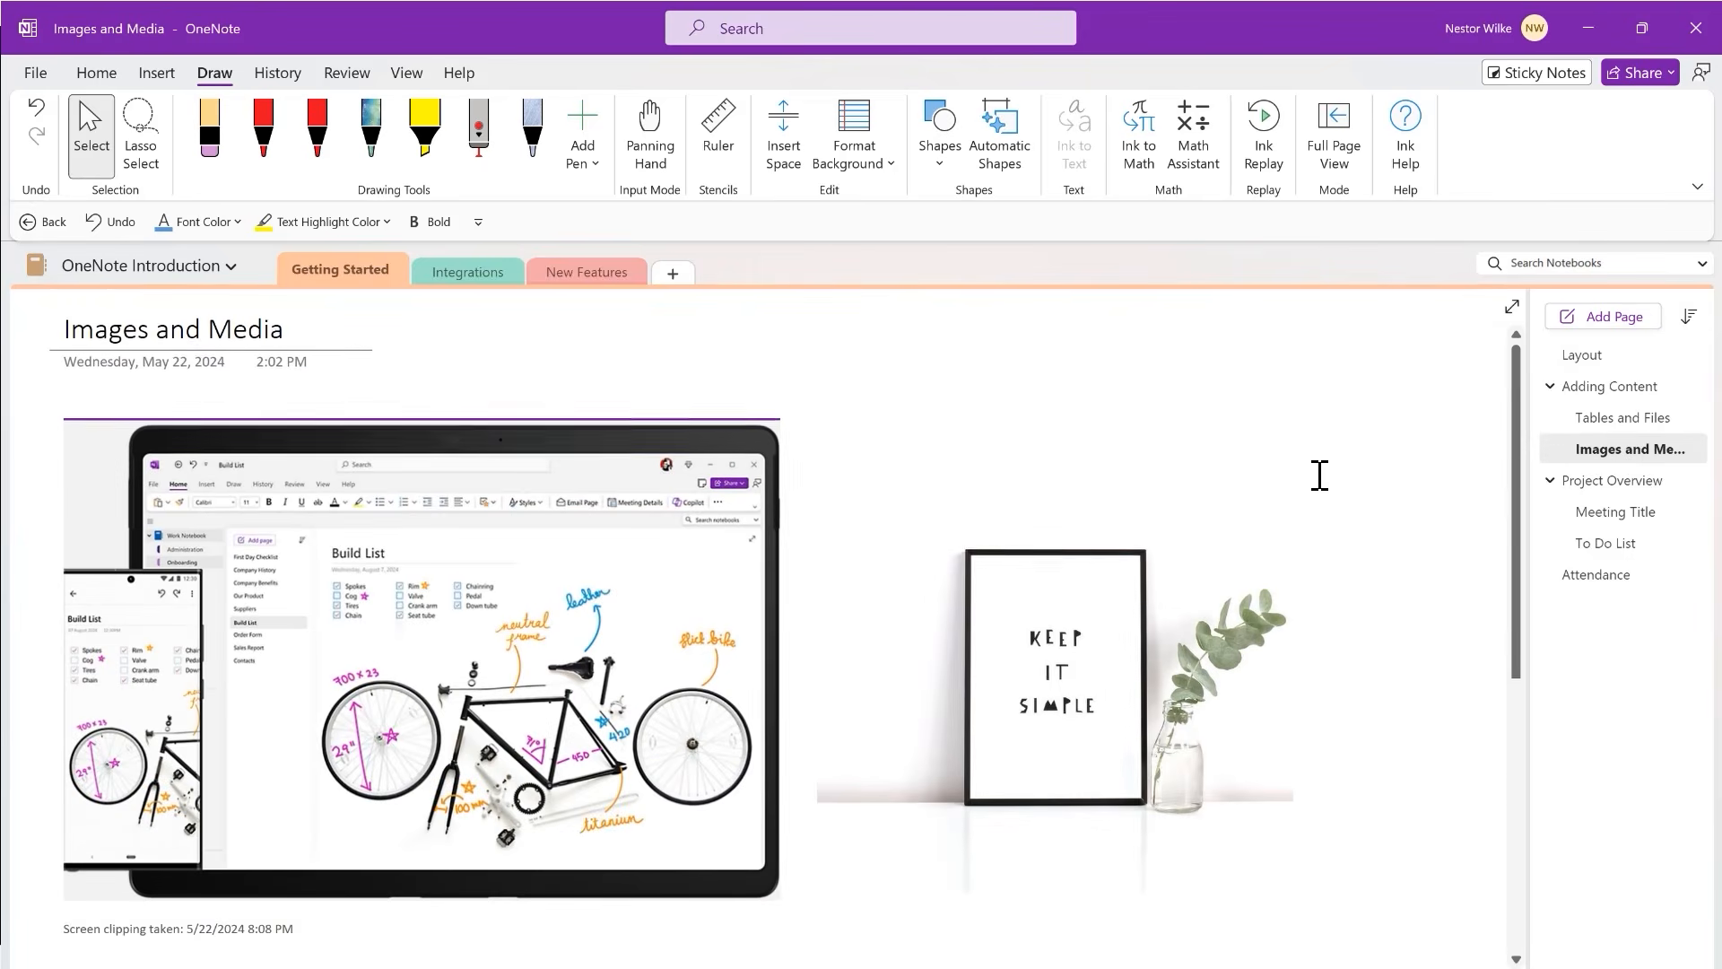
- Return to the Drawing Tool page in the New Features section and draw a freehand red rectangle beside the curved arrow
scroll(722, 572, "down", 2)
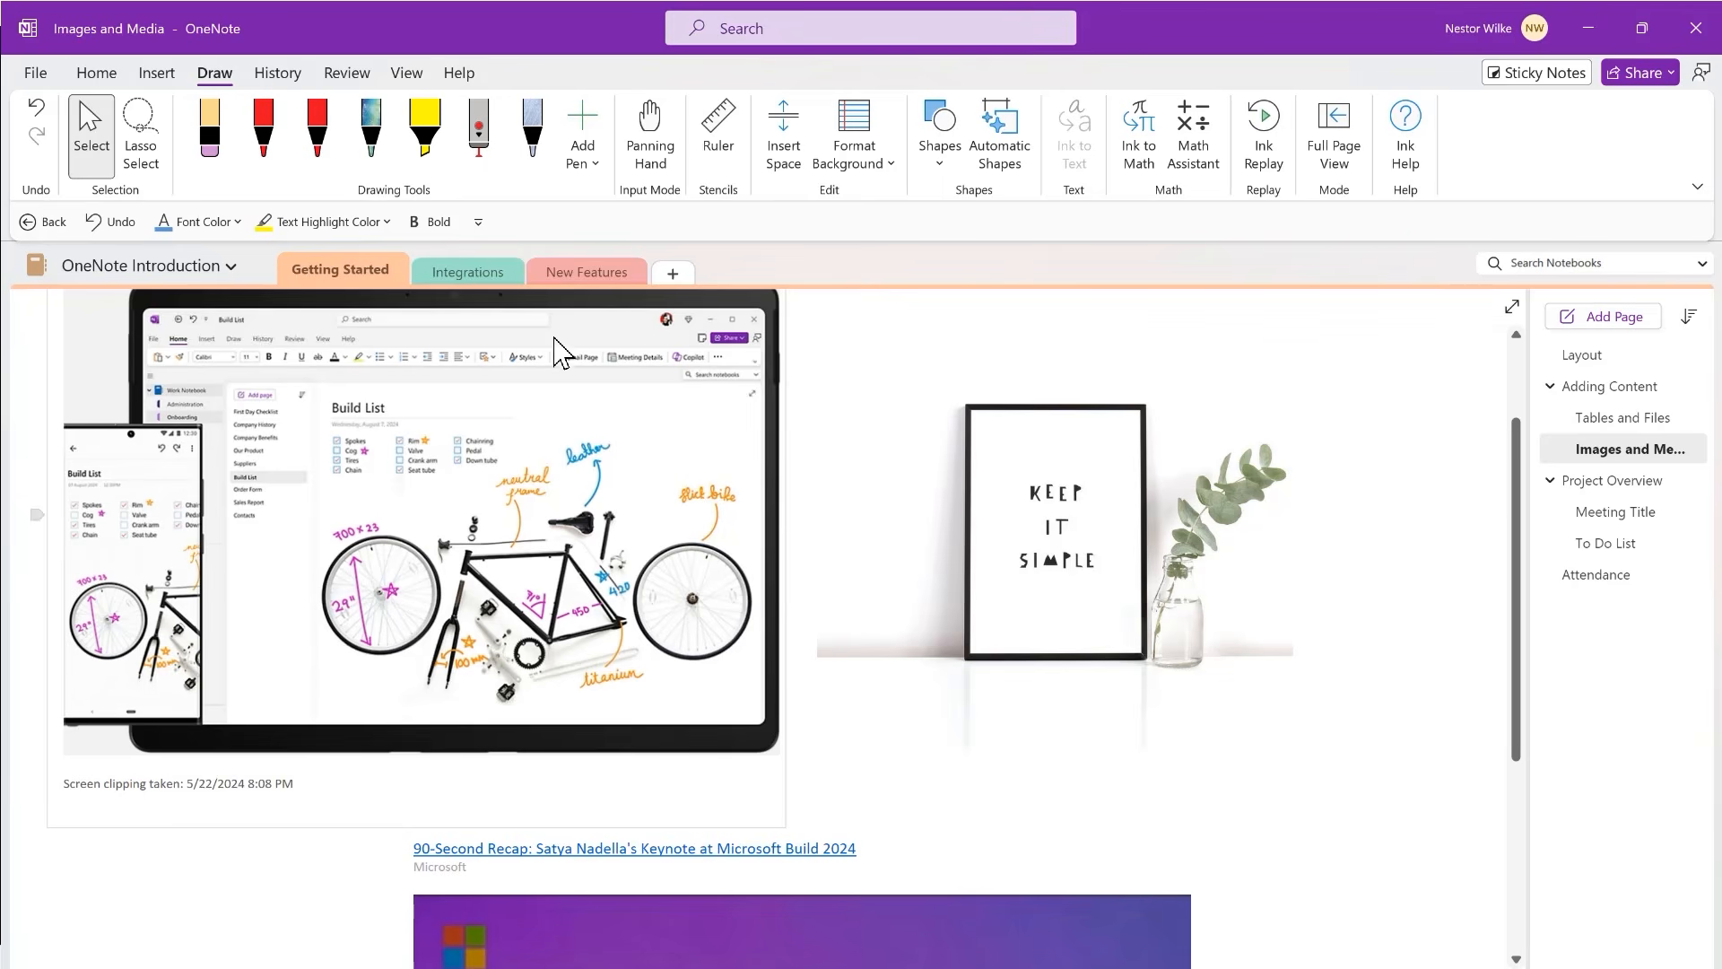
left_click(600, 282)
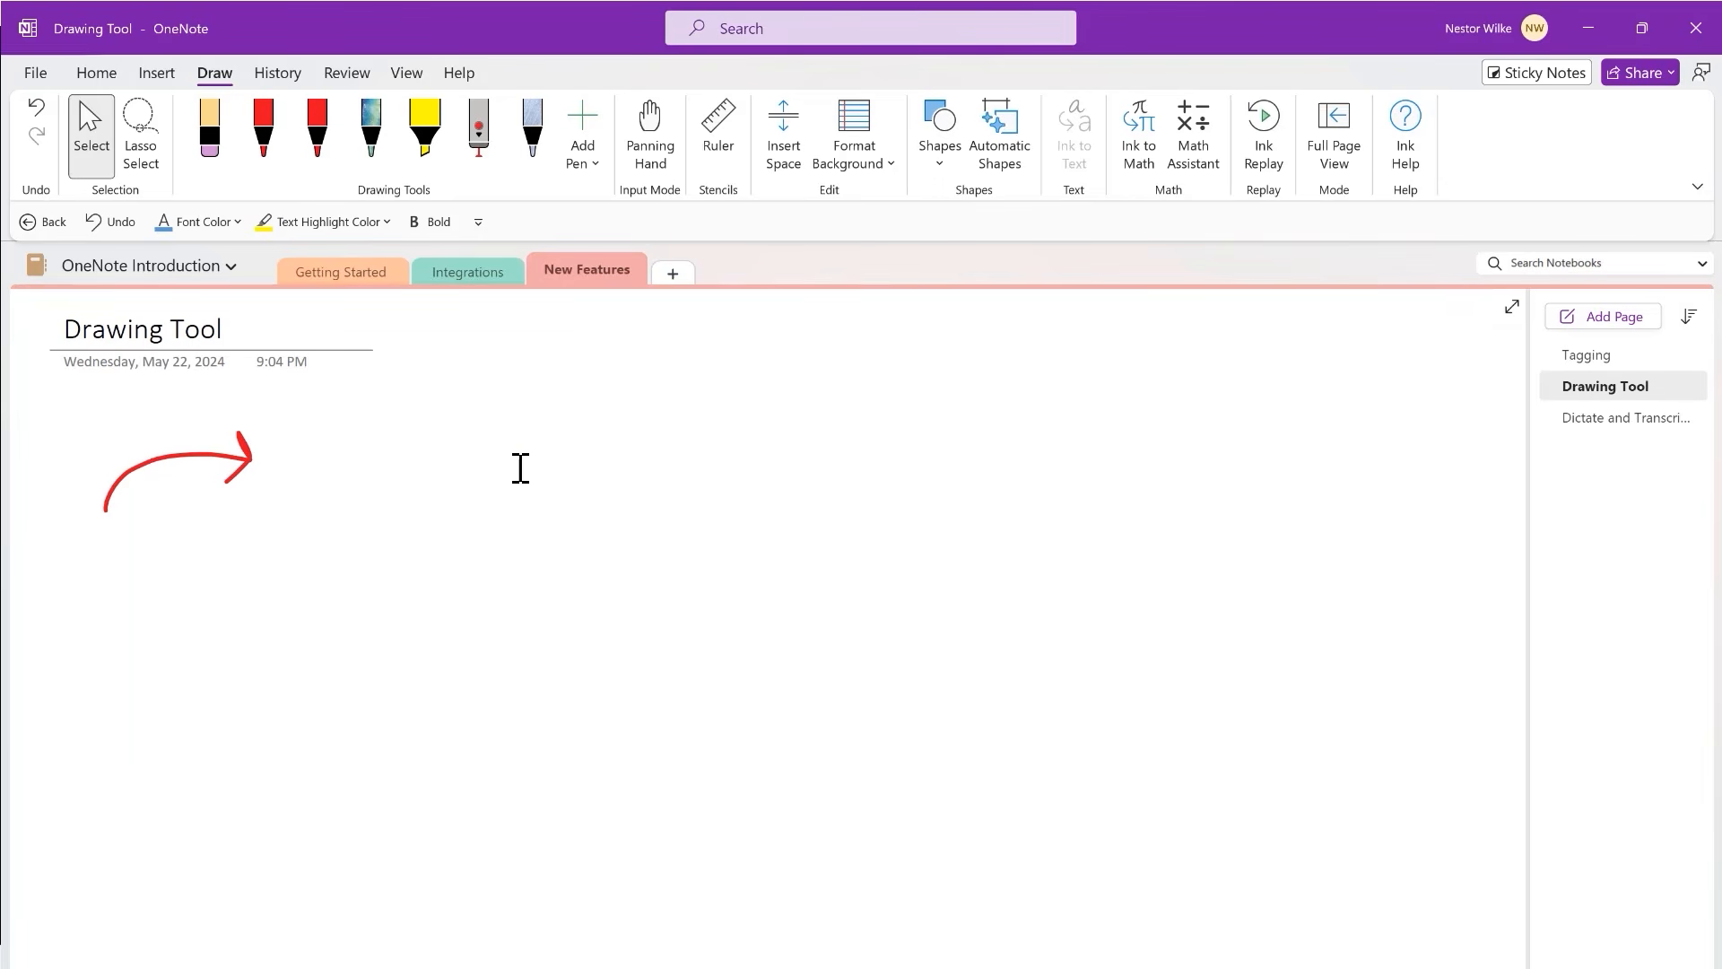
left_click(262, 133)
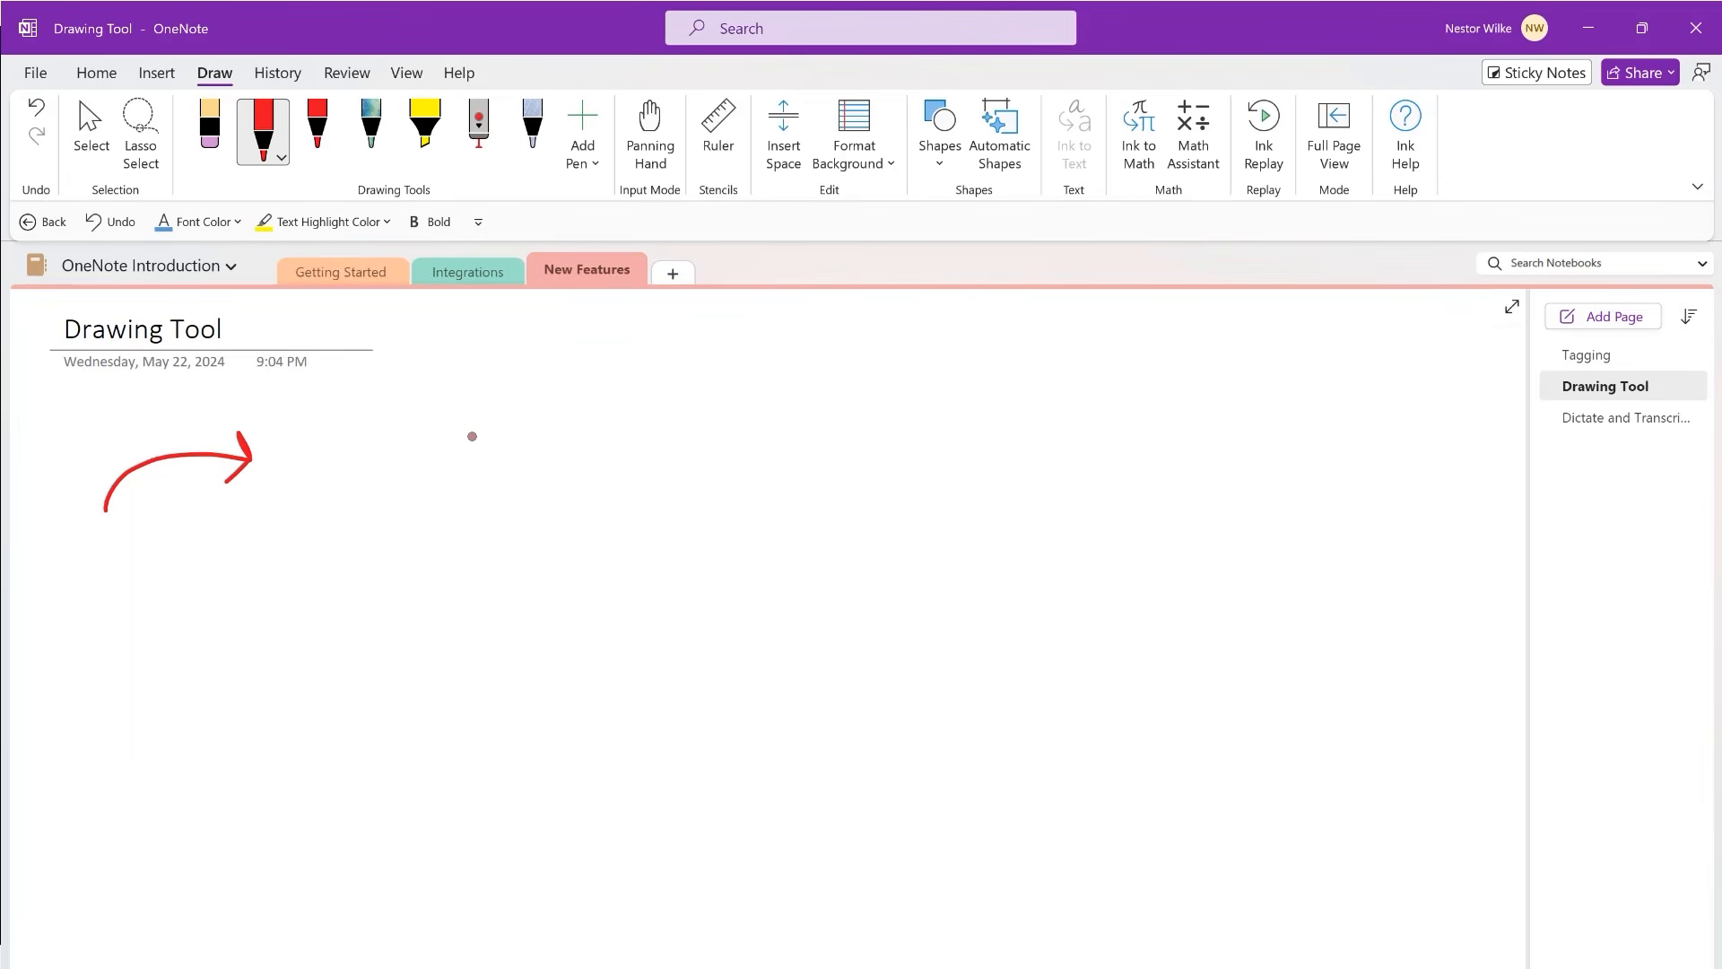
left_click_drag(469, 435, 563, 437)
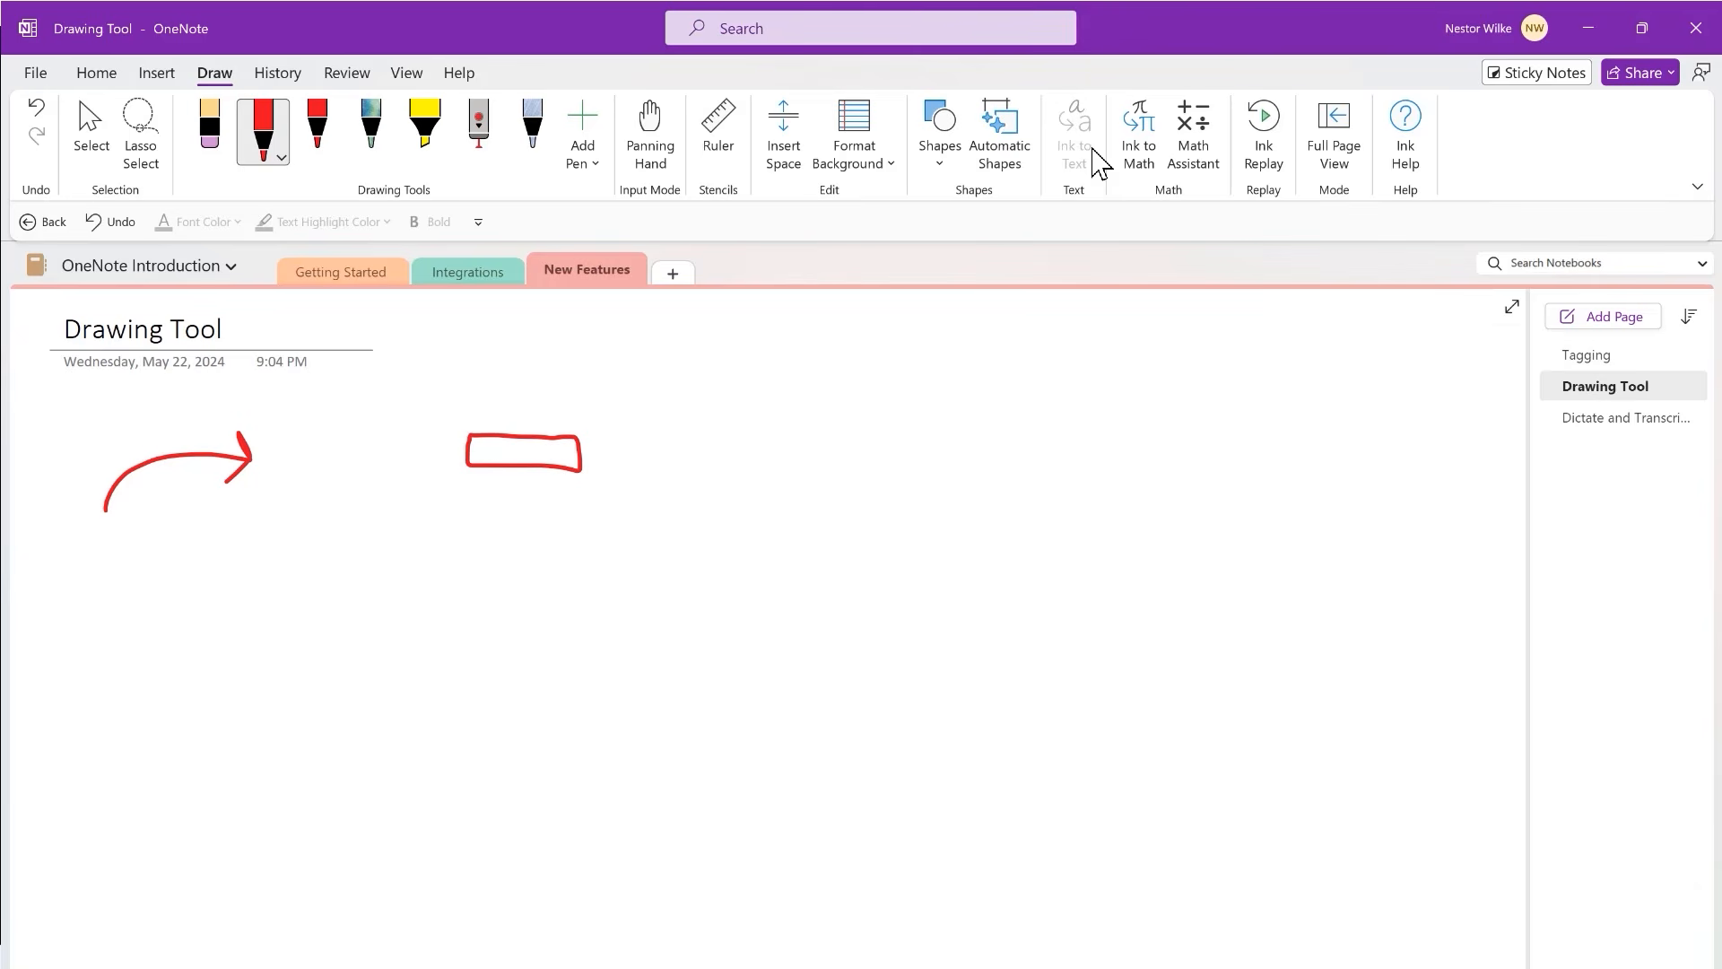
- Turn on Automatic Shapes and draw a row of red shapes beside the freehand rectangle: rectangle, triangle, square, diamond and heart
left_click(1004, 139)
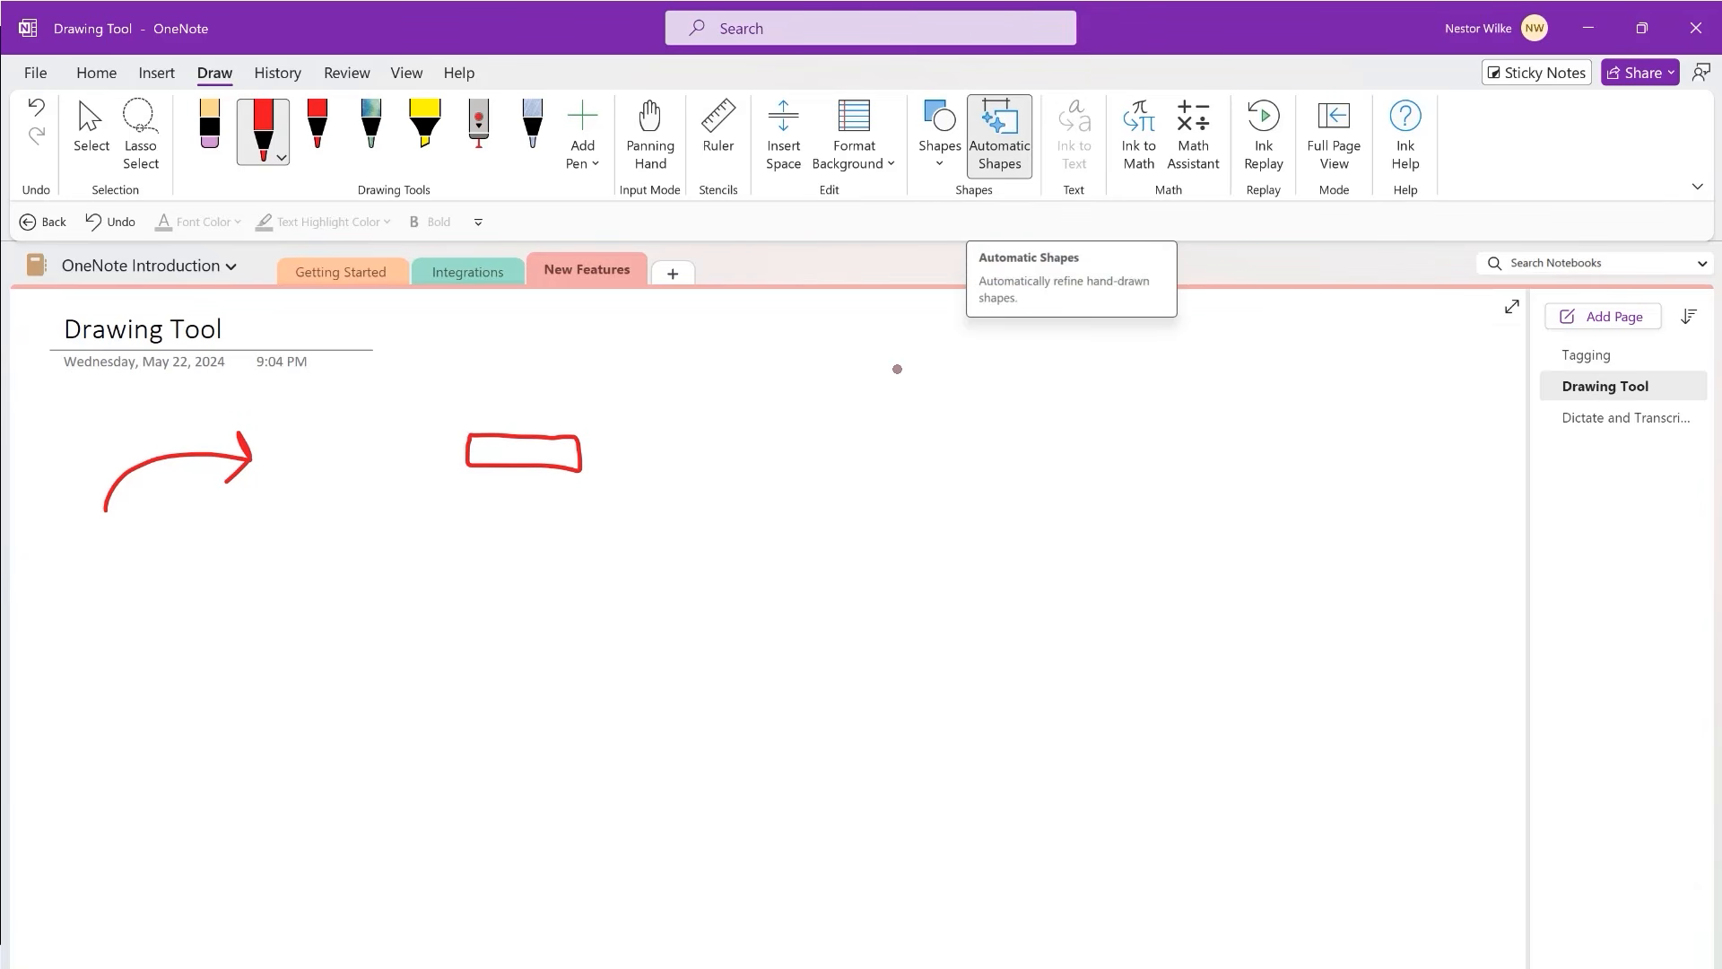
mouse_move(682, 459)
left_mouse_down()
mouse_move(723, 462)
mouse_move(724, 429)
left_mouse_up()
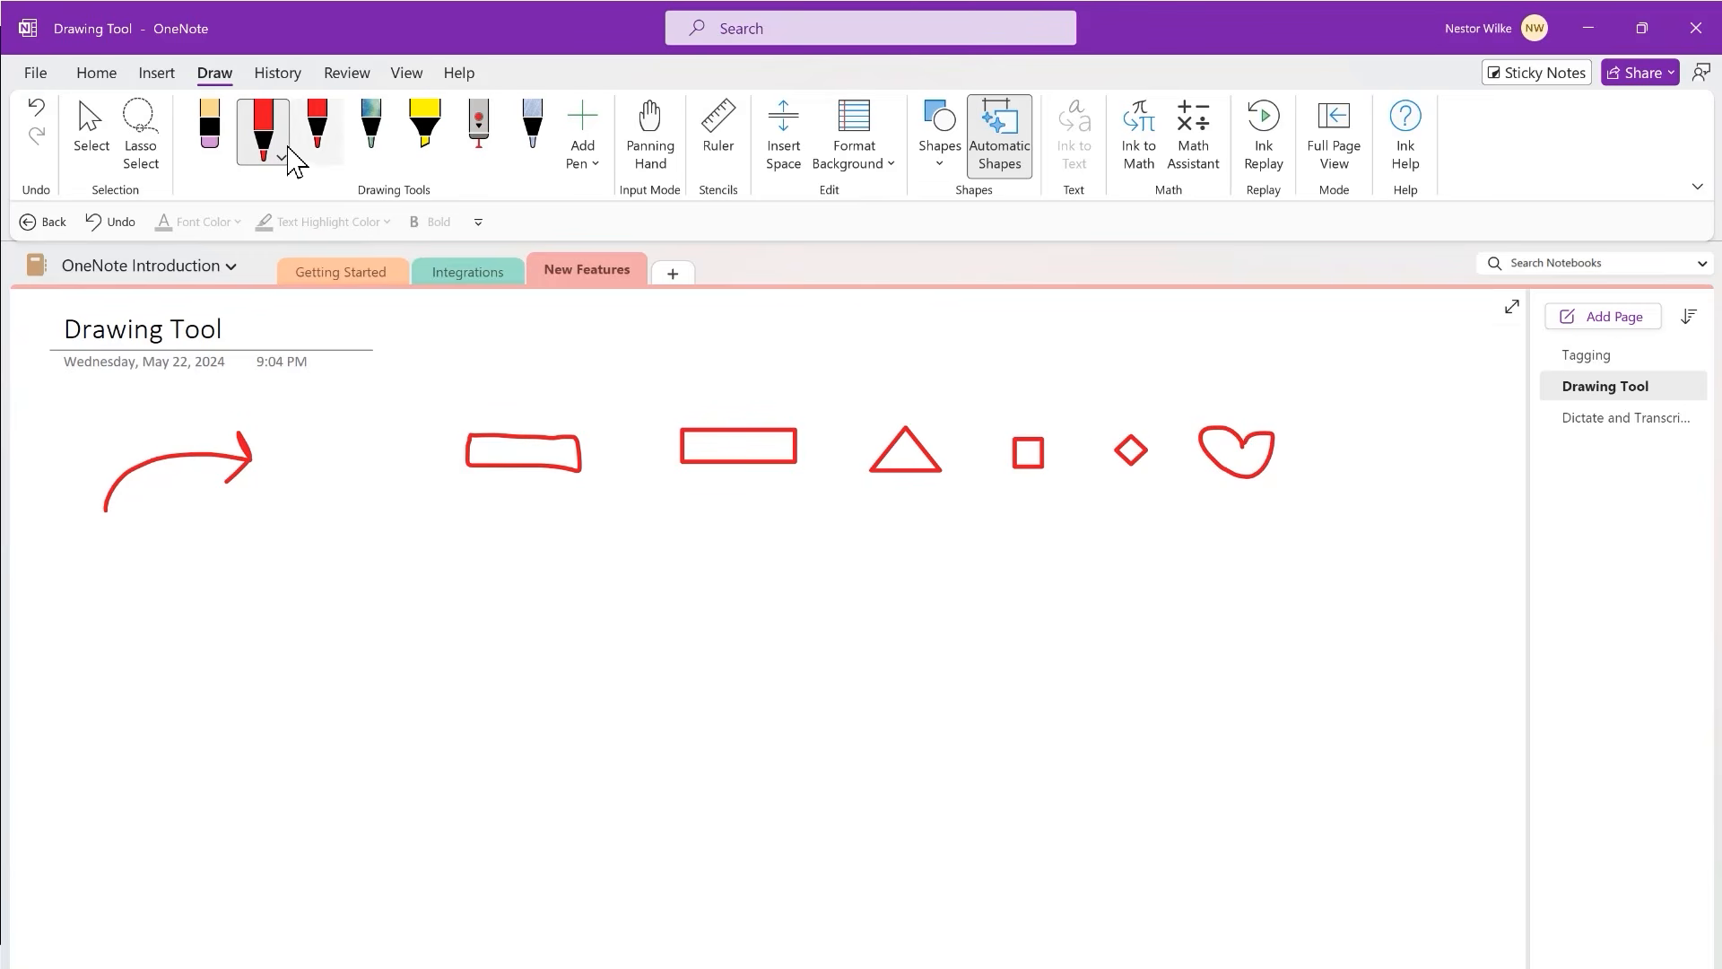
- Select the freehand rectangle, tilt it counterclockwise and rotate it back to nearly horizontal
left_click(87, 126)
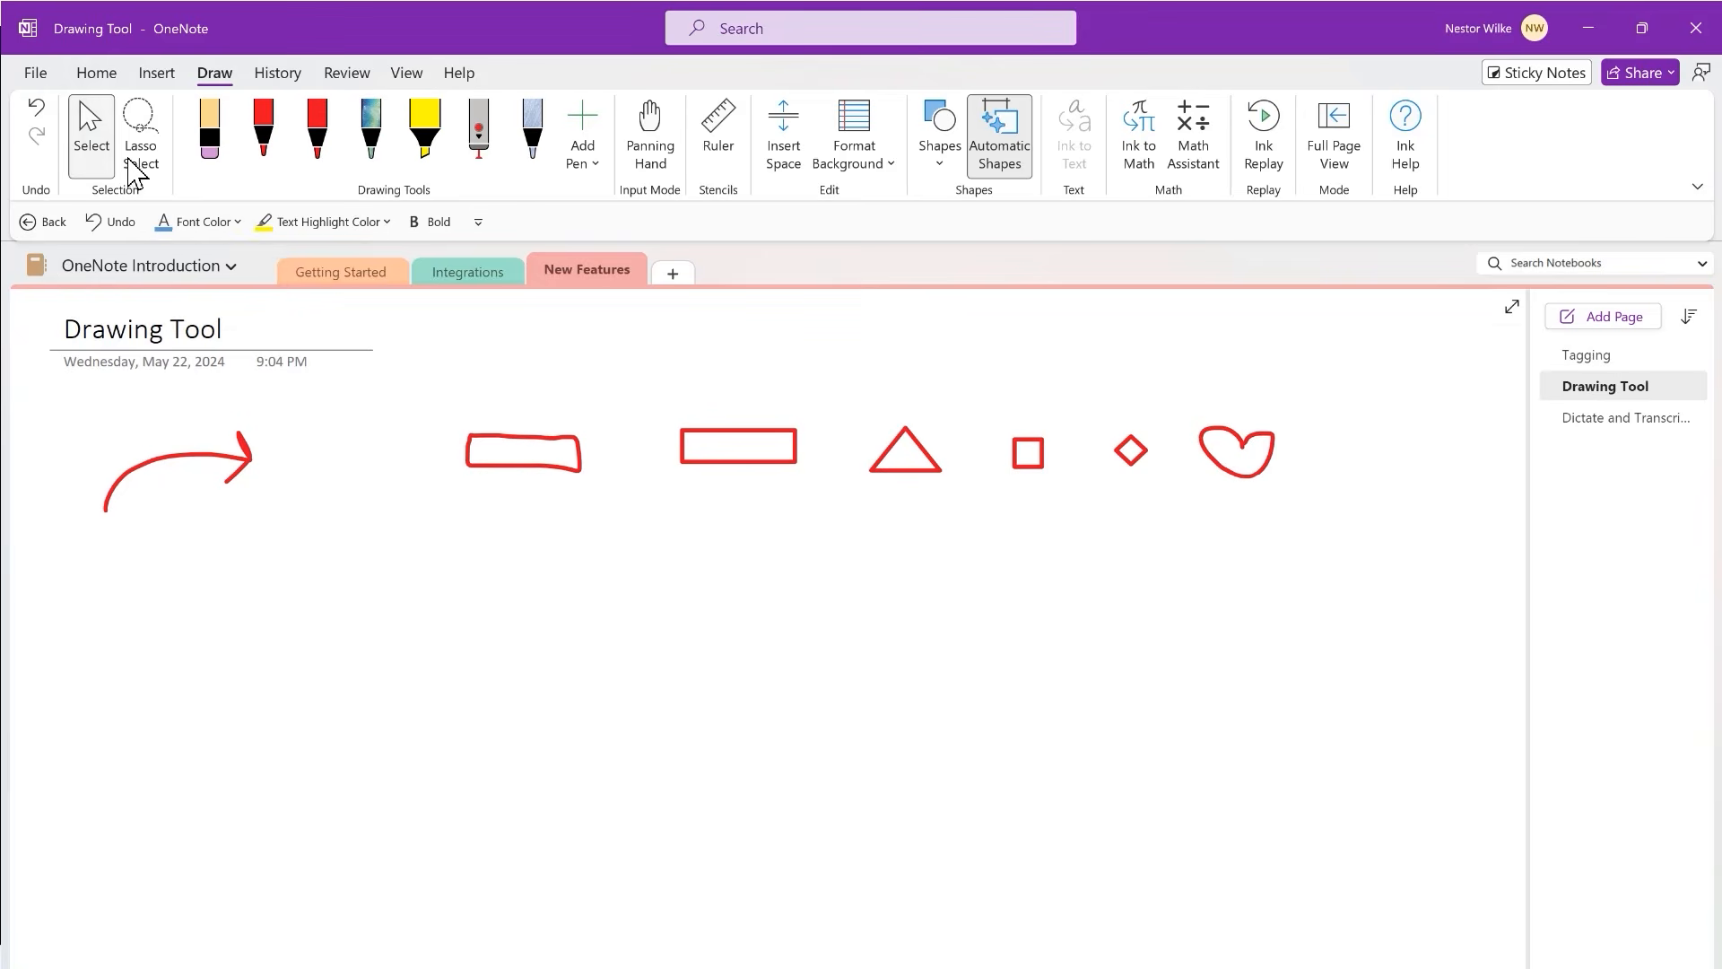
left_click(535, 443)
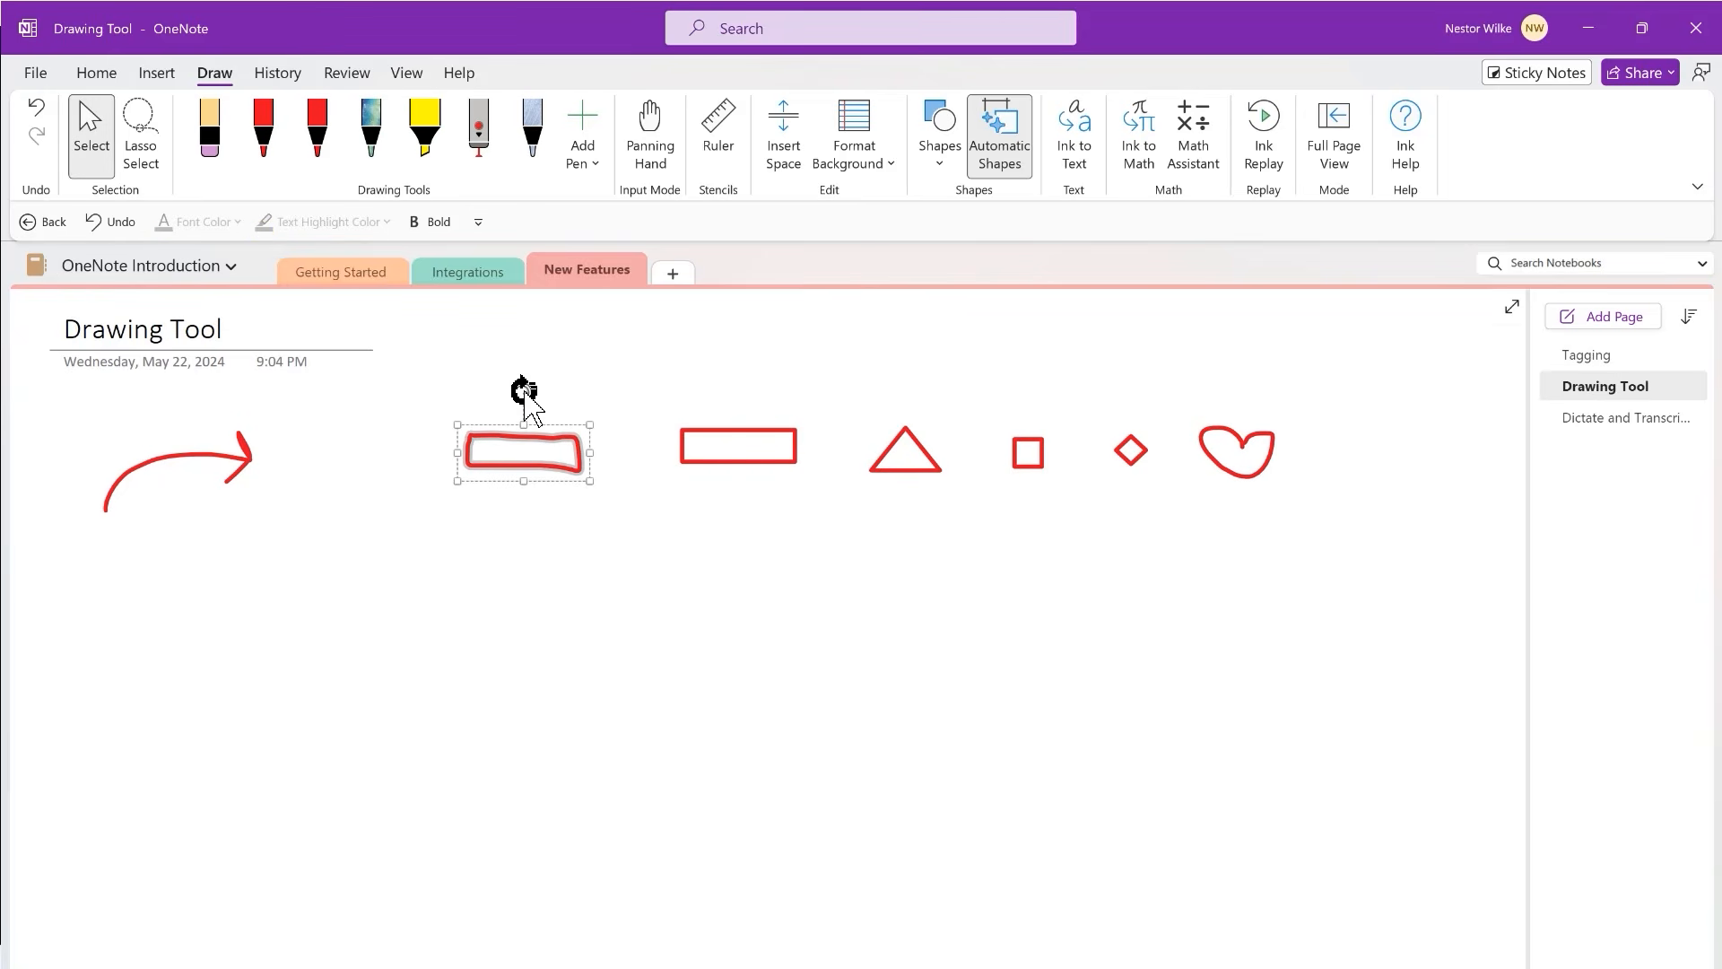
mouse_move(529, 391)
left_mouse_down()
mouse_move(565, 404)
mouse_move(573, 434)
mouse_move(509, 375)
left_mouse_up()
mouse_move(458, 494)
left_mouse_down()
mouse_move(362, 556)
mouse_move(496, 503)
left_mouse_up()
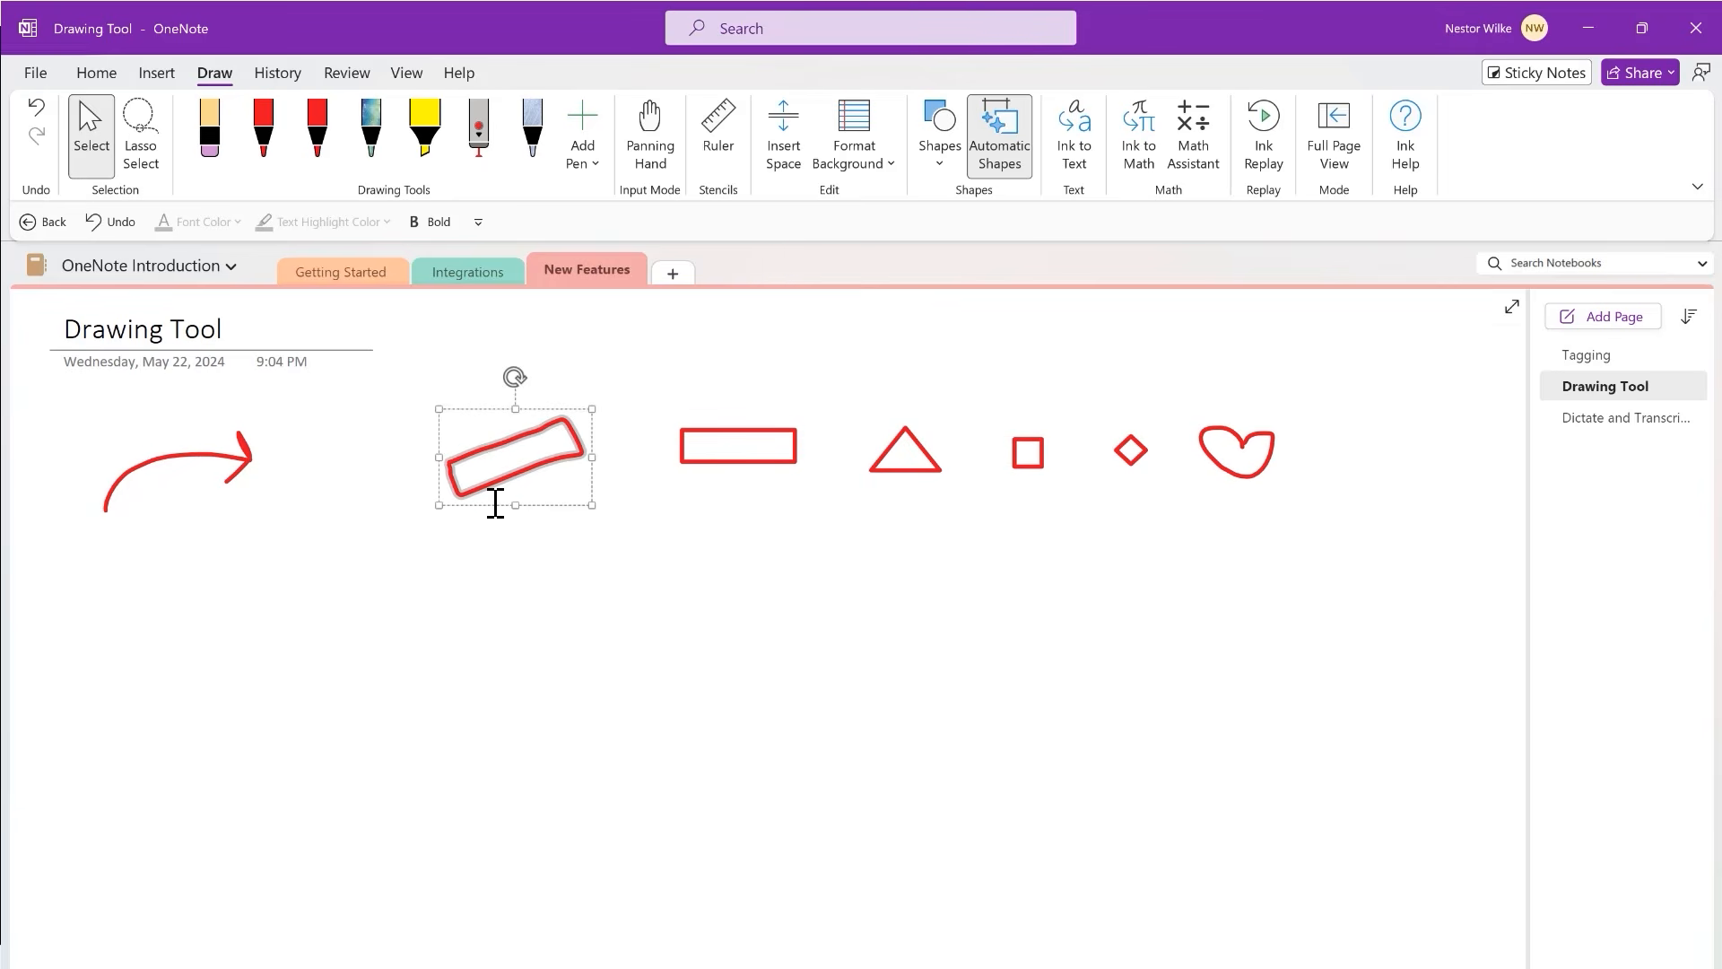
left_click_drag(516, 379, 538, 393)
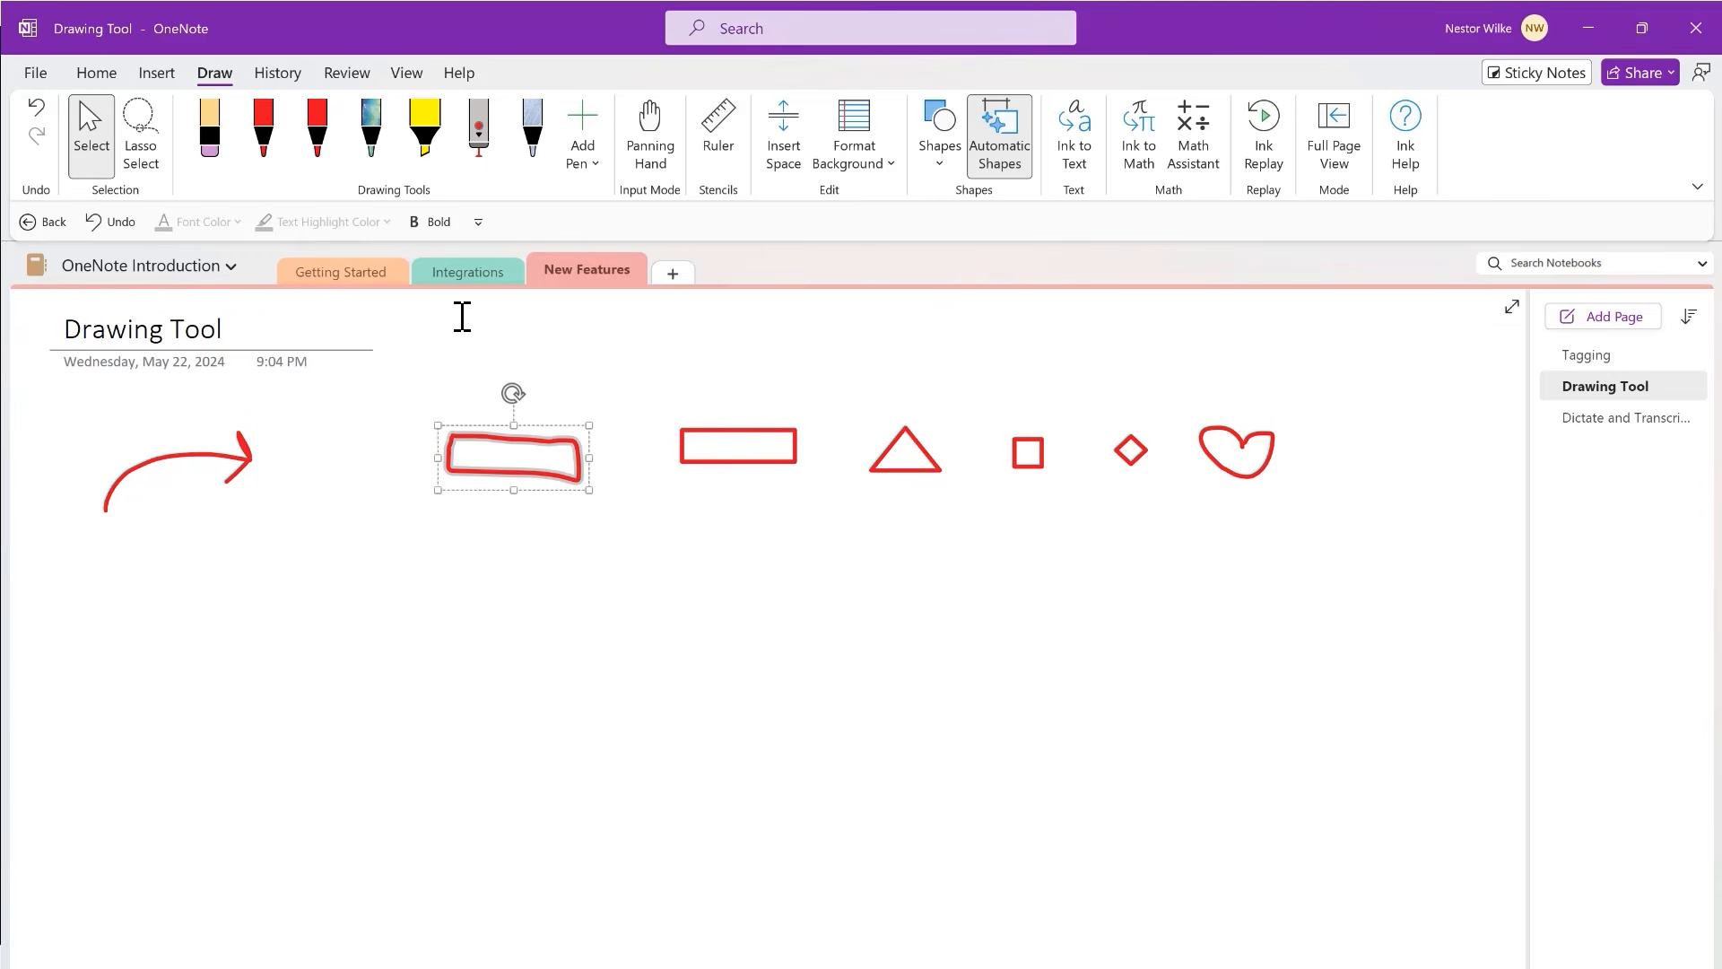
- Draw a red rectangle around the Drawing Tool title with the red pen
left_click(268, 135)
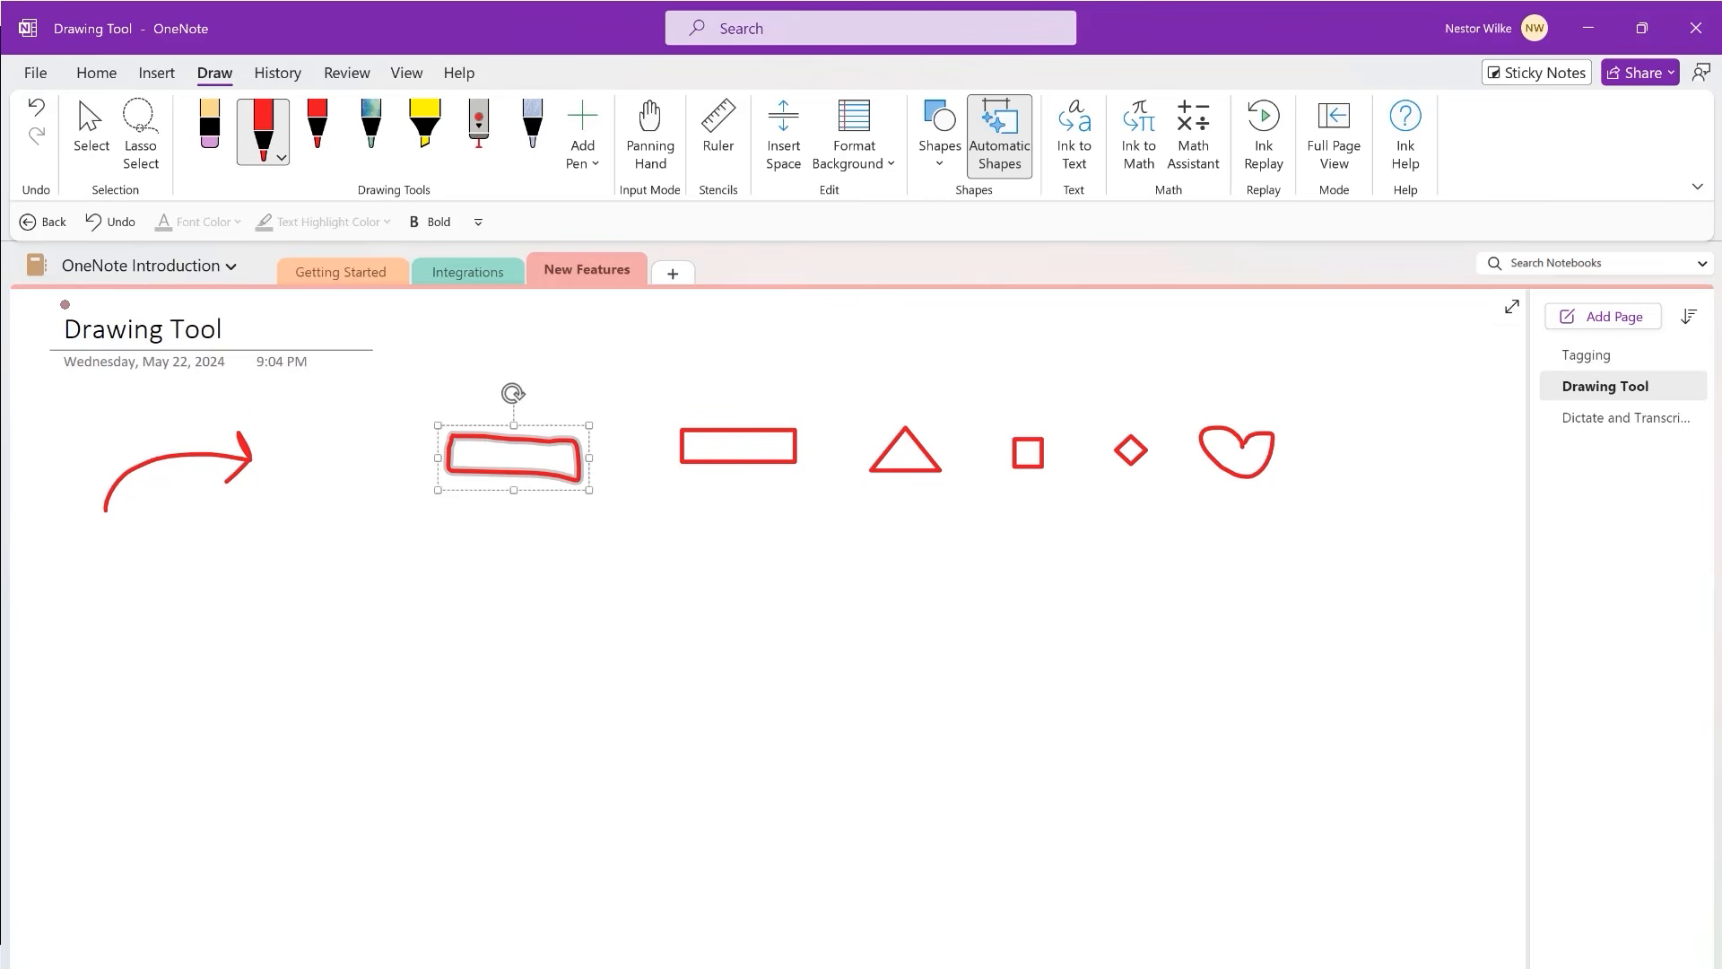
left_click_drag(61, 307, 236, 313)
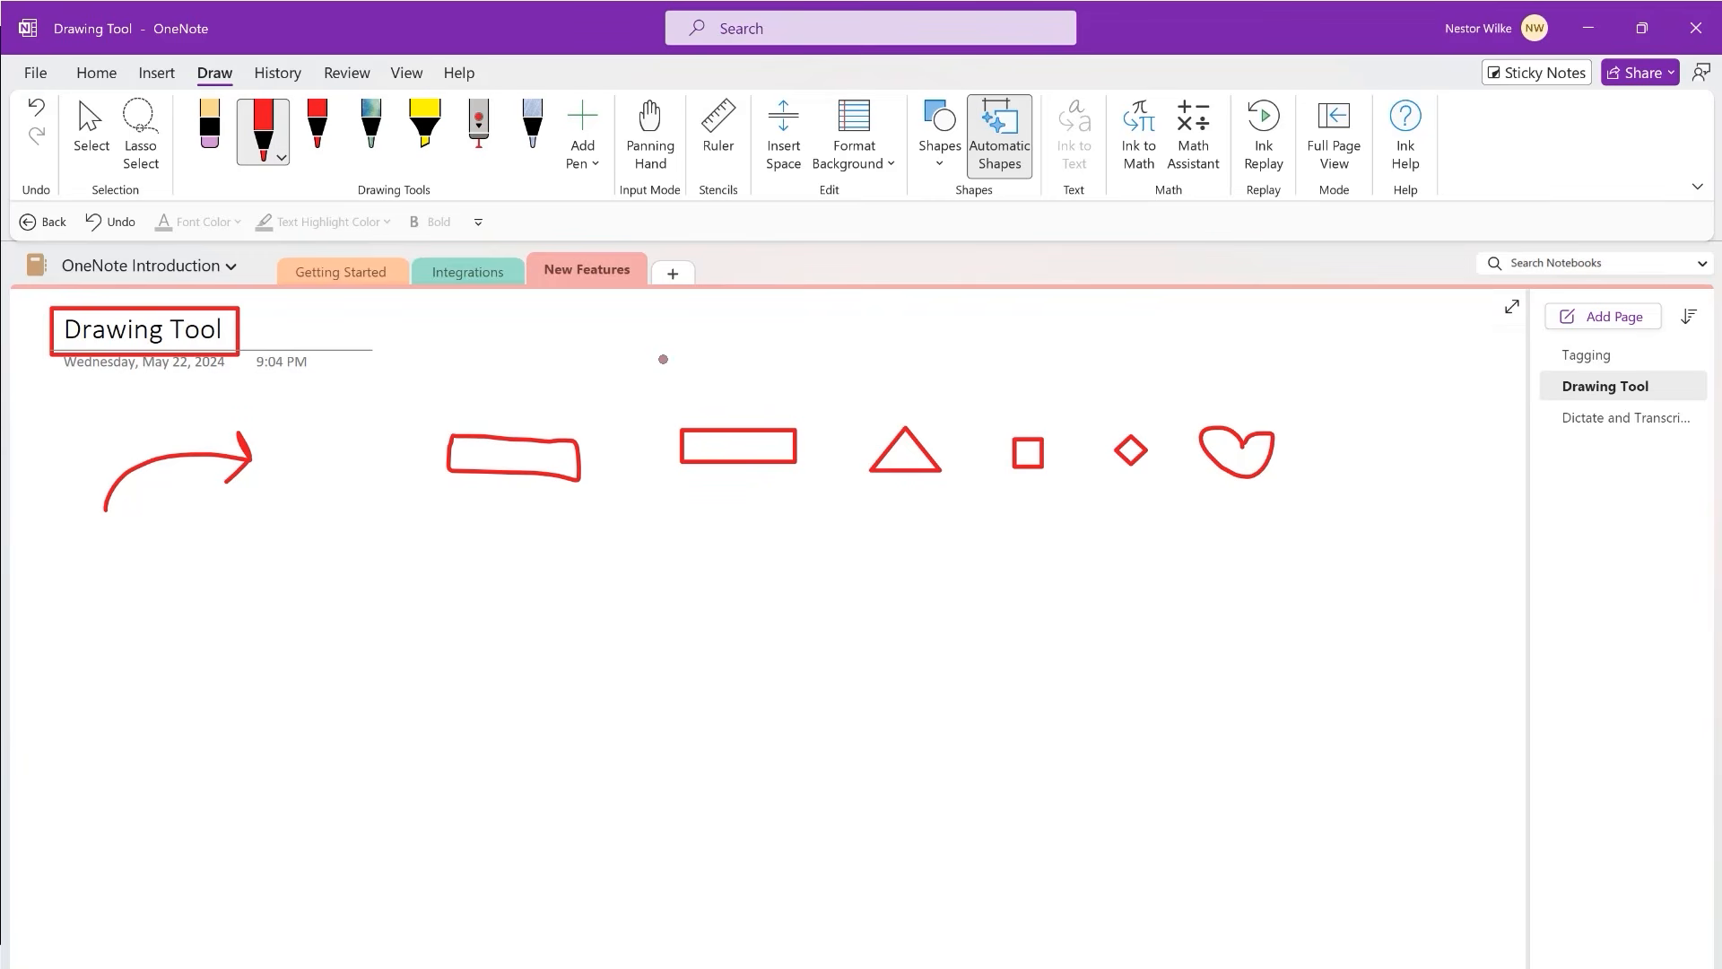
- Show the ruler, move it to the middle of the page and draw a straight red line along its edge at 45°
left_click(719, 125)
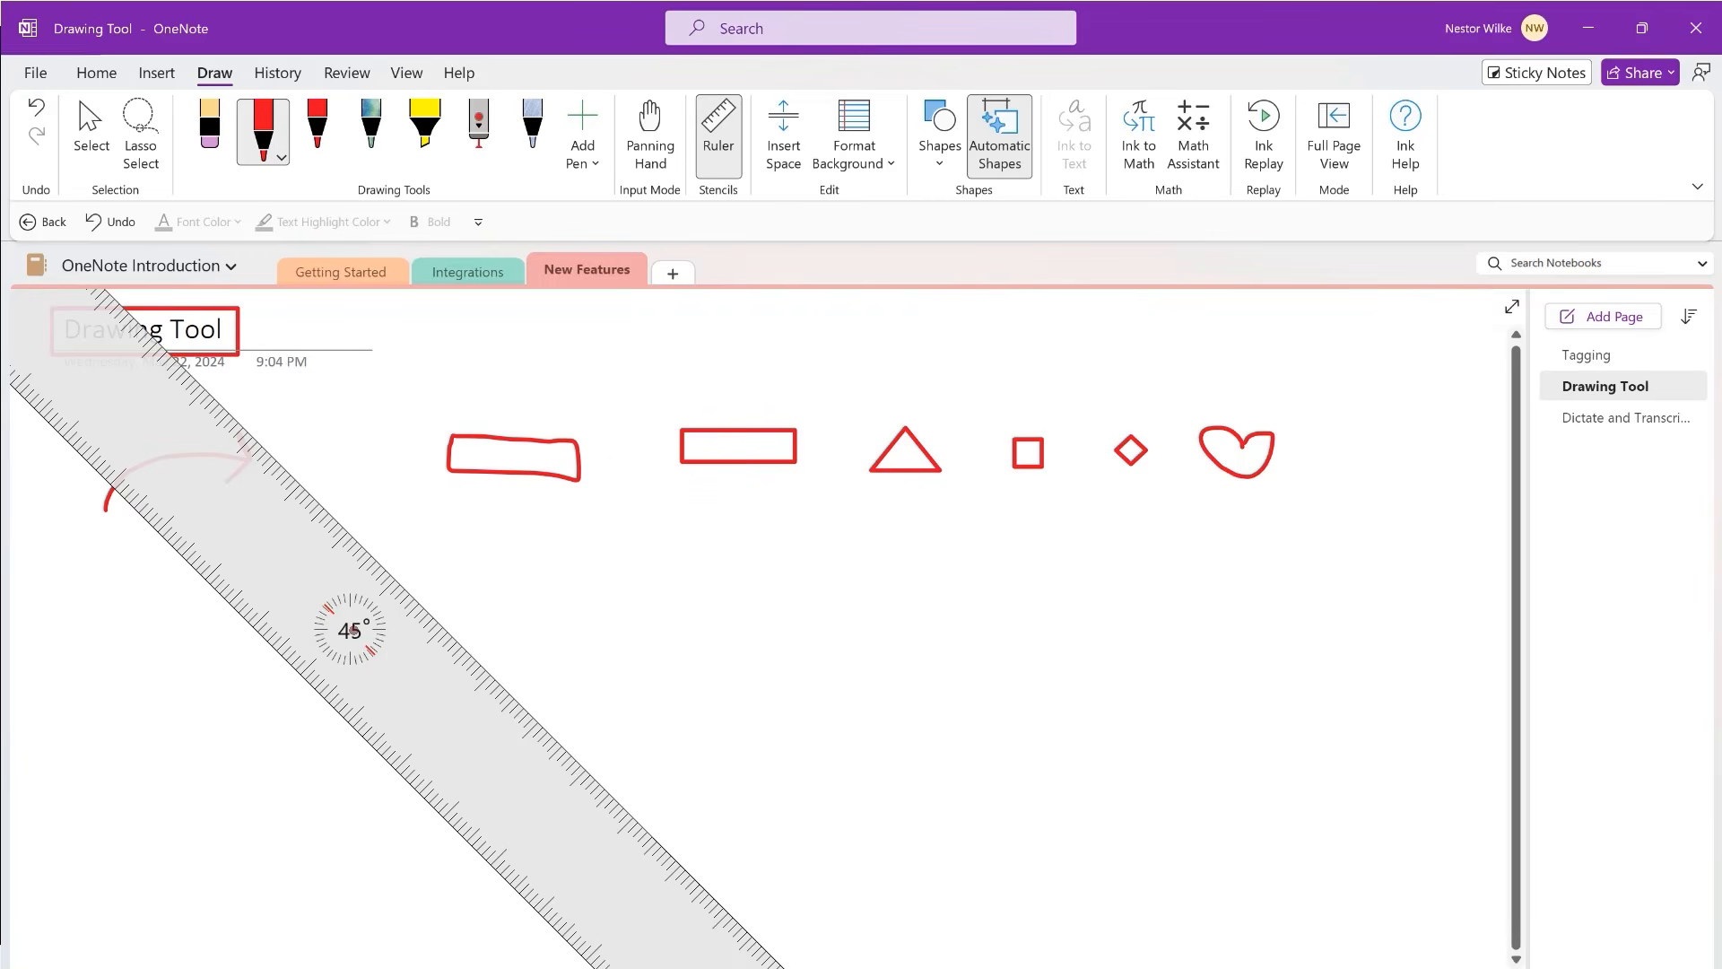
left_click_drag(354, 630, 652, 587)
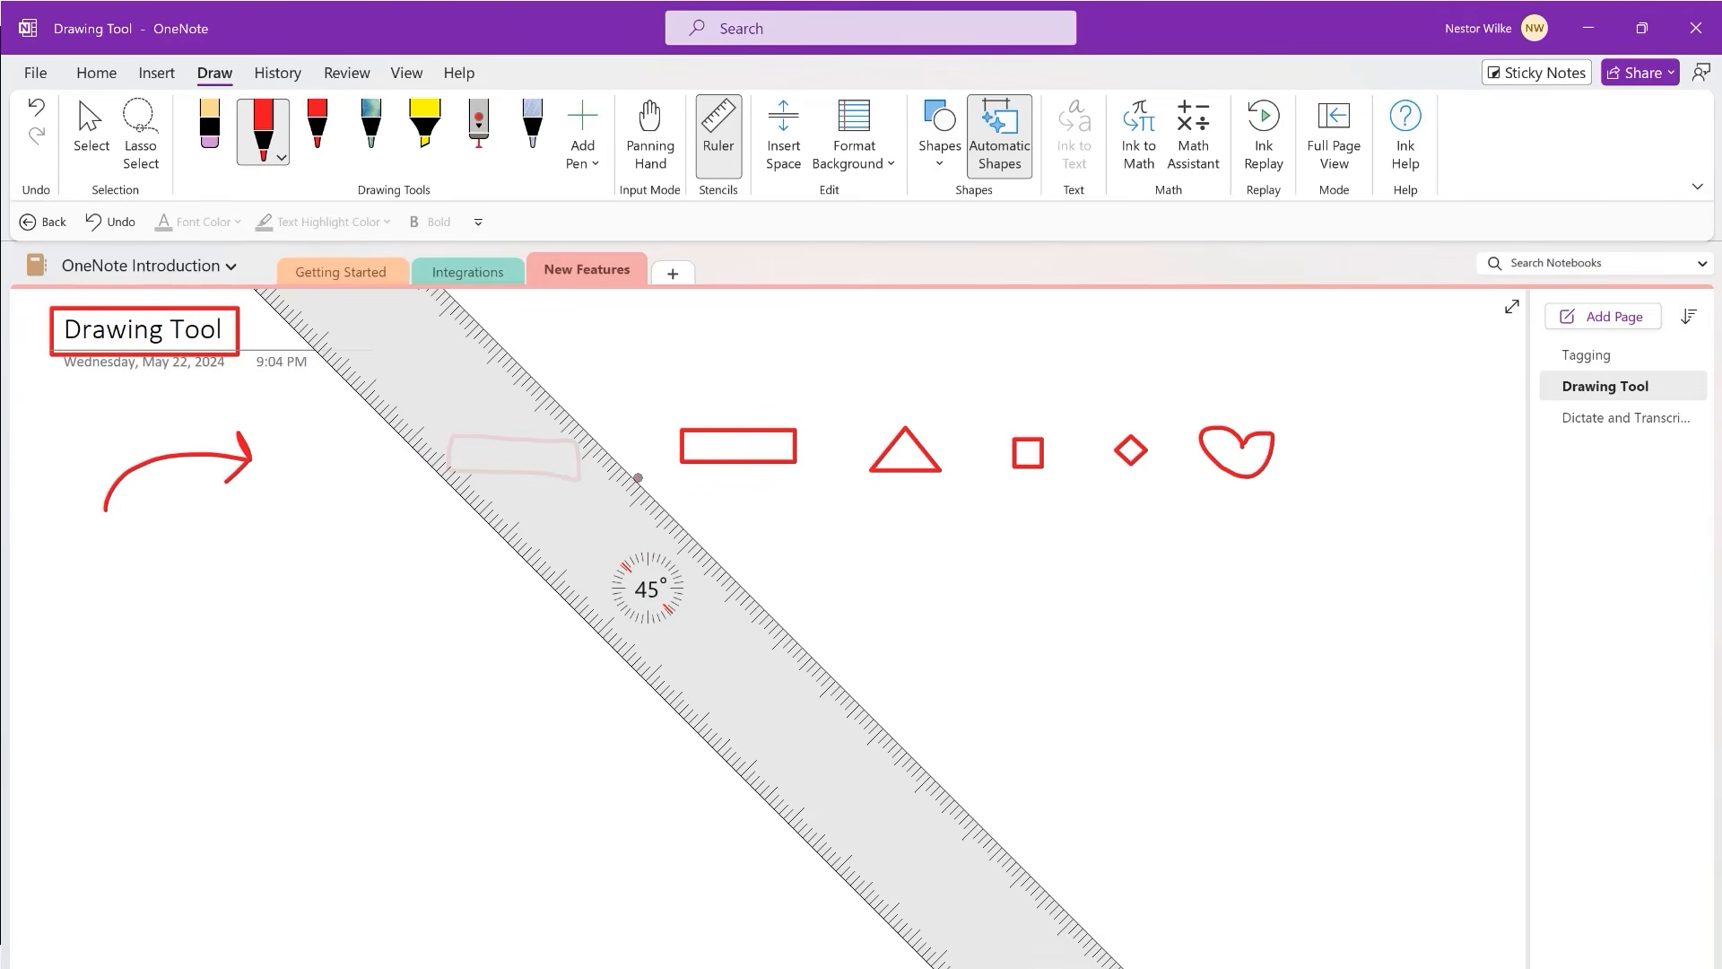
left_click_drag(689, 532, 878, 720)
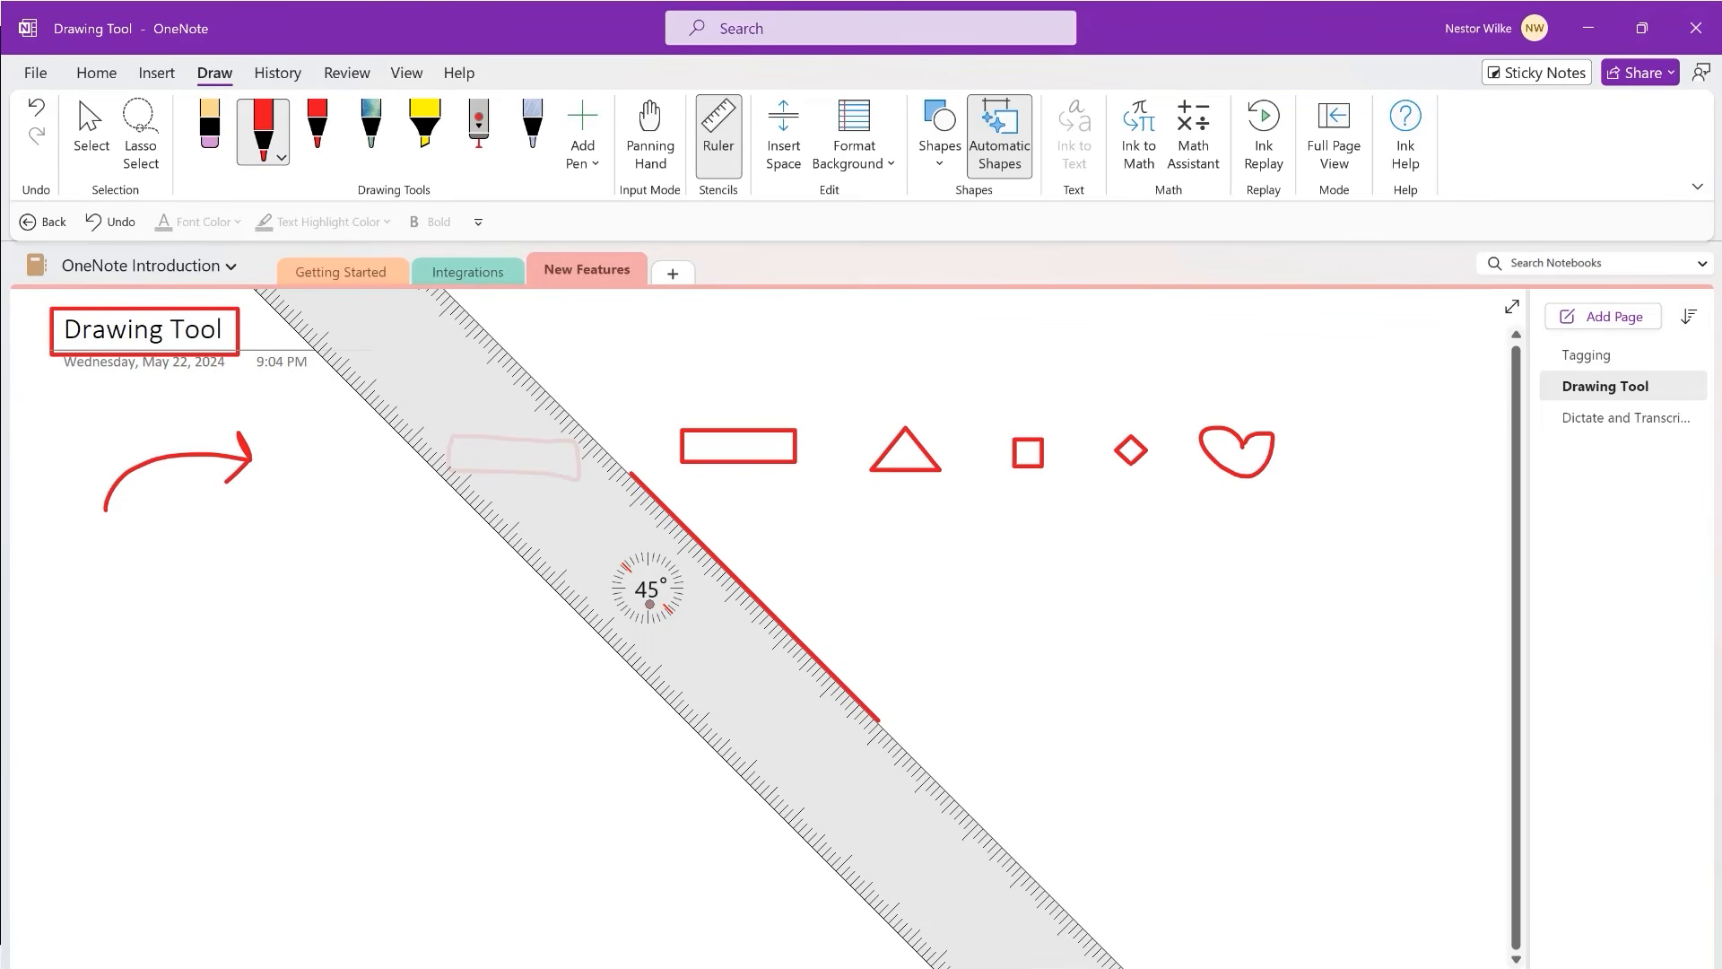
- Rotate the ruler to 73°, draw a second straight red line along its edge and hide the ruler
scroll(665, 583, "down", 13)
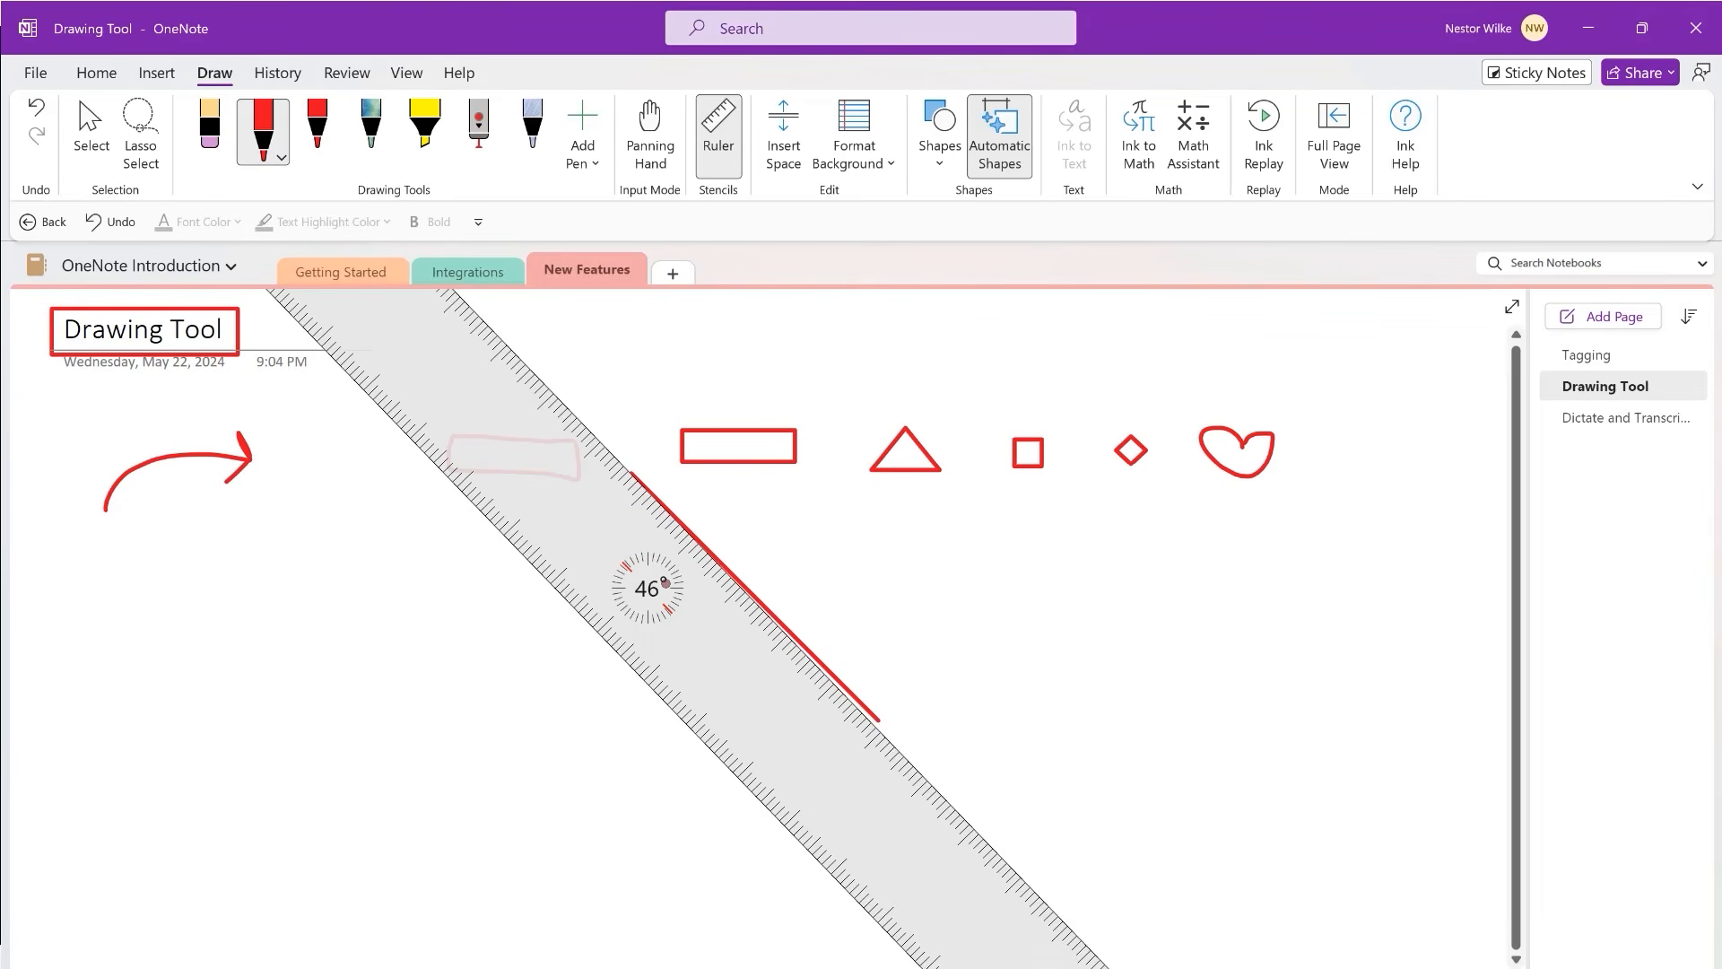
scroll(664, 584, "down", 15)
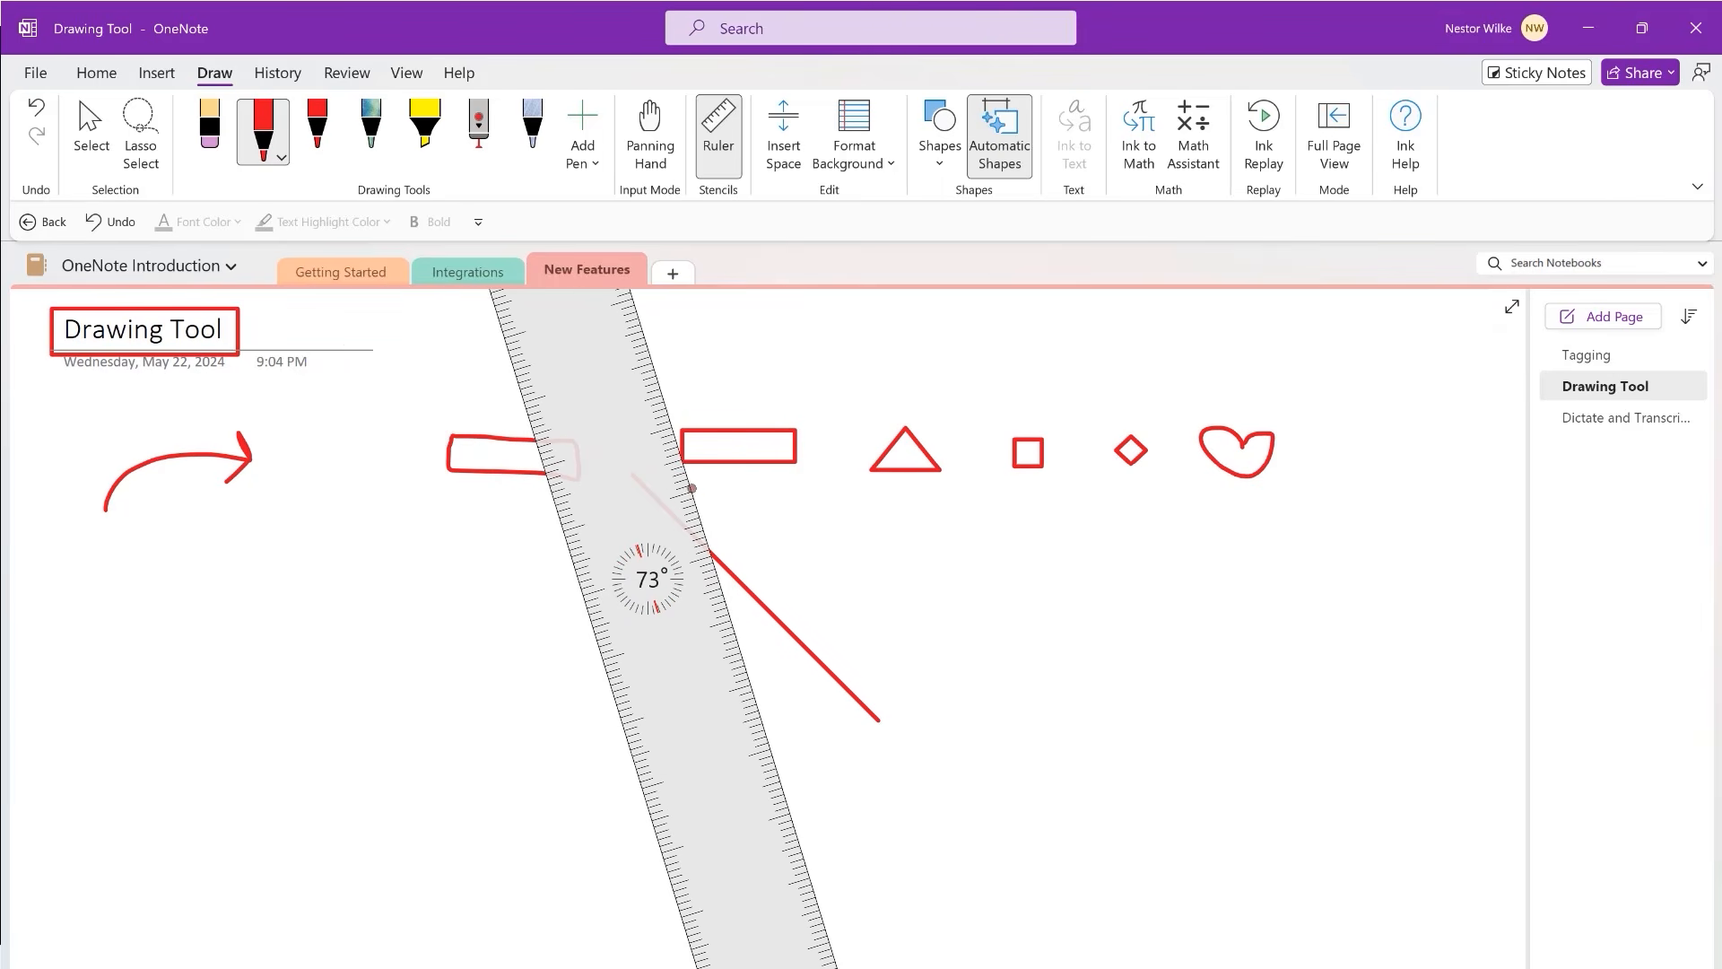
mouse_move(663, 583)
left_mouse_down()
mouse_move(700, 677)
mouse_move(547, 550)
mouse_move(623, 567)
left_mouse_up()
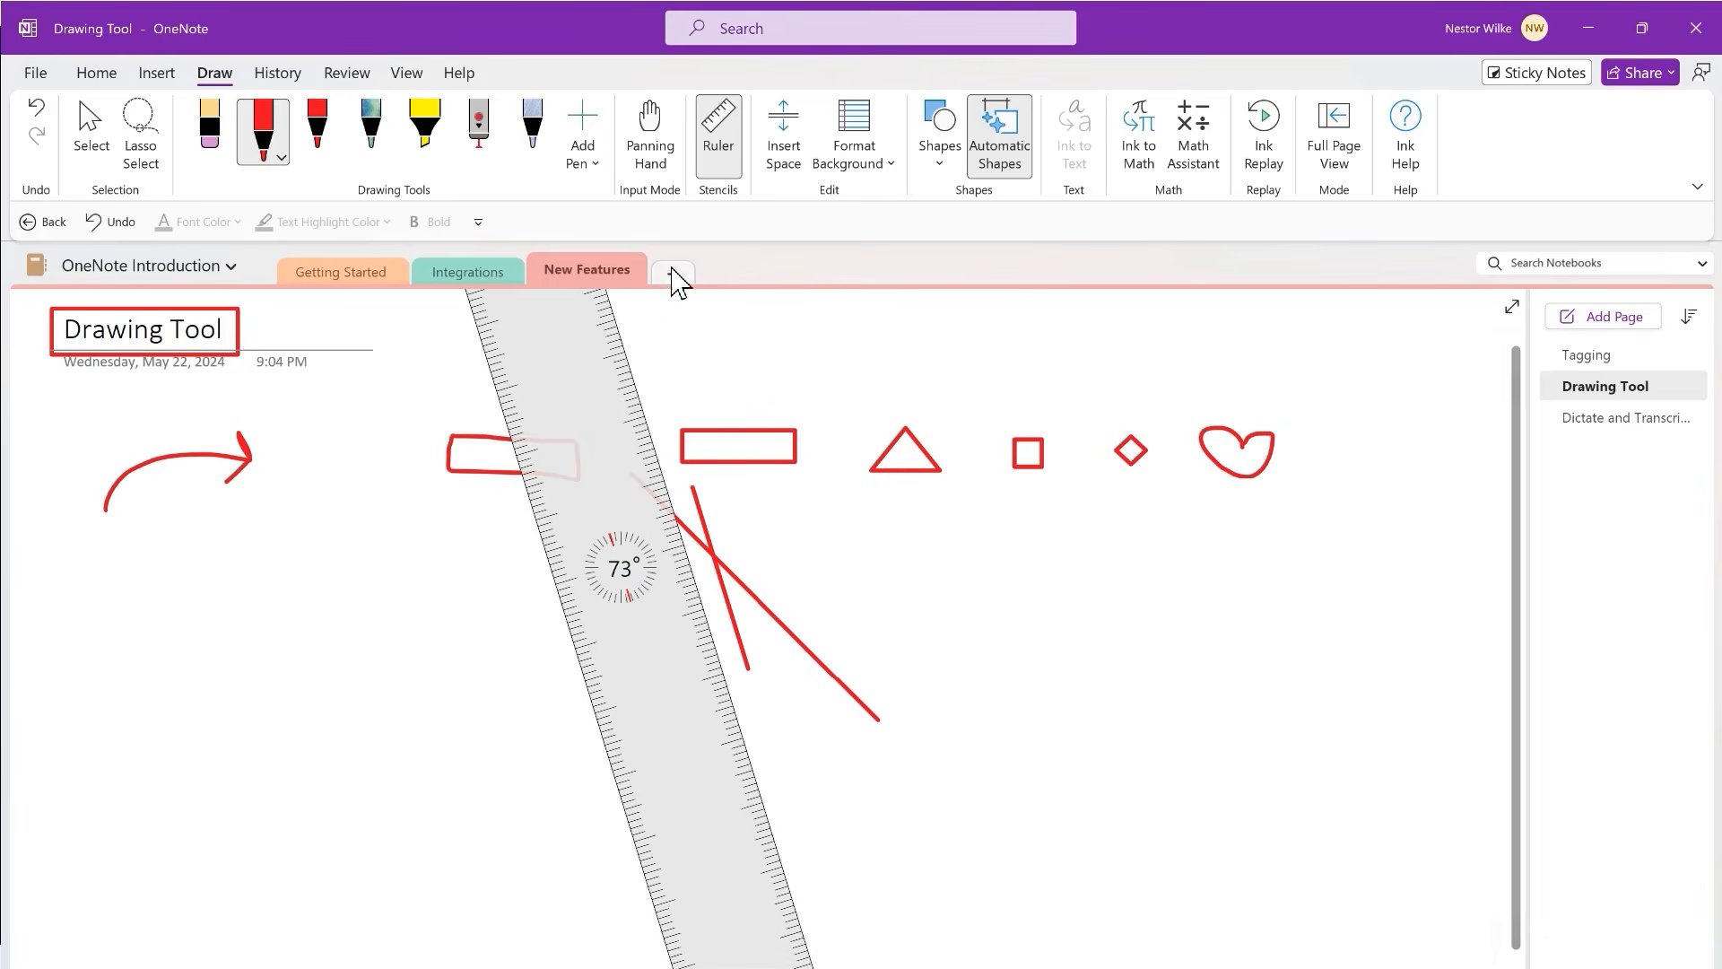
left_click(736, 146)
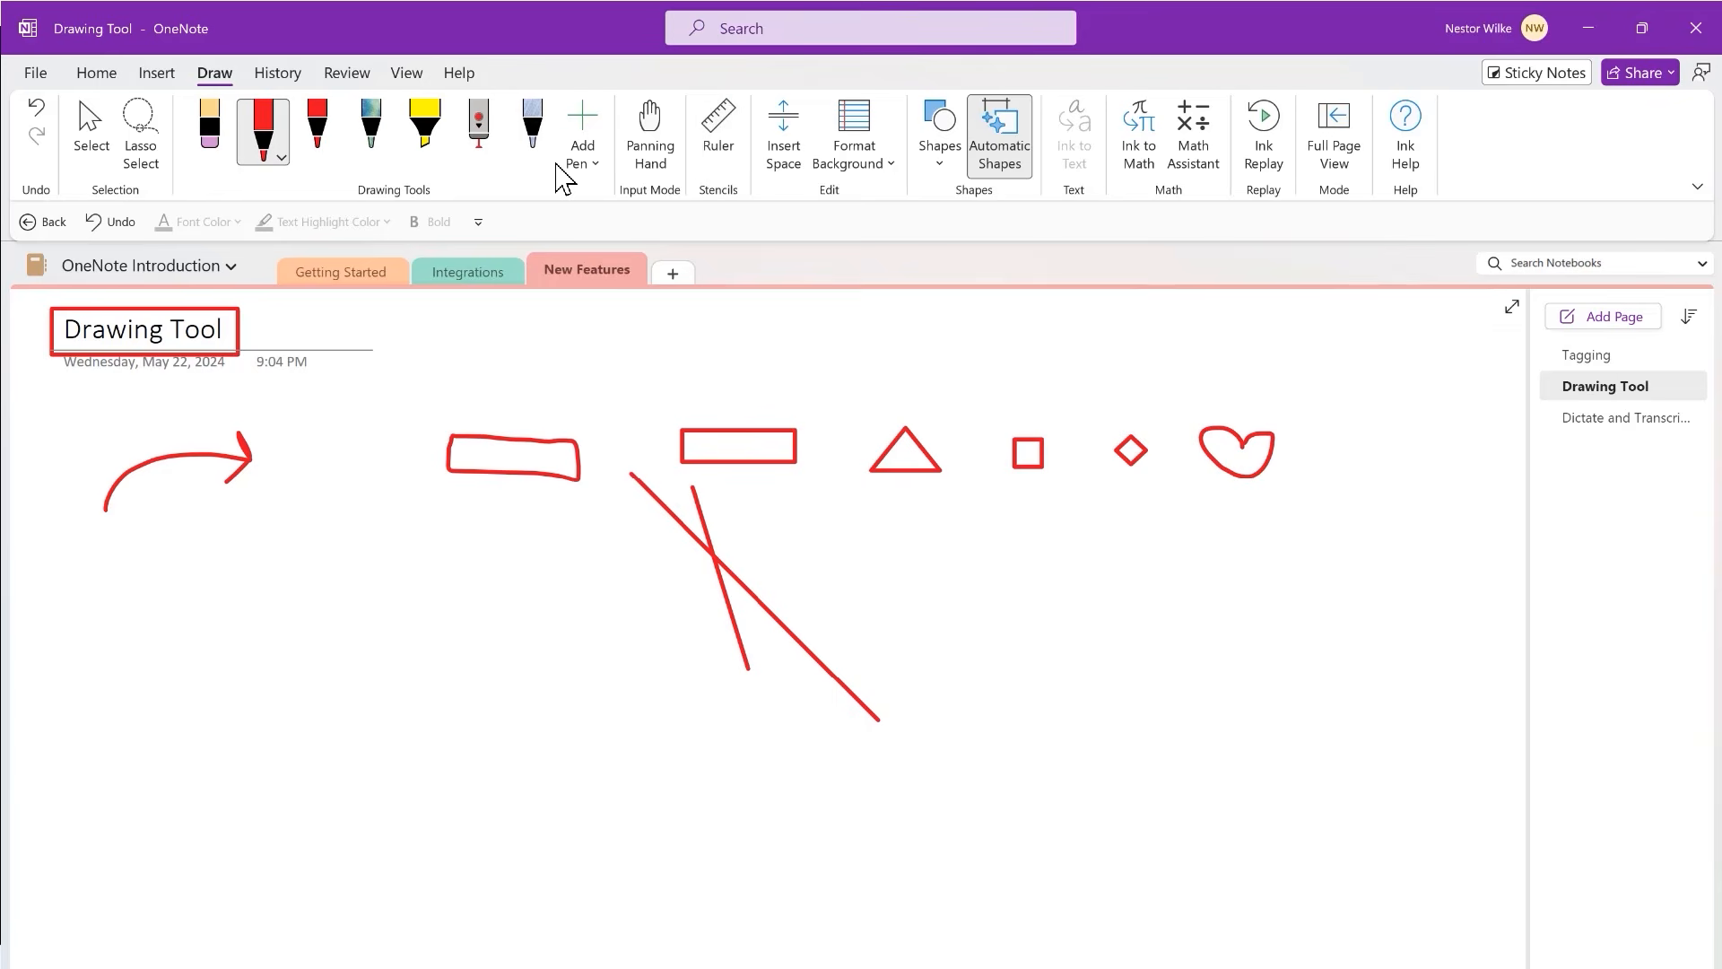
- Highlight the Drawing Tool title in yellow and view the highlighter's thickness and color options without changing them
left_click(429, 132)
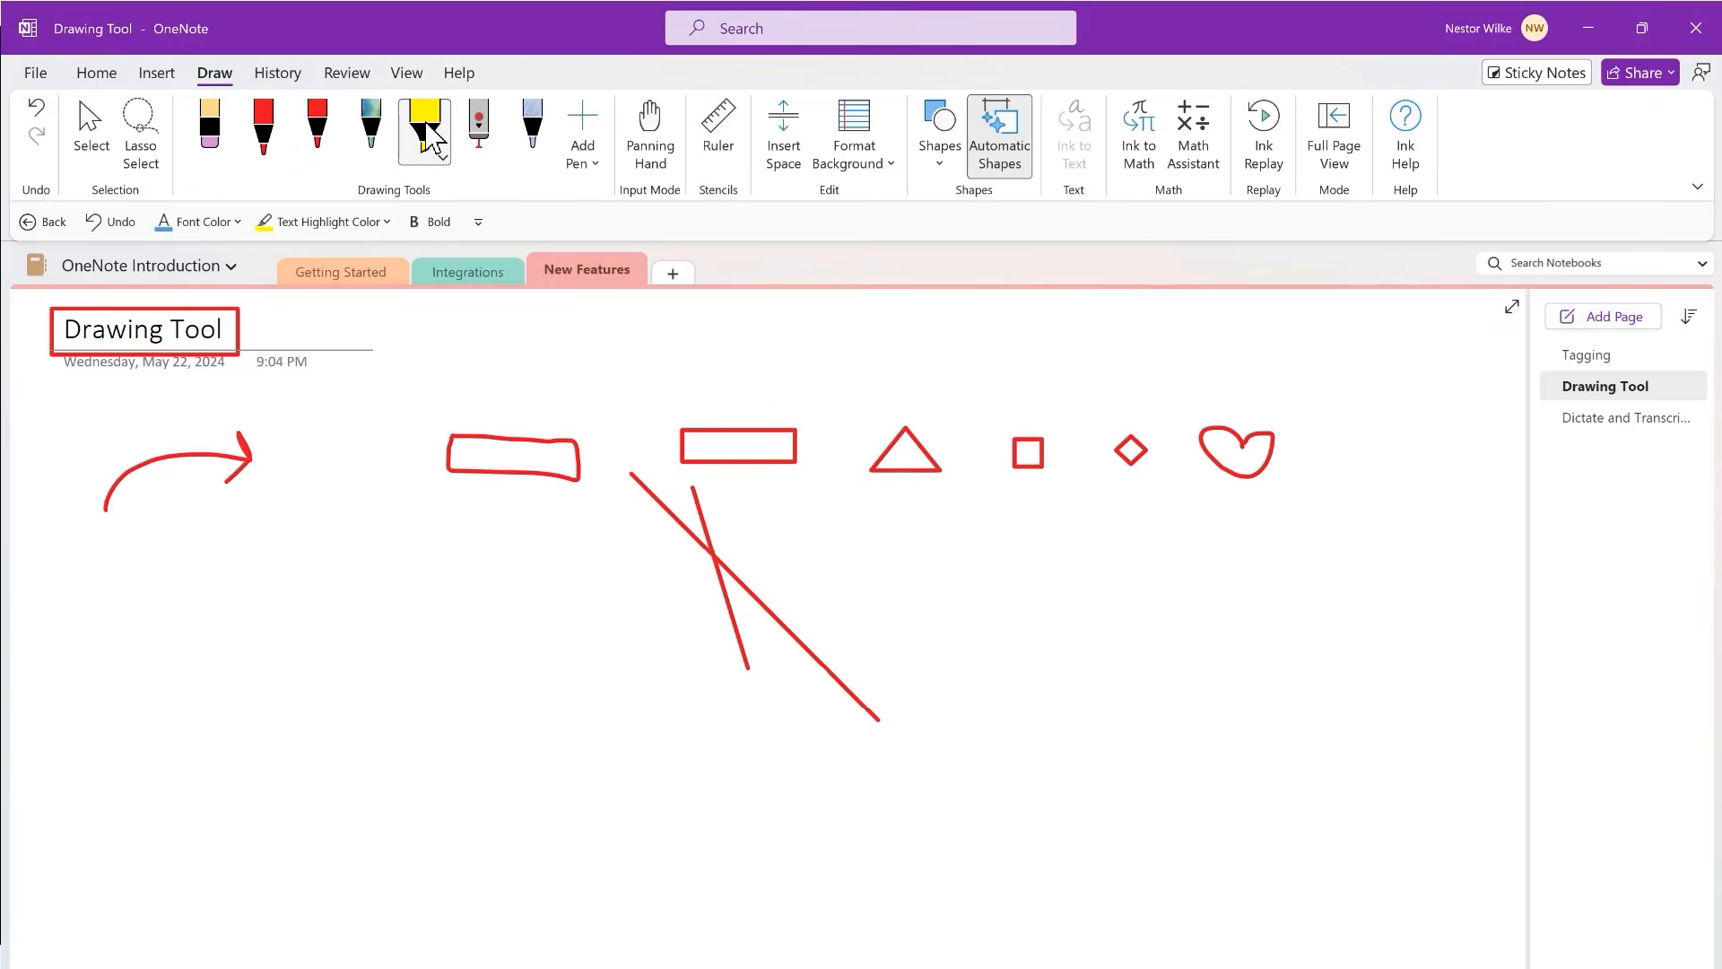
left_click_drag(60, 331, 231, 333)
left_click(443, 159)
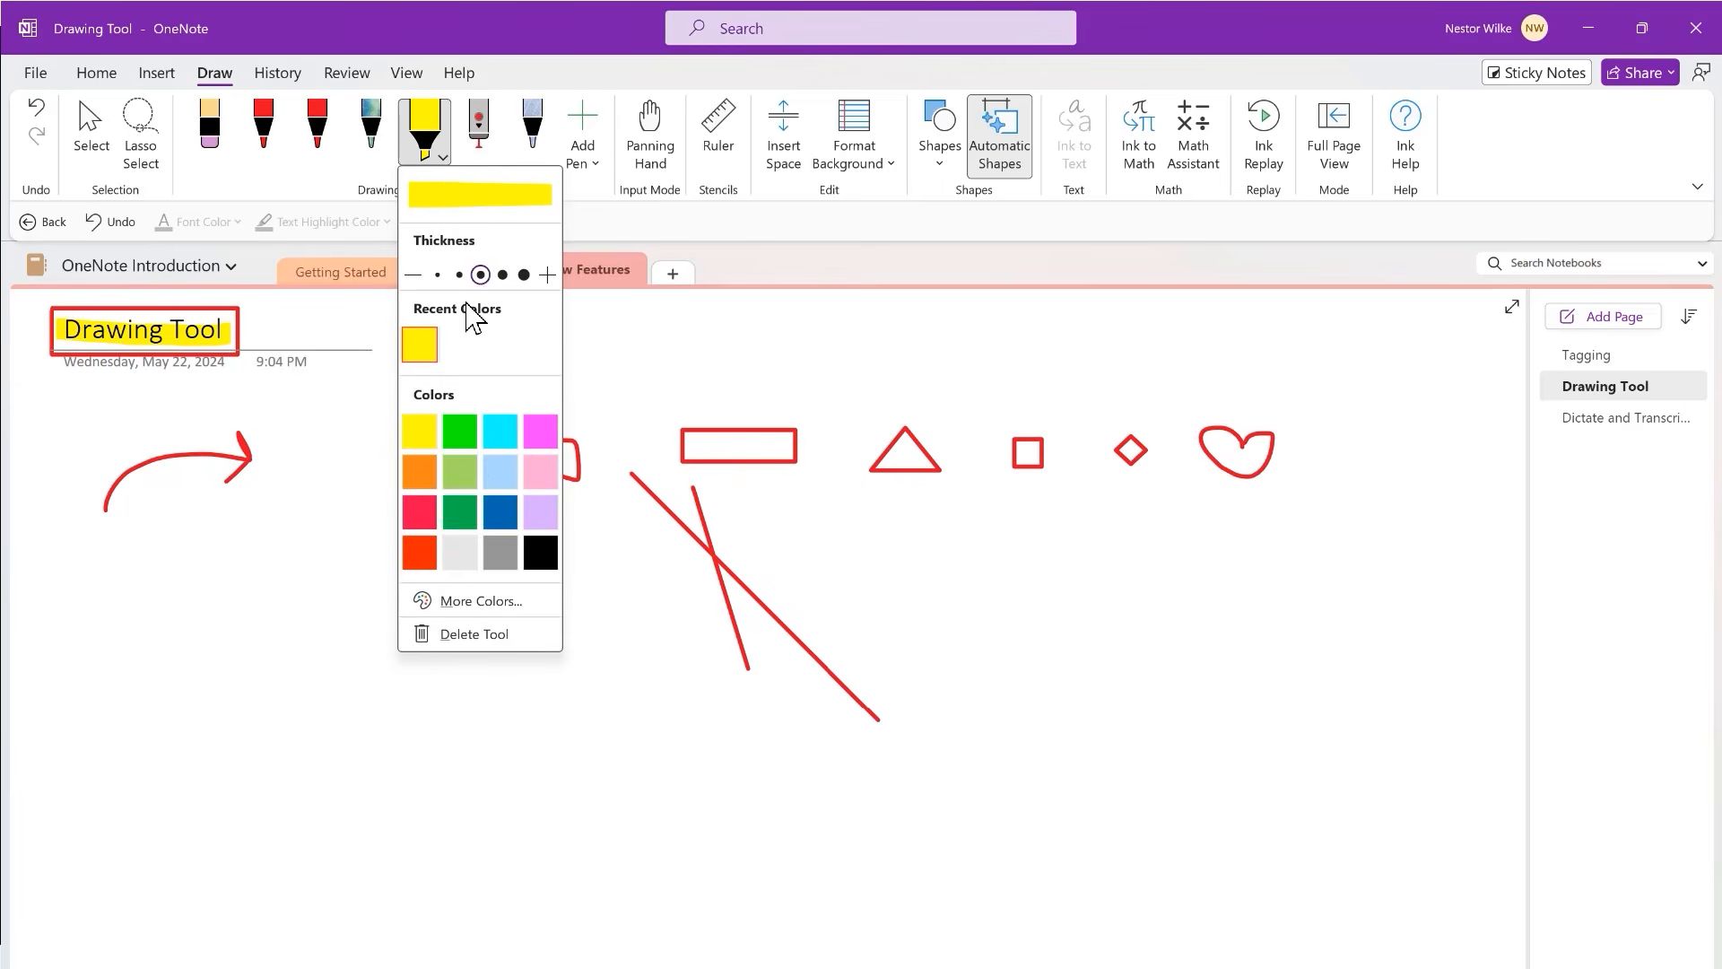
left_click(267, 148)
- Erase the freehand rectangle, curved arrow, two ruler lines and heart, and dismiss the scribble-erase tip
left_click(213, 135)
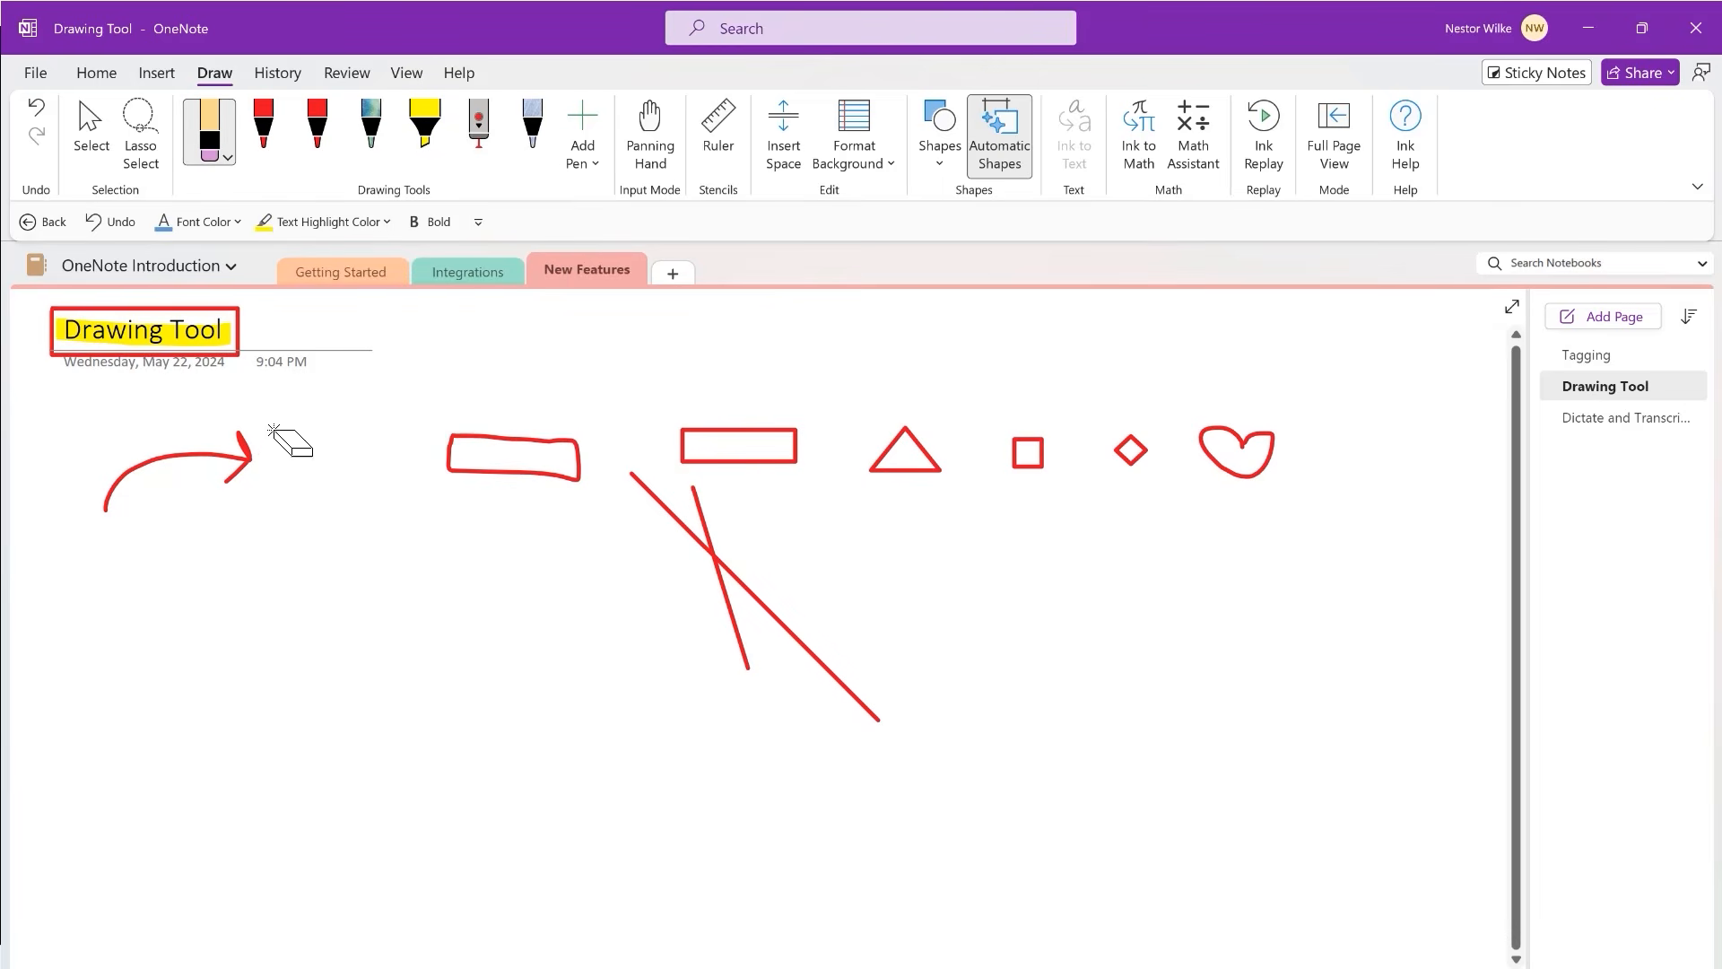
left_click(525, 442)
left_click(215, 455)
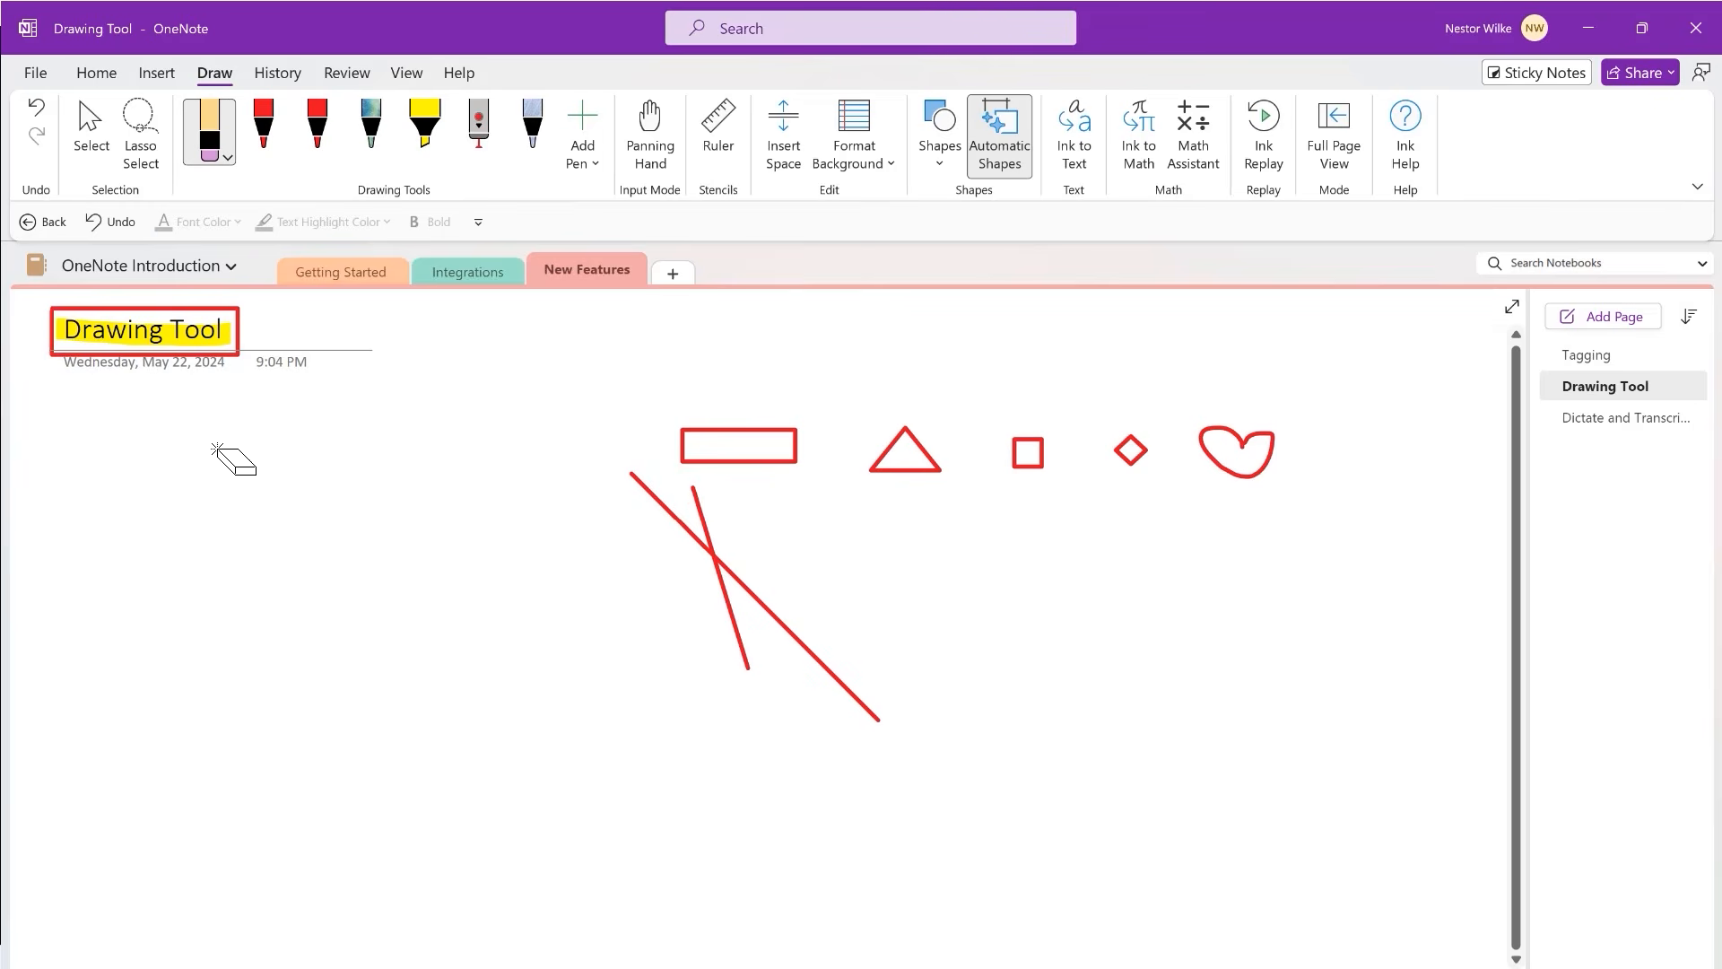
left_click(690, 533)
left_click(705, 527)
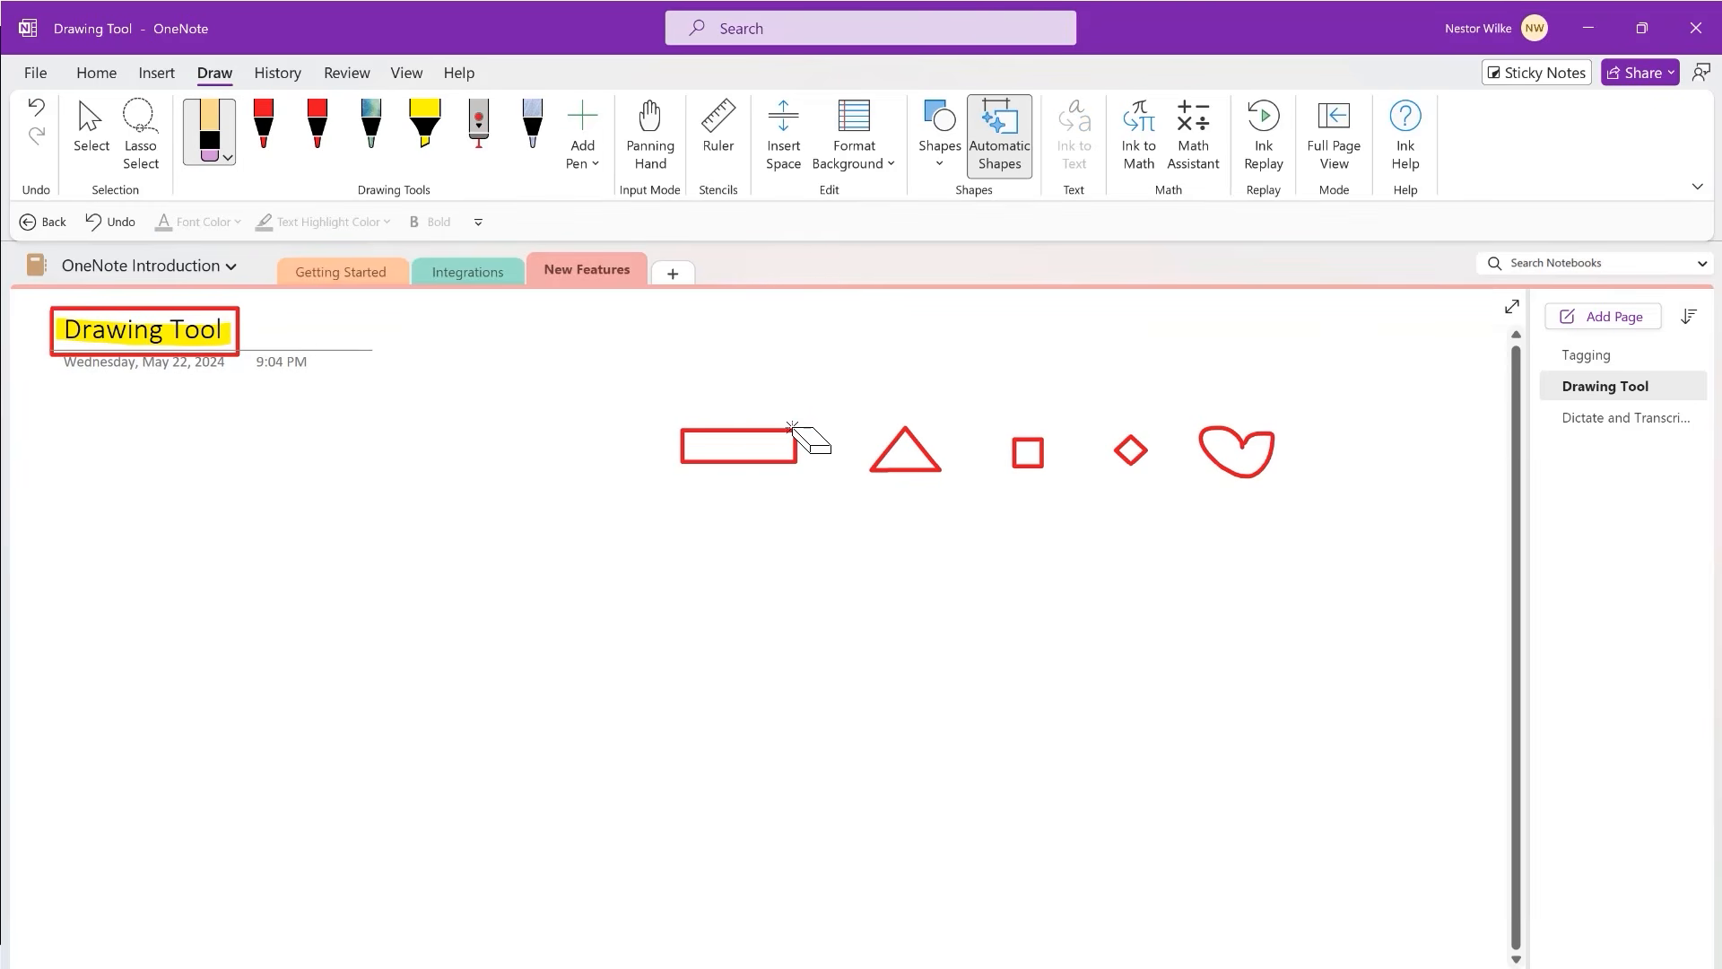
left_click(1254, 458)
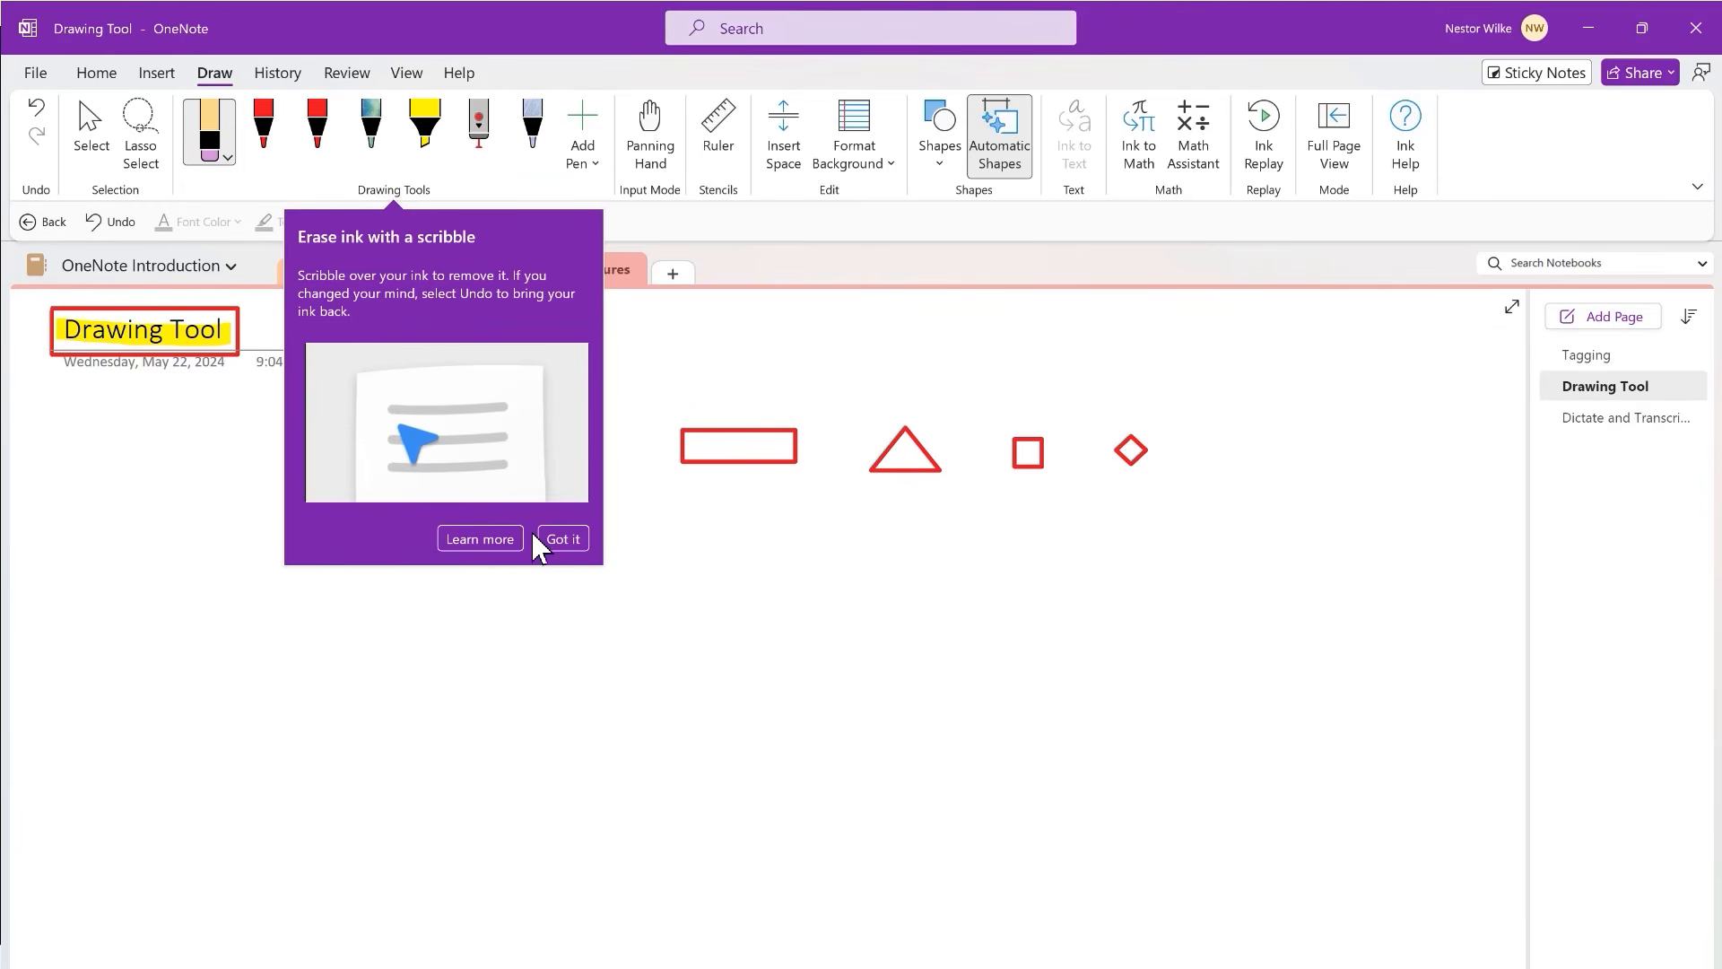
left_click(563, 538)
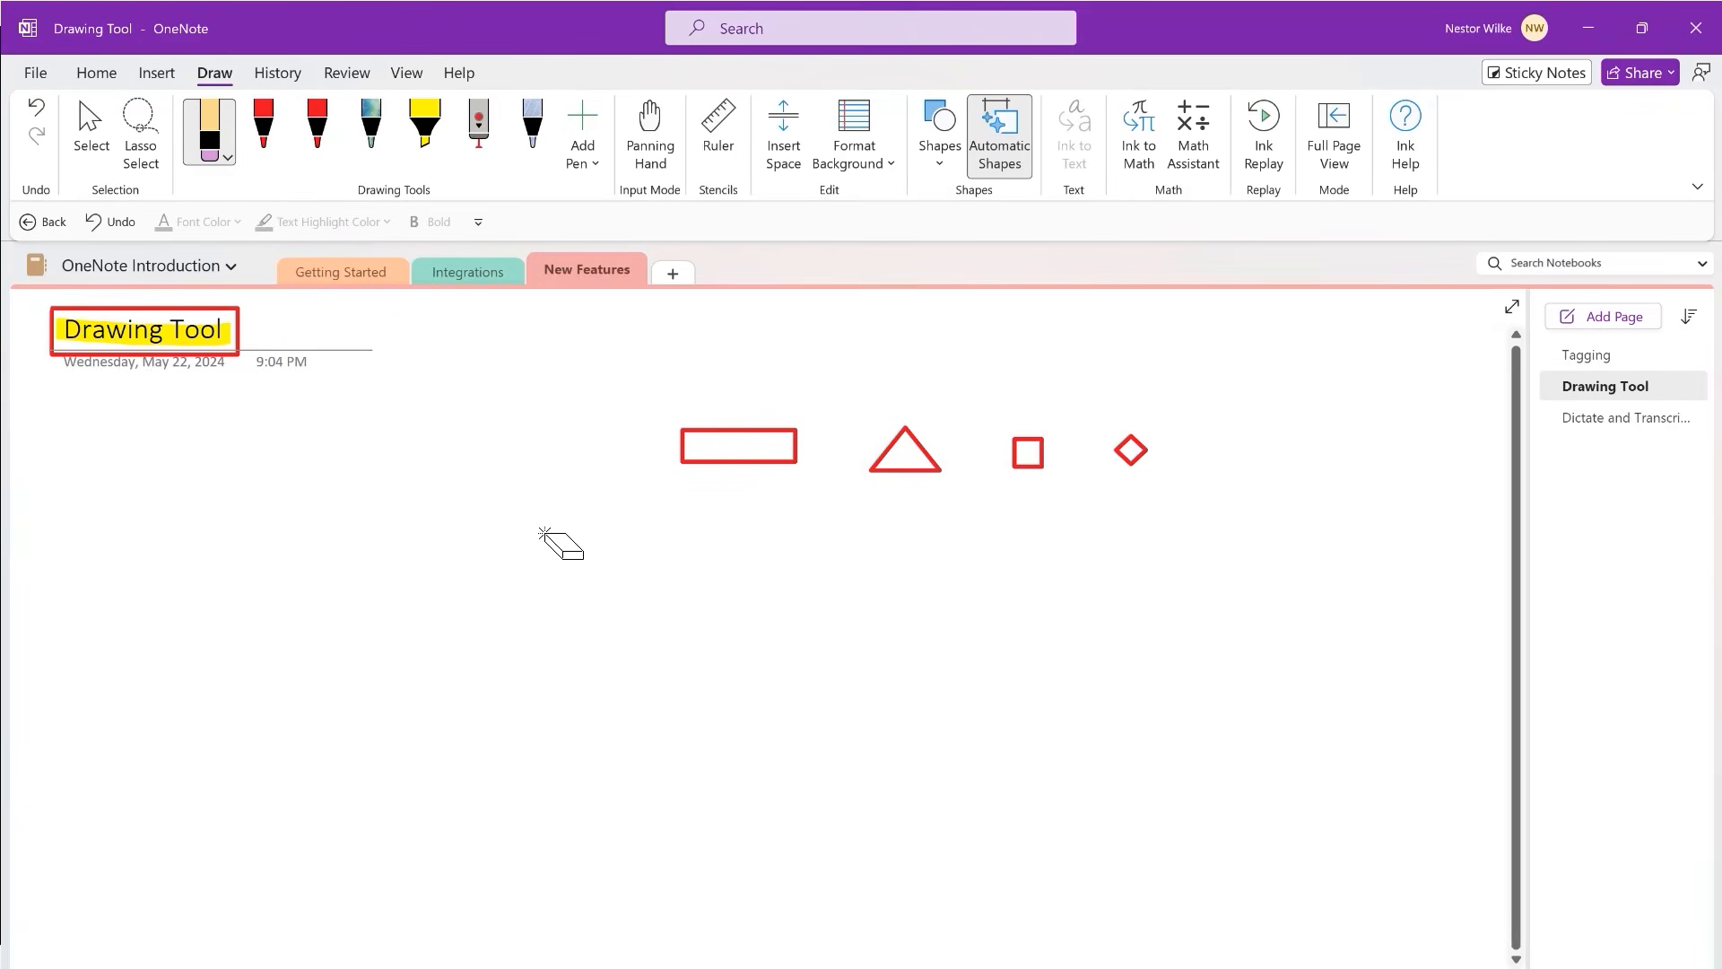
- Scribble over the Drawing Tool title with the red pen and turn off Automatic Shapes
left_click(270, 132)
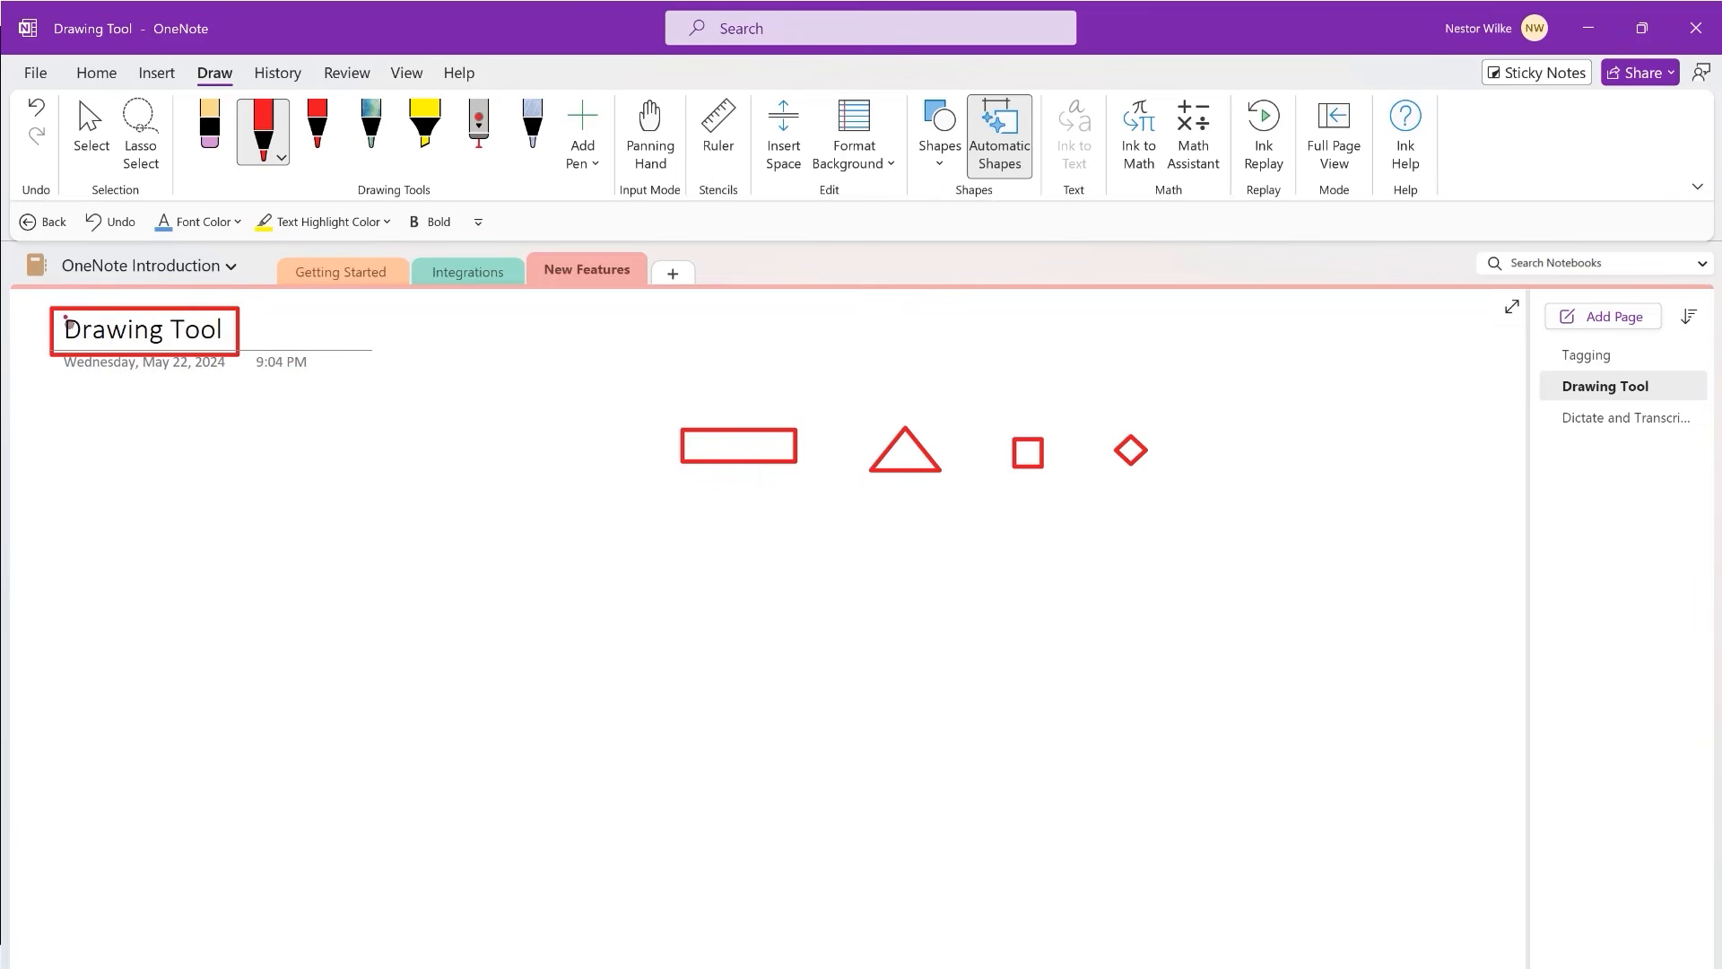
left_click_drag(223, 331, 246, 330)
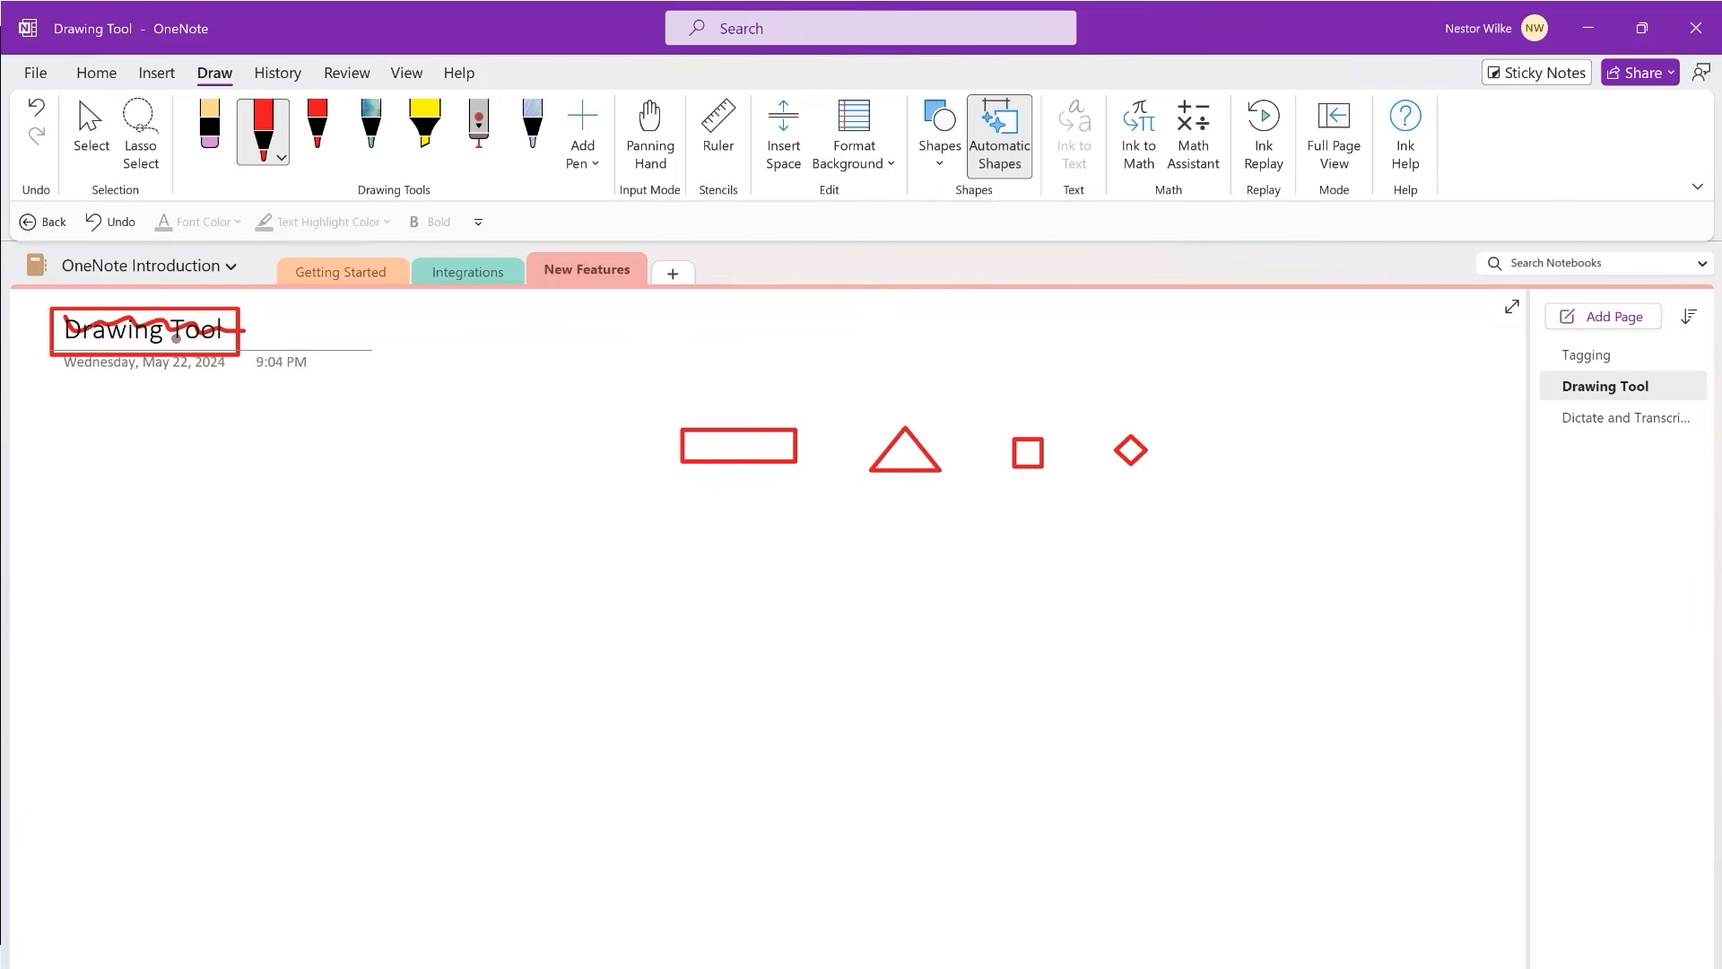
left_click(998, 143)
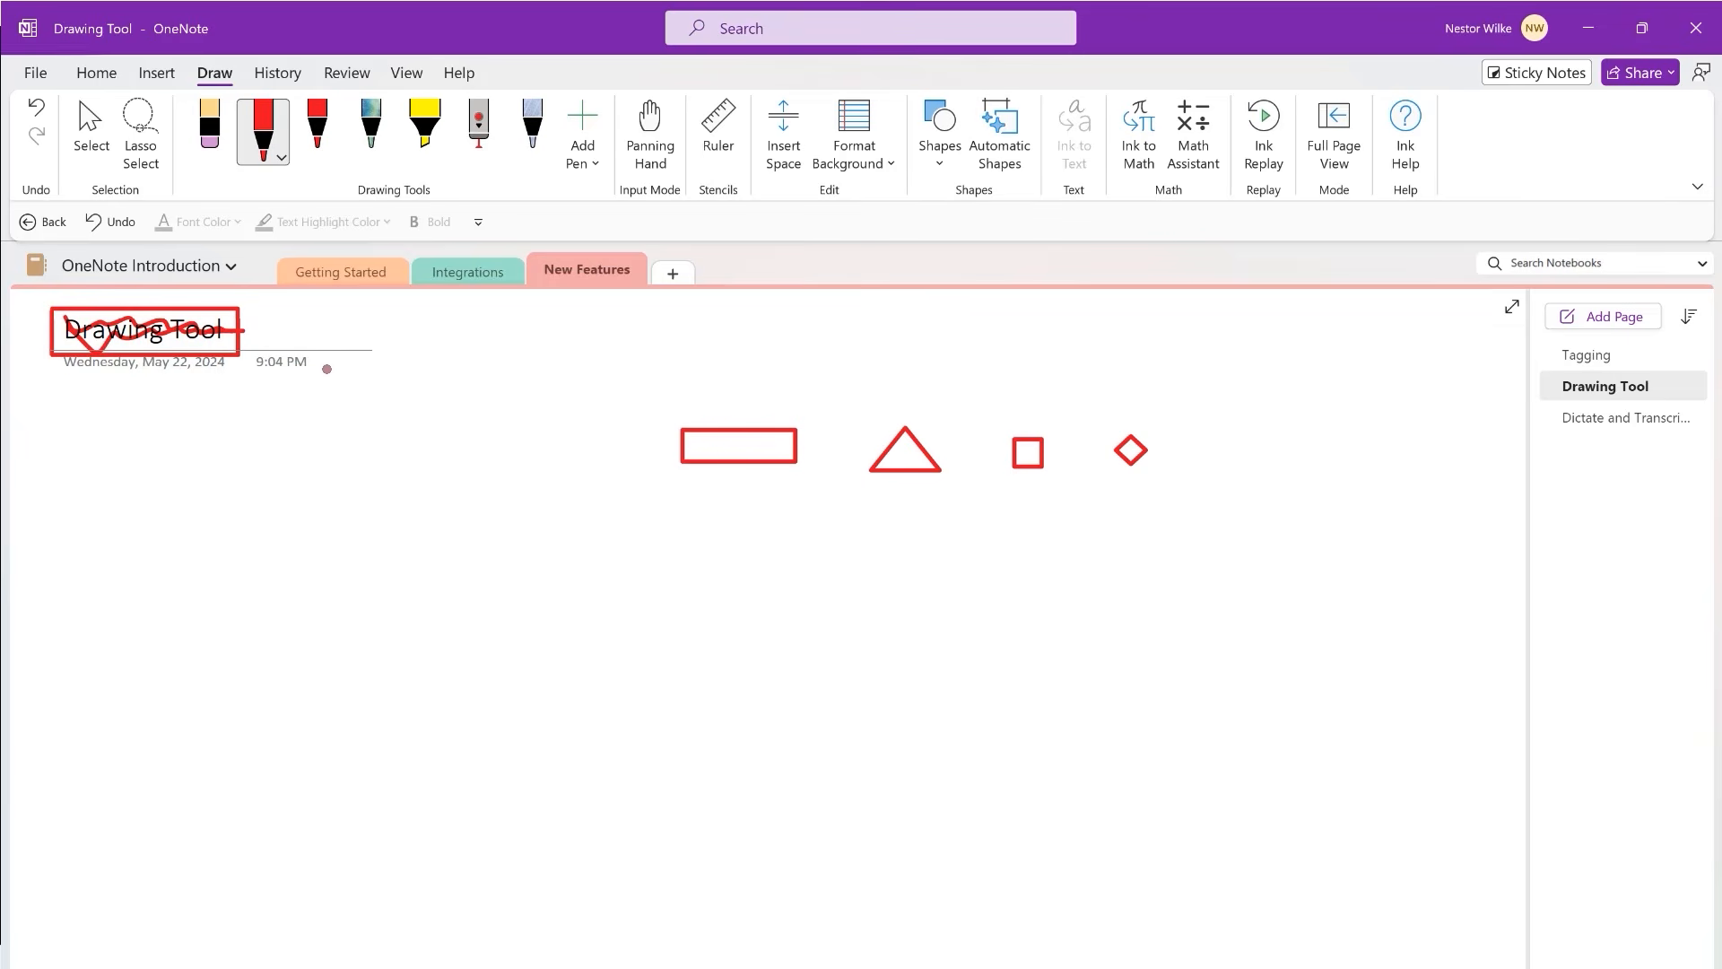
- Erase the red scribbles and the surrounding rectangle from the Drawing Tool title
left_click(210, 133)
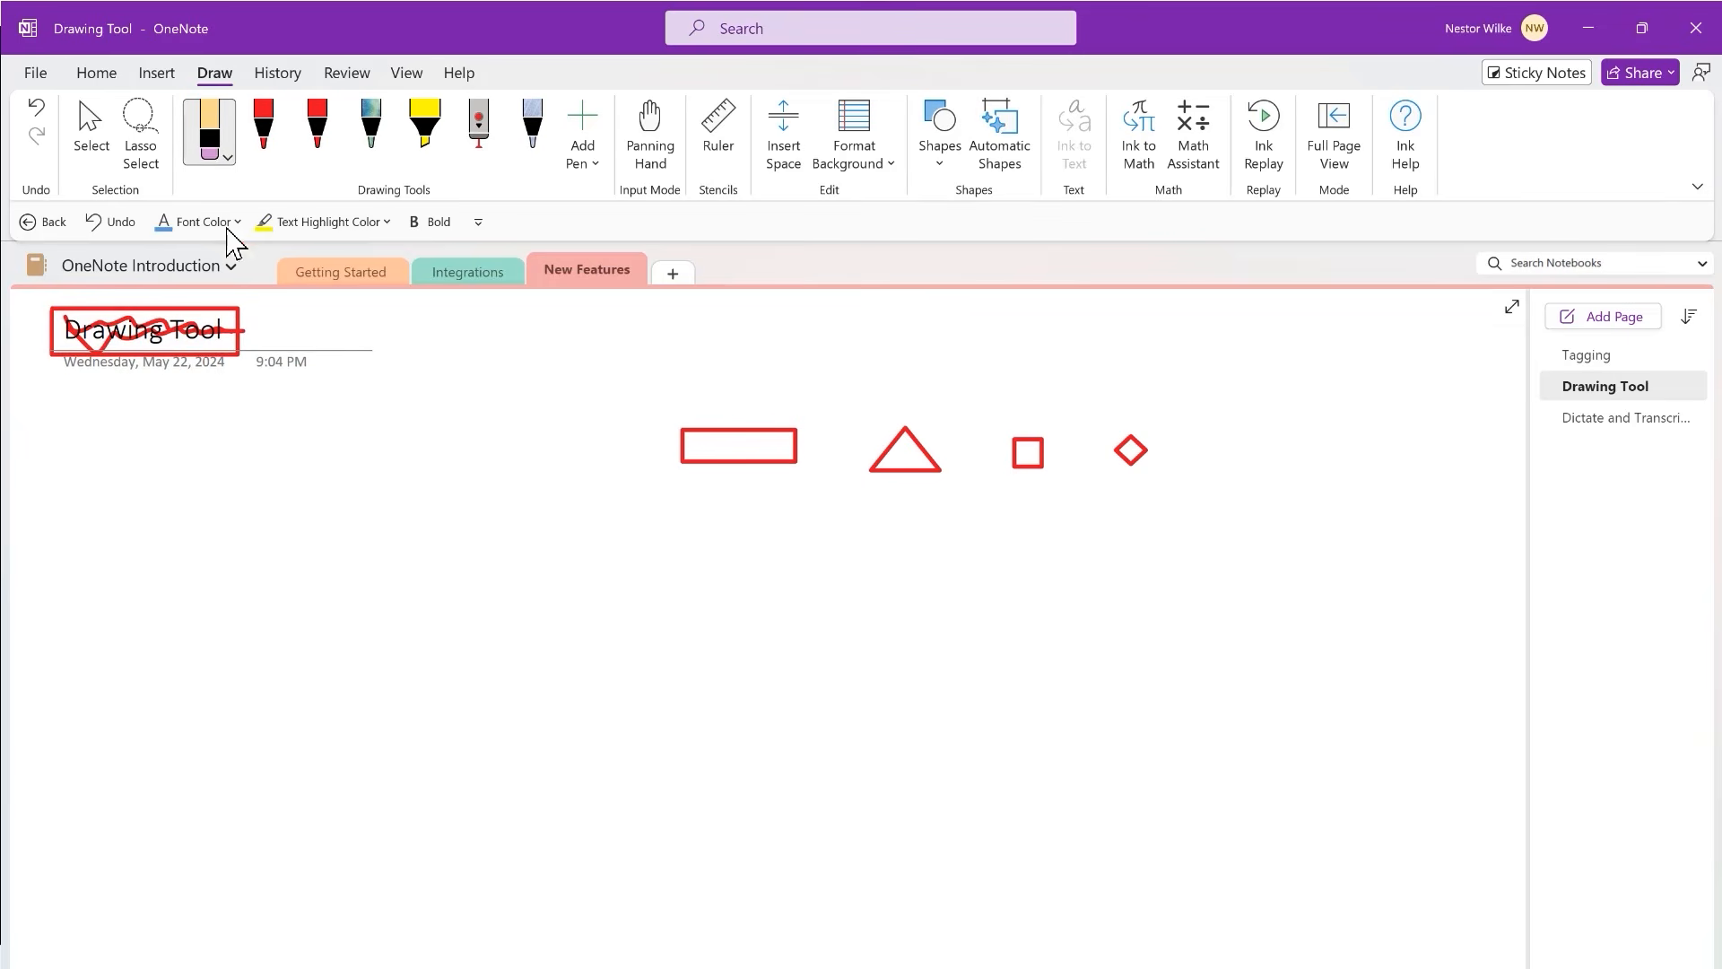
left_click(212, 145)
left_click(136, 324)
mouse_move(137, 351)
left_mouse_down()
mouse_move(142, 328)
mouse_move(219, 330)
left_mouse_up()
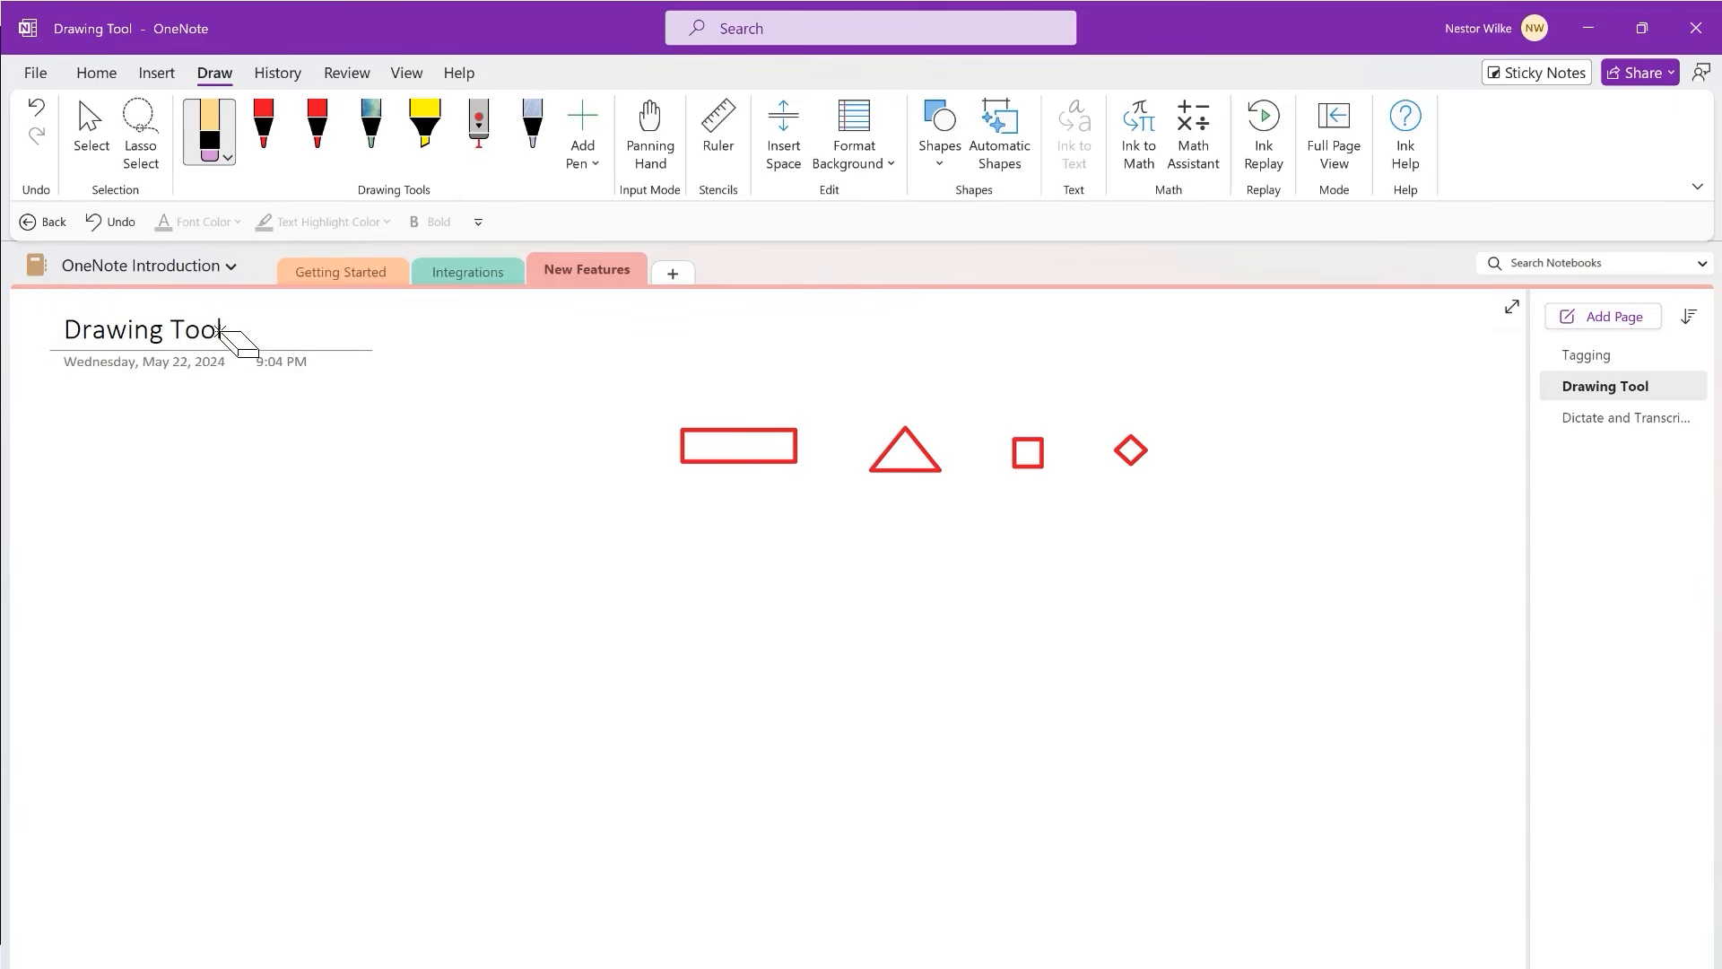
- View the options for adding a pen, and make several temporary strokes around the red shapes with the laser pointer
left_click(598, 170)
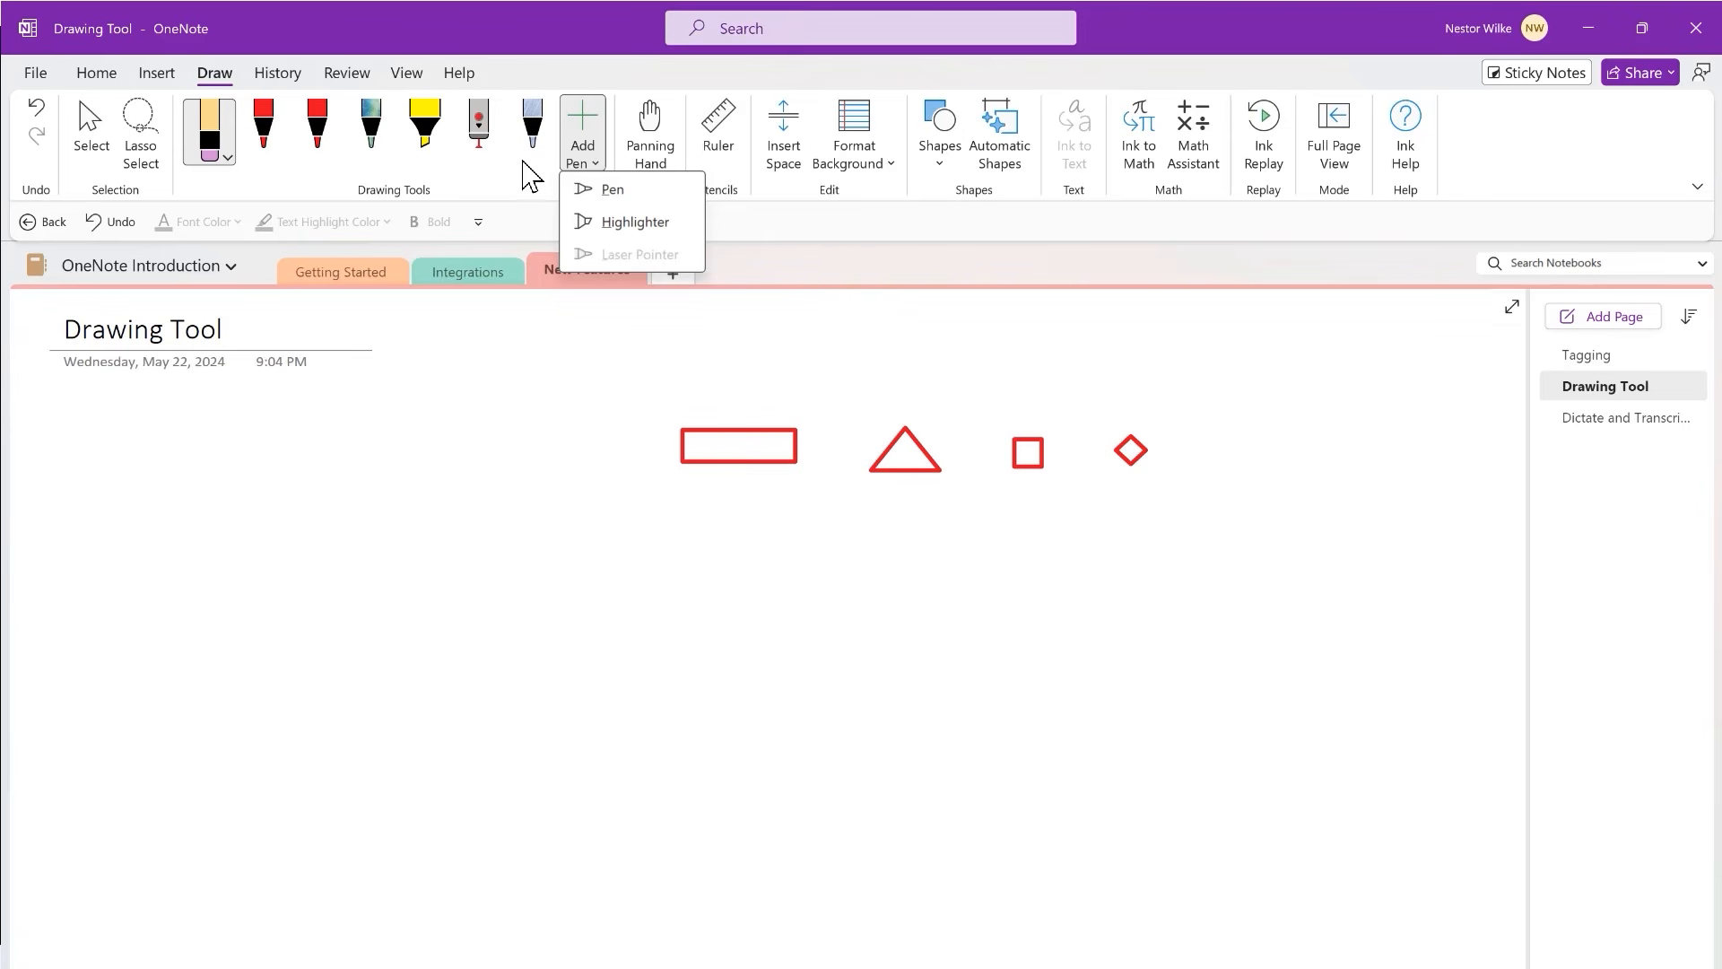
left_click(480, 154)
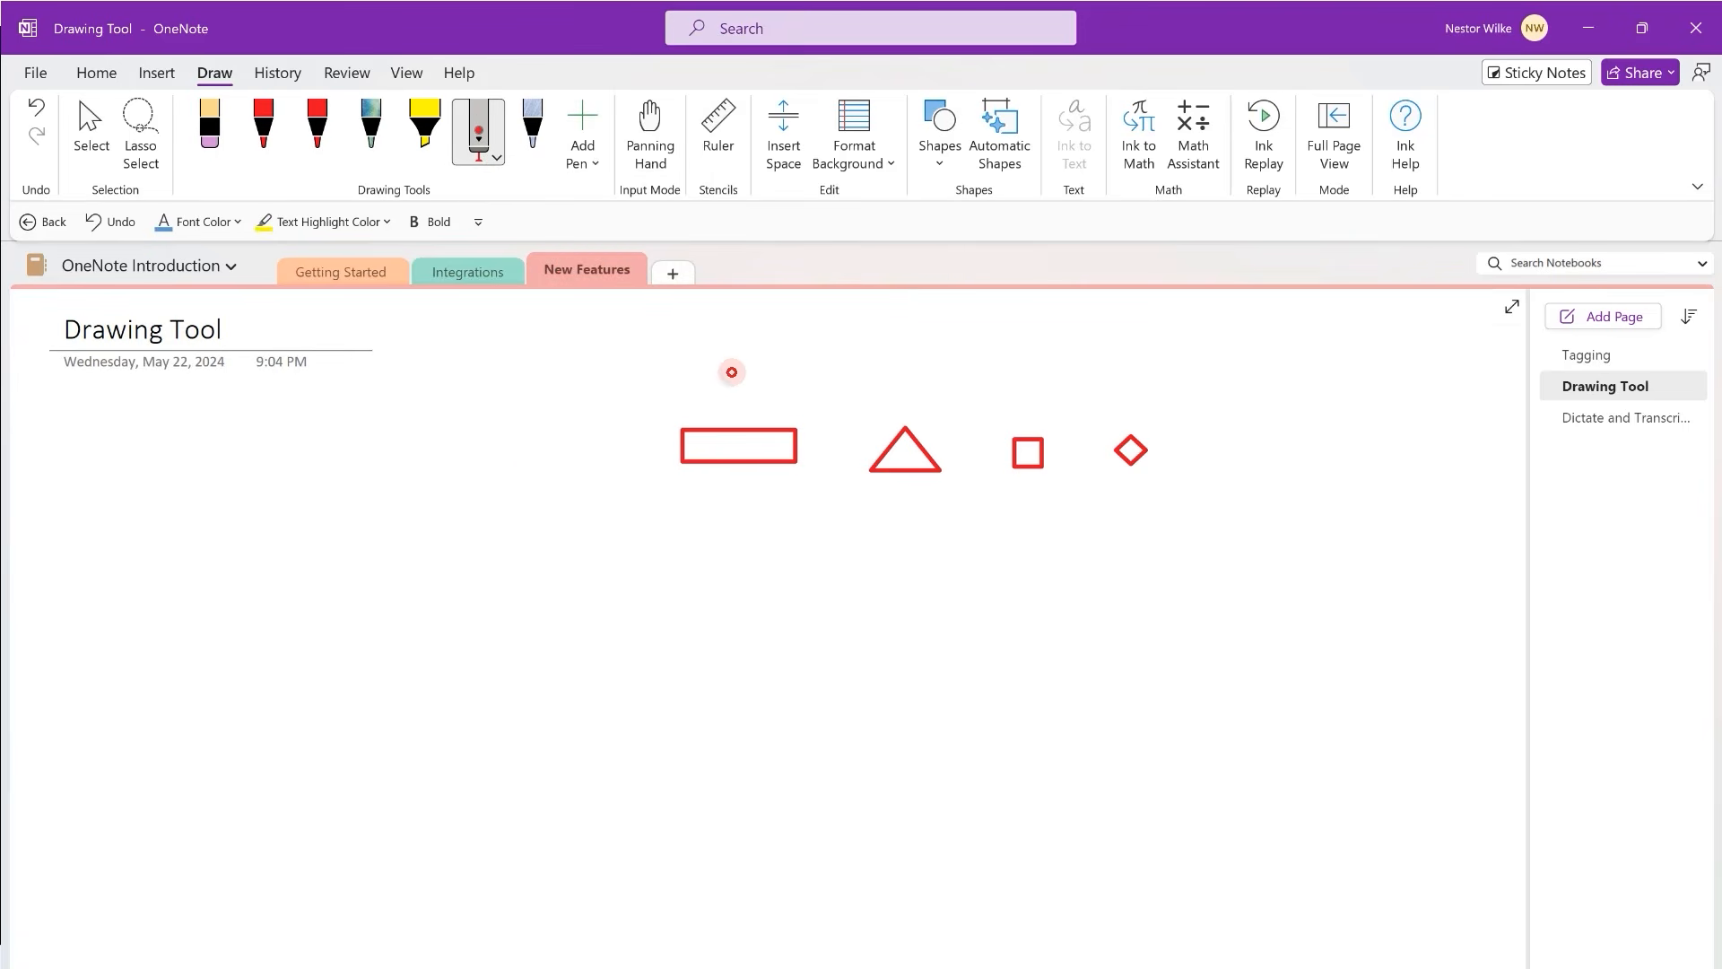
left_click_drag(877, 367, 851, 365)
left_click_drag(900, 525, 957, 524)
left_click_drag(1222, 514, 1263, 459)
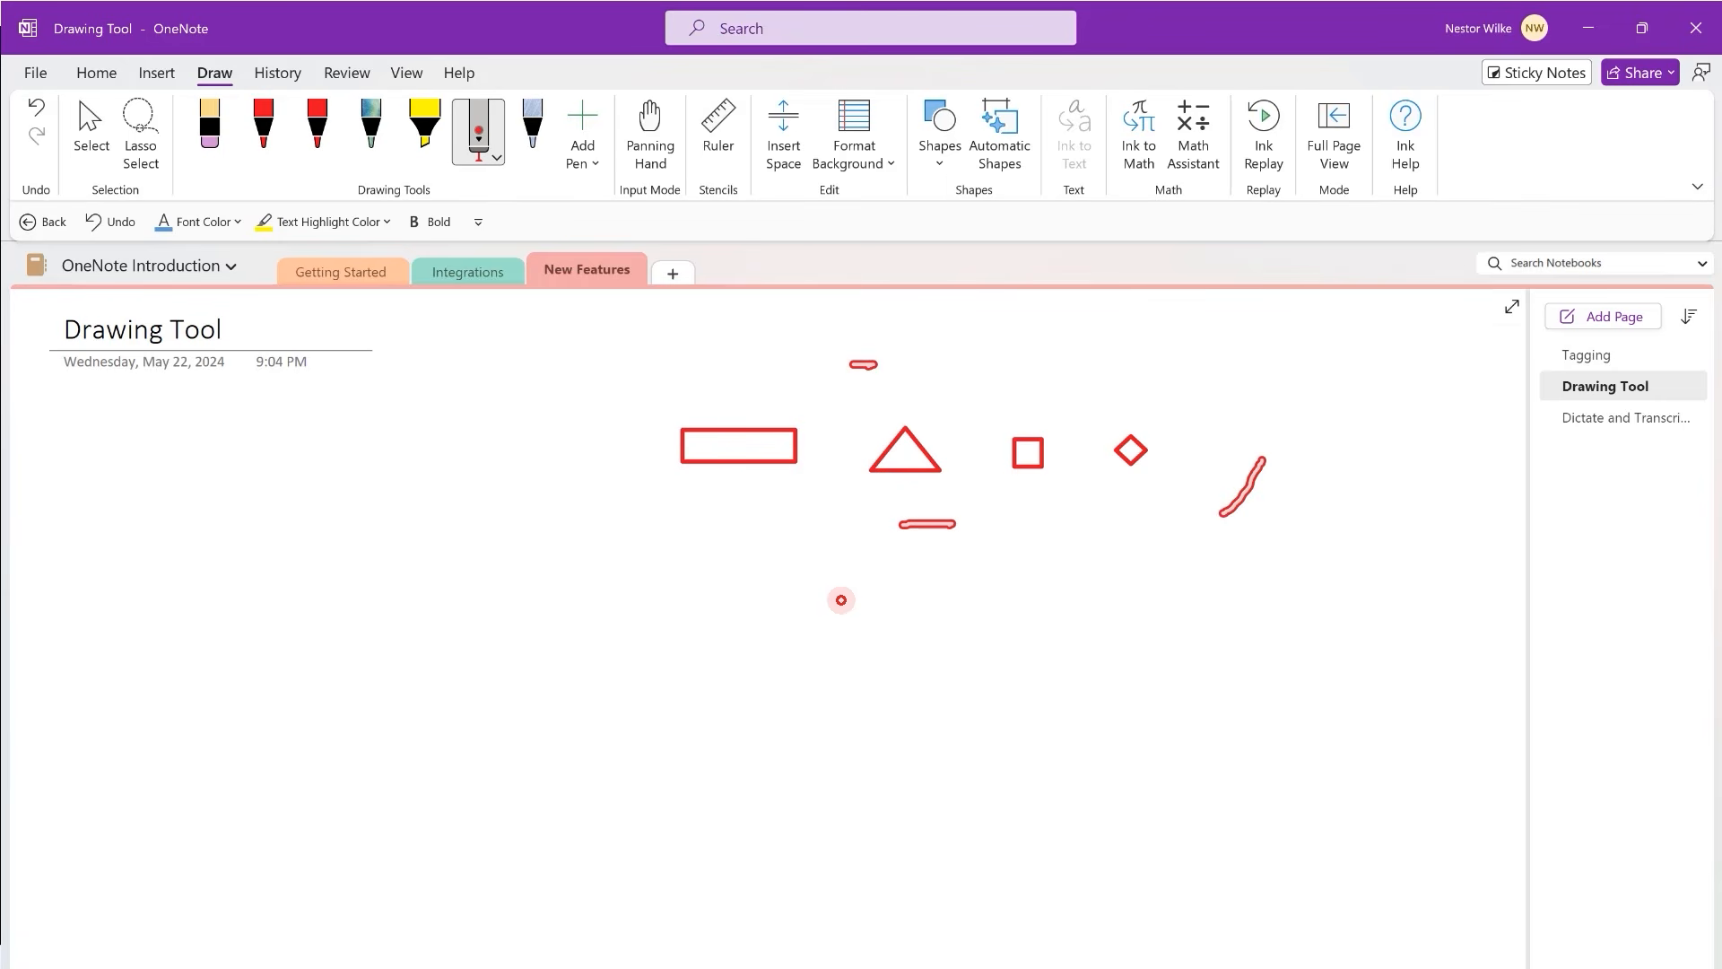
left_click_drag(674, 581, 557, 517)
left_click_drag(536, 451, 497, 408)
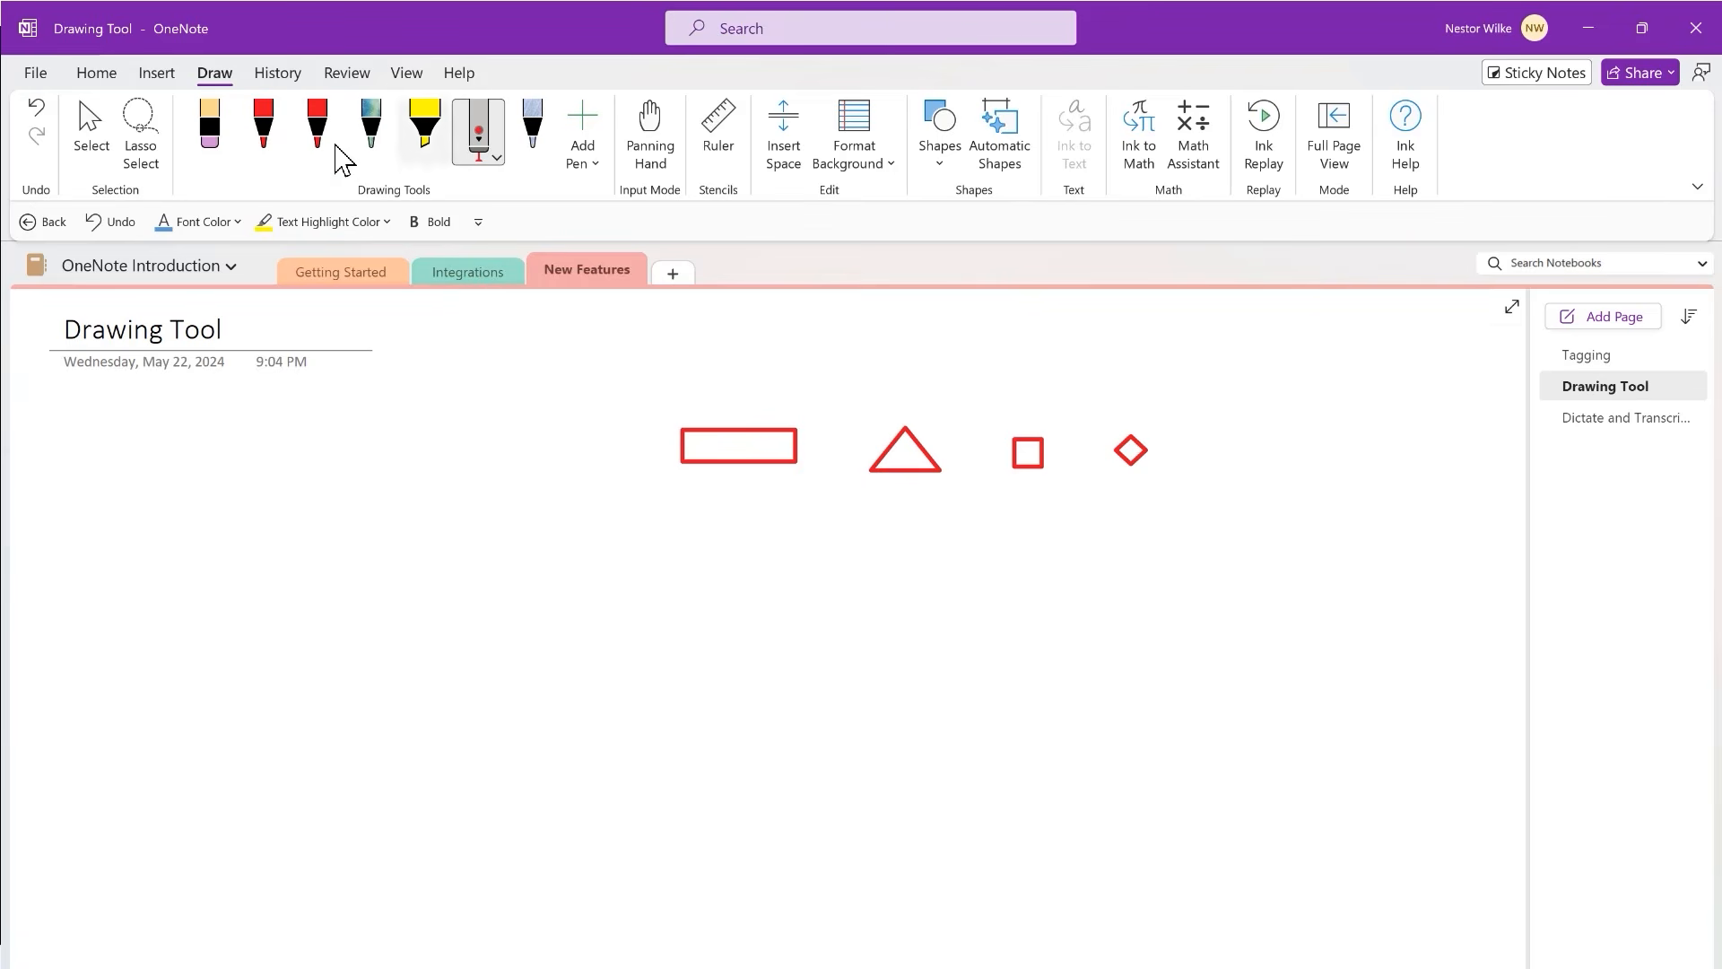
- Handwrite the equation f = ma in the ink equation editor on the Drawing Tool page
left_click(269, 139)
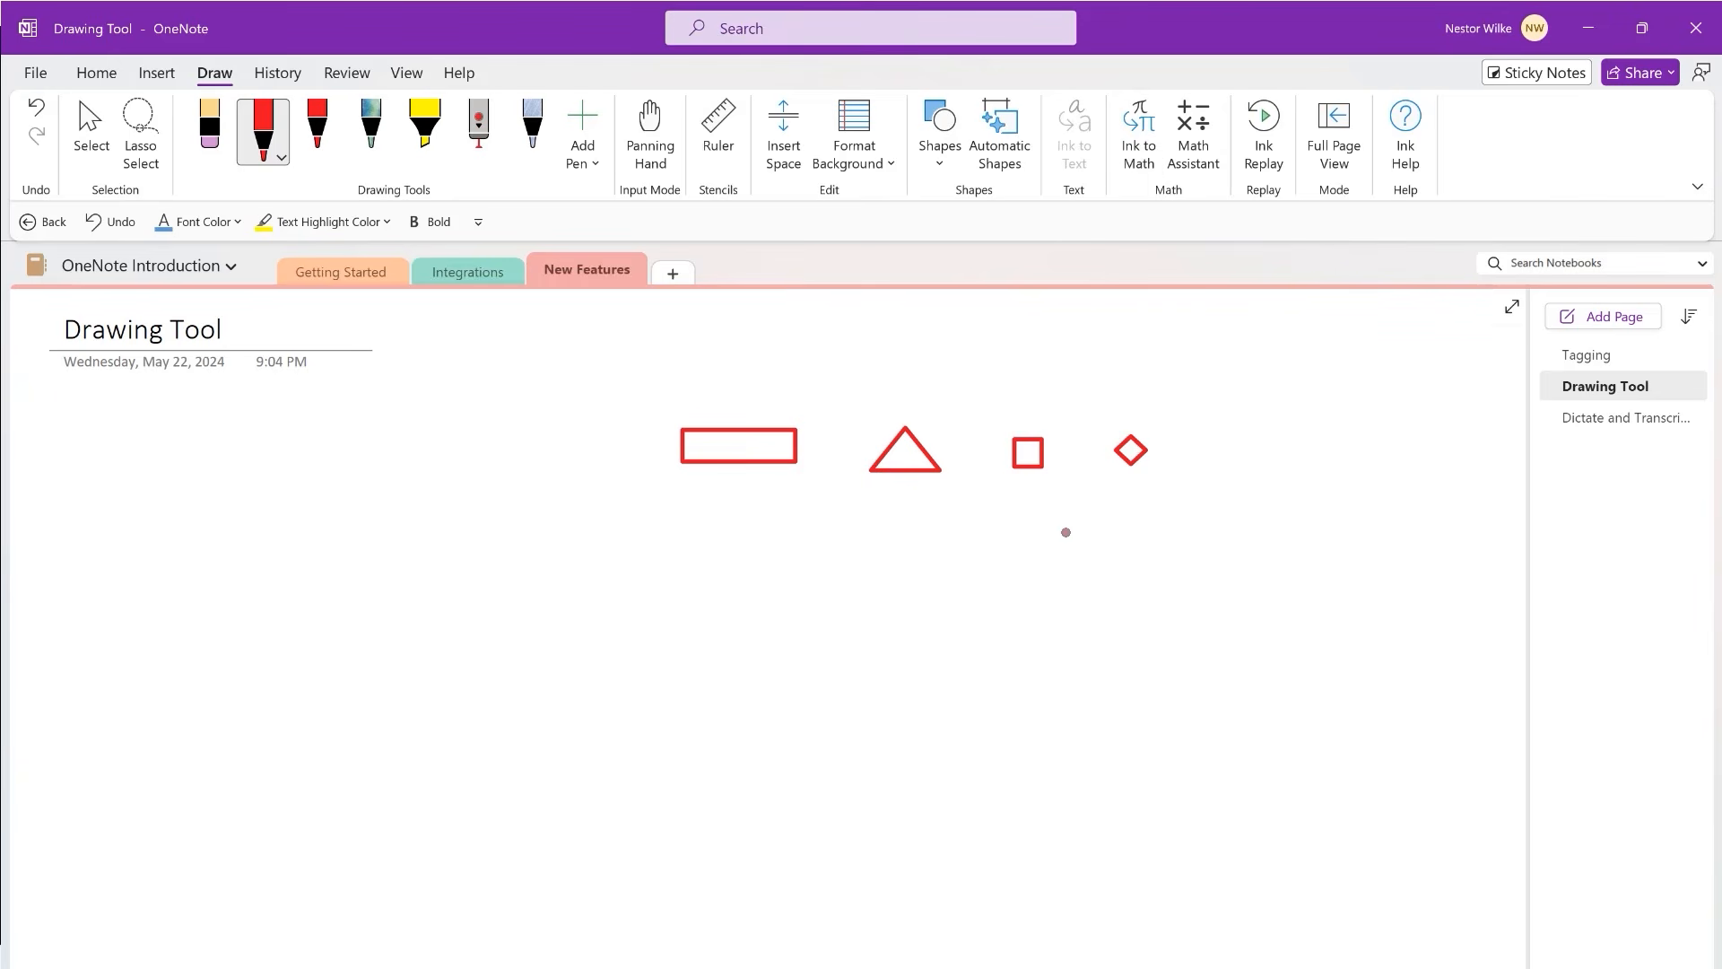
left_click(1145, 144)
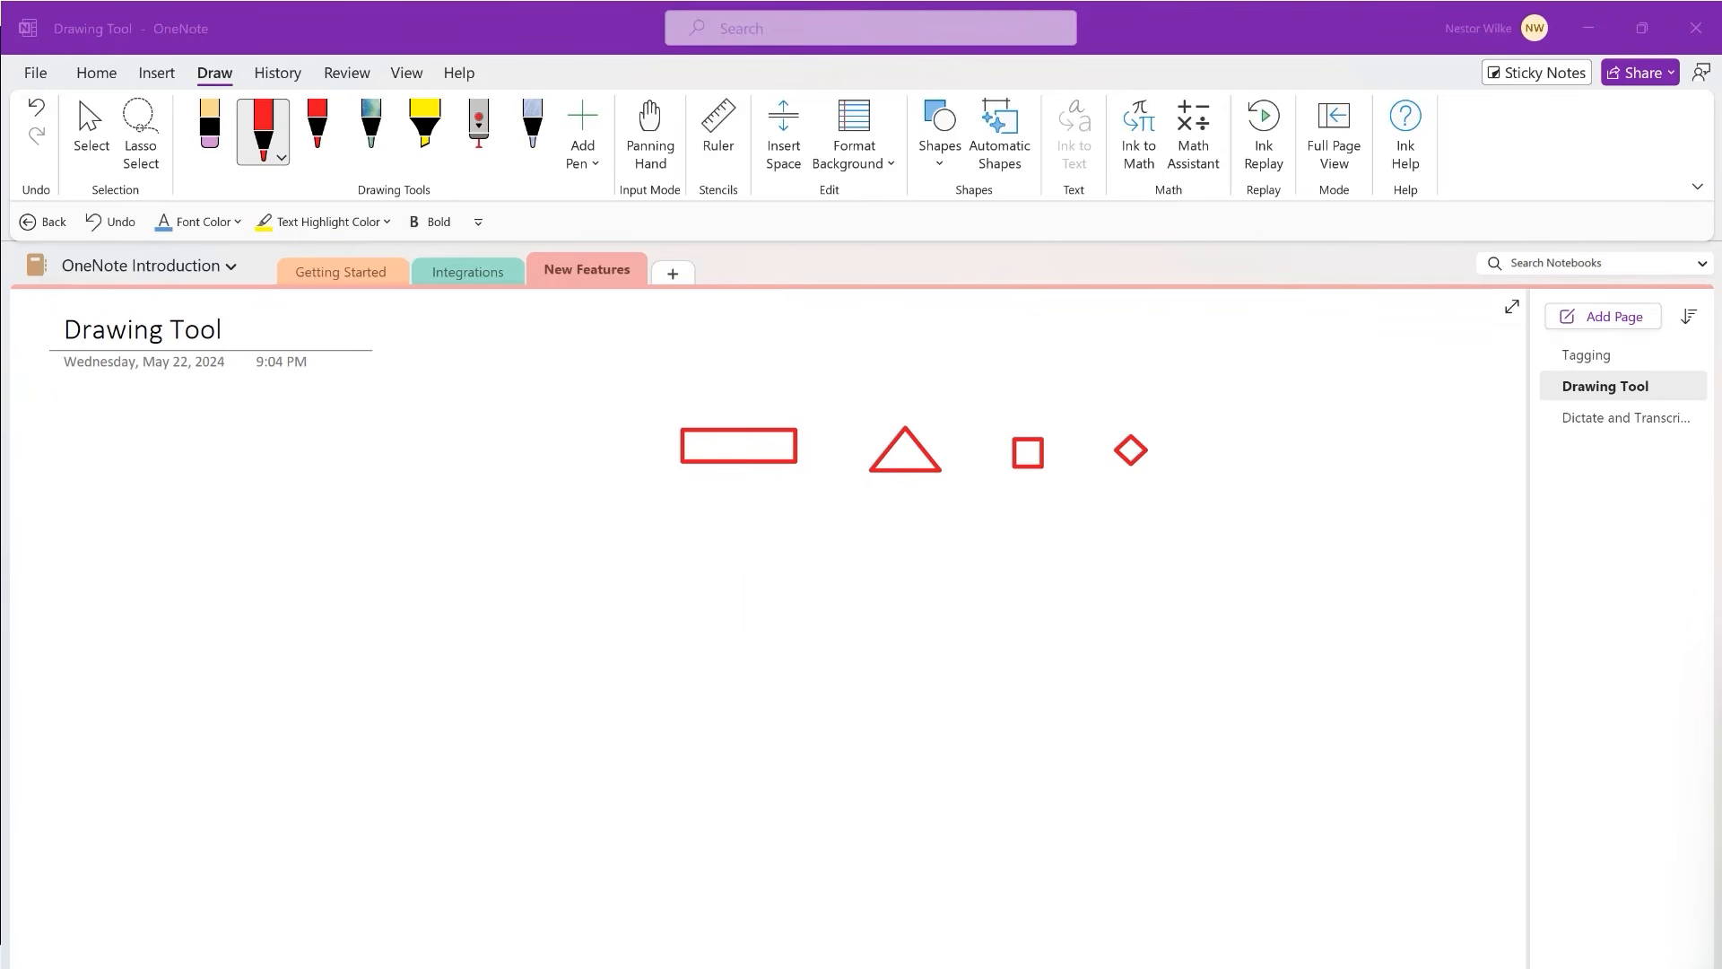
mouse_move(1203, 668)
left_mouse_down()
mouse_move(835, 539)
mouse_move(949, 524)
left_mouse_up()
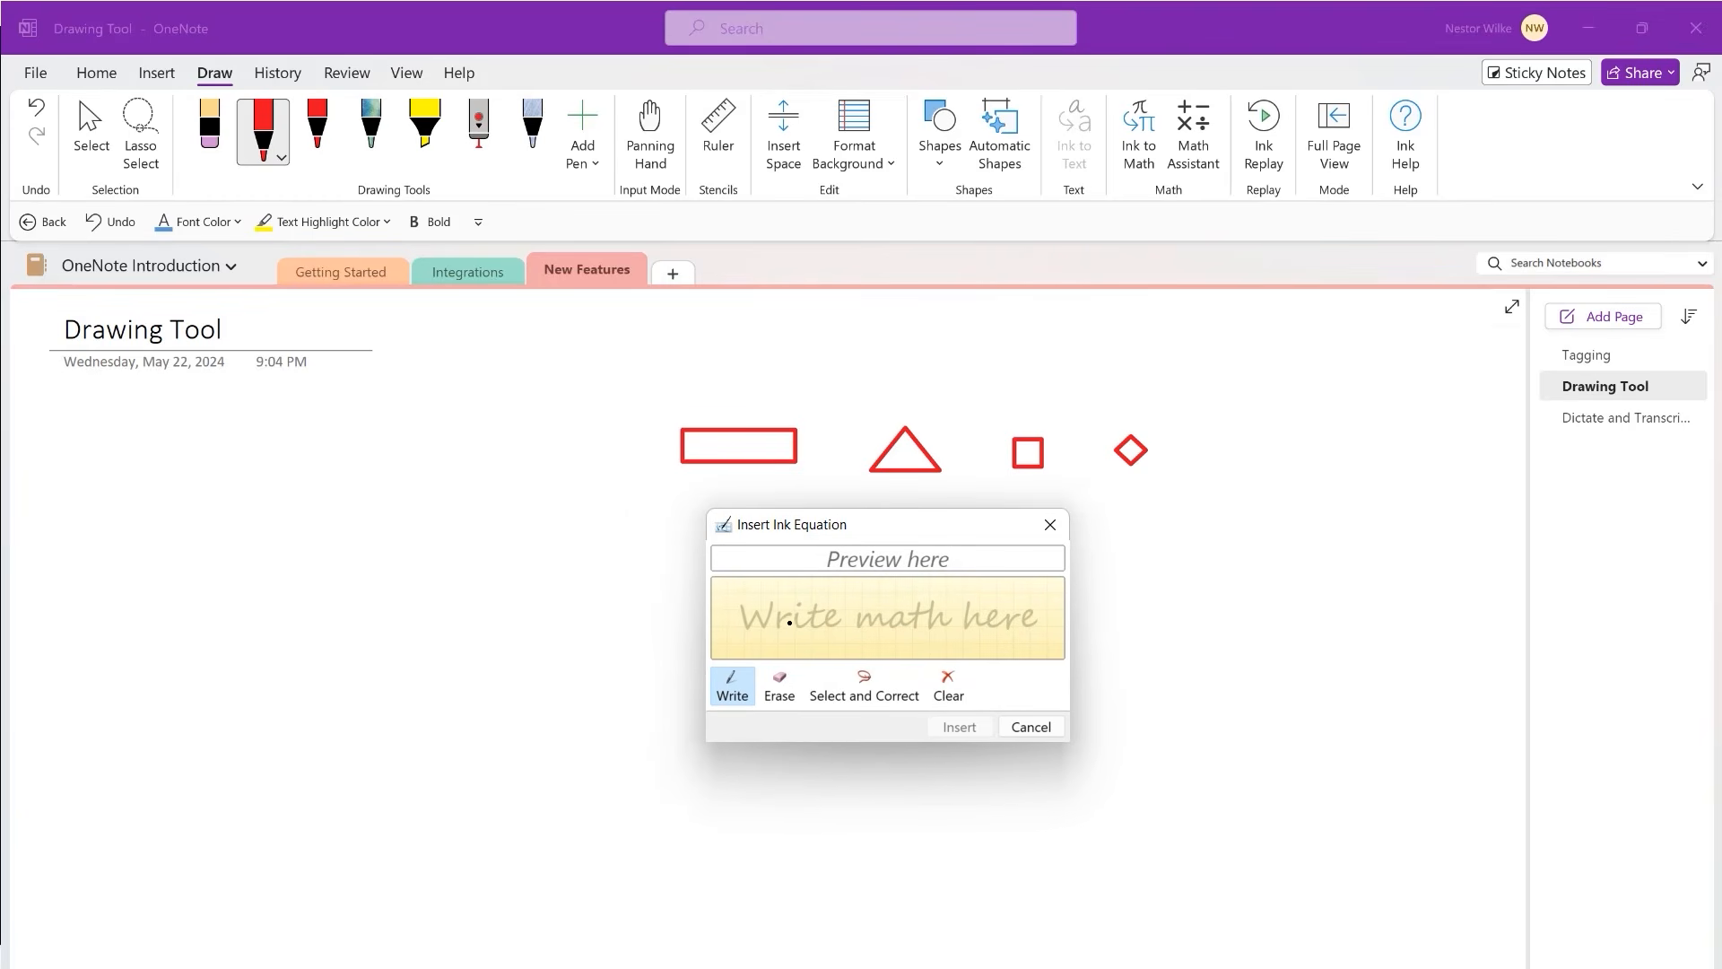
left_click_drag(791, 630, 814, 590)
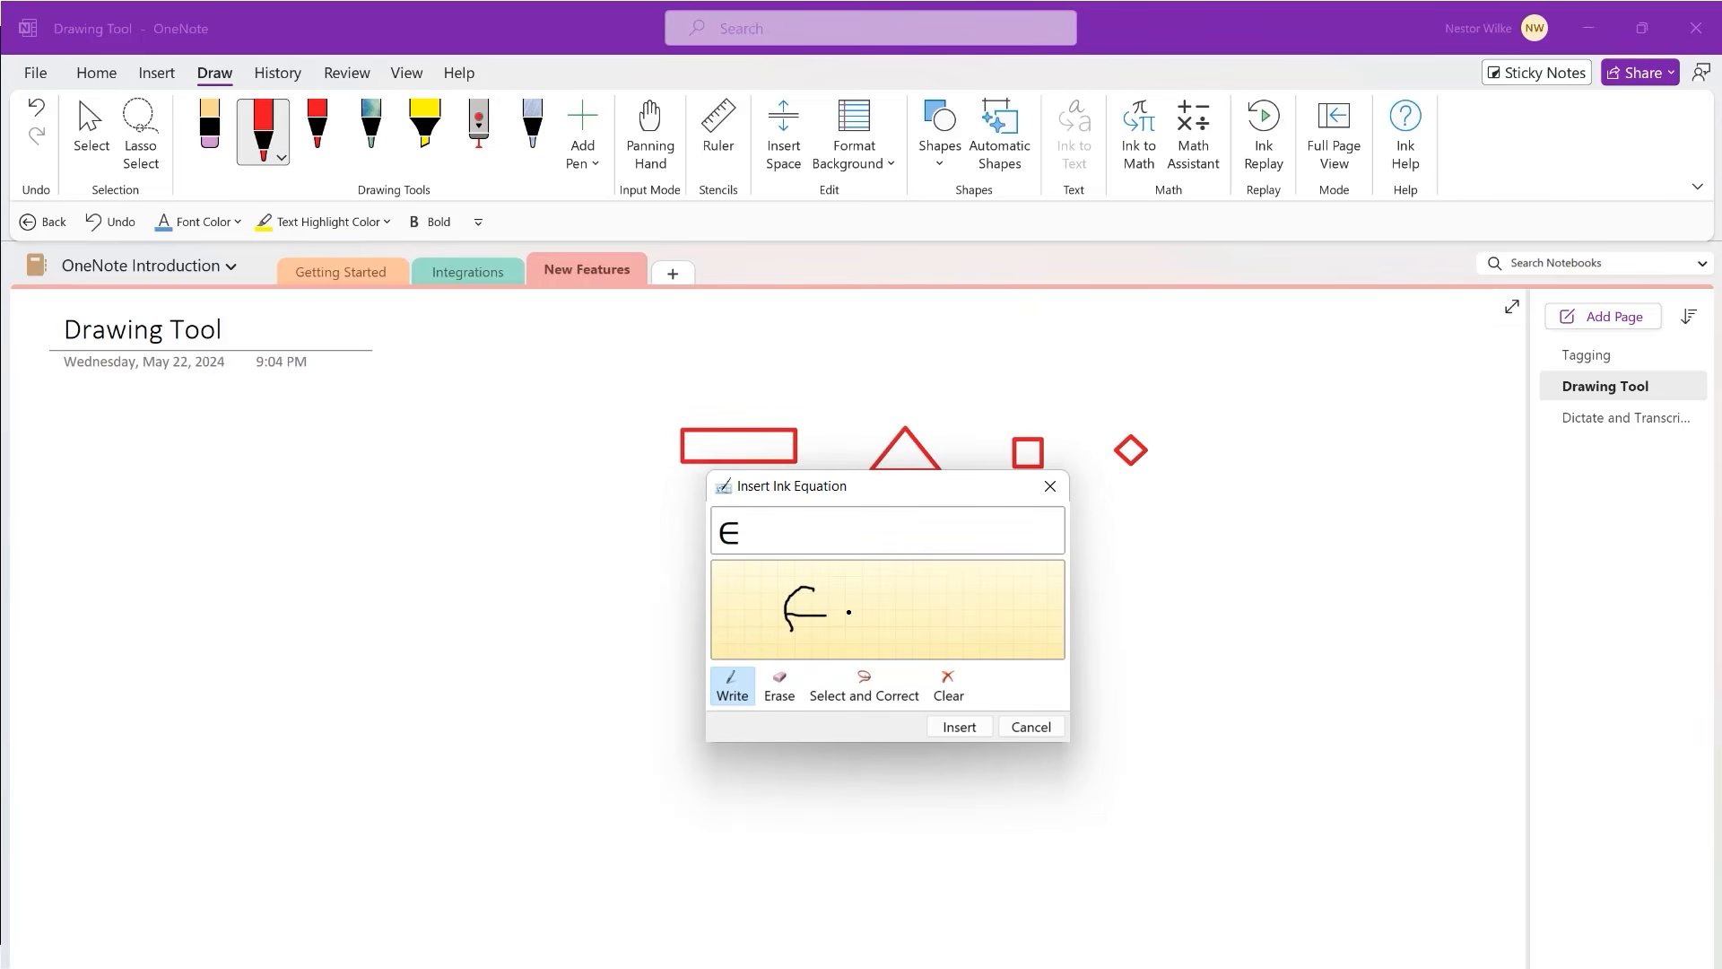
left_click_drag(848, 626, 1013, 638)
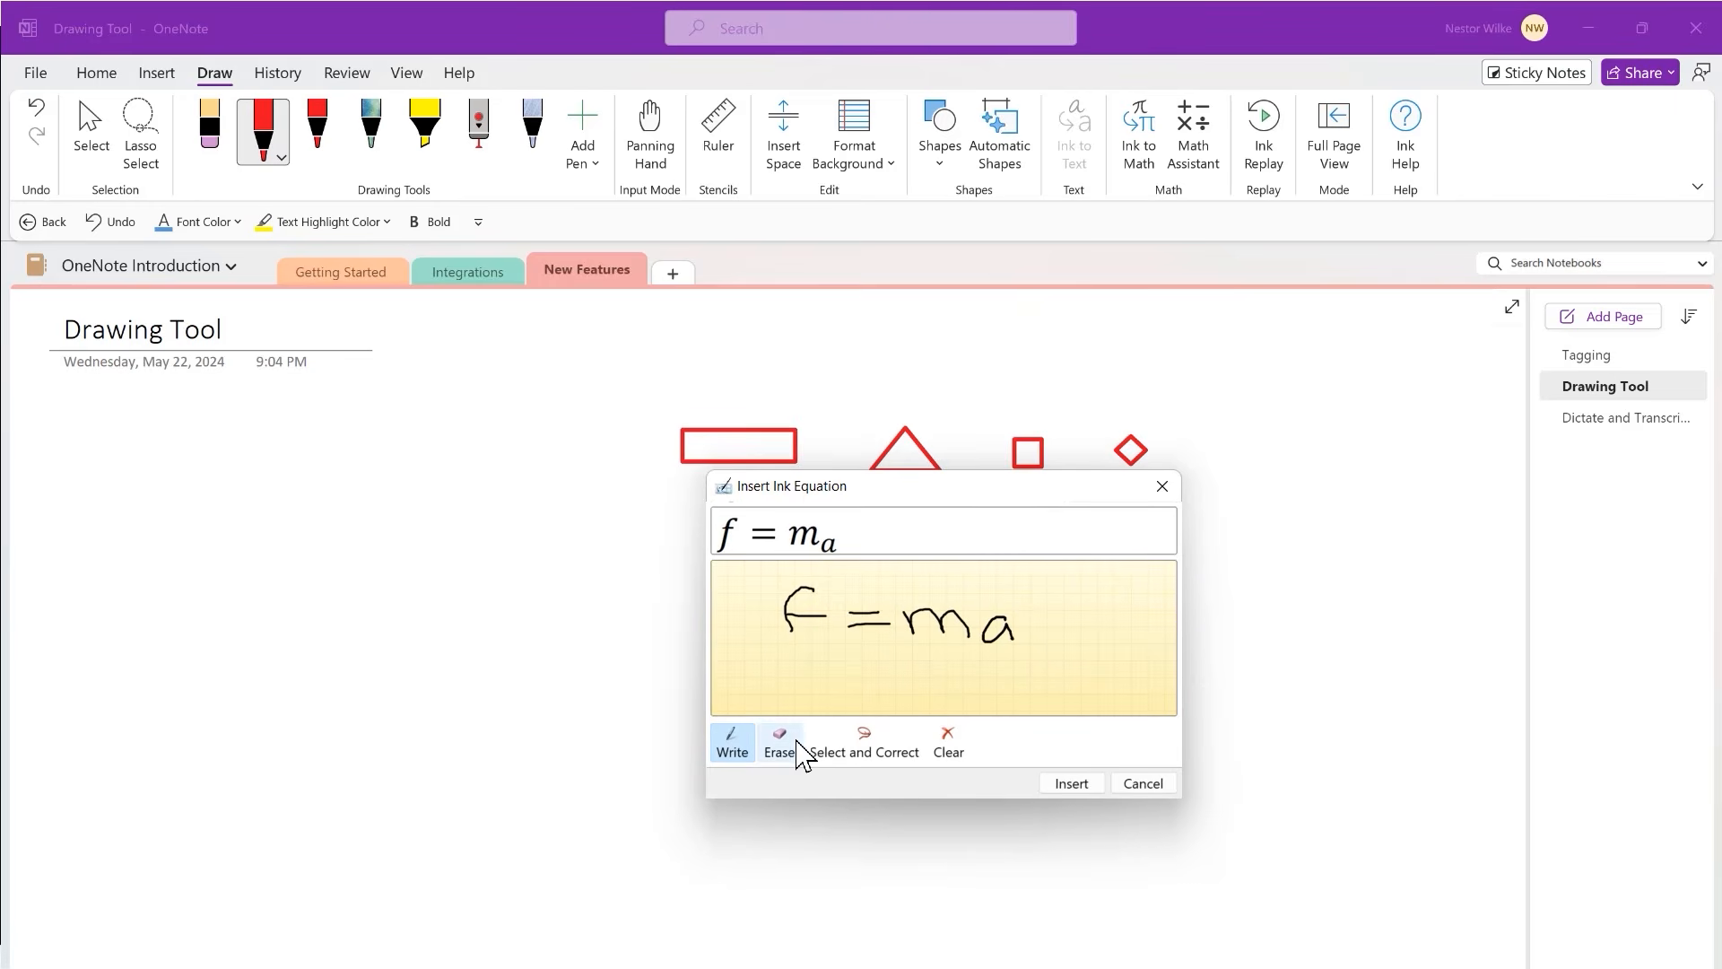
- Try to correct the handwritten letter a in the equation by choosing a from its recognition alternatives
left_click(867, 746)
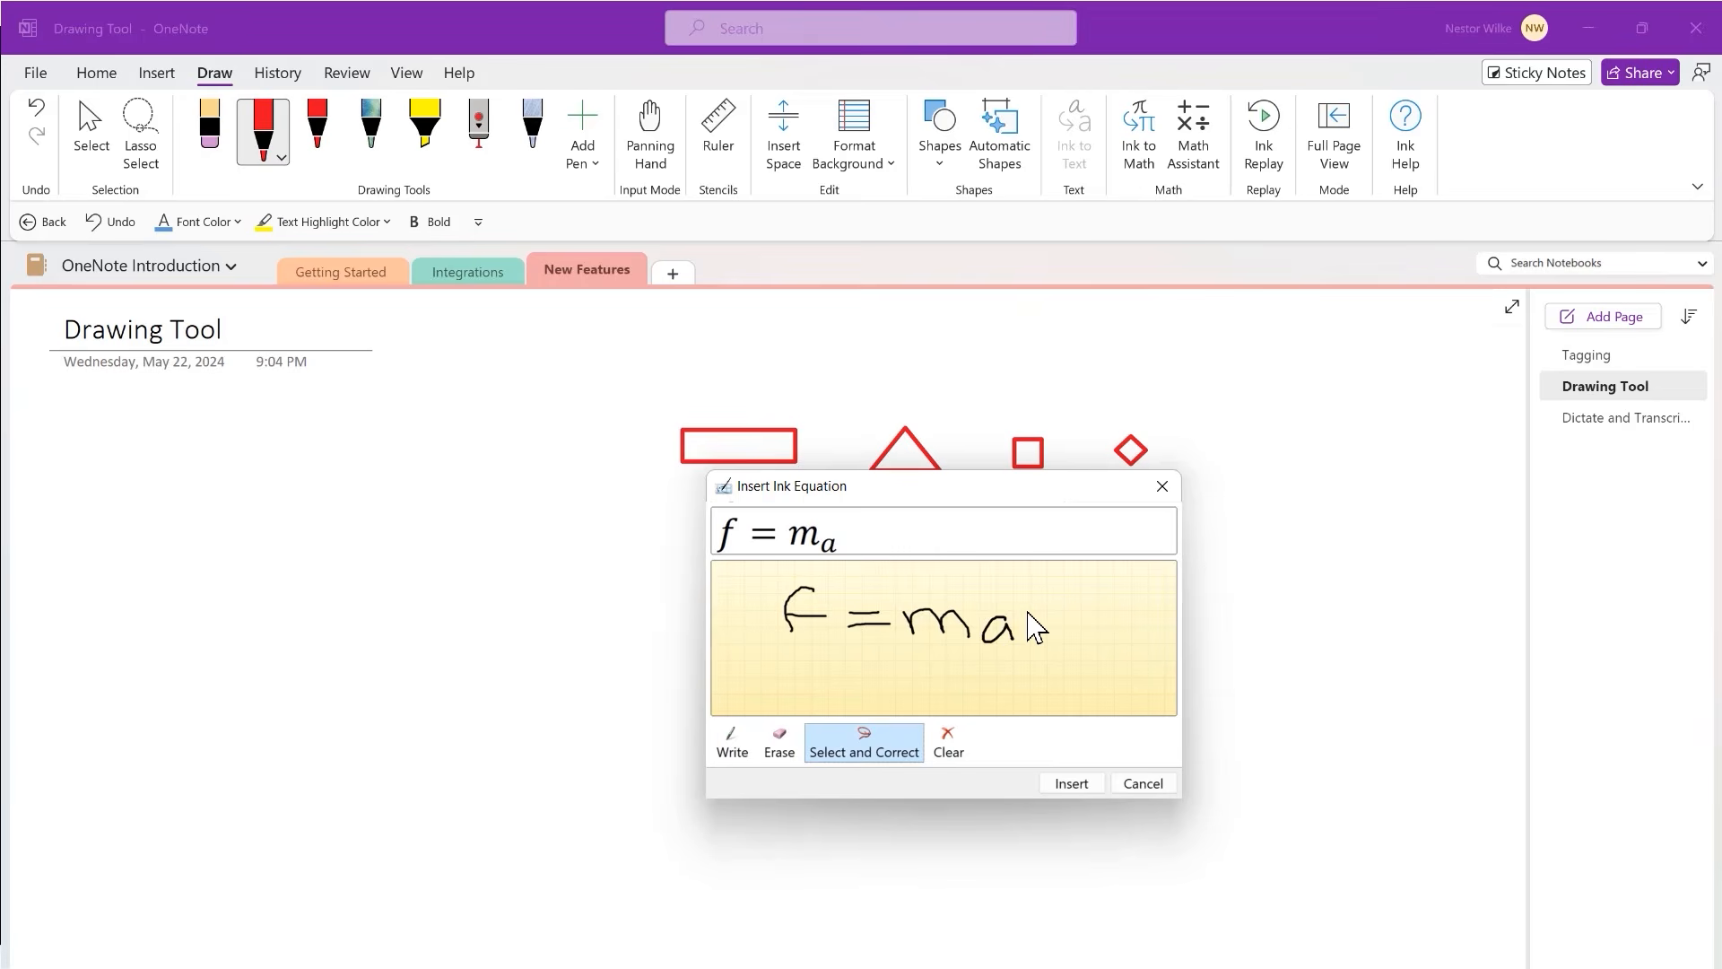
left_click(1003, 632)
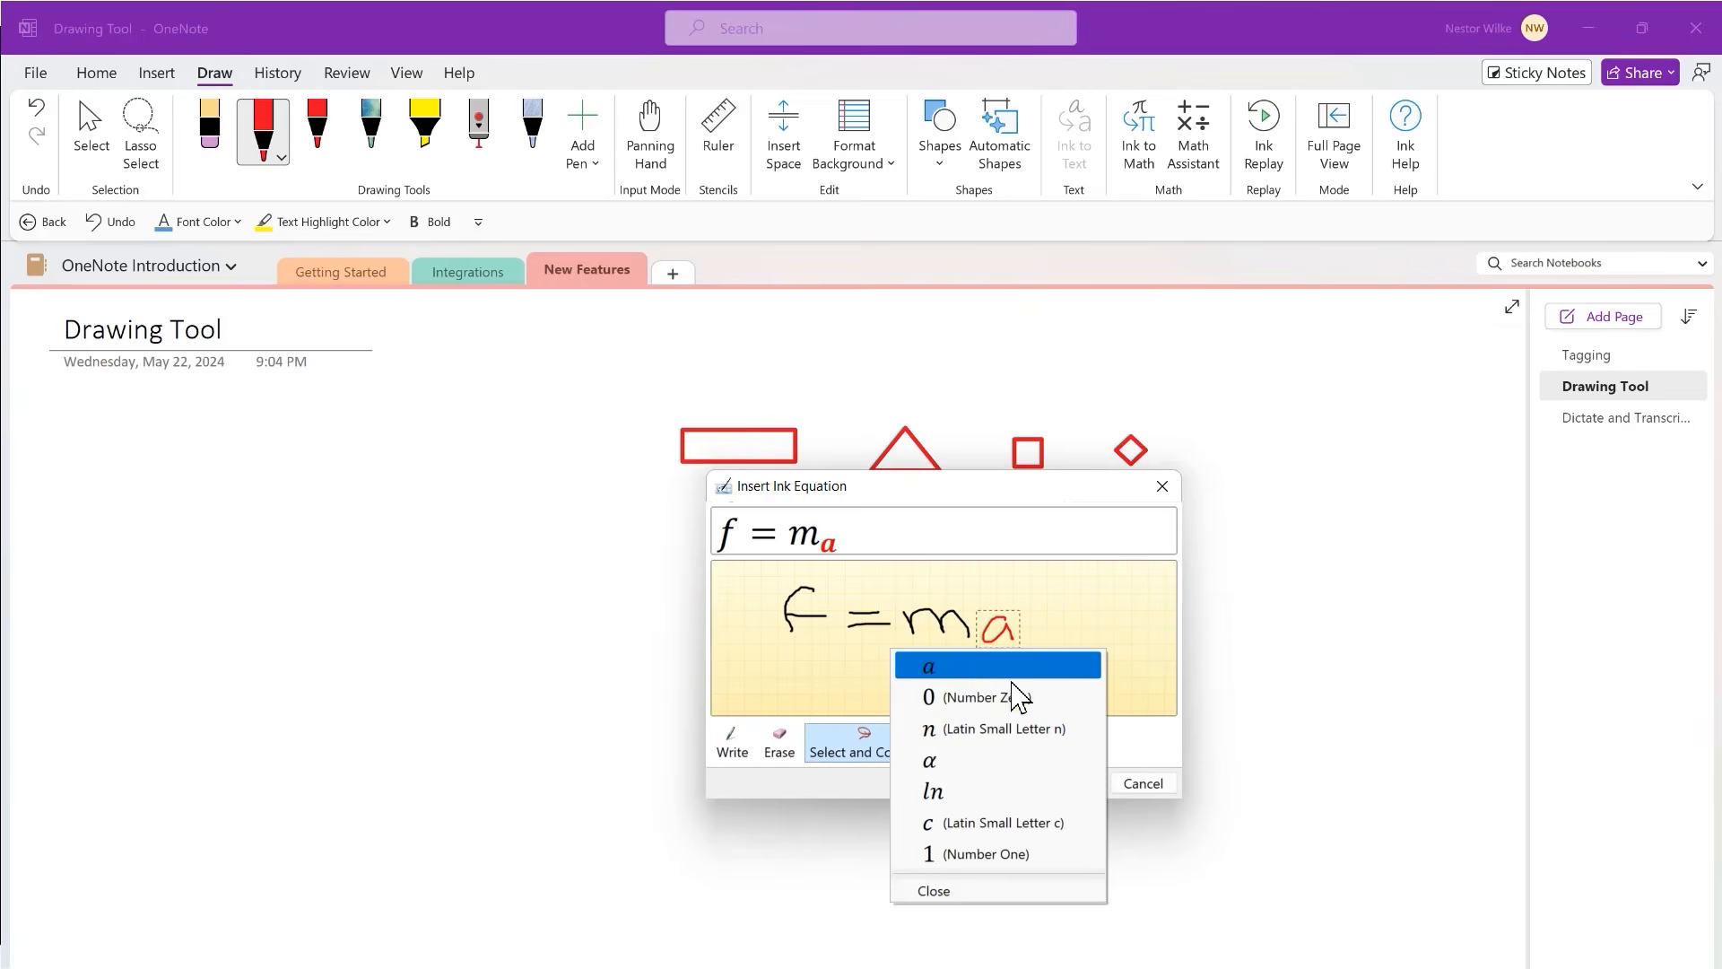
left_click(1023, 671)
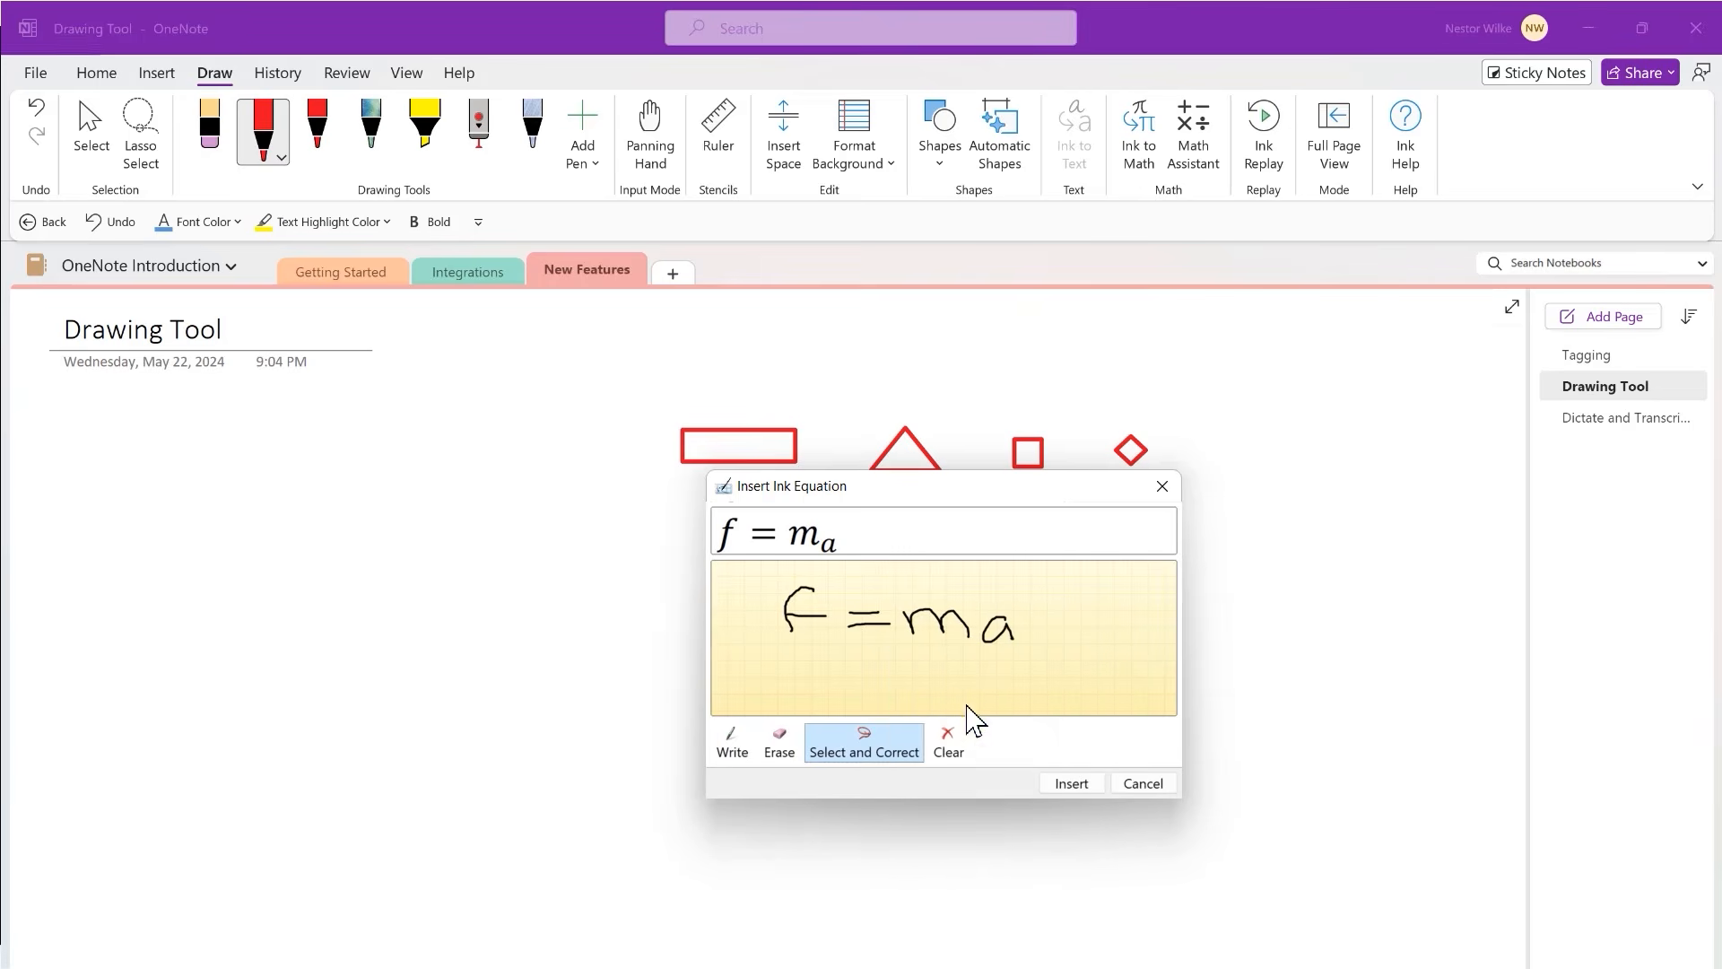
- Erase and rewrite the letter a in the ink equation, and place f = ma in the open area below the page title
left_click(780, 754)
left_click(1000, 633)
left_click(734, 749)
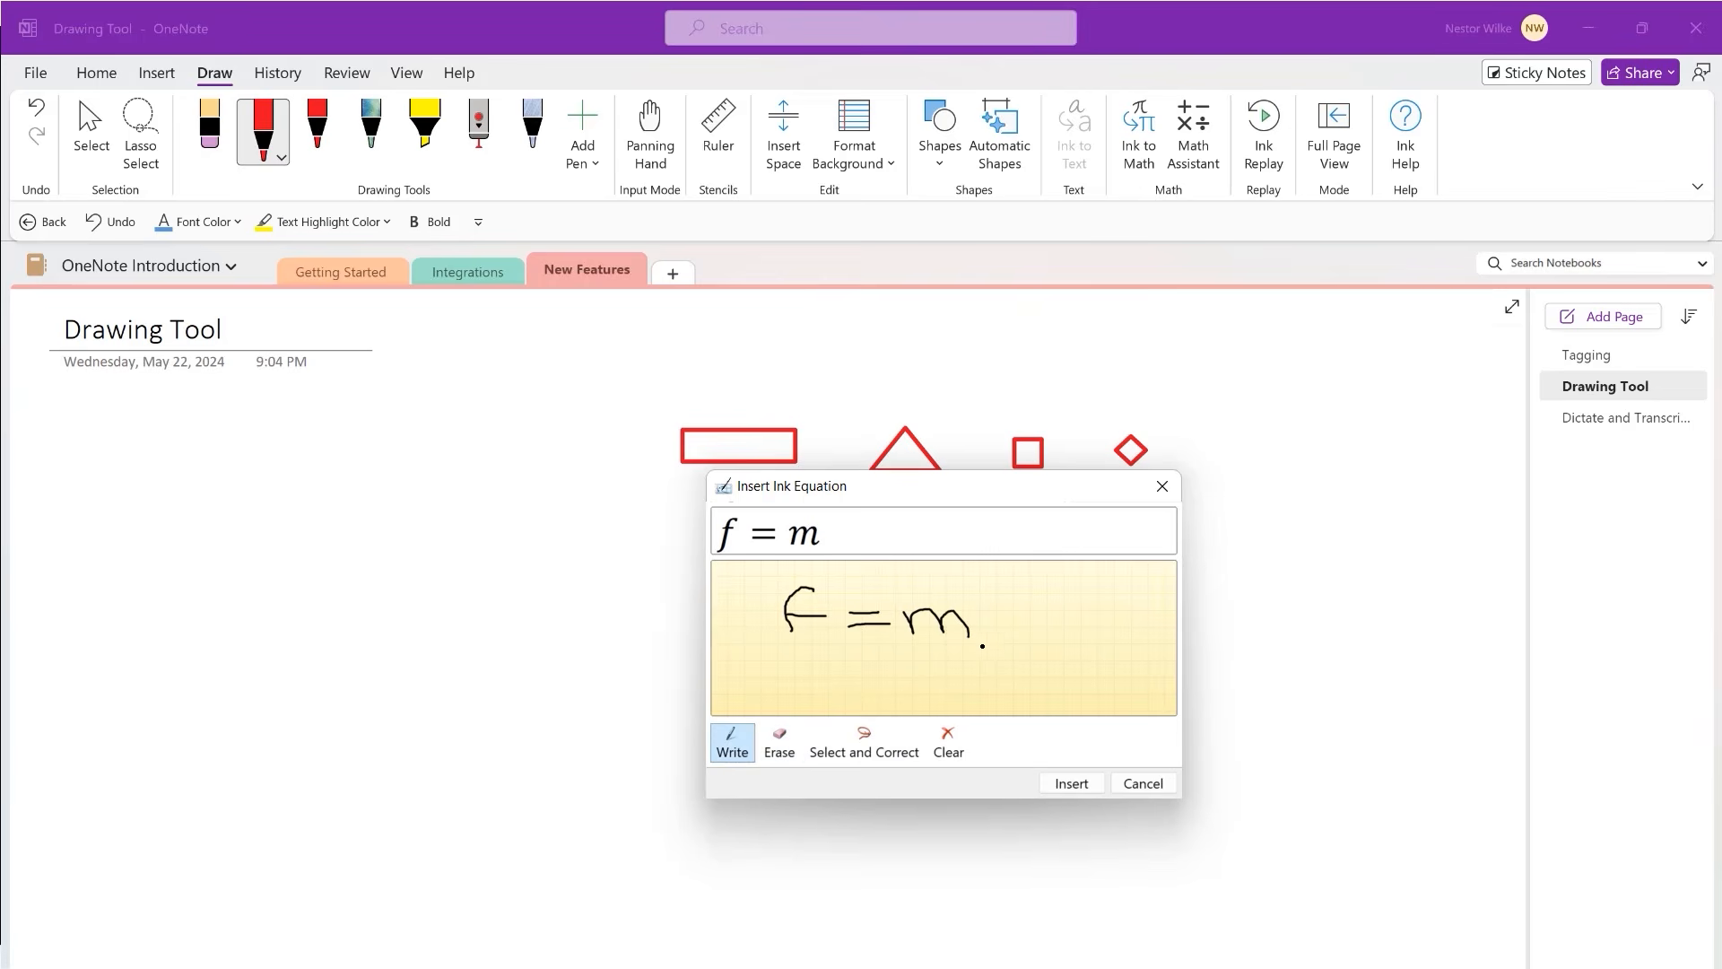
left_click_drag(994, 610, 1006, 621)
left_click(1071, 783)
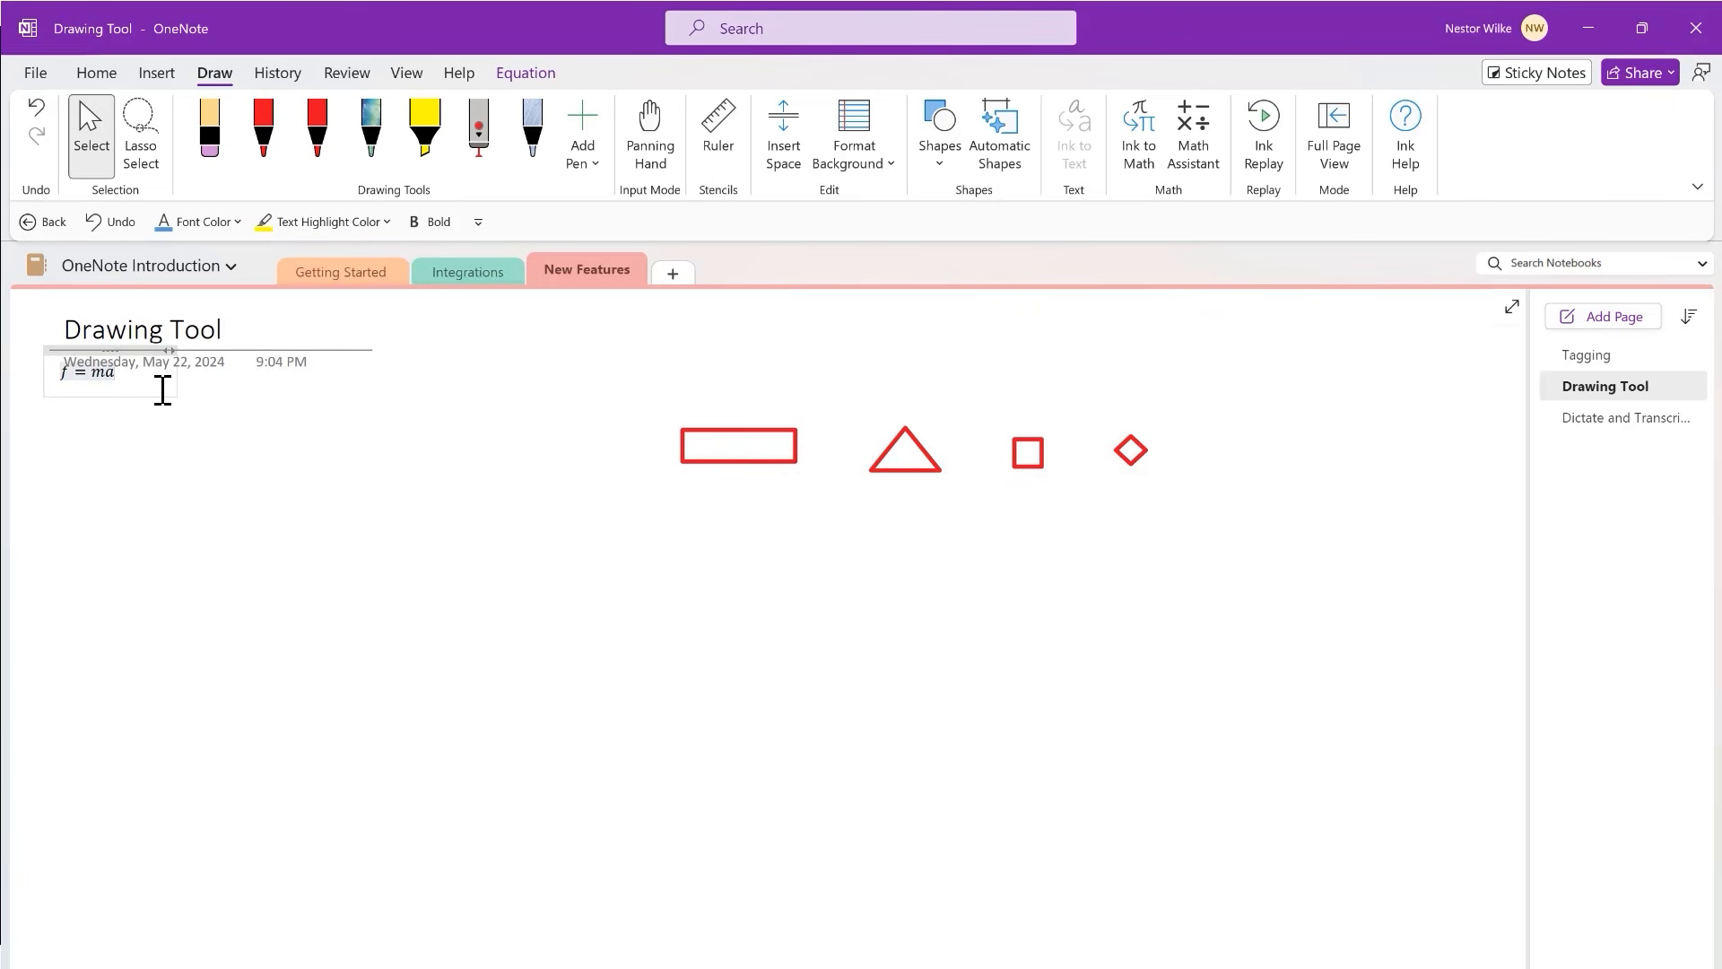
left_click_drag(109, 350, 437, 538)
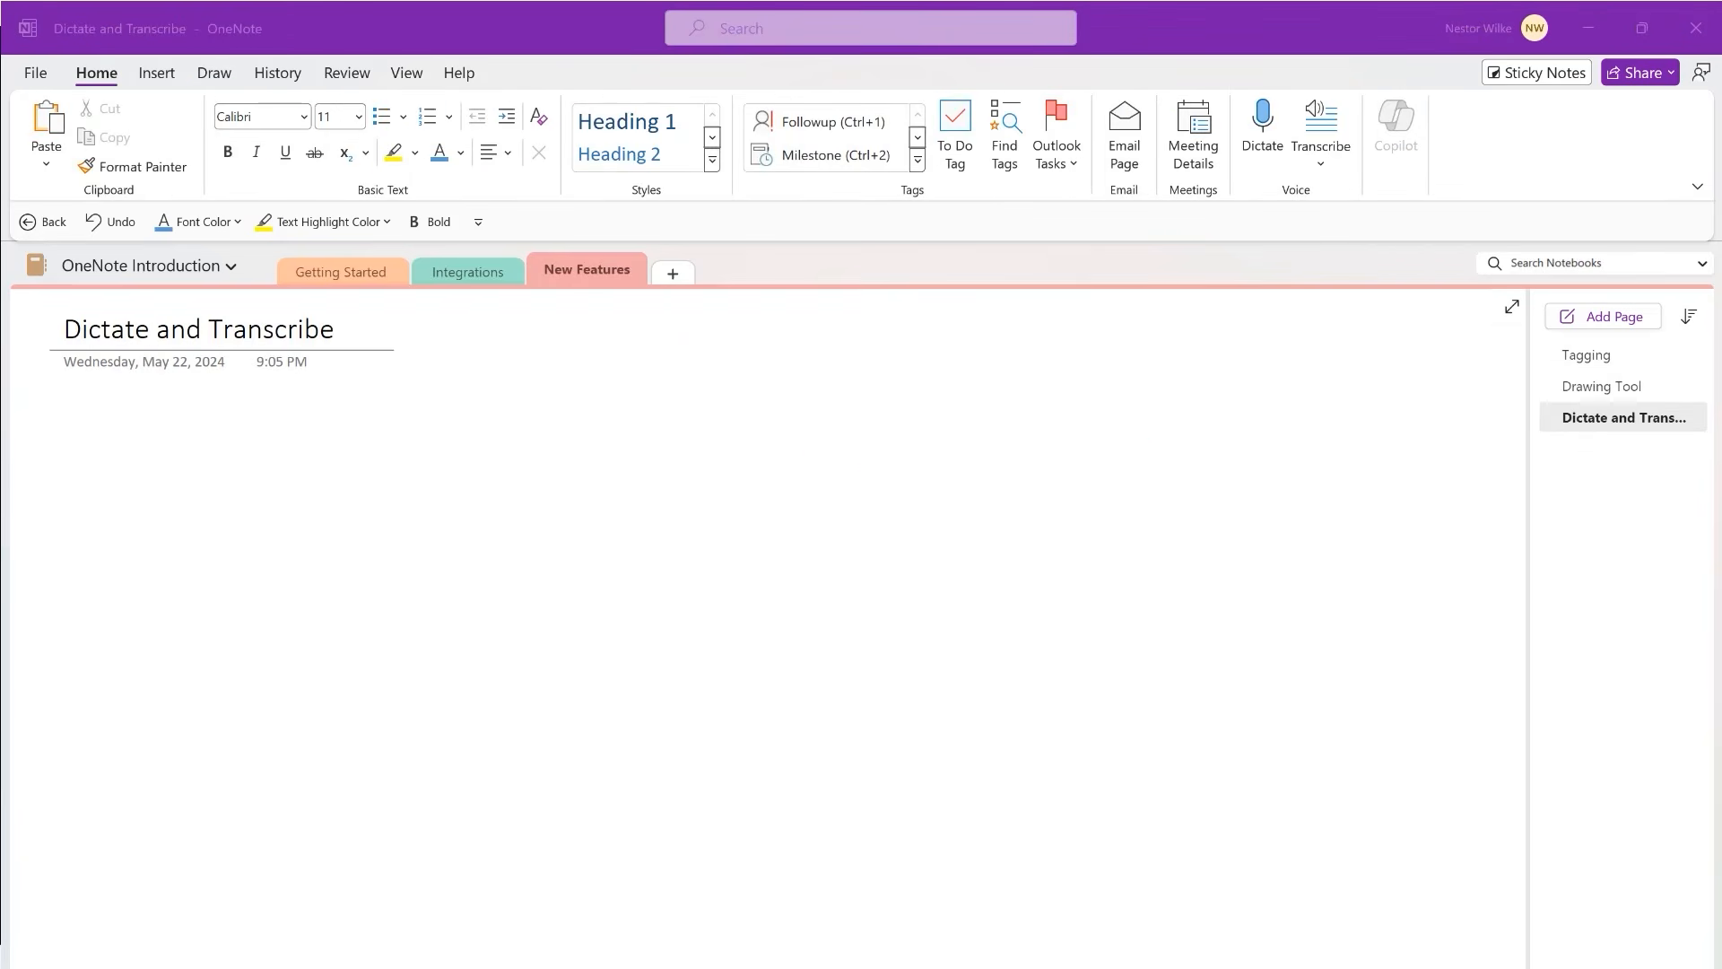
- Dictate a short paragraph about converting speech into text on the Dictate and Transcribe page, and close the dictation
left_click(1310, 65)
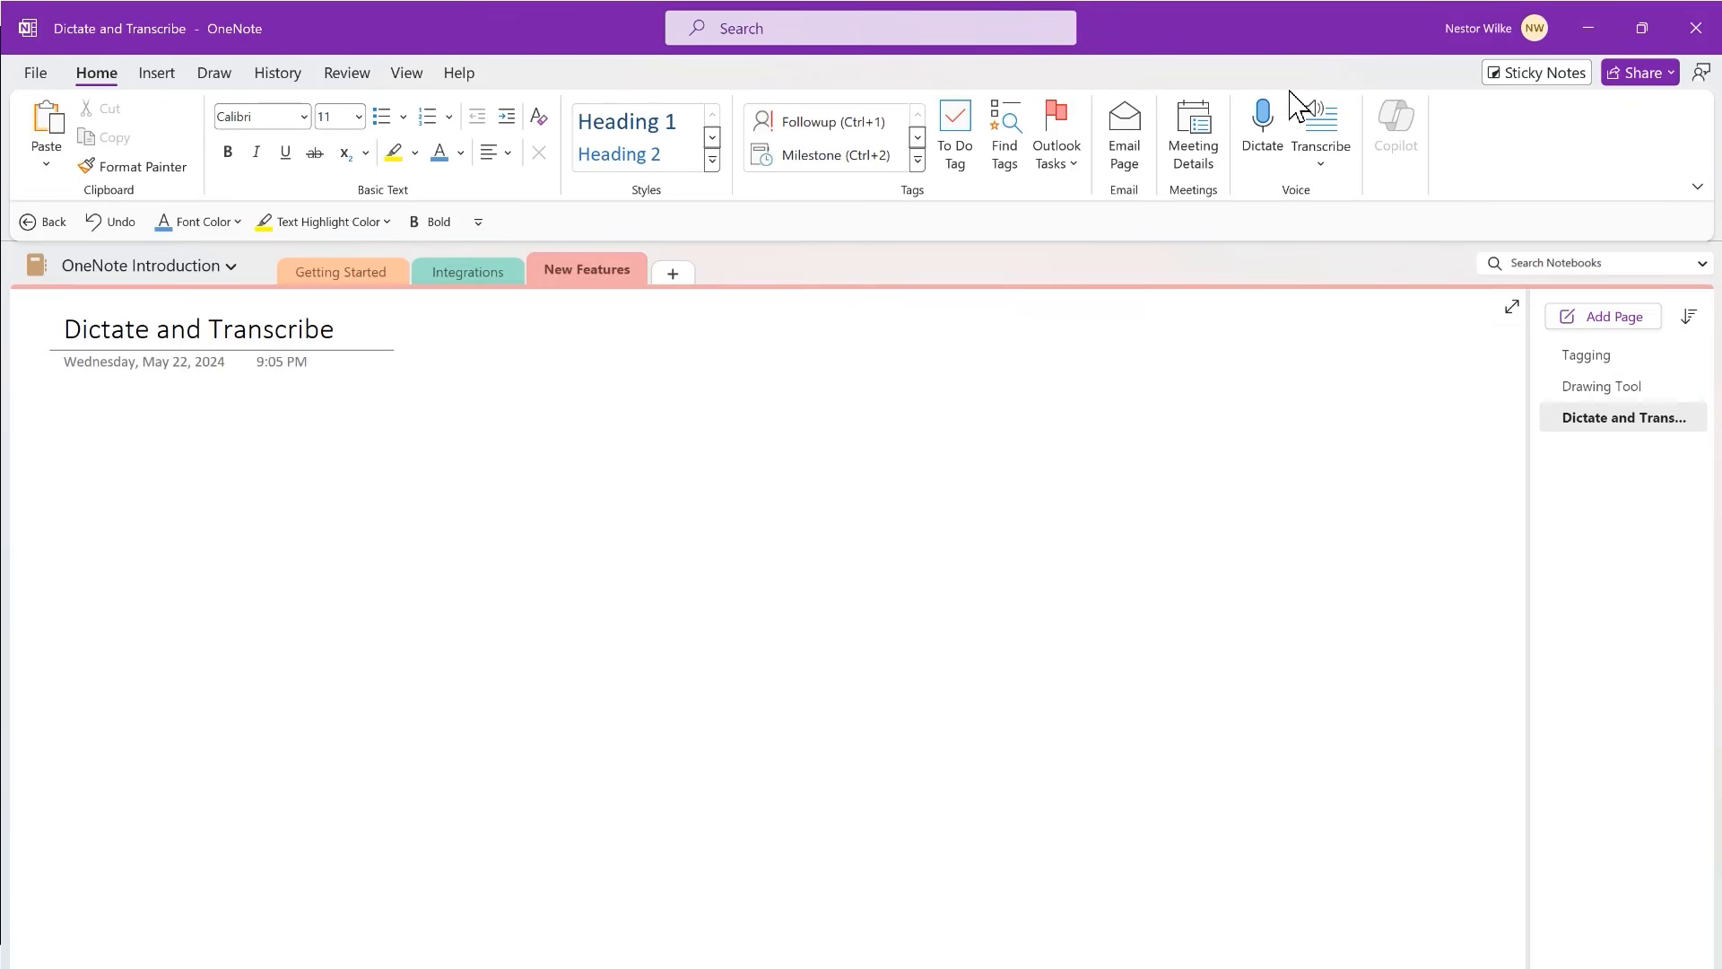
left_click(1263, 134)
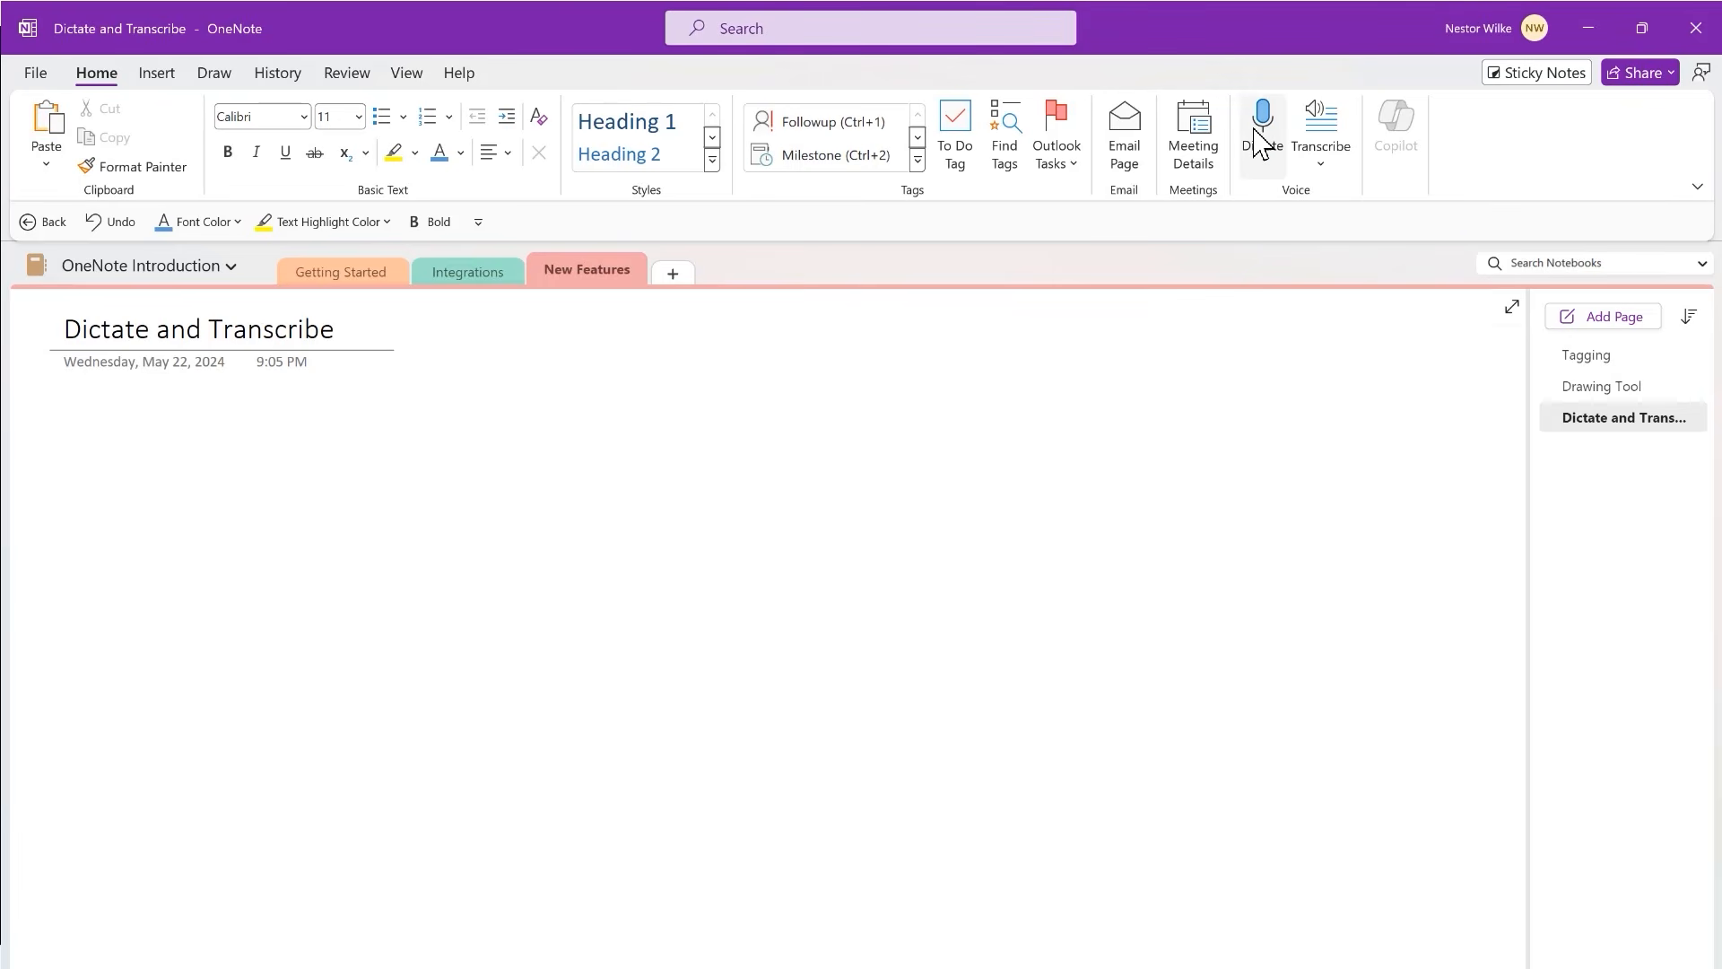
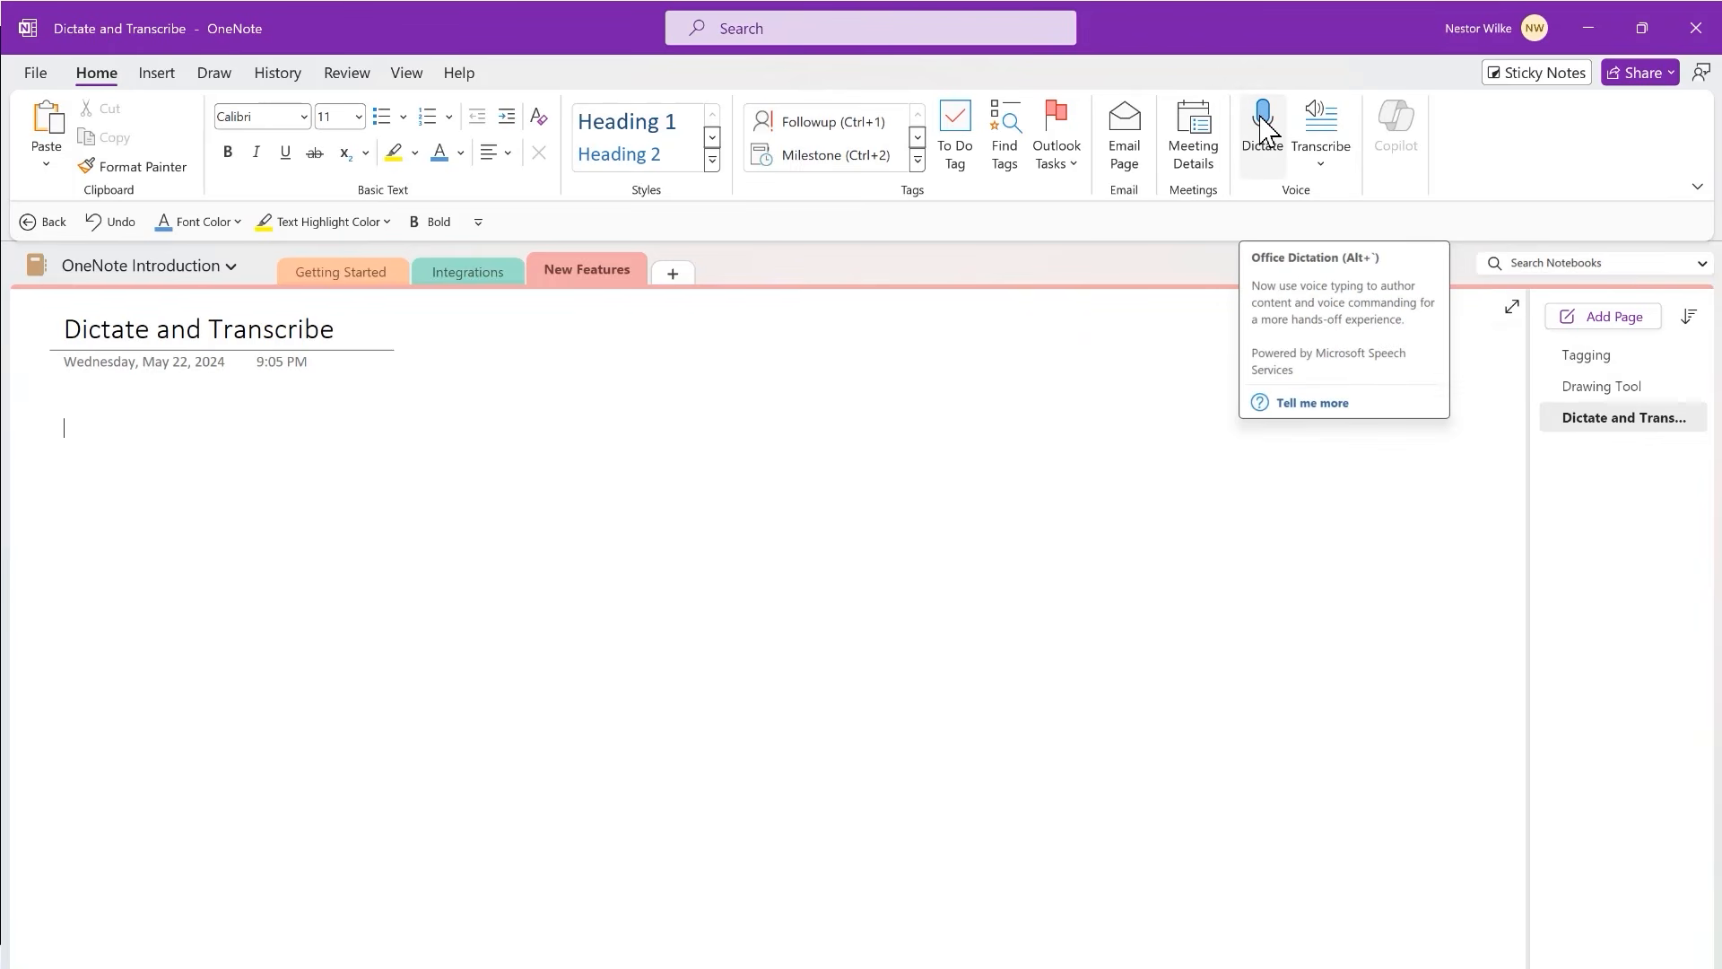
left_click(1263, 130)
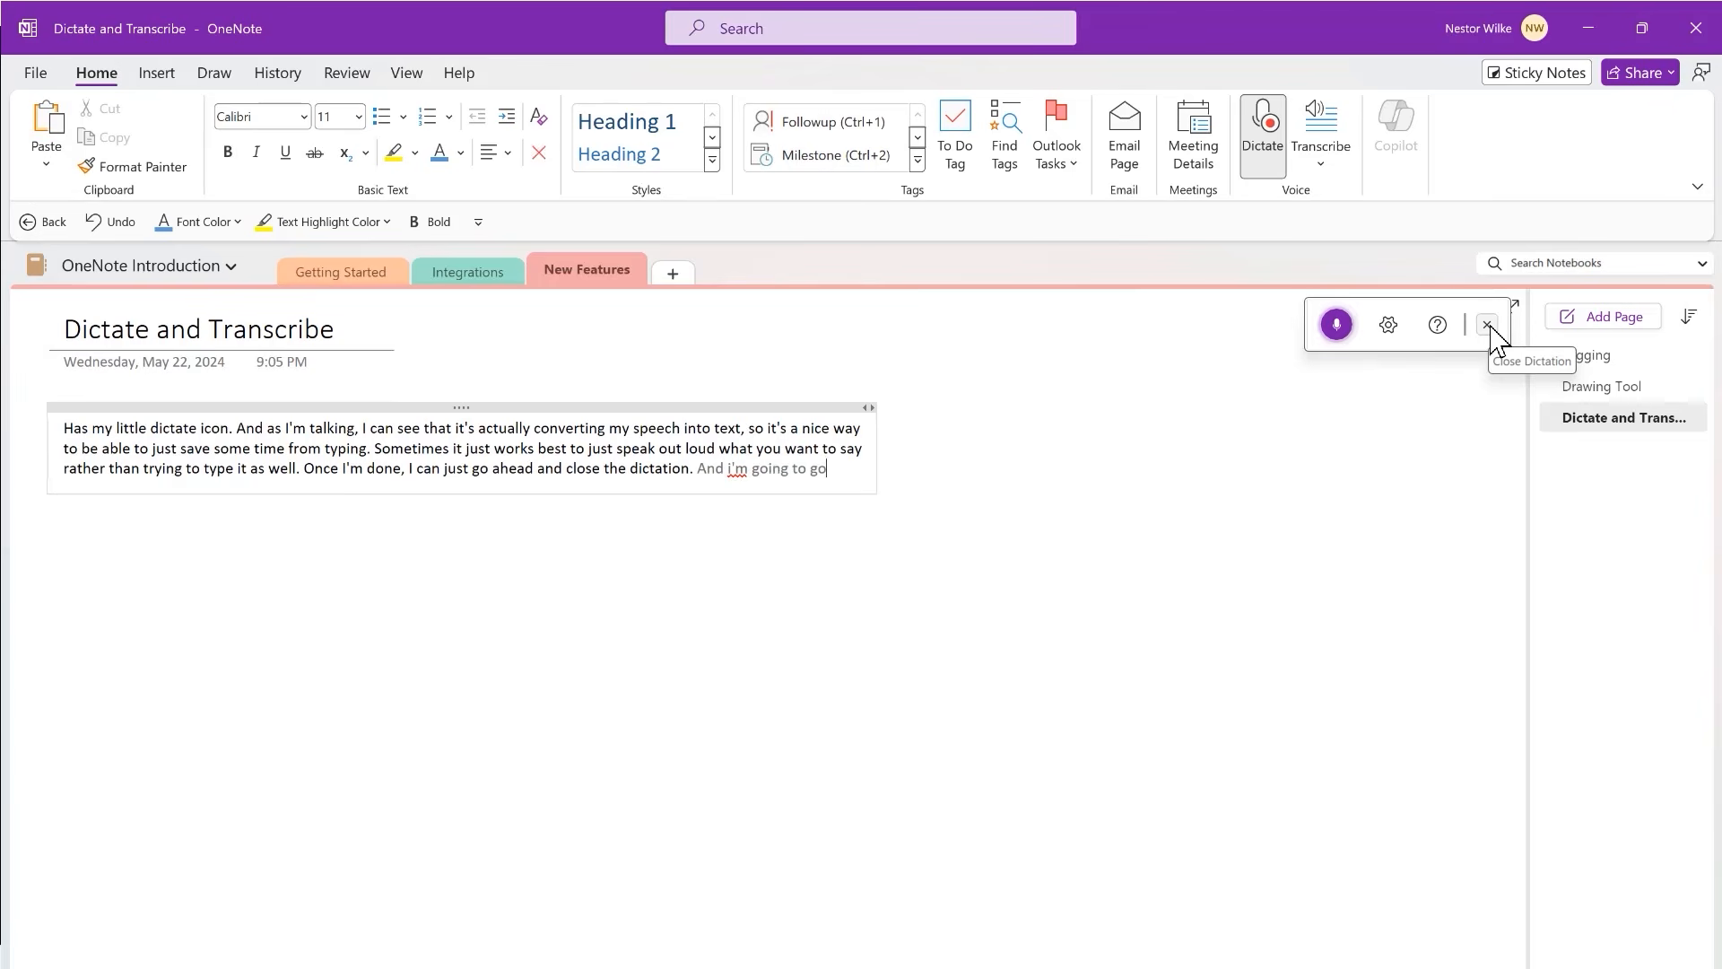
left_click(1489, 326)
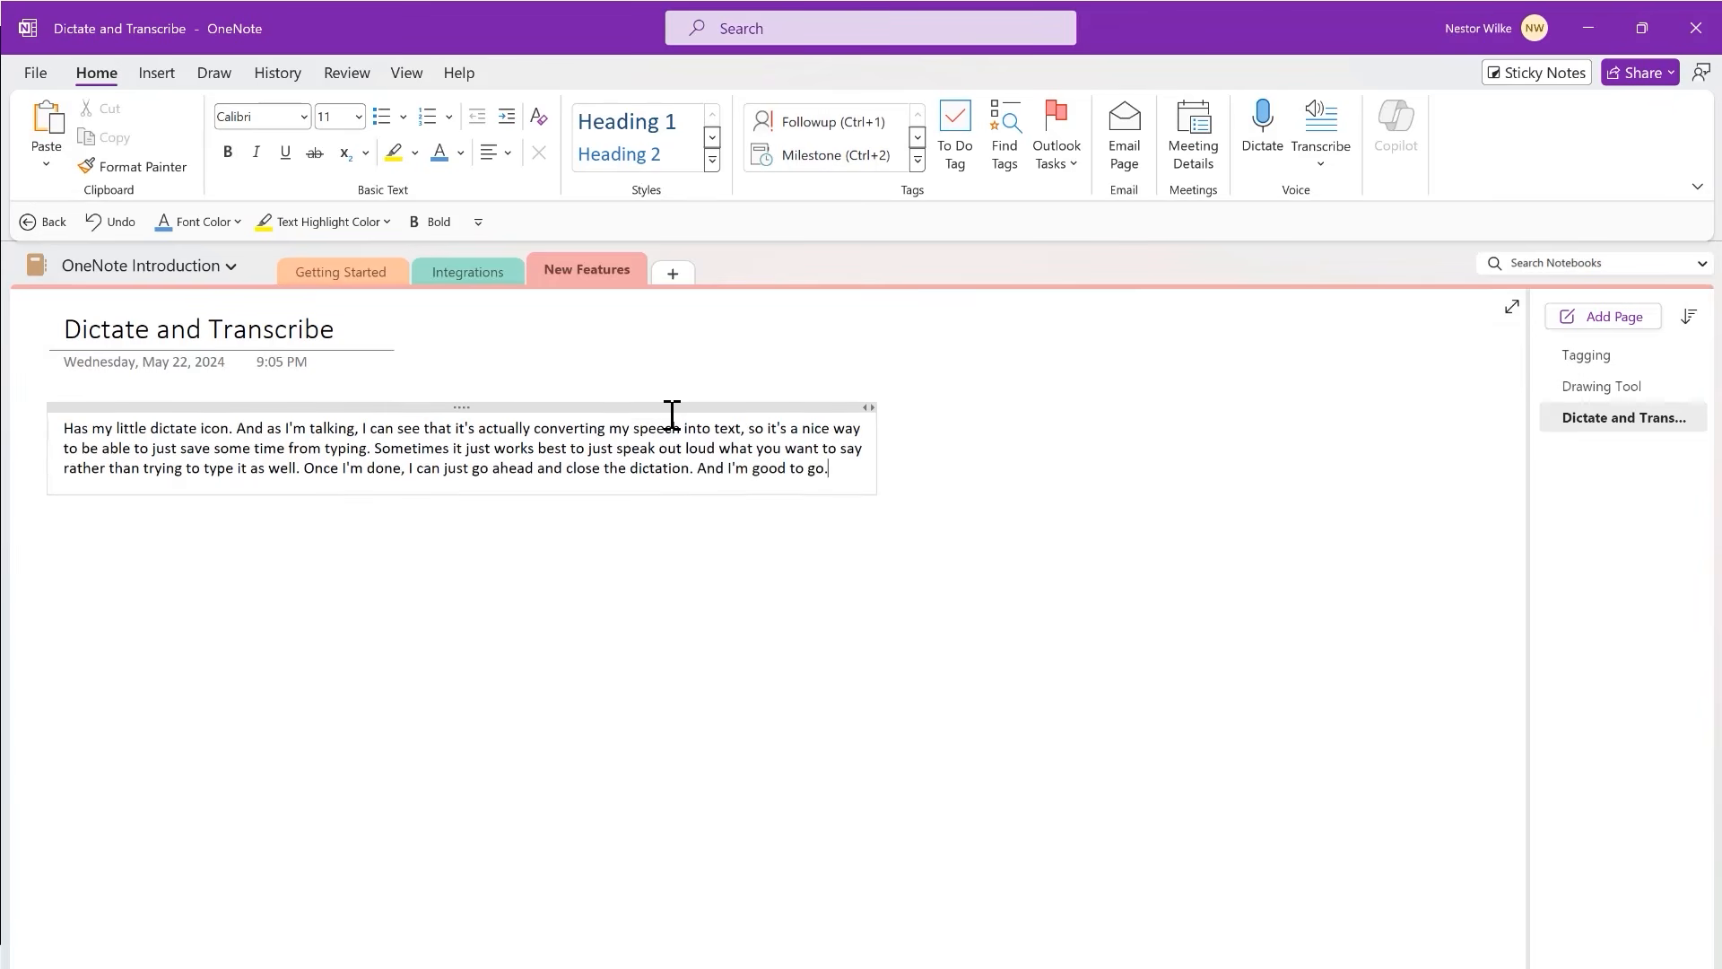
- Set the dictated paragraph's font size to 16
left_click_drag(843, 468, 70, 432)
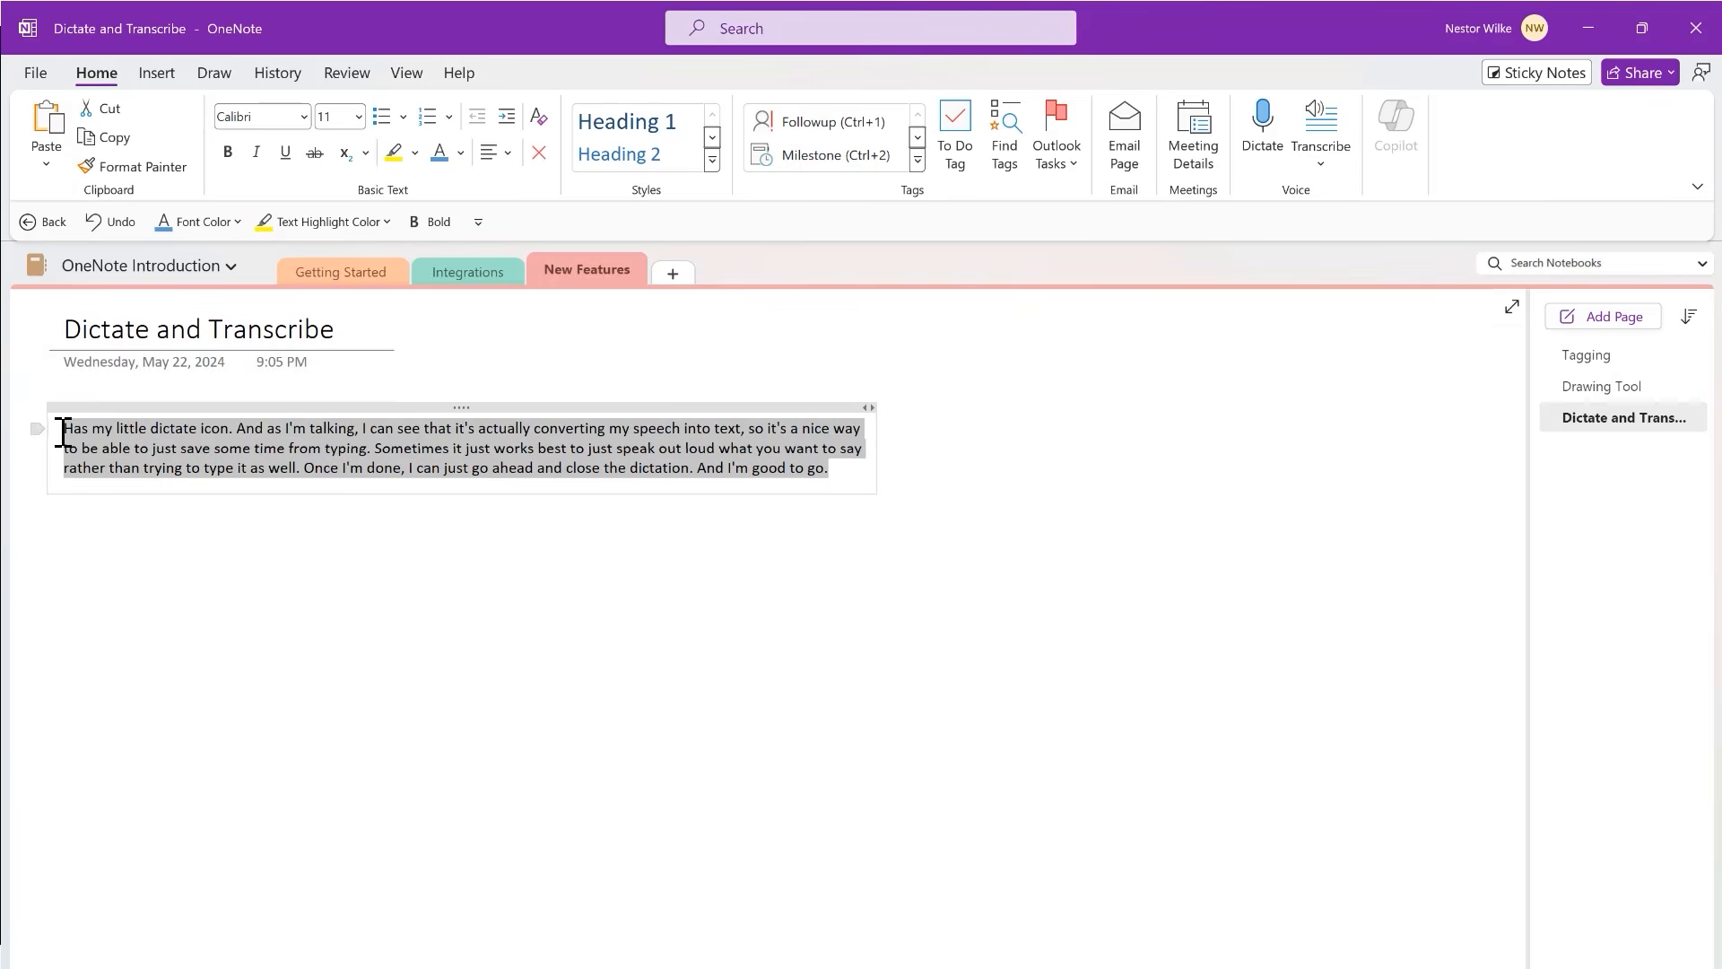
left_click(358, 117)
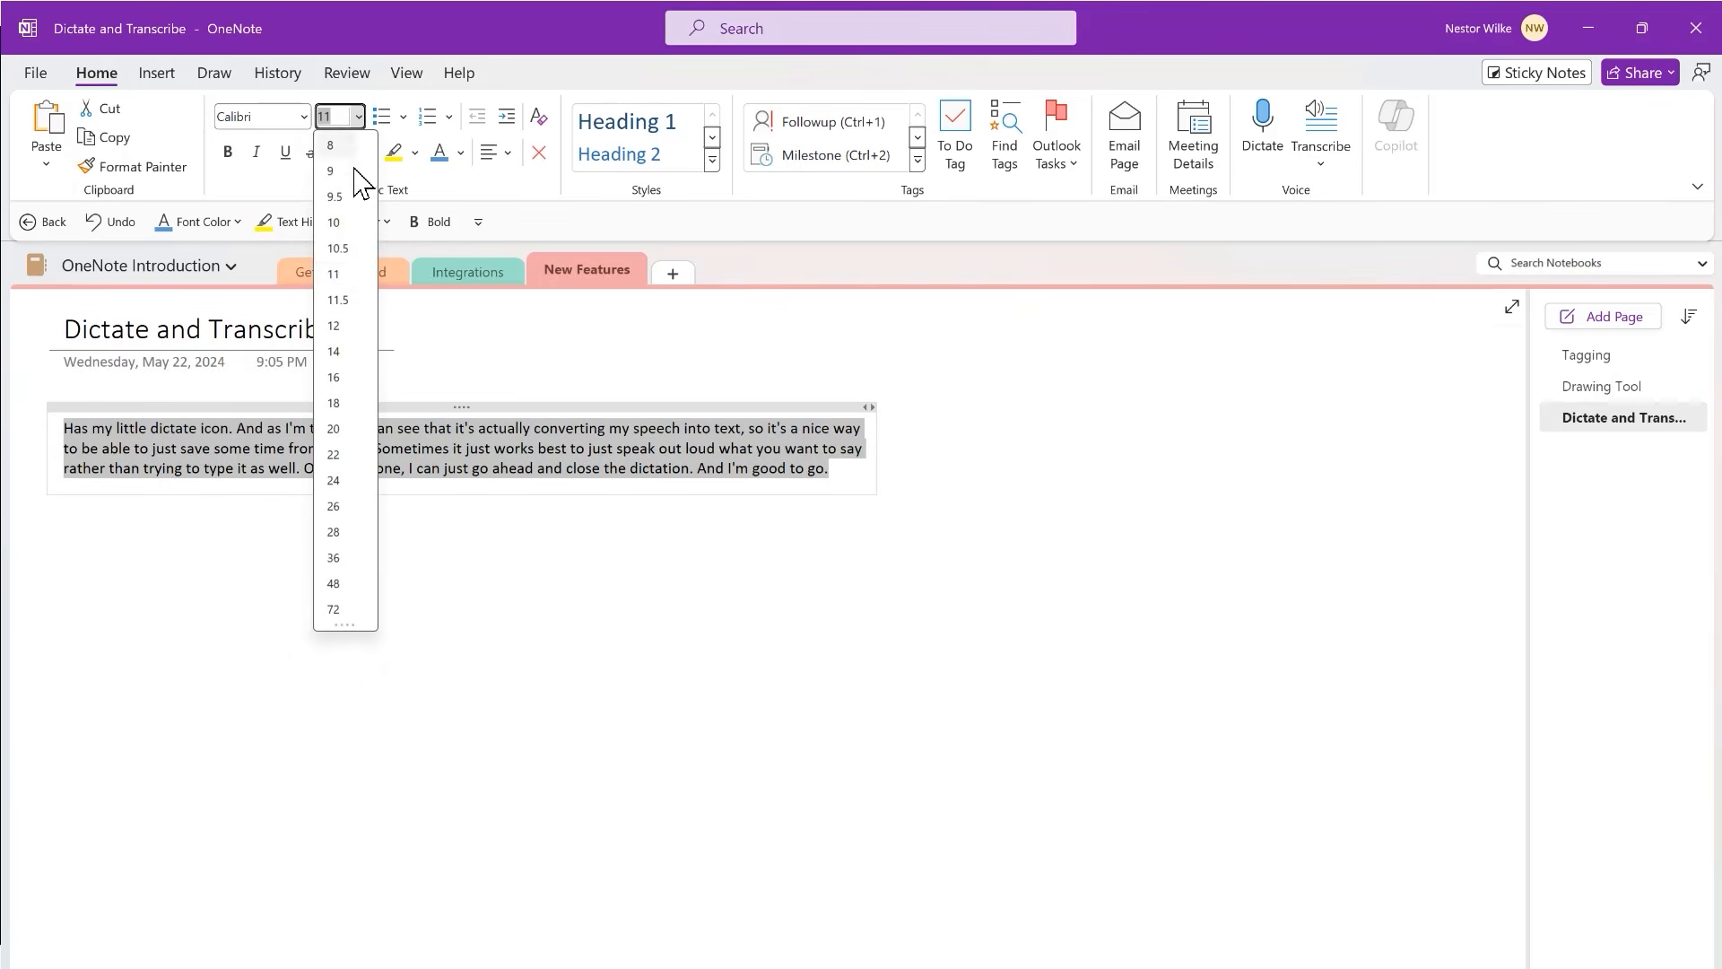
left_click(334, 378)
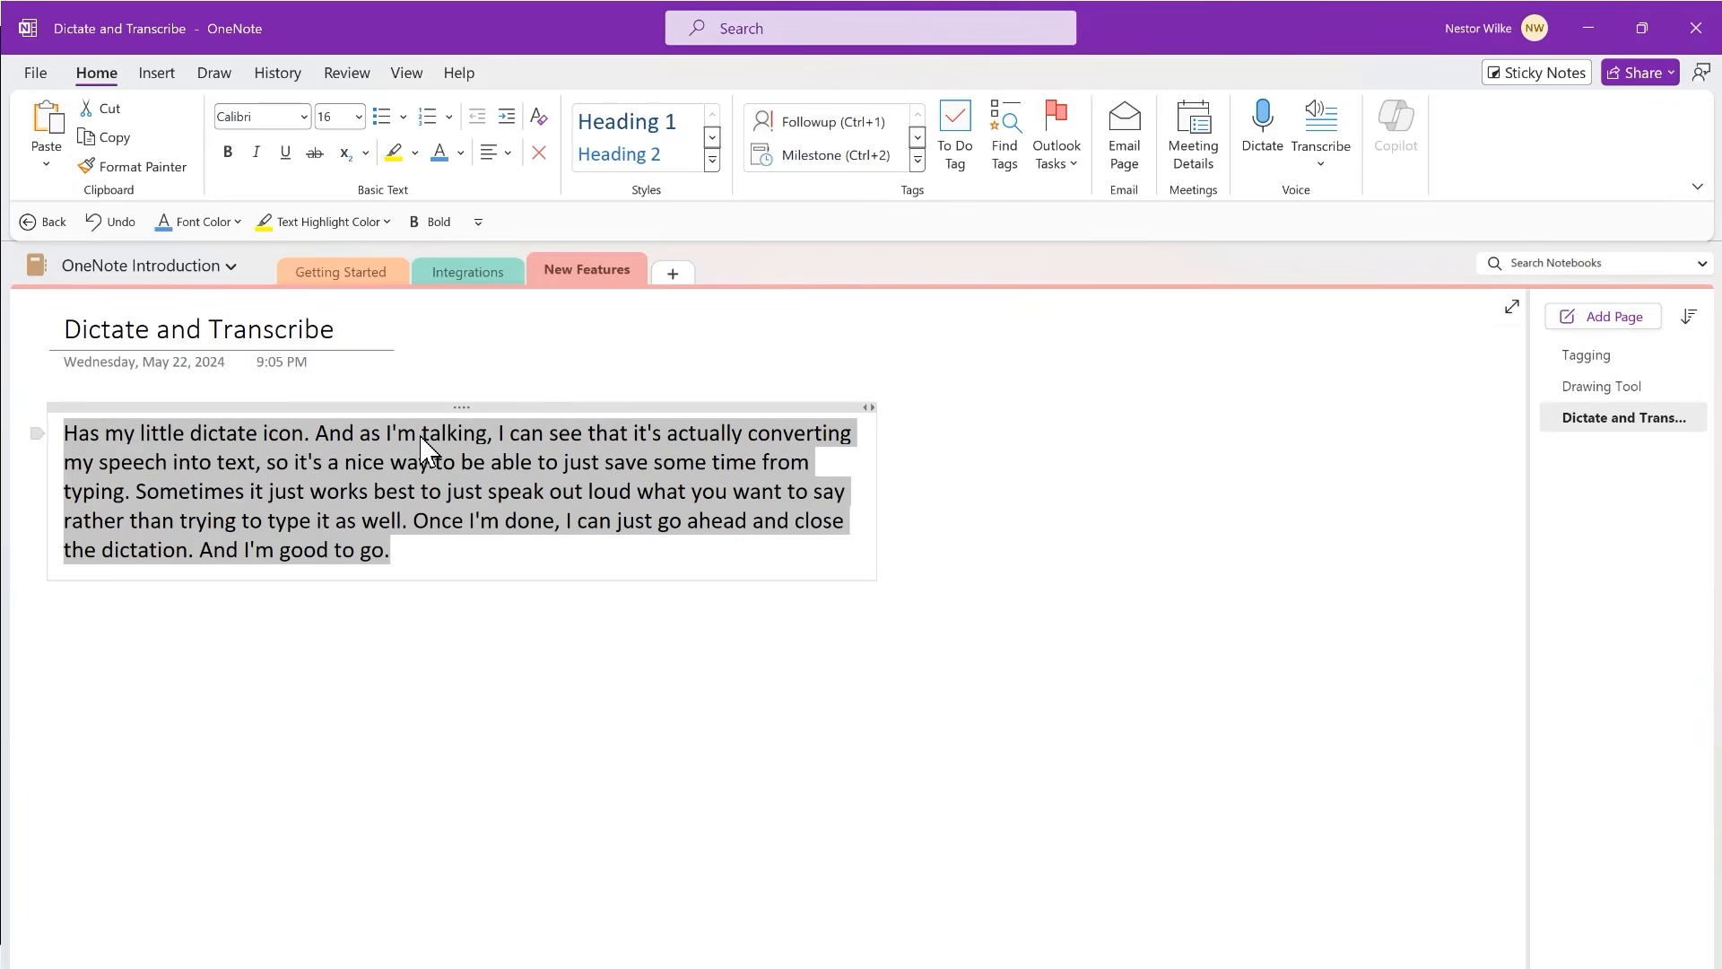
left_click(491, 441)
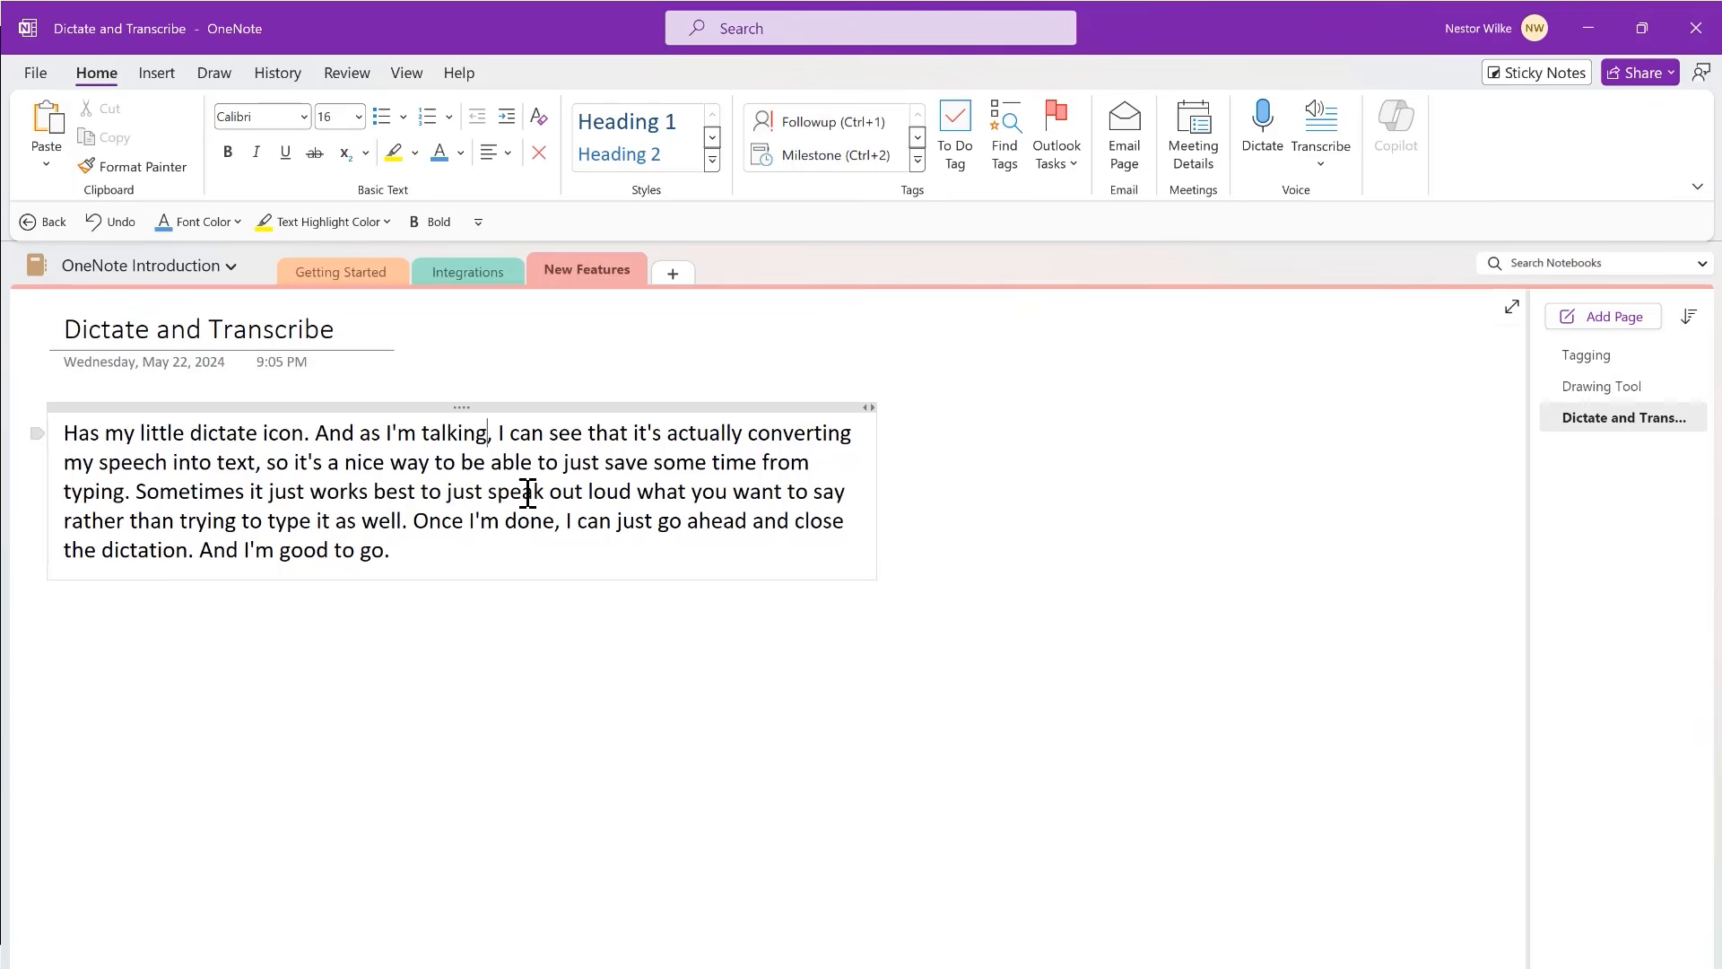
- Record about 46 seconds of speech with Transcribe in English (United States) beside the dictated paragraph, and save and transcribe it
left_click(59, 619)
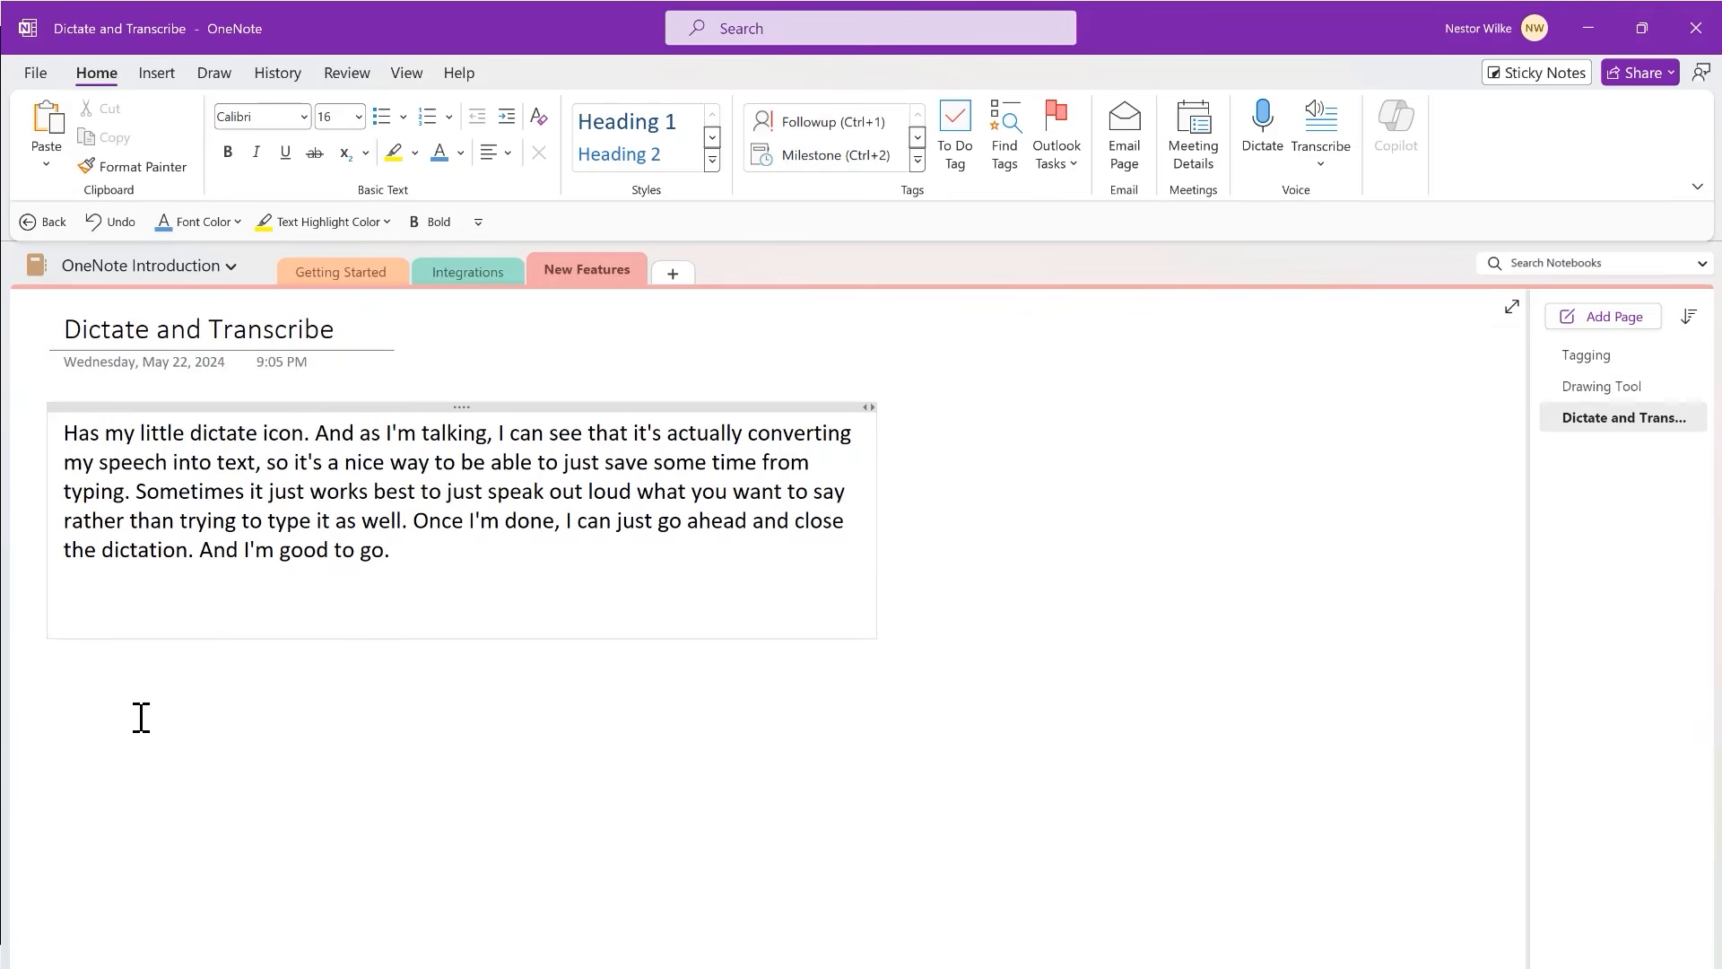
left_click(69, 703)
left_click(88, 797)
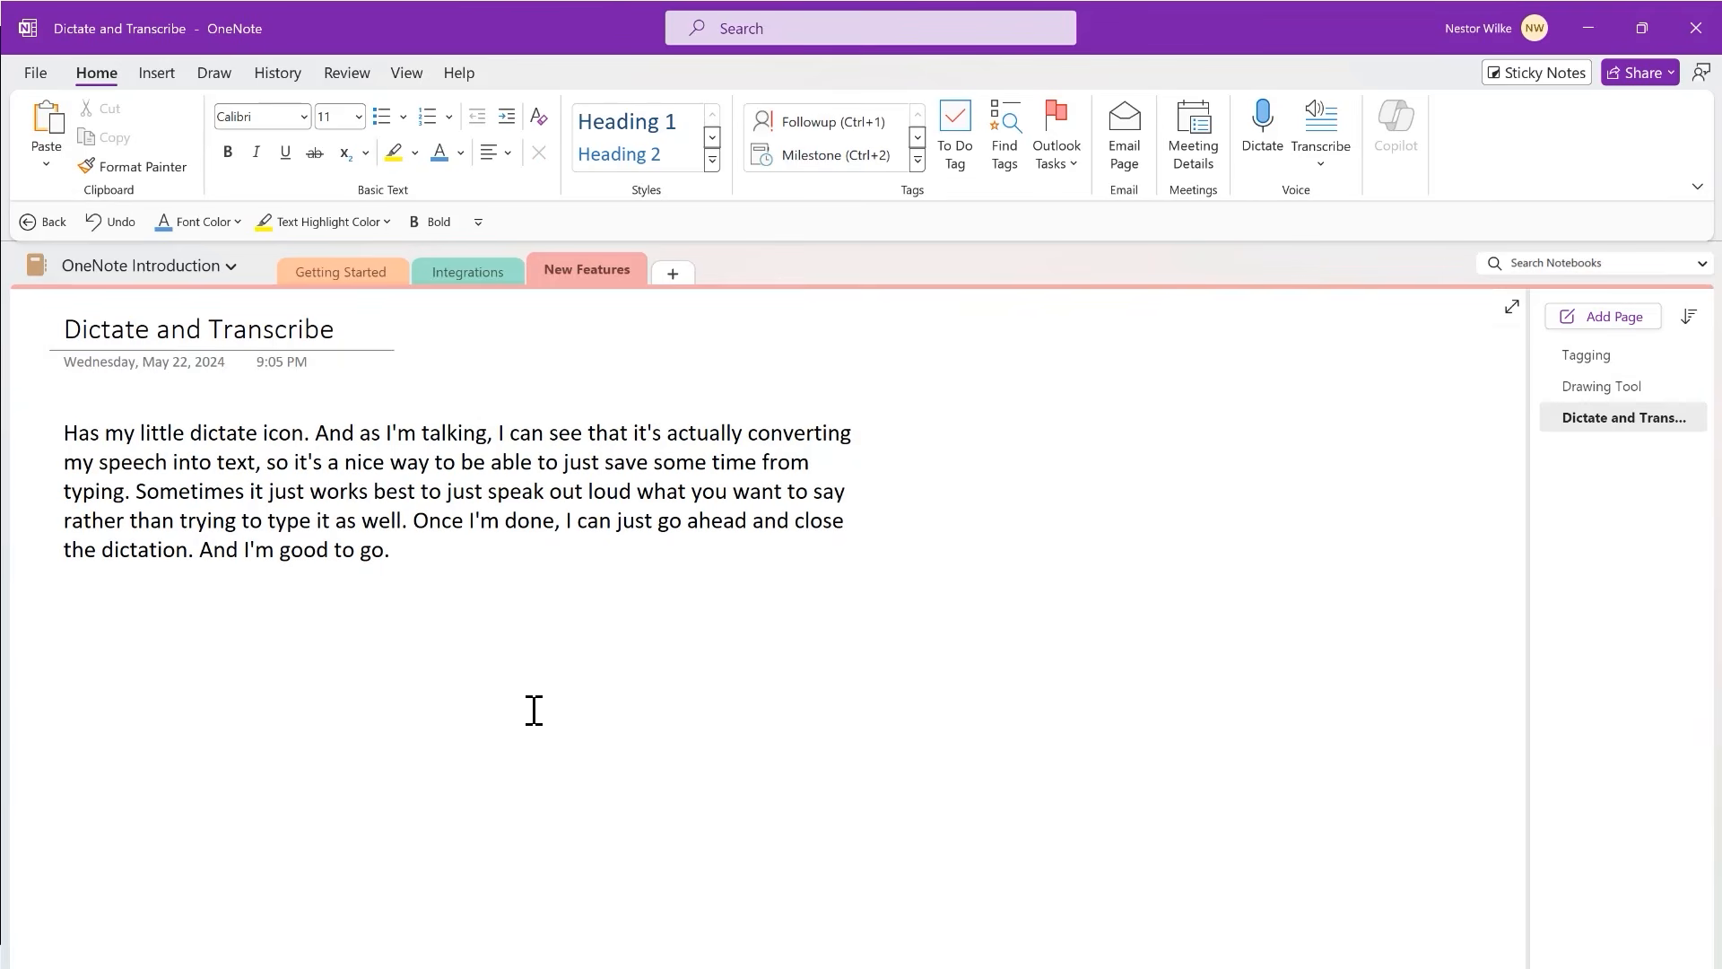
left_click(1008, 429)
left_click(1332, 131)
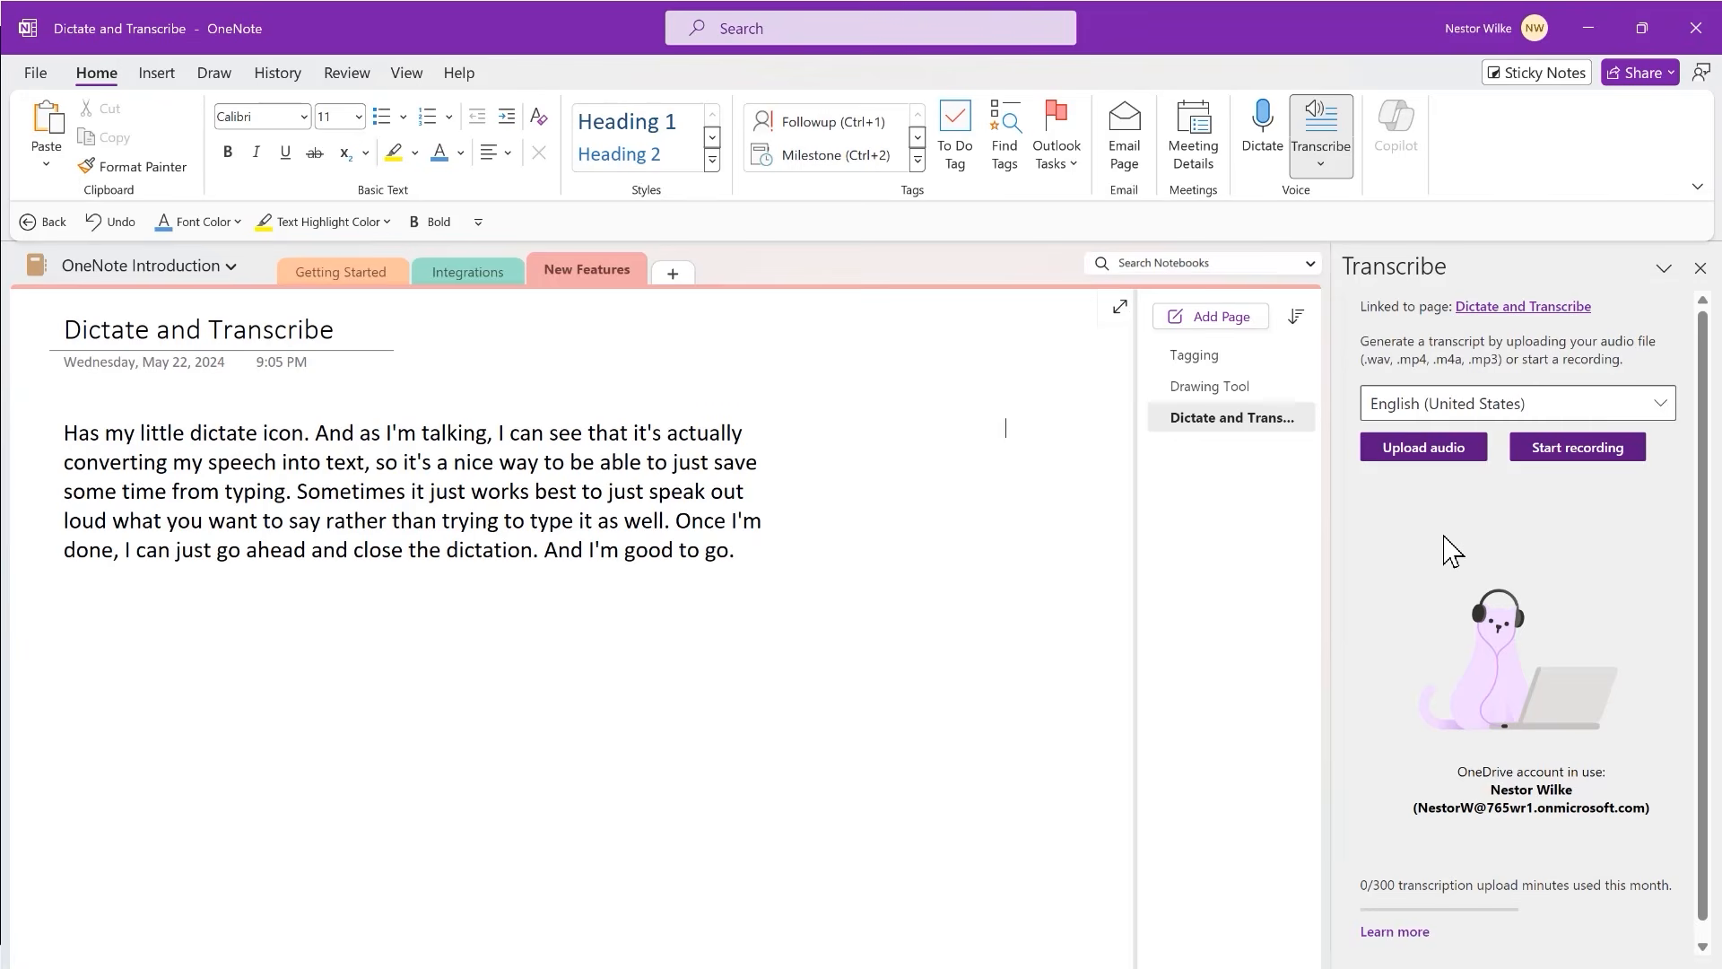
left_click(1584, 455)
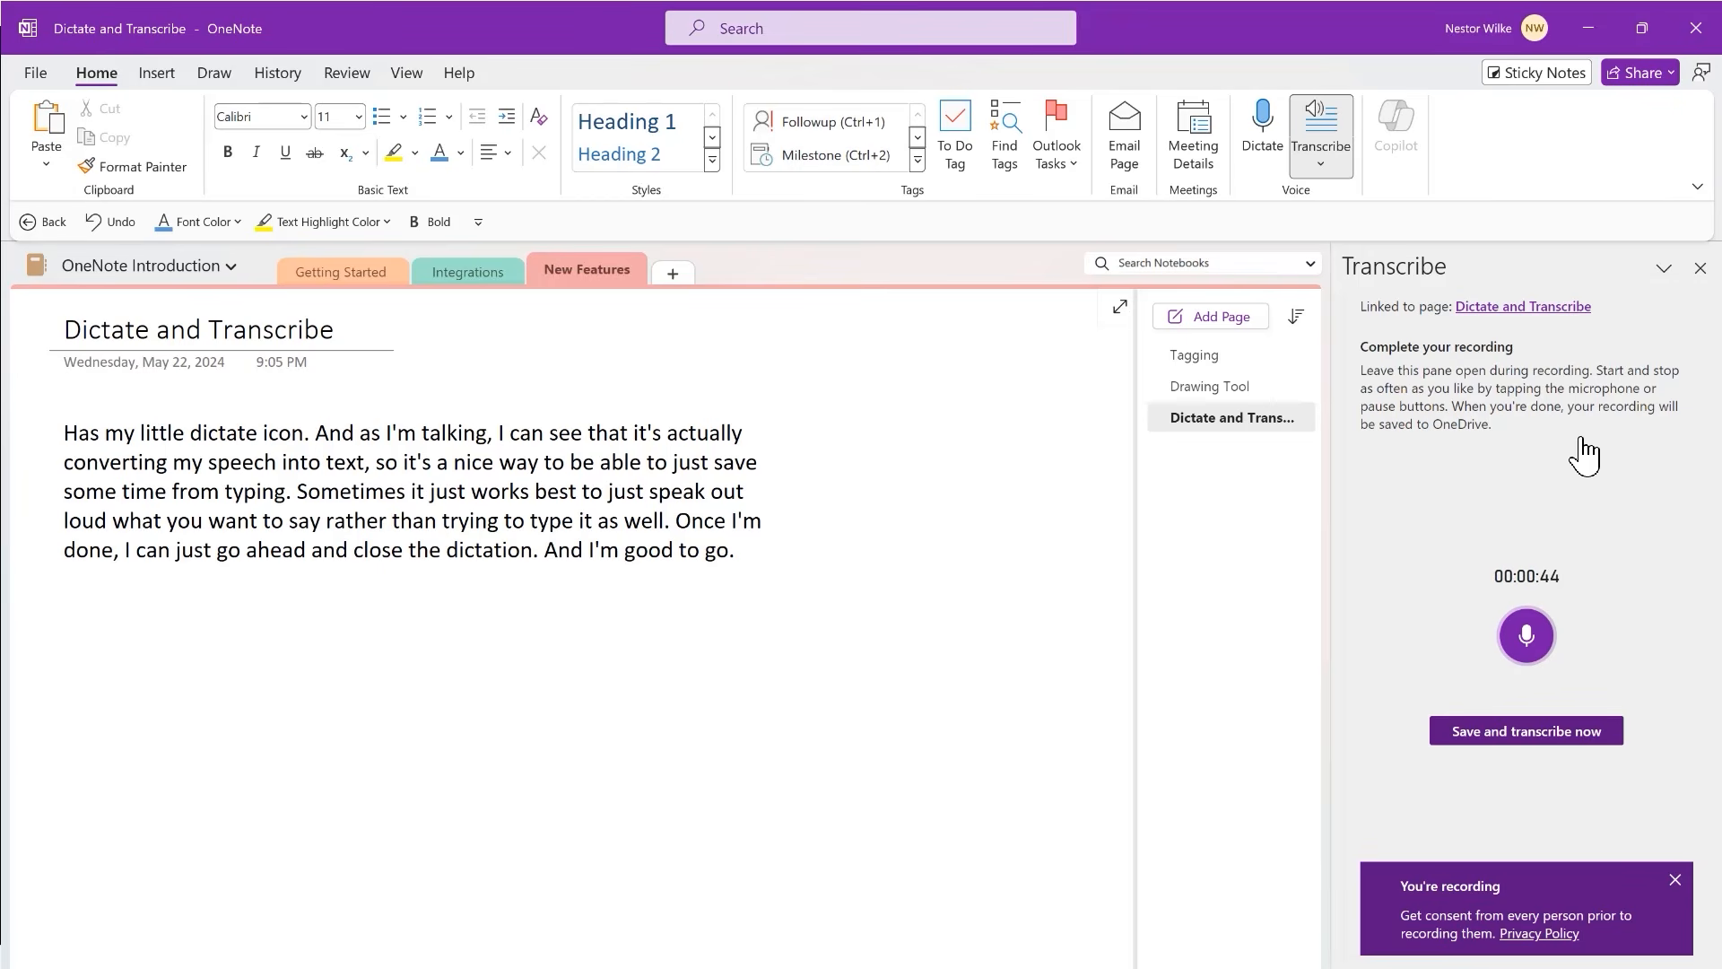
left_click(1498, 735)
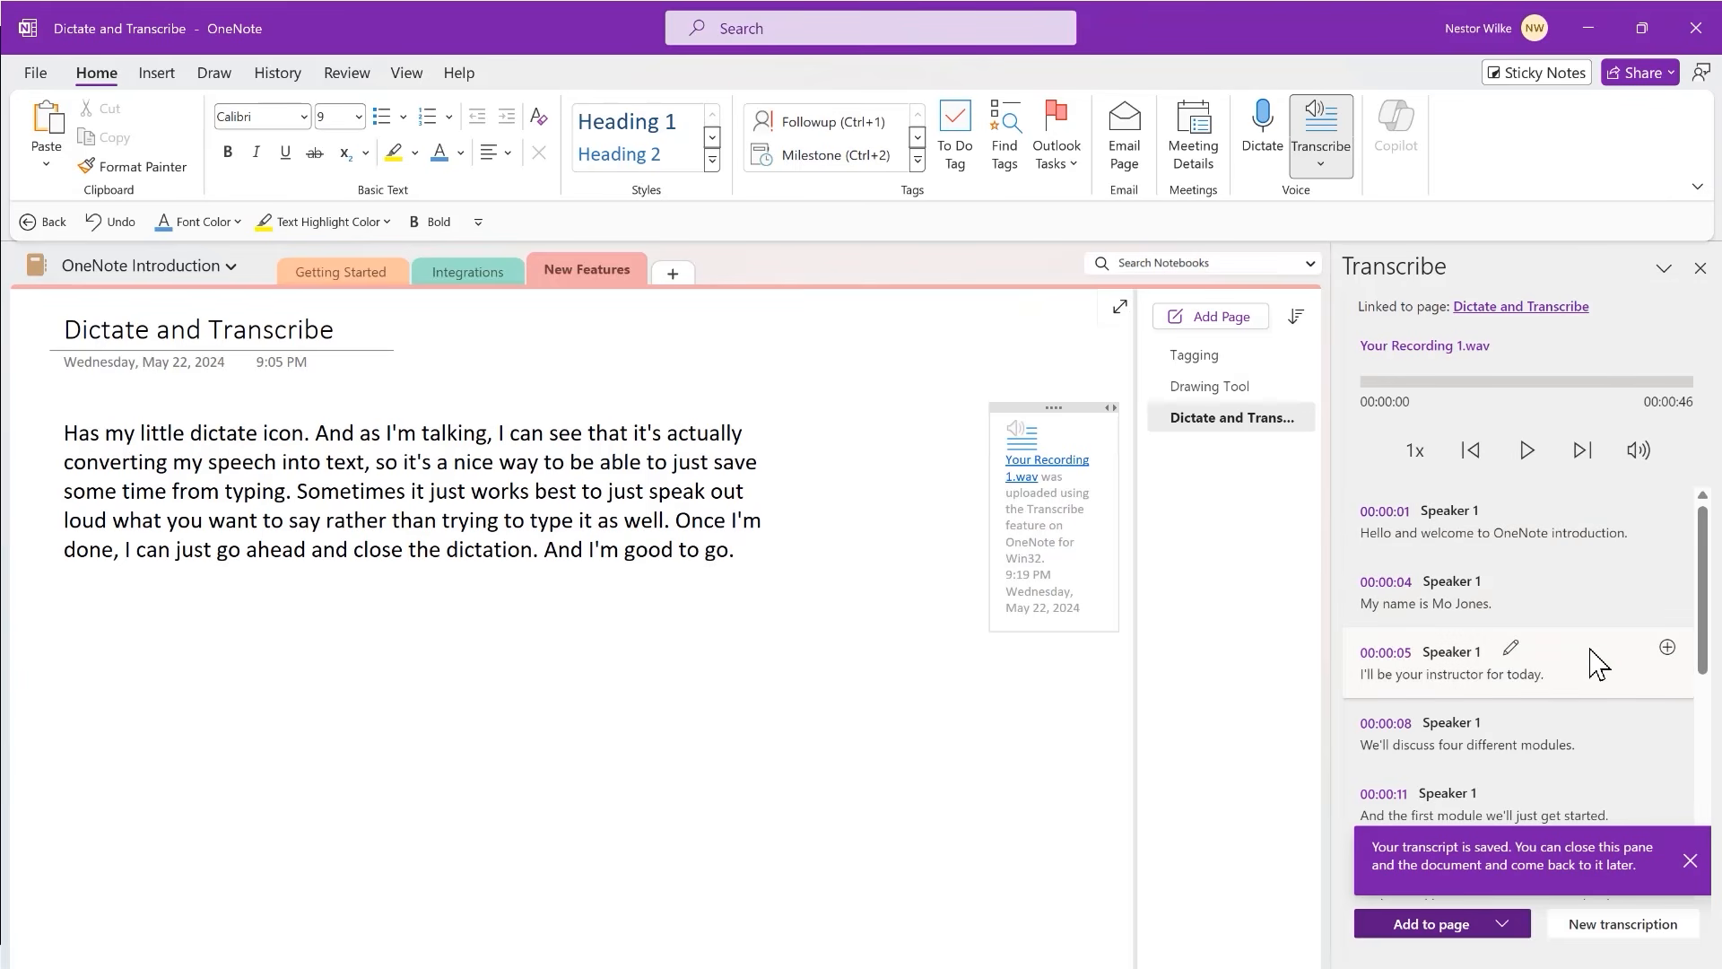
- Review the generated transcript and add it to the page with speakers and timestamps
scroll(1593, 664, "down", 1)
scroll(1592, 664, "down", 6)
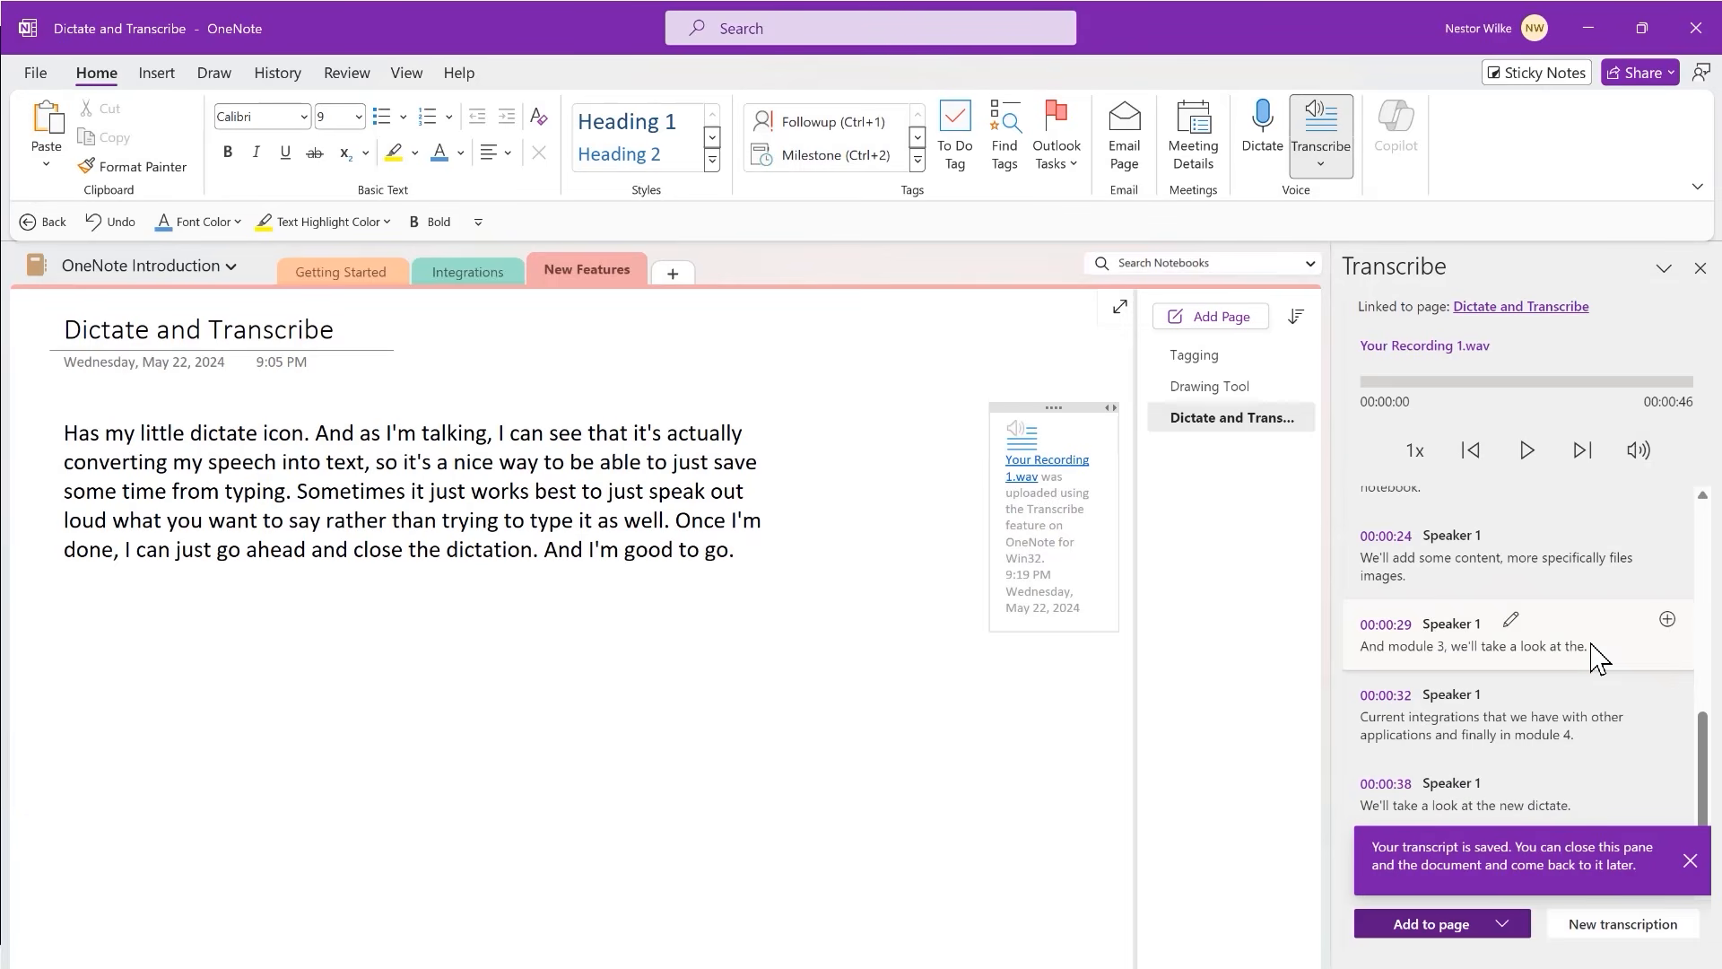
left_click(1505, 926)
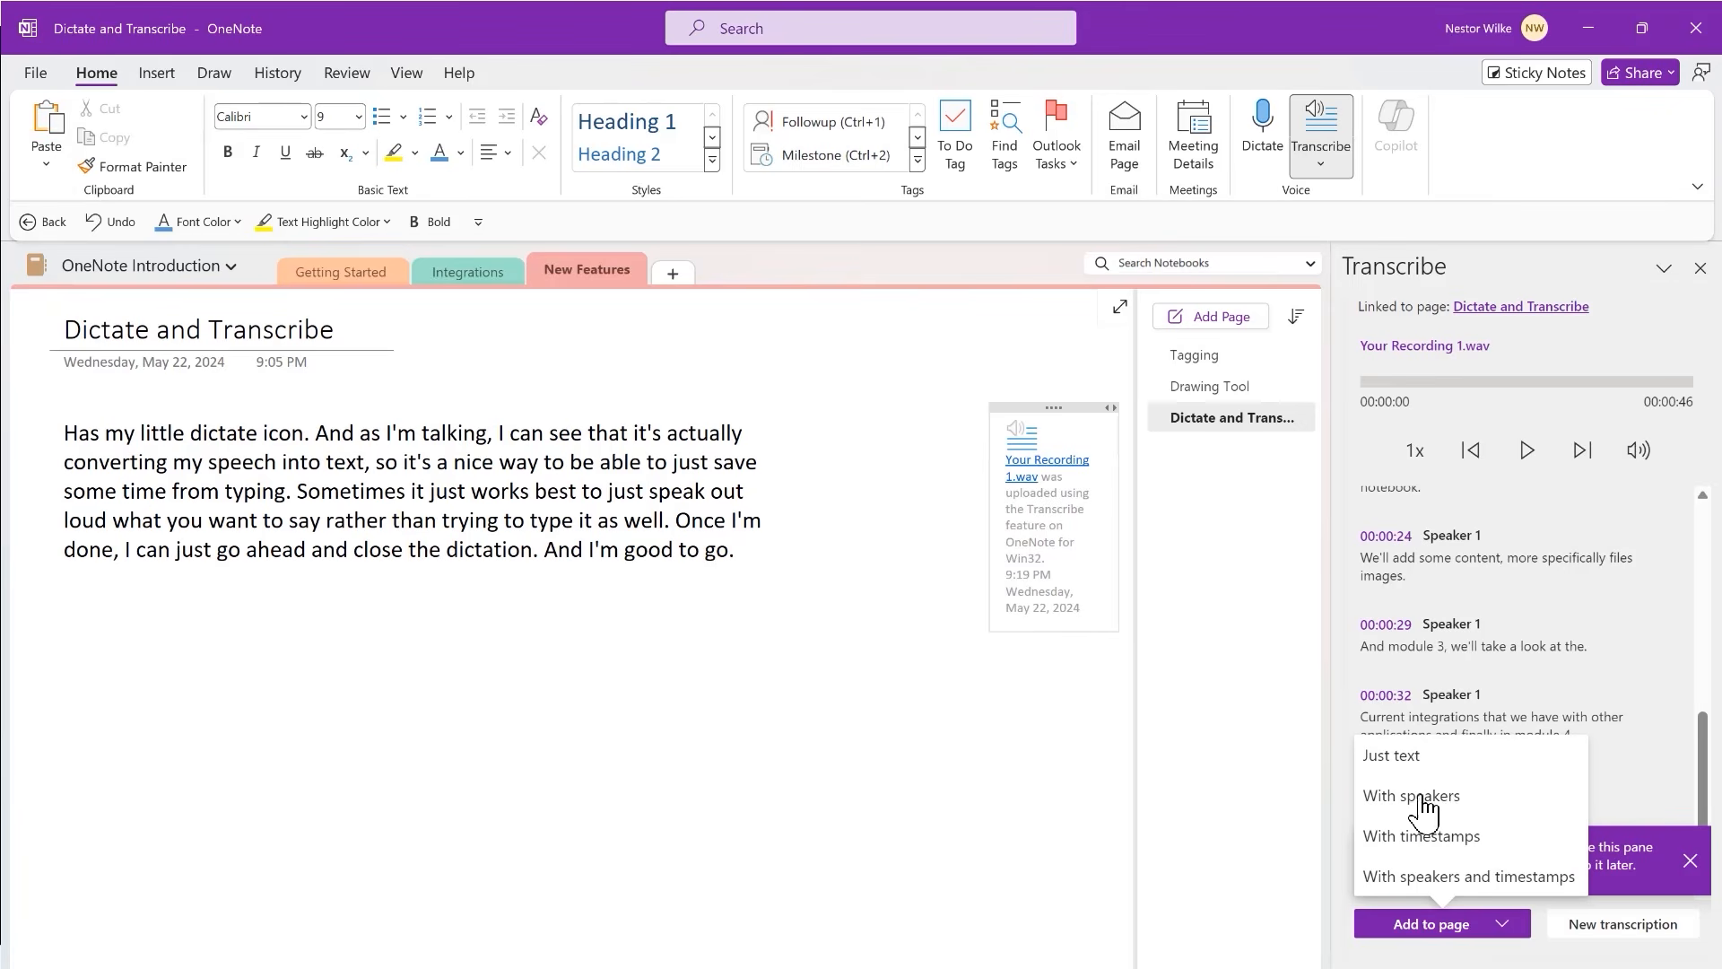
left_click(1444, 878)
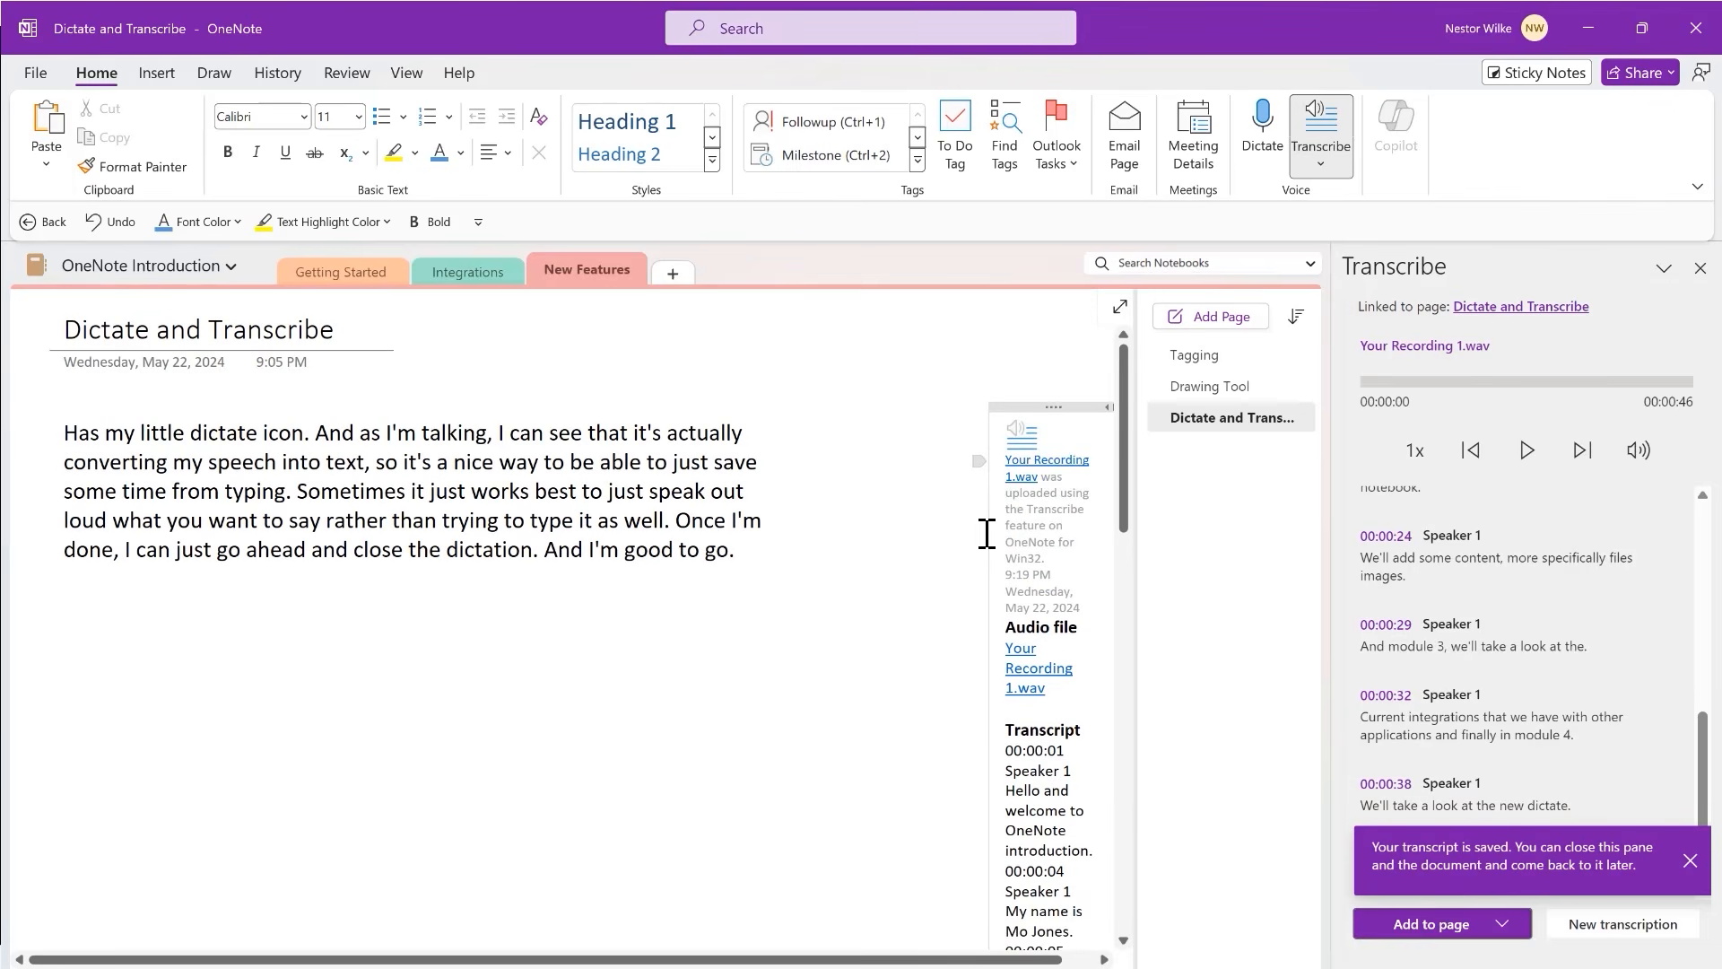
- Move the transcript container below the dictated paragraph and widen it so most transcript sentences fit on one line
left_click_drag(1042, 404, 927, 358)
scroll(1042, 610, "down", 3)
left_click(1031, 496)
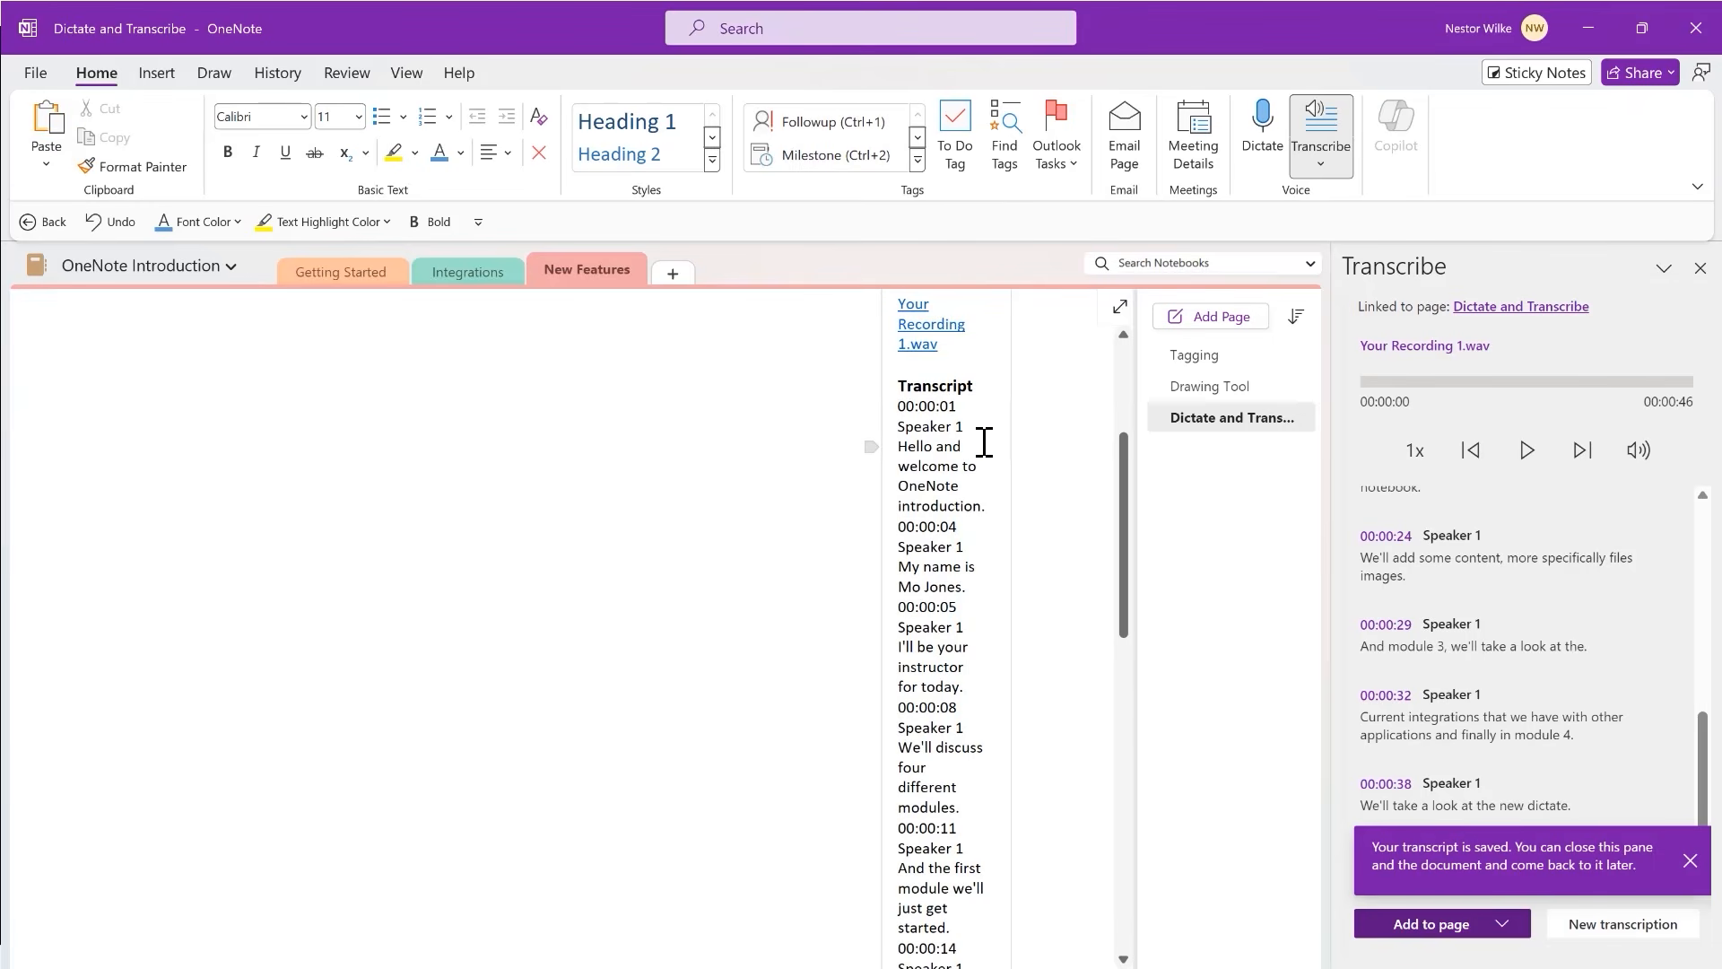
scroll(1027, 529, "up", 3)
left_click_drag(952, 351, 512, 638)
scroll(772, 560, "down", 6)
left_click_drag(570, 487, 970, 489)
scroll(1059, 642, "up", 4)
left_click_drag(805, 508, 819, 481)
left_click_drag(987, 606, 1061, 607)
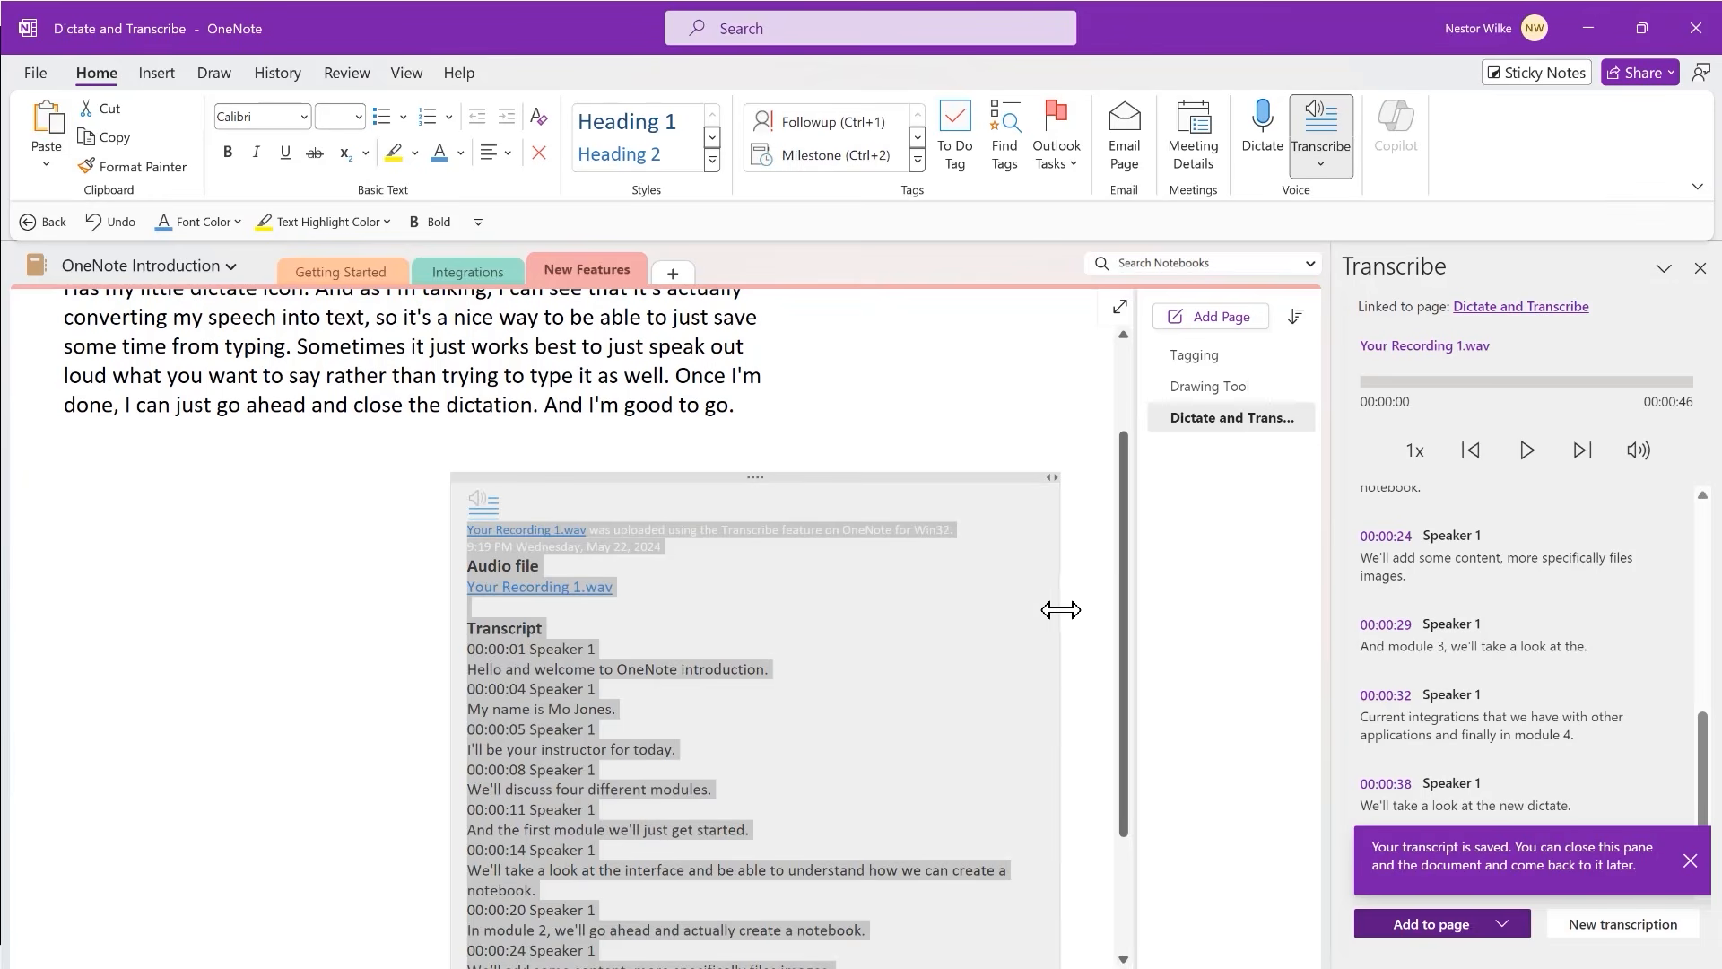
- Close Transcribe, deselect the transcript container and read through the transcript on the page
left_click(1700, 268)
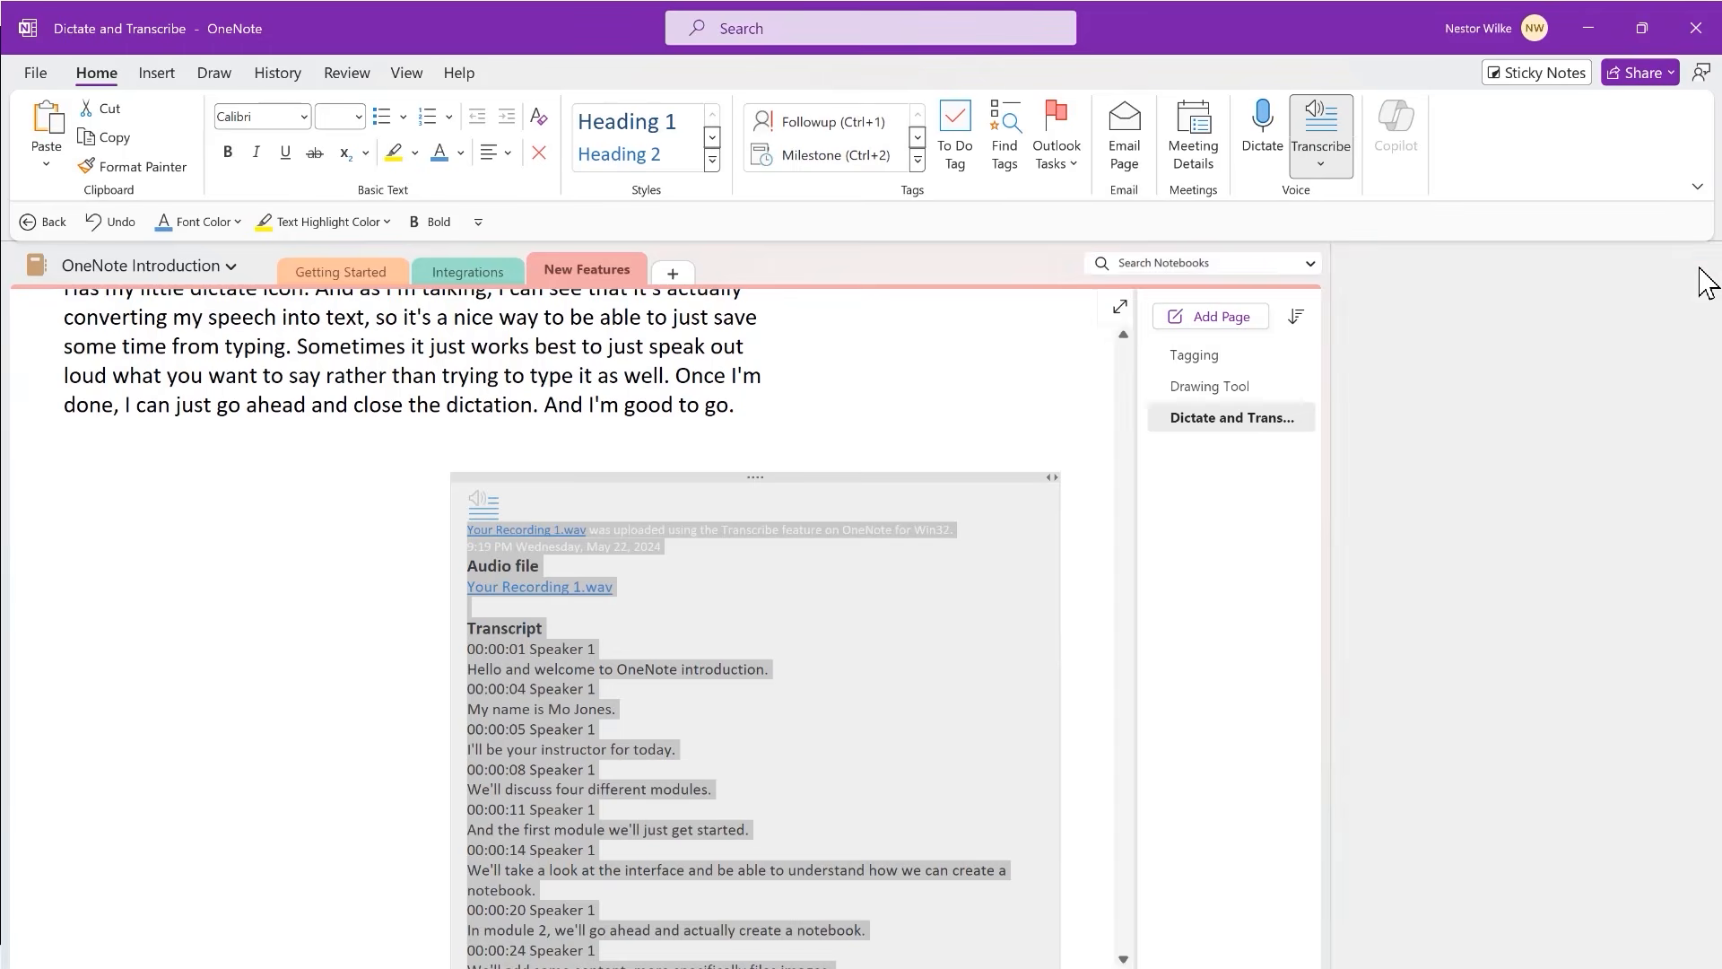
left_click(1187, 547)
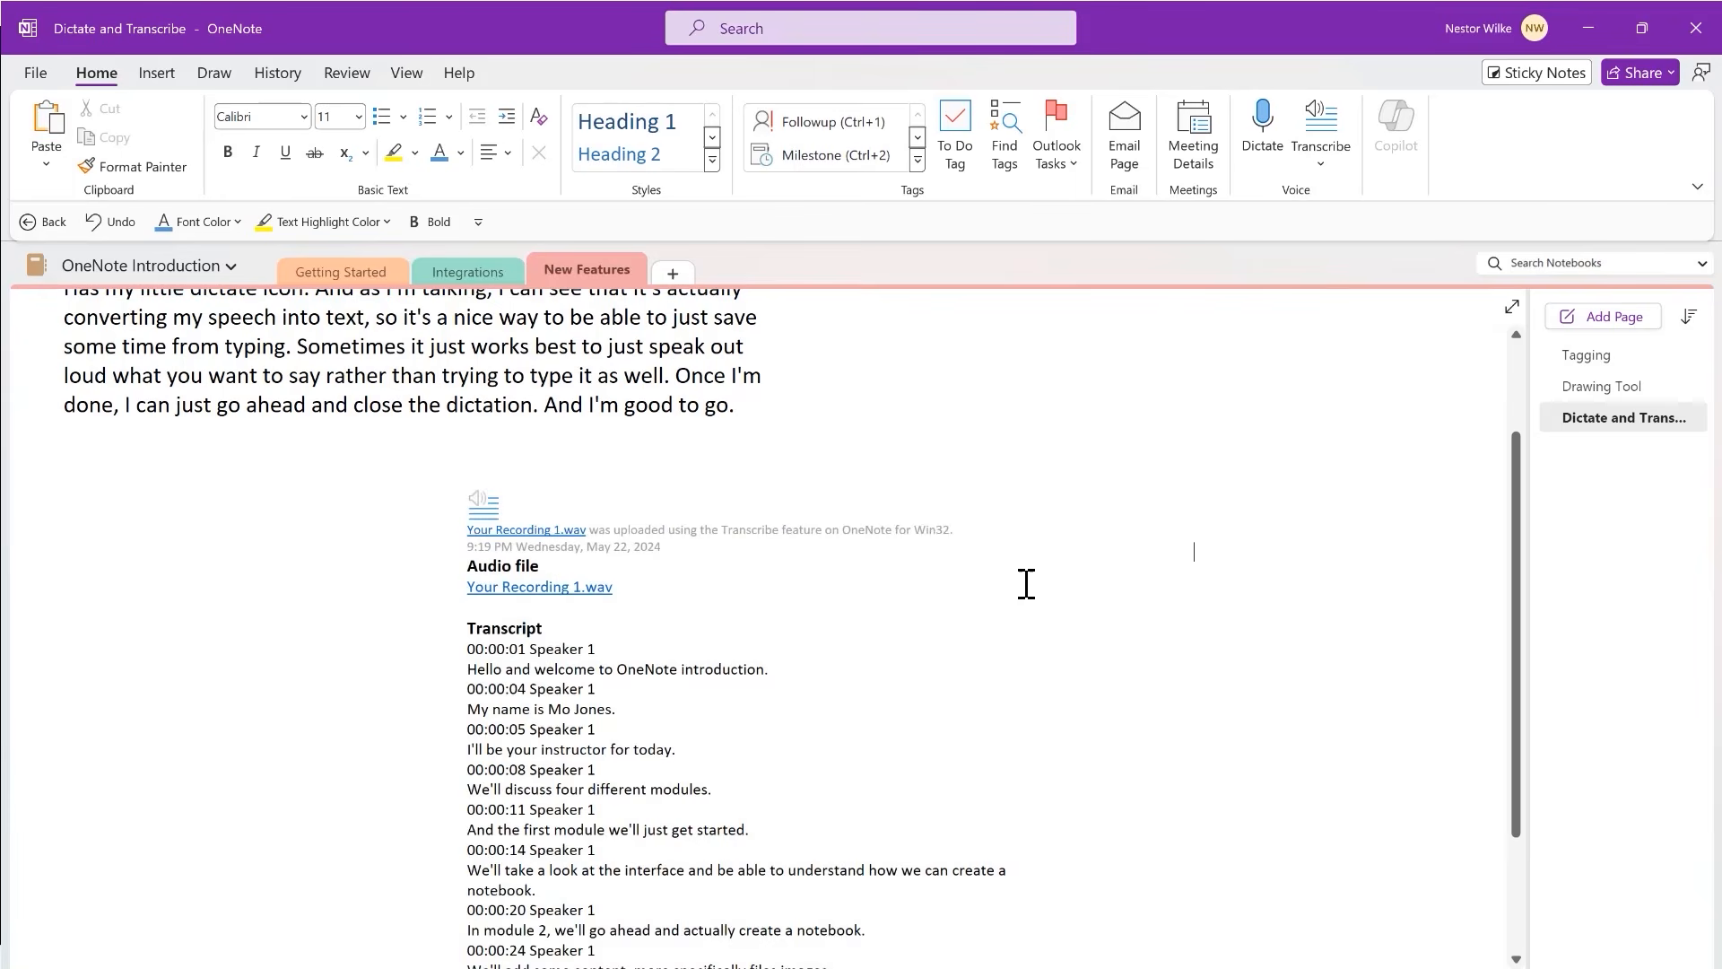
scroll(1064, 581, "down", 5)
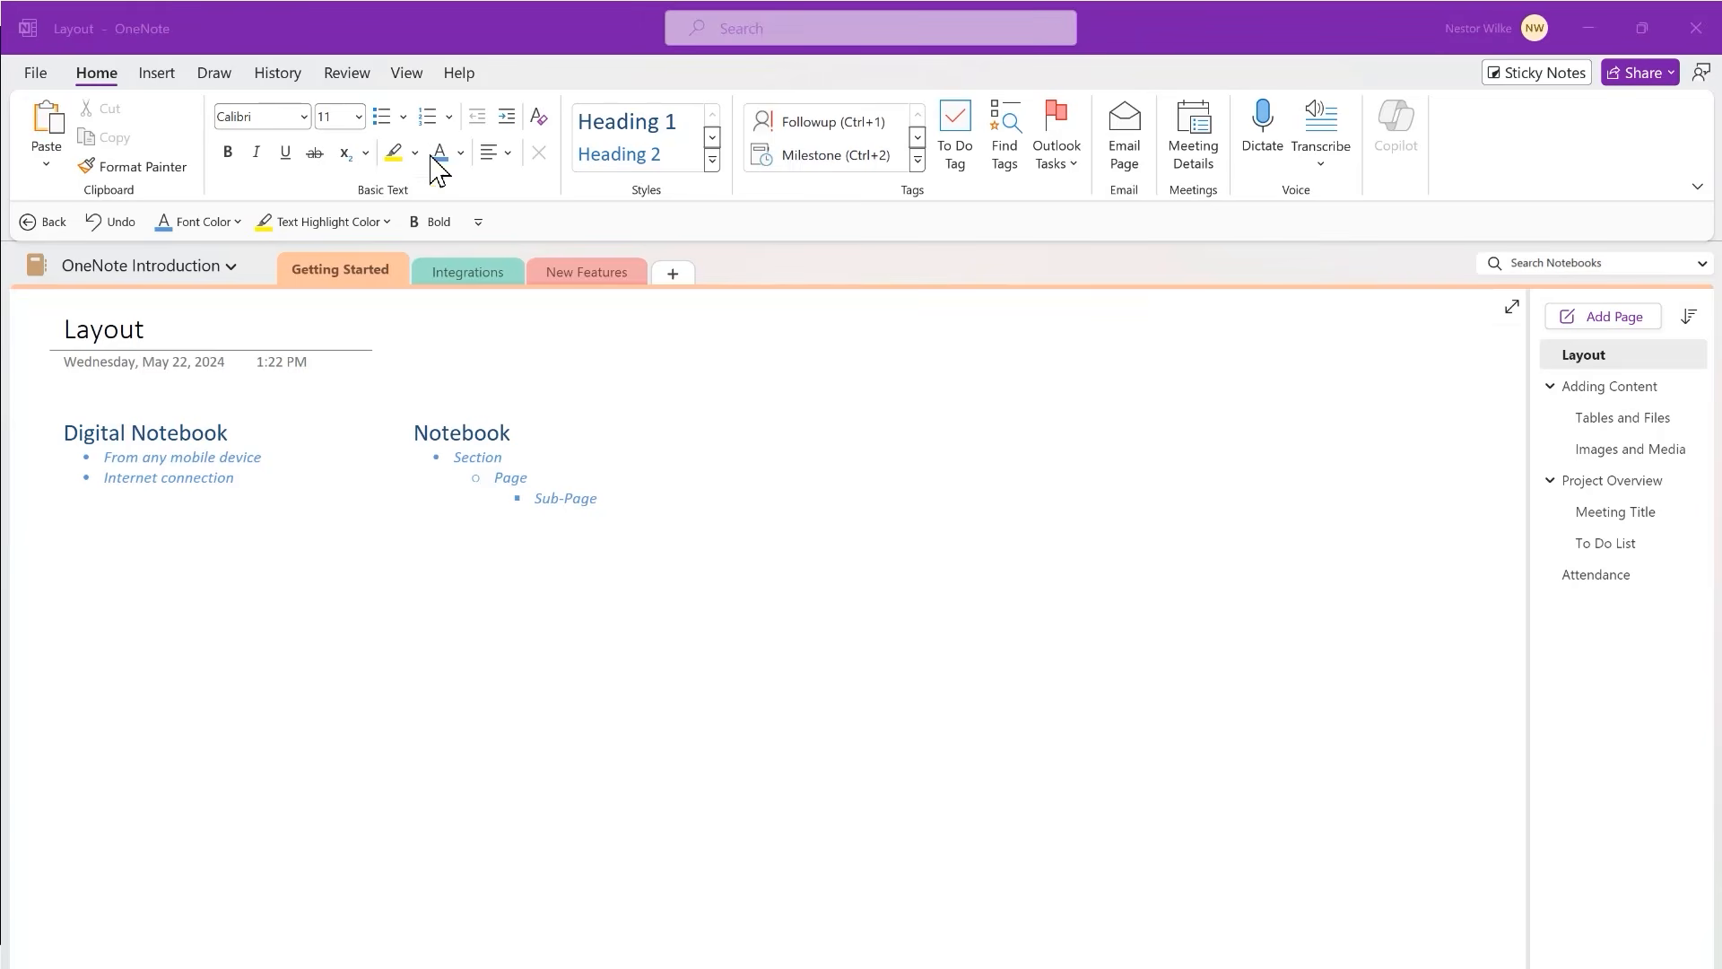
- Run a spelling check on the Layout page and dismiss the completion notice
left_click(346, 73)
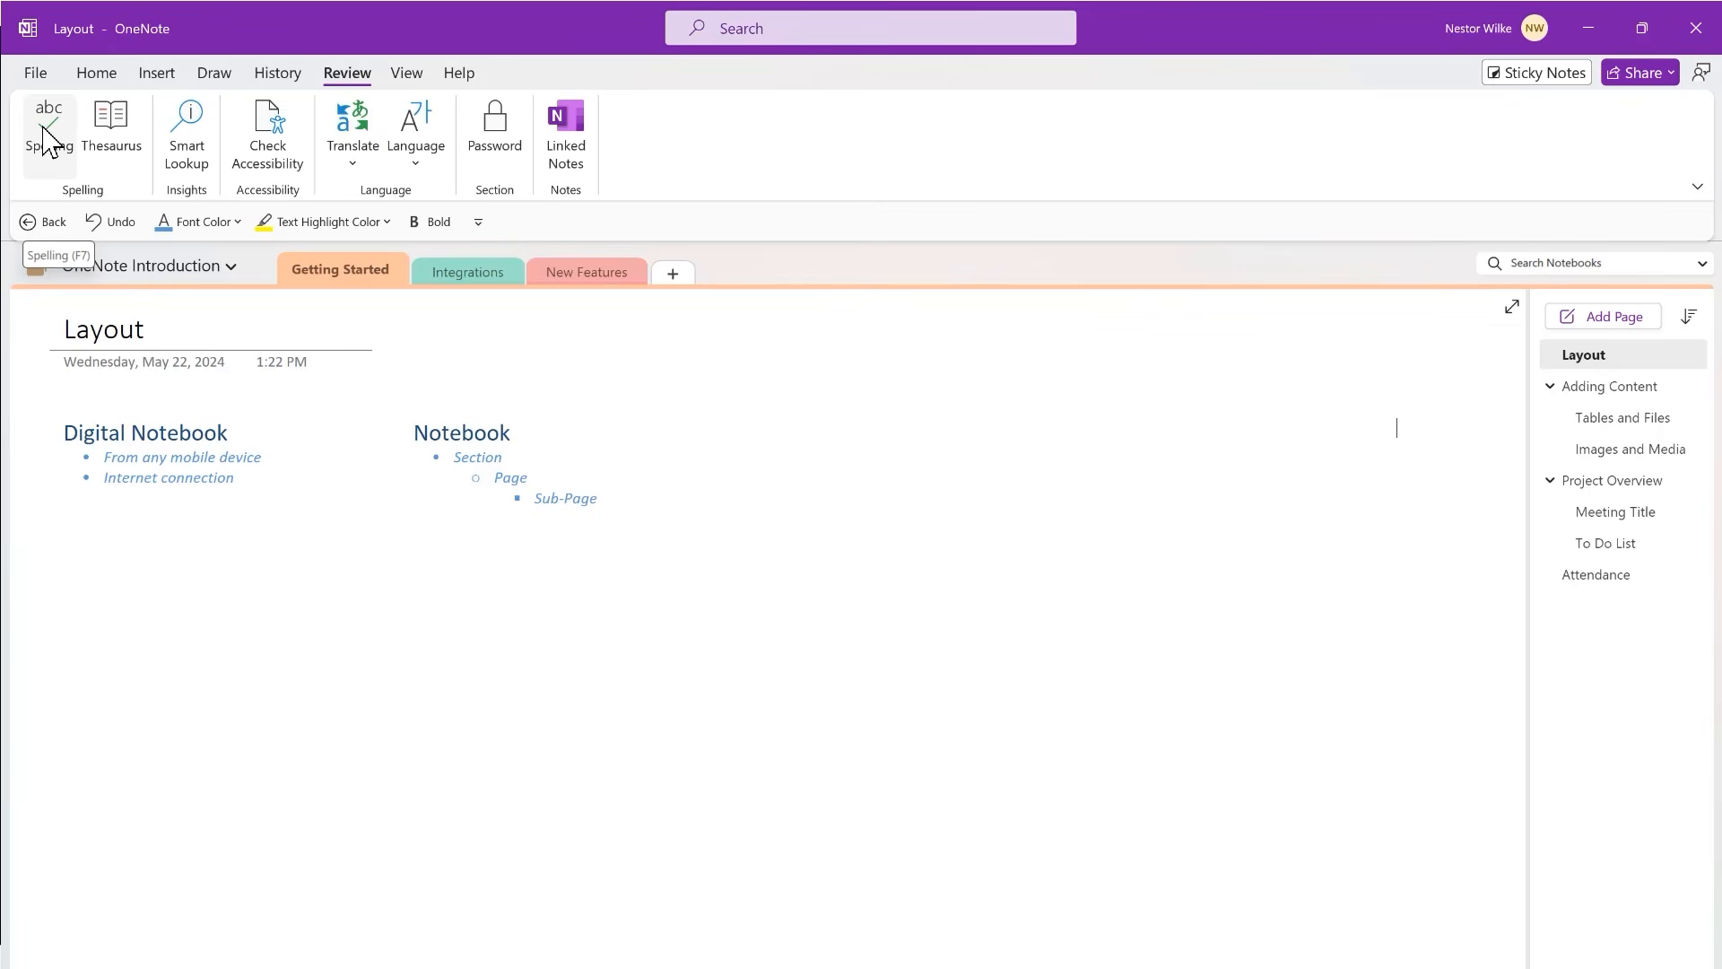
left_click(45, 130)
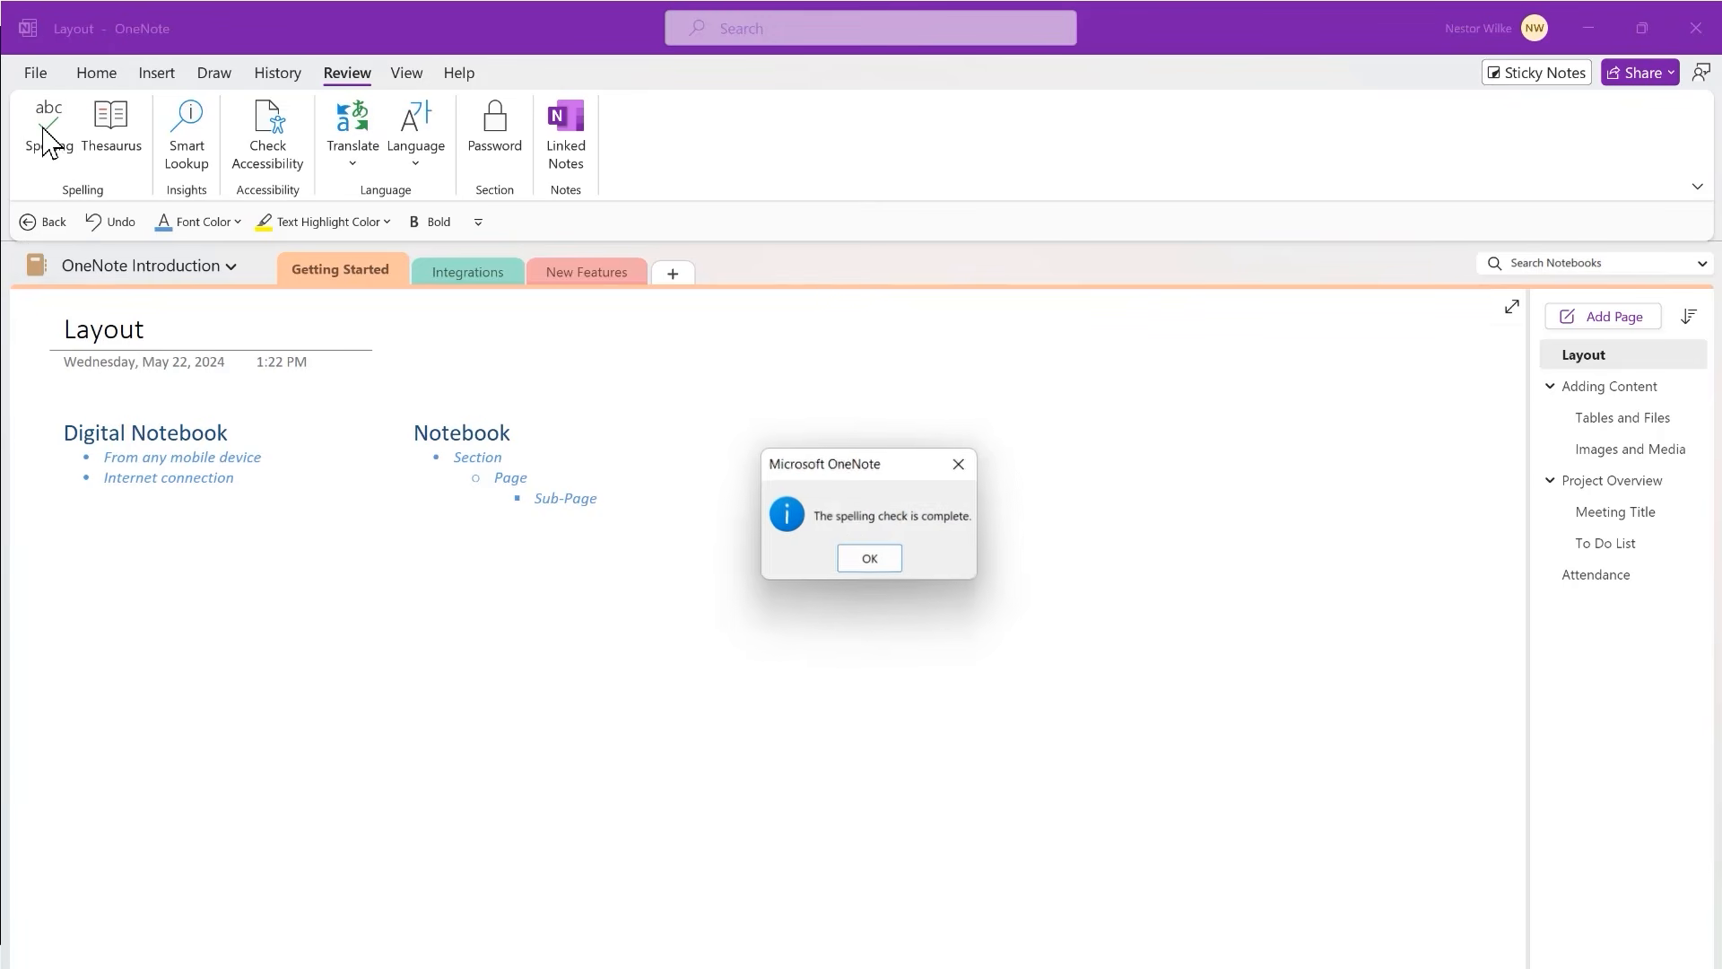
left_click(872, 560)
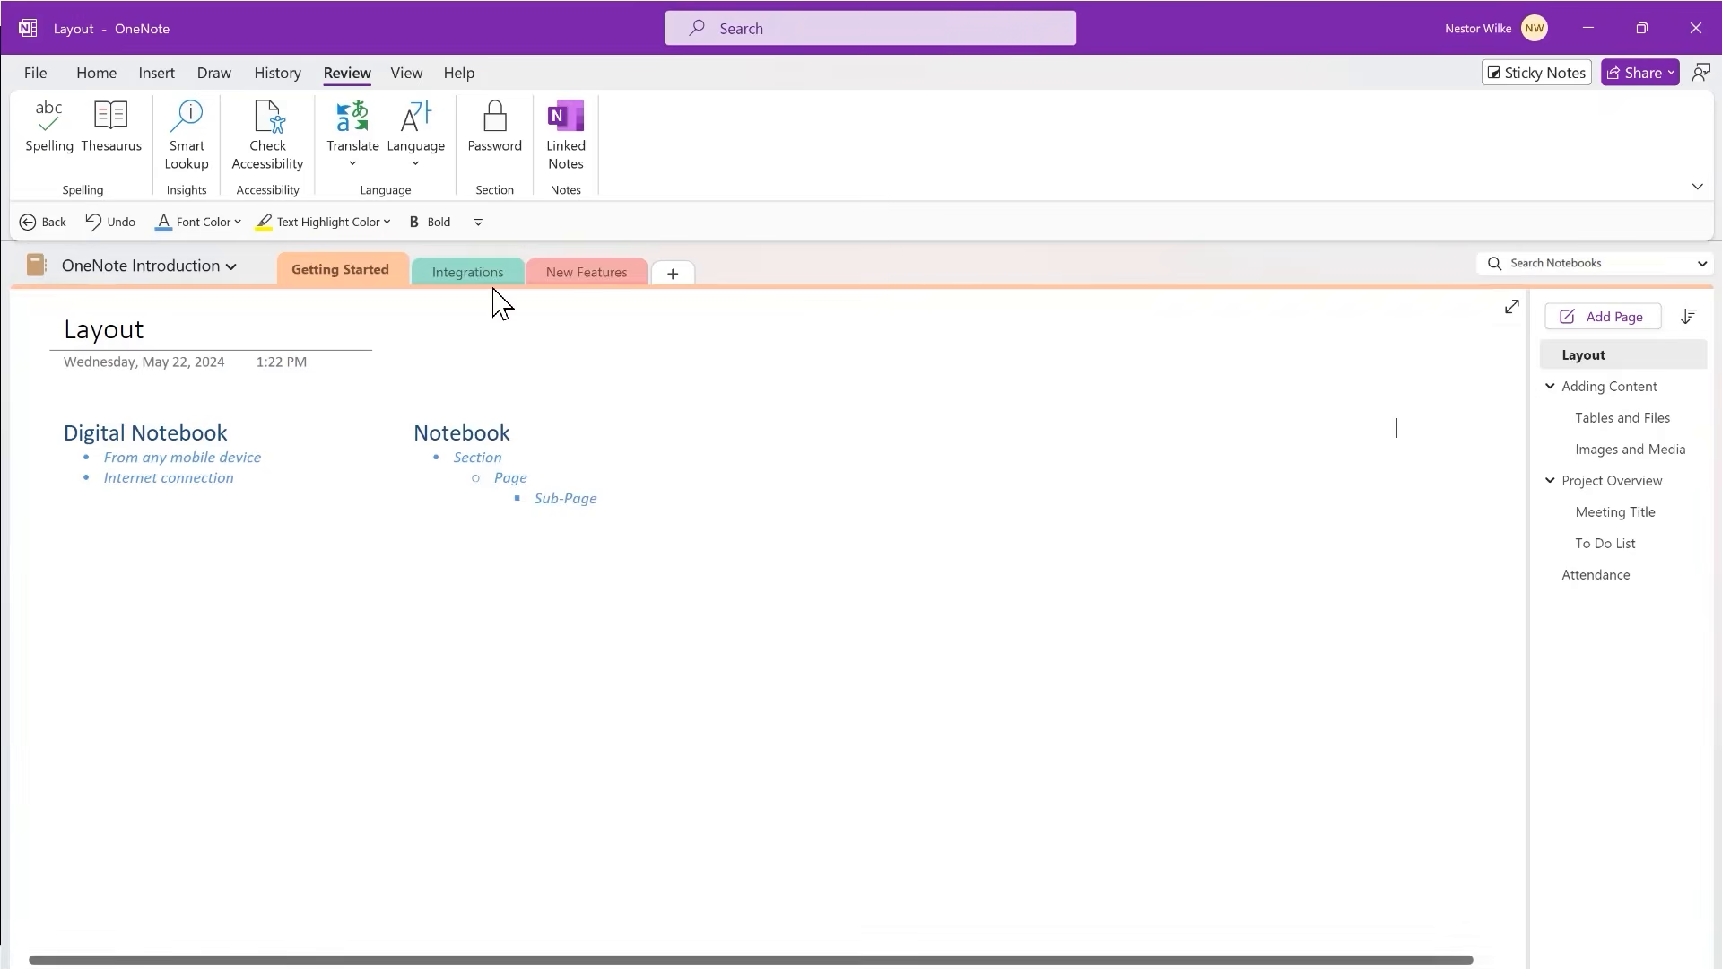
- Spell-check the whole Outlook and Teams page in the Integrations section, ignoring each flagged word once
left_click(465, 274)
left_click(56, 131)
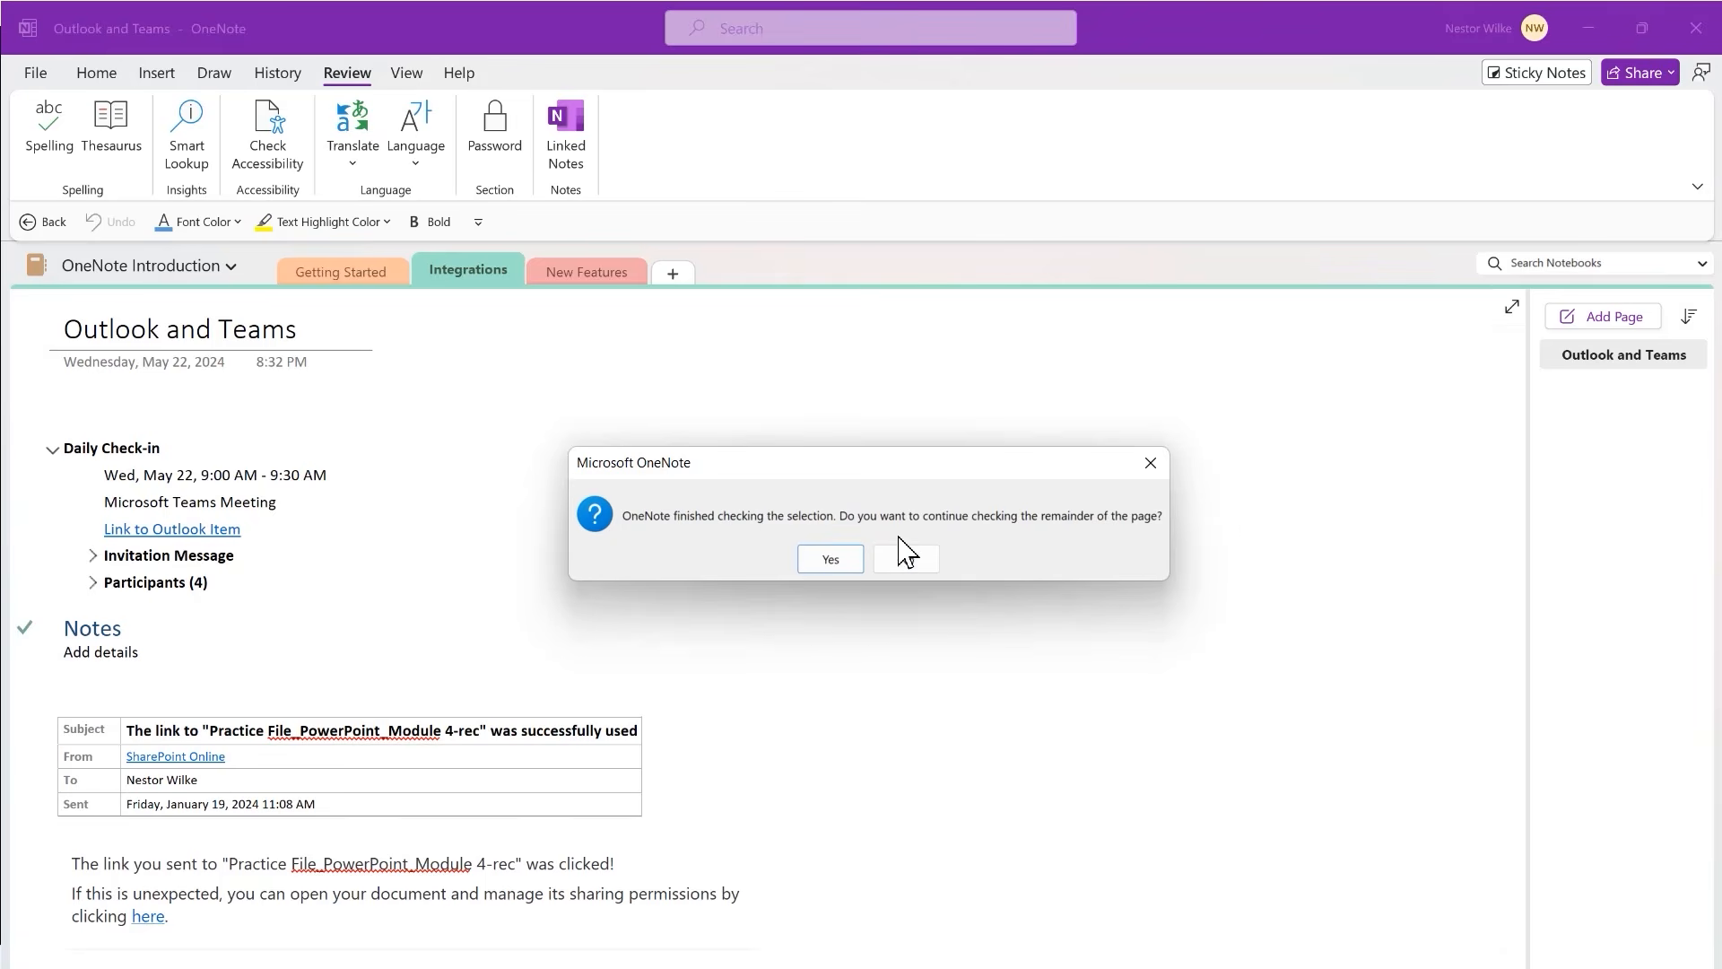
left_click(830, 559)
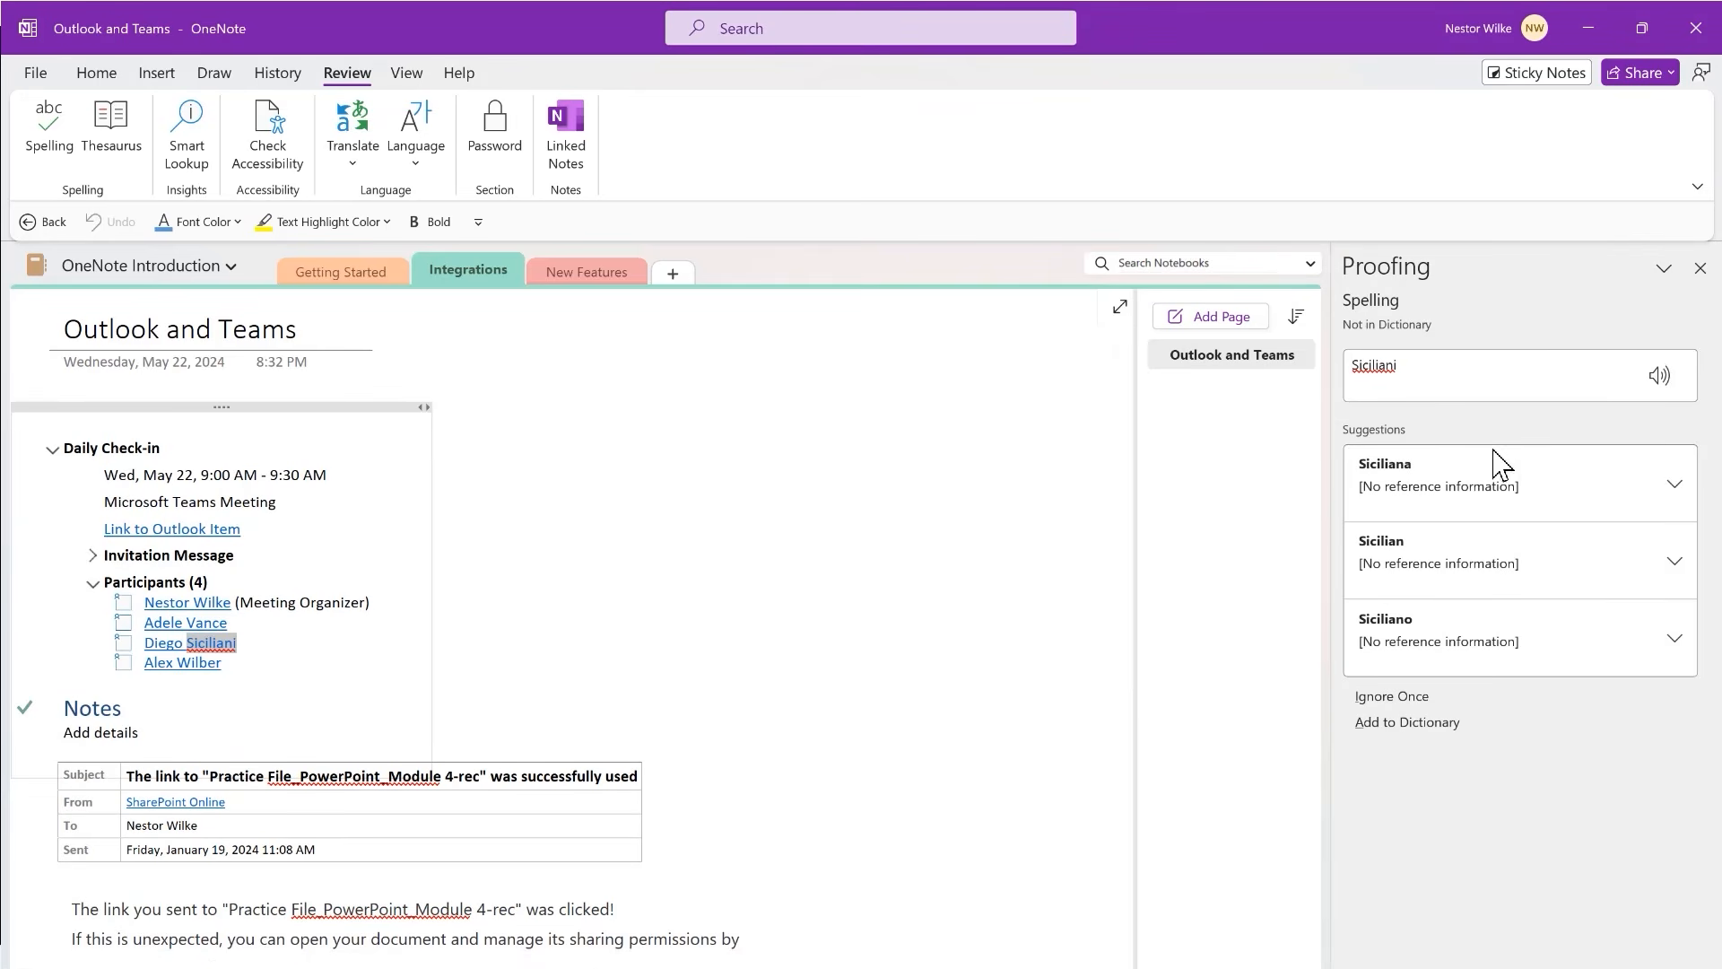
left_click(1420, 697)
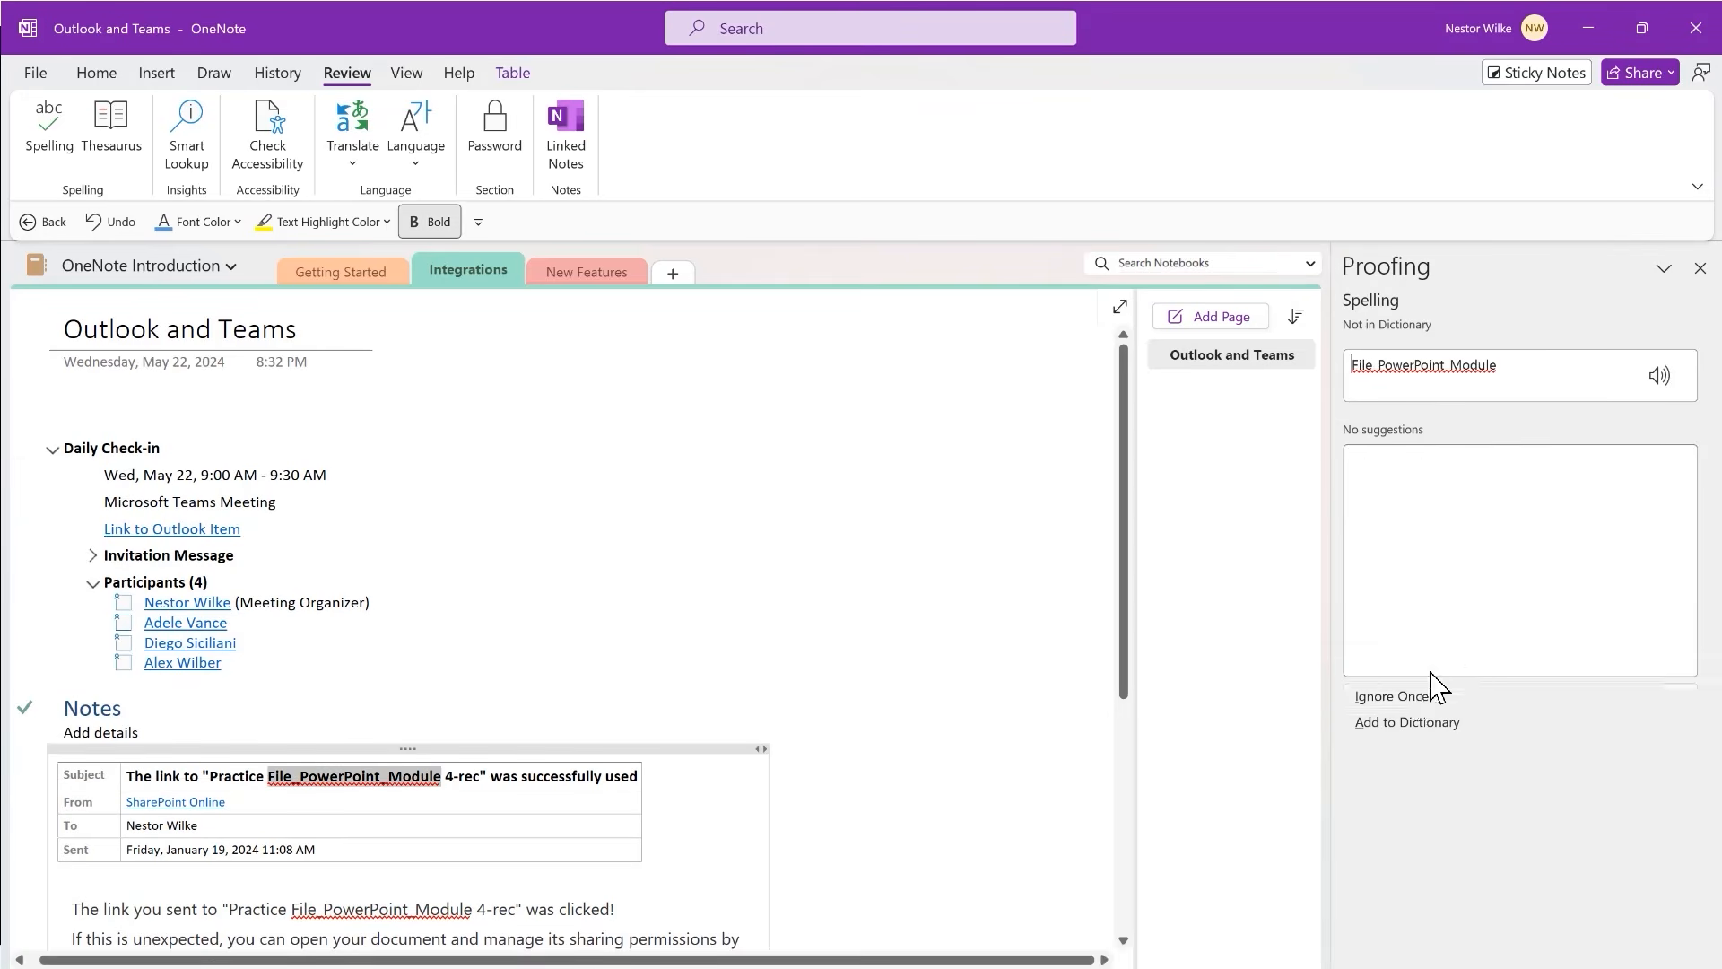
left_click(1395, 696)
left_click(1396, 697)
left_click(1396, 696)
left_click(869, 559)
- Run a spelling check on the Dictate and Transcribe page in the New Features section
left_click(588, 272)
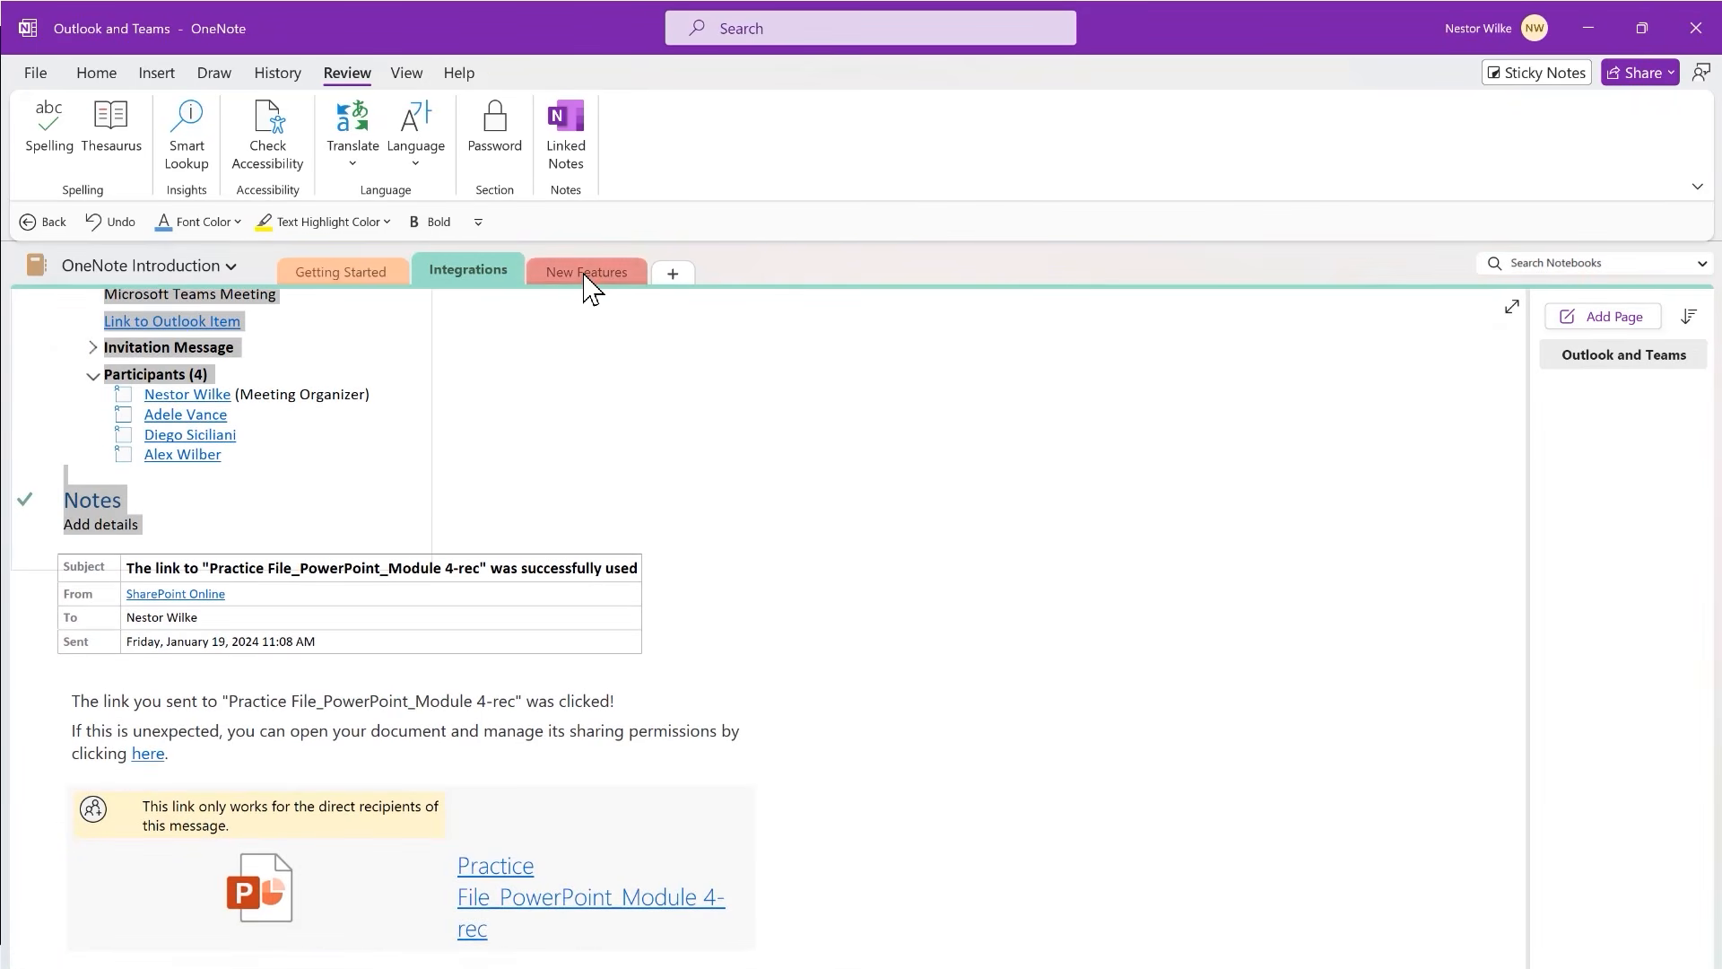
left_click(50, 132)
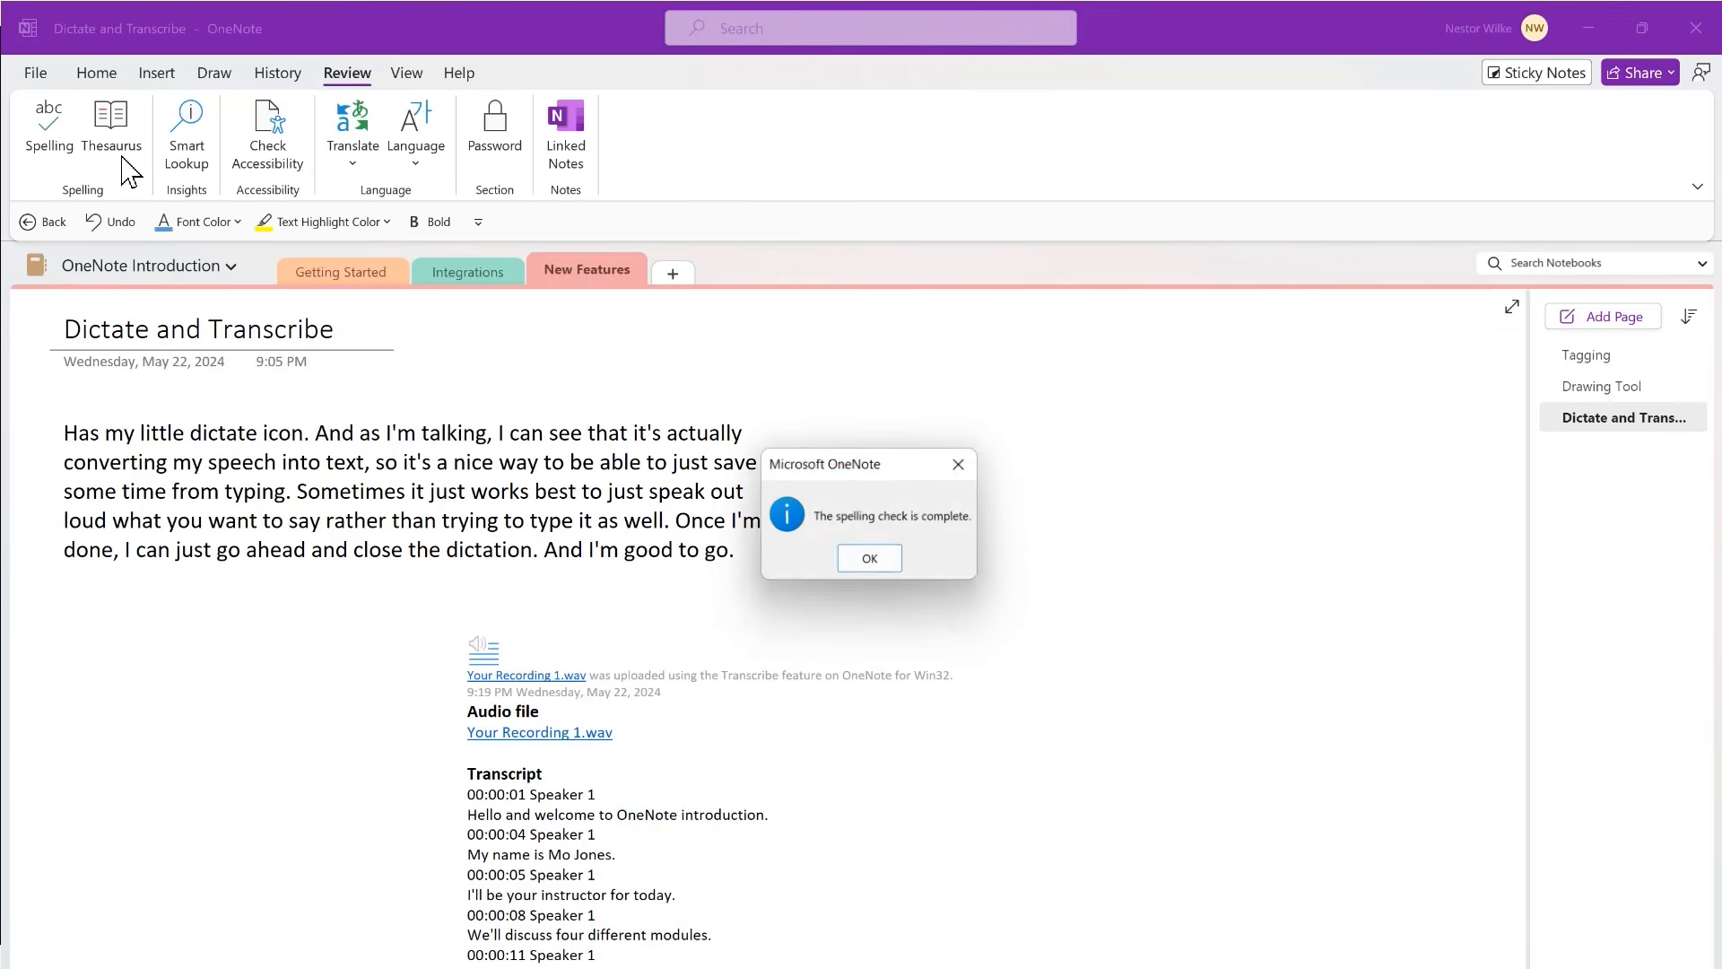
left_click(870, 559)
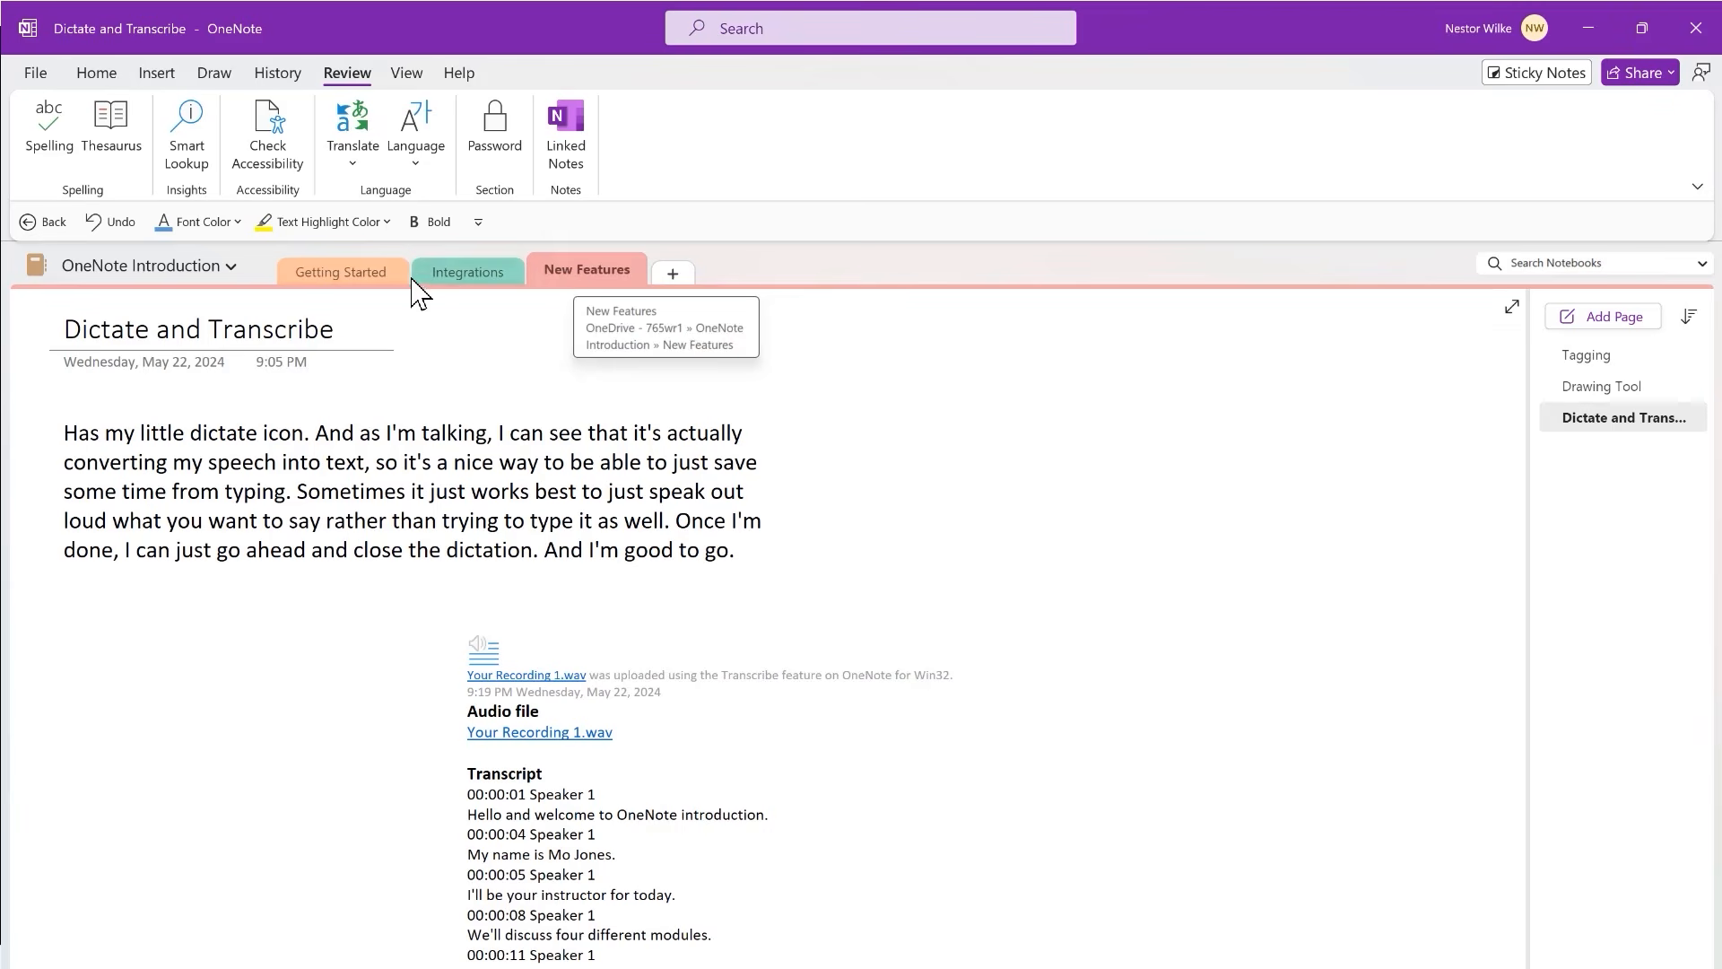
- From the Getting Started section, search all notebooks for "Project" and open the Project Management notebook from the results
left_click(357, 286)
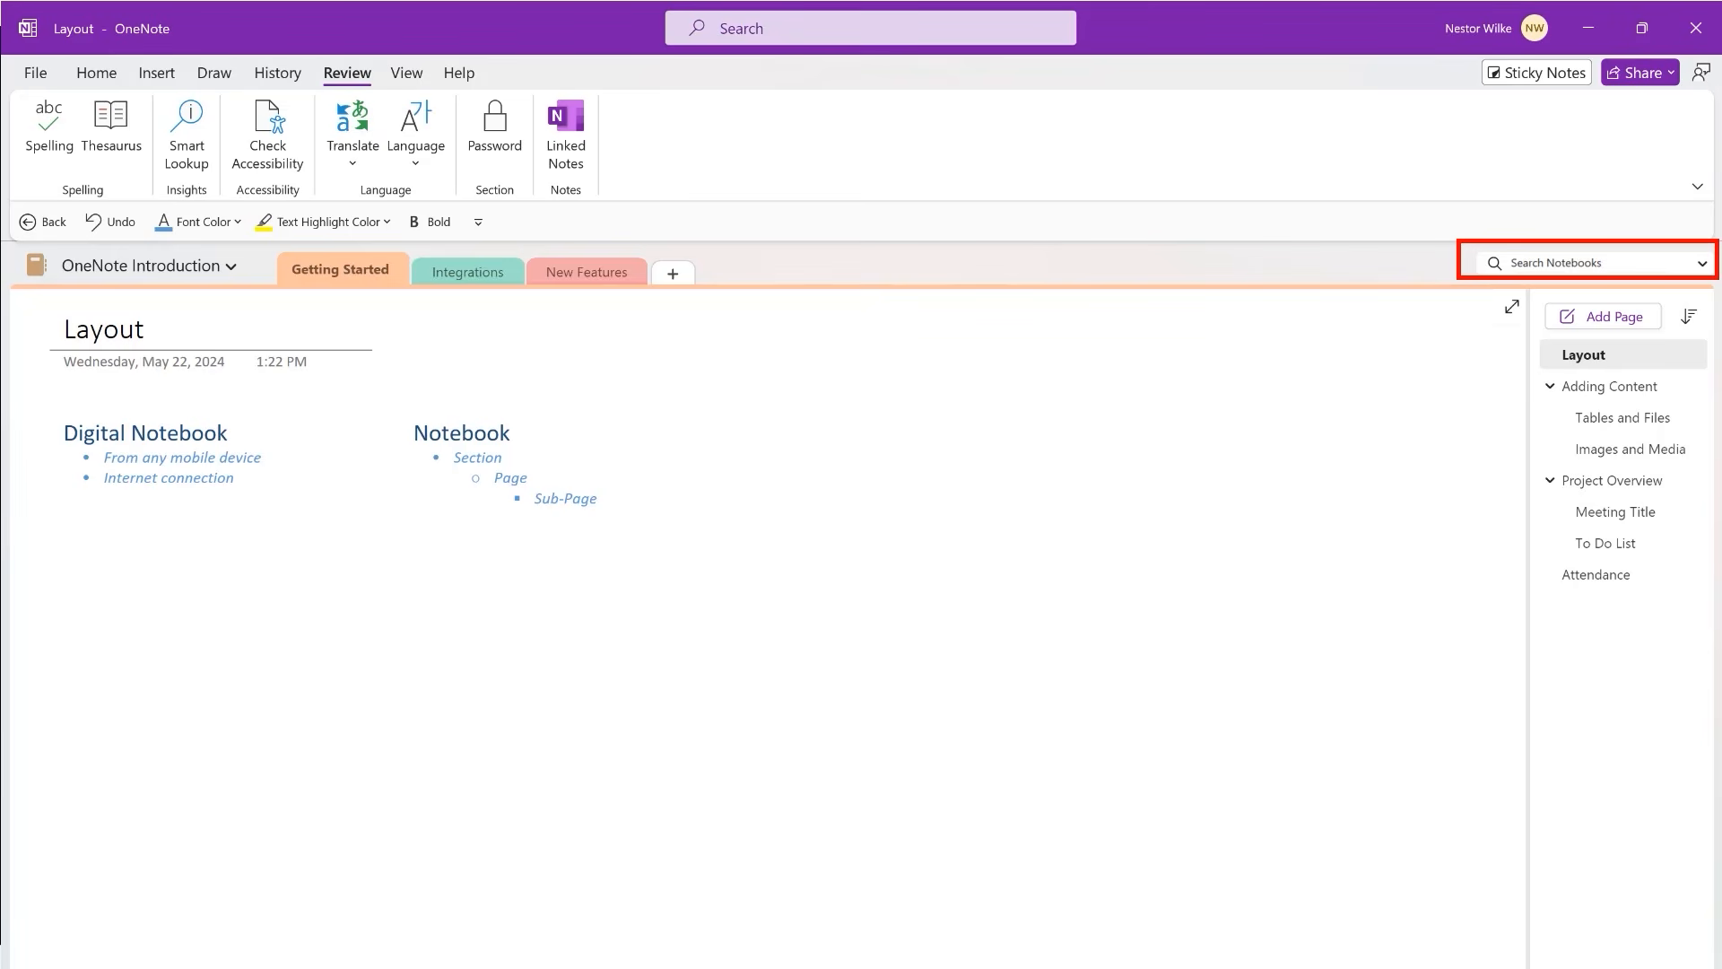
left_click(1558, 262)
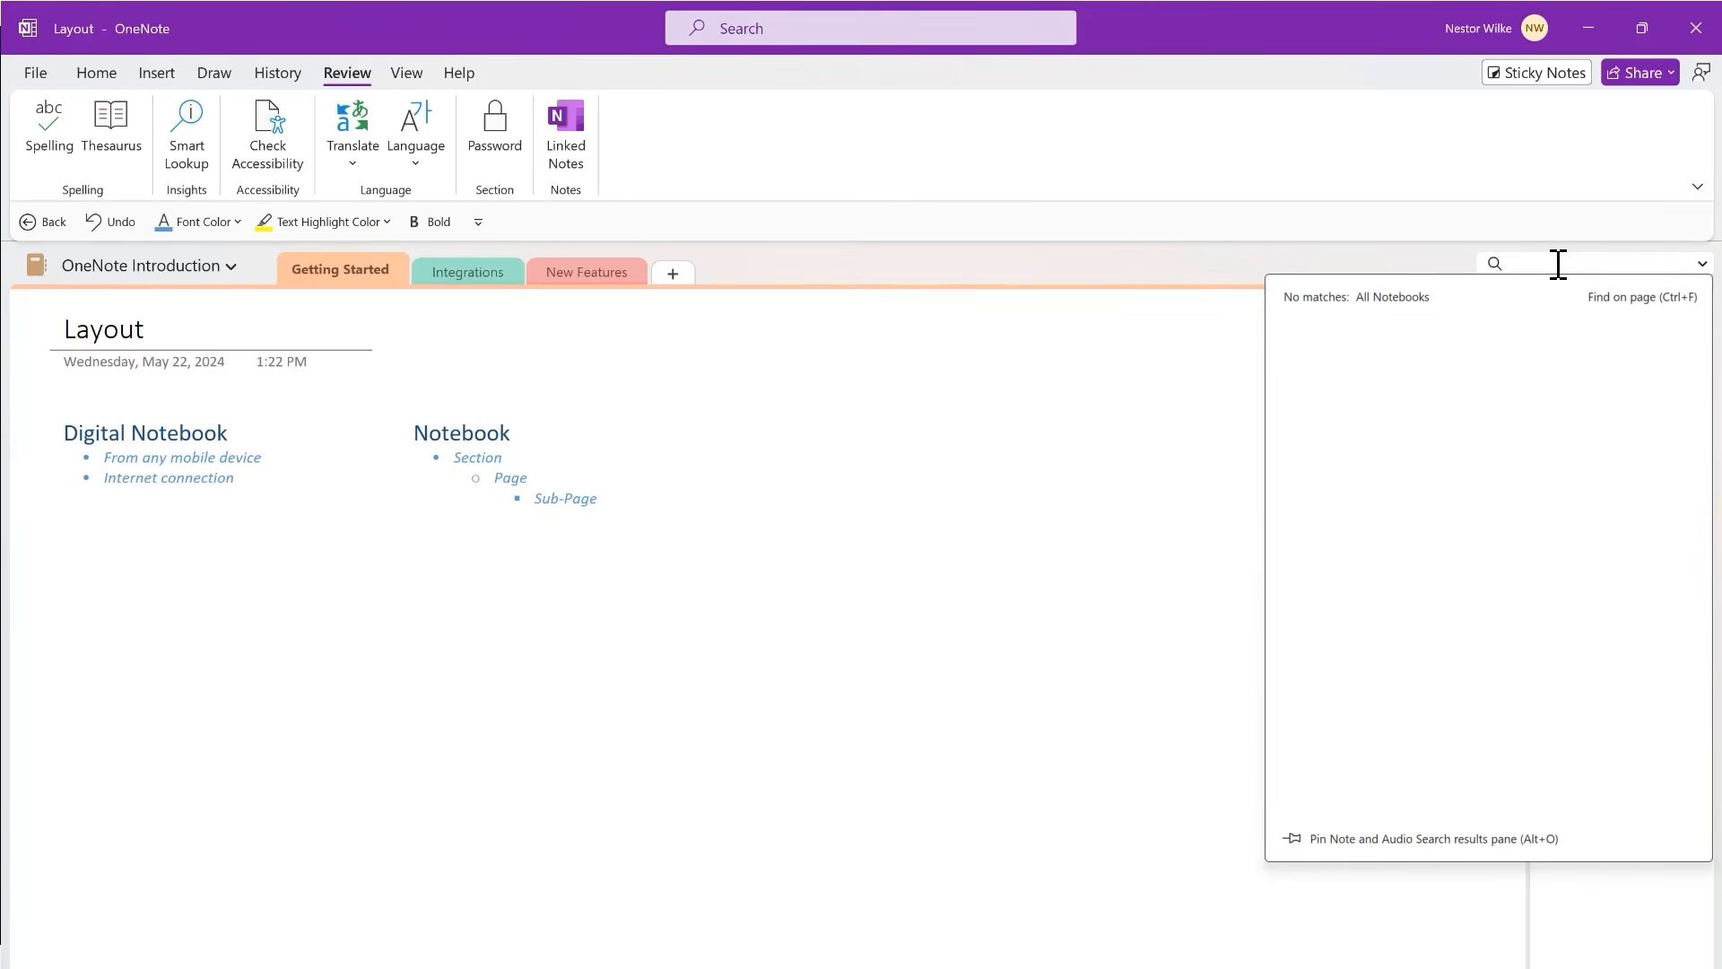
type("Project")
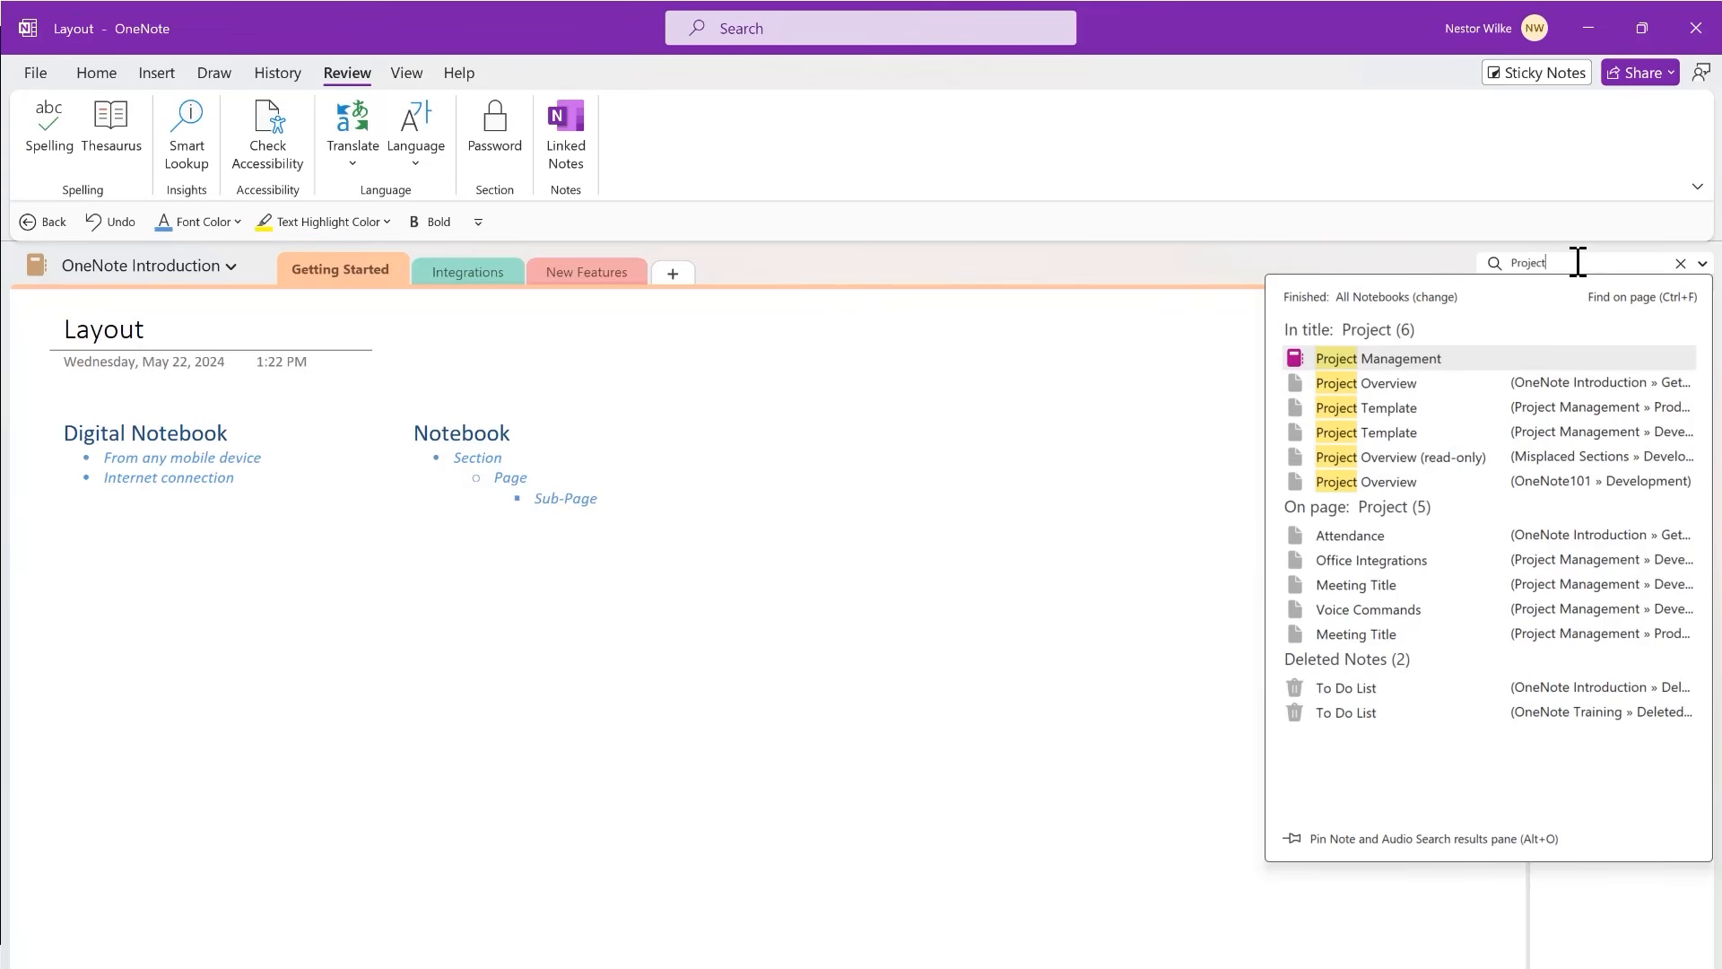
key("Return")
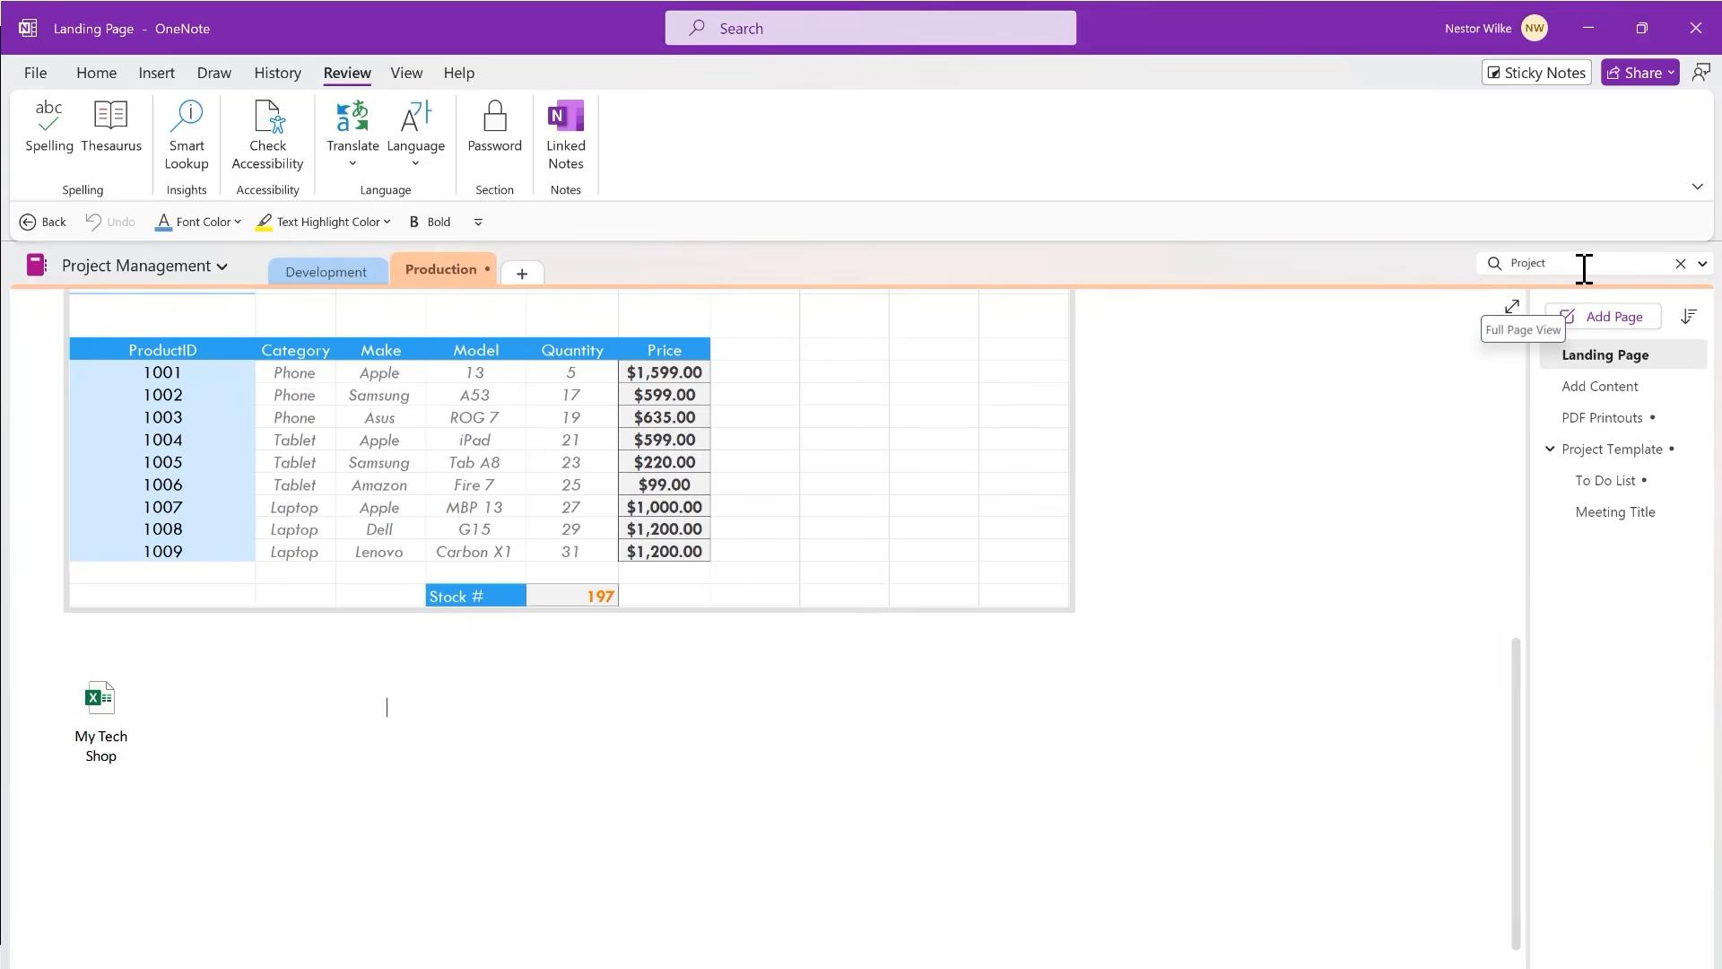
- Limit the "Project" search to This Notebook and pin the search results pane
left_click(1584, 265)
left_click(1701, 263)
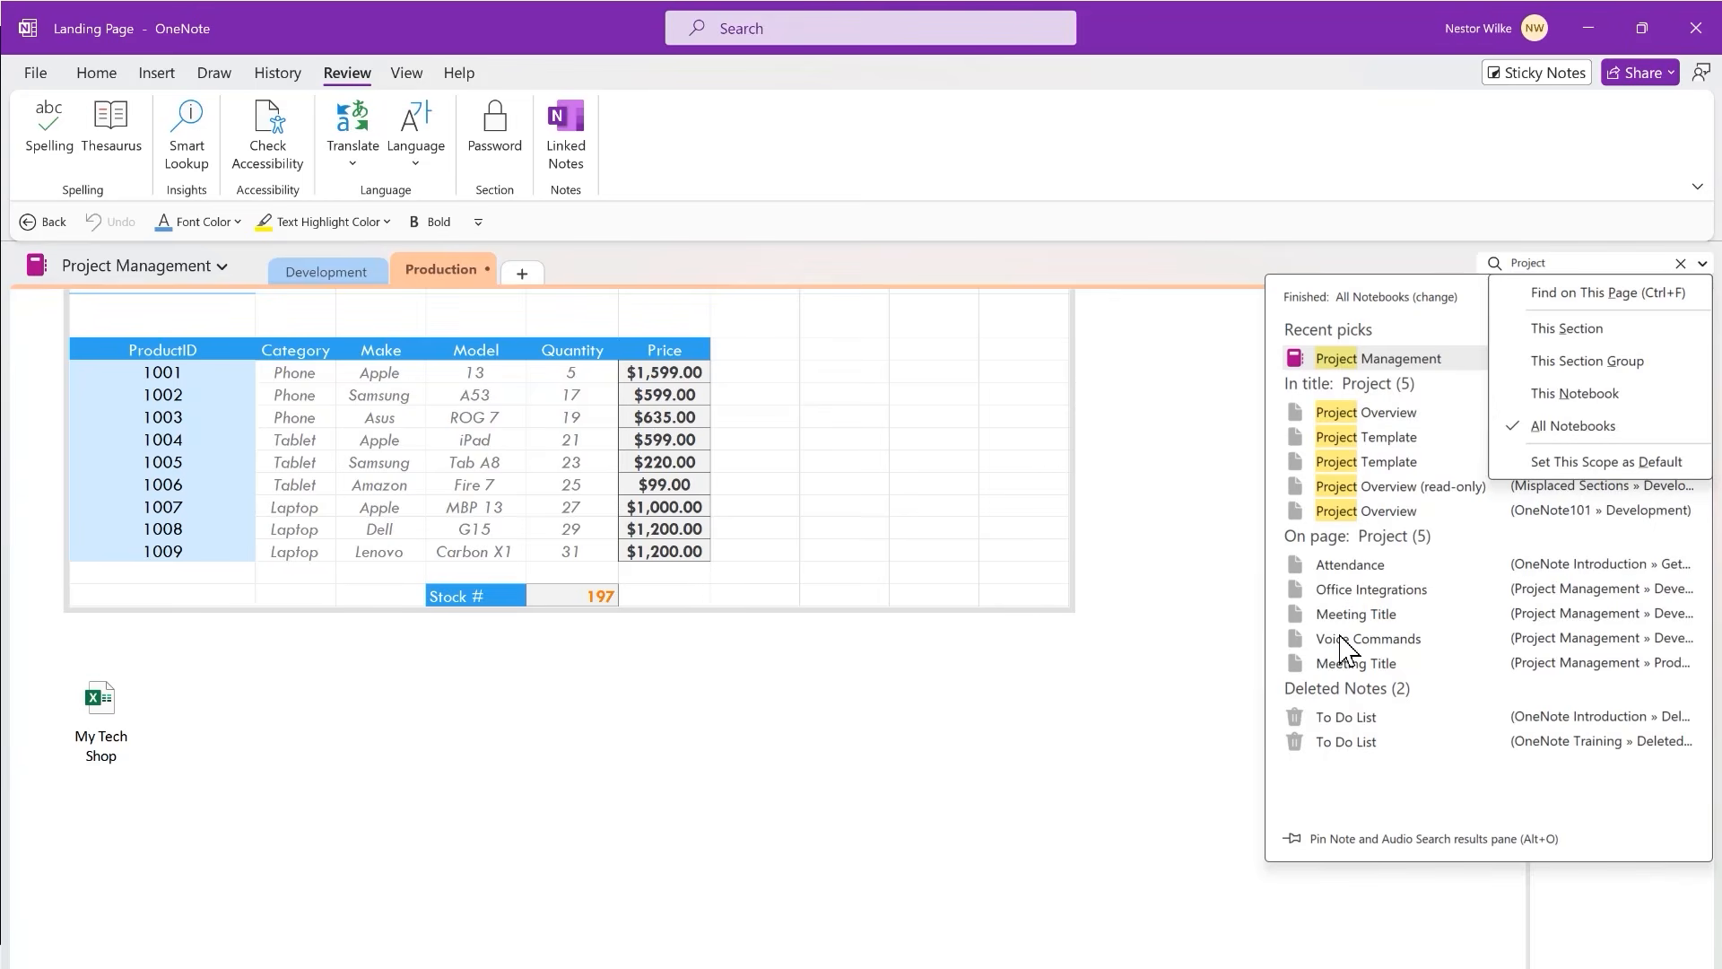
left_click(1597, 394)
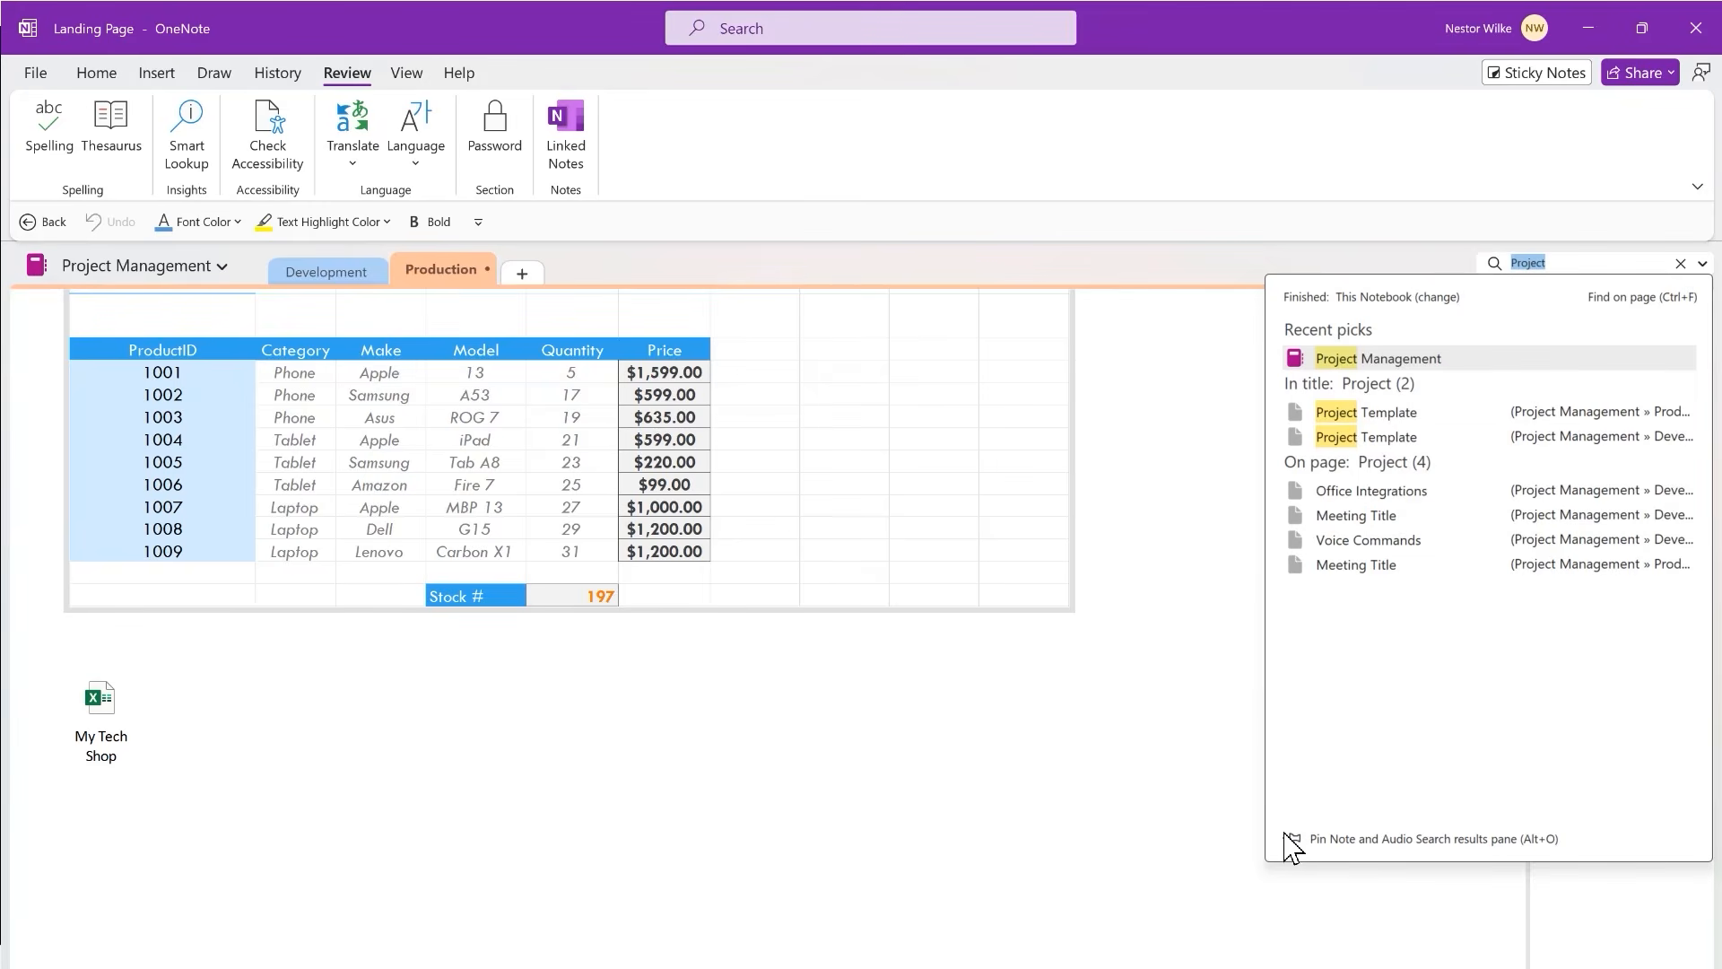
left_click(1292, 840)
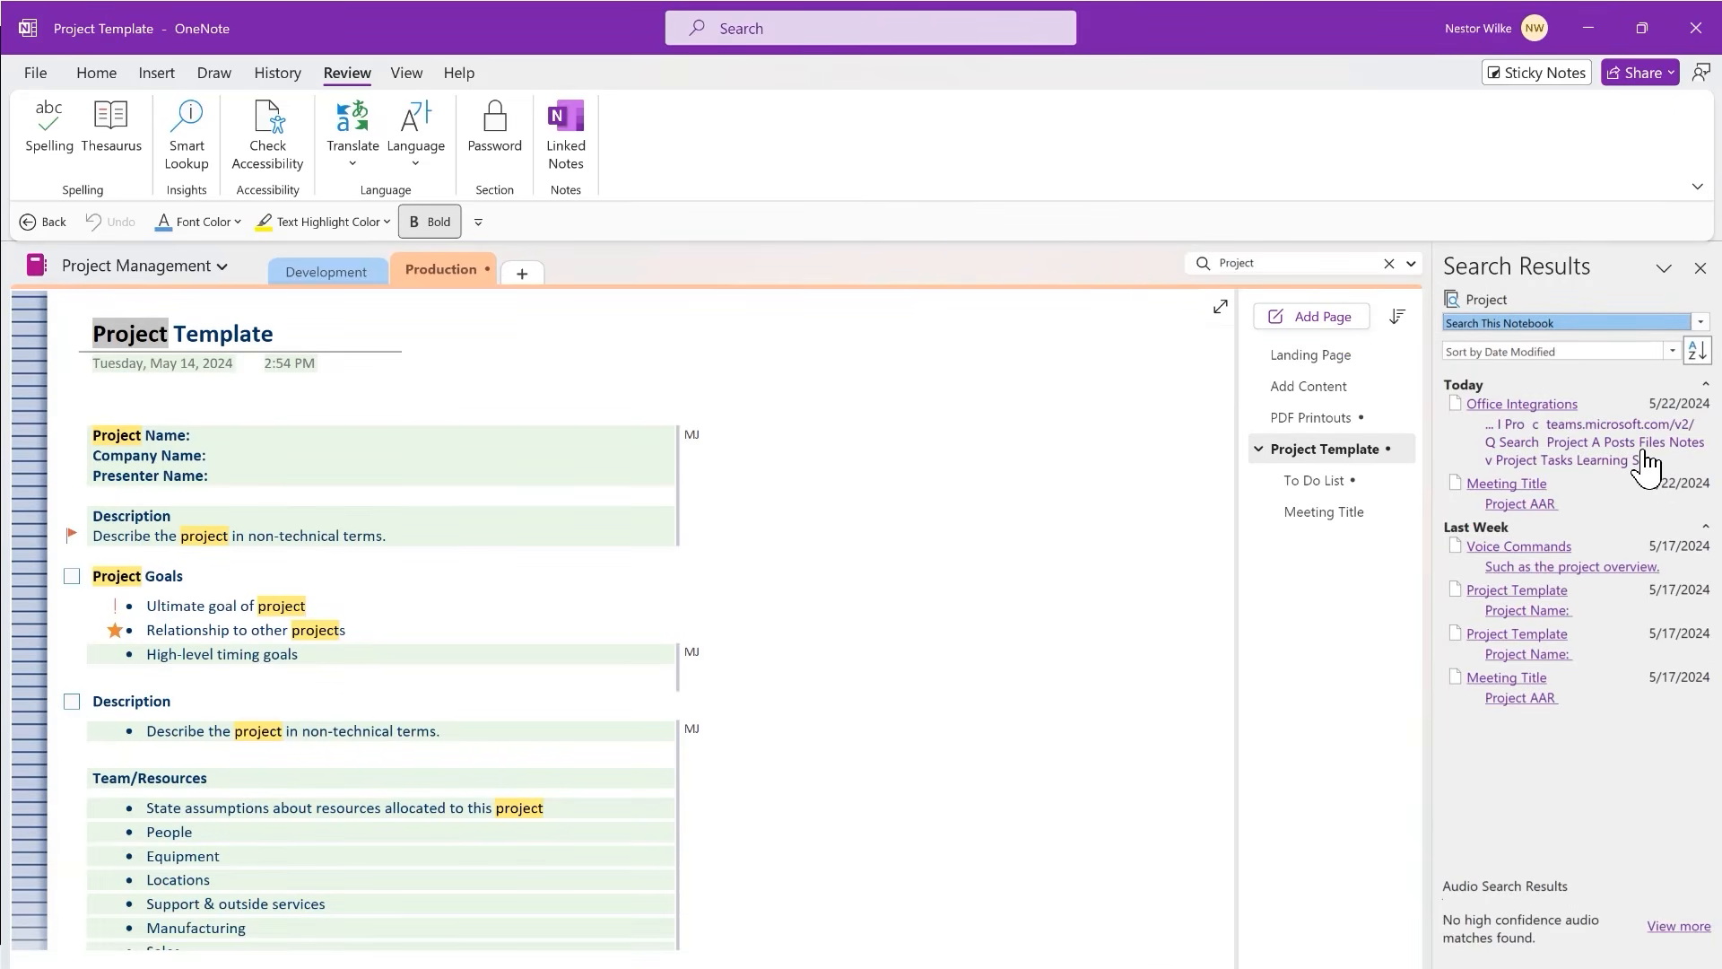
- Look over the available search scopes and open the Meeting Title result dated 5/22/2024
left_click(1702, 324)
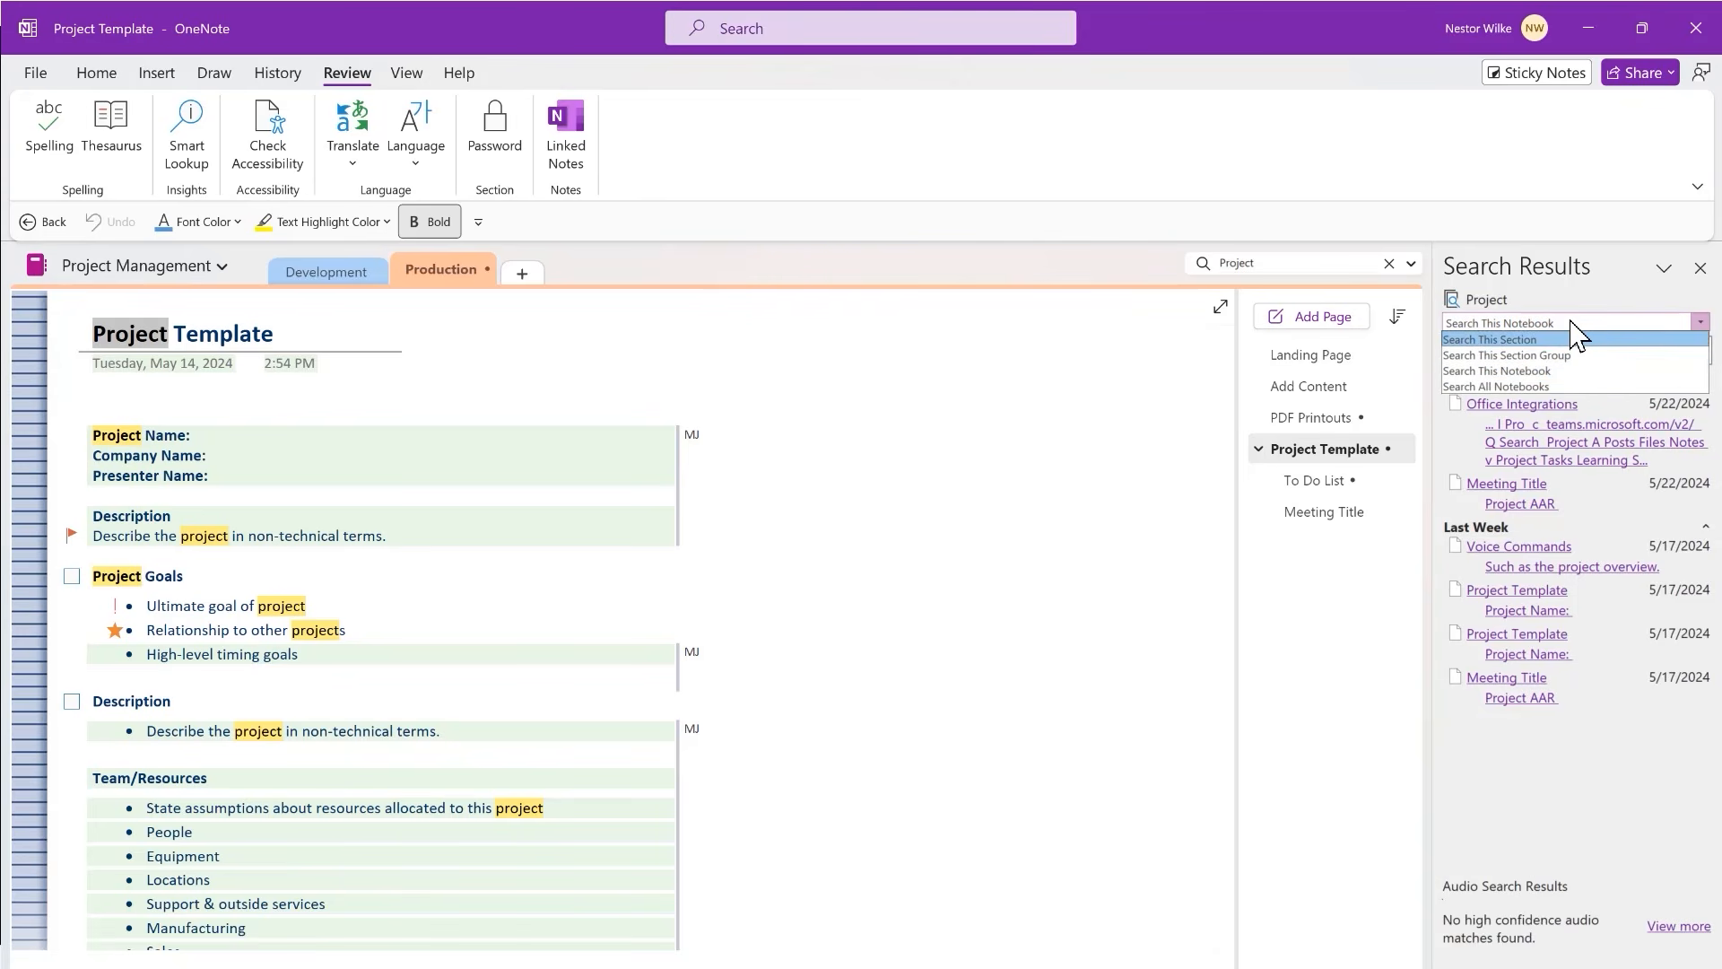
left_click(1556, 781)
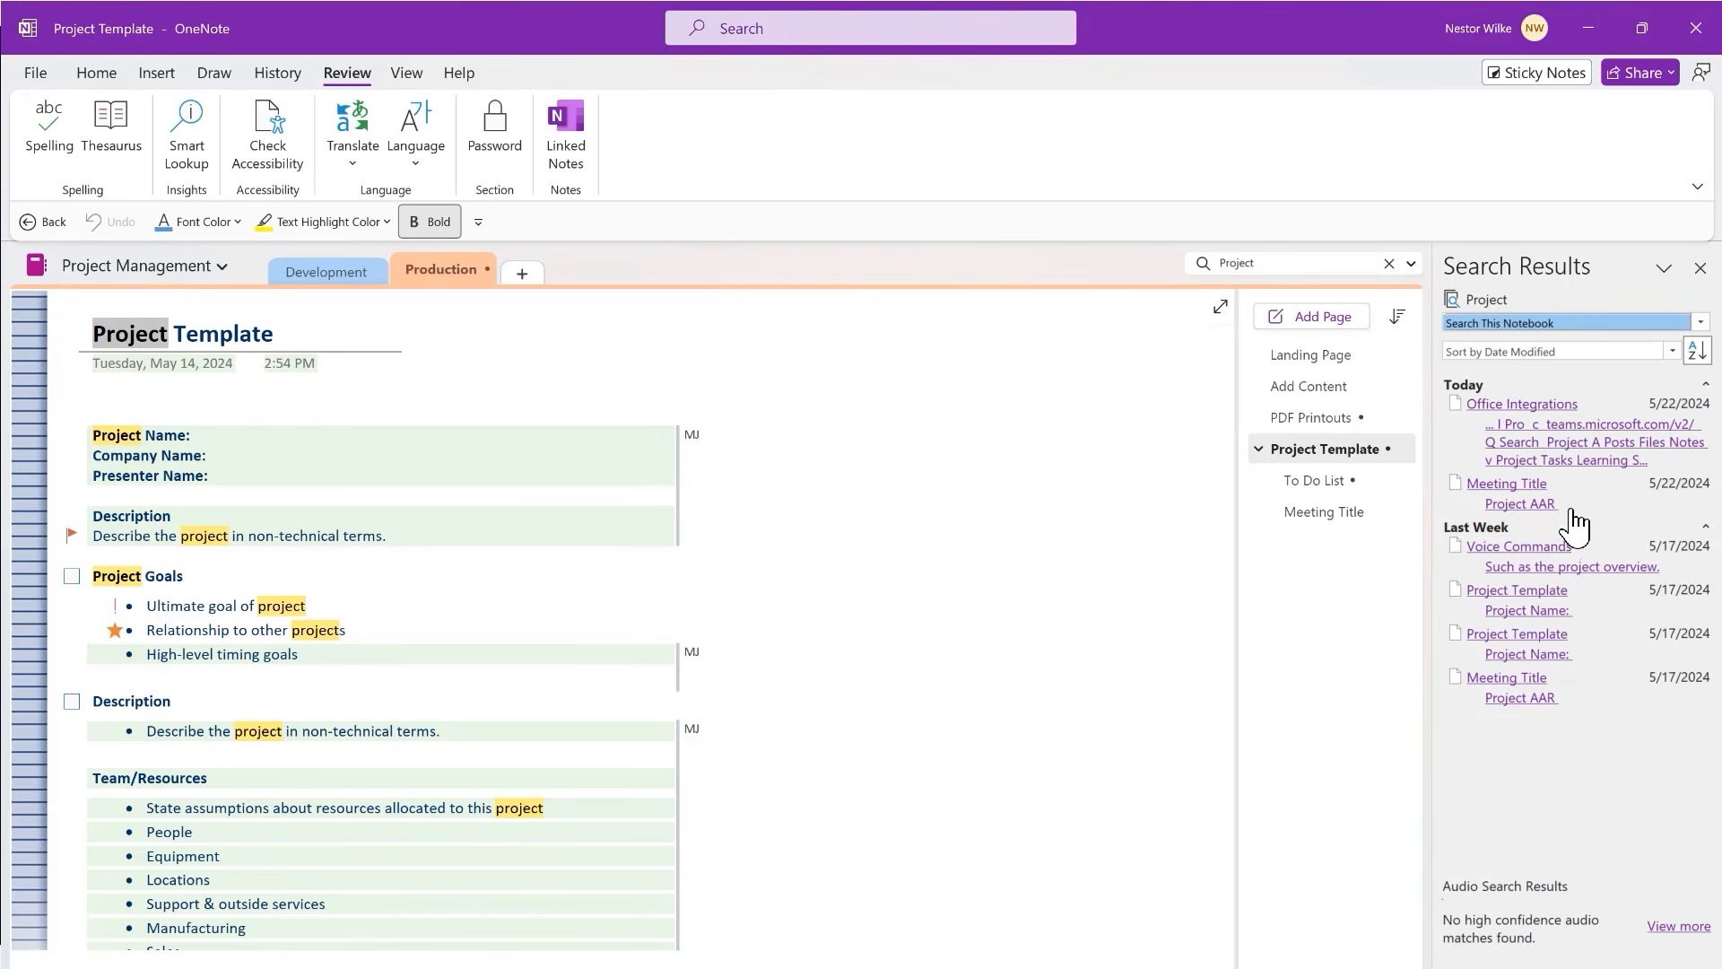
left_click(1514, 487)
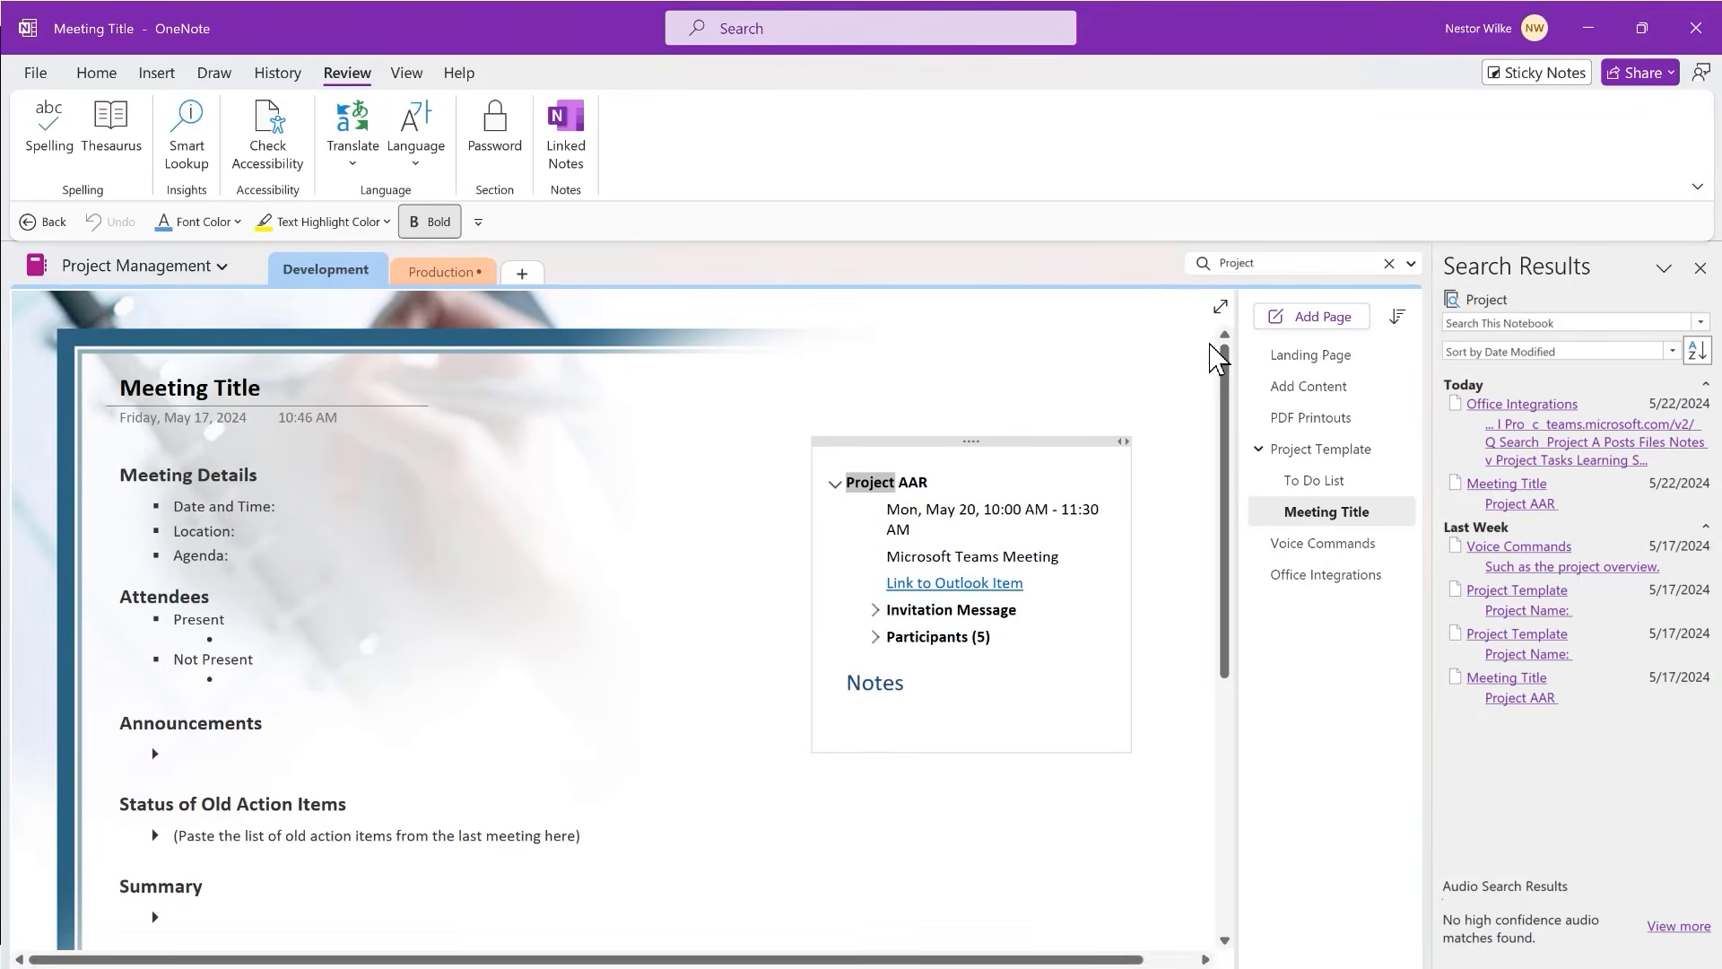
- Narrow the pinned search to this section, sort the results in ascending order and check the sort criteria, keeping Date Modified
left_click(1696, 323)
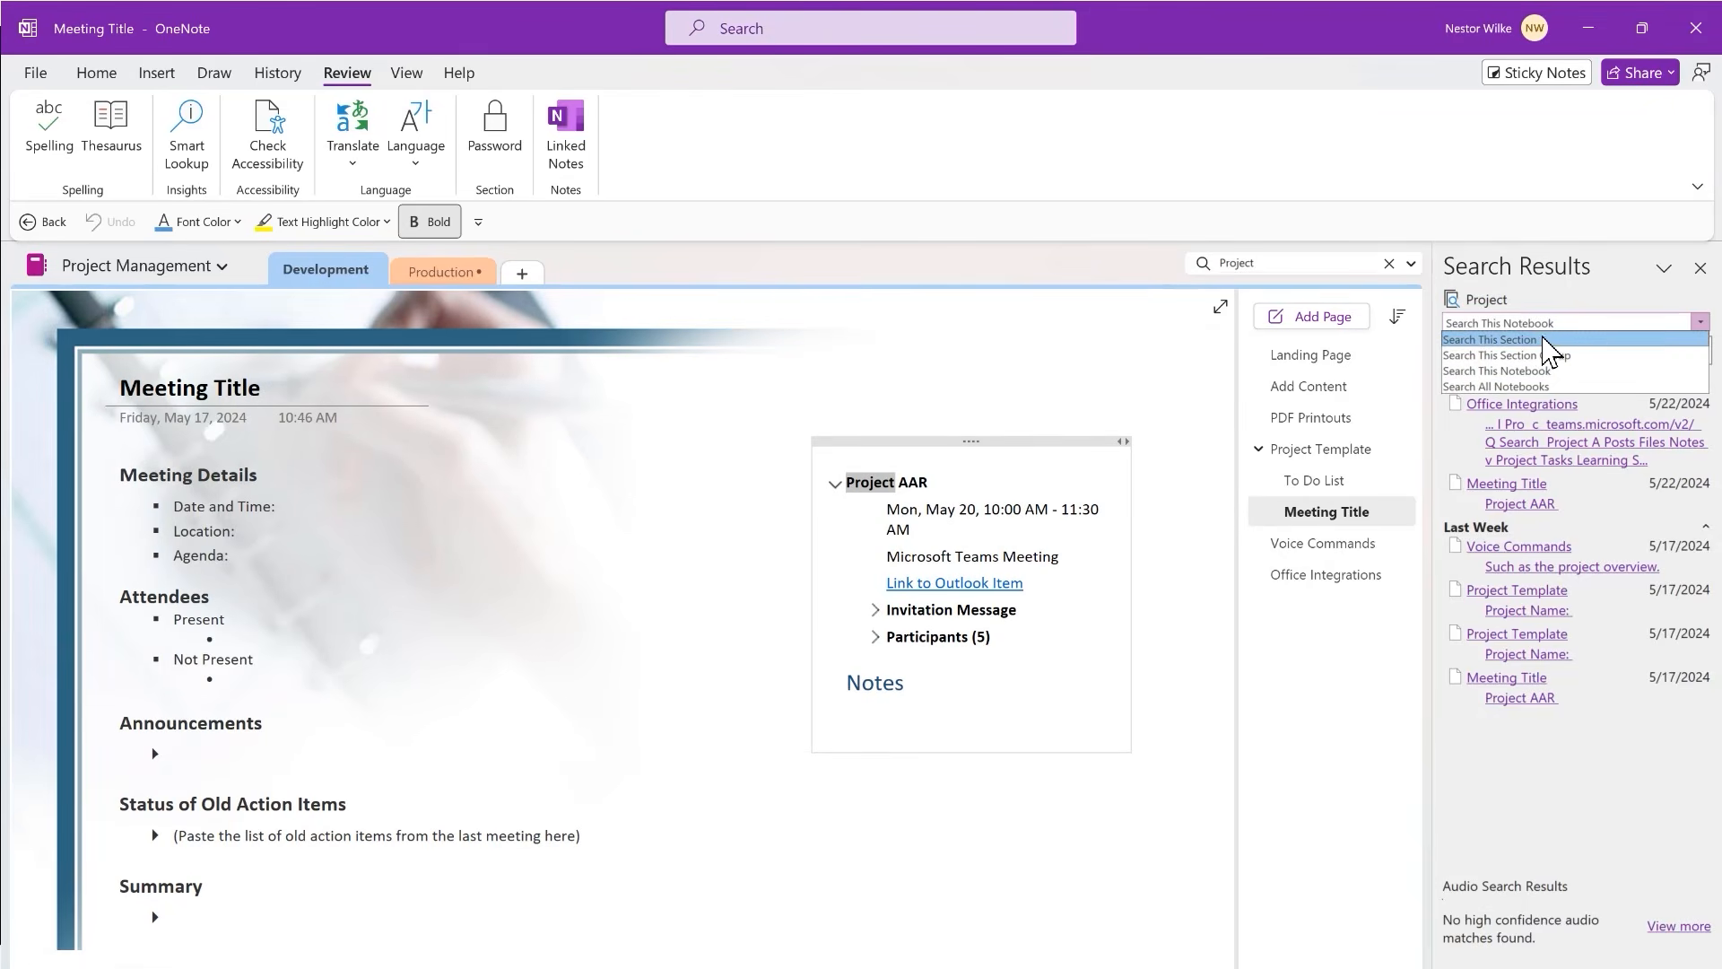
left_click(1544, 341)
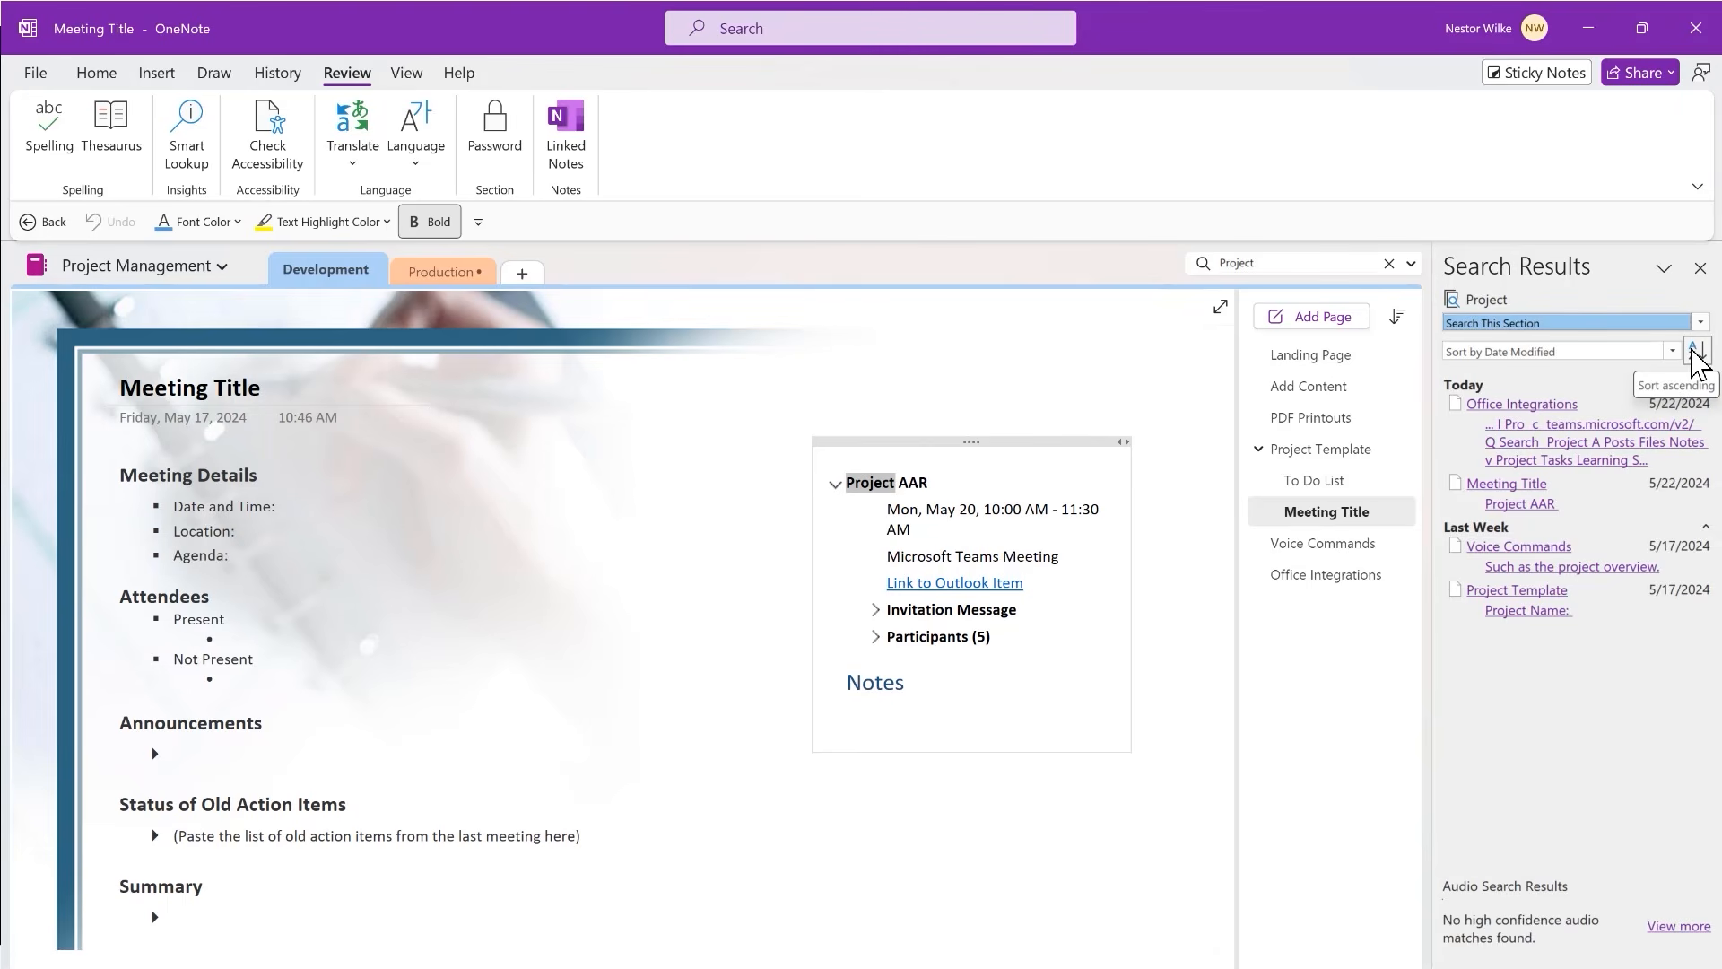
left_click(1700, 361)
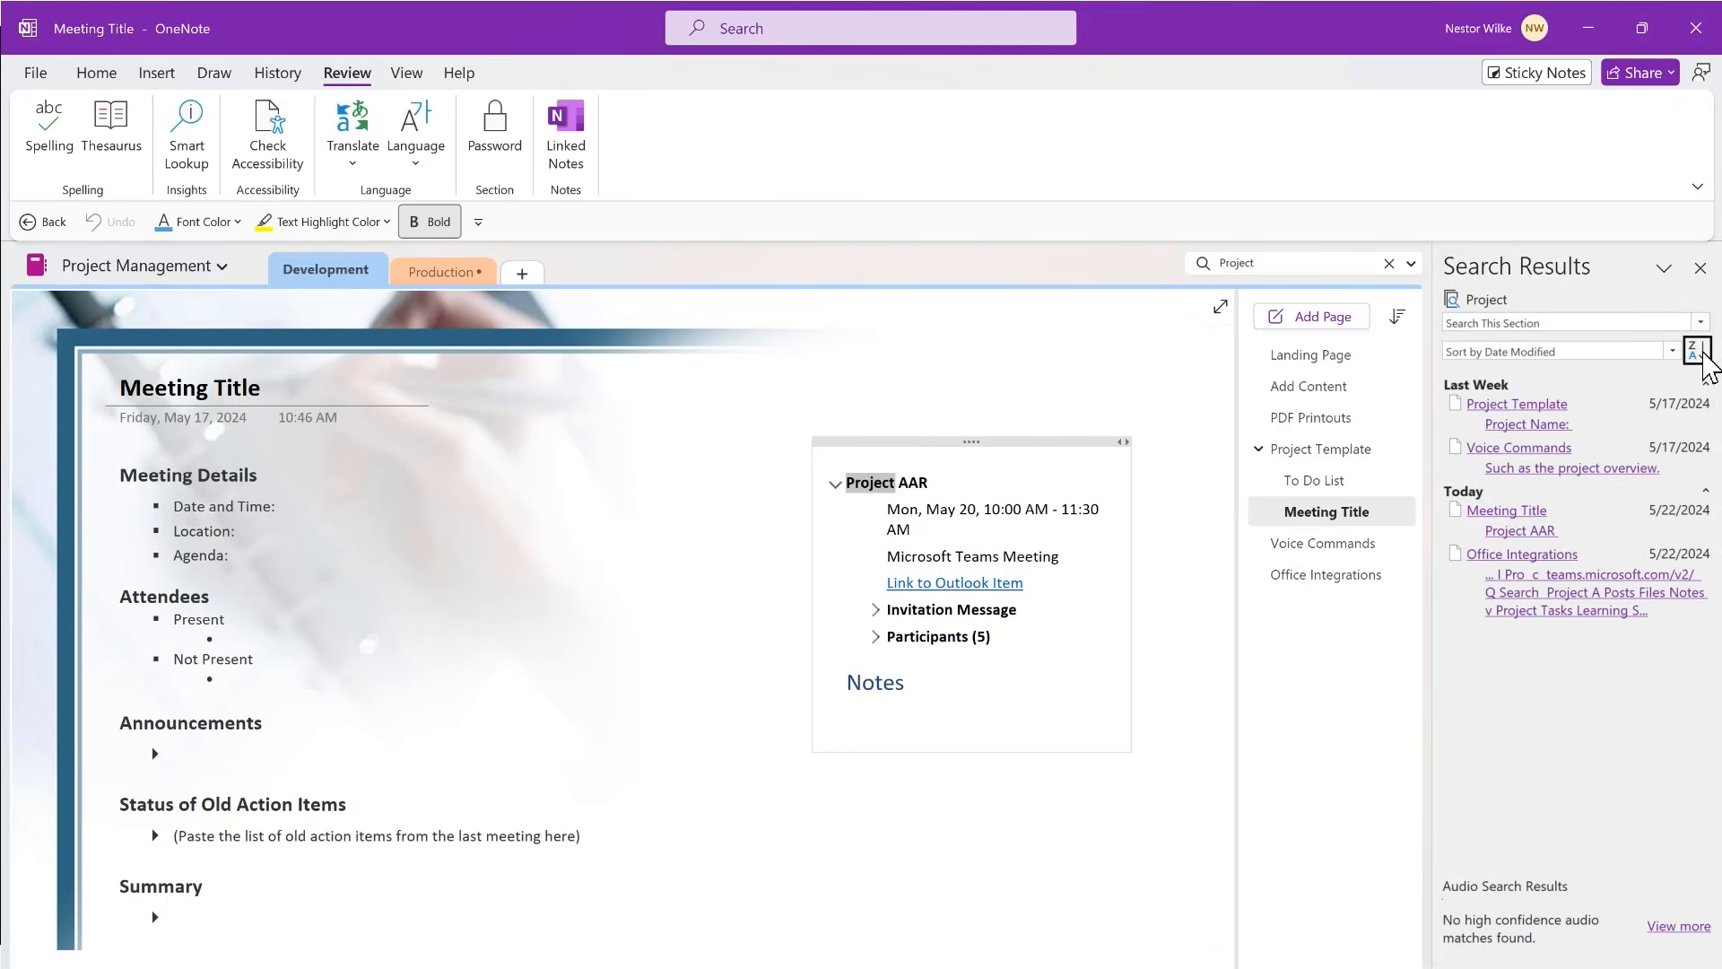
left_click(1672, 350)
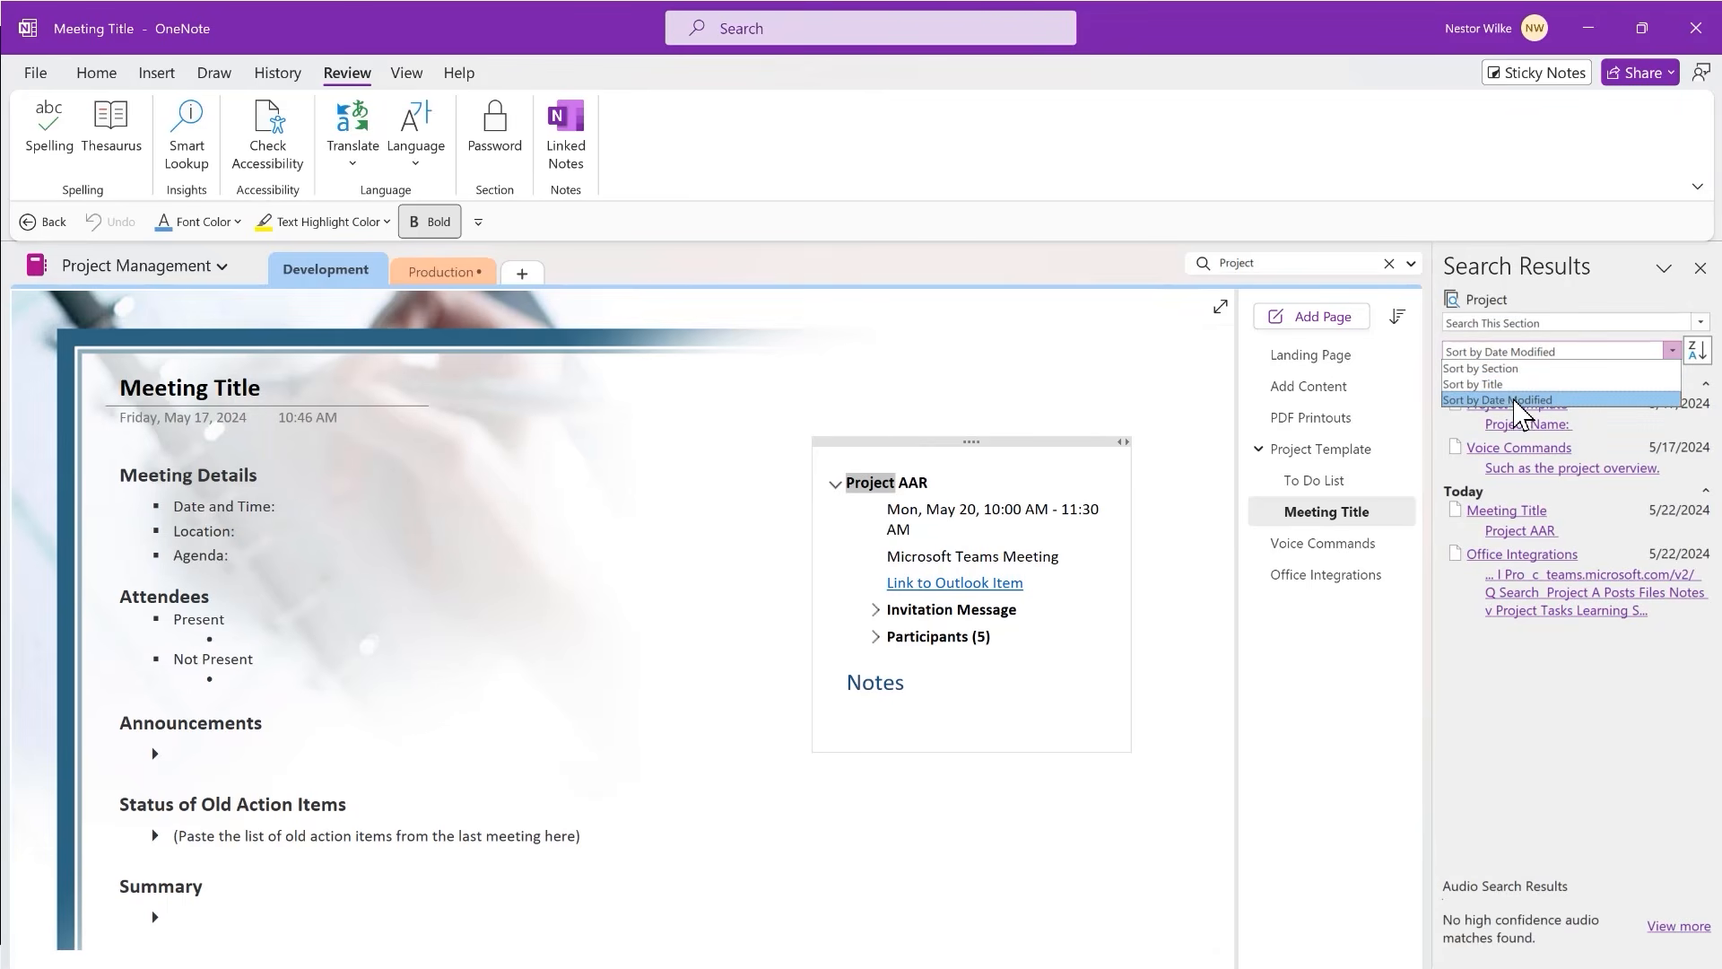
left_click(1545, 688)
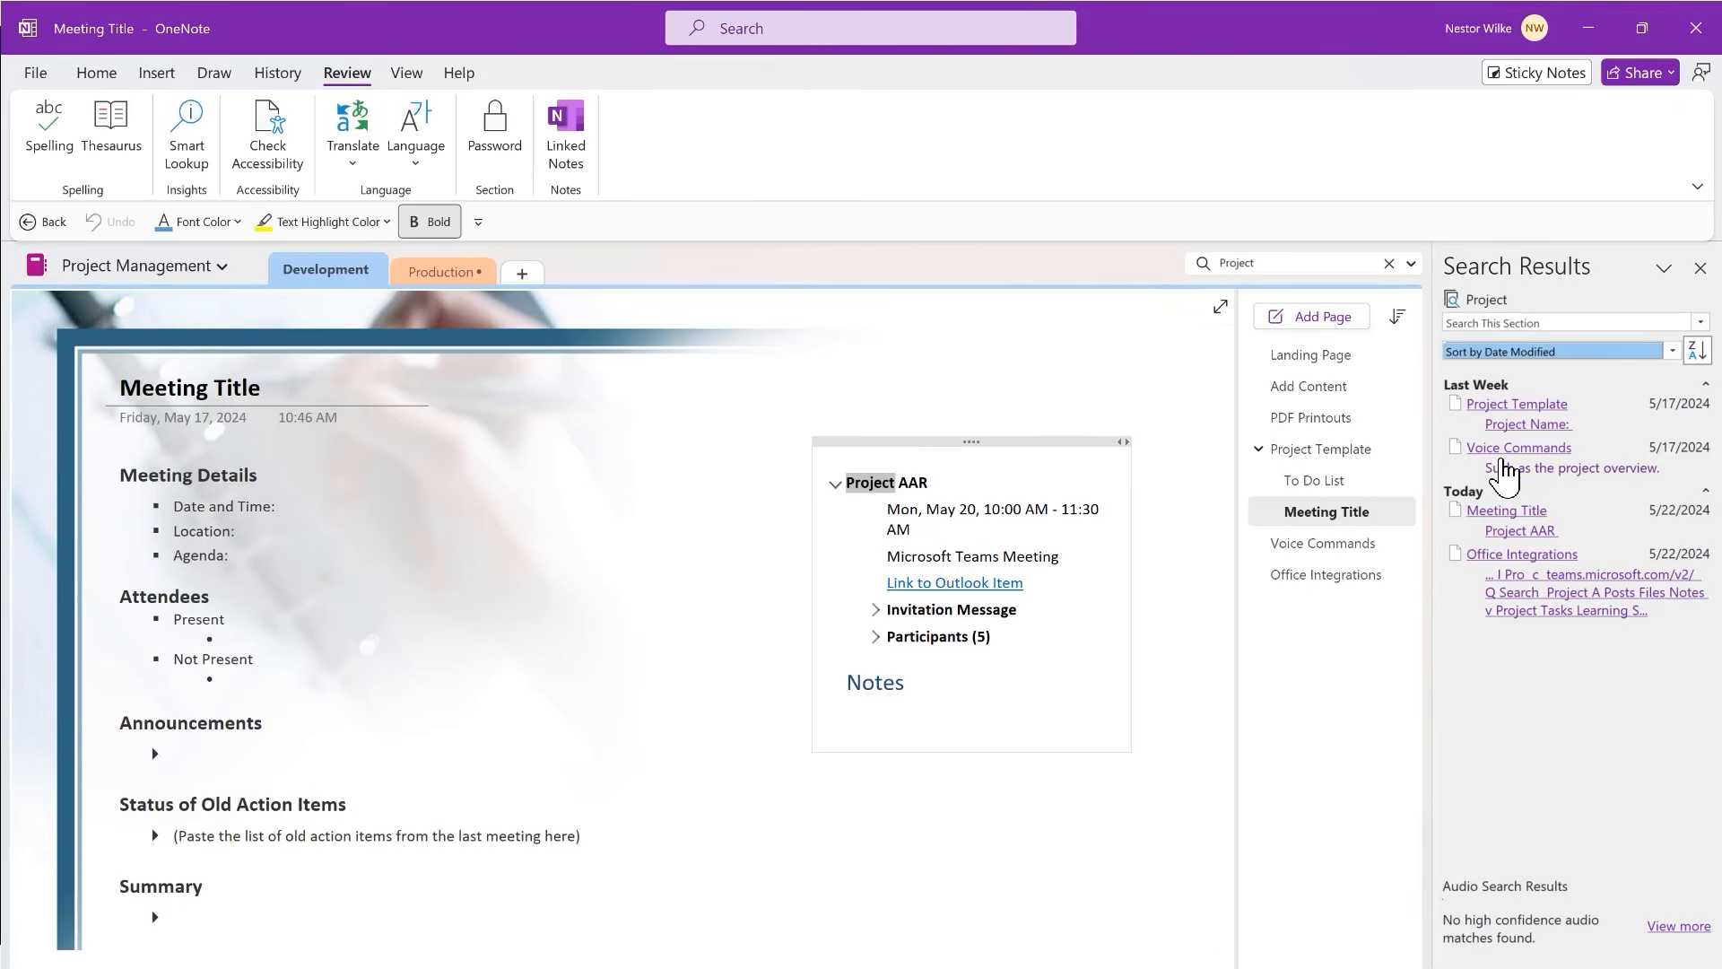
- Clear the "Project" search and close the Search Results pane
left_click(1388, 263)
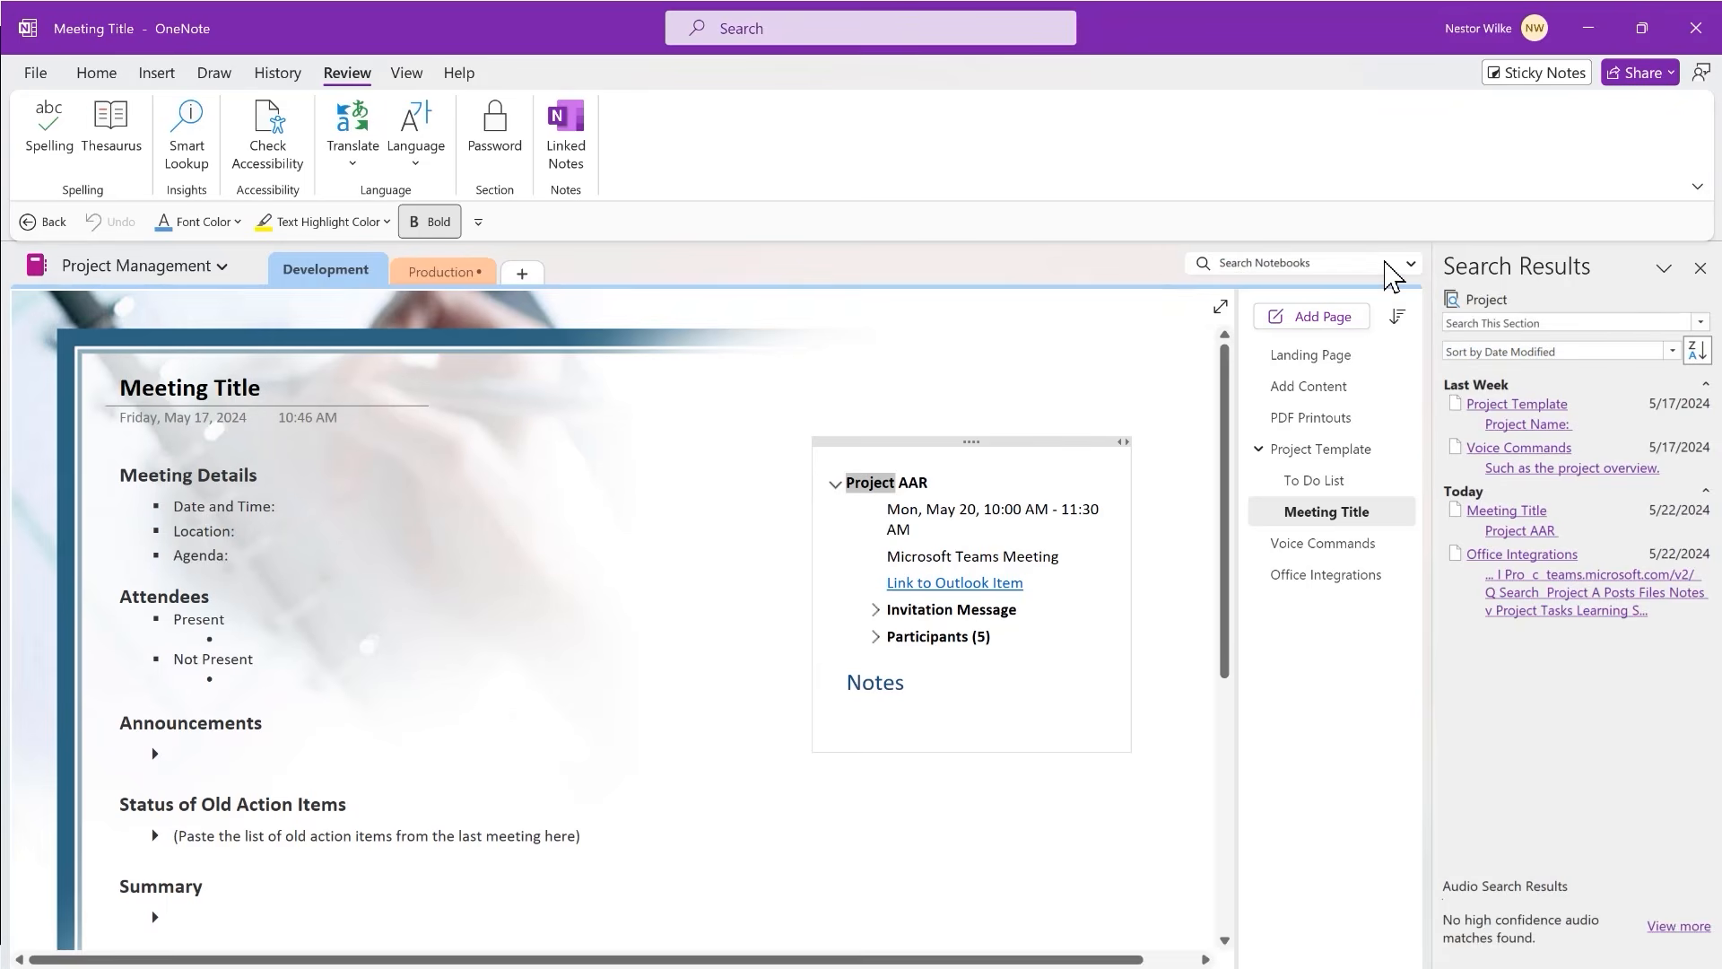
left_click(1696, 270)
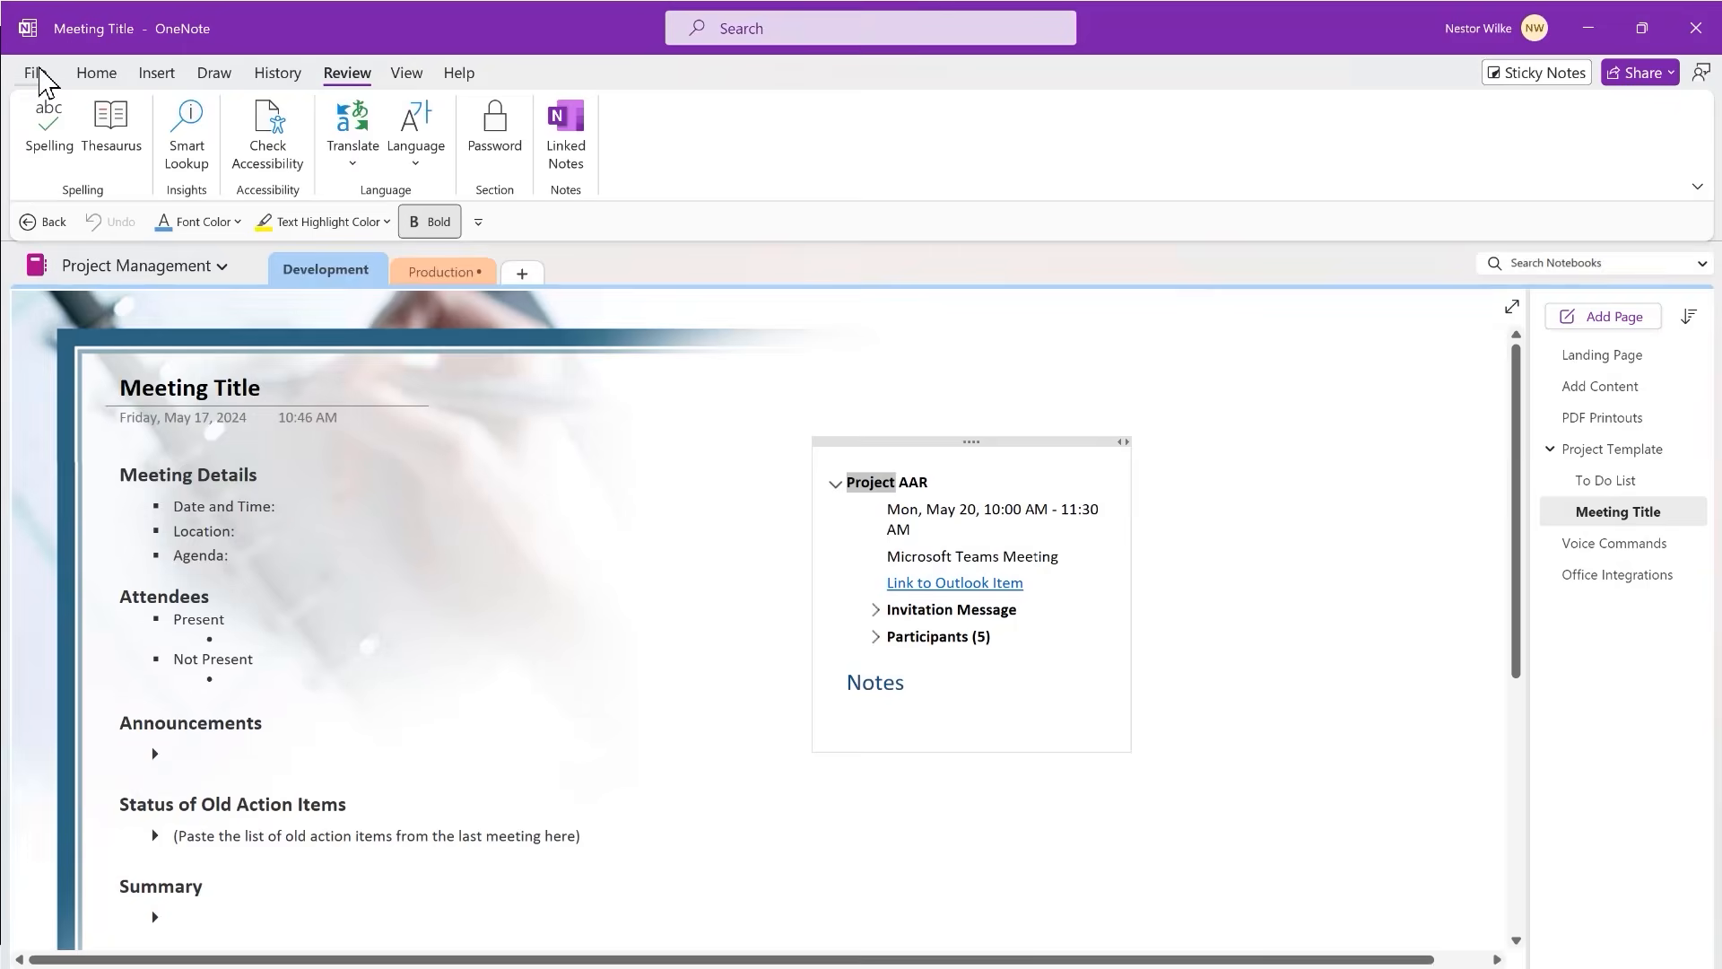
- Check the sync status of all shared notebooks and close the synchronization window
left_click(36, 74)
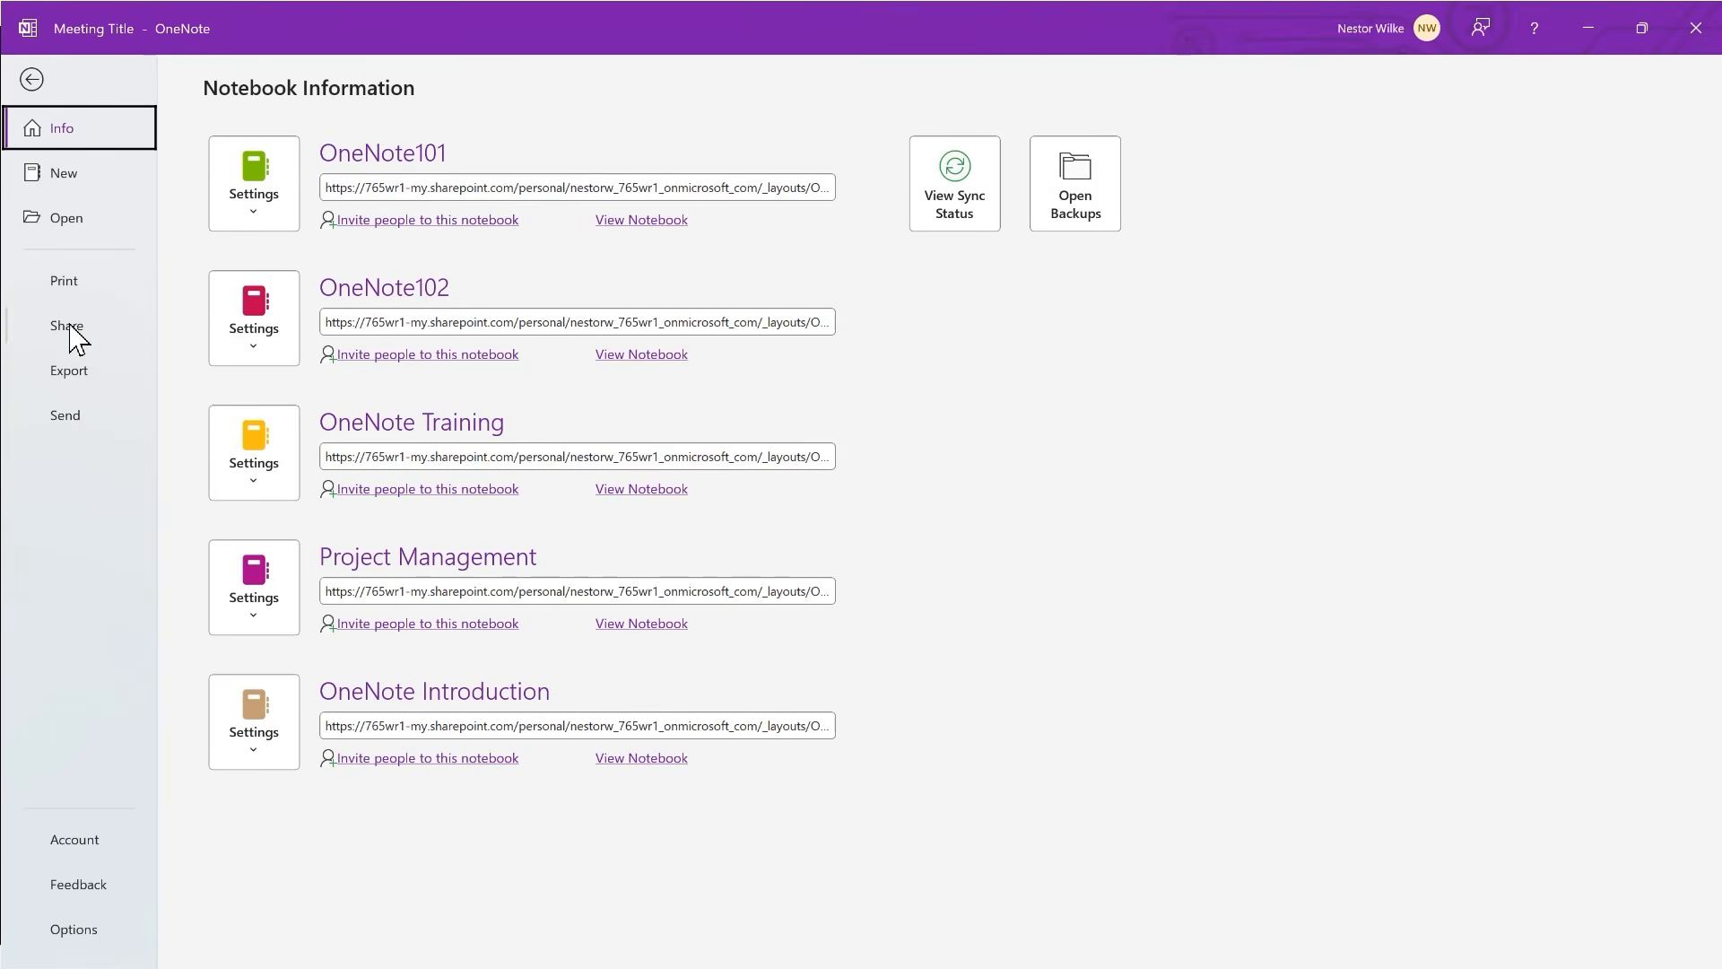
left_click(951, 190)
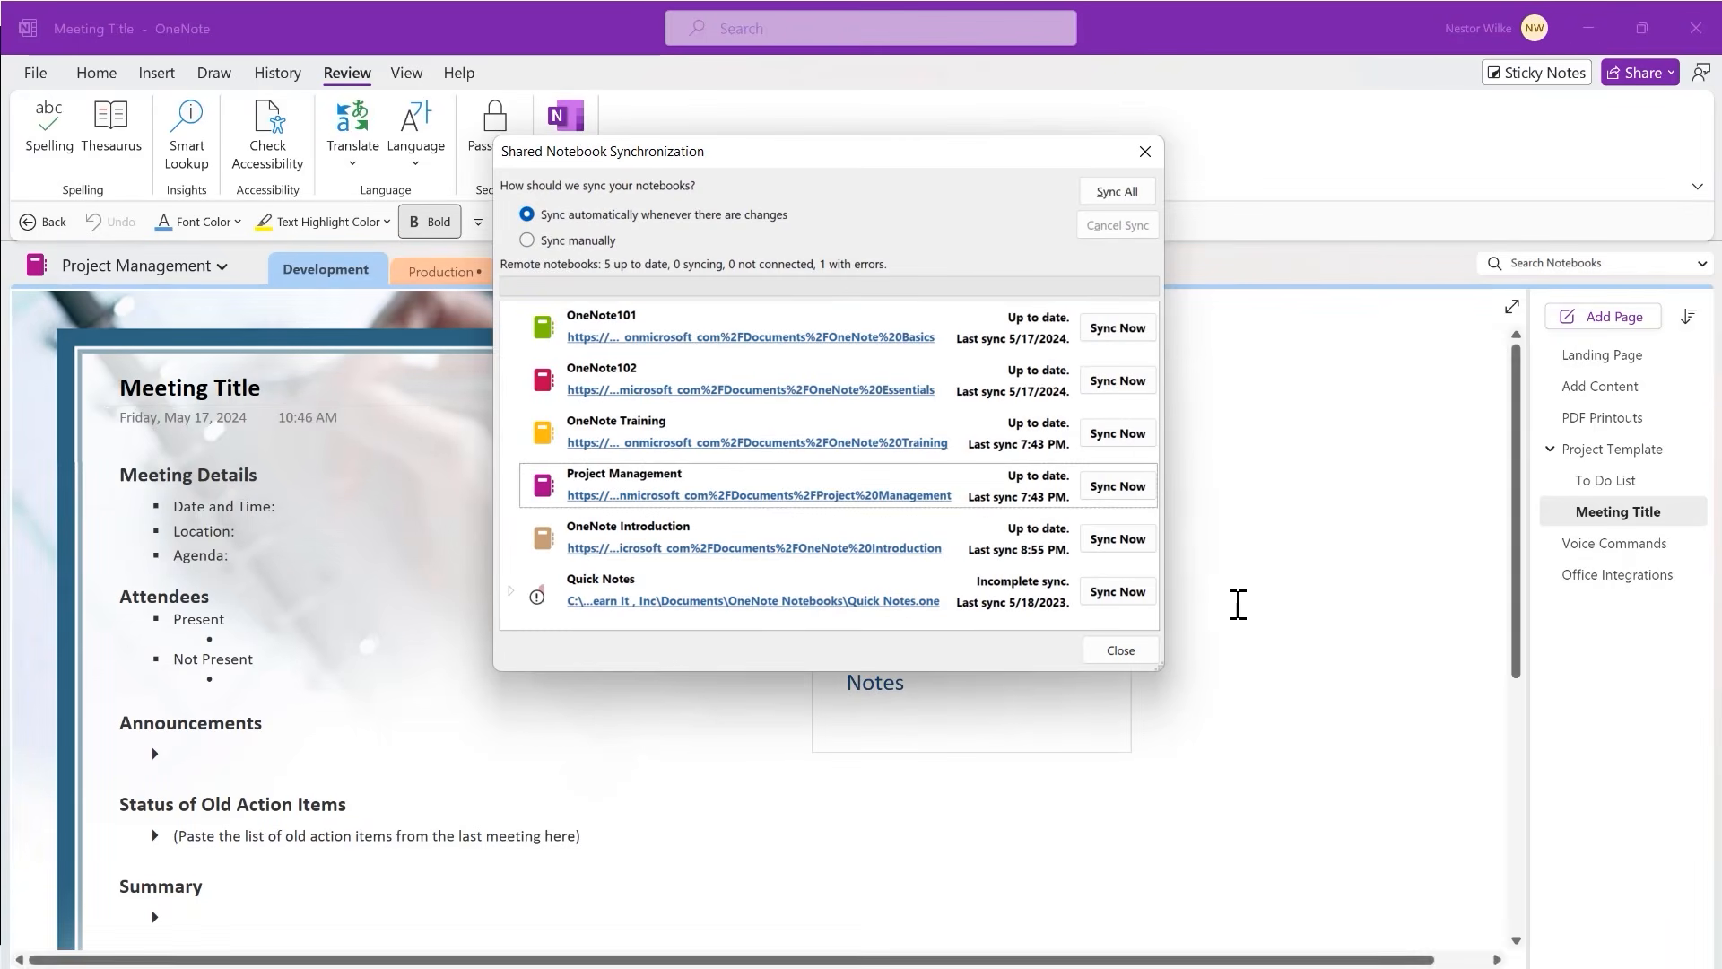
left_click(1145, 152)
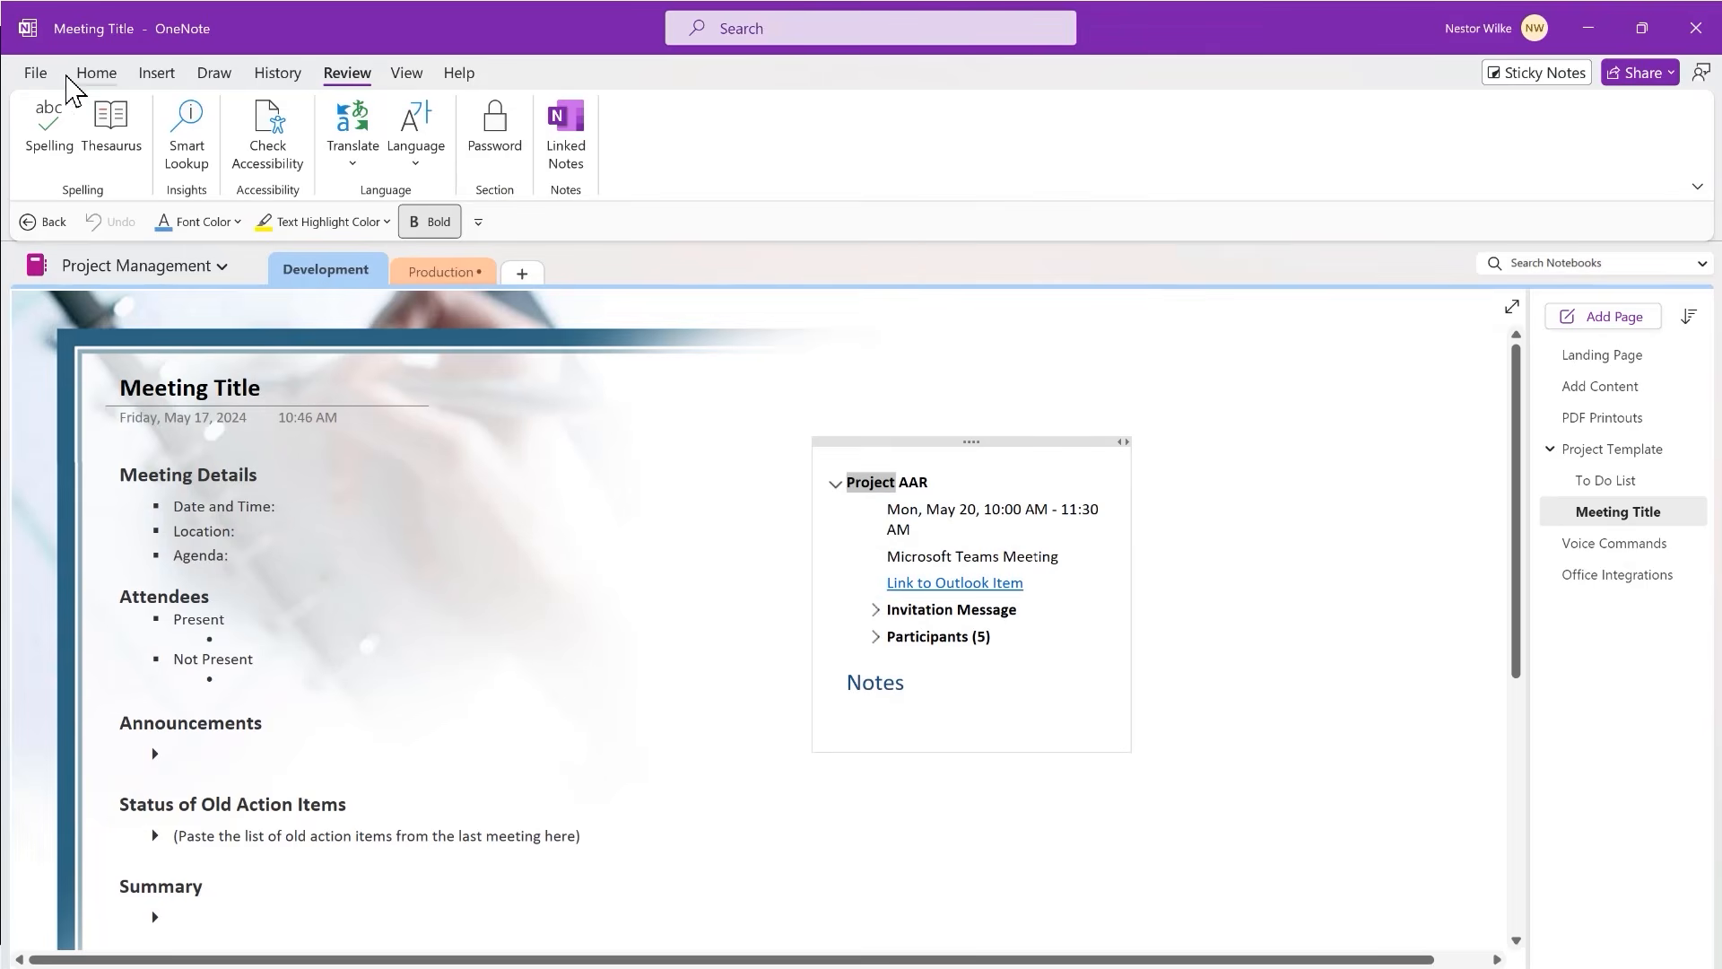
- Start sharing the Project Management notebook, adding the colleague as recipient and the message "Please collaborate"
left_click(38, 73)
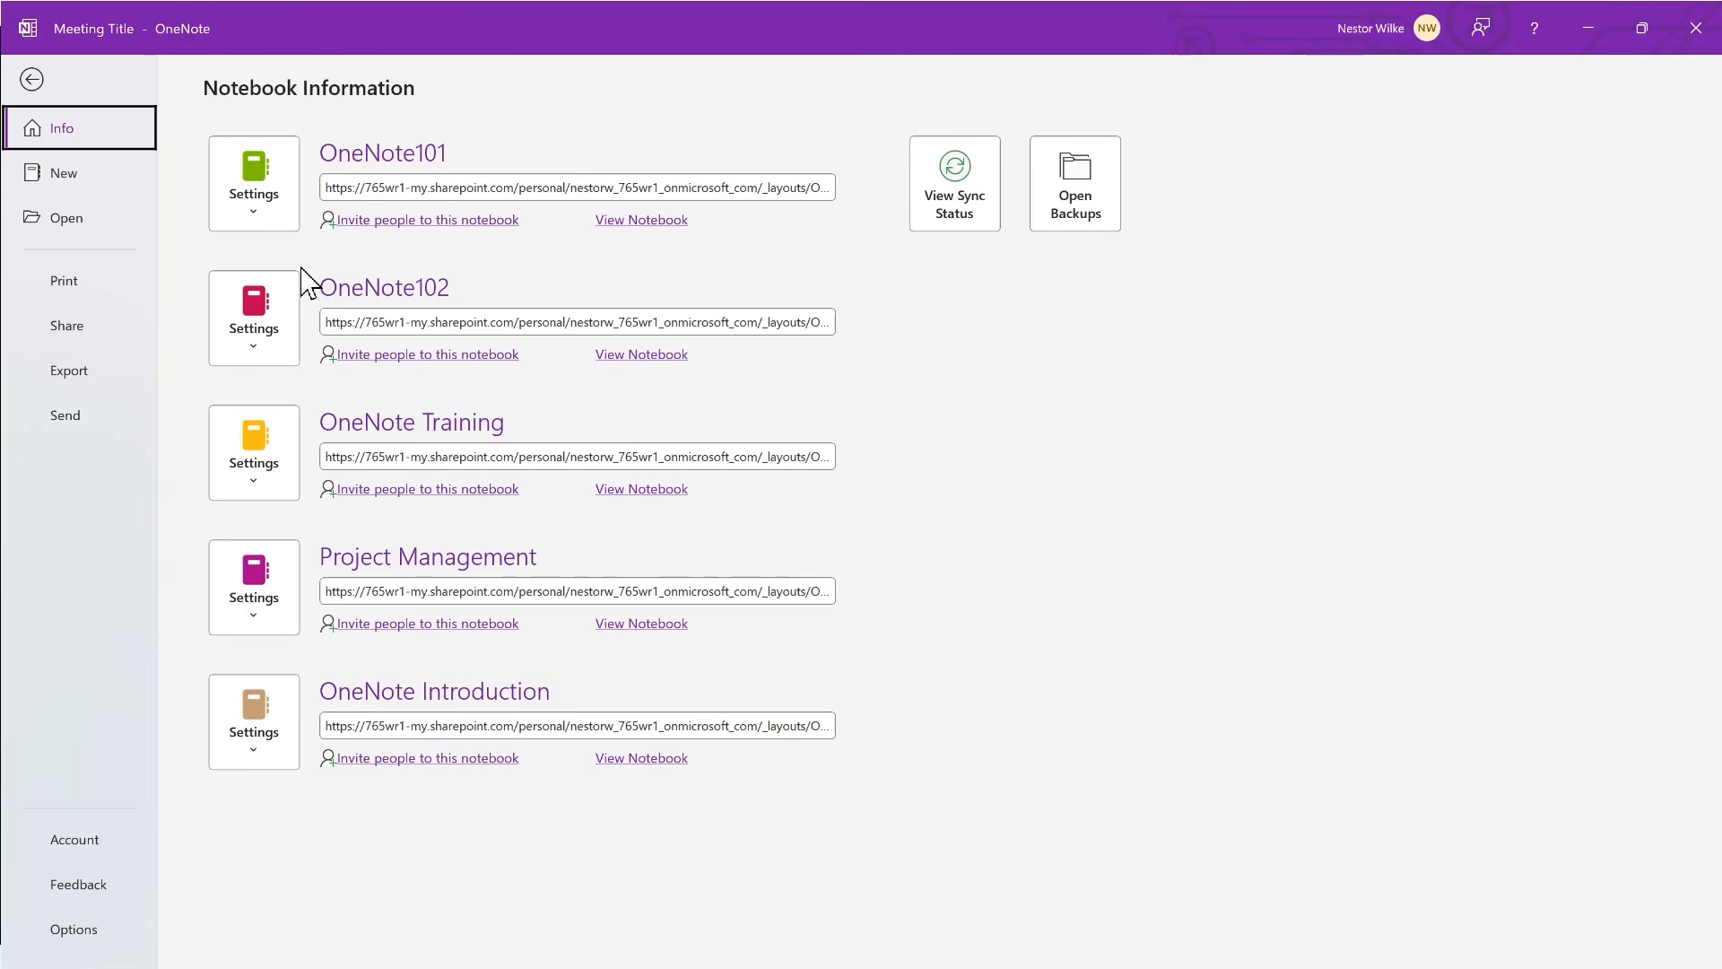
left_click(70, 328)
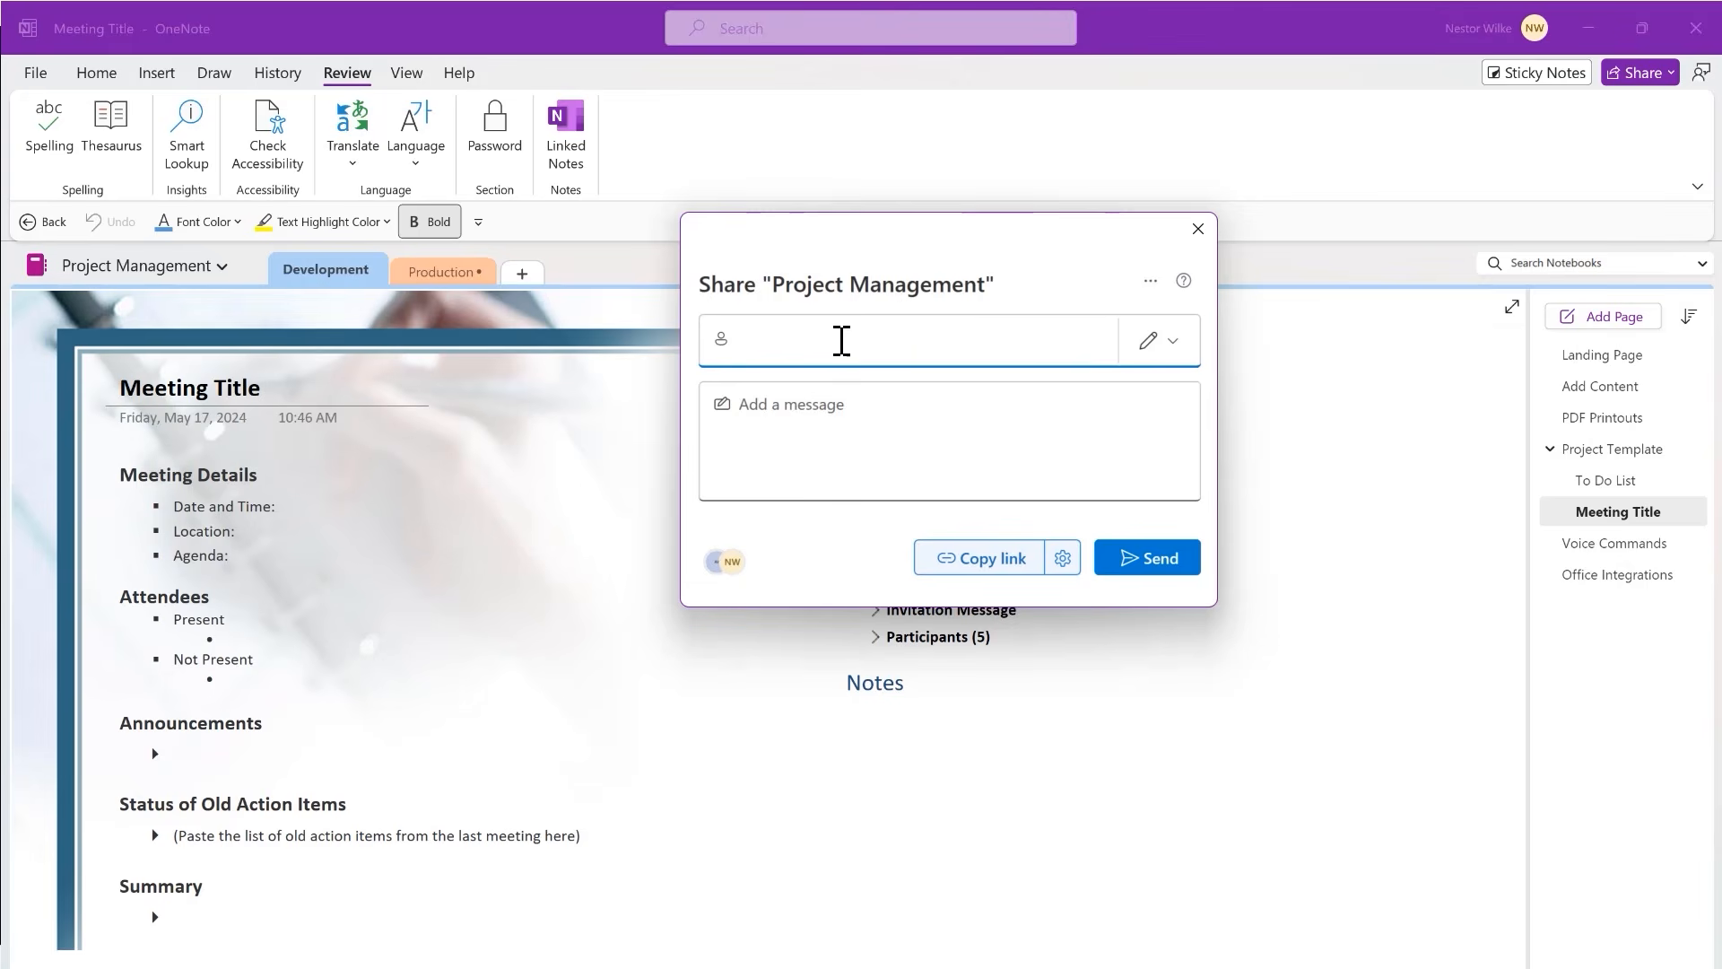
type("ade")
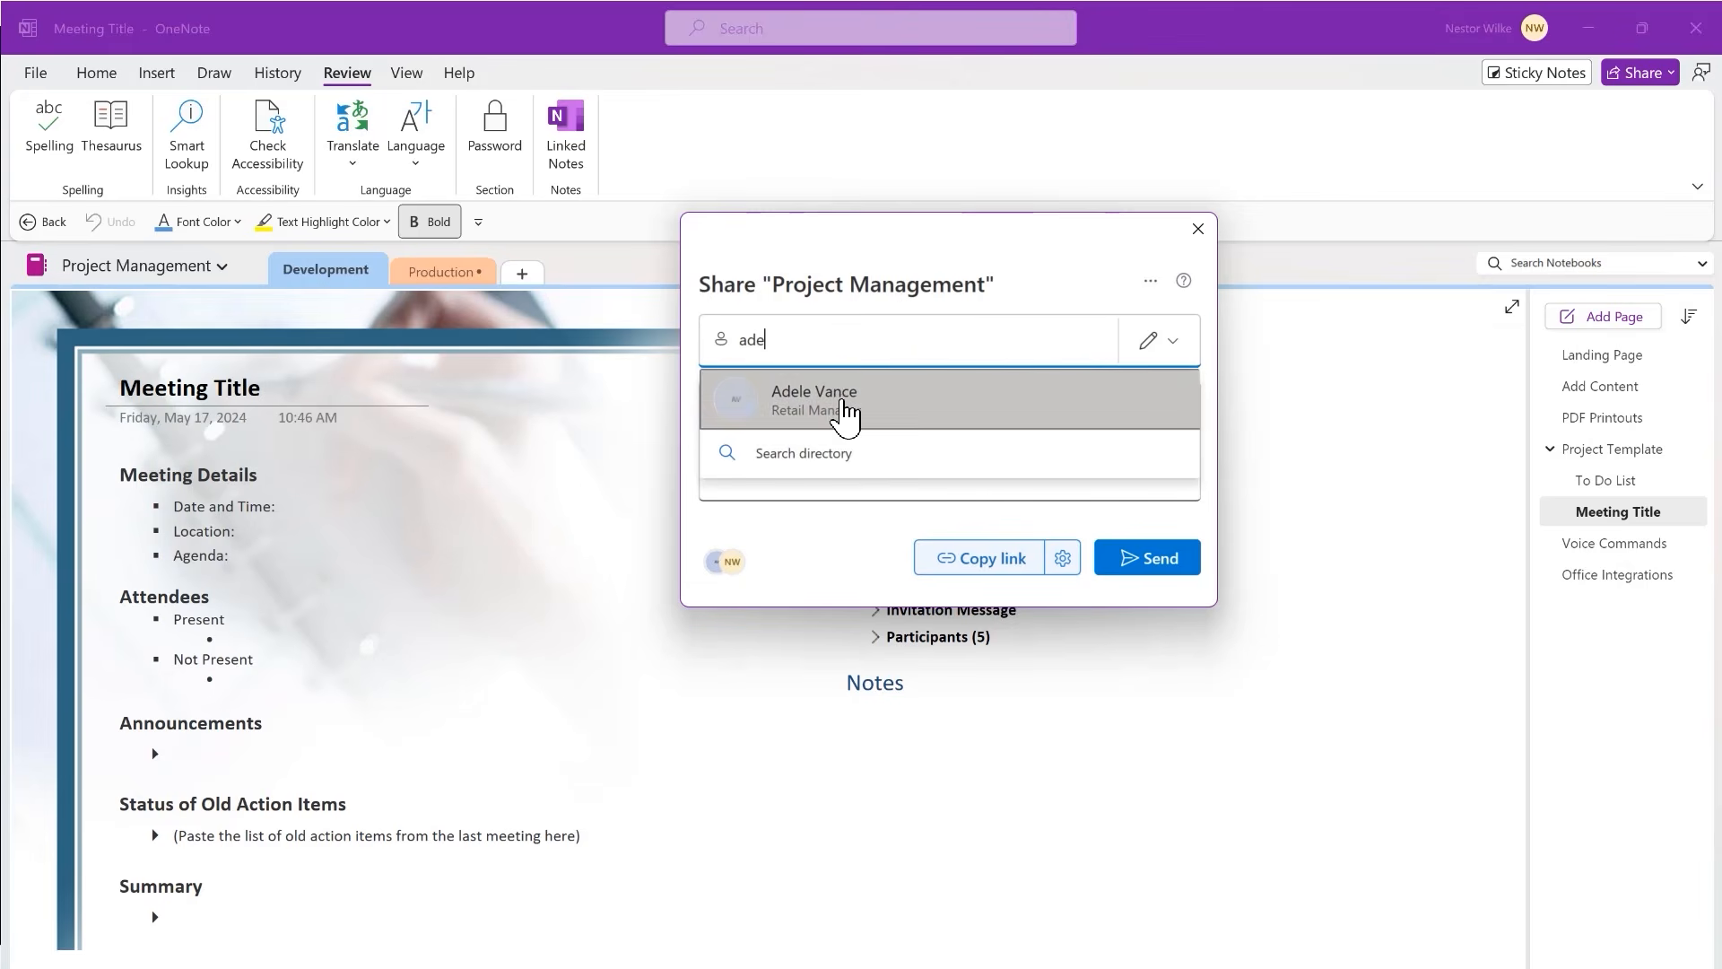
left_click(840, 404)
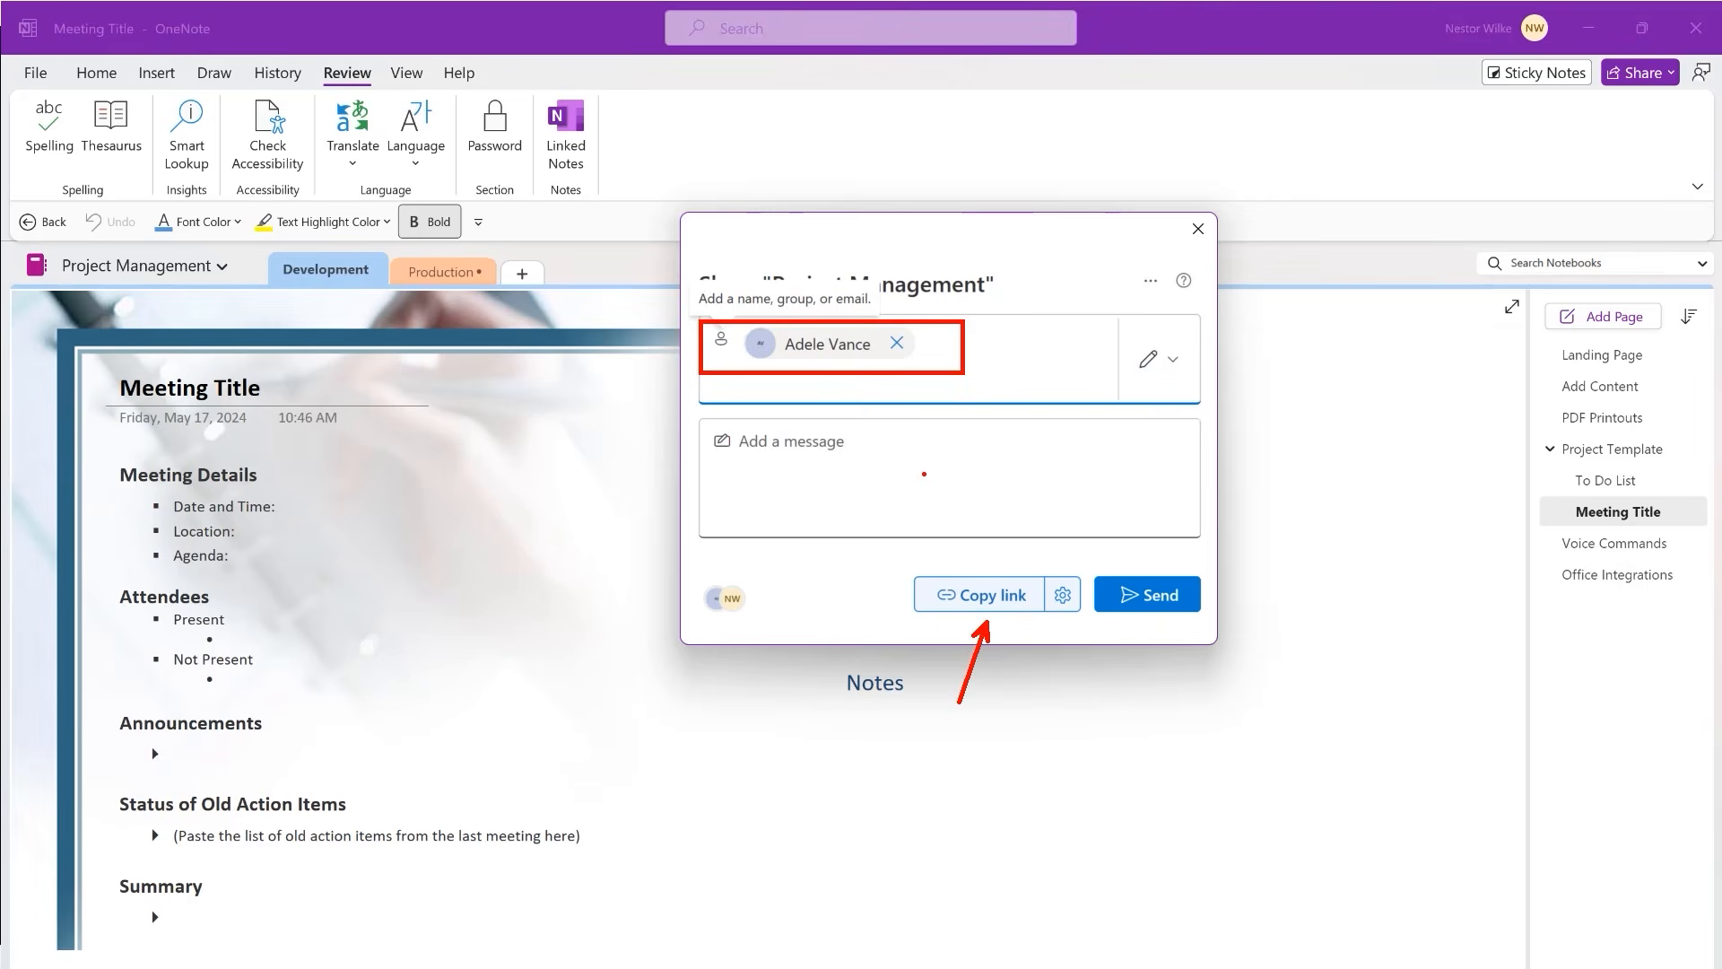
left_click(790, 453)
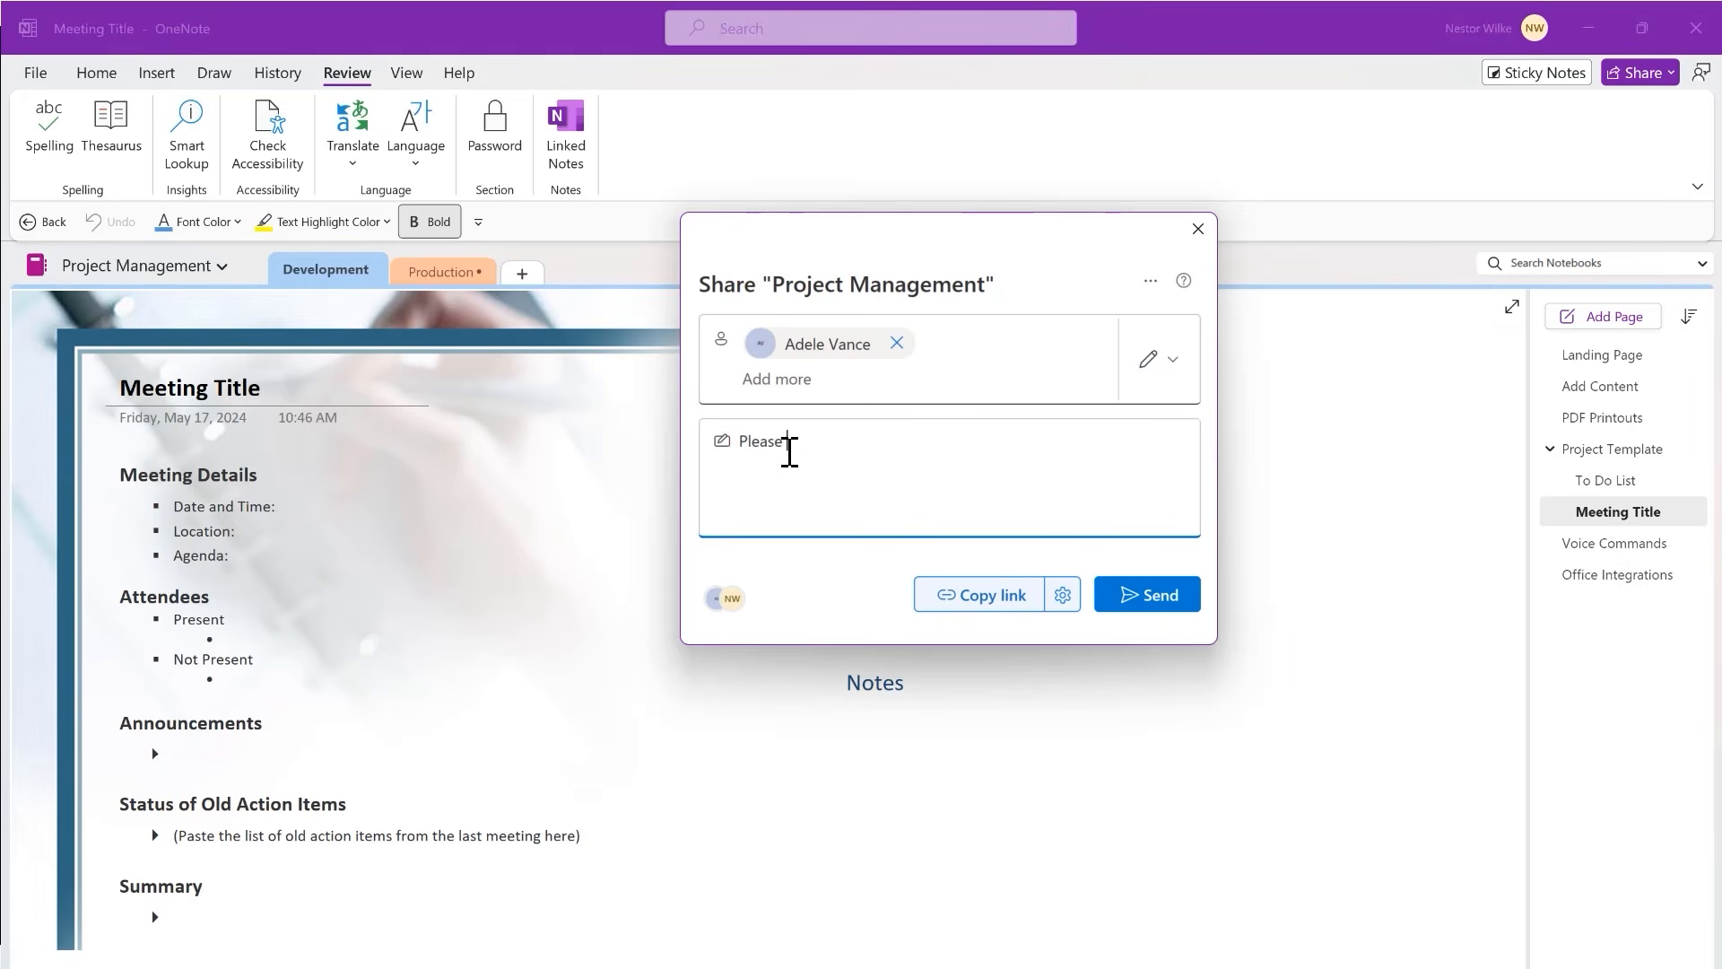
type("Please collaborate")
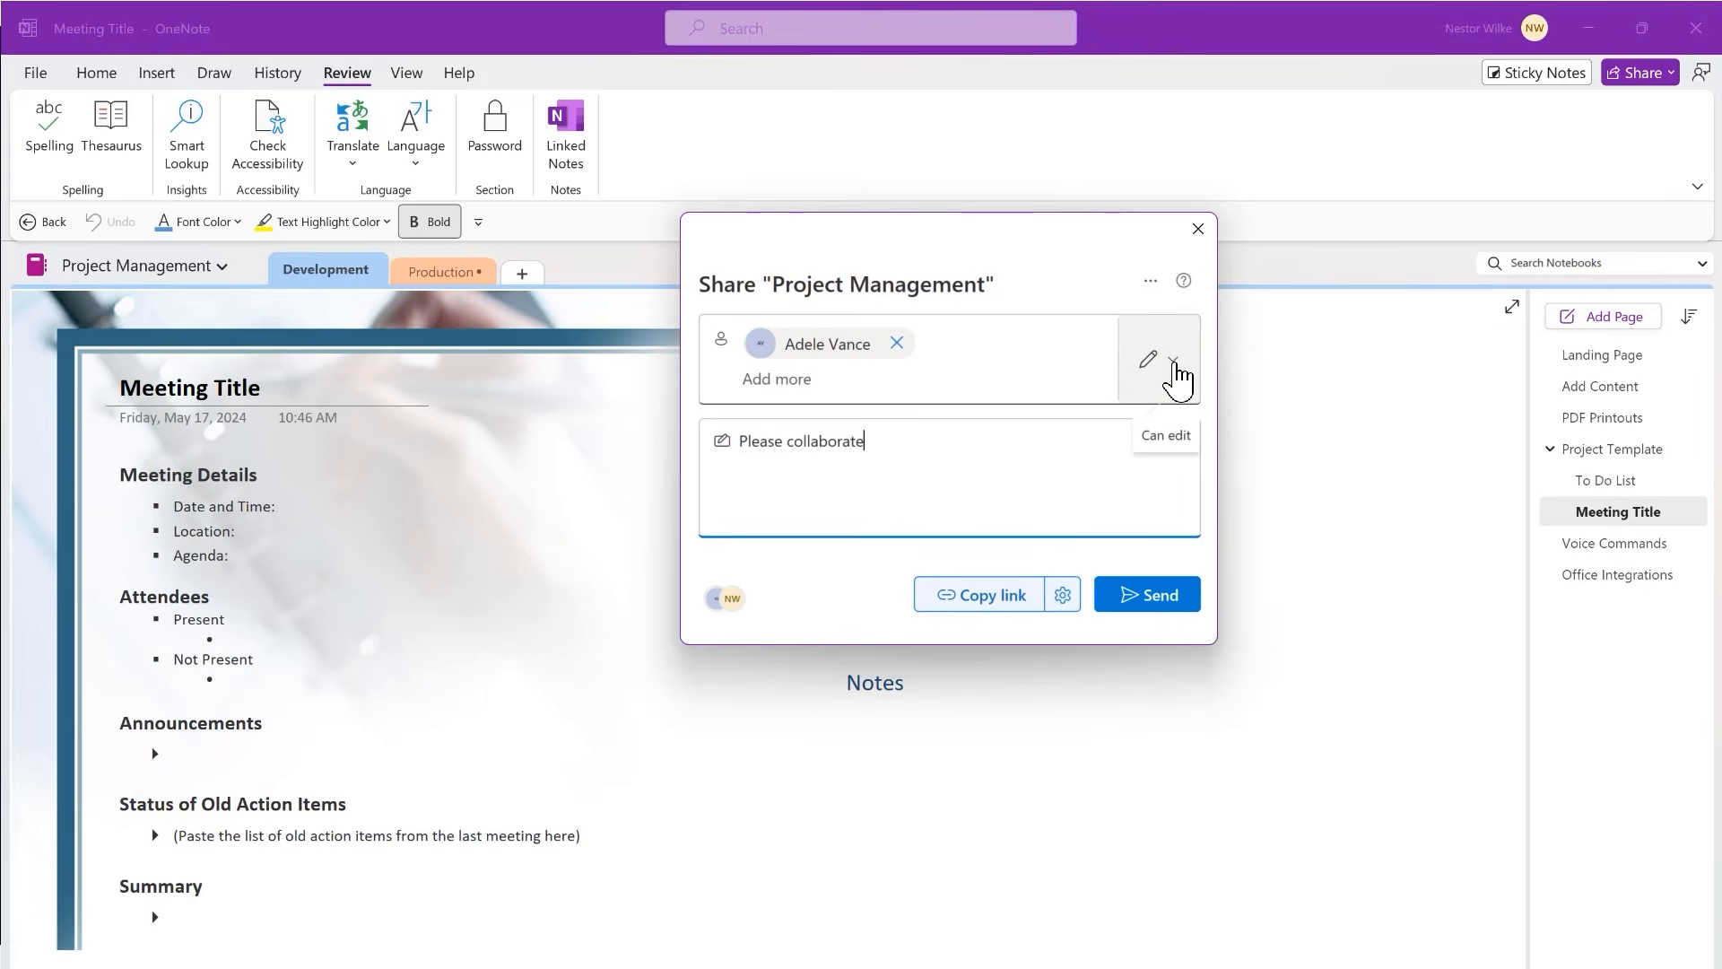
- Keep the recipient's permission at Can edit, send the Project Management notebook invitation and close the sharing window
left_click(1174, 382)
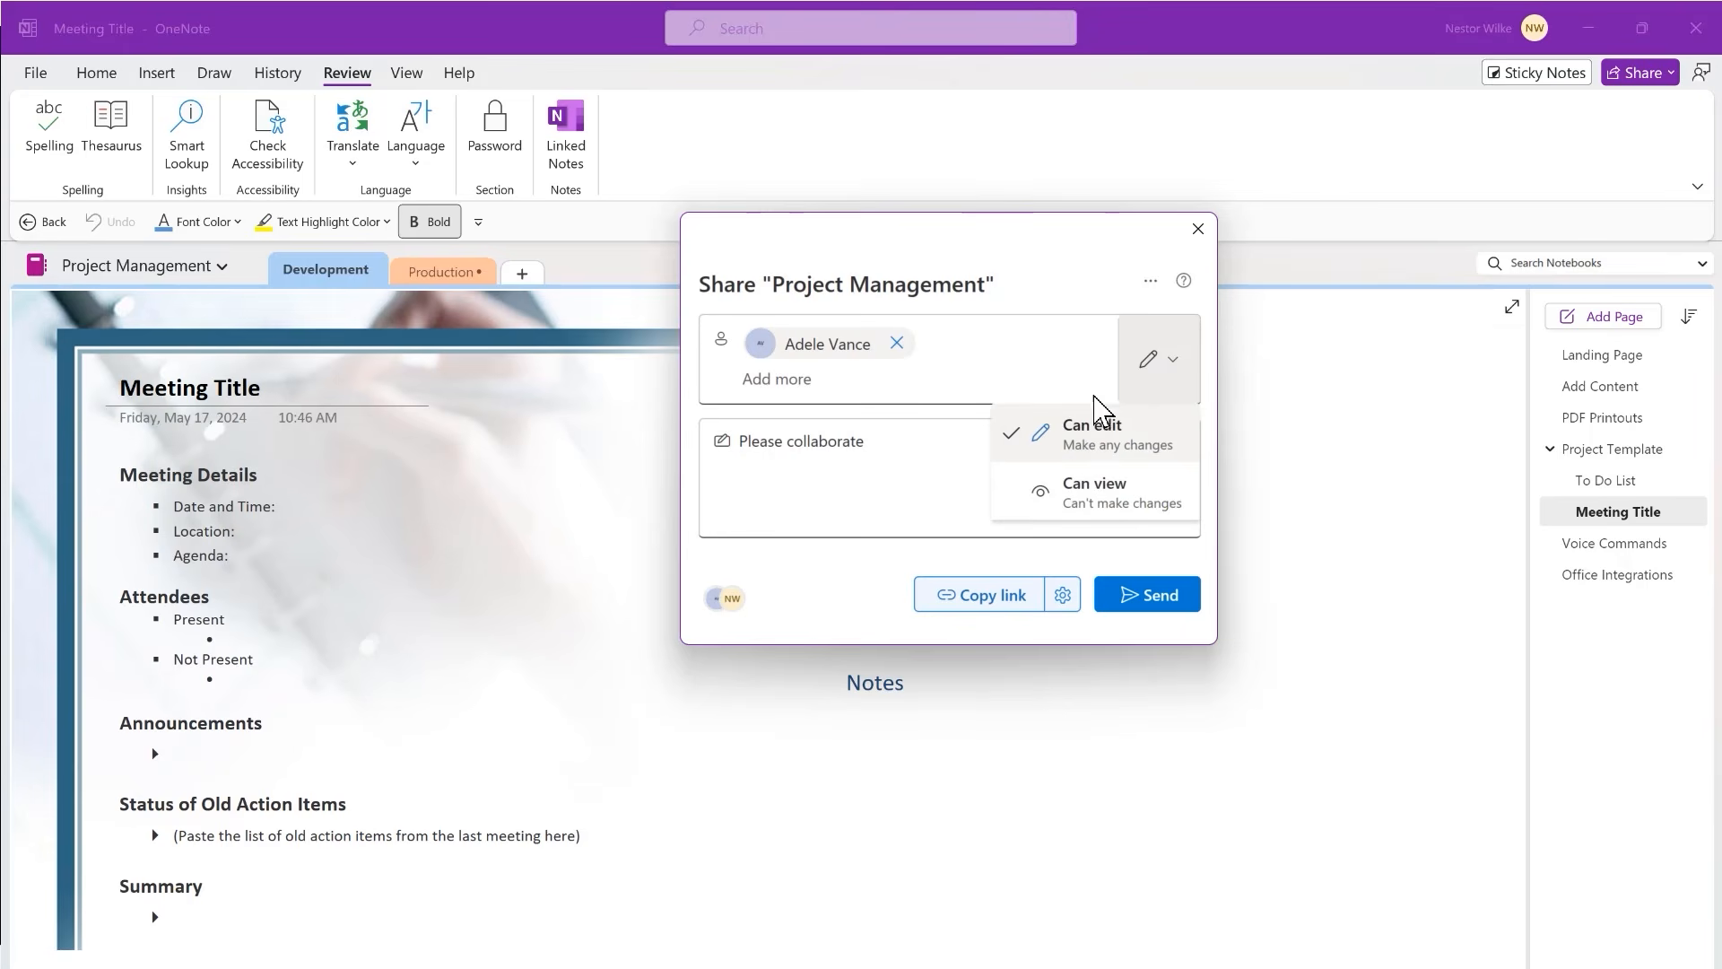
left_click(1059, 275)
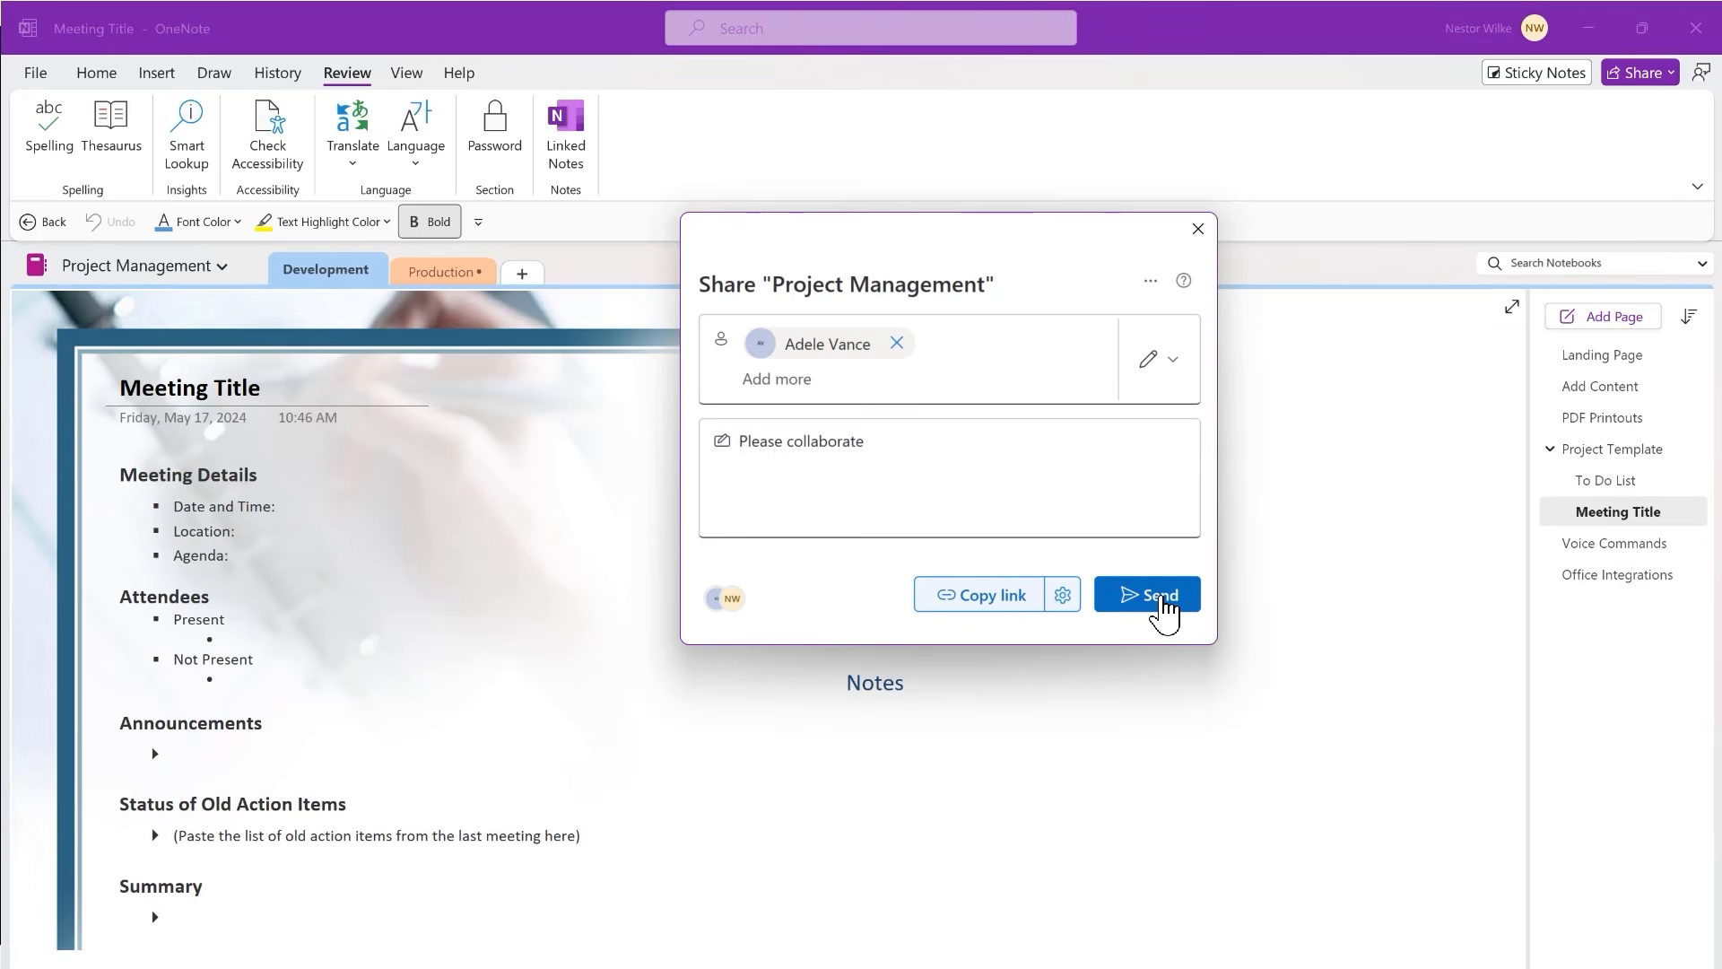
left_click(1164, 607)
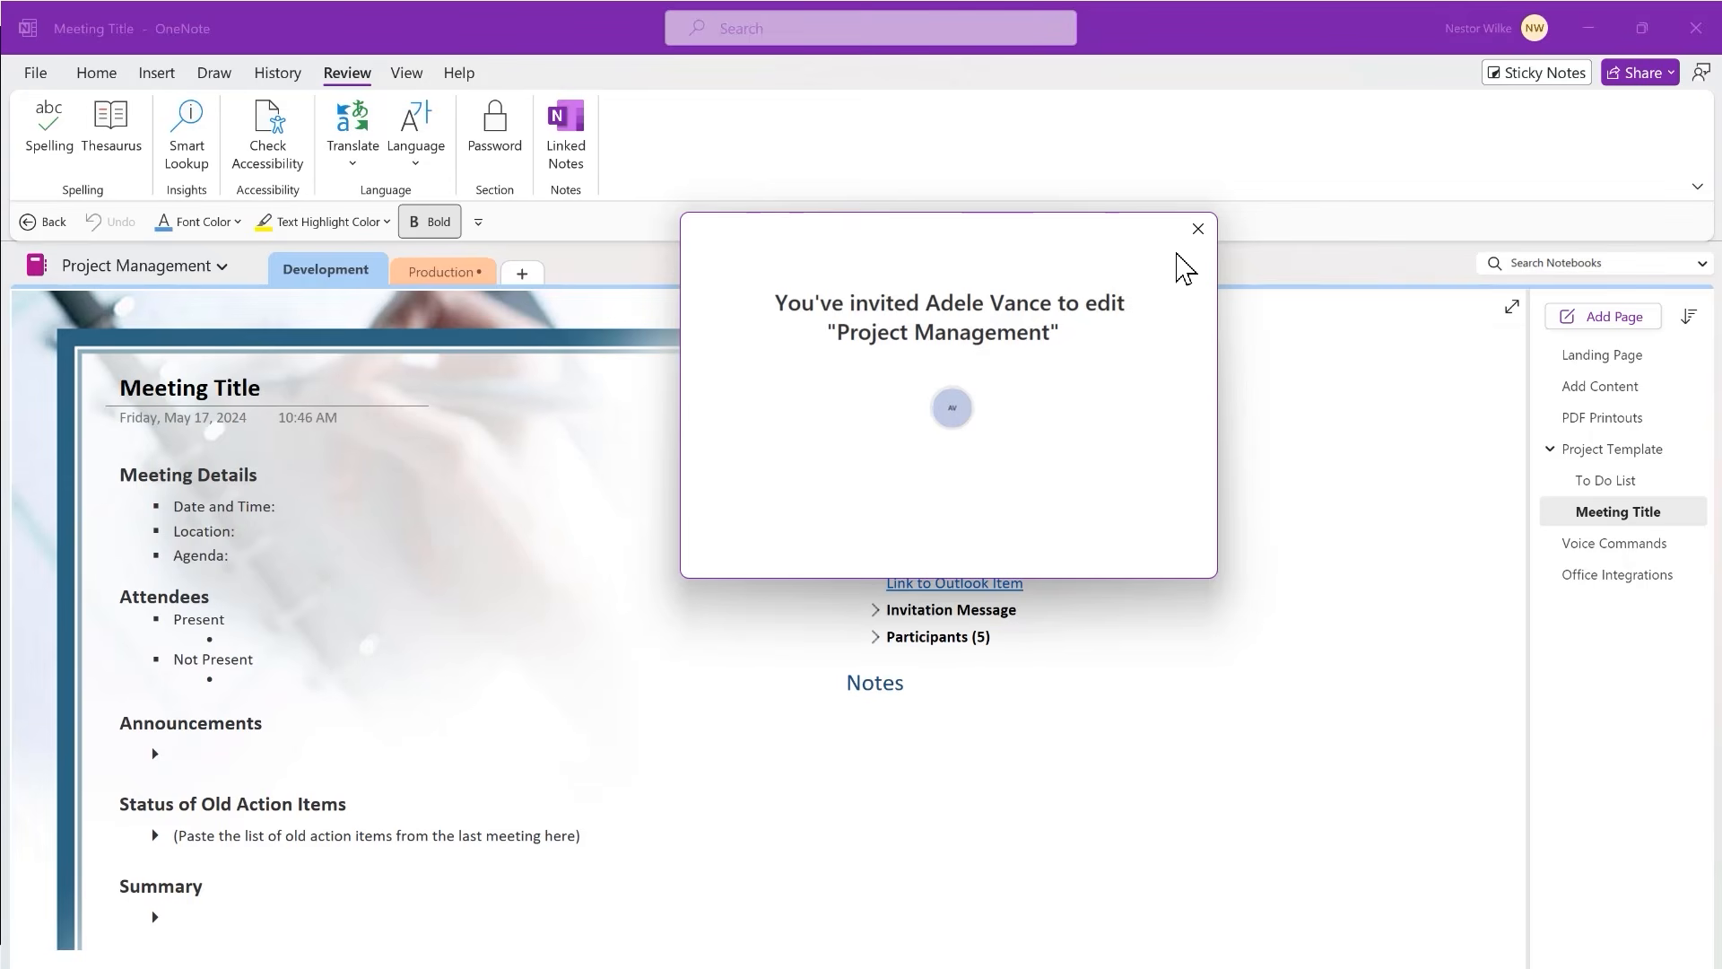
left_click(1198, 230)
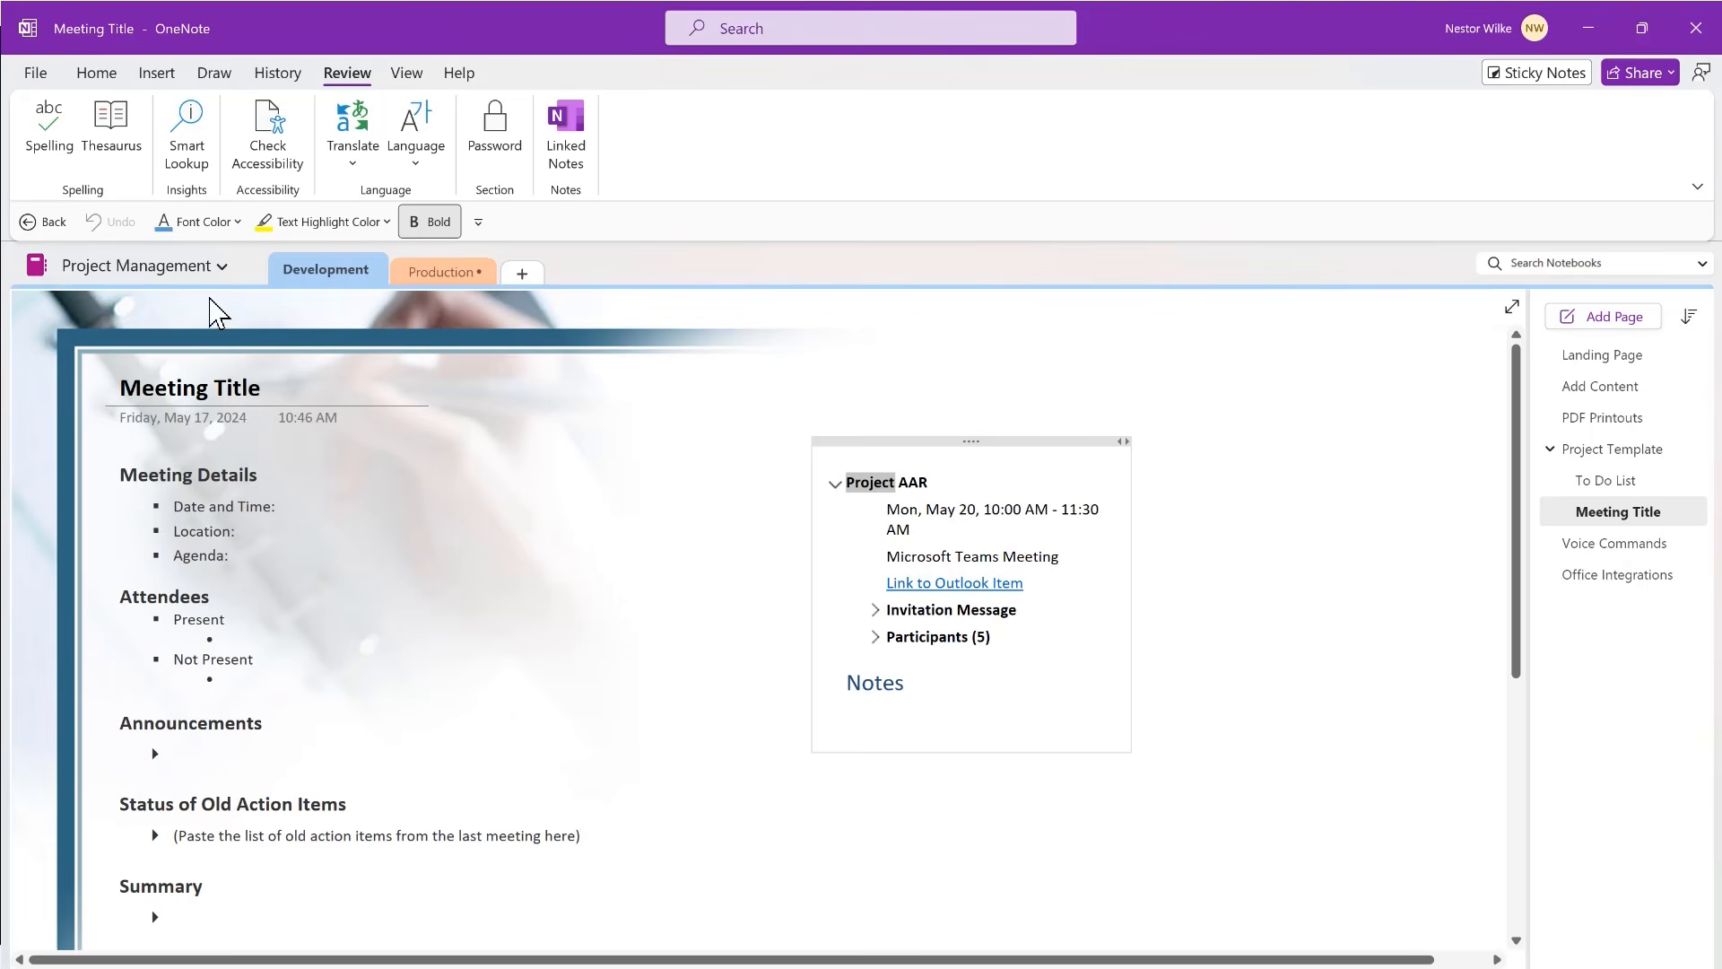
- Switch to the OneNote Introduction notebook, open its New Features section and check which options are available for the section
left_click(218, 267)
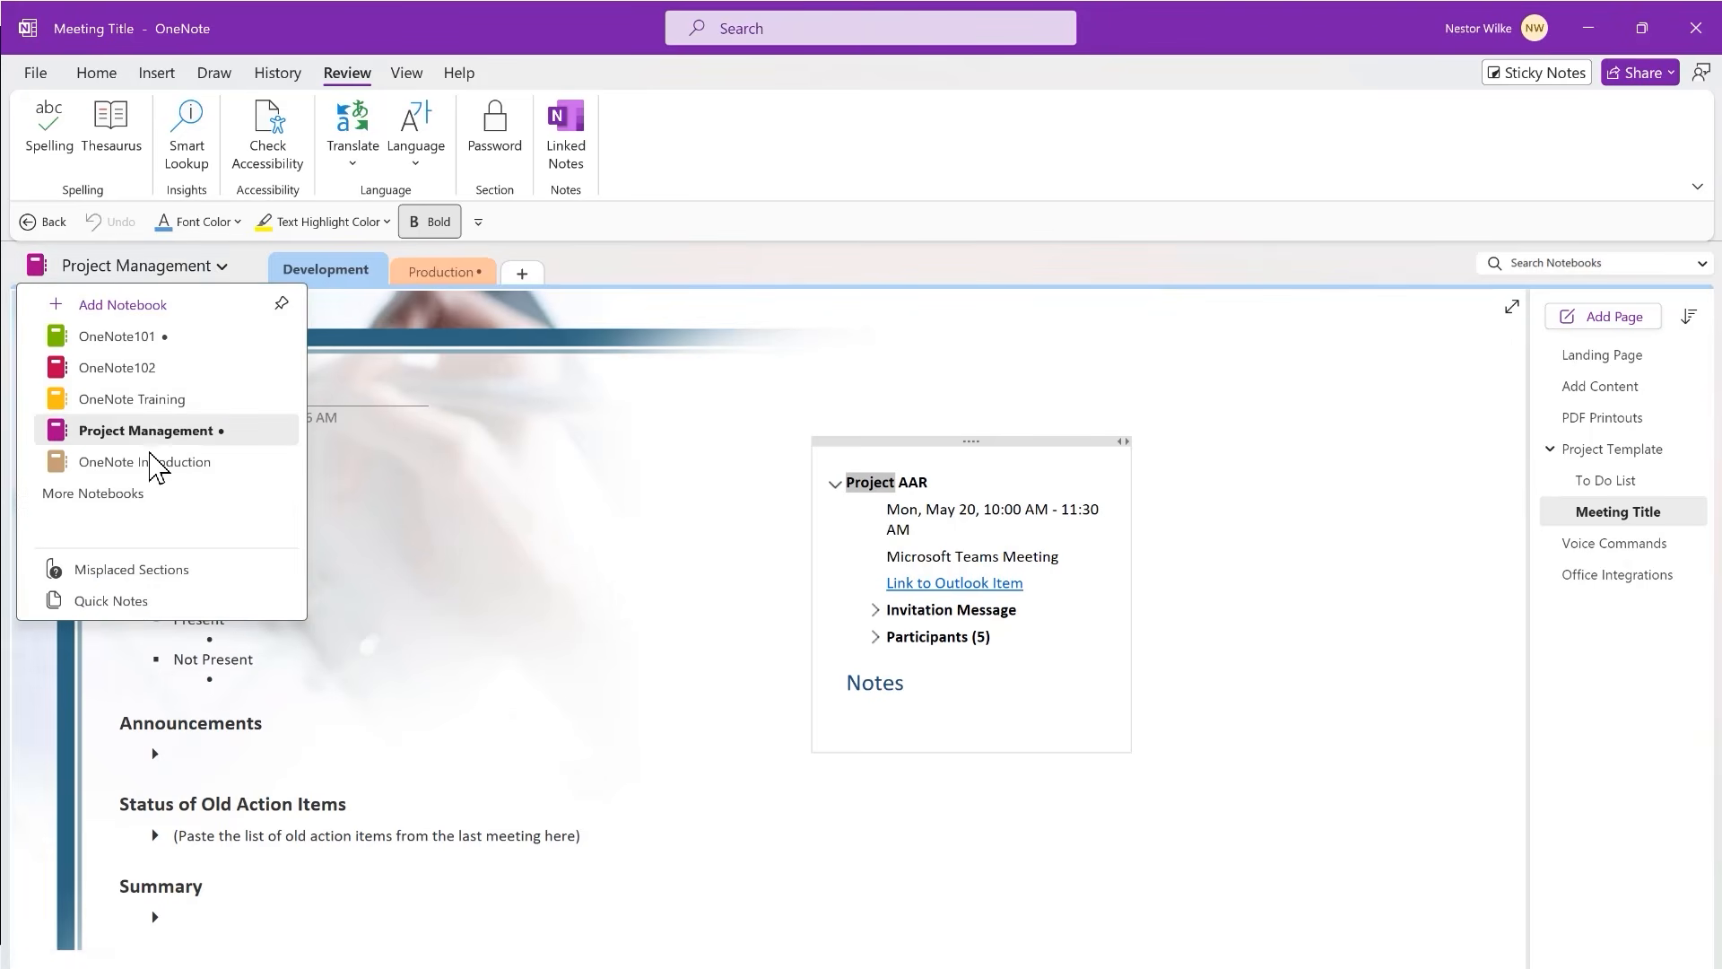
left_click(143, 462)
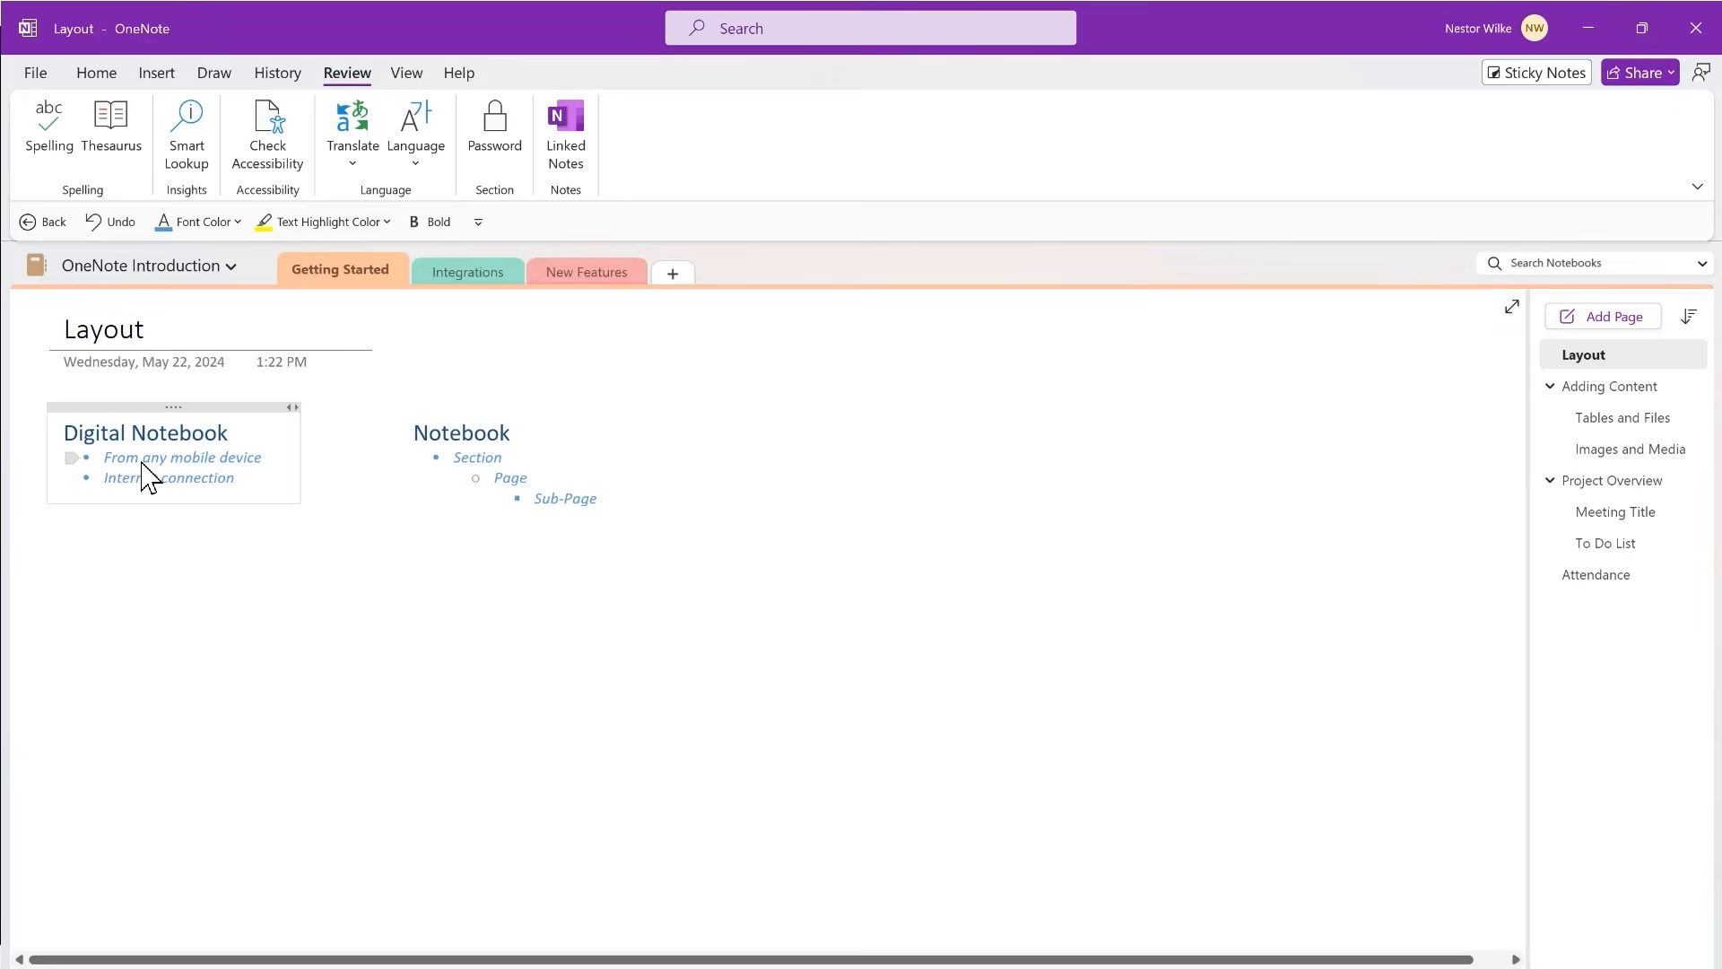
left_click(581, 273)
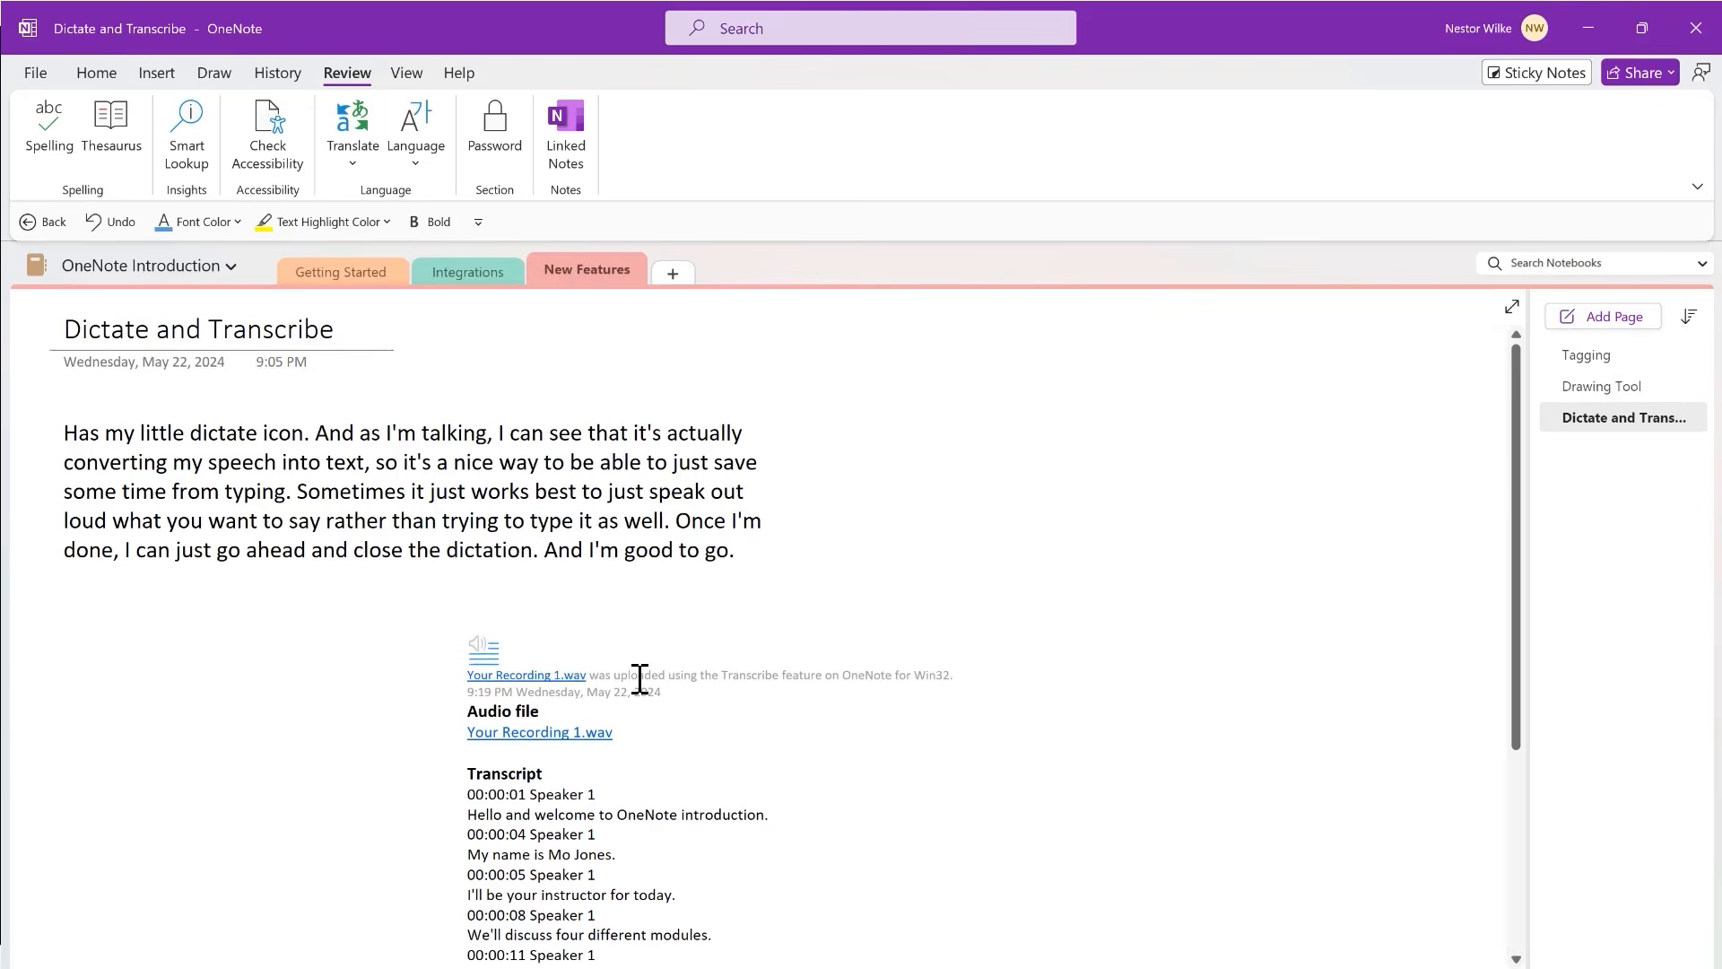
right_click(575, 267)
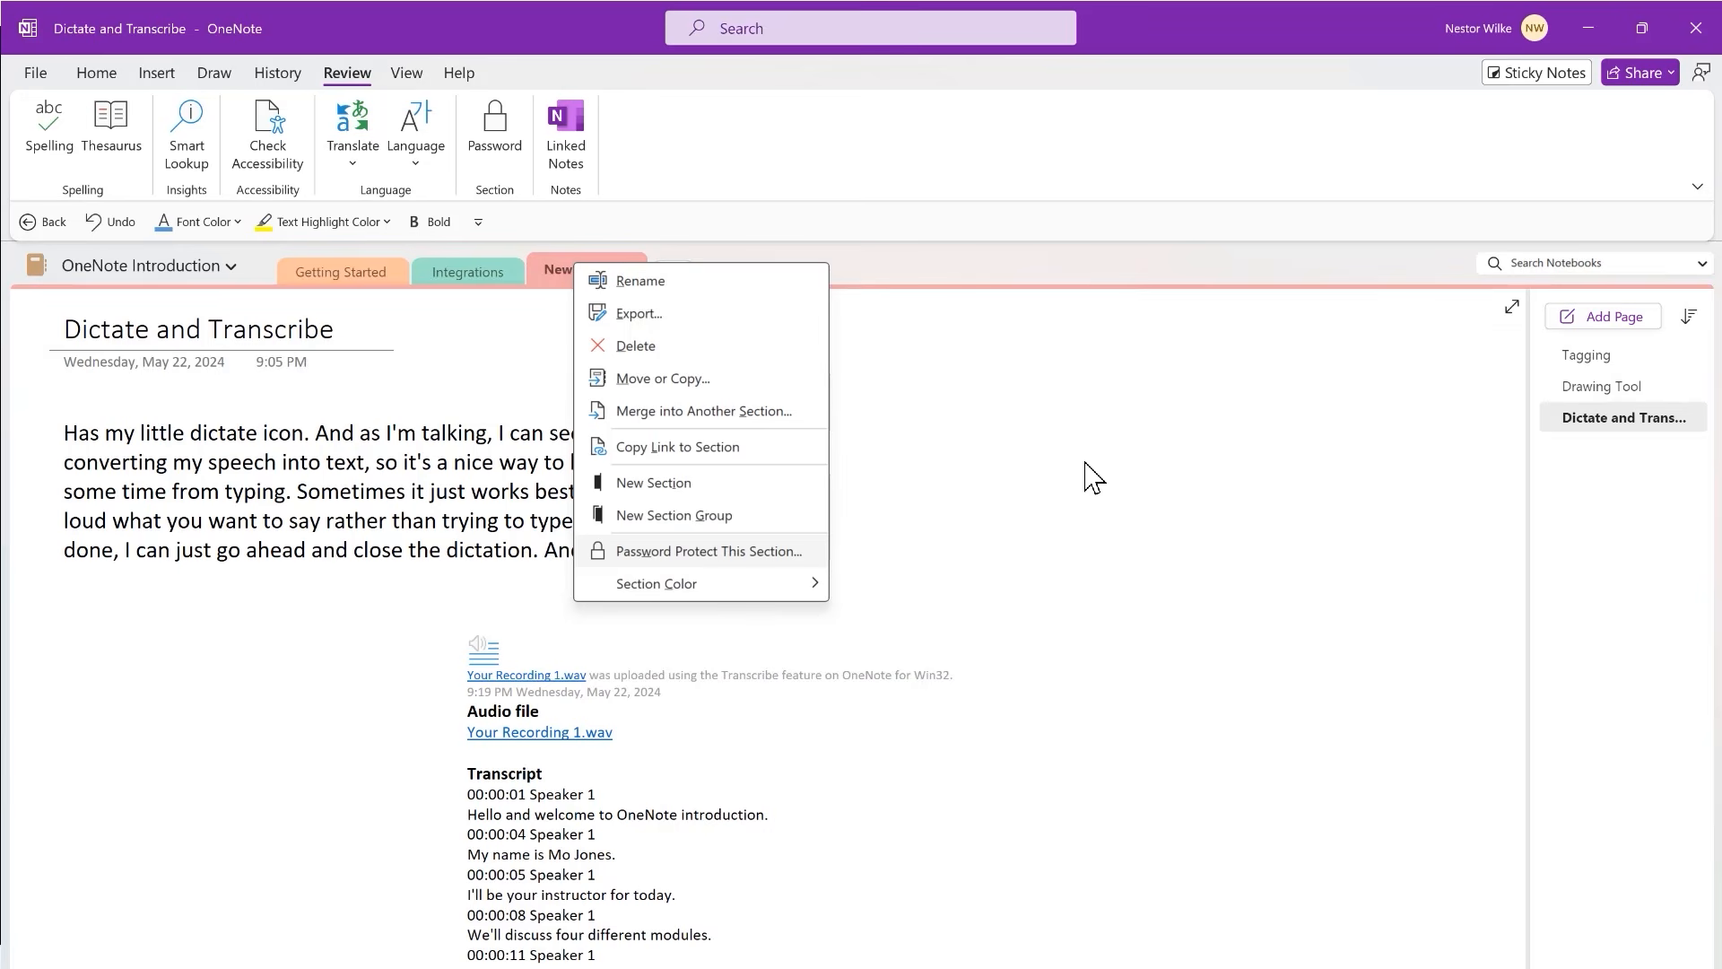
left_click(1218, 450)
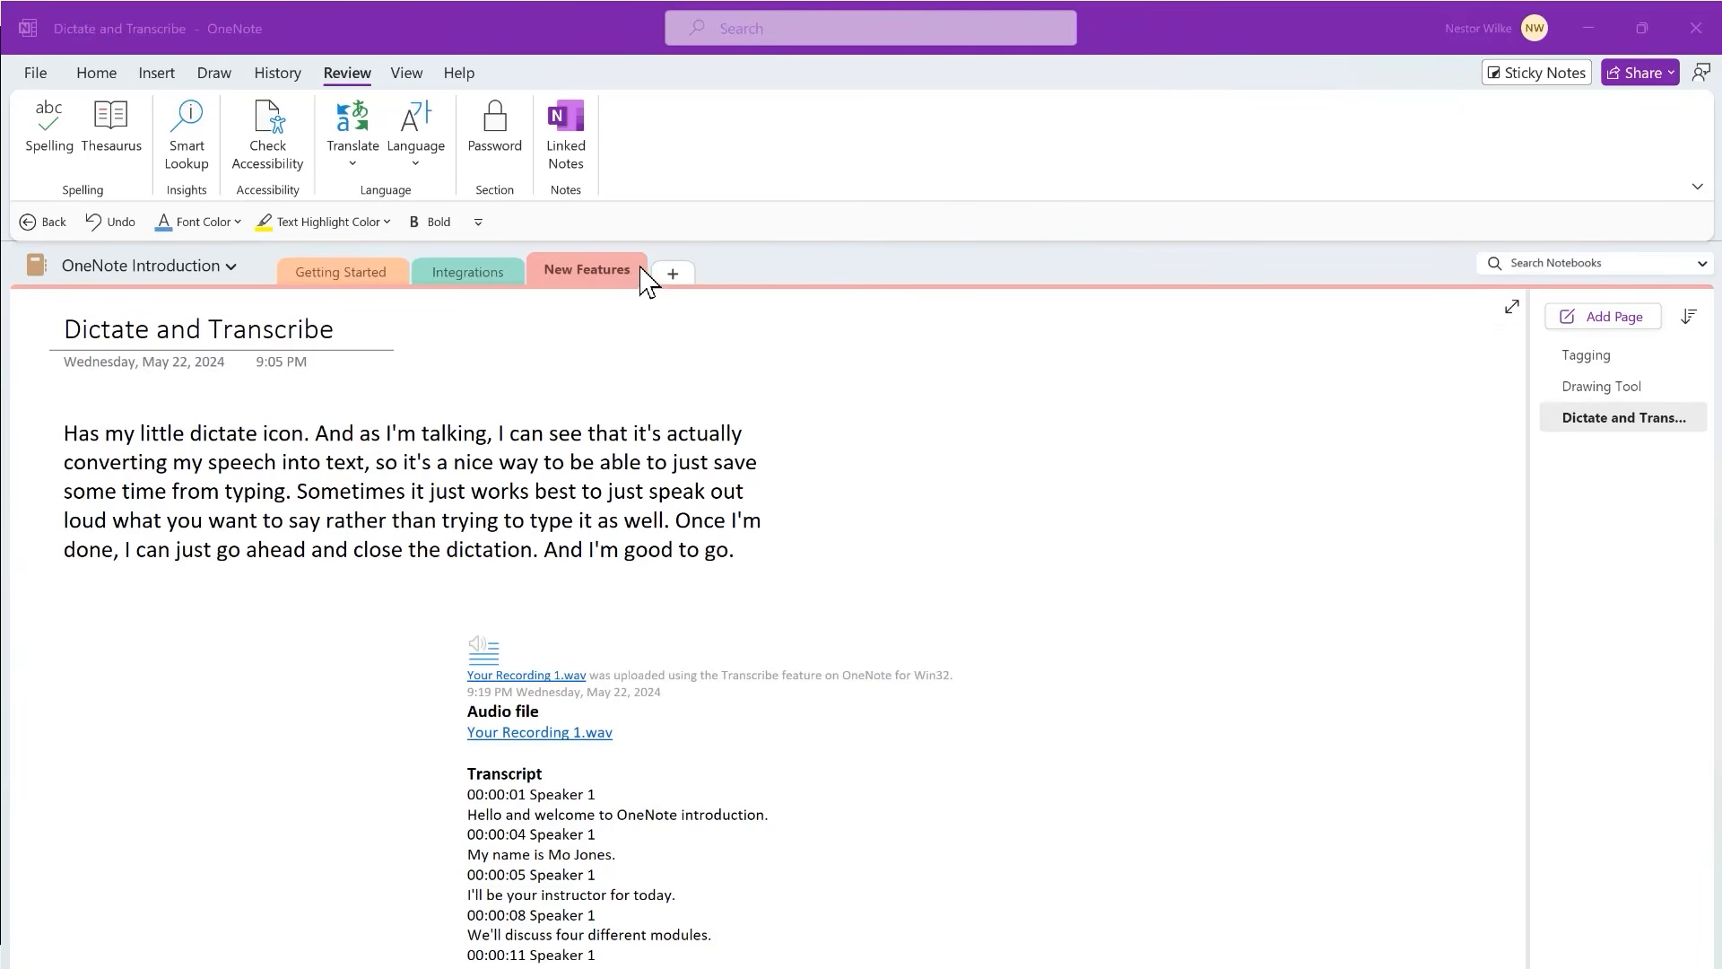
- Password-protect the New Features section, entering the section password and confirming it
right_click(594, 272)
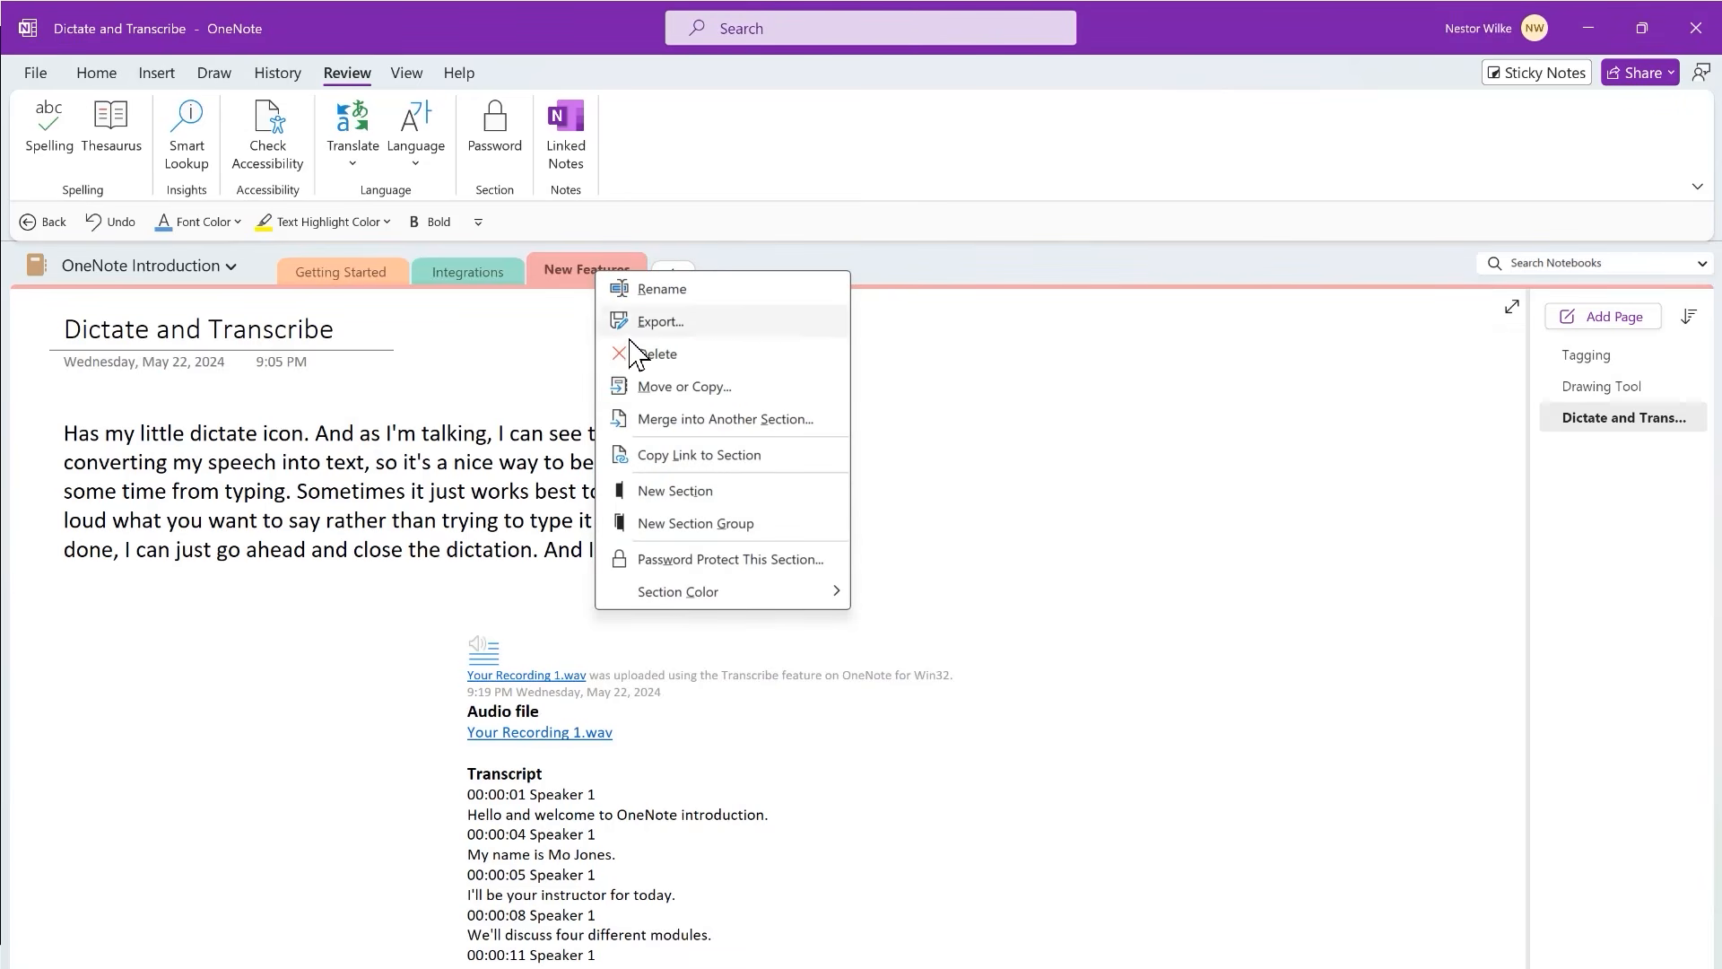
left_click(730, 560)
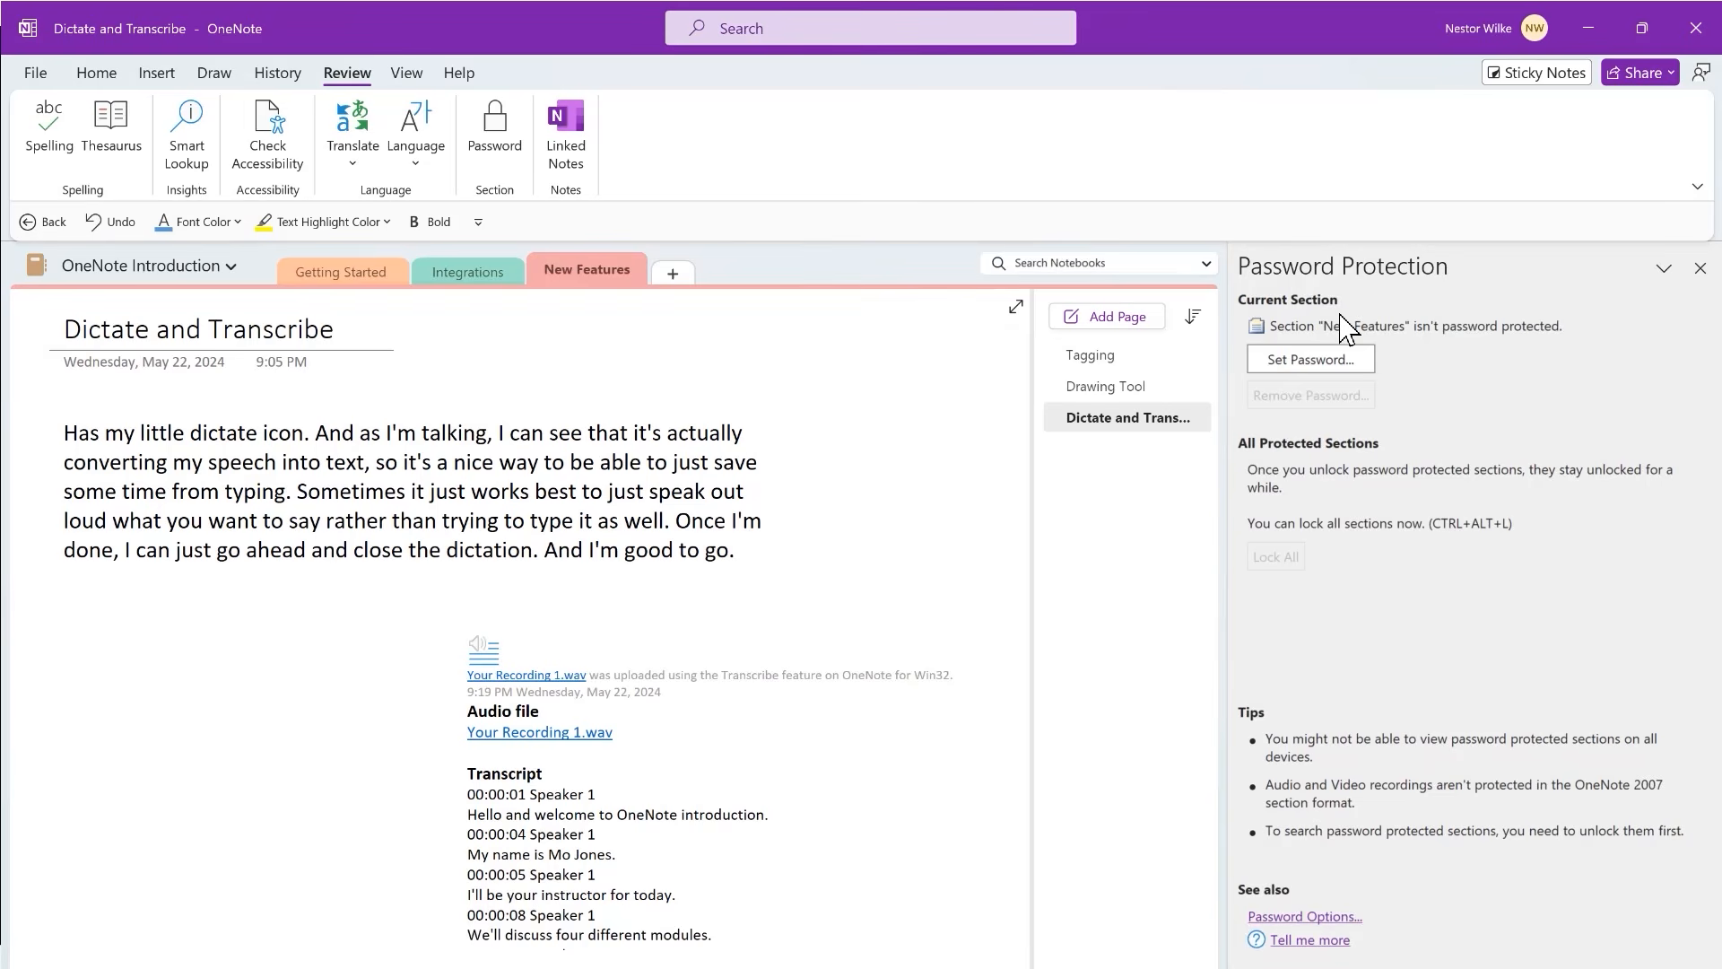
left_click(1310, 359)
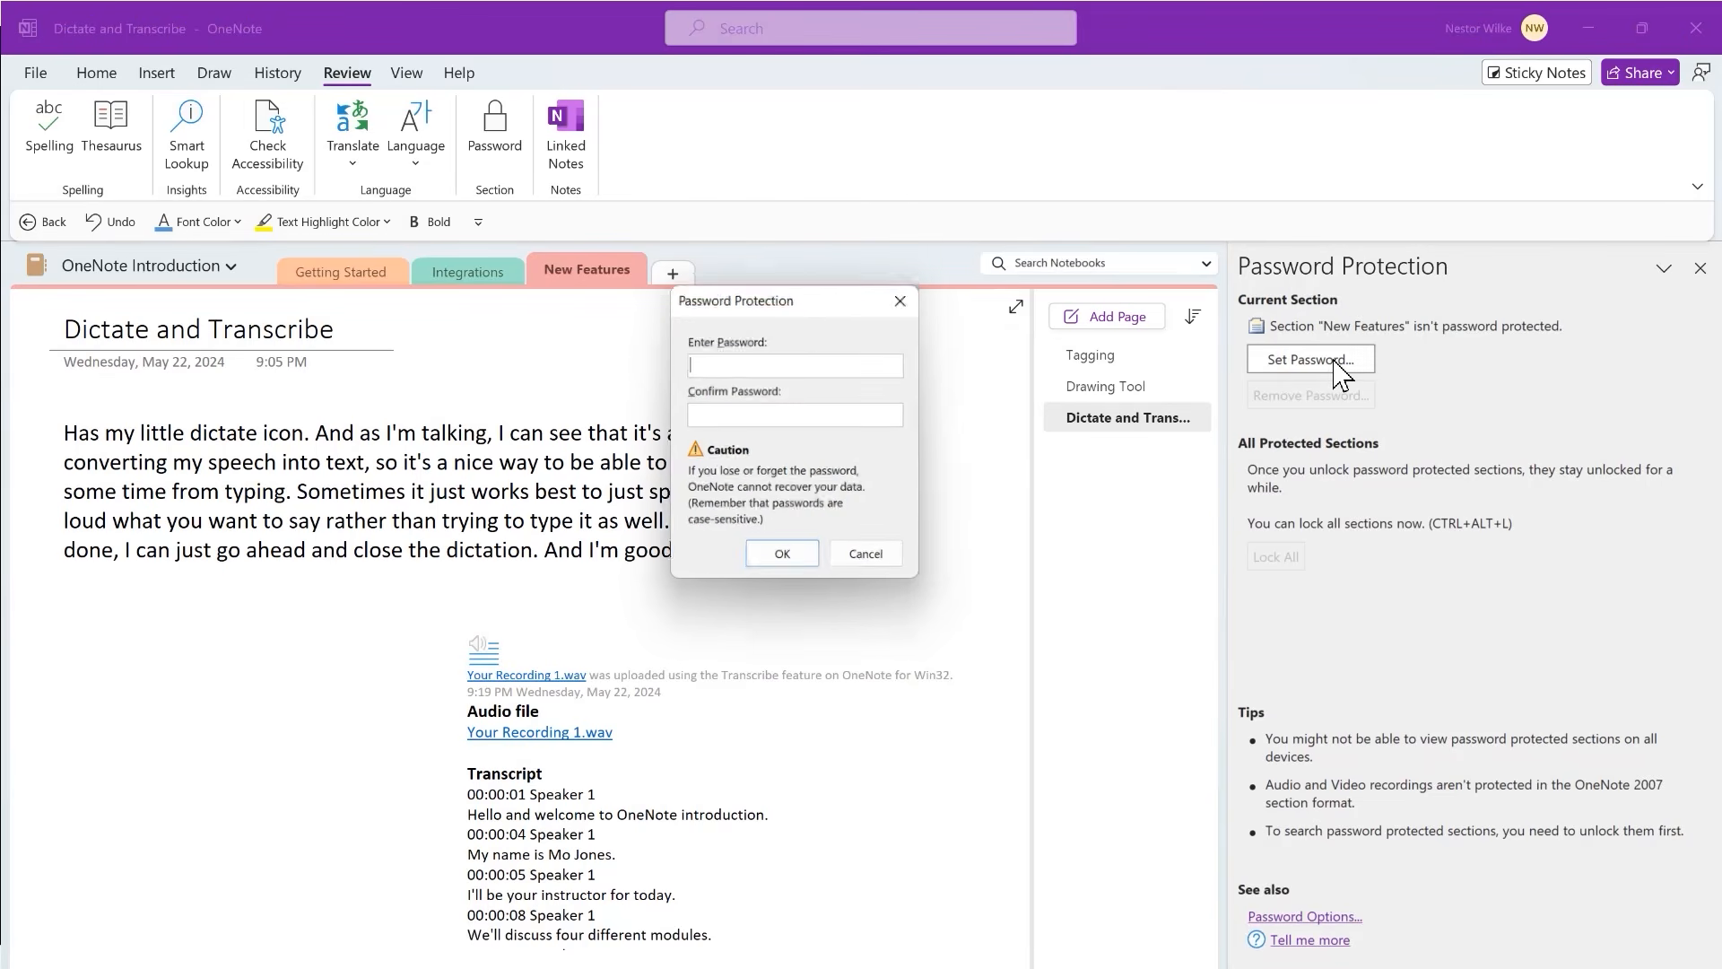
left_click_drag(794, 303, 1389, 427)
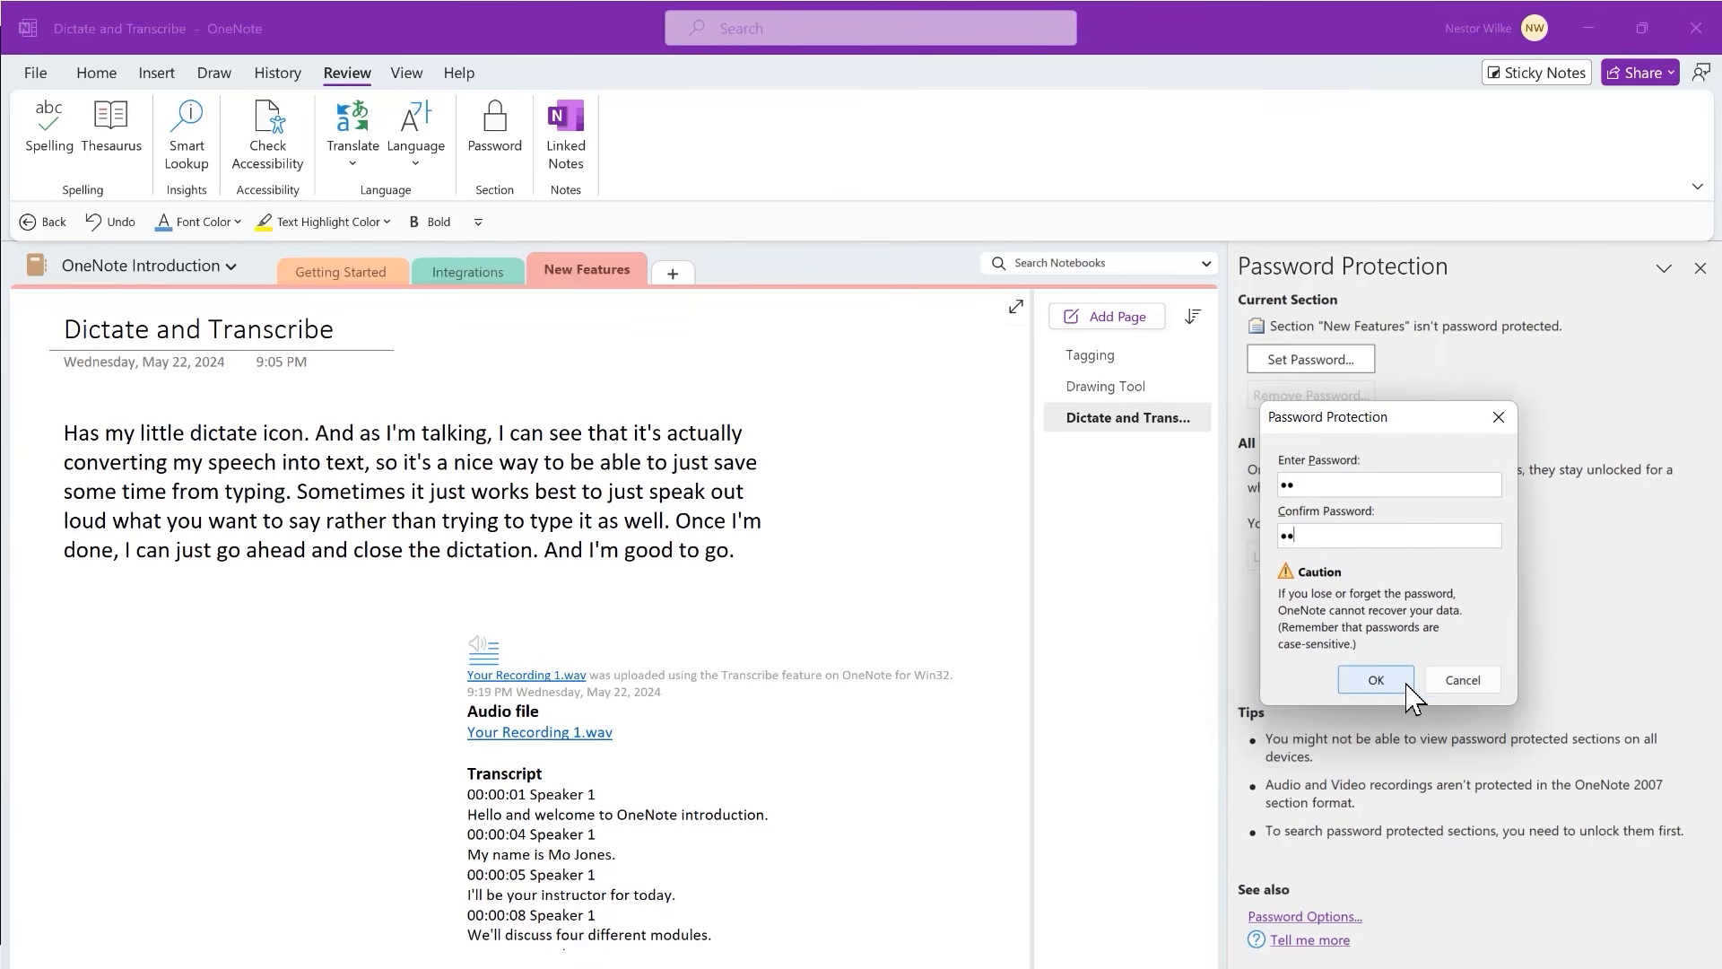
left_click(1369, 678)
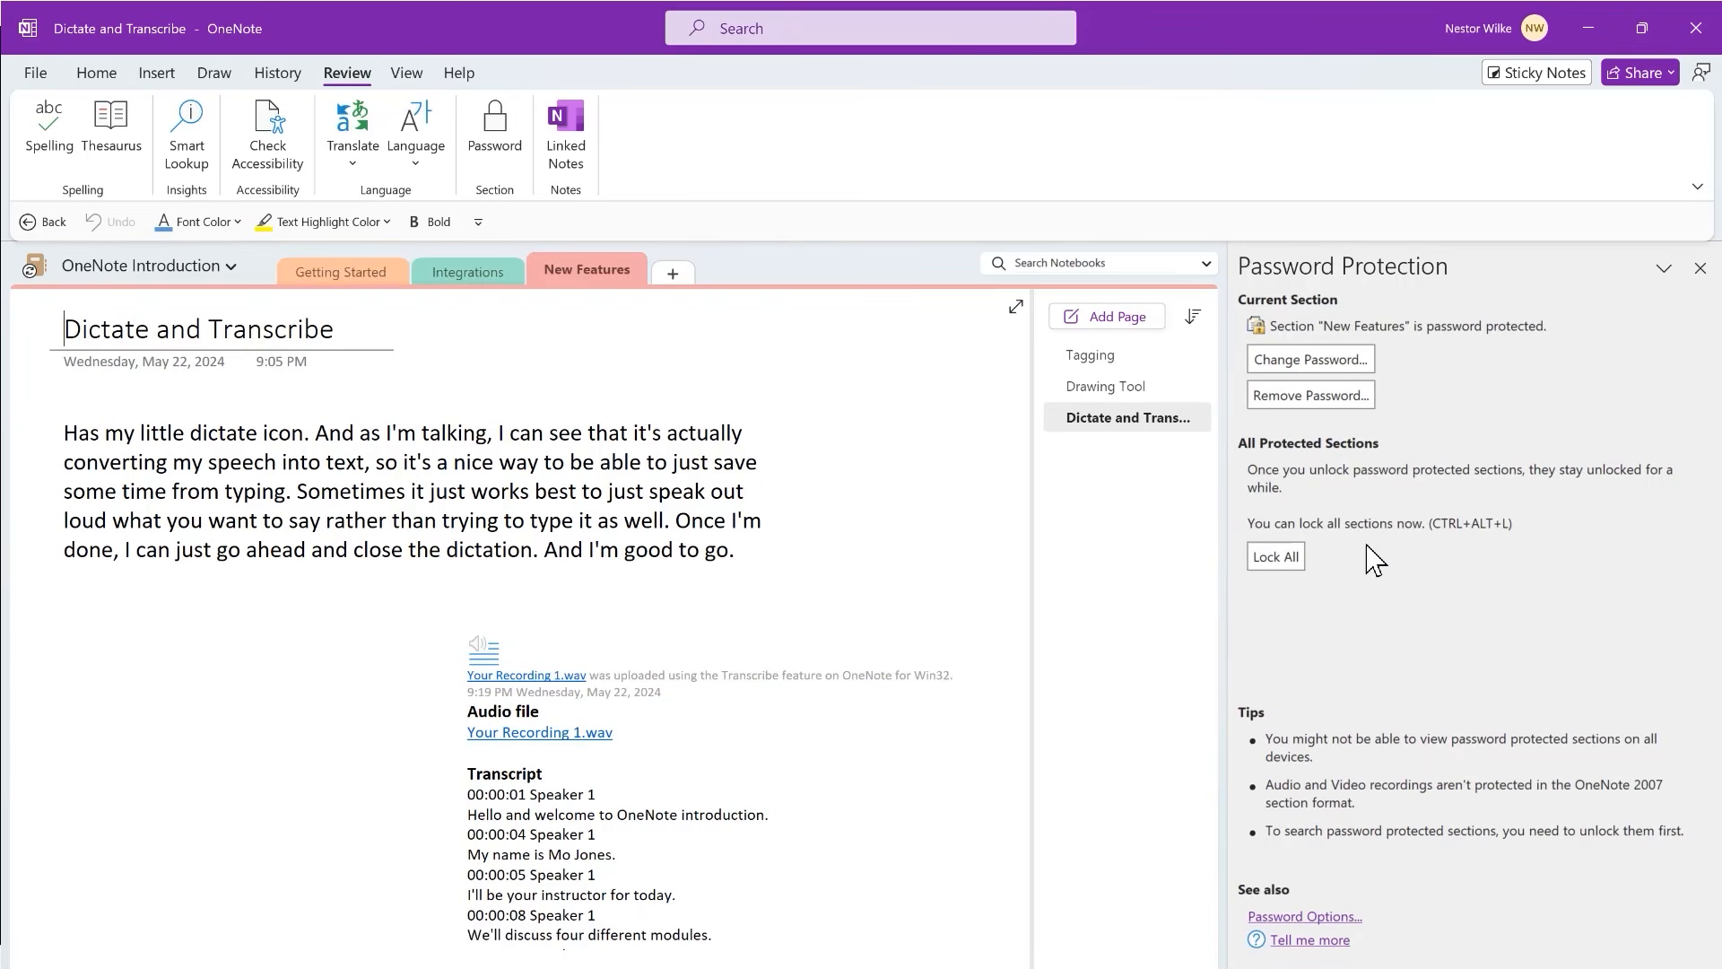
- Lock all protected sections and compare access to the Integrations, Getting Started and New Features sections
left_click(1285, 565)
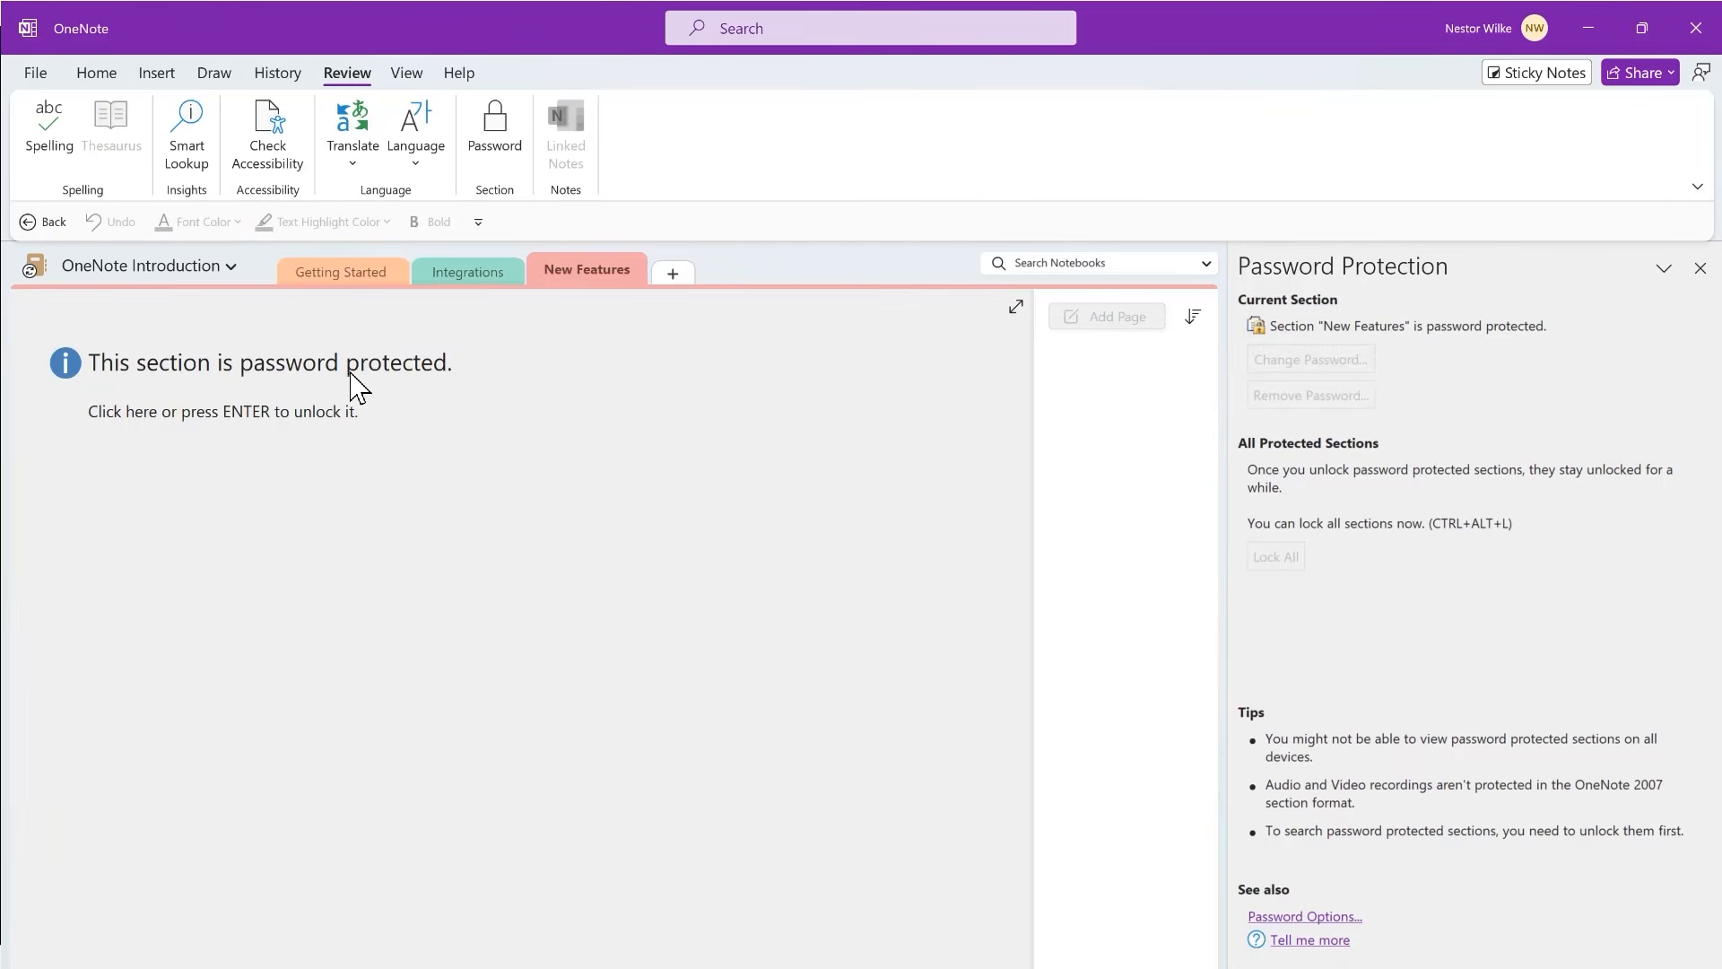
left_click(470, 275)
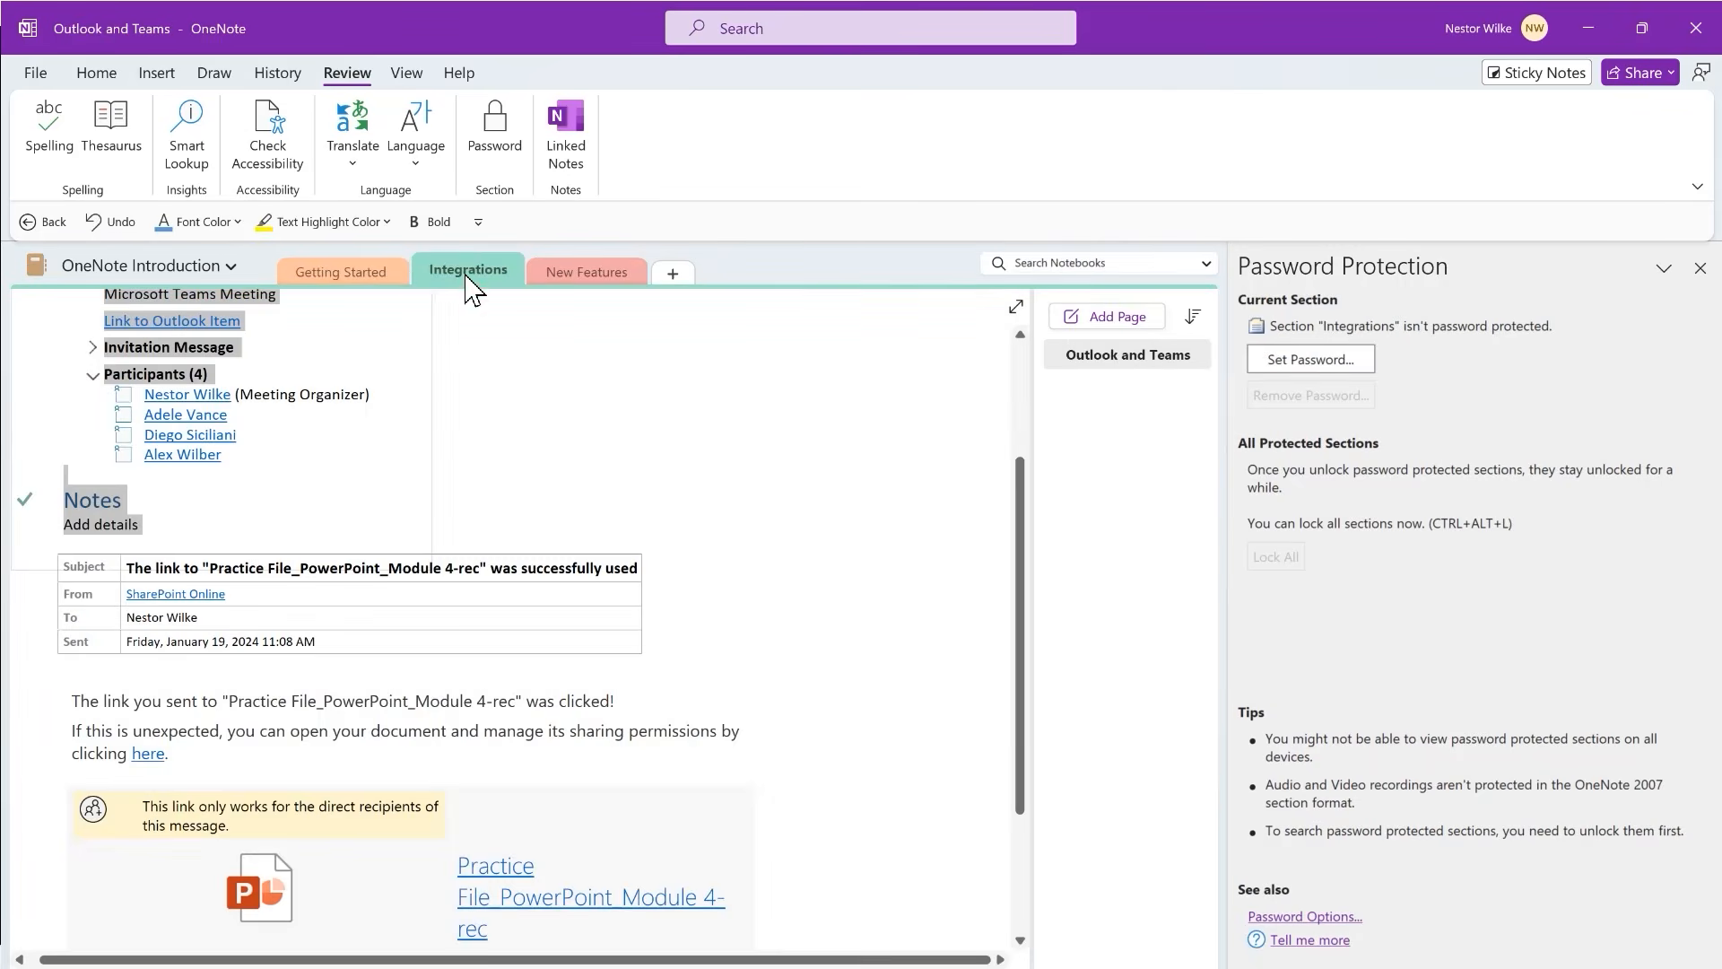
left_click(366, 278)
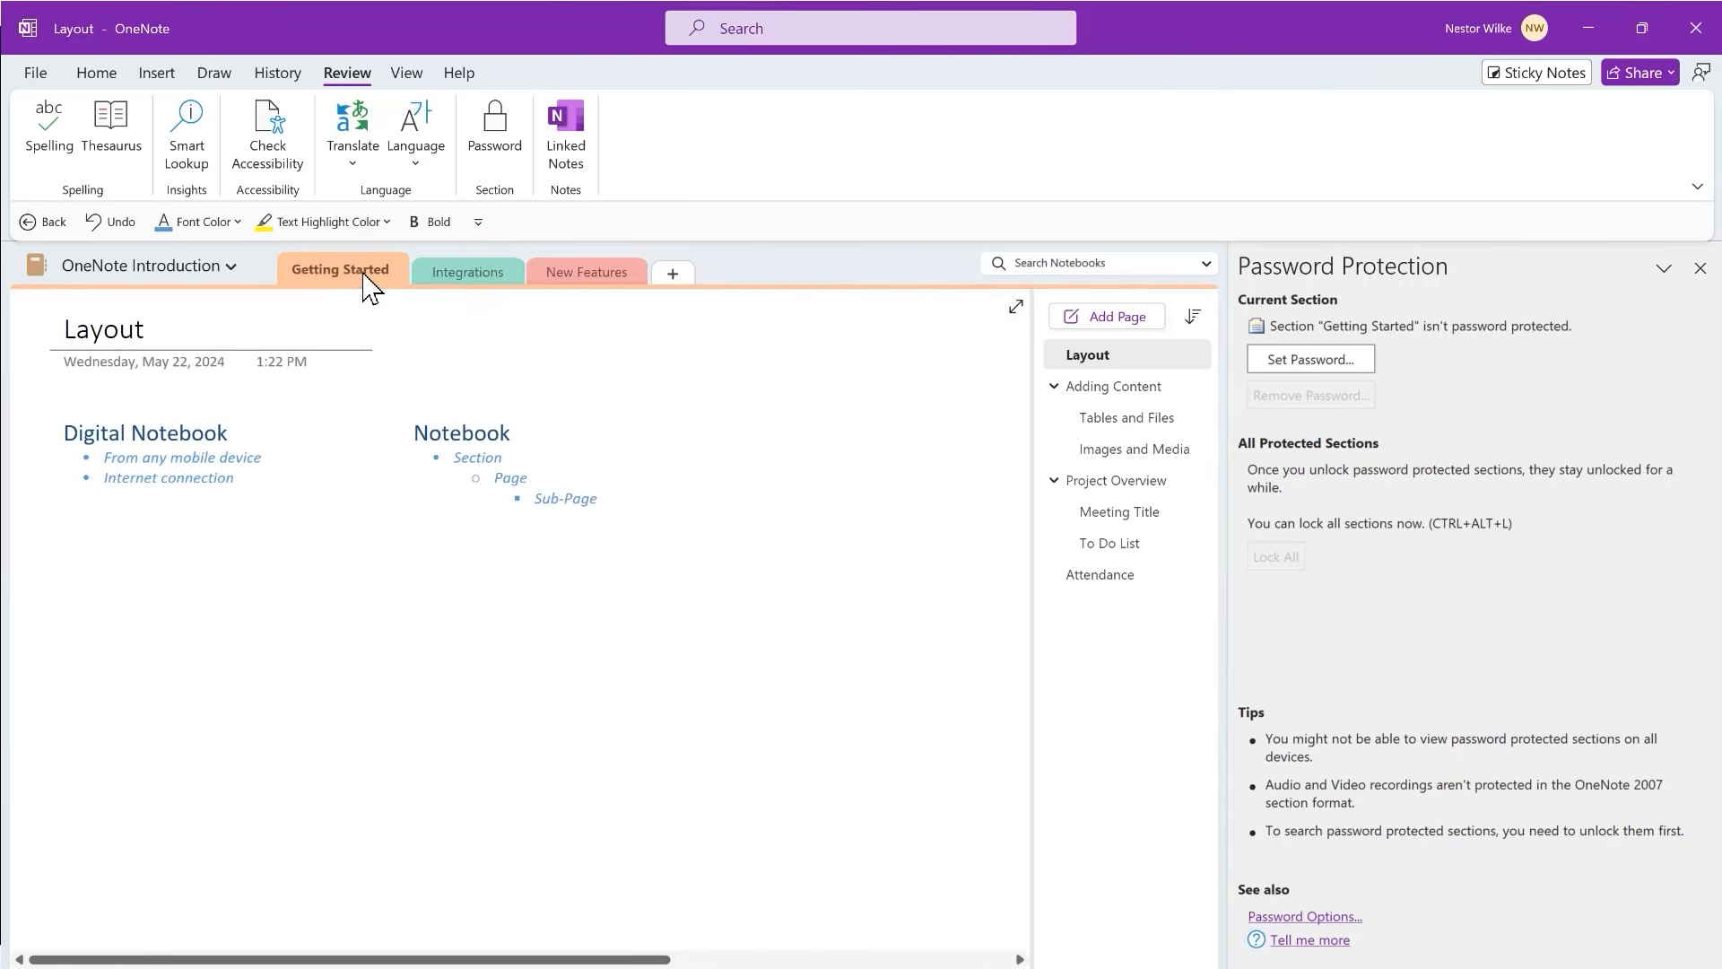
left_click(459, 282)
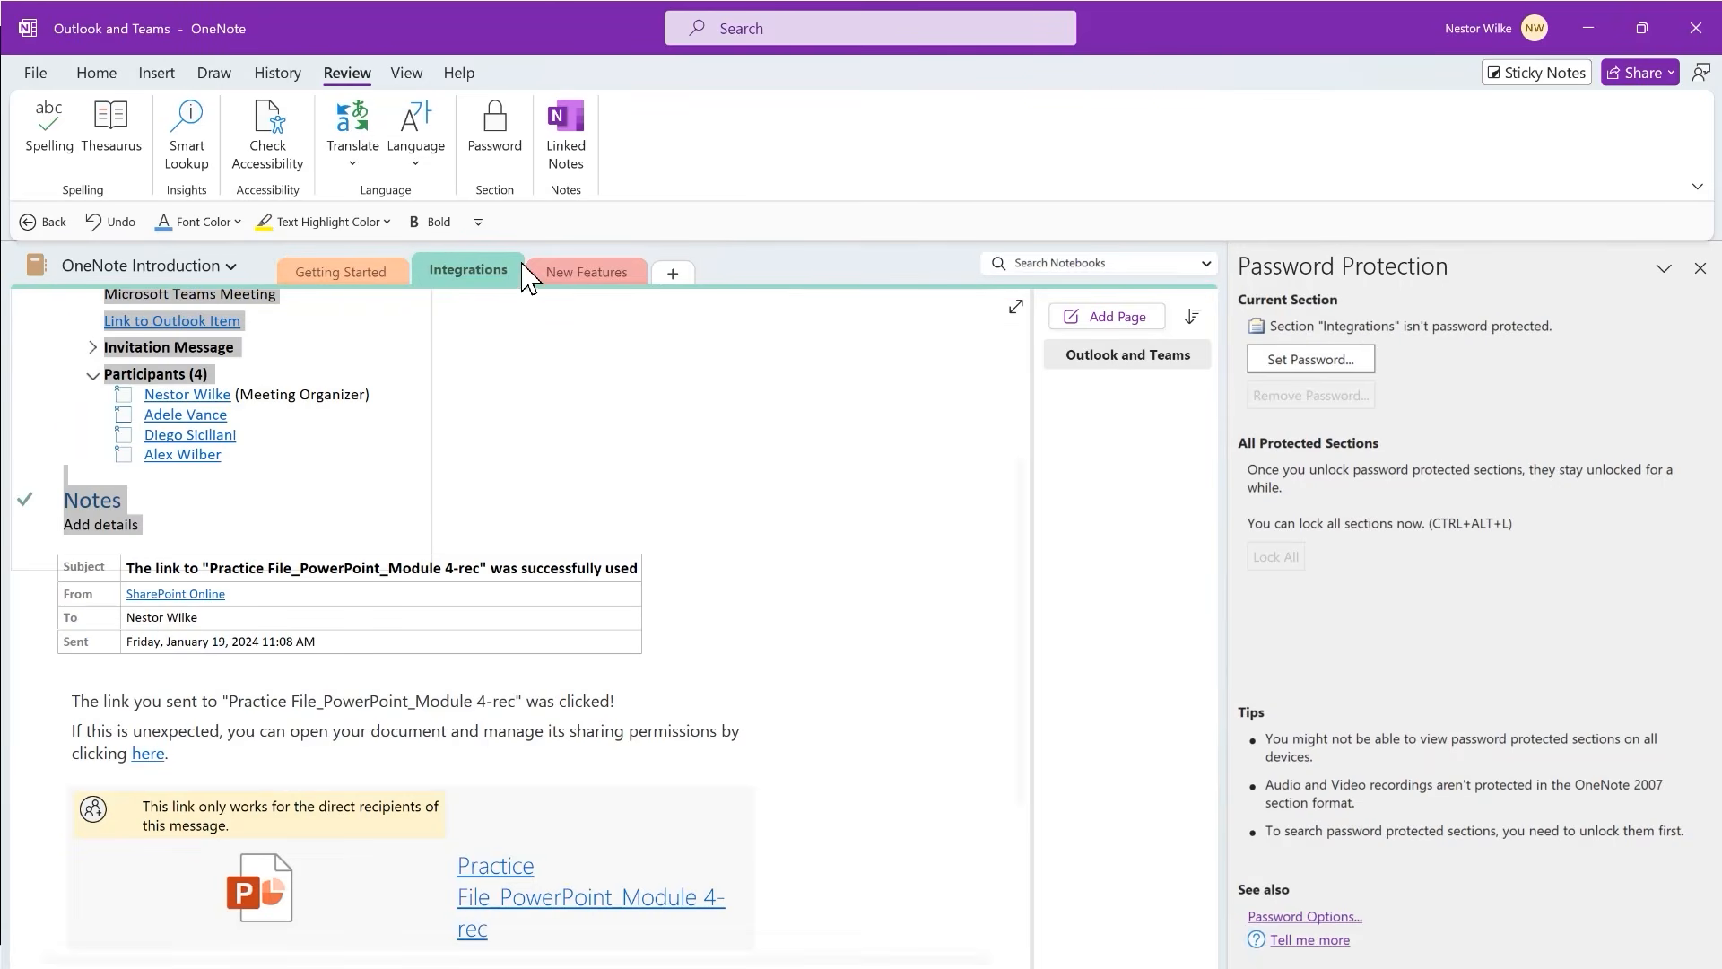
left_click(599, 282)
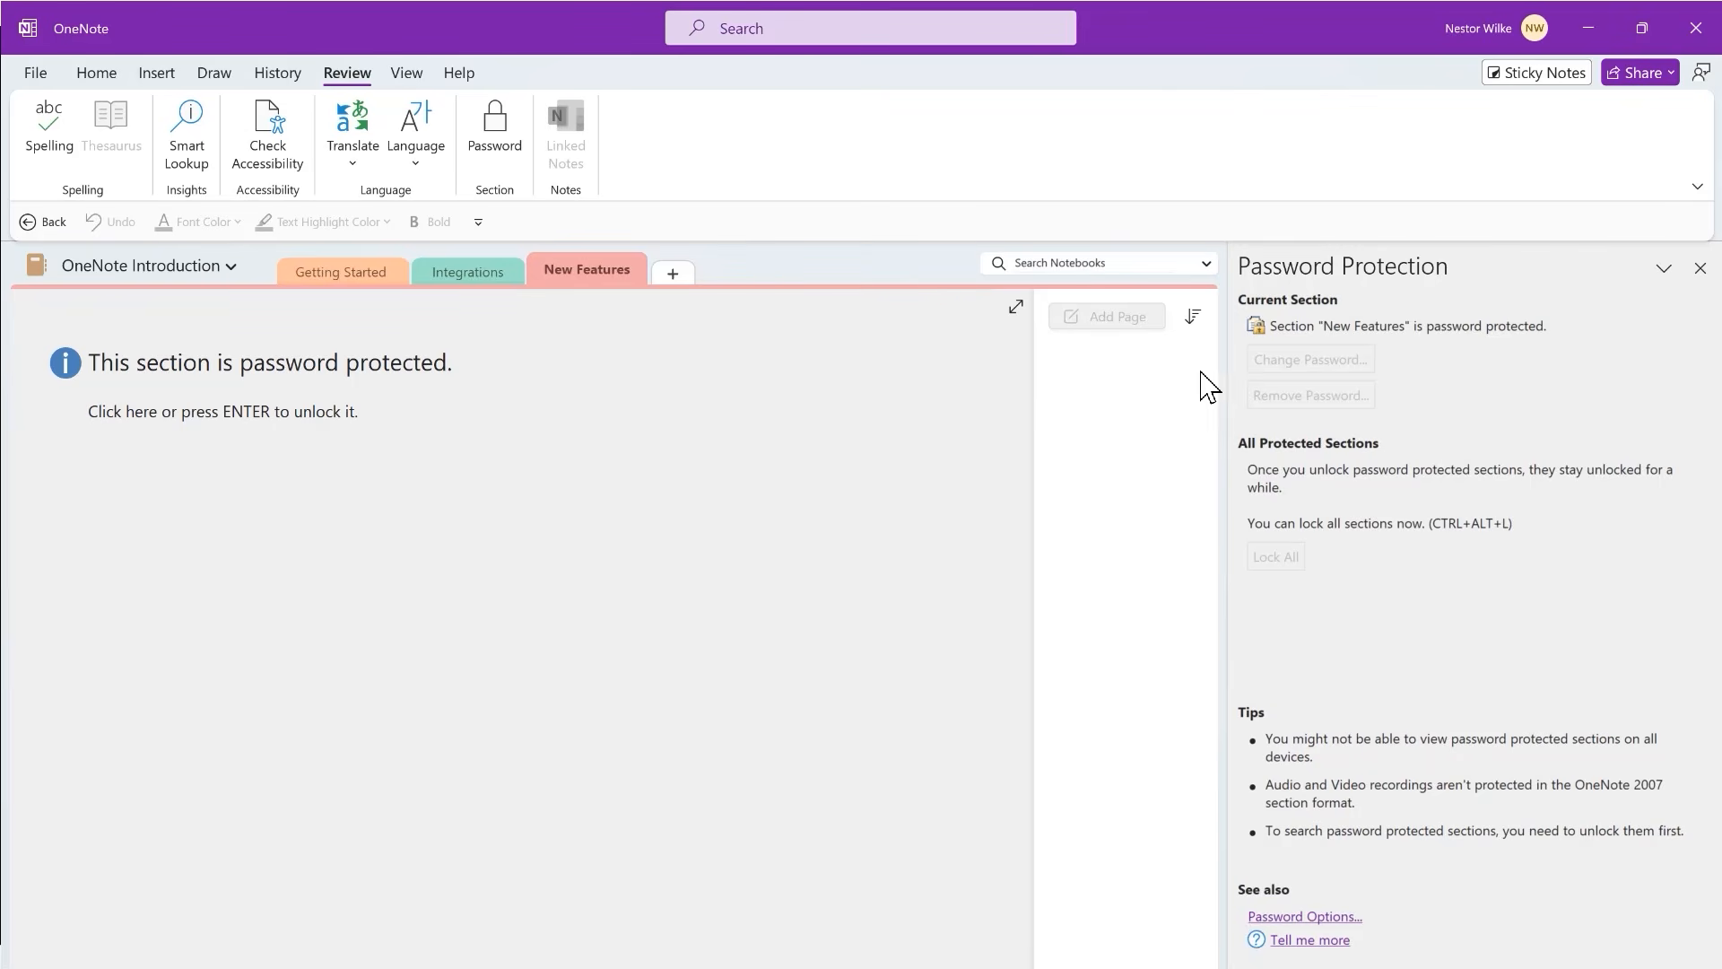
- Unlock the New Features section with the section password, and lock all protected sections again
left_click(359, 415)
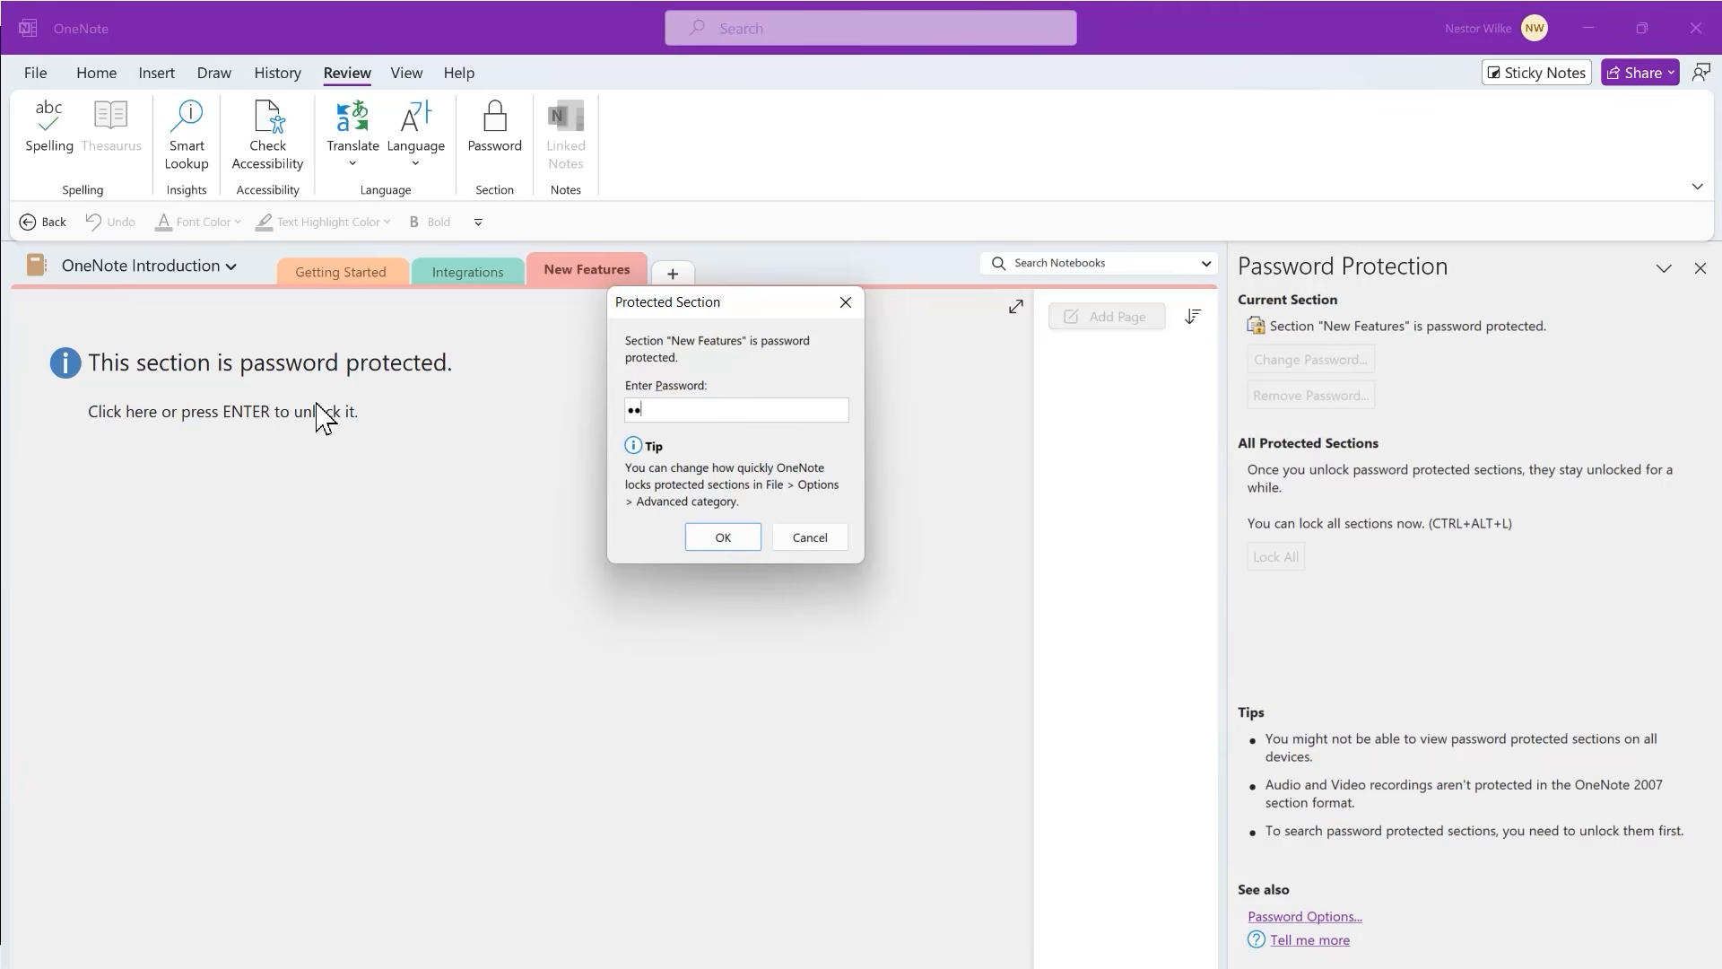
left_click(723, 538)
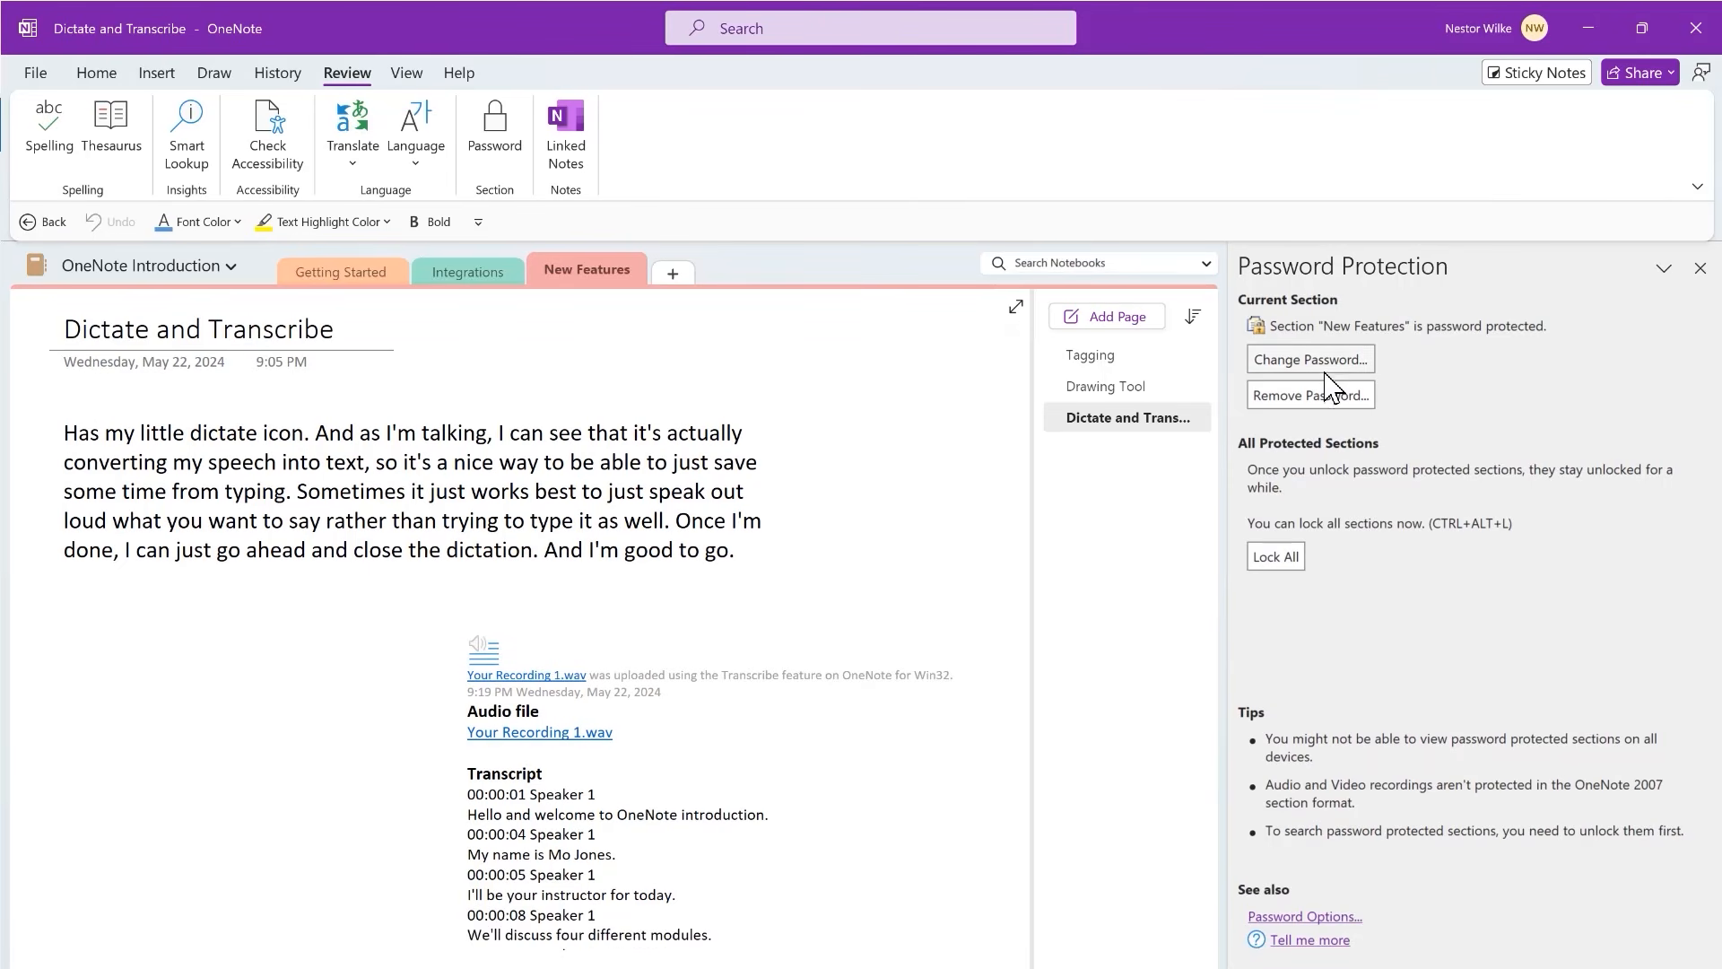
left_click(1289, 563)
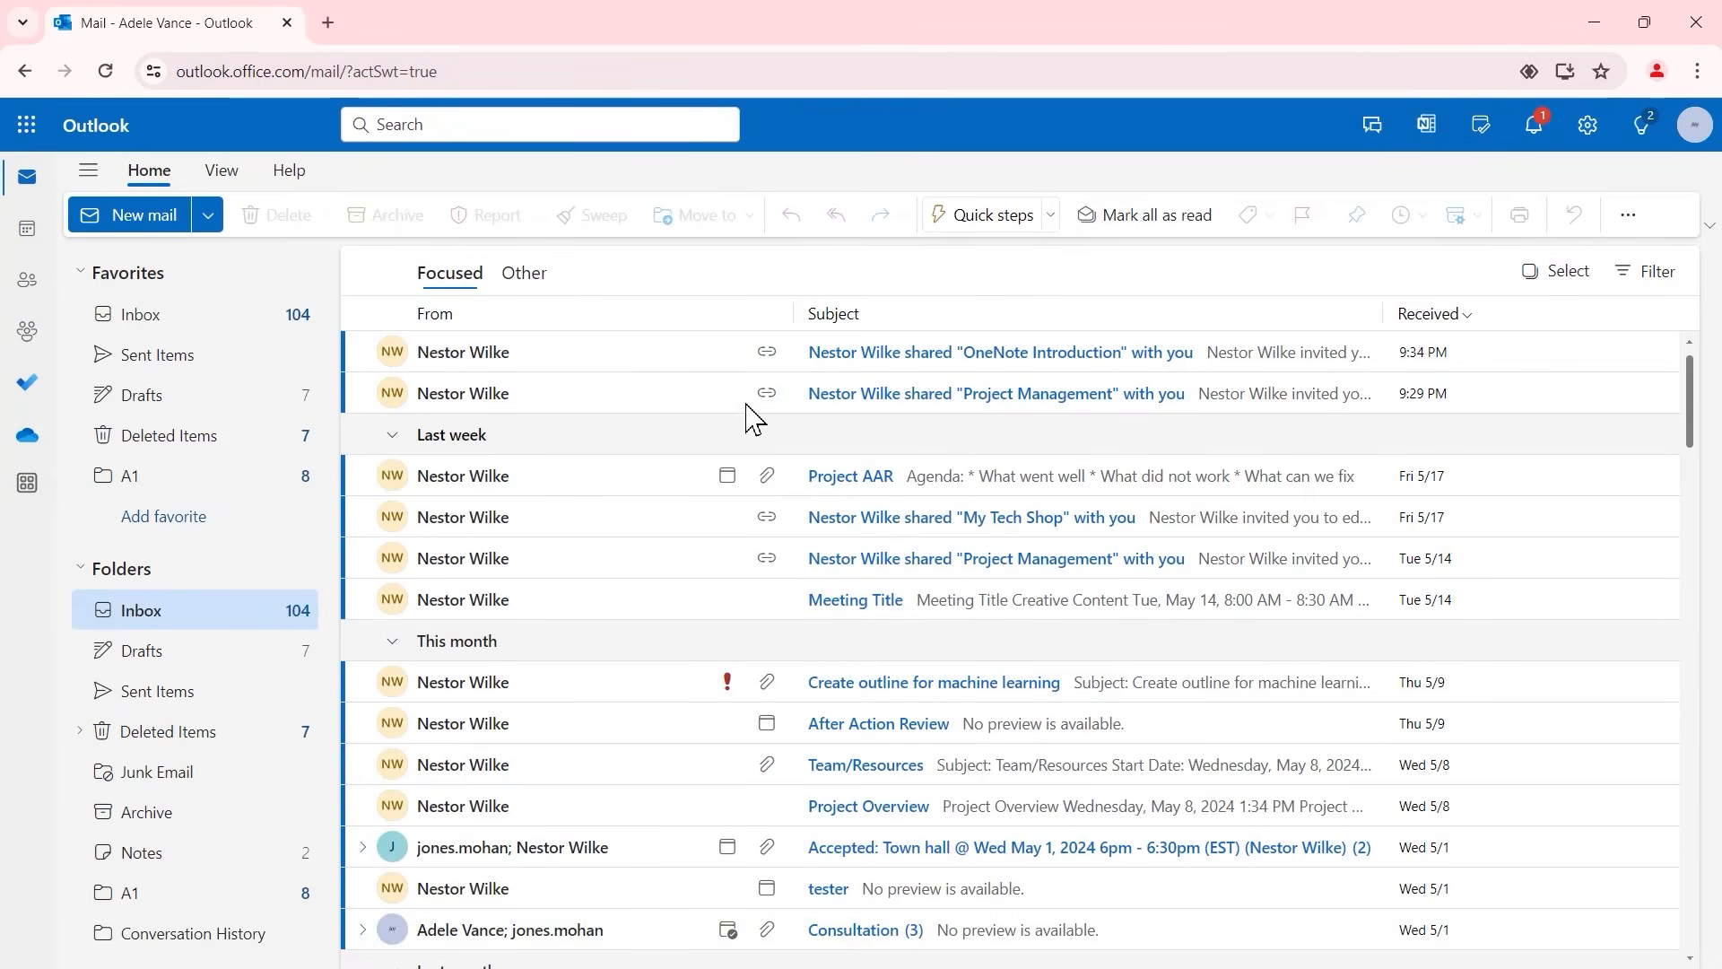
- Switch to the colleague's Outlook inbox and open the OneNote Introduction notebook from its sharing invitation, signing in with the colleague's account
left_click(687, 357)
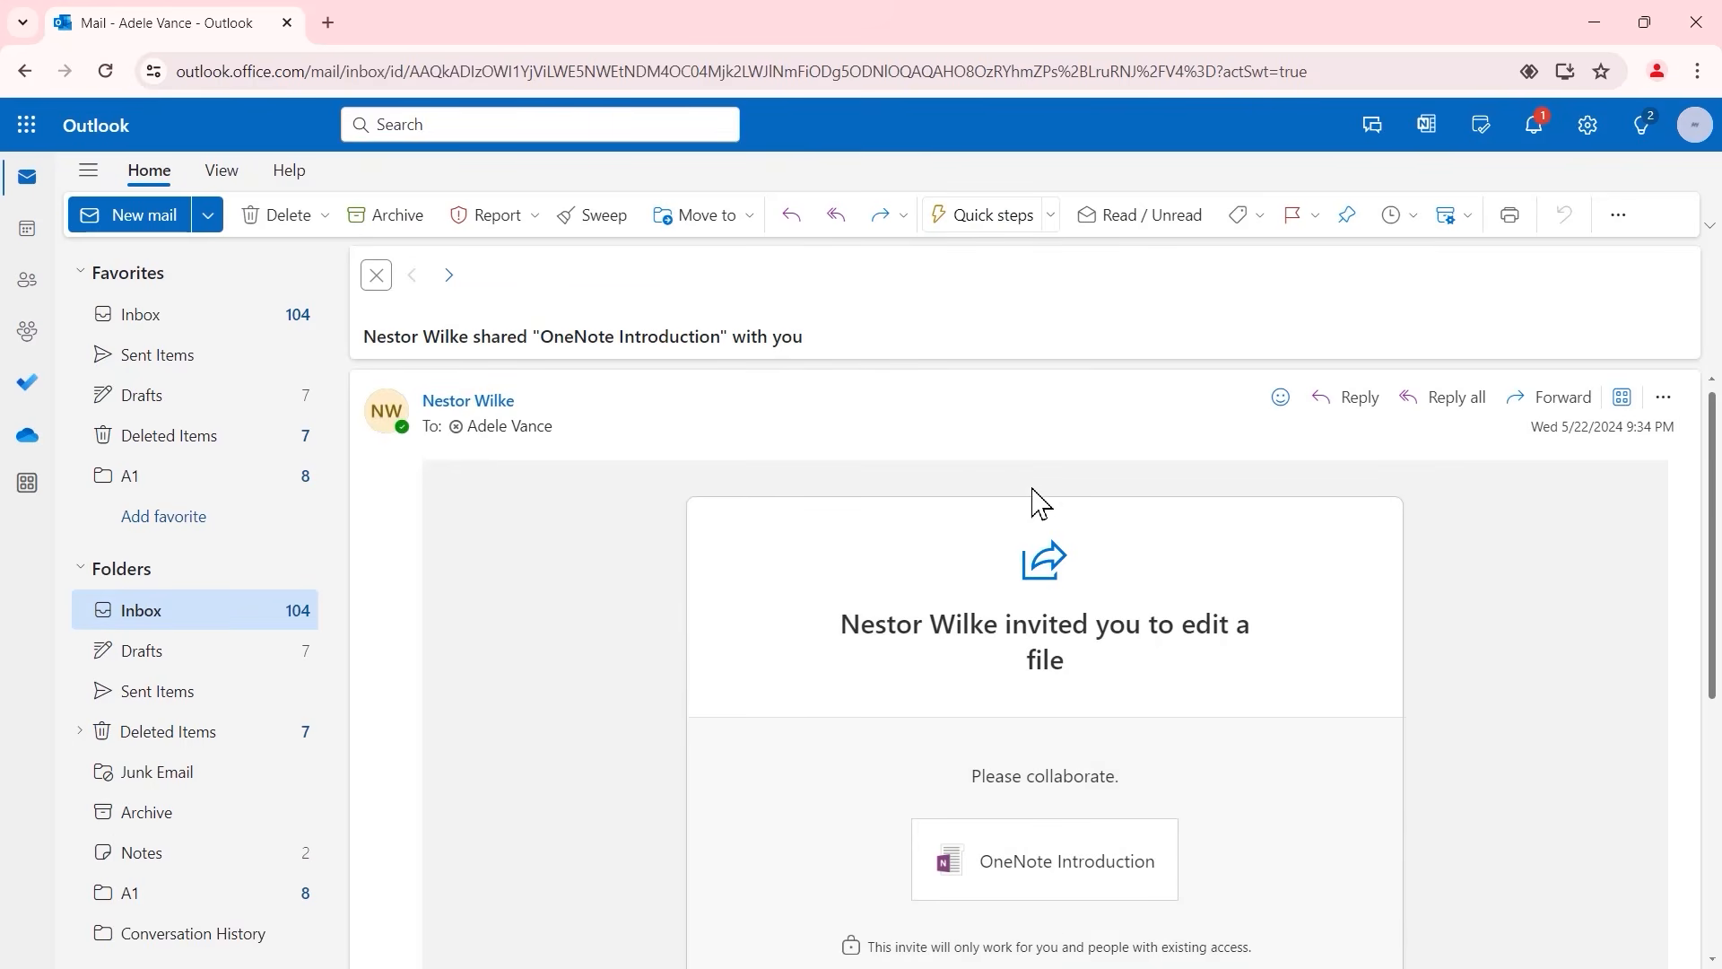
scroll(1035, 499, "down", 1)
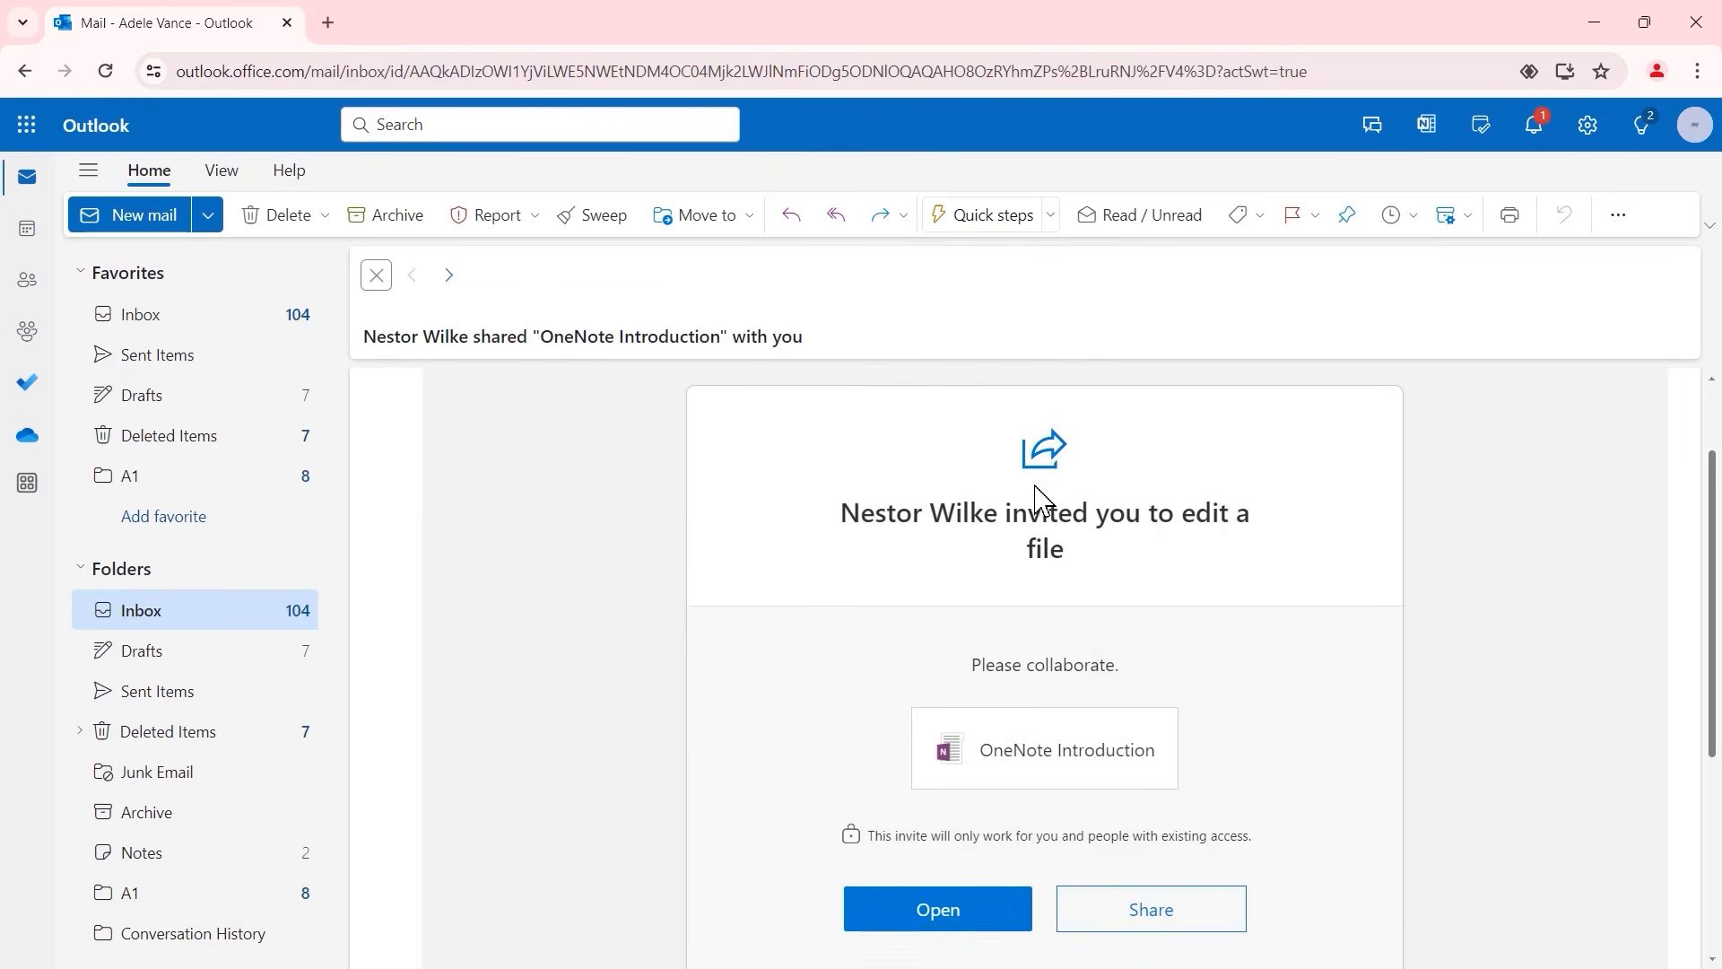
left_click(1068, 765)
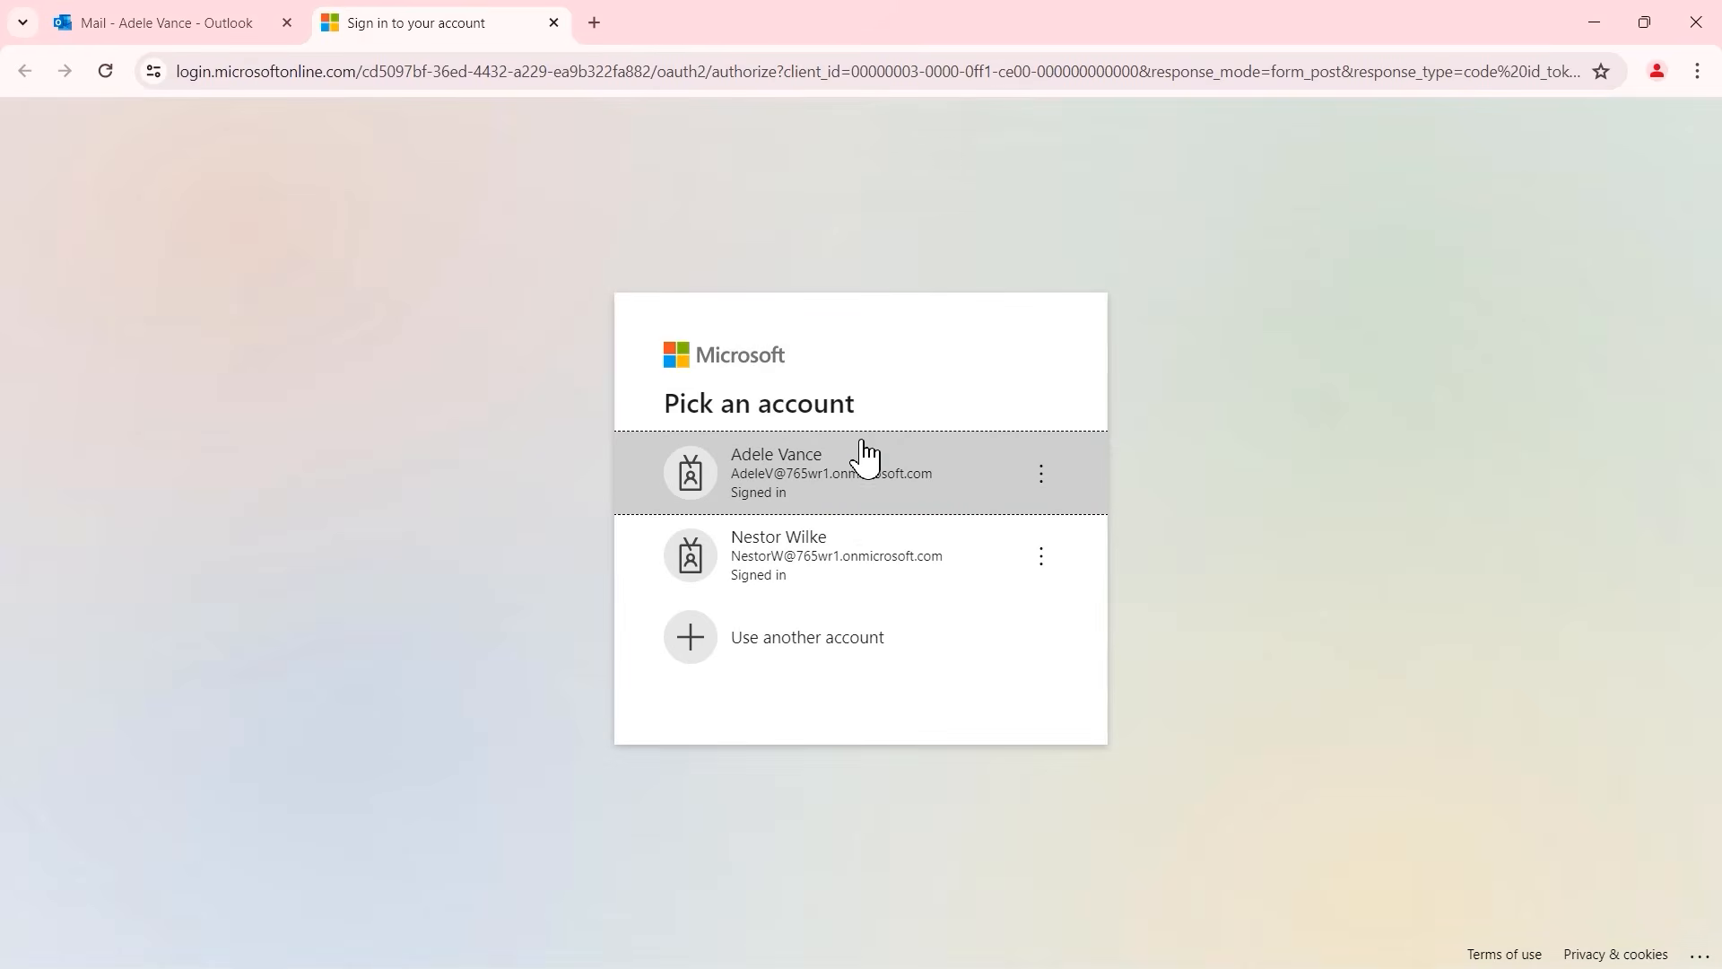
left_click(848, 476)
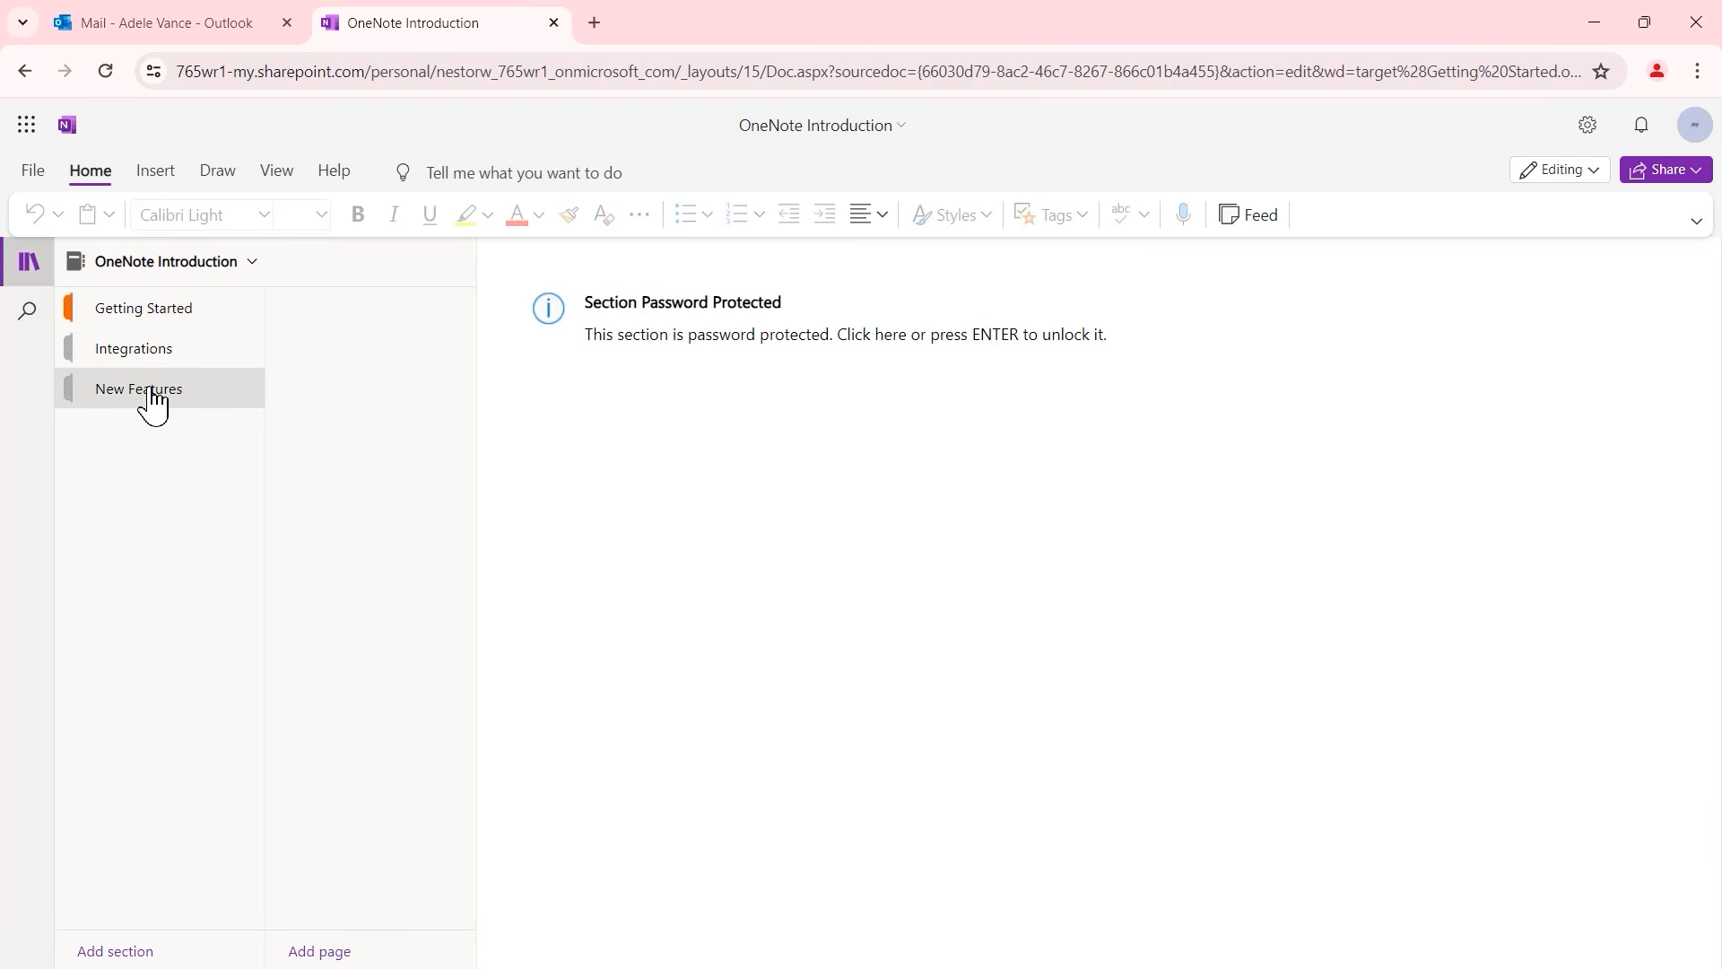
- Unlock the New Features section in OneNote for the web with the section password, and dismiss the browser's offer to save it
left_click(669, 320)
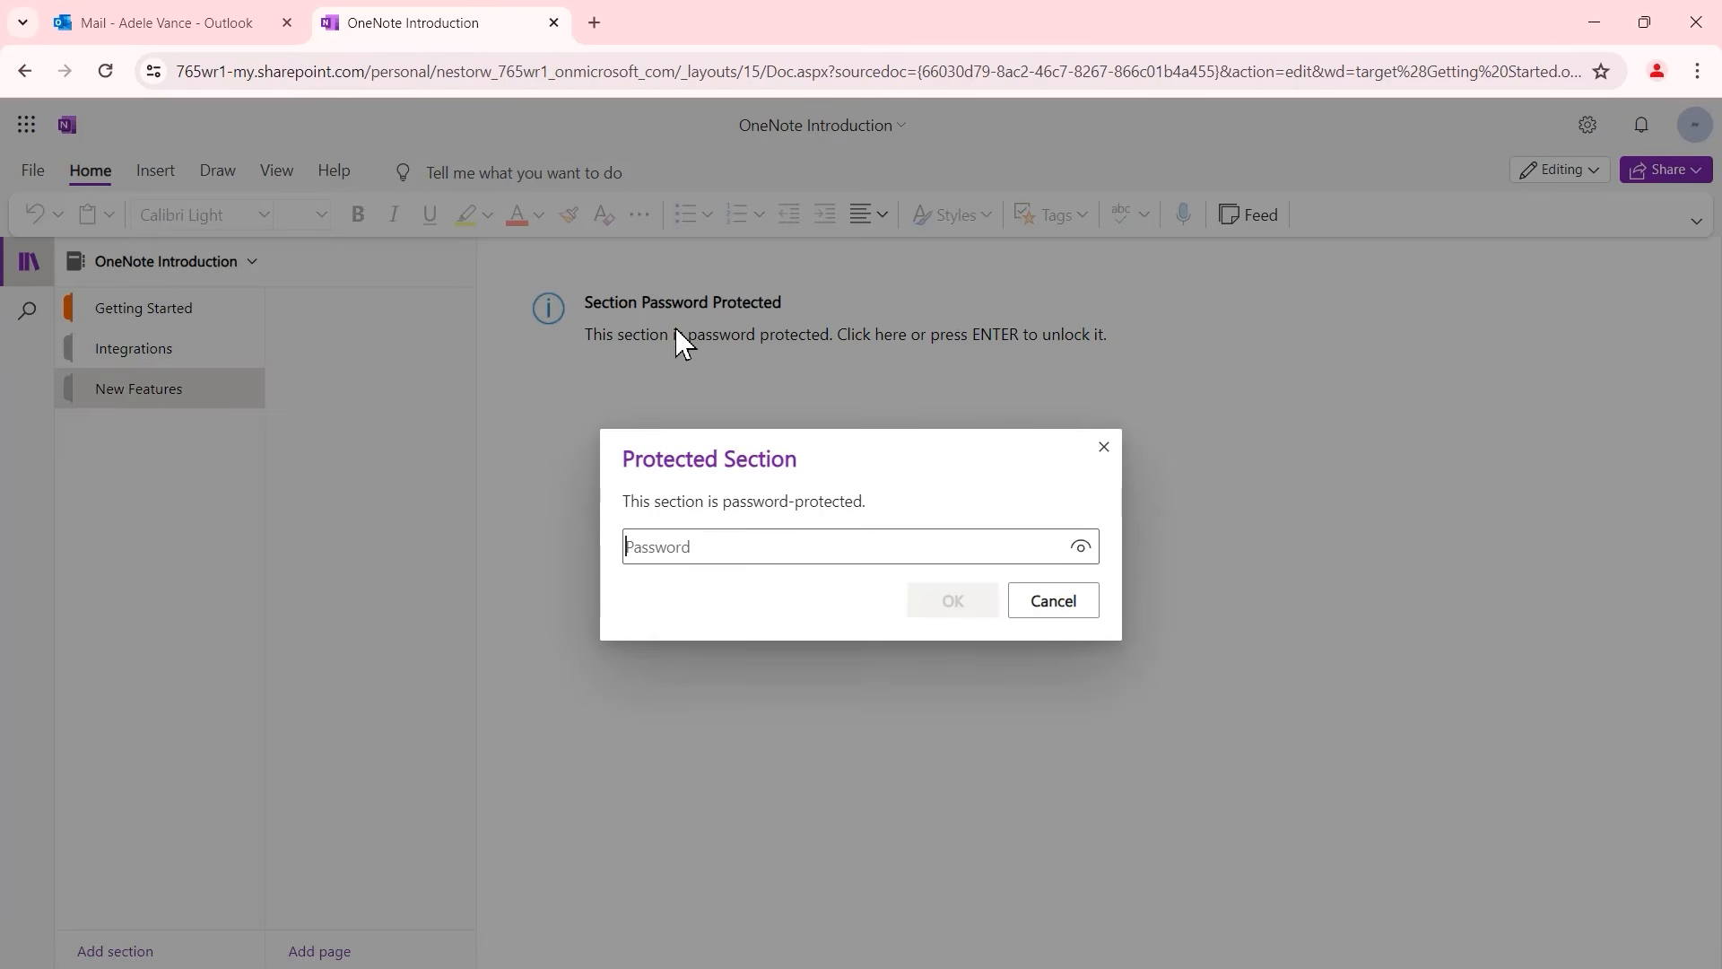
type("••")
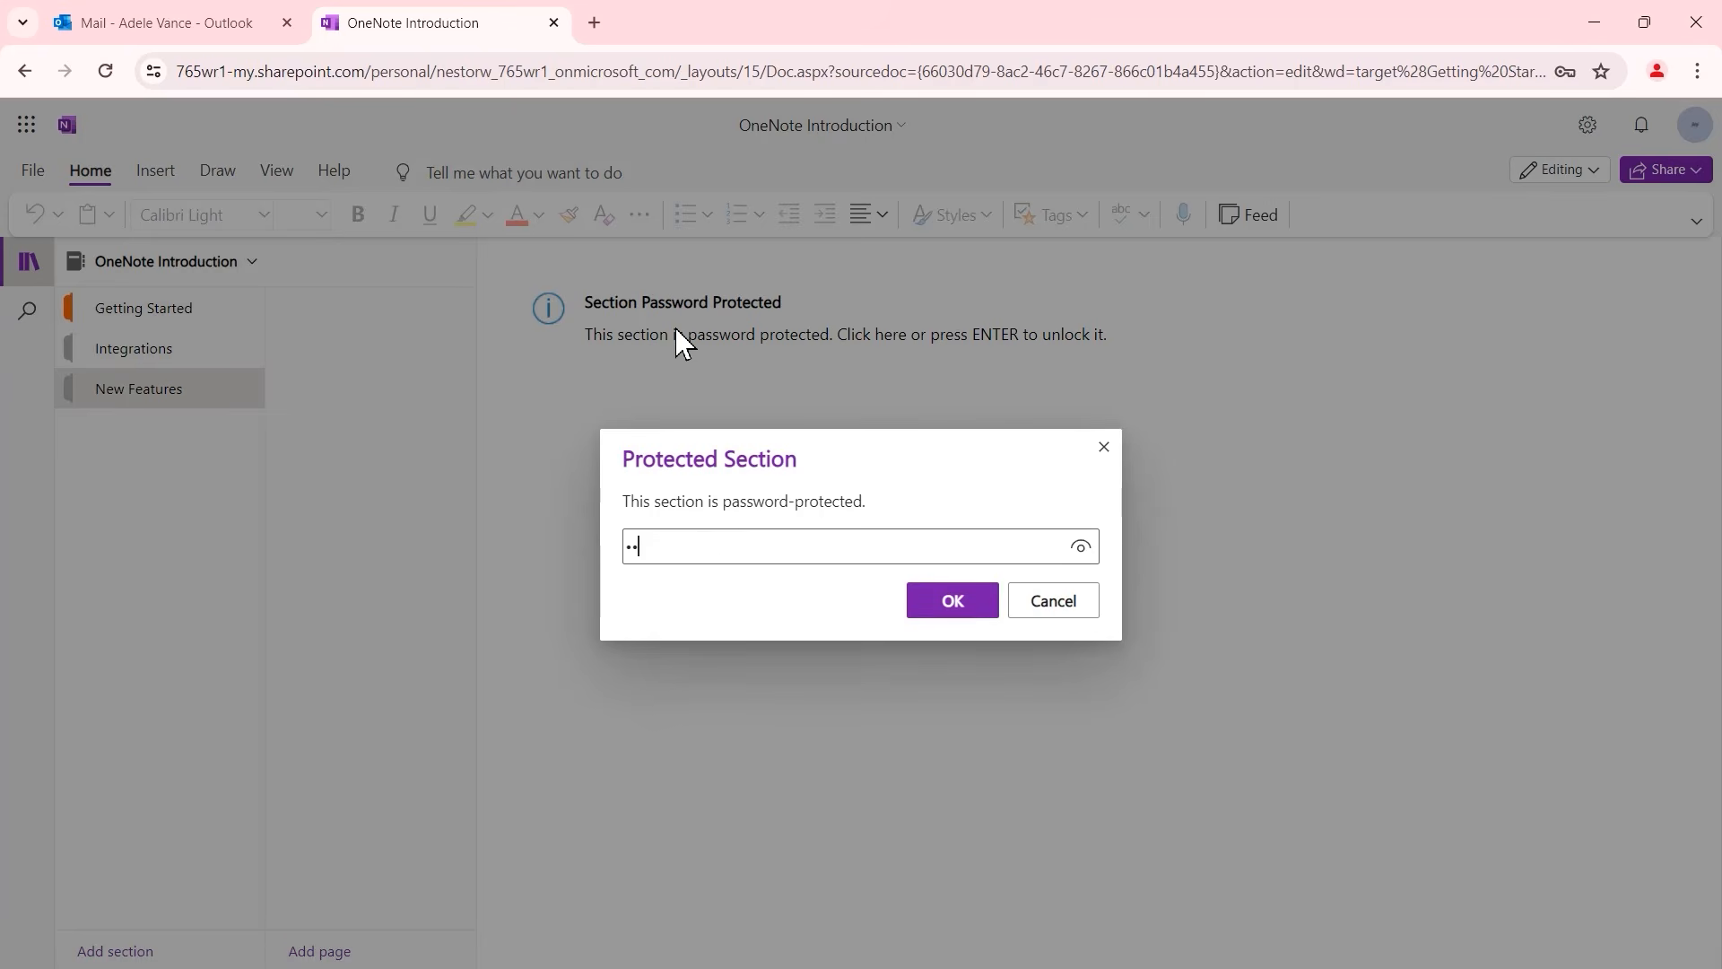
left_click(945, 601)
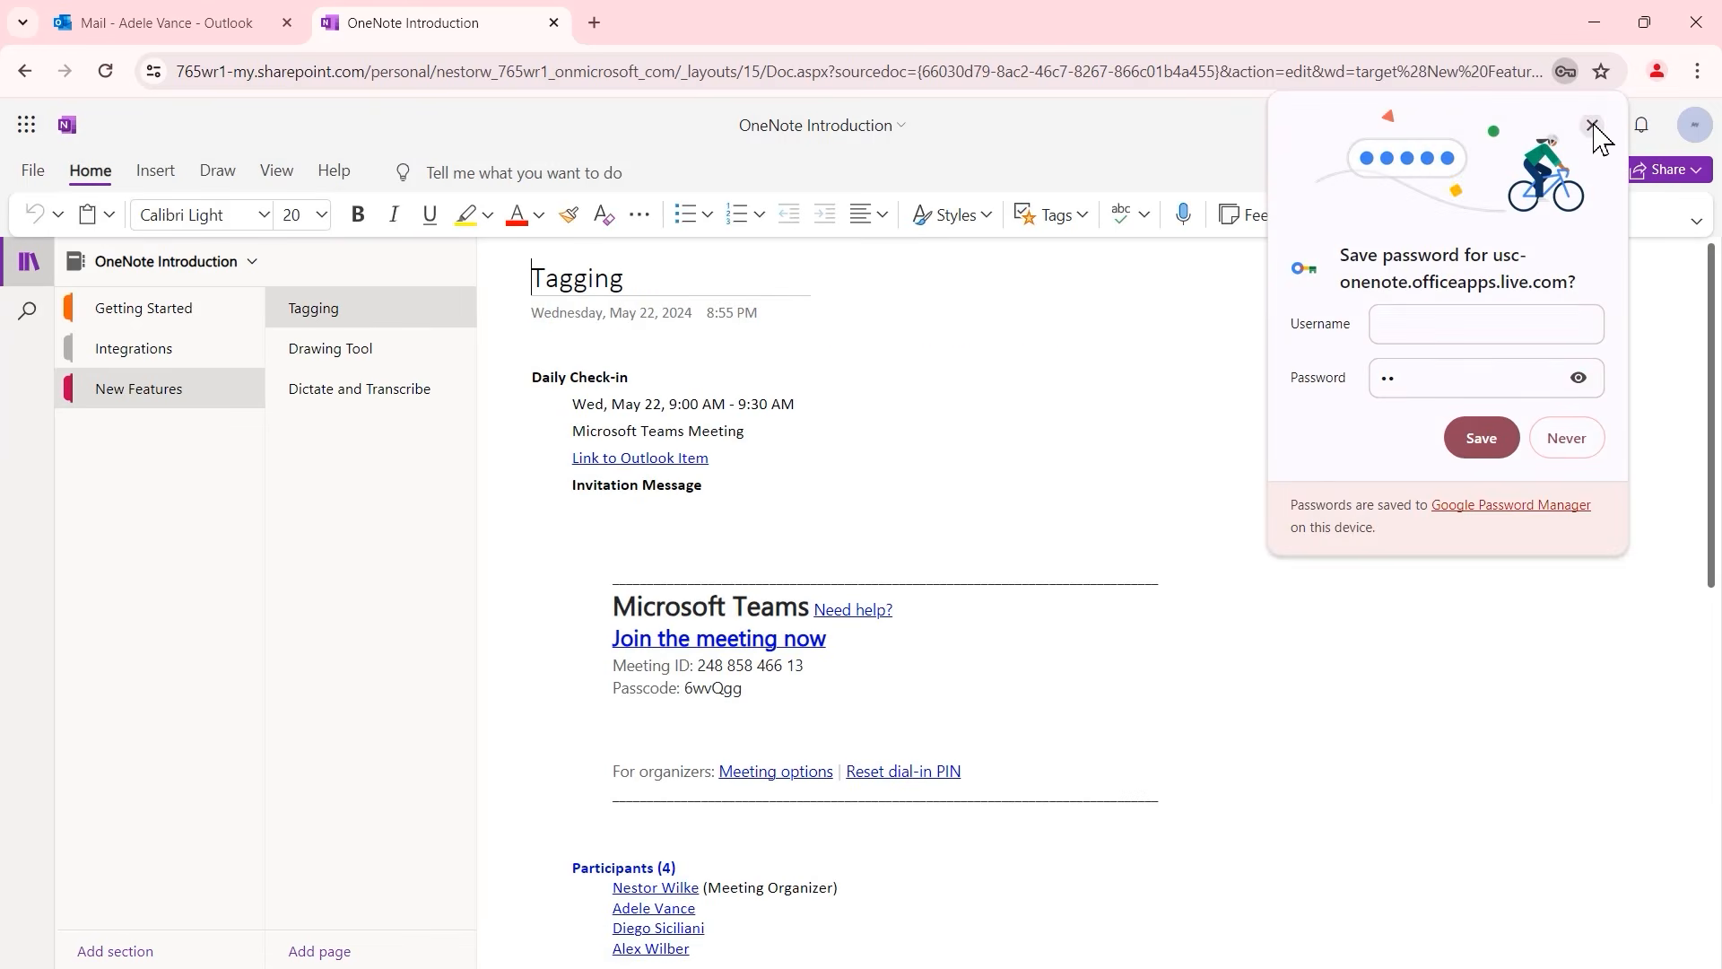
left_click(1594, 125)
- Look through the Tagging, Drawing Tool and Dictate and Transcribe pages of the unlocked New Features section
scroll(720, 437, "down", 6)
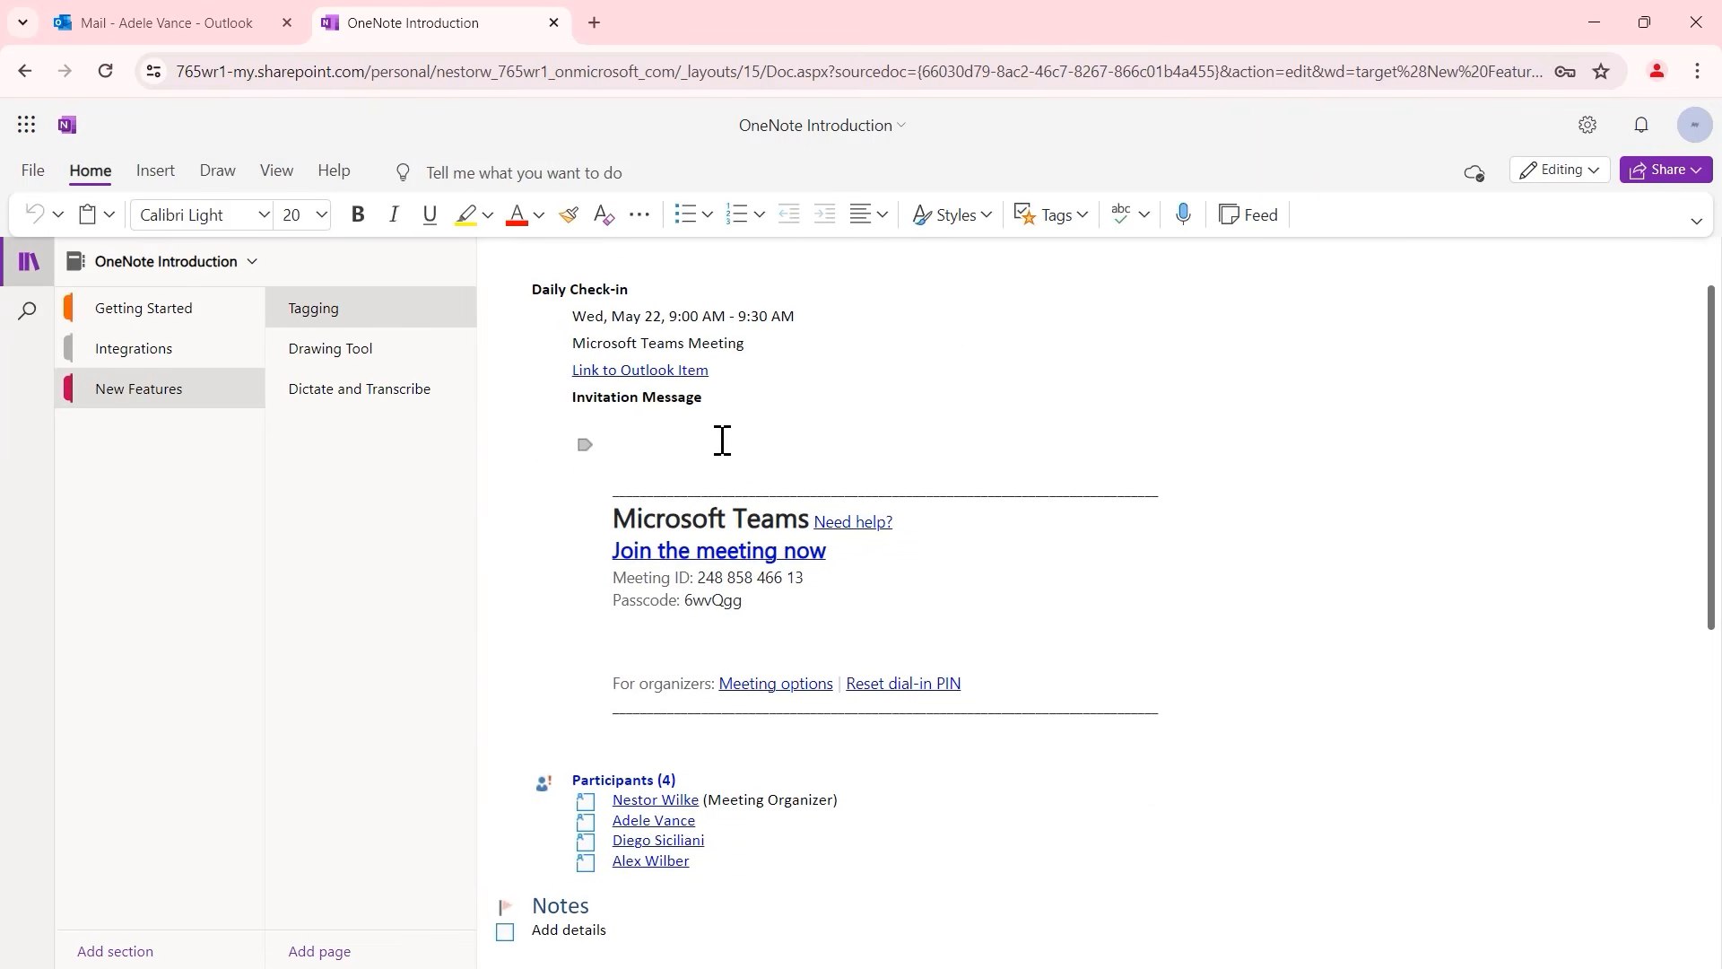
scroll(725, 436, "up", 6)
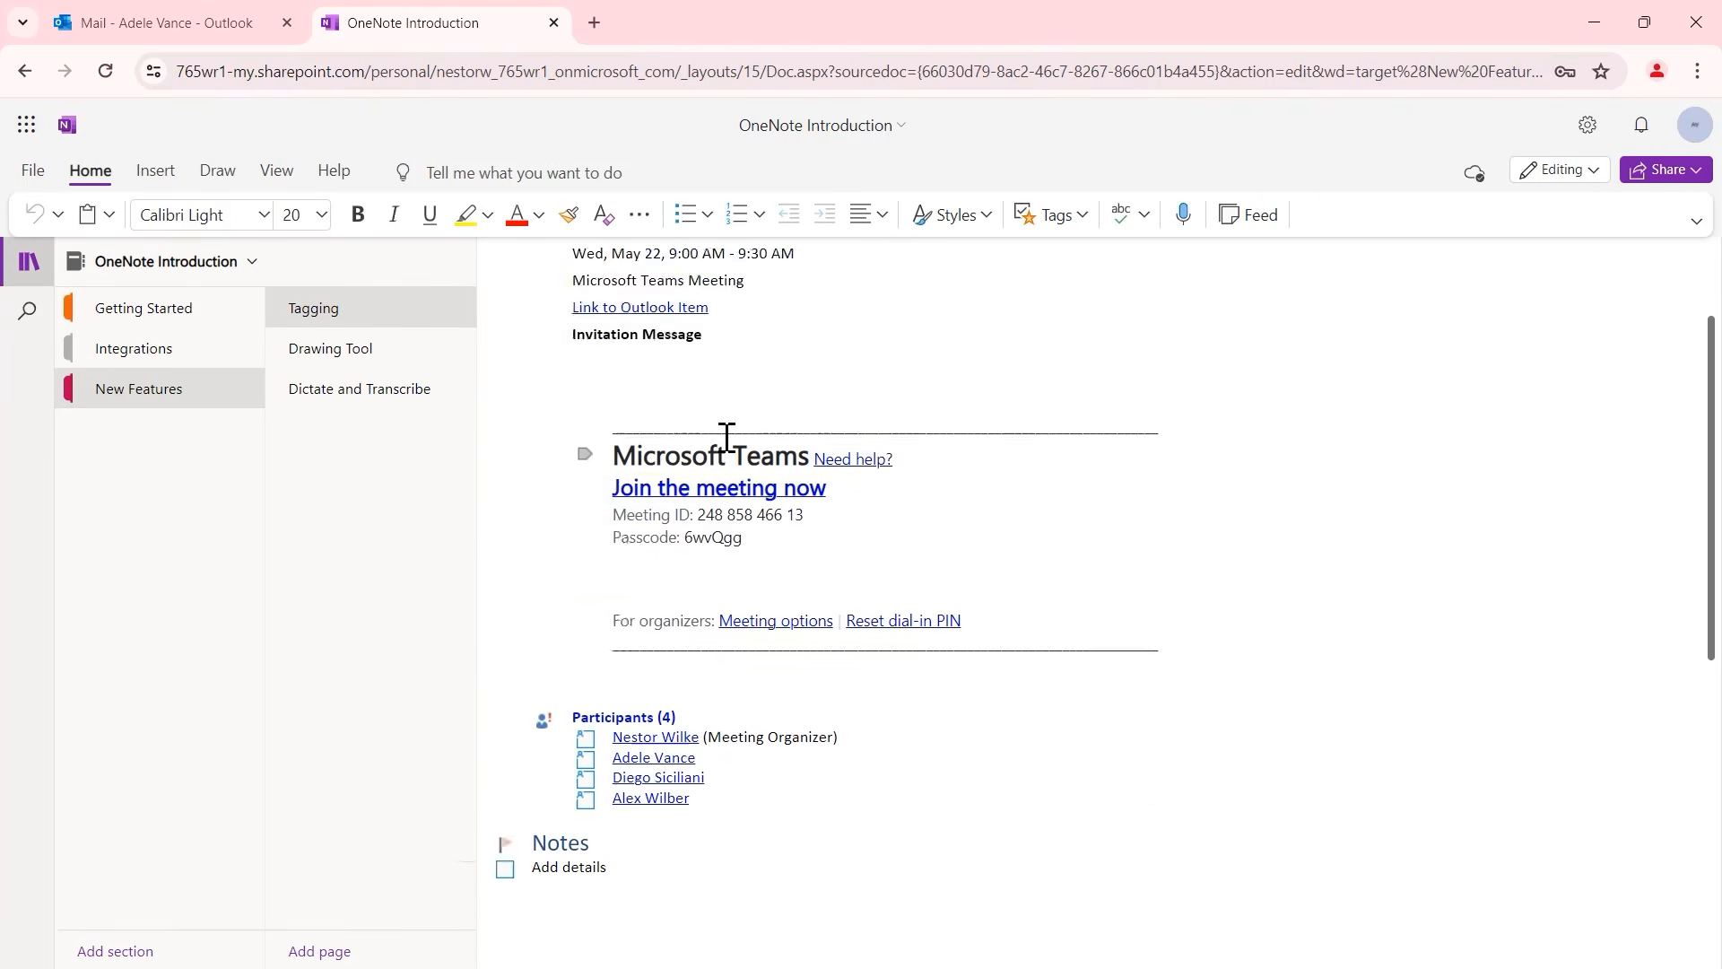
left_click(357, 361)
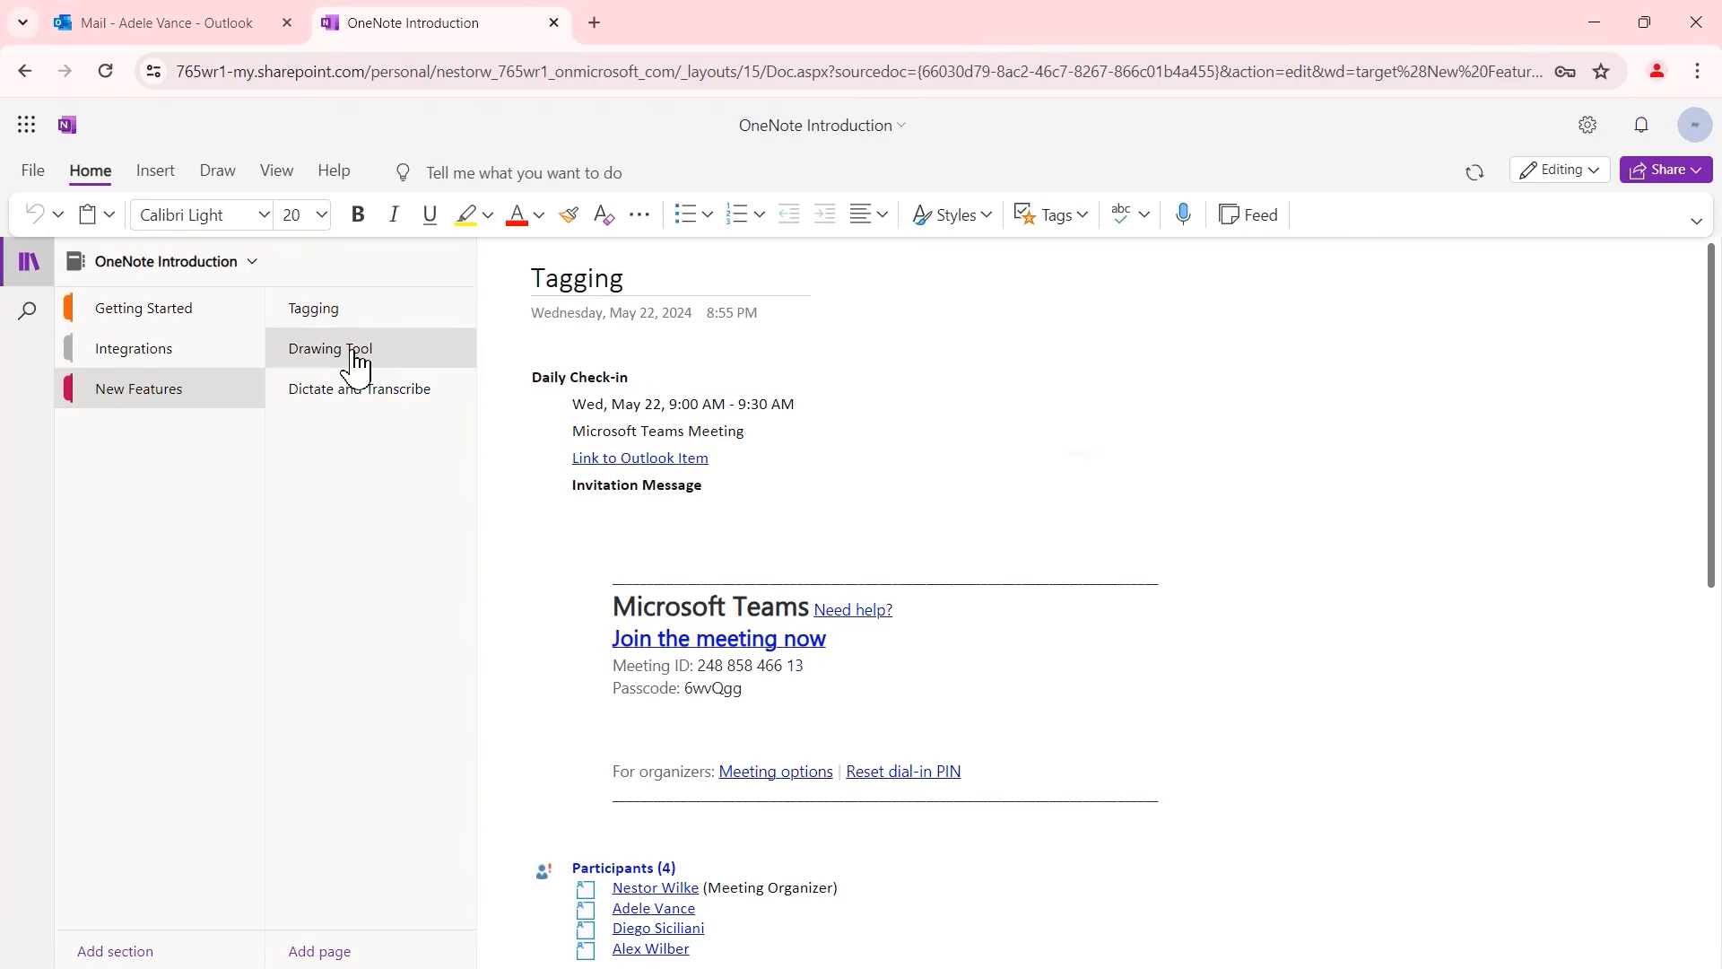
left_click(356, 406)
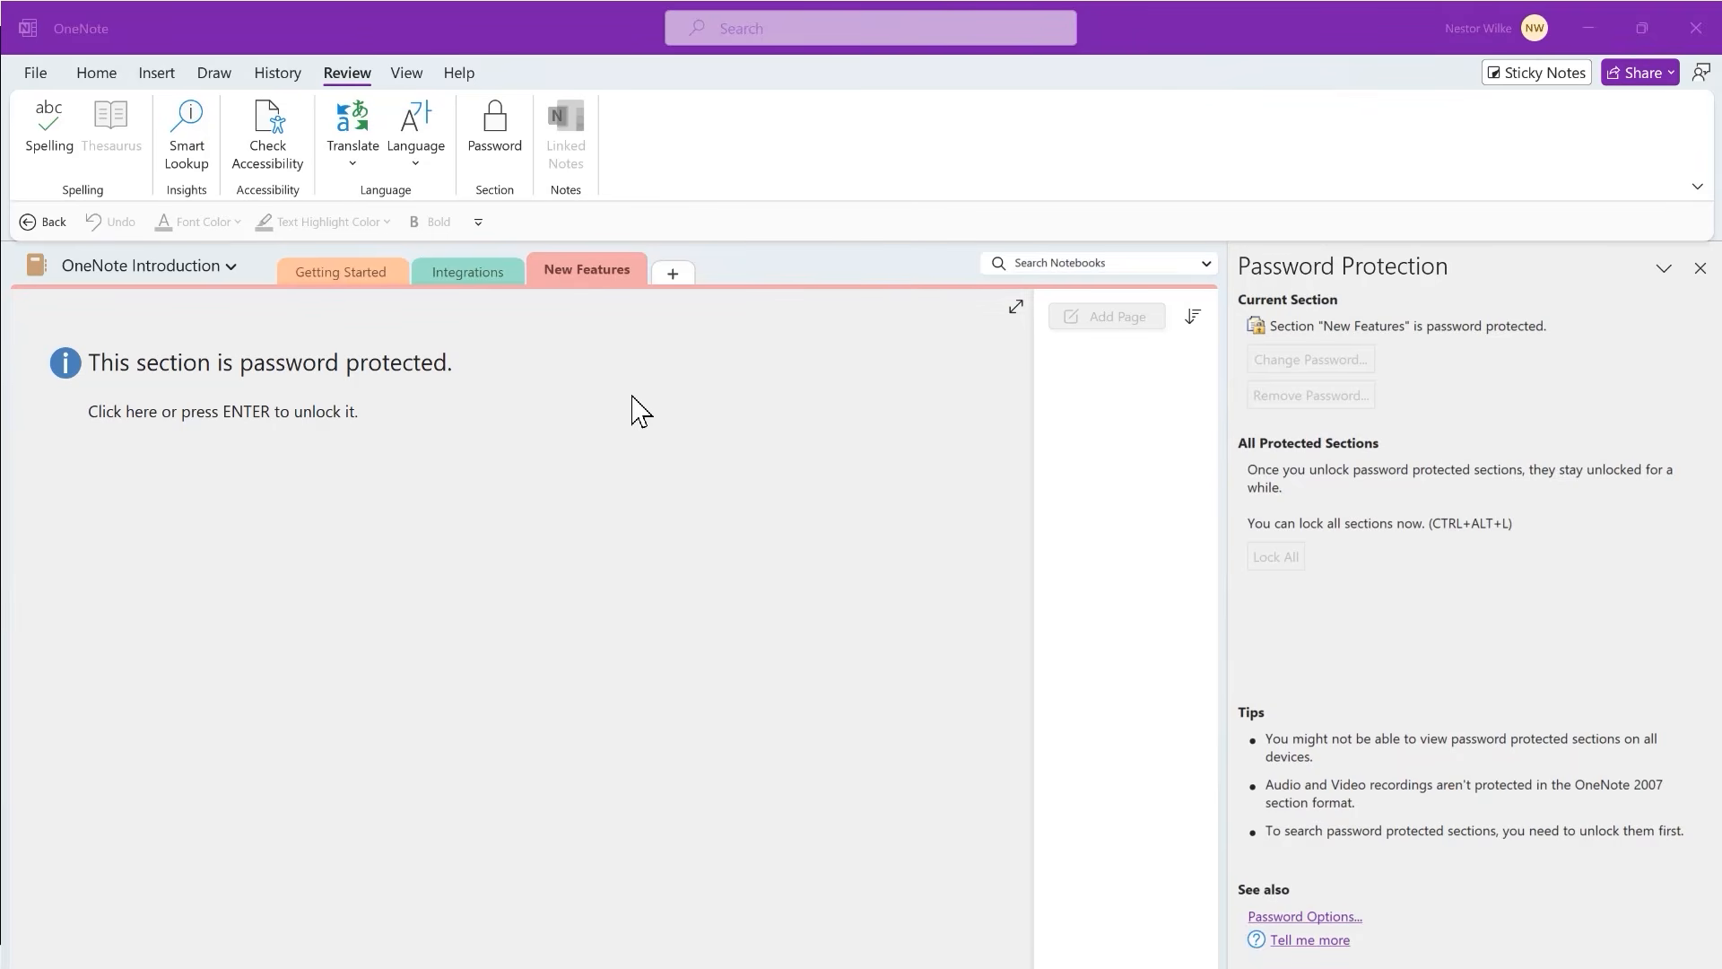
- Switch back to the OneNote desktop app and unlock the New Features section by entering the section password
left_click(525, 469)
left_click(309, 414)
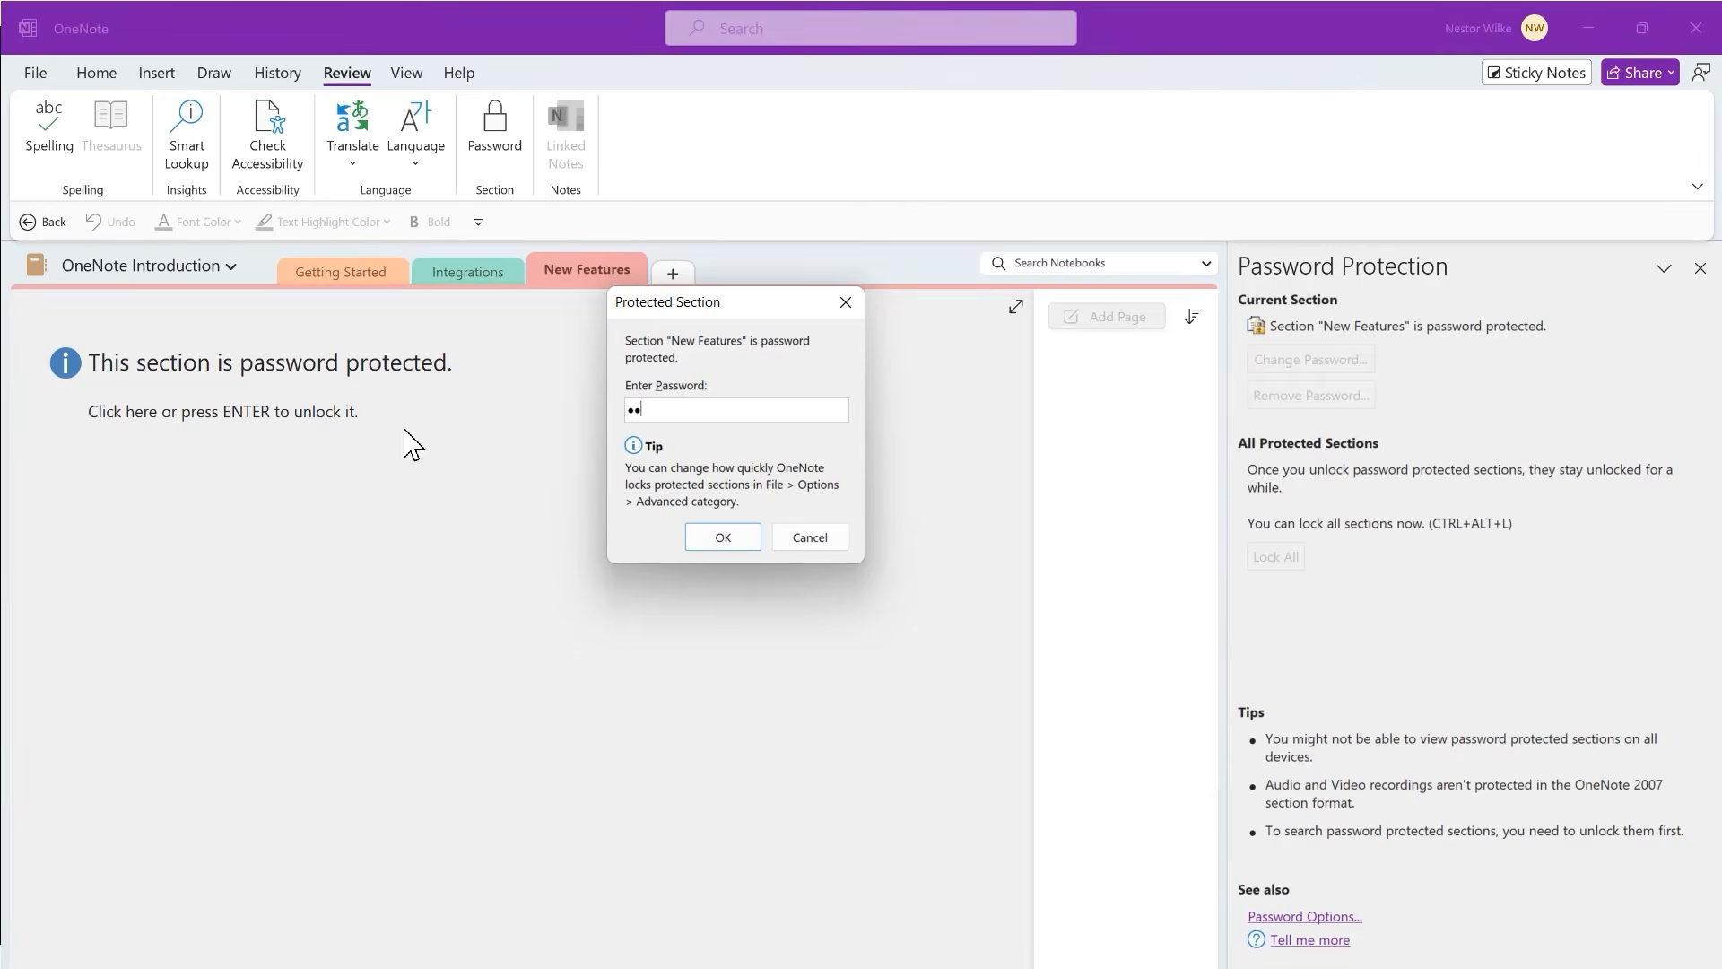
key("Return")
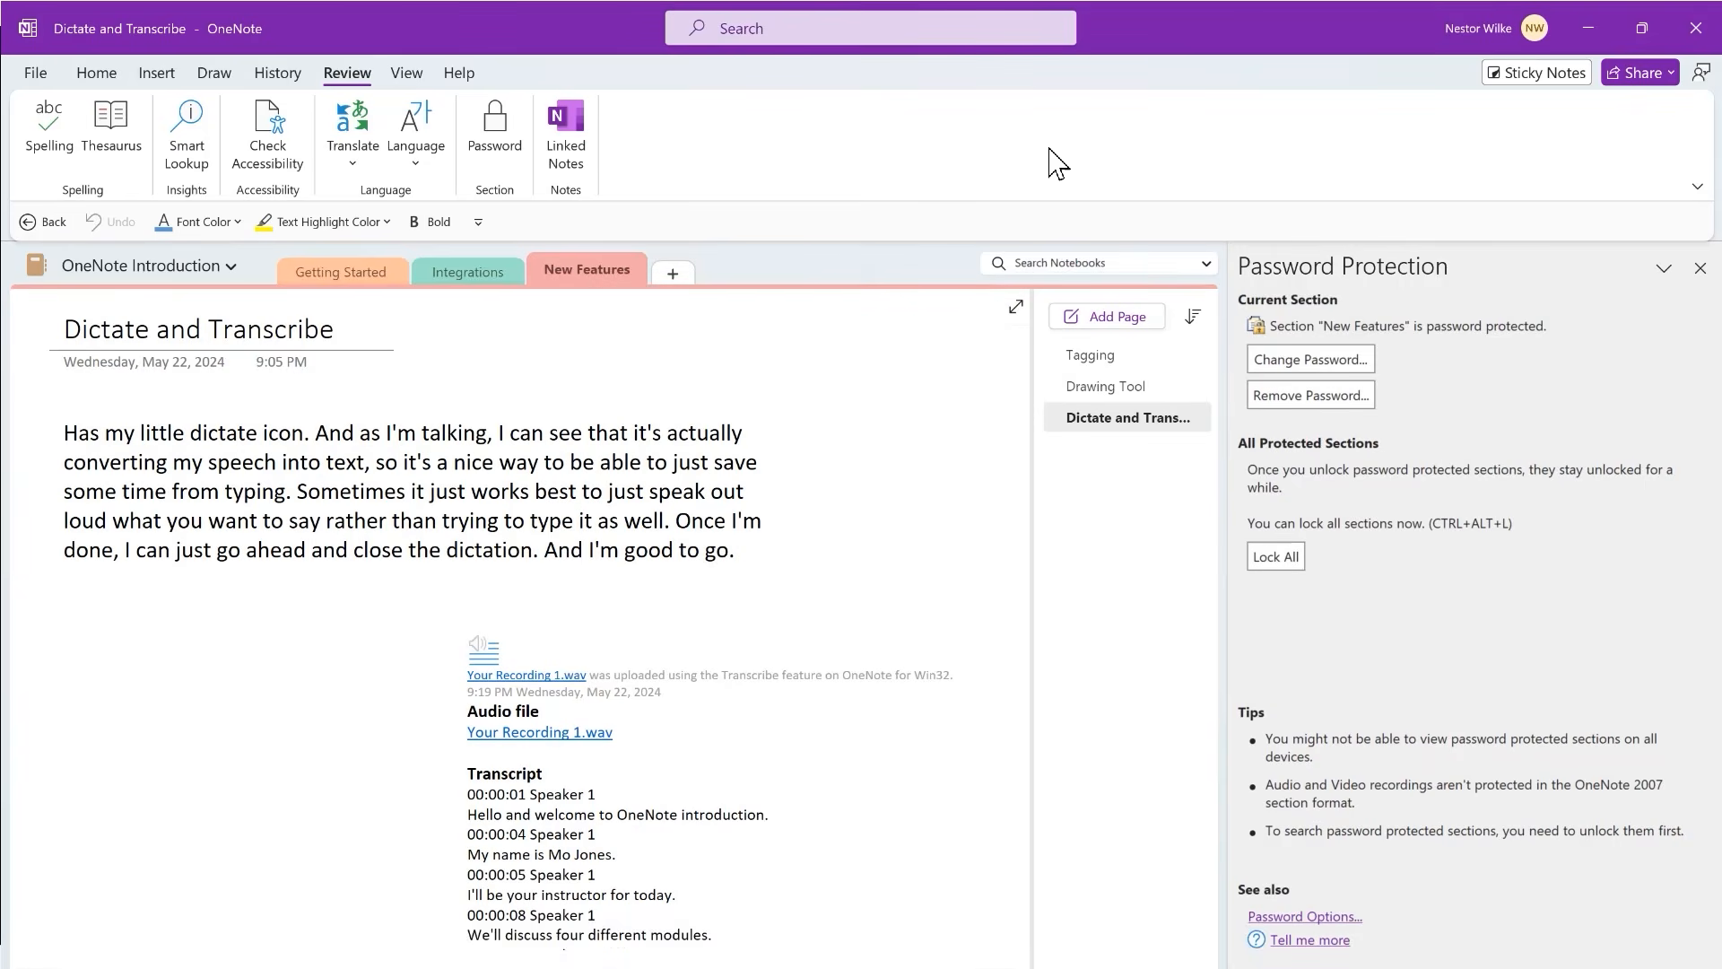
- Close the Password Protection pane, switch the notebook to the Vertical Tabs layout and dismiss the tip about hiding notebooks
left_click(408, 74)
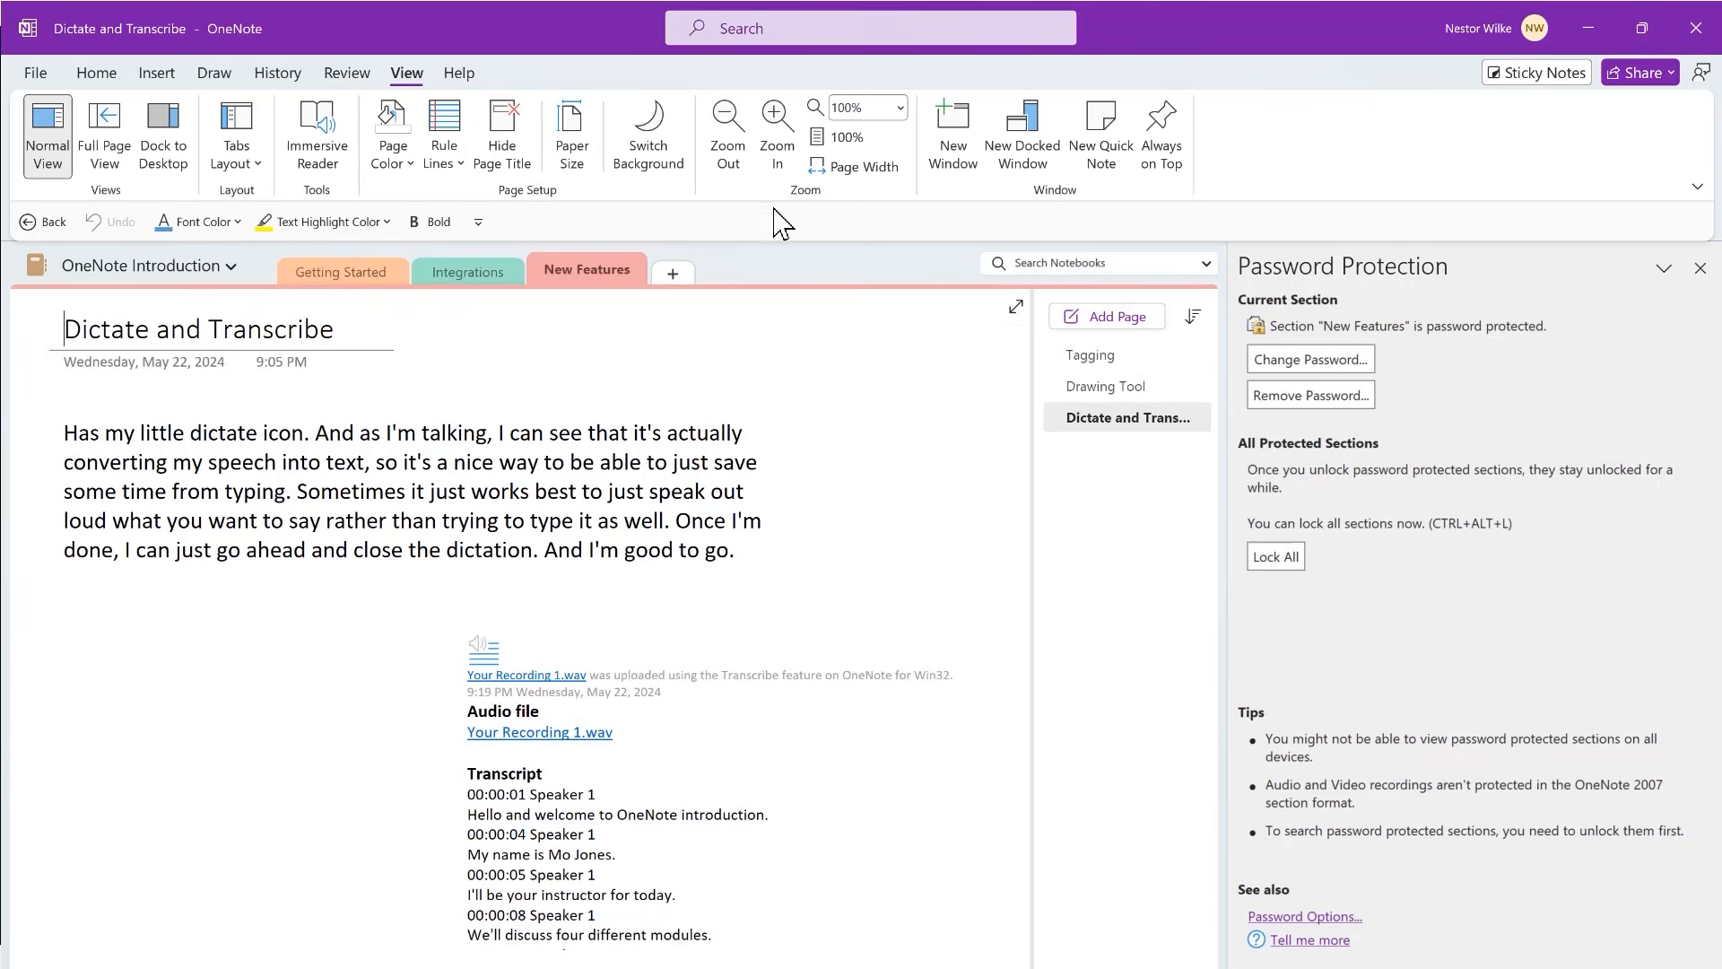
left_click(1700, 268)
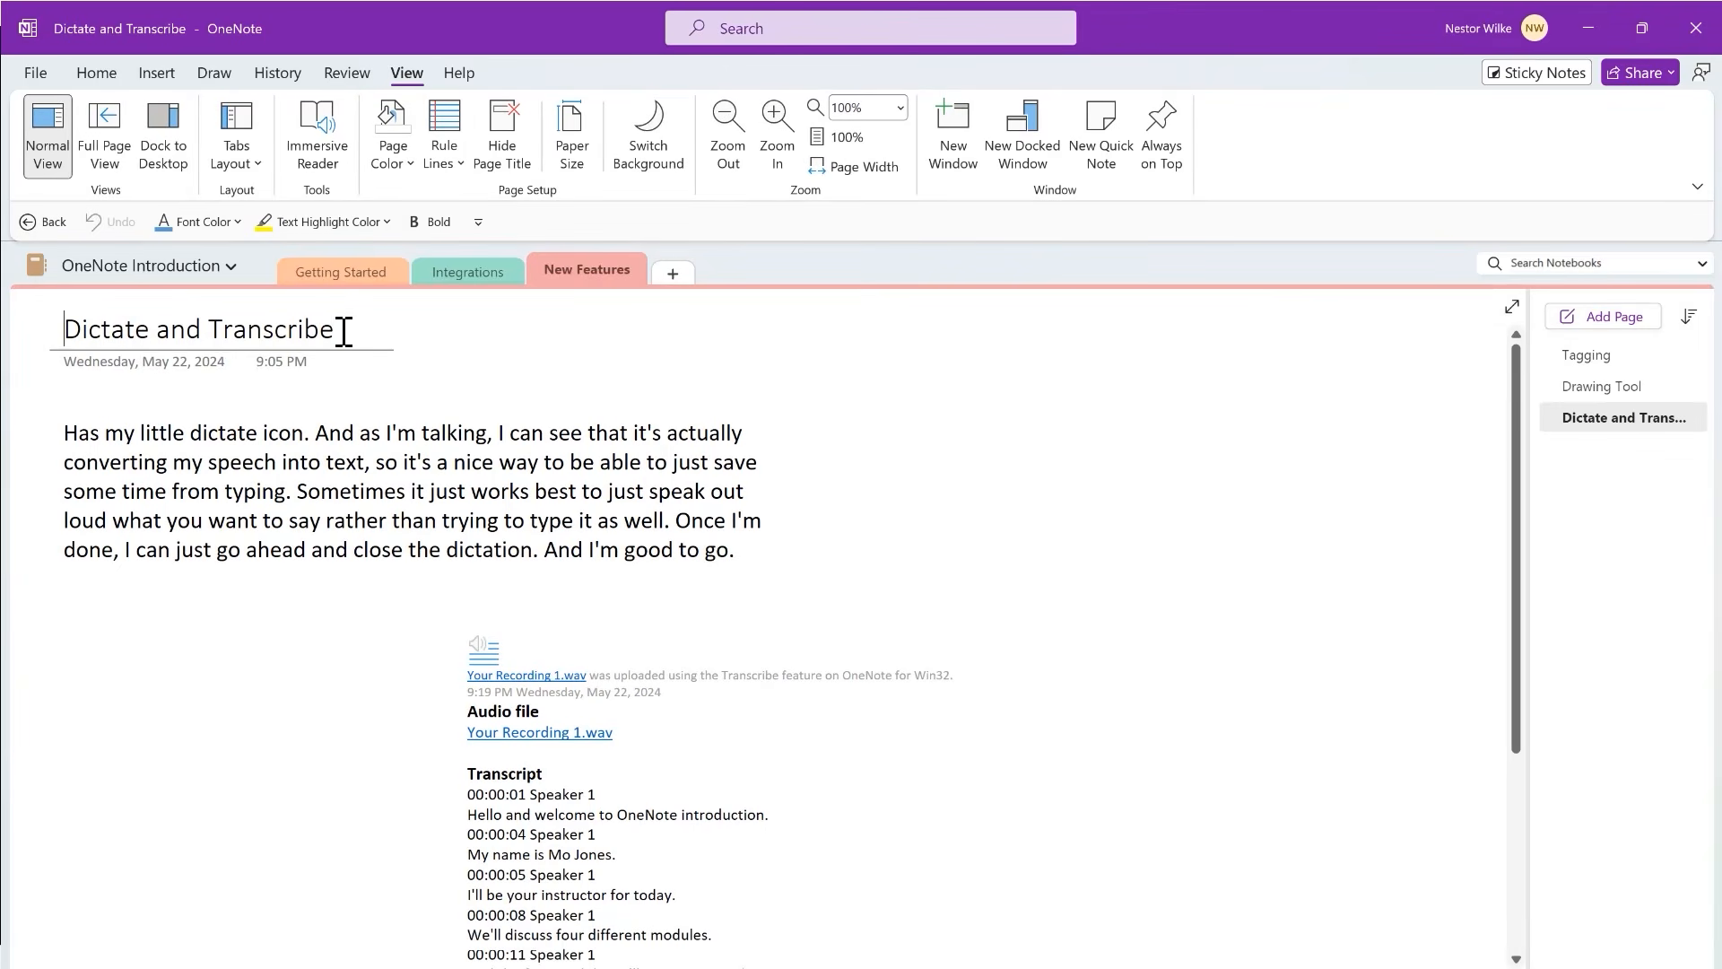
left_click(260, 179)
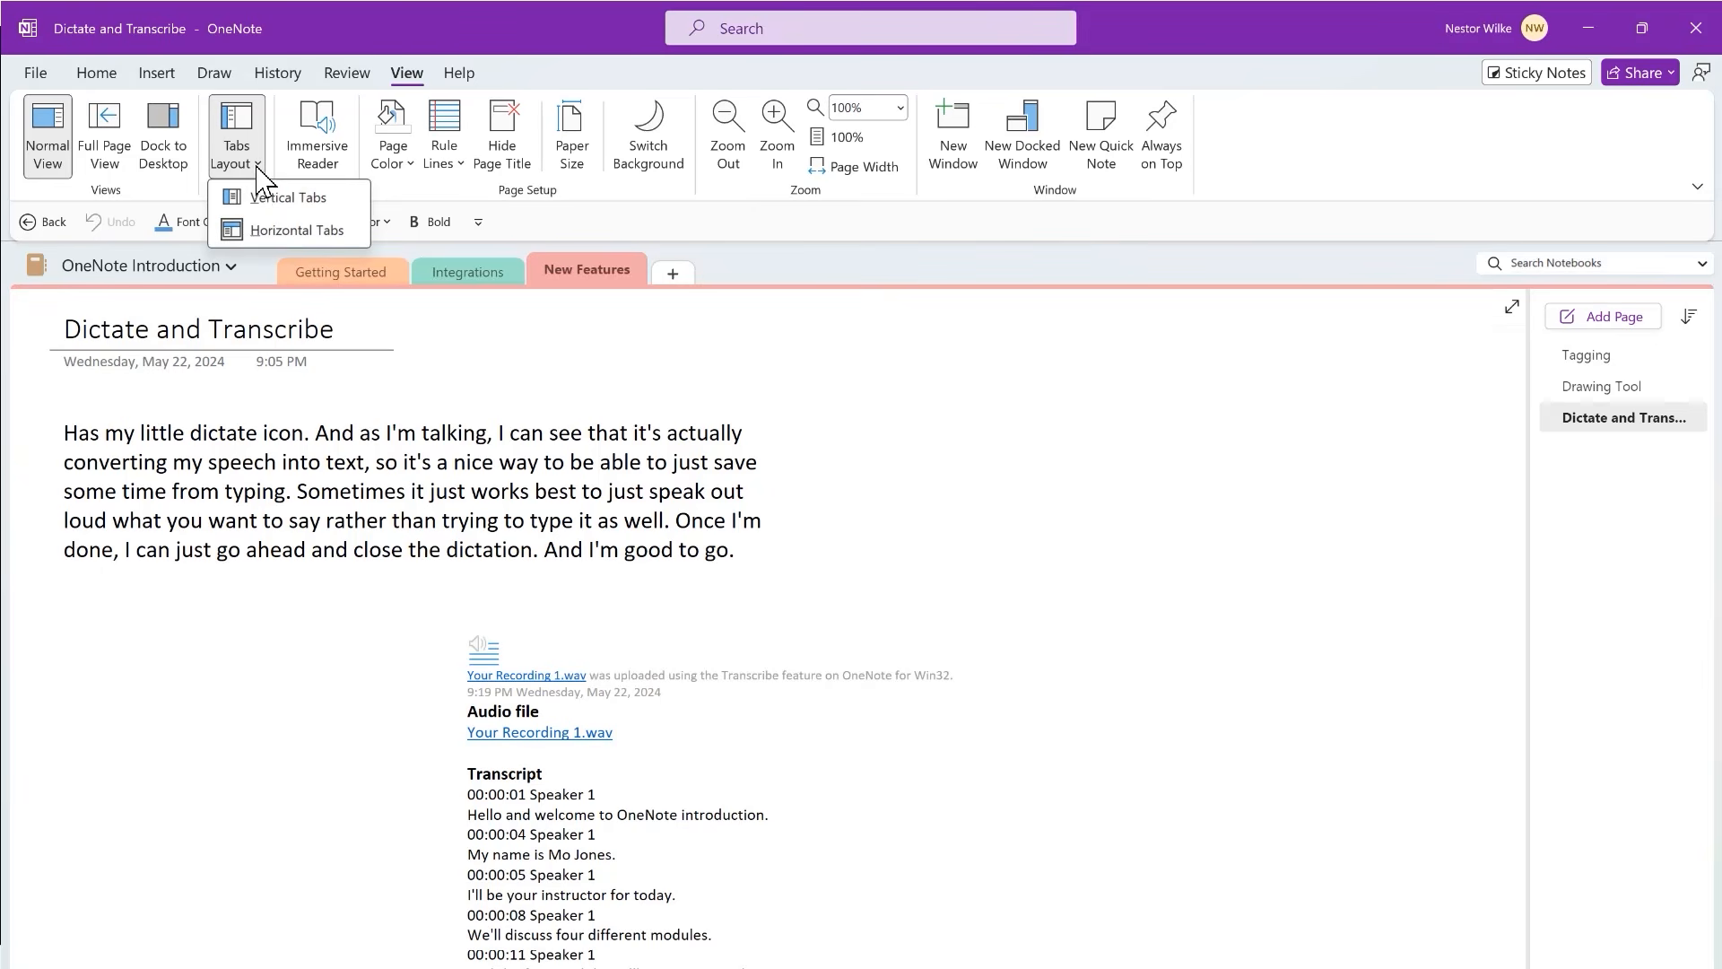
left_click(287, 201)
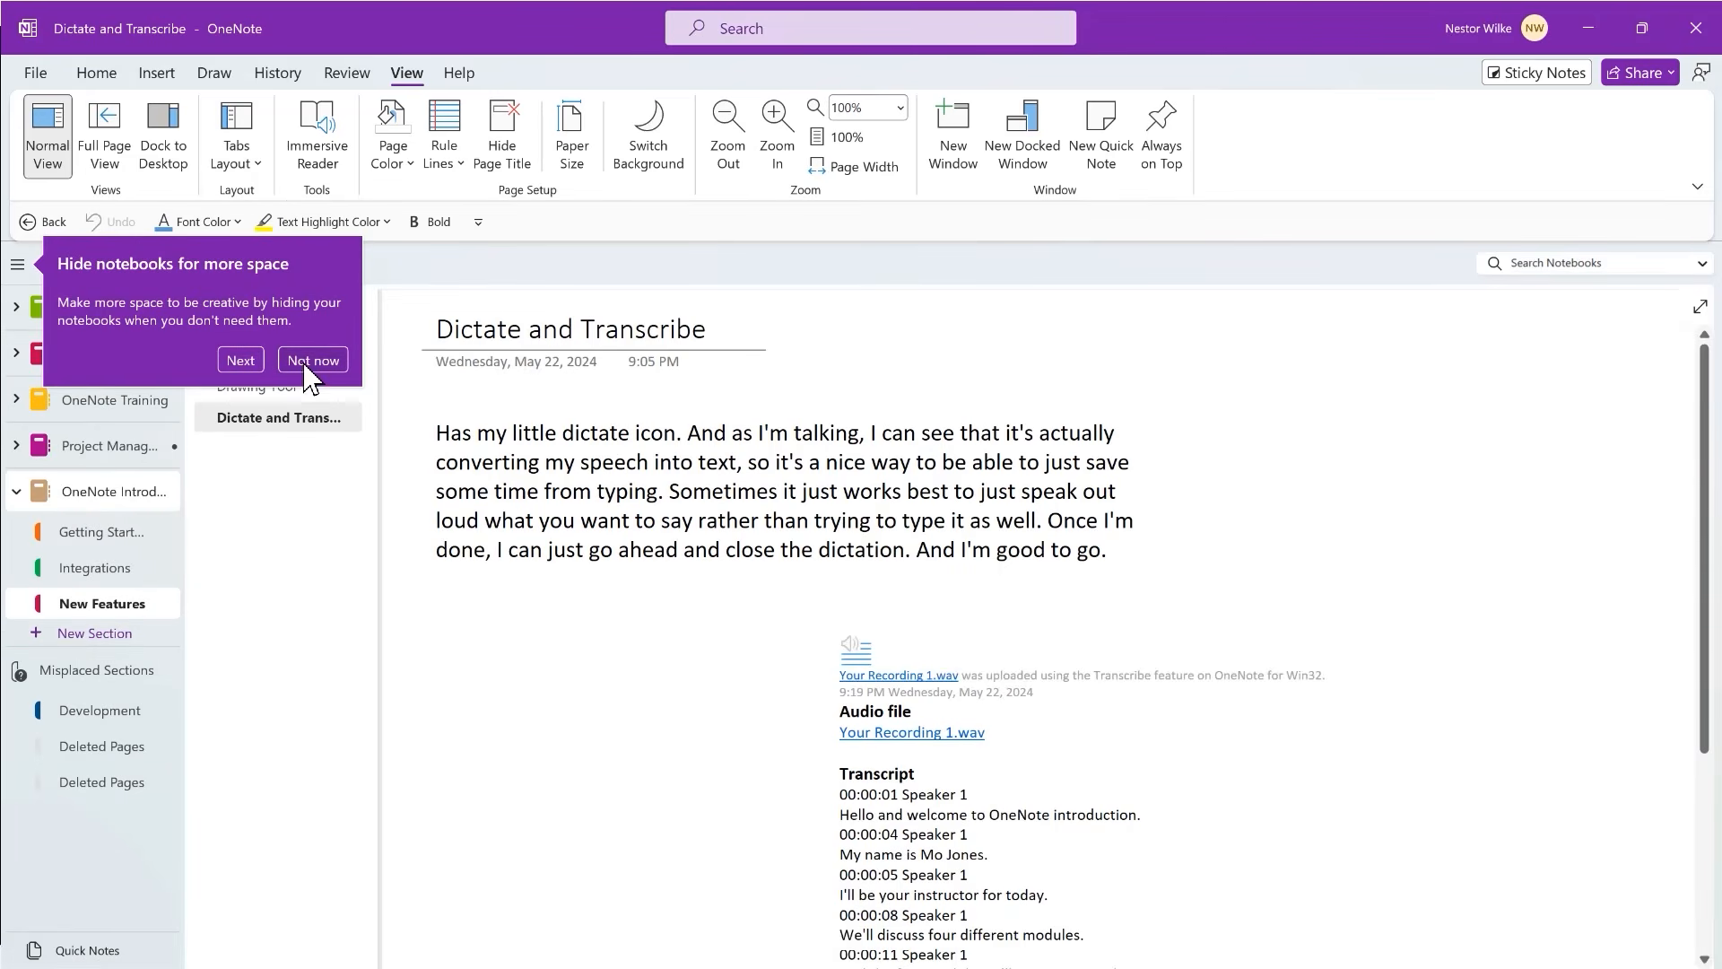
left_click(311, 363)
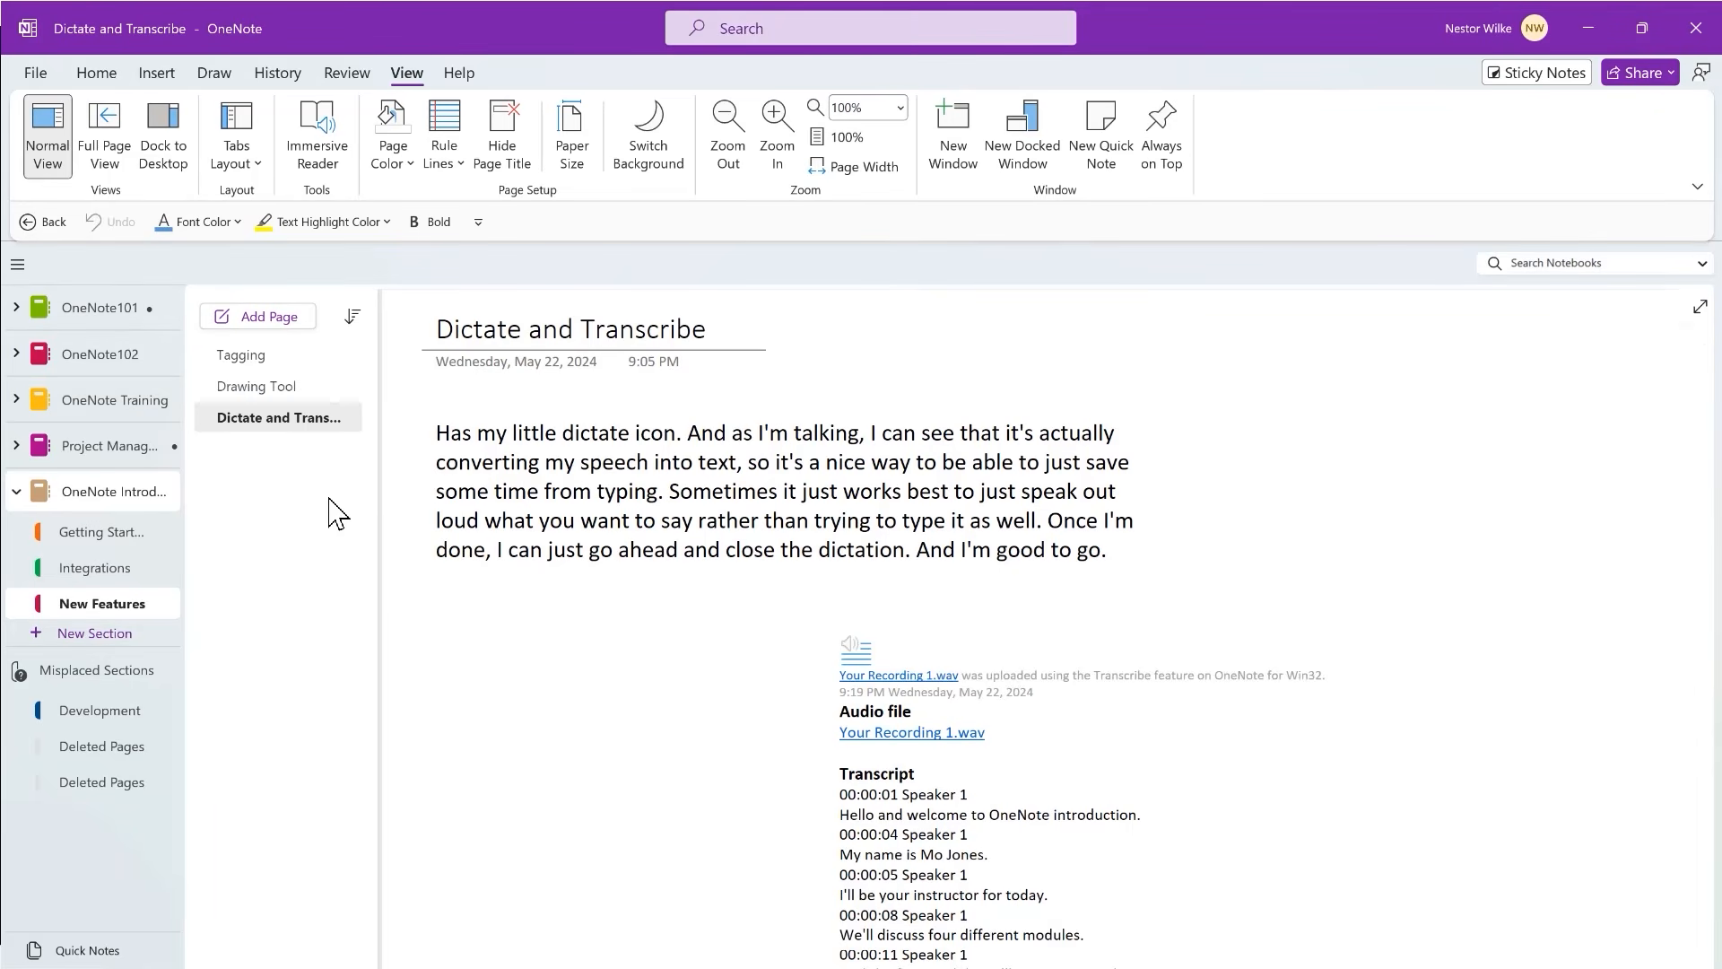
left_click(258, 166)
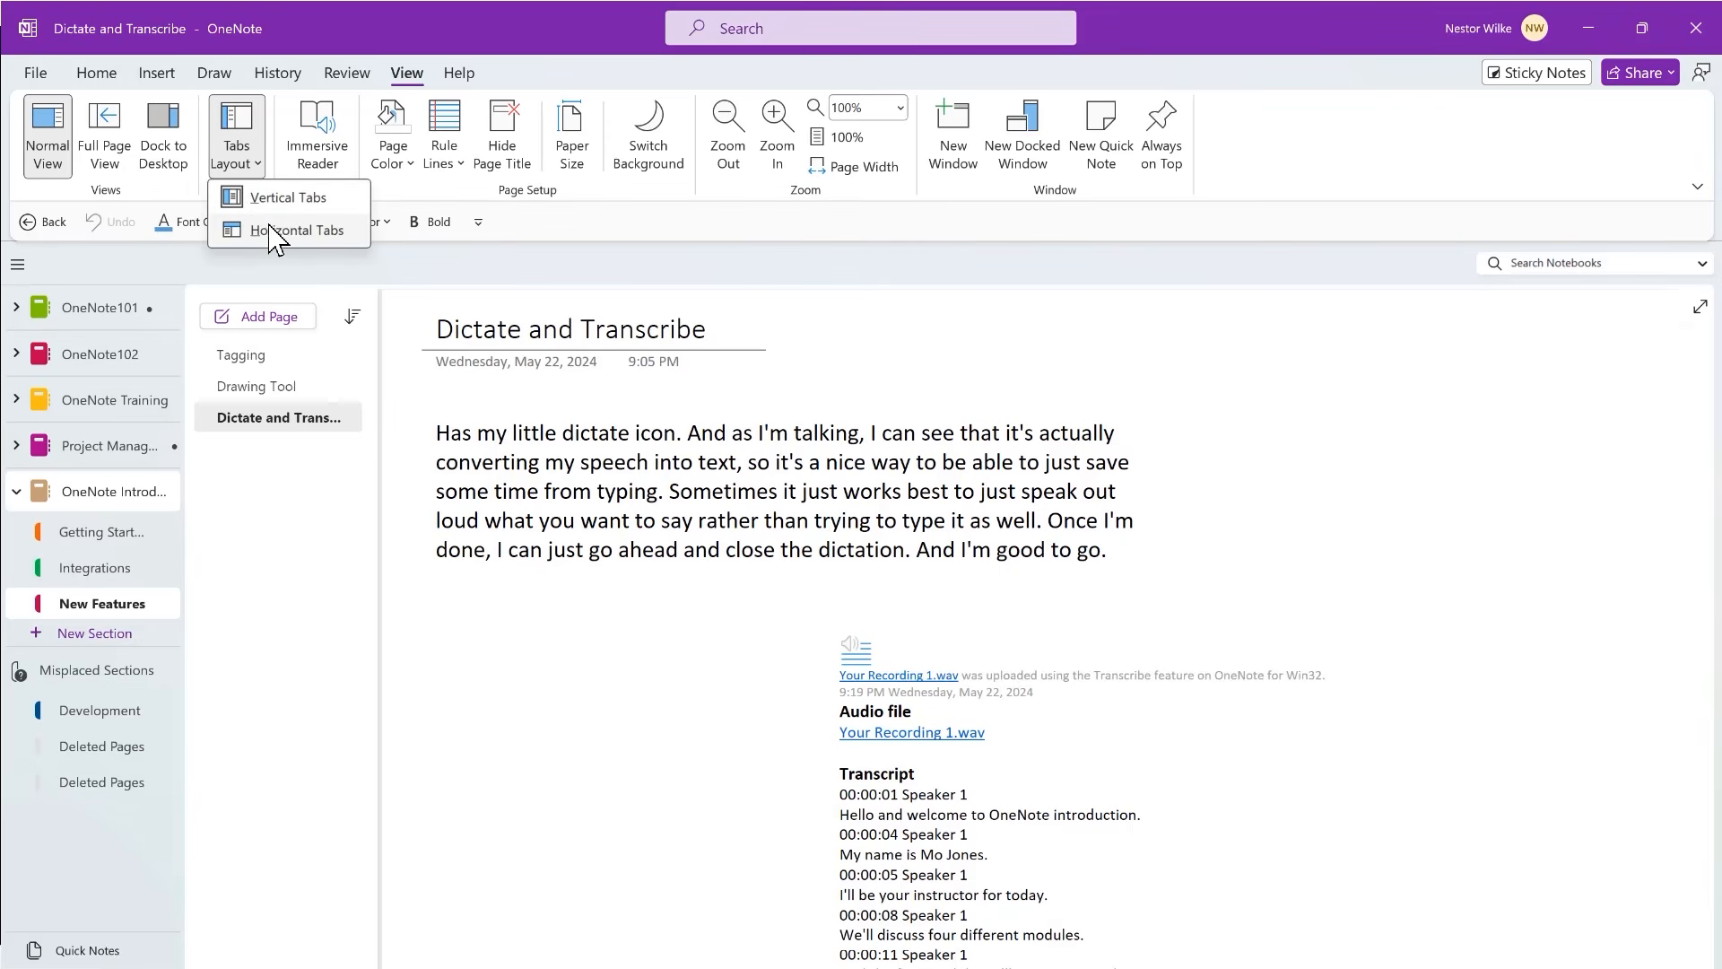
left_click(315, 561)
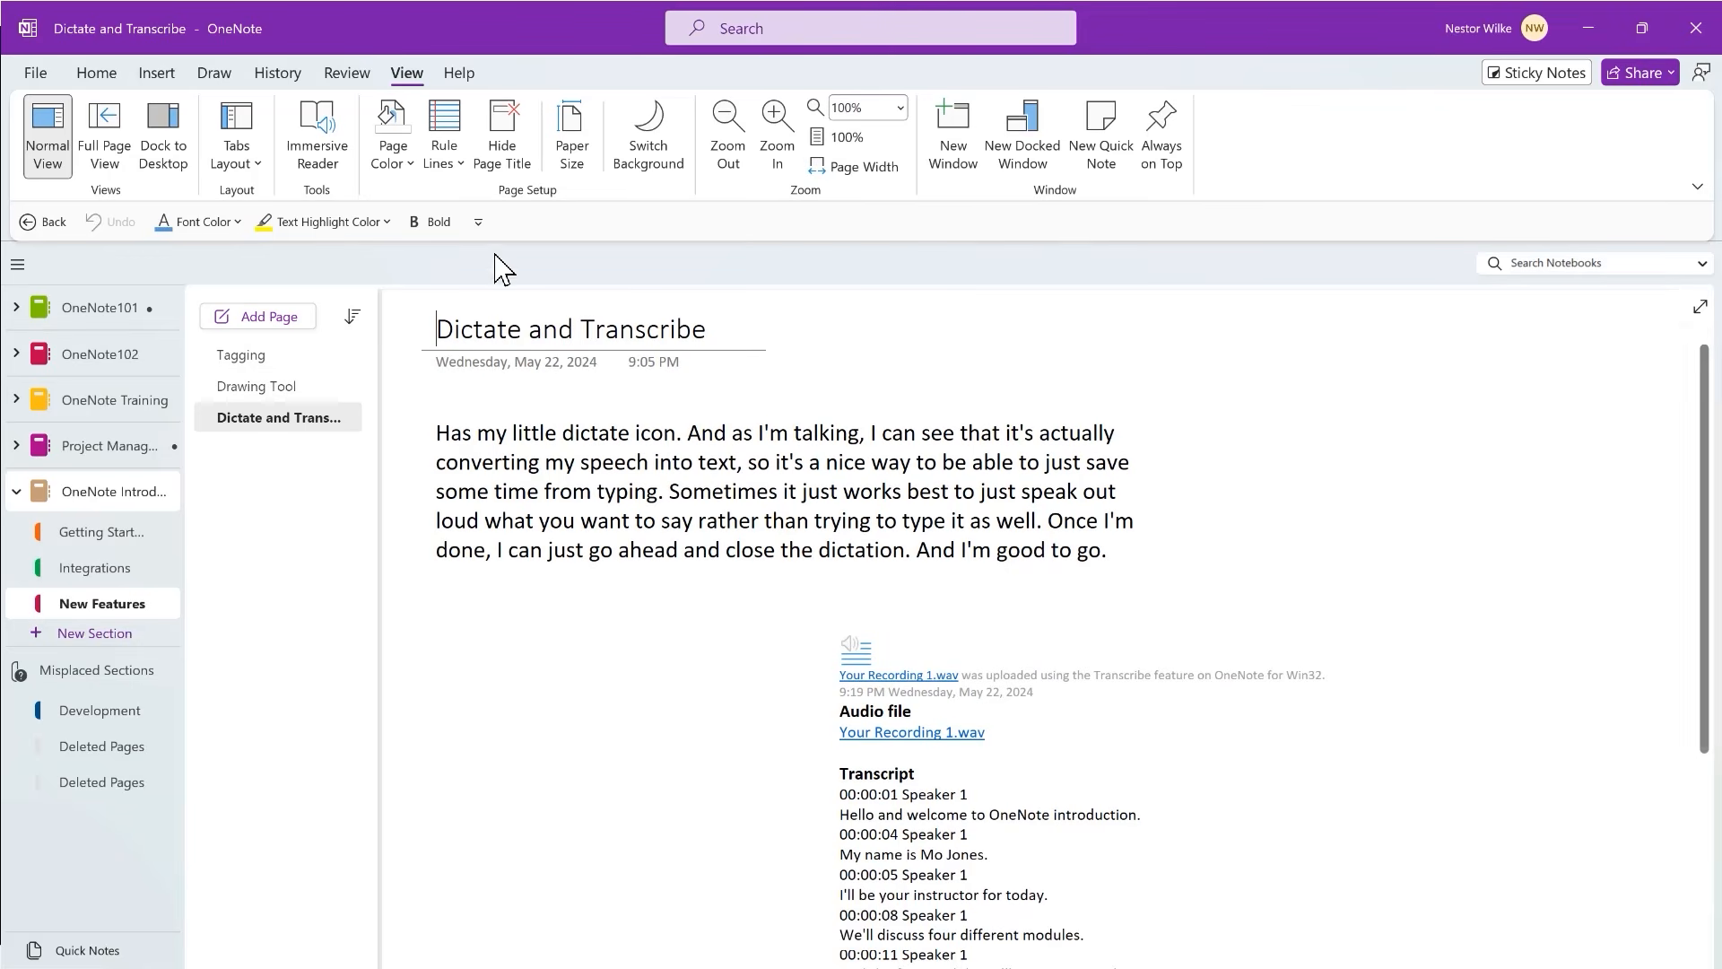
- Set the page color of the Dictate and Transcribe page to light blue
left_click(411, 169)
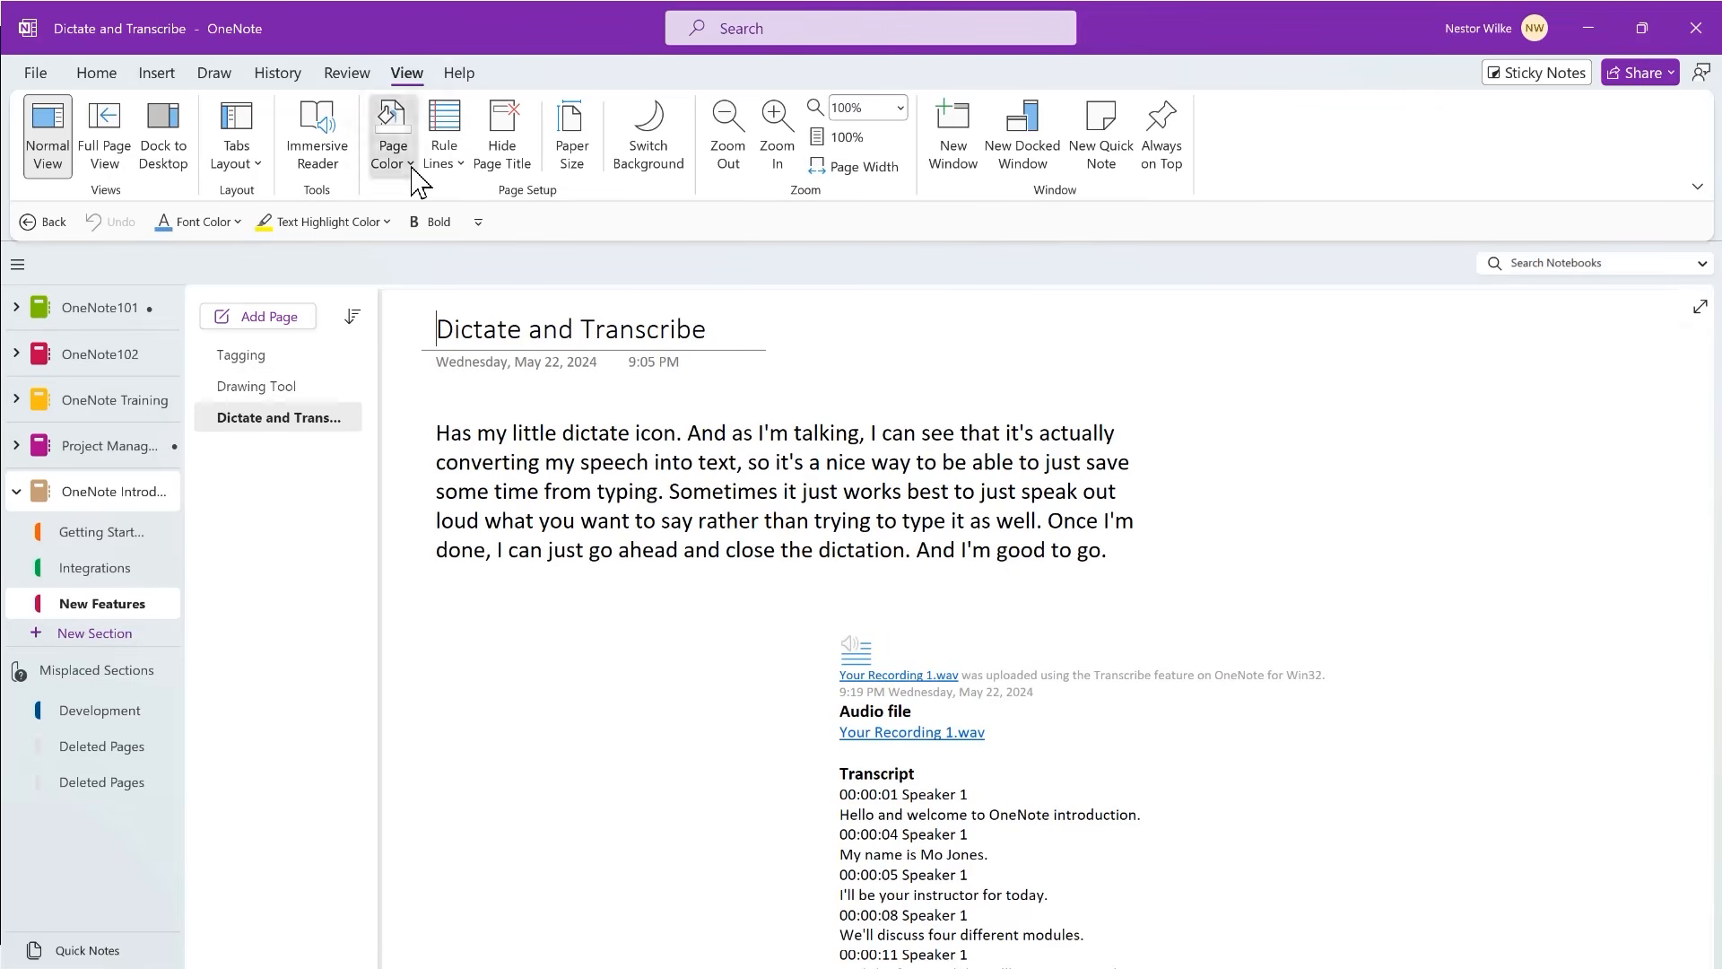
left_click(444, 258)
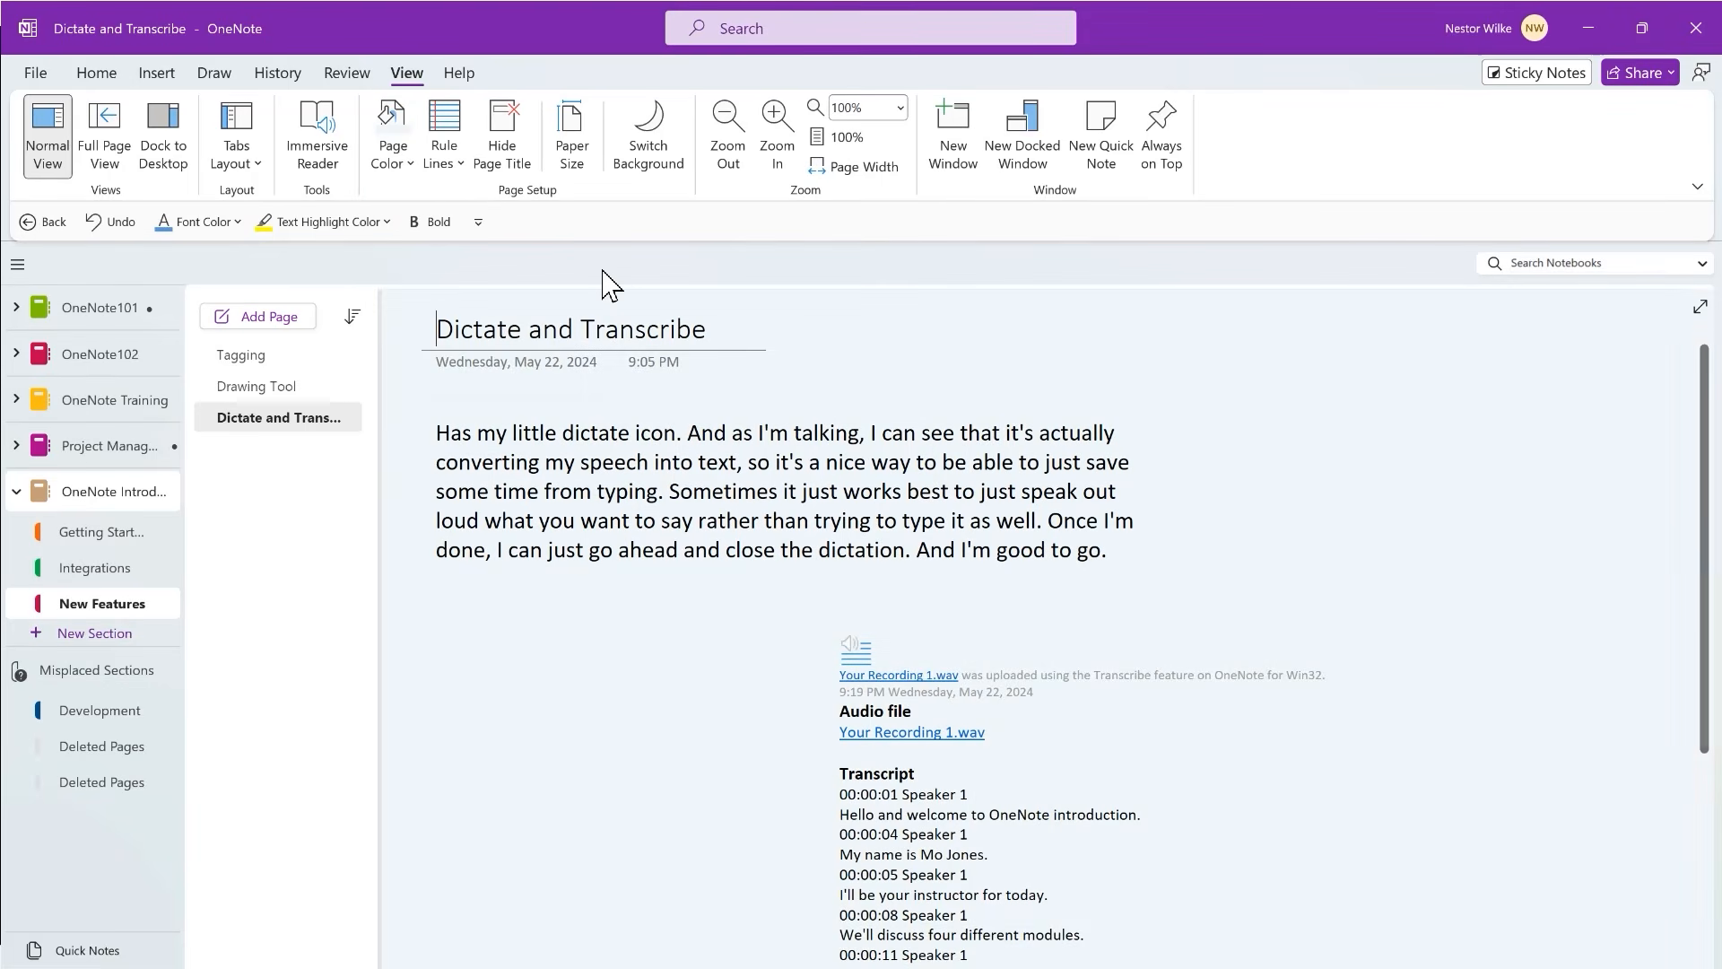
- Apply the third ruled-line style to the Dictate and Transcribe page, and replace it with the smallest grid lines
left_click(463, 165)
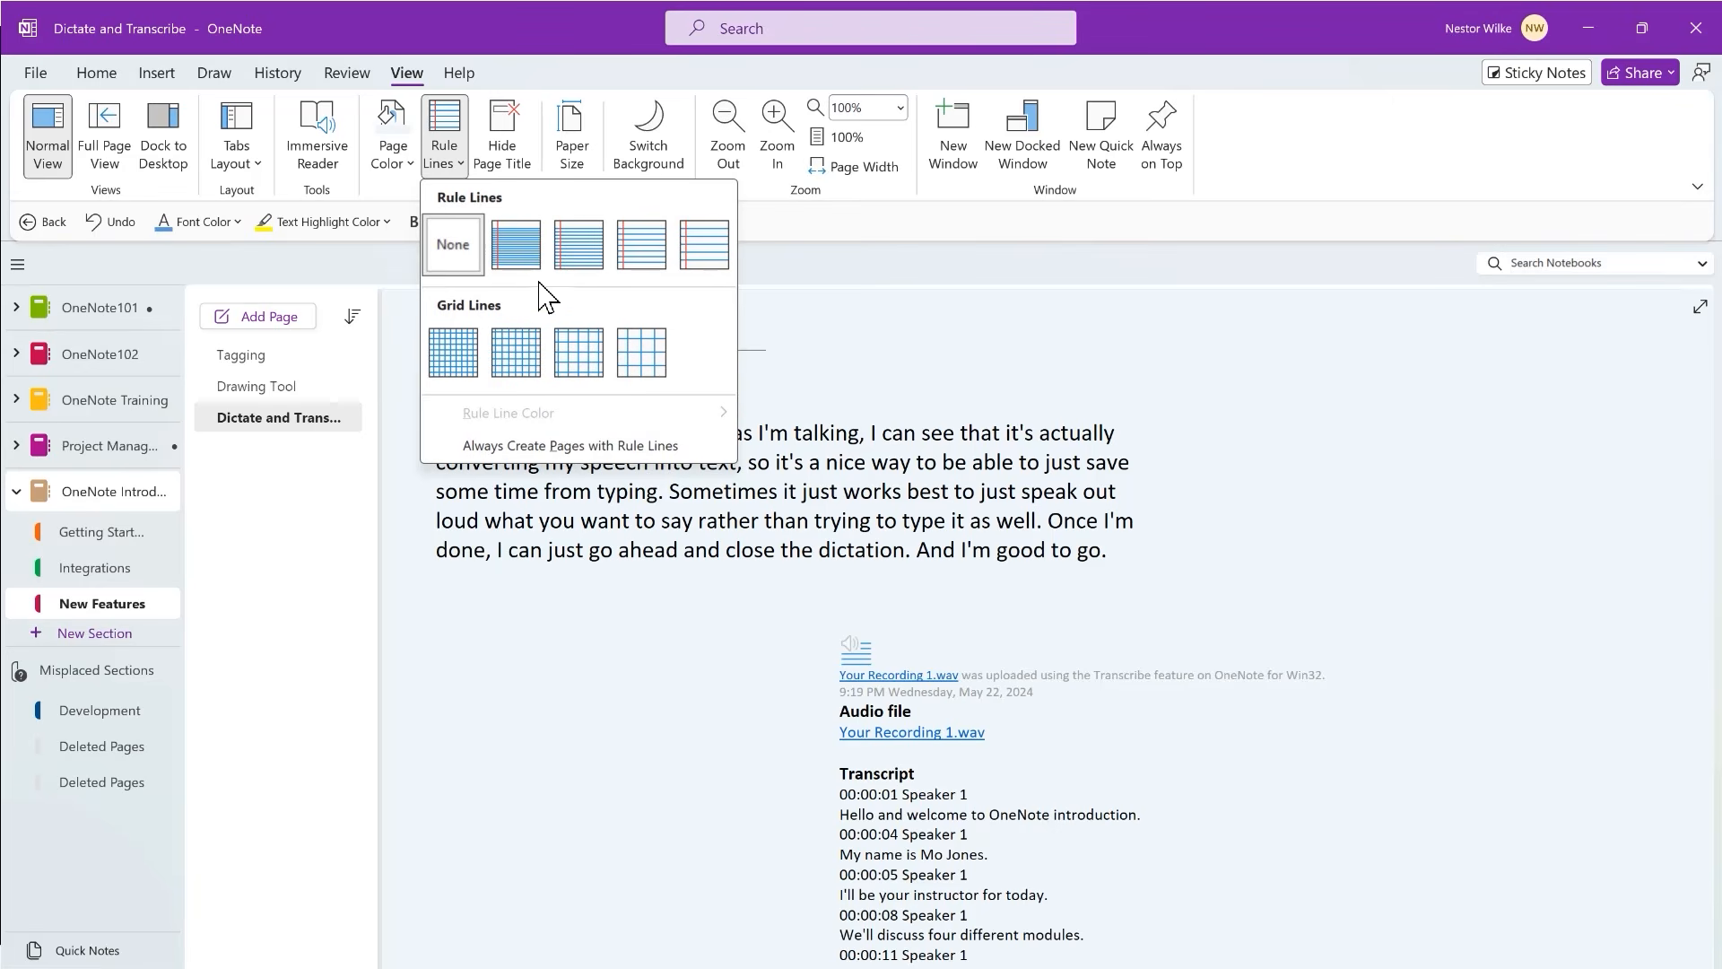
left_click(644, 258)
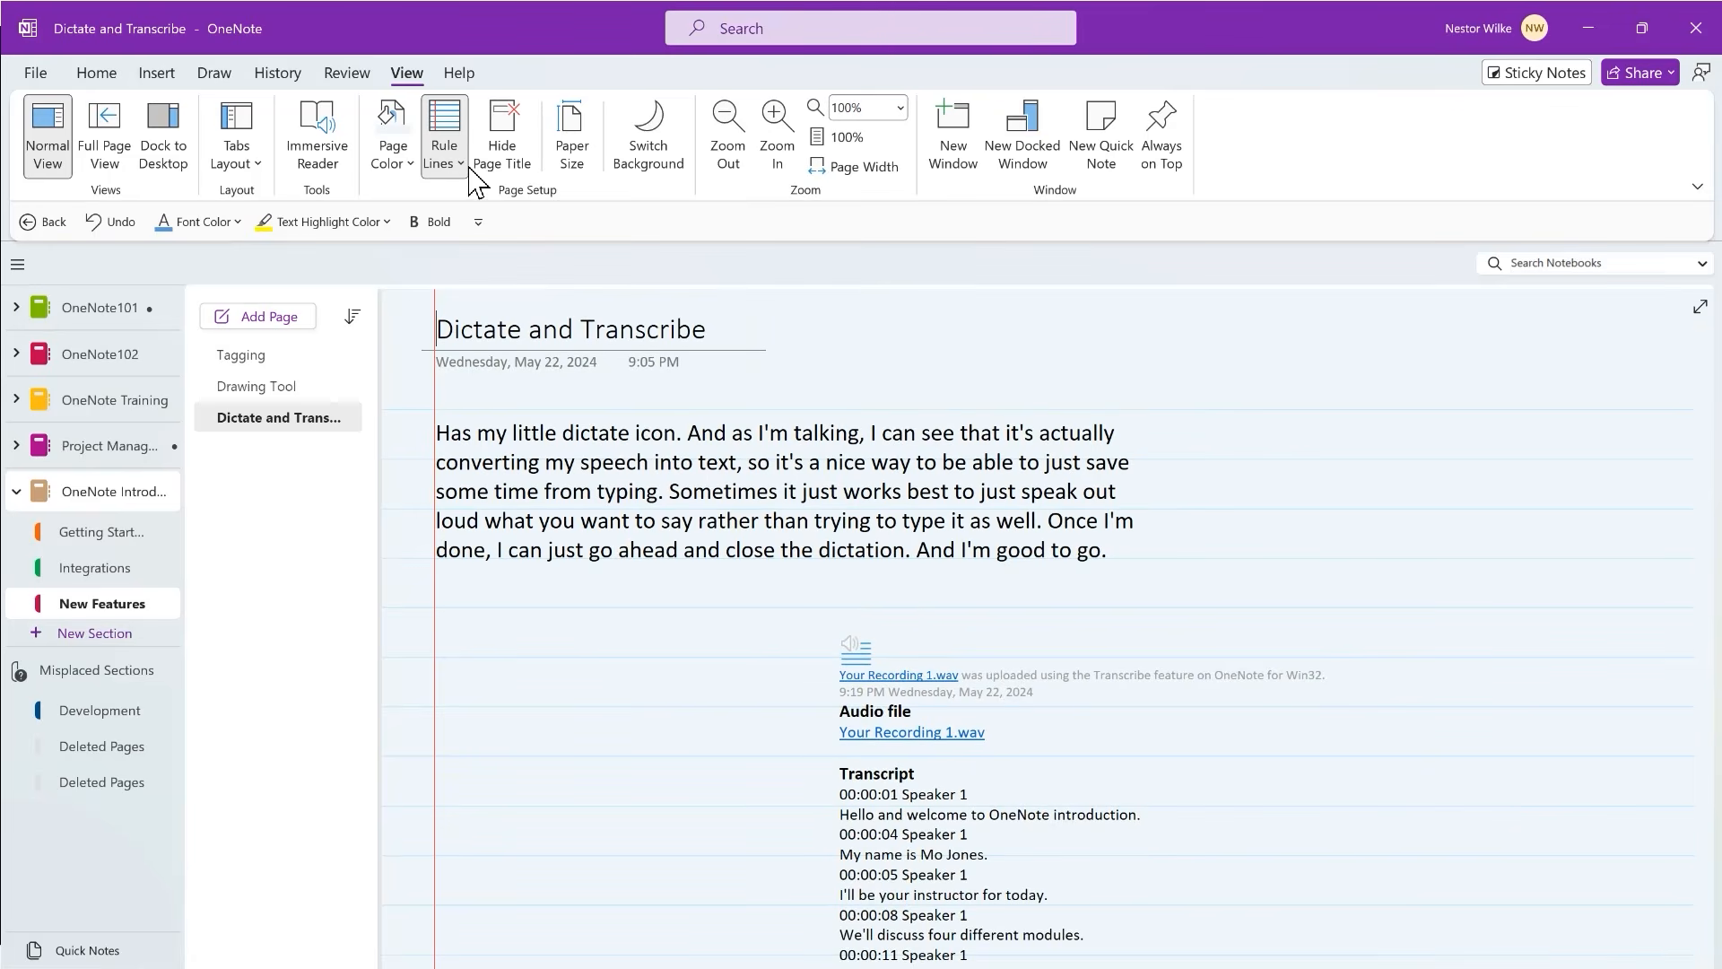
left_click(444, 148)
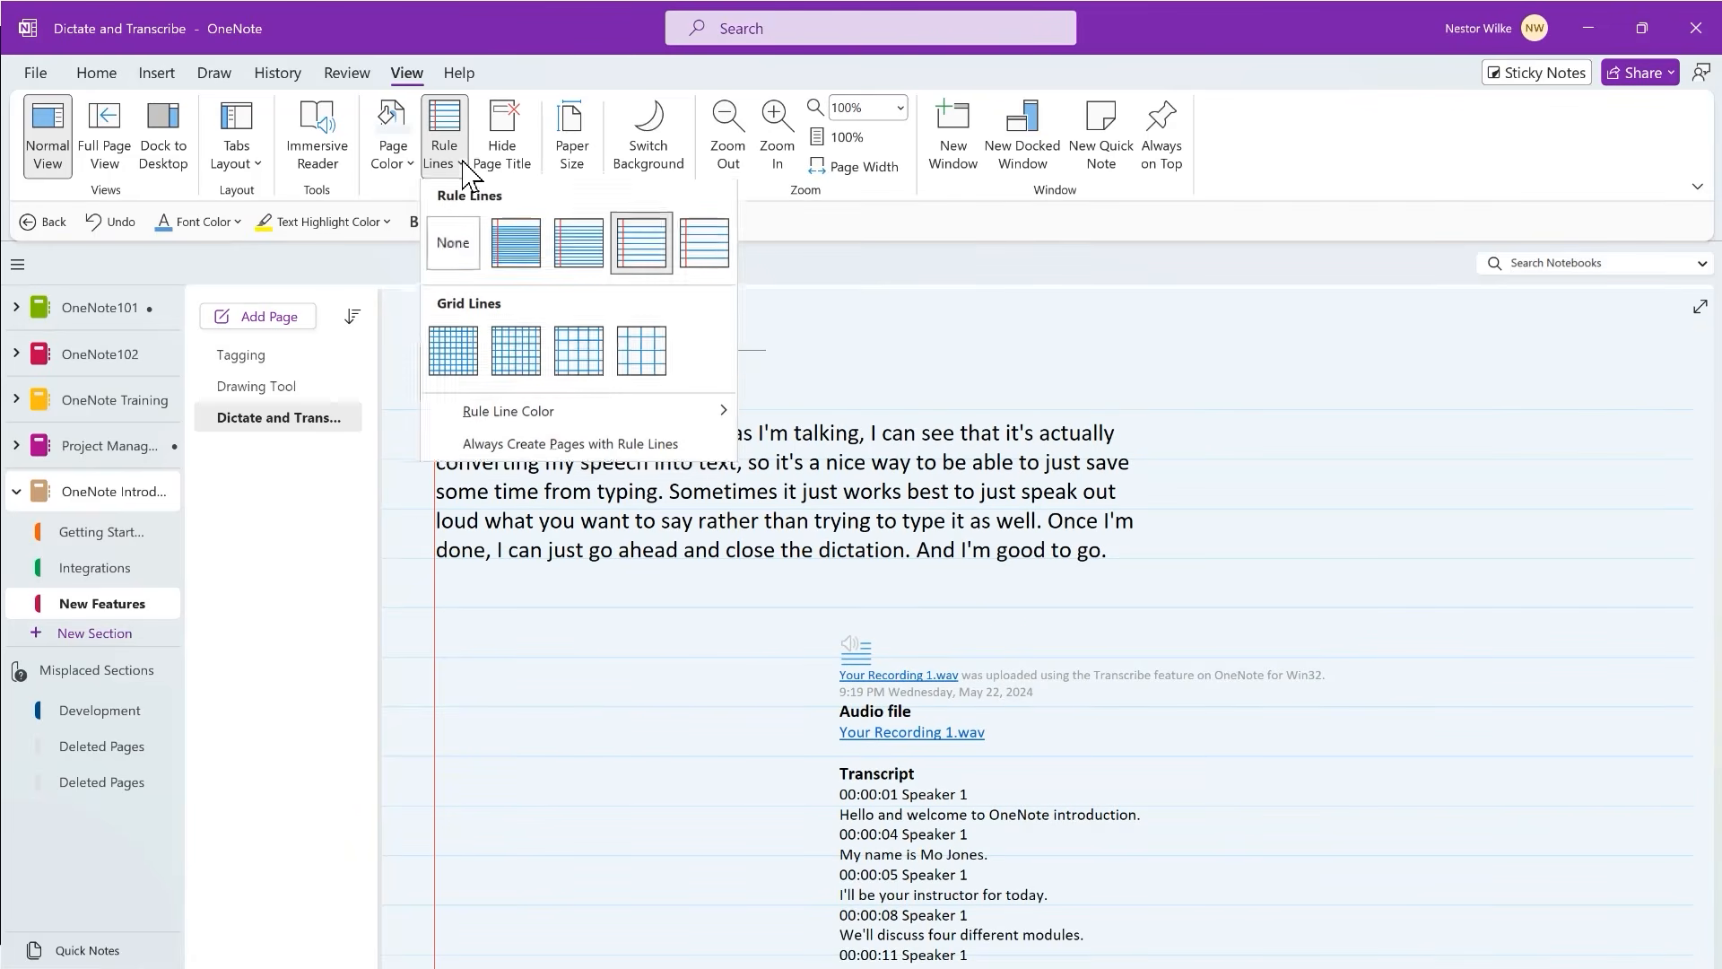
left_click(466, 365)
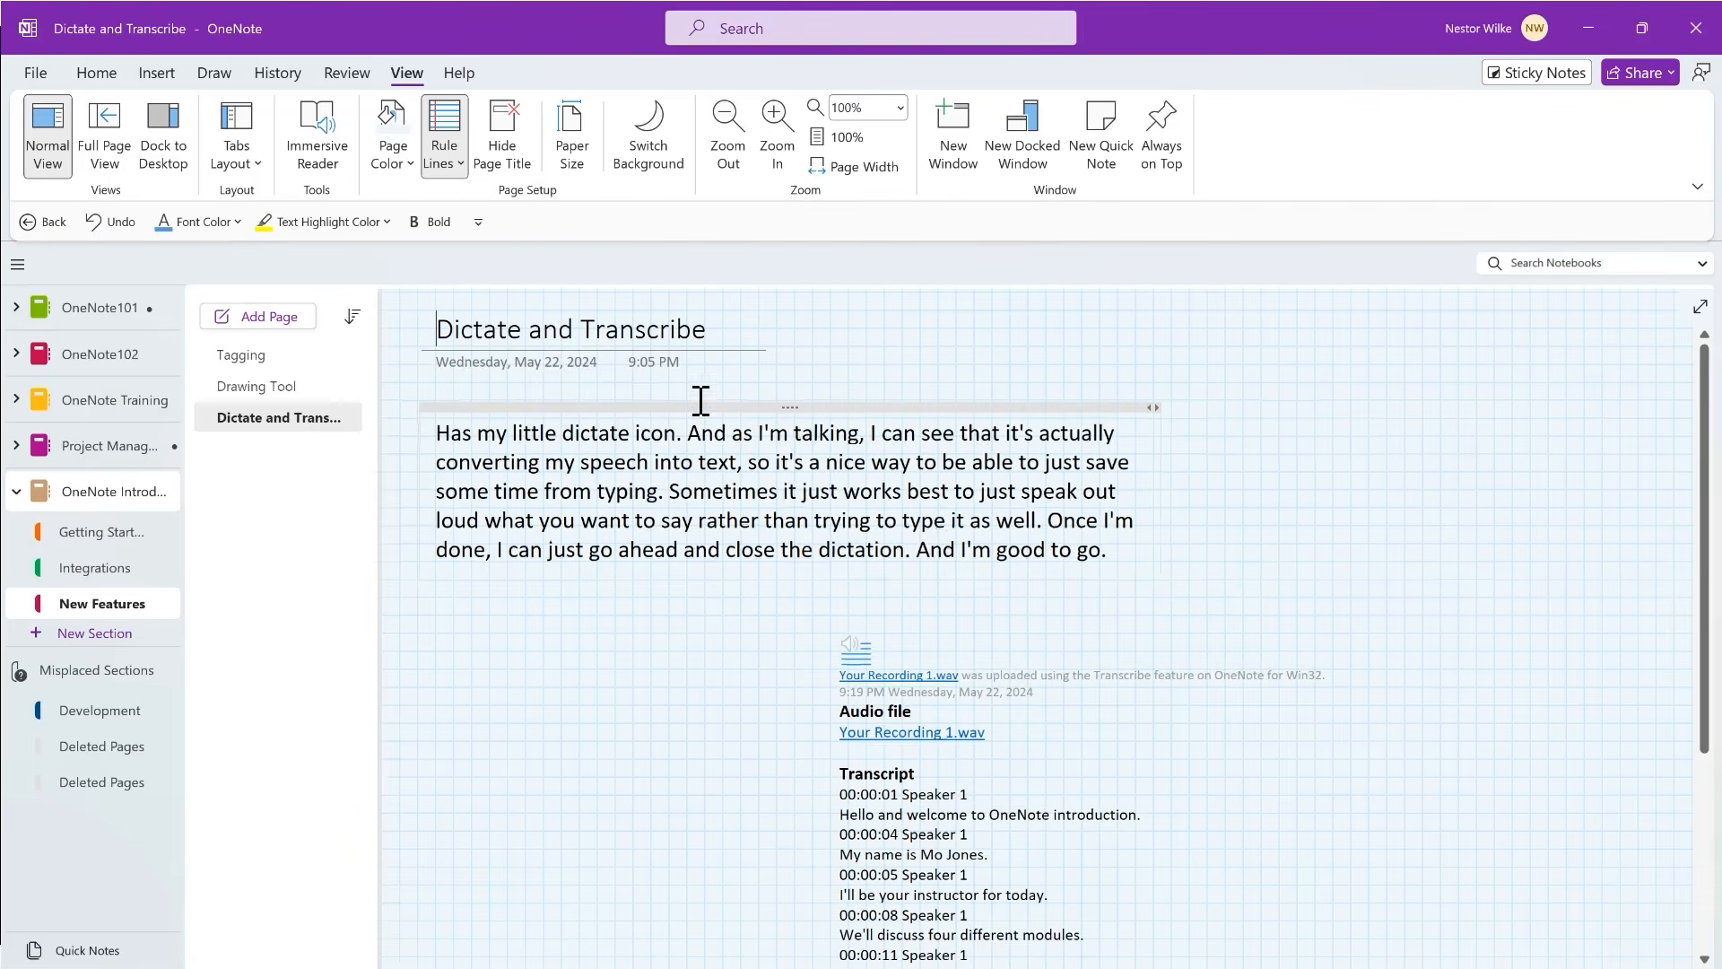